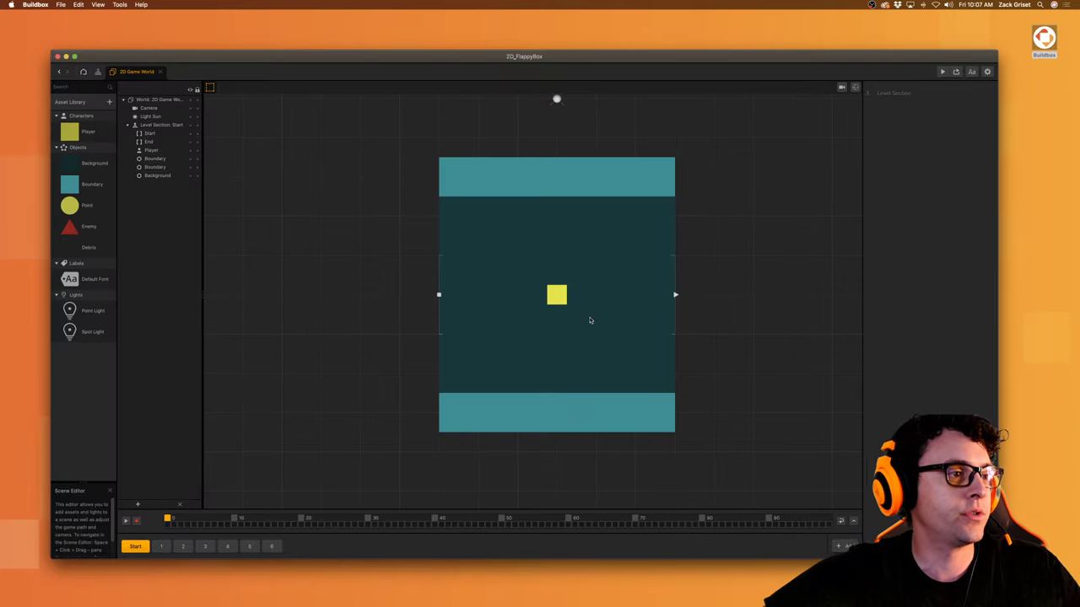
# Step: Open the Player character asset's 3D Model settings and look at its color
pyautogui.click(557, 294)
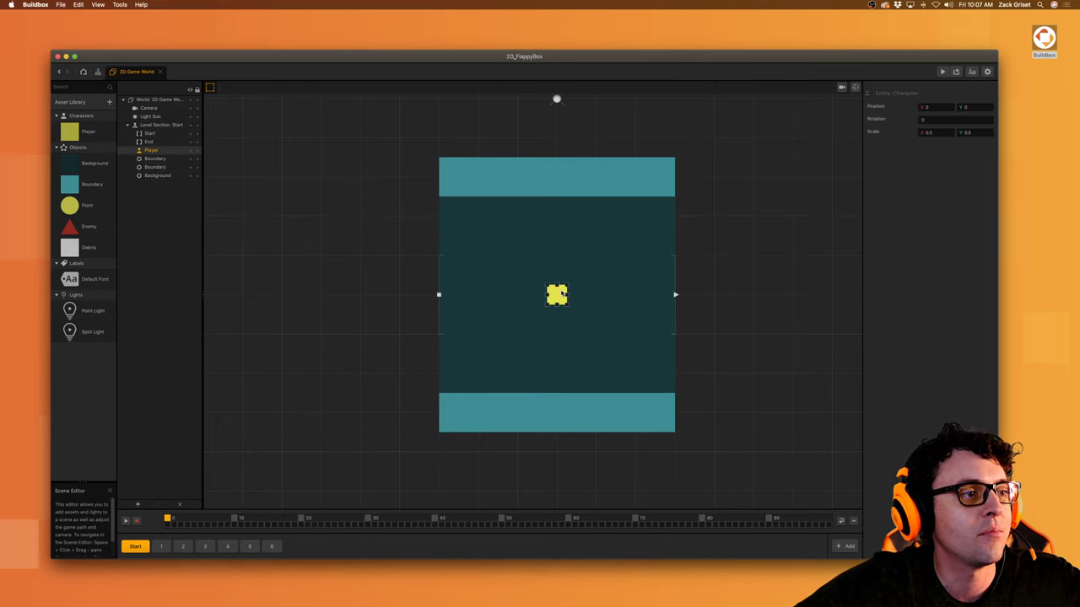
pyautogui.click(76, 131)
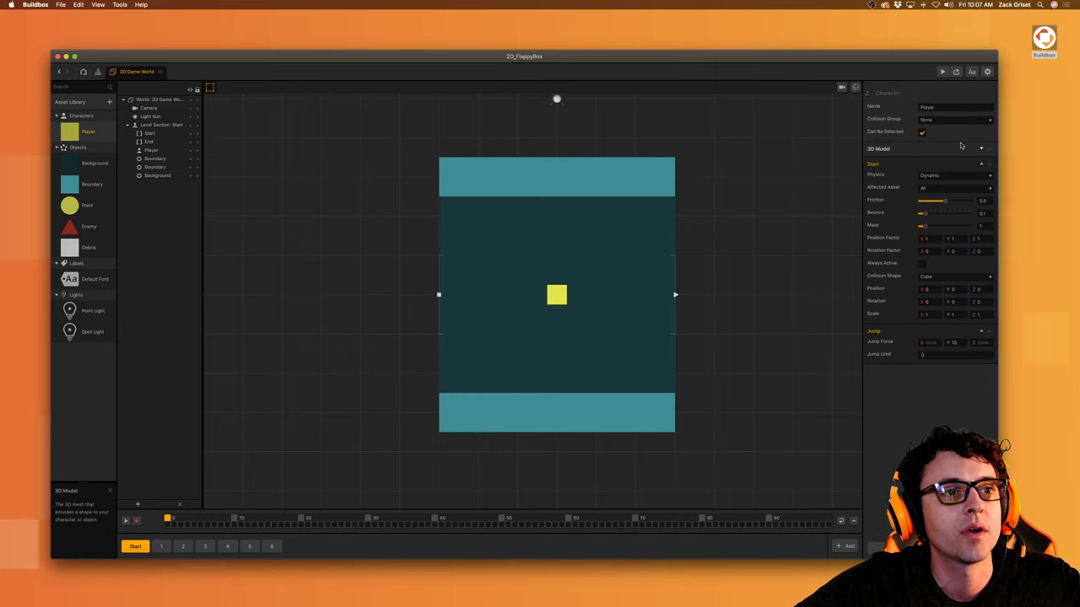
pyautogui.click(980, 149)
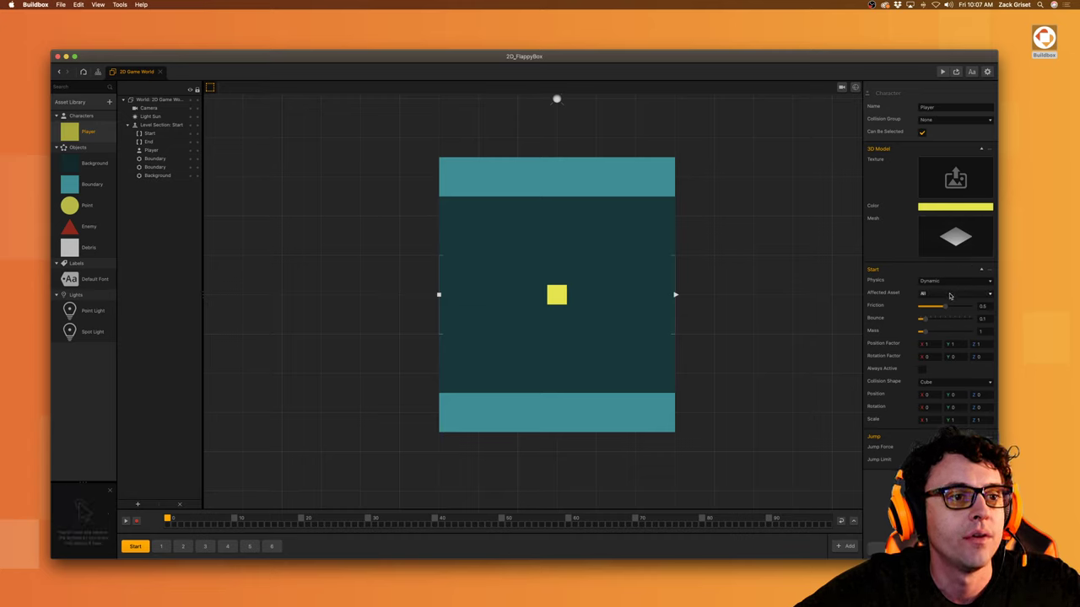
pyautogui.click(963, 208)
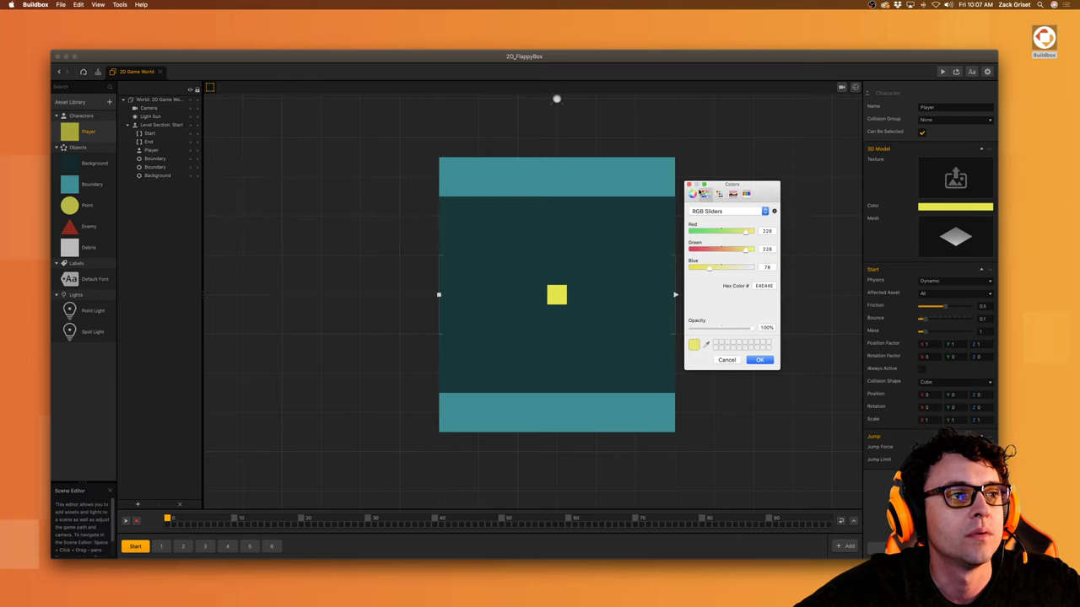
pyautogui.click(690, 185)
# Step: Try the triangle.obj mesh on the Player character with its Start rotation set to X 180, Y 0 and Z 90
pyautogui.click(976, 222)
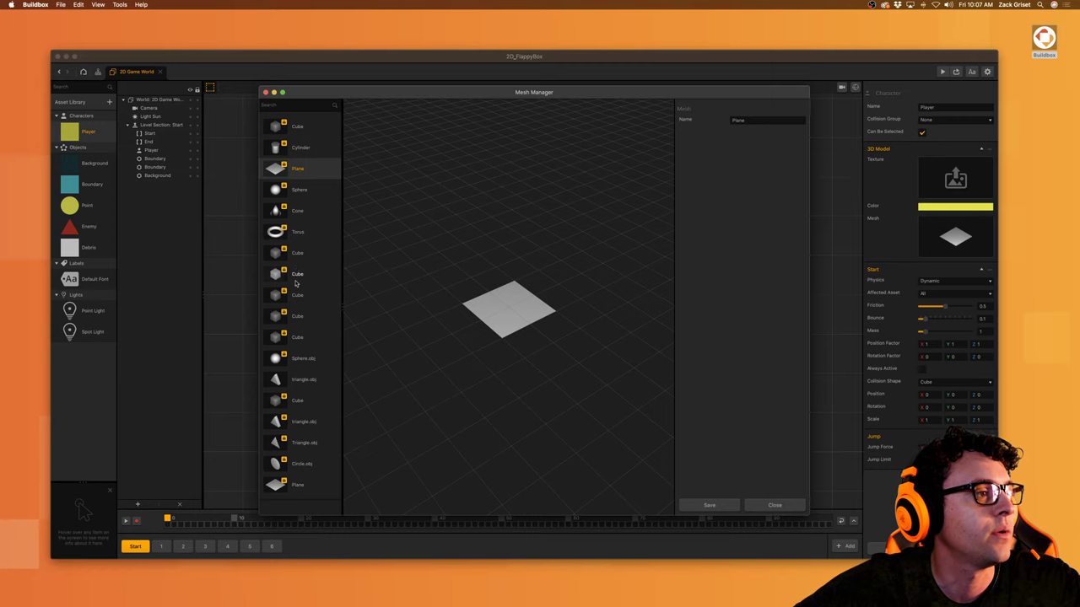
pyautogui.click(301, 379)
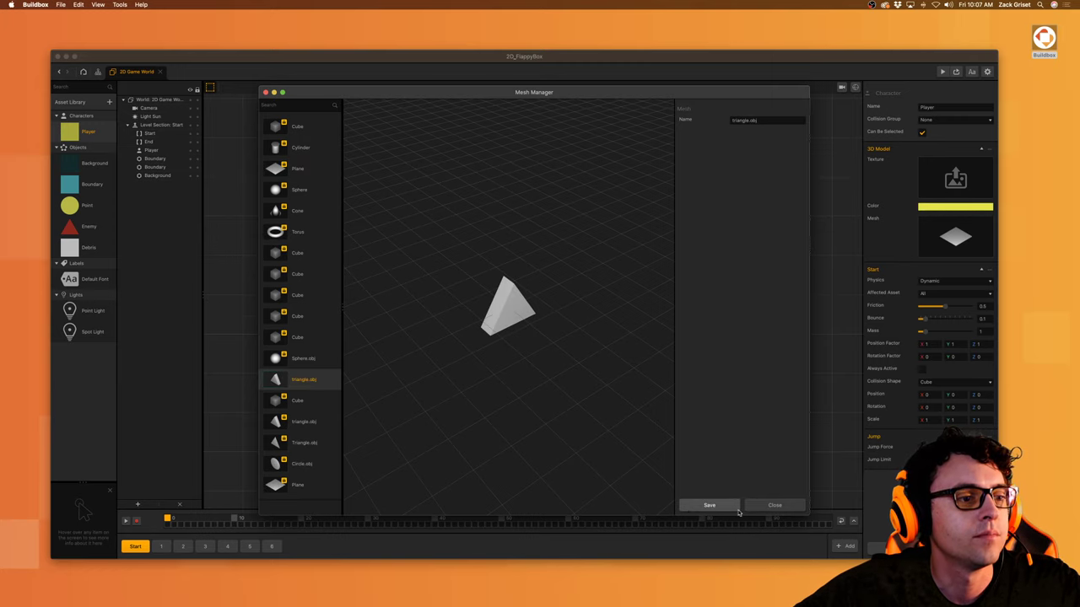
pyautogui.click(733, 506)
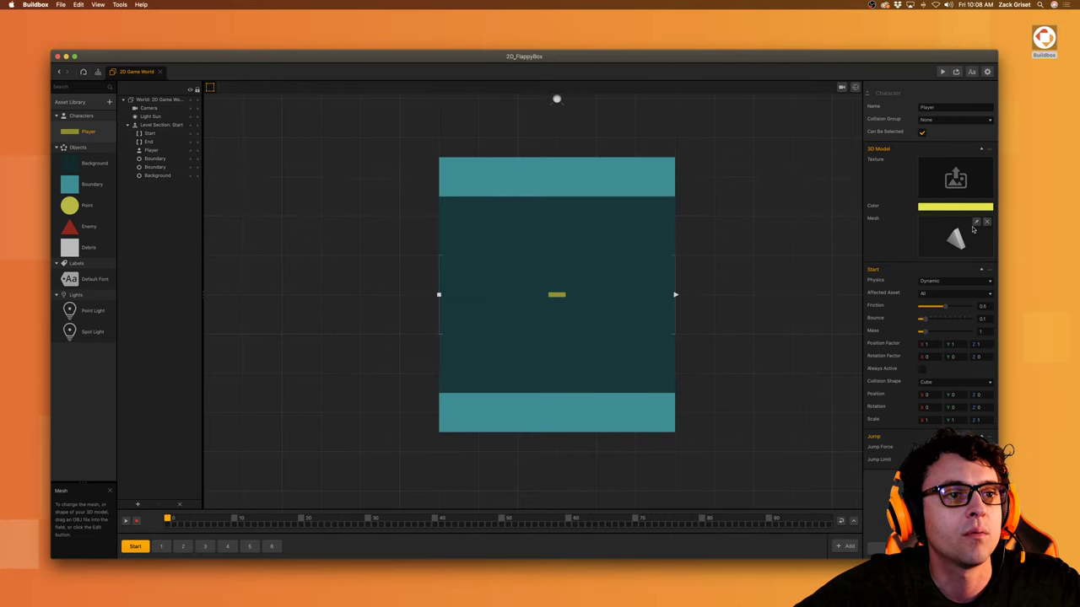
pyautogui.click(975, 225)
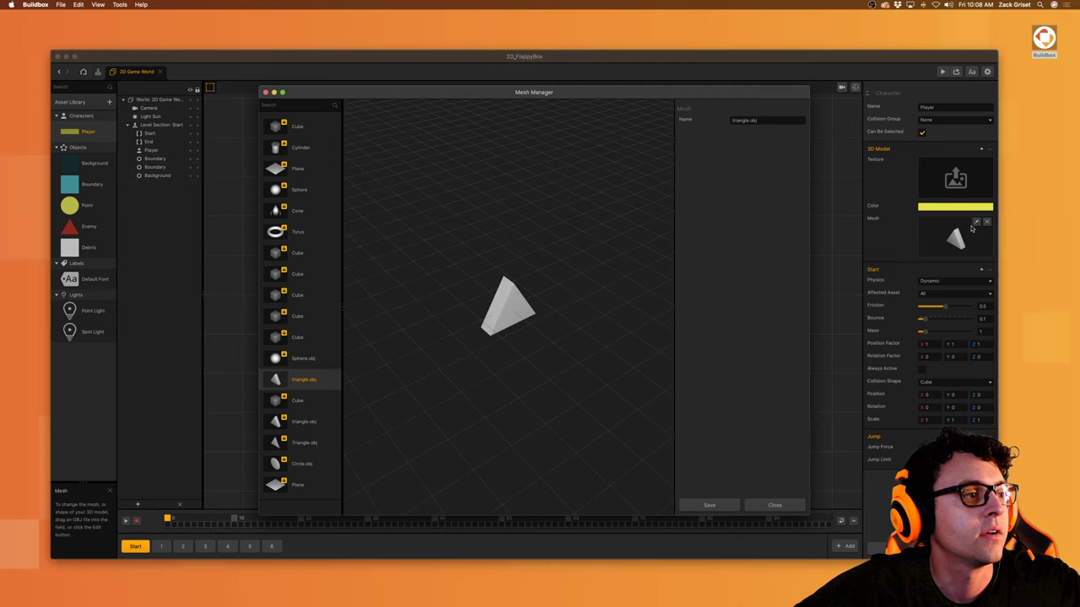
pyautogui.click(266, 93)
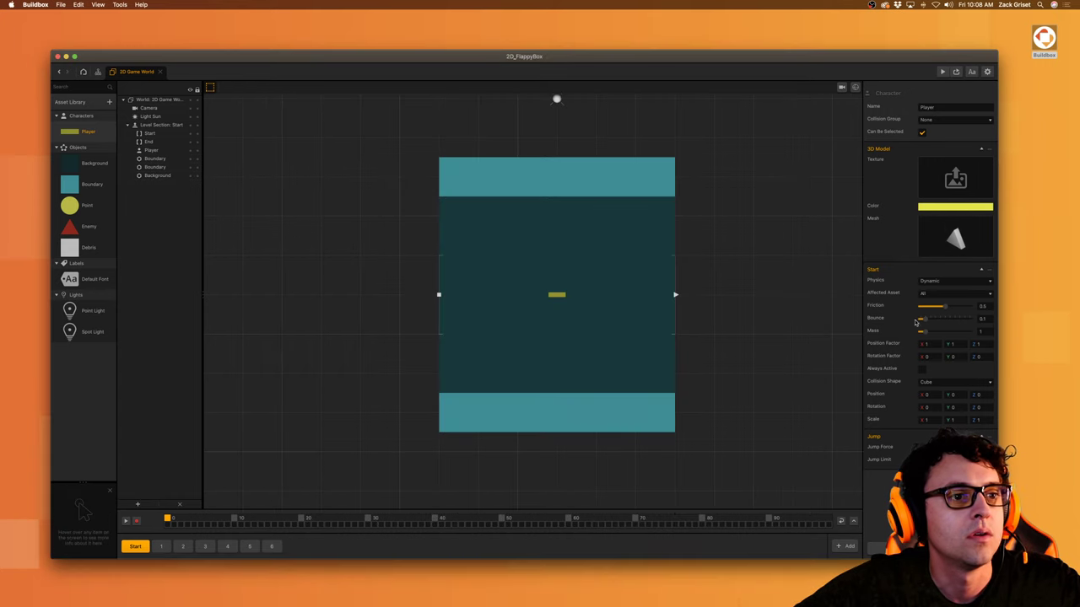
pyautogui.click(962, 406)
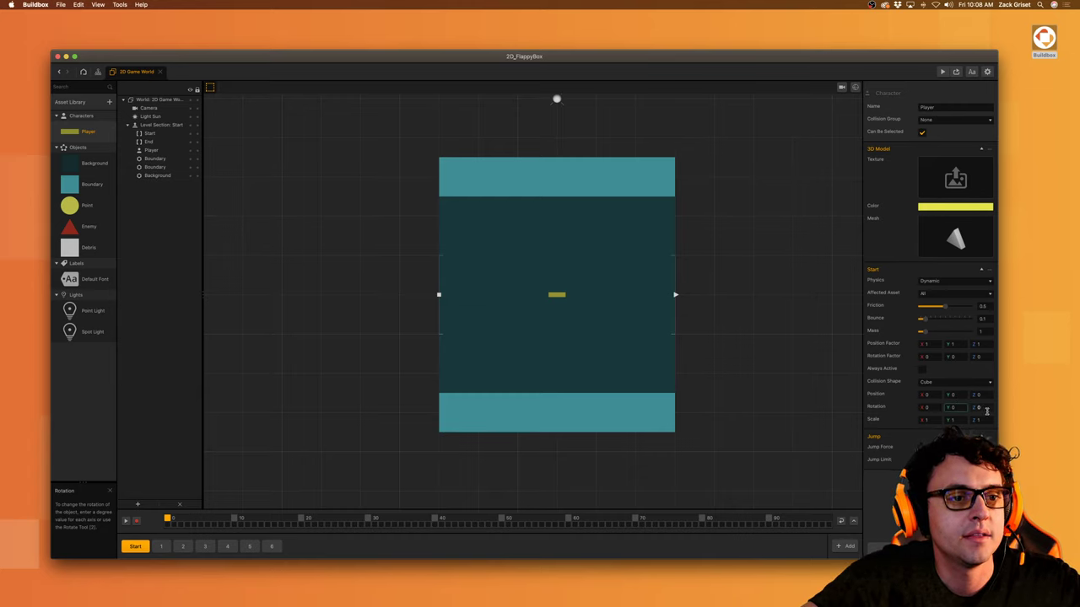
pyautogui.write('90')
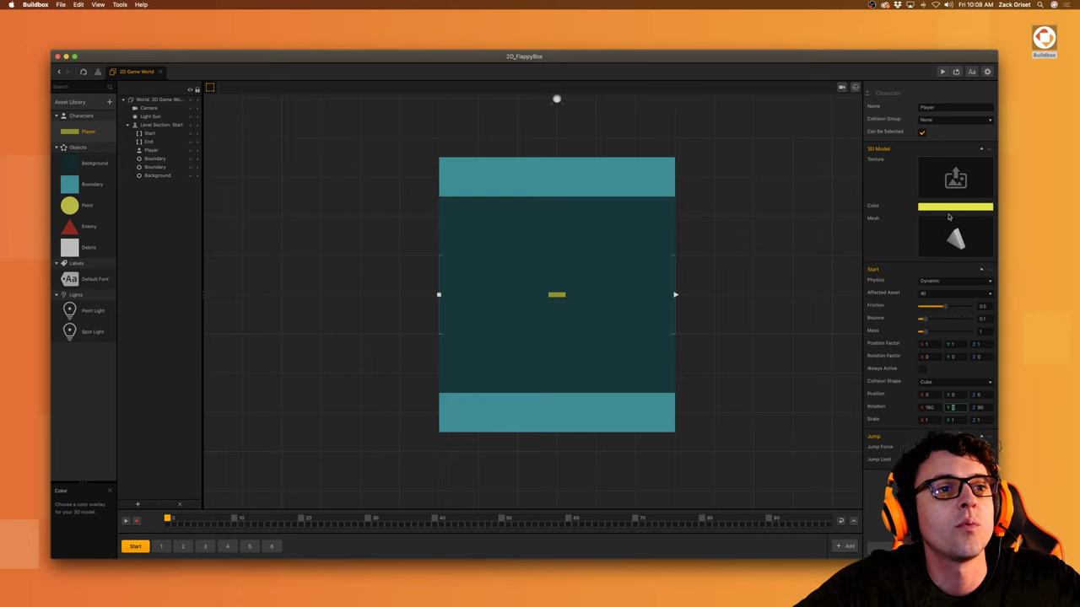
# Step: Change the Player's mesh to the flat Triangle.obj and reset its Start rotation to 0 on all axes
pyautogui.click(950, 236)
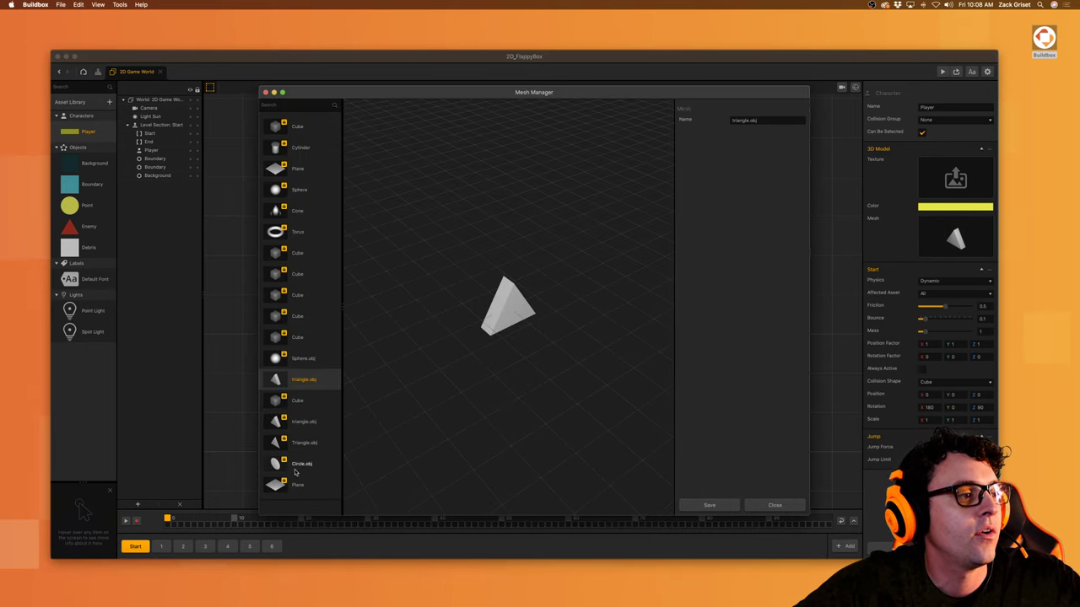
pyautogui.click(300, 442)
pyautogui.click(710, 504)
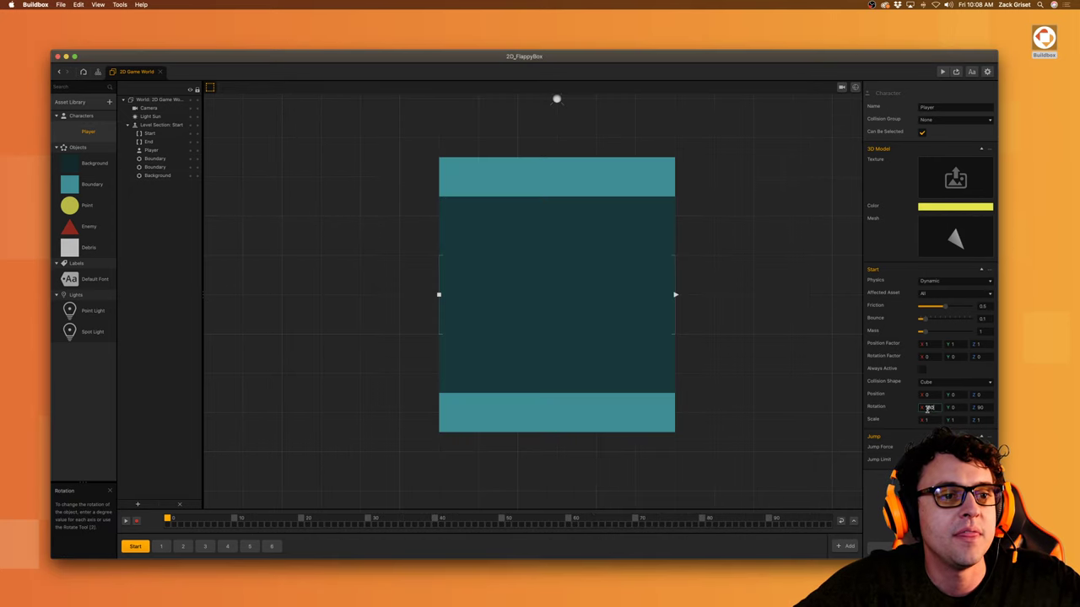
pyautogui.press('Tab')
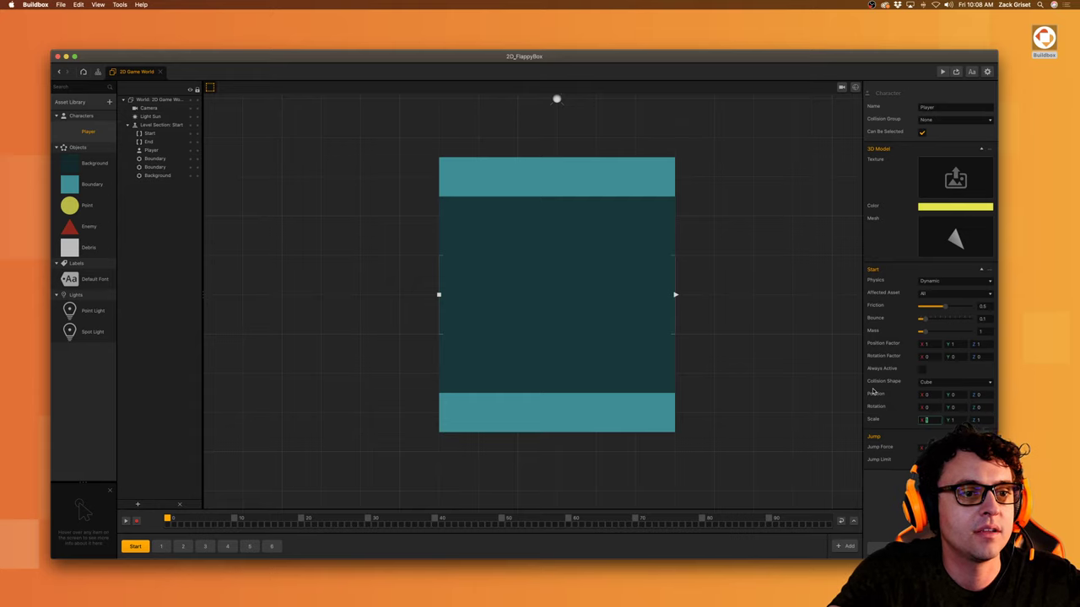
pyautogui.click(164, 150)
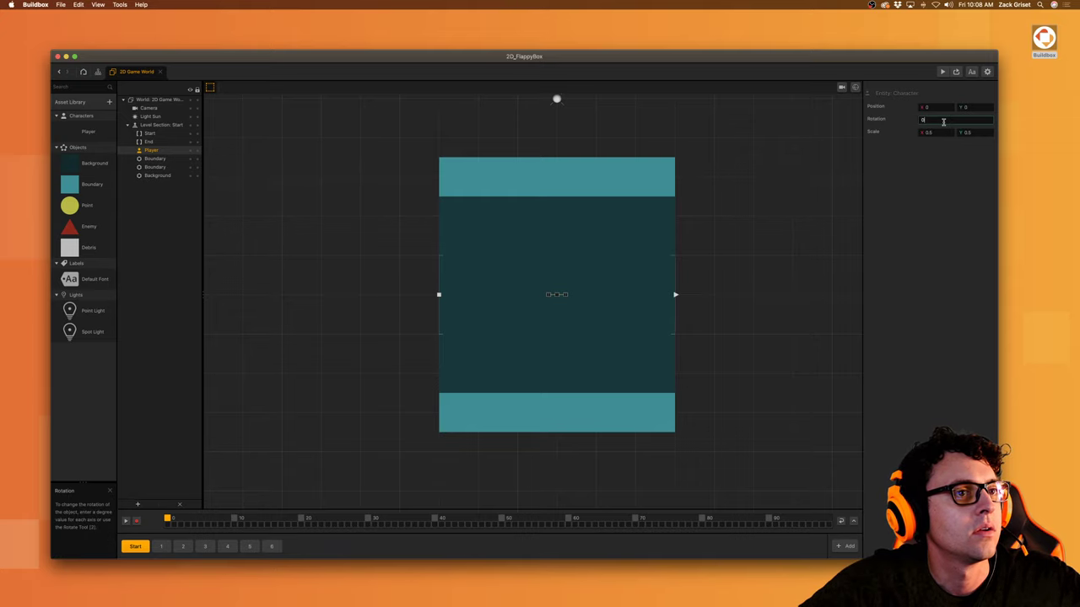
pyautogui.click(562, 316)
pyautogui.scroll(3, 565, 318)
pyautogui.scroll(-2, 565, 318)
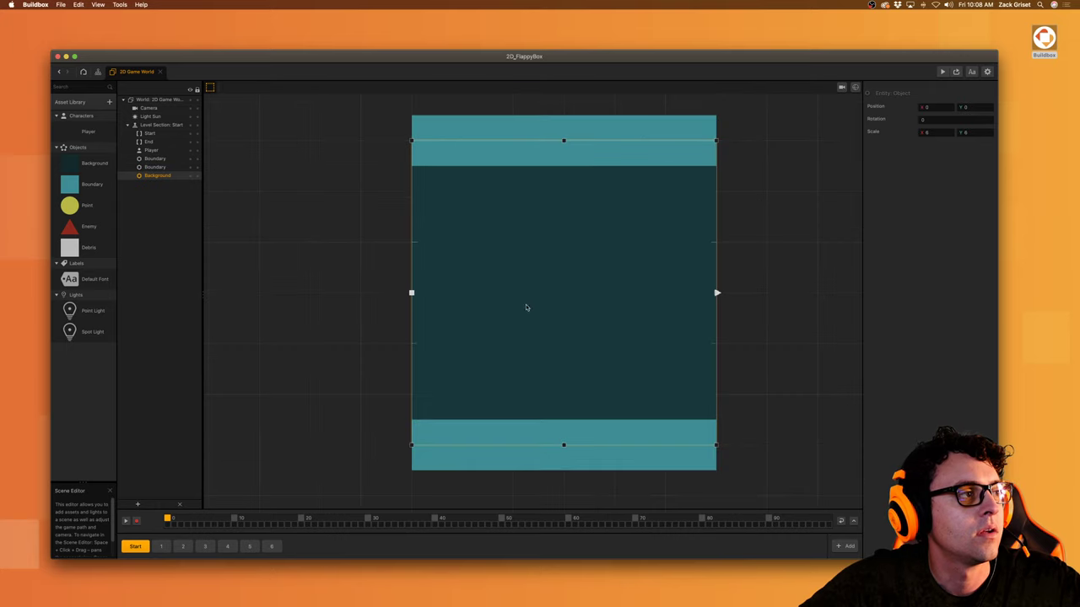
pyautogui.click(92, 102)
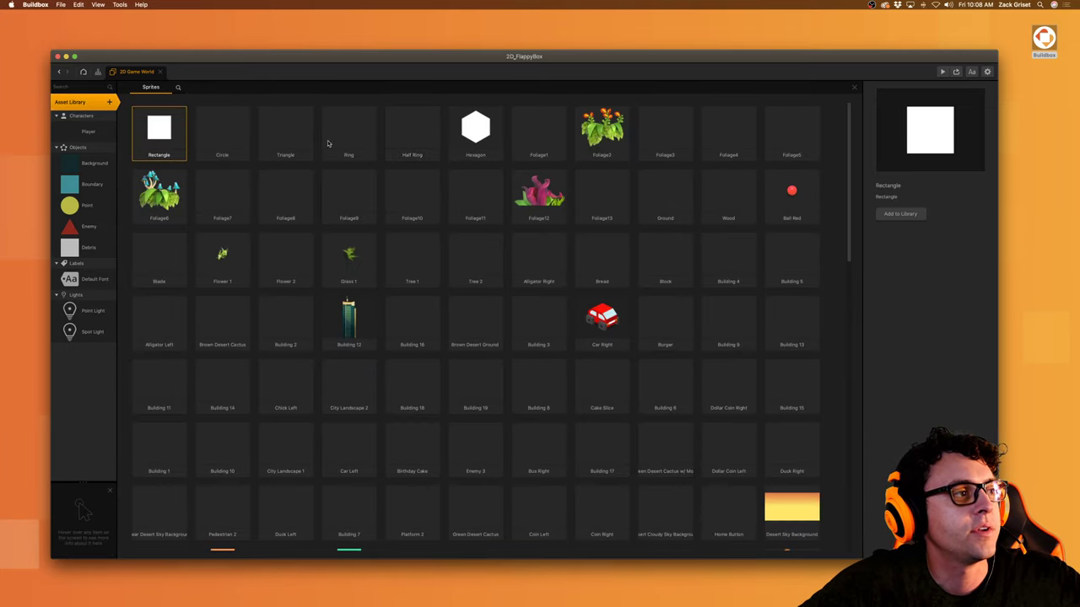
# Step: Open the Player's node map and set the 3D Model node's X rotation to 0
pyautogui.doubleClick(88, 132)
pyautogui.click(353, 317)
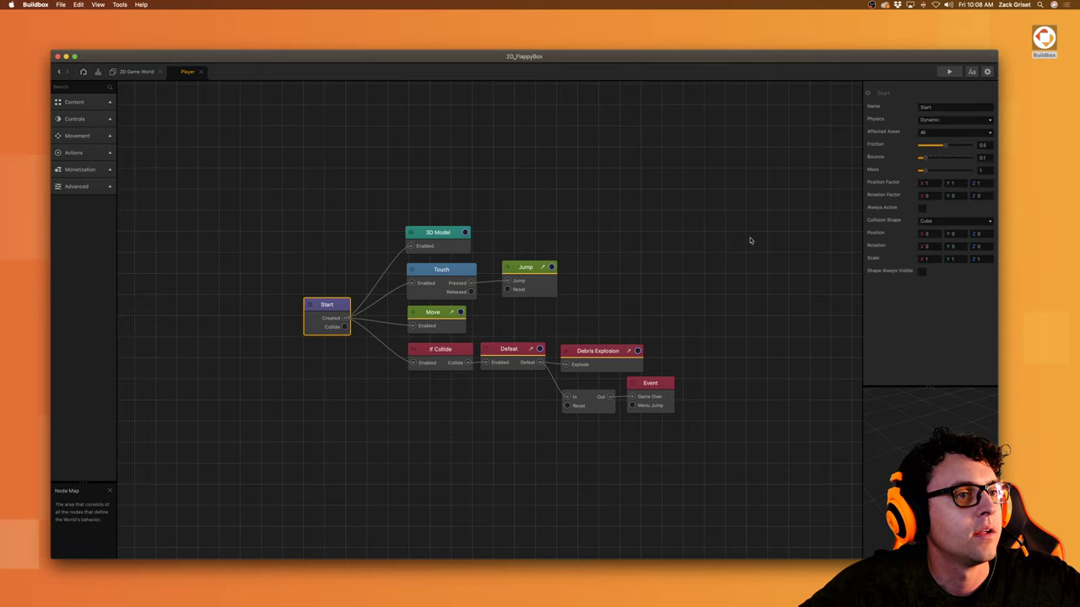
pyautogui.click(438, 239)
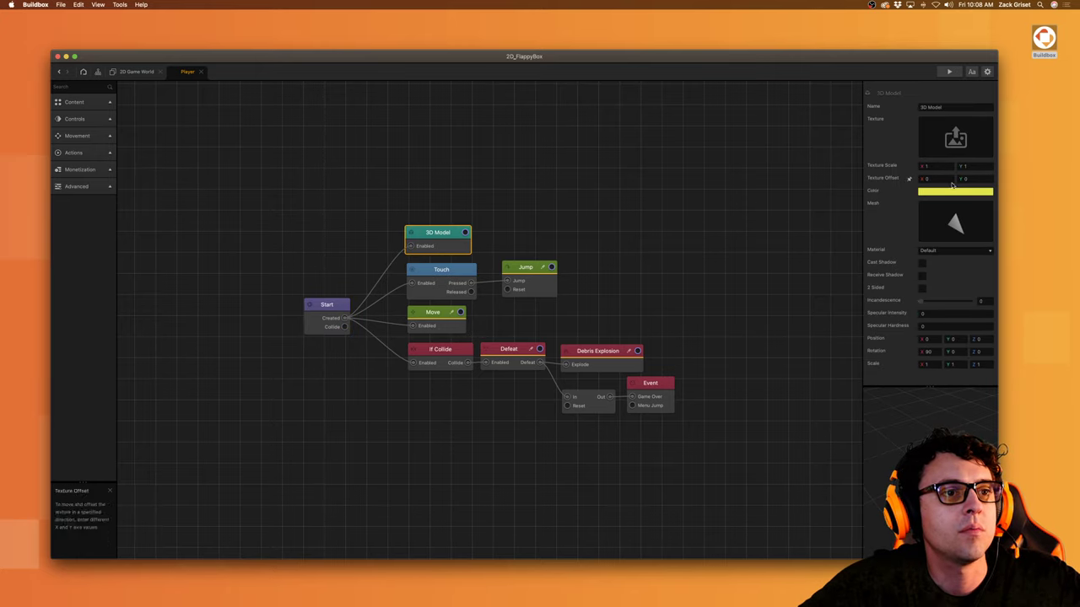
pyautogui.moveTo(975, 205)
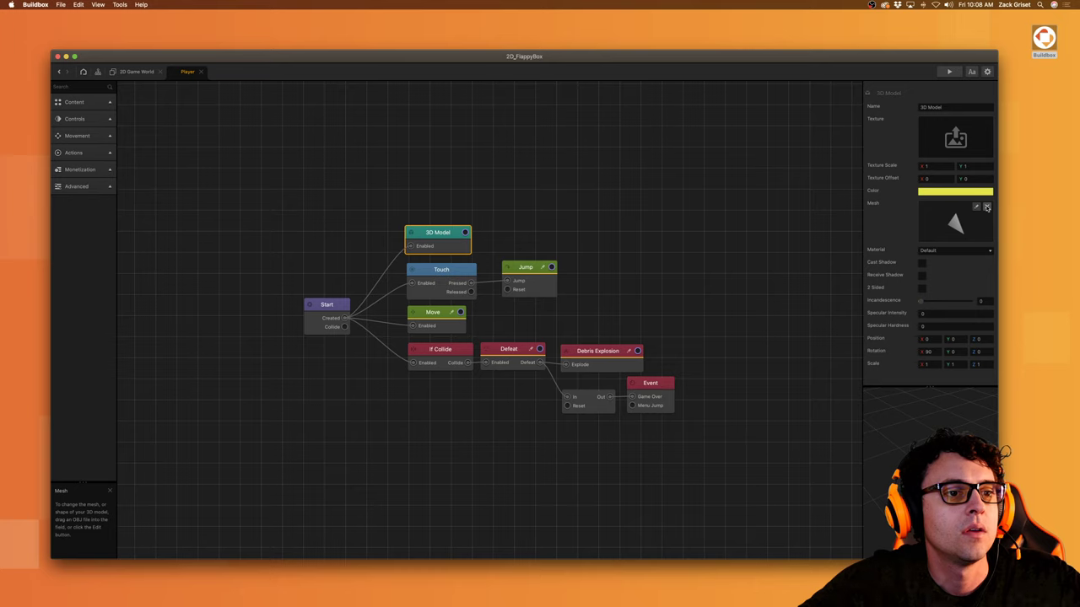
pyautogui.write('0')
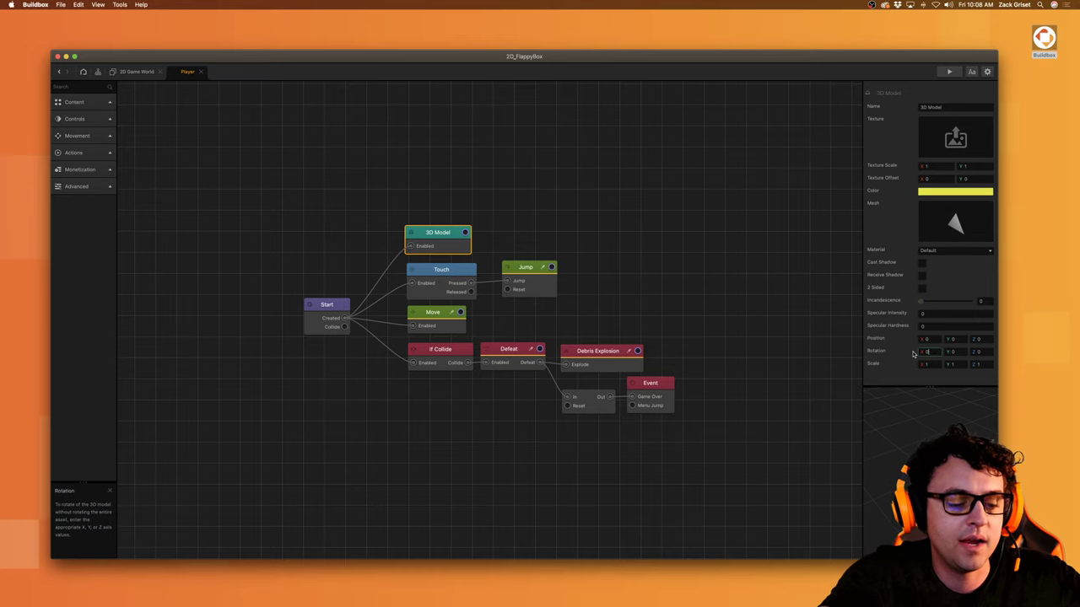
pyautogui.click(904, 373)
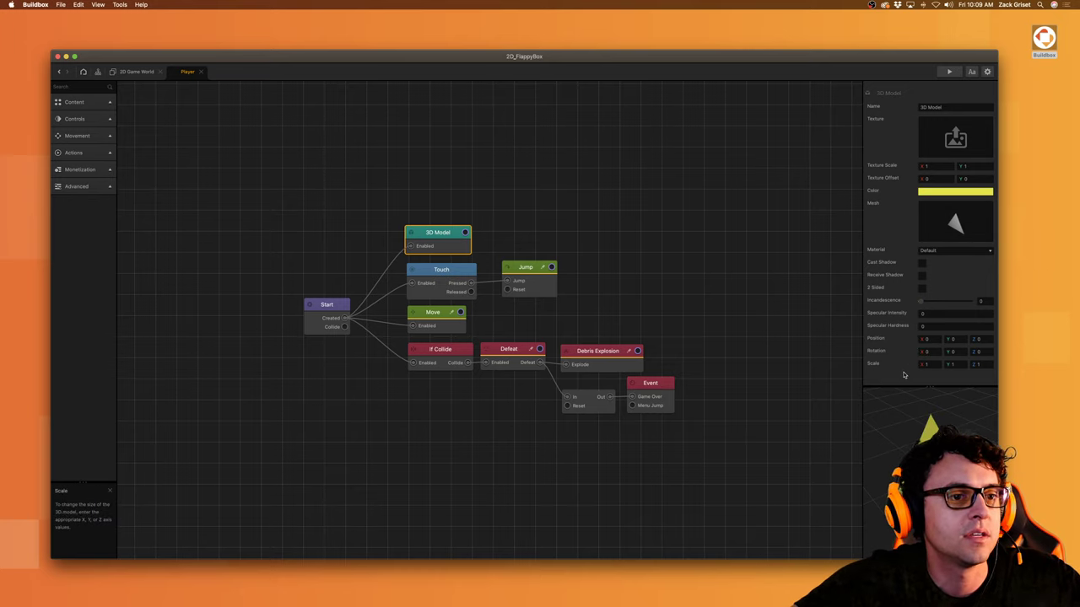
# Step: Check the triangular Player and its settings in the 2D Game World scene
pyautogui.click(122, 72)
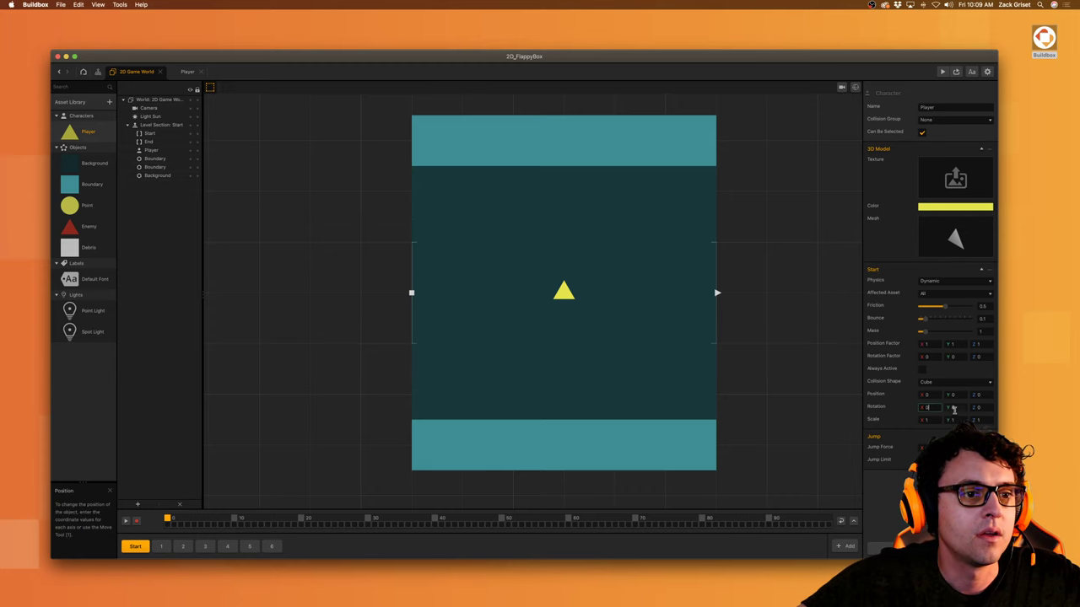
pyautogui.click(954, 409)
pyautogui.doubleClick(87, 132)
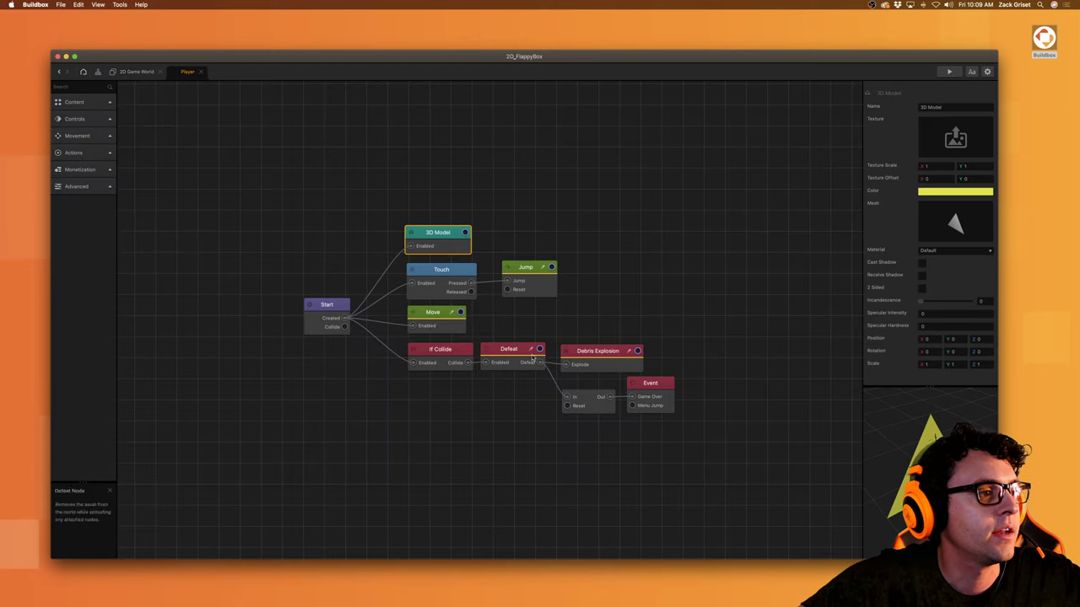
pyautogui.click(135, 72)
pyautogui.click(562, 292)
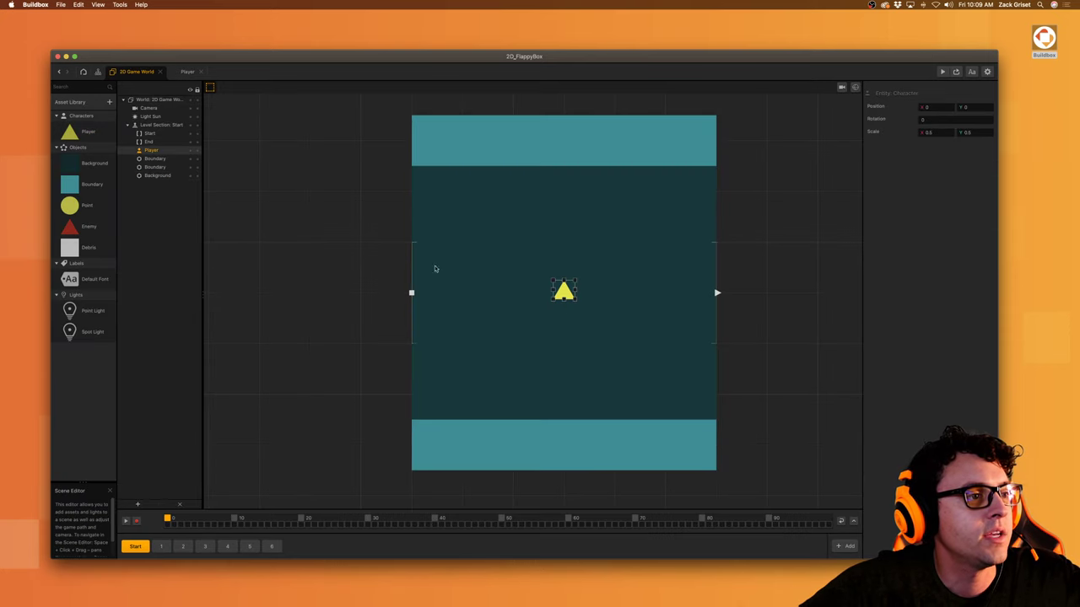
# Step: In the Player's node map, clear the Move node's X speed and delete the Touch and Jump nodes
pyautogui.doubleClick(564, 291)
pyautogui.click(435, 314)
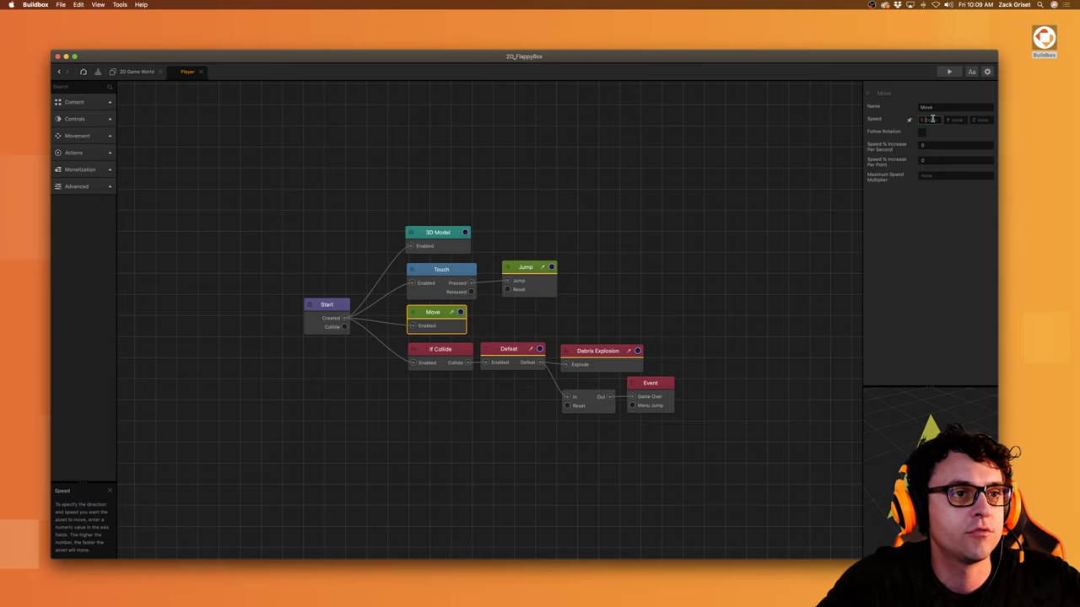
pyautogui.click(528, 278)
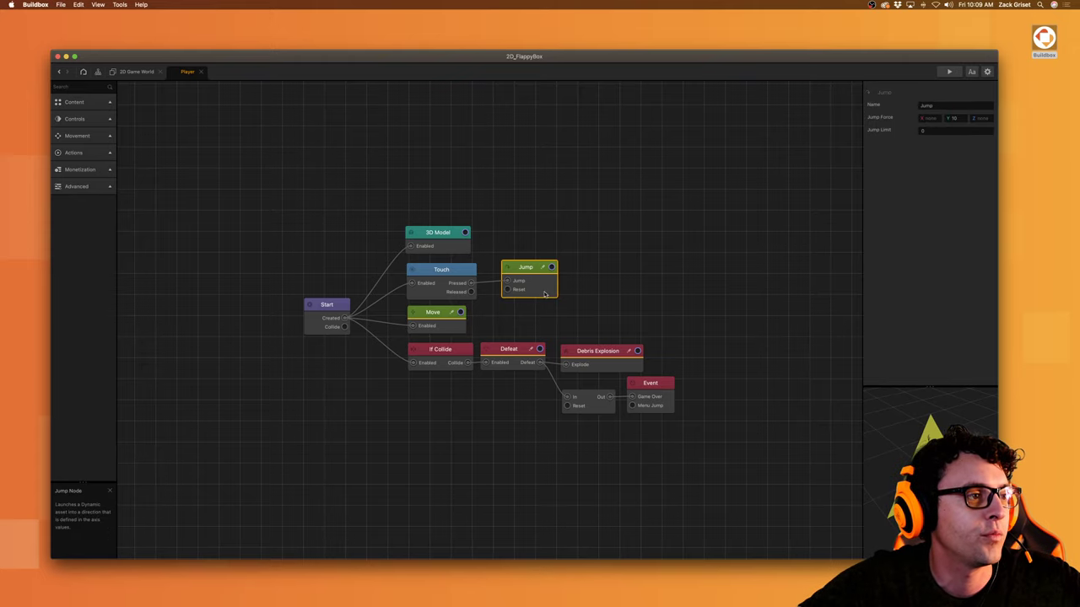
pyautogui.click(453, 283)
pyautogui.press('Delete')
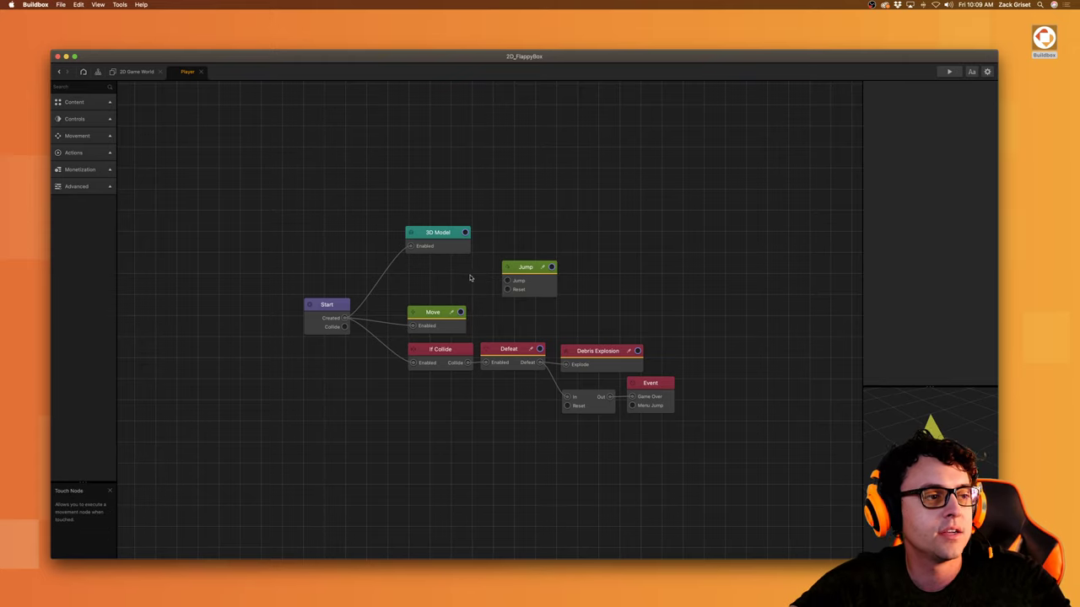
pyautogui.click(515, 285)
pyautogui.press('Delete')
# Step: Add a Joystick node to the Player's node map and look through the available movement nodes
pyautogui.click(76, 119)
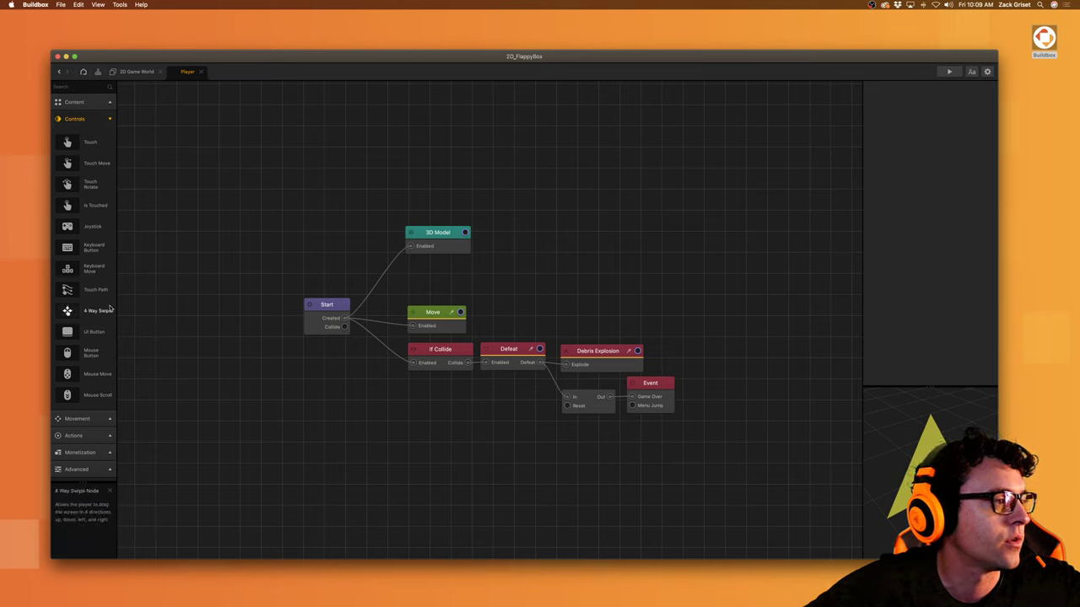
pyautogui.moveTo(69, 226); pyautogui.dragTo(261, 216)
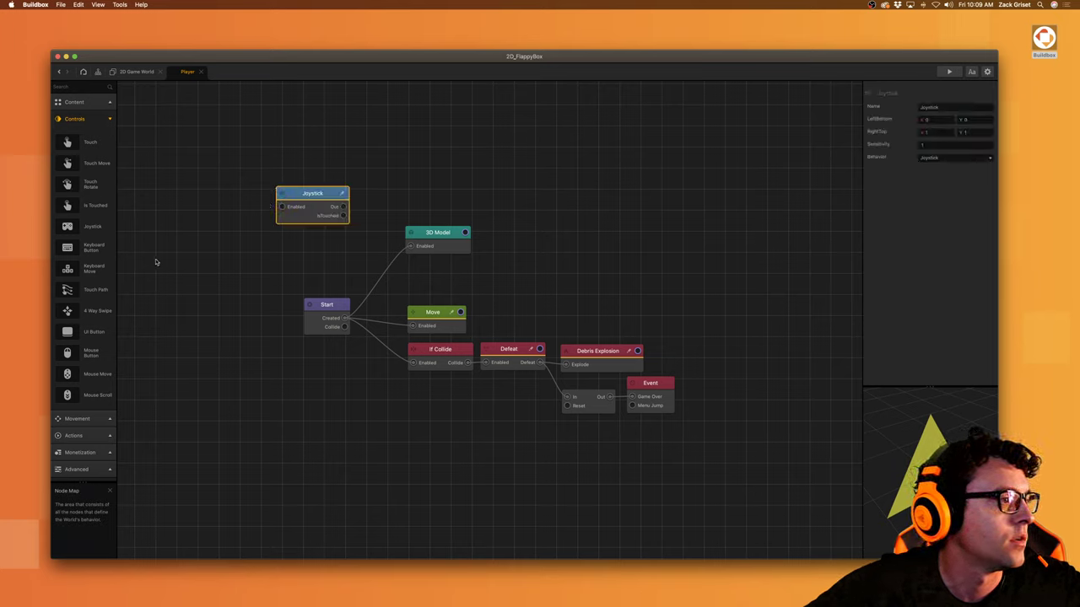
pyautogui.click(91, 419)
pyautogui.scroll(-5, 103, 396)
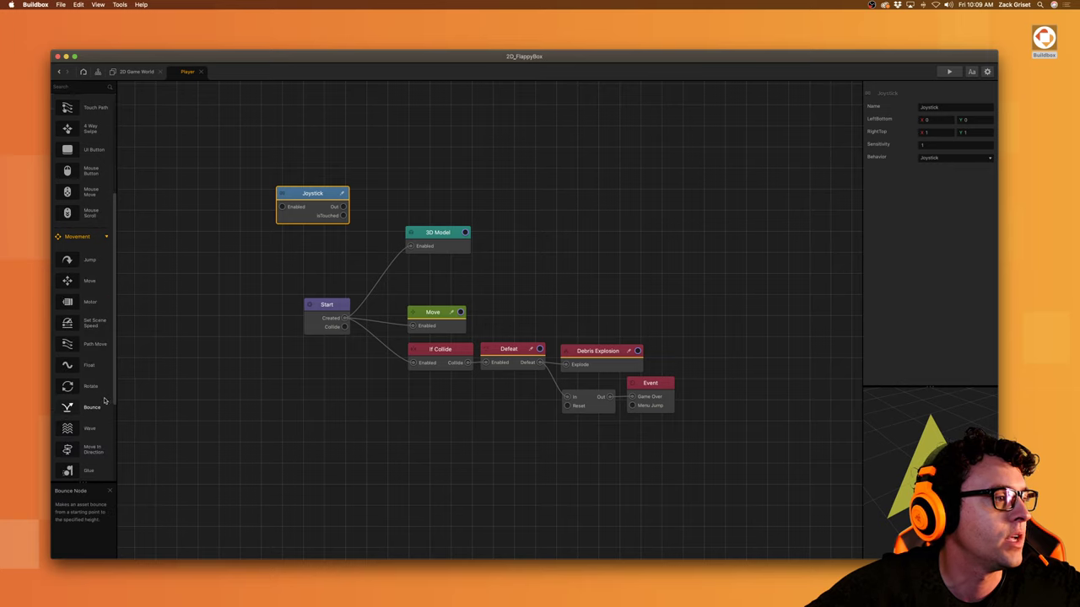
pyautogui.scroll(-4, 104, 401)
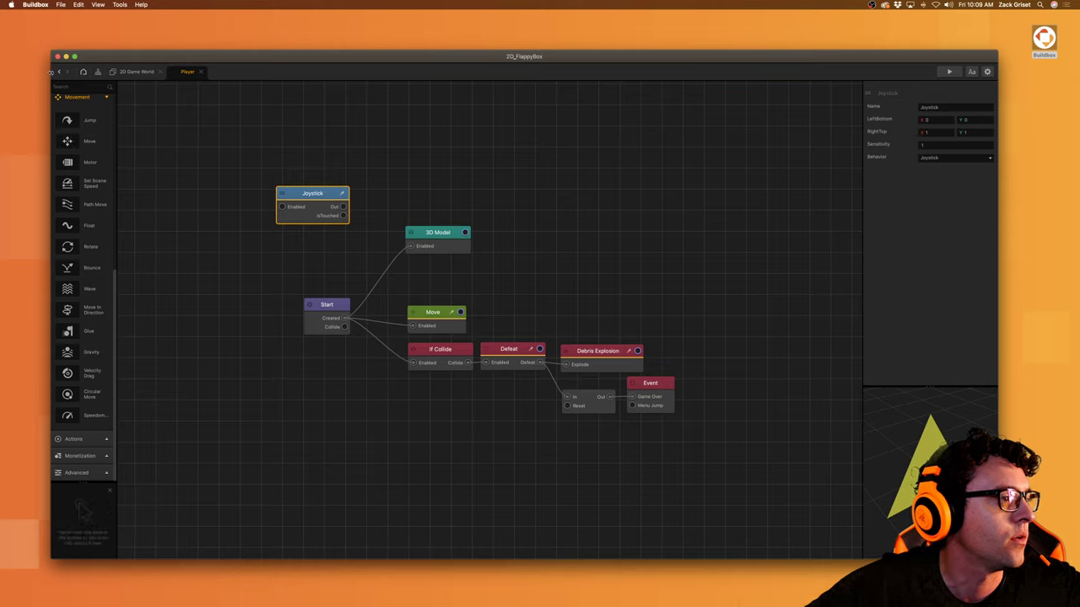
# Step: Search the nodes for "rota" and add Touch Rotate and Rotation Animation nodes to the Player's node map
pyautogui.click(80, 85)
pyautogui.write('rota')
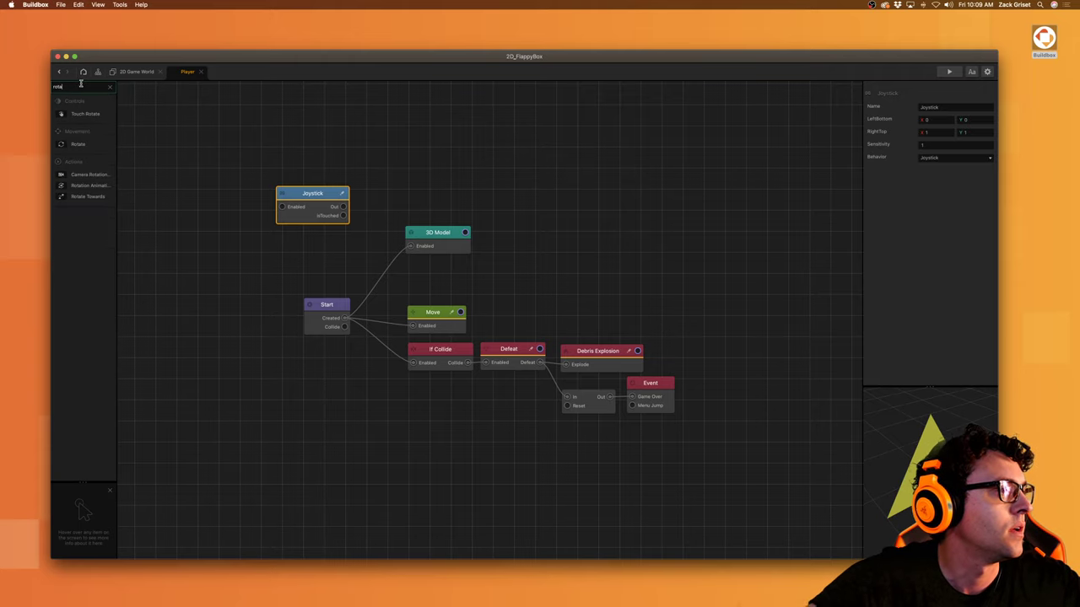
pyautogui.moveTo(113, 120); pyautogui.dragTo(149, 121)
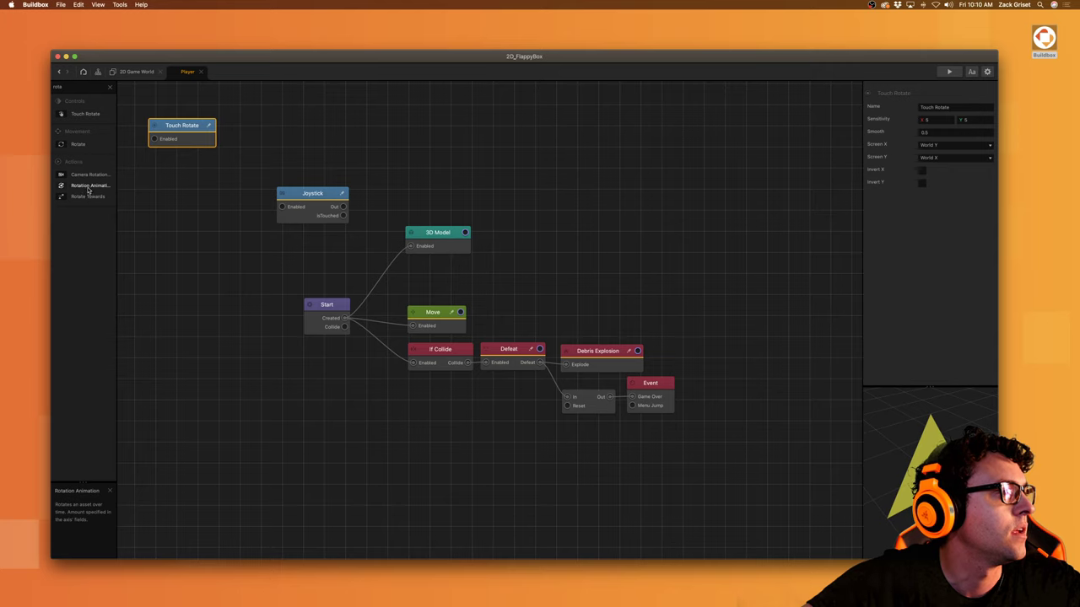
pyautogui.moveTo(88, 187); pyautogui.dragTo(165, 172)
pyautogui.click(109, 87)
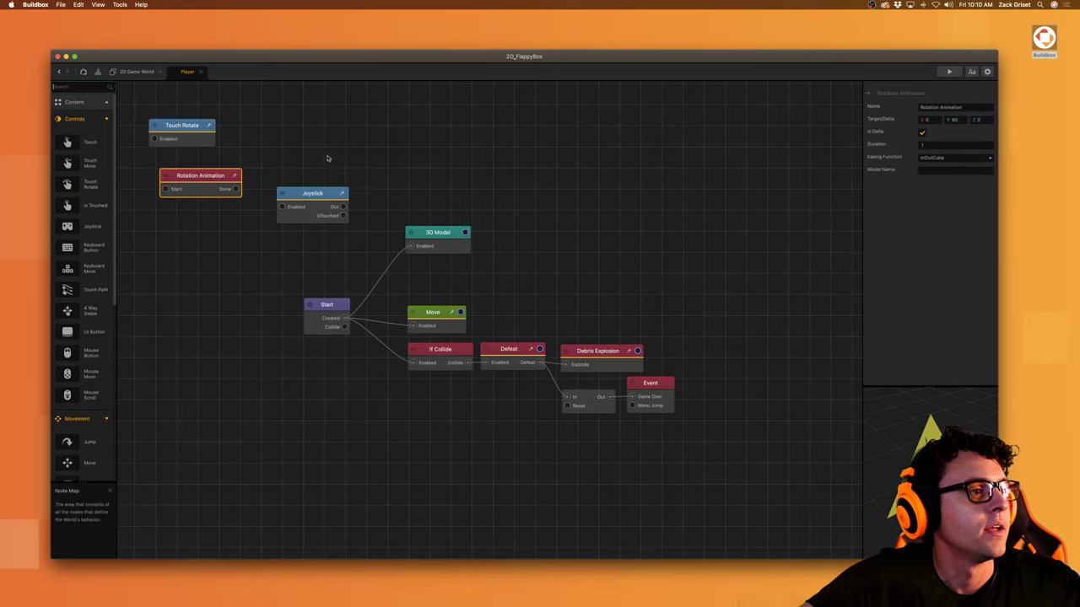
# Step: Connect the Touch Rotate node to the Start node's Created output, place it above Move, and playtest the game
pyautogui.moveTo(180, 125); pyautogui.dragTo(345, 318)
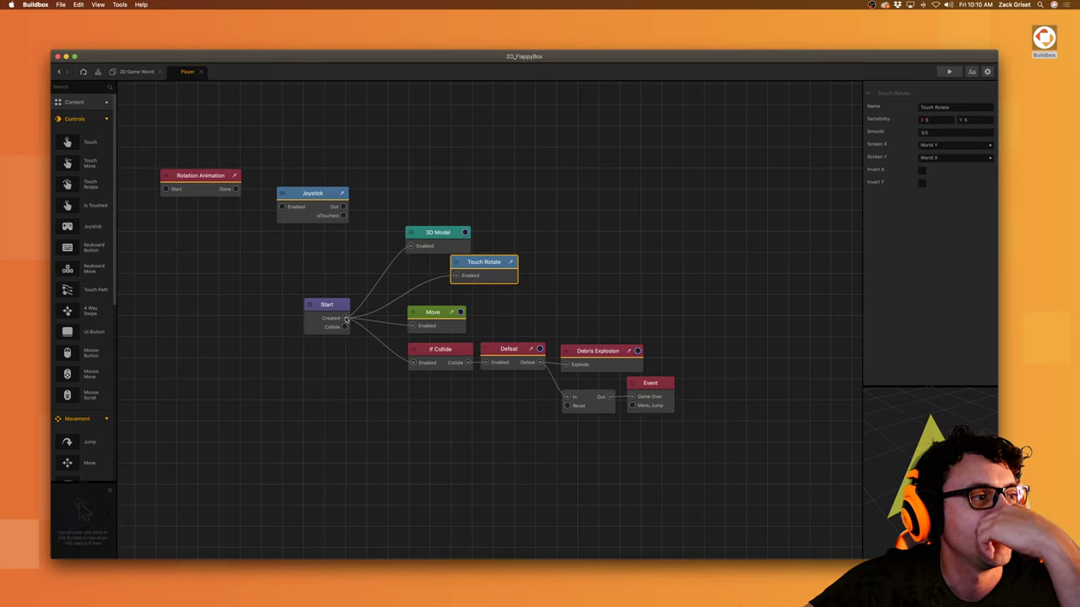
pyautogui.moveTo(460, 272); pyautogui.dragTo(416, 286)
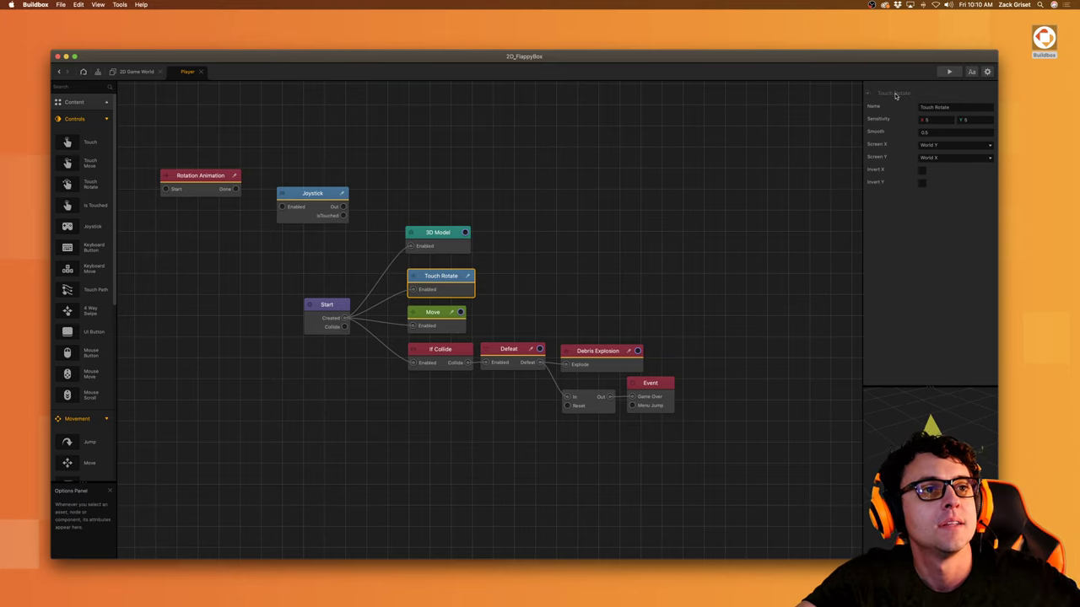
pyautogui.click(947, 72)
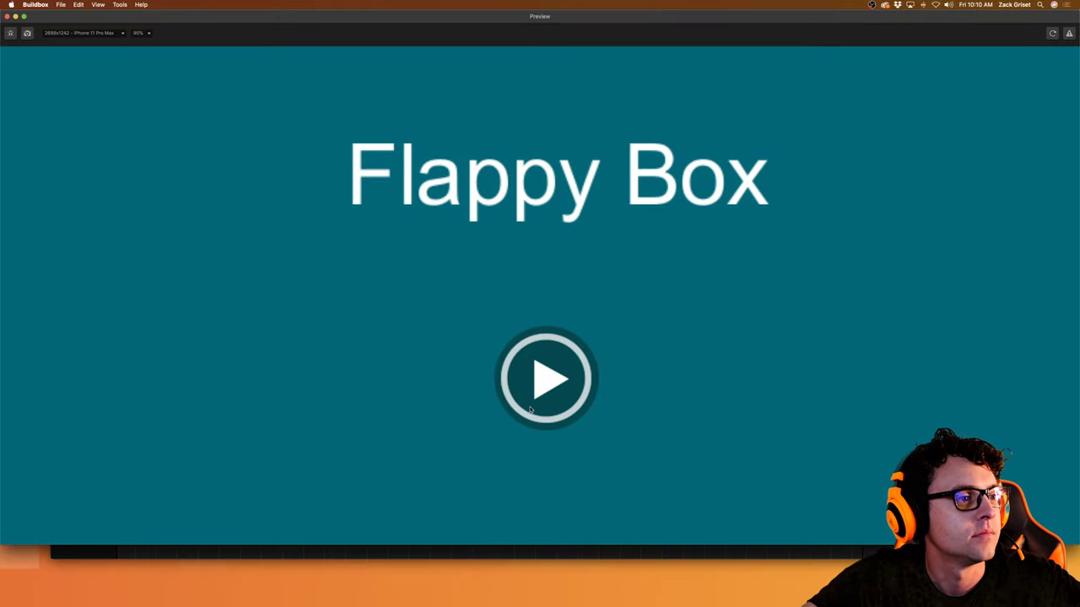
pyautogui.click(530, 410)
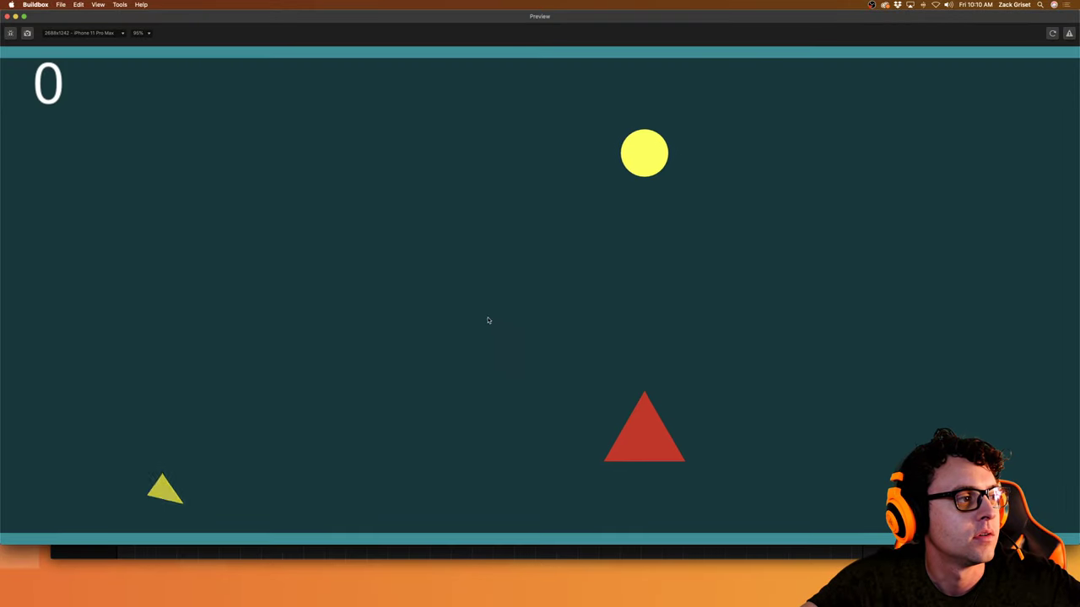
pyautogui.click(7, 16)
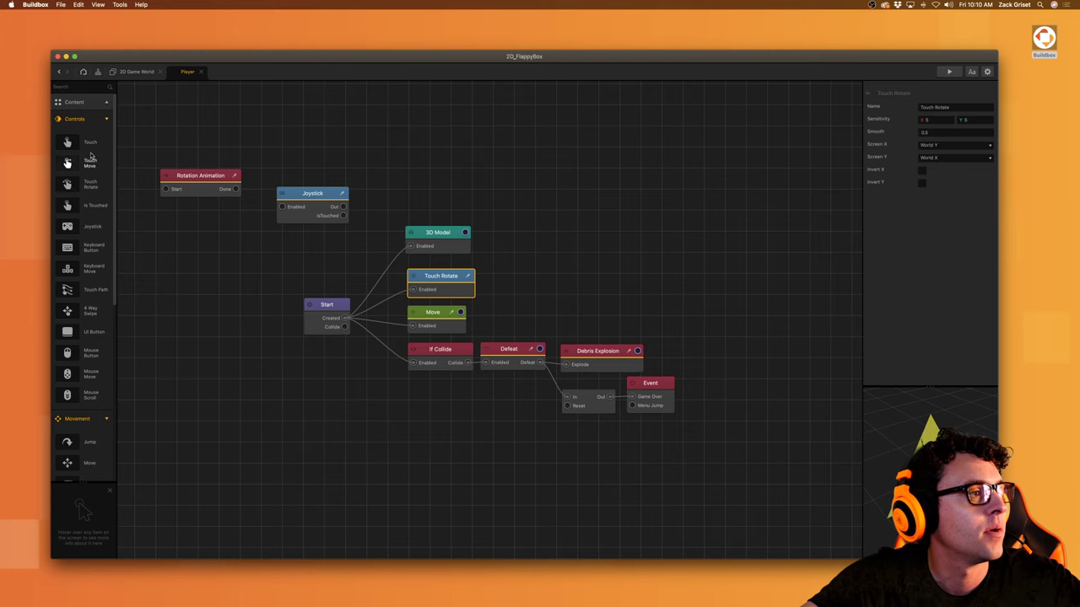
# Step: Set the Player's Start node physics to Kinematic and playtest how the triangle rotates
pyautogui.click(335, 330)
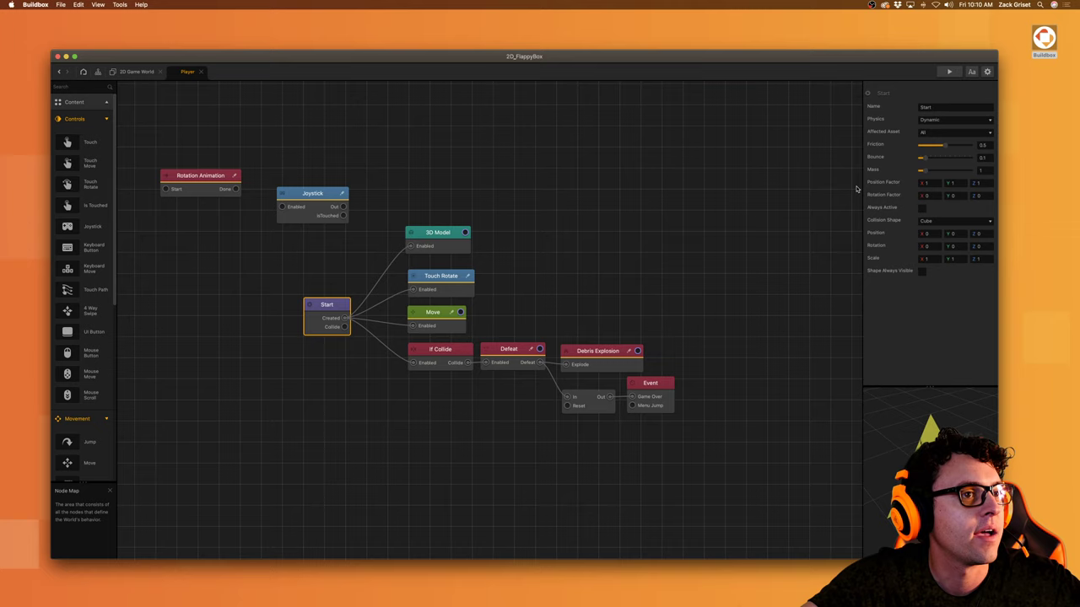
pyautogui.click(949, 120)
pyautogui.click(944, 155)
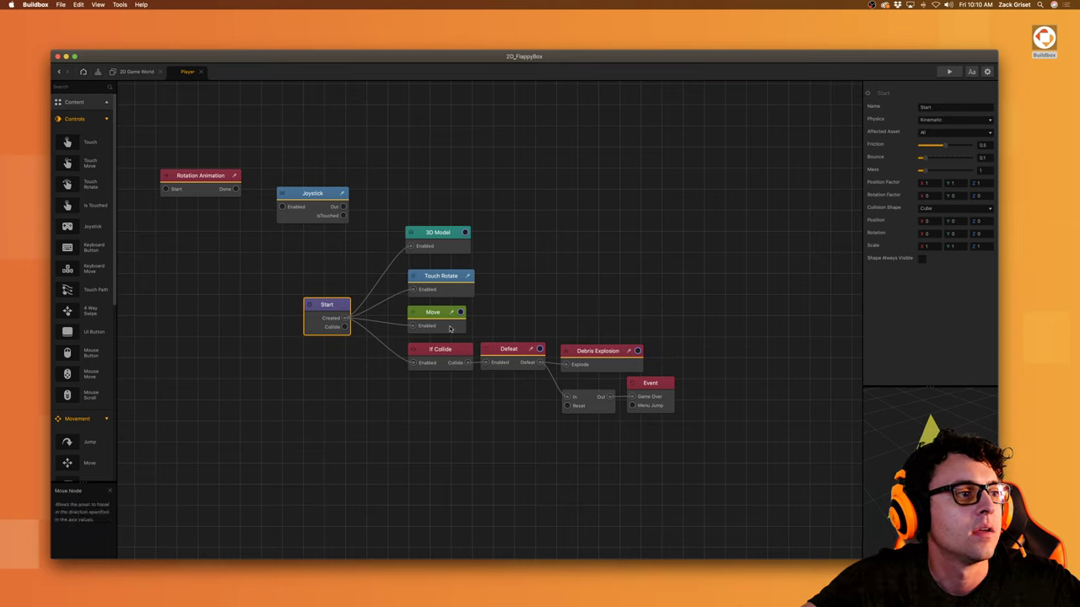
pyautogui.click(948, 72)
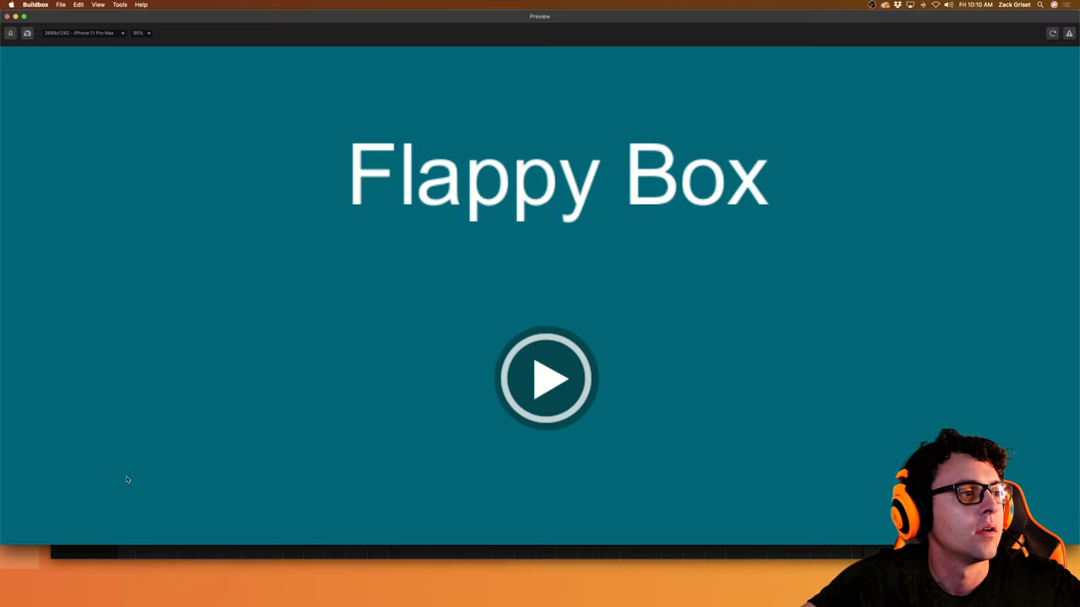
pyautogui.click(540, 393)
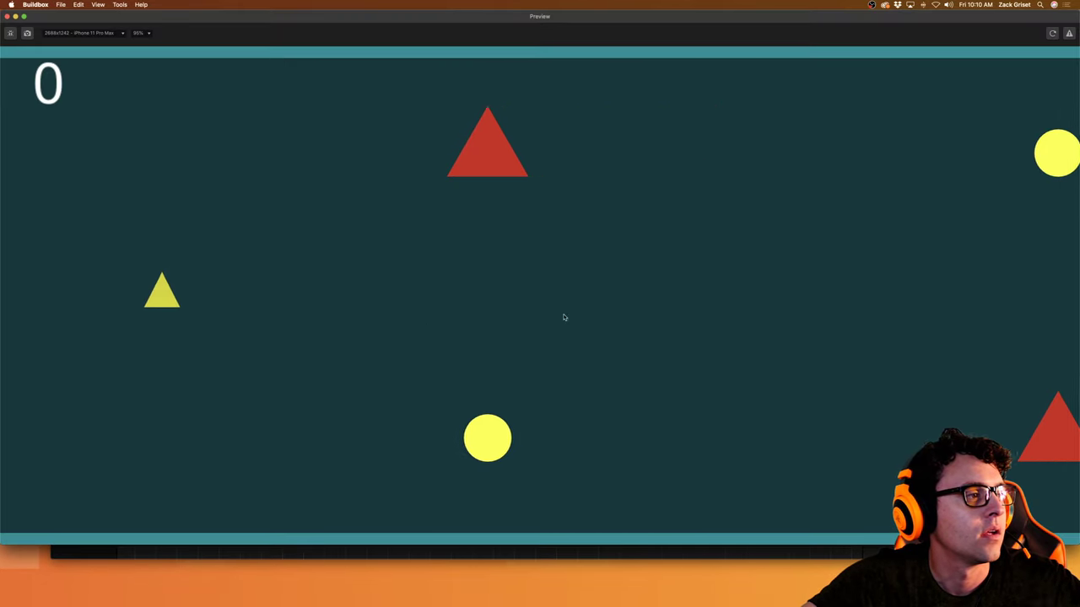
pyautogui.moveTo(565, 317); pyautogui.dragTo(246, 301)
pyautogui.click(6, 16)
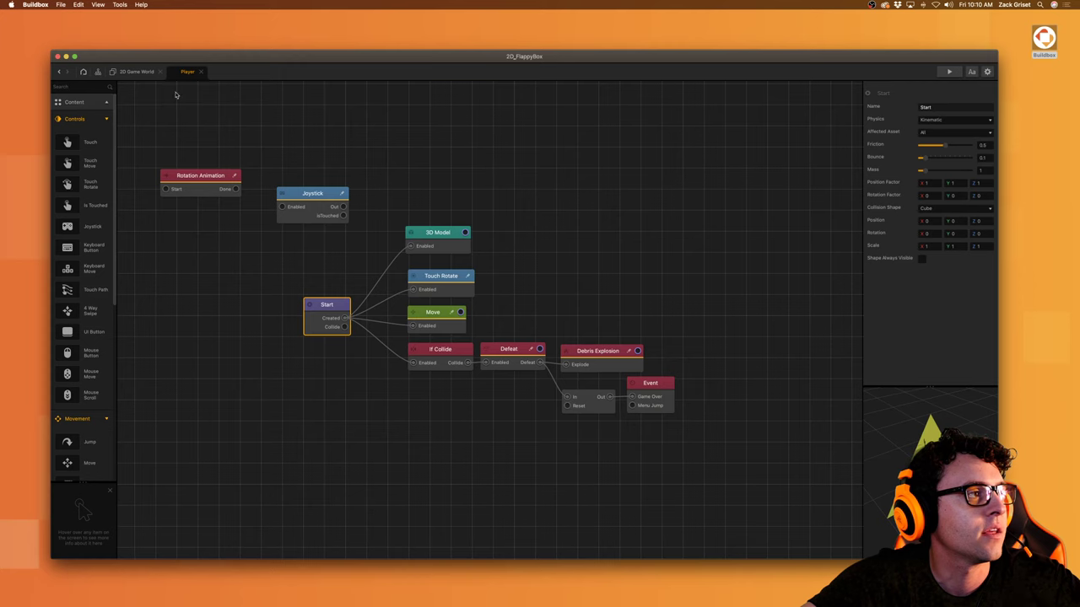
# Step: Try World X as the Touch Rotate node's Screen X axis and playtest the rotation
pyautogui.click(443, 283)
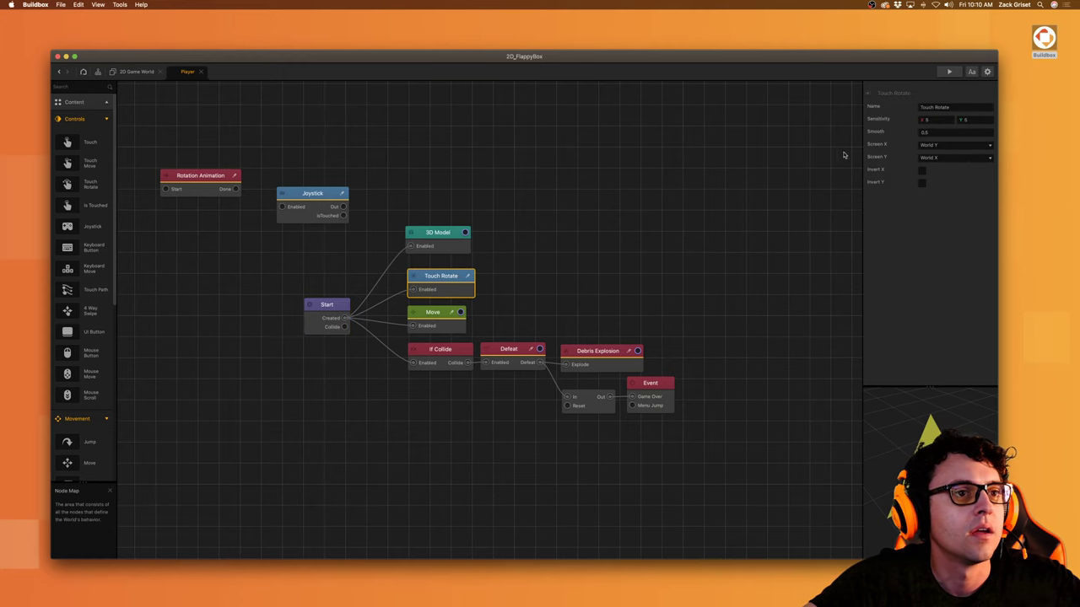
pyautogui.click(959, 146)
pyautogui.click(945, 155)
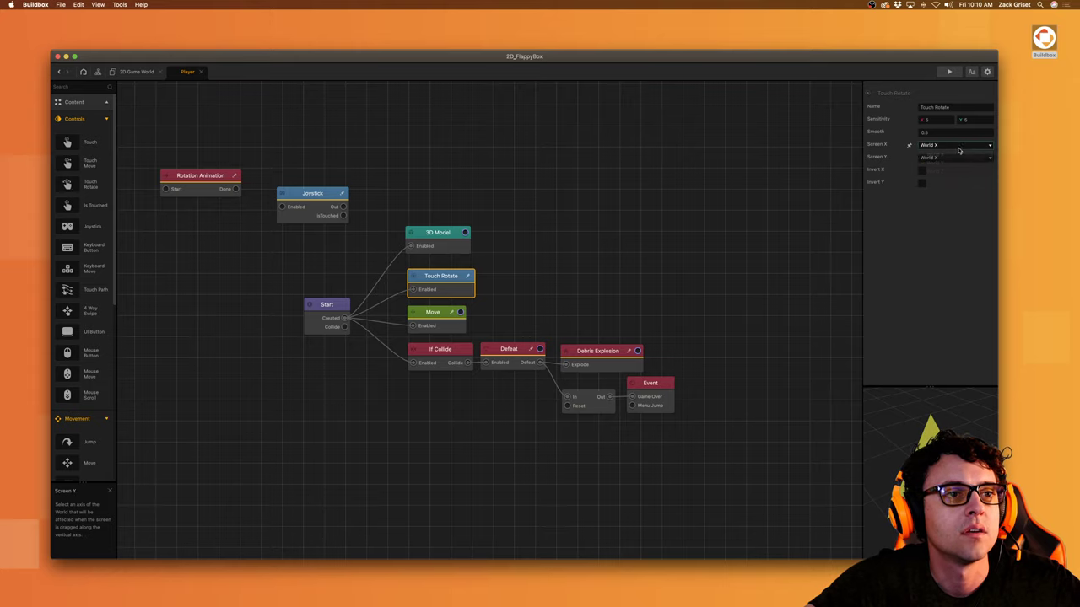
pyautogui.click(950, 72)
pyautogui.click(526, 399)
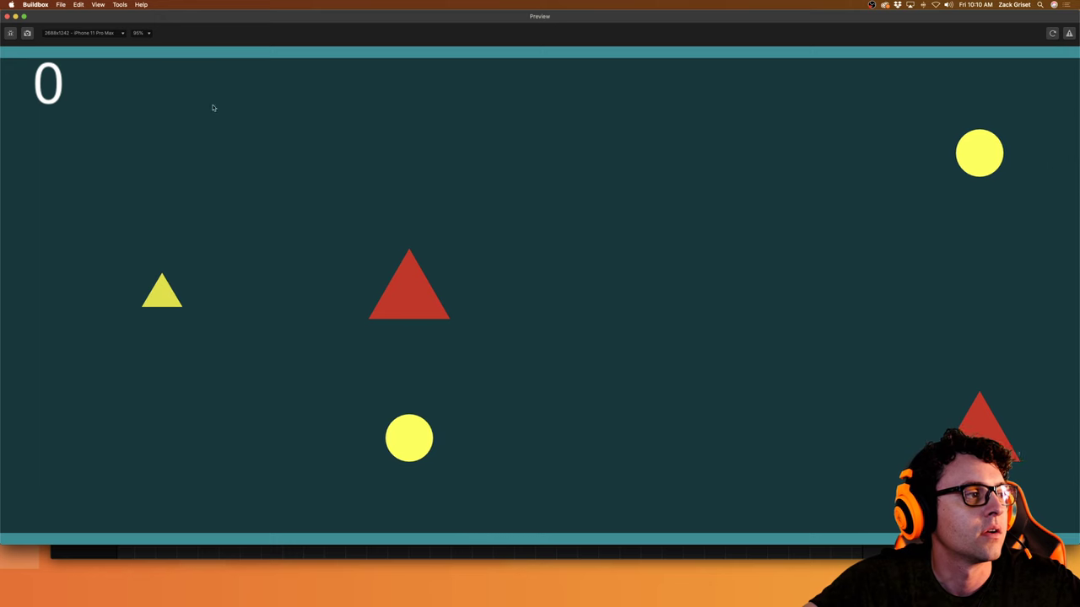
pyautogui.click(7, 16)
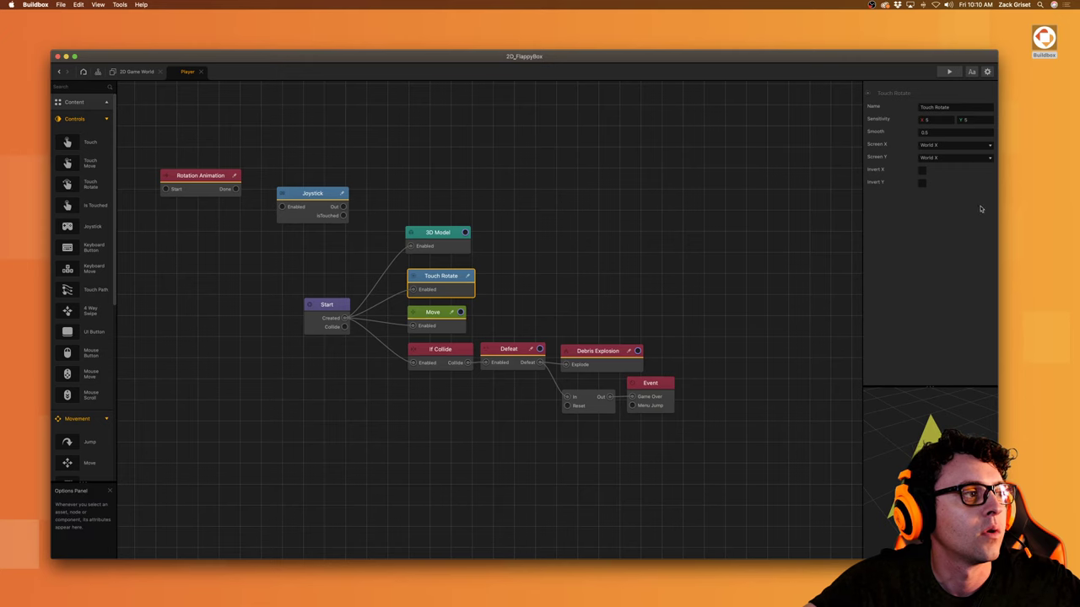
# Step: Set the Touch Rotate node's Screen X and Screen Y axes to World Z, playtesting the rotation between the two changes
pyautogui.click(953, 145)
pyautogui.click(945, 163)
pyautogui.click(946, 157)
pyautogui.click(947, 172)
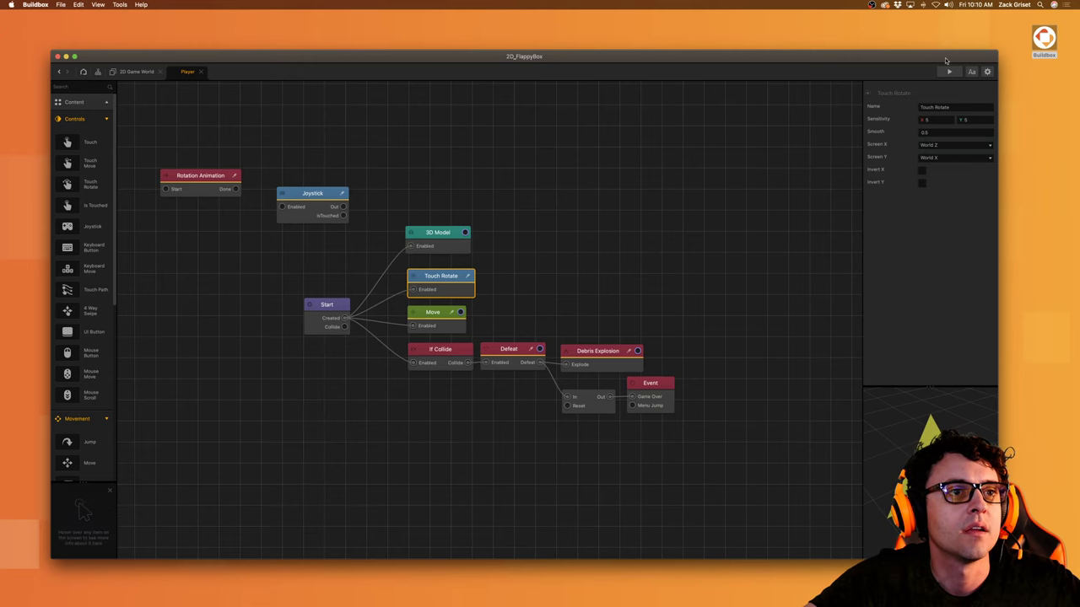
pyautogui.click(948, 72)
pyautogui.click(507, 361)
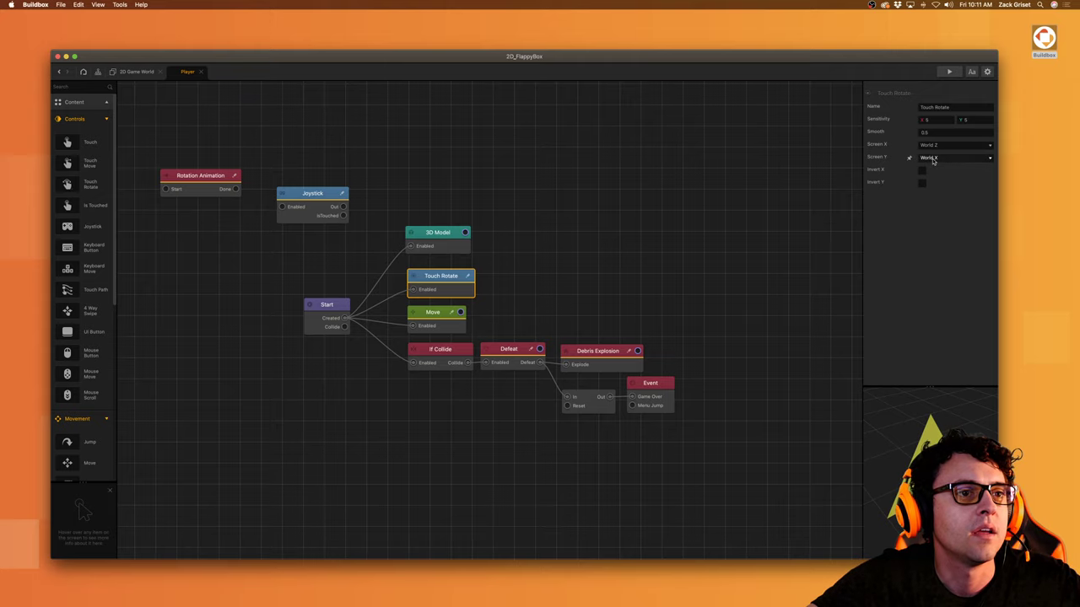
pyautogui.click(948, 70)
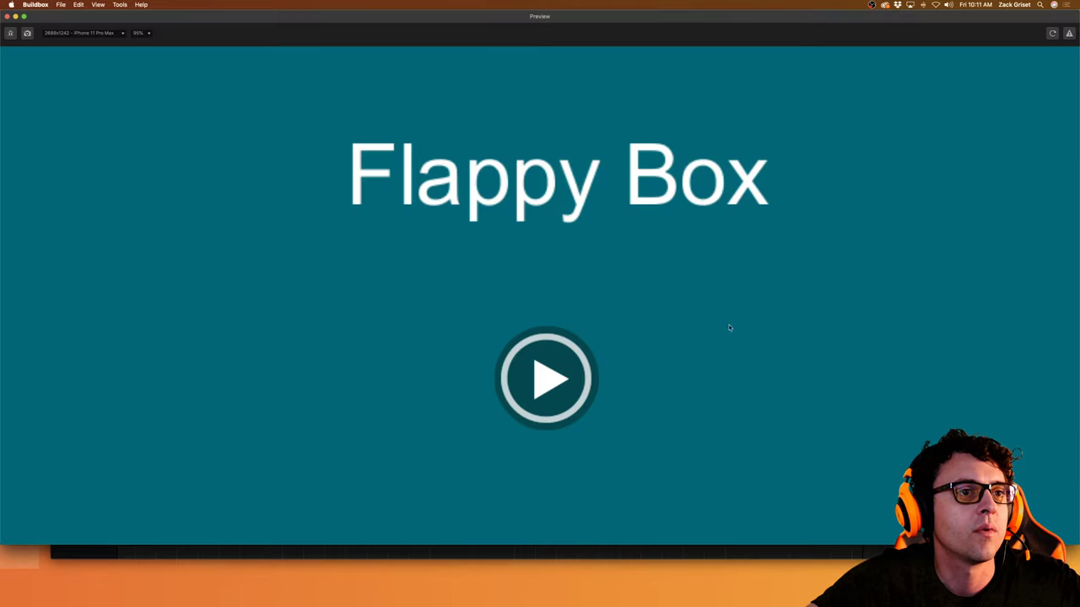
pyautogui.click(592, 378)
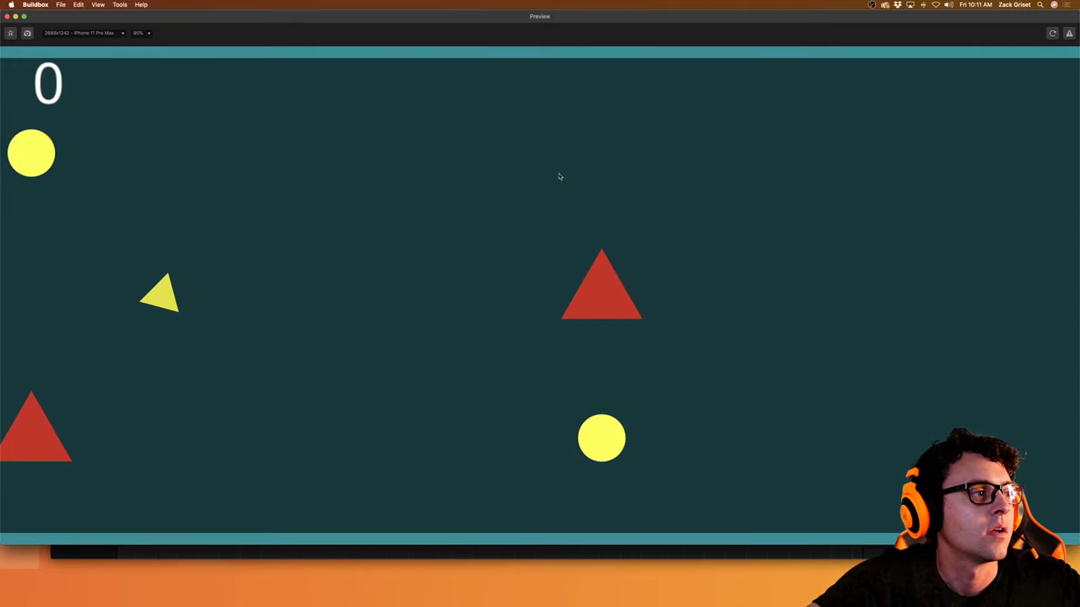
pyautogui.click(7, 16)
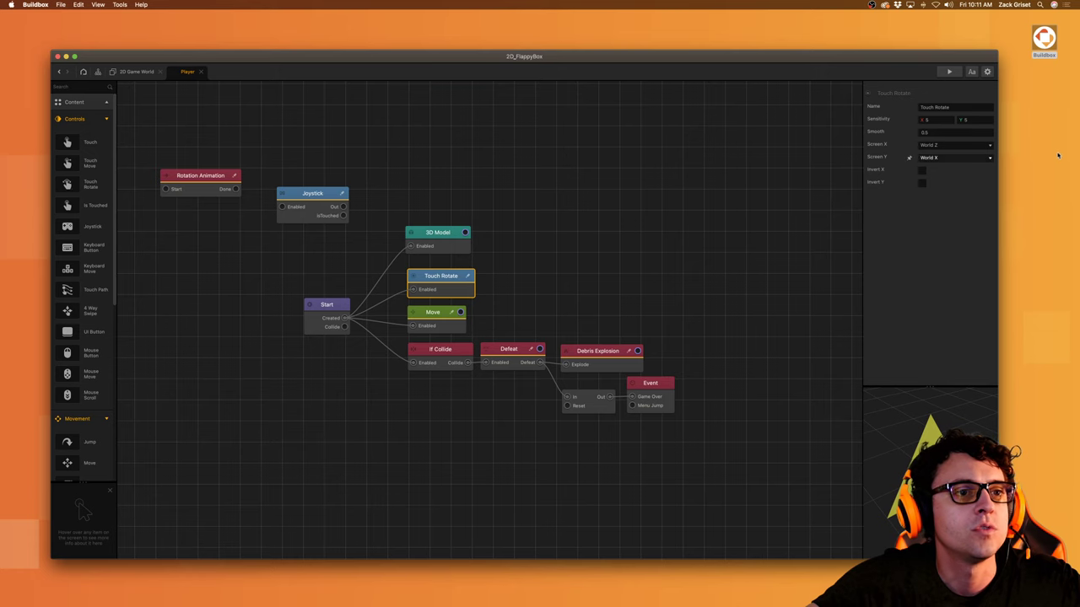
pyautogui.click(961, 158)
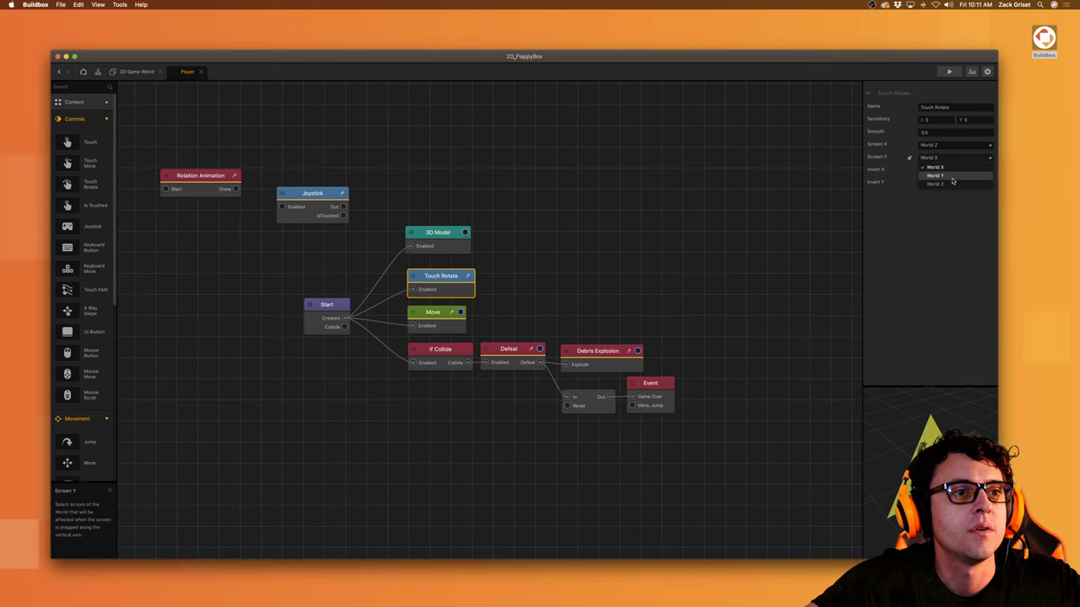
pyautogui.click(948, 184)
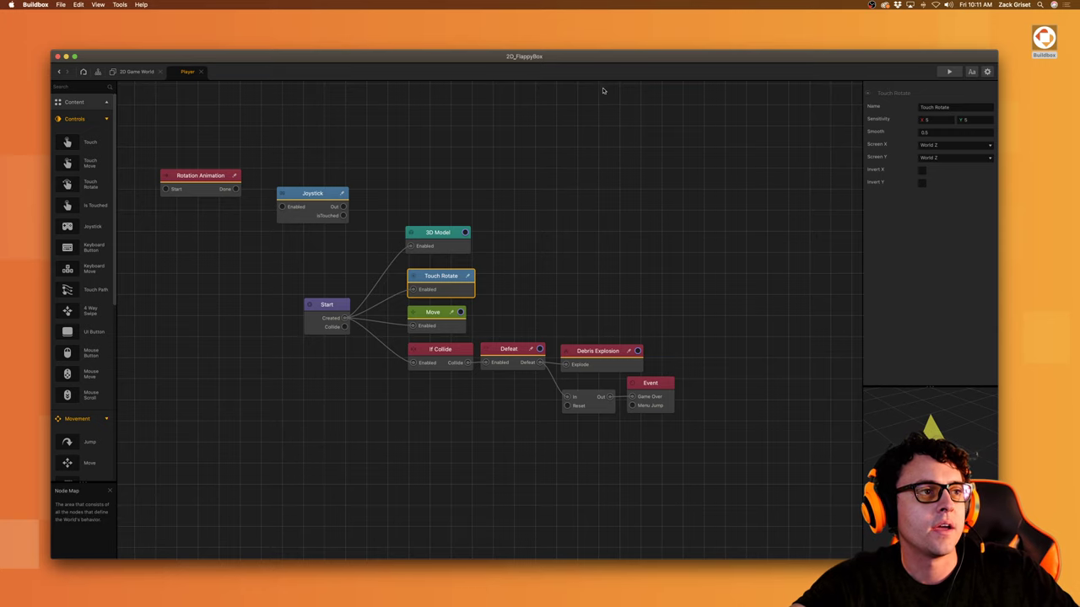
# Step: Save the project to the Desktop as "2 Mins in Space Template"
pyautogui.click(59, 5)
pyautogui.click(69, 49)
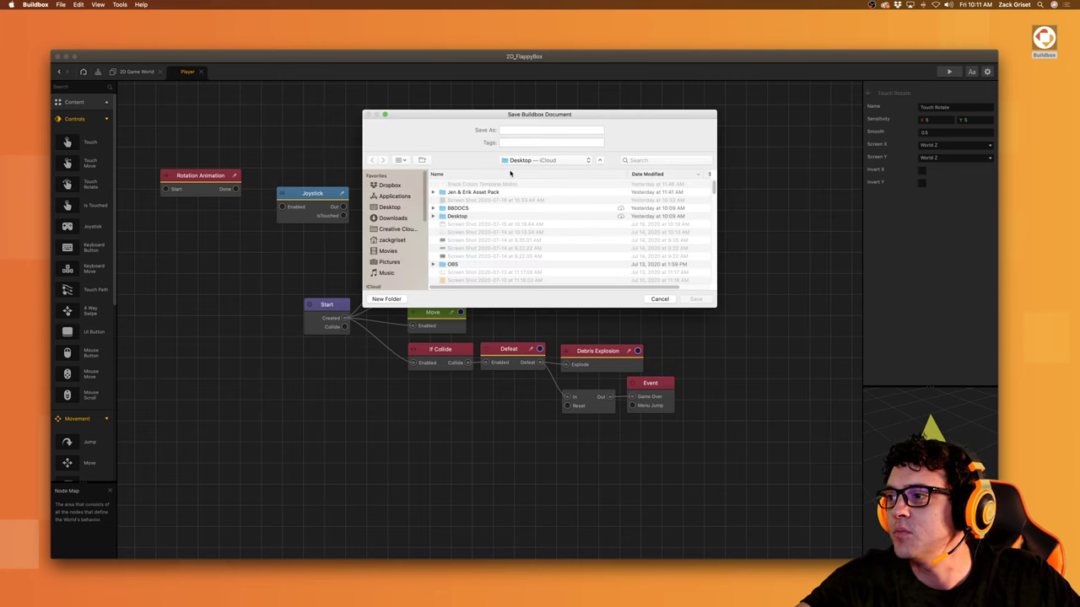
pyautogui.click(521, 129)
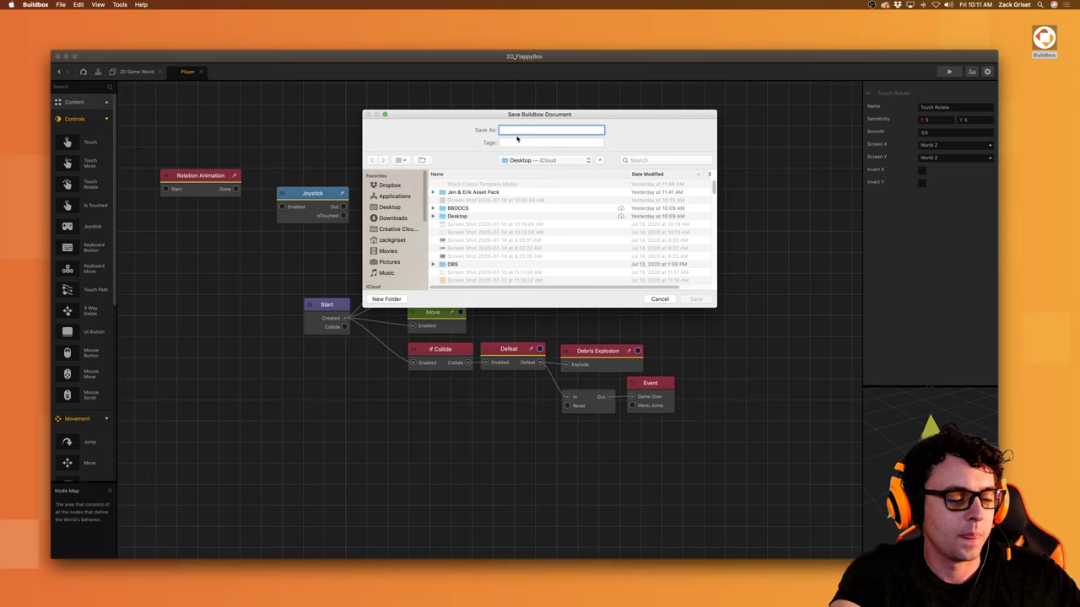
pyautogui.write('2 Mins')
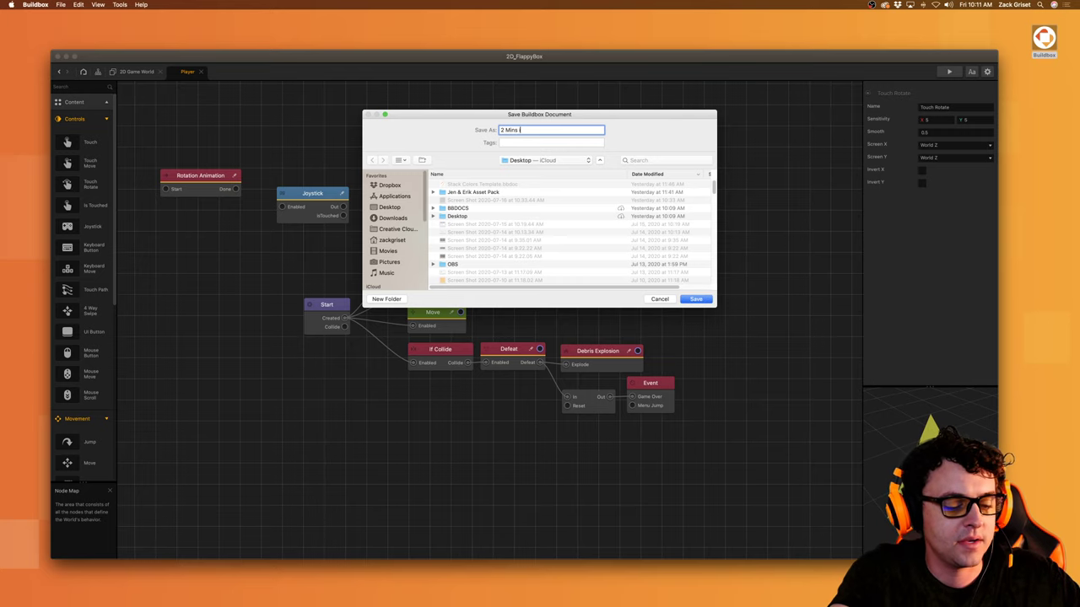
pyautogui.write(' in SPa')
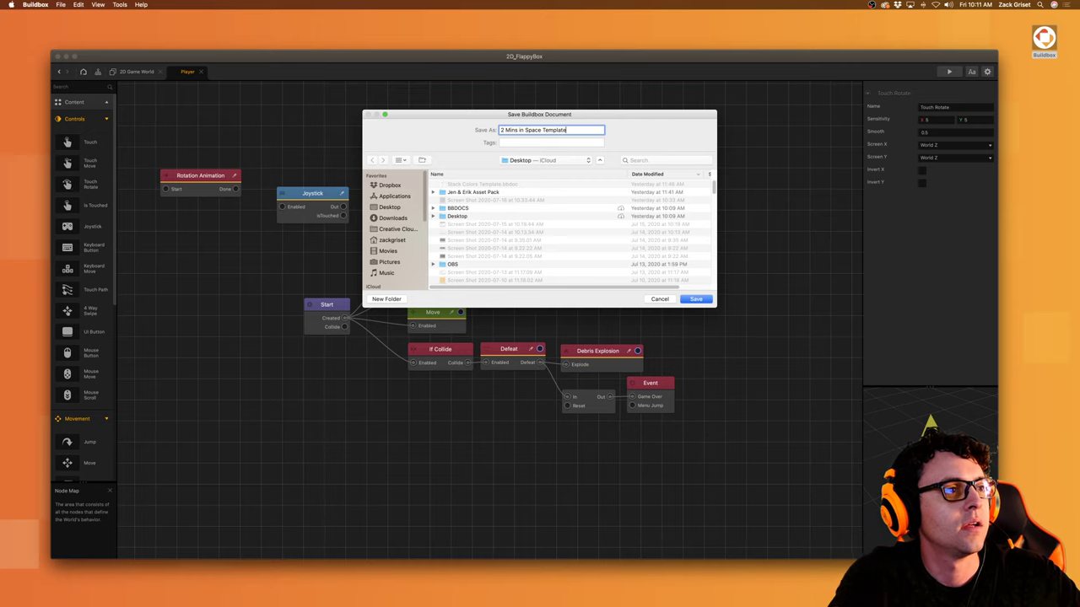
pyautogui.click(694, 299)
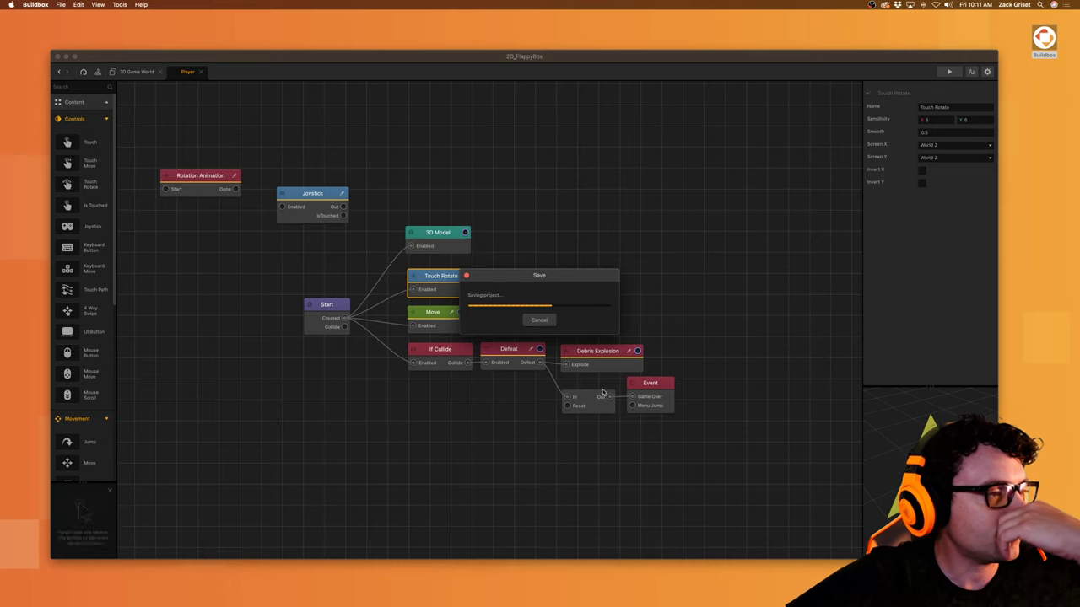
# Step: Reposition the Move node beside the Touch Rotate node in the Player's node map and briefly preview the game
pyautogui.click(445, 326)
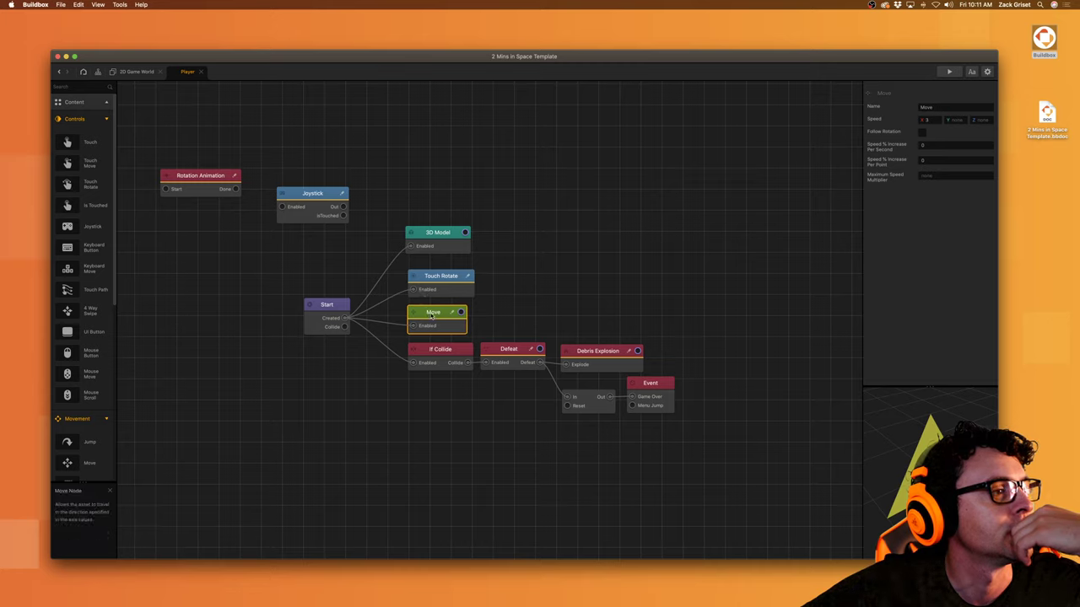
pyautogui.moveTo(431, 314); pyautogui.dragTo(563, 288)
pyautogui.click(949, 72)
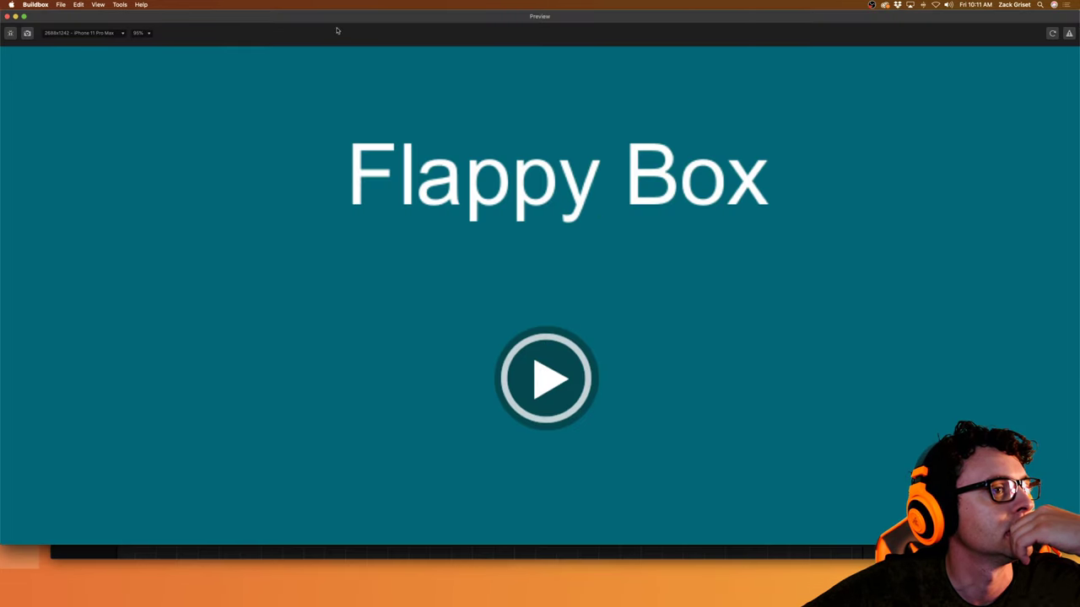
pyautogui.click(7, 16)
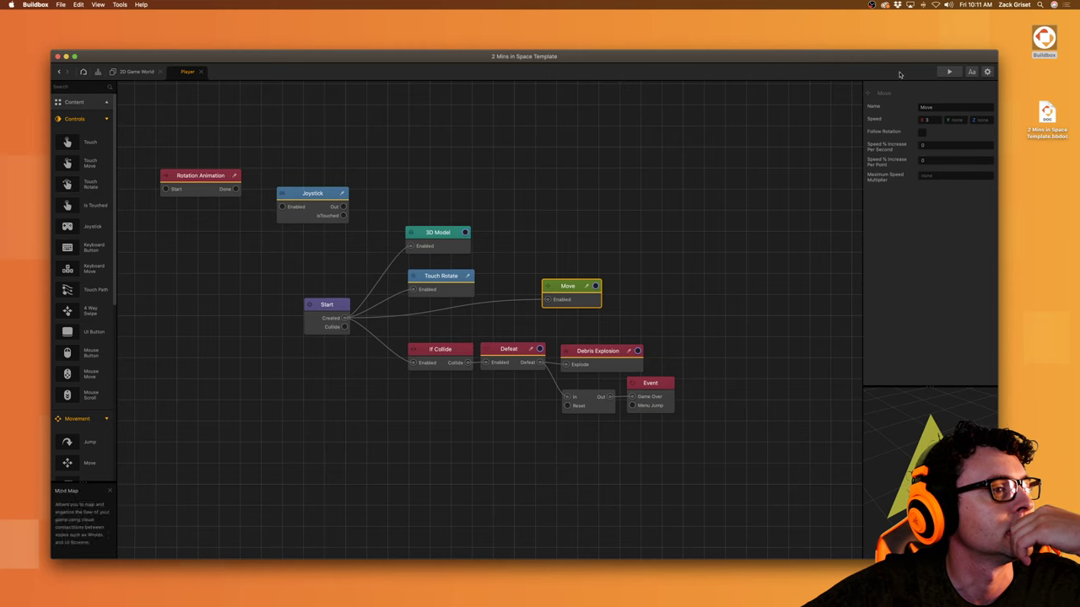
# Step: Enable Follow Rotation on the Move node and playtest steering the triangle by rotating it
pyautogui.click(949, 72)
pyautogui.click(562, 355)
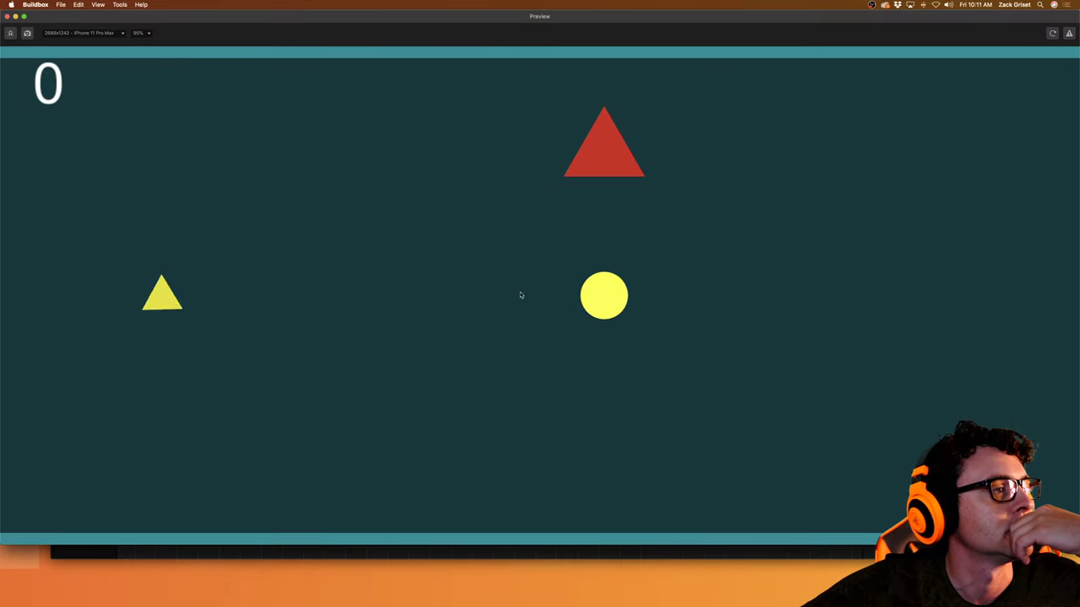
pyautogui.click(150, 167)
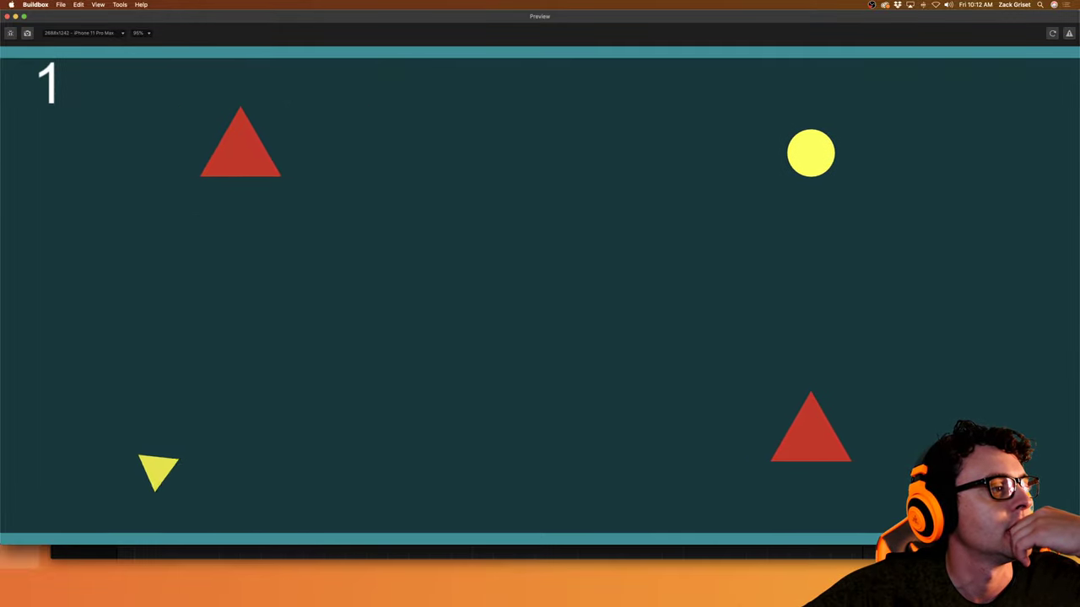
pyautogui.click(691, 427)
pyautogui.click(667, 441)
pyautogui.click(591, 444)
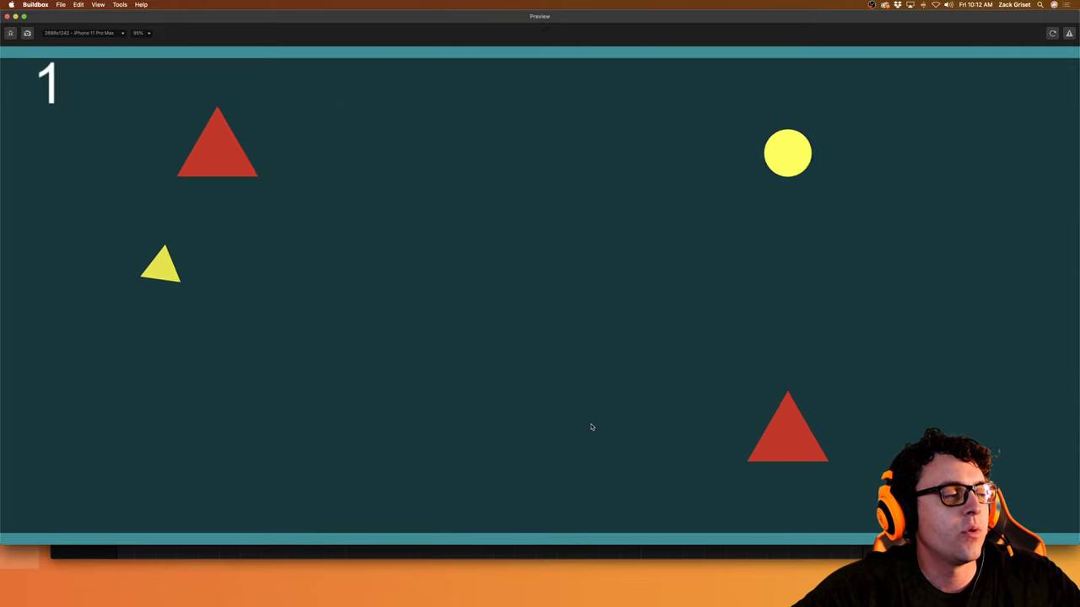
pyautogui.click(379, 330)
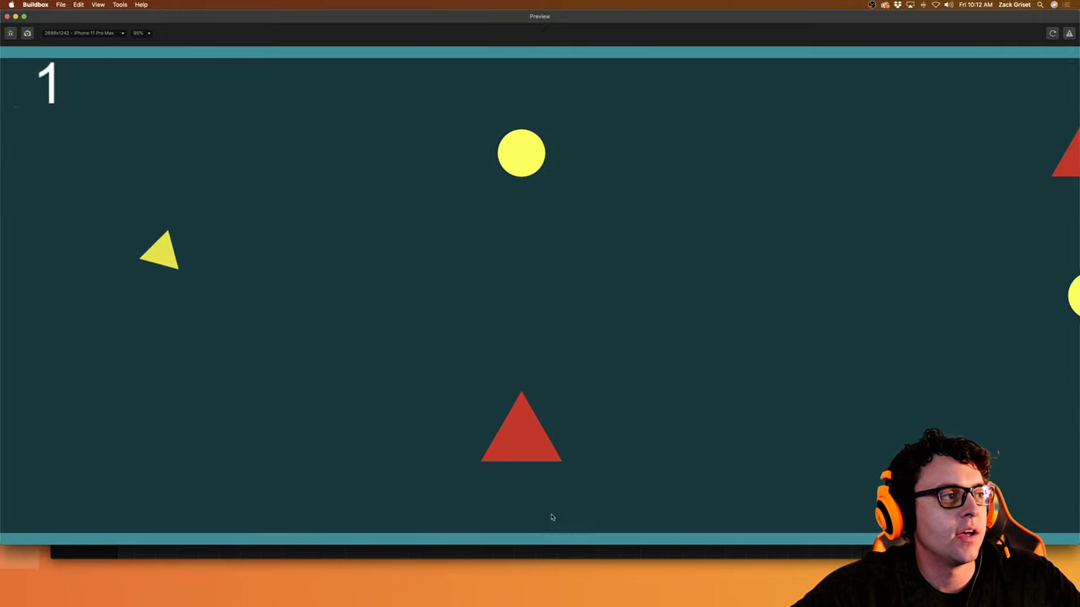
pyautogui.click(7, 16)
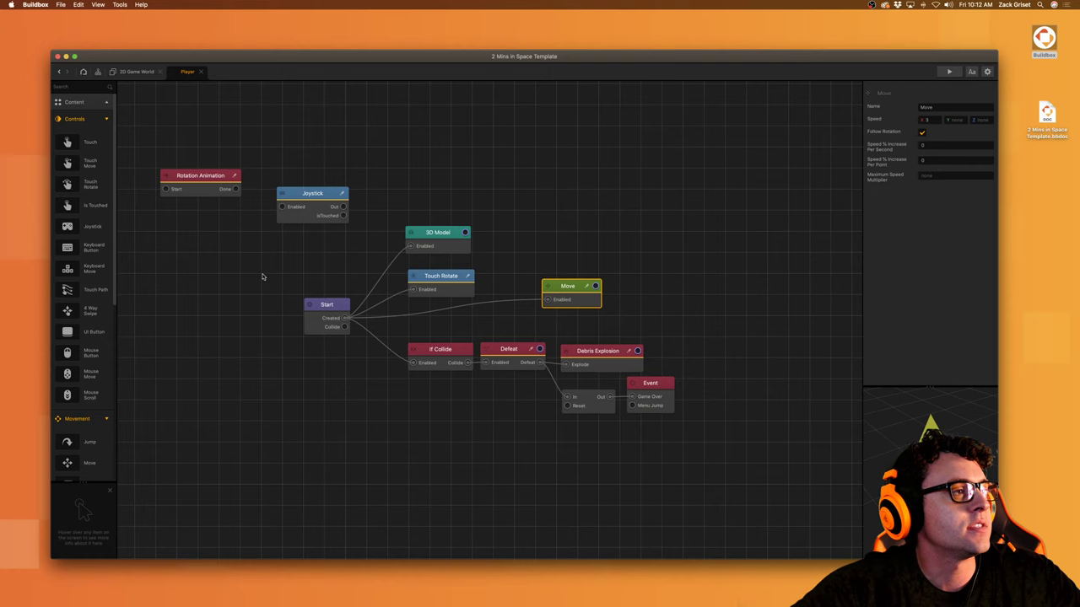
# Step: Examine the enemy, point, boundary and background layout of level section 1 in the 2D Game World, including through the camera view
pyautogui.click(139, 72)
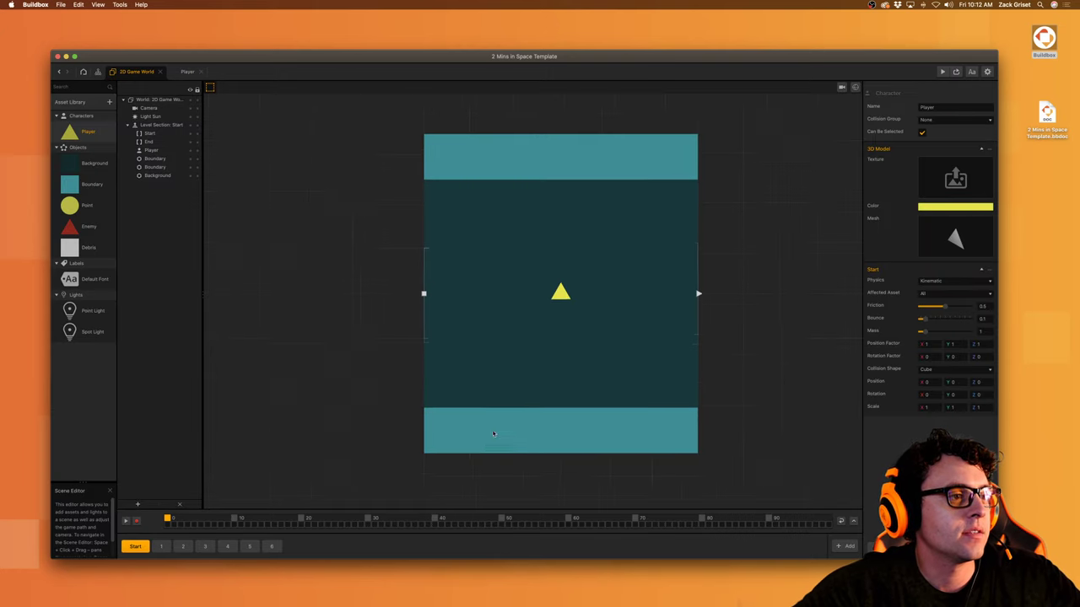
pyautogui.click(161, 547)
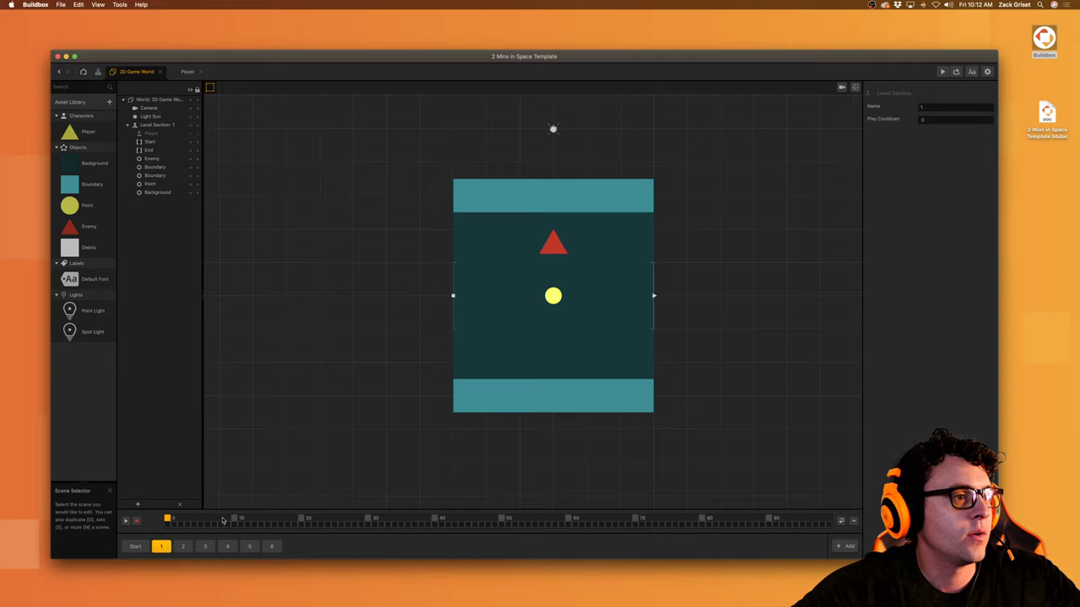
pyautogui.click(493, 297)
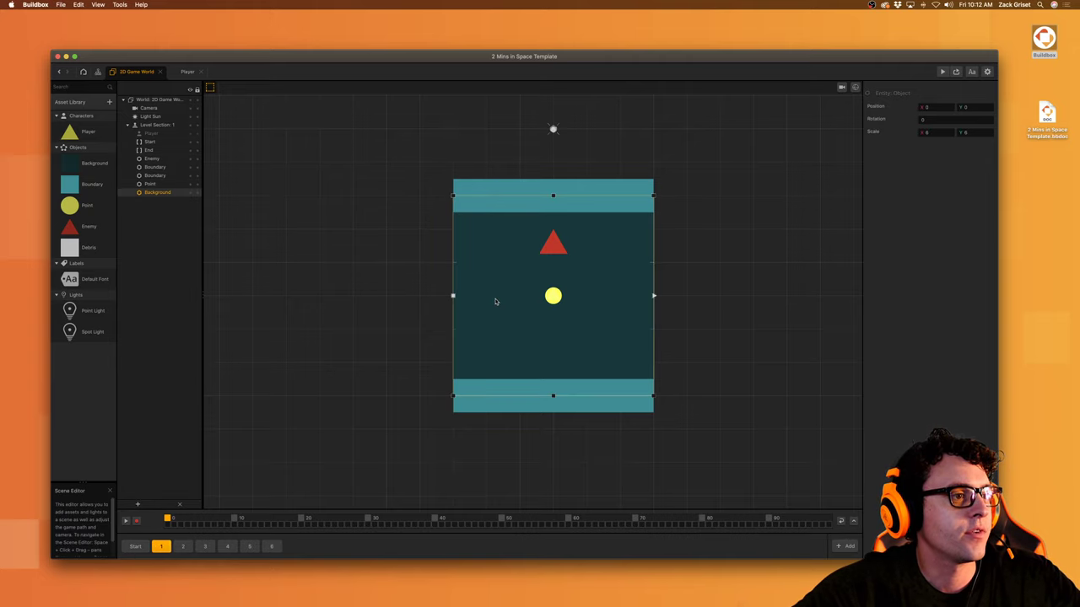
pyautogui.scroll(-3, 552, 309)
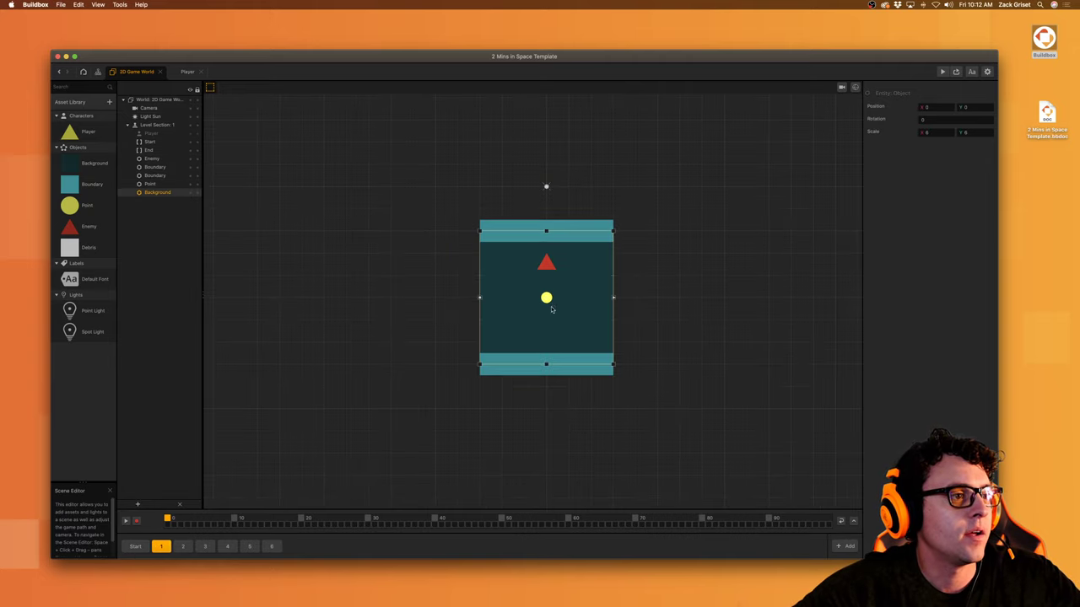
pyautogui.click(840, 87)
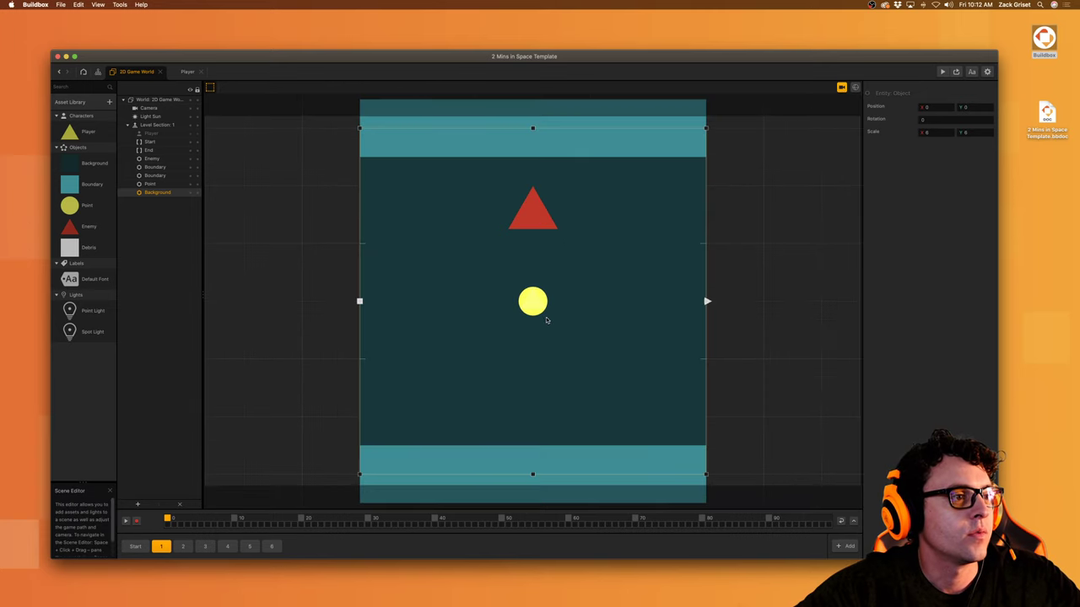
pyautogui.scroll(-5, 545, 320)
pyautogui.scroll(3, 546, 318)
pyautogui.scroll(-1, 546, 317)
pyautogui.scroll(1, 548, 315)
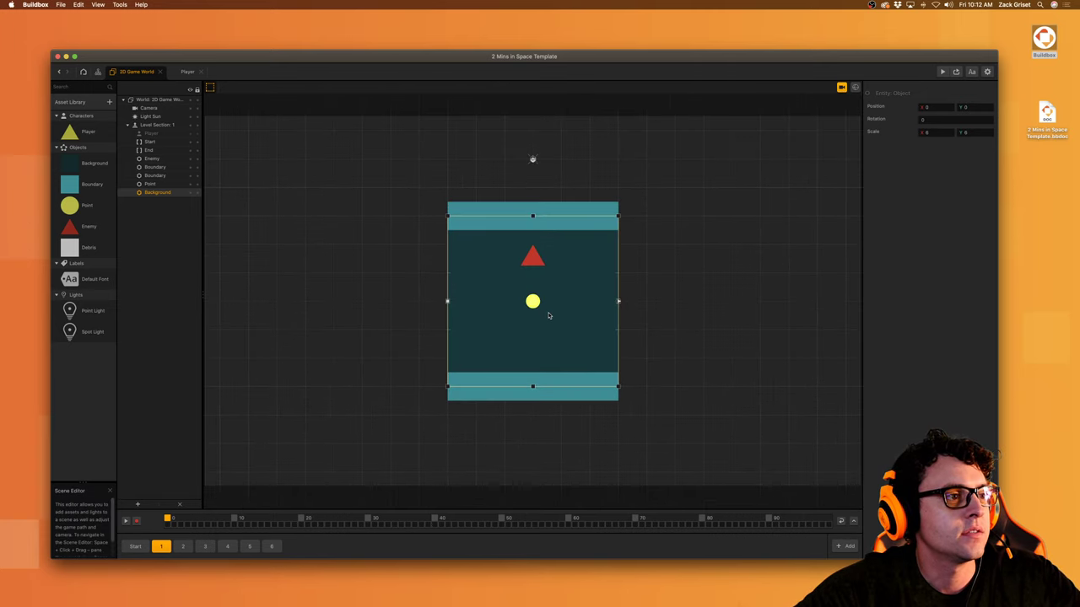
# Step: Preview the game to see how the level sections appear around the player, and close the preview
pyautogui.click(942, 73)
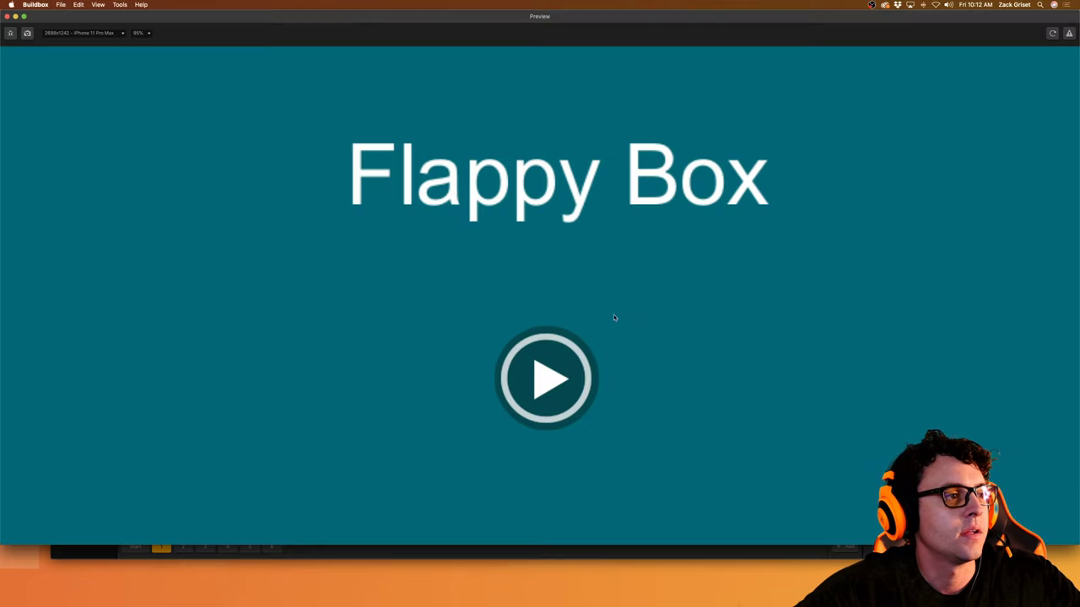
pyautogui.click(557, 360)
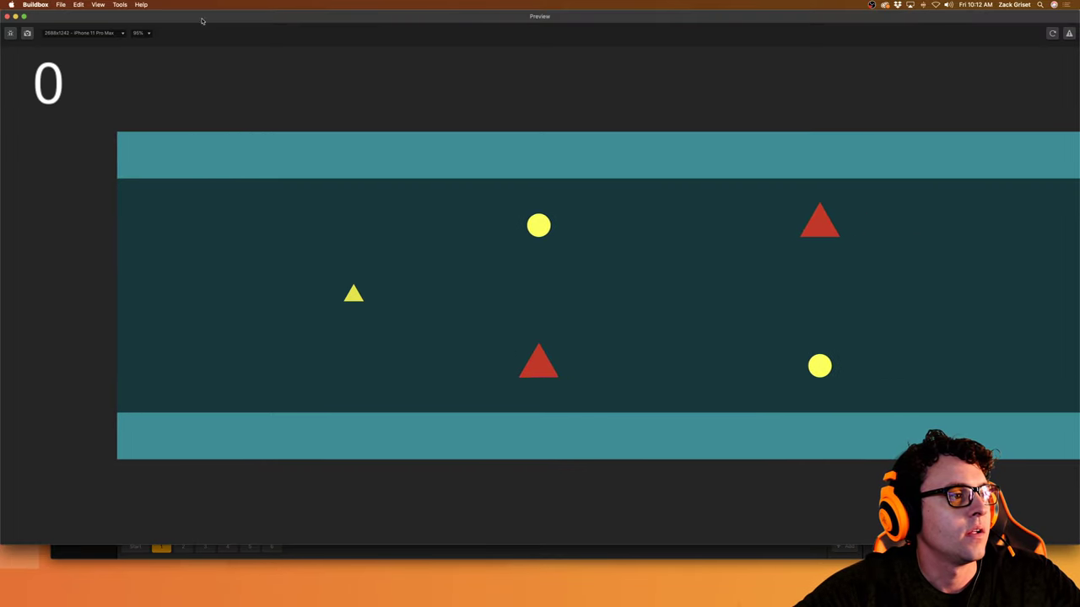
pyautogui.click(8, 16)
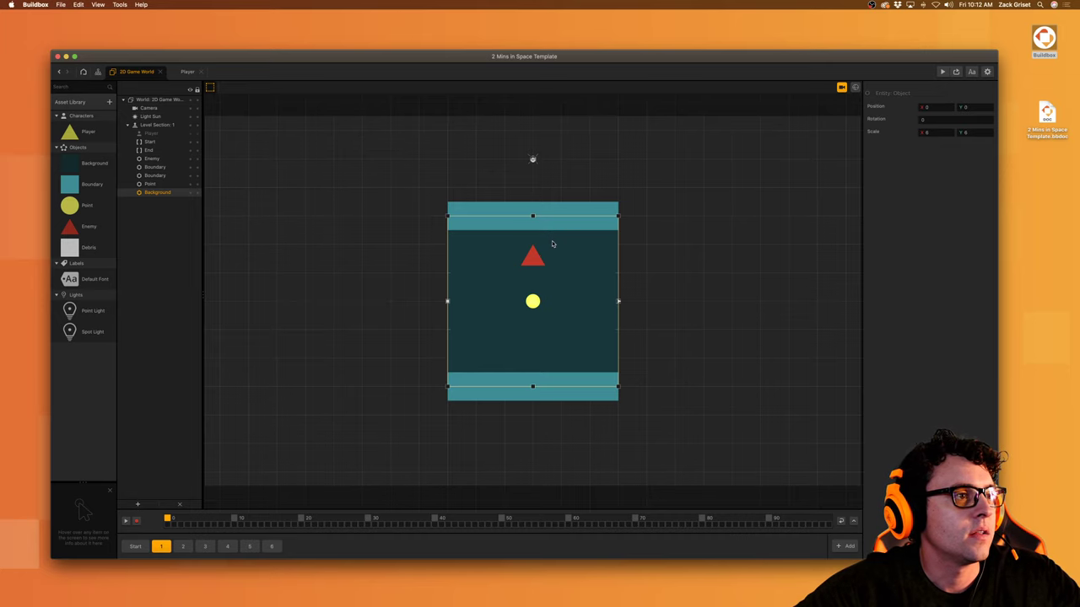
# Step: Raise level section 1's upper boundary to about Y 18 and stretch it to an X scale of about 29.2
pyautogui.scroll(-5, 704, 217)
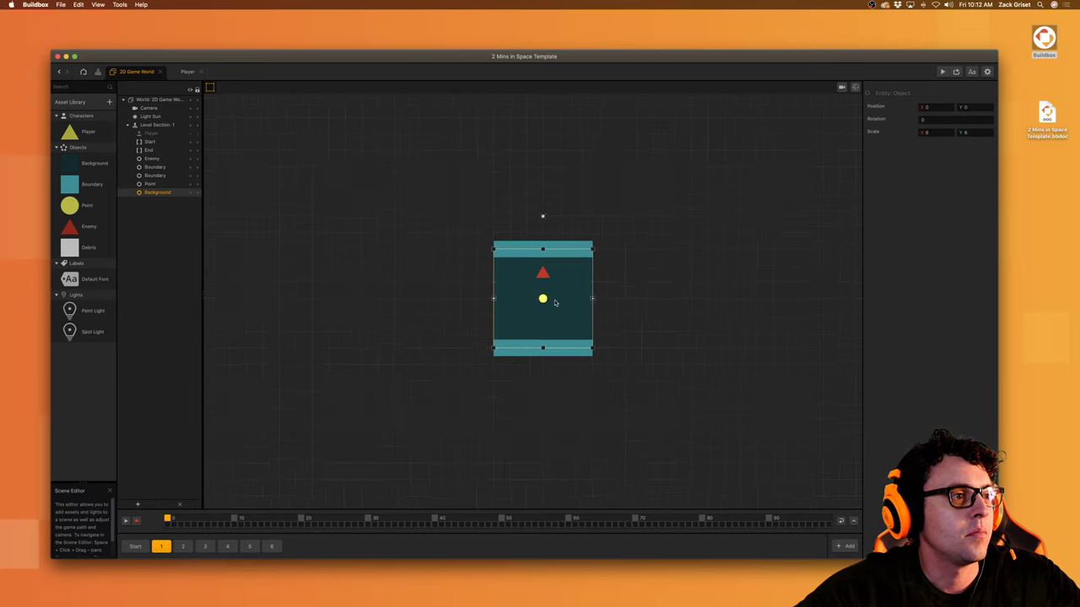
pyautogui.click(551, 260)
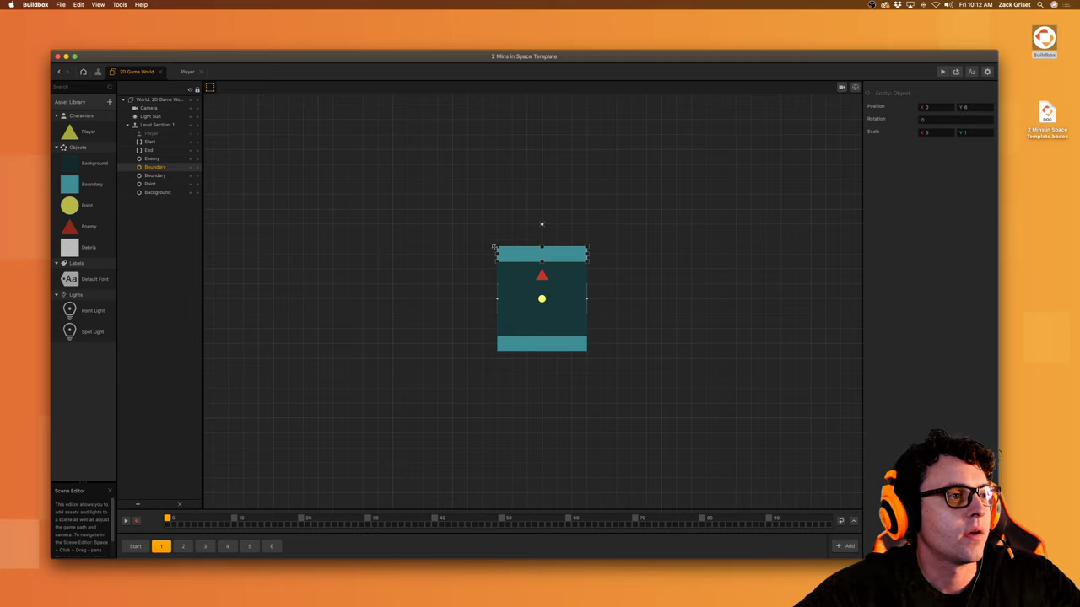
pyautogui.moveTo(523, 255); pyautogui.dragTo(343, 166)
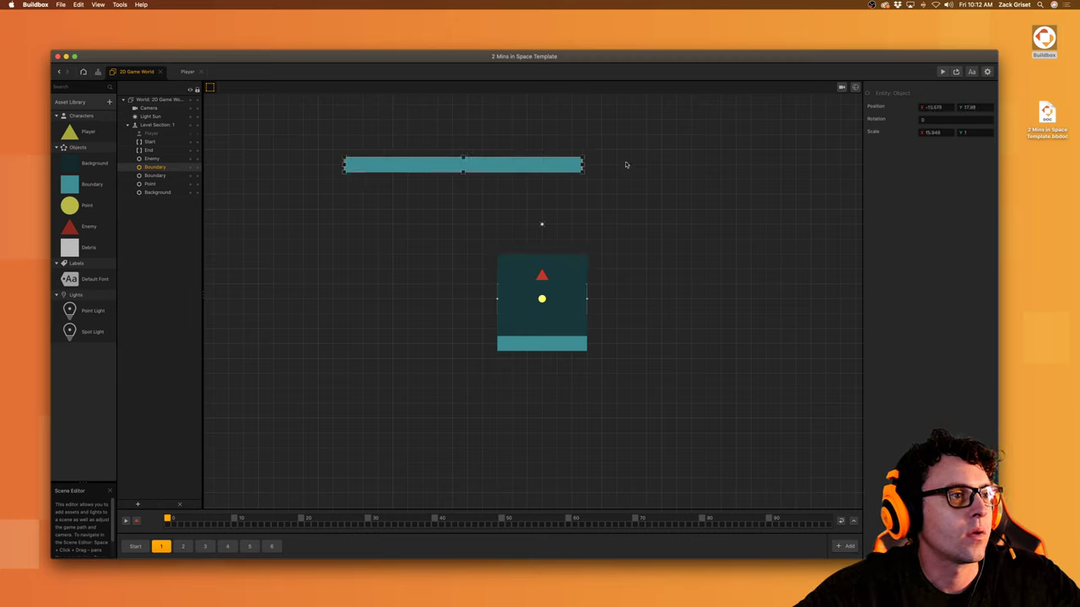
pyautogui.moveTo(735, 164); pyautogui.dragTo(780, 165)
pyautogui.click(557, 344)
pyautogui.moveTo(558, 348); pyautogui.dragTo(557, 439)
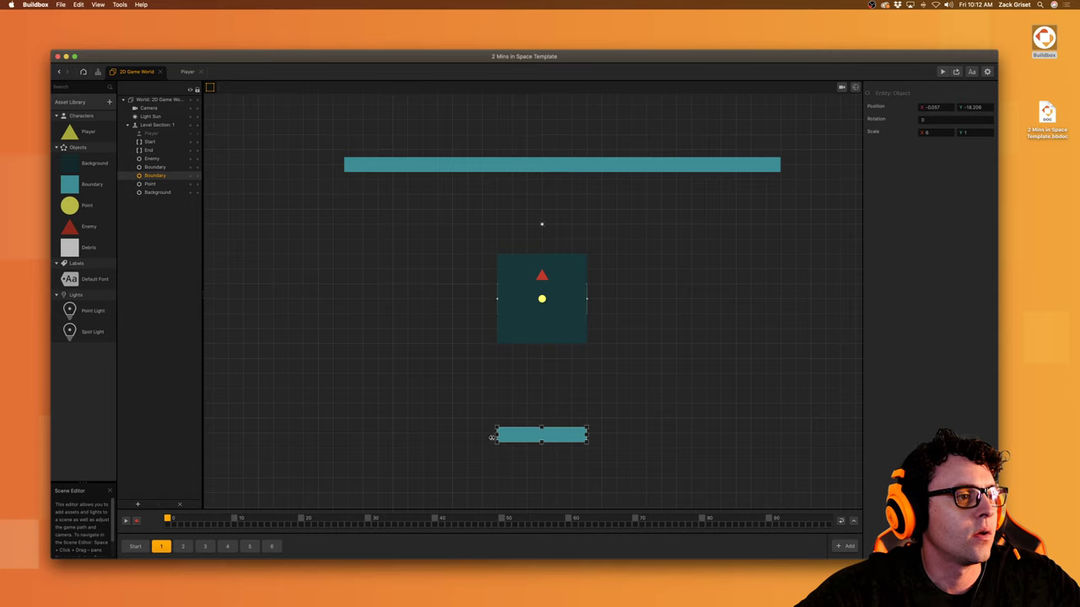
pyautogui.moveTo(492, 437); pyautogui.dragTo(368, 438)
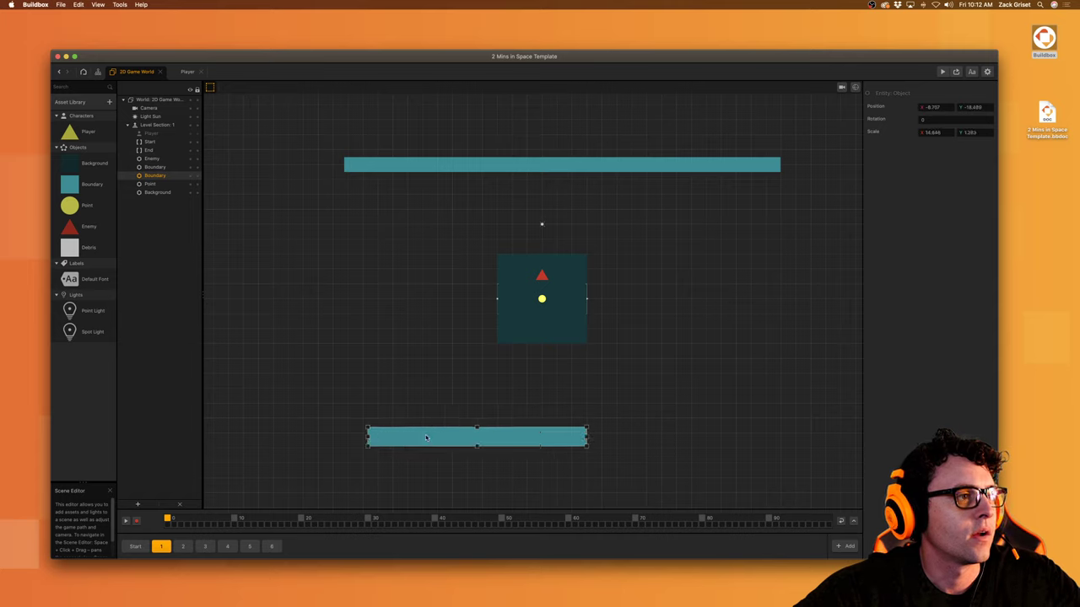
# Step: Replace the lower boundary with a duplicate of the widened upper boundary, placed well below the background at about Y -23
pyautogui.press('Delete')
pyautogui.click(530, 169)
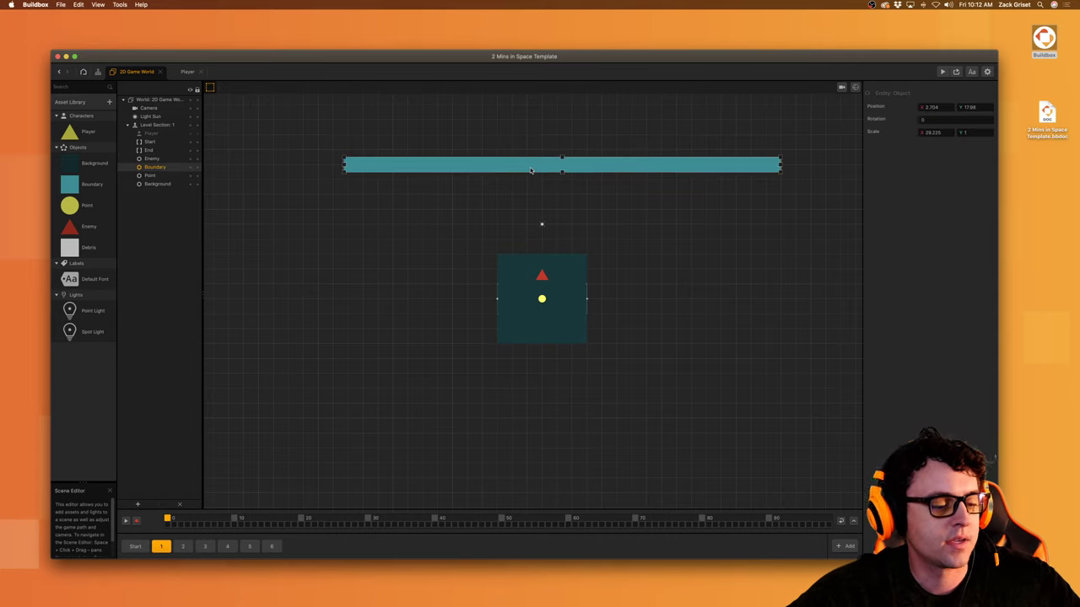
pyautogui.press('super+d')
pyautogui.moveTo(524, 171); pyautogui.dragTo(501, 473)
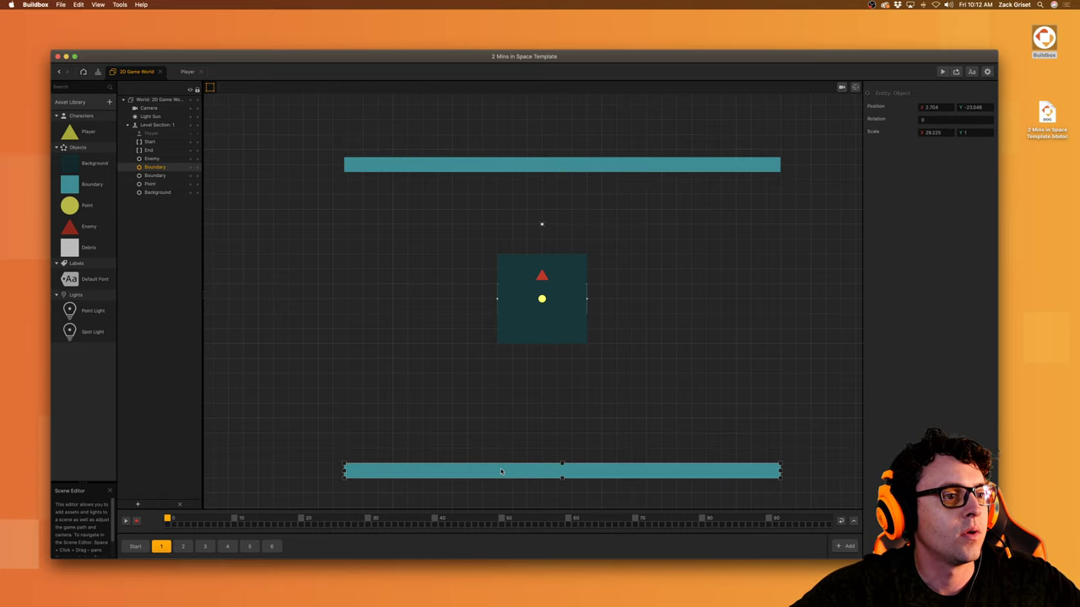
# Step: Duplicate the lower boundary, rotate the copy 90 degrees and place it as the right wall at about X 31, Y -3
pyautogui.press('super+d')
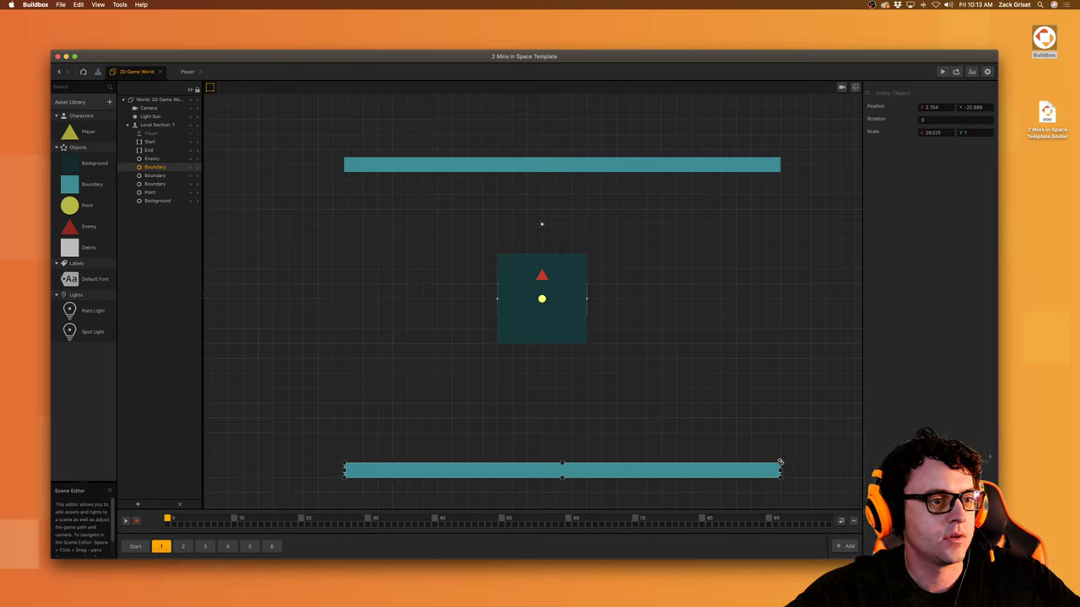
pyautogui.moveTo(780, 463); pyautogui.dragTo(781, 464)
pyautogui.press('super+z')
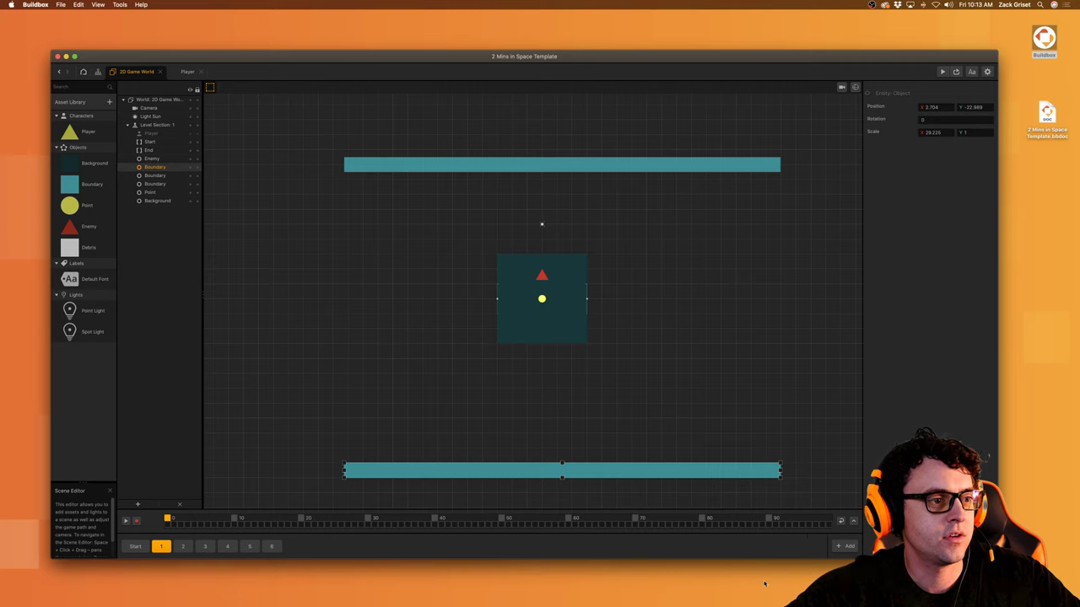
pyautogui.keyDown('shift'); pyautogui.moveTo(765, 584); pyautogui.dragTo(714, 606); pyautogui.keyUp('shift')
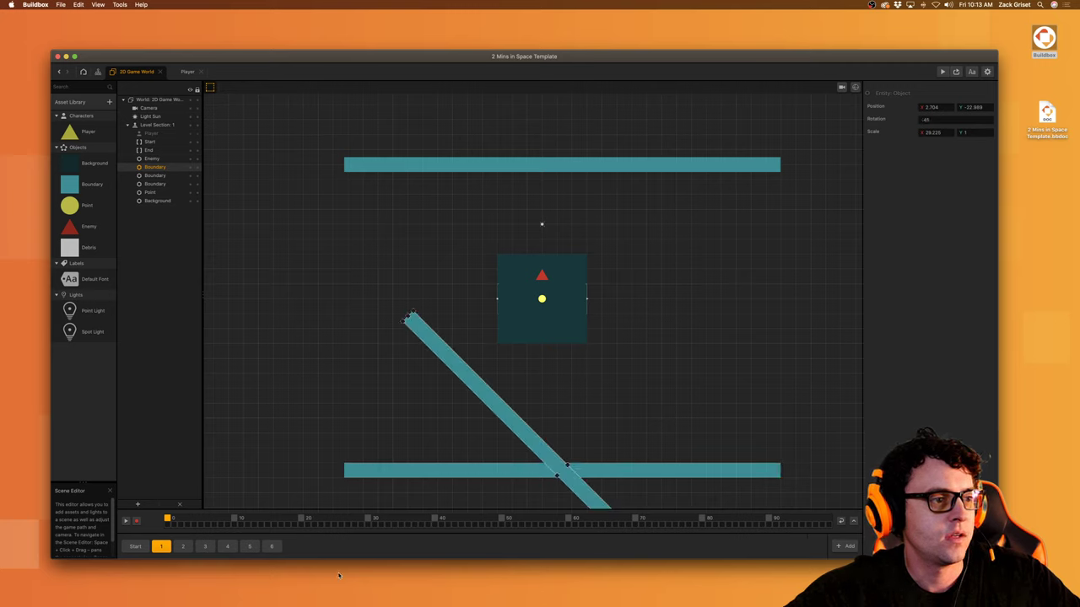
pyautogui.keyDown('shift'); pyautogui.moveTo(204, 361); pyautogui.dragTo(676, 157); pyautogui.keyUp('shift')
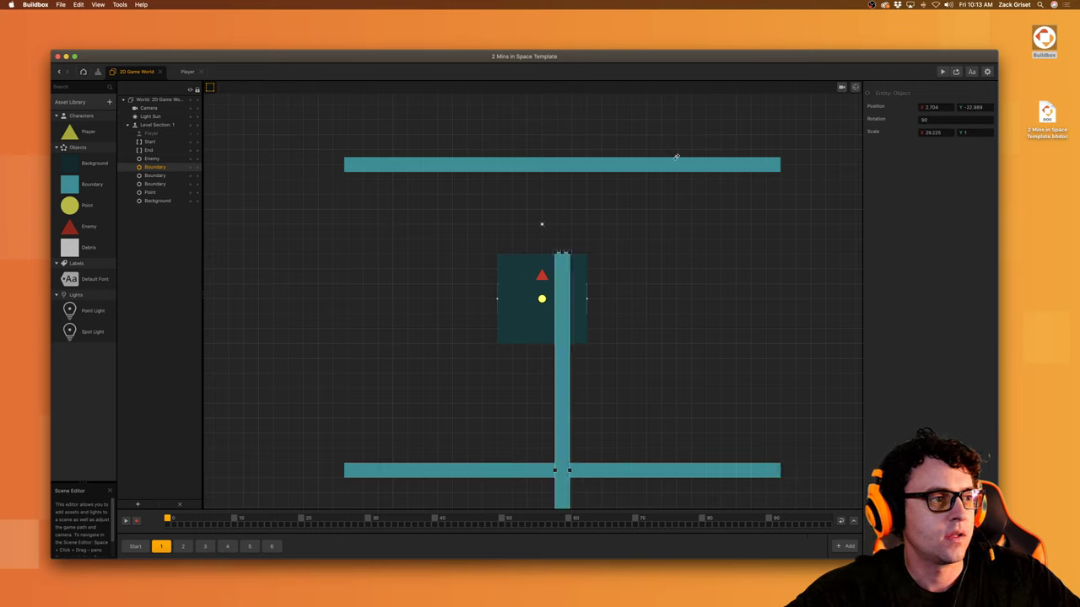
pyautogui.moveTo(565, 347); pyautogui.dragTo(777, 199)
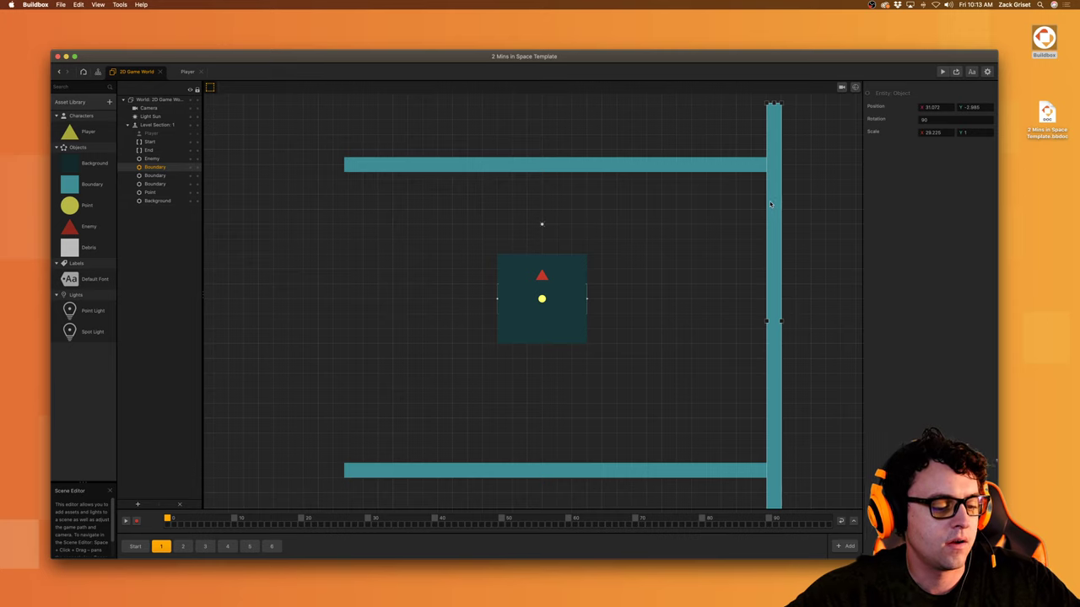
# Step: Duplicate the right wall and place the copy at the left ends of the upper and lower boundaries
pyautogui.press('super+d')
pyautogui.moveTo(774, 243); pyautogui.dragTo(772, 245)
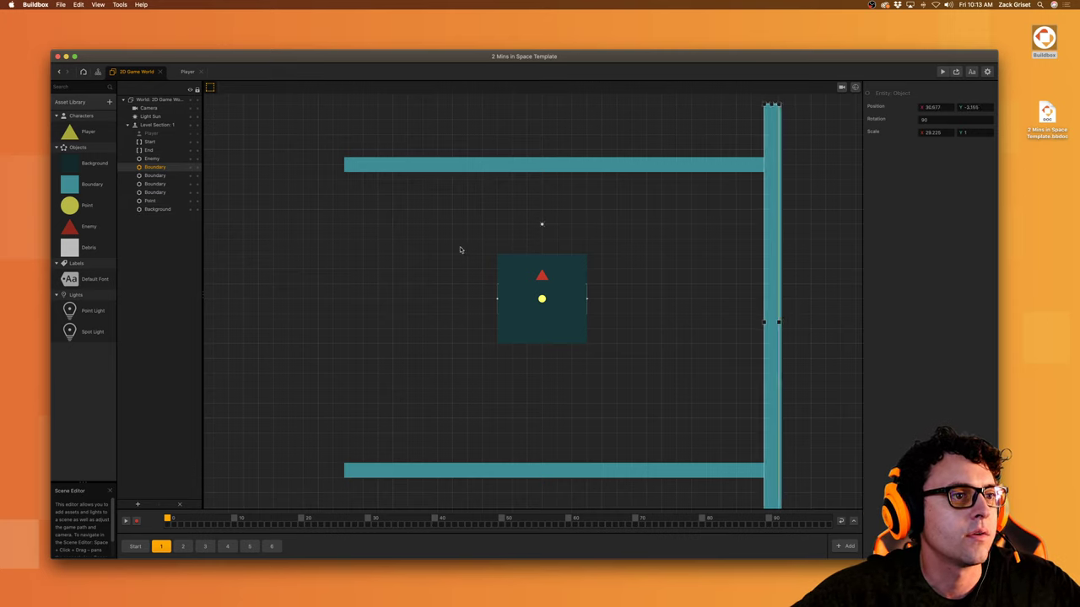
pyautogui.moveTo(401, 245); pyautogui.dragTo(346, 236)
# Step: Enlarge the background to fill the frame of boundaries, at a scale of about 28.5 by 20.3
pyautogui.click(516, 318)
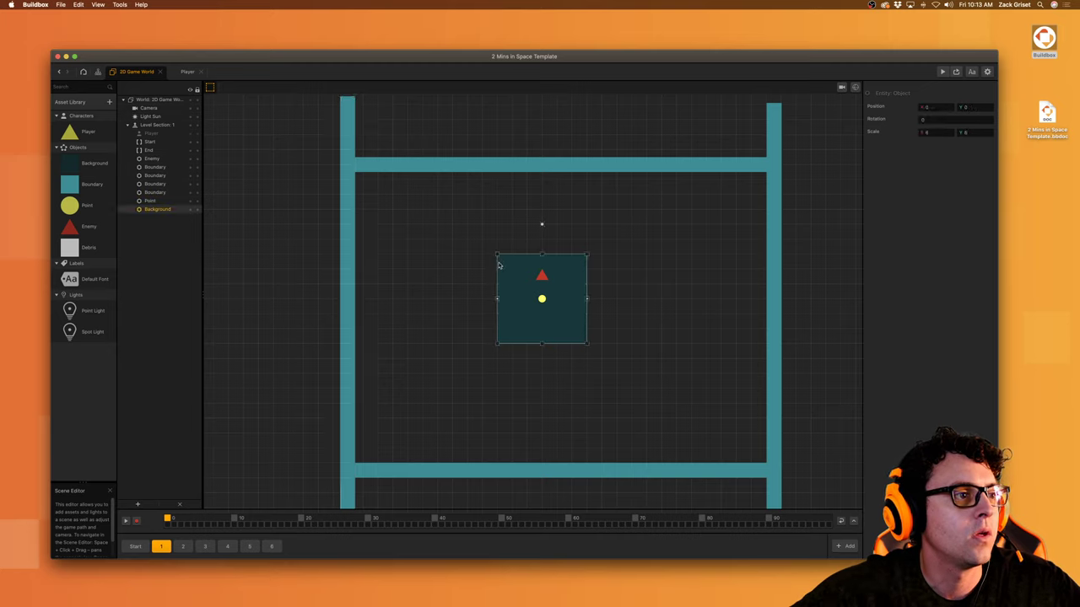
pyautogui.moveTo(496, 252); pyautogui.dragTo(346, 164)
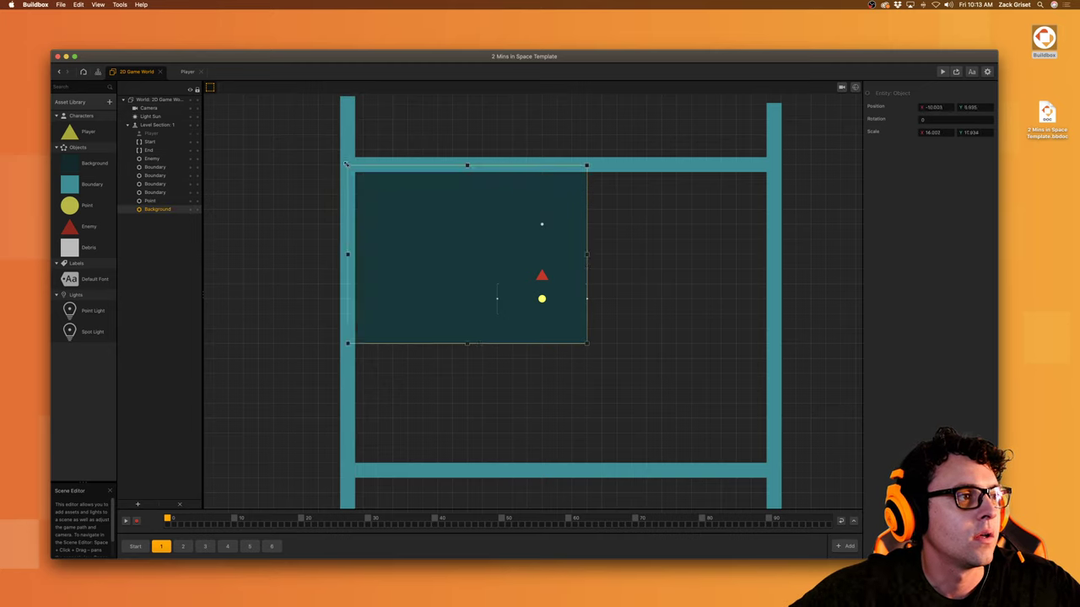
pyautogui.moveTo(586, 343); pyautogui.dragTo(762, 464)
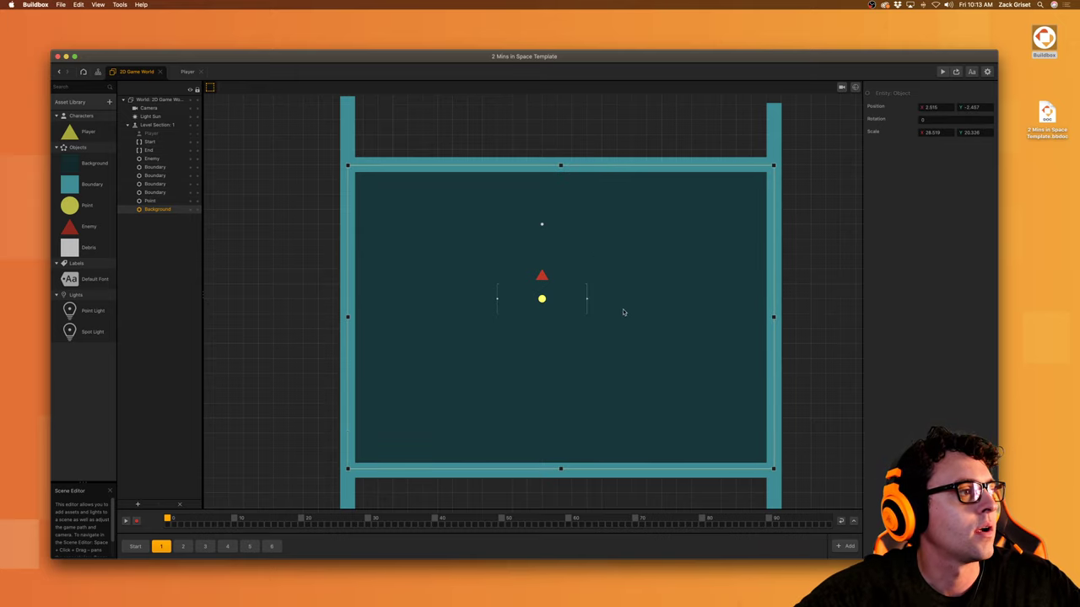
# Step: Delete the Point circle and the red Enemy triangle from level section 1
pyautogui.scroll(3, 547, 305)
pyautogui.click(546, 297)
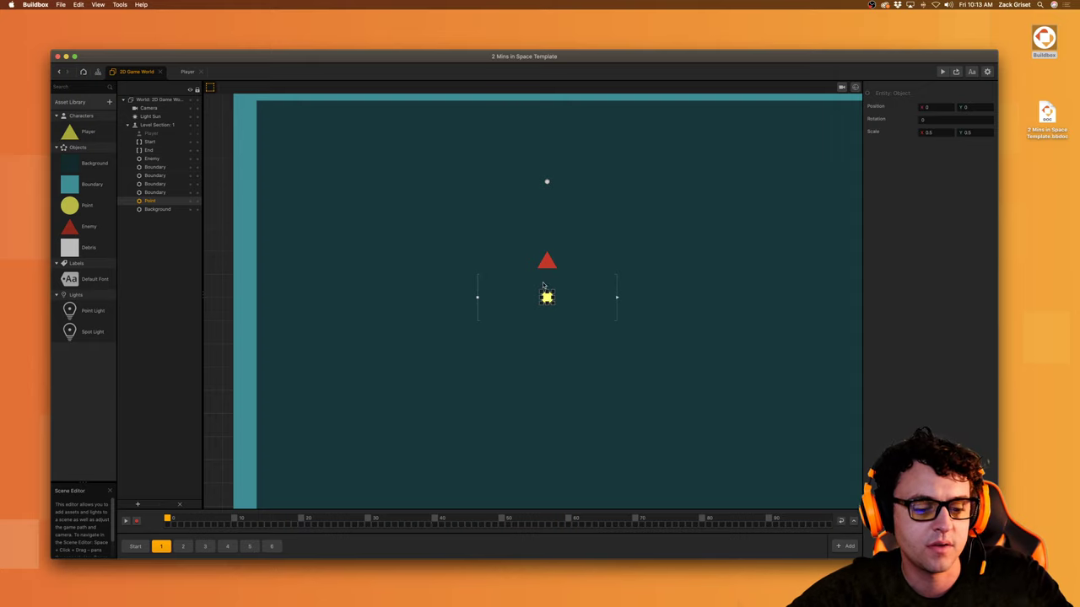
pyautogui.press('Delete')
pyautogui.click(546, 300)
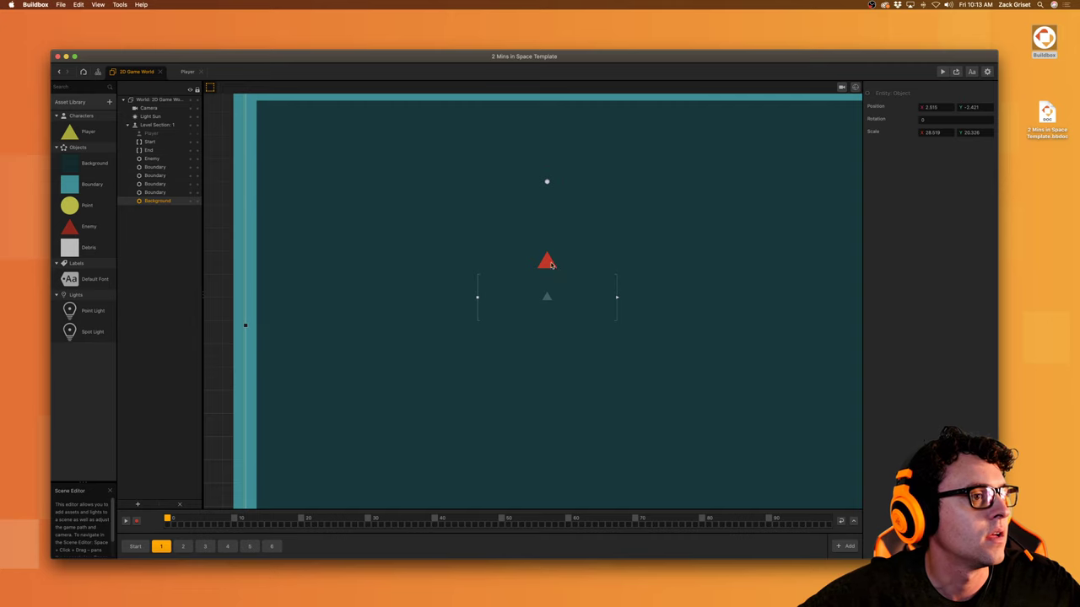
pyautogui.click(548, 261)
pyautogui.press('Delete')
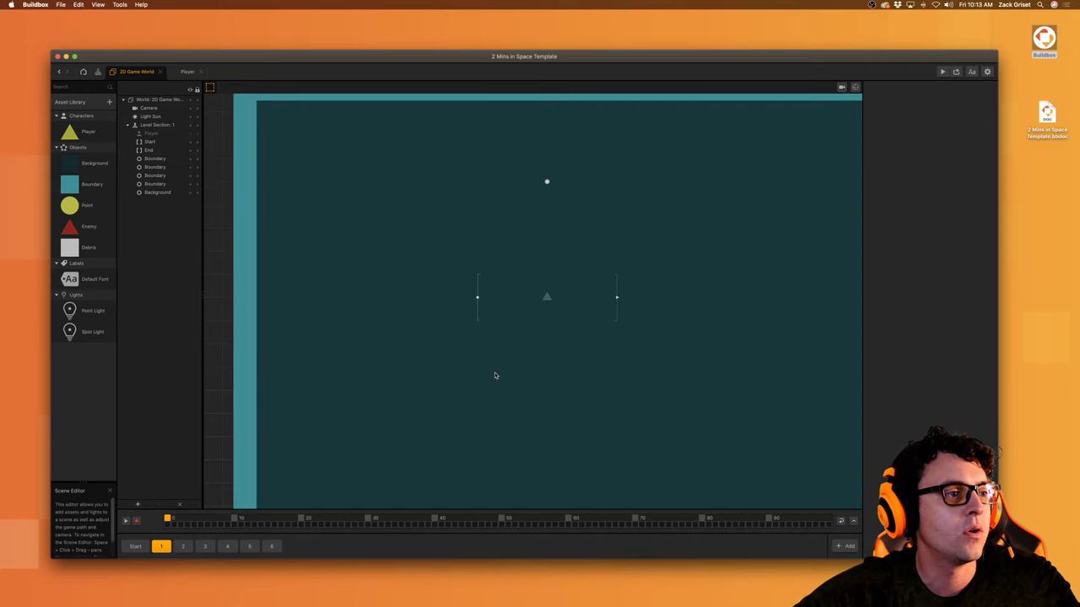
# Step: Copy the four boundaries and the background from level section 1, leaving out the sun light and the Start and End markers
pyautogui.scroll(-5, 494, 374)
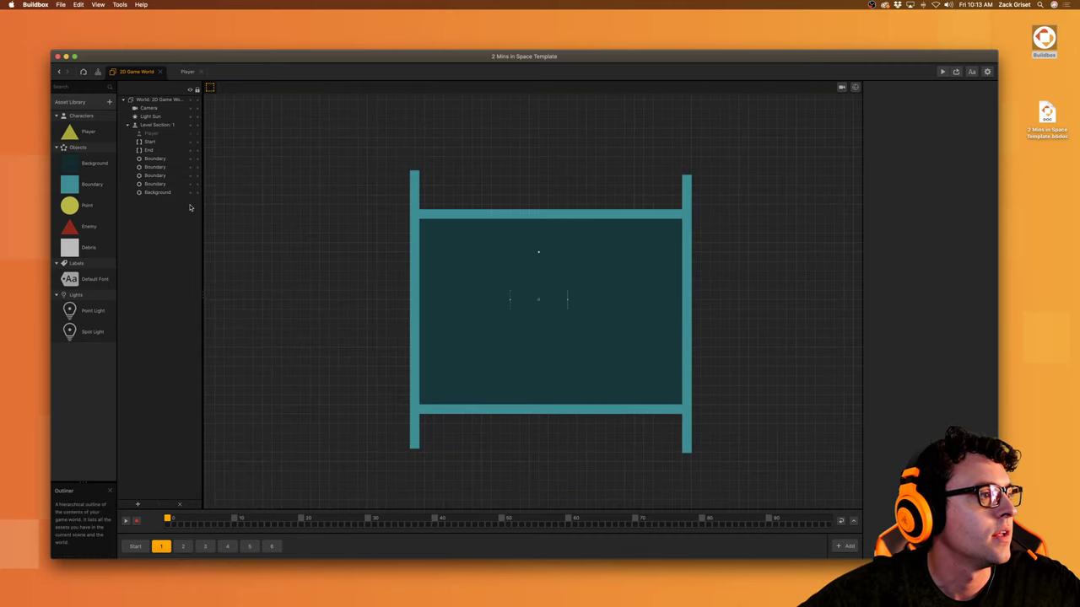
pyautogui.click(135, 546)
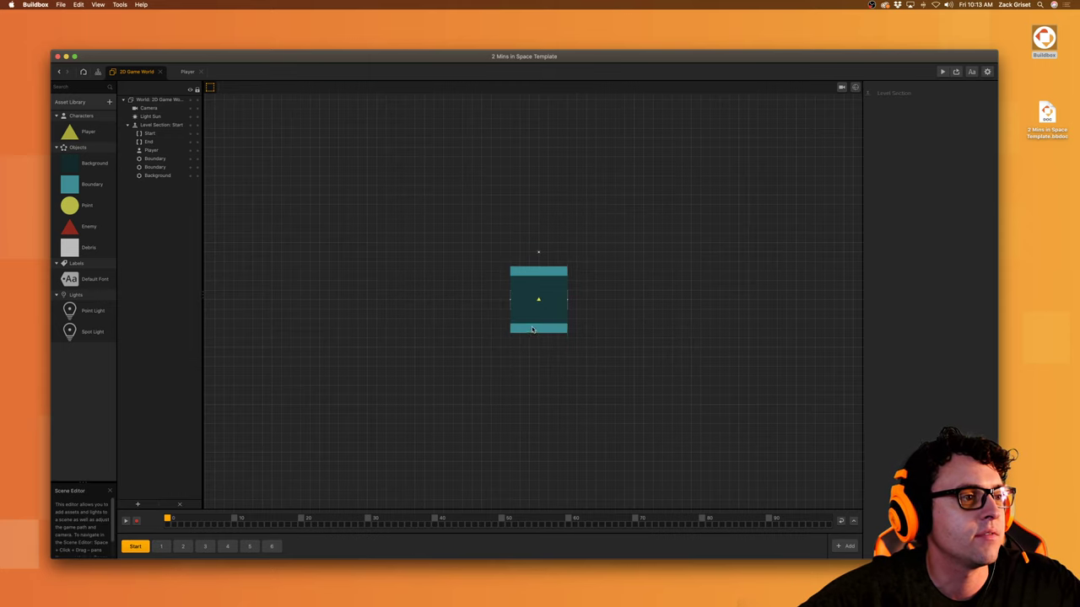
pyautogui.scroll(2, 540, 323)
pyautogui.scroll(-2, 540, 323)
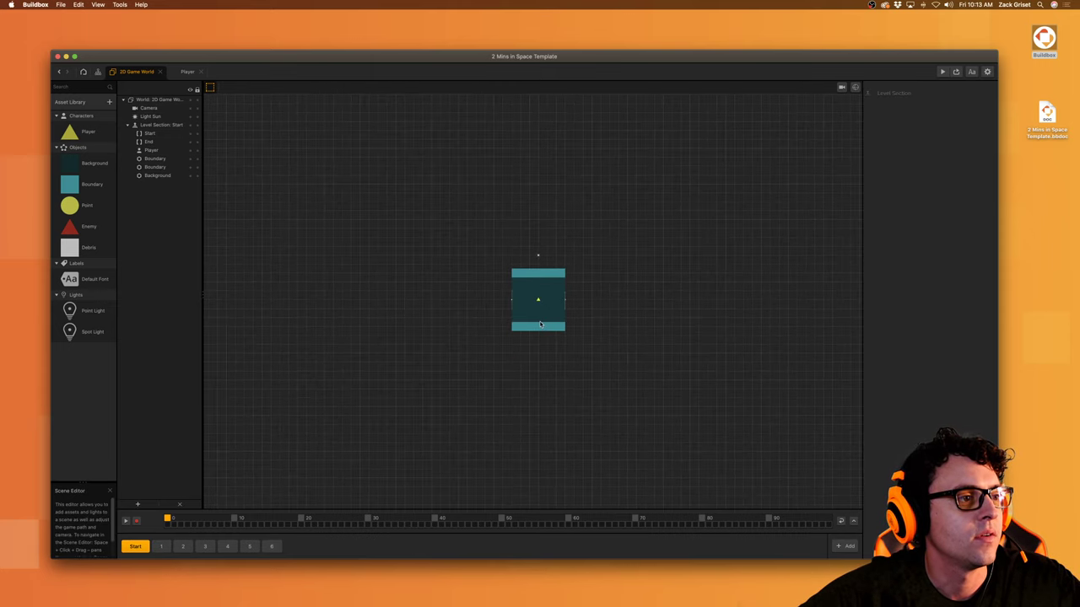
pyautogui.scroll(1, 540, 323)
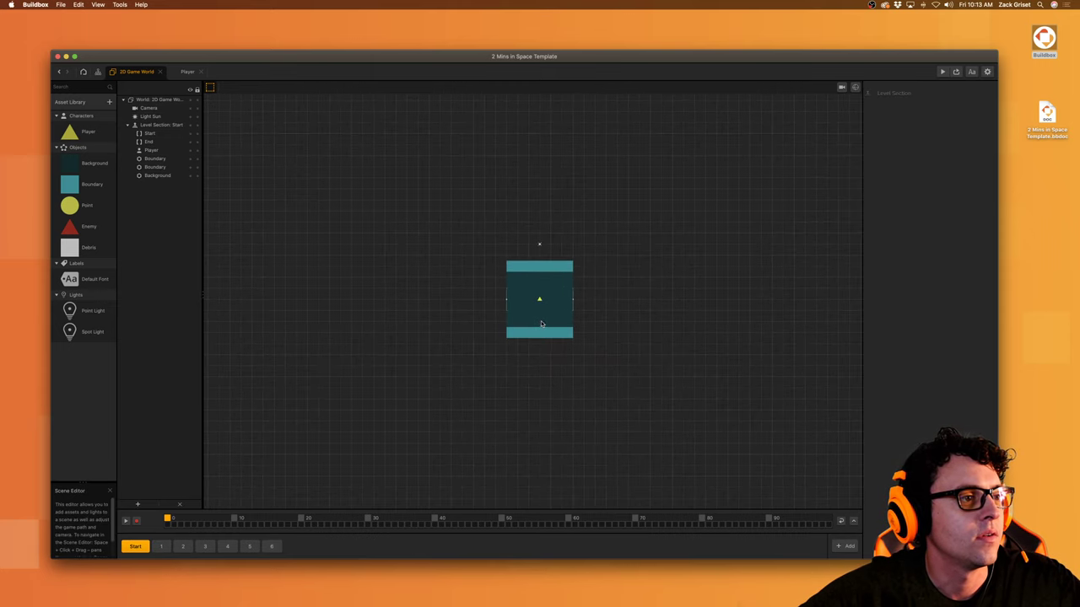
pyautogui.click(160, 546)
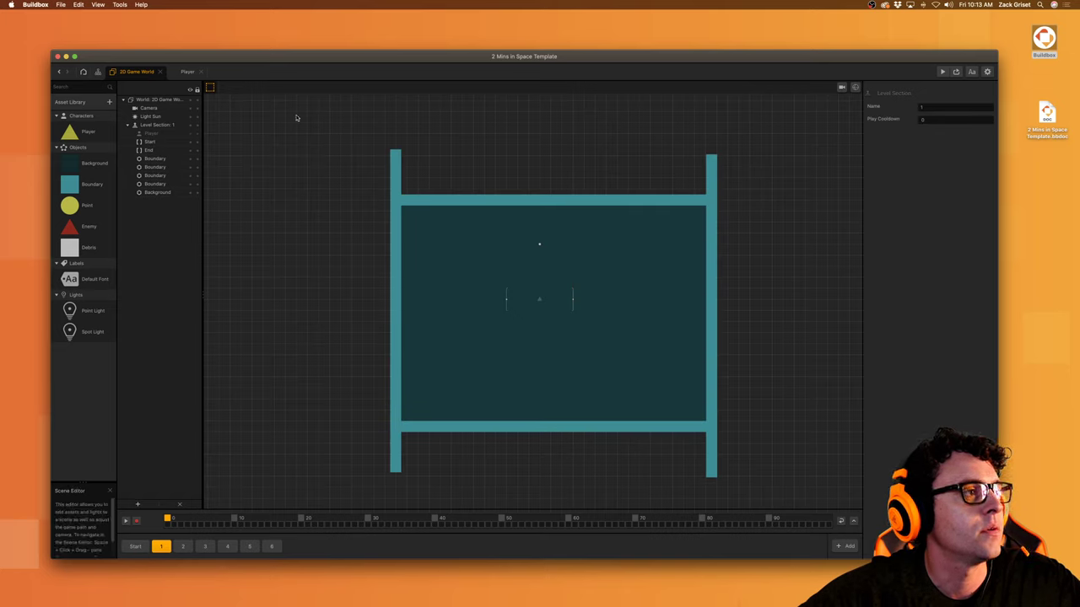
pyautogui.moveTo(342, 124); pyautogui.dragTo(753, 495)
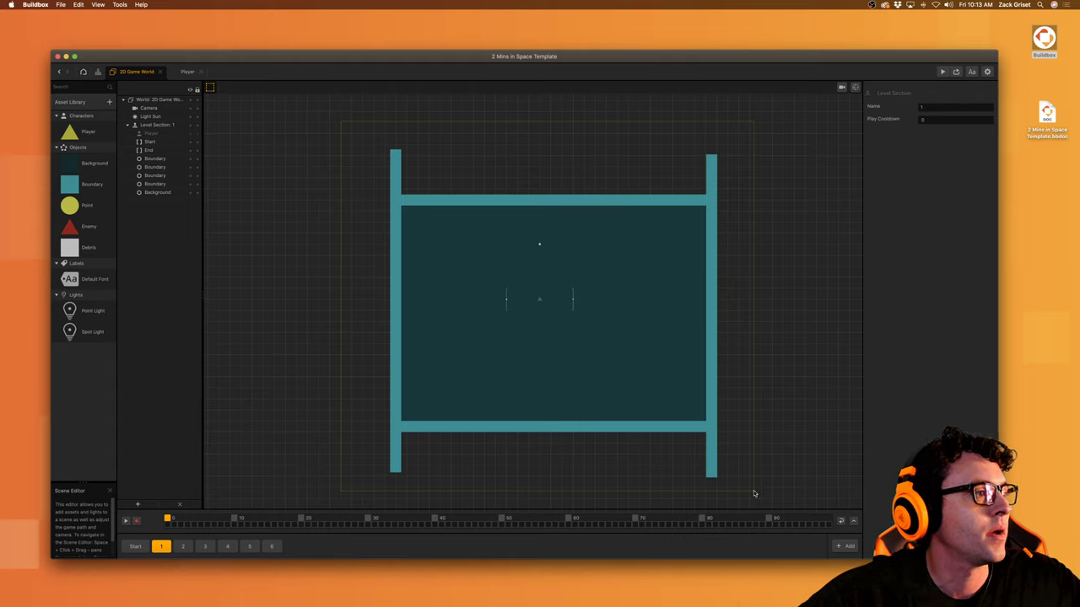
pyautogui.moveTo(756, 493); pyautogui.dragTo(757, 490)
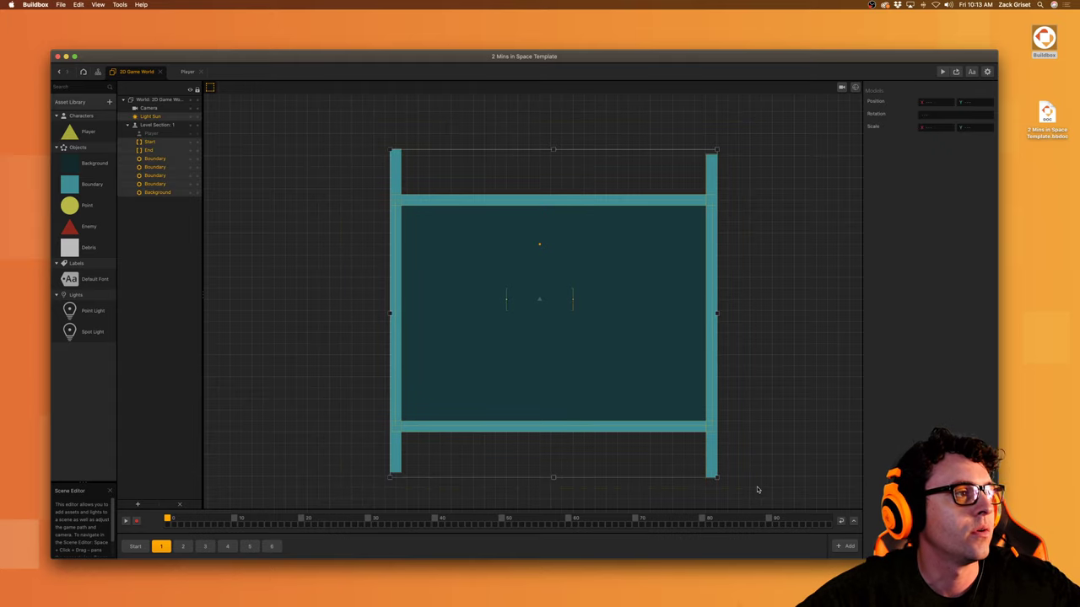
pyautogui.keyDown('super'); pyautogui.click(164, 118); pyautogui.keyUp('super')
pyautogui.keyDown('super'); pyautogui.click(161, 144); pyautogui.keyUp('super')
pyautogui.keyDown('super'); pyautogui.click(161, 152); pyautogui.keyUp('super')
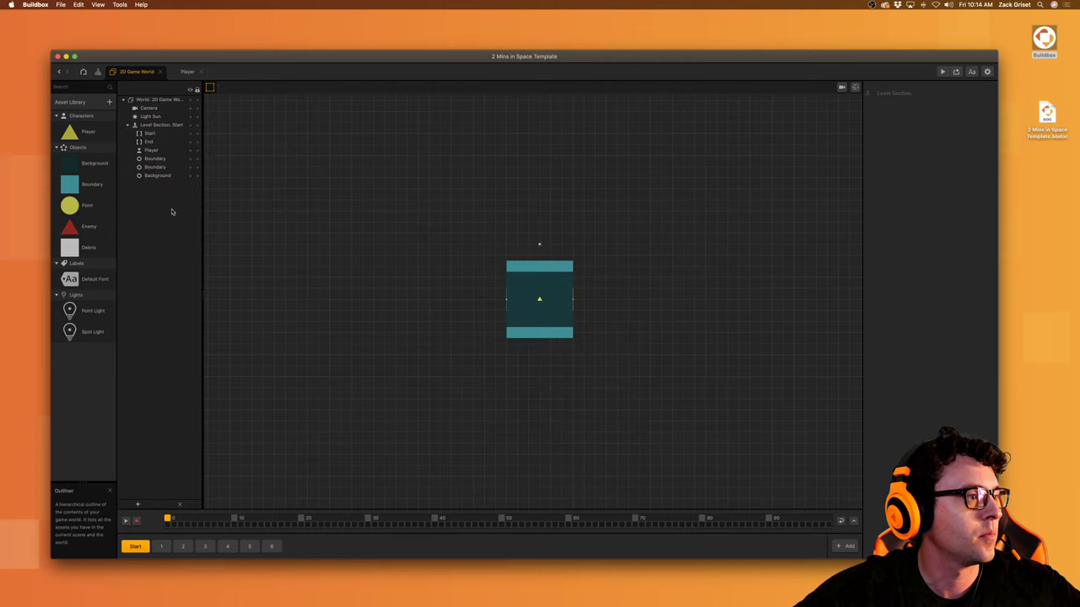
# Step: Replace the Start section's two boundaries and background with the copied arena and save the project
pyautogui.click(157, 167)
pyautogui.press('BackSpace')
pyautogui.click(166, 159)
pyautogui.press('BackSpace')
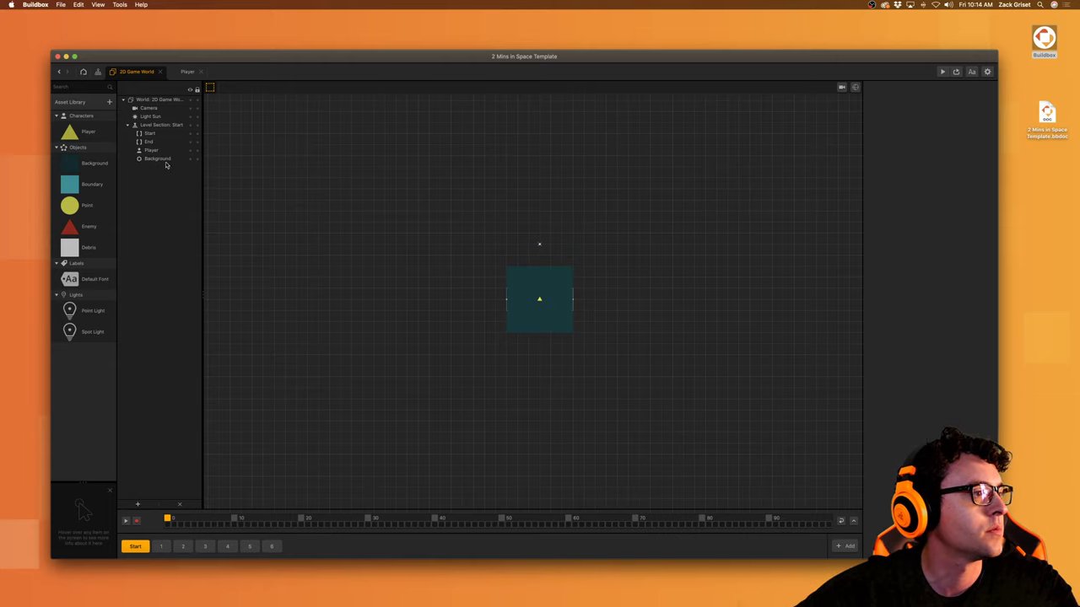
pyautogui.click(166, 160)
pyautogui.press('BackSpace')
pyautogui.press('super+z')
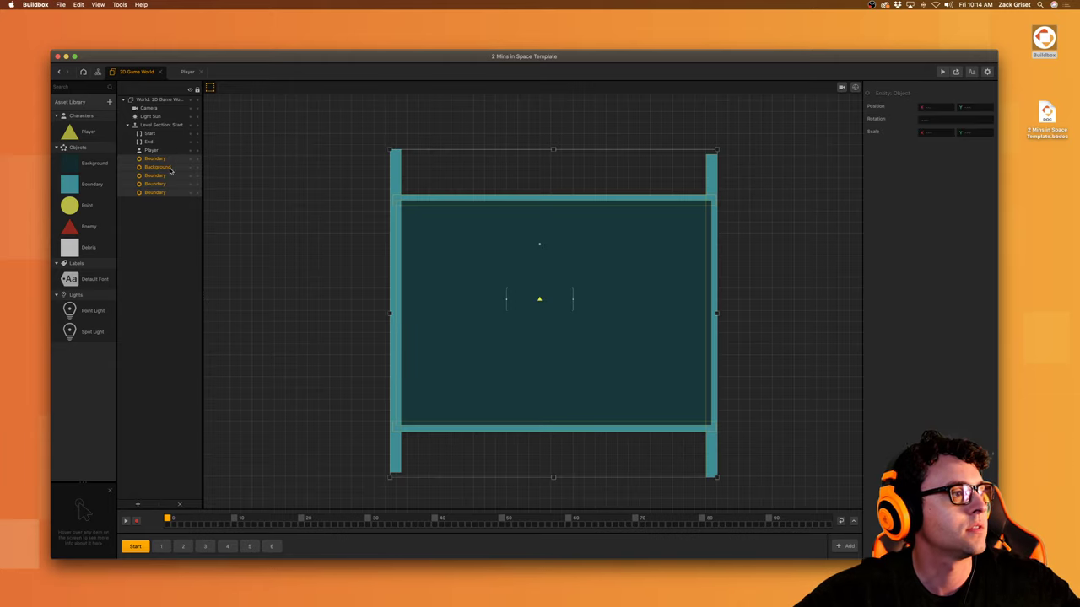
pyautogui.click(302, 340)
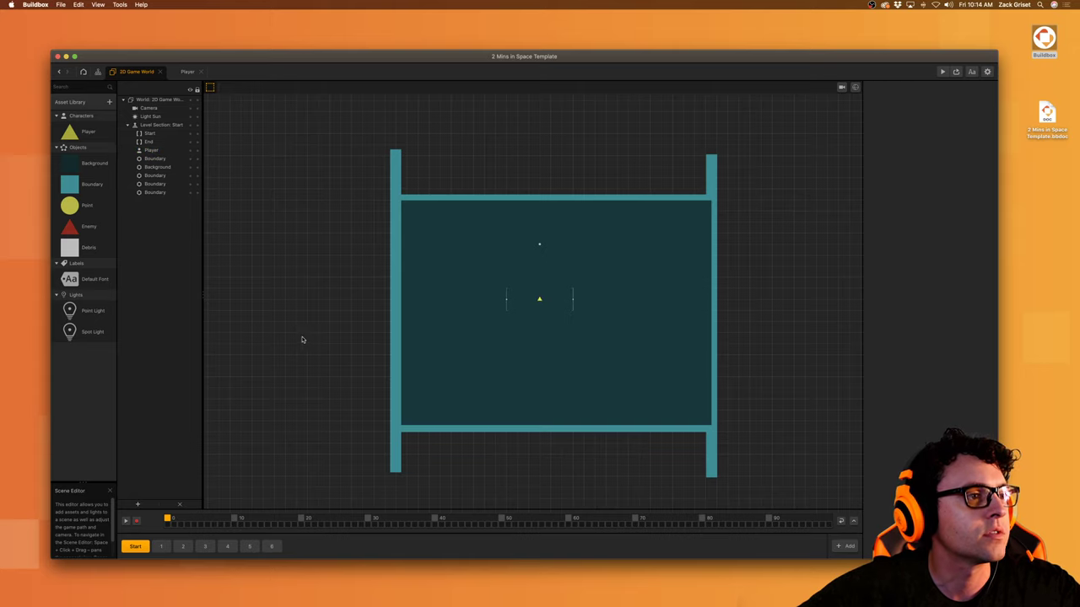
pyautogui.press('super+s')
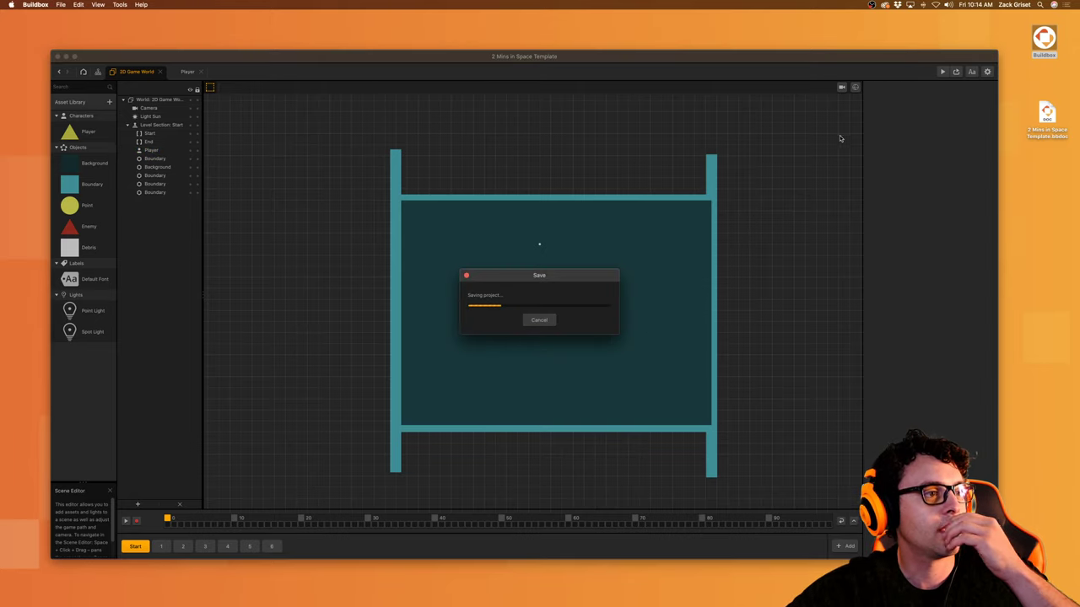
# Step: Preview the game and steer the player around the new start arena
pyautogui.click(943, 72)
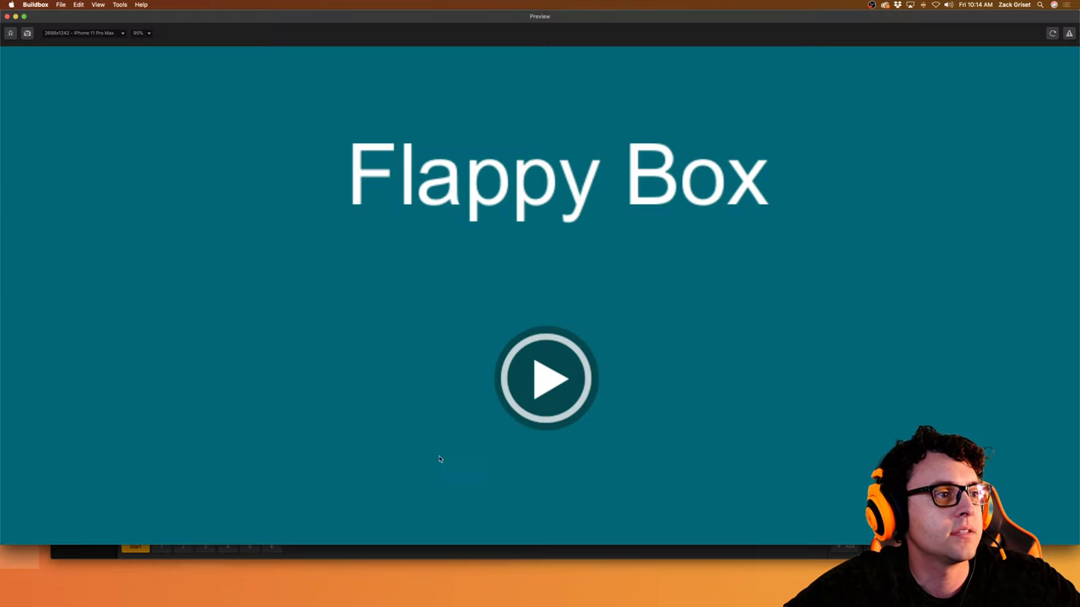
pyautogui.click(550, 393)
pyautogui.click(231, 289)
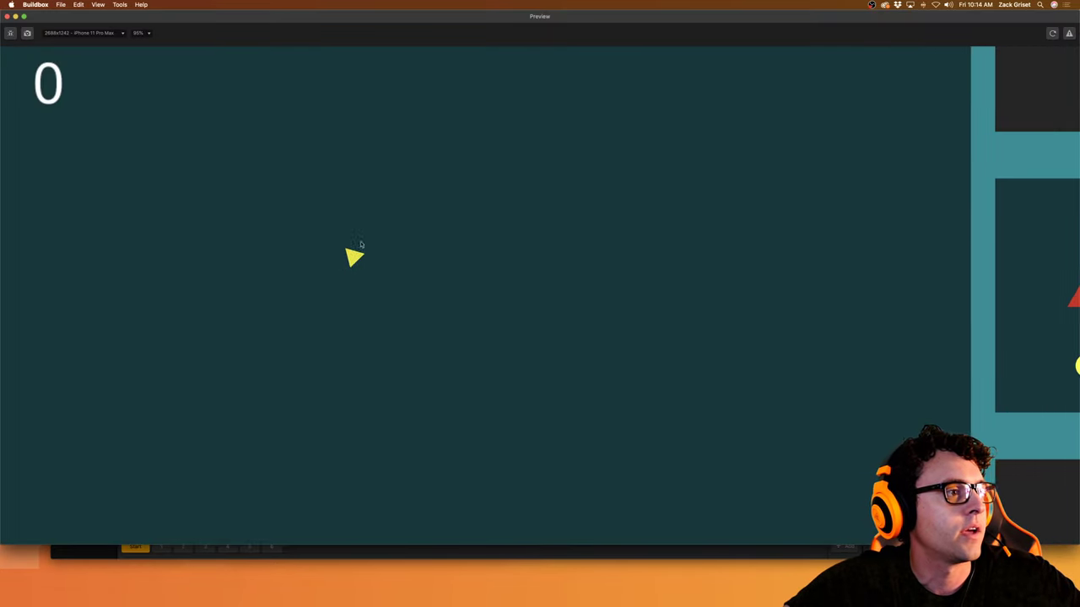
pyautogui.click(177, 191)
pyautogui.click(7, 17)
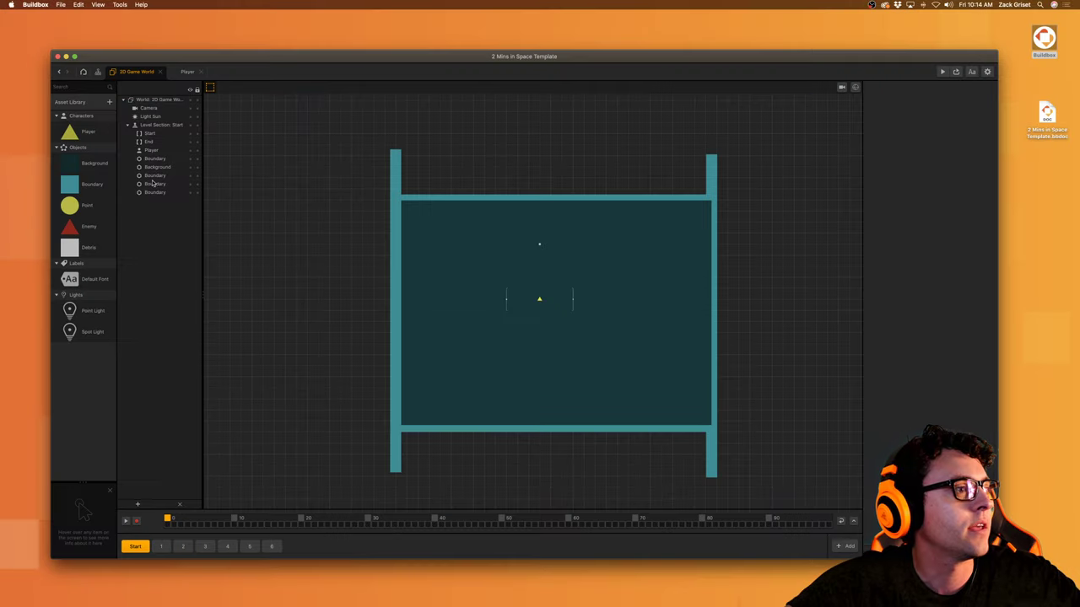
# Step: Stretch the Start section's player to a Y scale of about 1.5 and preview how it moves
pyautogui.click(552, 295)
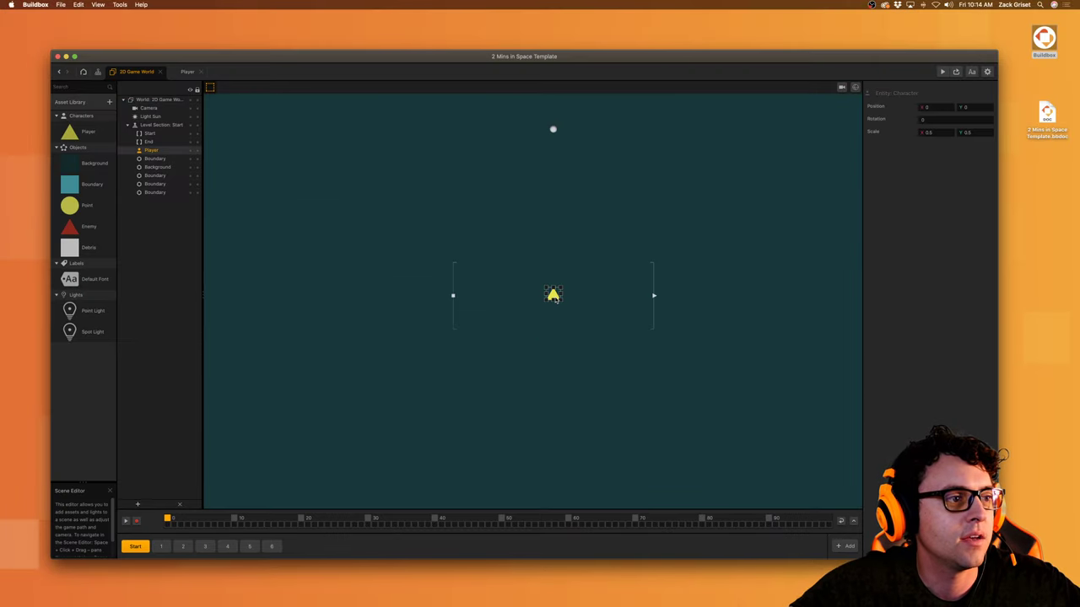
pyautogui.moveTo(559, 266); pyautogui.dragTo(558, 260)
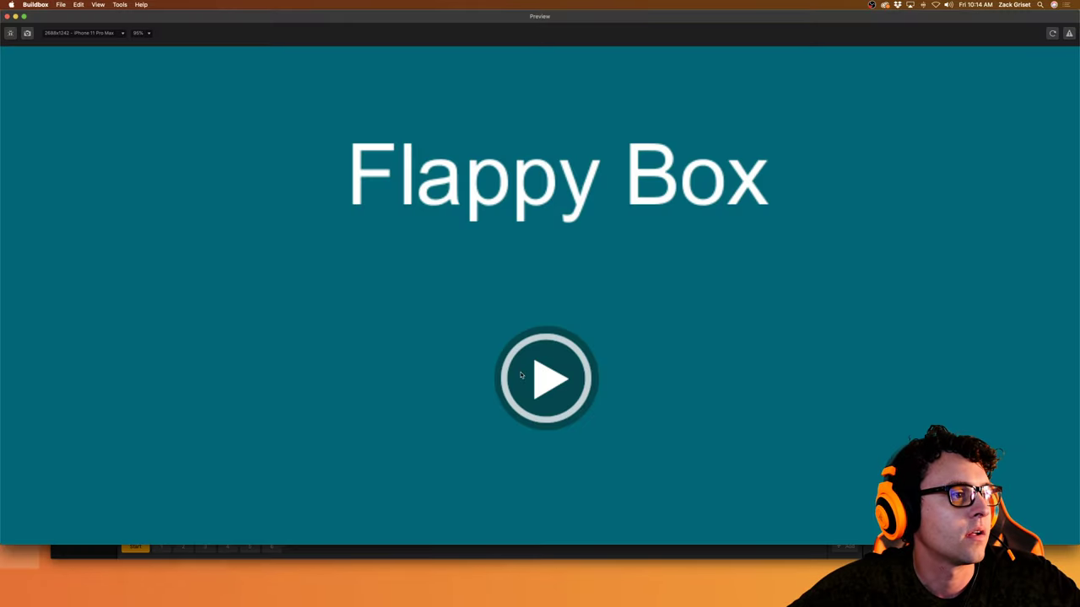
pyautogui.click(521, 376)
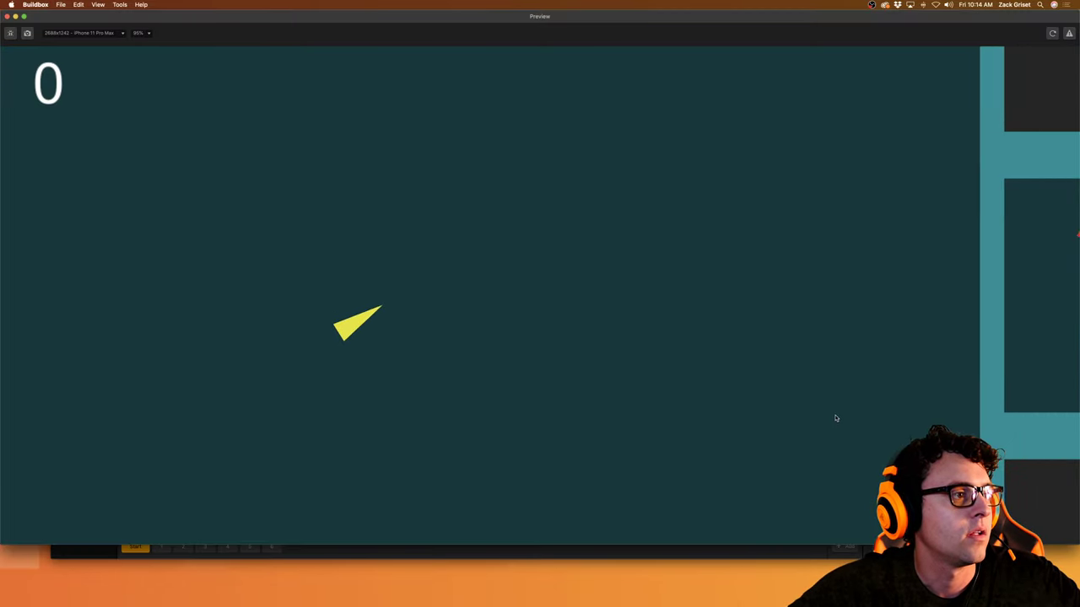
pyautogui.click(7, 16)
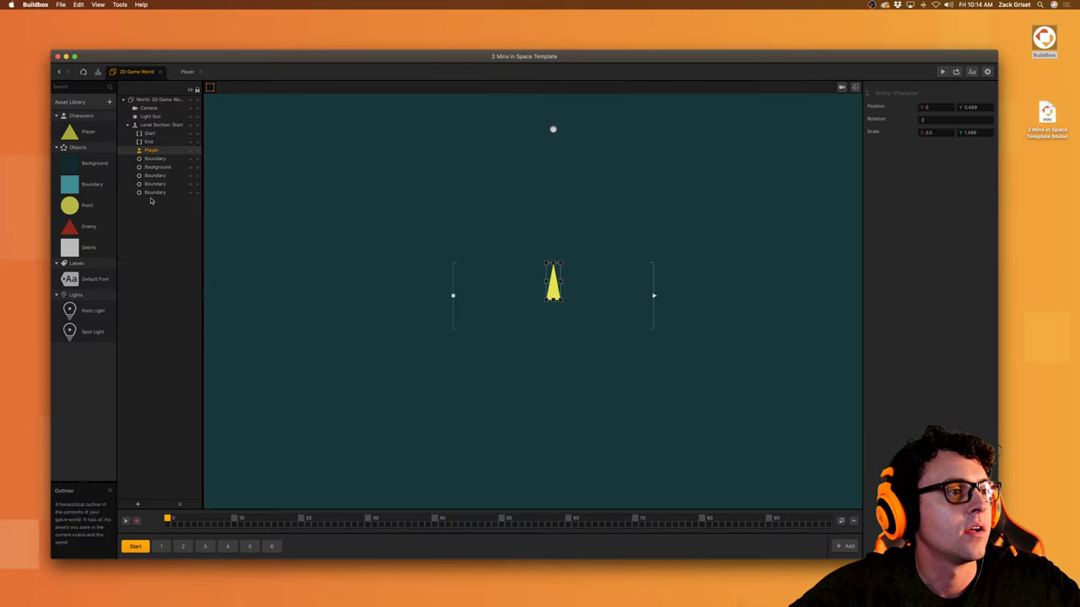
# Step: Clear the X speed of the player's Move node, set its Y speed to 3 and test the steering in the preview
pyautogui.doubleClick(92, 133)
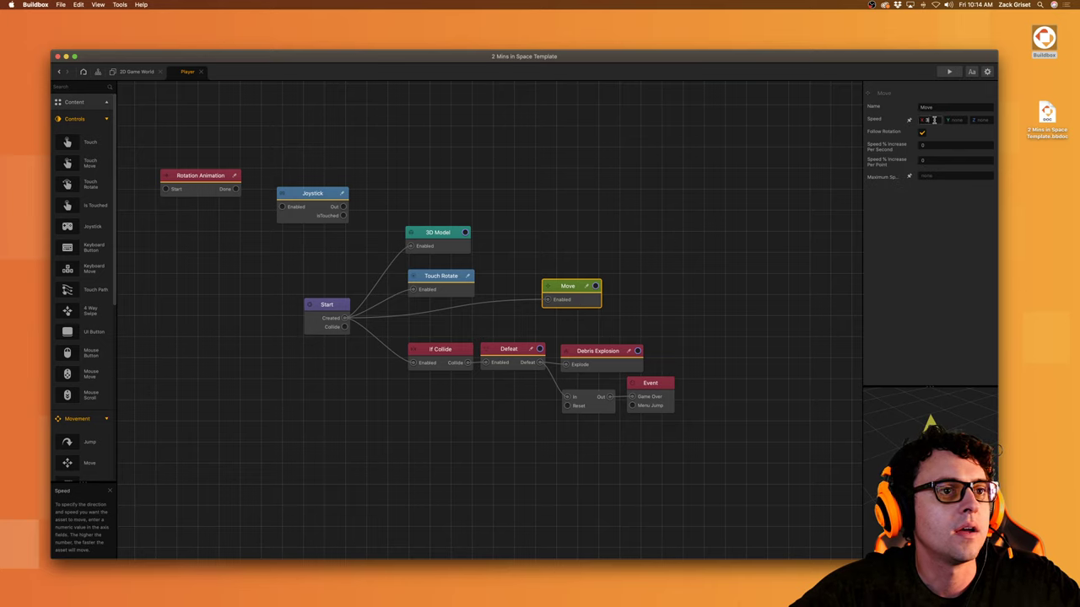
pyautogui.press('BackSpace')
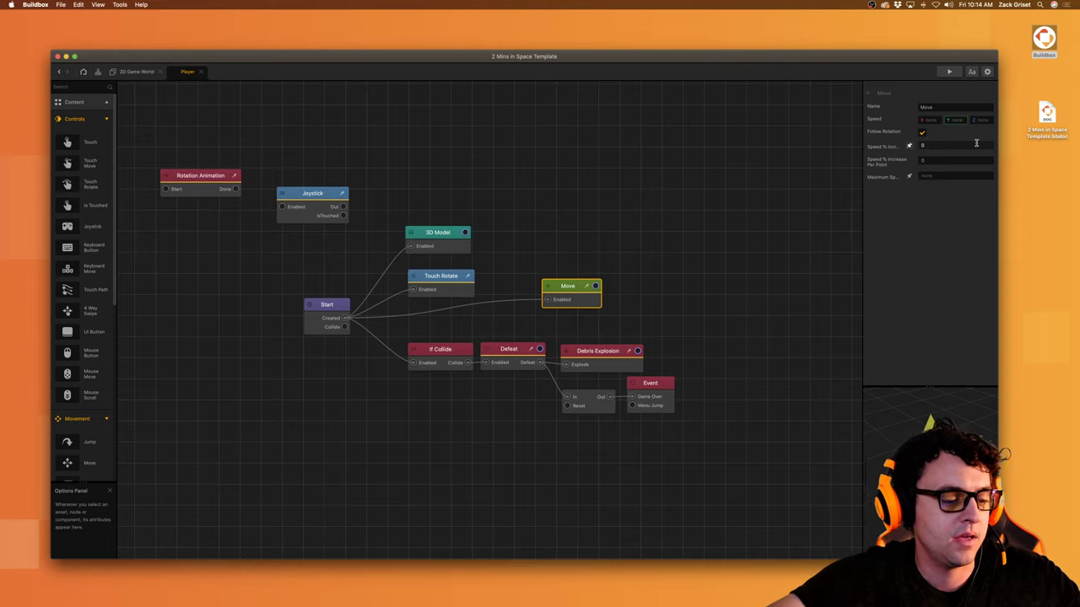
pyautogui.click(949, 71)
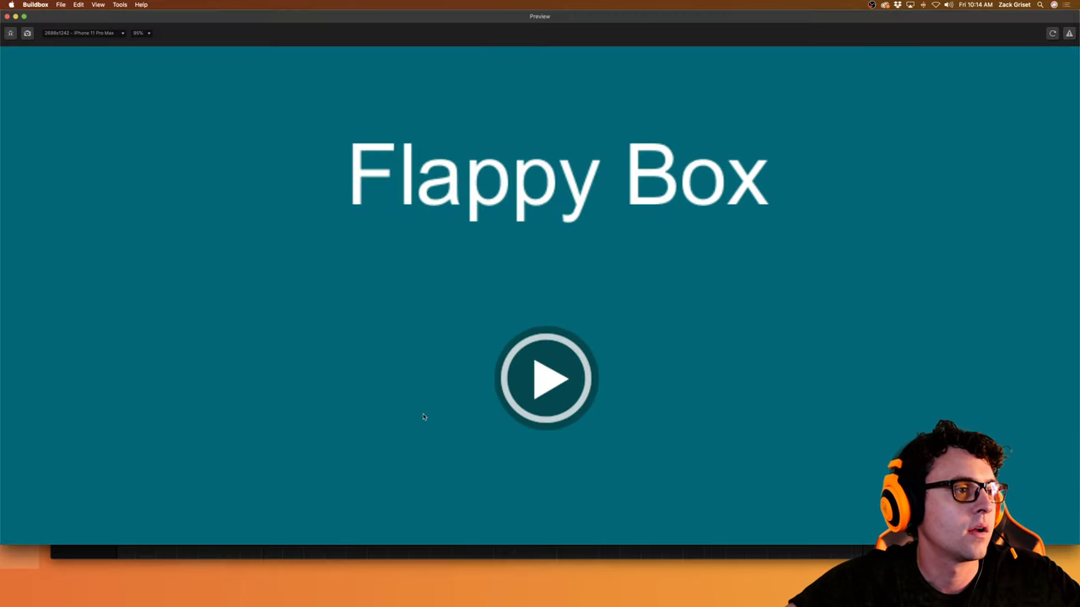
pyautogui.click(574, 385)
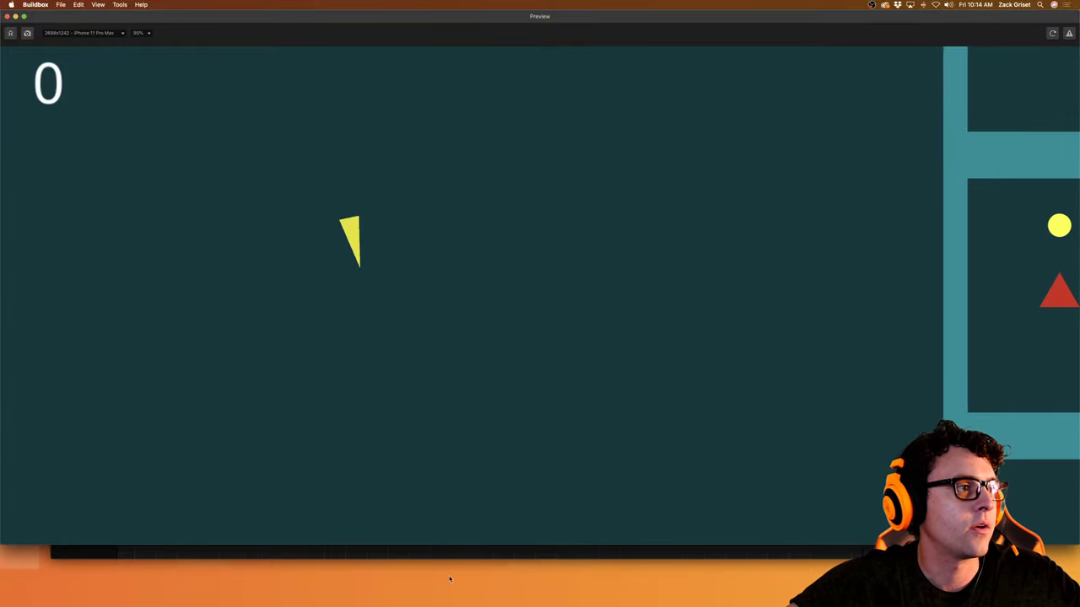
pyautogui.click(497, 391)
pyautogui.click(525, 478)
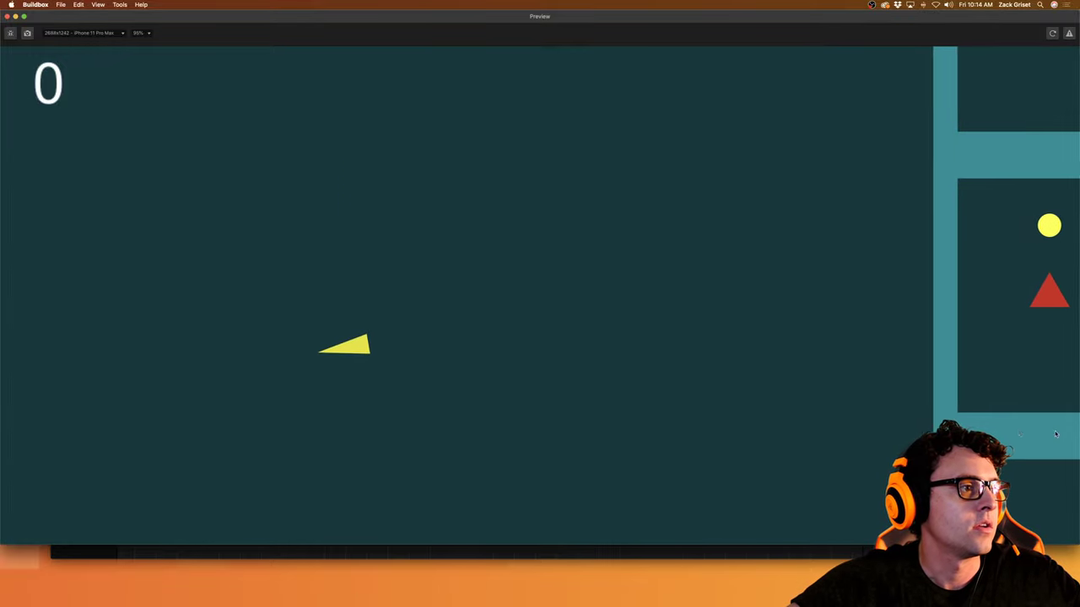
pyautogui.click(600, 497)
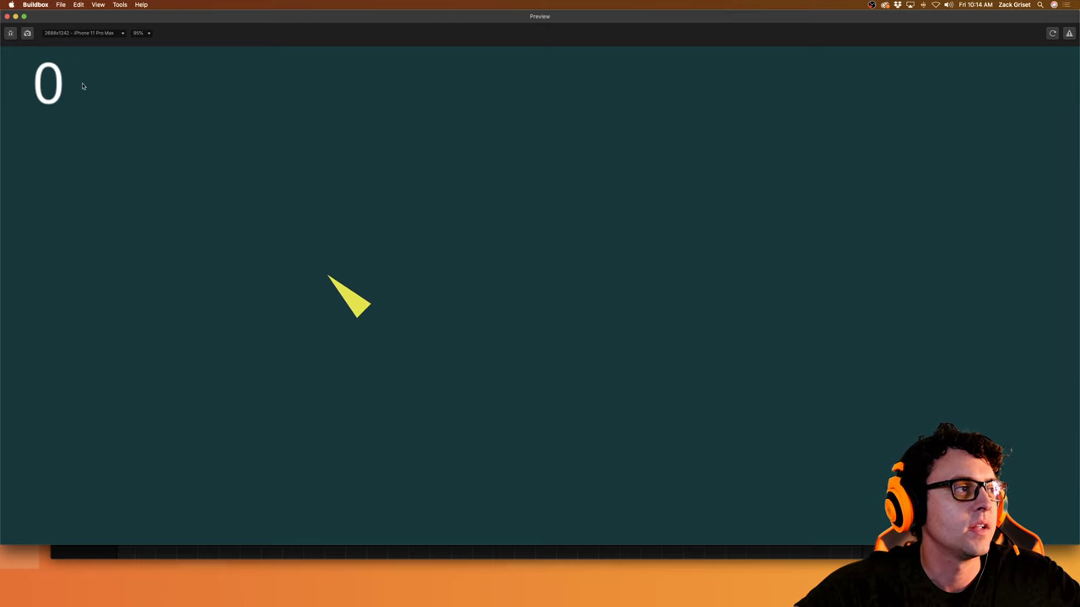
pyautogui.click(7, 16)
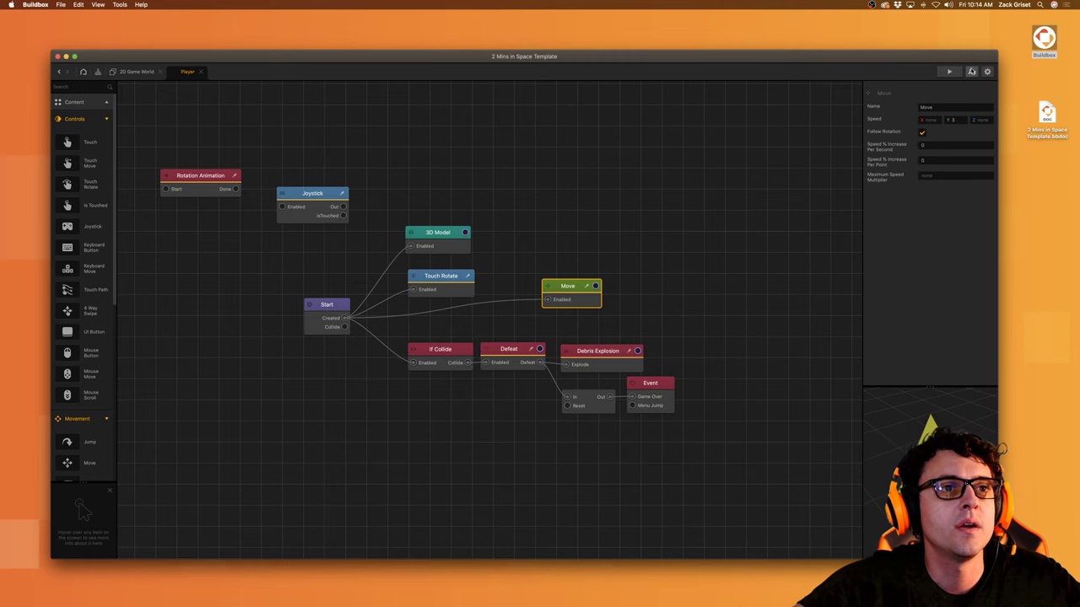
# Step: Set the project's orientation to Portrait
pyautogui.click(987, 71)
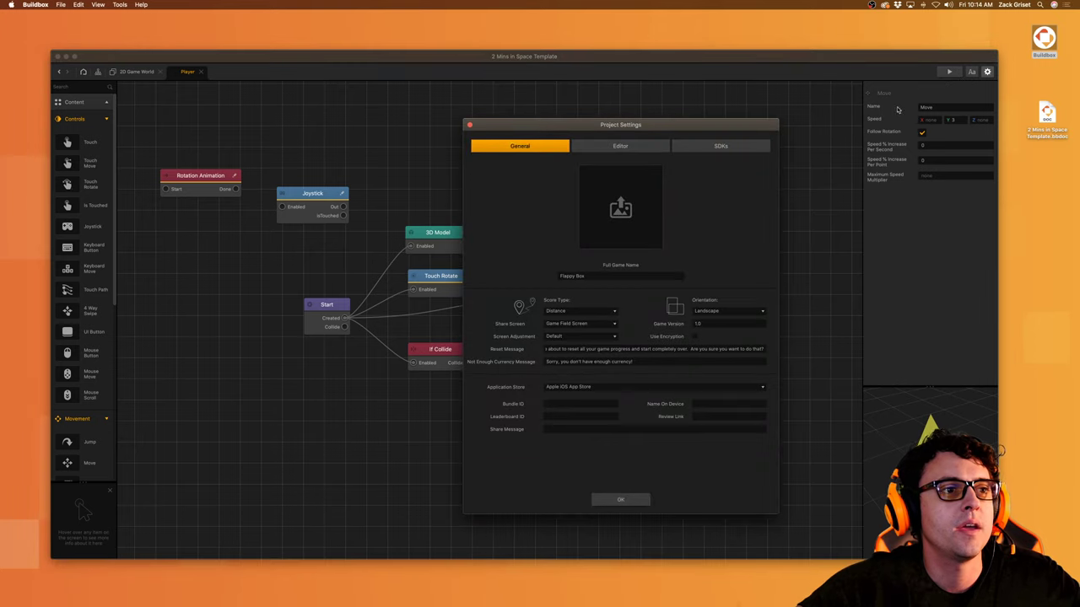
pyautogui.click(715, 311)
pyautogui.click(711, 323)
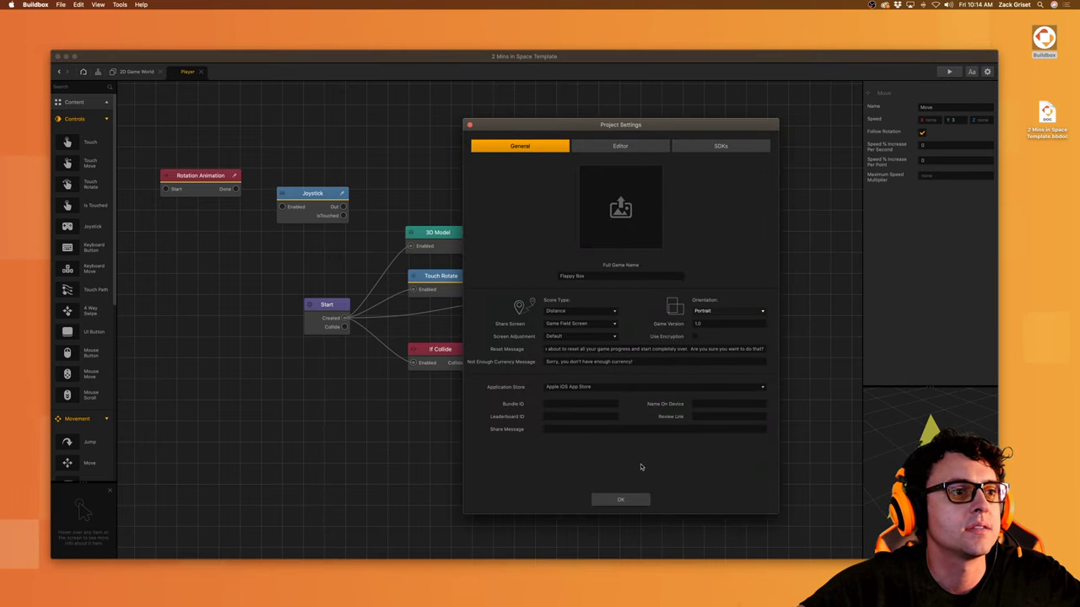
pyautogui.click(620, 500)
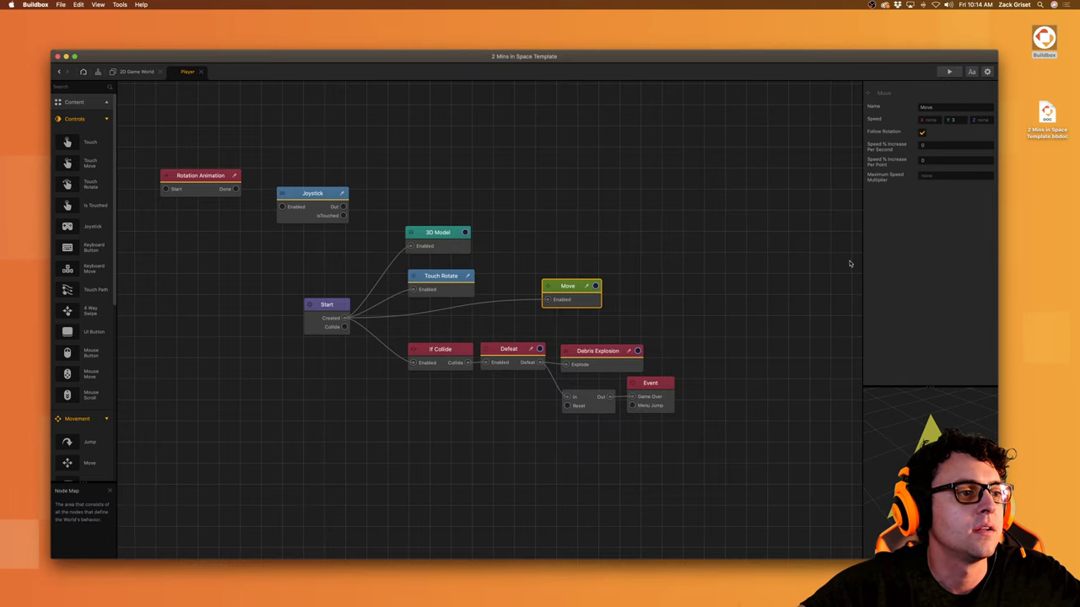
# Step: Preview the main menu in portrait orientation
pyautogui.click(949, 73)
pyautogui.moveTo(86, 17); pyautogui.dragTo(423, 17)
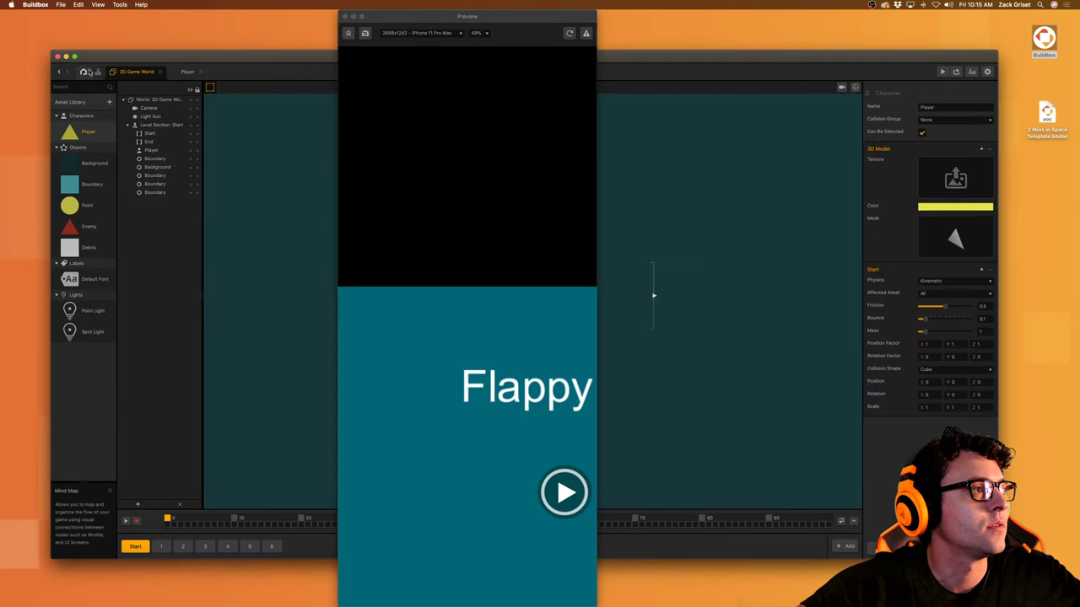
pyautogui.click(86, 72)
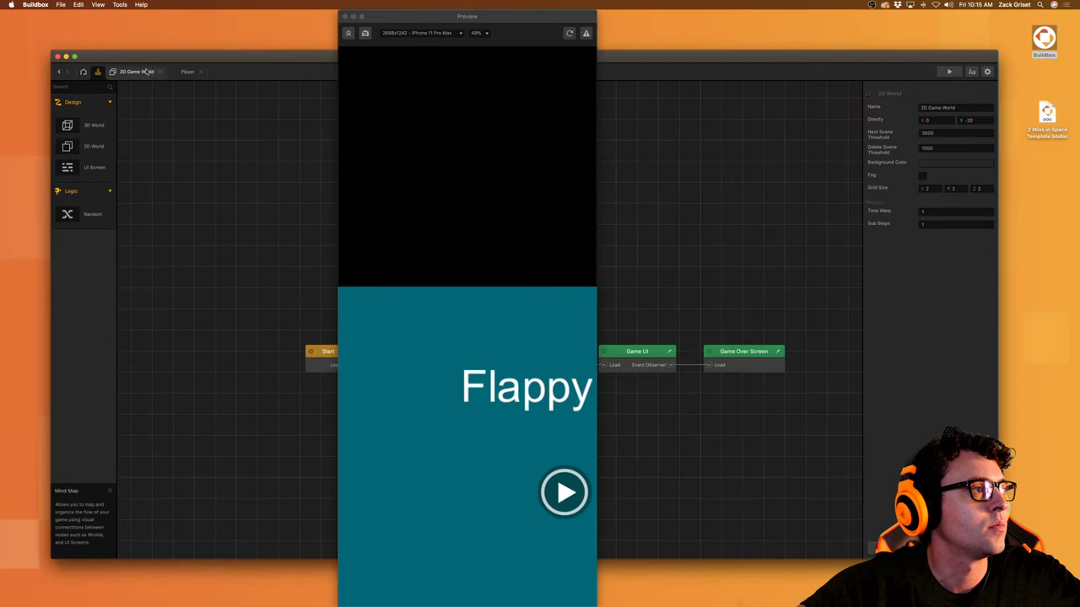
pyautogui.click(346, 16)
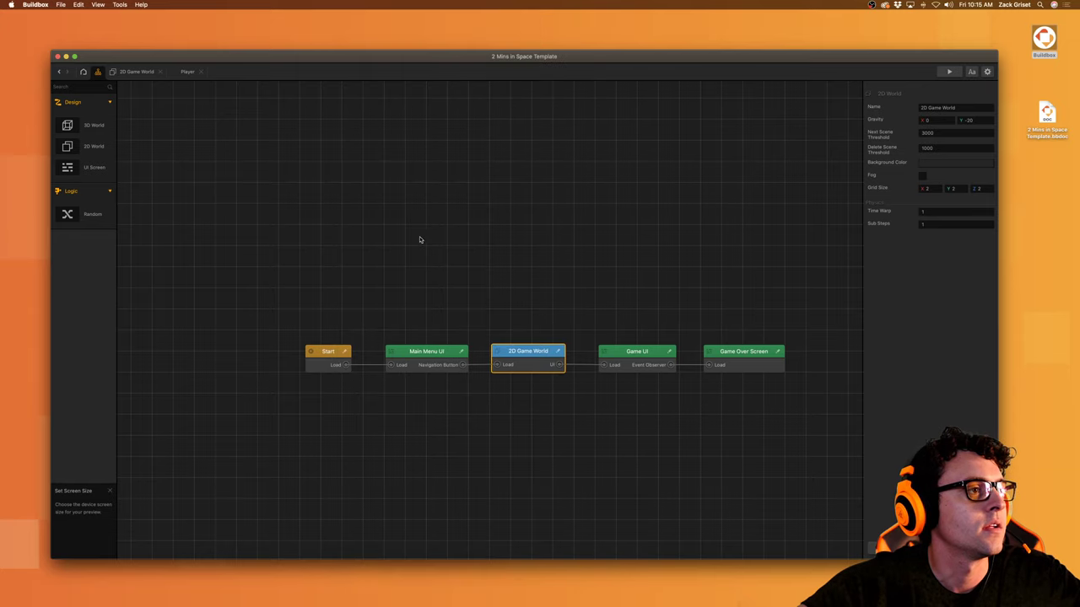
# Step: Move and stretch the Main Menu UI background image to cover the portrait screen, at a scale of about 5.7 by 6.2
pyautogui.click(430, 350)
pyautogui.doubleClick(433, 353)
pyautogui.moveTo(552, 375); pyautogui.dragTo(459, 175)
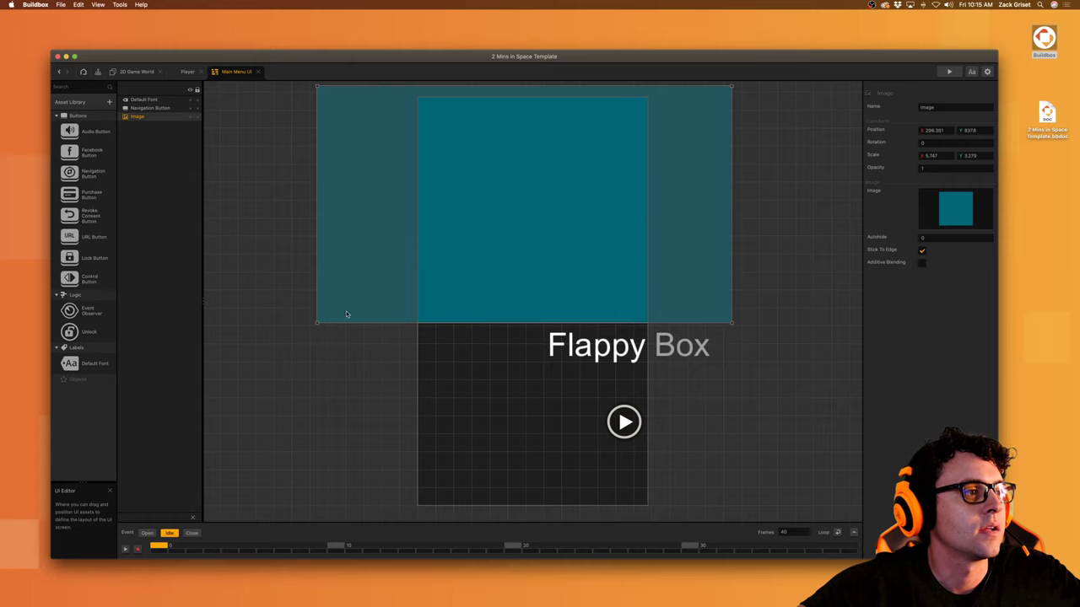
pyautogui.moveTo(319, 323); pyautogui.dragTo(383, 521)
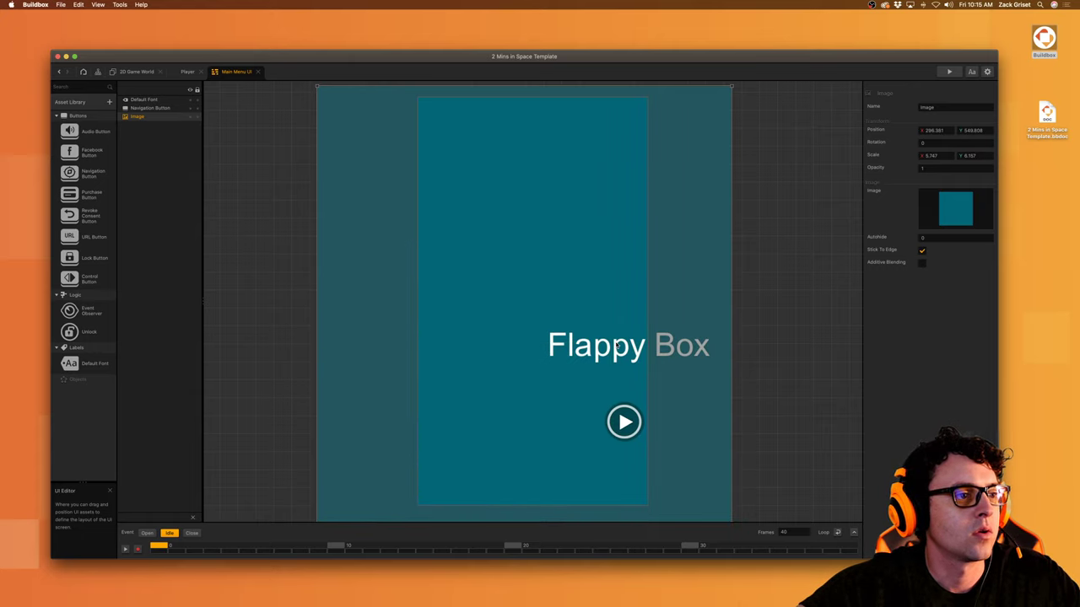
# Step: Move the Flappy Box title and the play button together to the horizontal centre of the portrait menu's upper half
pyautogui.click(165, 109)
pyautogui.keyDown('shift'); pyautogui.click(164, 102); pyautogui.keyUp('shift')
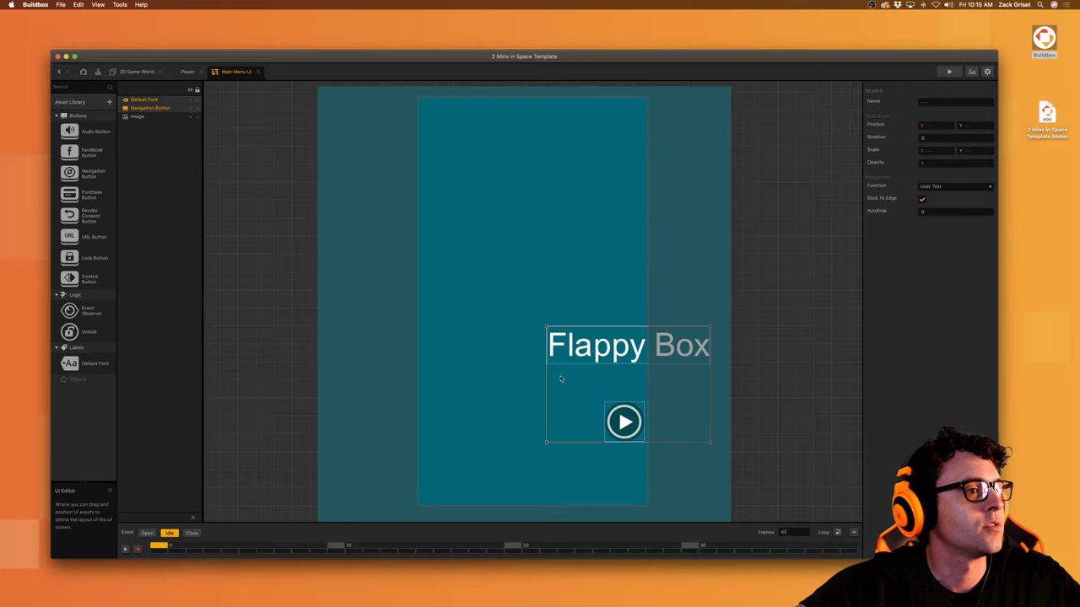
pyautogui.moveTo(592, 351); pyautogui.dragTo(518, 241)
# Step: Return to the 2D Game World and preview the gameplay in portrait orientation
pyautogui.click(137, 71)
pyautogui.click(98, 71)
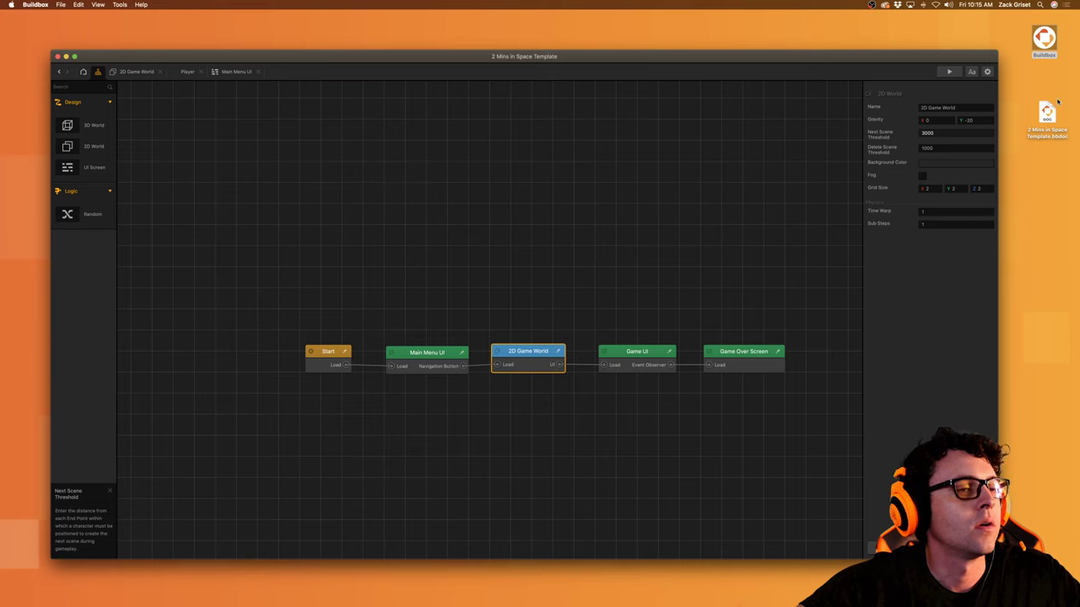
pyautogui.doubleClick(546, 361)
pyautogui.click(942, 71)
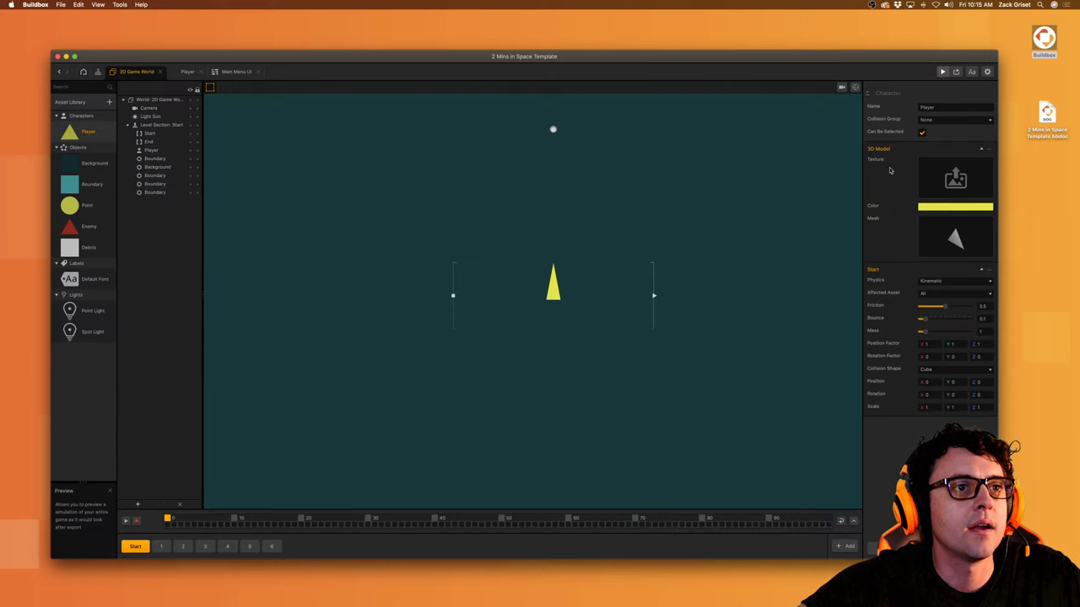
pyautogui.click(466, 311)
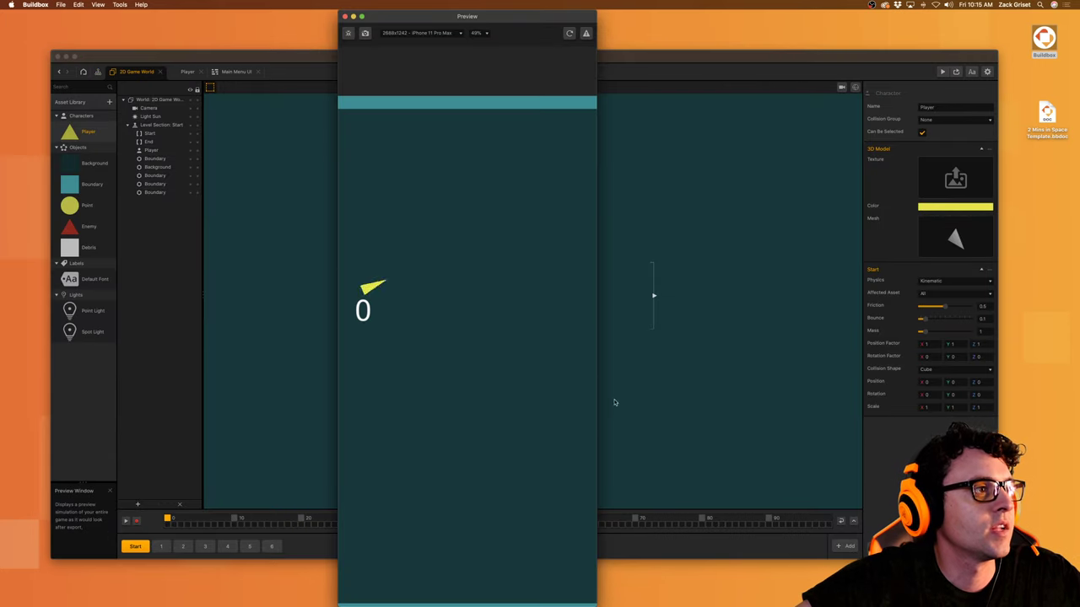
pyautogui.click(345, 16)
# Step: Move the score label in the Game UI to the upper centre of the portrait screen
pyautogui.click(97, 73)
pyautogui.doubleClick(639, 354)
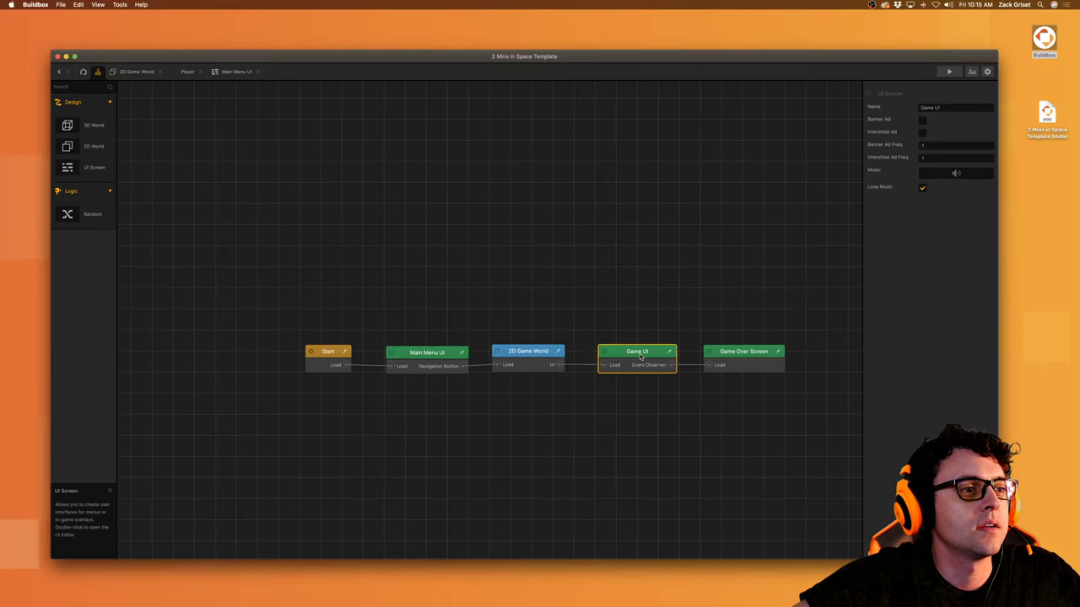
pyautogui.moveTo(428, 295); pyautogui.dragTo(533, 127)
# Step: Raise the upper boundary in the 2D Game World to the upper edge of the portrait camera frame
pyautogui.click(141, 72)
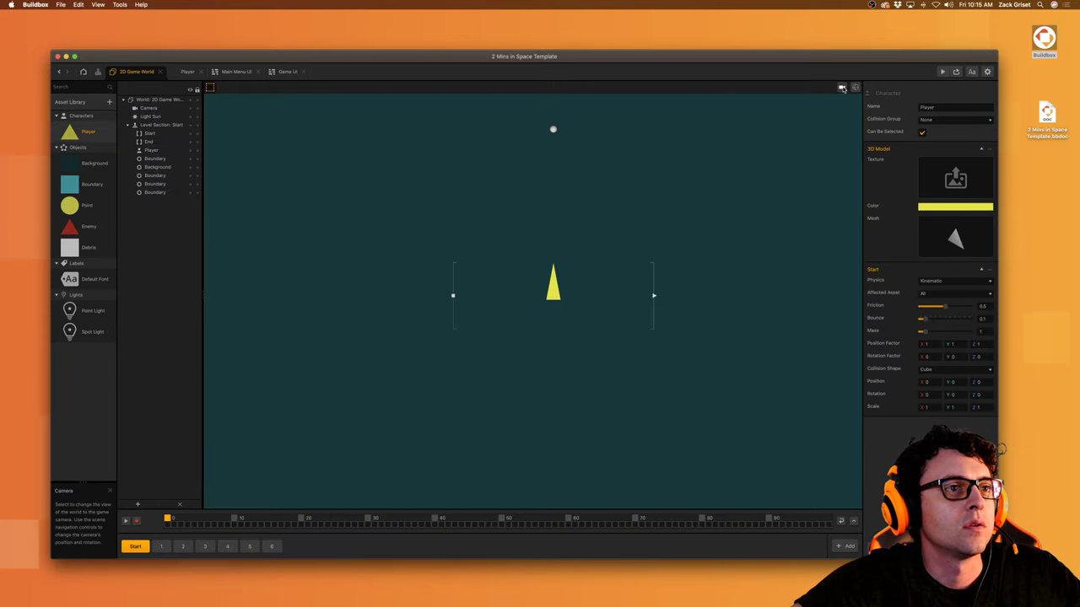
pyautogui.scroll(-3, 532, 295)
pyautogui.click(543, 163)
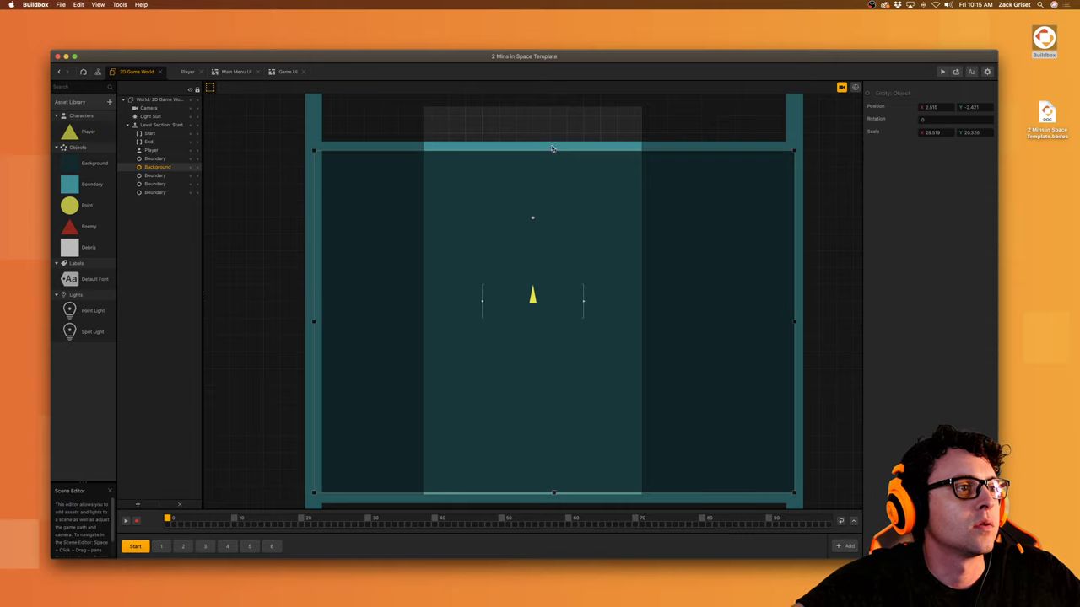
pyautogui.keyDown('shift'); pyautogui.click(548, 148); pyautogui.keyUp('shift')
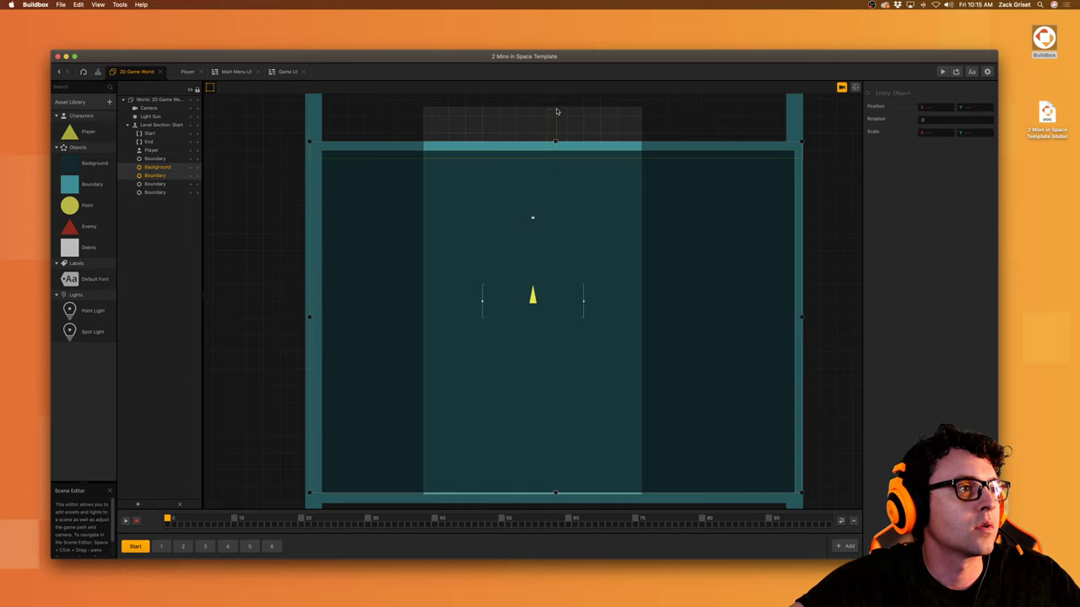
pyautogui.click(578, 144)
pyautogui.moveTo(579, 144); pyautogui.dragTo(582, 108)
# Step: Stretch the arena background up to the raised boundary, to a Y scale of about 22.3, and send it behind all boundaries
pyautogui.click(599, 235)
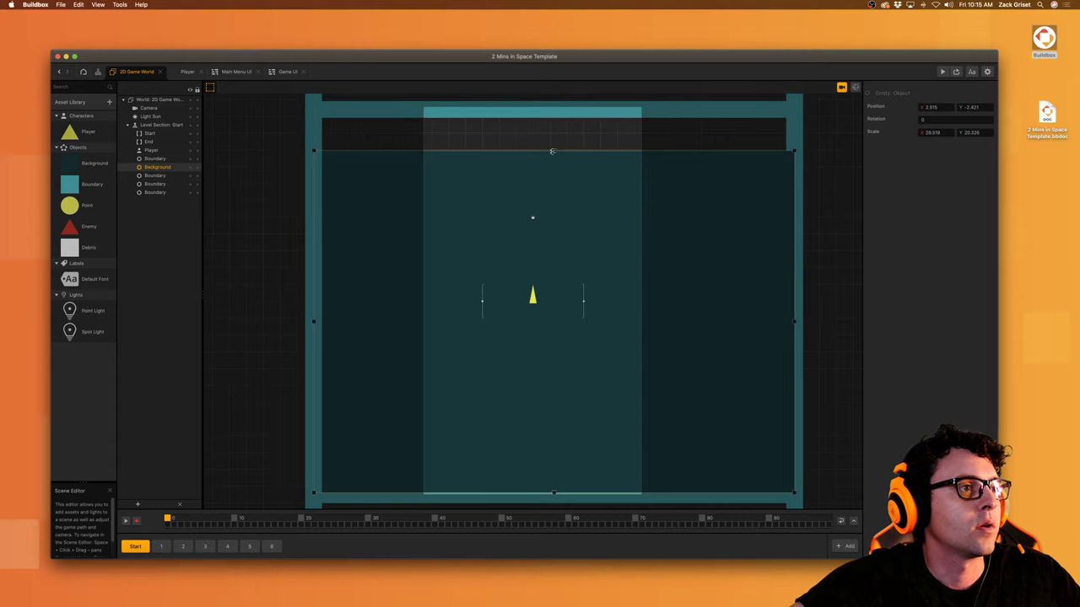
pyautogui.moveTo(552, 151); pyautogui.dragTo(555, 117)
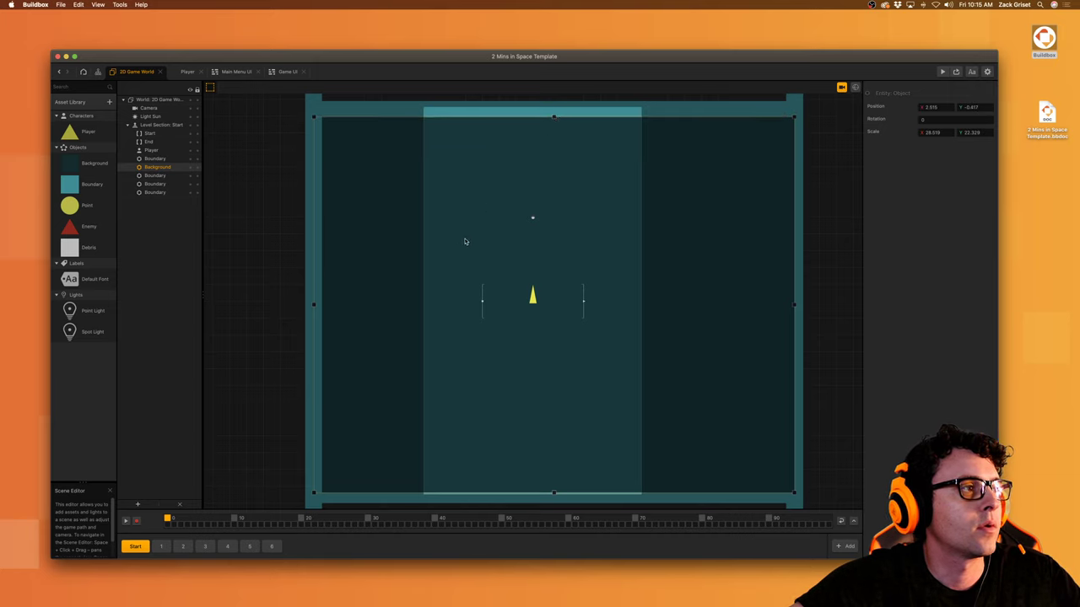
pyautogui.press('super+[')
pyautogui.press('super+[')
pyautogui.press('super+[')
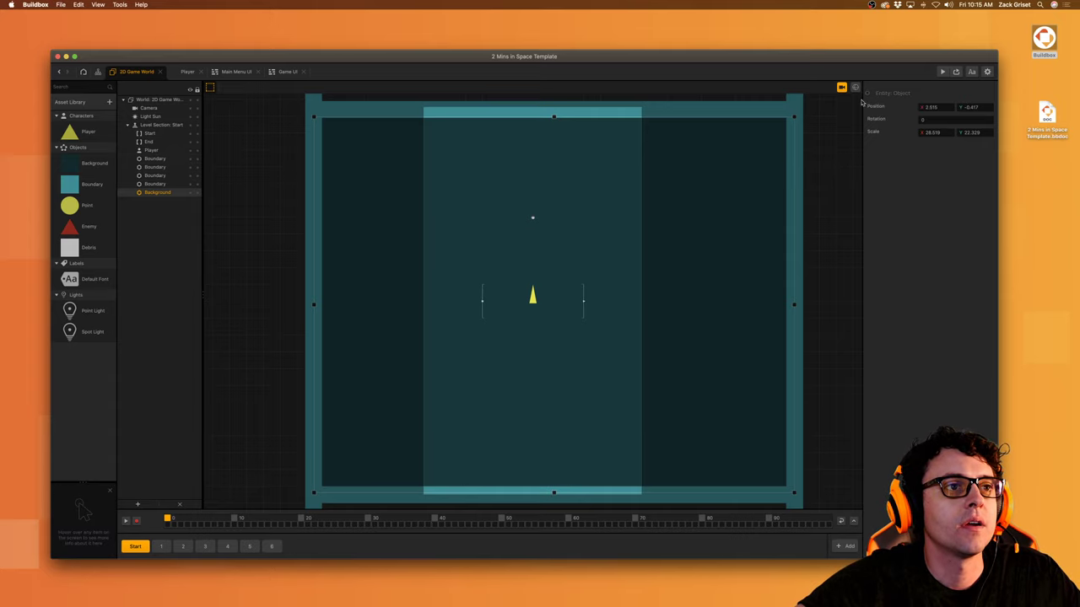
# Step: Preview the enlarged arena and the repositioned score in the running game
pyautogui.click(943, 72)
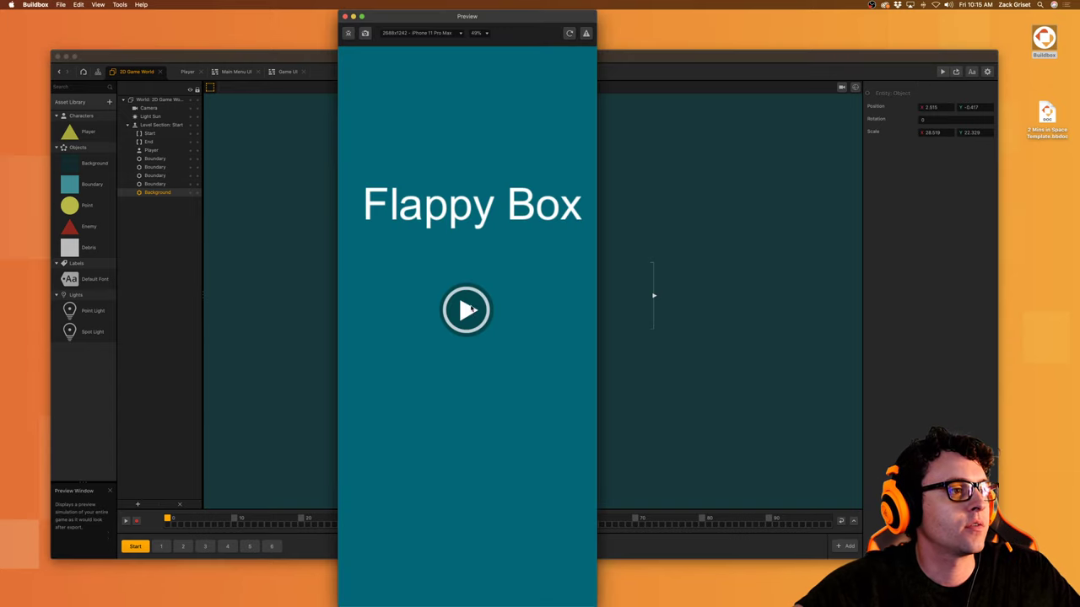
pyautogui.click(468, 311)
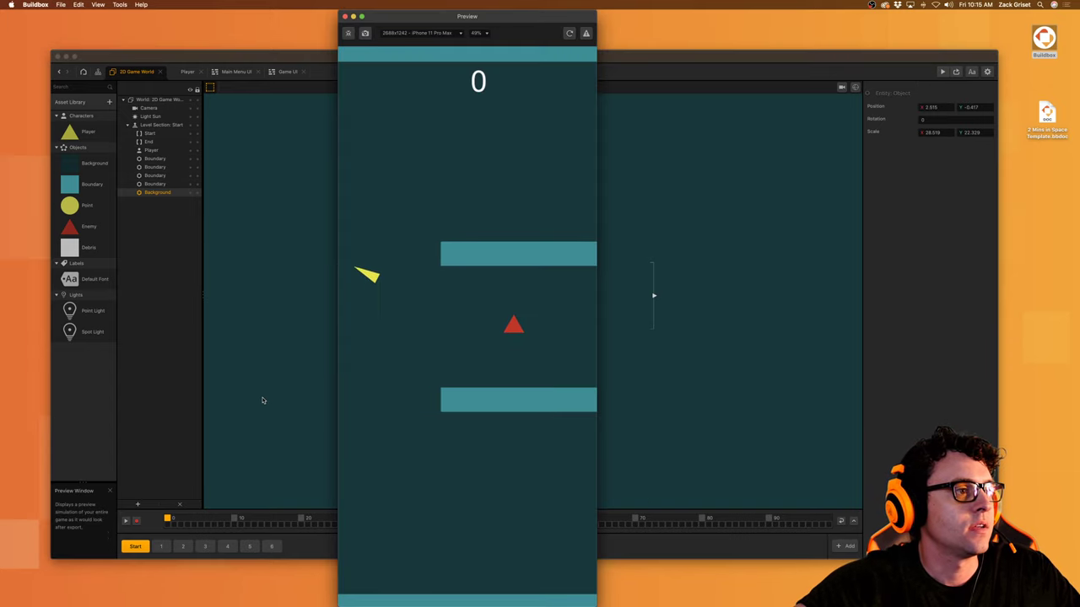
pyautogui.click(345, 17)
# Step: Move the End marker near the arena's right wall and the Start marker to about X -23.4, and save the project
pyautogui.scroll(-5, 518, 351)
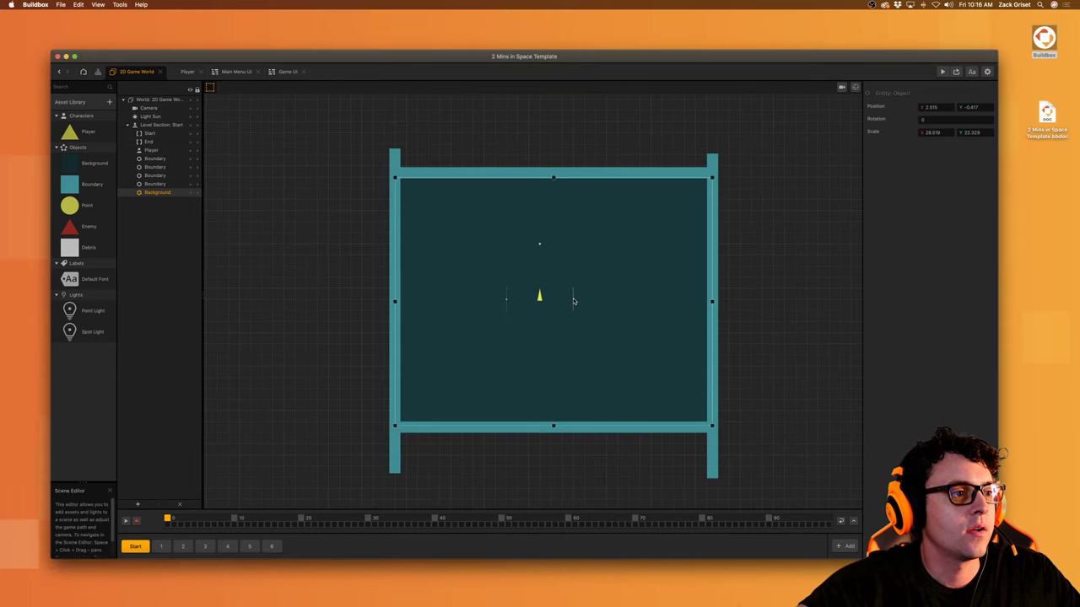
pyautogui.click(161, 141)
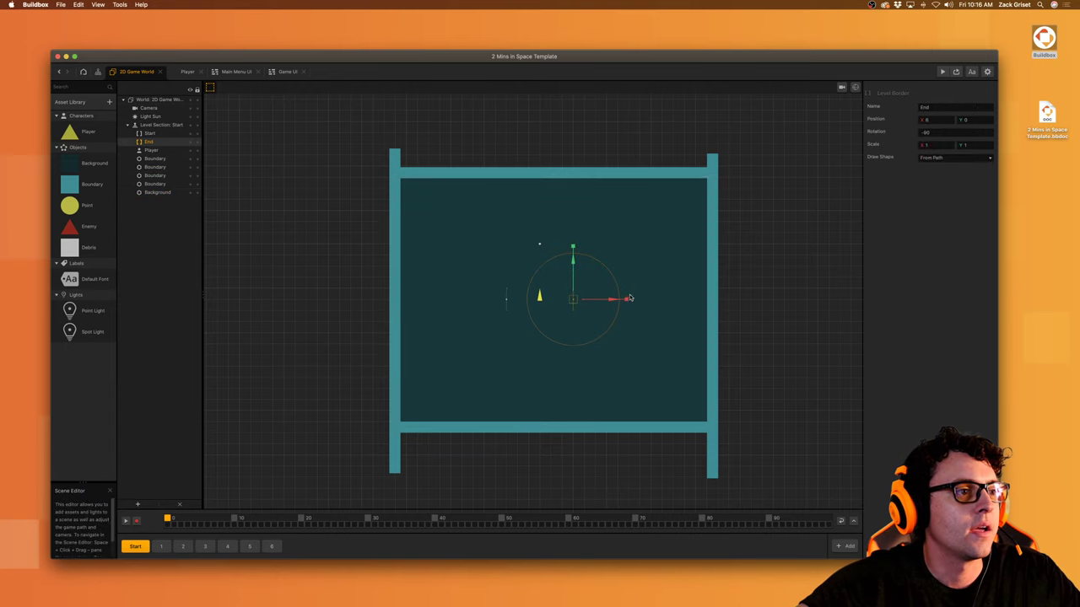
pyautogui.moveTo(612, 325); pyautogui.dragTo(734, 329)
pyautogui.click(169, 134)
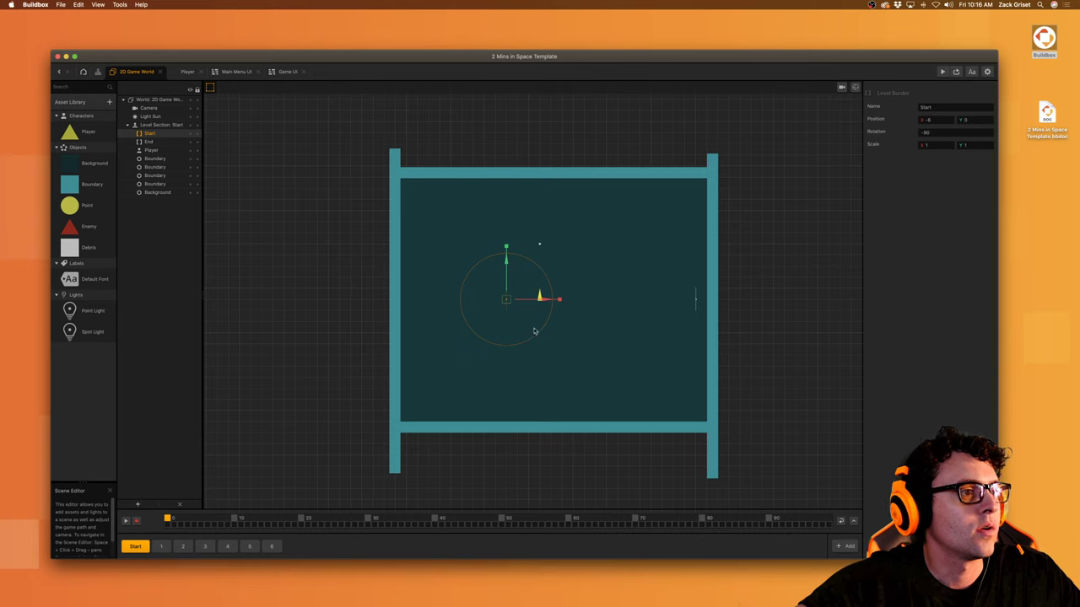
pyautogui.moveTo(545, 302); pyautogui.dragTo(448, 311)
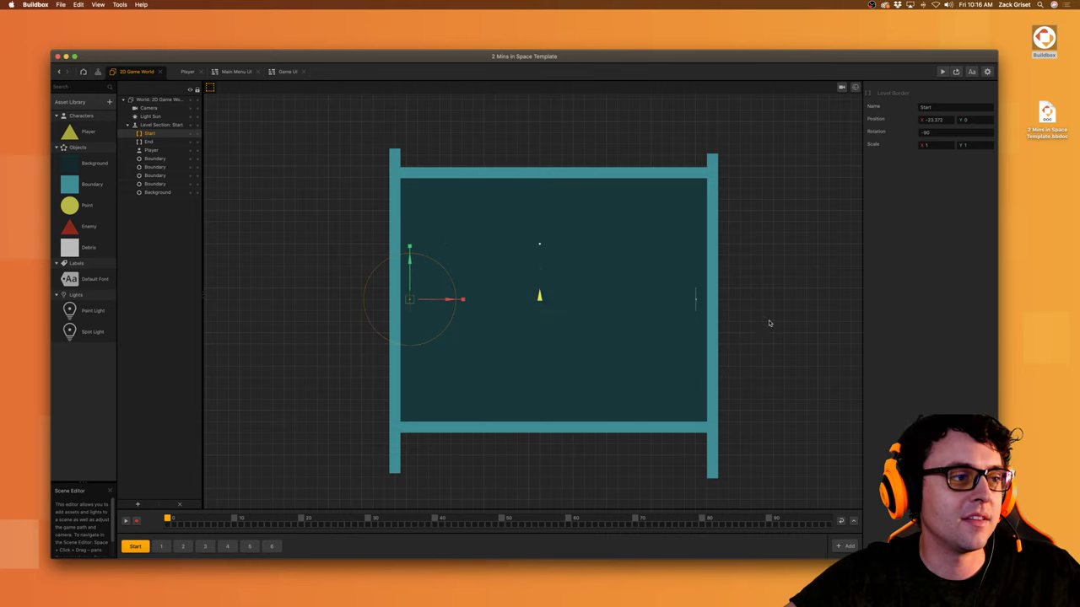
pyautogui.press('super+s')
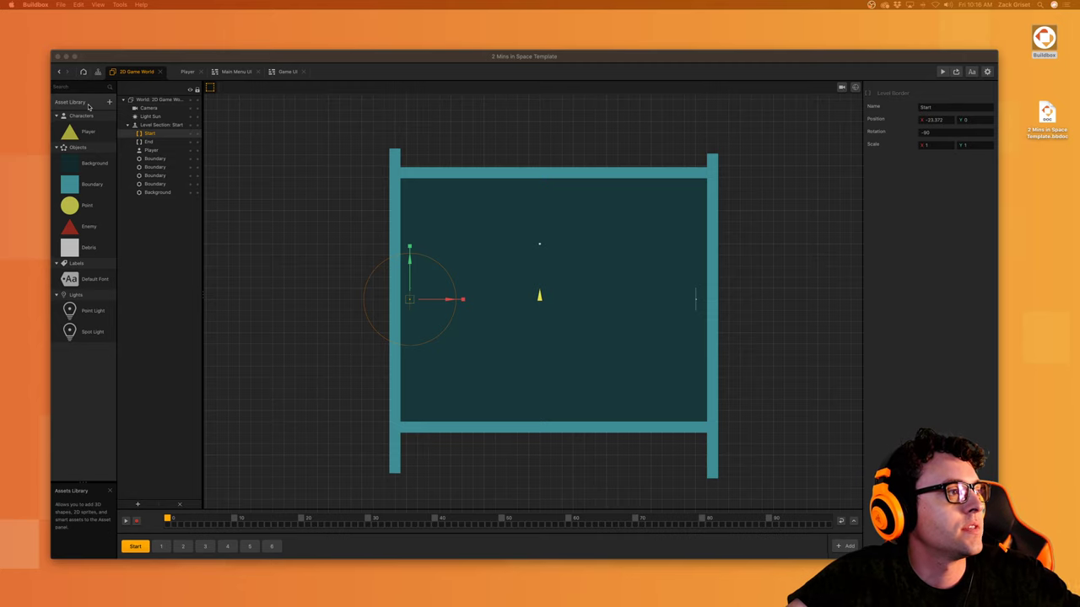
# Step: Add the Joystick asset to the Game UI and place it in the screen's lower-right corner
pyautogui.click(98, 74)
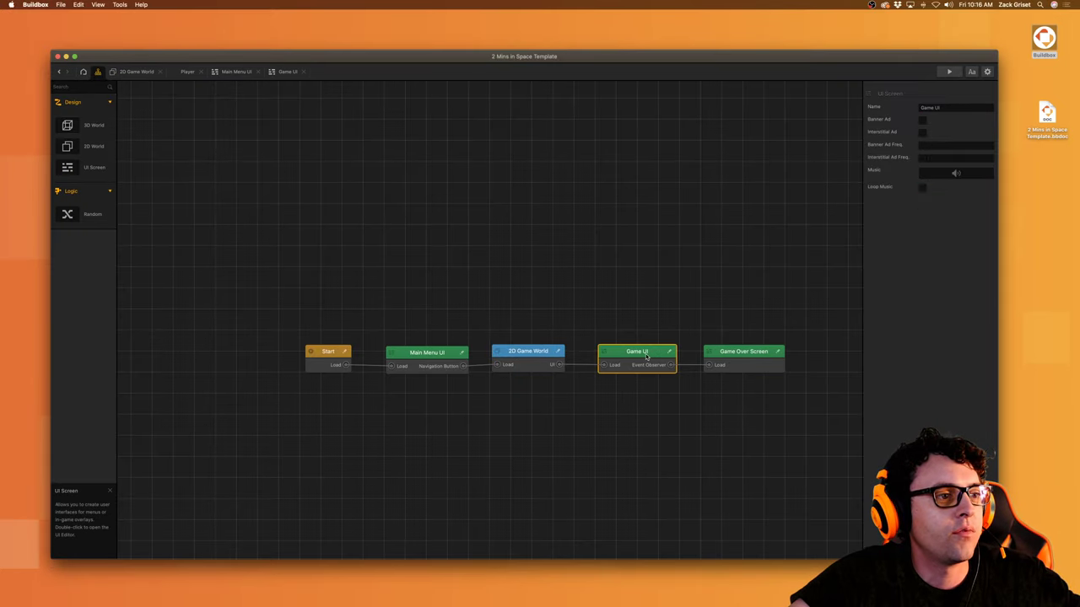
pyautogui.doubleClick(646, 354)
pyautogui.click(71, 101)
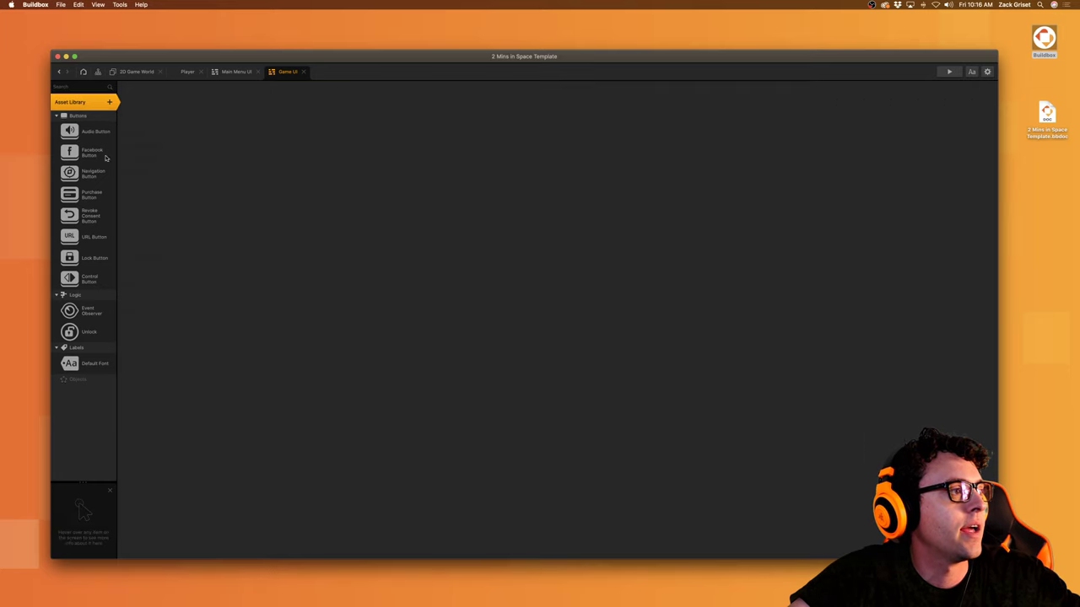
pyautogui.doubleClick(221, 126)
pyautogui.click(84, 104)
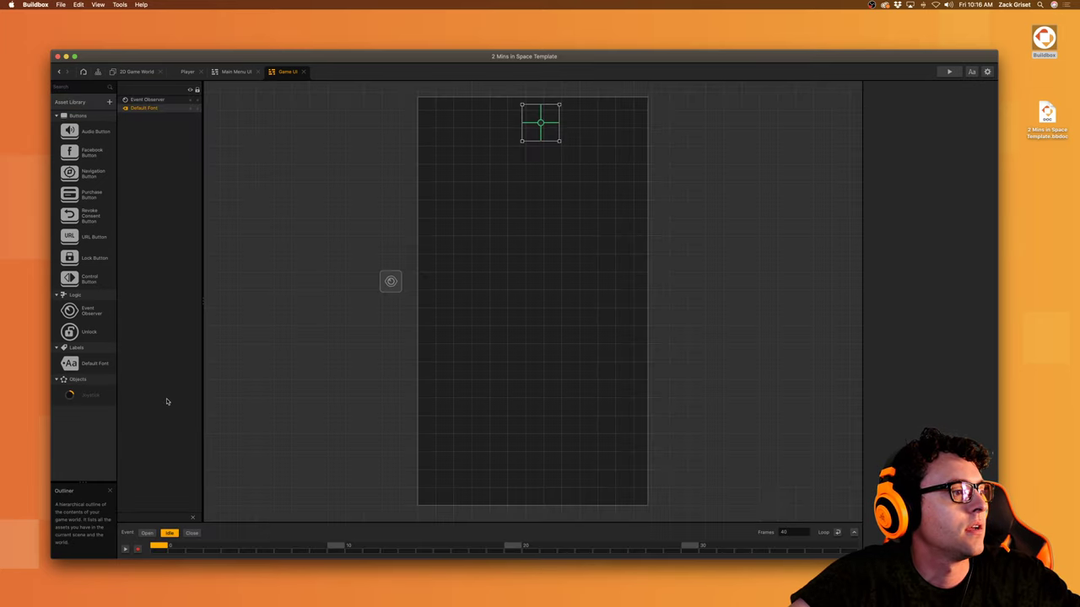
pyautogui.moveTo(90, 398); pyautogui.dragTo(605, 462)
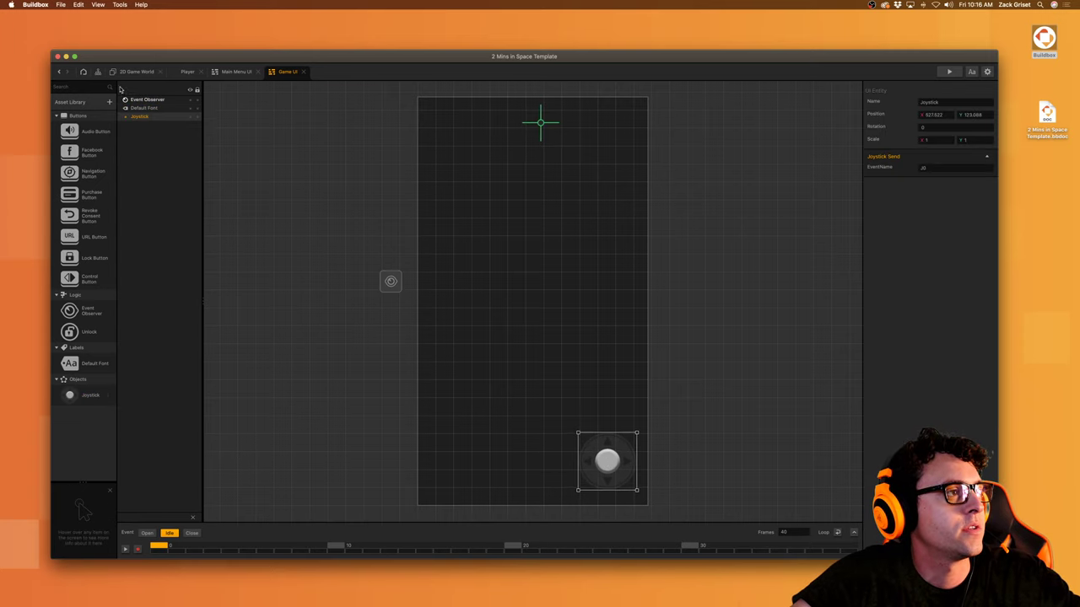
# Step: Preview the game and test steering the player with the on-screen joystick
pyautogui.click(949, 72)
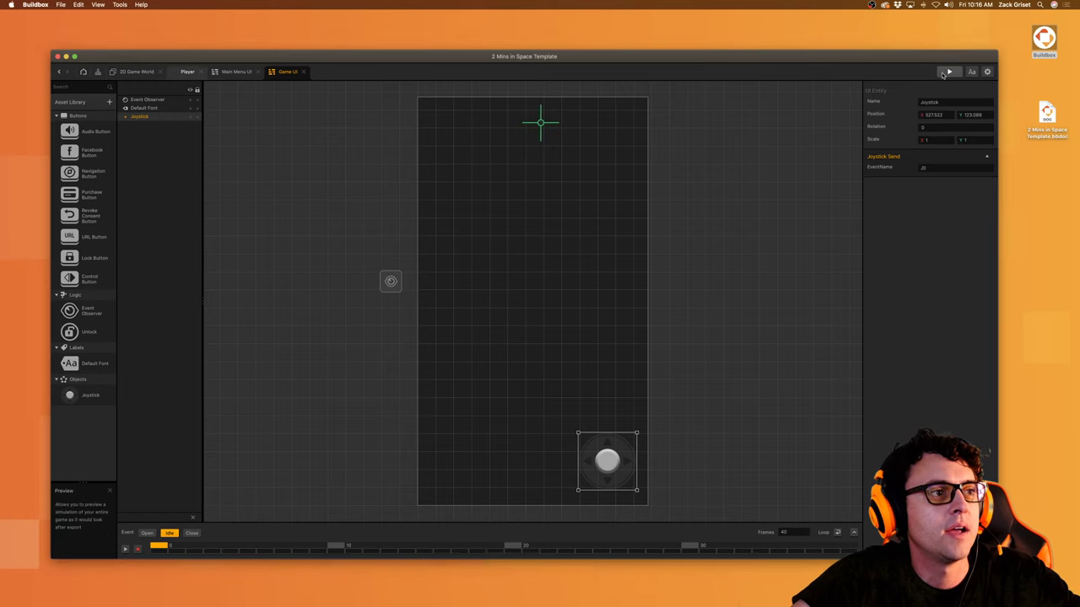
pyautogui.click(468, 319)
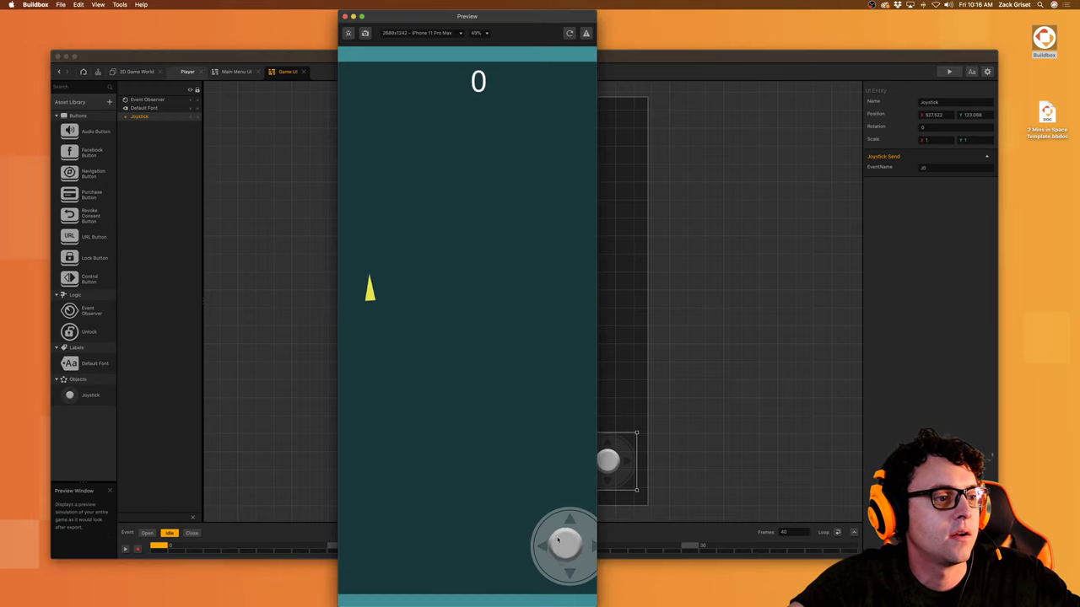
pyautogui.moveTo(535, 498); pyautogui.dragTo(485, 533)
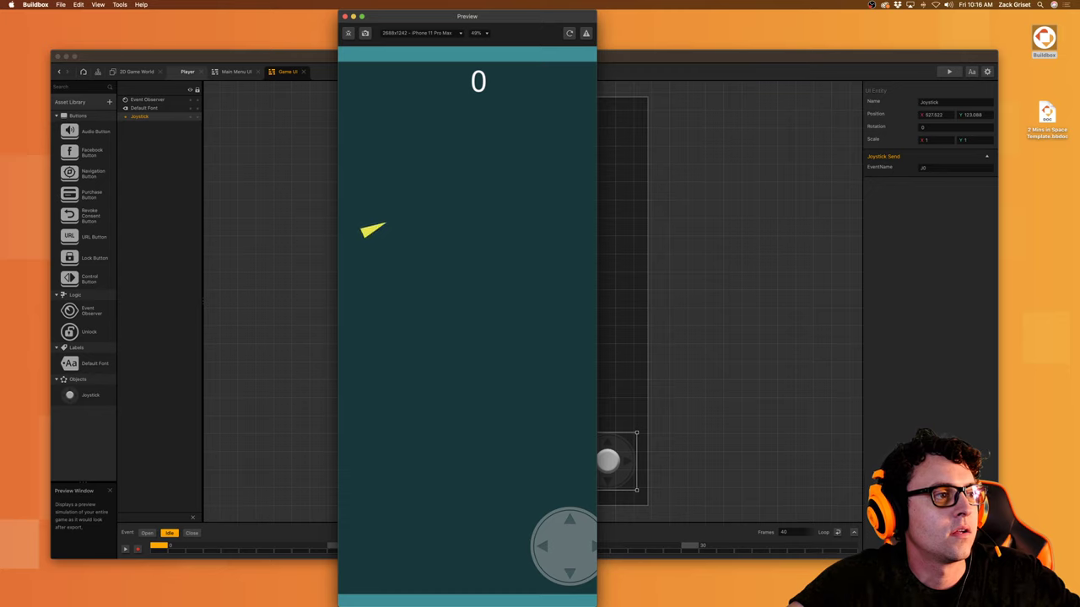
pyautogui.moveTo(810, 574); pyautogui.dragTo(860, 538)
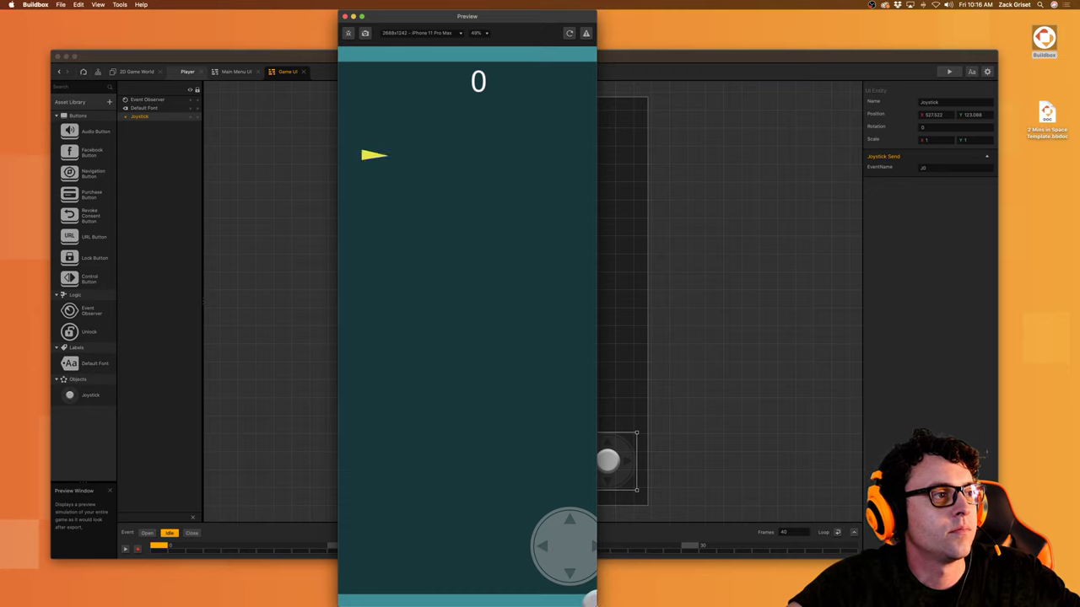
pyautogui.moveTo(596, 604); pyautogui.dragTo(426, 604)
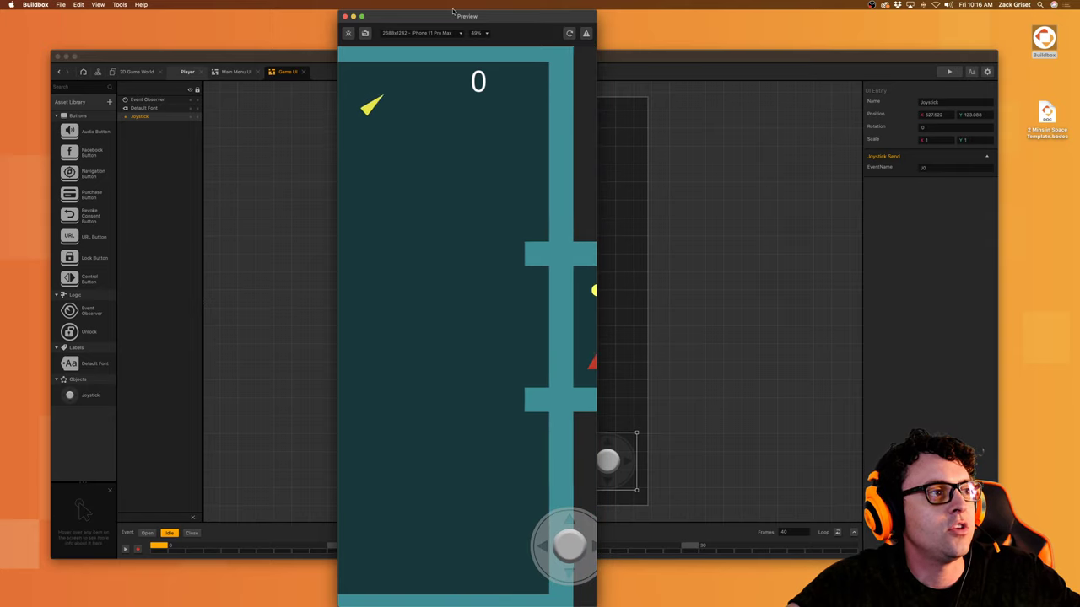
pyautogui.click(344, 17)
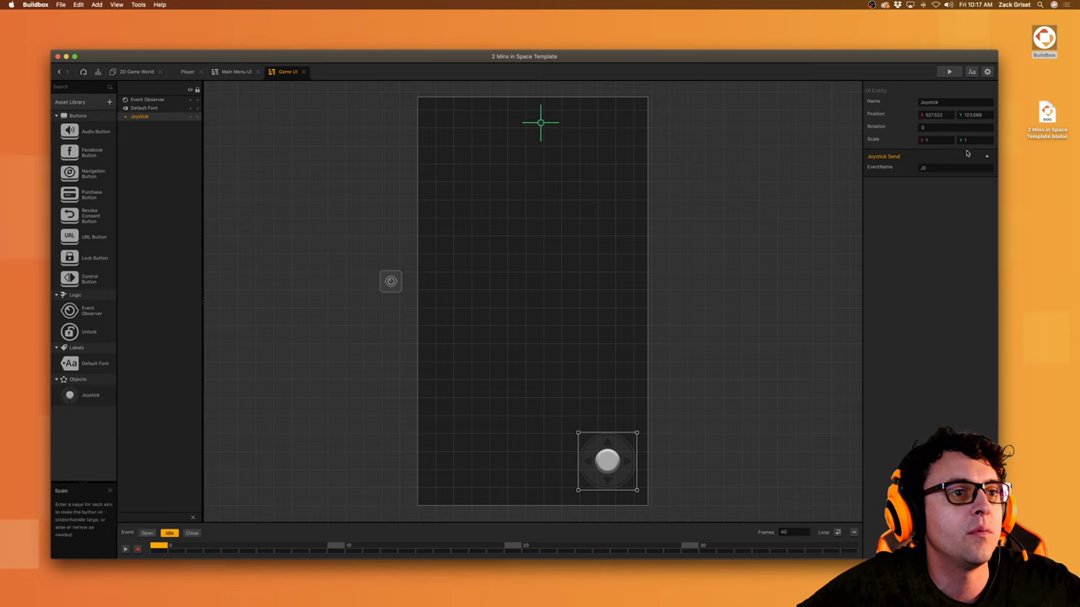
# Step: Move the Touch Rotate node above the Move node and the Joystick node above the 3D Model node in the Player's node map
pyautogui.click(229, 73)
pyautogui.click(187, 71)
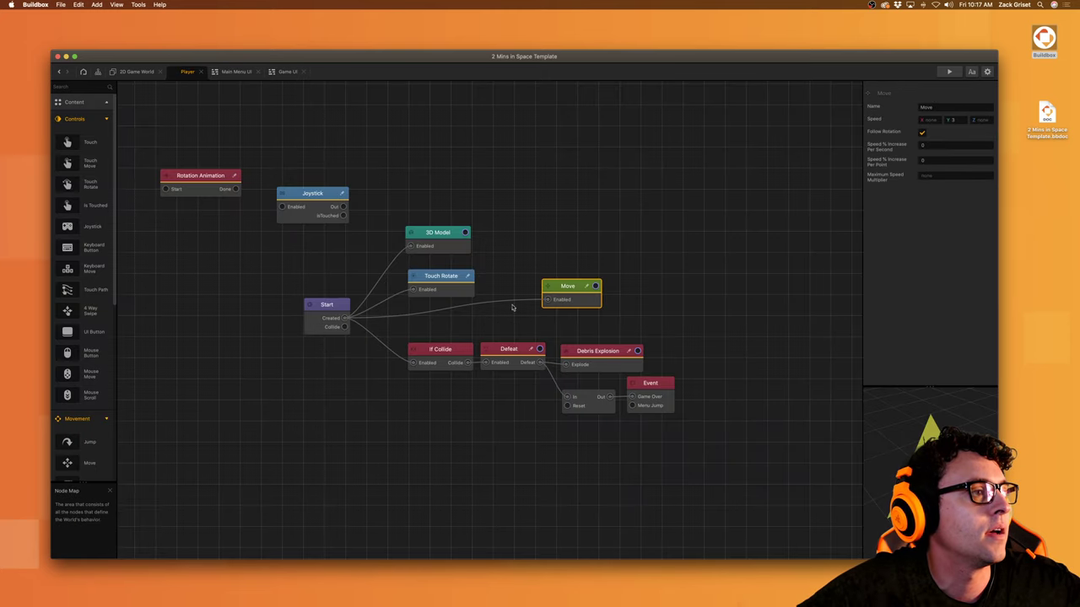
pyautogui.click(439, 287)
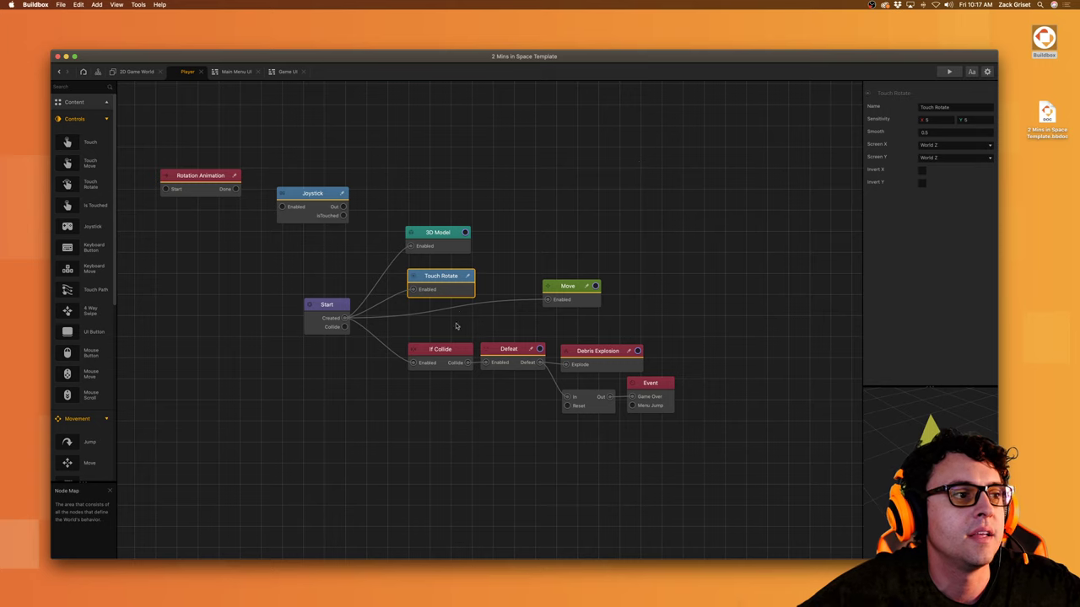
pyautogui.moveTo(450, 288); pyautogui.dragTo(639, 223)
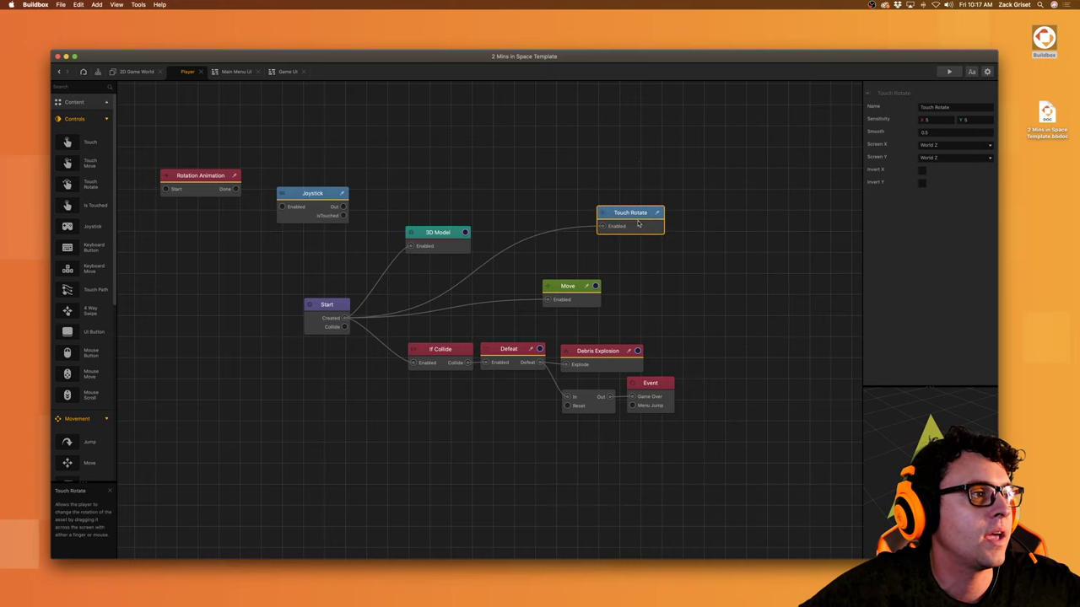
pyautogui.moveTo(319, 197); pyautogui.dragTo(481, 150)
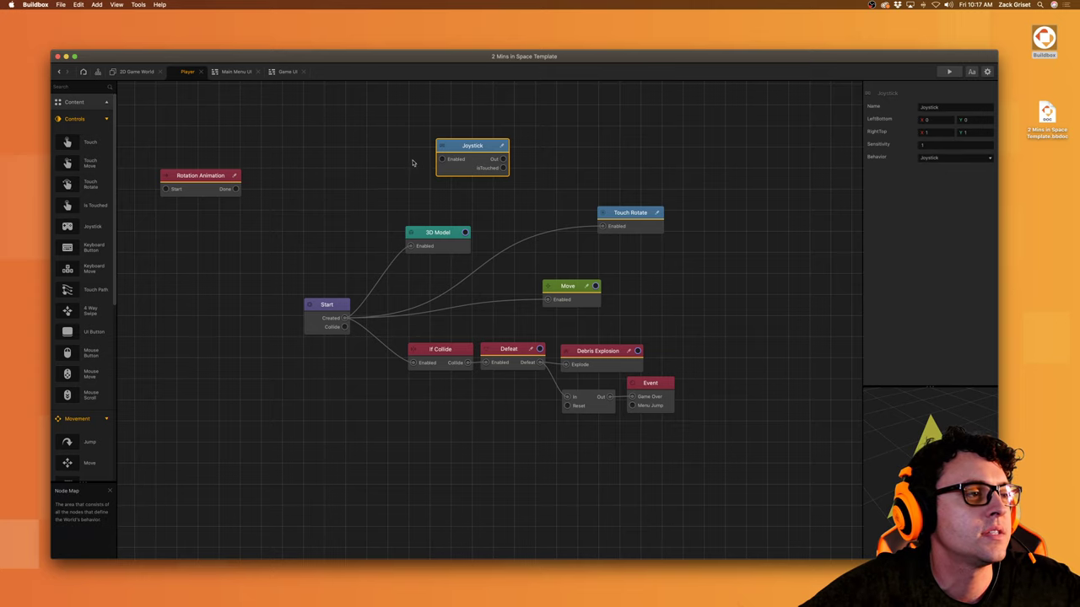
# Step: Add a UI Joystick Move node to the Player's node map and connect its Input to the Start node's Created output
pyautogui.scroll(-10, 84, 380)
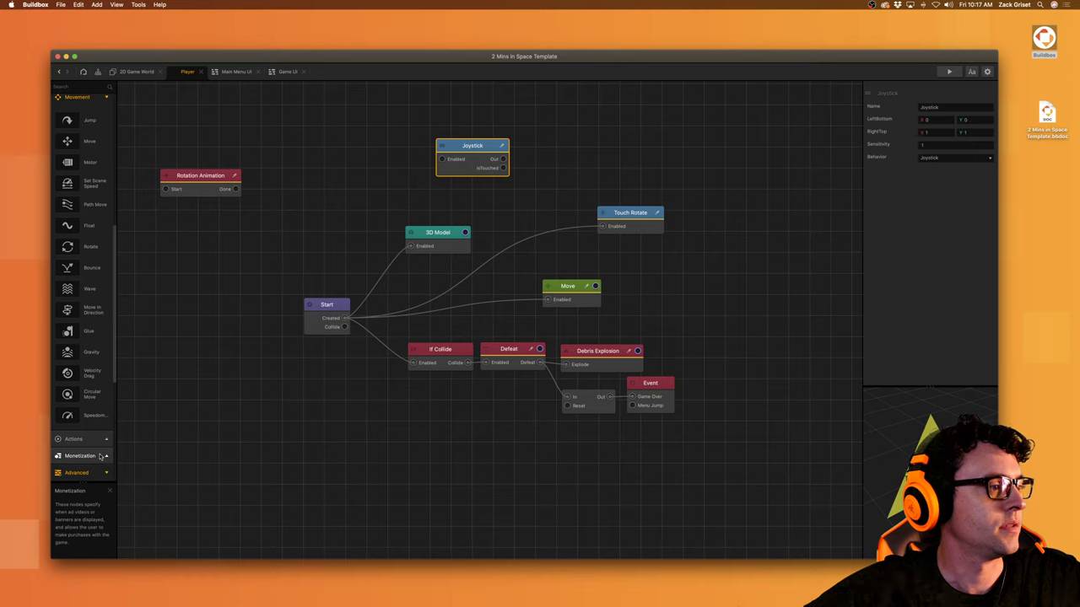
pyautogui.click(103, 439)
pyautogui.scroll(-5, 105, 431)
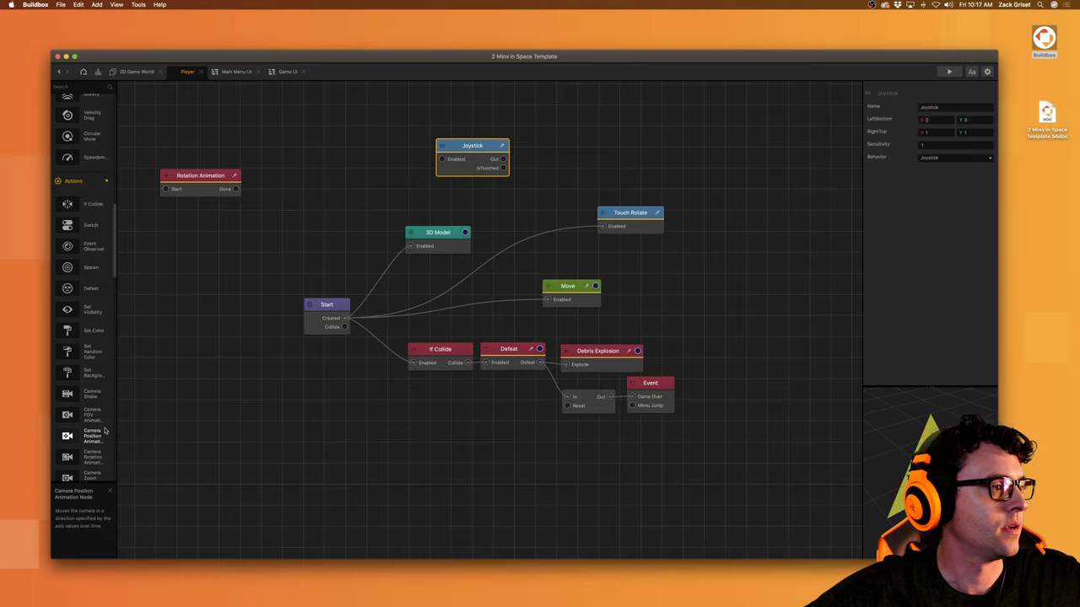
pyautogui.scroll(-10, 105, 431)
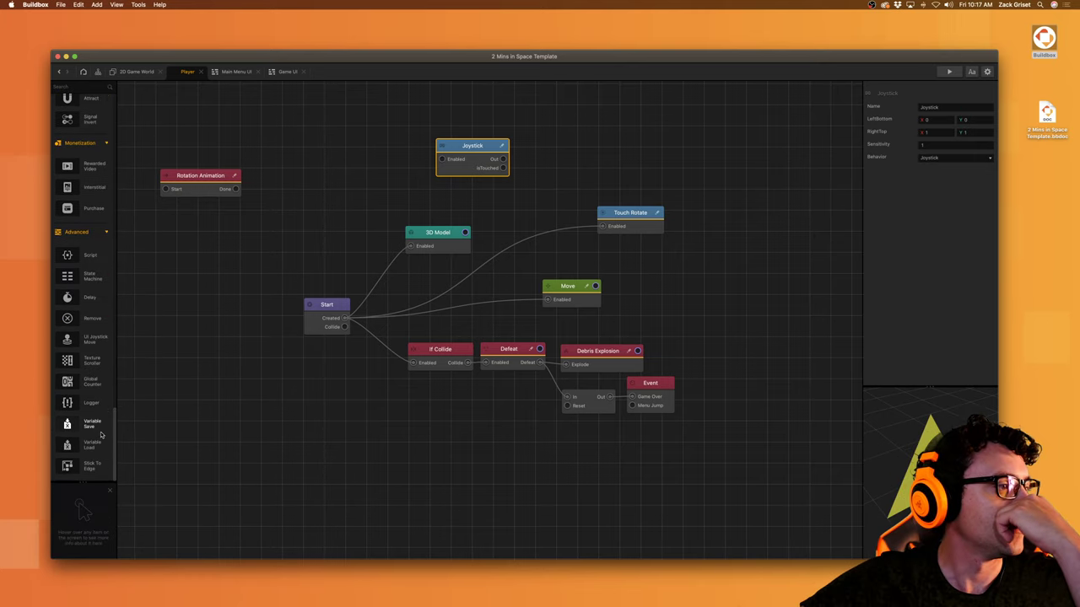
pyautogui.moveTo(85, 339); pyautogui.dragTo(380, 442)
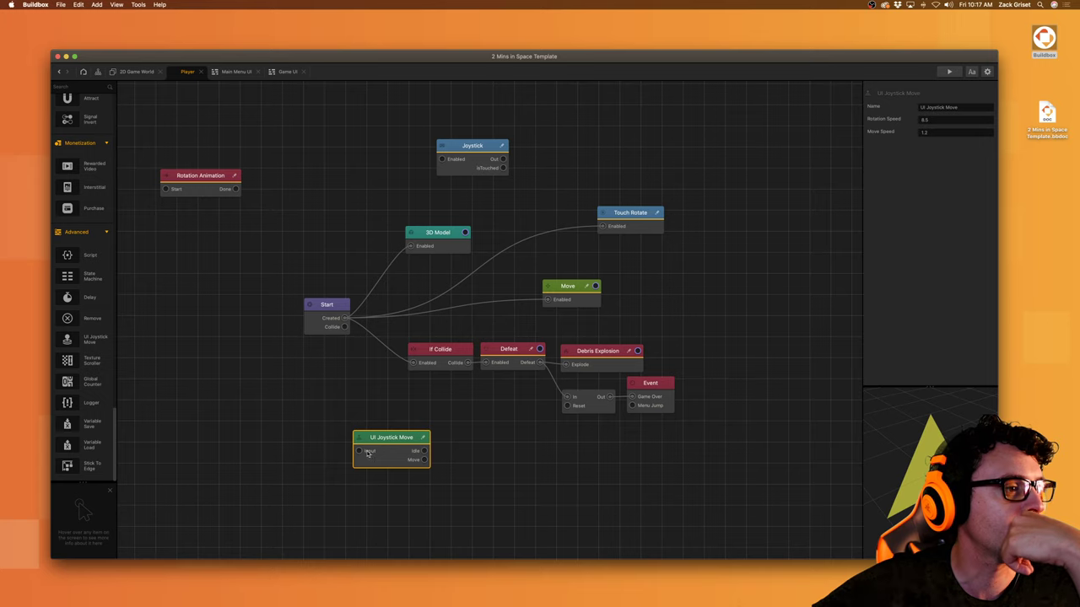
pyautogui.moveTo(357, 453); pyautogui.dragTo(345, 319)
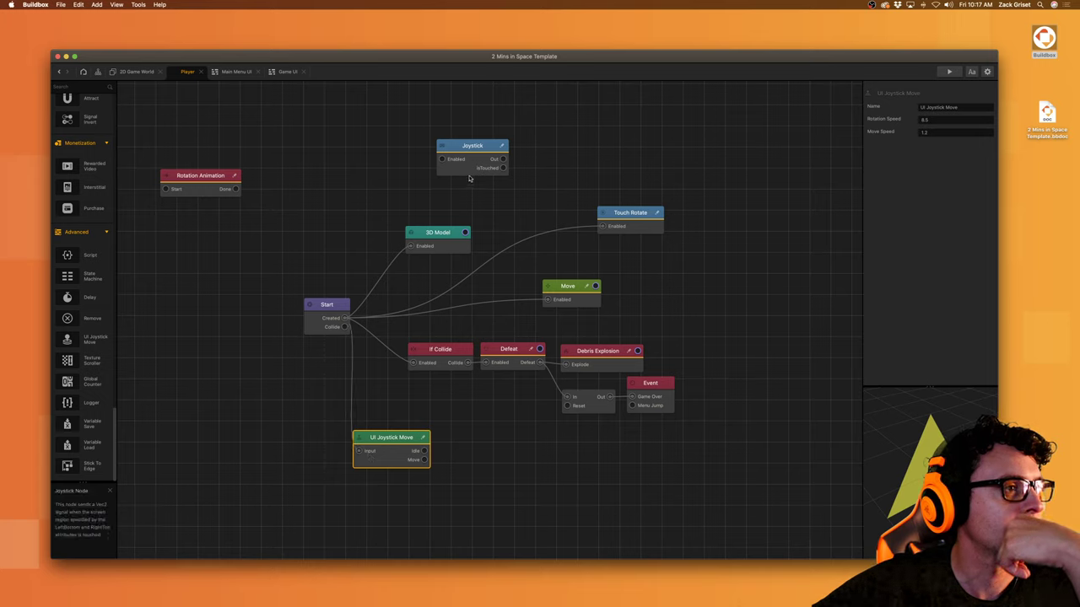
# Step: Disconnect Touch Rotate from Start and connect the Idle and Move outputs of UI Joystick Move to the Move node's Enabled input
pyautogui.moveTo(602, 226); pyautogui.dragTo(575, 287)
pyautogui.moveTo(409, 448); pyautogui.dragTo(477, 280)
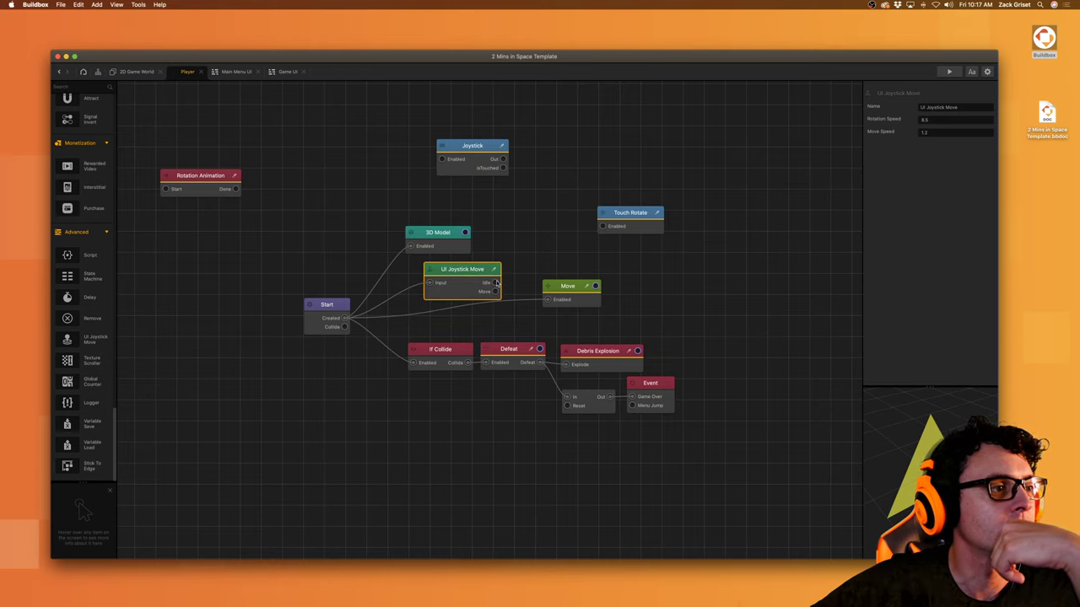
pyautogui.moveTo(464, 272); pyautogui.dragTo(442, 291)
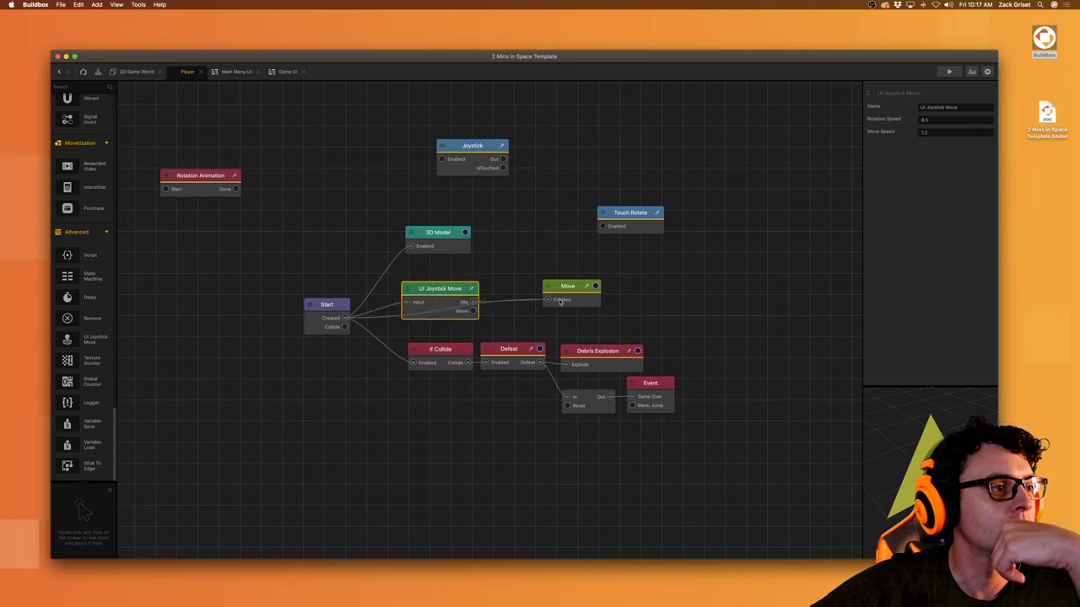
pyautogui.moveTo(548, 302); pyautogui.dragTo(547, 300)
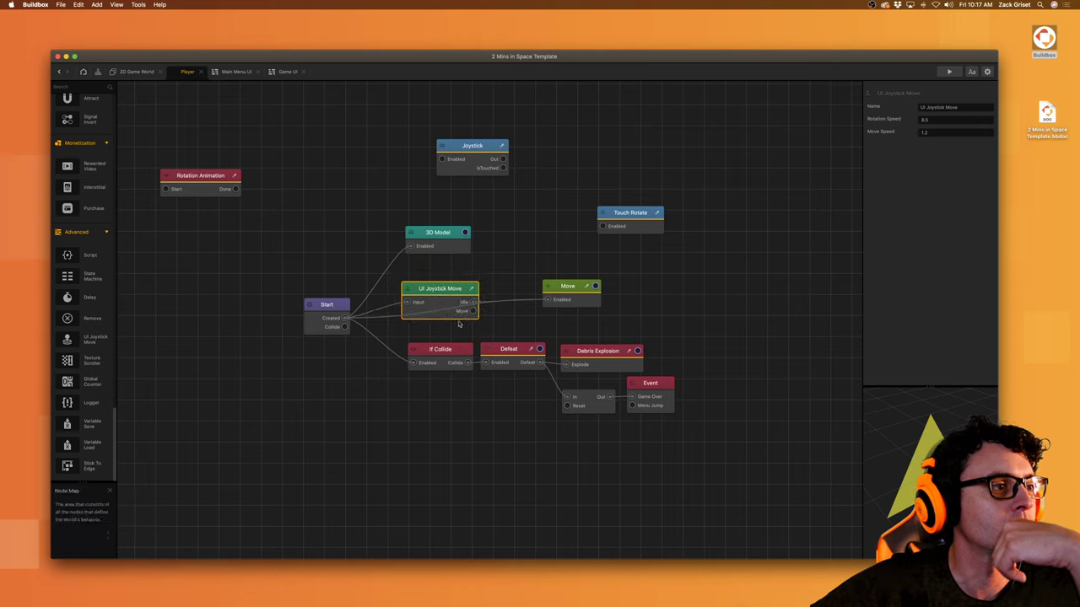
pyautogui.moveTo(472, 311); pyautogui.dragTo(546, 303)
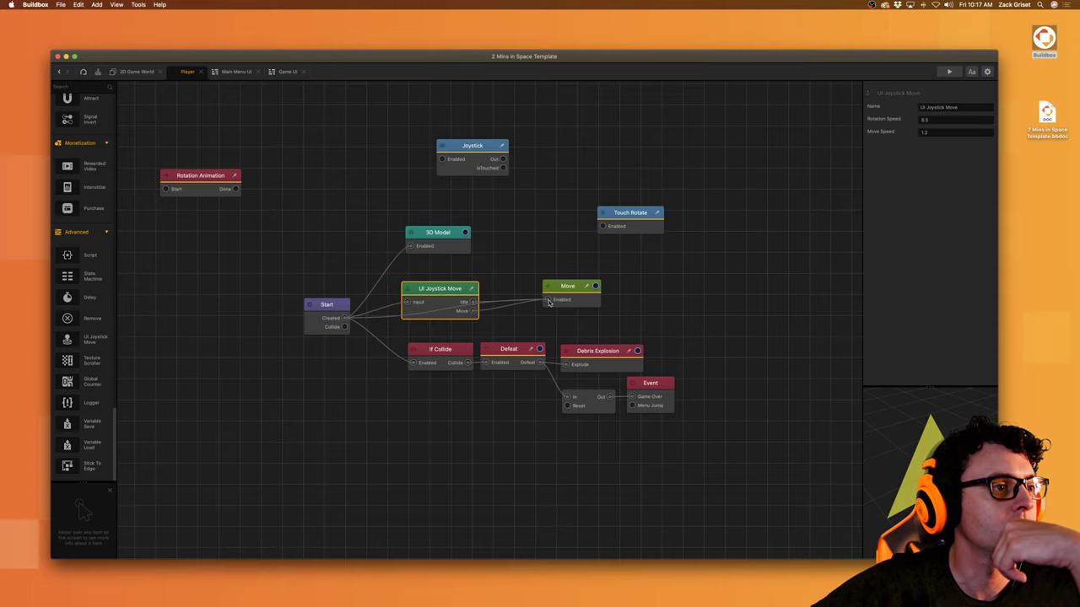
# Step: Preview the game and start play to test the rewired joystick movement
pyautogui.click(949, 72)
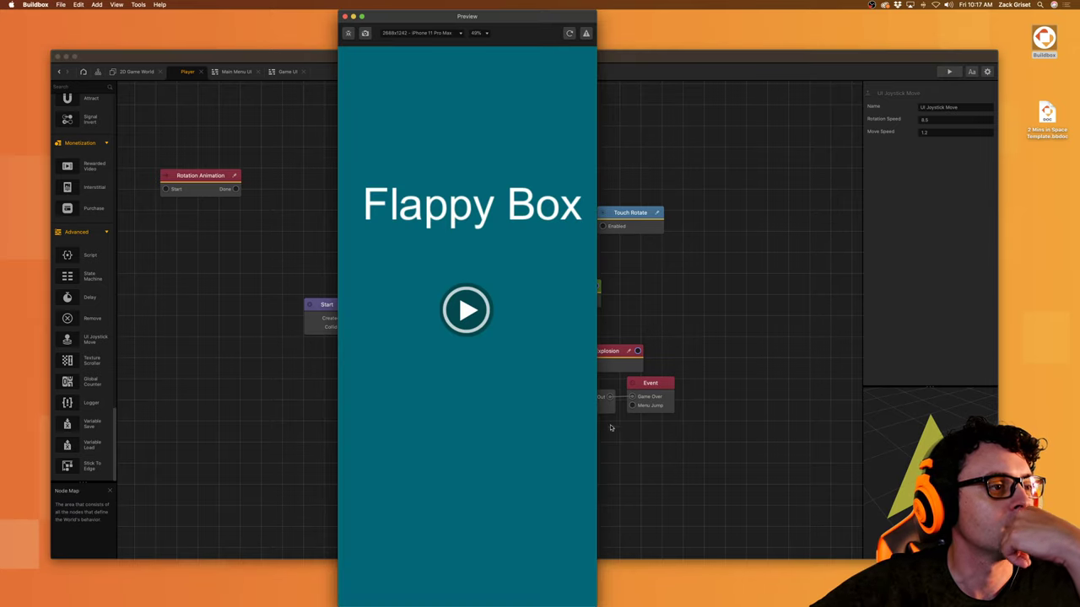
pyautogui.click(465, 309)
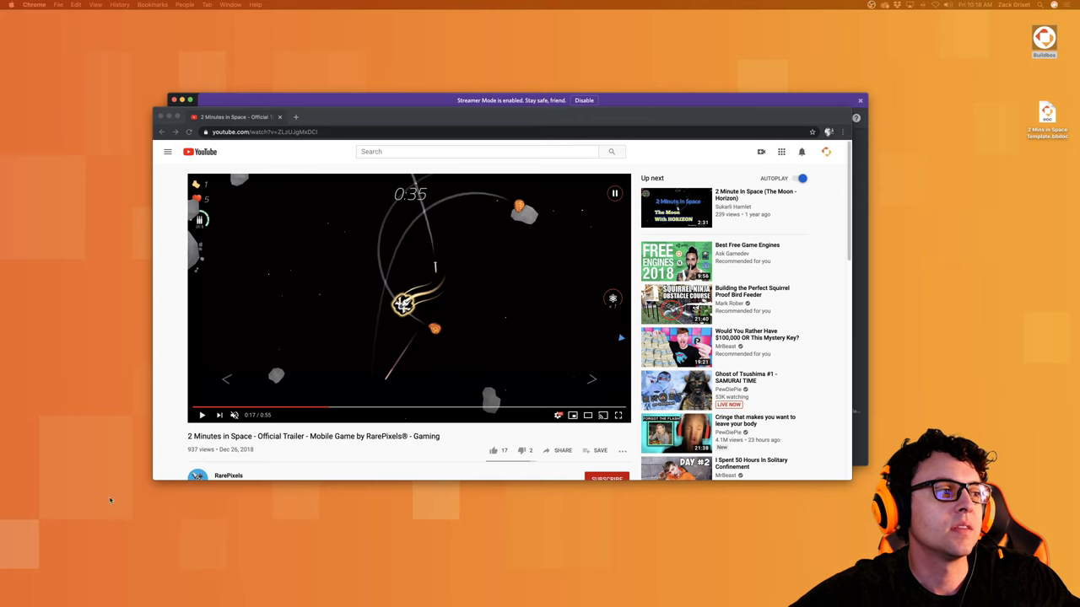
# Step: Play the 2 Minutes in Space trailer in Chrome and pause it to examine the ship's movement, dismissing the crash dialog
pyautogui.click(202, 415)
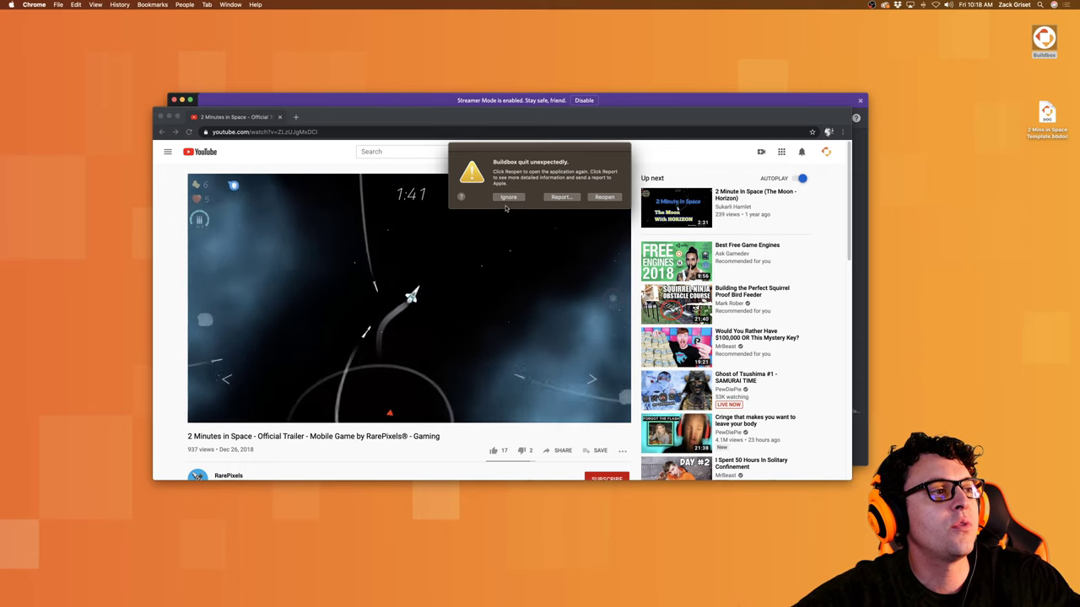
pyautogui.click(509, 198)
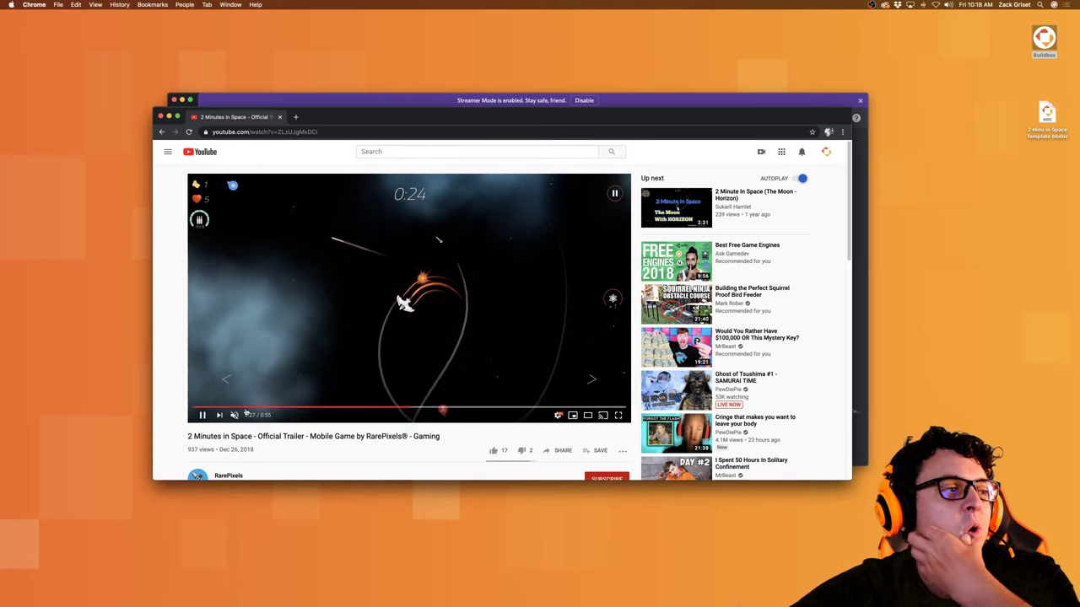
pyautogui.click(345, 368)
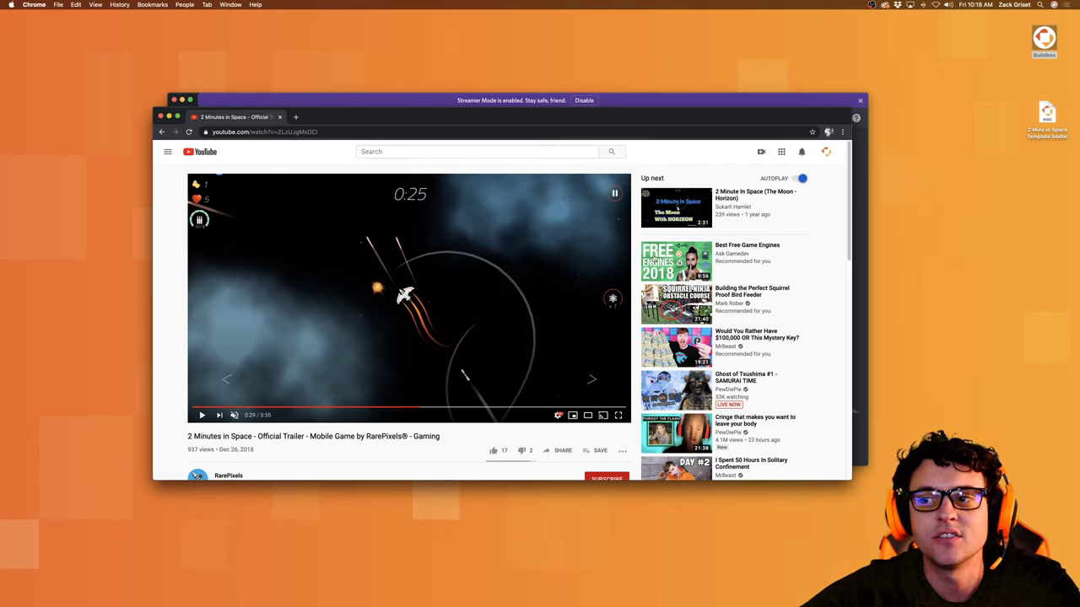
# Step: Relaunch Buildbox, send the problem report, and reopen the 2 Mins in Space Template project
pyautogui.click(1043, 38)
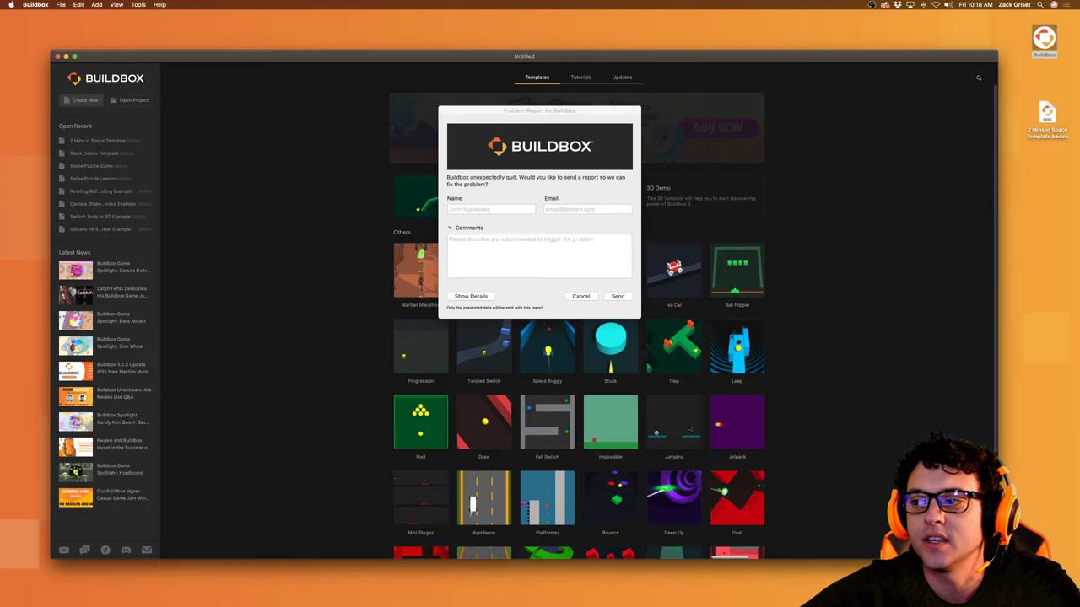
pyautogui.click(618, 296)
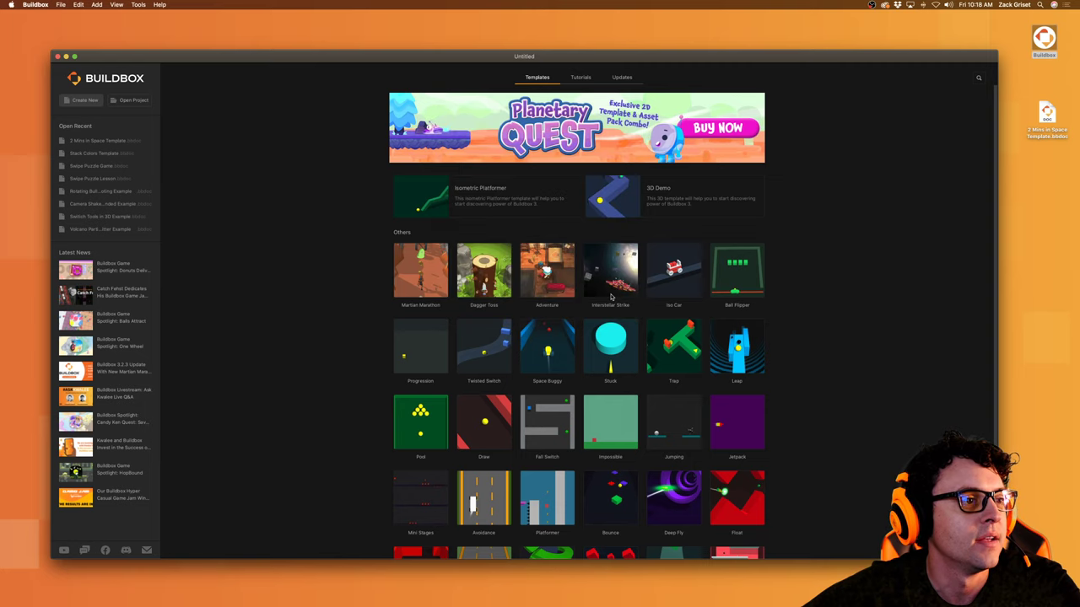
pyautogui.click(96, 140)
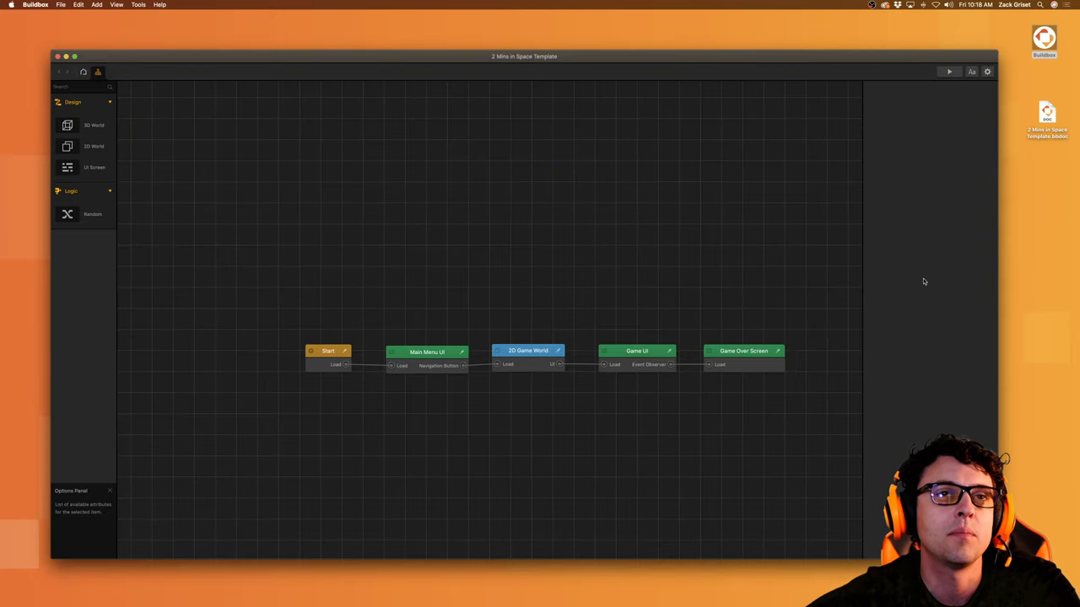
# Step: Reopen the Game UI, add the Joystick asset to its library, and place it in the screen's lower-right corner
pyautogui.doubleClick(537, 364)
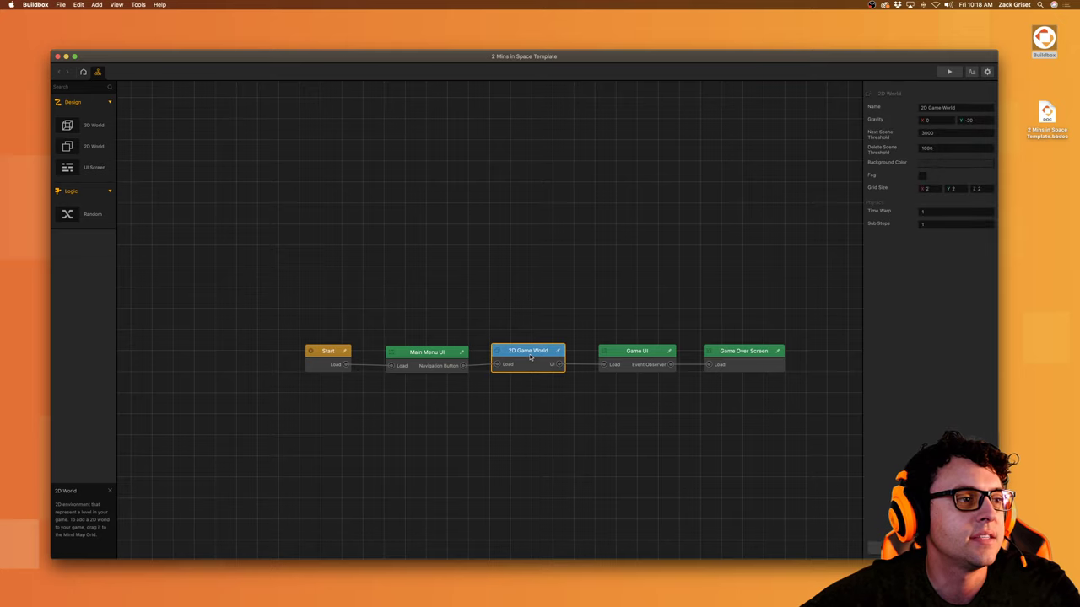
pyautogui.doubleClick(72, 132)
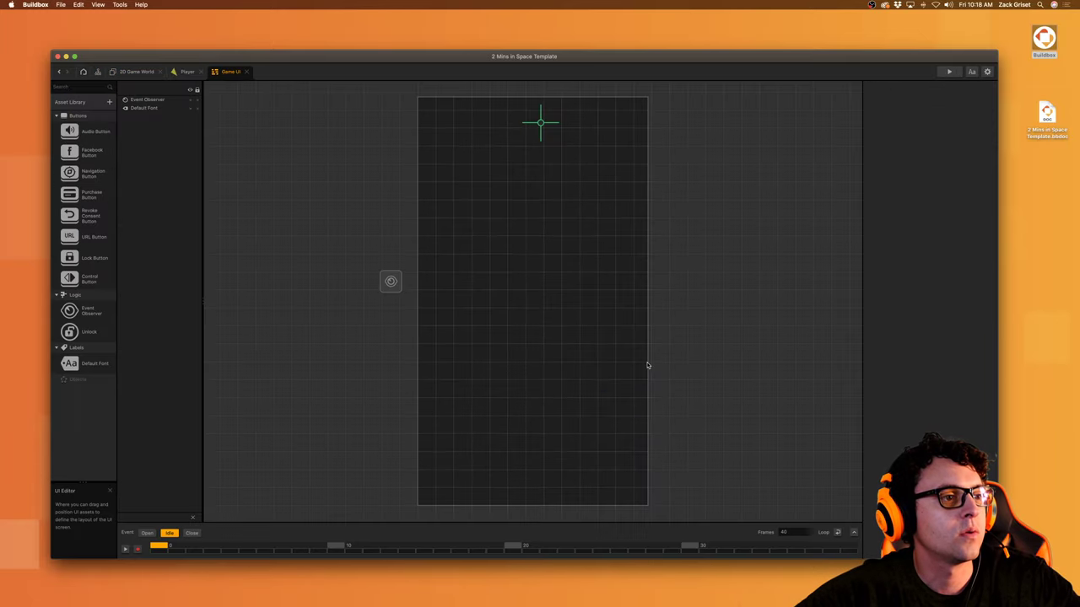
pyautogui.click(70, 102)
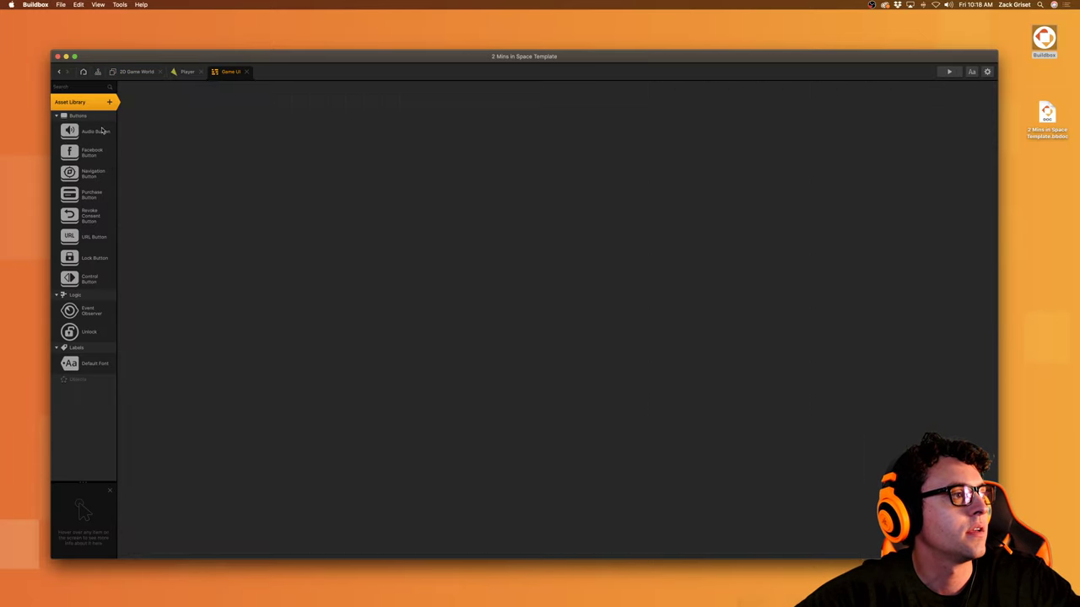
pyautogui.click(222, 132)
pyautogui.click(900, 214)
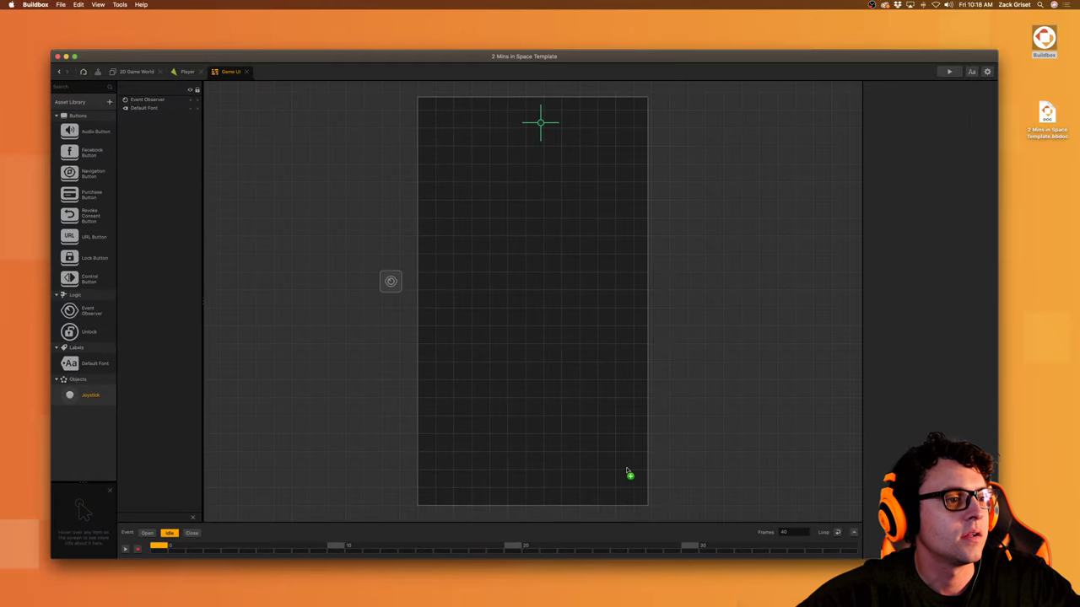
pyautogui.moveTo(627, 473); pyautogui.dragTo(605, 467)
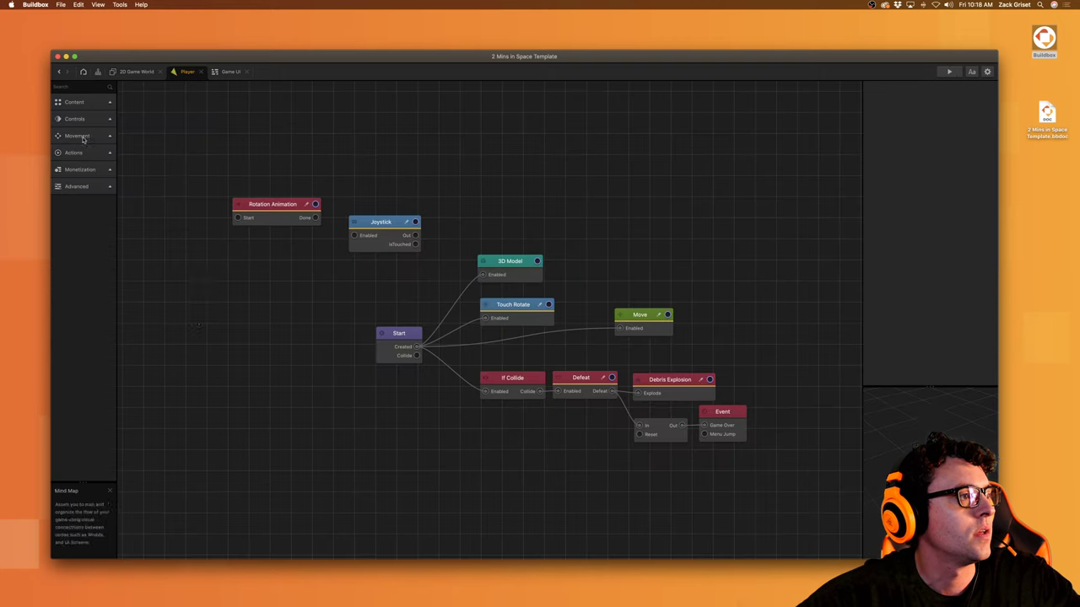
# Step: Search the Player's nodes for UI, add the UI Joystick Move node, and place it above the Move node
pyautogui.click(75, 87)
pyautogui.write('UI')
pyautogui.moveTo(88, 174); pyautogui.dragTo(384, 488)
pyautogui.click(109, 87)
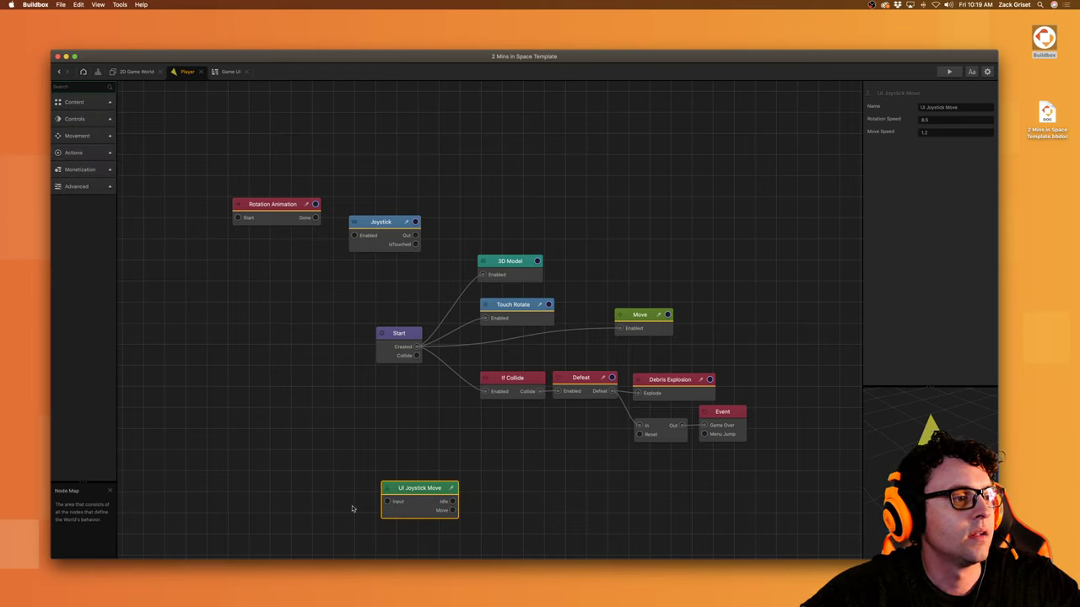
pyautogui.moveTo(413, 496); pyautogui.dragTo(645, 254)
# Step: Replace the Touch Rotate node by connecting Start's Created output to UI Joystick Move's Input, and save the project
pyautogui.click(523, 307)
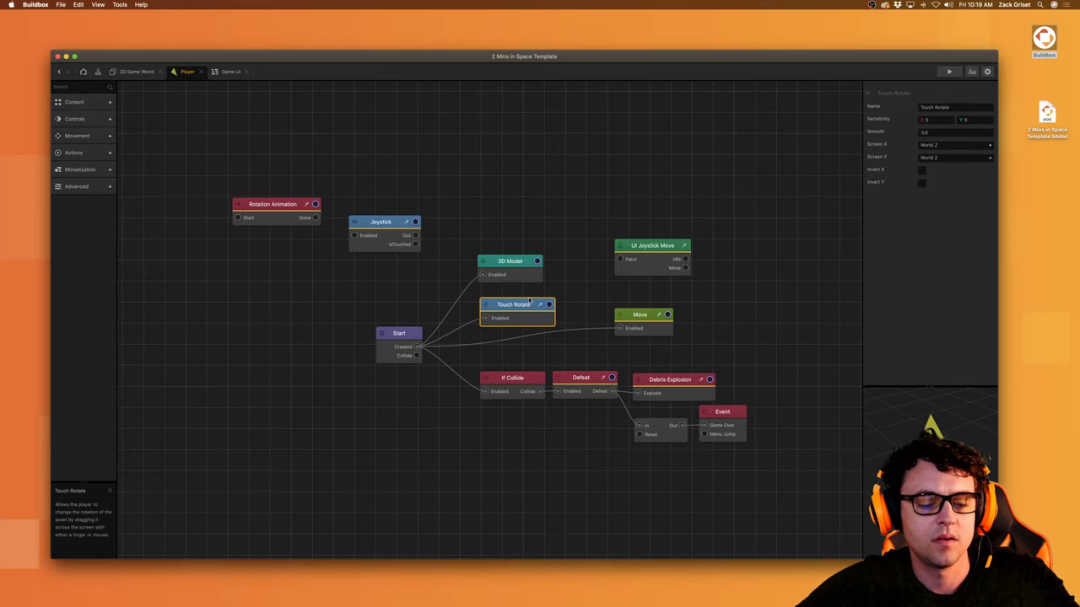
pyautogui.press('Delete')
pyautogui.click(663, 266)
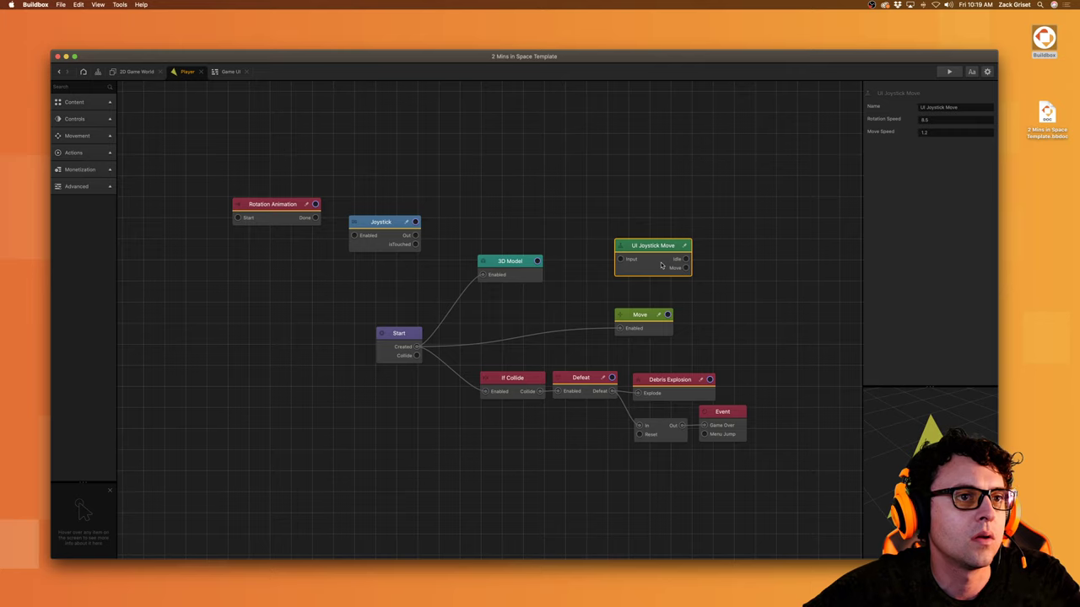
pyautogui.moveTo(417, 346); pyautogui.dragTo(640, 289)
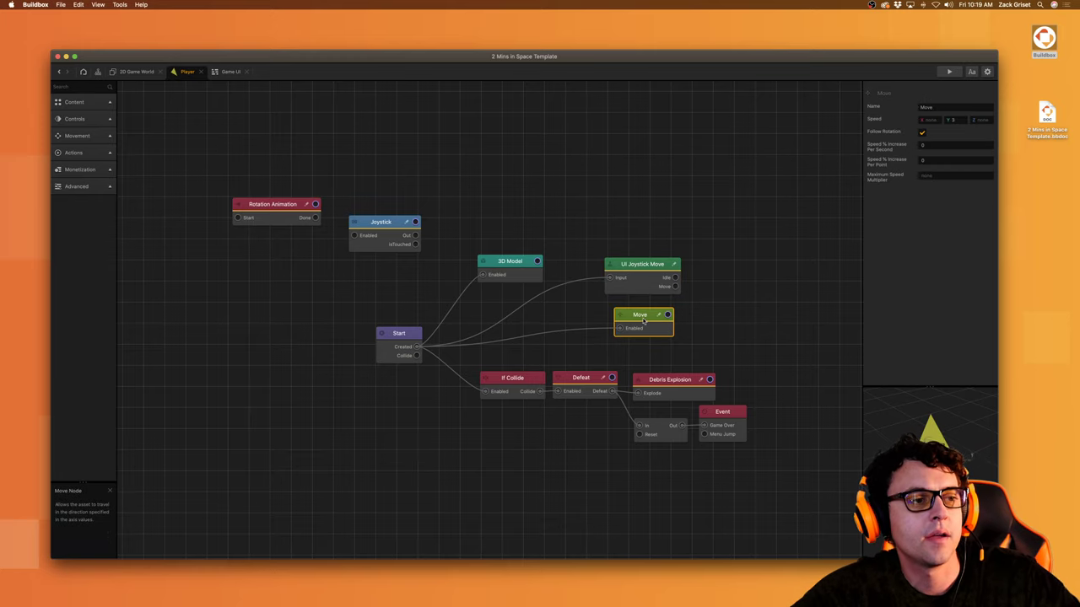
pyautogui.press('super+s')
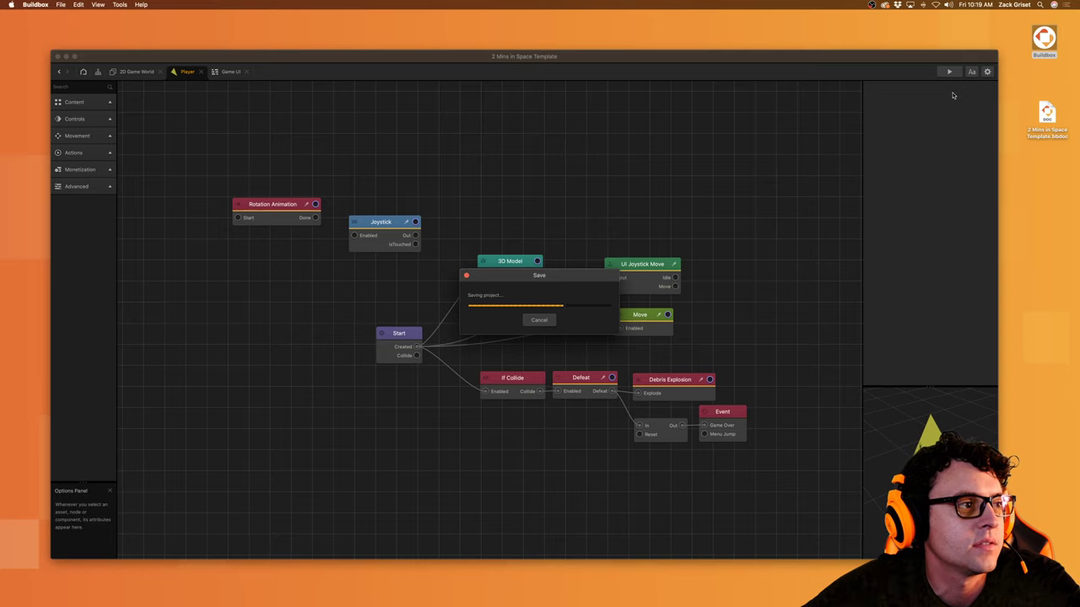
# Step: Set the Joystick node's Behavior to Joystick
pyautogui.click(384, 232)
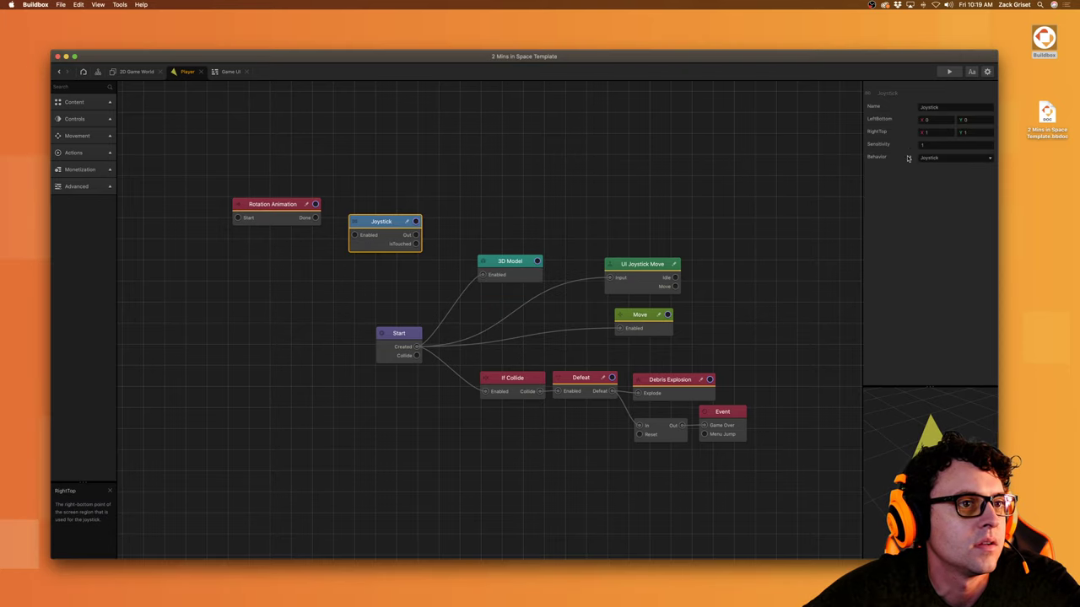
pyautogui.click(928, 159)
pyautogui.click(935, 176)
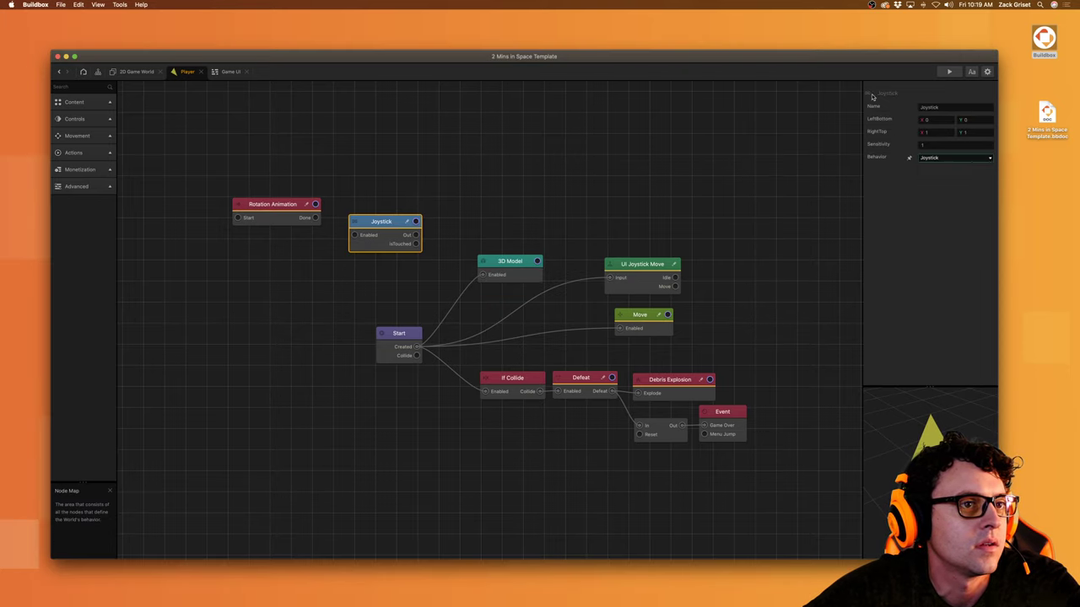
# Step: Preview the game and try steering with the on-screen joystick, dismissing the crash dialog
pyautogui.click(949, 72)
pyautogui.click(486, 320)
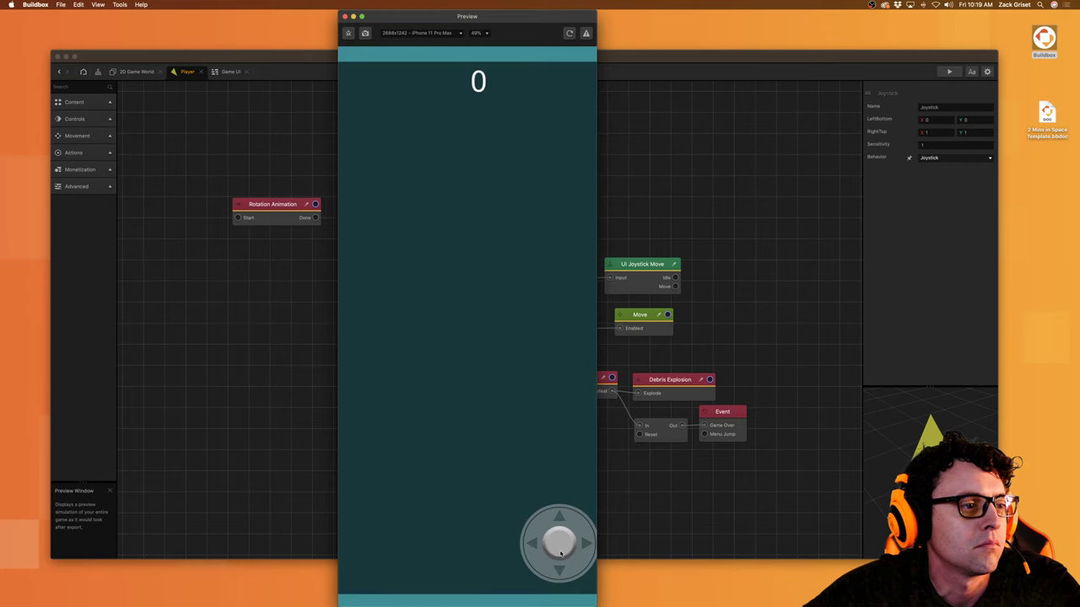
pyautogui.press('super+h')
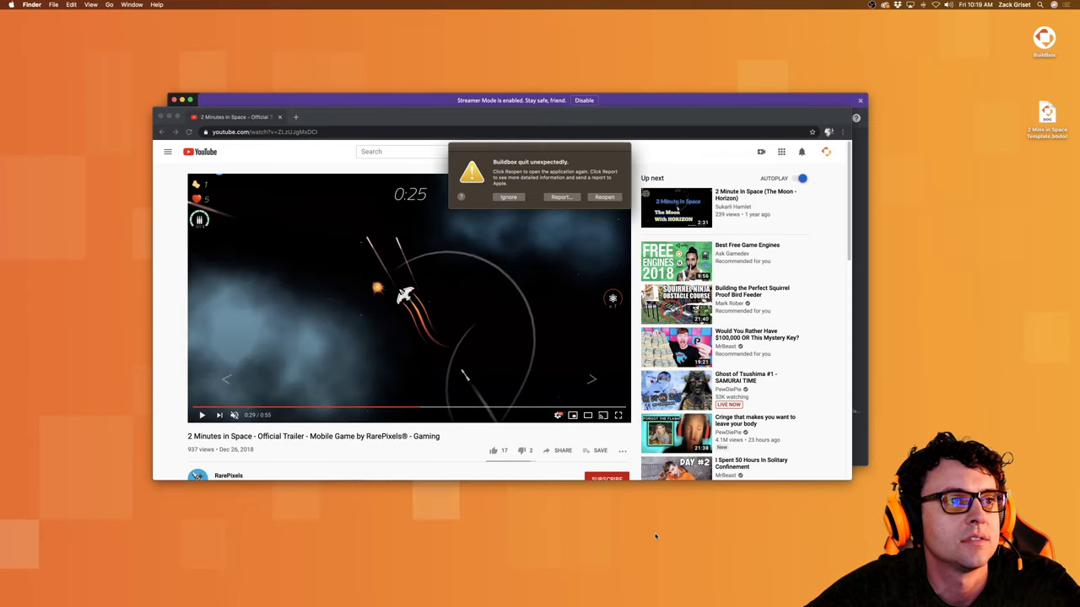
pyautogui.click(509, 197)
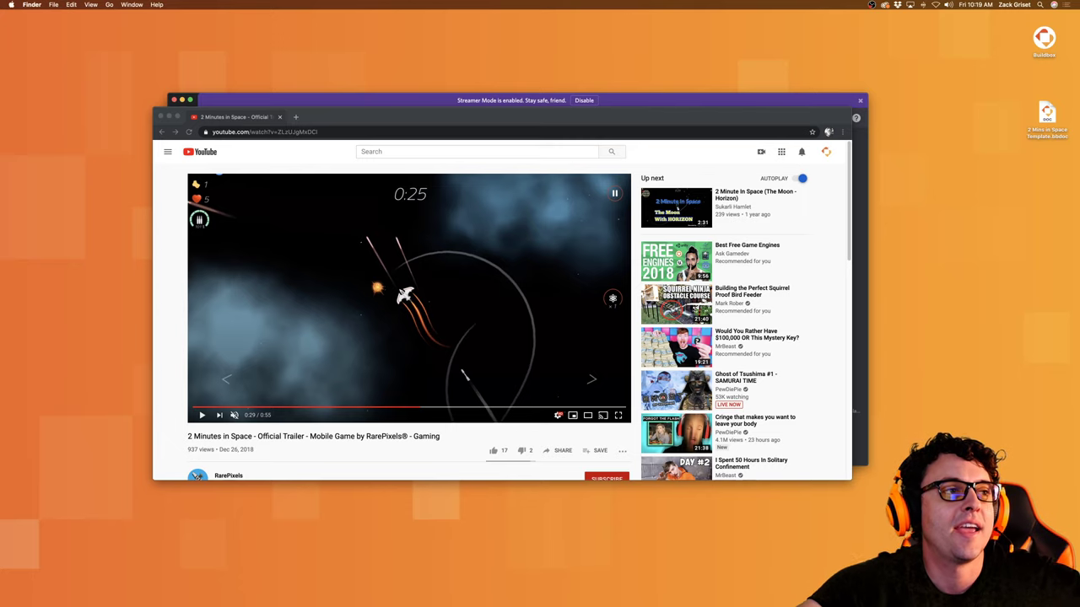
# Step: Relaunch Buildbox, send the crash report, and reopen the 2 Mins in Space Template project
pyautogui.click(1044, 38)
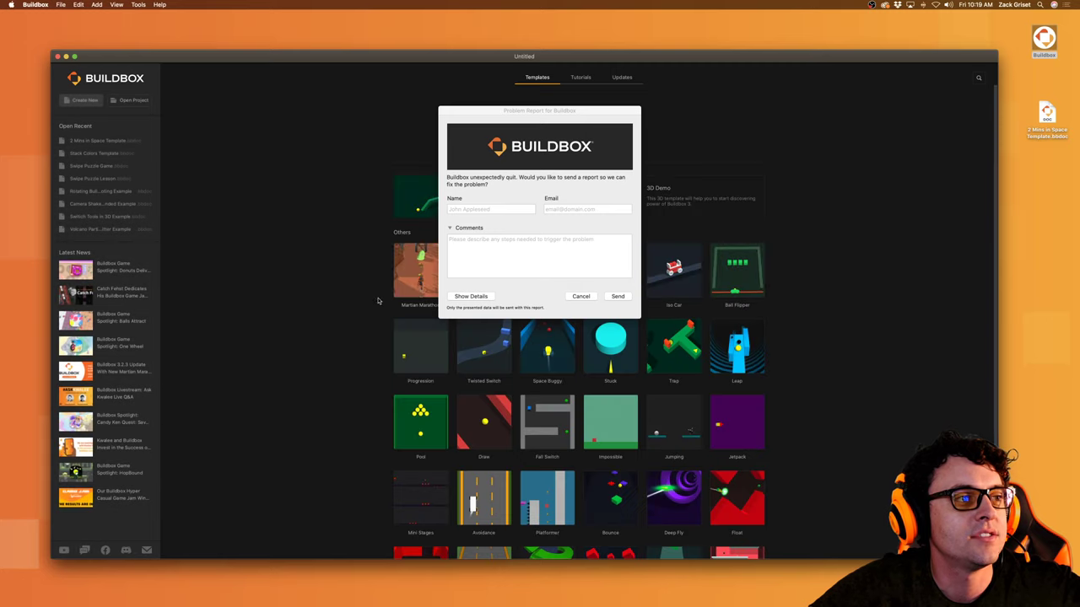
pyautogui.click(620, 297)
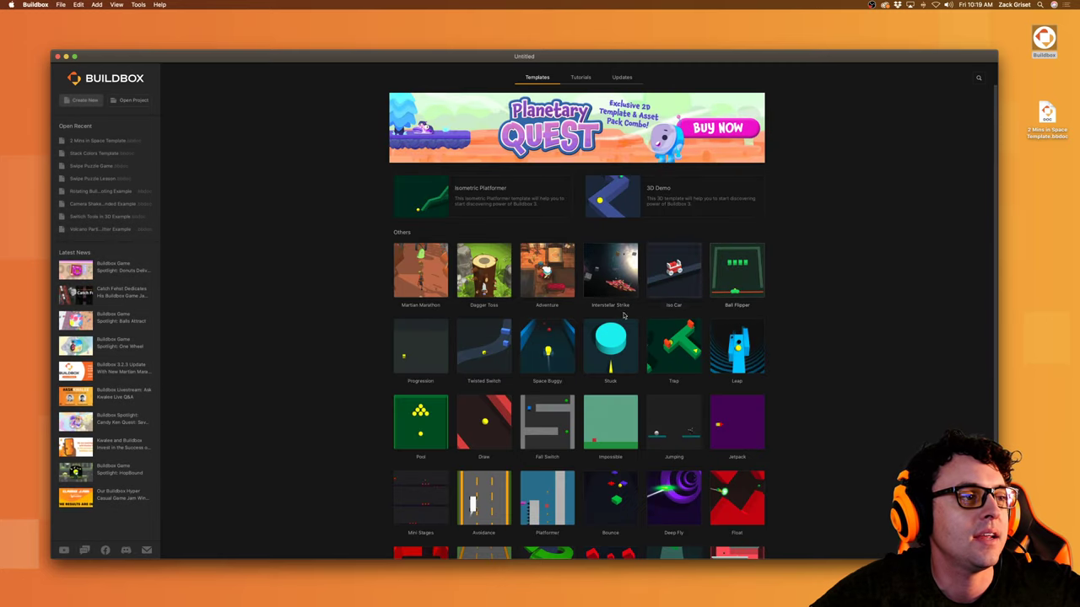
pyautogui.scroll(-5, 474, 511)
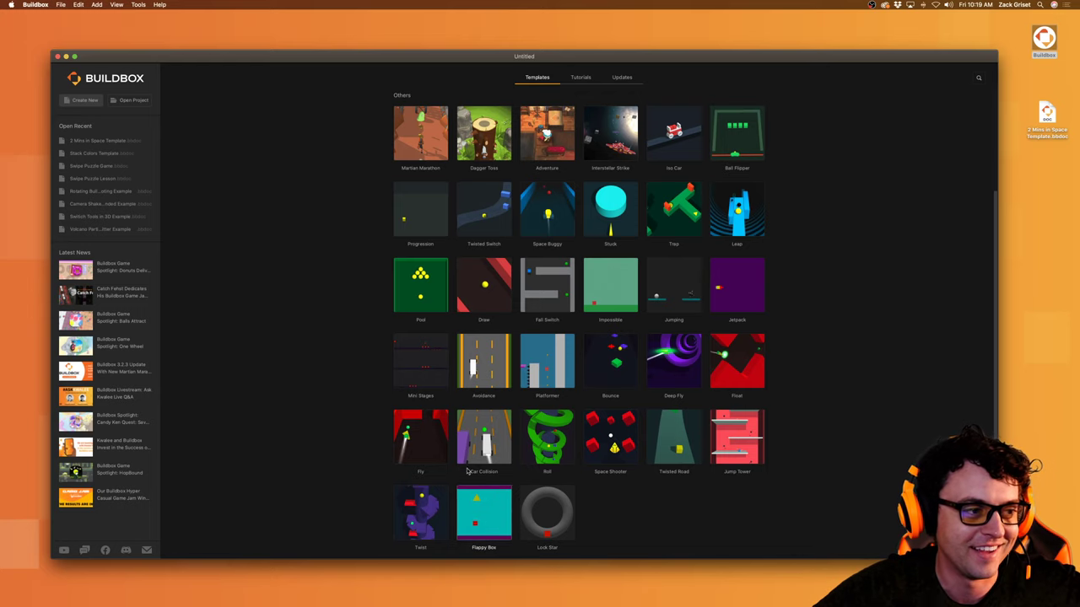
pyautogui.click(112, 144)
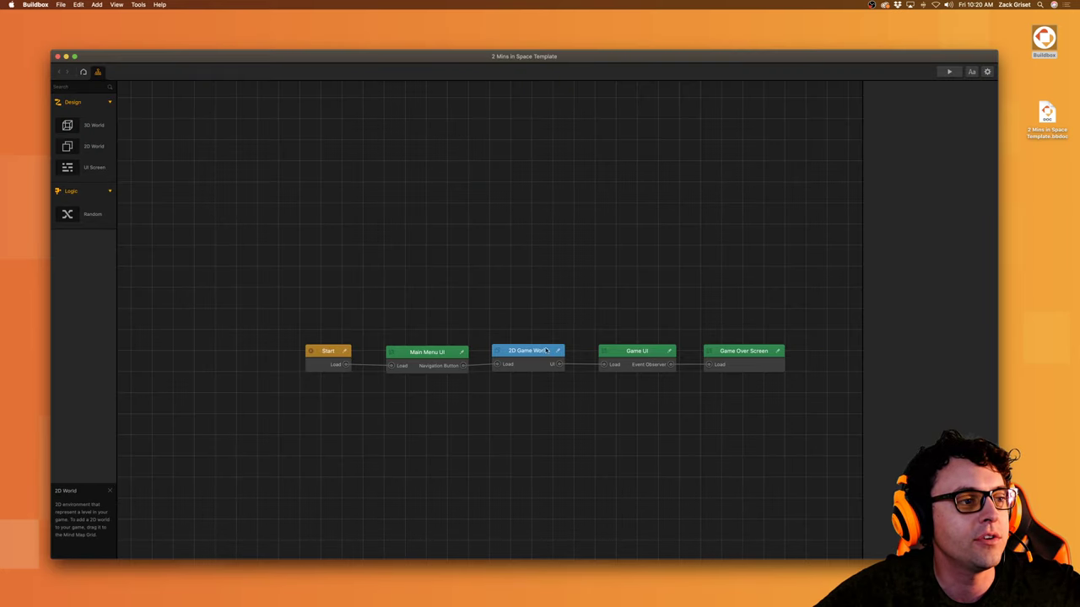
# Step: Reopen the 2D Game World and Game UI for editing, and bring up the Player's node map
pyautogui.doubleClick(528, 353)
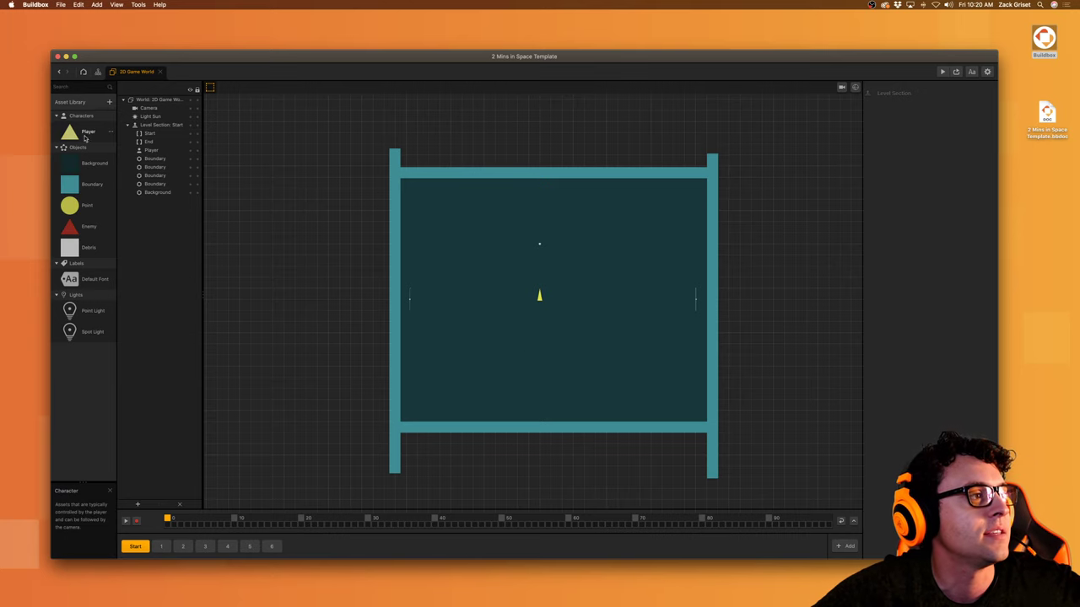
pyautogui.click(98, 73)
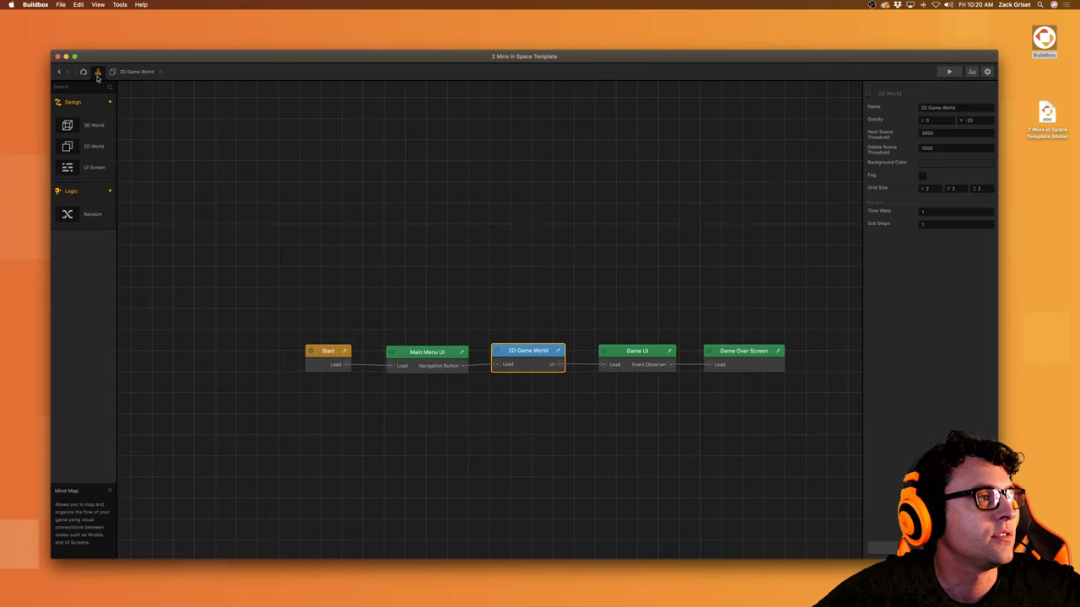
pyautogui.doubleClick(633, 347)
pyautogui.click(137, 72)
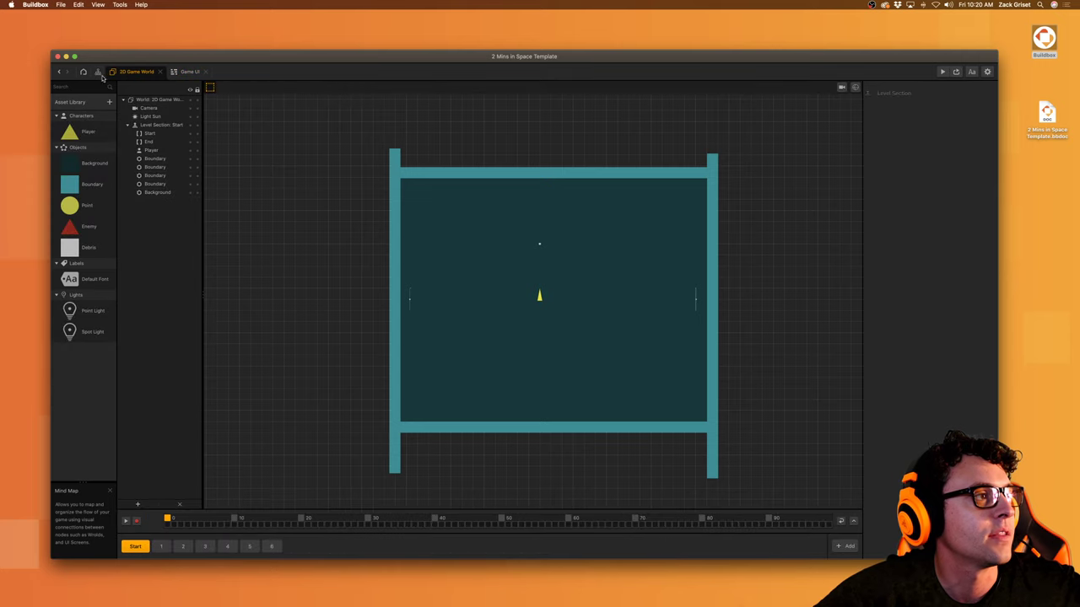
pyautogui.click(98, 71)
pyautogui.doubleClick(517, 358)
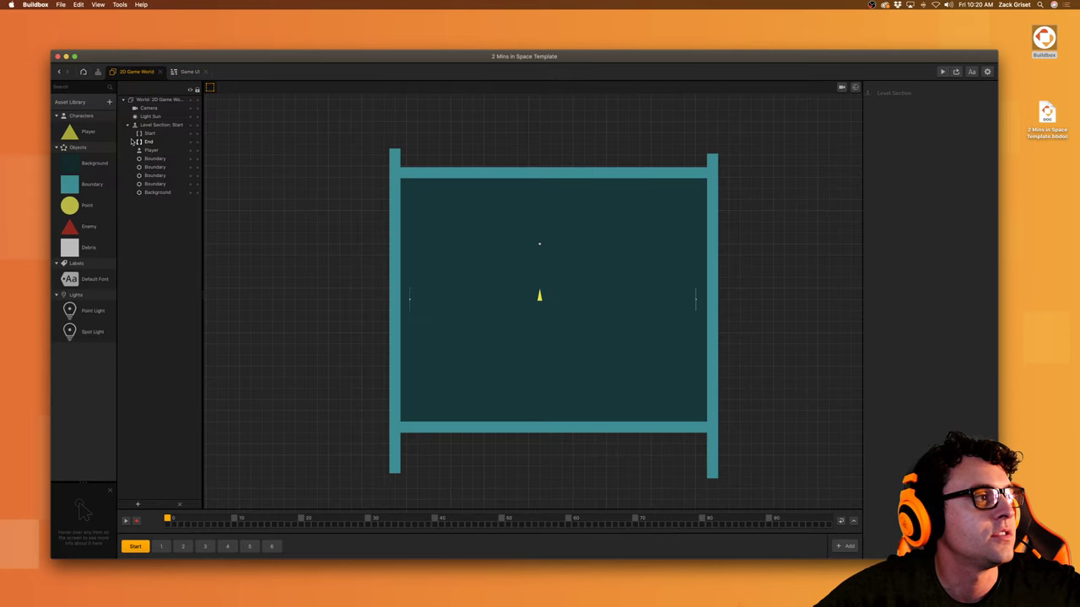
pyautogui.click(99, 135)
pyautogui.doubleClick(88, 132)
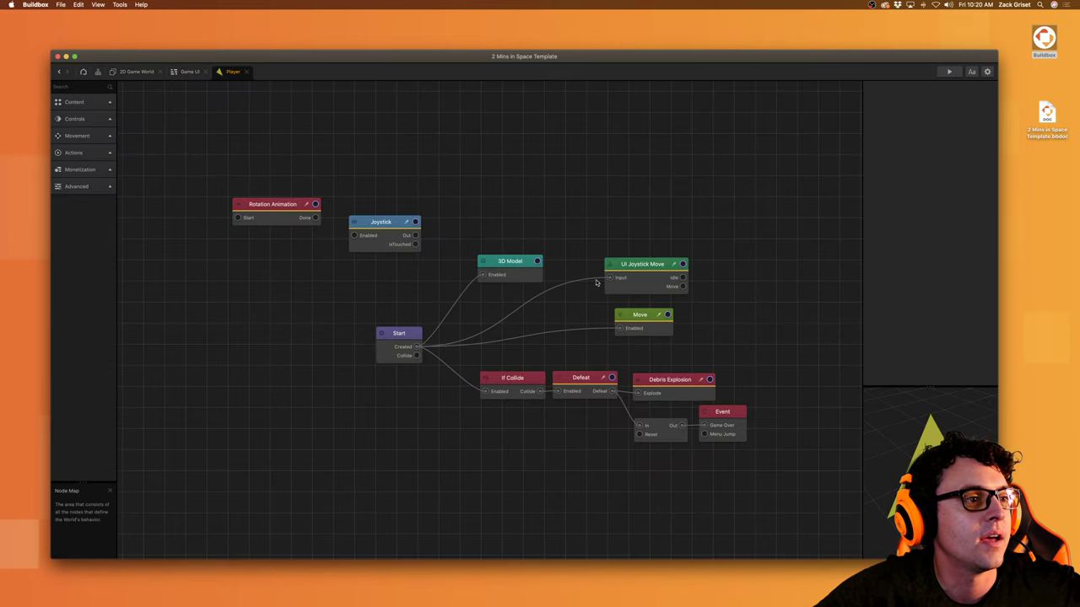
# Step: Disconnect the UI Joystick Move node from Start and set it apart, well above the Move node
pyautogui.doubleClick(646, 264)
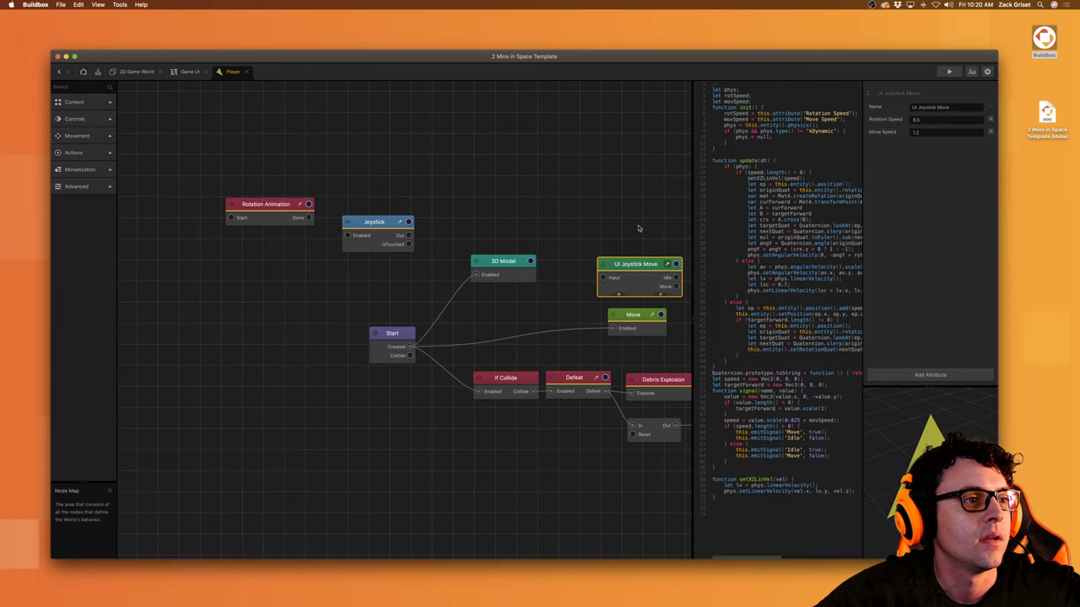
pyautogui.click(638, 227)
pyautogui.moveTo(643, 271); pyautogui.dragTo(713, 166)
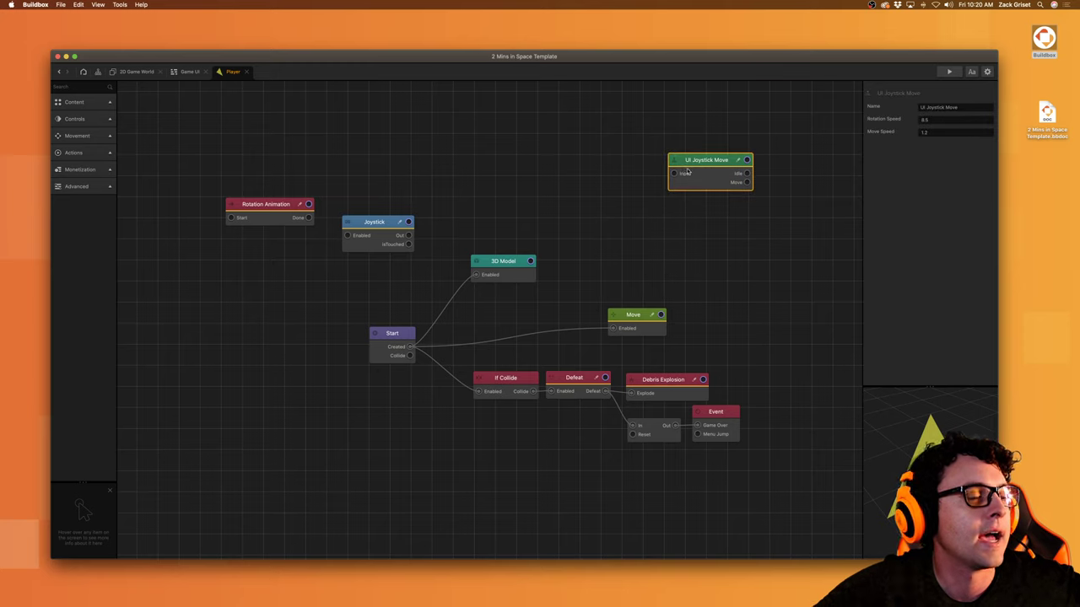
# Step: Connect Start's Created output to the Joystick node's Enabled input
pyautogui.click(103, 102)
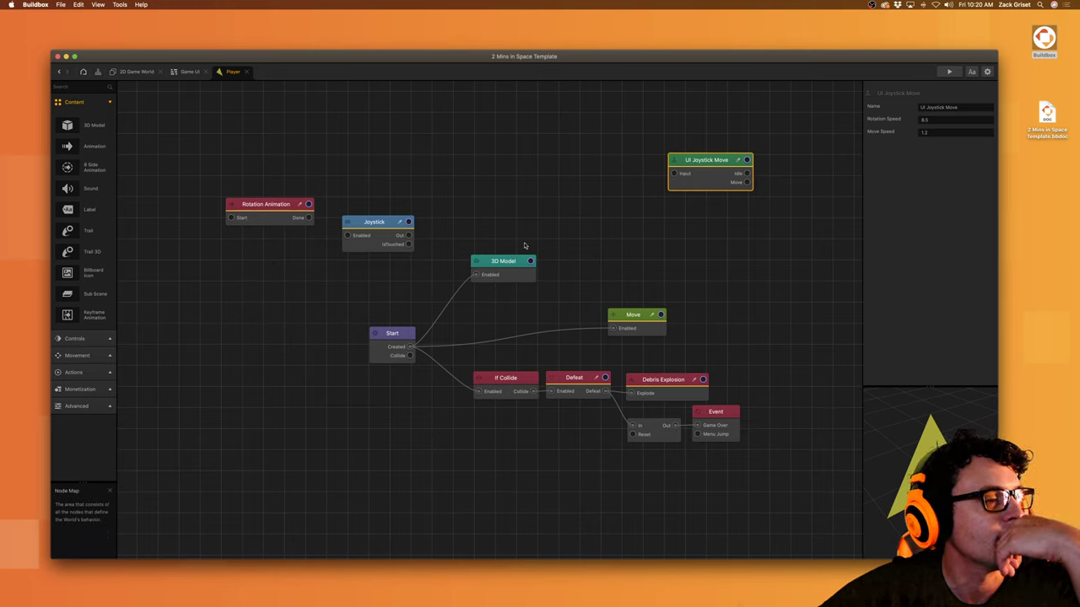
pyautogui.moveTo(347, 235); pyautogui.dragTo(409, 349)
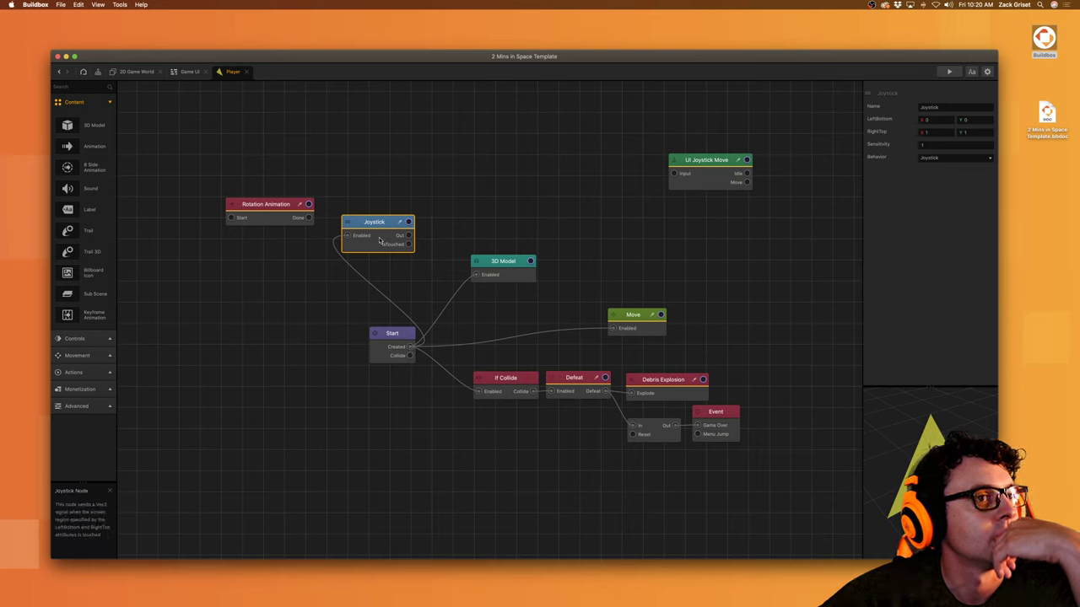
pyautogui.click(654, 326)
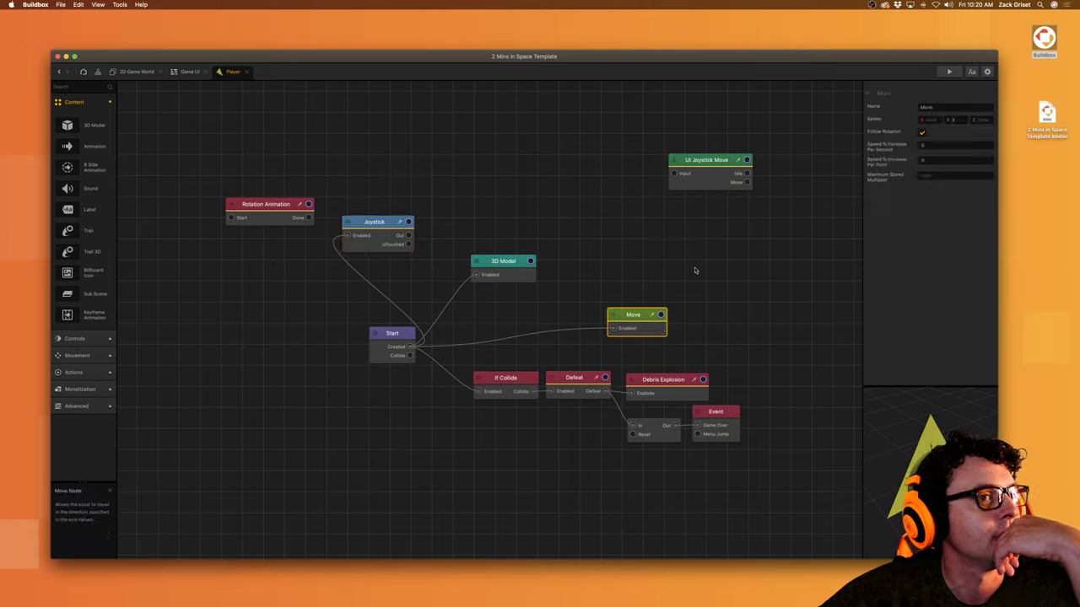
# Step: Preview the game and try steering the player with the on-screen joystick
pyautogui.click(948, 72)
pyautogui.moveTo(558, 542); pyautogui.dragTo(660, 588)
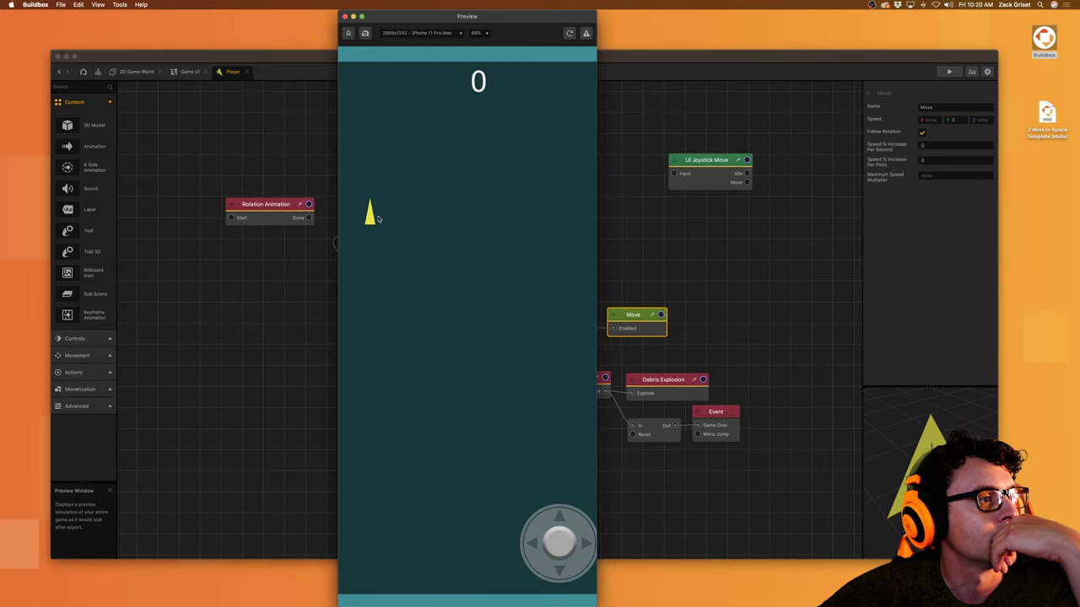
pyautogui.click(344, 17)
# Step: Move the Joystick node above the 3D Model node and try routing its IsTouched output toward UI Joystick Move
pyautogui.moveTo(383, 221); pyautogui.dragTo(465, 195)
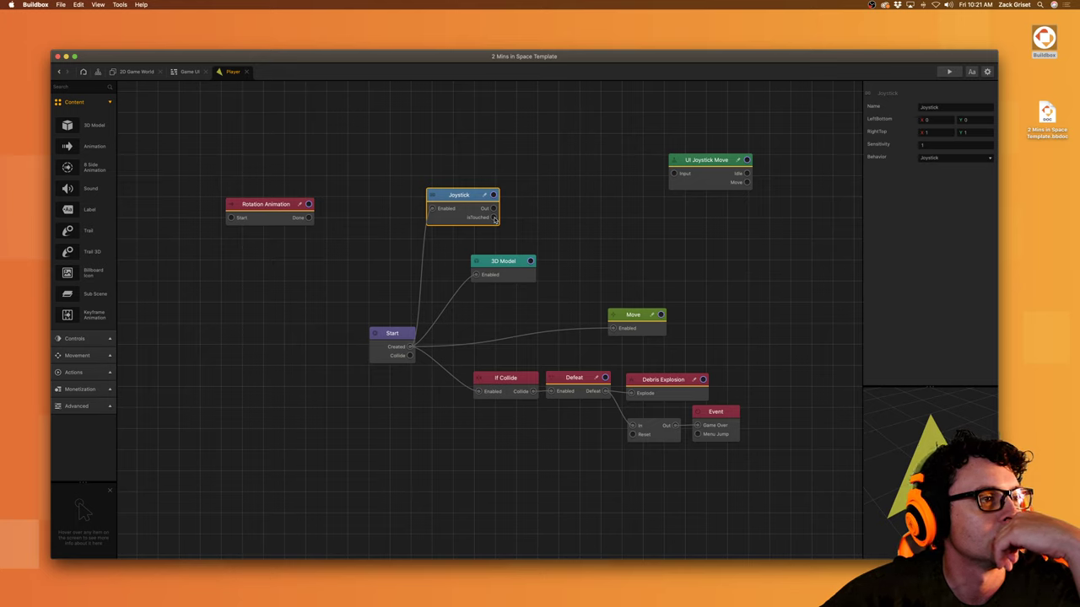
pyautogui.moveTo(494, 219); pyautogui.dragTo(669, 204)
pyautogui.click(671, 226)
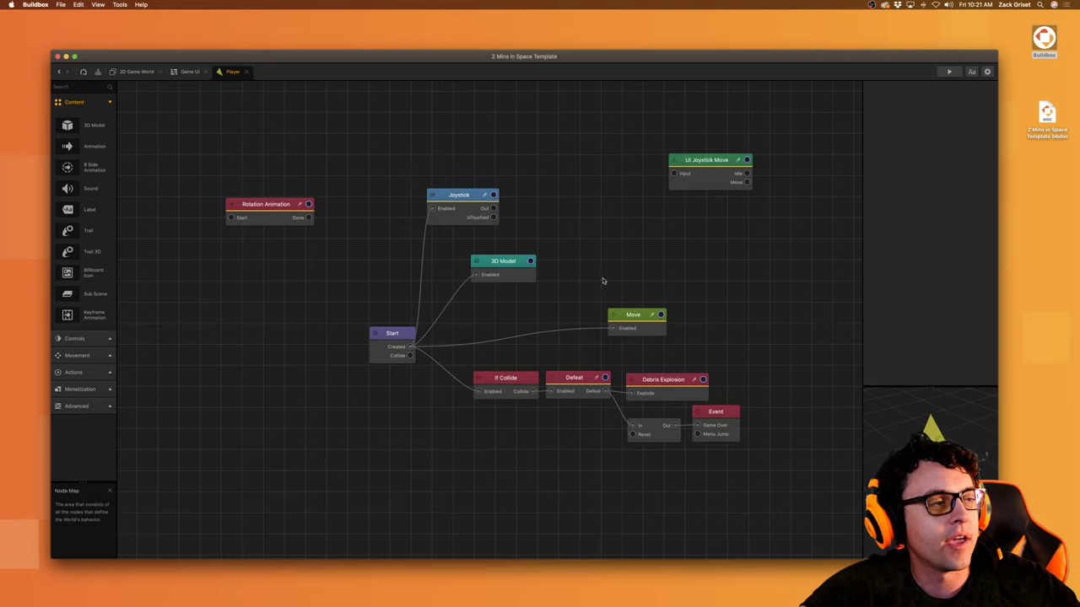
# Step: Save the project and briefly run the game preview
pyautogui.press('super+s')
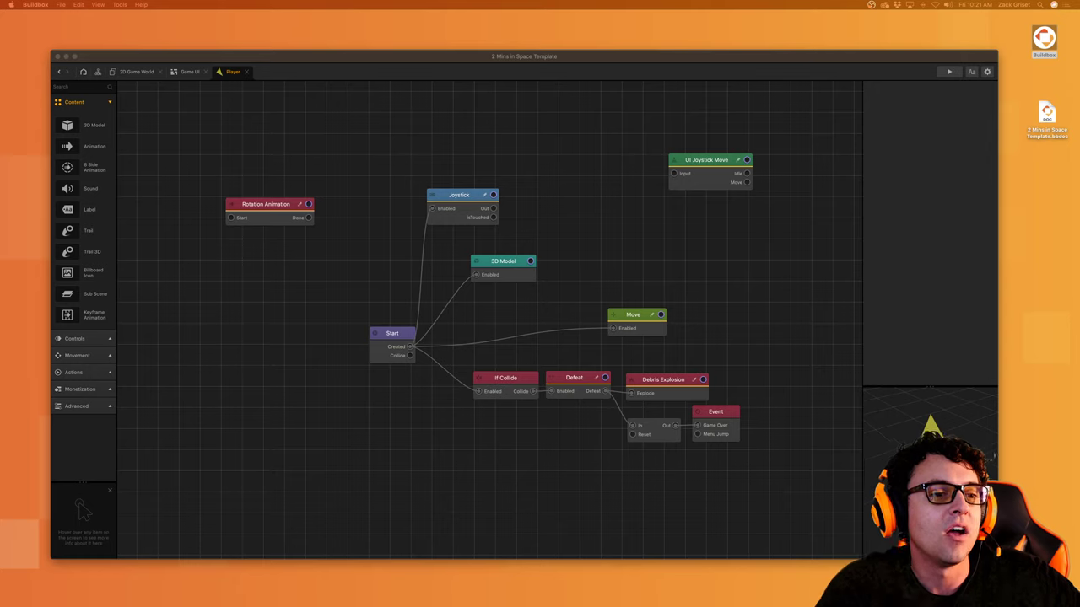
pyautogui.click(948, 71)
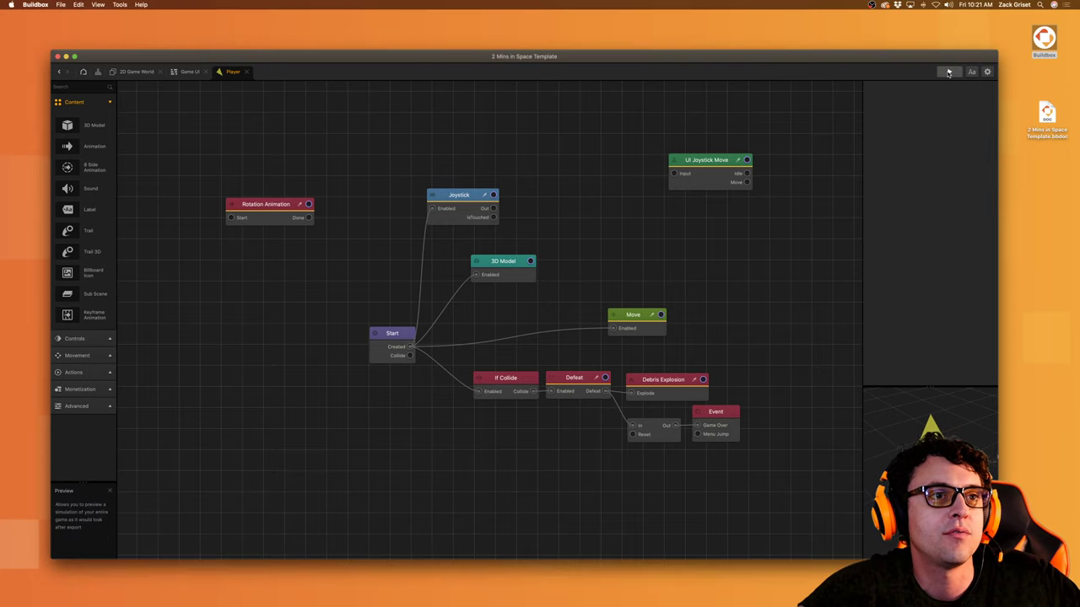
pyautogui.click(344, 16)
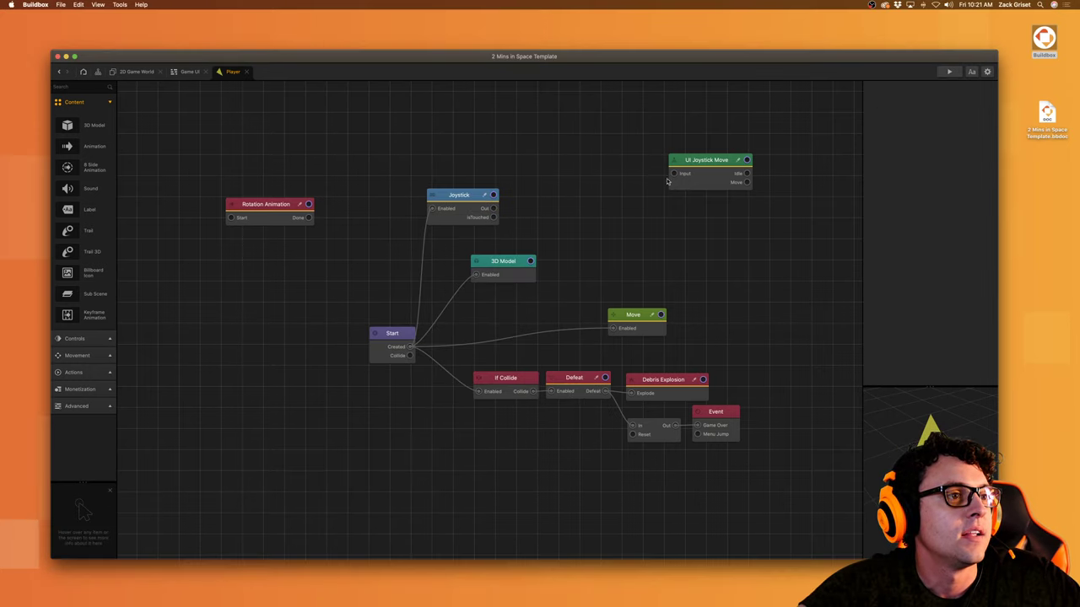
# Step: Delete the UI Joystick Move and Joystick nodes from the Player's node map
pyautogui.click(690, 172)
pyautogui.click(466, 213)
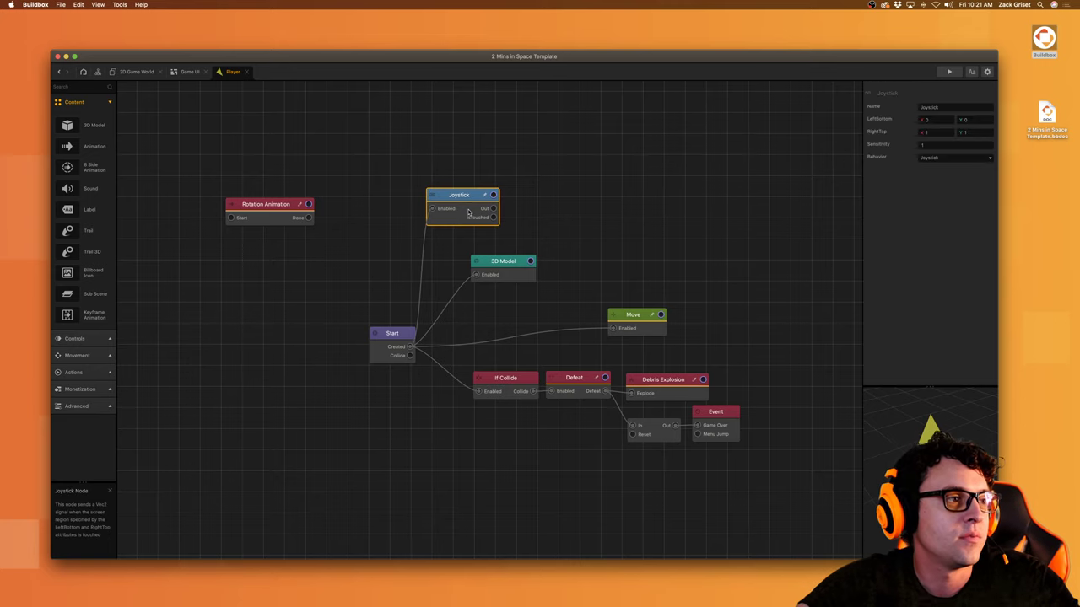
pyautogui.press('Delete')
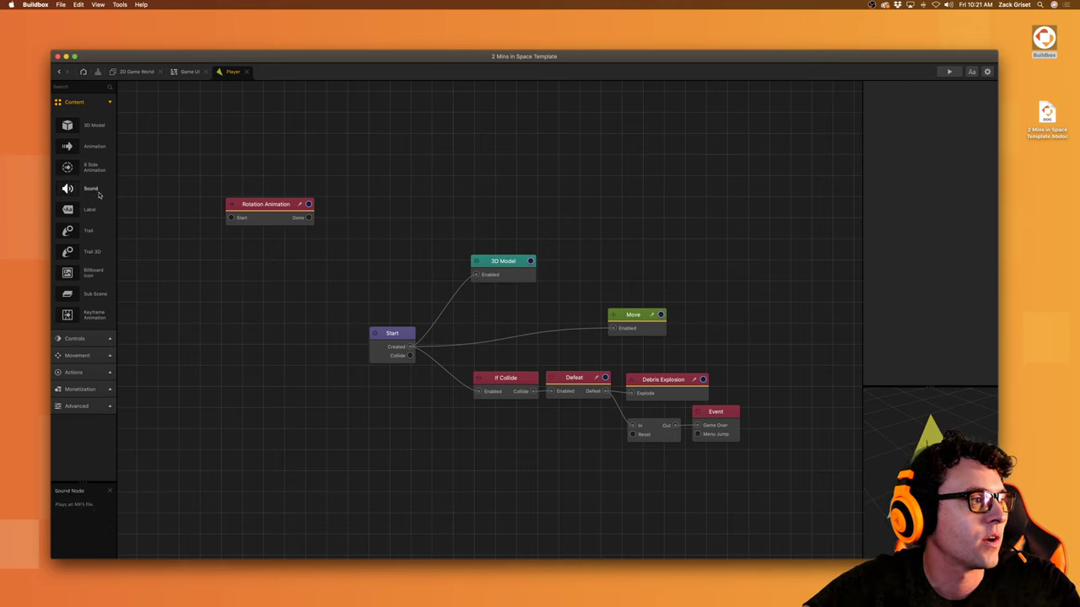
# Step: Add a Touch Rotate node above the 3D Model node and connect Start's Created output to its Enabled input
pyautogui.click(91, 356)
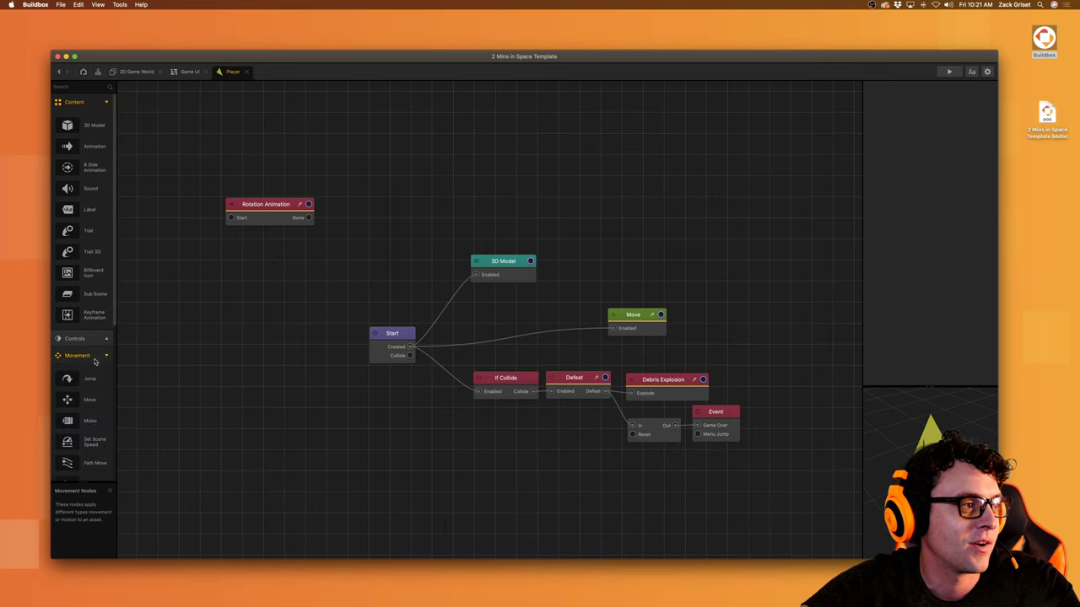
pyautogui.scroll(-5, 96, 380)
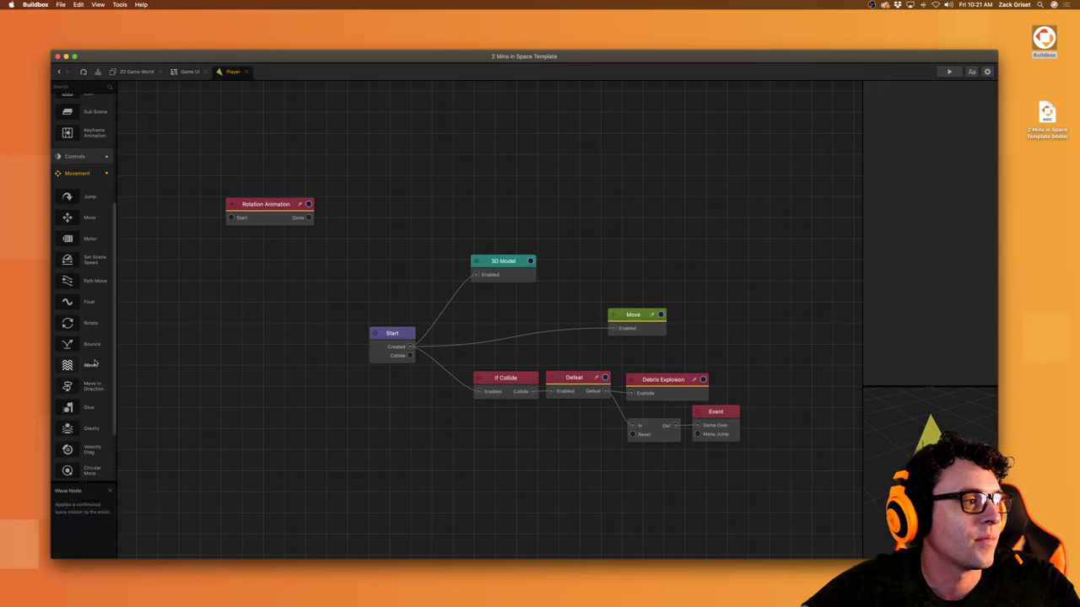
pyautogui.scroll(5, 96, 403)
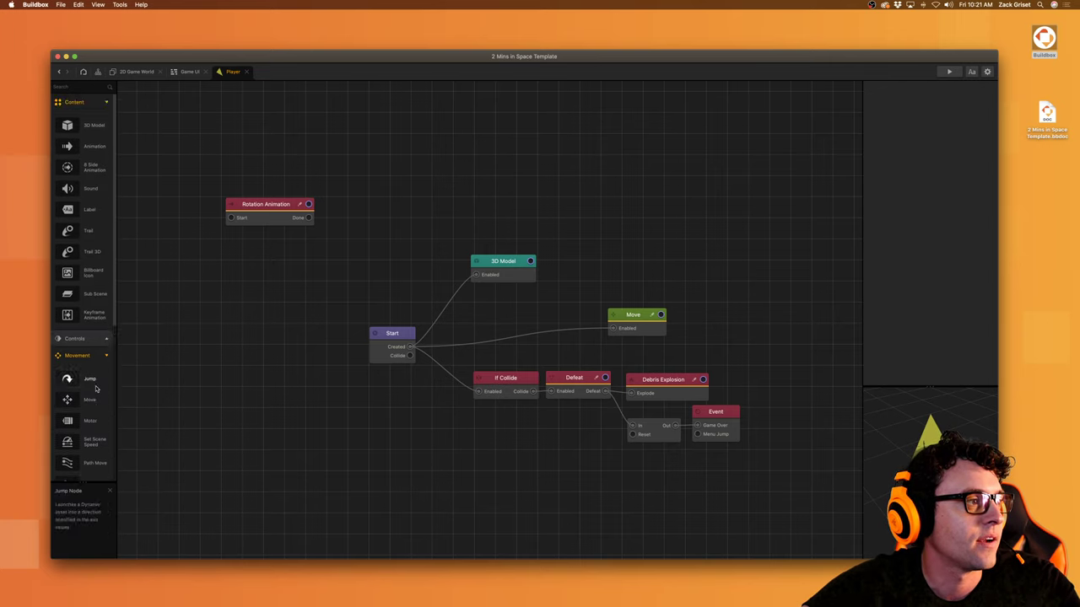
pyautogui.scroll(-5, 93, 405)
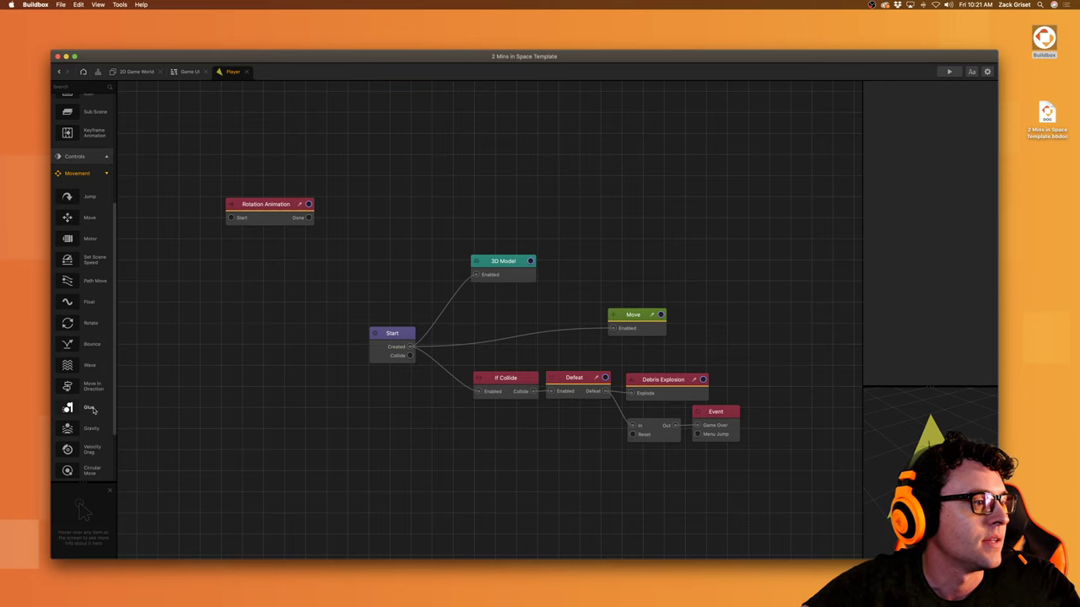
pyautogui.scroll(5, 94, 410)
pyautogui.click(105, 355)
pyautogui.click(105, 339)
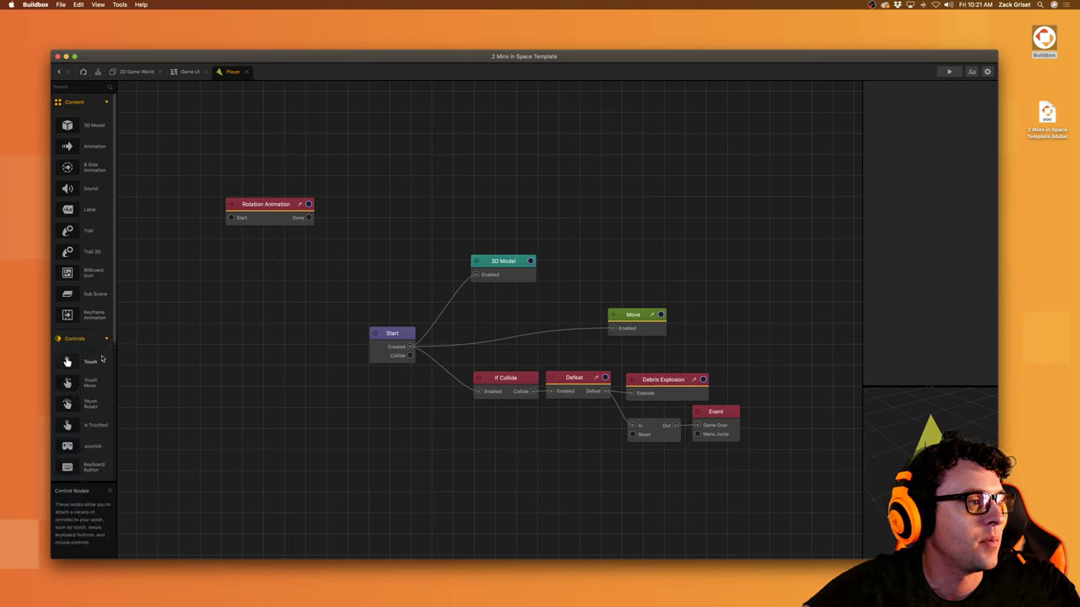
pyautogui.scroll(-3, 97, 426)
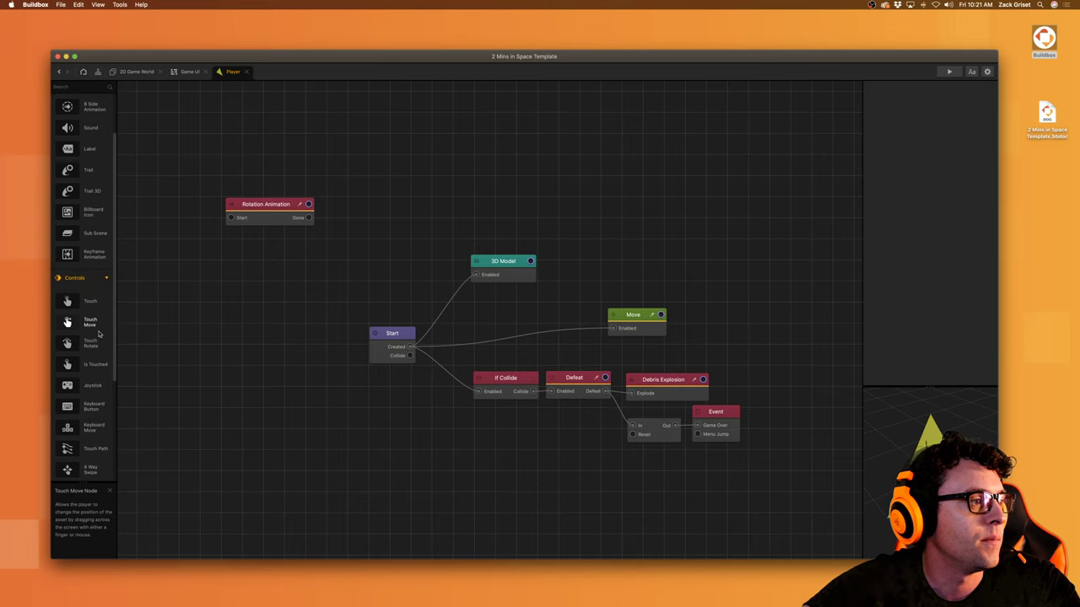
pyautogui.moveTo(68, 343); pyautogui.dragTo(502, 192)
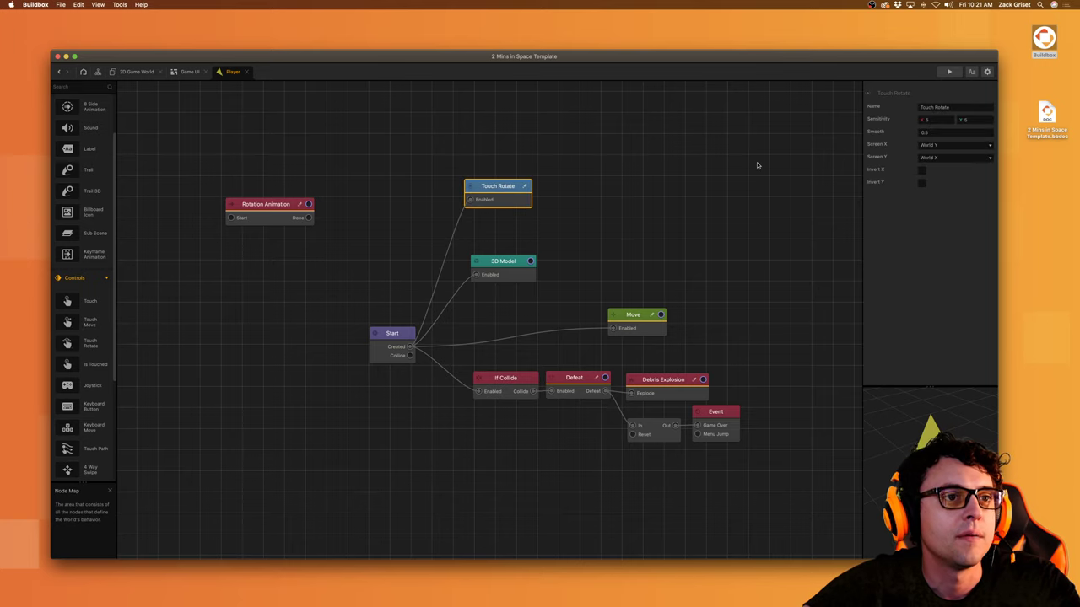
# Step: Map both Screen X and Screen Y of the Touch Rotate node to World Z
pyautogui.click(949, 145)
pyautogui.click(948, 171)
pyautogui.click(949, 157)
pyautogui.click(948, 183)
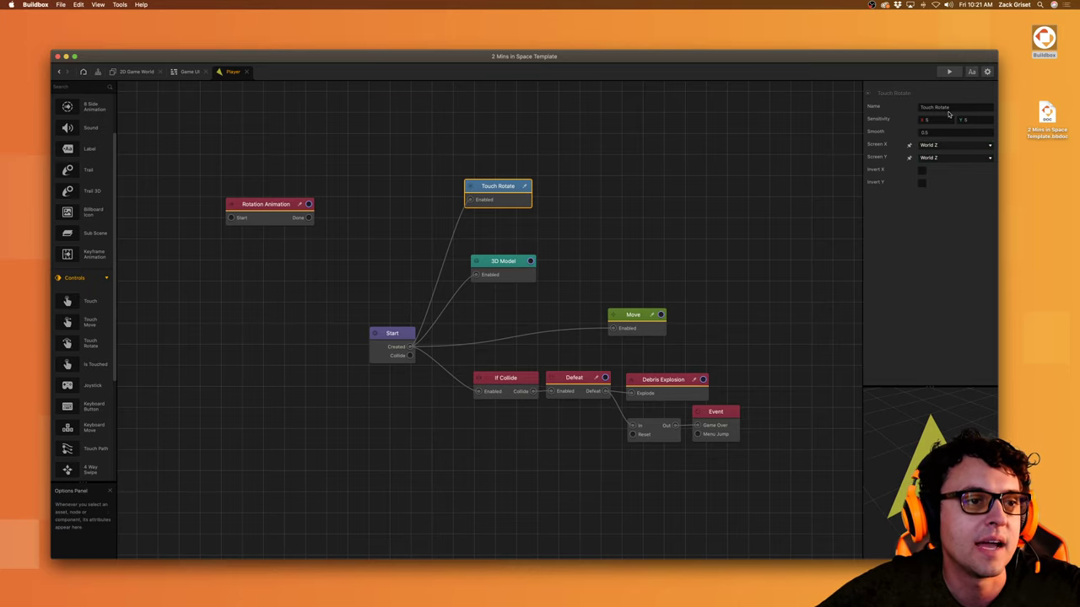
# Step: Preview the game and test rotating the player by touch and with the on-screen joystick
pyautogui.click(949, 72)
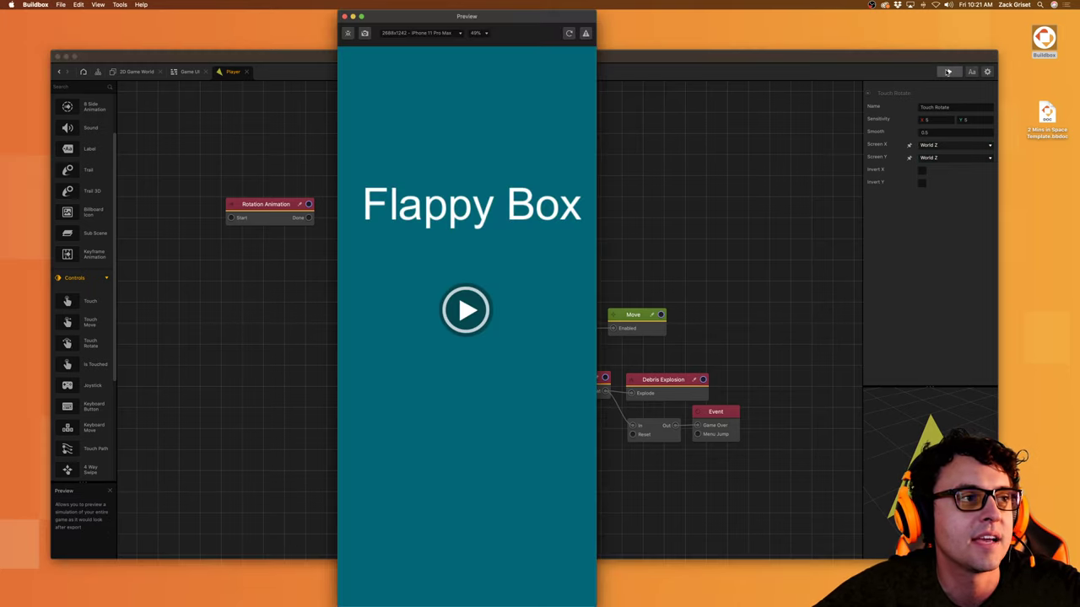
pyautogui.click(466, 310)
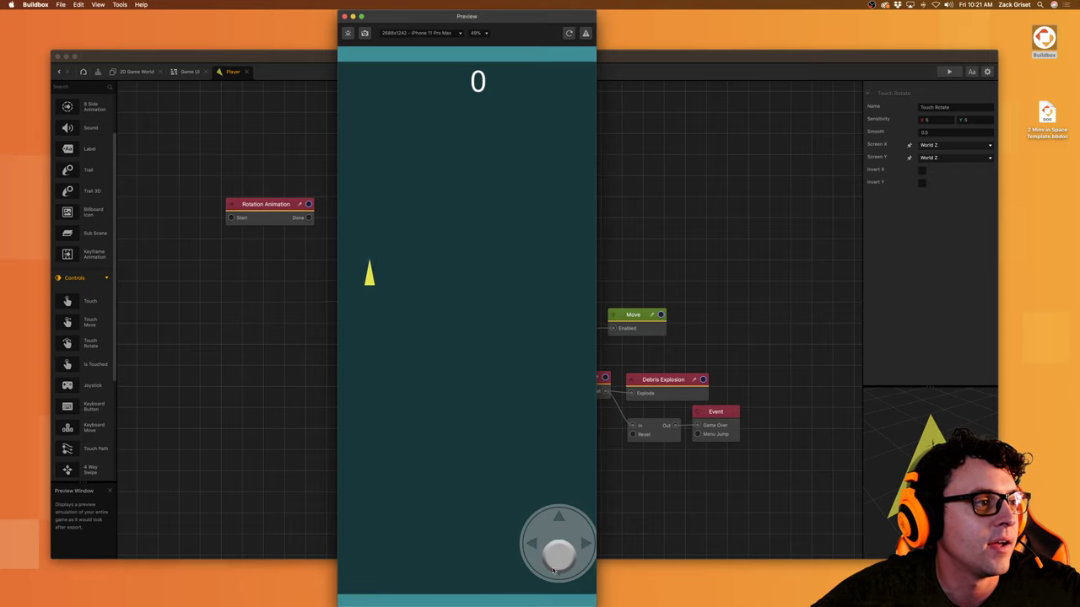
pyautogui.moveTo(408, 567); pyautogui.dragTo(583, 331)
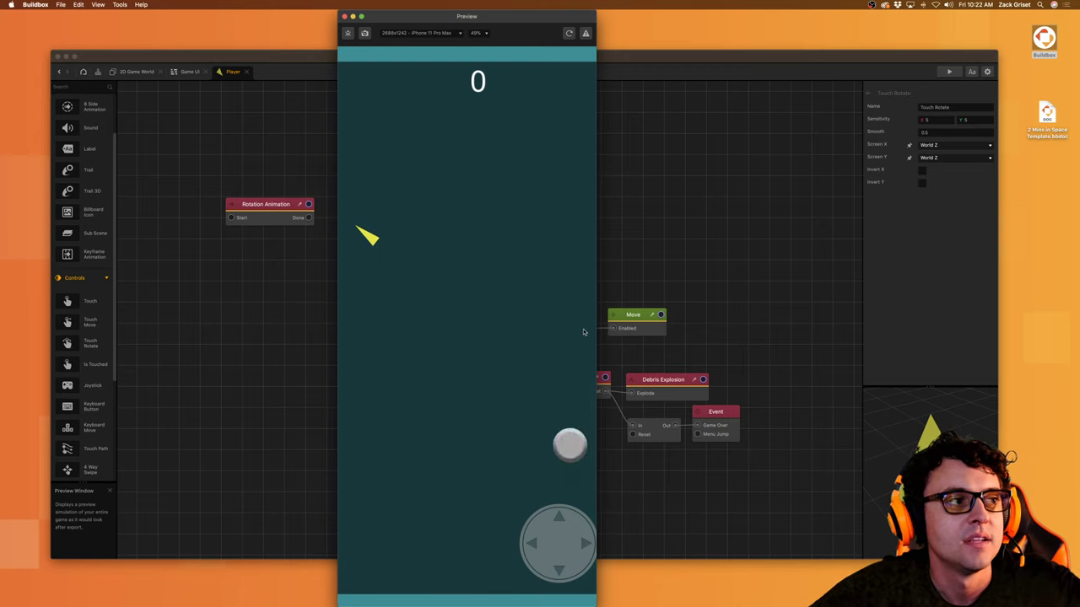
pyautogui.click(344, 16)
# Step: Place two Enemy objects in the 2D Game World's Start section, one on each side above the player
pyautogui.click(135, 71)
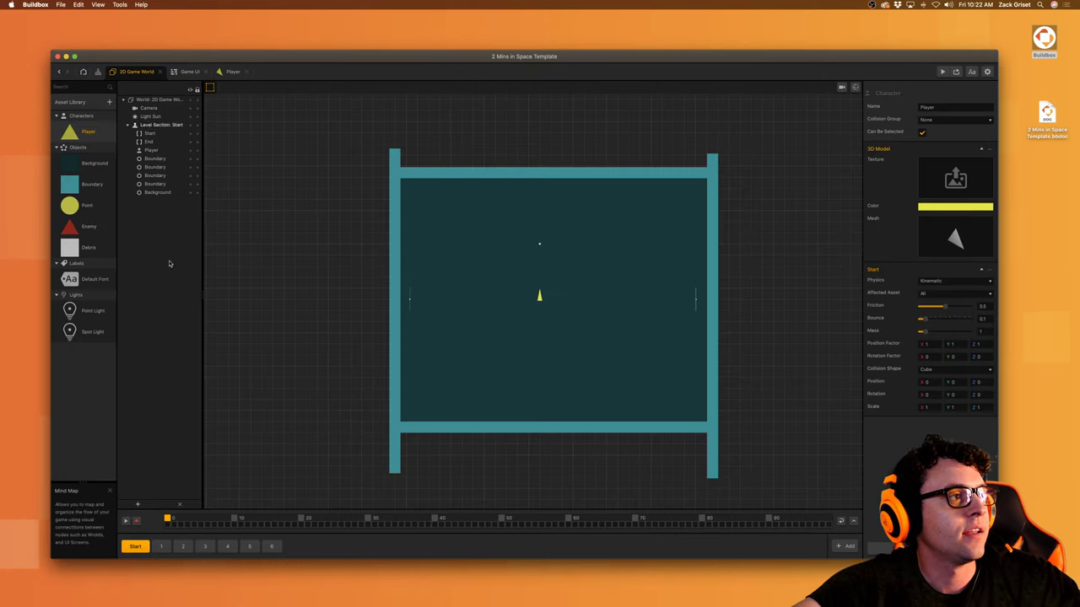
pyautogui.moveTo(69, 226); pyautogui.dragTo(476, 246)
pyautogui.moveTo(69, 226); pyautogui.dragTo(607, 267)
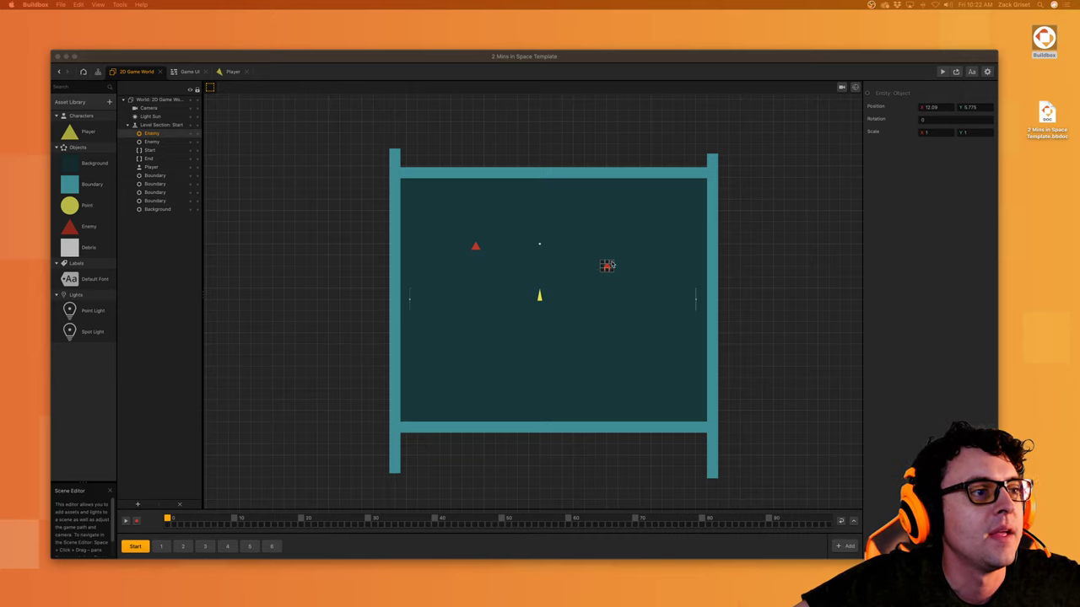
# Step: Duplicate the two enemies and place one copy below the player on each side, the right one at about X 12.2, Y -11.3
pyautogui.click(477, 250)
pyautogui.click(475, 249)
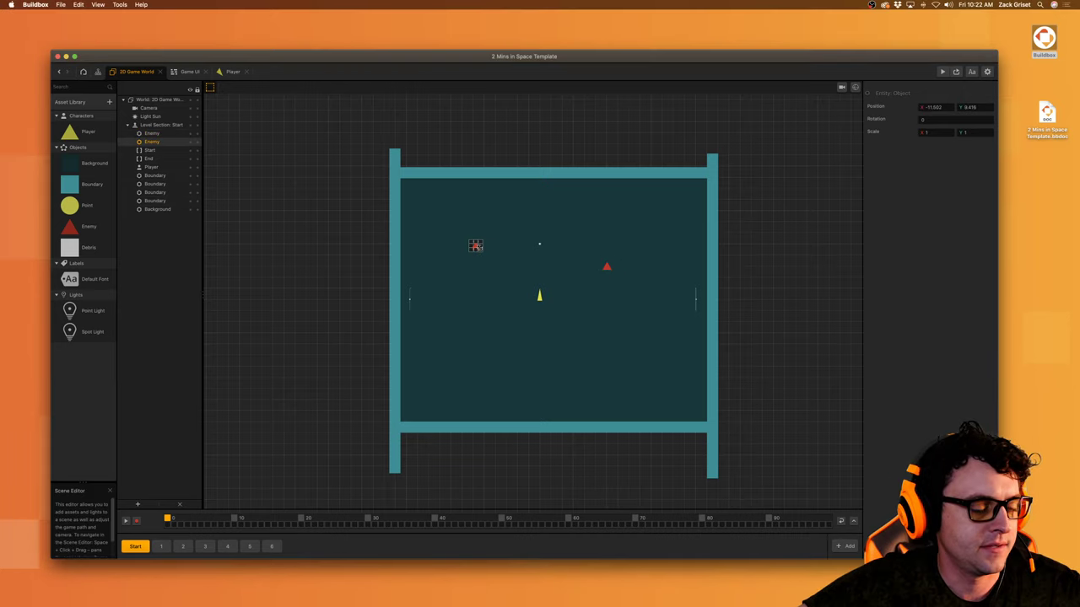
pyautogui.press('super+d')
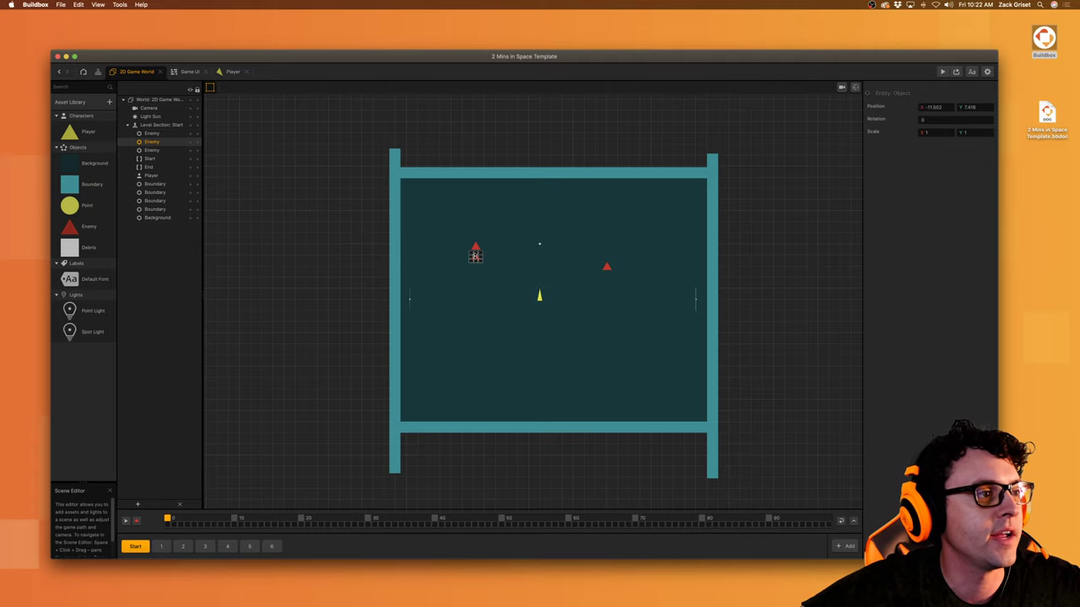
pyautogui.scroll(3, 477, 251)
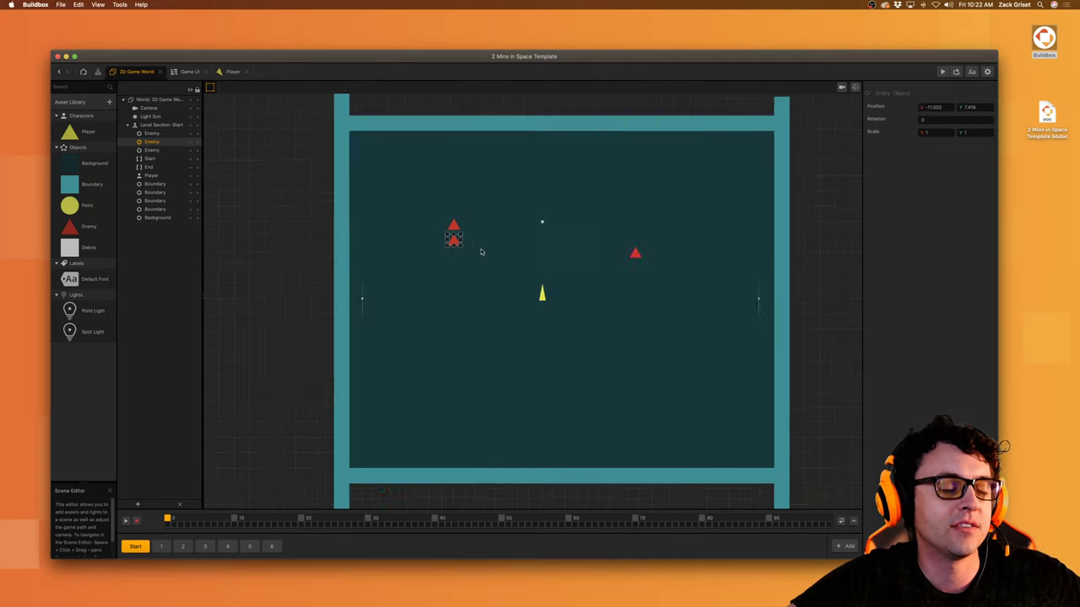
pyautogui.moveTo(445, 234); pyautogui.dragTo(421, 400)
pyautogui.click(647, 247)
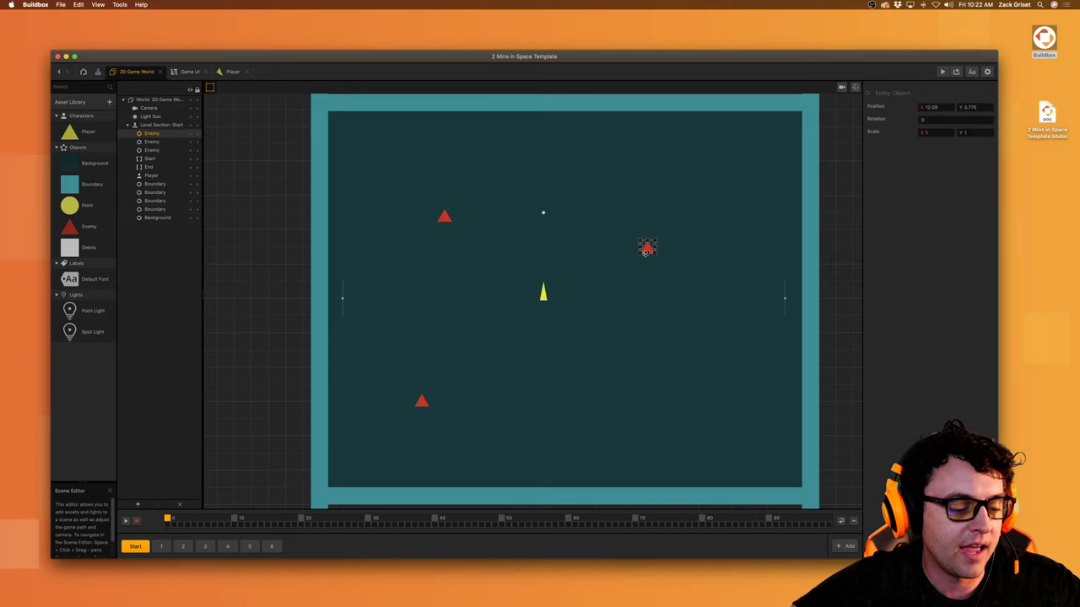
pyautogui.keyDown('alt'); pyautogui.moveTo(648, 248); pyautogui.dragTo(651, 395); pyautogui.keyUp('alt')
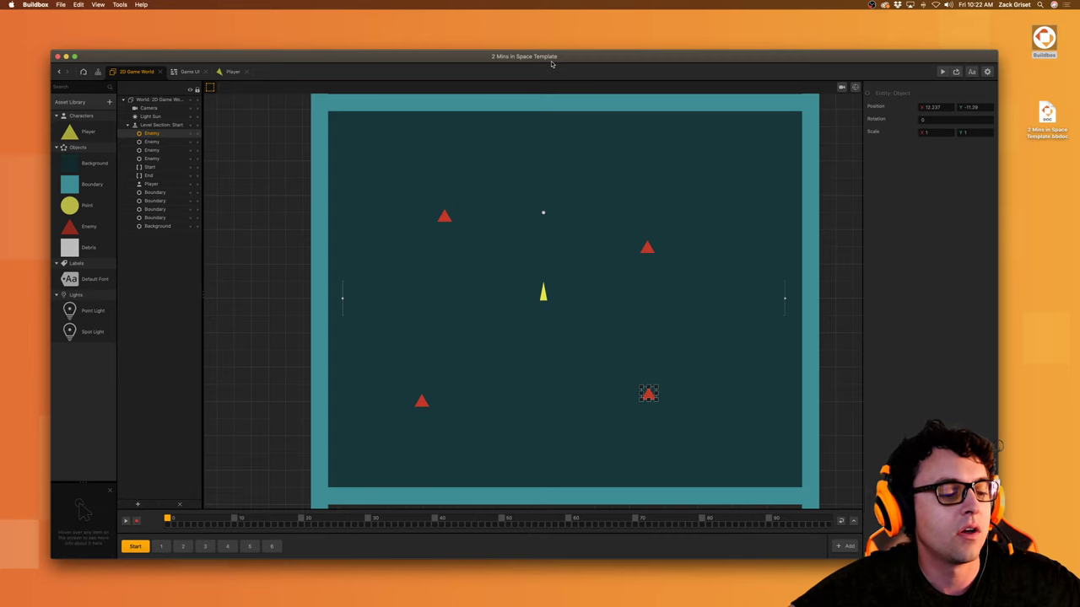
# Step: Save the project, switch to Discord and upload 2 Mins in Space Template.bbdoc to the buildbox-livestreams channel
pyautogui.press('super+s')
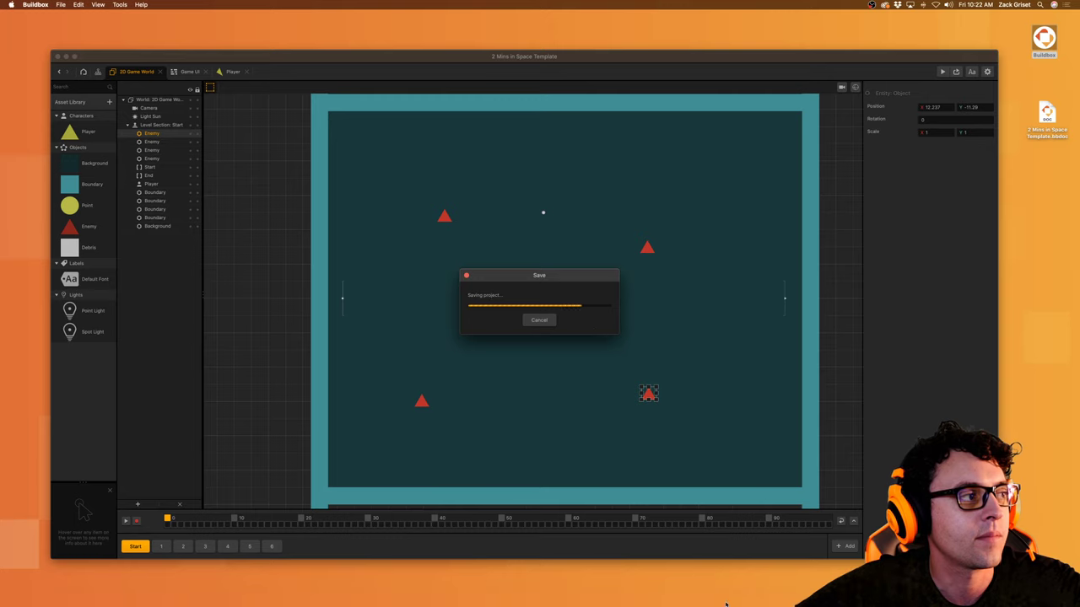
pyautogui.moveTo(654, 599)
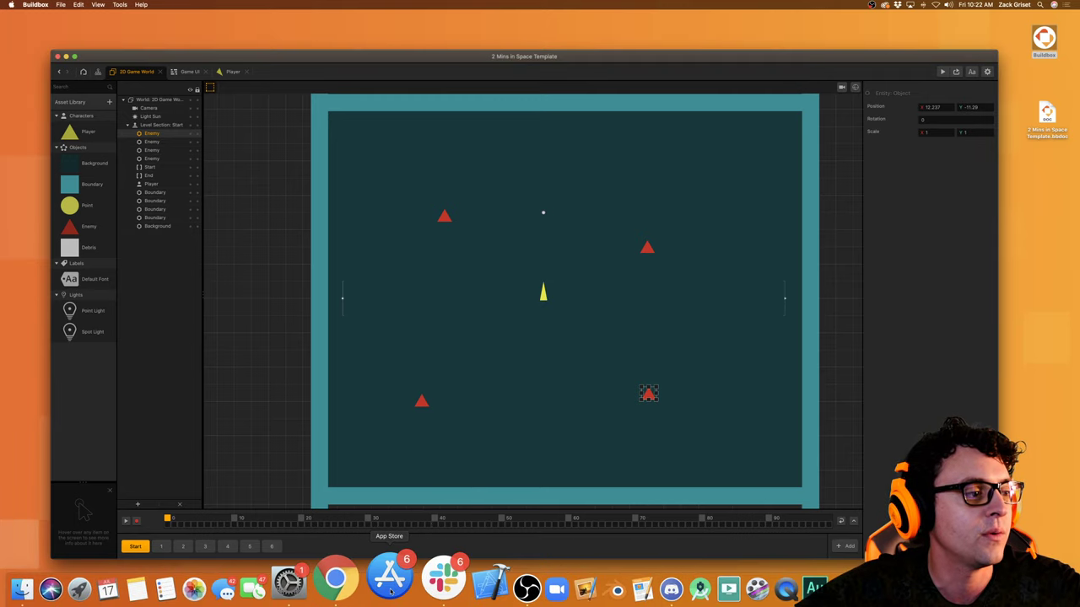
pyautogui.click(628, 587)
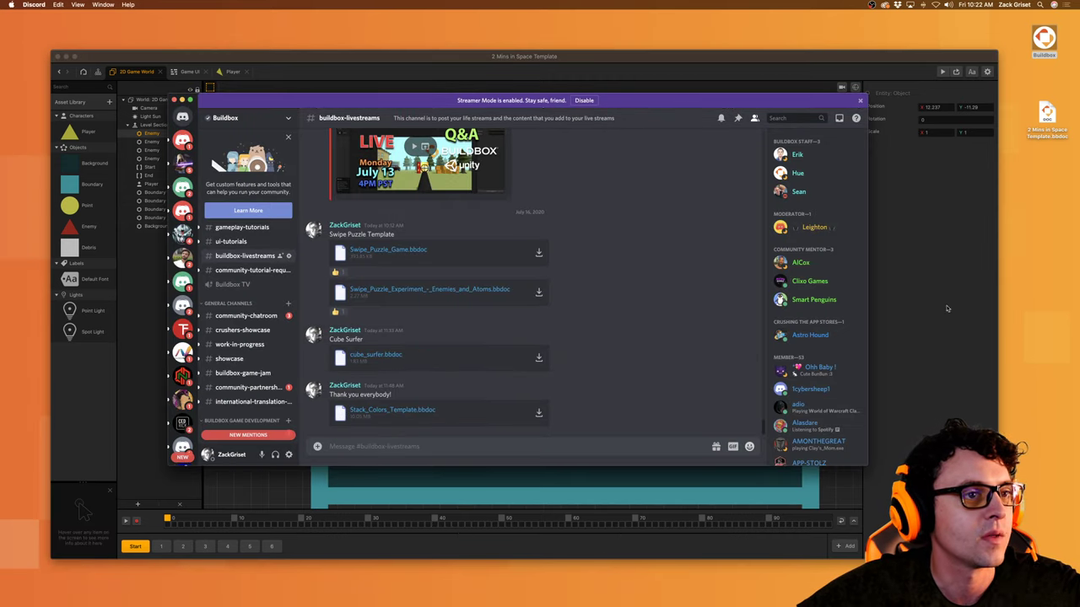
pyautogui.moveTo(1047, 114); pyautogui.dragTo(540, 372)
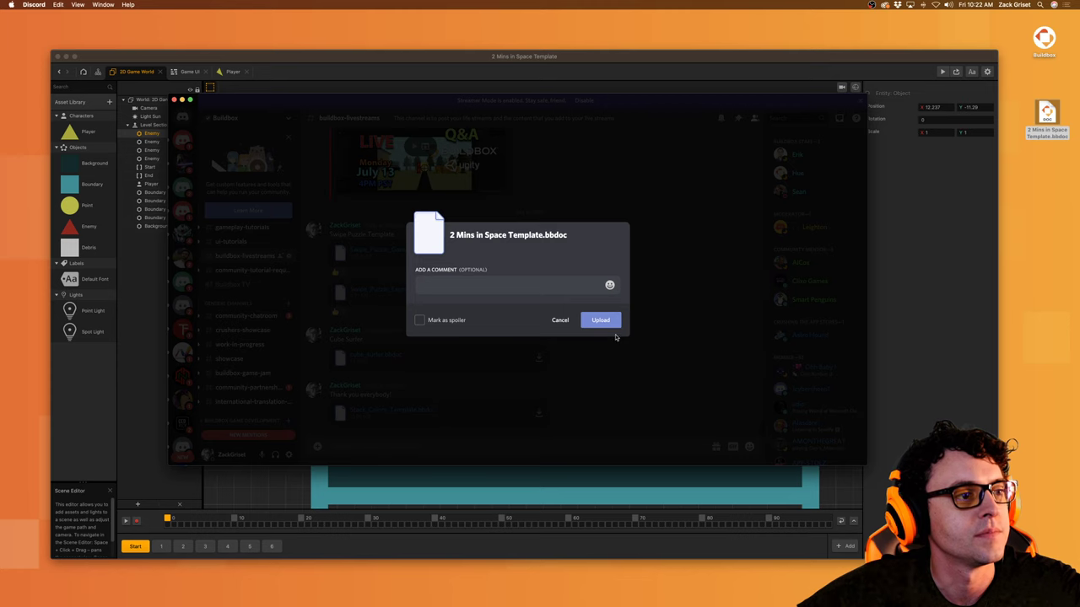
pyautogui.click(614, 324)
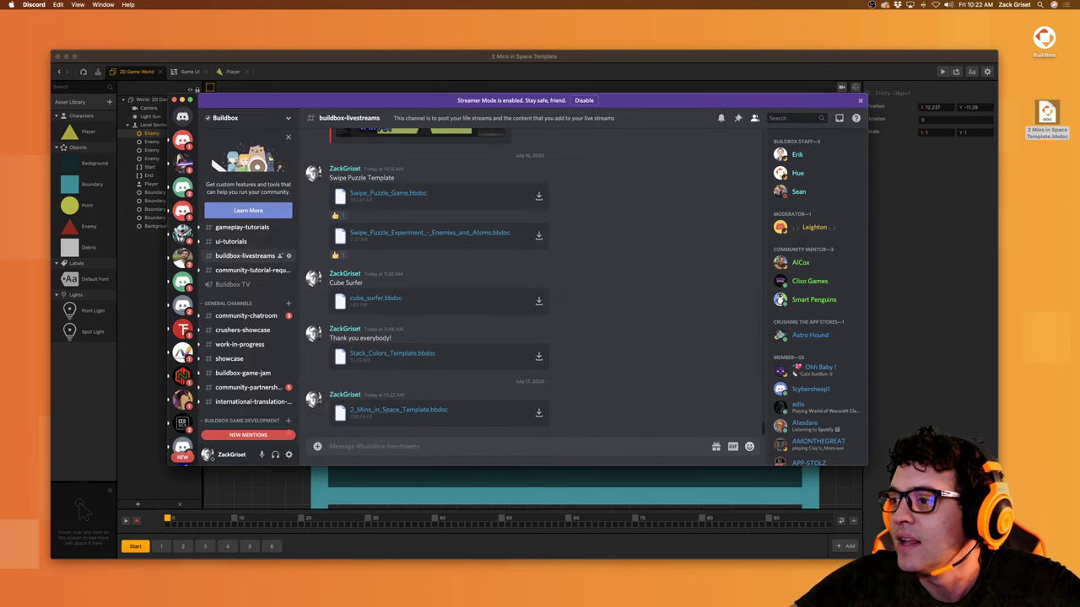
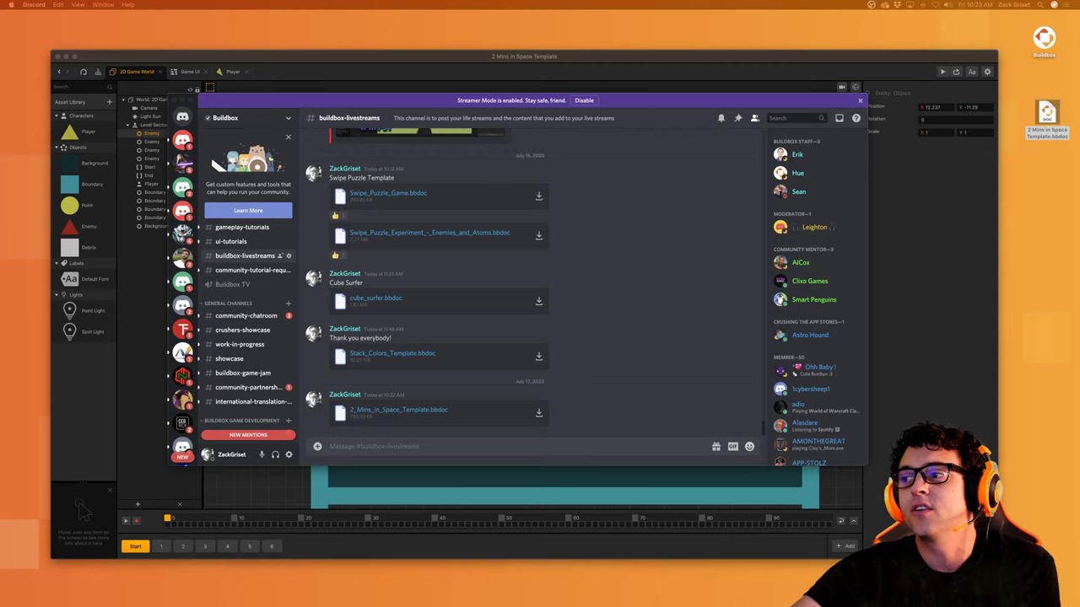
# Step: Return to Buildbox and create a new default 3D project
pyautogui.click(286, 74)
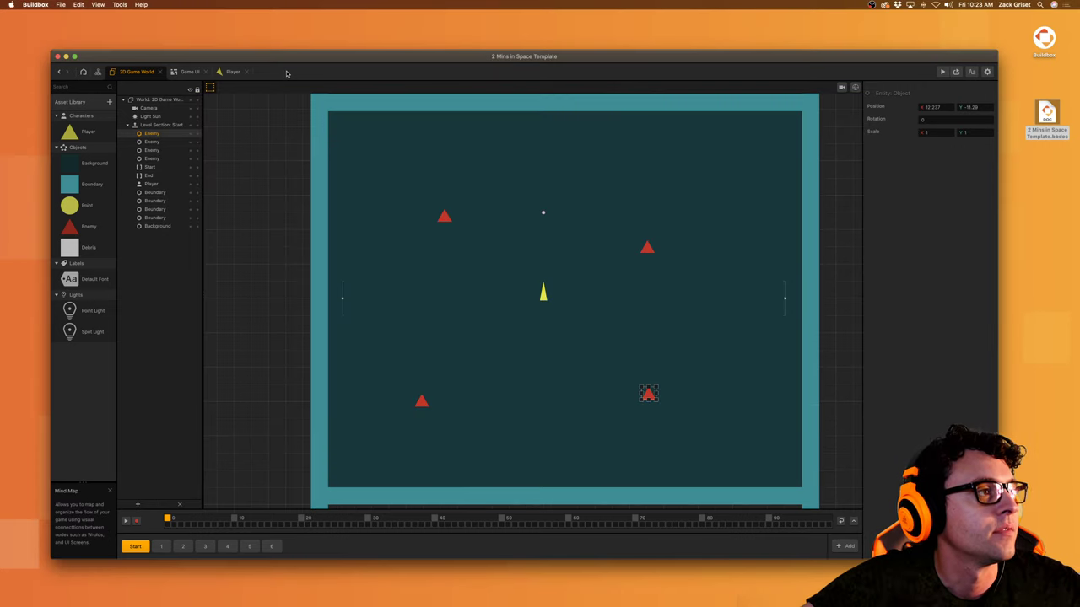
pyautogui.click(98, 72)
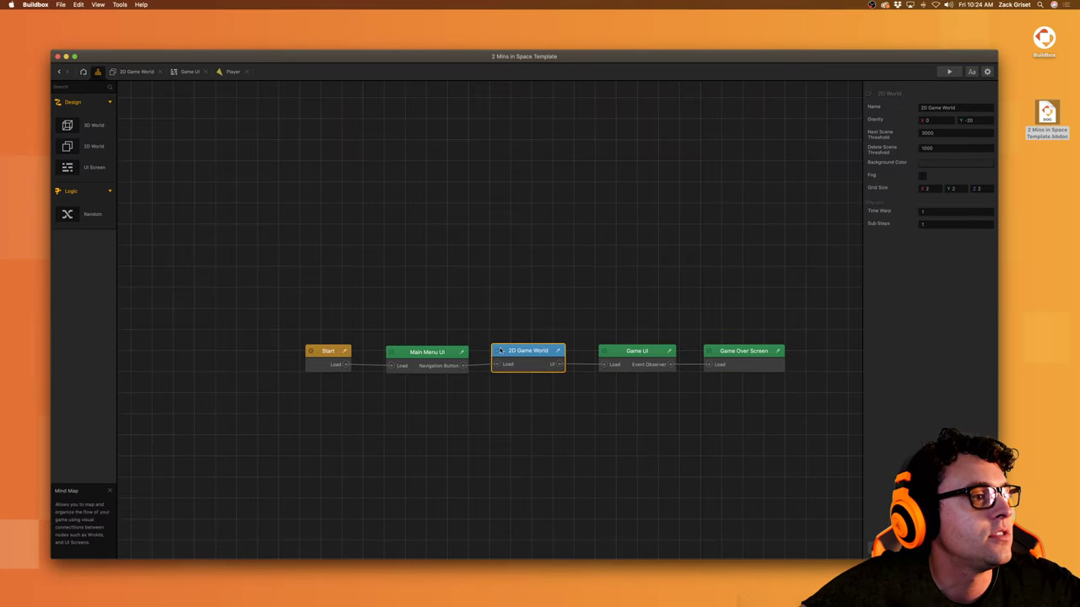
pyautogui.click(83, 72)
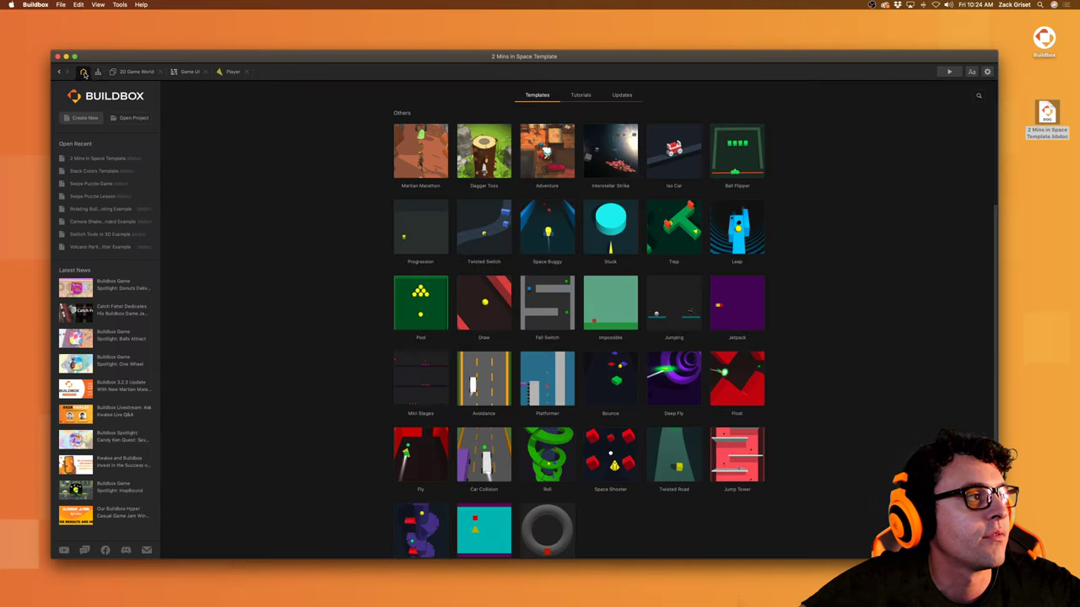
pyautogui.click(85, 118)
pyautogui.click(579, 345)
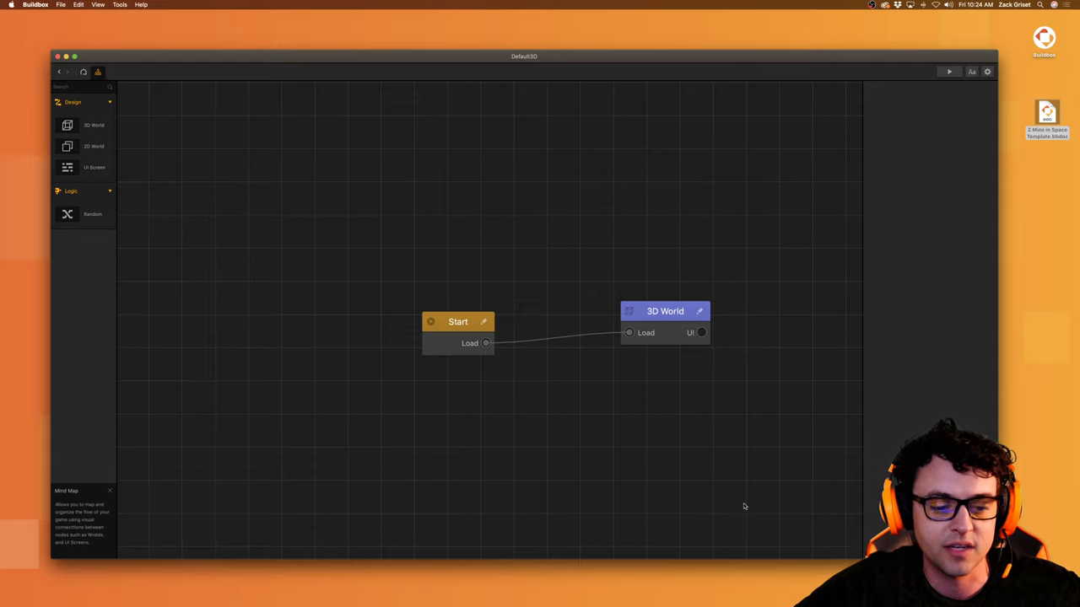
# Step: Shift the Start and 3D World nodes to the left in the mind map and open the 3D World for editing
pyautogui.moveTo(751, 601)
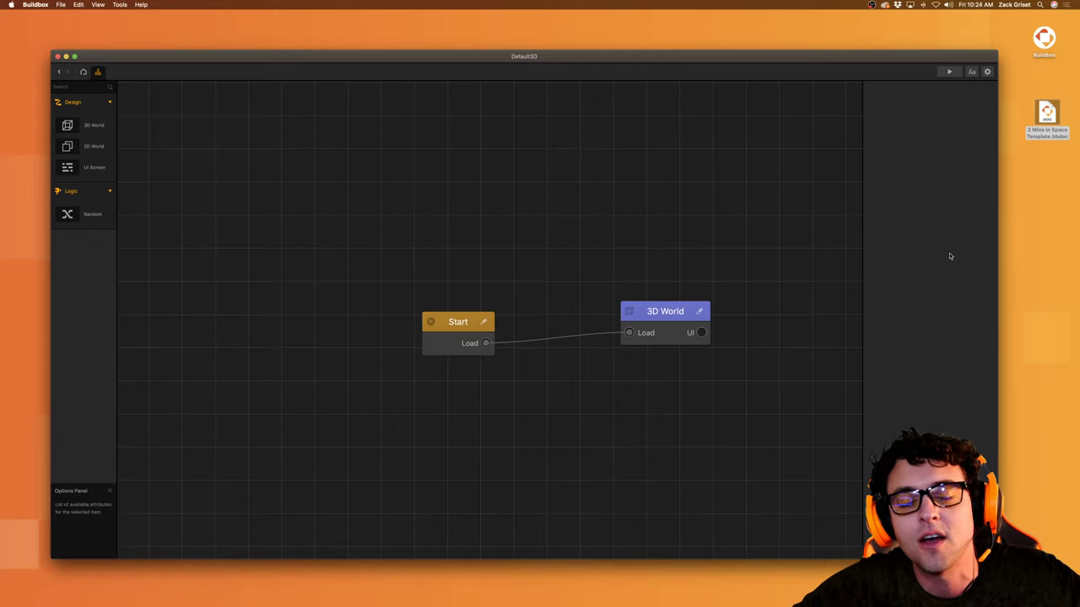
pyautogui.moveTo(467, 323); pyautogui.dragTo(291, 317)
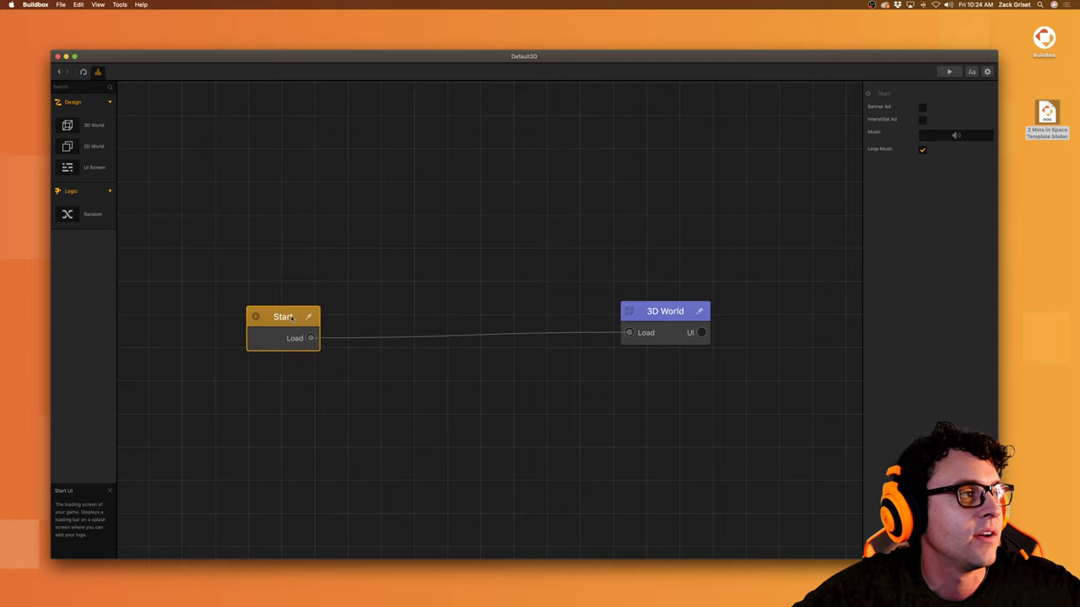
pyautogui.moveTo(664, 317); pyautogui.dragTo(485, 329)
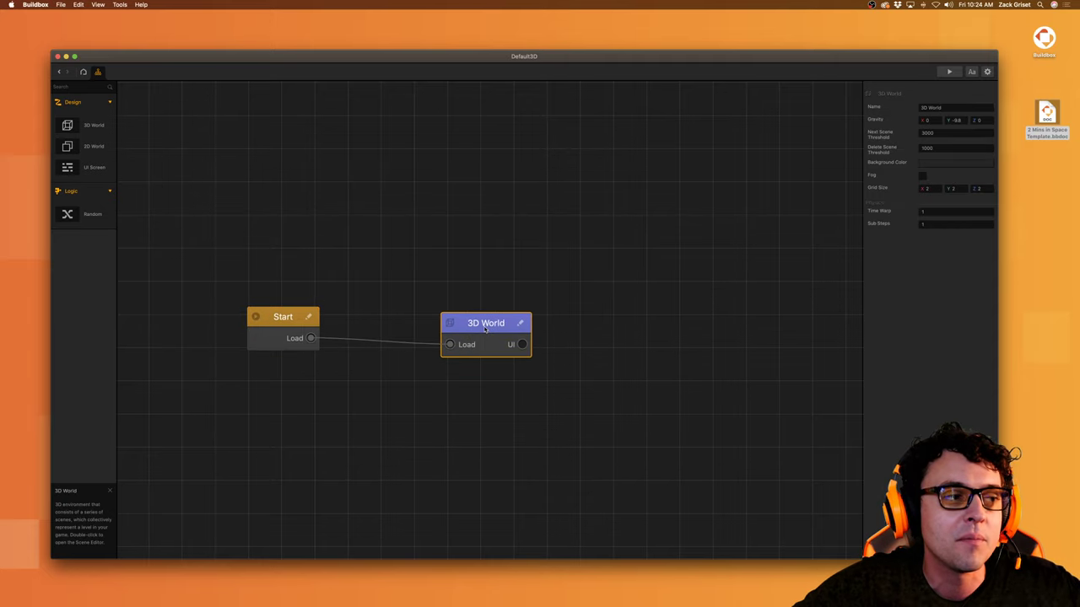
pyautogui.doubleClick(485, 327)
pyautogui.scroll(-3, 528, 335)
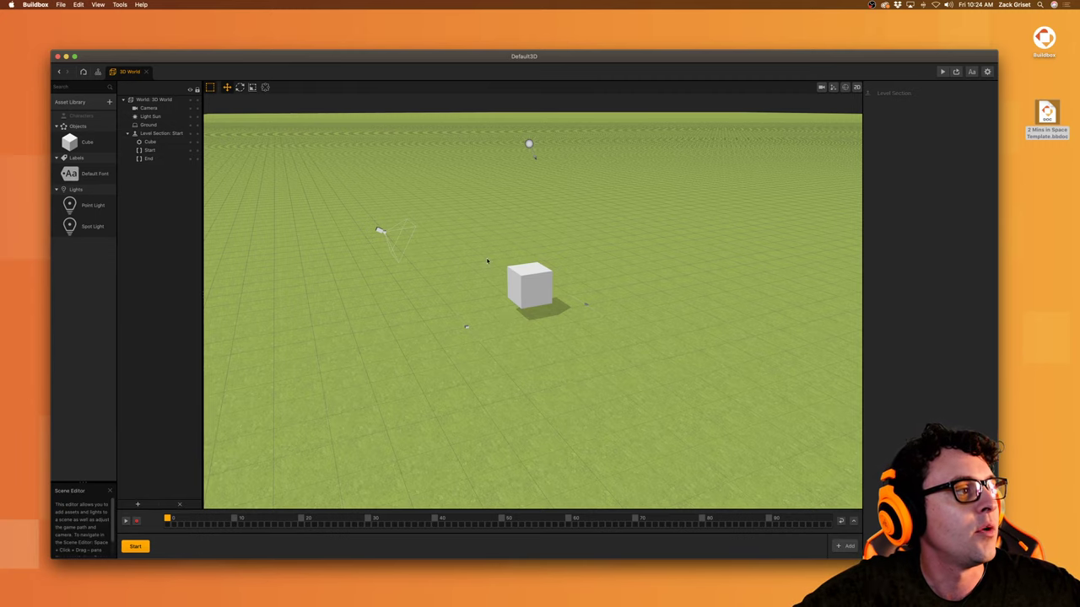
# Step: Add the Cylinder, Tube and Sphere shapes to the asset library
pyautogui.click(108, 101)
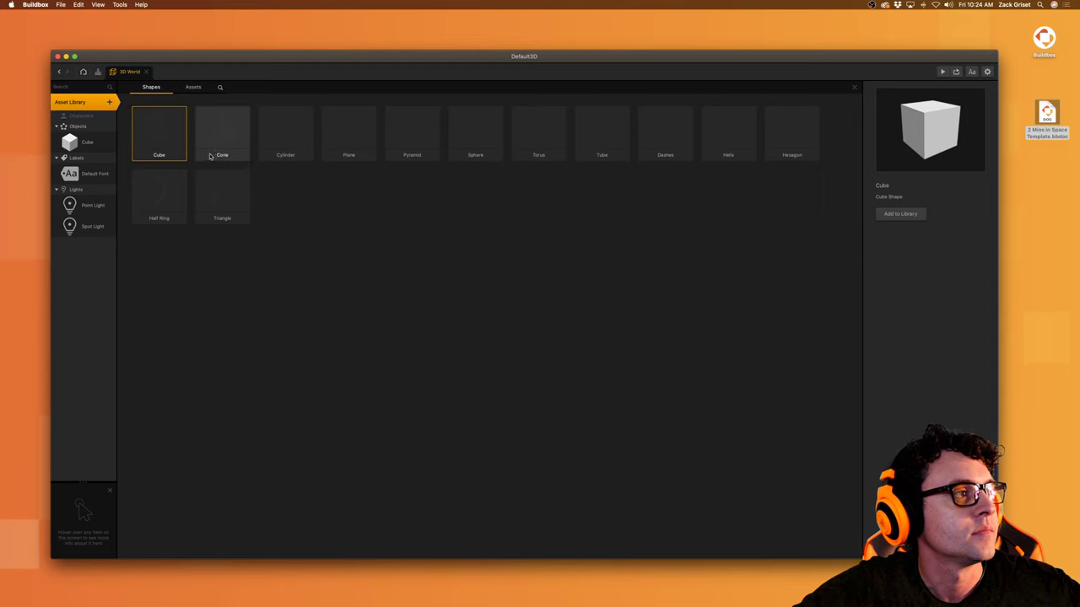
pyautogui.doubleClick(285, 131)
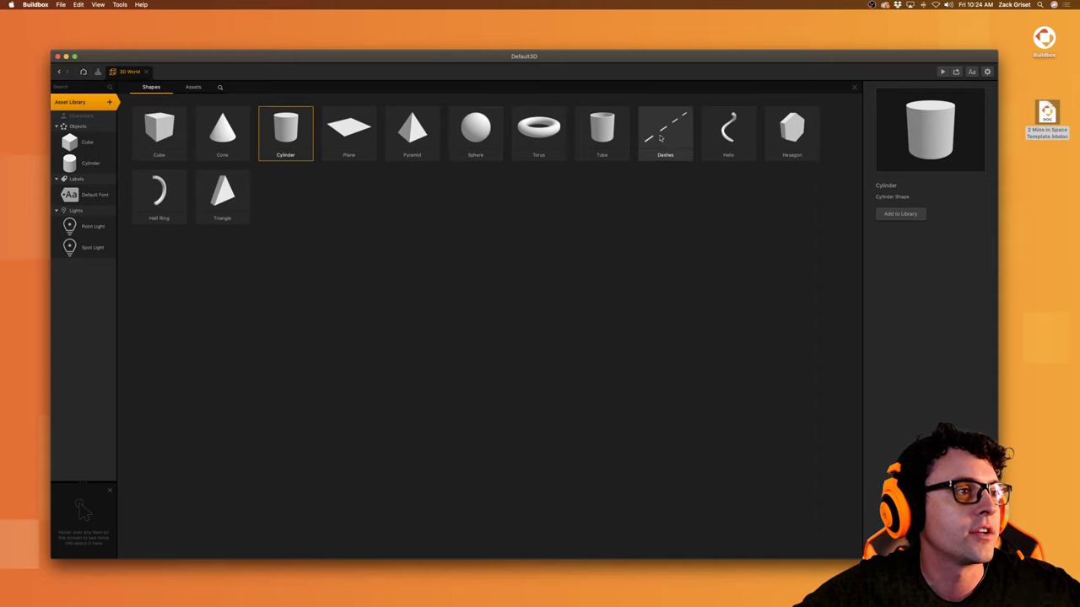
pyautogui.doubleClick(601, 131)
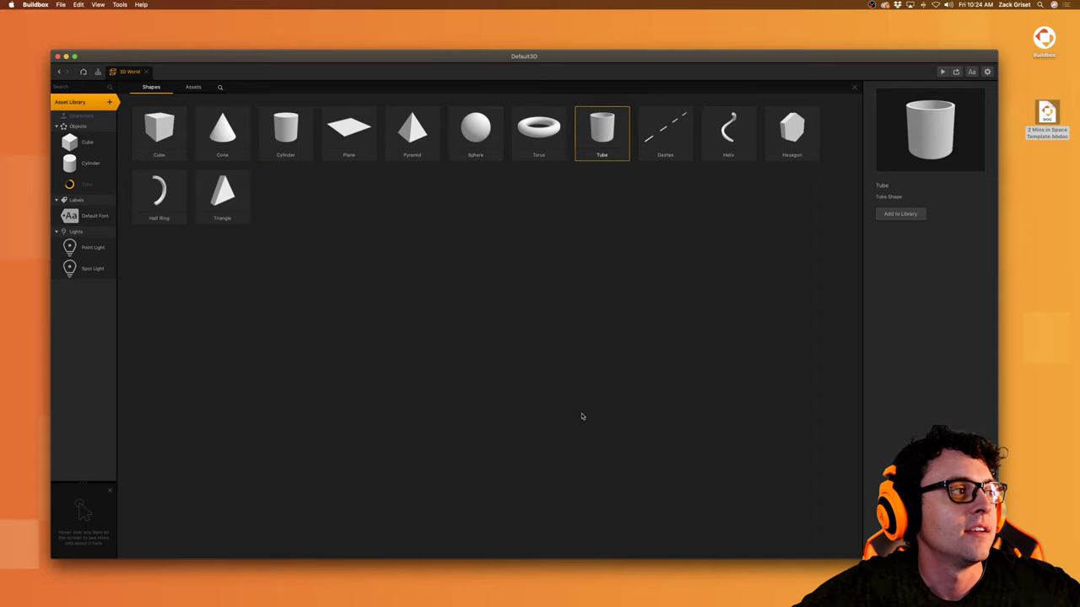
pyautogui.doubleClick(470, 136)
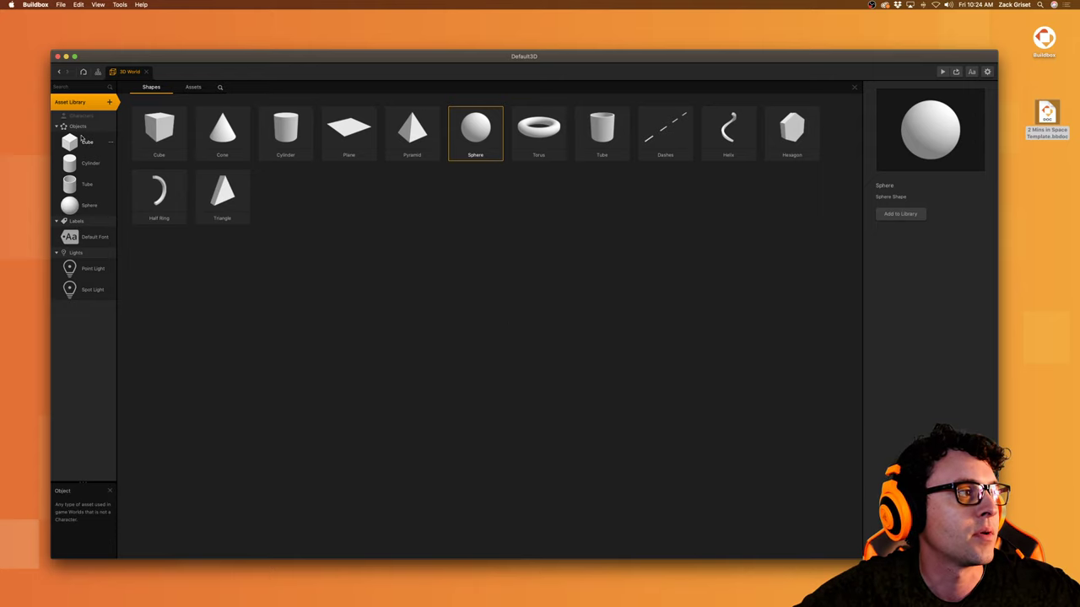
# Step: Delete the Cylinder from the asset library
pyautogui.click(111, 164)
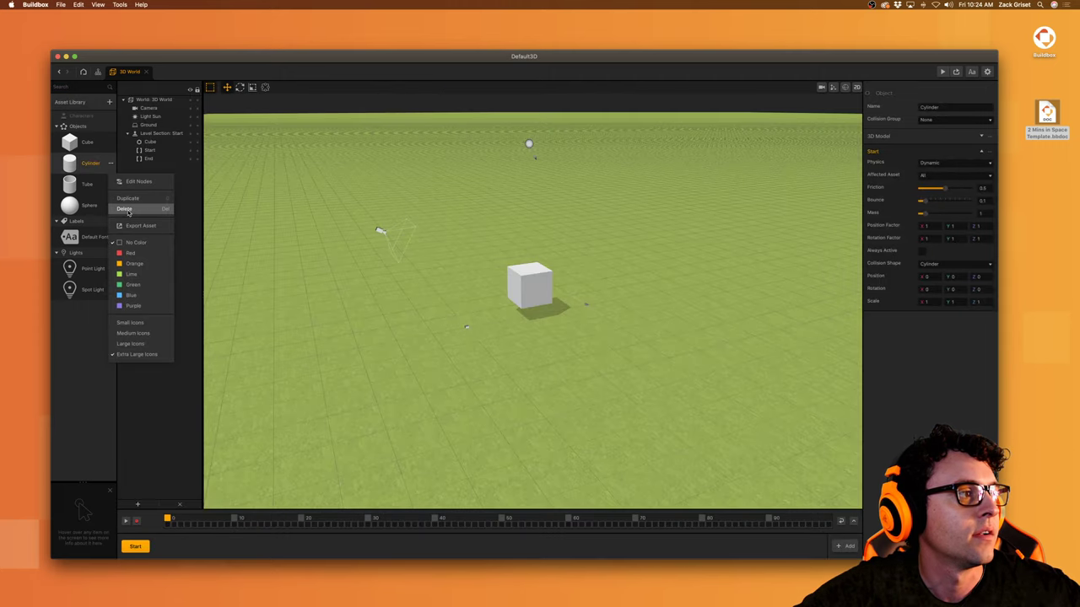
pyautogui.click(132, 211)
pyautogui.click(550, 312)
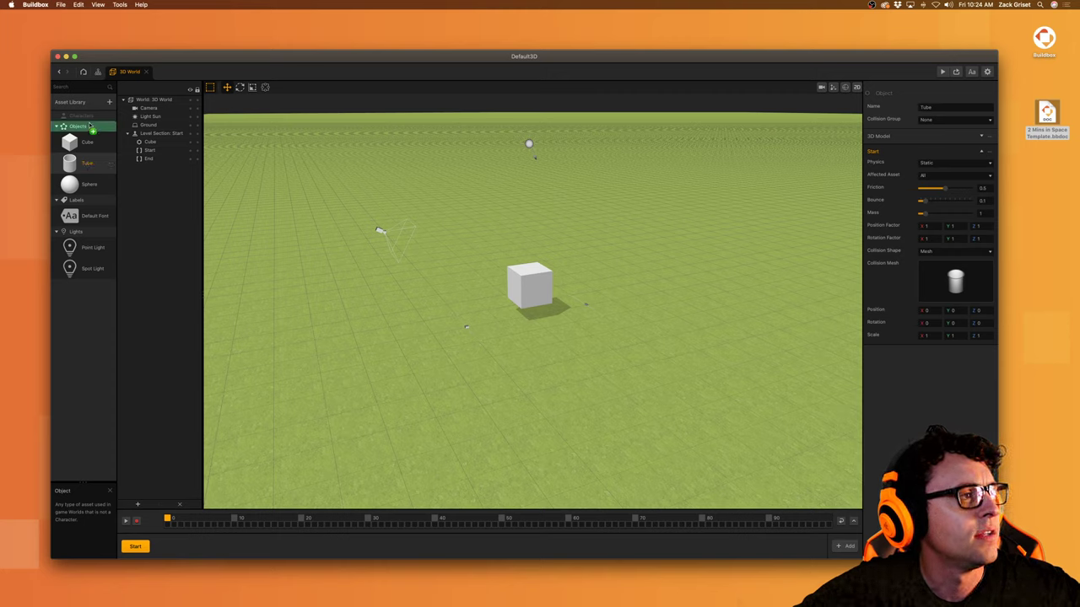
# Step: Turn the Tube asset into a character and try to rename it Cannon
pyautogui.moveTo(74, 161); pyautogui.dragTo(80, 118)
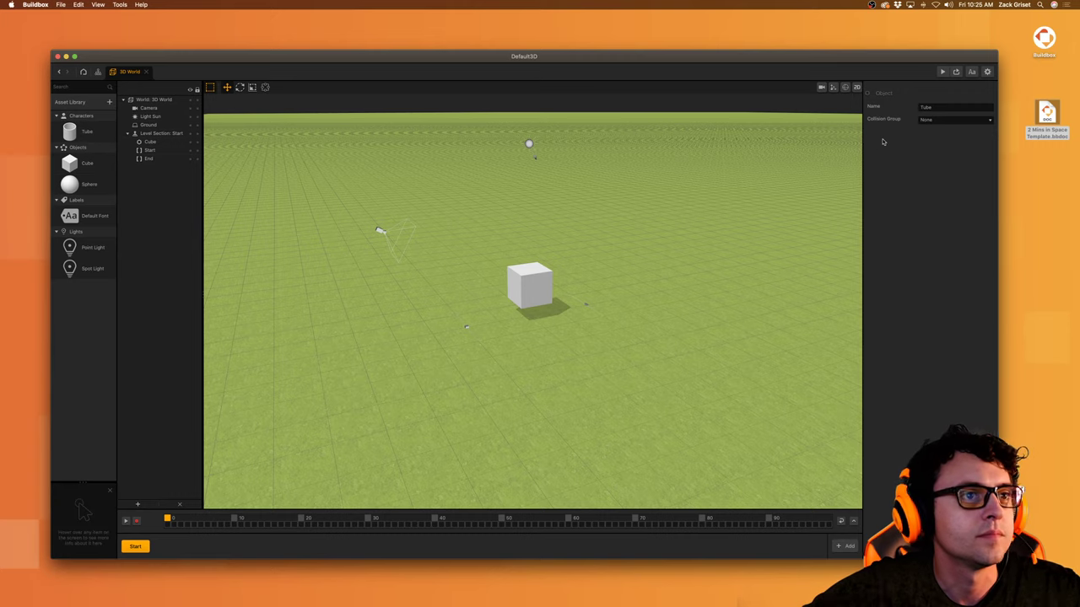
pyautogui.click(951, 106)
pyautogui.write('Cylinder')
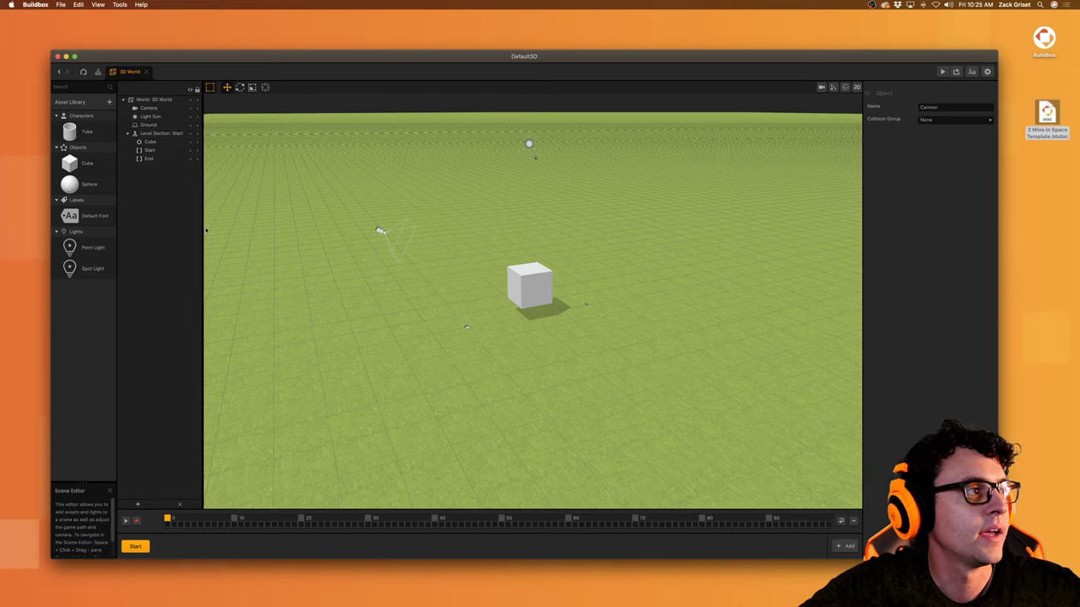
pyautogui.click(80, 157)
pyautogui.click(78, 131)
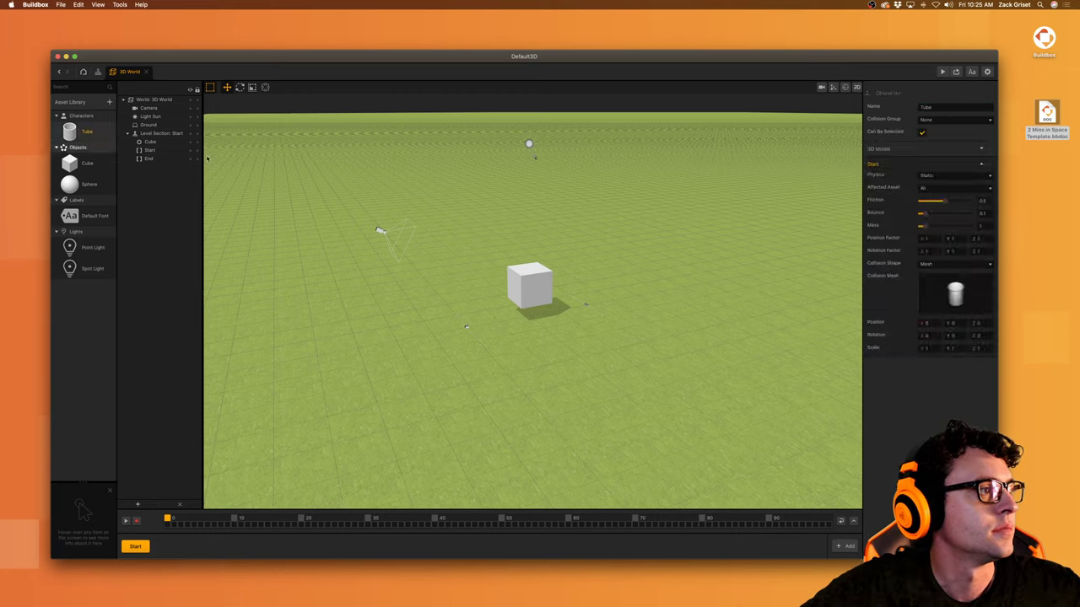
# Step: Set the Tube's collision group to Character and its physics to Kinematic, keeping Mesh as the collision shape
pyautogui.click(953, 119)
pyautogui.click(947, 140)
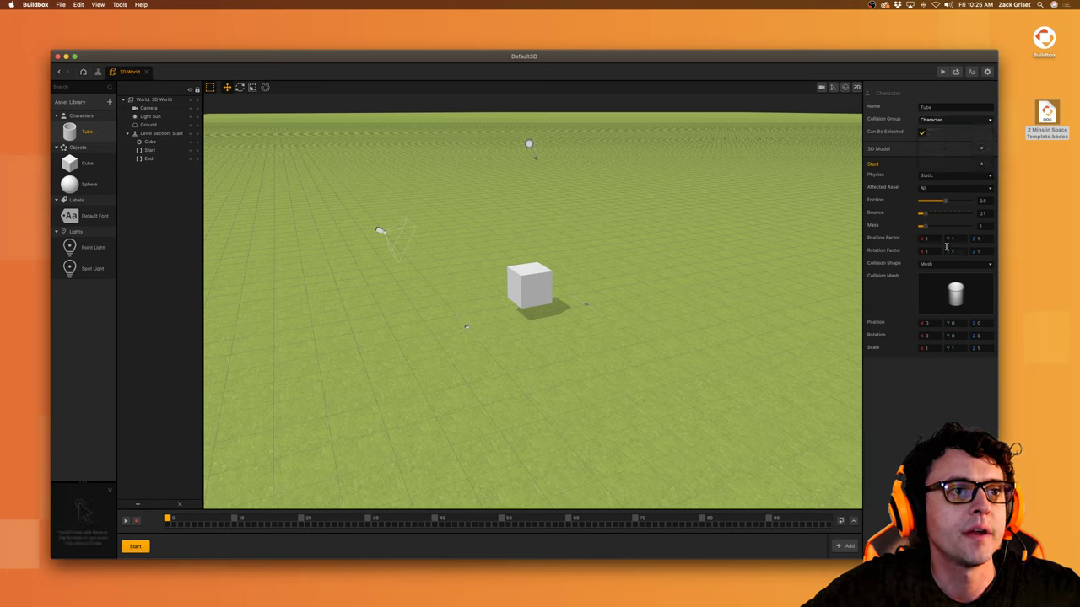
pyautogui.click(956, 176)
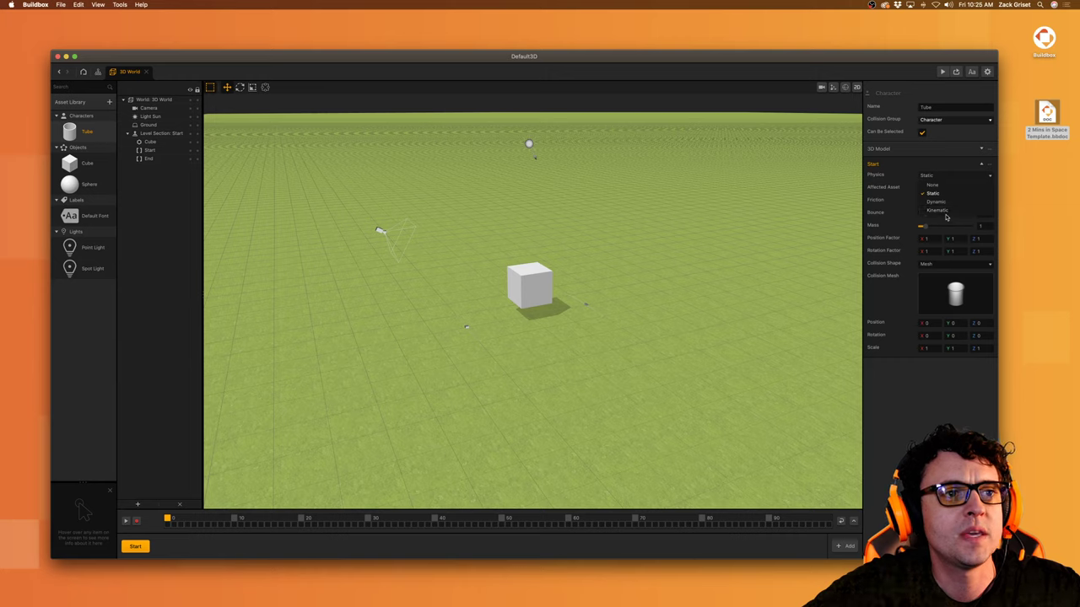
pyautogui.click(945, 198)
pyautogui.click(945, 263)
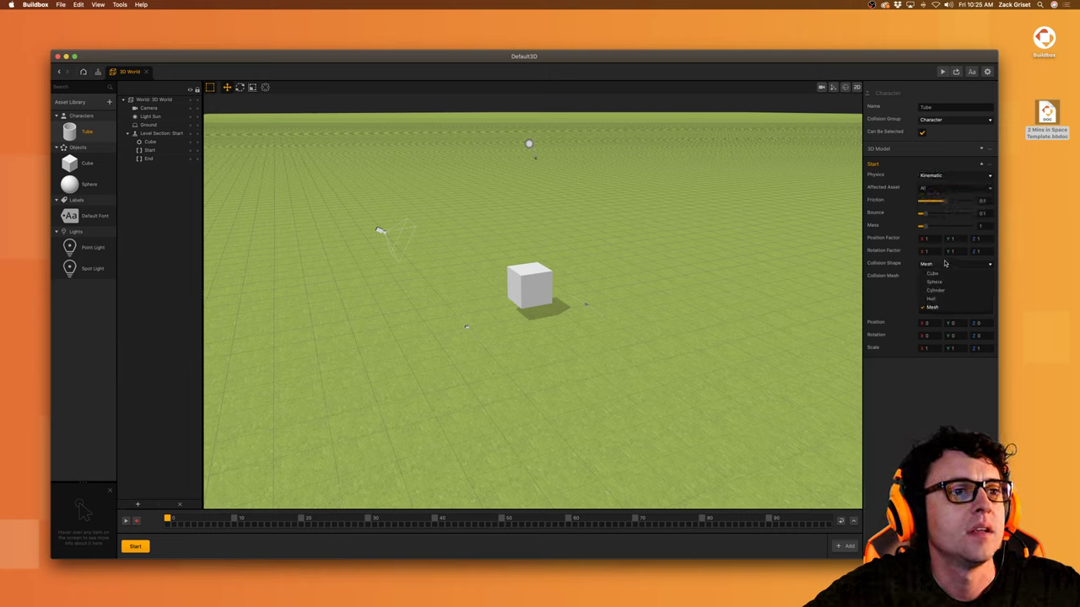
pyautogui.click(940, 309)
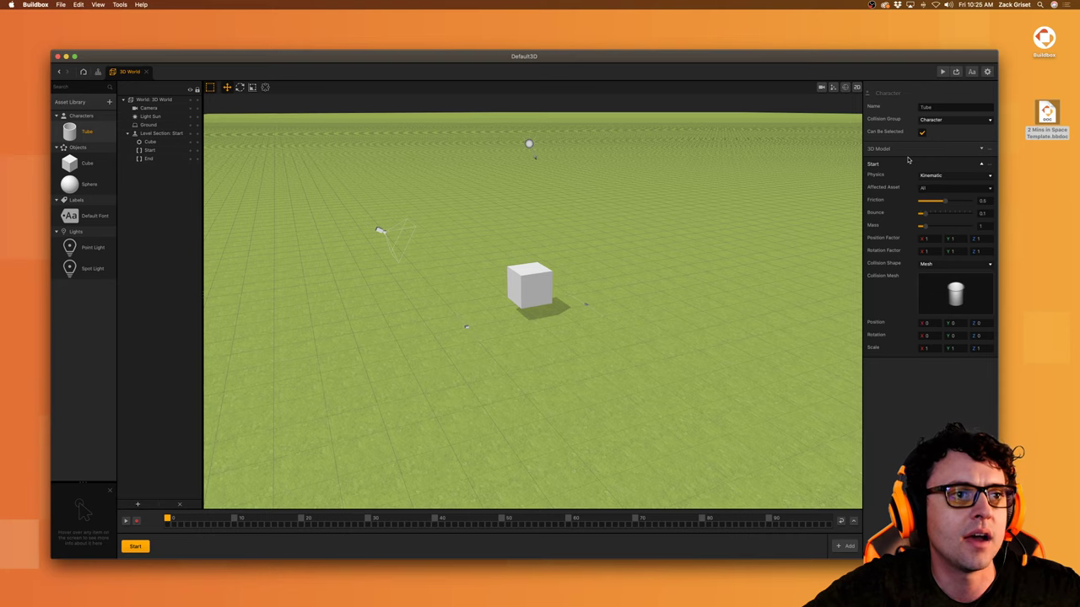
# Step: Place the Tube in the 3D World at about X 2.3, Z 2.3 and delete the Cube from the scene
pyautogui.moveTo(98, 125)
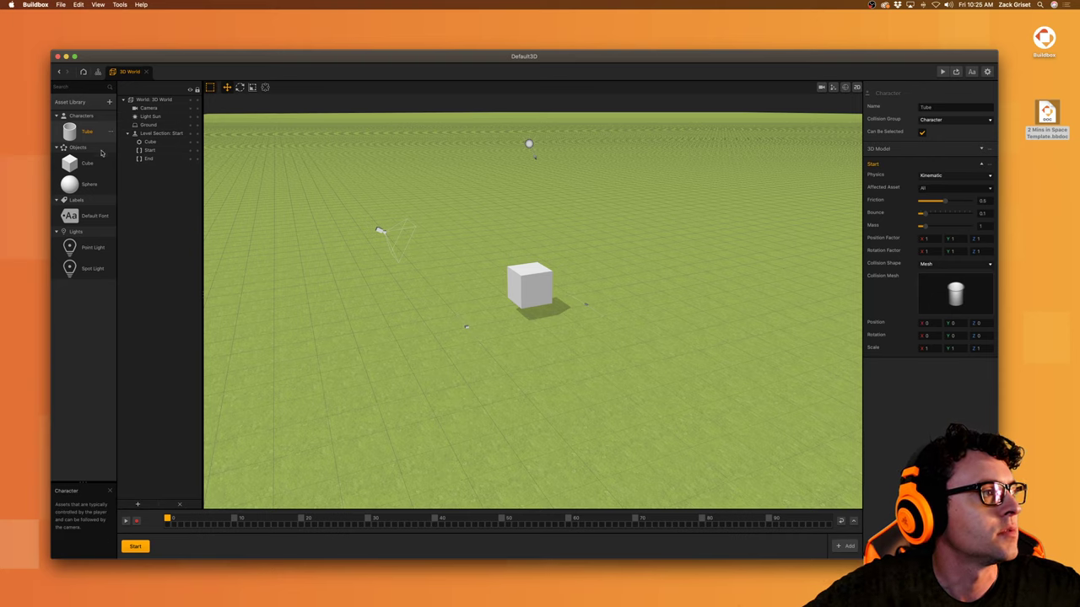
pyautogui.moveTo(80, 132); pyautogui.dragTo(511, 331)
pyautogui.click(523, 279)
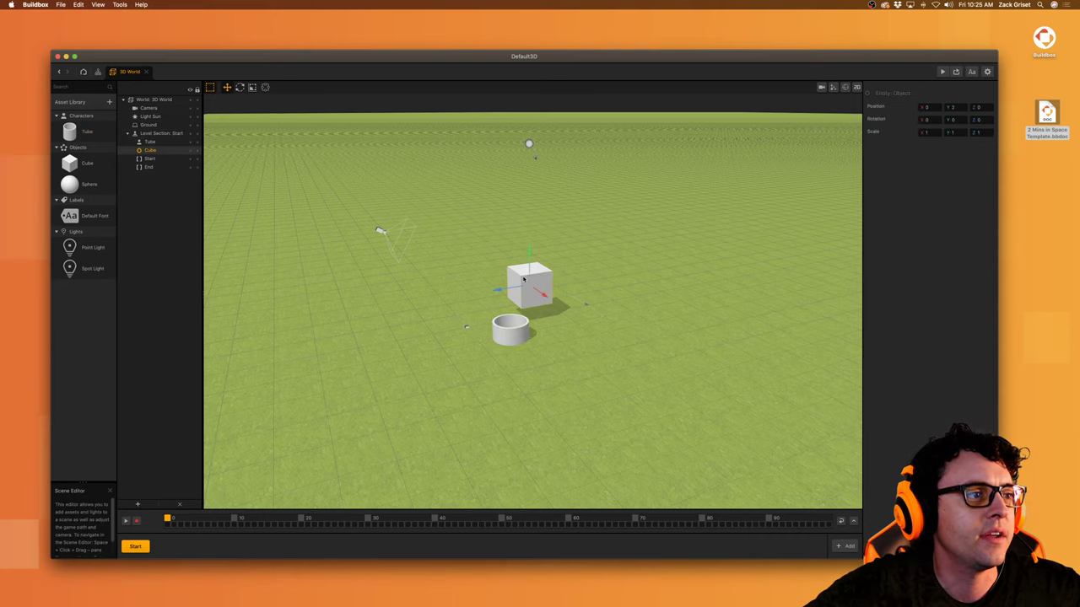
pyautogui.press('Delete')
pyautogui.click(511, 324)
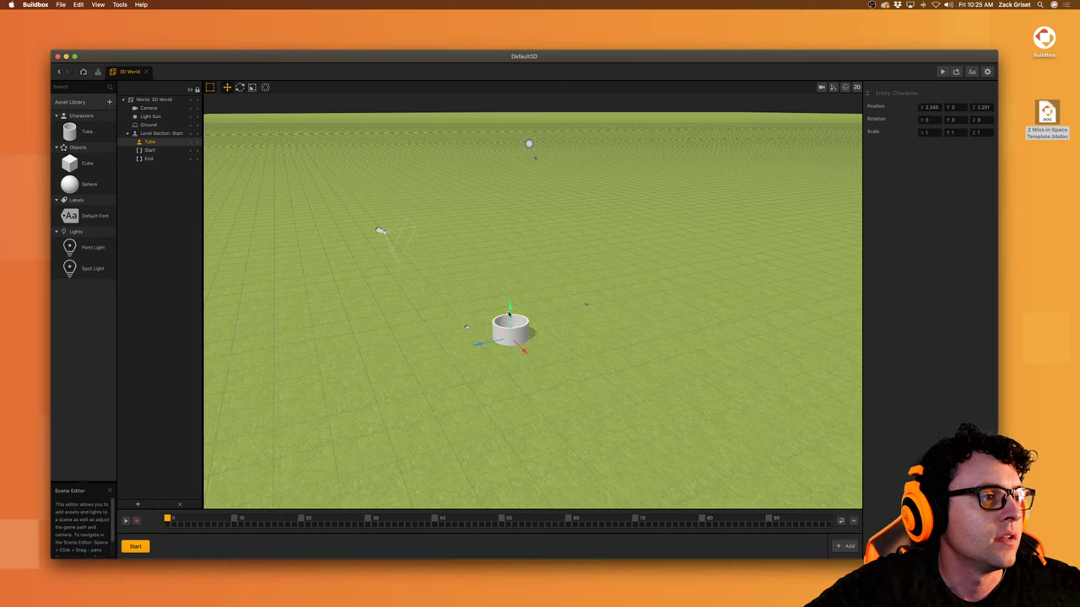
# Step: Raise the Tube above the ground and scale it to about X 0.69, Y 2.30, Z 0.69
pyautogui.moveTo(510, 307); pyautogui.dragTo(517, 230)
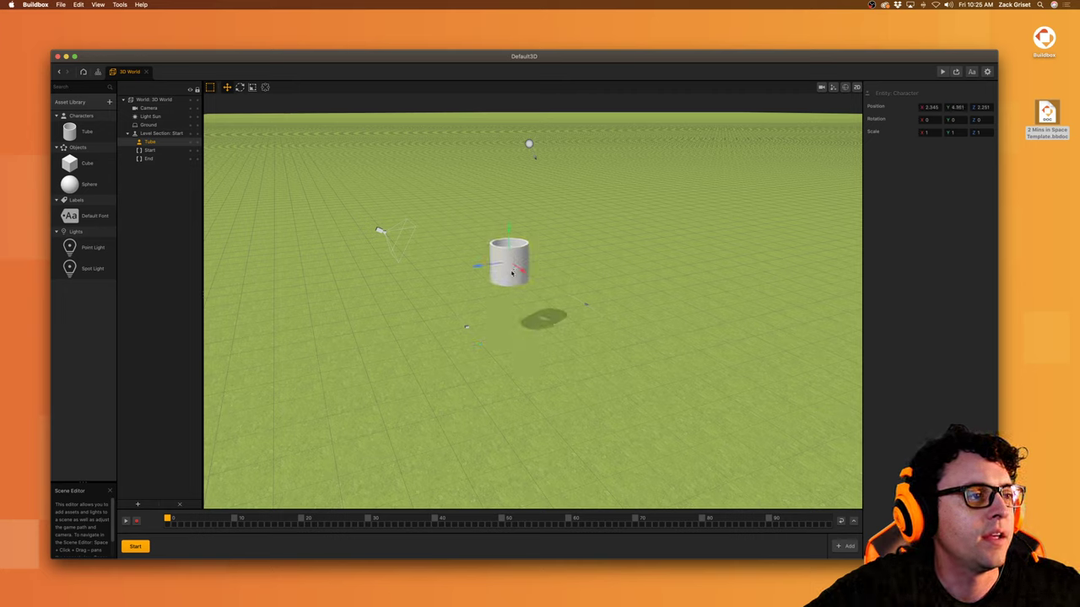
pyautogui.click(251, 87)
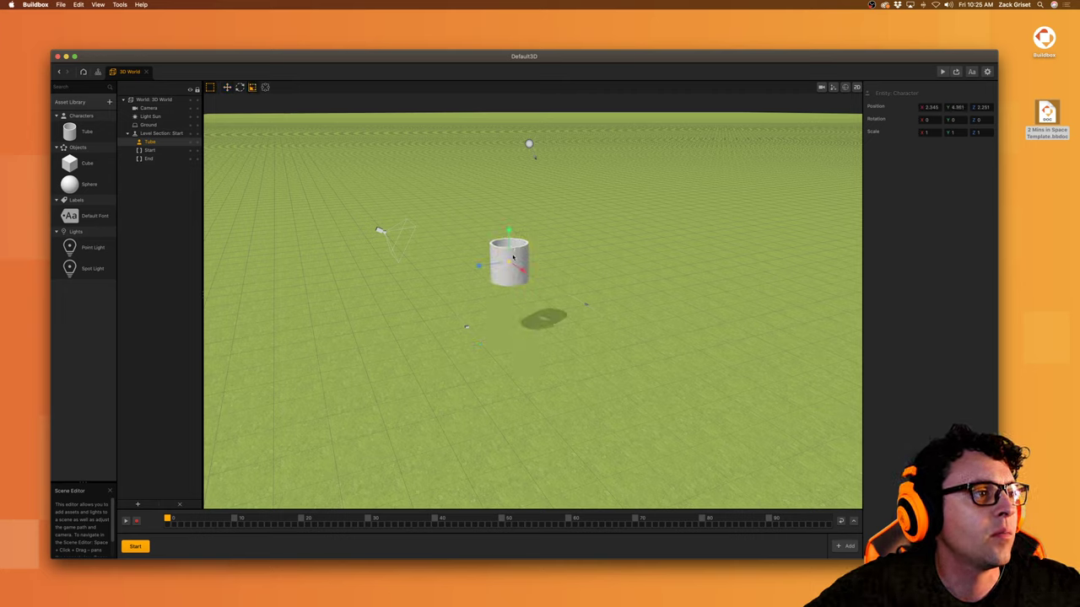
pyautogui.moveTo(511, 265); pyautogui.dragTo(485, 280)
pyautogui.moveTo(509, 232); pyautogui.dragTo(510, 228)
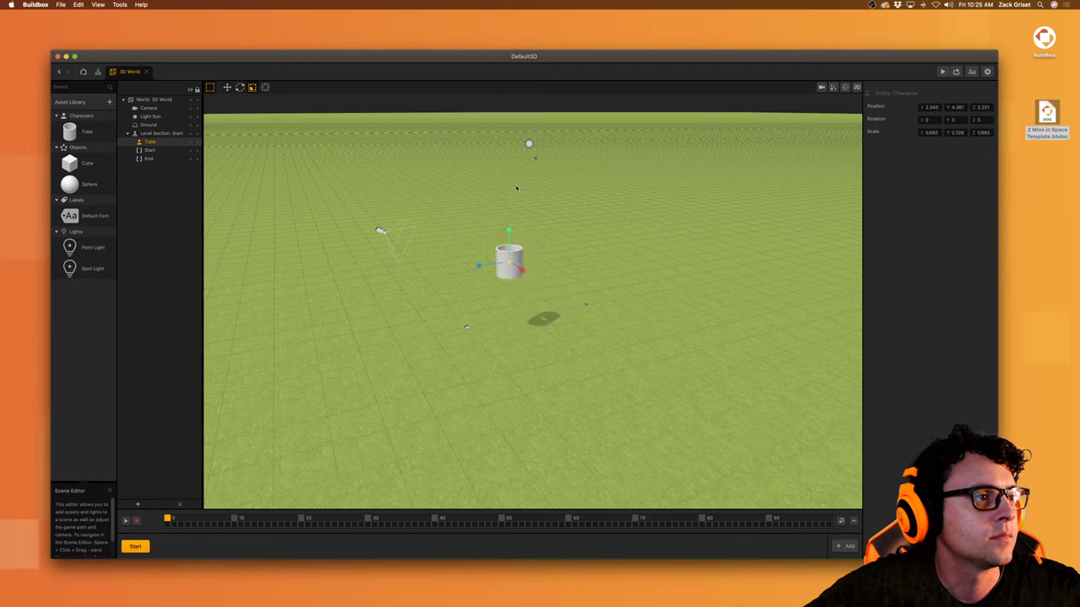
pyautogui.moveTo(515, 158); pyautogui.dragTo(512, 152)
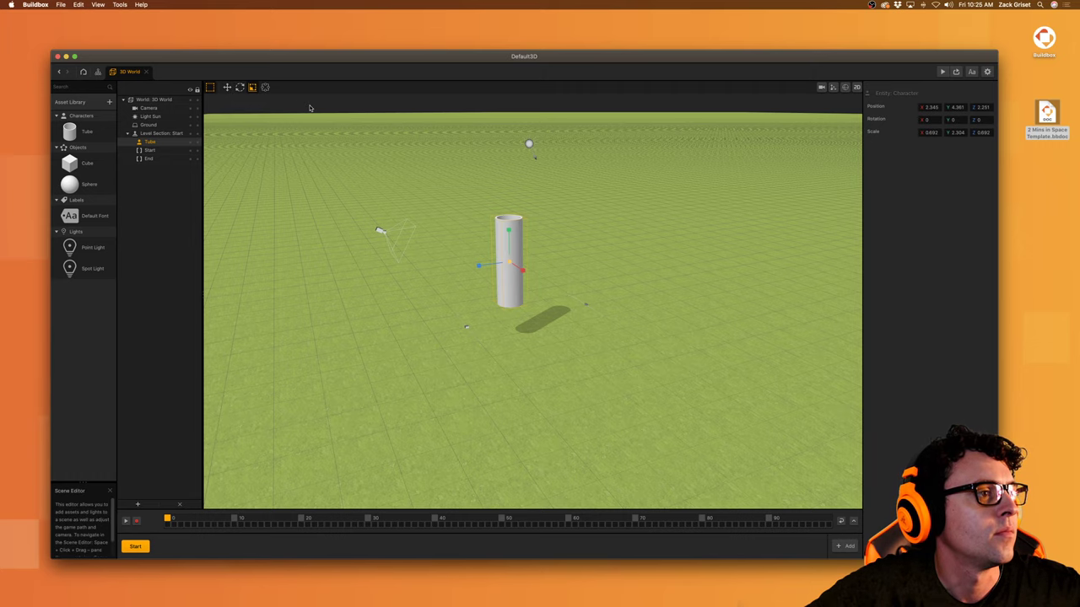
# Step: Open the Tube's node map and attach a second 3D Model node with a Cube mesh to the Start node's Created output
pyautogui.click(75, 103)
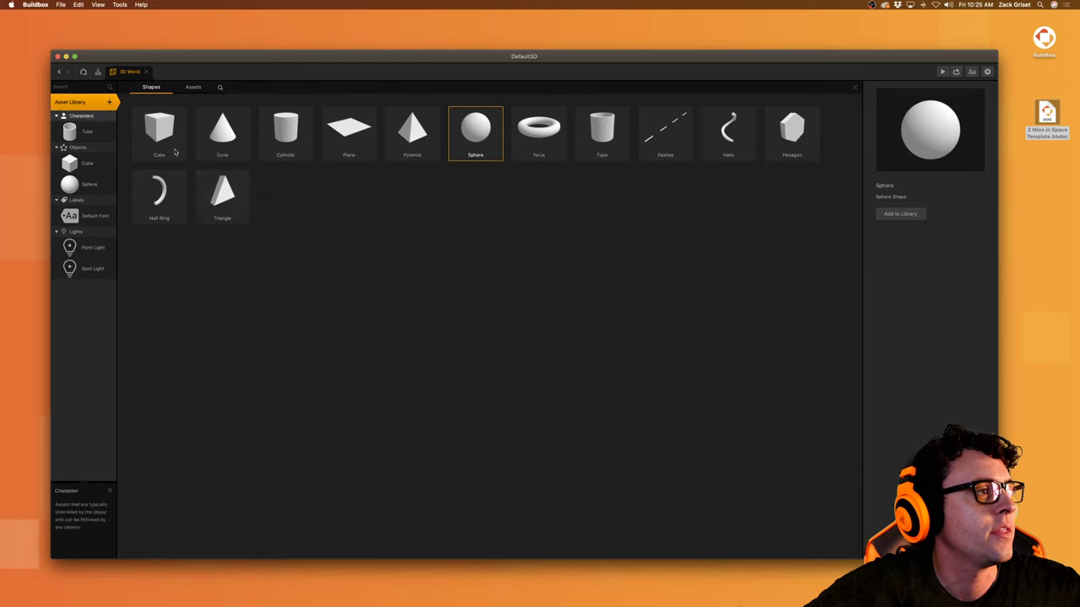
pyautogui.click(75, 102)
pyautogui.click(84, 164)
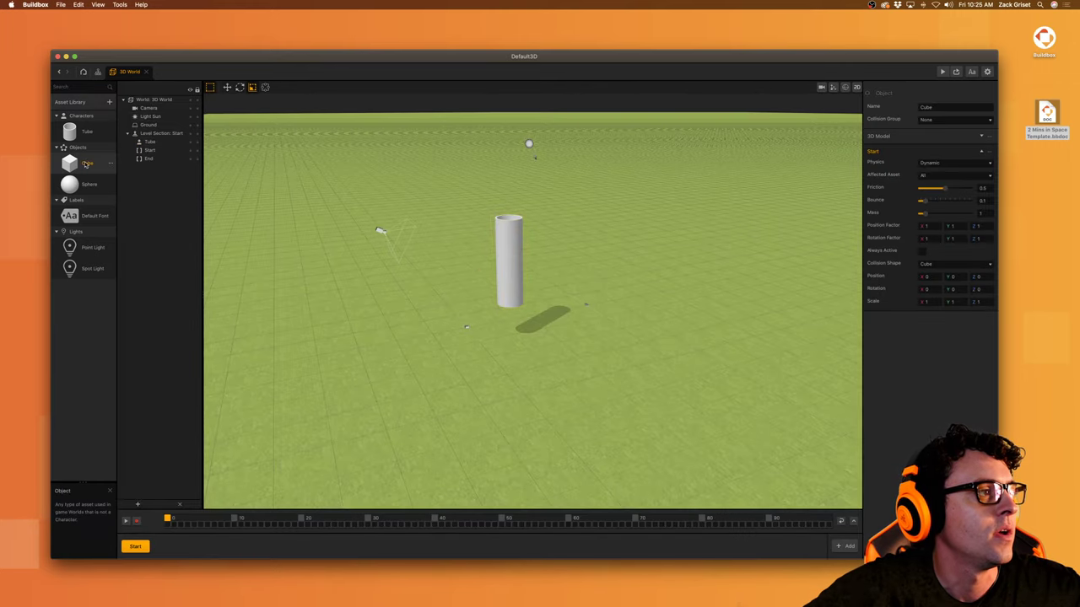
pyautogui.doubleClick(71, 133)
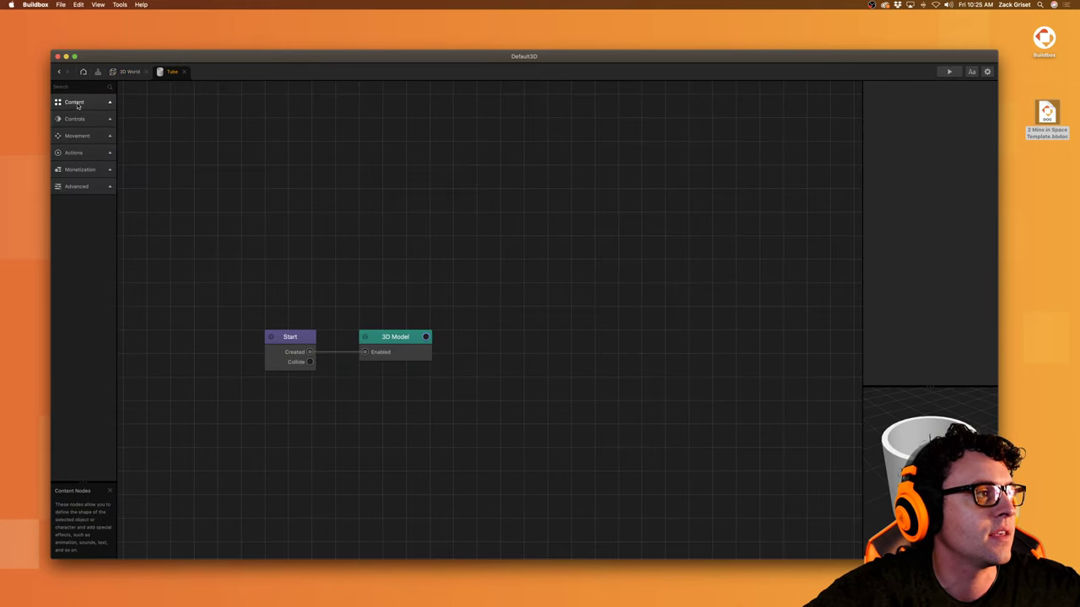
pyautogui.click(74, 102)
pyautogui.moveTo(67, 125); pyautogui.dragTo(309, 352)
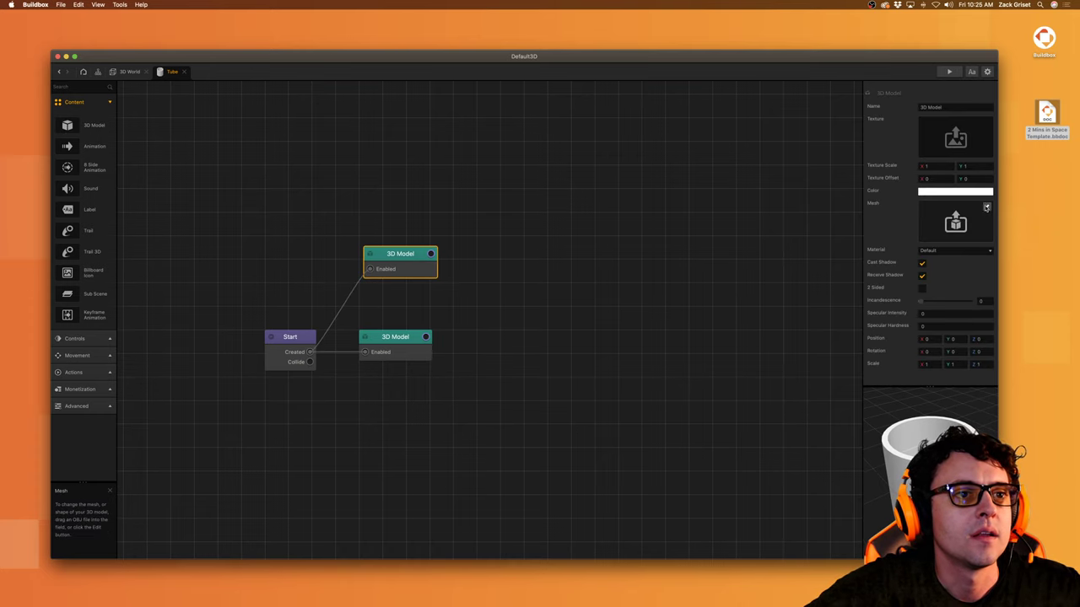
pyautogui.click(986, 207)
pyautogui.click(291, 251)
pyautogui.click(709, 505)
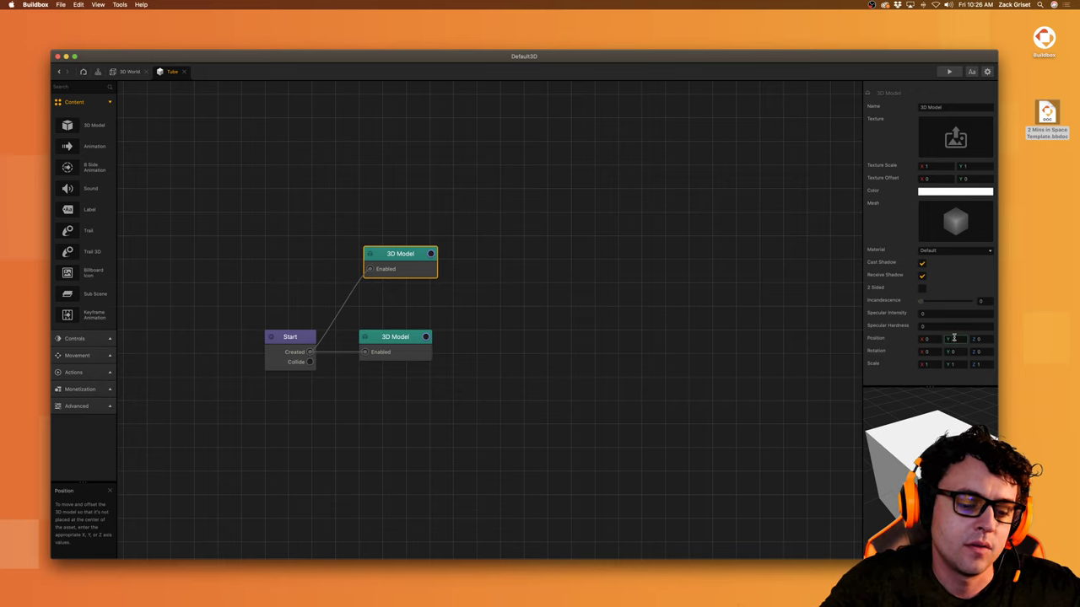
# Step: Position the added cube model at Y -1 and Z 1, and set its X rotation to 45
pyautogui.press('Tab')
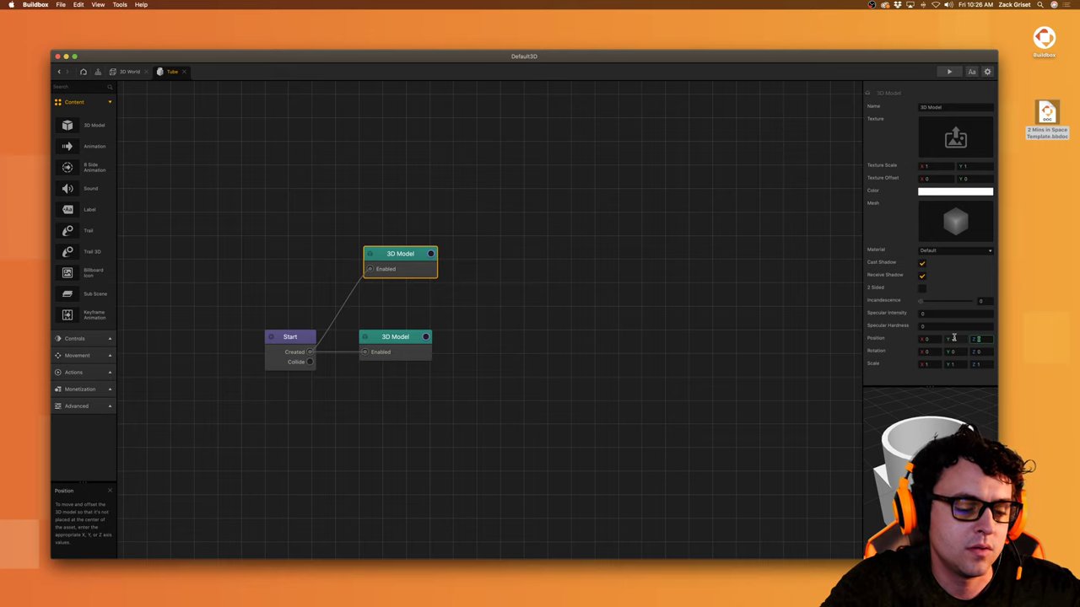
pyautogui.write('1')
pyautogui.press('Tab')
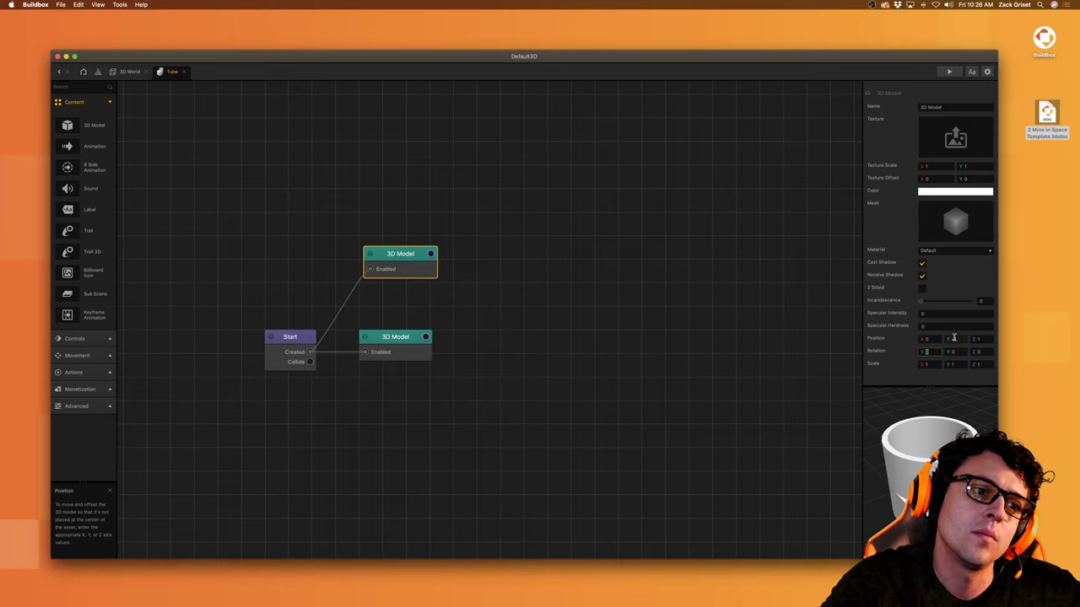
pyautogui.click(415, 340)
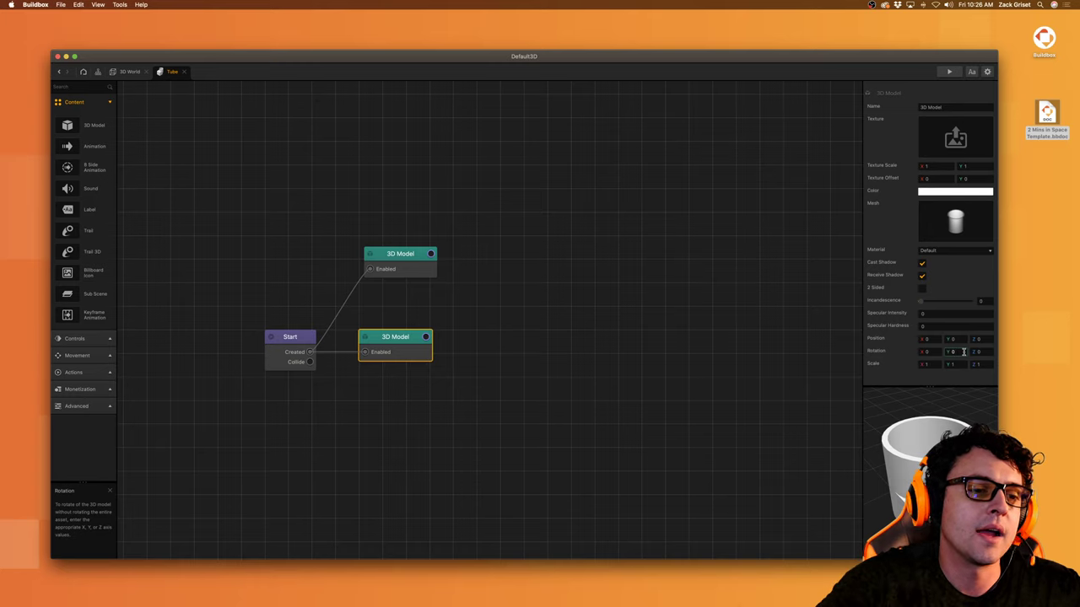
pyautogui.click(400, 262)
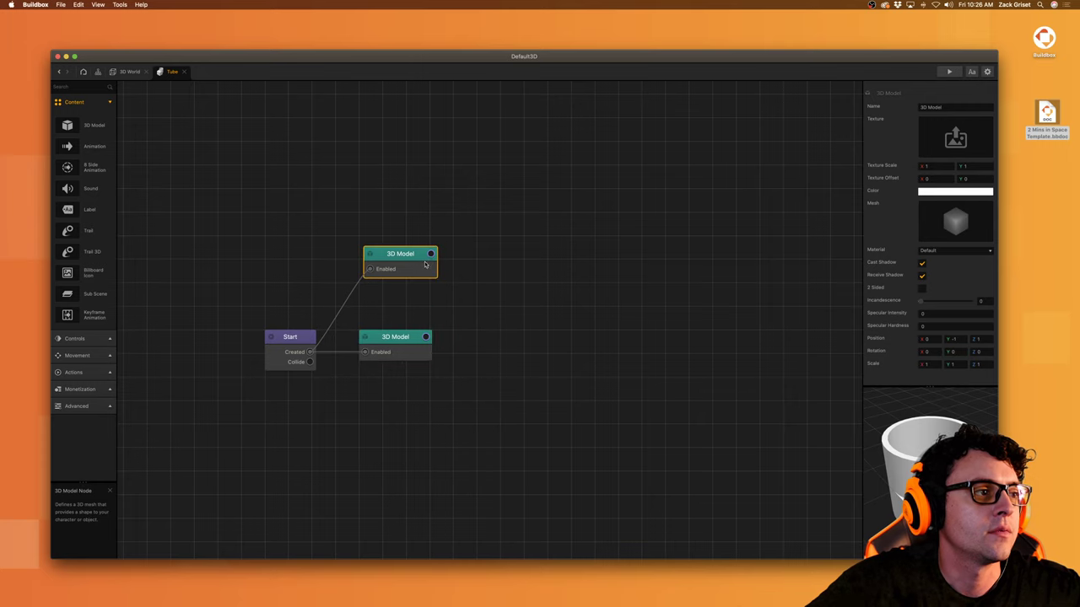
pyautogui.click(936, 353)
pyautogui.write('45')
pyautogui.press('Tab')
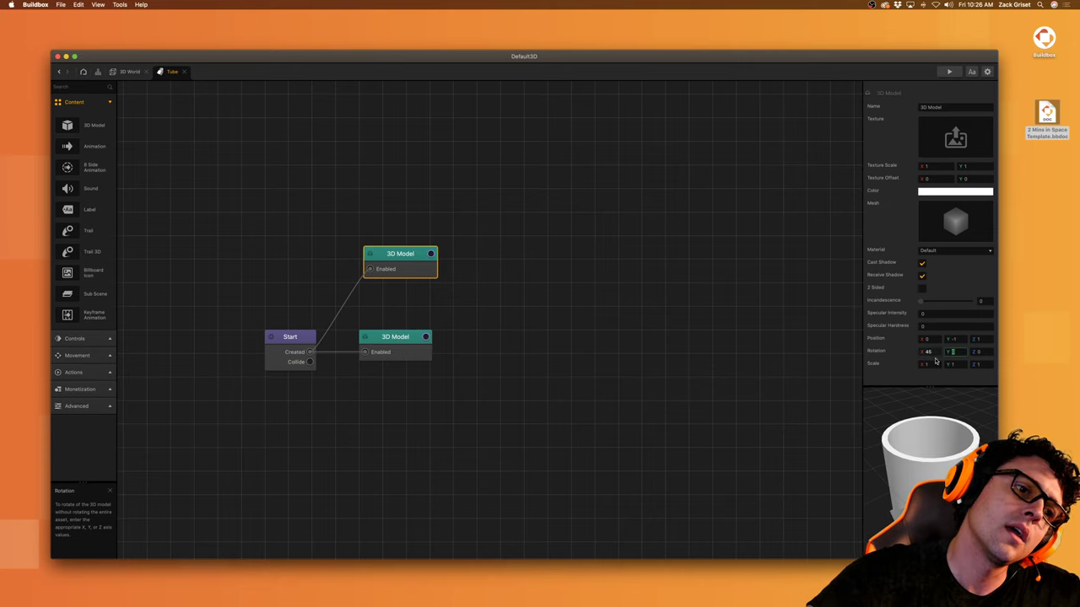
# Step: Try the cube model at position Y -2 and Z .5, and remove its 3D Model node from the Tube
pyautogui.click(959, 340)
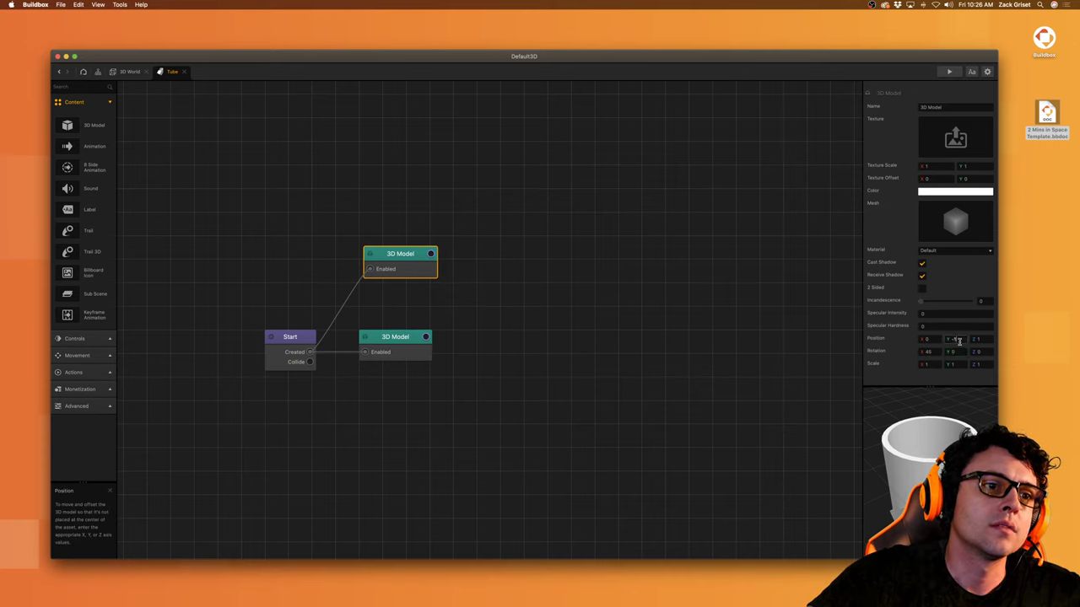
pyautogui.press('Tab')
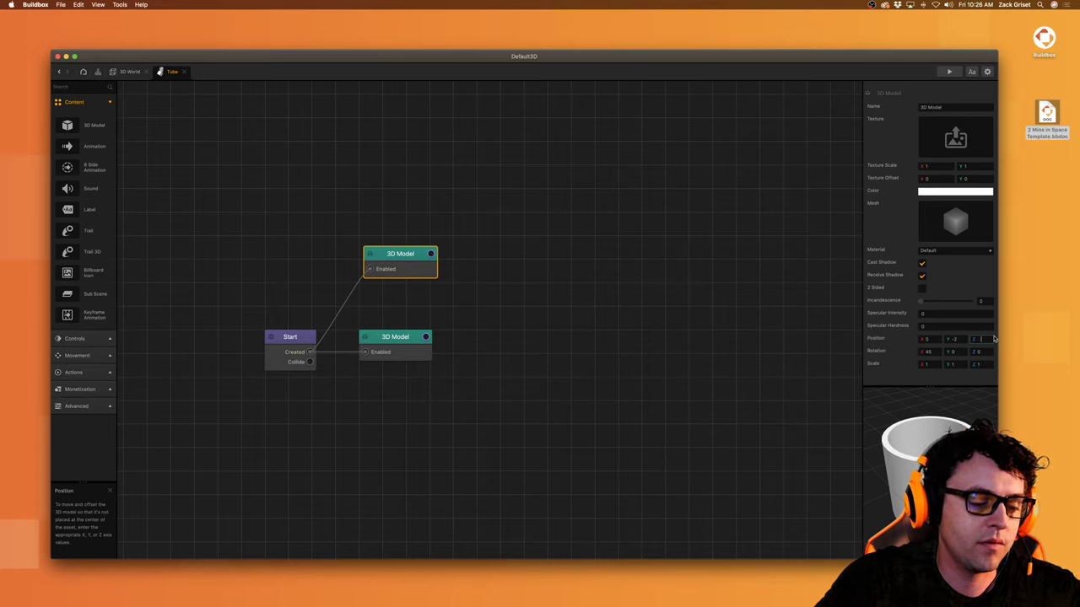
pyautogui.press('Tab')
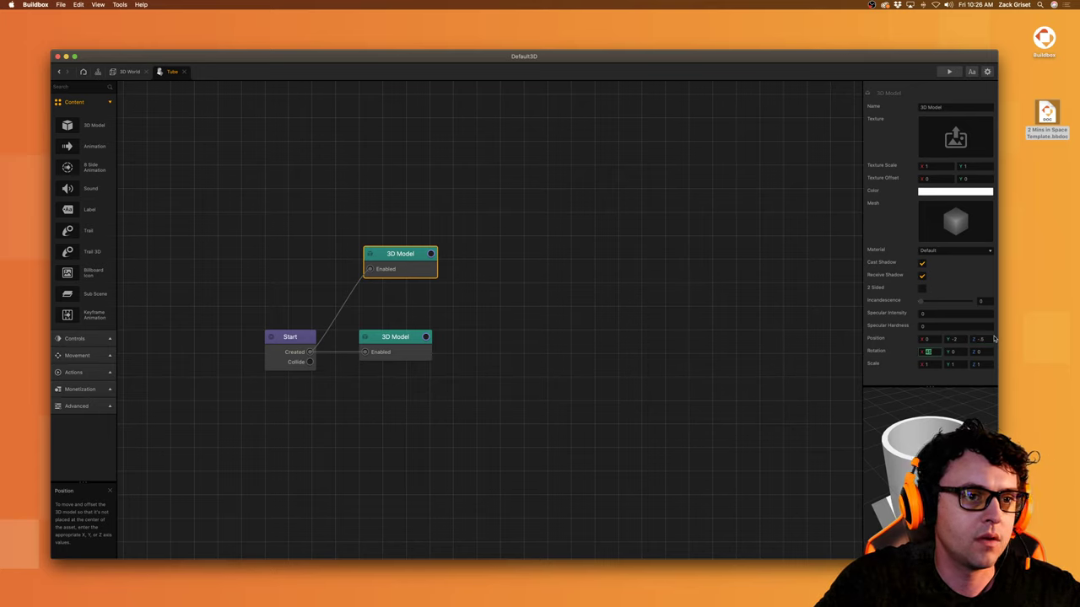
pyautogui.click(979, 338)
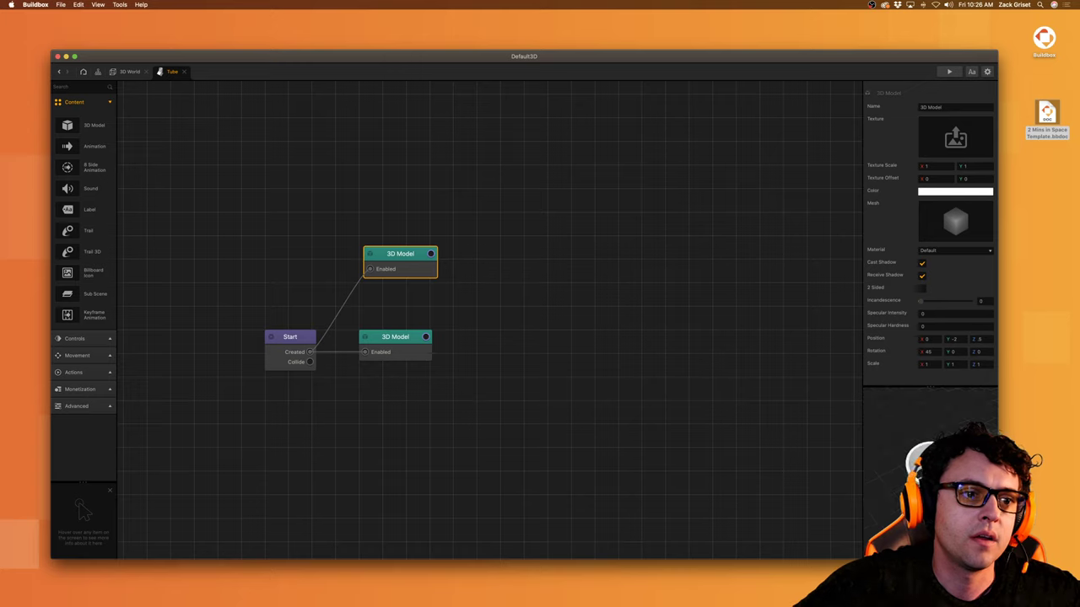
pyautogui.moveTo(928, 473); pyautogui.dragTo(947, 425)
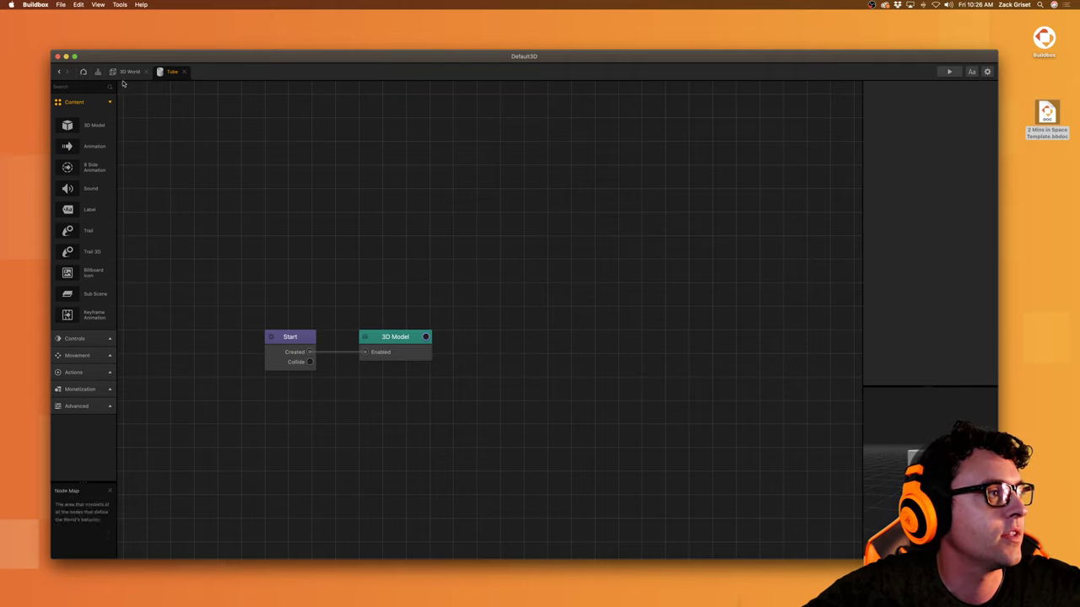
# Step: Rotate the Tube in the 3D World to about -47.7 degrees on the X axis
pyautogui.click(129, 71)
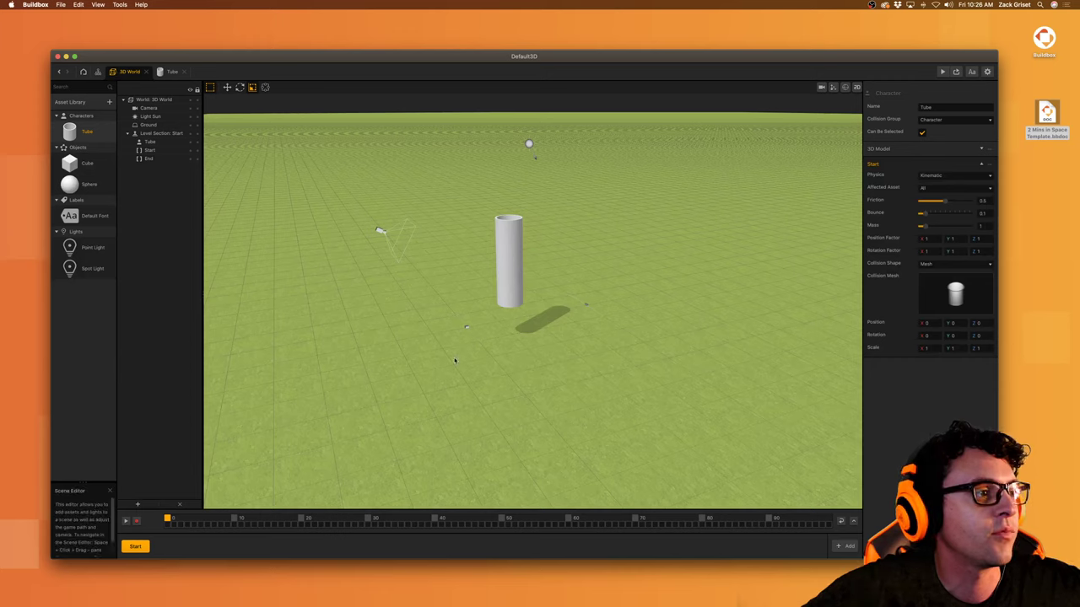
pyautogui.click(511, 257)
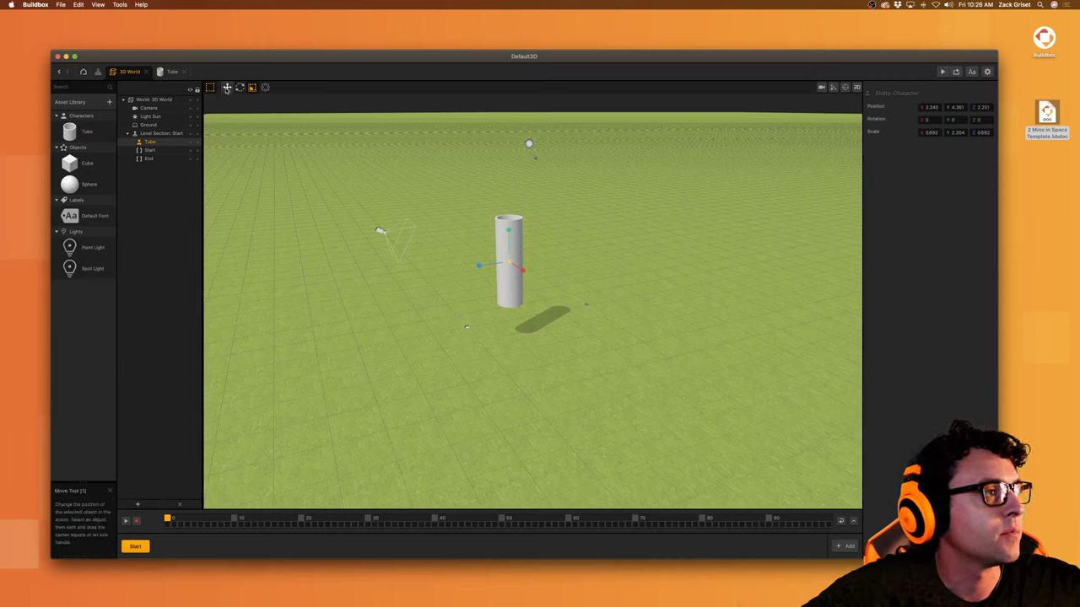
pyautogui.click(240, 88)
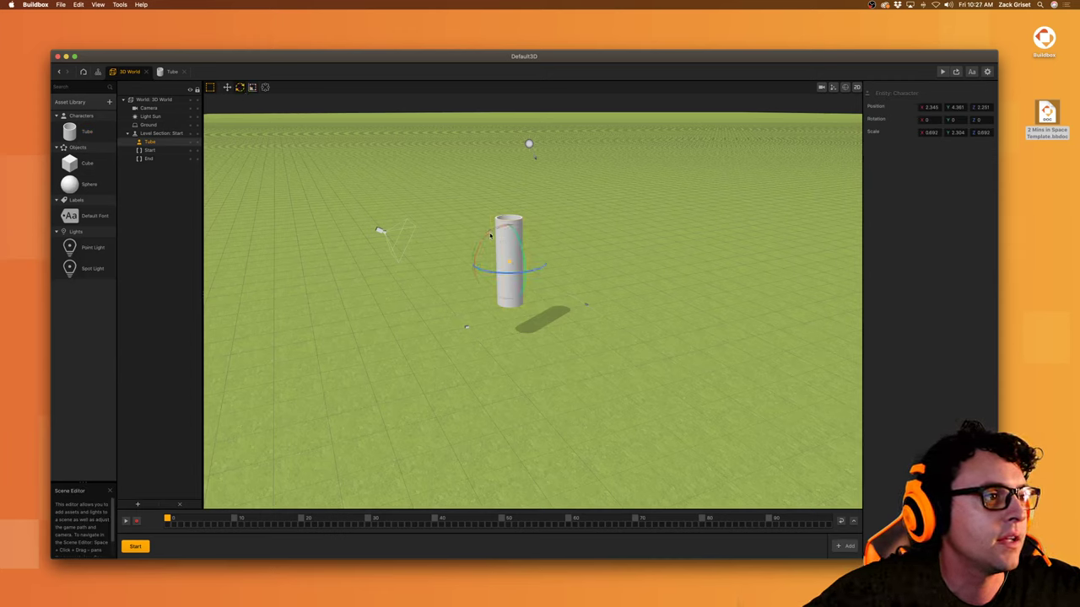
pyautogui.moveTo(490, 236); pyautogui.dragTo(520, 220)
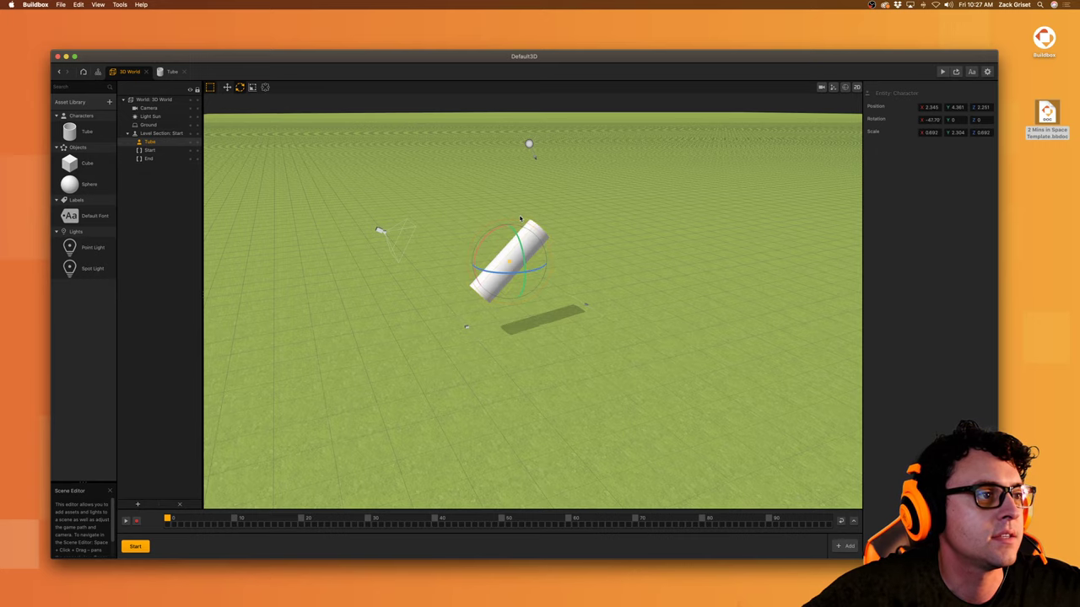
# Step: Reopen the Tube's node map and connect a UI Button node to the Start node's Created output
pyautogui.doubleClick(88, 133)
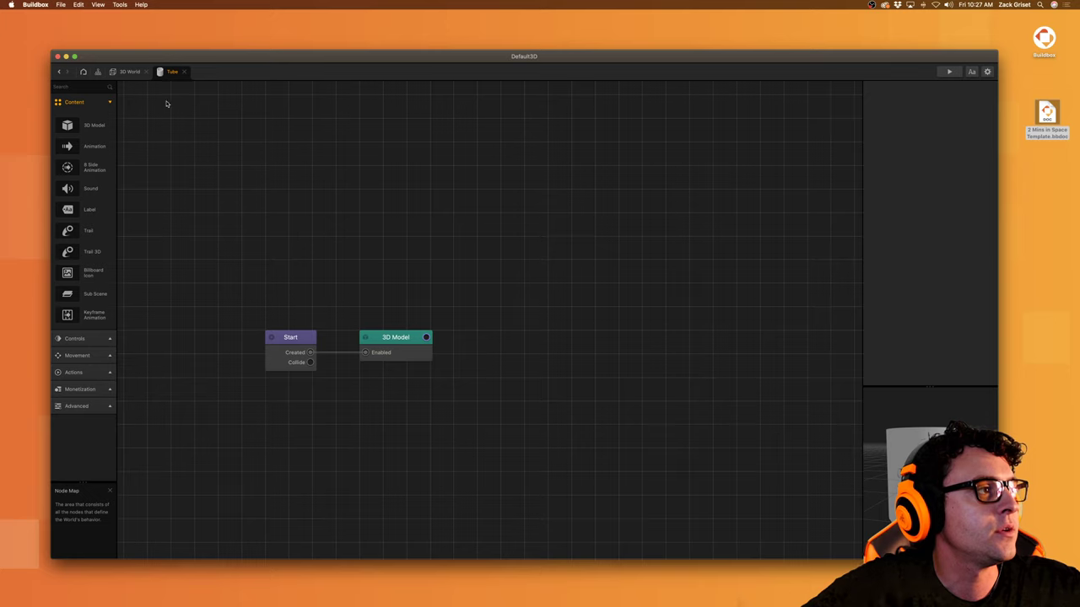
pyautogui.click(95, 340)
pyautogui.moveTo(93, 361); pyautogui.dragTo(442, 168)
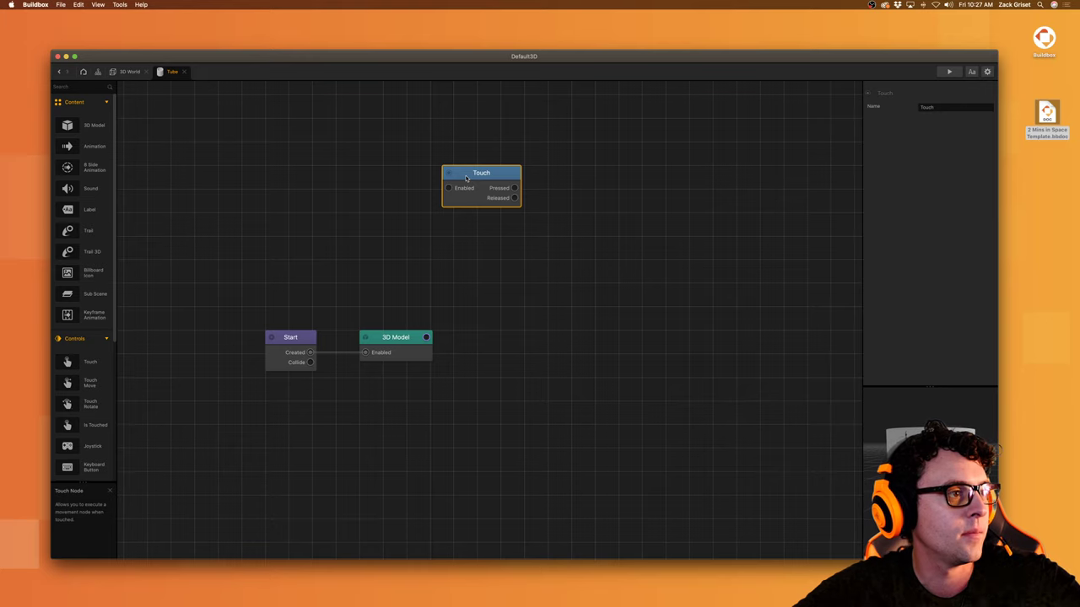
pyautogui.press('BackSpace')
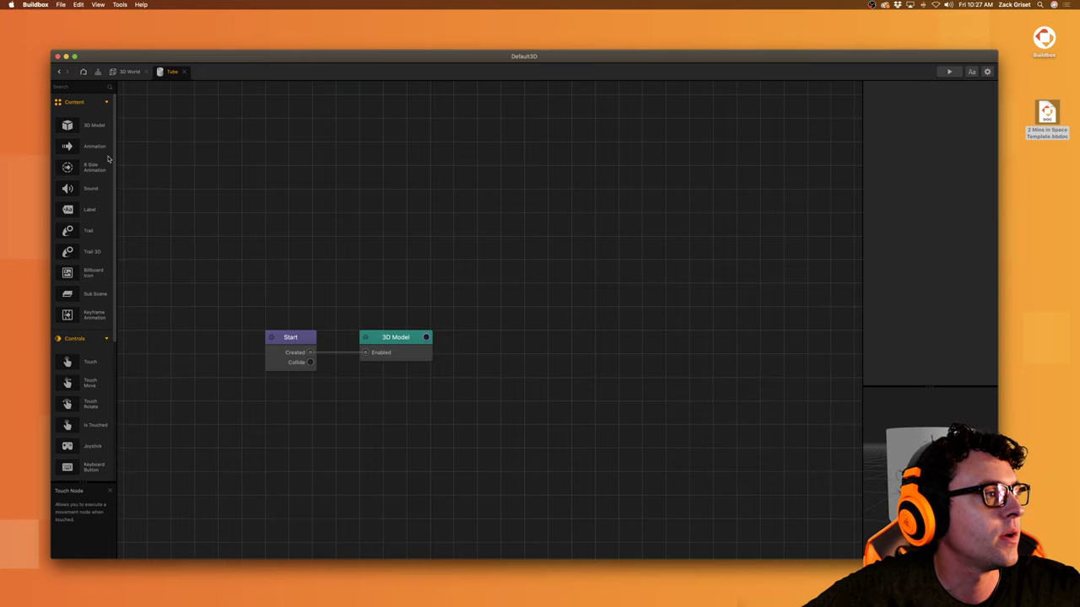
pyautogui.scroll(-5, 108, 379)
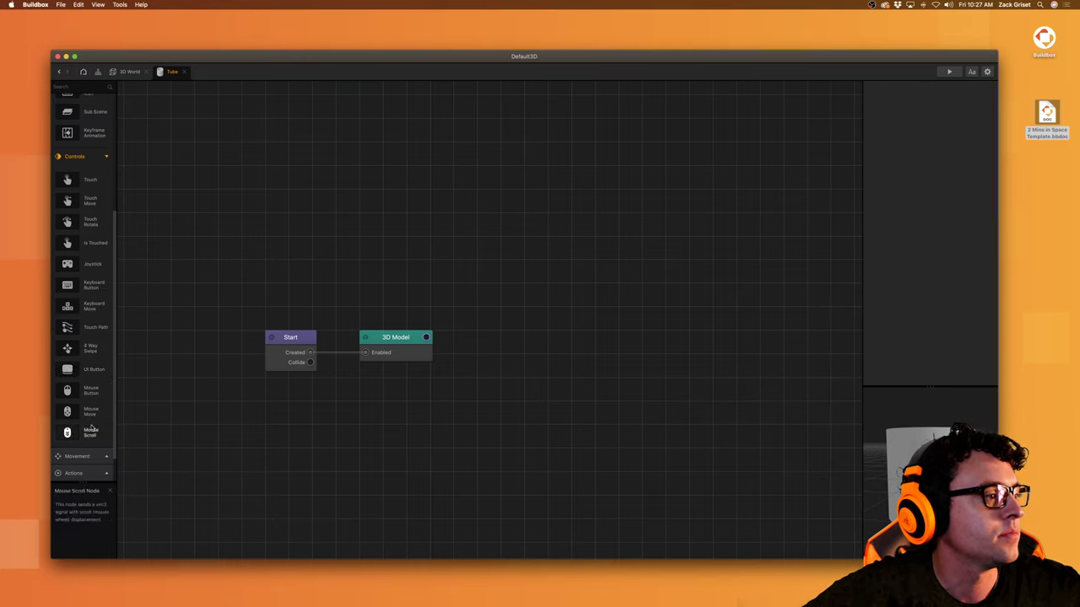
pyautogui.moveTo(68, 368); pyautogui.dragTo(311, 354)
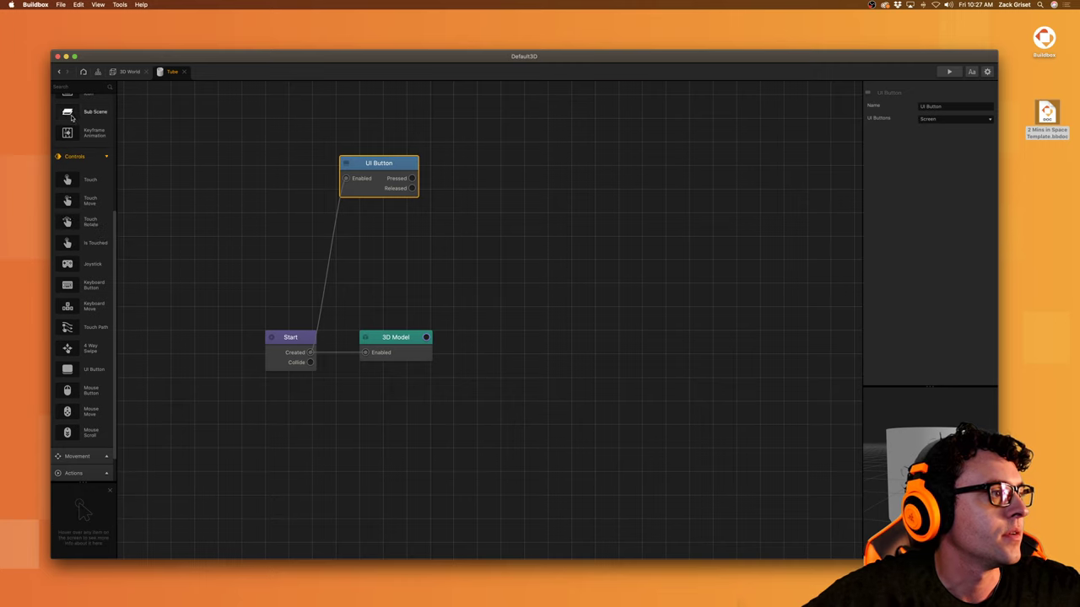
# Step: Add a Touch Rotate node to the Tube and connect its Enabled input to the Start node's Created output
pyautogui.scroll(4, 94, 270)
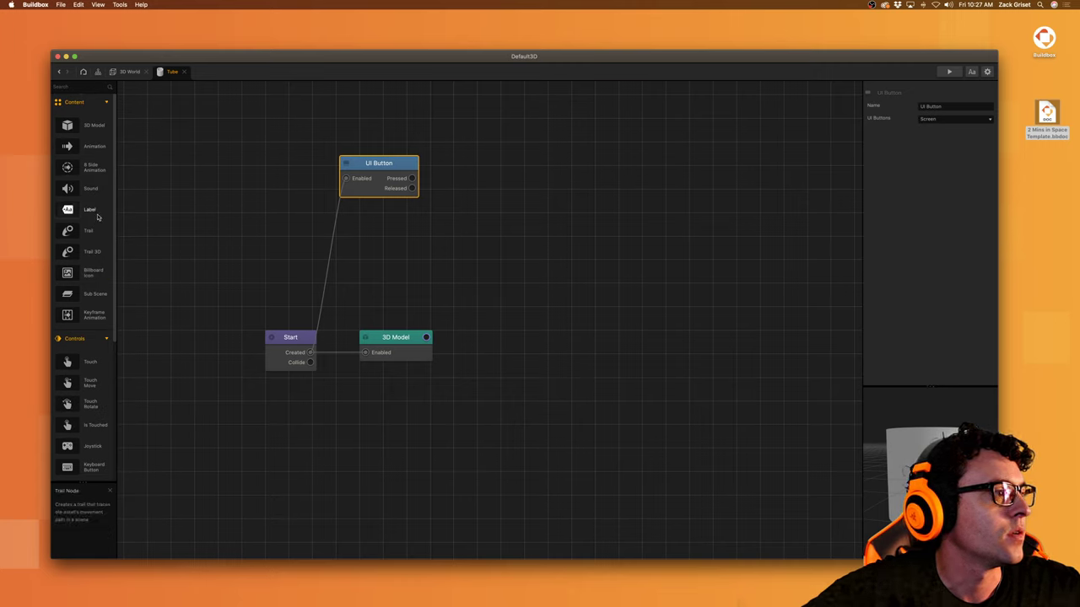
pyautogui.scroll(-4, 97, 278)
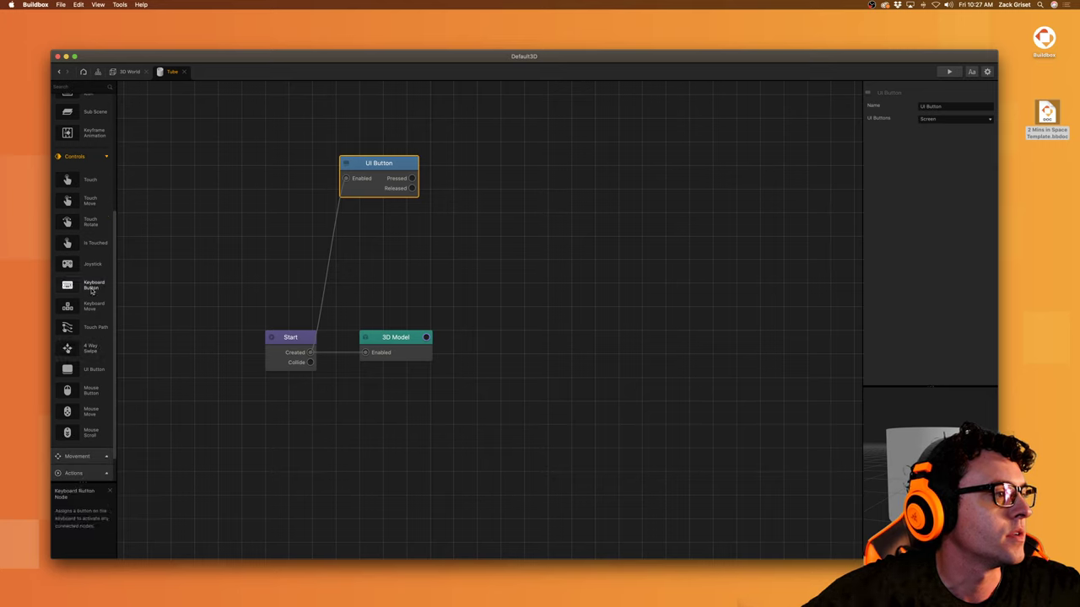
pyautogui.moveTo(67, 221); pyautogui.dragTo(319, 350)
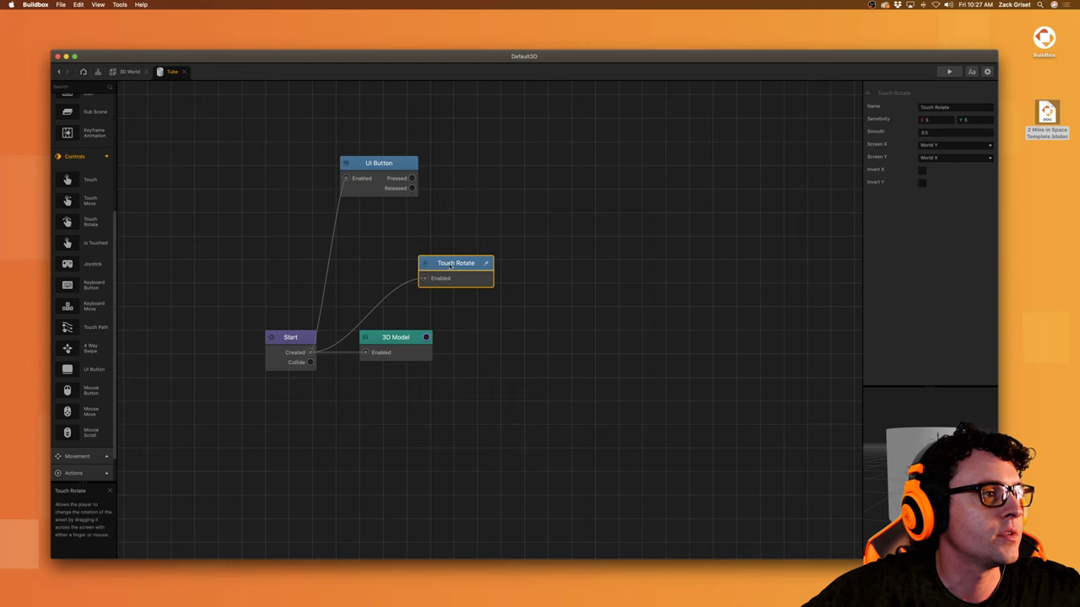
pyautogui.moveTo(447, 280); pyautogui.dragTo(439, 267)
# Step: Add a UI Screen node to the game's mind map and connect its Load input to the 3D World's UI output
pyautogui.click(126, 71)
pyautogui.click(98, 72)
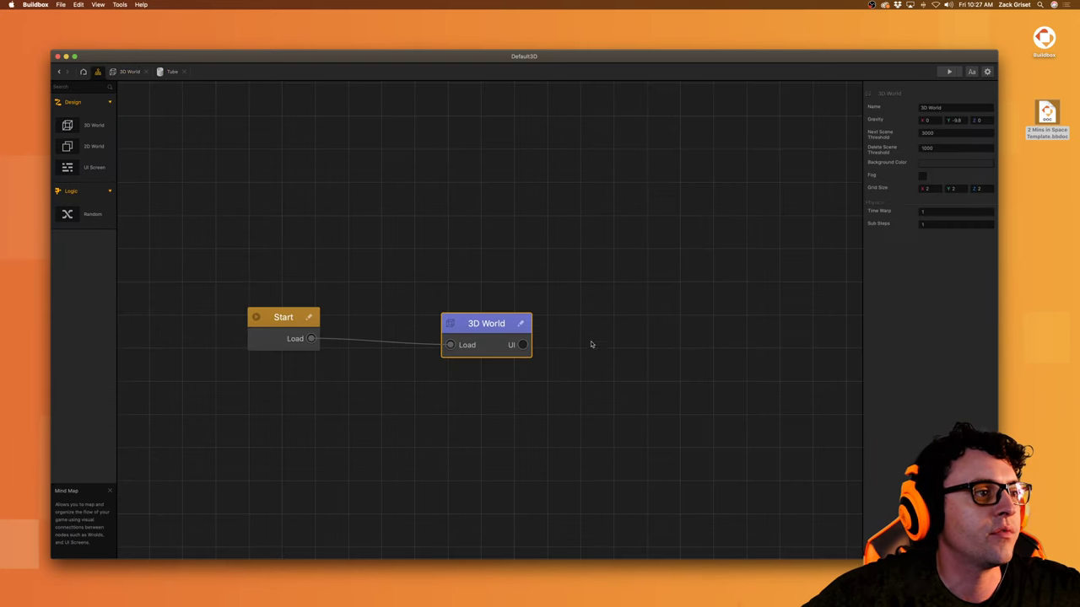
pyautogui.rightClick(611, 325)
pyautogui.click(625, 349)
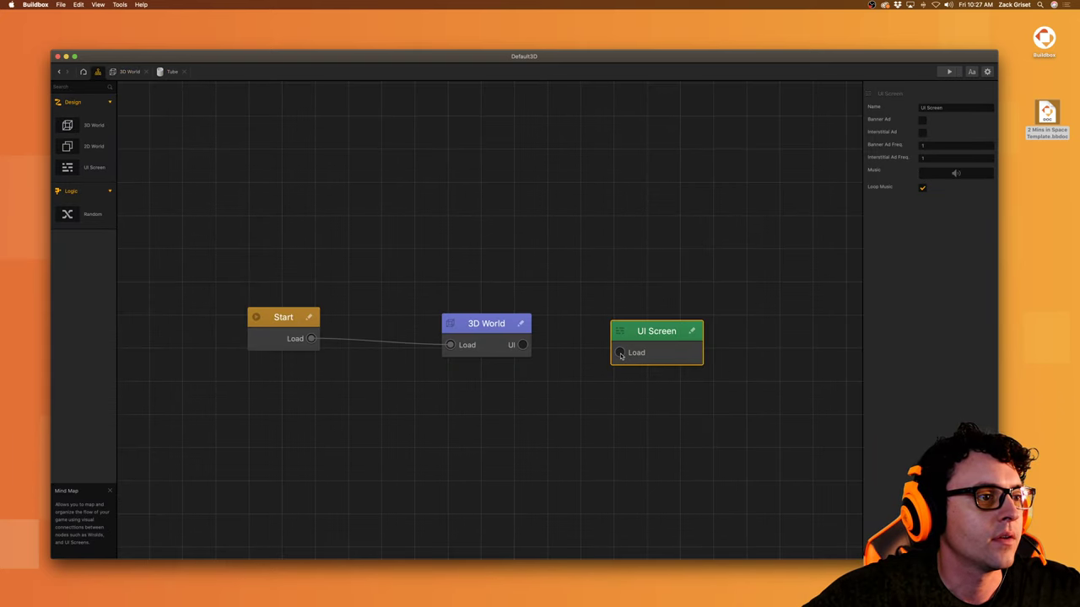
pyautogui.moveTo(621, 354); pyautogui.dragTo(523, 345)
# Step: Open the UI Screen for editing, then switch to a new Finder window and search this Mac for "button"
pyautogui.doubleClick(639, 331)
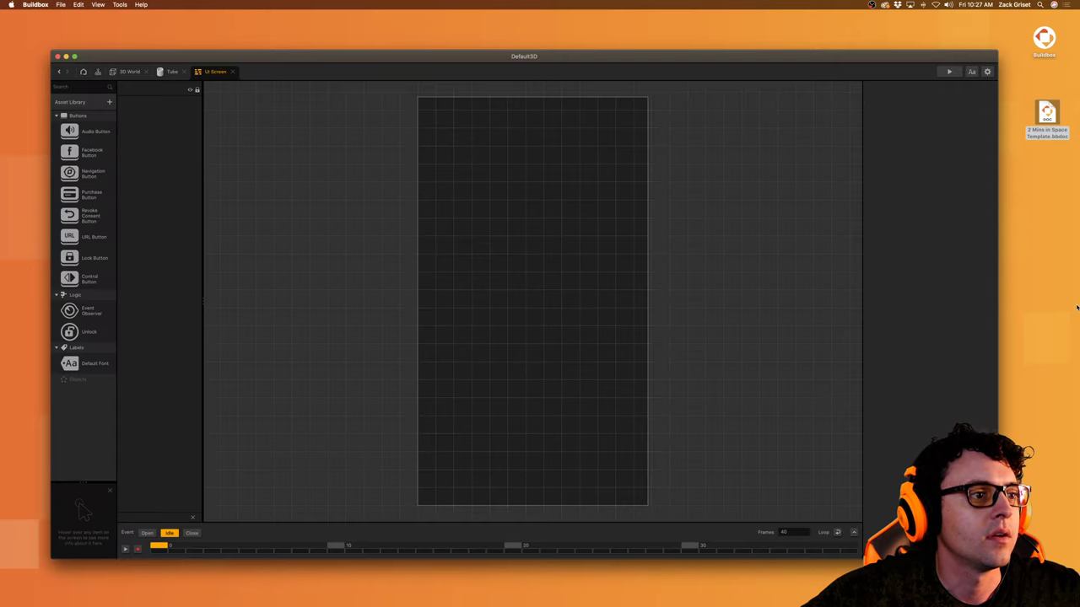
pyautogui.click(1008, 252)
pyautogui.press('super+n')
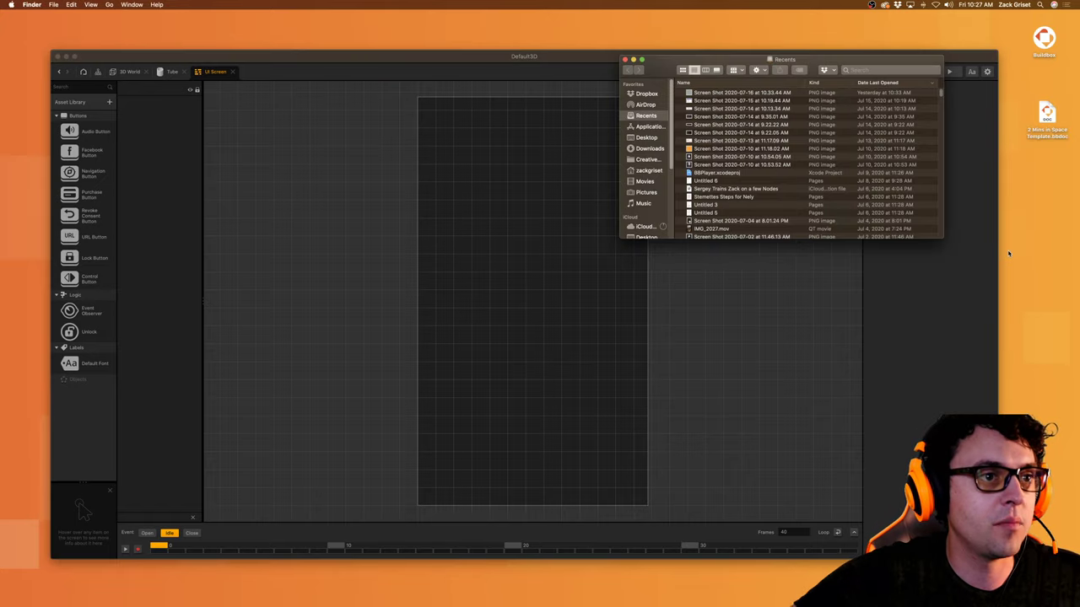
pyautogui.click(890, 71)
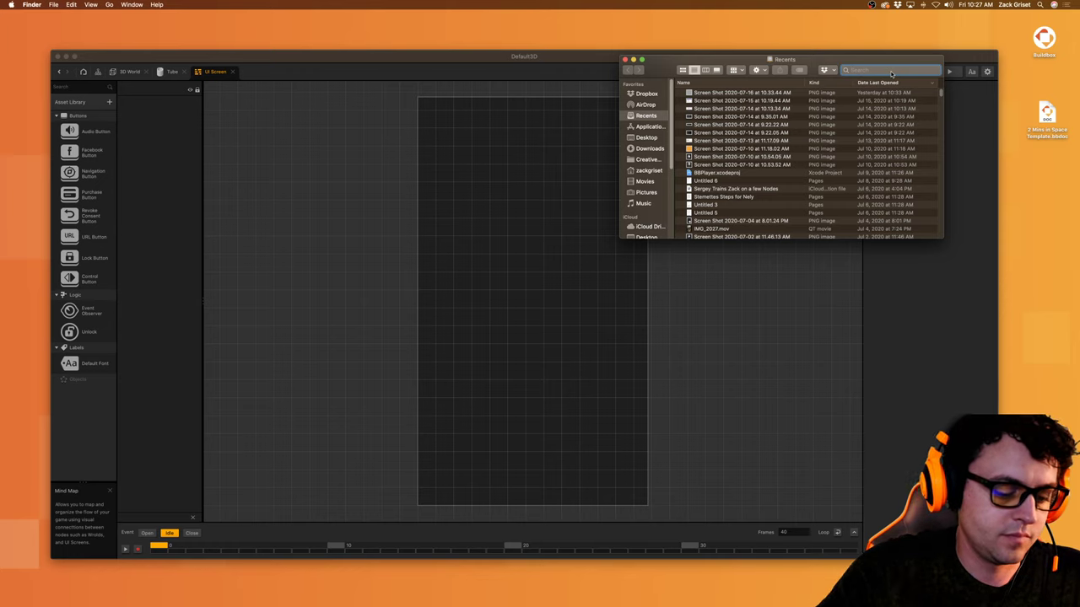
pyautogui.write('UI')
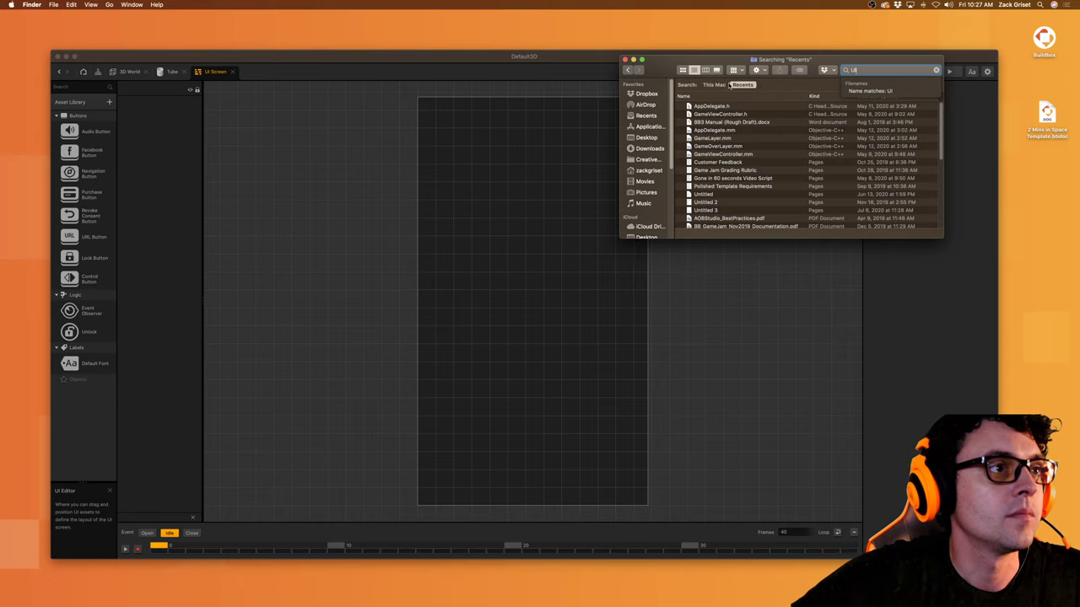
pyautogui.click(726, 85)
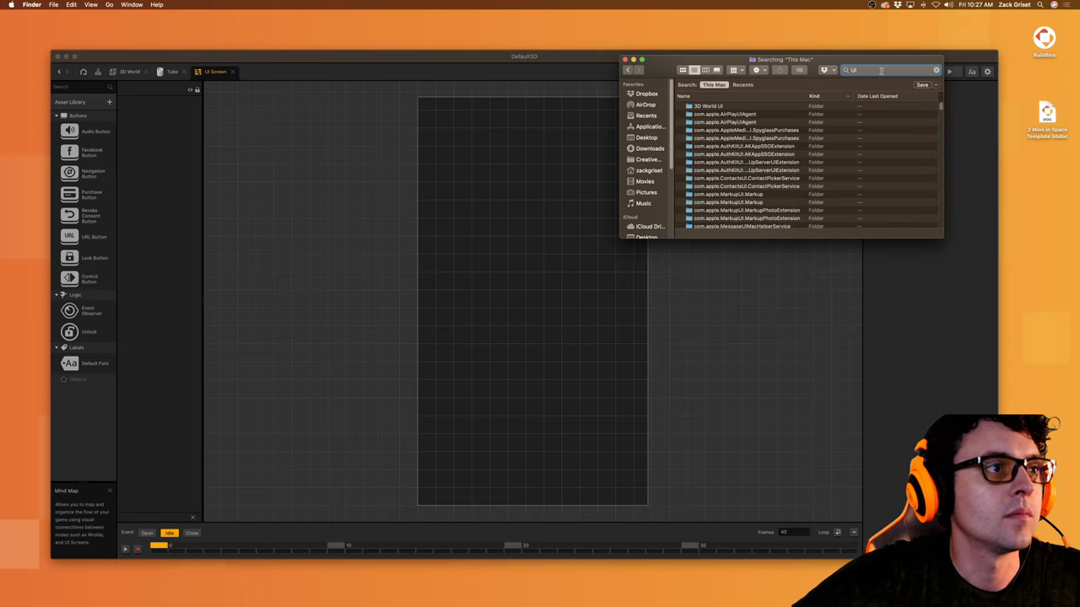
pyautogui.write('button')
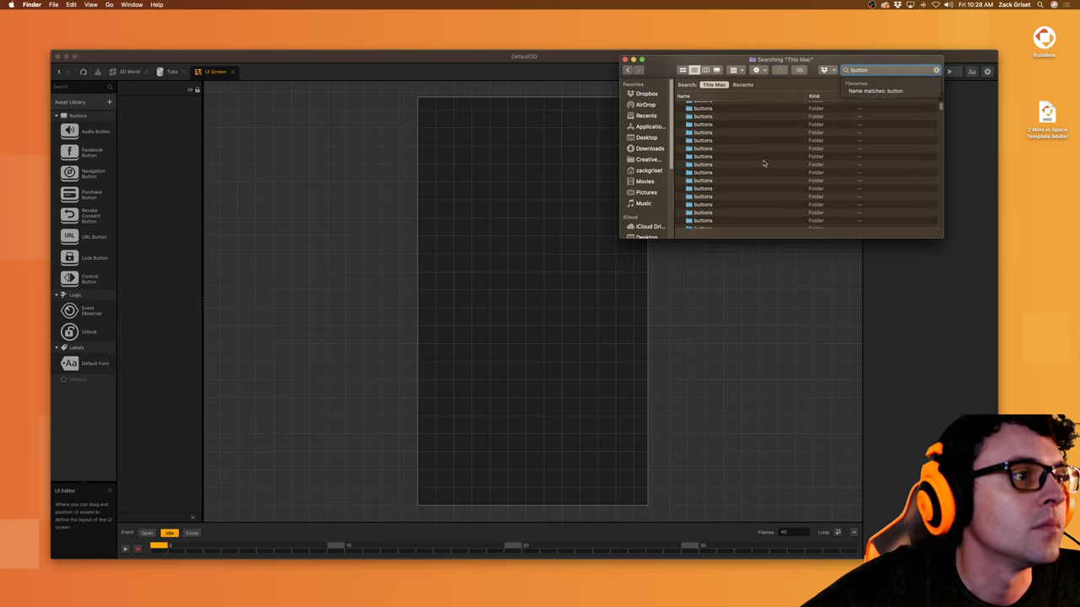
# Step: Browse the button image results in an enlarged Finder window and select a button.png file
pyautogui.moveTo(940, 108); pyautogui.dragTo(942, 181)
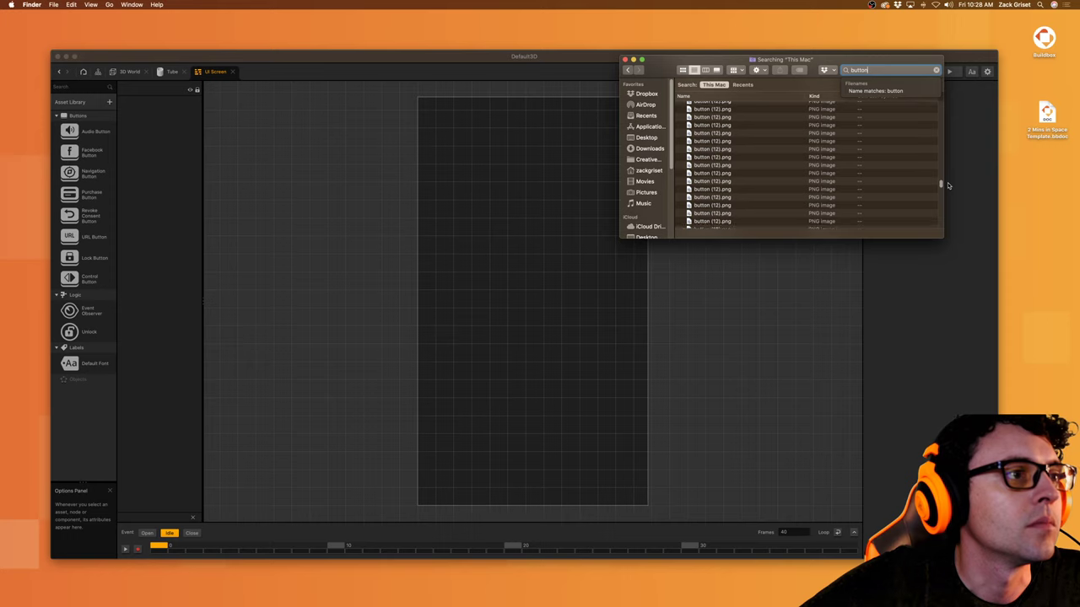
pyautogui.scroll(-5, 724, 197)
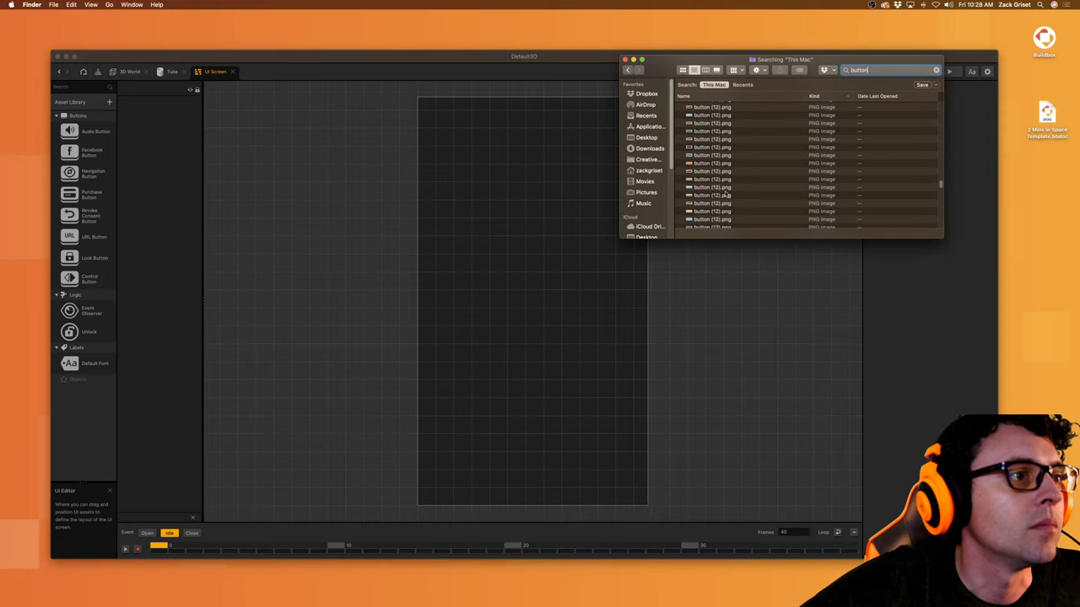
pyautogui.scroll(-8, 726, 190)
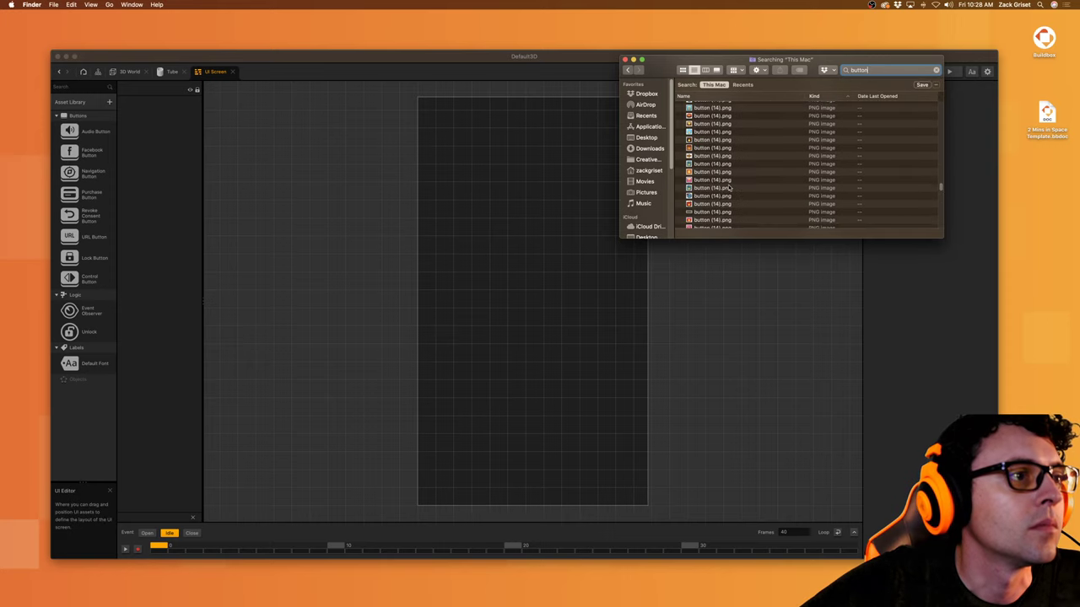
pyautogui.scroll(-6, 728, 187)
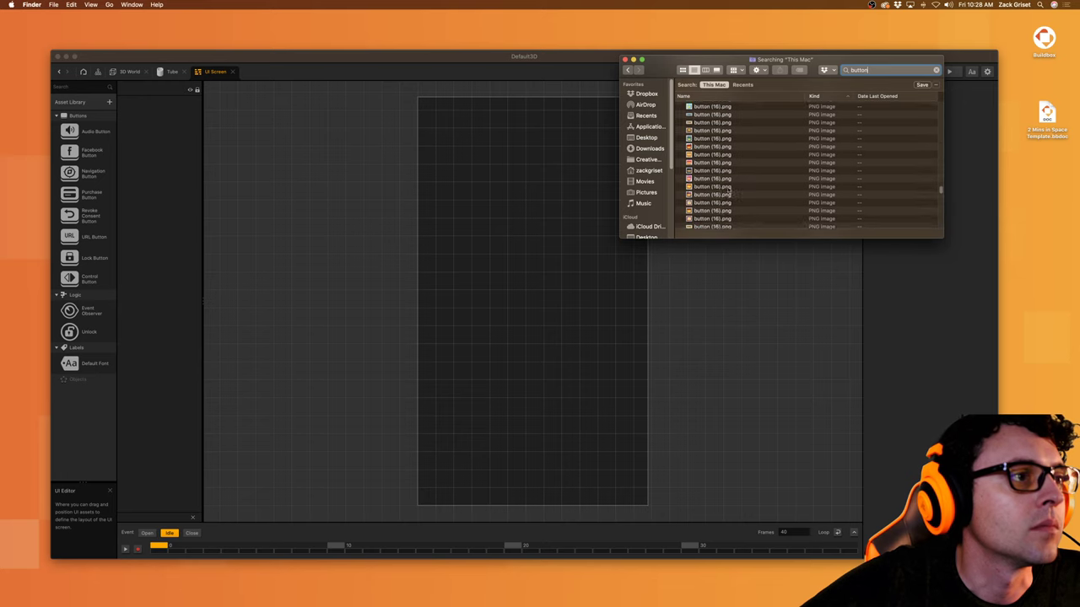
pyautogui.moveTo(733, 238); pyautogui.dragTo(725, 523)
pyautogui.scroll(-5, 723, 368)
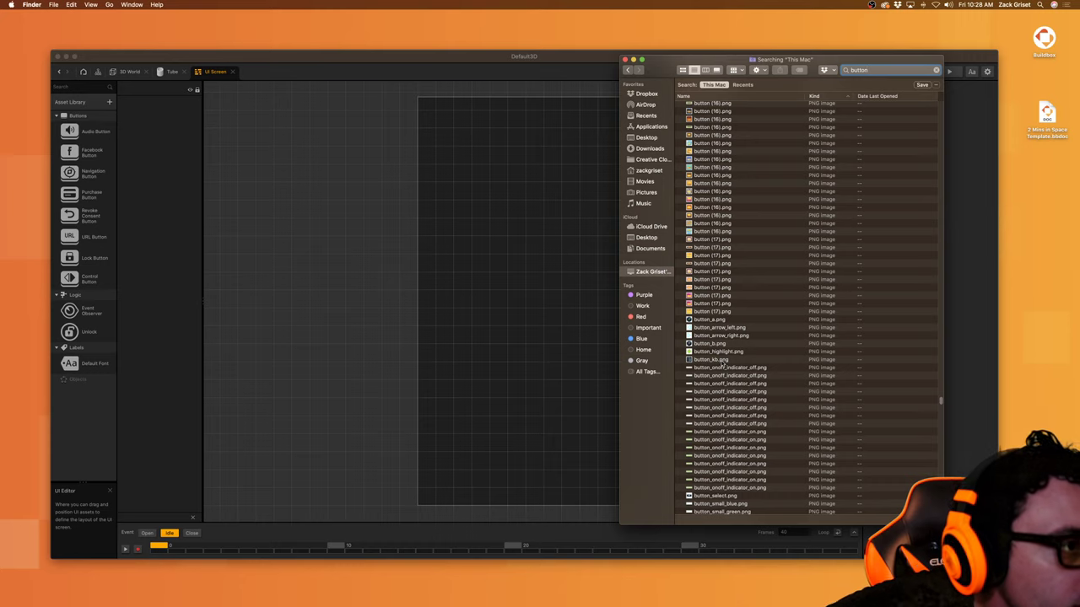
pyautogui.click(698, 353)
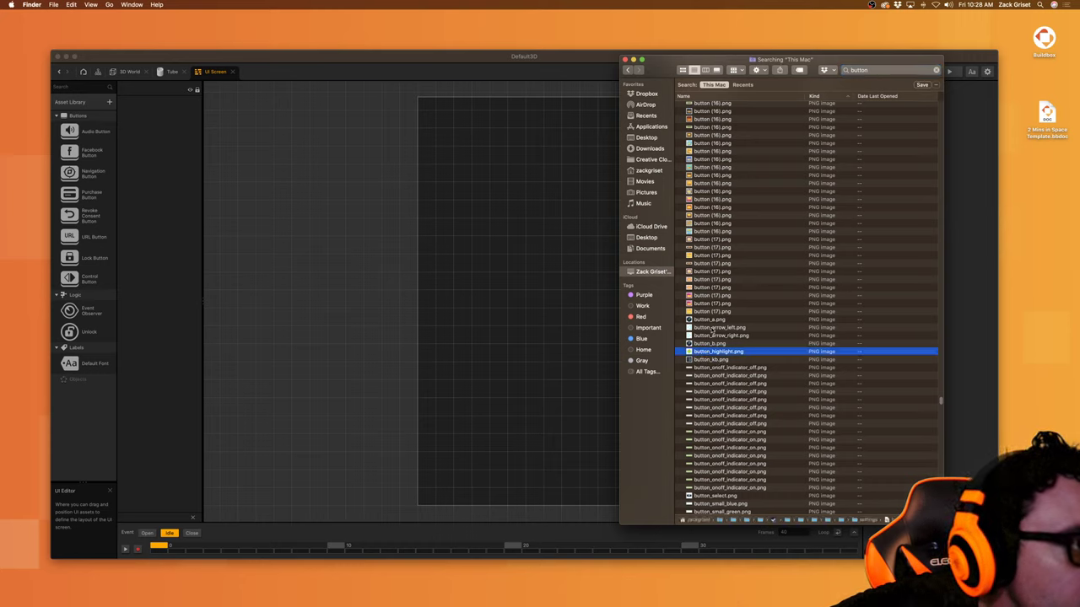
pyautogui.rightClick(711, 355)
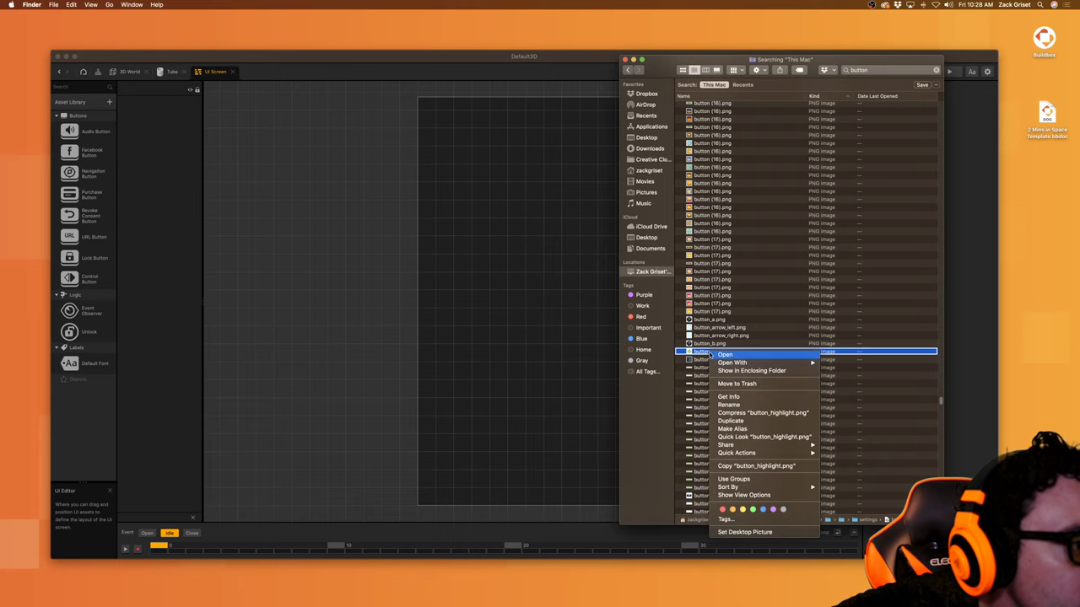
pyautogui.click(762, 321)
pyautogui.scroll(-3, 738, 346)
pyautogui.scroll(-5, 738, 346)
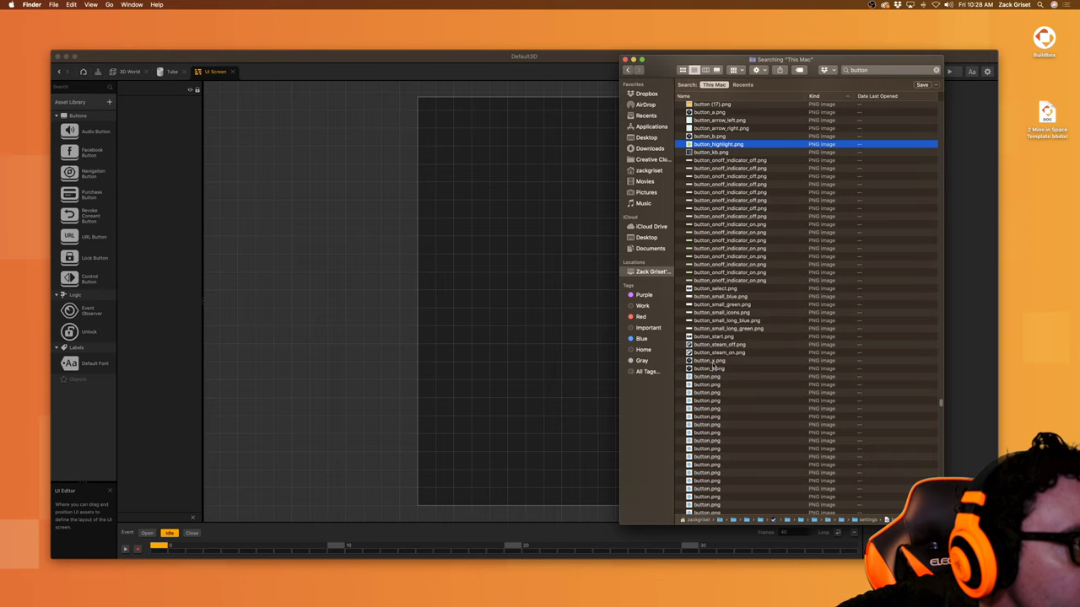
pyautogui.click(711, 361)
pyautogui.scroll(-3, 726, 376)
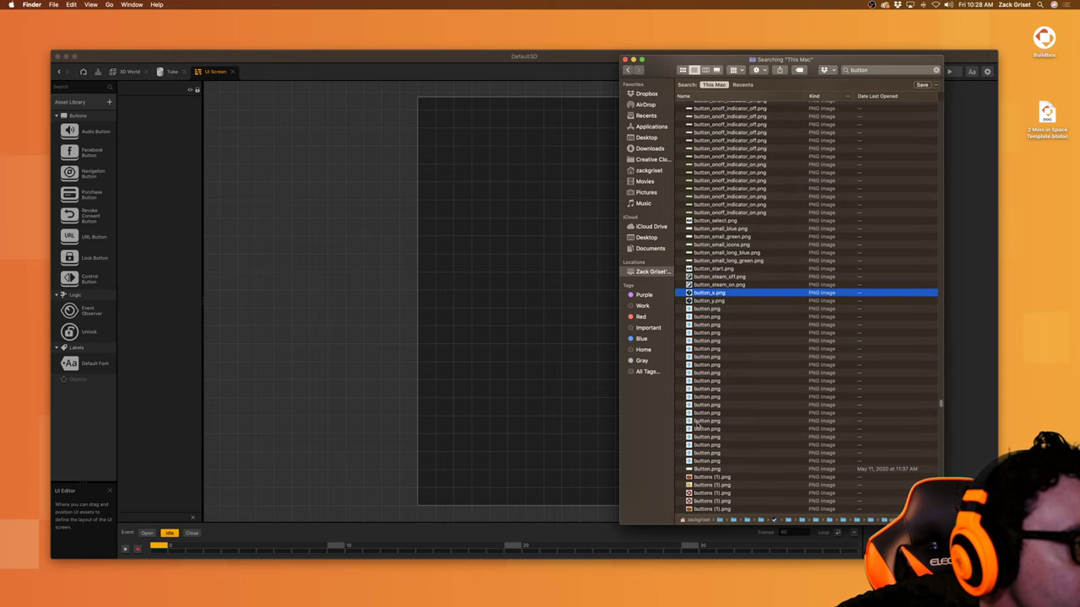
pyautogui.click(705, 453)
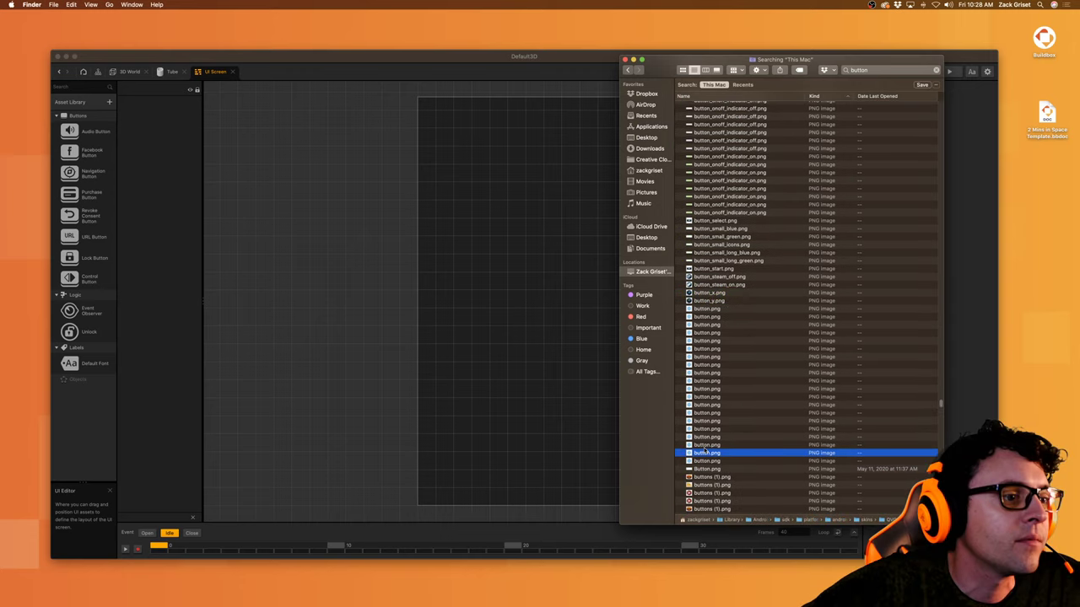
# Step: Place a Control Button on the UI Screen in Buildbox and assign the selected button.png as its image
pyautogui.moveTo(705, 62); pyautogui.dragTo(886, 89)
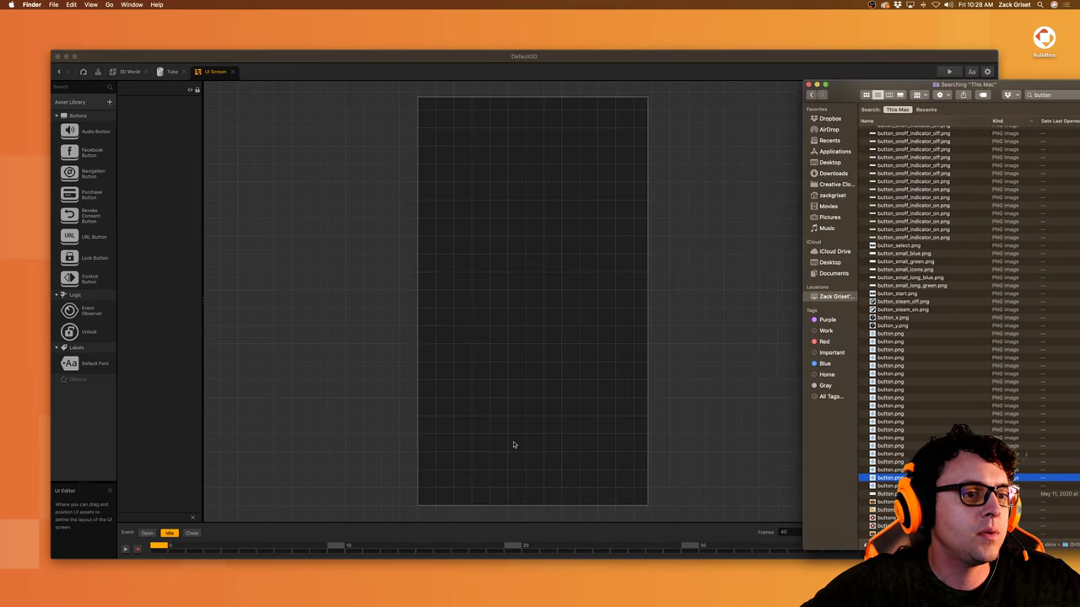
pyautogui.moveTo(80, 281); pyautogui.dragTo(619, 354)
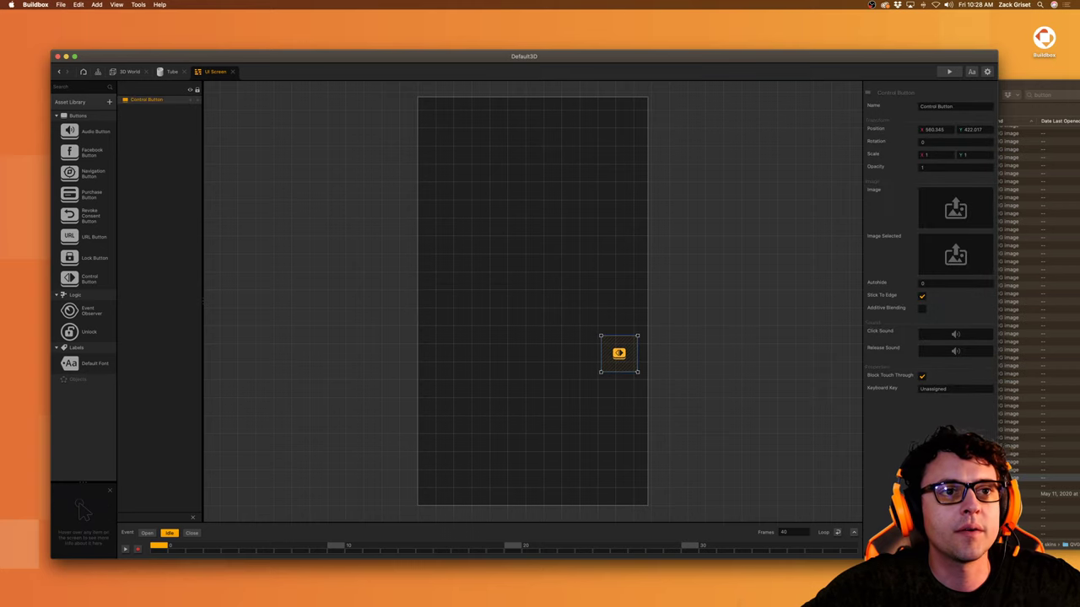
pyautogui.click(1013, 95)
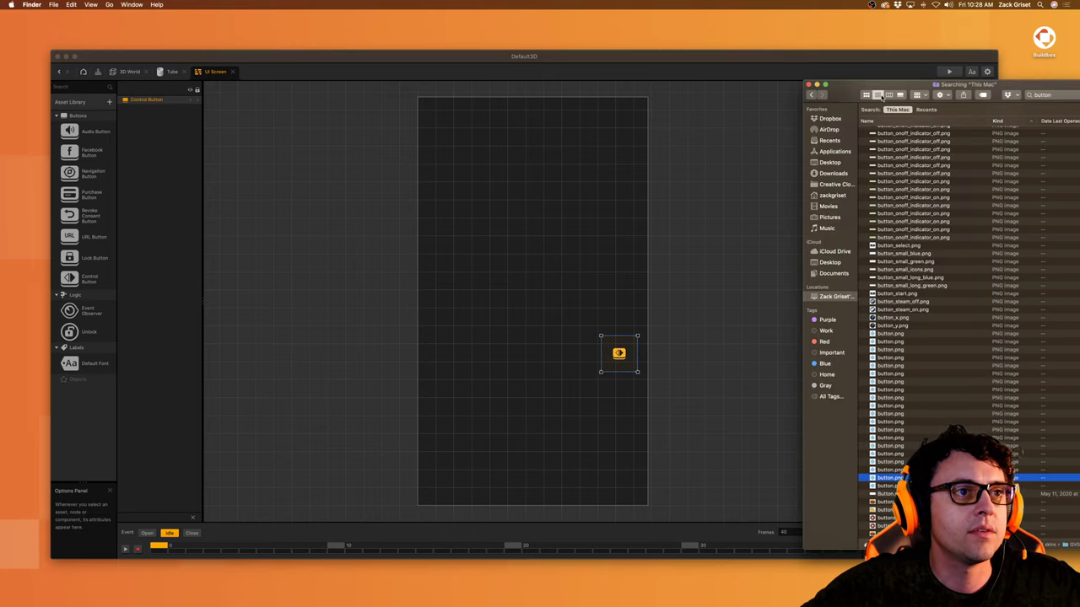
pyautogui.moveTo(882, 96); pyautogui.dragTo(296, 52)
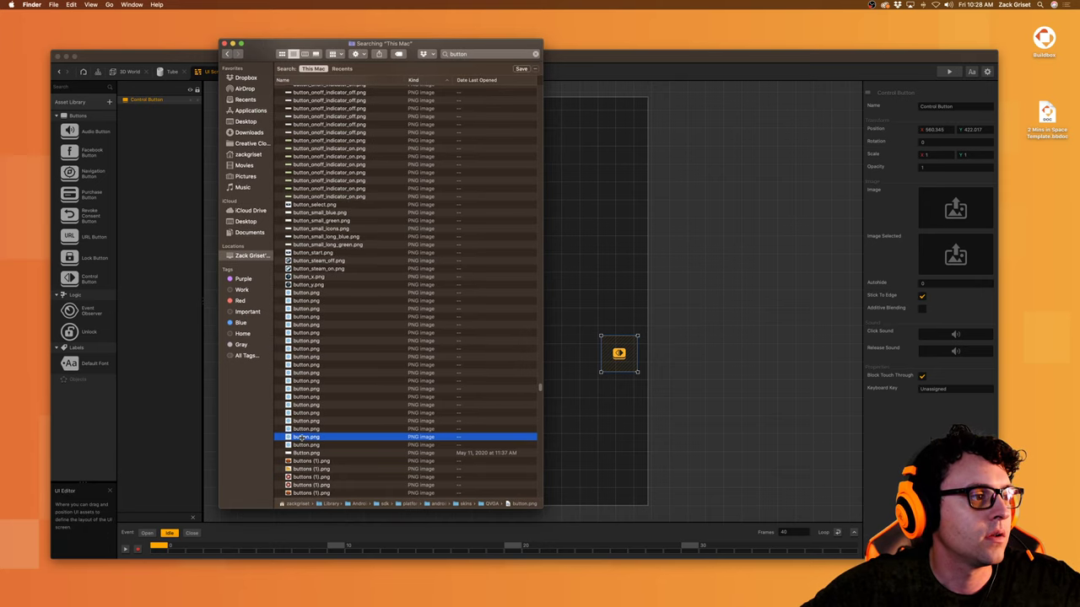
pyautogui.moveTo(323, 436); pyautogui.dragTo(956, 211)
pyautogui.click(766, 390)
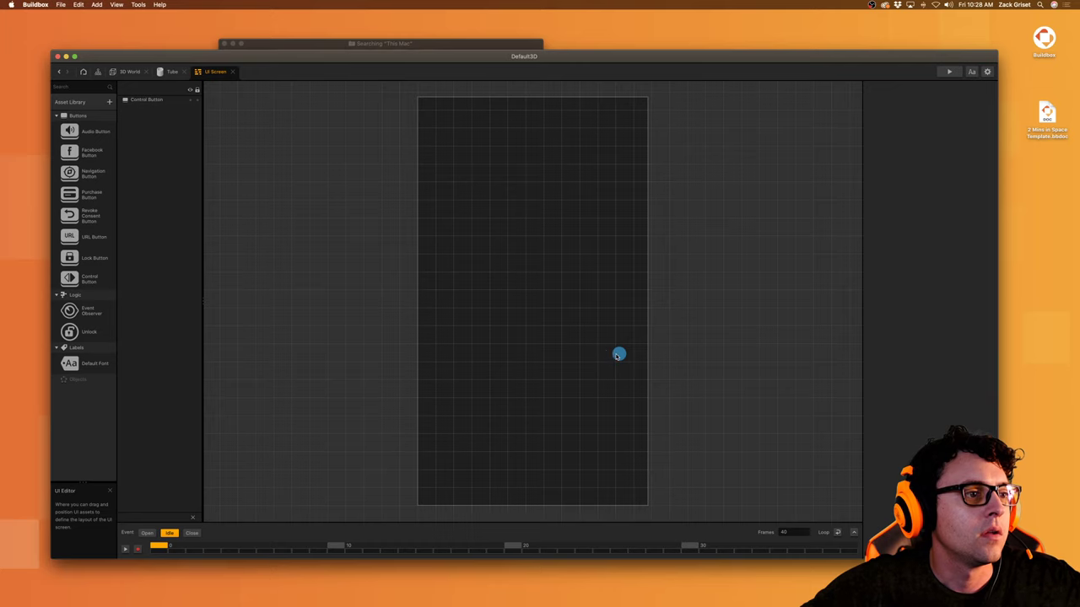
# Step: Scale the Control Button to 2 on X and Y and move it near the canvas's lower-right corner, at about X 530, Y 123
pyautogui.click(618, 355)
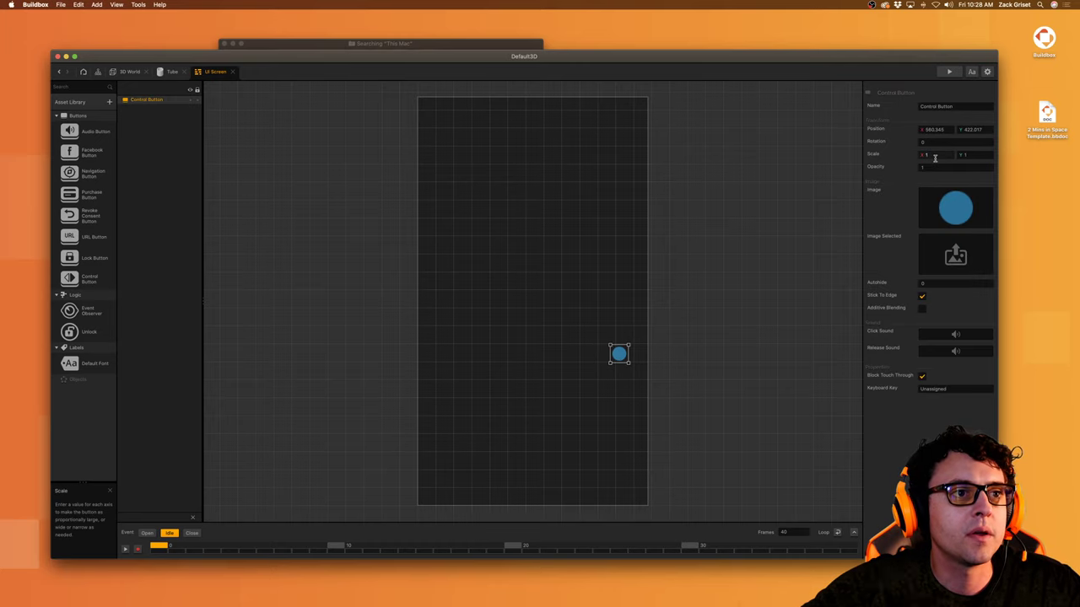
pyautogui.moveTo(935, 155); pyautogui.dragTo(858, 155)
pyautogui.write('2')
pyautogui.press('Tab')
pyautogui.write('2')
pyautogui.press('Tab')
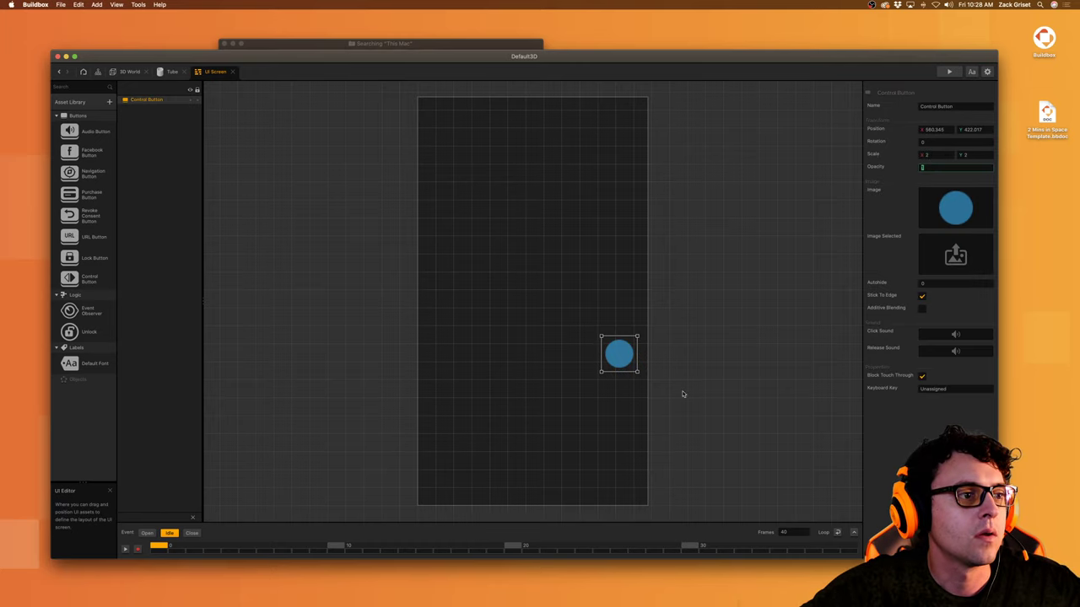
pyautogui.moveTo(628, 357); pyautogui.dragTo(617, 465)
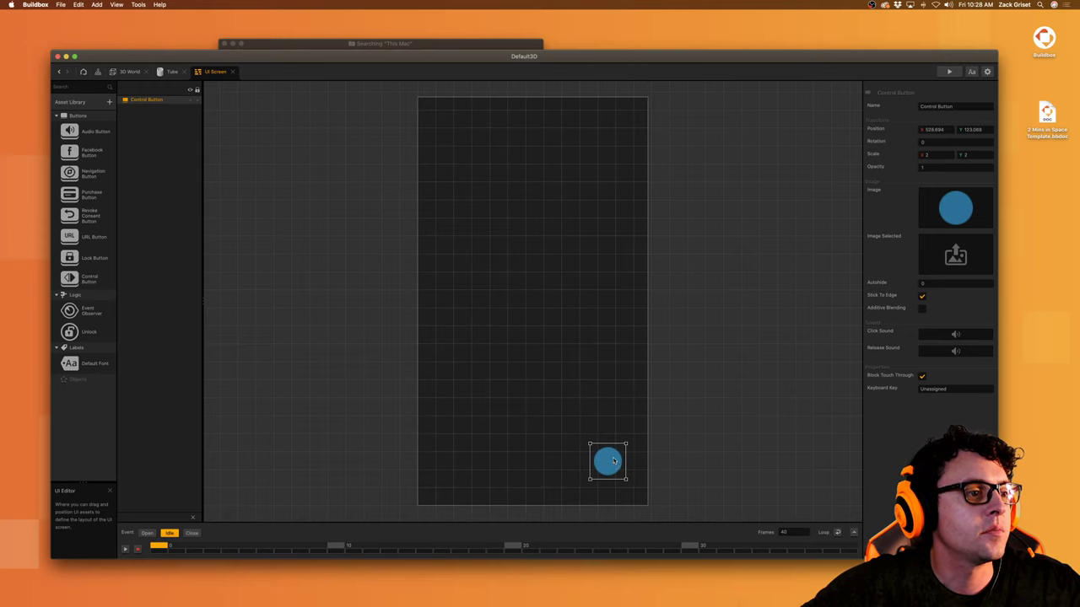
# Step: Rename the Control Button as Fire Cannon Button and shift it to about X 516, Y 107
pyautogui.tripleClick(955, 104)
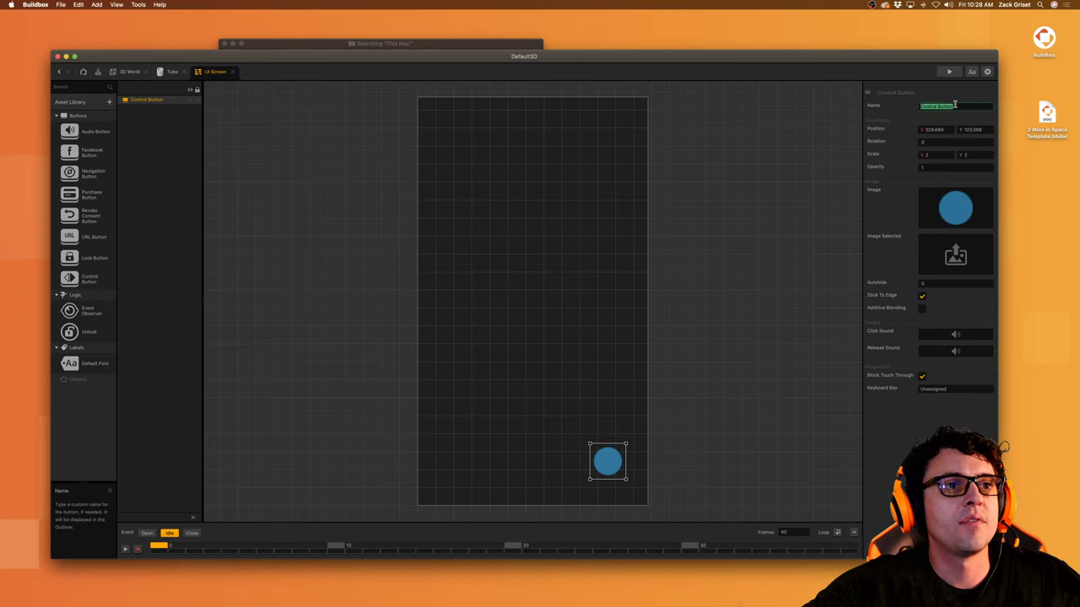
pyautogui.write('R')
pyautogui.press('Return')
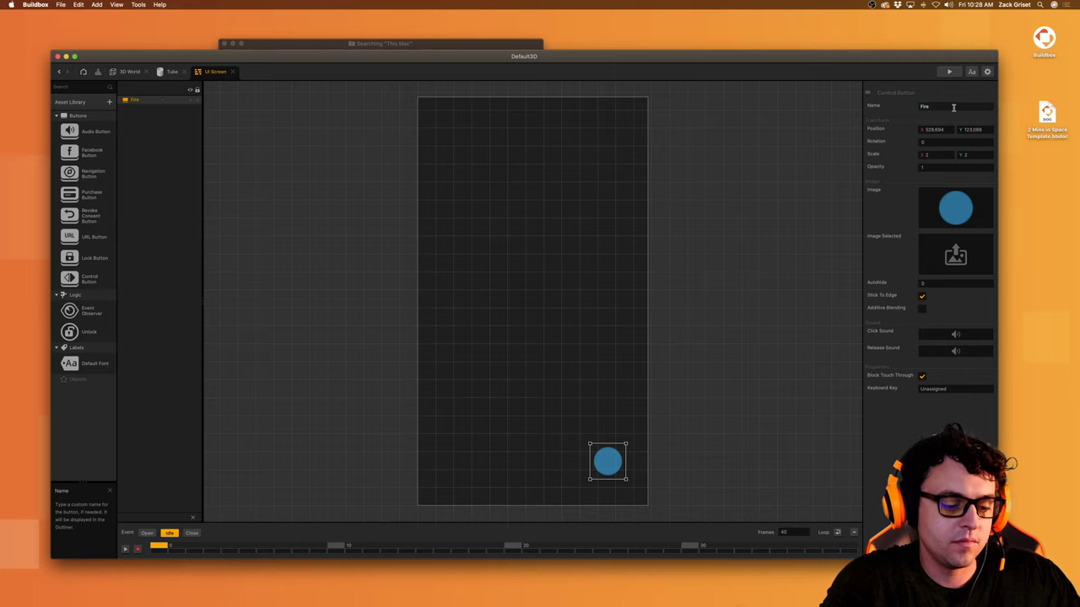
pyautogui.press('BackSpace')
pyautogui.press('super+z')
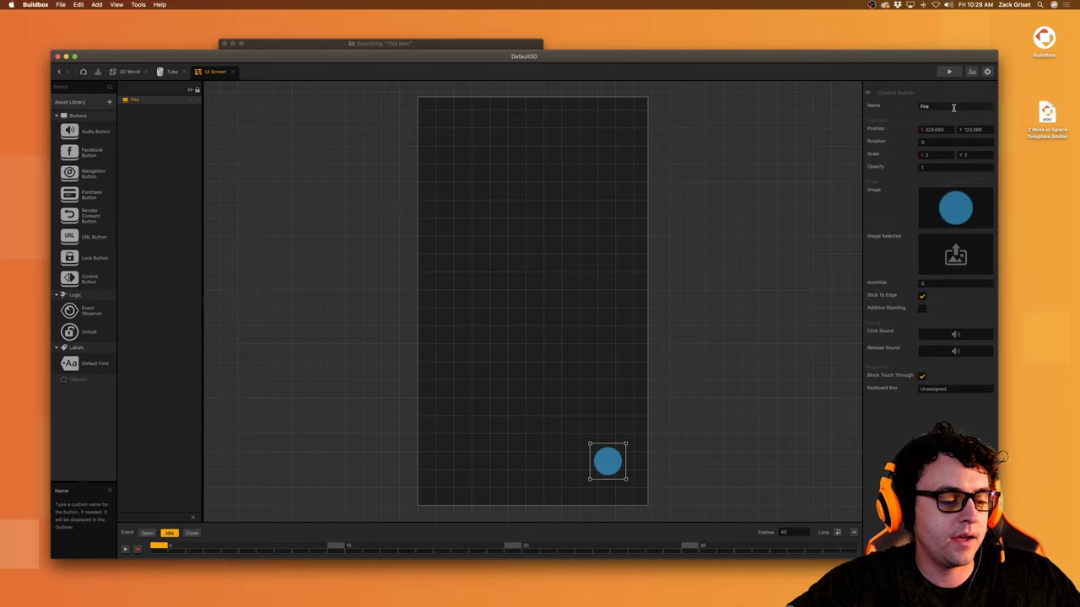
pyautogui.click(953, 106)
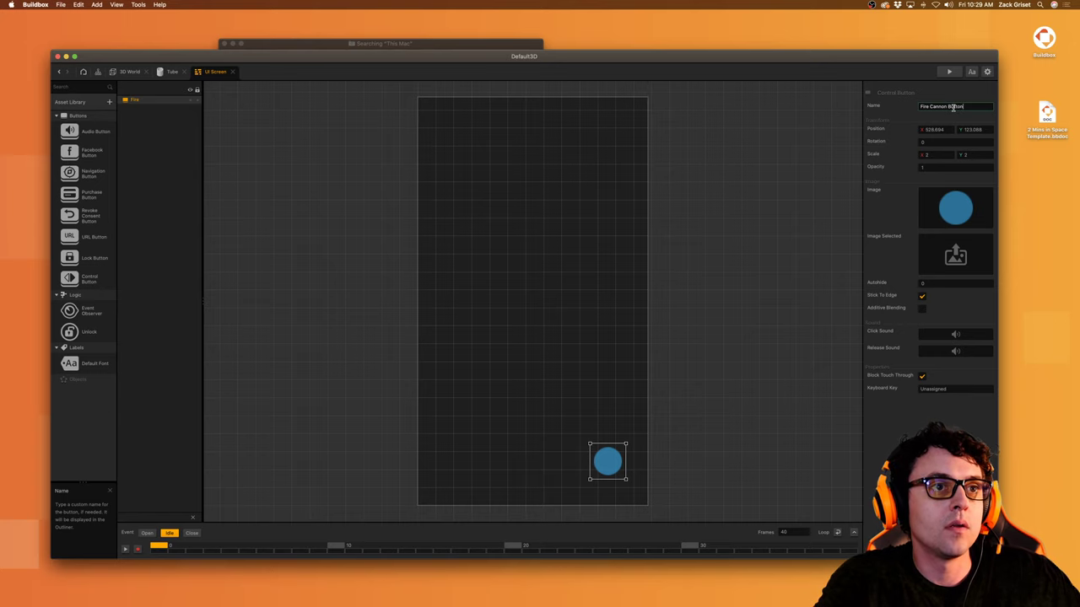
pyautogui.press('Return')
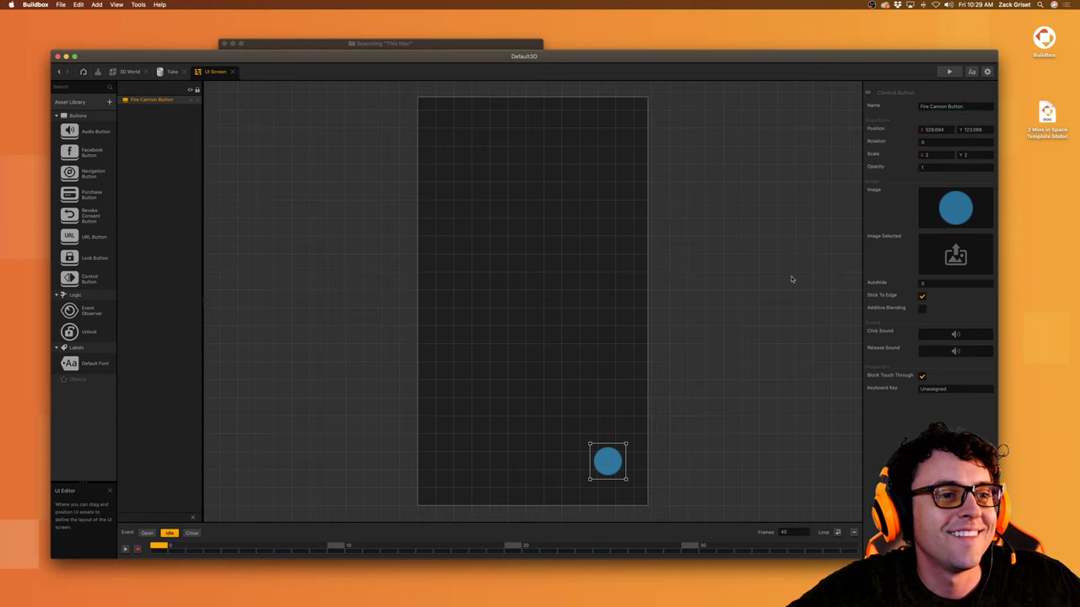
pyautogui.moveTo(603, 465); pyautogui.dragTo(595, 469)
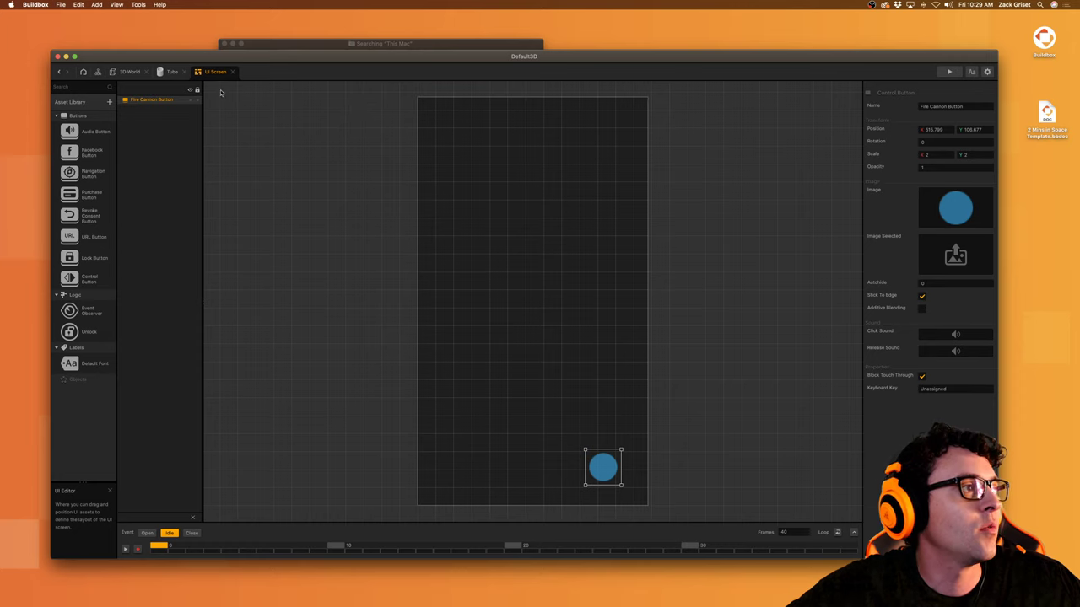
# Step: Return to the Tube's node map and assign the Fire Cannon Button to the UI Button node
pyautogui.click(169, 70)
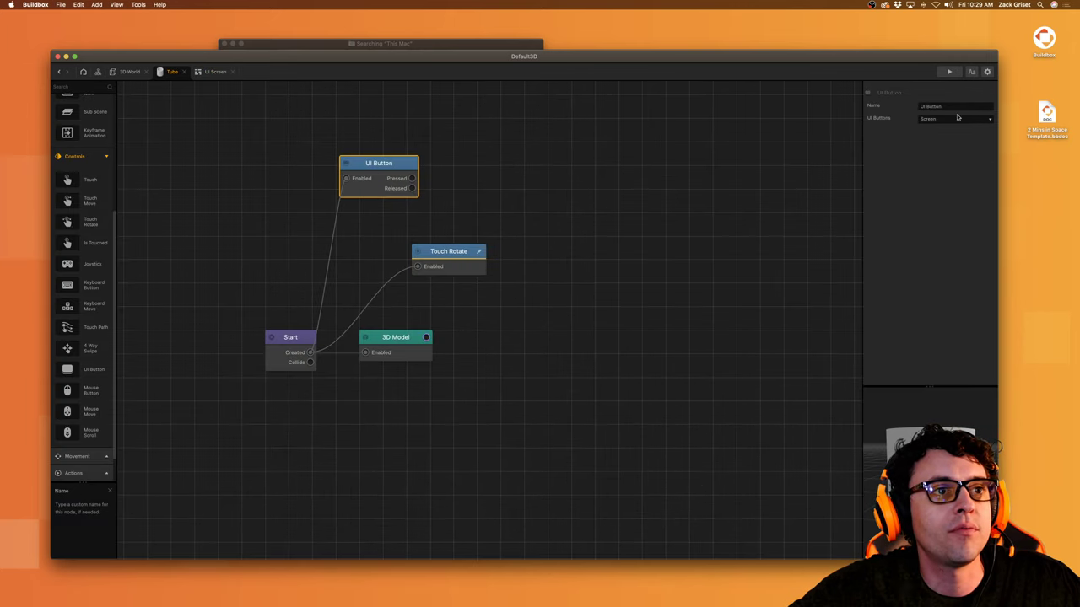
pyautogui.click(957, 118)
pyautogui.click(959, 155)
pyautogui.click(205, 196)
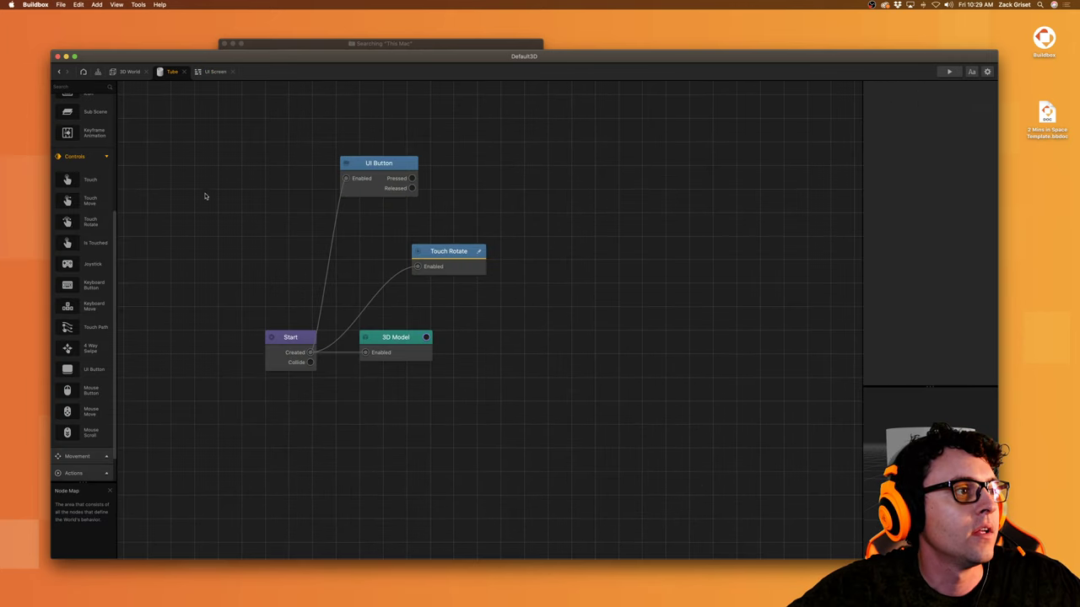
# Step: Add a Spawn node to the Tube's node map and connect its Spawn input to the UI Button's Pressed output
pyautogui.click(76, 156)
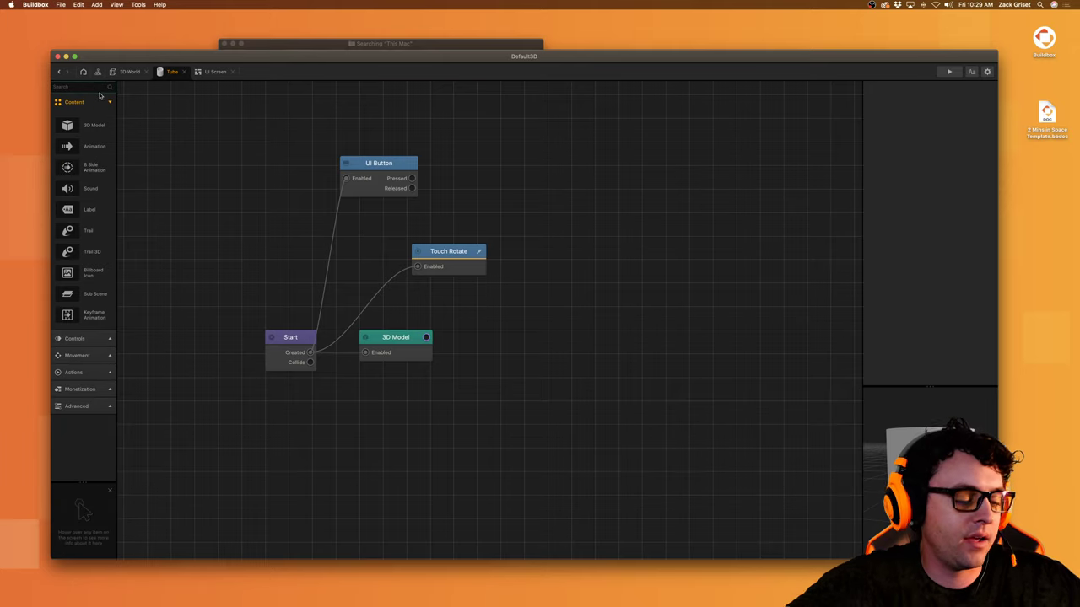
pyautogui.write('Spawn')
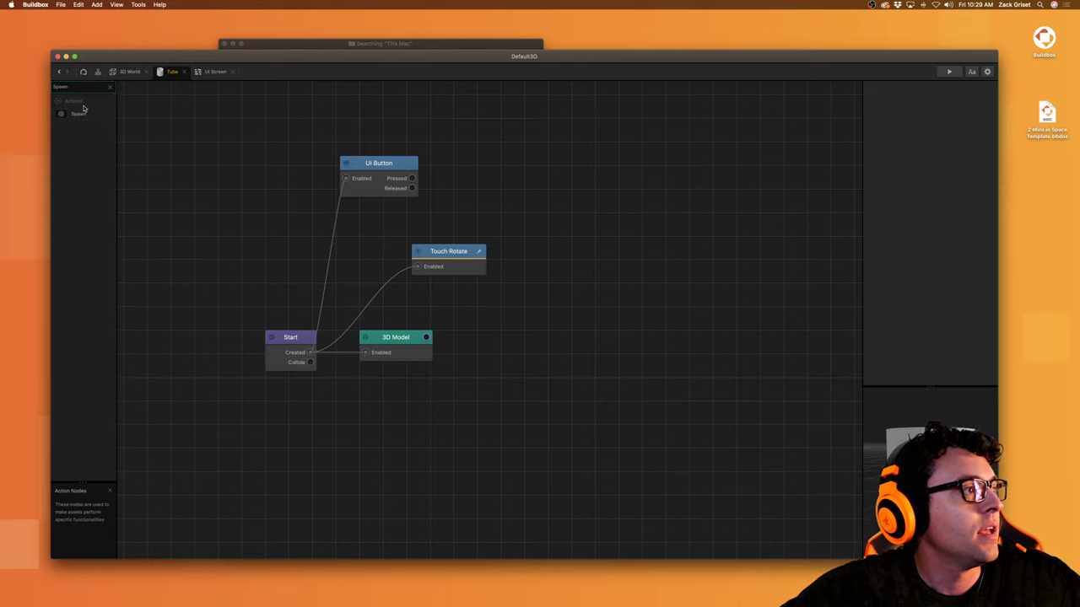
pyautogui.moveTo(78, 113)
pyautogui.mouseDown()
pyautogui.moveTo(417, 207)
pyautogui.moveTo(530, 178)
pyautogui.moveTo(415, 190)
pyautogui.moveTo(412, 178)
pyautogui.mouseUp()
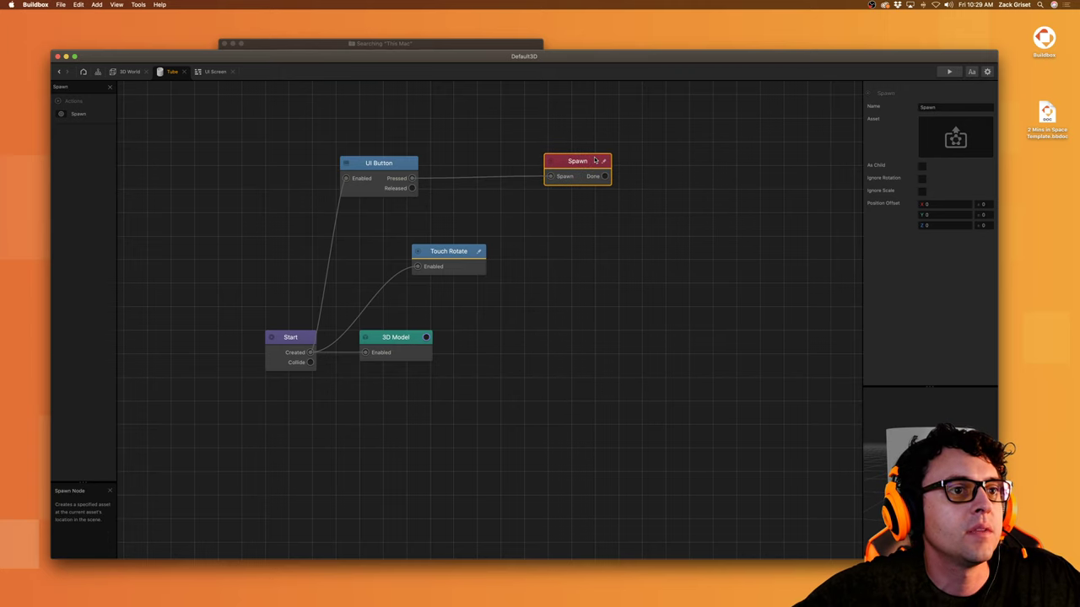
# Step: Return to the 3D World and rename the Sphere object as Cannon Ball, keeping its collision group at None
pyautogui.click(124, 71)
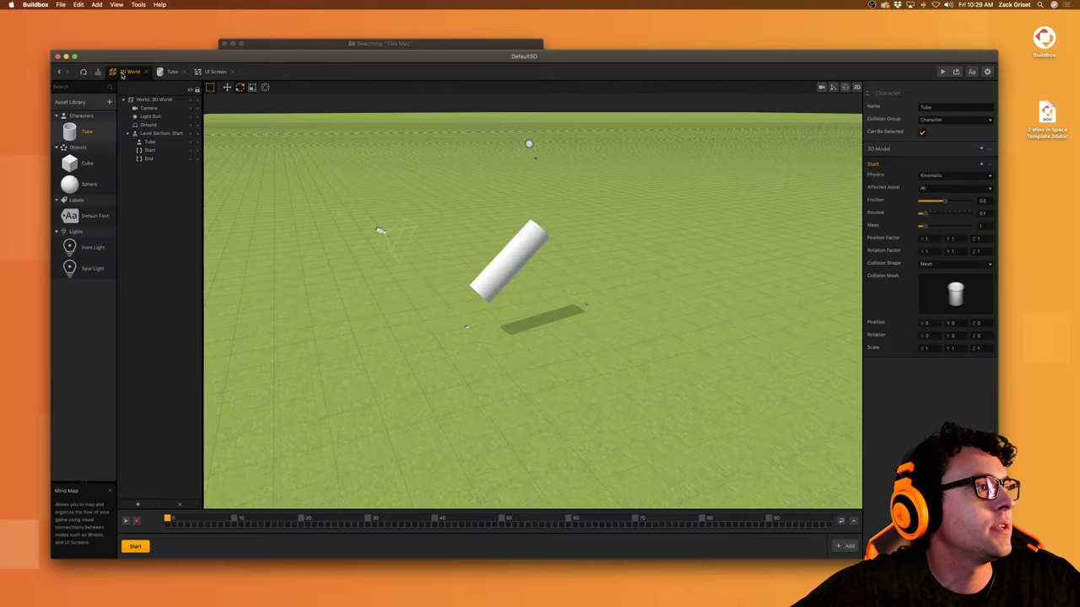
pyautogui.click(81, 184)
pyautogui.doubleClick(950, 107)
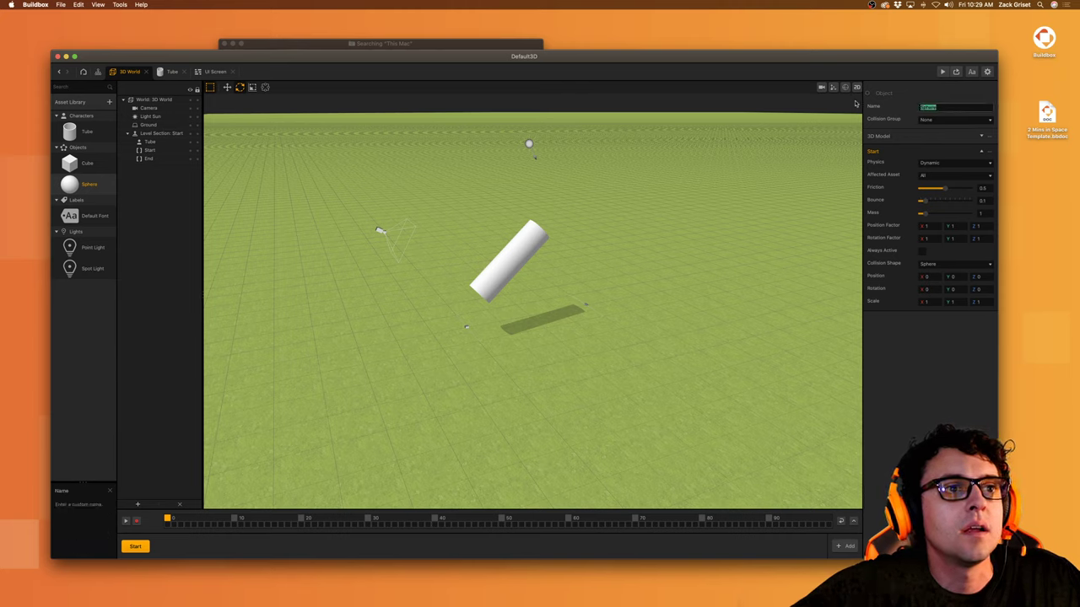
pyautogui.write('Cannon Ball')
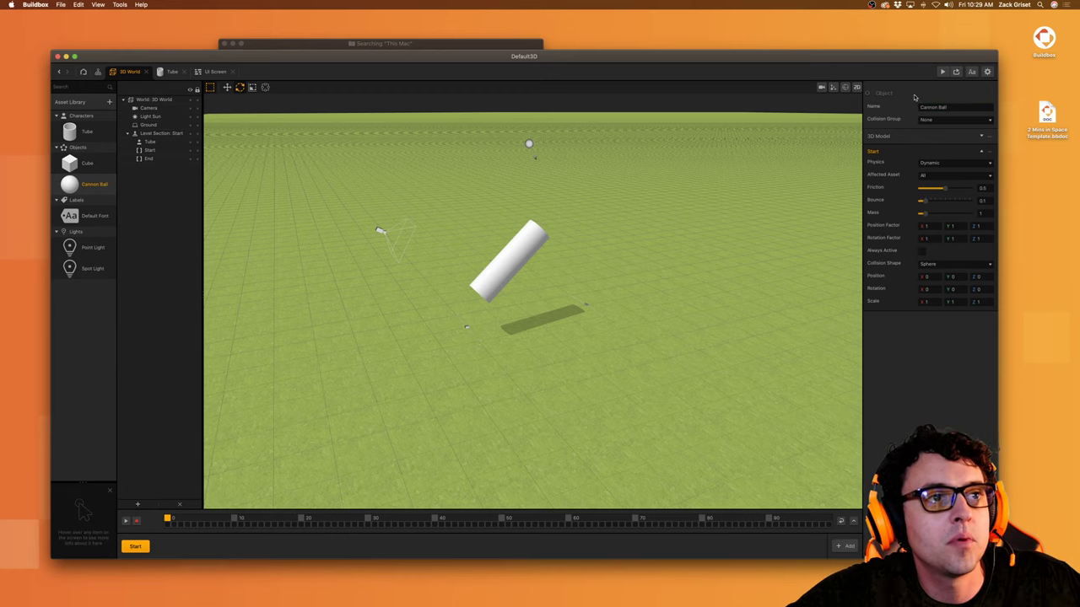
pyautogui.click(939, 120)
pyautogui.click(932, 128)
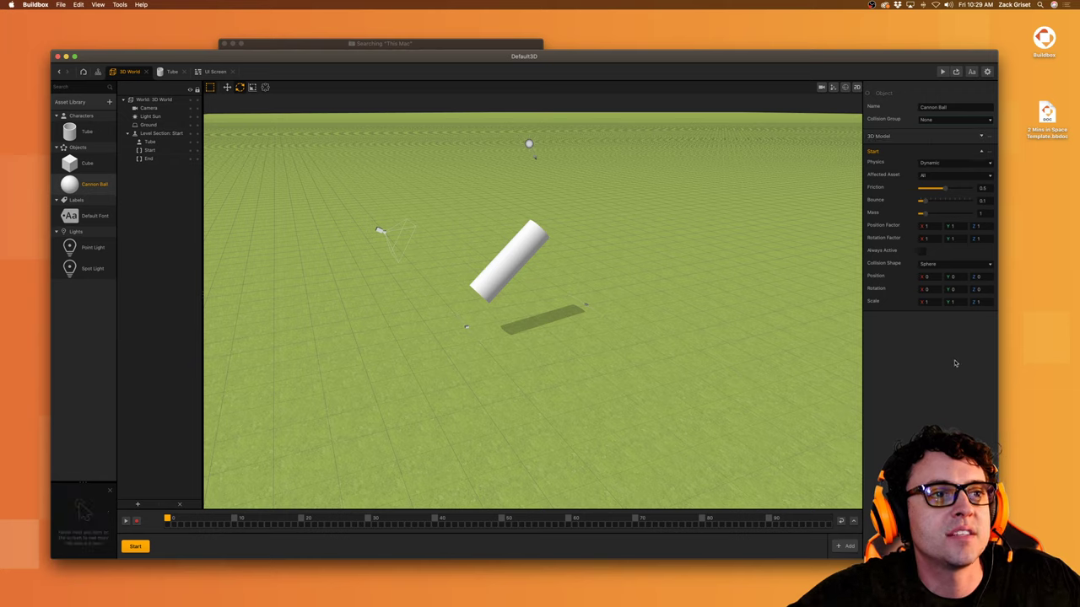
# Step: Open the Cannon Ball's node map and set the Start node's collision shape scale to 0.5 on X, Y and Z
pyautogui.doubleClick(93, 186)
pyautogui.click(287, 342)
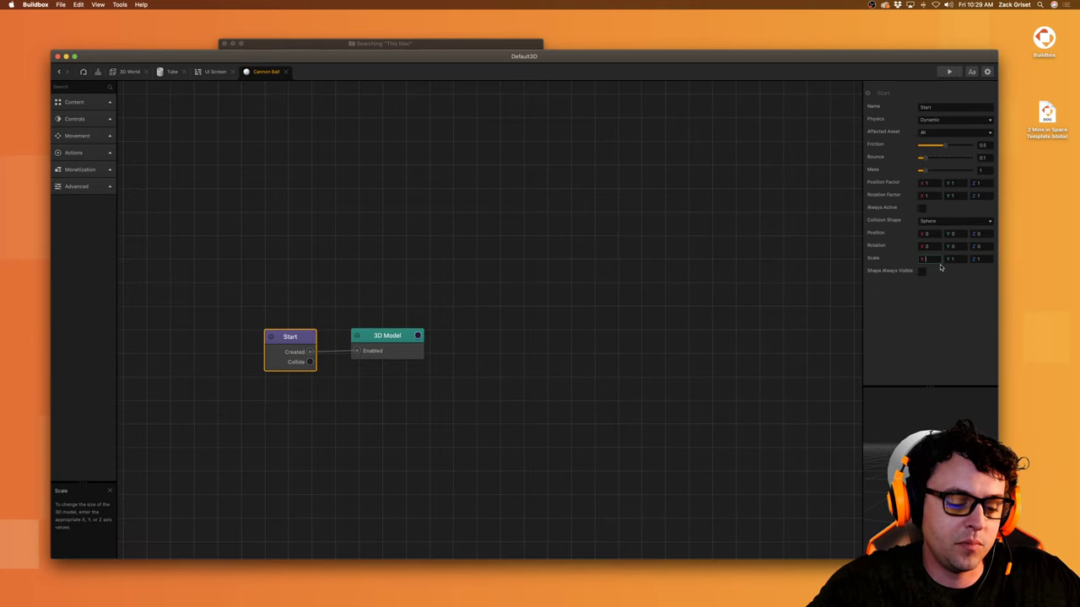
pyautogui.write('.3')
pyautogui.press('Tab')
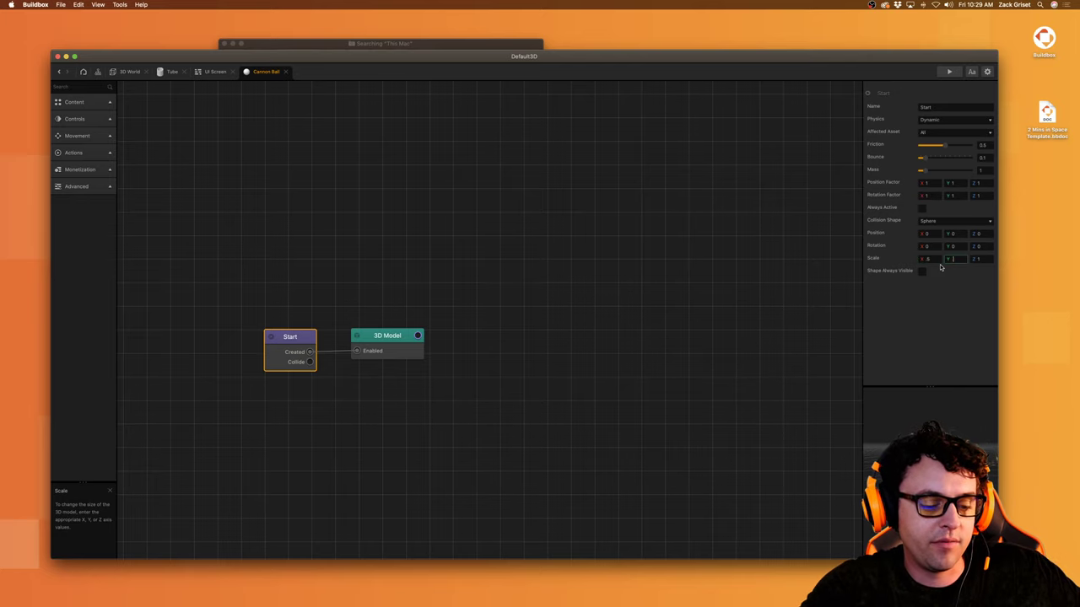
pyautogui.write('.3')
pyautogui.press('Tab')
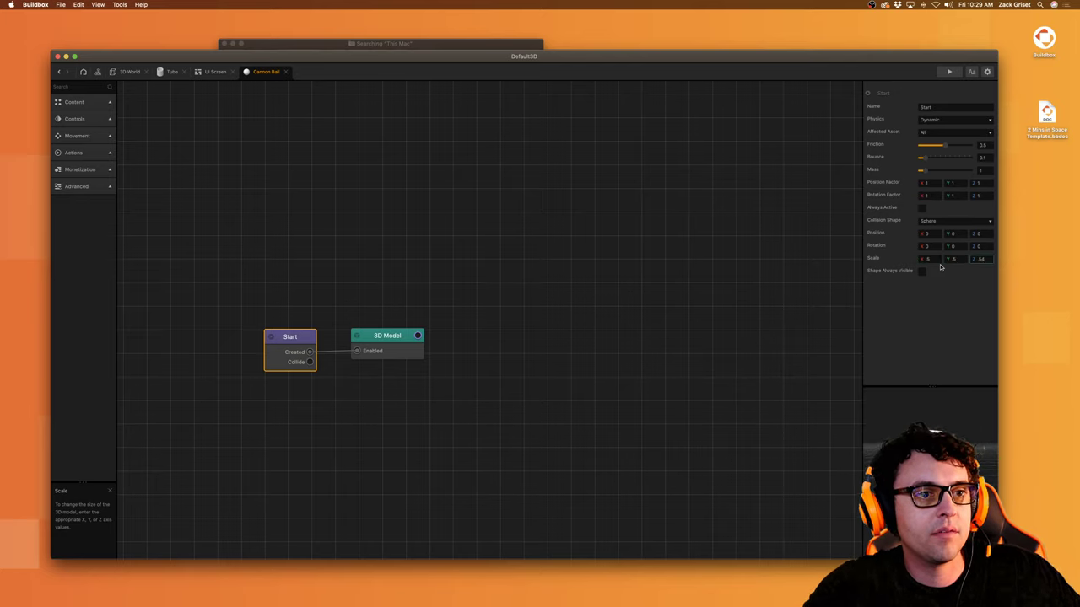
pyautogui.press('Tab')
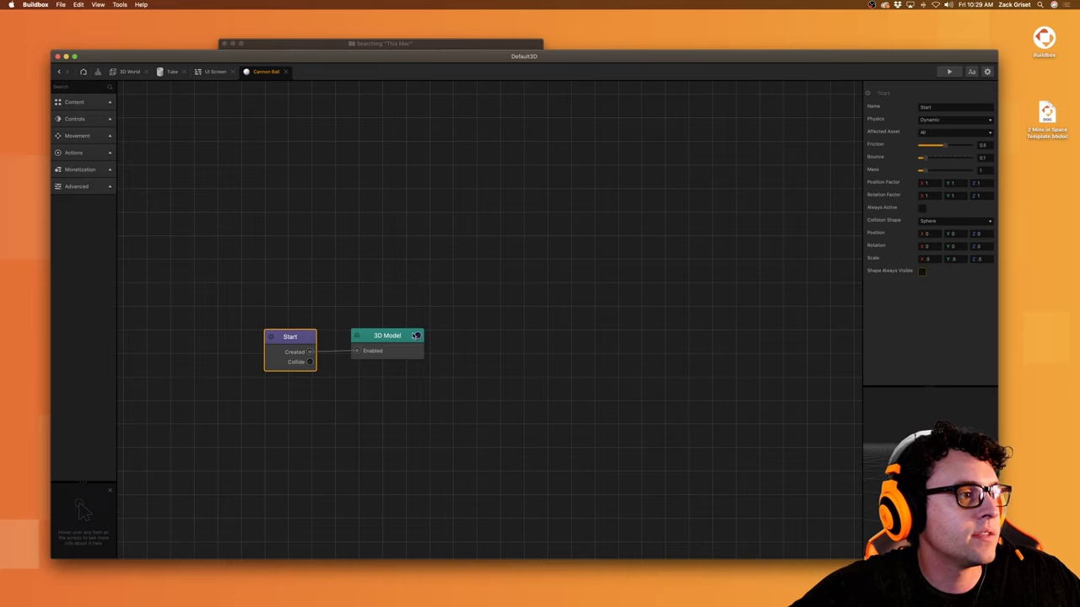
# Step: Set the Cannon Ball's 3D Model node scale to 0.5 on X, Y and Z
pyautogui.click(405, 337)
pyautogui.click(930, 364)
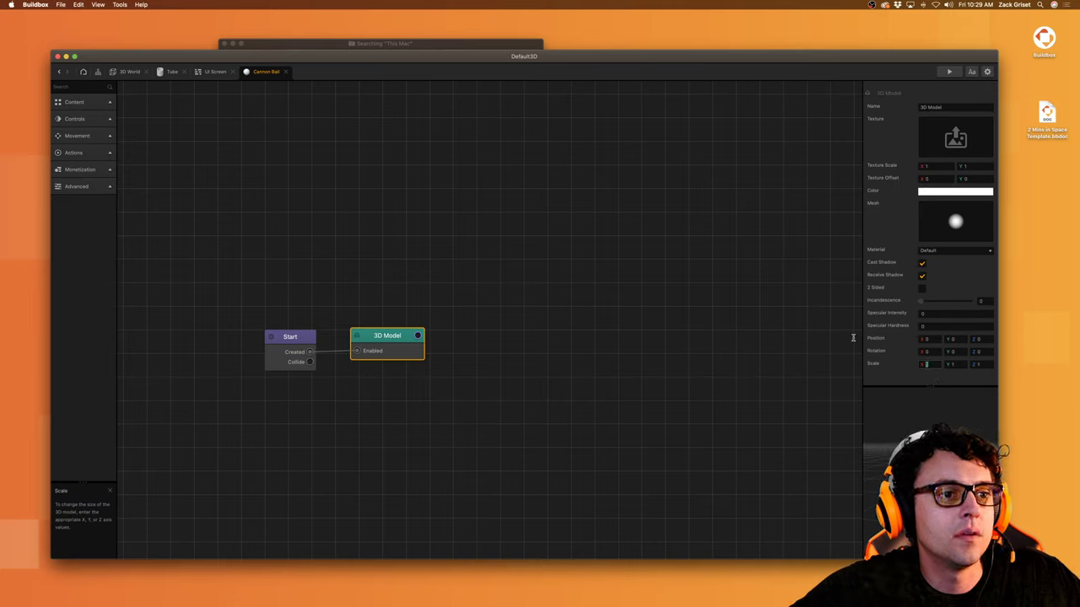
pyautogui.write('.5')
pyautogui.press('Tab')
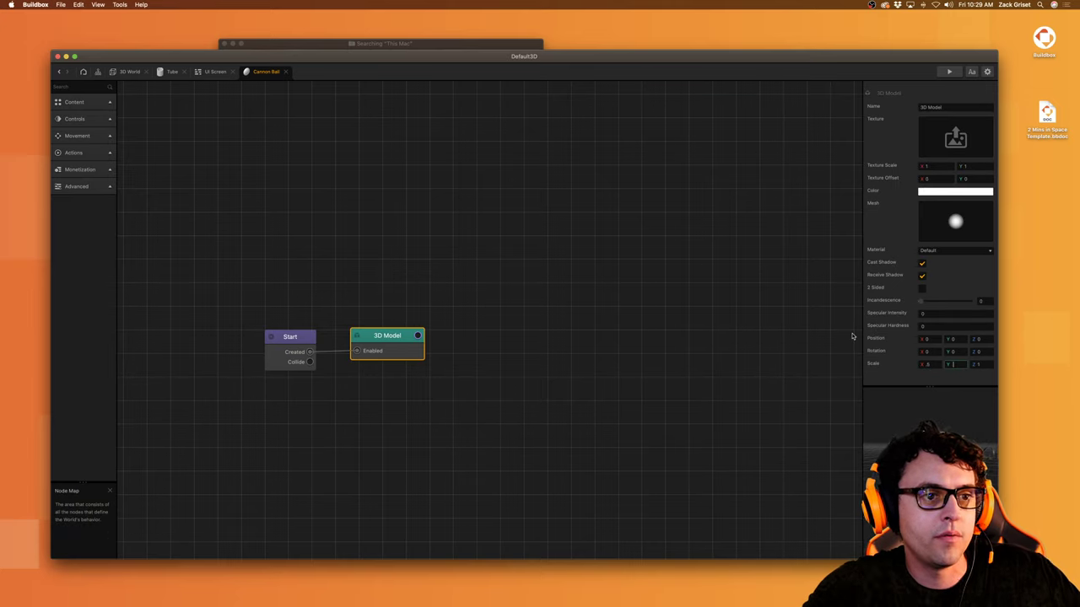
pyautogui.press('Tab')
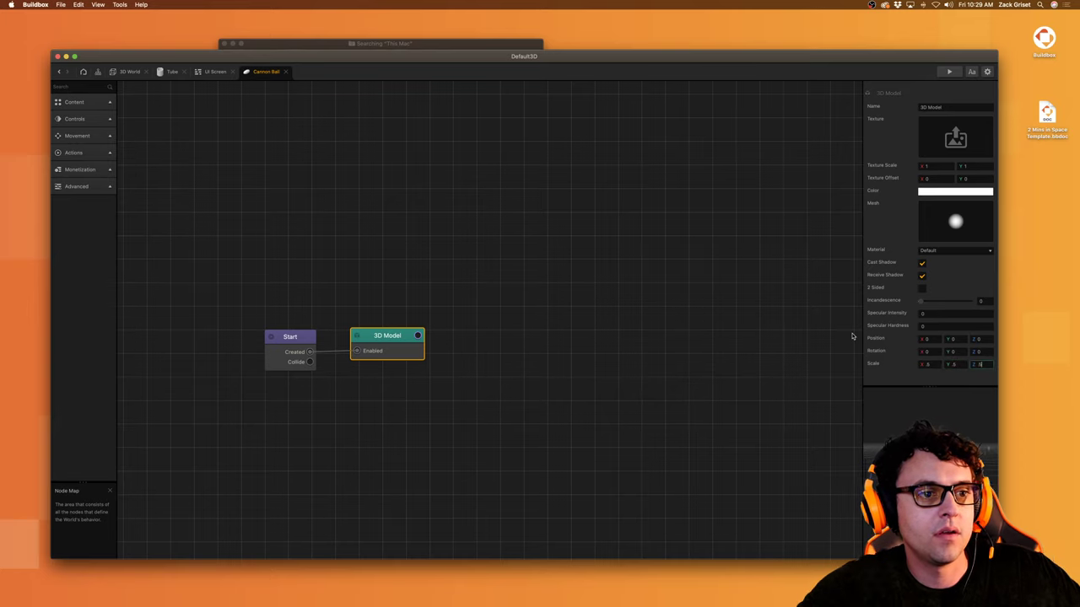
pyautogui.click(723, 328)
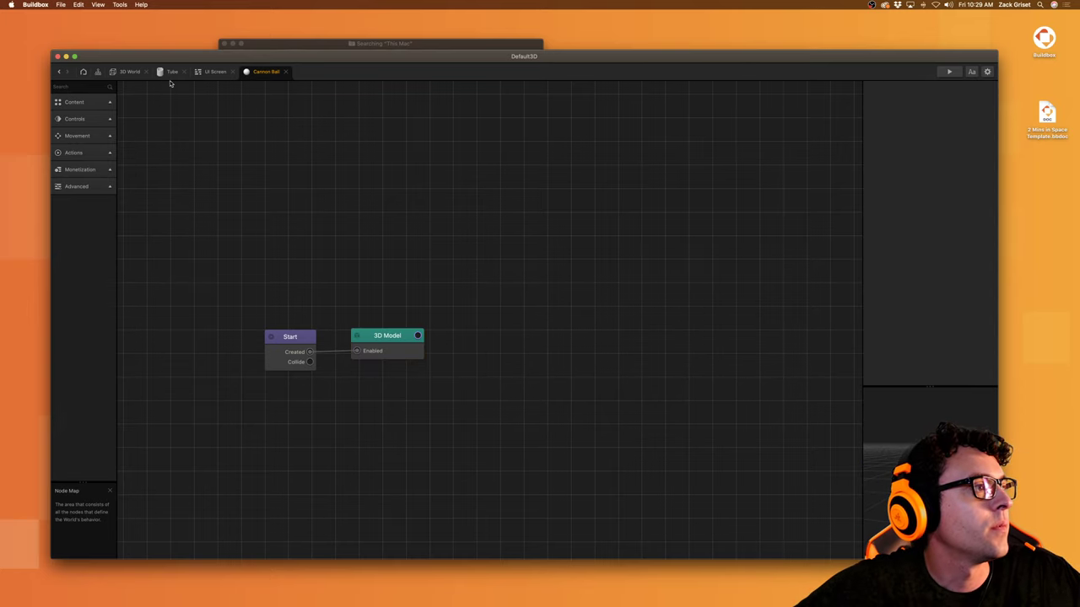
# Step: In the Tube's node map, assign the Cannon Ball as the Spawn node's asset and enable As Child
pyautogui.click(215, 71)
pyautogui.click(168, 72)
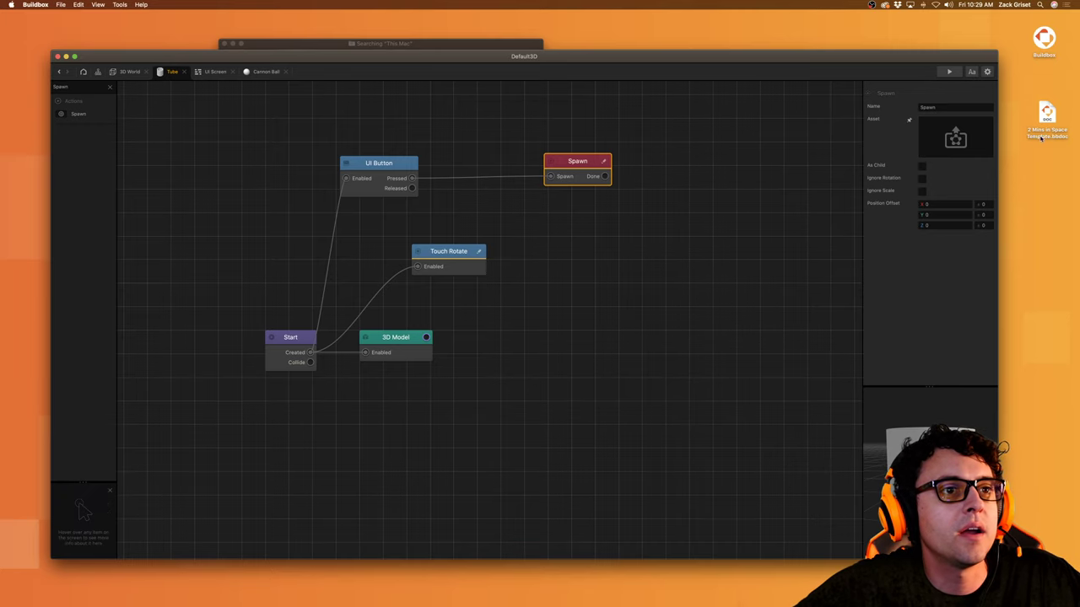
pyautogui.click(956, 137)
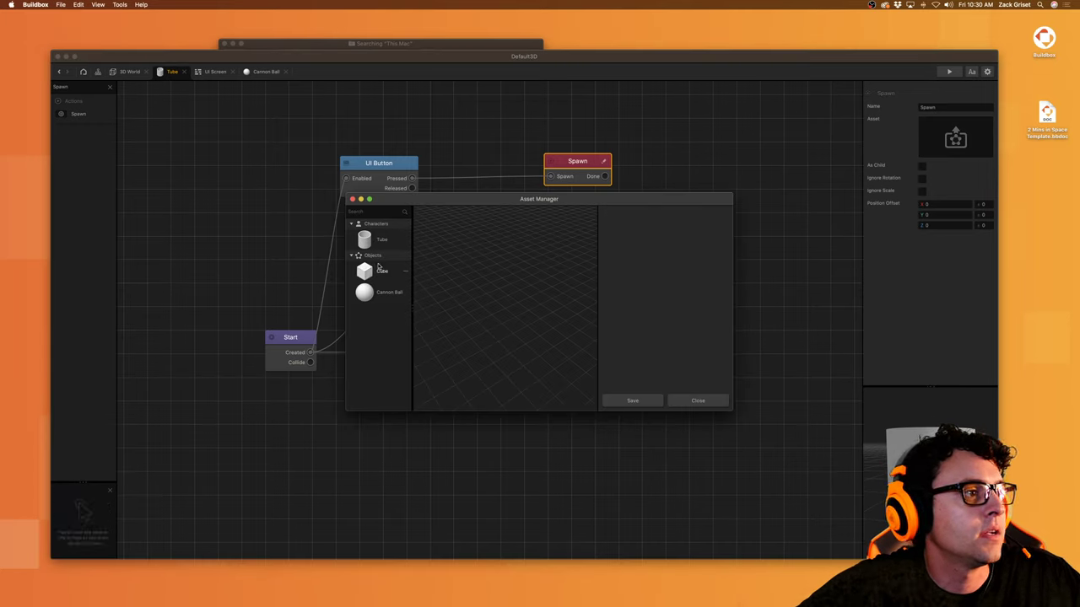
pyautogui.click(376, 292)
pyautogui.moveTo(662, 340); pyautogui.dragTo(702, 338)
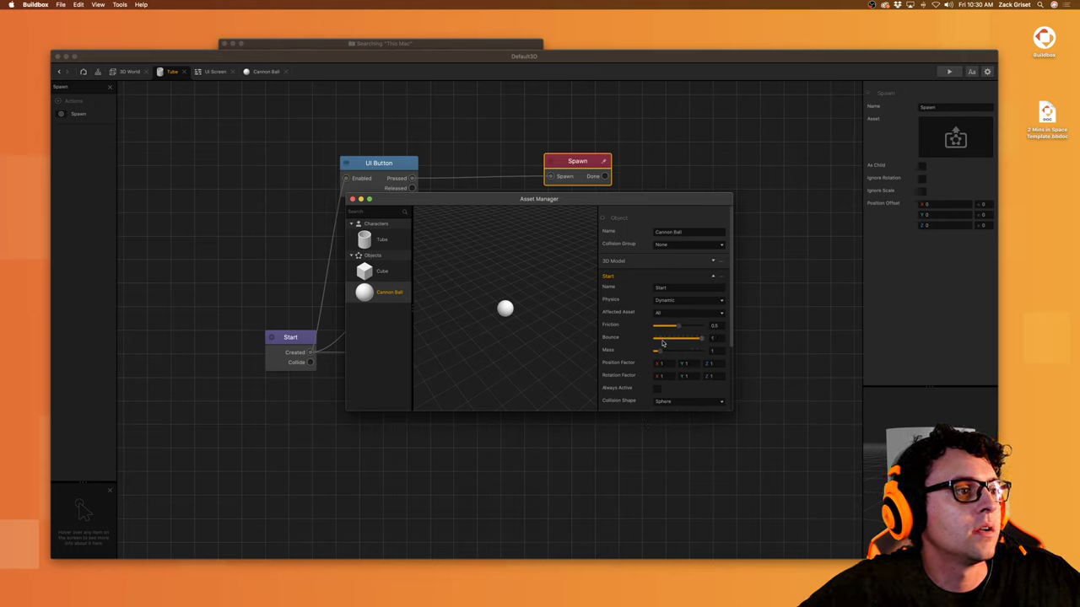
pyautogui.scroll(-5, 672, 340)
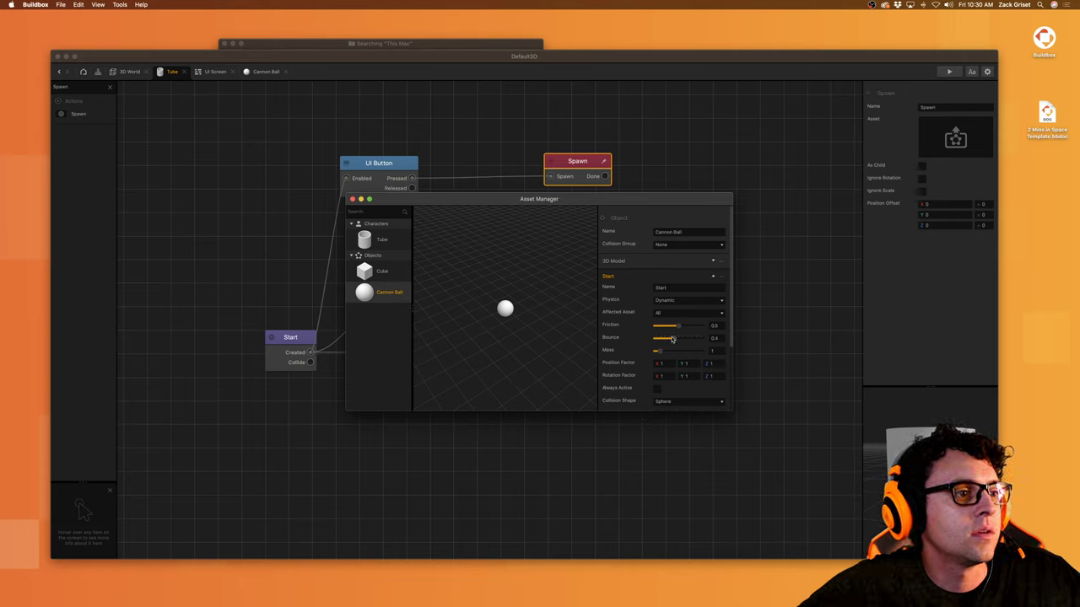
pyautogui.scroll(-5, 667, 355)
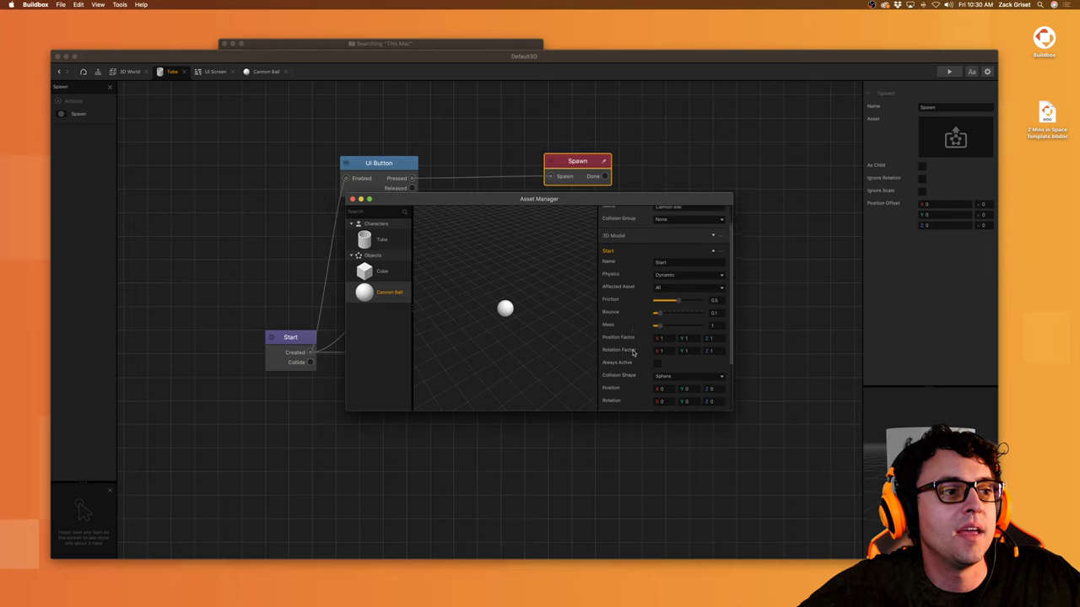
pyautogui.click(648, 402)
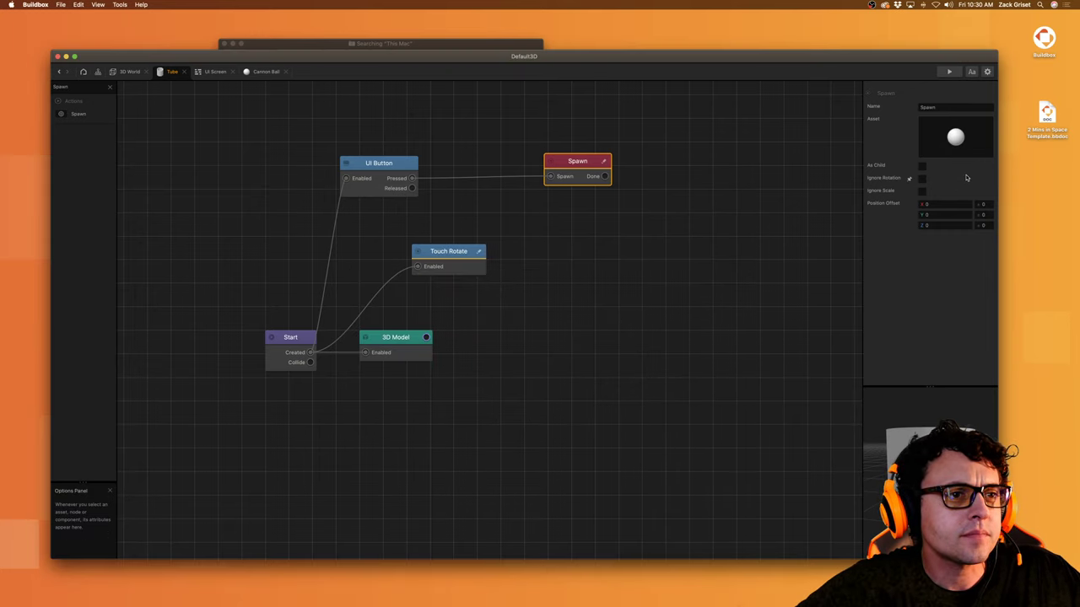
pyautogui.moveTo(578, 163); pyautogui.dragTo(586, 141)
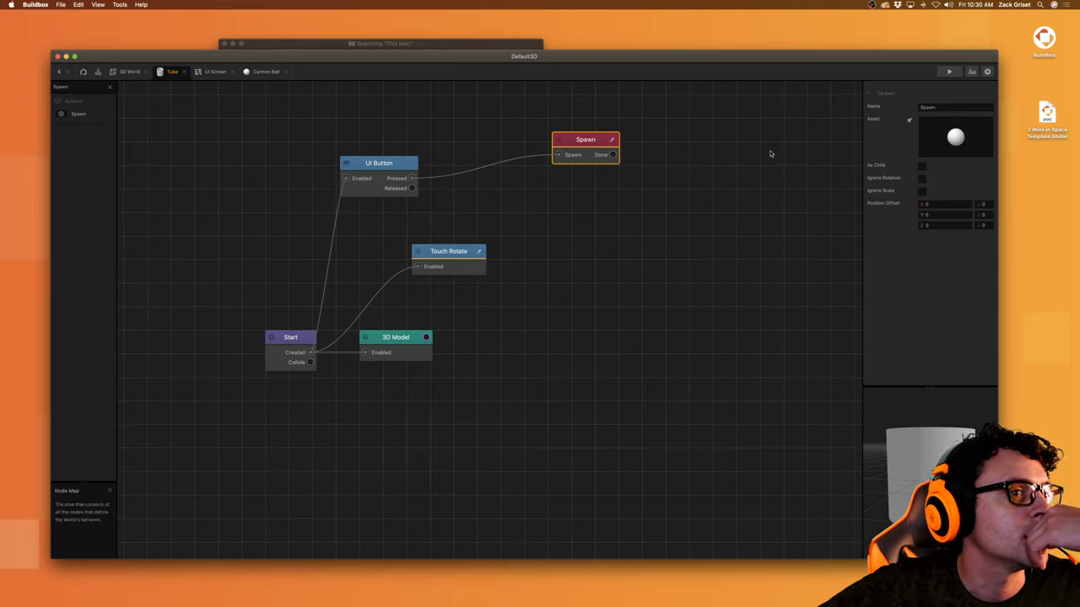
pyautogui.click(921, 166)
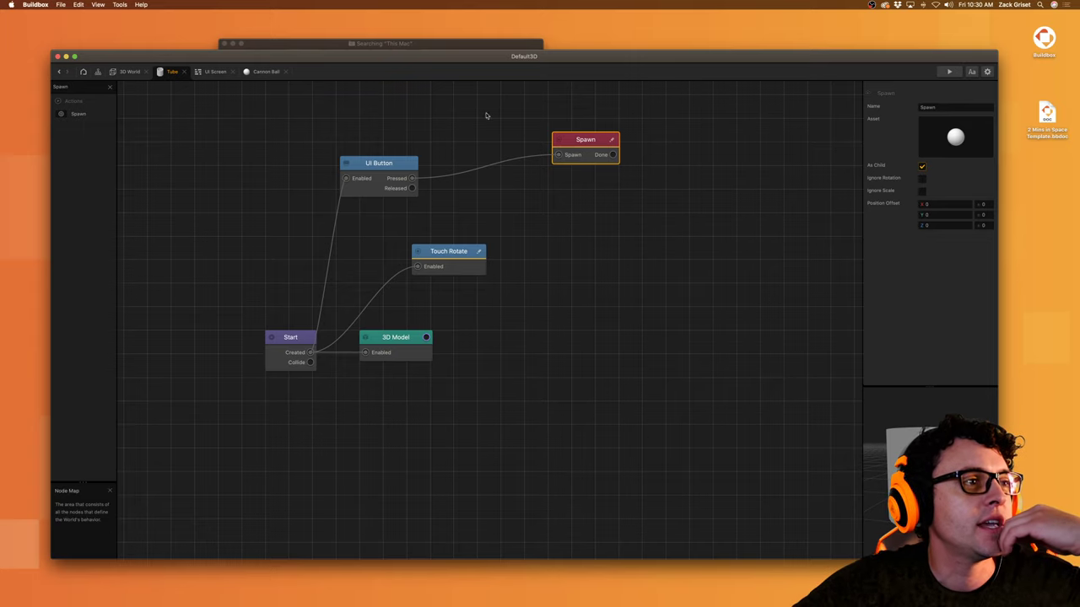
# Step: Add a Jump node to the Cannon Ball's node map and connect its Jump input to the Start node's Created output
pyautogui.click(262, 72)
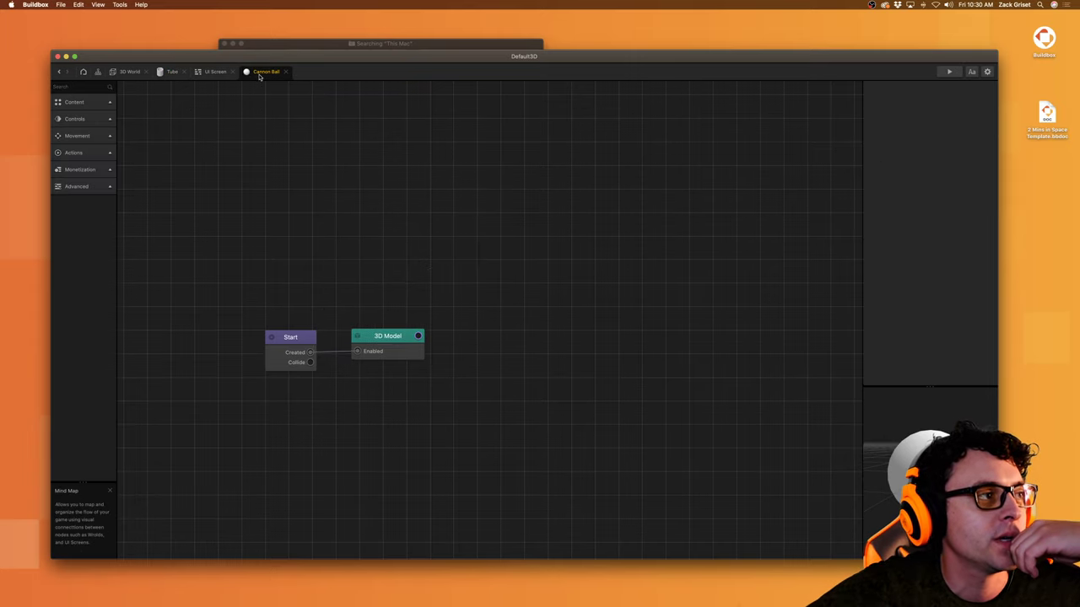
pyautogui.click(100, 136)
pyautogui.moveTo(91, 159); pyautogui.dragTo(371, 266)
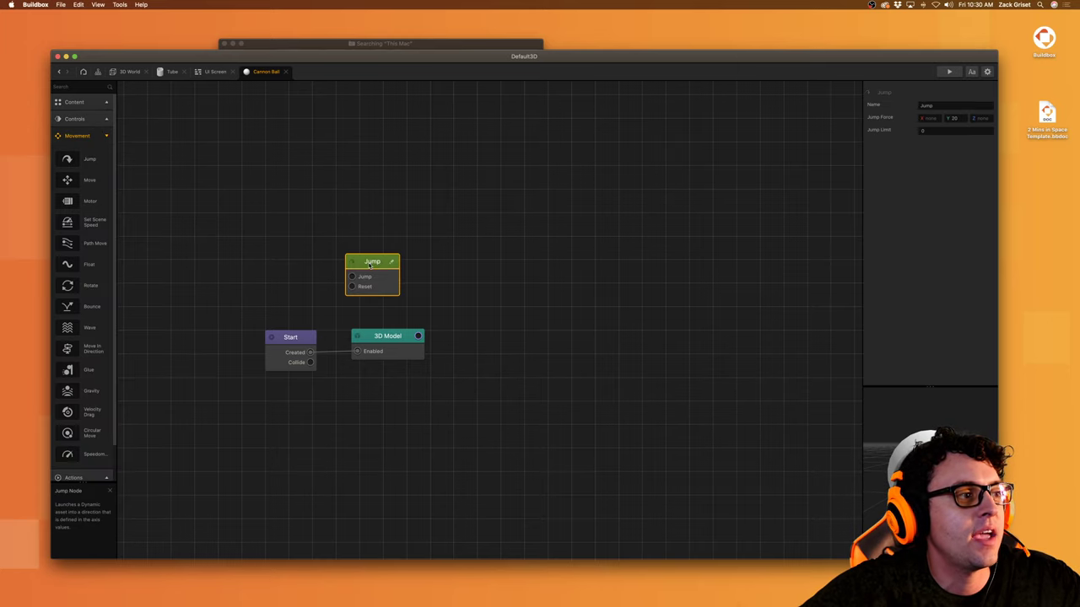
pyautogui.moveTo(329, 317); pyautogui.dragTo(310, 352)
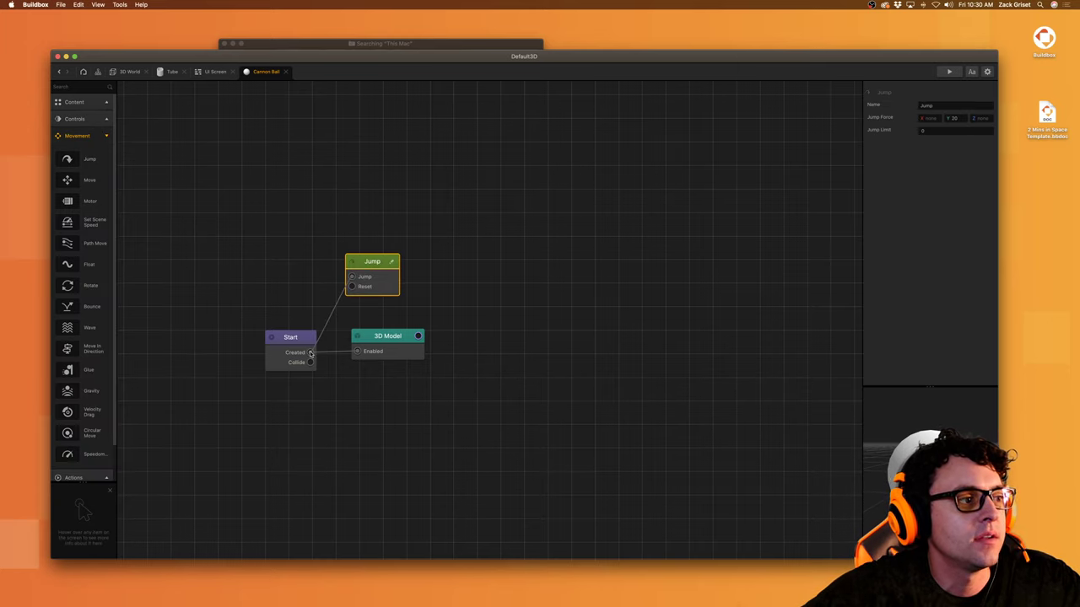
pyautogui.moveTo(379, 265); pyautogui.dragTo(458, 247)
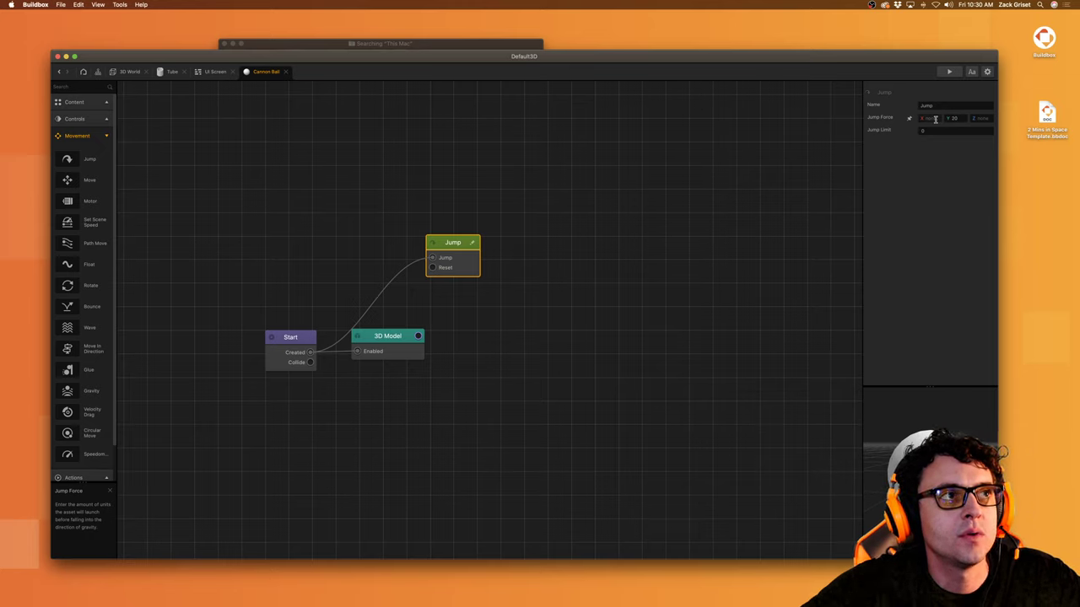
# Step: Set the Jump node's Jump Force to 10 on Y and -10 on Z
pyautogui.click(967, 118)
pyautogui.write('1')
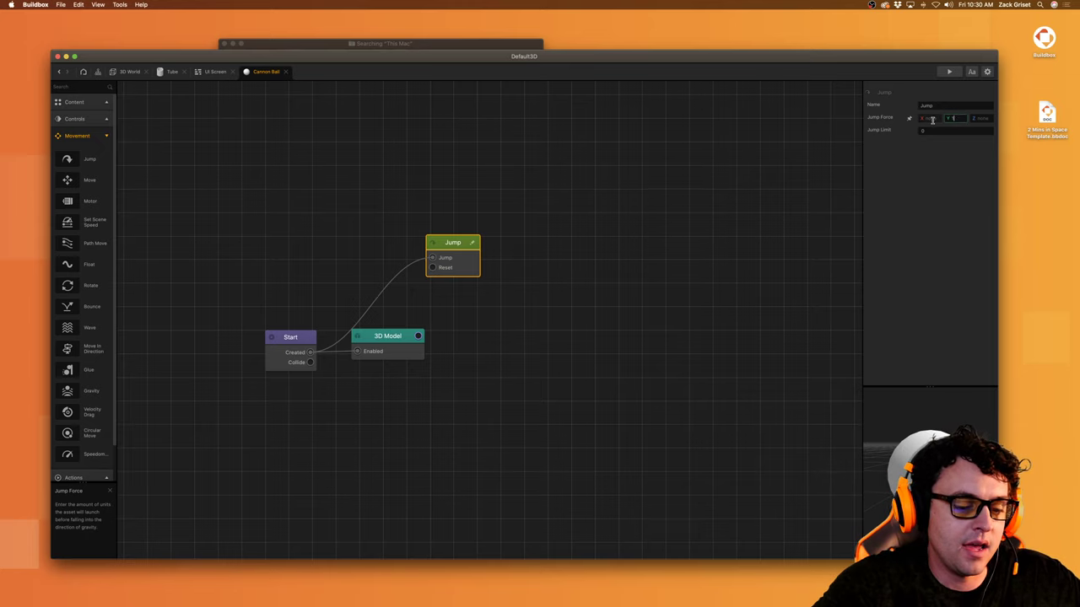
pyautogui.write('0')
pyautogui.press('Tab')
pyautogui.write('-10')
pyautogui.press('Tab')
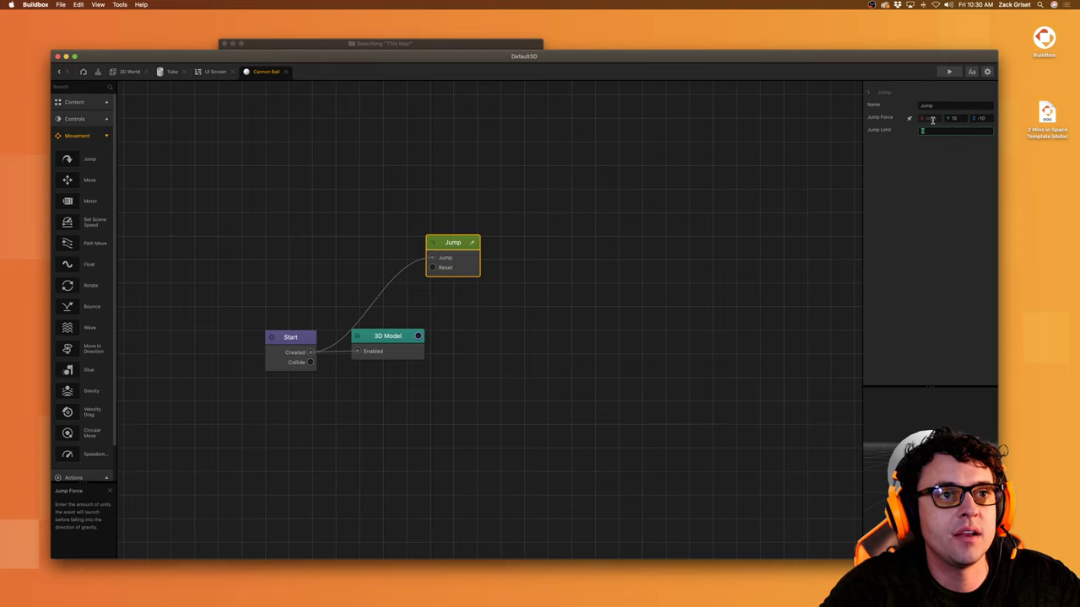
pyautogui.click(898, 228)
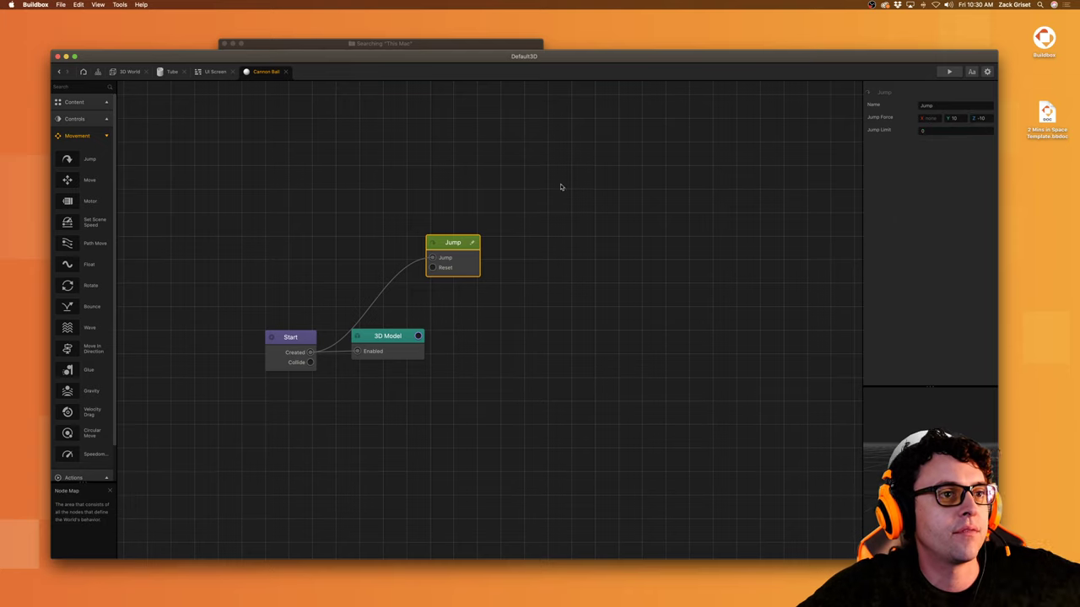
# Step: Set the tube's X rotation in the 3D World scene to -45
pyautogui.click(127, 71)
pyautogui.click(494, 285)
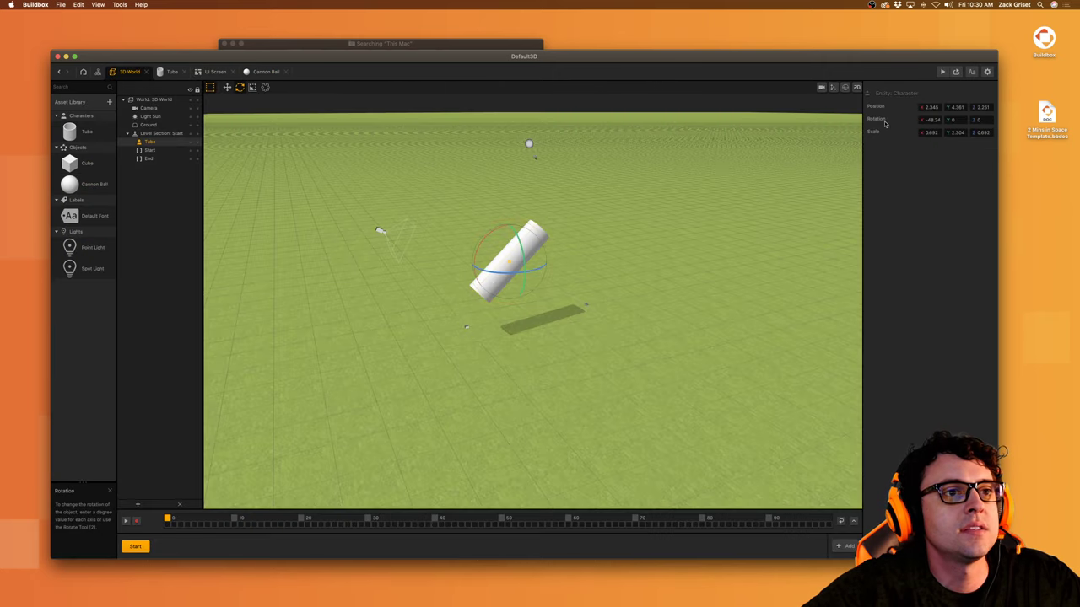
pyautogui.click(935, 120)
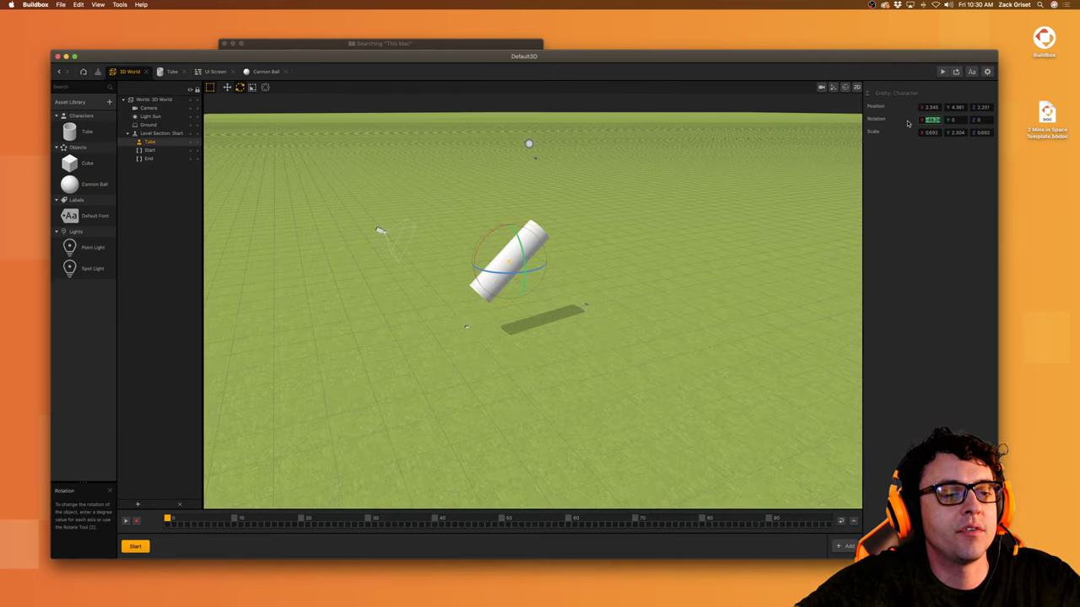
pyautogui.write('7')
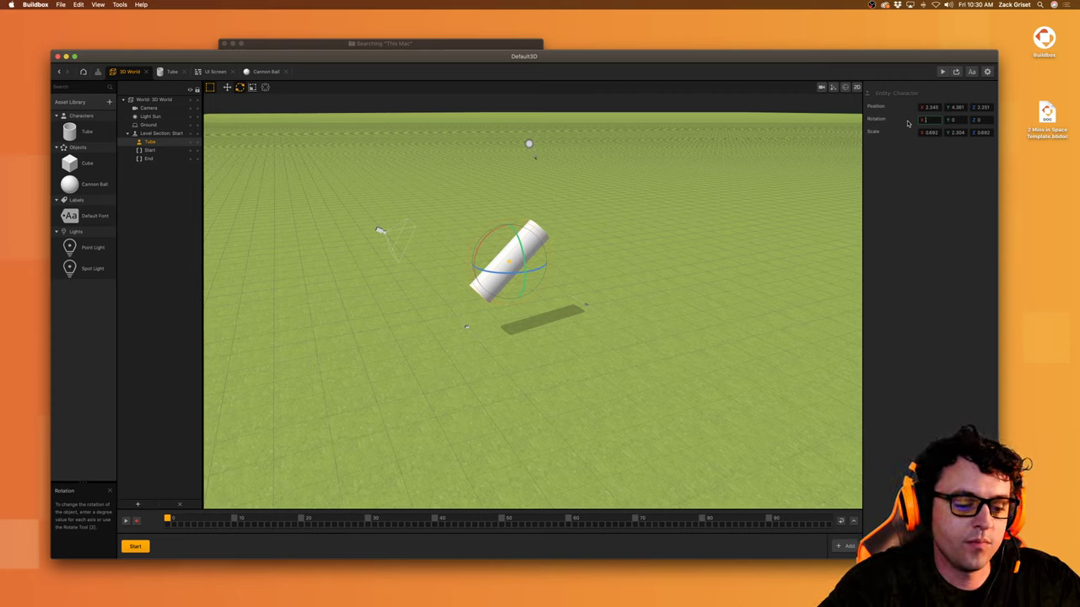
pyautogui.write('45')
pyautogui.press('Tab')
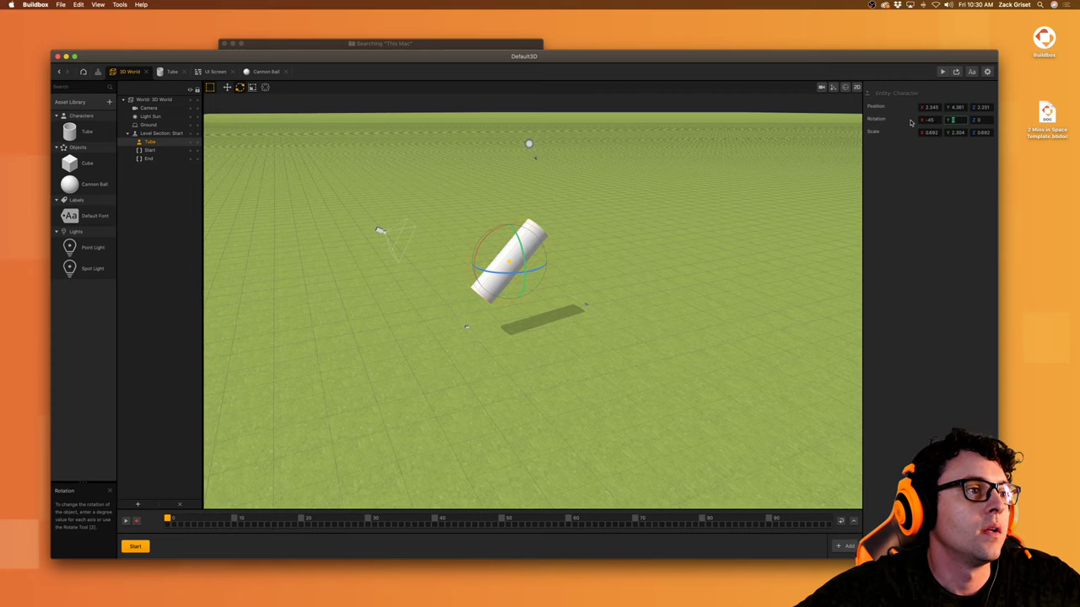
pyautogui.click(887, 313)
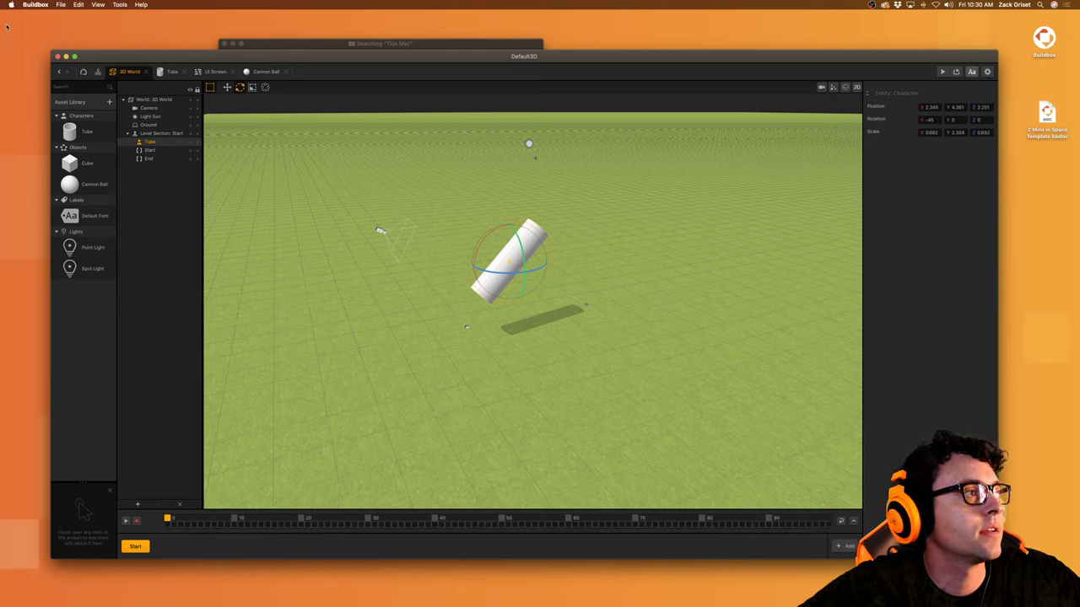
# Step: Save the project to the Desktop under the name Cannon Experiment
pyautogui.click(53, 5)
pyautogui.click(53, 5)
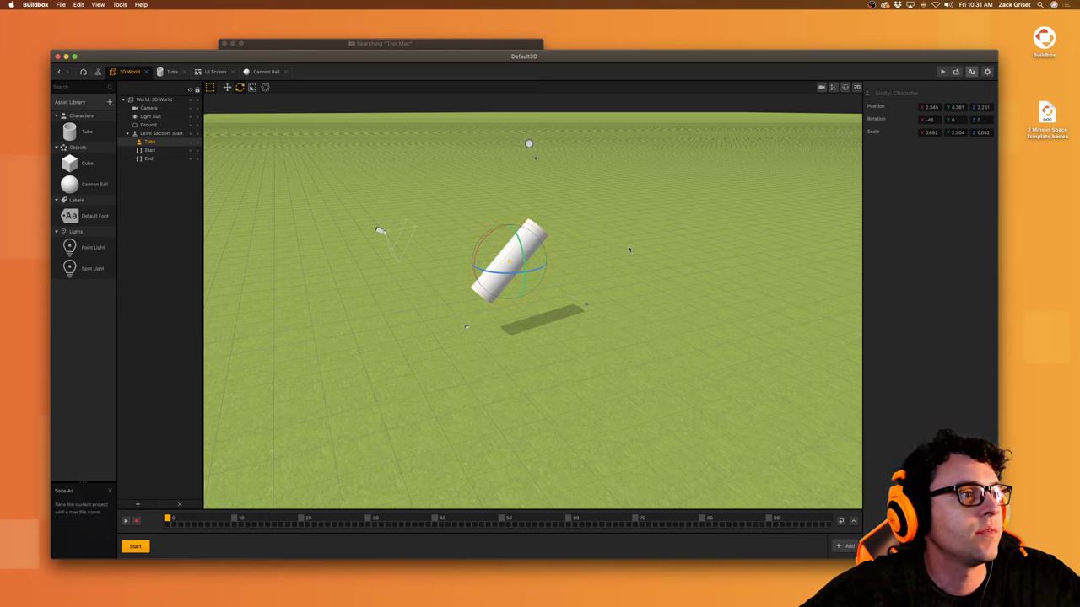
pyautogui.press('super+s')
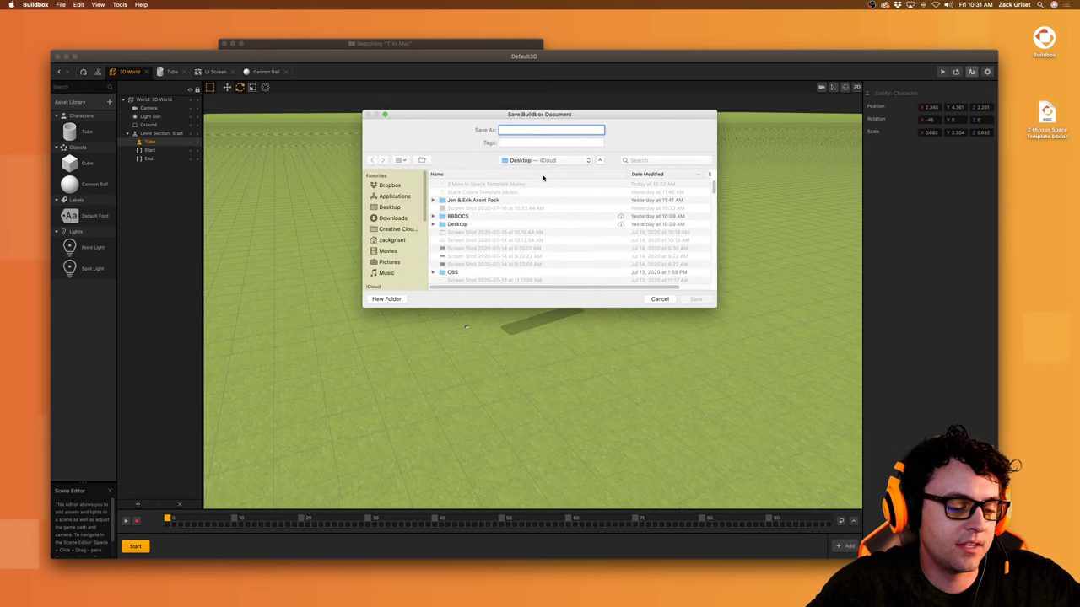
pyautogui.write('Cannon Experiment')
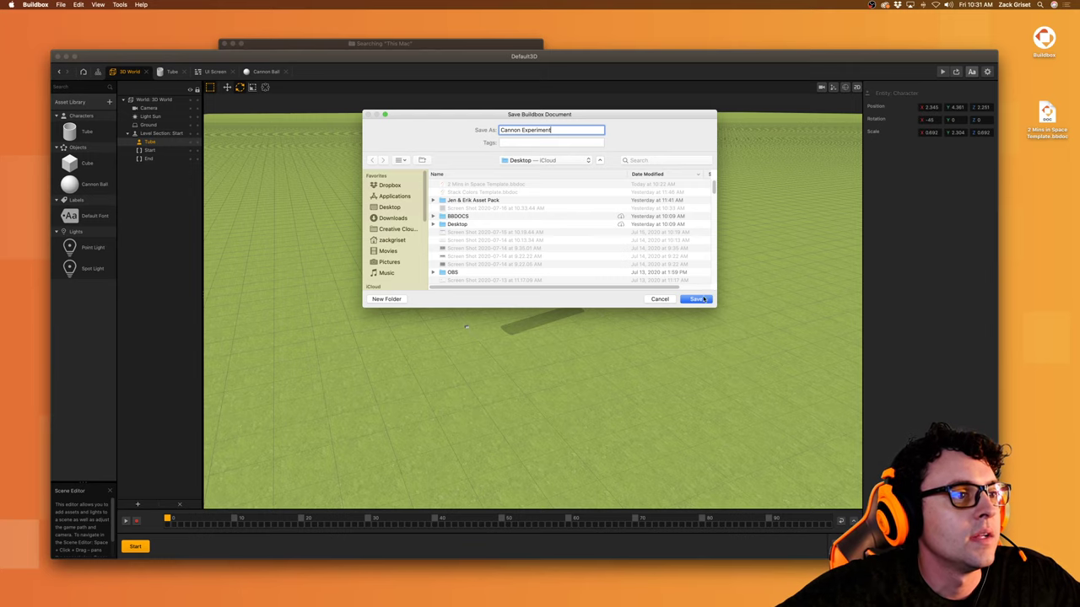
pyautogui.click(698, 300)
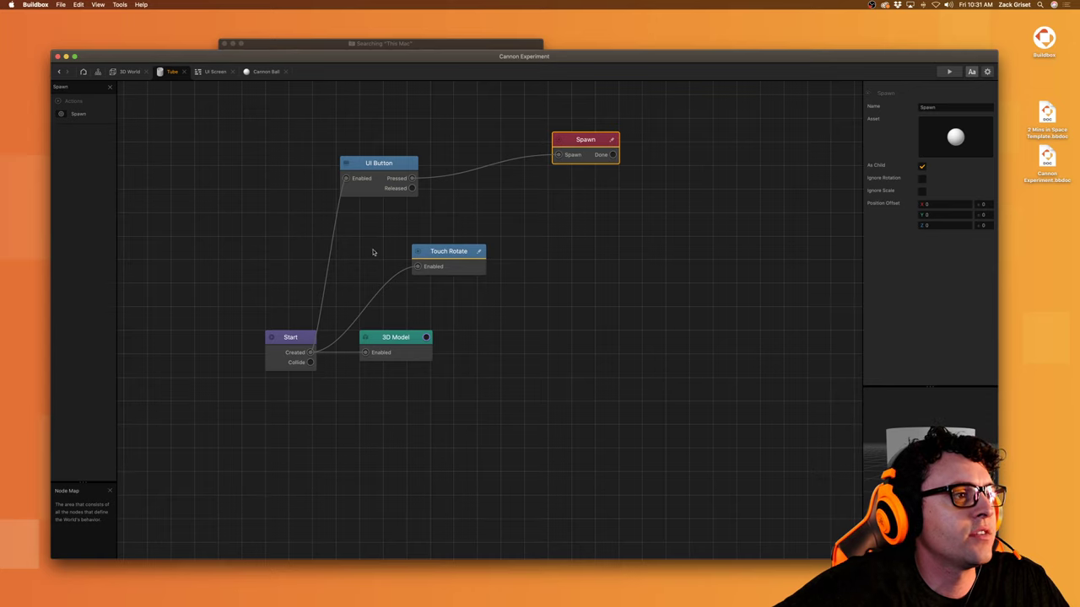
# Step: Preview the game to check the tube's framing, close the preview and return to the 3D World scene
pyautogui.click(949, 72)
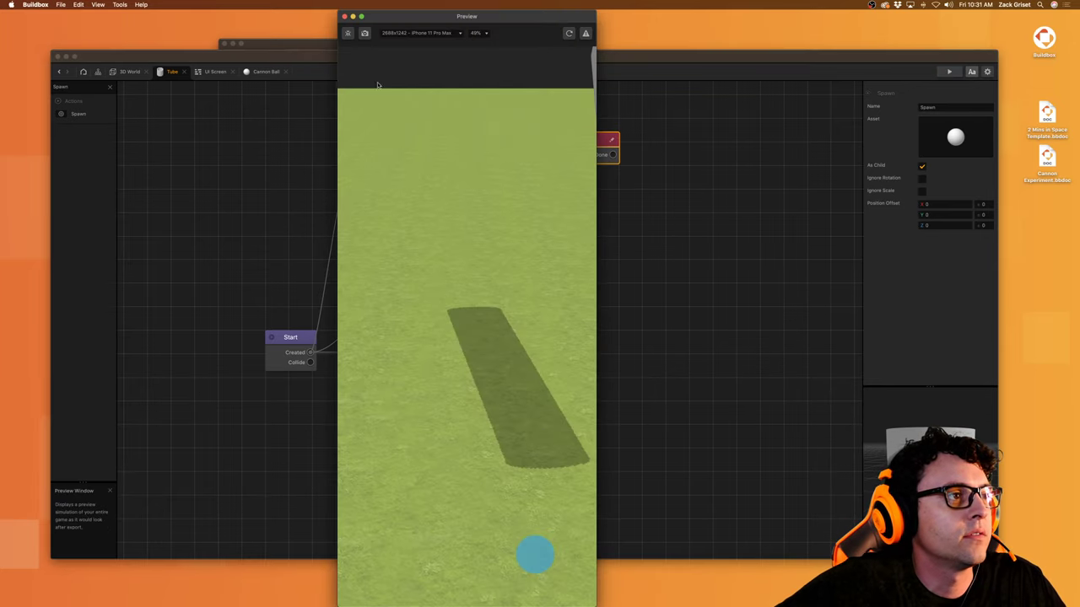
pyautogui.click(344, 16)
pyautogui.click(128, 72)
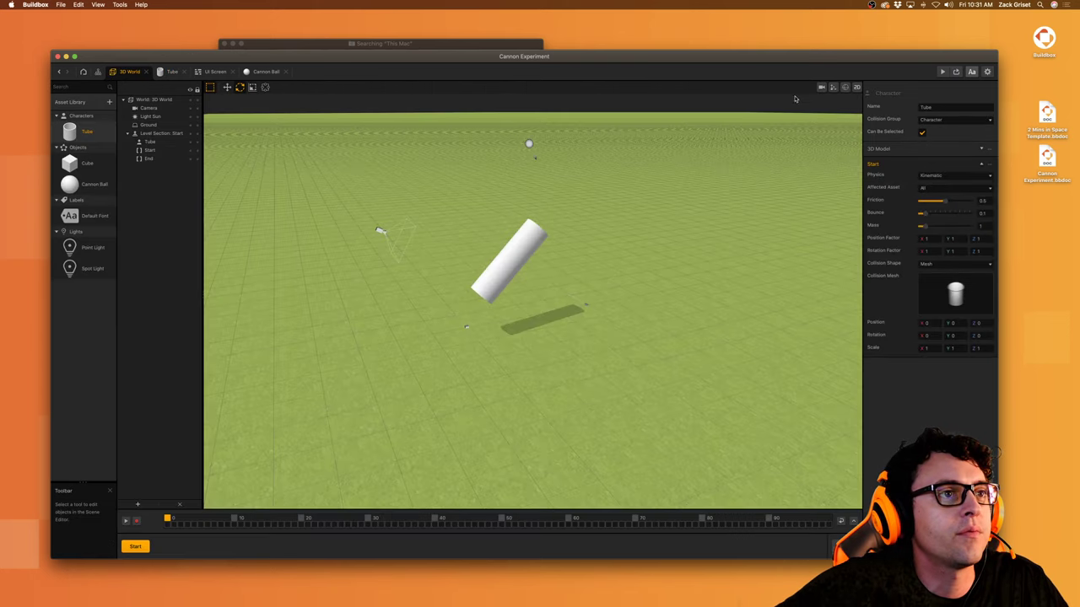
# Step: Look through the game camera and set the tube's position to X 0, Y 3, Z 0
pyautogui.click(822, 87)
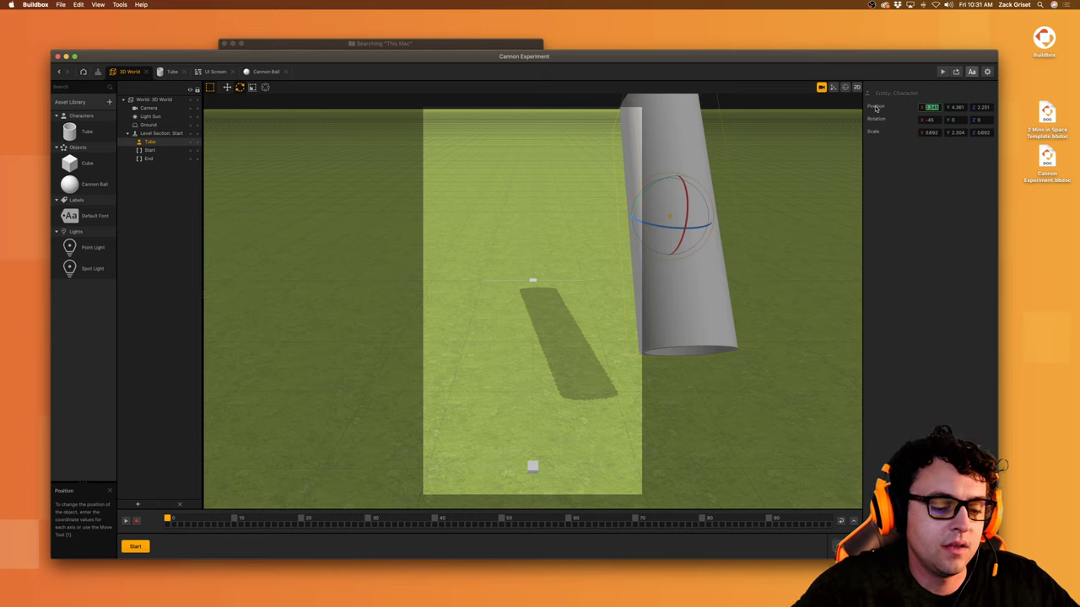
pyautogui.press('Tab')
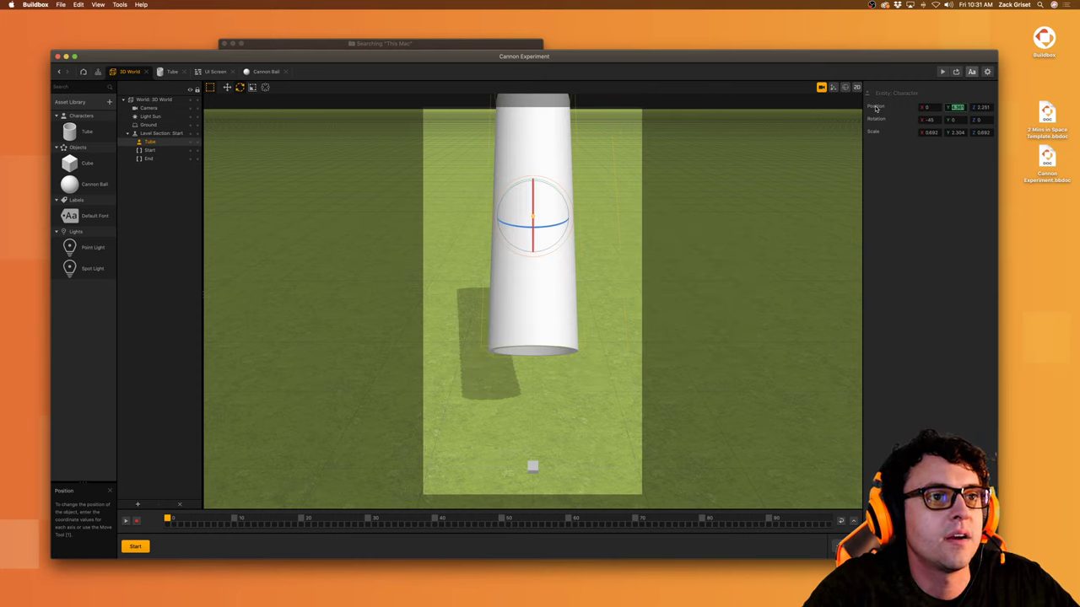
pyautogui.write('1')
pyautogui.press('Tab')
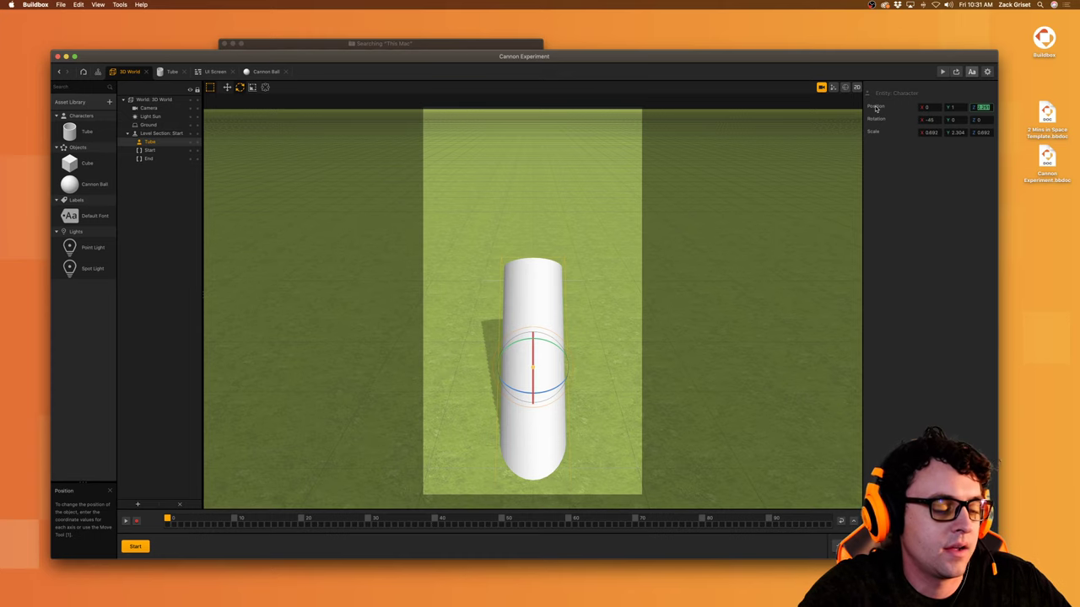
pyautogui.hotkey('shift', 'Tab')
pyautogui.write('3')
pyautogui.press('Tab')
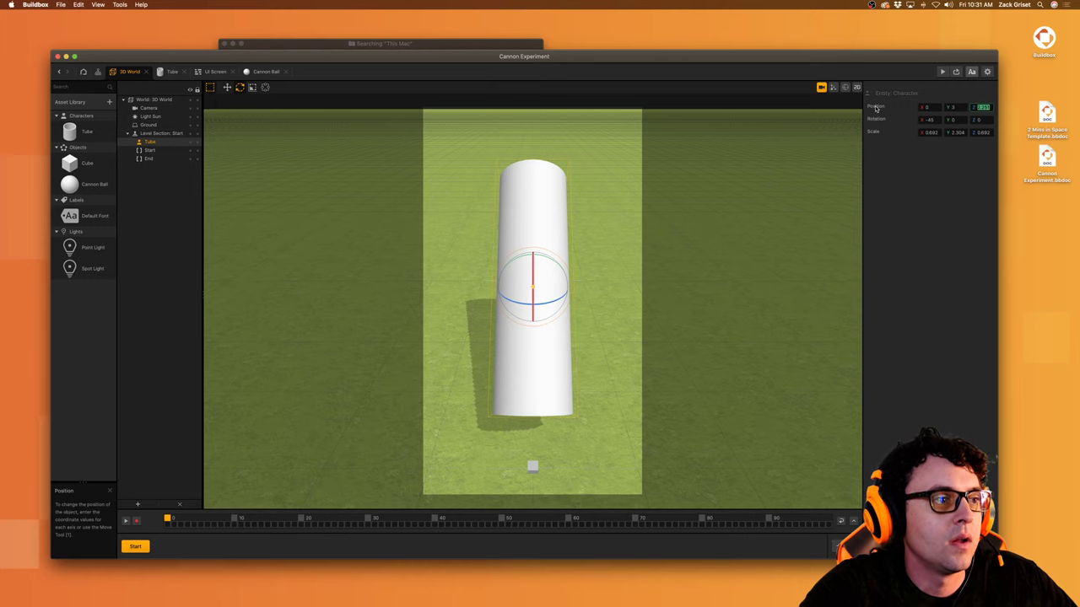
pyautogui.write('0')
pyautogui.press('Tab')
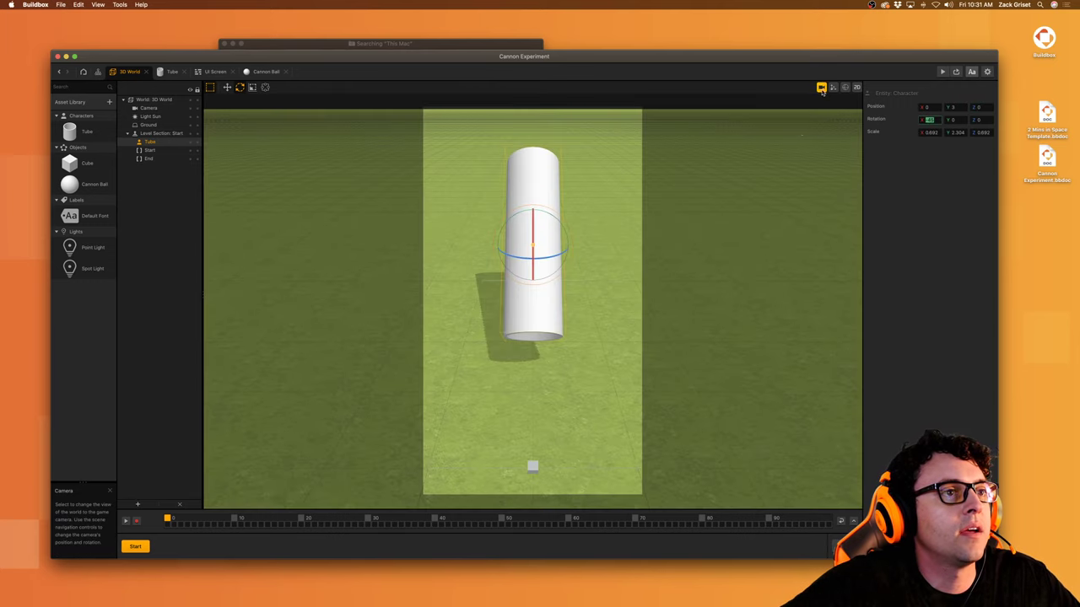
# Step: Pull the game camera back and tilt it so the whole tube and the horizon fit in the frame
pyautogui.click(822, 88)
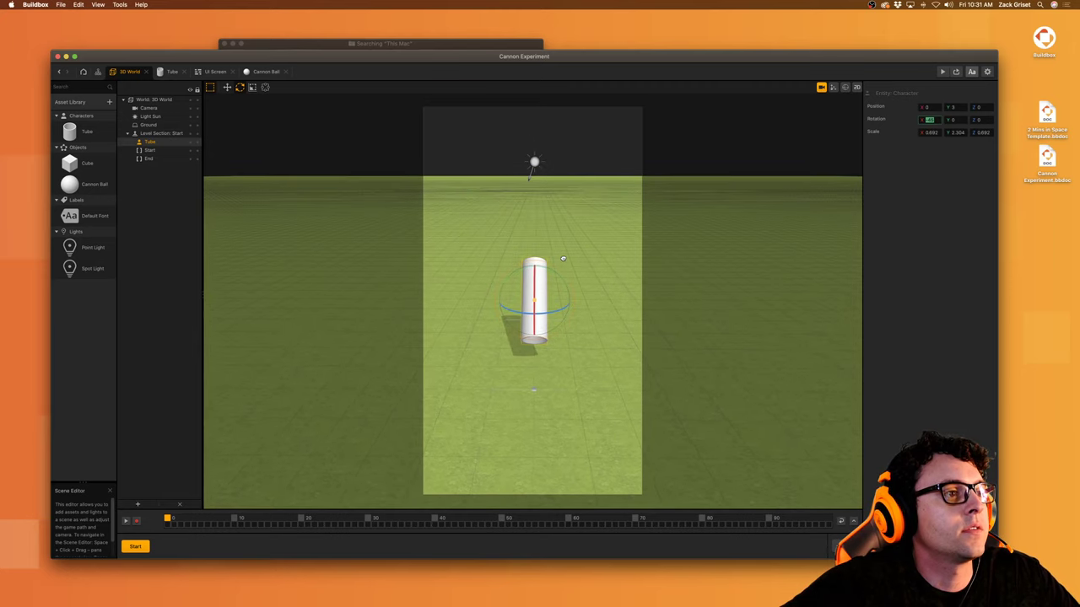
pyautogui.keyDown('alt'); pyautogui.moveTo(562, 255); pyautogui.dragTo(564, 254); pyautogui.keyUp('alt')
pyautogui.scroll(-1, 569, 265)
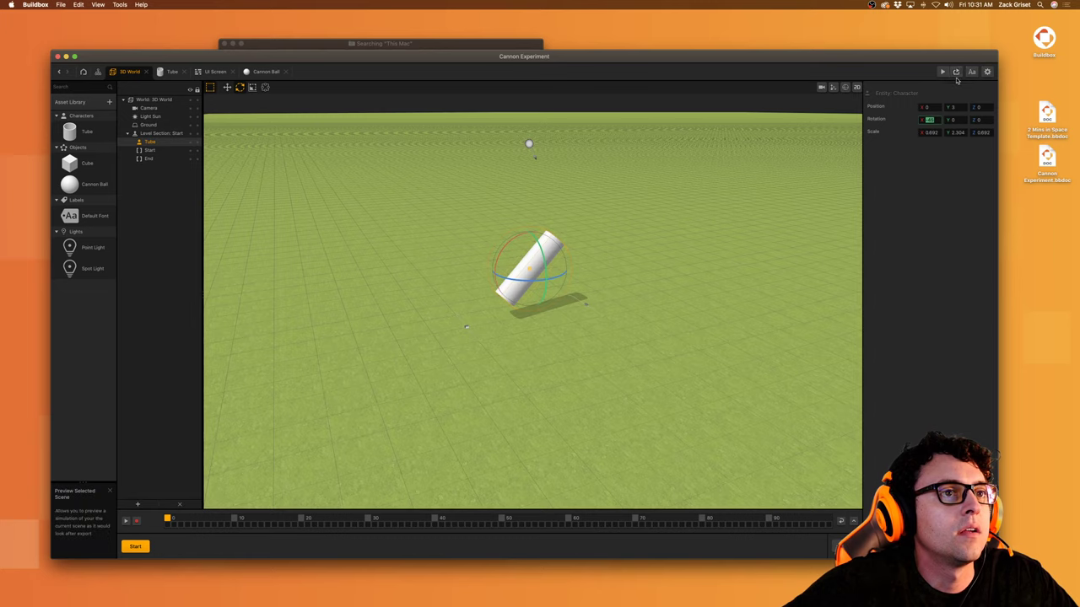
# Step: Preview the game, fire several cannon balls with the blue on-screen button, and enable the preview's debug display before closing it
pyautogui.click(943, 71)
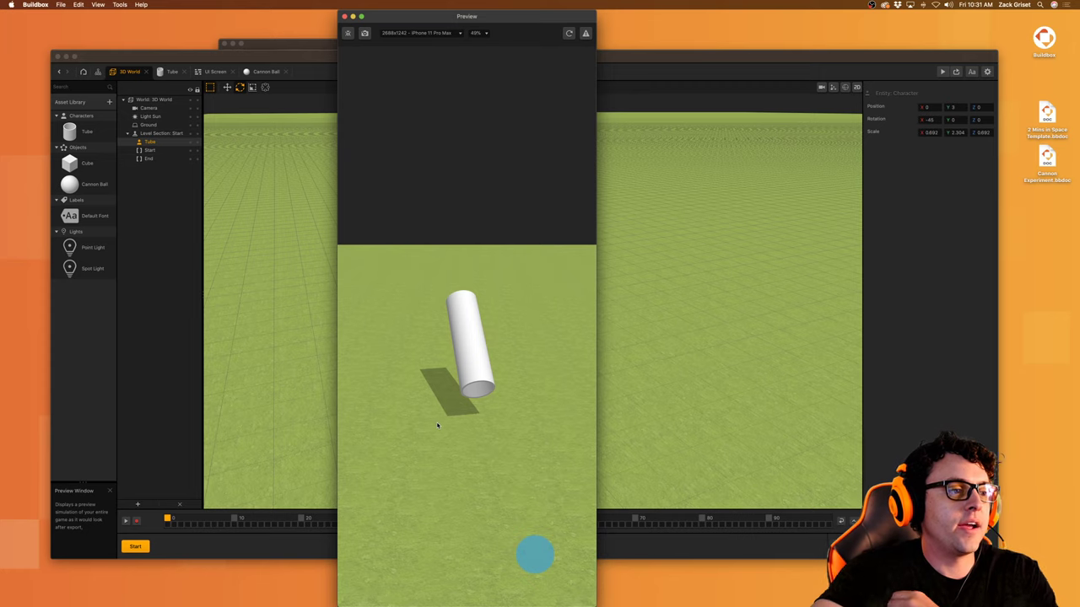
pyautogui.click(529, 557)
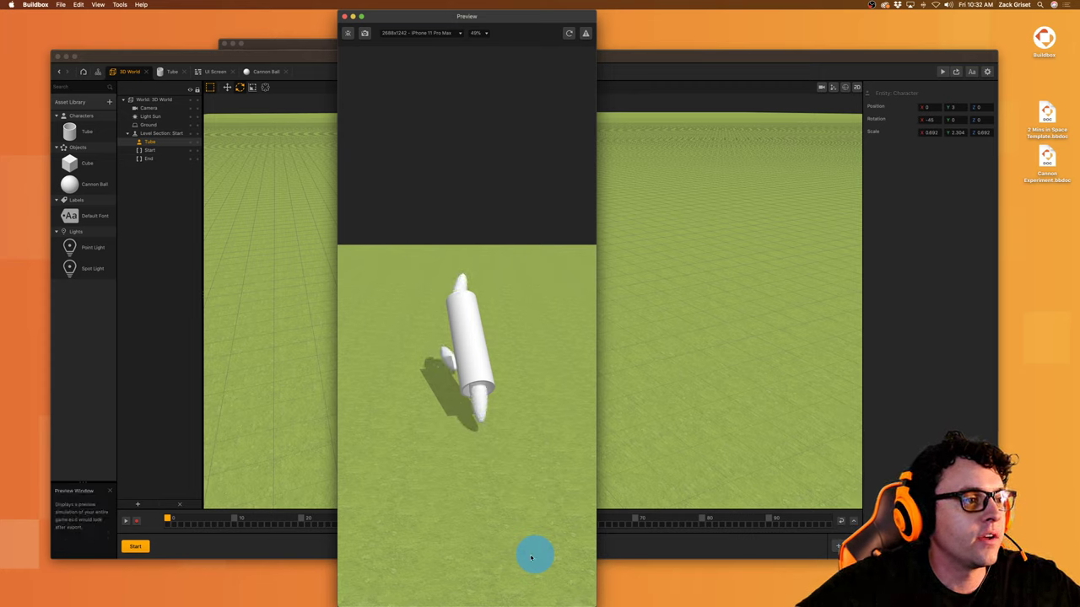
pyautogui.click(531, 558)
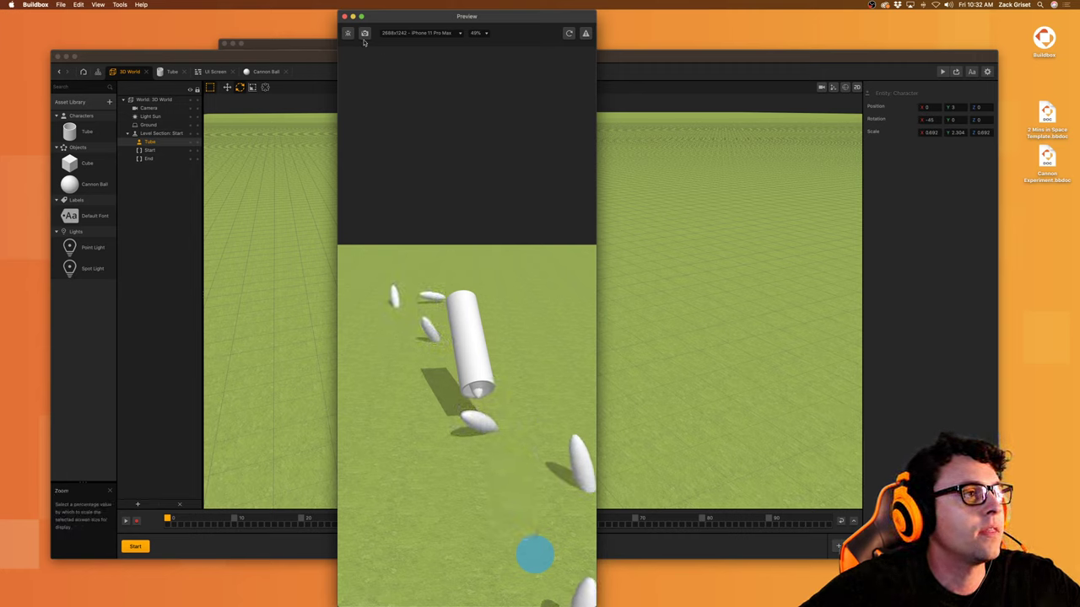
pyautogui.click(349, 36)
pyautogui.click(349, 35)
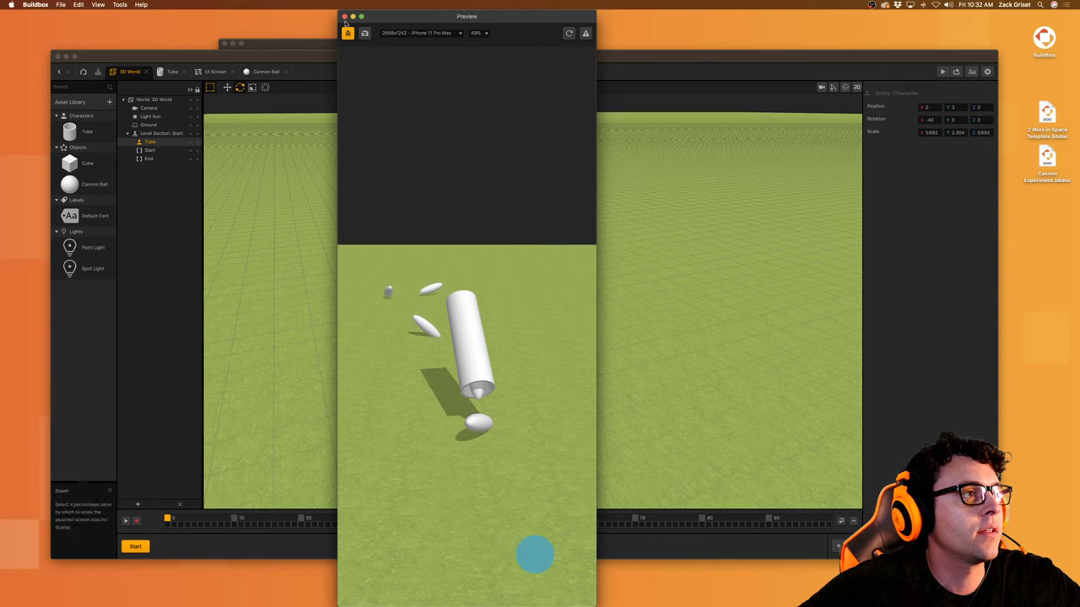
pyautogui.click(344, 16)
# Step: Disable As Child on the Spawn node in the Tube's node map
pyautogui.click(267, 71)
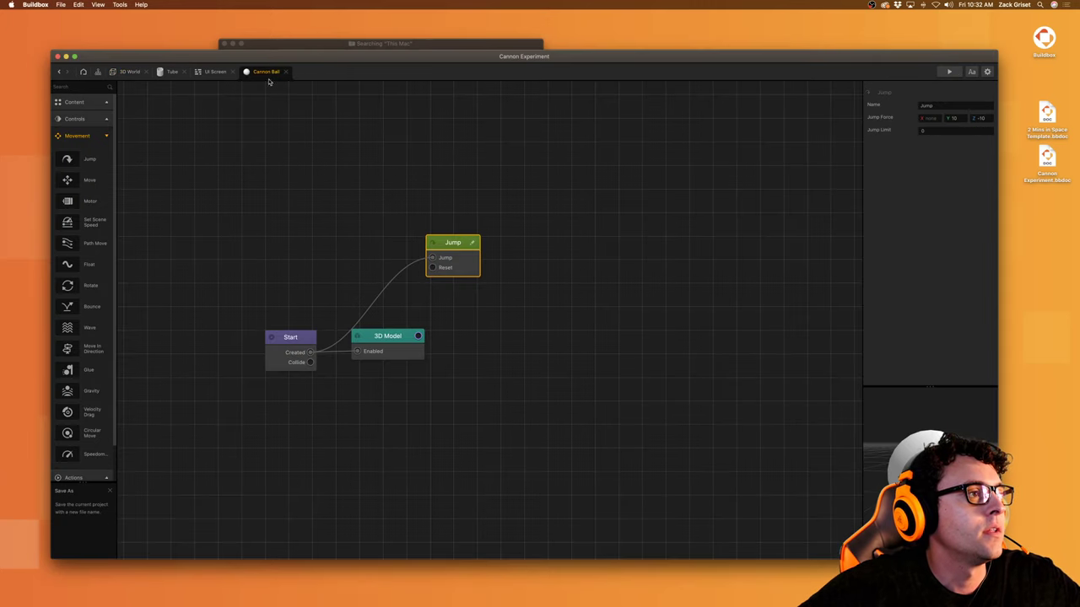
pyautogui.click(169, 72)
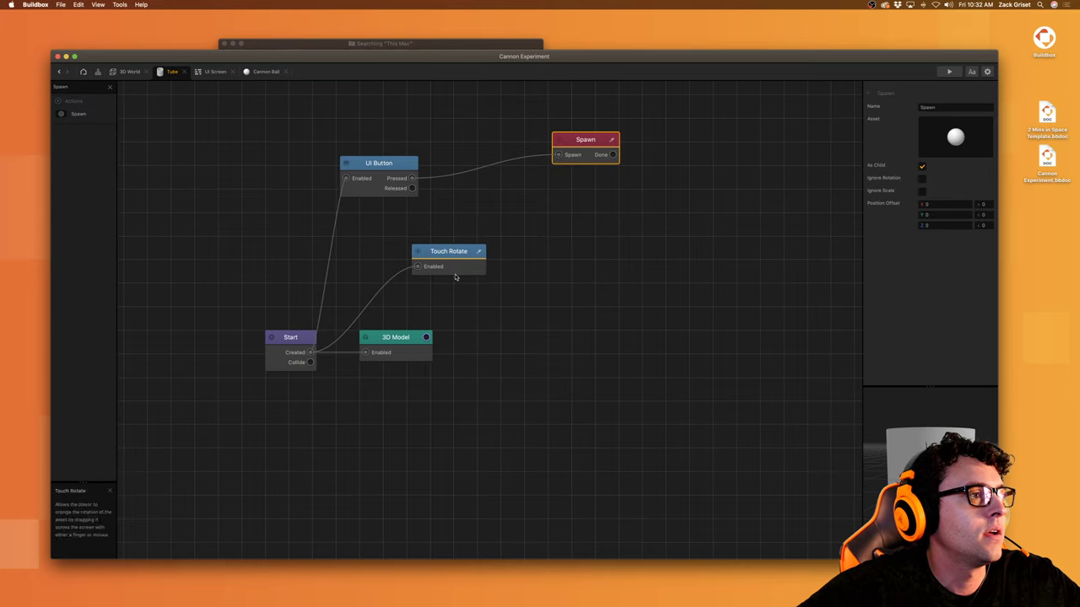
pyautogui.moveTo(577, 144); pyautogui.dragTo(590, 151)
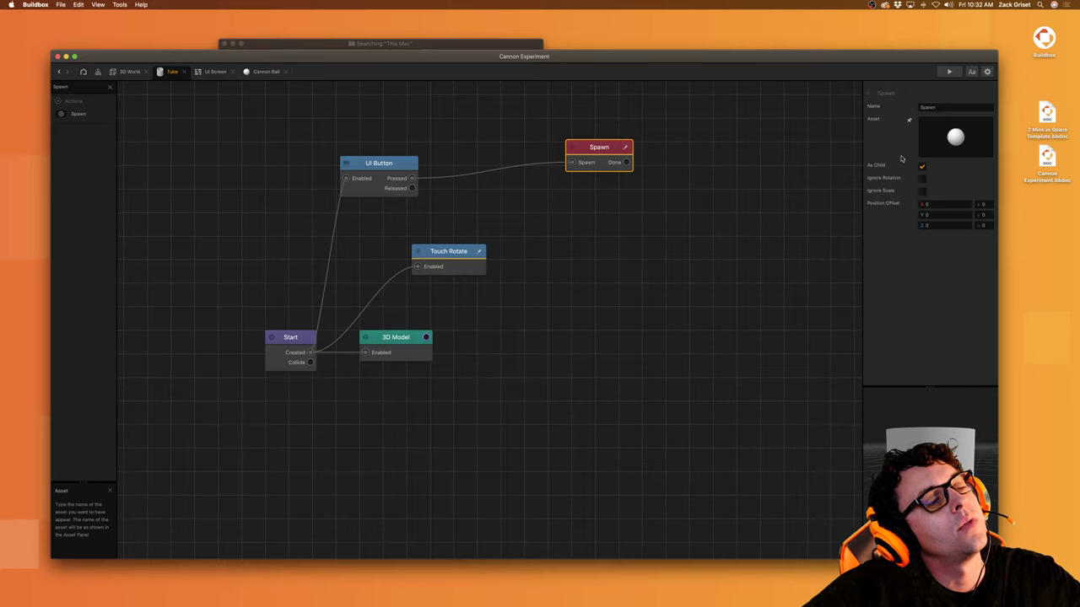
# Step: Test the changed Spawn node in the game preview by firing cannon balls from the tube, and close the preview
pyautogui.click(949, 71)
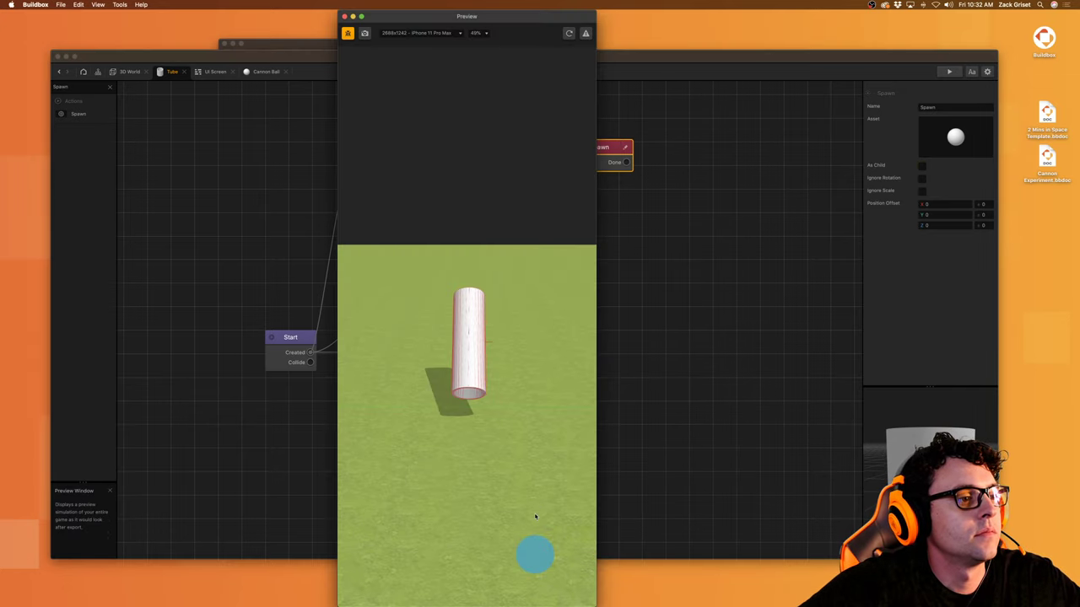
pyautogui.click(541, 550)
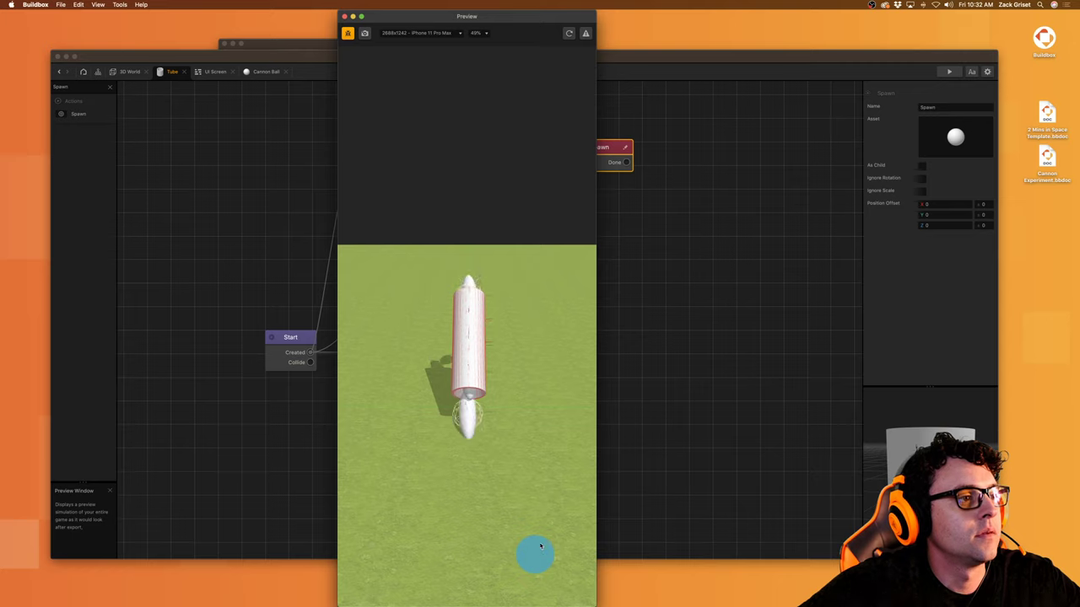
pyautogui.click(345, 17)
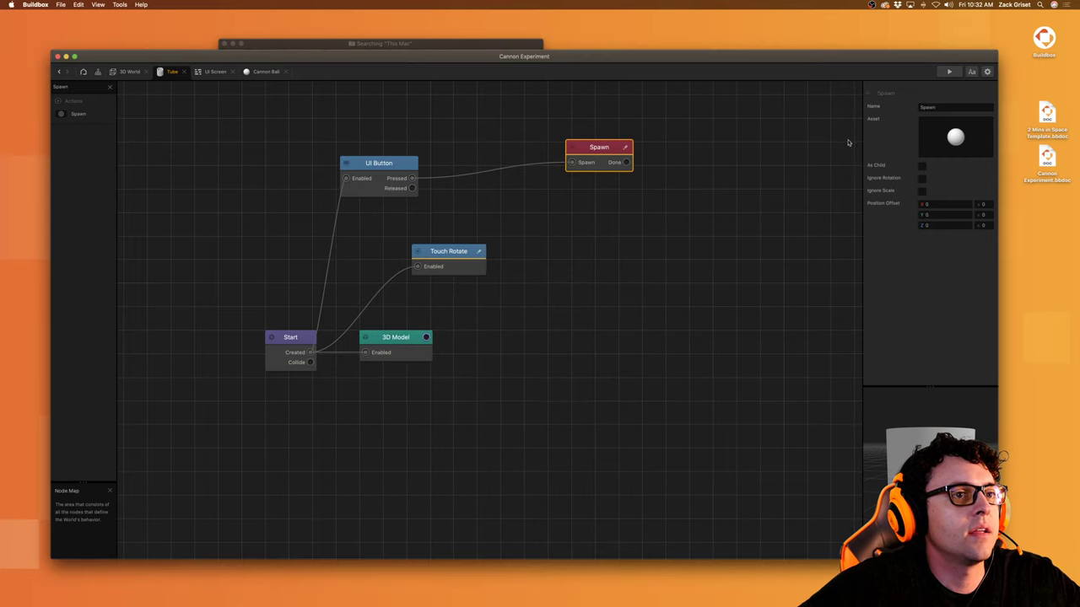
pyautogui.click(948, 72)
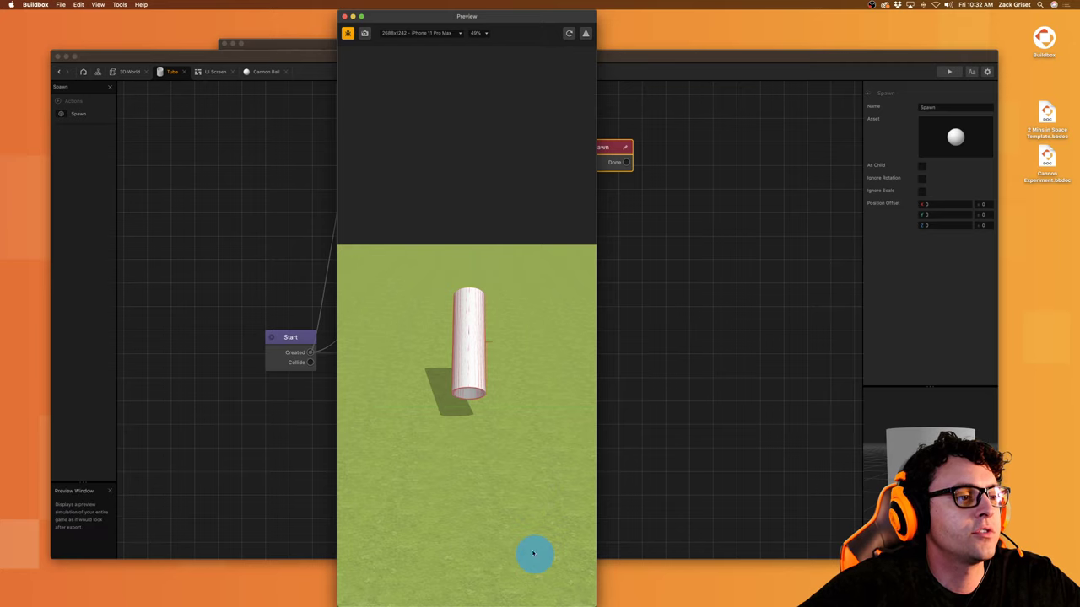
pyautogui.click(344, 17)
# Step: Inspect the settings of the Start and 3D Model nodes in the Cannon Ball's node map
pyautogui.click(264, 71)
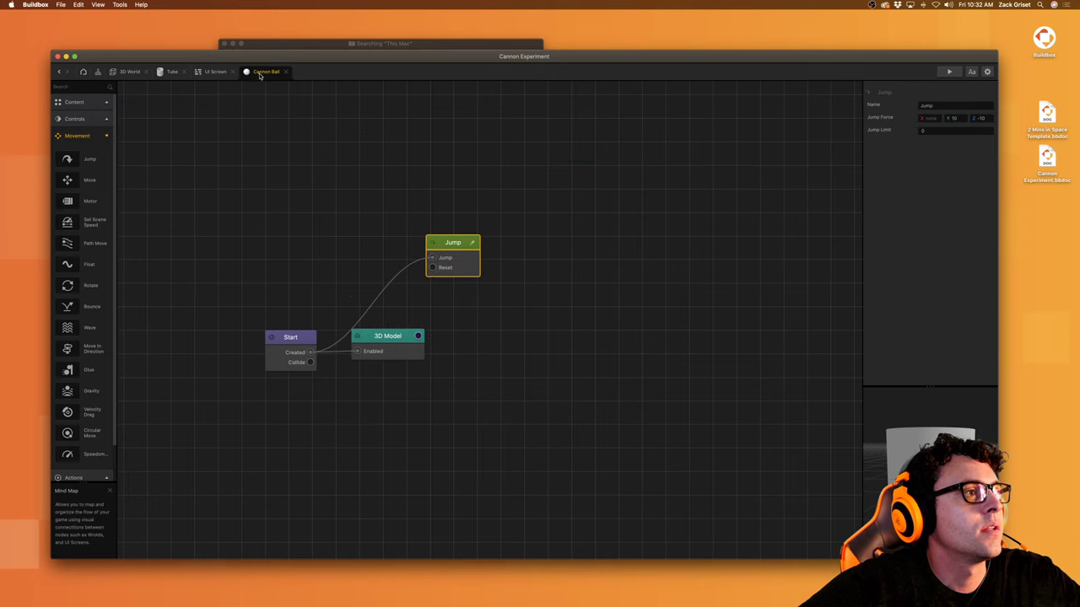
pyautogui.click(305, 340)
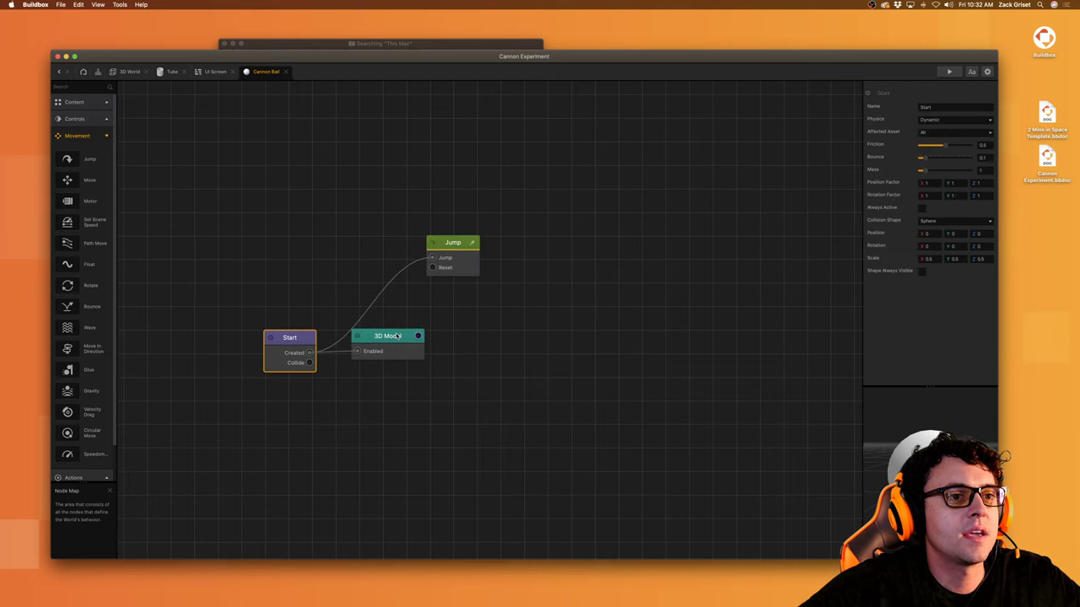
pyautogui.click(395, 339)
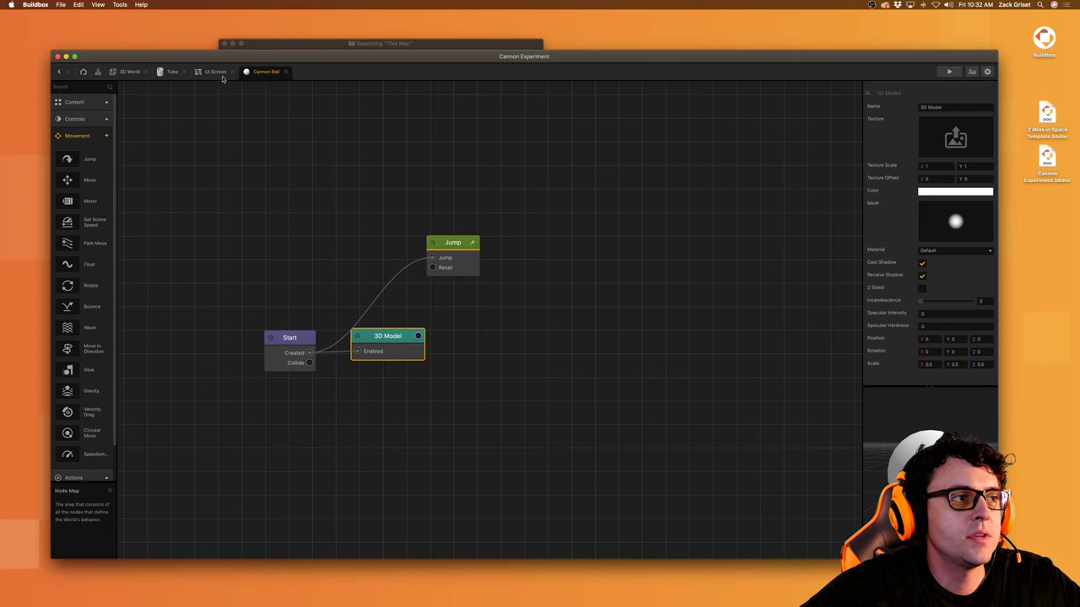
# Step: Reposition the game camera in the 3D World scene so it looks up through the tube from low behind it
pyautogui.click(112, 72)
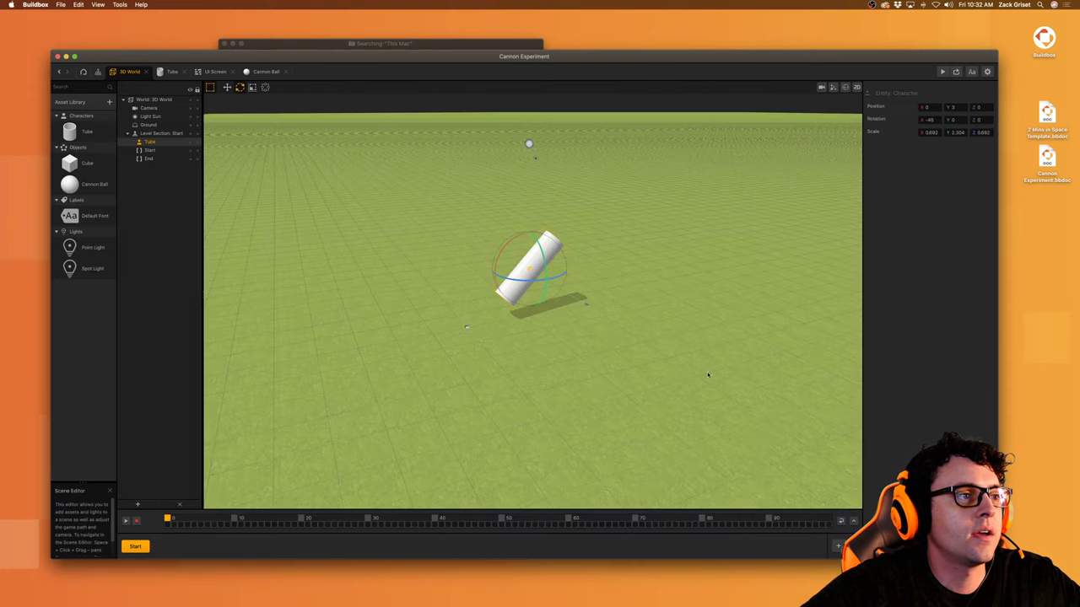
pyautogui.click(821, 87)
pyautogui.scroll(5, 555, 368)
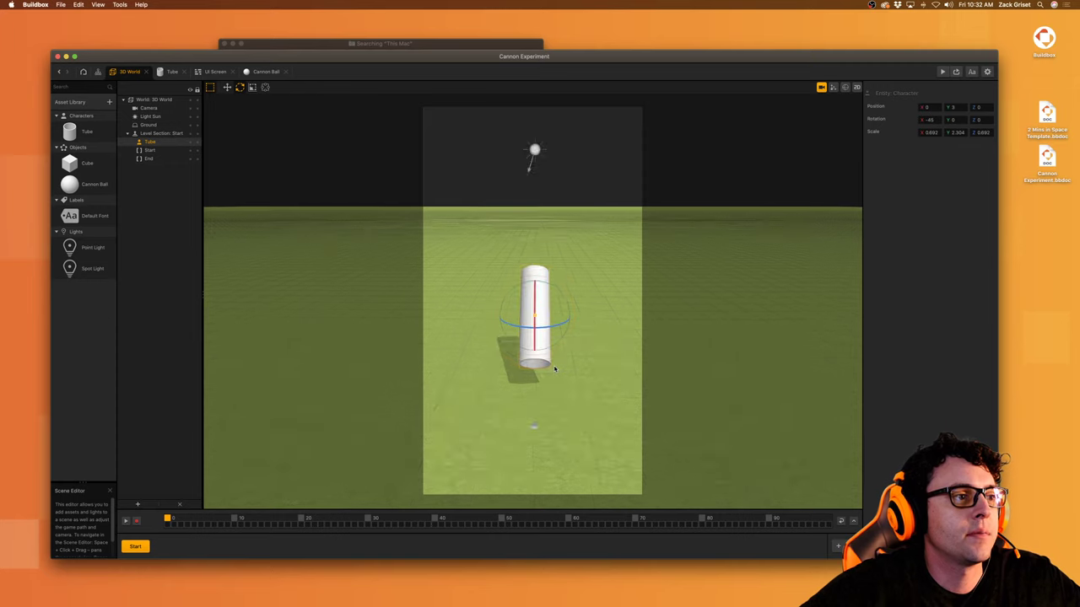
pyautogui.moveTo(550, 372); pyautogui.dragTo(551, 344, button='right')
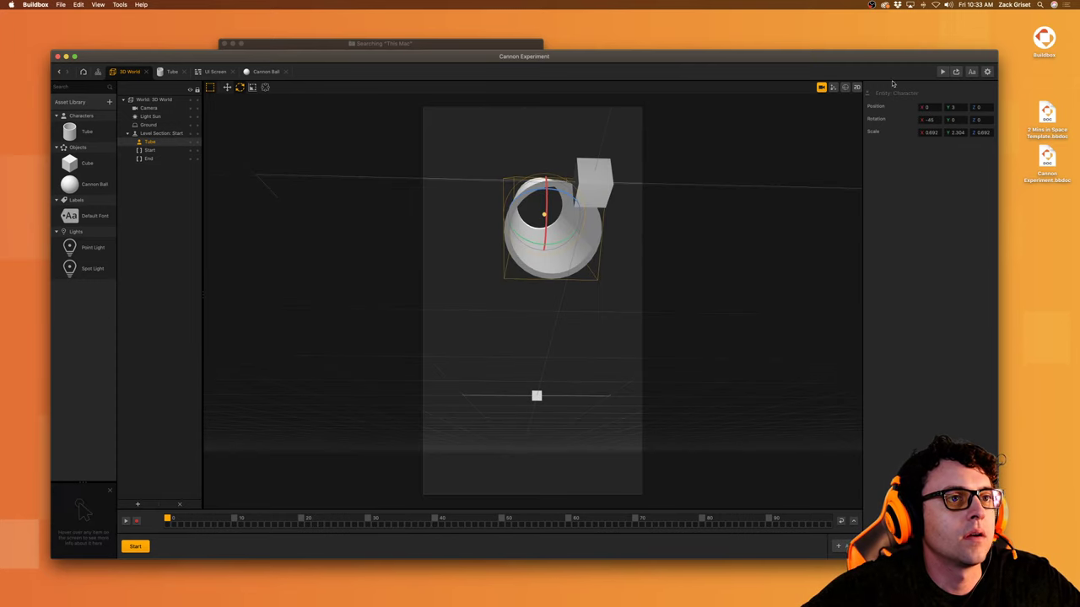
# Step: Preview the game from the new camera angle, fire a cannon ball through the tube, and close the preview
pyautogui.click(942, 71)
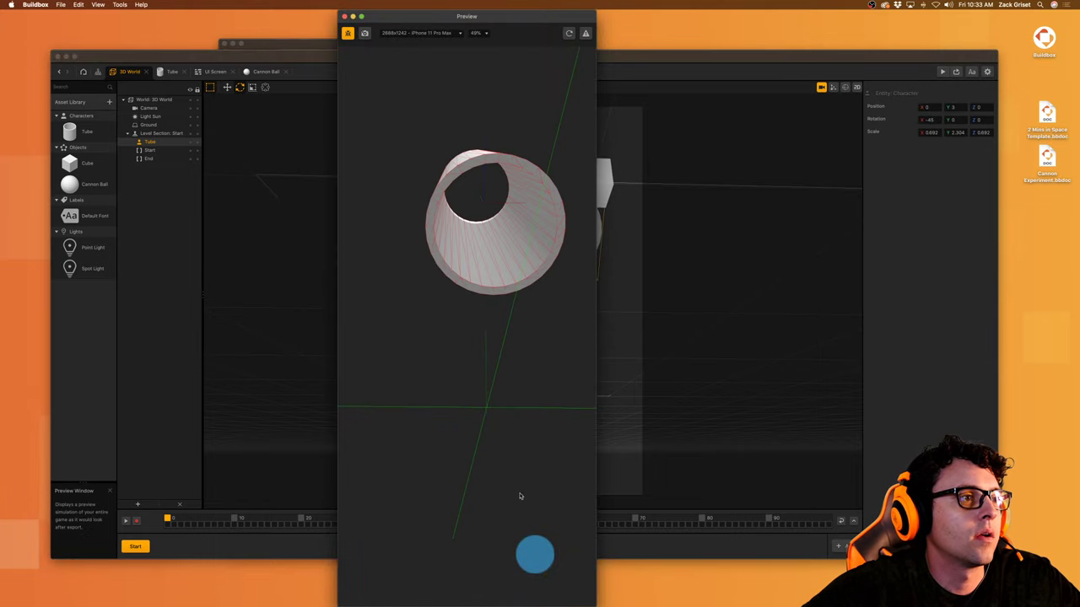
pyautogui.click(536, 554)
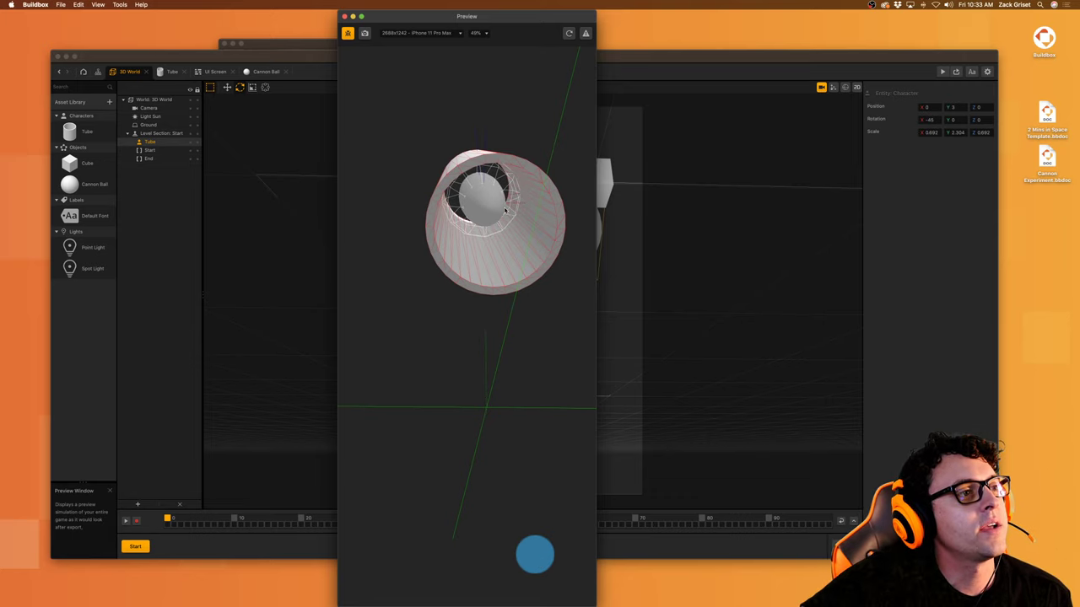
pyautogui.click(345, 17)
# Step: Add a Cannon Ball to the 3D World scene just below the tube and scale its spherical collision shape to 0.343 on all axes
pyautogui.moveTo(69, 183); pyautogui.dragTo(551, 321)
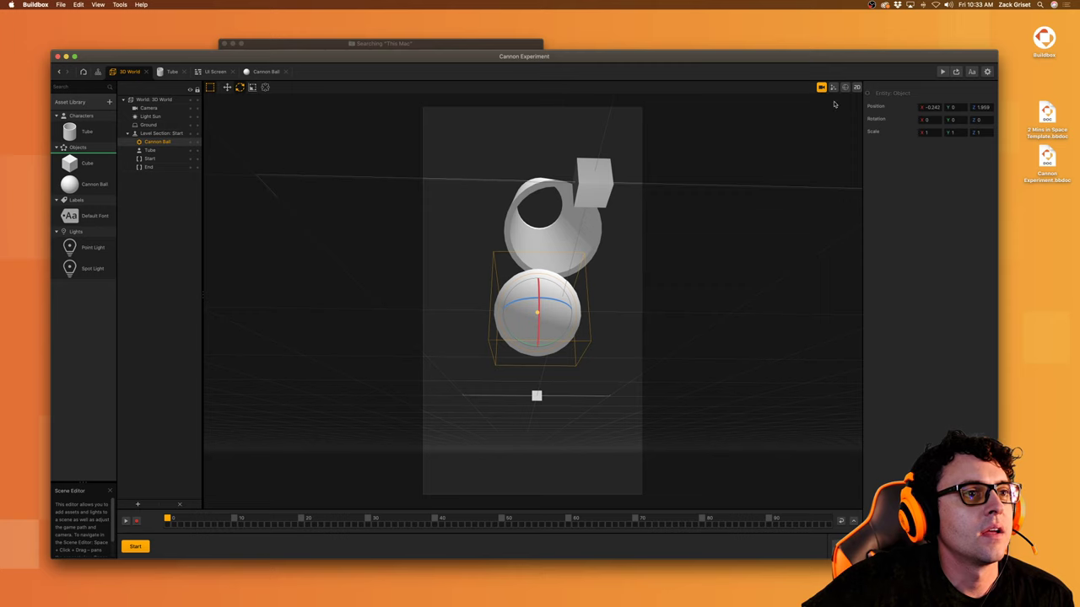
pyautogui.click(570, 303)
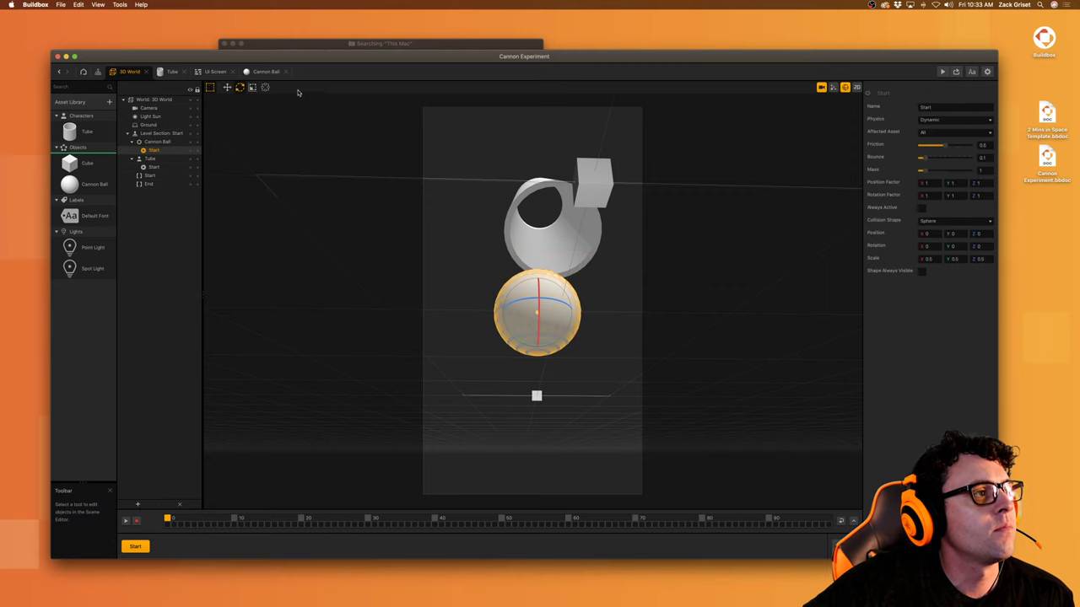
pyautogui.click(252, 88)
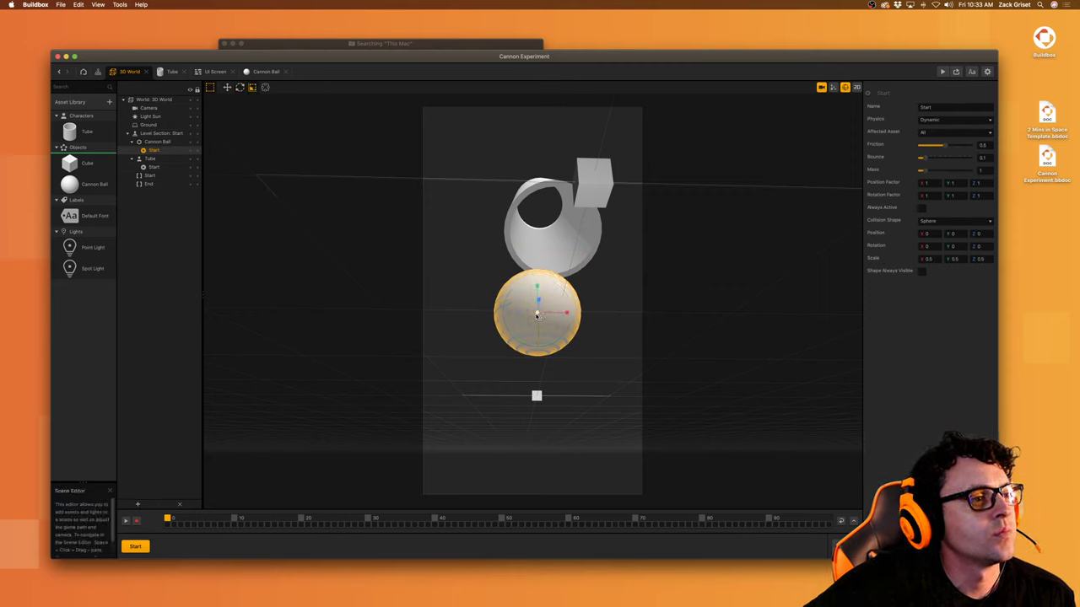
pyautogui.moveTo(537, 316); pyautogui.dragTo(528, 320)
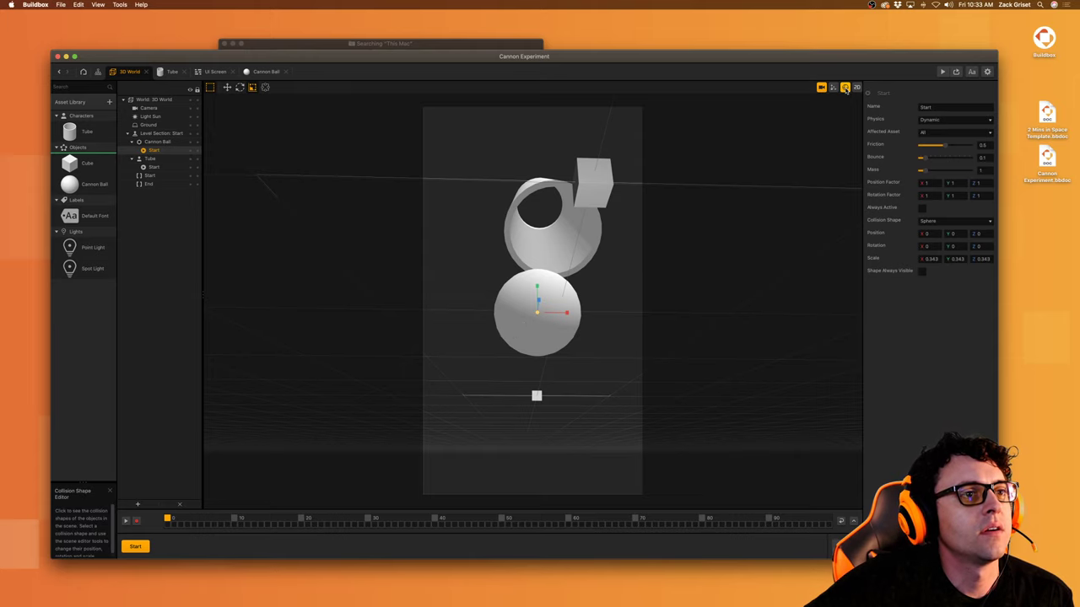
# Step: Test the placed ball and a fired ball with the smaller collision shape in the game preview, and close it
pyautogui.click(943, 72)
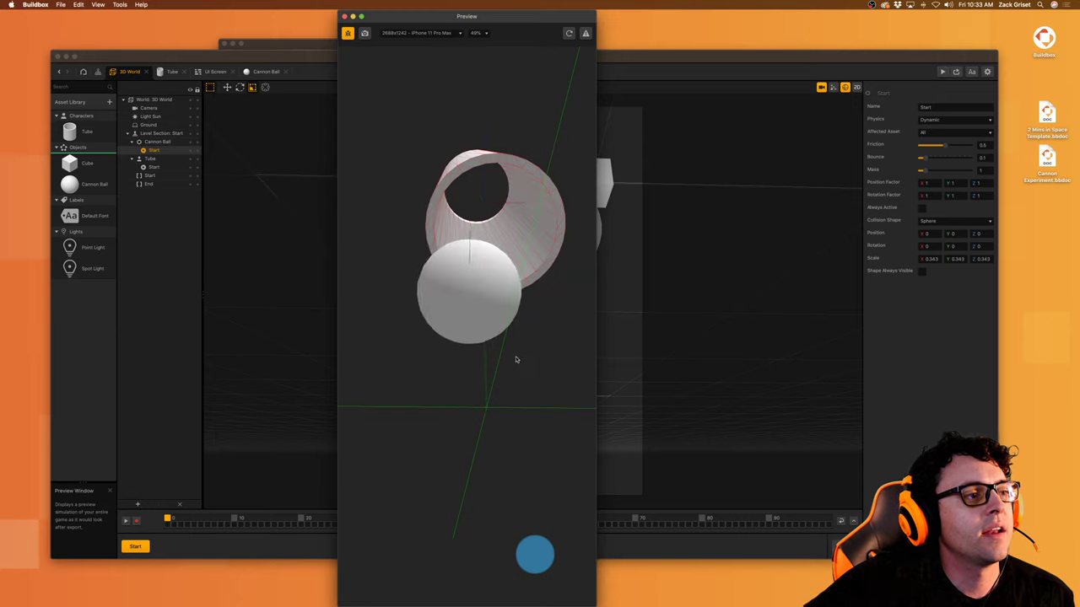
pyautogui.click(533, 555)
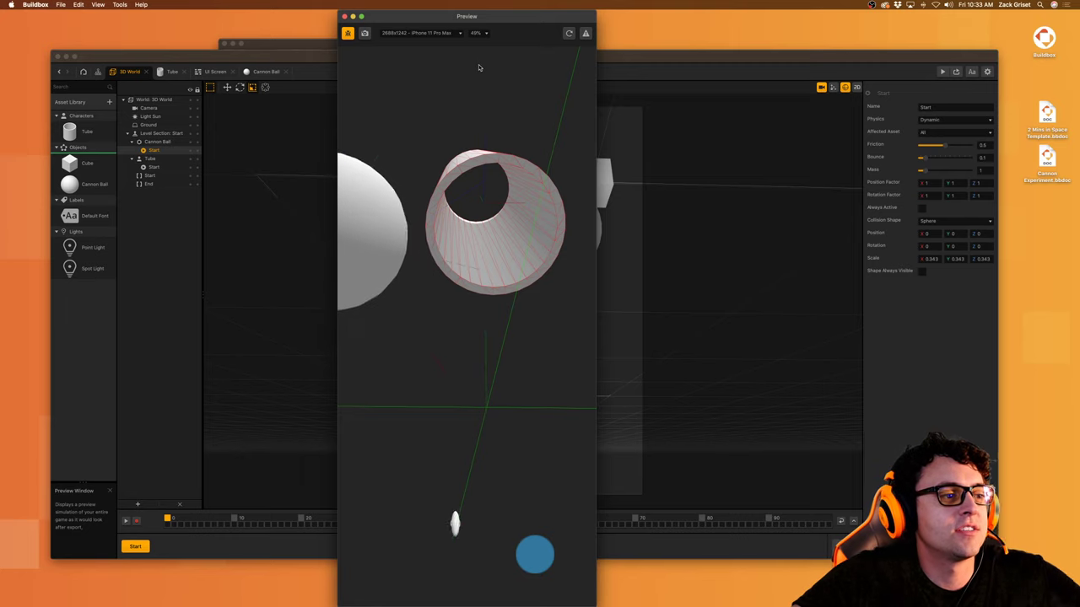
pyautogui.click(345, 16)
# Step: Reassign the Cannon Ball asset to the Tube's Spawn node and reconnect the UI Button's Pressed output to its Spawn input
pyautogui.click(258, 71)
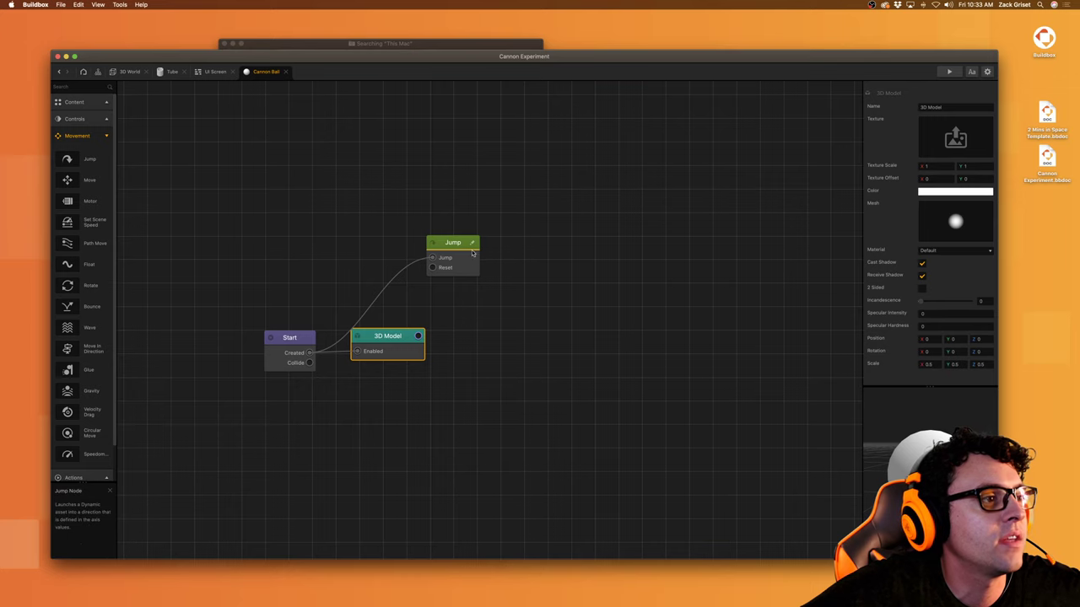
pyautogui.click(215, 71)
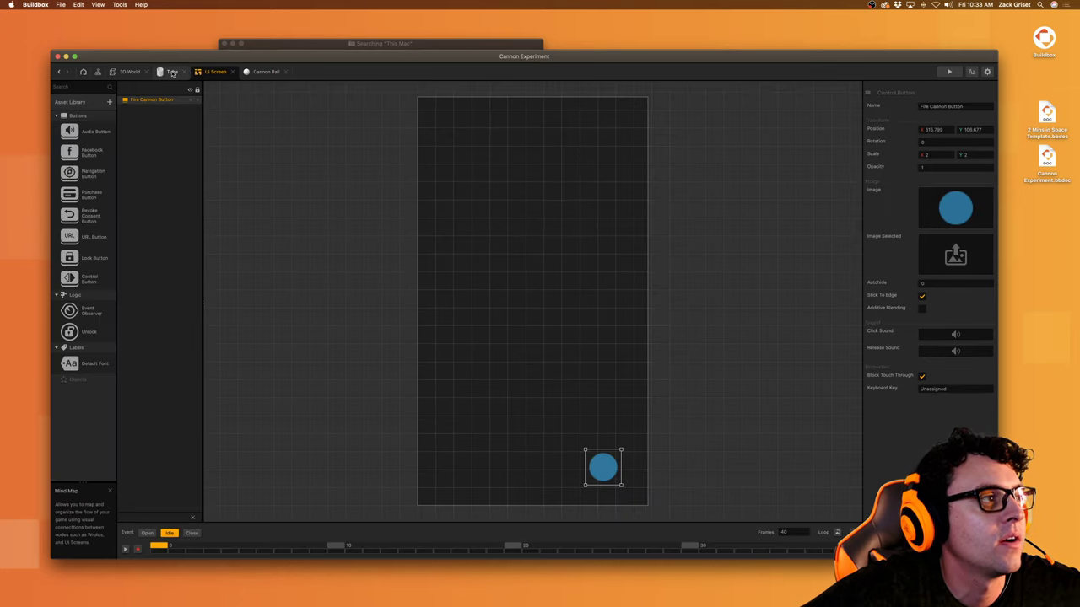
pyautogui.click(172, 71)
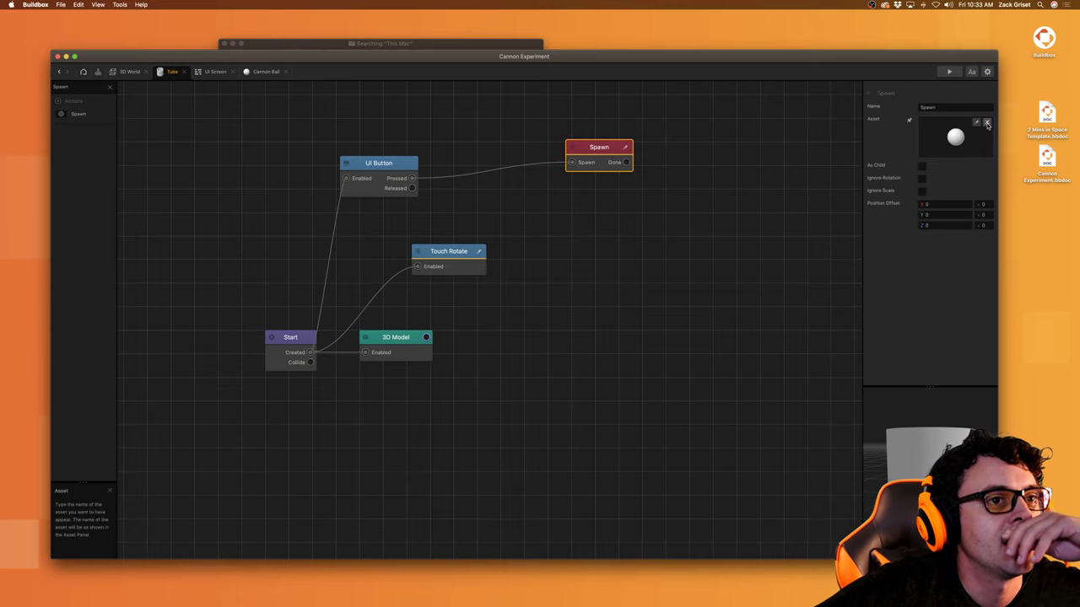
pyautogui.click(987, 123)
pyautogui.click(987, 123)
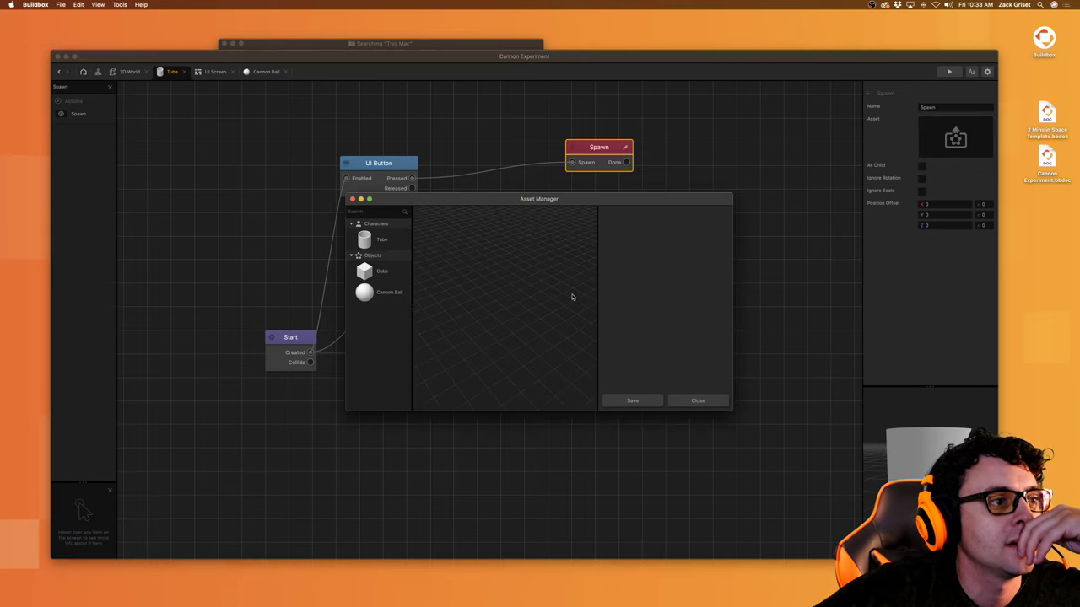
pyautogui.click(388, 292)
pyautogui.scroll(-5, 667, 380)
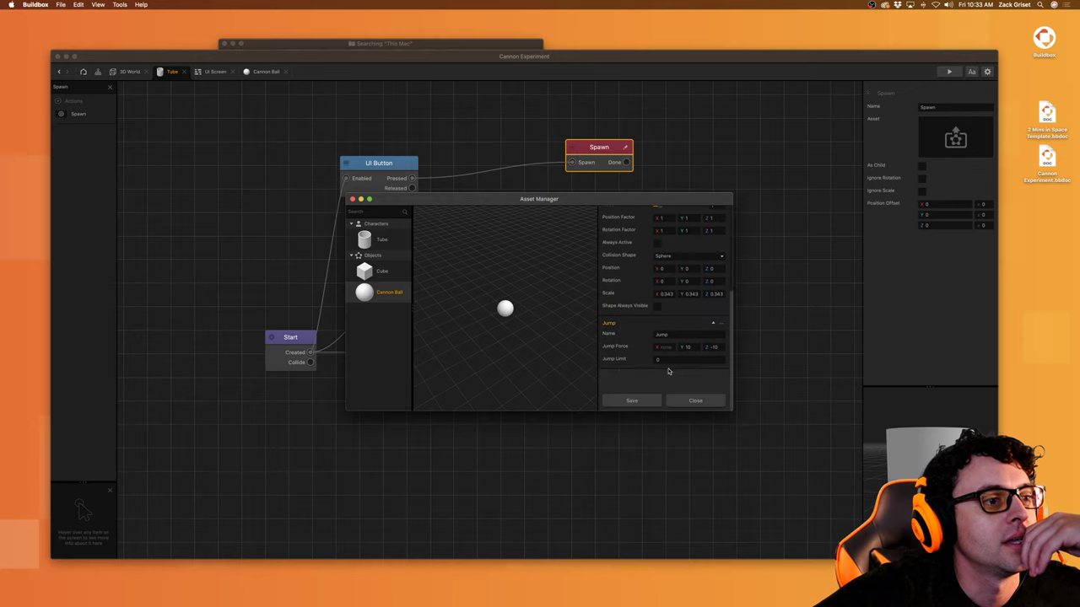
pyautogui.click(631, 401)
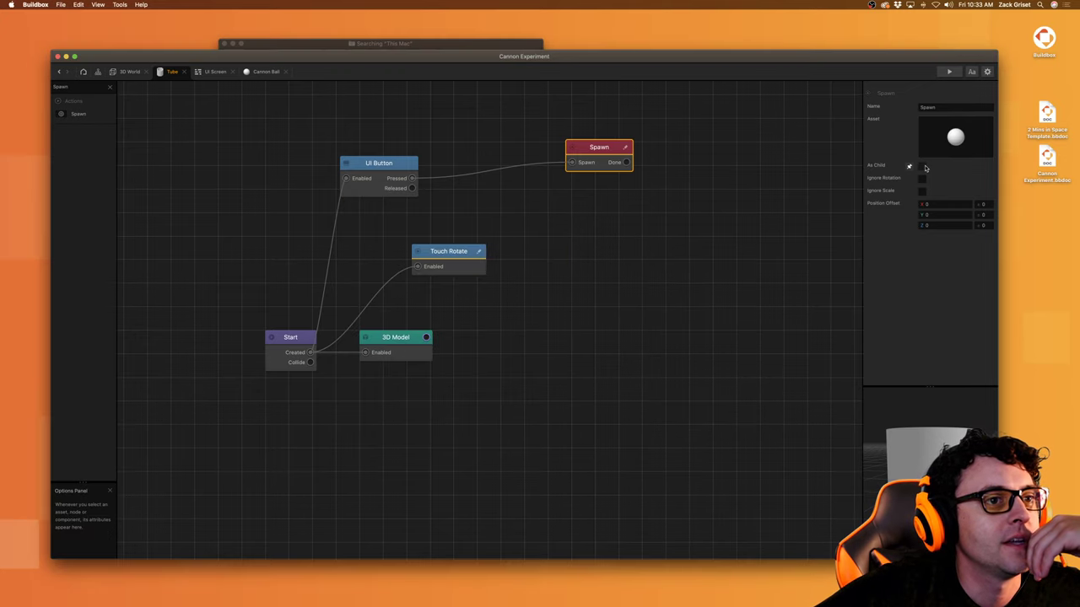
pyautogui.moveTo(423, 179); pyautogui.dragTo(631, 234)
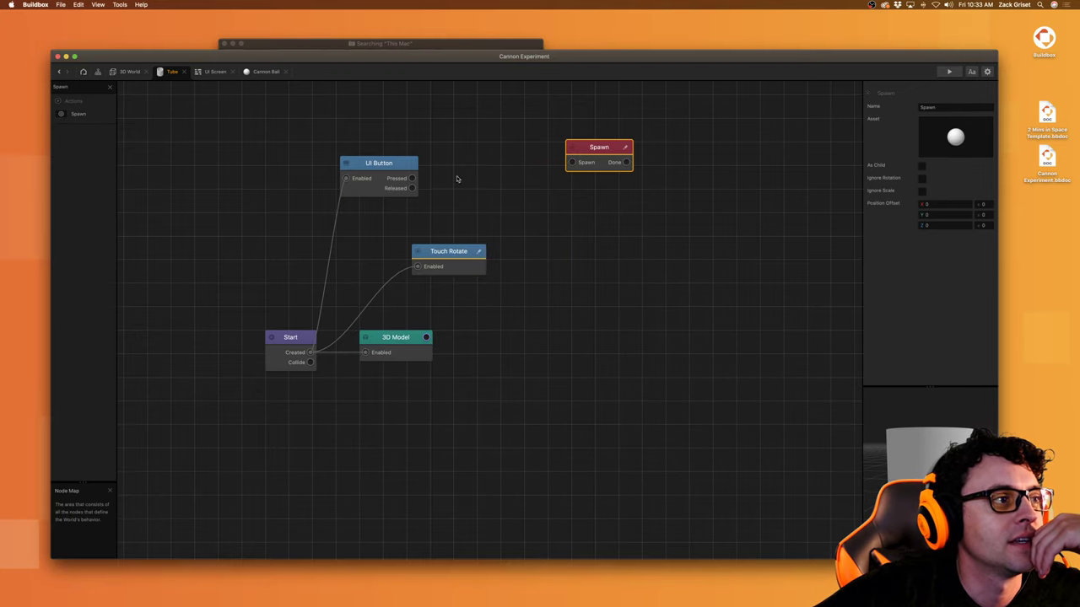
pyautogui.moveTo(412, 178); pyautogui.dragTo(604, 154)
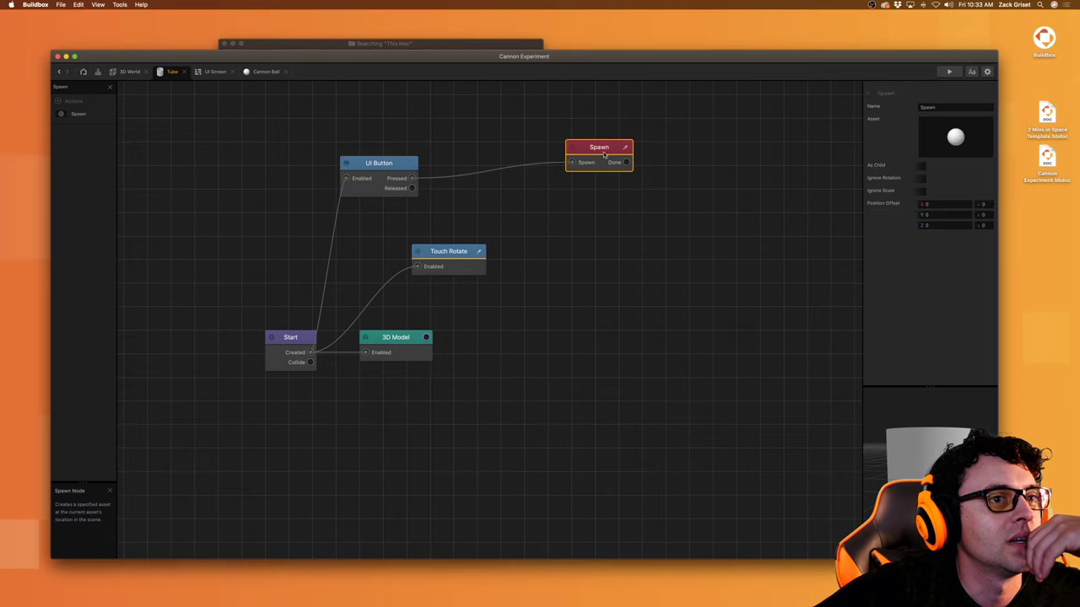
# Step: Test firing with the reassigned and reconnected Spawn node in the game preview, and close the preview
pyautogui.click(947, 72)
pyautogui.click(537, 552)
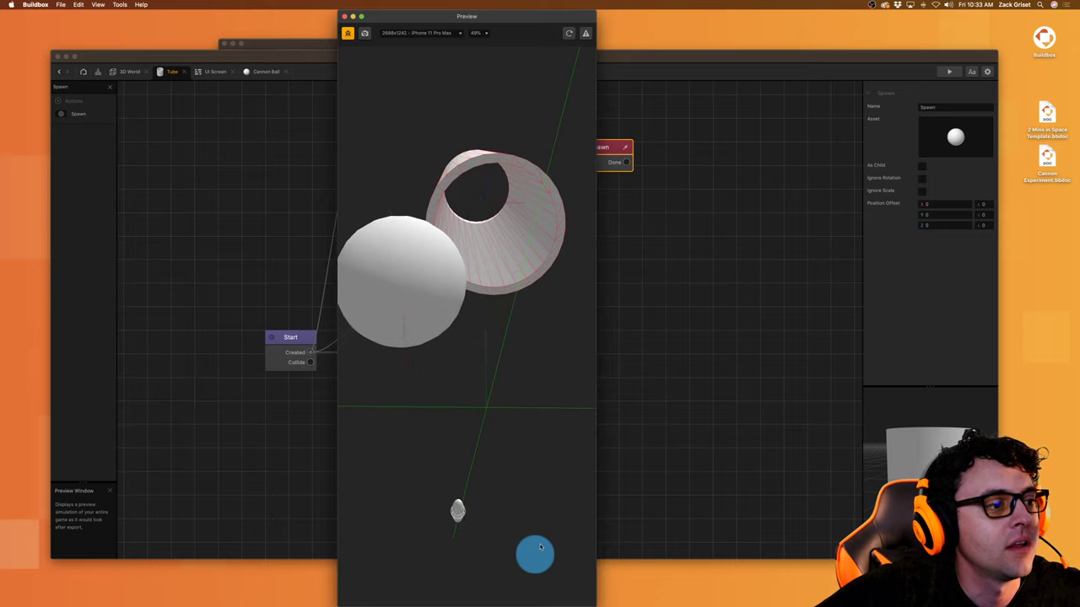
pyautogui.click(345, 17)
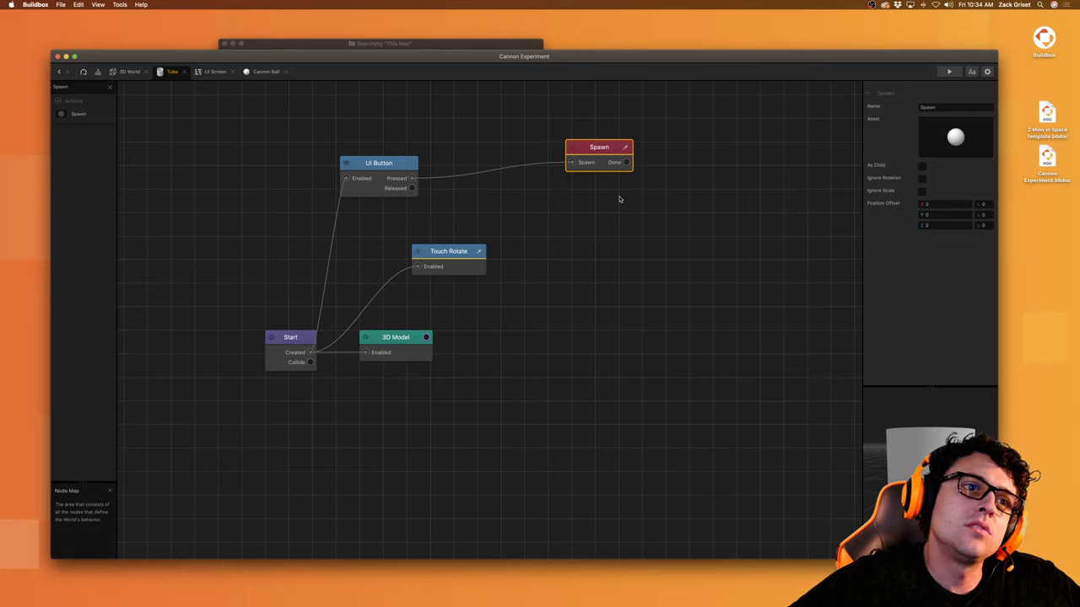
# Step: Replace the Tube's Spawn node with a new one triggered by the UI Button's Pressed output and assigned the Cannon Ball asset
pyautogui.press('BackSpace')
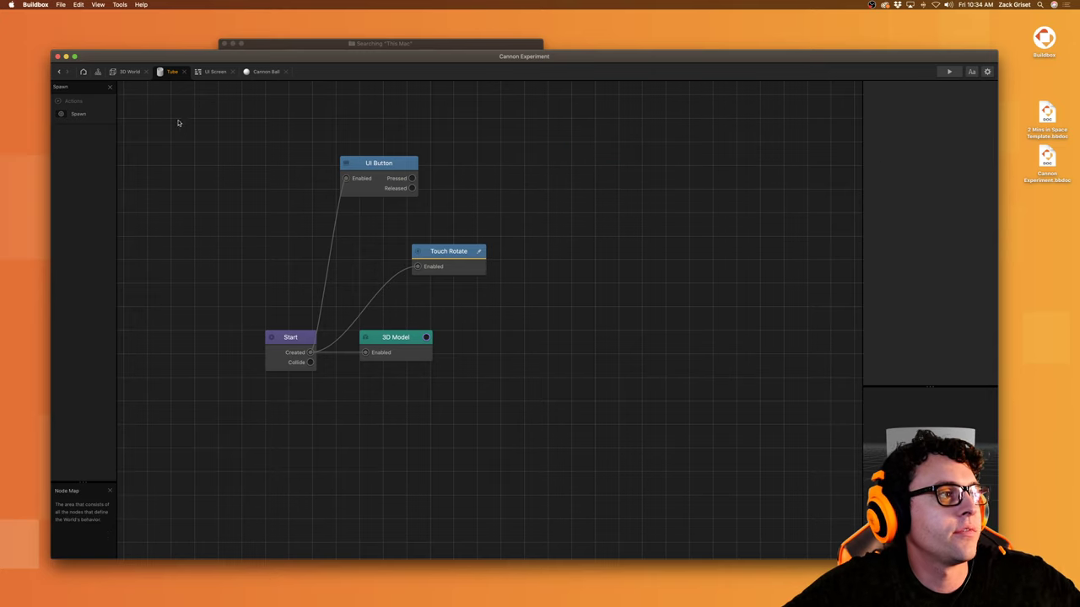
pyautogui.moveTo(78, 113); pyautogui.dragTo(412, 178)
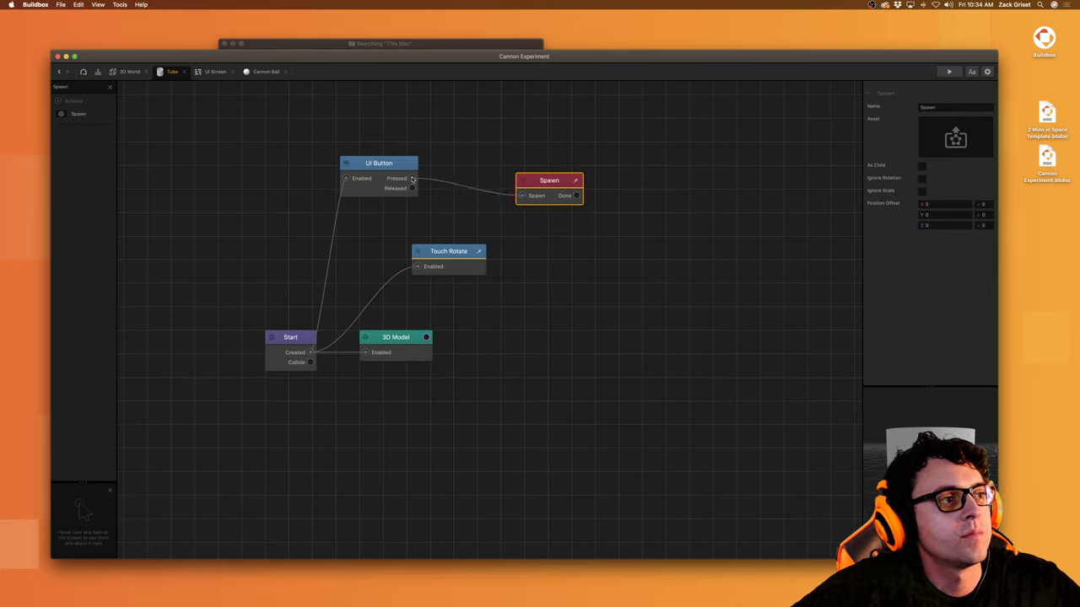
pyautogui.click(984, 126)
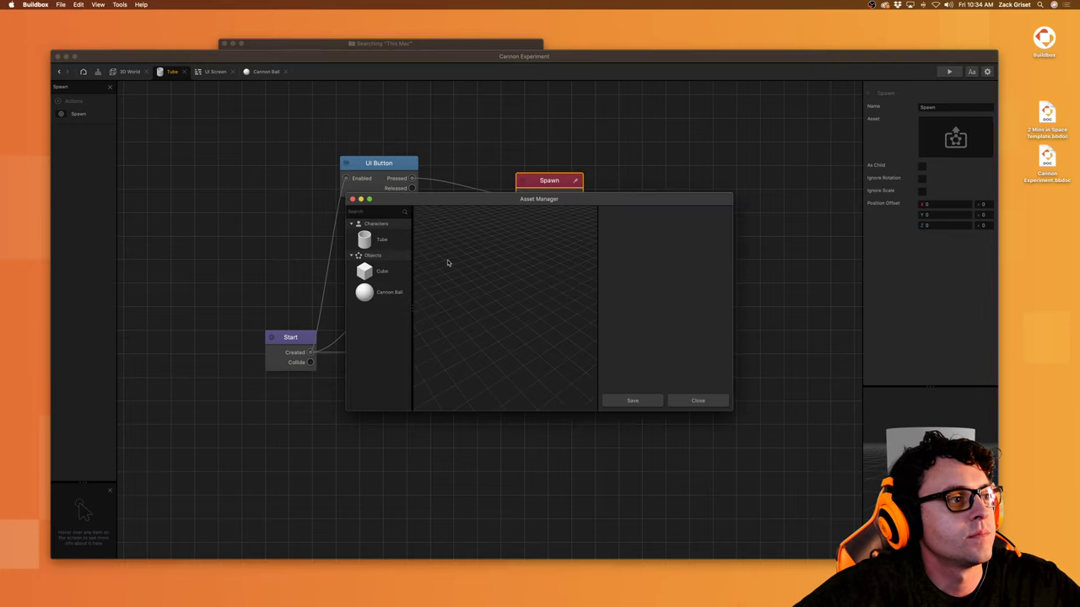
pyautogui.click(410, 294)
pyautogui.scroll(-2, 644, 374)
pyautogui.scroll(-5, 645, 373)
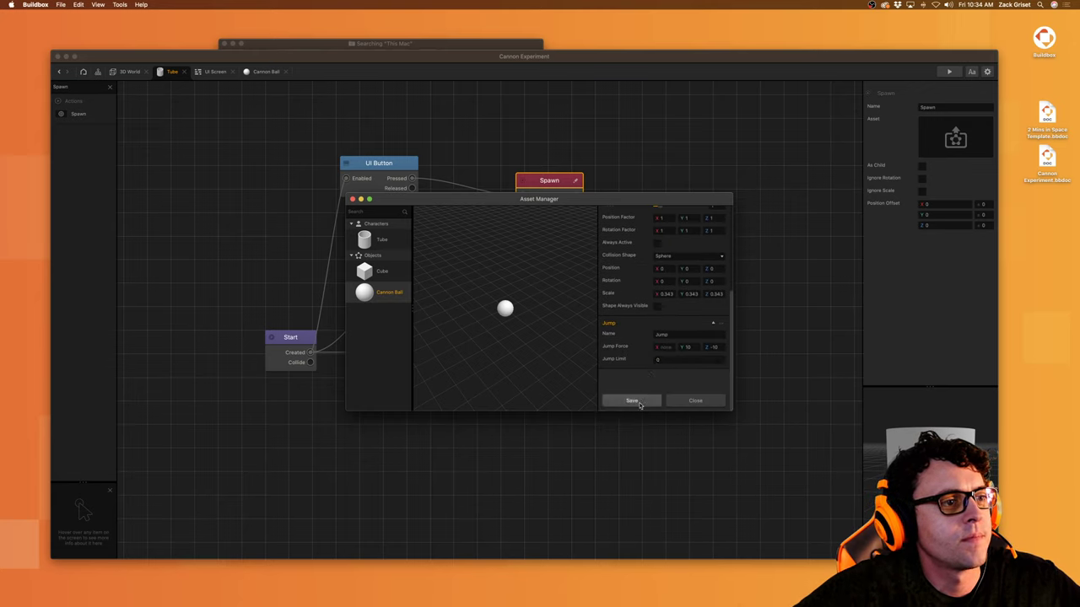
pyautogui.click(633, 401)
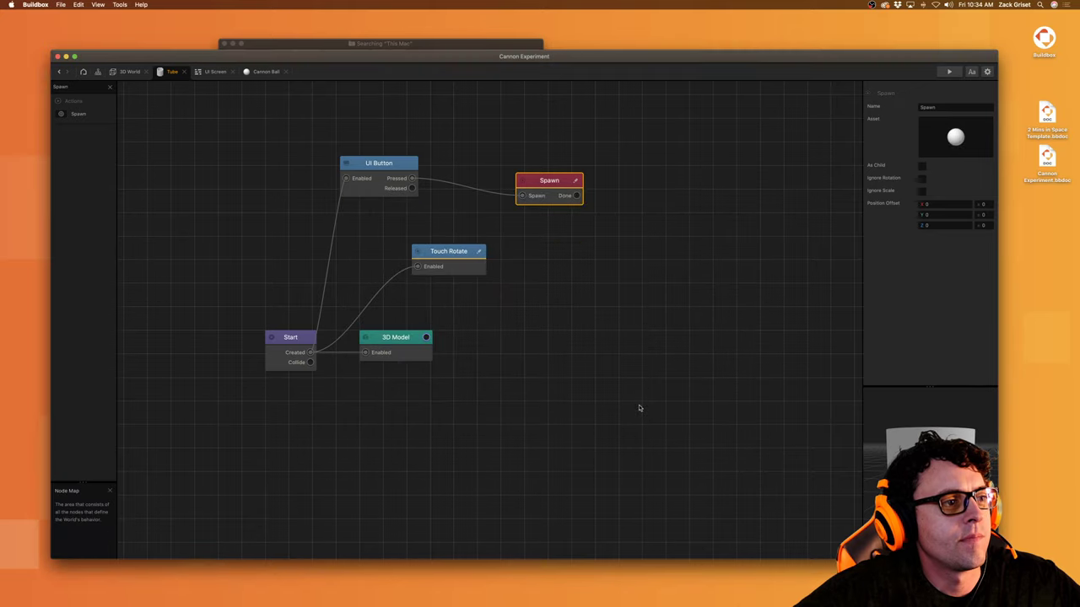
# Step: Test the new Spawn node by firing cannon balls in the game preview, and close the preview
pyautogui.click(949, 70)
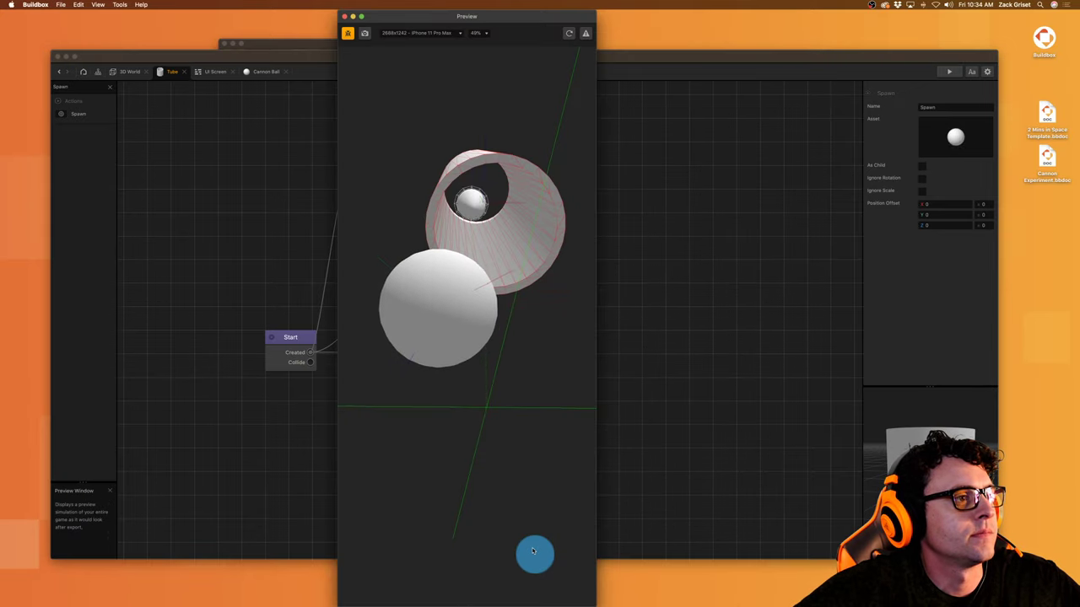
pyautogui.click(535, 549)
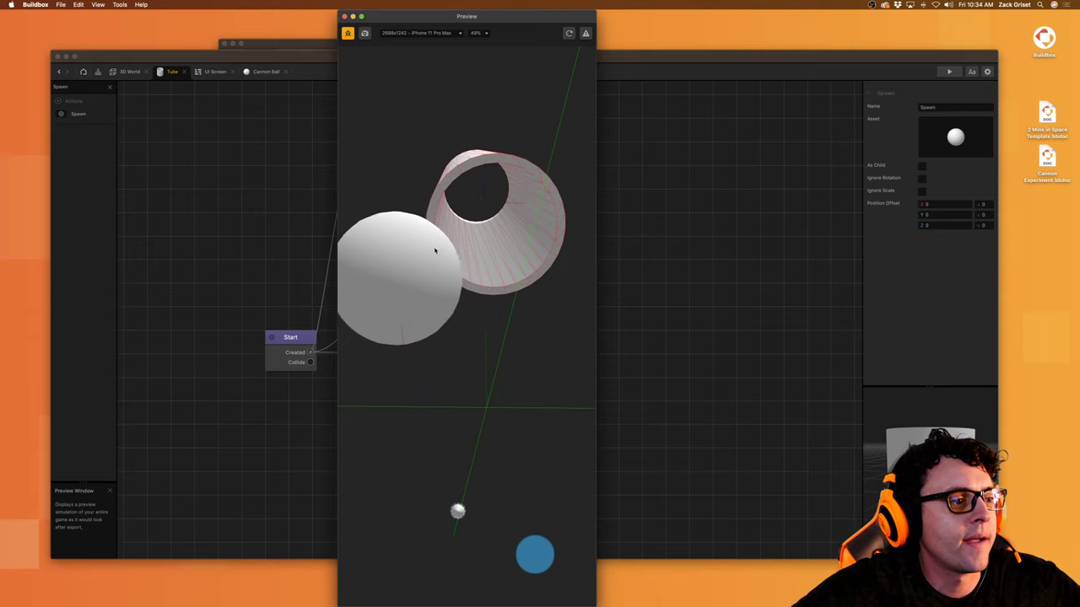
pyautogui.click(344, 16)
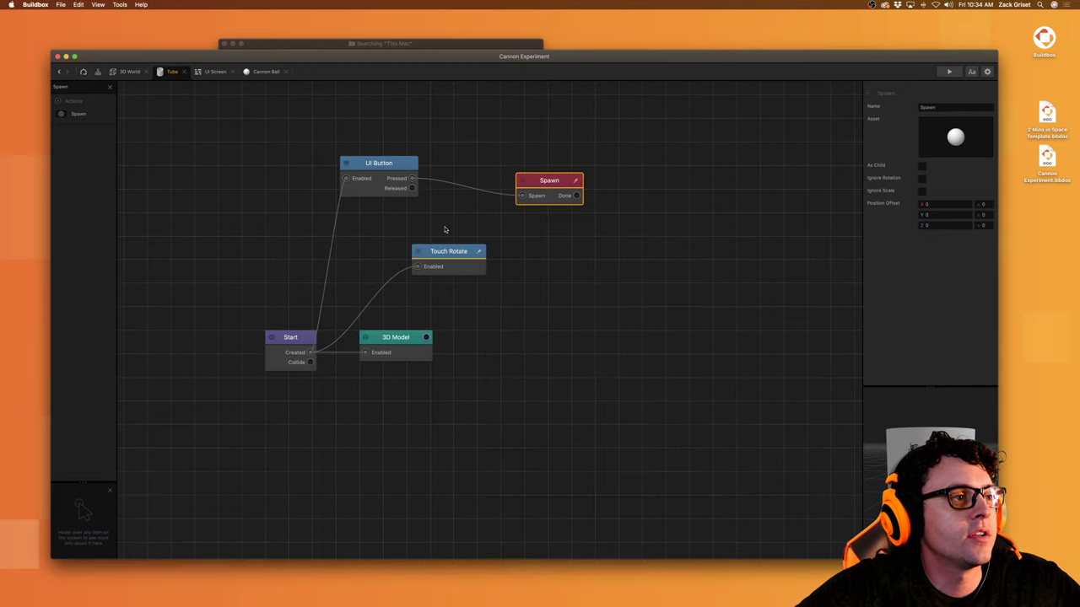
# Step: Inspect the Tube's collision and transform settings in the 3D World scene outside the game camera view
pyautogui.click(129, 71)
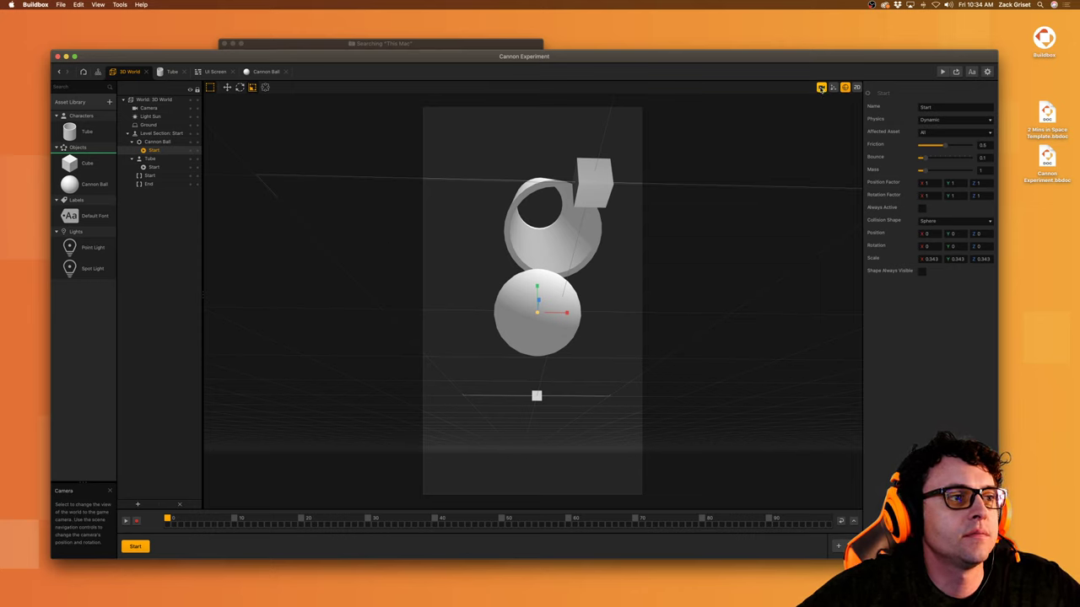
pyautogui.click(520, 245)
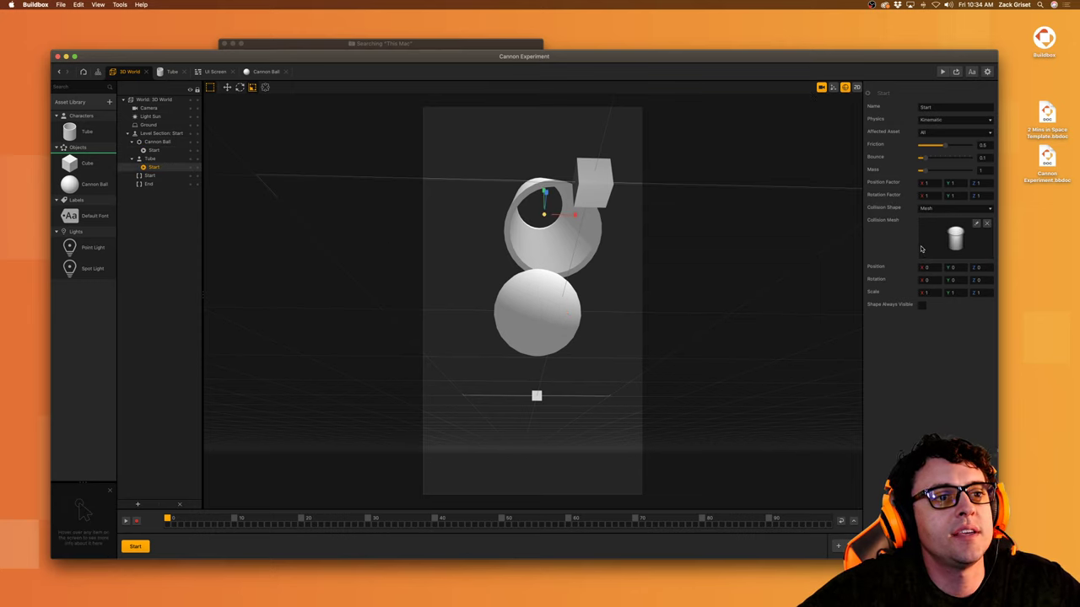
pyautogui.click(822, 87)
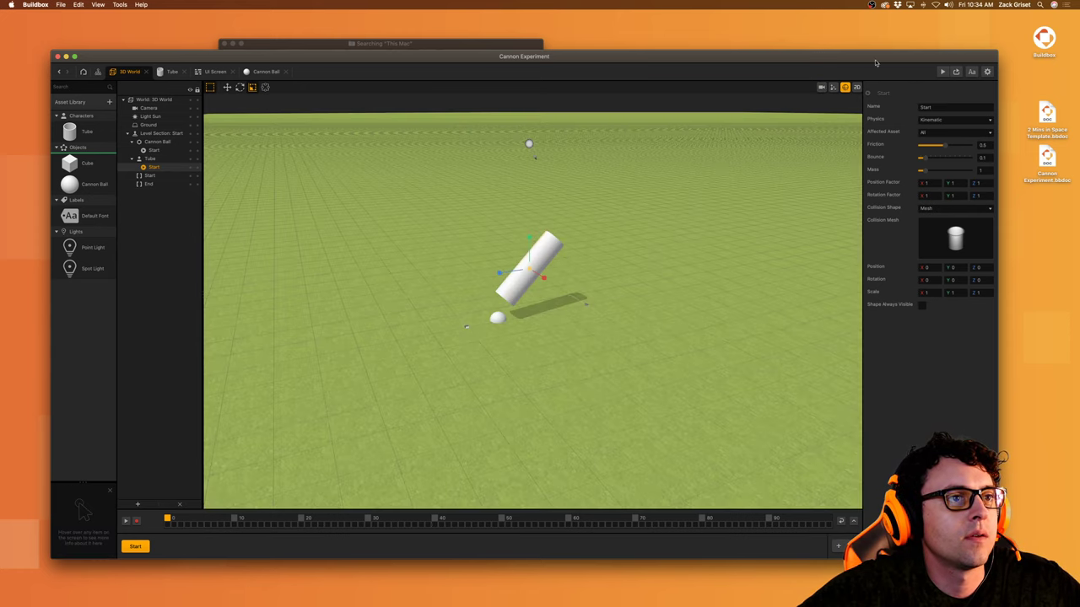
pyautogui.click(540, 278)
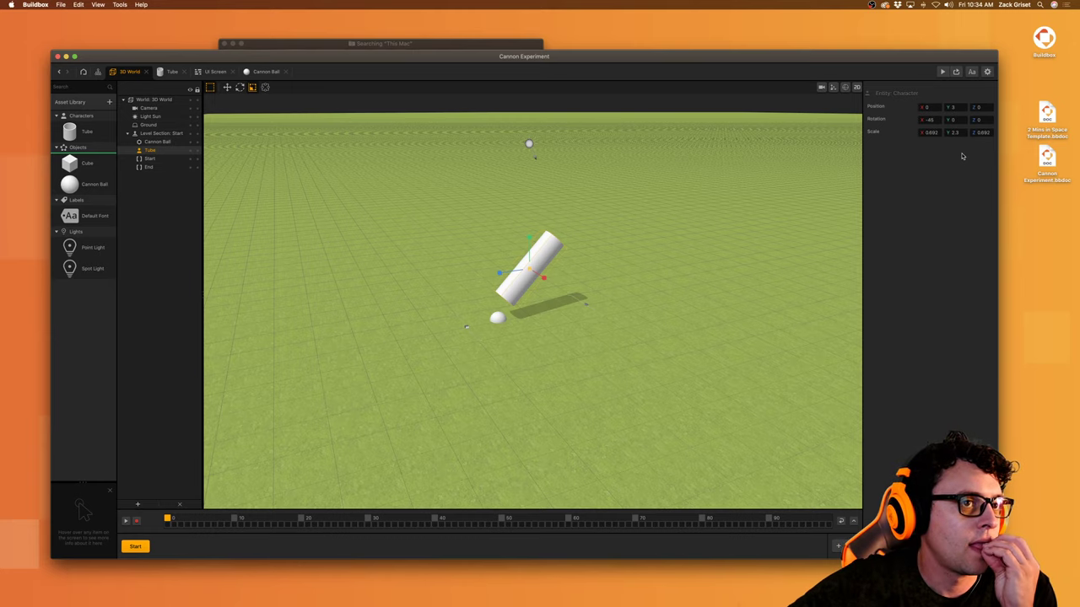
# Step: Set the Y scale of the Cannon Ball's 3D Model node to -1.5 and test it in the game preview
pyautogui.click(263, 70)
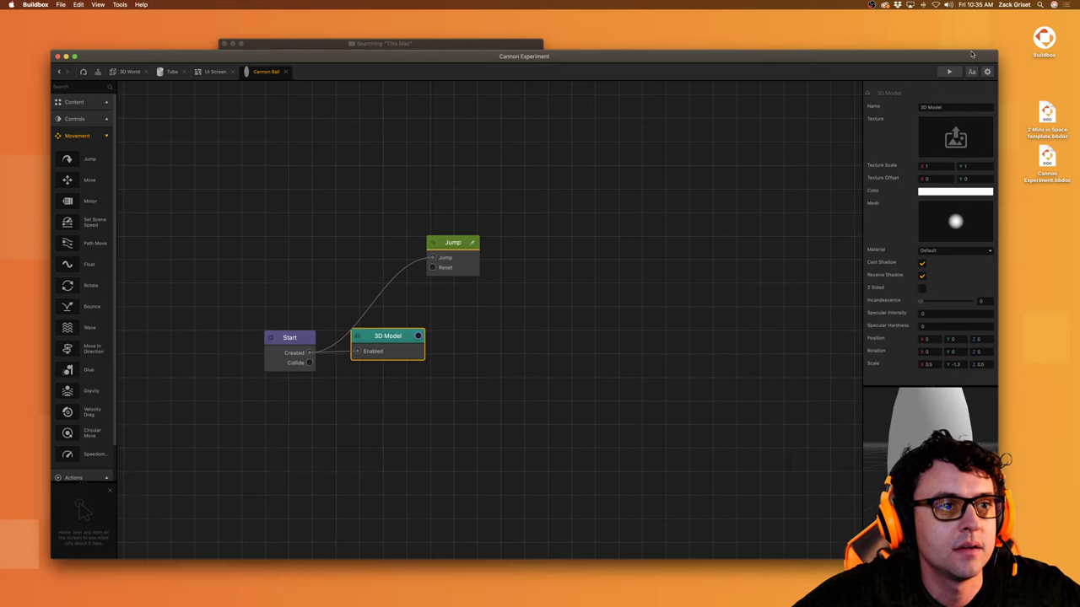
pyautogui.click(950, 72)
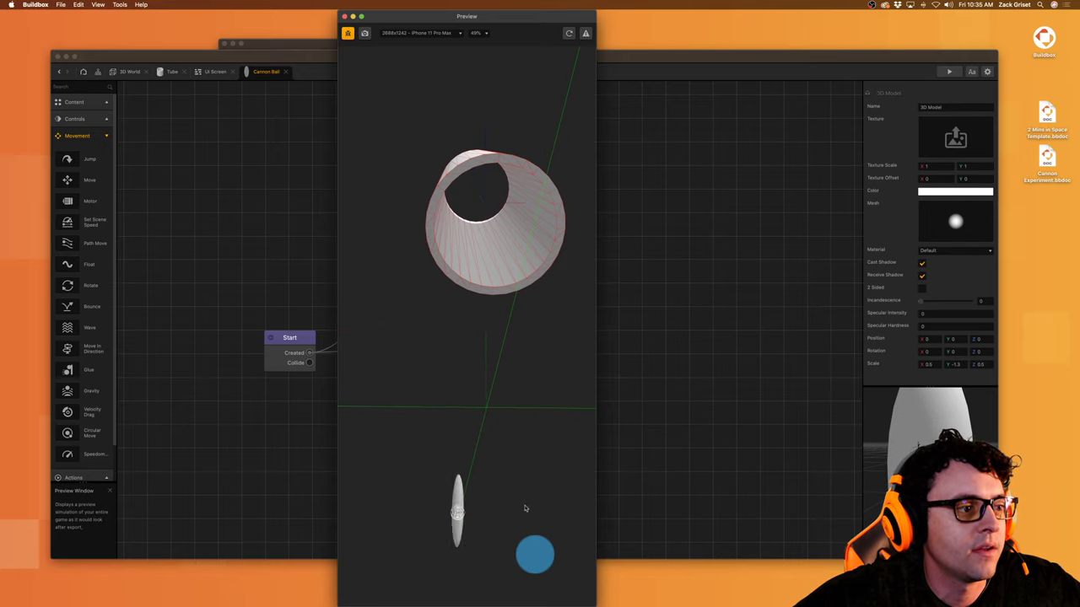
pyautogui.click(344, 16)
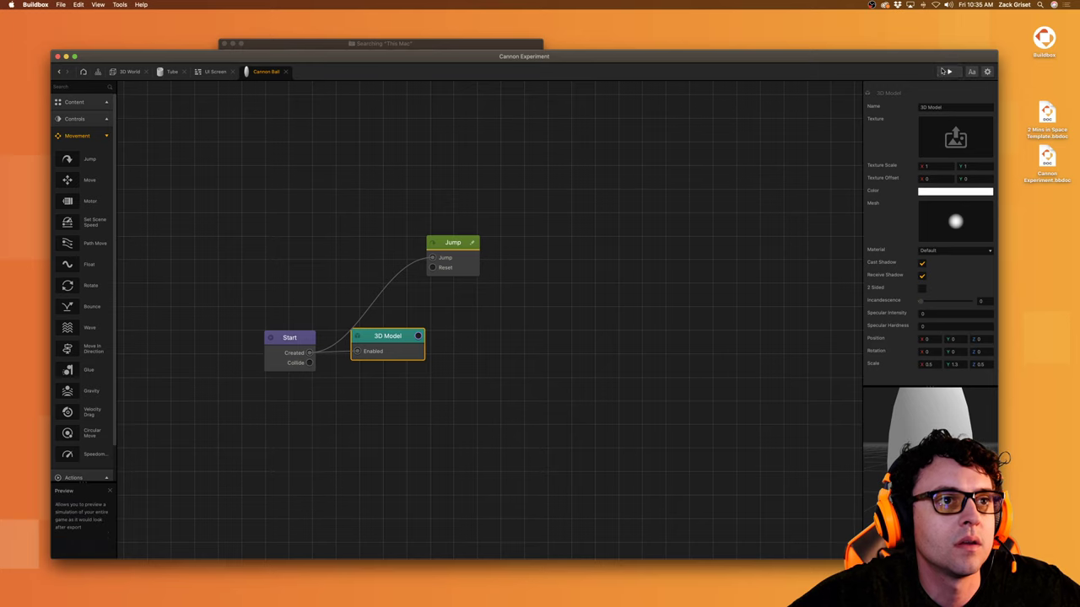
# Step: Set the Y scale of the Cannon Ball's 3D Model node to 1.5 and test firing in the game preview
pyautogui.click(948, 71)
pyautogui.click(548, 561)
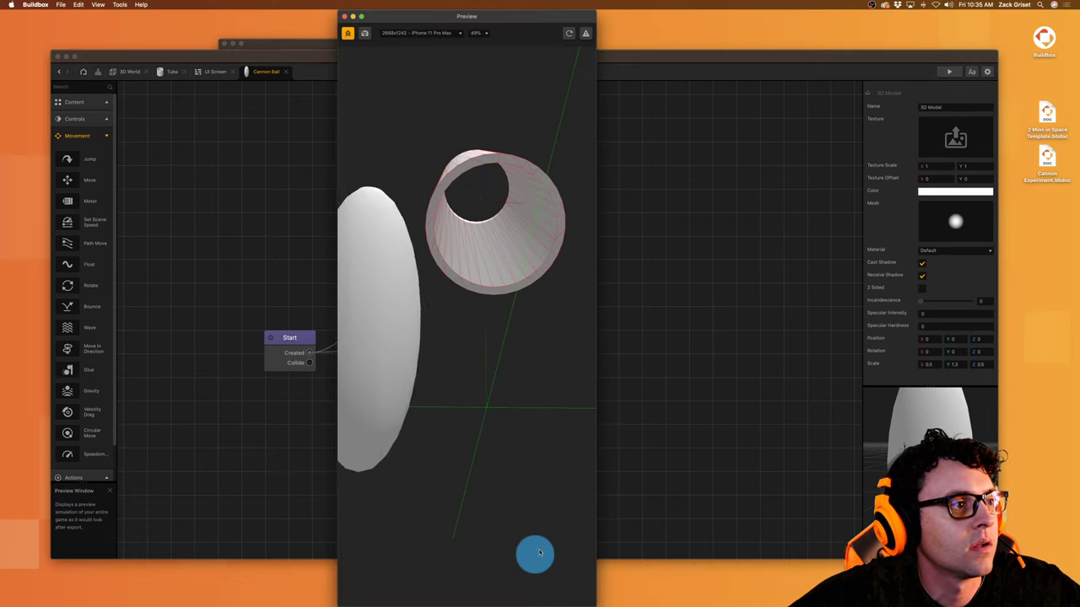
pyautogui.click(344, 16)
# Step: Check the Tube's scale values in the 3D World scene against the Cannon Ball's 3D Model scale
pyautogui.click(959, 365)
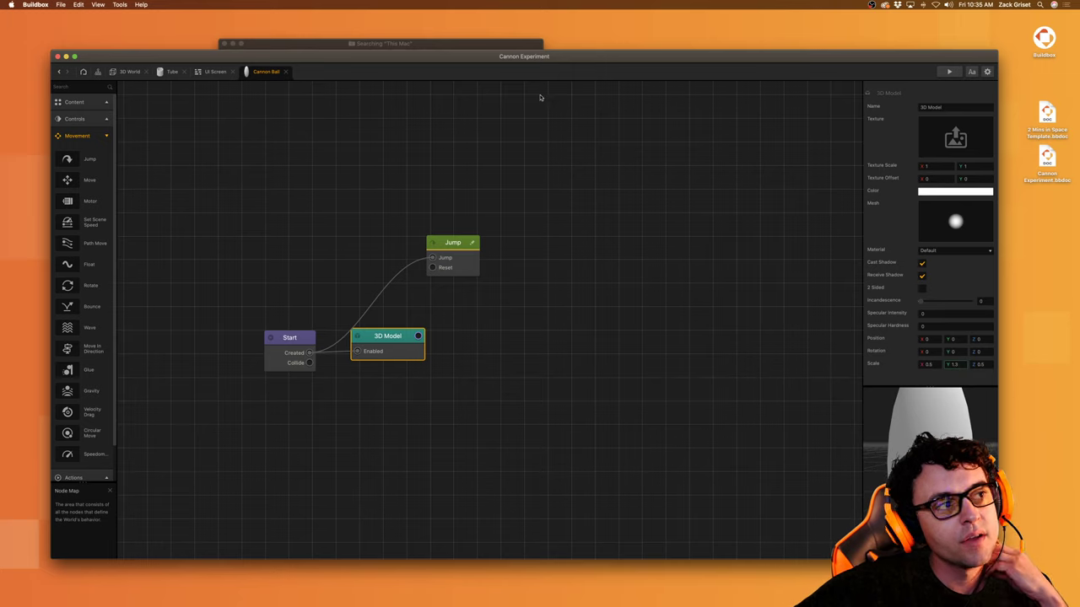
pyautogui.click(171, 71)
pyautogui.click(127, 72)
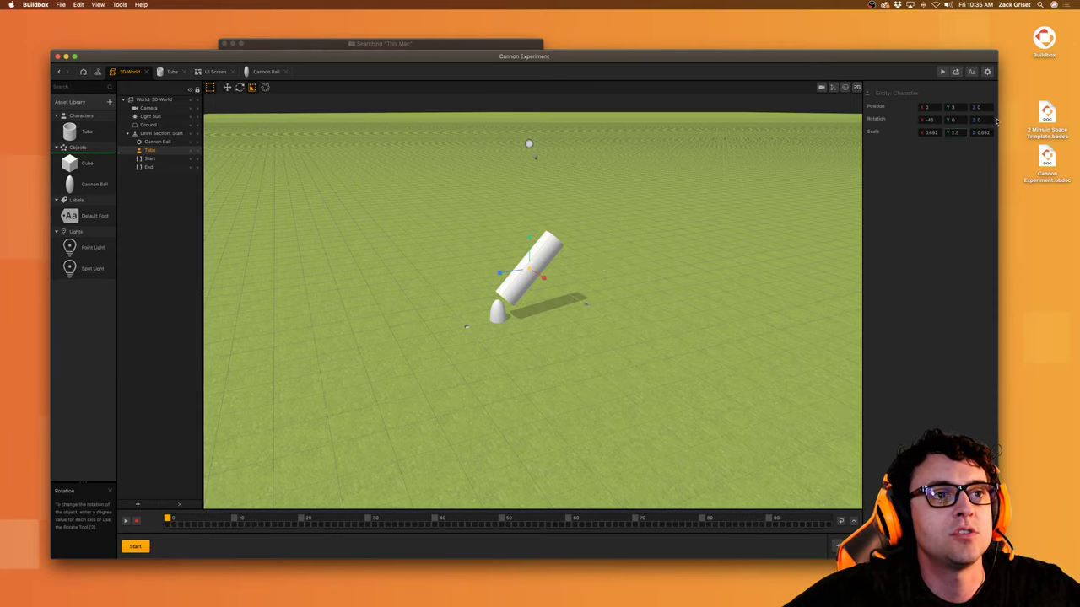
pyautogui.click(918, 236)
# Step: Set the Y scale of the Cannon Ball's 3D Model node to .25 and test firing in the game preview
pyautogui.click(264, 72)
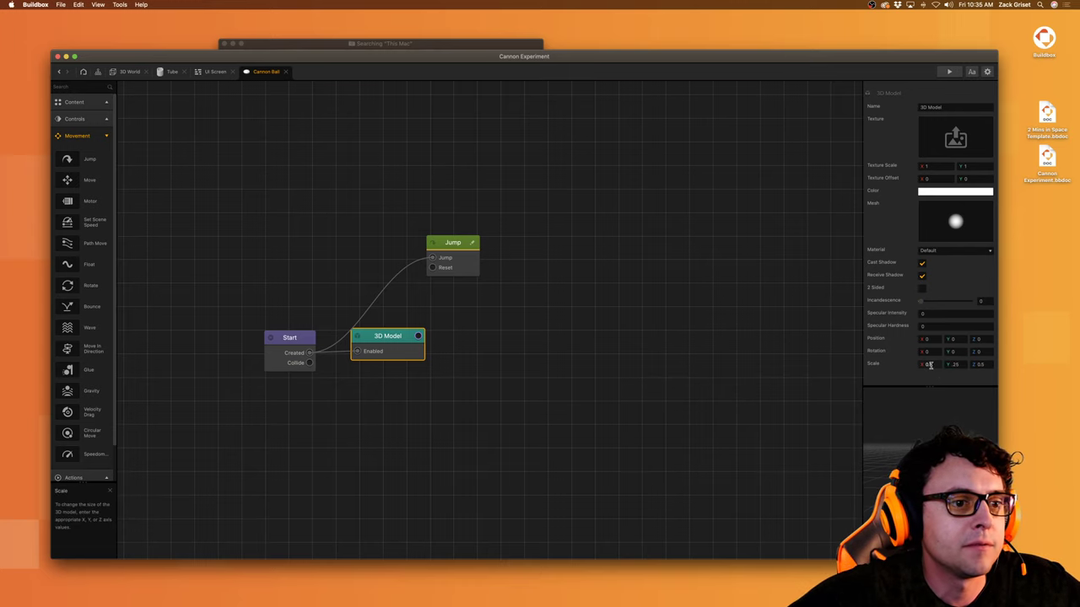
pyautogui.click(949, 72)
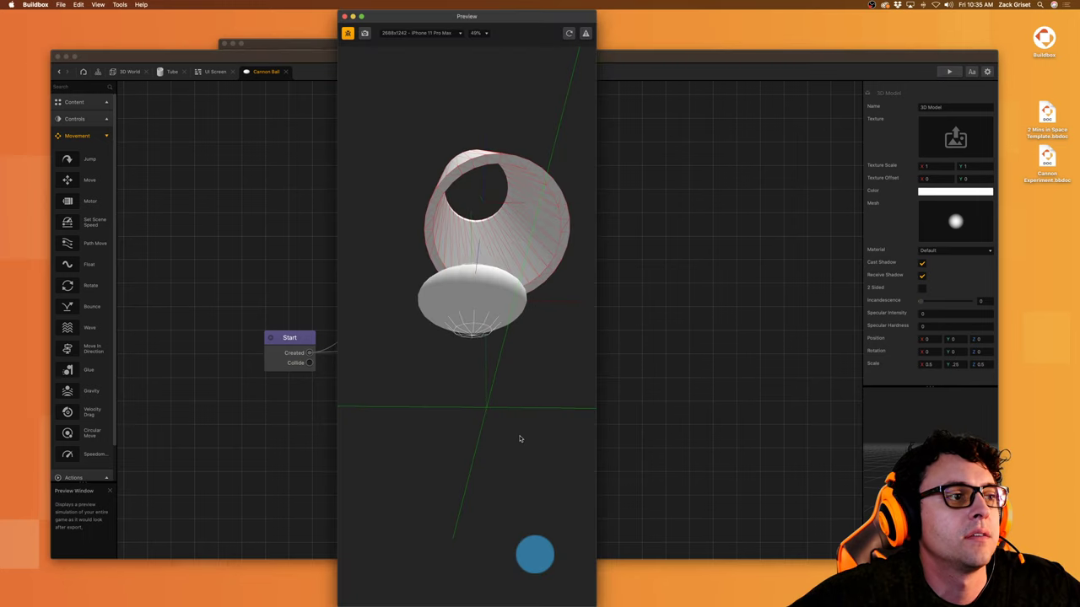
pyautogui.click(545, 550)
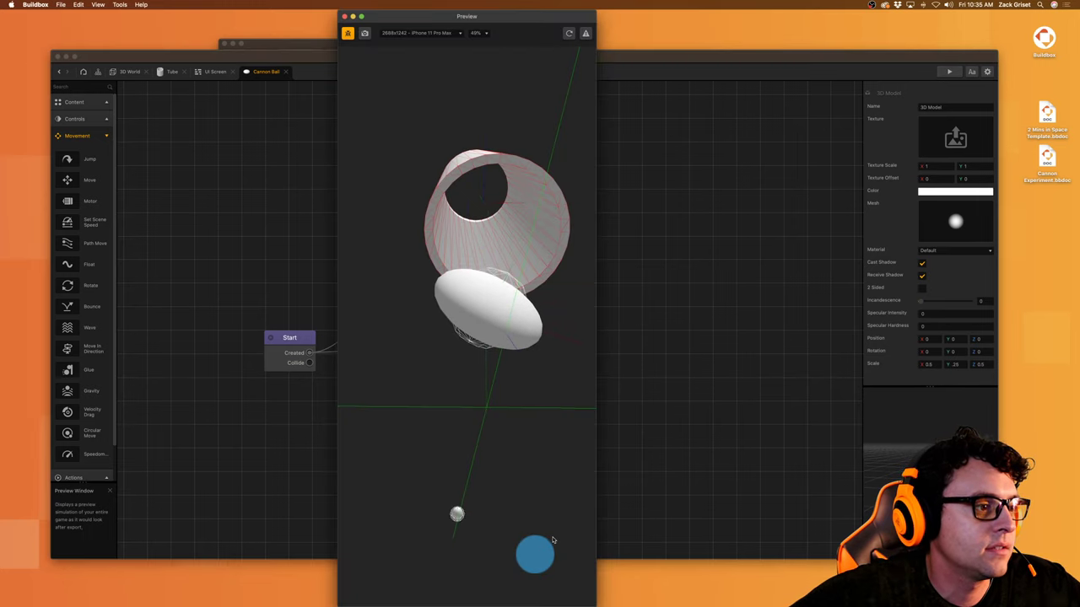
pyautogui.click(345, 16)
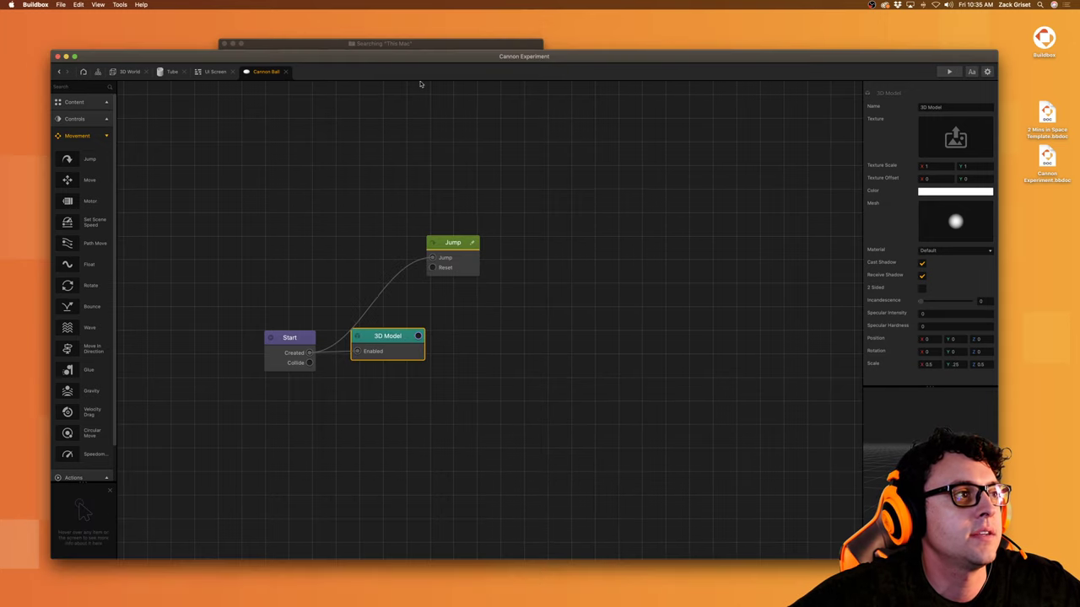
# Step: Set the Y scale of the Cannon Ball's 3D Model node to .2 and test firing in the game preview
pyautogui.press('BackSpace')
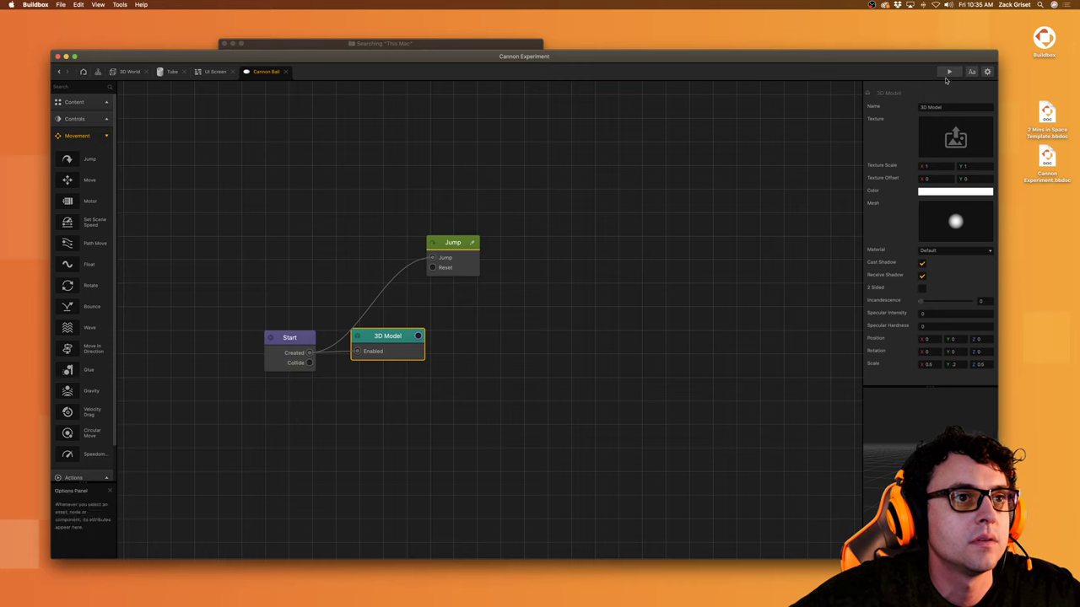
pyautogui.press('super+p')
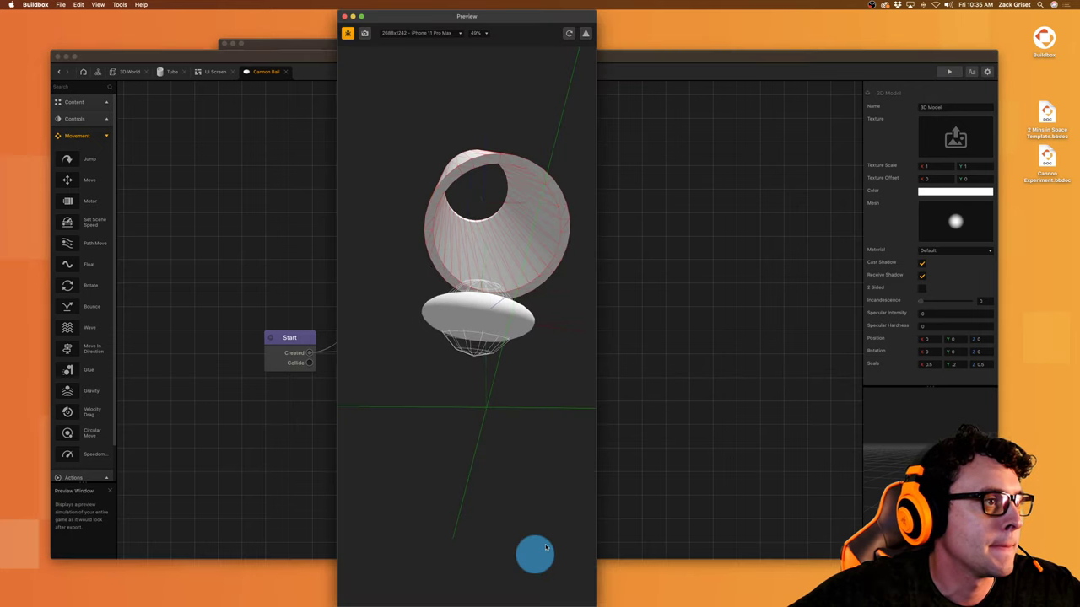
pyautogui.click(541, 553)
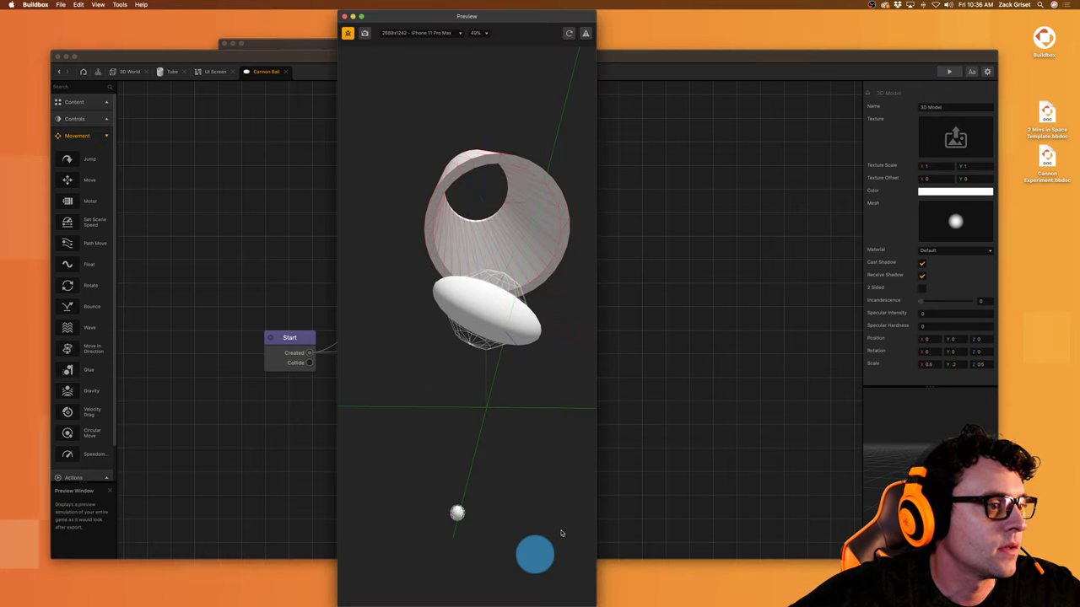
pyautogui.click(345, 16)
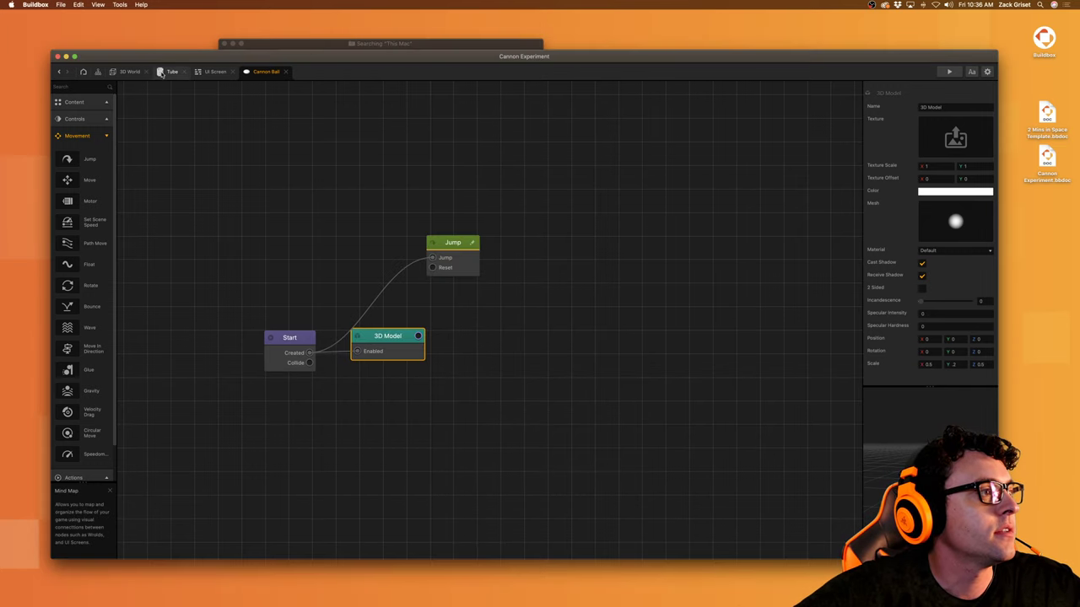
# Step: Delete the Cannon Ball placed in the 3D World scene and check the scene through the game camera
pyautogui.click(128, 71)
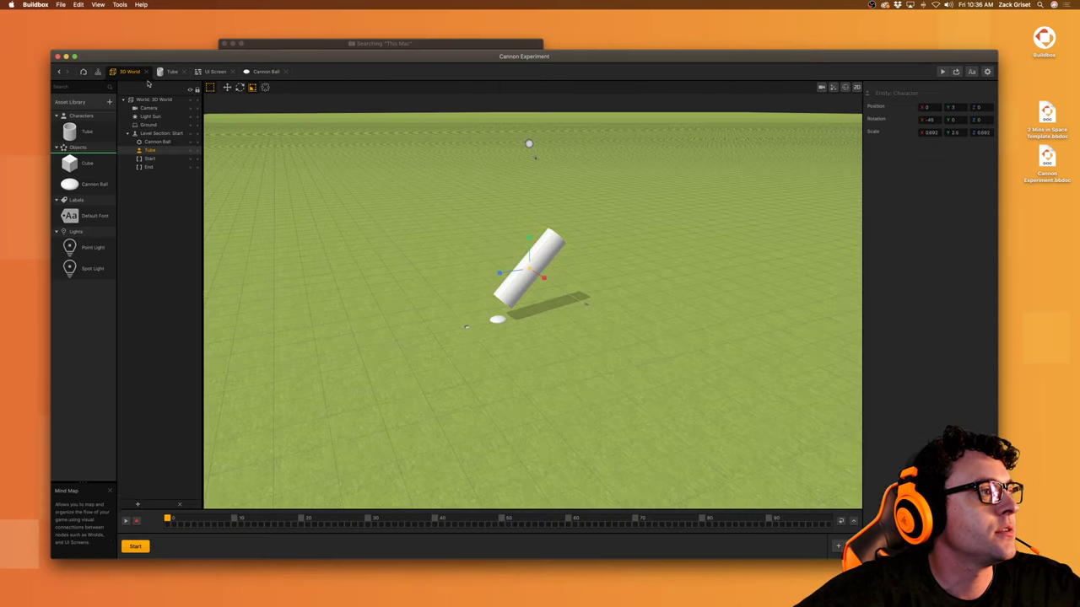
pyautogui.click(498, 321)
pyautogui.click(591, 257)
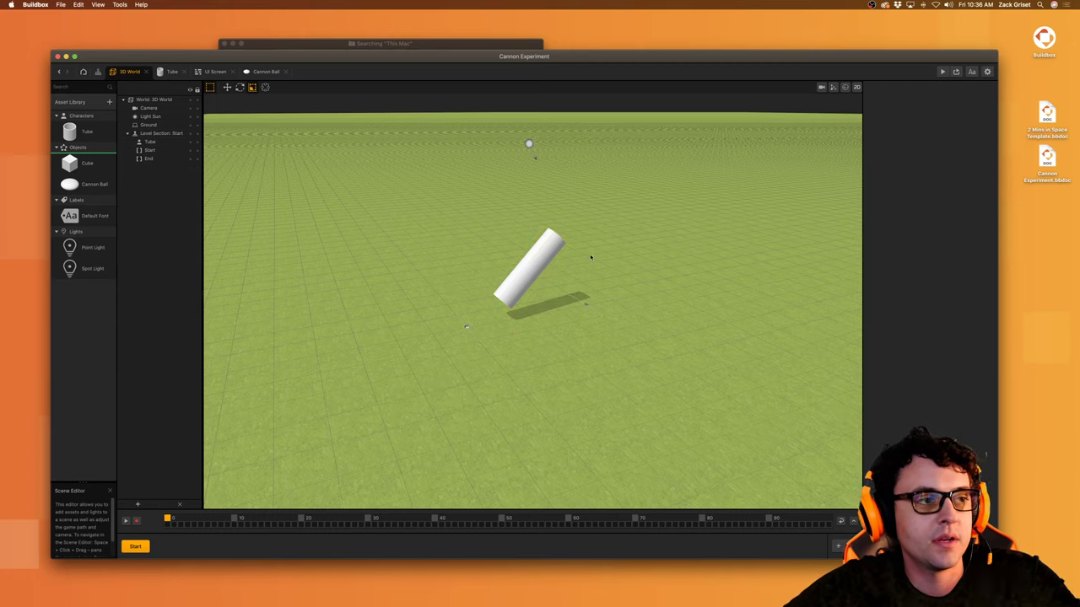
pyautogui.click(821, 87)
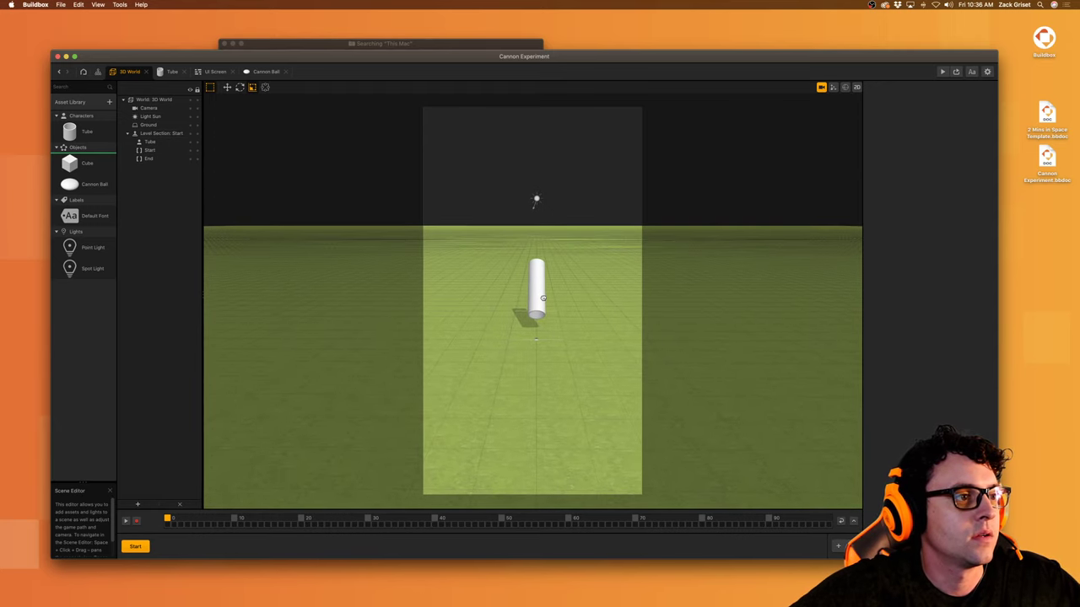
pyautogui.click(954, 72)
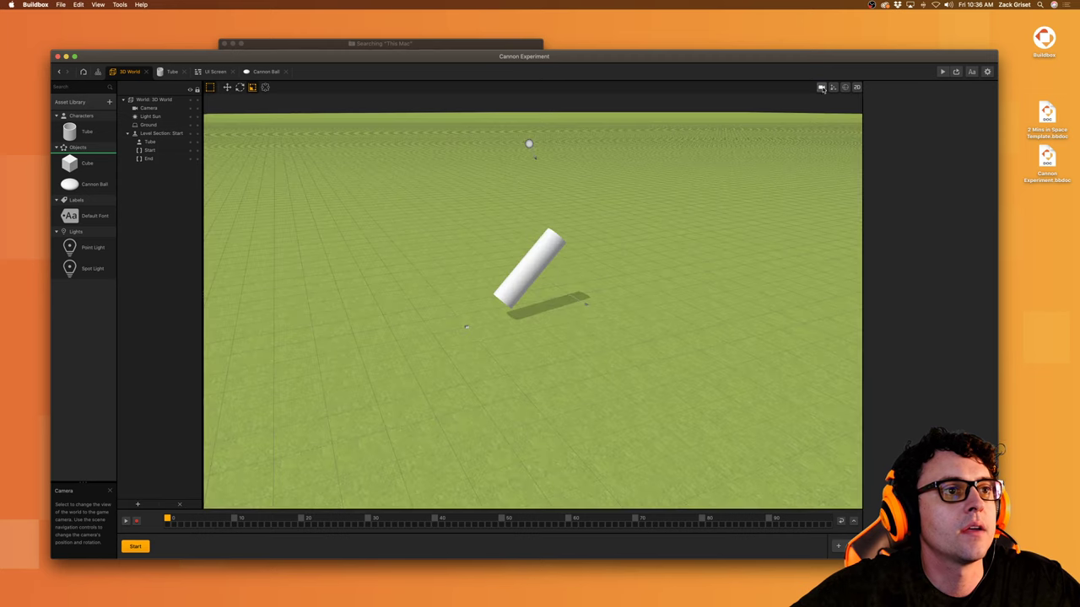
# Step: Test rotating the tube and firing cannon balls from different angles in the game preview, and close it
pyautogui.click(943, 72)
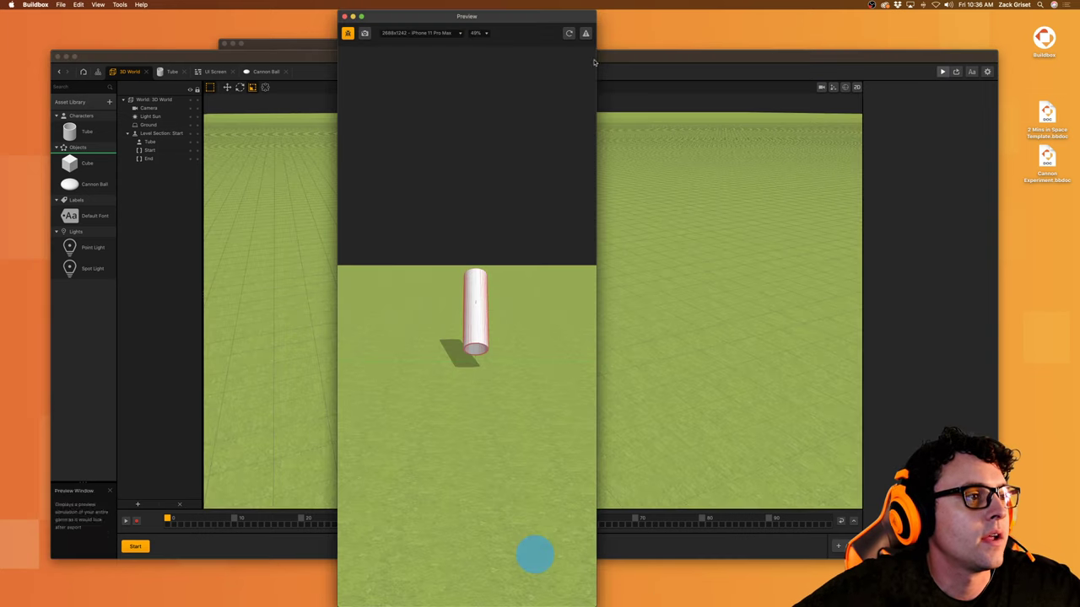
pyautogui.click(534, 556)
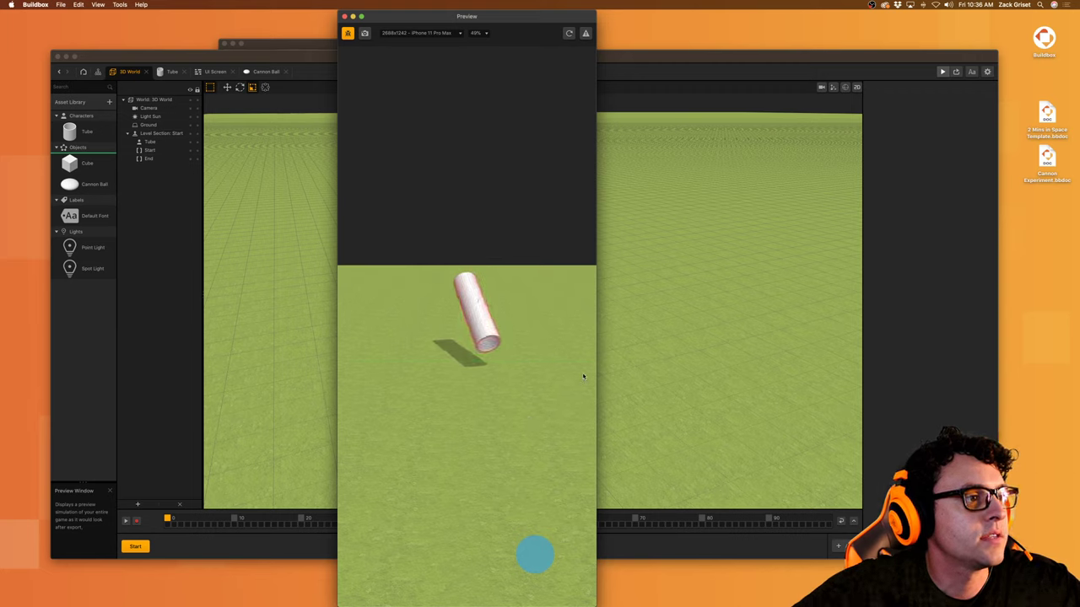
pyautogui.click(543, 563)
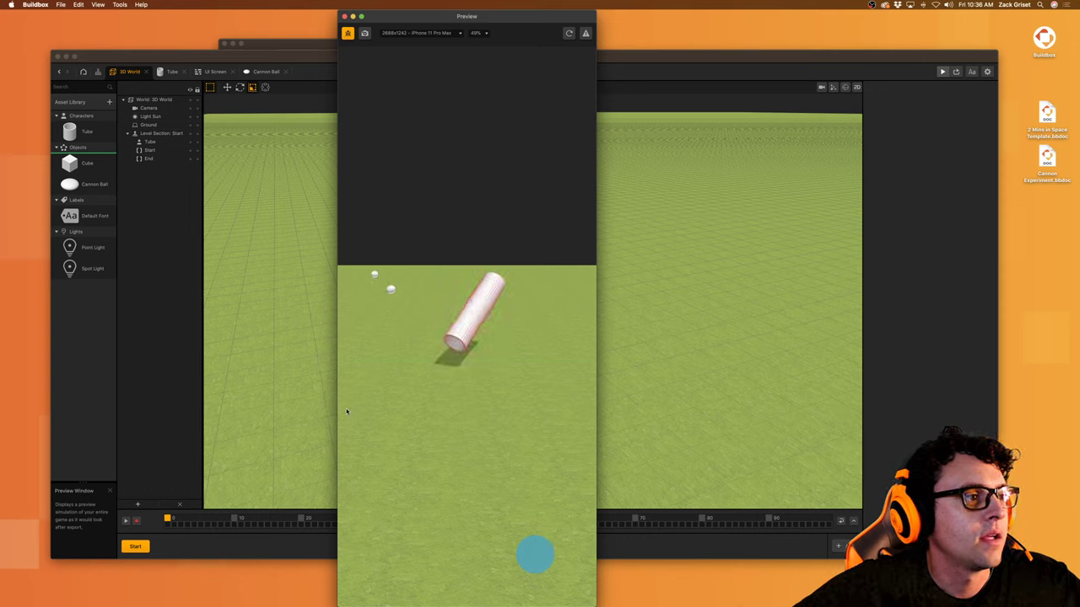
pyautogui.click(544, 557)
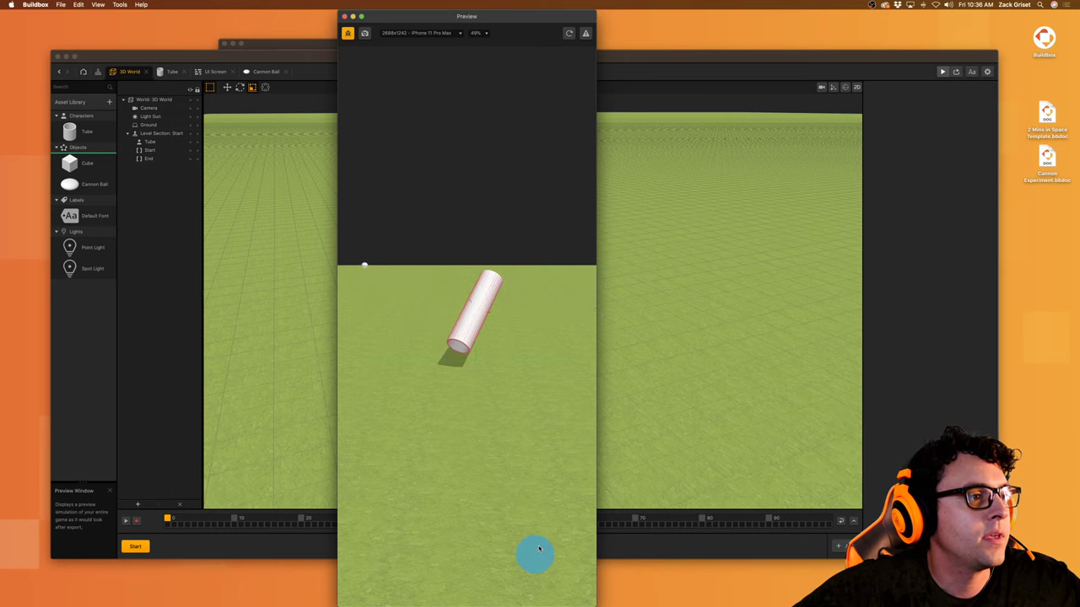
pyautogui.click(344, 16)
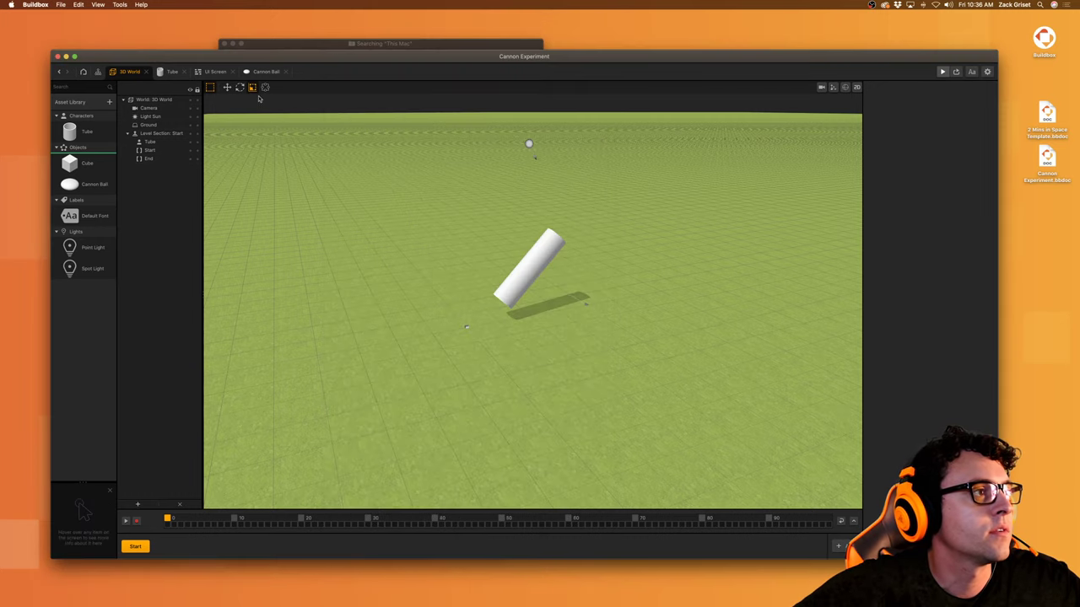
# Step: Set the Cannon Ball's Jump node force to Y 15 and Z -15
pyautogui.click(264, 72)
pyautogui.click(470, 268)
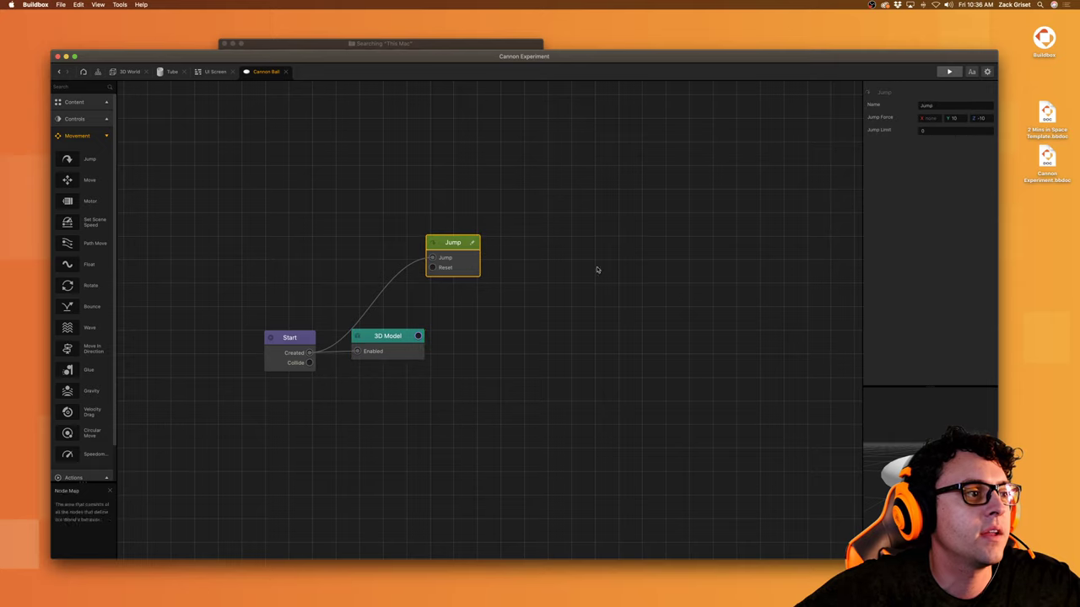
pyautogui.click(961, 119)
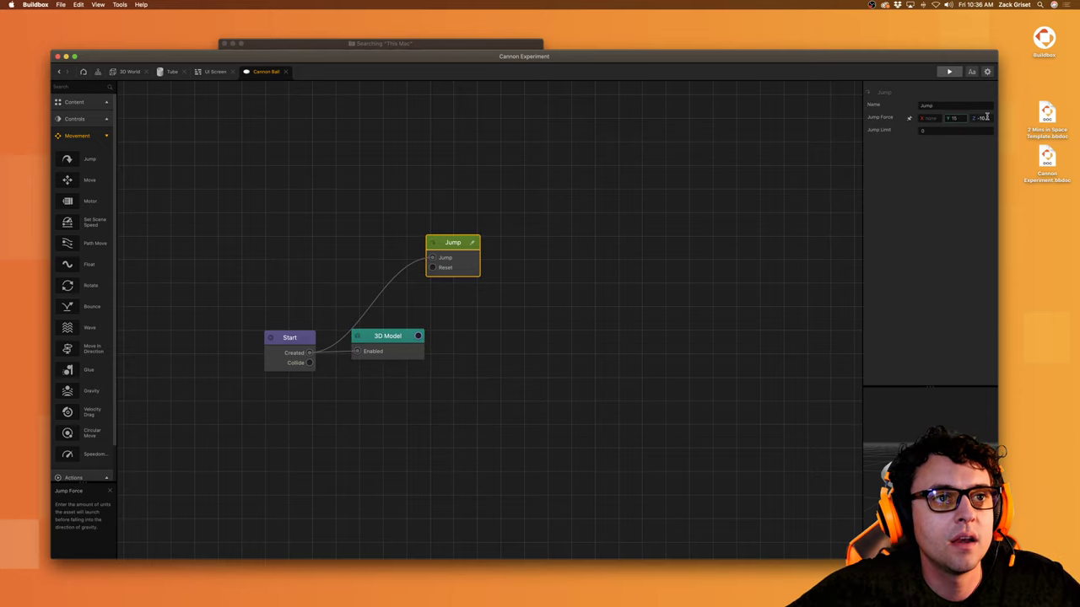
pyautogui.click(990, 117)
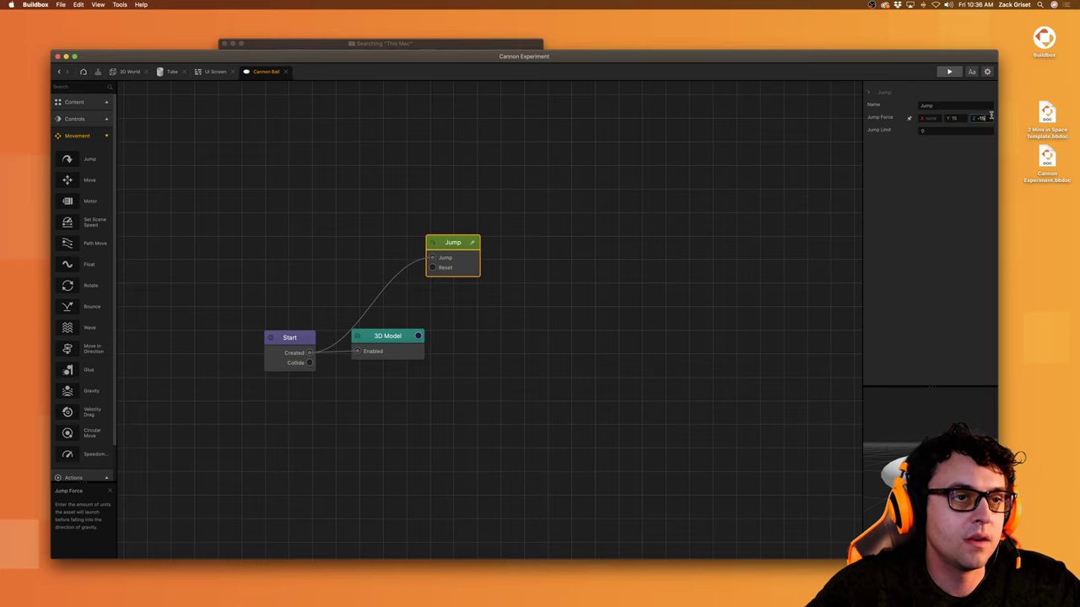
# Step: Enable As Child on the Tube's Spawn node and test firing from the rotated tube in the game preview
pyautogui.click(214, 71)
pyautogui.click(173, 71)
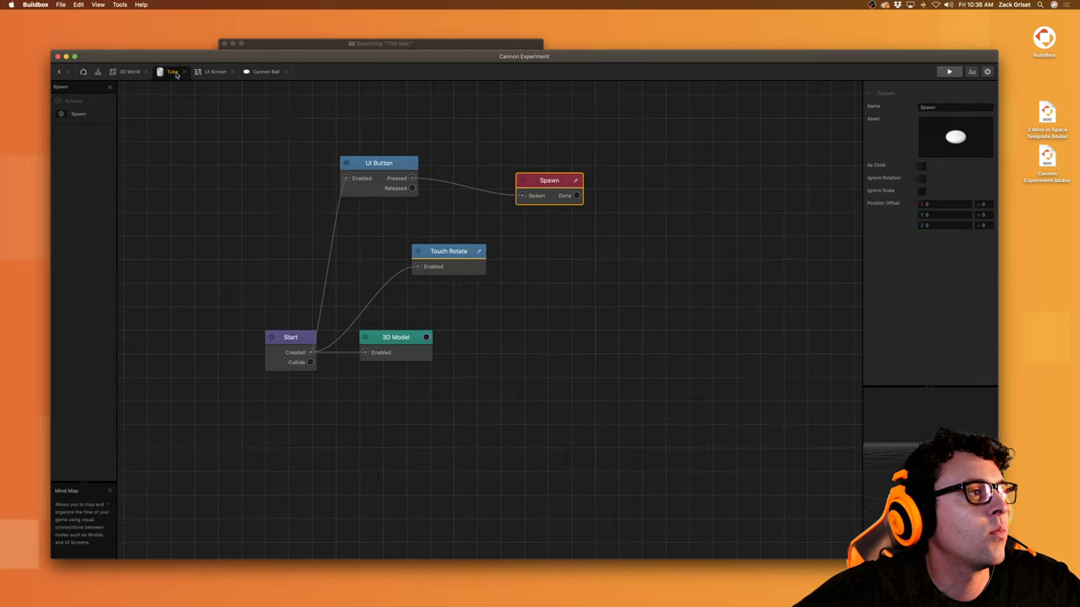
pyautogui.click(922, 167)
pyautogui.click(949, 72)
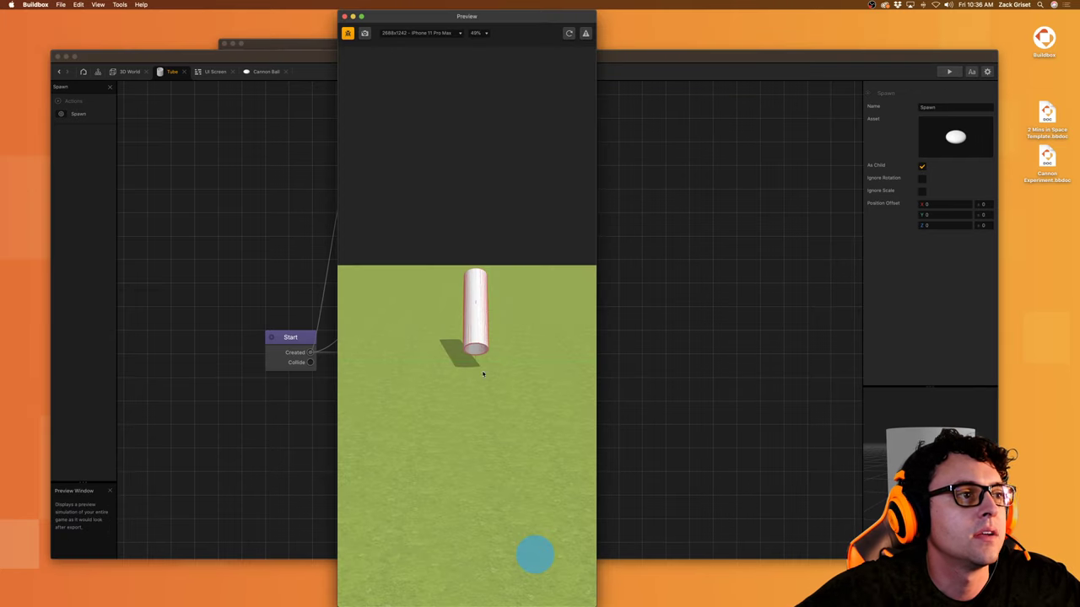
pyautogui.click(521, 547)
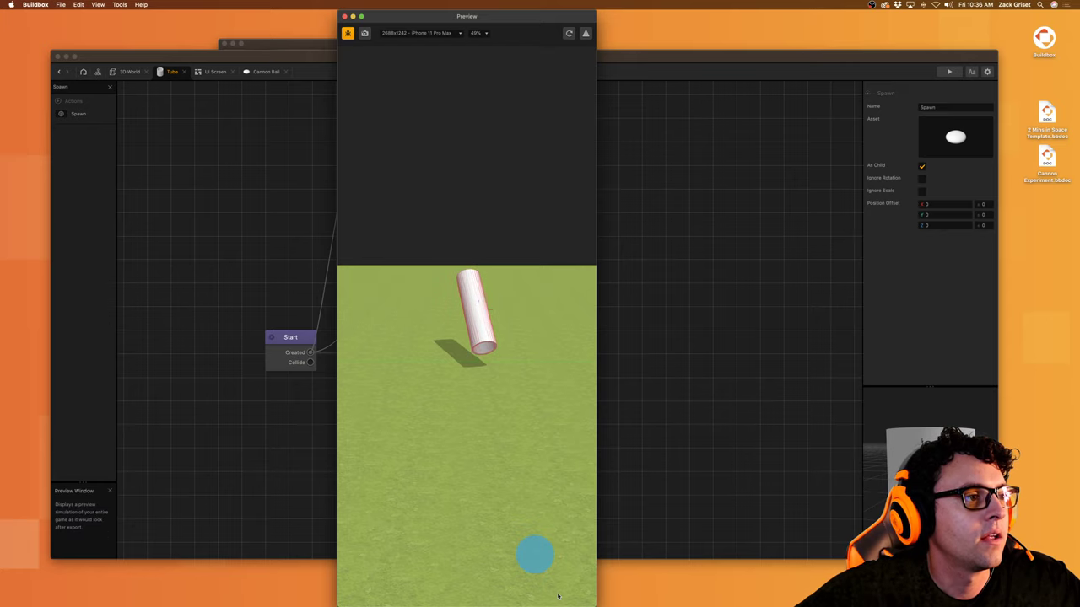
pyautogui.click(534, 564)
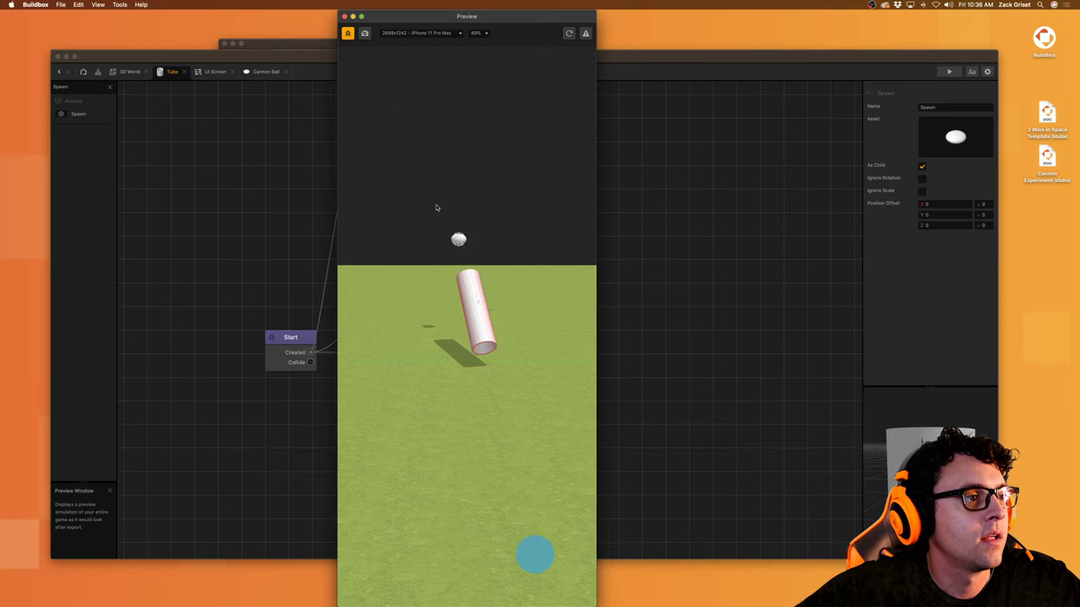
pyautogui.click(344, 16)
# Step: Set the Far Render Distance of the 3D World's Camera to 6000
pyautogui.click(128, 71)
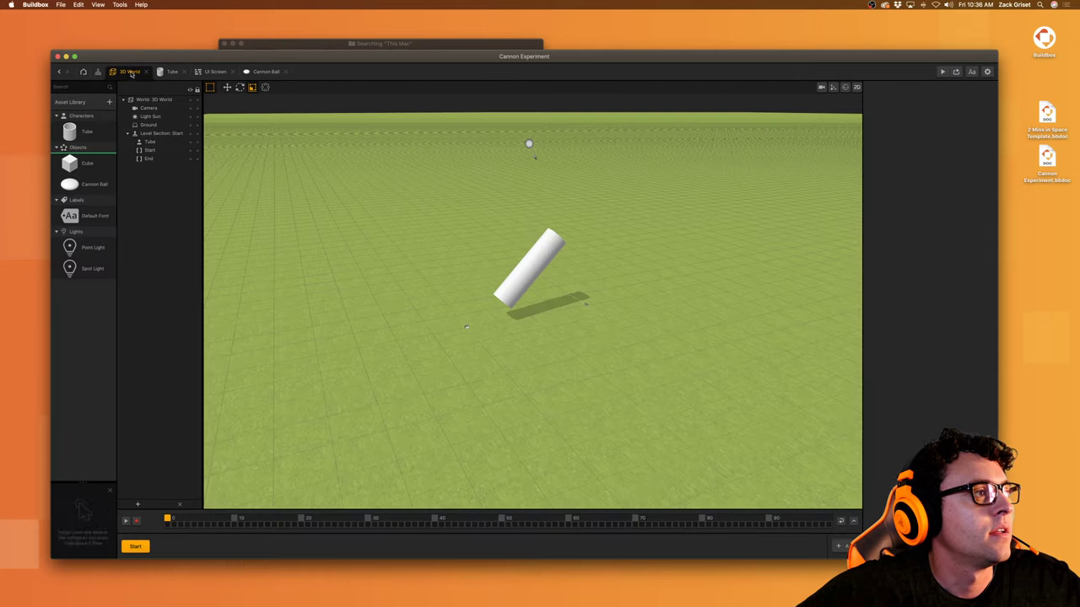
pyautogui.click(147, 109)
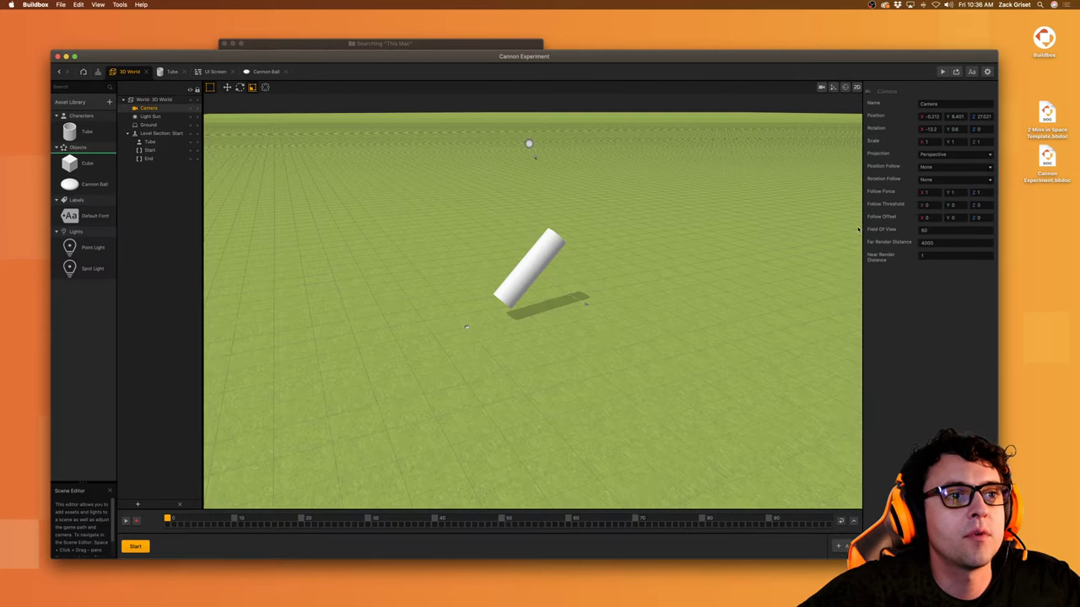
pyautogui.click(935, 243)
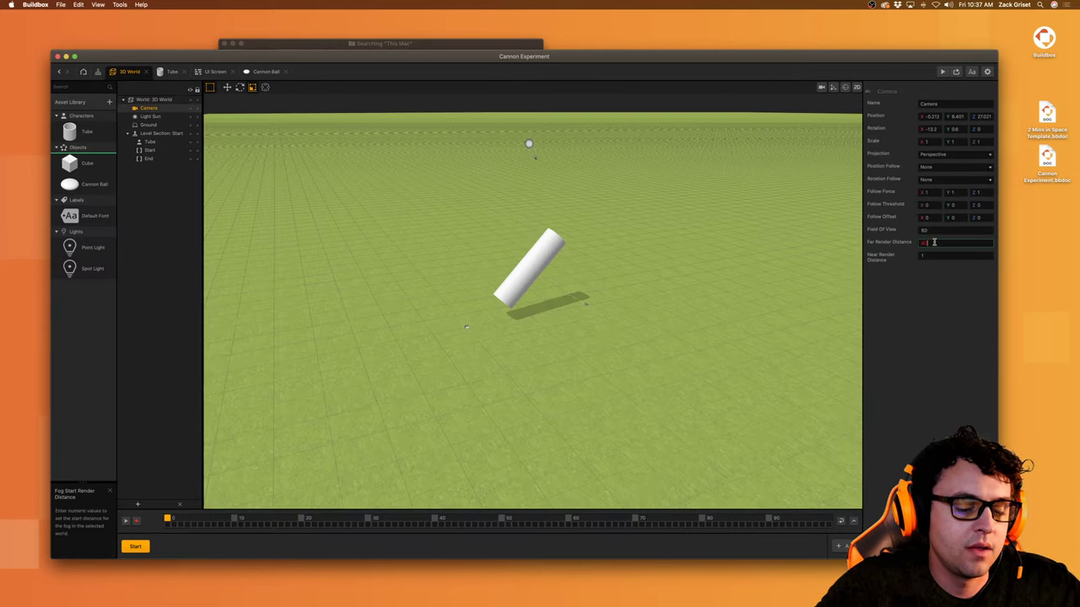
pyautogui.write('6000')
pyautogui.press('Return')
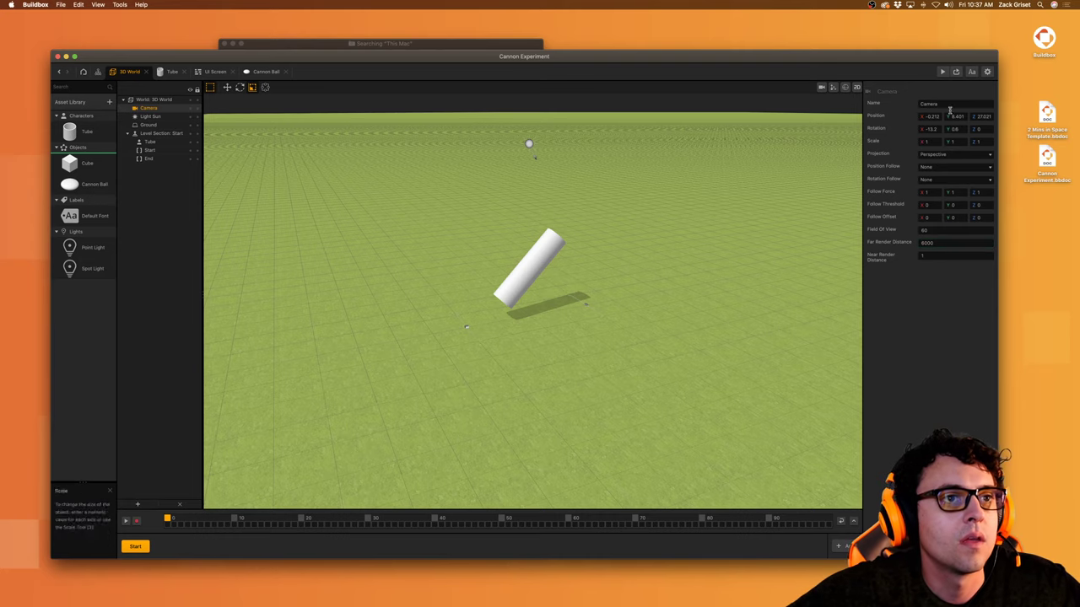
# Step: Test the extended camera render distance by rotating the tube and firing cannon balls in the game preview
pyautogui.click(942, 71)
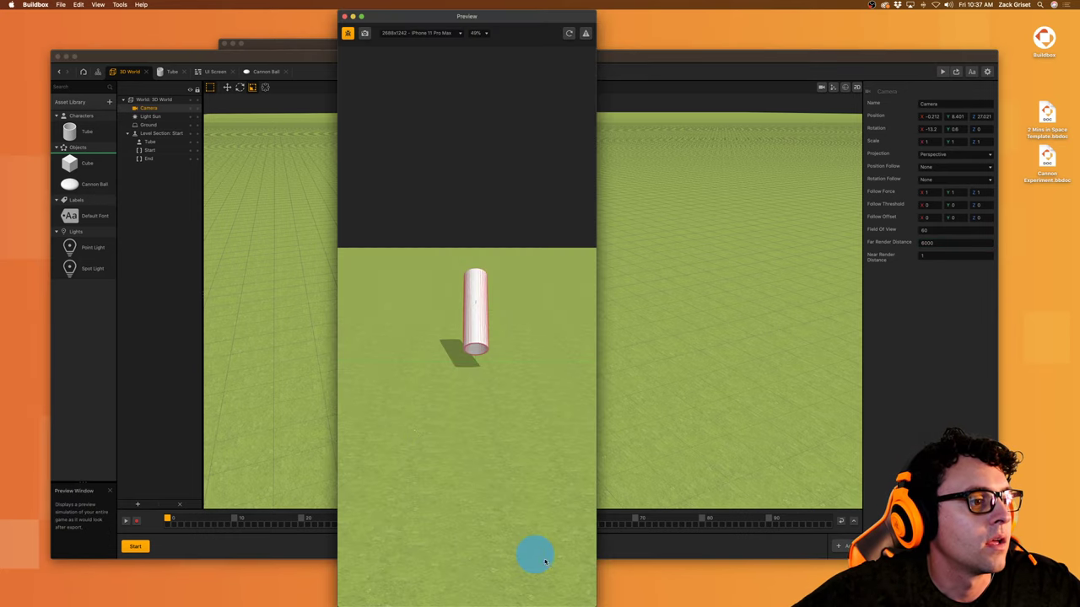
pyautogui.click(545, 562)
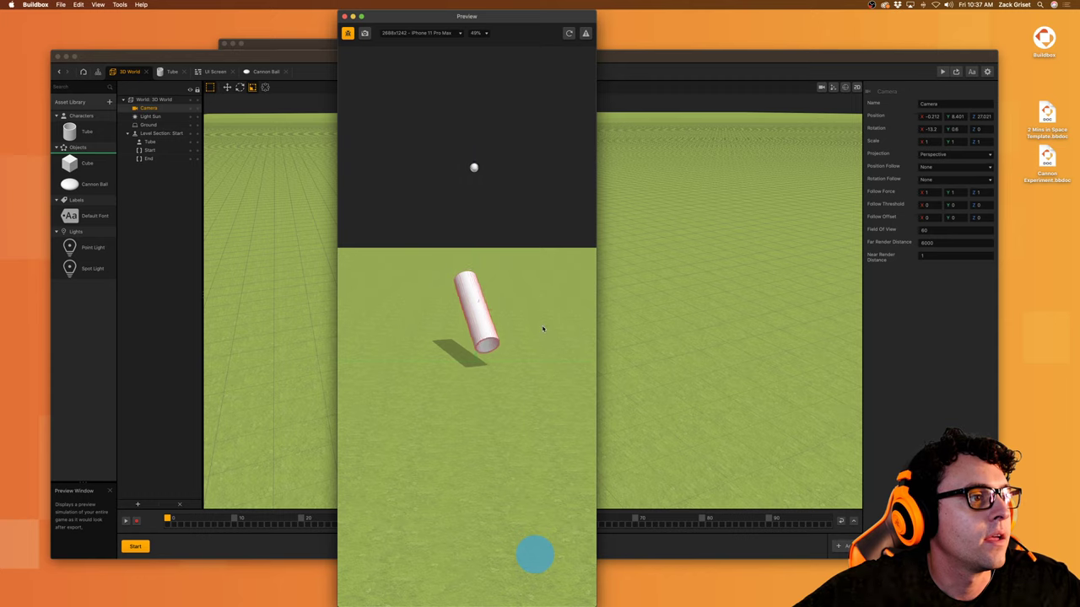
pyautogui.click(538, 560)
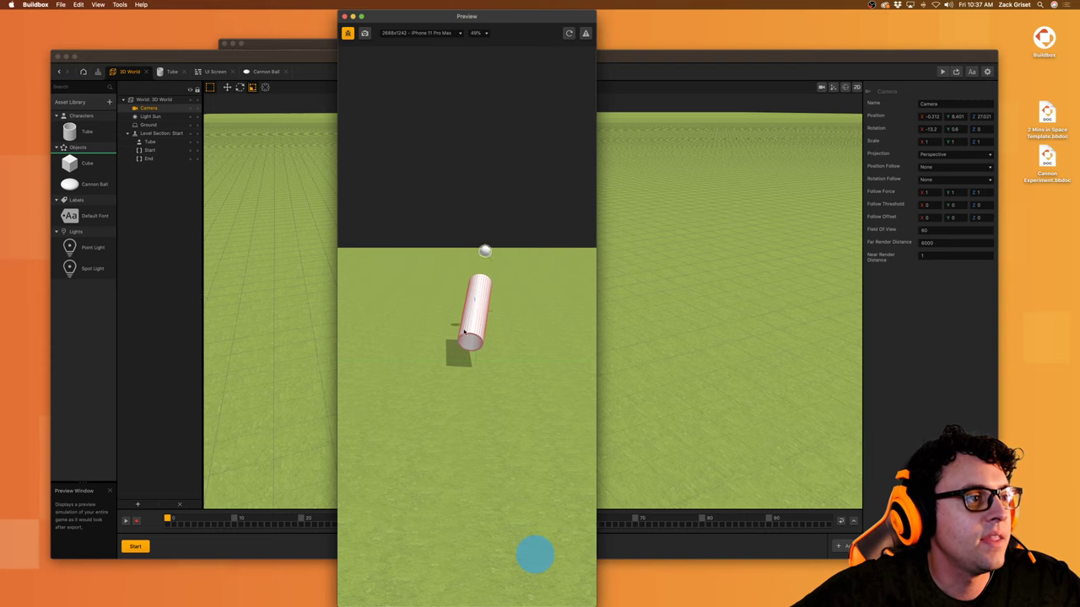
pyautogui.click(344, 16)
# Step: Set the Y scale of the Cannon Ball's 3D Model to 0.15 and test firing in the game preview
pyautogui.click(266, 71)
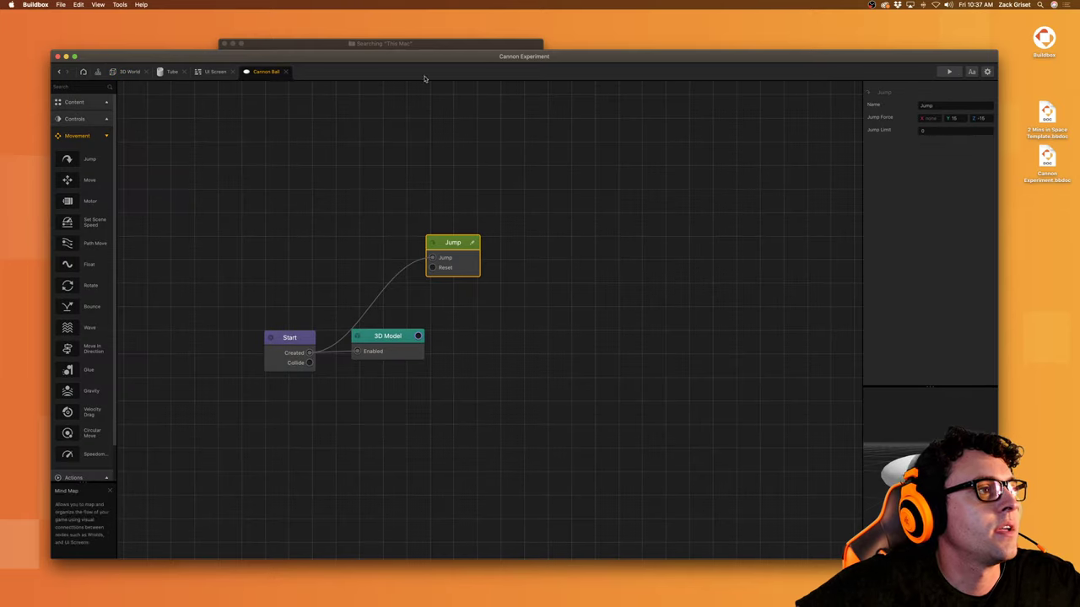
pyautogui.click(389, 345)
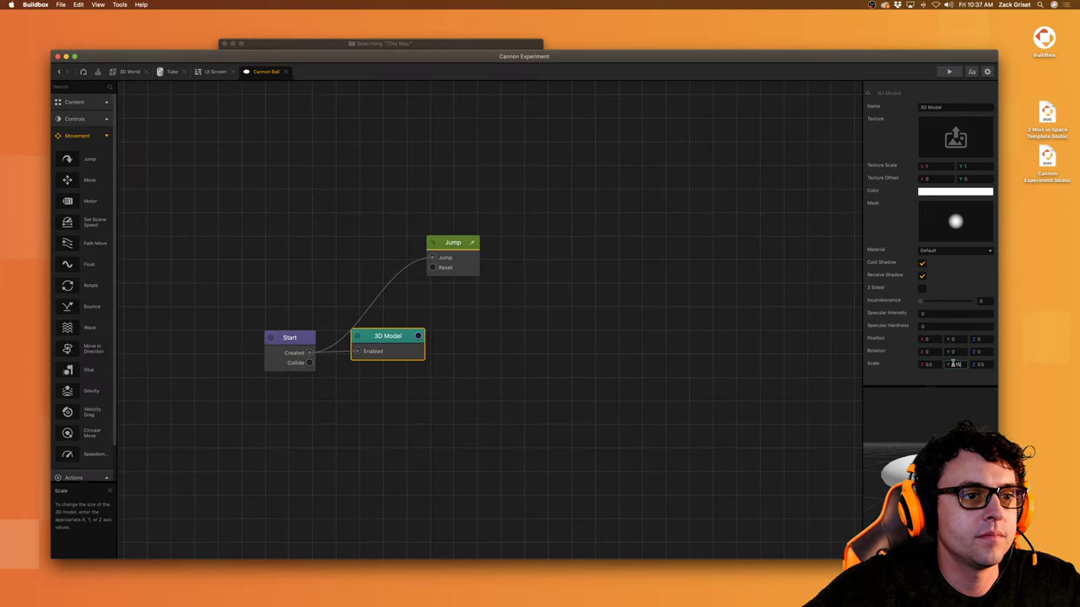
pyautogui.click(948, 71)
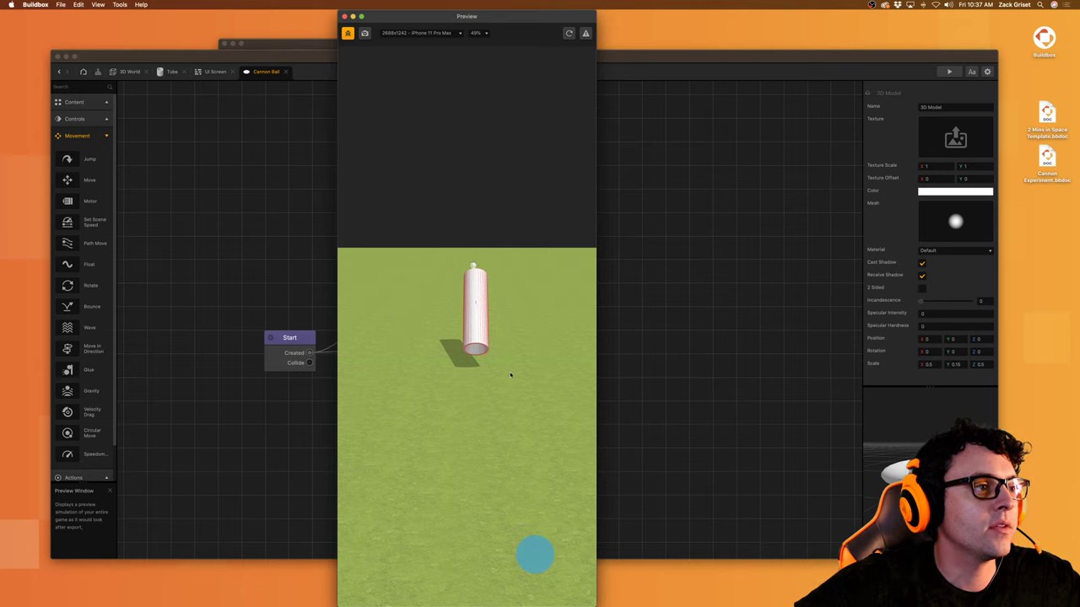
pyautogui.click(535, 554)
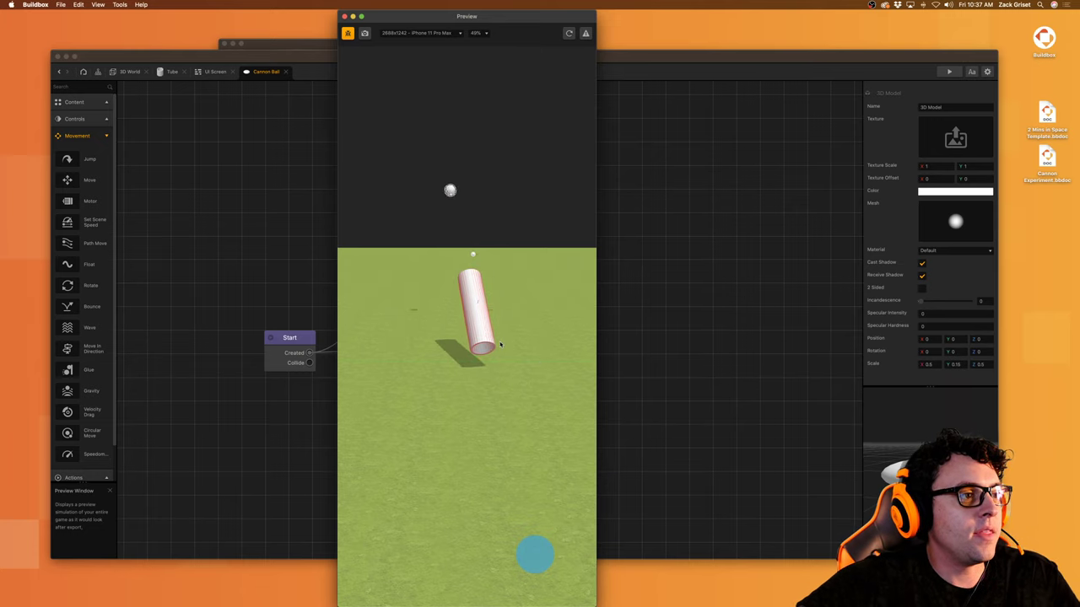
pyautogui.click(535, 556)
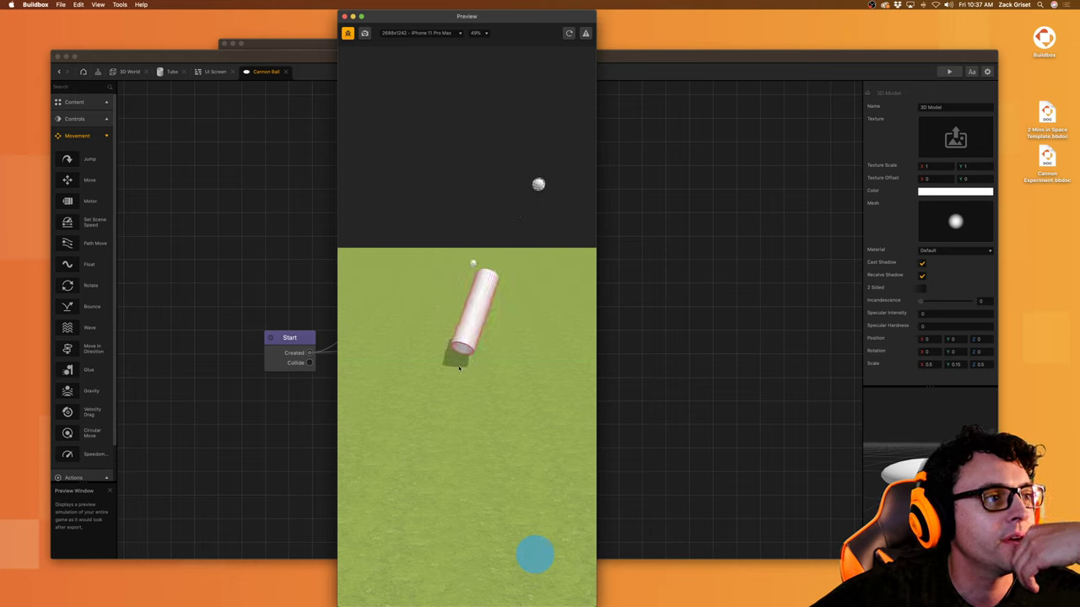
pyautogui.click(344, 16)
# Step: Try World X for Screen X in the Tube's Touch Rotate node and check the rotation in the game preview
pyautogui.click(169, 71)
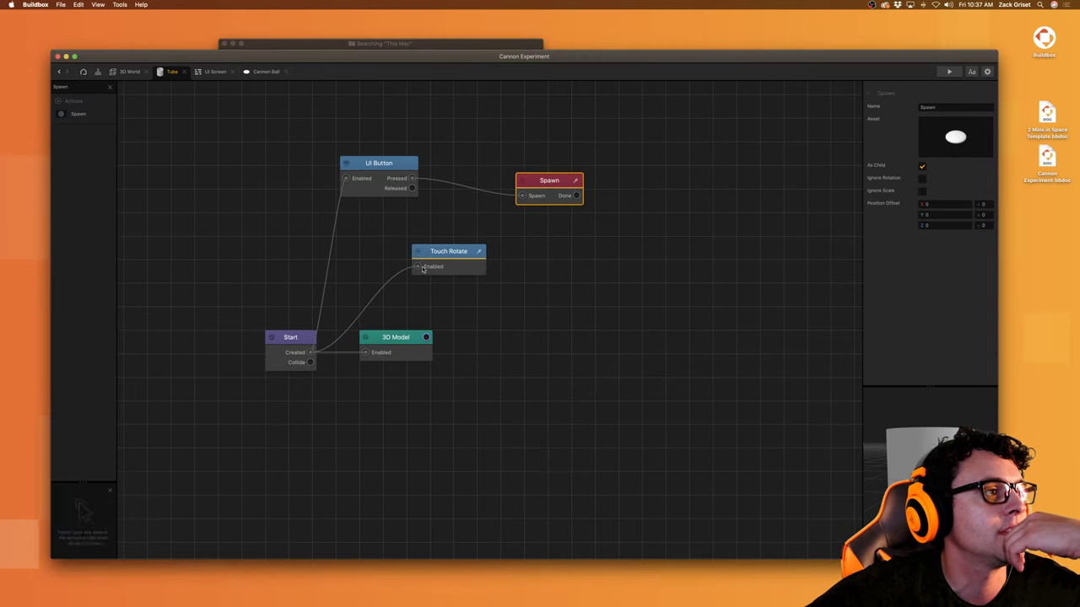
pyautogui.click(449, 251)
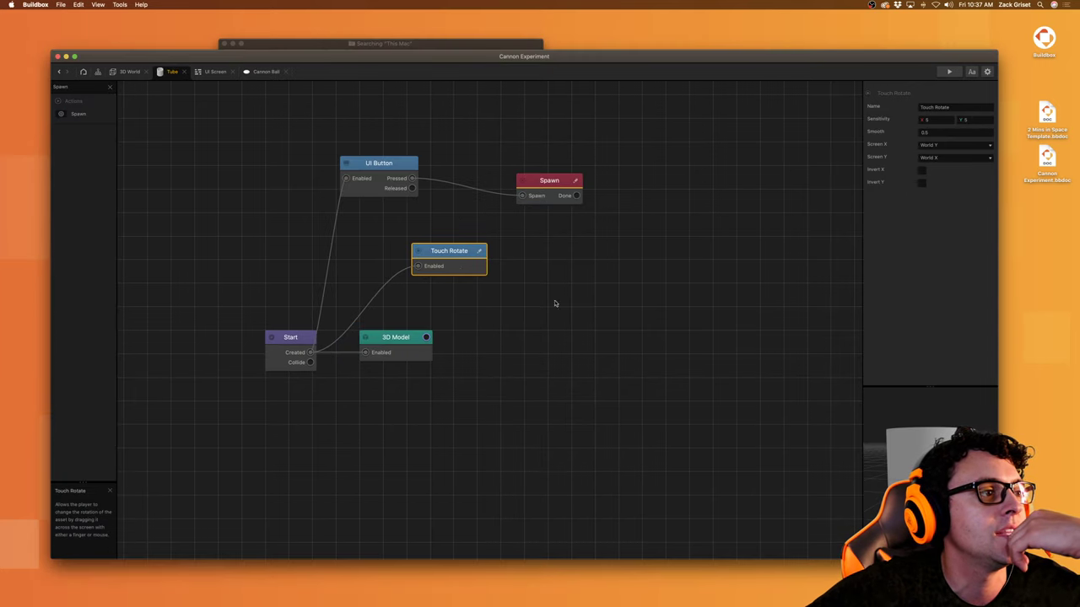
pyautogui.click(962, 150)
pyautogui.click(953, 149)
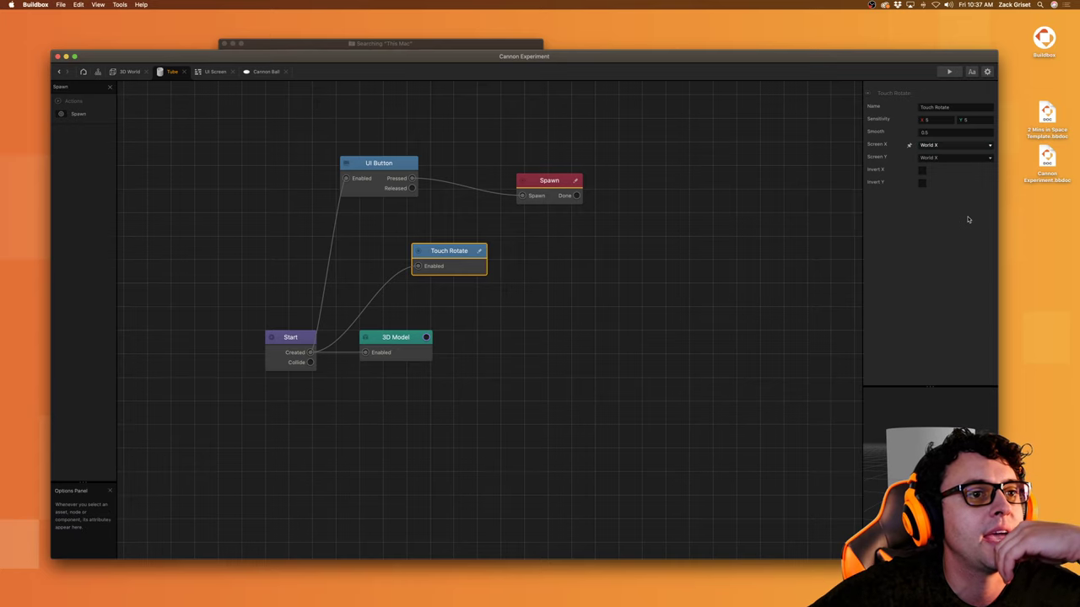
pyautogui.click(949, 73)
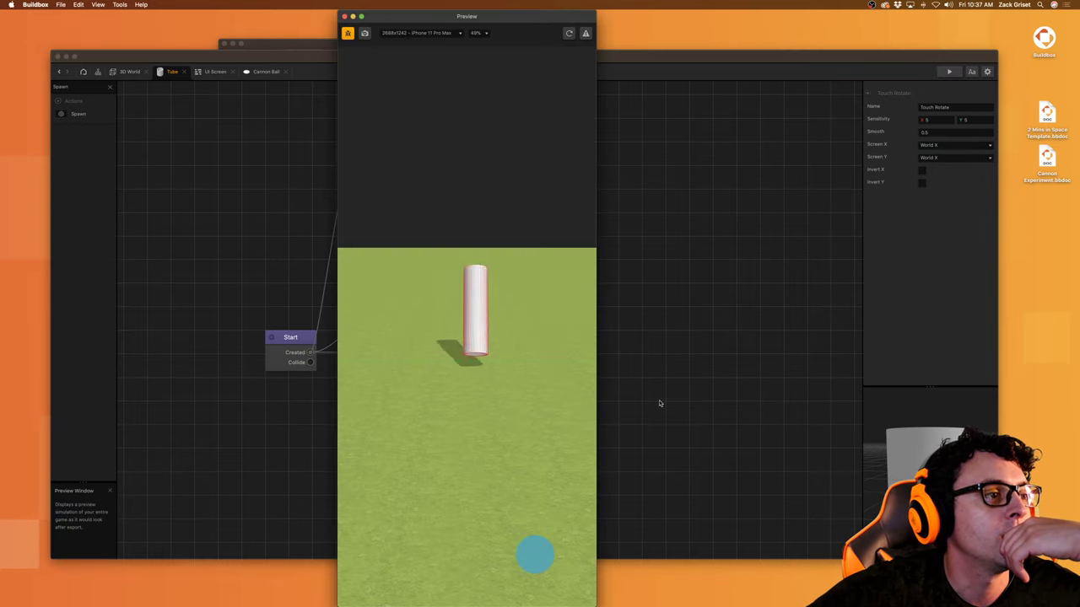
pyautogui.click(344, 16)
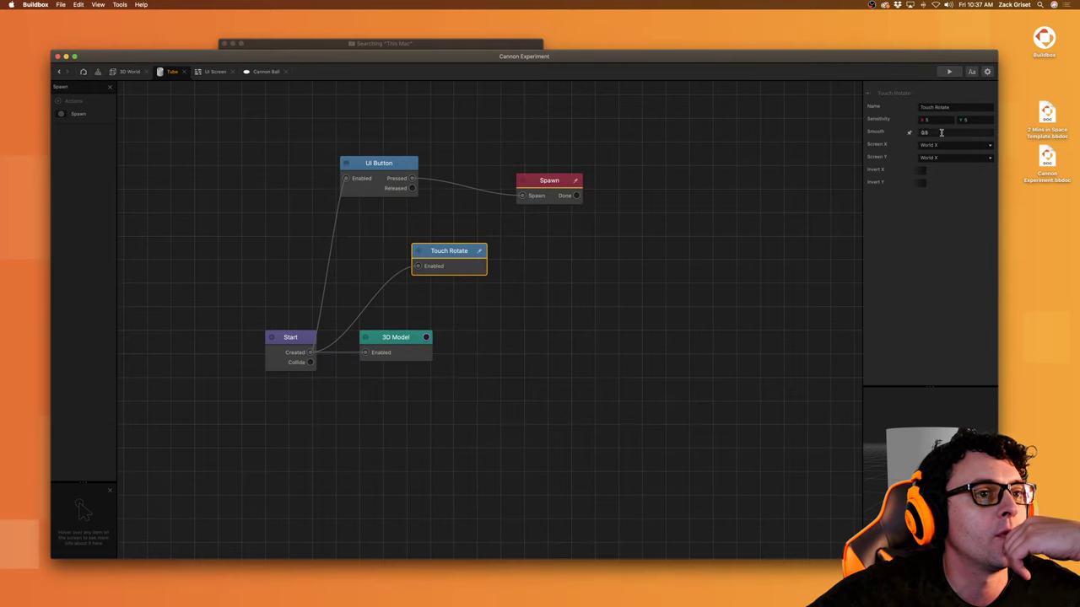
# Step: Set both Screen X and Screen Y of the Tube's Touch Rotate node to World Y
pyautogui.click(943, 147)
pyautogui.click(948, 162)
pyautogui.click(949, 158)
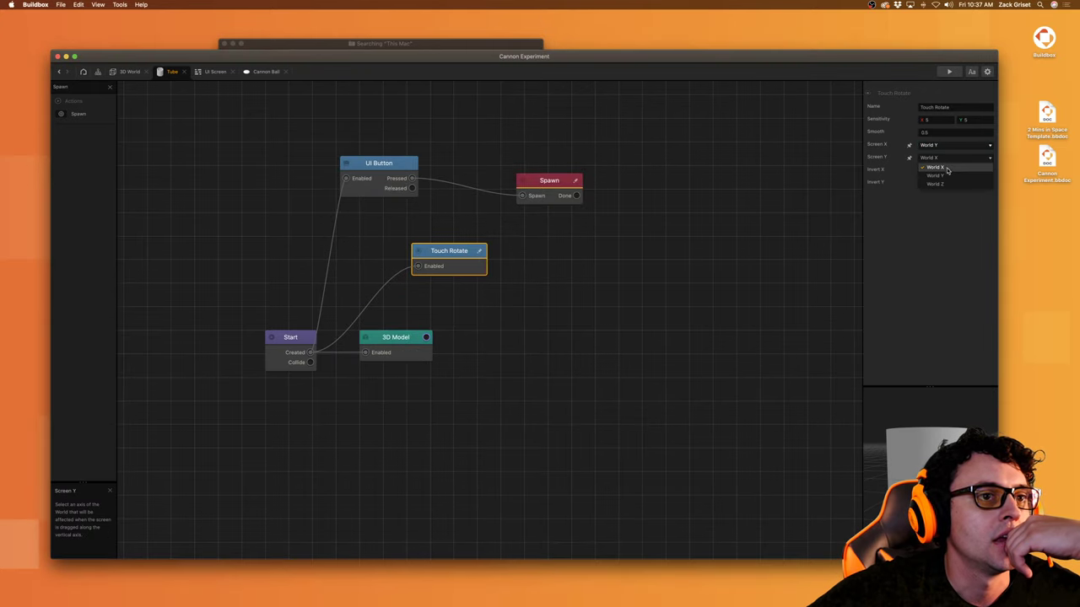
pyautogui.click(947, 175)
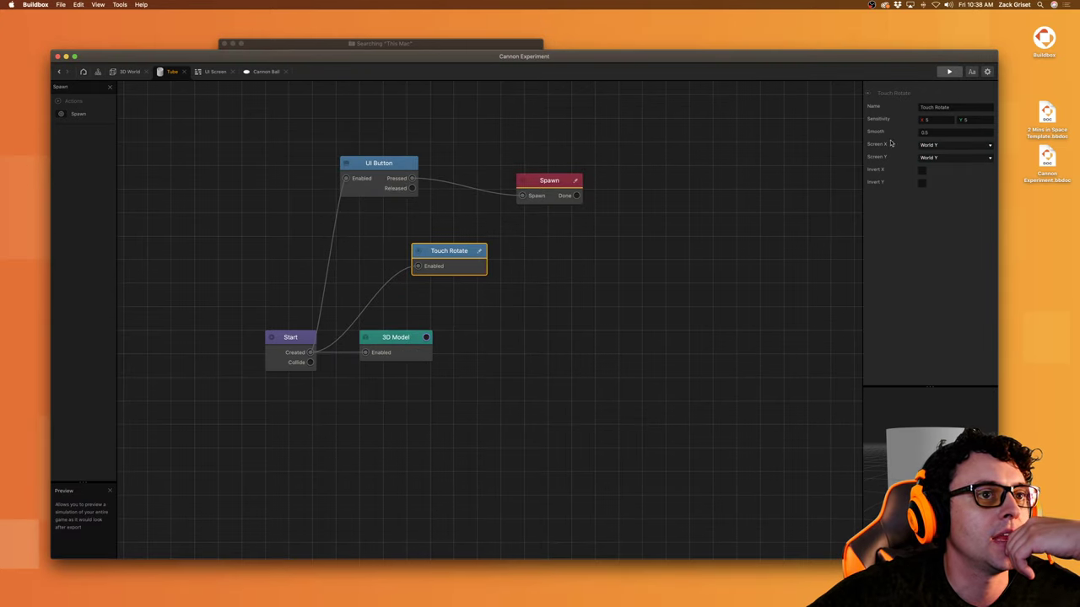
# Step: Test the new rotation axes by swinging the tube and firing cannon balls in the game preview
pyautogui.click(949, 72)
pyautogui.moveTo(512, 504); pyautogui.dragTo(476, 475)
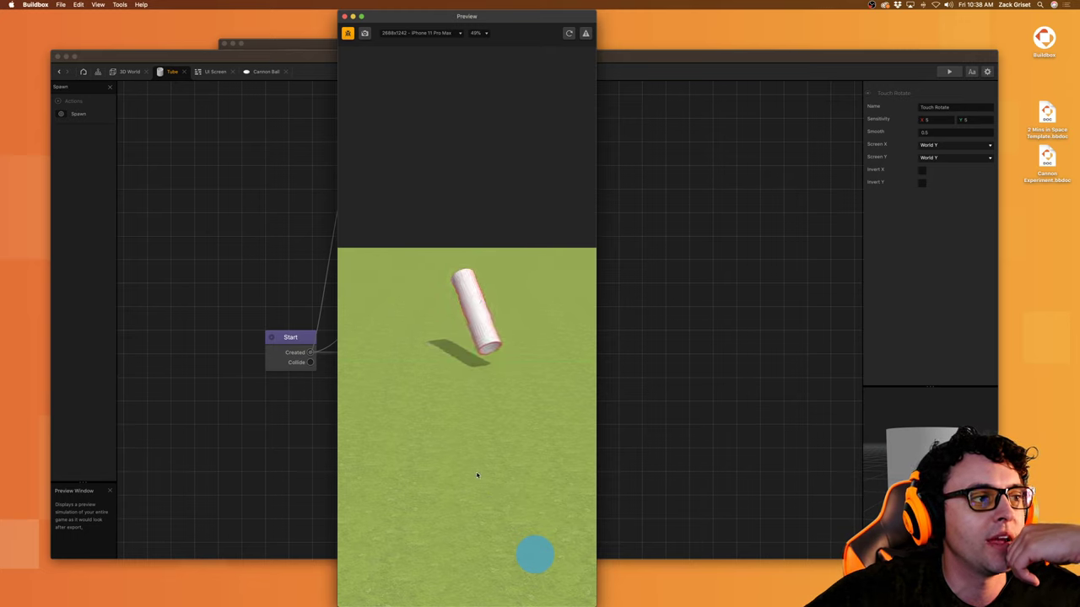
pyautogui.click(543, 551)
pyautogui.click(535, 554)
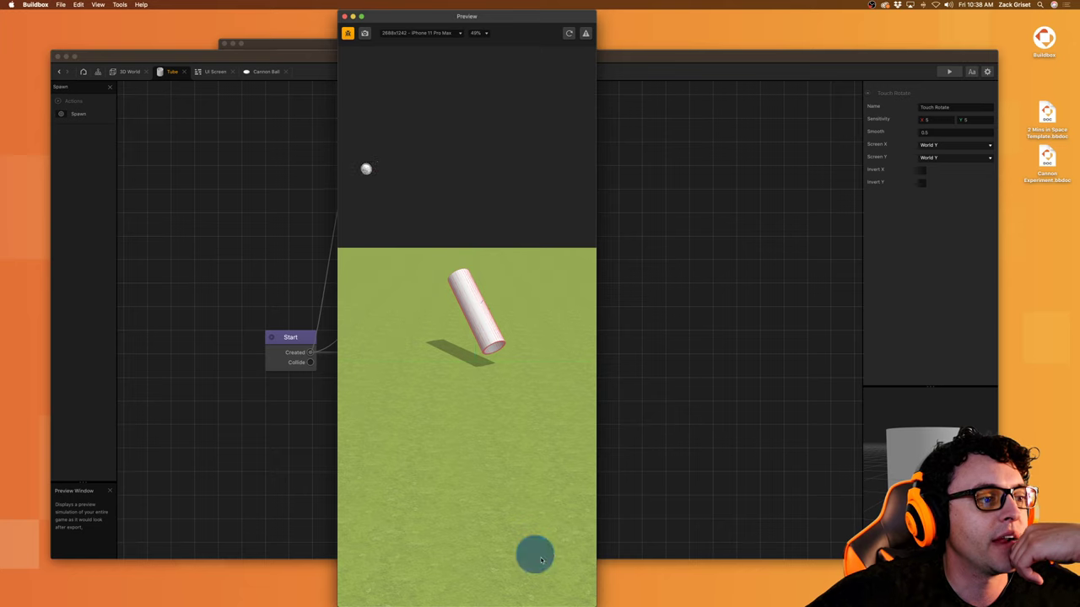
pyautogui.click(533, 554)
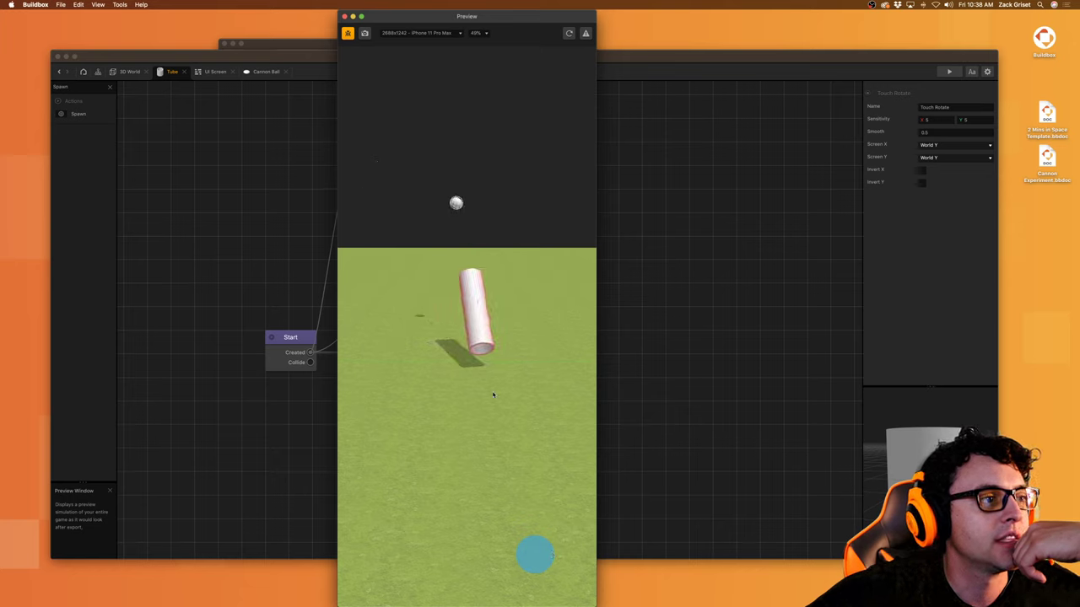
pyautogui.click(538, 543)
pyautogui.moveTo(548, 371); pyautogui.dragTo(511, 470)
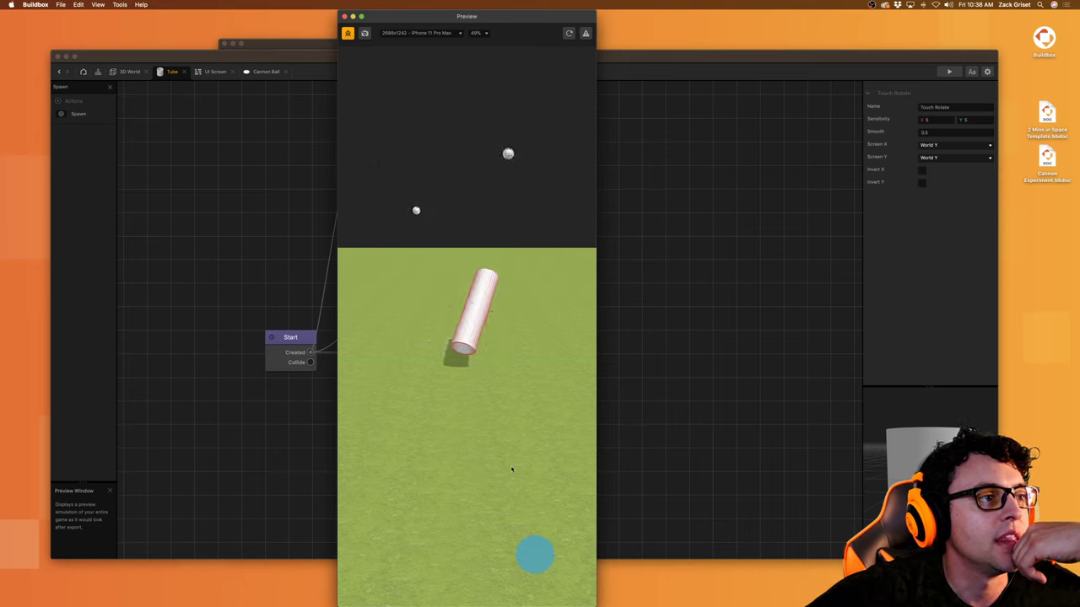
pyautogui.click(344, 16)
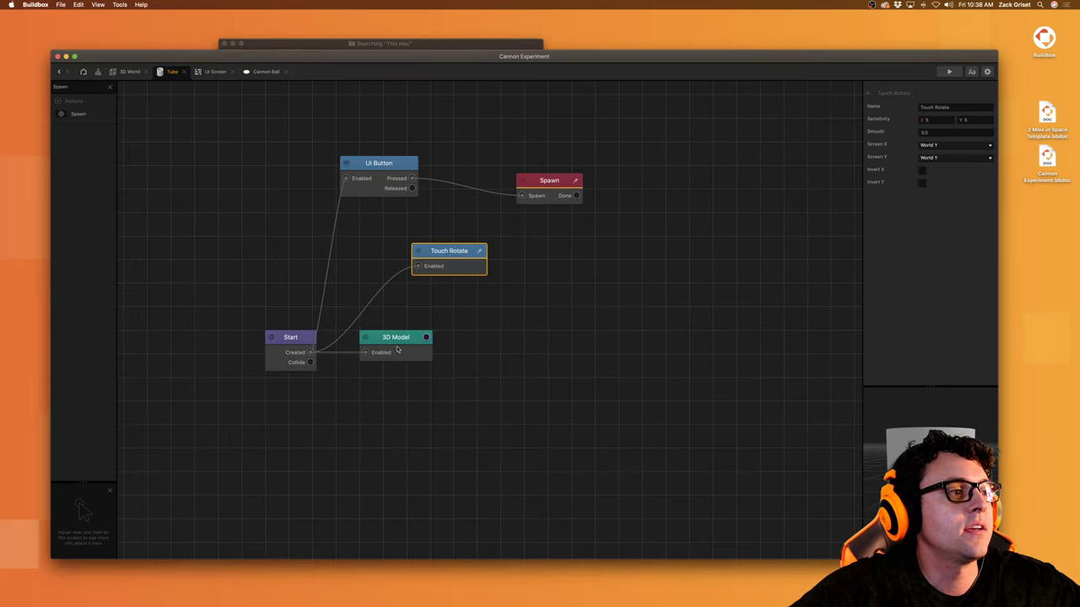
# Step: Set the Bounce of the Cannon Ball's Start node to 0.9 and test a shot in the game preview
pyautogui.click(266, 71)
pyautogui.click(464, 260)
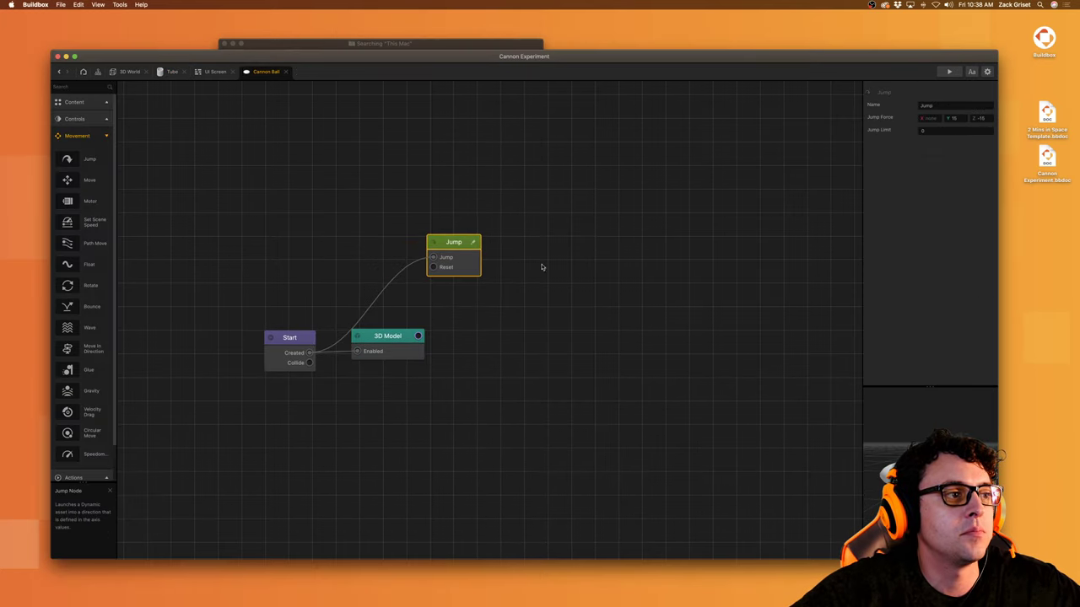
pyautogui.click(280, 337)
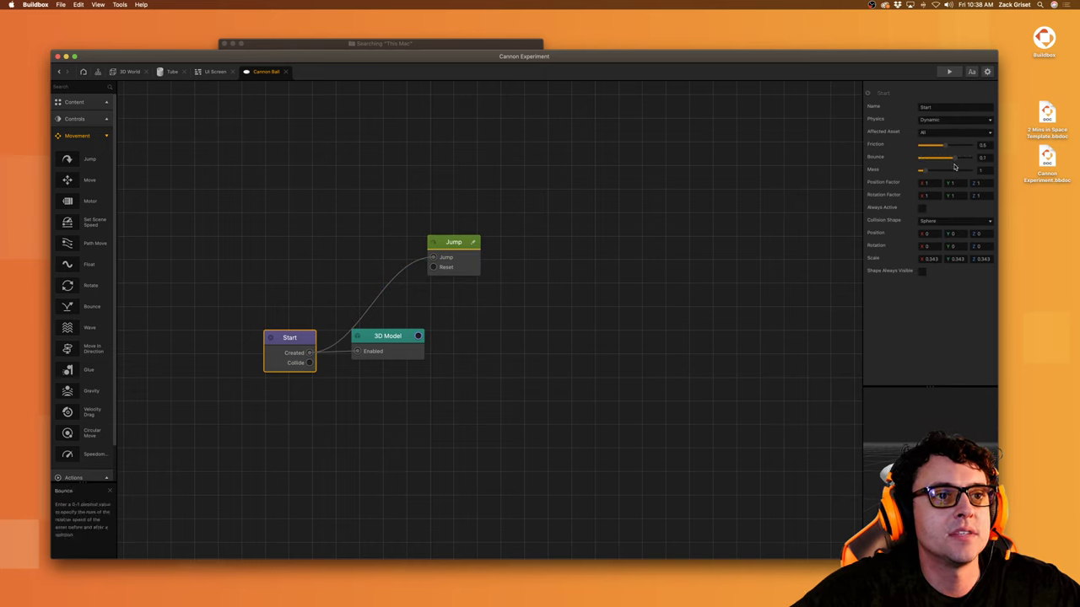
pyautogui.click(948, 73)
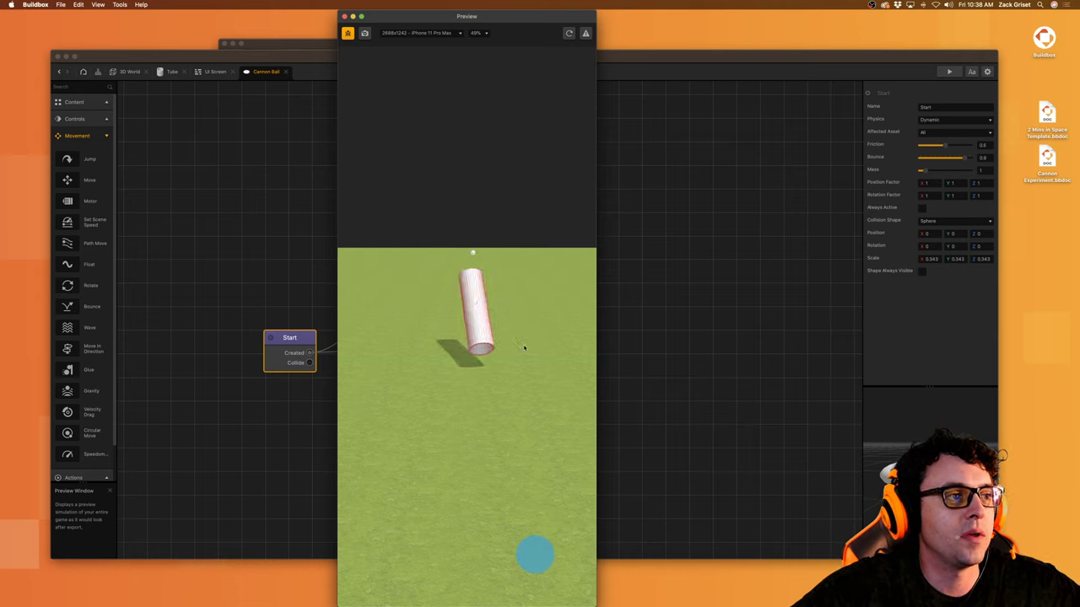
pyautogui.click(536, 553)
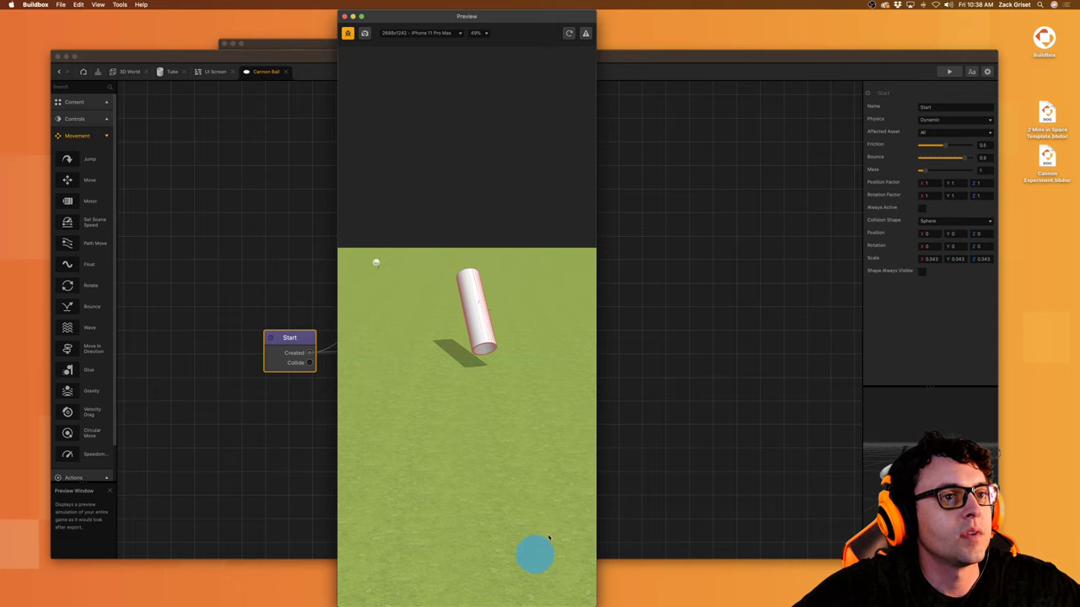
pyautogui.click(344, 16)
pyautogui.click(672, 446)
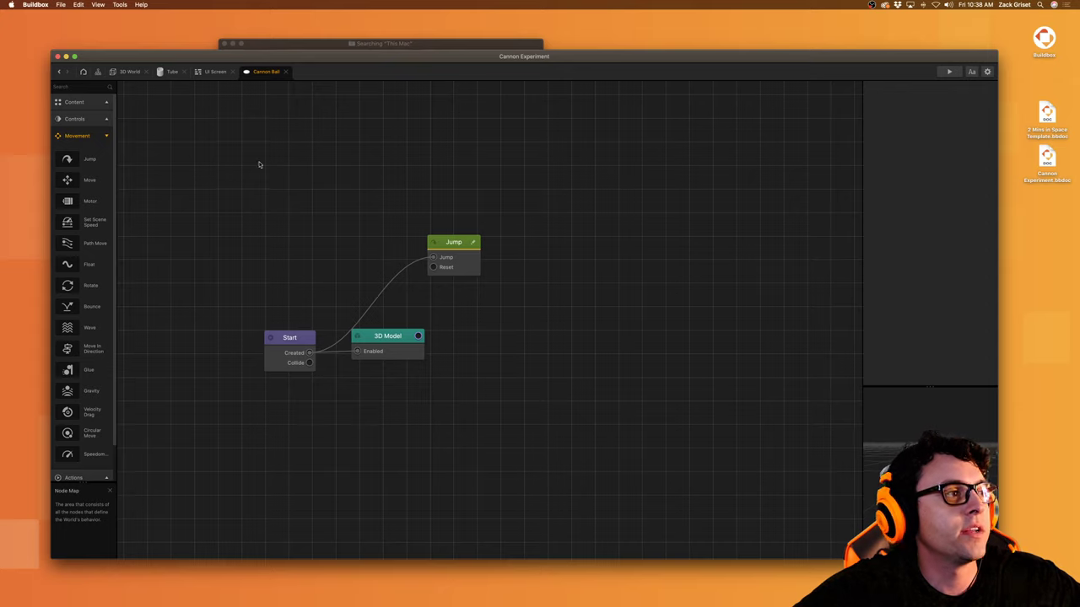
# Step: Add a Delay node and a Remove node to the Cannon Ball's node map
pyautogui.click(88, 88)
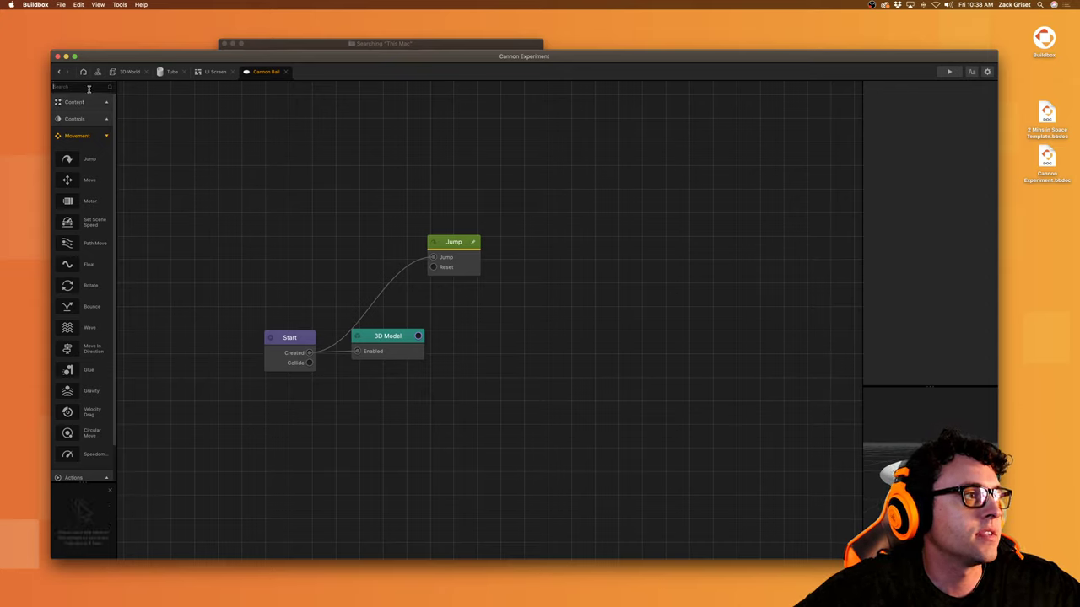
pyautogui.write('del')
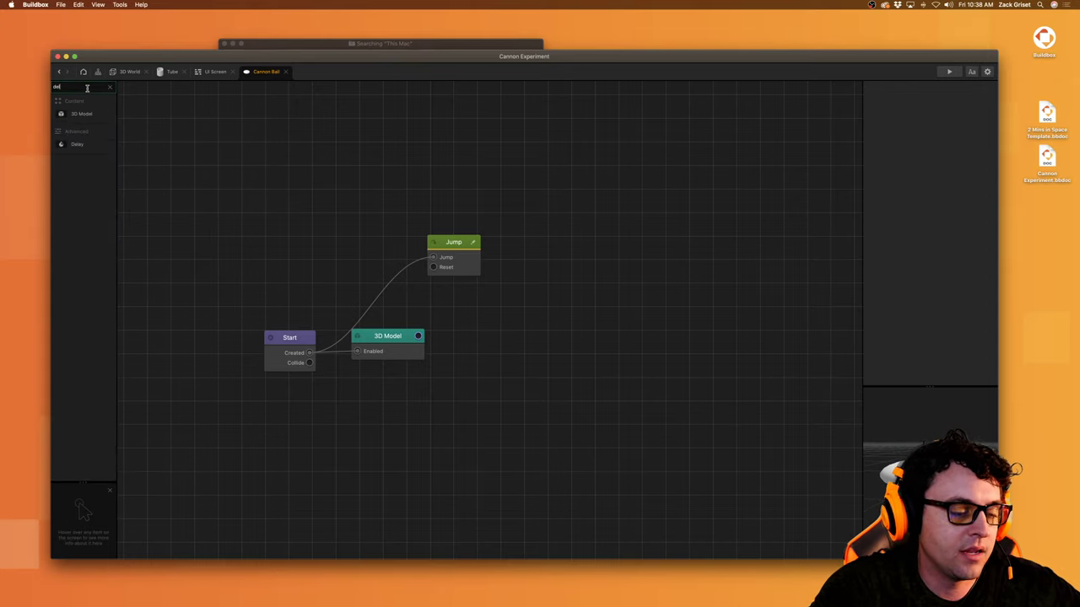
pyautogui.write('ay')
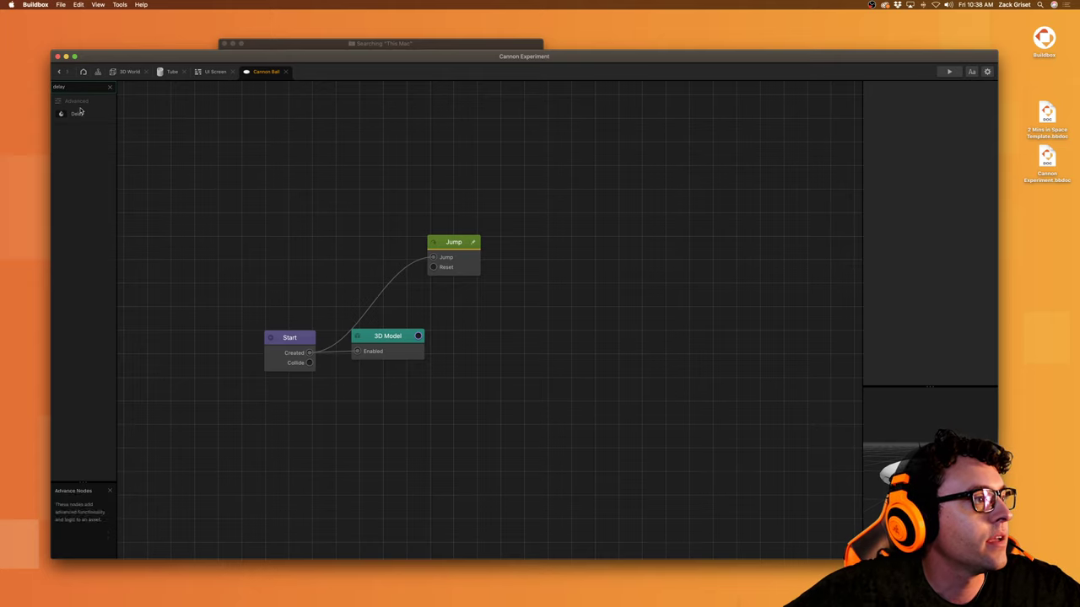
pyautogui.moveTo(77, 113); pyautogui.dragTo(454, 437)
pyautogui.click(109, 87)
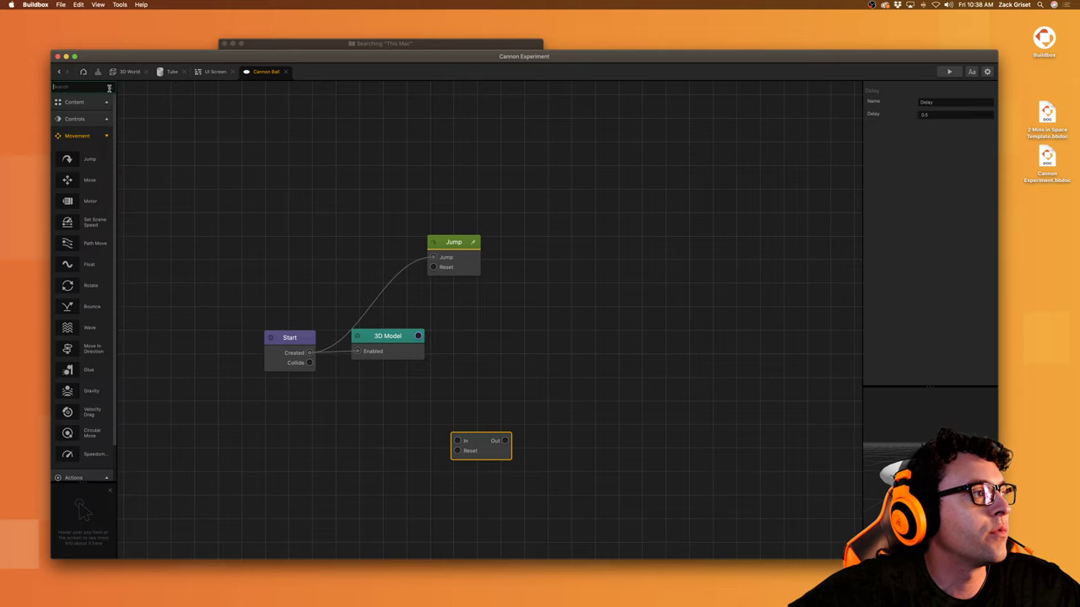
pyautogui.write('remov')
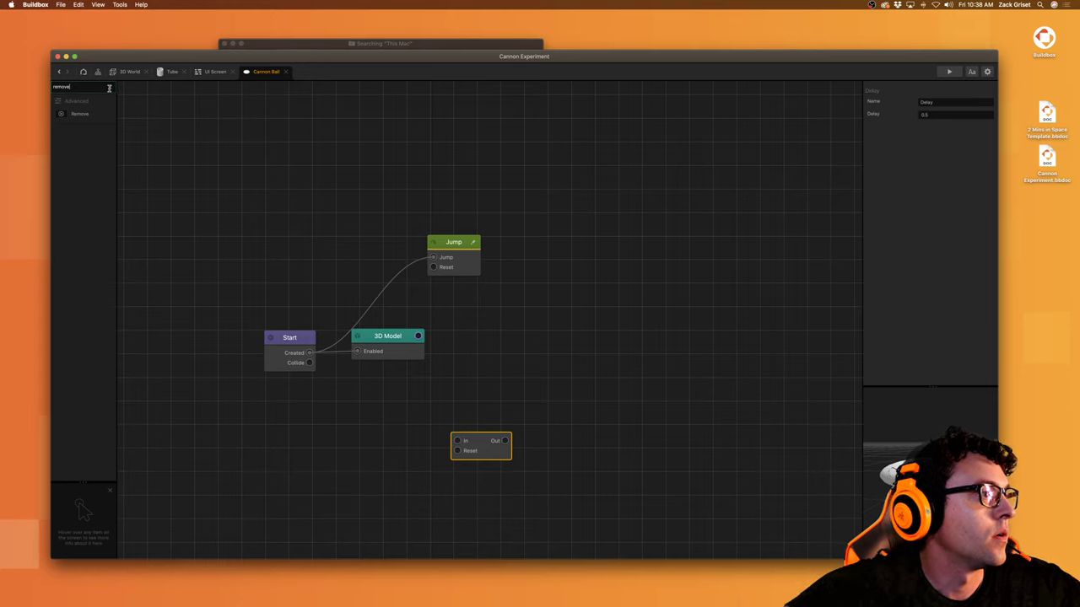
pyautogui.write('e')
pyautogui.moveTo(79, 113); pyautogui.dragTo(357, 451)
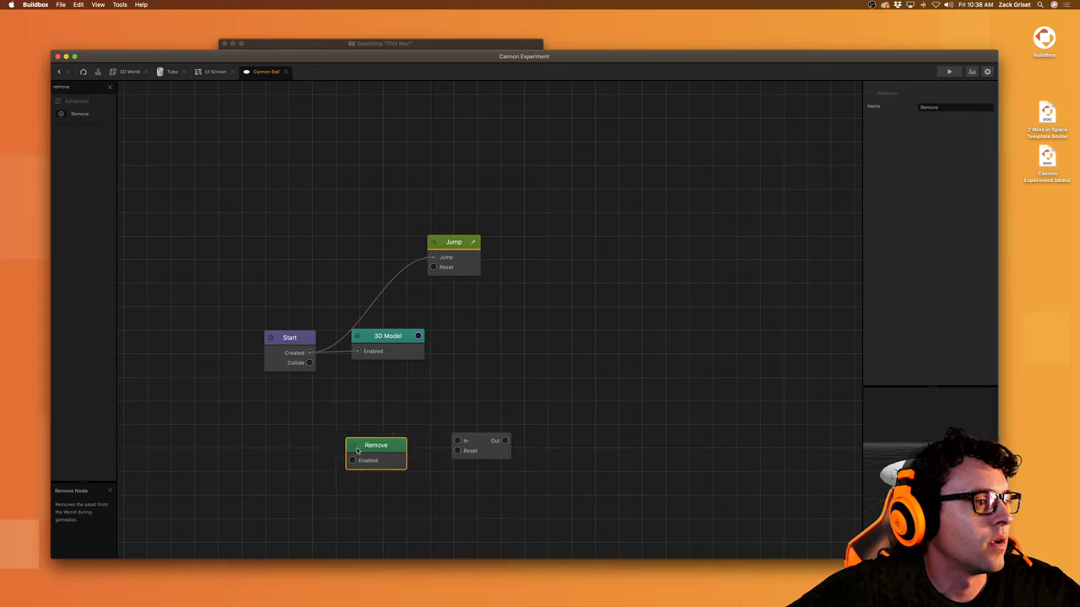
# Step: Chain Start's Created output through the Delay node to the Remove node, with the delay set to 1.5 seconds
pyautogui.moveTo(456, 440); pyautogui.dragTo(309, 355)
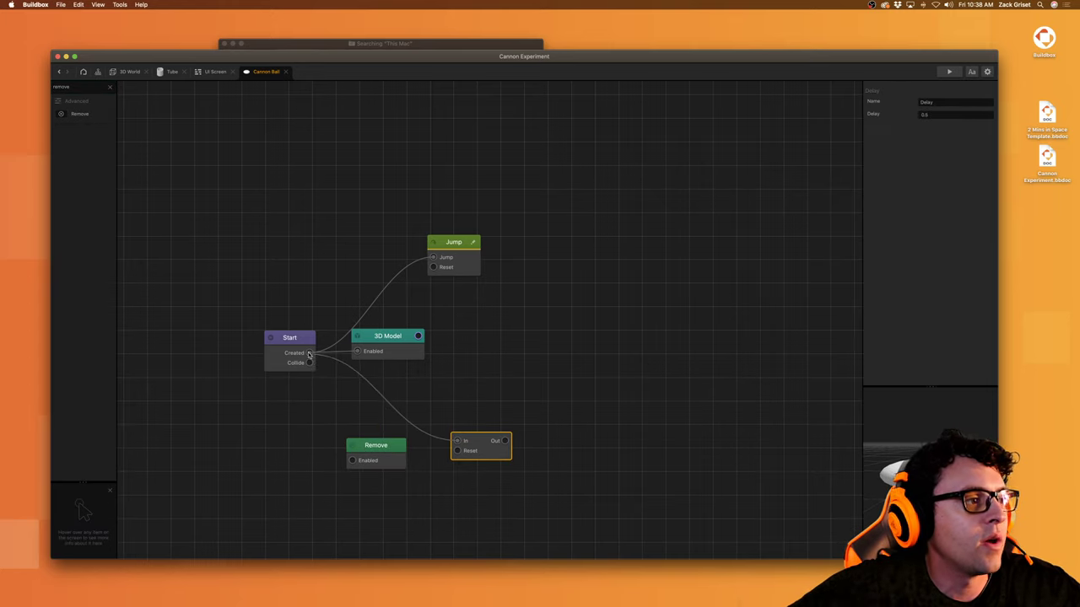
pyautogui.moveTo(376, 444); pyautogui.dragTo(595, 368)
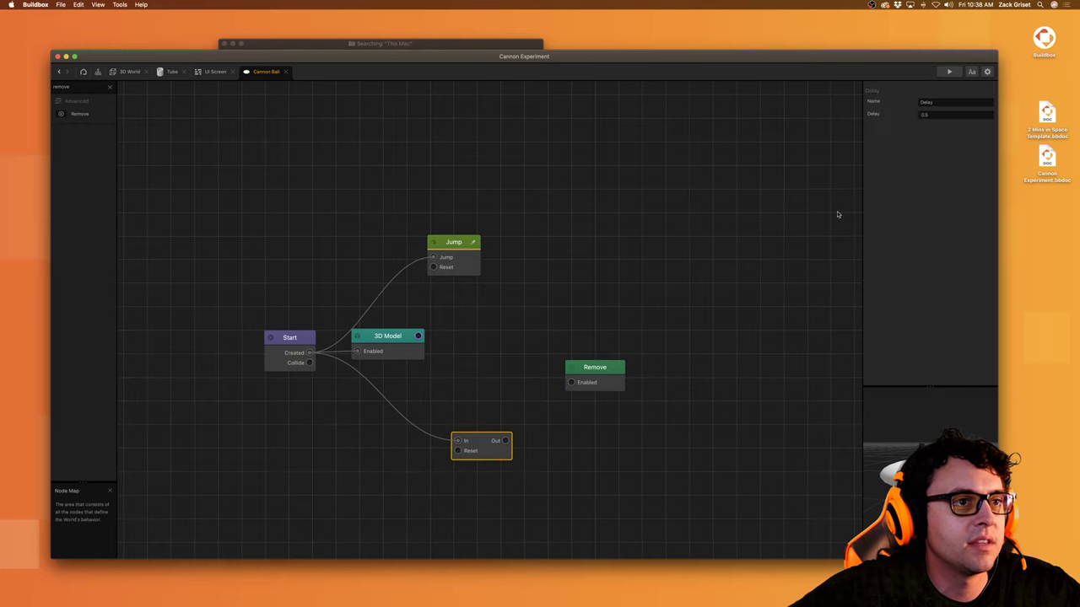
pyautogui.click(956, 114)
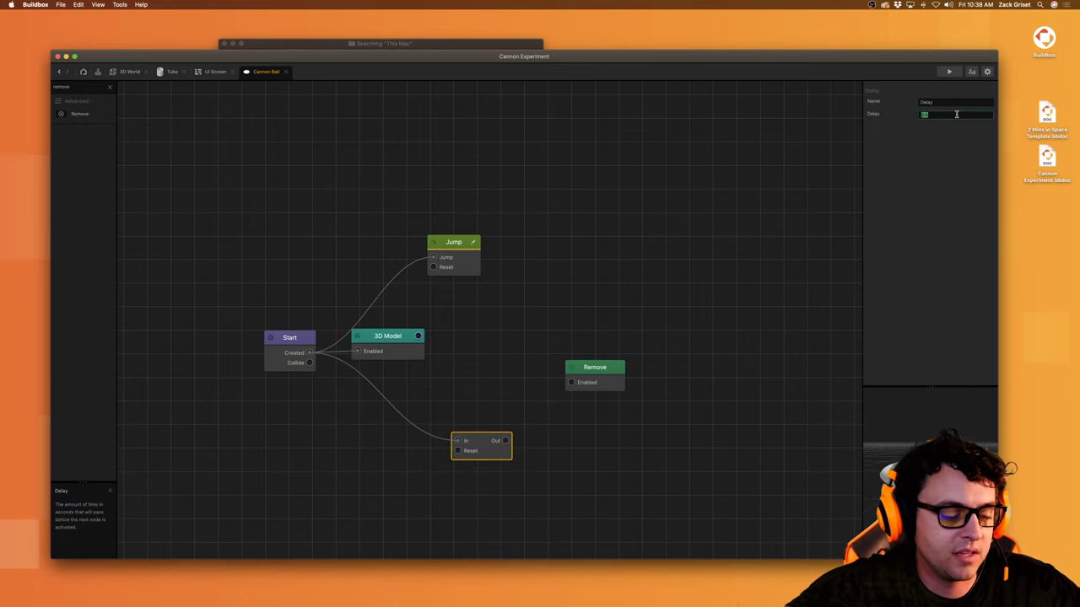
pyautogui.press('Return')
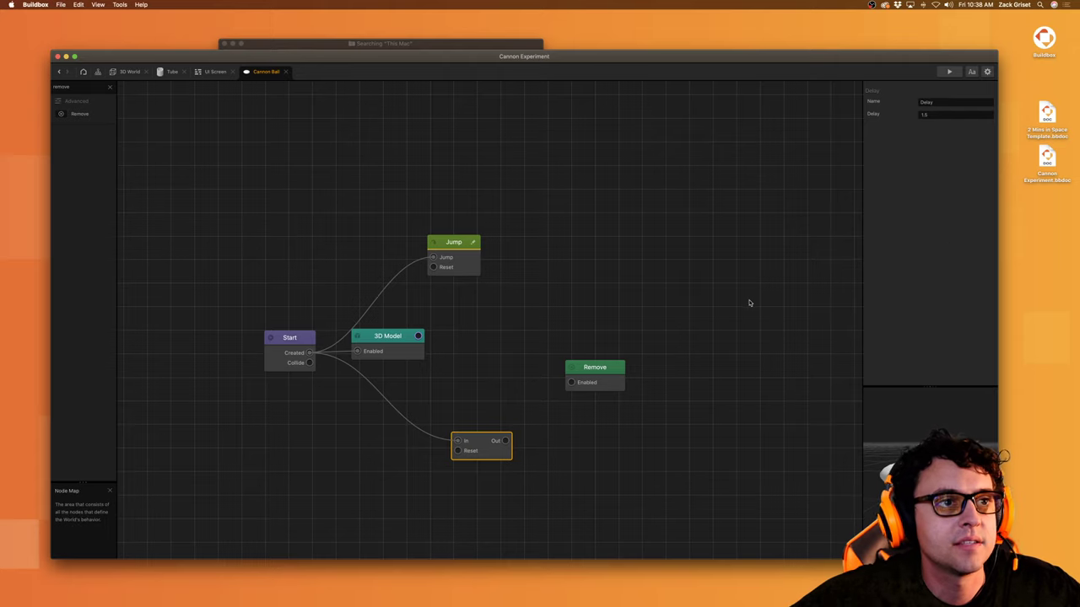
pyautogui.moveTo(506, 441); pyautogui.dragTo(571, 382)
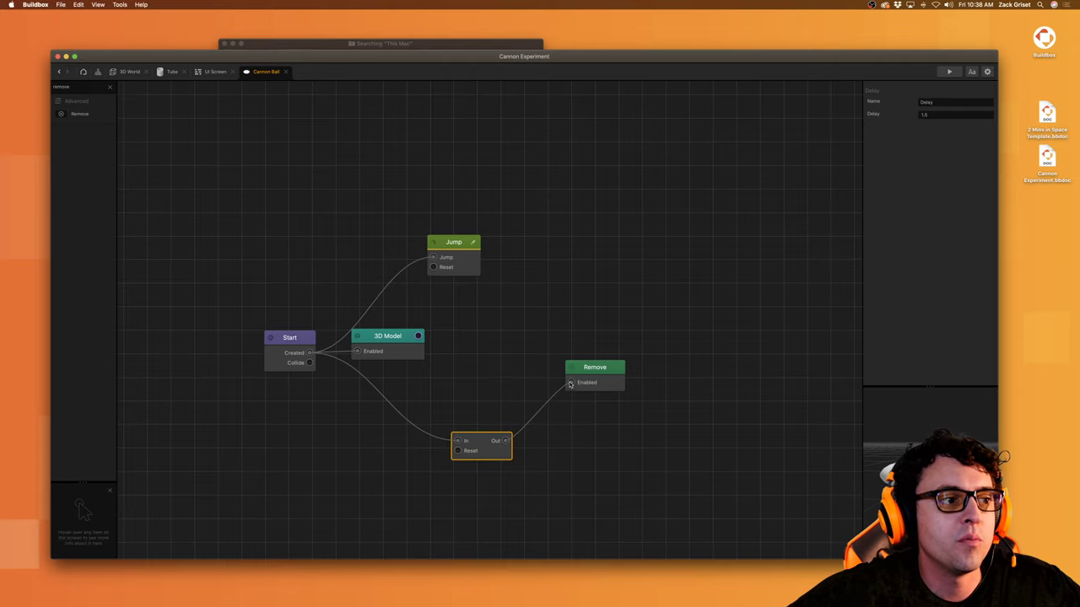
# Step: Test firing a cannon ball with the delayed removal in the game preview
pyautogui.click(949, 72)
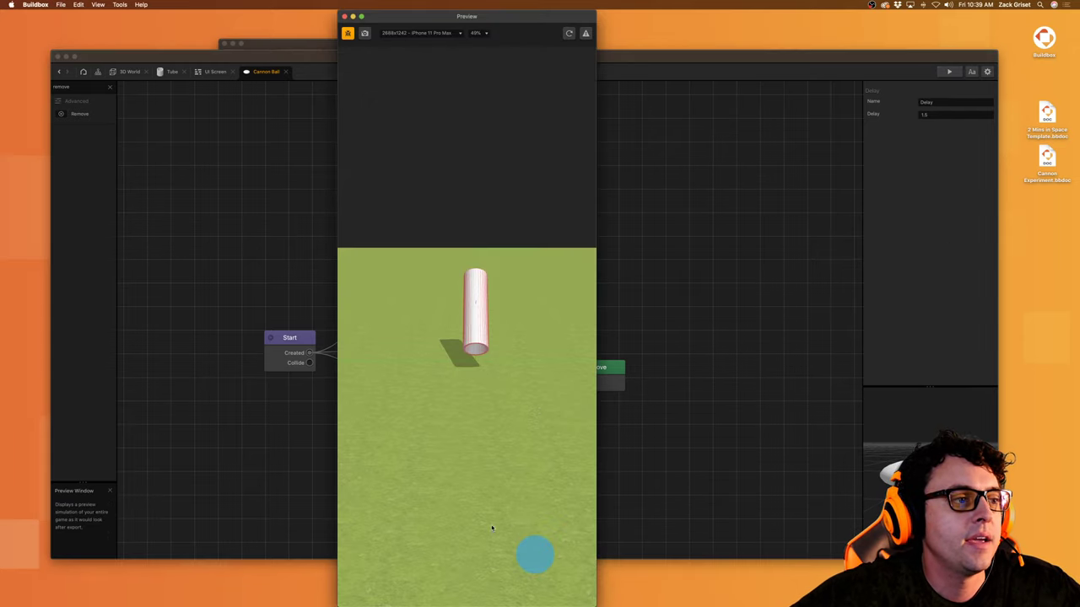
pyautogui.click(529, 554)
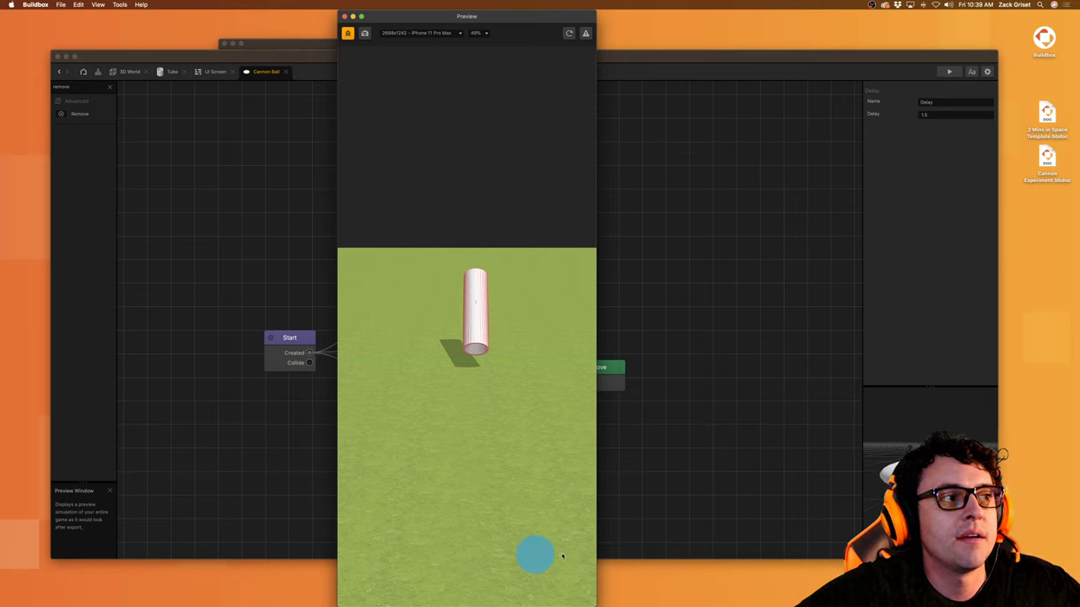
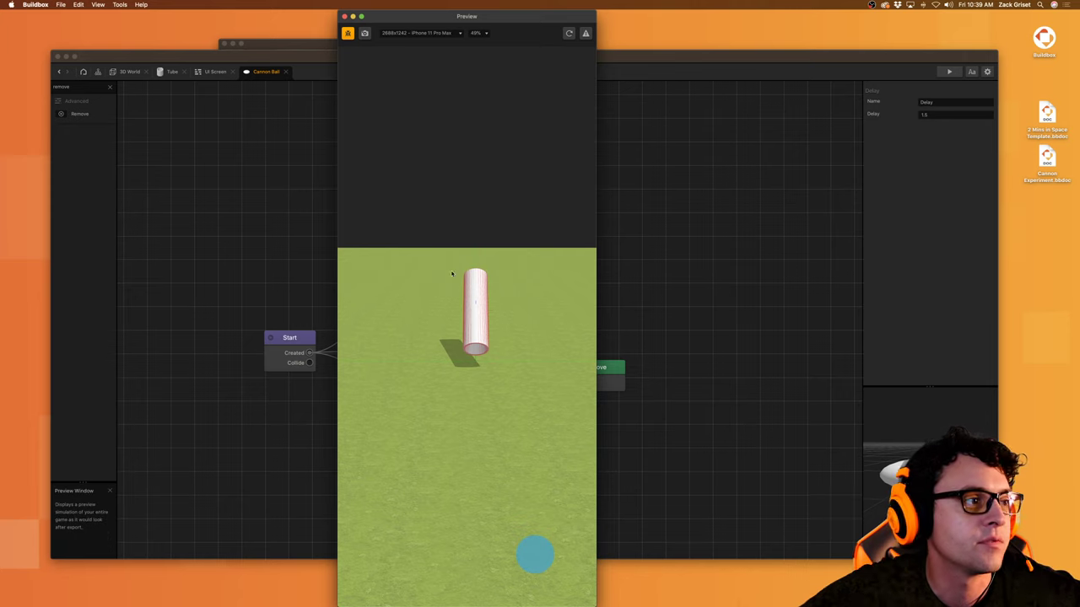
pyautogui.click(344, 16)
# Step: Move the Cannon Ball asset from Objects to Characters in the 3D World's asset library
pyautogui.click(131, 72)
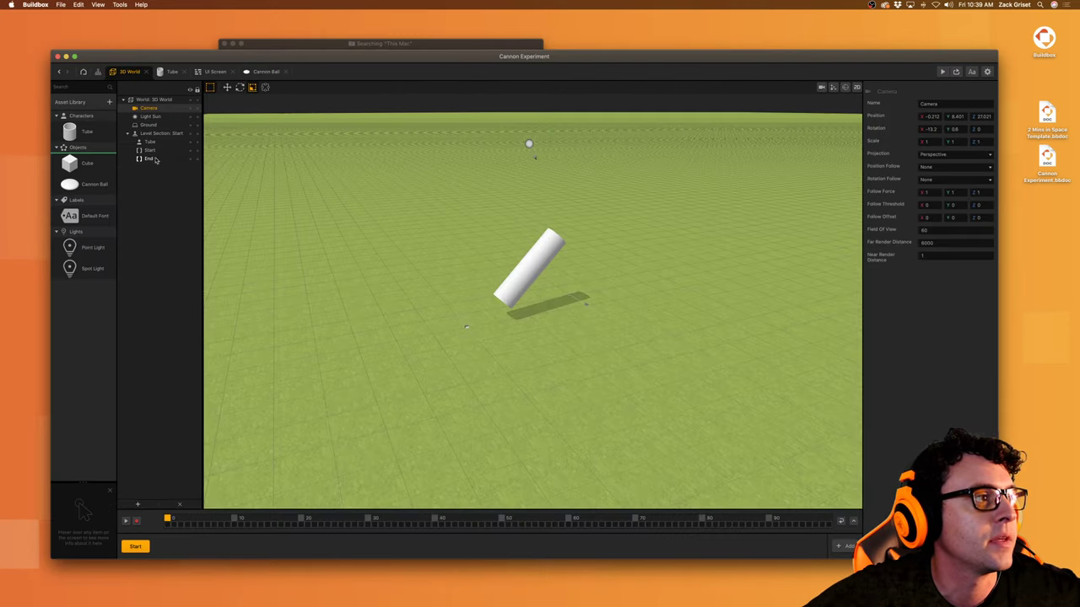
pyautogui.click(90, 103)
pyautogui.click(90, 106)
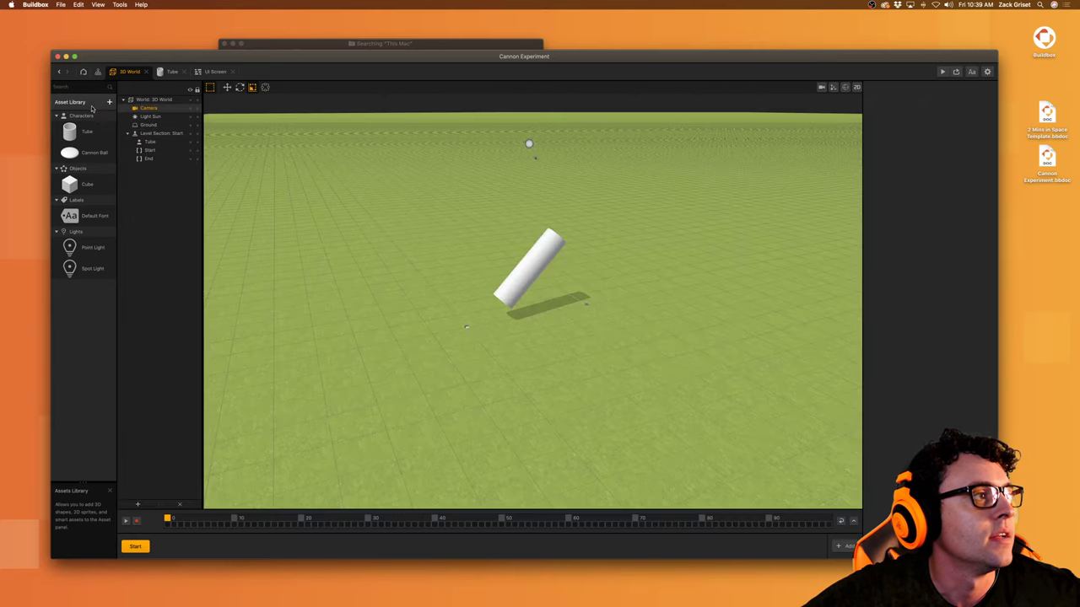
# Step: Place a Cube beyond the Tube in the 3D World and scale it into a wall, about 19.6 in X and 32.1 in Y
pyautogui.moveTo(88, 184); pyautogui.dragTo(761, 274)
pyautogui.scroll(-3, 759, 268)
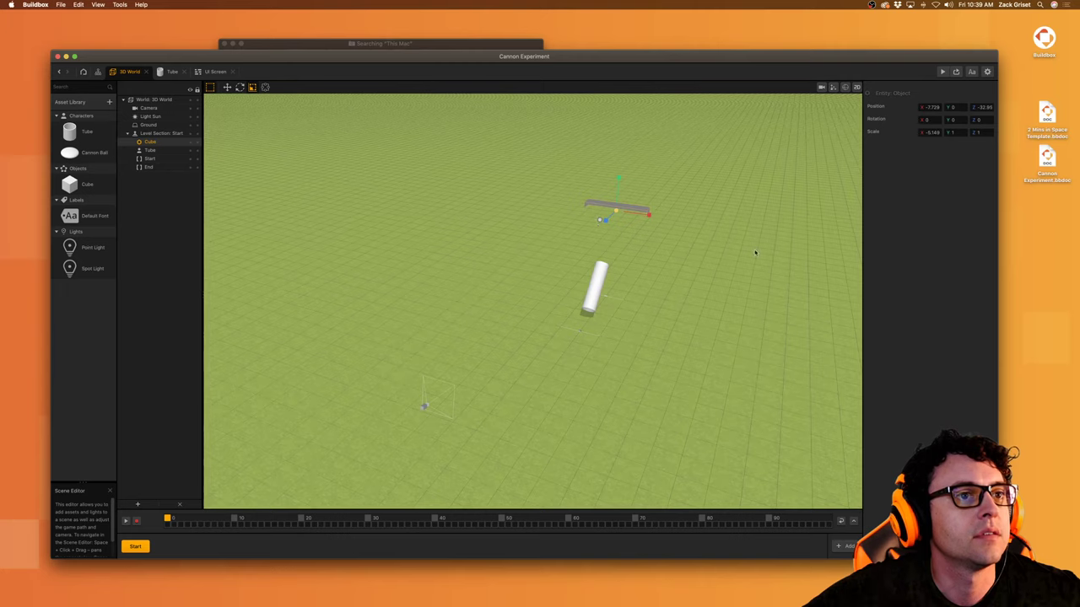
pyautogui.moveTo(617, 179); pyautogui.dragTo(638, 91)
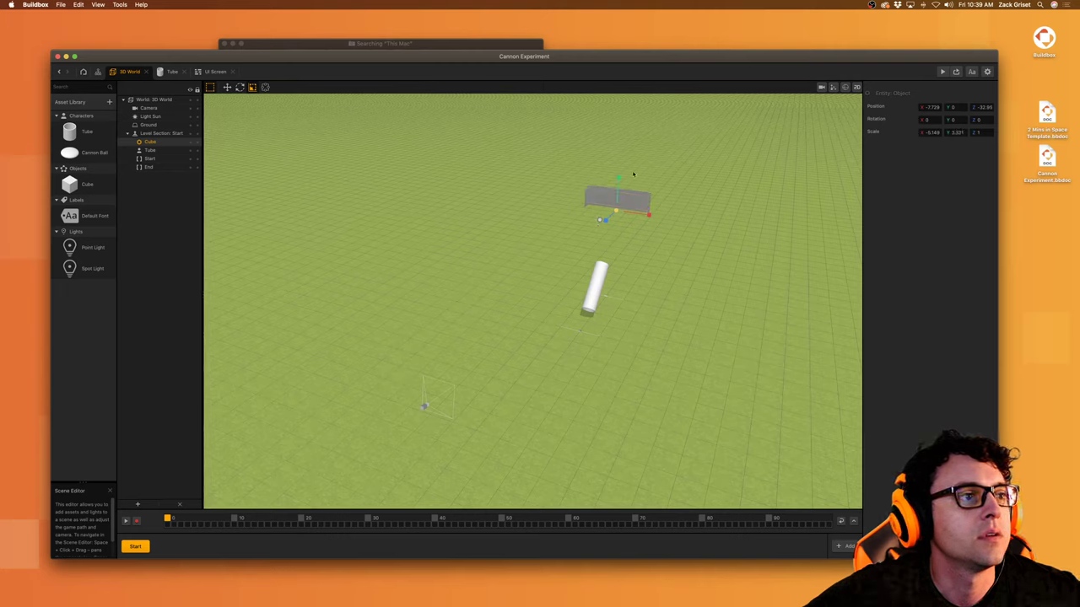
pyautogui.moveTo(649, 218); pyautogui.dragTo(539, 207)
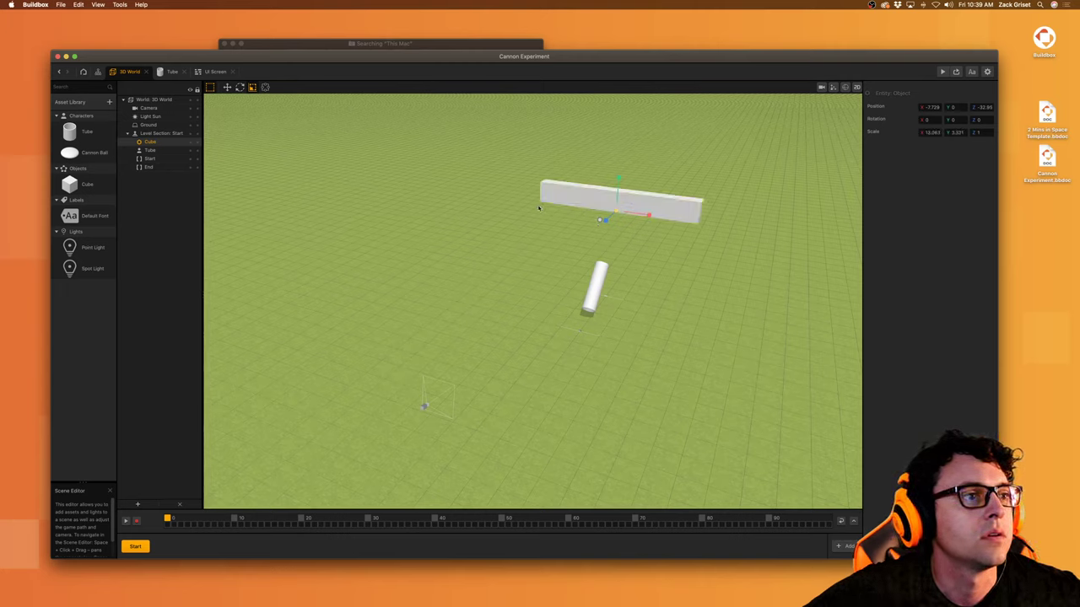
pyautogui.moveTo(616, 180); pyautogui.dragTo(642, 17)
pyautogui.scroll(-5, 636, 219)
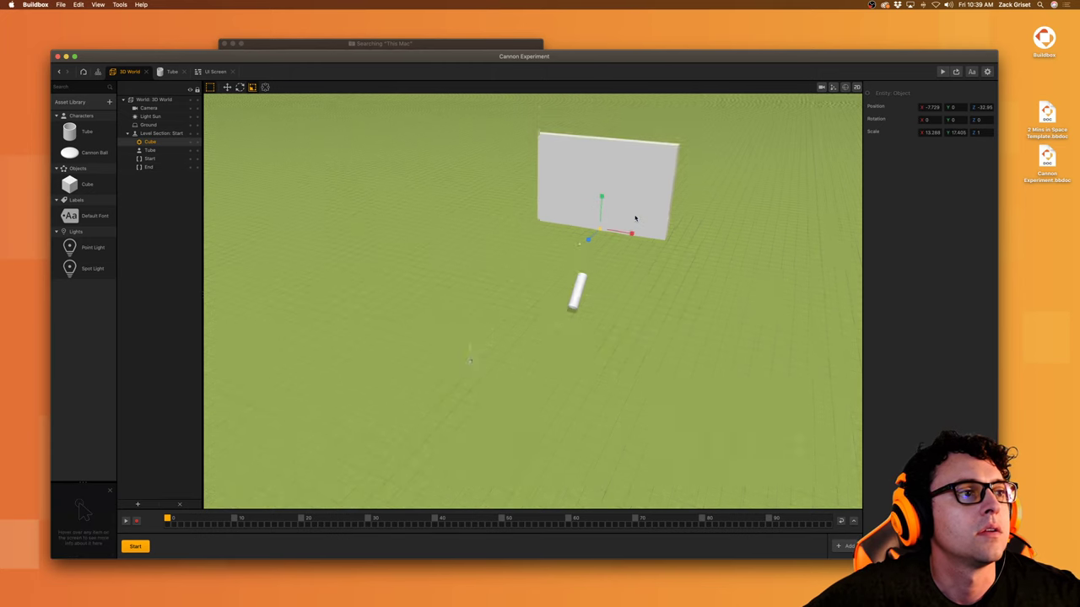
pyautogui.moveTo(583, 217); pyautogui.dragTo(588, 172)
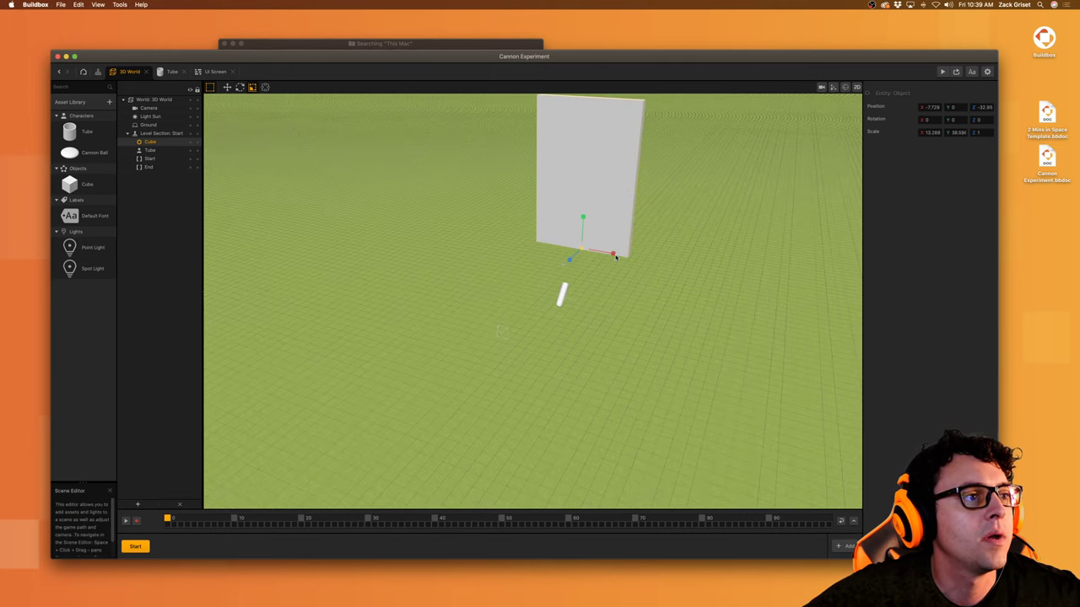
pyautogui.moveTo(584, 221); pyautogui.dragTo(635, 253)
# Step: Test firing cannon balls at the Cube wall in the game preview
pyautogui.click(942, 71)
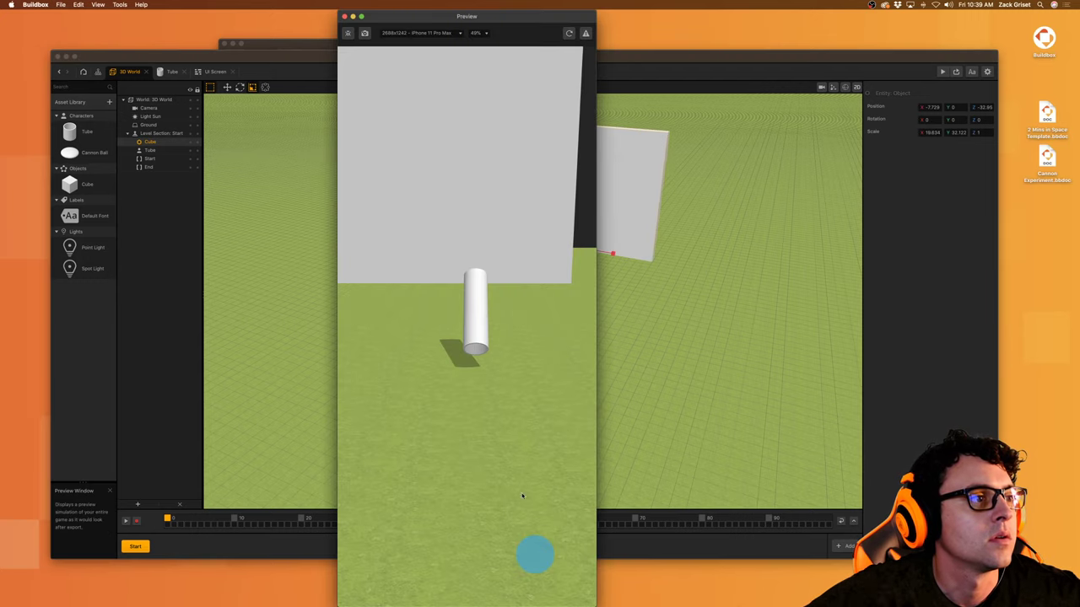
pyautogui.click(537, 552)
pyautogui.click(536, 553)
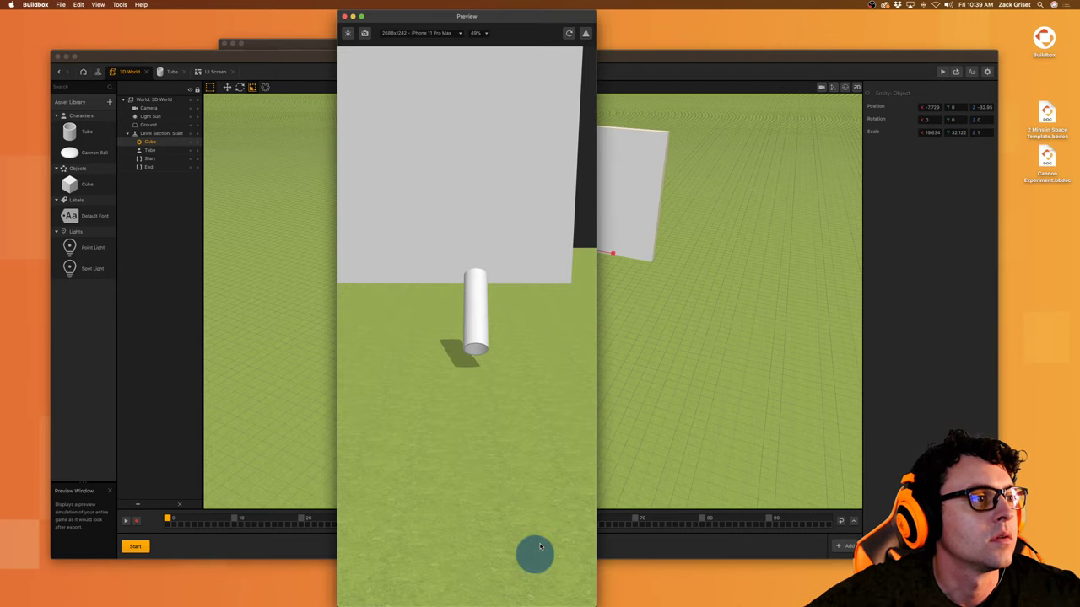
pyautogui.click(344, 16)
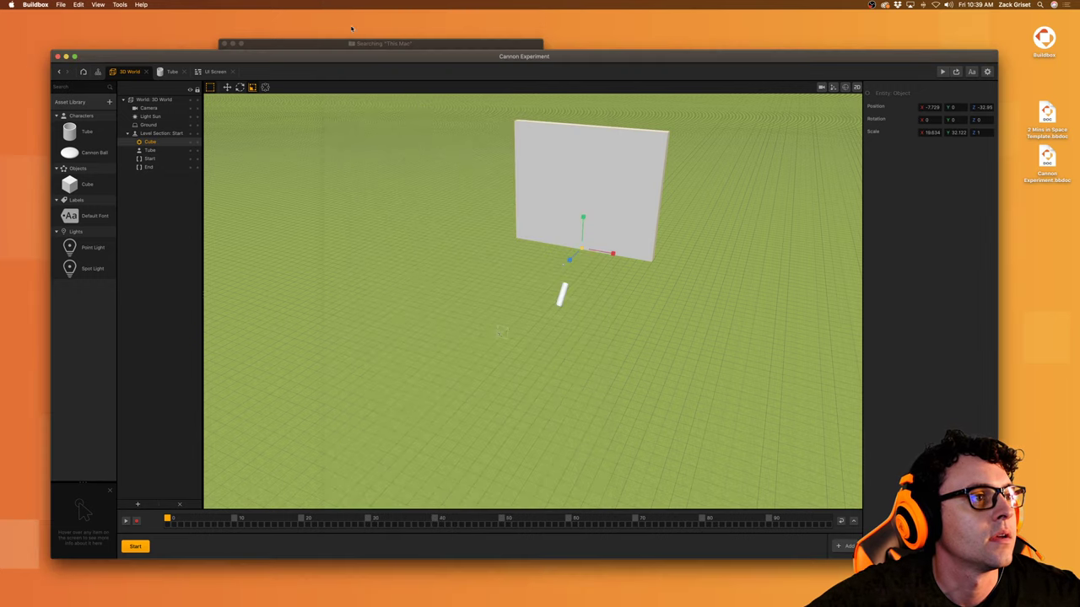
# Step: Inspect the Start node's physics settings in the Cube's node map
pyautogui.doubleClick(104, 181)
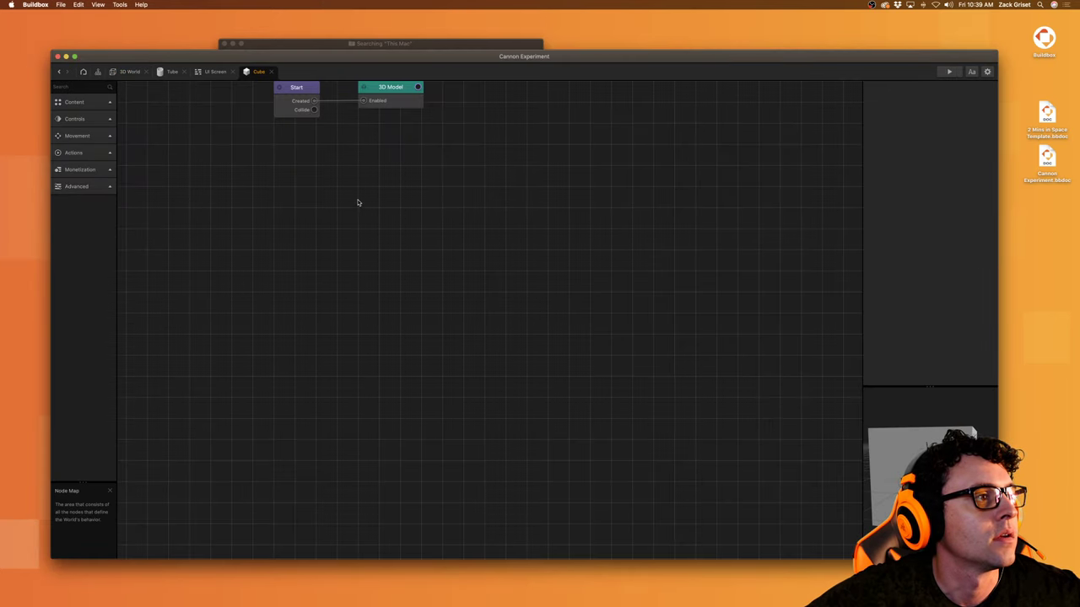
pyautogui.click(388, 101)
pyautogui.click(334, 99)
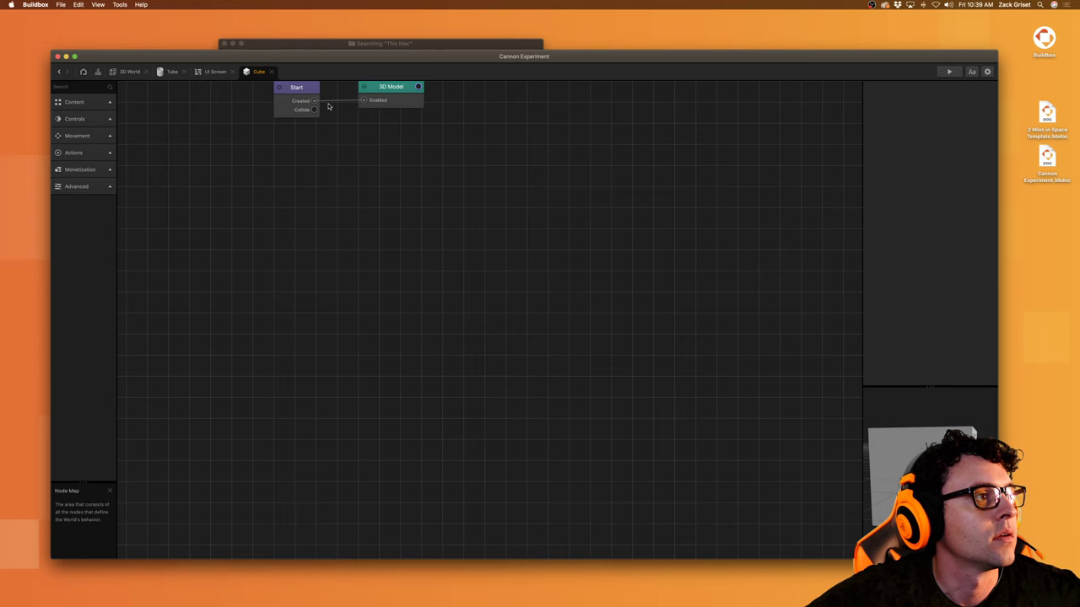
pyautogui.click(309, 106)
# Step: Move the Cube wall in the 3D World farther away from the Tube, to about Z -51.5
pyautogui.click(126, 71)
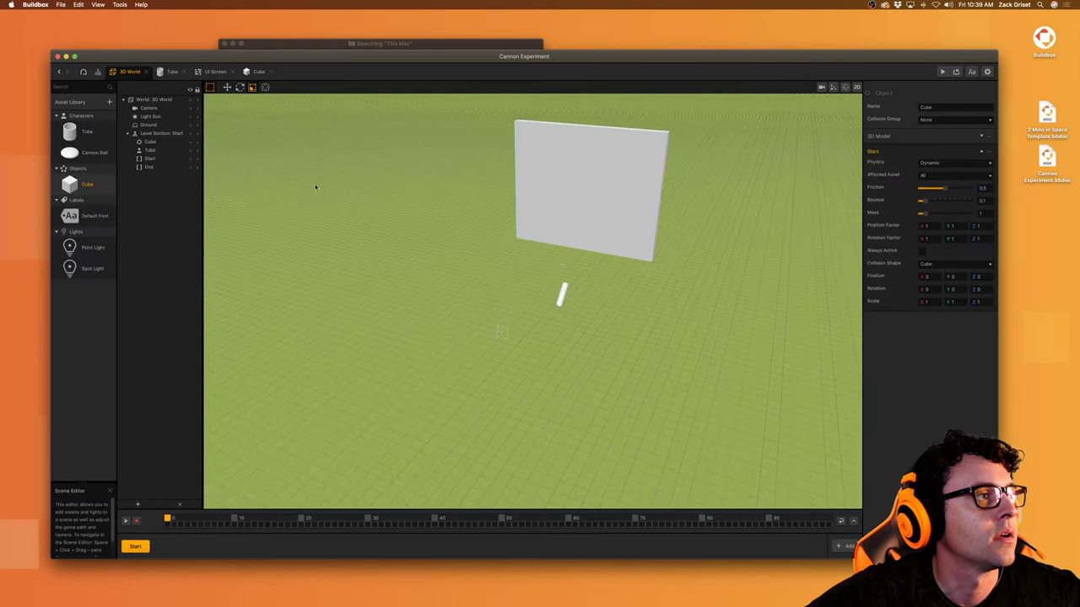
pyautogui.click(607, 224)
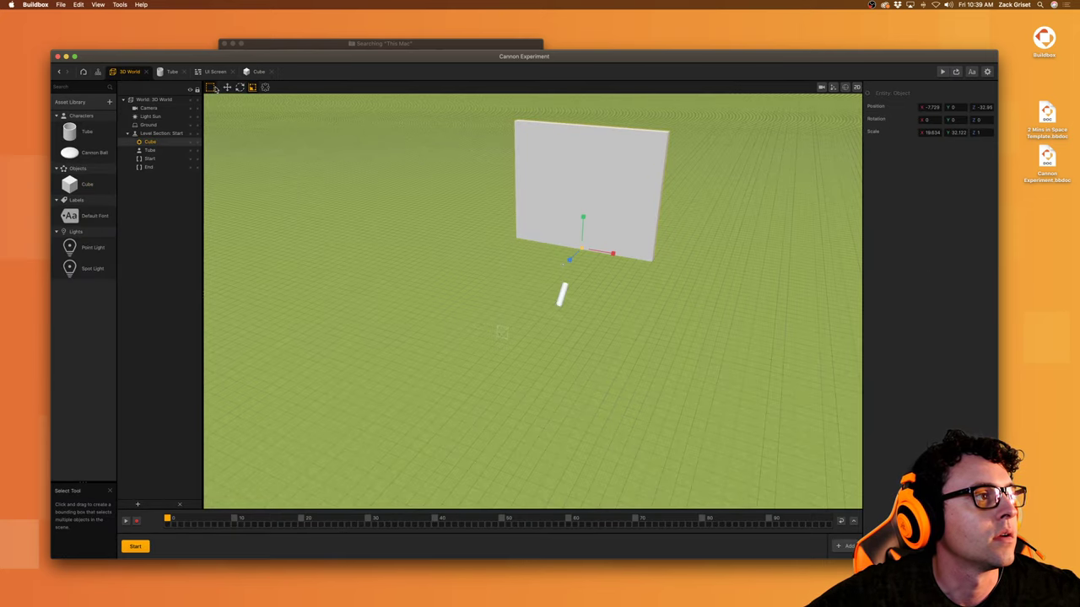
pyautogui.moveTo(567, 263); pyautogui.dragTo(593, 236)
# Step: Swing the tube and fire several shots toward the repositioned wall in the game preview
pyautogui.click(942, 72)
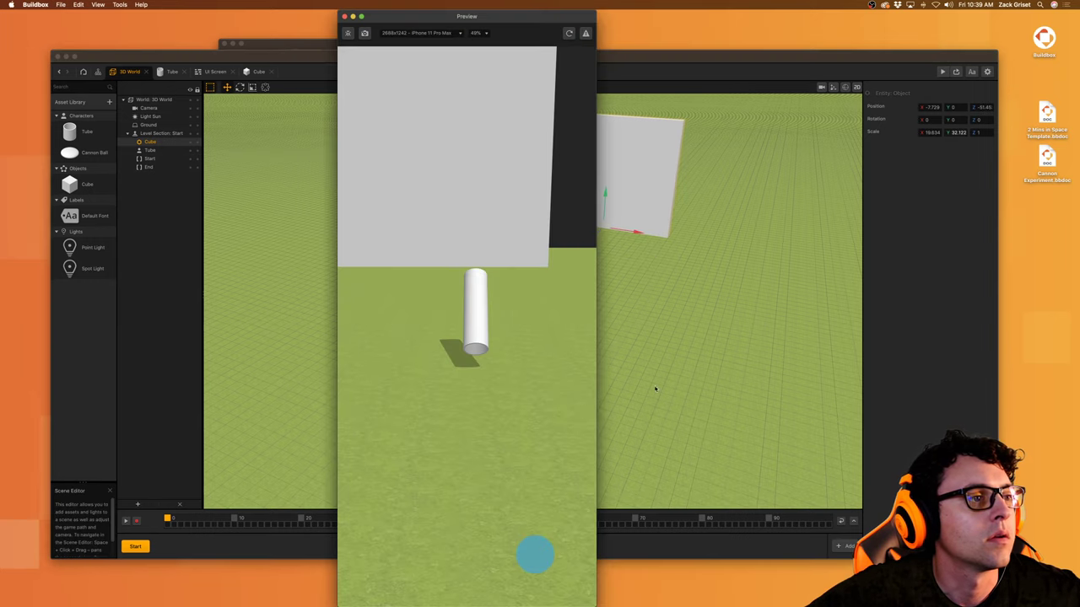
pyautogui.moveTo(470, 434); pyautogui.dragTo(553, 472)
pyautogui.click(537, 558)
pyautogui.click(540, 560)
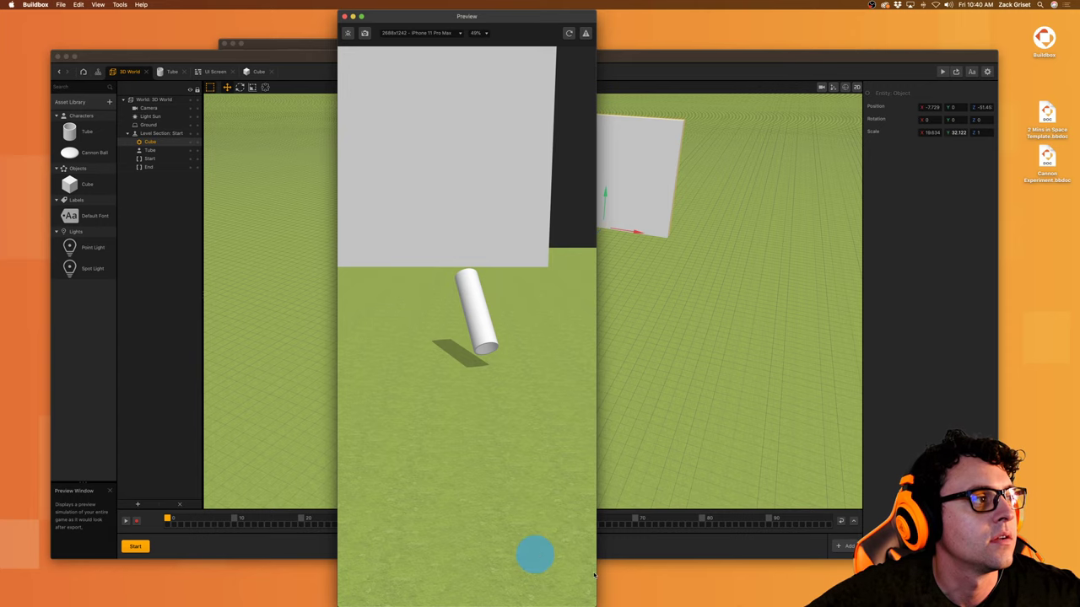
pyautogui.click(344, 16)
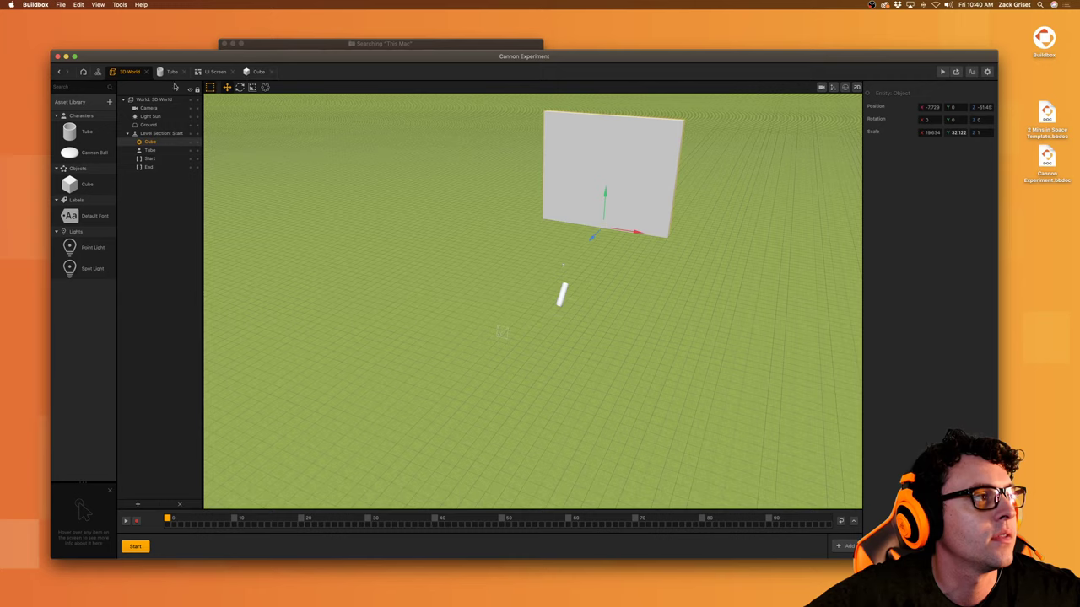
# Step: Disconnect Start's Created output from the Delay node in the Cannon Ball's node map
pyautogui.doubleClick(84, 153)
pyautogui.click(523, 411)
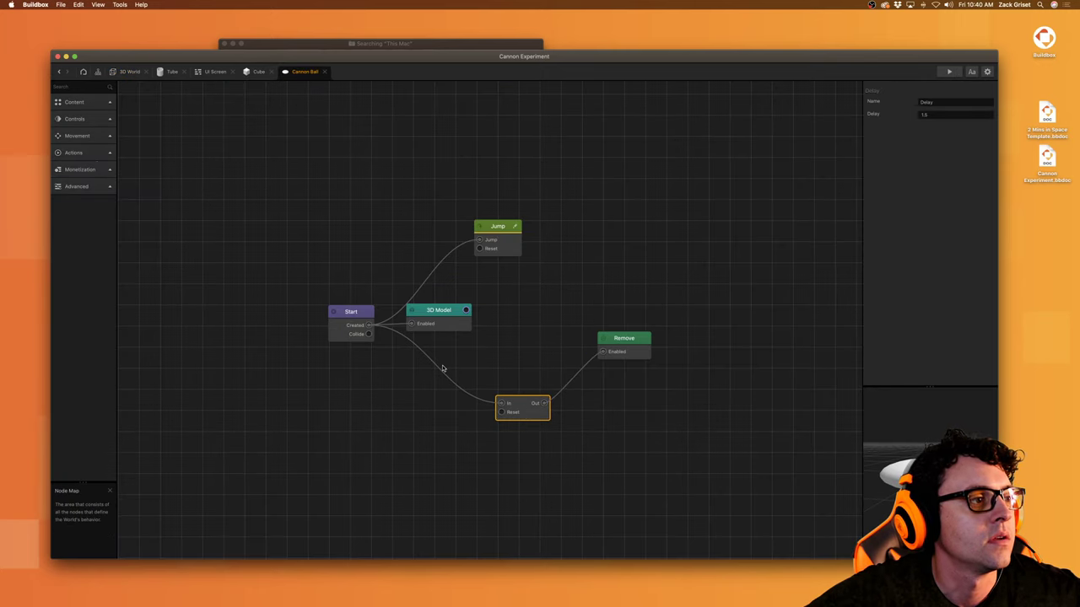
pyautogui.moveTo(437, 369); pyautogui.dragTo(450, 374)
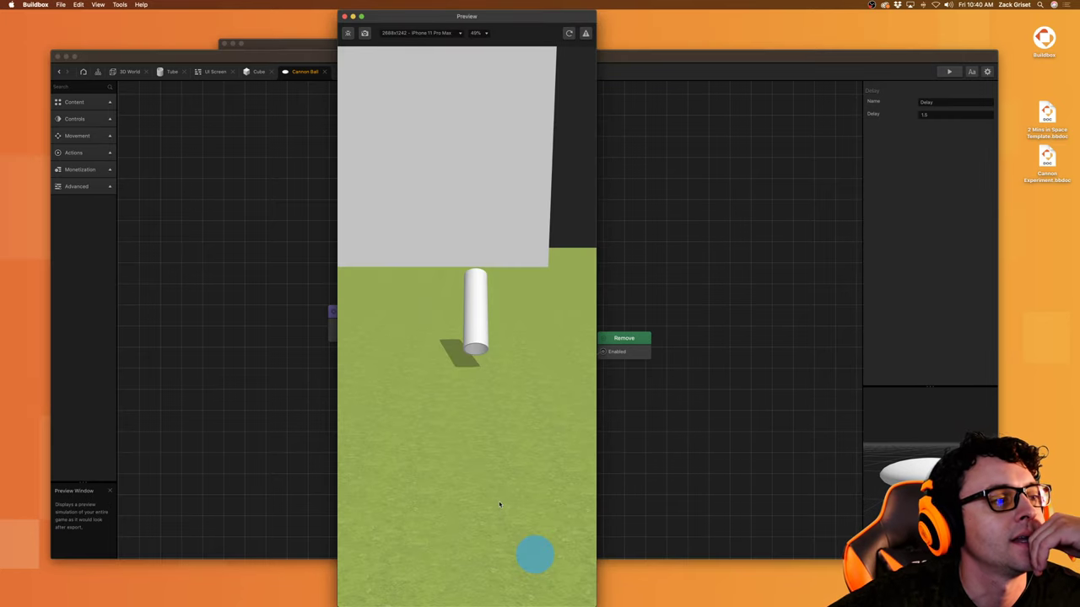
# Step: Test a shot without the delayed removal in the game preview and turn on the debug collision outlines
pyautogui.click(537, 553)
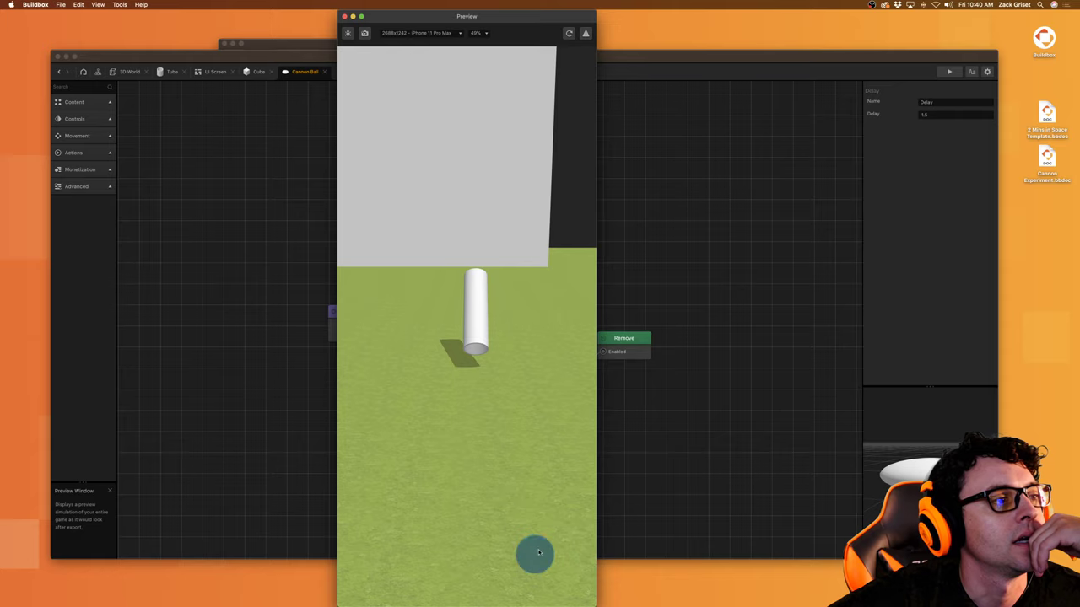
pyautogui.click(347, 33)
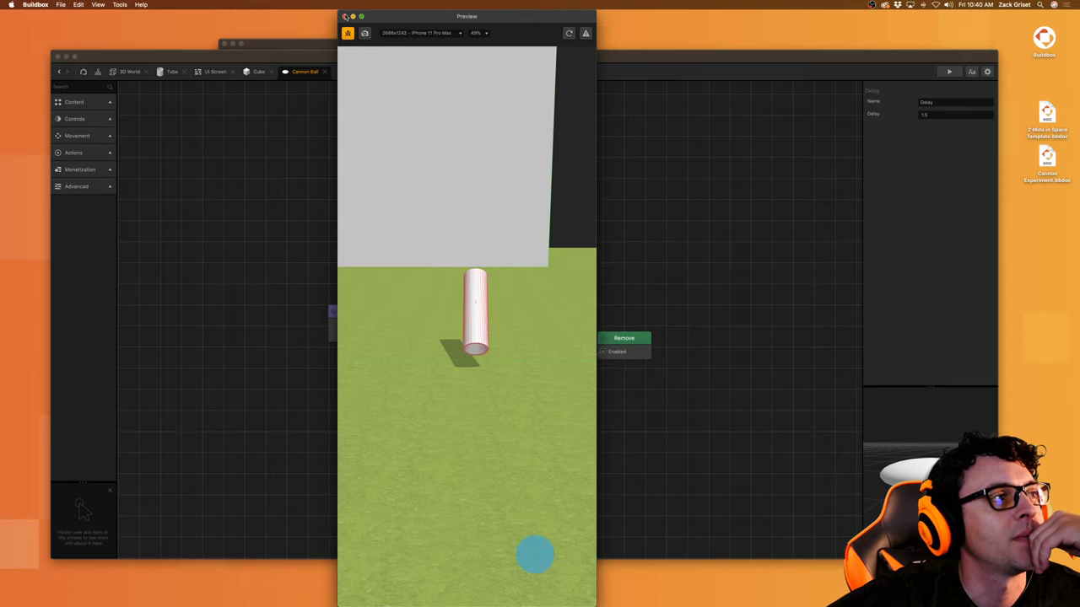
pyautogui.click(345, 17)
# Step: Delete the Cube wall from the 3D World and test a shot in the game preview
pyautogui.click(254, 72)
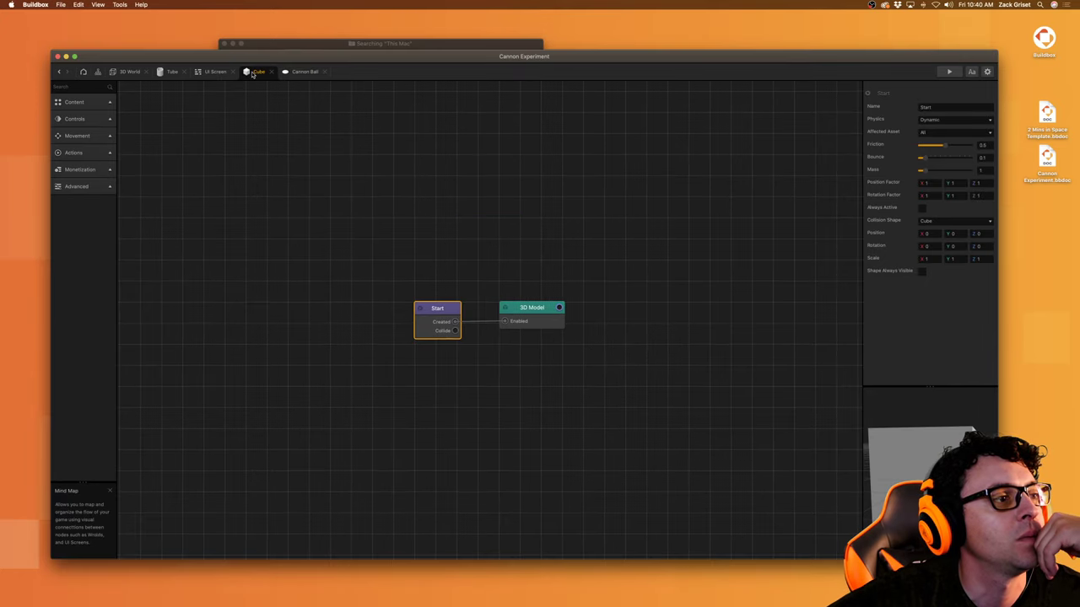
pyautogui.click(129, 72)
pyautogui.click(642, 206)
pyautogui.press('Delete')
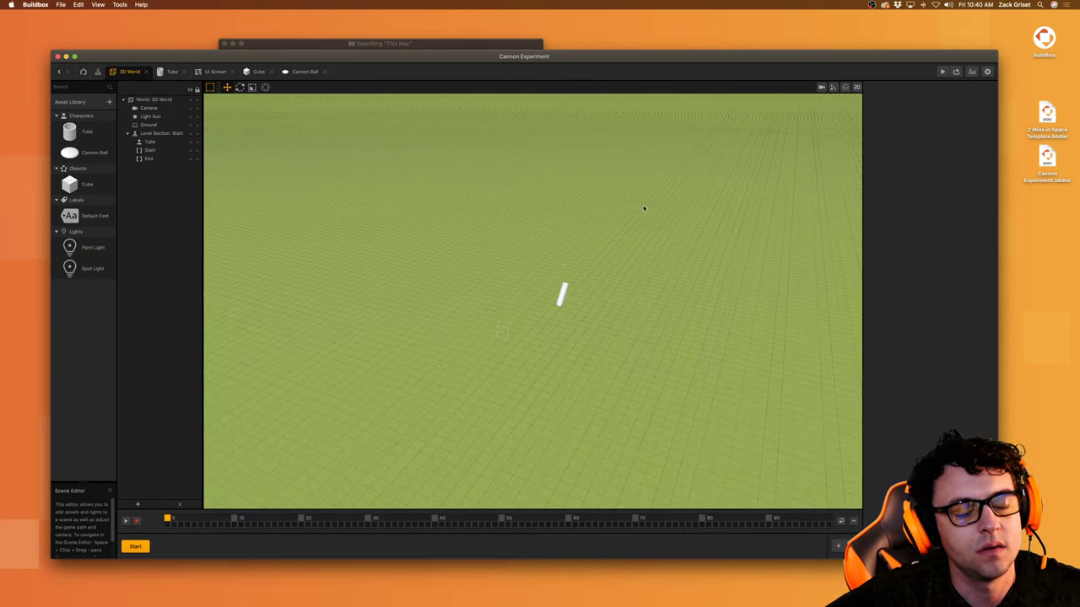
pyautogui.click(943, 72)
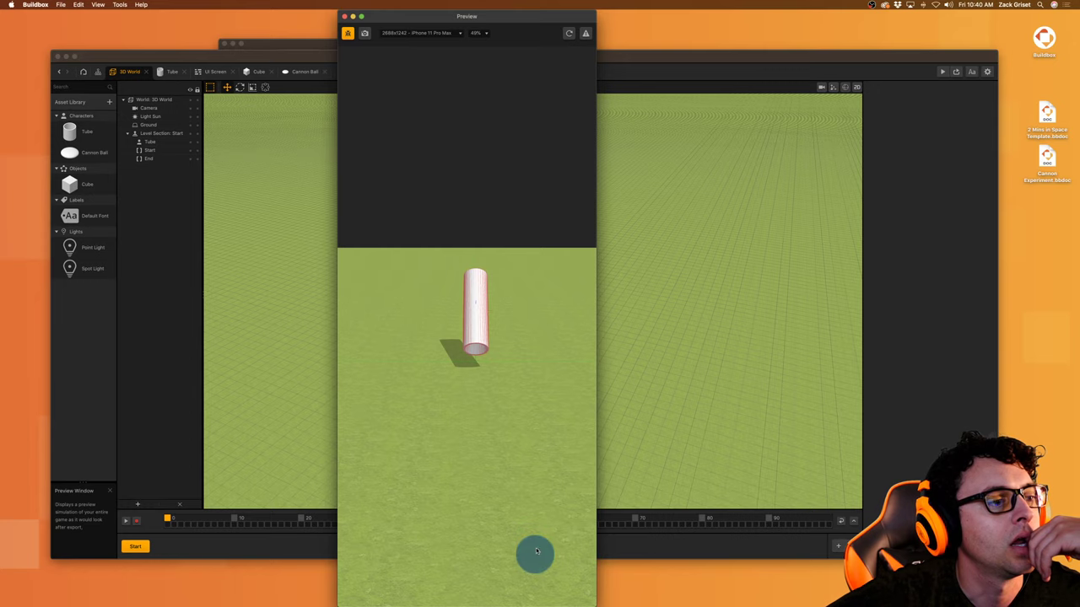
pyautogui.click(344, 17)
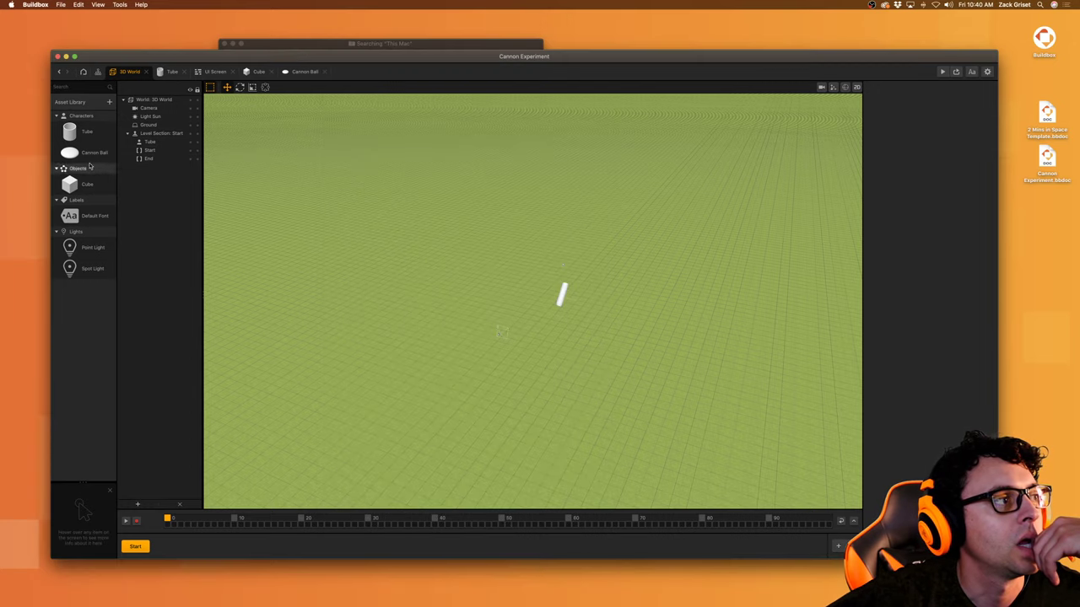
# Step: Check the Tube's Spawn node settings, the Cannon Ball's node connections and the Fire Cannon Button on the UI Screen
pyautogui.doubleClick(86, 133)
pyautogui.click(548, 182)
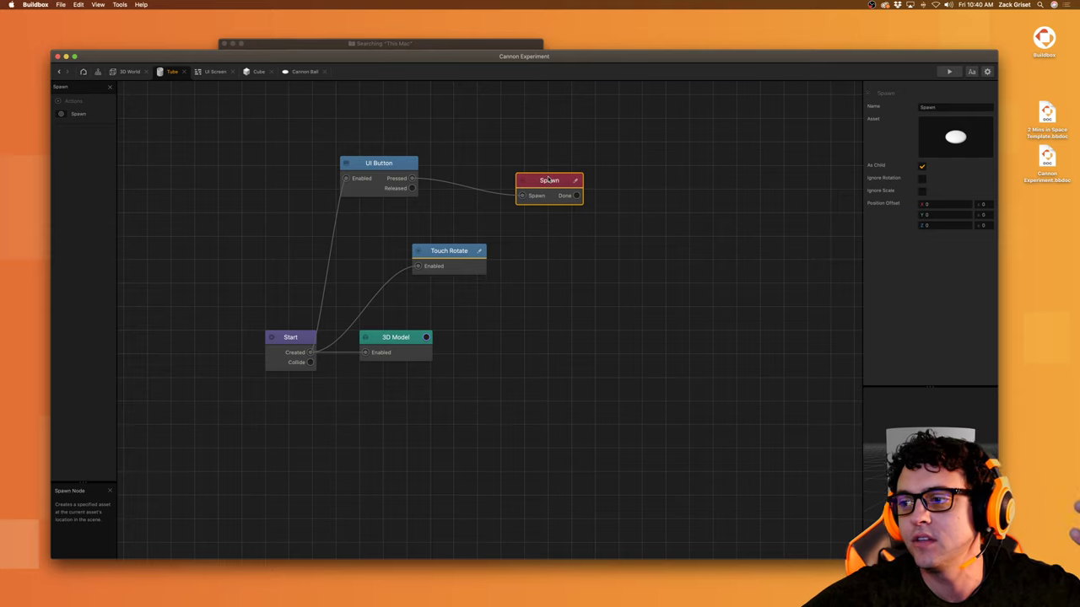
pyautogui.click(304, 71)
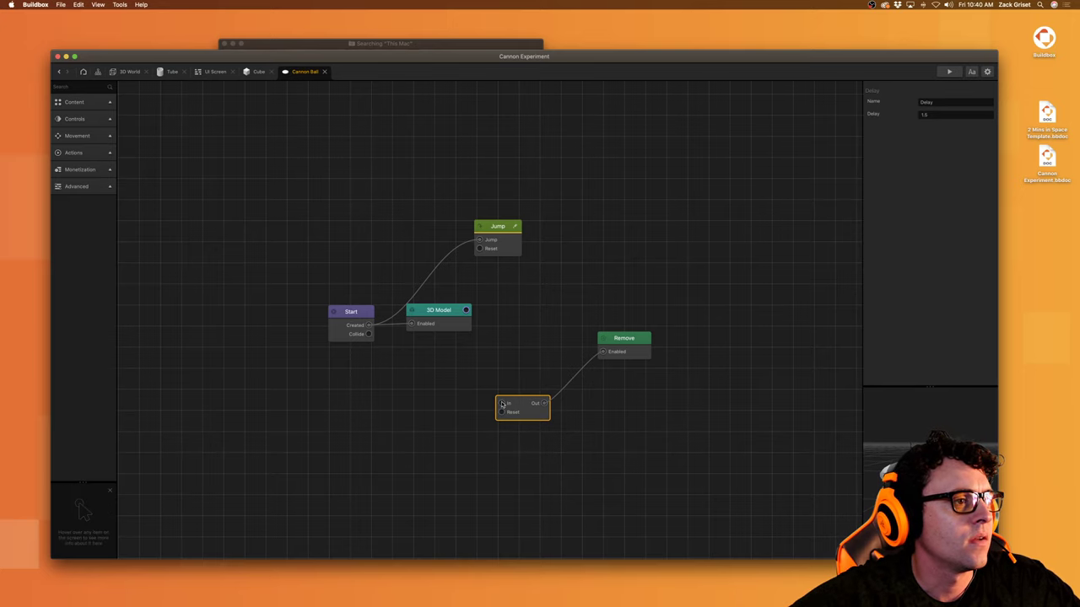
pyautogui.click(211, 72)
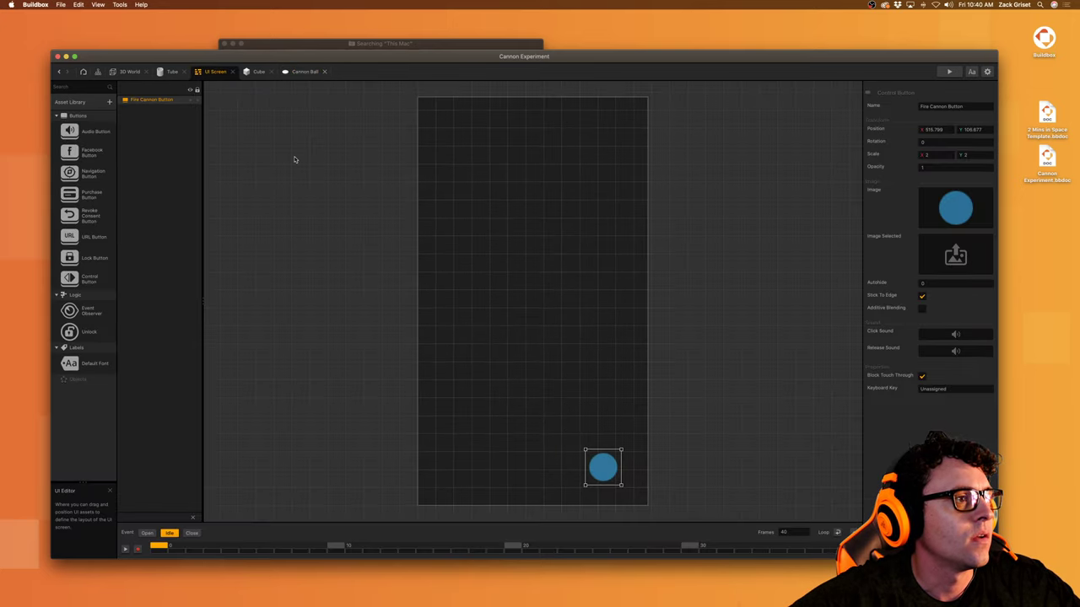
# Step: Verify that the Tube's UI Button node uses Fire Cannon Button, keep that choice, and recheck the button on the UI Screen
pyautogui.click(171, 72)
pyautogui.click(381, 187)
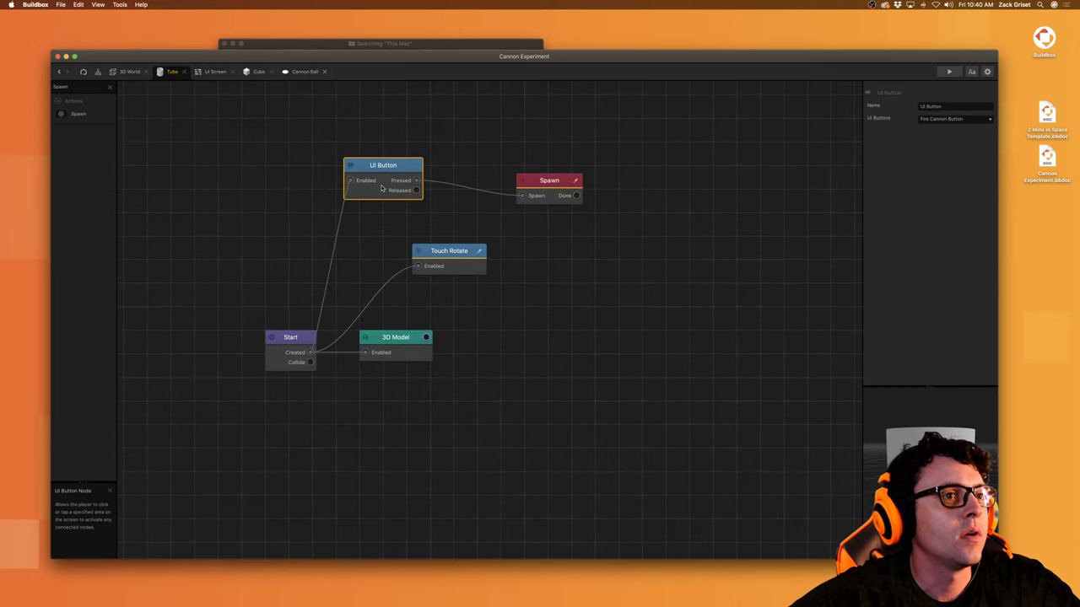
pyautogui.click(982, 119)
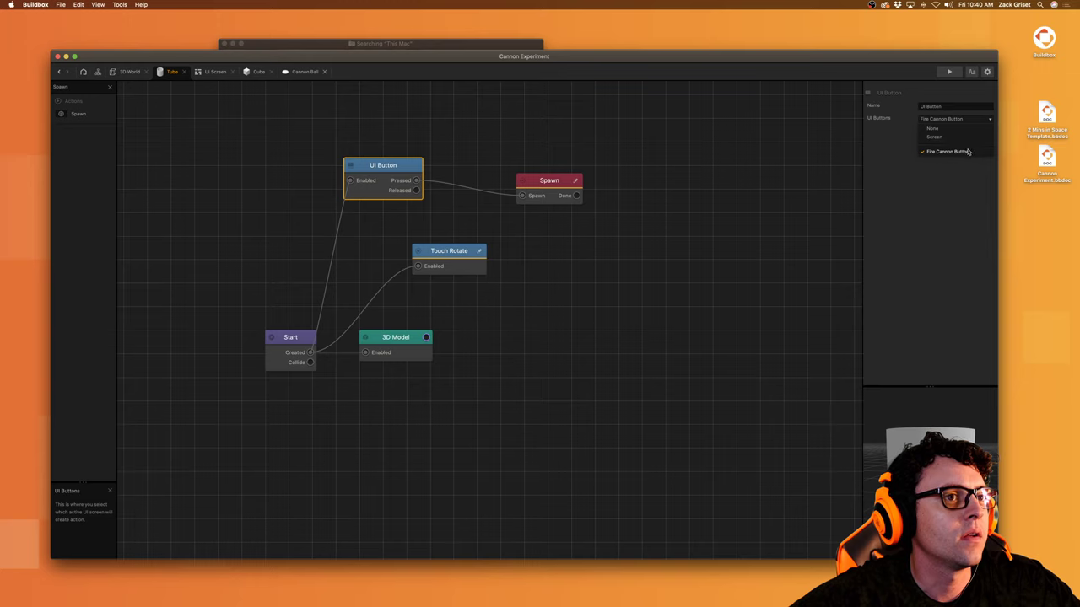
pyautogui.click(962, 152)
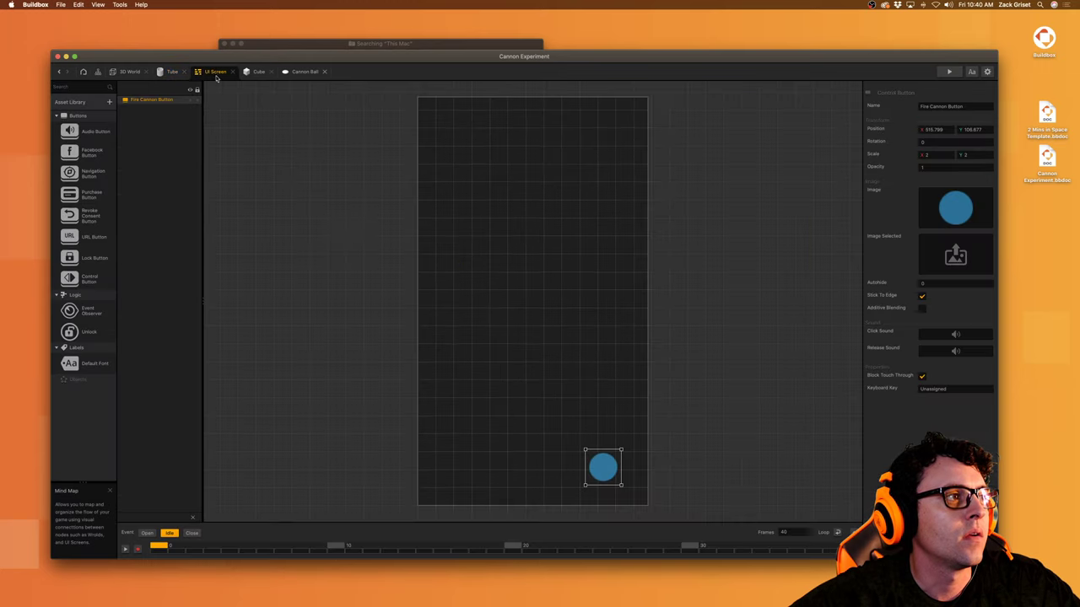
pyautogui.click(213, 72)
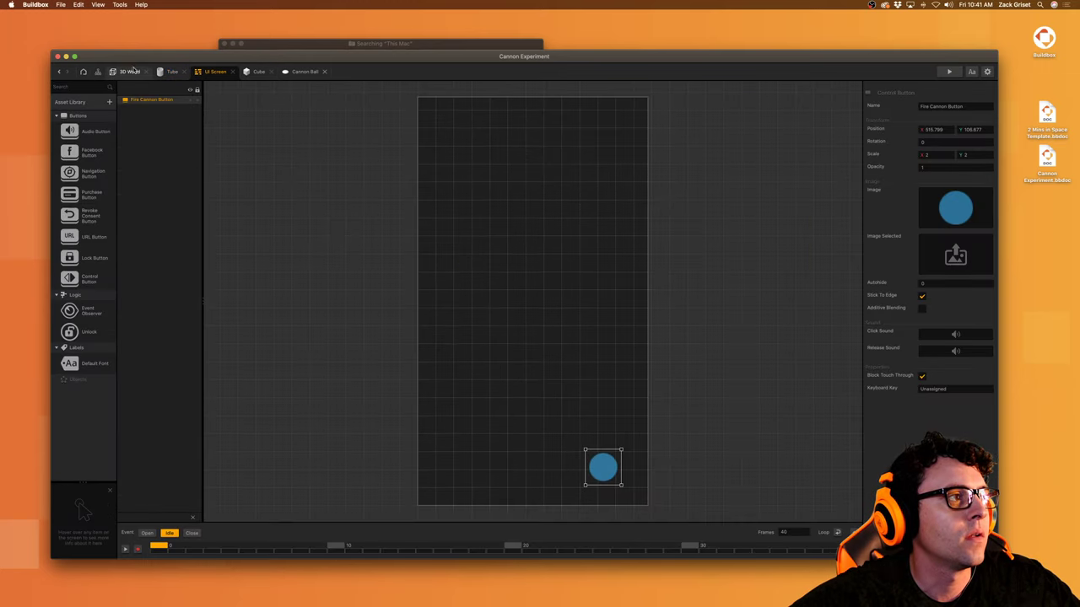
# Step: Check the Cannon Ball's Jump node settings and test repeated shots in the game preview
pyautogui.click(304, 72)
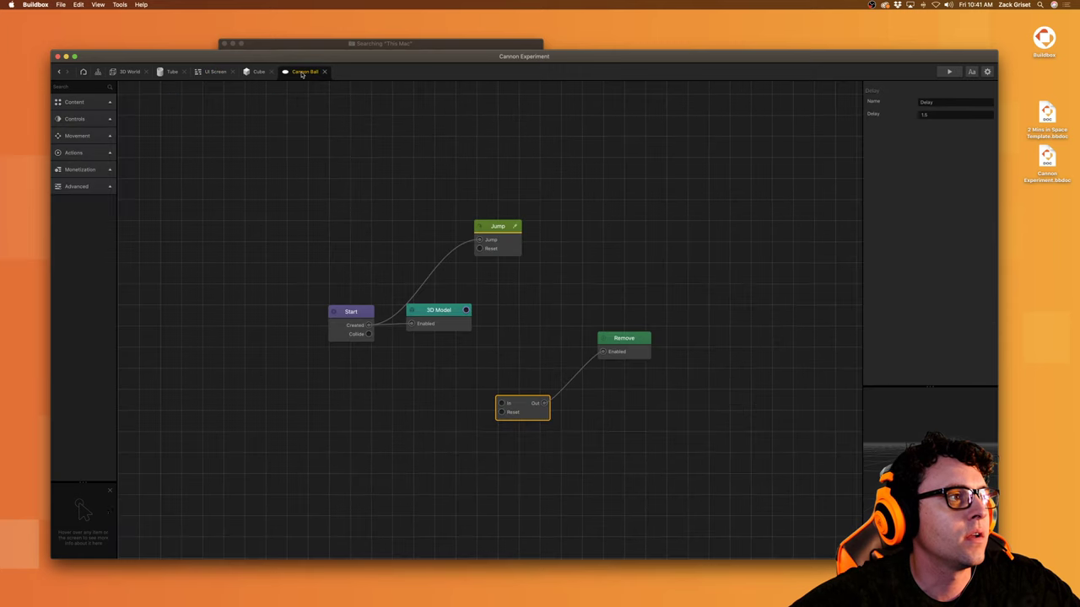
pyautogui.click(501, 248)
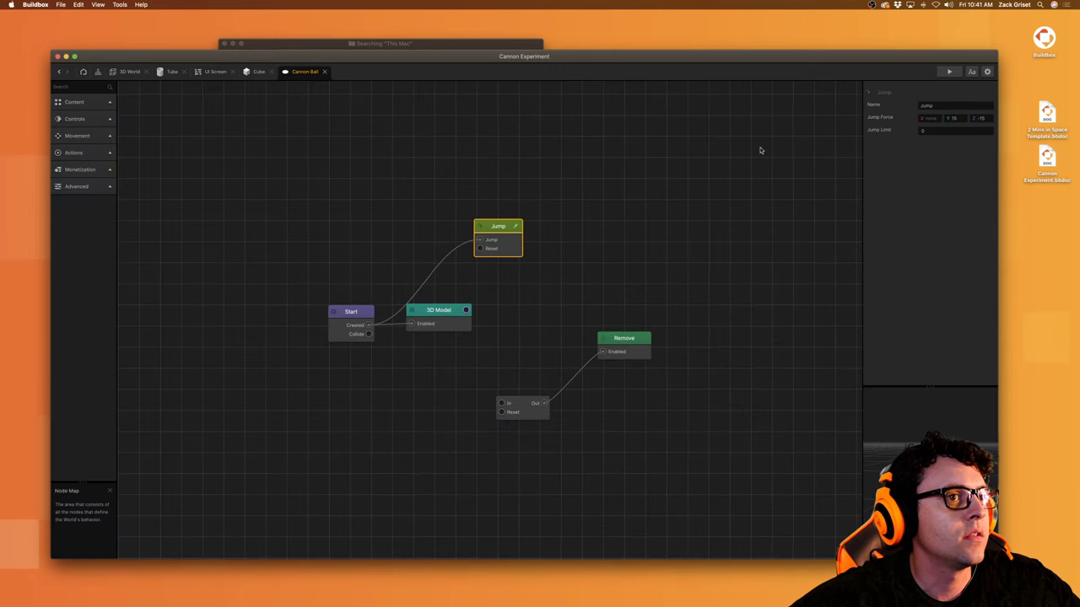
pyautogui.click(949, 72)
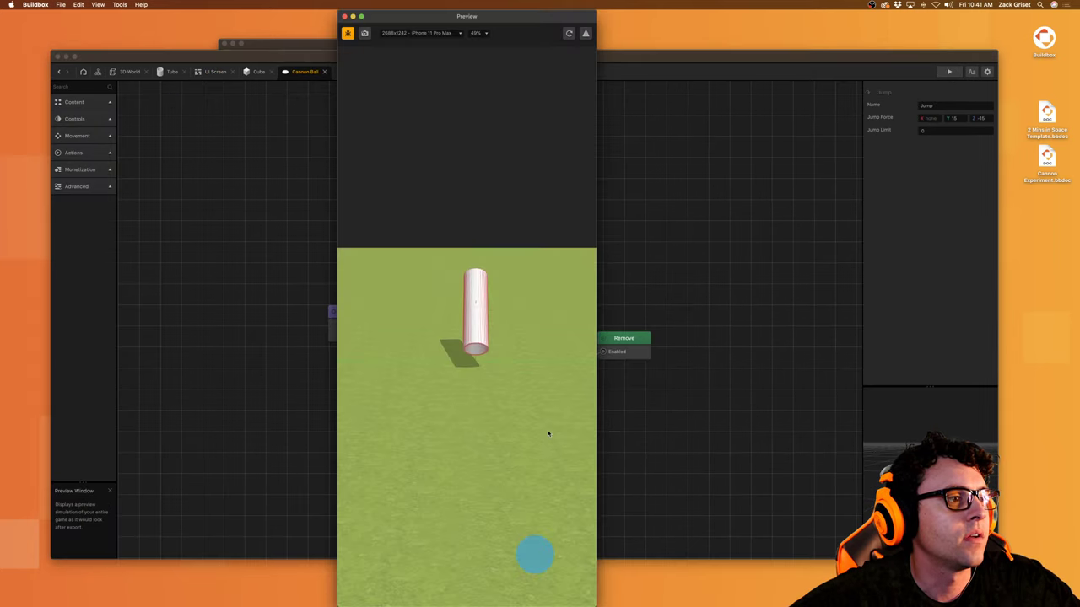
pyautogui.click(533, 570)
pyautogui.click(537, 562)
pyautogui.click(536, 559)
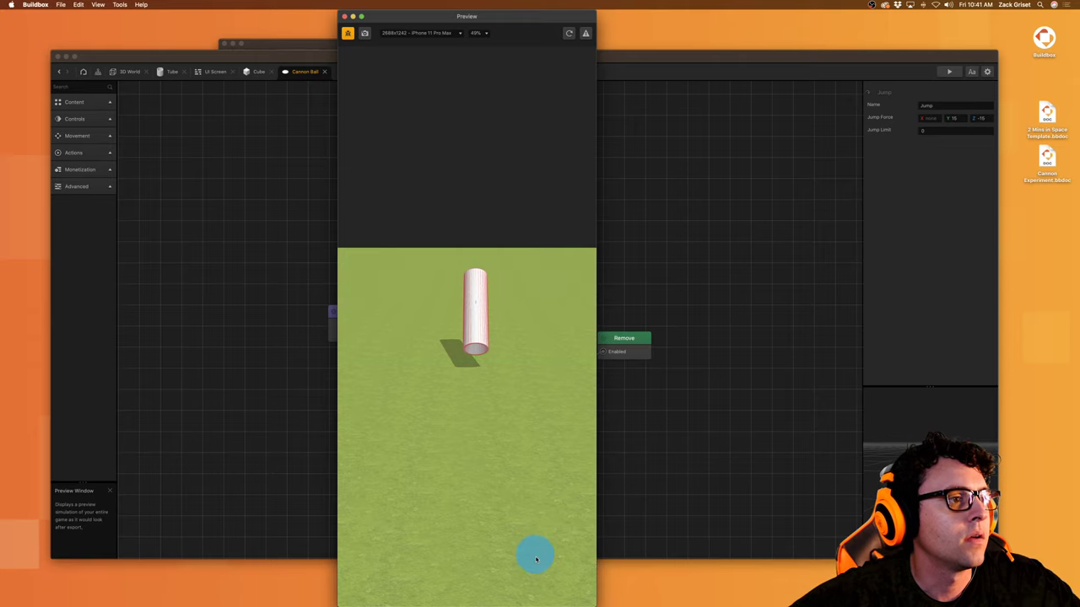
pyautogui.click(345, 17)
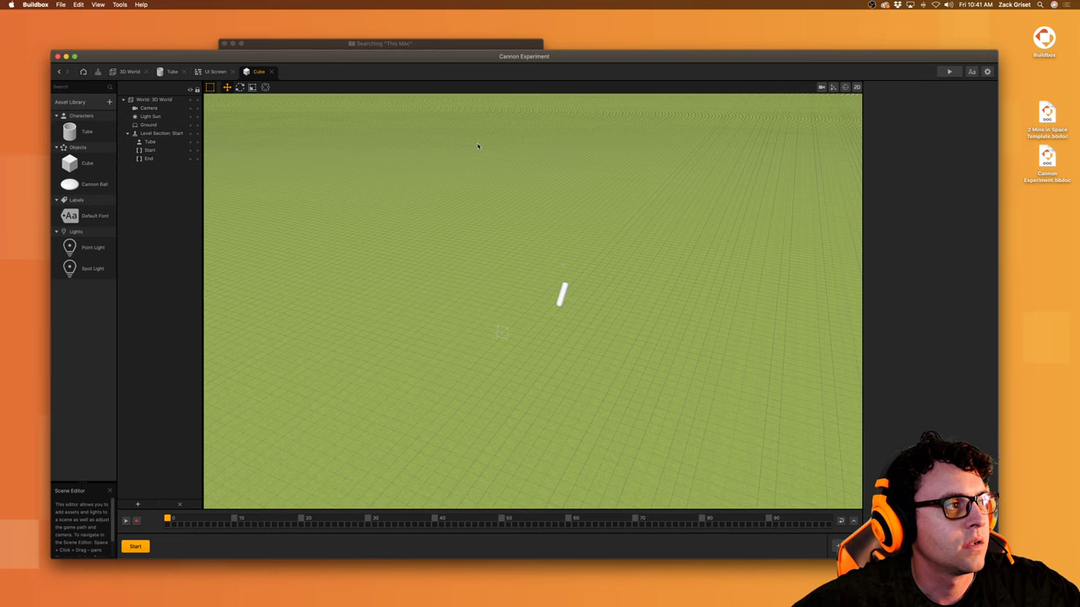
# Step: Fire a test shot in the game preview with the debug outlines on, close the preview and save the project
pyautogui.click(948, 72)
pyautogui.click(535, 552)
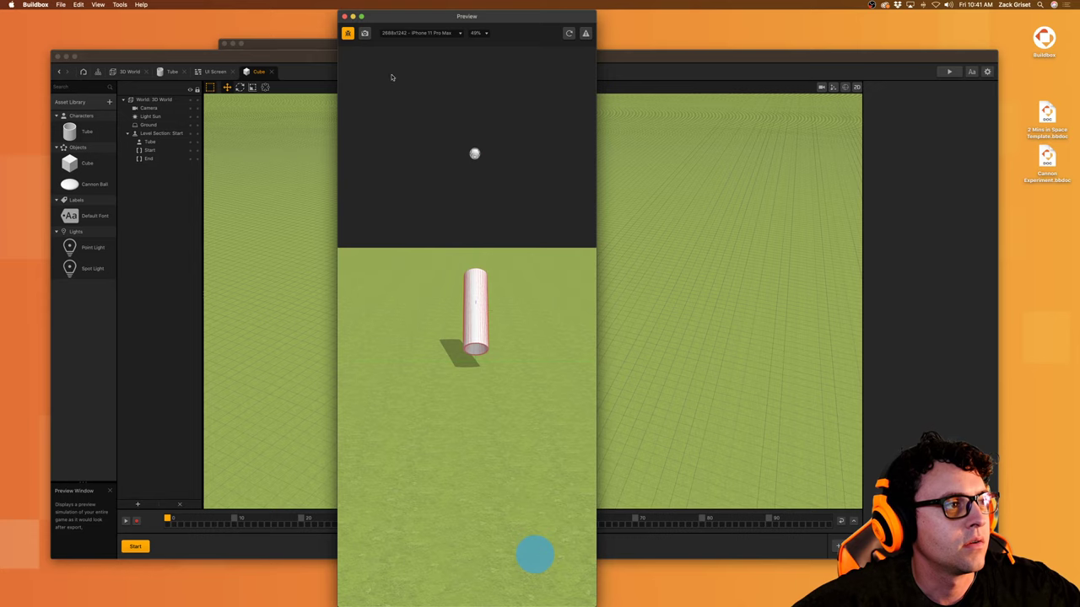
pyautogui.click(344, 16)
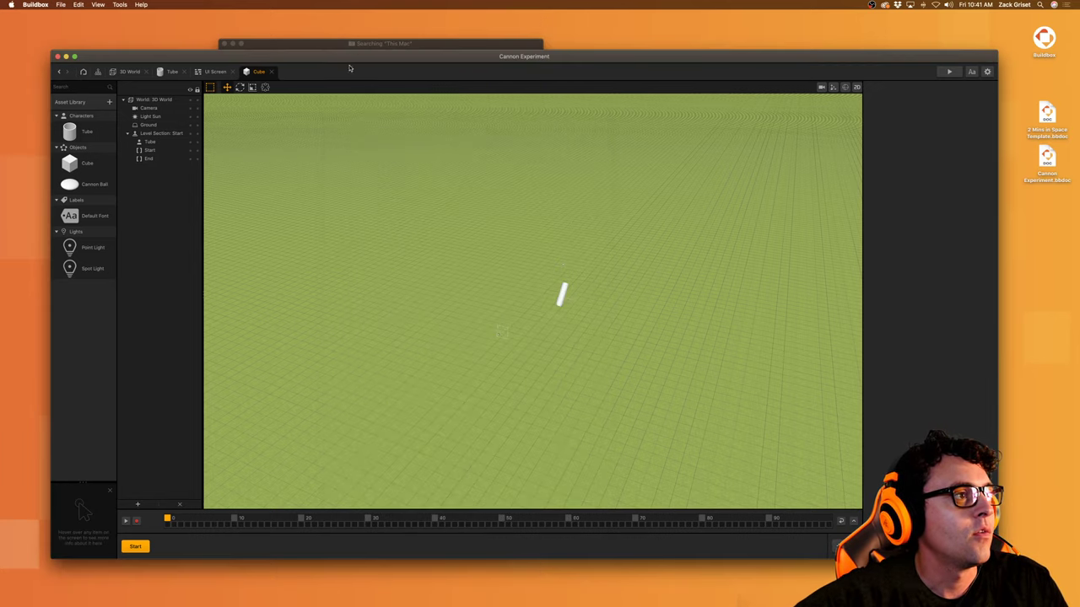
pyautogui.press('super+s')
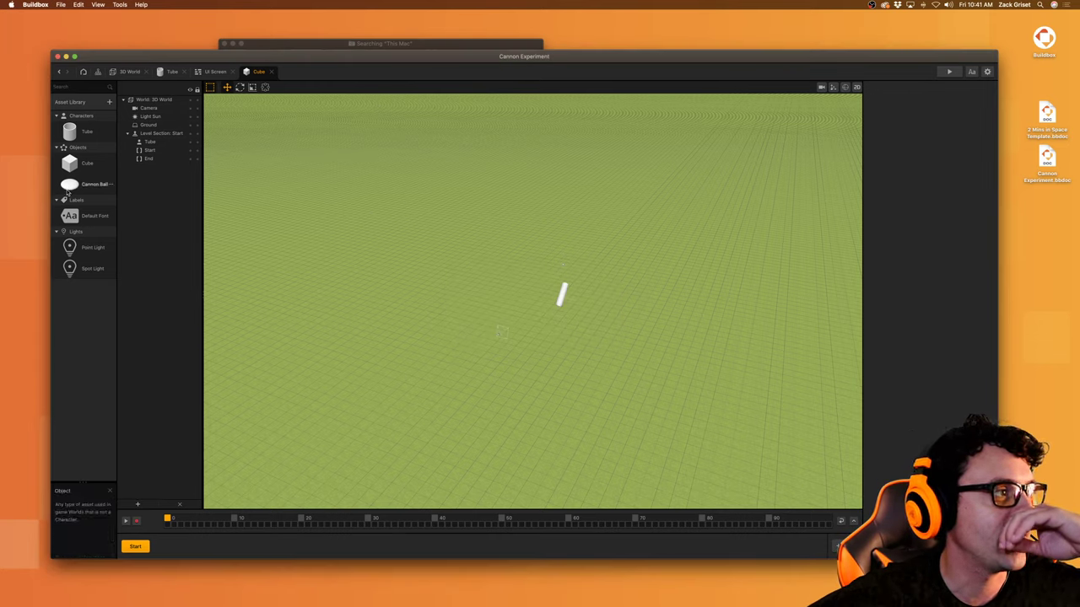
# Step: Test several shots in the game preview while rotating the tube to different angles
pyautogui.click(949, 71)
pyautogui.click(540, 572)
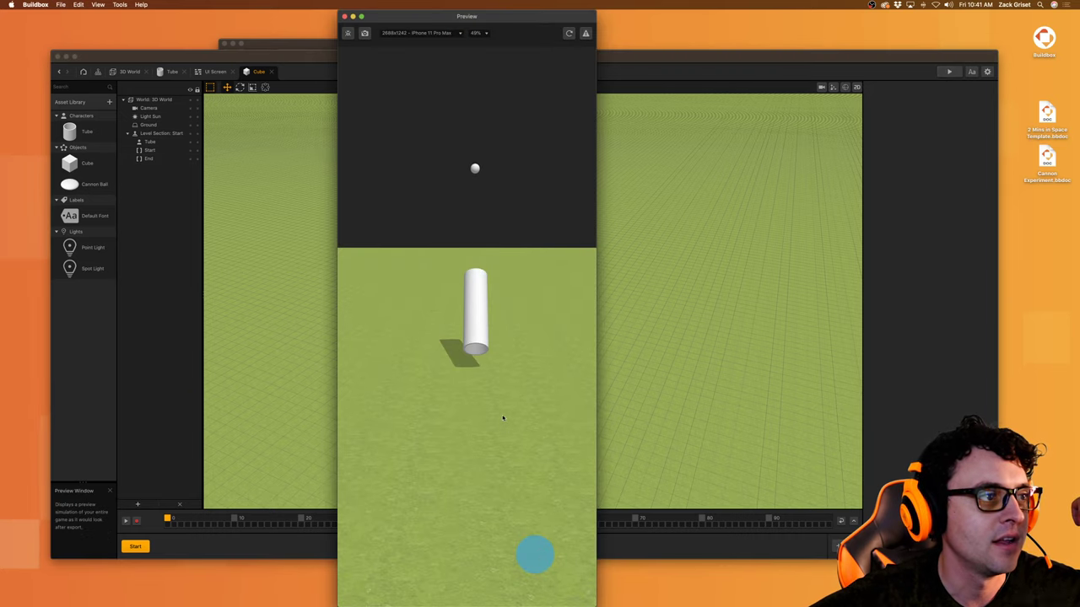
pyautogui.click(534, 560)
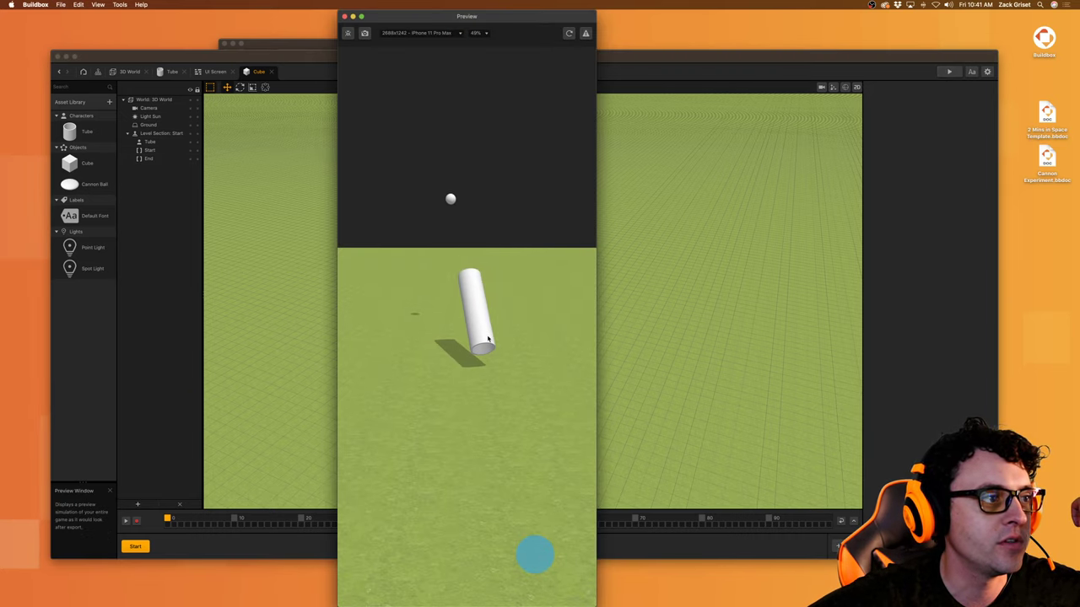
pyautogui.moveTo(490, 340); pyautogui.dragTo(578, 357)
pyautogui.click(539, 557)
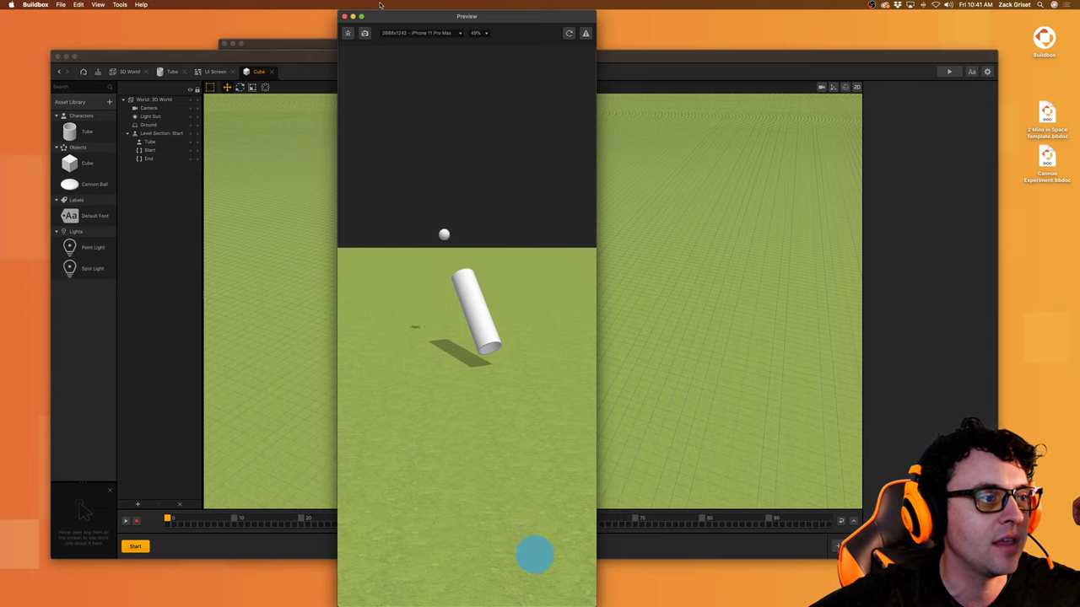
pyautogui.click(344, 16)
# Step: Inspect the Remove and Delay nodes in the Cannon Ball's node map
pyautogui.doubleClick(101, 185)
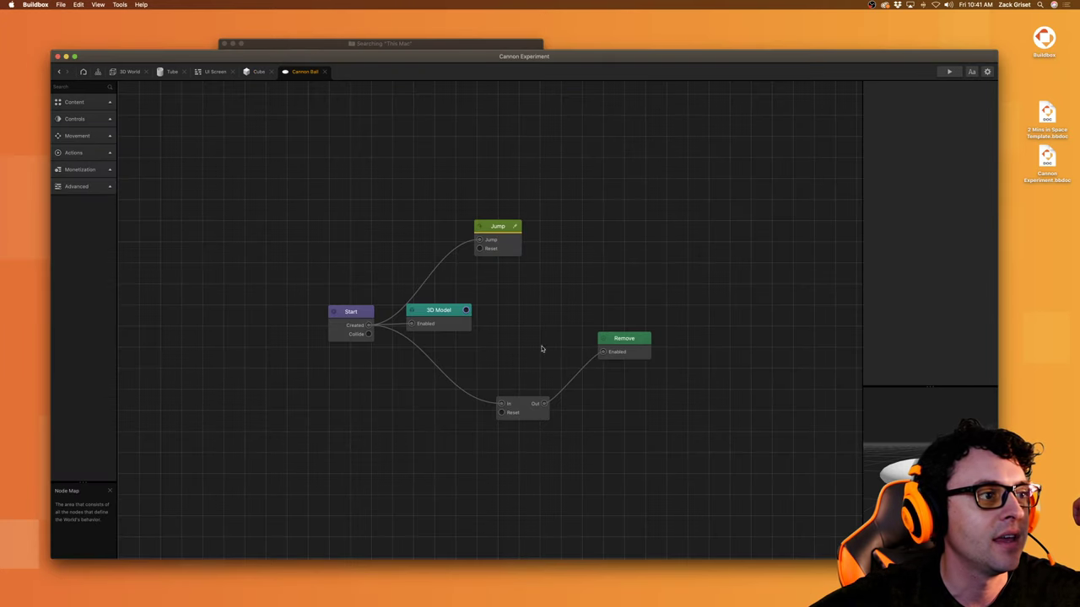
pyautogui.click(622, 349)
pyautogui.click(523, 417)
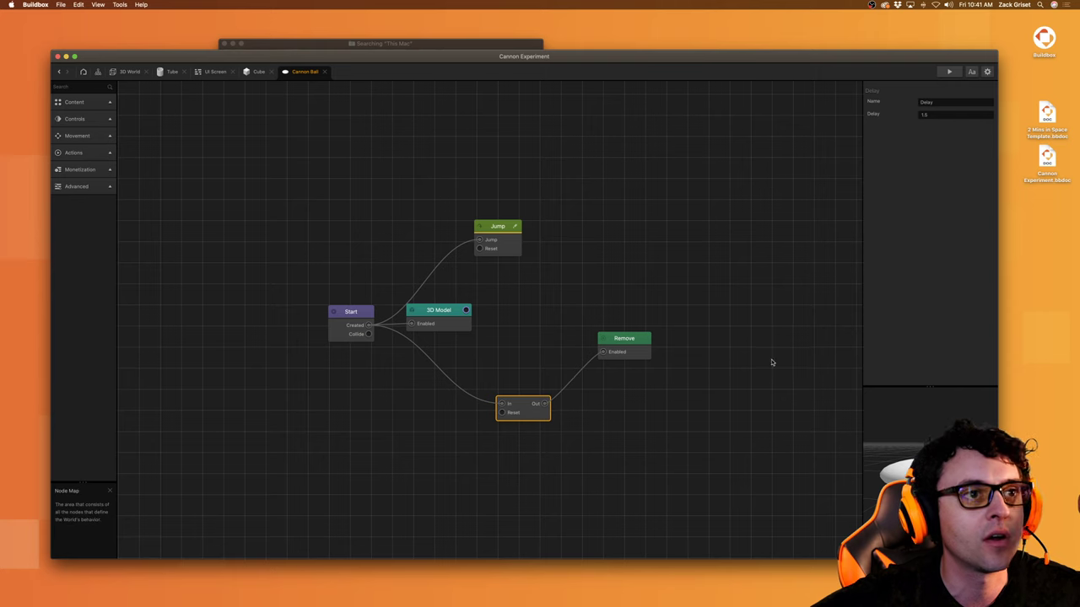
# Step: Place a Cube beyond the tube in the 3D World and scale it into a thin wall, about 22.3 by 22.3 by 0.47
pyautogui.click(126, 73)
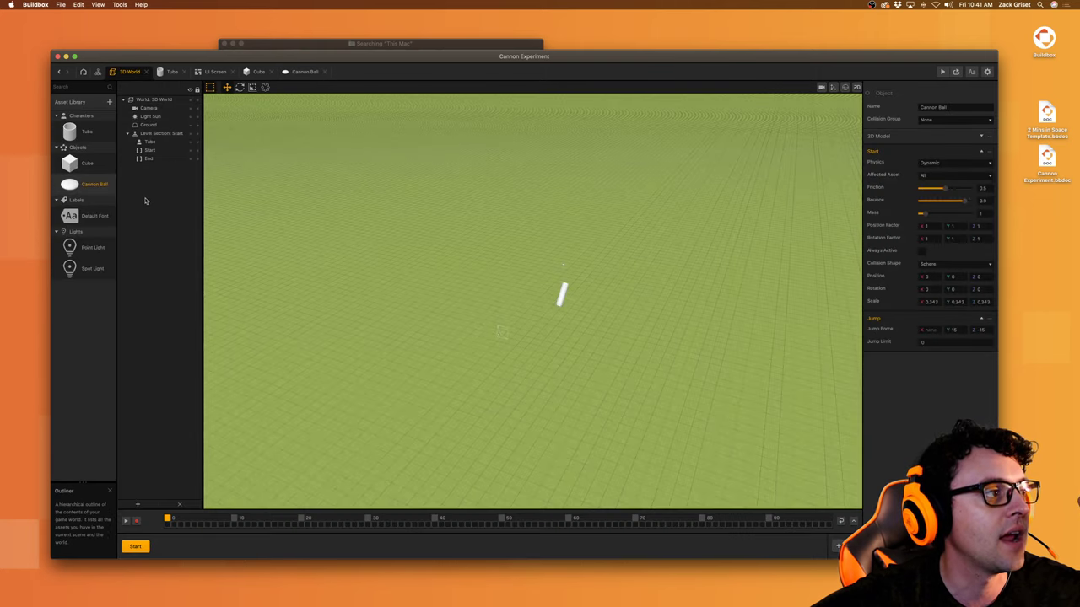
pyautogui.moveTo(97, 165); pyautogui.dragTo(593, 272)
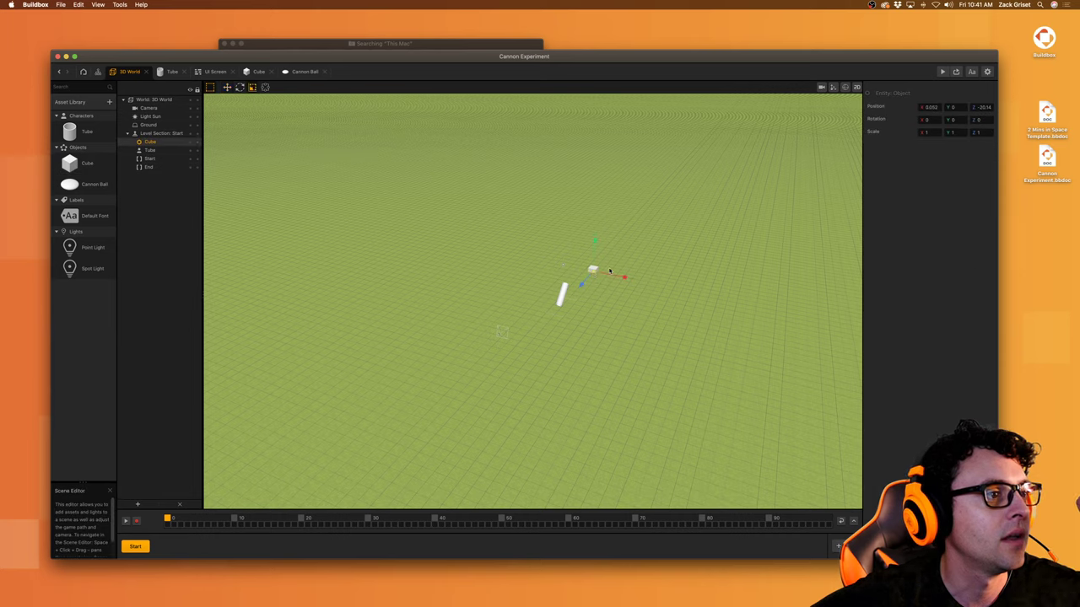
pyautogui.moveTo(593, 274); pyautogui.dragTo(746, 206)
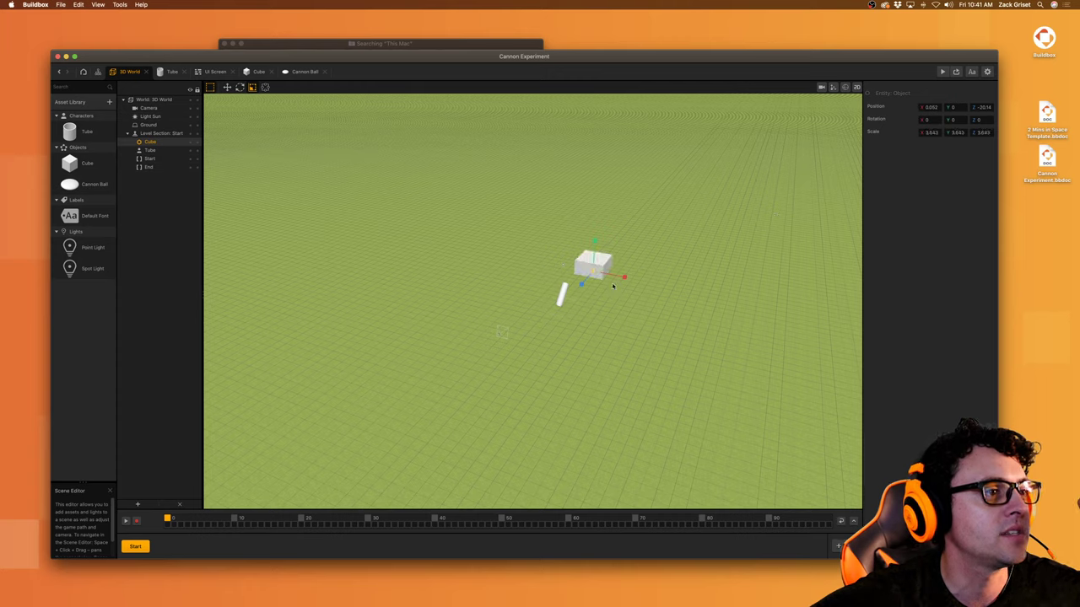
pyautogui.moveTo(586, 287); pyautogui.dragTo(606, 288)
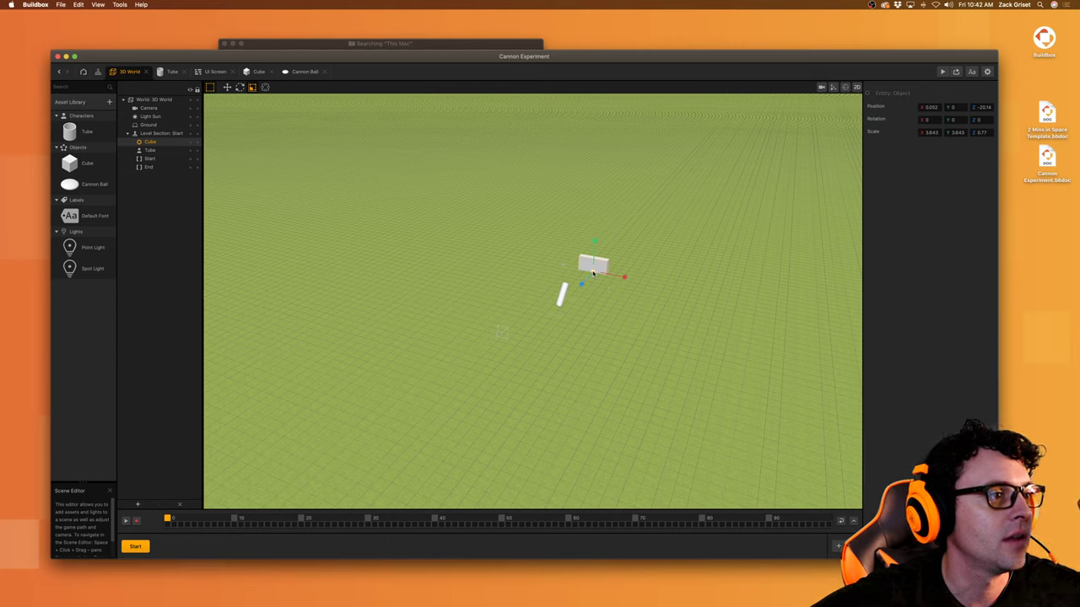
pyautogui.moveTo(593, 272); pyautogui.dragTo(905, 203)
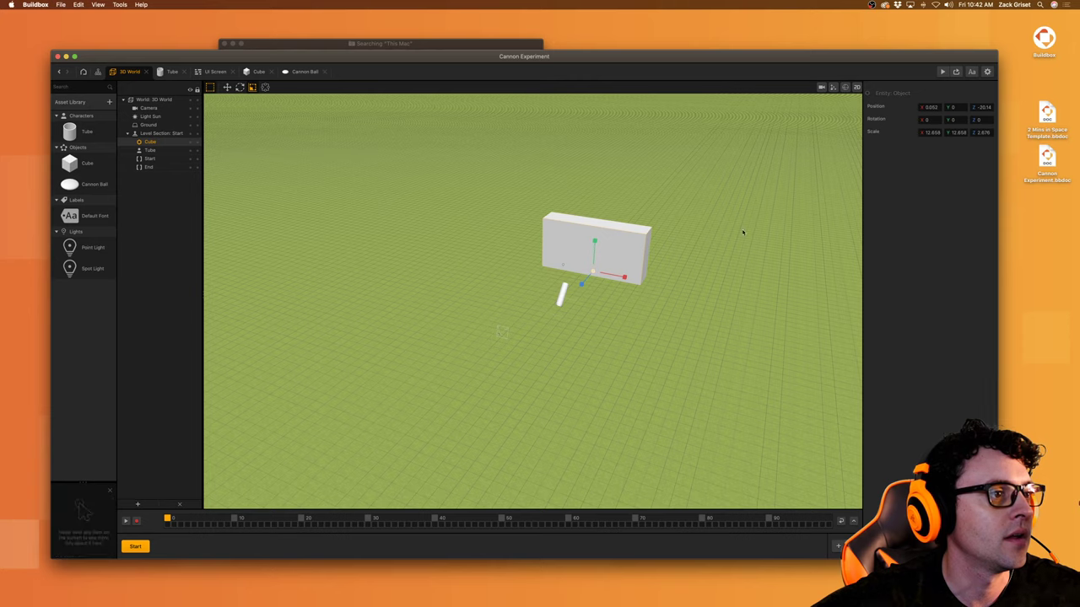
pyautogui.moveTo(589, 286); pyautogui.dragTo(602, 281)
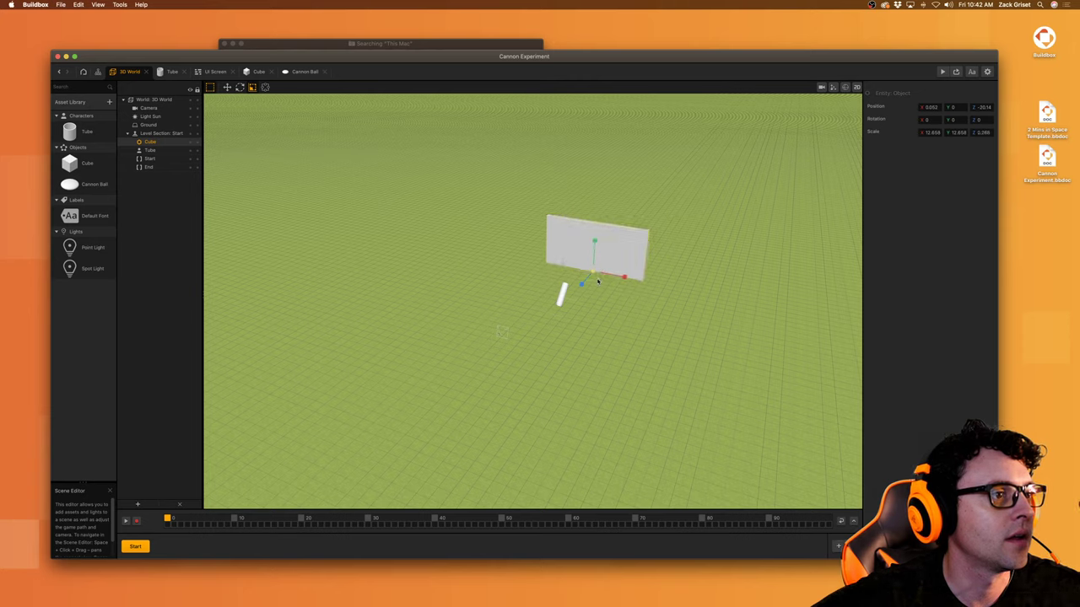
pyautogui.moveTo(634, 262); pyautogui.dragTo(685, 251)
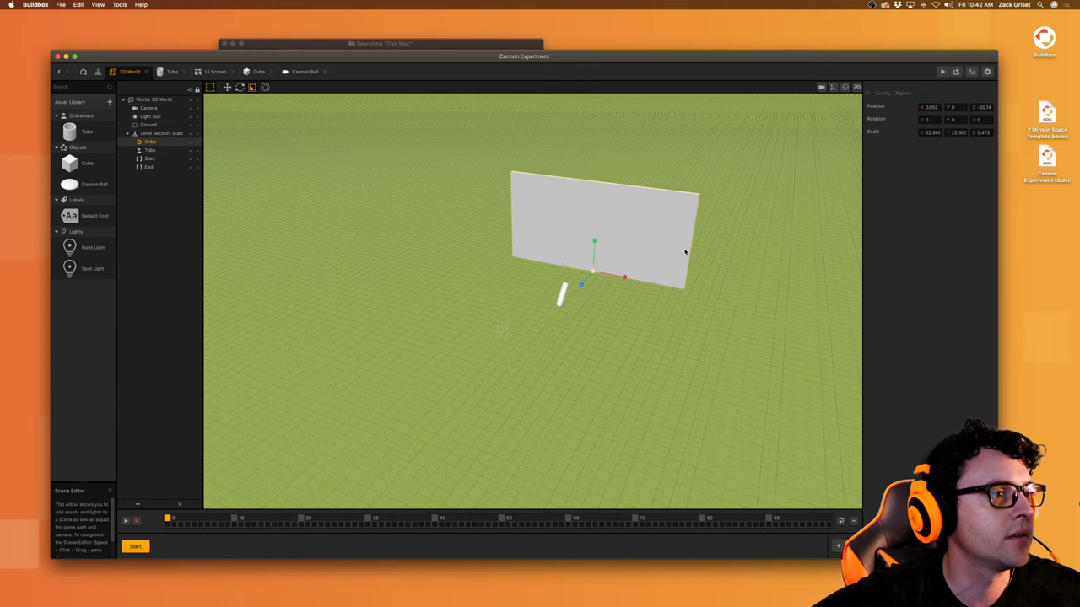
# Step: Test a shot at the new Cube wall in the game preview
pyautogui.click(942, 72)
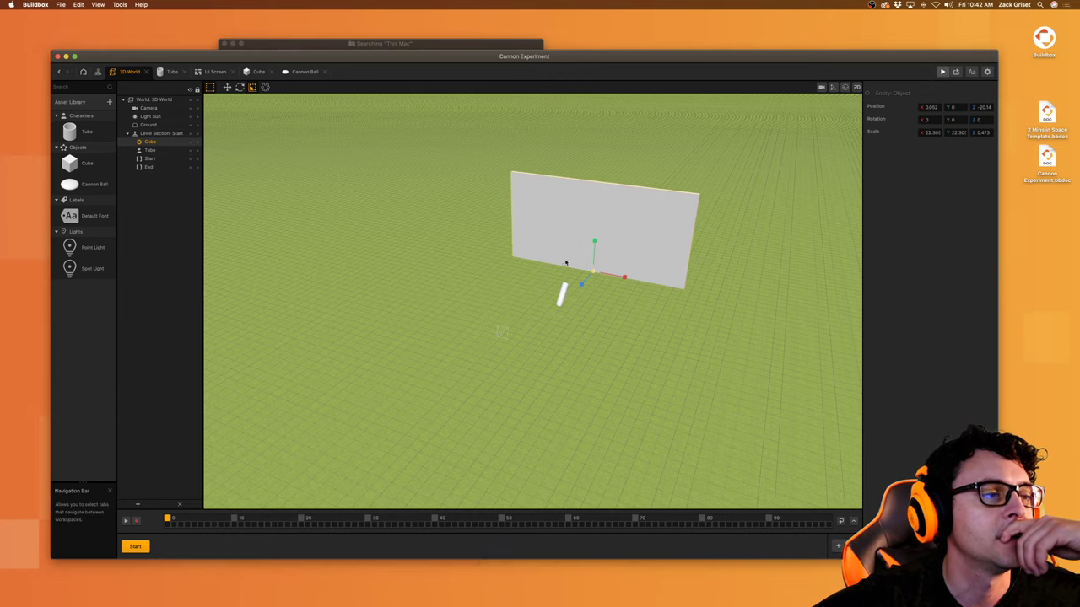
pyautogui.click(532, 547)
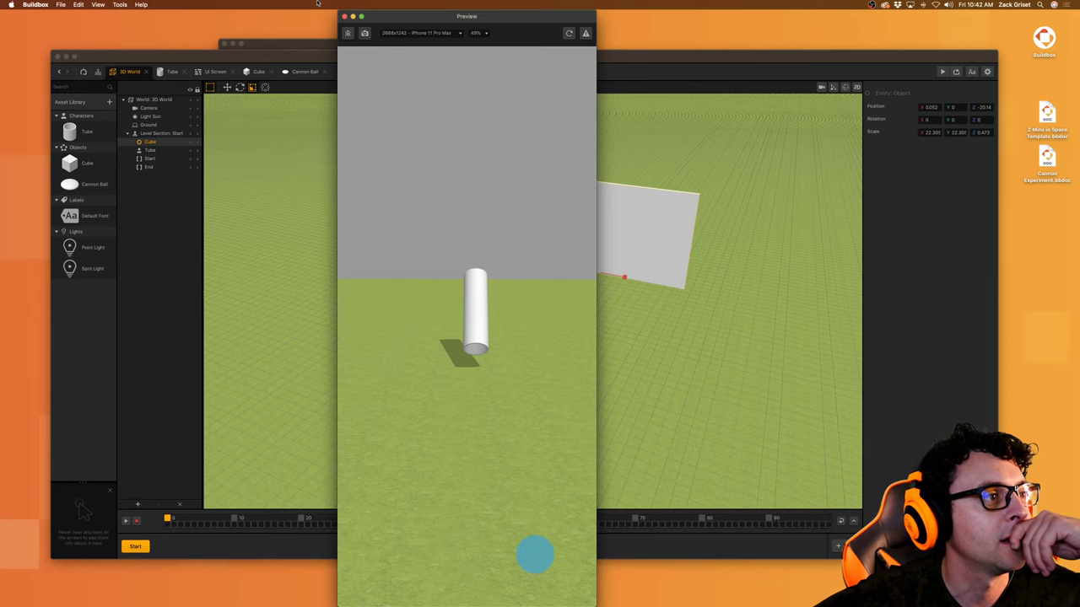
pyautogui.click(344, 17)
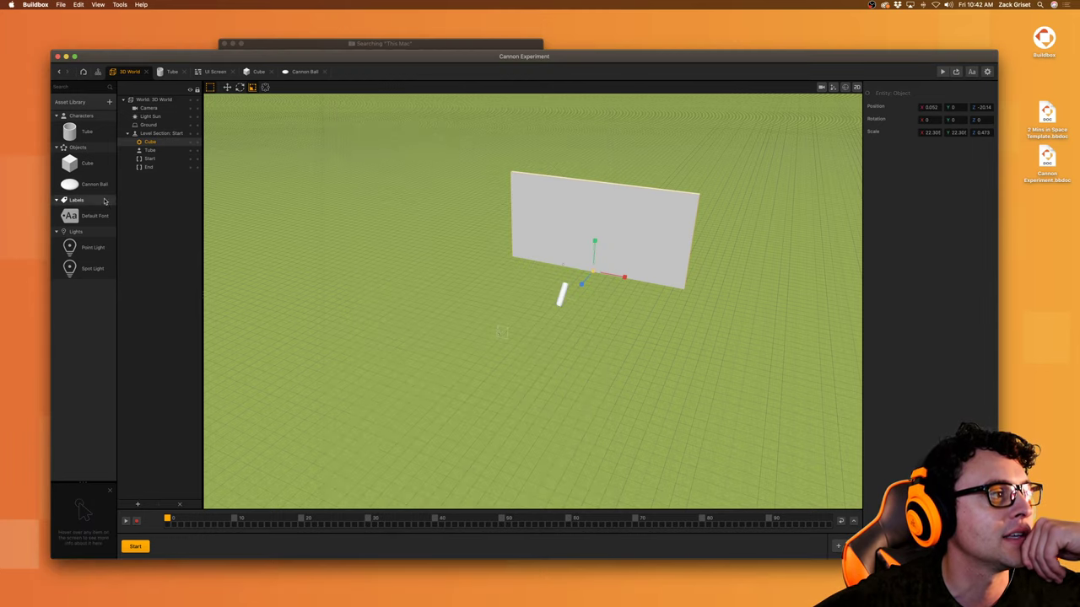
# Step: Set the Cube asset's physics to Static and test a shot at the wall in the game preview
pyautogui.click(89, 163)
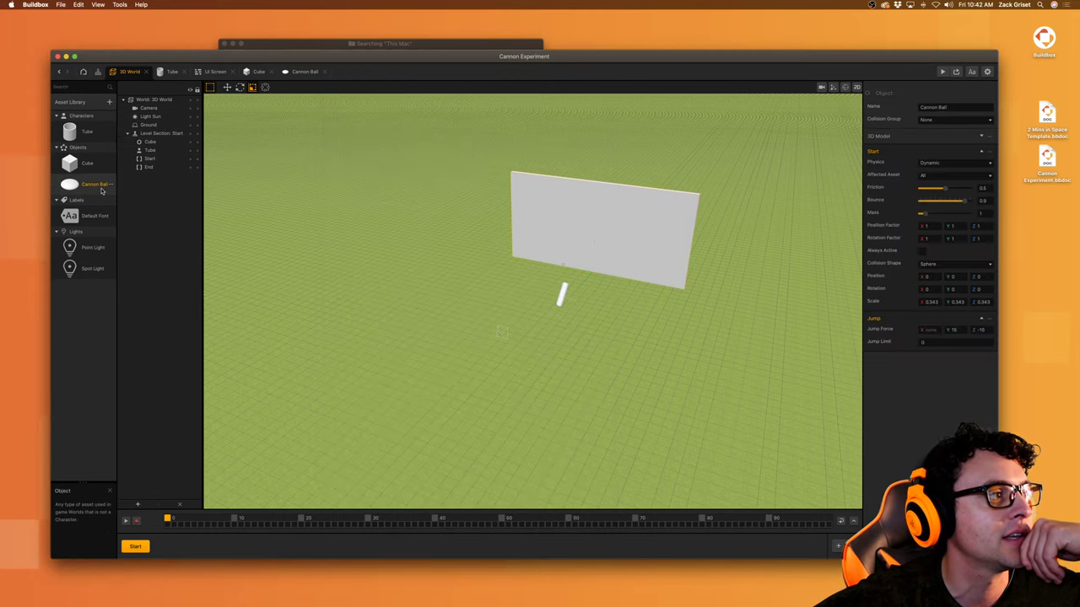
pyautogui.click(953, 163)
pyautogui.click(936, 187)
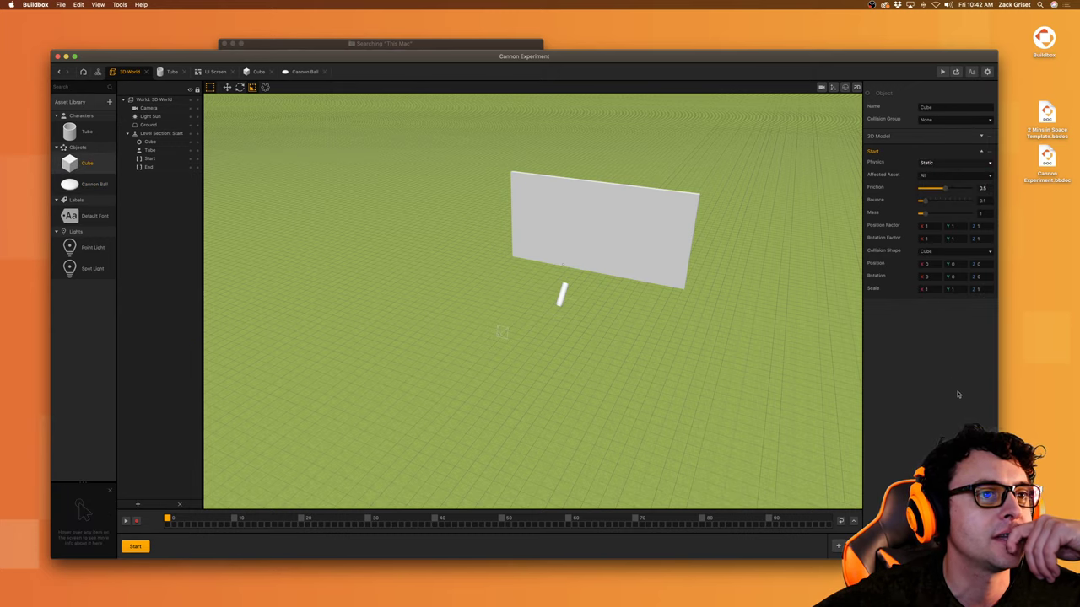
pyautogui.click(942, 71)
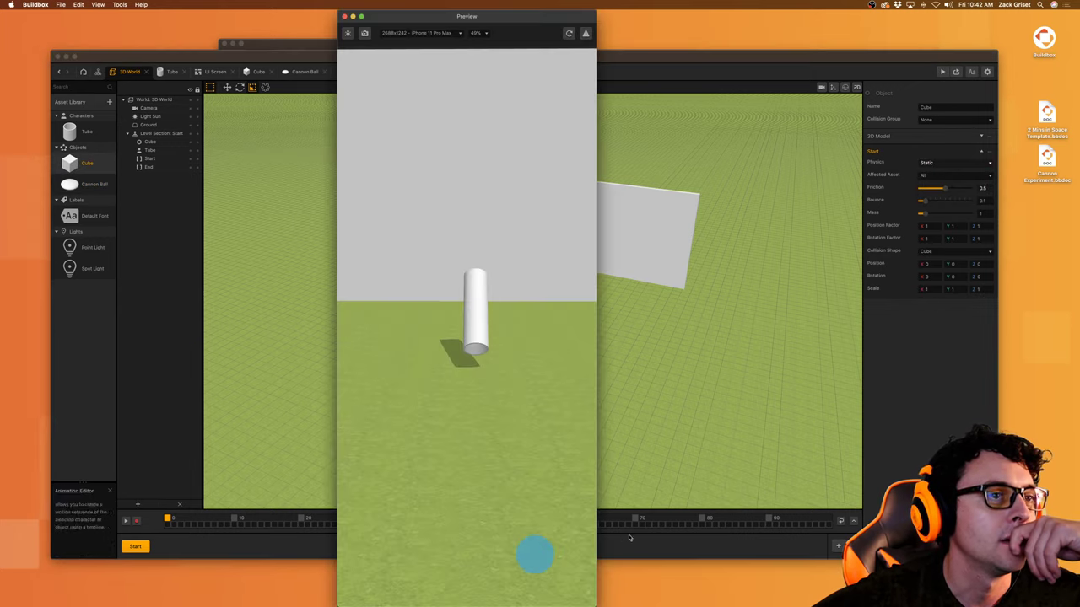
pyautogui.click(538, 554)
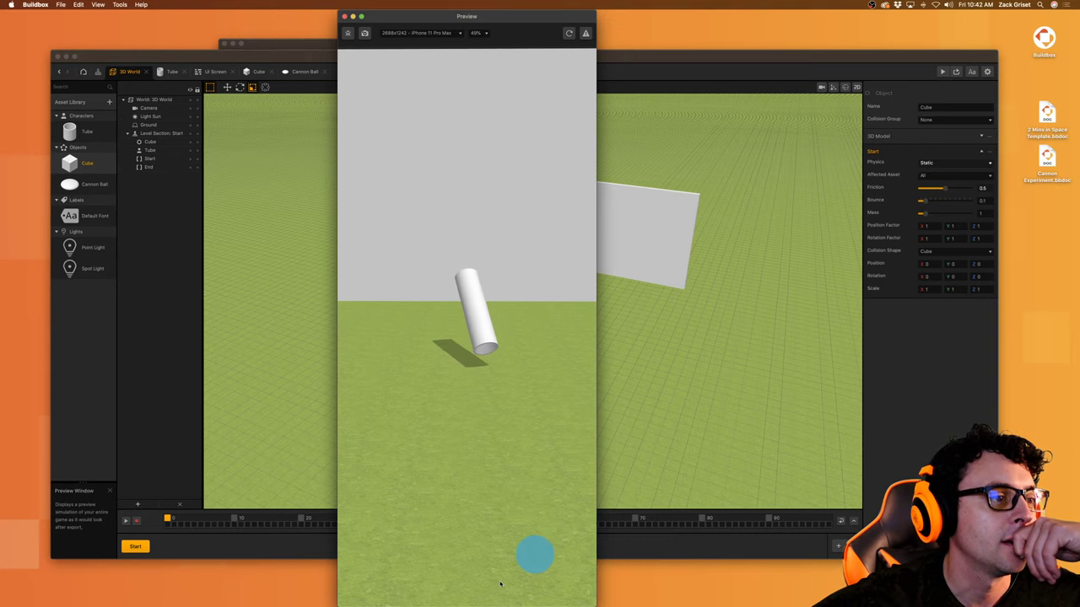
pyautogui.click(345, 16)
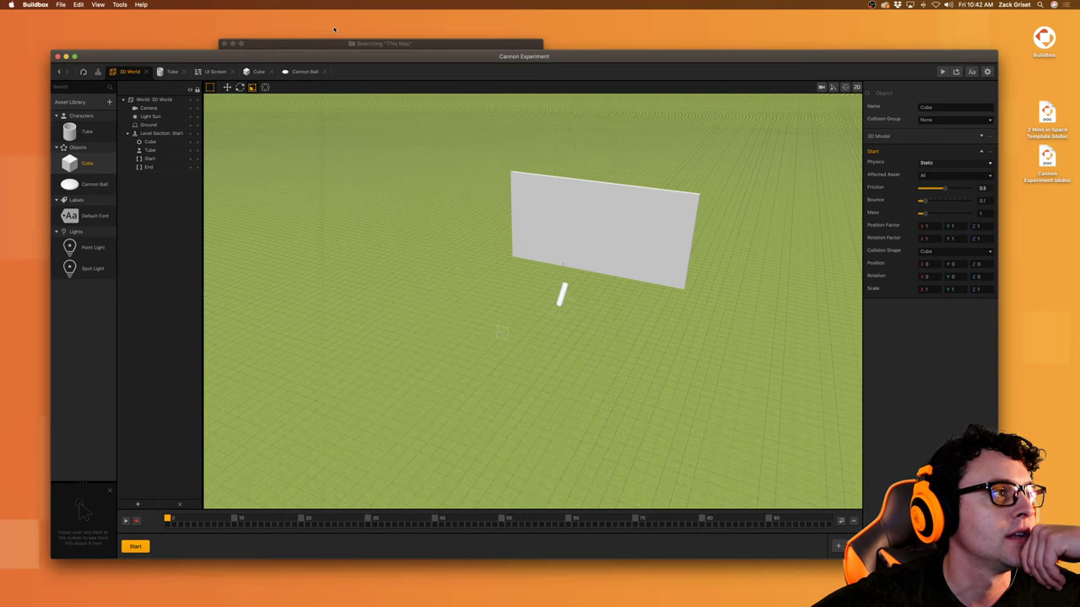
# Step: Set the Cannon Ball's Delay node to 3.5 and test several shots at the wall in the game preview
pyautogui.click(299, 71)
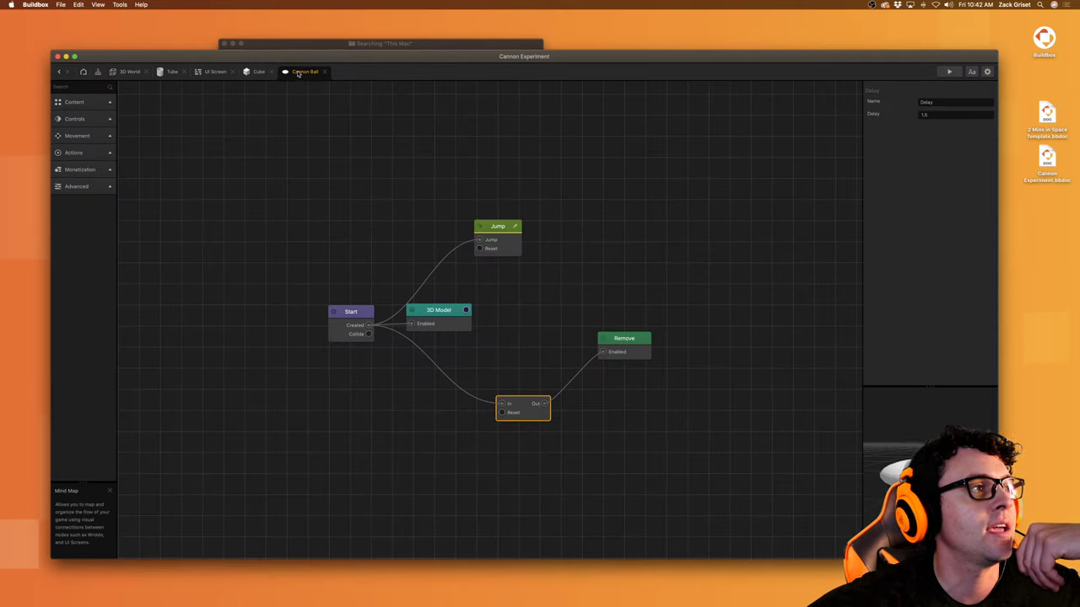
pyautogui.click(938, 115)
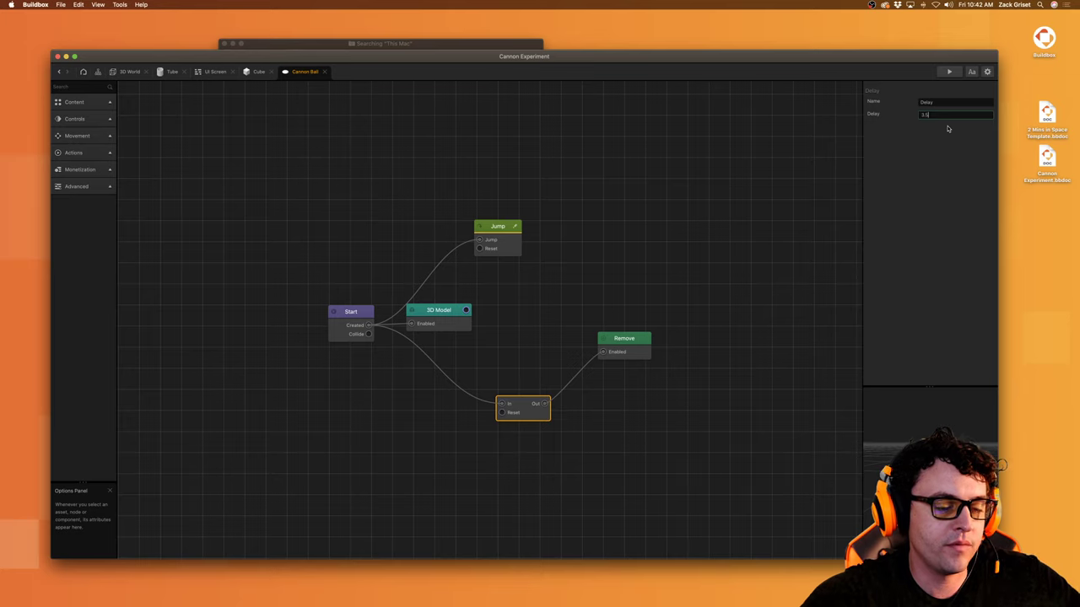
pyautogui.click(949, 71)
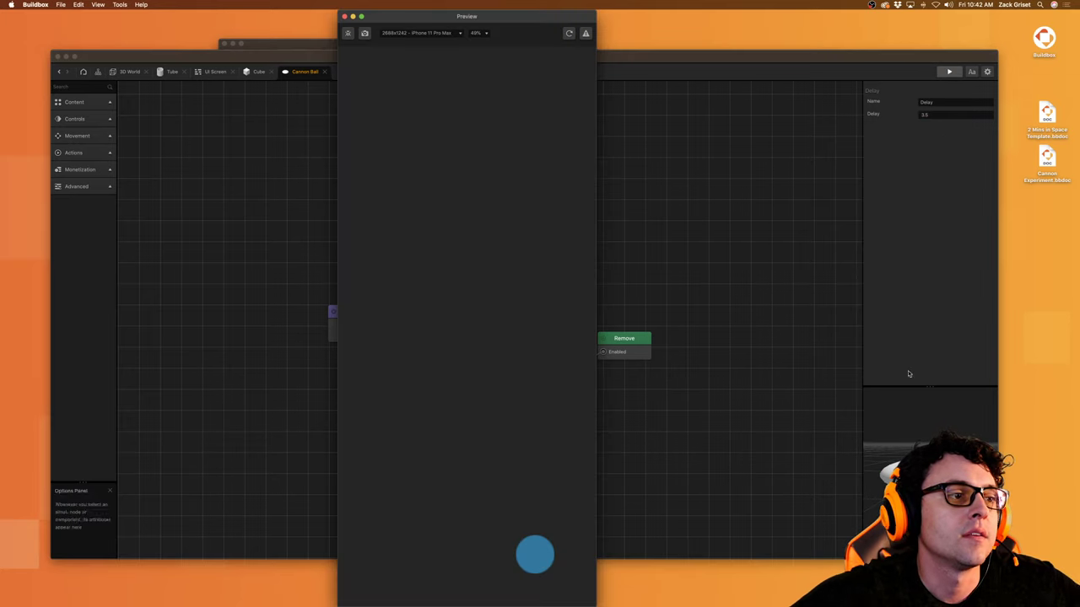
pyautogui.click(535, 554)
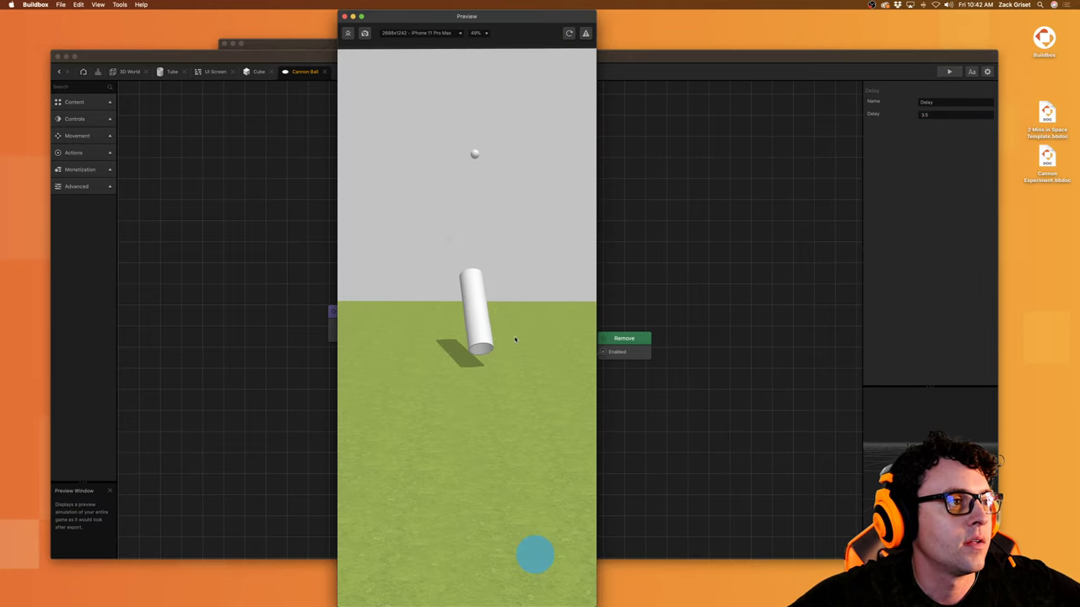
pyautogui.click(532, 563)
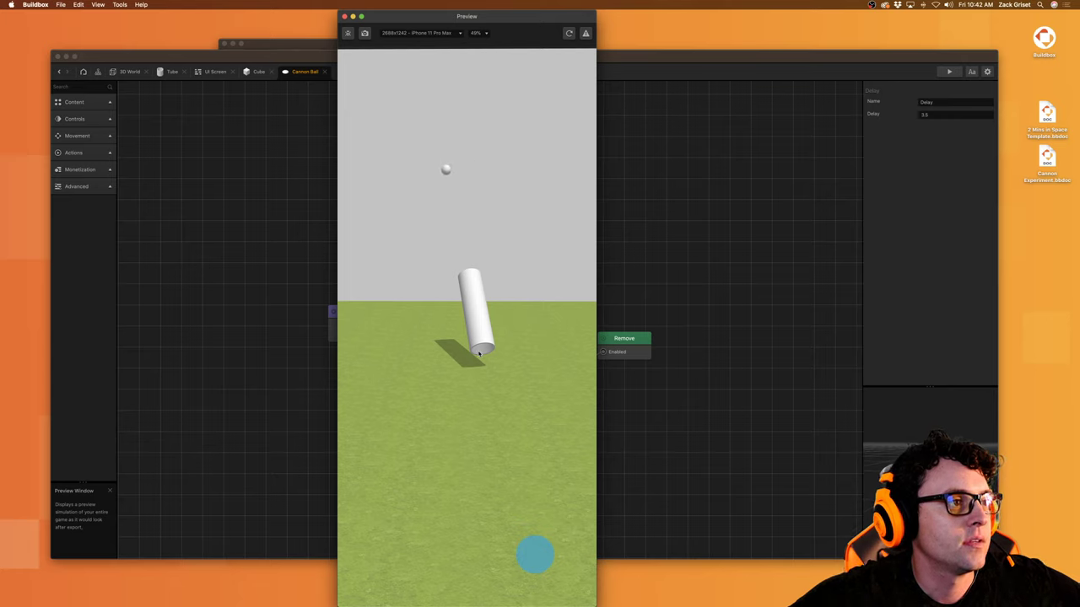
pyautogui.click(503, 426)
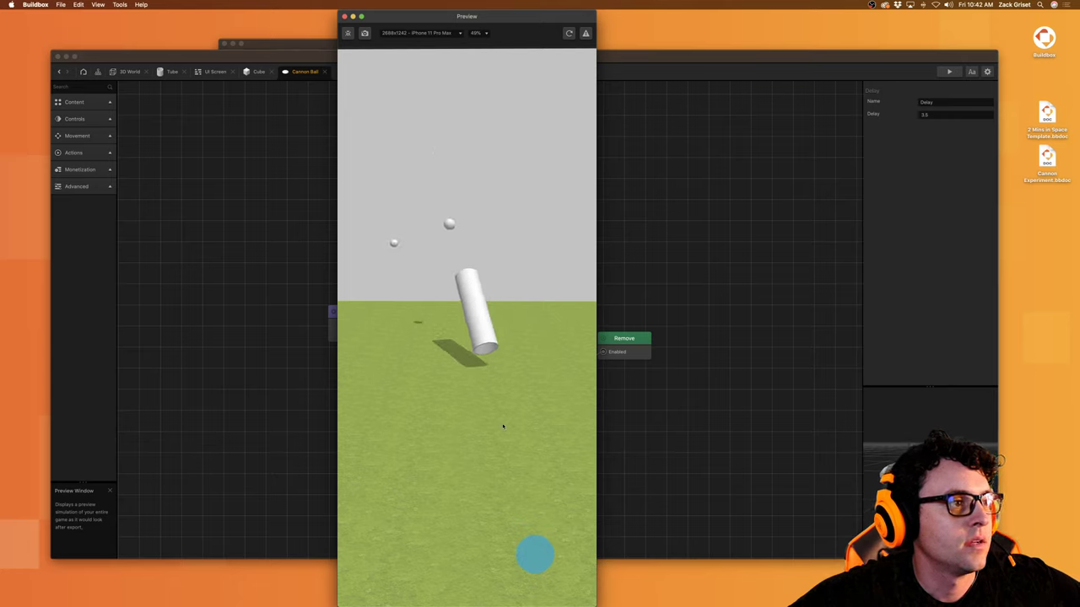
pyautogui.click(530, 549)
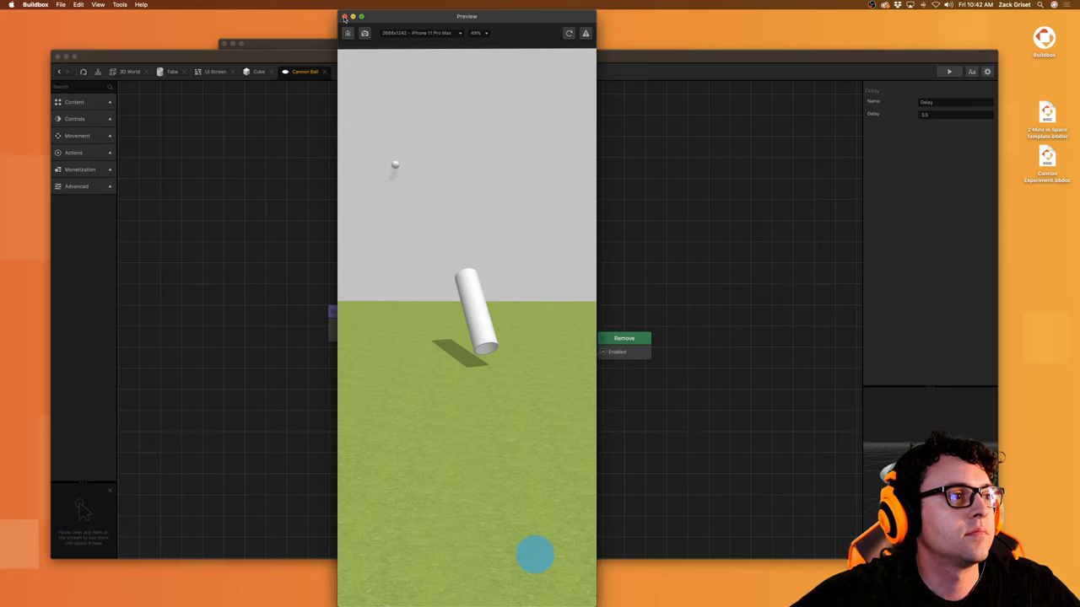
# Step: Rotate the tube slightly, test another shot at the wall in the game preview, and save the project
pyautogui.moveTo(489, 349); pyautogui.dragTo(458, 356)
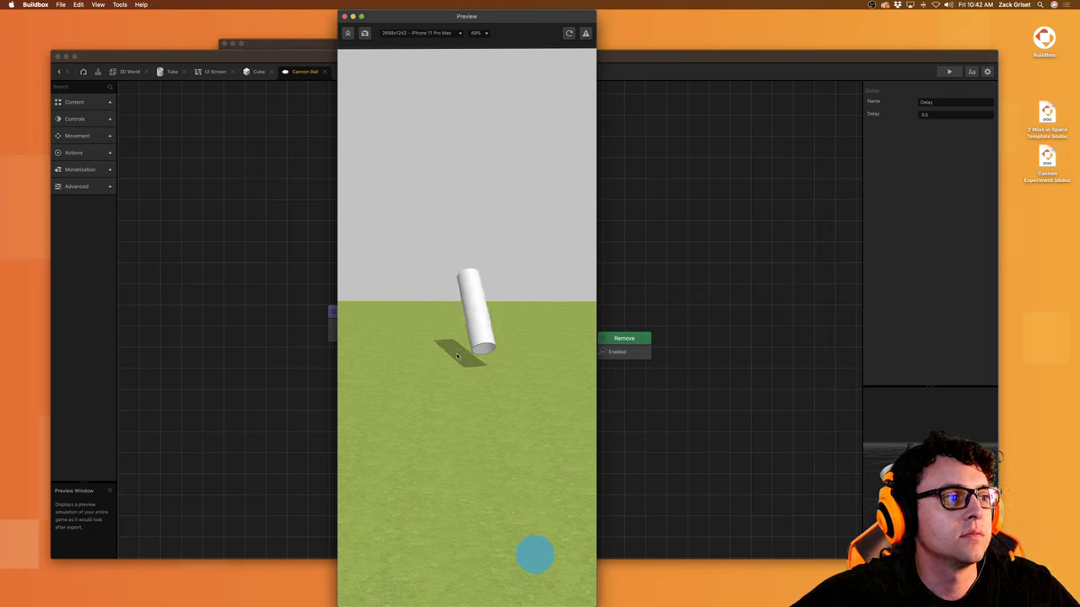
pyautogui.click(541, 557)
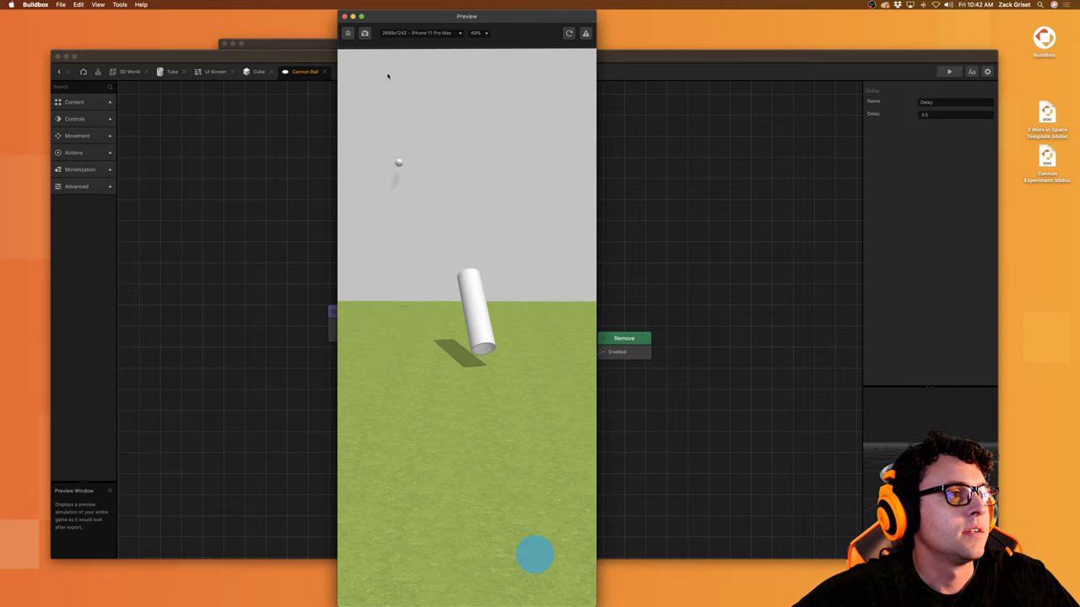
pyautogui.click(344, 16)
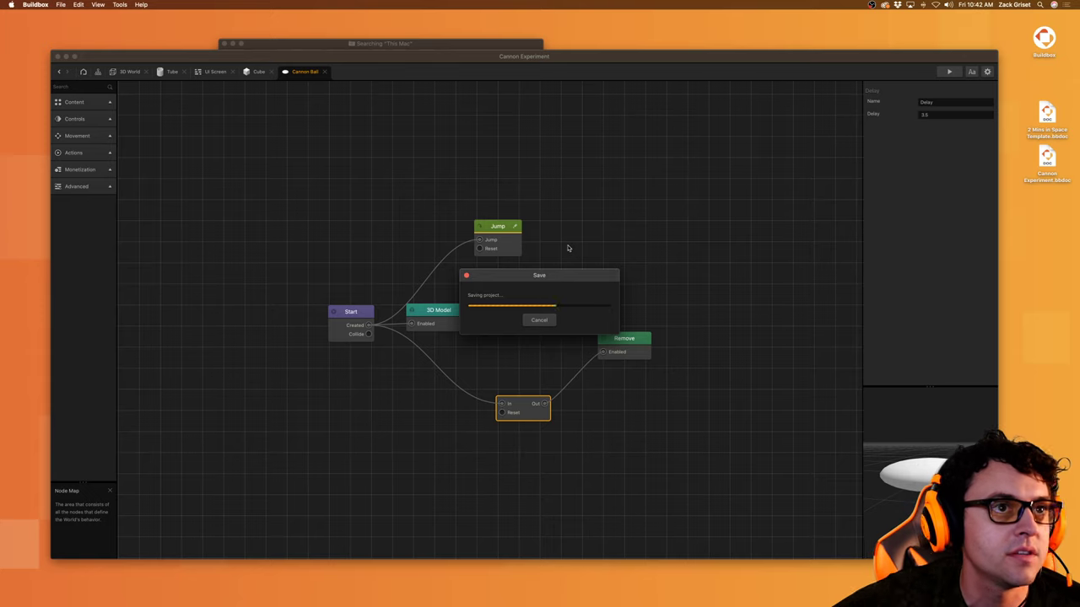
# Step: Switch to Discord and upload Cannon Experiment.bbdoc to the buildbox-livestreams channel without a comment
pyautogui.moveTo(763, 606)
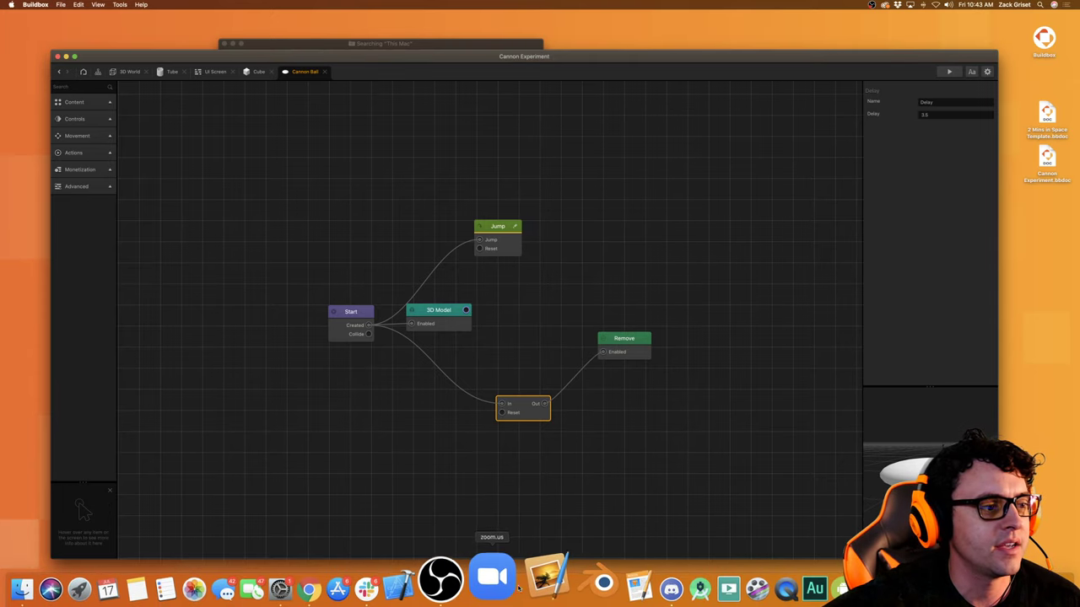
pyautogui.click(604, 582)
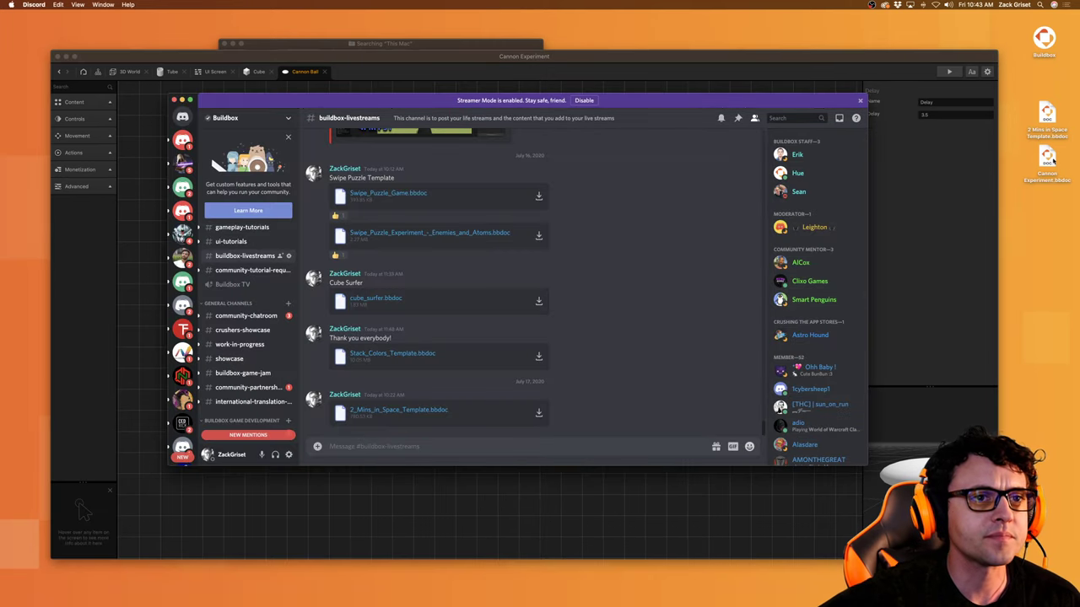
pyautogui.moveTo(1048, 159); pyautogui.dragTo(600, 359)
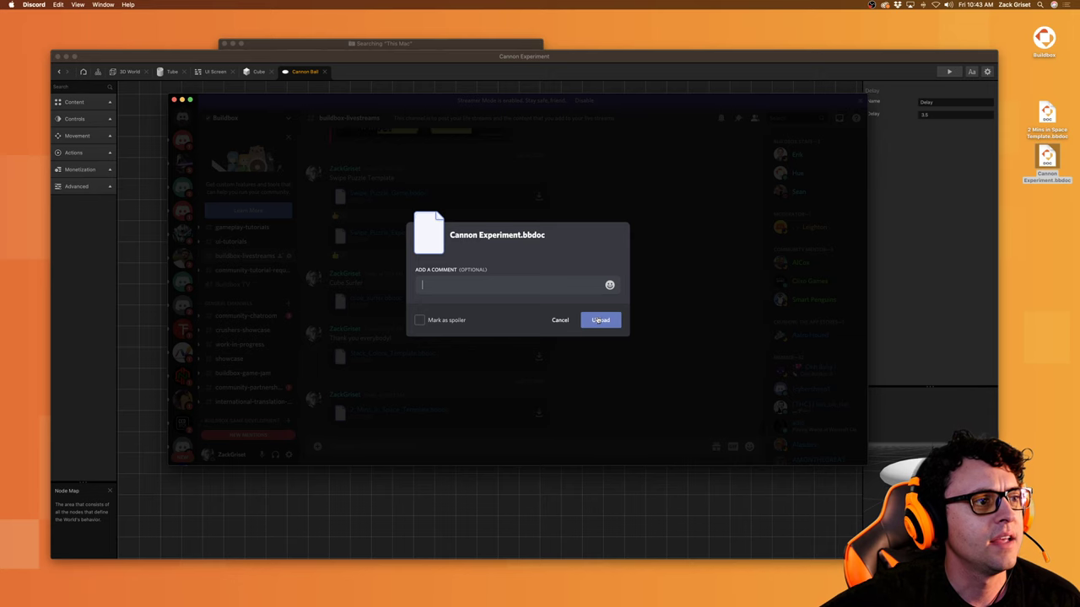
pyautogui.click(598, 320)
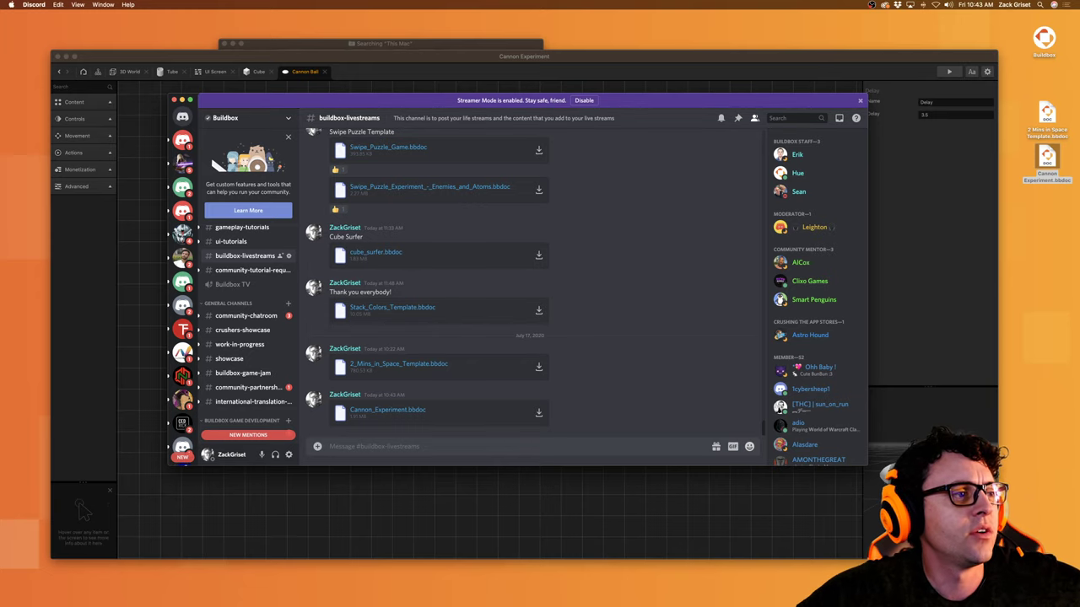
# Step: Return to Buildbox and open the Draw template from the template gallery
pyautogui.click(902, 255)
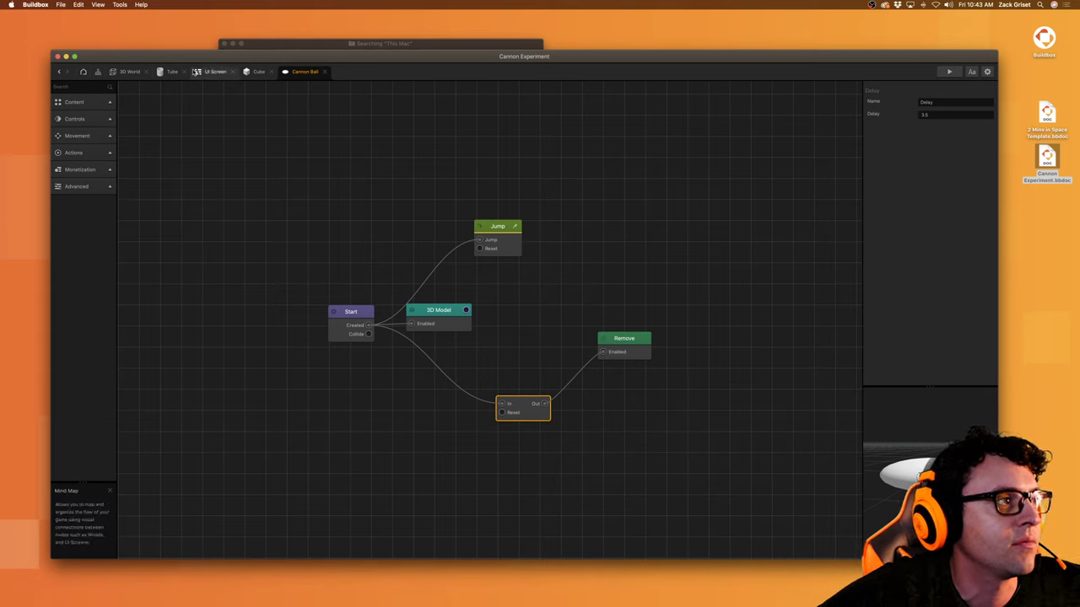
pyautogui.click(83, 71)
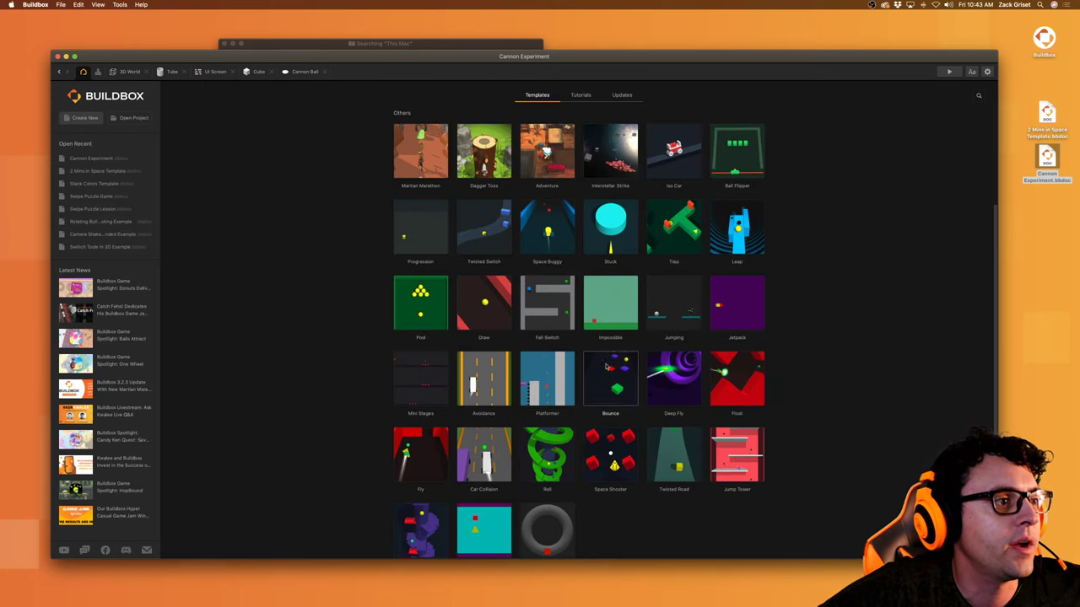
pyautogui.click(506, 309)
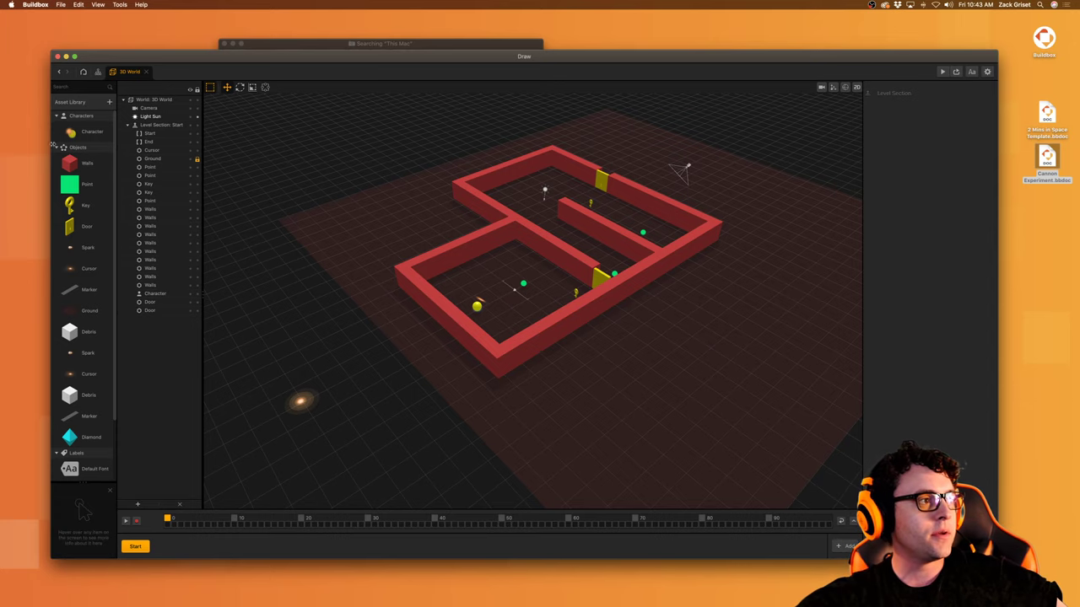
# Step: Add a Cube shape to the asset library and place it in the 3D World near the yellow ball character
pyautogui.moveTo(84, 135)
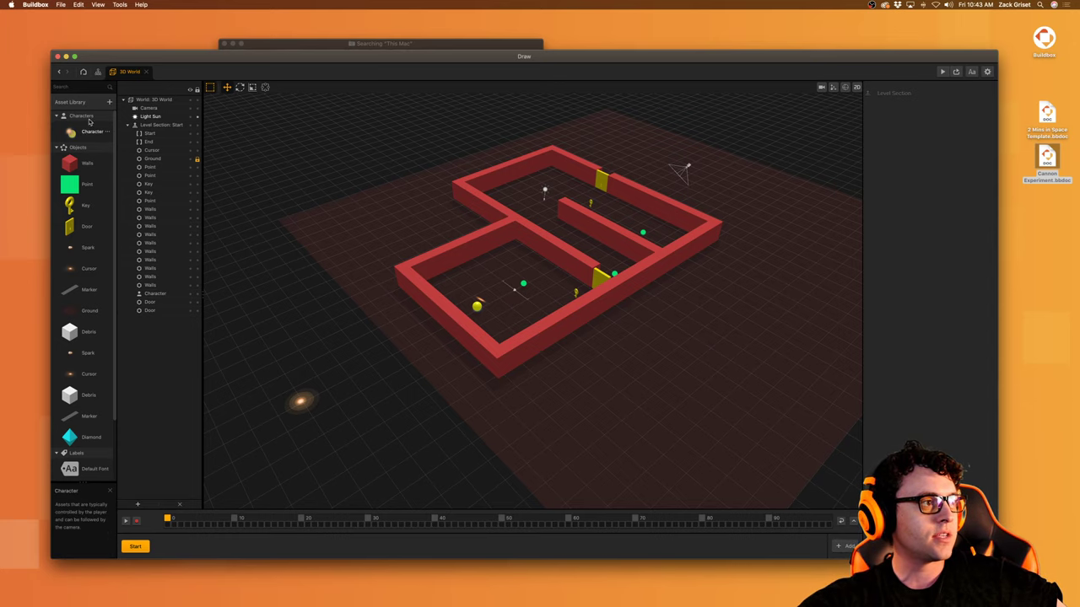
pyautogui.click(71, 101)
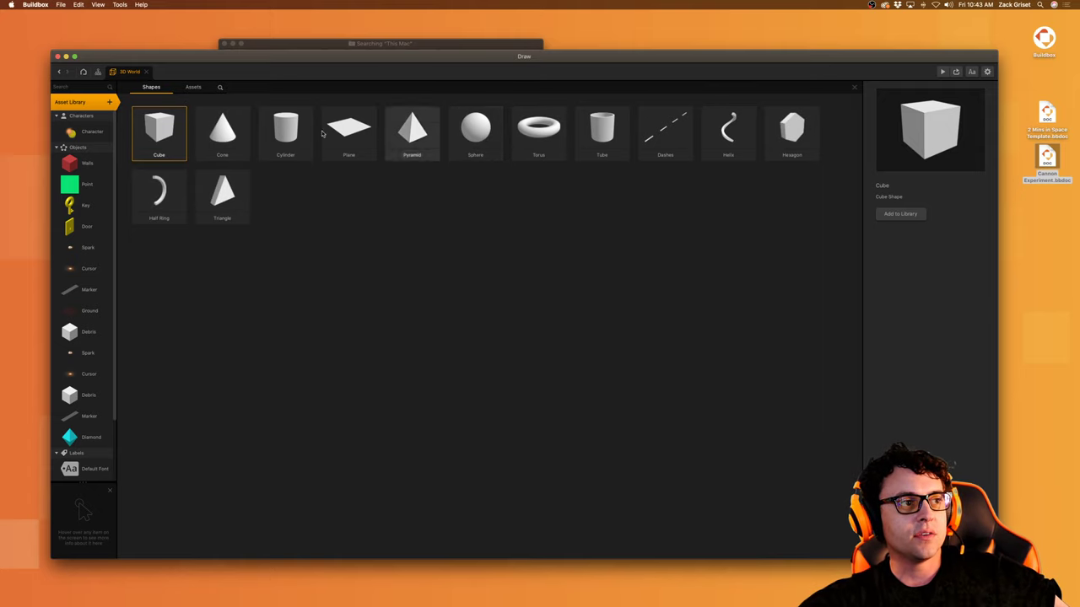
pyautogui.doubleClick(156, 129)
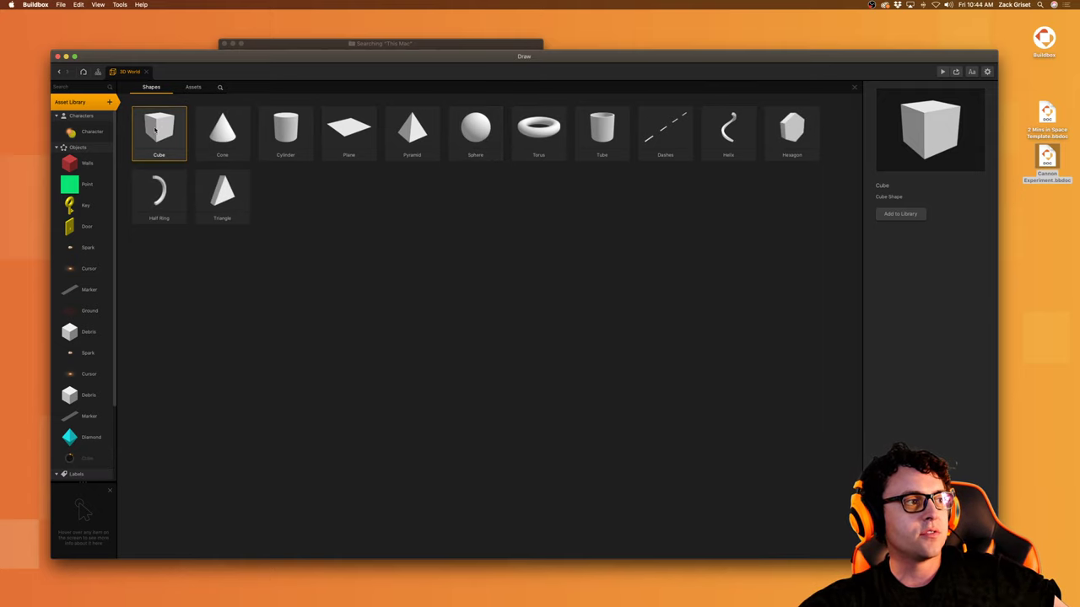
pyautogui.click(107, 104)
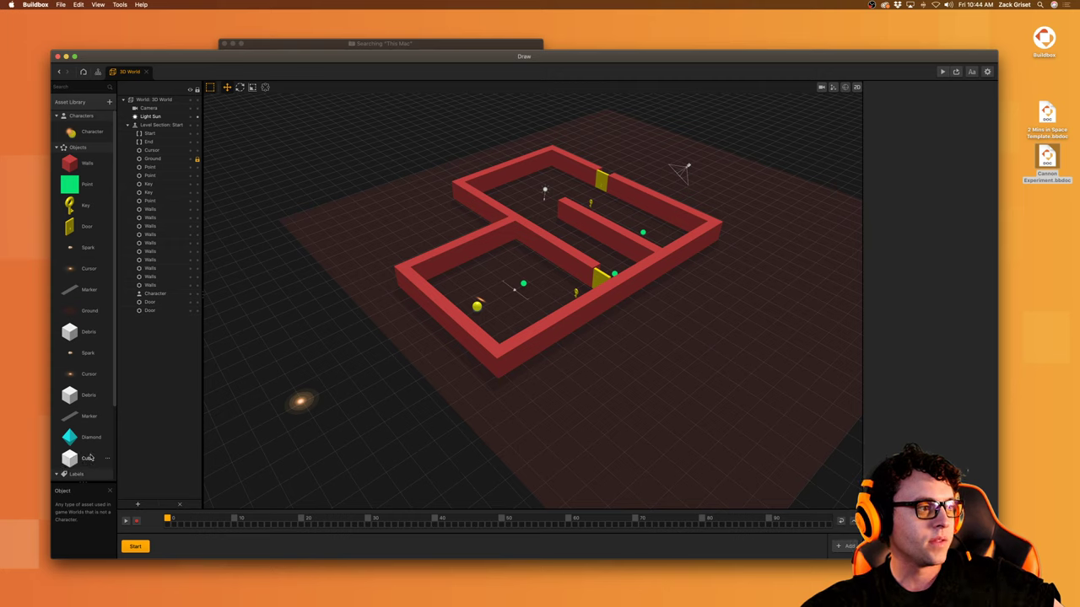
pyautogui.moveTo(89, 460); pyautogui.dragTo(168, 491)
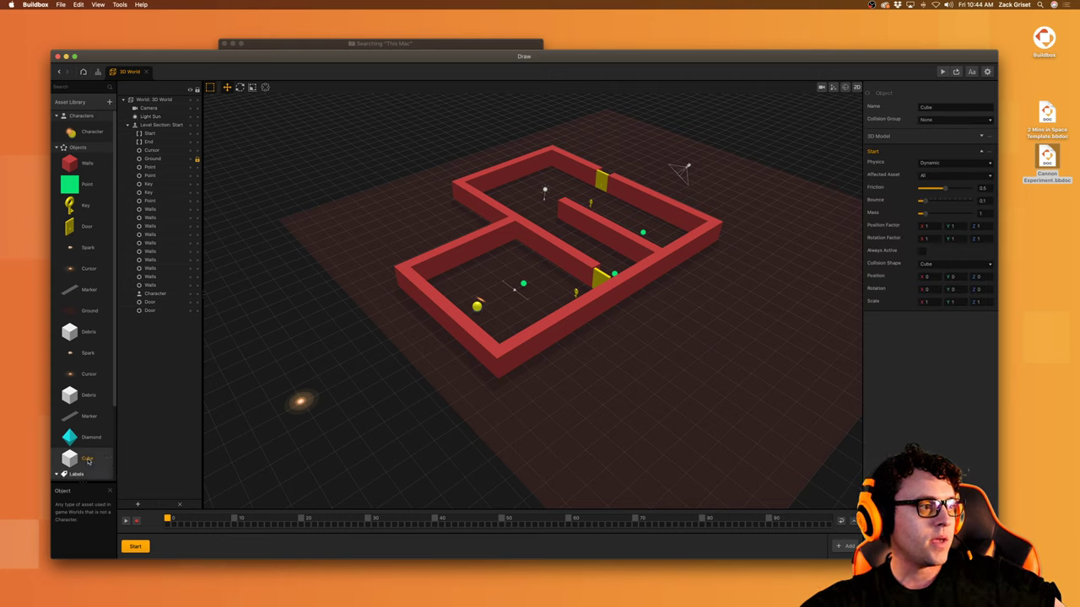
pyautogui.moveTo(91, 456); pyautogui.dragTo(471, 246)
# Step: Set the Cube asset's X, Y and Z scale to 0.5
pyautogui.click(89, 131)
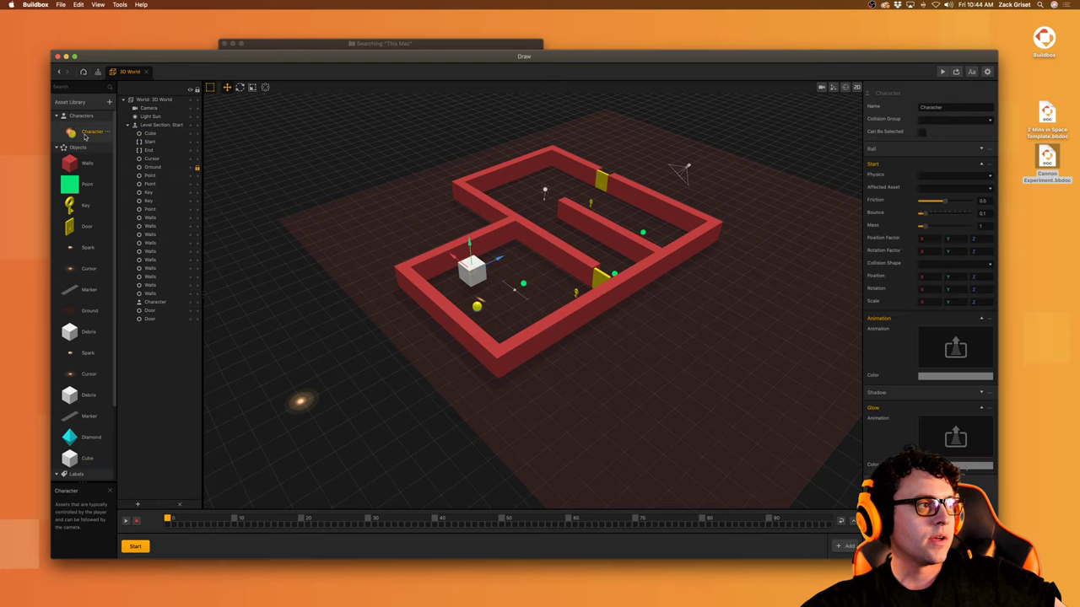
pyautogui.click(76, 458)
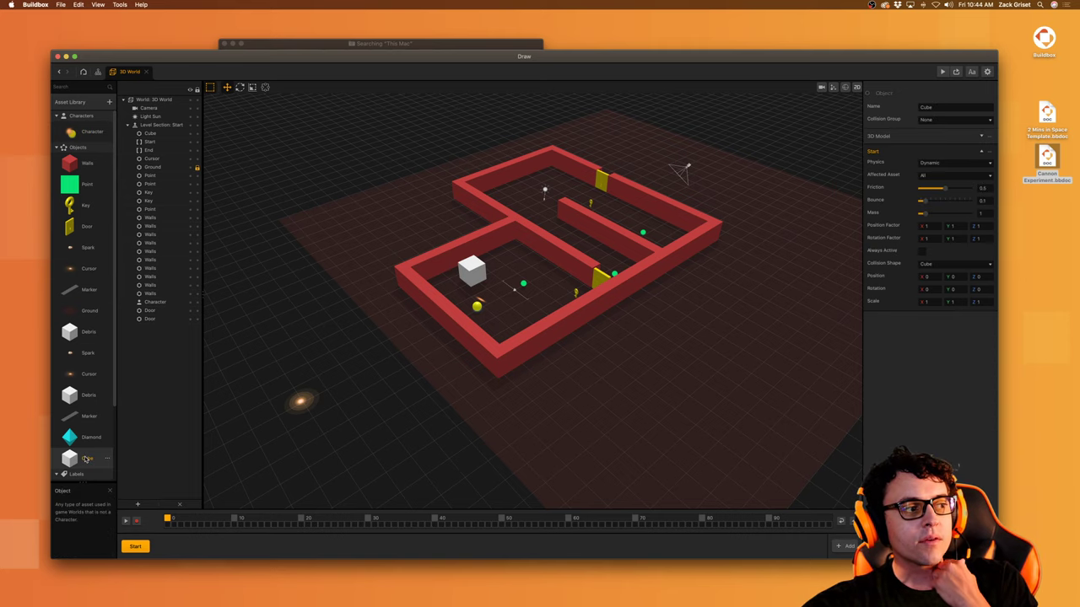
pyautogui.click(925, 302)
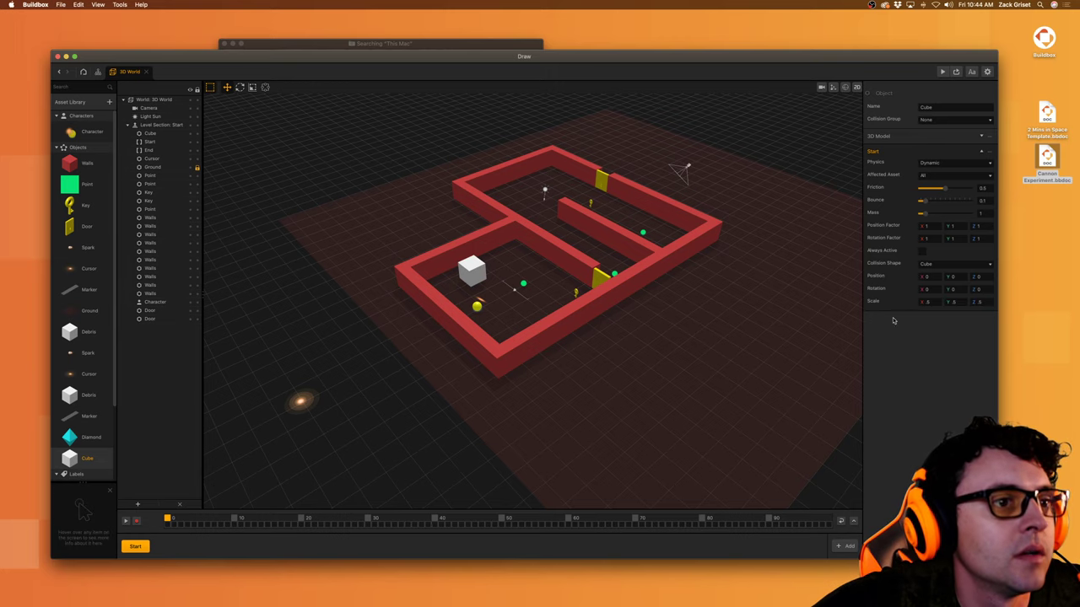
pyautogui.click(474, 274)
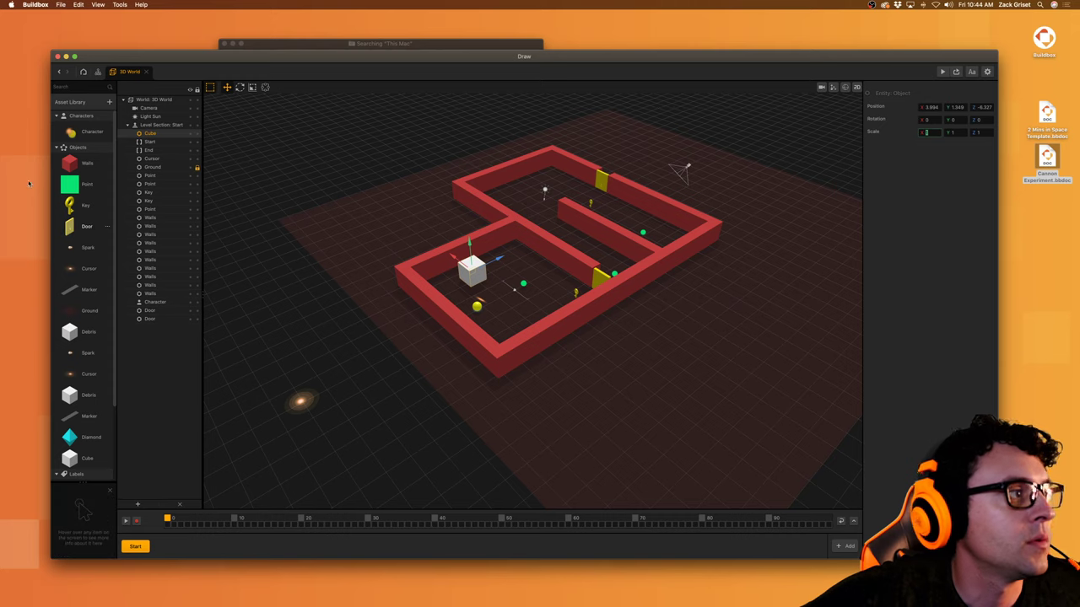
# Step: Rename the Cube asset to Follow Cube and open its node map
pyautogui.click(80, 458)
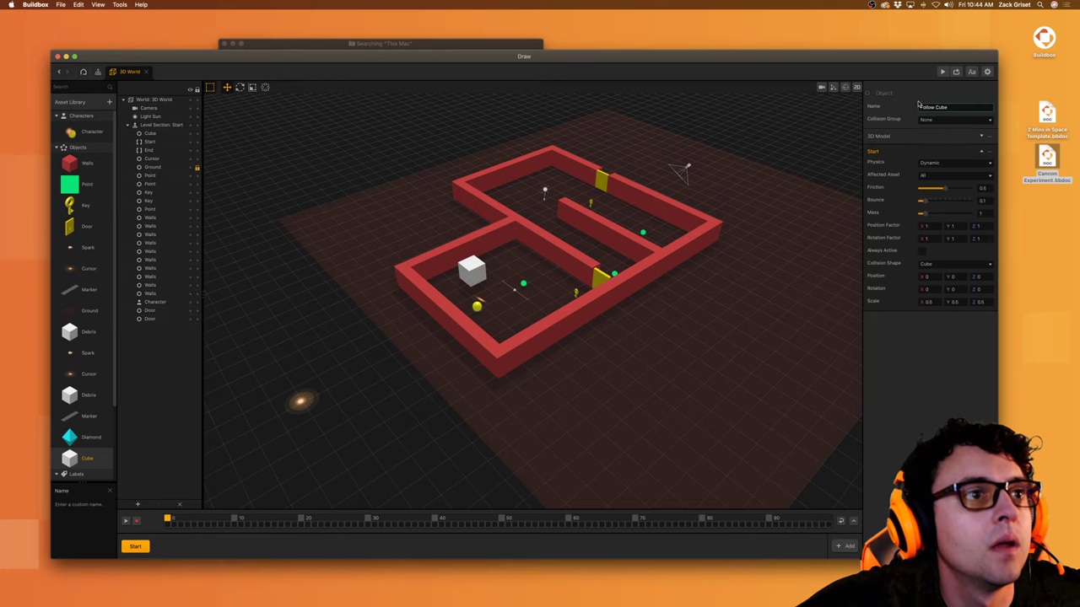
pyautogui.press('Return')
pyautogui.doubleClick(94, 462)
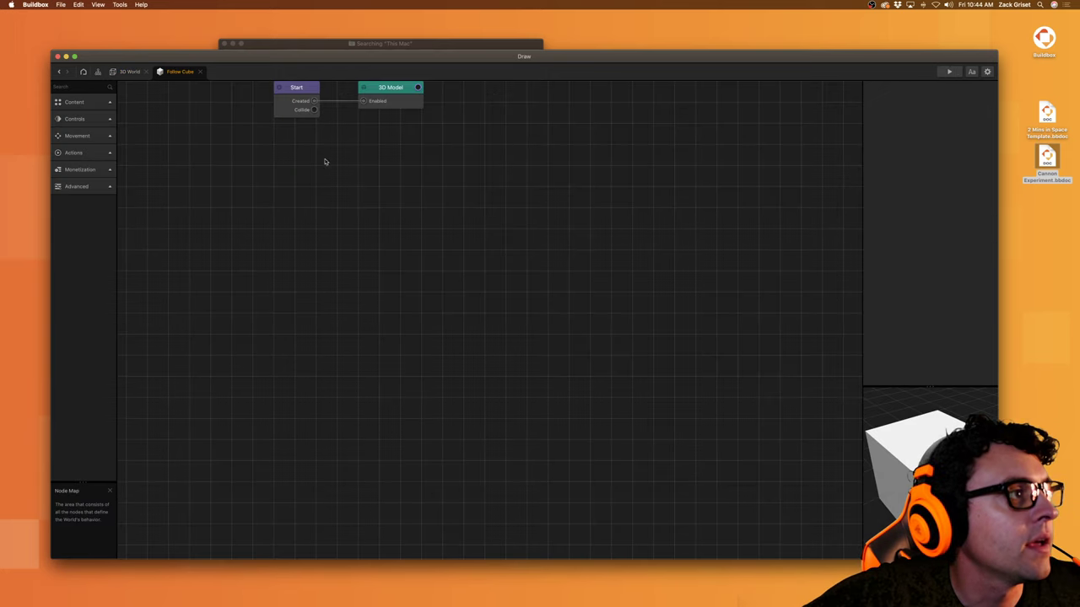
# Step: Set the X, Y and Z scale to 0.25 in both the Start node and the 3D Model node of Follow Cube
pyautogui.moveTo(415, 303); pyautogui.dragTo(440, 331)
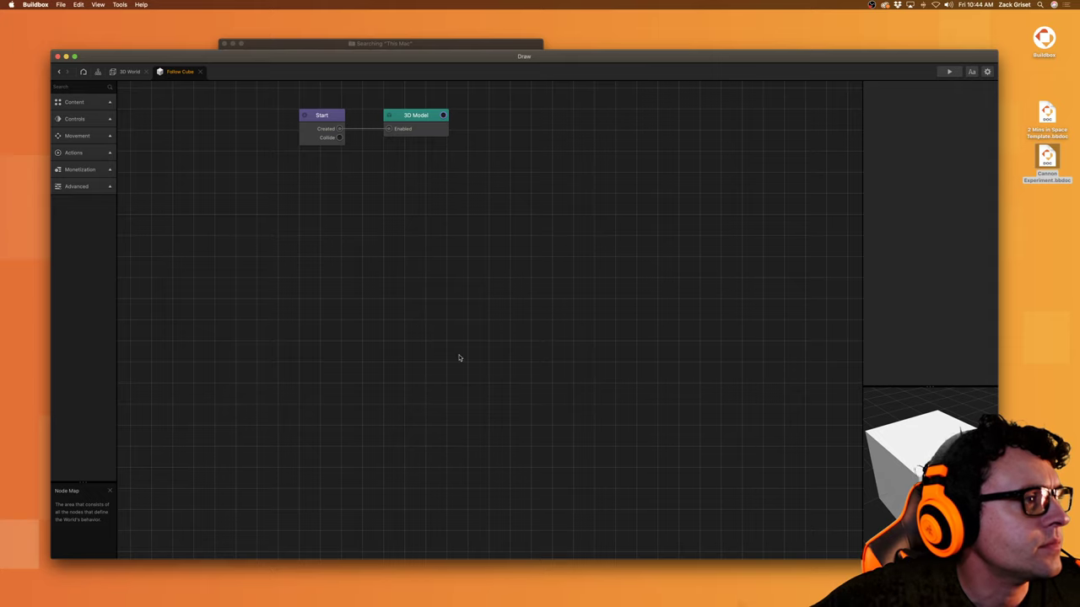
pyautogui.moveTo(413, 232); pyautogui.dragTo(509, 360)
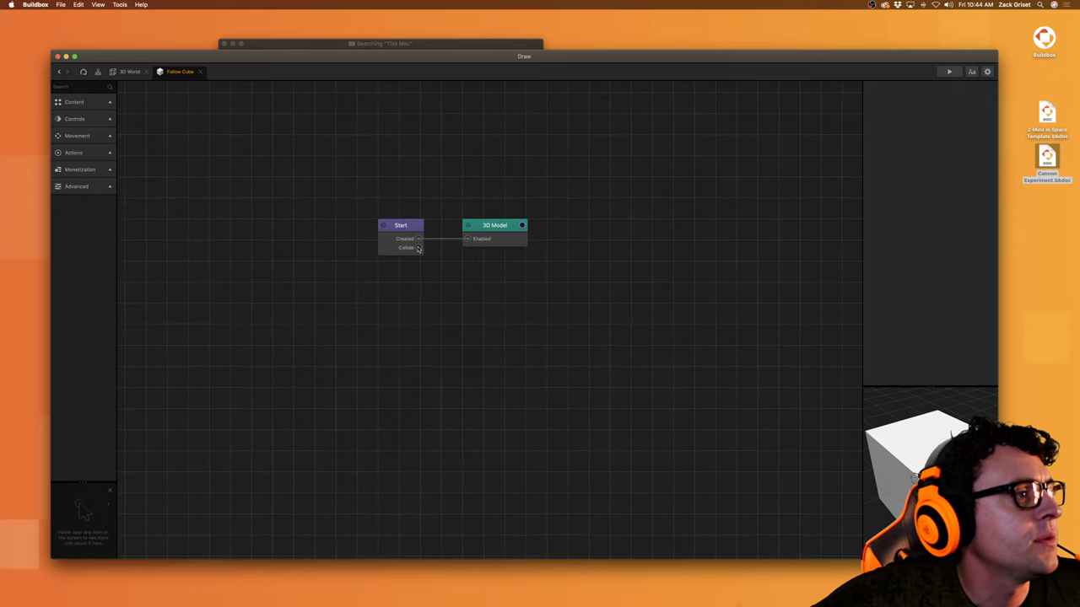
pyautogui.click(402, 230)
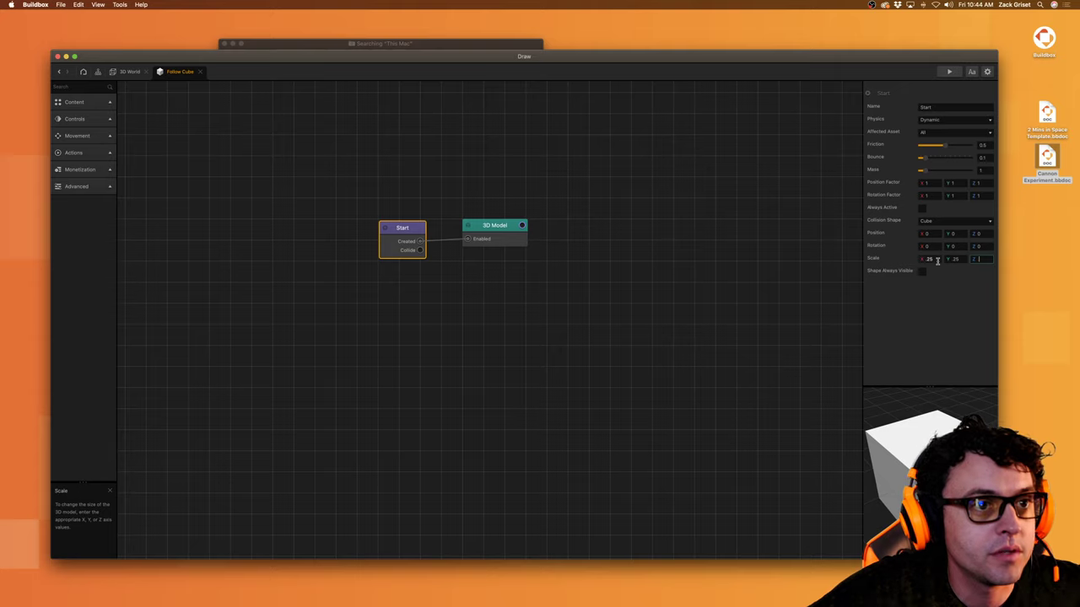
pyautogui.click(498, 232)
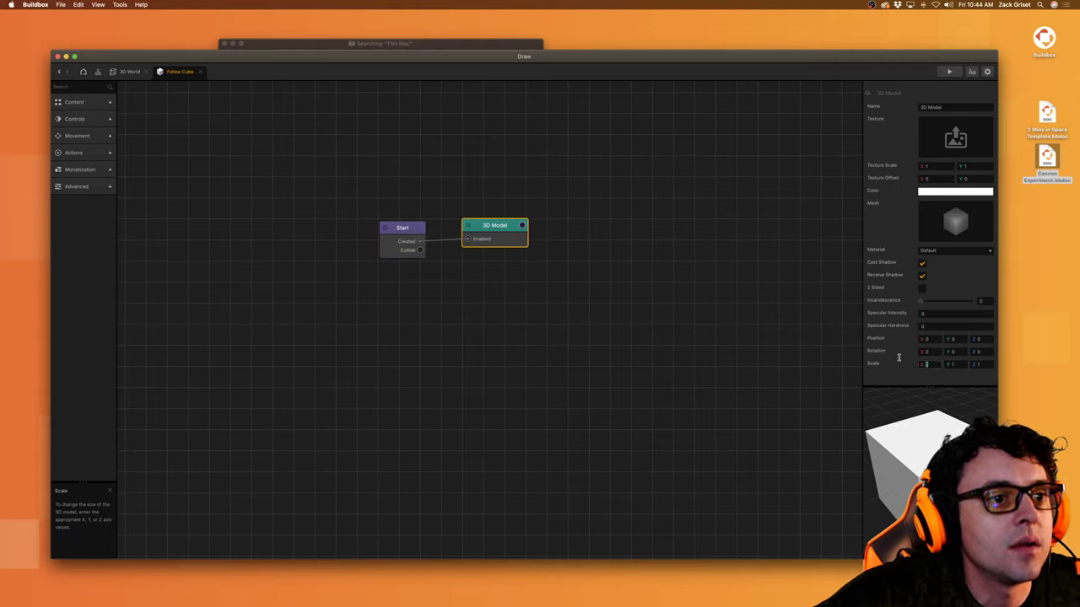
pyautogui.press('Tab')
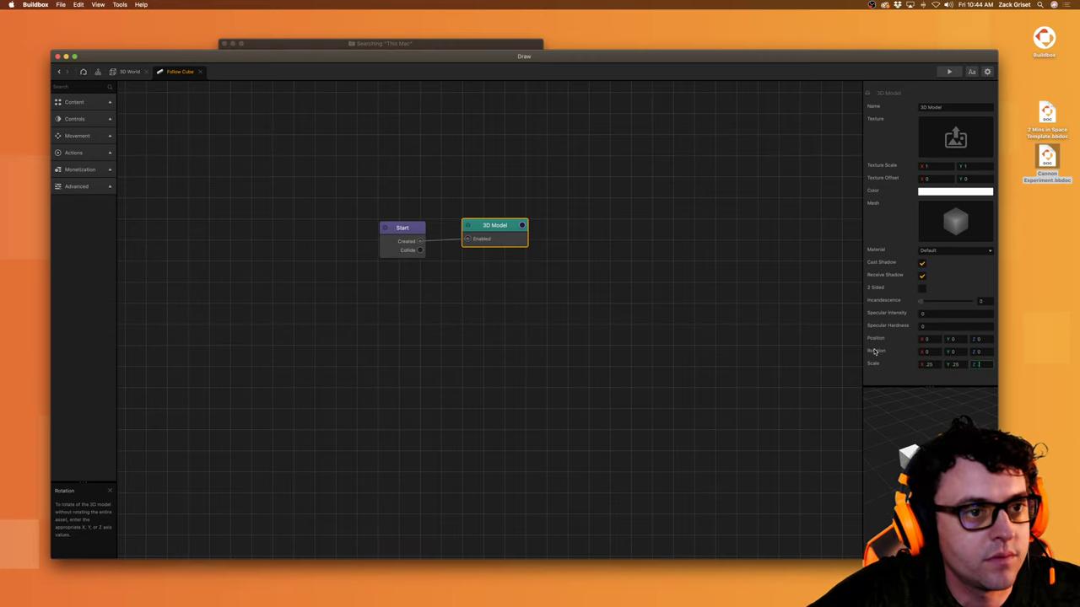
pyautogui.press('Return')
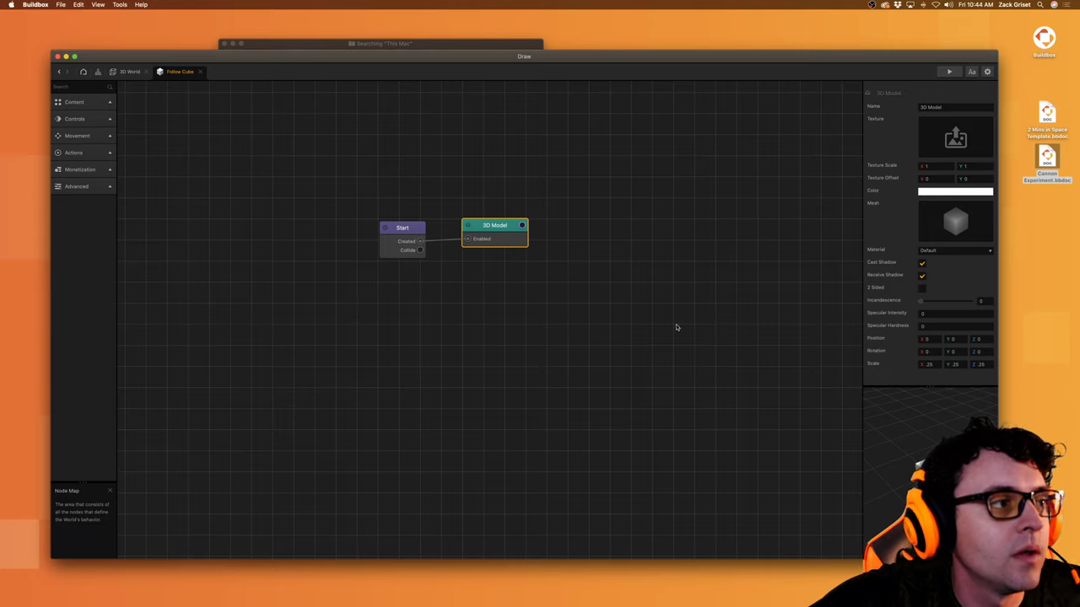
# Step: Add a Gravity node to Follow Cube's node map and connect it to the Start node
pyautogui.click(84, 135)
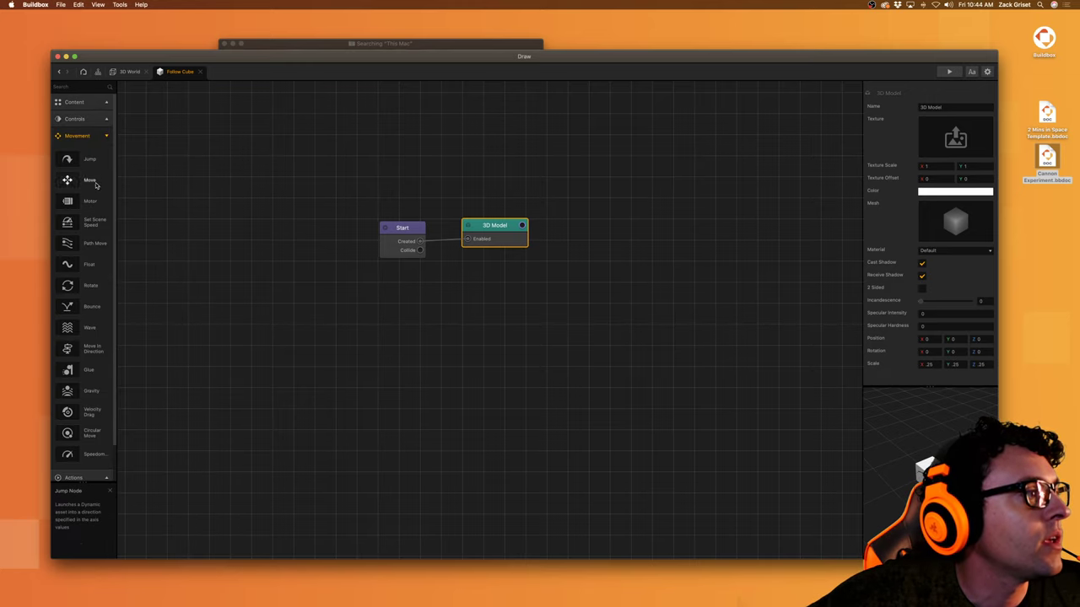
pyautogui.moveTo(92, 390); pyautogui.dragTo(423, 295)
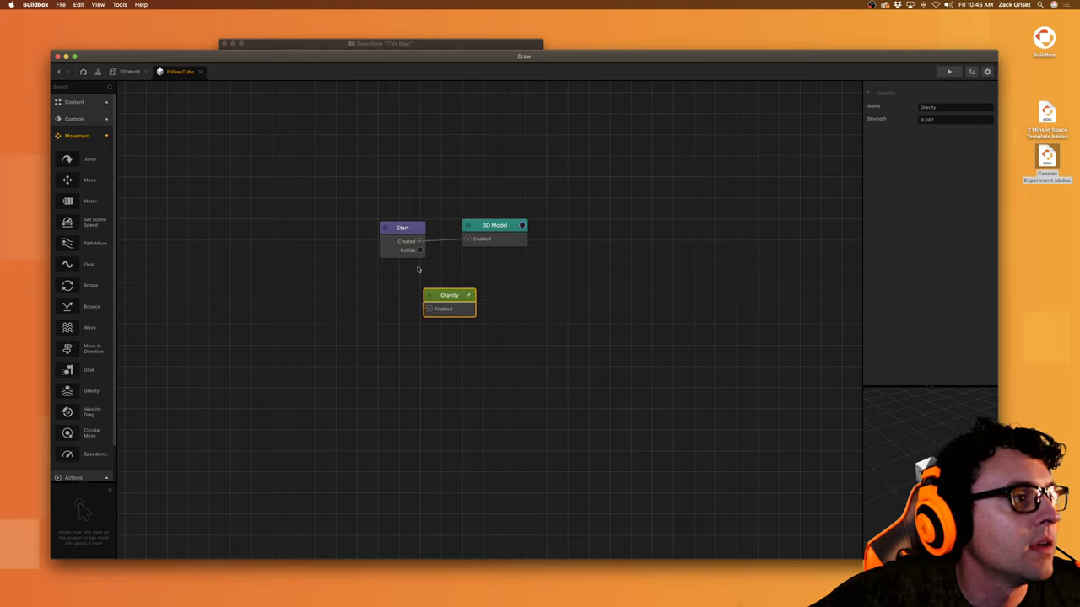
pyautogui.moveTo(436, 297); pyautogui.dragTo(462, 299)
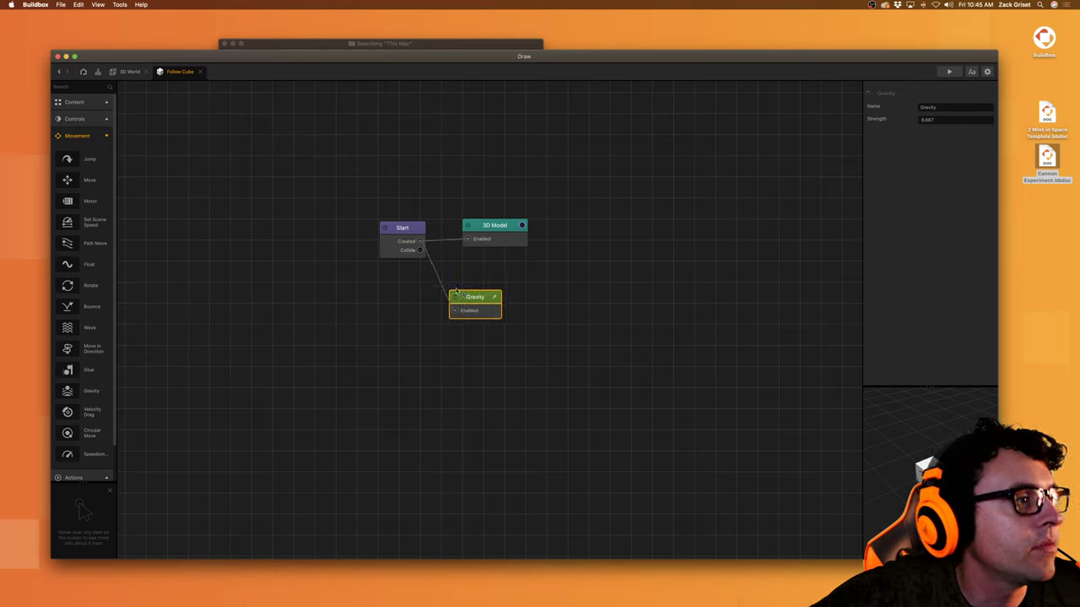
# Step: In the 3D World, lower the Follow Cube toward the ground and place it beside the yellow ball character
pyautogui.click(129, 72)
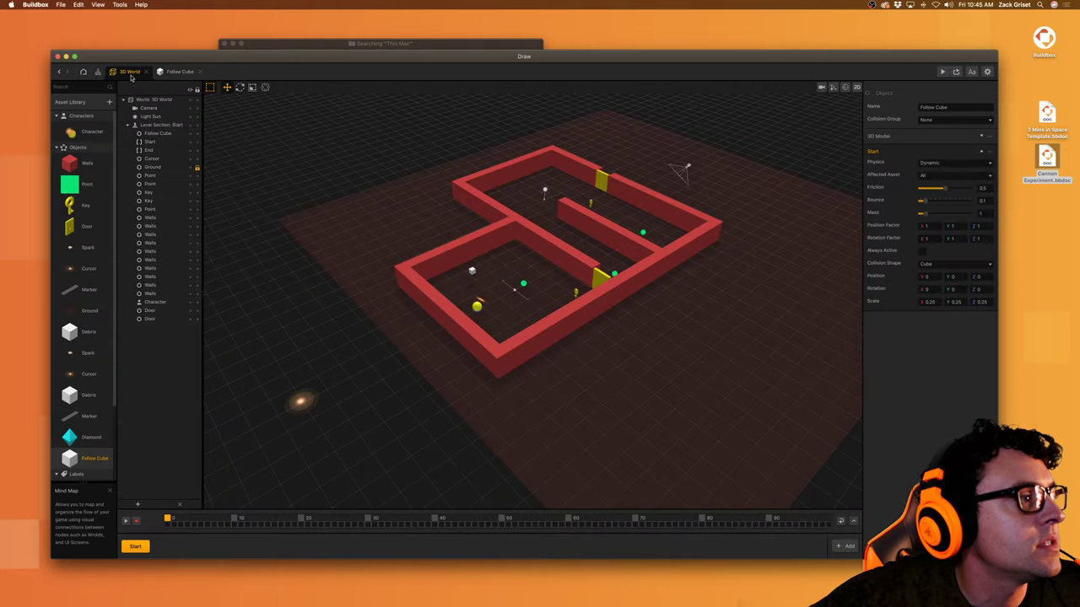
pyautogui.click(91, 132)
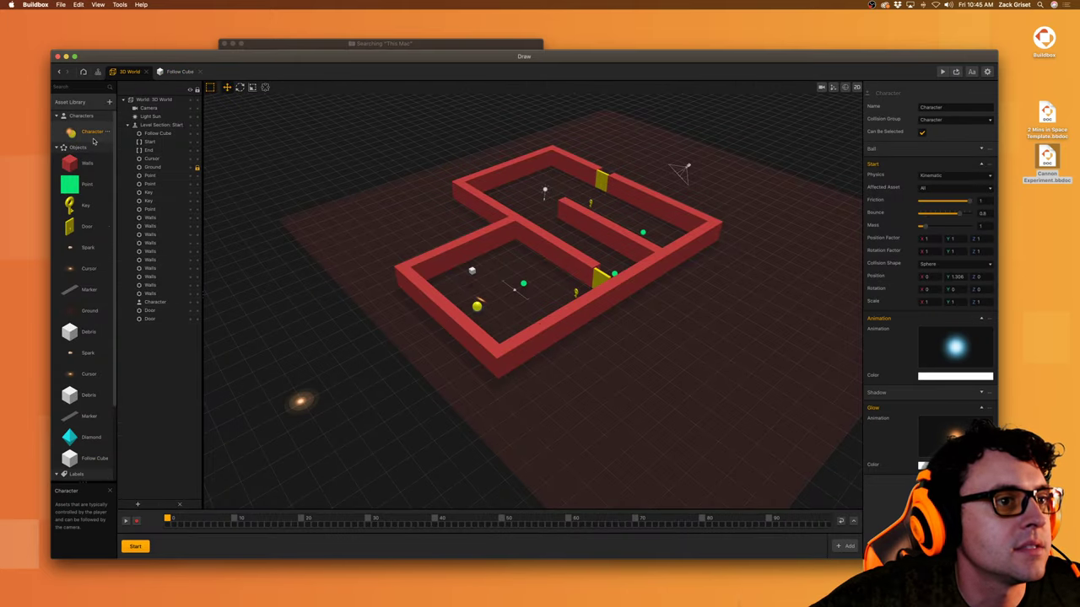
pyautogui.doubleClick(472, 271)
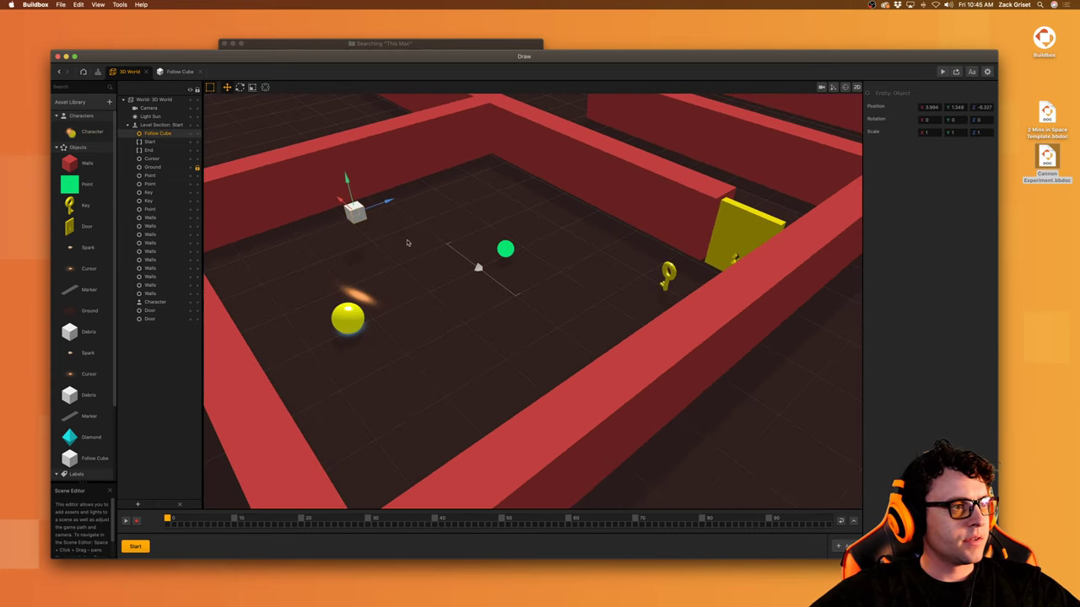
pyautogui.moveTo(349, 187); pyautogui.dragTo(346, 266)
# Step: Preview the game and draw a path that moves the ball past the Follow Cube, checking how the cube behaves
pyautogui.click(84, 458)
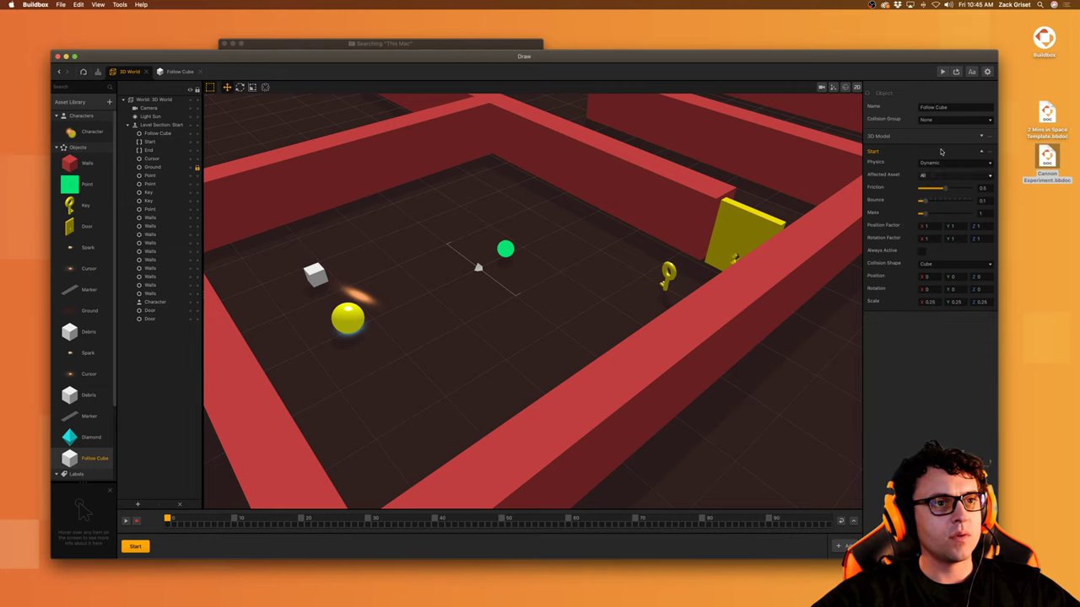
pyautogui.click(942, 72)
pyautogui.click(463, 469)
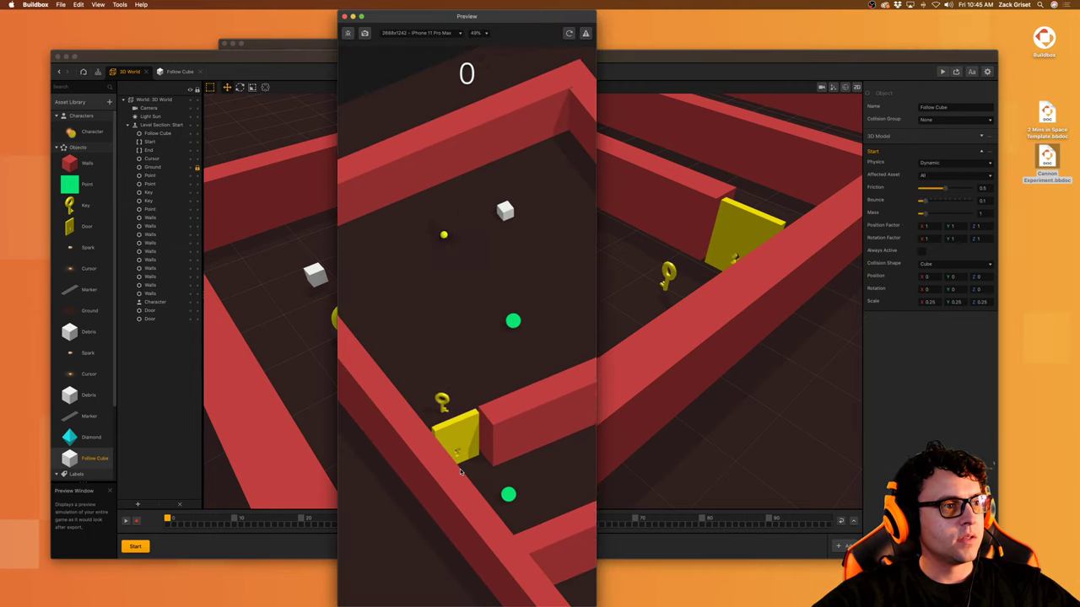
pyautogui.moveTo(503, 317); pyautogui.dragTo(534, 275)
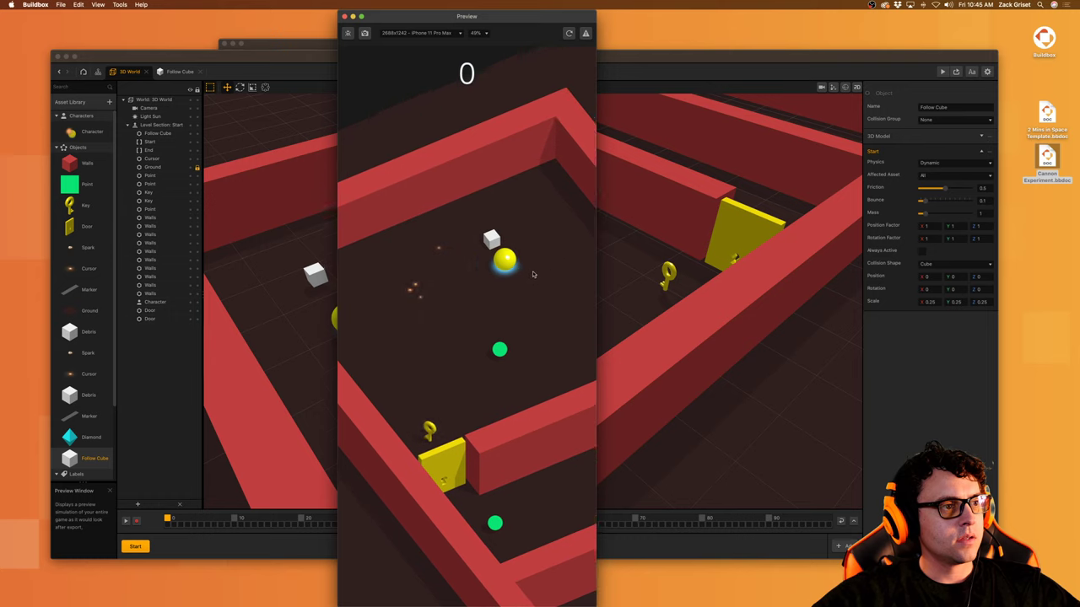
pyautogui.click(344, 17)
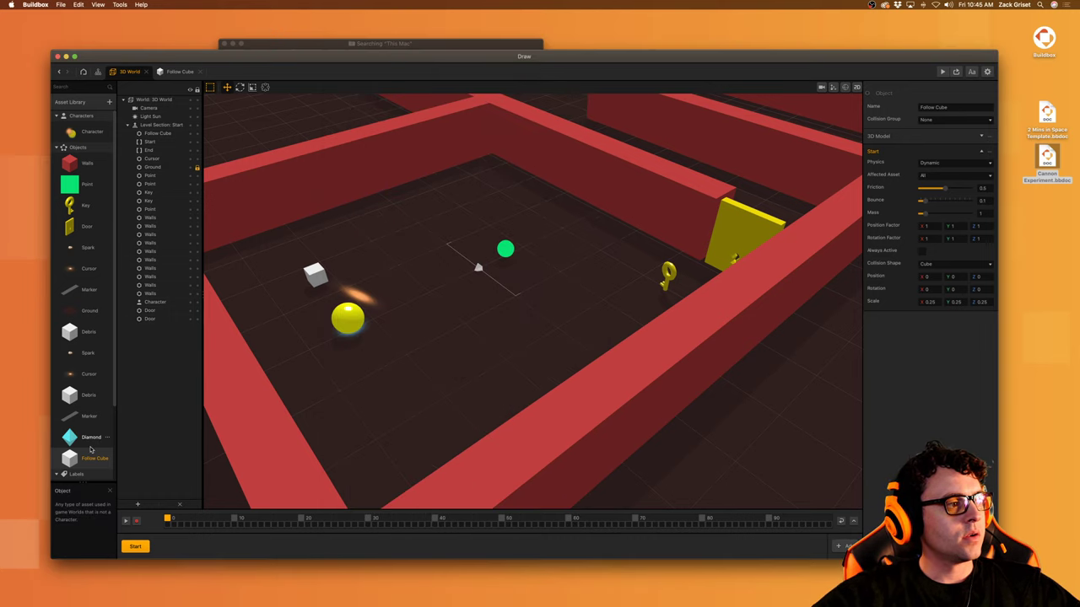
# Step: Open Follow Cube's node map and delete its Gravity node
pyautogui.click(93, 134)
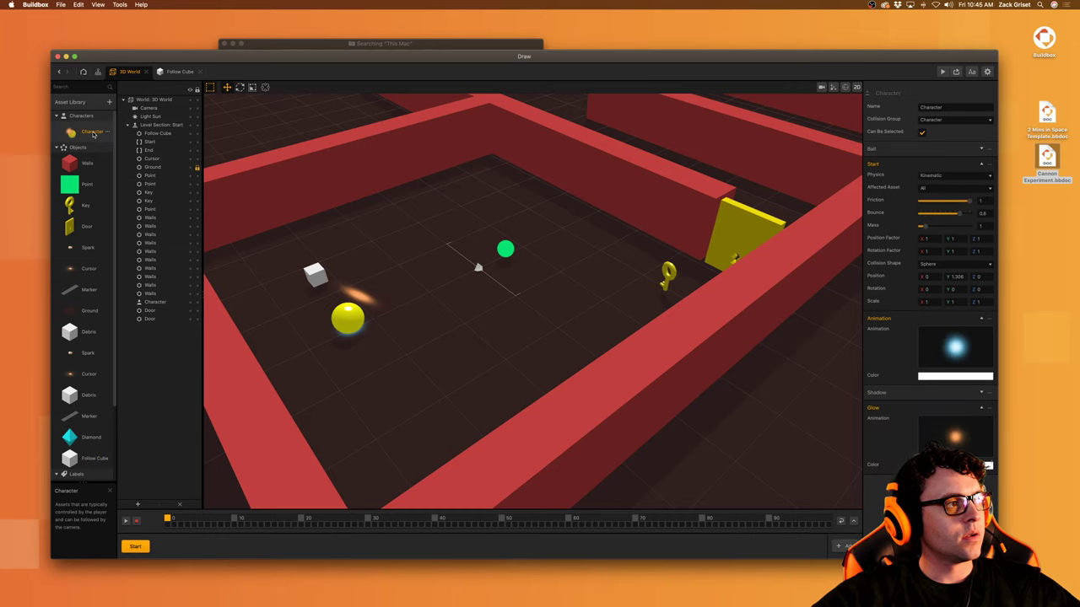
pyautogui.doubleClick(96, 461)
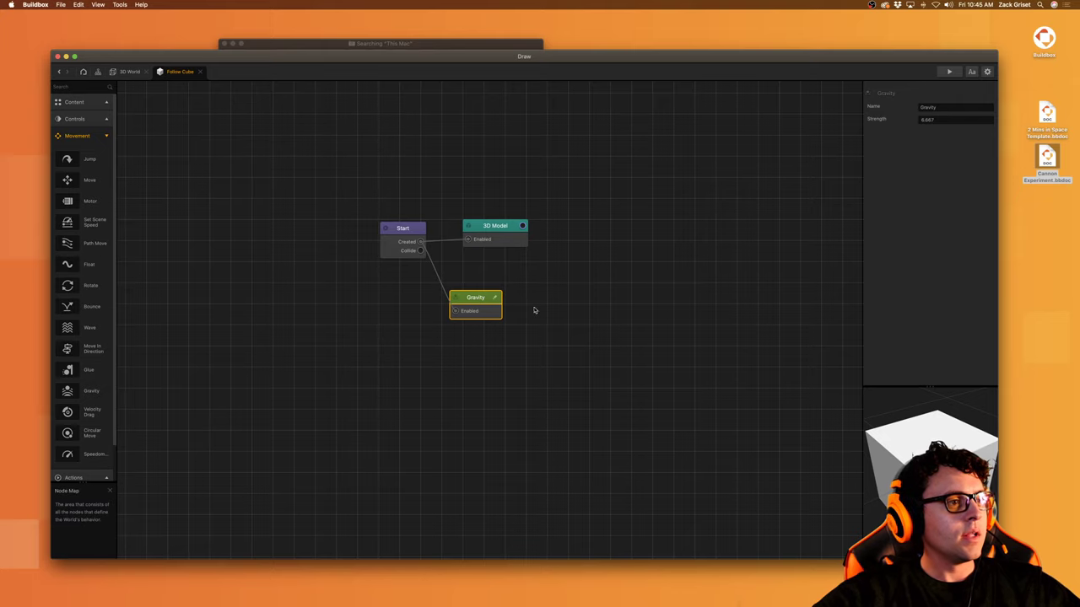
pyautogui.press('Delete')
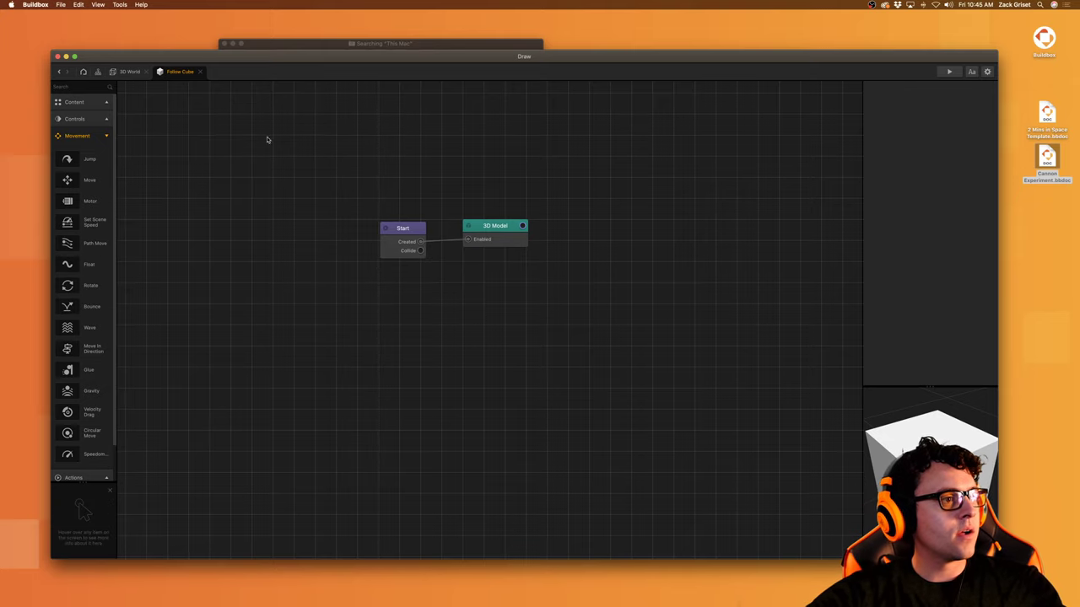
# Step: Open the Character's node map, add a Gravity node and connect it to the Start node's Created output
pyautogui.click(128, 71)
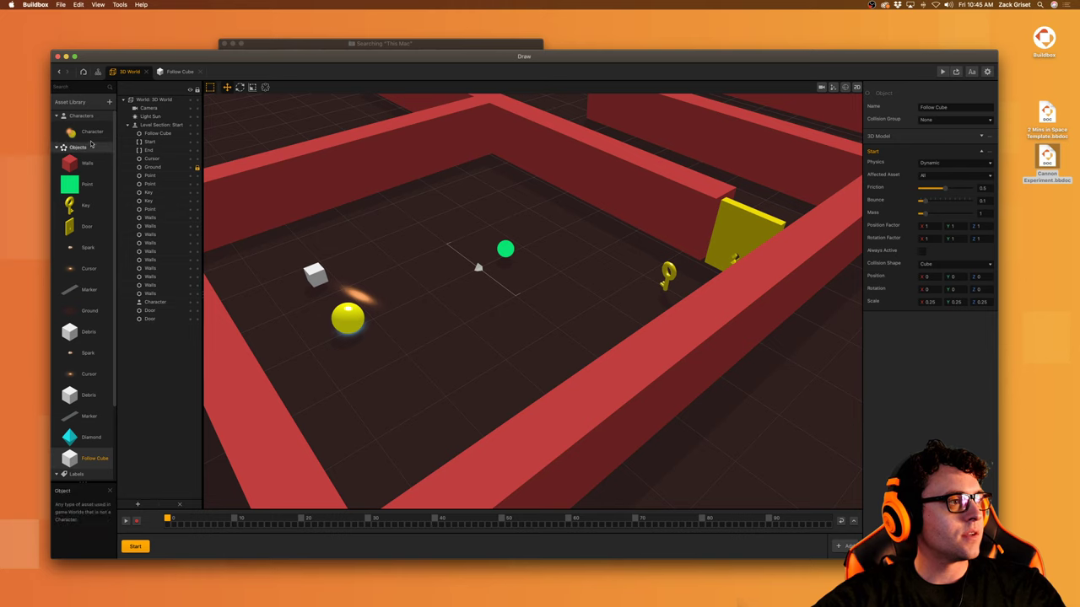
pyautogui.doubleClick(91, 132)
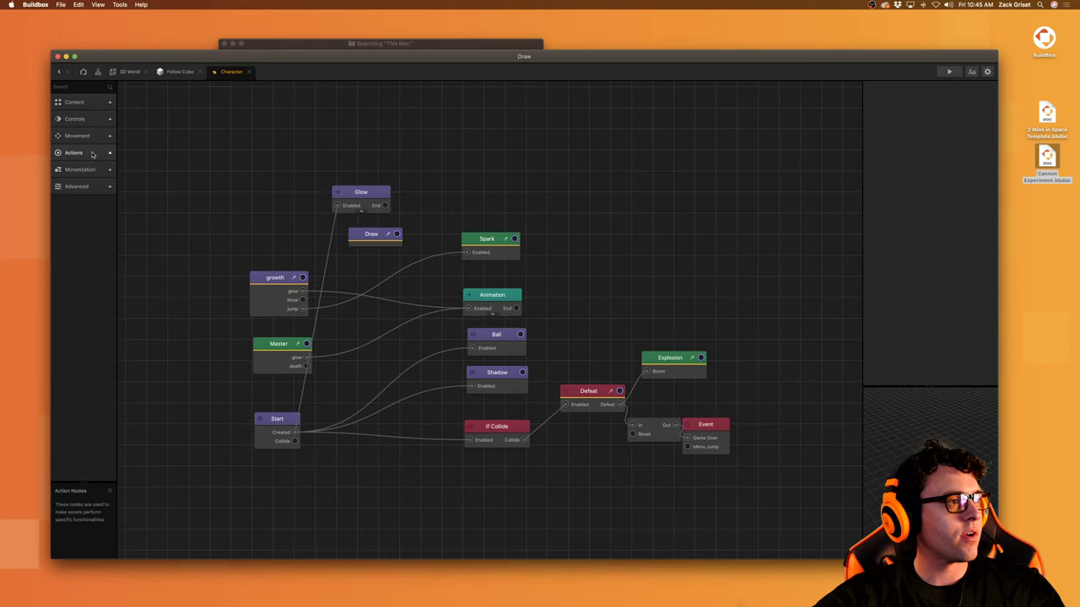
pyautogui.click(93, 153)
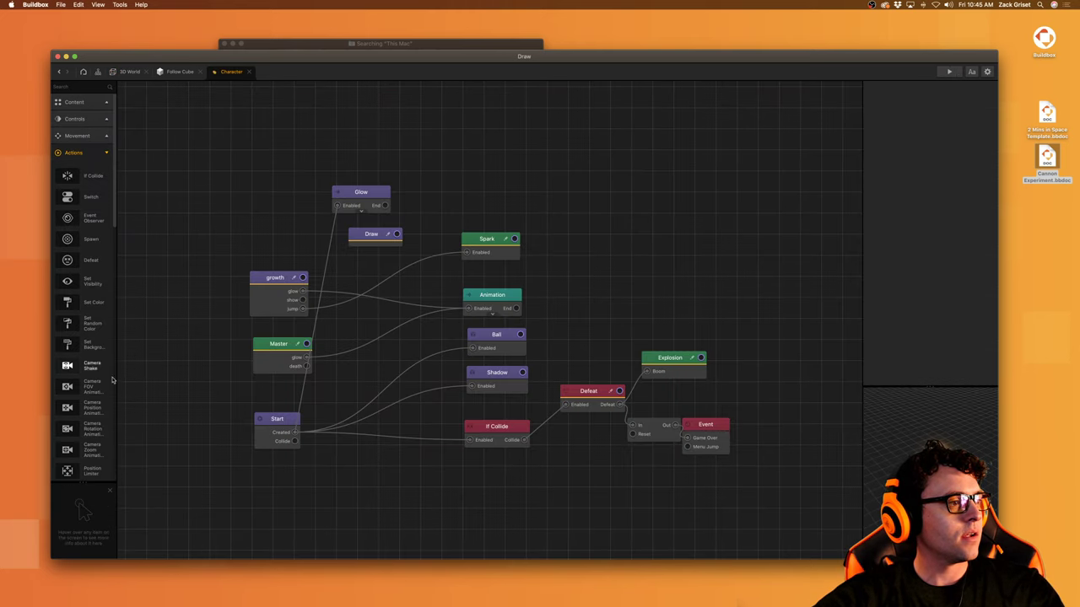
pyautogui.click(93, 153)
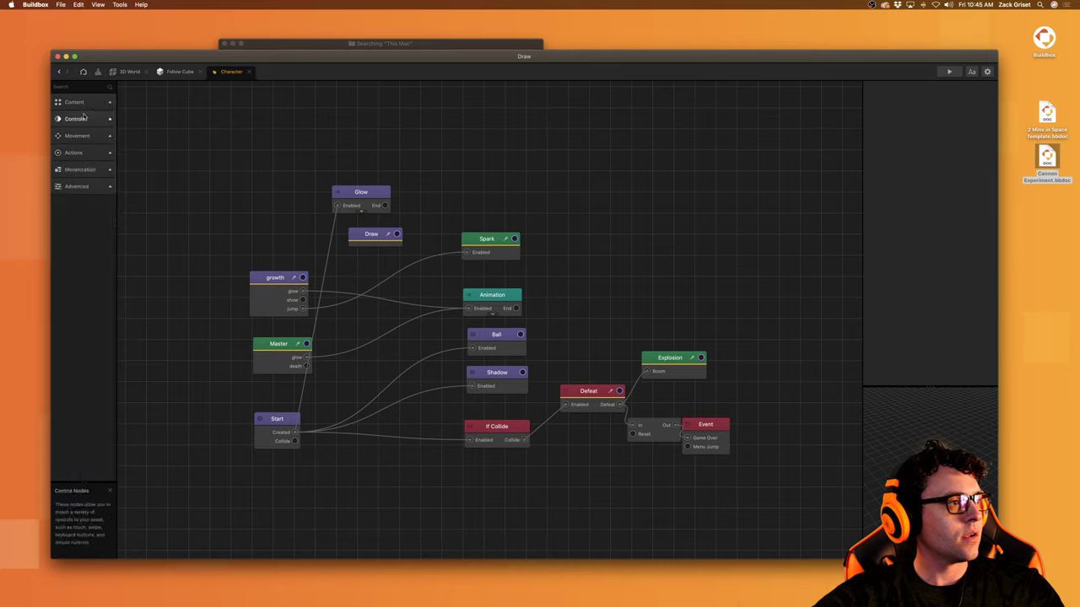
pyautogui.click(78, 135)
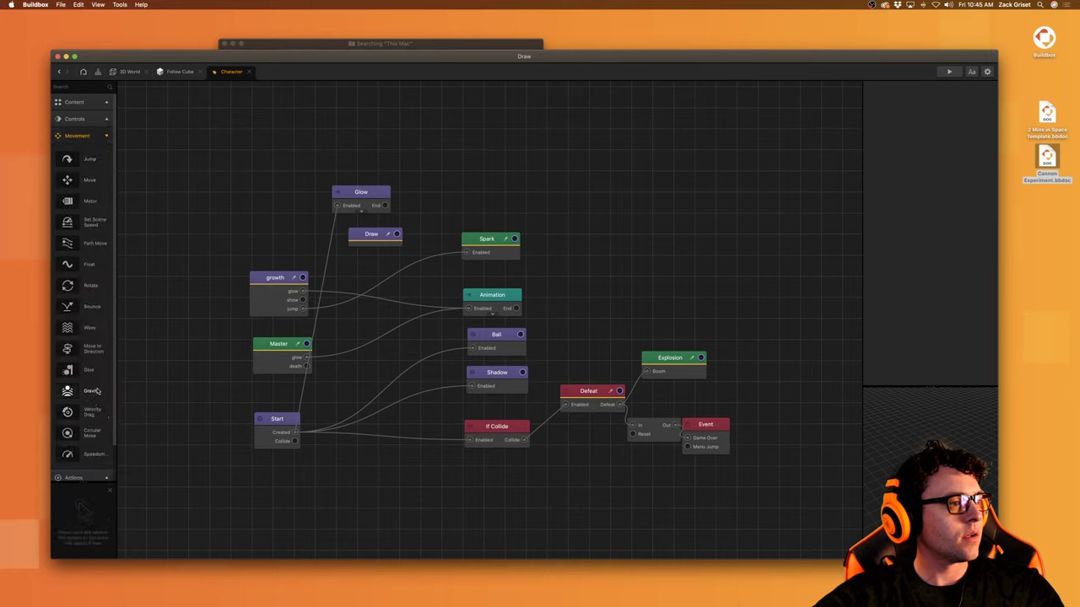
pyautogui.moveTo(90, 393); pyautogui.dragTo(240, 191)
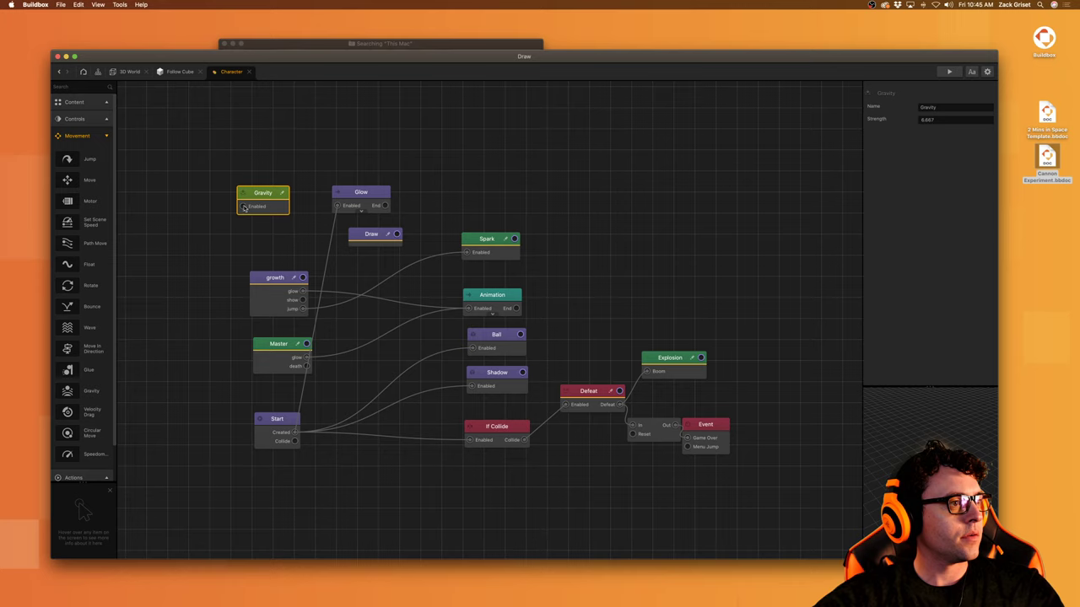
pyautogui.moveTo(242, 206); pyautogui.dragTo(294, 432)
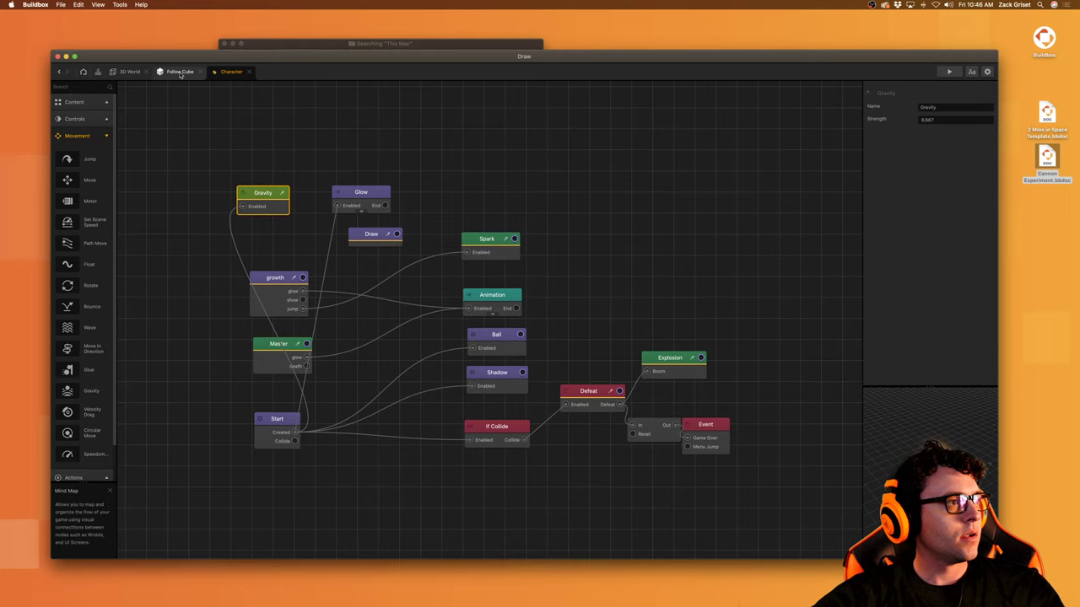
# Step: Check Follow Cube's Start settings, and set the mass in the Character's Start node to 3.37
pyautogui.click(179, 72)
pyautogui.click(396, 232)
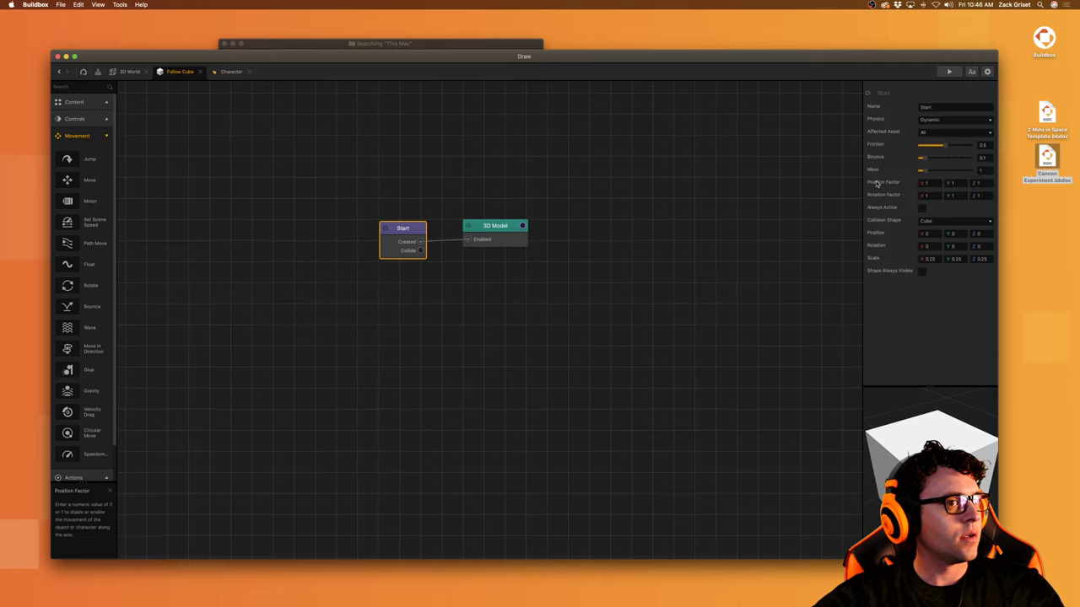
pyautogui.click(231, 71)
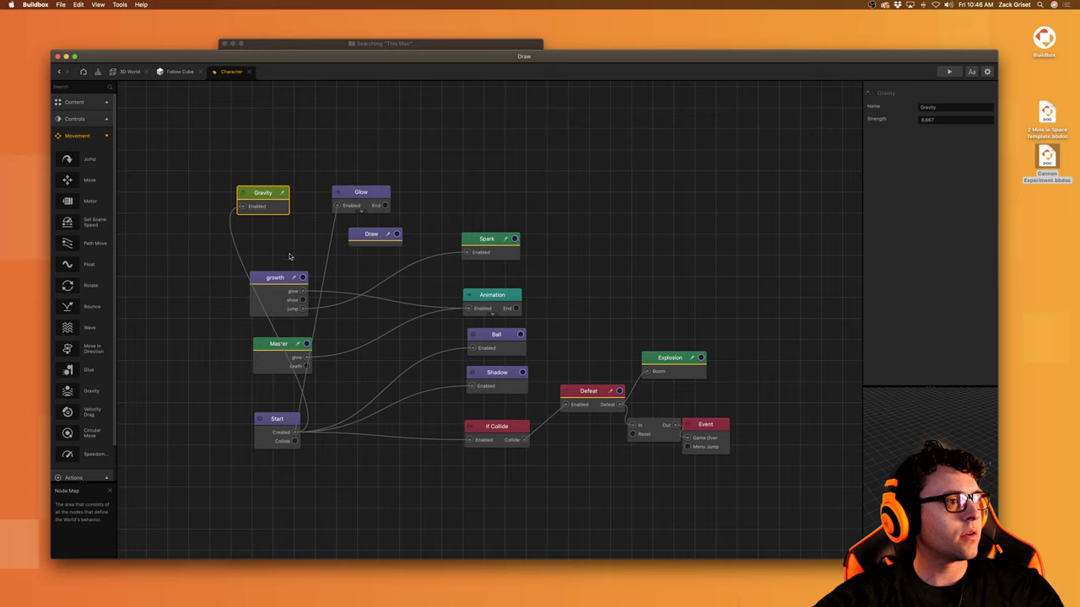
pyautogui.click(284, 436)
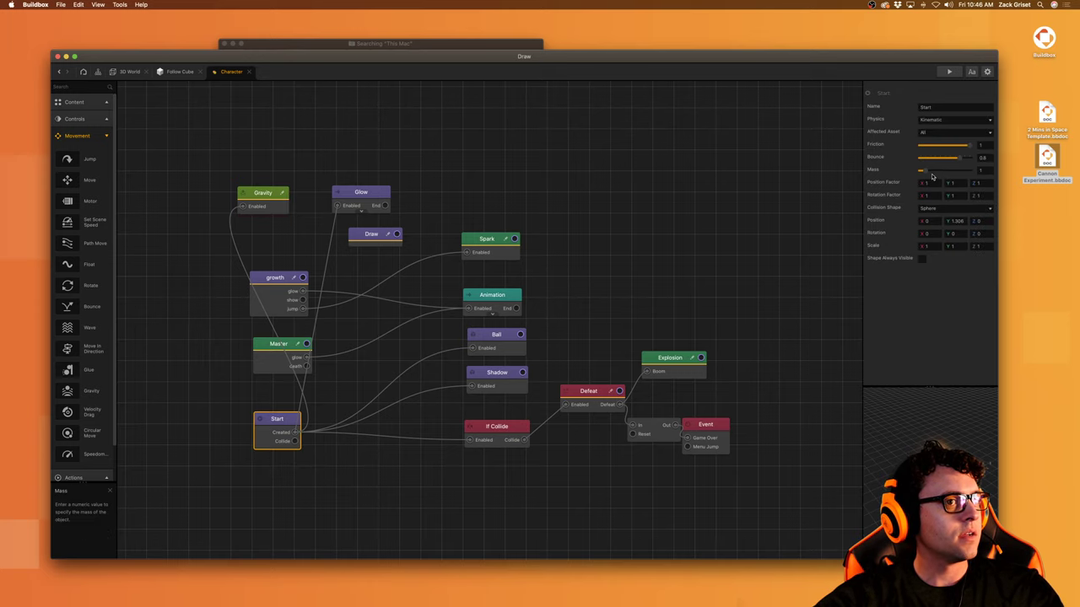
# Step: Preview and play the game to test whether the cube is pulled toward the heavier character
pyautogui.click(949, 72)
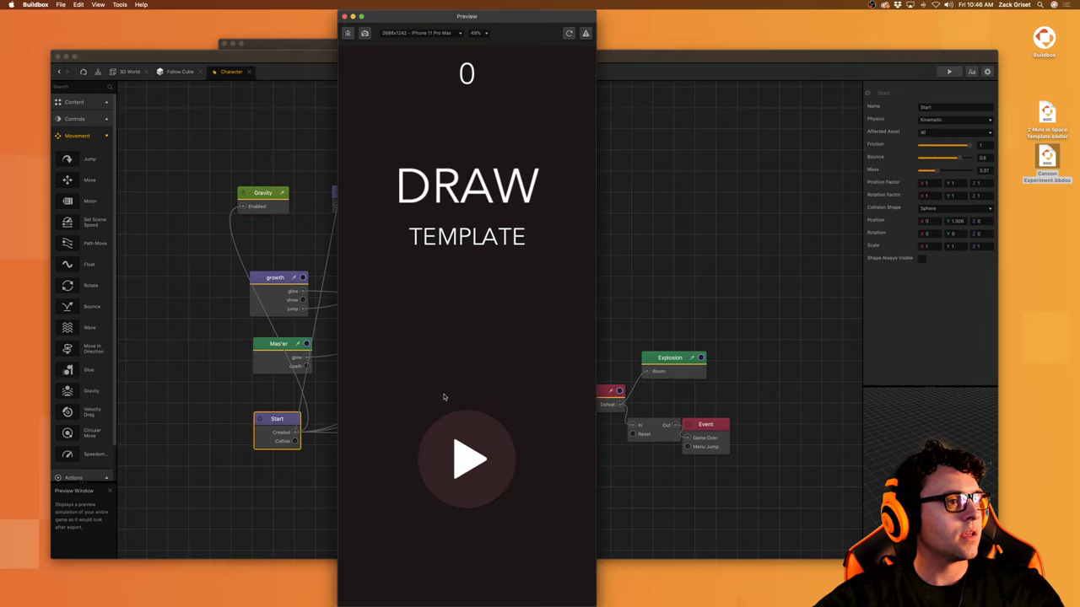
pyautogui.click(469, 460)
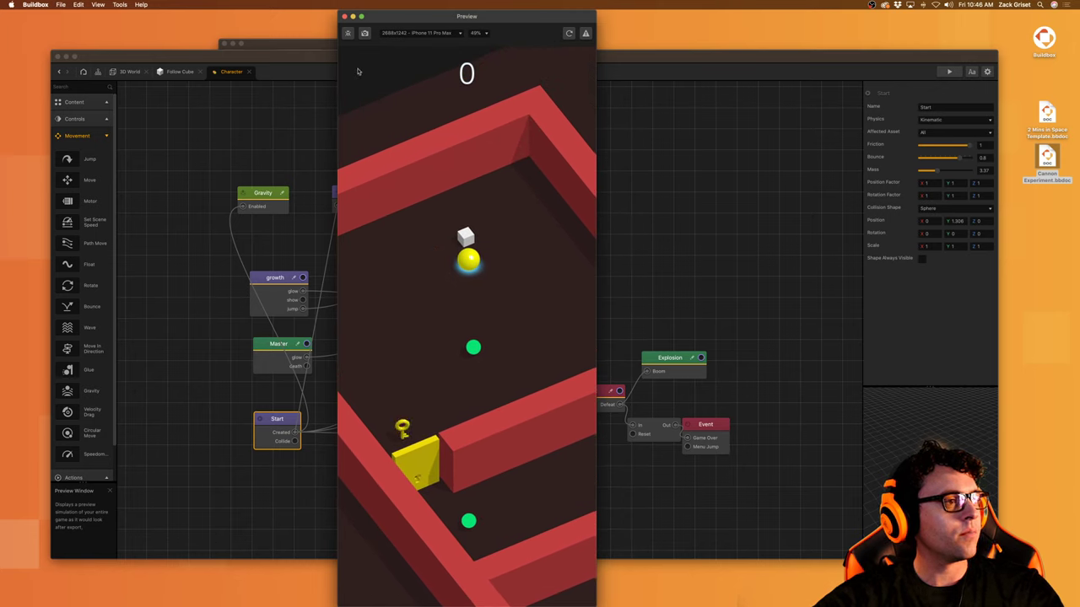
pyautogui.click(344, 17)
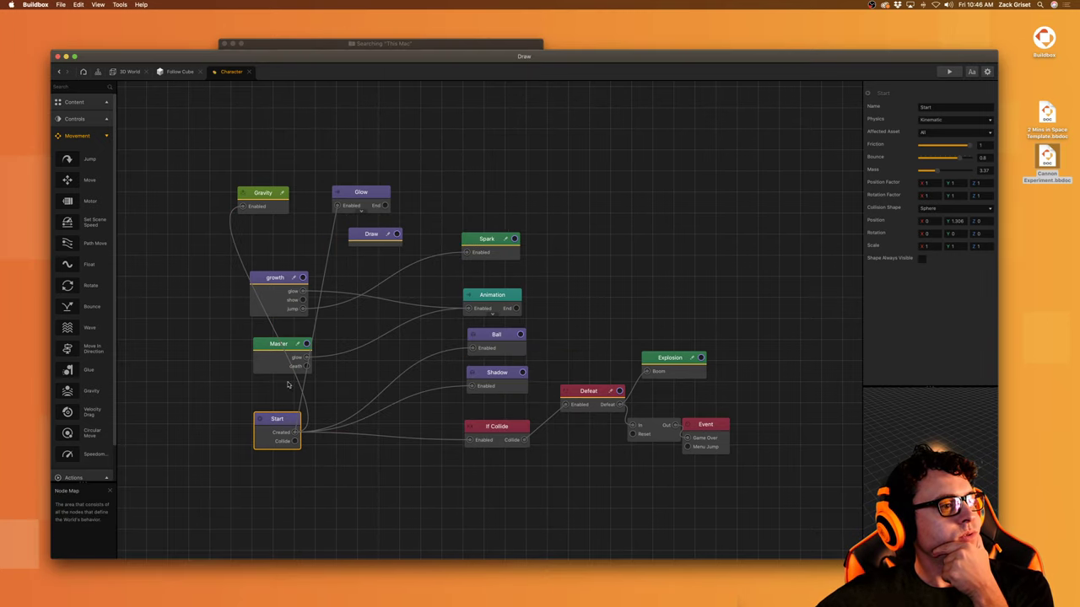
# Step: Delete the Character's Gravity node and add a Gravity node to Follow Cube, connected to its Start node
pyautogui.click(274, 208)
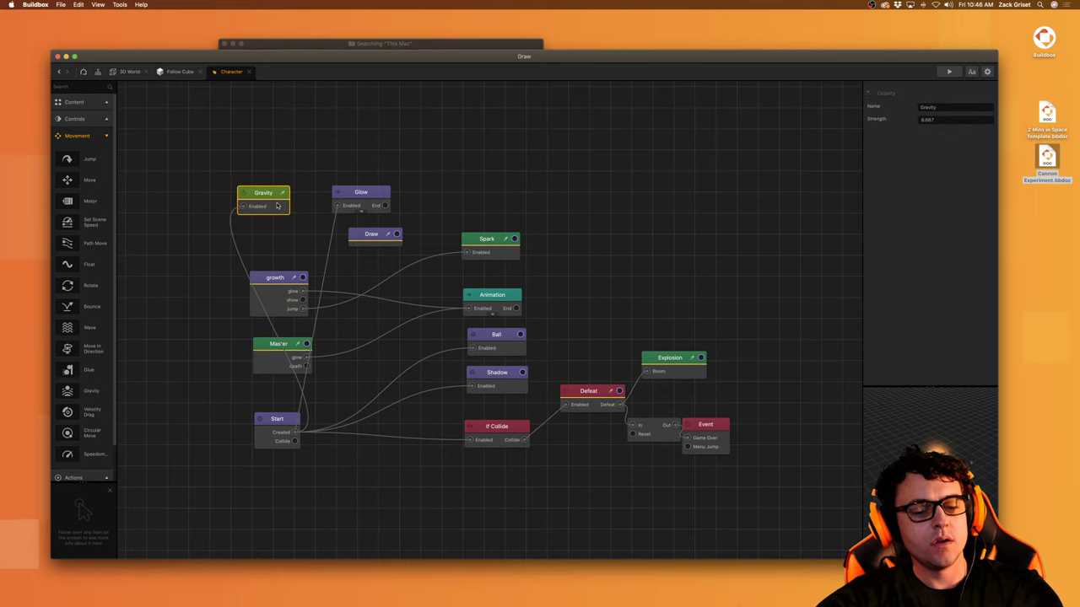
pyautogui.press('BackSpace')
pyautogui.click(177, 71)
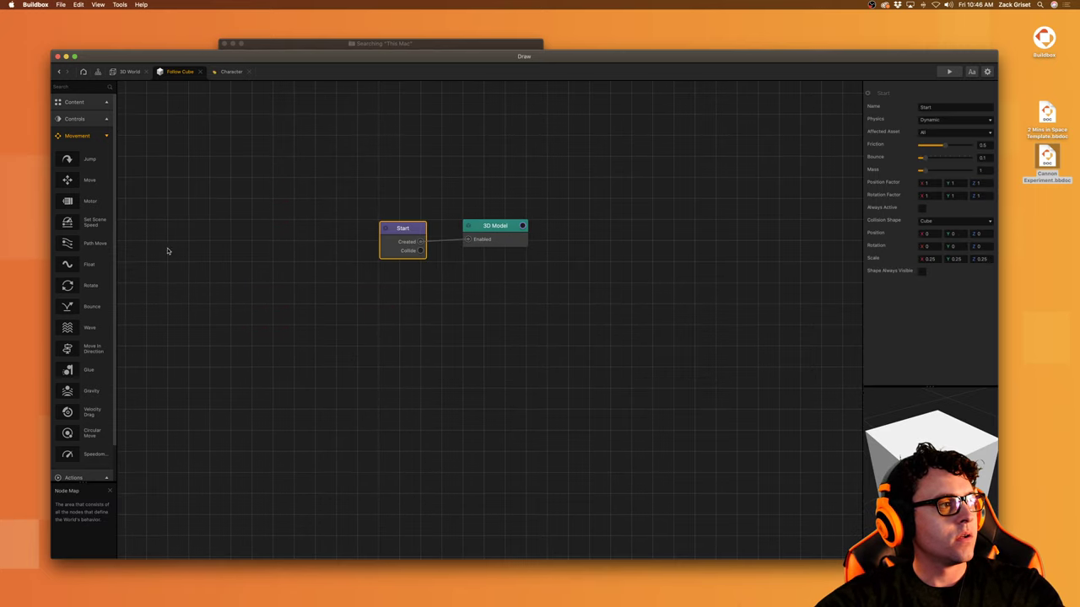
pyautogui.moveTo(68, 390); pyautogui.dragTo(420, 241)
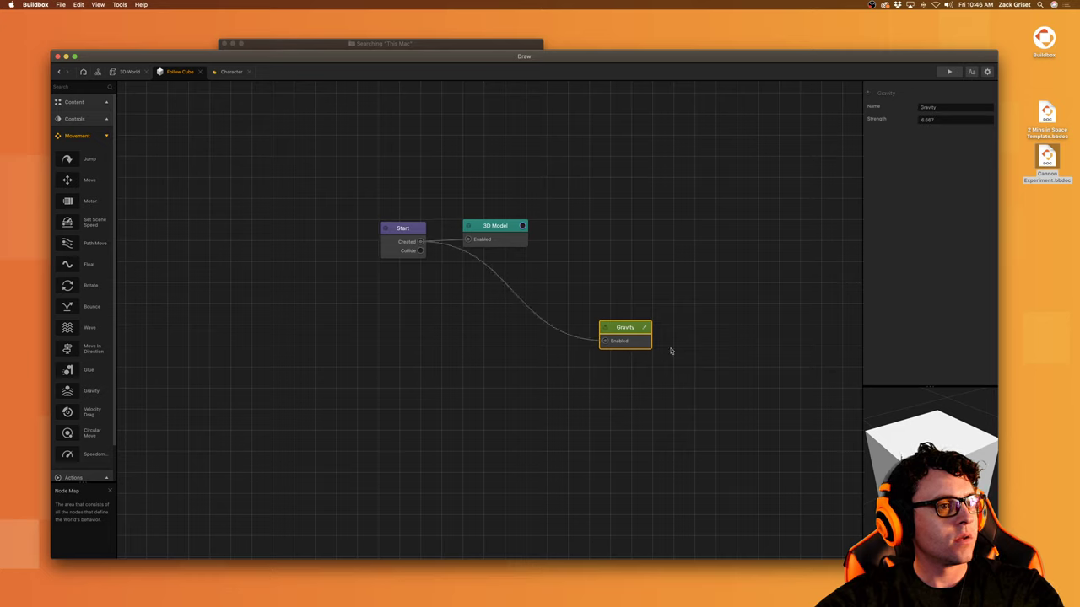
# Step: Open the script of Follow Cube's Gravity node, widen the script editor and examine how the attraction is computed
pyautogui.click(644, 328)
pyautogui.moveTo(631, 329); pyautogui.dragTo(568, 307)
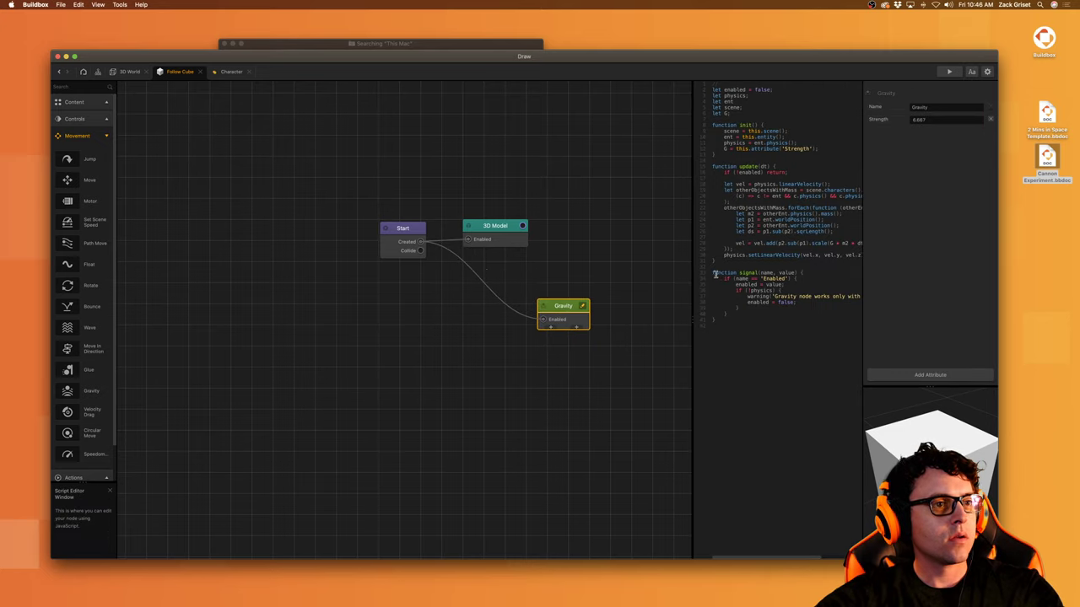
pyautogui.moveTo(691, 315); pyautogui.dragTo(530, 323)
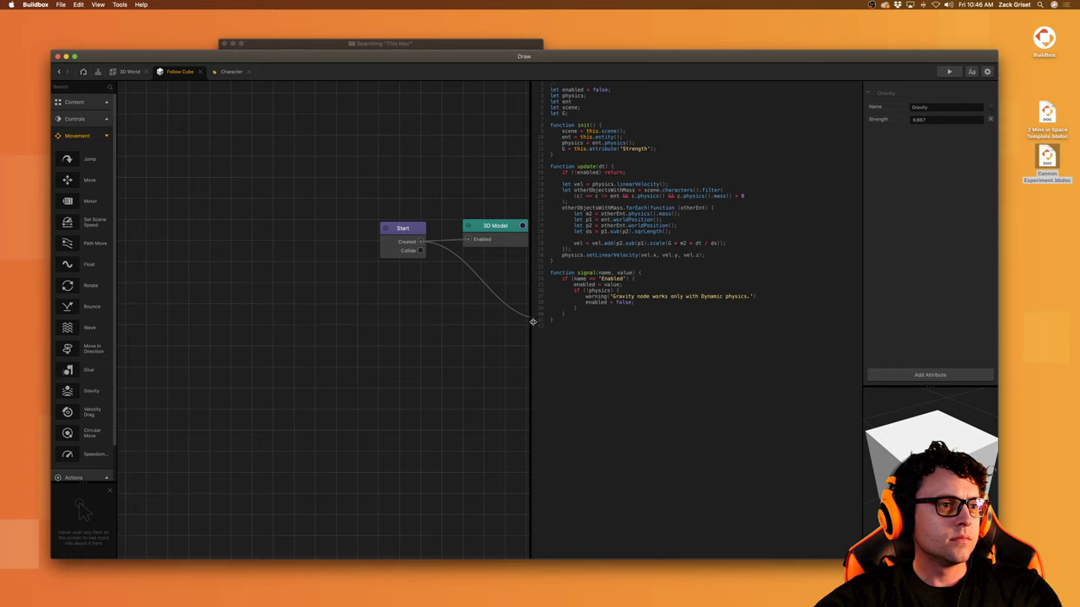
pyautogui.moveTo(533, 322)
pyautogui.mouseDown()
pyautogui.moveTo(569, 324)
pyautogui.moveTo(517, 316)
pyautogui.mouseUp()
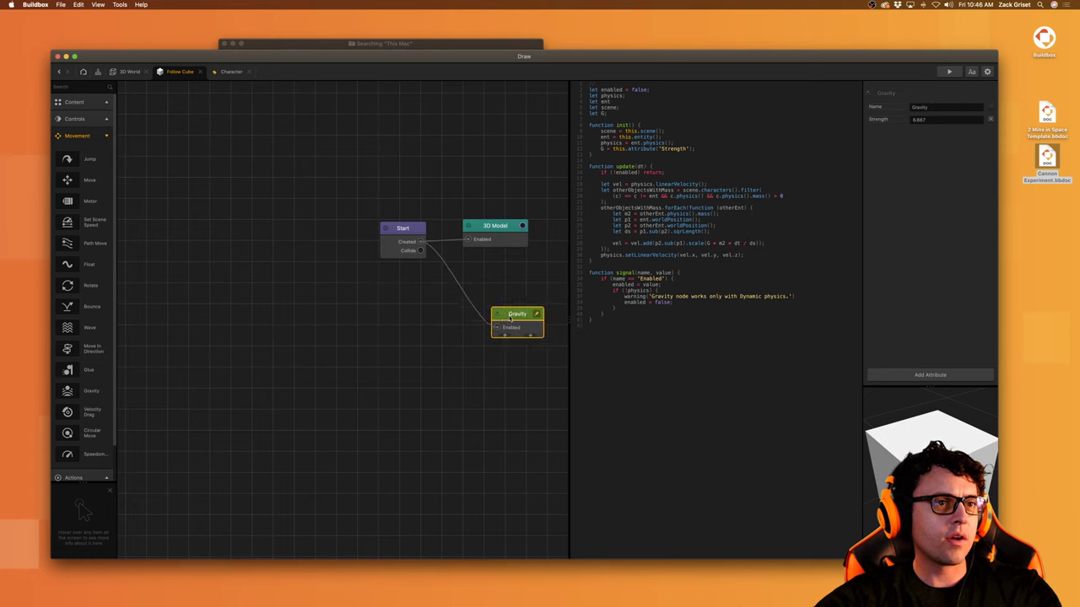
pyautogui.click(408, 230)
pyautogui.click(525, 325)
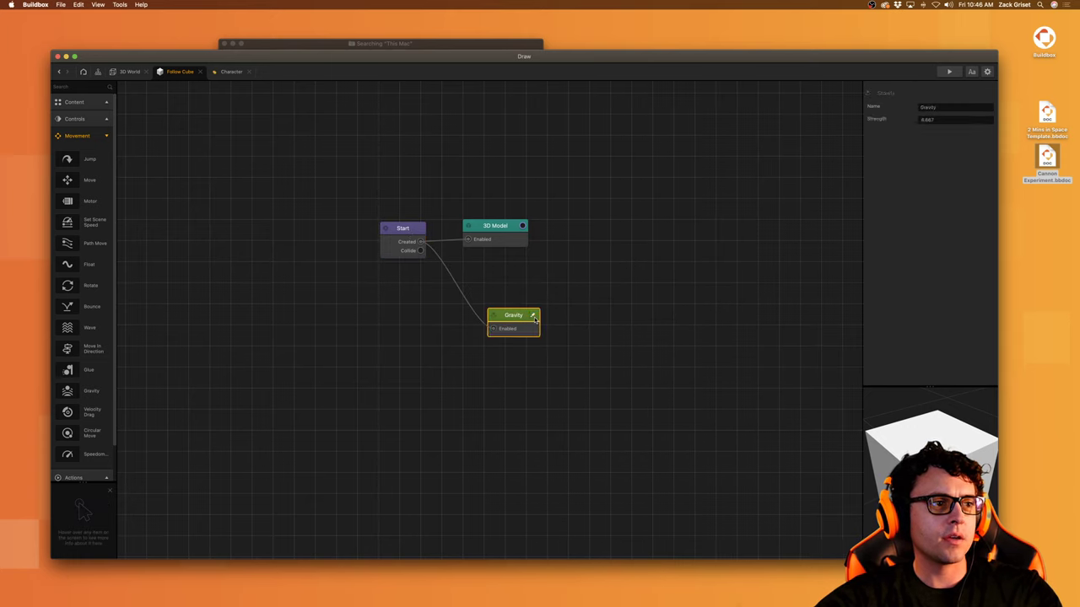
pyautogui.click(533, 316)
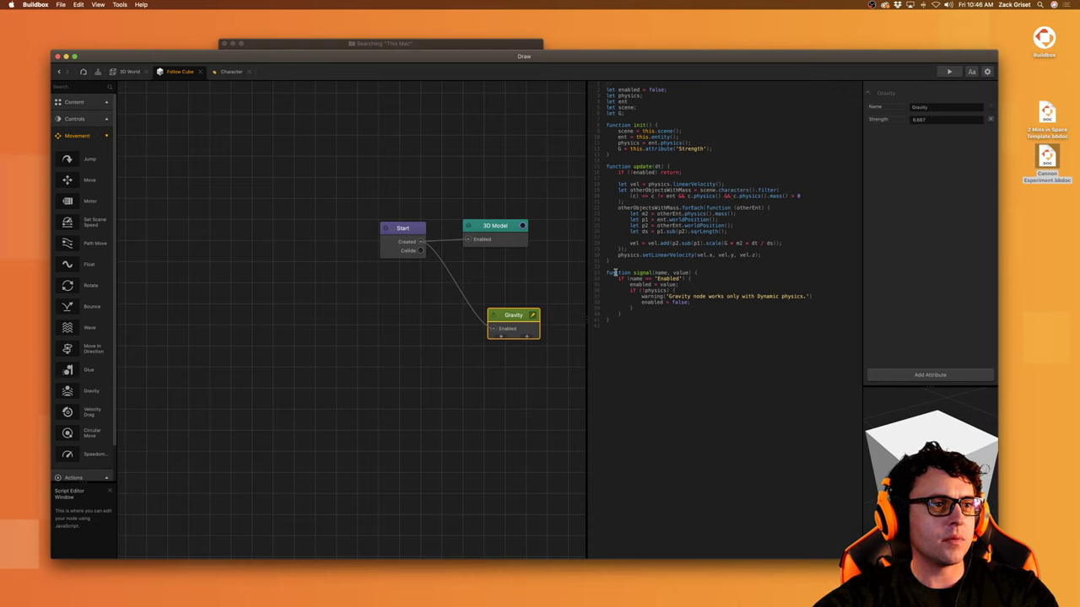
pyautogui.moveTo(512, 318); pyautogui.dragTo(472, 321)
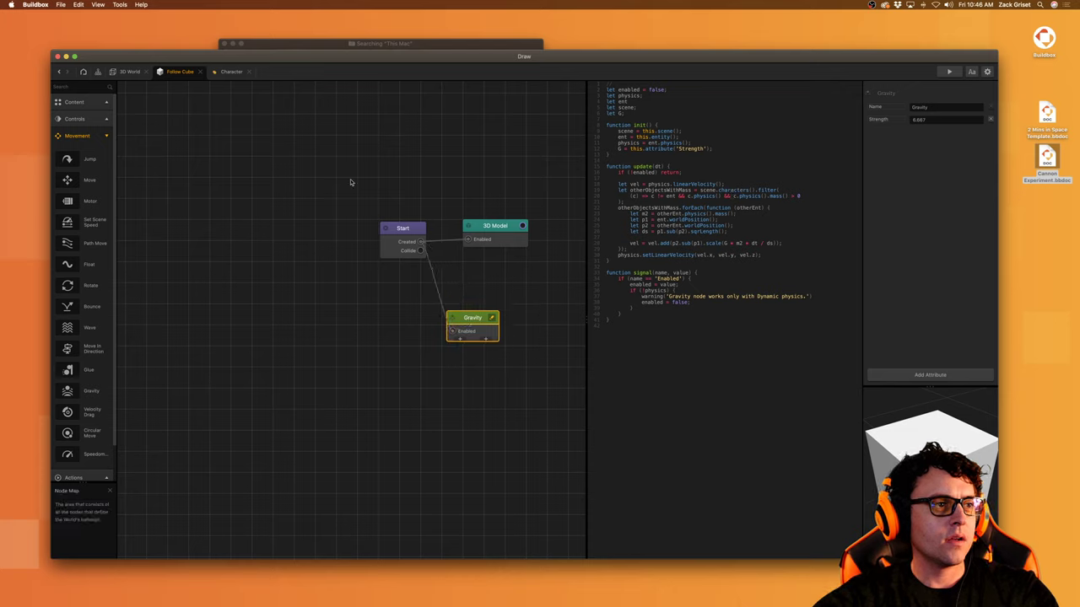
# Step: Examine the physics settings in the Character's Start node and the Character's collision group in the 3D World
pyautogui.click(230, 71)
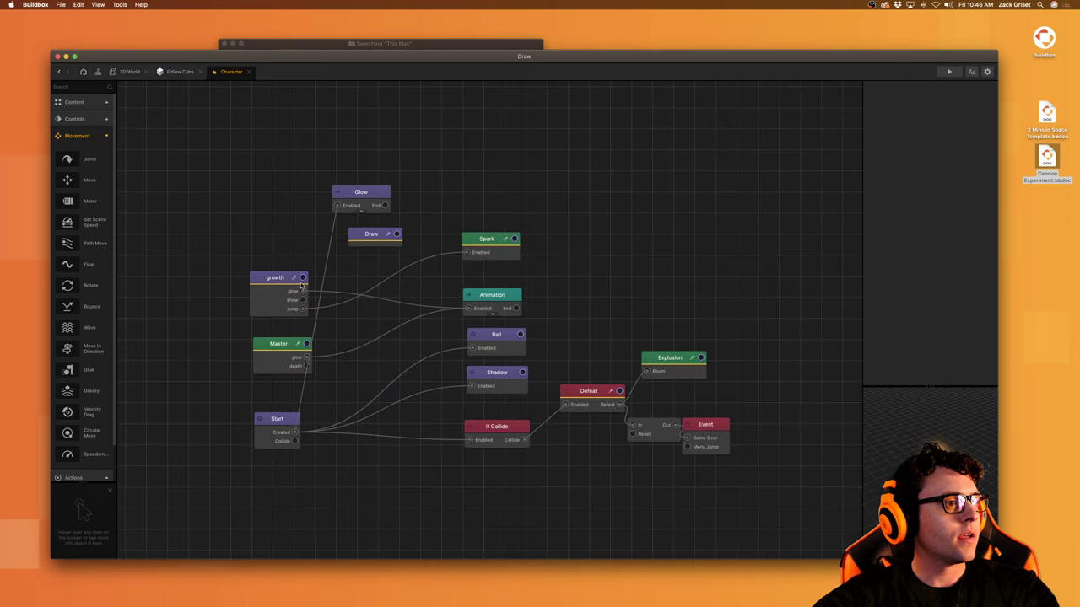
pyautogui.click(278, 424)
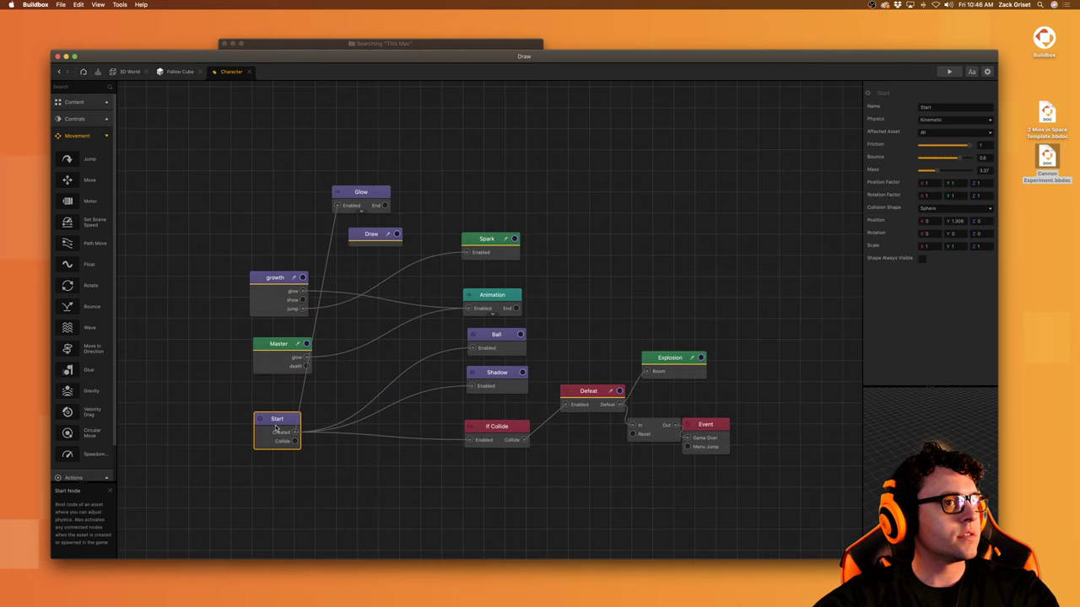
pyautogui.click(128, 72)
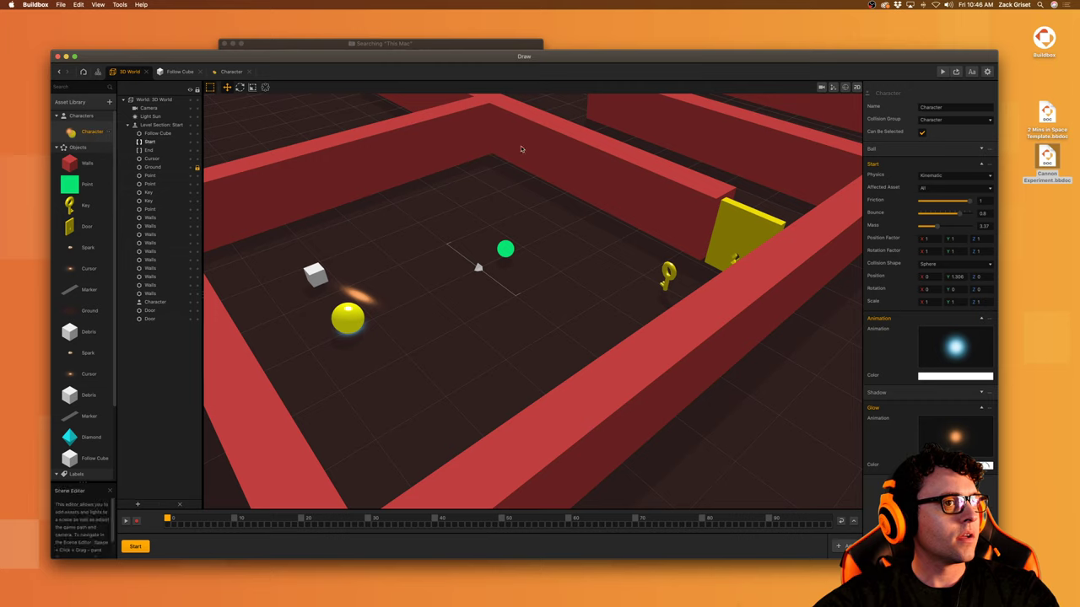
pyautogui.click(943, 120)
pyautogui.click(956, 137)
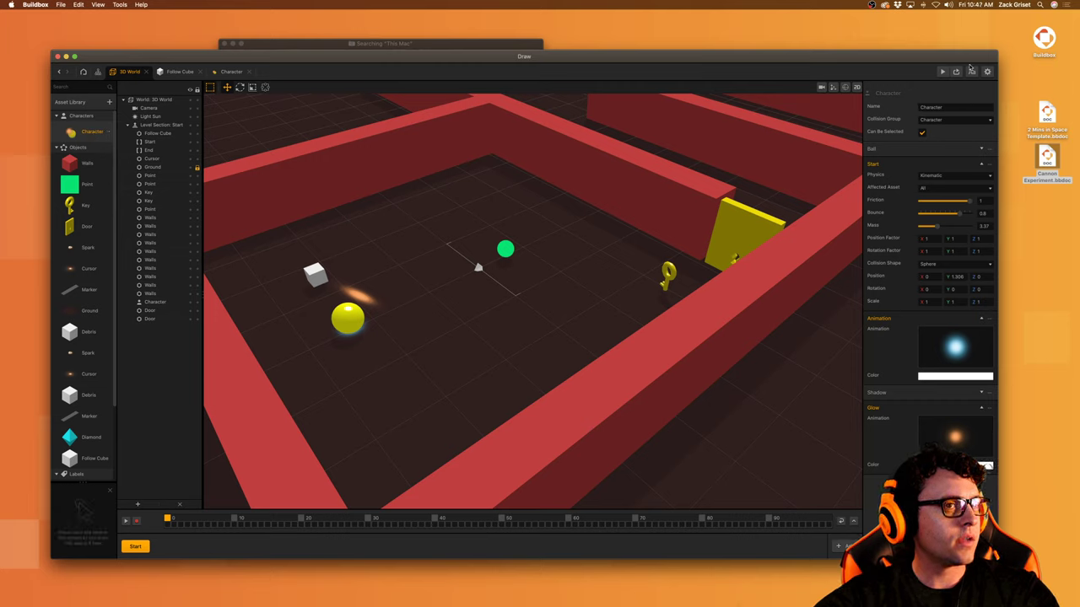
# Step: Preview the game again to test whether the cube follows the ball, and return to the Character's node map
pyautogui.click(942, 72)
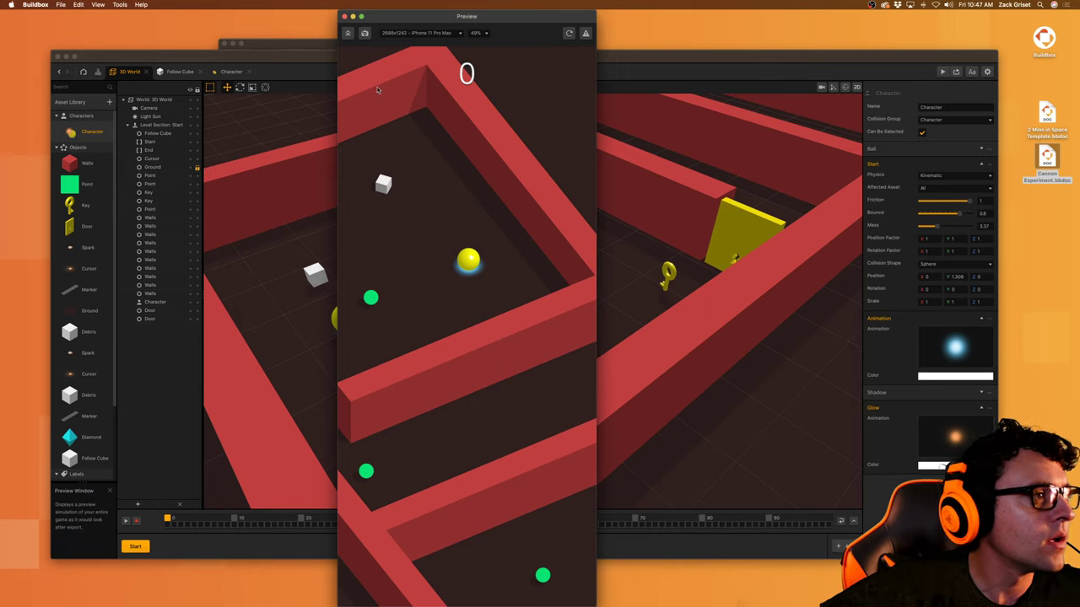
pyautogui.click(345, 16)
pyautogui.click(231, 71)
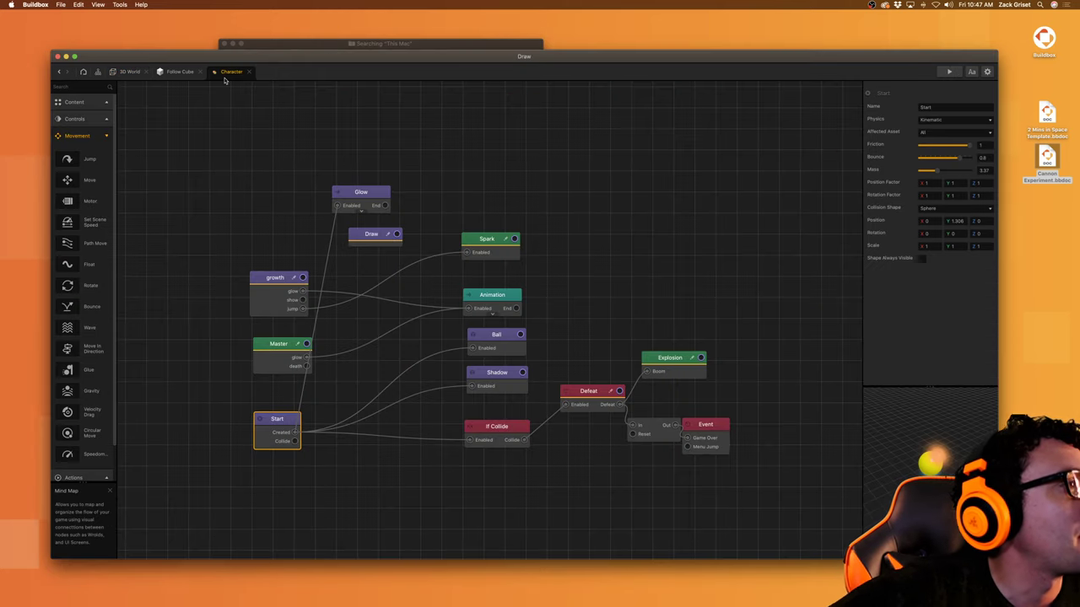
# Step: Set the strength of Follow Cube's Gravity node to 9
pyautogui.click(179, 71)
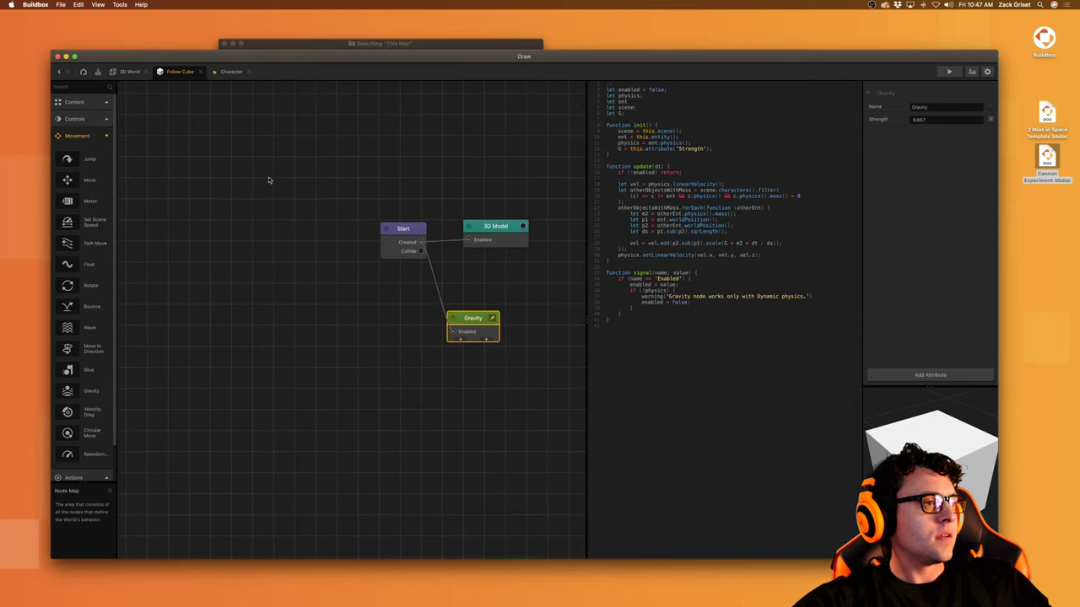
pyautogui.click(947, 120)
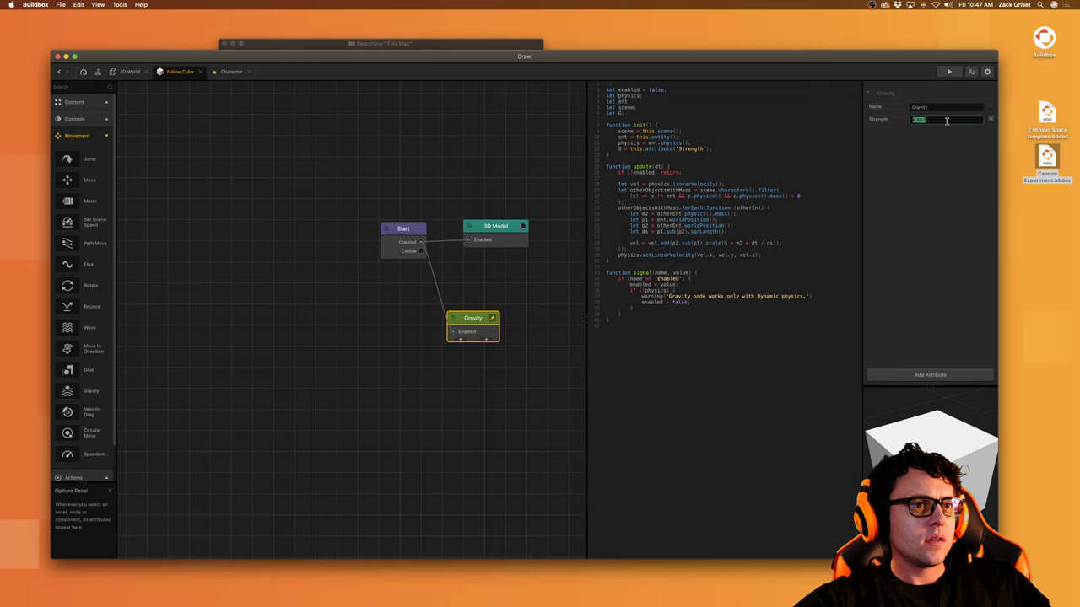
pyautogui.write('9')
pyautogui.press('Return')
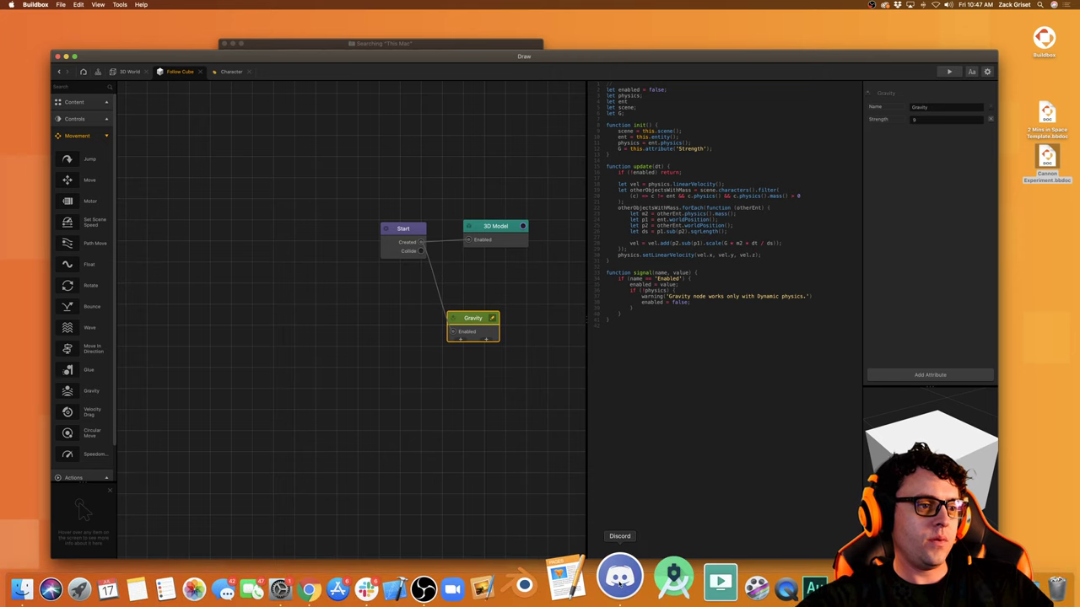
# Step: Switch to Discord, find the black hole examples in the buildbox-livestreams channel and download BlackHole.bbdoc and Black_Hole_Example.bbdoc
pyautogui.click(620, 577)
pyautogui.scroll(10, 449, 355)
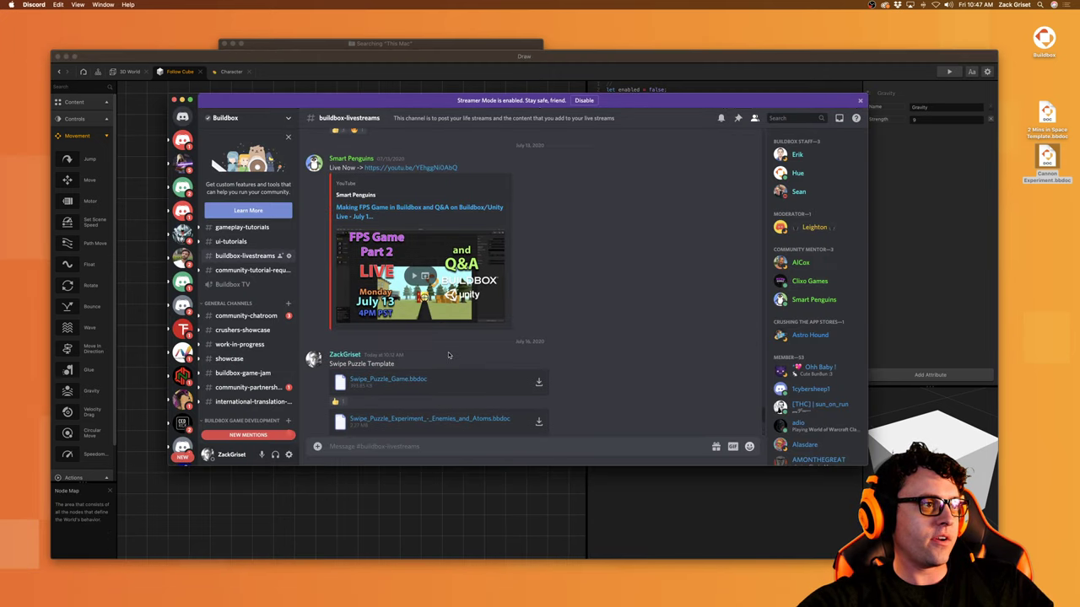
pyautogui.scroll(10, 449, 354)
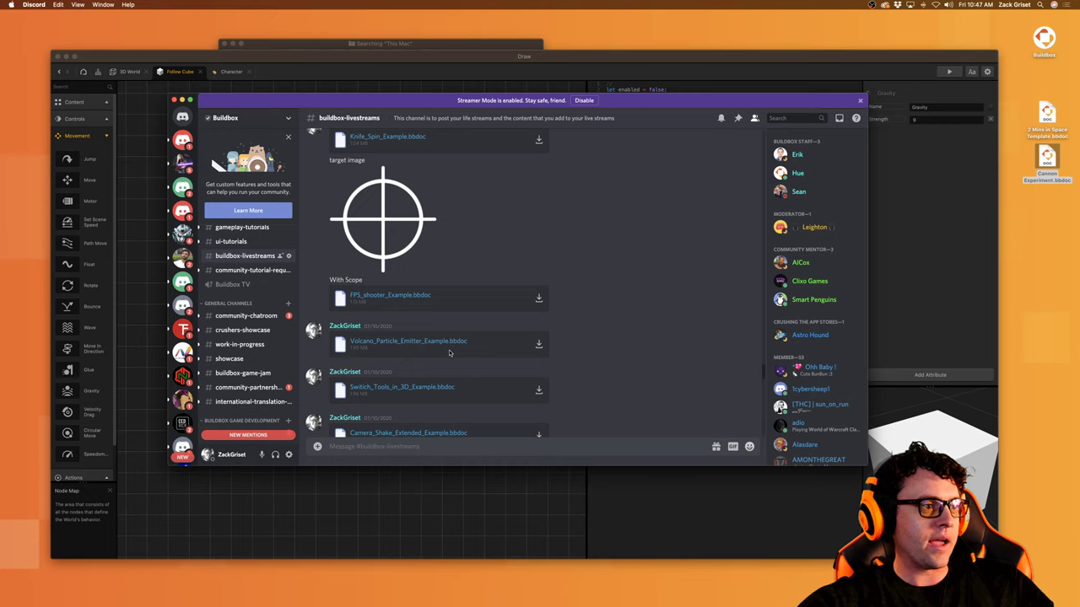
pyautogui.scroll(-1, 450, 354)
pyautogui.scroll(-1, 450, 355)
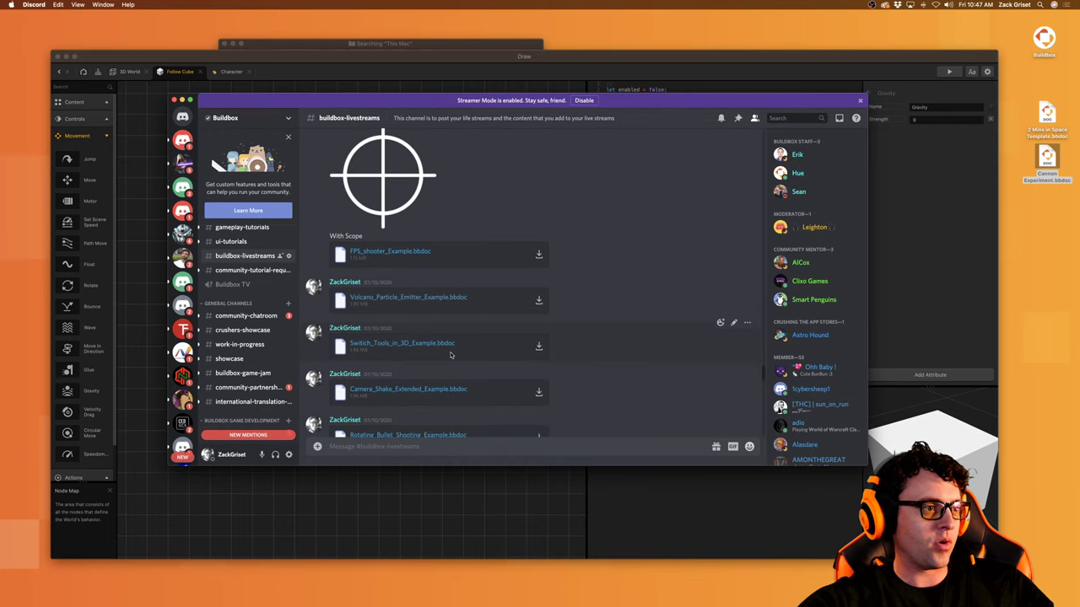
pyautogui.scroll(2, 451, 355)
pyautogui.scroll(5, 451, 356)
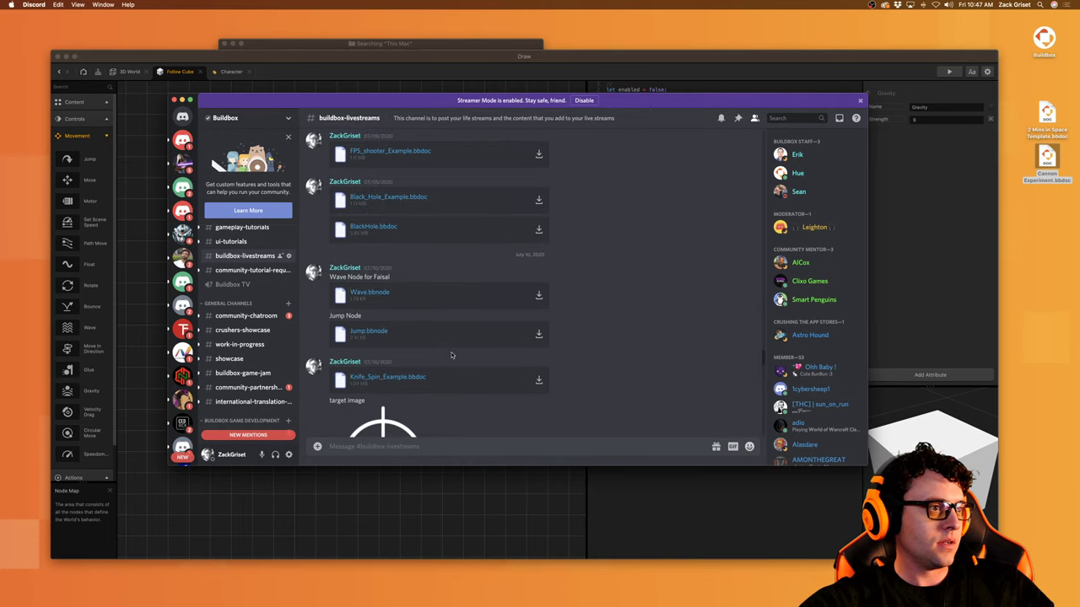
pyautogui.scroll(2, 452, 355)
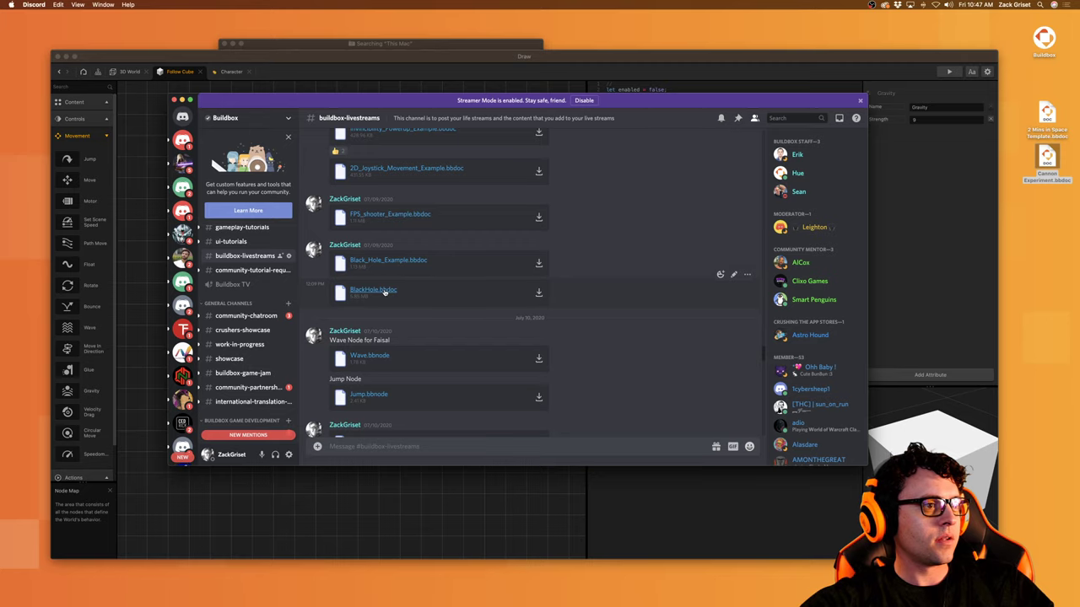
pyautogui.click(539, 294)
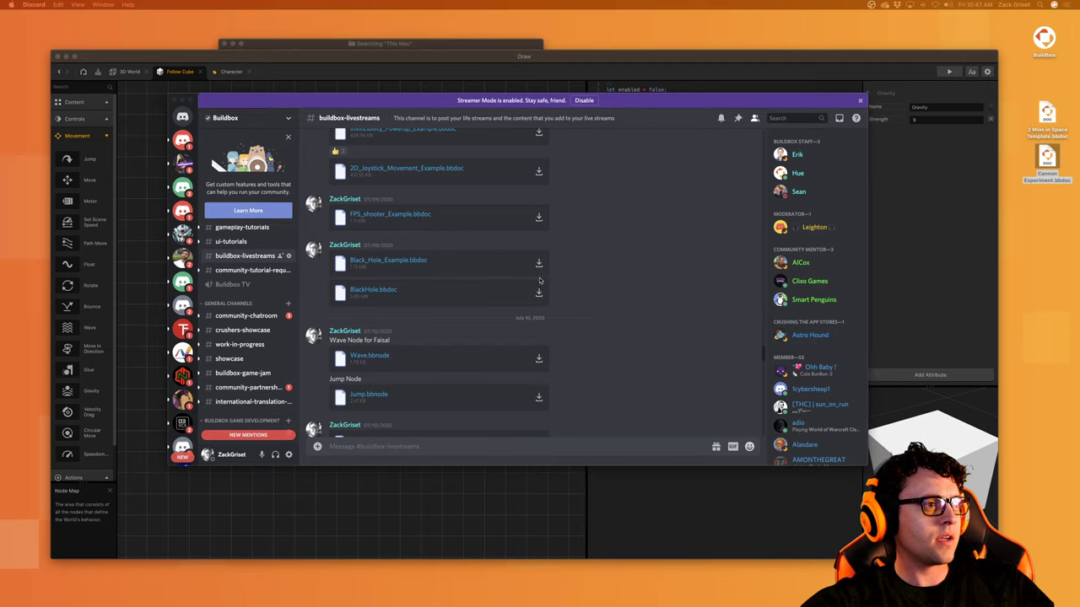
pyautogui.click(540, 263)
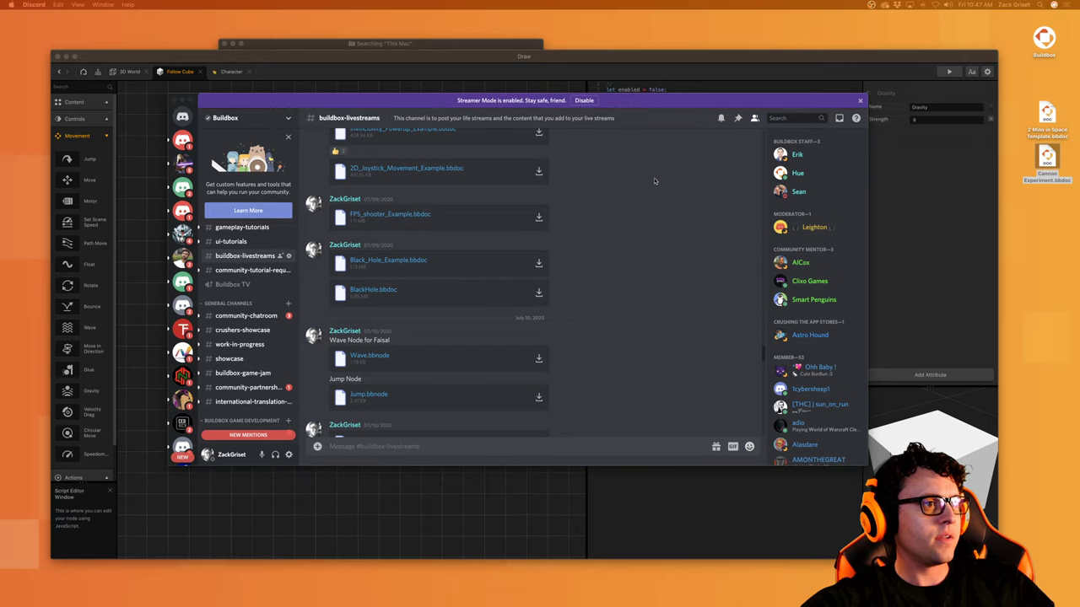
# Step: Return to Buildbox and start opening another project, discarding the unsaved changes to Draw
pyautogui.press('super+h')
pyautogui.click(61, 4)
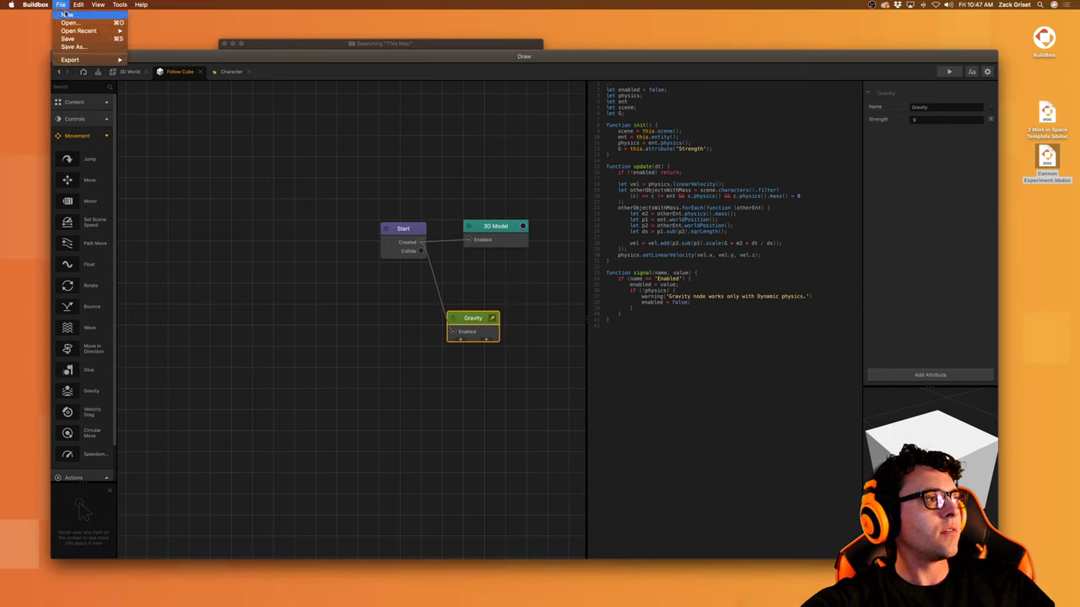
pyautogui.click(72, 30)
pyautogui.click(60, 4)
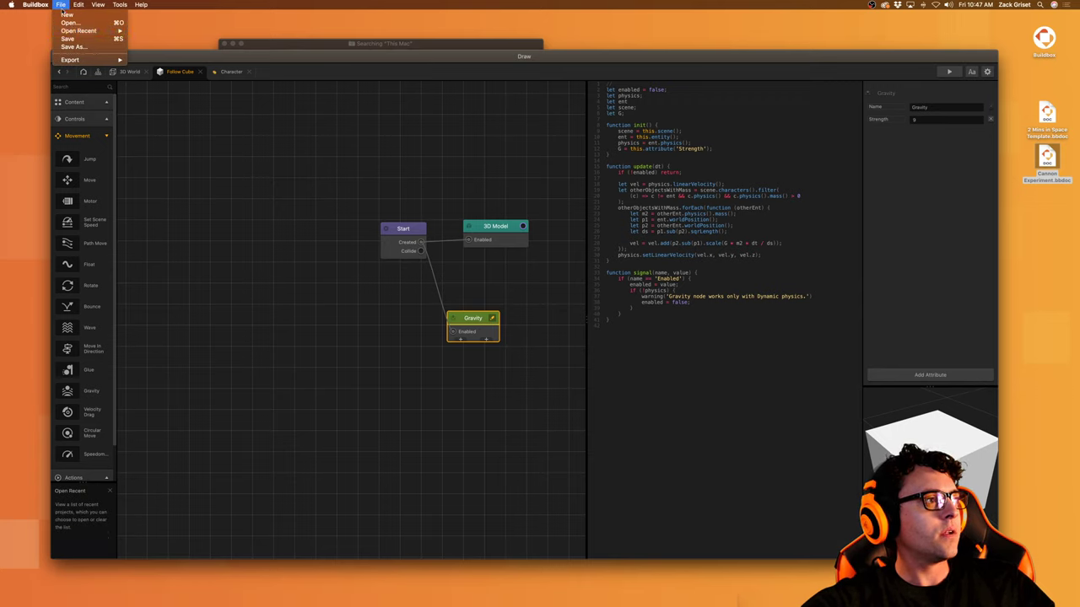
pyautogui.click(73, 23)
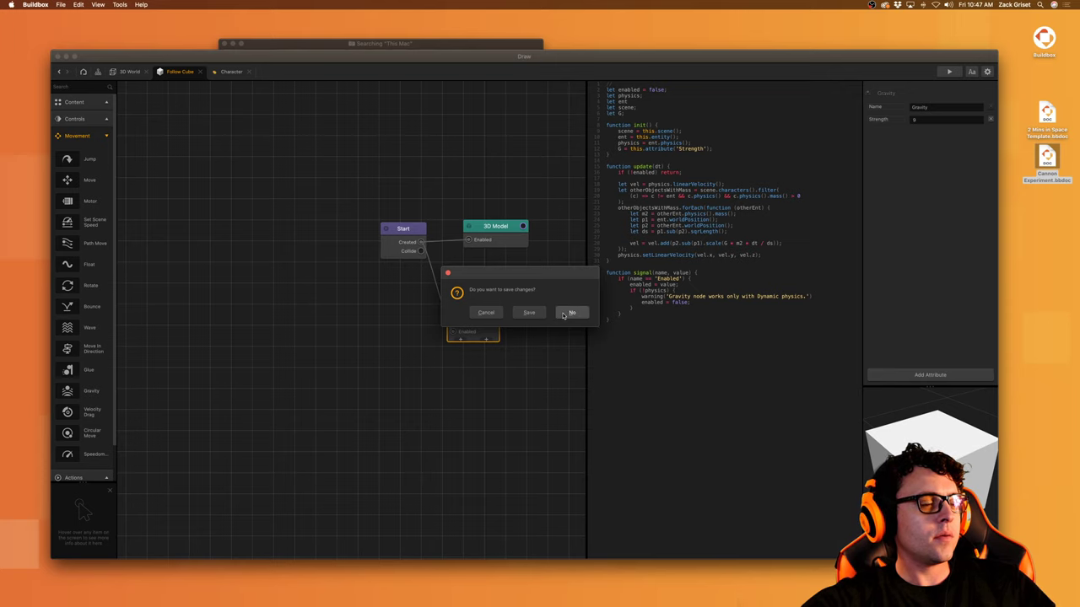
pyautogui.click(570, 313)
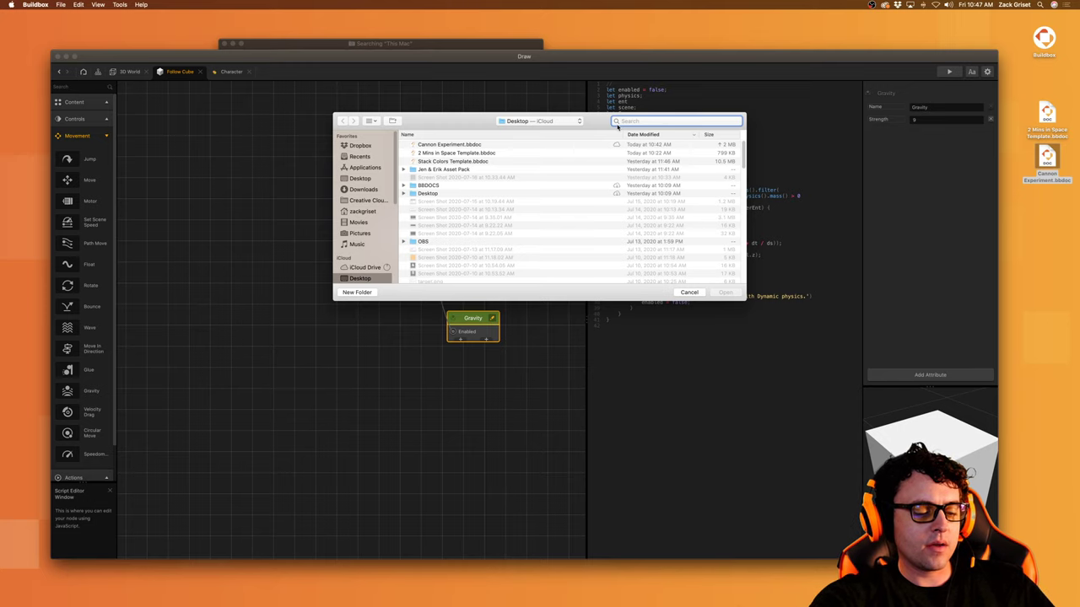
# Step: Search this Mac for "black", open BlackHole.bbdoc from Downloads and show its 3D World
pyautogui.write('black')
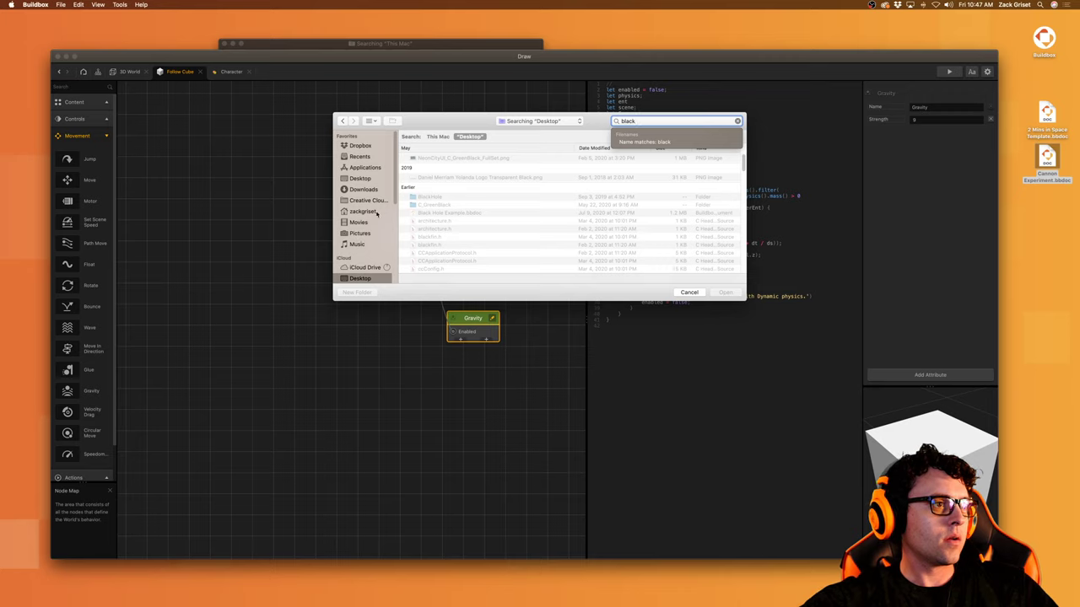
pyautogui.click(422, 197)
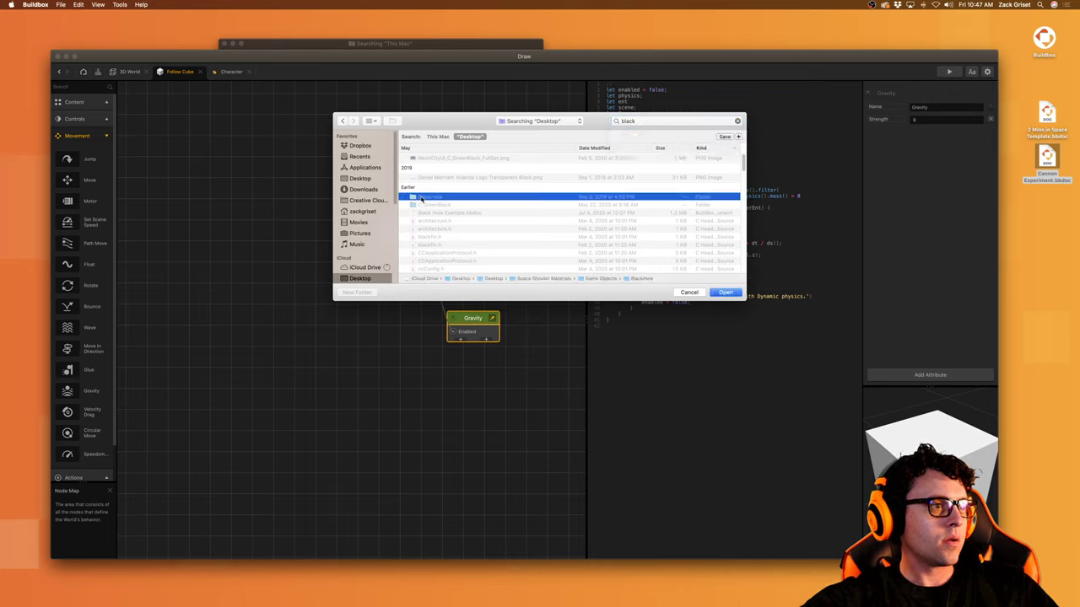
pyautogui.doubleClick(428, 197)
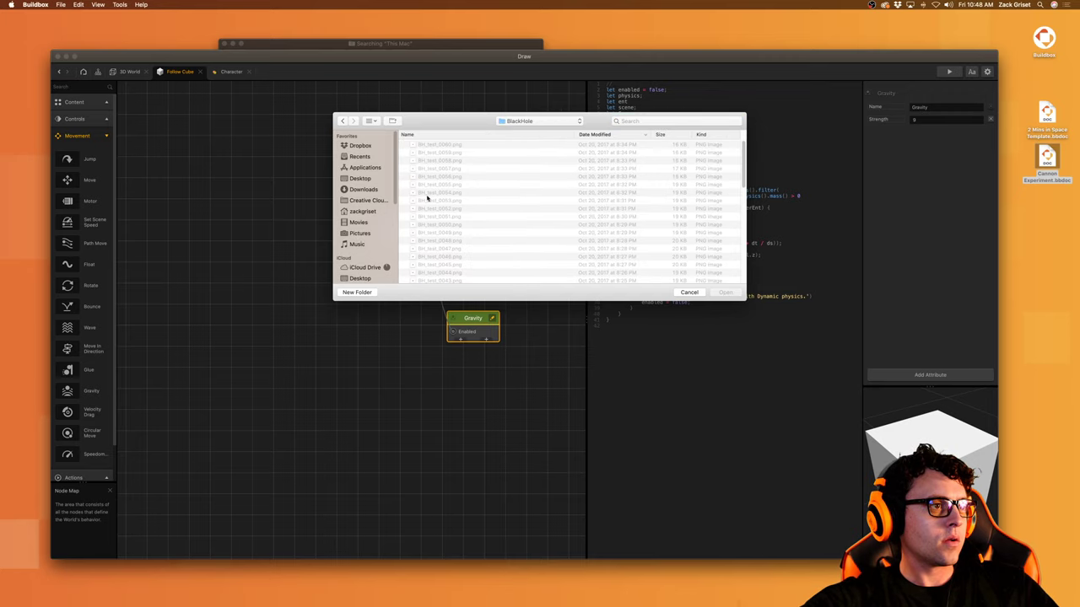
pyautogui.click(342, 120)
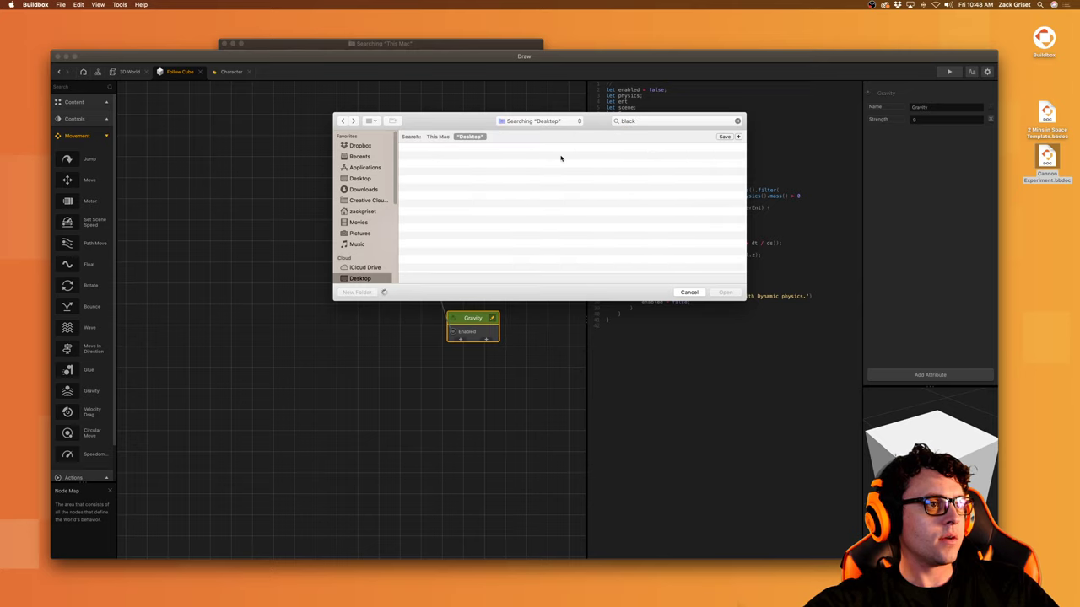
pyautogui.click(661, 121)
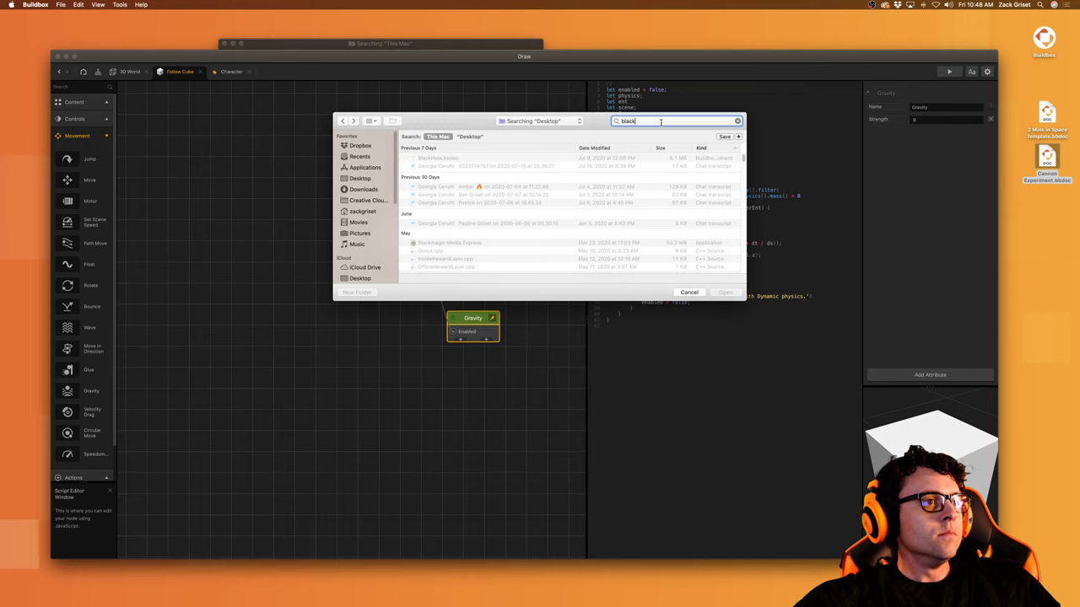
pyautogui.click(679, 158)
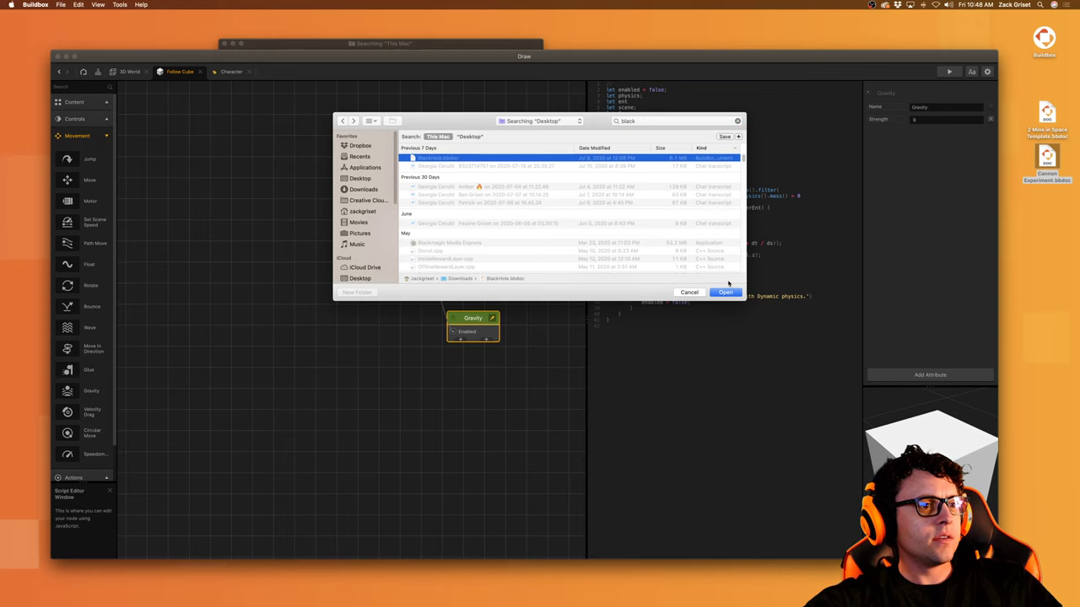
pyautogui.click(725, 293)
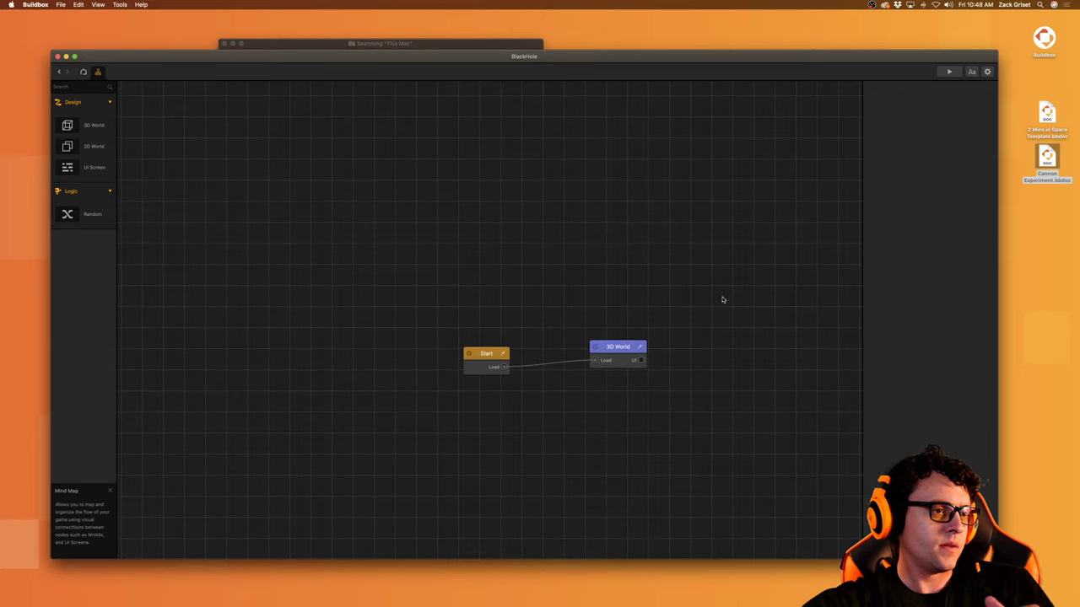
pyautogui.doubleClick(631, 340)
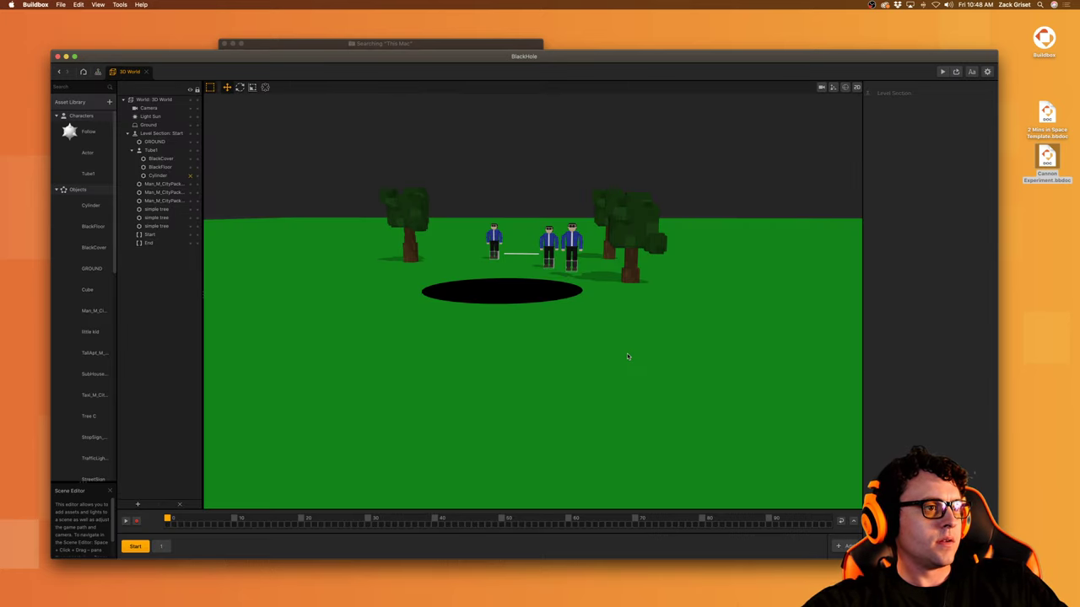
# Step: Download Black_Hole_Example.bbdoc from the Discord channel and open it in Buildbox without saving the current project
pyautogui.hotkey('ctrl', 'Up')
pyautogui.click(391, 191)
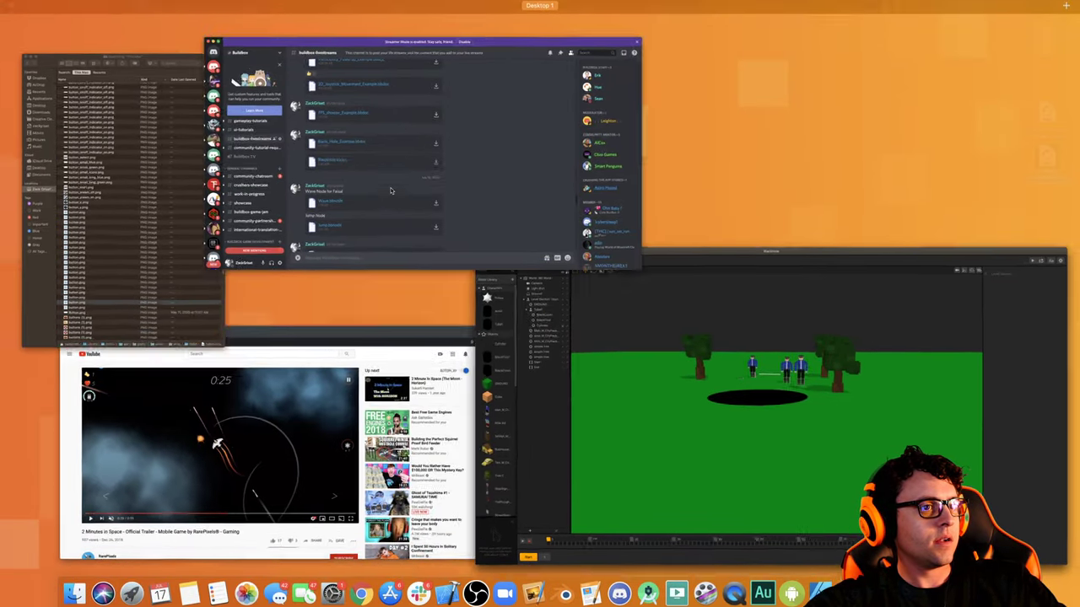
pyautogui.click(391, 190)
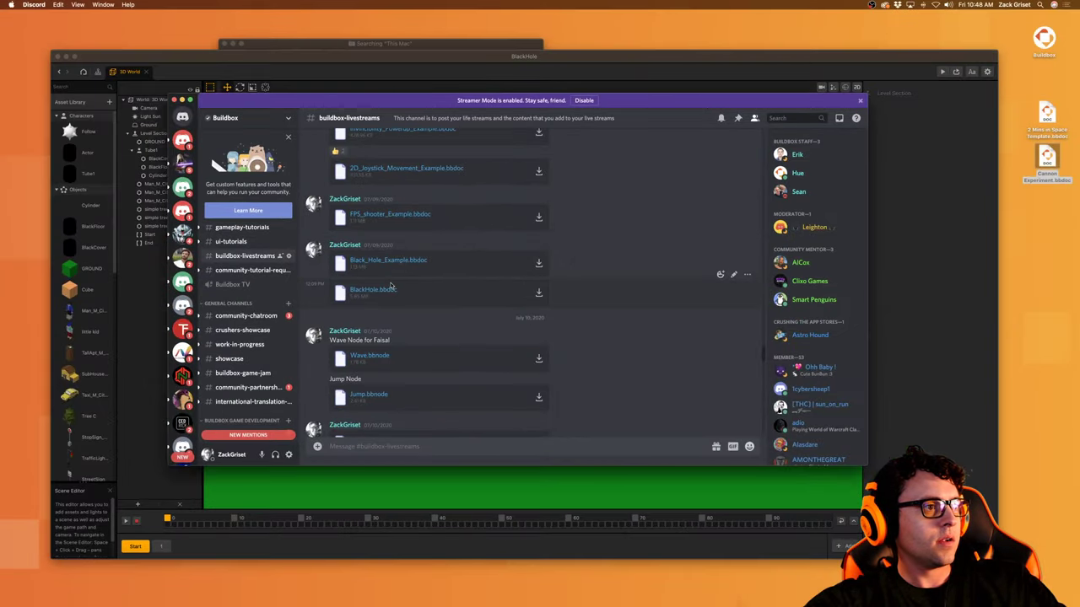
pyautogui.click(538, 267)
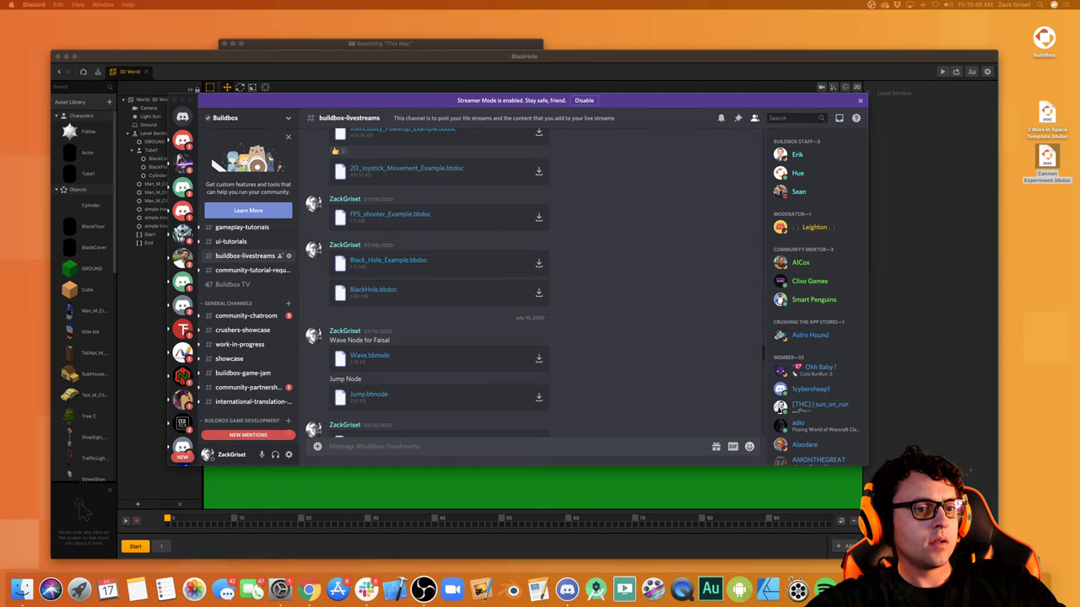
pyautogui.click(1056, 589)
pyautogui.click(992, 501)
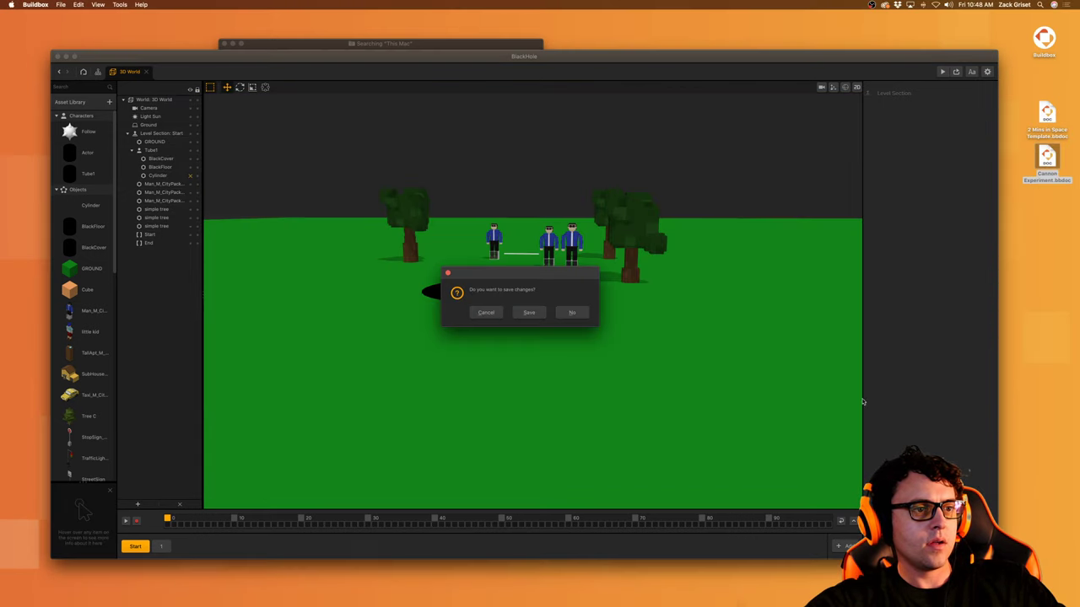
pyautogui.click(579, 311)
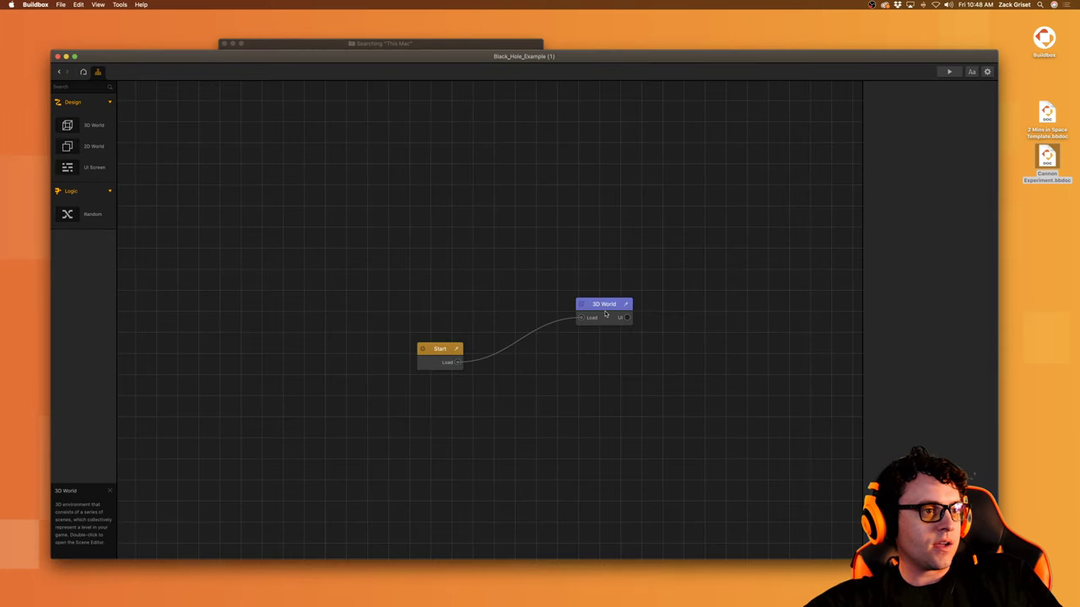
# Step: Open the example's 3D World and examine the Black Hole character's node map and its physics settings
pyautogui.doubleClick(604, 314)
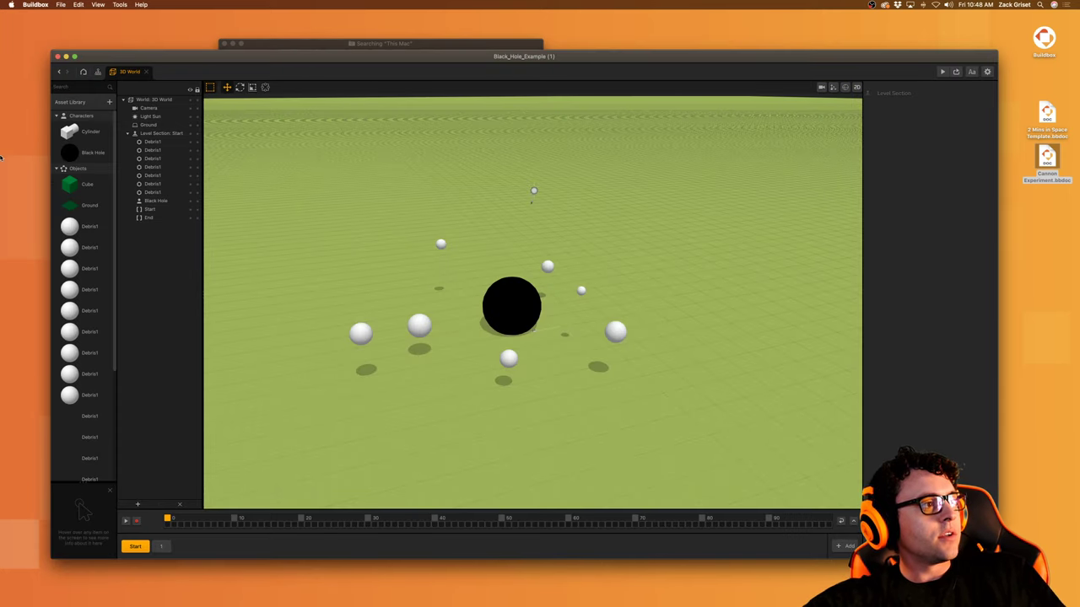
pyautogui.doubleClick(92, 153)
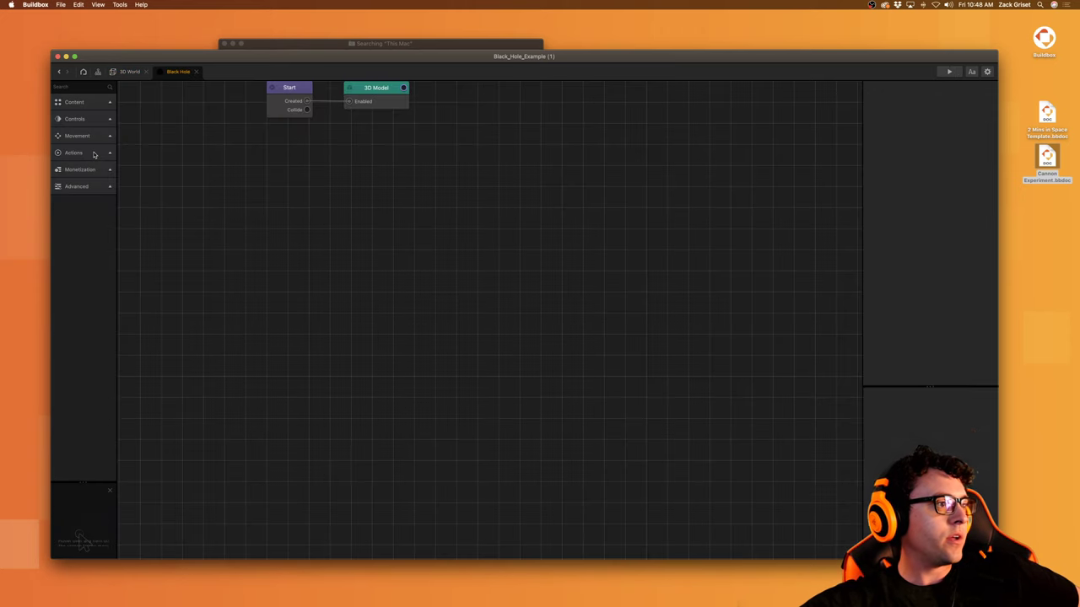
pyautogui.scroll(-3, 400, 207)
pyautogui.click(128, 72)
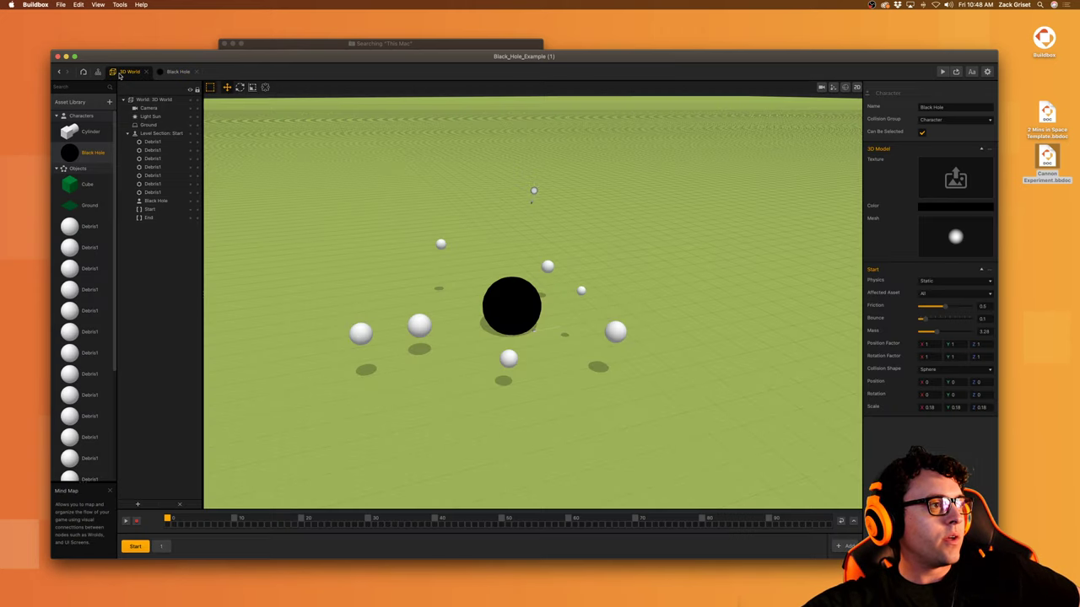
pyautogui.scroll(-5, 91, 281)
pyautogui.scroll(5, 92, 281)
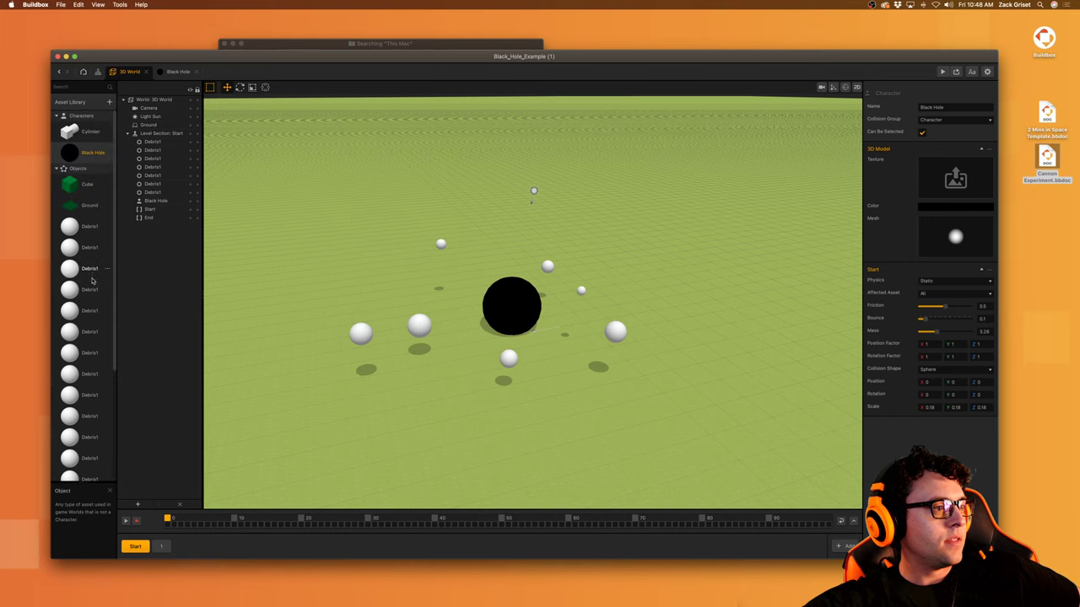
# Step: Examine the Gravity and Start node settings of the first Debris1 object and compare them with the Black Hole's Start node
pyautogui.doubleClick(88, 233)
pyautogui.click(516, 427)
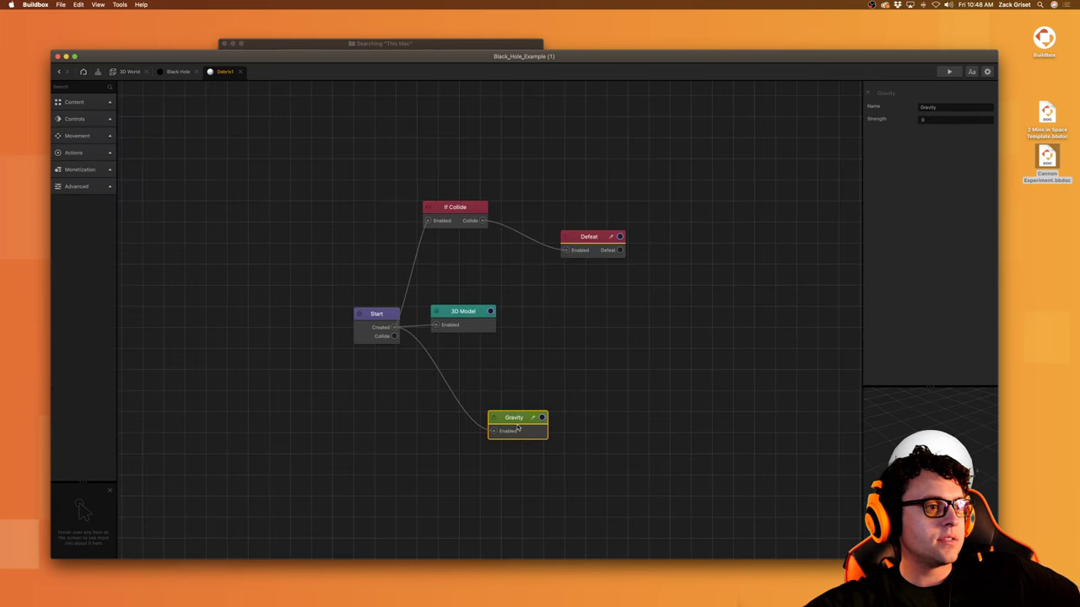
pyautogui.click(376, 313)
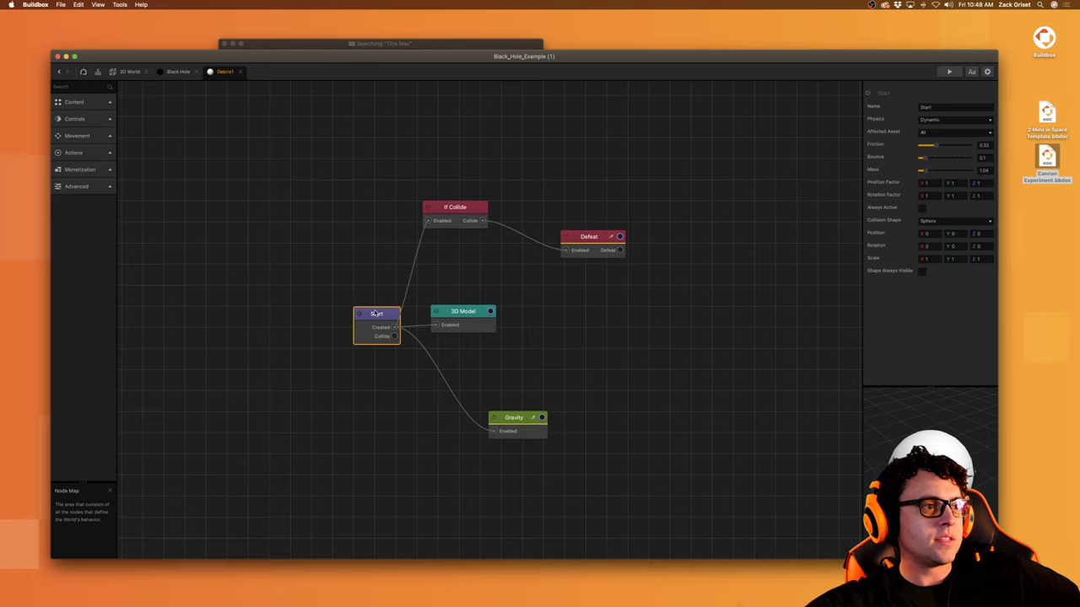
pyautogui.click(177, 72)
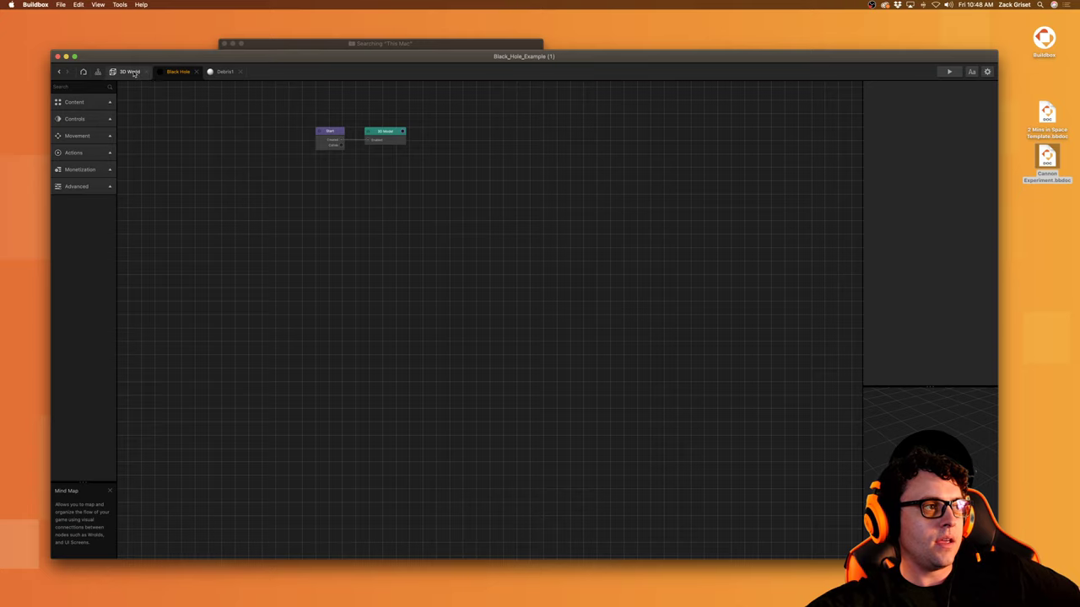
pyautogui.click(318, 135)
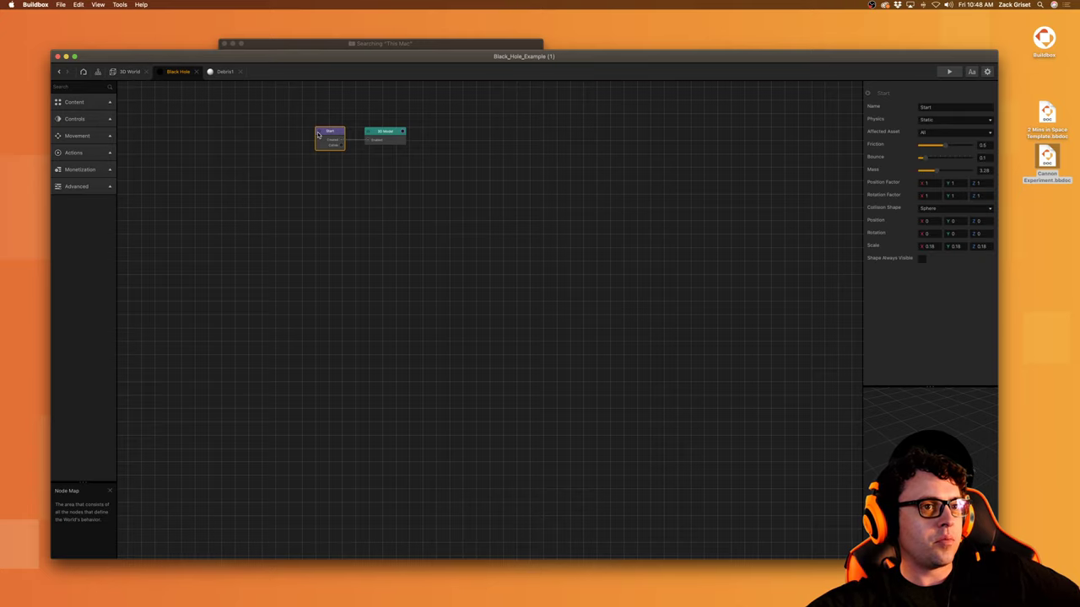
# Step: Preview the example game, and add a Touch Move node to the Black Hole connected to the Start node's Created output
pyautogui.click(949, 72)
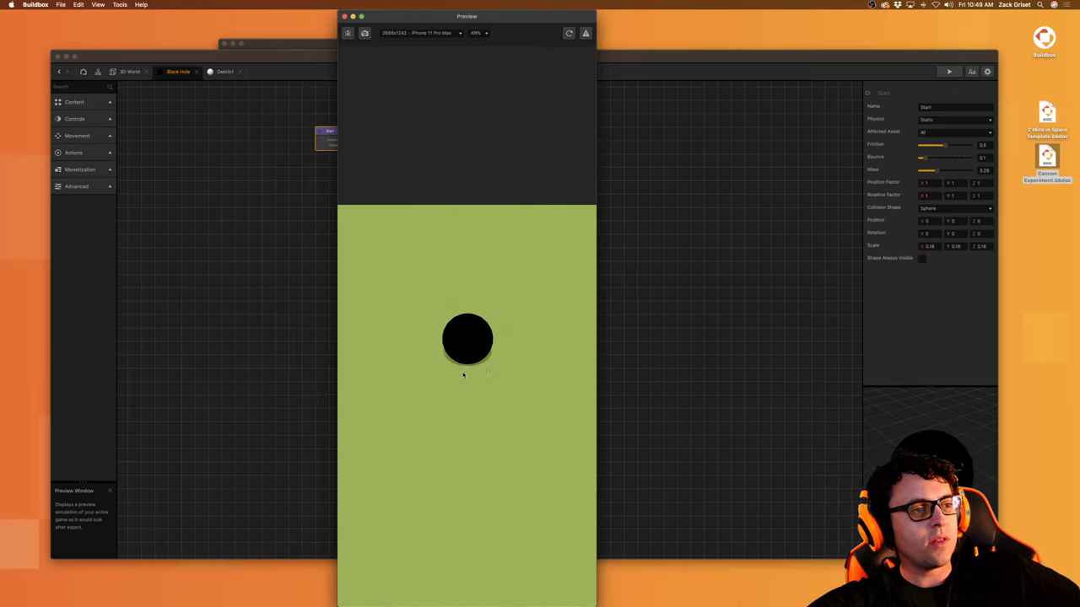
pyautogui.click(345, 16)
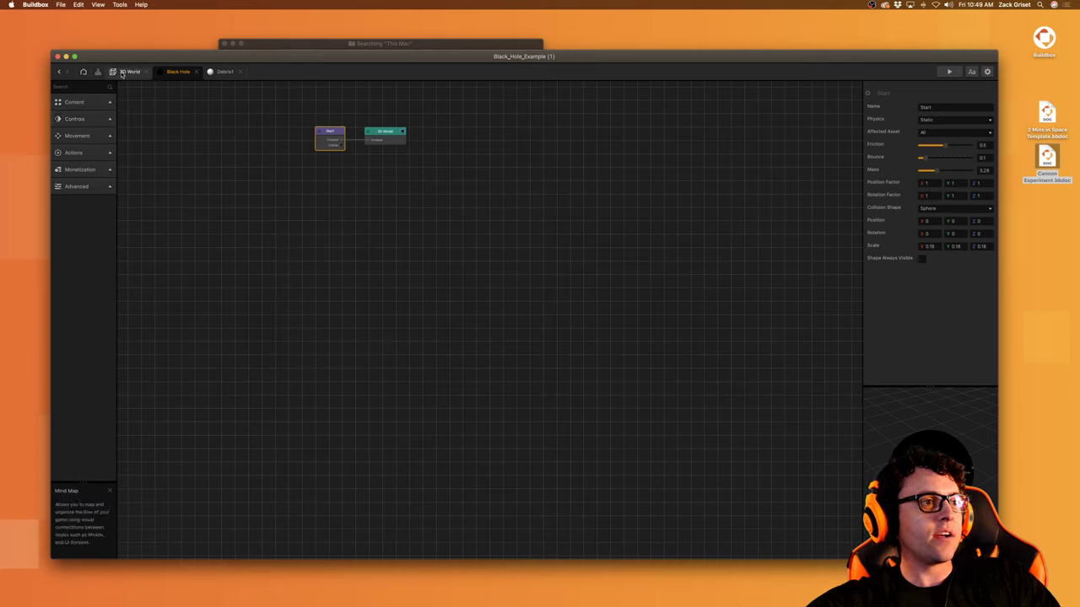
pyautogui.click(74, 119)
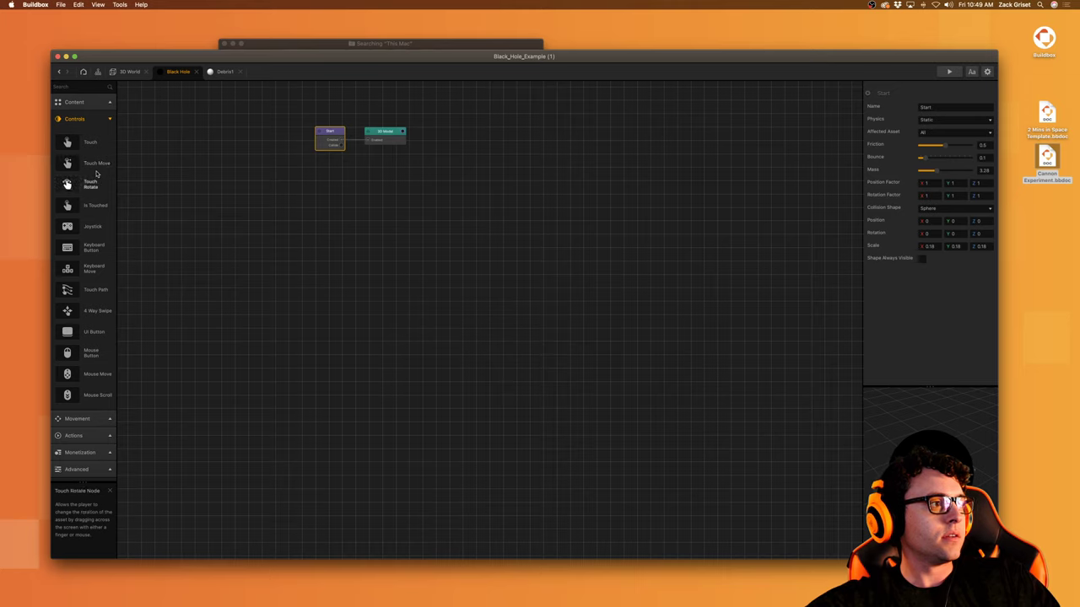
pyautogui.moveTo(92, 165); pyautogui.dragTo(413, 228)
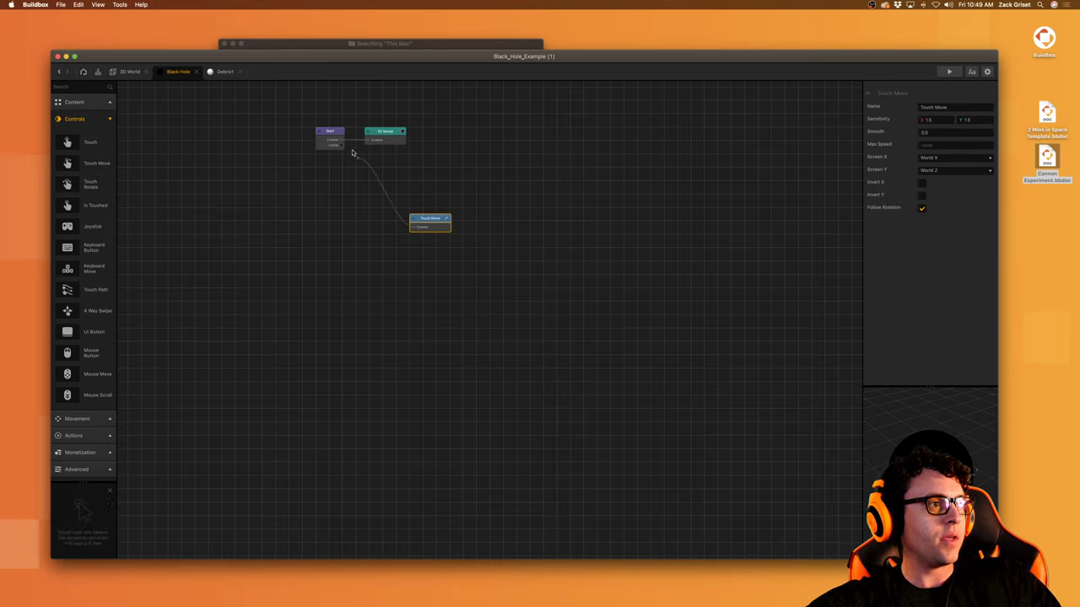
pyautogui.moveTo(352, 152); pyautogui.dragTo(342, 144)
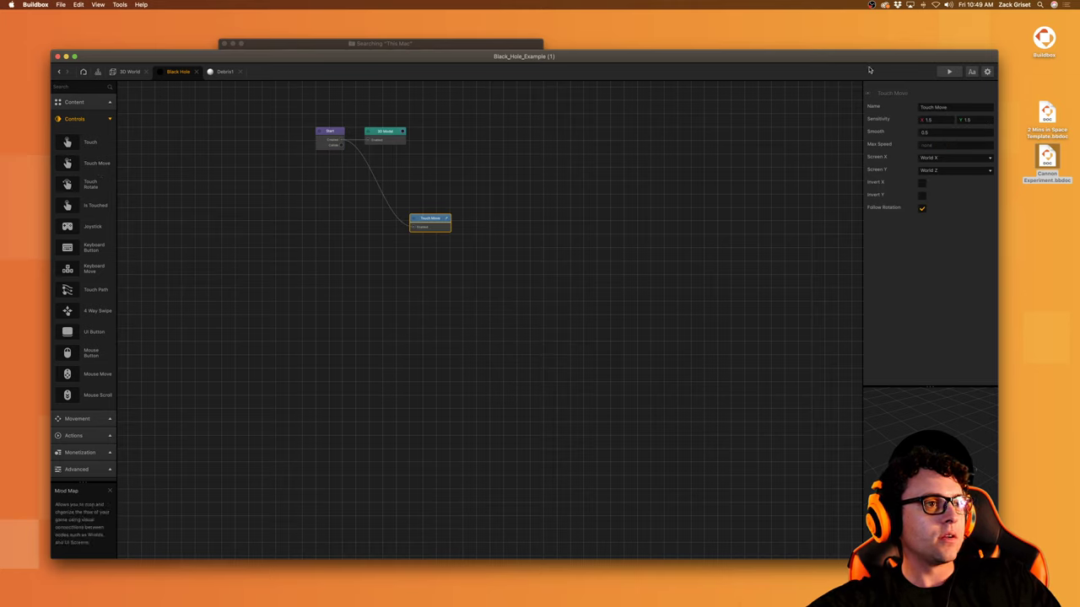
# Step: Test moving the black hole around the debris in the preview, and examine the Black Hole's settings in the 3D World
pyautogui.moveTo(467, 339); pyautogui.dragTo(448, 297)
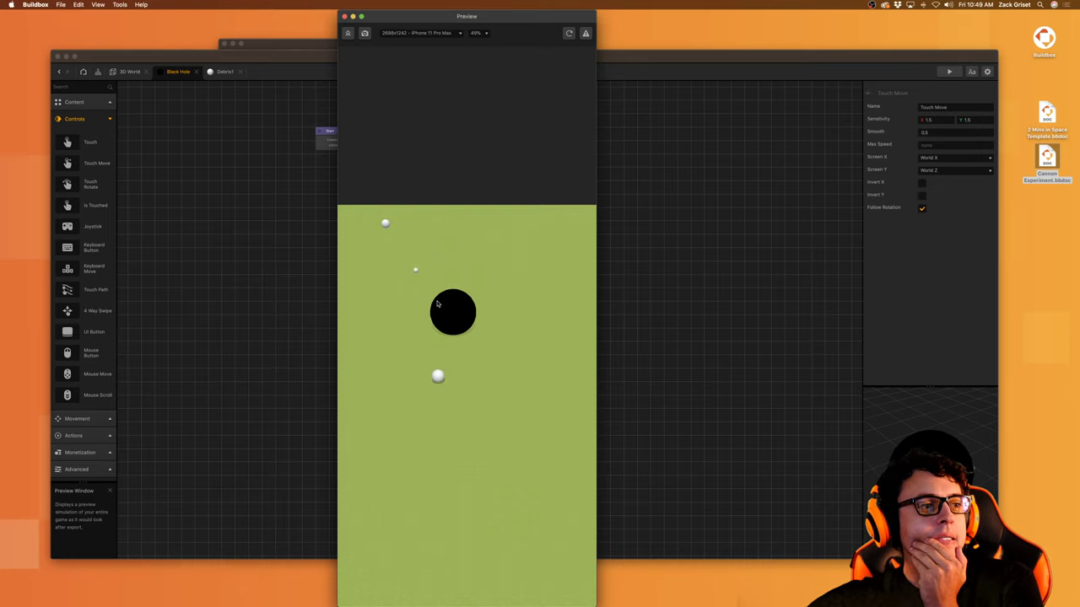
pyautogui.moveTo(444, 315); pyautogui.dragTo(435, 508)
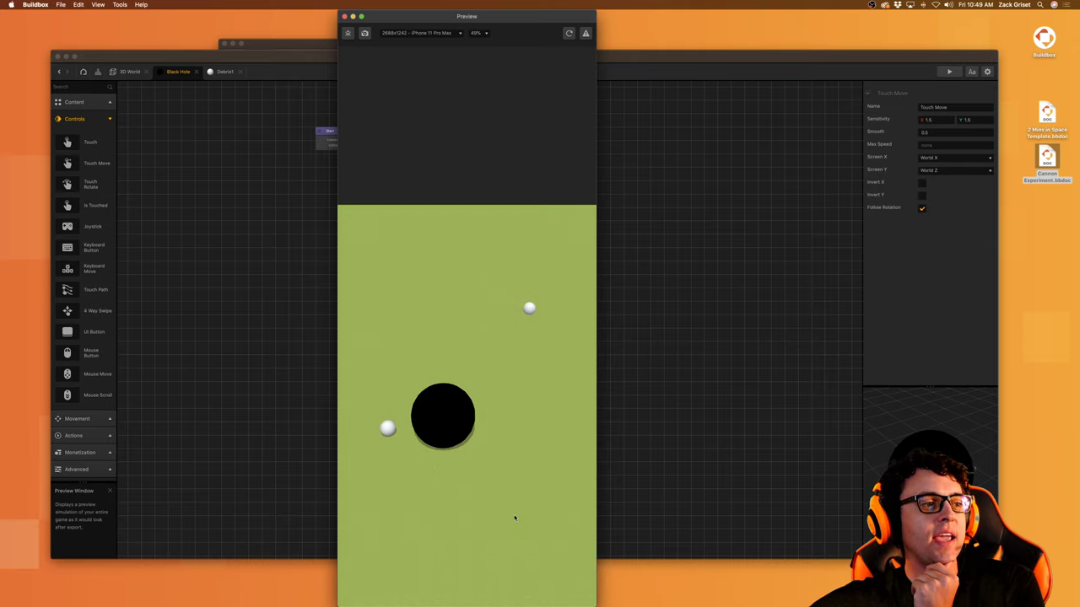
pyautogui.click(345, 16)
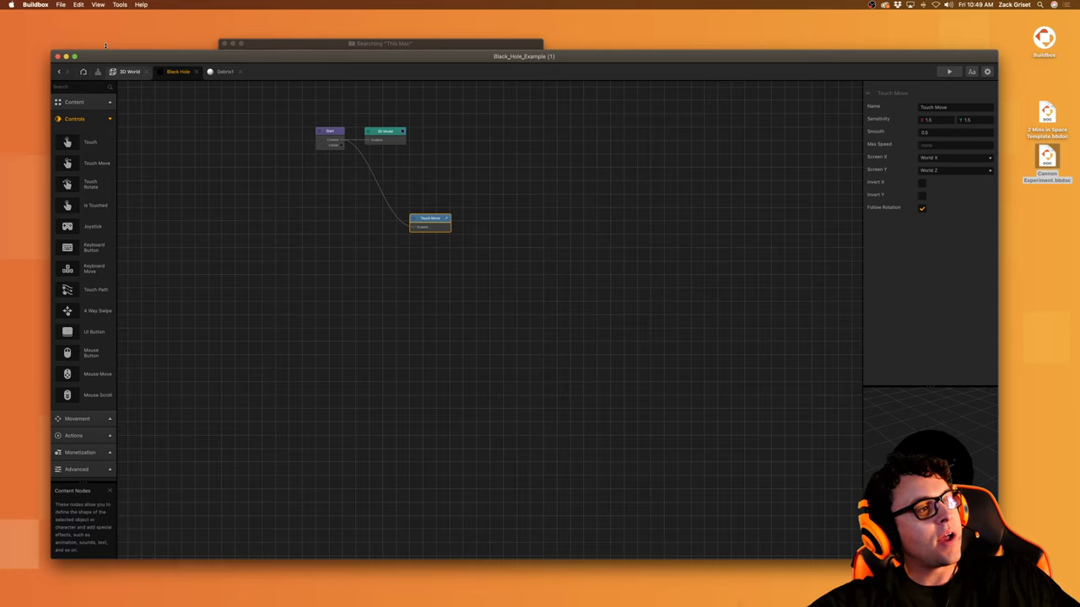
pyautogui.click(127, 72)
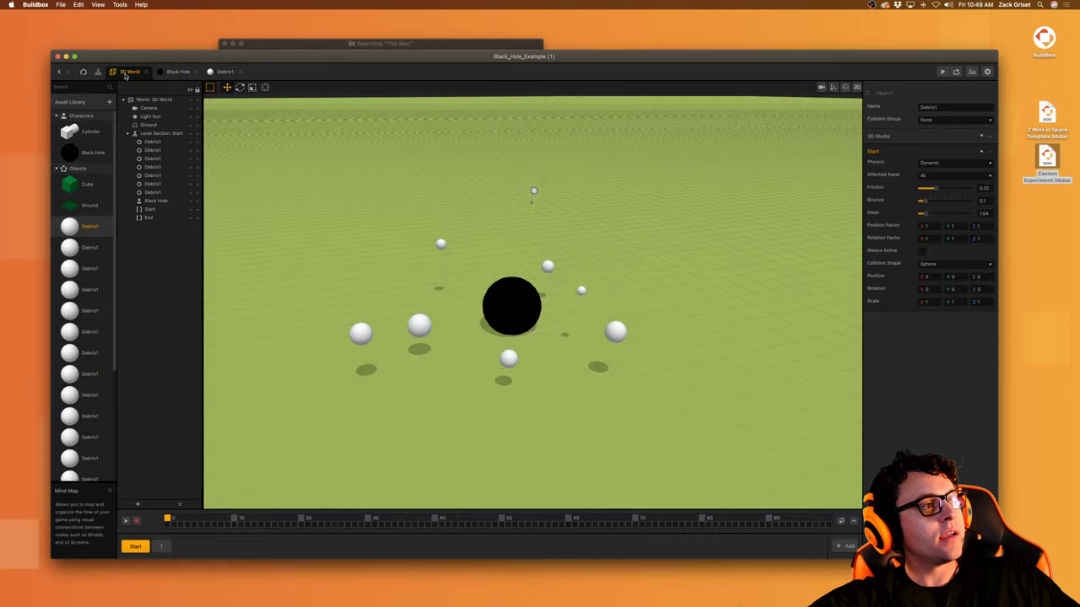
pyautogui.click(93, 156)
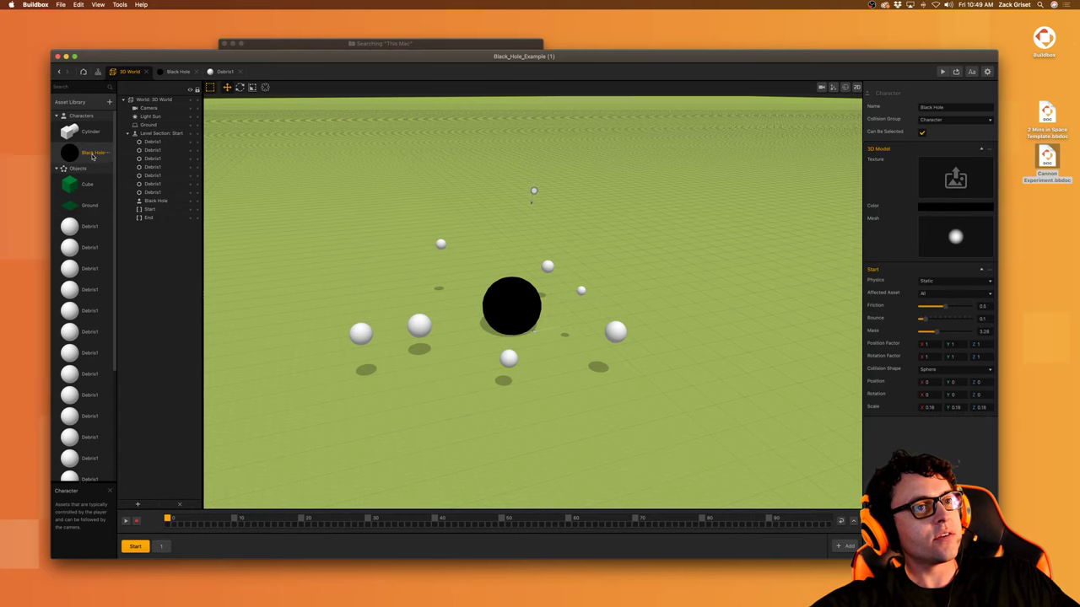
# Step: Create a new empty 3D game and open its 3D World
pyautogui.click(98, 72)
pyautogui.click(83, 72)
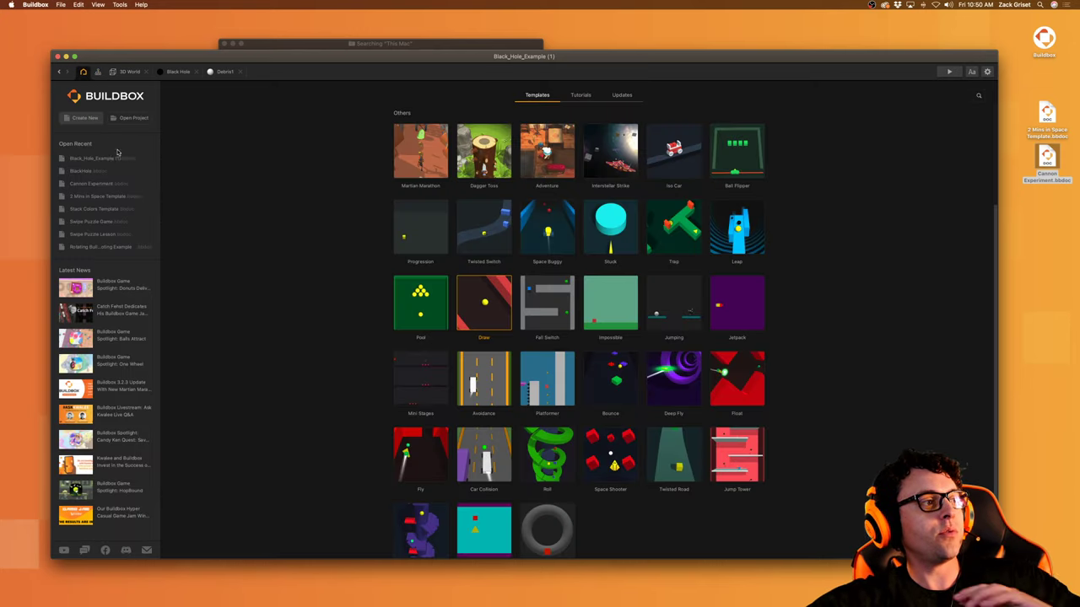
pyautogui.click(86, 118)
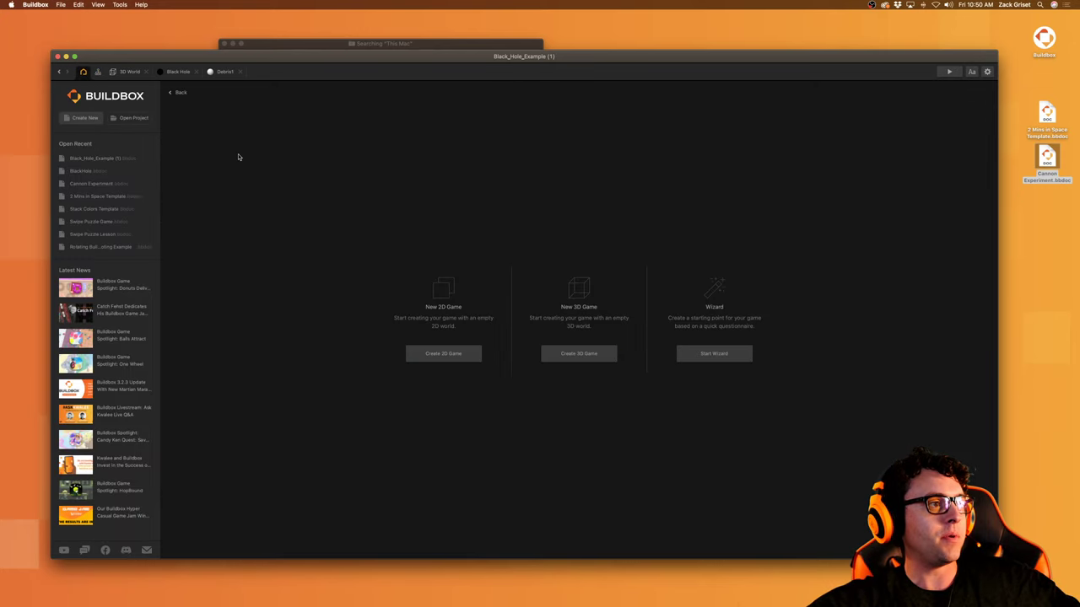
pyautogui.click(580, 354)
pyautogui.click(568, 311)
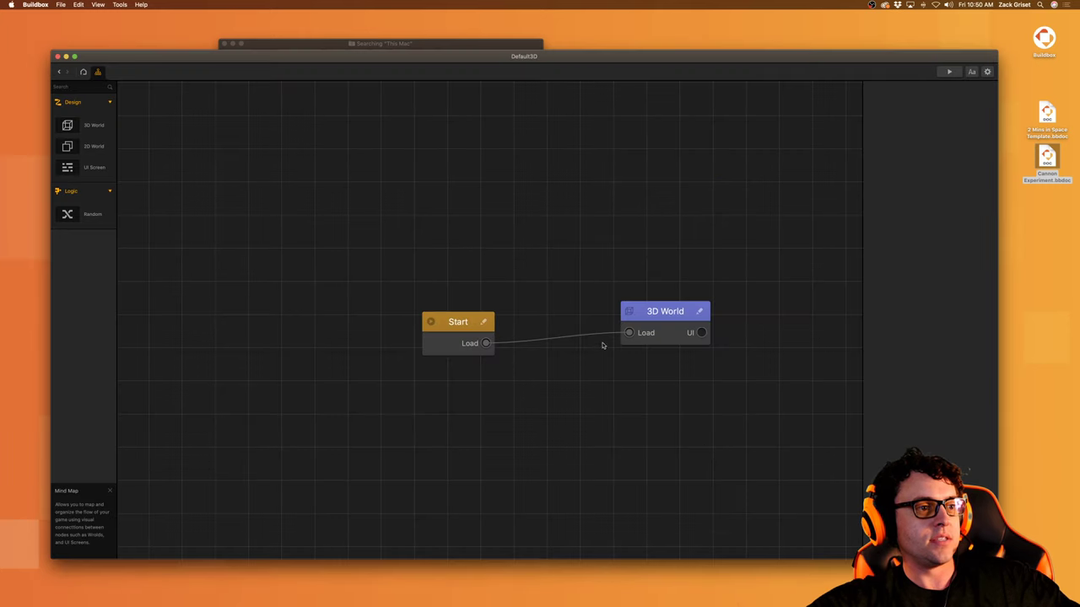
pyautogui.doubleClick(651, 322)
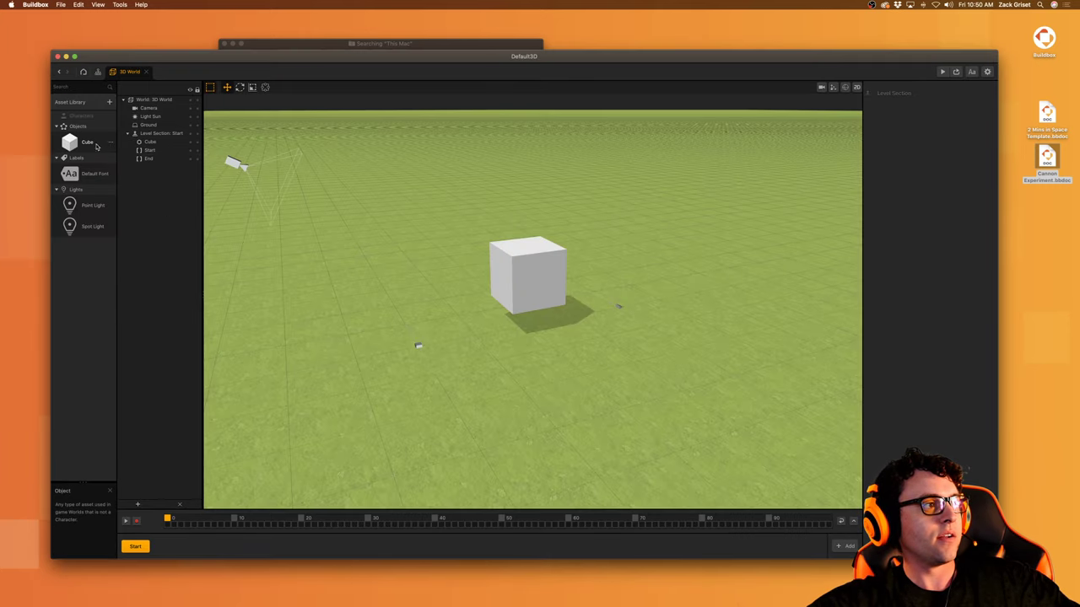
# Step: Turn the default cube into a character and add a Touch Move node connected to its Start node's Created output
pyautogui.moveTo(96, 147); pyautogui.dragTo(87, 124)
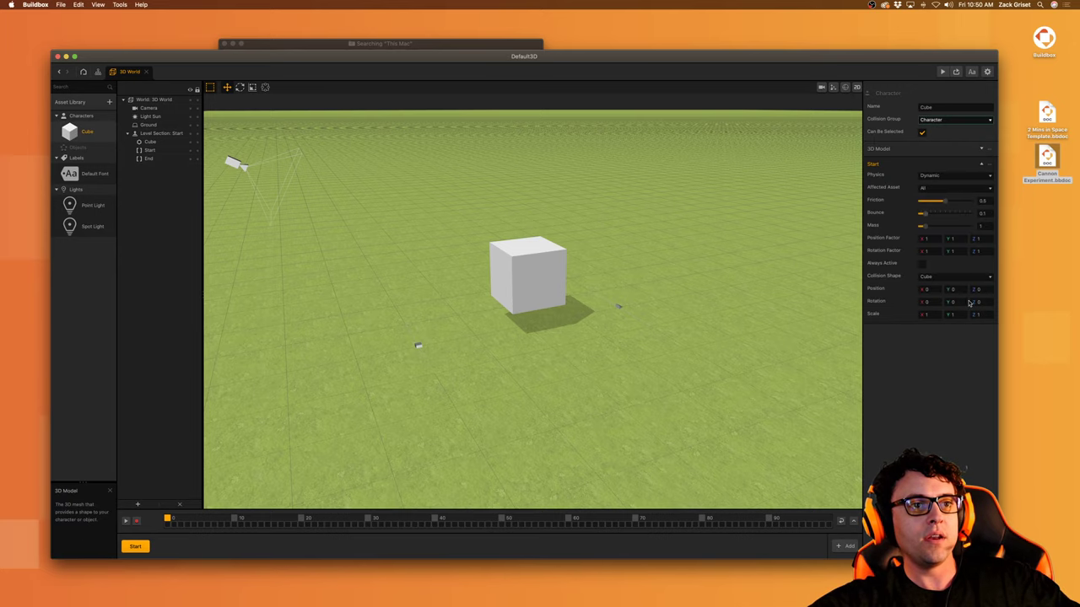
pyautogui.doubleClick(101, 136)
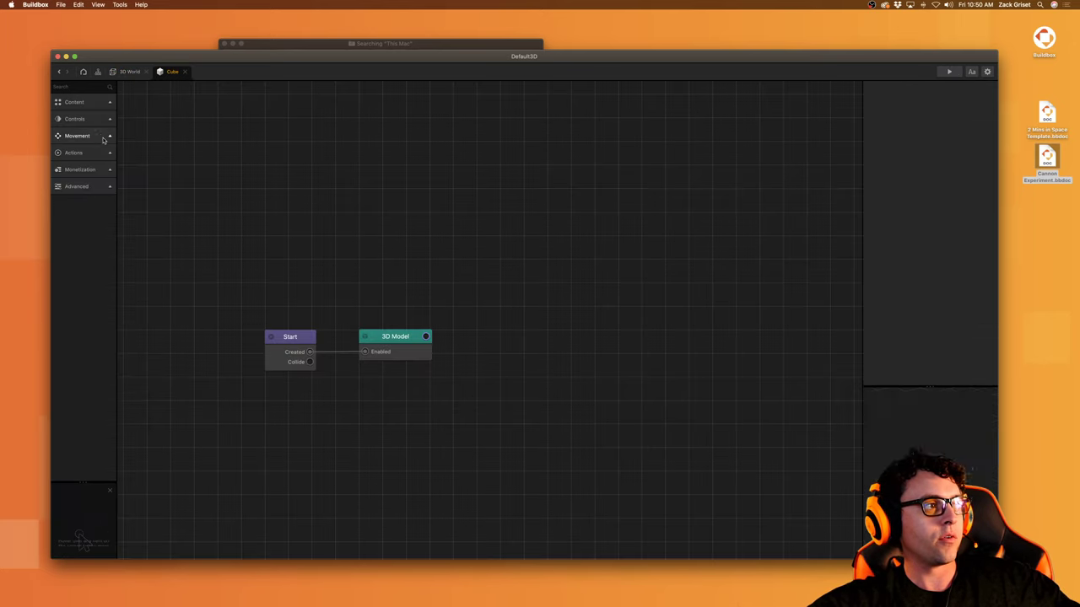
pyautogui.click(76, 119)
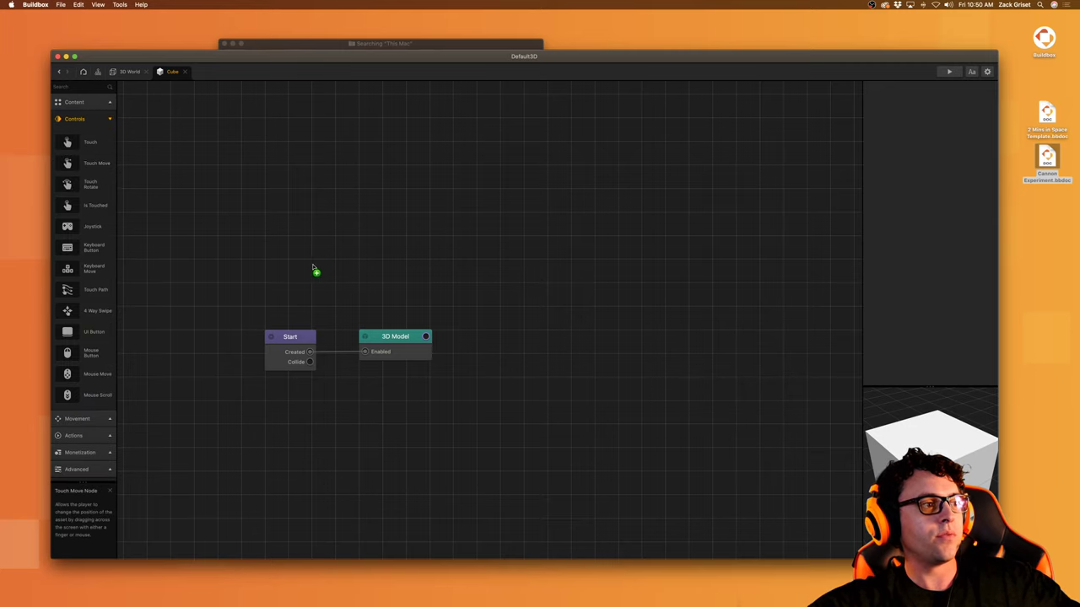
pyautogui.moveTo(313, 270); pyautogui.dragTo(318, 335)
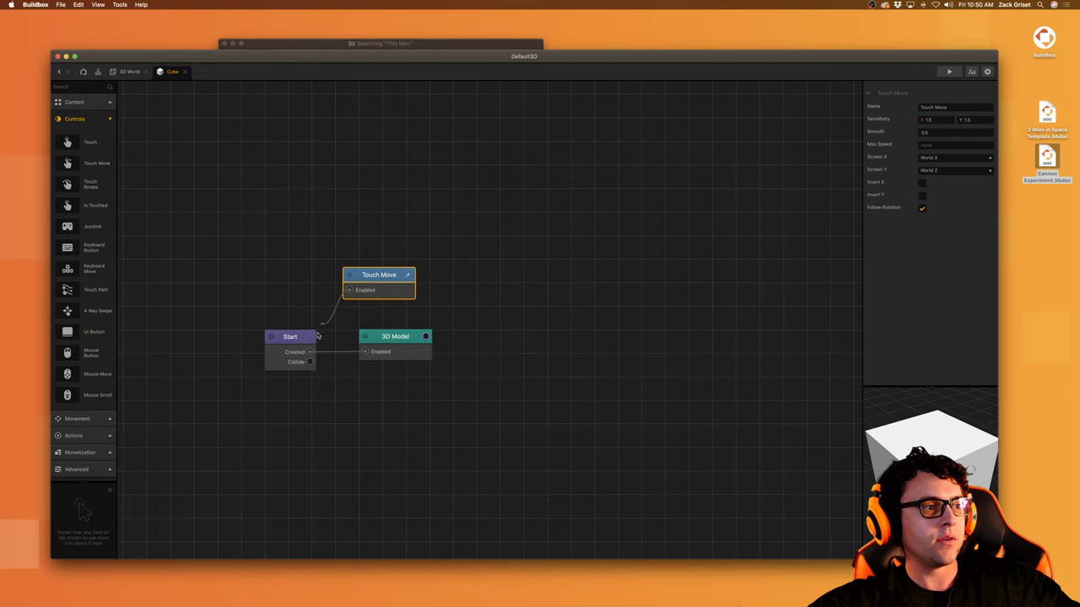
pyautogui.click(100, 119)
# Step: Add a cube shape to the library as an object named Debris, and set the character cube's mass to 6.47
pyautogui.click(126, 72)
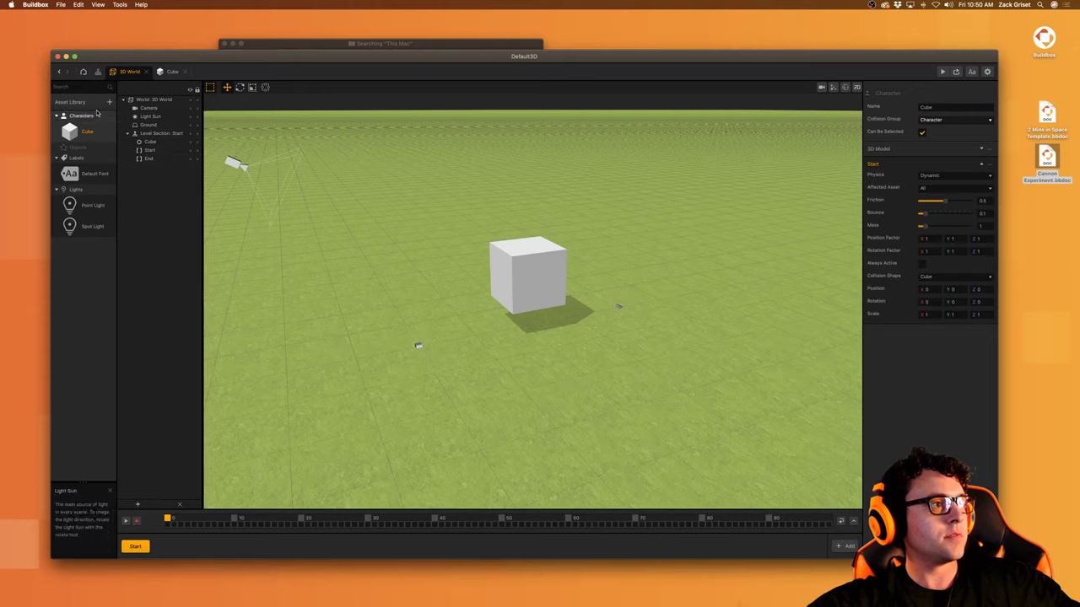
pyautogui.click(87, 101)
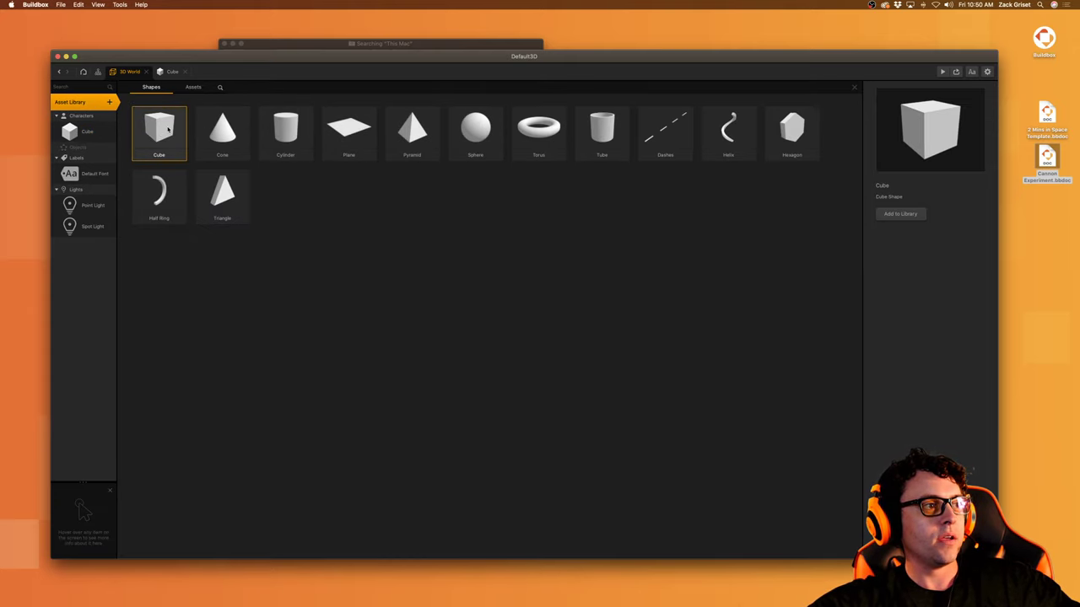
pyautogui.moveTo(169, 129); pyautogui.dragTo(83, 166)
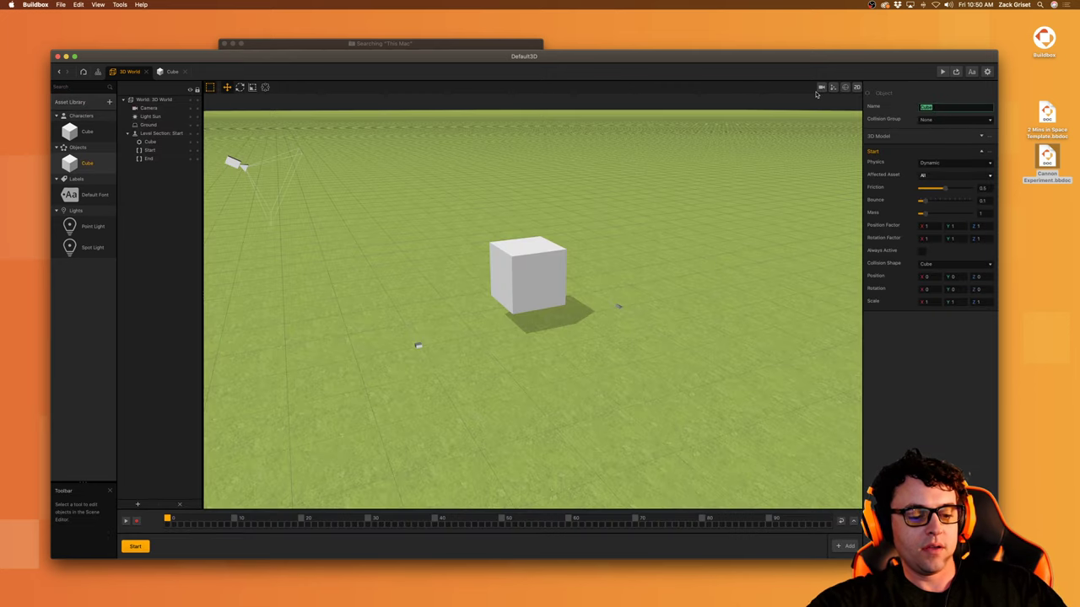
pyautogui.write('Debris')
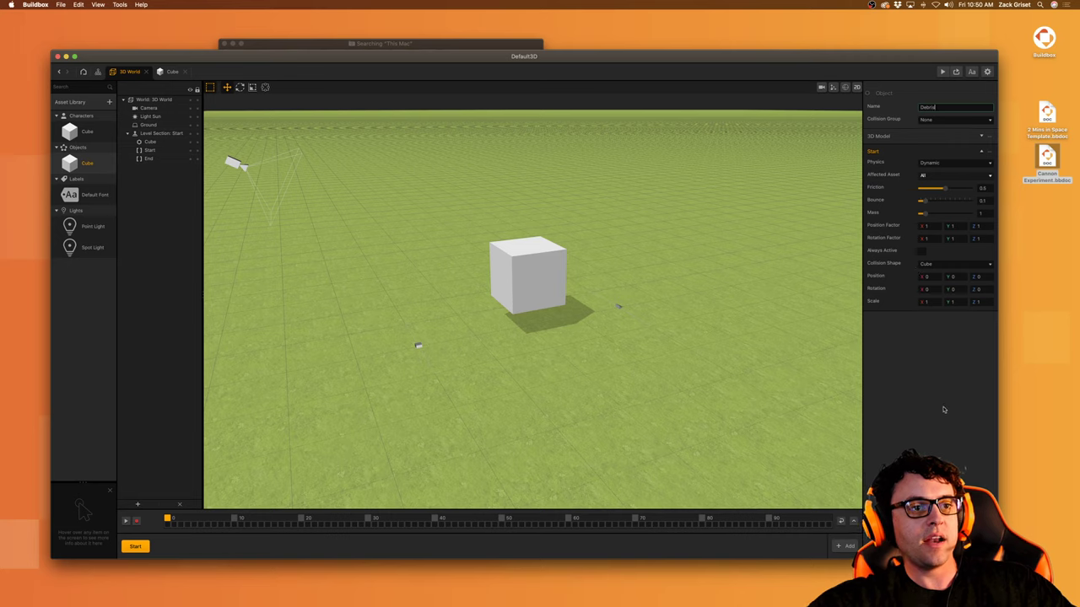
pyautogui.click(101, 134)
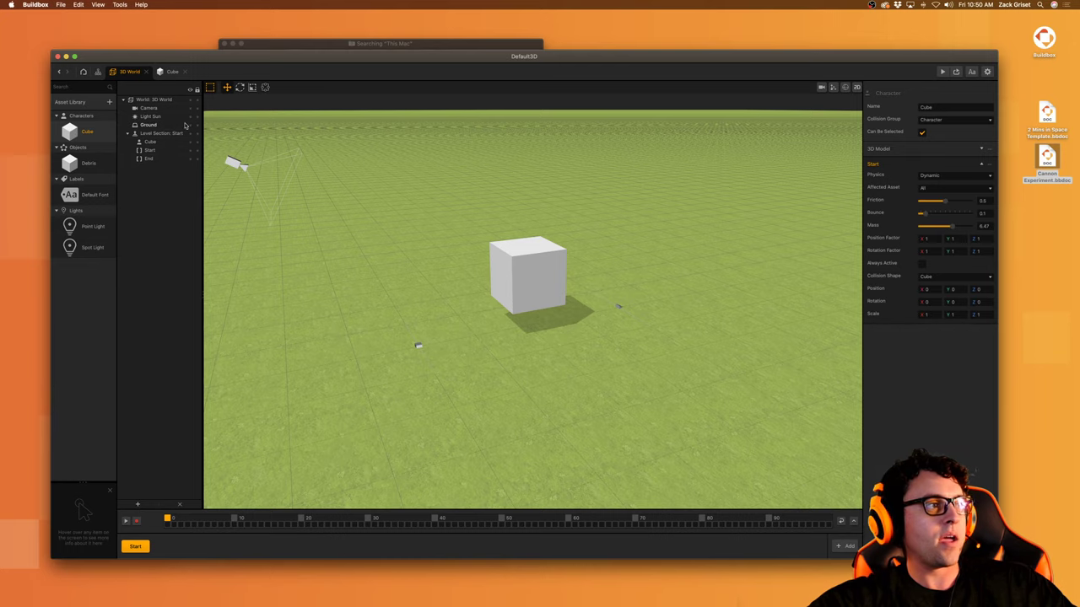
# Step: Add a Gravity node with strength 10 to the Debris object and connect it to the Start node's Created output
pyautogui.click(88, 163)
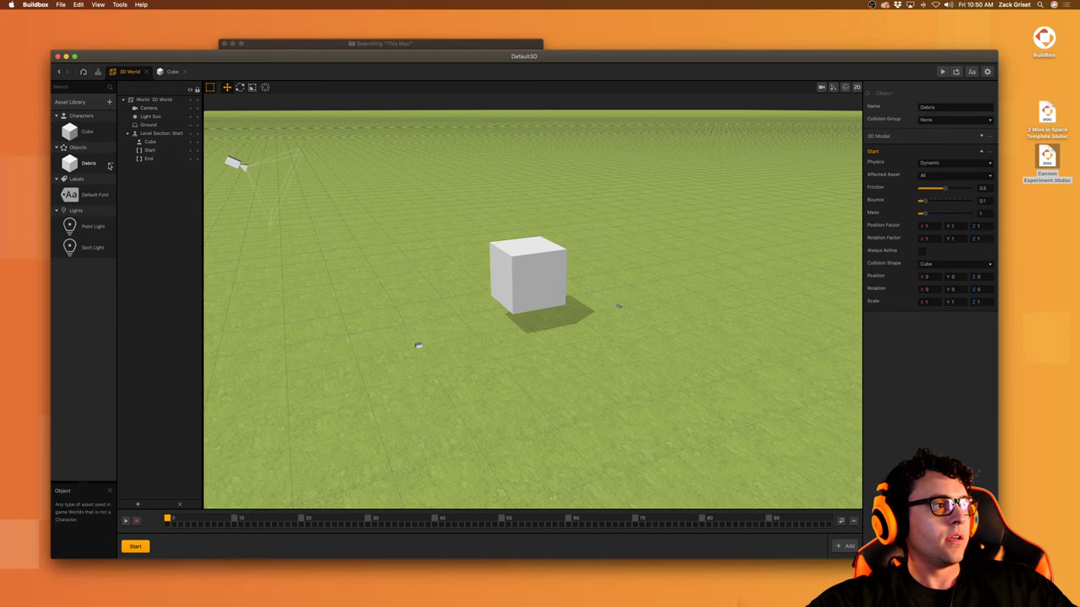
pyautogui.doubleClick(89, 164)
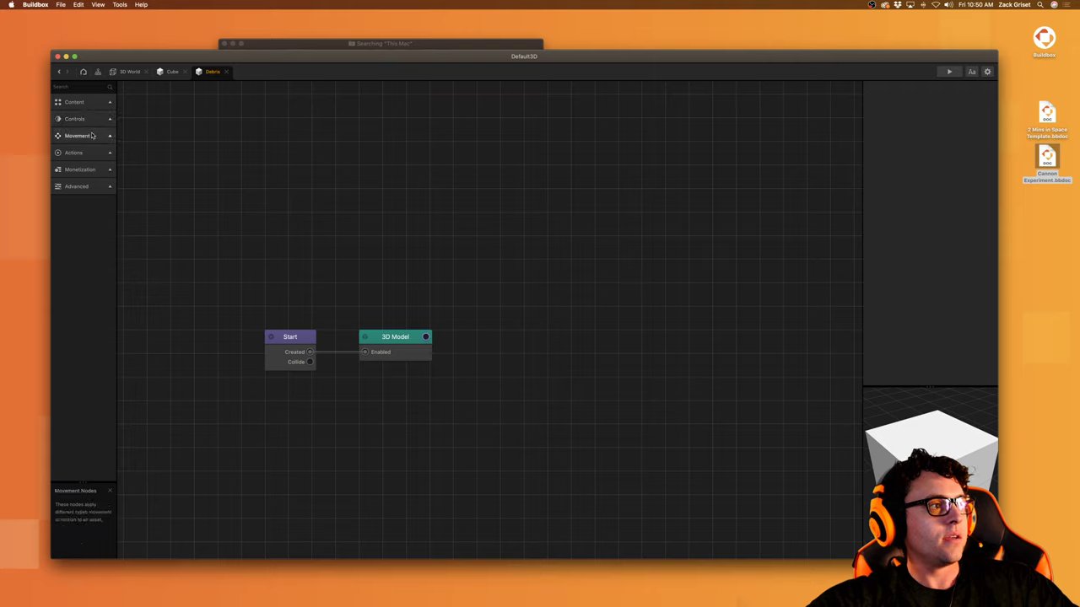
pyautogui.click(80, 135)
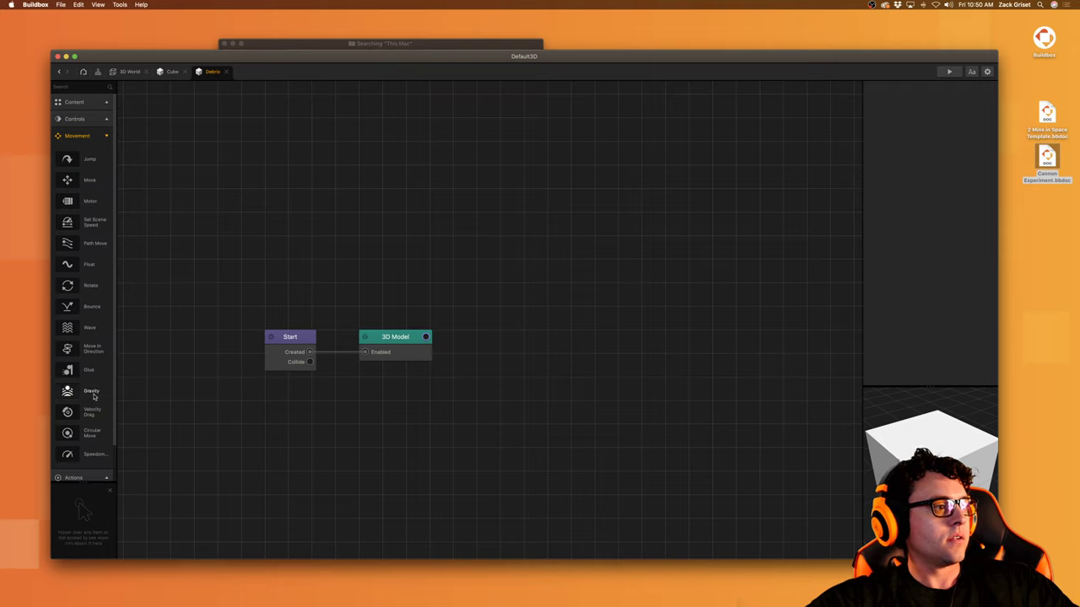
pyautogui.moveTo(68, 390); pyautogui.dragTo(369, 258)
pyautogui.moveTo(362, 298); pyautogui.dragTo(310, 352)
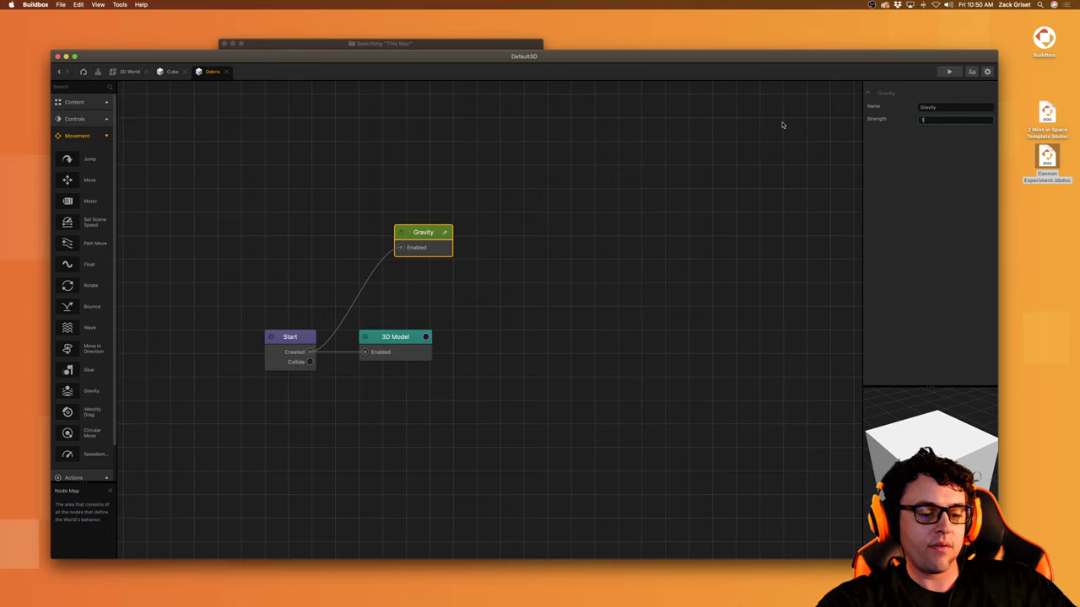
pyautogui.scroll(-2, 782, 125)
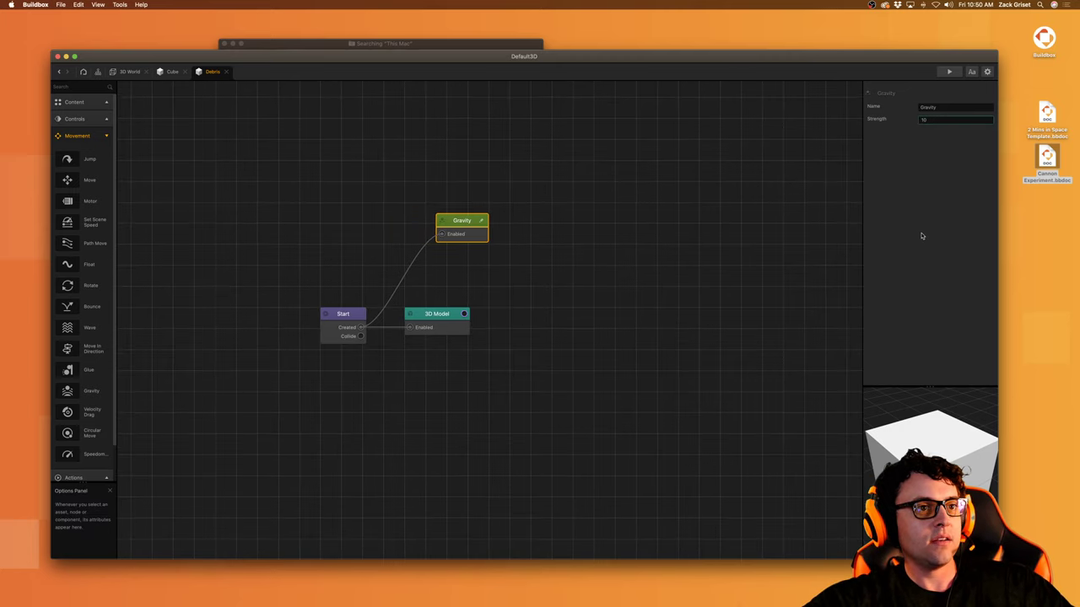
pyautogui.click(128, 71)
pyautogui.moveTo(88, 162); pyautogui.dragTo(351, 221)
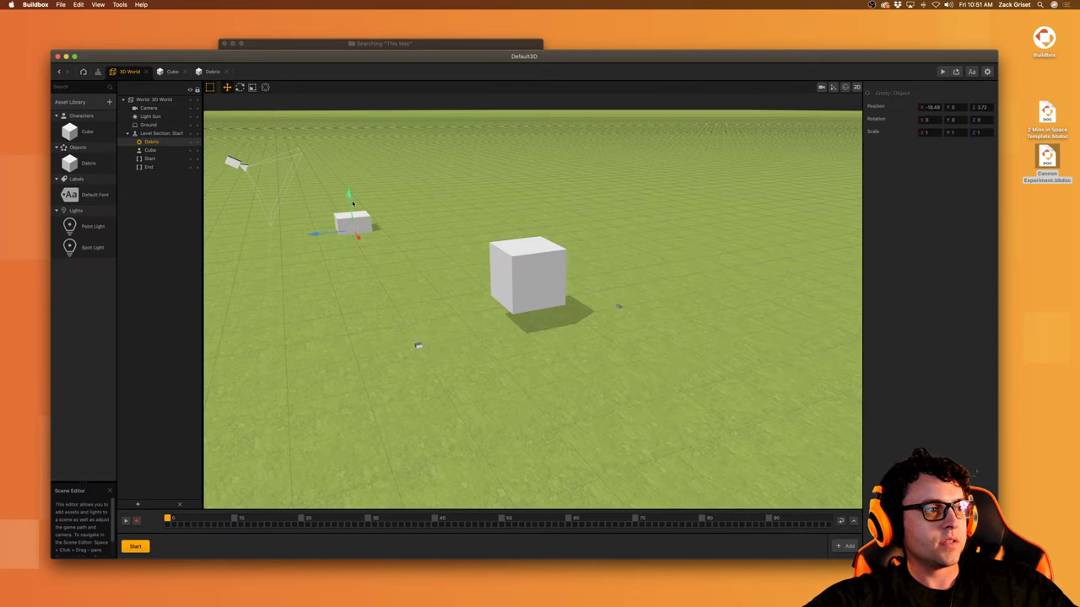
pyautogui.moveTo(352, 203); pyautogui.dragTo(355, 194)
pyautogui.press('BackSpace')
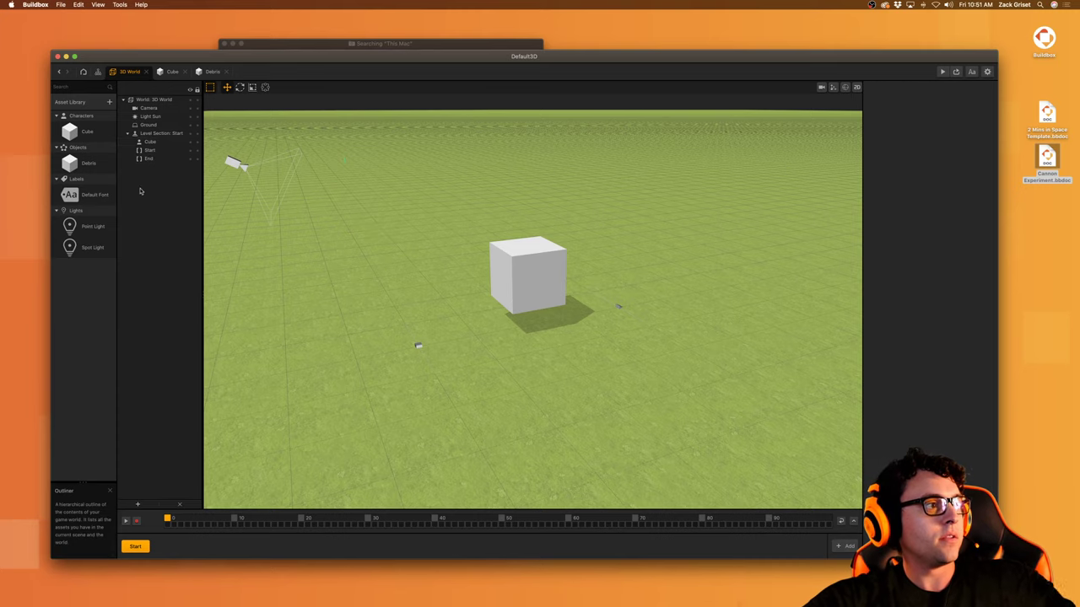
# Step: Set the scale of the Debris object's Start node and 3D Model to 0.3 on all axes
pyautogui.doubleClick(87, 164)
pyautogui.click(345, 314)
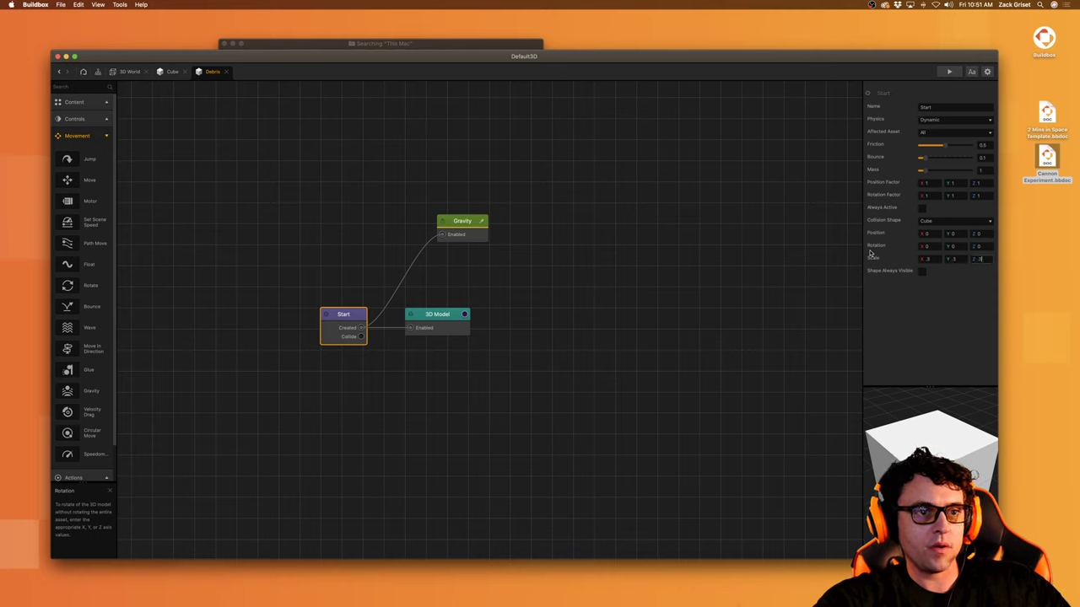
pyautogui.click(425, 331)
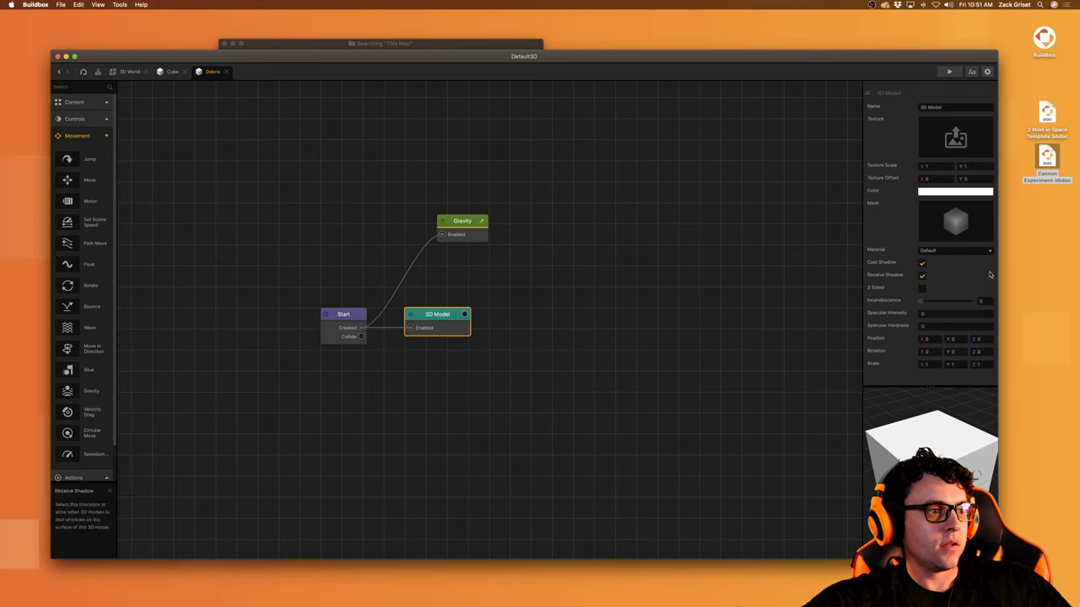
pyautogui.click(926, 365)
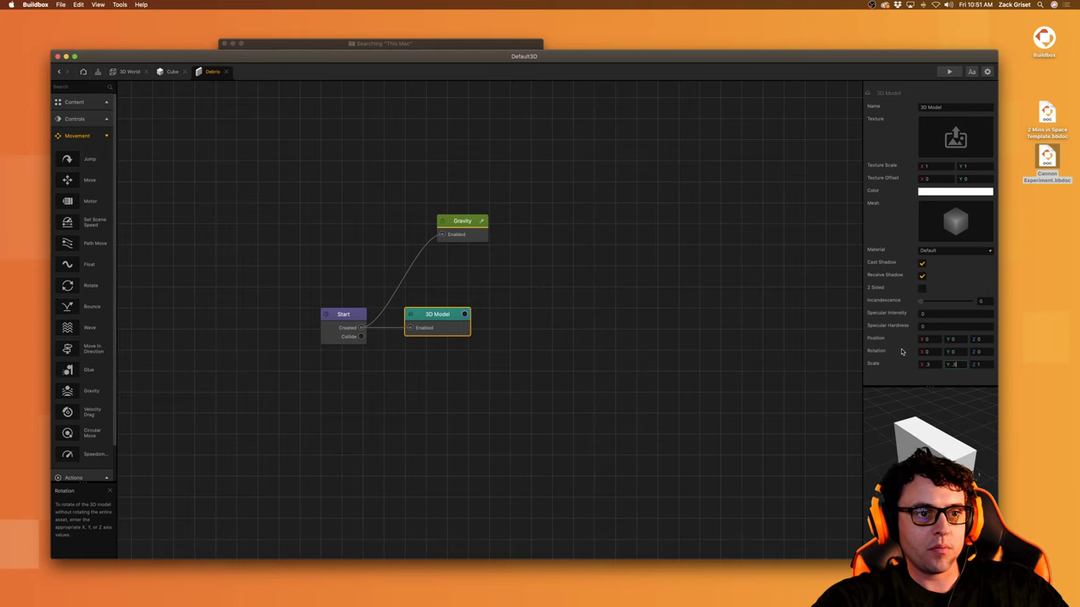
pyautogui.press('Tab')
pyautogui.write('.3')
# Step: Place a Debris cube beside the character in the 3D World and duplicate it until there are thirteen
pyautogui.click(127, 71)
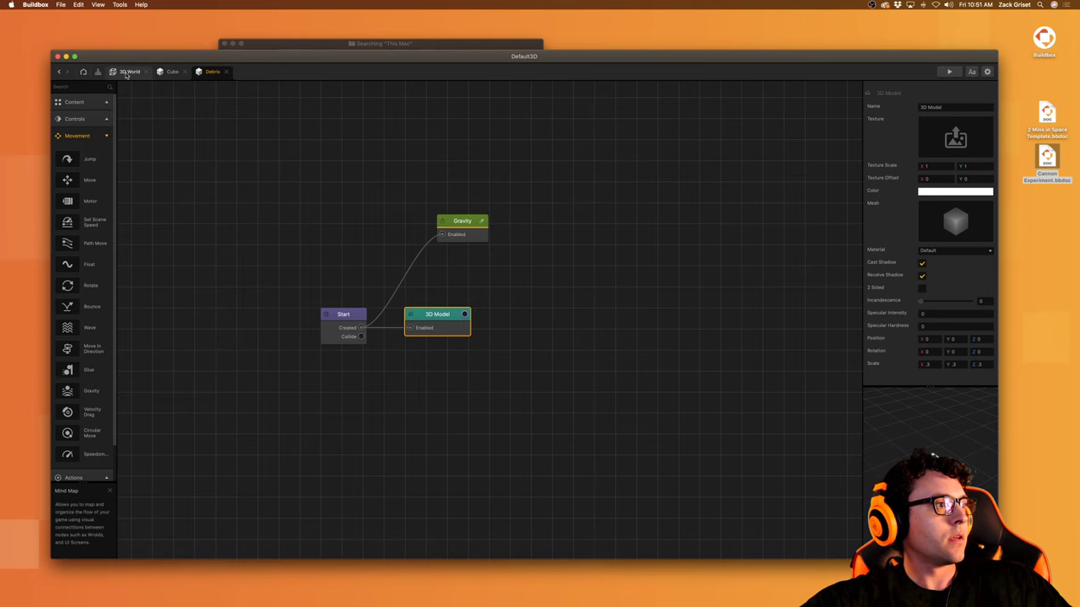
pyautogui.moveTo(89, 165); pyautogui.dragTo(478, 357)
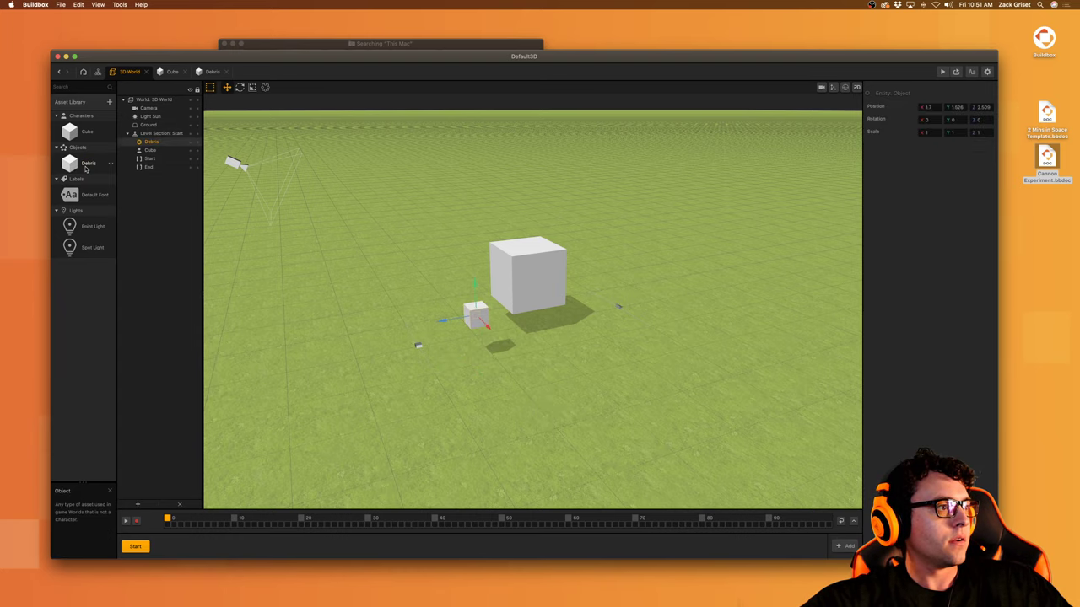
pyautogui.keyDown('alt'); pyautogui.moveTo(480, 311); pyautogui.dragTo(431, 408); pyautogui.keyUp('alt')
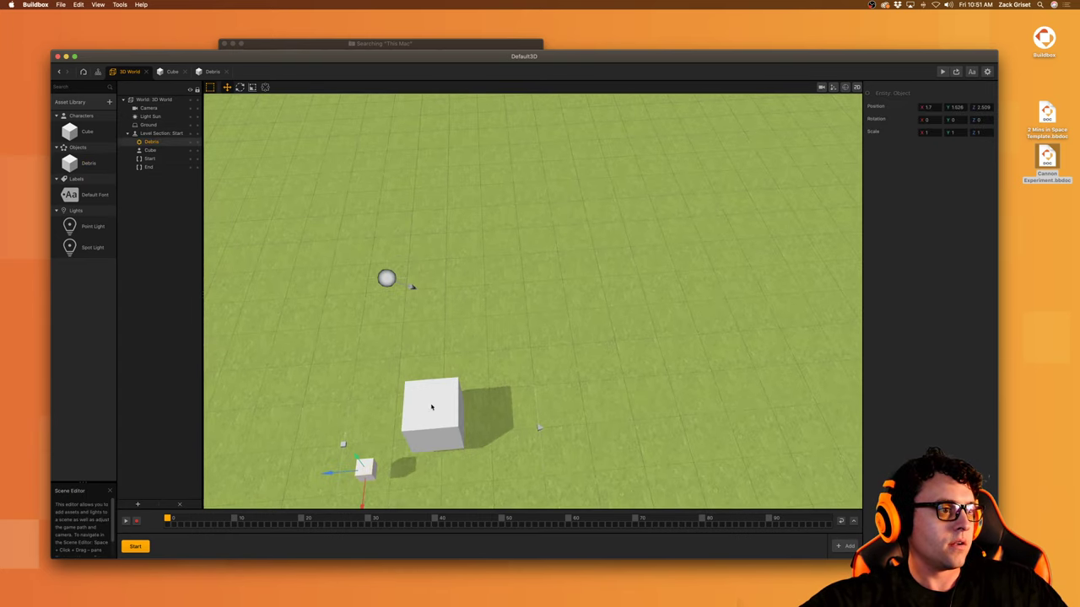
pyautogui.press('super+d')
pyautogui.press('super+d')
pyautogui.press('super+d')
pyautogui.press('super+d')
pyautogui.press('super+d')
pyautogui.press('super+d')
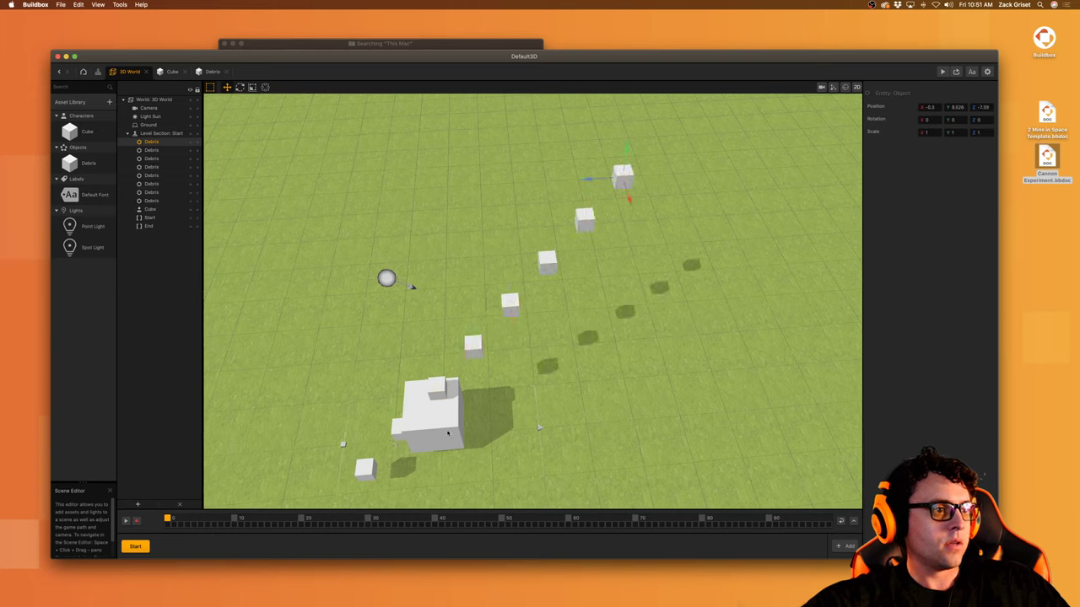
pyautogui.press('super+d')
pyautogui.press('super+d')
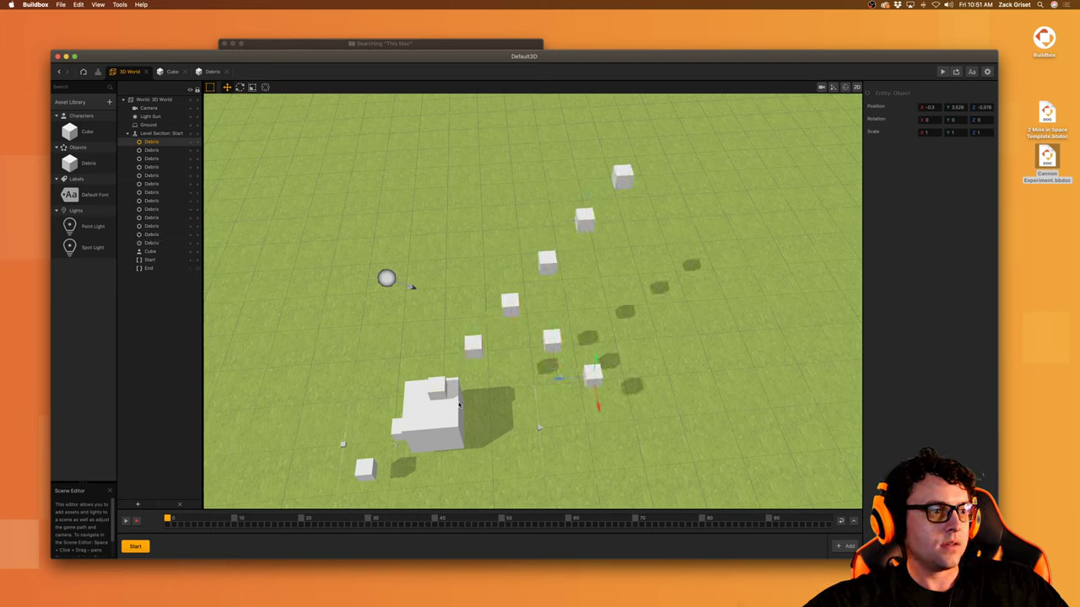
# Step: Move the character cube away from the debris to about X -0.4, Z 10.1 and preview the game
pyautogui.click(440, 405)
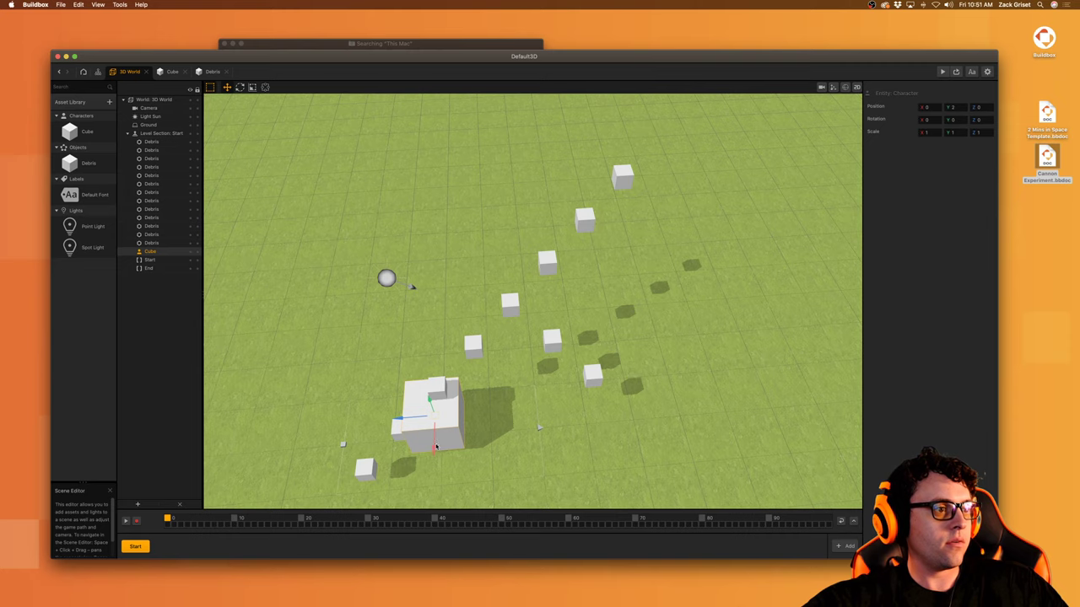
pyautogui.moveTo(436, 446); pyautogui.dragTo(560, 455)
pyautogui.scroll(-3, 569, 411)
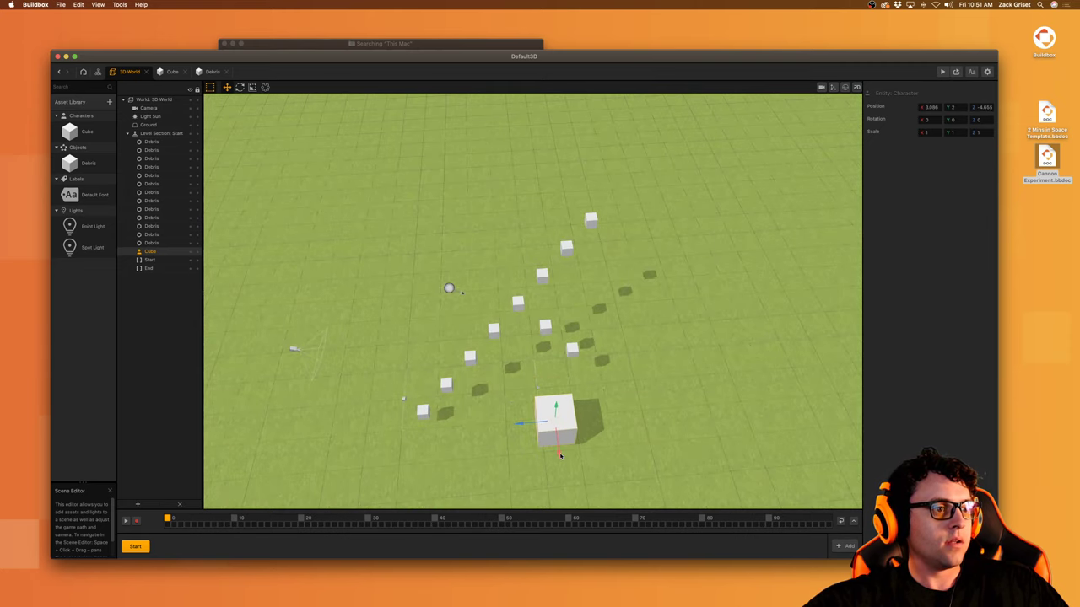
pyautogui.click(821, 87)
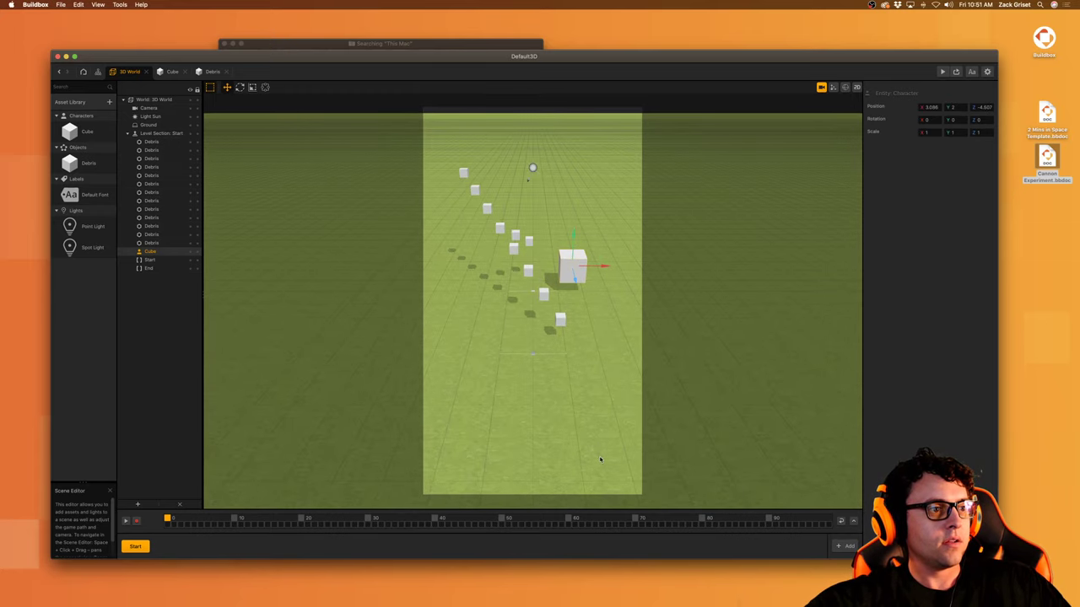
pyautogui.press('super+z')
pyautogui.moveTo(634, 411); pyautogui.dragTo(546, 412)
pyautogui.click(821, 87)
pyautogui.click(942, 71)
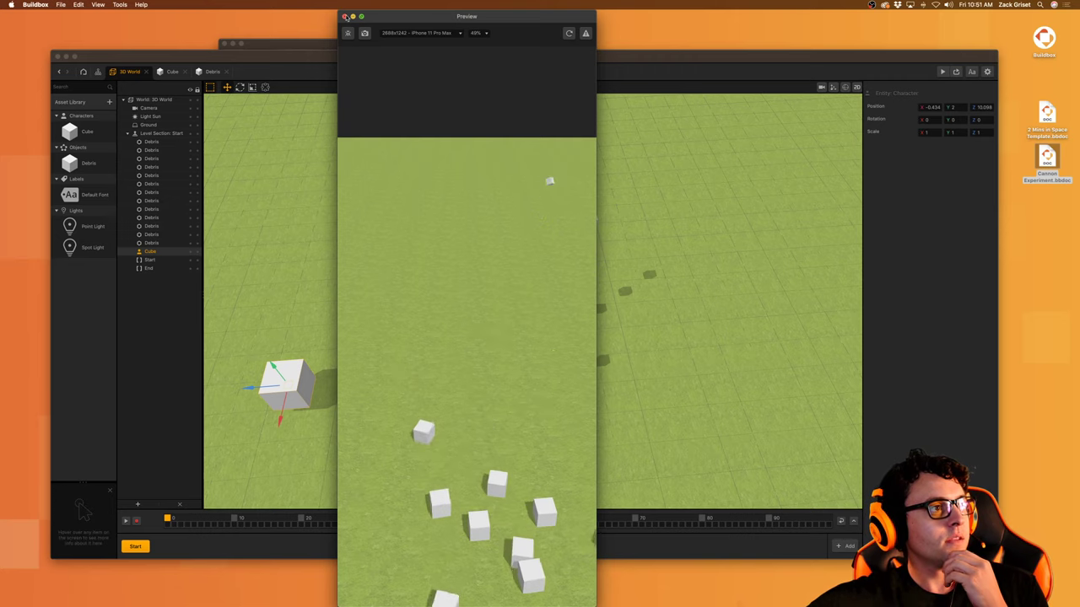
pyautogui.click(344, 16)
# Step: Set the Touch Move sensitivity of the character cube to 0.4 on both axes and preview the game
pyautogui.click(86, 133)
pyautogui.doubleClick(87, 133)
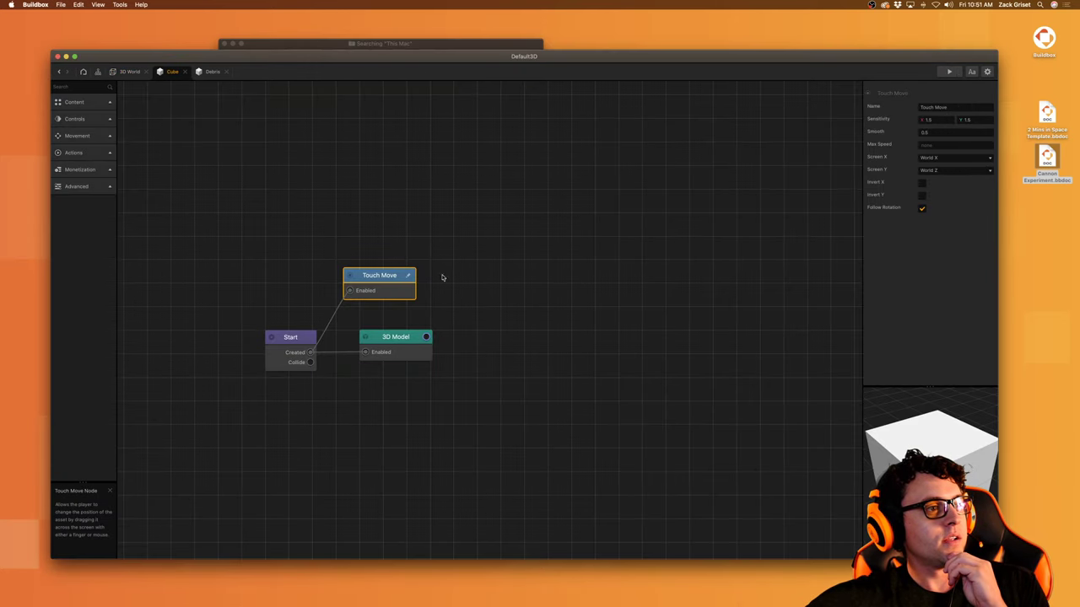
pyautogui.click(946, 121)
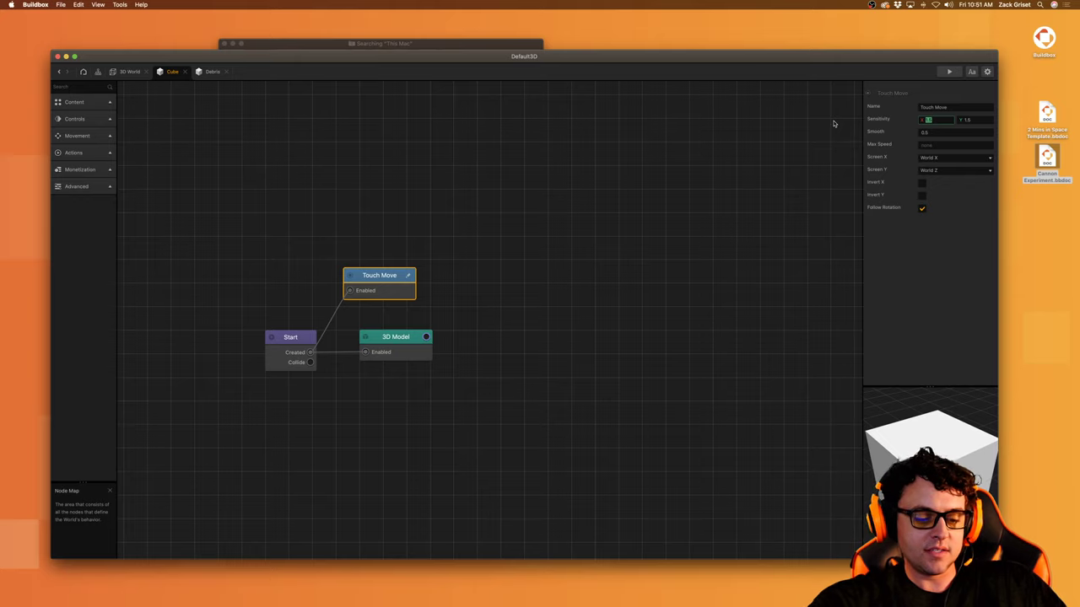
pyautogui.write('4')
pyautogui.press('Tab')
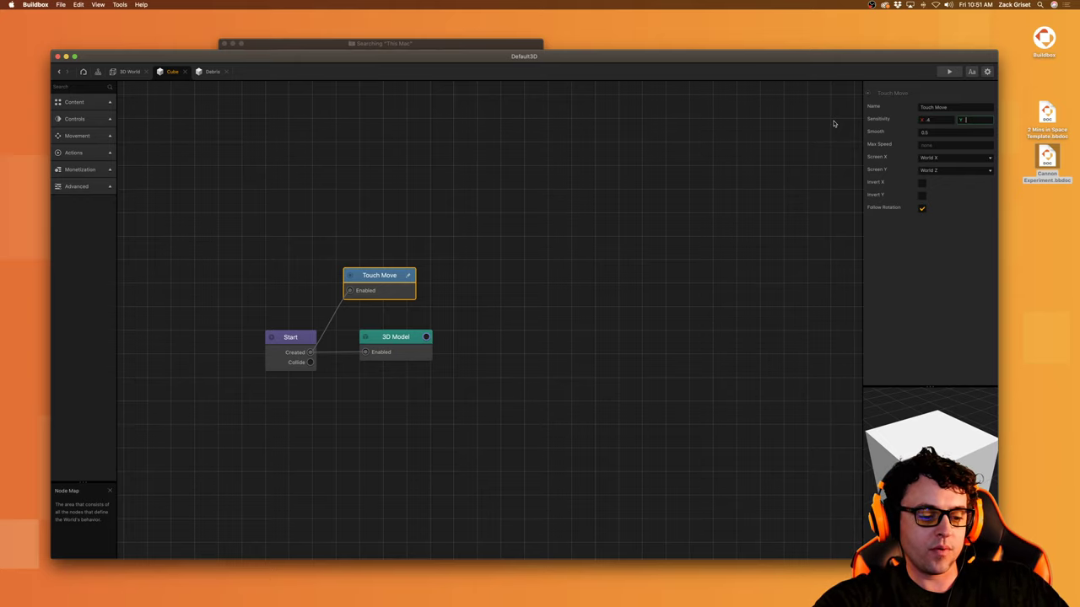
pyautogui.click(949, 72)
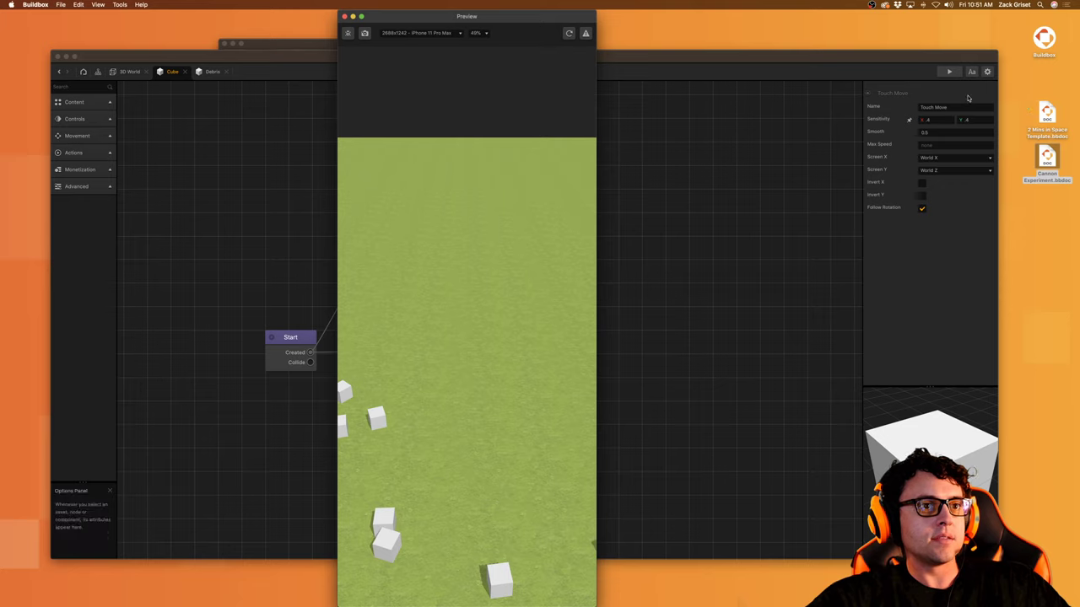
# Step: Set the Touch Move sensitivity to 0.1 on both axes and test dragging the character in a restarted preview
pyautogui.click(943, 121)
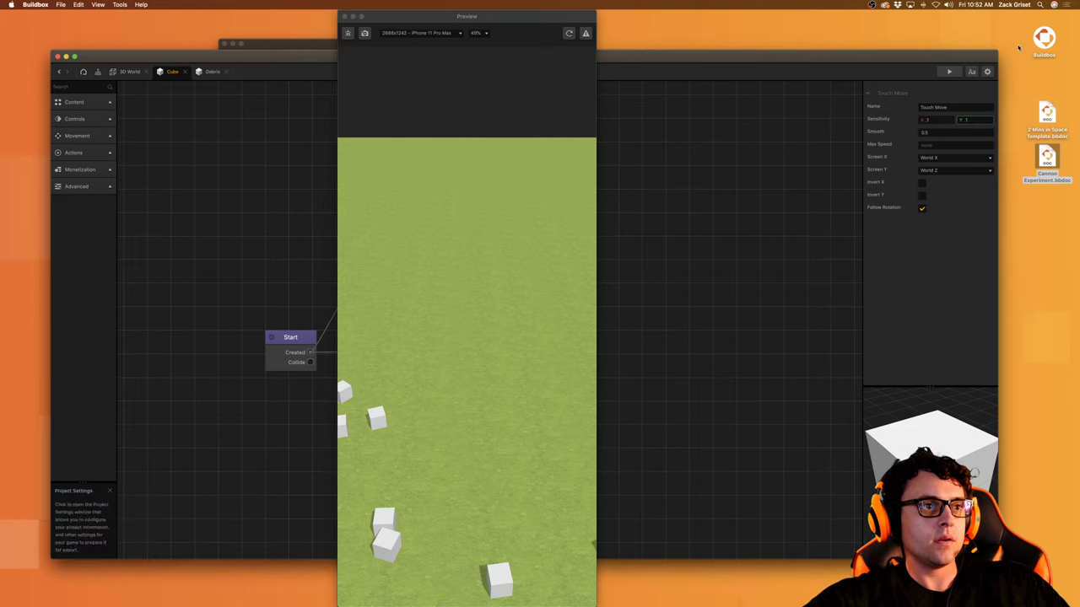
pyautogui.click(569, 33)
pyautogui.moveTo(448, 572); pyautogui.dragTo(429, 378)
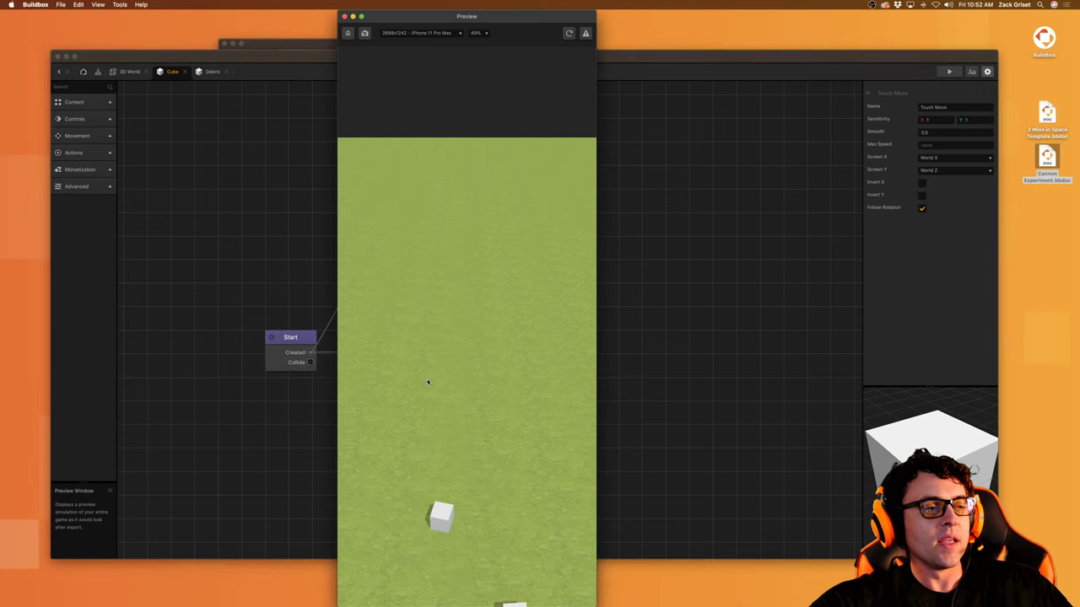
pyautogui.click(344, 16)
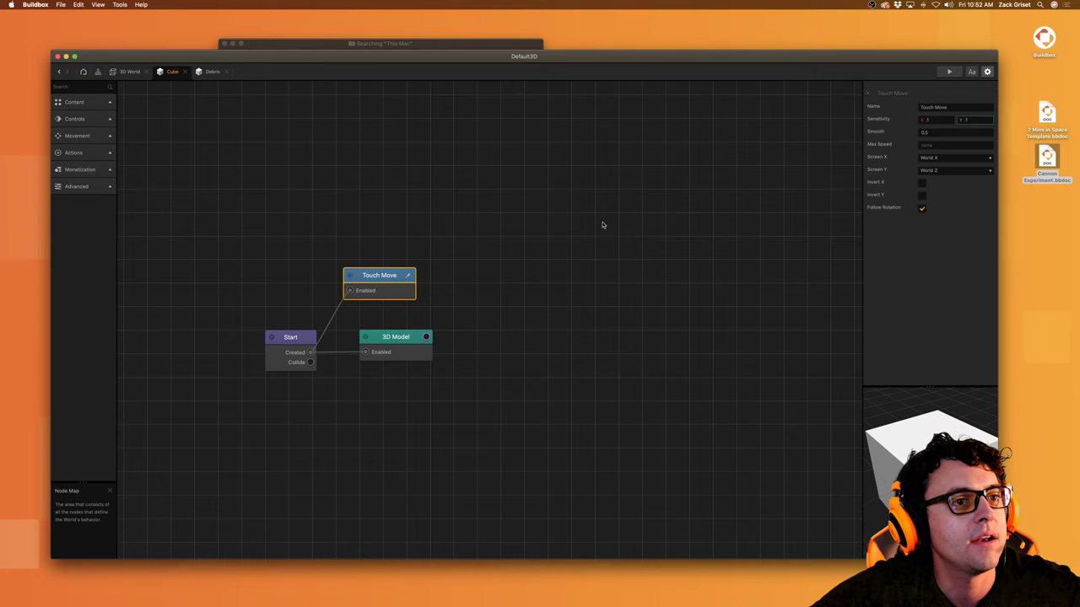
# Step: Rename the character cube as Main Character and enable Invert Y on its Touch Move node
pyautogui.click(129, 71)
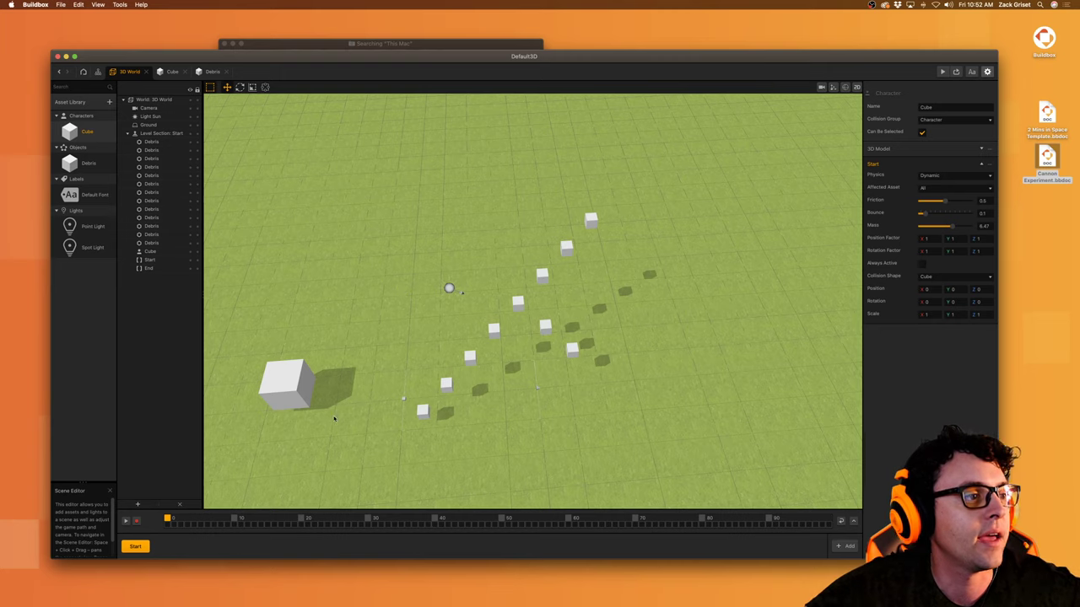
pyautogui.click(83, 133)
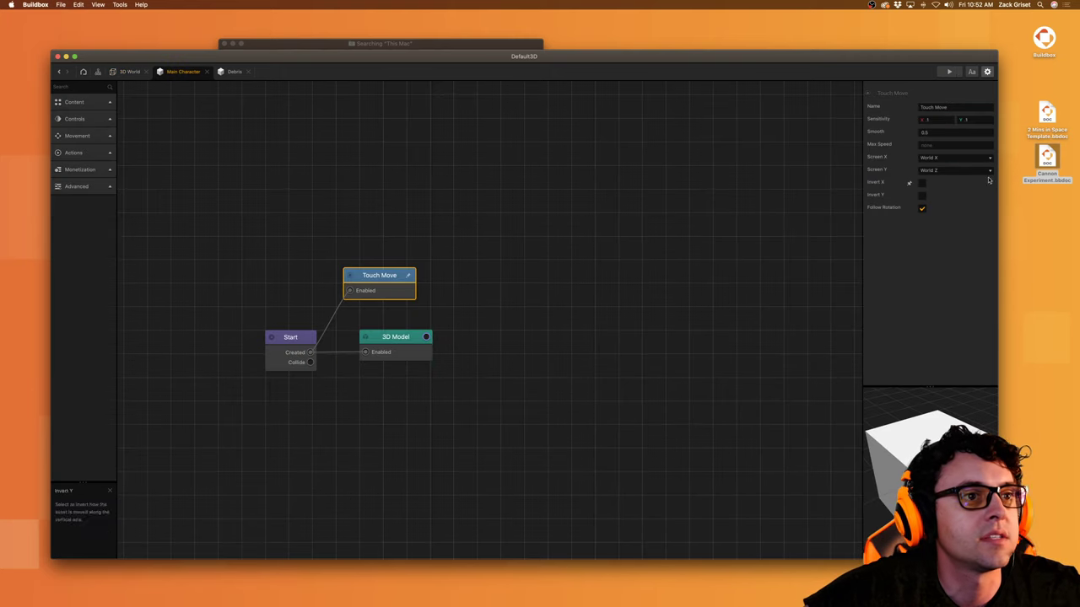
pyautogui.click(922, 197)
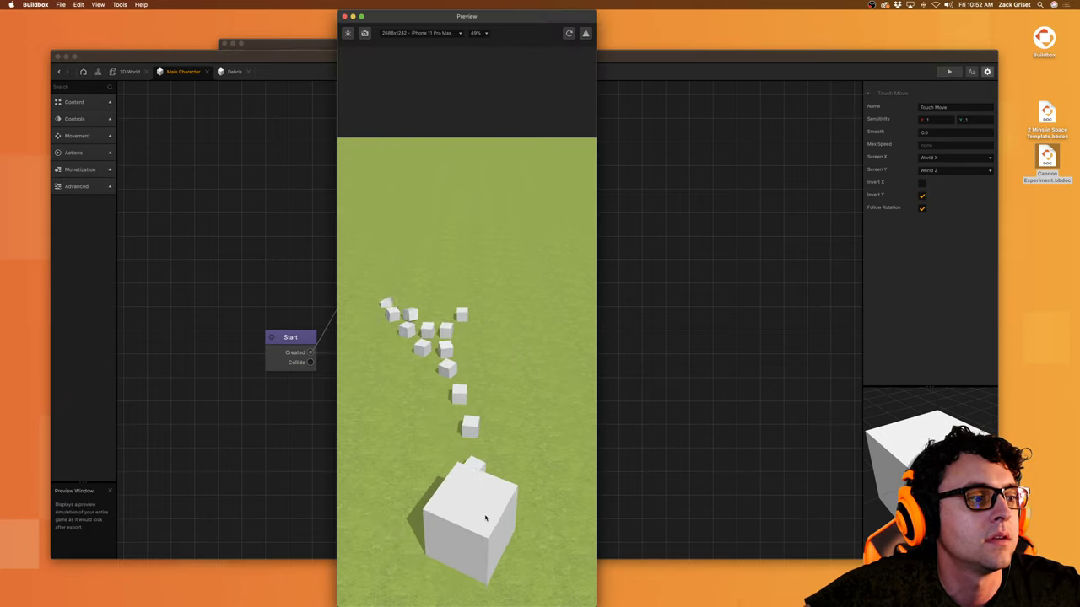
# Step: Turn off Invert Y on the Touch Move node, test it in the reloaded preview, and turn on Invert X
pyautogui.click(922, 196)
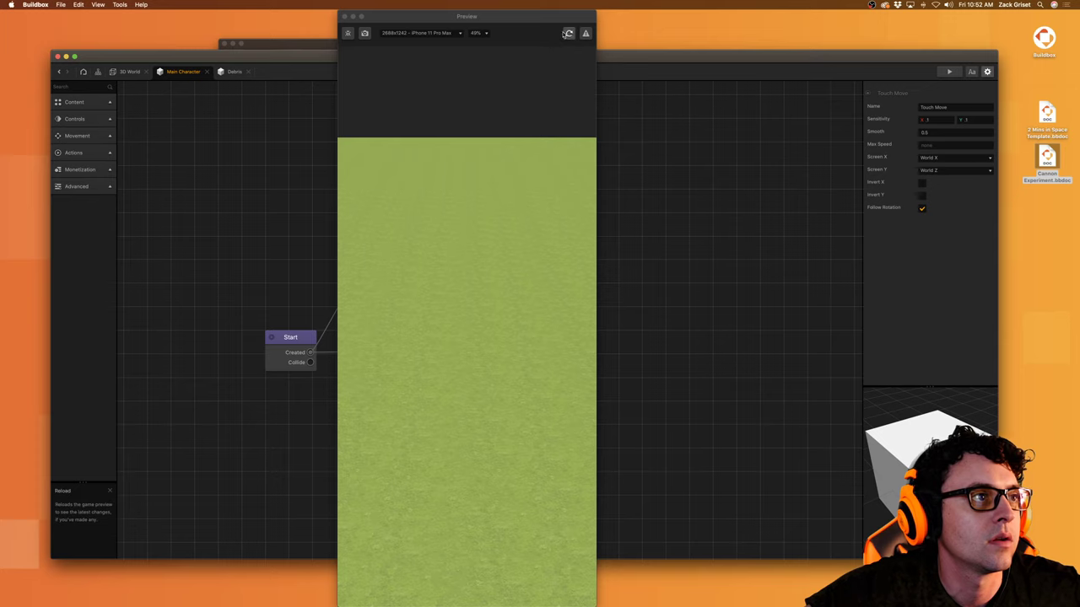
pyautogui.click(568, 32)
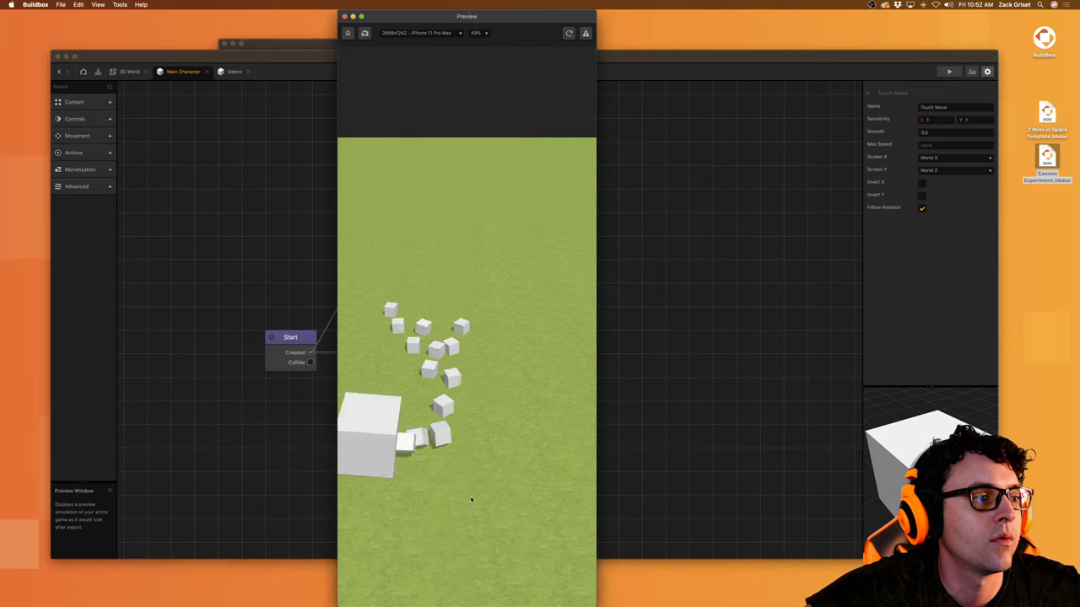
pyautogui.click(923, 187)
pyautogui.click(922, 183)
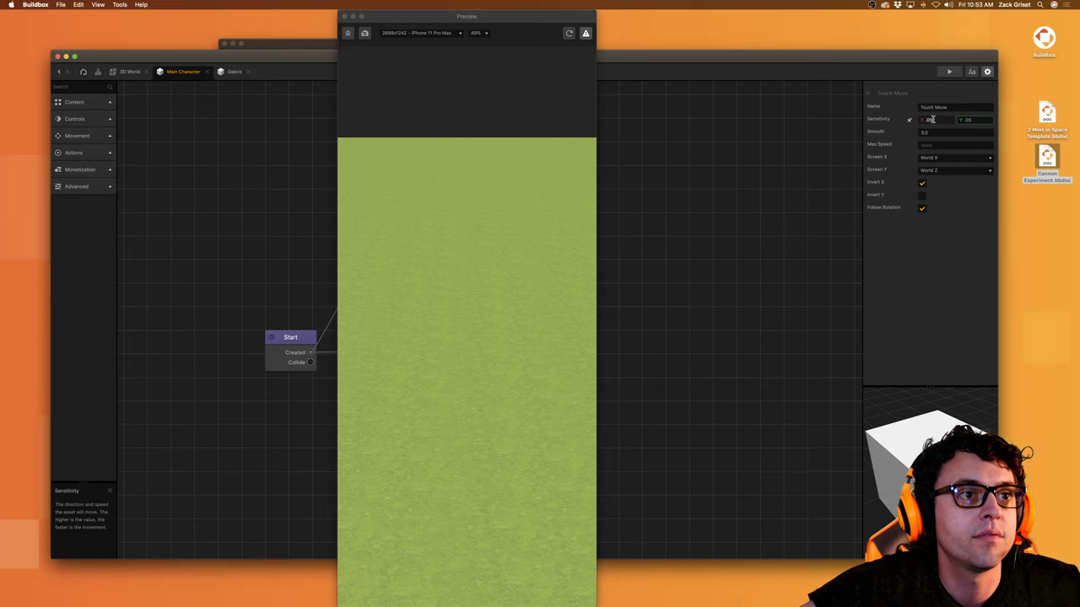
# Step: Set the Touch Move sensitivity to .05 on X and Y, Smooth to 0.1 and Max Speed to 5, and test in the preview
pyautogui.click(939, 132)
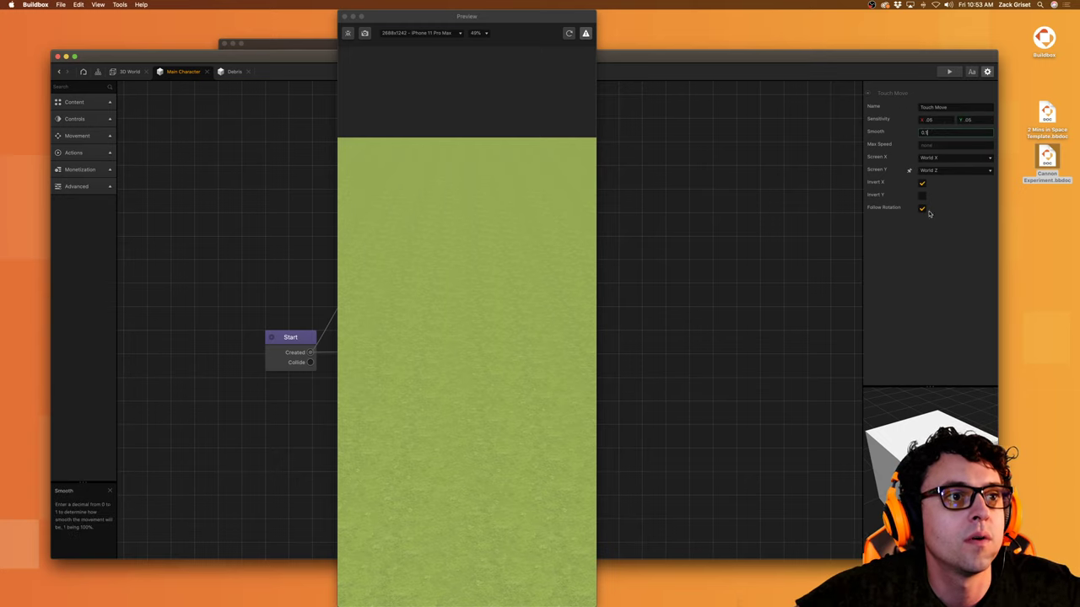
pyautogui.click(944, 145)
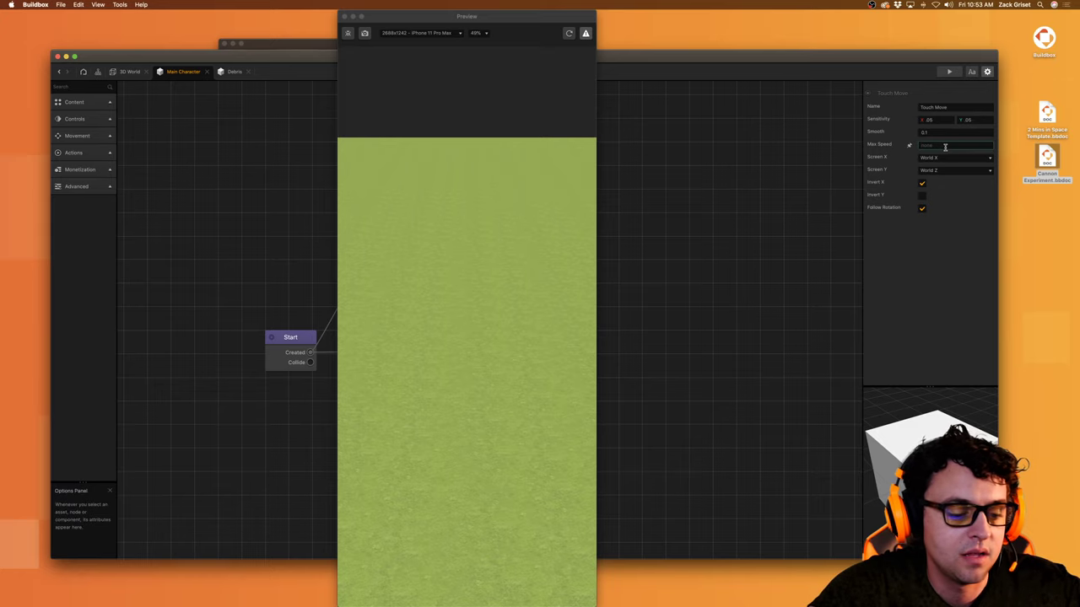
pyautogui.click(926, 248)
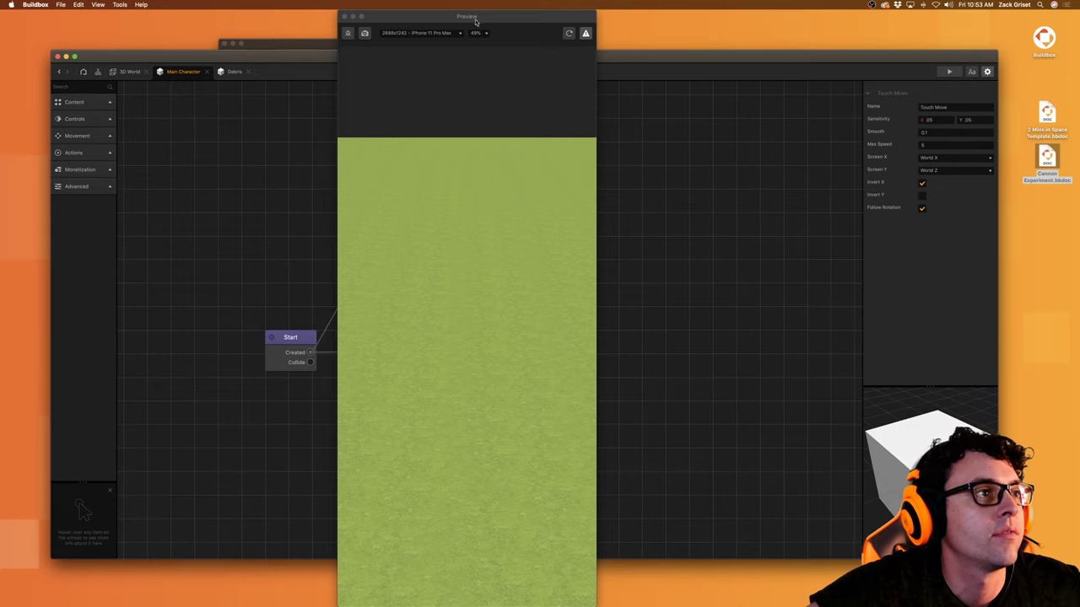
pyautogui.click(569, 34)
pyautogui.moveTo(574, 554); pyautogui.dragTo(520, 399)
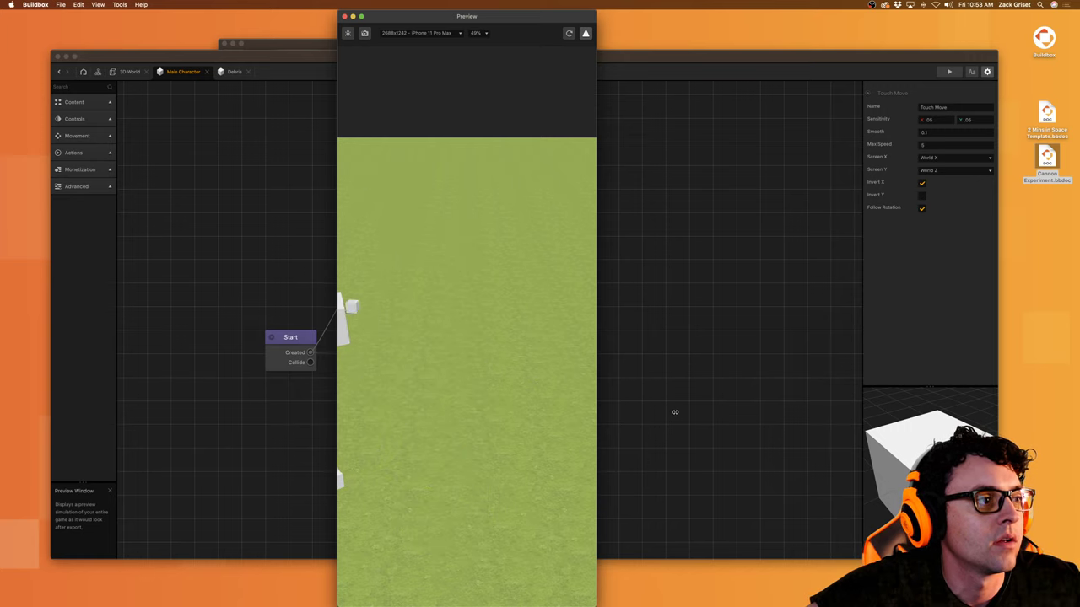
# Step: Move the Start node closer to the 3D Model node in the Main Character node map
pyautogui.click(305, 361)
pyautogui.moveTo(306, 361); pyautogui.dragTo(336, 368)
pyautogui.click(385, 370)
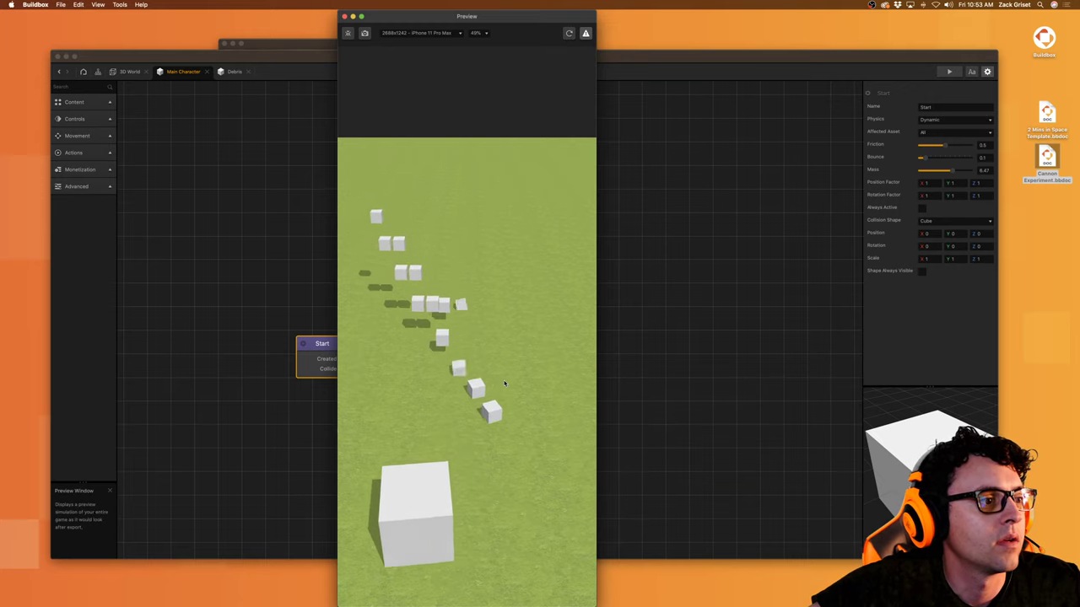
# Step: Turn off Invert X on the Touch Move node and test the main character's movement in a new preview
pyautogui.click(344, 16)
pyautogui.click(372, 289)
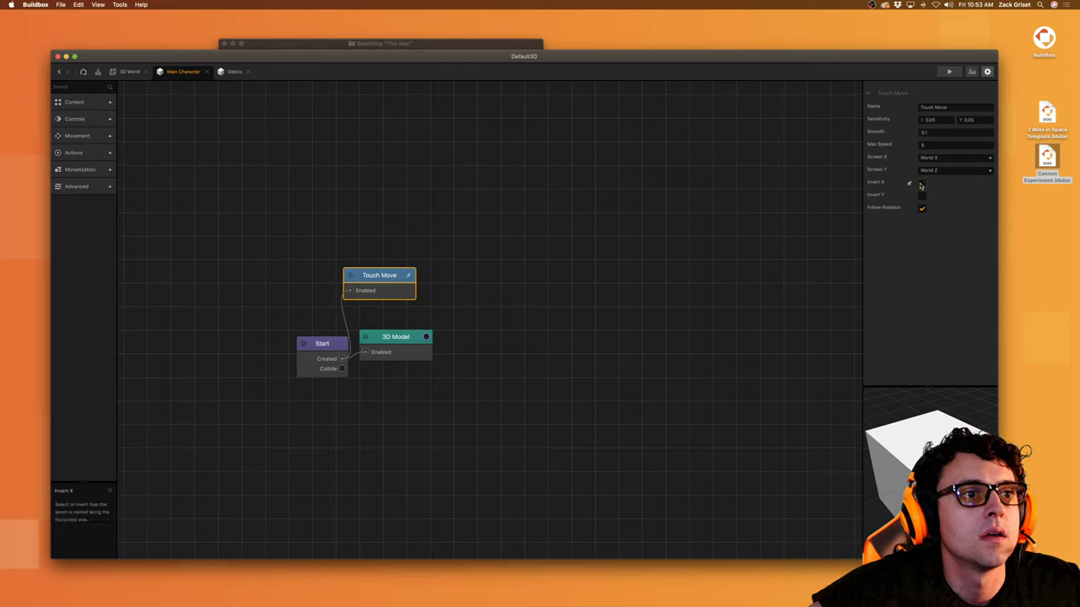
pyautogui.click(949, 72)
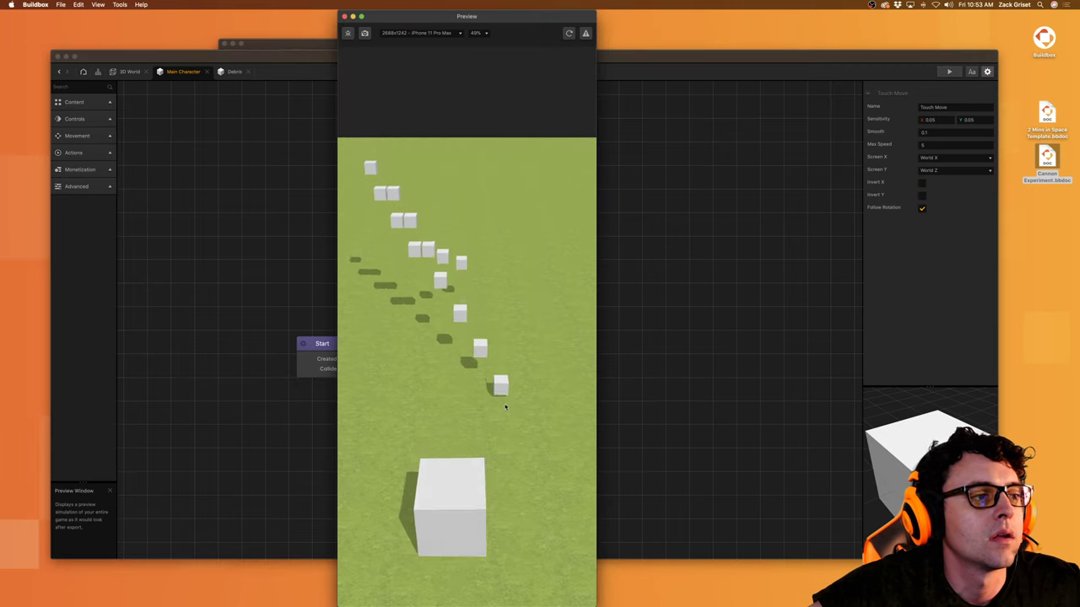
pyautogui.moveTo(495, 478); pyautogui.dragTo(455, 483)
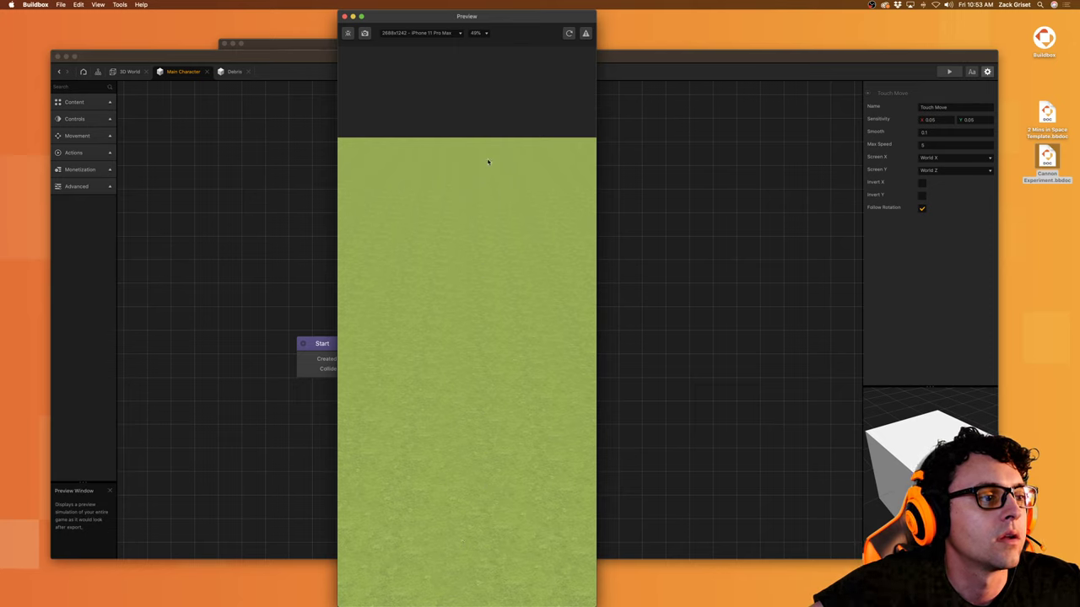
pyautogui.click(344, 16)
# Step: Pull the game camera farther back from the main character in the 3D World scene and preview the game
pyautogui.click(126, 72)
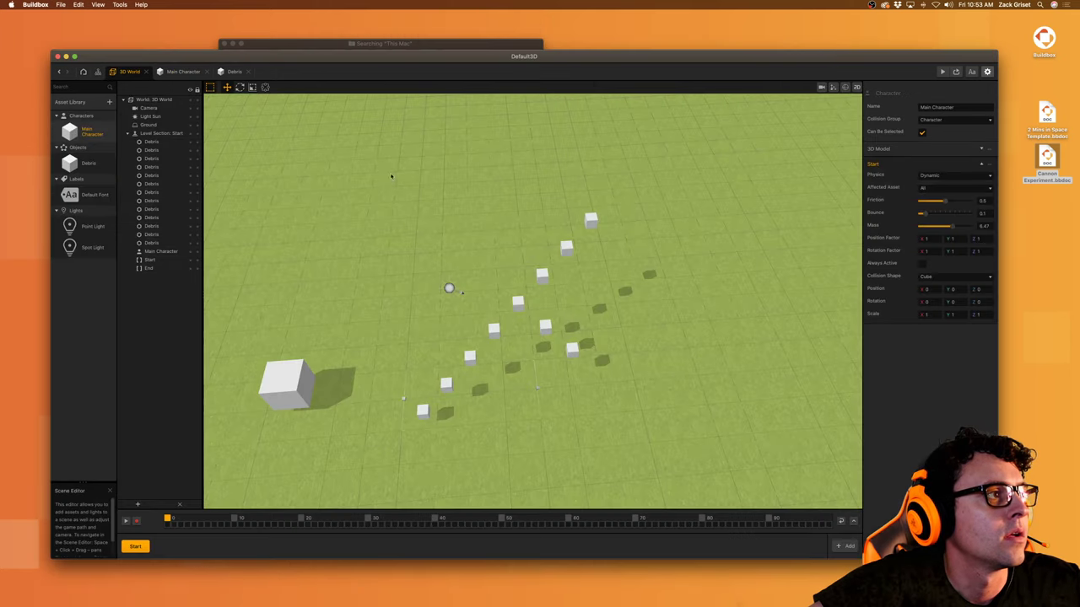
pyautogui.click(821, 87)
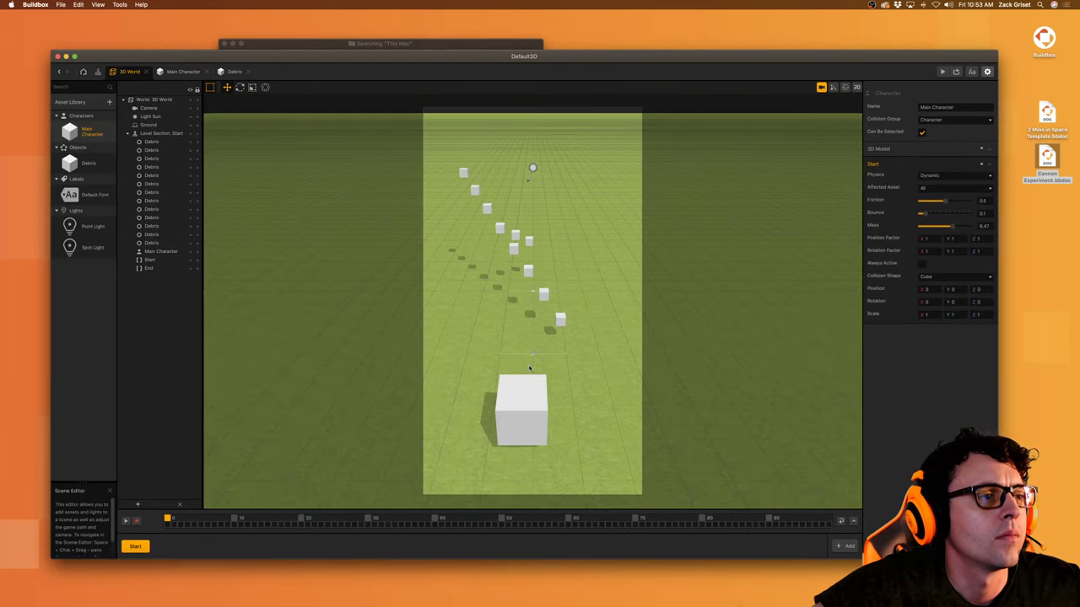
pyautogui.scroll(-3, 533, 369)
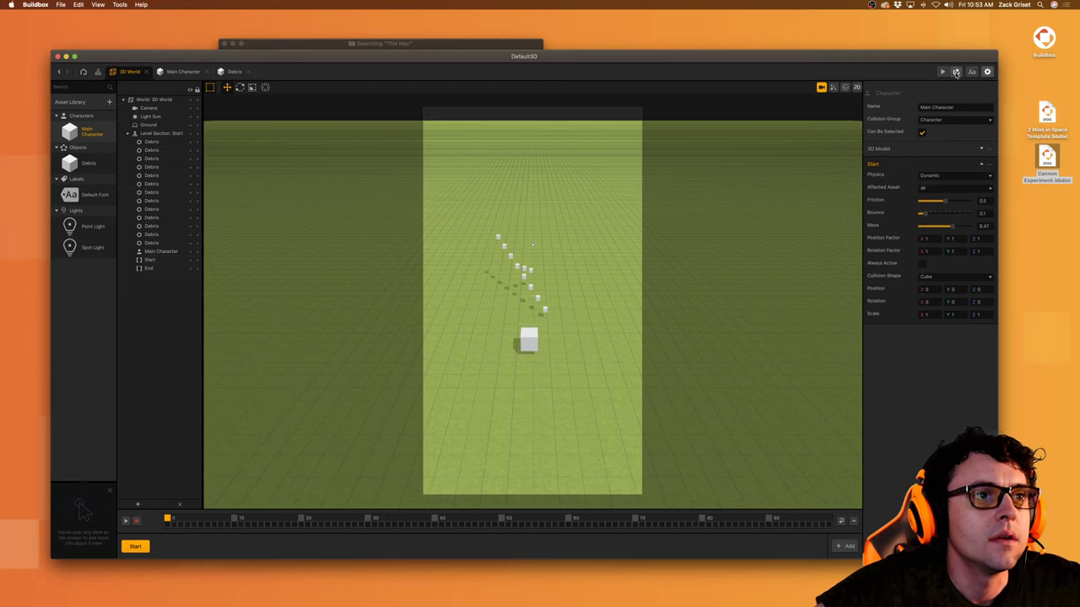
pyautogui.click(823, 88)
pyautogui.click(942, 72)
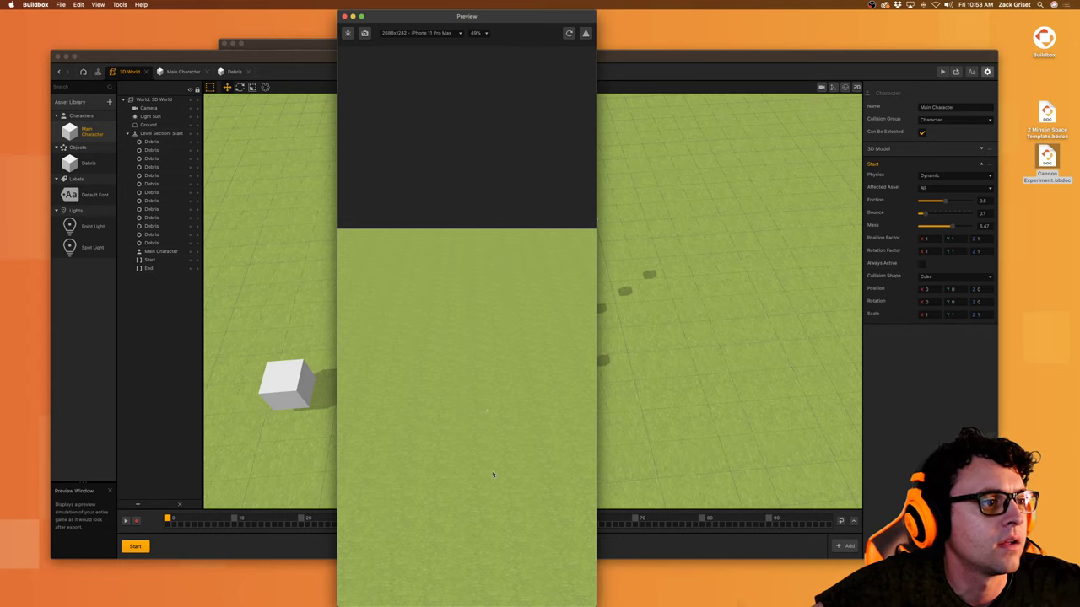
pyautogui.click(344, 16)
# Step: Set the Debris asset's Gravity strength to 4 and test the falling cubes in the preview
pyautogui.click(234, 72)
pyautogui.click(462, 235)
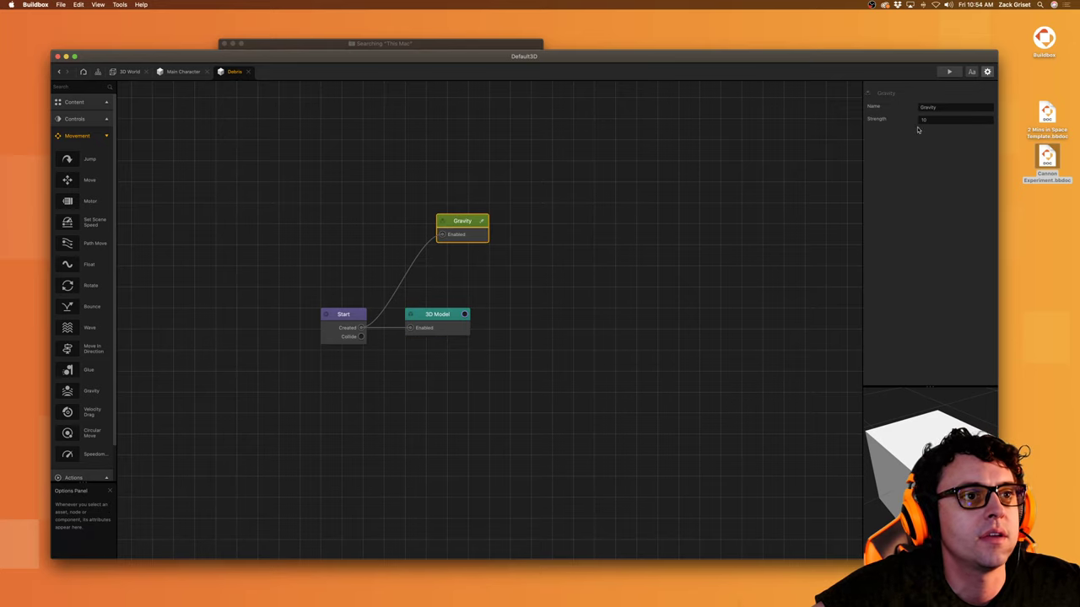
pyautogui.click(941, 119)
pyautogui.press('Return')
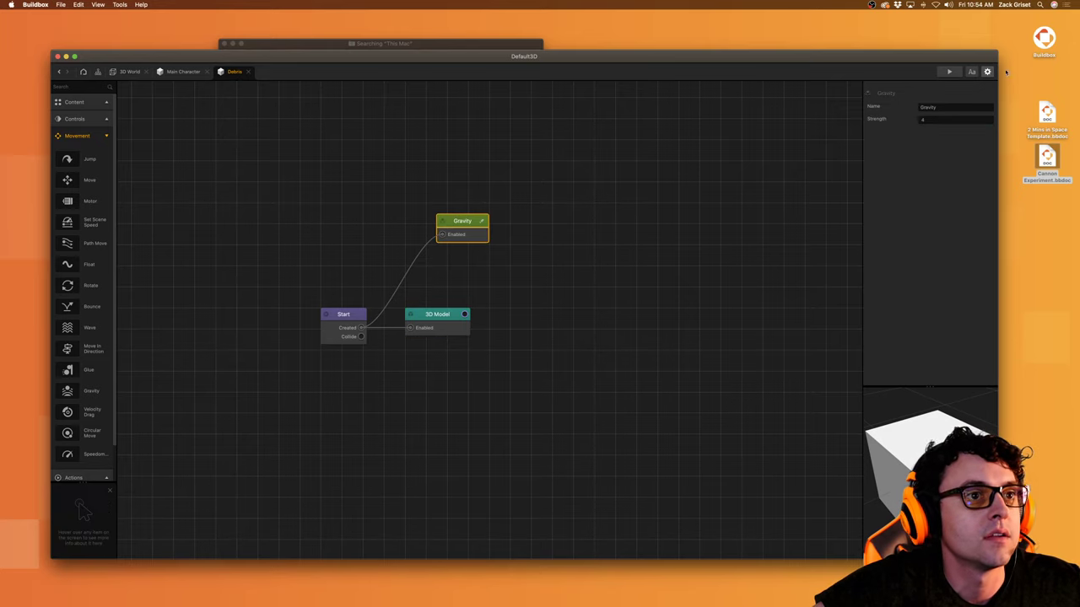
pyautogui.click(949, 72)
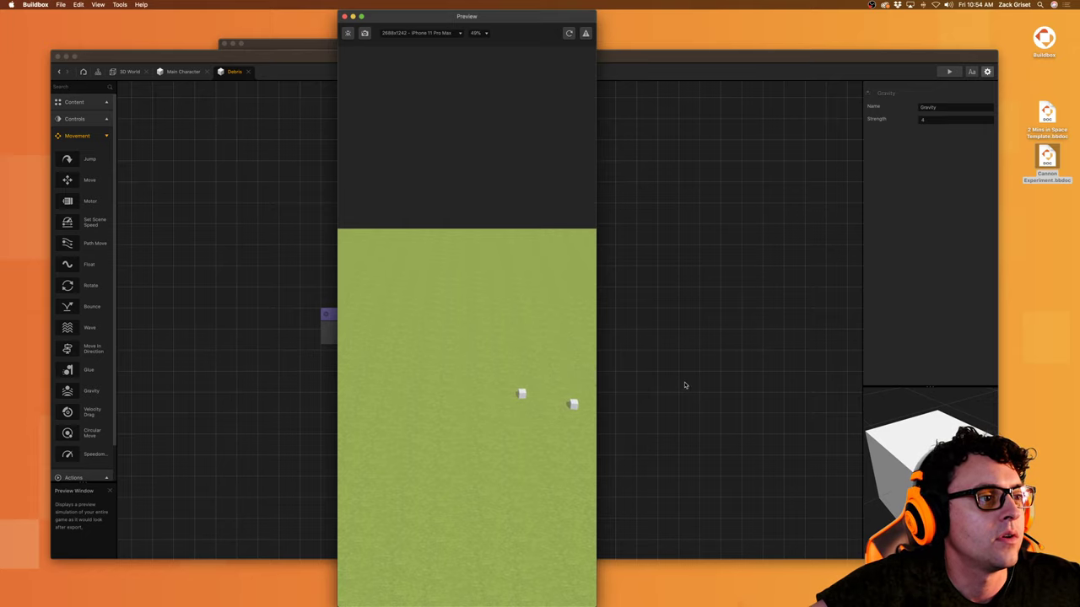
pyautogui.click(569, 33)
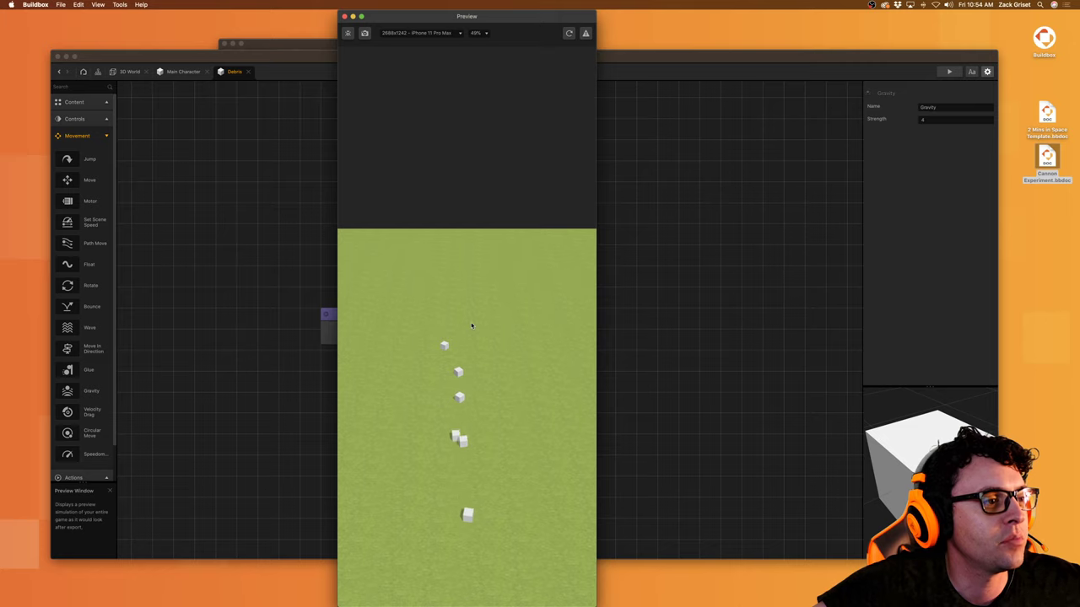
pyautogui.click(344, 17)
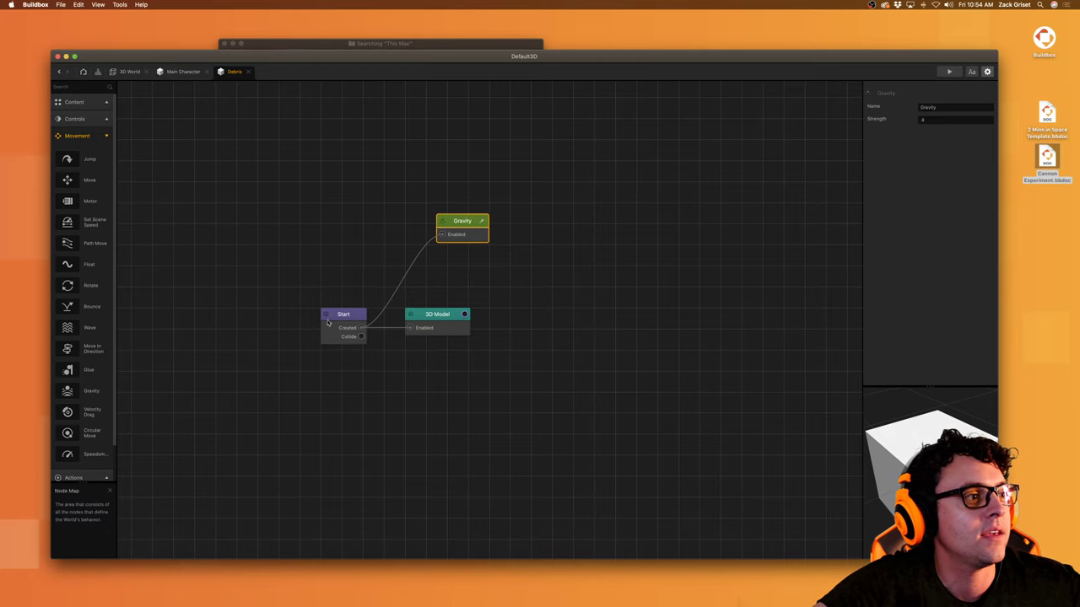
# Step: Set the Main Character's Start node friction to about 0.82 and mass to 3.11
pyautogui.click(178, 75)
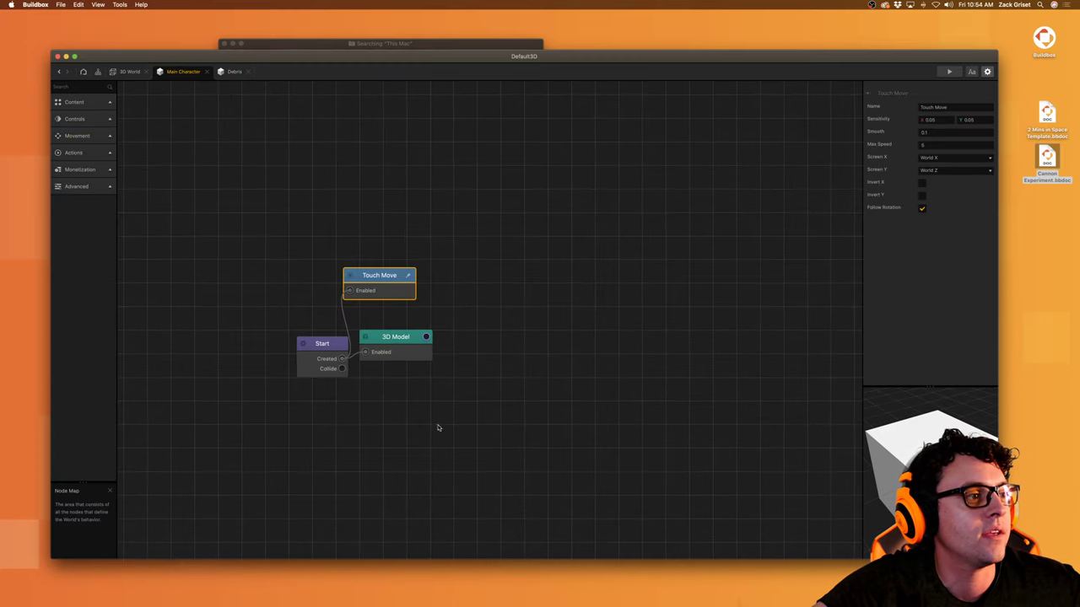
pyautogui.click(309, 374)
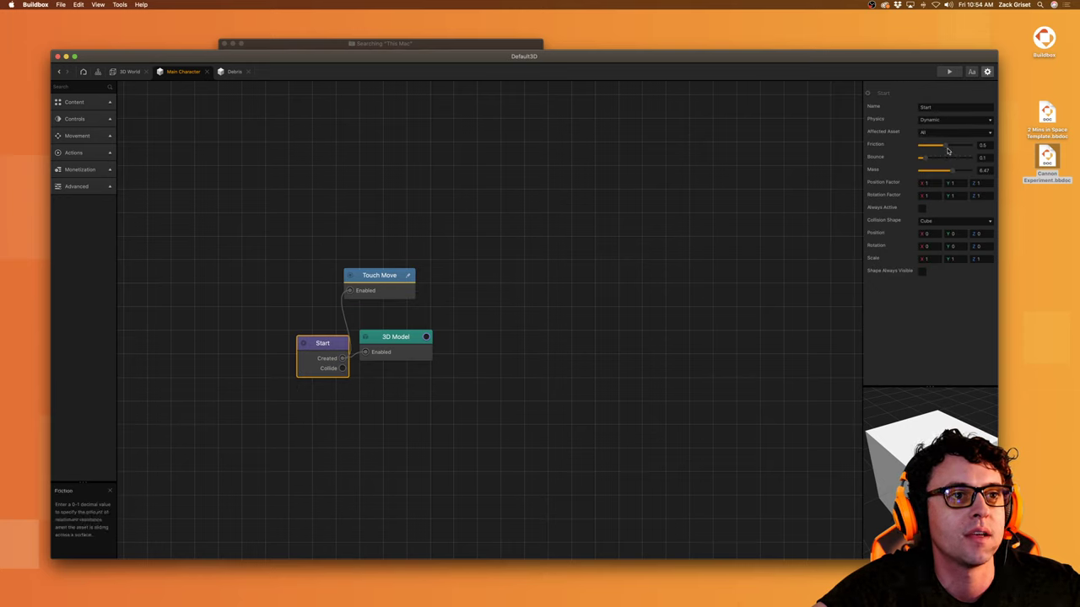
pyautogui.moveTo(947, 148); pyautogui.dragTo(936, 172)
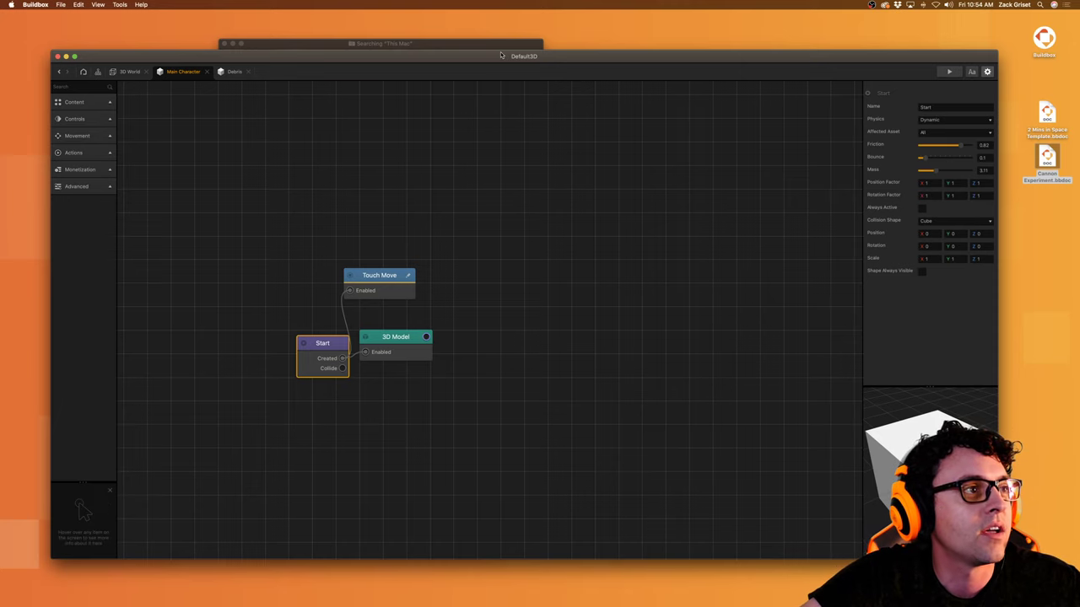
# Step: Save the project as Follow Character Example in the Downloads folder
pyautogui.click(61, 4)
pyautogui.click(78, 47)
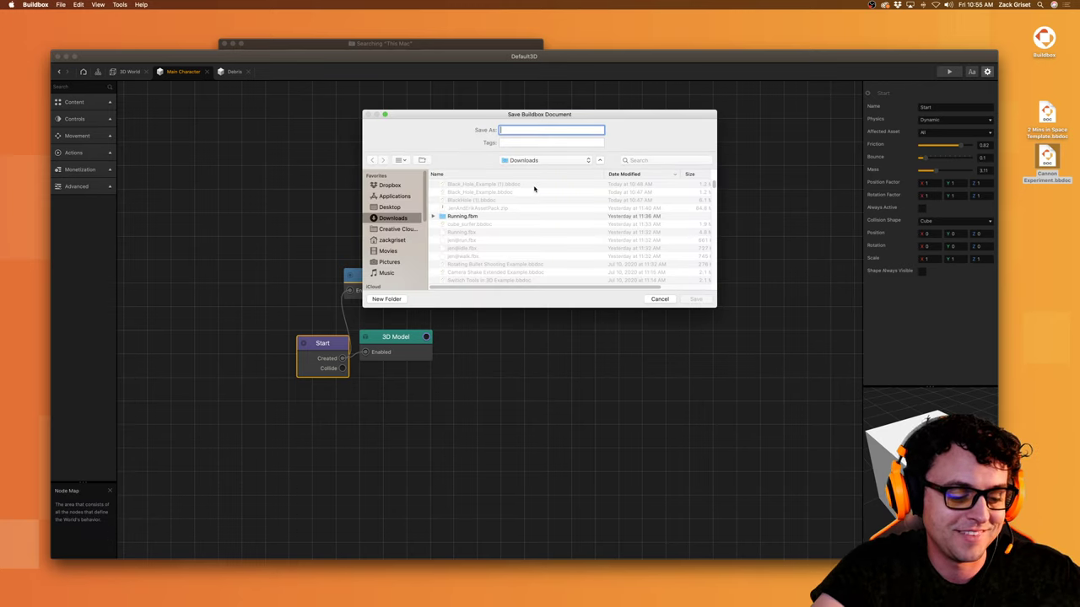
pyautogui.write('Follow C')
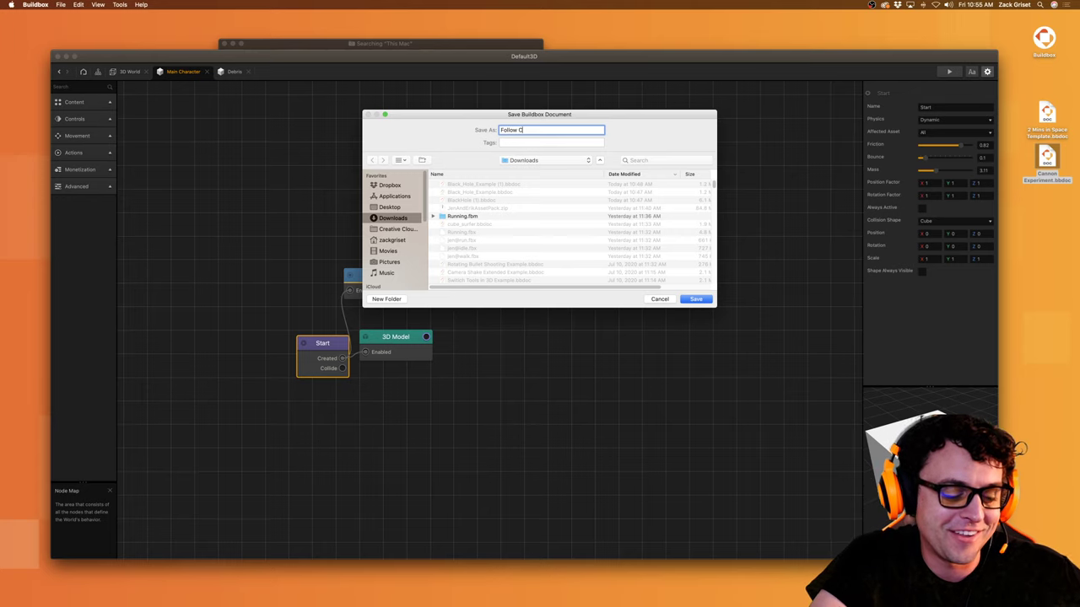
pyautogui.write('harac')
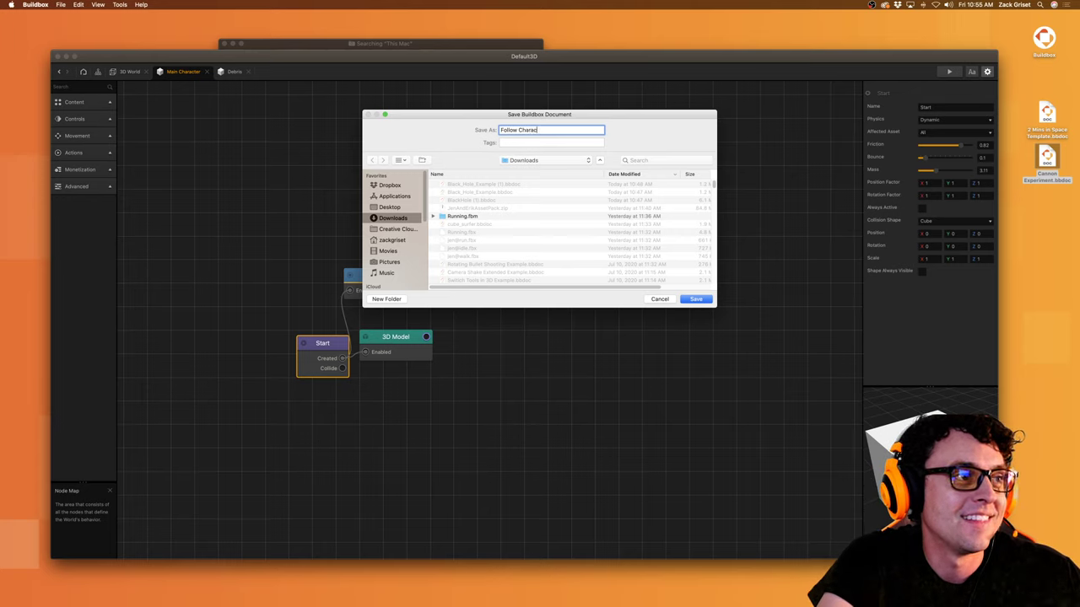
pyautogui.write('ter Example')
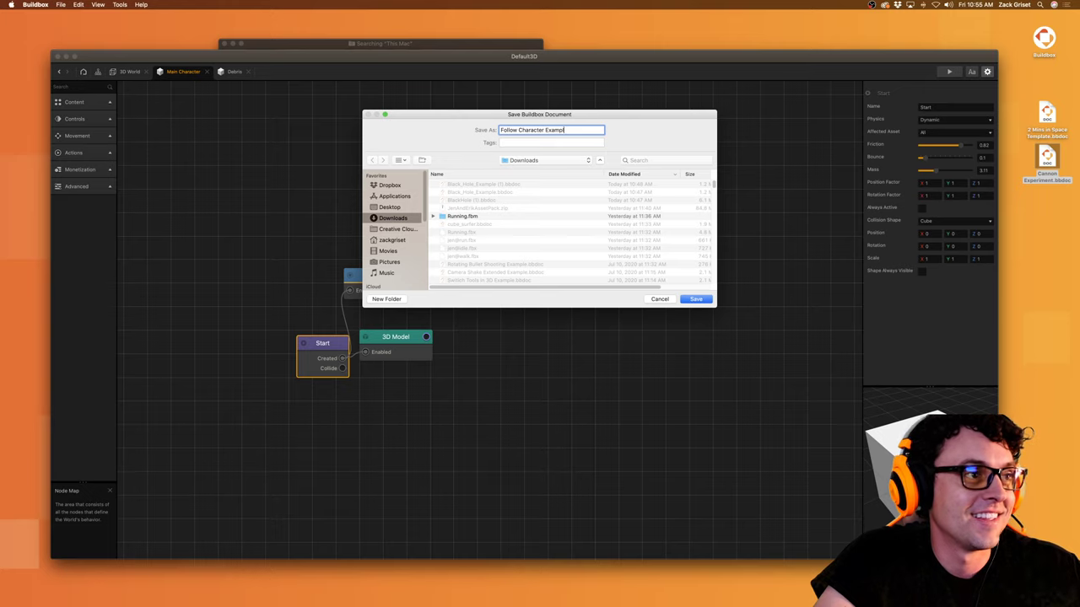
pyautogui.click(695, 298)
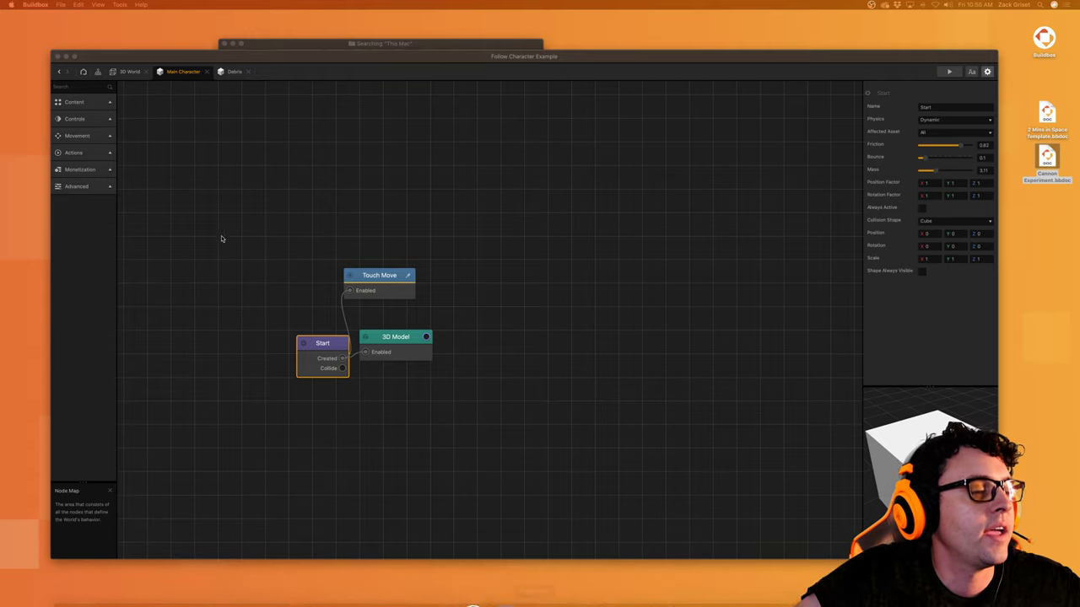
# Step: Move the Start node away from the Touch Move and 3D Model nodes to untangle their connections
pyautogui.moveTo(319, 357); pyautogui.dragTo(289, 346)
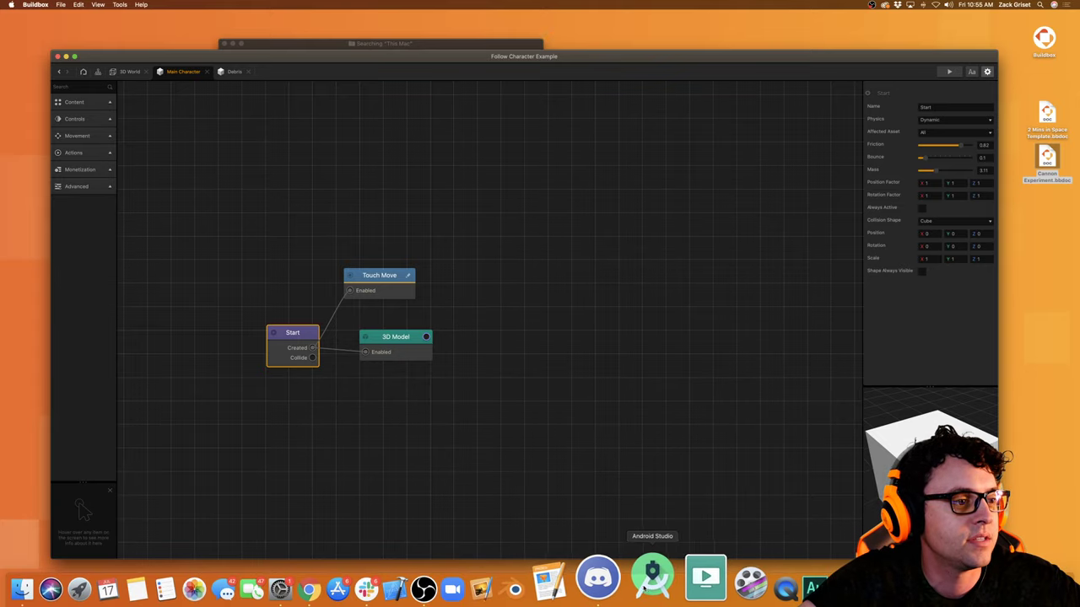
# Step: Switch to Discord and upload Follow Character Example.bbdoc from Downloads to the buildbox-livestreams channel
pyautogui.click(612, 577)
pyautogui.scroll(-15, 608, 367)
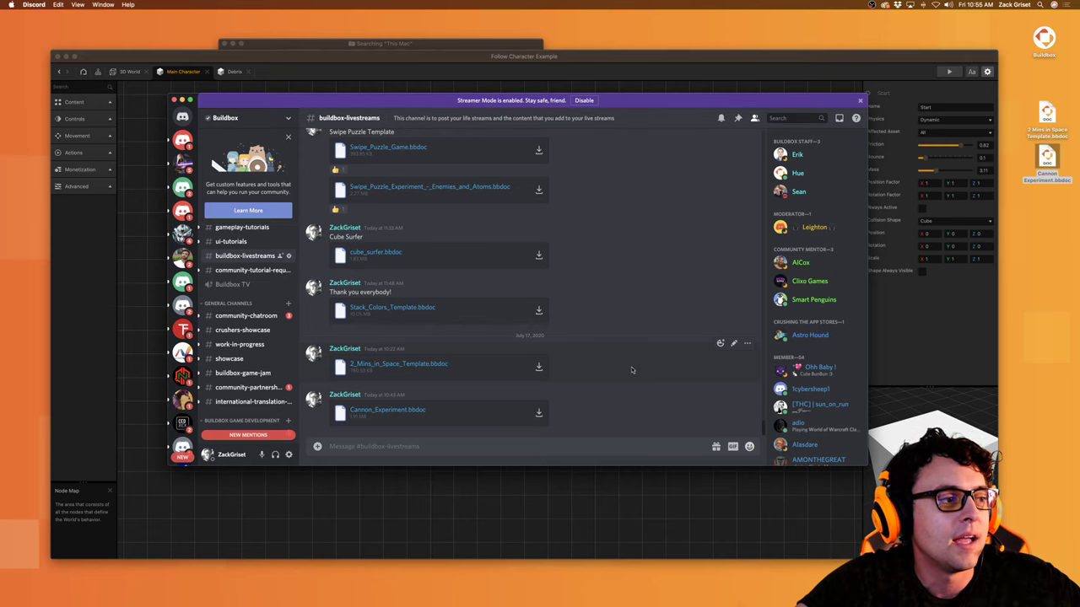
pyautogui.click(981, 589)
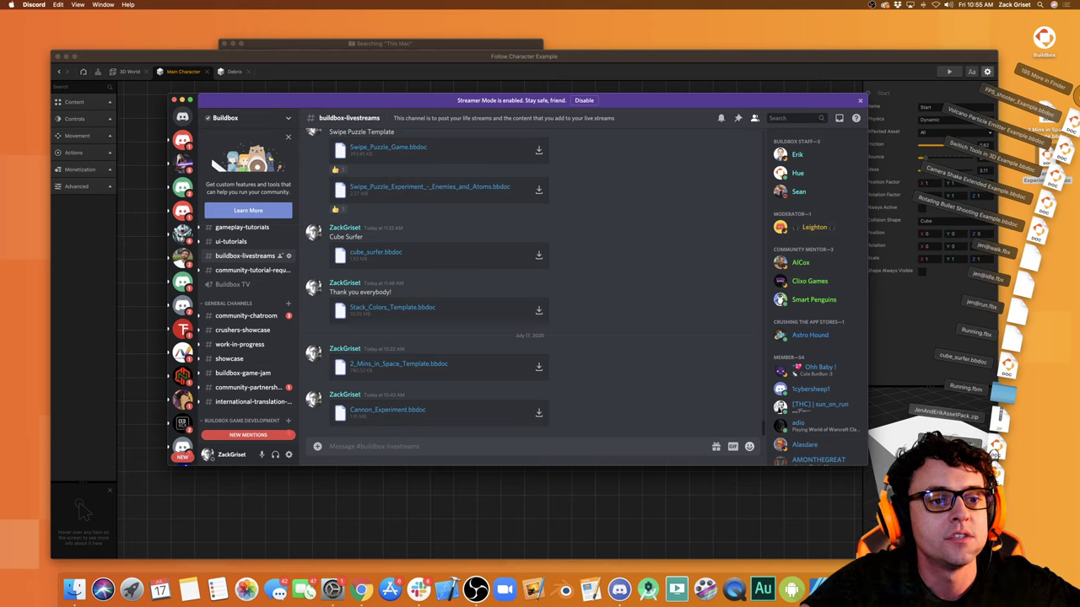
pyautogui.moveTo(996, 472); pyautogui.dragTo(619, 361)
pyautogui.click(600, 322)
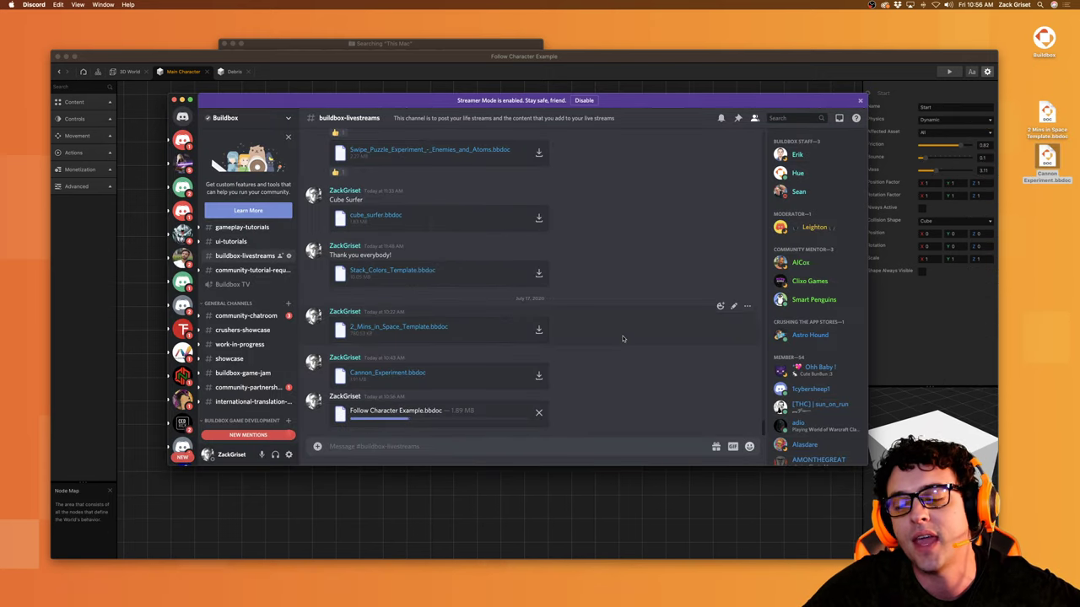
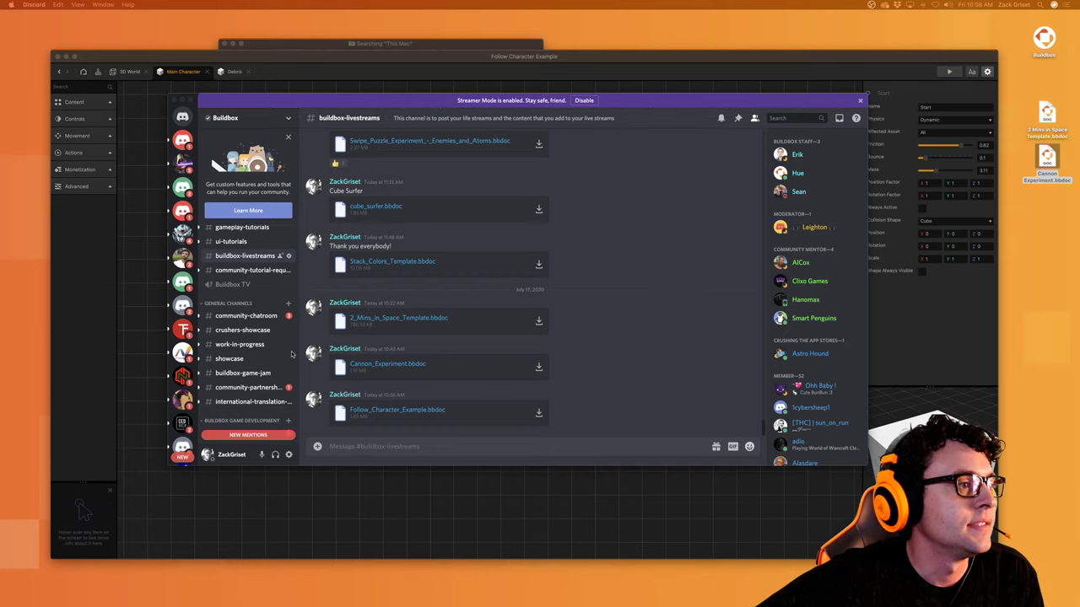
# Step: Switch back to Buildbox and open the project's mind map
pyautogui.click(631, 81)
pyautogui.click(124, 72)
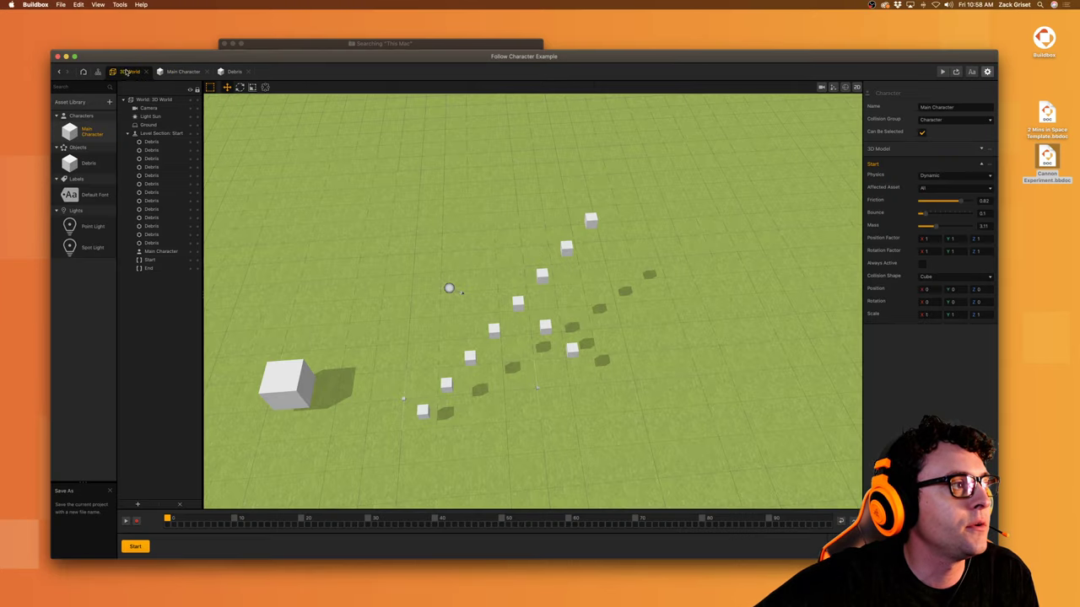
pyautogui.click(98, 72)
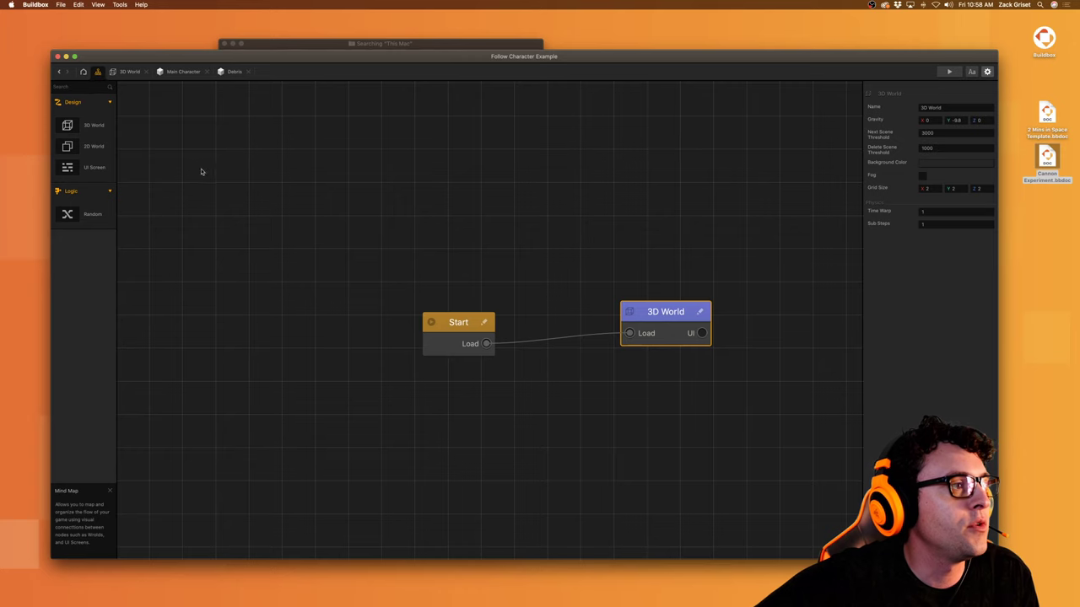
# Step: Create a new empty 3D game without saving changes to the current project
pyautogui.click(83, 72)
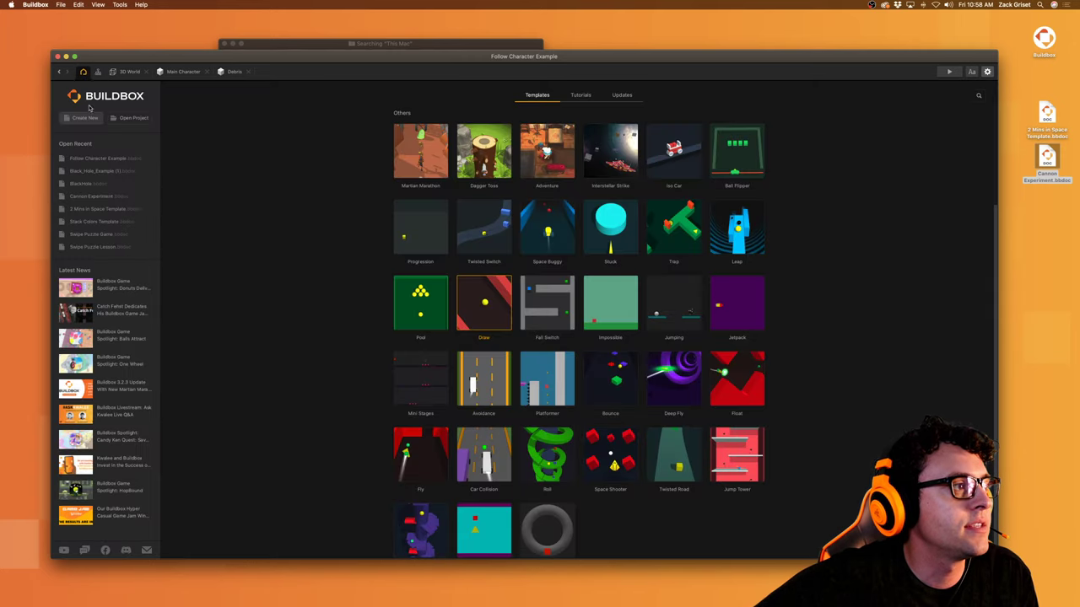
pyautogui.click(85, 120)
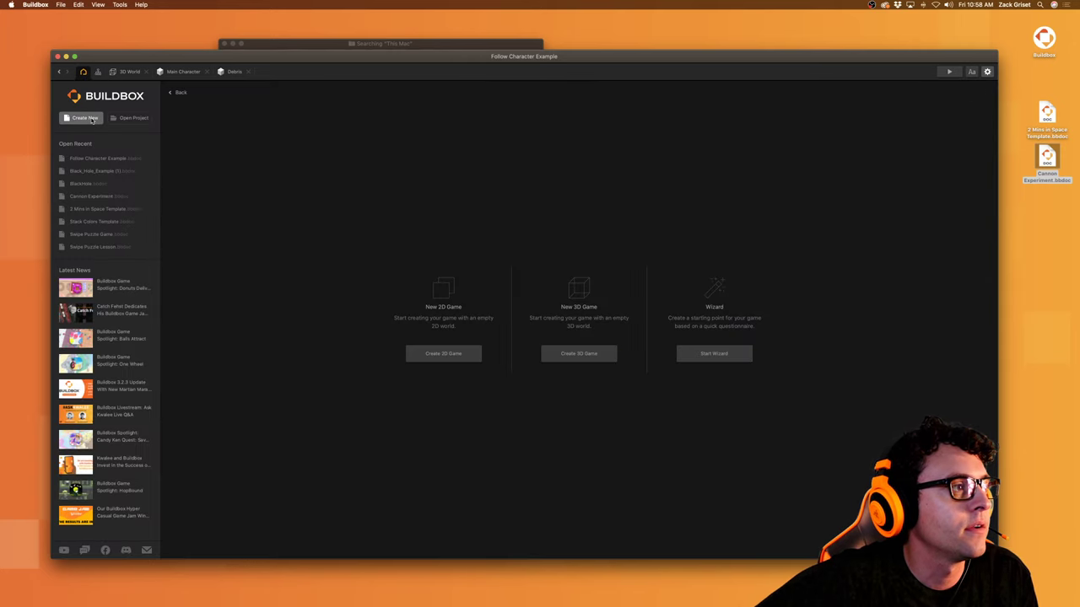
pyautogui.click(610, 360)
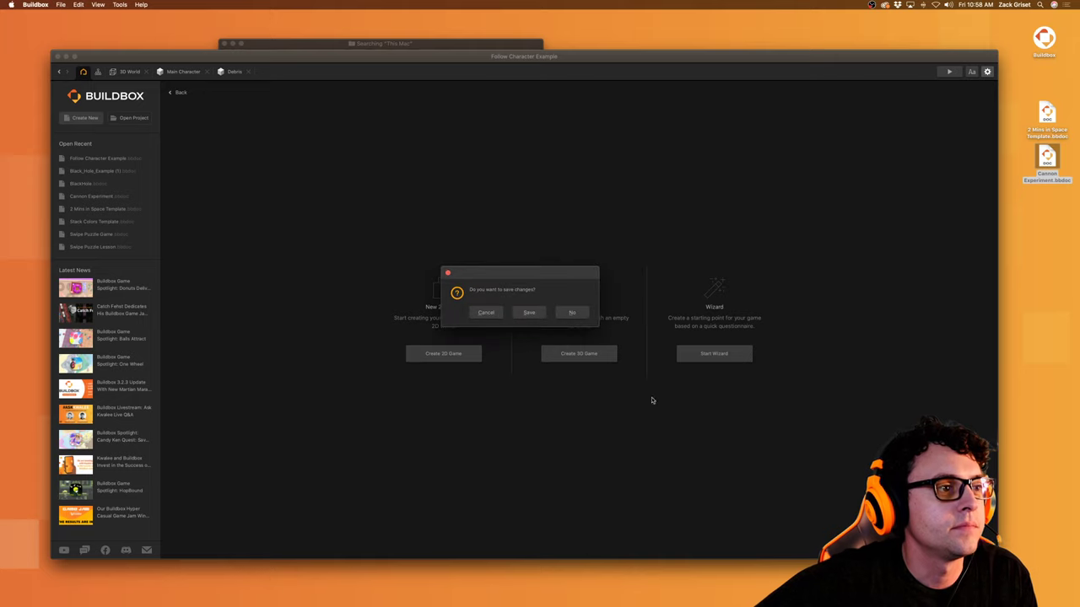
pyautogui.click(570, 312)
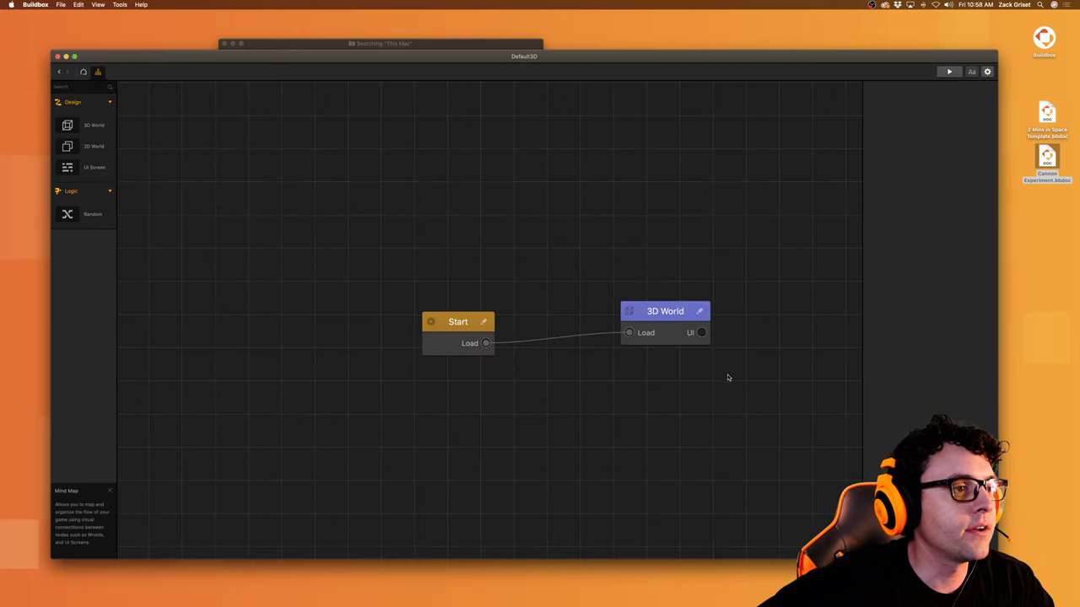
# Step: Move the Start and 3D World nodes to a clearer spot in the mind map and open the 3D World scene
pyautogui.click(452, 325)
pyautogui.moveTo(447, 327); pyautogui.dragTo(204, 286)
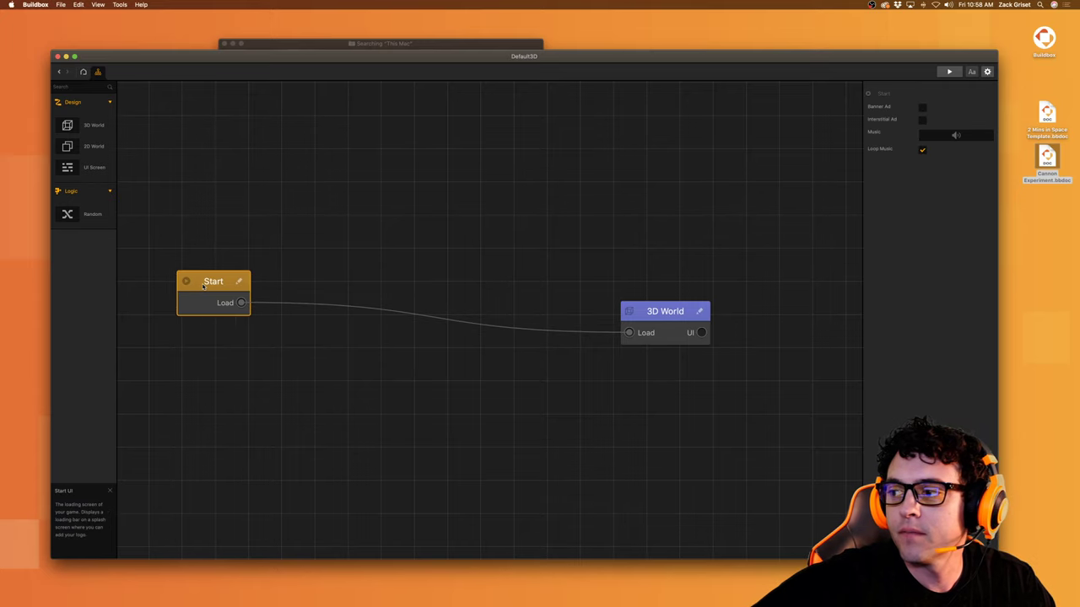
pyautogui.moveTo(657, 316); pyautogui.dragTo(483, 272)
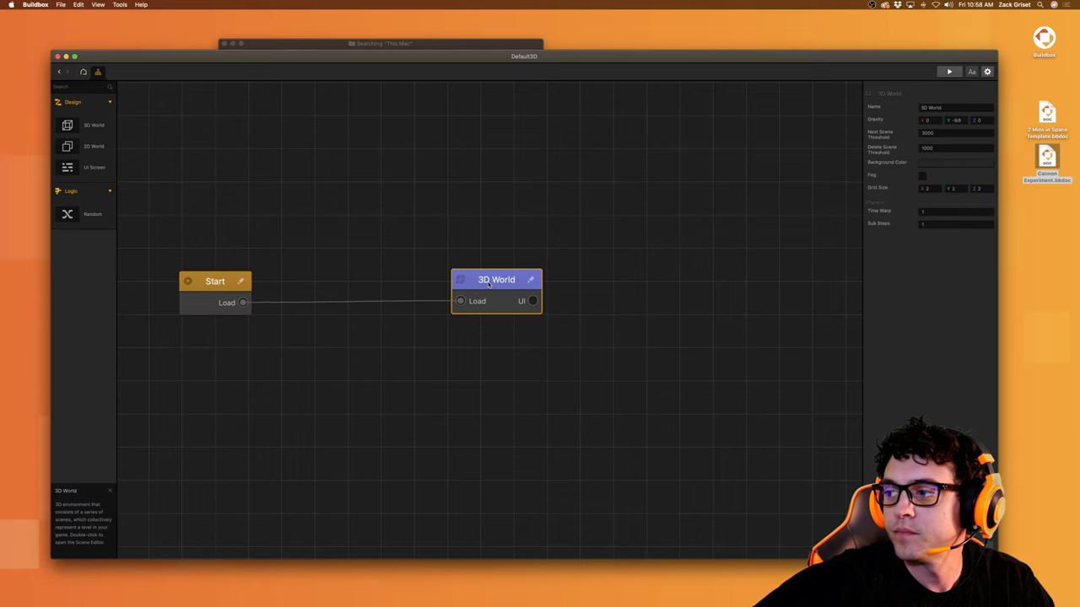
pyautogui.doubleClick(491, 285)
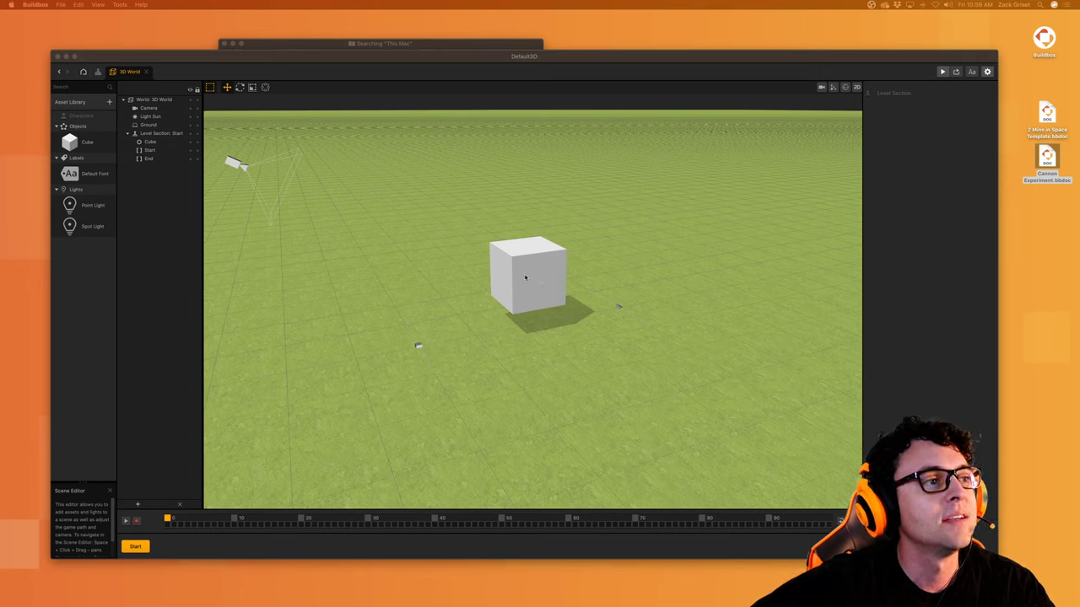
# Step: Add the Pyramid, Cube and Cylinder shapes to the project's asset library
pyautogui.click(94, 104)
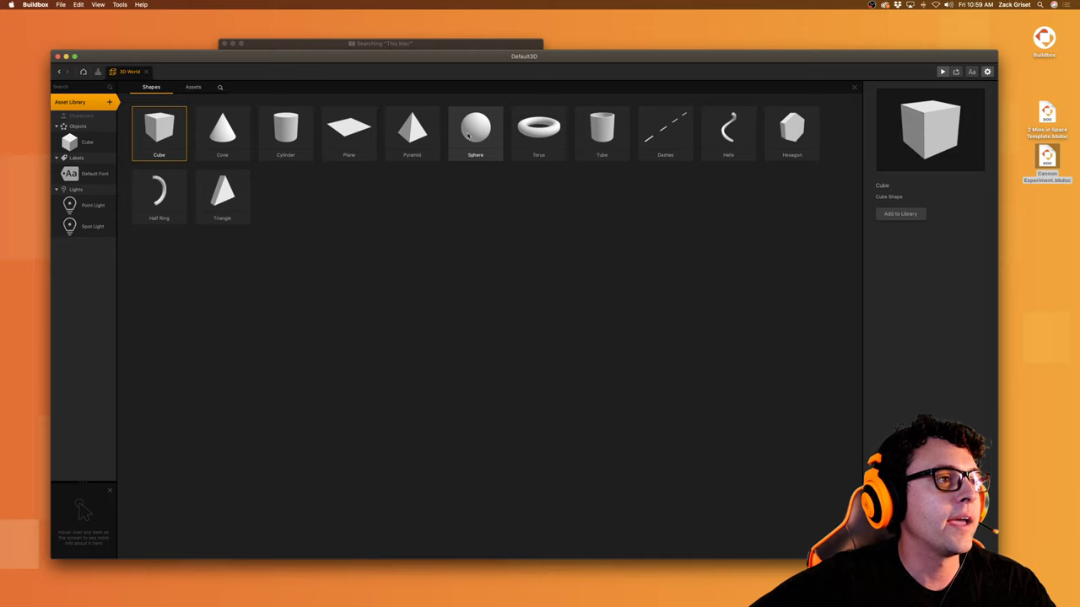
pyautogui.click(413, 144)
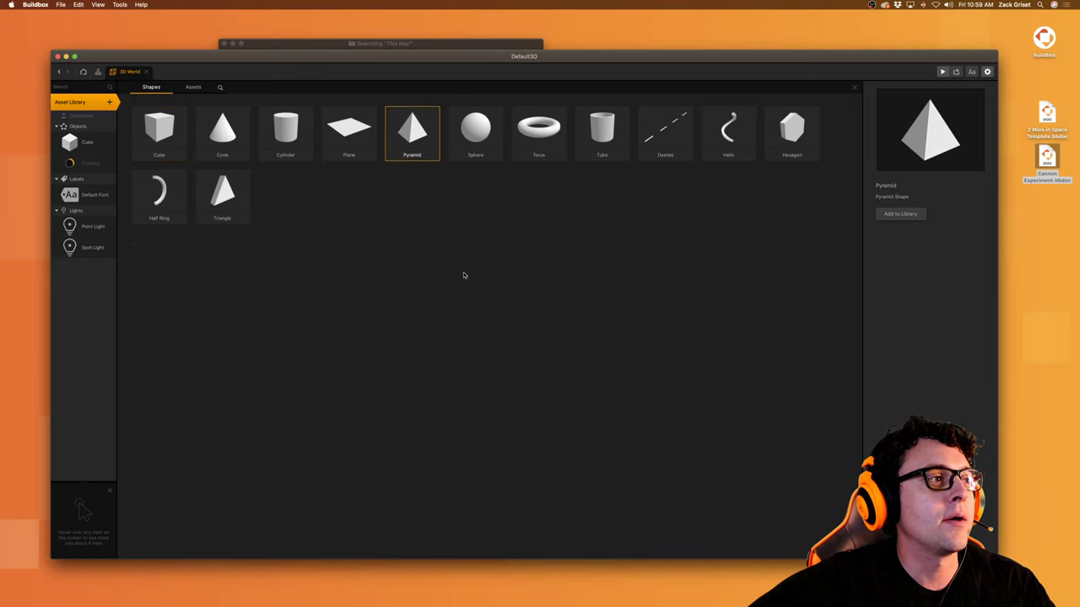
pyautogui.click(160, 142)
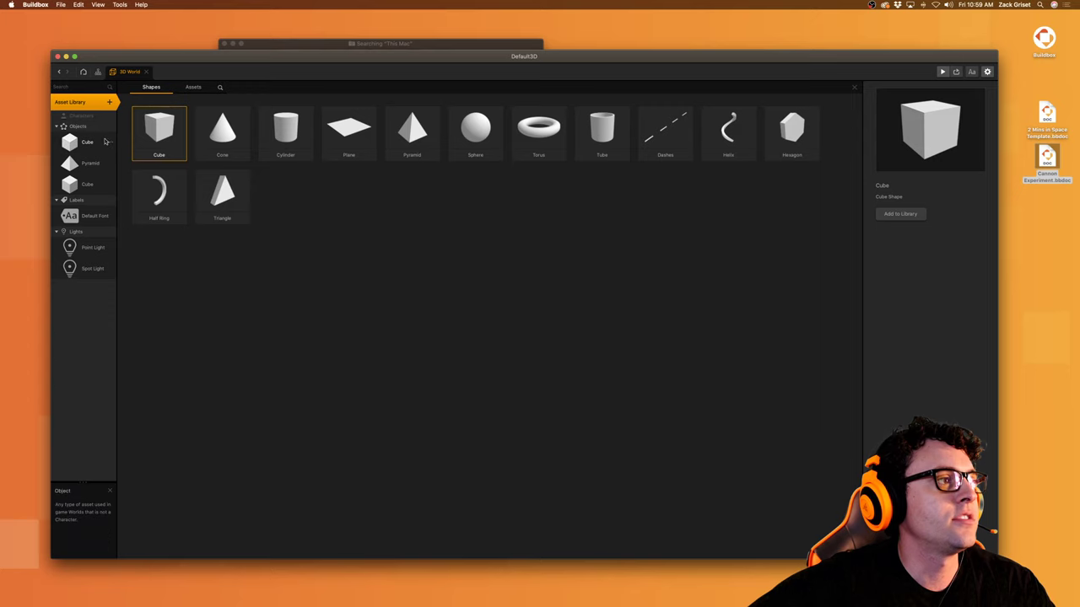
pyautogui.click(283, 133)
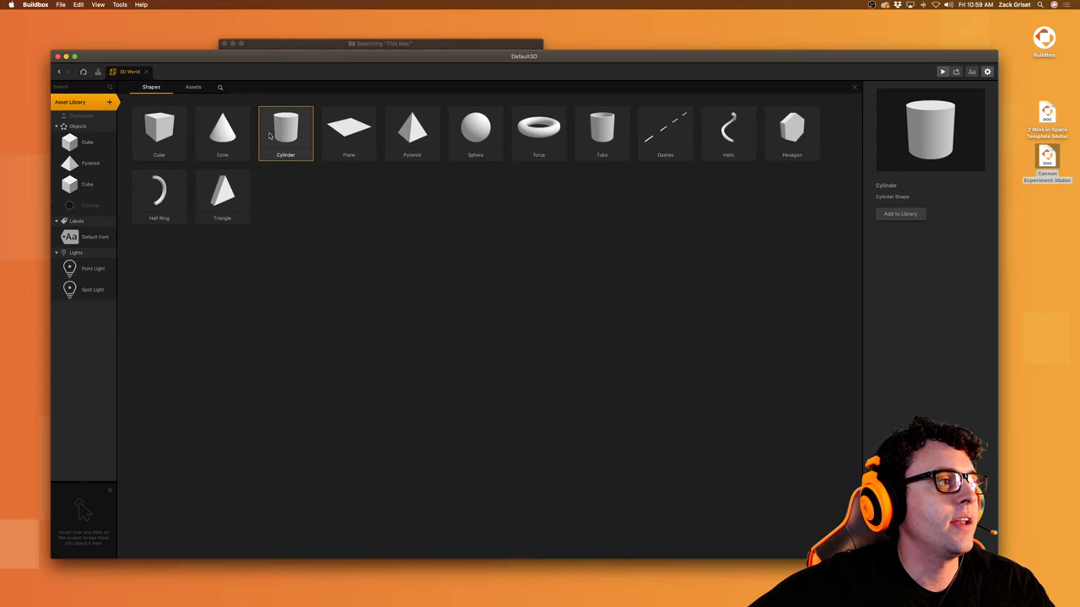
# Step: Capture a screenshot of the Cylinder shape's thumbnail in the asset library
pyautogui.click(97, 104)
pyautogui.click(103, 105)
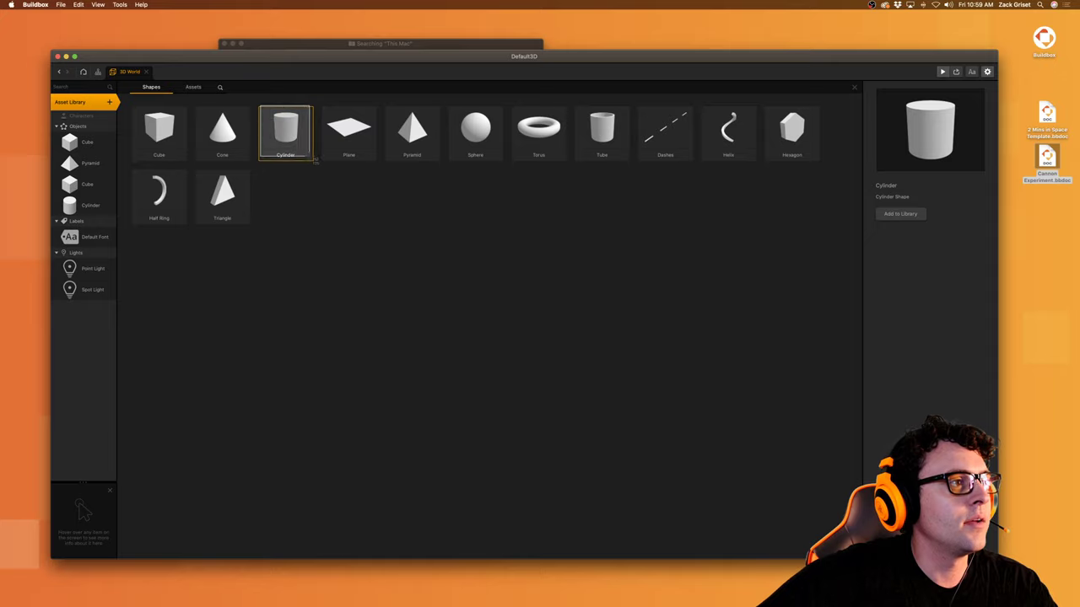
pyautogui.moveTo(311, 157); pyautogui.dragTo(314, 161)
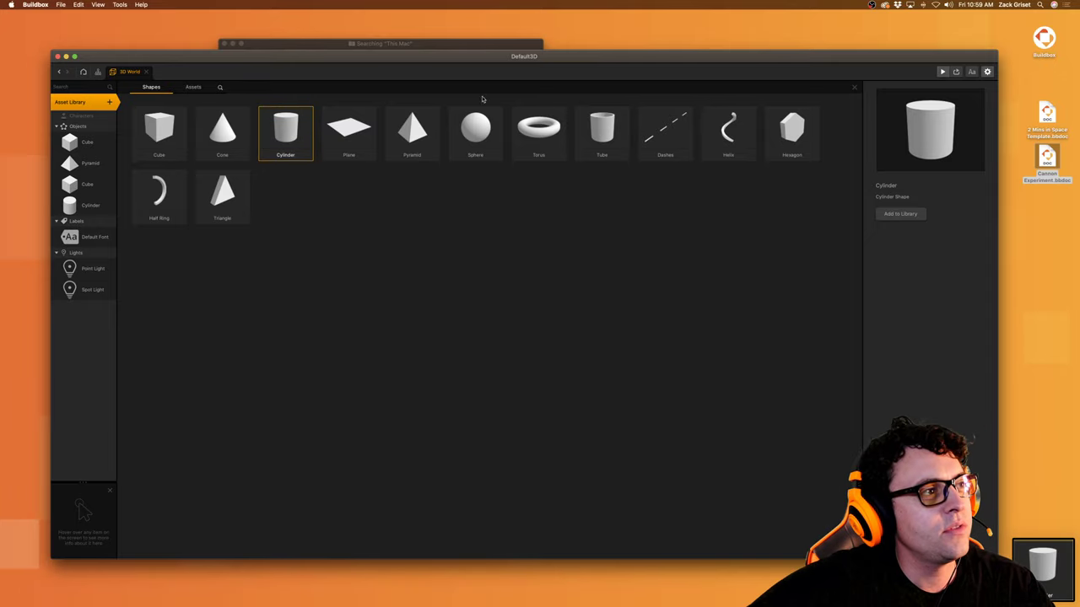
# Step: Switch to Discord and download Switich_Tools_in_3D_Example.bbdoc from the buildbox-livestreams channel's older posts
pyautogui.moveTo(571, 595)
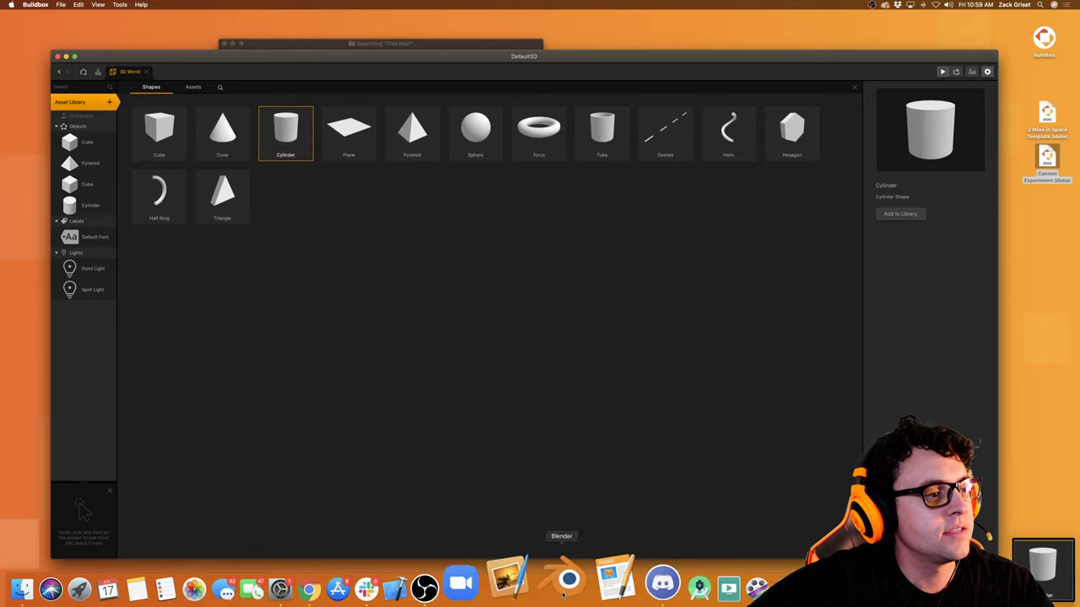
pyautogui.click(623, 581)
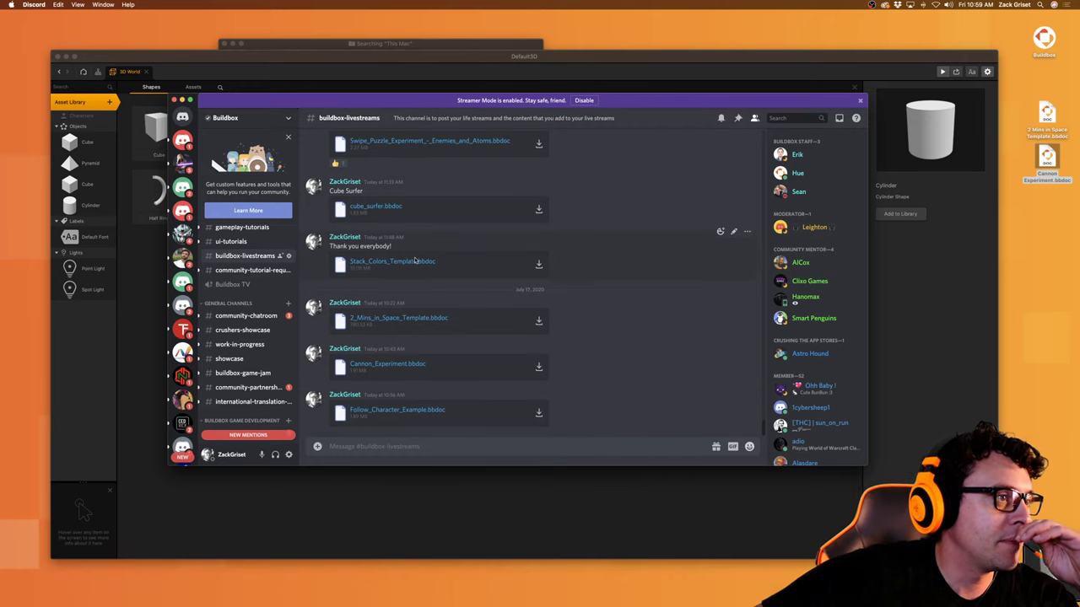
pyautogui.scroll(2, 417, 265)
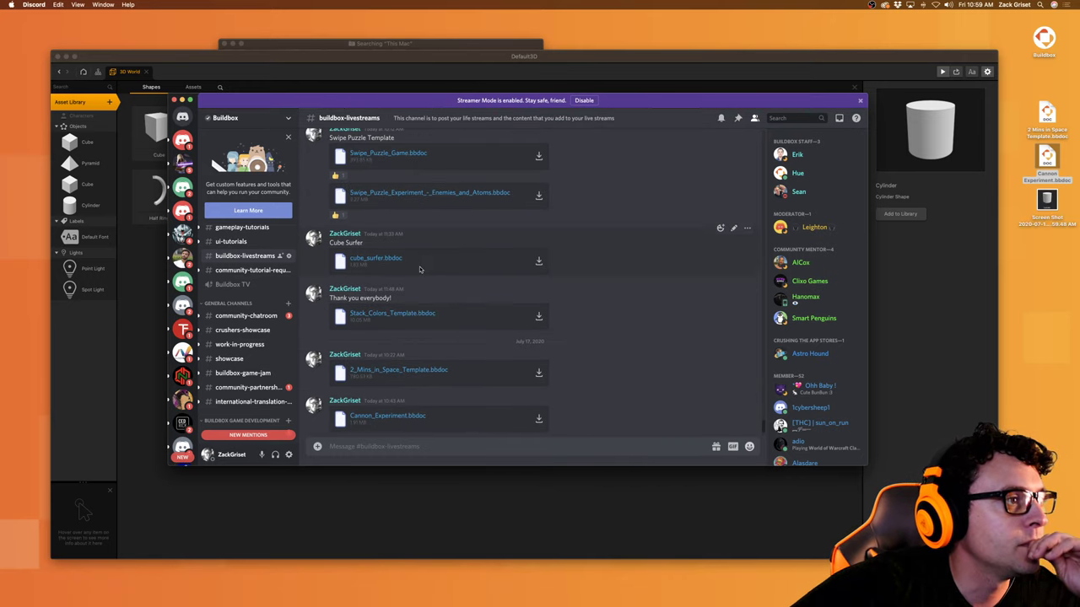
pyautogui.scroll(8, 419, 269)
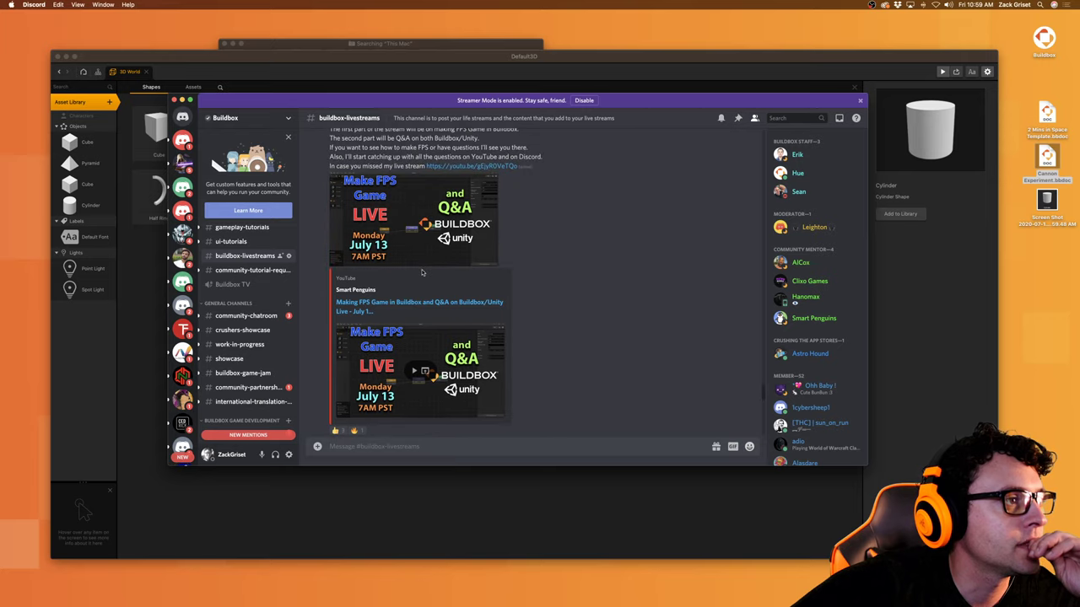
pyautogui.scroll(10, 422, 272)
pyautogui.scroll(-3, 425, 278)
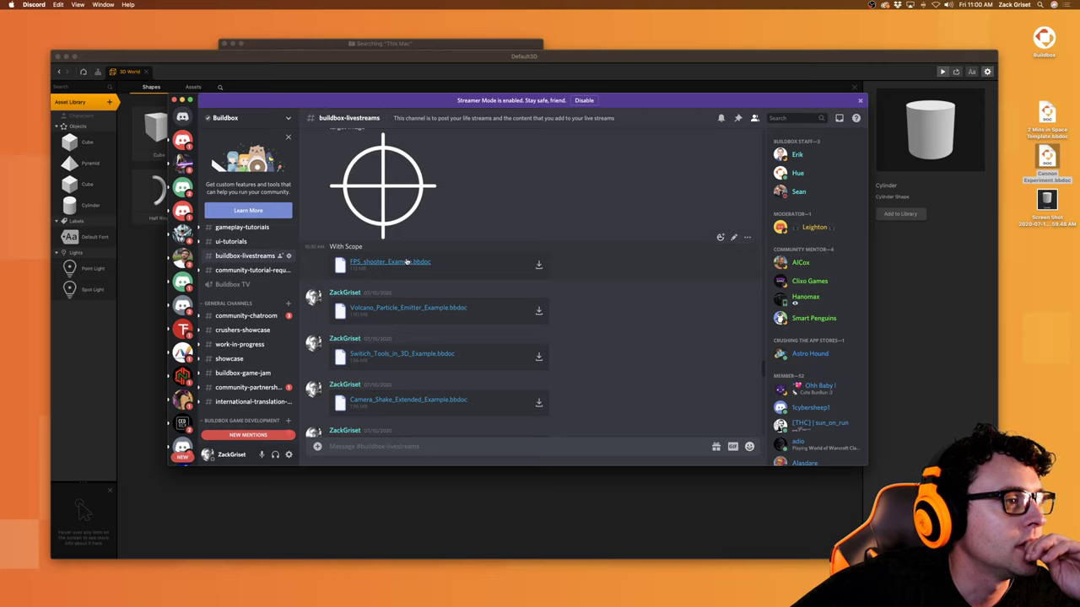
pyautogui.click(424, 357)
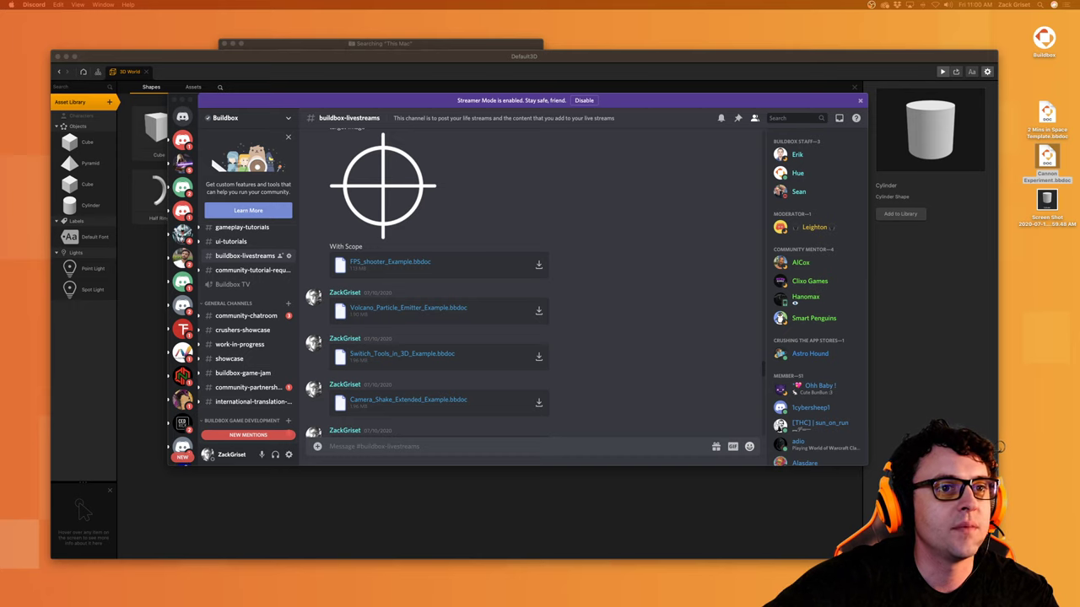
# Step: Open the downloaded Switich_Tools_in_3D_Example project in Buildbox, discarding the current project's changes, and open its 3D World scene
pyautogui.moveTo(793, 590)
pyautogui.click(1027, 582)
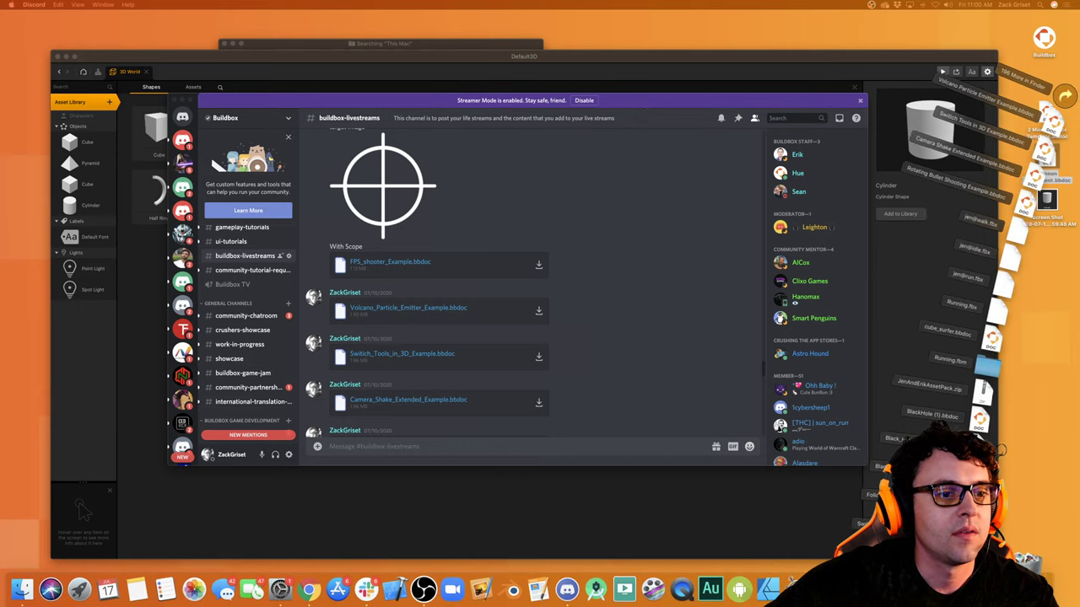
pyautogui.click(1031, 545)
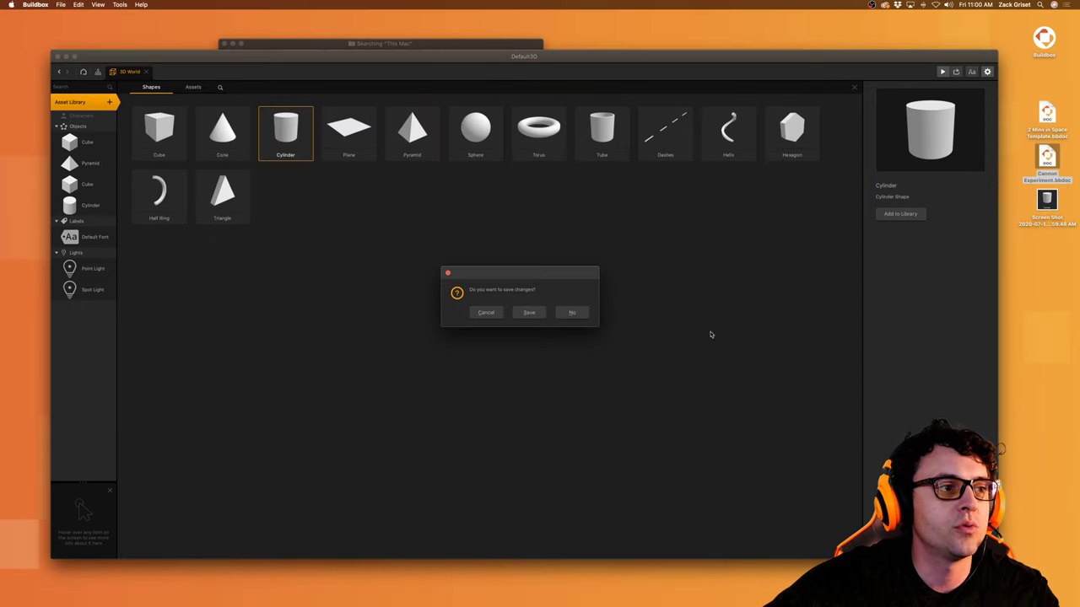
pyautogui.click(572, 312)
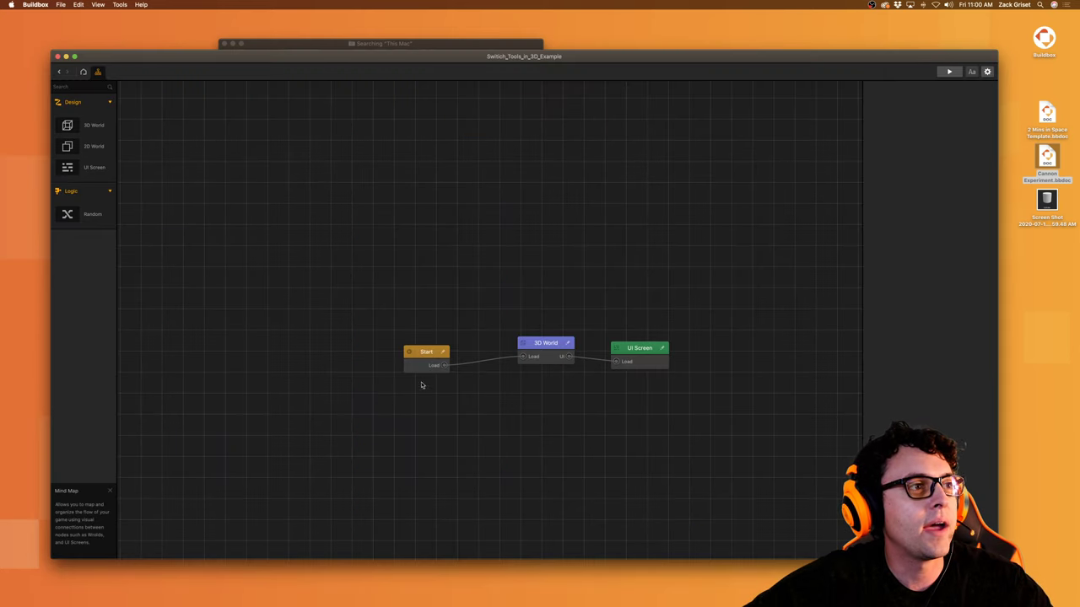
pyautogui.doubleClick(523, 357)
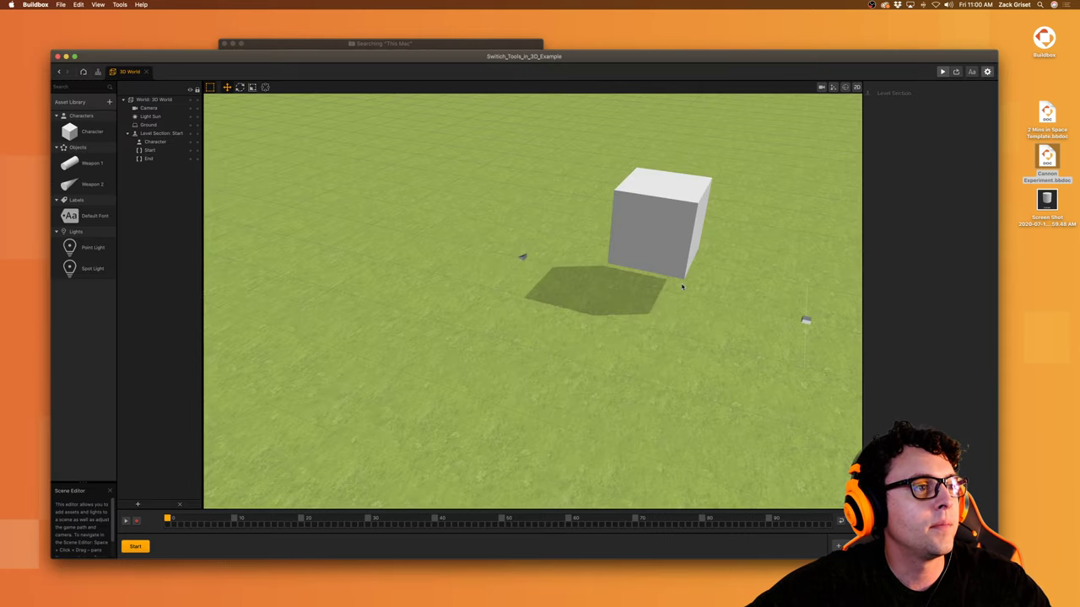
# Step: Preview the game, alternate between the Cylinder and Cone weapons several times, and close the preview
pyautogui.click(943, 72)
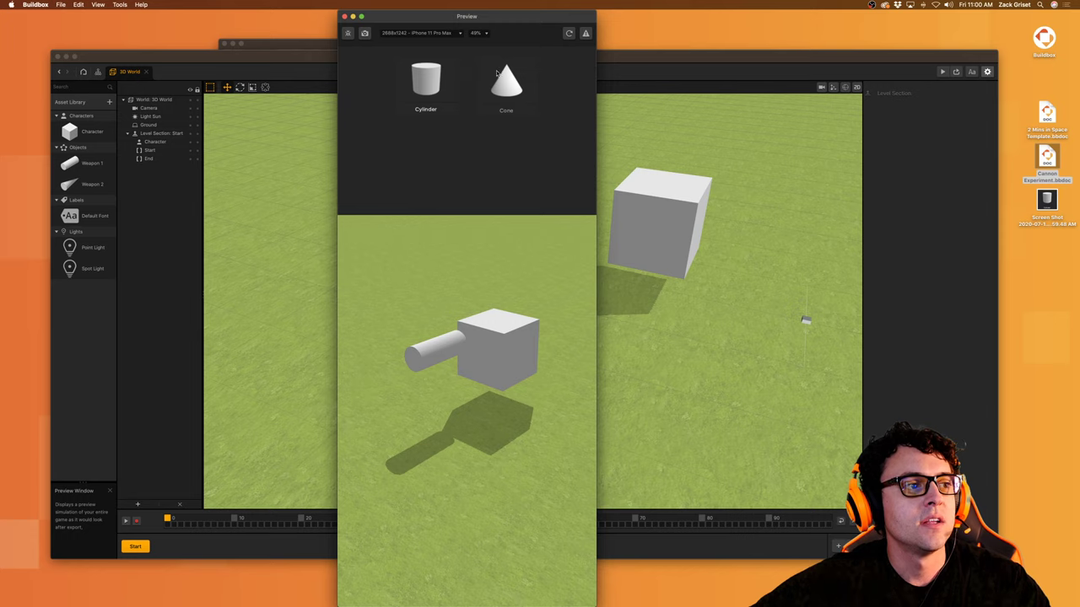
pyautogui.click(505, 78)
pyautogui.click(445, 92)
pyautogui.click(526, 95)
pyautogui.click(439, 94)
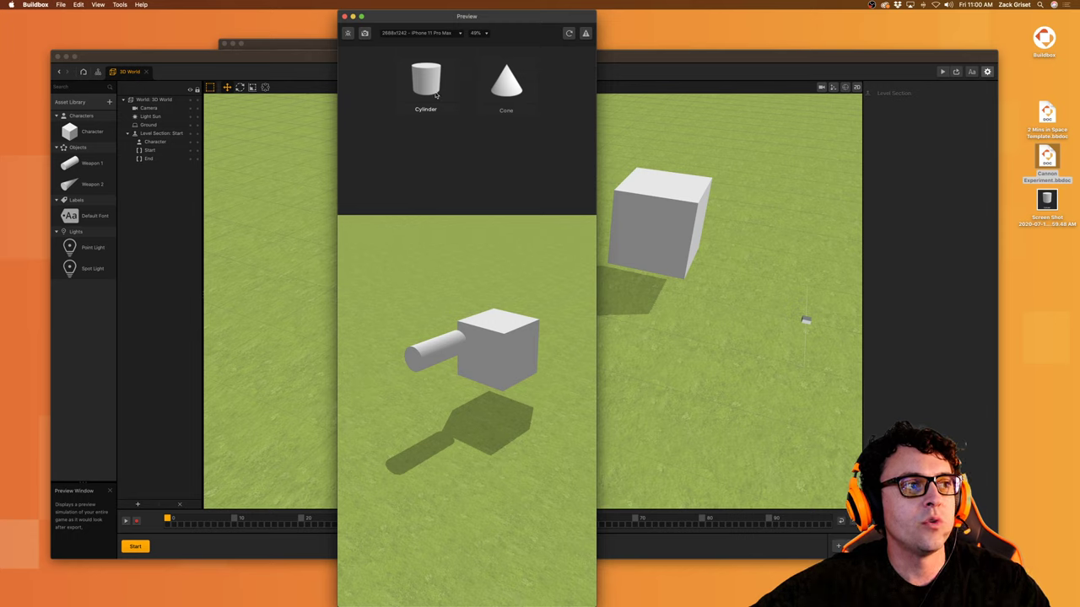
pyautogui.click(492, 93)
pyautogui.click(430, 91)
pyautogui.click(511, 98)
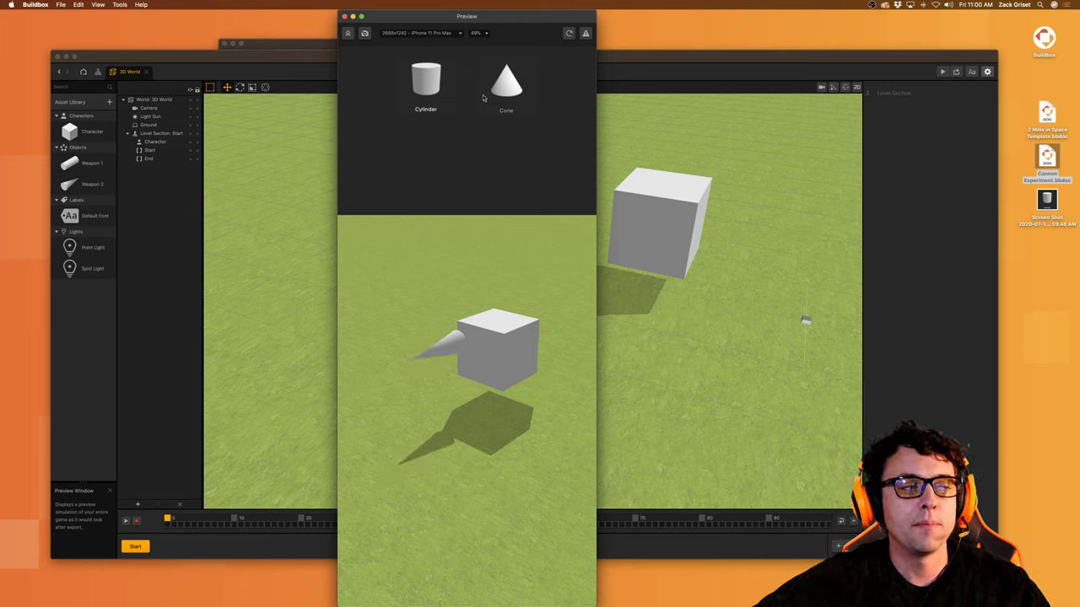
pyautogui.click(412, 90)
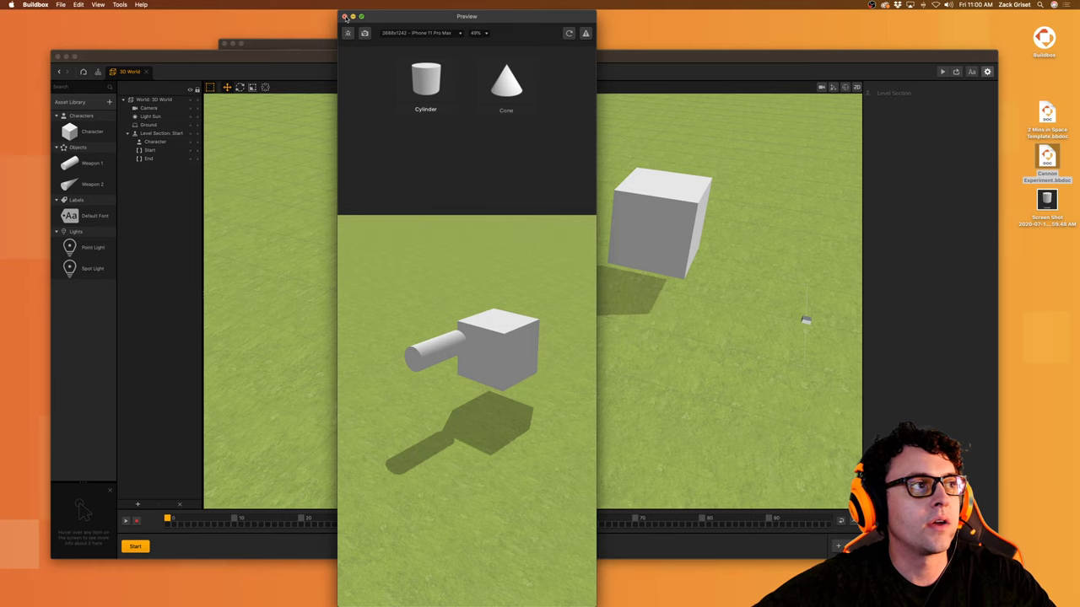
pyautogui.click(345, 17)
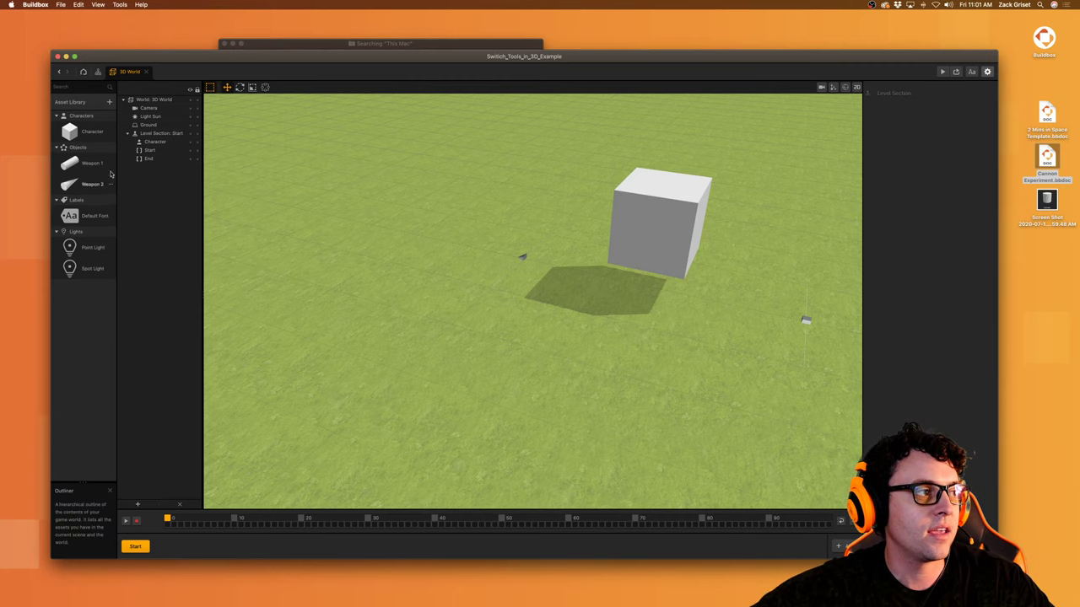
# Step: Inspect the upper UI Button node in the Character's node map, then return to the 3D World scene
pyautogui.doubleClick(92, 133)
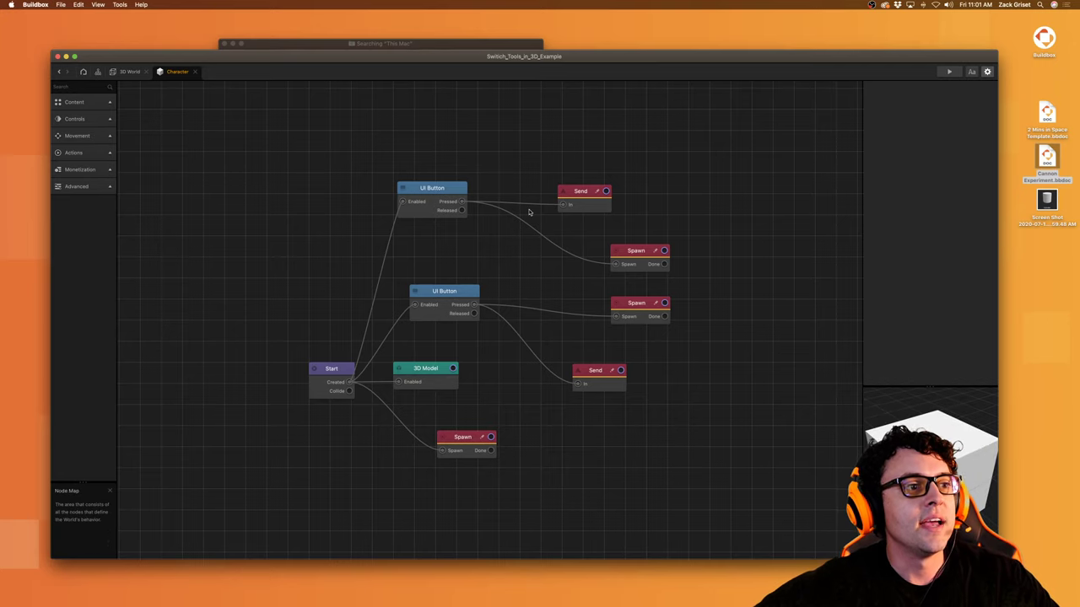
pyautogui.click(428, 191)
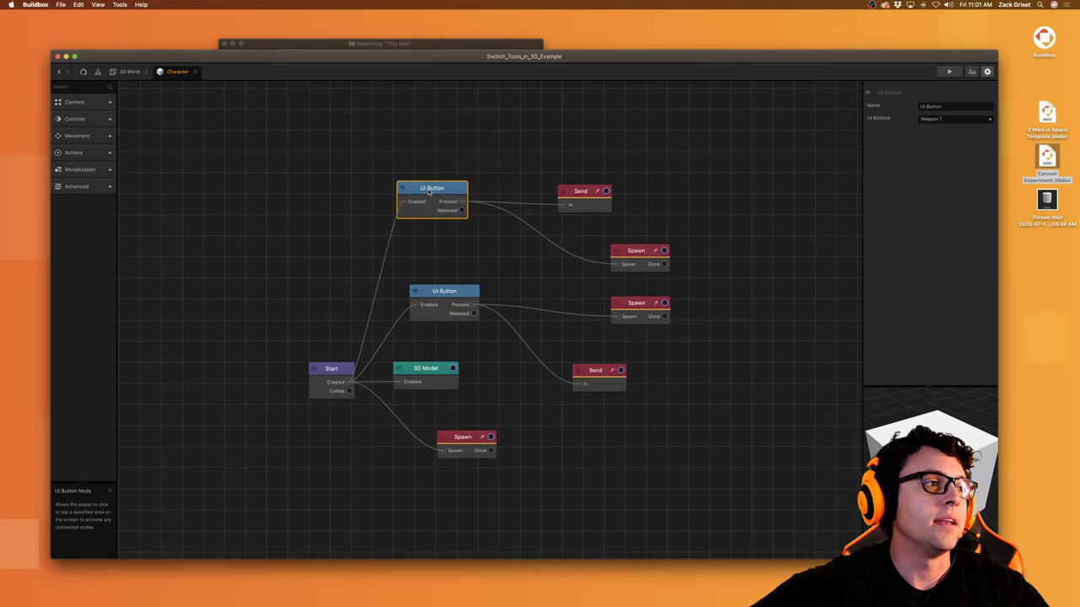
pyautogui.click(127, 72)
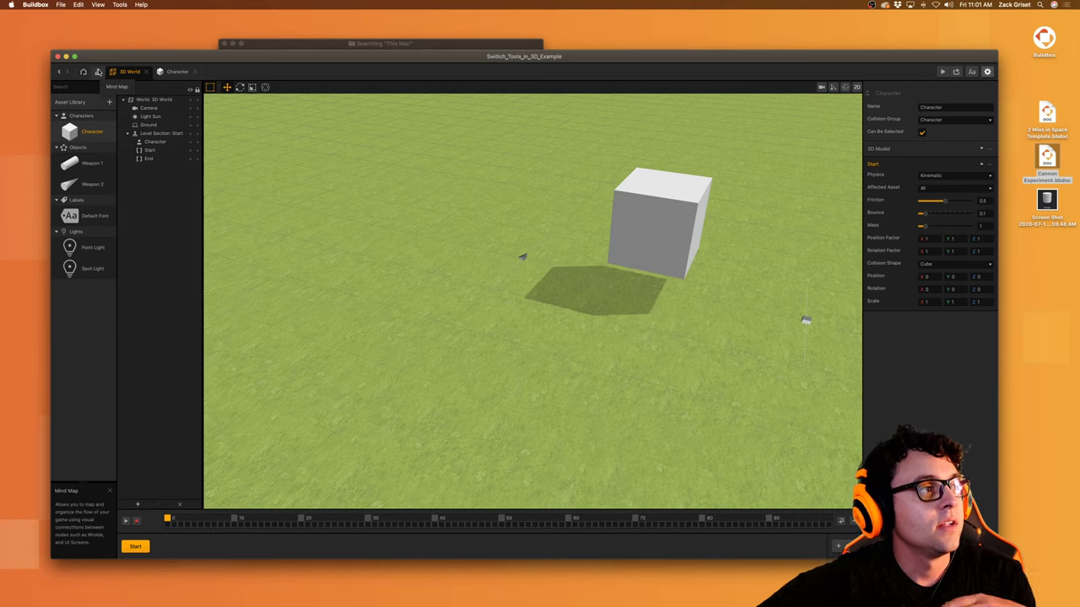
# Step: Open the UI Screen from the mind map and place a Purchase Button of type Remove Ads between the Cylinder and Cone buttons
pyautogui.click(98, 73)
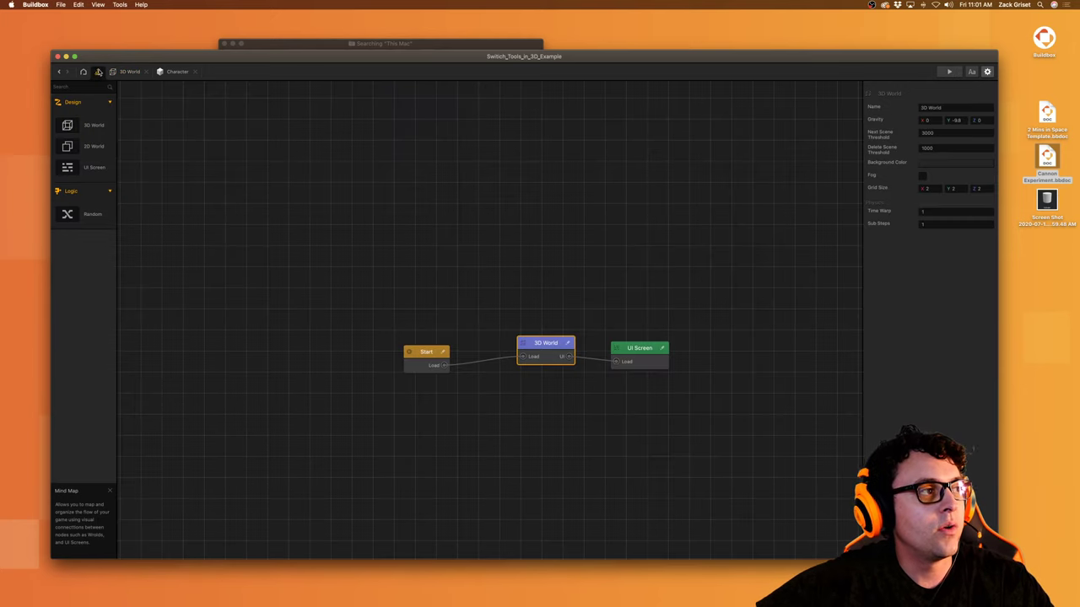
pyautogui.doubleClick(650, 362)
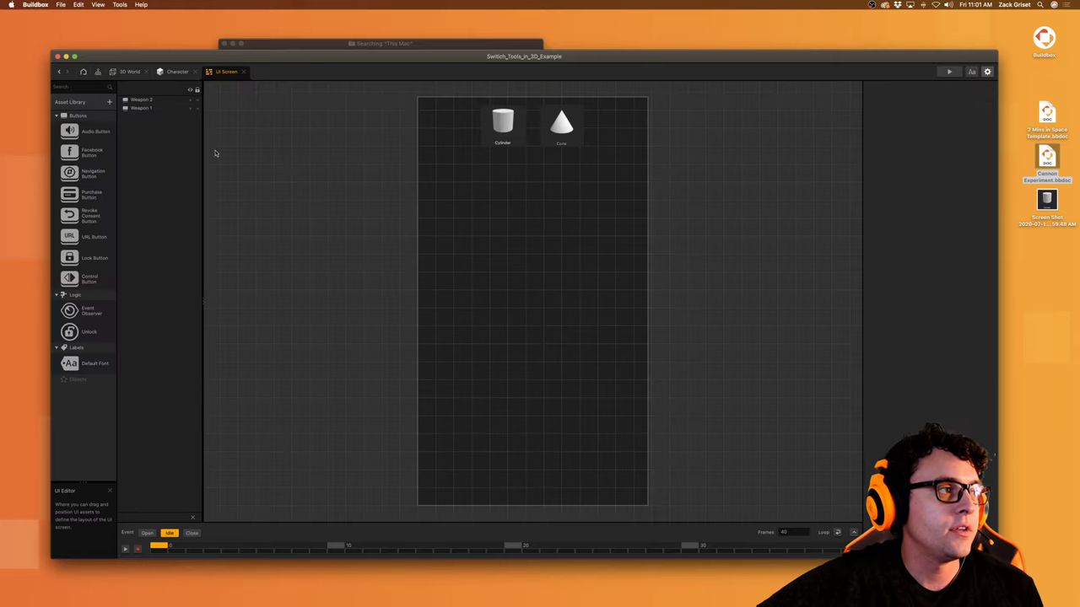
pyautogui.moveTo(88, 195); pyautogui.dragTo(539, 133)
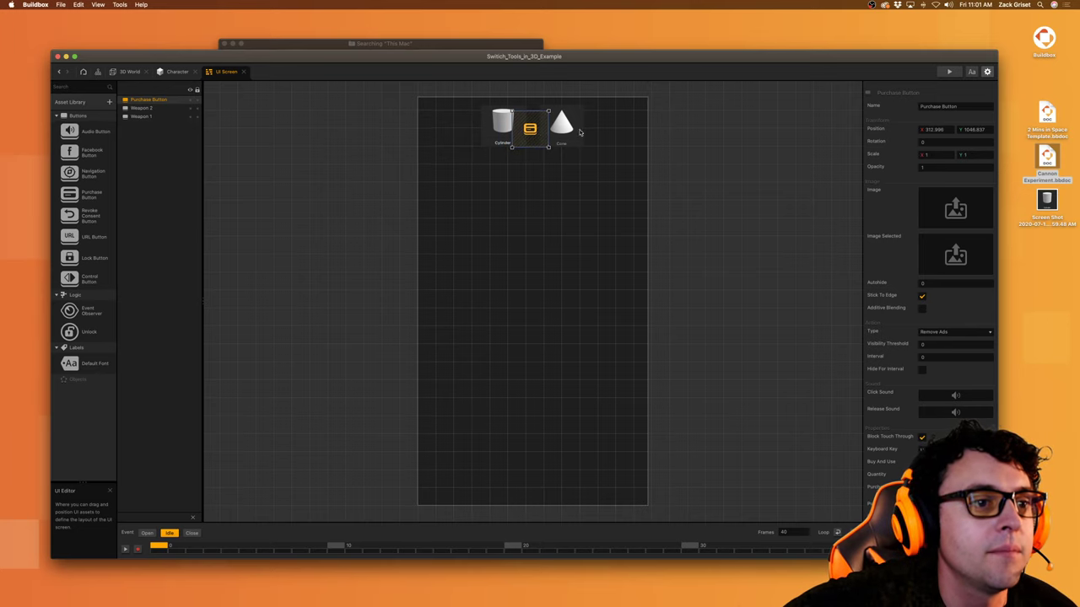
pyautogui.click(955, 332)
pyautogui.click(958, 342)
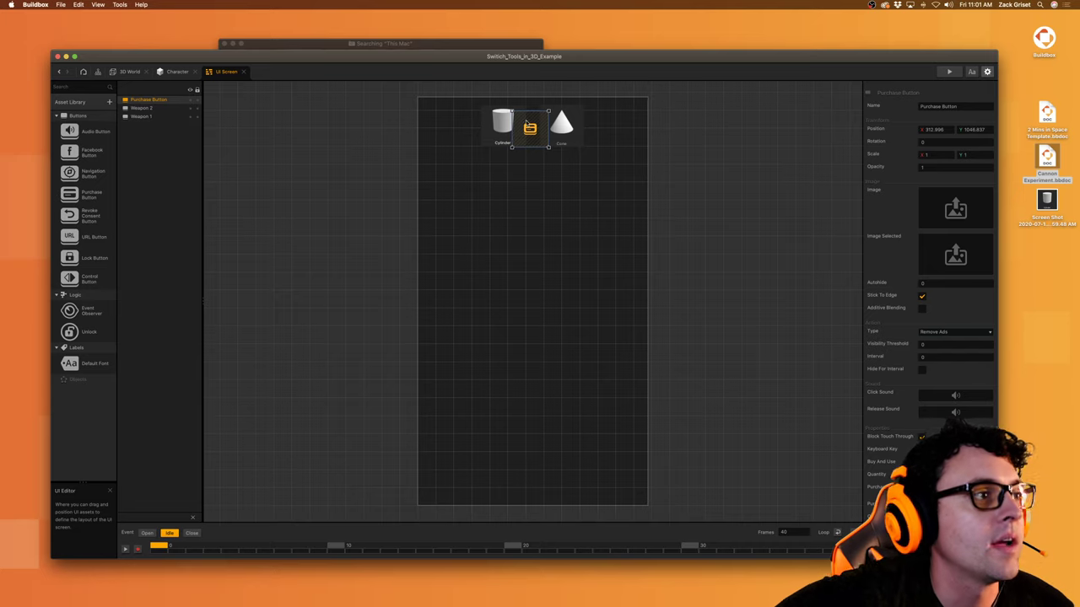
# Step: Replace the Purchase Button with a Lock Button over the Cylinder button, enlarging it to a scale of about 1.46 by 1.34
pyautogui.press('BackSpace')
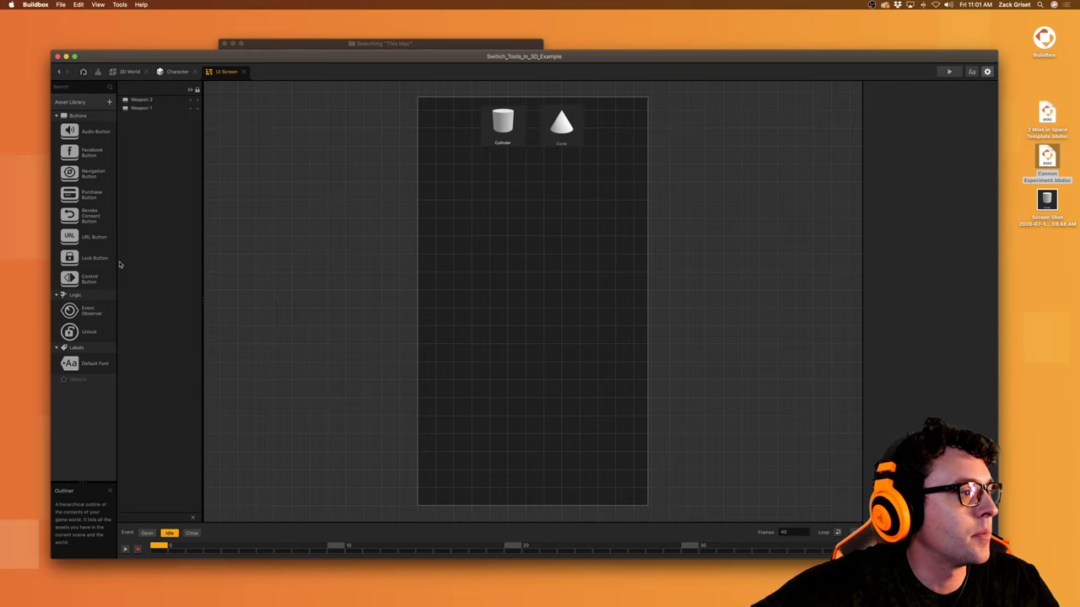
pyautogui.moveTo(383, 144); pyautogui.dragTo(497, 128)
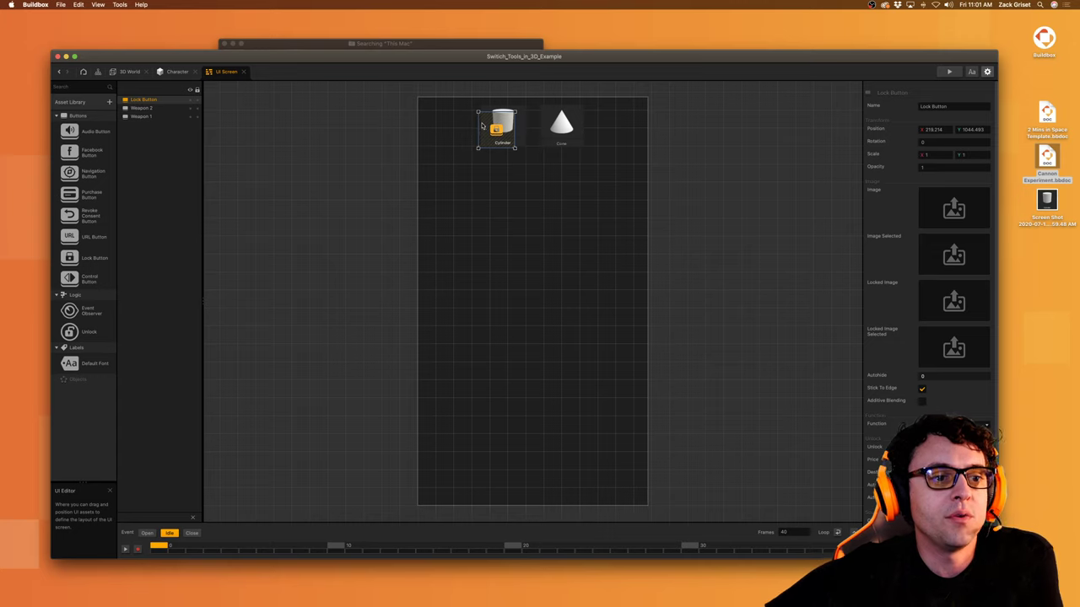
pyautogui.moveTo(485, 128); pyautogui.dragTo(476, 102)
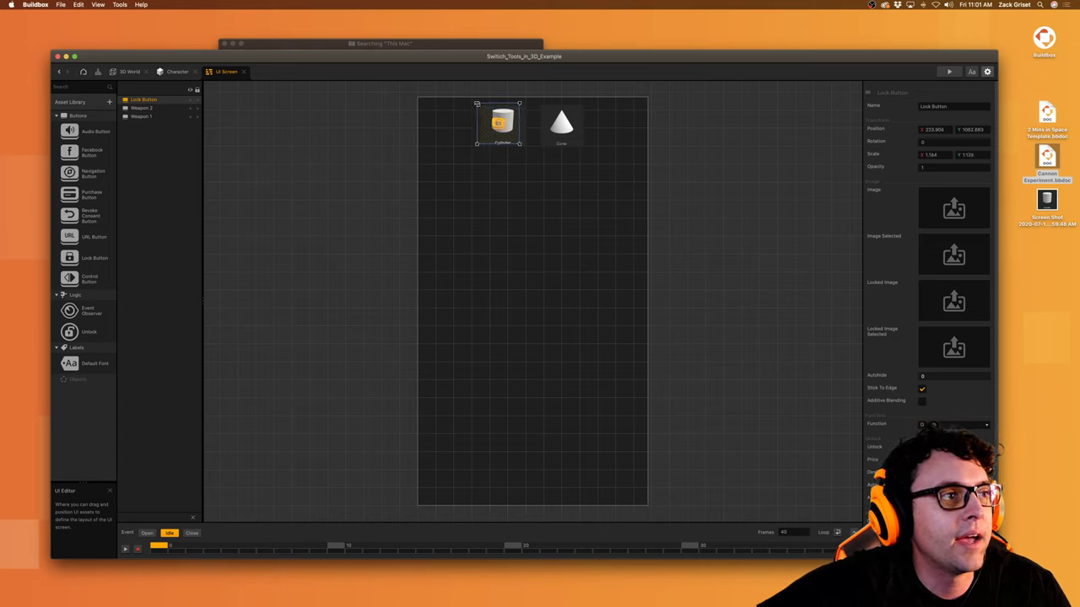
pyautogui.moveTo(520, 145); pyautogui.dragTo(530, 152)
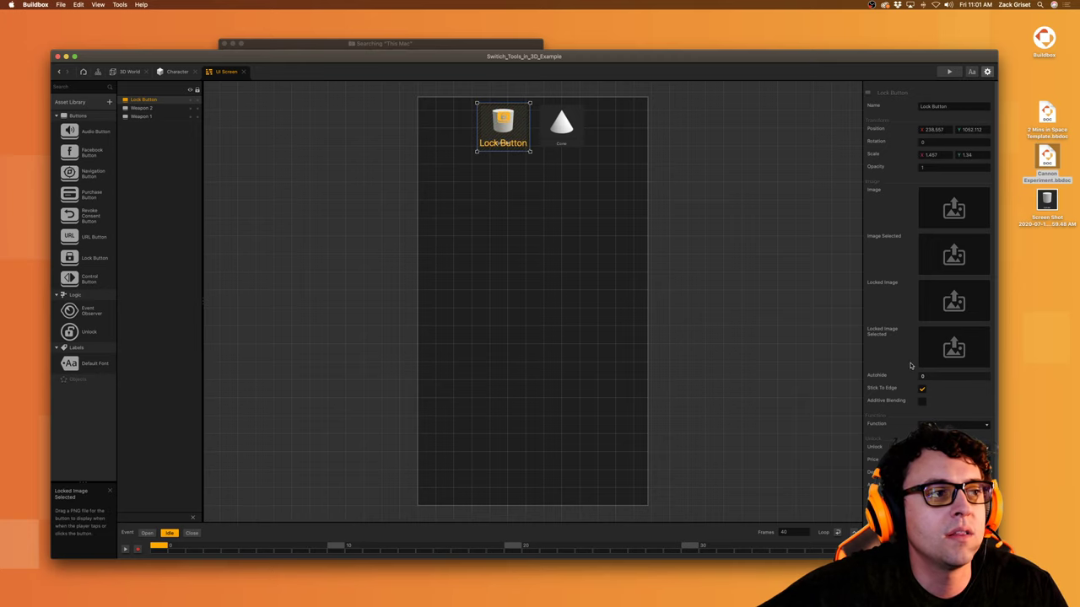
# Step: Search the whole Mac for "lock" in Finder and assign ic_lock_idle_lock.png as the Lock Button's Locked Image in Buildbox
pyautogui.moveTo(903, 605)
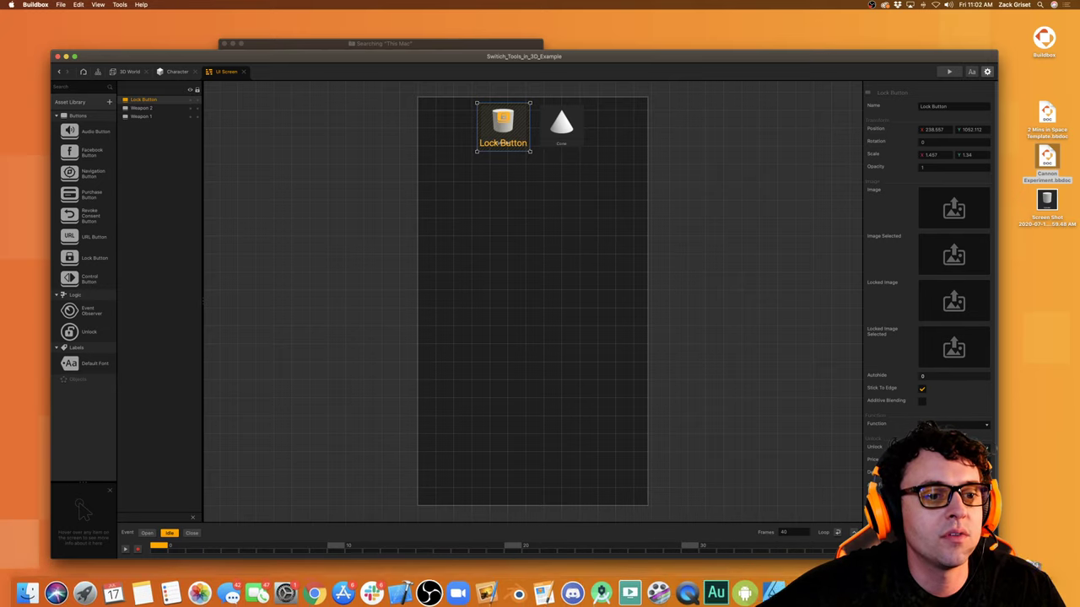
pyautogui.click(1045, 507)
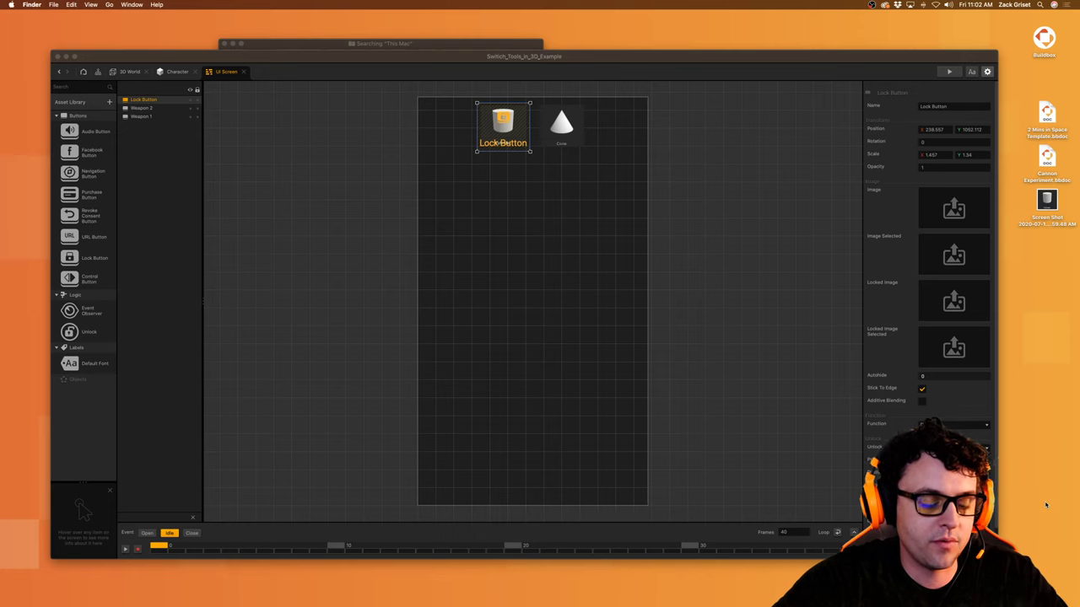
pyautogui.press('super+n')
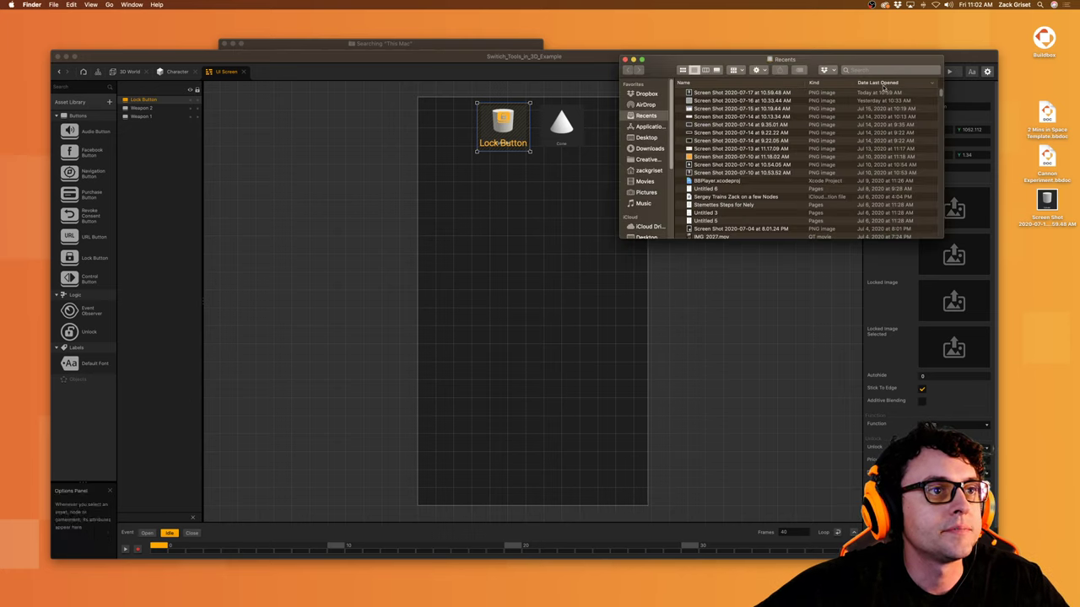
pyautogui.click(860, 70)
pyautogui.write('lock')
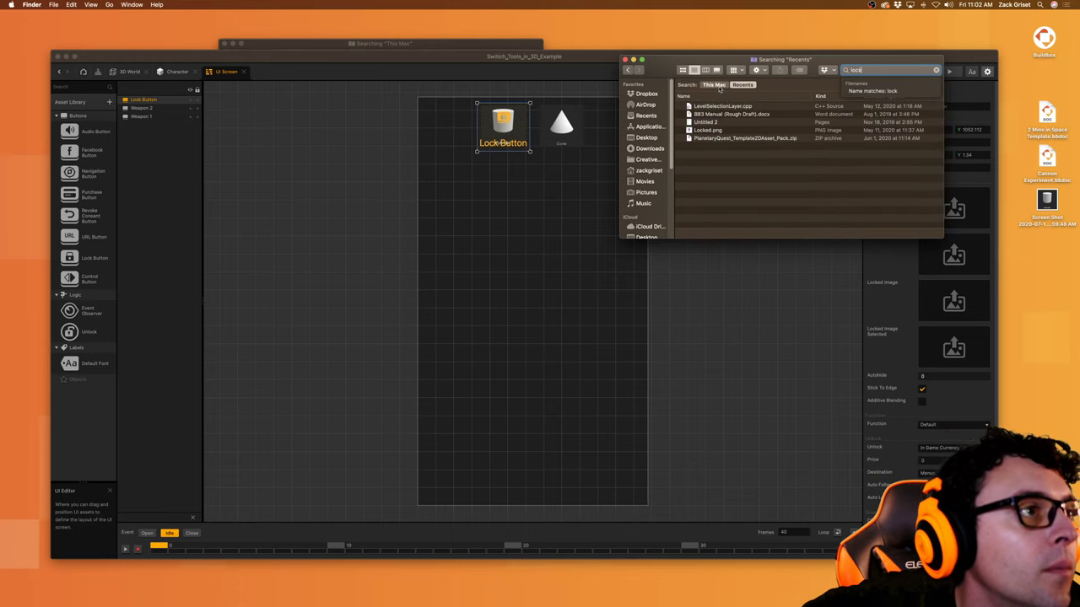
pyautogui.click(714, 85)
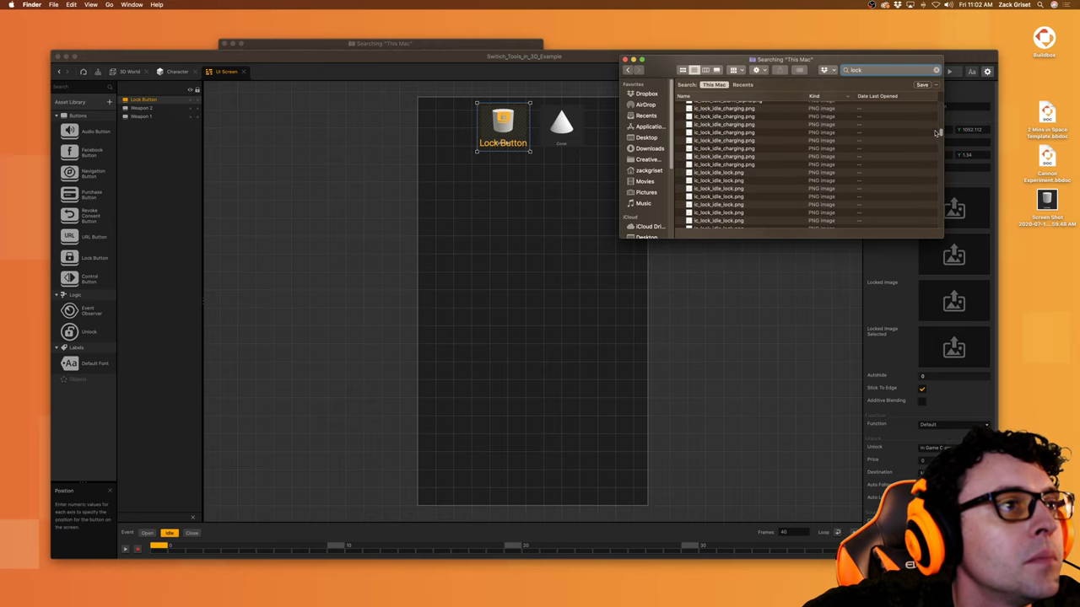
pyautogui.click(724, 172)
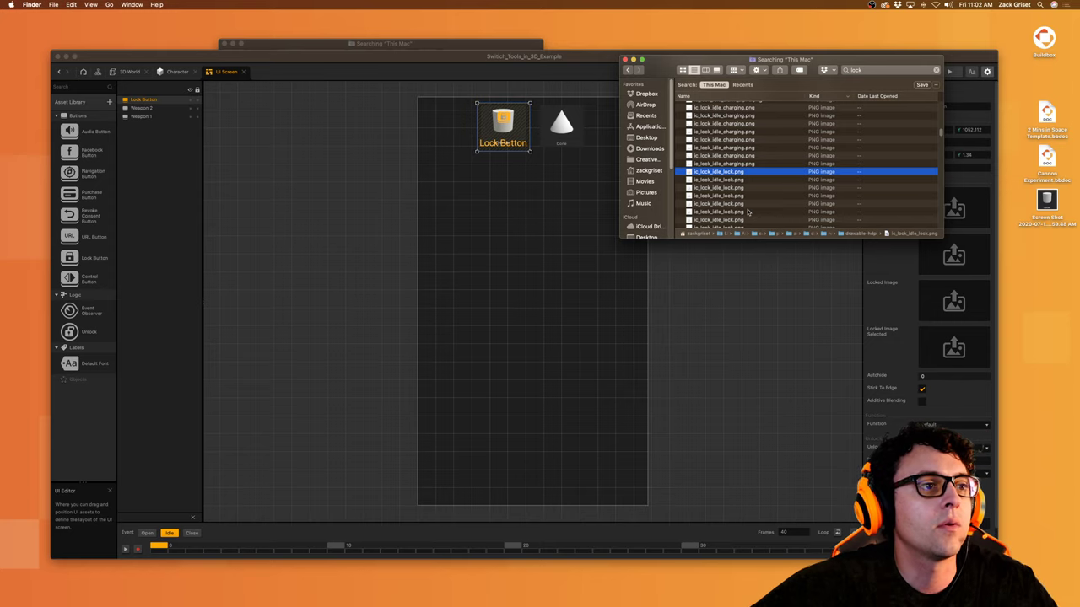
pyautogui.moveTo(720, 173); pyautogui.dragTo(954, 306)
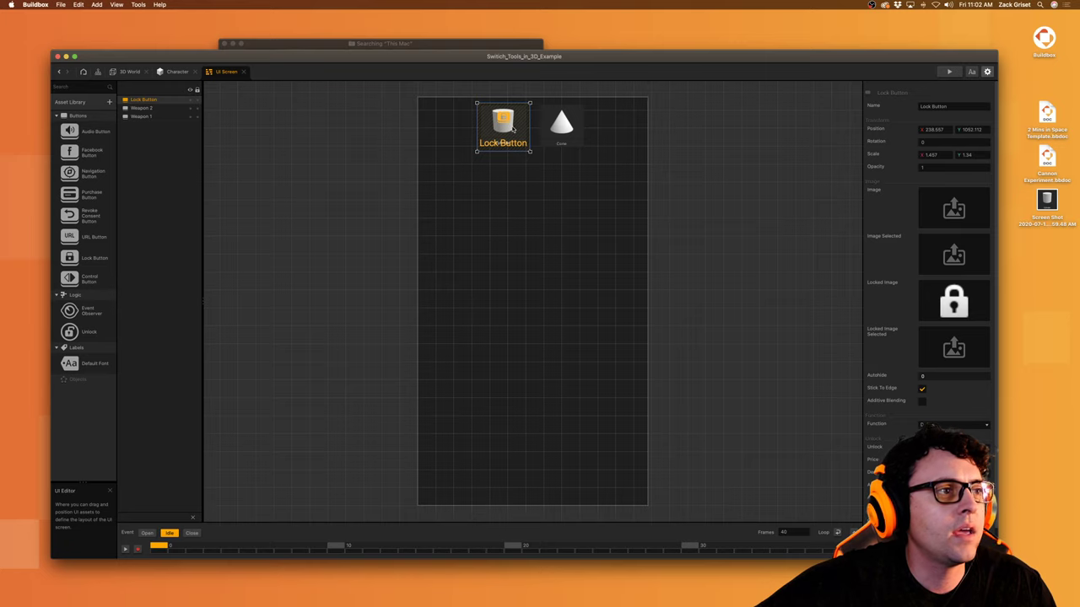
# Step: Preview the game with the Lock Button over the Cylinder, try both weapon buttons, and close the preview
pyautogui.moveTo(512, 128)
pyautogui.mouseDown()
pyautogui.moveTo(516, 191)
pyautogui.moveTo(512, 128)
pyautogui.mouseUp()
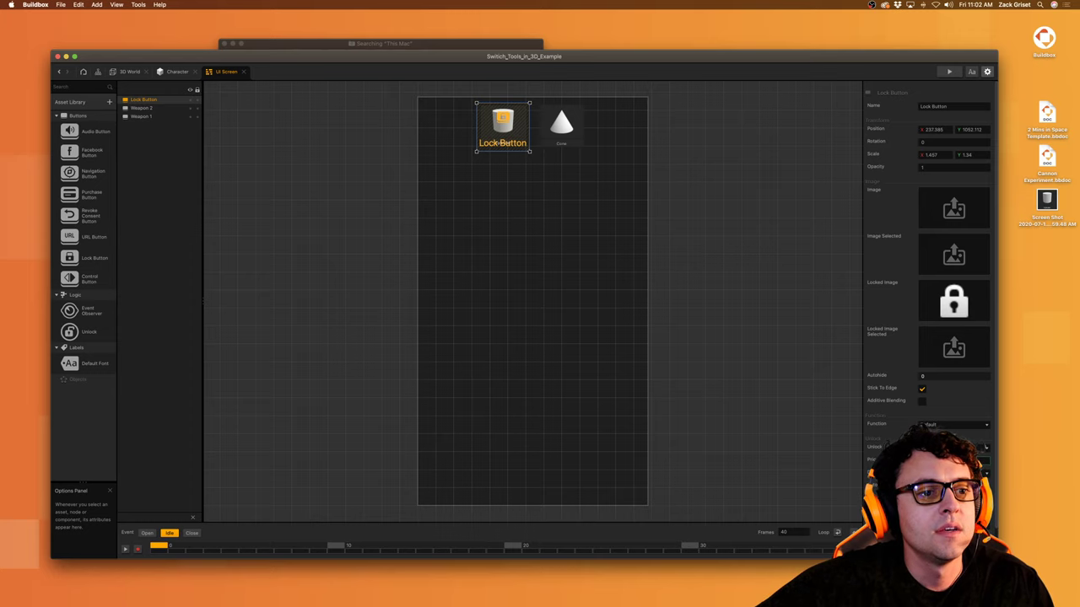
pyautogui.scroll(-2, 928, 295)
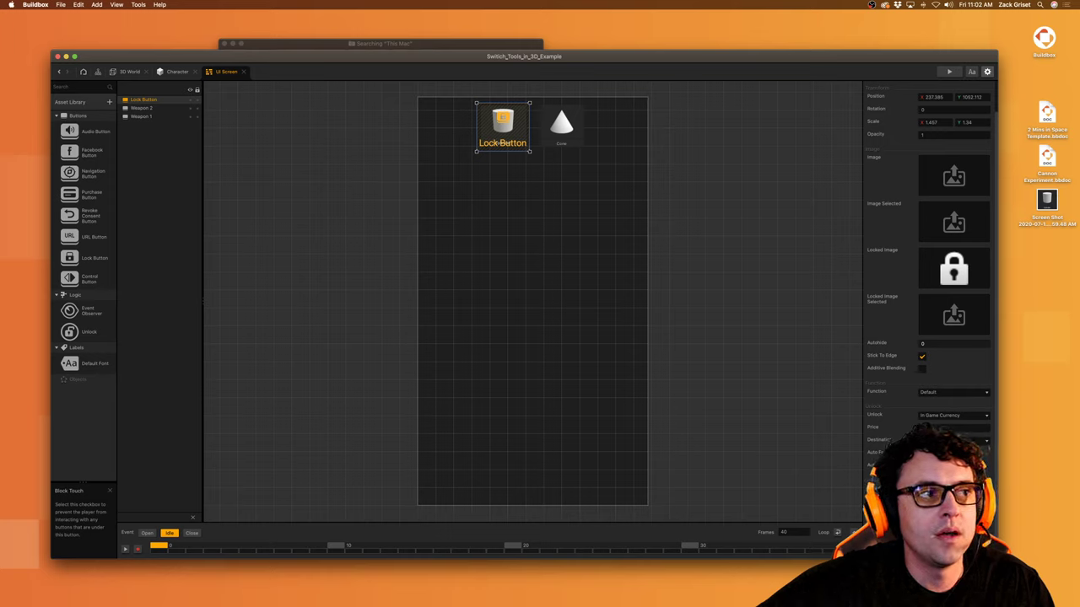
pyautogui.click(941, 72)
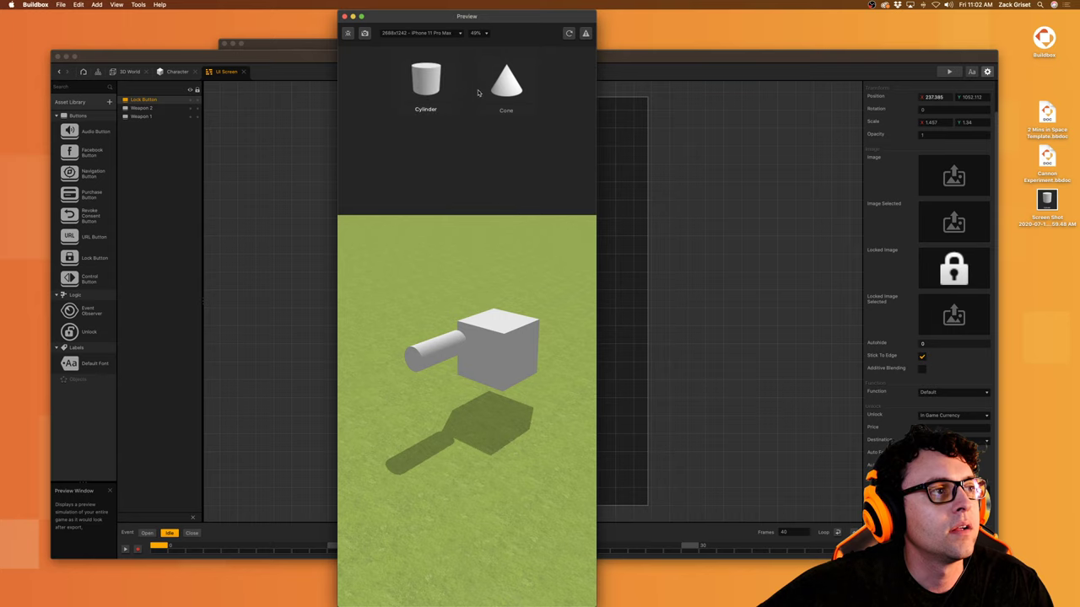
pyautogui.click(506, 89)
pyautogui.click(449, 86)
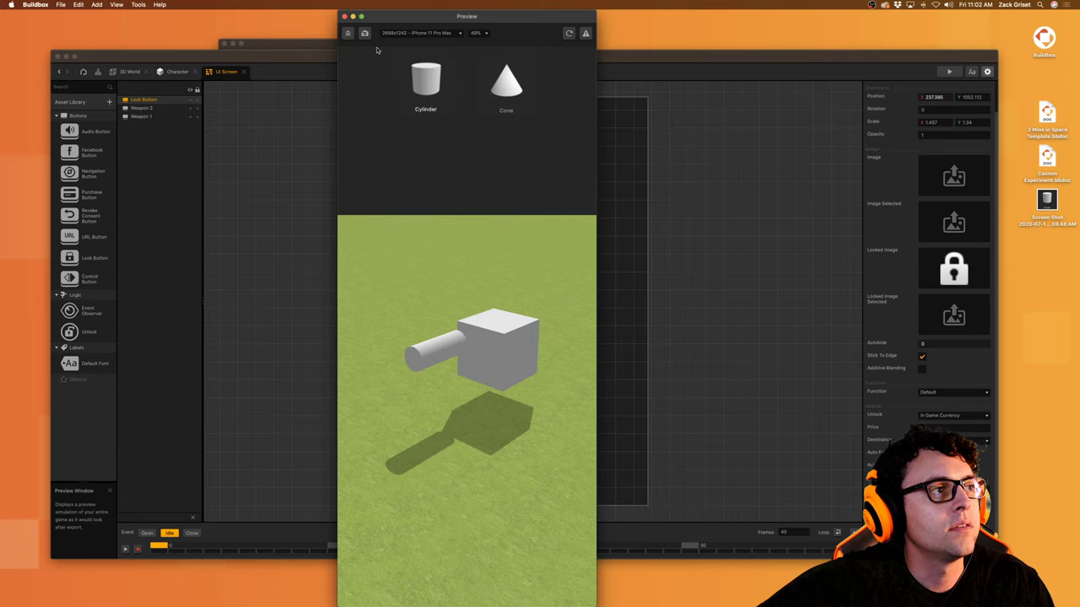
pyautogui.click(344, 16)
# Step: Move the Lock Button over the Cone button and test weapon switching in the game preview
pyautogui.moveTo(494, 133); pyautogui.dragTo(555, 130)
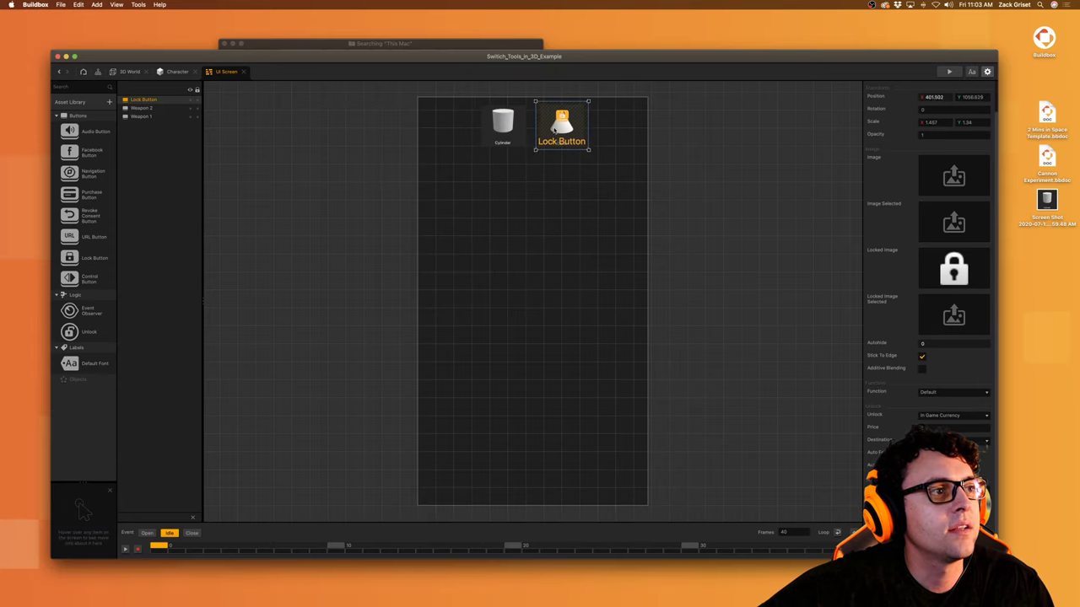
pyautogui.click(949, 72)
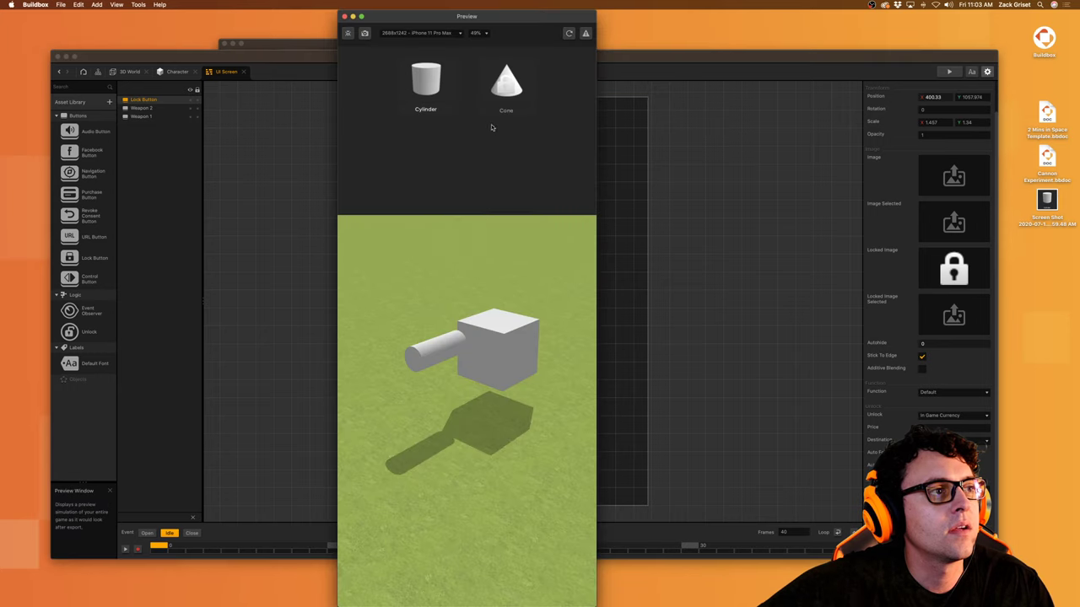
pyautogui.click(506, 91)
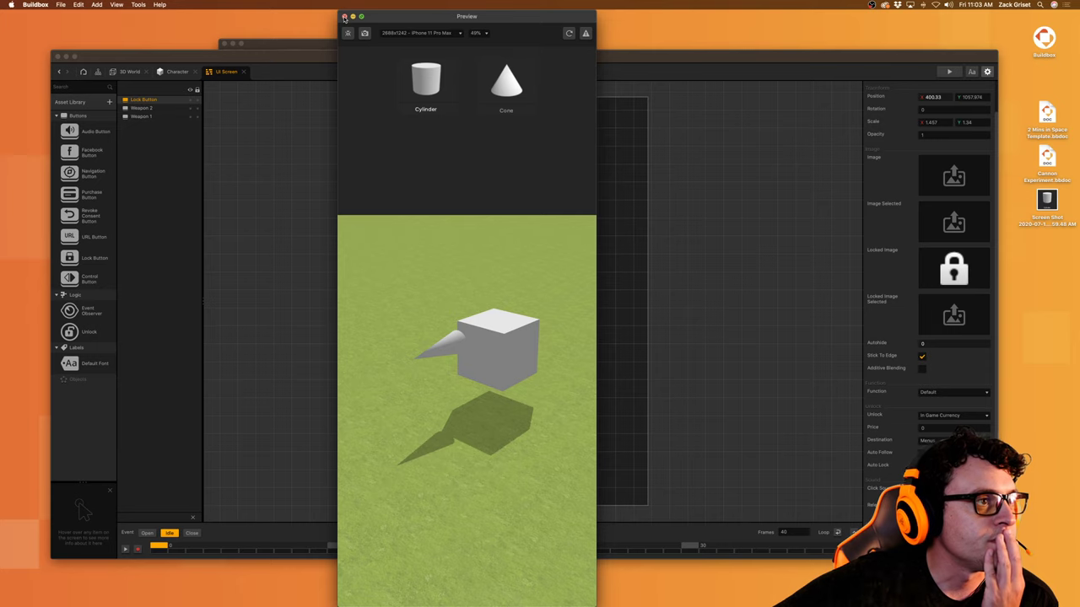
pyautogui.click(344, 17)
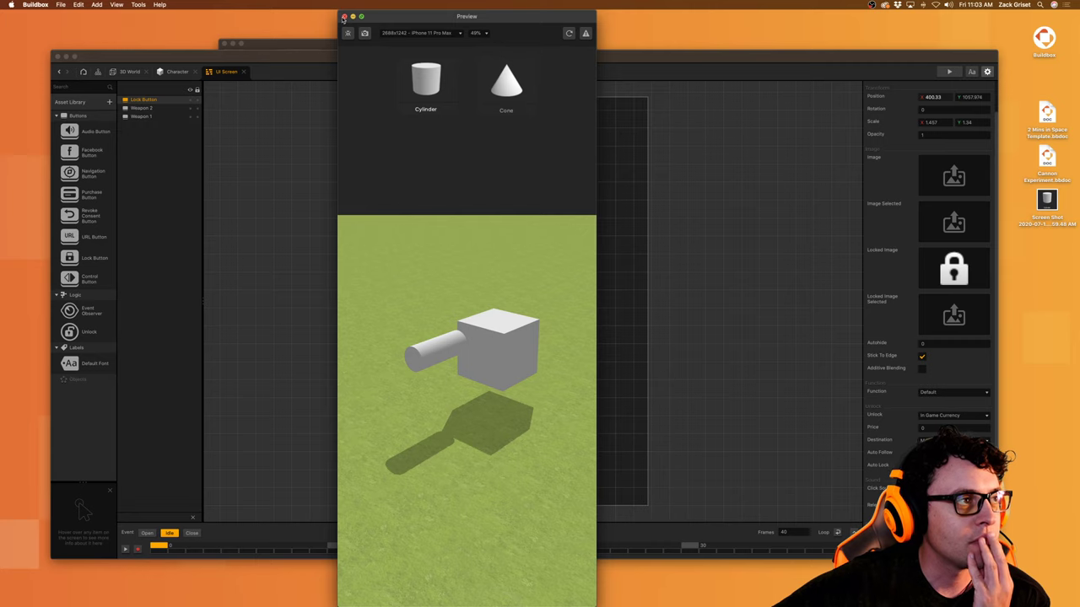
pyautogui.click(344, 16)
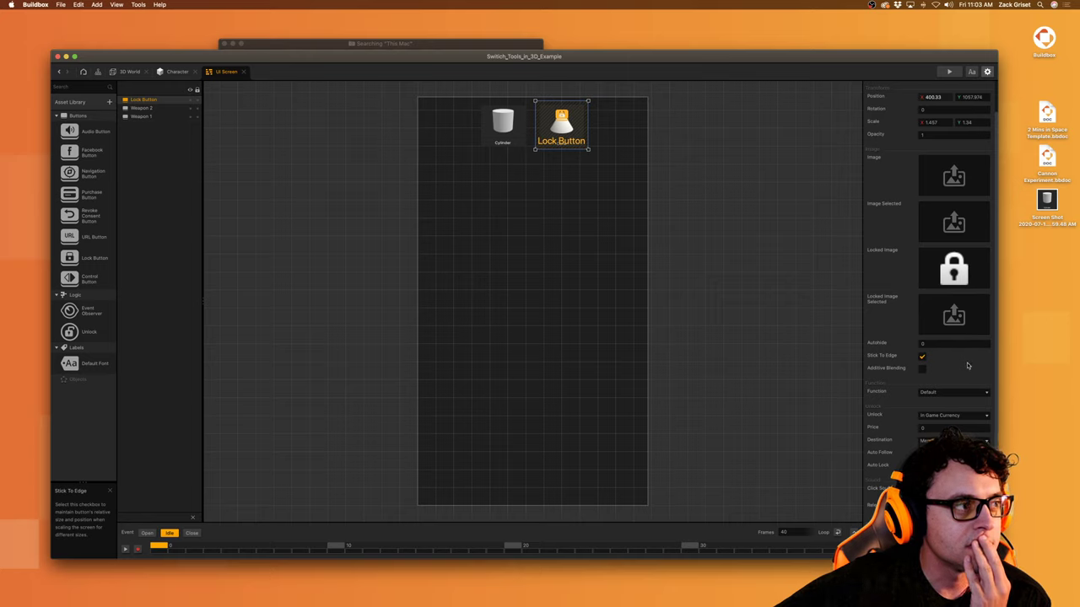
# Step: Add an Unlock logic asset with Lock Button as its object and move it inside the screen below the Cylinder button
pyautogui.moveTo(78, 333); pyautogui.dragTo(308, 353)
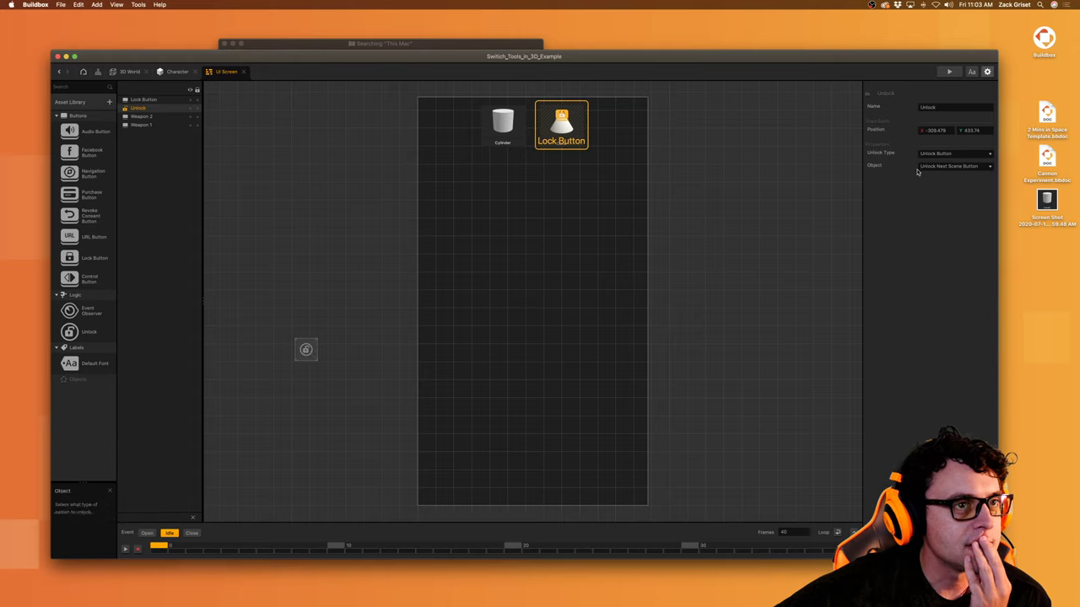
pyautogui.click(951, 153)
pyautogui.click(944, 161)
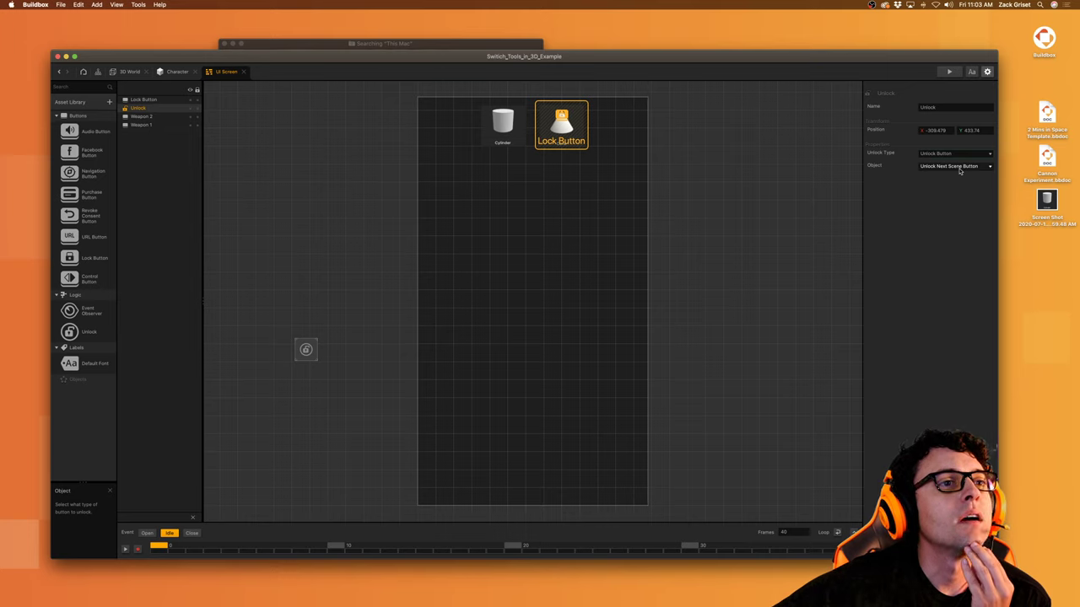
pyautogui.click(960, 167)
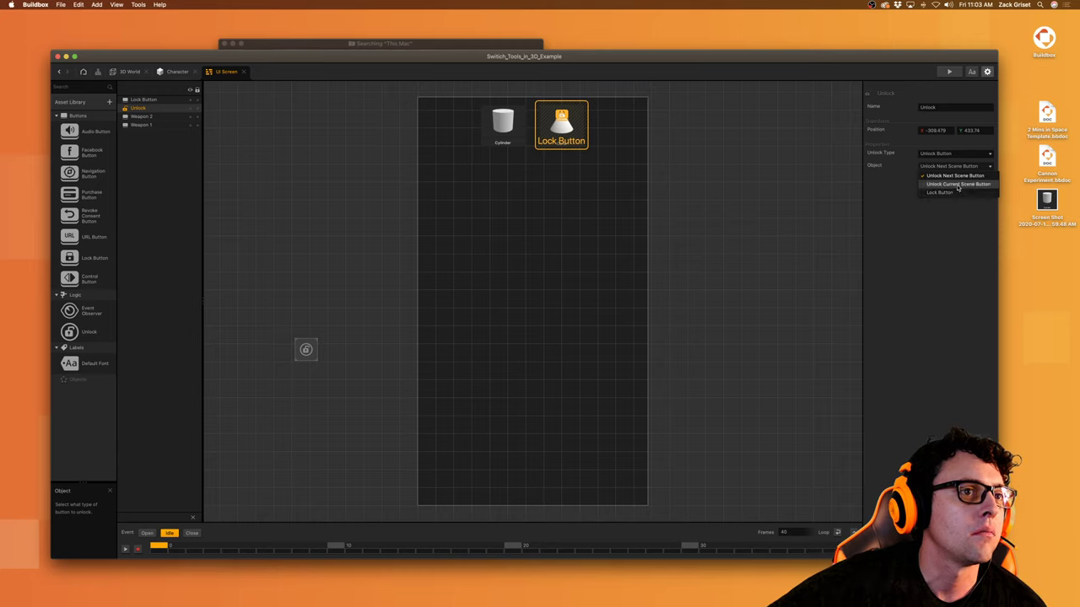
pyautogui.click(955, 194)
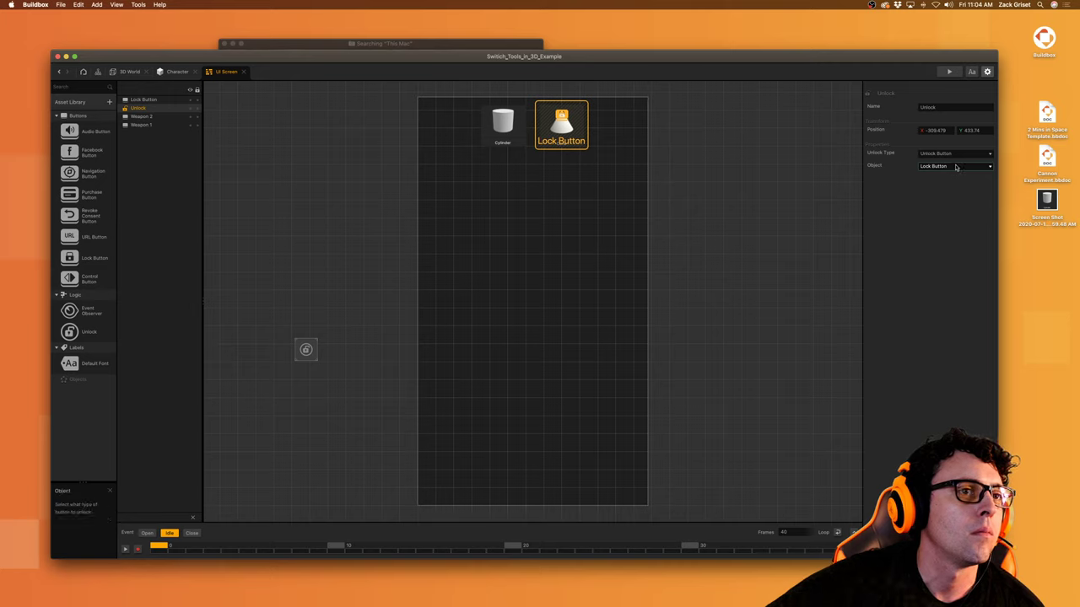
pyautogui.click(957, 155)
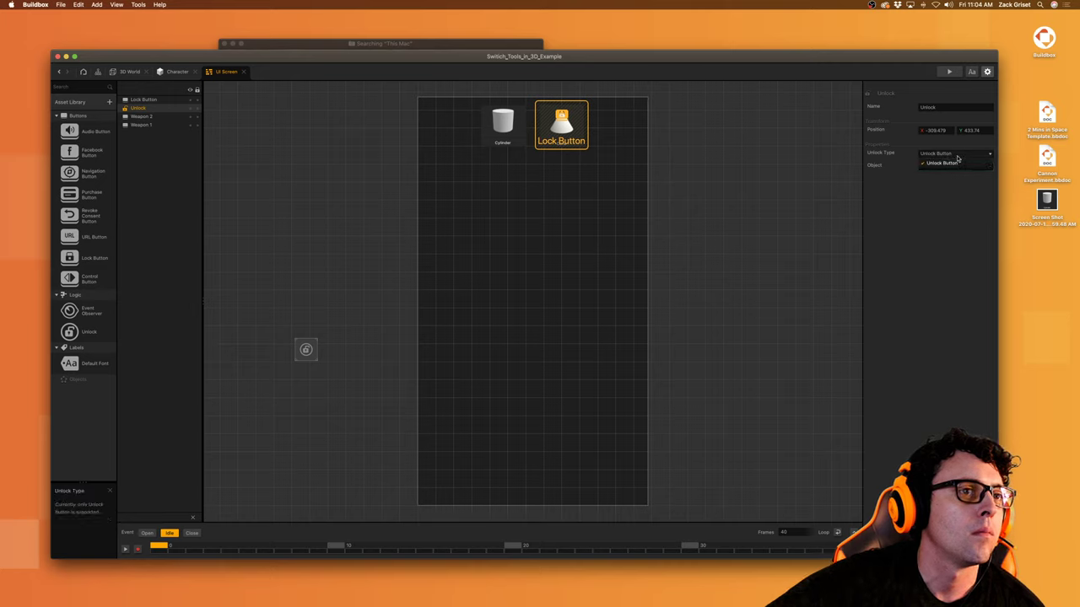
pyautogui.click(939, 212)
pyautogui.moveTo(305, 349); pyautogui.dragTo(489, 232)
# Step: Search the Character's node library for an unlock or lock node, and clear the search
pyautogui.click(173, 72)
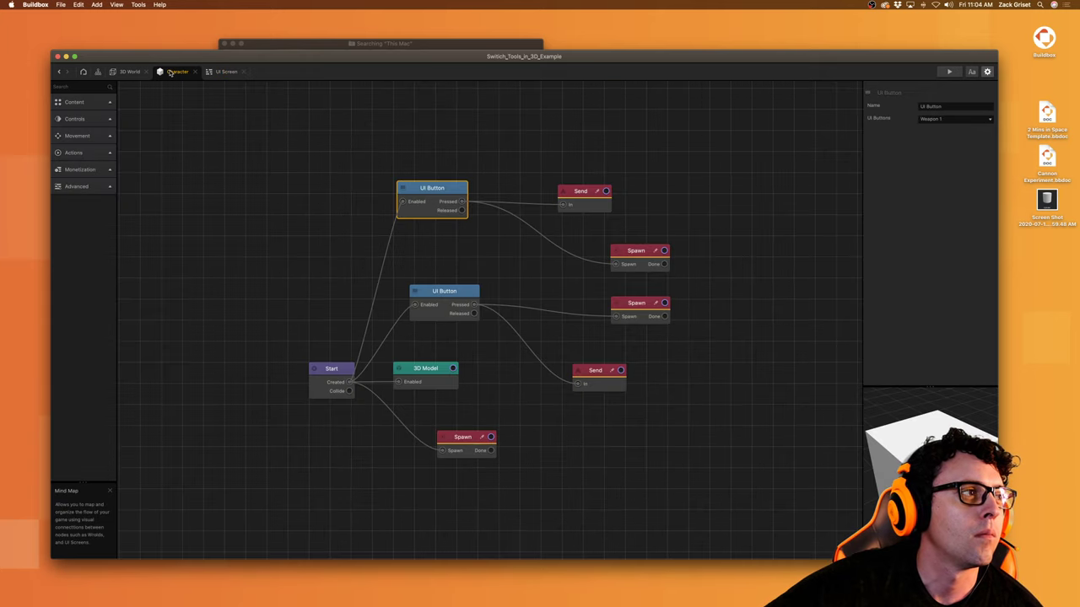
pyautogui.click(89, 90)
pyautogui.write('ou')
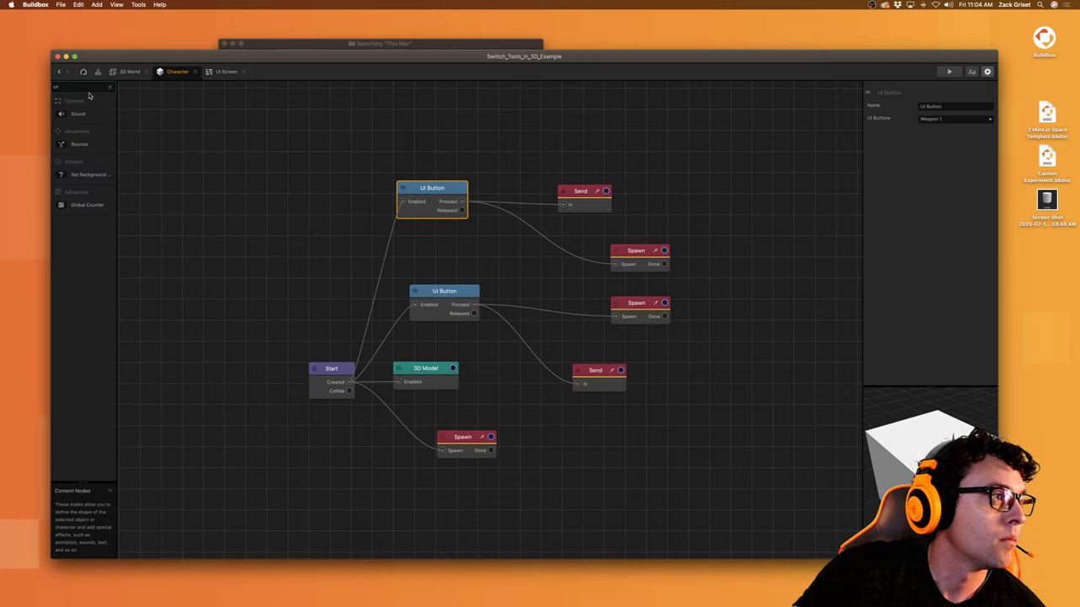
pyautogui.press('BackSpace')
pyautogui.press('BackSpace')
pyautogui.write('lo')
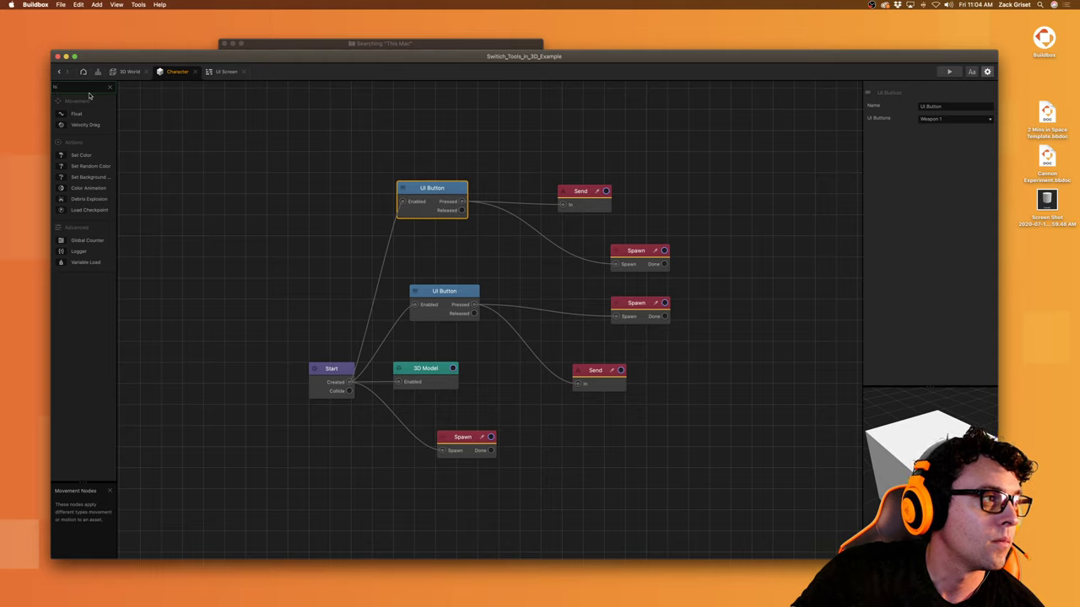
pyautogui.press('BackSpace')
pyautogui.press('BackSpace')
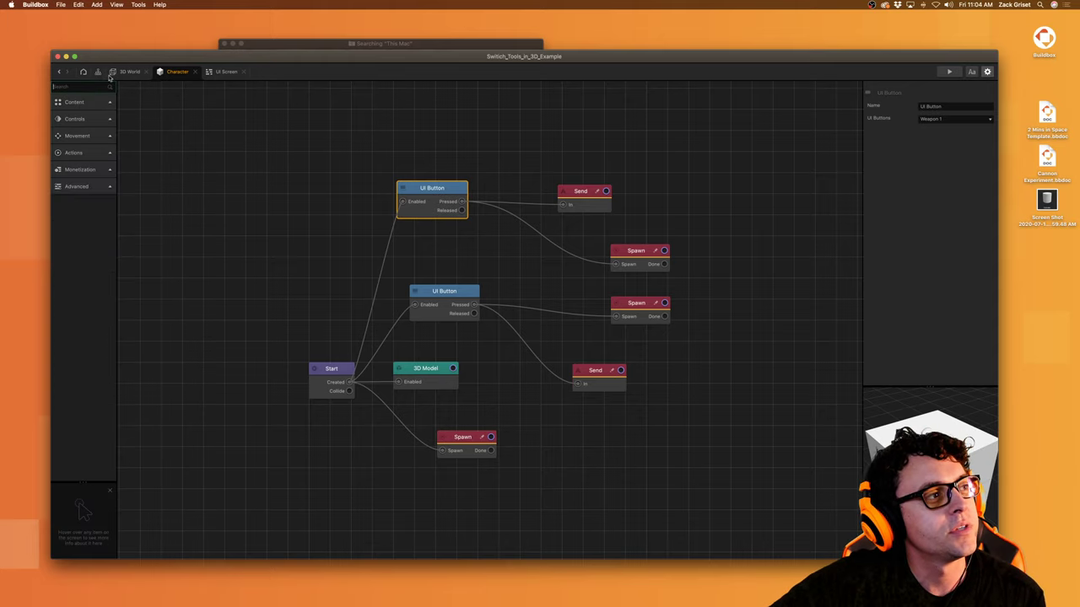
# Step: Return to the UI Screen and delete the Unlock logic asset
pyautogui.click(227, 72)
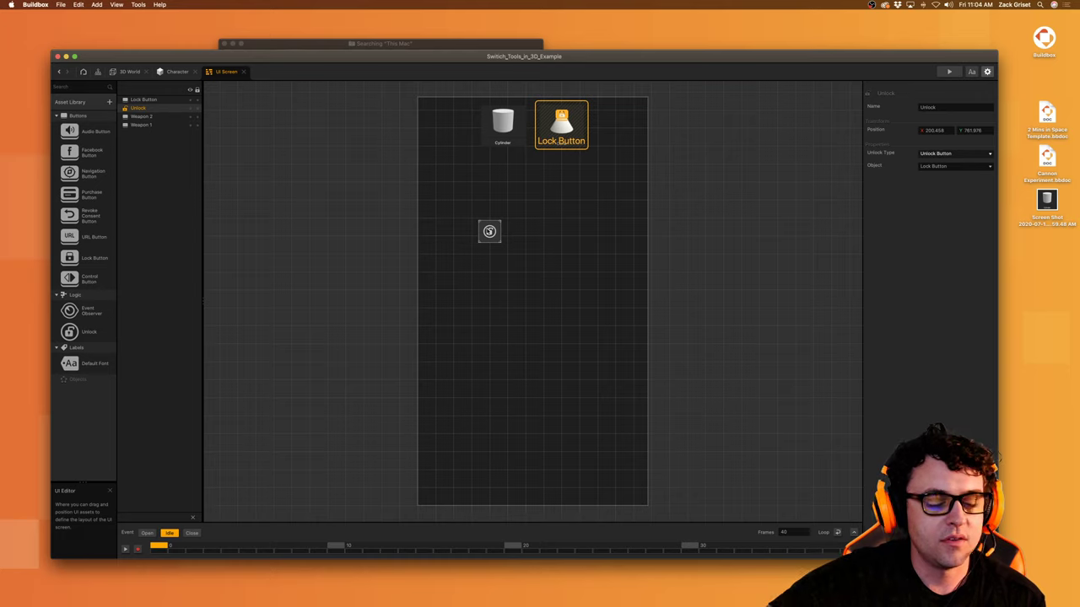
pyautogui.click(535, 197)
pyautogui.click(492, 236)
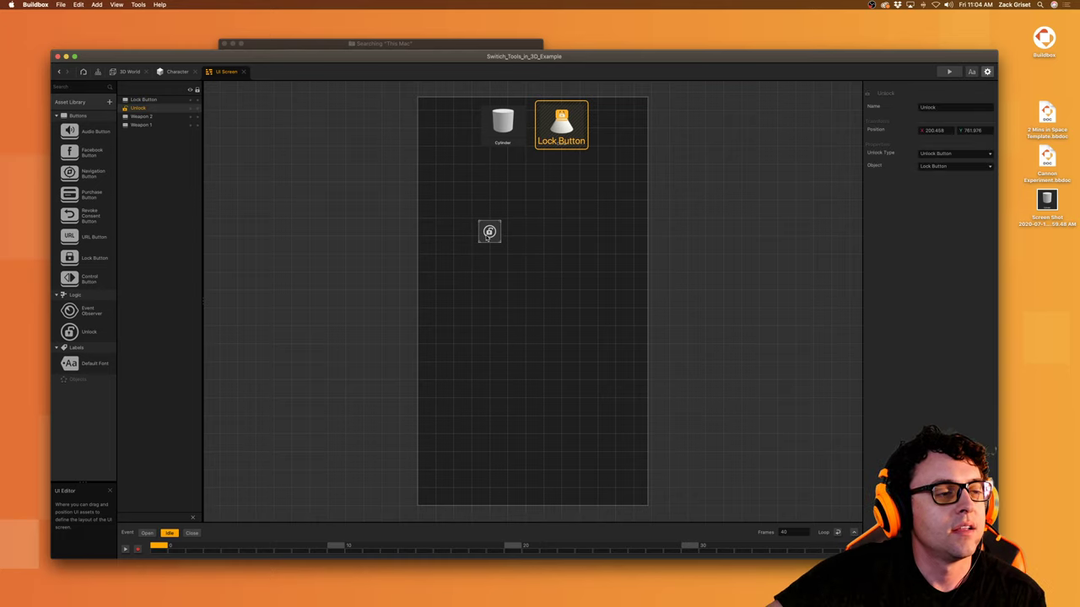
pyautogui.press('BackSpace')
# Step: Move the Lock Button aside to inspect the Cone button, put it back over the Cone, and review its options
pyautogui.click(572, 135)
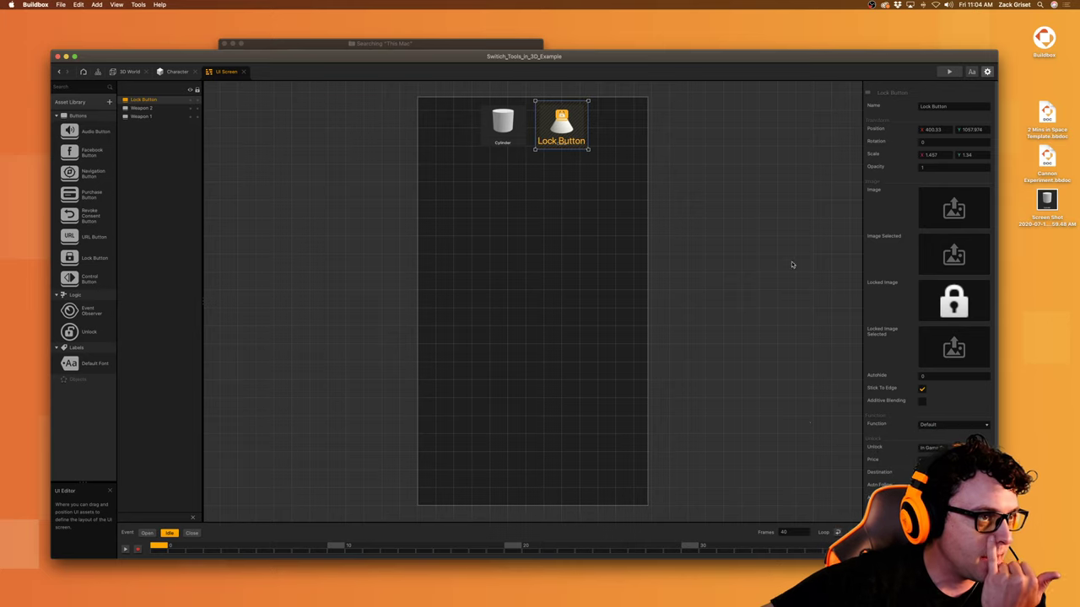
pyautogui.moveTo(578, 135); pyautogui.dragTo(696, 144)
pyautogui.click(556, 129)
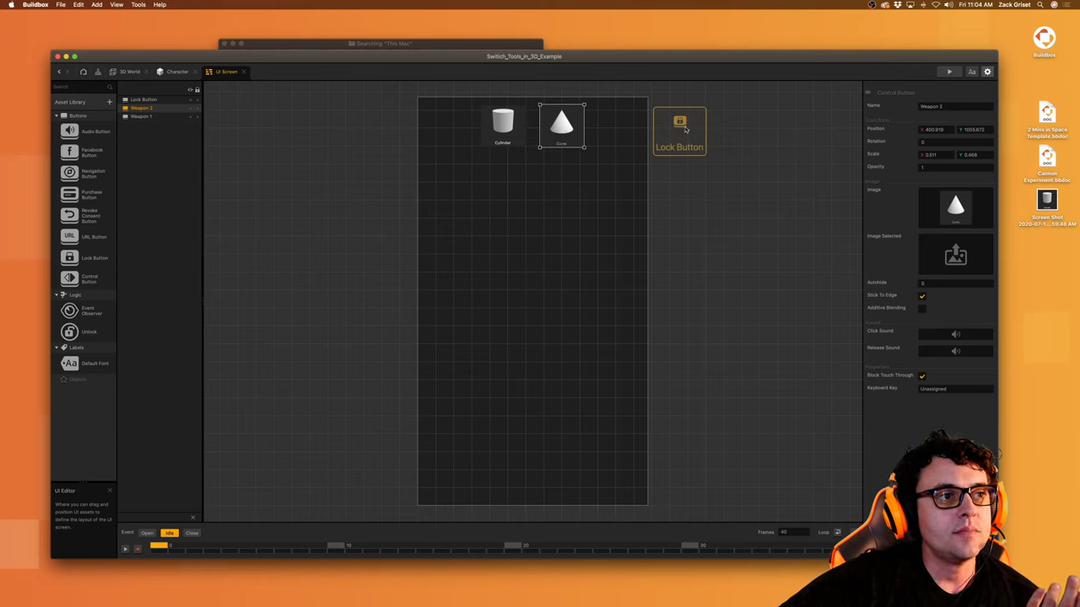
pyautogui.moveTo(685, 129); pyautogui.dragTo(565, 125)
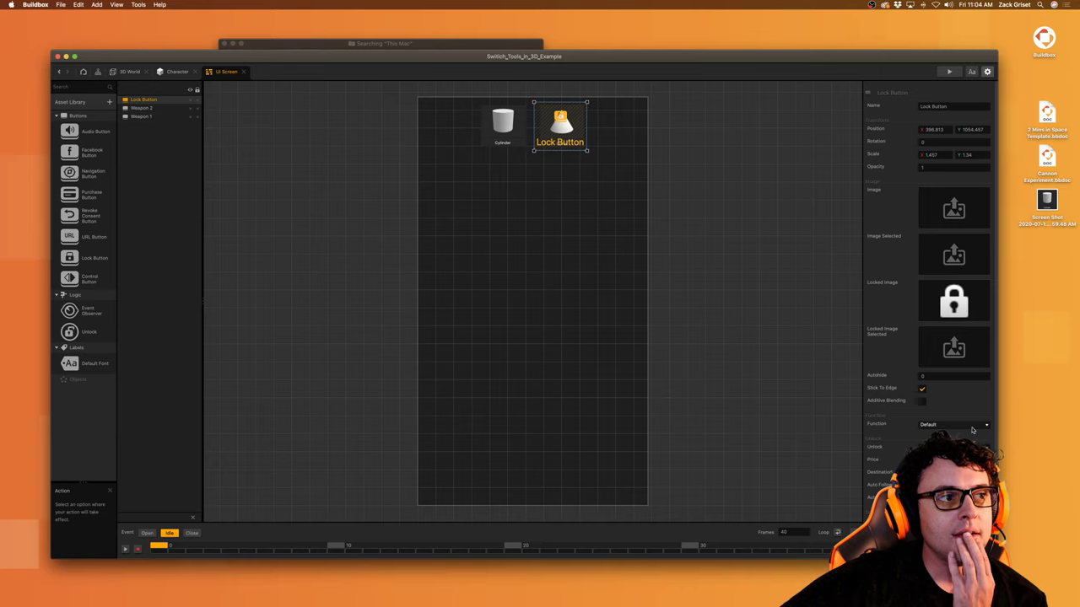
pyautogui.scroll(-2, 972, 430)
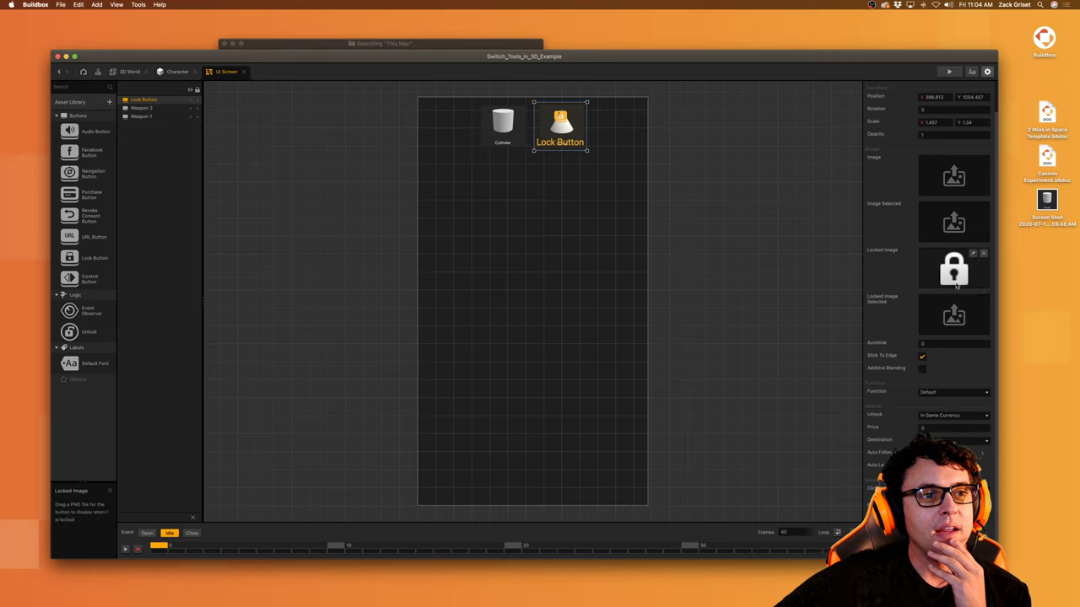
# Step: Review the Lock Button's image and unlock options, and preview the game to test the Cylinder weapon button
pyautogui.scroll(2, 959, 289)
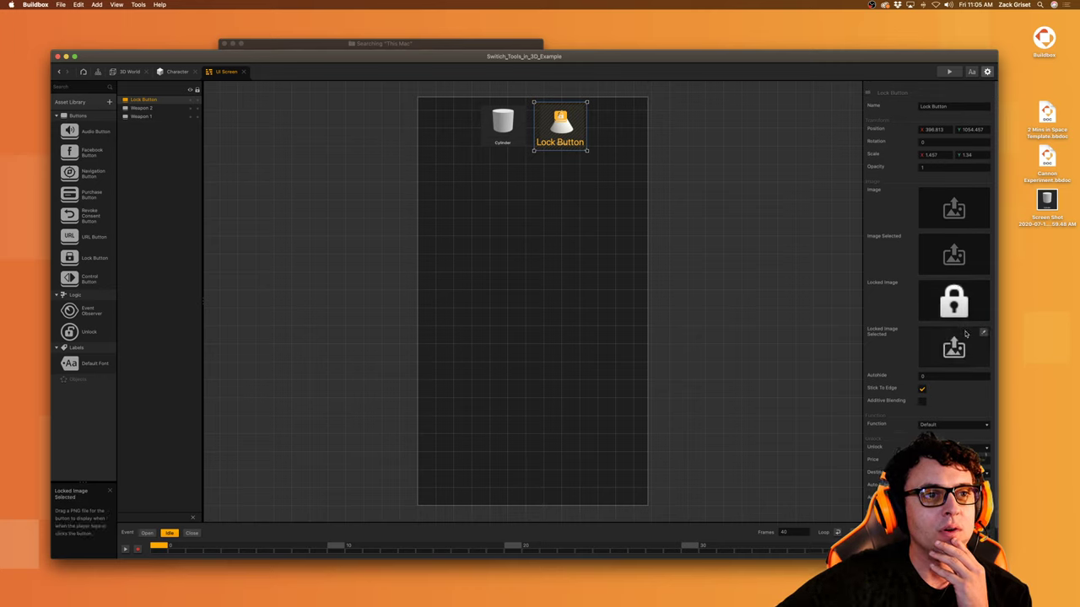
pyautogui.scroll(-2, 959, 422)
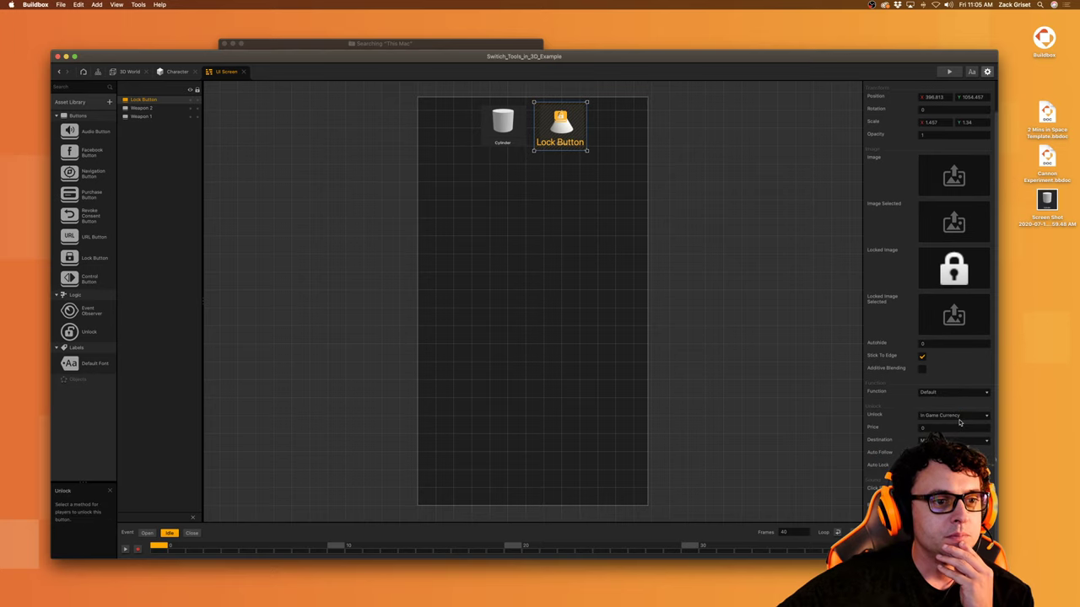
pyautogui.scroll(2, 959, 423)
pyautogui.scroll(-2, 959, 423)
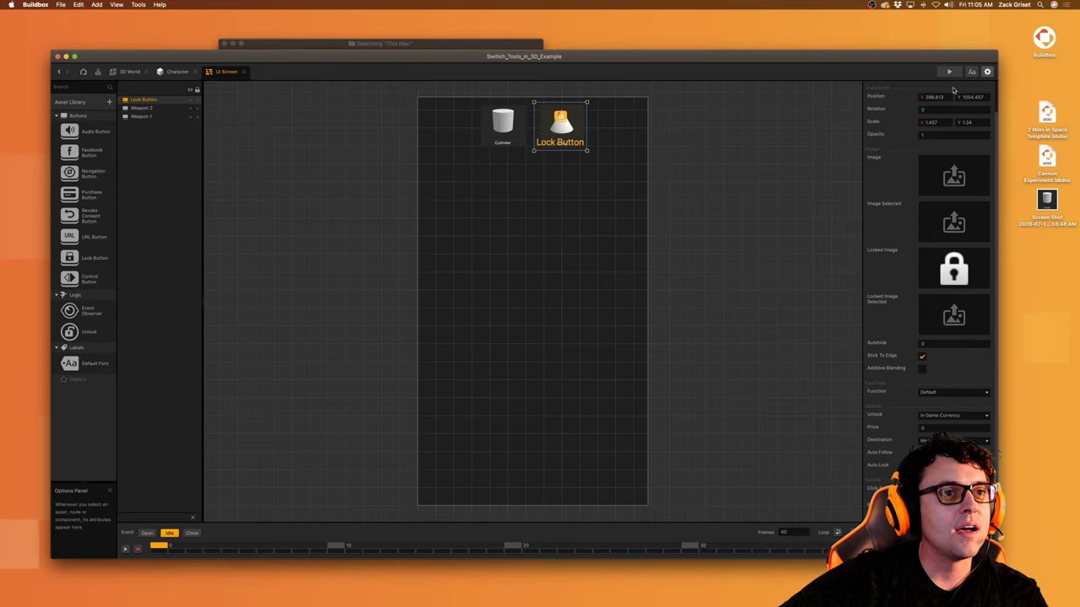
pyautogui.click(949, 72)
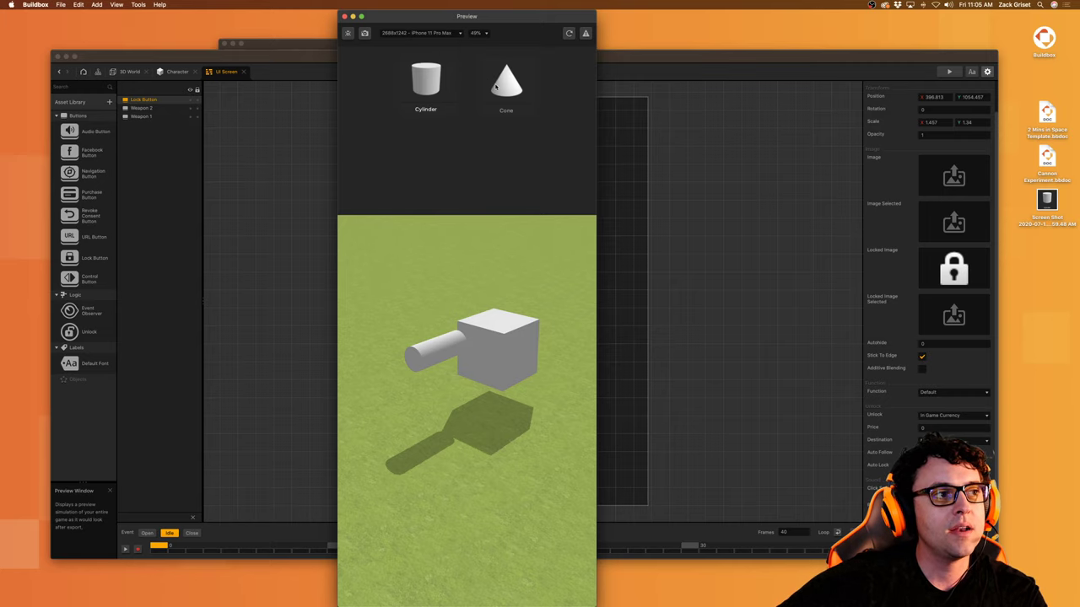
pyautogui.click(416, 100)
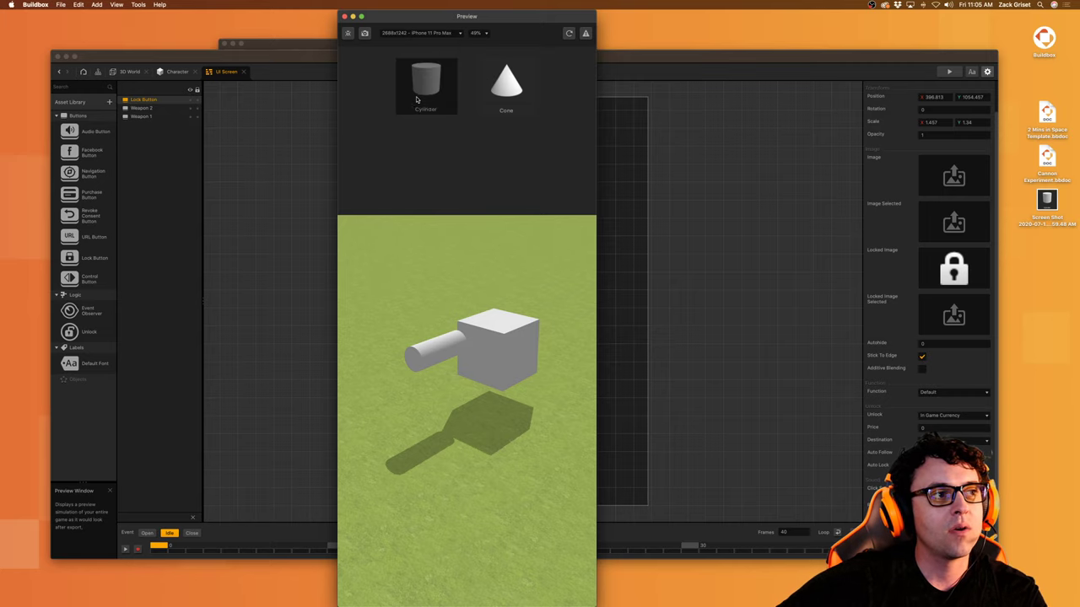
pyautogui.click(344, 17)
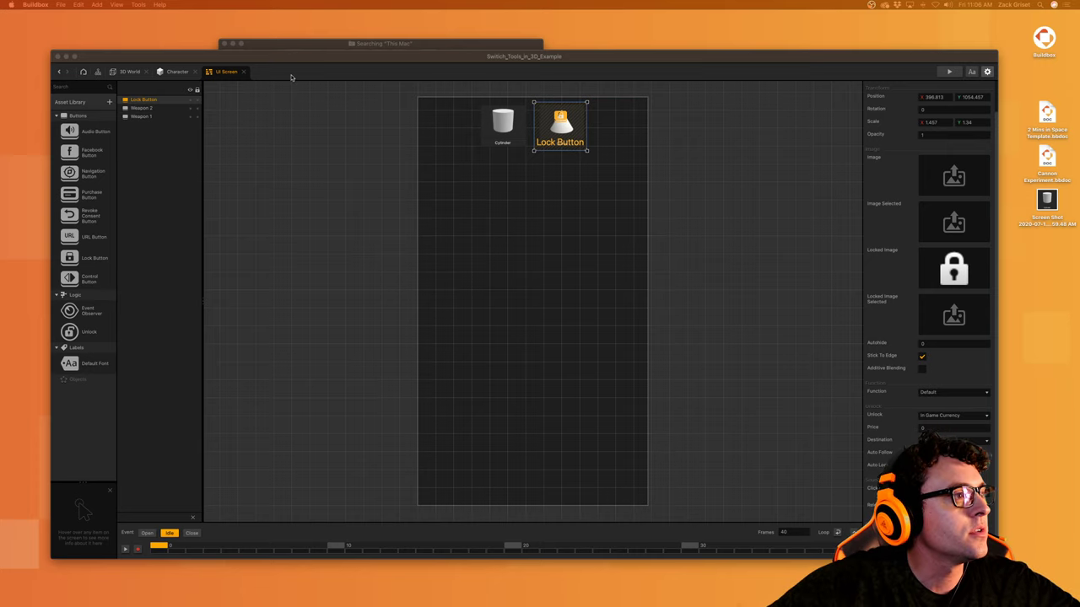
# Step: Place a Purchase node in the Character's node map to inspect its options, and delete it
pyautogui.click(173, 72)
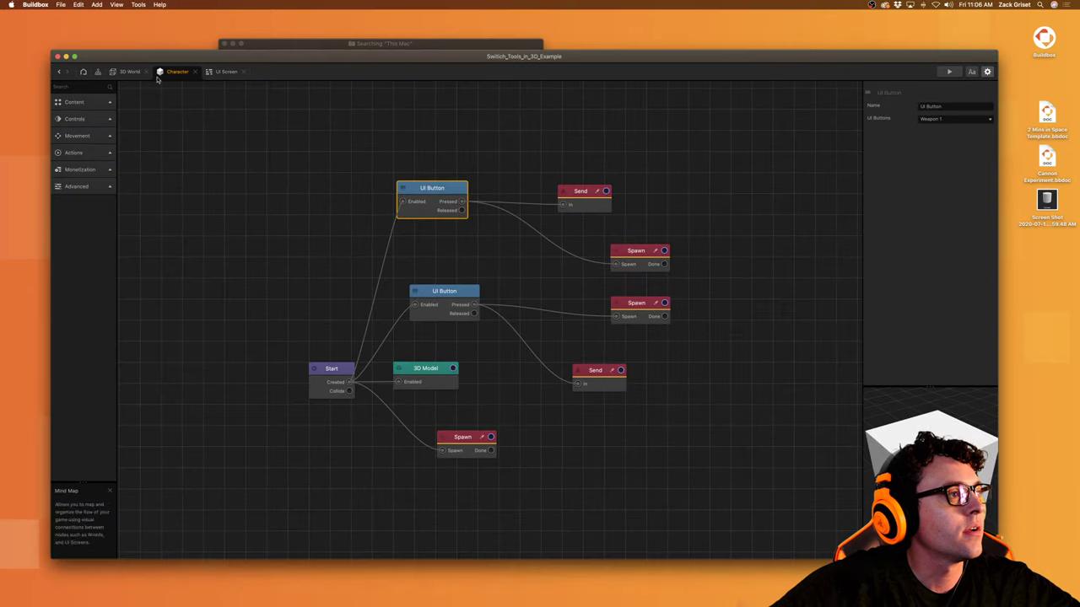
pyautogui.click(77, 87)
pyautogui.write('purch')
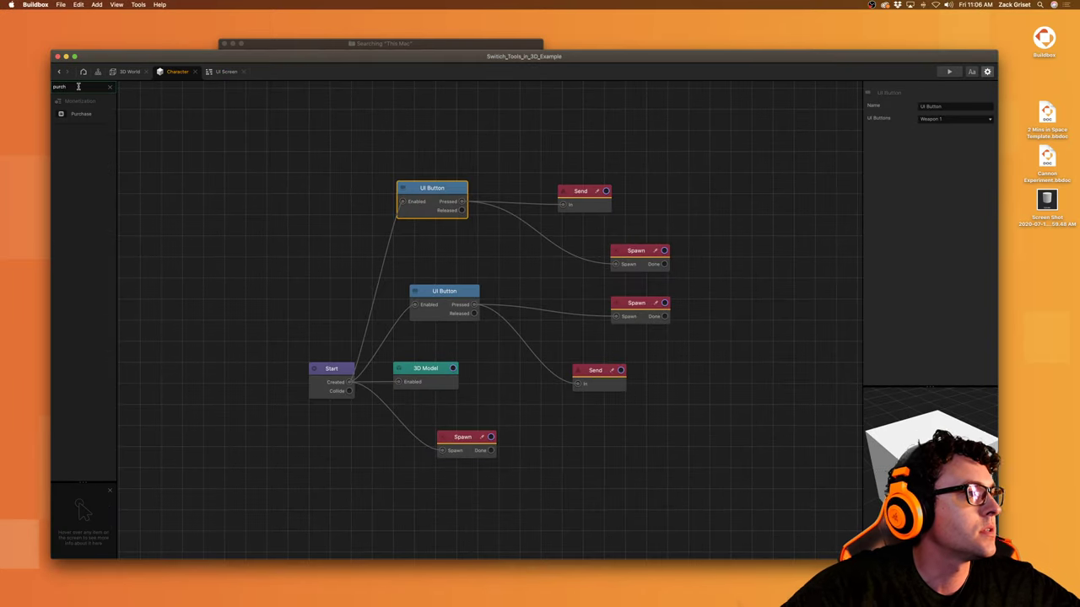
pyautogui.moveTo(86, 113); pyautogui.dragTo(187, 171)
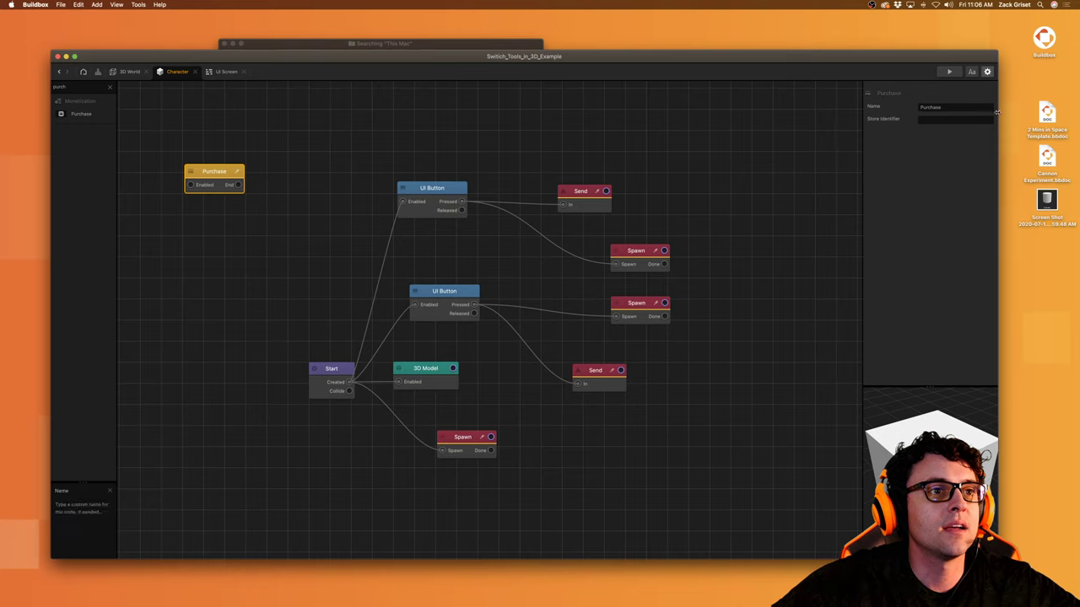
pyautogui.press('BackSpace')
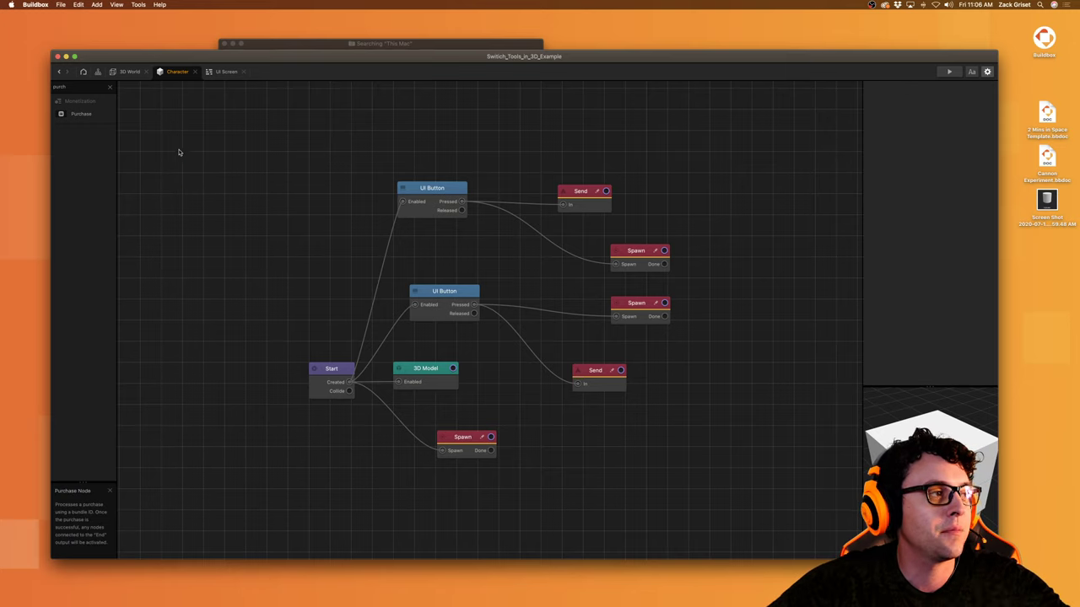
pyautogui.click(109, 87)
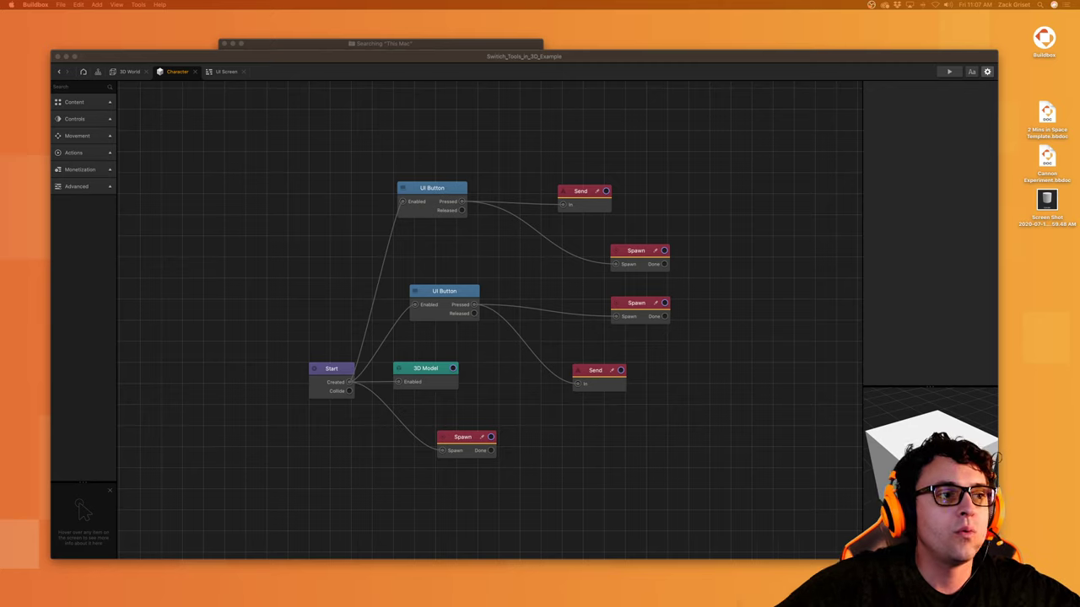
# Step: Add a Control Button to the UI Screen, below the Cylinder button
pyautogui.click(627, 490)
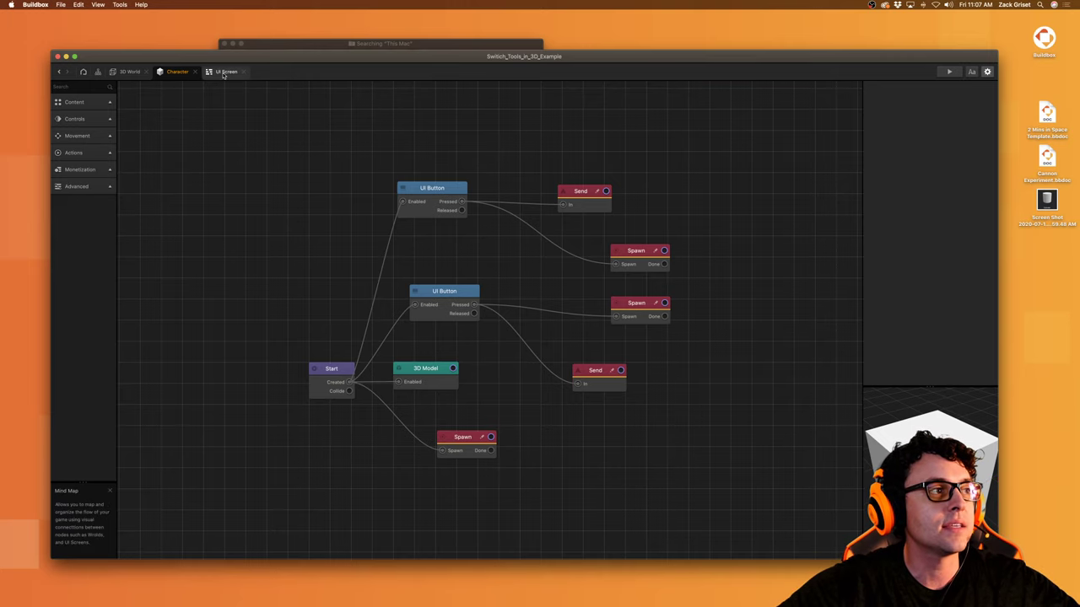
pyautogui.click(173, 70)
pyautogui.click(225, 71)
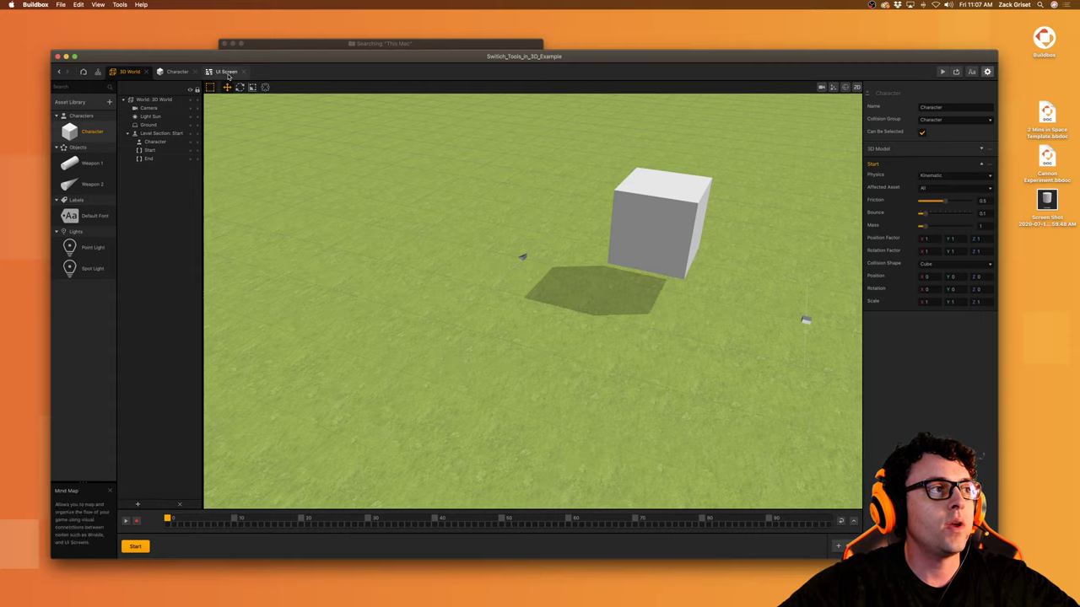
pyautogui.moveTo(70, 279); pyautogui.dragTo(498, 243)
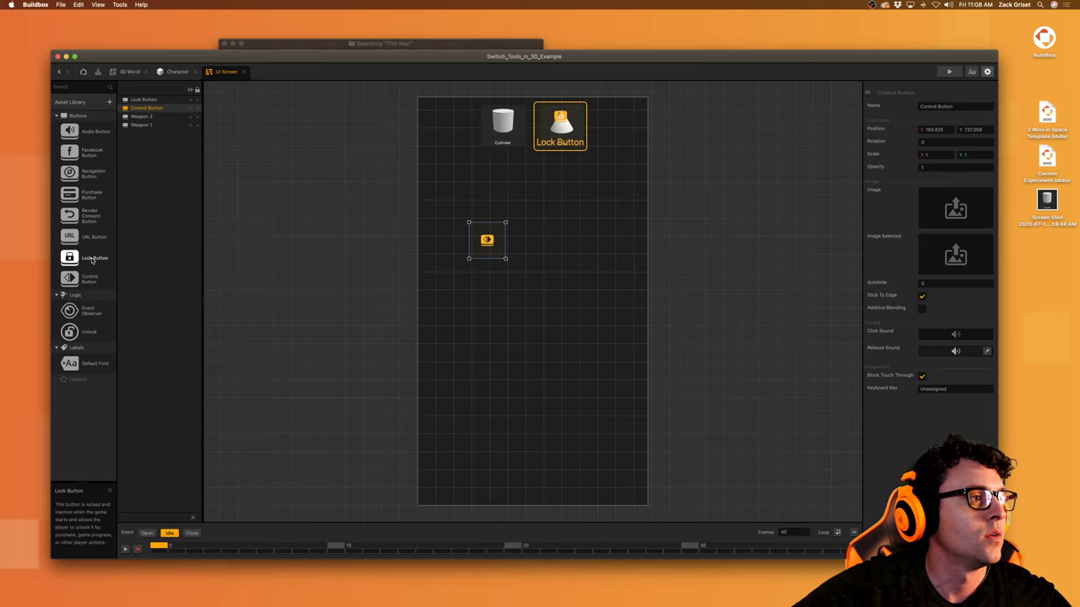
# Step: Check the UI Screen node in the mind map, and move the Lock Button off the Cone to beside the Control Button
pyautogui.click(128, 71)
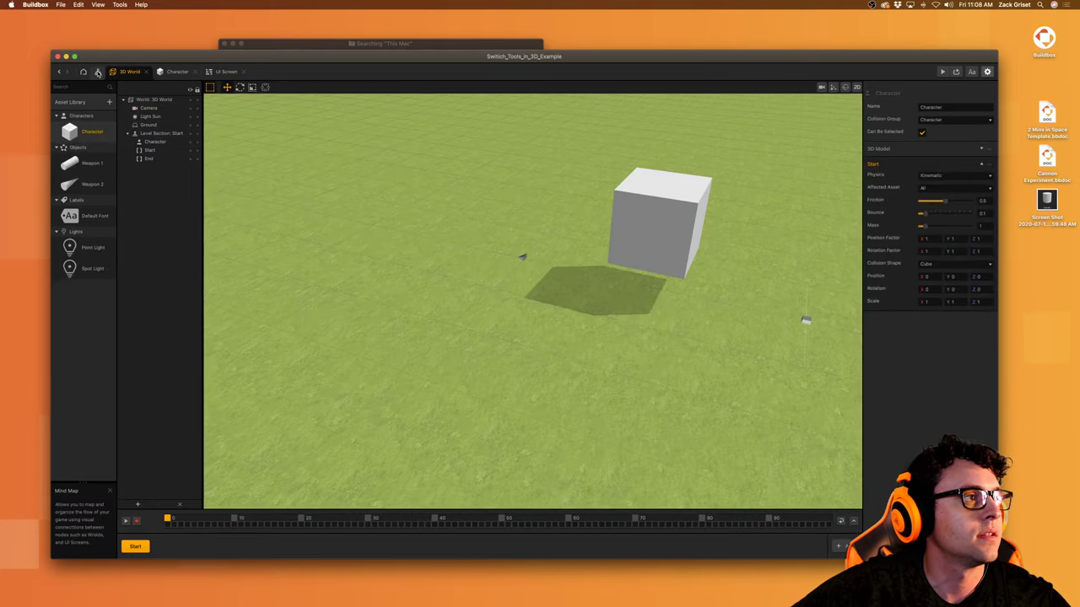
pyautogui.click(98, 72)
pyautogui.doubleClick(650, 361)
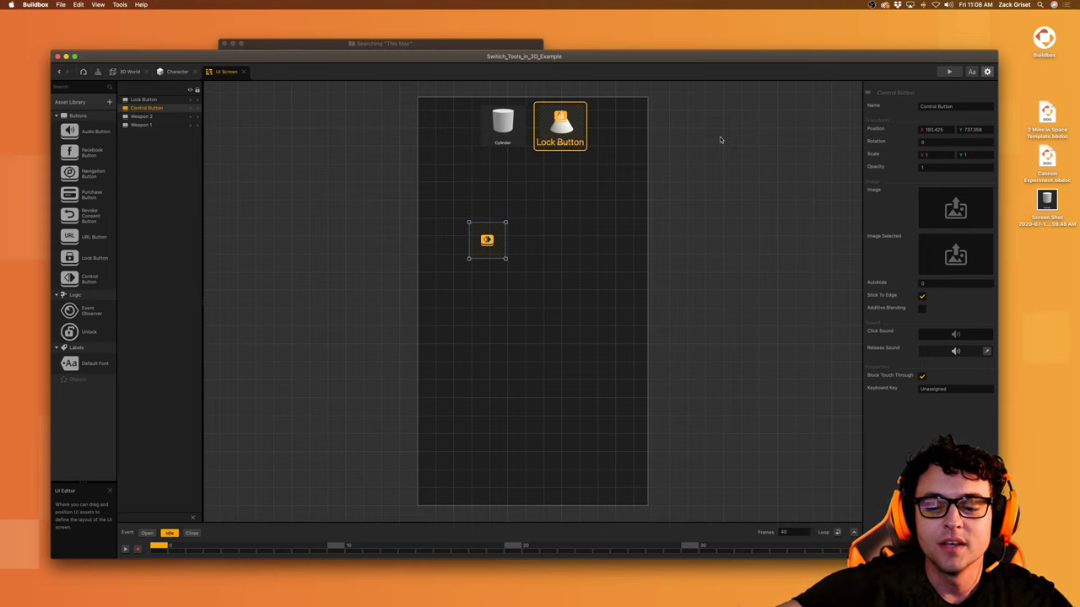
pyautogui.click(570, 138)
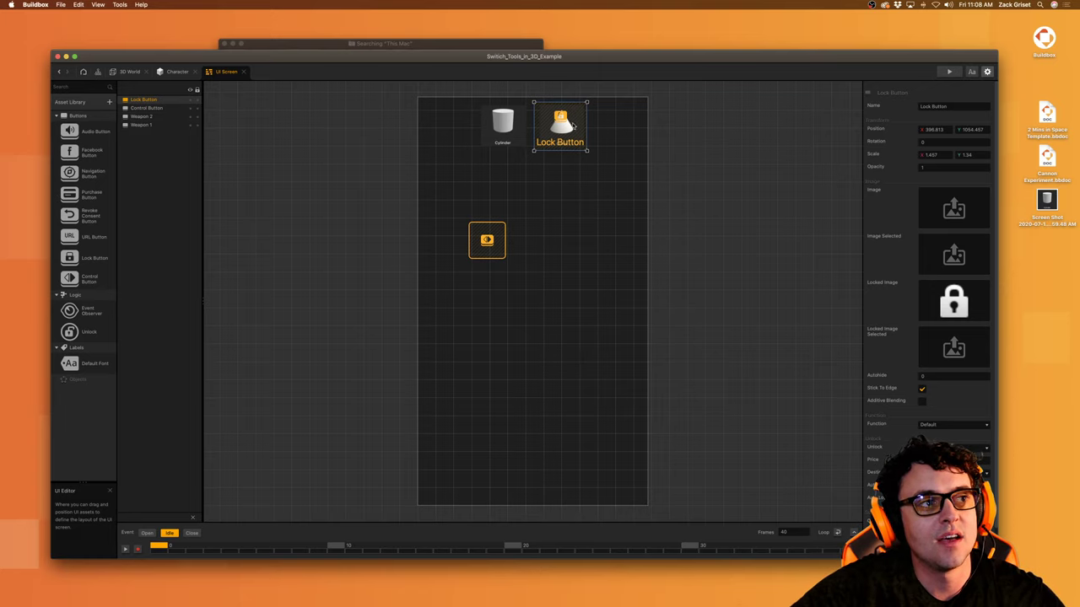
pyautogui.moveTo(566, 173); pyautogui.dragTo(587, 256)
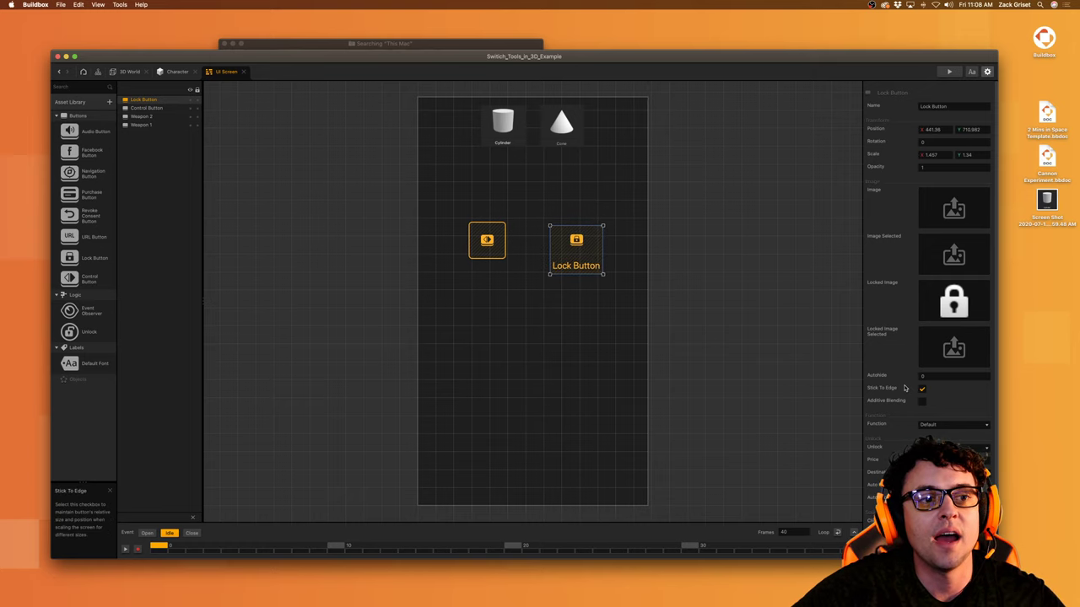
# Step: Examine the UI Screen node's Lock Button output in the mind map
pyautogui.click(128, 72)
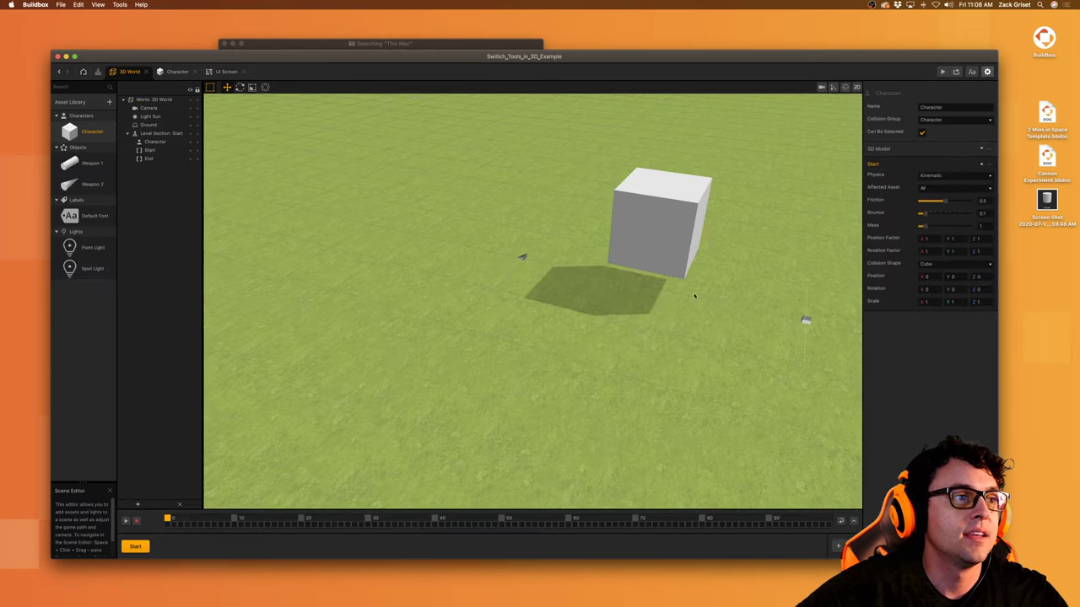
pyautogui.click(98, 72)
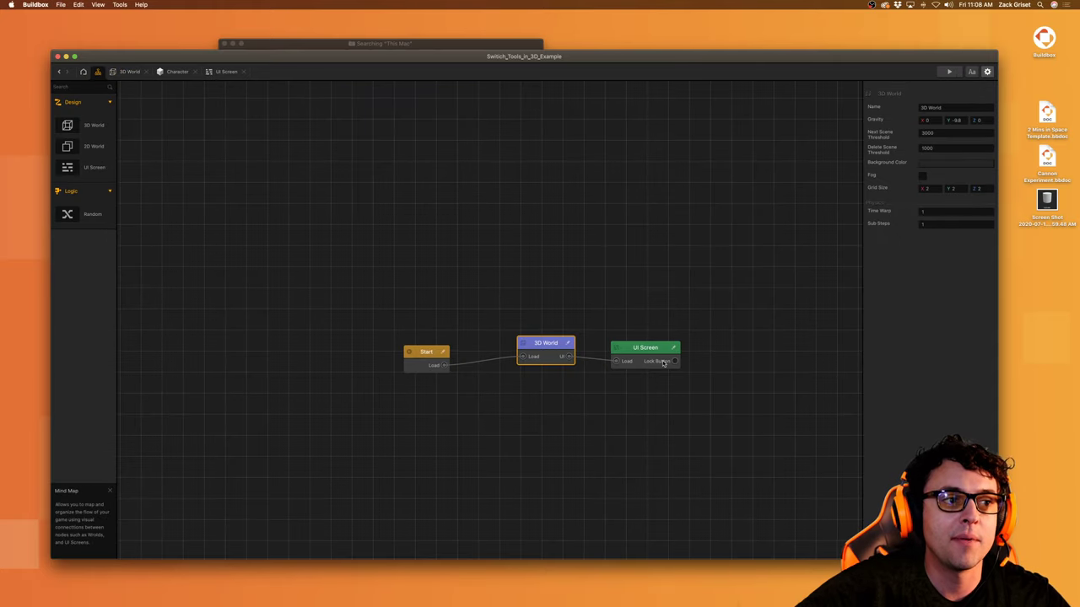
pyautogui.scroll(5, 666, 360)
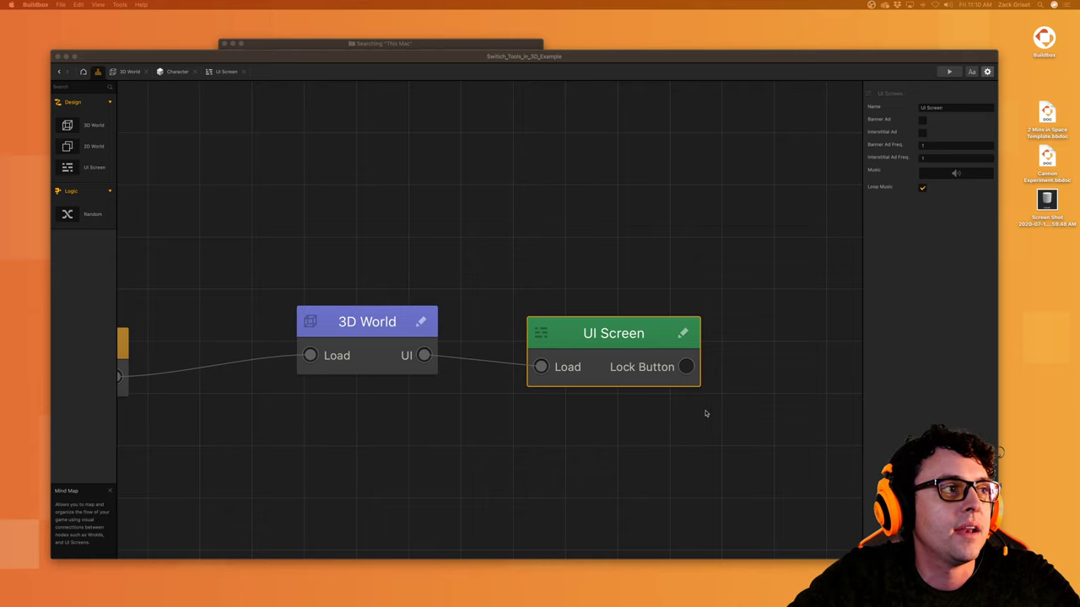
# Step: Switch to Finder and close its leftover file search window
pyautogui.moveTo(771, 582)
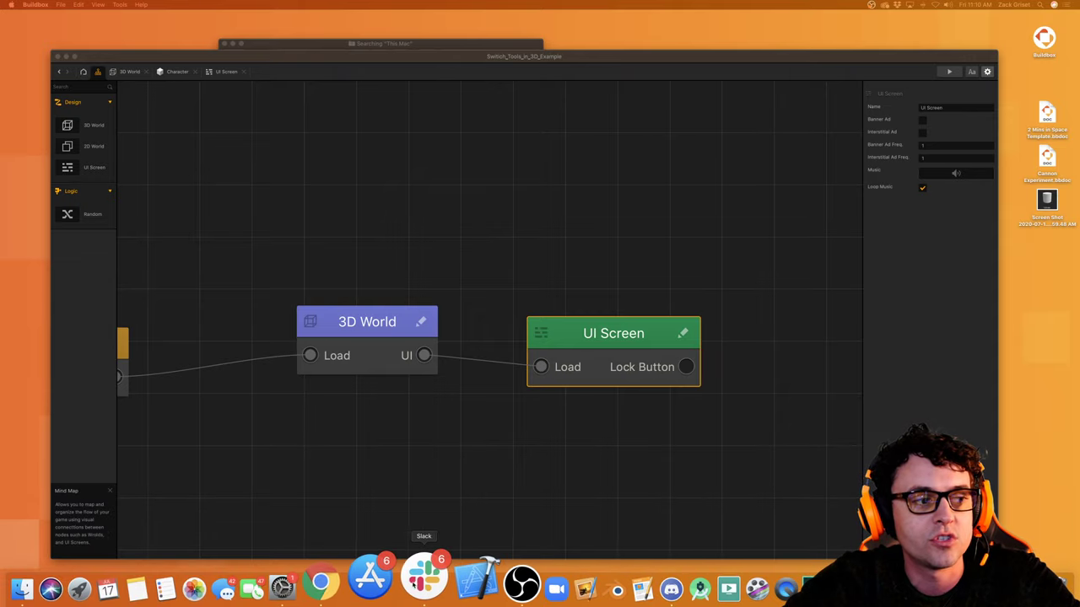
pyautogui.click(380, 43)
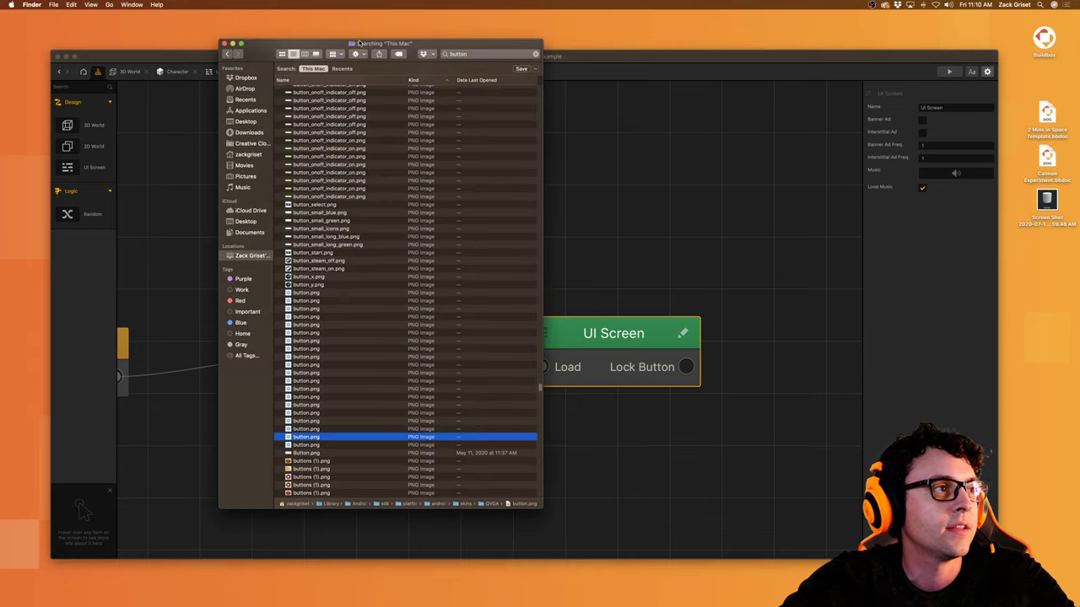
pyautogui.click(224, 43)
# Step: Preview the game from the 3D World and test the Cone weapon button
pyautogui.click(122, 72)
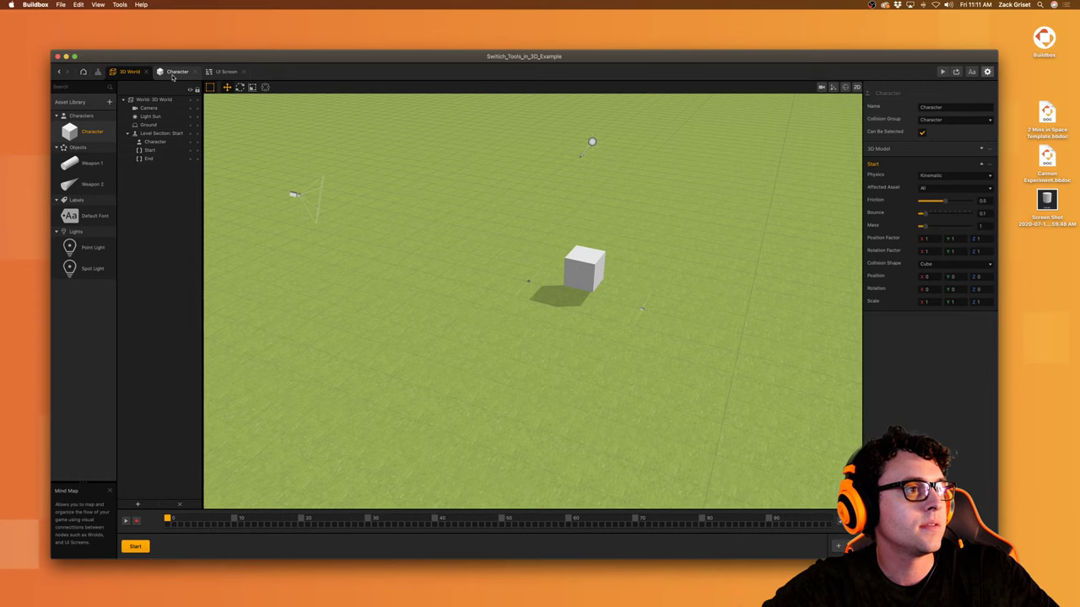
pyautogui.click(943, 71)
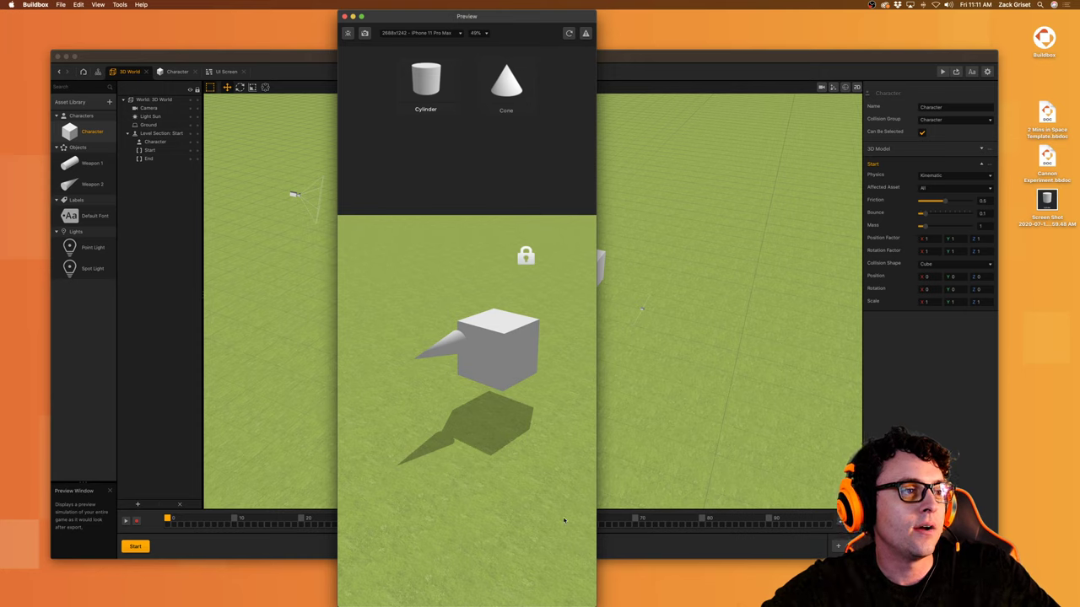
pyautogui.click(508, 86)
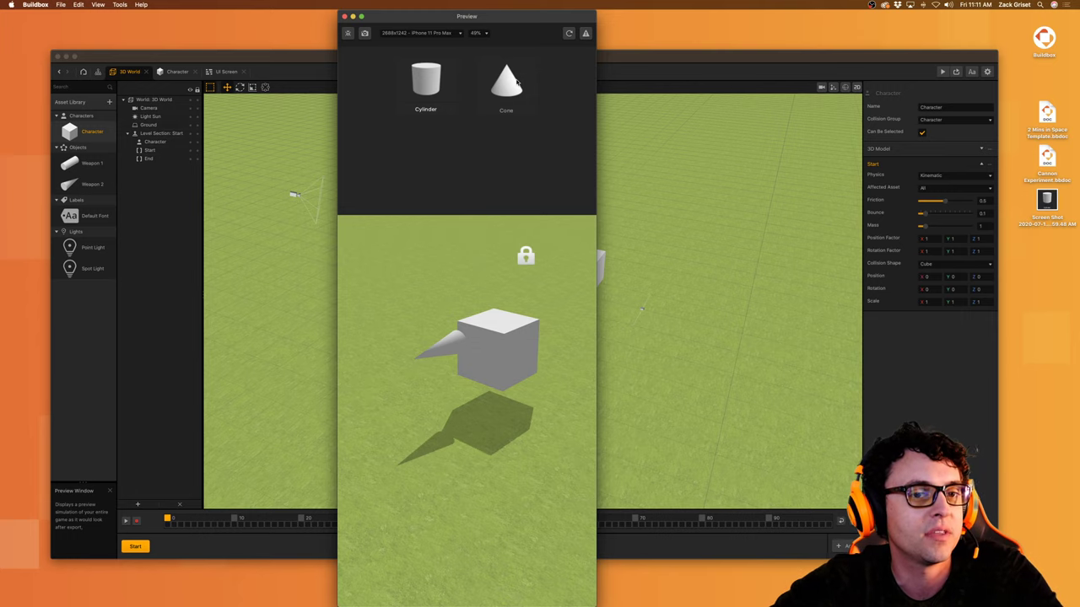
pyautogui.click(345, 17)
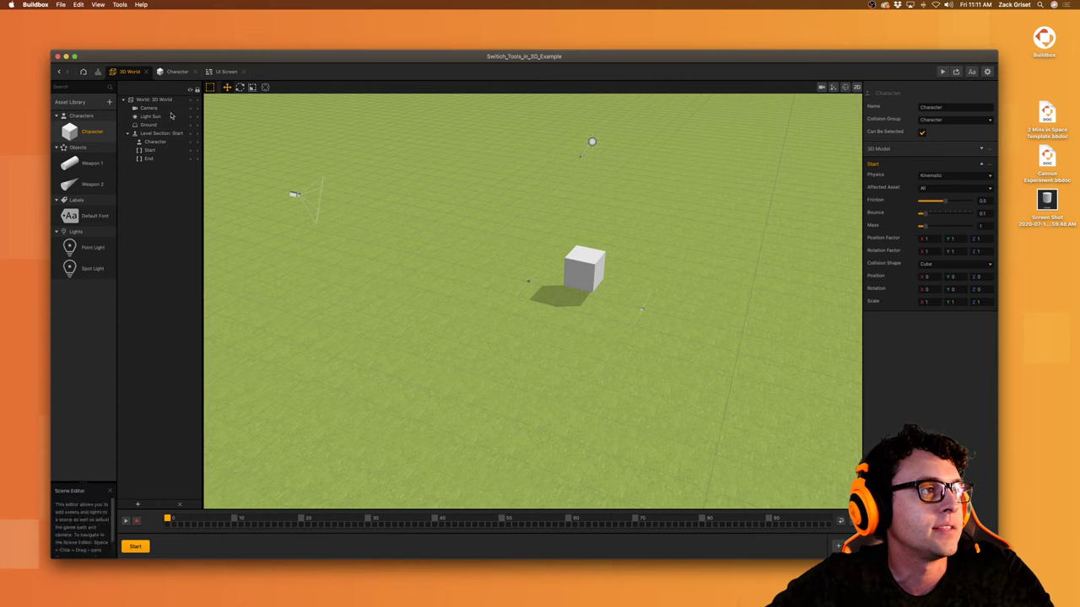
# Step: Delete the Lock Button from the UI Screen and move the Control Button to the middle of the screen
pyautogui.click(226, 71)
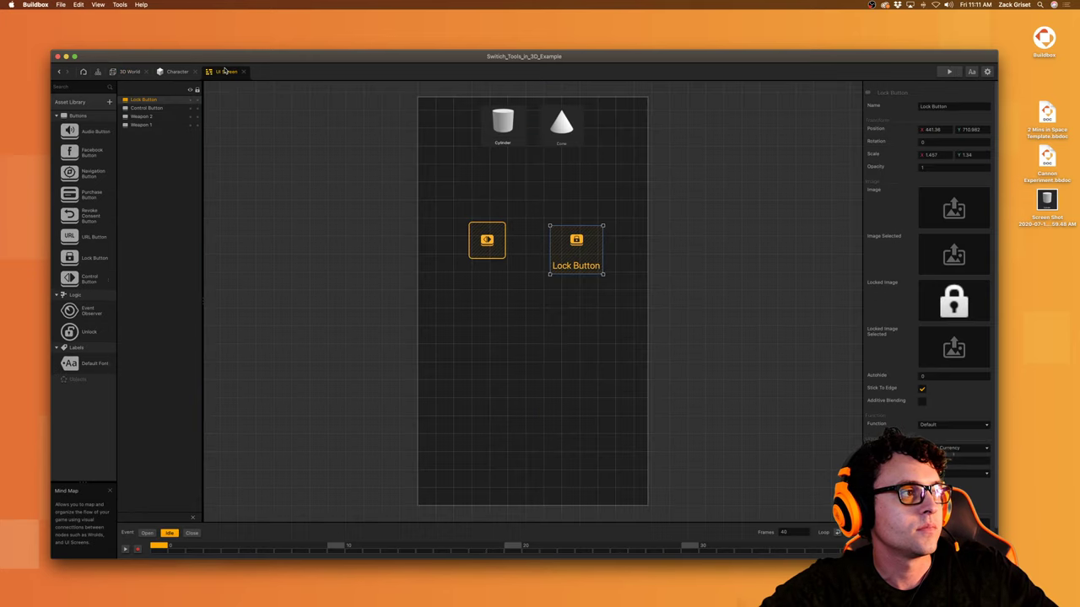
pyautogui.press('Delete')
pyautogui.click(491, 242)
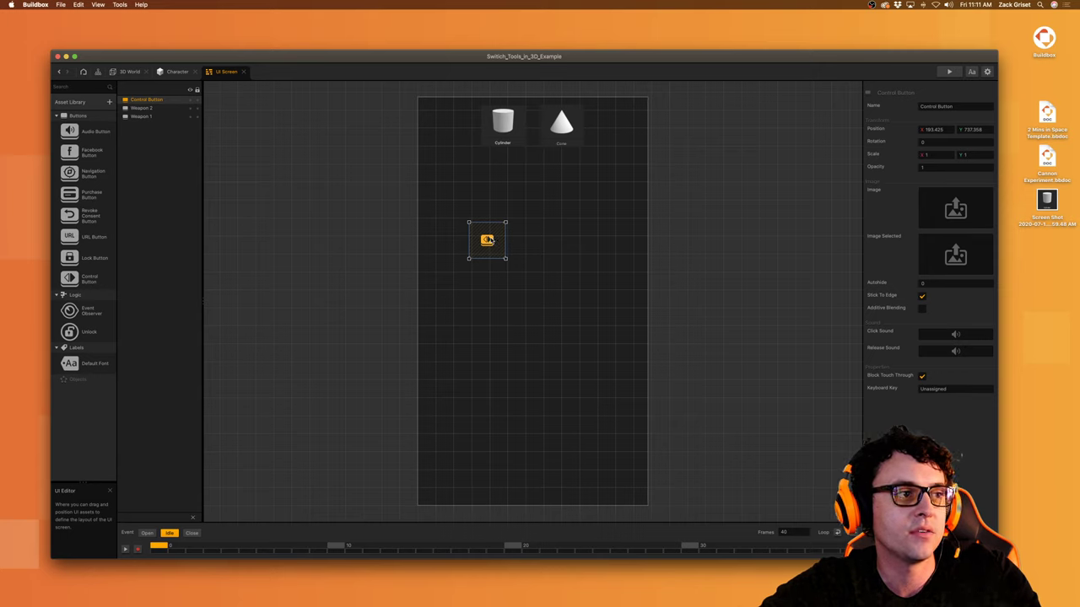
pyautogui.moveTo(489, 240); pyautogui.dragTo(539, 279)
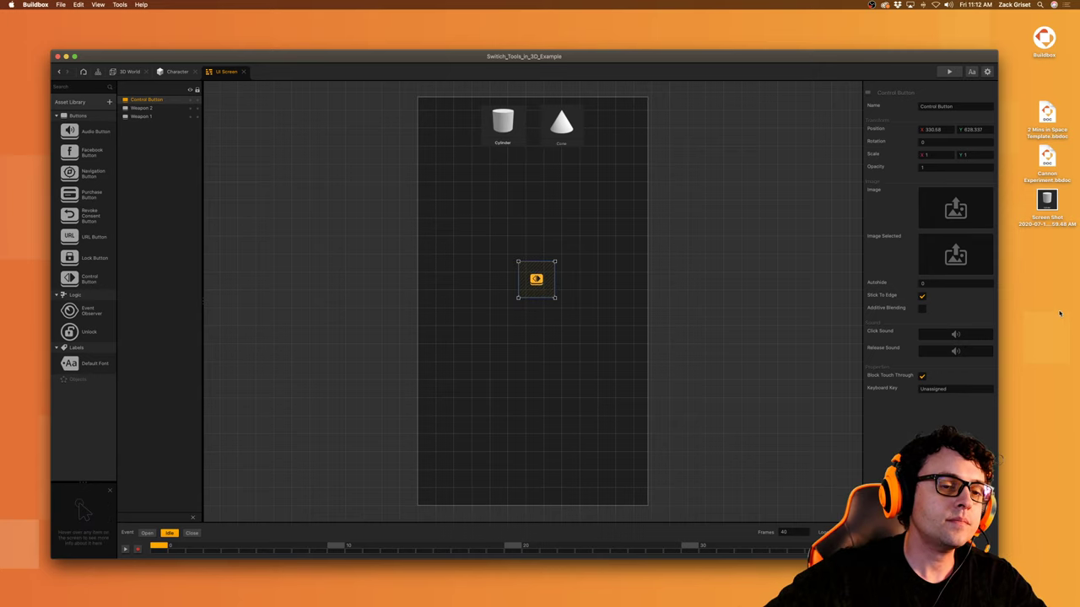
# Step: Capture a small orange square of the desktop background and assign the screenshot as the Control Button's image
pyautogui.press('super+shift+4')
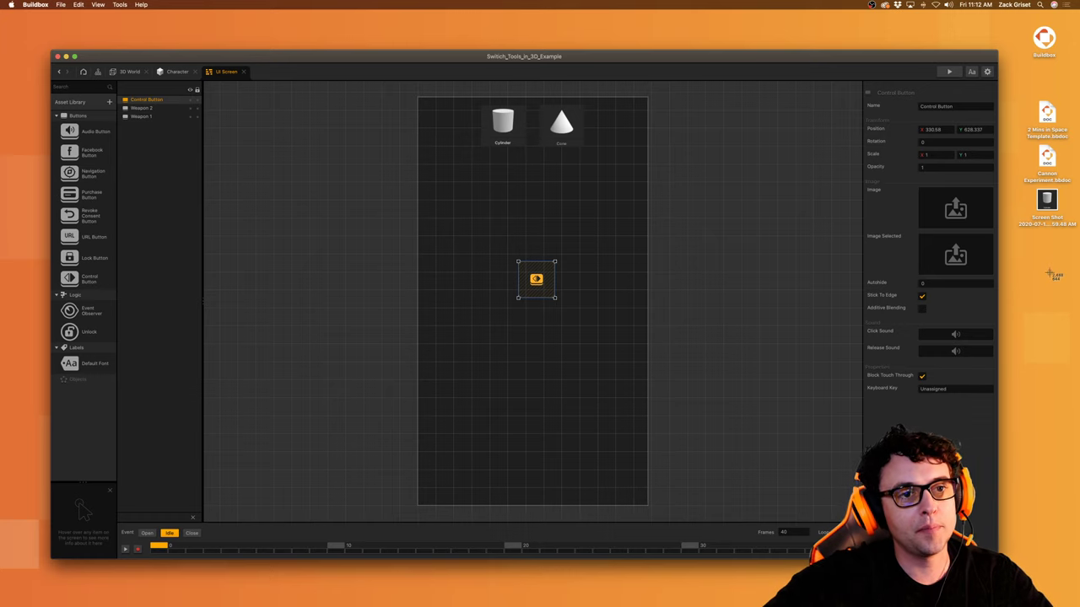
pyautogui.moveTo(1022, 255); pyautogui.dragTo(1060, 289)
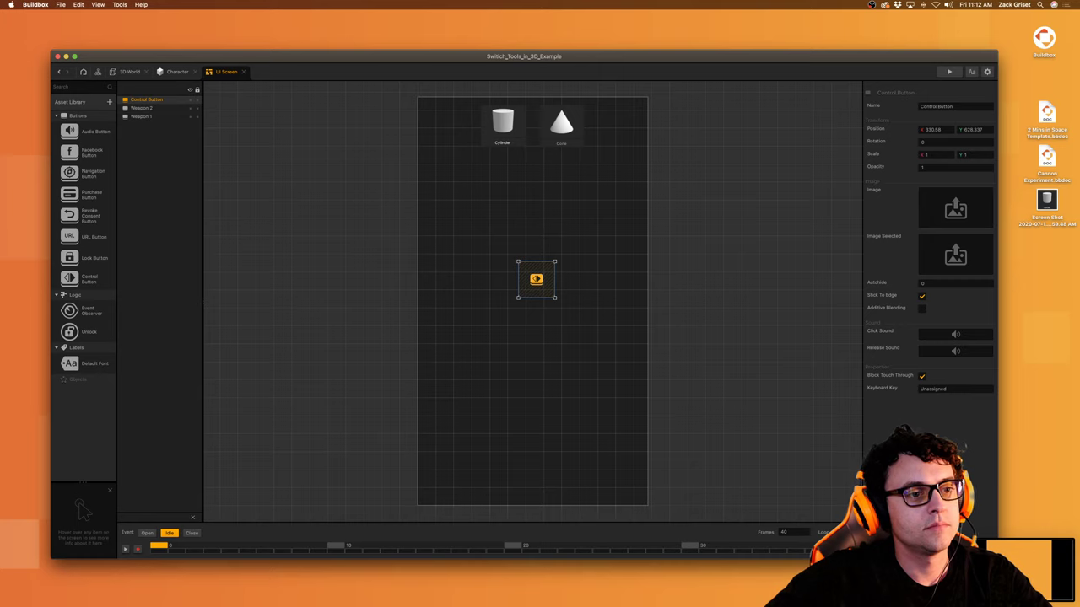
pyautogui.moveTo(1025, 569); pyautogui.dragTo(943, 203)
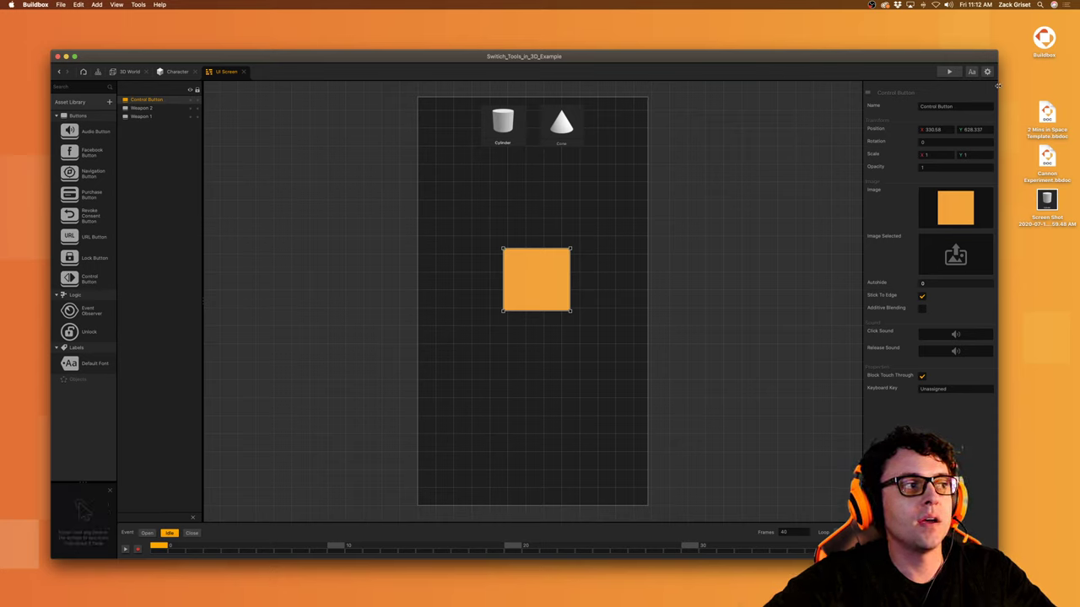
# Step: Rename the Control Button as Fire Button
pyautogui.moveTo(978, 107); pyautogui.dragTo(885, 99)
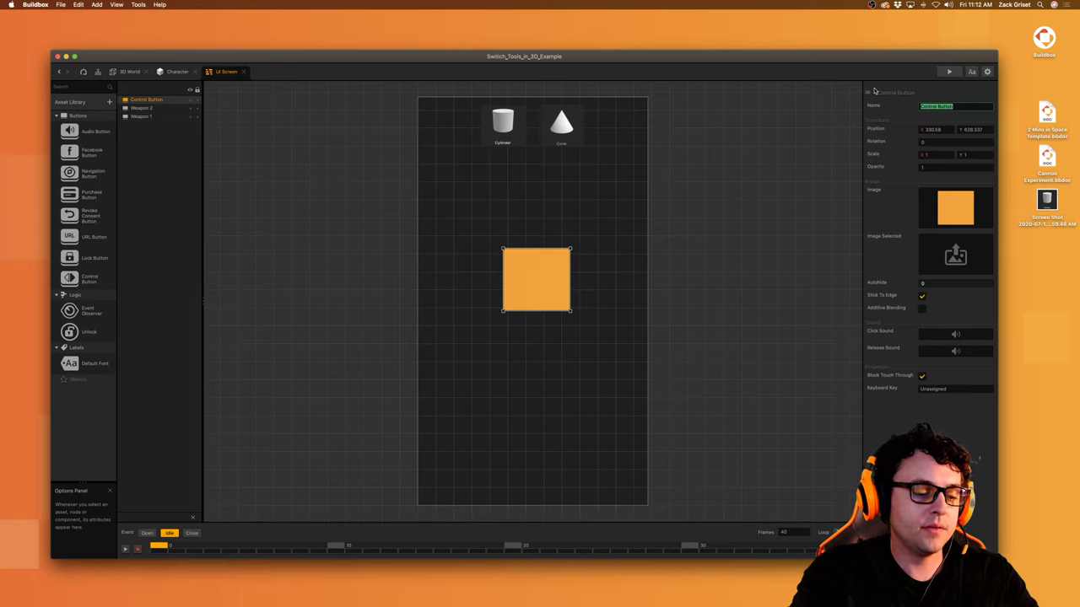
pyautogui.write('Fire')
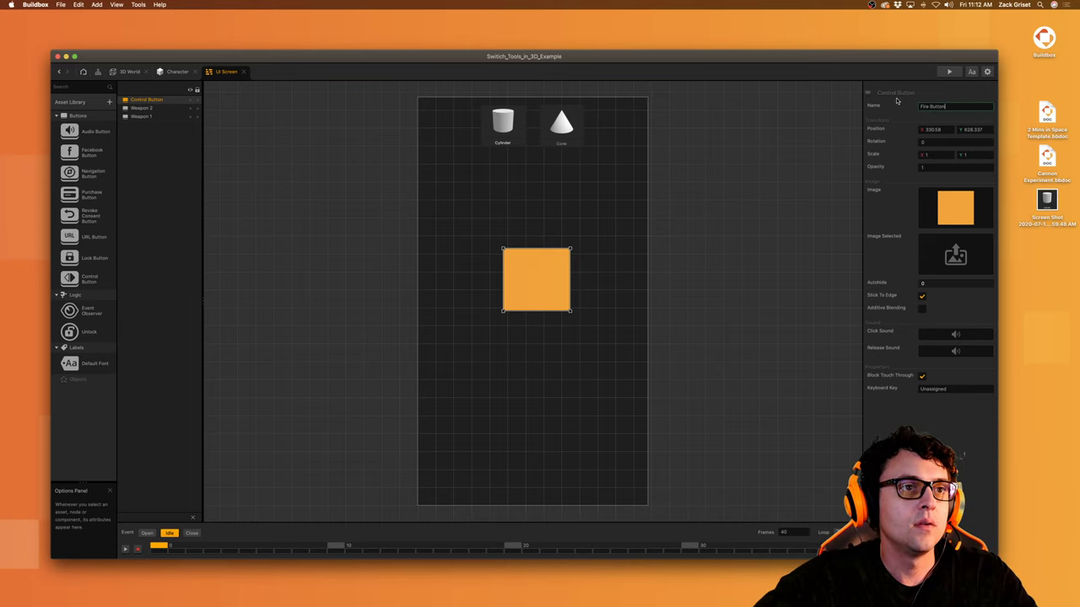
# Step: Apply the Fire Button name and look over the Character's node map
pyautogui.press('Return')
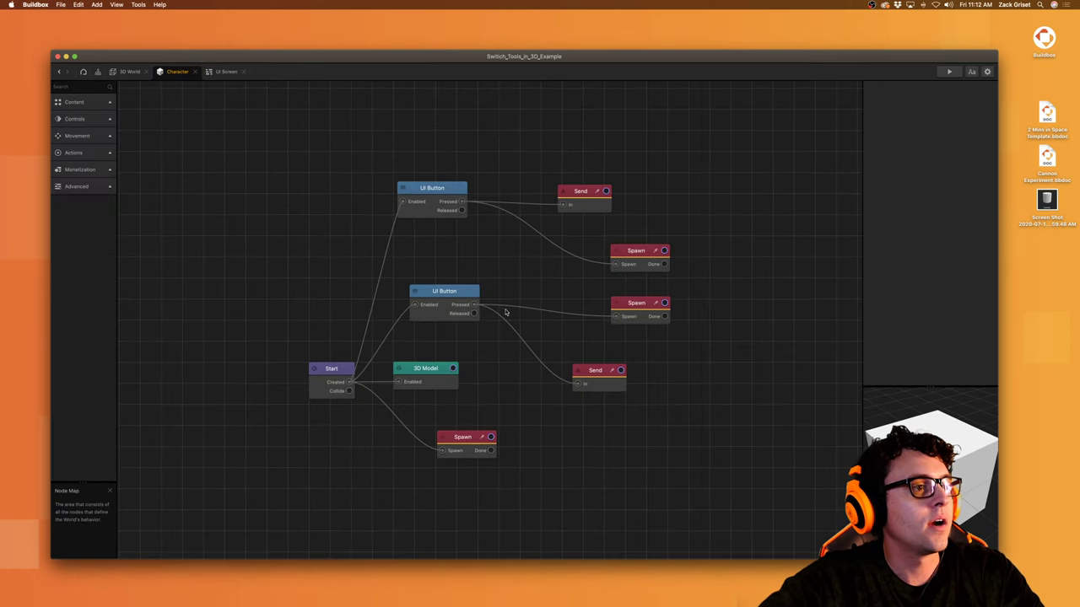
pyautogui.click(131, 71)
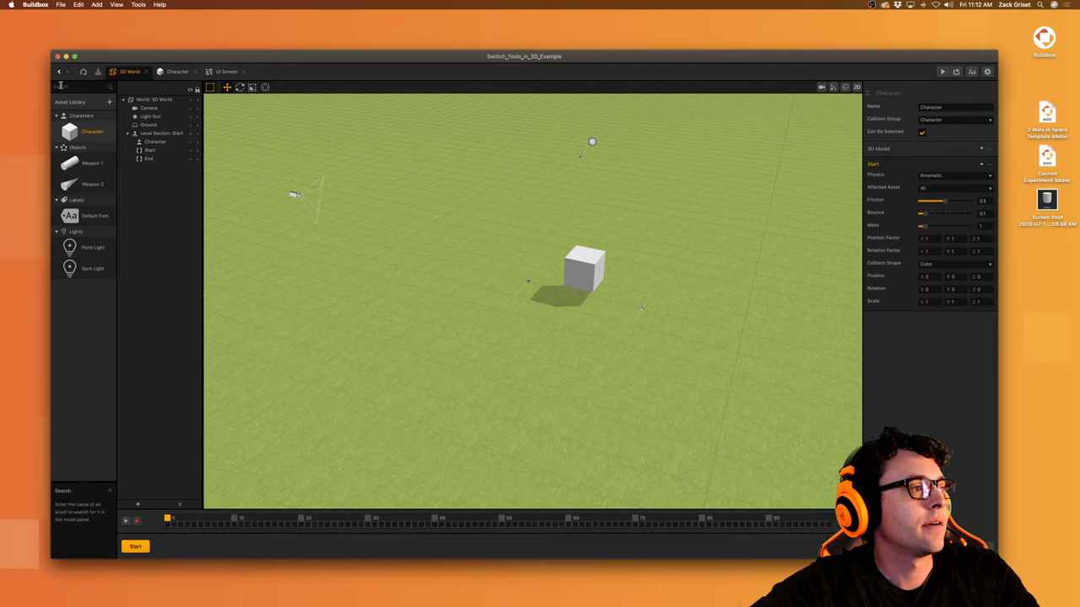
pyautogui.doubleClick(92, 132)
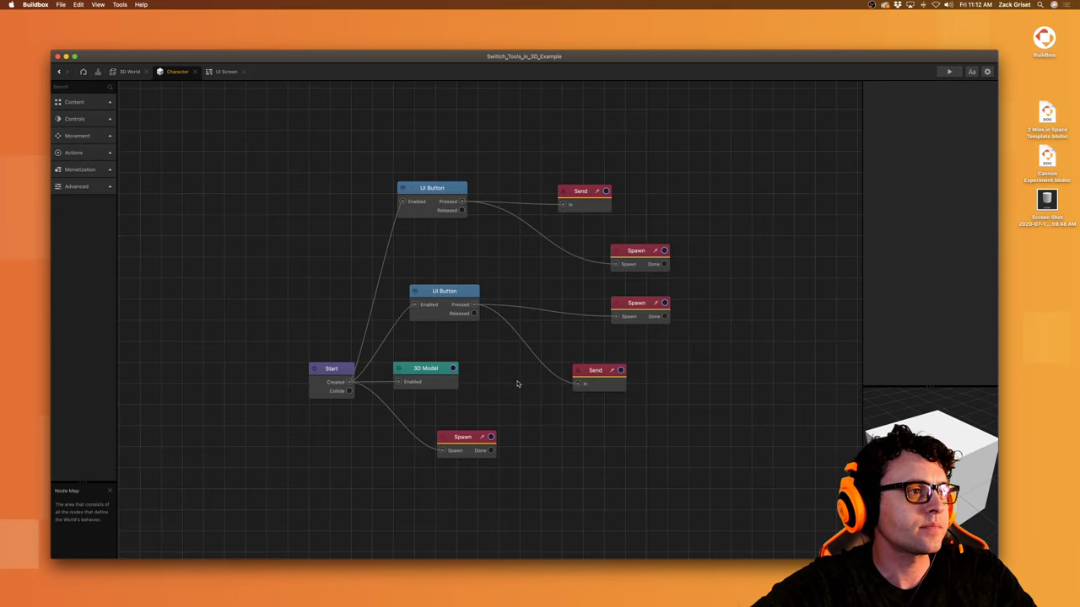
pyautogui.moveTo(562, 477); pyautogui.dragTo(557, 405)
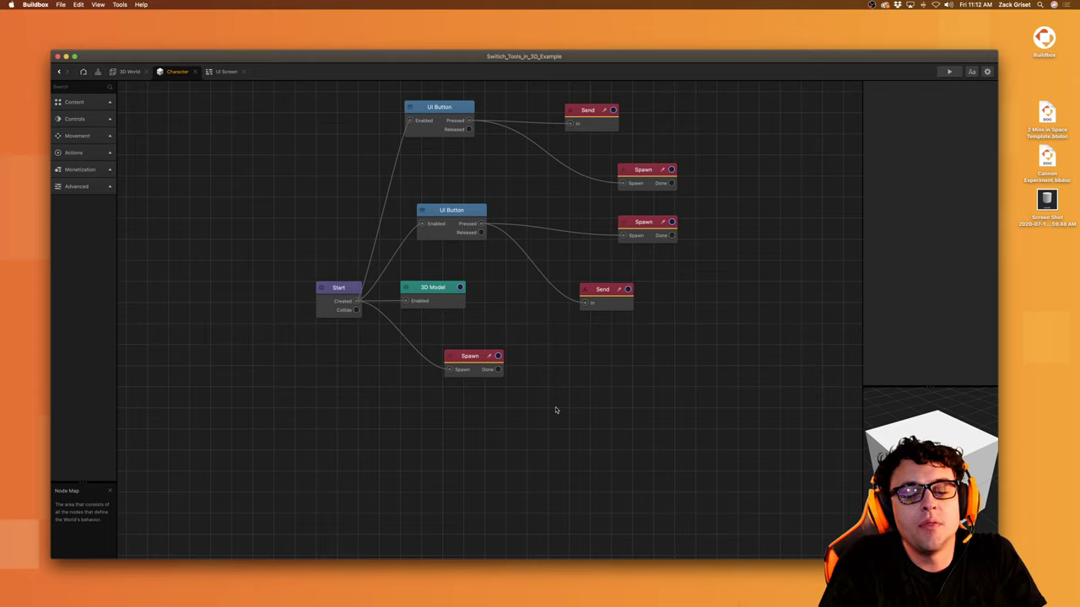
pyautogui.click(125, 73)
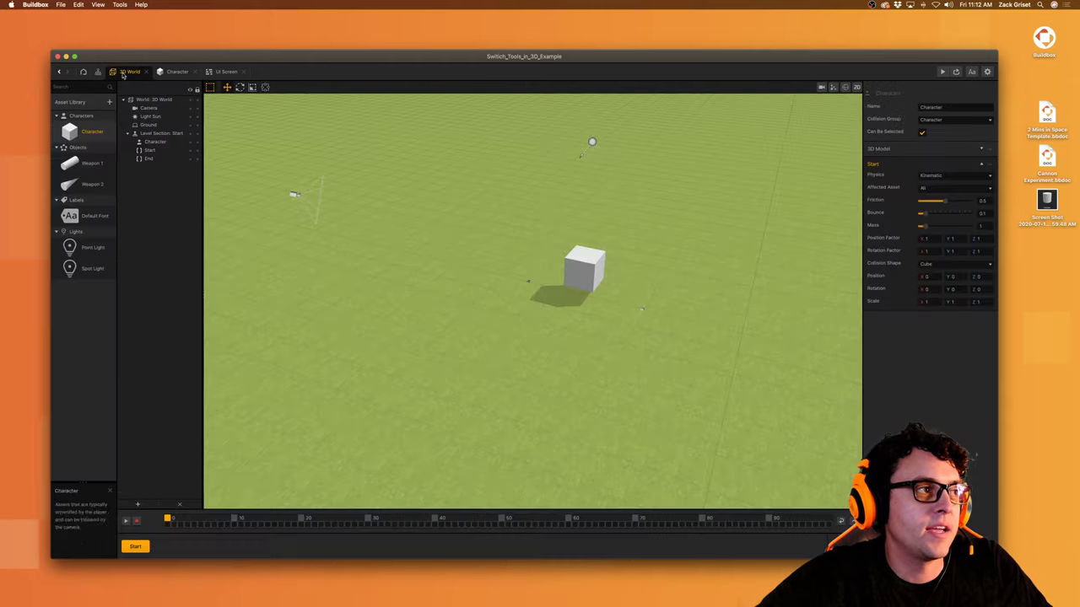
# Step: Place the Fire Button near the UI Screen's lower-right corner at a scale of about 0.438, with Block Touch Through turned off
pyautogui.click(217, 73)
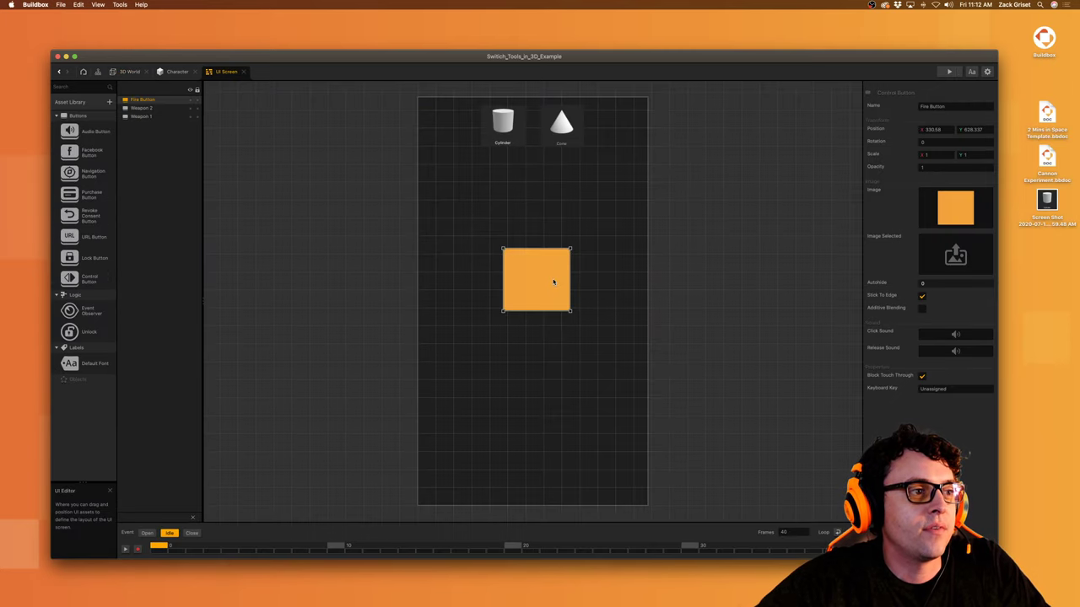
pyautogui.moveTo(554, 282); pyautogui.dragTo(618, 469)
pyautogui.click(922, 376)
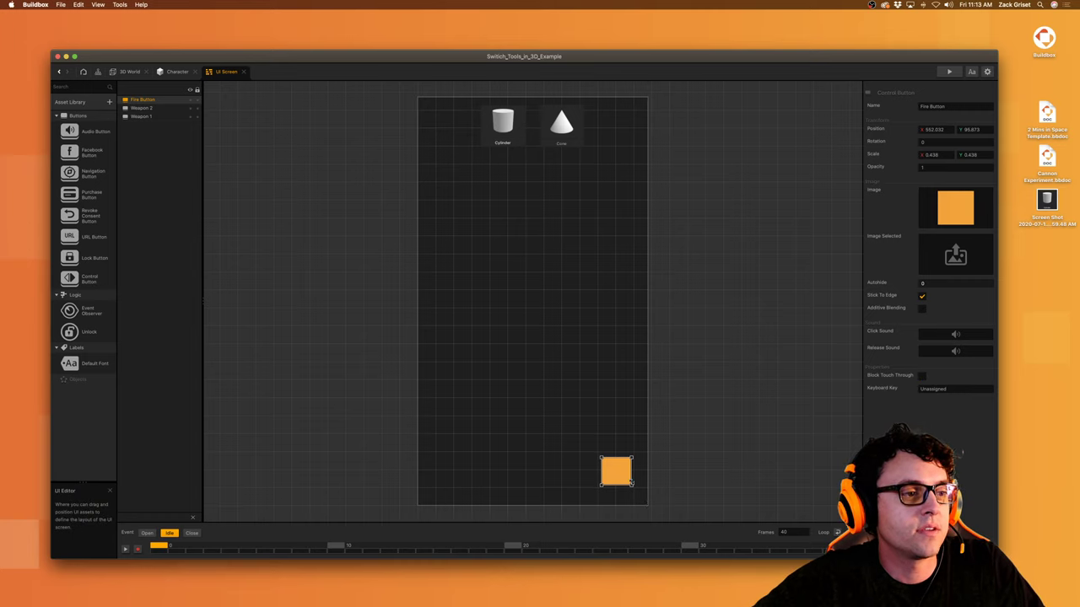
pyautogui.moveTo(617, 474); pyautogui.dragTo(616, 473)
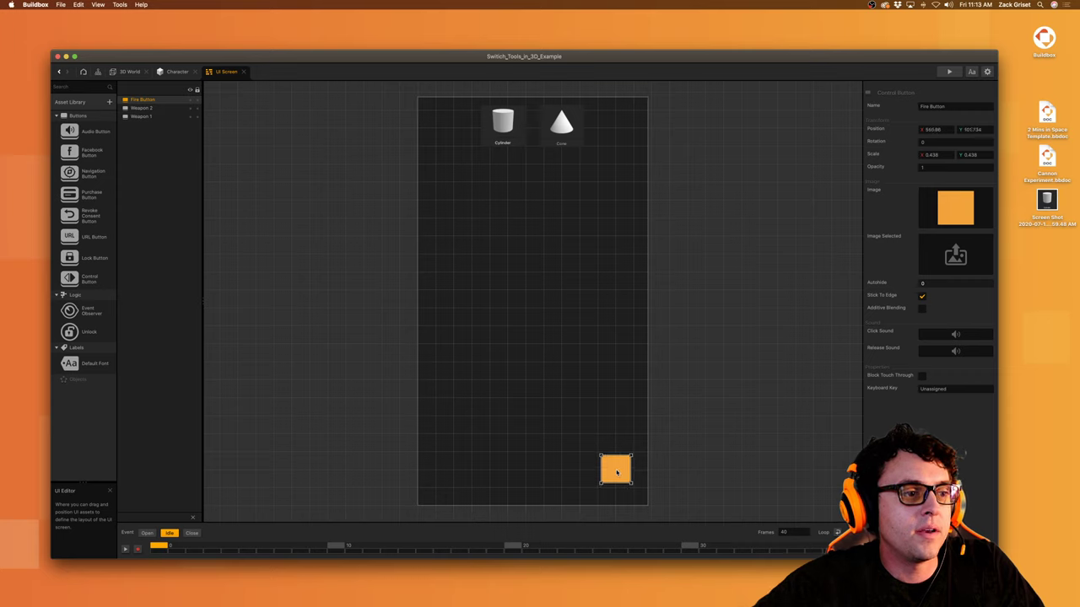
# Step: Rename the Fire Button as Fire Button 1
pyautogui.click(955, 108)
pyautogui.write('1')
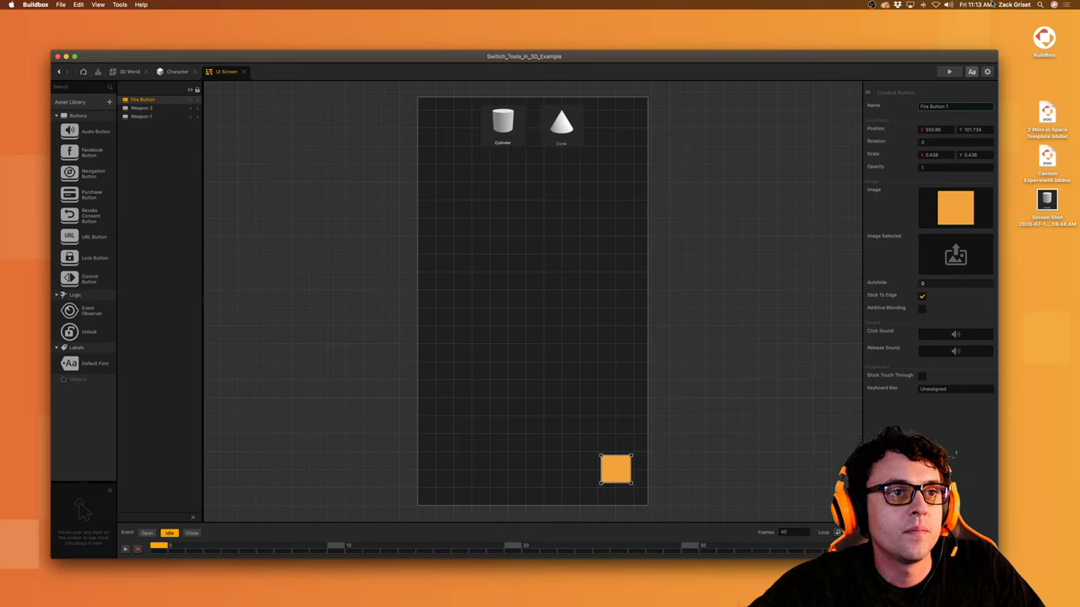
pyautogui.press('Return')
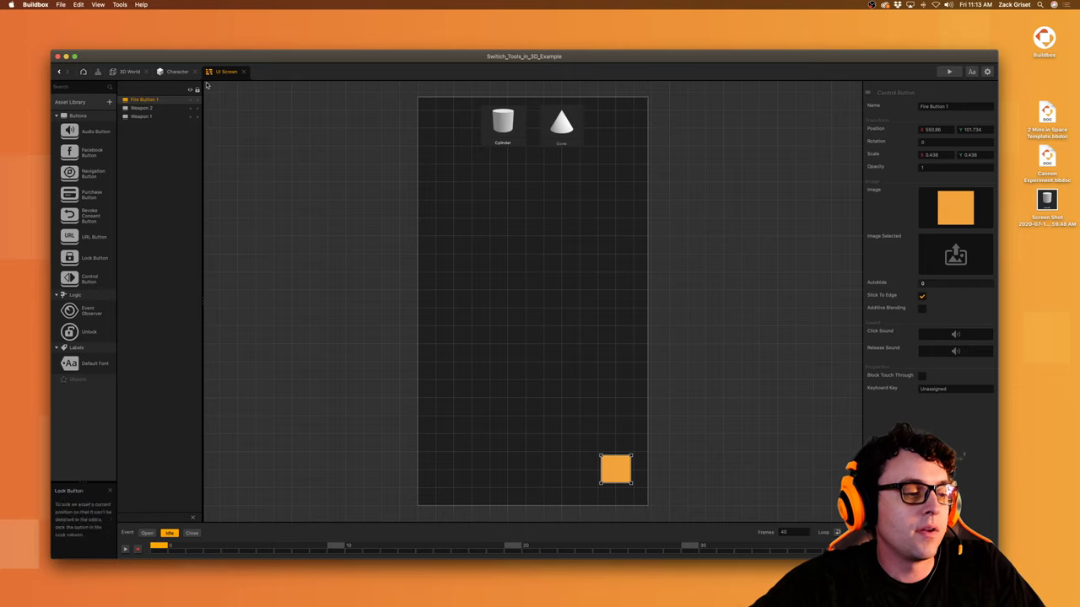
# Step: Duplicate Fire Button 1 in place and name the copy Fire Button 2
pyautogui.press('super+d')
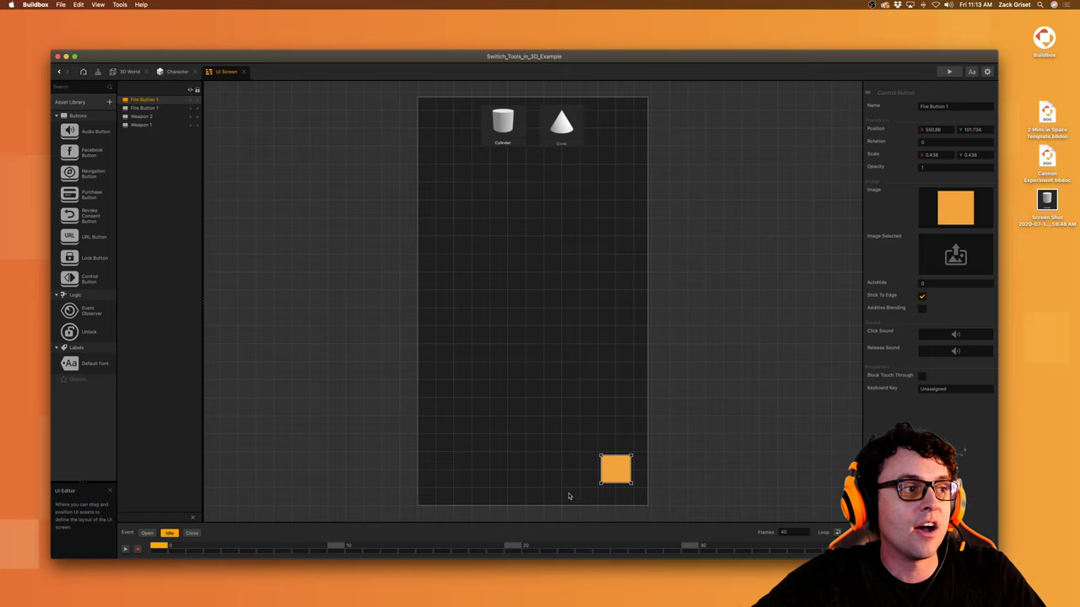
pyautogui.click(967, 106)
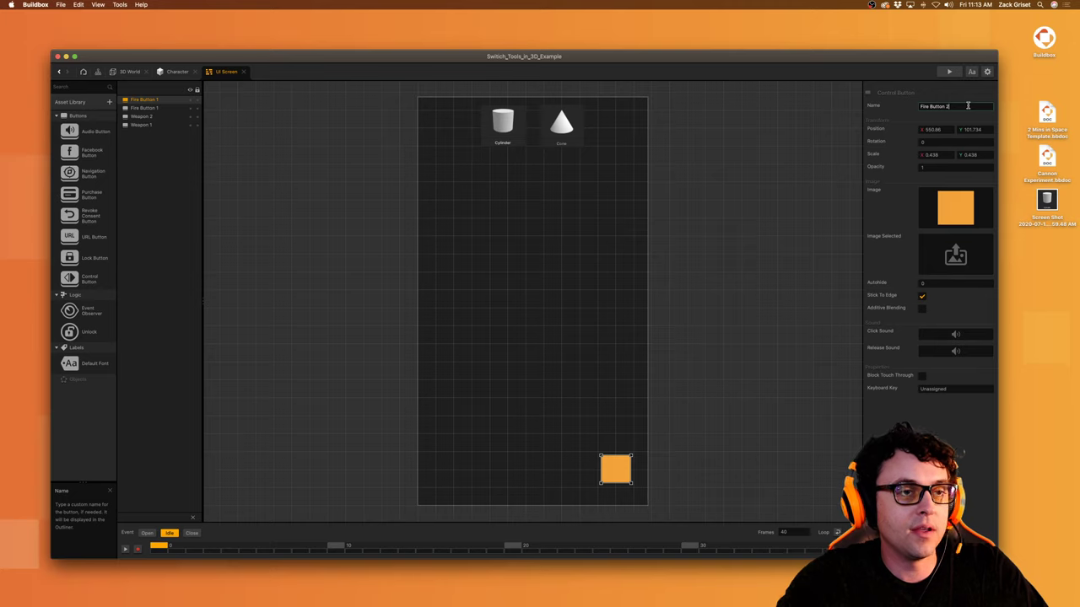
pyautogui.press('Return')
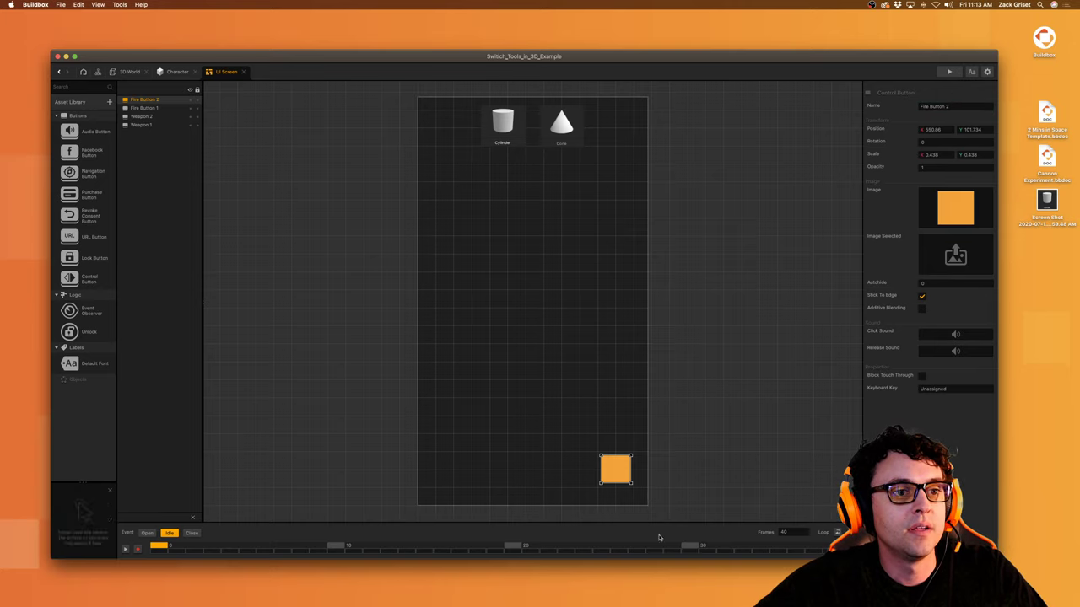
pyautogui.click(169, 110)
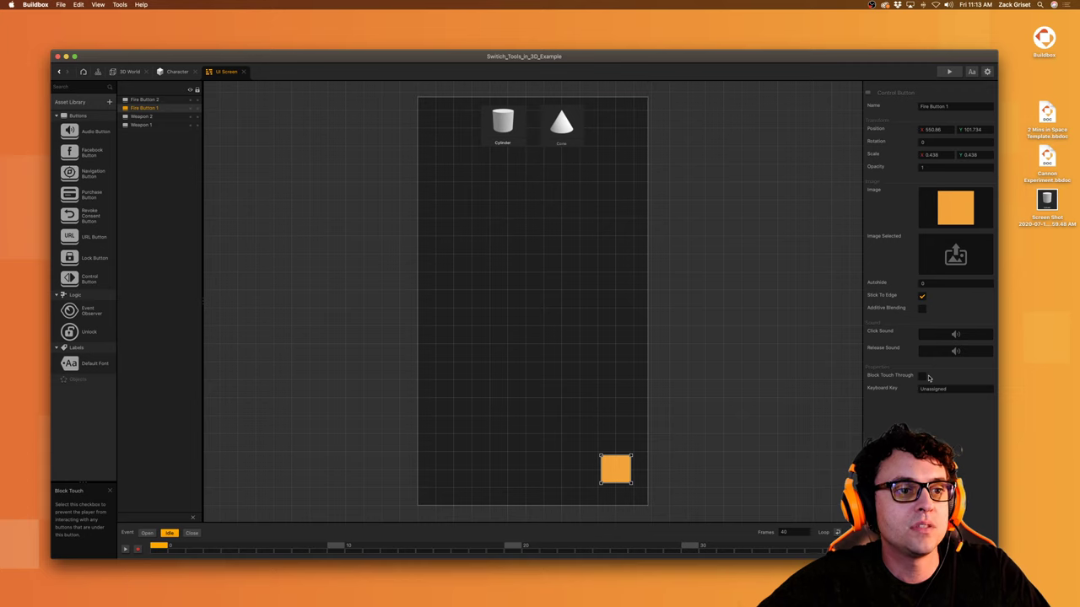
pyautogui.click(145, 99)
# Step: Open Weapon 1's node map from the 3D World and spread its Start and 3D Model nodes apart
pyautogui.click(175, 72)
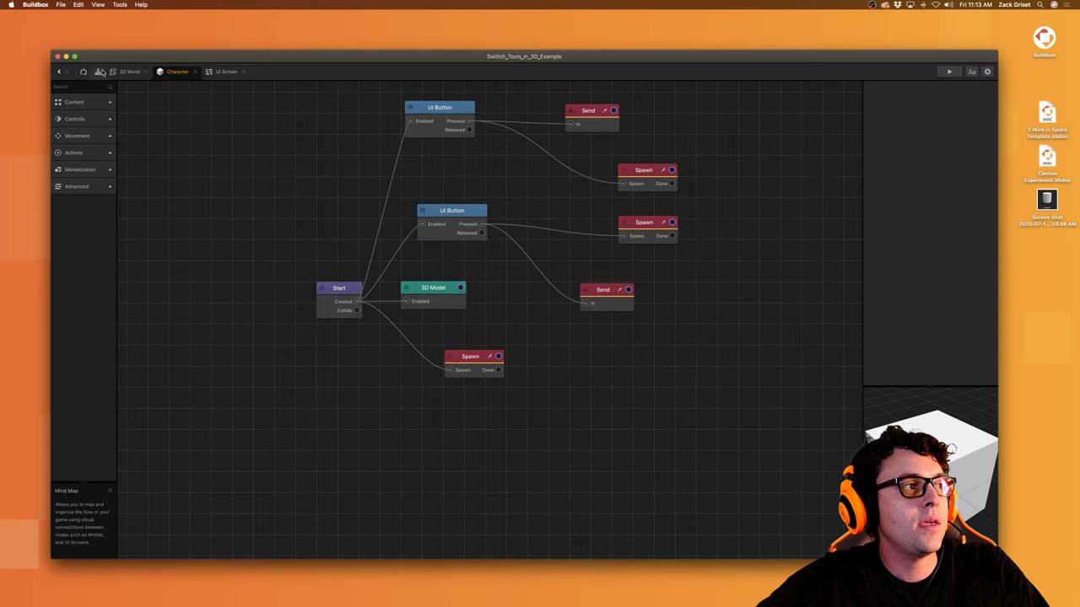
pyautogui.click(128, 72)
pyautogui.doubleClick(93, 164)
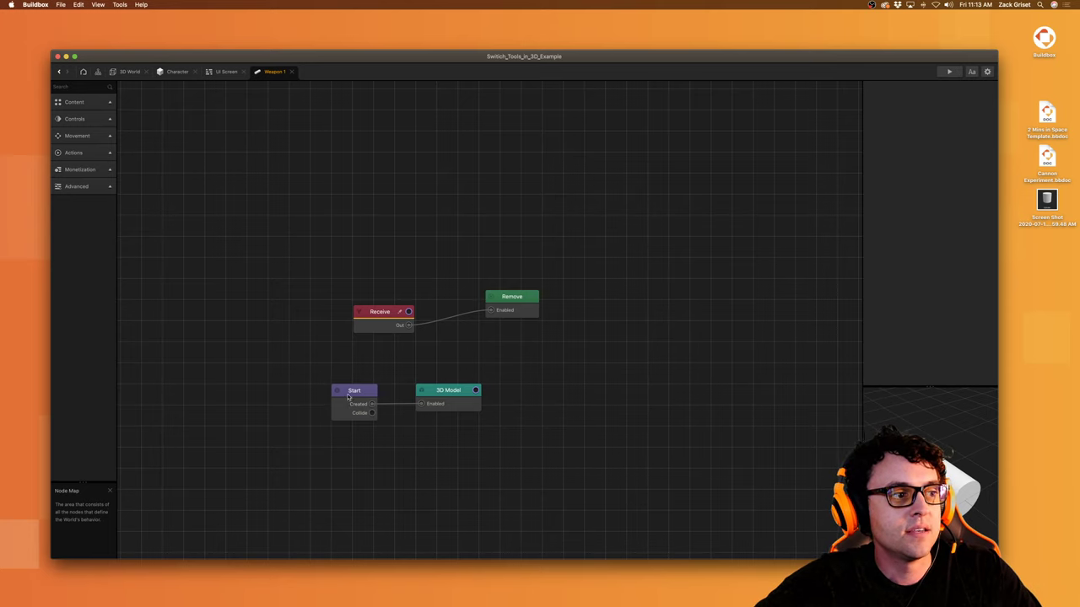
pyautogui.moveTo(349, 393); pyautogui.dragTo(313, 365)
pyautogui.moveTo(449, 396); pyautogui.dragTo(489, 374)
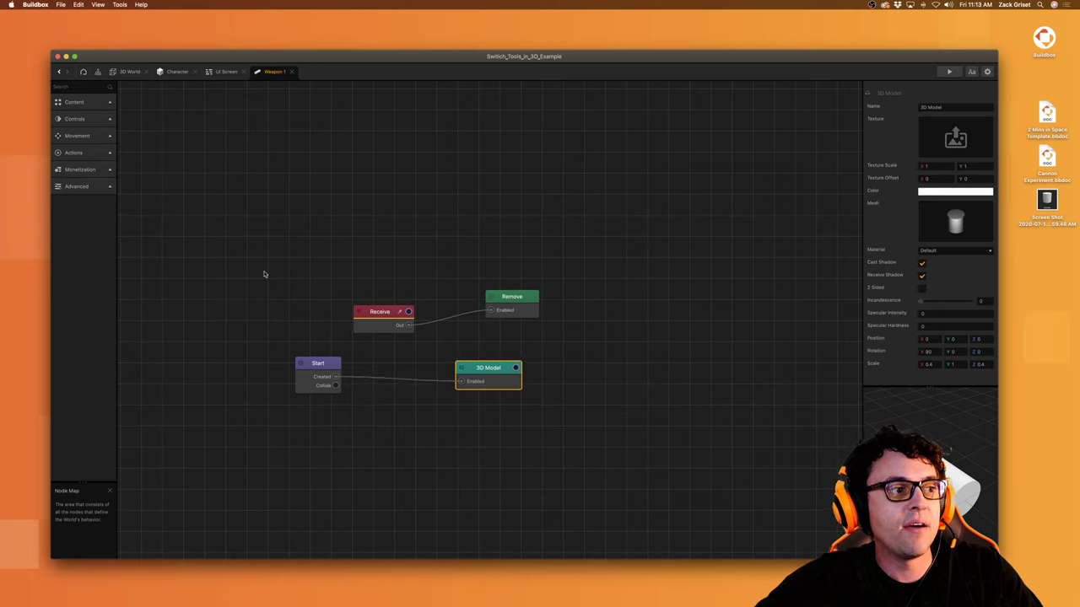
# Step: Add a UI Button node below Weapon 1's other nodes and connect it to the Start node's Created output
pyautogui.click(94, 119)
pyautogui.moveTo(68, 332); pyautogui.dragTo(335, 377)
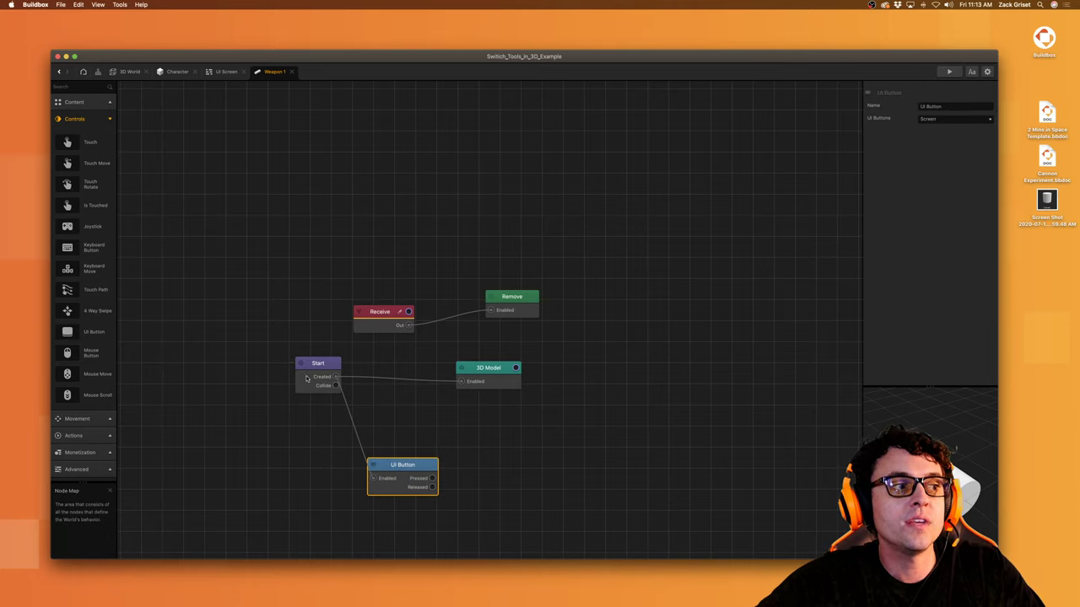
pyautogui.click(309, 379)
# Step: Assign Fire Button 1 to Weapon 1's new UI Button node
pyautogui.click(408, 470)
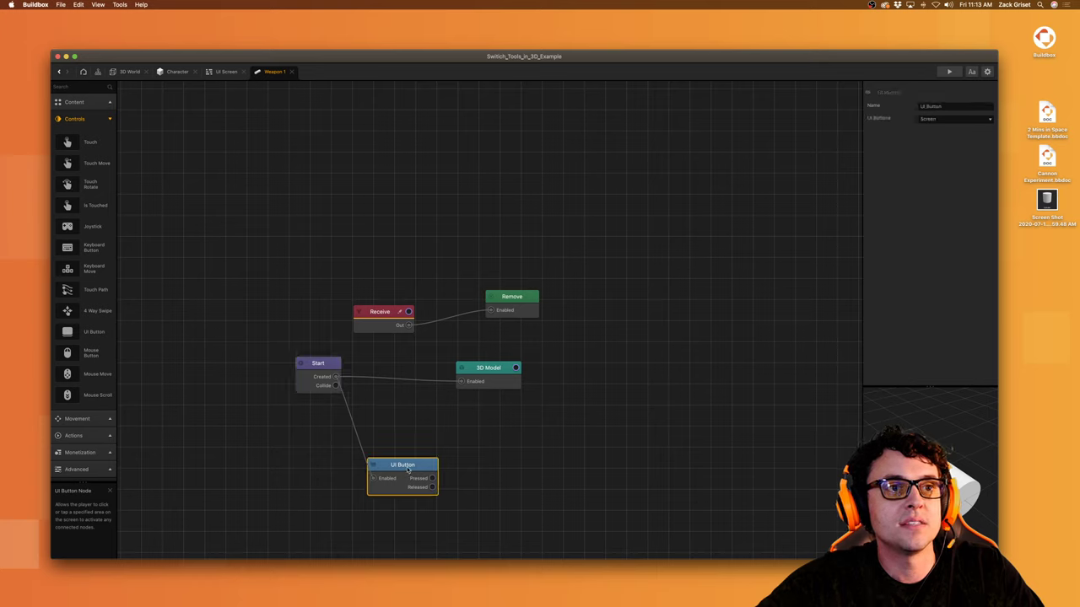
pyautogui.click(949, 119)
pyautogui.click(958, 153)
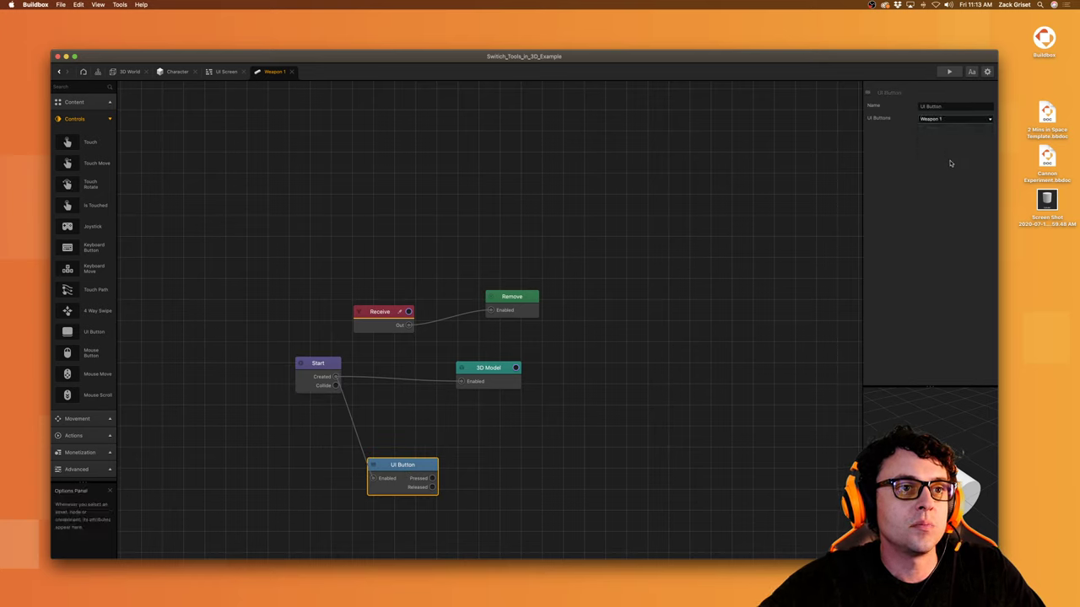
pyautogui.click(954, 123)
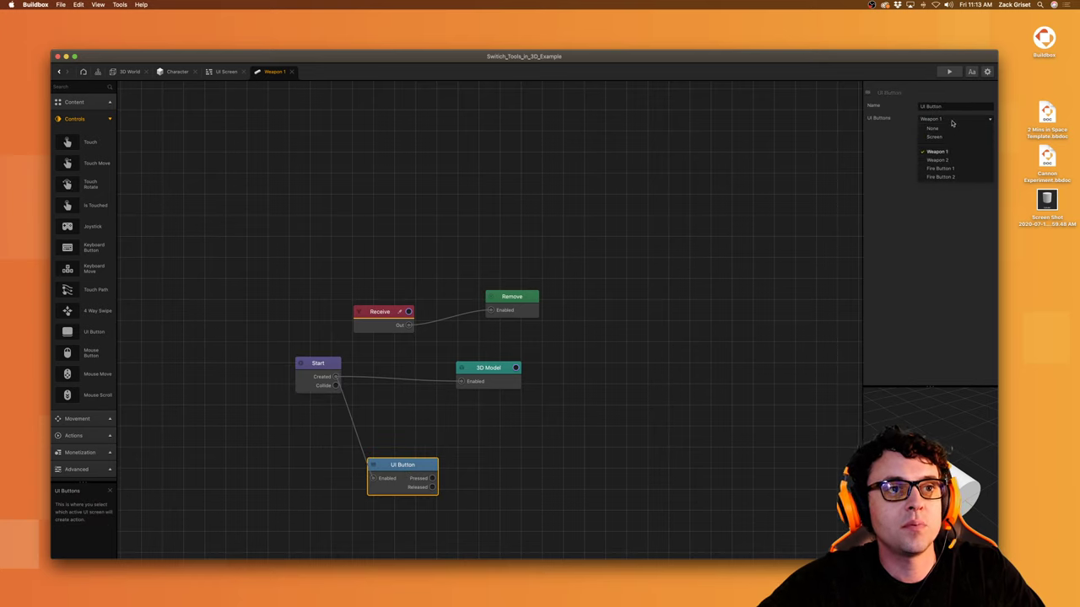
pyautogui.click(957, 170)
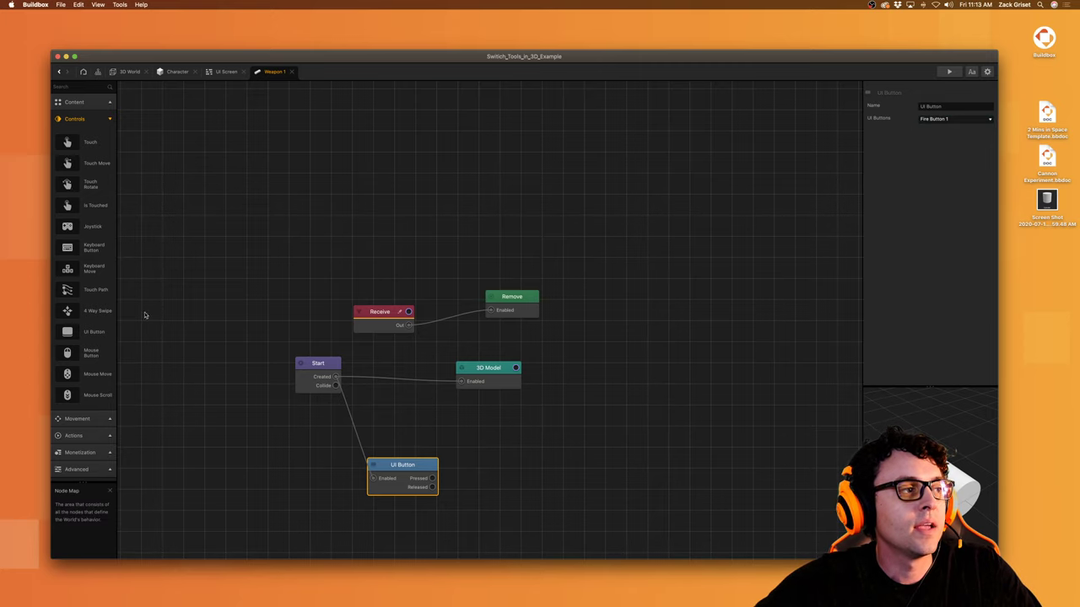
# Step: Add a Sphere shape to the 3D World's asset library
pyautogui.click(94, 120)
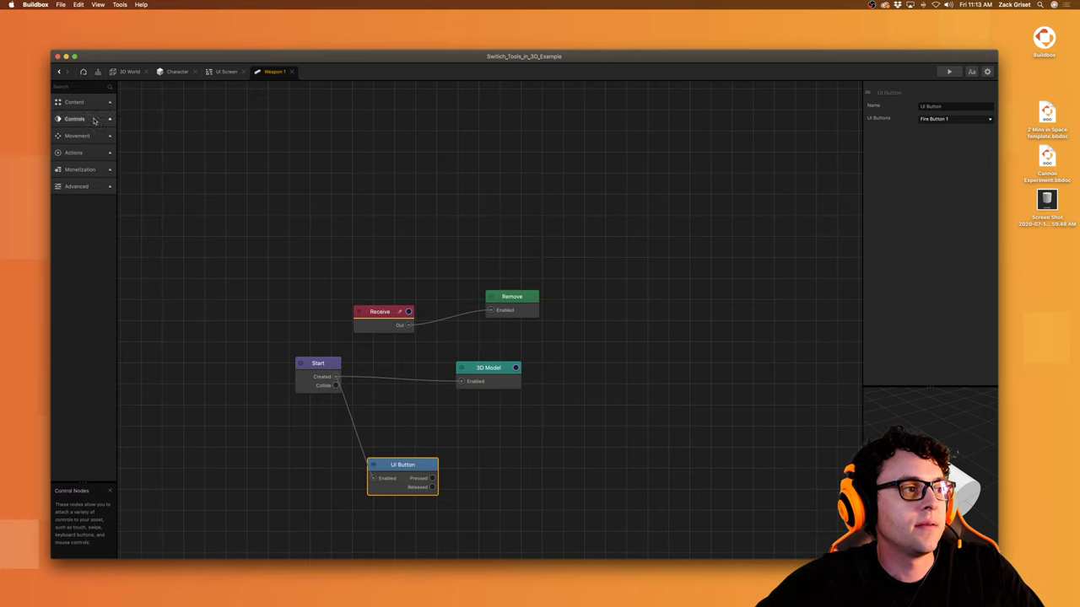
pyautogui.click(111, 74)
pyautogui.click(99, 105)
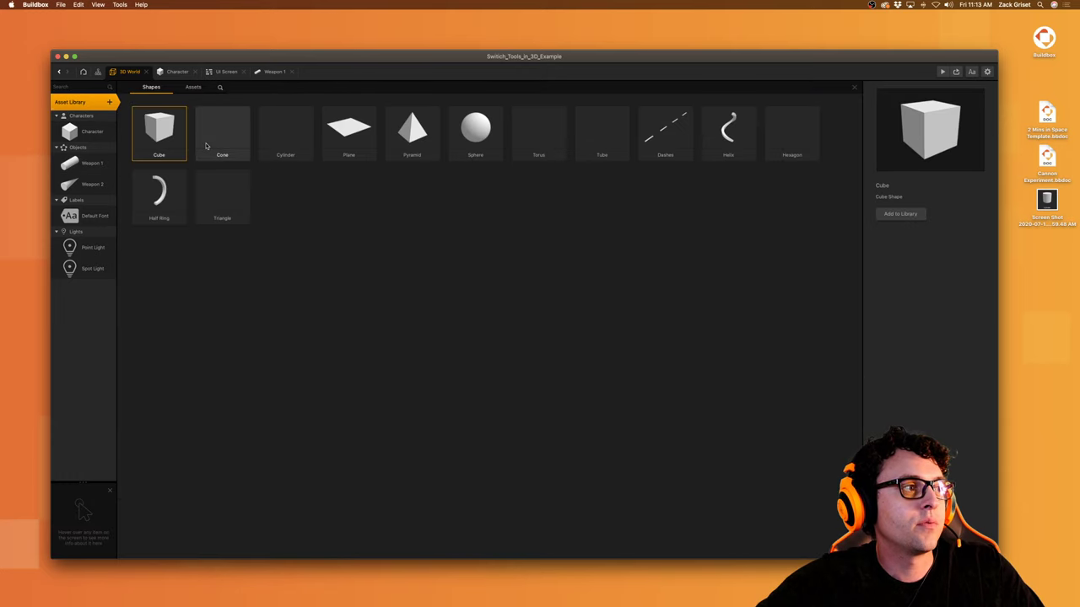
pyautogui.doubleClick(490, 135)
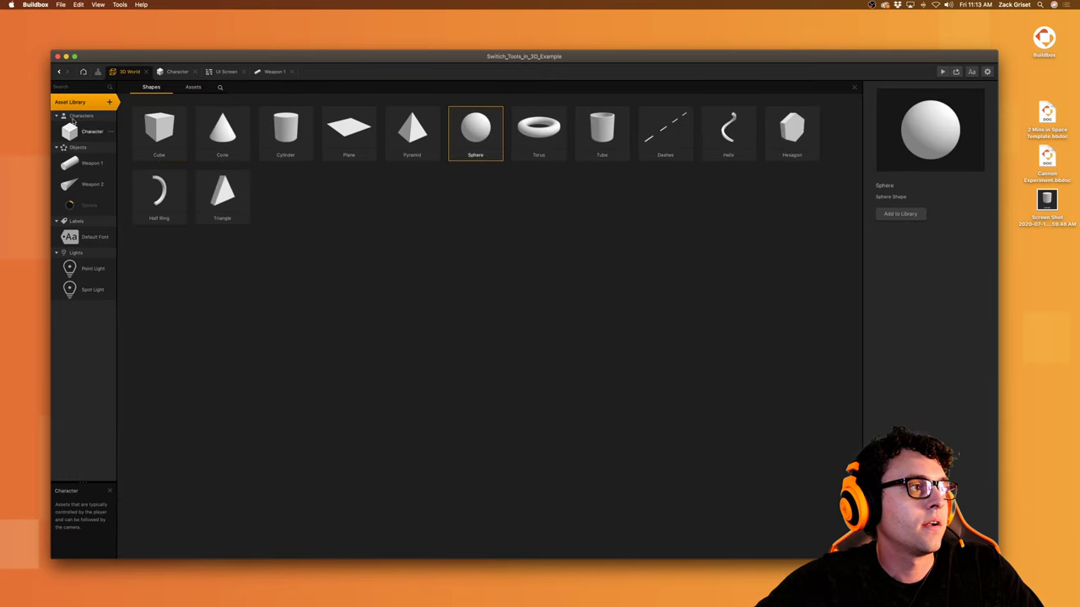
pyautogui.click(95, 103)
# Step: Open the Sphere's node map and add a Move node connected to the Start node's Created output
pyautogui.doubleClick(93, 205)
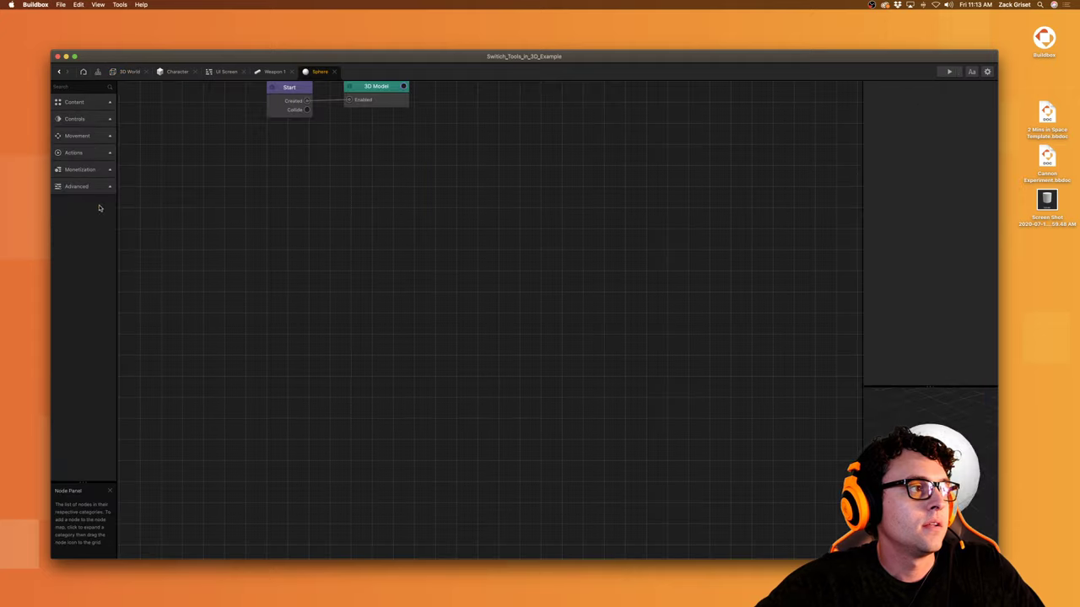
pyautogui.click(89, 138)
pyautogui.moveTo(98, 181); pyautogui.dragTo(316, 109)
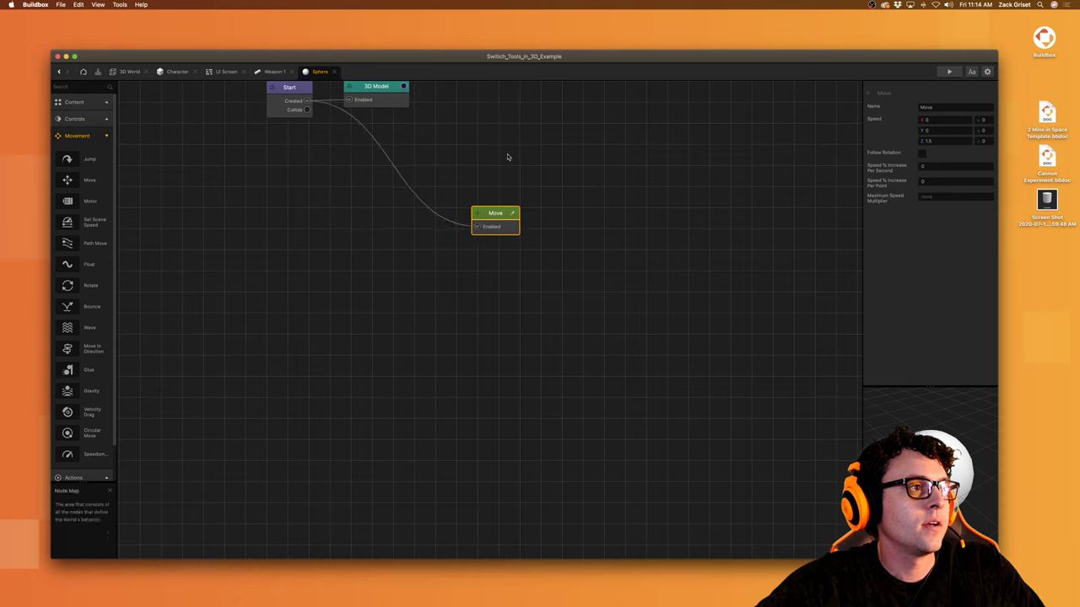
# Step: Set the Sphere's physics type to Kinematic in its Start node
pyautogui.click(289, 91)
pyautogui.click(944, 124)
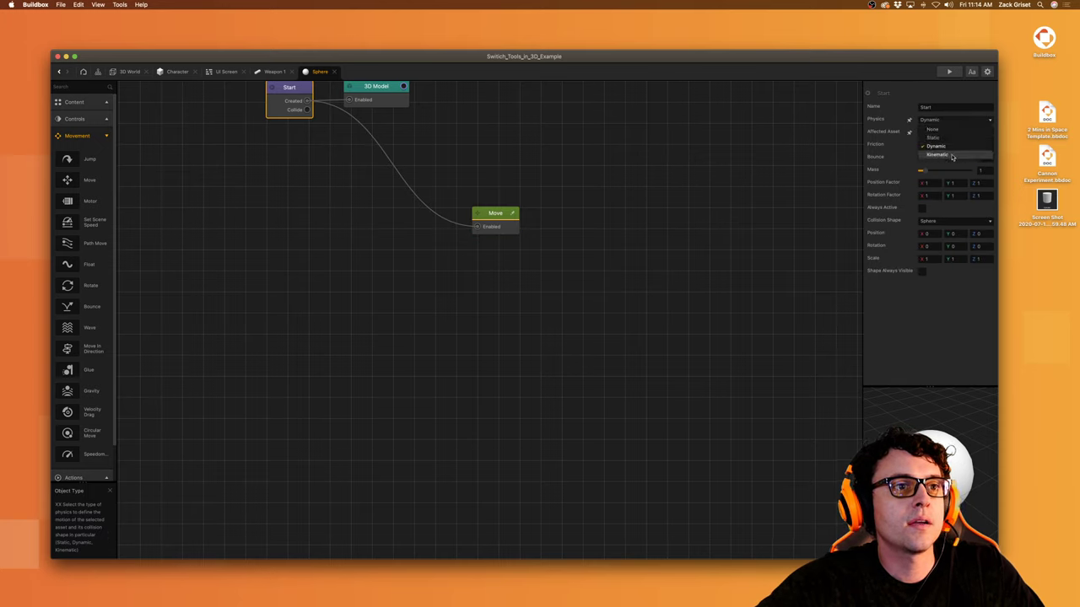
pyautogui.click(935, 145)
# Step: Clear the Move node's X and Y speeds and set its Z speed to -20
pyautogui.click(510, 221)
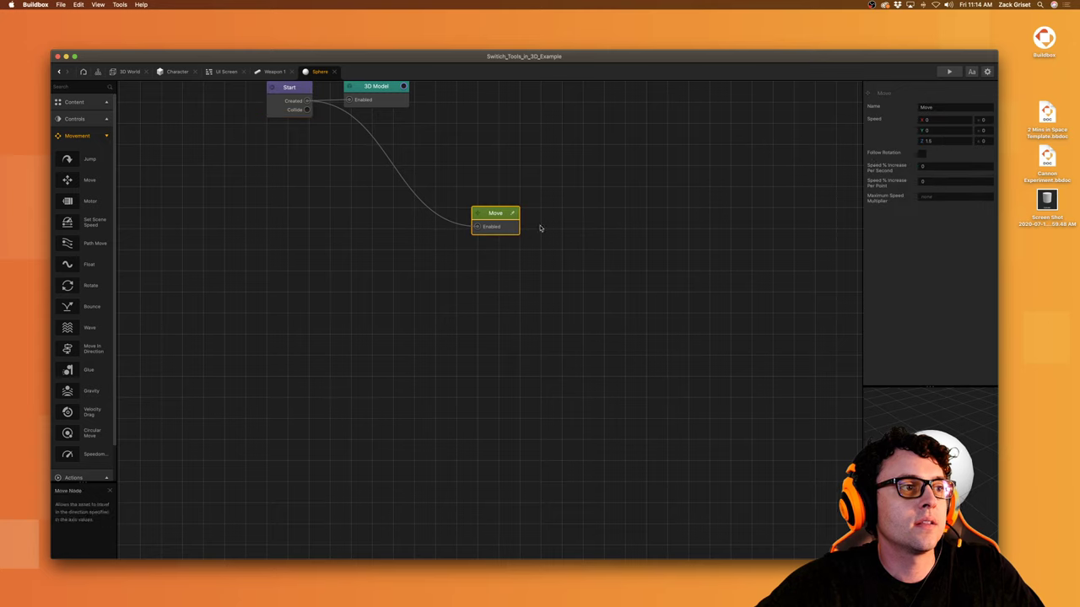
pyautogui.write('0')
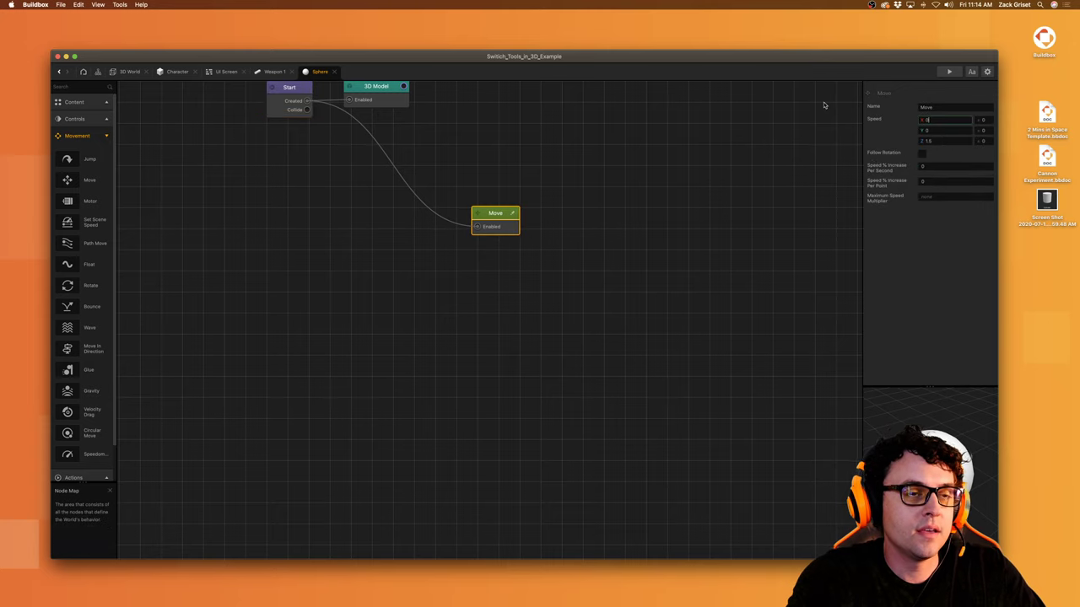
pyautogui.press('Tab')
pyautogui.press('Tab')
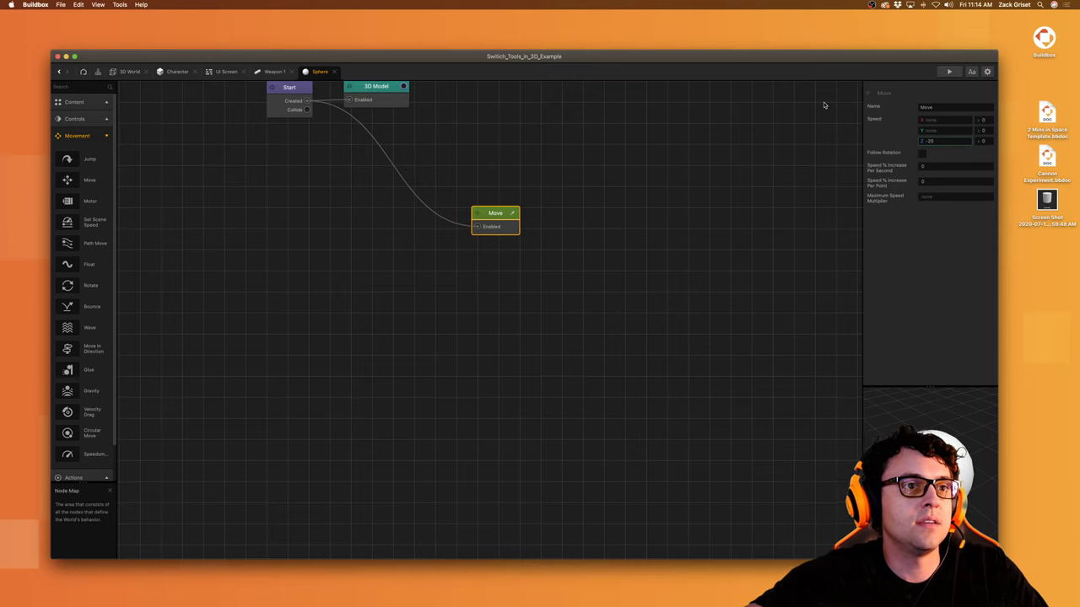
pyautogui.click(908, 260)
# Step: Rearrange the Sphere's Start and 3D Model nodes into a clearer layout around the Move node
pyautogui.click(293, 94)
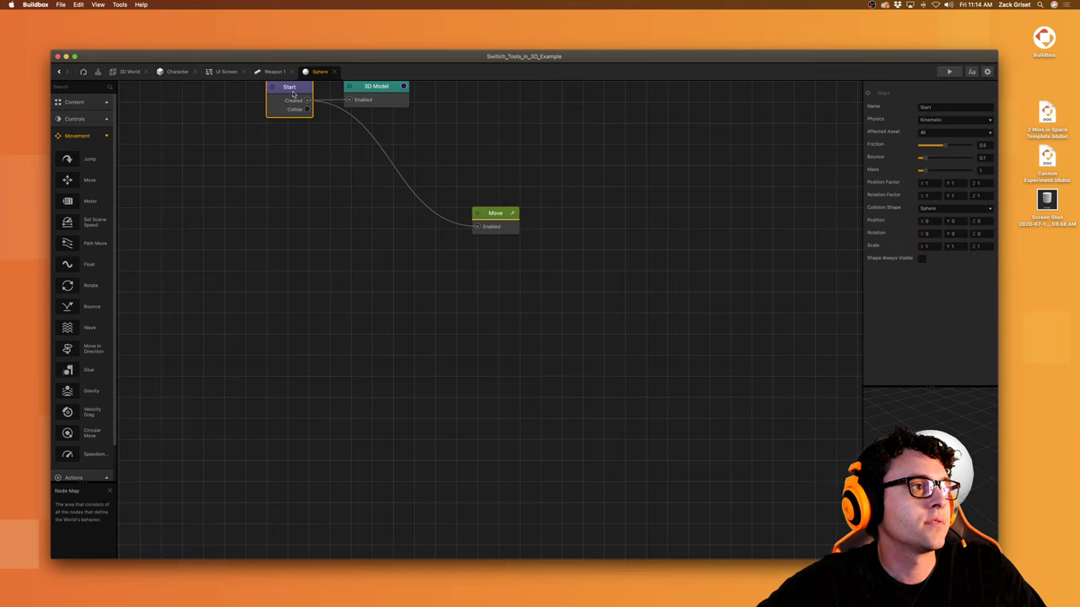
pyautogui.moveTo(293, 172); pyautogui.dragTo(286, 202)
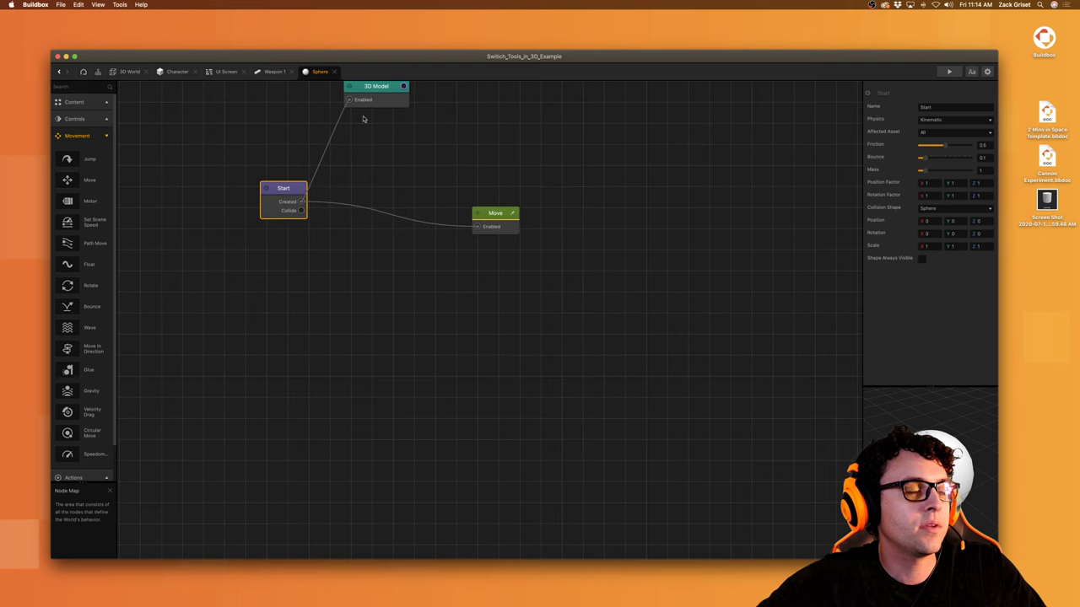
pyautogui.click(380, 101)
pyautogui.moveTo(379, 101); pyautogui.dragTo(442, 132)
# Step: View the 3D World through the game camera to check the Character's orientation
pyautogui.click(129, 71)
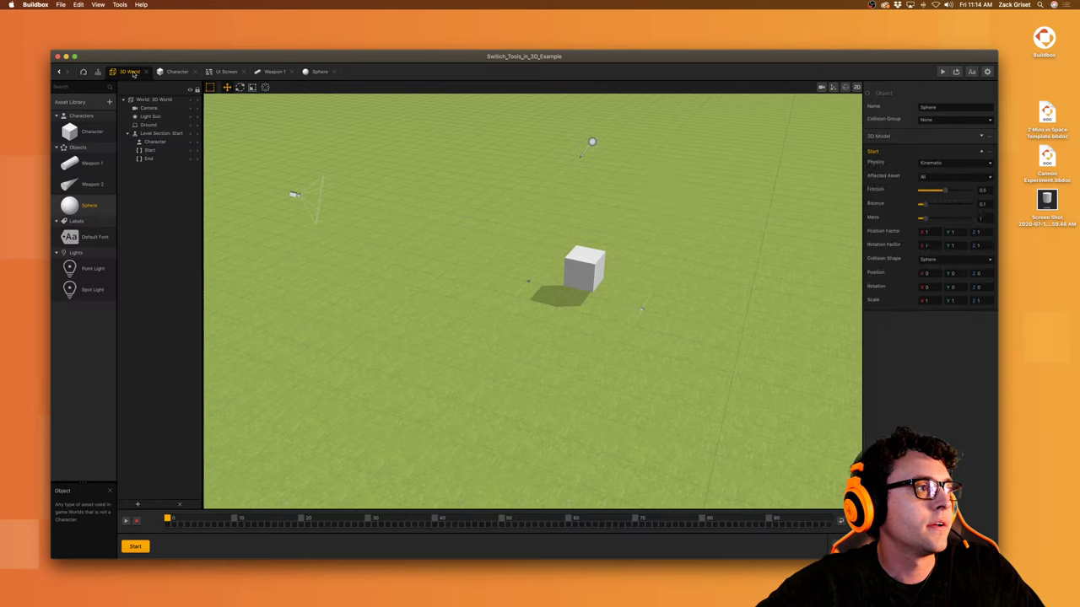
pyautogui.click(821, 87)
pyautogui.scroll(-1, 585, 337)
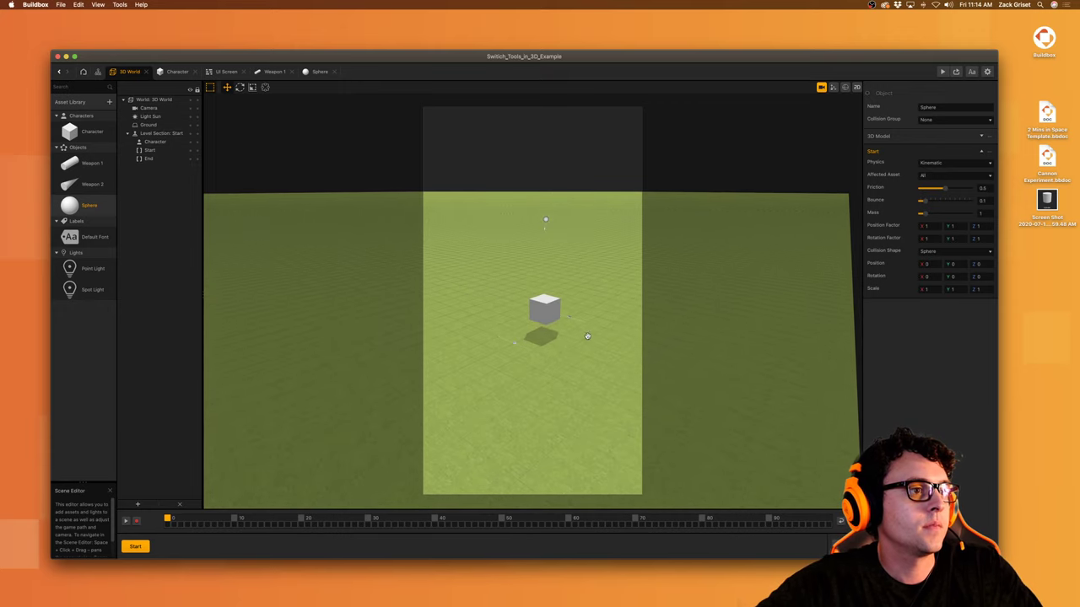
# Step: Move the game camera in closer to the Character and return to the free scene view
pyautogui.keyDown('alt'); pyautogui.moveTo(585, 337); pyautogui.dragTo(588, 338); pyautogui.keyUp('alt')
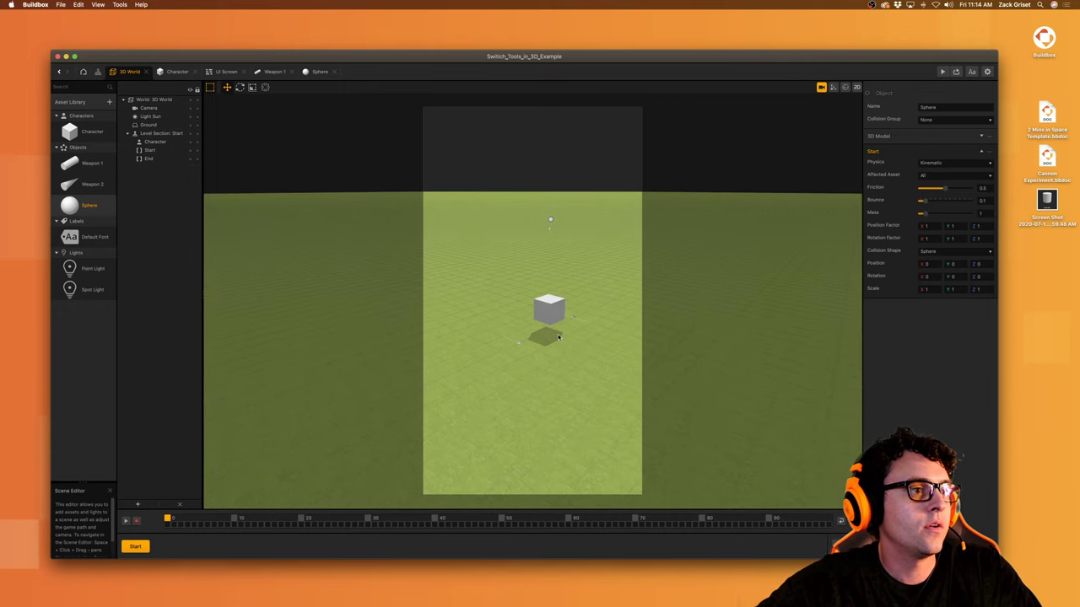
pyautogui.scroll(5, 558, 337)
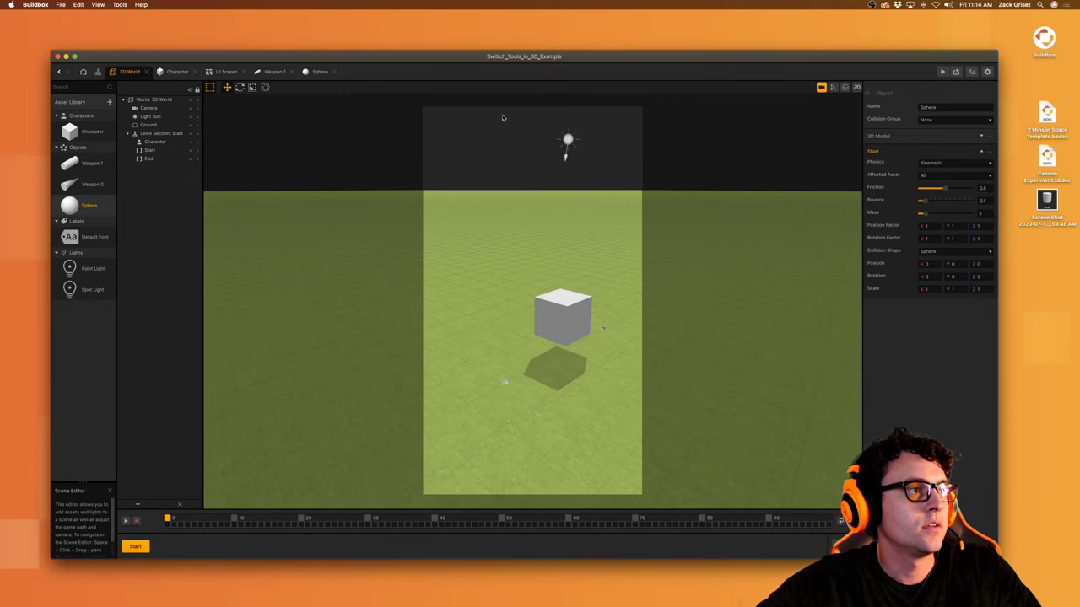
pyautogui.click(821, 87)
# Step: Preview the game and switch between the Cylinder and Cone weapons to check which way they point, and close the preview
pyautogui.click(944, 72)
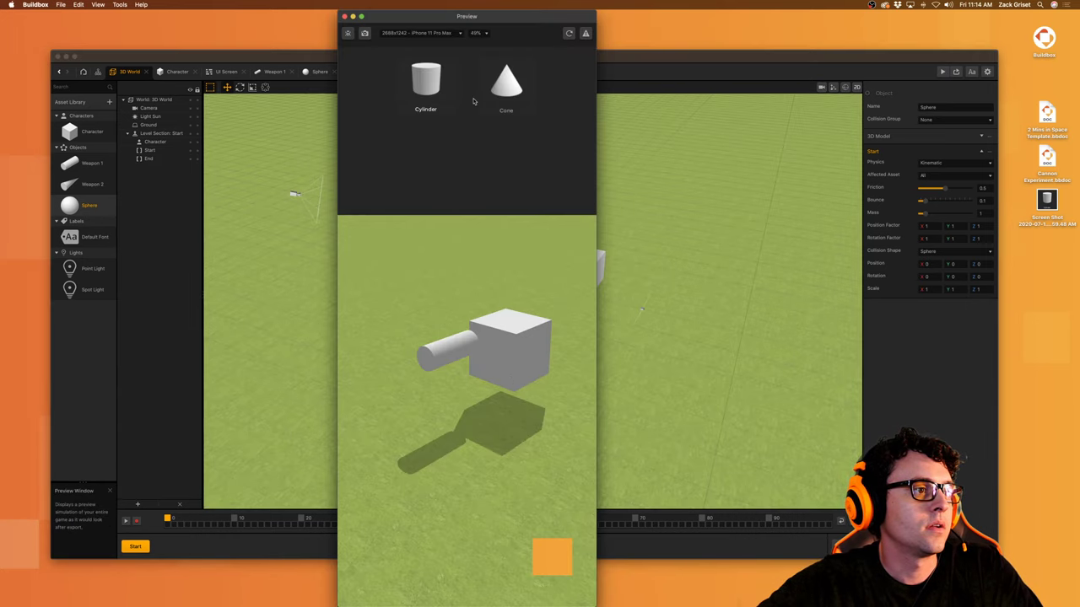
pyautogui.click(506, 82)
pyautogui.click(426, 80)
pyautogui.click(506, 83)
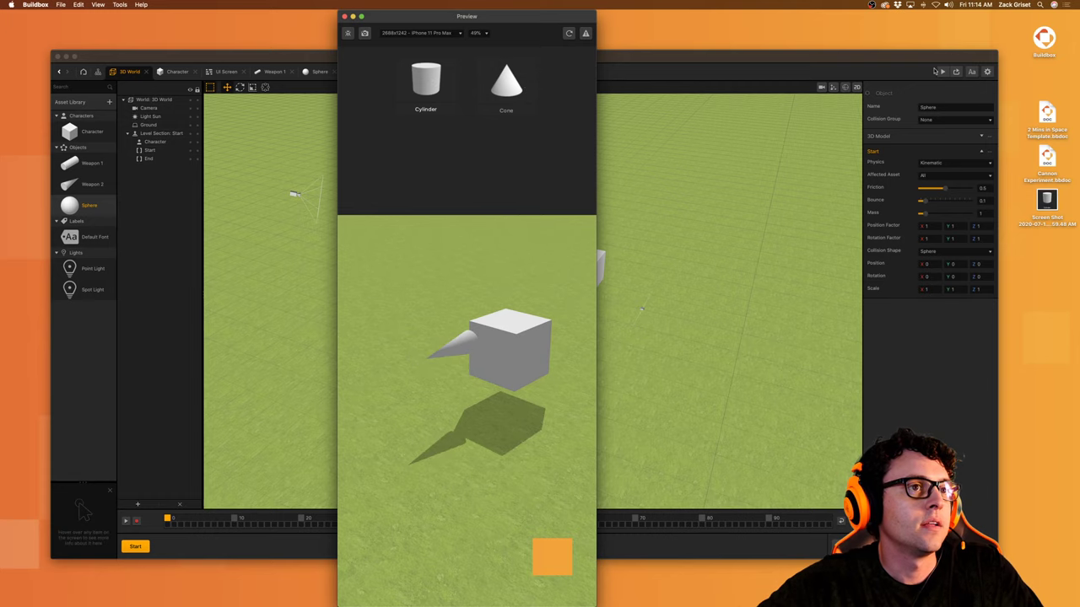
pyautogui.click(821, 87)
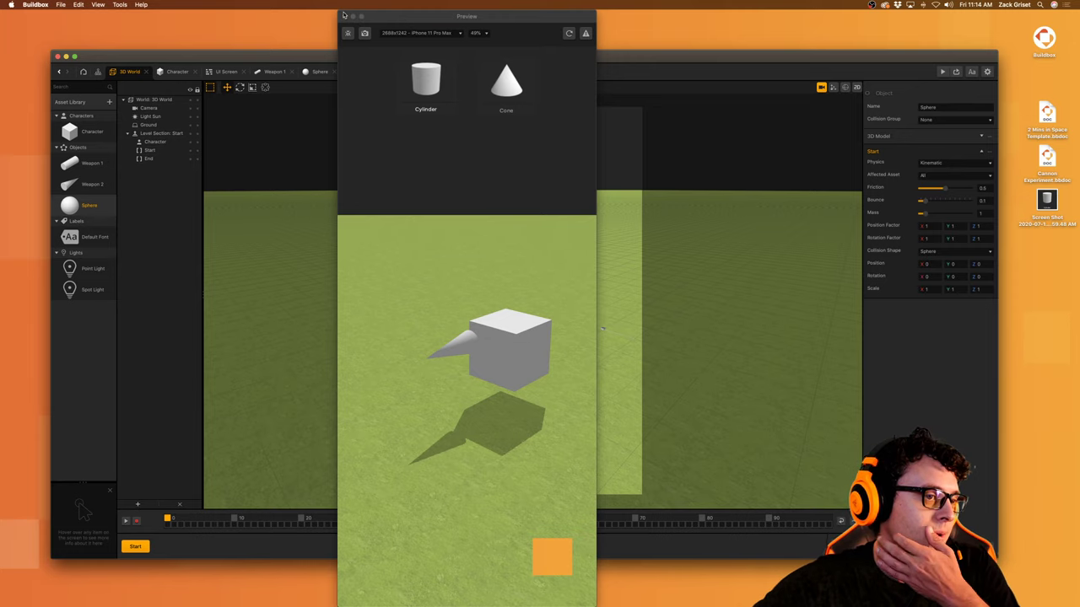
pyautogui.click(343, 14)
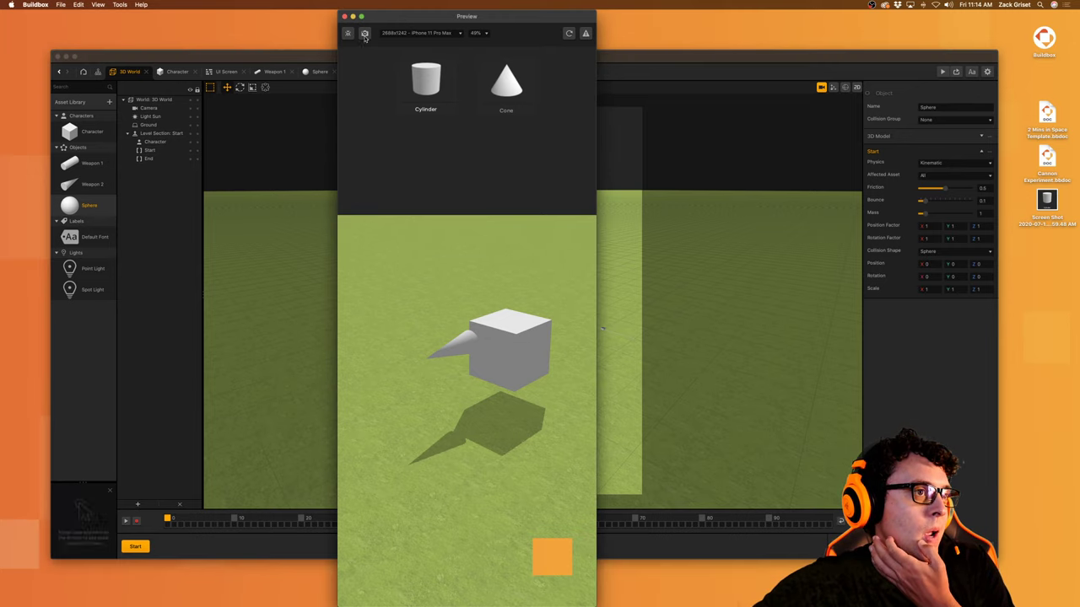
pyautogui.click(344, 17)
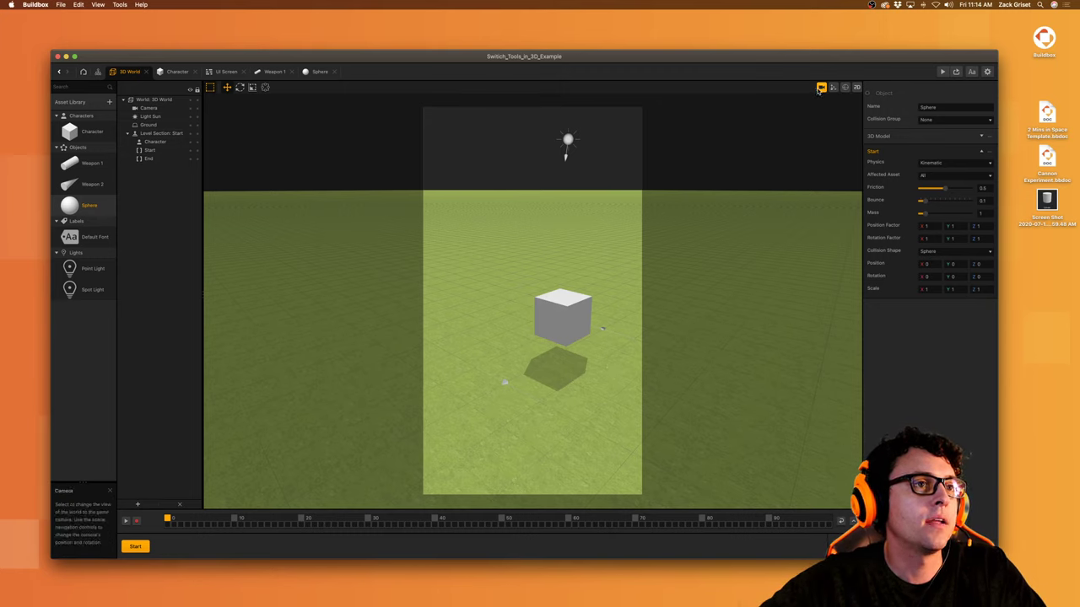
# Step: Reorient the game camera to look from behind the Character, using a running preview to check the framing
pyautogui.click(942, 71)
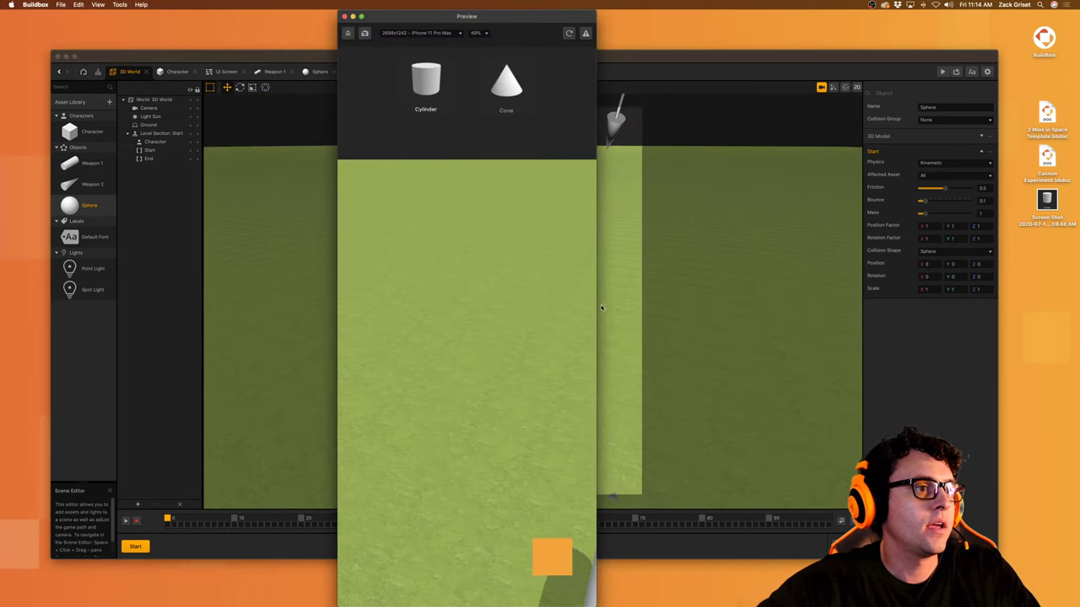
pyautogui.click(653, 344)
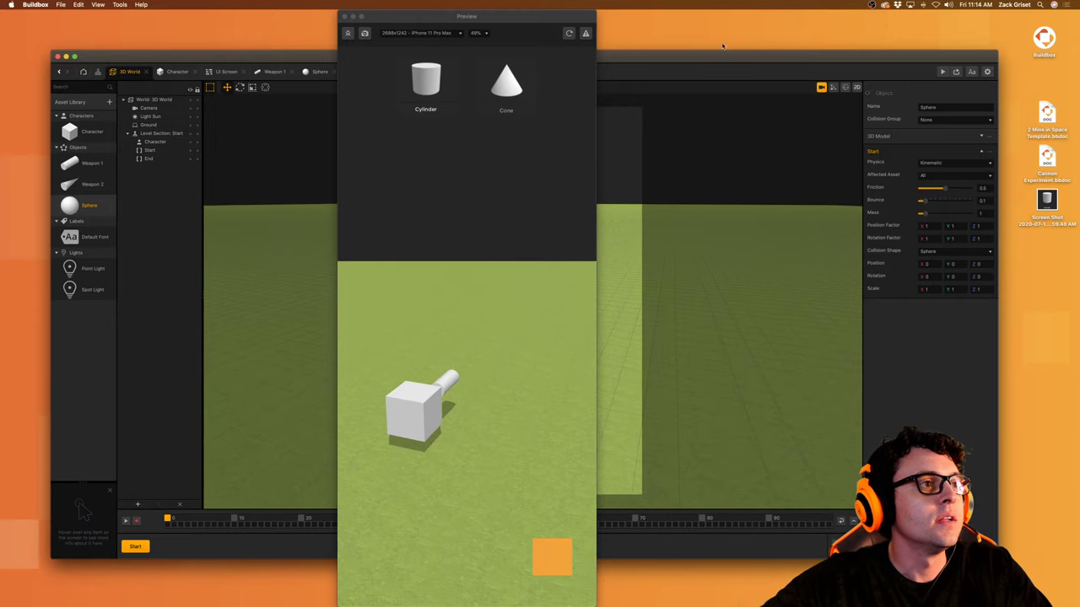
pyautogui.click(820, 87)
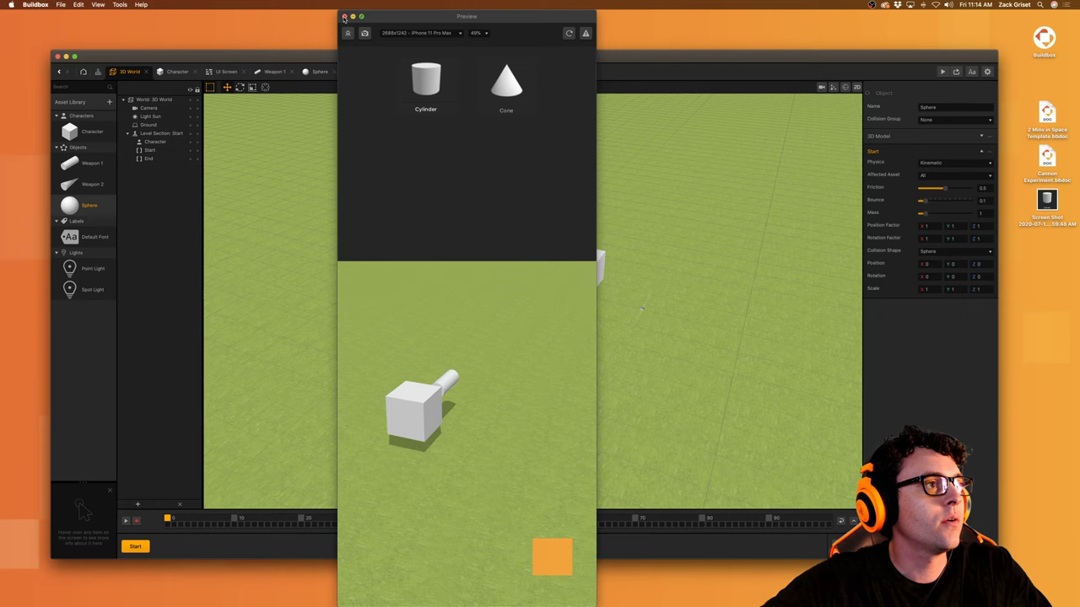
pyautogui.click(344, 16)
# Step: Save a copy of the project as "Upgrade Bullets Example" in the Downloads folder
pyautogui.click(62, 6)
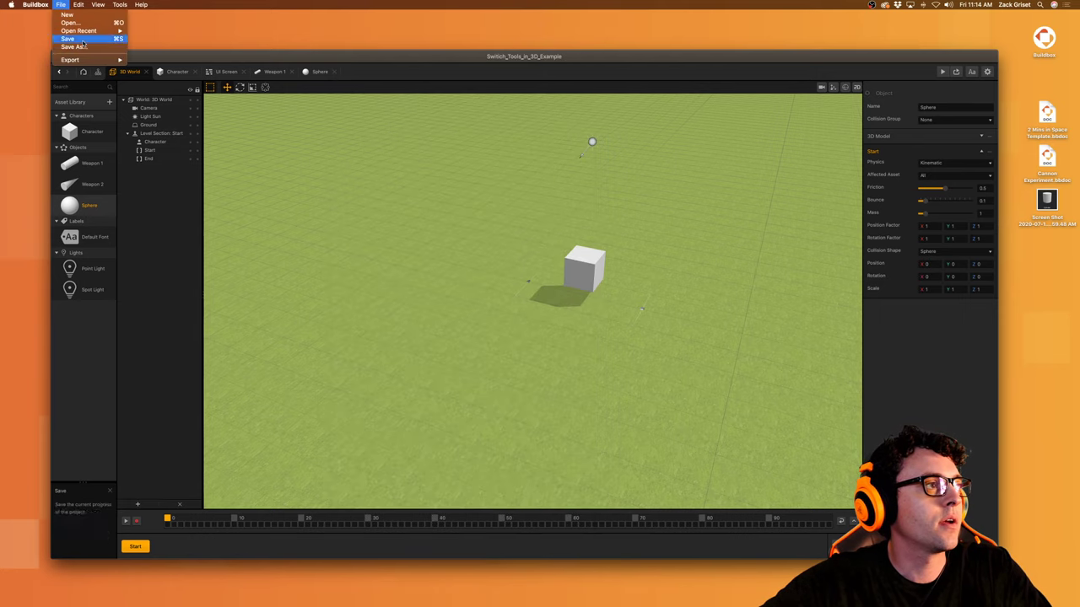
pyautogui.click(72, 47)
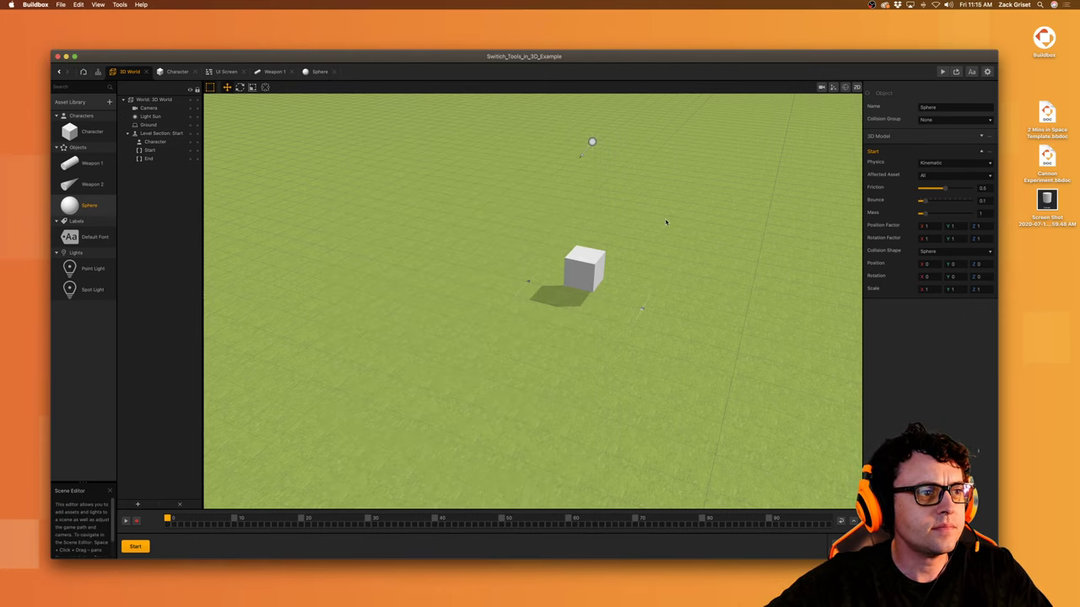
pyautogui.write('Upgrade Bullets Example')
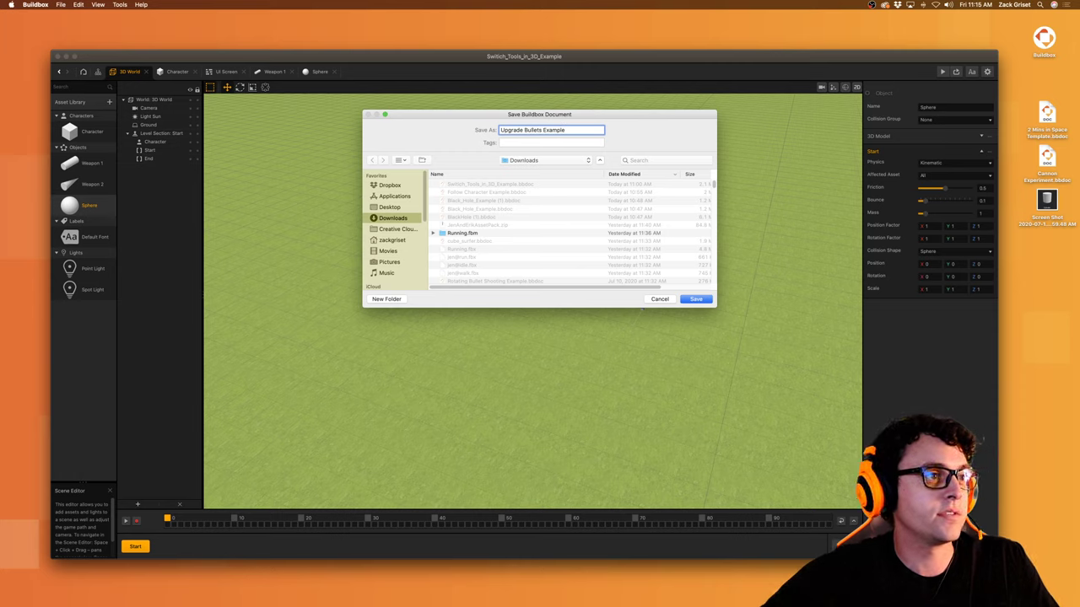
pyautogui.click(697, 299)
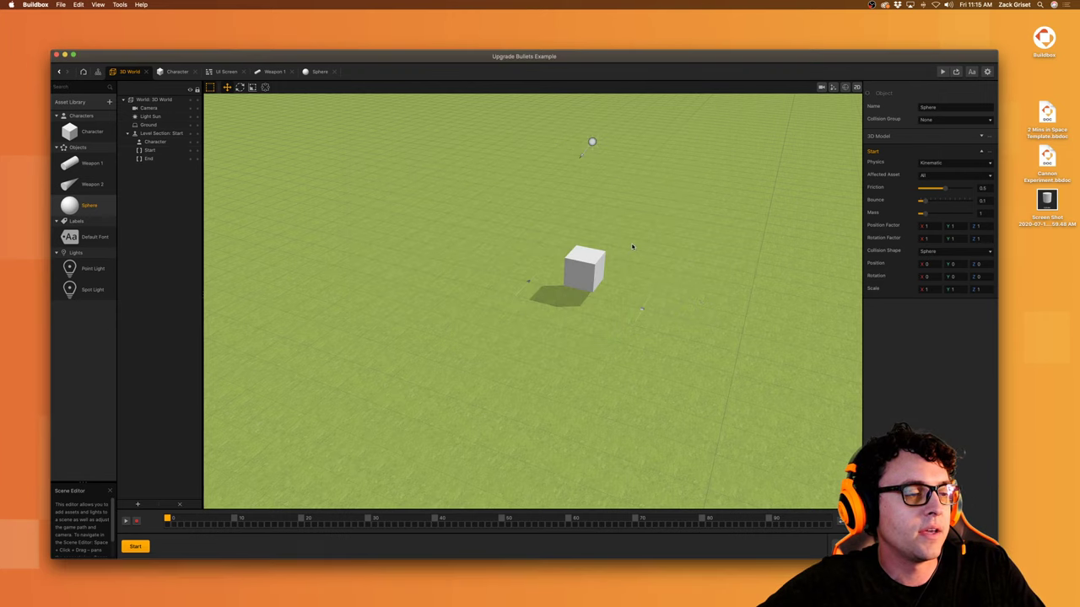
# Step: Open the Sphere's node map and set the Start node's scale to 0.3 on X, Y and Z
pyautogui.doubleClick(100, 203)
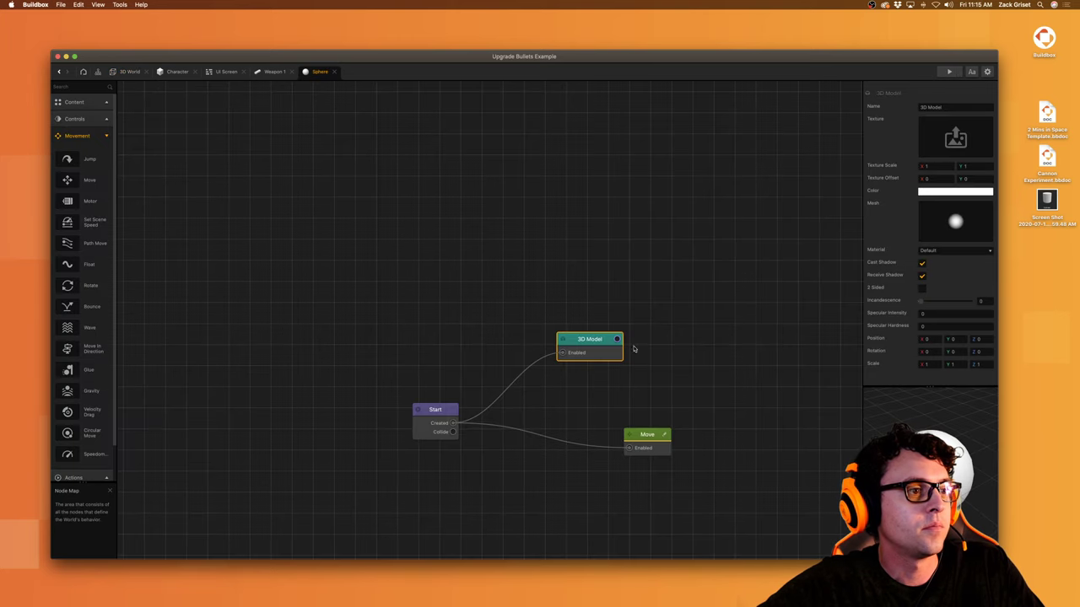
pyautogui.click(437, 420)
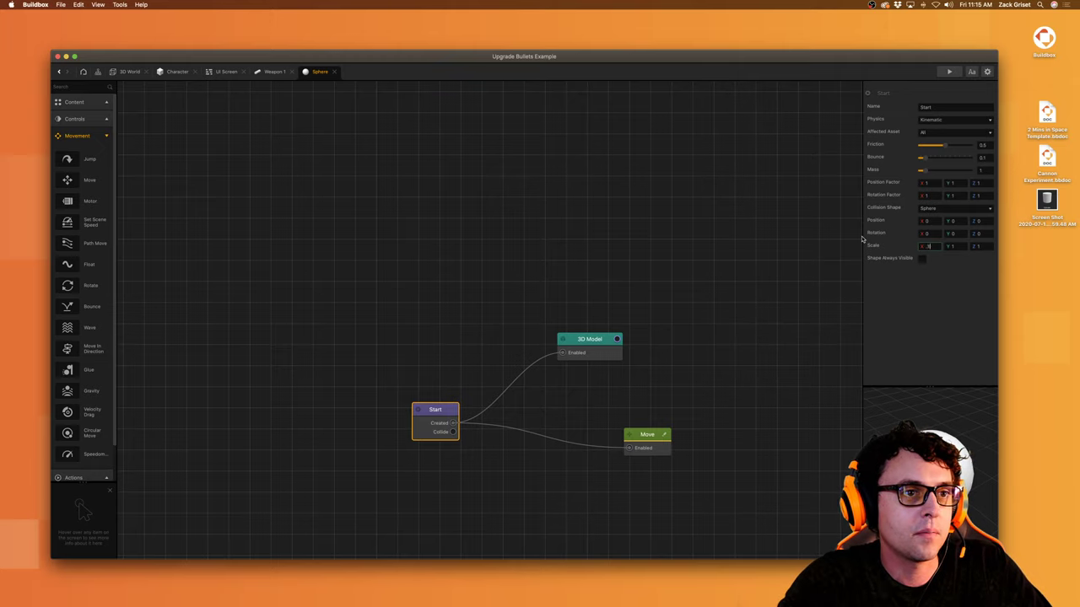
pyautogui.press('Tab')
pyautogui.write('3')
pyautogui.press('Tab')
pyautogui.write('3')
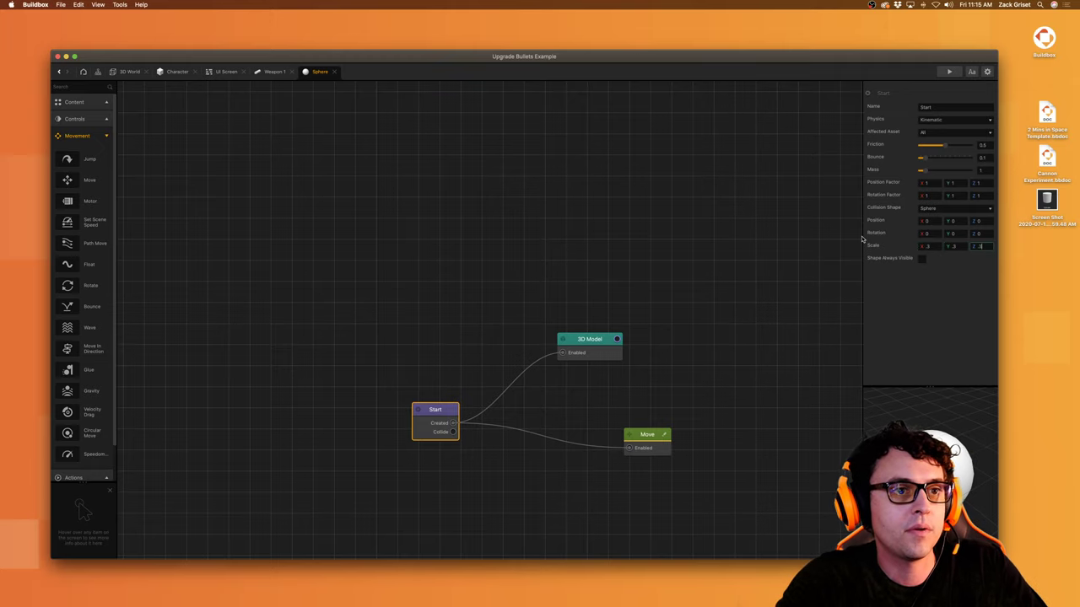
# Step: Set the scale of the Sphere's 3D Model node to 0.3 on X, Y and Z, matching the Start node
pyautogui.click(592, 340)
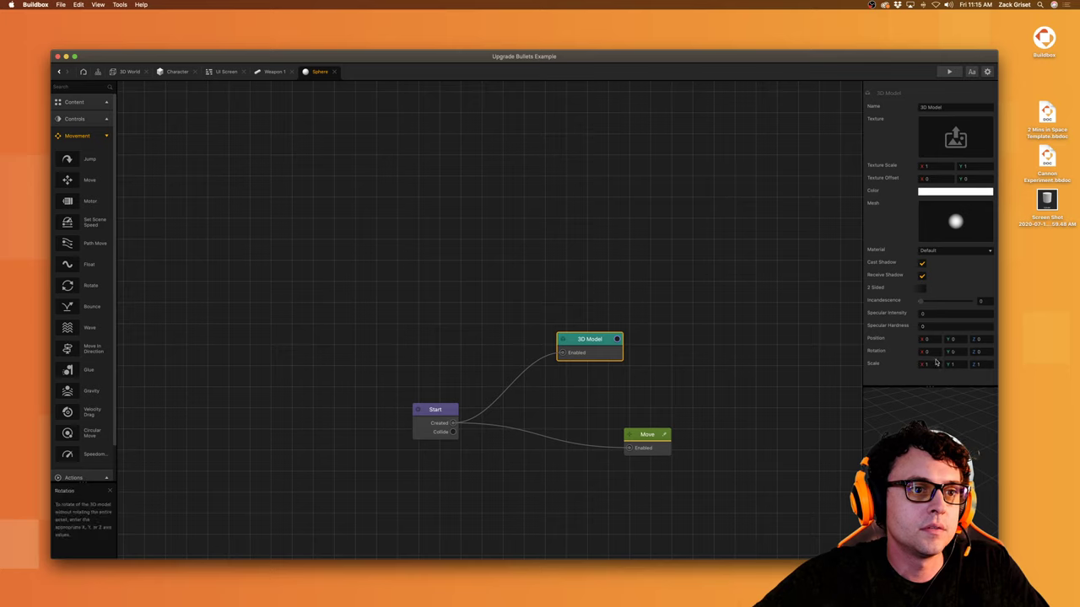
pyautogui.write('.5')
pyautogui.press('Tab')
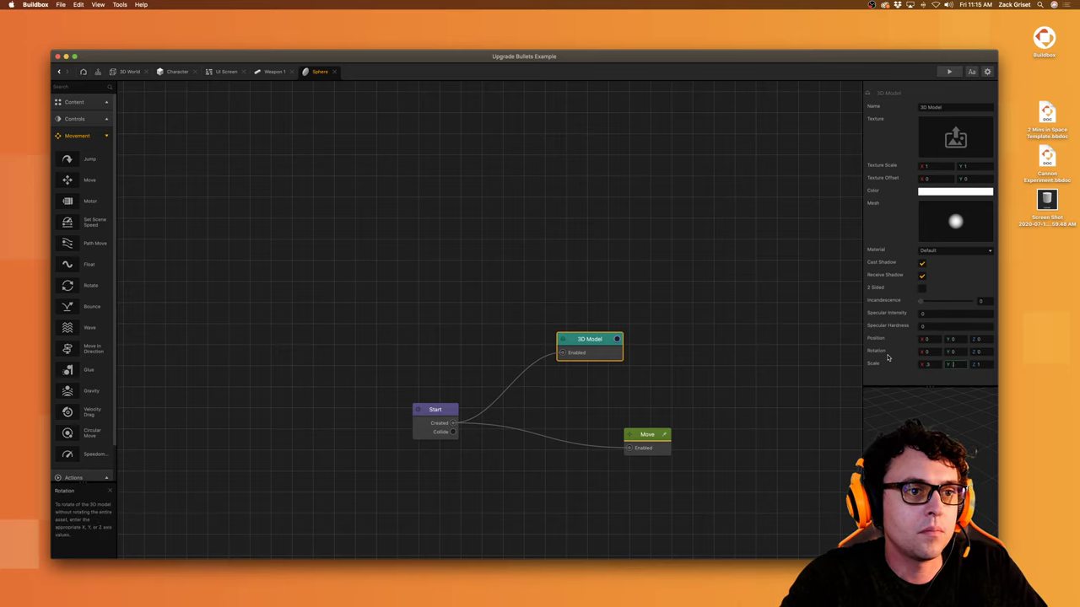
pyautogui.write('.5')
pyautogui.press('Tab')
pyautogui.write('.5')
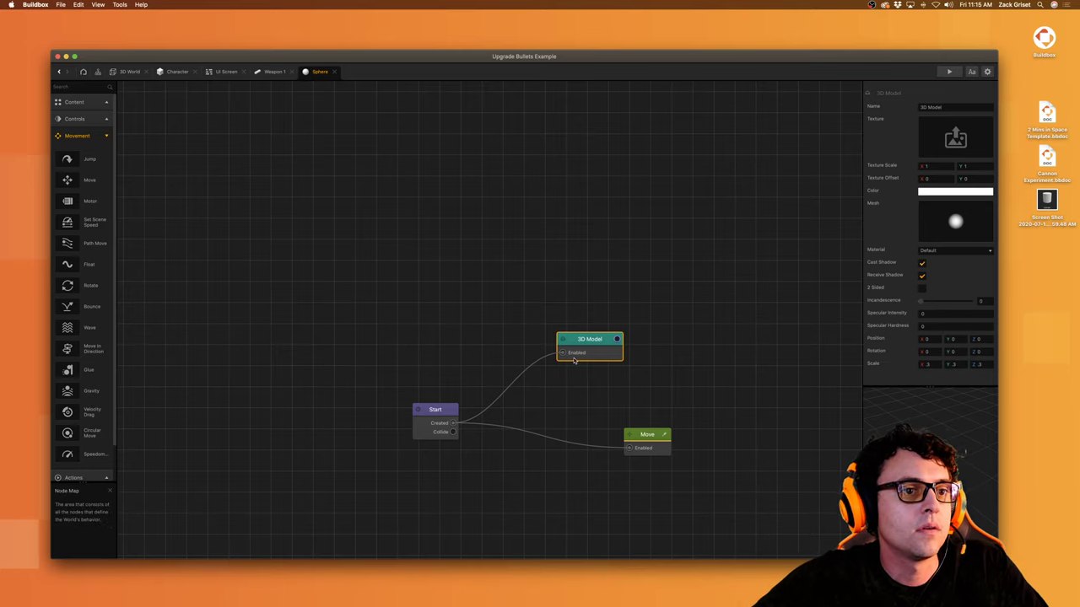
pyautogui.click(435, 413)
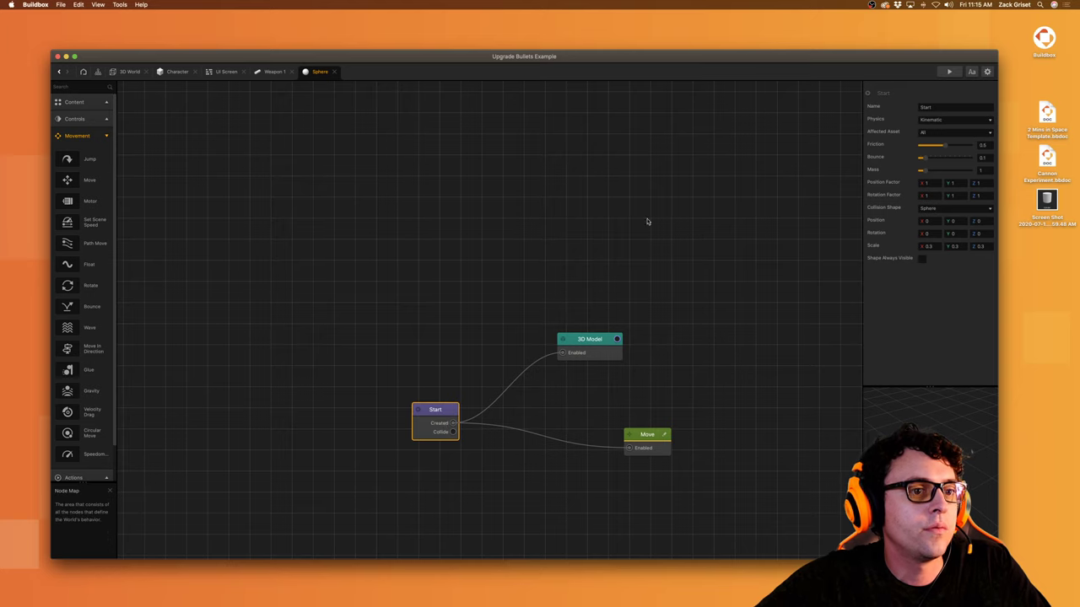
# Step: Add a Spawn node to Weapon 1's node map and connect the UI Button's Pressed output to it
pyautogui.click(263, 74)
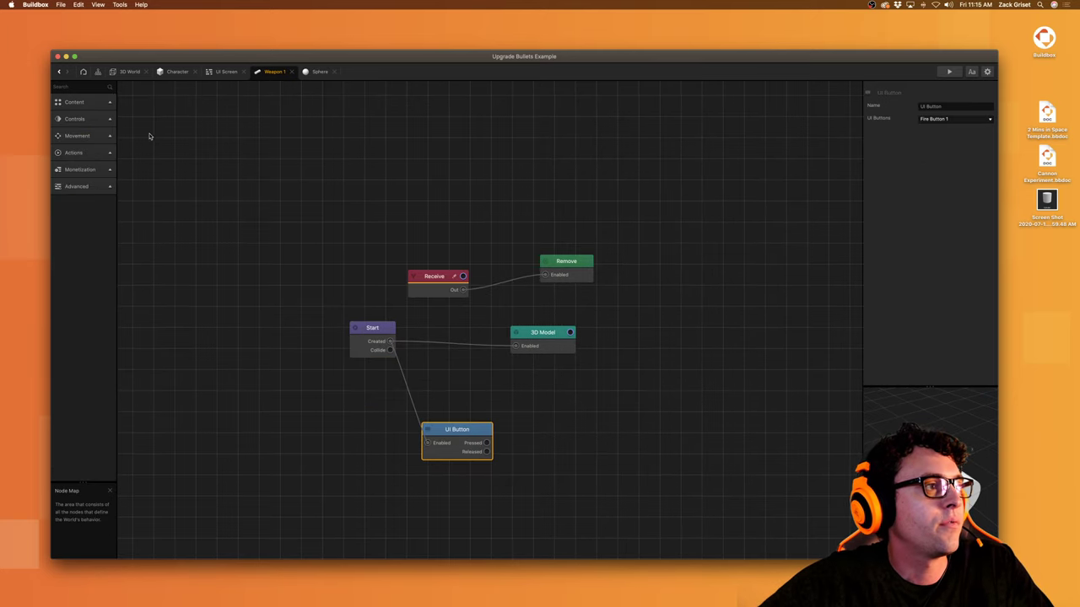
pyautogui.click(75, 88)
pyautogui.write('spawn')
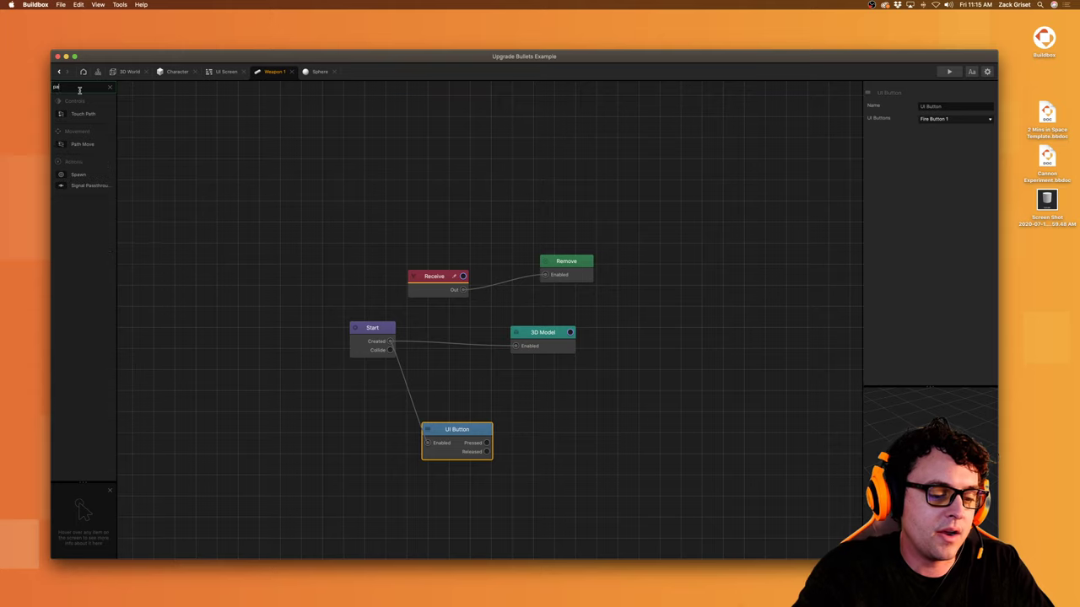
pyautogui.moveTo(78, 113); pyautogui.dragTo(488, 444)
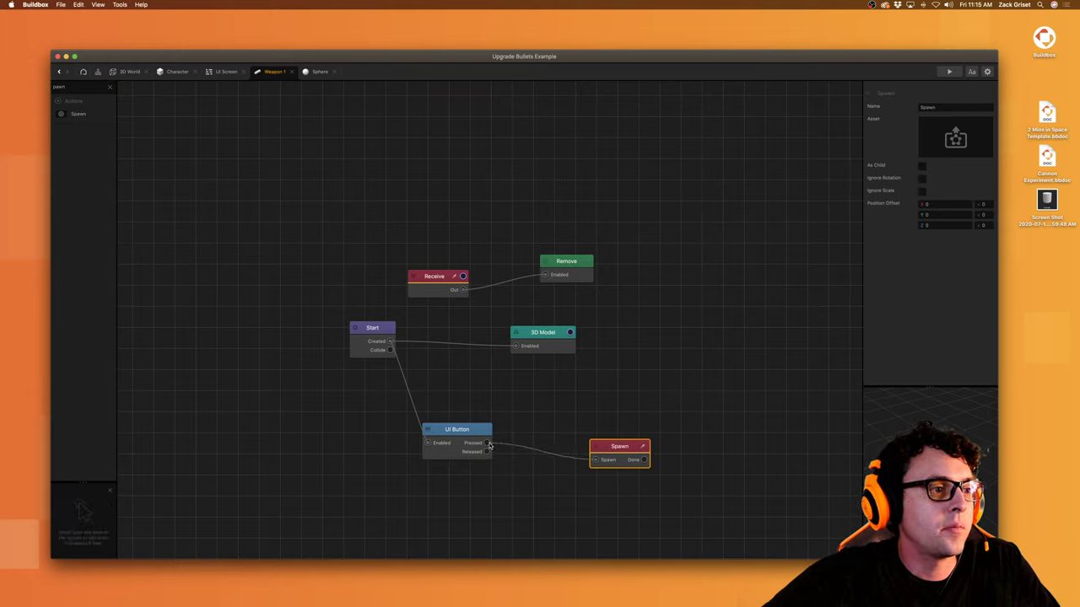
pyautogui.moveTo(629, 447); pyautogui.dragTo(638, 431)
# Step: Give the Spawn node a Z position offset of -2 and assign the Sphere as its asset
pyautogui.click(945, 224)
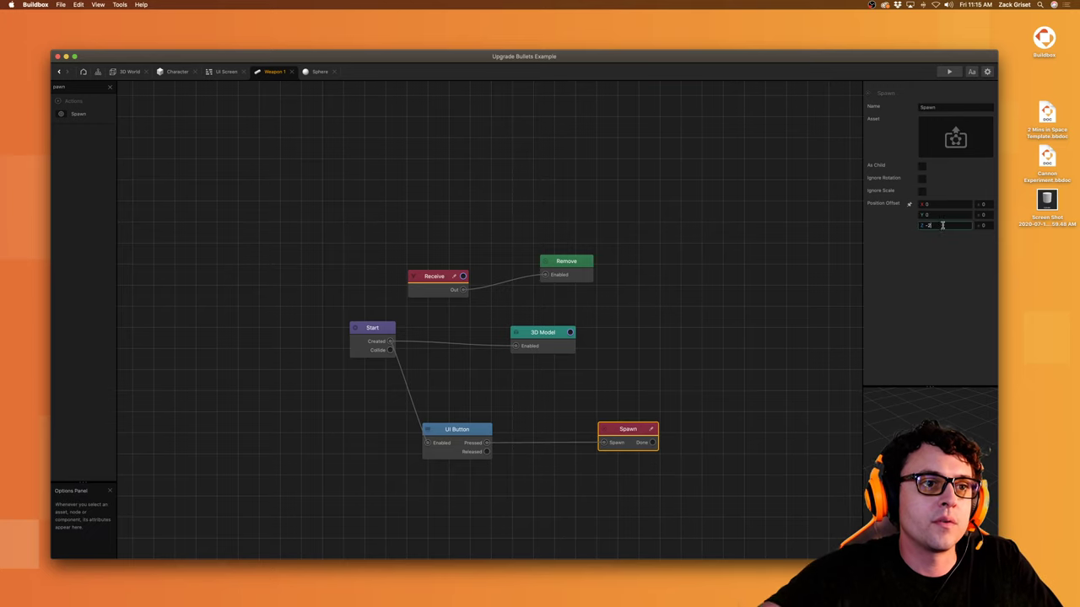
pyautogui.click(975, 300)
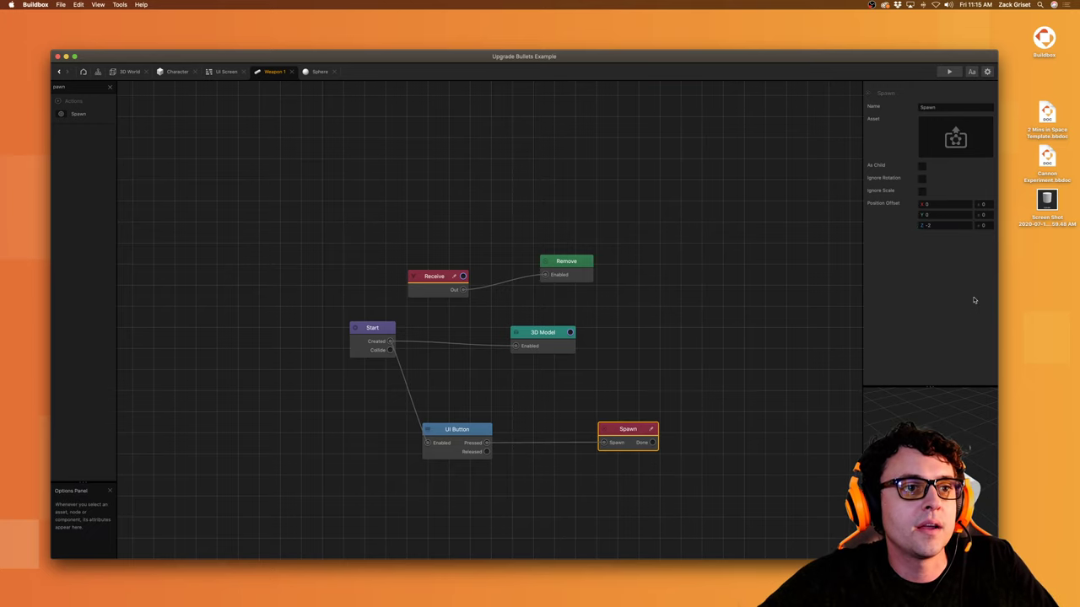
pyautogui.click(982, 122)
pyautogui.click(390, 318)
pyautogui.scroll(-5, 646, 370)
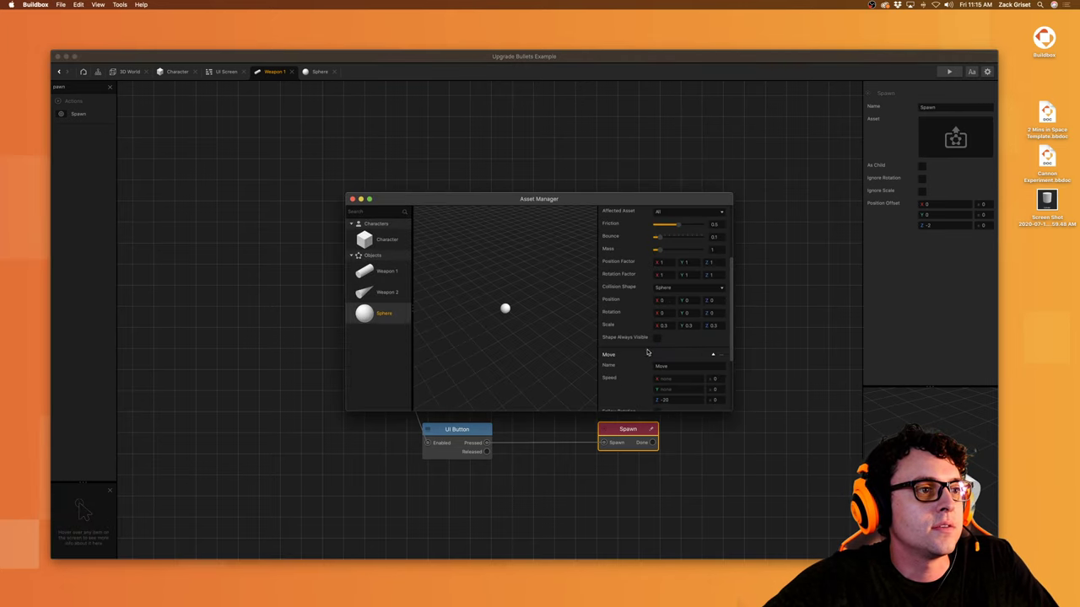
pyautogui.click(632, 400)
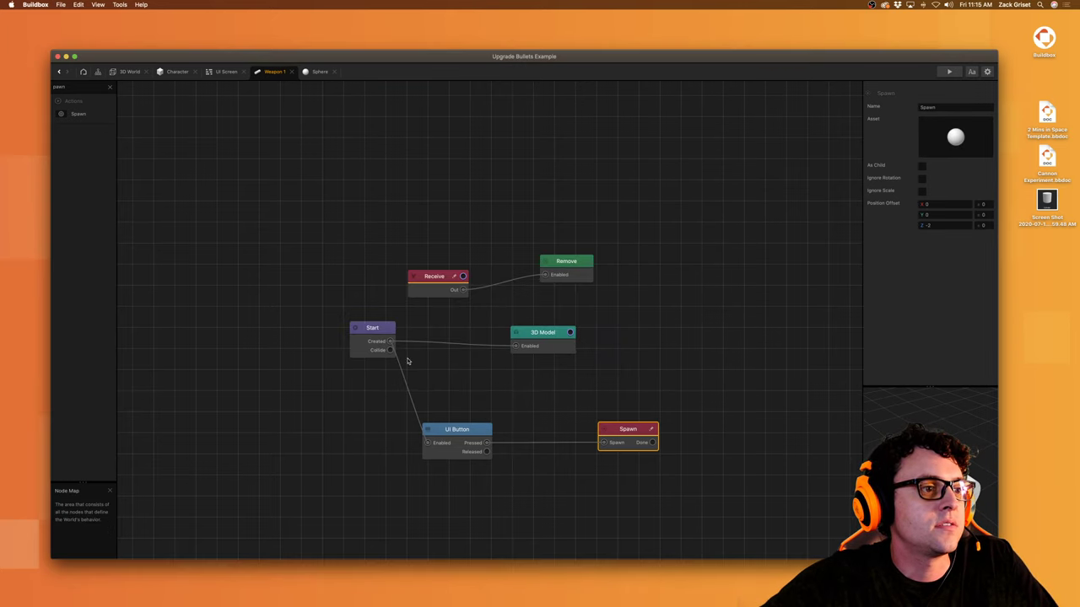
# Step: Add the Hexagon shape to the 3D World's asset library
pyautogui.click(128, 72)
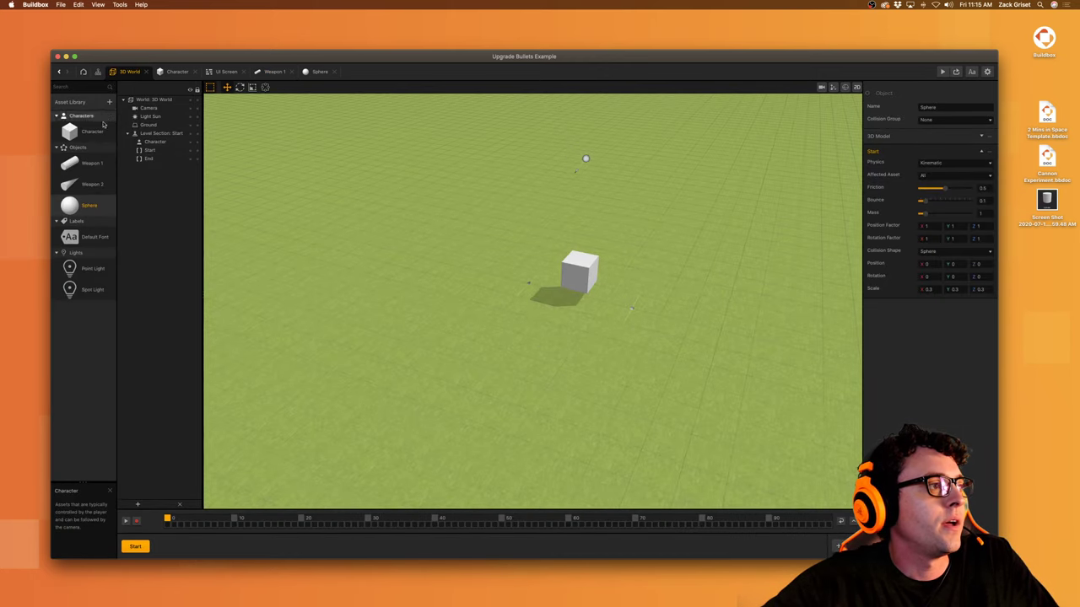
pyautogui.click(84, 102)
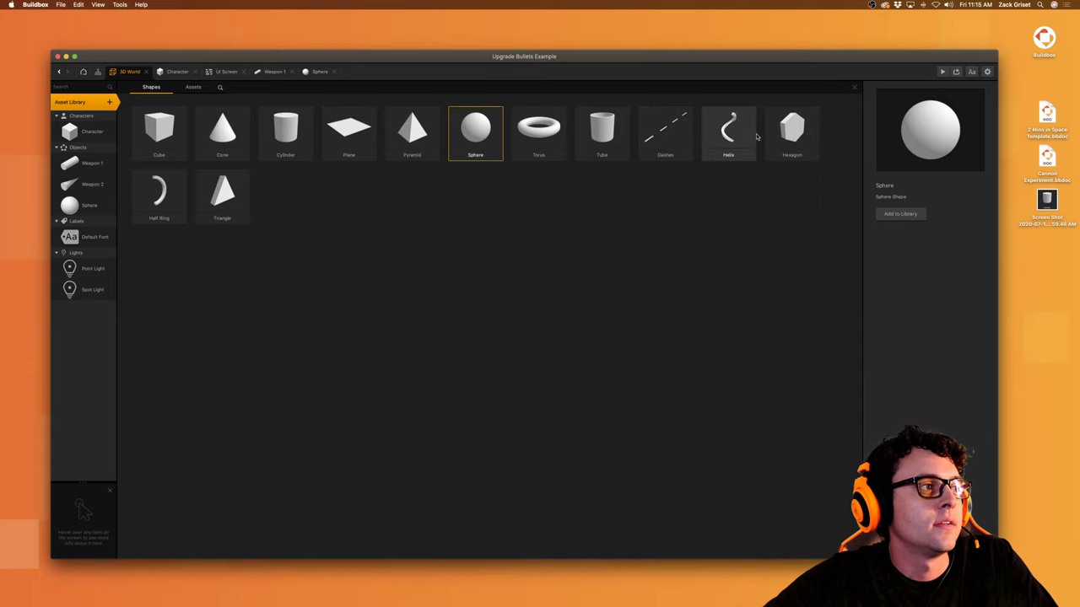
pyautogui.doubleClick(791, 144)
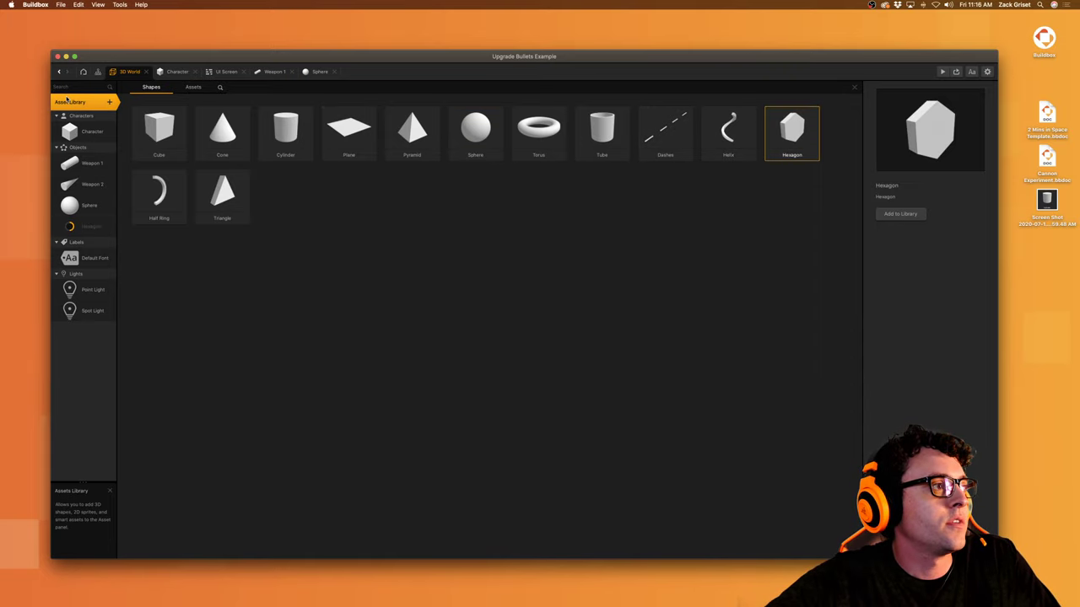
pyautogui.click(108, 101)
# Step: Place the Hexagon in the 3D World ahead of the Character and scale it to about 4.7 in X and Y, thinner in Z
pyautogui.moveTo(69, 226); pyautogui.dragTo(398, 279)
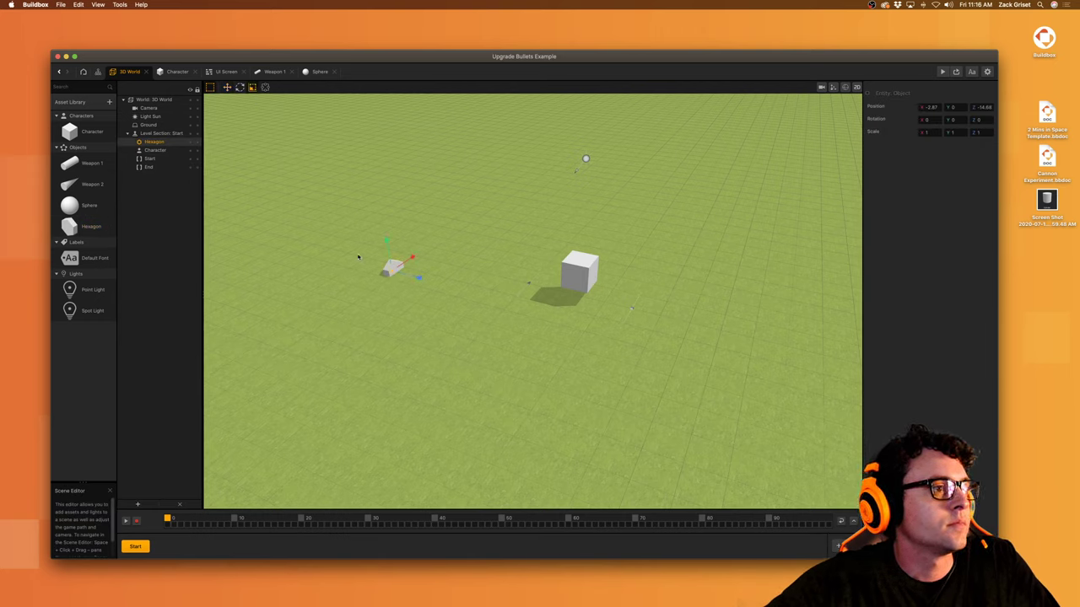
pyautogui.moveTo(426, 221); pyautogui.dragTo(460, 174)
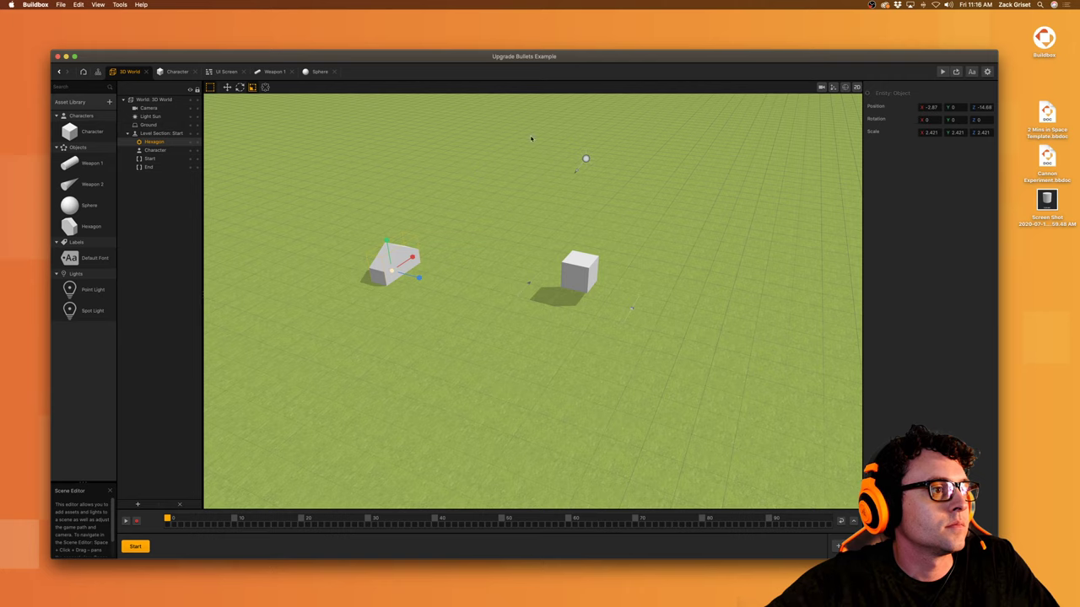
pyautogui.moveTo(531, 138); pyautogui.dragTo(547, 131)
pyautogui.moveTo(418, 280); pyautogui.dragTo(323, 189)
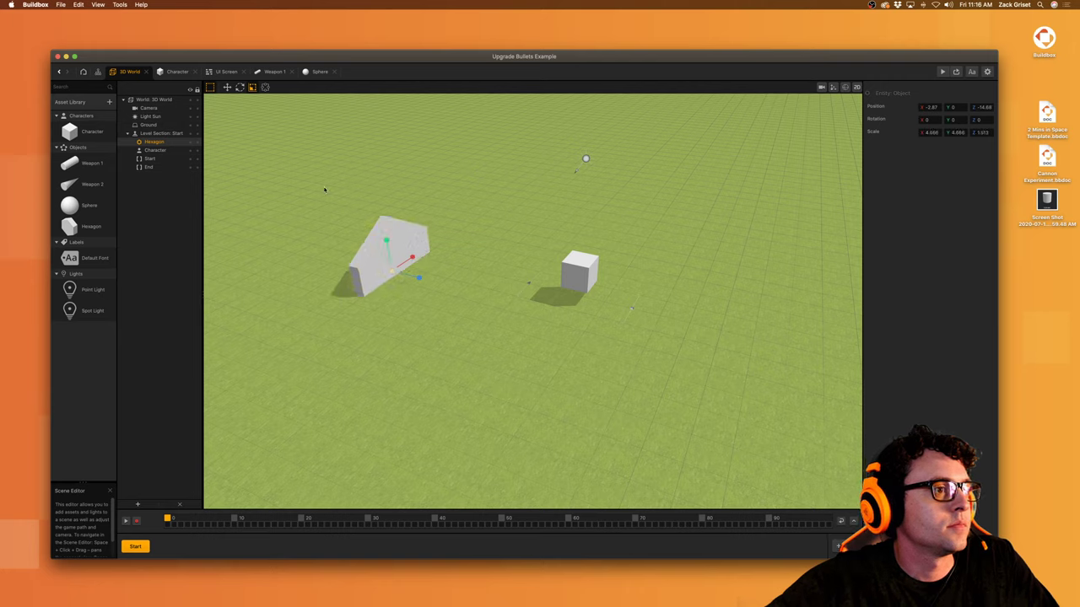
# Step: Set the placed Hexagon's X position to 0 in the 3D World
pyautogui.click(929, 108)
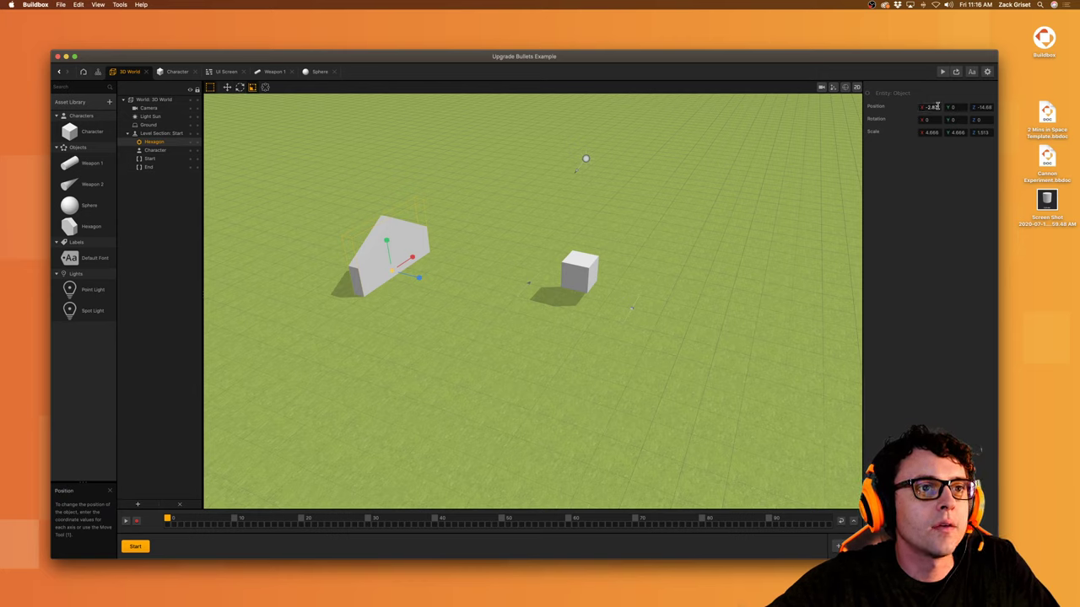
pyautogui.press('Return')
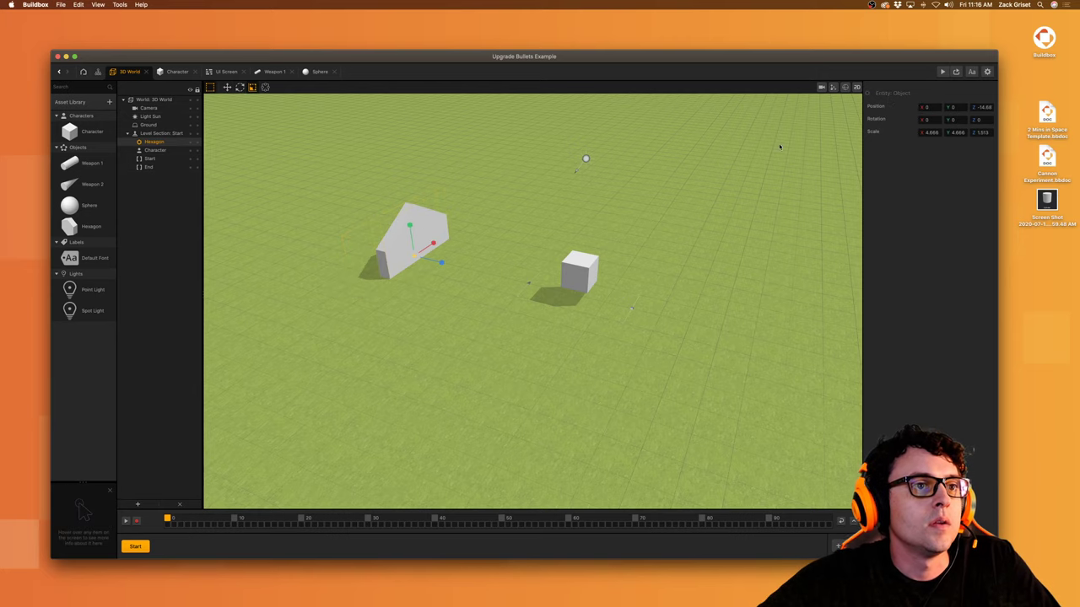
# Step: Rename the Hexagon asset to Enemy and set its collision group to Enemy
pyautogui.click(110, 226)
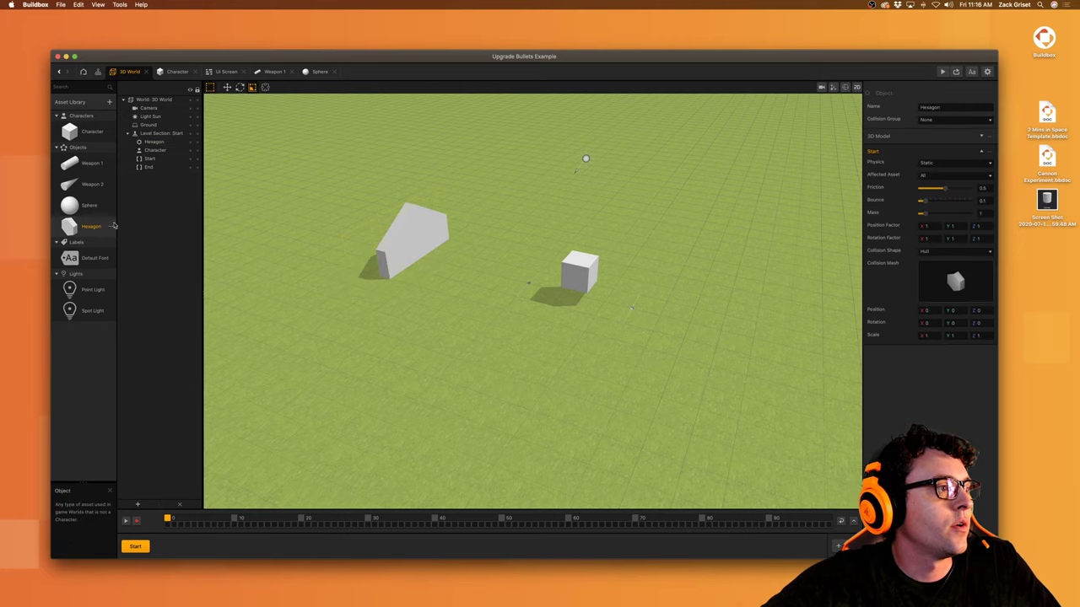
pyautogui.click(947, 108)
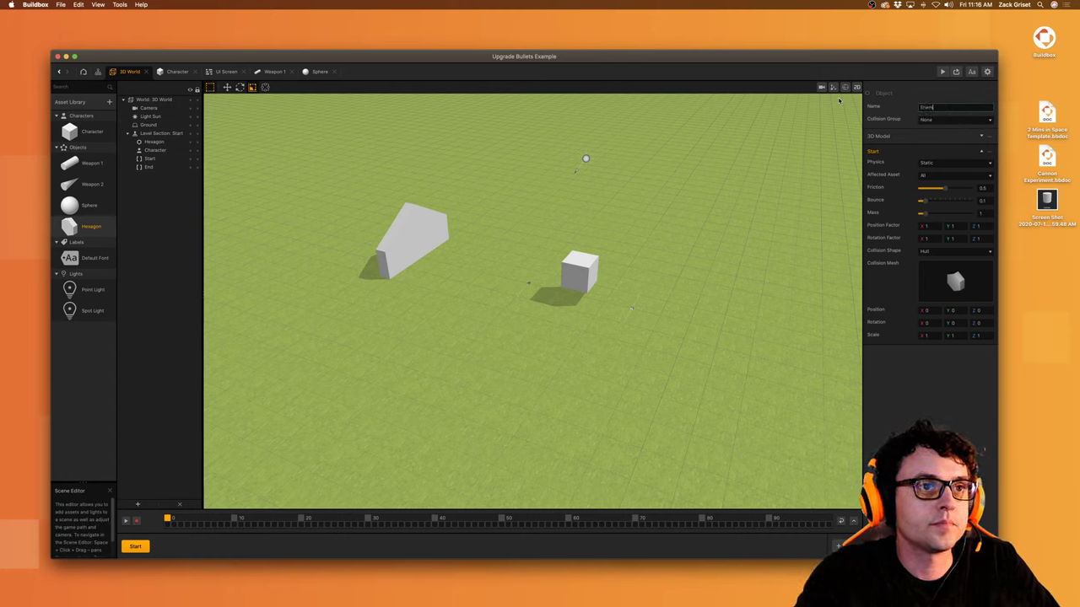
pyautogui.write('Enemy')
pyautogui.press('Return')
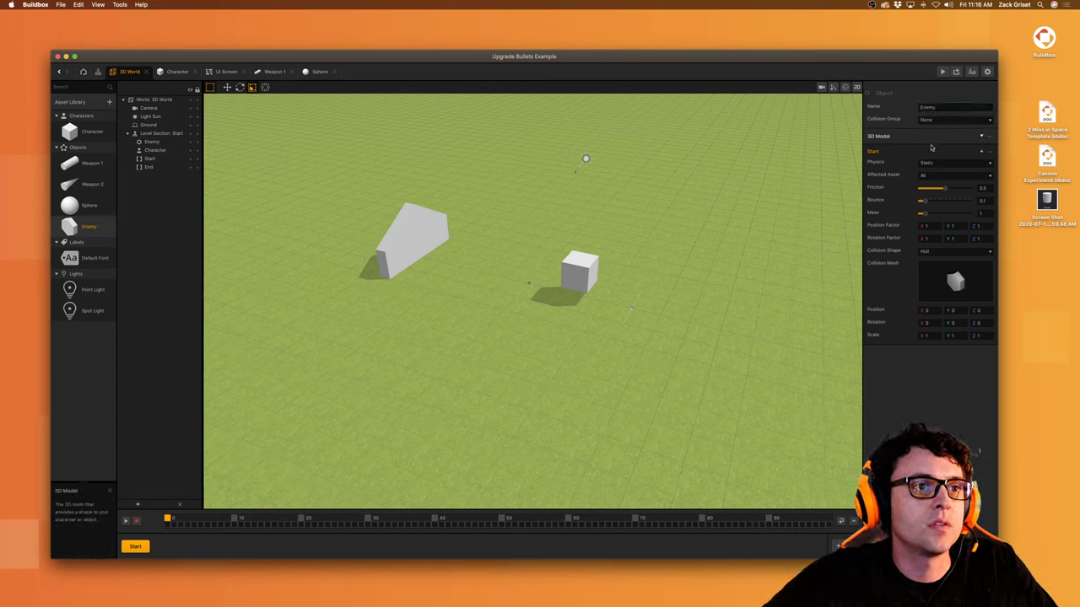
pyautogui.click(937, 119)
pyautogui.click(934, 146)
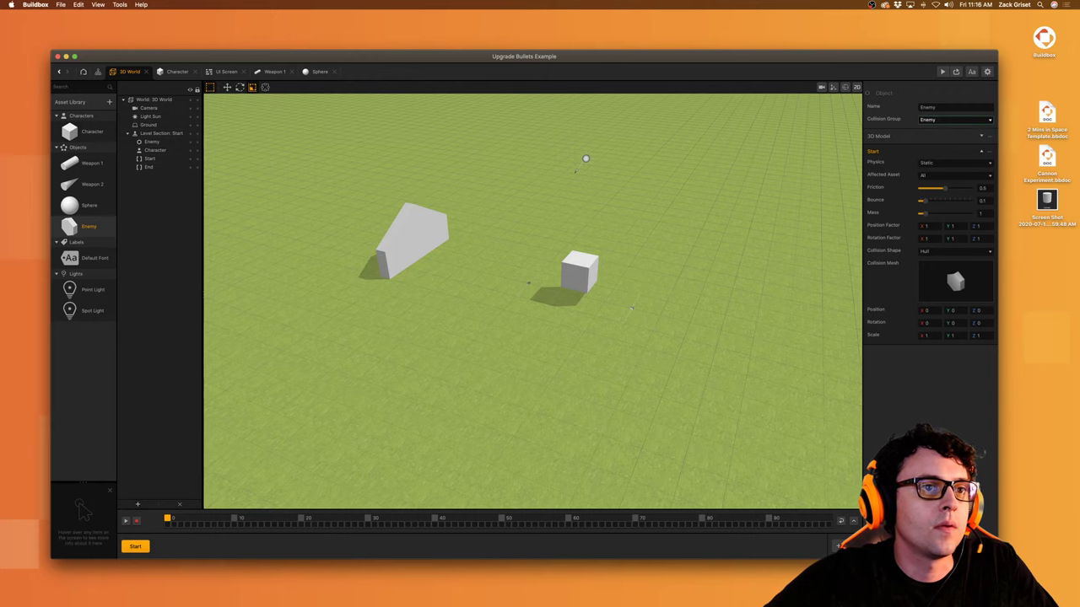
# Step: Open the Enemy's node map and add a Health node below the Start node
pyautogui.doubleClick(113, 226)
pyautogui.click(89, 86)
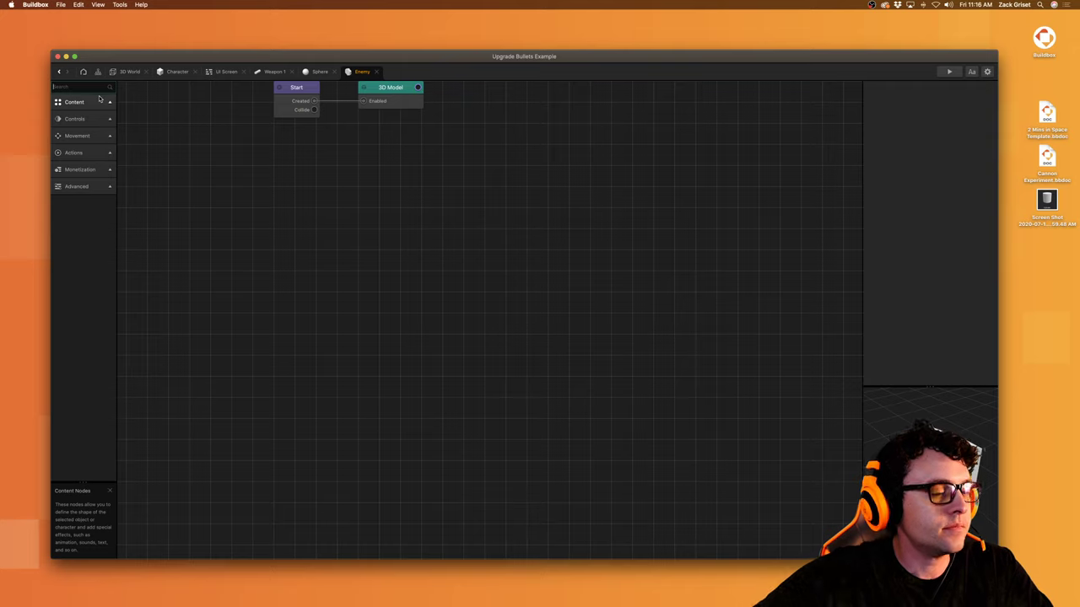
pyautogui.write('heal')
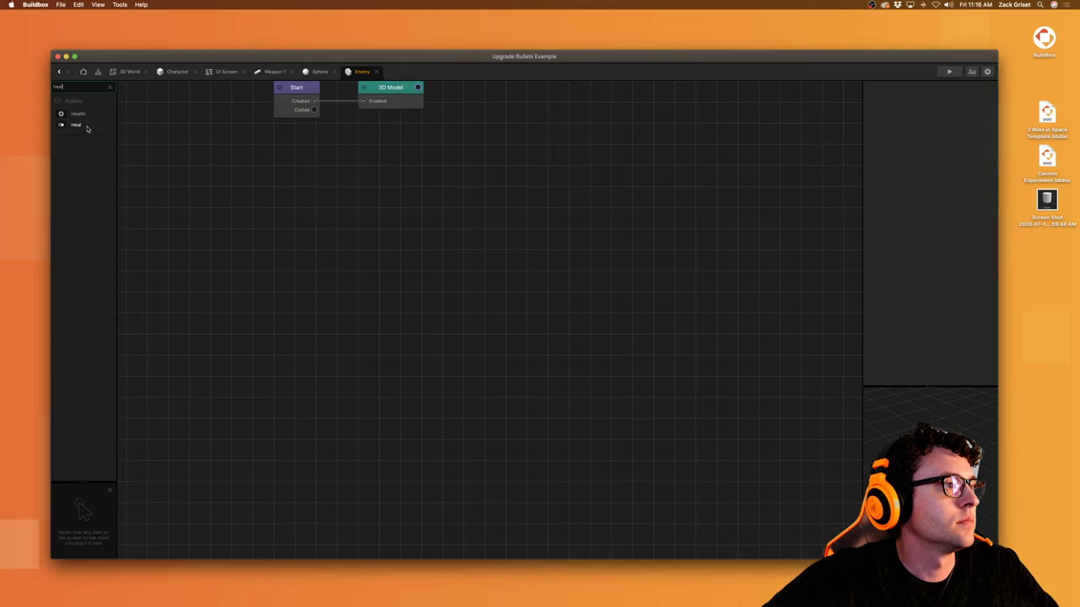
pyautogui.moveTo(78, 113)
pyautogui.mouseDown()
pyautogui.moveTo(138, 140)
pyautogui.moveTo(356, 193)
pyautogui.moveTo(324, 189)
pyautogui.mouseUp()
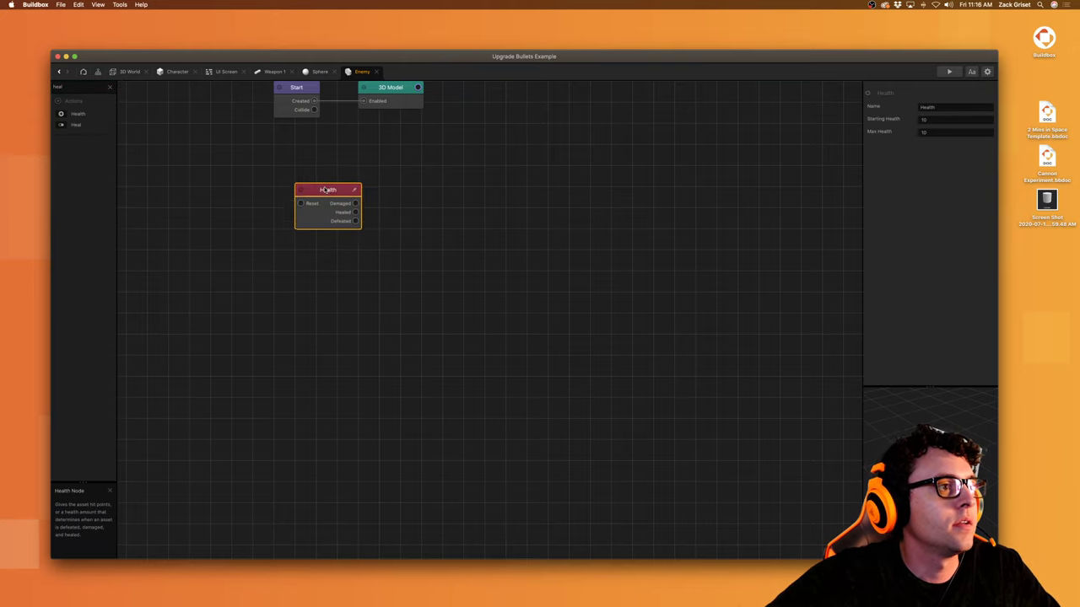
pyautogui.click(110, 87)
pyautogui.moveTo(332, 190); pyautogui.dragTo(330, 212)
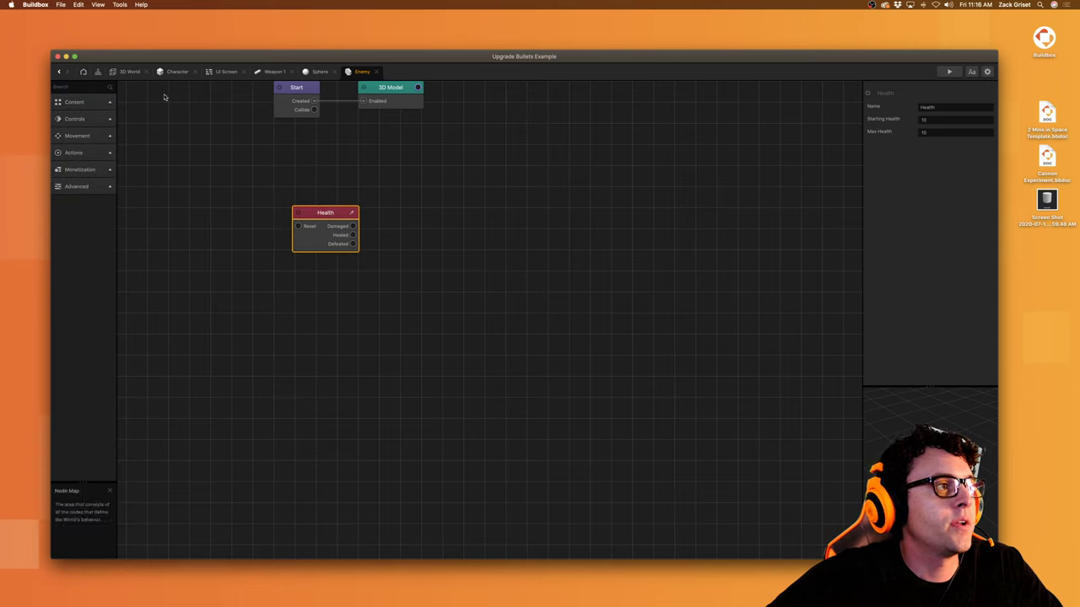
# Step: Add a Remove node to the Enemy's node map and connect the Health node's Defeated output to it
pyautogui.click(76, 187)
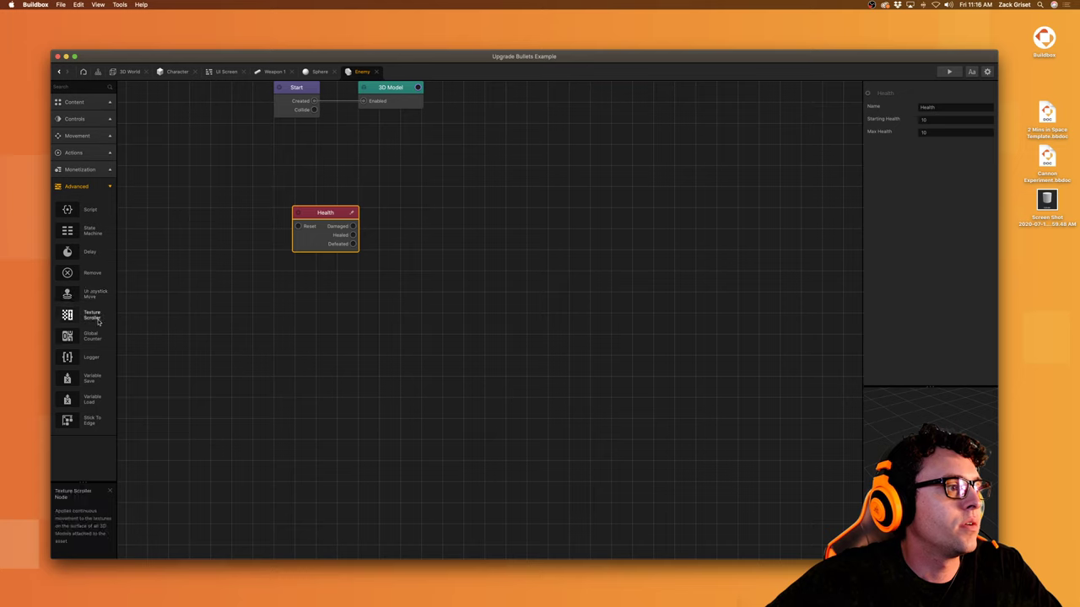
pyautogui.moveTo(89, 276); pyautogui.dragTo(496, 241)
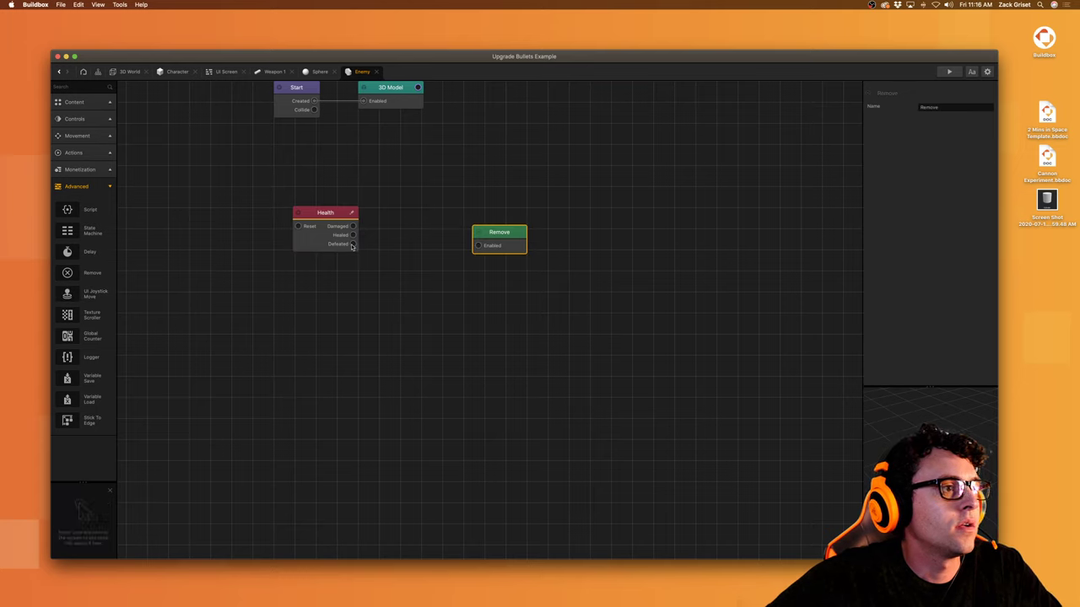
pyautogui.moveTo(353, 244); pyautogui.dragTo(477, 246)
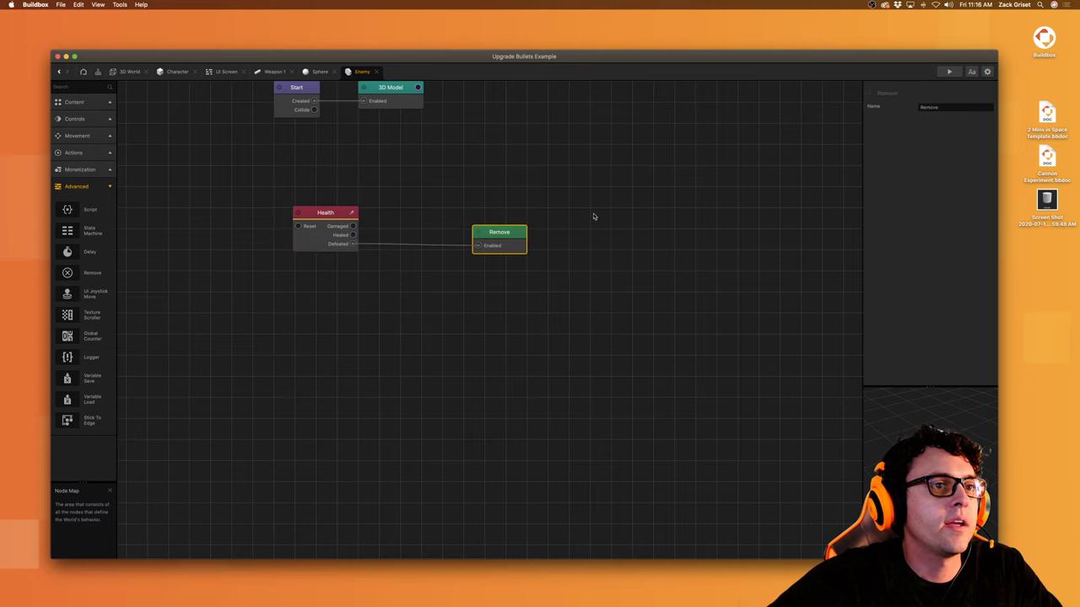
# Step: Set both Starting Health and Max Health of the Enemy's Health node to 5
pyautogui.click(326, 216)
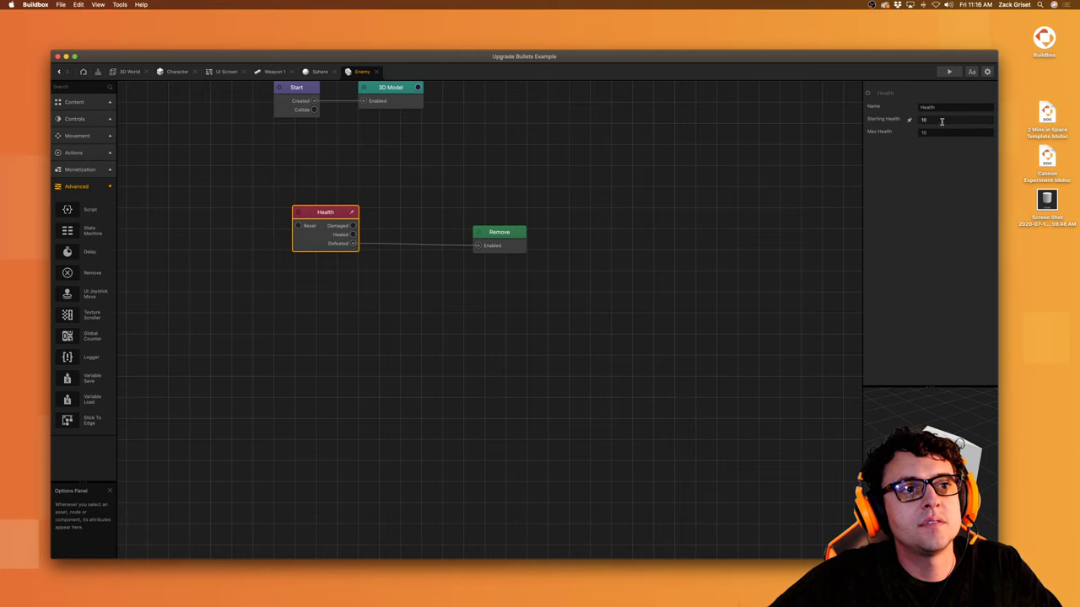
pyautogui.click(942, 121)
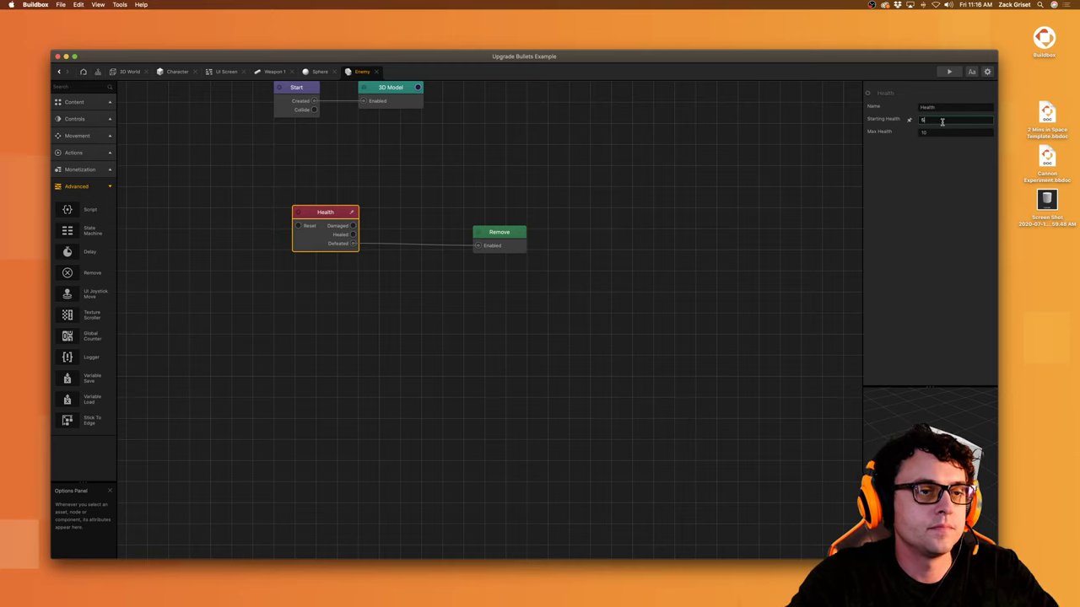
pyautogui.click(947, 131)
pyautogui.click(931, 216)
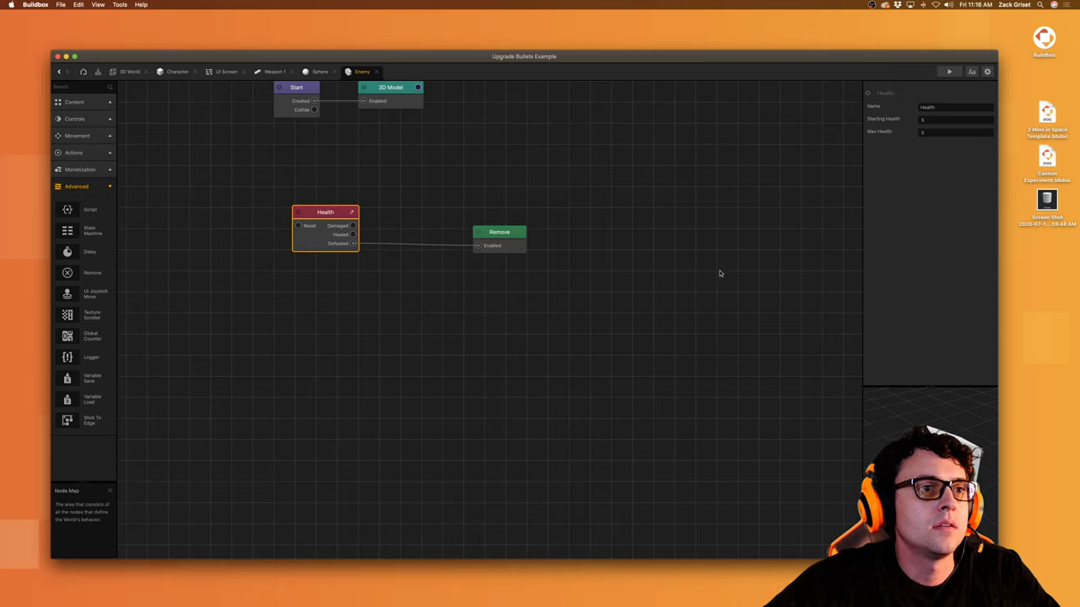
pyautogui.click(651, 294)
pyautogui.click(339, 238)
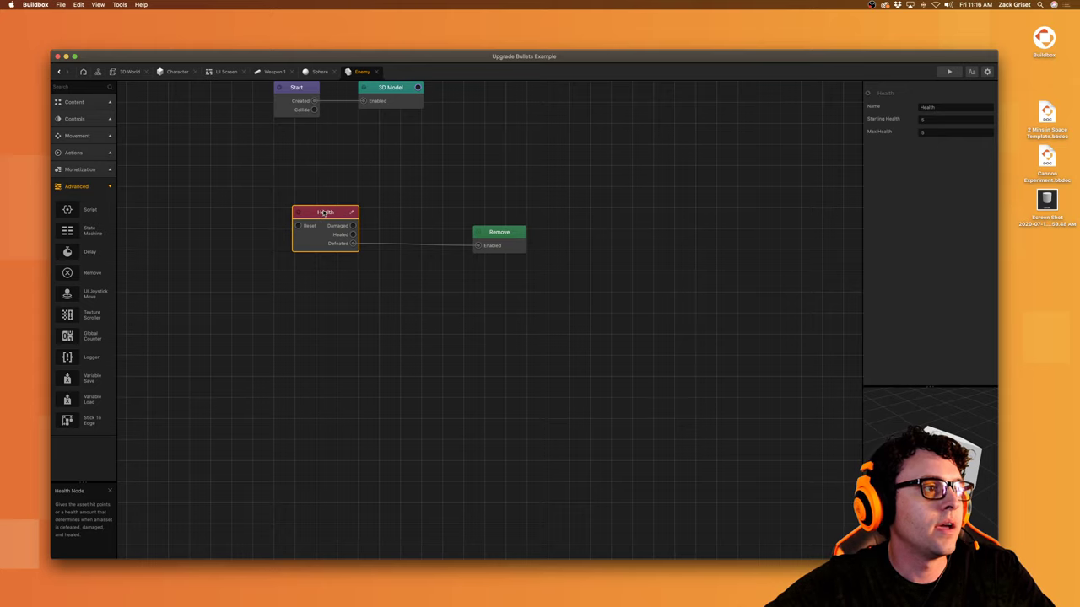
pyautogui.scroll(-2, 382, 203)
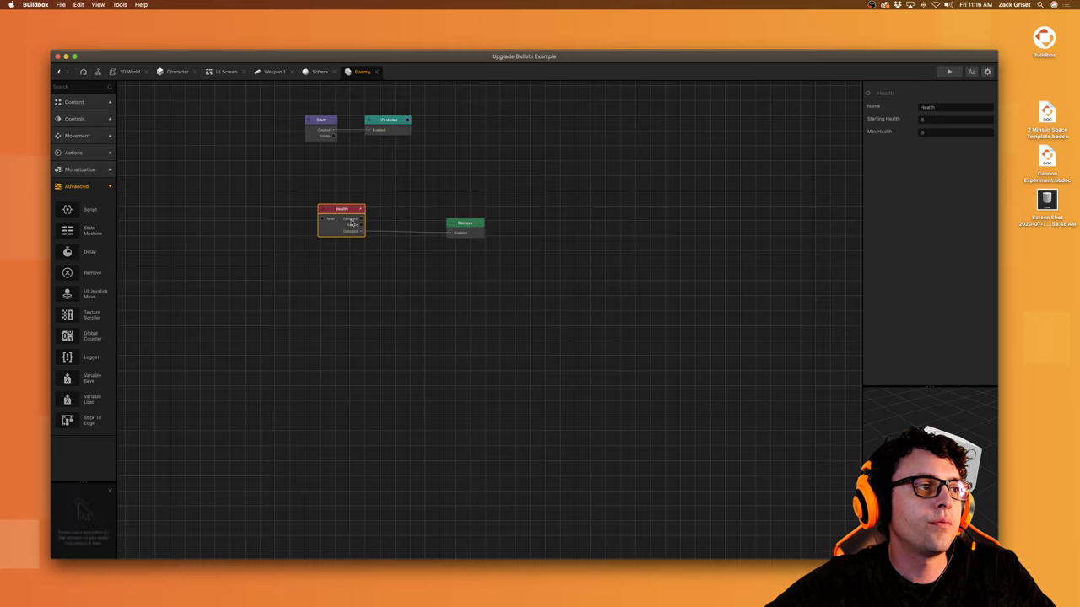
# Step: In the Sphere's node map, move the Start node farther away from the 3D Model and Move nodes
pyautogui.click(317, 72)
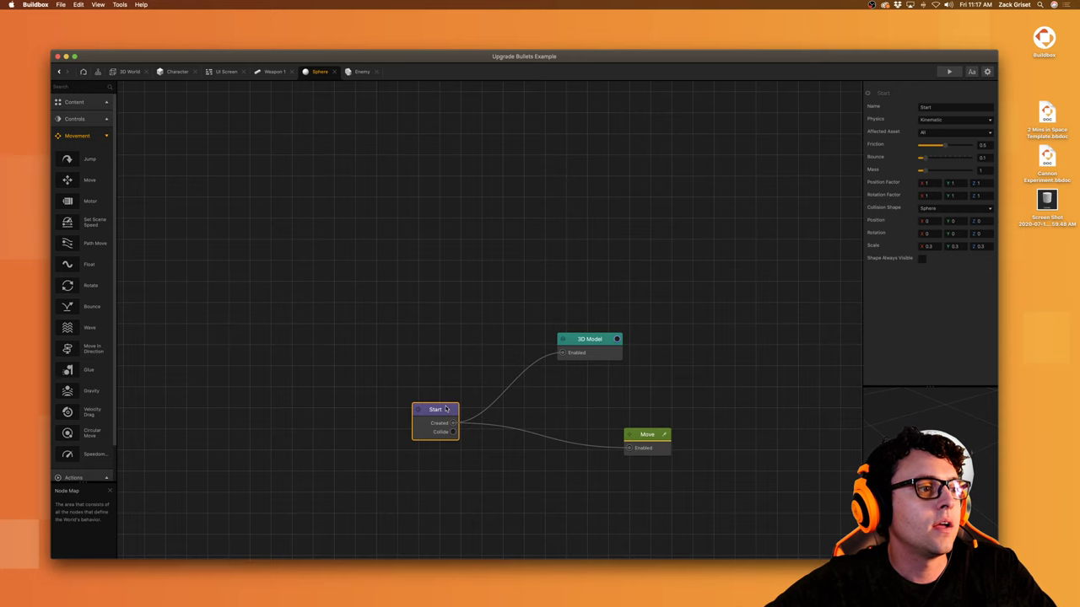
pyautogui.moveTo(446, 409); pyautogui.dragTo(393, 373)
pyautogui.scroll(1, 367, 304)
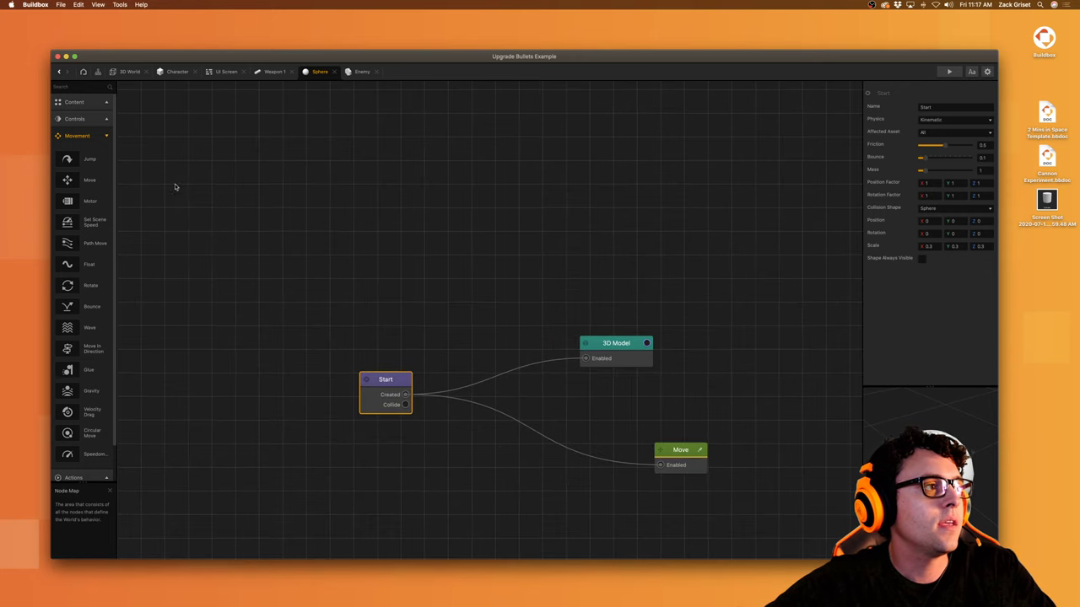
# Step: Add two If Collide nodes to the Enemy's node map and connect the Enabled input of each to the Start node
pyautogui.click(358, 72)
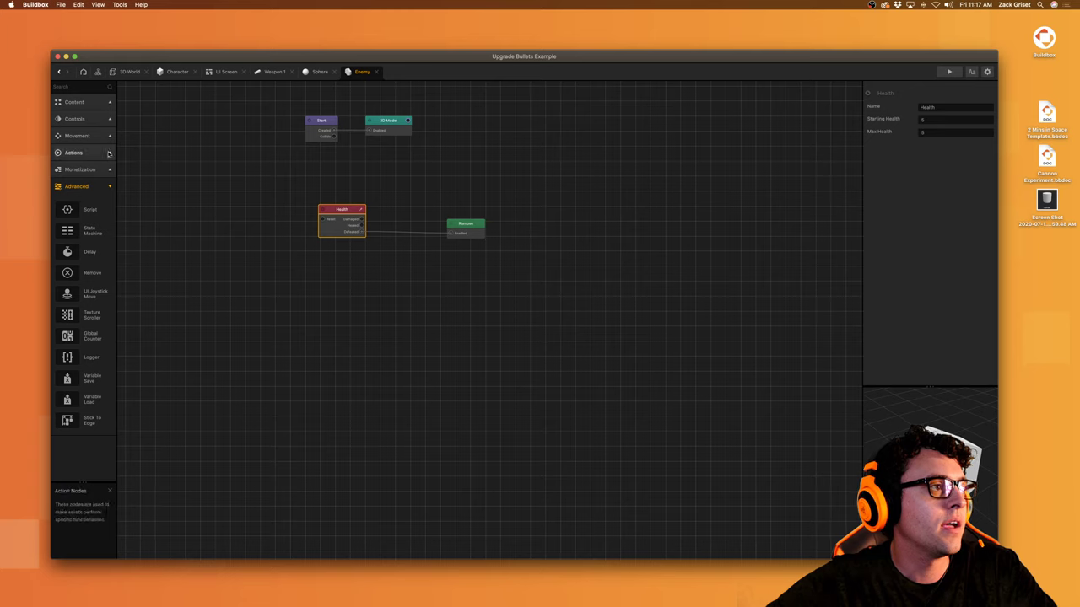
pyautogui.click(74, 152)
pyautogui.moveTo(94, 177); pyautogui.dragTo(367, 328)
pyautogui.moveTo(82, 174); pyautogui.dragTo(407, 402)
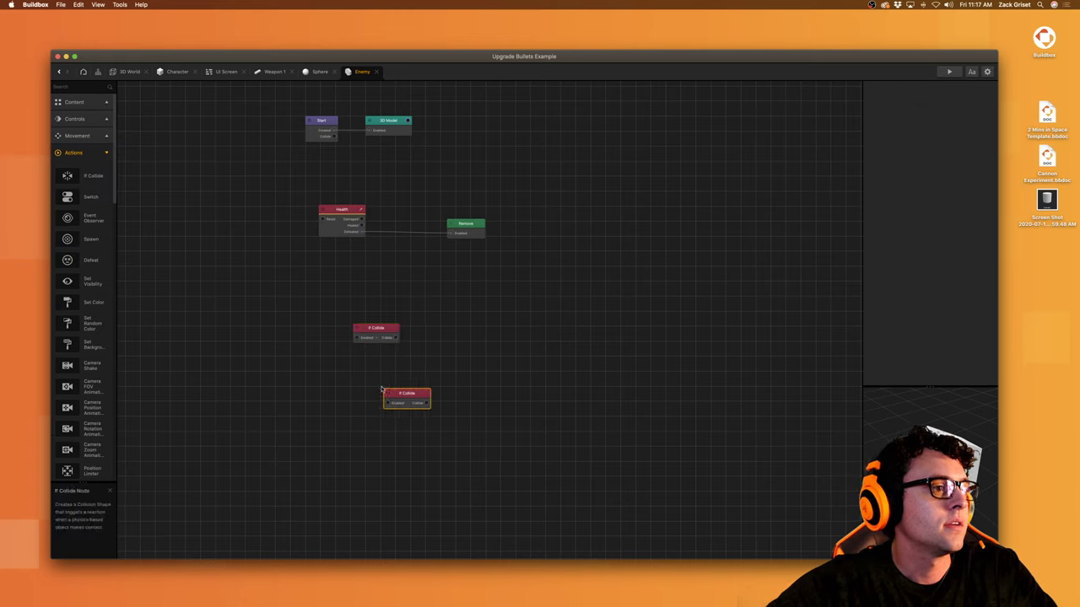
pyautogui.moveTo(358, 337); pyautogui.dragTo(335, 136)
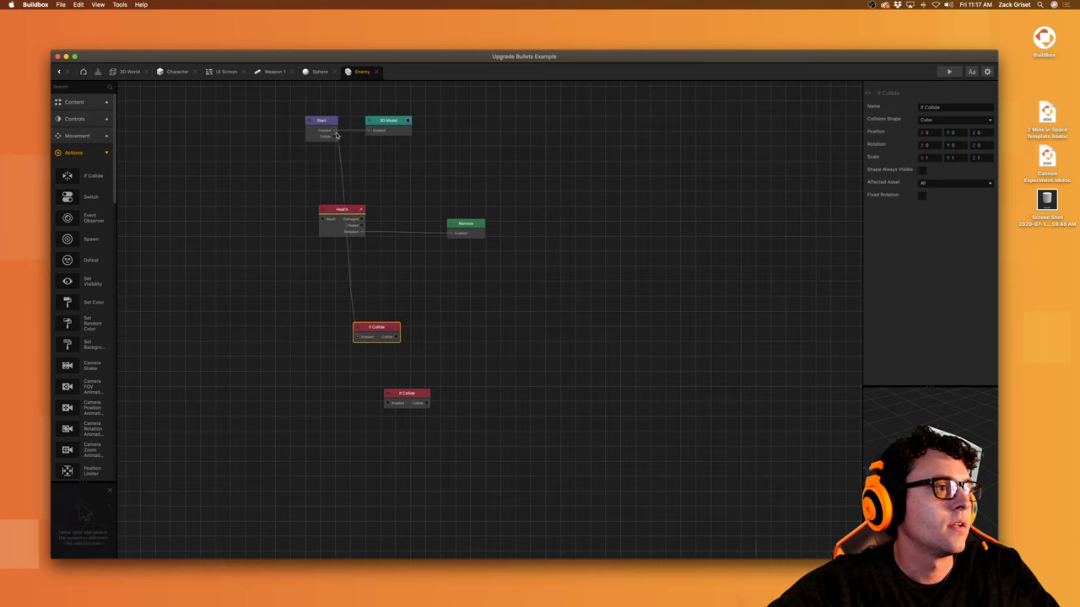
pyautogui.moveTo(389, 406); pyautogui.dragTo(335, 135)
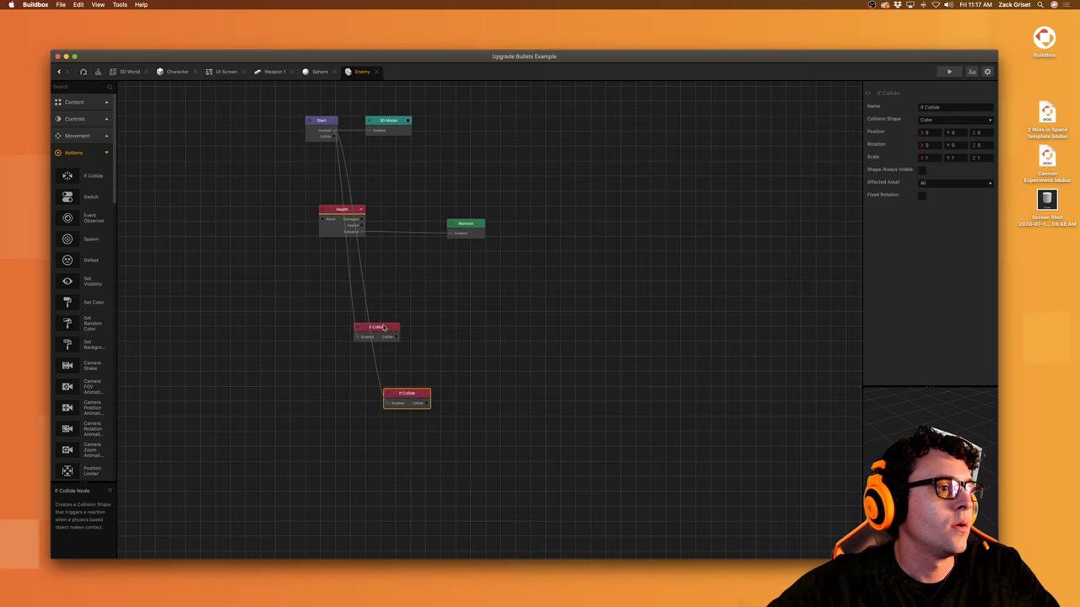
pyautogui.moveTo(384, 329); pyautogui.dragTo(424, 309)
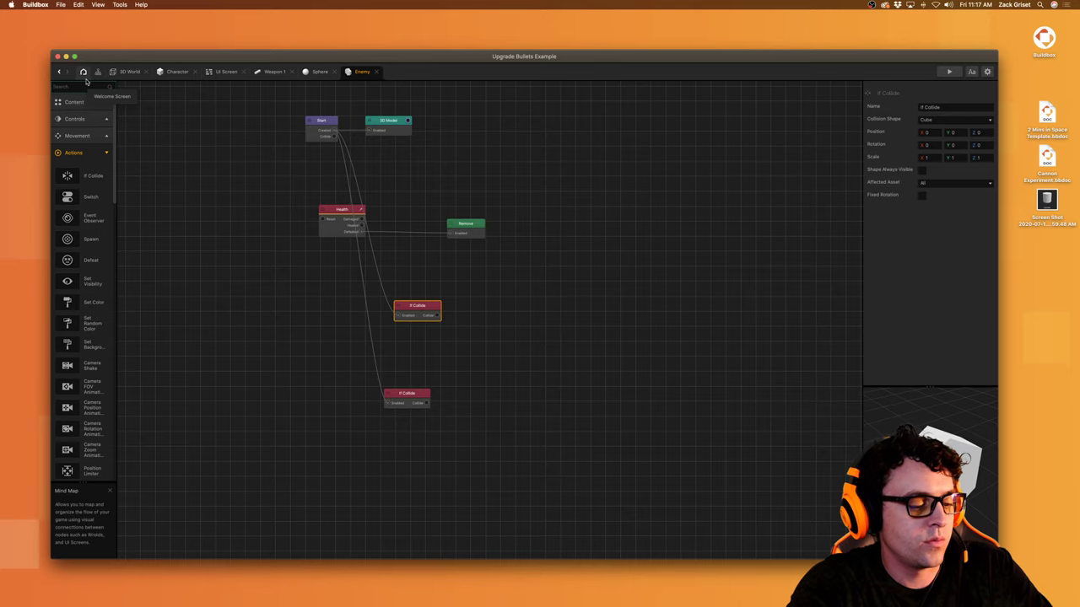
# Step: Add two Damage nodes to the Enemy's node map, one beside each If Collide node
pyautogui.write('dama')
pyautogui.moveTo(80, 113); pyautogui.dragTo(510, 401)
pyautogui.press('super+d')
pyautogui.click(416, 306)
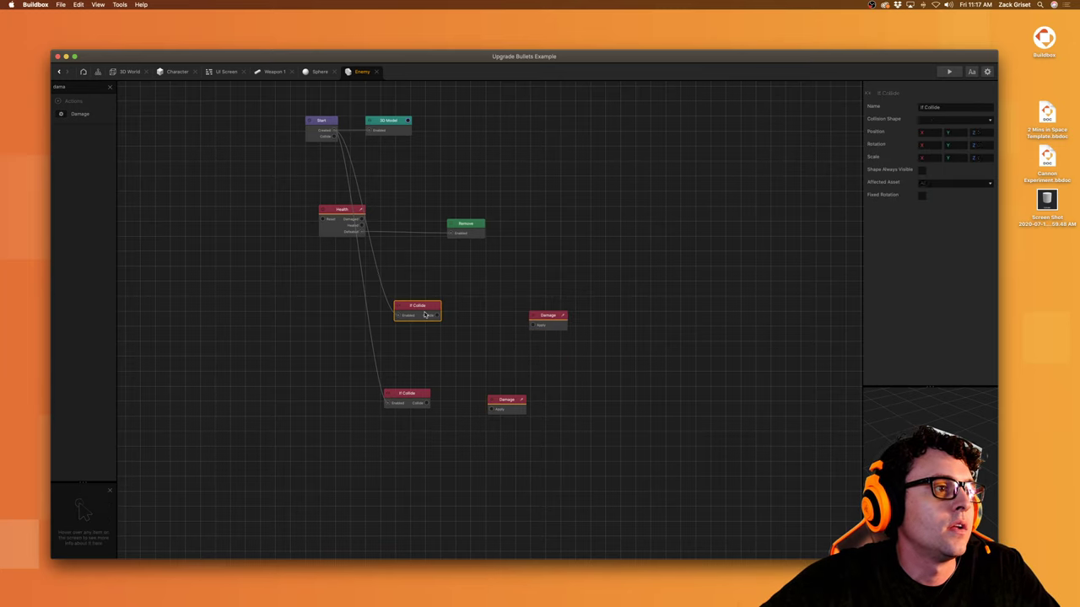
pyautogui.click(956, 182)
pyautogui.click(768, 242)
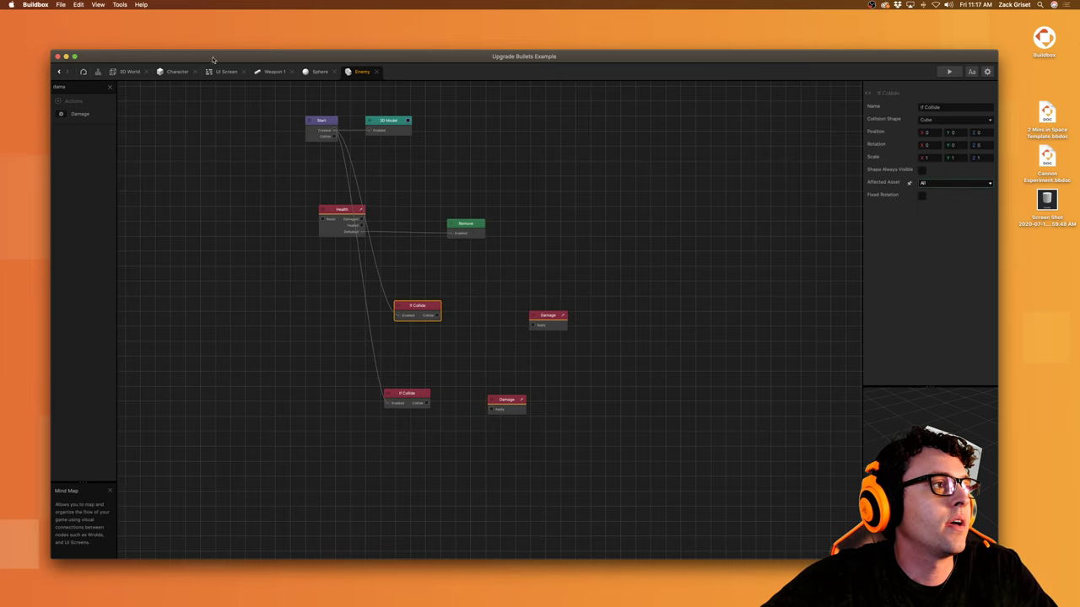
# Step: Rename the Sphere asset in the 3D World's asset library to Bullet 1
pyautogui.click(128, 71)
pyautogui.click(89, 205)
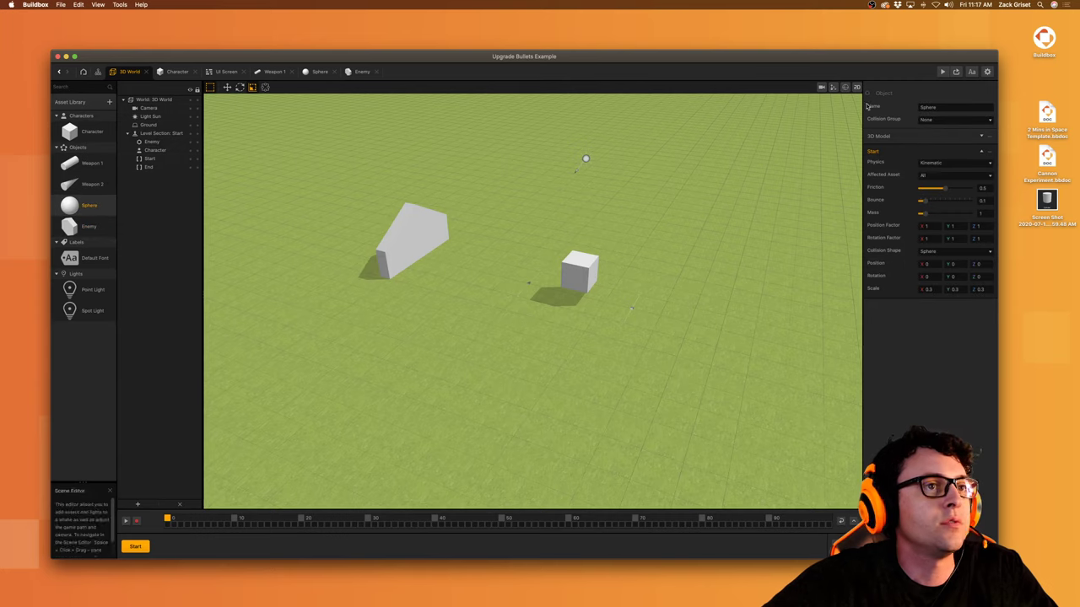
pyautogui.click(892, 108)
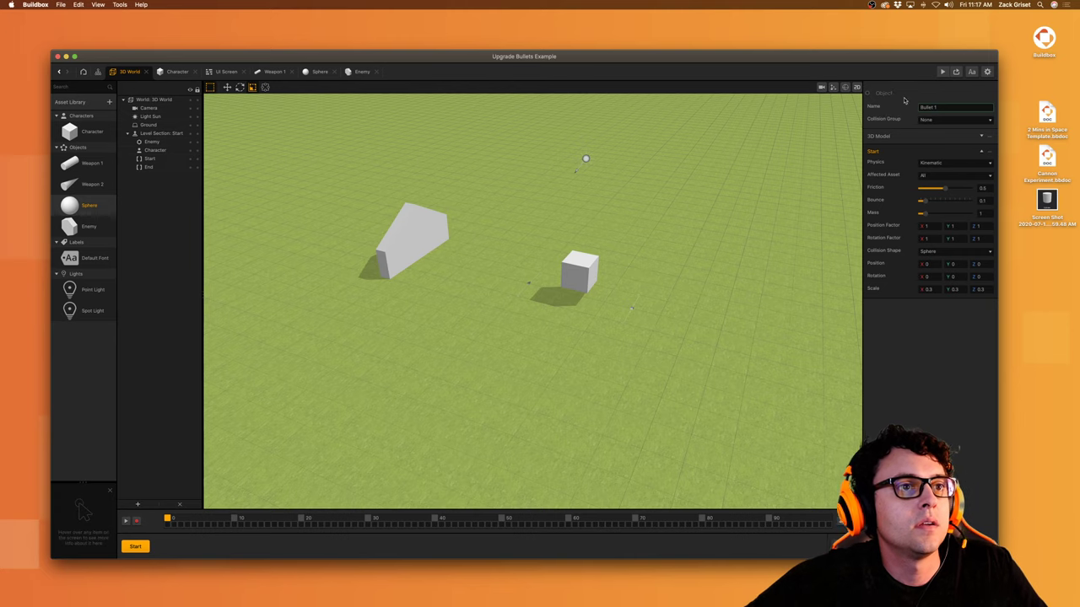
pyautogui.press('Return')
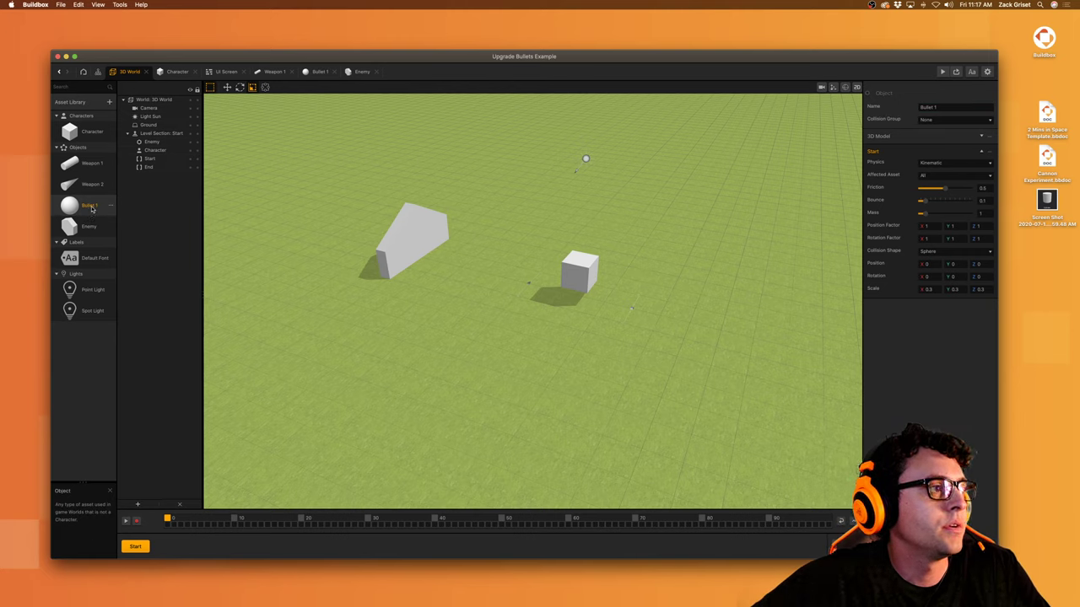
# Step: Duplicate the Bullet 1 asset and rename the copy to Bullet 2
pyautogui.press('super+d')
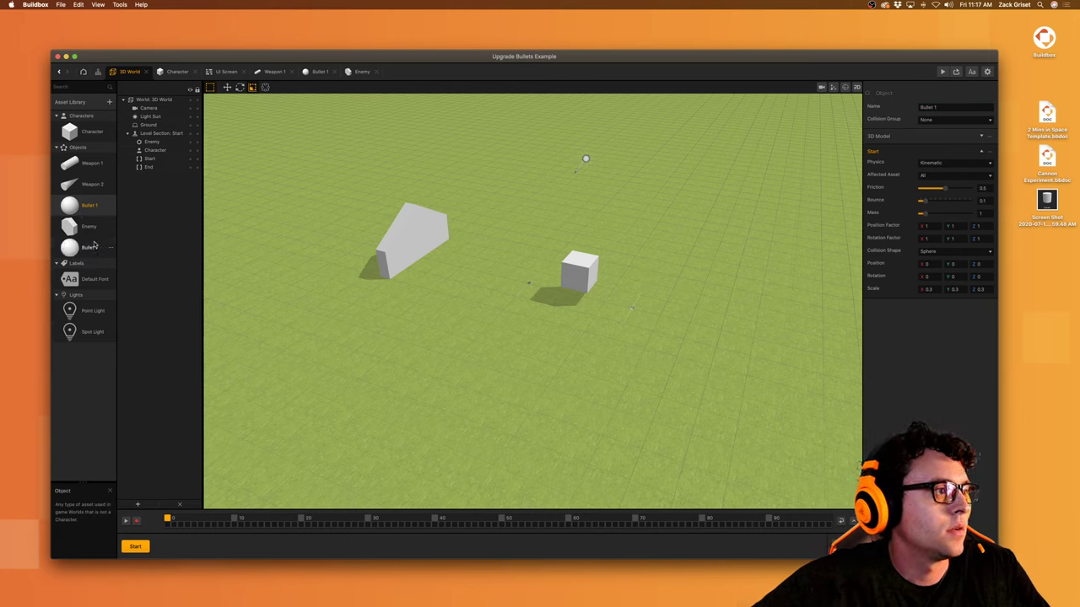
pyautogui.click(91, 247)
pyautogui.click(960, 108)
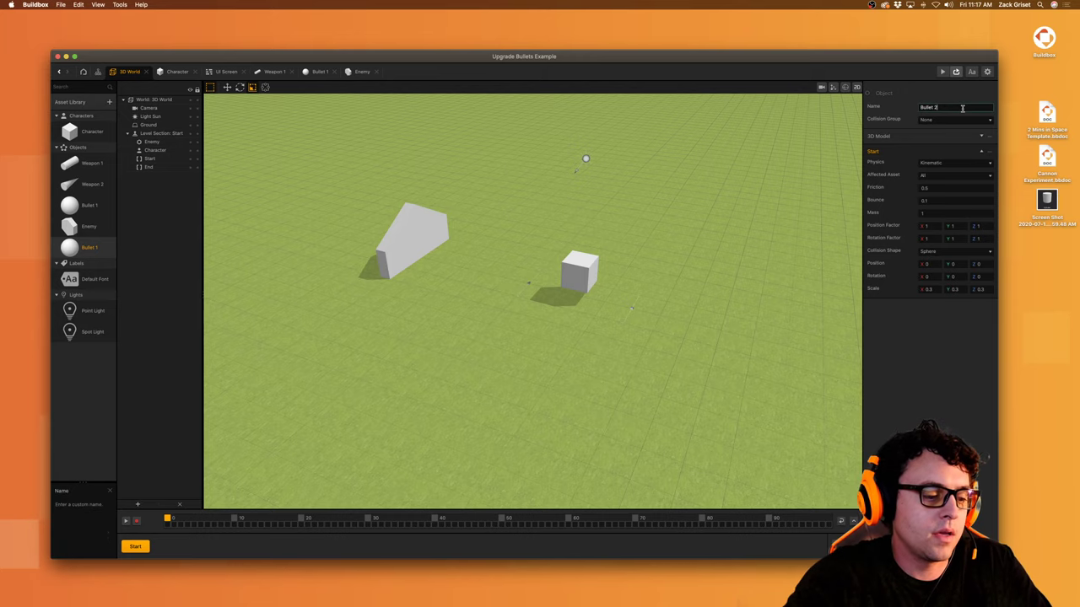
pyautogui.write('2')
pyautogui.press('Return')
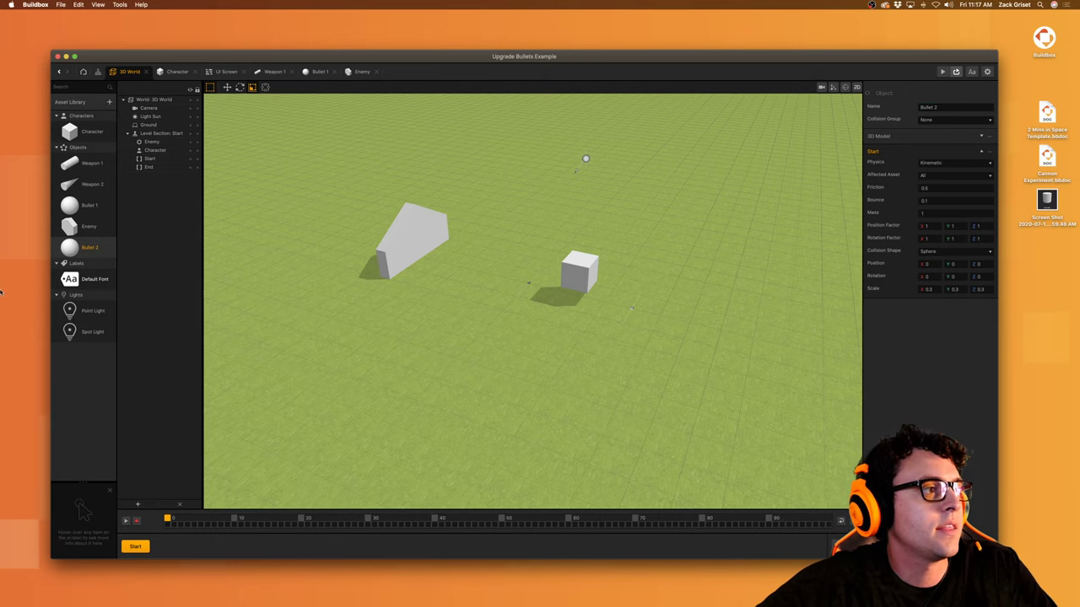
# Step: In the Enemy's node map, connect the upper If Collide node's Collide output to the upper Damage node
pyautogui.click(87, 227)
pyautogui.doubleClick(87, 228)
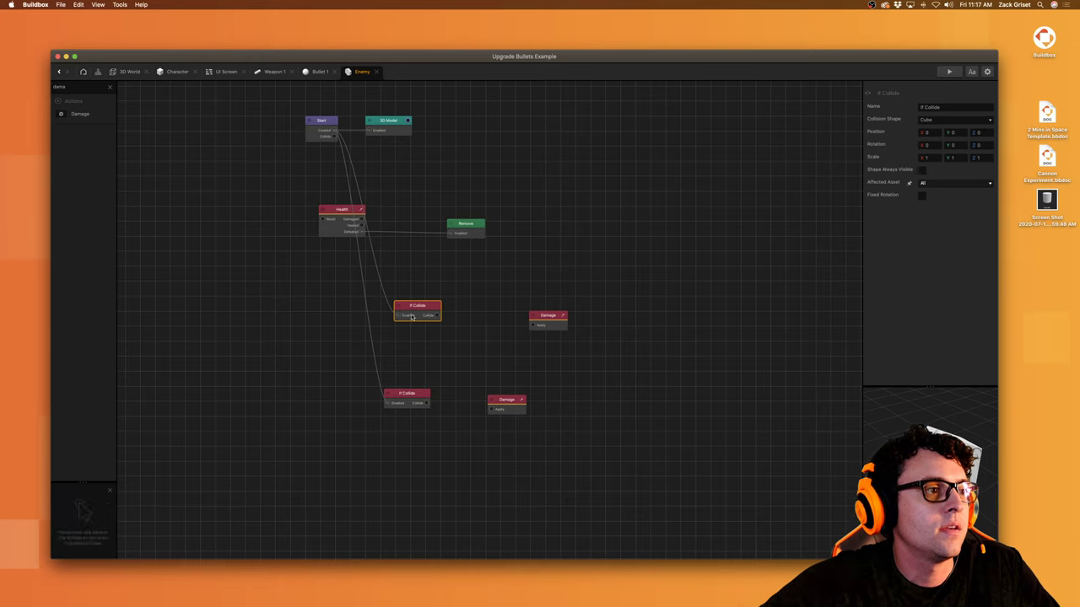
pyautogui.moveTo(438, 316); pyautogui.dragTo(533, 326)
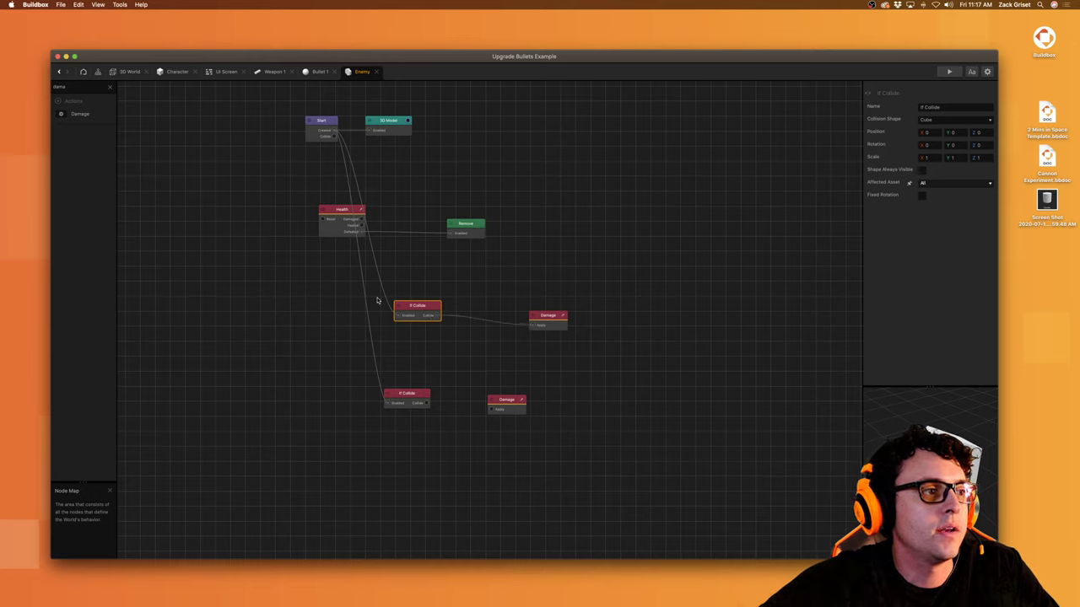
# Step: Set the upper If Collide node's affected asset to Bullet 1 and connect the lower If Collide's Collide output to the lower Damage node
pyautogui.click(953, 183)
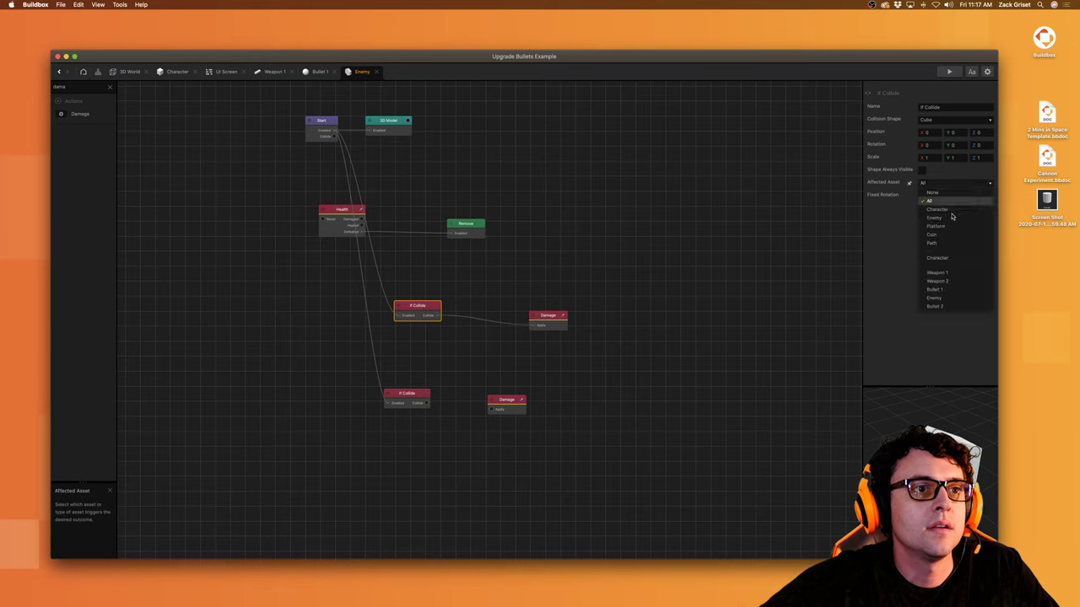
pyautogui.click(951, 290)
pyautogui.click(548, 318)
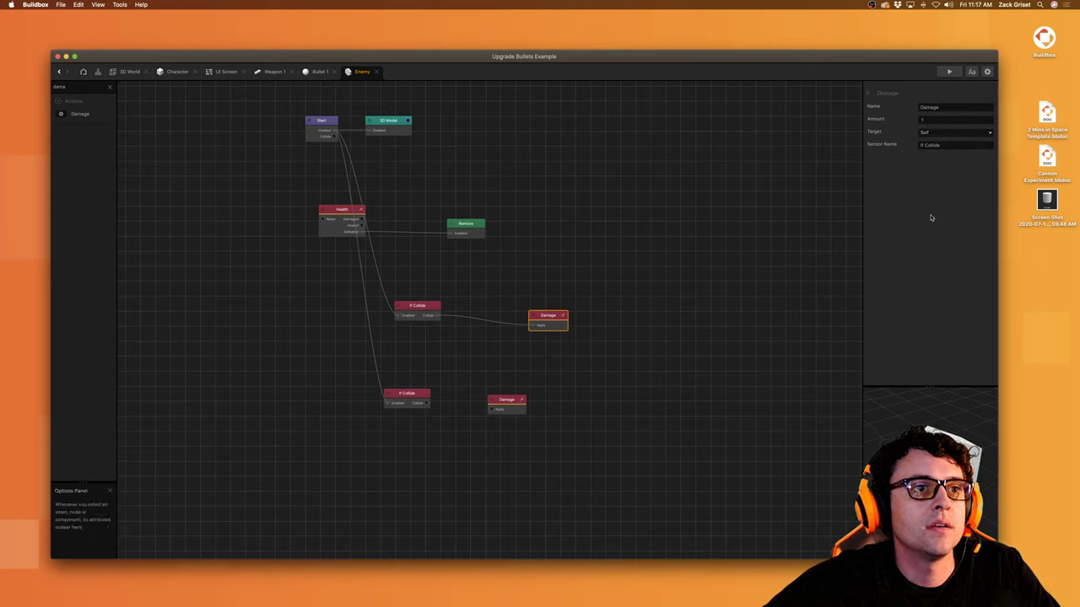
pyautogui.moveTo(495, 409); pyautogui.dragTo(426, 402)
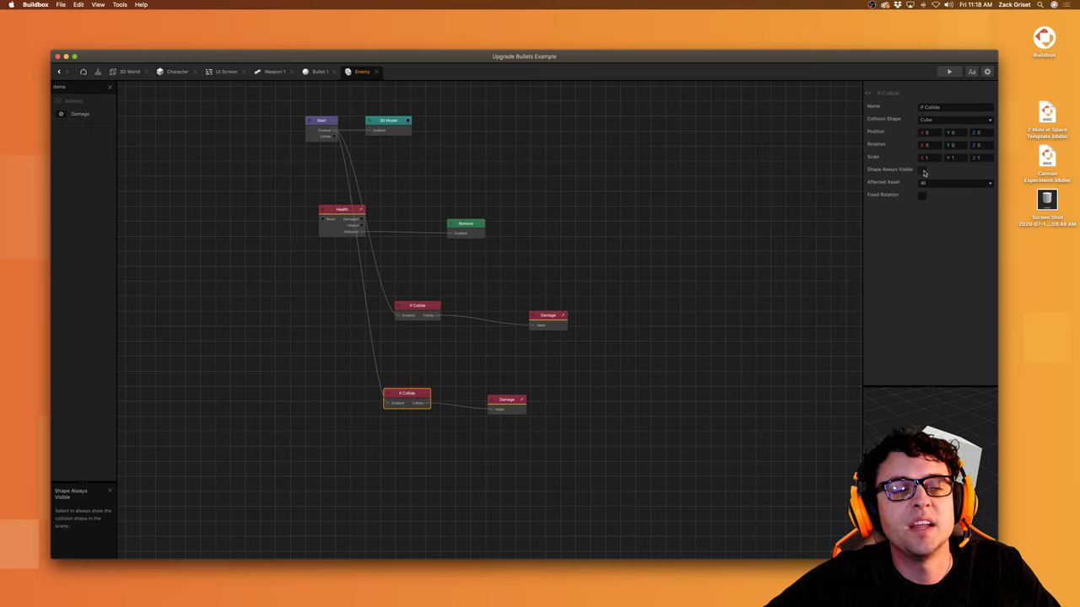
# Step: Set the lower If Collide node's collision shape to Hull and assign hexagon.obj as its collision mesh
pyautogui.click(942, 121)
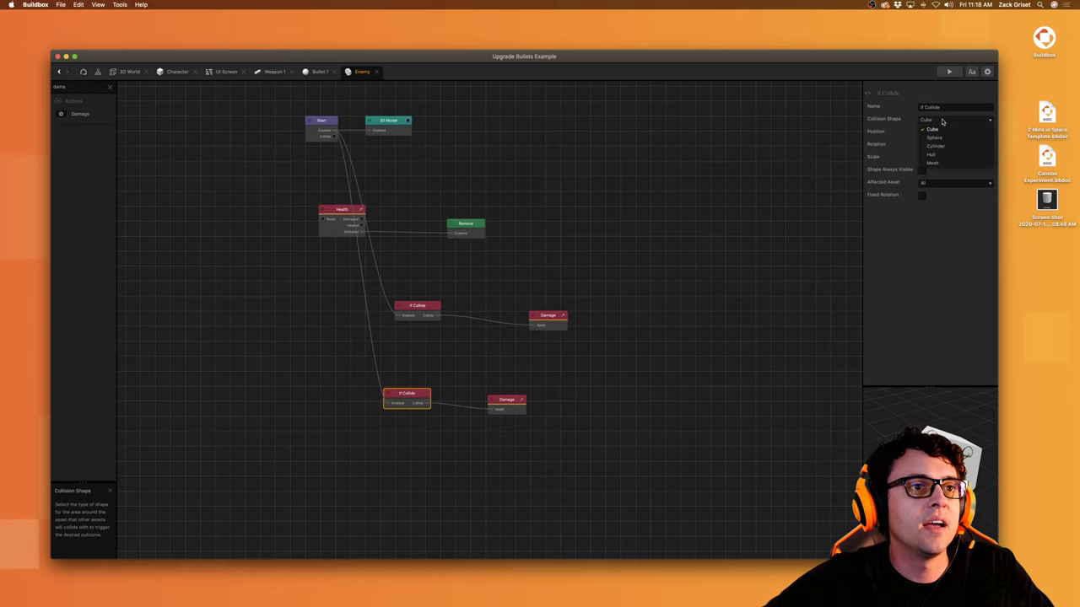
pyautogui.click(949, 162)
pyautogui.click(956, 151)
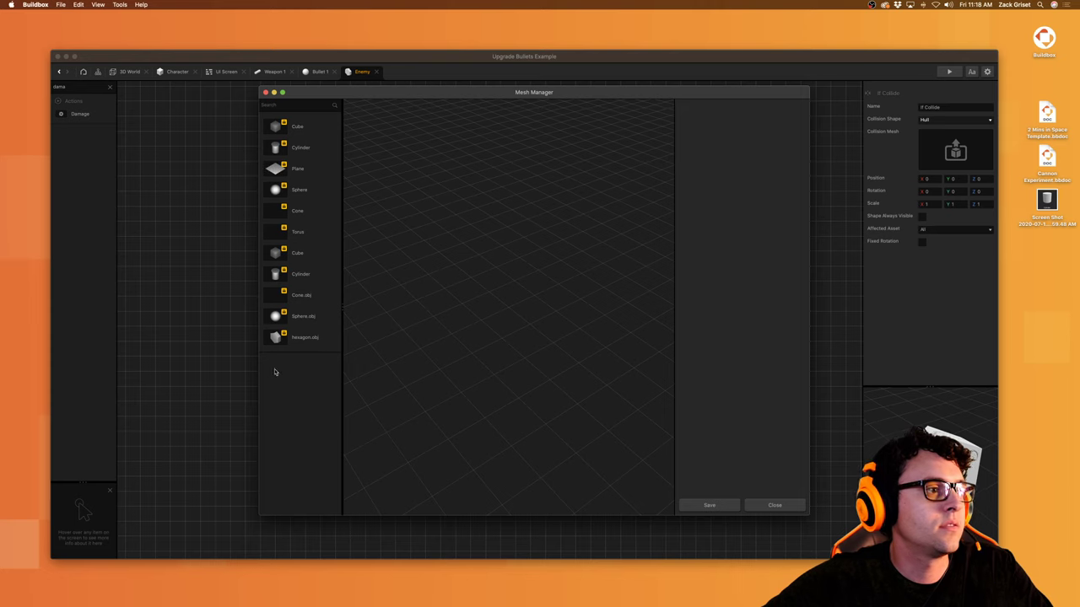
pyautogui.click(306, 339)
pyautogui.click(711, 507)
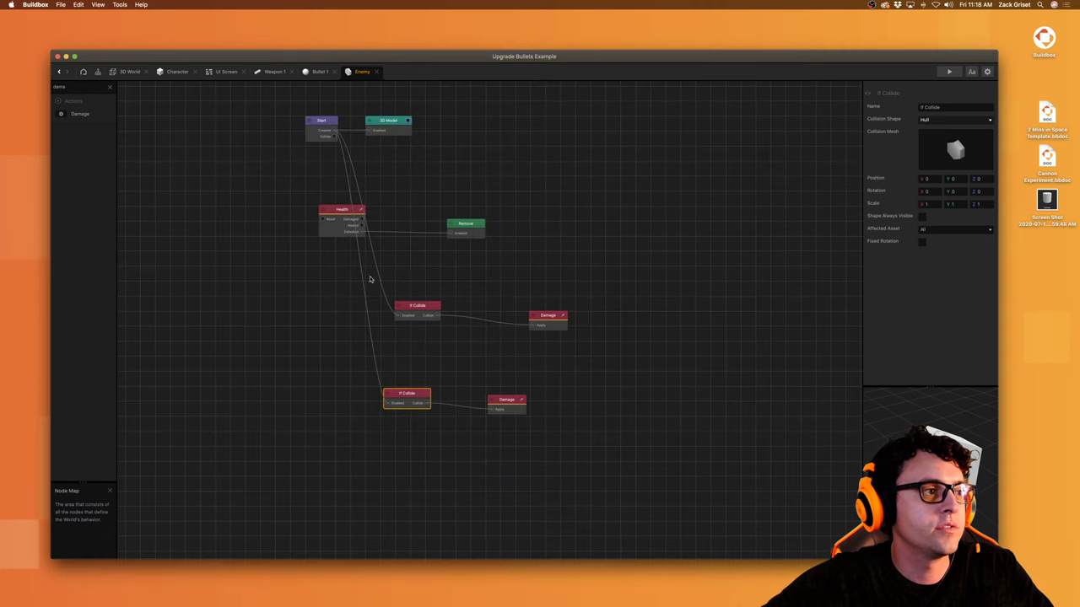
# Step: Set the upper If Collide node's collision shape to Mesh and assign hexagon.obj as its collision mesh
pyautogui.click(406, 303)
pyautogui.click(953, 120)
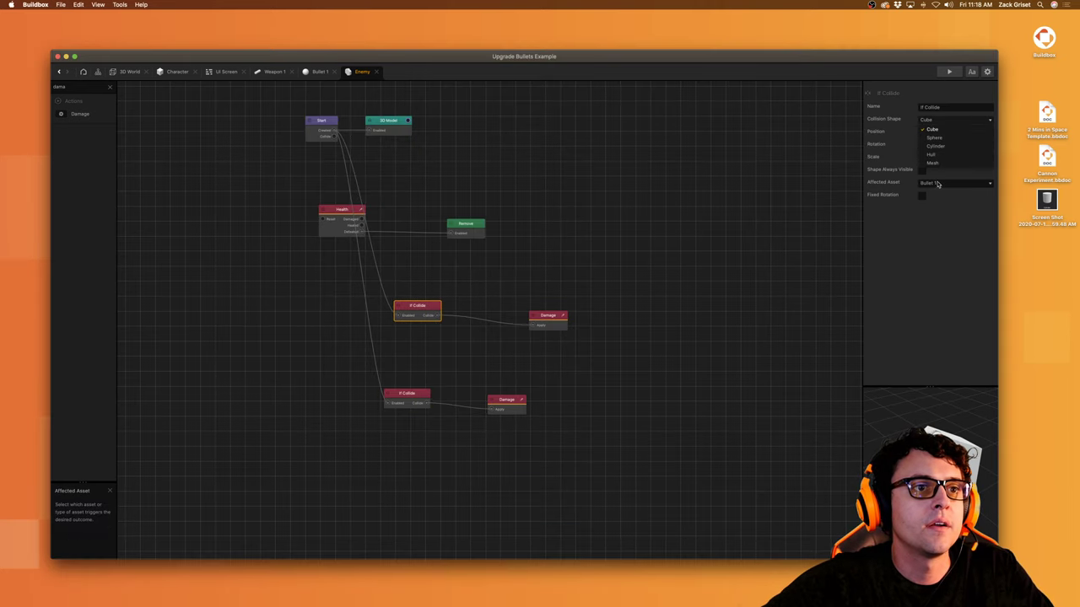
pyautogui.click(942, 163)
pyautogui.click(956, 150)
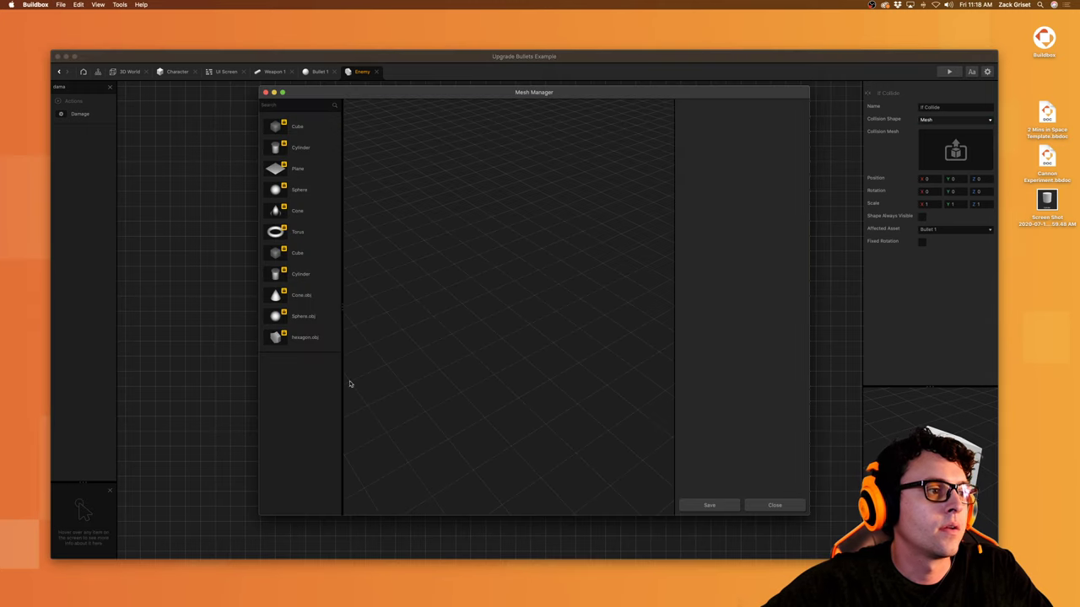
pyautogui.click(306, 338)
pyautogui.click(705, 506)
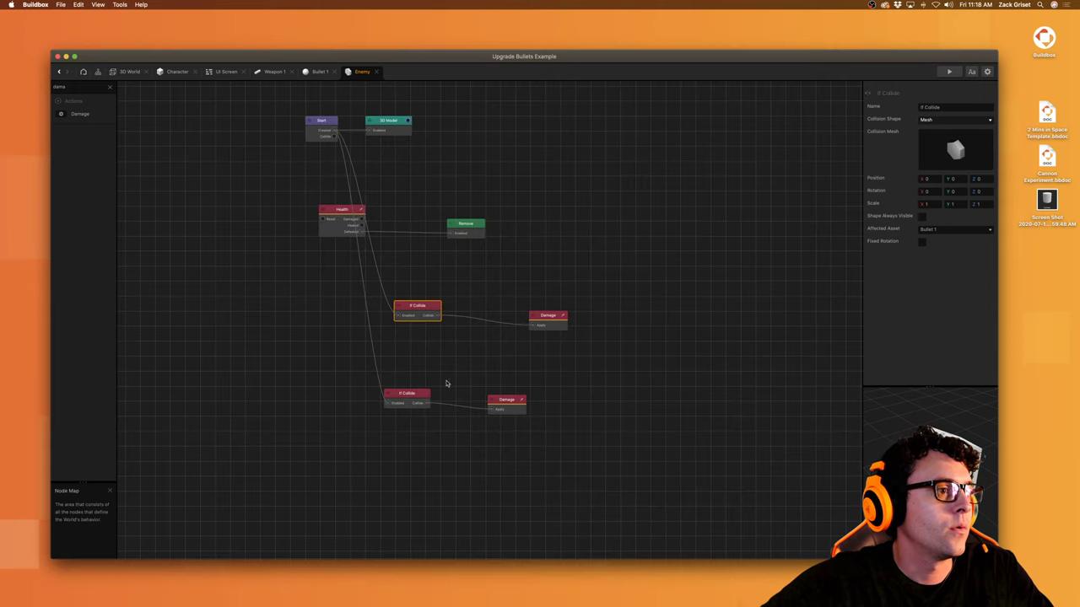
# Step: Set the Amount of the lower Damage node in the Enemy's node map to 5
pyautogui.click(506, 400)
pyautogui.click(931, 121)
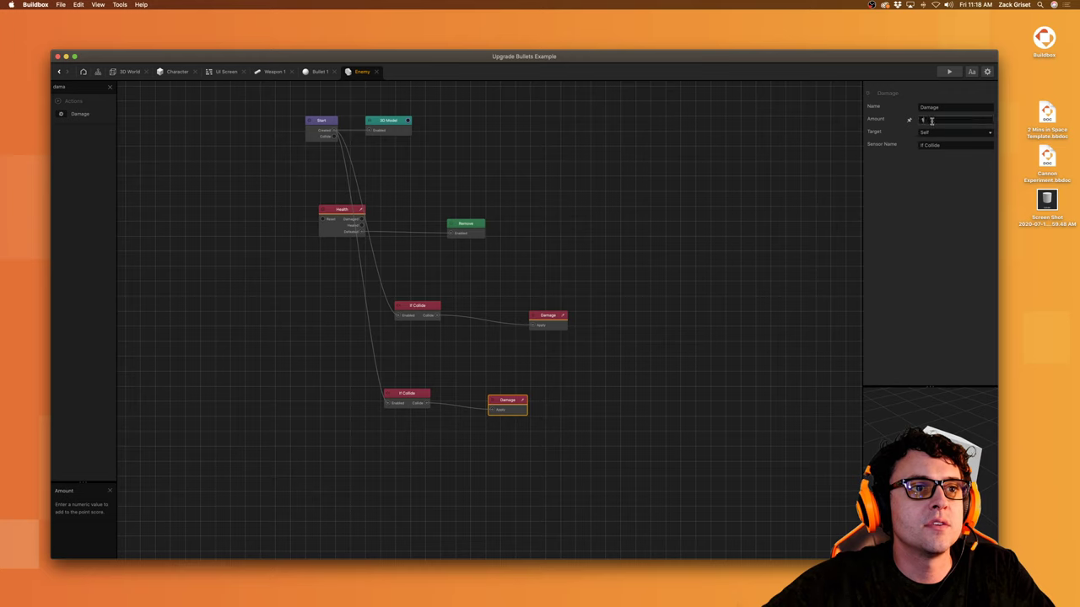
pyautogui.press('BackSpace')
pyautogui.write('4')
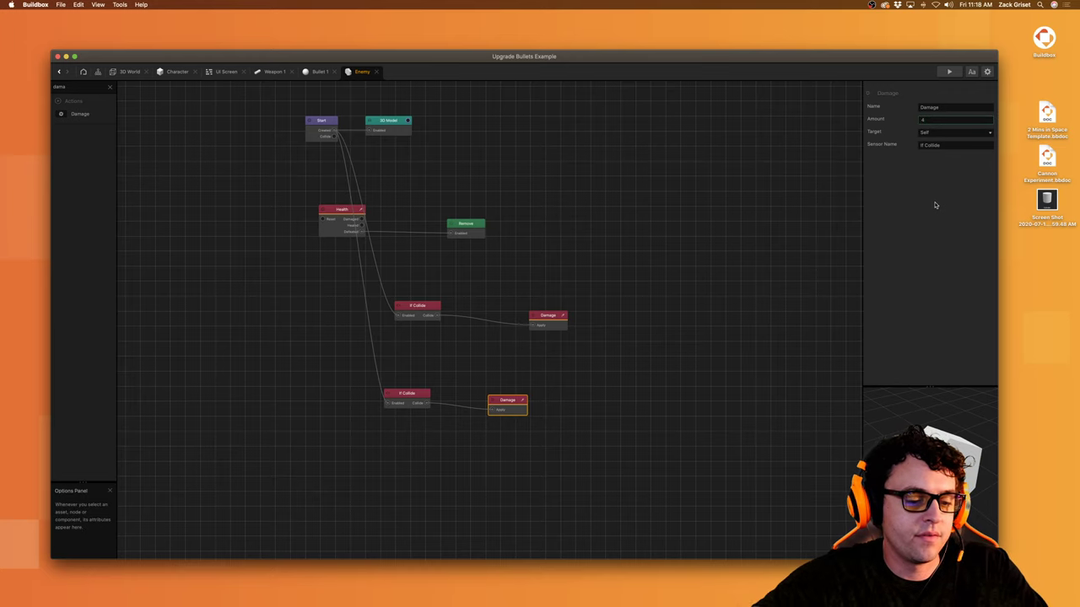
pyautogui.press('Return')
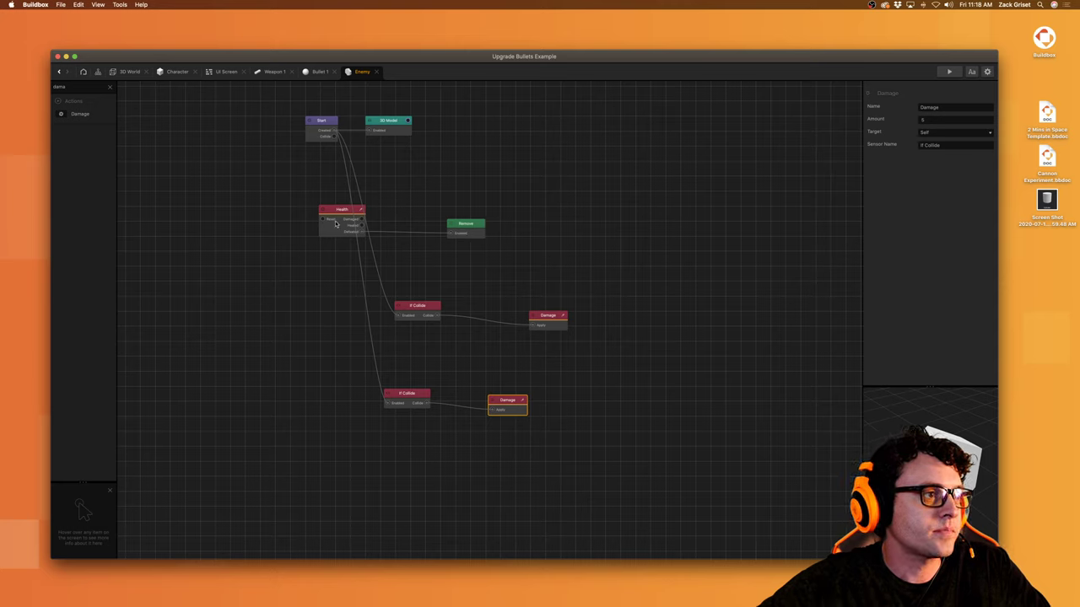
# Step: Set the lower If Collide node's affected asset to Bullet 2 and save the project
pyautogui.click(417, 309)
pyautogui.click(410, 393)
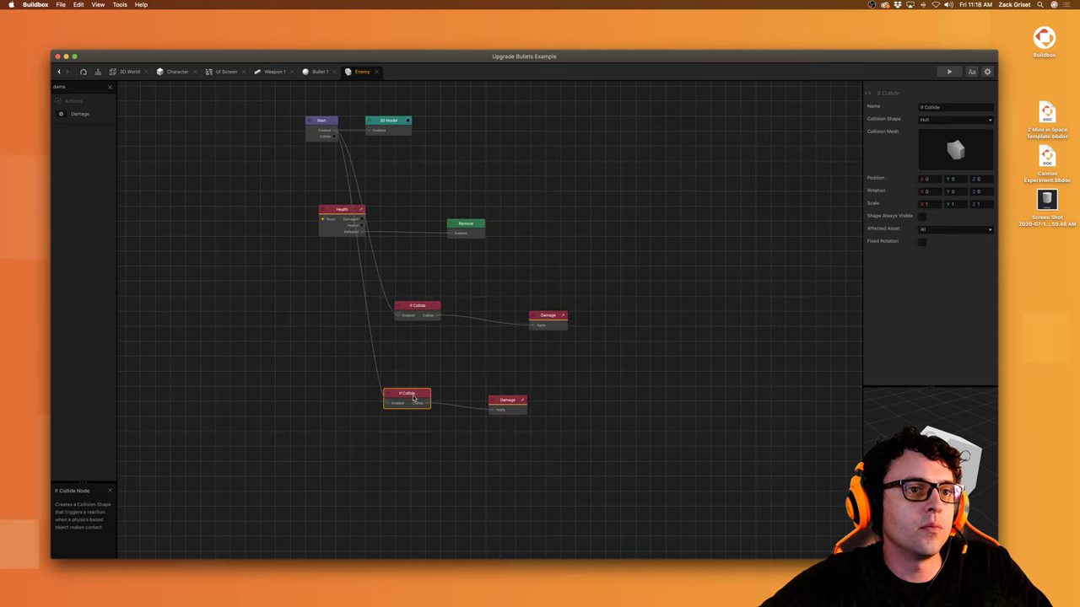
pyautogui.click(939, 230)
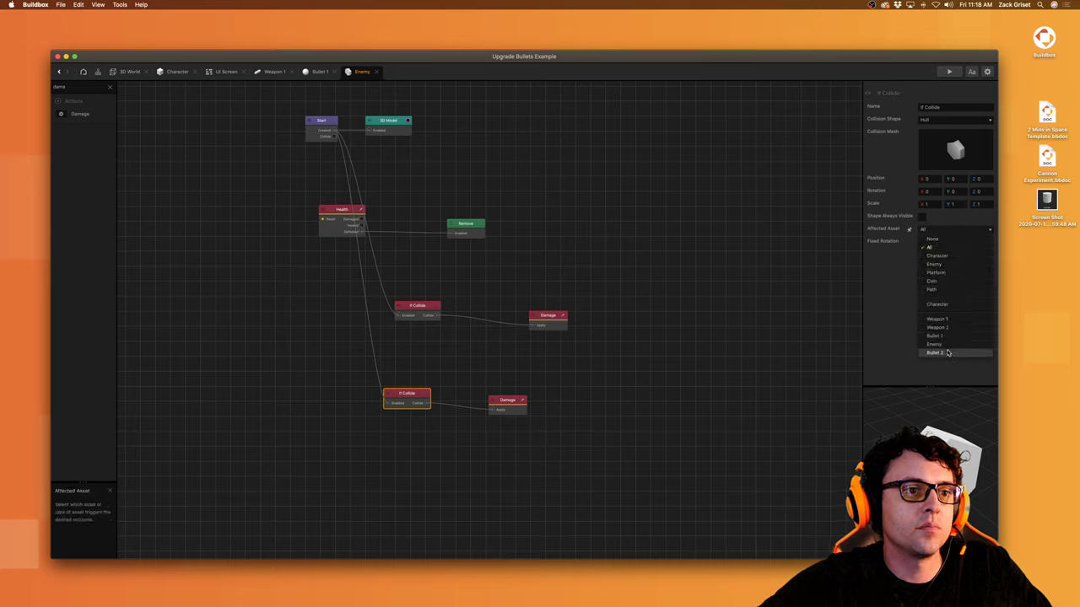
pyautogui.click(948, 352)
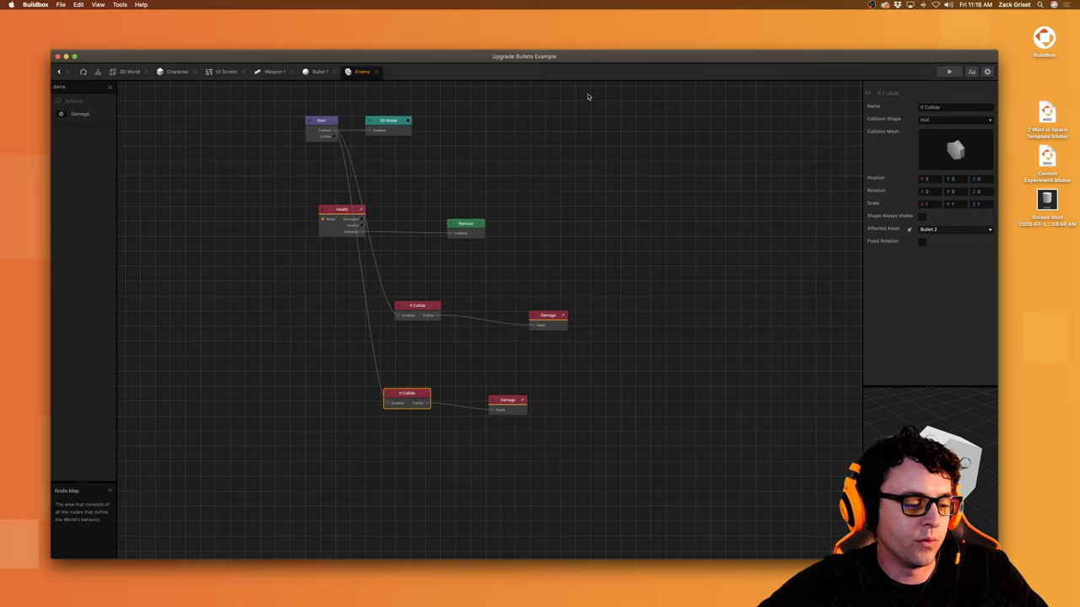
pyautogui.press('super+s')
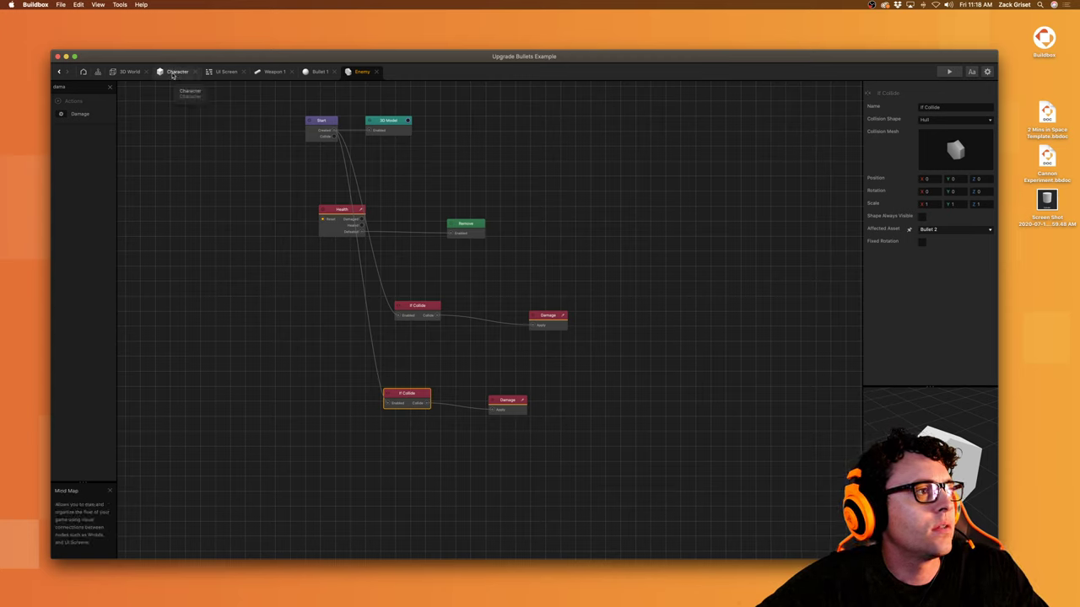
# Step: In Weapon 1's node map, check which asset the Spawn node is assigned
pyautogui.click(272, 72)
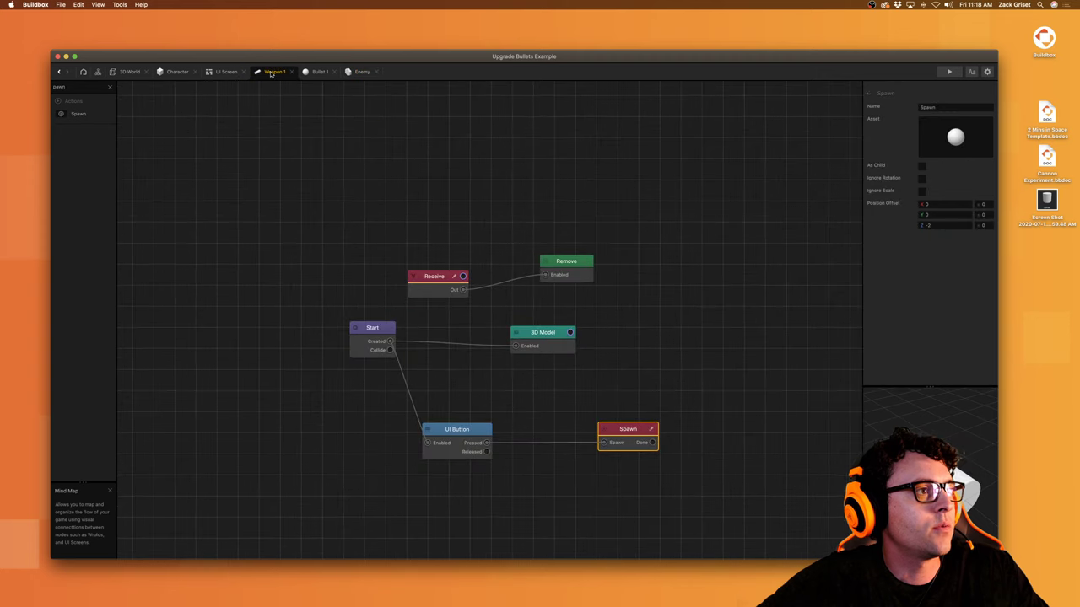
pyautogui.click(457, 434)
pyautogui.click(651, 429)
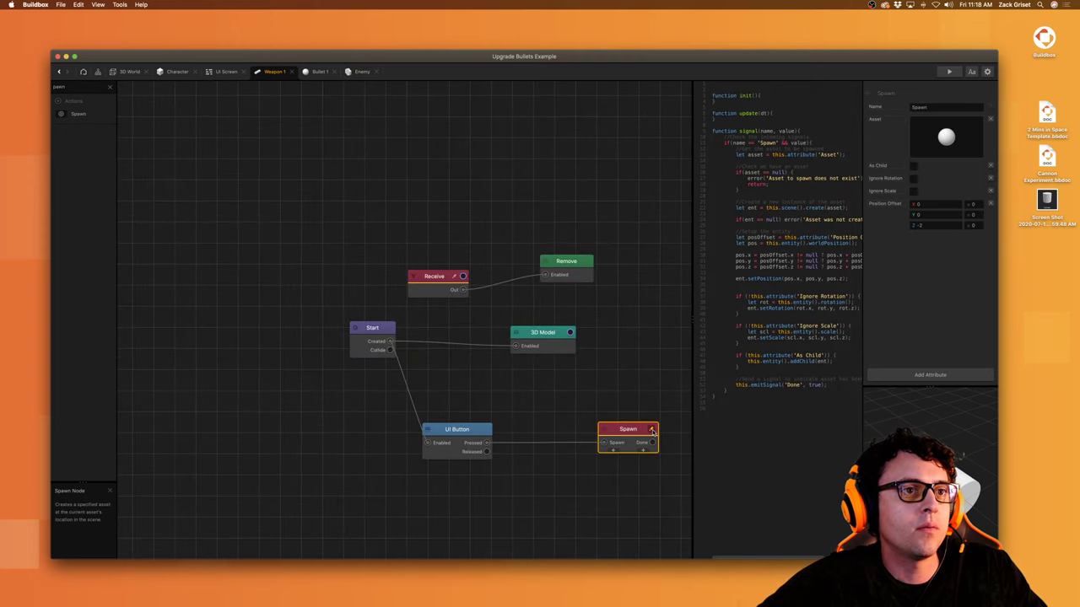
pyautogui.click(966, 123)
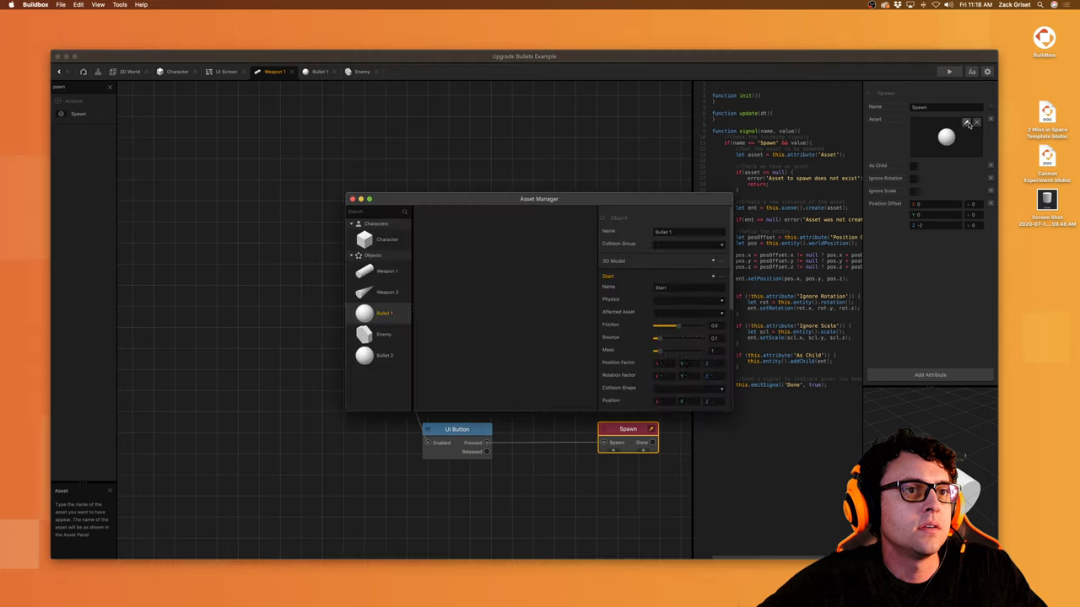
pyautogui.click(353, 200)
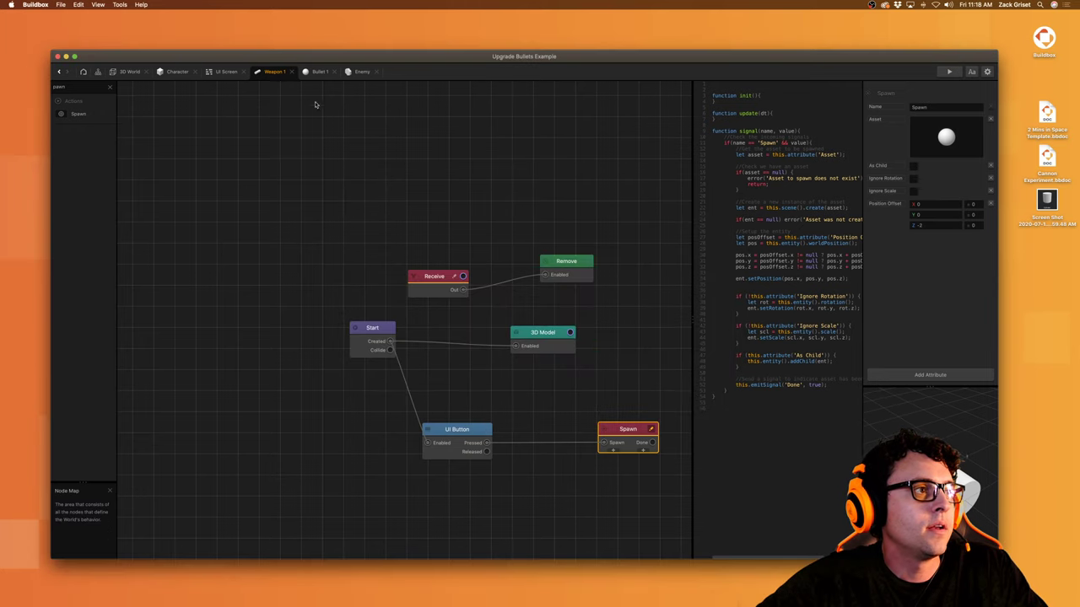
# Step: Open Weapon 2's node map and add a UI Button node connected to the Start node's Created output
pyautogui.click(129, 71)
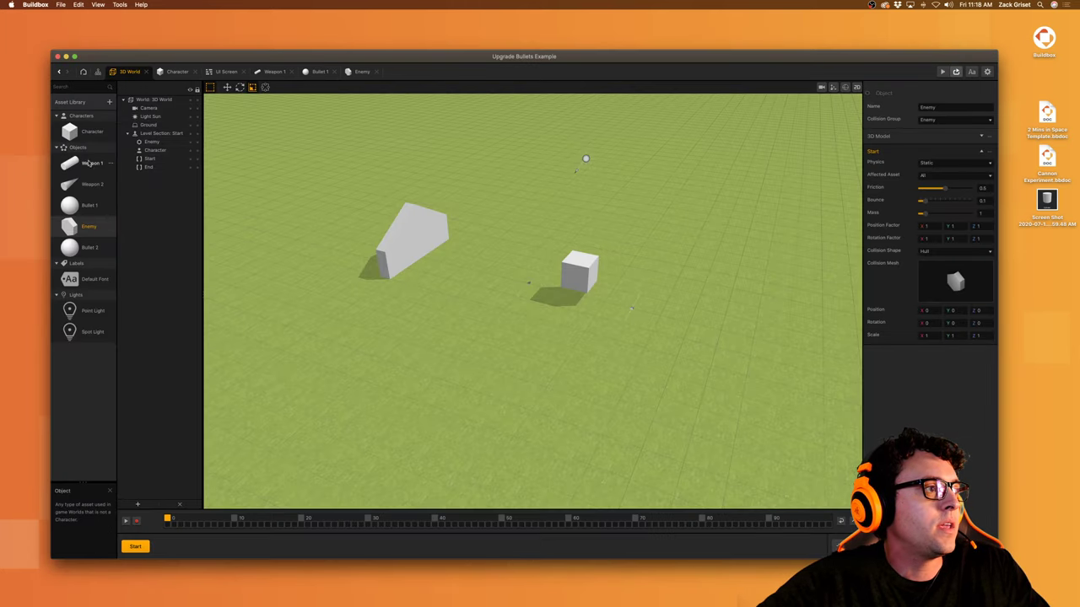
pyautogui.click(86, 183)
pyautogui.doubleClick(96, 185)
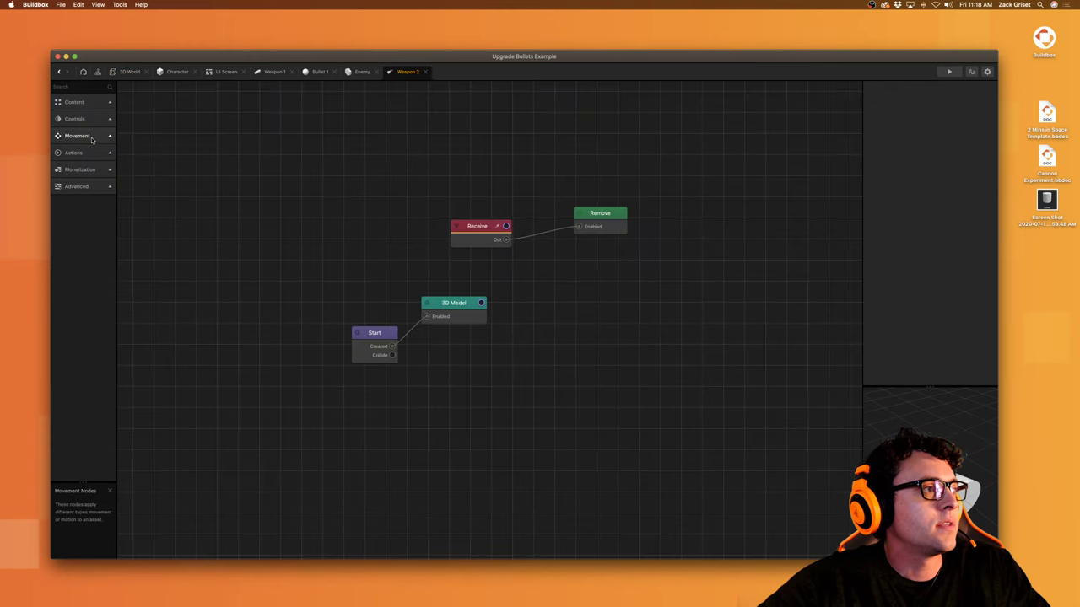
pyautogui.click(272, 71)
pyautogui.click(409, 70)
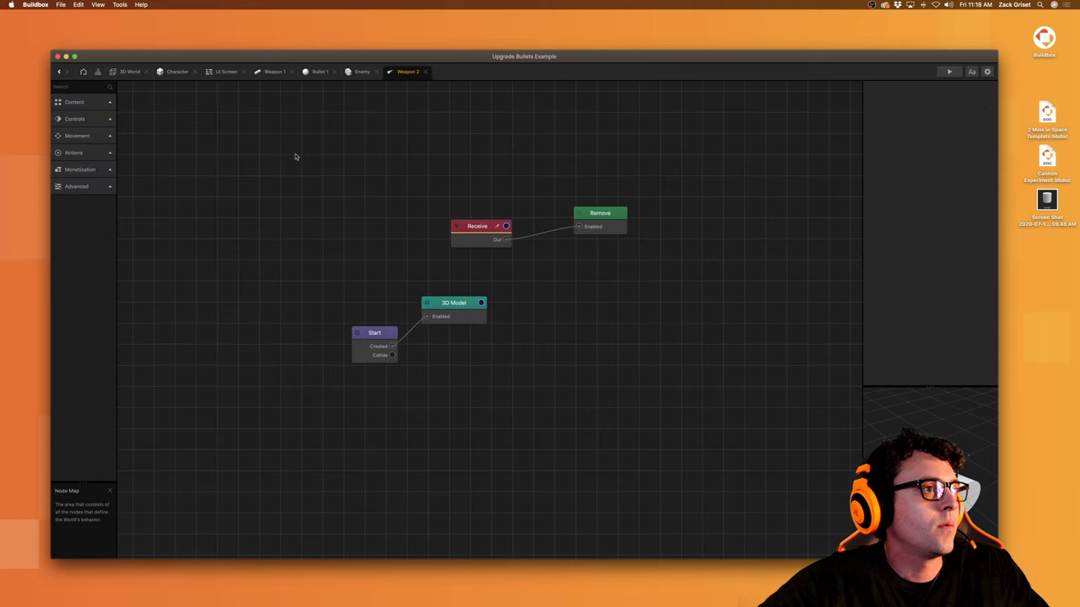
pyautogui.click(87, 119)
pyautogui.moveTo(92, 332); pyautogui.dragTo(396, 355)
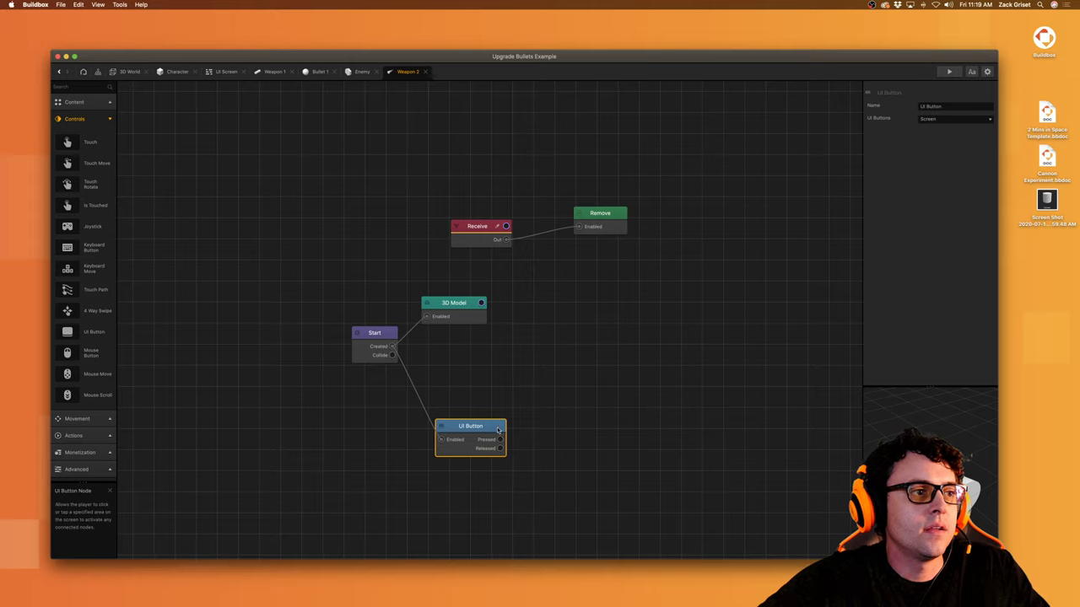
# Step: Add a Spawn node to Weapon 2's node map and connect the UI Button's Pressed output to it
pyautogui.click(82, 88)
pyautogui.write('spaw')
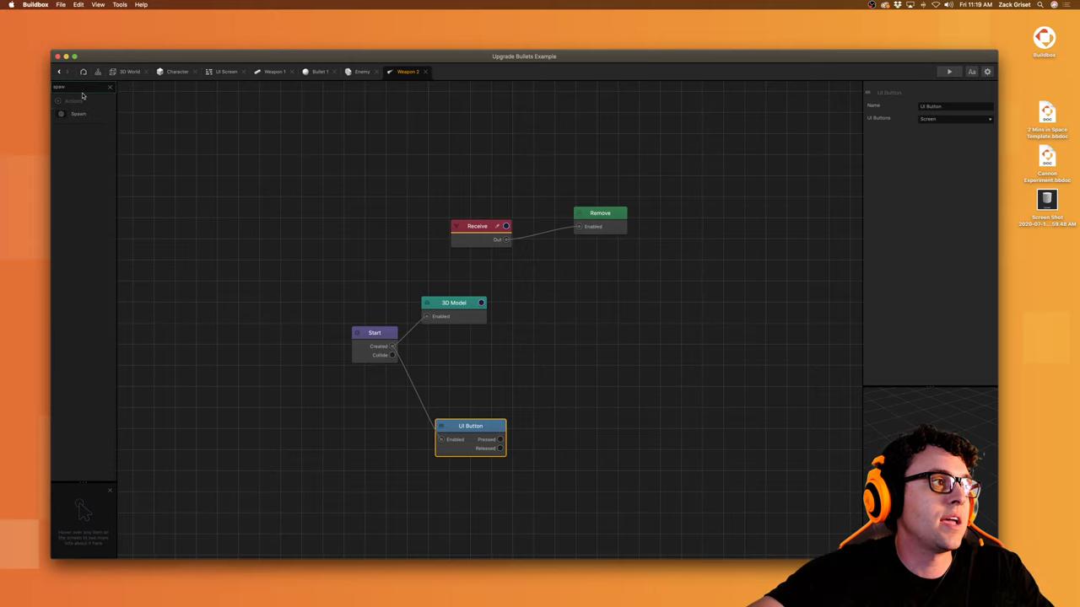
pyautogui.moveTo(78, 113); pyautogui.dragTo(593, 410)
pyautogui.moveTo(500, 439); pyautogui.dragTo(569, 417)
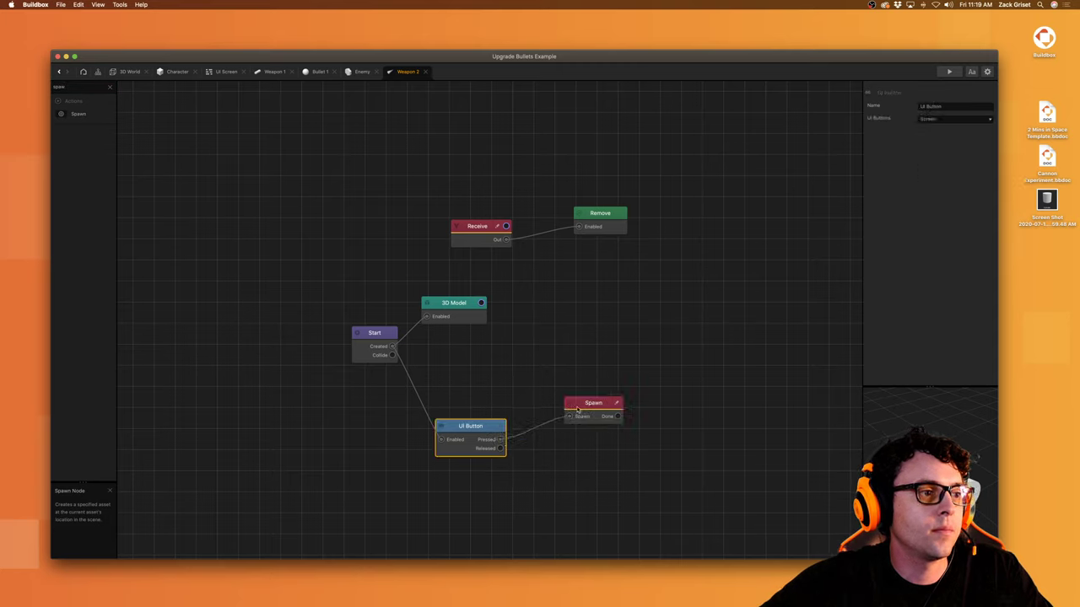
# Step: Assign Bullet 2 as the asset of Weapon 2's Spawn node and set its Z position offset to -2
pyautogui.click(956, 137)
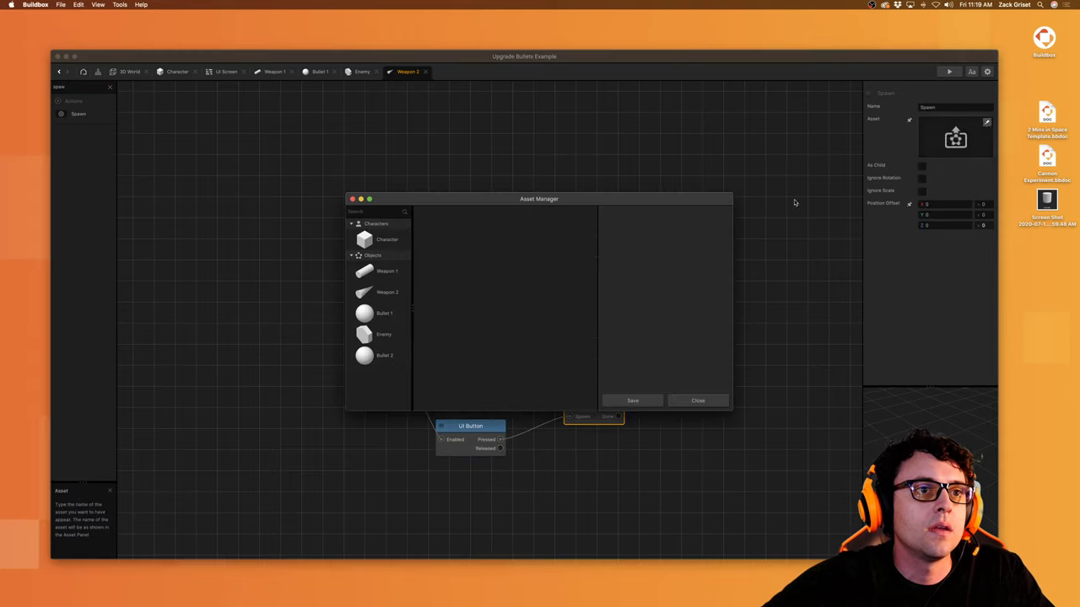
pyautogui.click(381, 356)
pyautogui.scroll(-5, 649, 380)
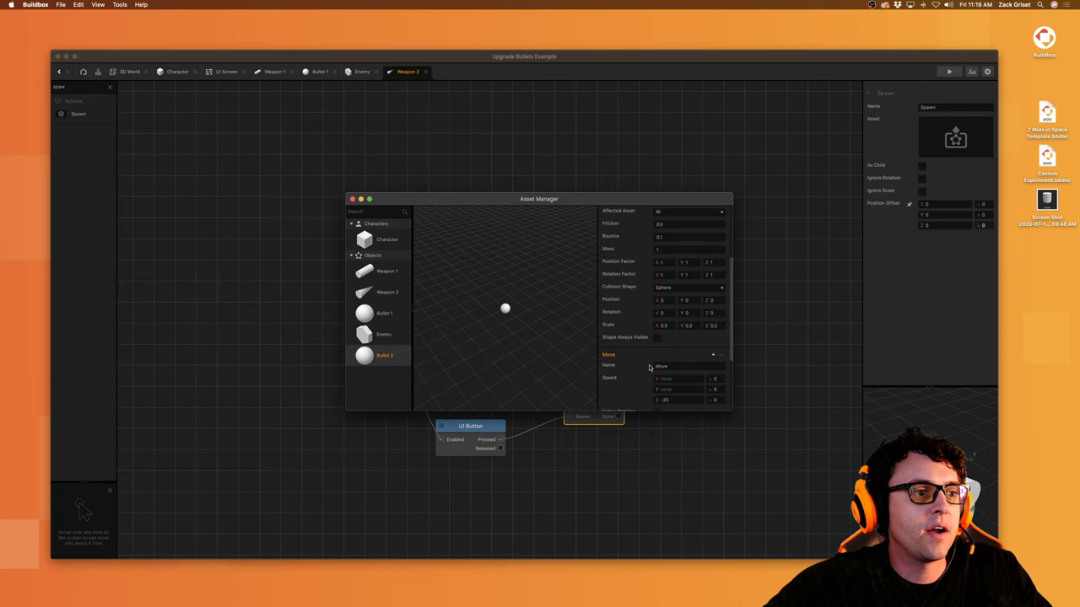
pyautogui.click(631, 400)
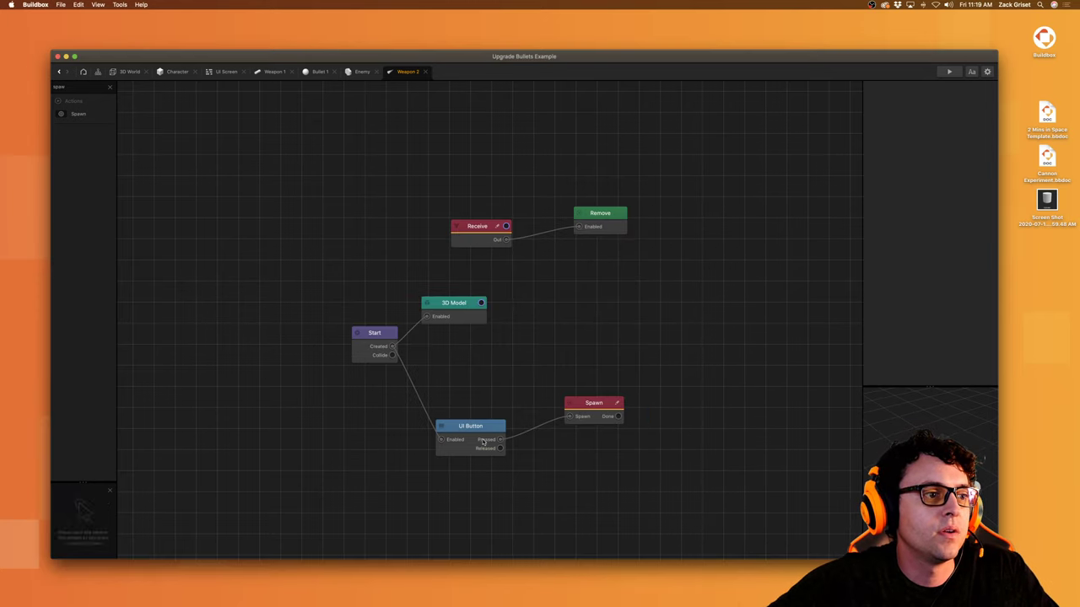
pyautogui.click(471, 430)
pyautogui.click(597, 403)
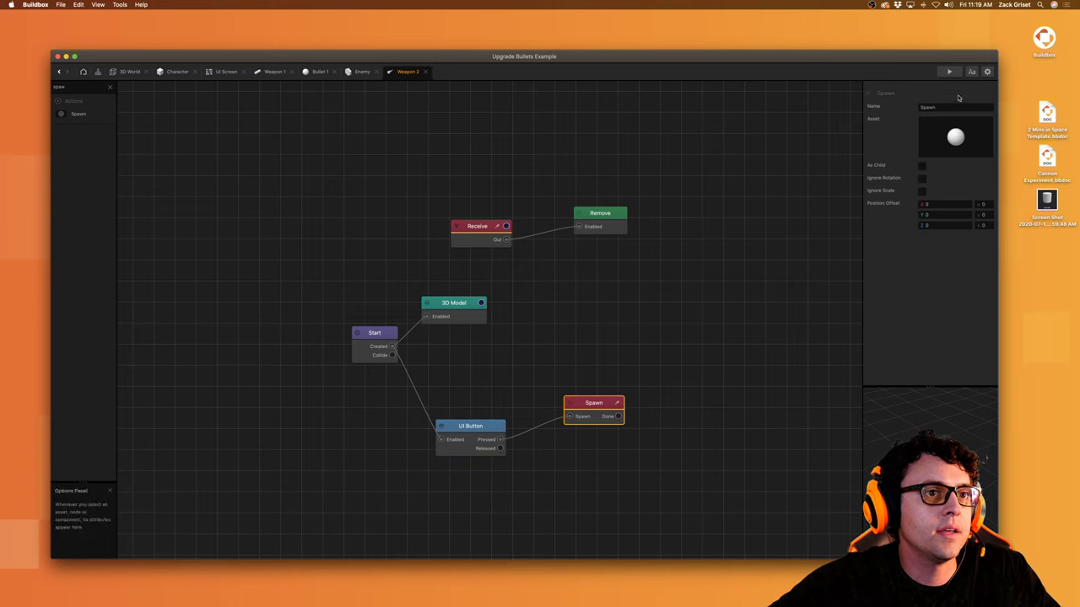
pyautogui.click(939, 223)
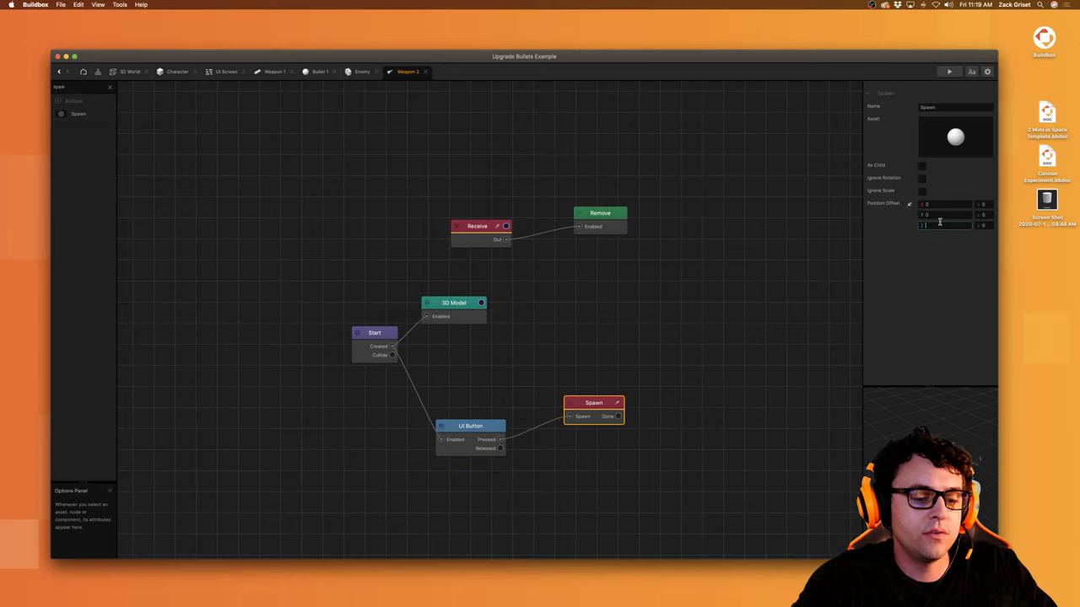
pyautogui.click(968, 286)
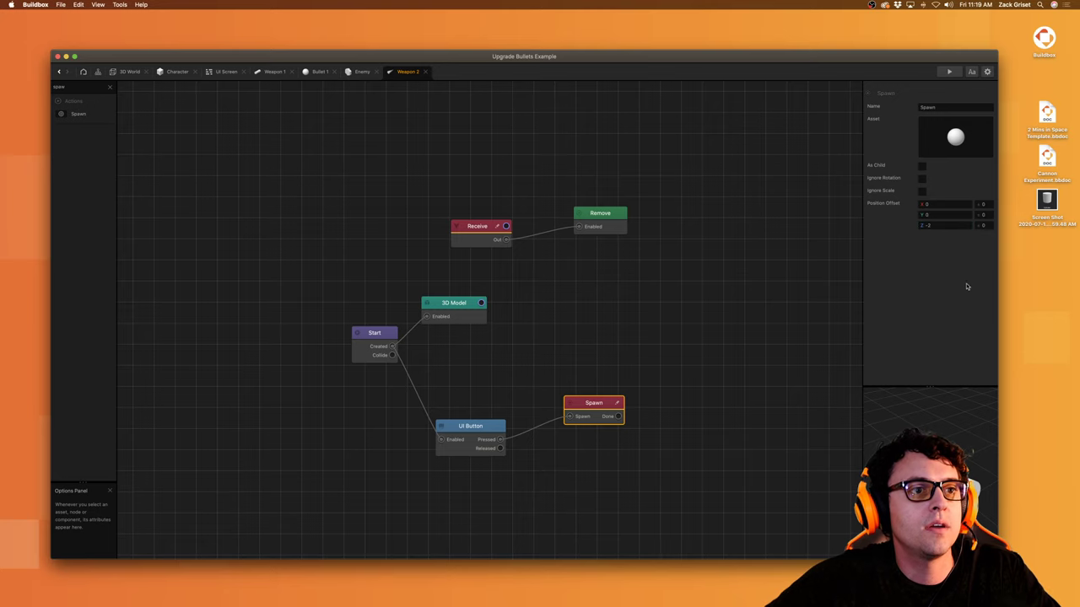
# Step: Set the UI Button node in Weapon 2's node map to respond to Fire Button 2
pyautogui.click(481, 429)
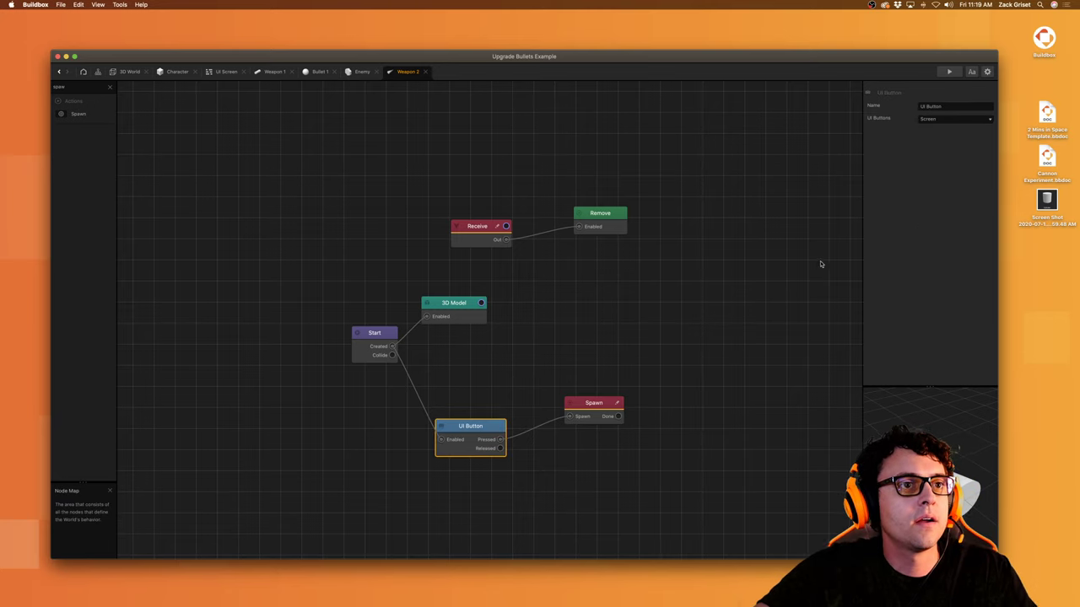
pyautogui.click(951, 118)
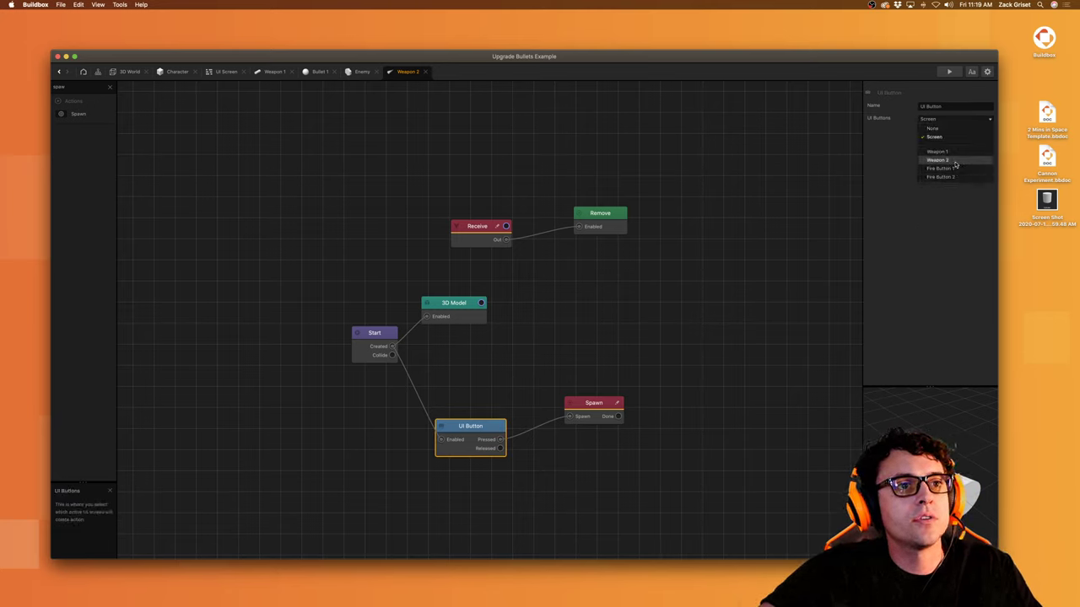
pyautogui.click(961, 177)
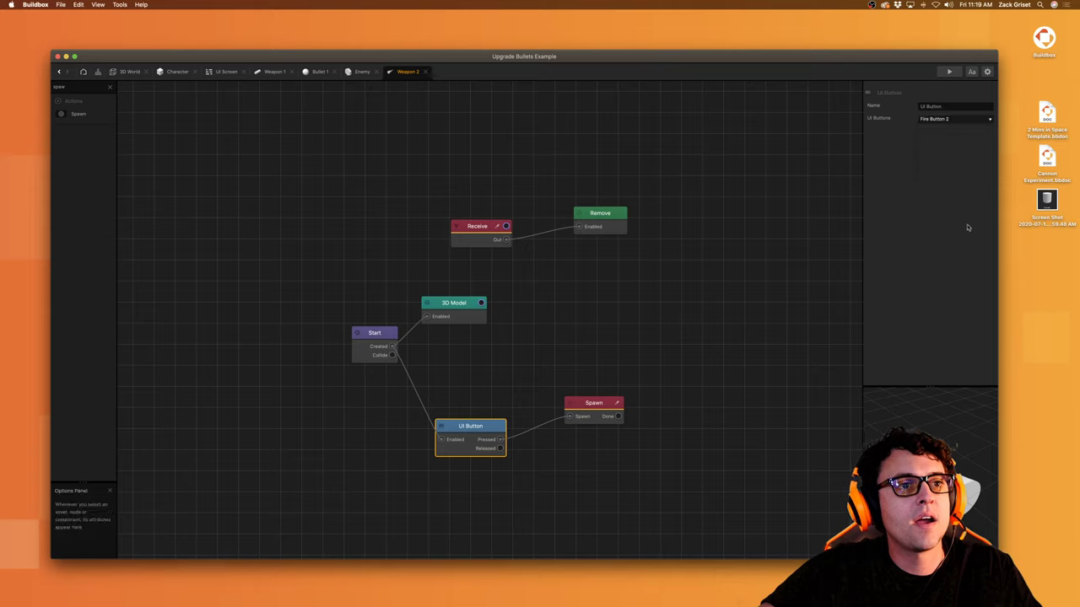
# Step: Save the project and test the fire button in the game preview
pyautogui.press('super+s')
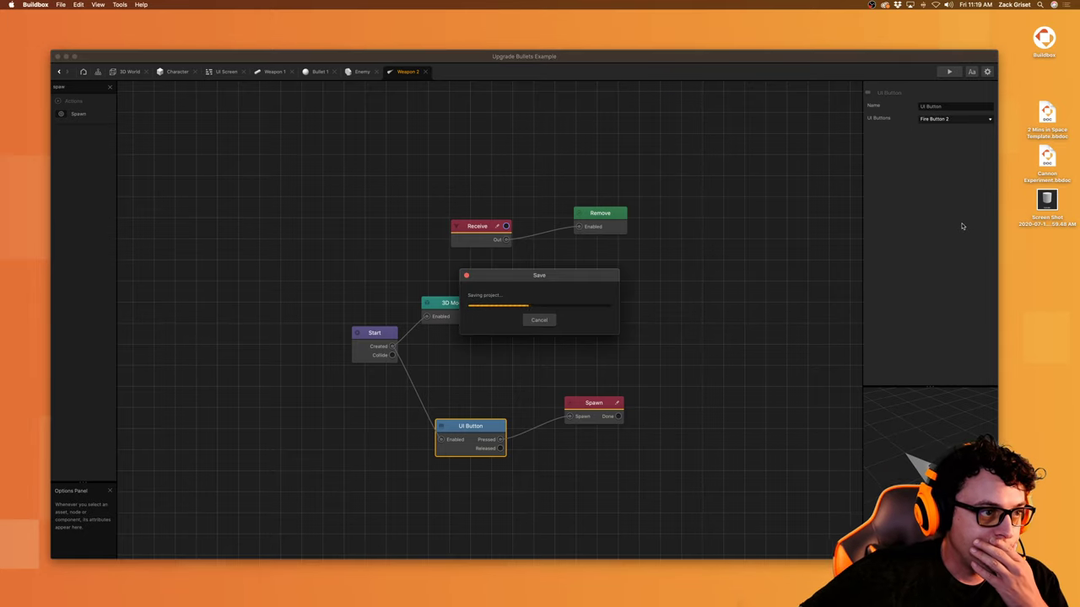
pyautogui.click(949, 72)
pyautogui.click(554, 552)
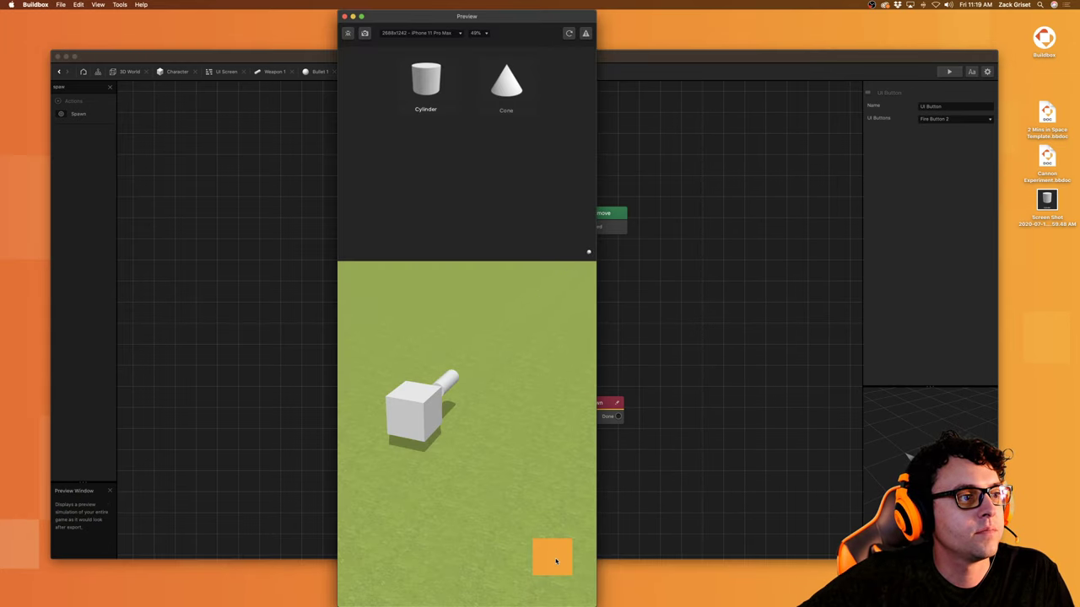
pyautogui.click(344, 16)
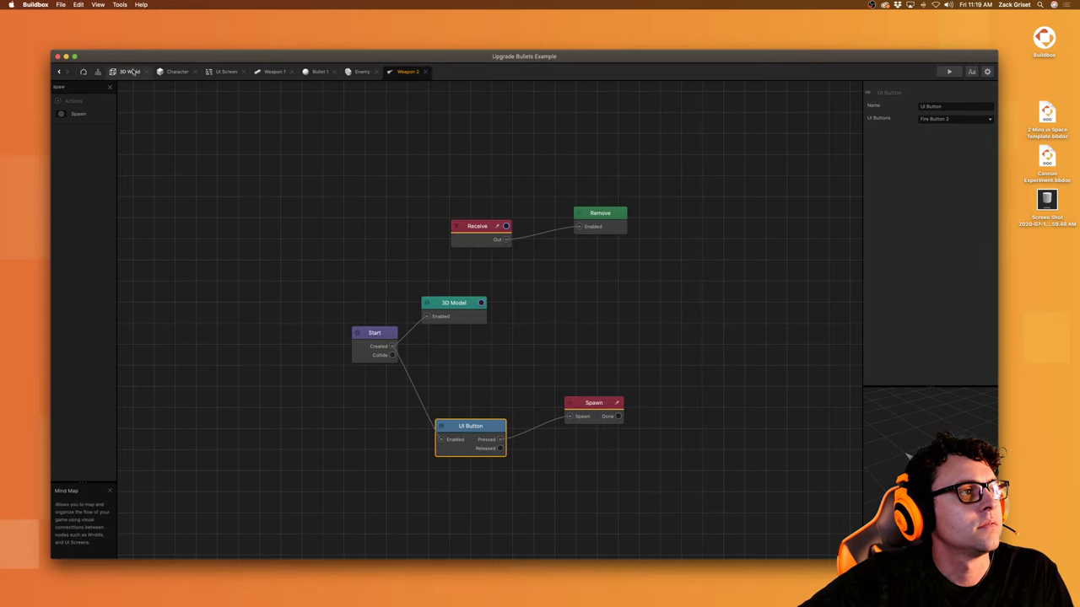
# Step: Raise the Enemy in the 3D World to a Y position of 5.179 and test shooting it with the Cylinder weapon in the preview
pyautogui.click(131, 72)
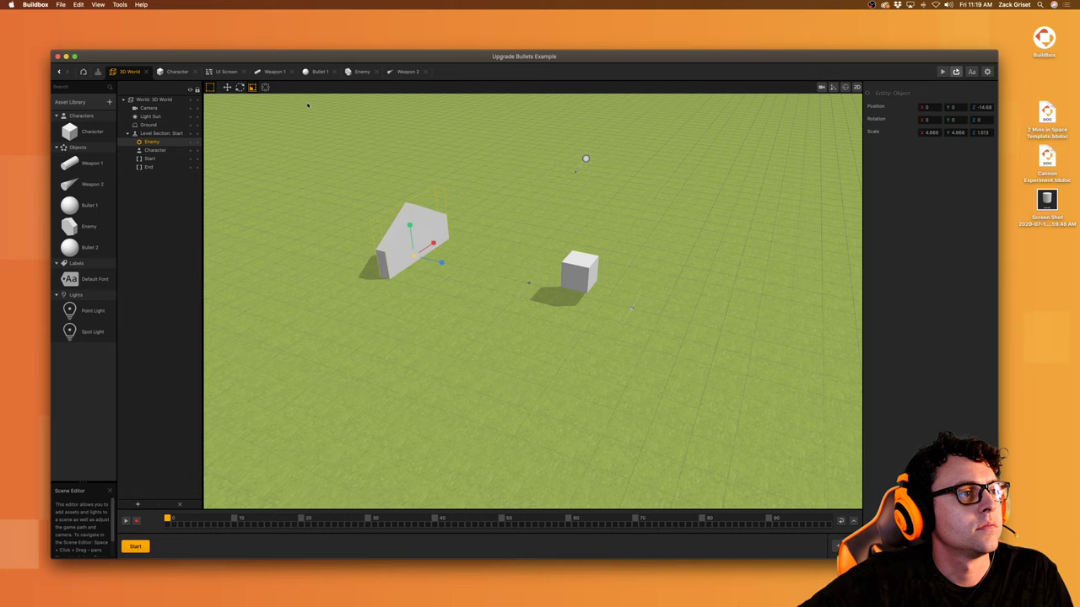
pyautogui.moveTo(408, 222); pyautogui.dragTo(407, 157)
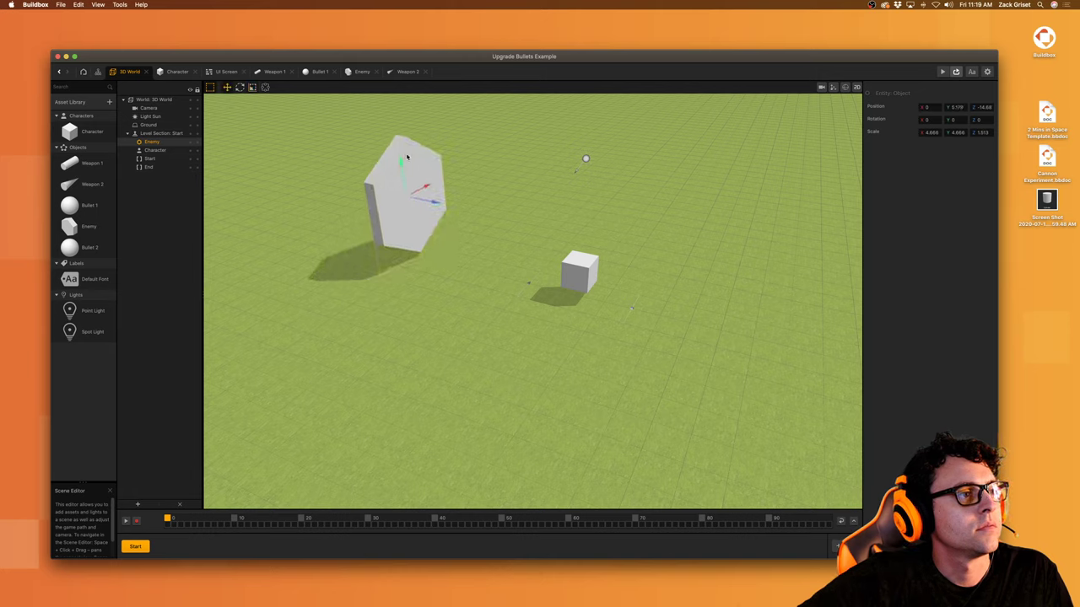
pyautogui.click(943, 71)
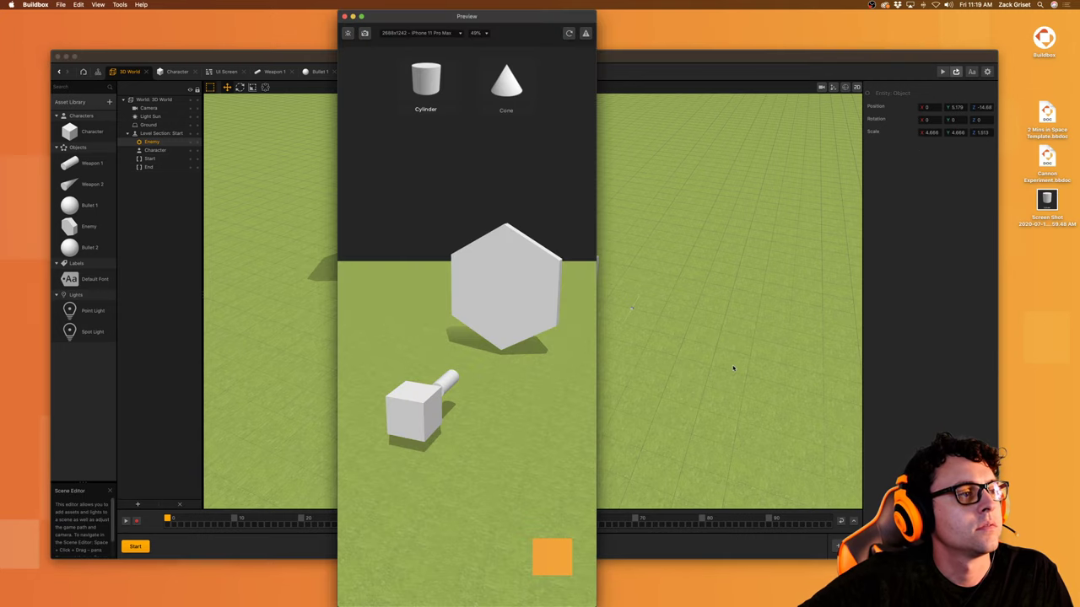
pyautogui.click(556, 567)
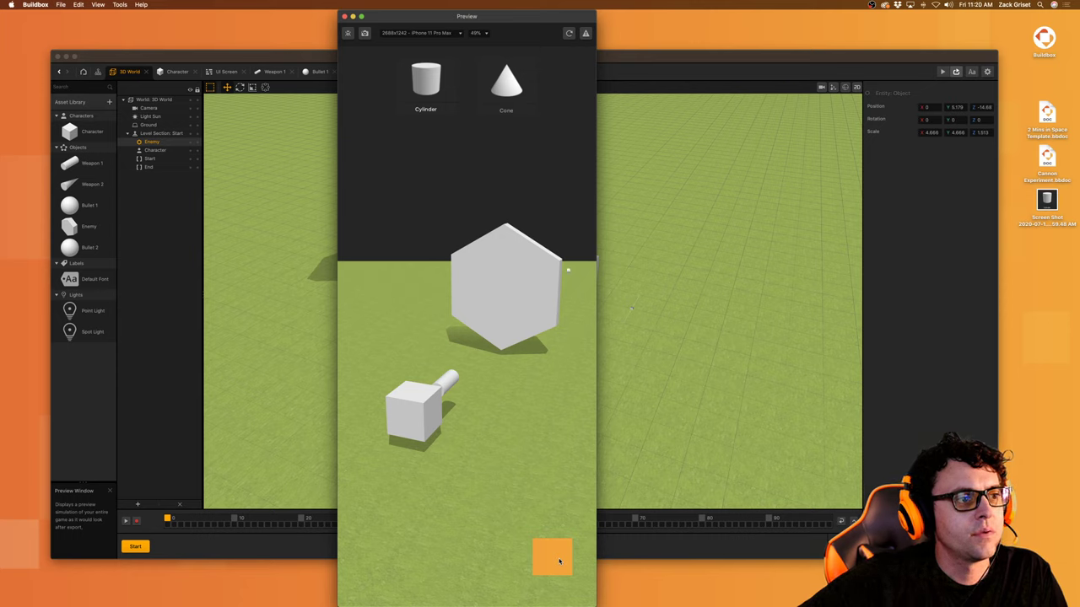
pyautogui.click(558, 561)
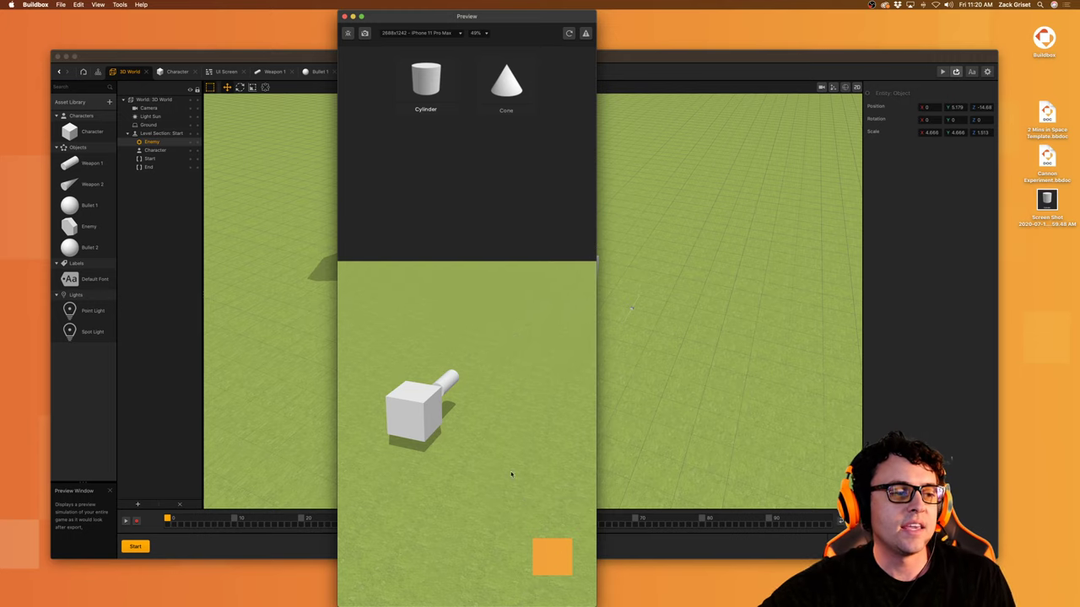
pyautogui.click(557, 567)
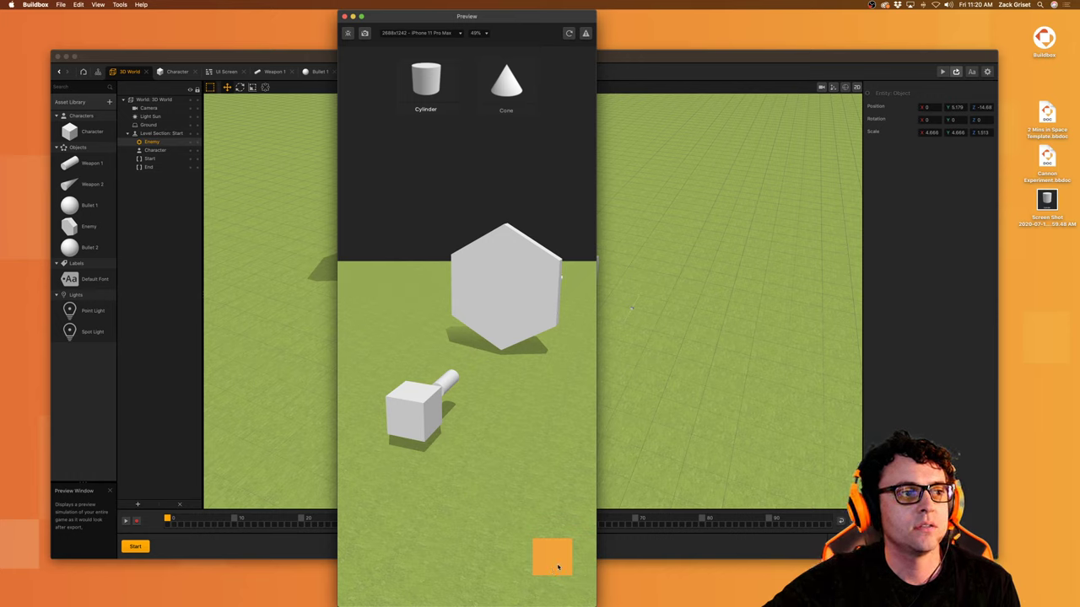
pyautogui.click(558, 567)
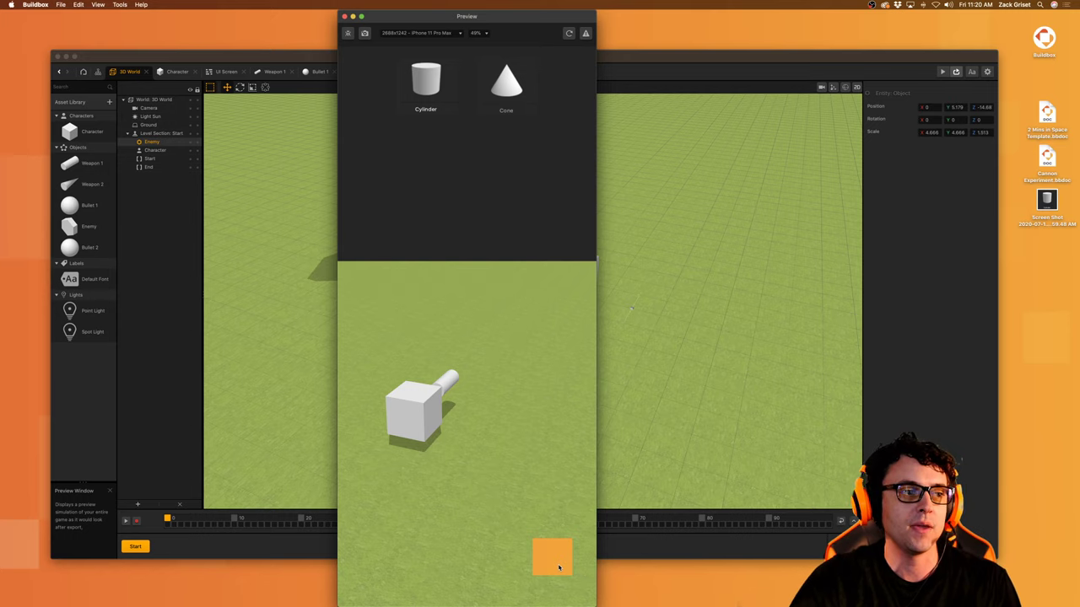
# Step: Restart the preview, switch to the Cone weapon and fire at the Enemy
pyautogui.click(568, 32)
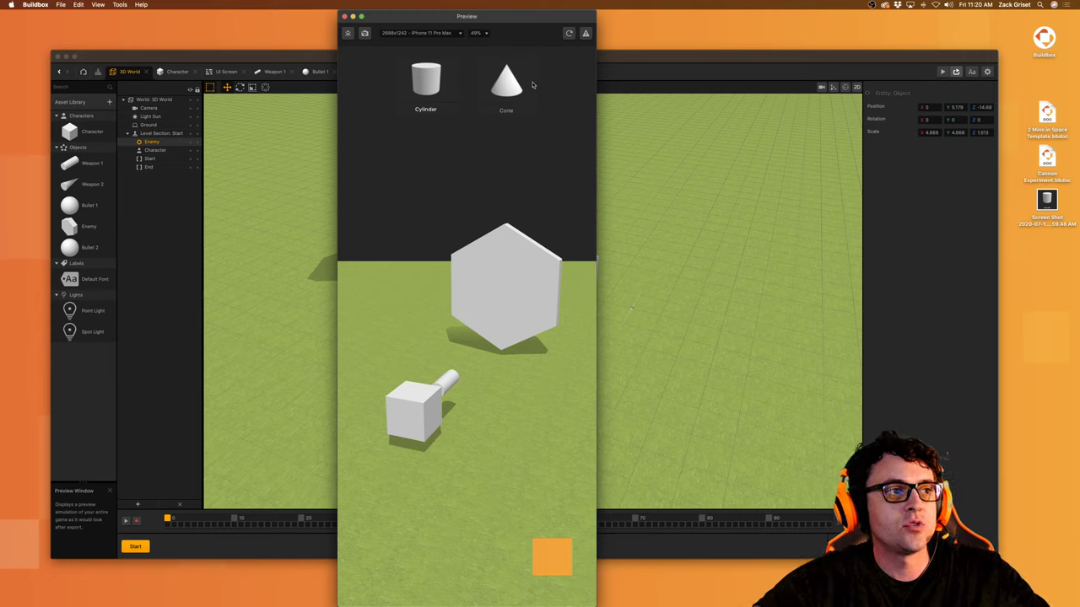
pyautogui.click(513, 81)
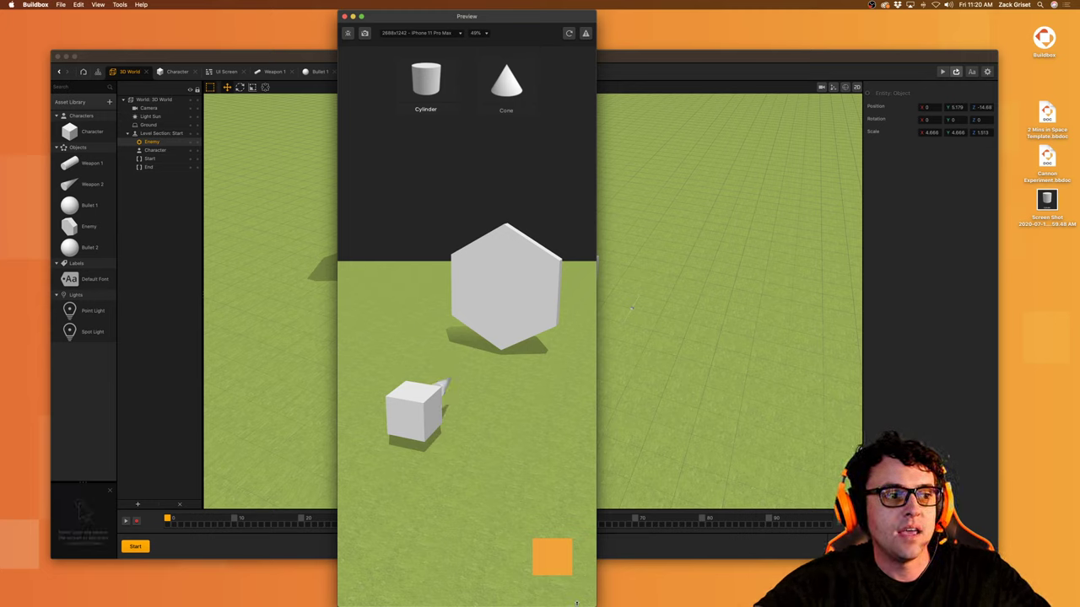
pyautogui.click(563, 561)
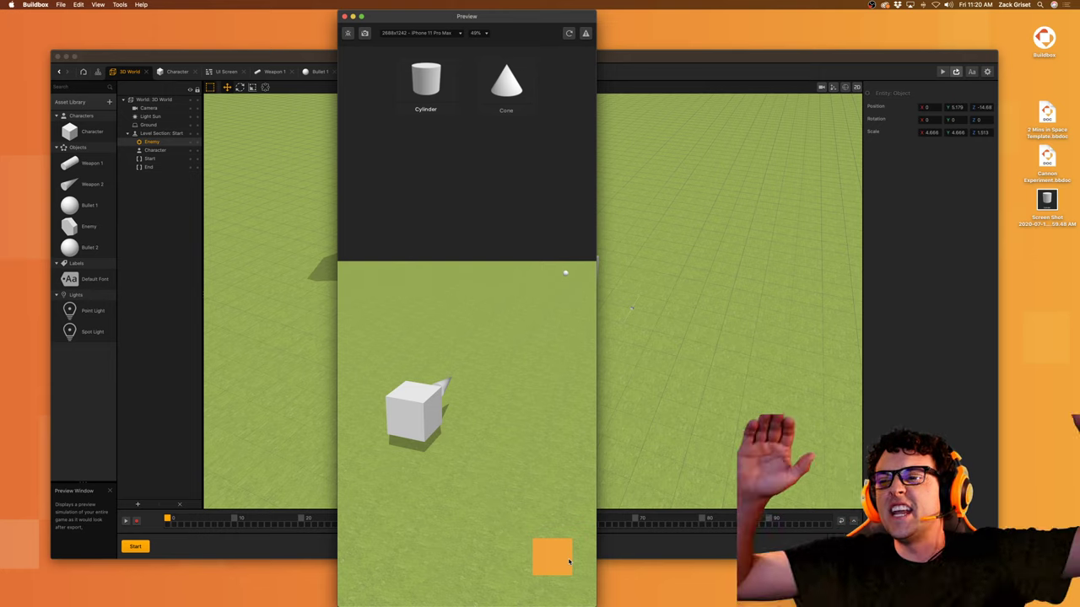
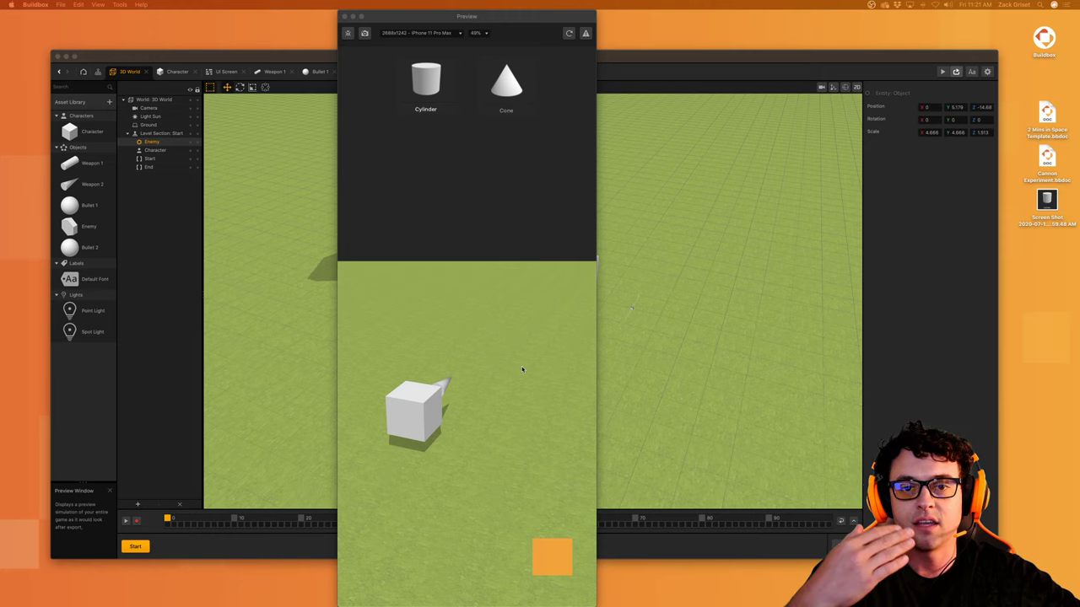
# Step: Restart the preview and shoot the Enemy once with the Cylinder weapon and once with the Cone weapon
pyautogui.click(568, 34)
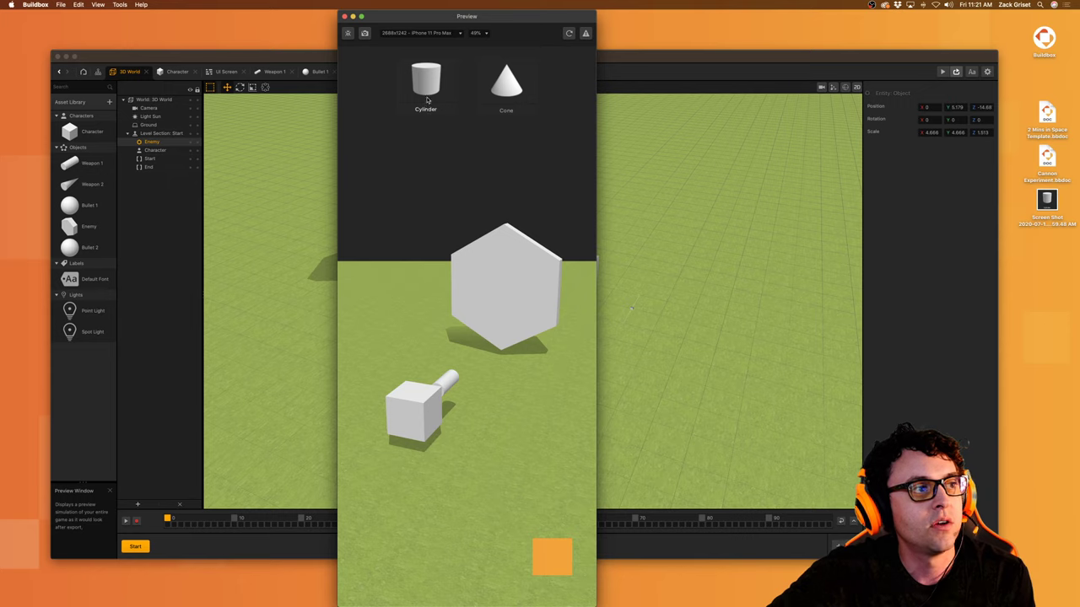
pyautogui.click(561, 564)
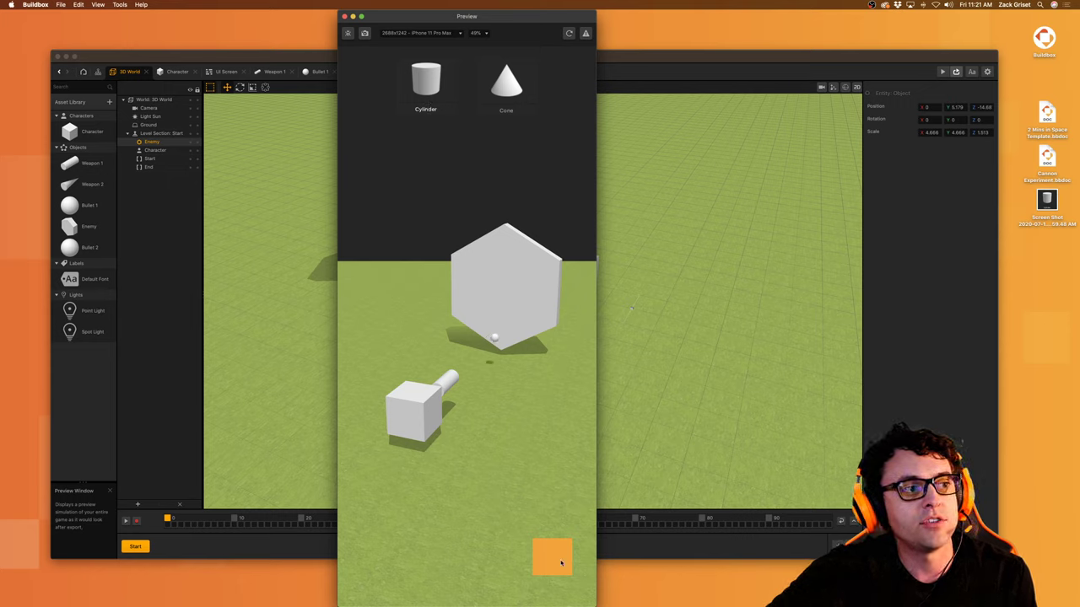
pyautogui.click(506, 85)
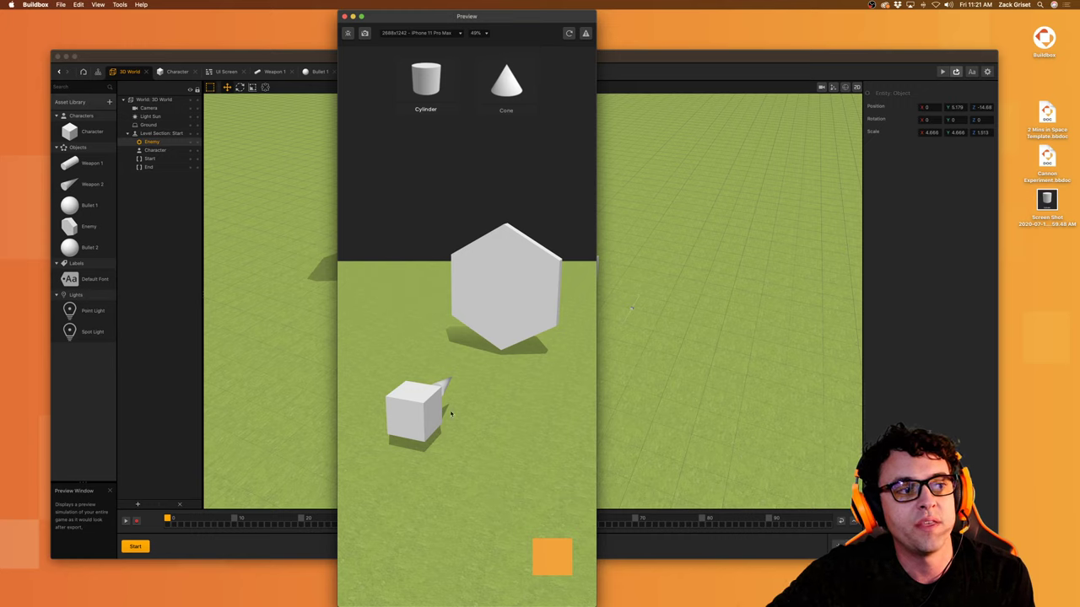
pyautogui.click(551, 563)
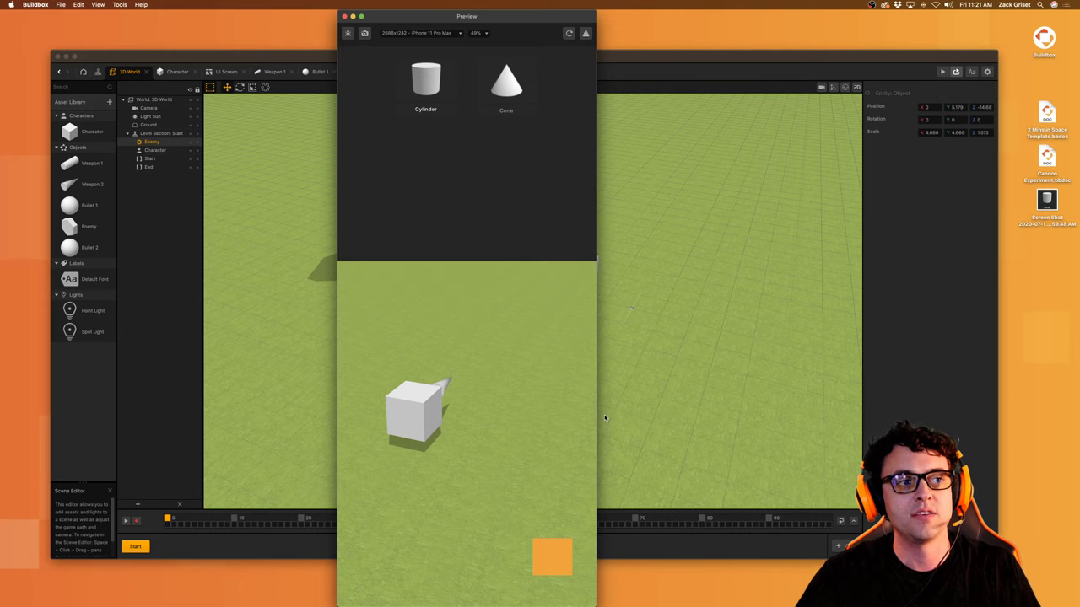
# Step: Close the preview, review the Weapon 1 UI Button node in the Character's node map, and save the project
pyautogui.click(344, 16)
pyautogui.press('super+s')
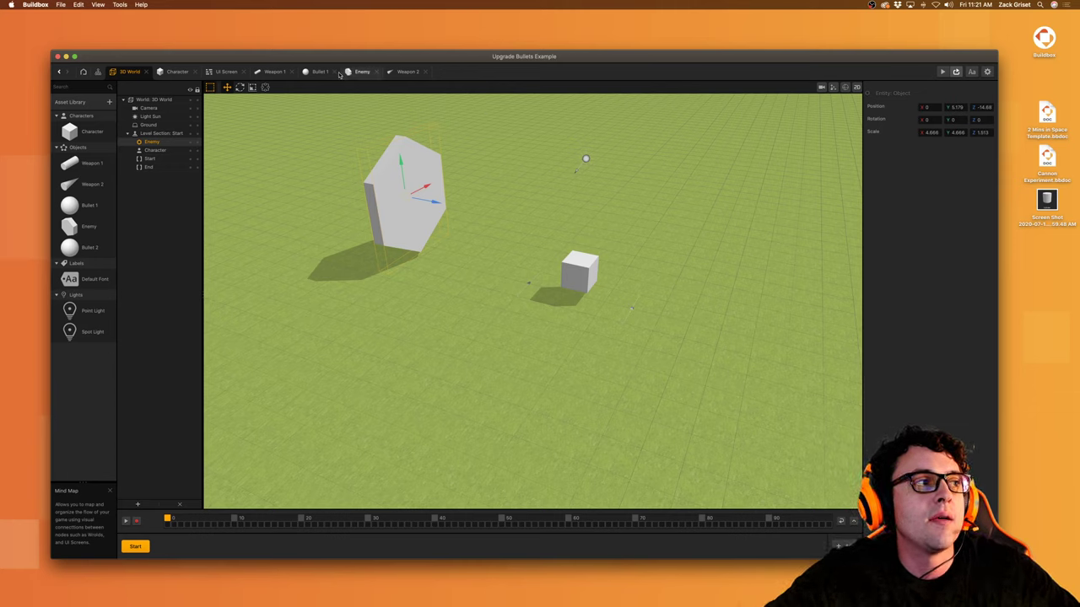
pyautogui.click(178, 72)
pyautogui.click(417, 118)
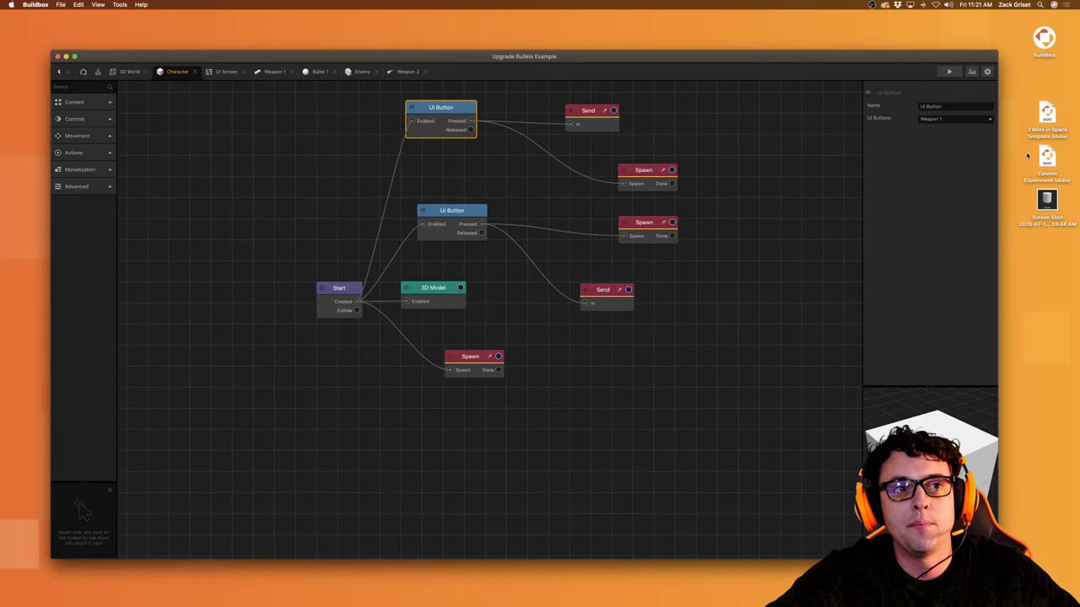
pyautogui.moveTo(885, 122)
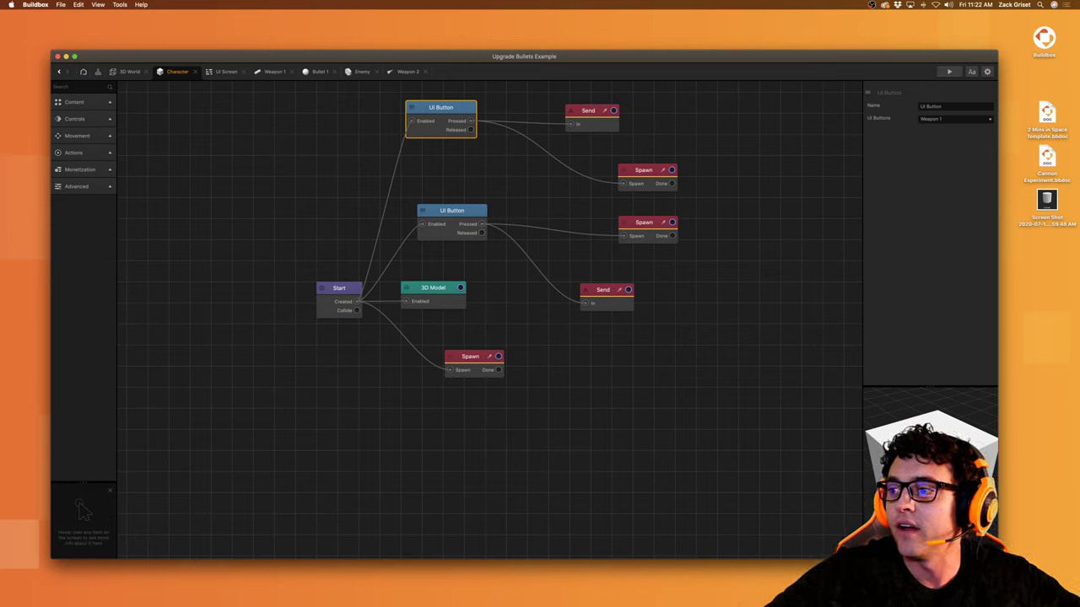
pyautogui.click(672, 61)
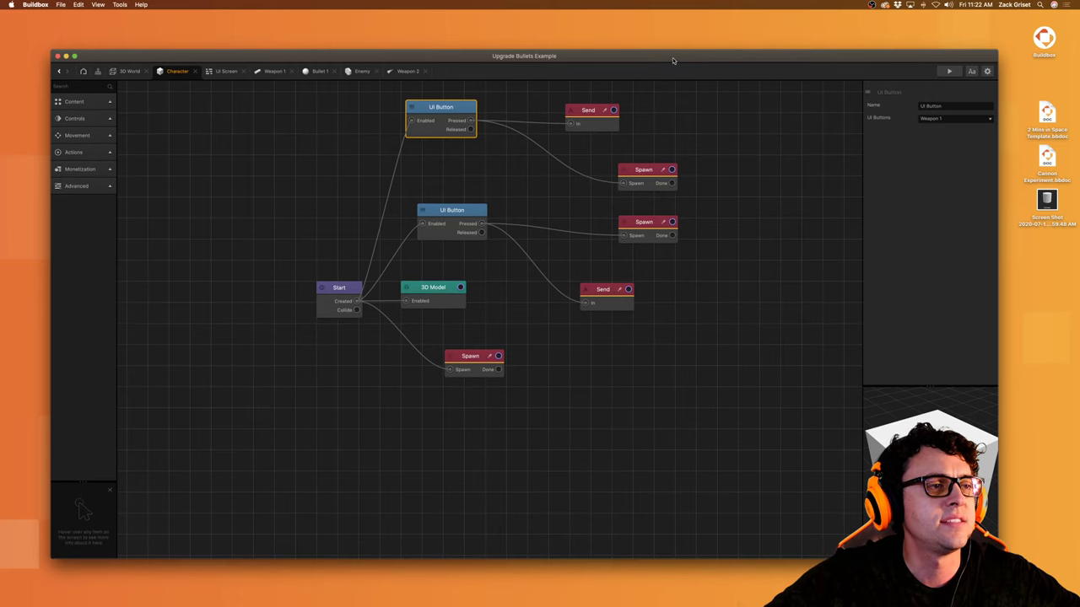
pyautogui.press('super+s')
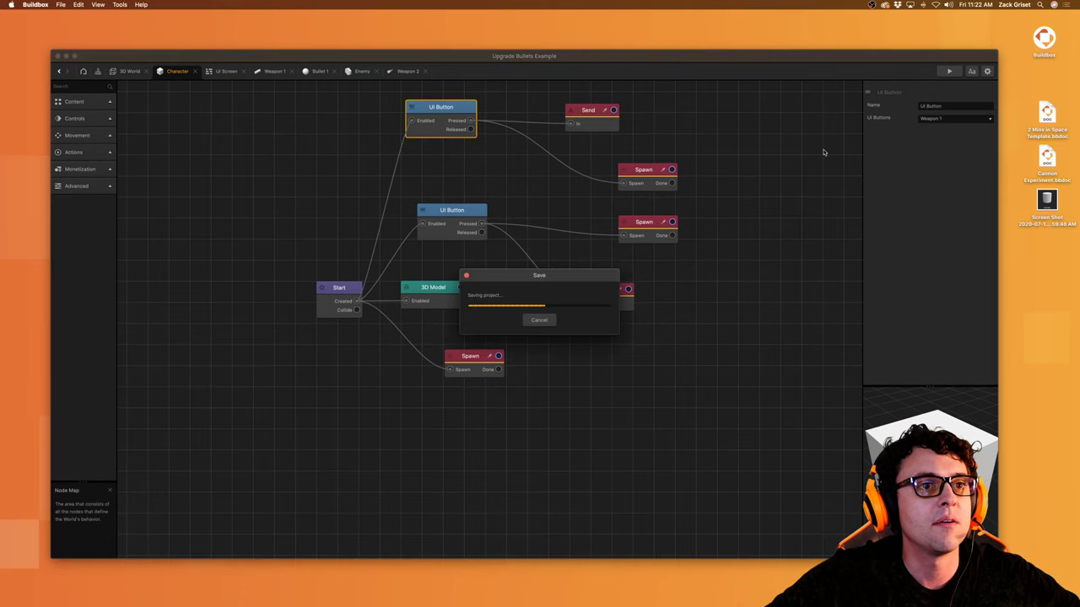
# Step: Switch to Discord and upload Upgrade_Bullets_Example.bbdoc to the buildbox-livestreams channel
pyautogui.moveTo(658, 606)
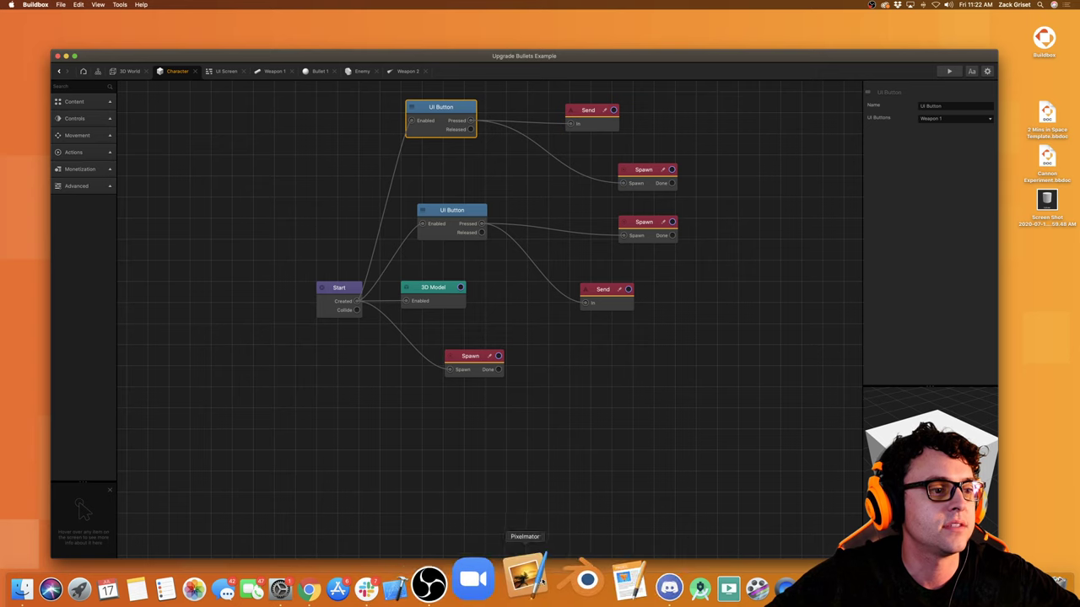
pyautogui.click(625, 579)
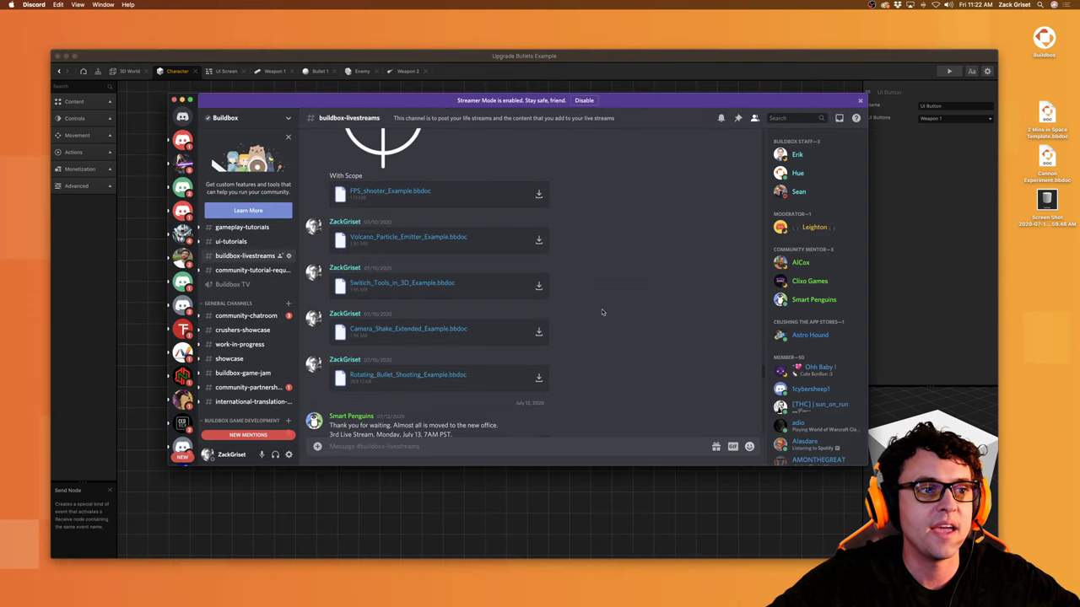
pyautogui.scroll(-10, 588, 319)
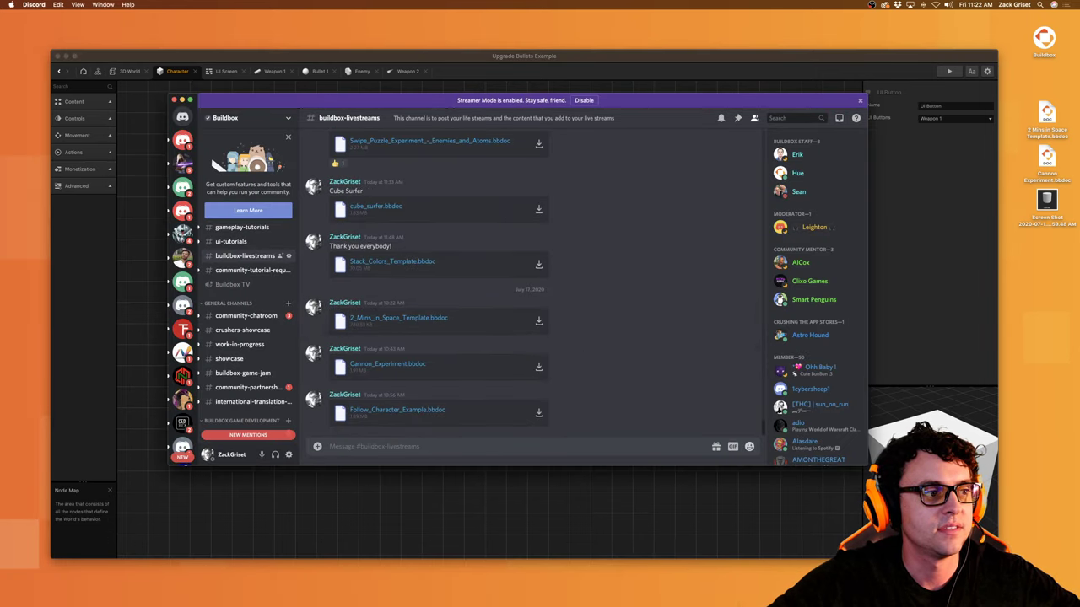
pyautogui.moveTo(765, 604)
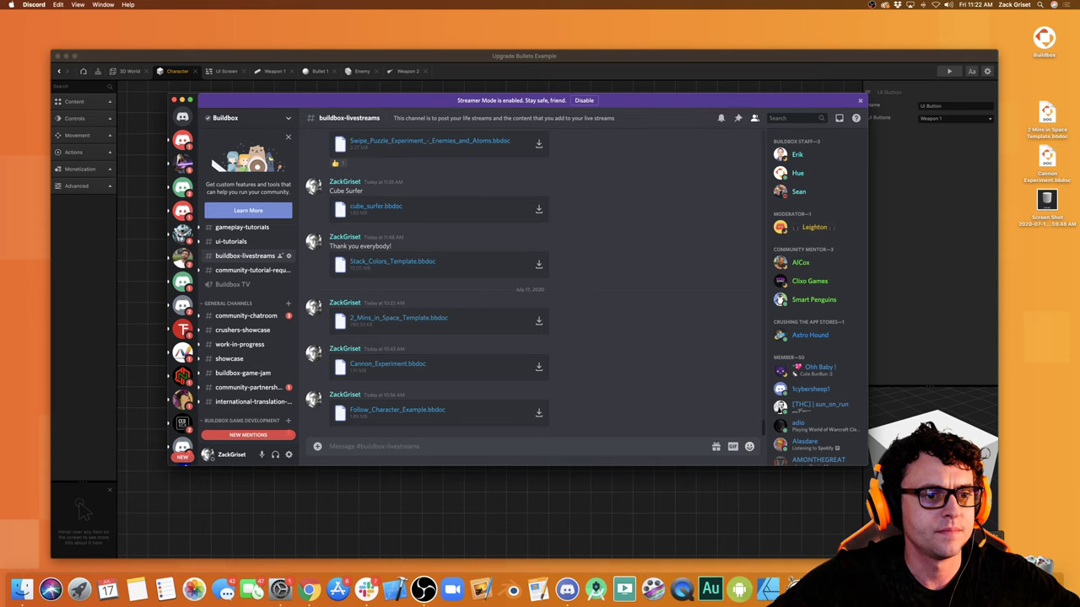
pyautogui.click(989, 579)
pyautogui.moveTo(995, 531); pyautogui.dragTo(550, 369)
pyautogui.click(599, 321)
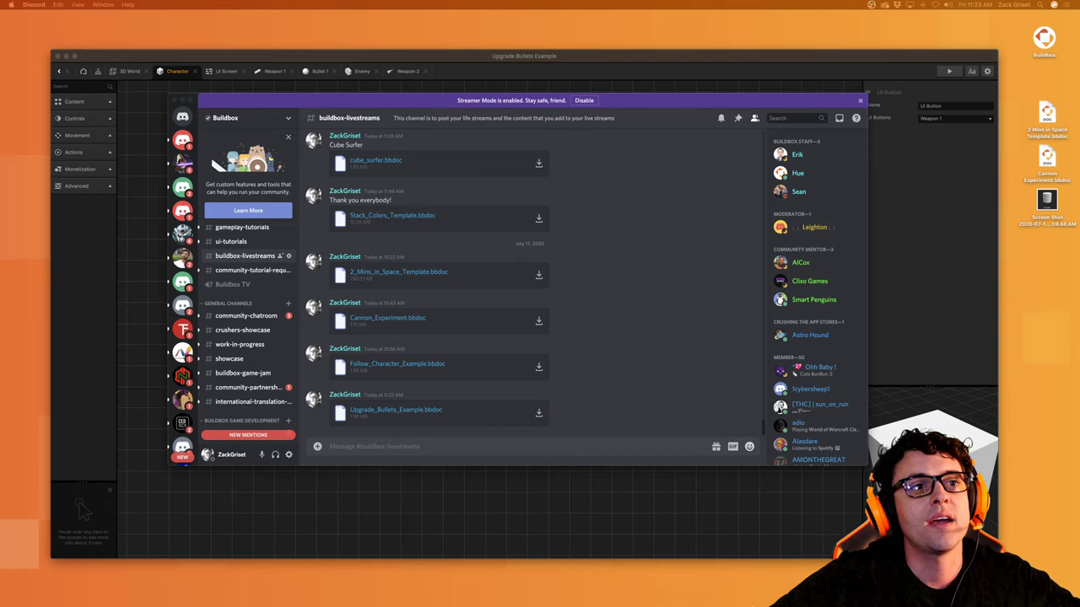
# Step: Switch to Finder and search the whole Mac for "countdown" in a new window
pyautogui.moveTo(710, 601)
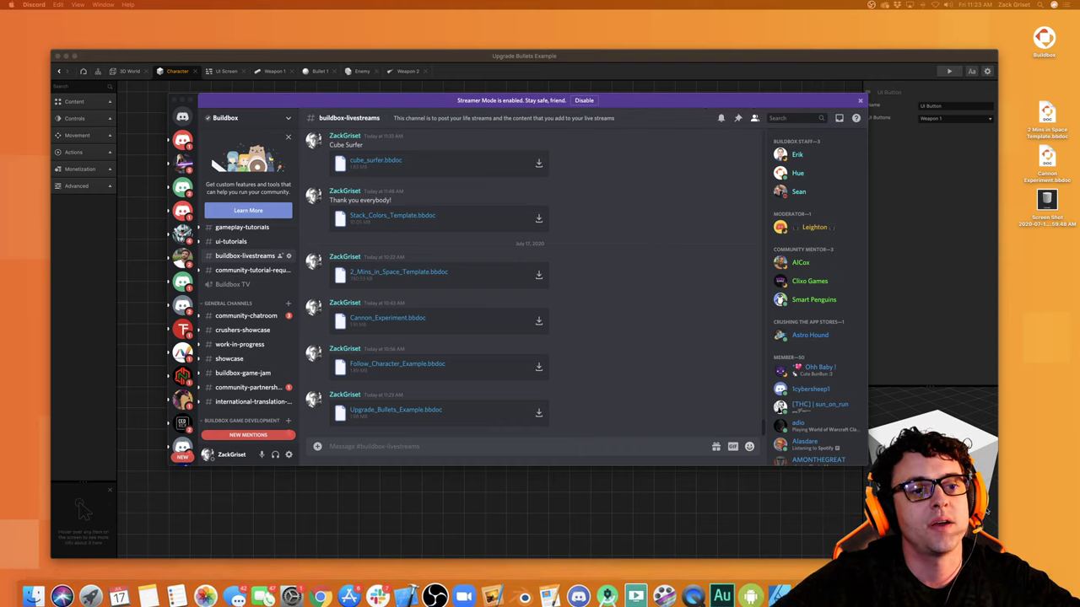
pyautogui.click(1034, 457)
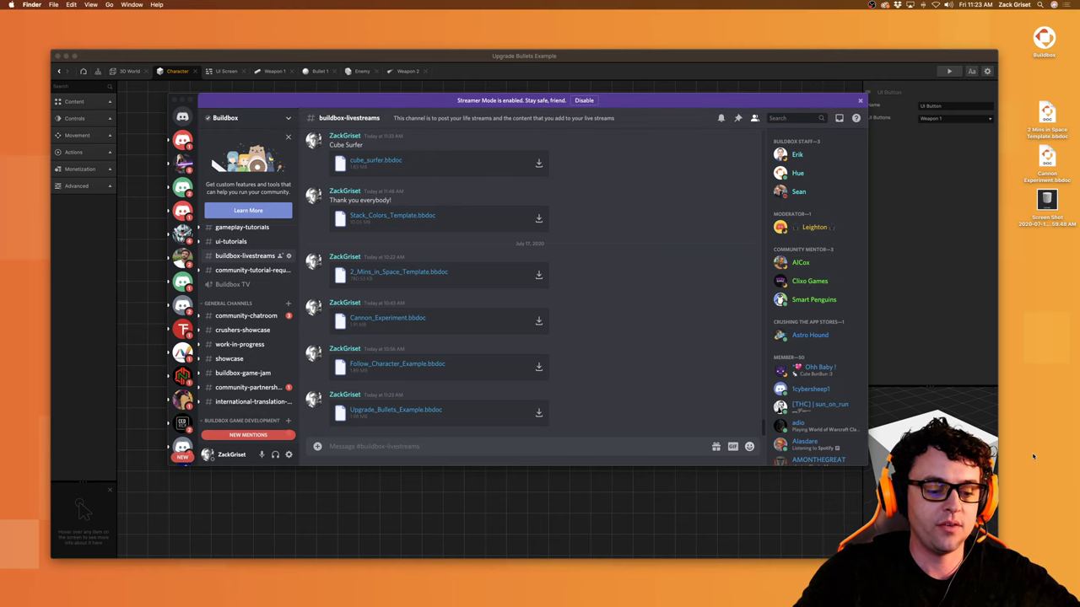
pyautogui.press('super+n')
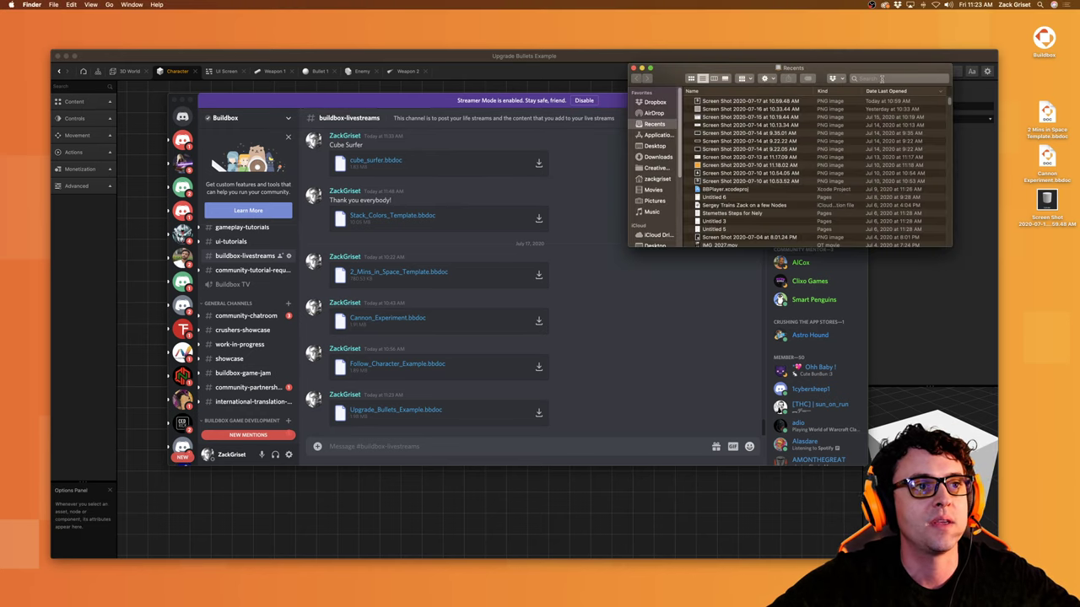
pyautogui.click(881, 77)
pyautogui.write('cou')
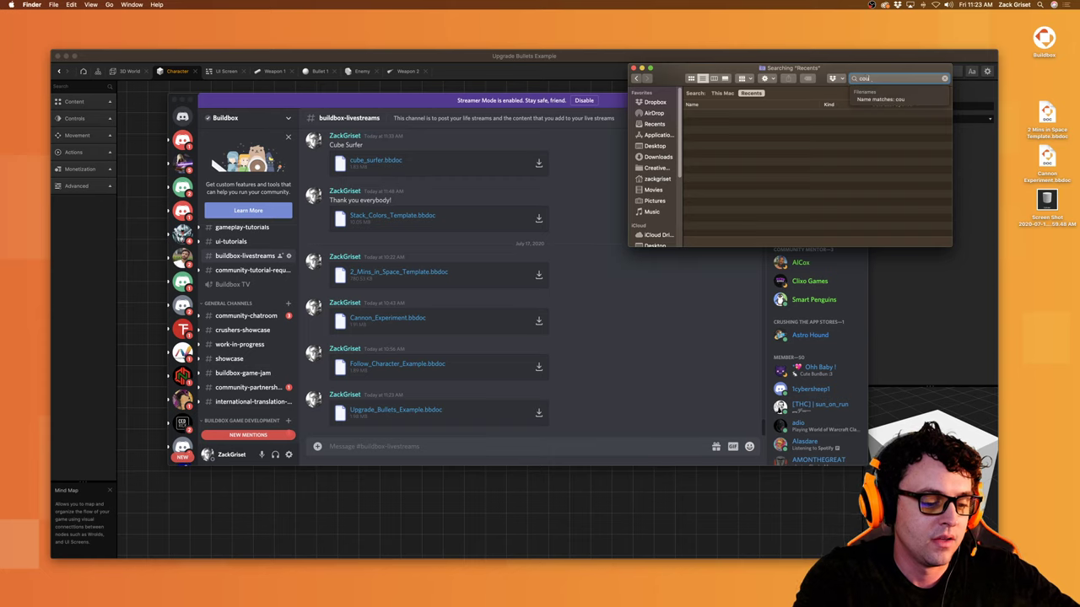
pyautogui.write('ntd')
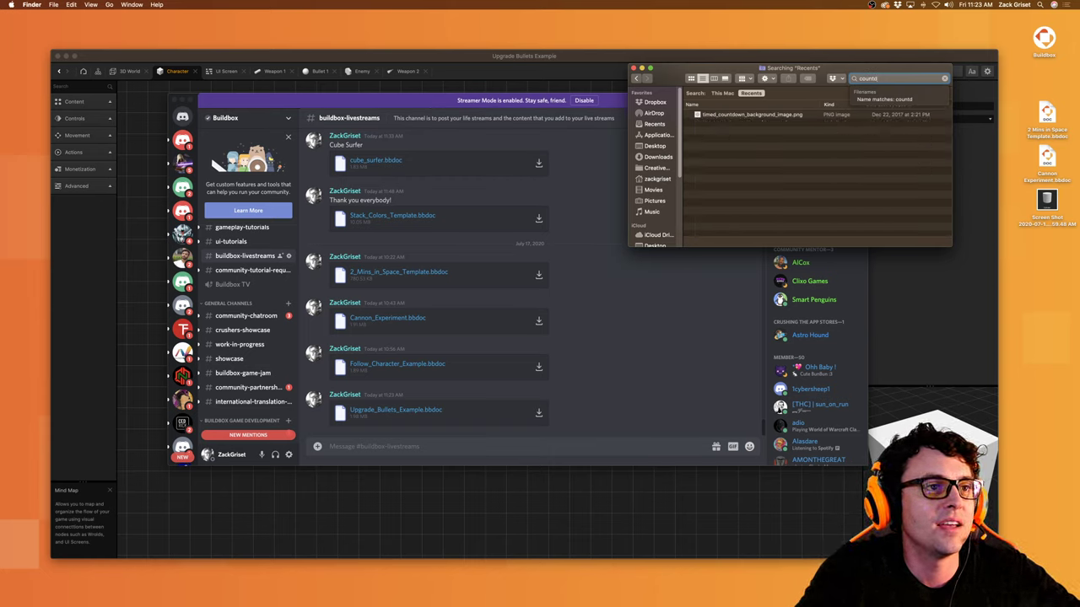
pyautogui.write('own')
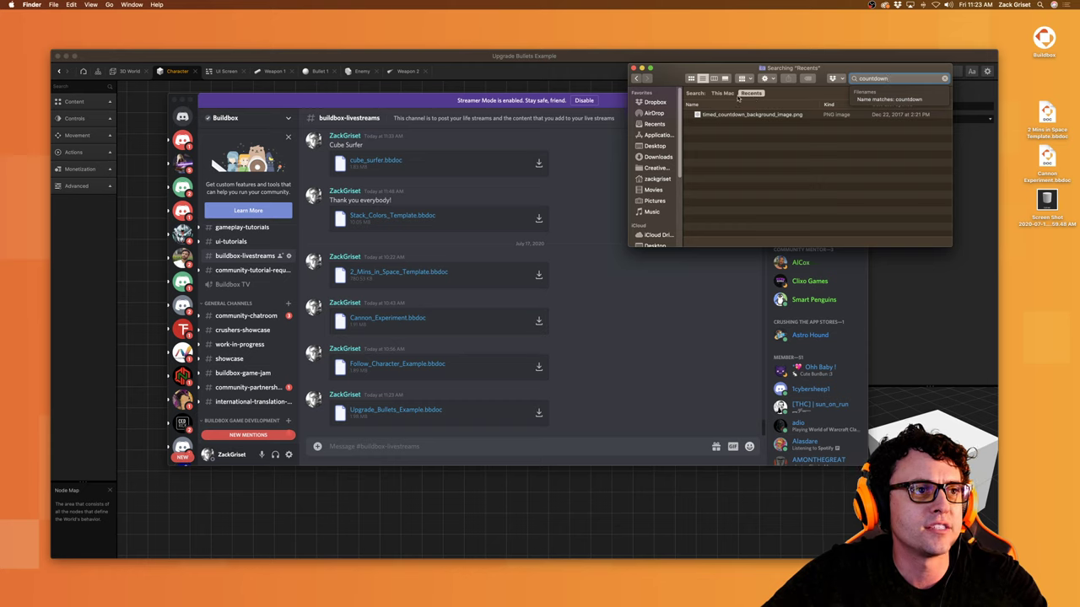
pyautogui.click(727, 94)
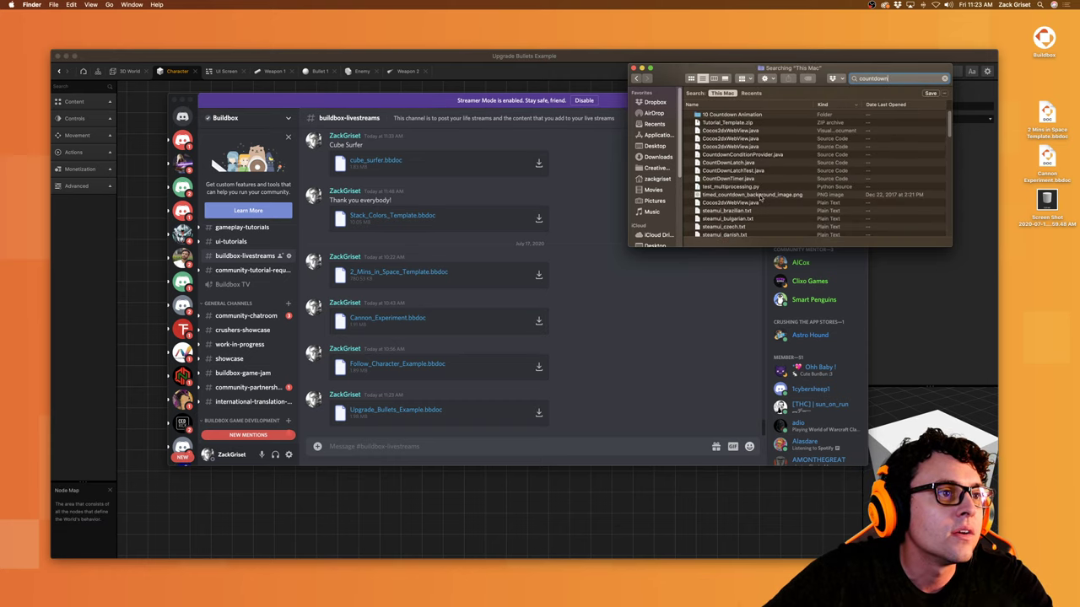
# Step: Open the 10 Countdown Animation folder and move frames 12.png through 18.png to the Trash
pyautogui.doubleClick(734, 115)
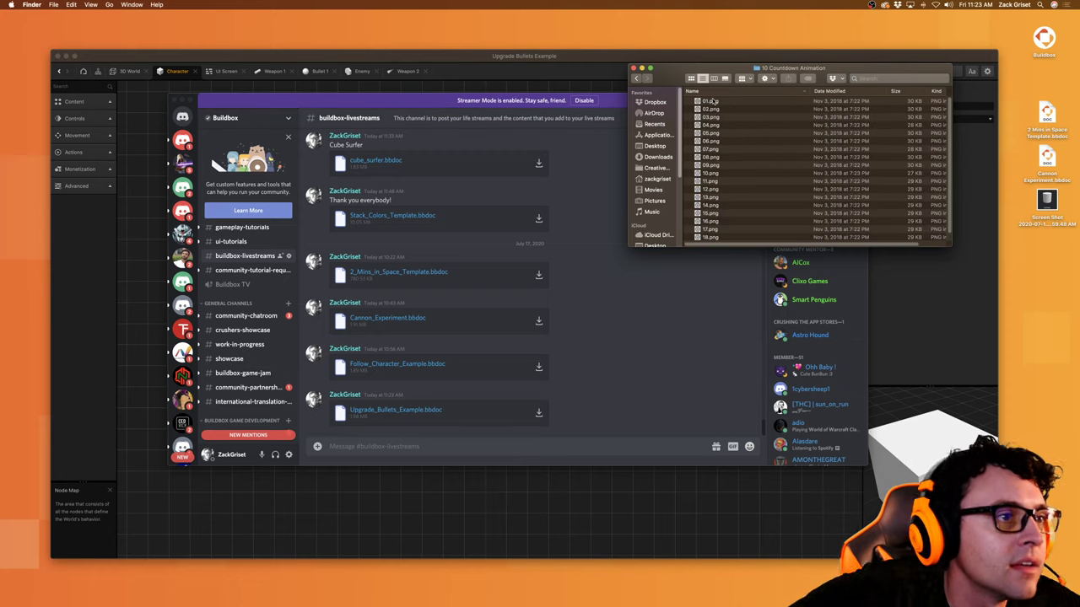
pyautogui.scroll(-1, 724, 197)
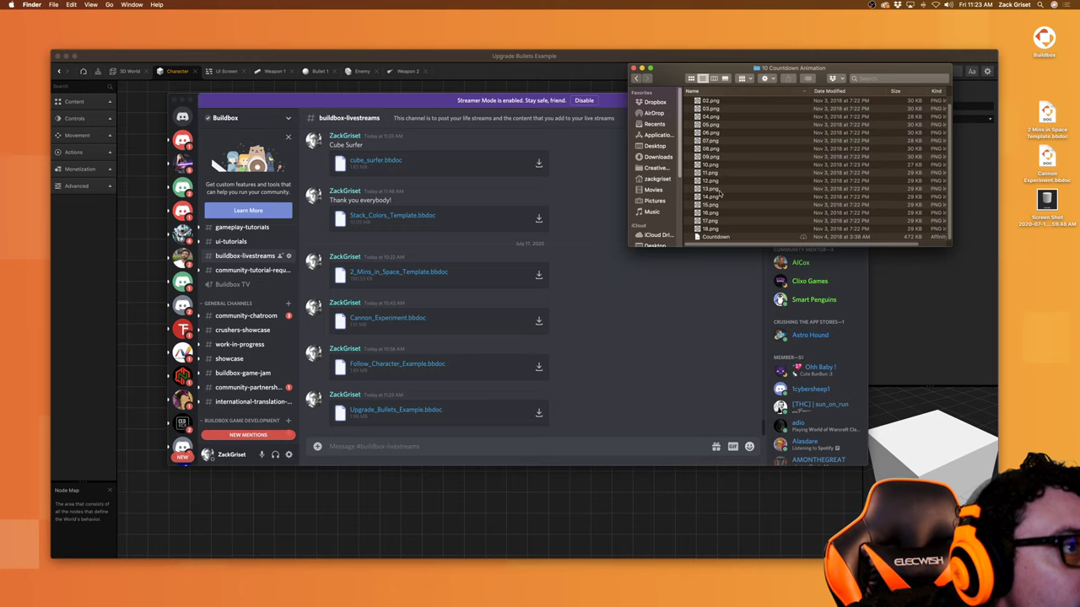
pyautogui.click(719, 189)
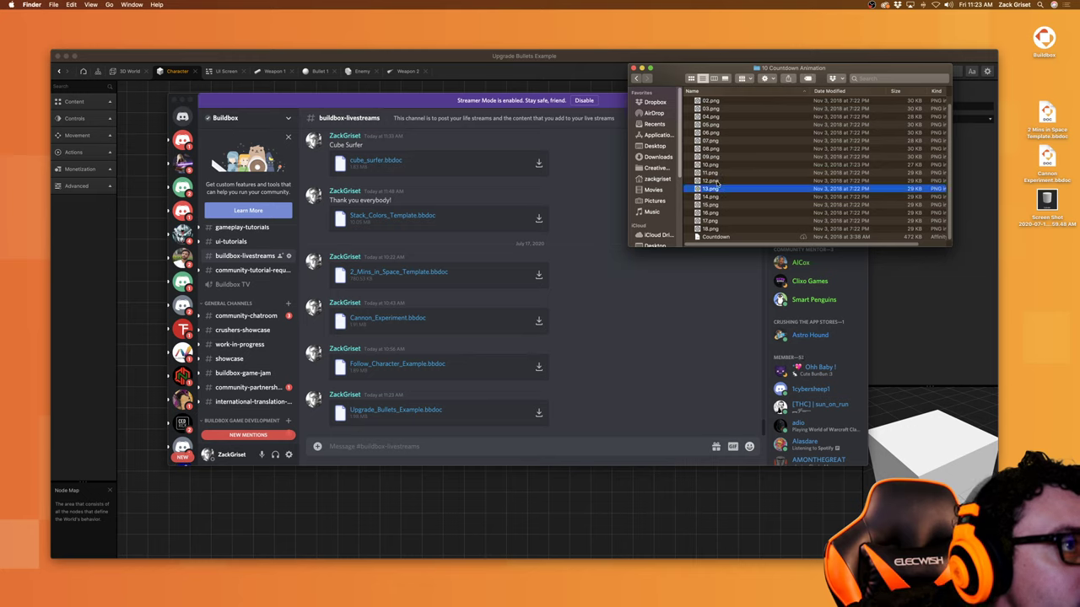
pyautogui.click(717, 181)
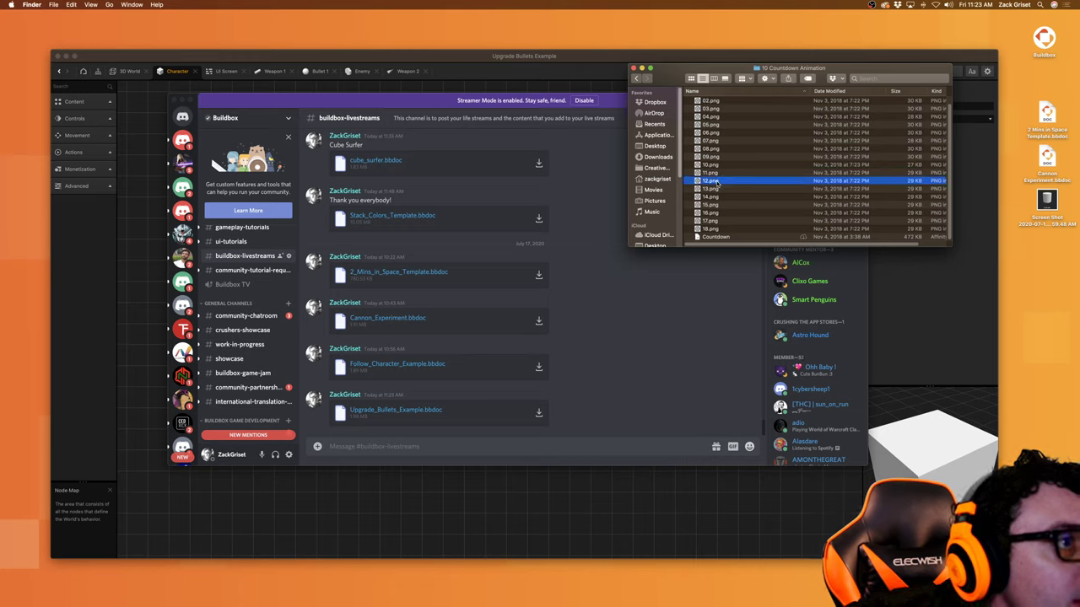
pyautogui.keyDown('shift'); pyautogui.click(724, 228); pyautogui.keyUp('shift')
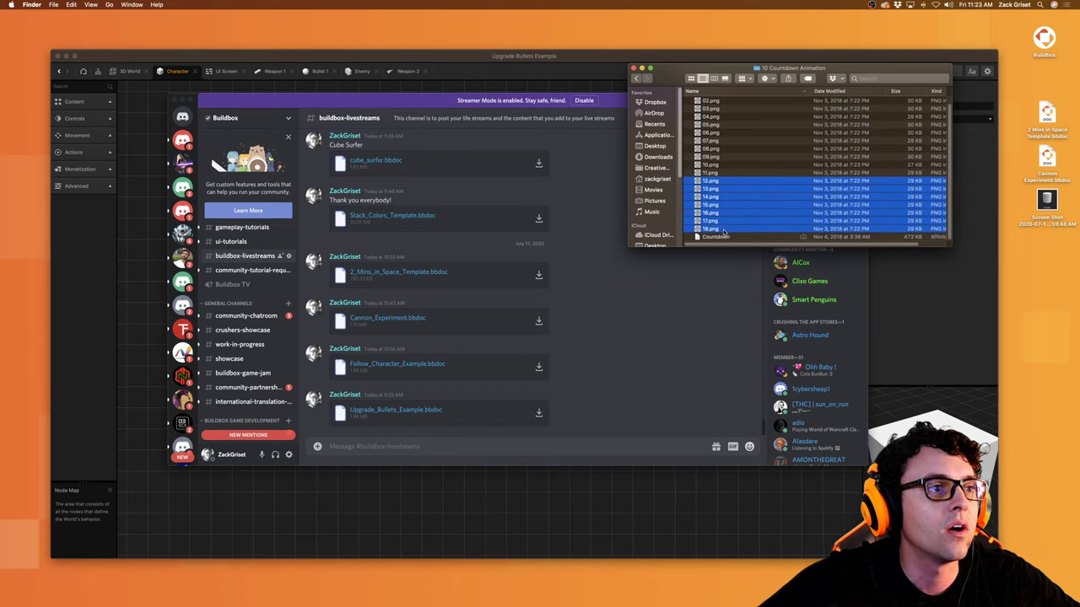
pyautogui.moveTo(725, 228); pyautogui.dragTo(1013, 590)
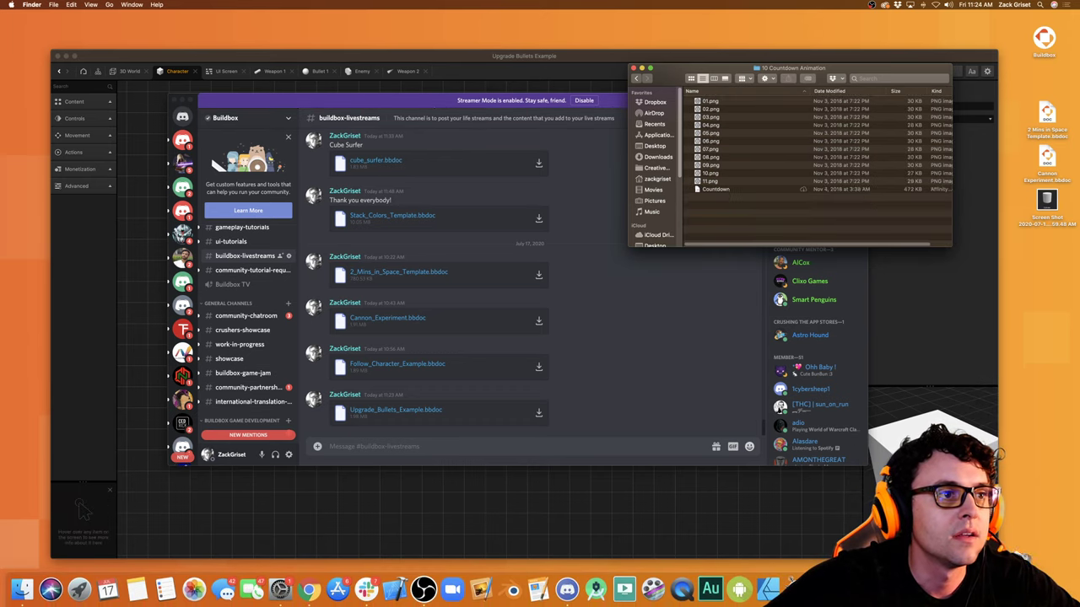
pyautogui.click(733, 102)
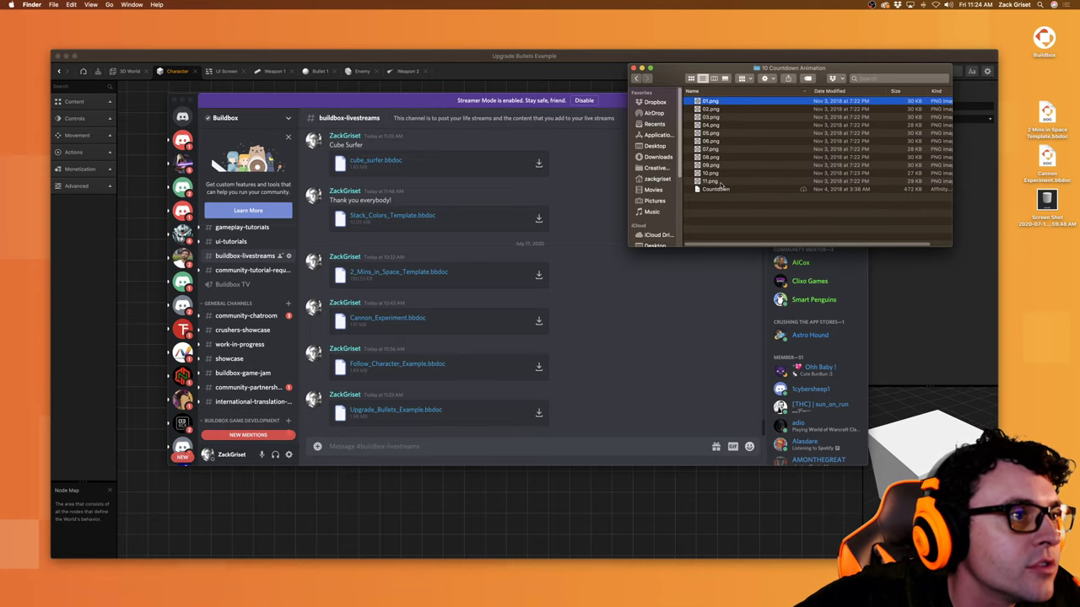
# Step: Switch to Buildbox and create a new empty 2D game
pyautogui.click(894, 314)
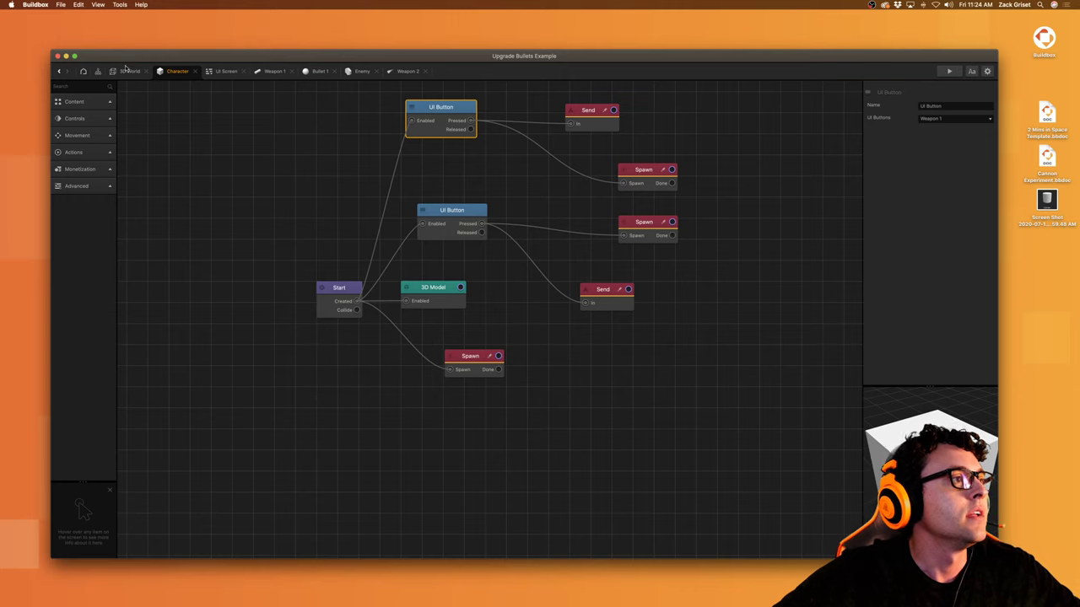
pyautogui.click(97, 72)
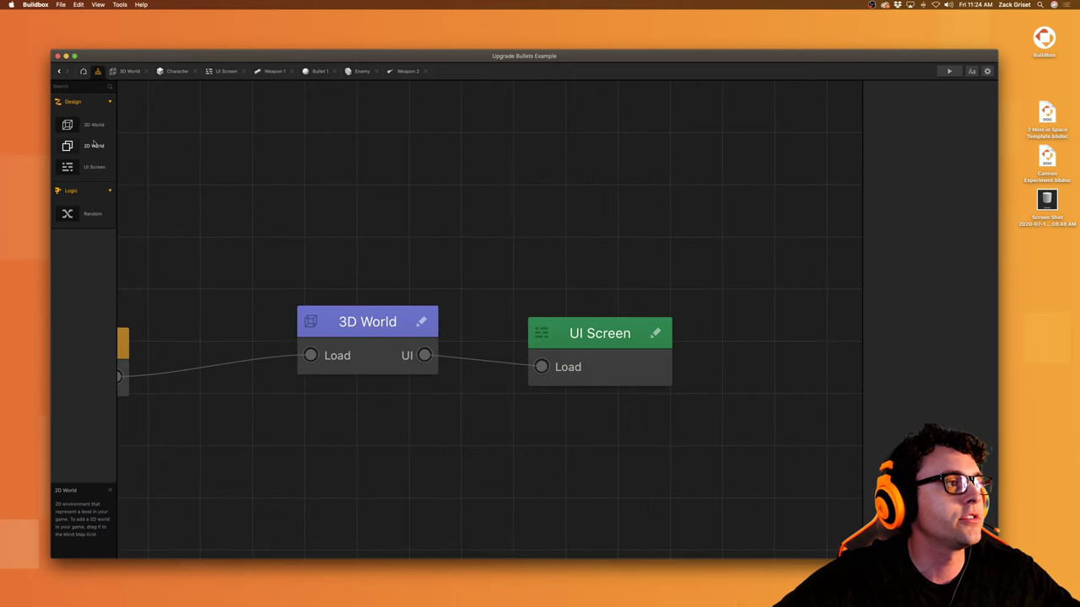
pyautogui.click(83, 72)
pyautogui.click(85, 117)
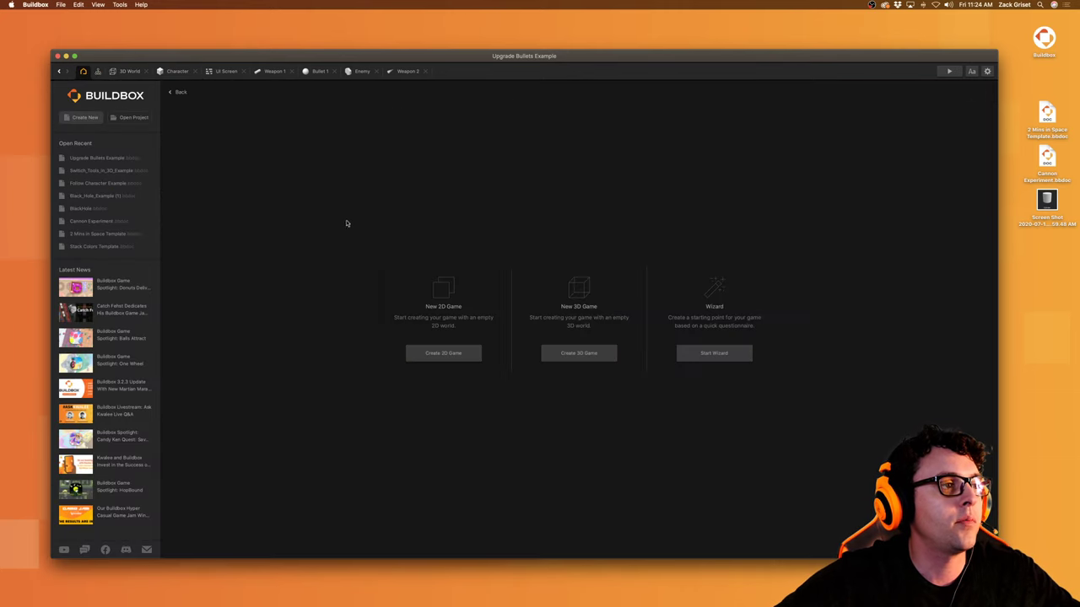
pyautogui.click(473, 354)
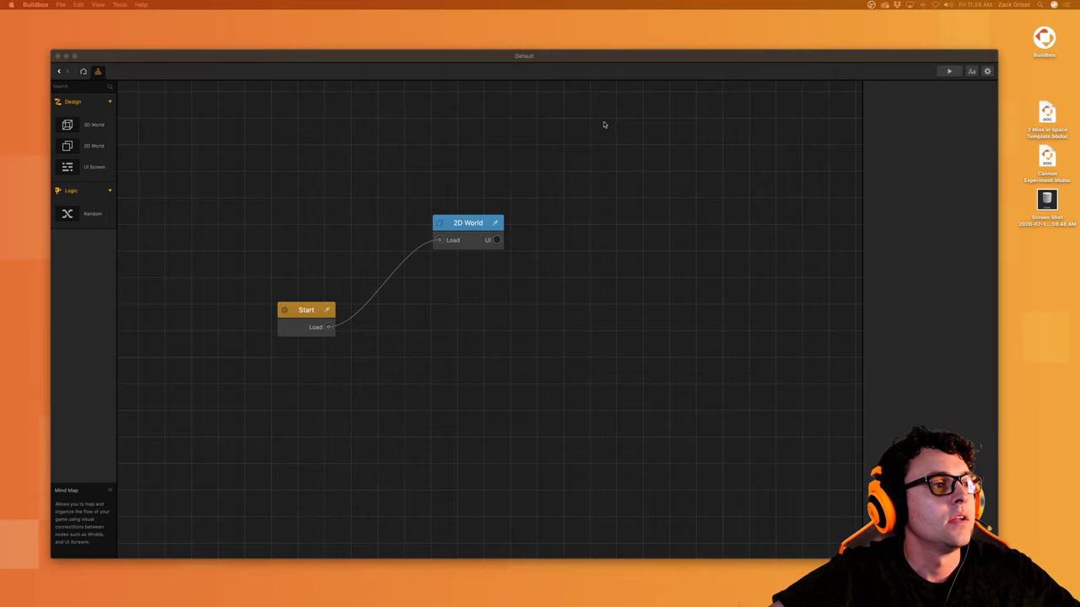
# Step: Line up the 2D World node with Start, open the world, and add the Rectangle sprite to the Asset Library
pyautogui.moveTo(477, 223); pyautogui.dragTo(501, 306)
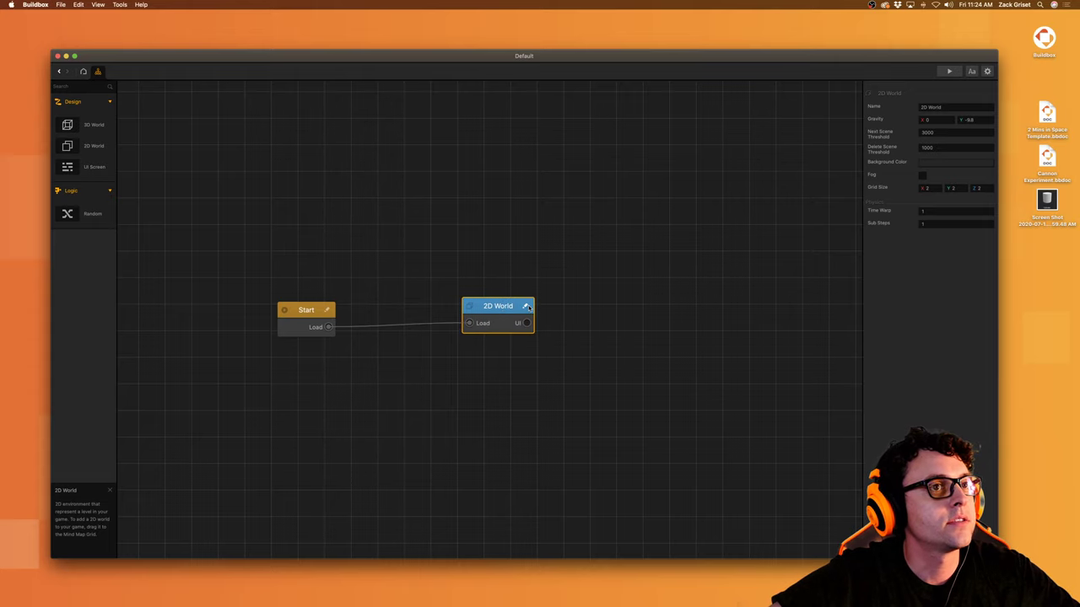
pyautogui.click(522, 307)
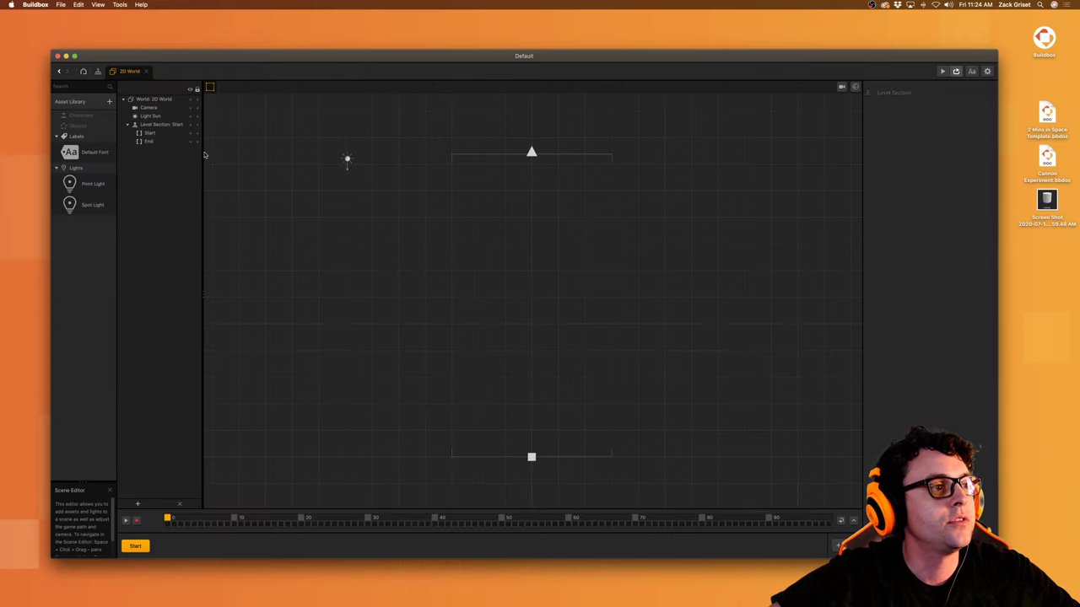
pyautogui.click(72, 101)
pyautogui.doubleClick(166, 130)
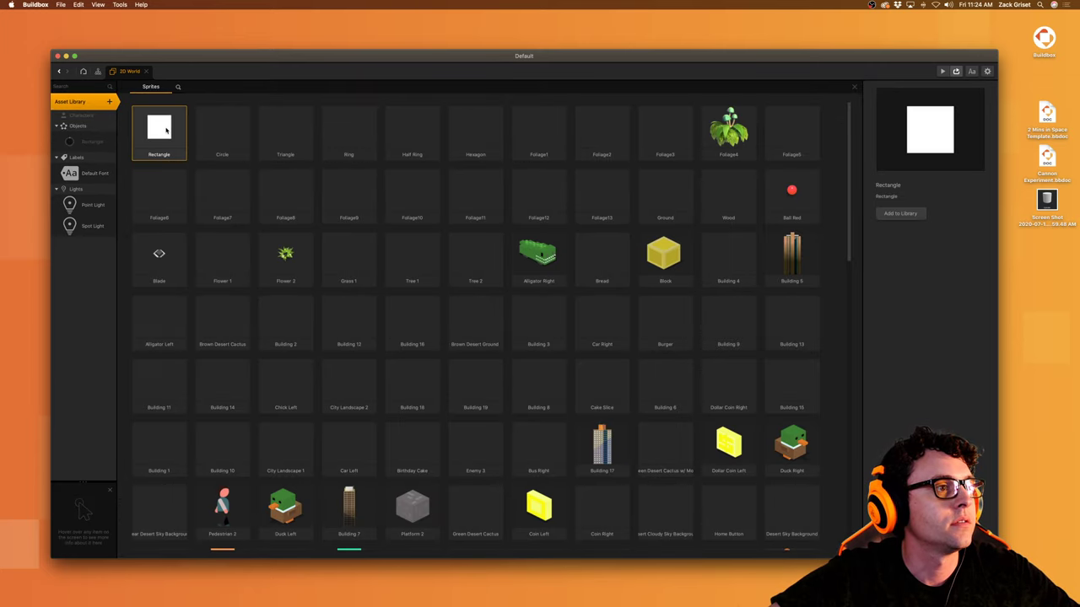
pyautogui.click(107, 102)
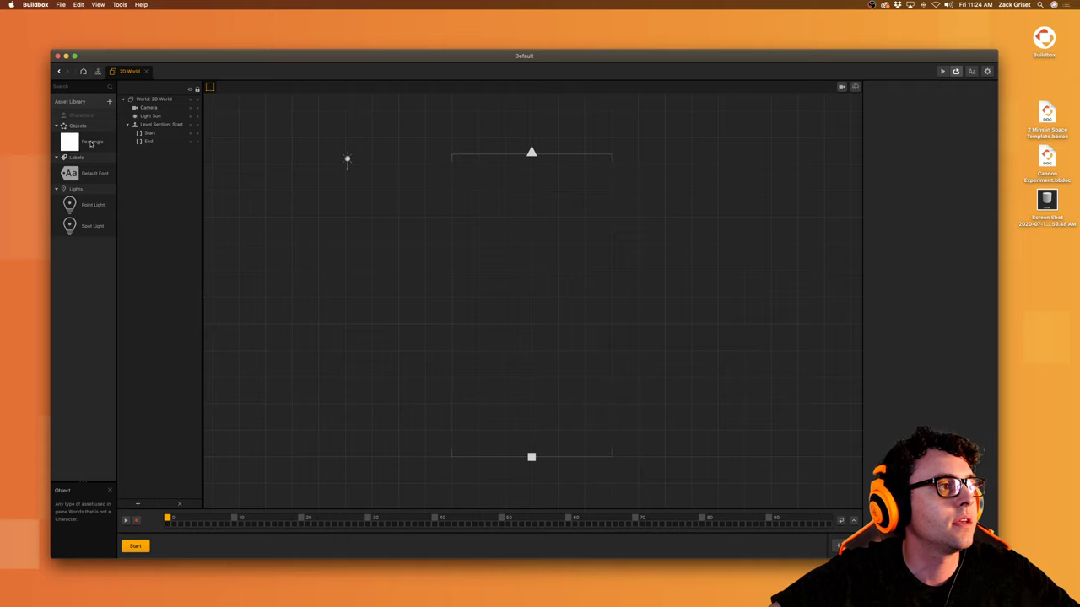
# Step: Place the Rectangle near the middle of the 2D scene, switching its asset to a Character and back to an Object
pyautogui.moveTo(90, 143); pyautogui.dragTo(566, 374)
pyautogui.moveTo(92, 142); pyautogui.dragTo(89, 118)
pyautogui.click(576, 376)
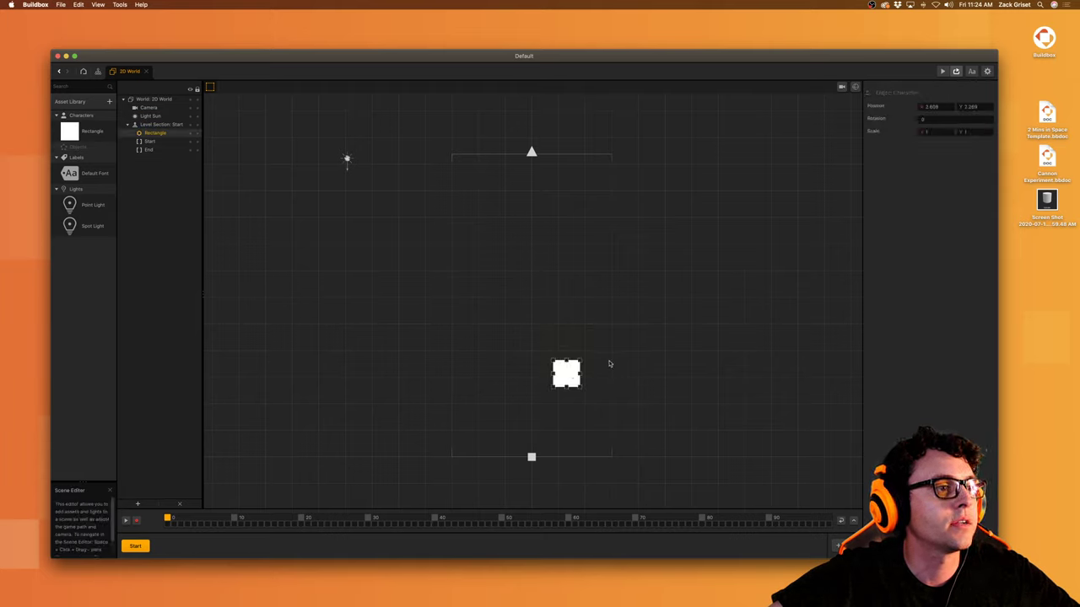
pyautogui.moveTo(570, 376); pyautogui.dragTo(572, 289)
pyautogui.moveTo(85, 135); pyautogui.dragTo(88, 151)
# Step: Replace the image in the Rectangle's Animation node with the PNG sequence 01.png to 11.png from the 10 Countdown Animation folder
pyautogui.doubleClick(91, 143)
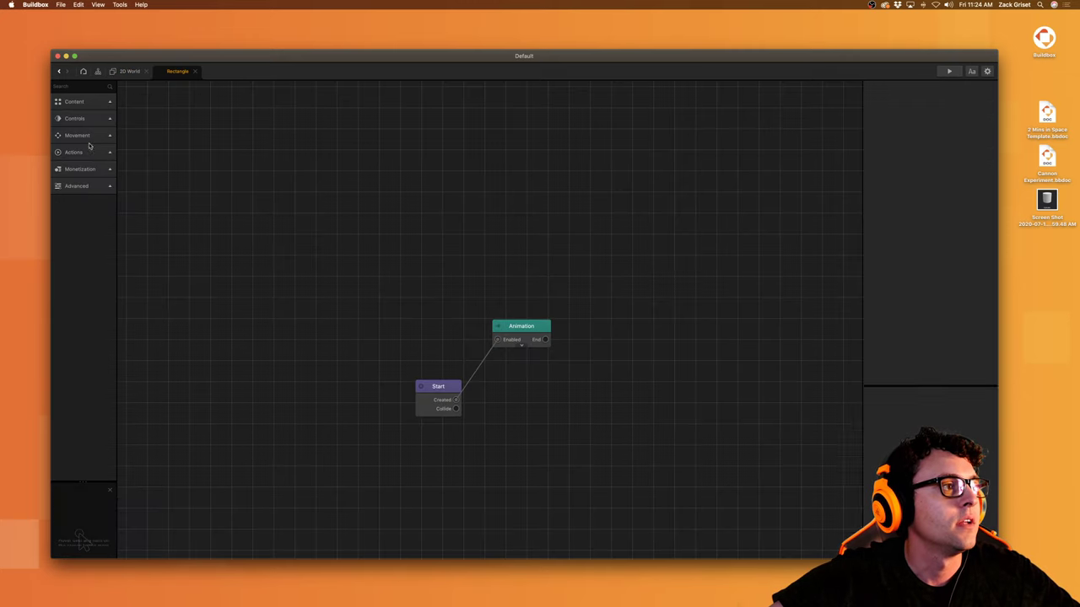
pyautogui.click(523, 330)
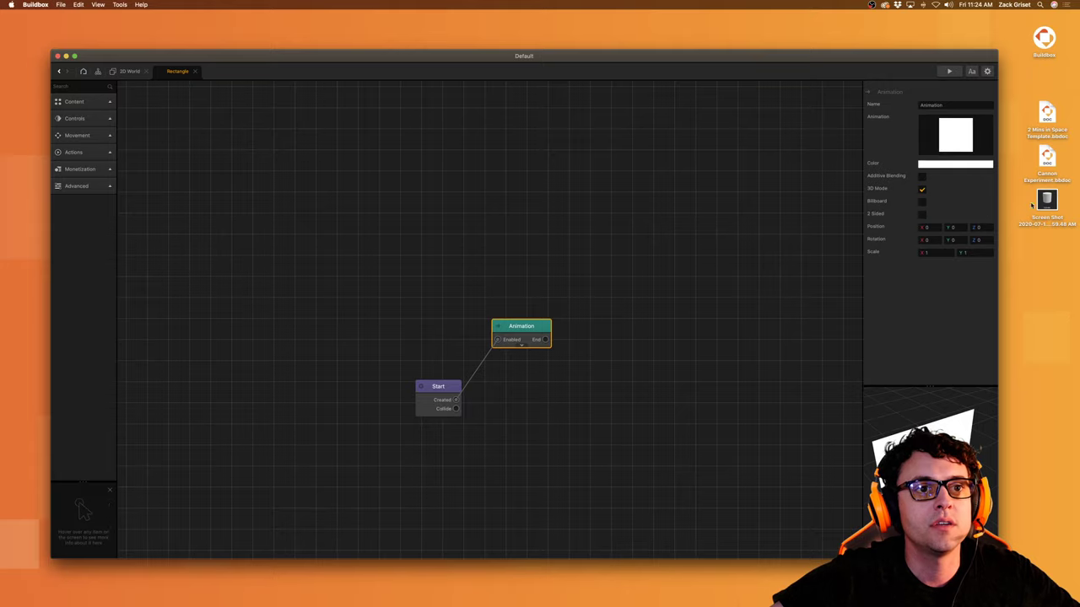
pyautogui.hotkey('ctrl', 'Up')
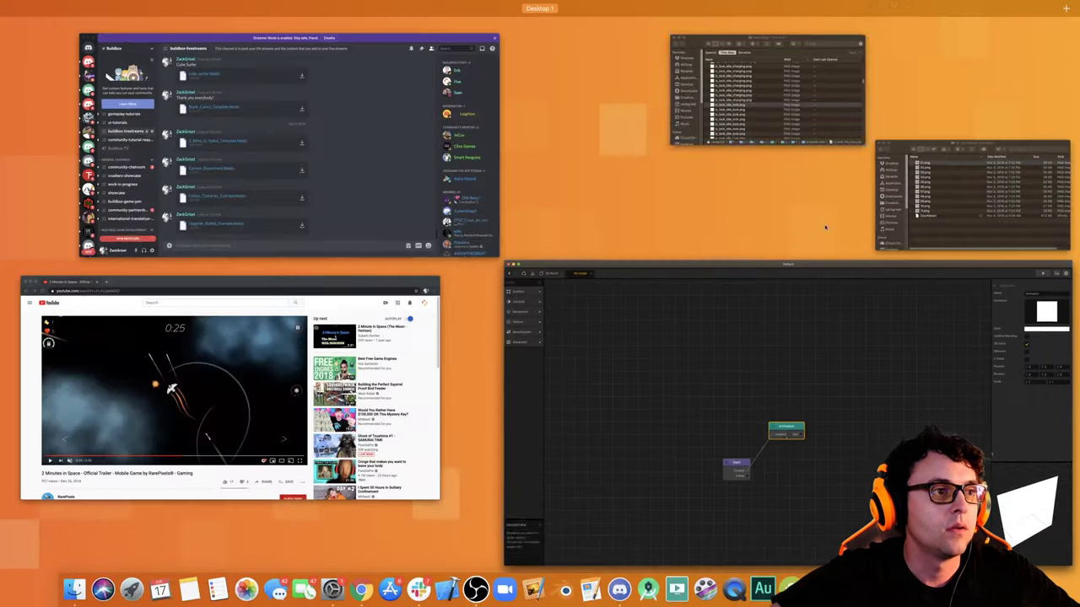
pyautogui.click(832, 168)
pyautogui.hotkey('ctrl', 'Up')
pyautogui.click(919, 190)
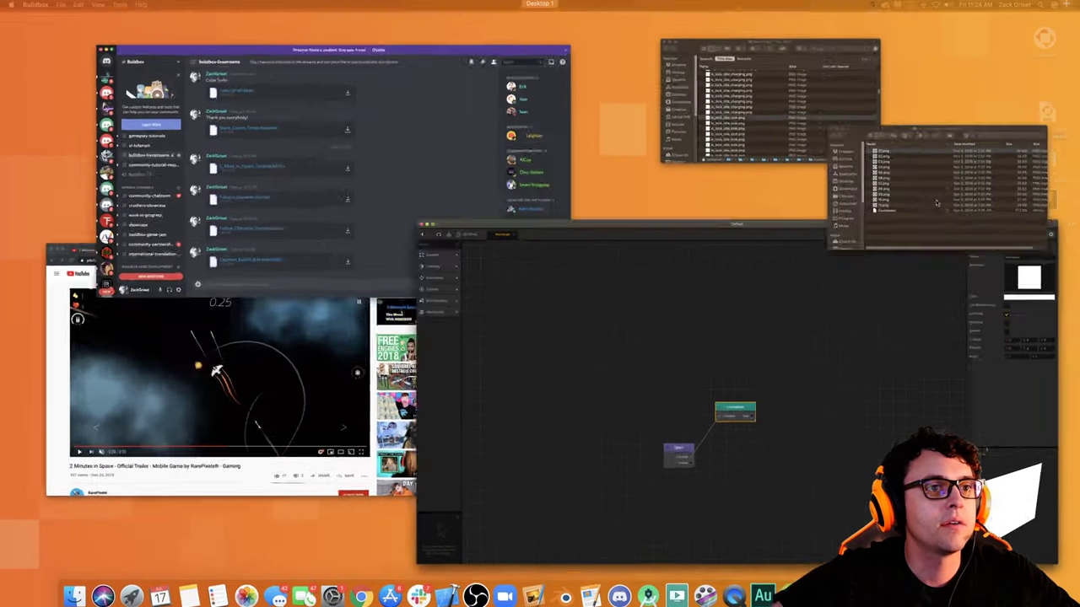
pyautogui.press('super+a')
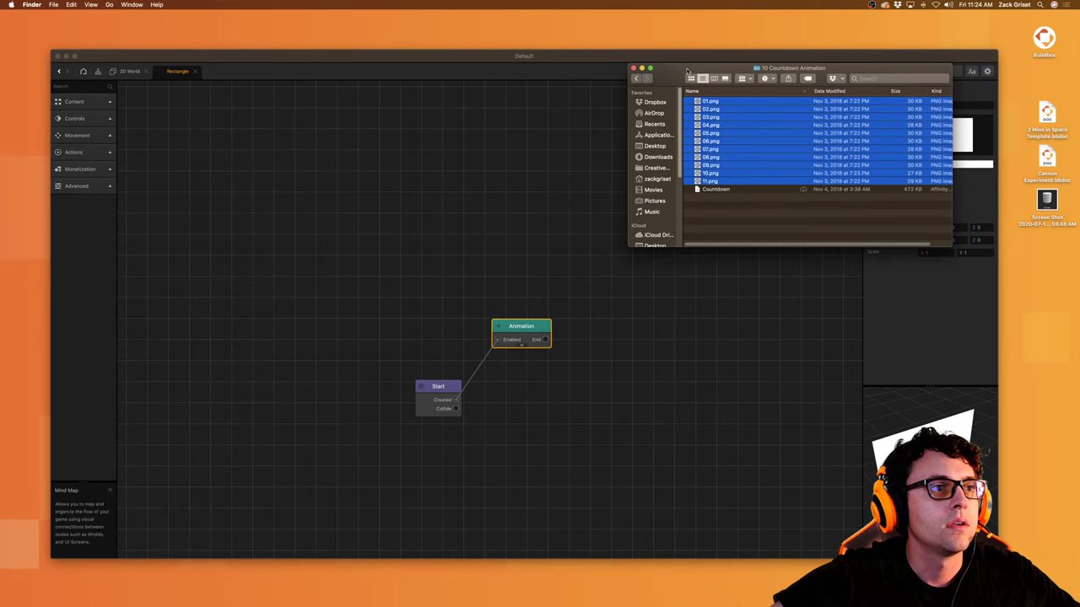
pyautogui.moveTo(755, 68); pyautogui.dragTo(605, 37)
pyautogui.moveTo(577, 152); pyautogui.dragTo(955, 135)
pyautogui.click(936, 316)
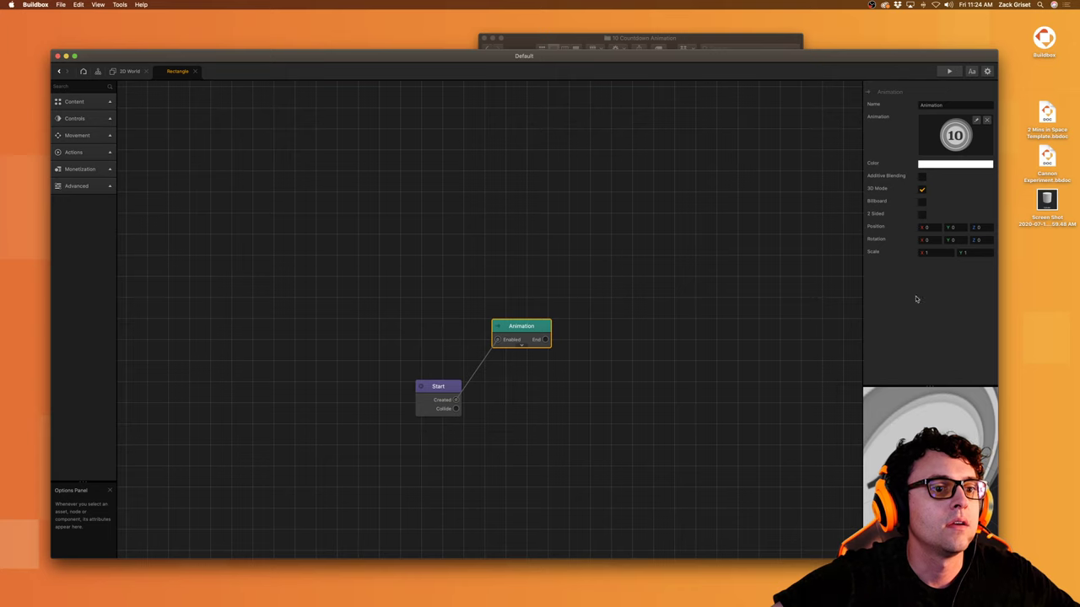
# Step: Check the countdown object in the 2D World, then play its sequence in the Animation Editor and close the editor
pyautogui.click(129, 71)
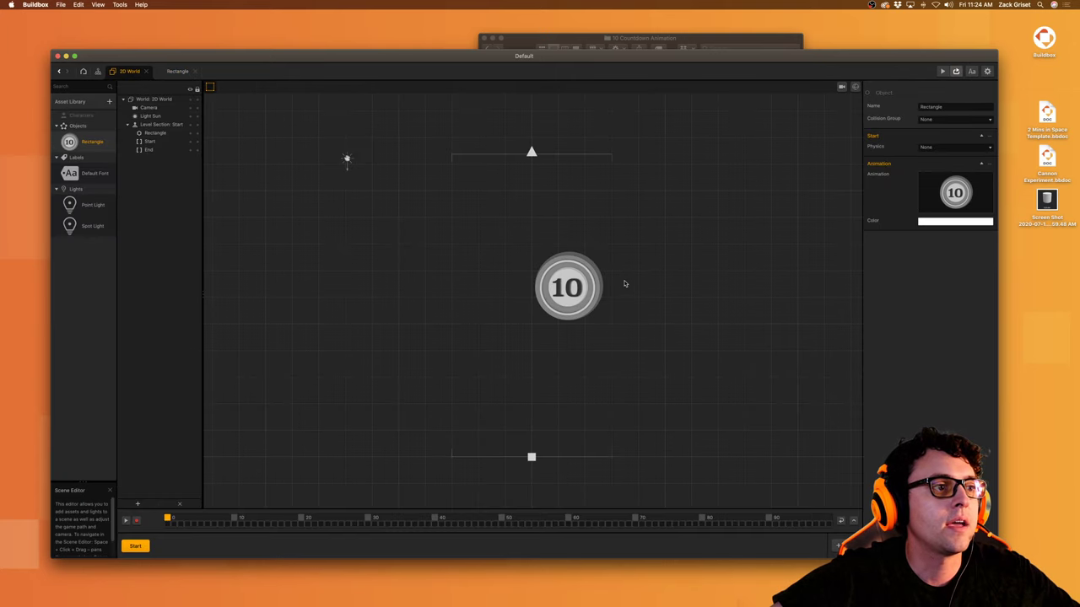
pyautogui.click(177, 71)
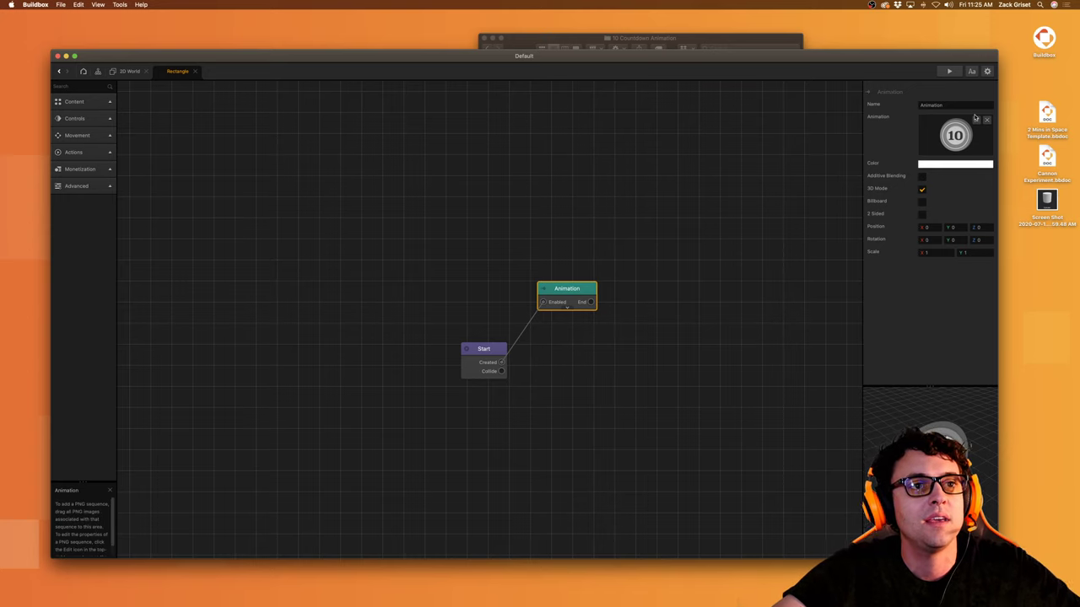
pyautogui.click(976, 121)
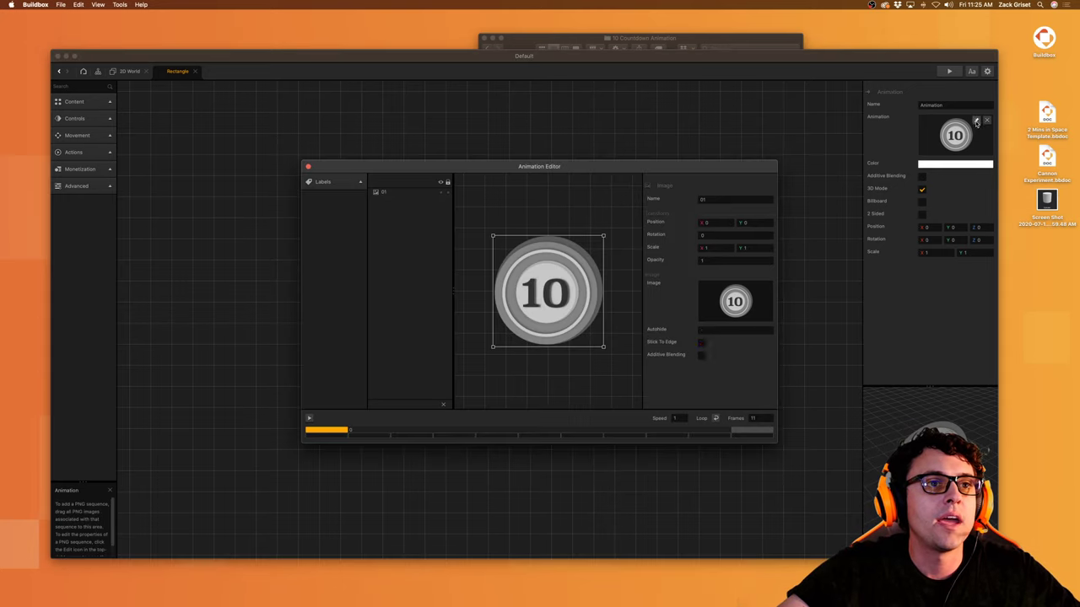
pyautogui.click(309, 417)
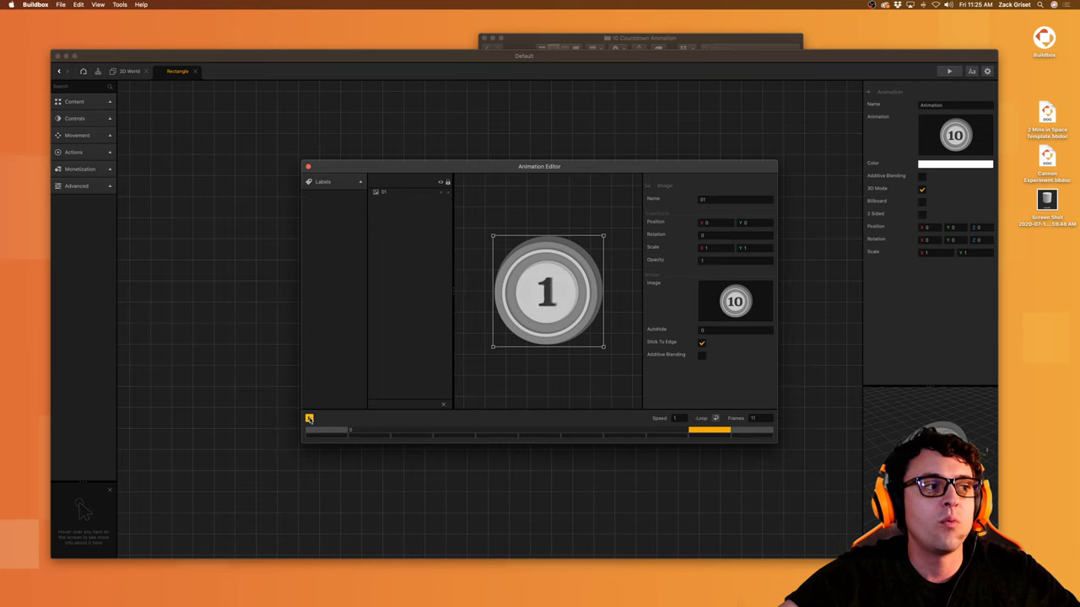
pyautogui.click(307, 167)
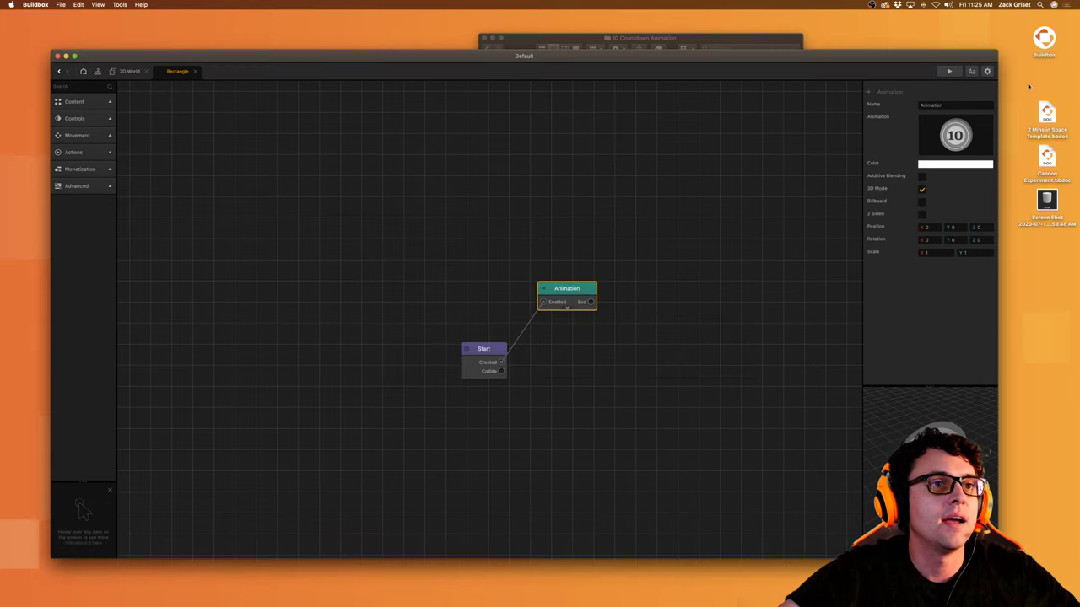
# Step: Preview the game to watch the countdown animation, then close the preview
pyautogui.click(949, 71)
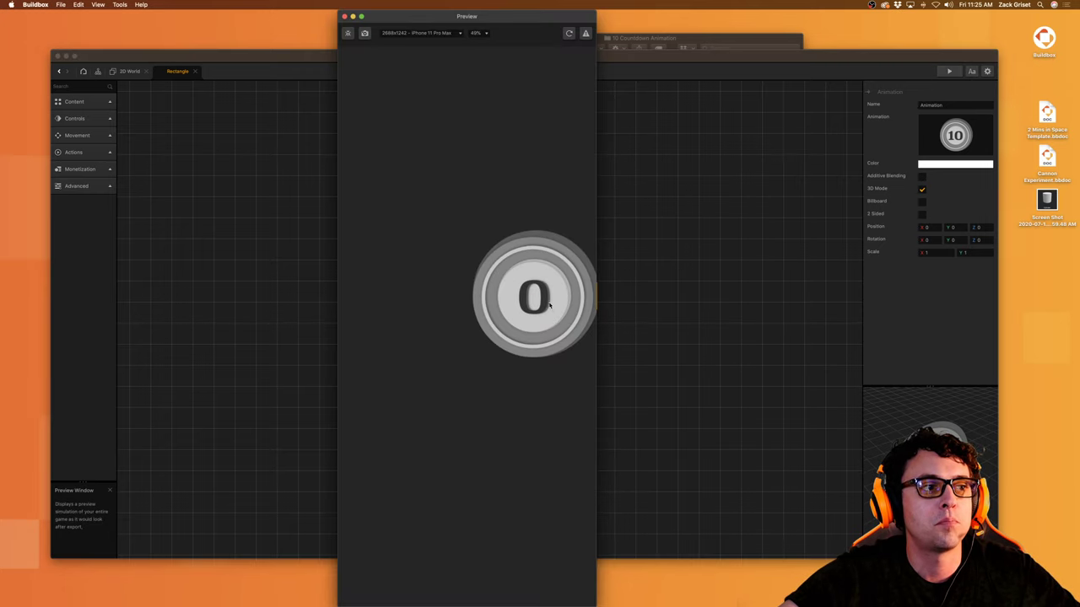
pyautogui.click(129, 71)
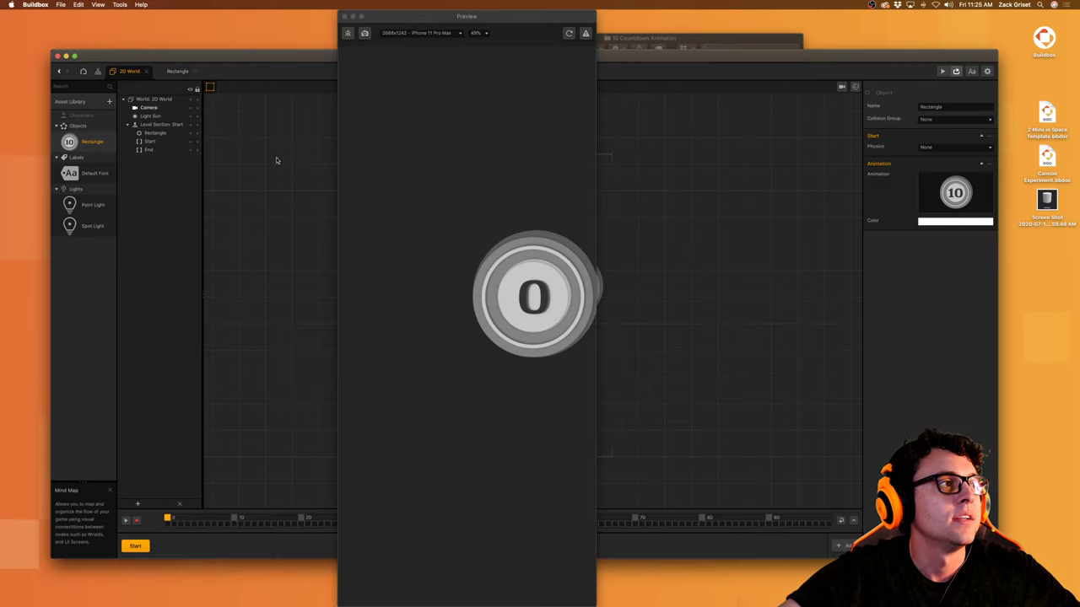
pyautogui.click(344, 16)
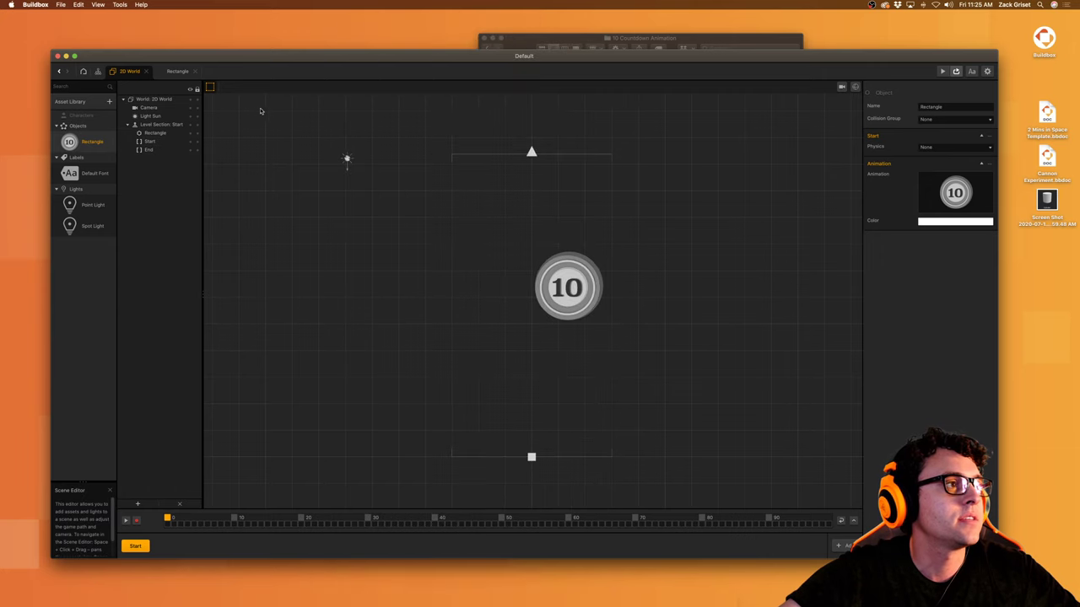
# Step: Move the countdown object to the centre of the 2D scene, at about X 0.07, Y 7.28
pyautogui.click(177, 71)
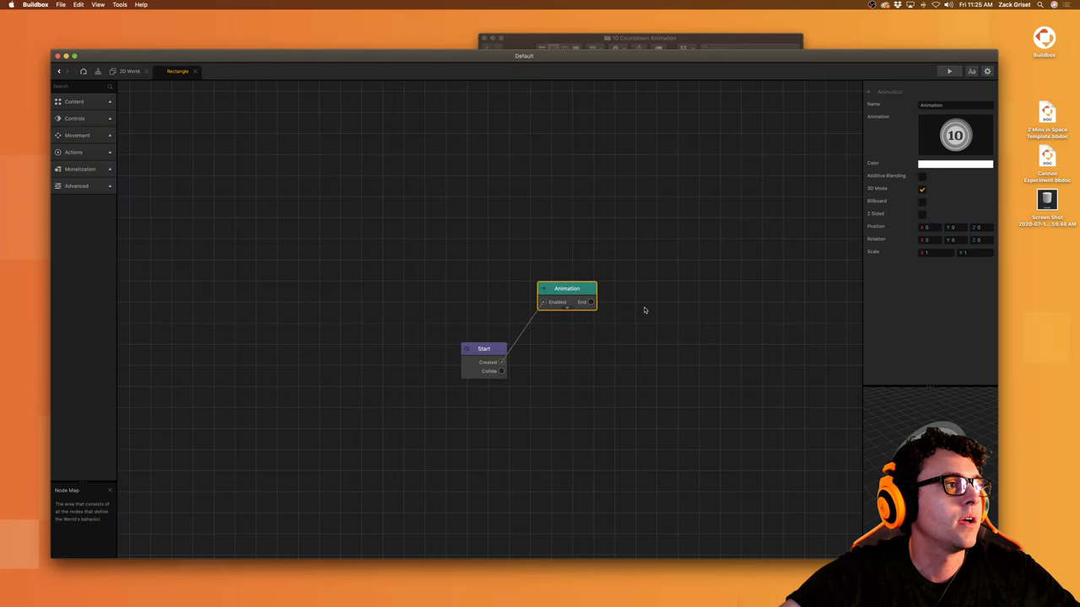
pyautogui.click(129, 70)
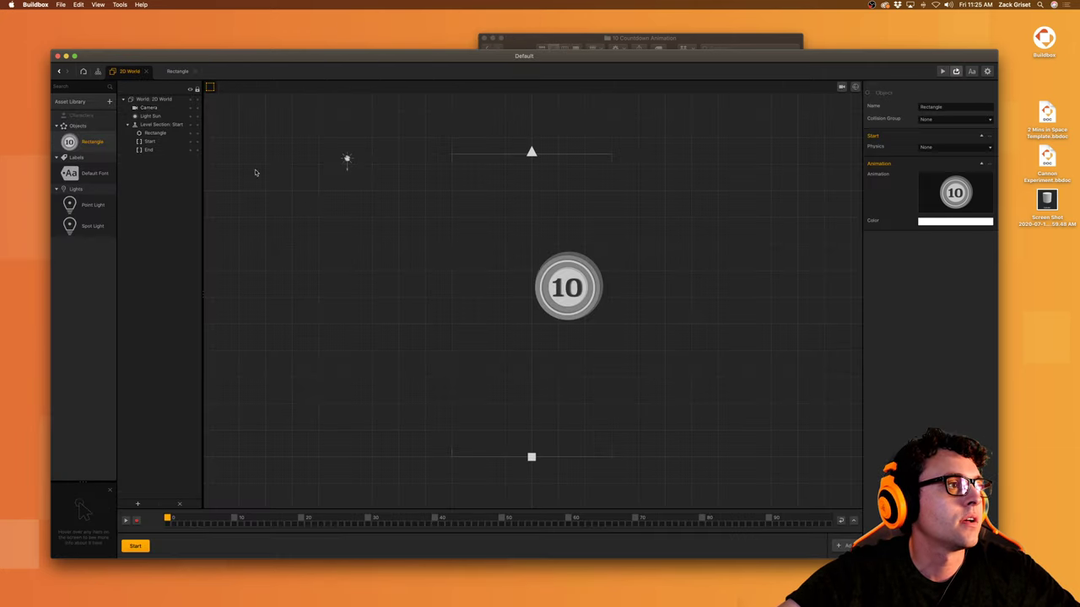
pyautogui.click(546, 288)
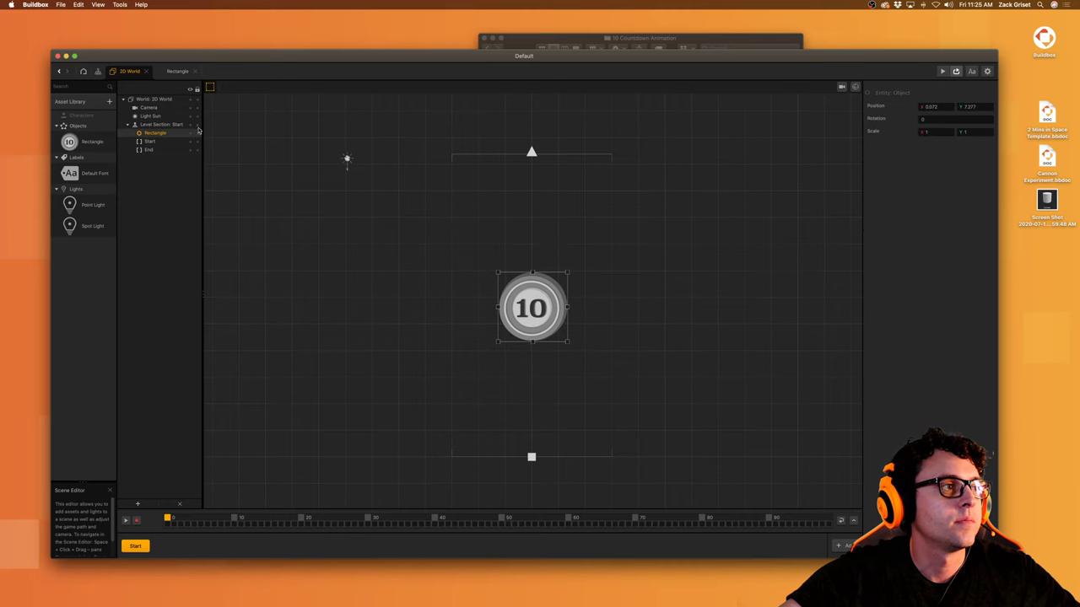
# Step: Open the Rectangle's Animation node in the Animation Editor, set the sequence speed to .2 and play it
pyautogui.click(175, 71)
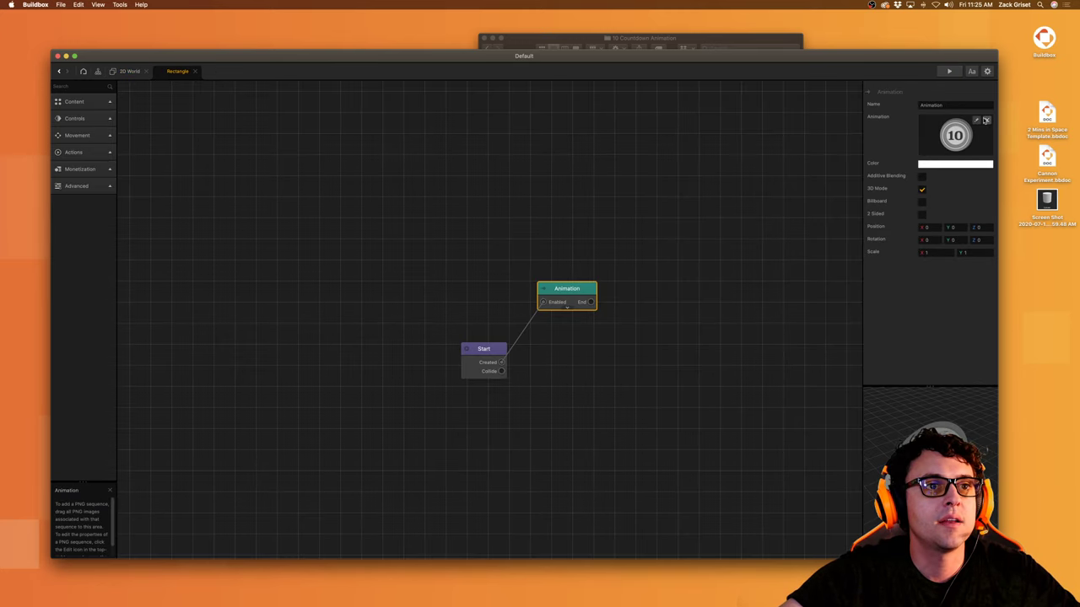
pyautogui.click(986, 120)
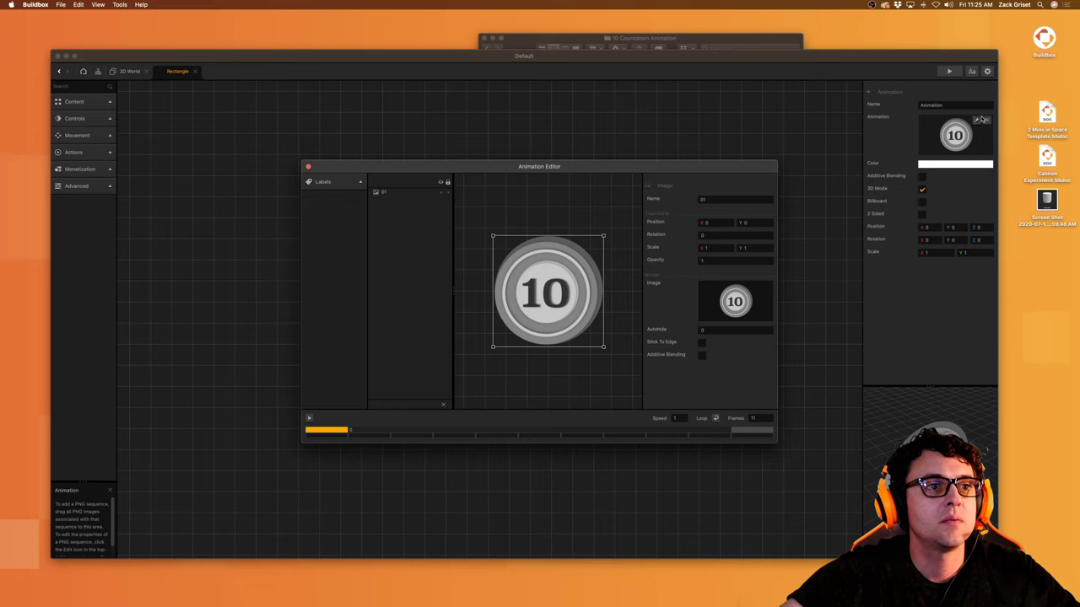
pyautogui.click(683, 417)
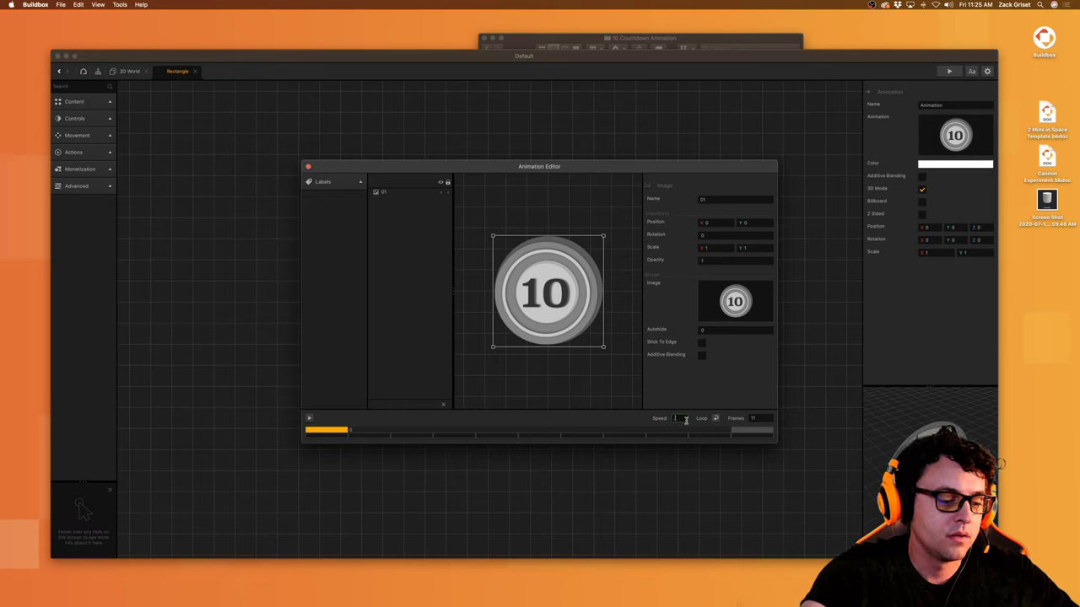
pyautogui.write('2')
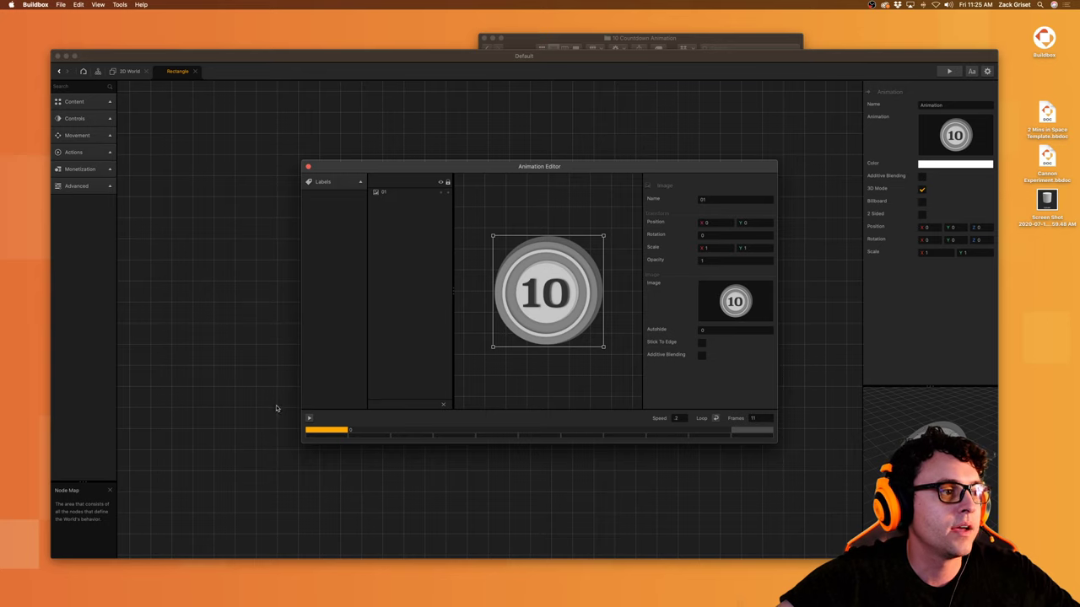
pyautogui.click(309, 418)
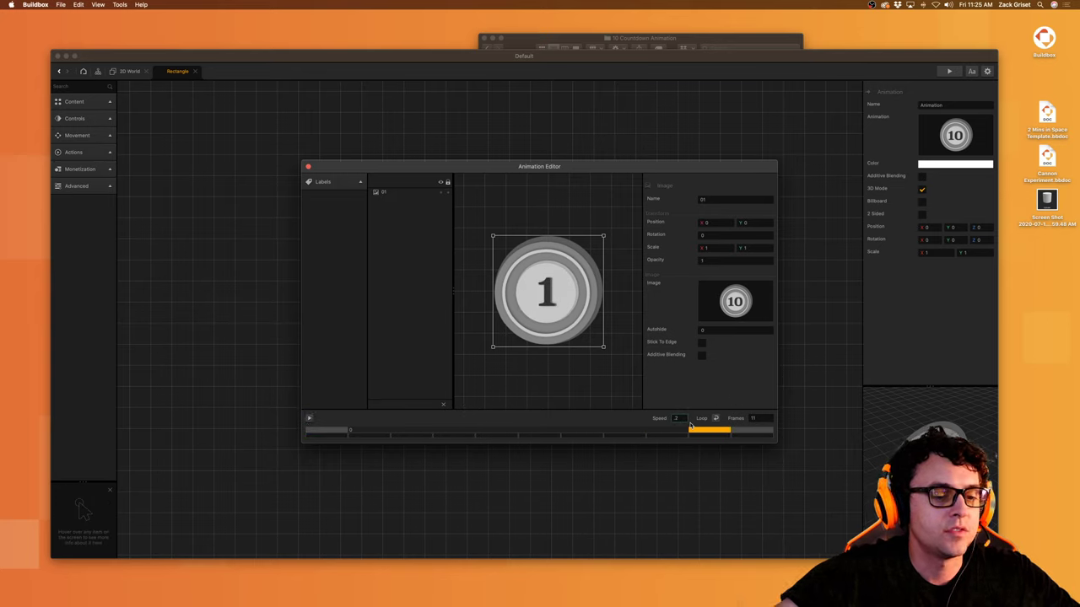
# Step: Set the countdown sequence's speed to .1 and play it back
pyautogui.press('BackSpace')
pyautogui.write('1')
pyautogui.press('Return')
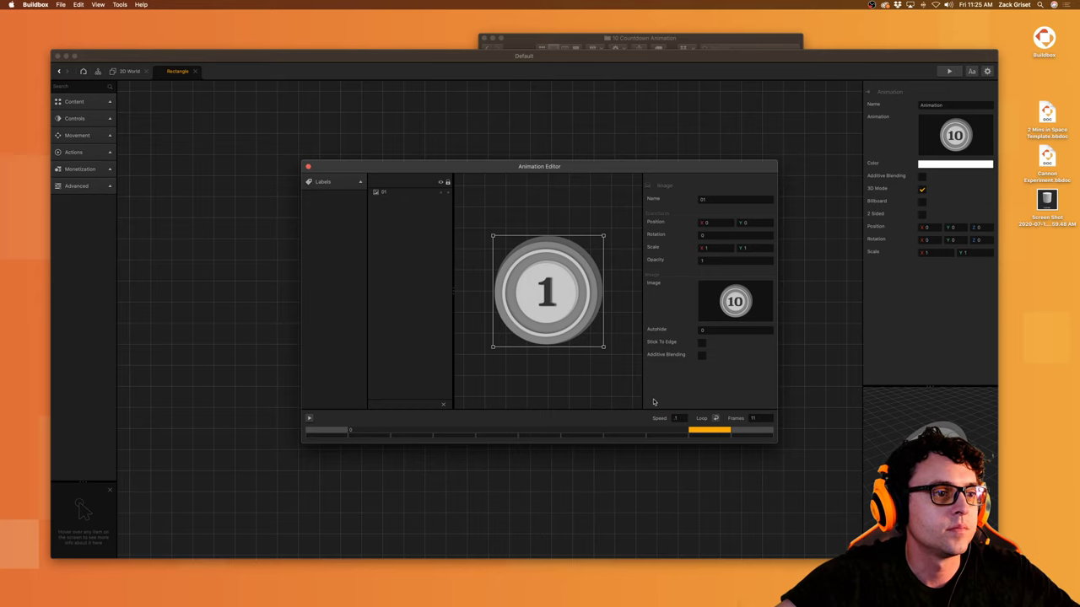
pyautogui.click(309, 418)
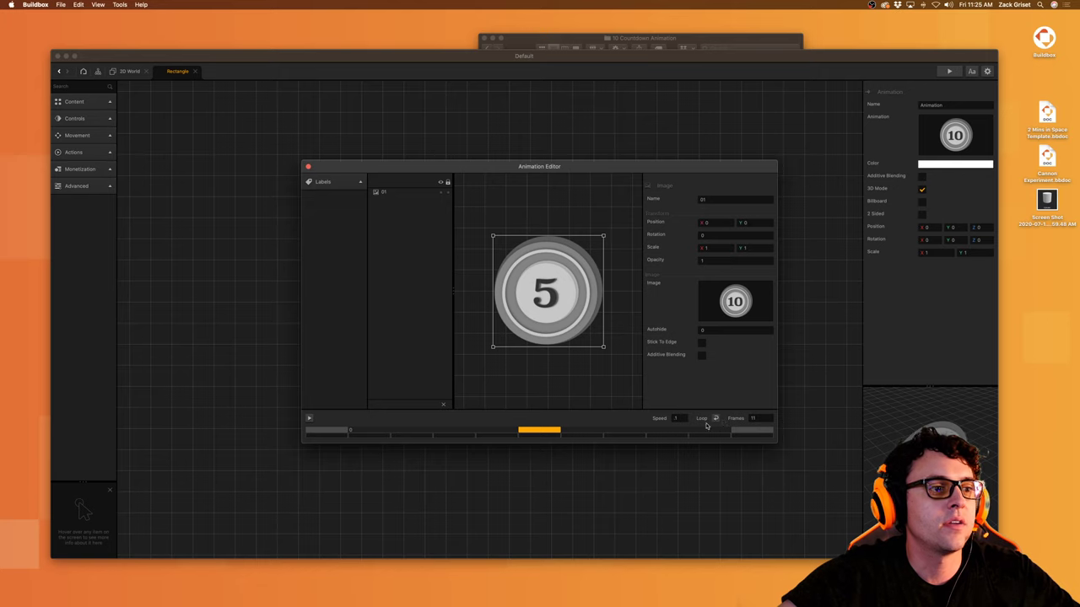
# Step: Set the countdown sequence's speed to .05, play it back, then stop the playback
pyautogui.click(679, 418)
pyautogui.press('BackSpace')
pyautogui.write('0')
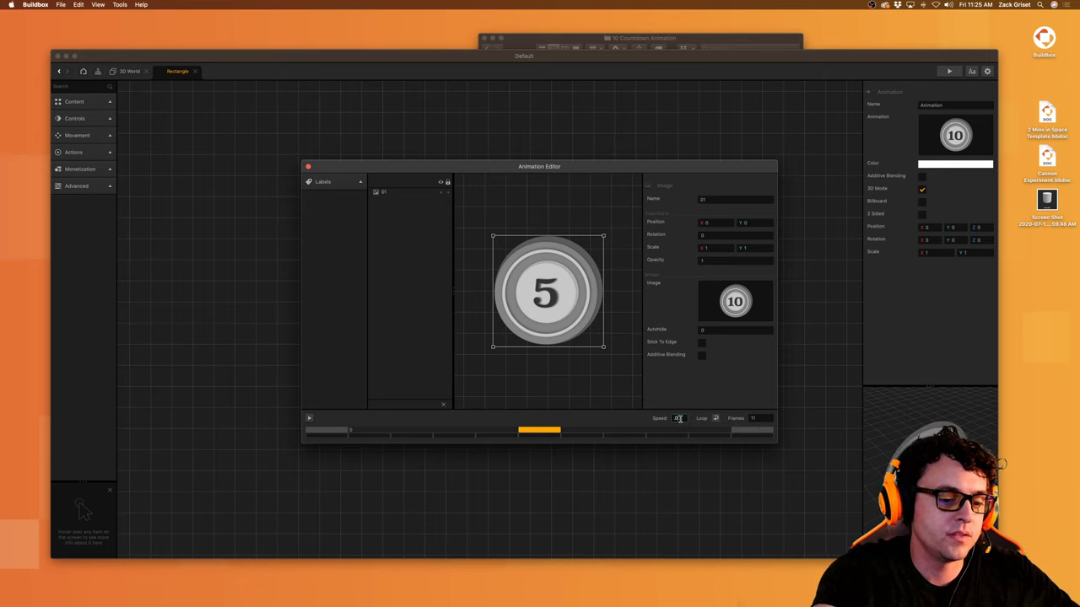
pyautogui.write('.05')
pyautogui.press('Return')
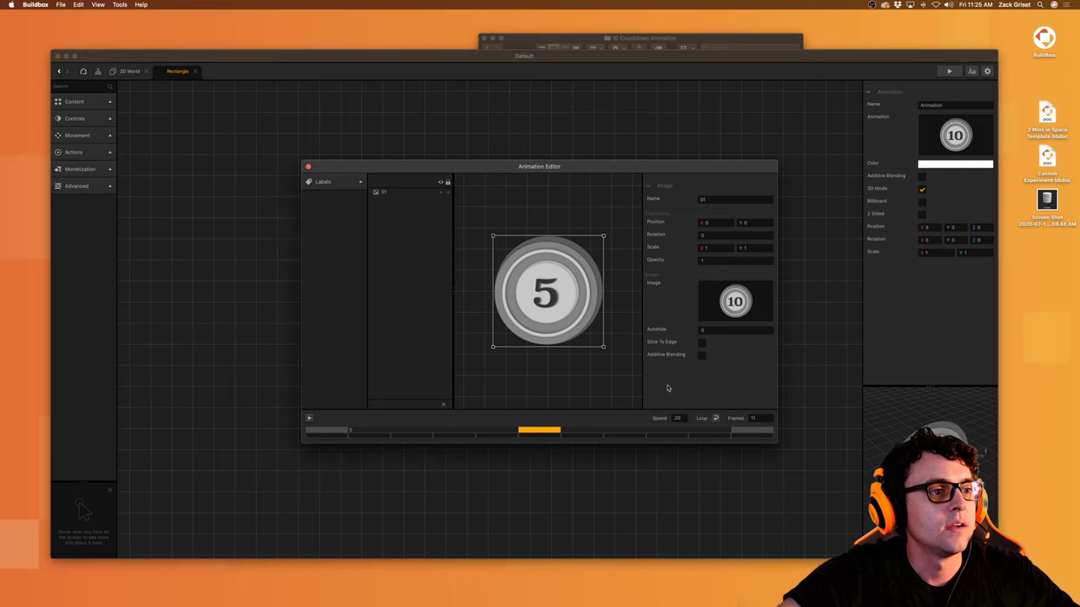
pyautogui.click(309, 418)
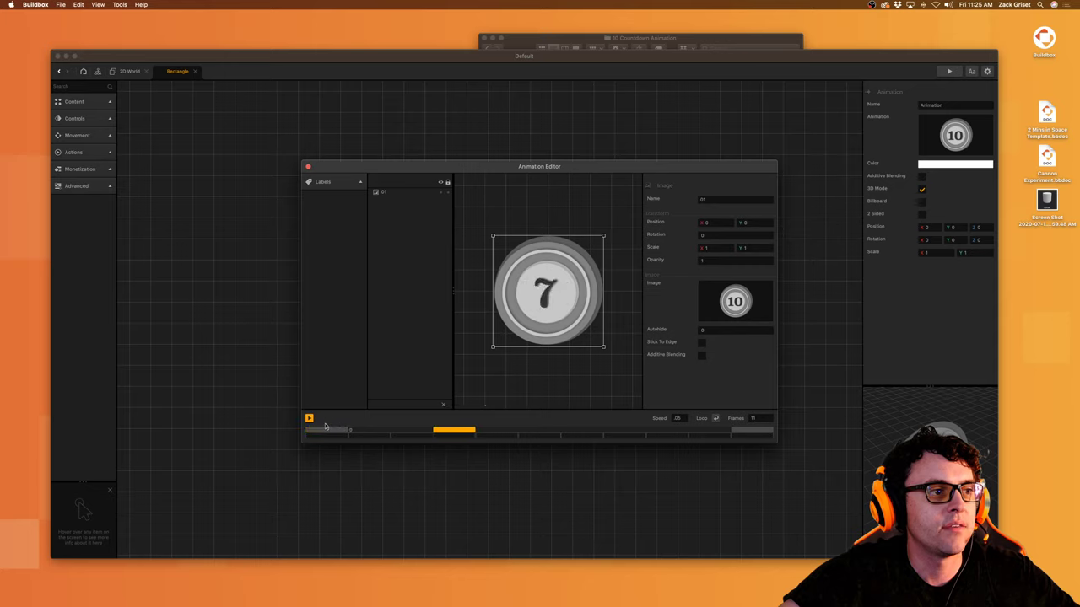
pyautogui.click(309, 418)
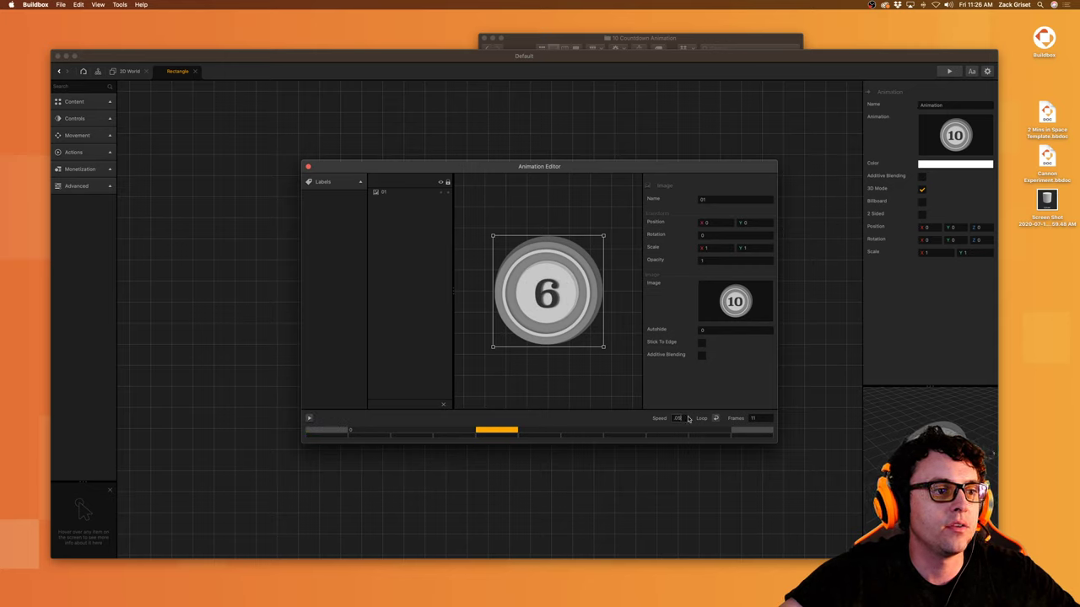
# Step: Set the countdown sequence's speed to .025 in the Animation Editor
pyautogui.press('BackSpace')
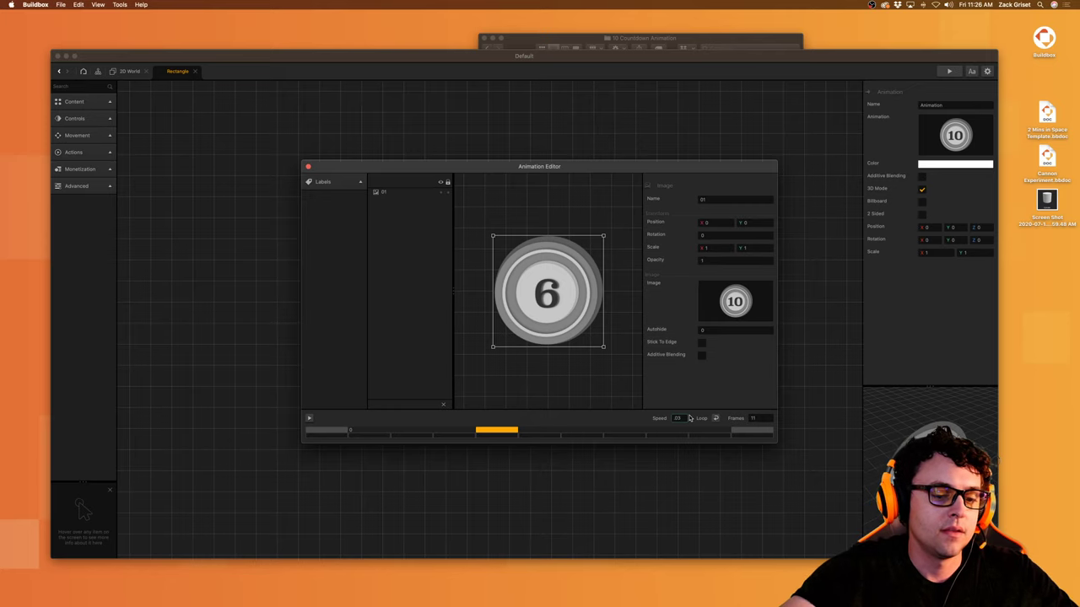
pyautogui.press('Return')
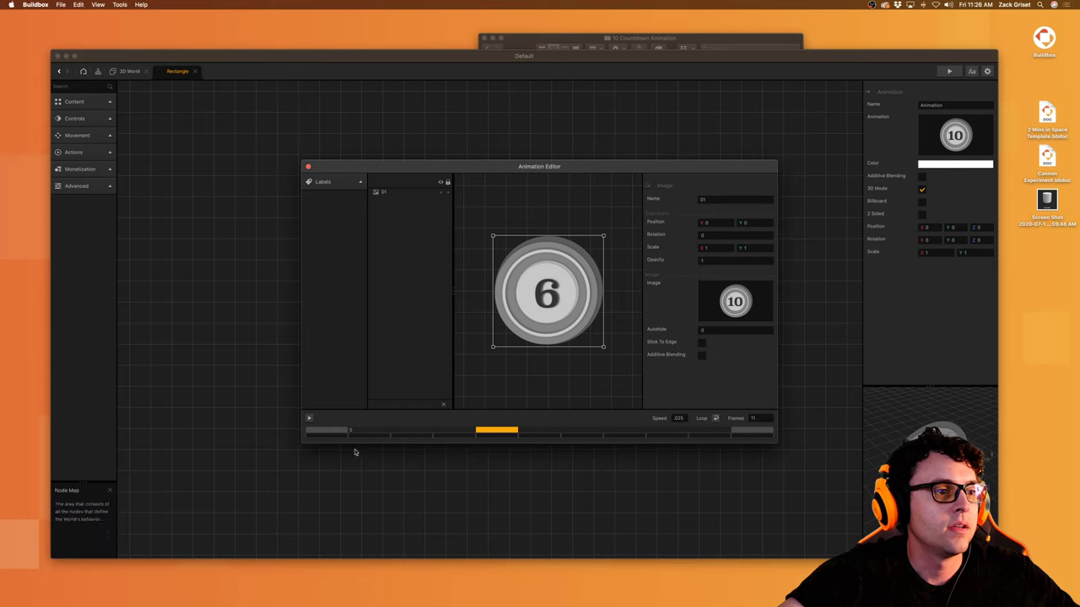
# Step: Preview the countdown animation, set its playback speed to .03, and close the Animation Editor
pyautogui.click(309, 417)
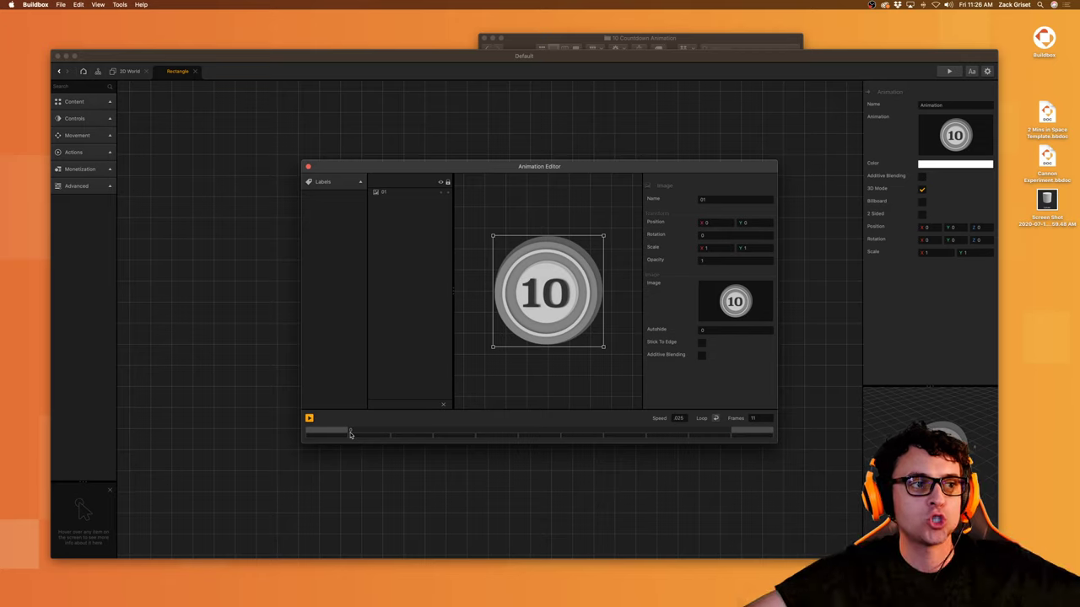
pyautogui.click(344, 430)
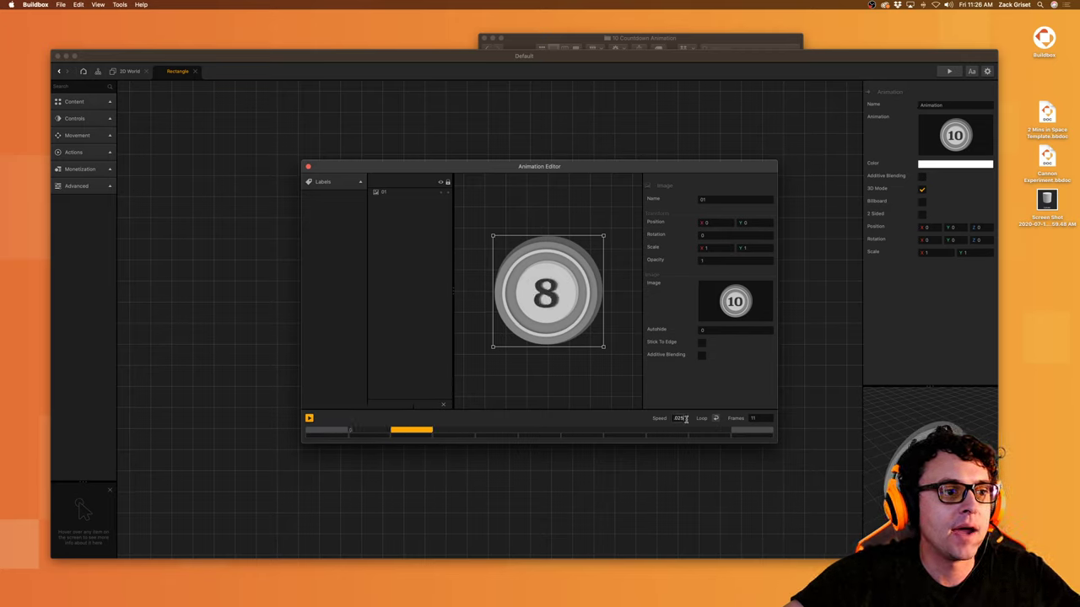
pyautogui.press('BackSpace')
pyautogui.press('BackSpace')
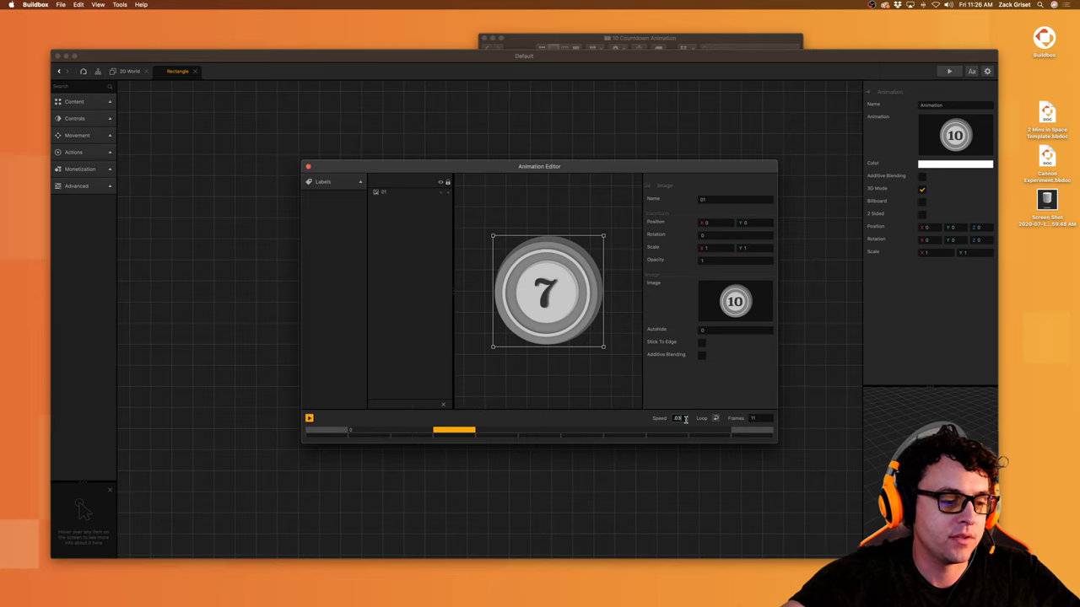
pyautogui.write('3')
pyautogui.click(309, 418)
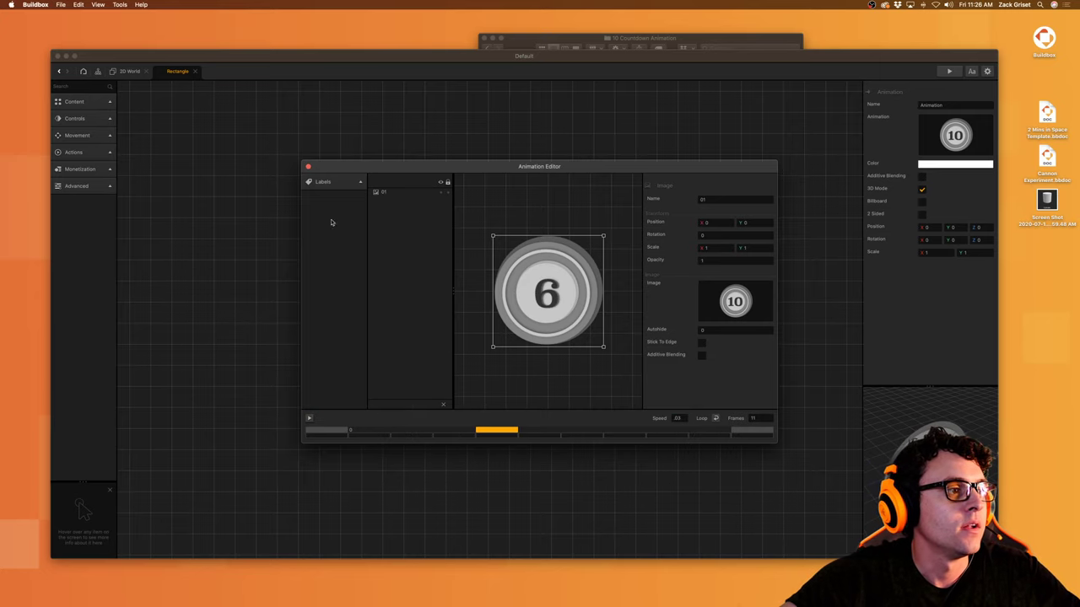
pyautogui.click(308, 166)
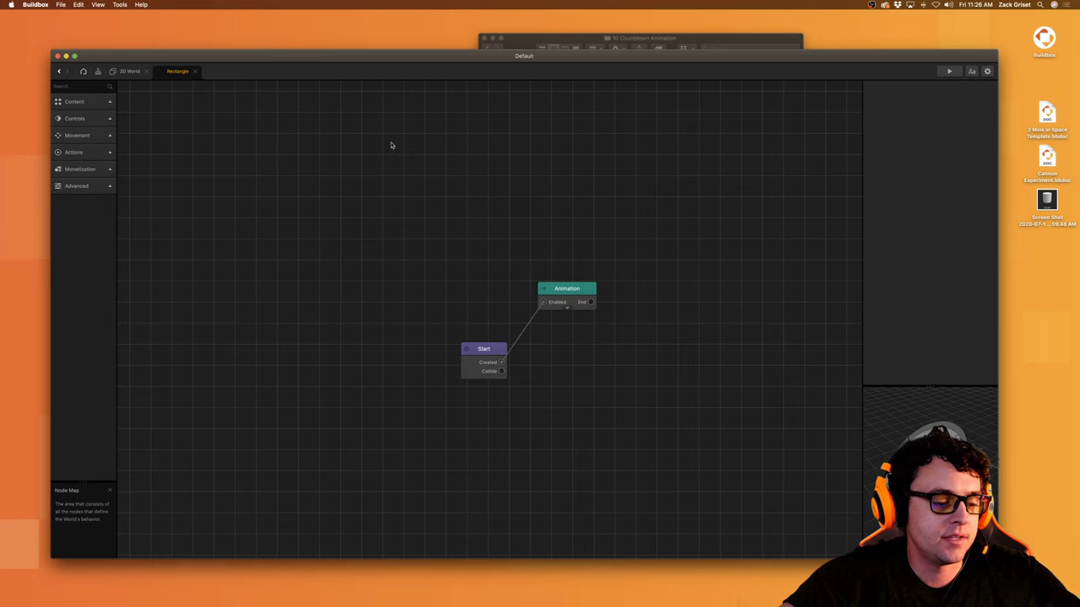
# Step: Save the project in the Downloads folder as "Countdown Example"
pyautogui.press('super+s')
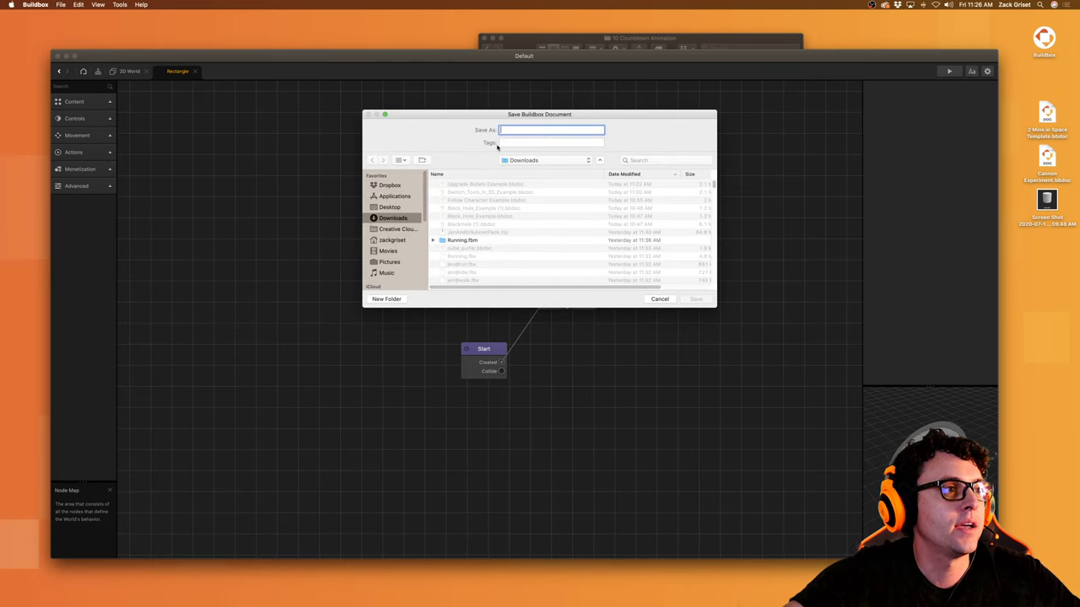
pyautogui.write('Countdown')
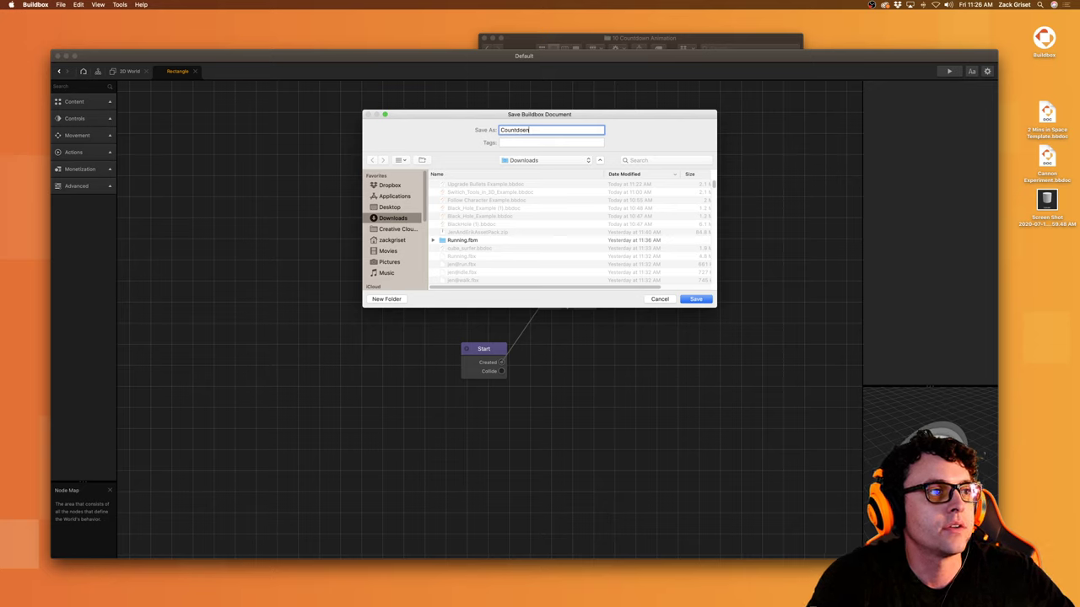
pyautogui.press('BackSpace')
pyautogui.press('BackSpace')
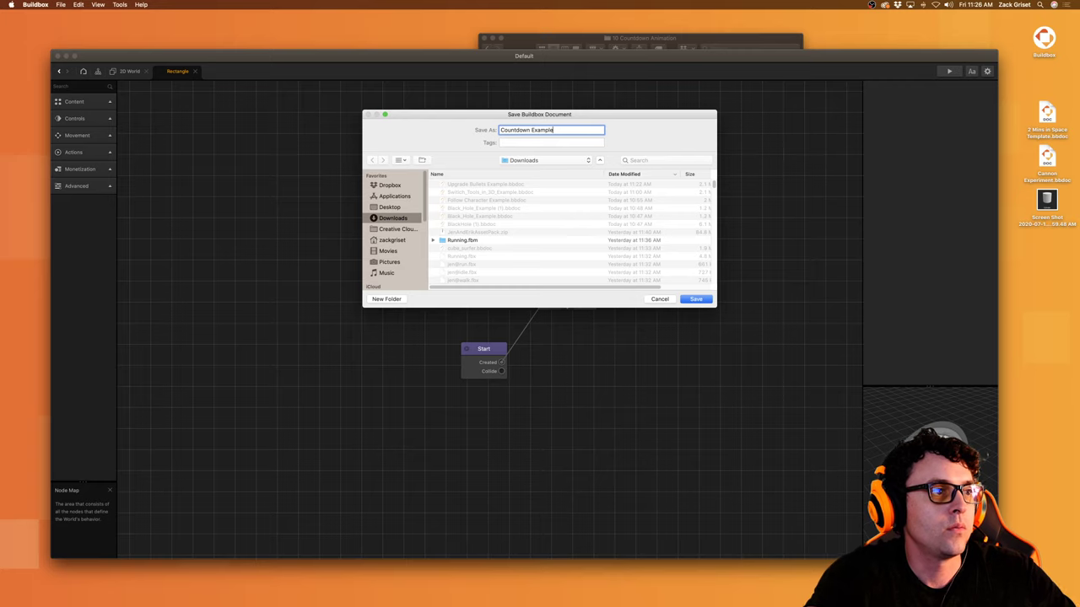
pyautogui.click(696, 300)
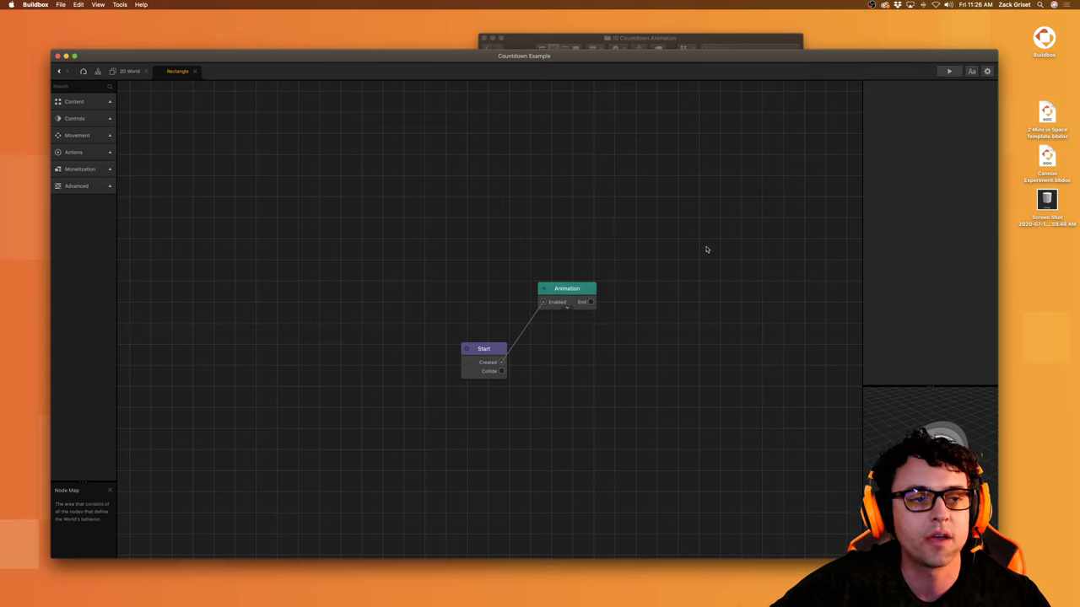
# Step: Move the screenshot file on the desktop to the trash, show the 2D World, and close the 10 Countdown Animation folder window
pyautogui.click(1046, 200)
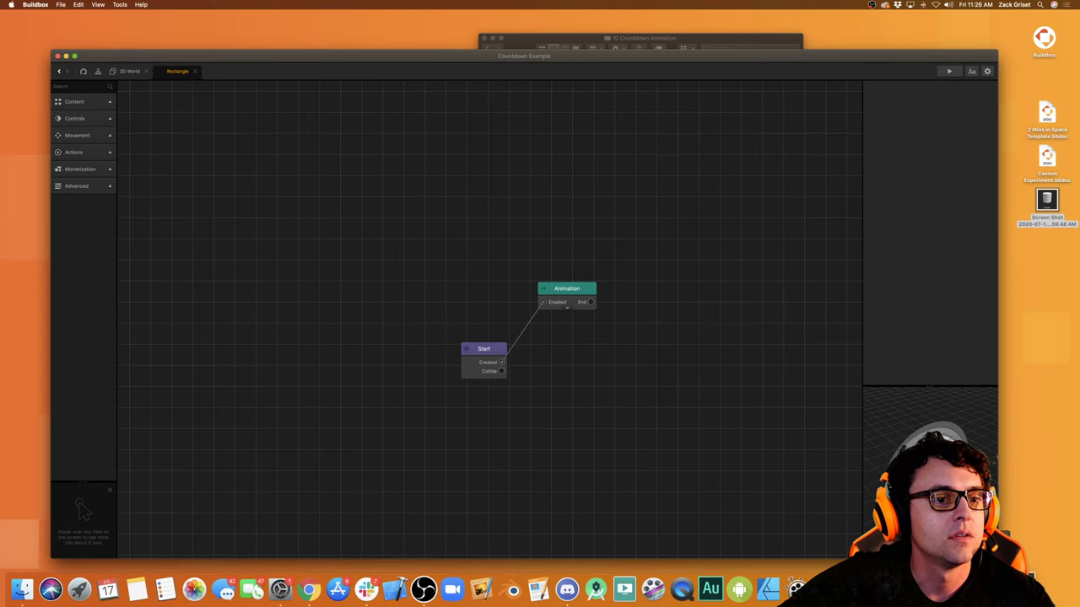
pyautogui.moveTo(999, 582); pyautogui.dragTo(1000, 588)
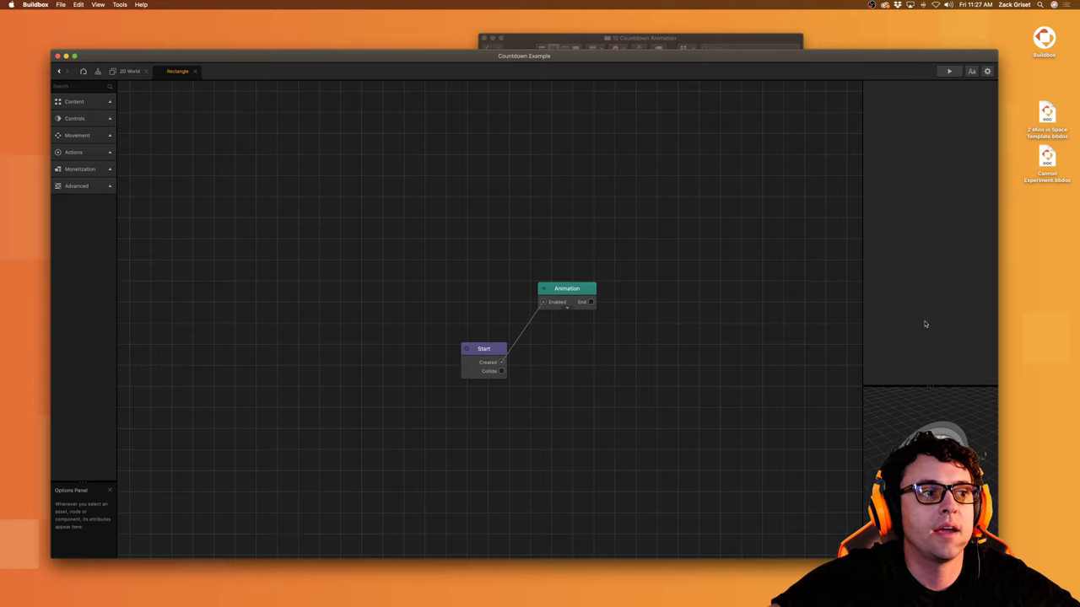
pyautogui.click(128, 71)
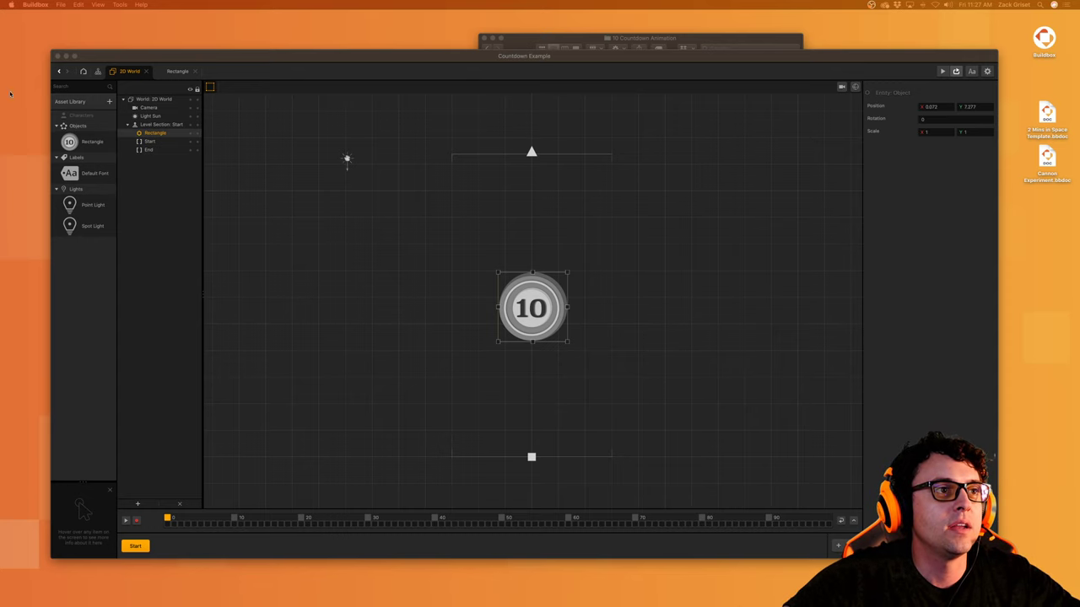
pyautogui.click(742, 39)
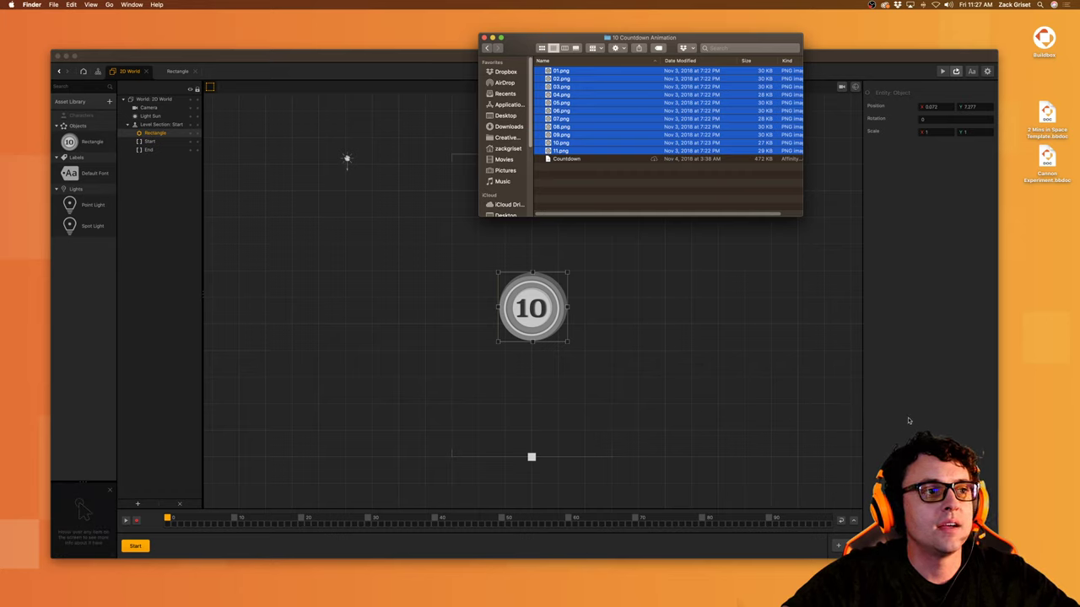
pyautogui.click(1034, 348)
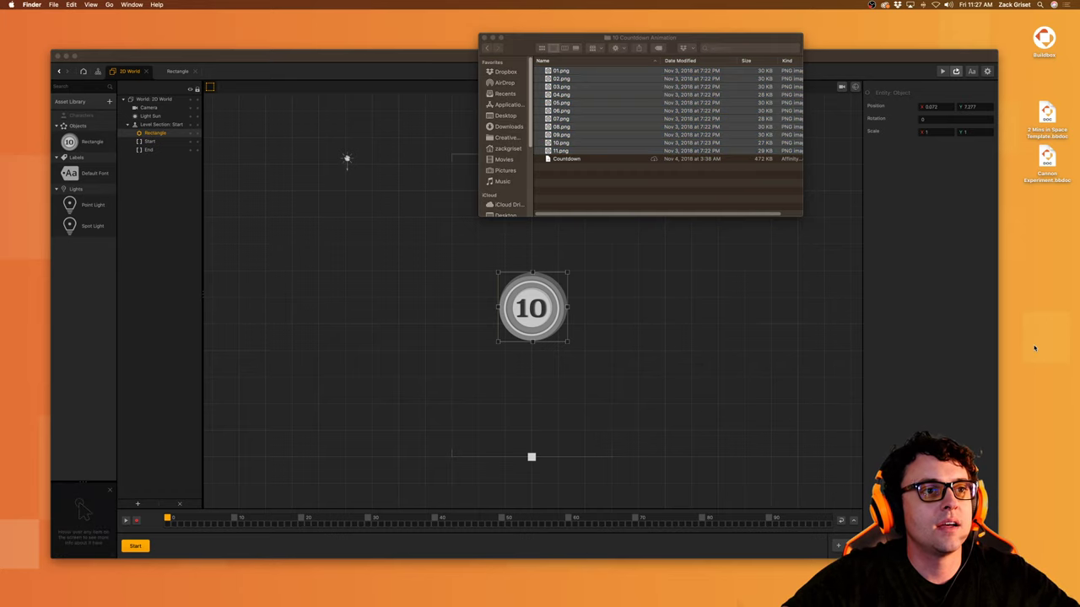
pyautogui.click(485, 39)
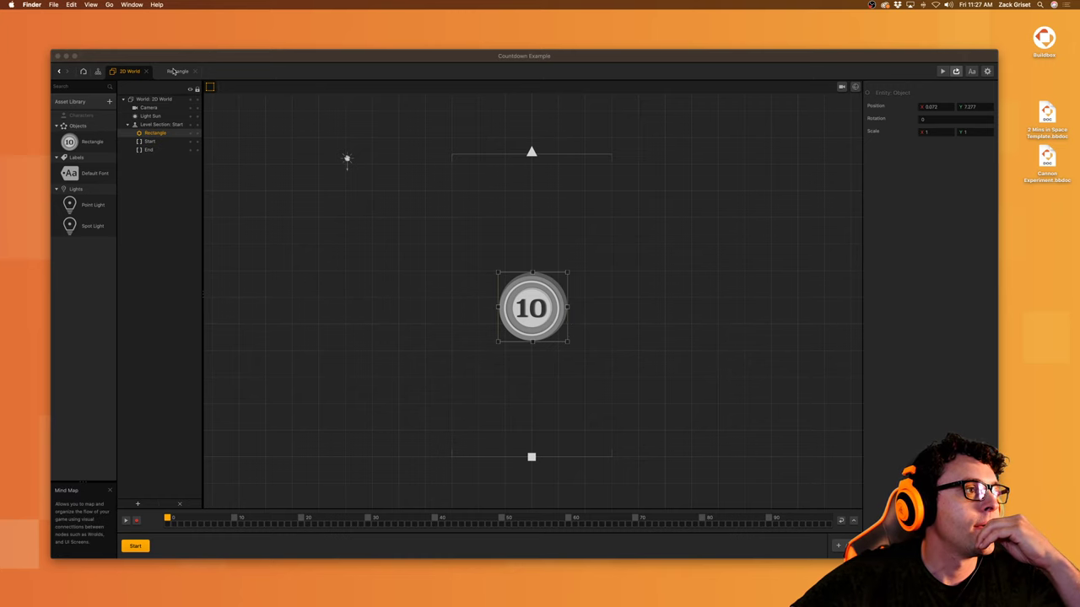
# Step: Tint the Rectangle's Animation node light red and duplicate it, placing the copy just below the original
pyautogui.click(175, 71)
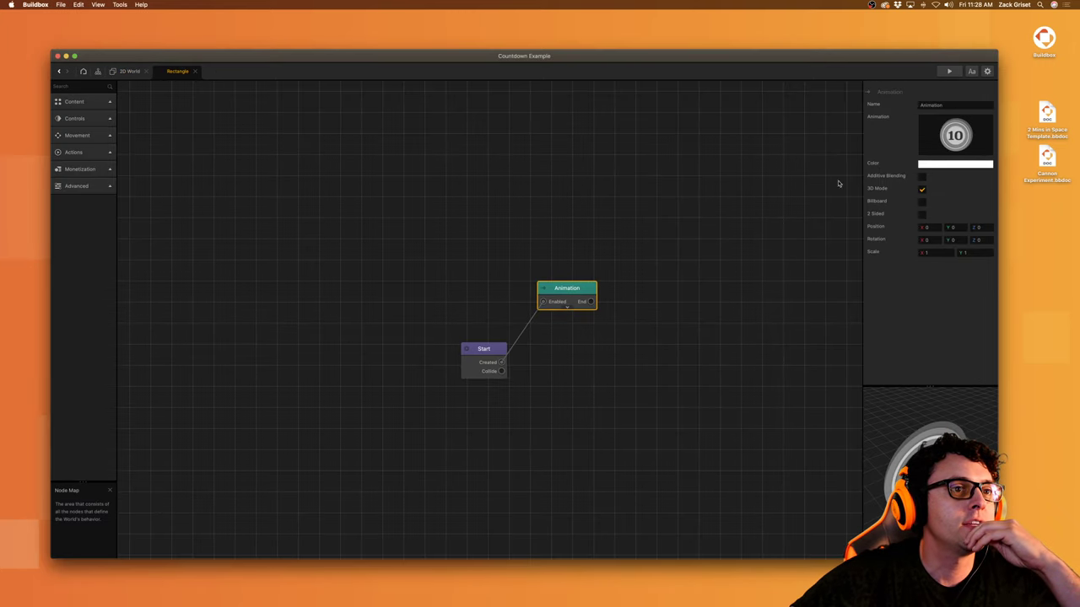
pyautogui.click(948, 165)
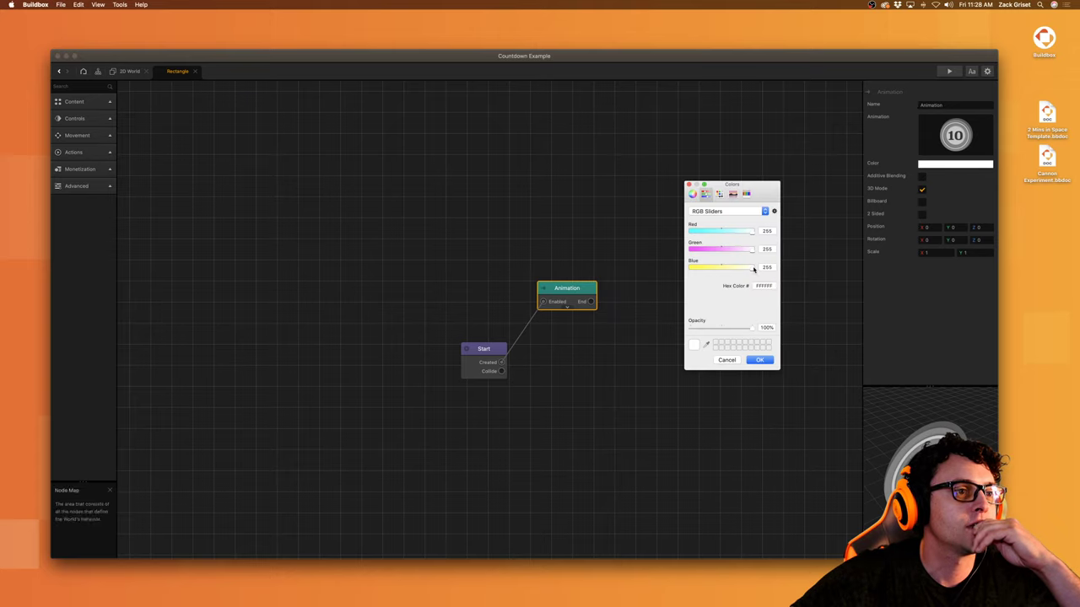
pyautogui.moveTo(735, 269); pyautogui.dragTo(754, 254)
pyautogui.click(692, 194)
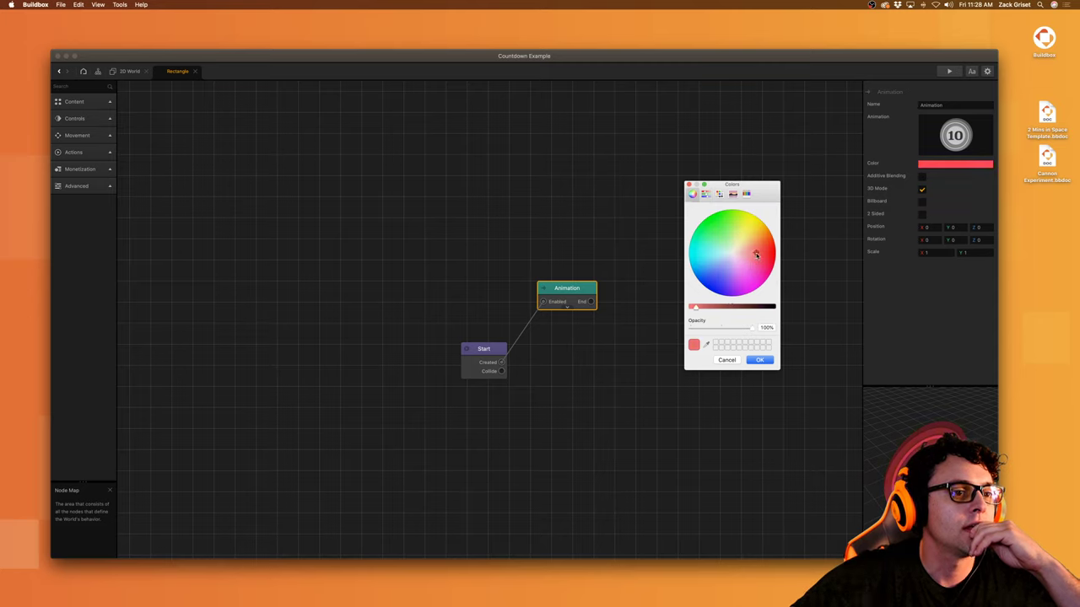
pyautogui.click(760, 360)
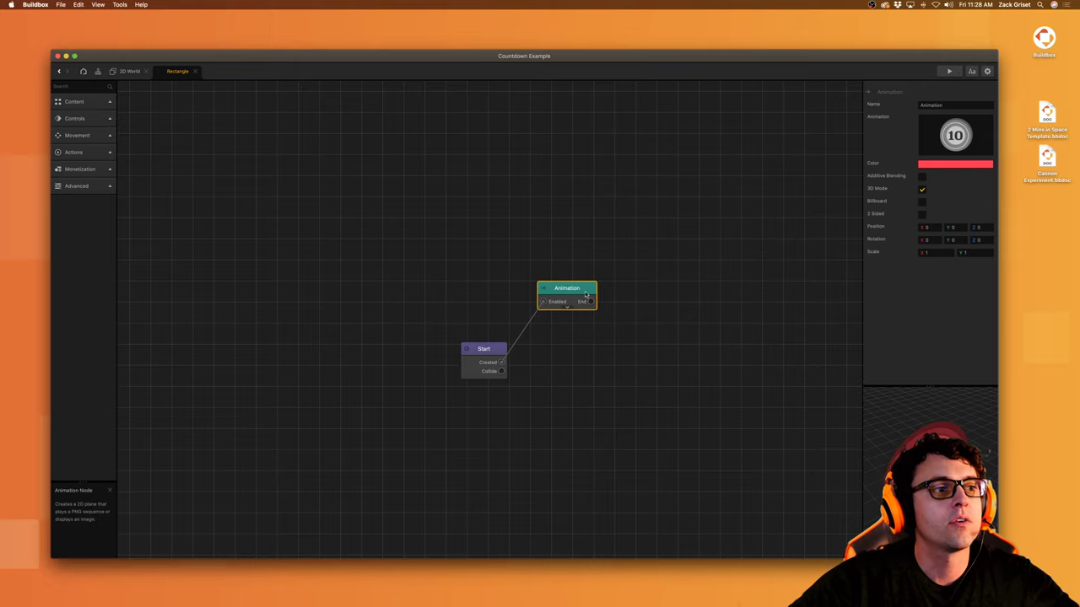
pyautogui.press('super+d')
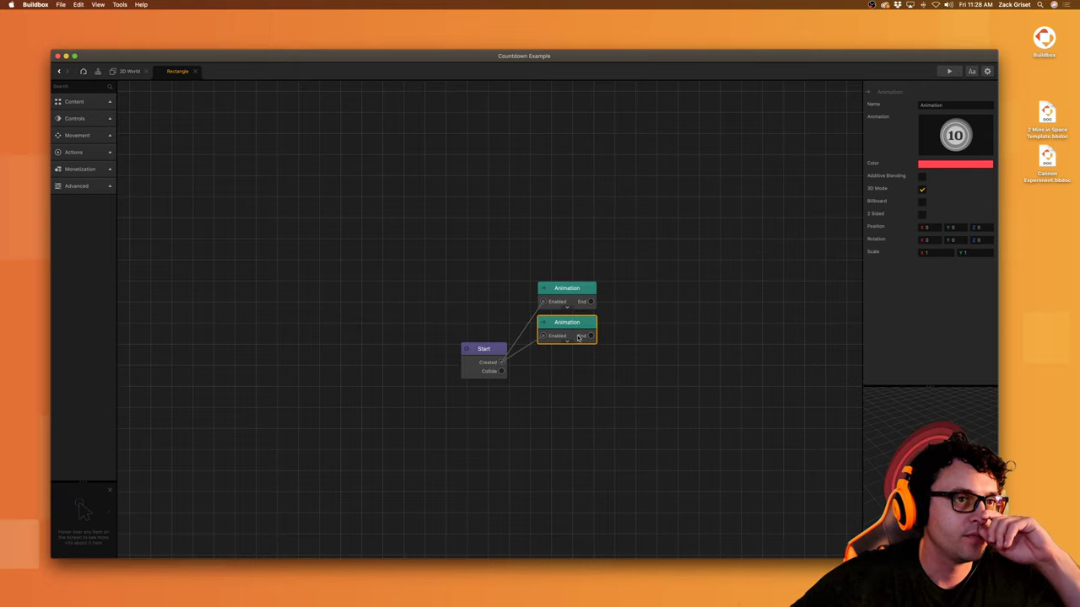
pyautogui.moveTo(578, 326); pyautogui.dragTo(587, 333)
# Step: Try removing the upper Animation node so only the duplicate remains, and undo the deletion
pyautogui.click(567, 291)
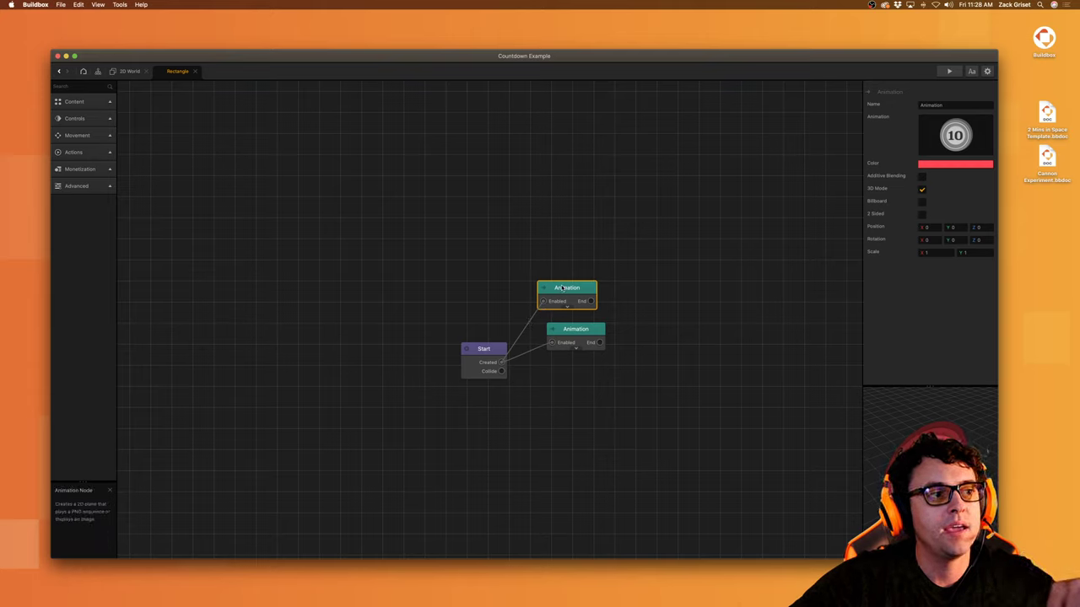
pyautogui.press('BackSpace')
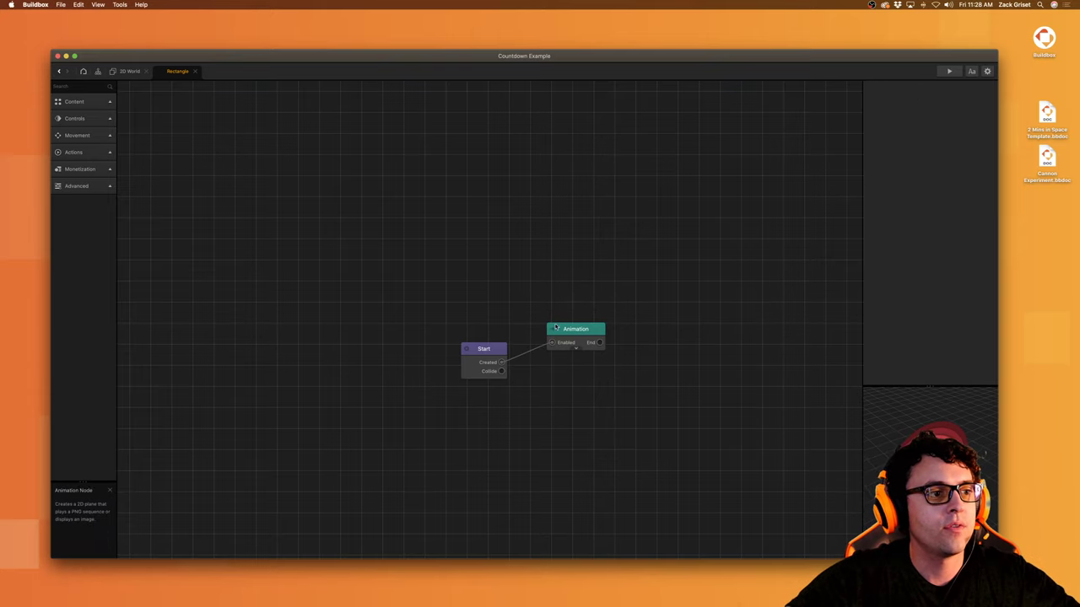
pyautogui.click(567, 329)
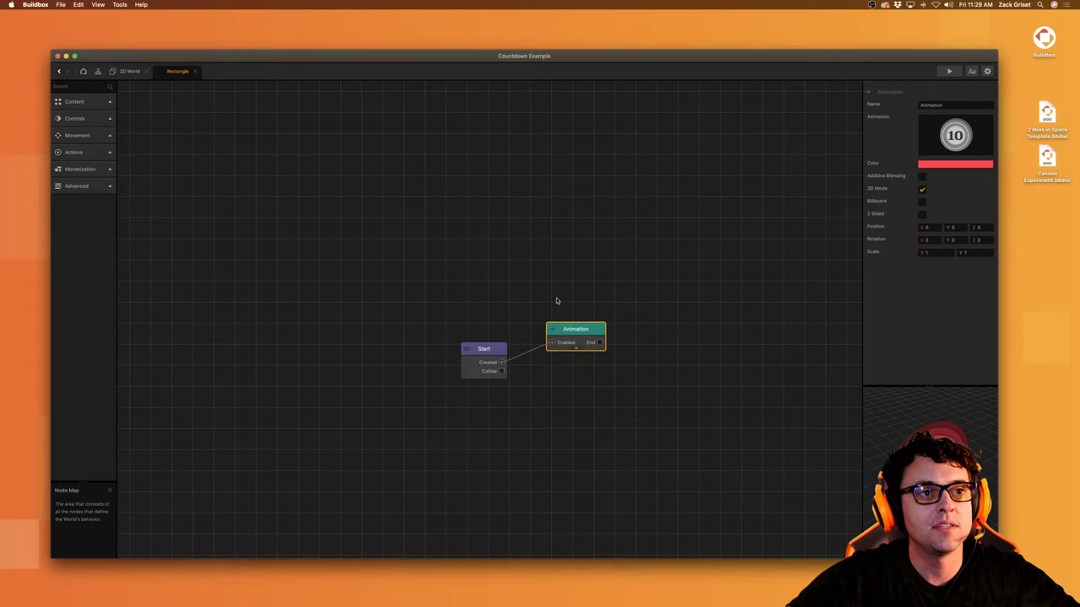
pyautogui.click(558, 304)
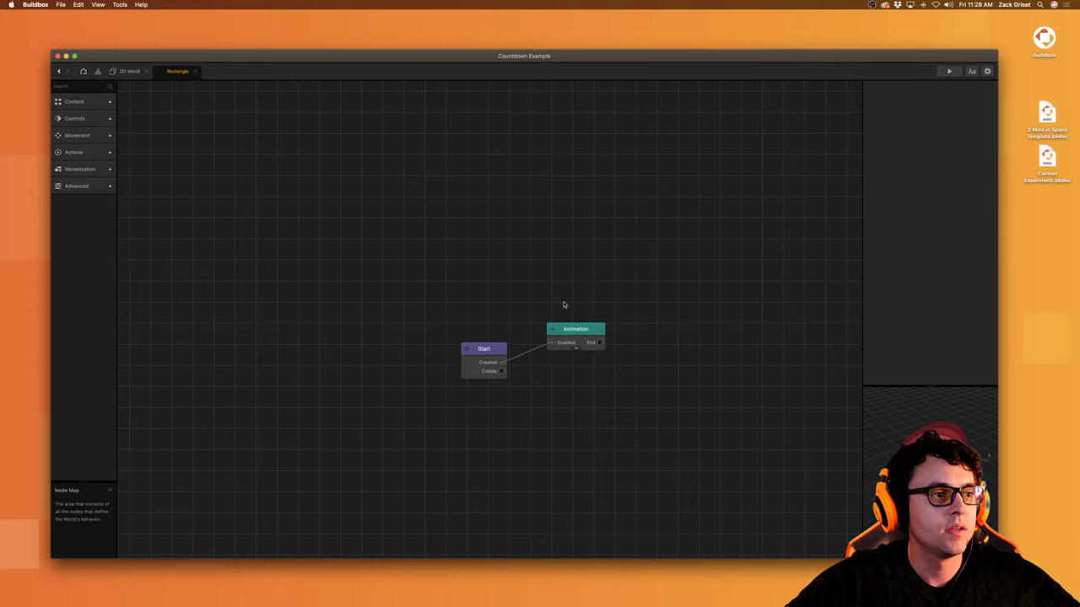
pyautogui.press('cmd+z')
# Step: Find the Delay node with the search term "delay" and add it to the node map above the Start node
pyautogui.click(93, 86)
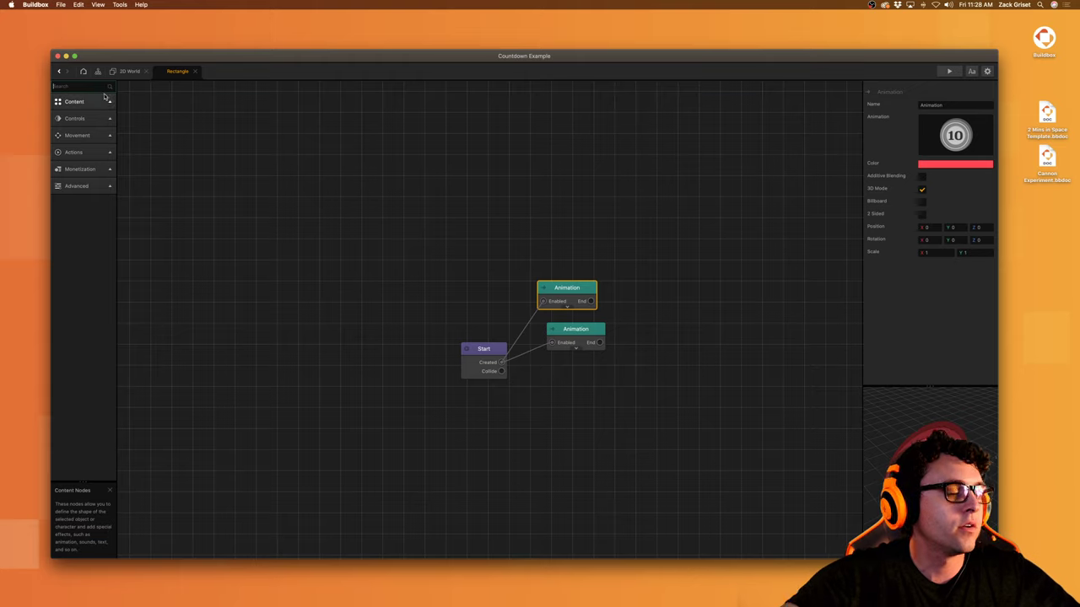
pyautogui.write('delay')
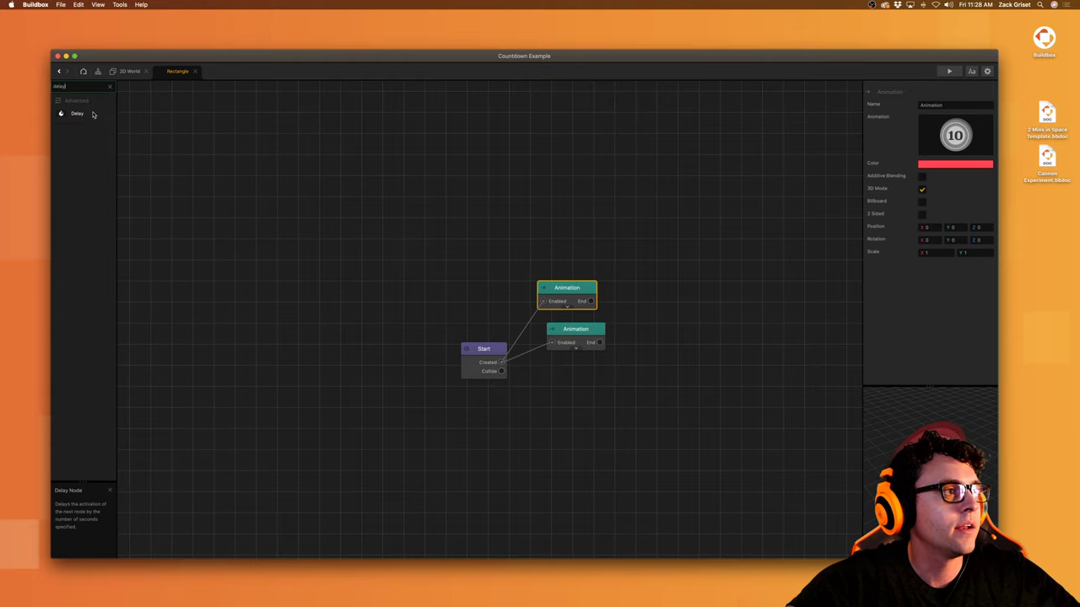
pyautogui.moveTo(84, 113); pyautogui.dragTo(425, 196)
# Step: Change the upper Animation node's color back to near-white at full brightness
pyautogui.click(588, 341)
pyautogui.click(582, 296)
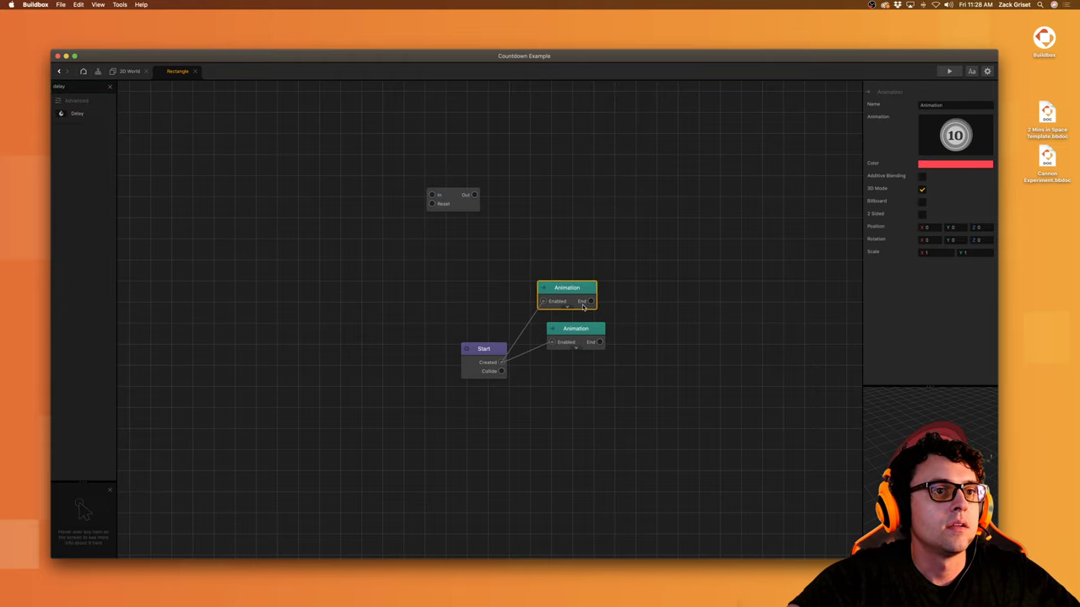
pyautogui.click(975, 165)
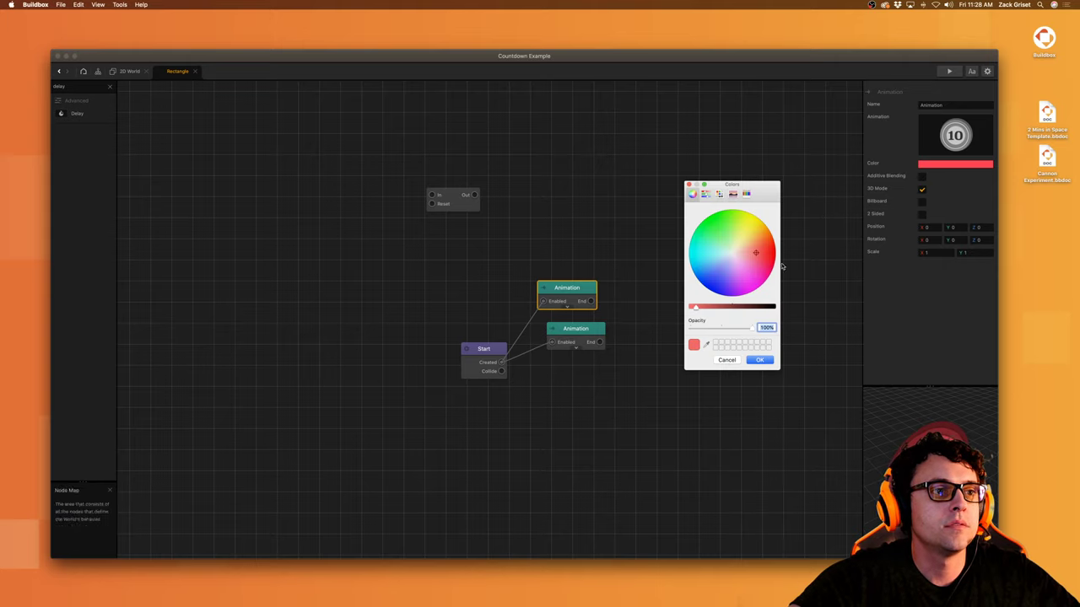
pyautogui.moveTo(733, 254); pyautogui.dragTo(734, 259)
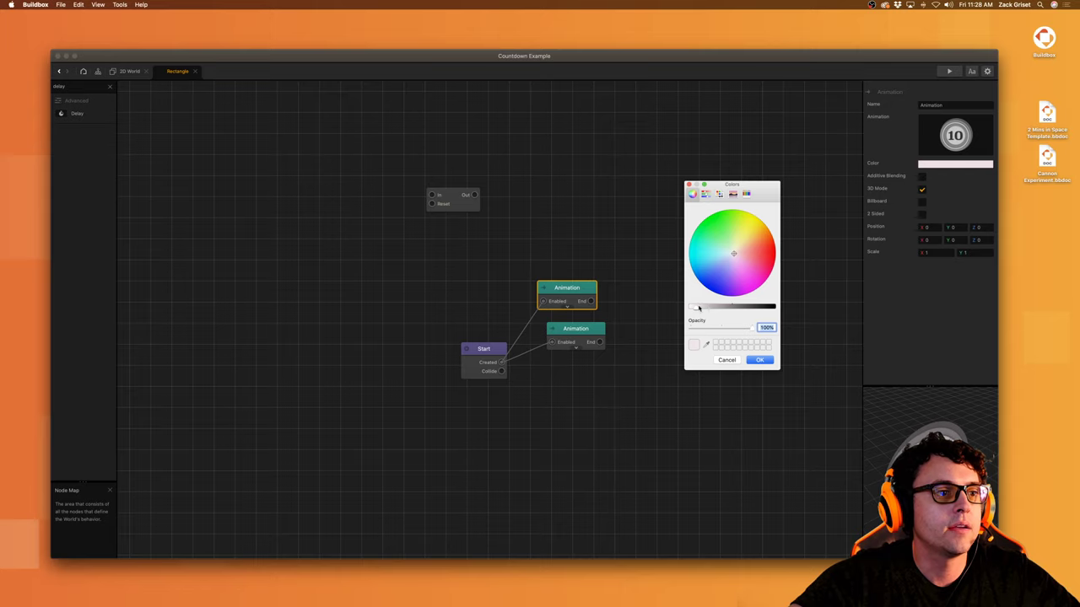
pyautogui.moveTo(698, 309); pyautogui.dragTo(683, 309)
pyautogui.click(760, 359)
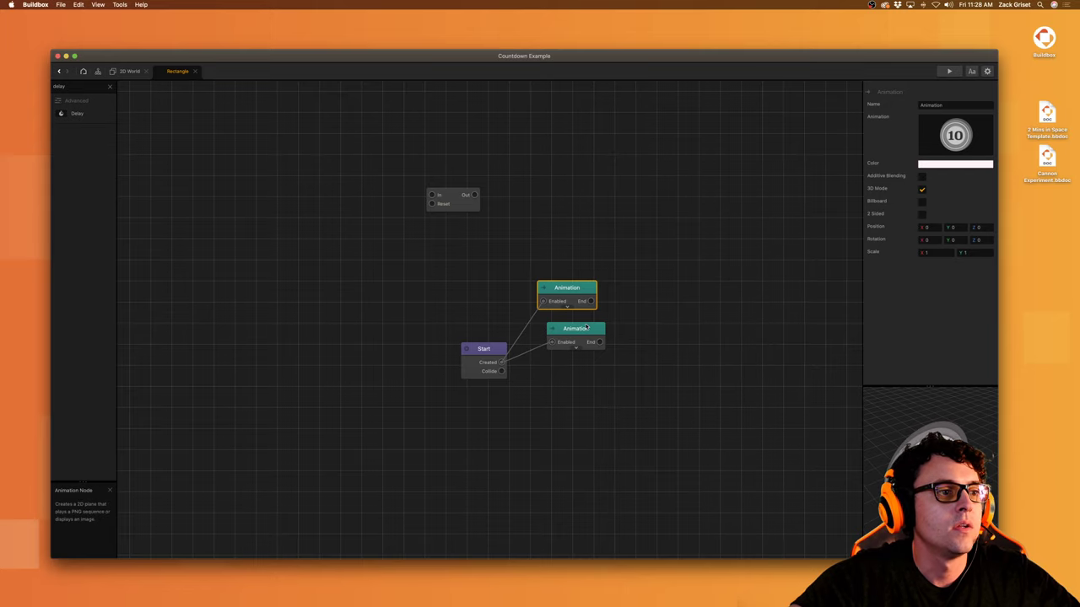
# Step: Route Start's Created output through the Delay node to the upper Animation's Enabled input, and set the delay to 9 seconds
pyautogui.moveTo(521, 342); pyautogui.dragTo(474, 194)
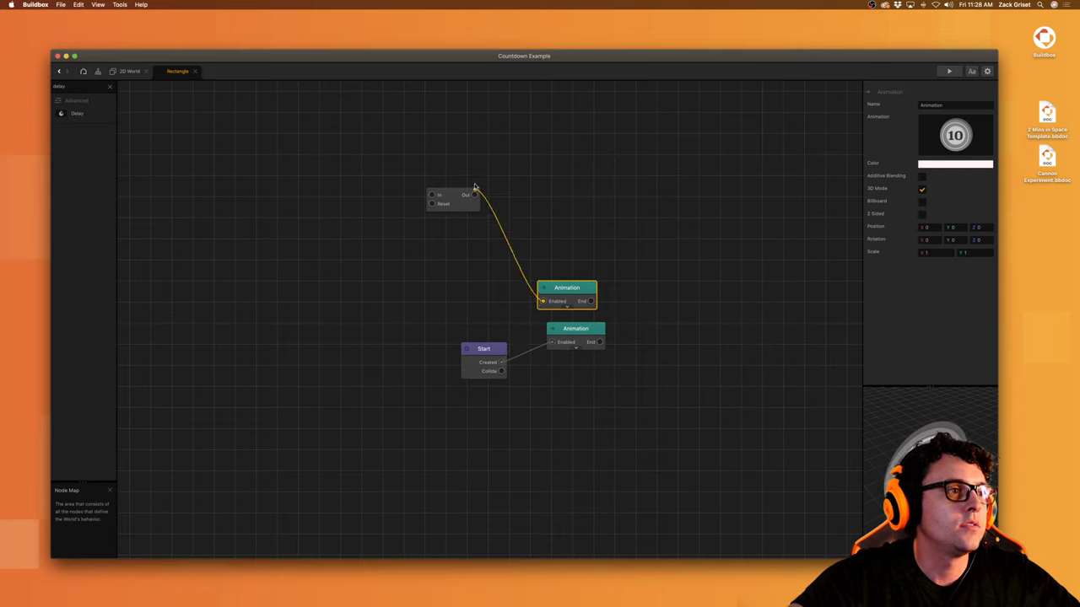
pyautogui.moveTo(501, 361); pyautogui.dragTo(431, 195)
pyautogui.click(452, 199)
pyautogui.click(878, 116)
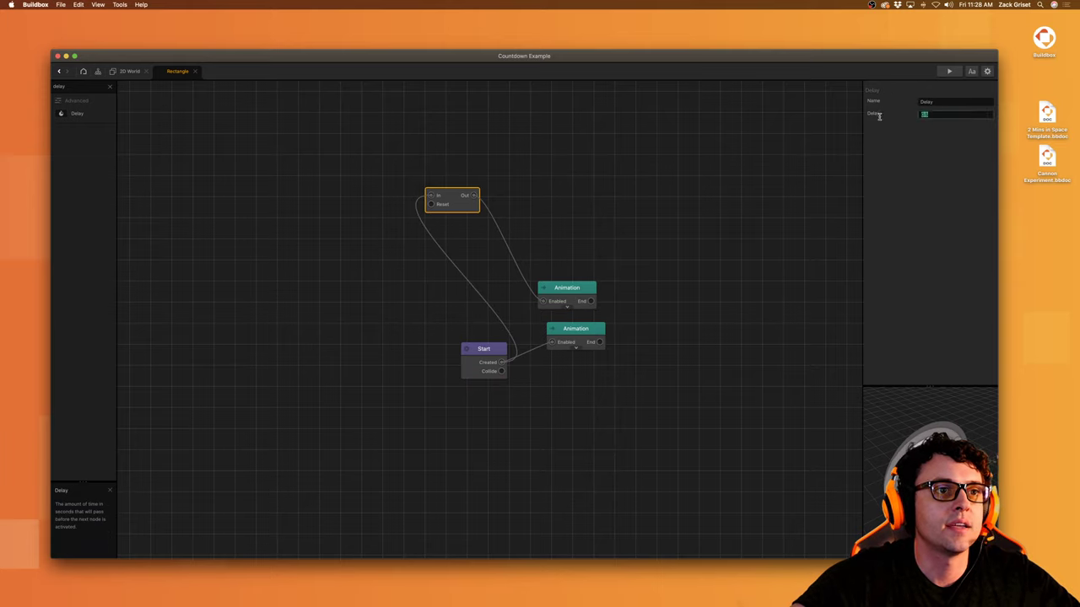
pyautogui.write('9')
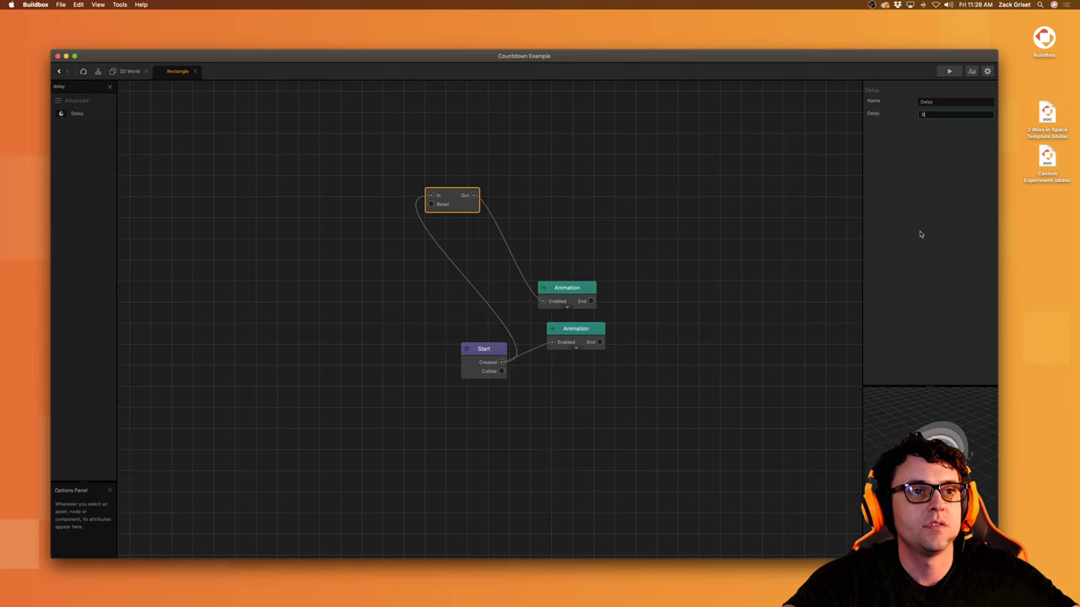
# Step: Spread out the two Animation nodes, moving the upper one up and away from Start and the lower one farther along
pyautogui.click(557, 288)
pyautogui.moveTo(557, 288); pyautogui.dragTo(598, 238)
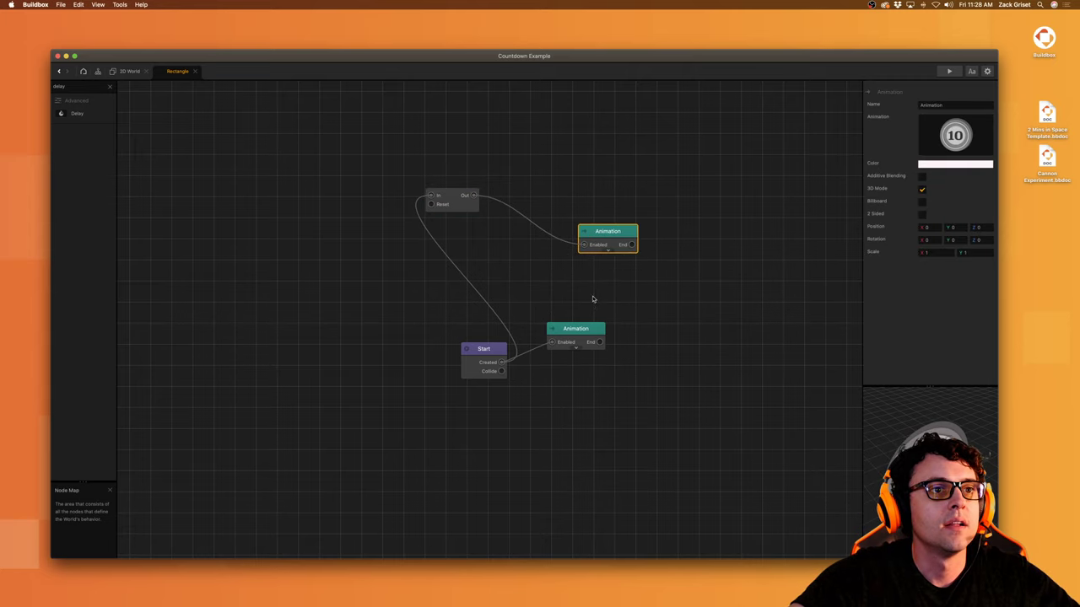
pyautogui.moveTo(572, 329); pyautogui.dragTo(617, 331)
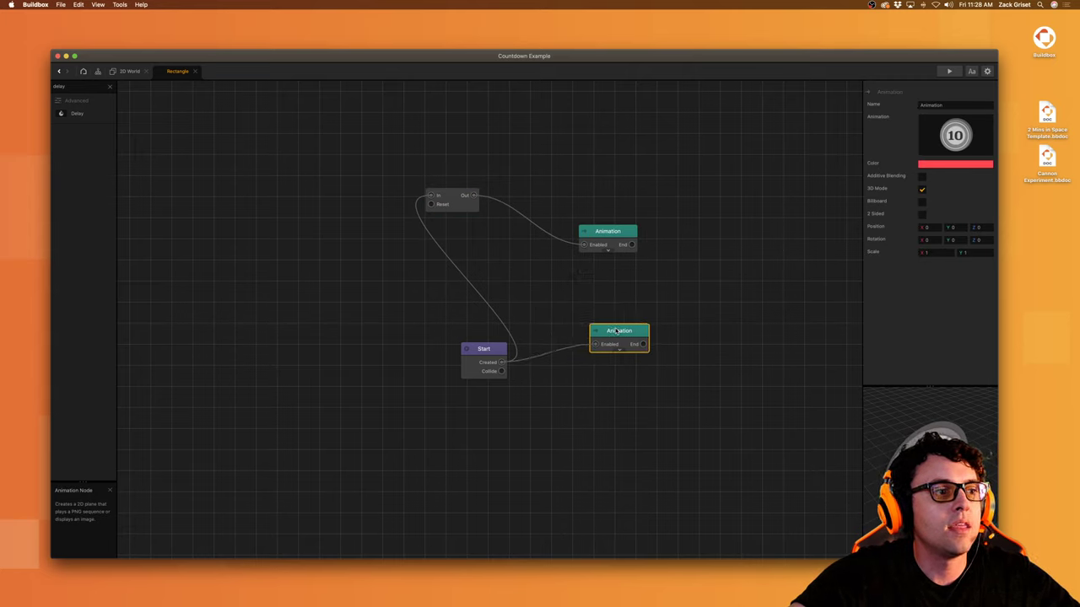
# Step: Move the near-white Animation node below the red one, wire Start's Created output to it, and feed the red one from the Delay's Out
pyautogui.moveTo(591, 239); pyautogui.dragTo(594, 238)
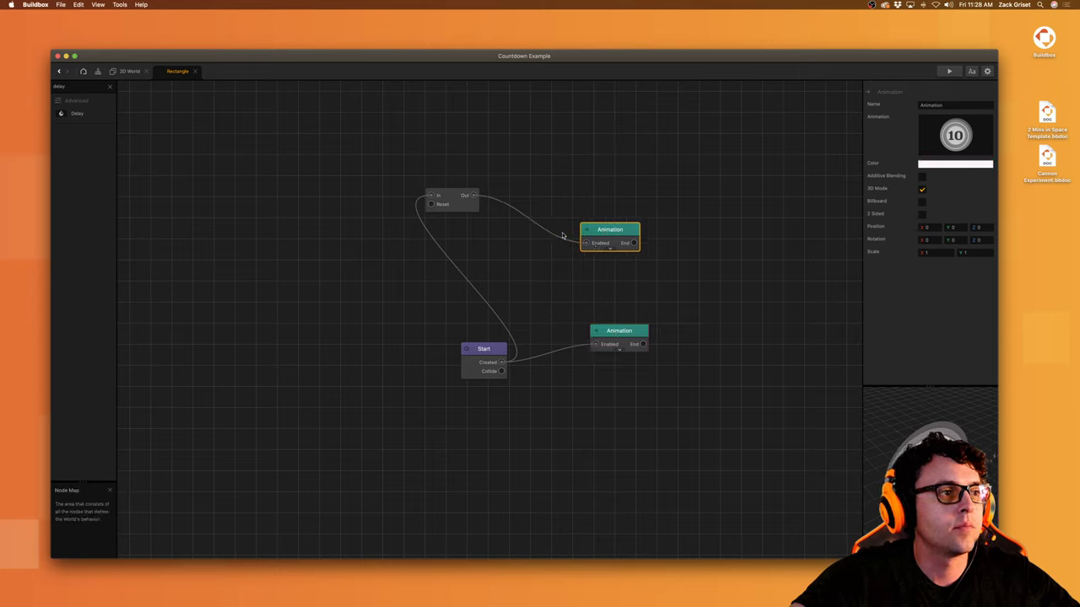
pyautogui.moveTo(584, 243); pyautogui.dragTo(594, 401)
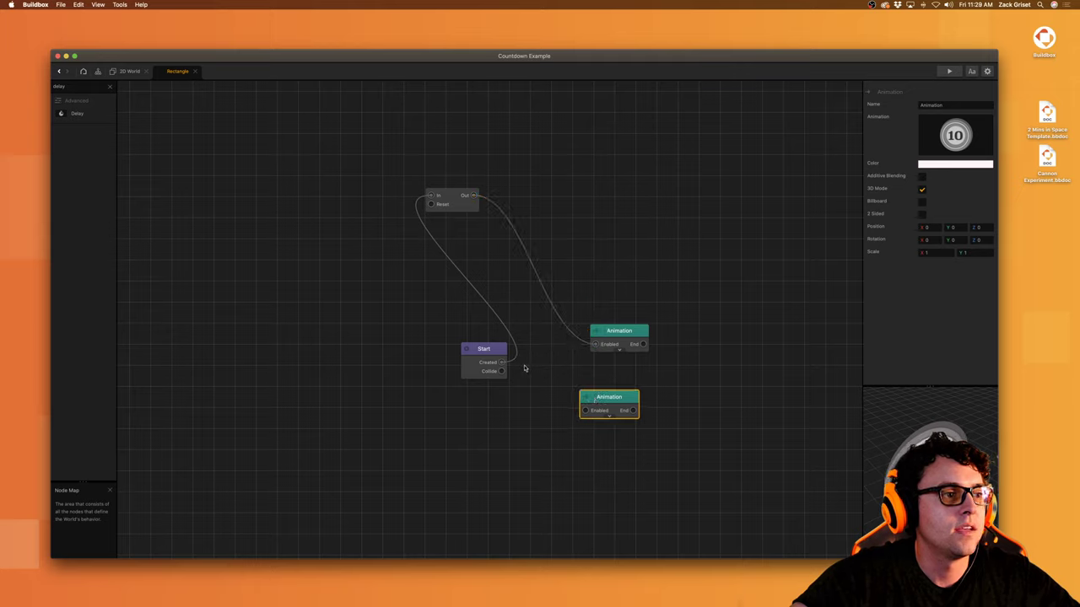
pyautogui.moveTo(502, 362); pyautogui.dragTo(585, 410)
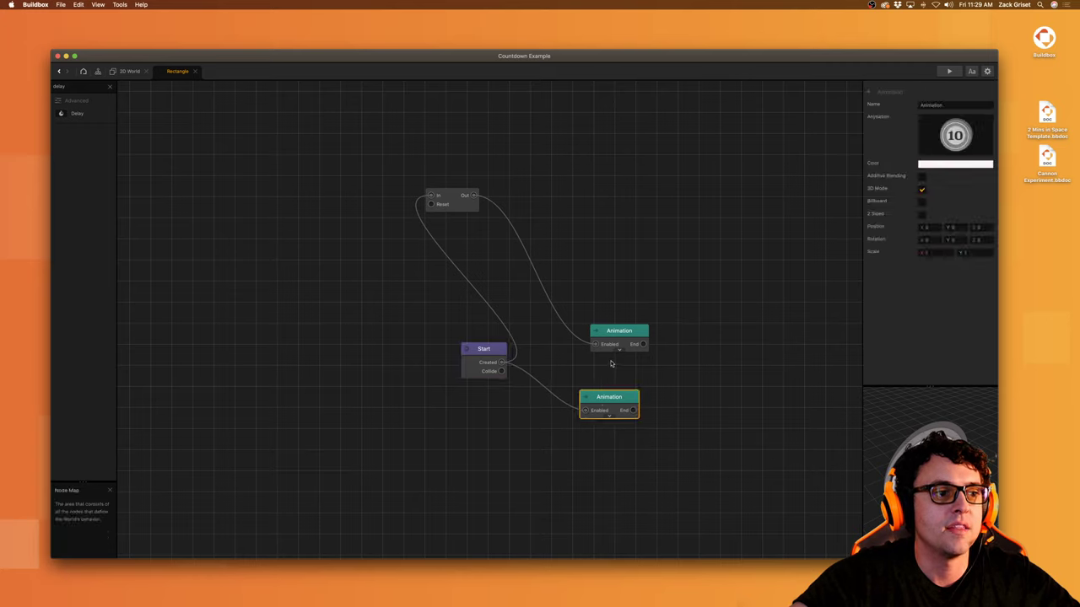
pyautogui.click(618, 335)
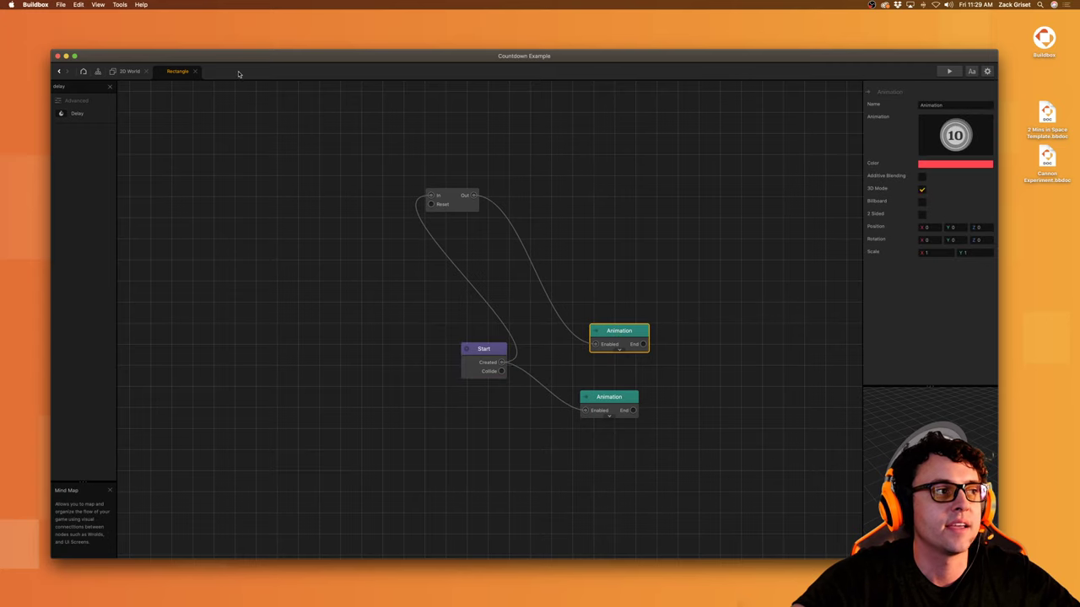
# Step: Add a Sound node driven by the Delay node's Out output and place it just above the red Animation node
pyautogui.click(109, 86)
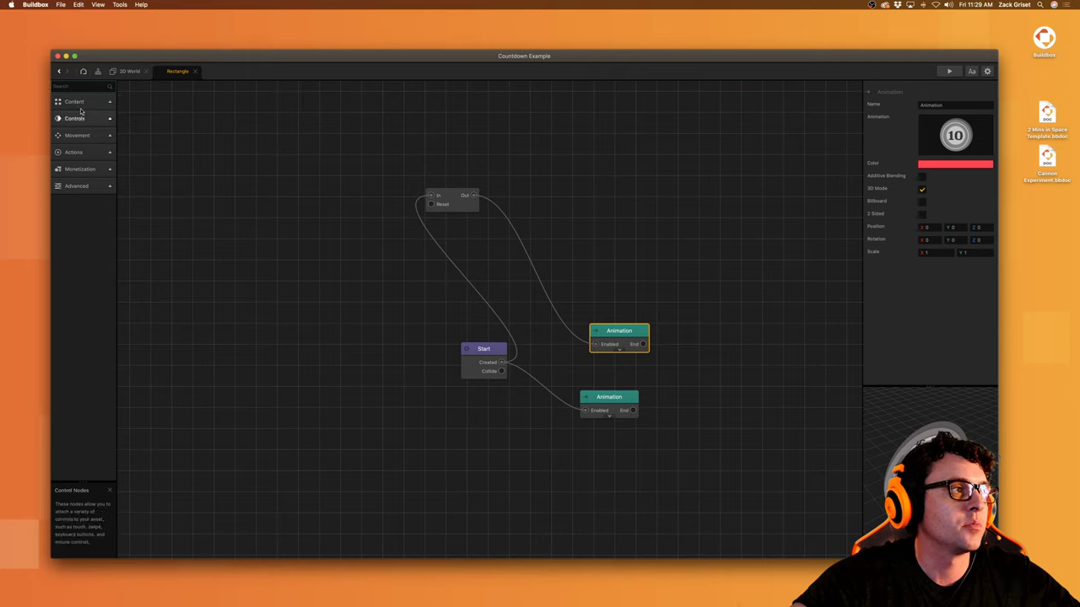
pyautogui.click(76, 101)
pyautogui.moveTo(70, 188); pyautogui.dragTo(475, 196)
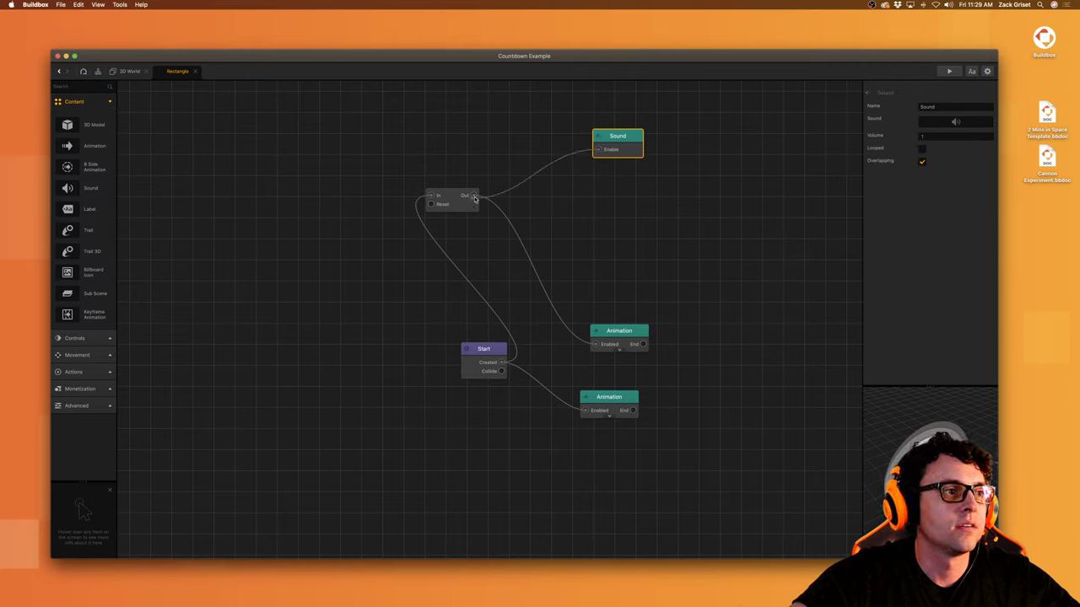
pyautogui.click(644, 222)
pyautogui.moveTo(616, 143); pyautogui.dragTo(617, 284)
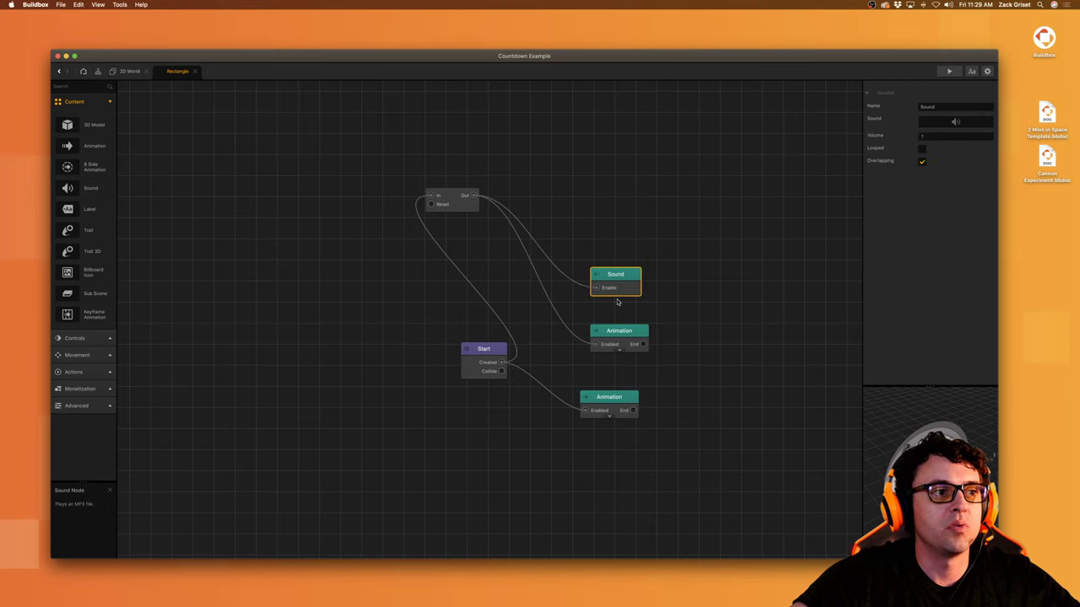
# Step: Check the Delay node's settings and run the countdown in the preview, closing it when done
pyautogui.click(452, 200)
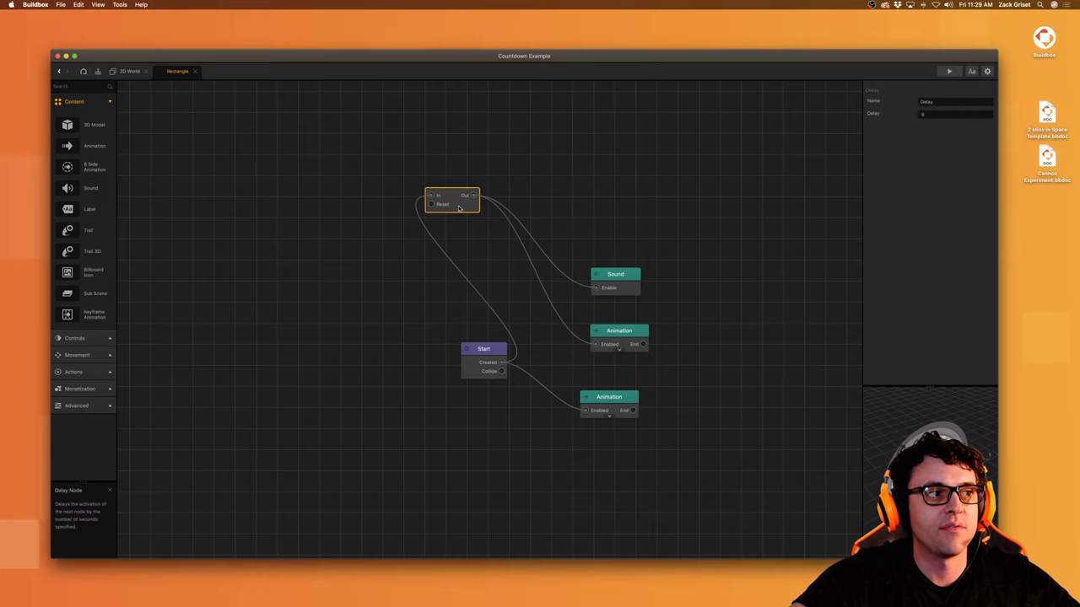
pyautogui.click(946, 72)
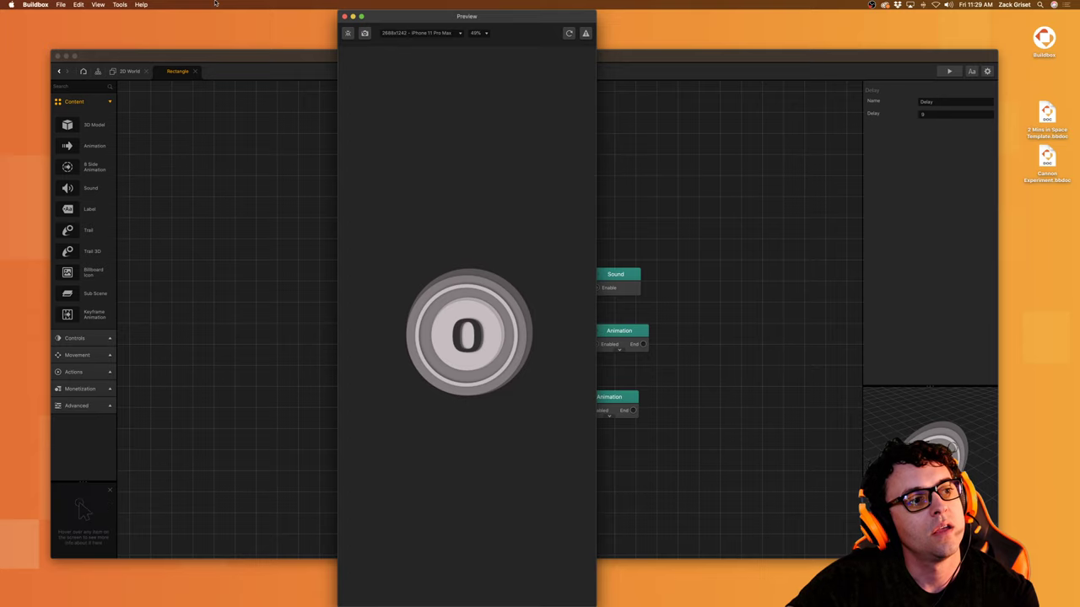
pyautogui.click(344, 17)
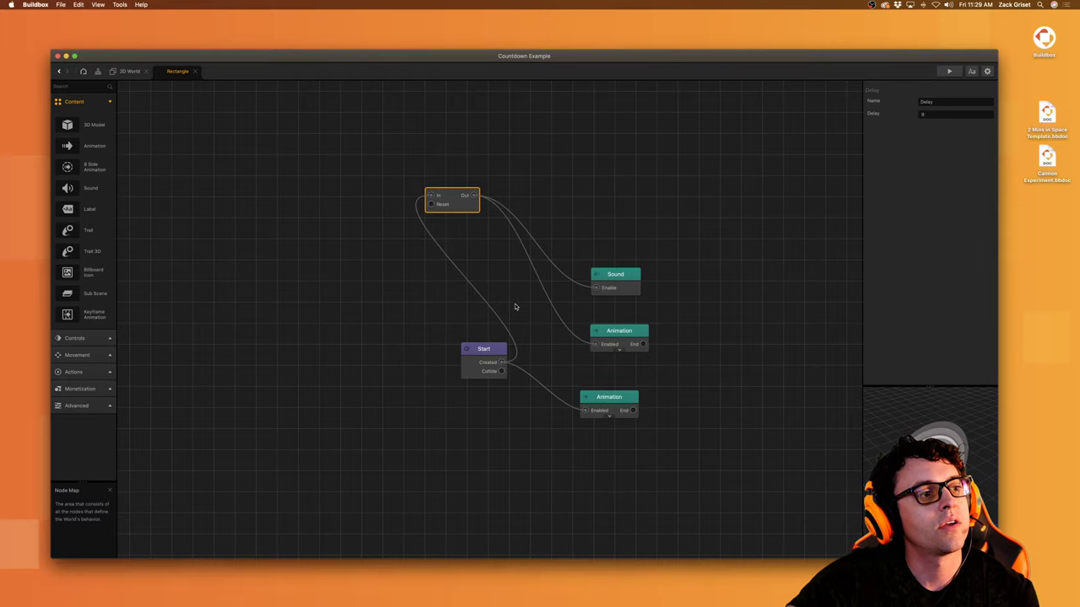
# Step: Turn off 3D Mode on both Animation nodes and set the red Animation's Depth Order to 1
pyautogui.click(609, 398)
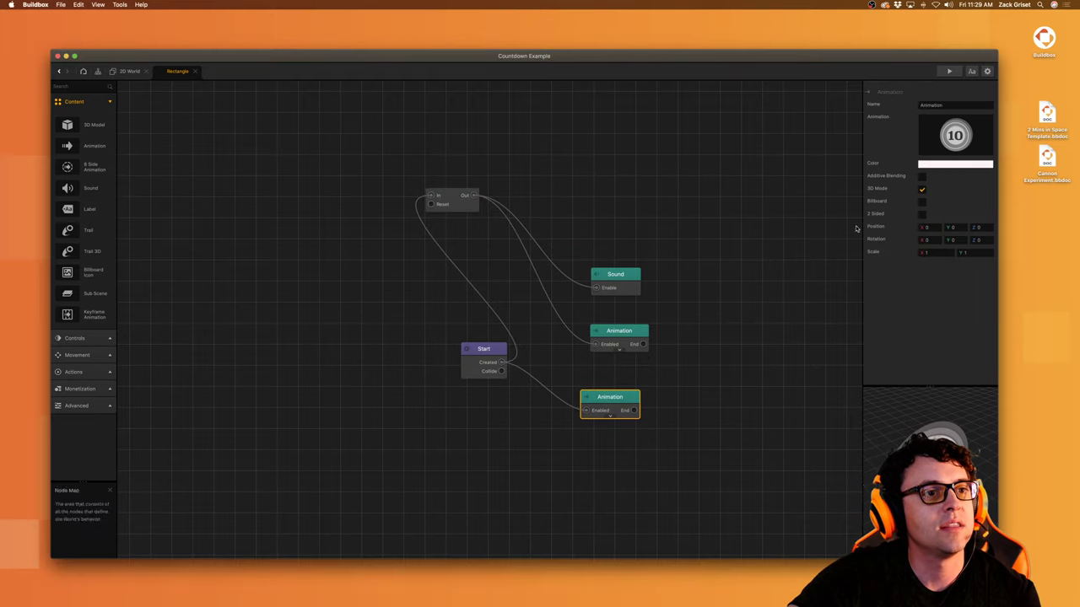
pyautogui.click(924, 190)
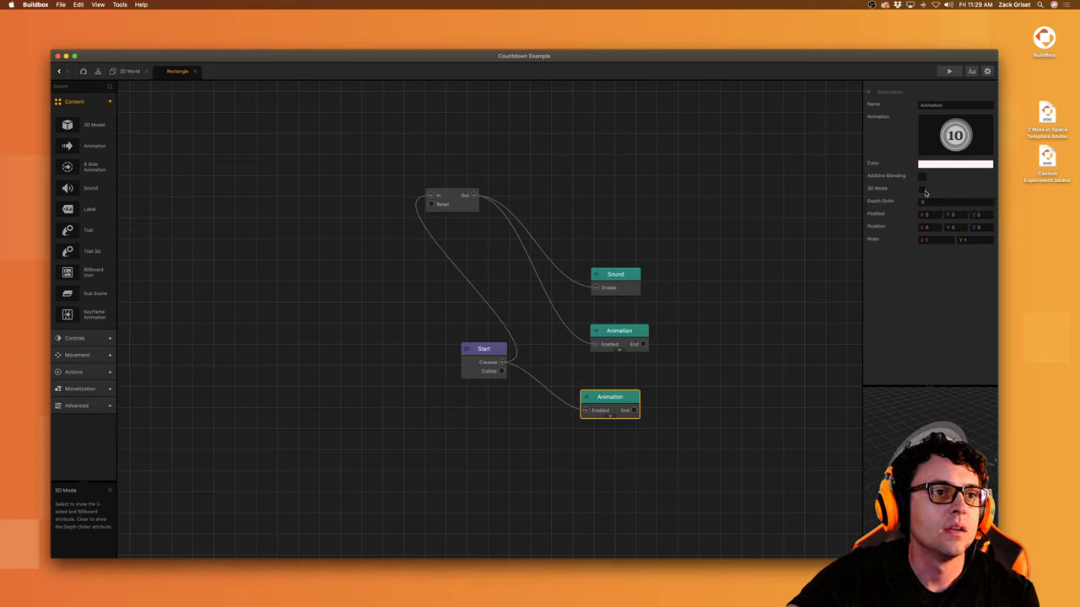
pyautogui.click(618, 338)
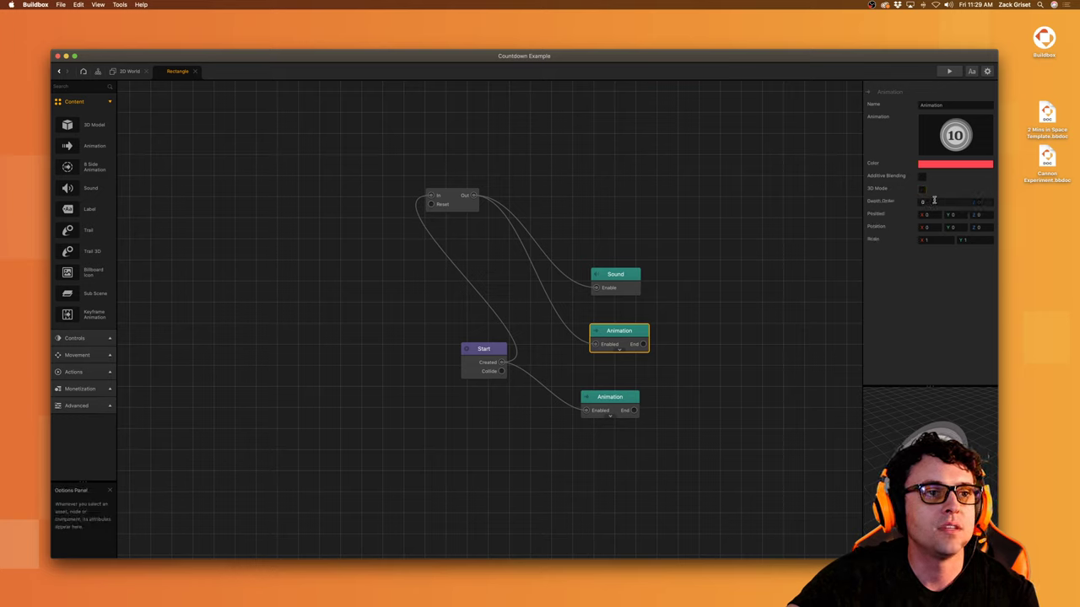
pyautogui.click(933, 201)
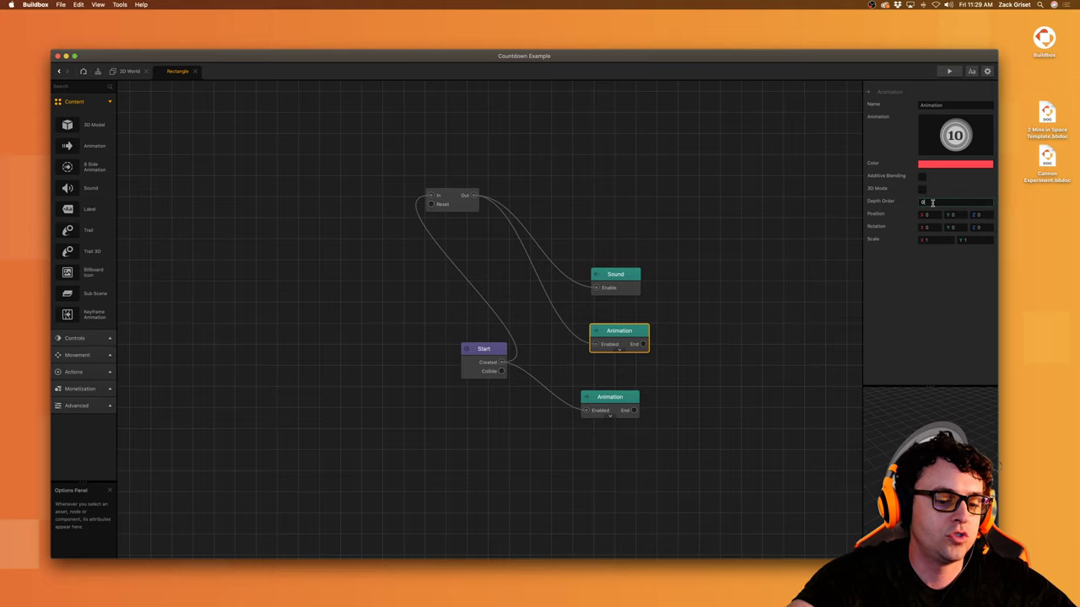
pyautogui.press('Return')
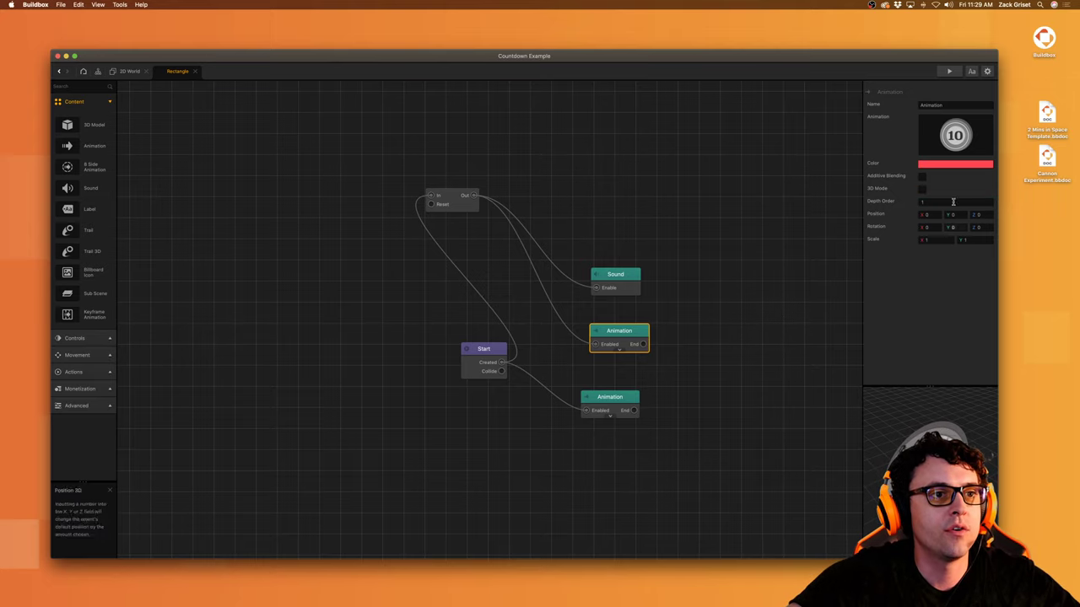
# Step: Preview the countdown with the new depth order, and set the Delay node's delay to 10 seconds
pyautogui.click(949, 70)
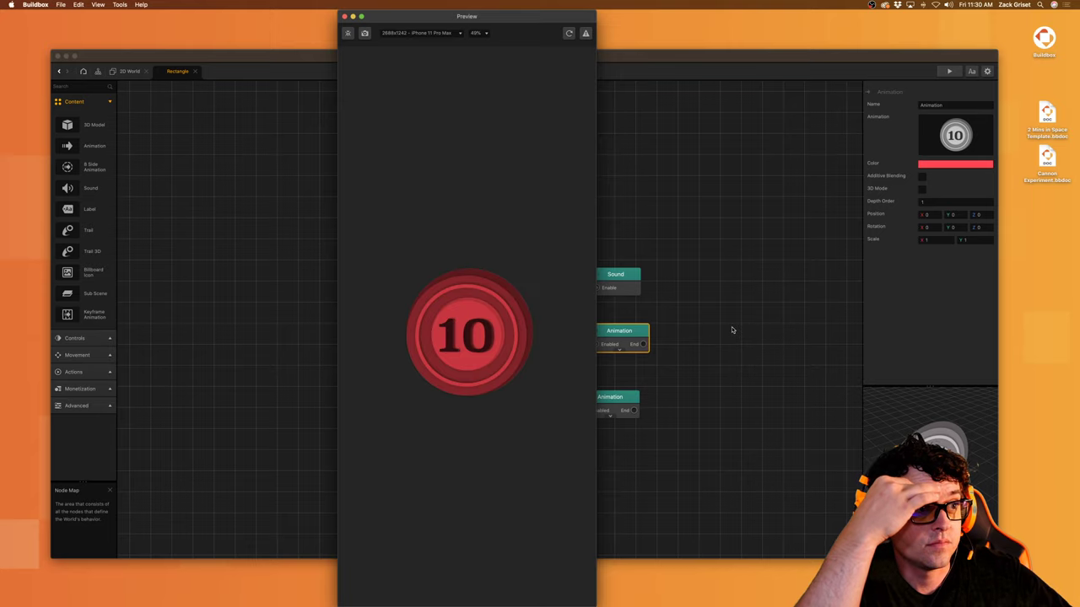
pyautogui.click(344, 16)
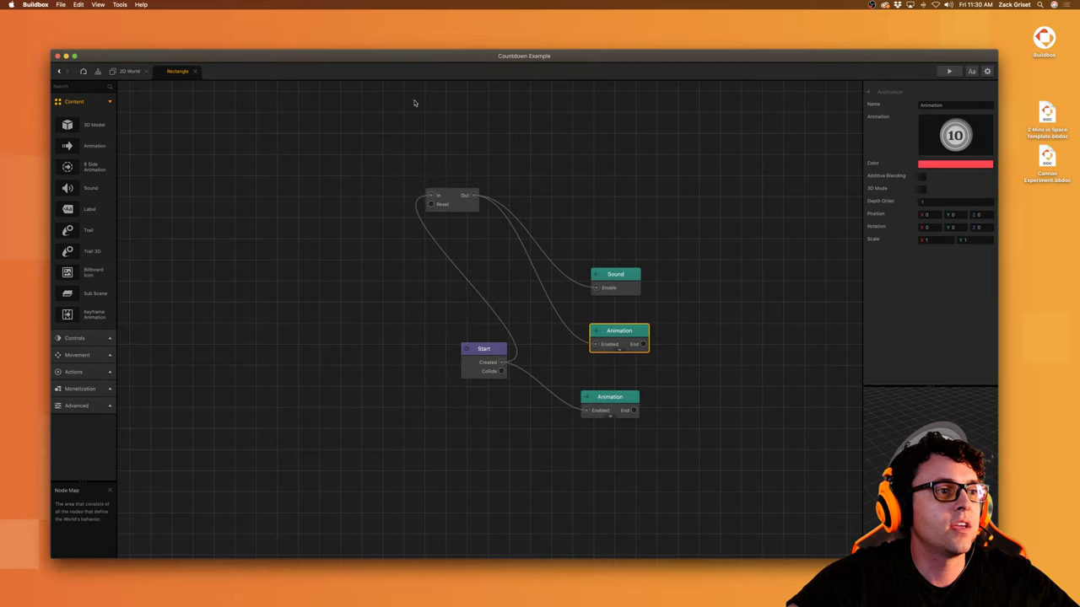
pyautogui.click(464, 206)
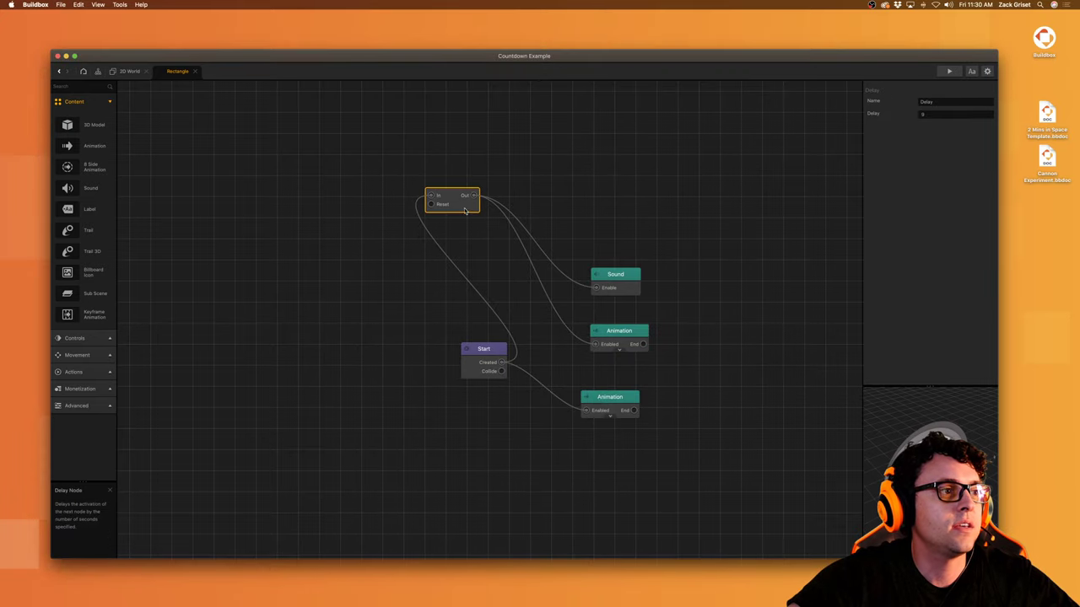
pyautogui.click(936, 114)
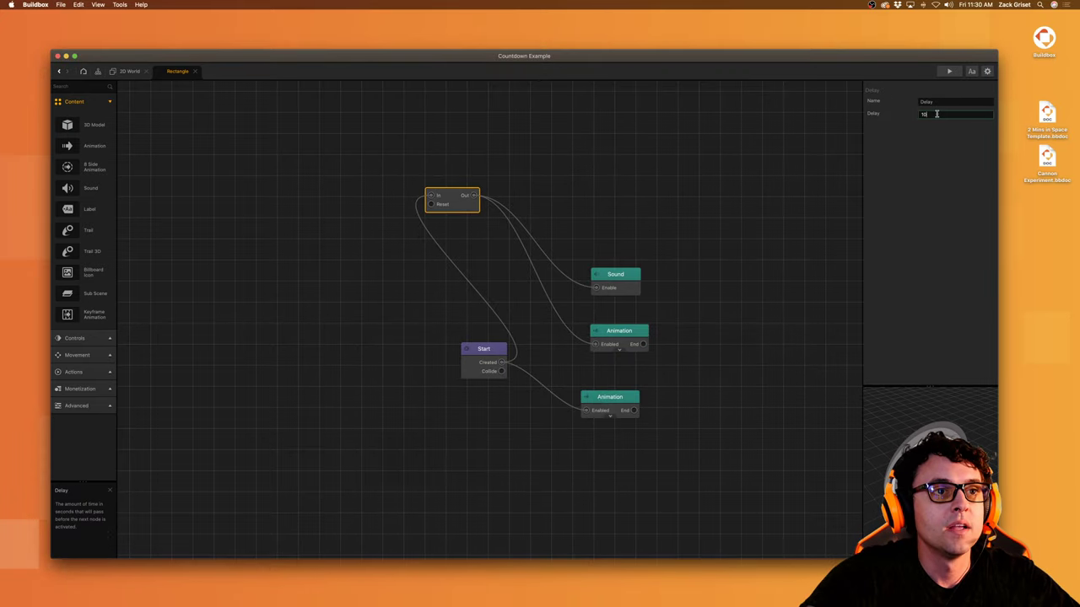
pyautogui.click(907, 174)
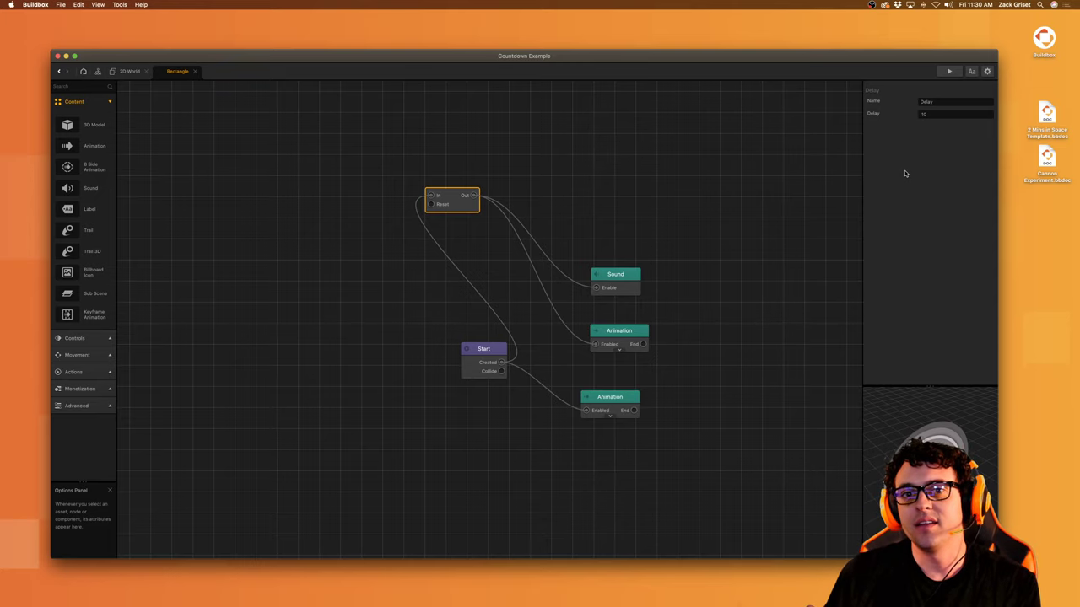
# Step: Switch to Finder, search This Mac for "countdown", view the contents of the 10 Countdown Animation folder, and return to Buildbox
pyautogui.hotkey('ctrl', 'Up')
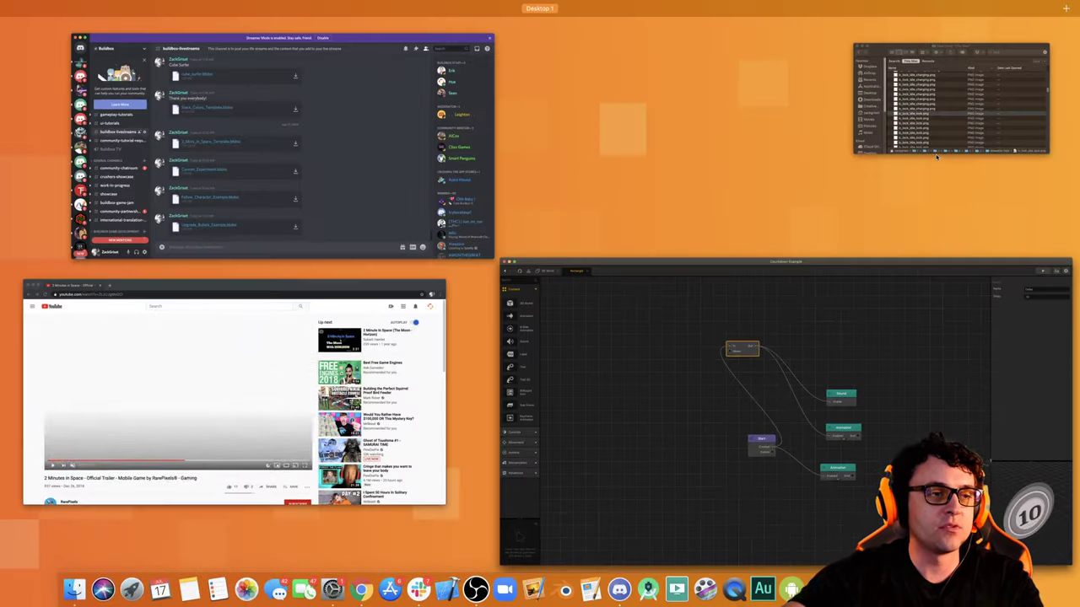
pyautogui.click(959, 117)
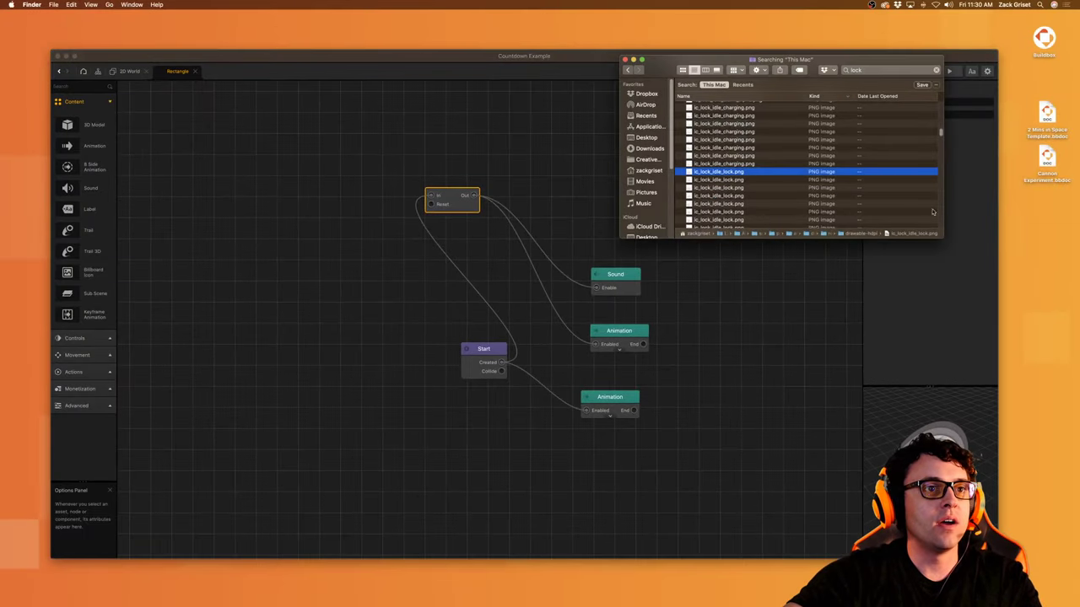
pyautogui.hotkey('ctrl', 'Up')
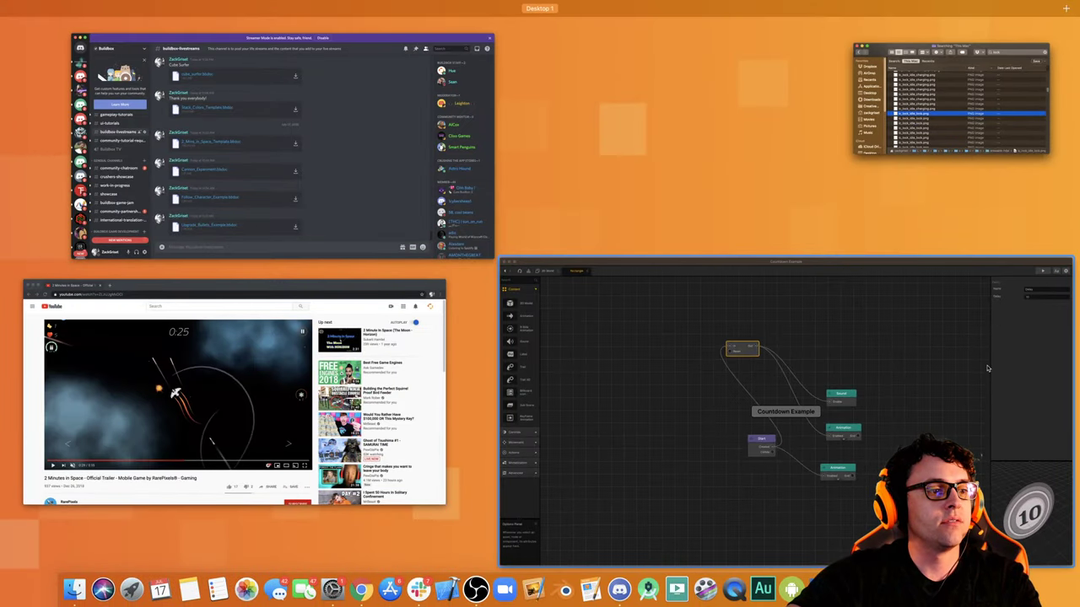
pyautogui.click(949, 110)
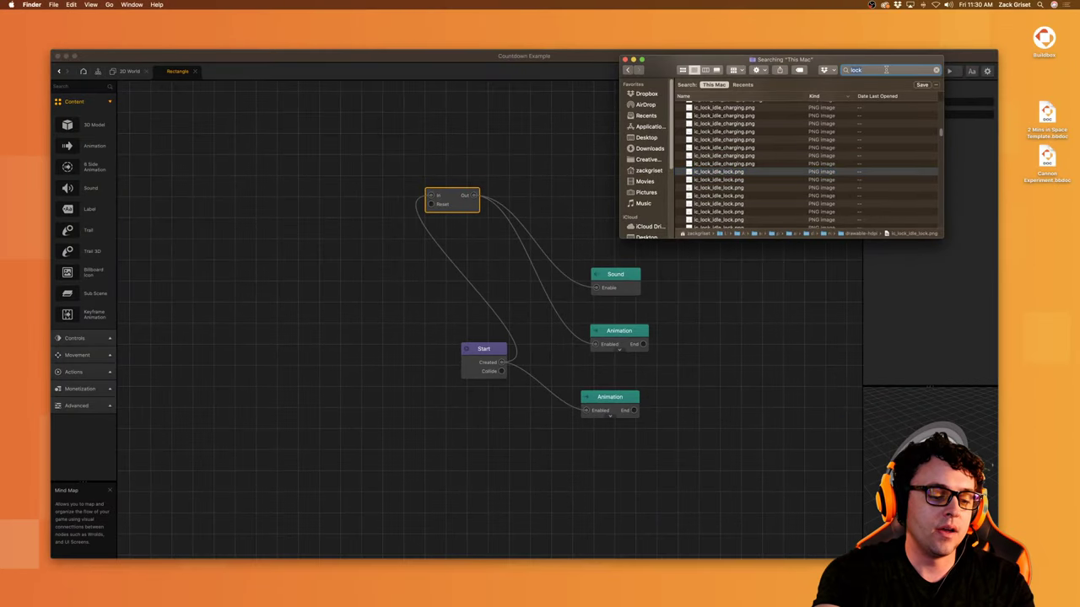
pyautogui.write('countdown')
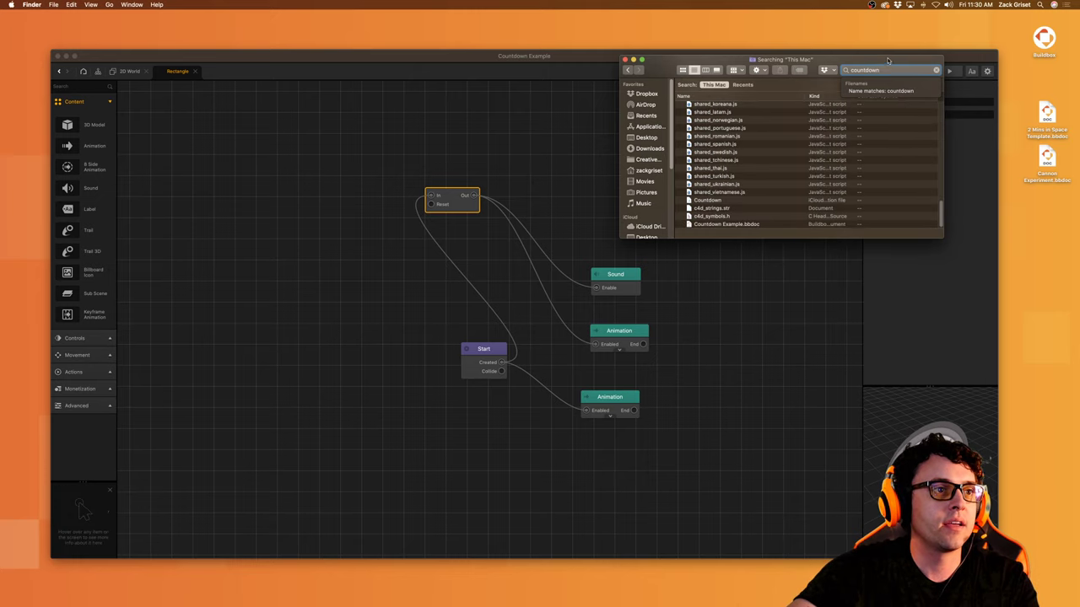
pyautogui.scroll(3, 766, 169)
pyautogui.moveTo(940, 192); pyautogui.dragTo(941, 113)
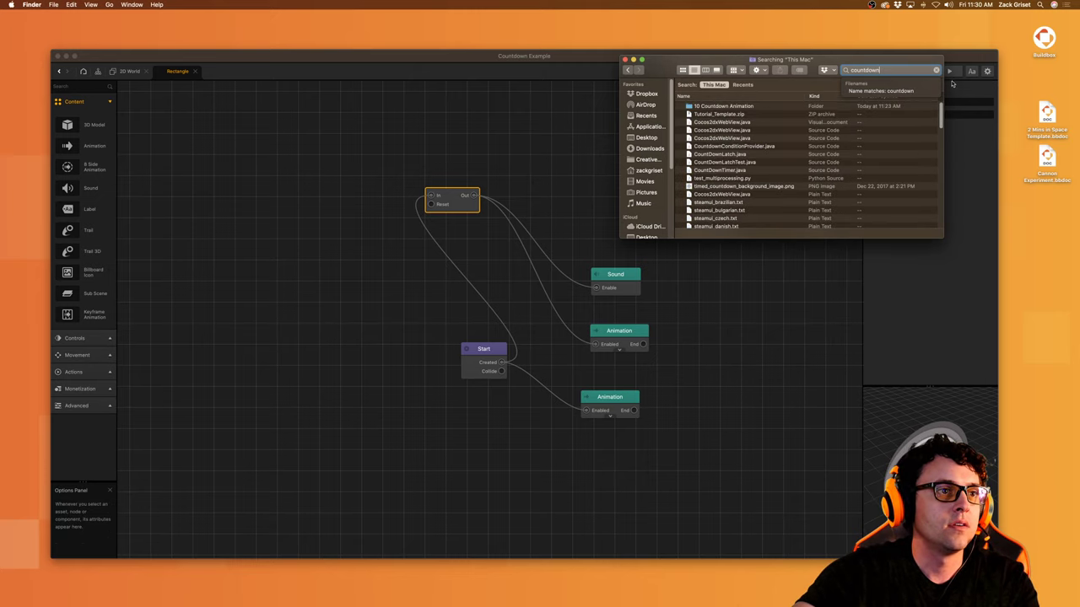
pyautogui.doubleClick(706, 107)
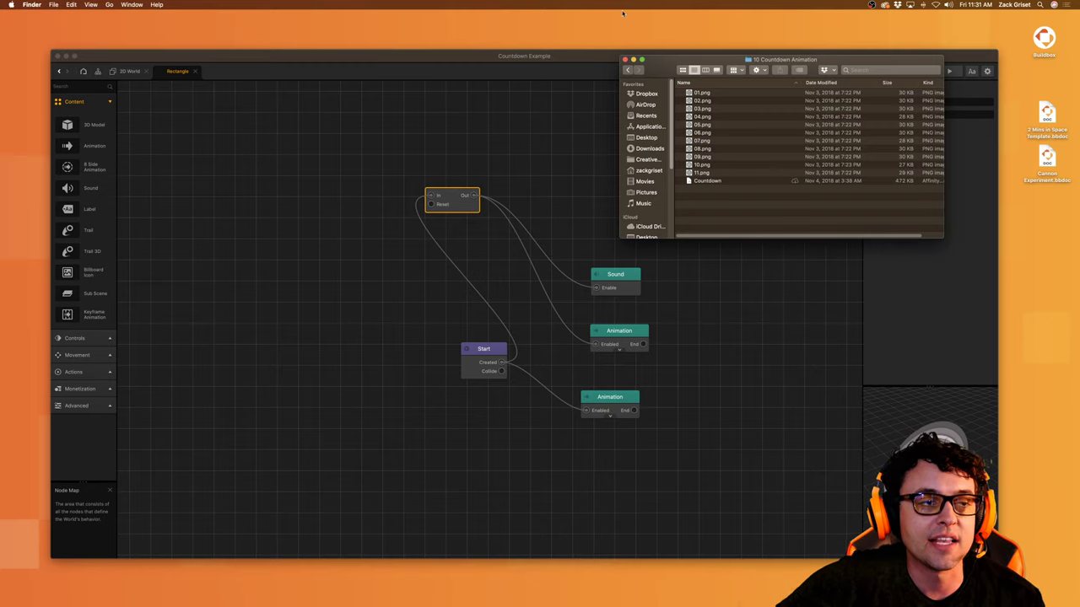
pyautogui.click(712, 273)
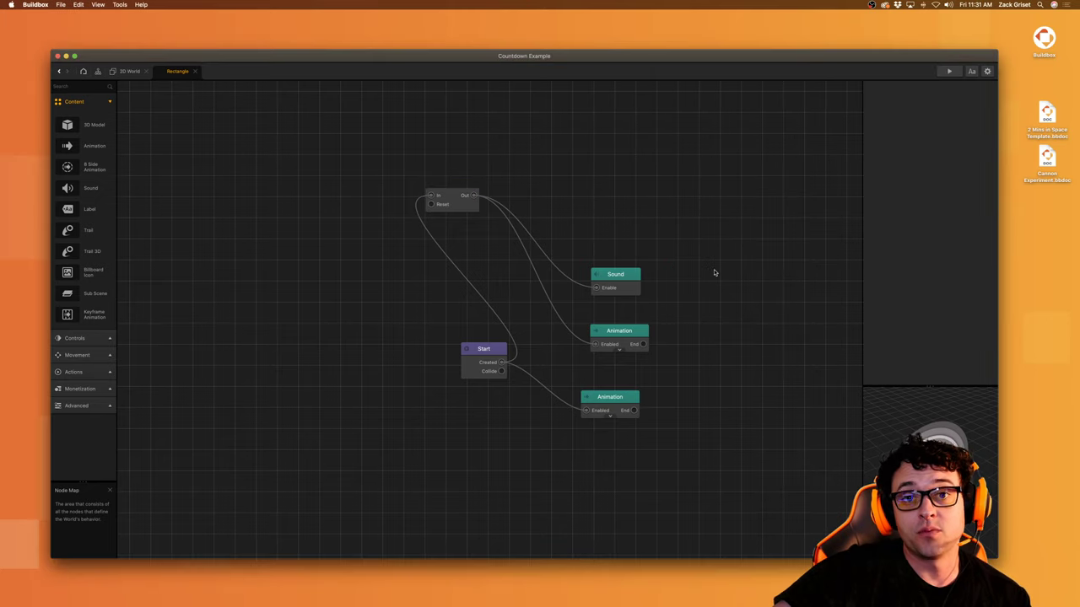
# Step: Review the Sound and Delay nodes, and move the Start node farther away from the Animation nodes
pyautogui.click(622, 291)
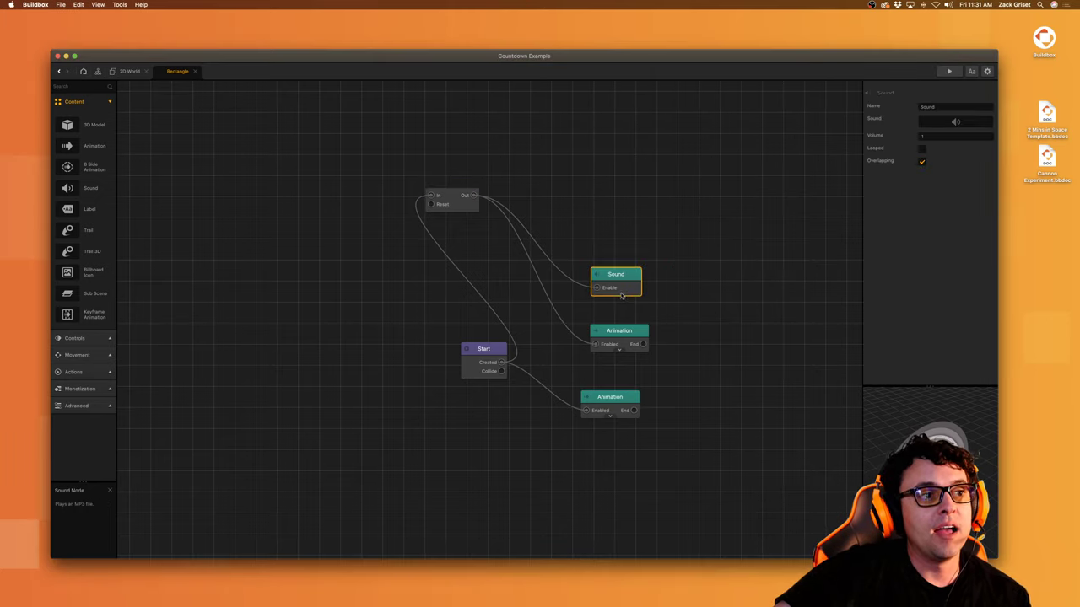
pyautogui.click(462, 210)
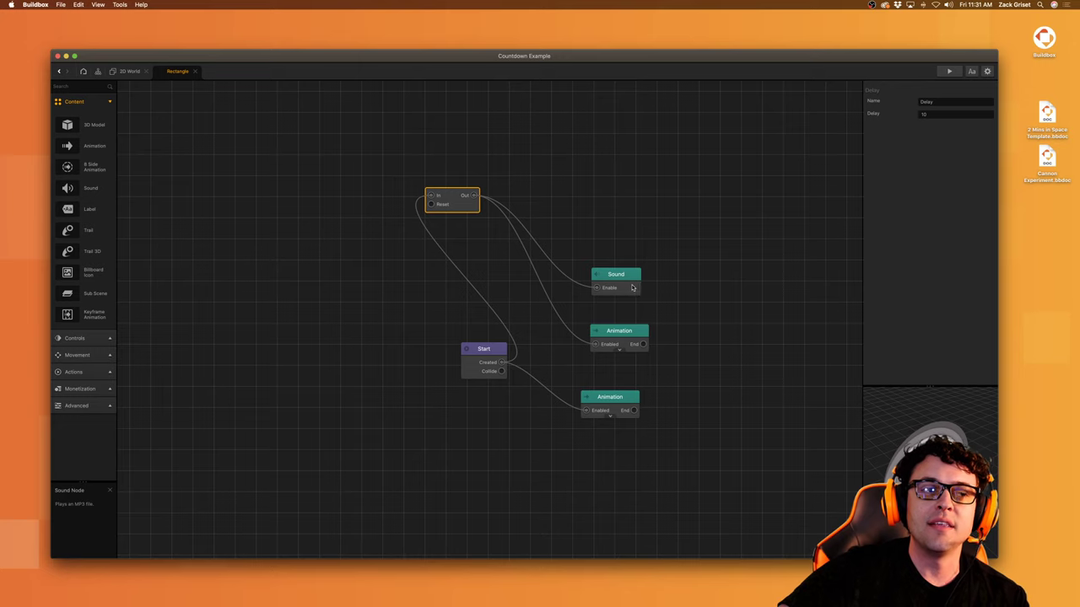
pyautogui.moveTo(485, 350); pyautogui.dragTo(406, 345)
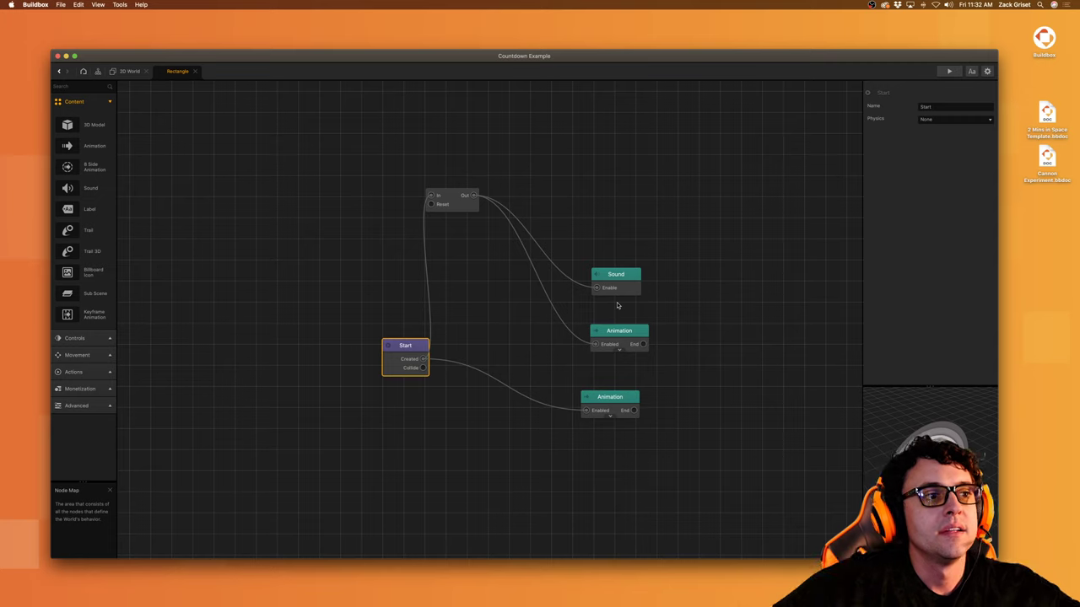
# Step: Check the red Animation node's settings and preview the countdown's switch to the red animation
pyautogui.click(633, 340)
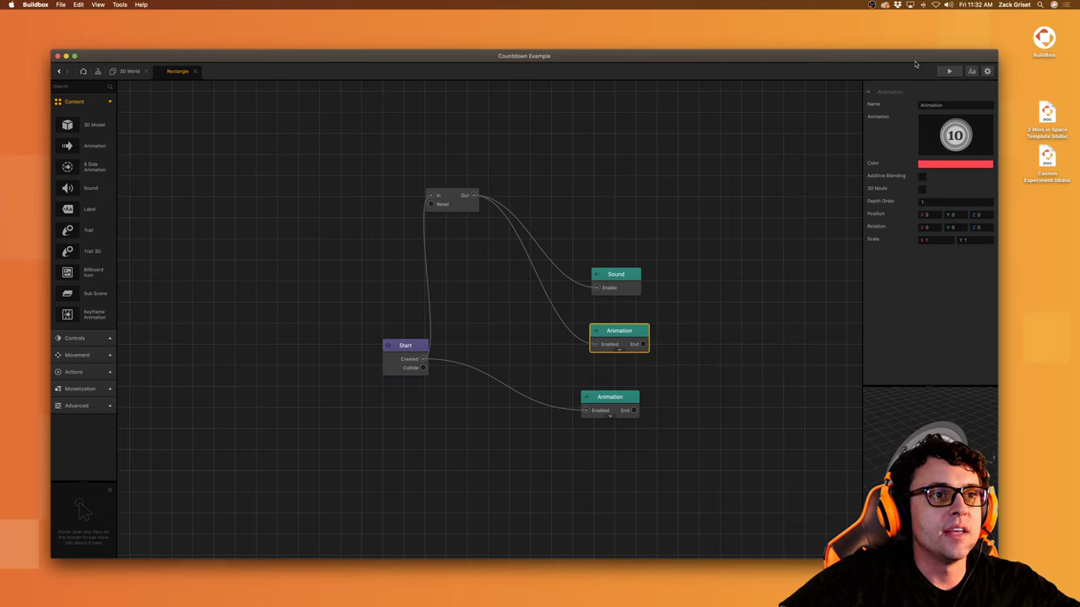
pyautogui.click(949, 71)
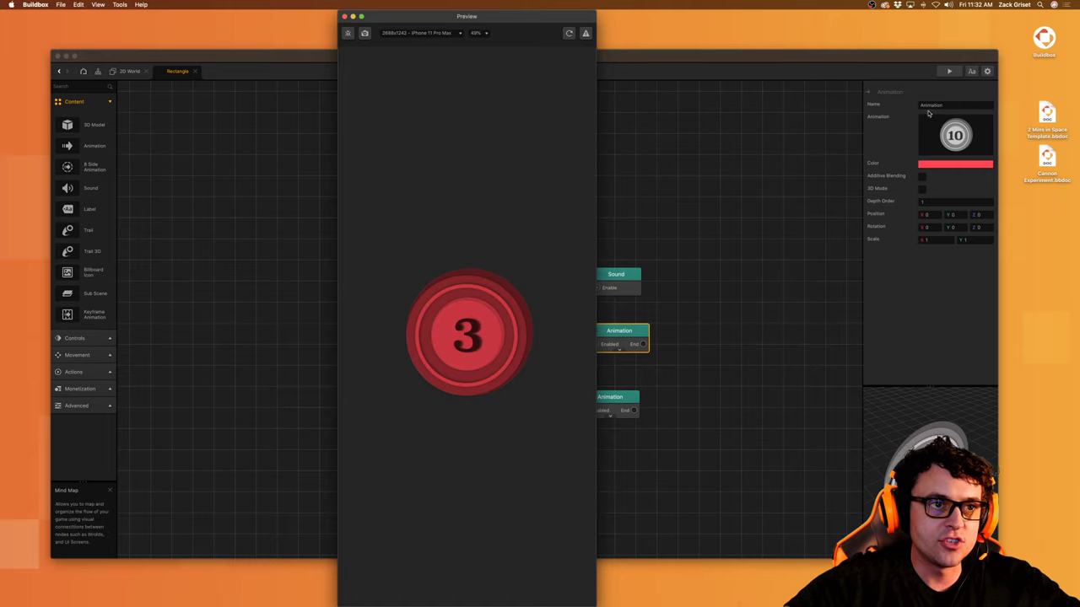
pyautogui.click(344, 16)
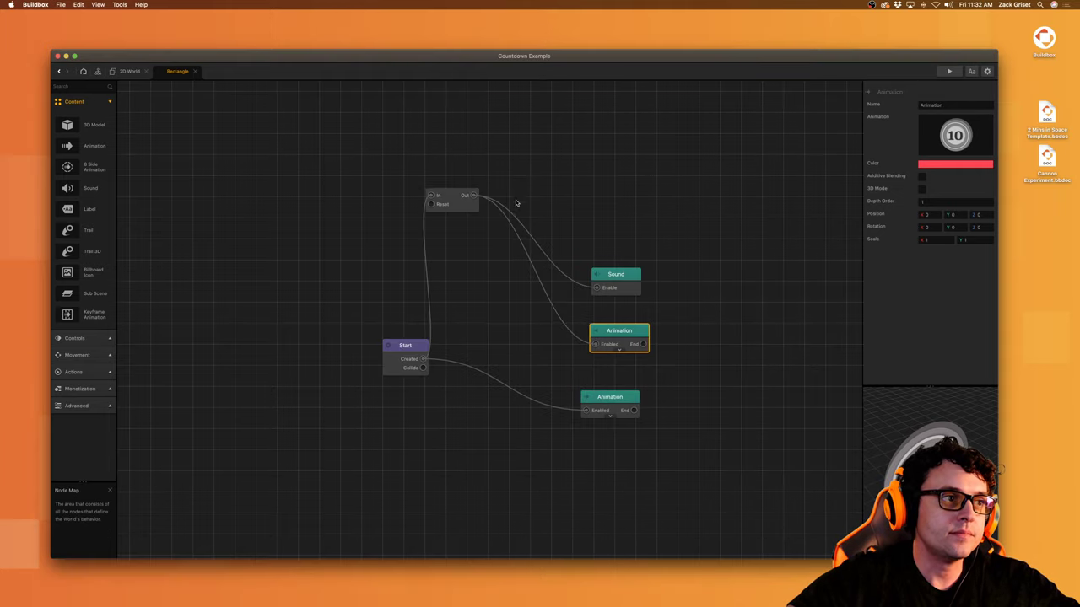
# Step: Set the Delay node's delay to 11 seconds and preview the countdown's switch to the red animation
pyautogui.click(456, 200)
pyautogui.click(936, 115)
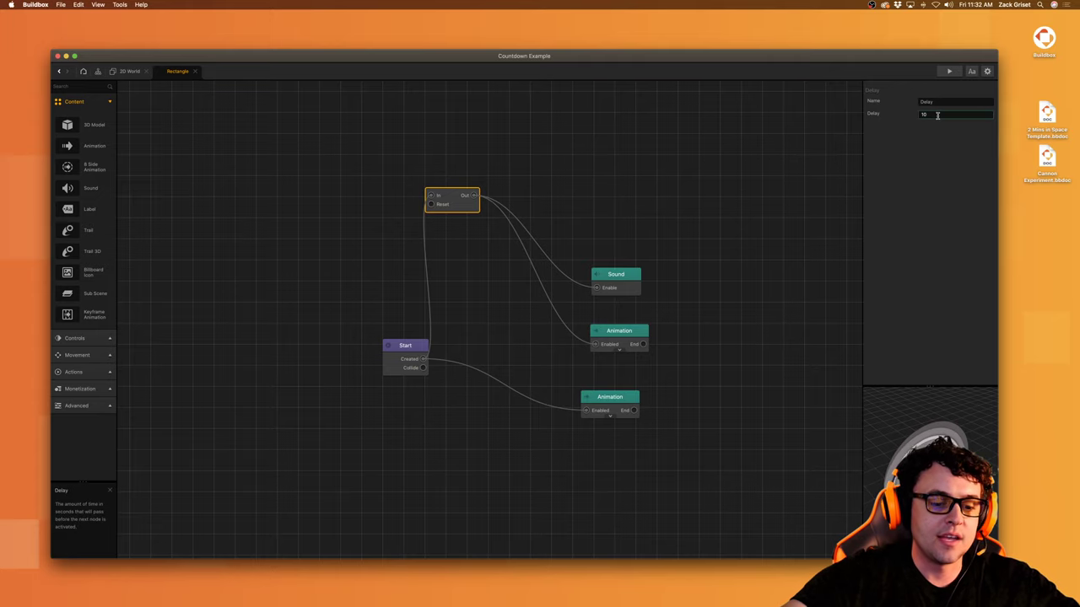
pyautogui.press('BackSpace')
pyautogui.write('1')
pyautogui.click(964, 285)
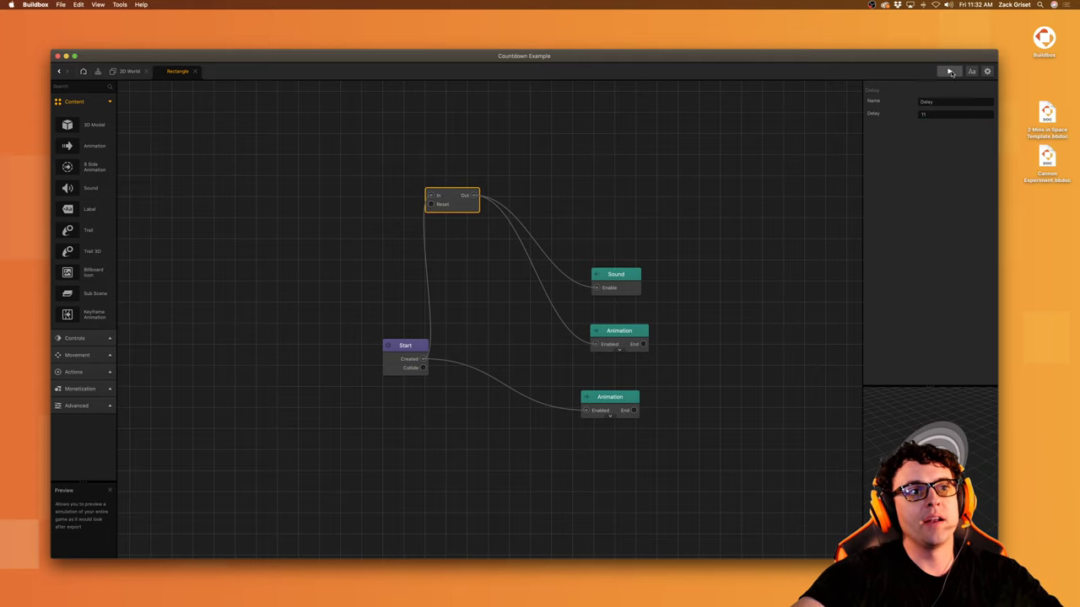
pyautogui.click(950, 72)
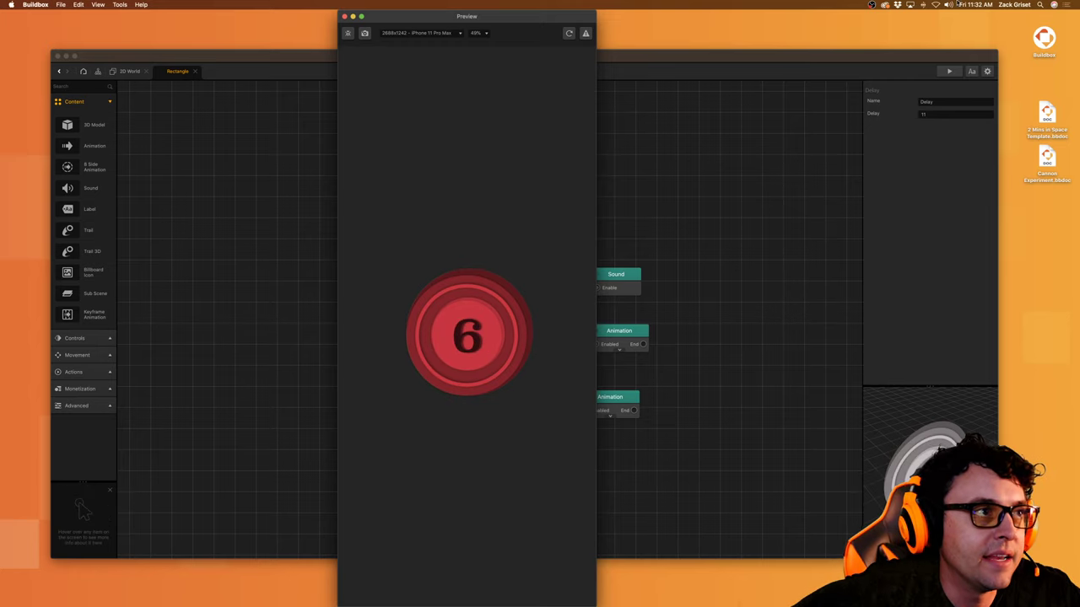
pyautogui.click(344, 16)
# Step: Review the Sound node's settings and try to choose an existing sound file for it
pyautogui.click(611, 275)
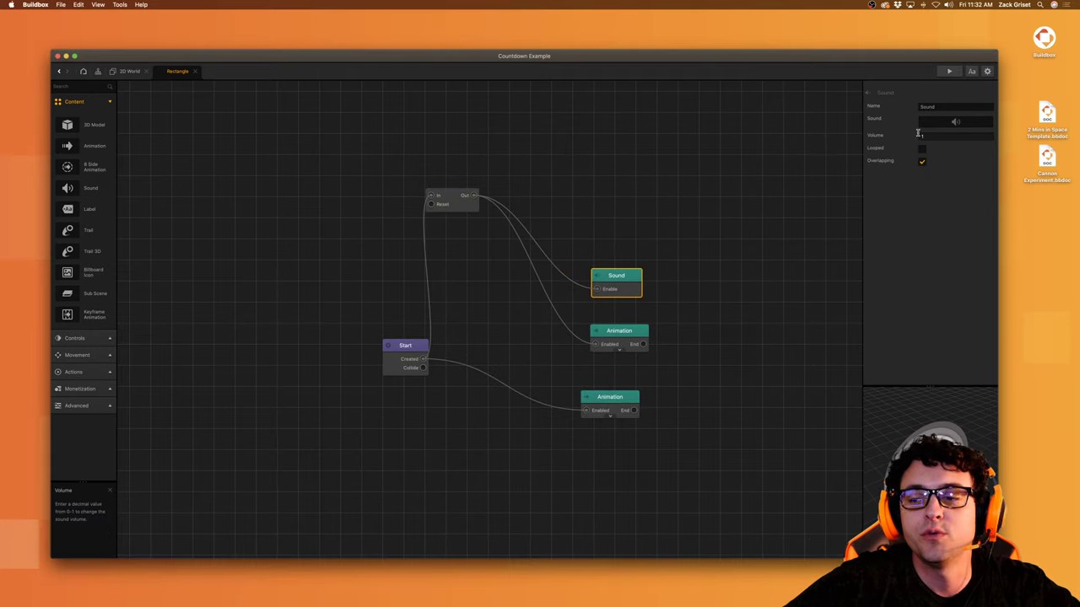
pyautogui.click(986, 122)
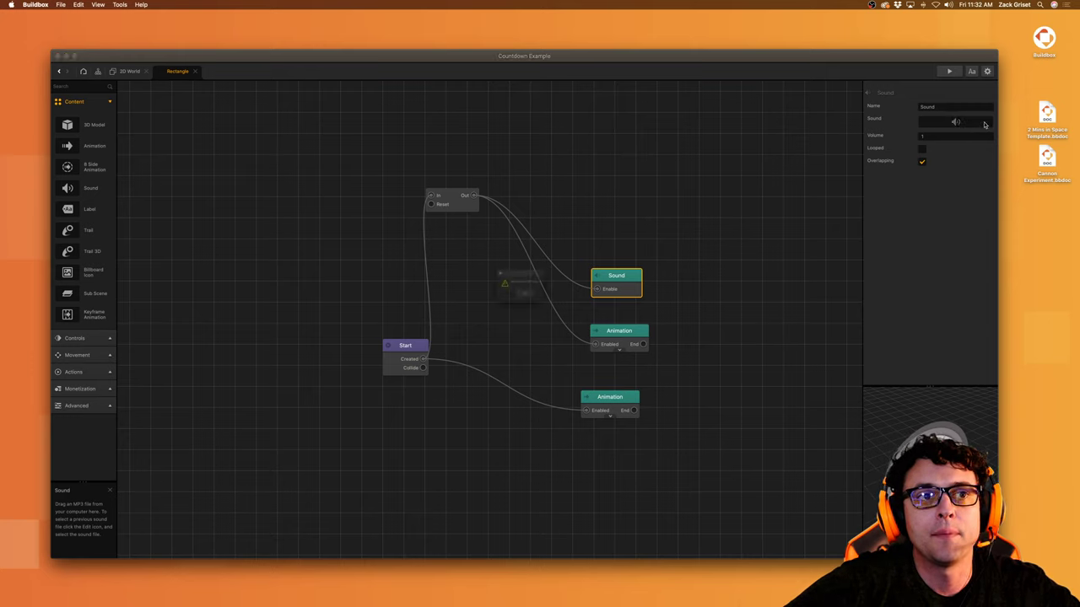
pyautogui.click(530, 313)
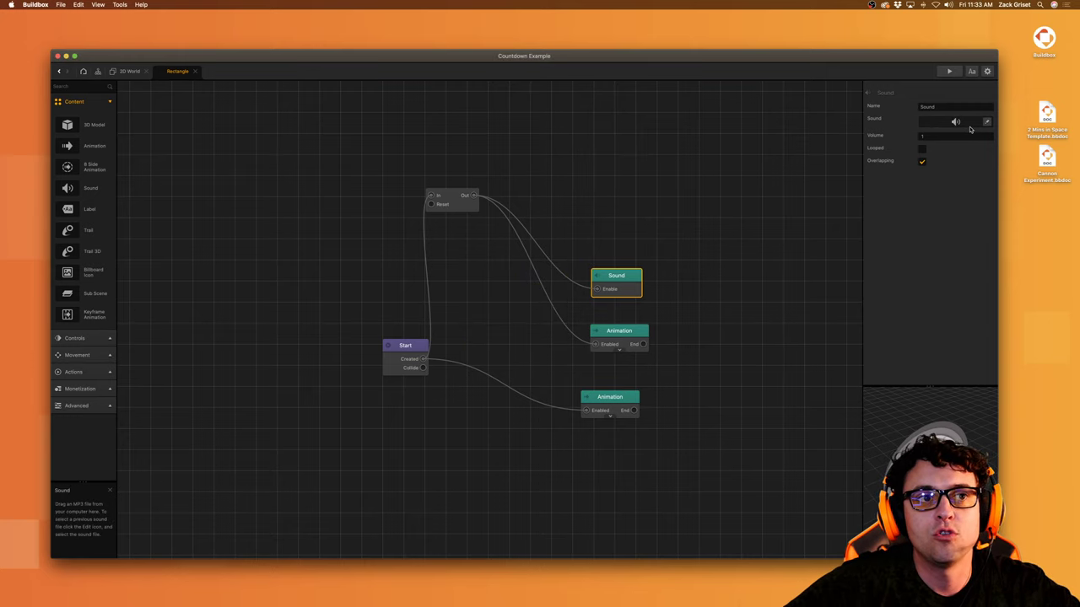
# Step: Save a copy of the project in Downloads as "Countdown goes red for last 10 seconds example"
pyautogui.click(98, 5)
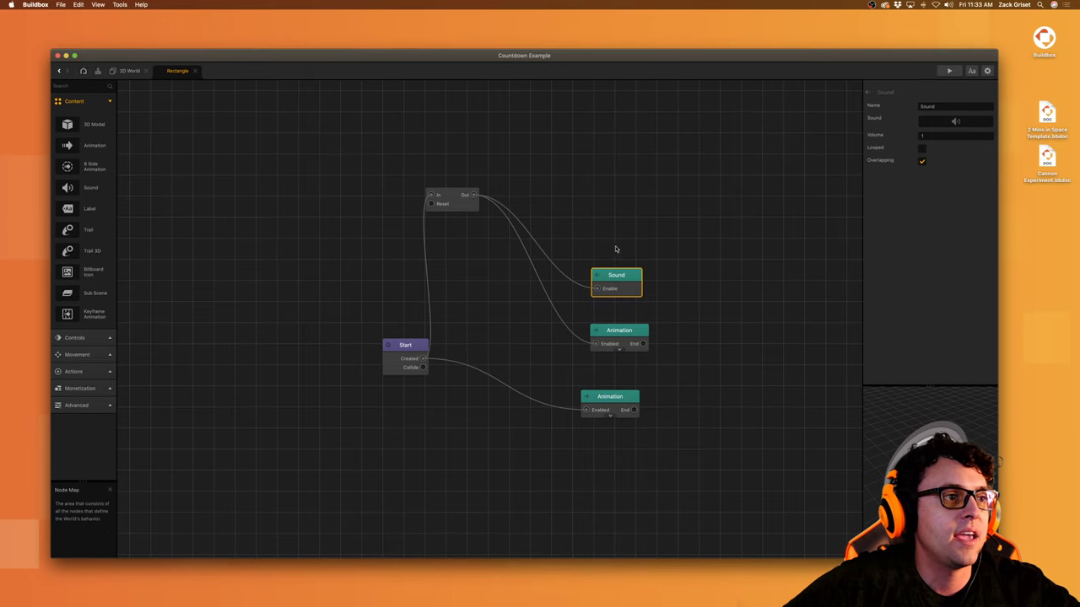
pyautogui.press('super+shift+s')
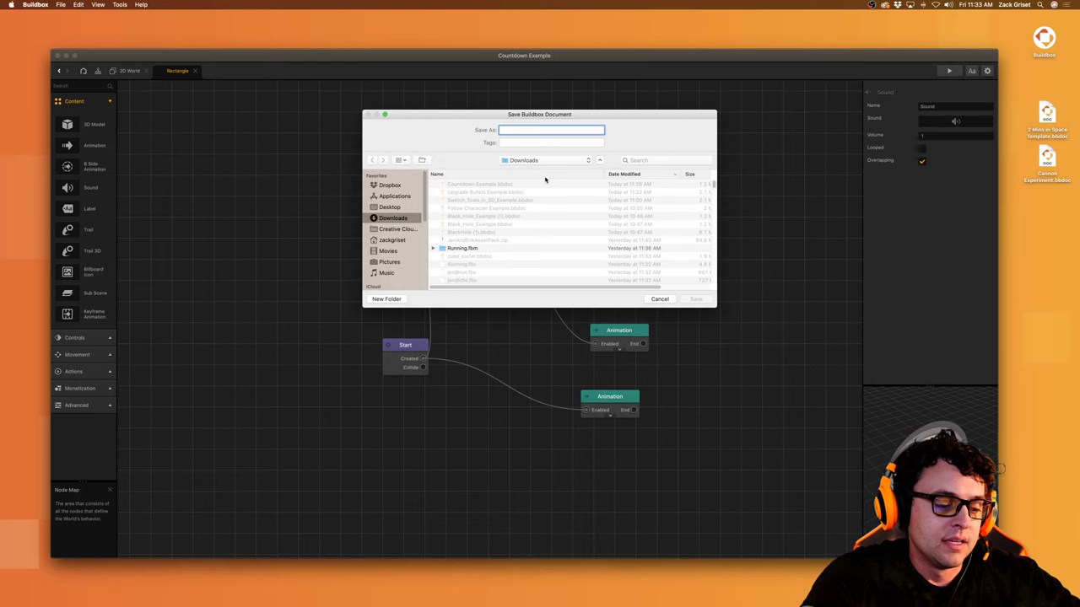
pyautogui.write('Countd')
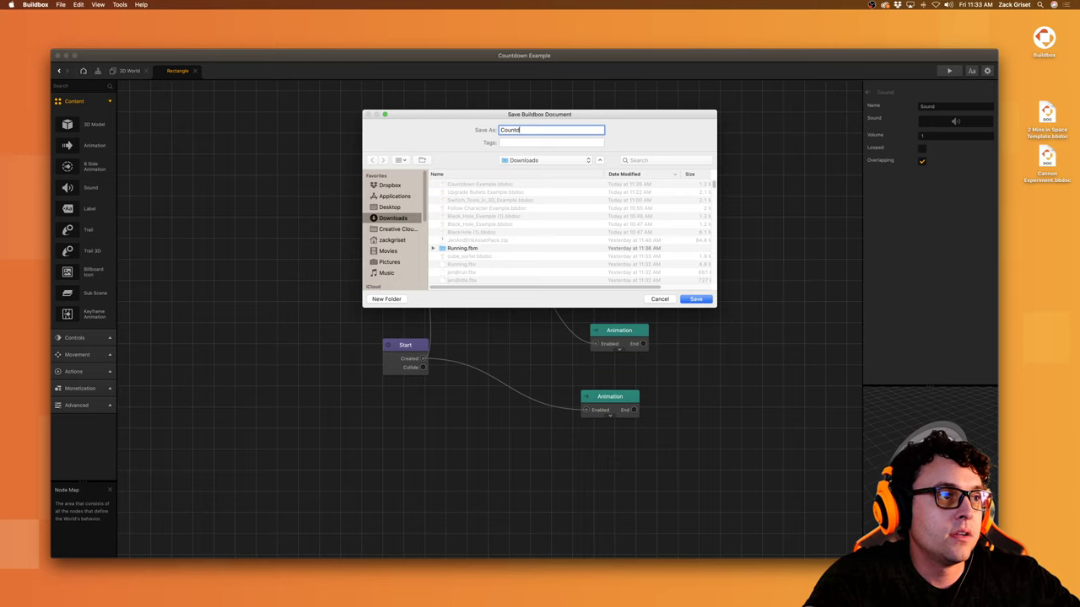
pyautogui.write('own goes re')
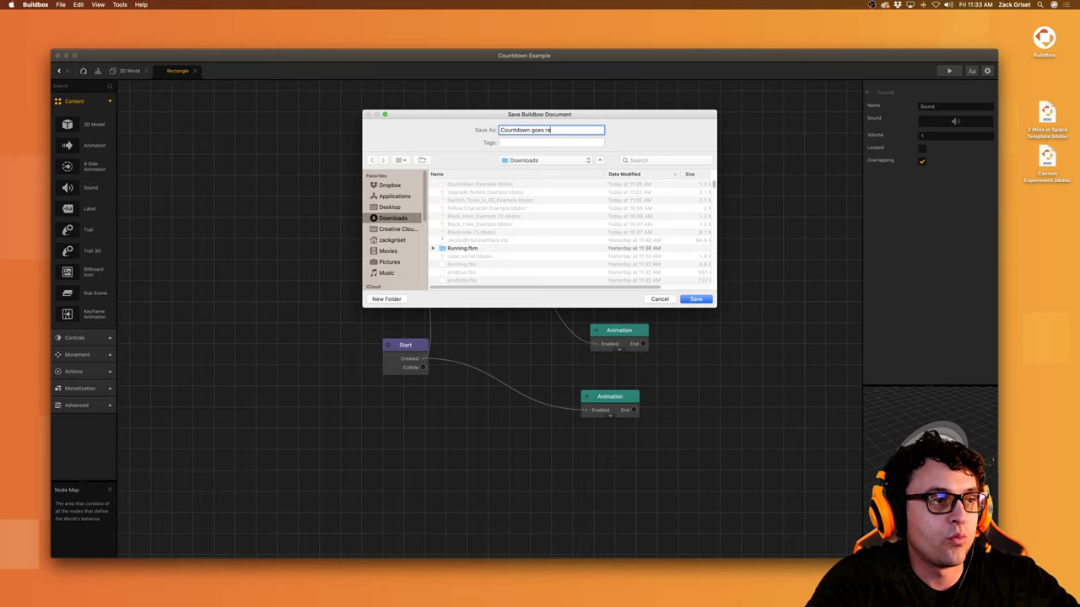
pyautogui.write('d for last ')
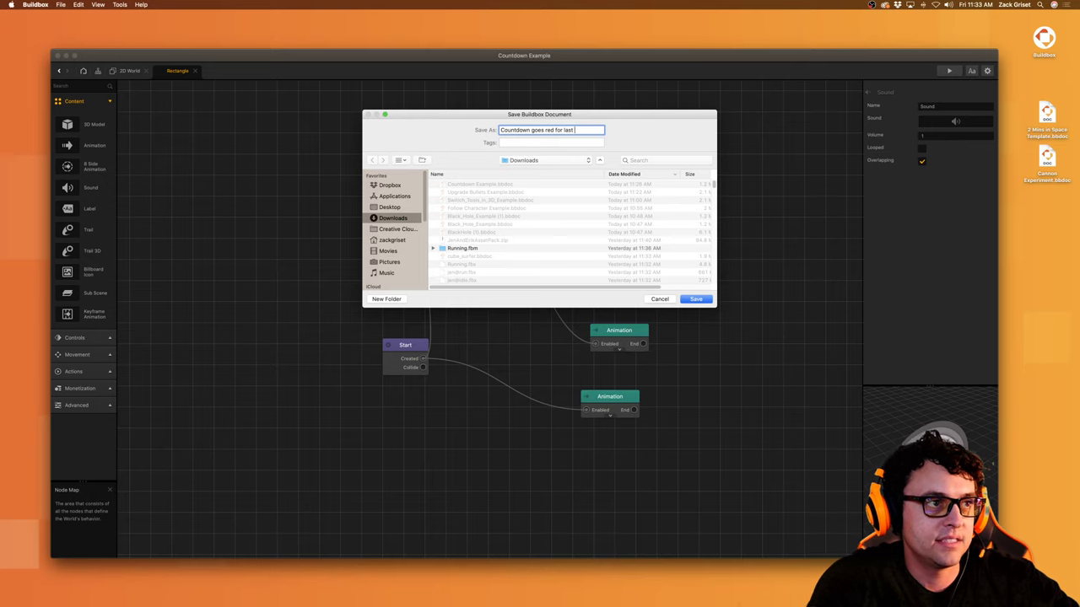
pyautogui.write('10 secon')
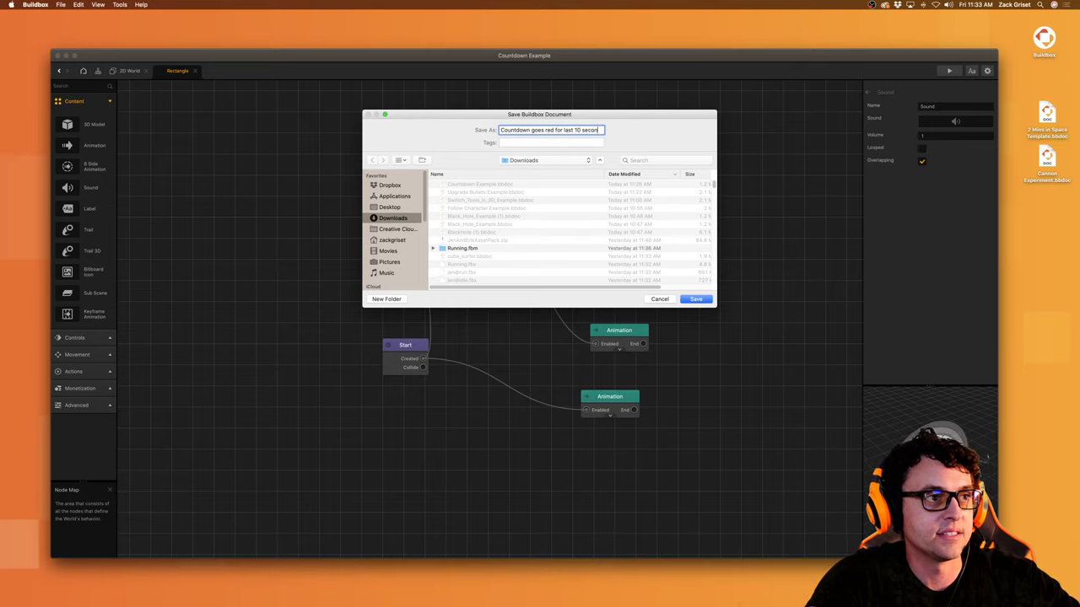
pyautogui.write('ds example')
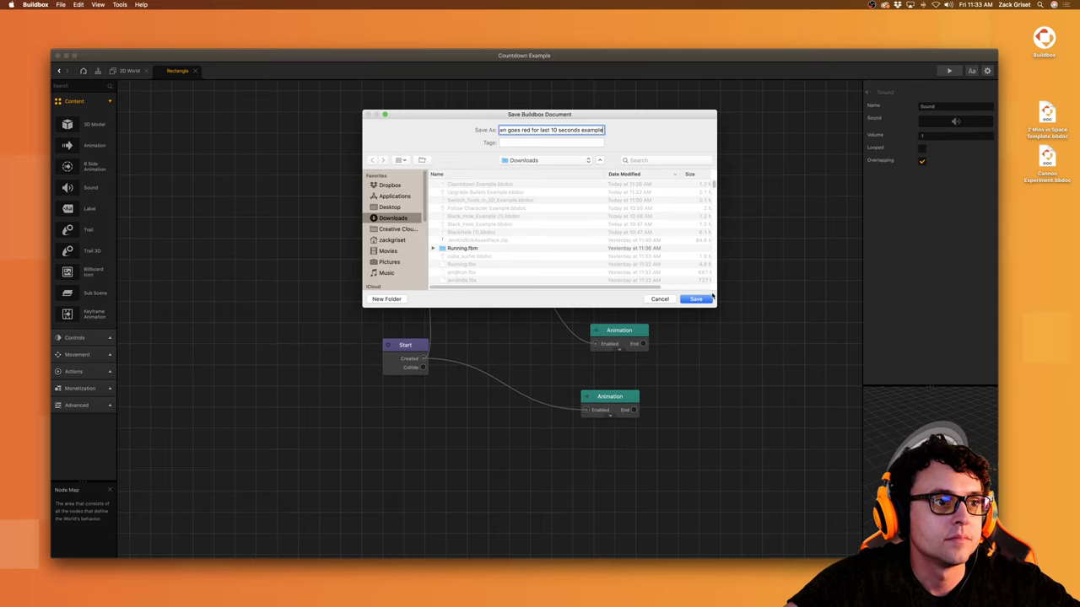
pyautogui.click(711, 299)
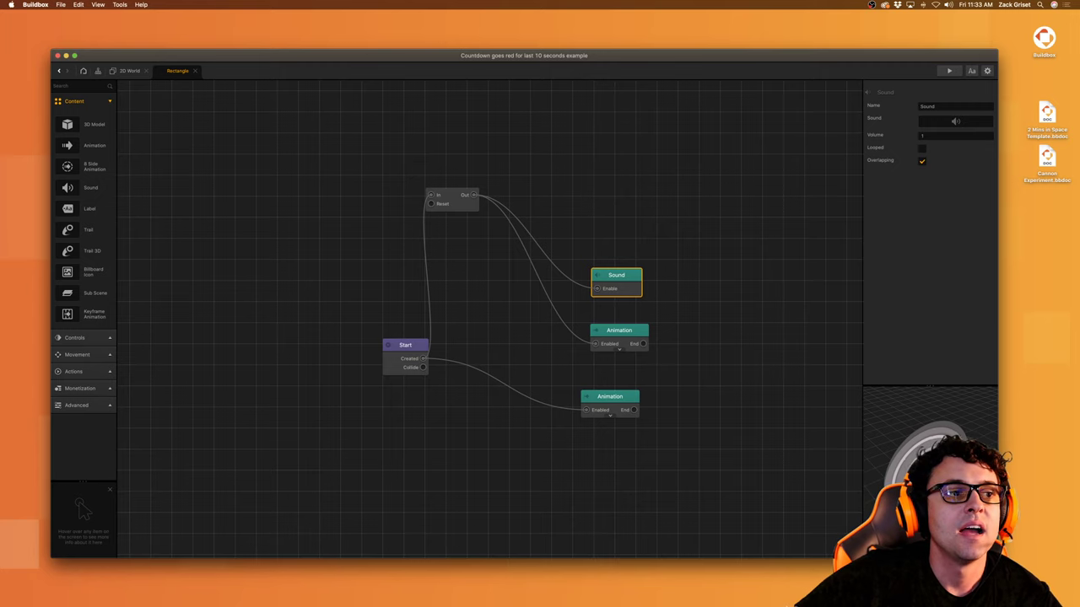
# Step: Switch to Discord and upload the saved countdown project file to the buildbox-livestreams channel
pyautogui.moveTo(785, 604)
pyautogui.click(608, 601)
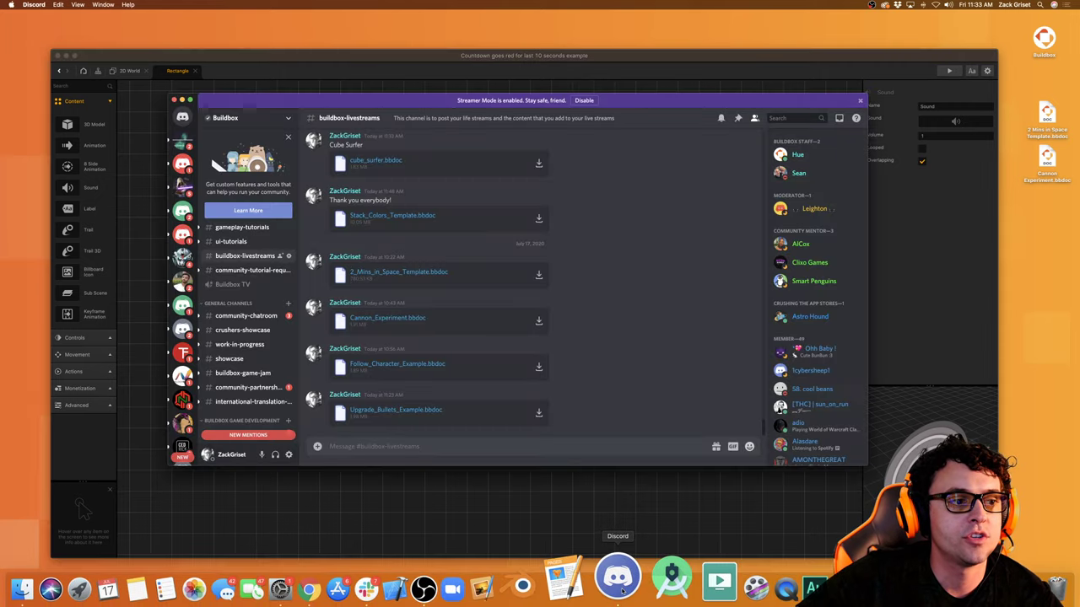
pyautogui.moveTo(911, 604)
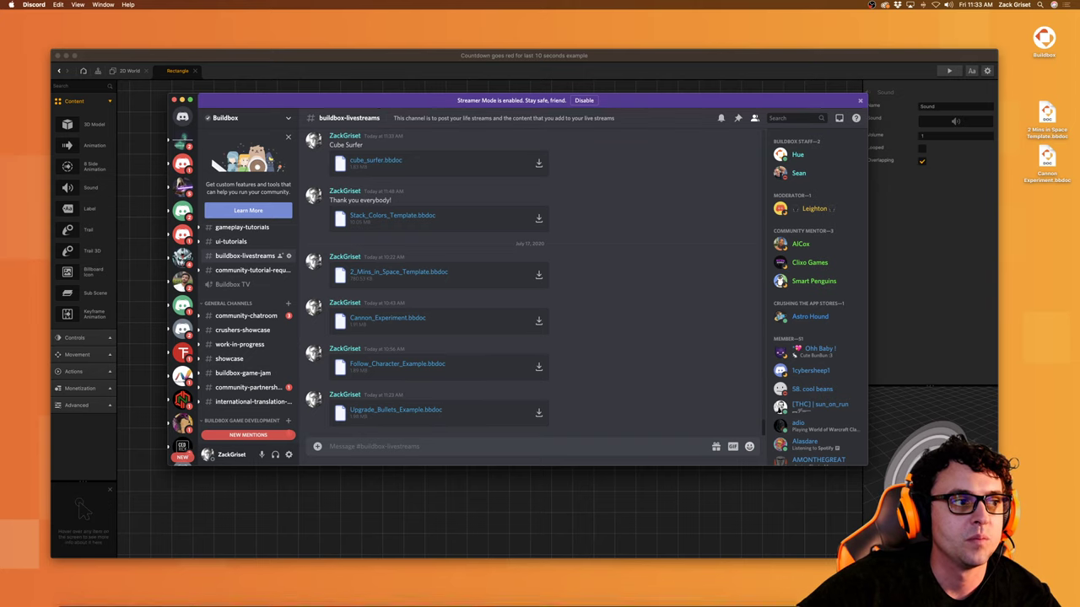
pyautogui.click(970, 590)
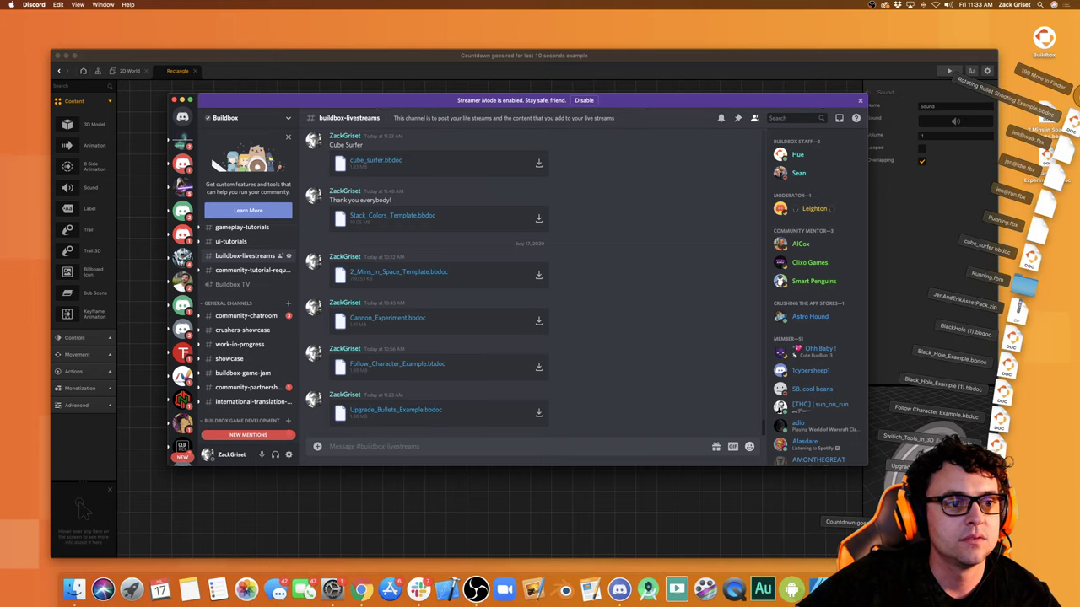
pyautogui.moveTo(995, 382); pyautogui.dragTo(548, 344)
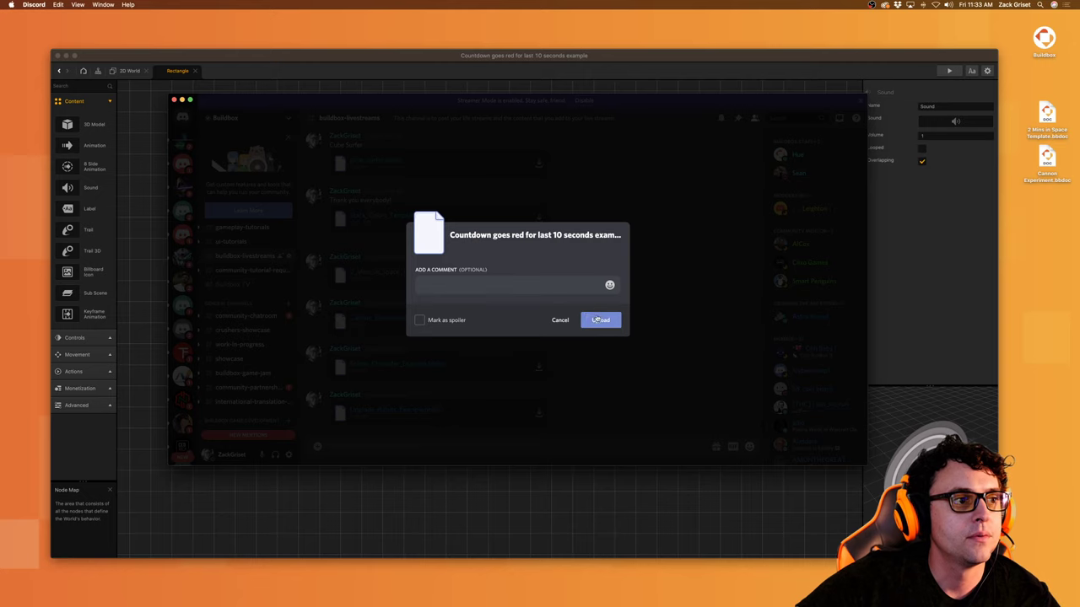
pyautogui.click(599, 321)
# Step: Watch the "Stairs (by Ketchapp)" gameplay video in Chrome, skipping the ad and jumping ahead, close its tab and return to Buildbox
pyautogui.click(932, 352)
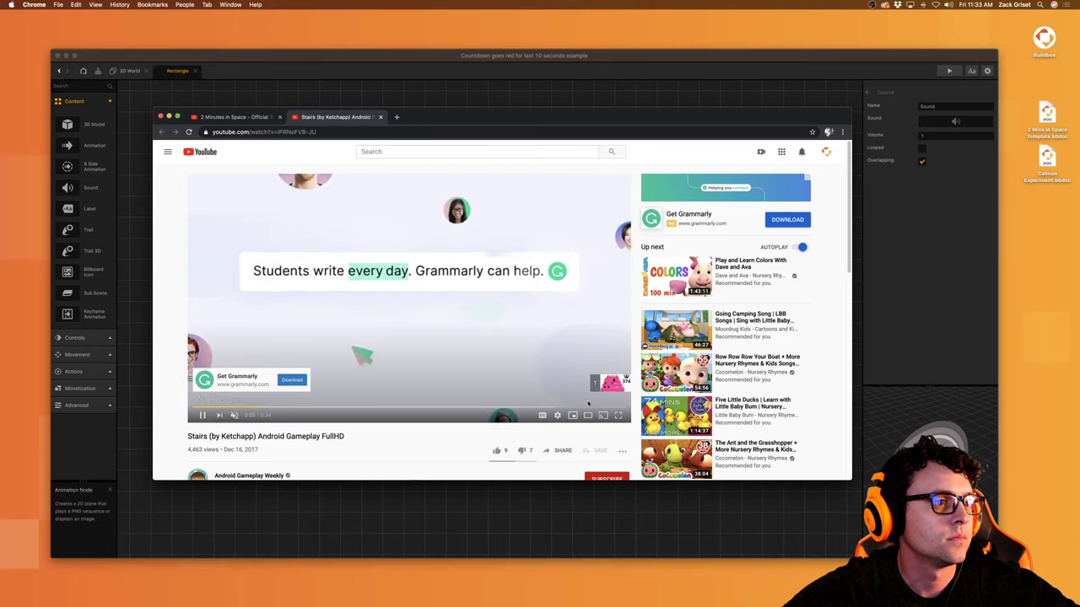
pyautogui.click(611, 383)
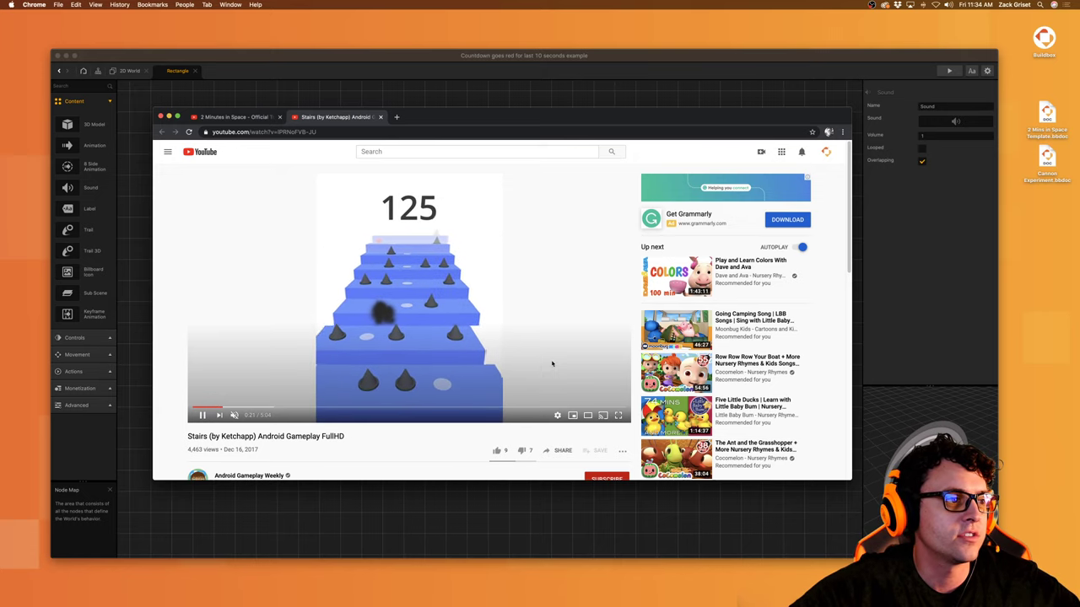
pyautogui.click(341, 410)
pyautogui.click(370, 410)
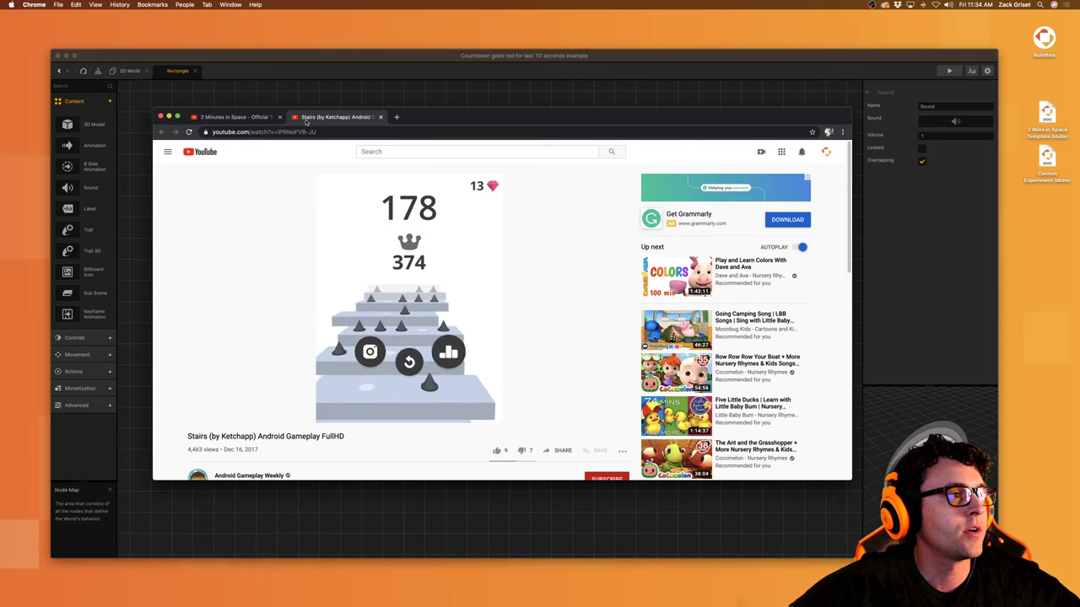
pyautogui.click(381, 117)
pyautogui.click(400, 99)
# Step: Create a new 3D project from the Buildbox home screen
pyautogui.click(98, 71)
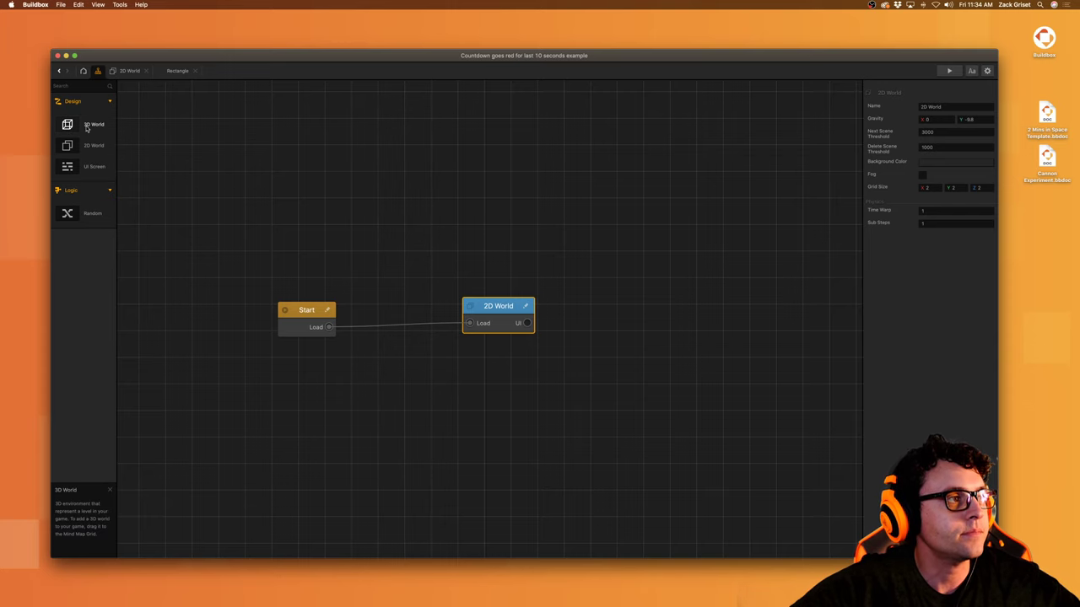
pyautogui.click(82, 70)
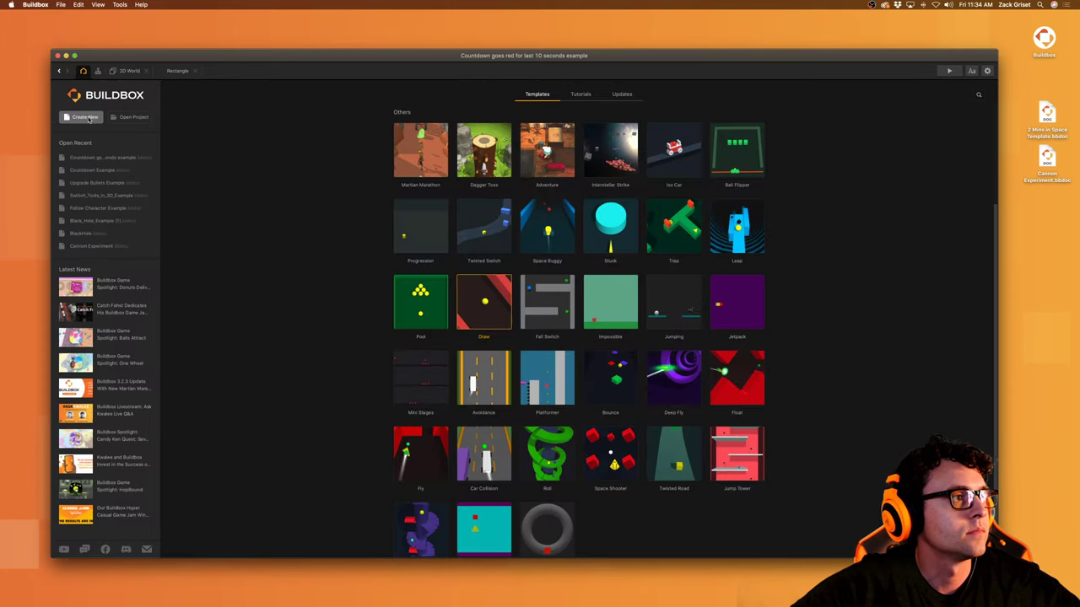
pyautogui.click(84, 117)
pyautogui.click(592, 354)
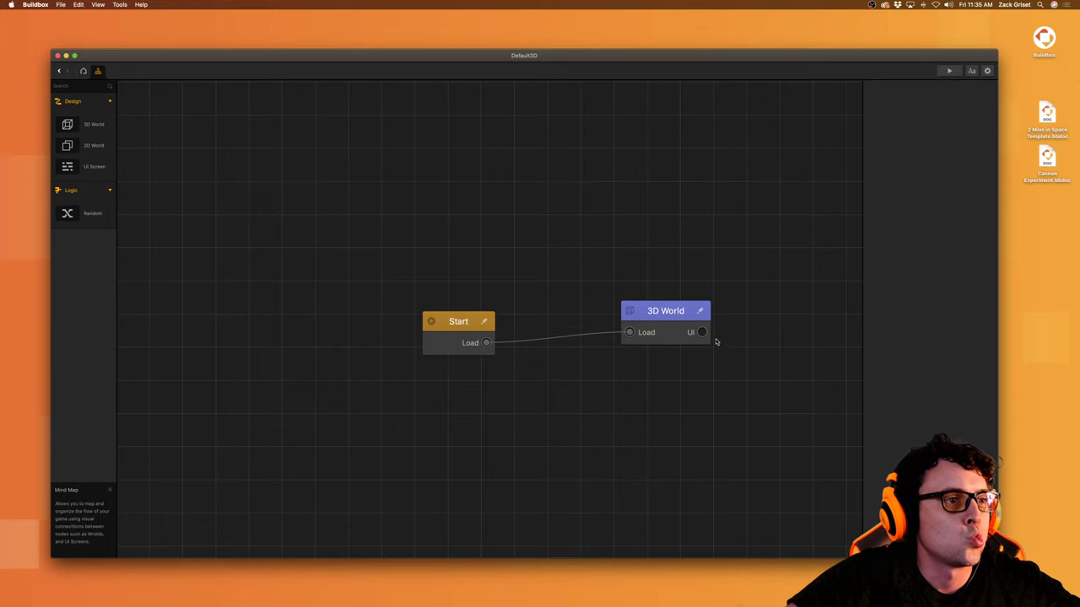
# Step: Rearrange the Start and 3D World nodes in the mind map, and open the 3D World scene
pyautogui.moveTo(460, 327); pyautogui.dragTo(271, 310)
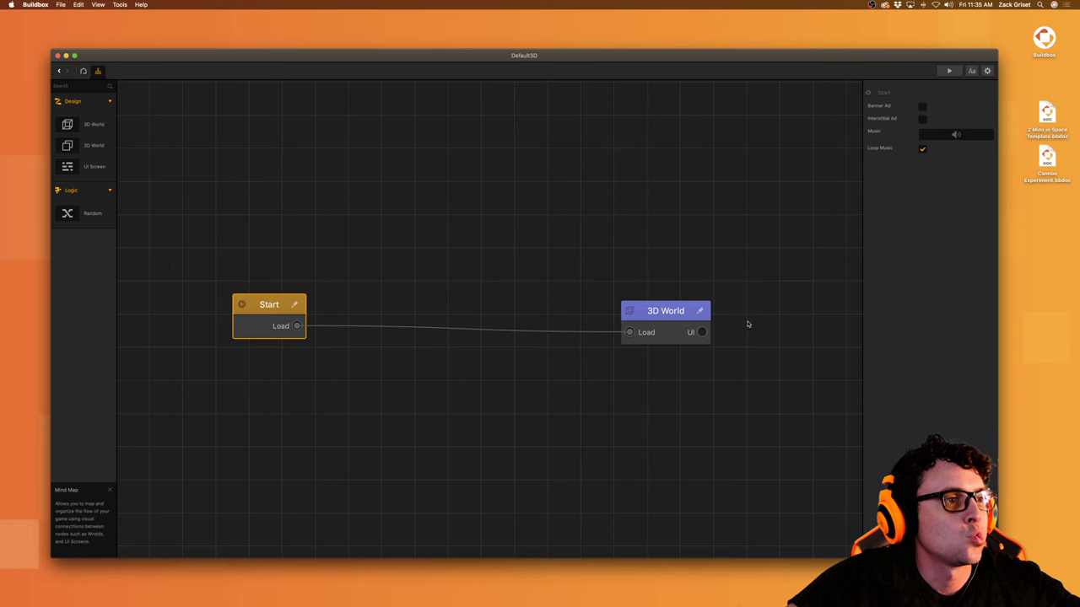
pyautogui.moveTo(675, 314); pyautogui.dragTo(505, 313)
pyautogui.doubleClick(505, 312)
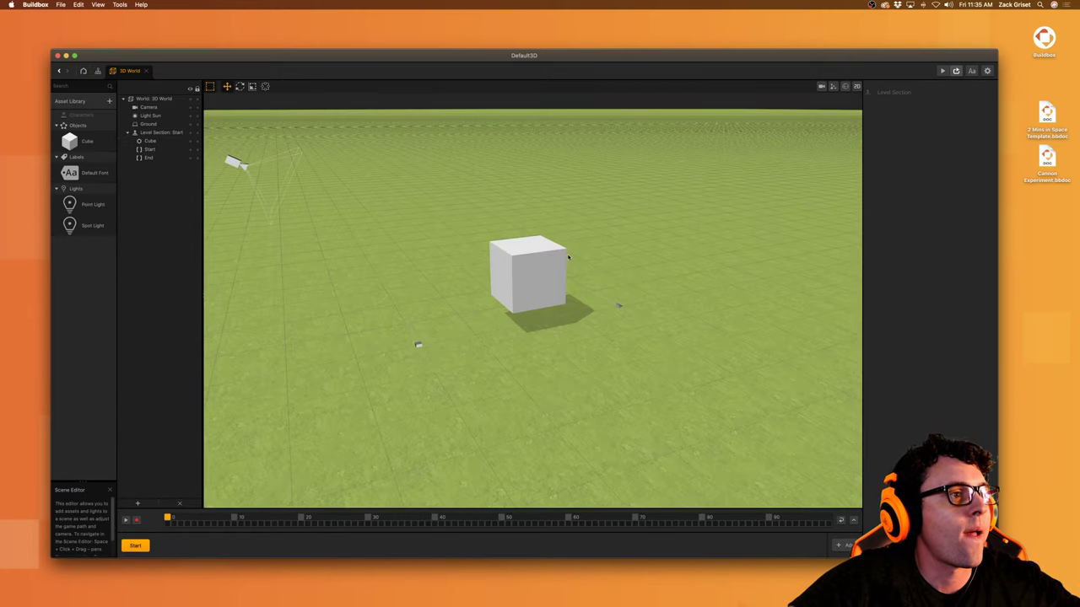
# Step: Rename the Cube asset to "Stair"
pyautogui.click(534, 293)
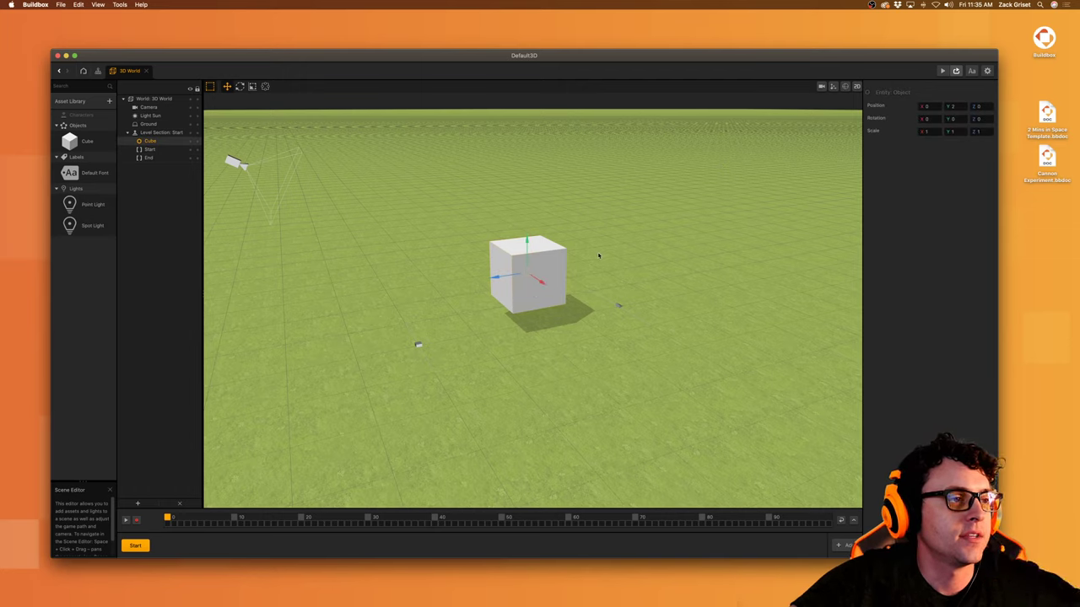
pyautogui.click(85, 141)
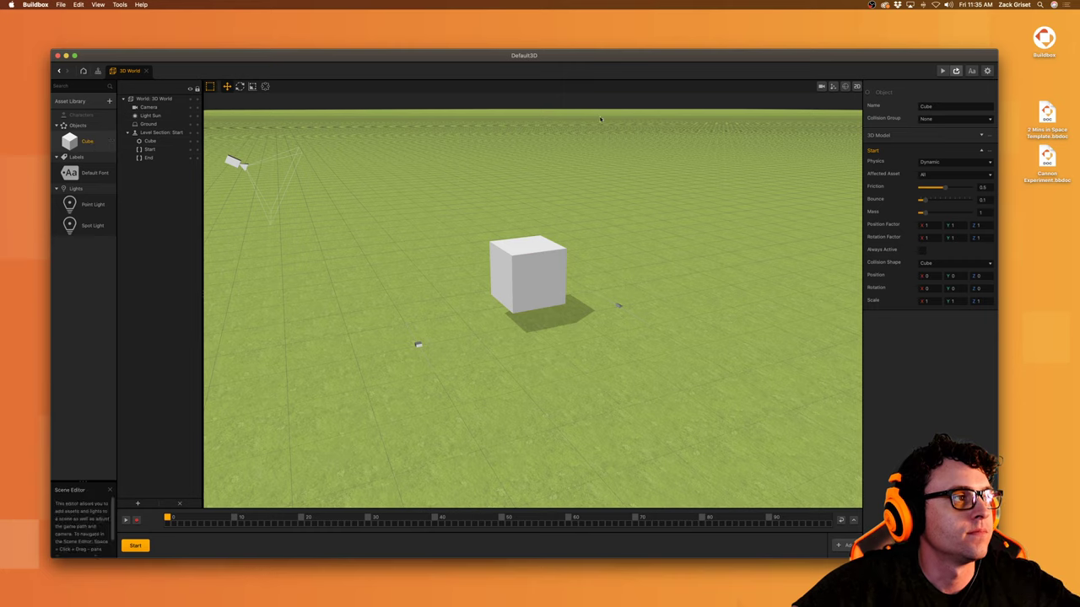
pyautogui.click(989, 106)
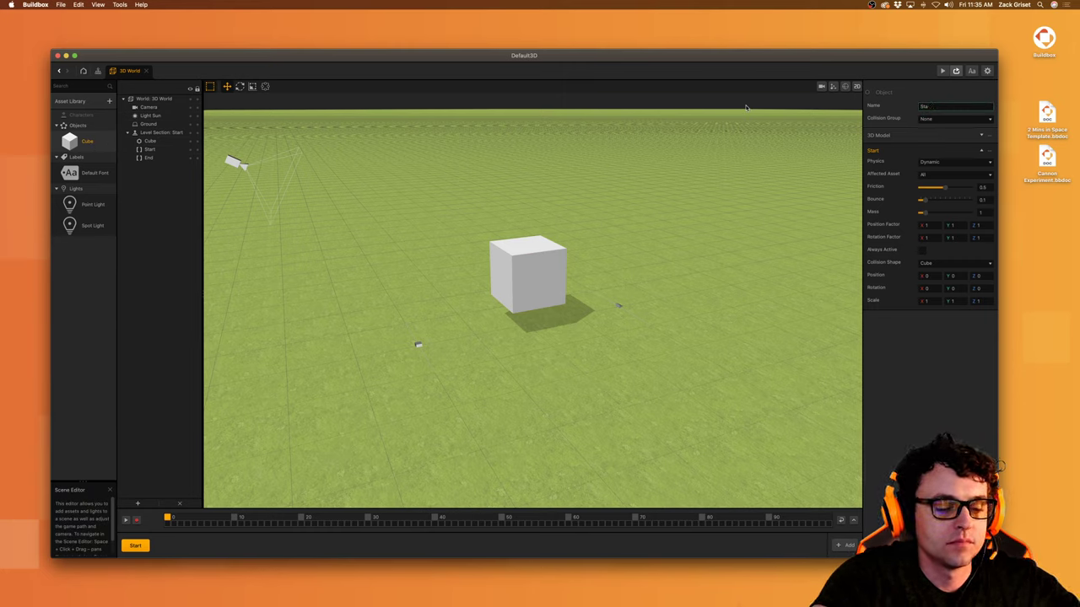
pyautogui.write('Stair')
pyautogui.press('Return')
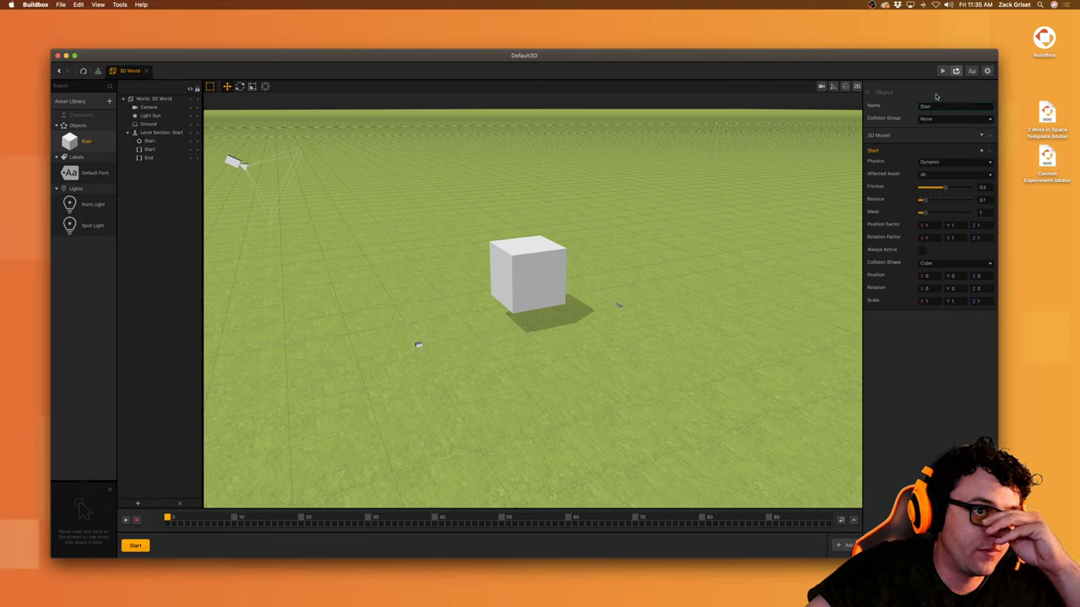
# Step: Flatten the Stair object in the scene into a thin slab by scaling its Y dimension to about 0.14
pyautogui.click(539, 302)
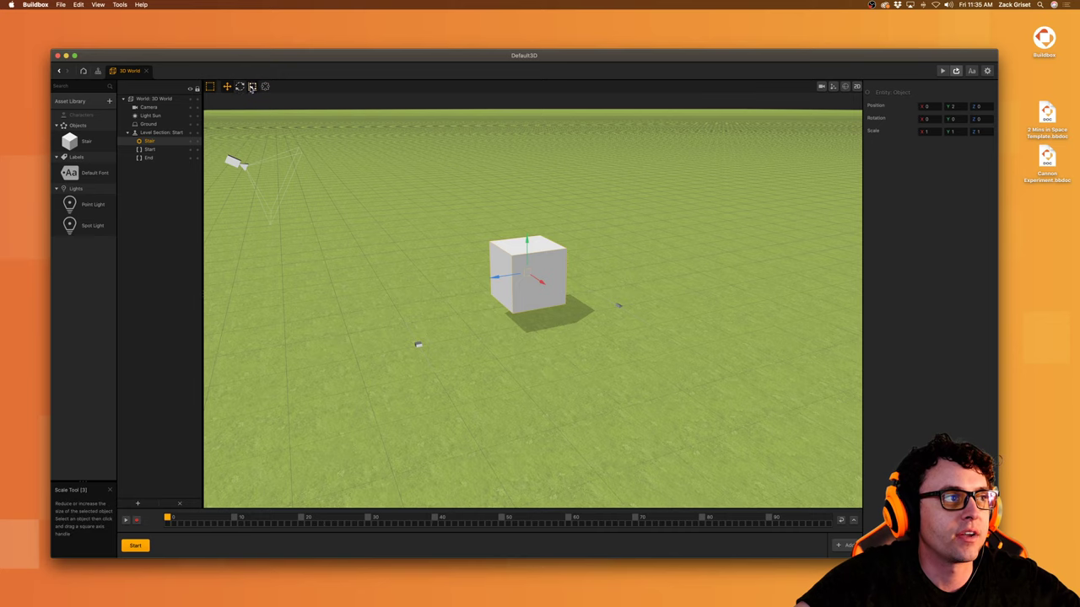
pyautogui.click(251, 87)
pyautogui.scroll(3, 545, 291)
pyautogui.keyDown('alt'); pyautogui.moveTo(540, 290); pyautogui.dragTo(488, 309); pyautogui.keyUp('alt')
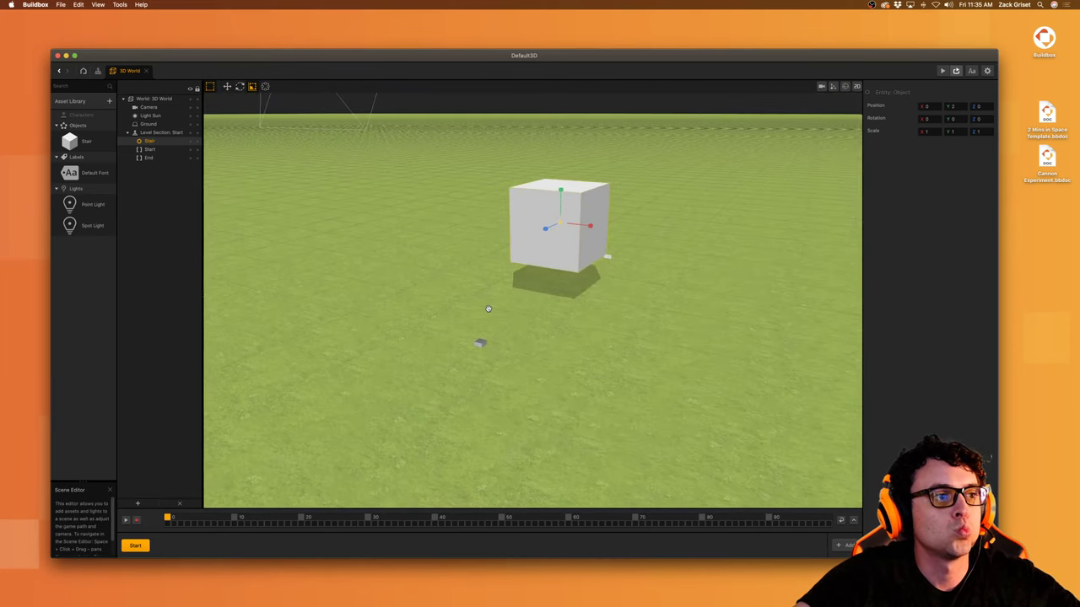
pyautogui.moveTo(488, 309); pyautogui.dragTo(527, 278, button='right')
pyautogui.moveTo(558, 220); pyautogui.dragTo(558, 257)
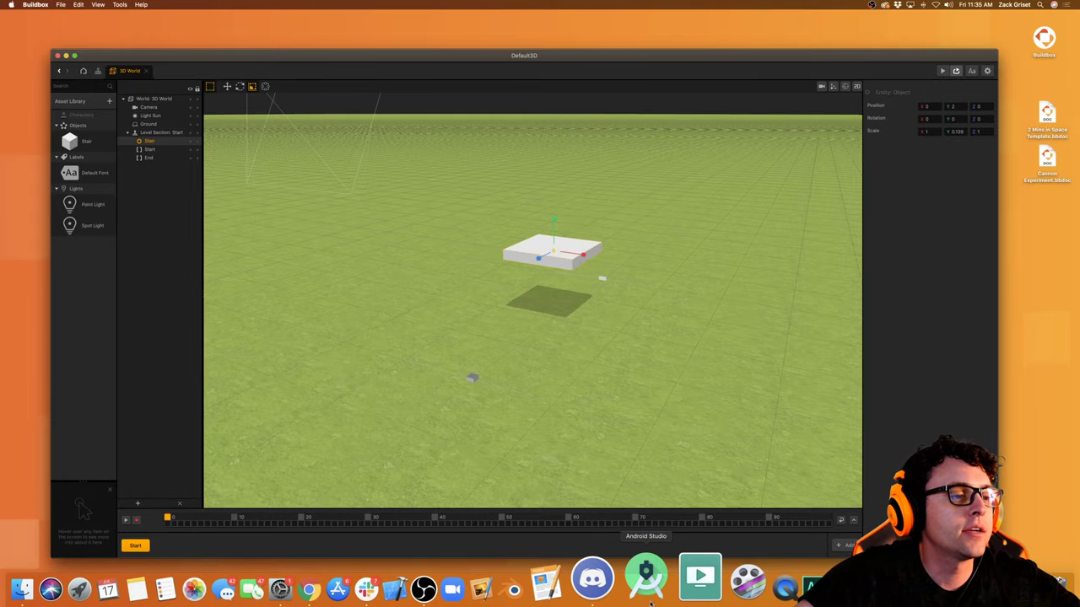
# Step: Switch back to Chrome, reopen the Stairs gameplay video and pause it near the start to examine the stair layout
pyautogui.hotkey('ctrl', 'Up')
pyautogui.click(331, 379)
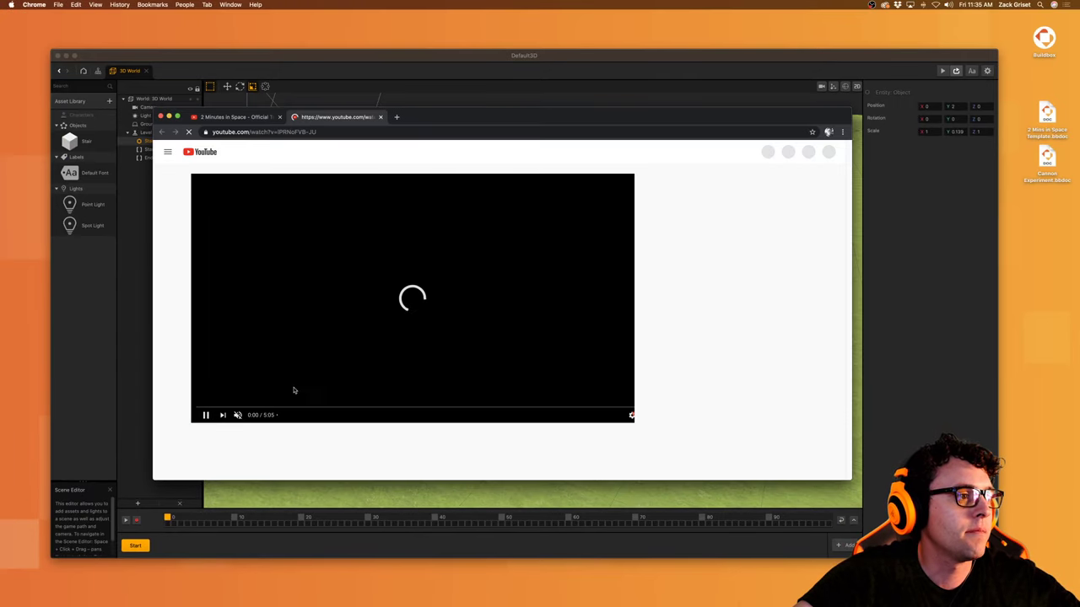
pyautogui.click(203, 415)
pyautogui.scroll(-2, 435, 341)
pyautogui.scroll(1, 434, 341)
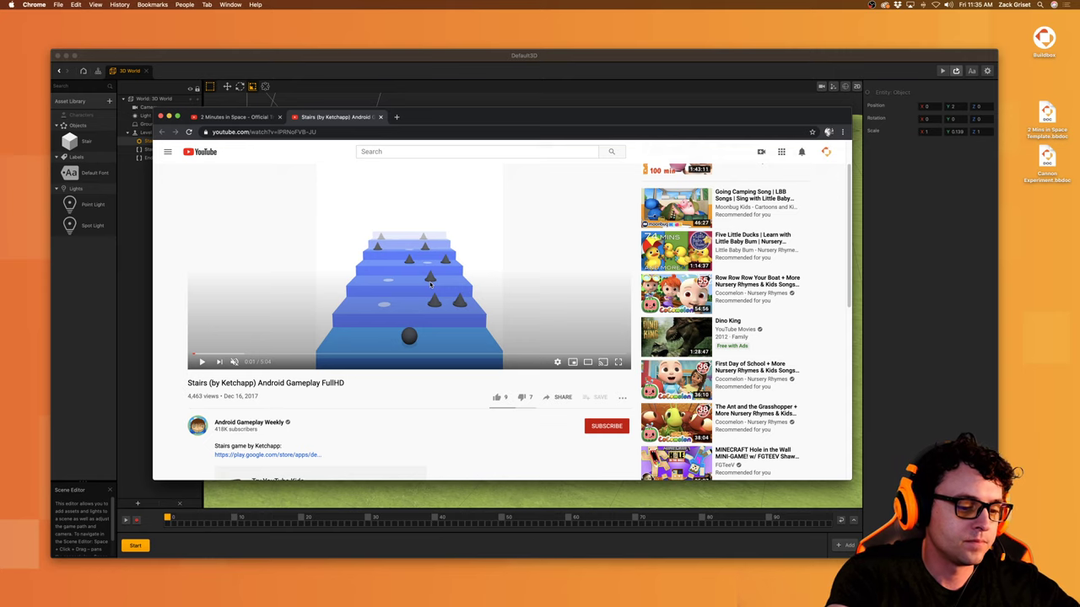
# Step: Capture a screenshot of the paused staircase frame and open it in an enlarged Preview window as a reference
pyautogui.press('super+shift+4')
pyautogui.moveTo(329, 192); pyautogui.dragTo(510, 363)
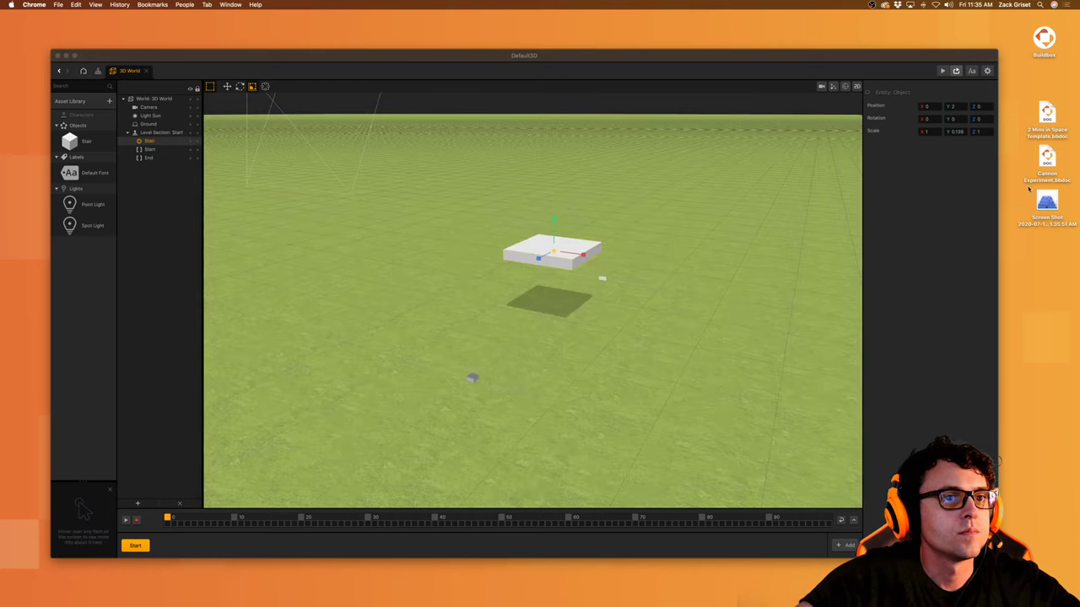
pyautogui.doubleClick(1046, 203)
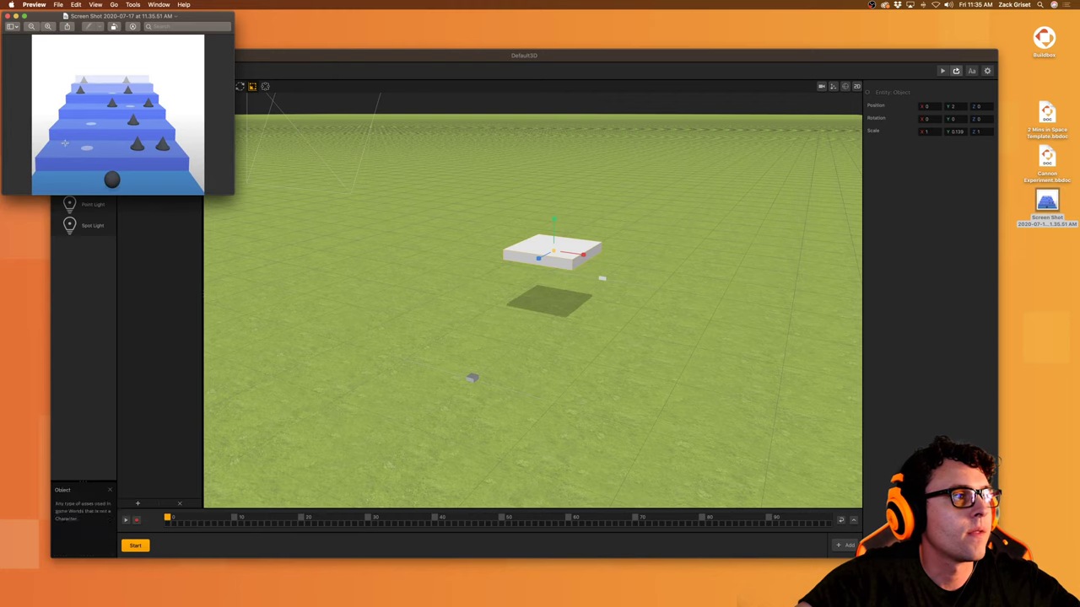
pyautogui.moveTo(233, 193); pyautogui.dragTo(396, 336)
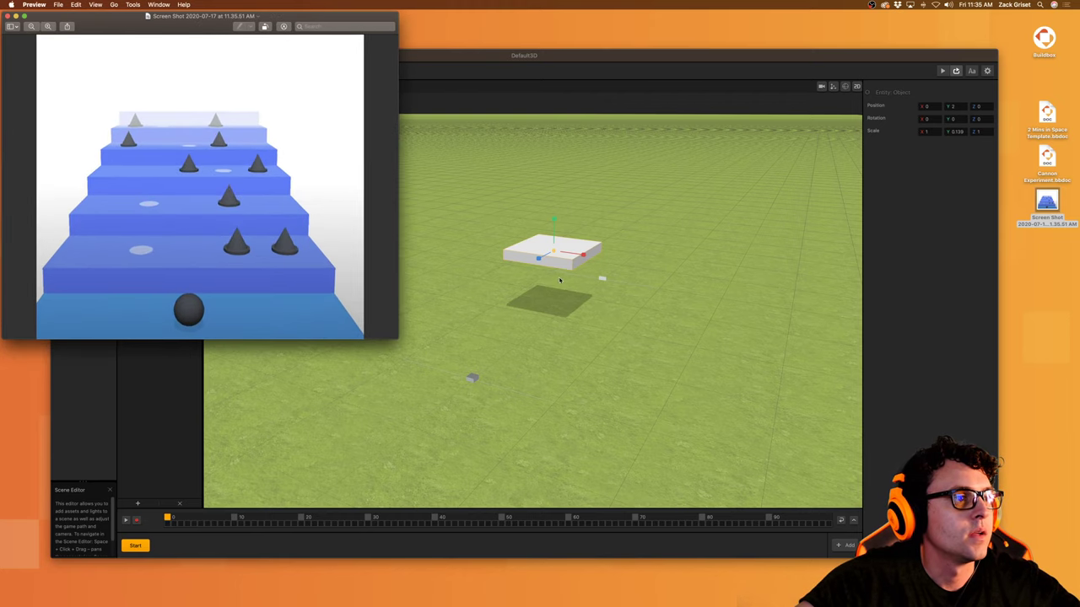
# Step: Resize the Buildbox window to uncover the reference image, and scale the Stair to about 3.65 in X and 0.28 in Y
pyautogui.moveTo(554, 223); pyautogui.dragTo(557, 187)
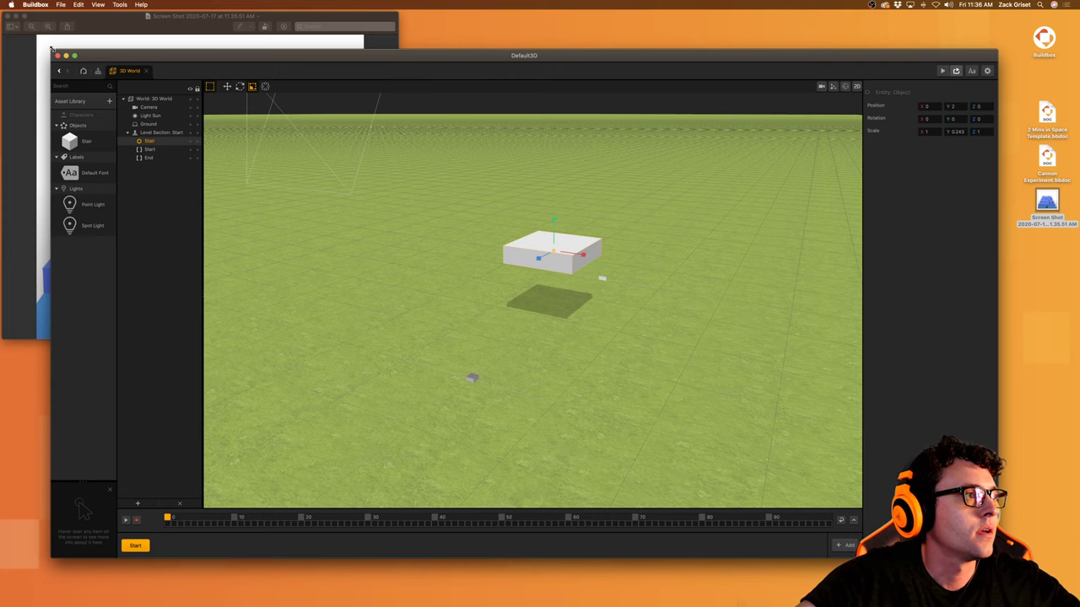
pyautogui.moveTo(50, 48); pyautogui.dragTo(325, 44)
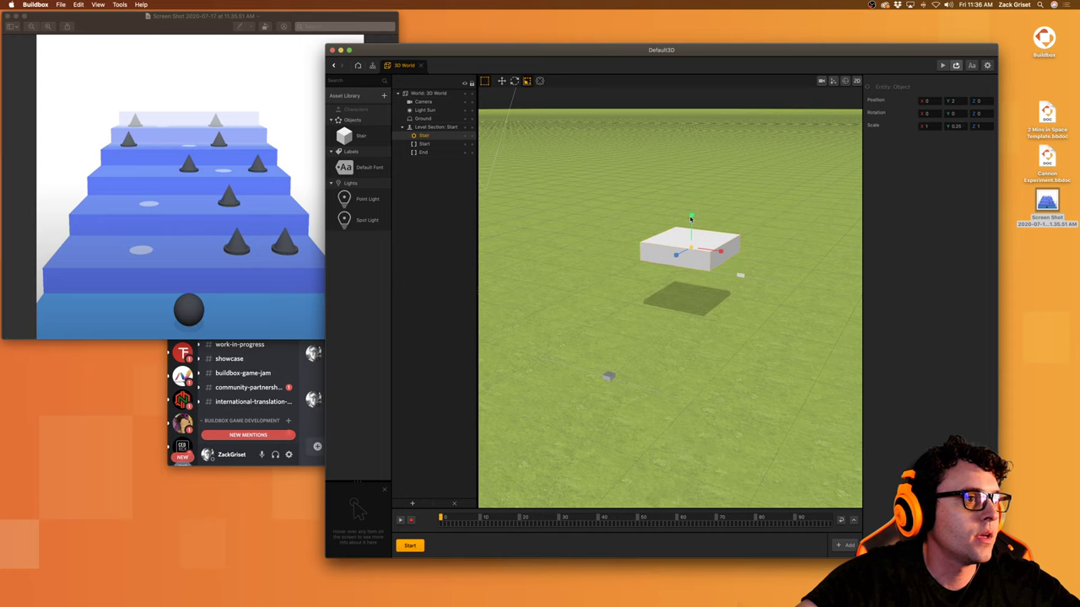
pyautogui.moveTo(691, 218); pyautogui.dragTo(693, 216)
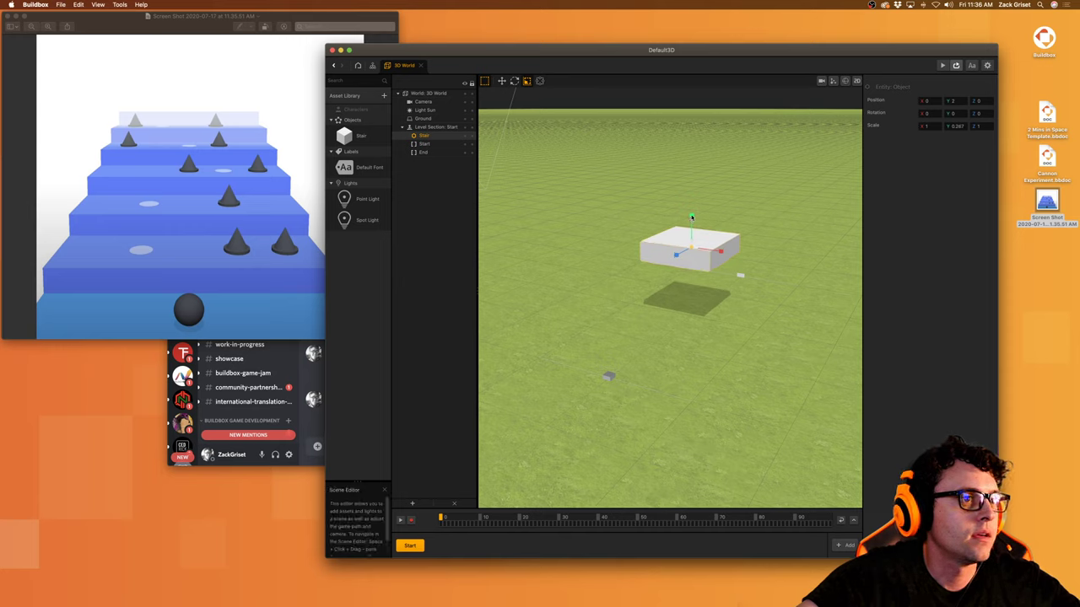
pyautogui.moveTo(691, 218); pyautogui.dragTo(691, 216)
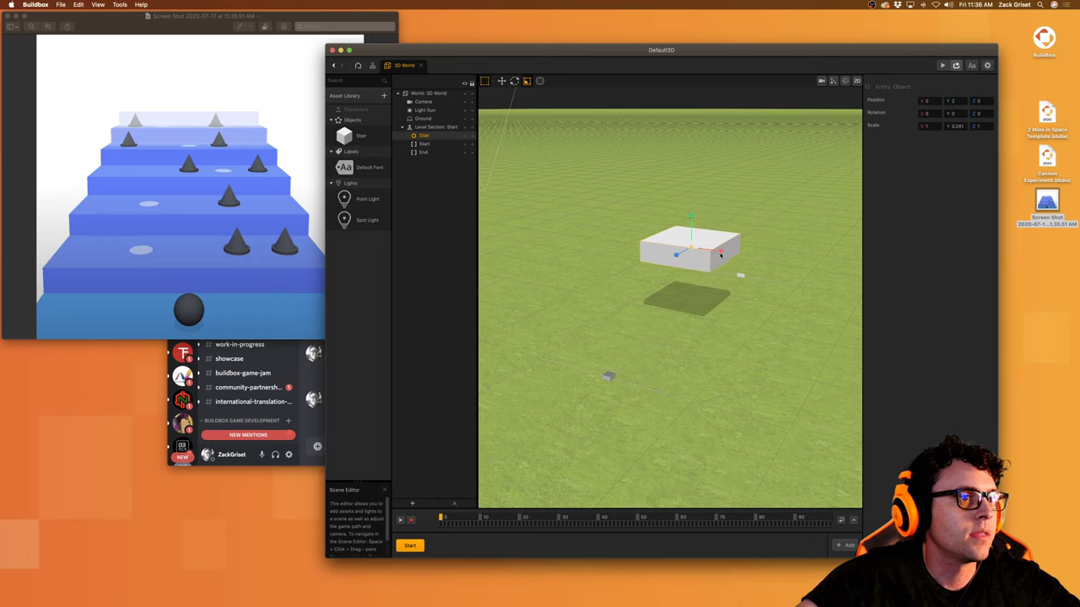
pyautogui.moveTo(720, 253); pyautogui.dragTo(803, 290)
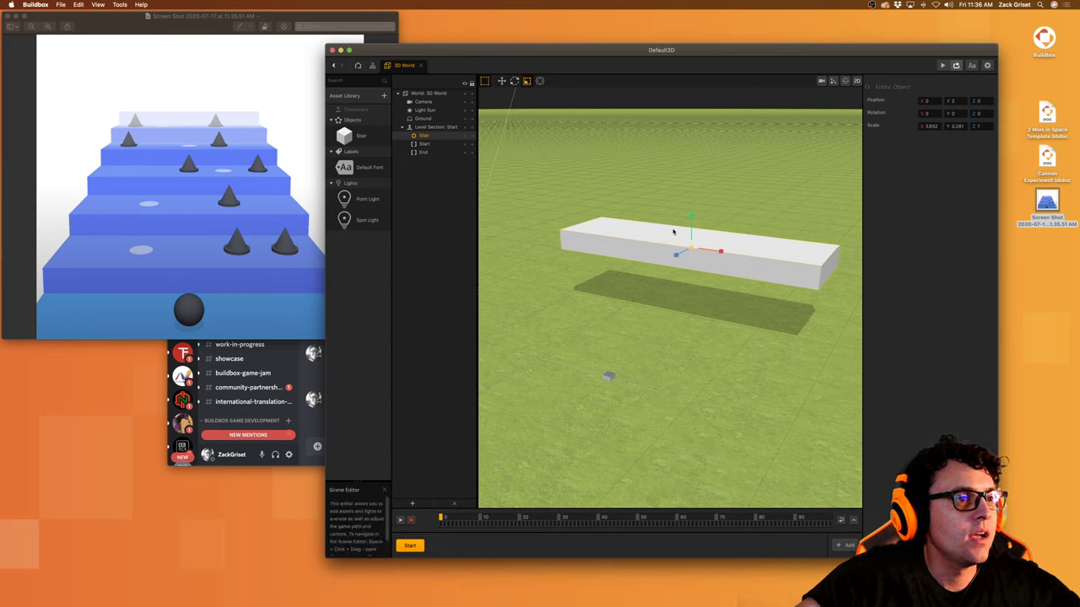
# Step: Set the Stair asset's physics type to Static
pyautogui.click(359, 137)
pyautogui.click(936, 157)
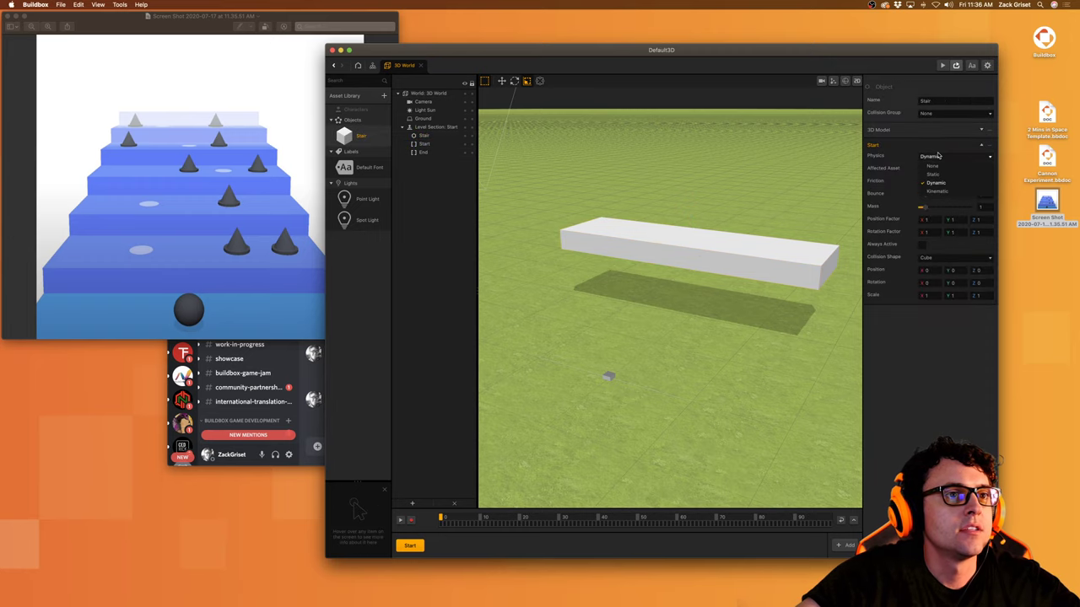
pyautogui.click(938, 174)
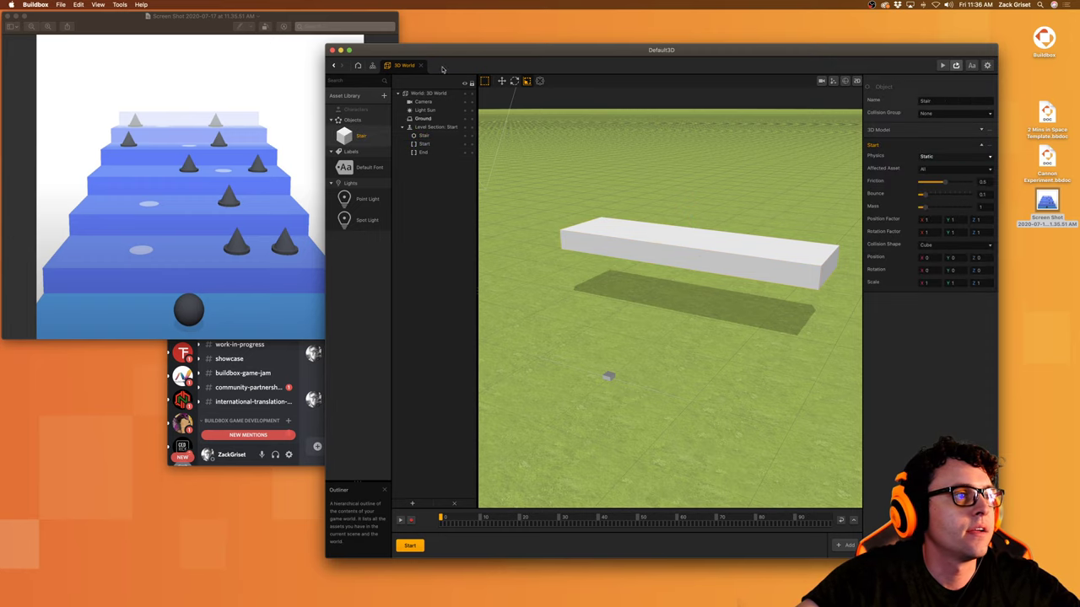
# Step: Add a Cone shape to the asset library and open the Cone's node map
pyautogui.click(363, 96)
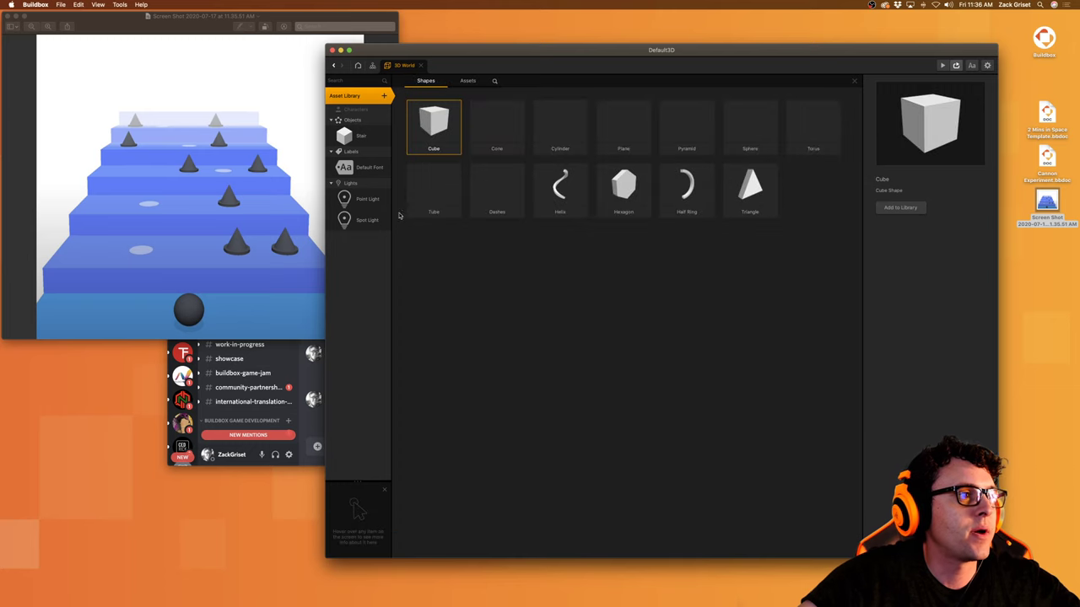
pyautogui.doubleClick(497, 127)
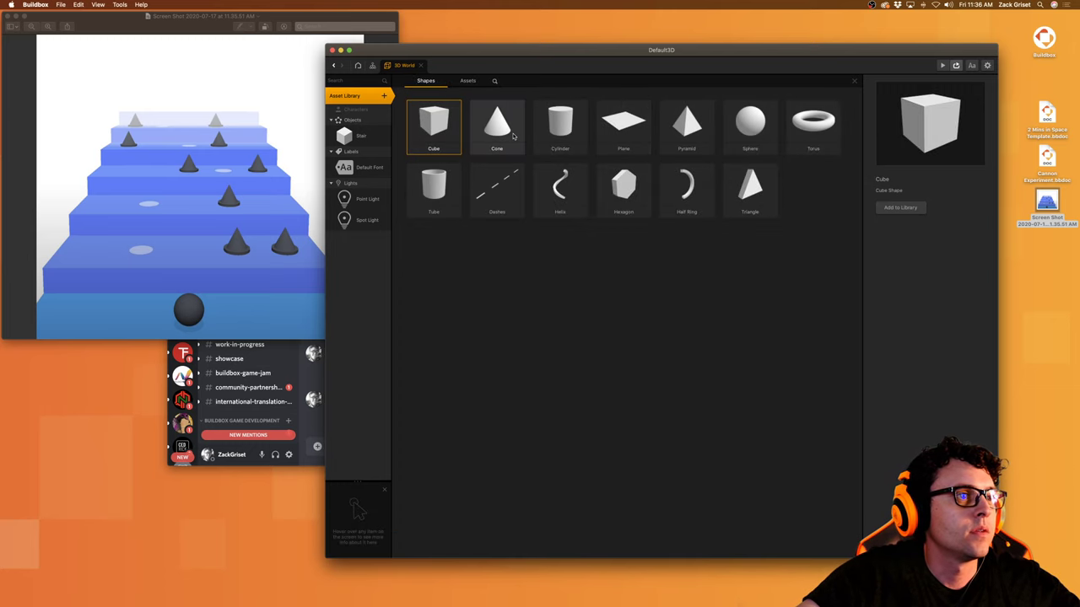
pyautogui.click(362, 96)
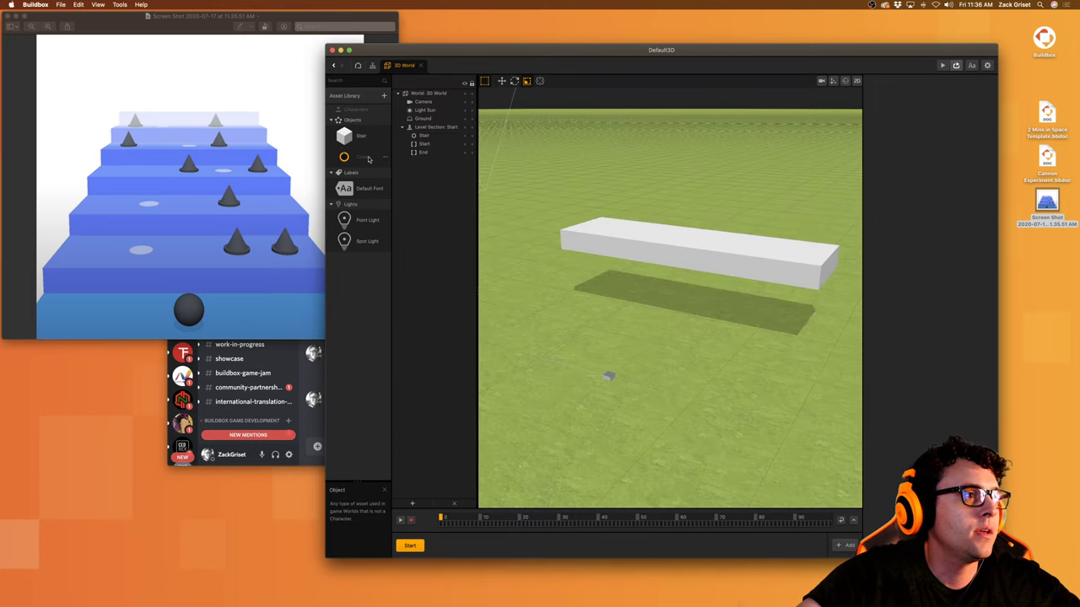
pyautogui.click(364, 157)
pyautogui.doubleClick(365, 158)
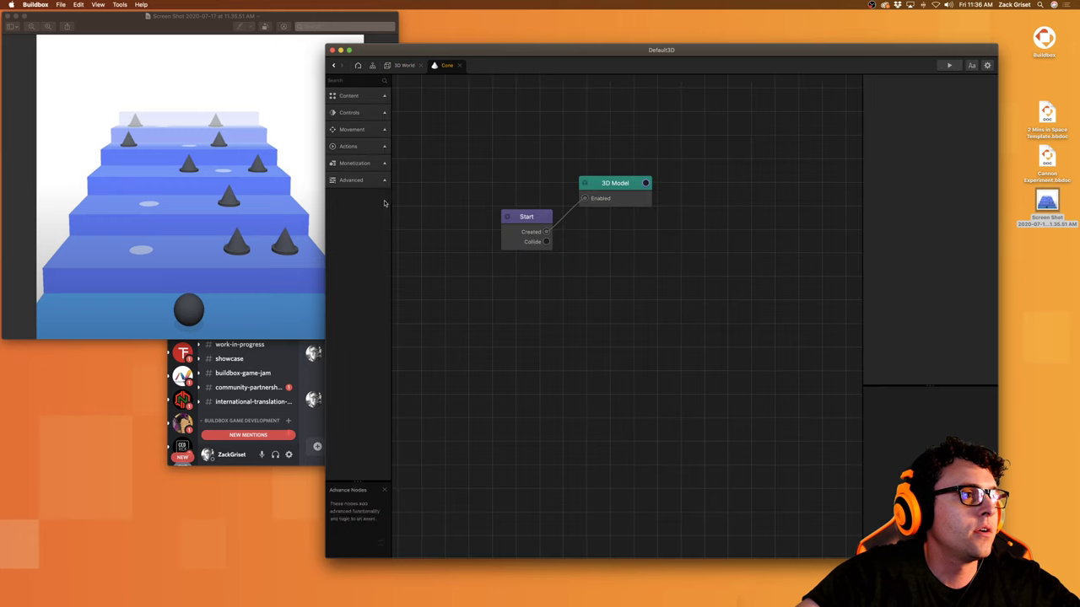
# Step: Add a second 3D Model node to the Cone's node map and give it the Cylinder mesh
pyautogui.click(363, 112)
pyautogui.click(348, 96)
pyautogui.moveTo(346, 119)
pyautogui.mouseDown()
pyautogui.moveTo(599, 164)
pyautogui.moveTo(599, 145)
pyautogui.mouseUp()
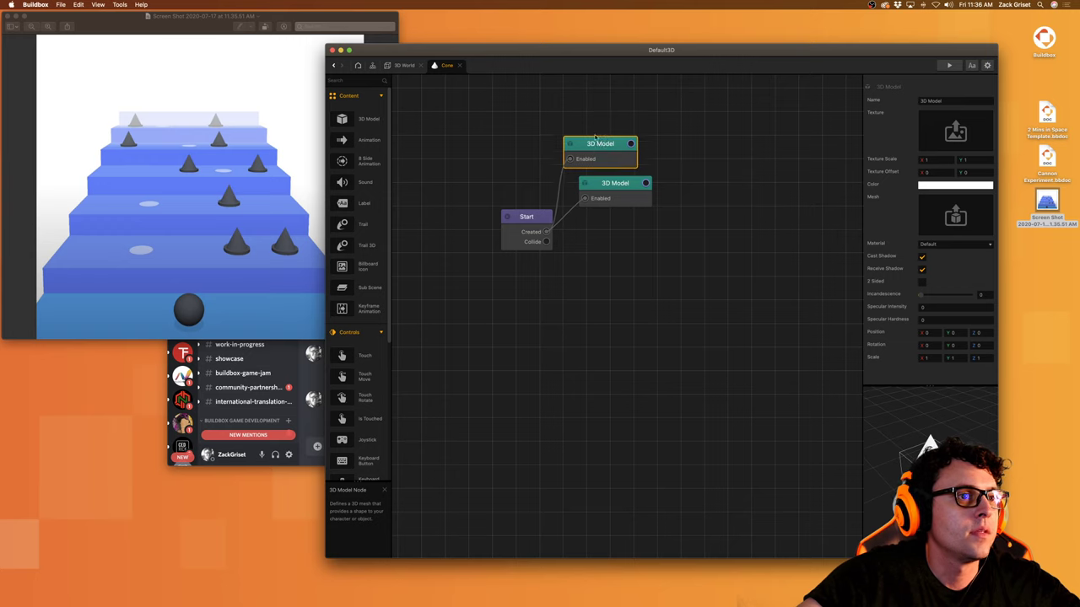
pyautogui.click(986, 200)
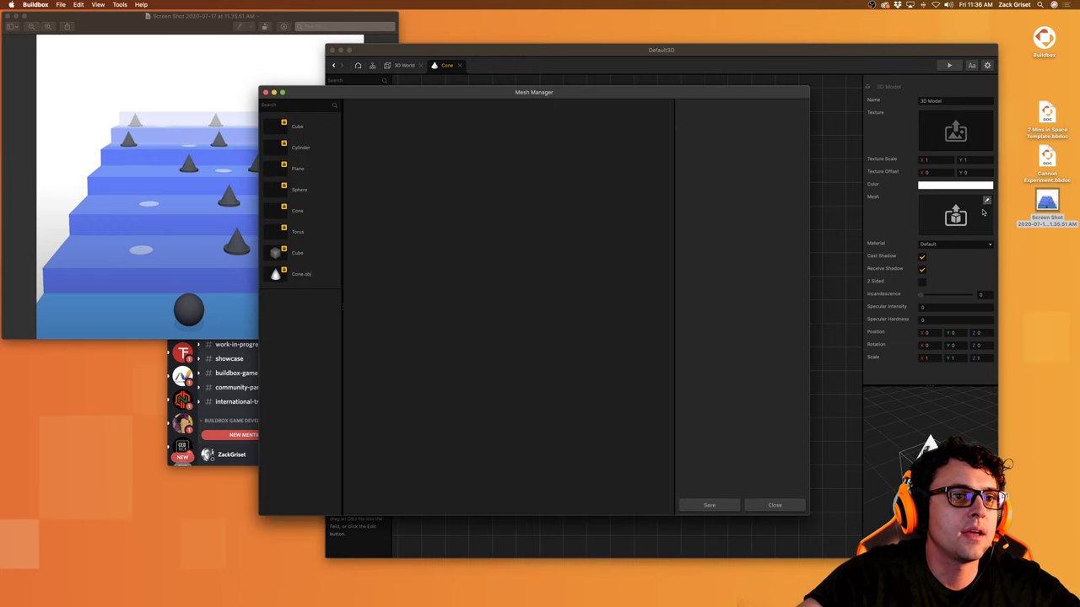
pyautogui.click(300, 147)
pyautogui.click(690, 504)
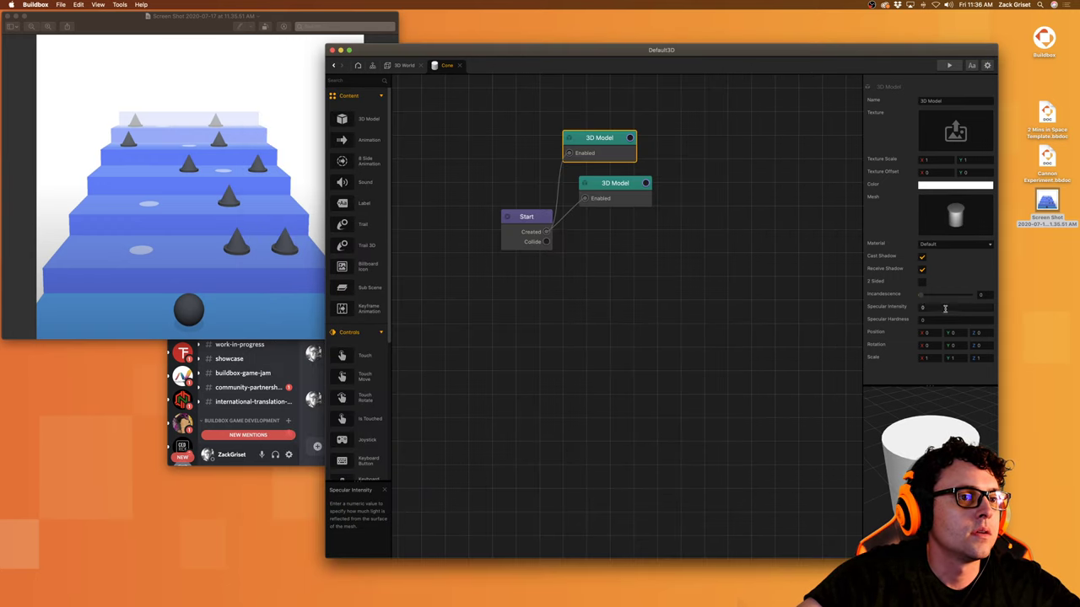
# Step: Turn the cylinder model into a flat base with Y position -1 and scale 1.1, 0.15, 1.1
pyautogui.click(959, 379)
pyautogui.click(961, 332)
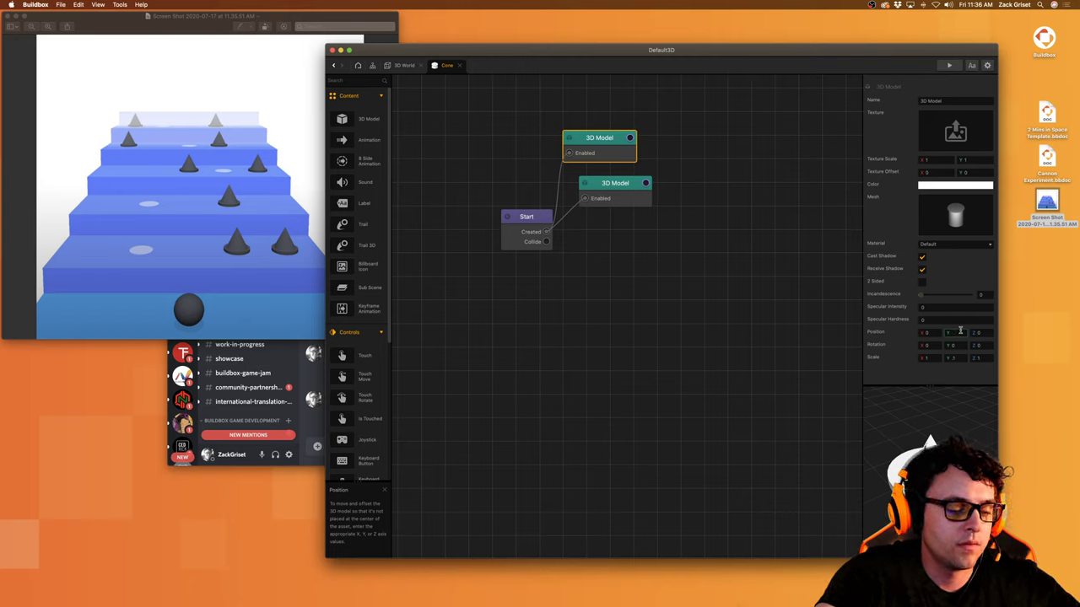
pyautogui.press('Tab')
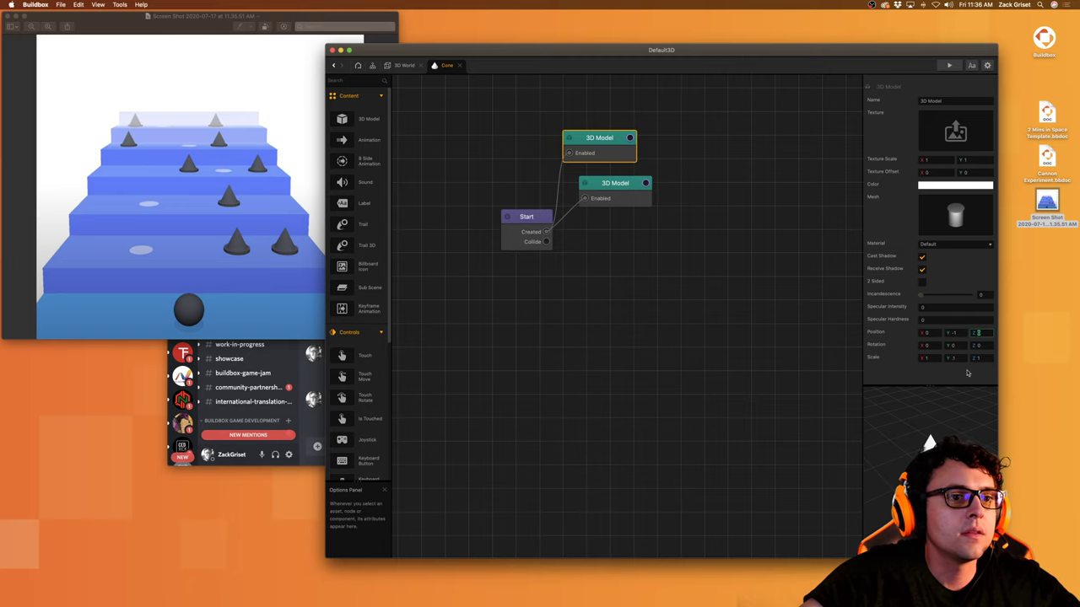
pyautogui.click(933, 356)
pyautogui.click(933, 356)
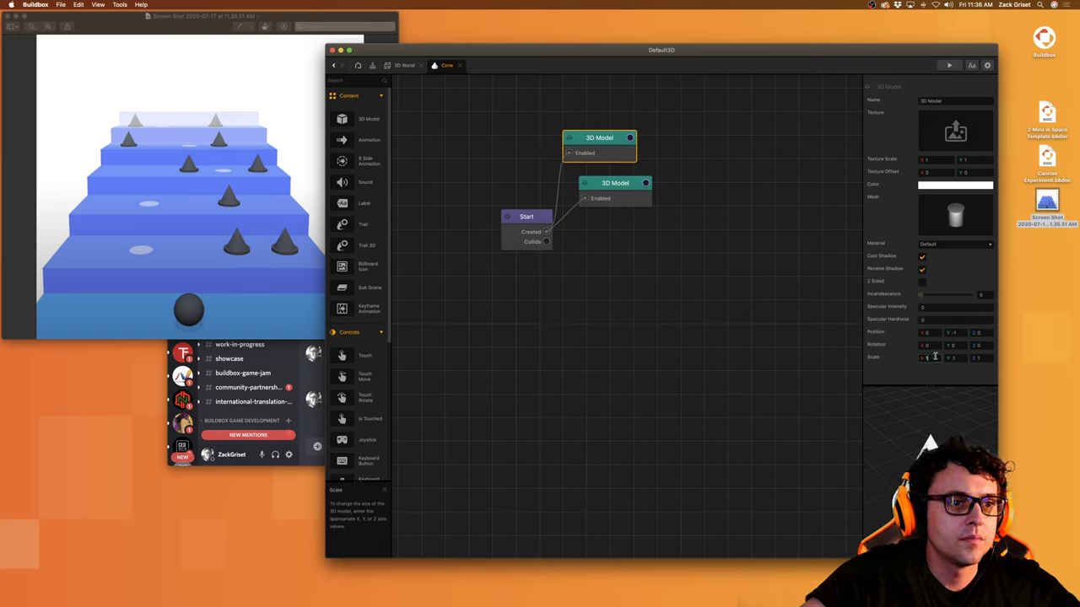
pyautogui.write('1.5')
pyautogui.press('Tab')
pyautogui.press('Tab')
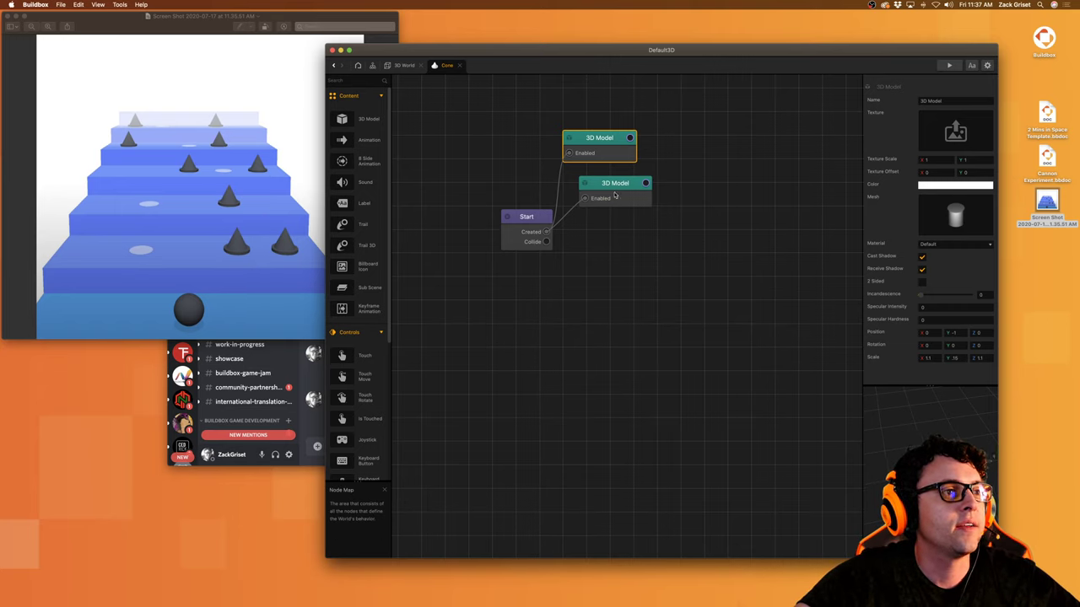
# Step: Set the cylinder model's colour to dark grey, hex 505050
pyautogui.click(945, 186)
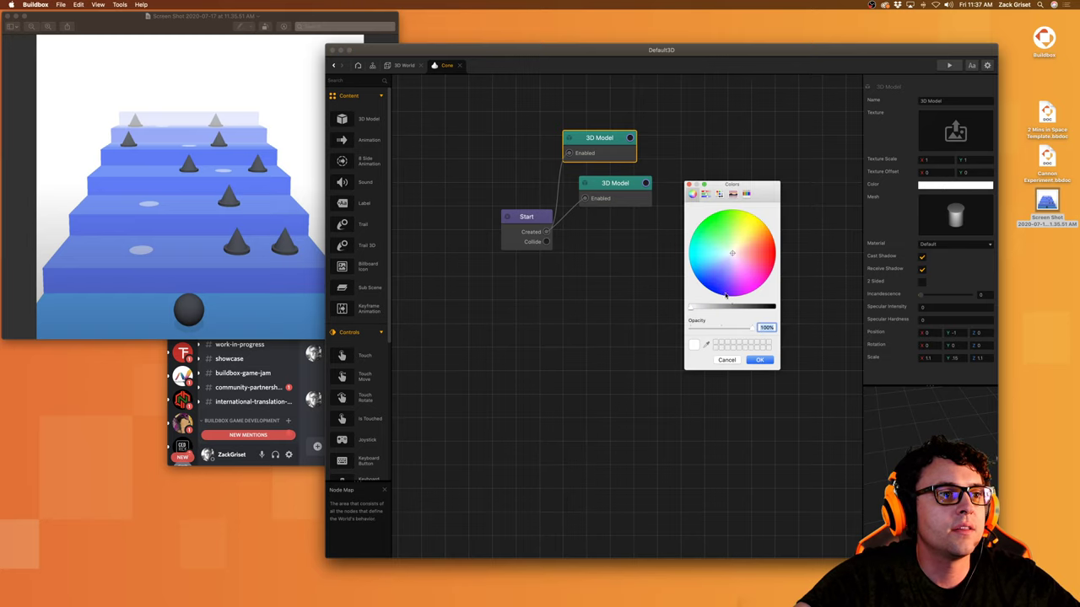
pyautogui.click(748, 307)
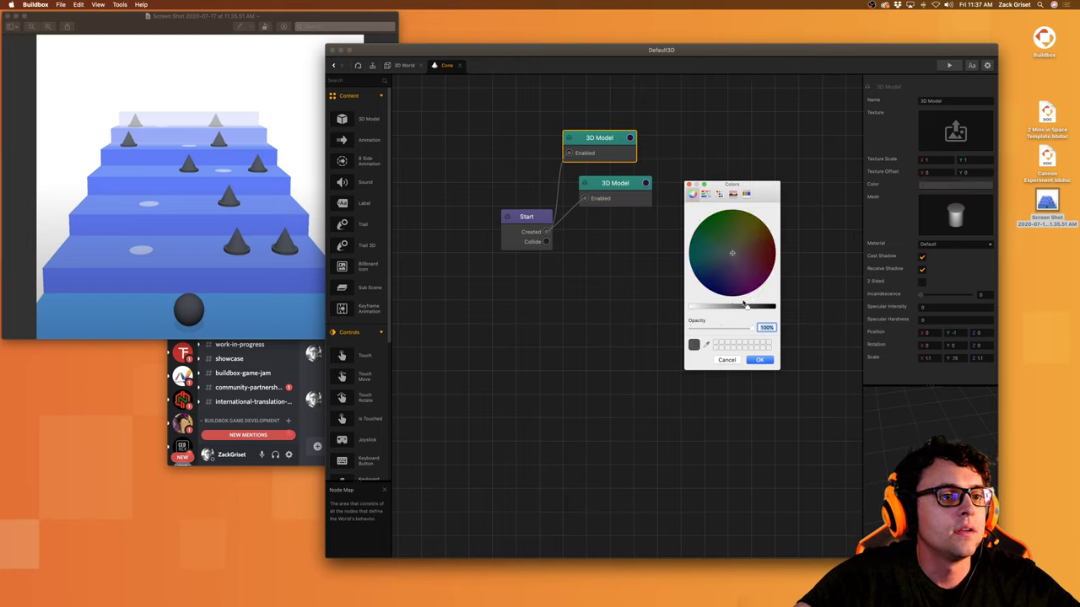
pyautogui.click(706, 194)
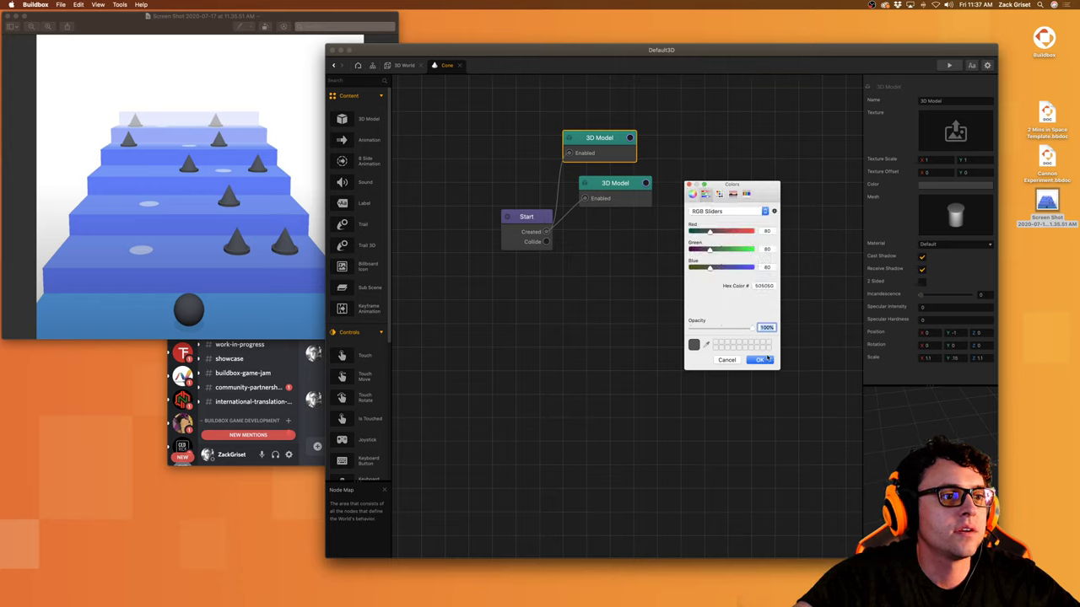
pyautogui.click(760, 359)
# Step: Set the cone model's colour to hex 505050
pyautogui.click(618, 190)
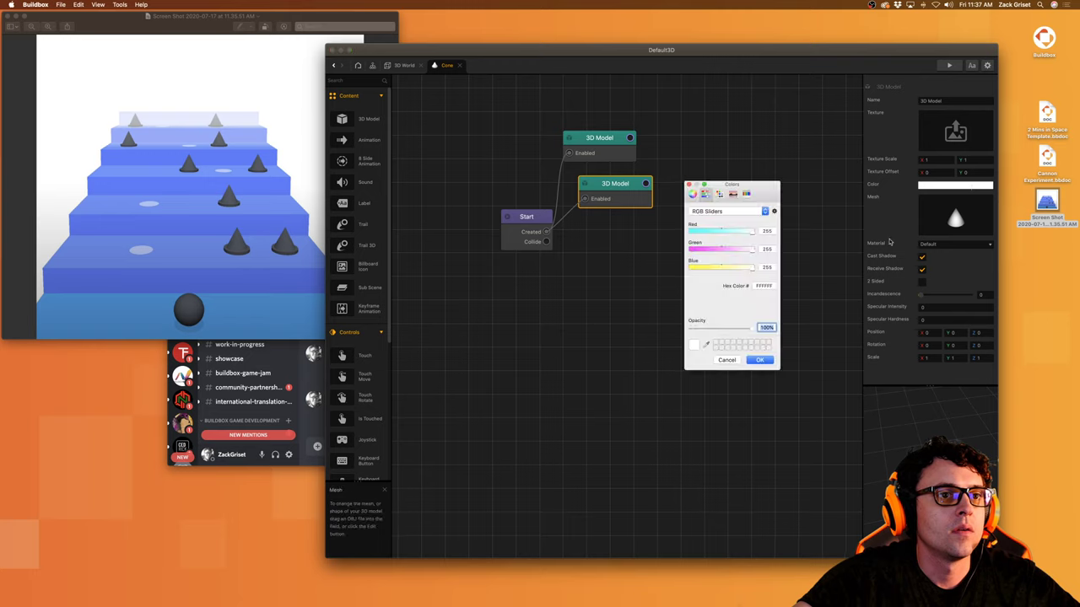
pyautogui.doubleClick(766, 285)
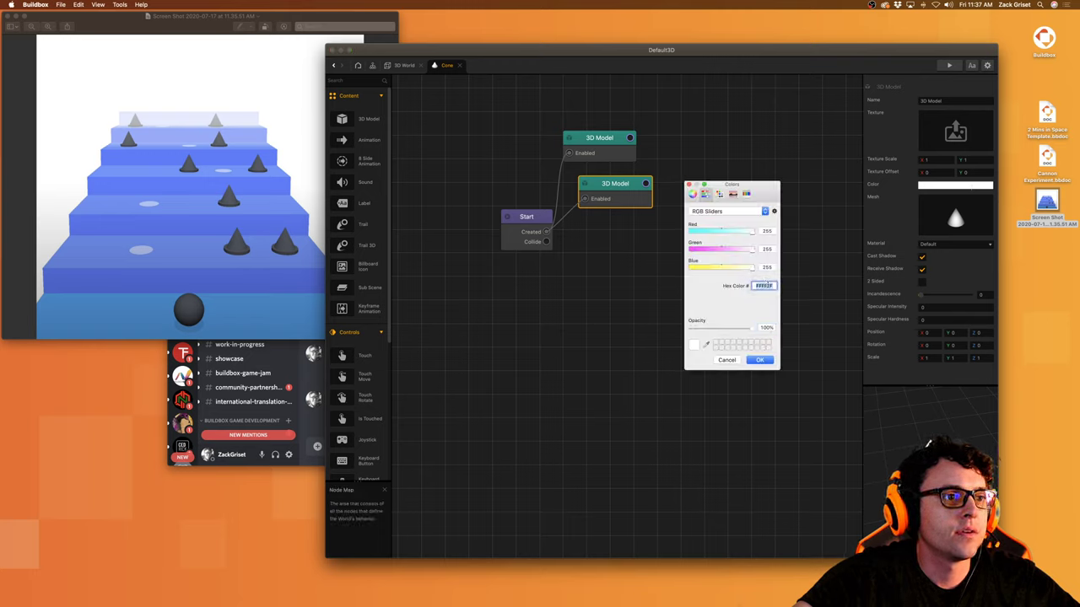
pyautogui.write('505050')
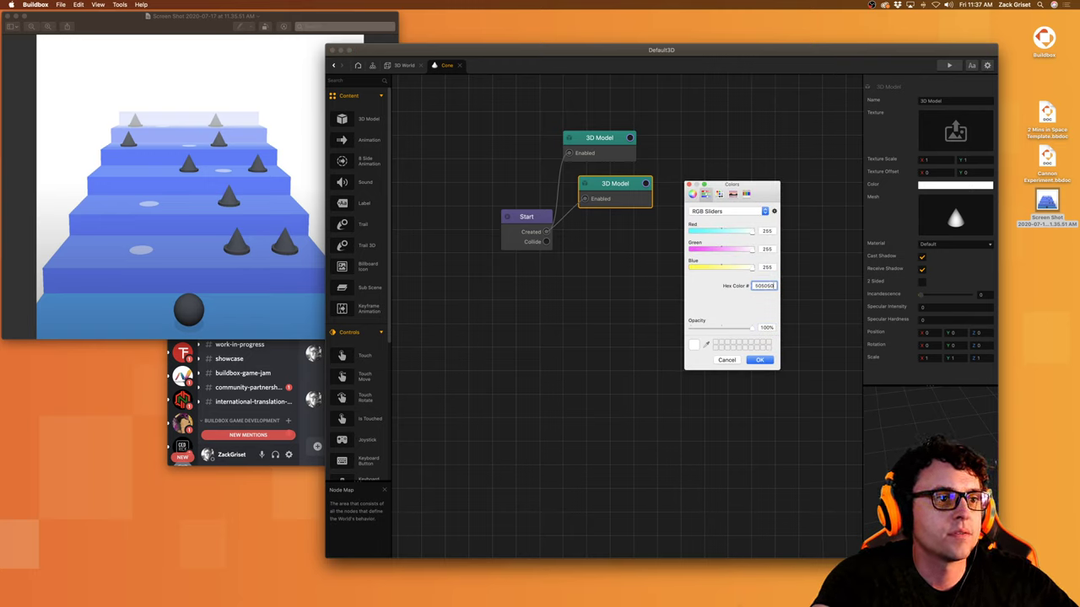
pyautogui.click(762, 359)
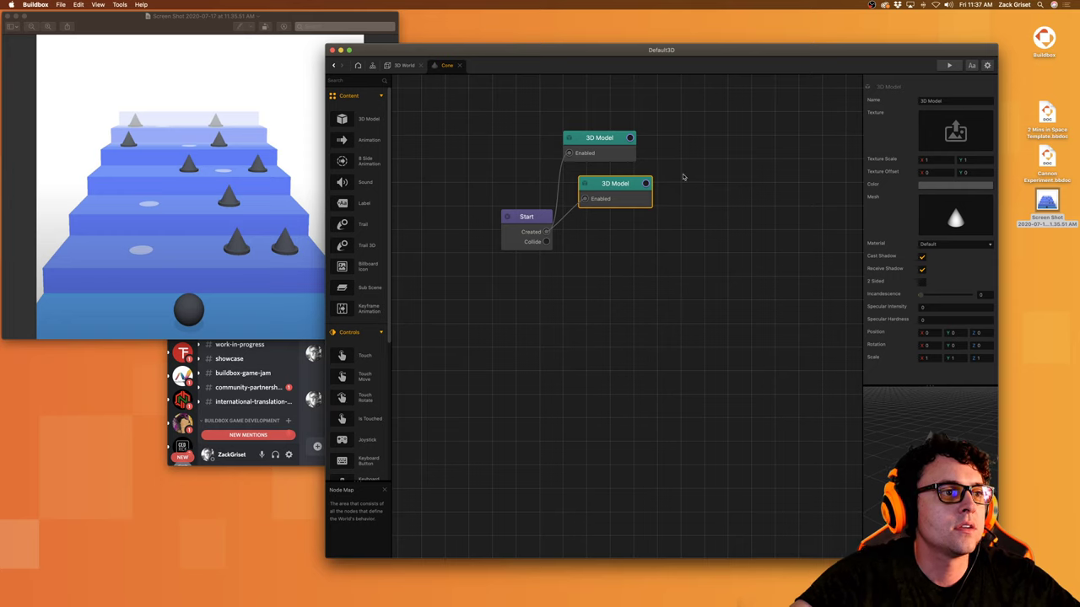
# Step: Compare the colour values of the cone and cylinder 3D Model nodes
pyautogui.click(599, 152)
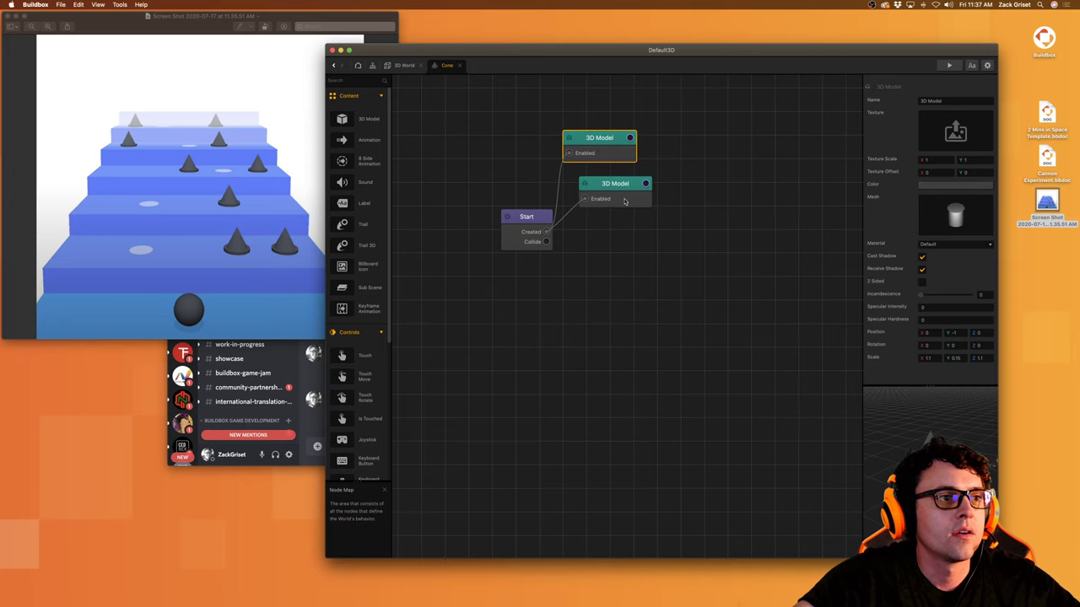
pyautogui.click(624, 200)
pyautogui.click(941, 185)
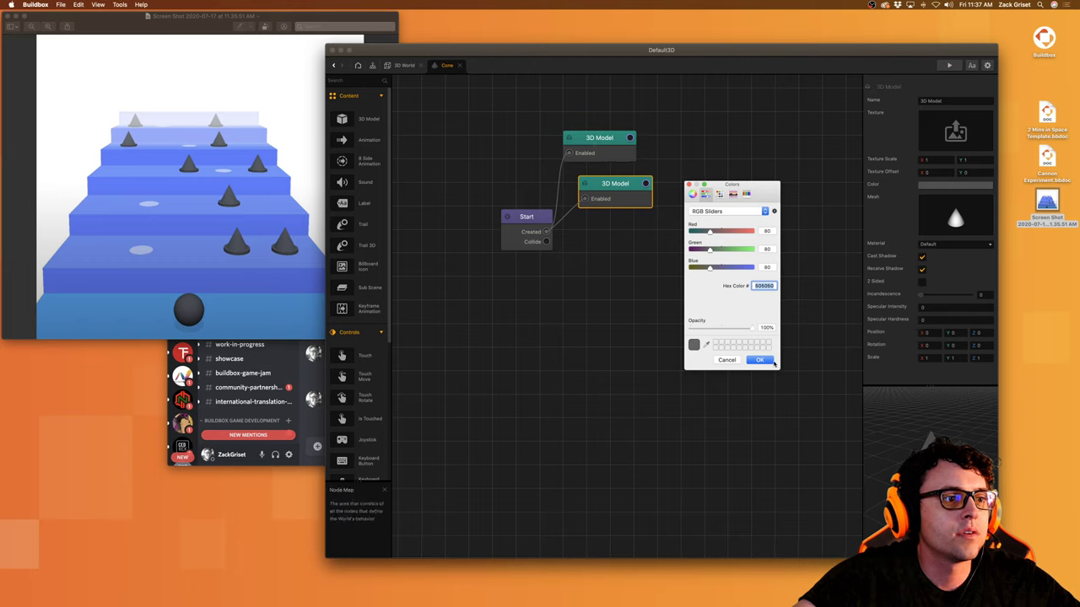
pyautogui.click(759, 359)
pyautogui.click(599, 146)
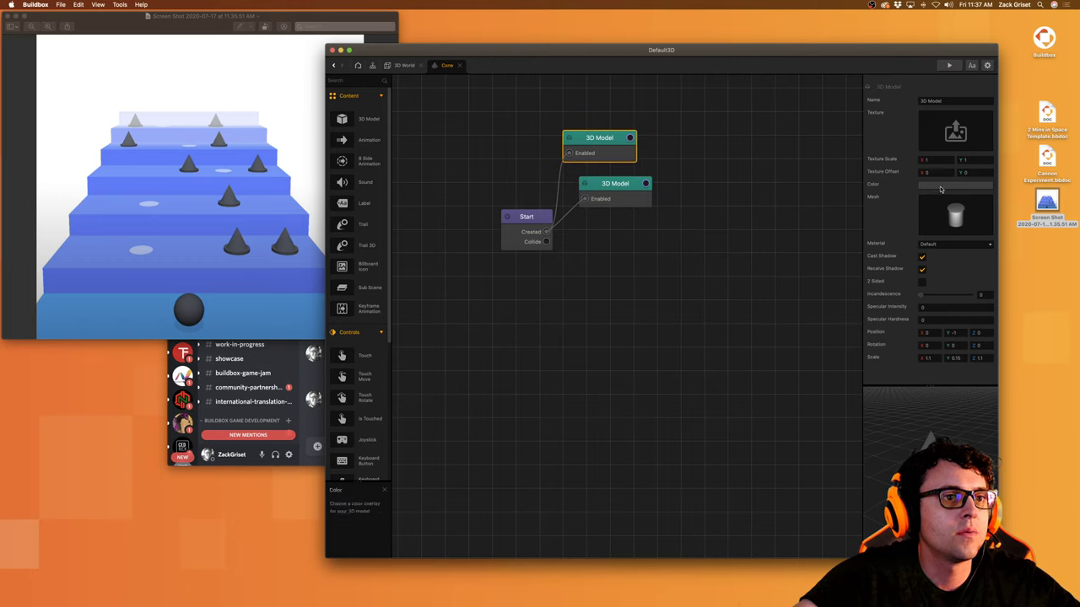
pyautogui.click(941, 185)
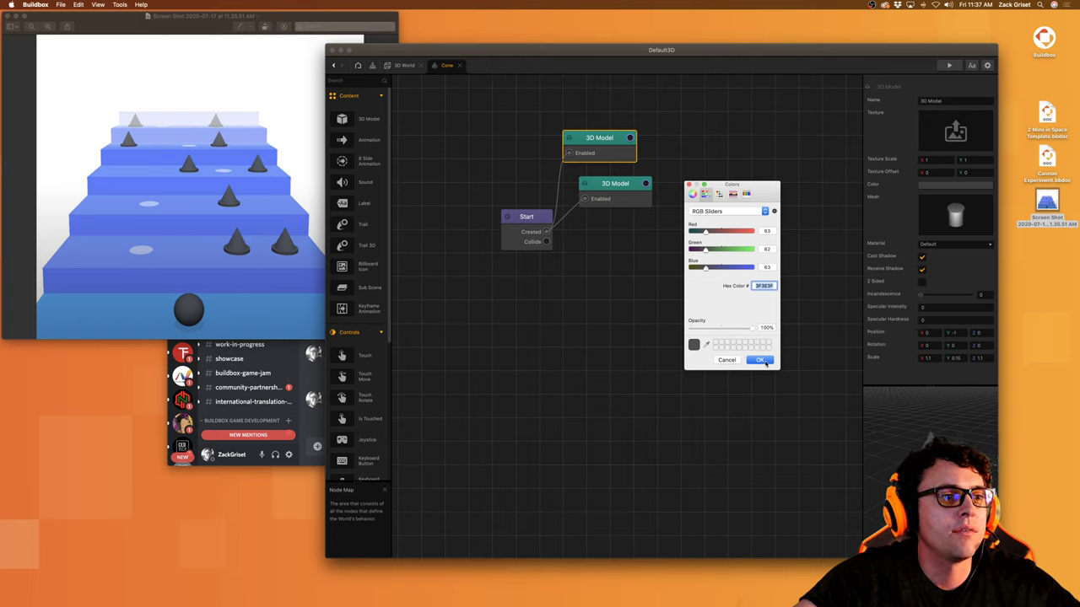
pyautogui.click(760, 361)
# Step: Set the cone model's colour to hex 3F3F3F and check it on the colour wheel
pyautogui.click(620, 194)
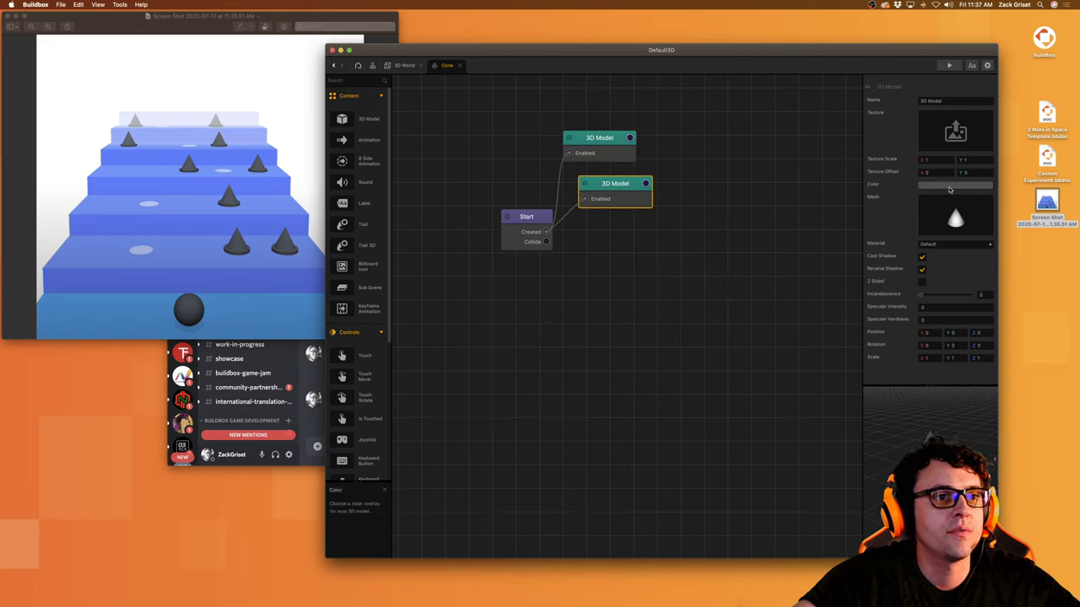
pyautogui.click(949, 187)
pyautogui.doubleClick(770, 286)
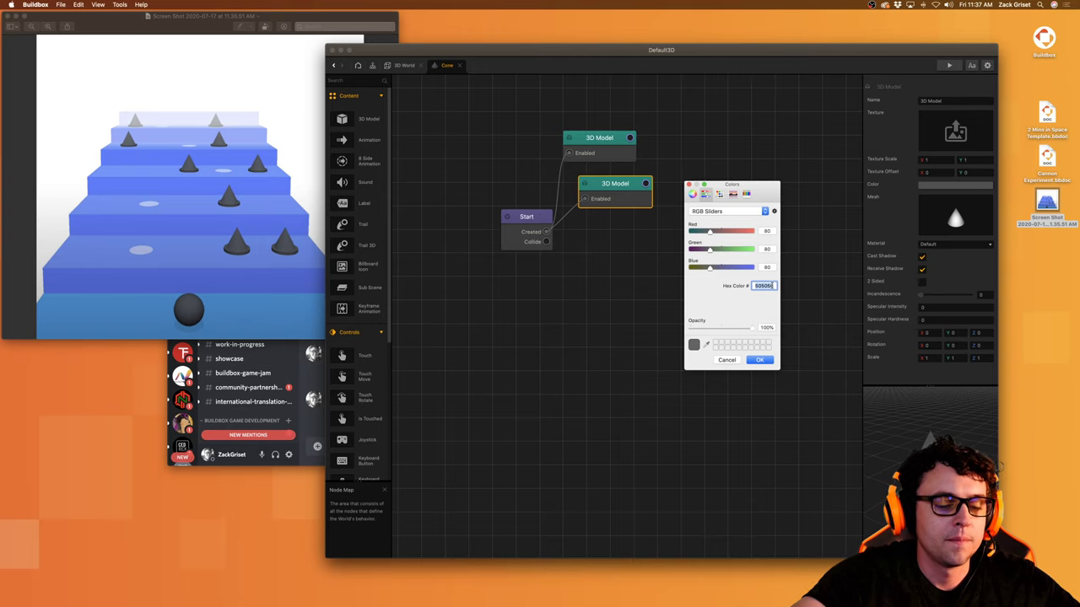
pyautogui.write('3f')
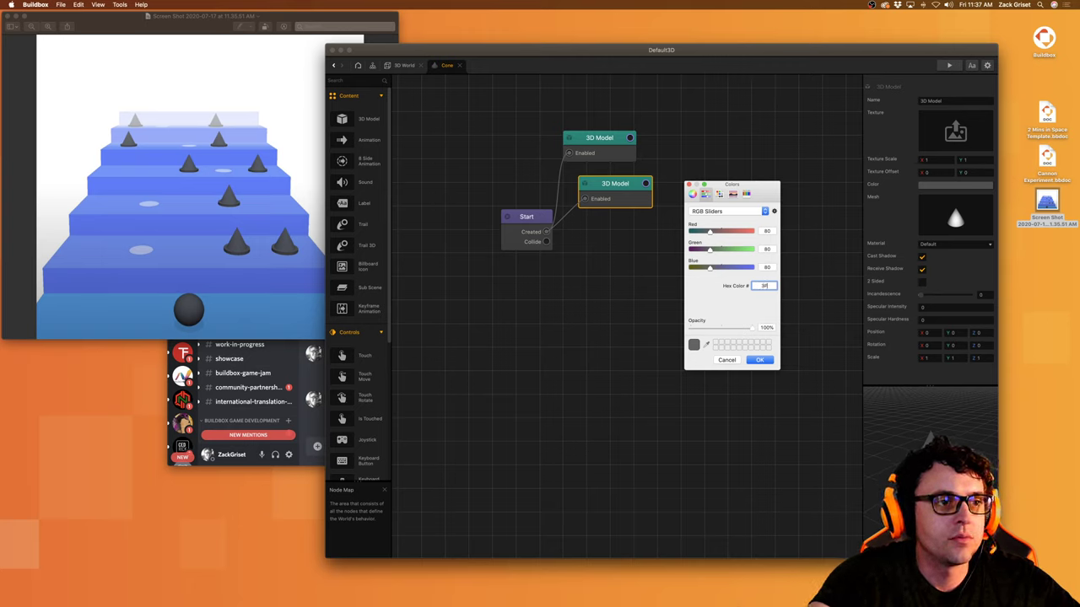
pyautogui.write('3f3f')
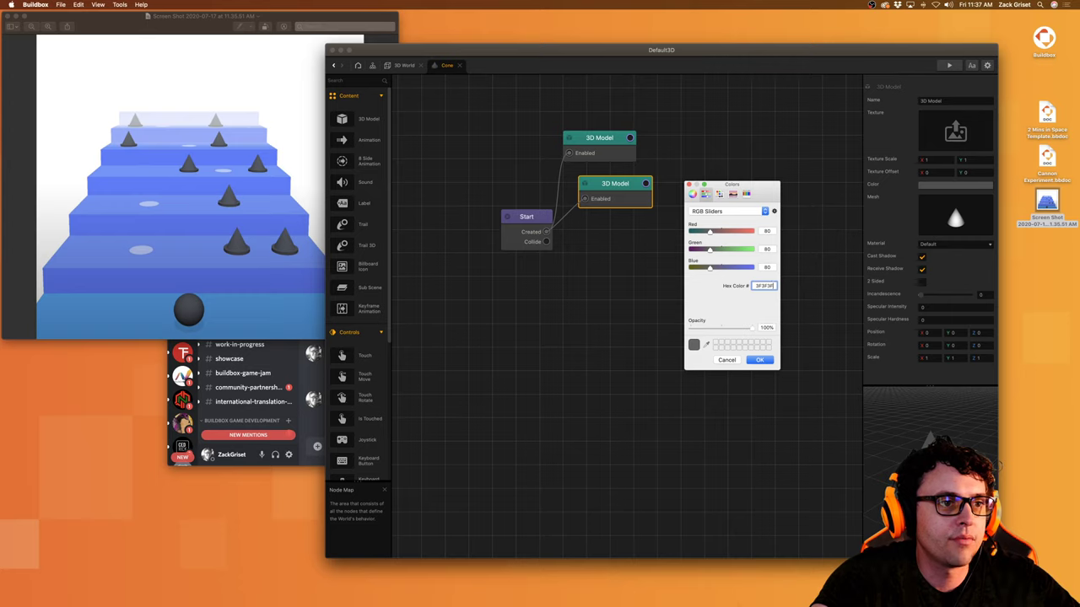
pyautogui.click(762, 361)
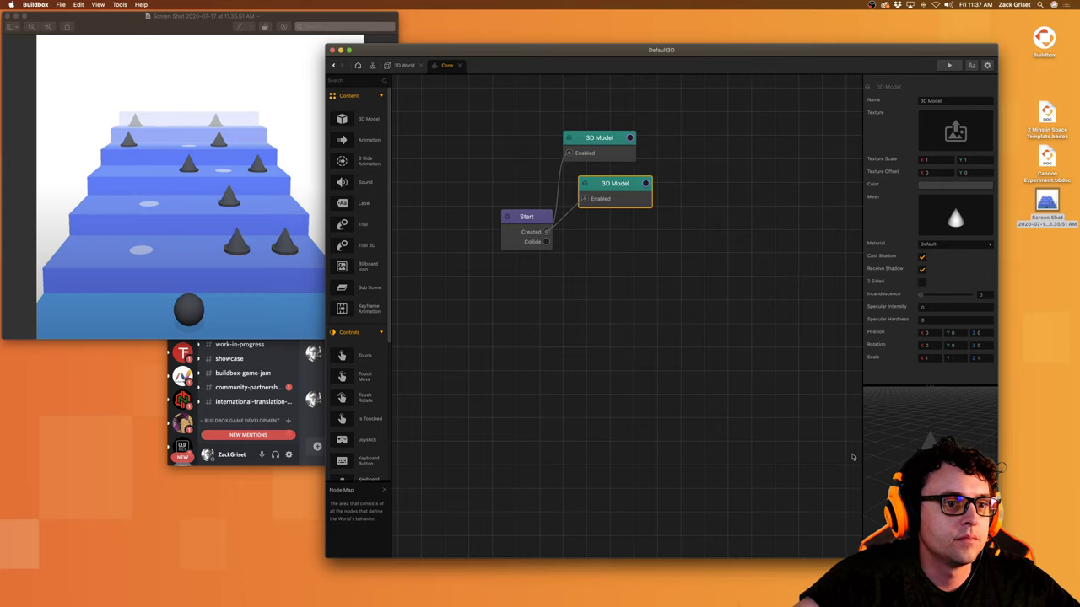
pyautogui.click(955, 186)
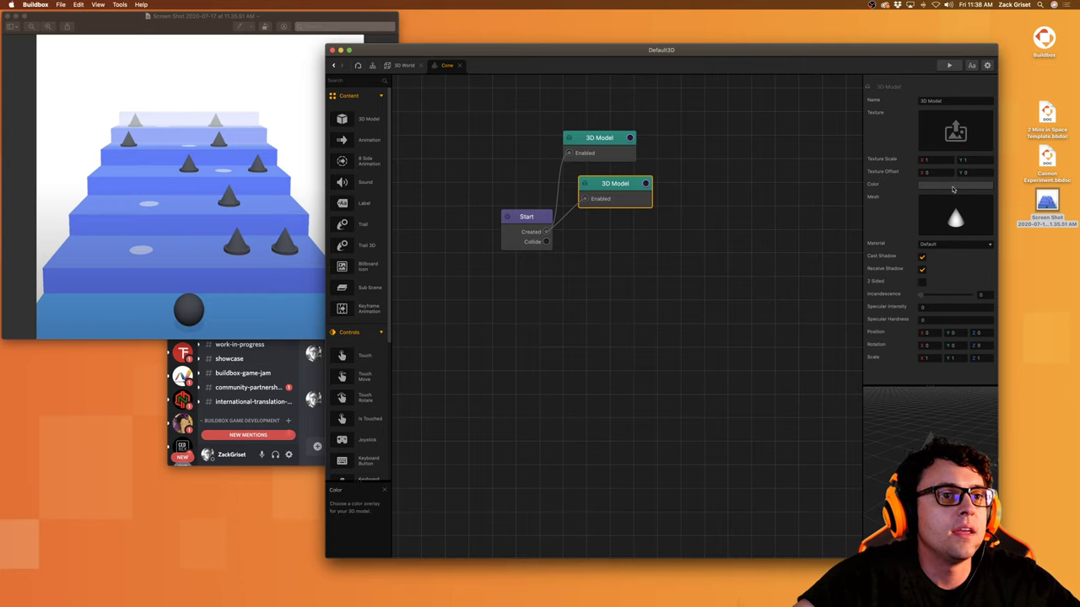
pyautogui.click(693, 194)
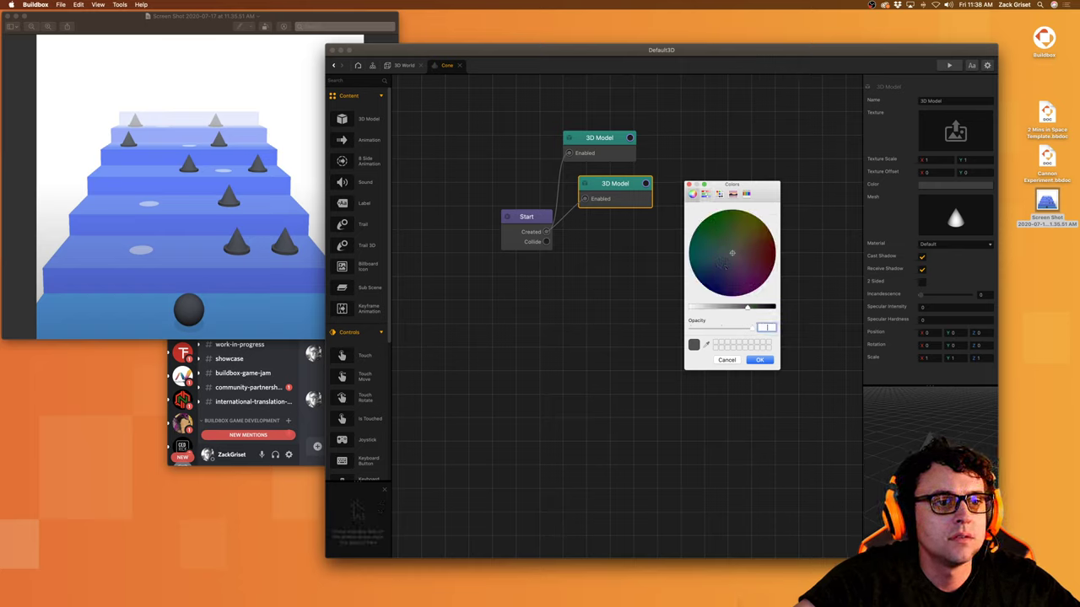
pyautogui.click(759, 360)
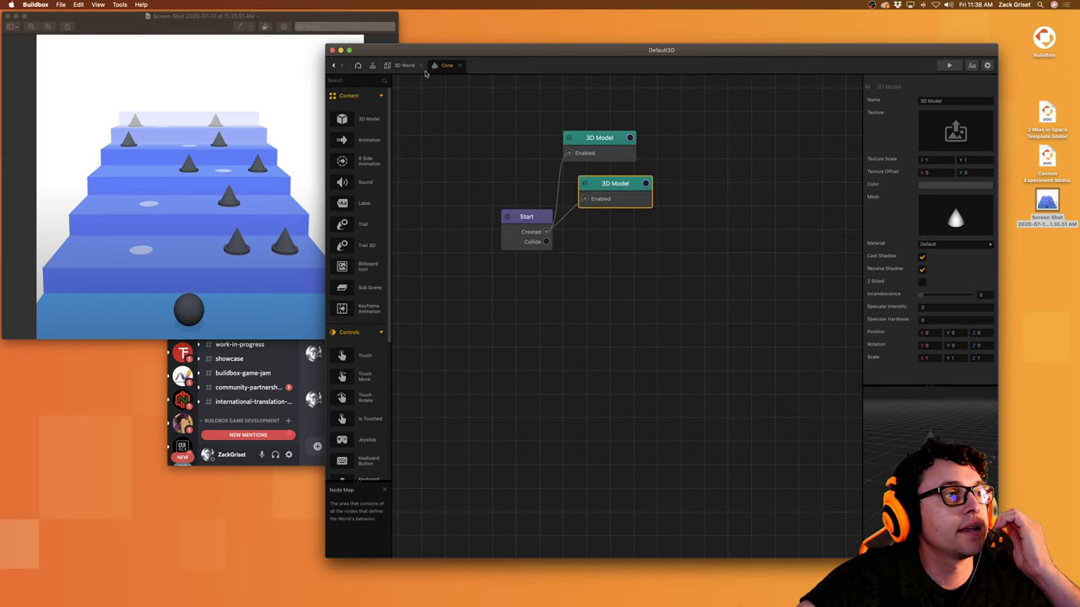
# Step: Set the Cone object's physics to Static and its collision group to Enemy
pyautogui.click(526, 221)
pyautogui.click(945, 113)
pyautogui.click(932, 132)
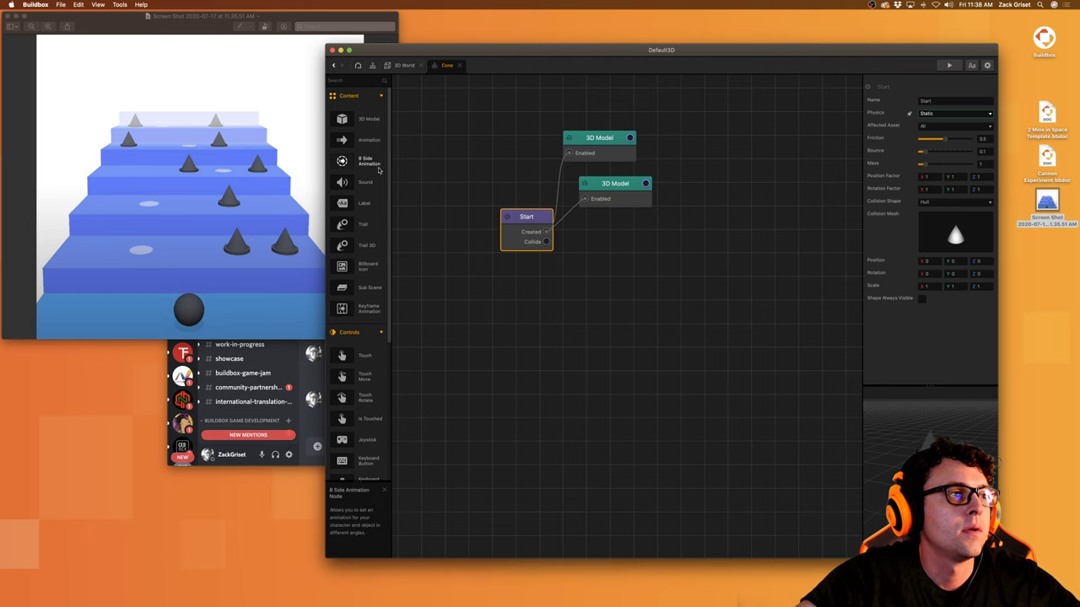
pyautogui.click(401, 67)
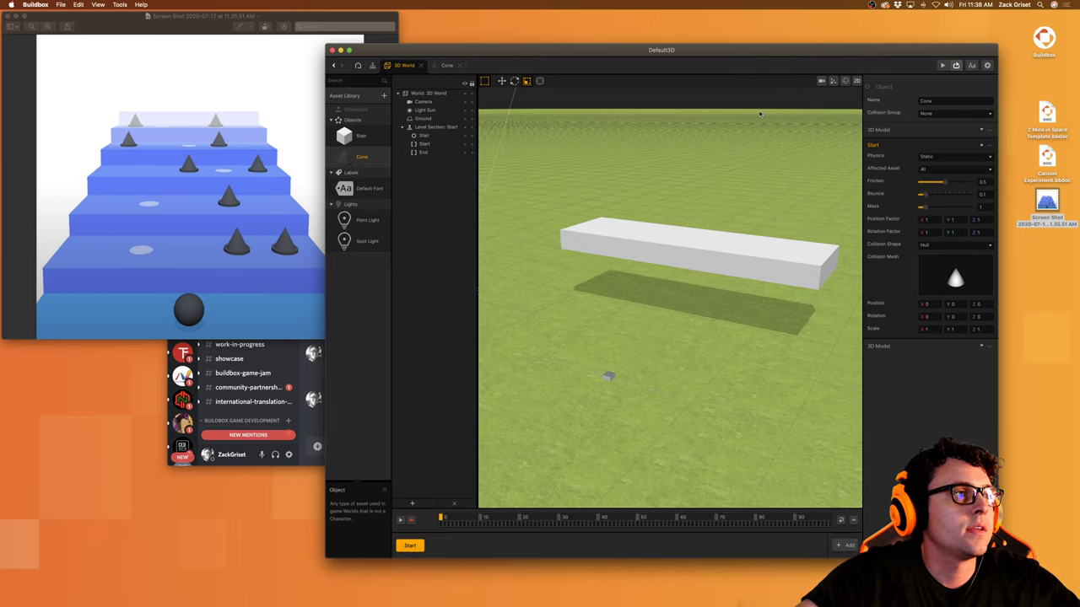
pyautogui.click(945, 113)
pyautogui.click(954, 140)
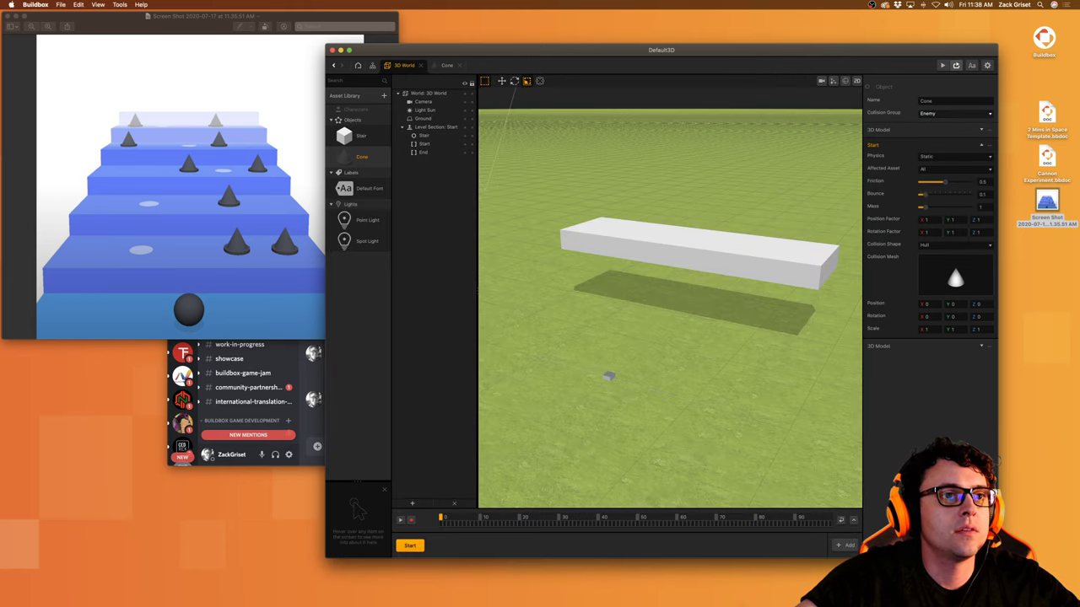
# Step: Lower the stair in the 3D World to the ground, at a Y position of about 0.294
pyautogui.click(707, 259)
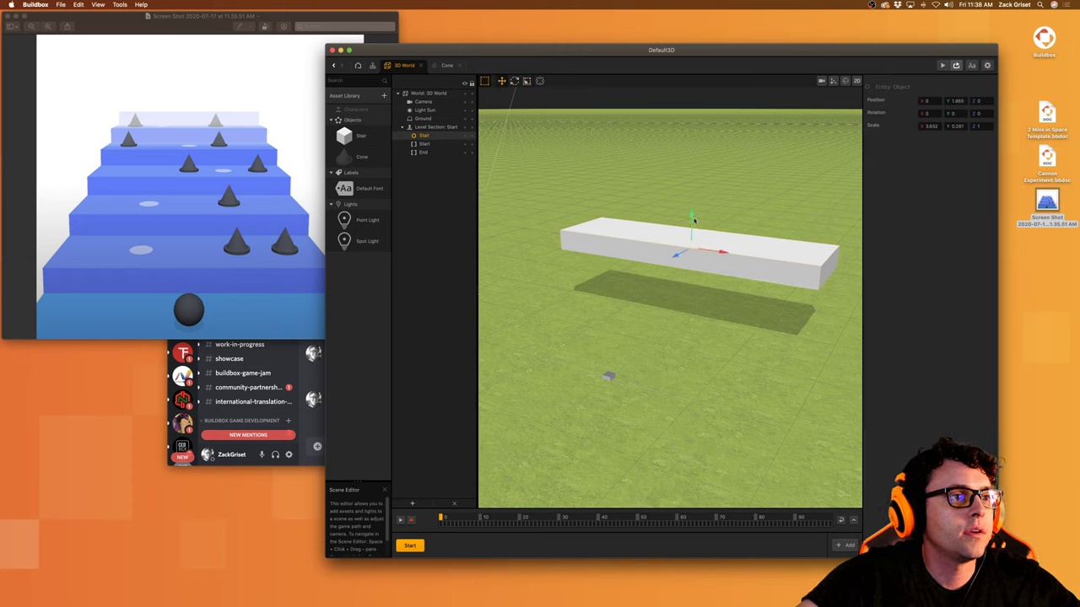
pyautogui.moveTo(690, 215); pyautogui.dragTo(702, 276)
pyautogui.keyDown('alt'); pyautogui.moveTo(717, 333); pyautogui.dragTo(573, 339); pyautogui.keyUp('alt')
pyautogui.moveTo(573, 339); pyautogui.dragTo(655, 331, button='right')
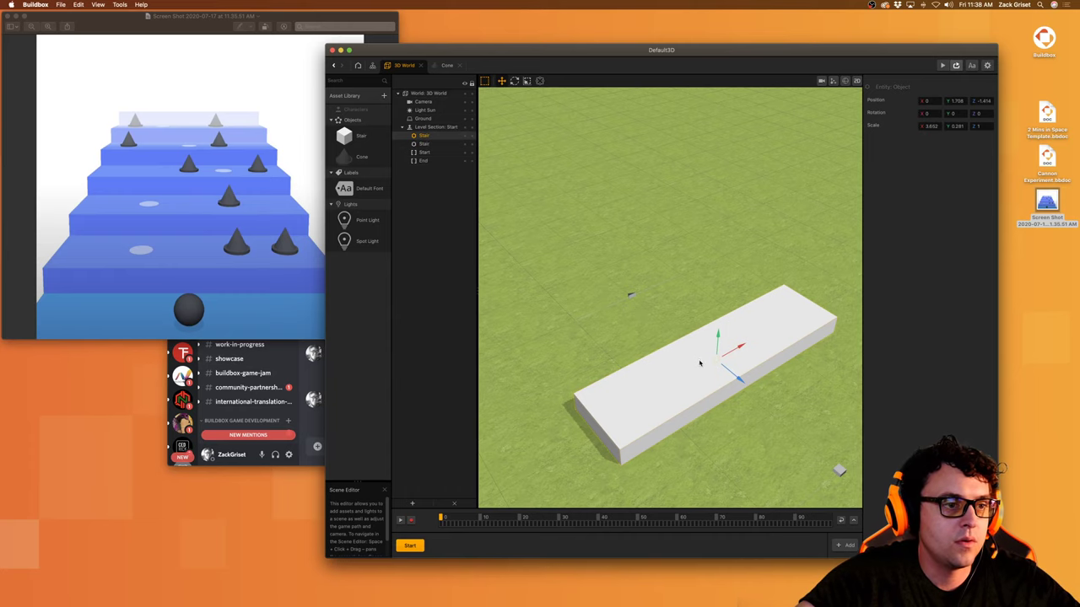
# Step: Try a duplicate stair as the next step at about Y 0.836 and Z -2.012, and delete it
pyautogui.press('super+d')
pyautogui.moveTo(718, 383)
pyautogui.keyDown('alt'); pyautogui.mouseDown()
pyautogui.moveTo(697, 395)
pyautogui.moveTo(714, 379)
pyautogui.mouseUp(); pyautogui.keyUp('alt')
pyautogui.moveTo(714, 378); pyautogui.dragTo(717, 383, button='right')
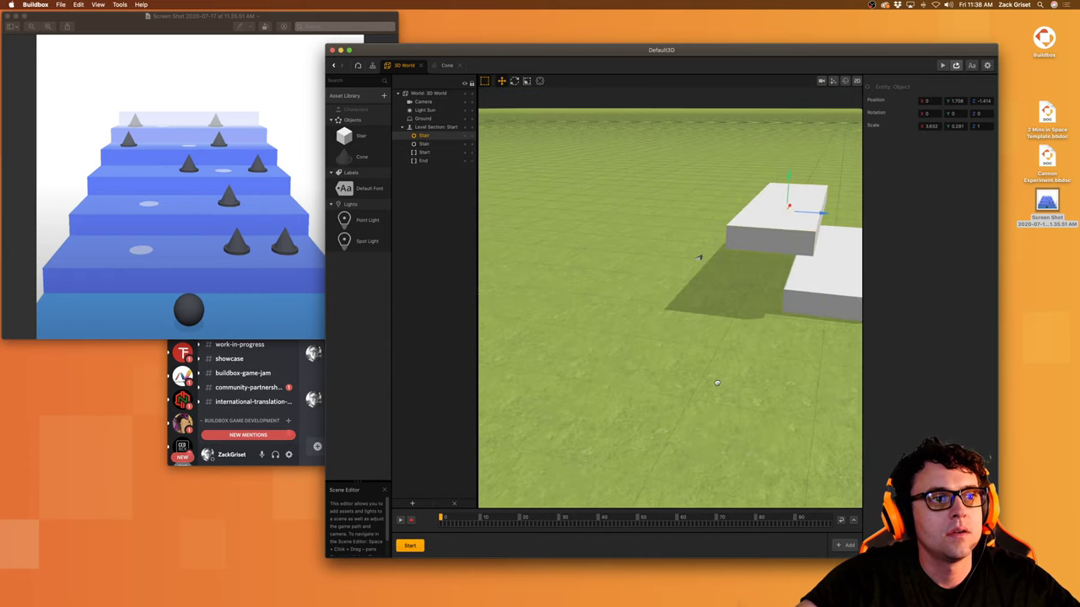
pyautogui.moveTo(791, 174); pyautogui.dragTo(790, 206)
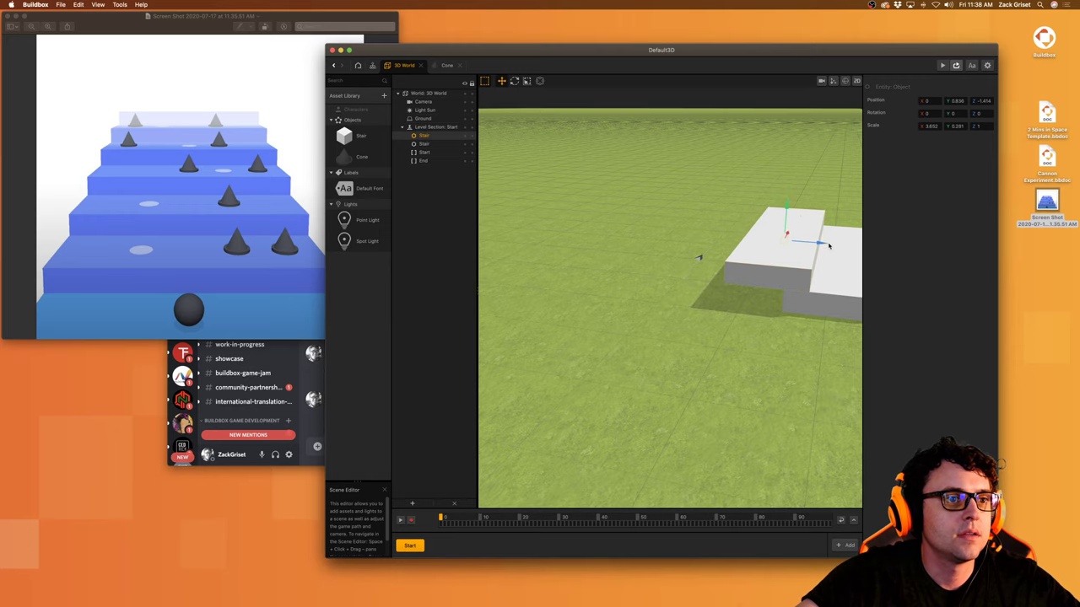
pyautogui.moveTo(820, 245); pyautogui.dragTo(753, 258)
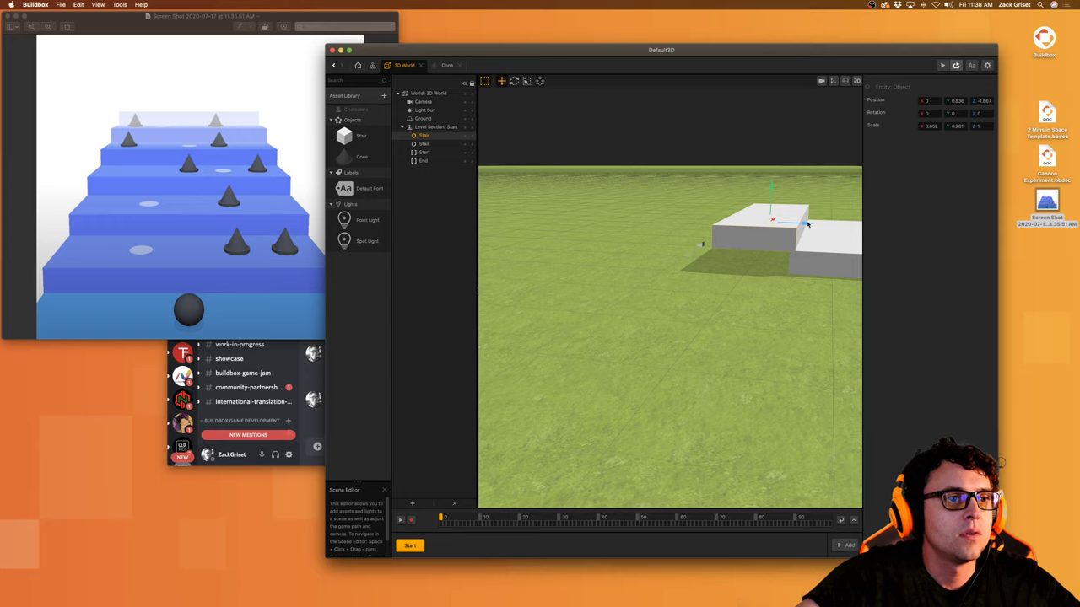
pyautogui.moveTo(807, 224); pyautogui.dragTo(803, 225)
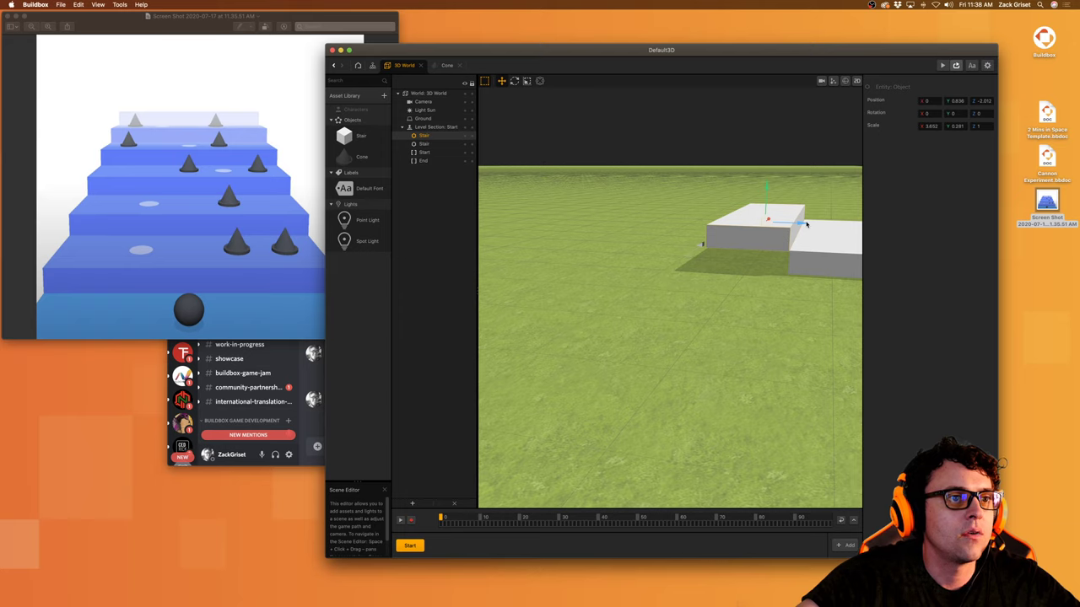
pyautogui.press('BackSpace')
# Step: Duplicate the remaining stair seven times into a row running to Z -14
pyautogui.click(826, 265)
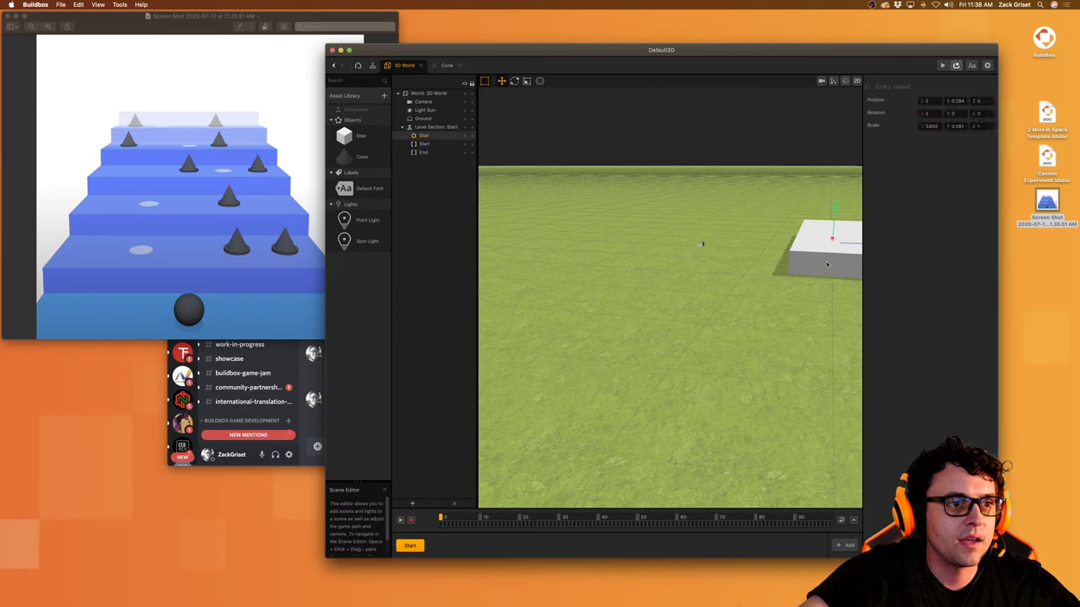
pyautogui.press('super+d')
pyautogui.press('super+d')
pyautogui.press('super+d')
pyautogui.press('super+d')
pyautogui.press('super+d')
pyautogui.press('super+d')
pyautogui.press('super+d')
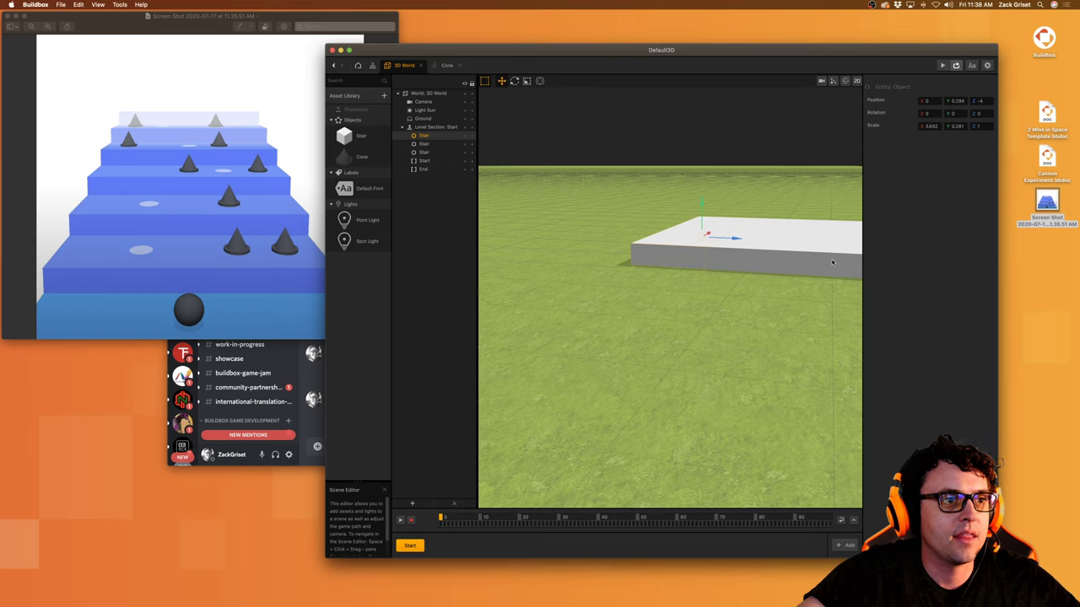
pyautogui.scroll(-5, 753, 254)
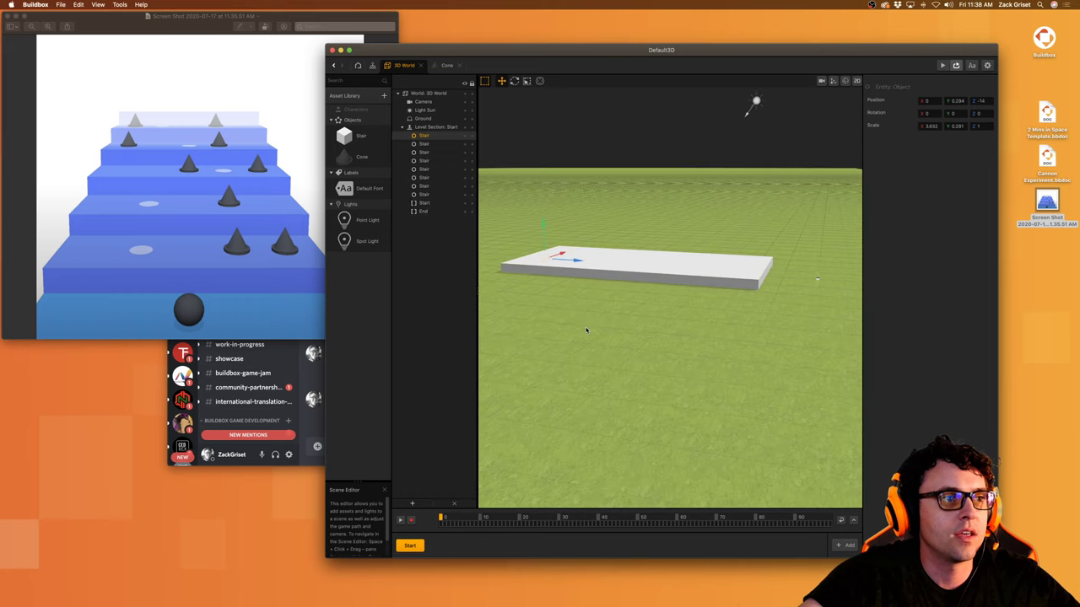
# Step: Set the first stair's Y scale to 0.3 and delete the seven duplicates behind it
pyautogui.click(746, 289)
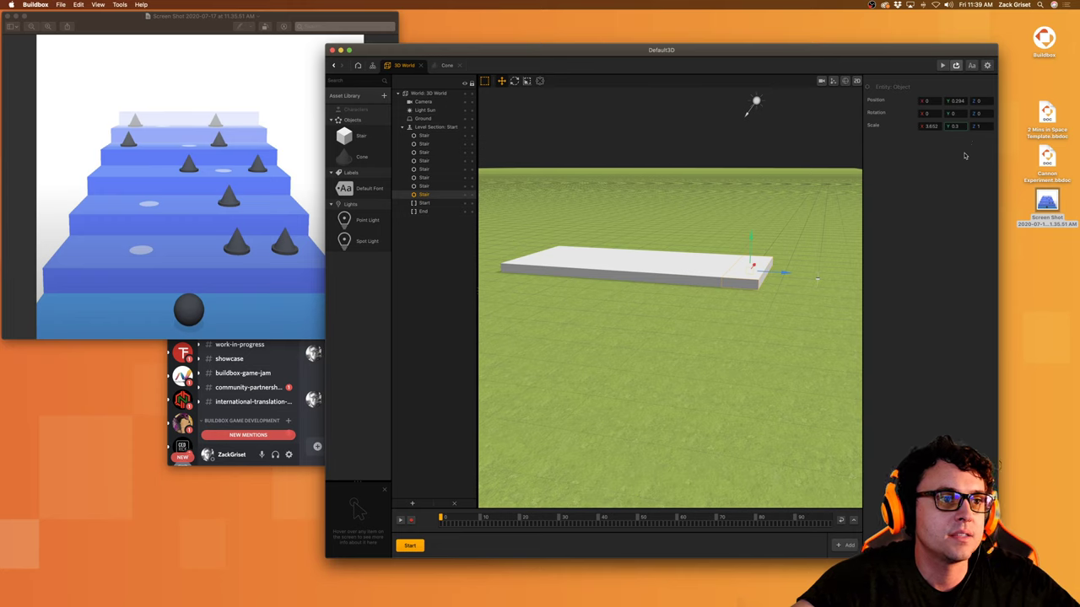
pyautogui.press('Return')
pyautogui.click(719, 285)
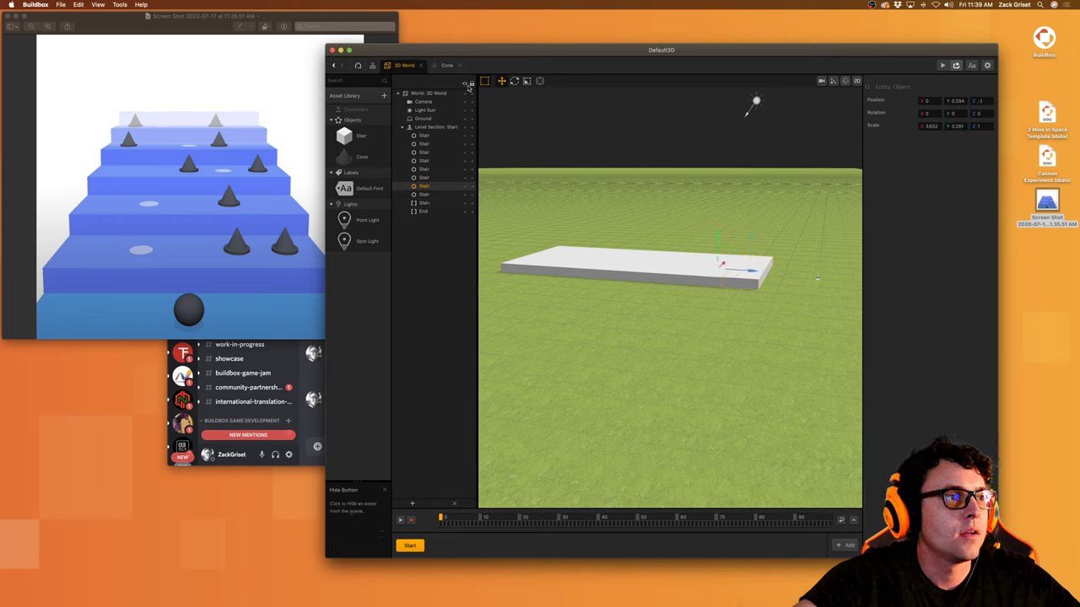
pyautogui.click(617, 299)
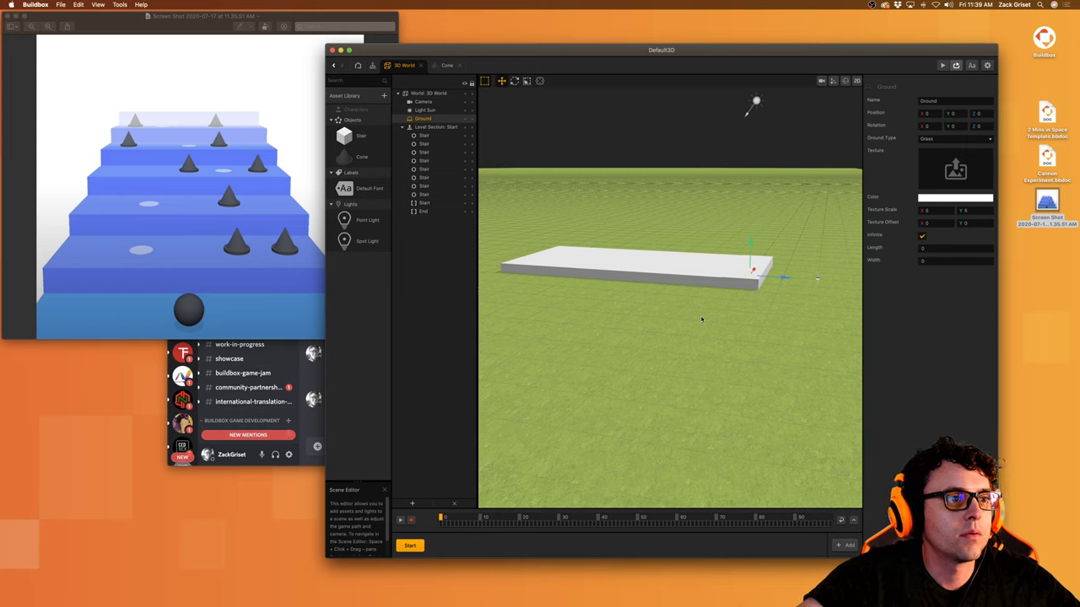
pyautogui.press('super+z')
pyautogui.keyDown('super'); pyautogui.click(441, 214); pyautogui.keyUp('super')
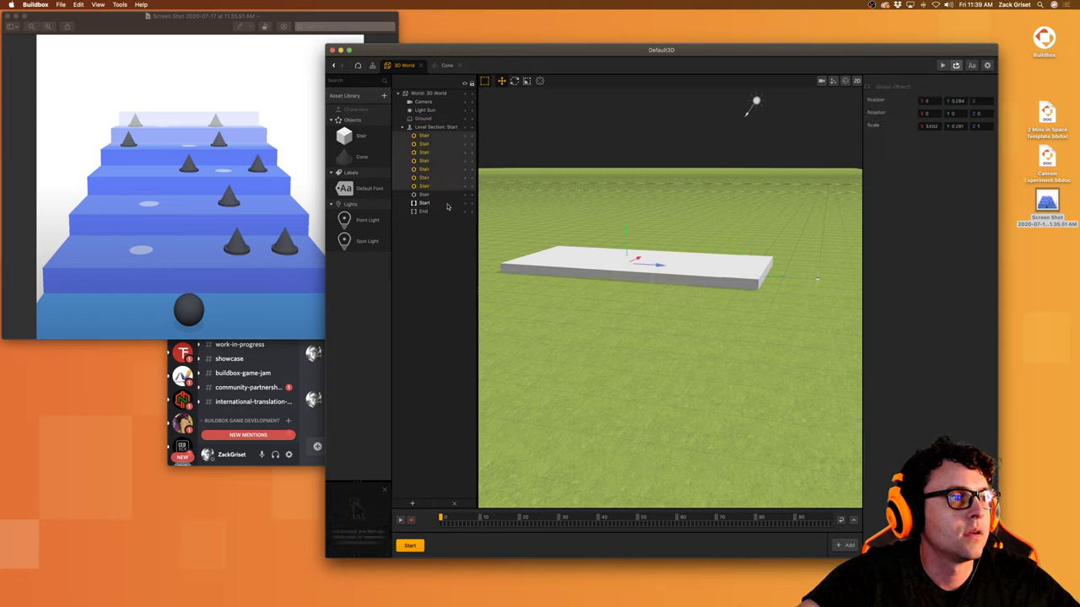
pyautogui.press('Delete')
# Step: Duplicate the 0.3-high stair eight times into a row running to Z -16
pyautogui.click(743, 285)
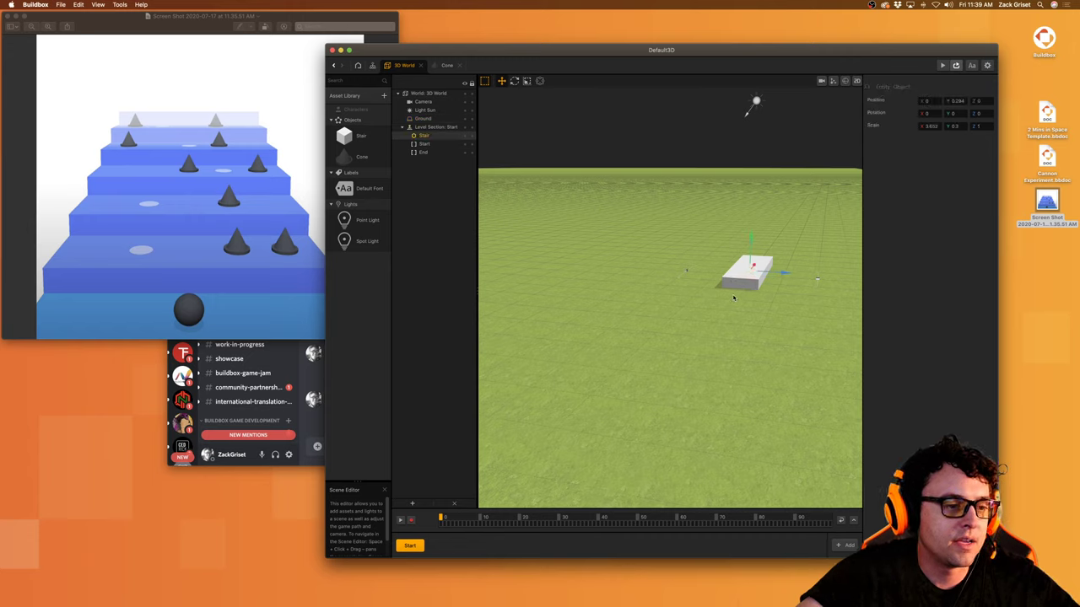
pyautogui.press('super+d')
pyautogui.press('super+d')
pyautogui.press('super+d')
pyautogui.press('super+d')
pyautogui.press('super+d')
pyautogui.press('super+d')
pyautogui.press('super+d')
pyautogui.press('super+d')
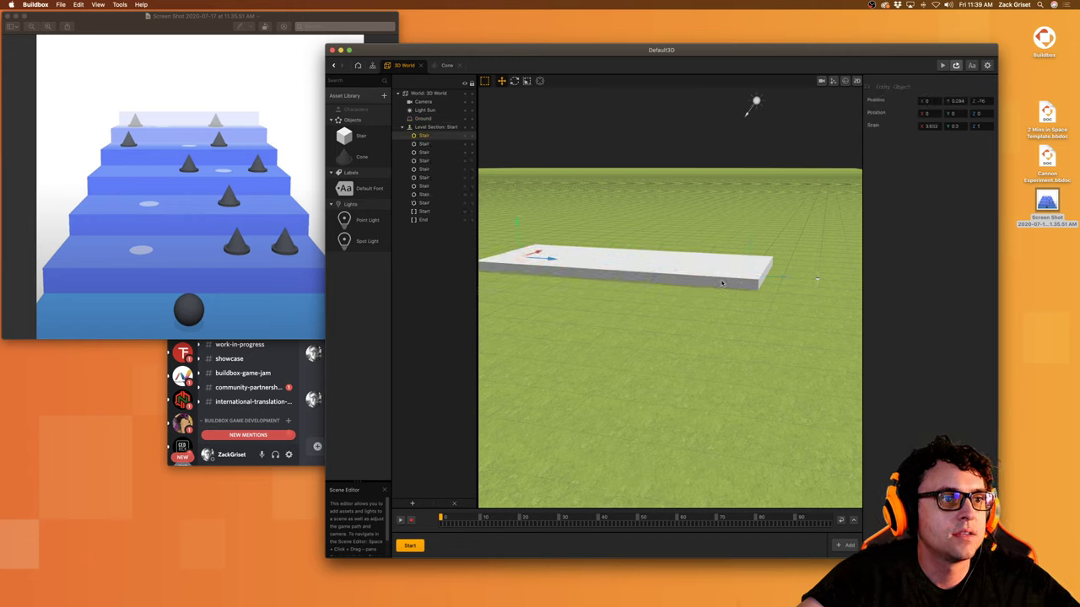
pyautogui.click(722, 284)
pyautogui.click(711, 286)
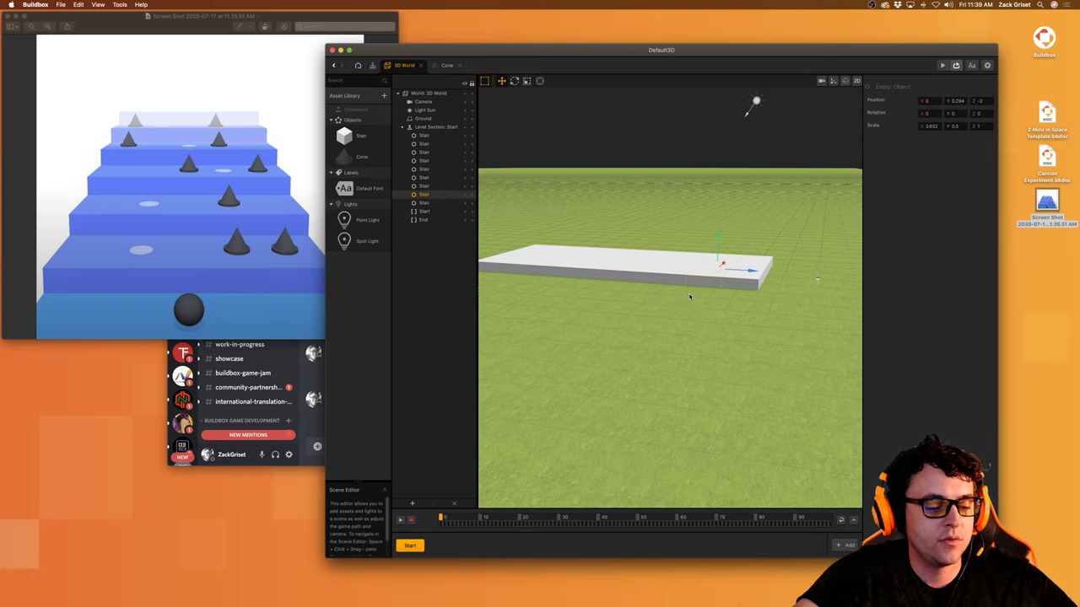
# Step: Delete the eight duplicated stairs and keep only the first one
pyautogui.press('BackSpace')
pyautogui.press('BackSpace')
pyautogui.press('BackSpace')
pyautogui.press('BackSpace')
pyautogui.press('BackSpace')
pyautogui.press('BackSpace')
pyautogui.press('BackSpace')
pyautogui.press('BackSpace')
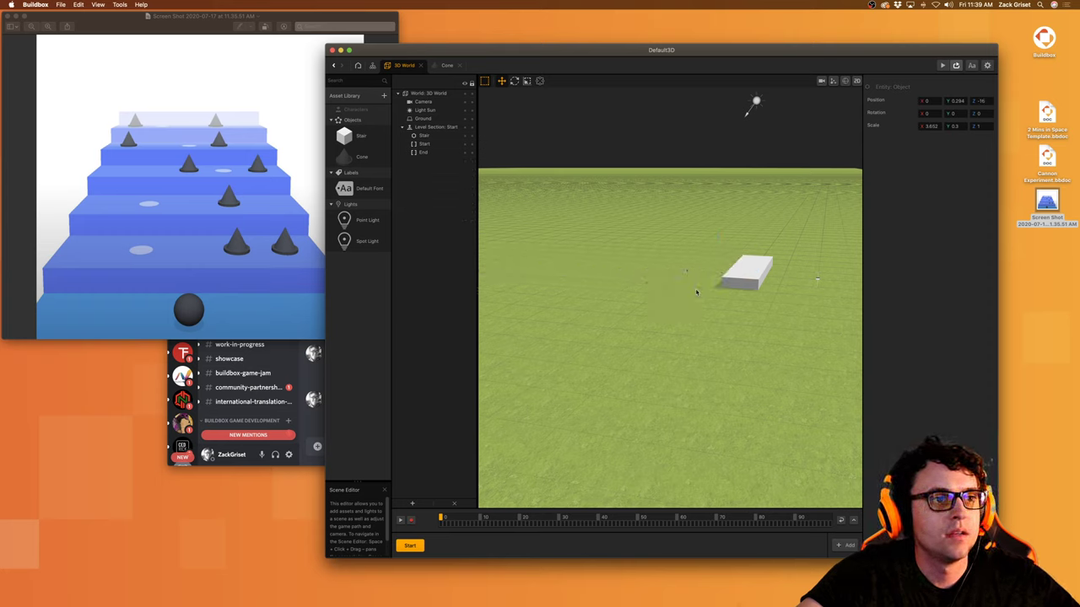
# Step: Set the stair's Y position to 0.3 and duplicate it eight times in a row along negative Z
pyautogui.click(745, 282)
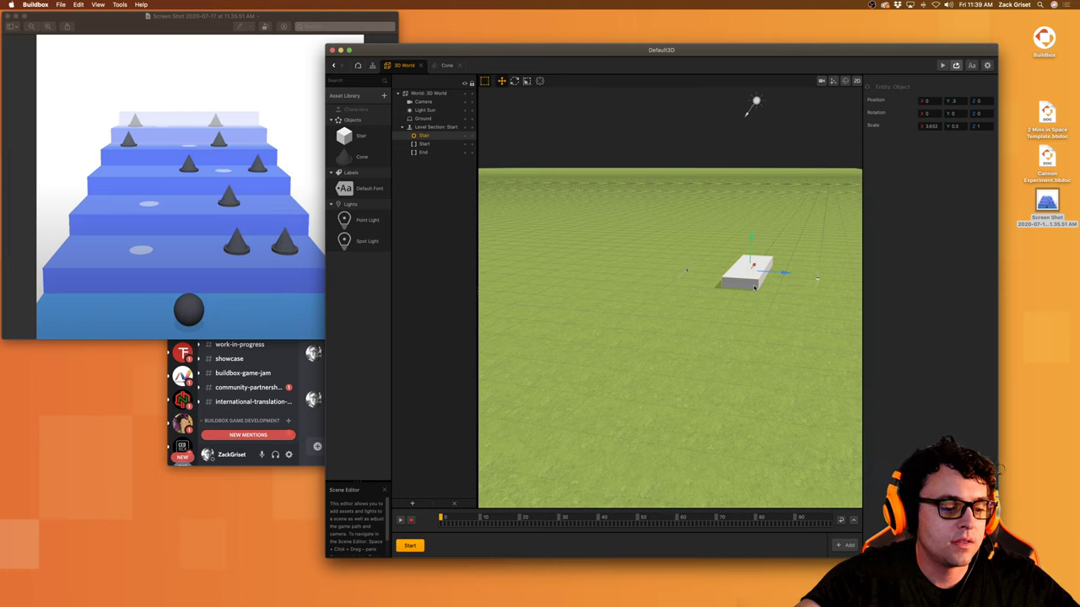
pyautogui.hotkey('alt', 'Left')
pyautogui.hotkey('alt', 'Left')
pyautogui.hotkey('alt', 'Left')
pyautogui.hotkey('alt', 'Left')
pyautogui.hotkey('alt', 'Left')
pyautogui.hotkey('alt', 'Left')
pyautogui.hotkey('alt', 'Left')
pyautogui.hotkey('alt', 'Left')
# Step: Raise the second and third stairs into ascending steps, with the third stair's Y position at 1.5
pyautogui.click(718, 283)
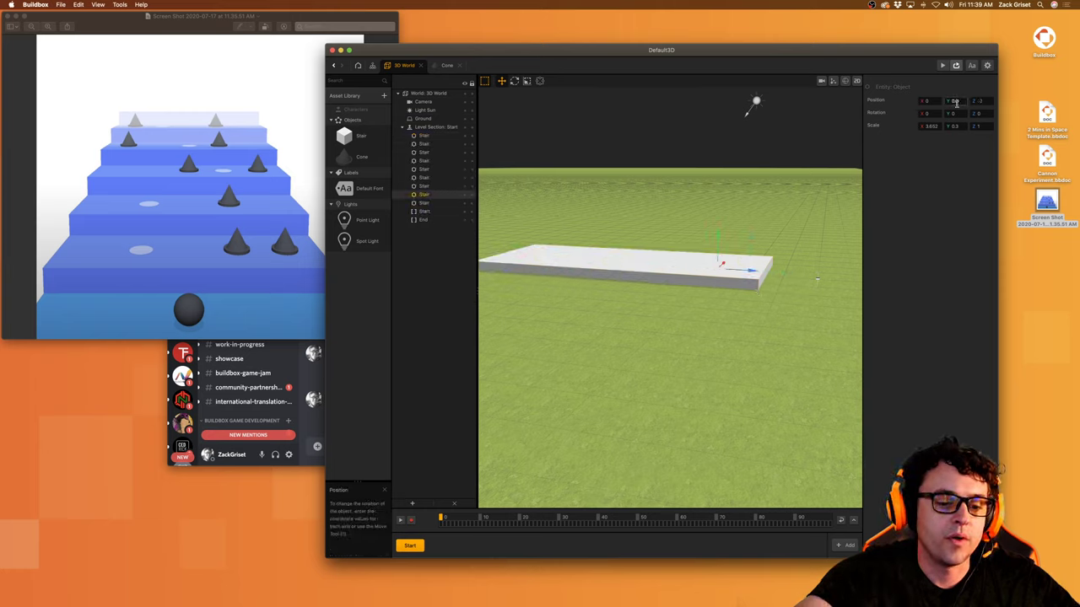
pyautogui.click(664, 277)
pyautogui.click(961, 101)
pyautogui.write('.3')
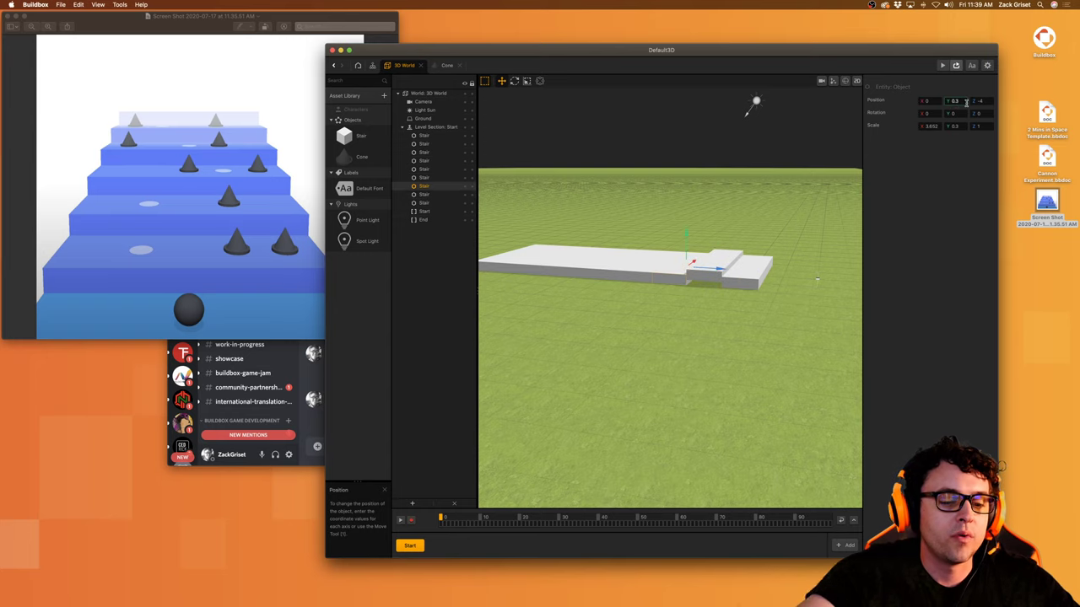
pyautogui.press('BackSpace')
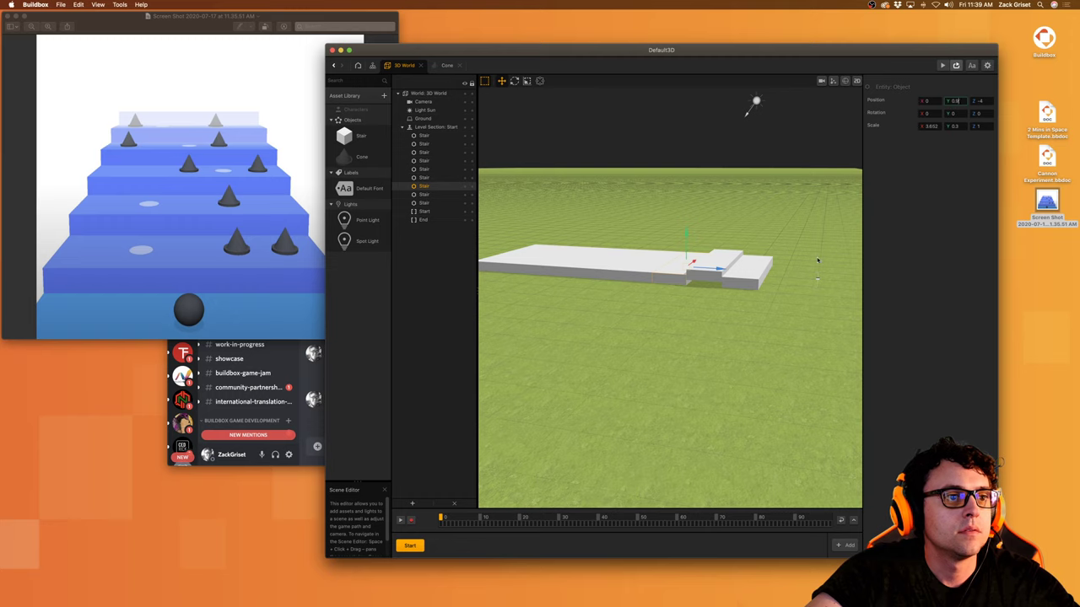
pyautogui.click(709, 277)
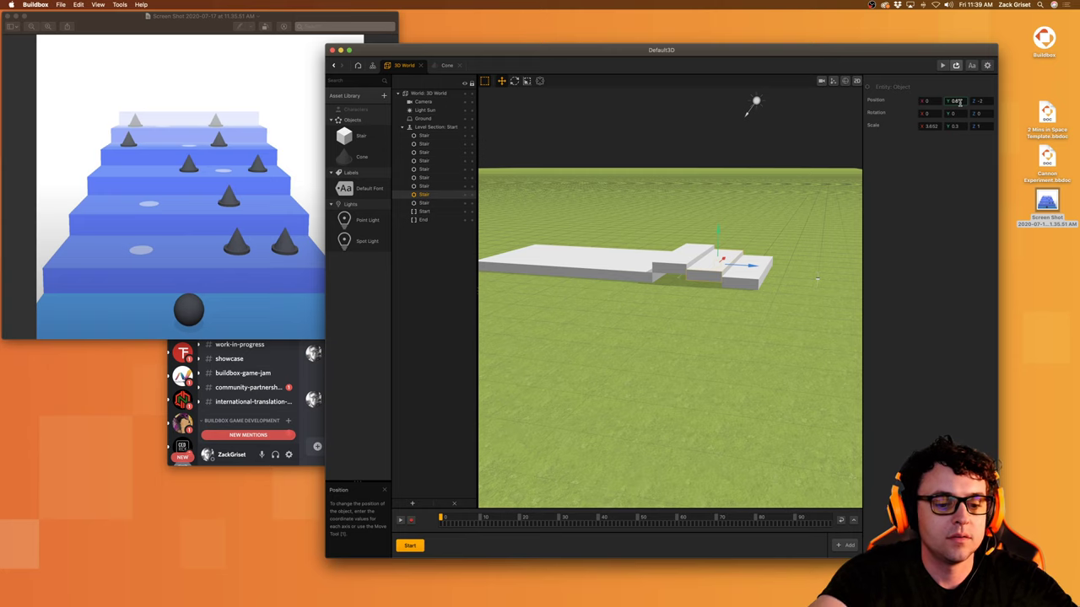
pyautogui.click(679, 270)
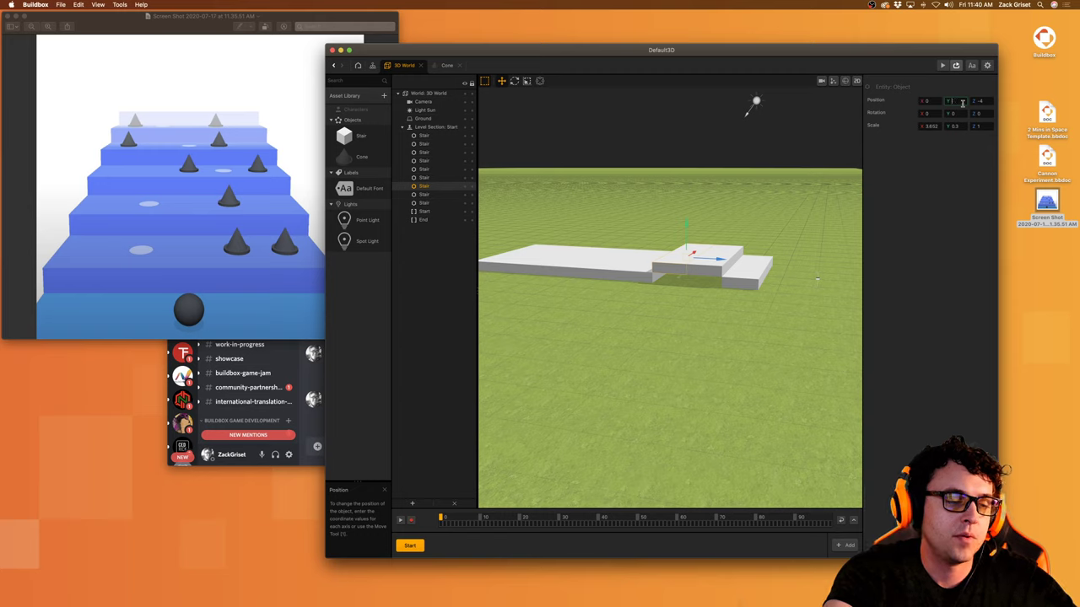
pyautogui.press('Return')
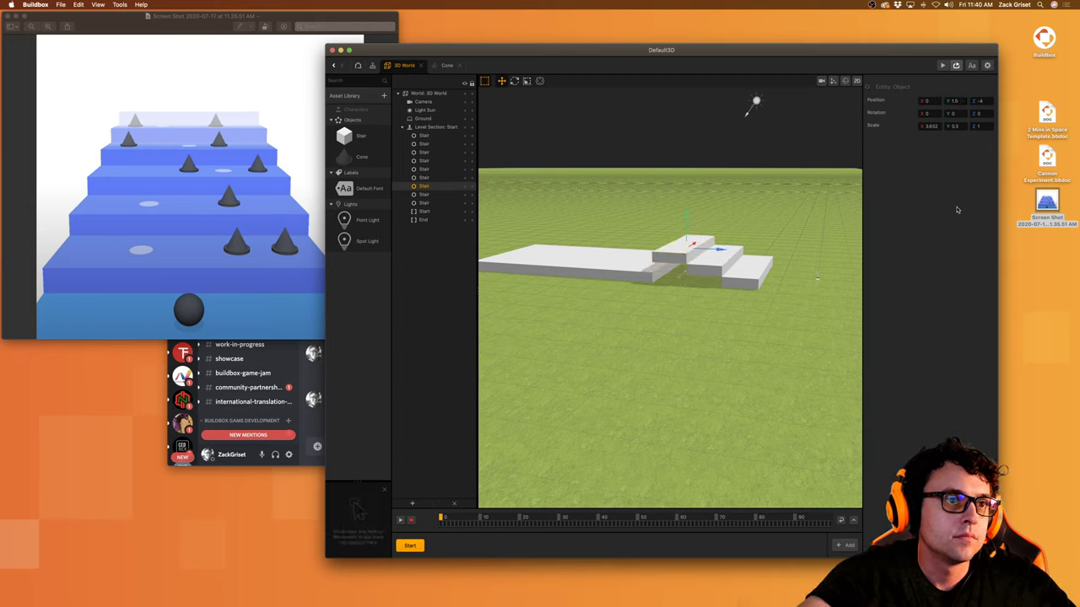
# Step: Set the Y positions of the stairs at Z -6, -8 and -10 to 2.1, 2.7 and 3.3
pyautogui.click(654, 275)
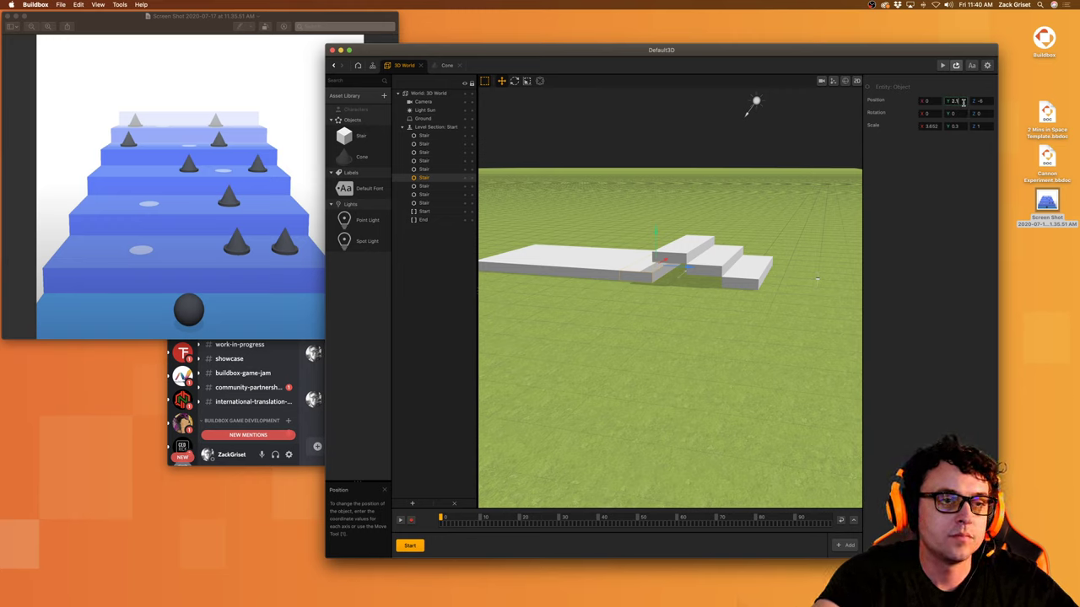
pyautogui.press('Return')
pyautogui.click(626, 275)
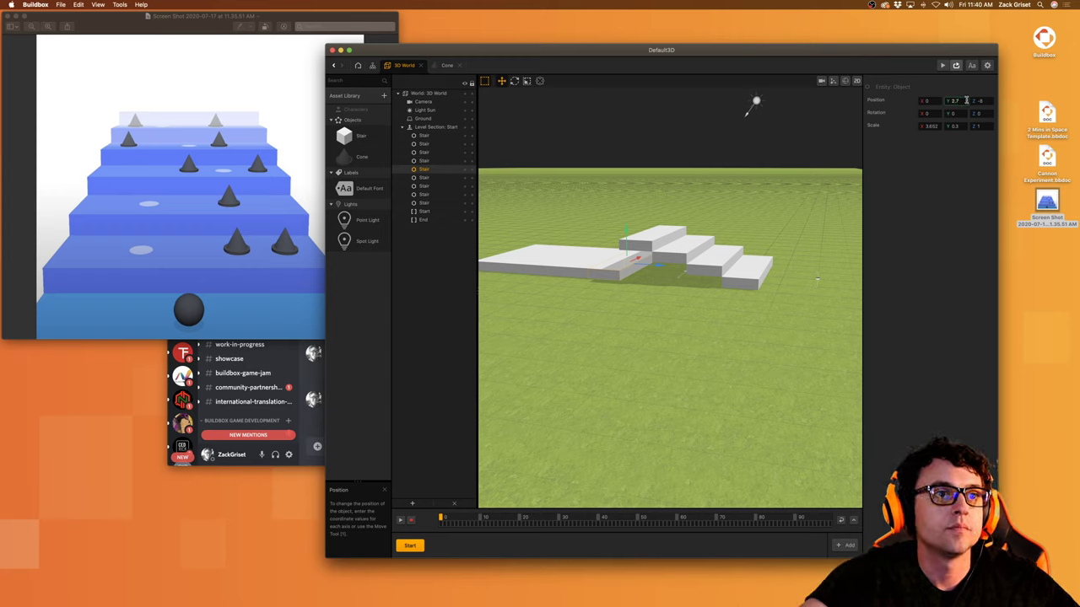
pyautogui.press('Return')
pyautogui.click(595, 272)
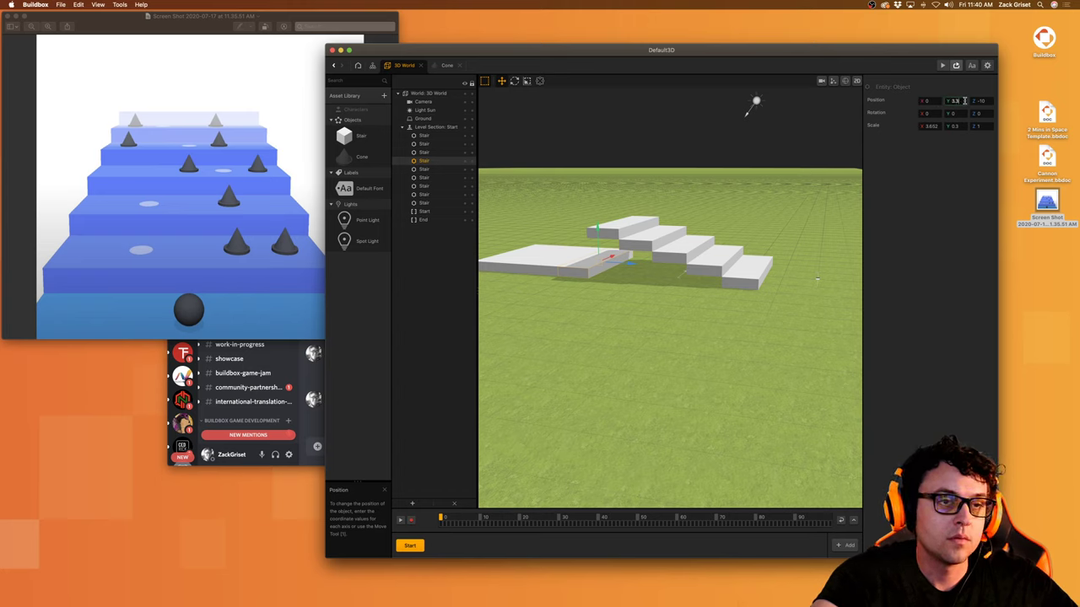
pyautogui.press('Return')
# Step: Set the Y positions of the last three stairs, at Z -12, -14 and -16, to 3.9, 4.5 and 5.1
pyautogui.click(559, 266)
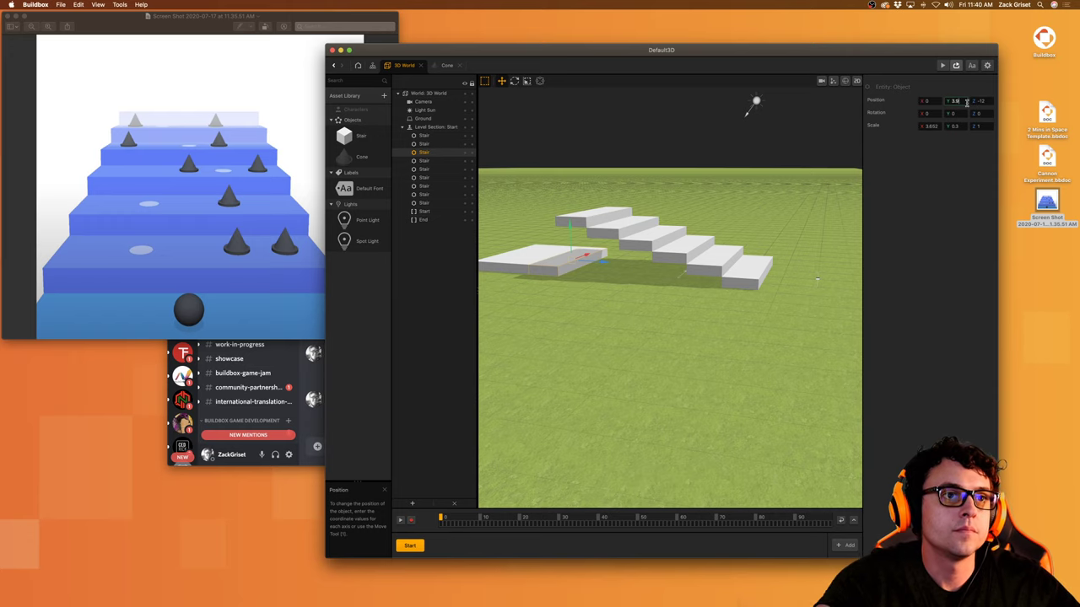
pyautogui.press('Return')
pyautogui.click(526, 272)
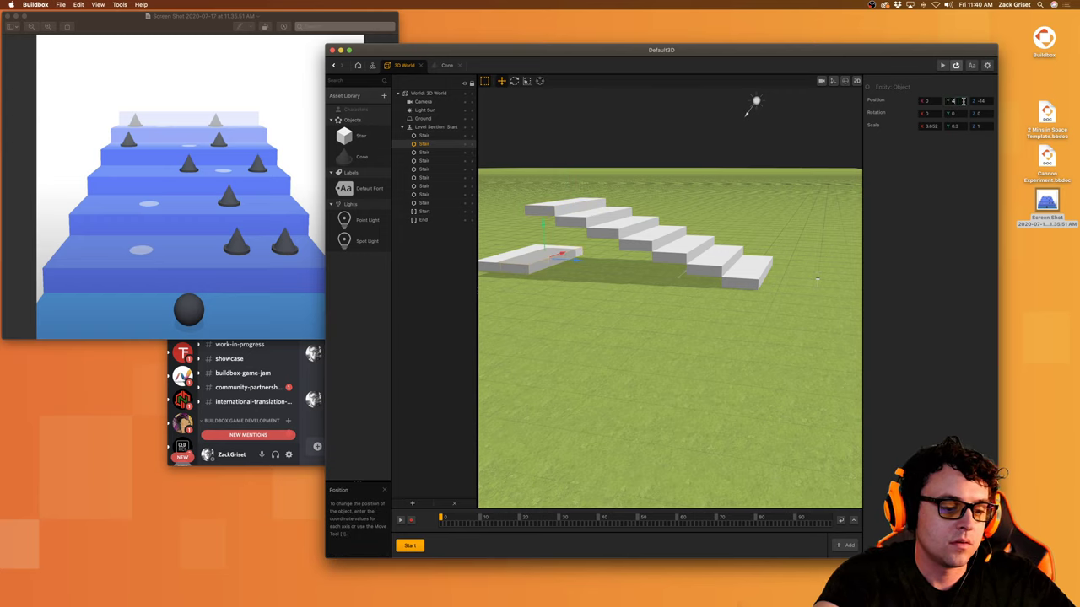
pyautogui.press('Return')
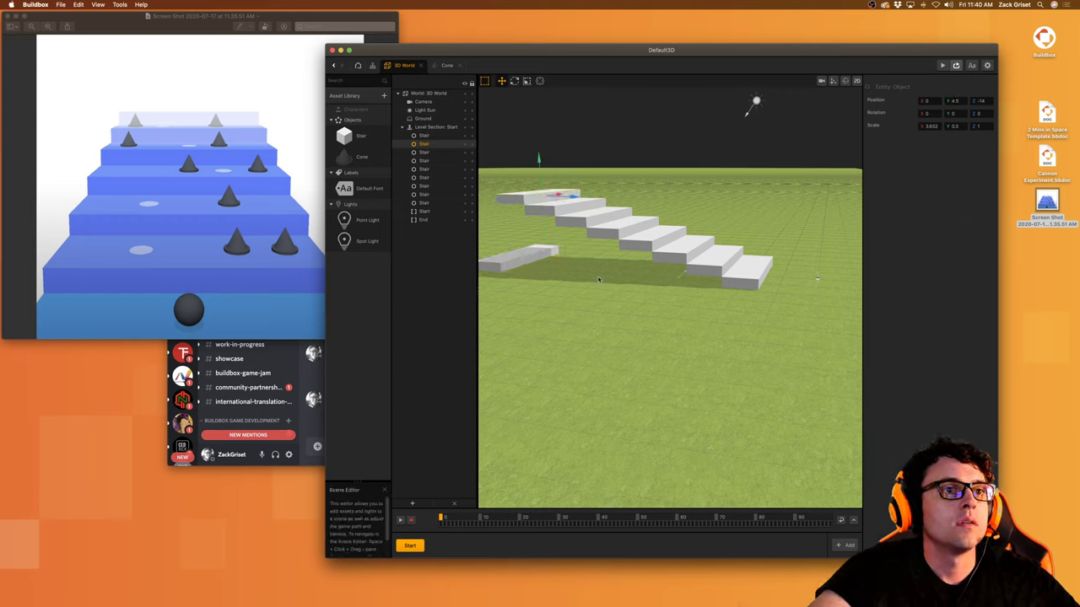
pyautogui.click(501, 268)
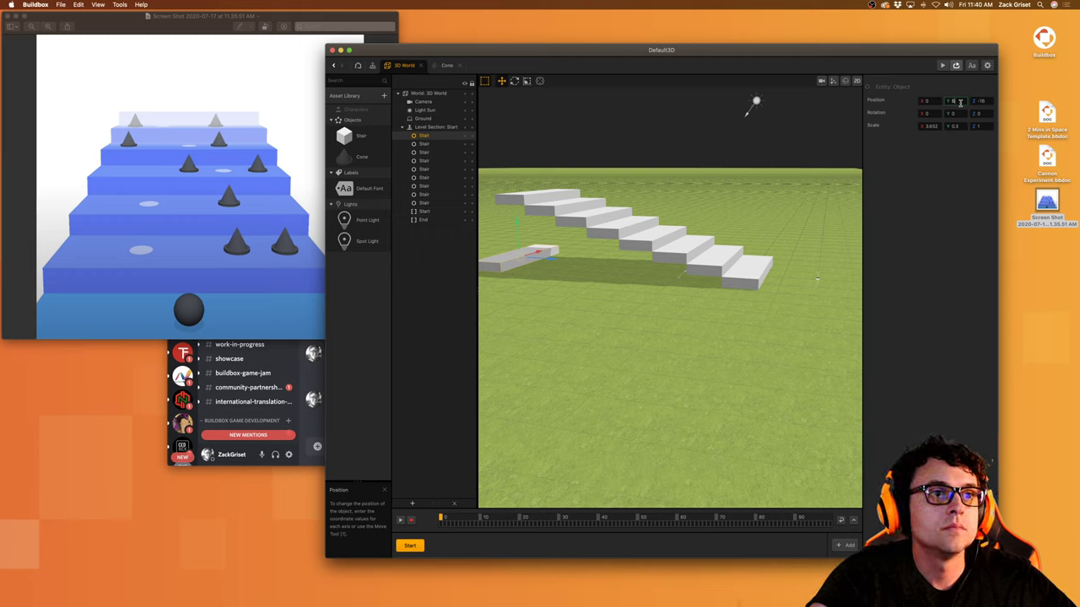
pyautogui.click(943, 256)
pyautogui.scroll(3, 741, 312)
pyautogui.moveTo(741, 311); pyautogui.dragTo(667, 285, button='right')
pyautogui.scroll(5, 651, 275)
pyautogui.scroll(-3, 668, 285)
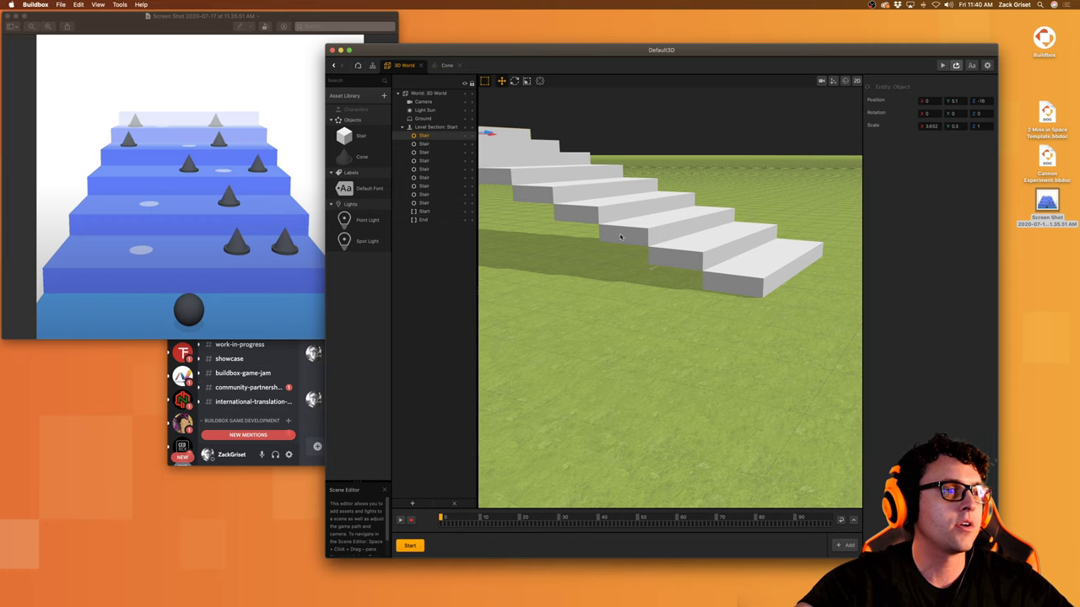
pyautogui.scroll(-10, 540, 185)
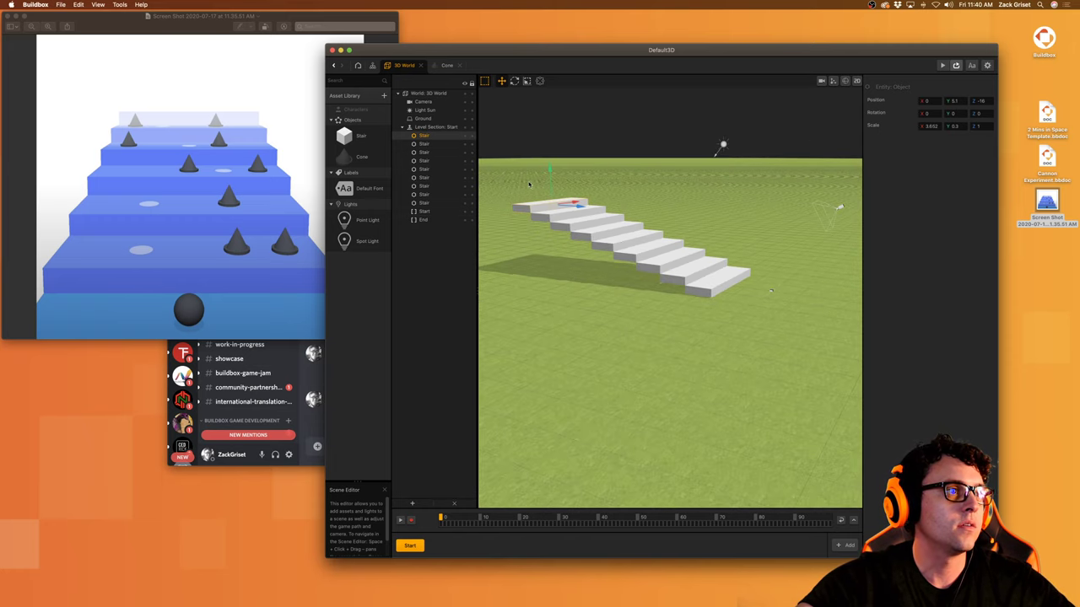
# Step: Try to make the top stair and the four highest stairs taller with the Scale tool, undoing each attempt
pyautogui.click(527, 81)
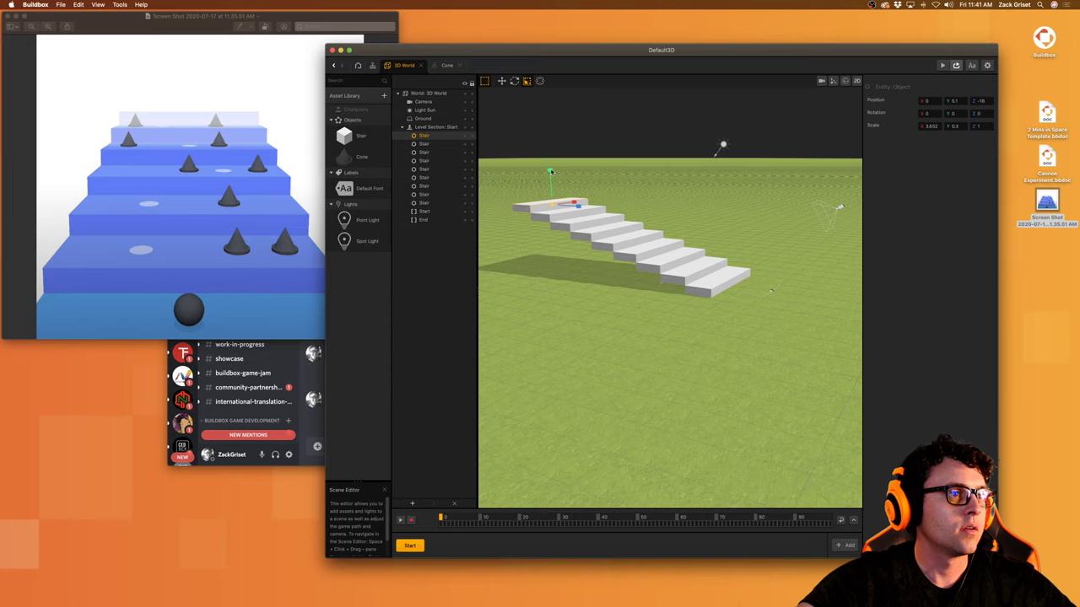
pyautogui.moveTo(550, 172); pyautogui.dragTo(553, 168)
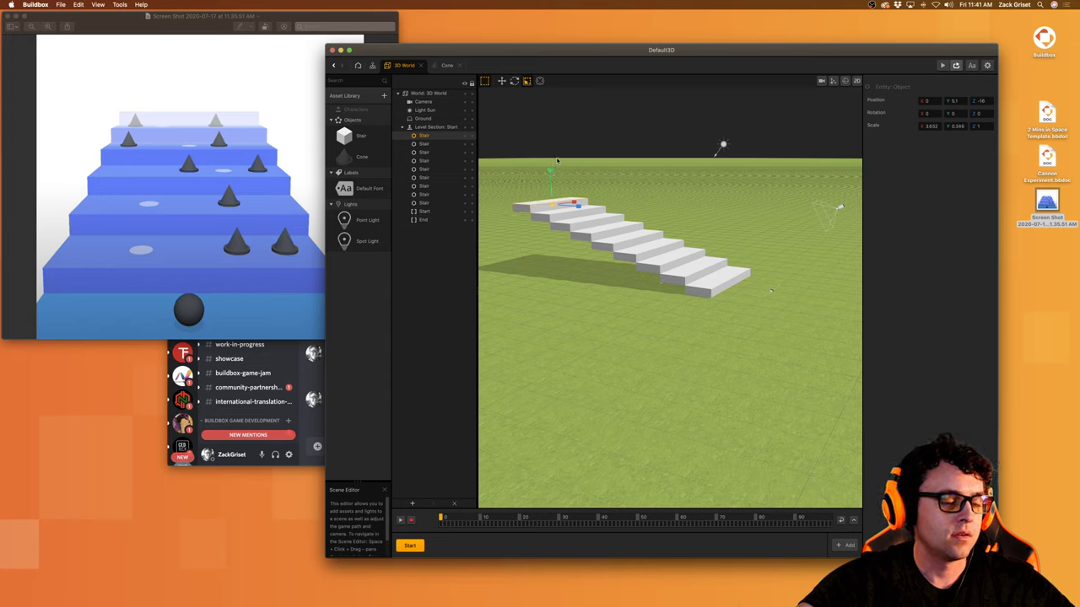
pyautogui.press('super+z')
pyautogui.keyDown('super'); pyautogui.click(428, 145); pyautogui.keyUp('super')
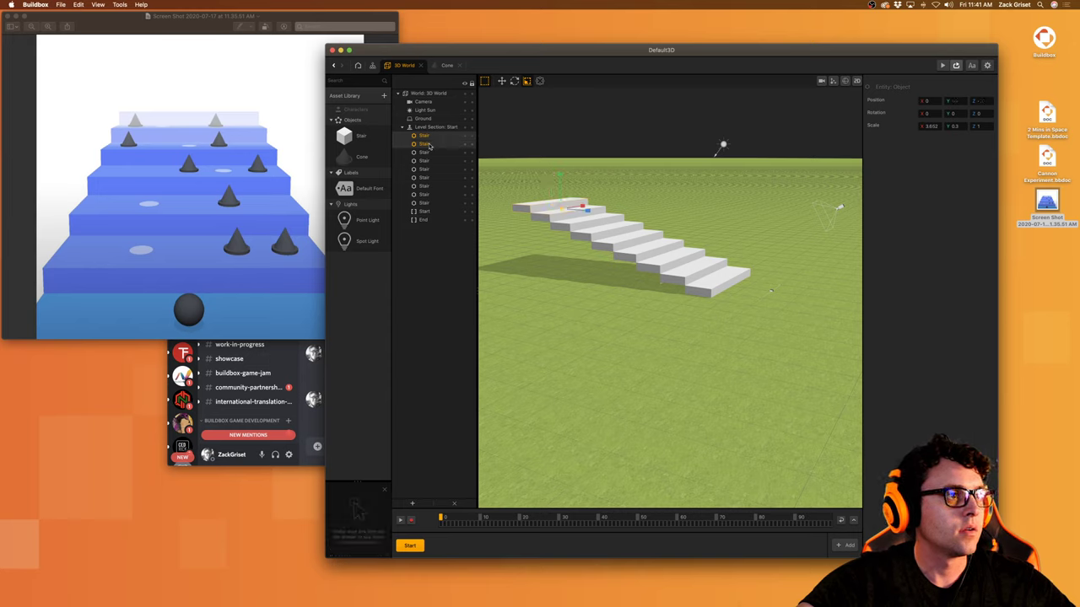
pyautogui.keyDown('super'); pyautogui.click(434, 160); pyautogui.keyUp('super')
pyautogui.keyDown('super'); pyautogui.click(433, 153); pyautogui.keyUp('super')
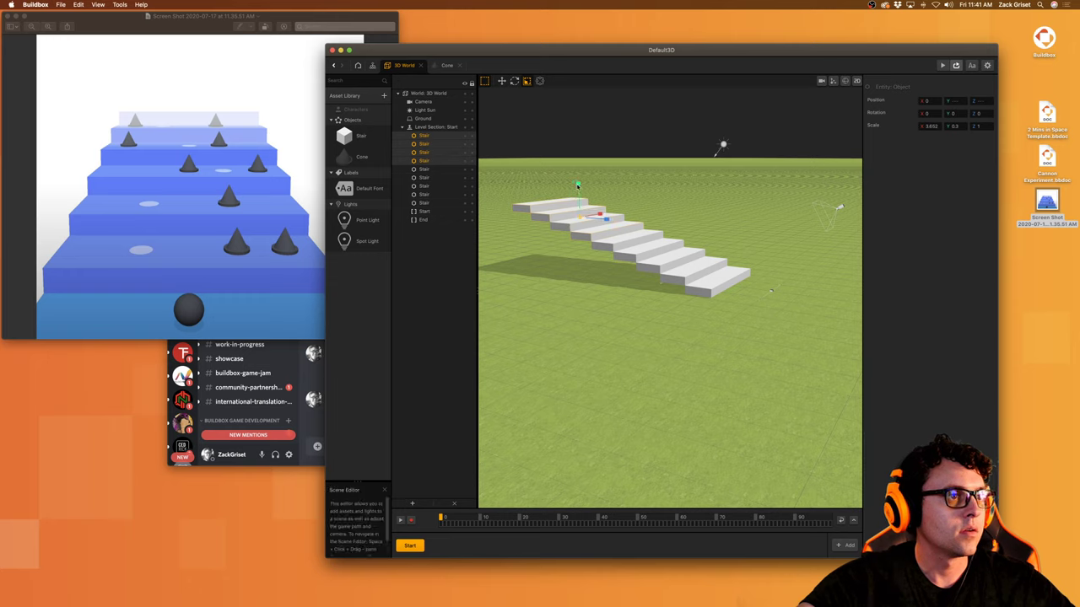
pyautogui.moveTo(577, 184); pyautogui.dragTo(578, 181)
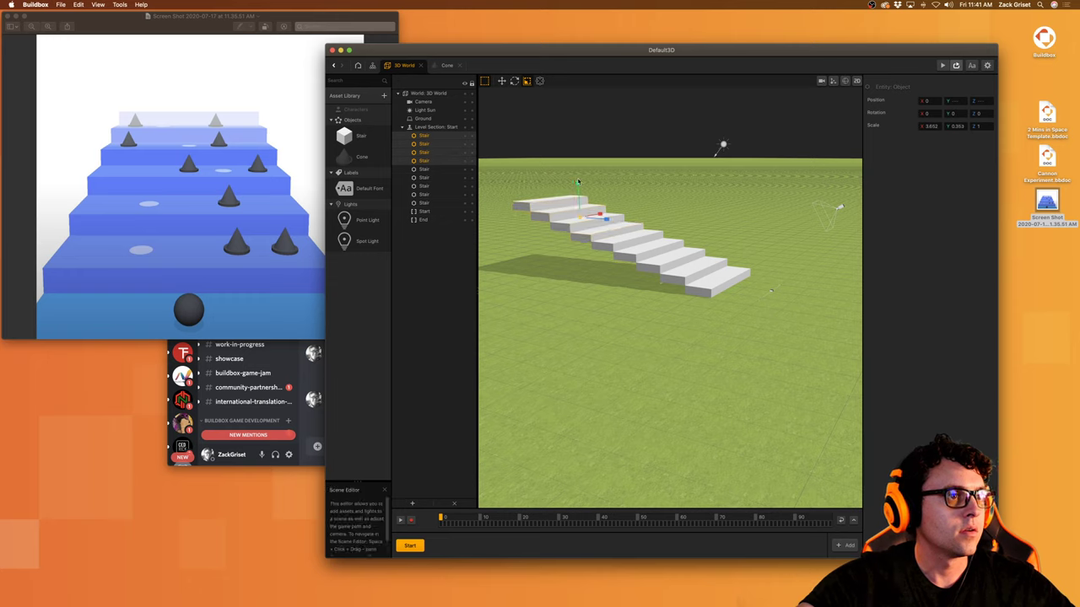
pyautogui.press('super+z')
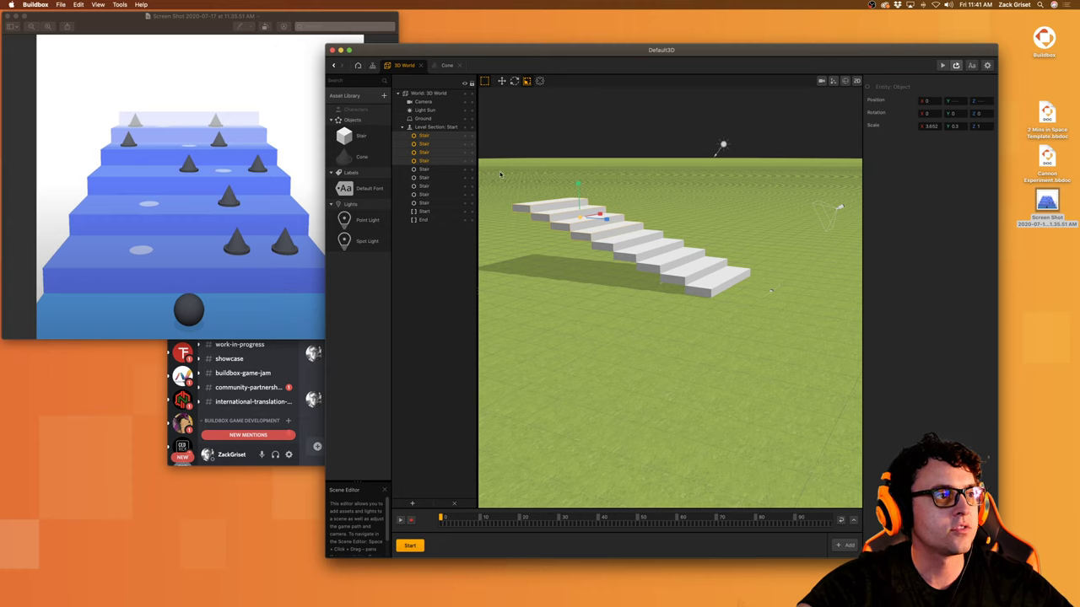
# Step: Extend the selection to all nine stairs and set their common Y scale to 0.4
pyautogui.keyDown('super'); pyautogui.click(447, 169); pyautogui.keyUp('super')
pyautogui.keyDown('super'); pyautogui.click(447, 177); pyautogui.keyUp('super')
pyautogui.keyDown('super'); pyautogui.click(447, 186); pyautogui.keyUp('super')
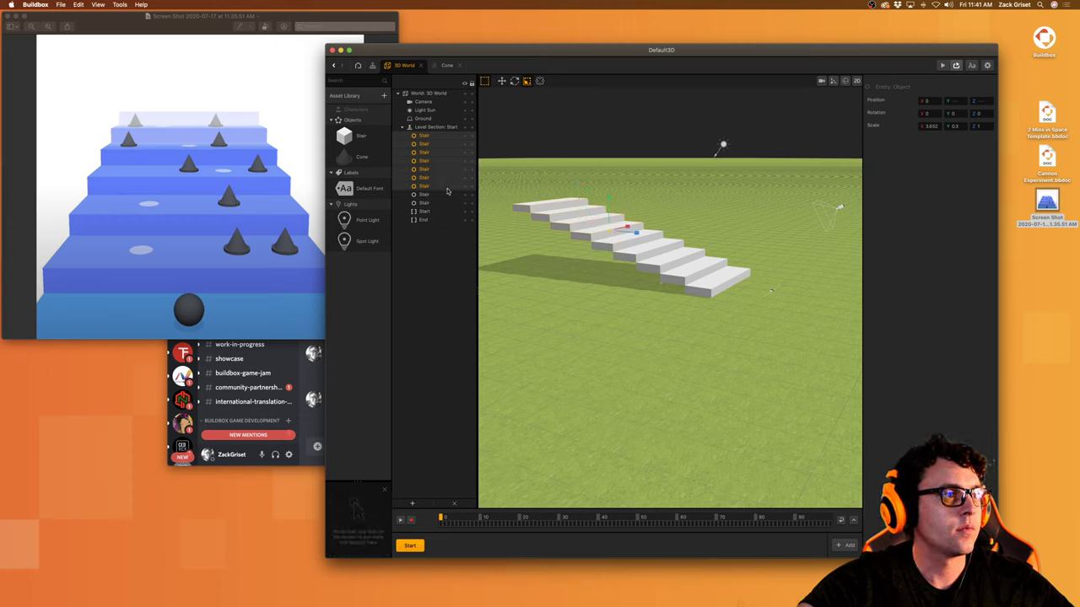
pyautogui.keyDown('super'); pyautogui.click(448, 194); pyautogui.keyUp('super')
pyautogui.keyDown('super'); pyautogui.click(449, 202); pyautogui.keyUp('super')
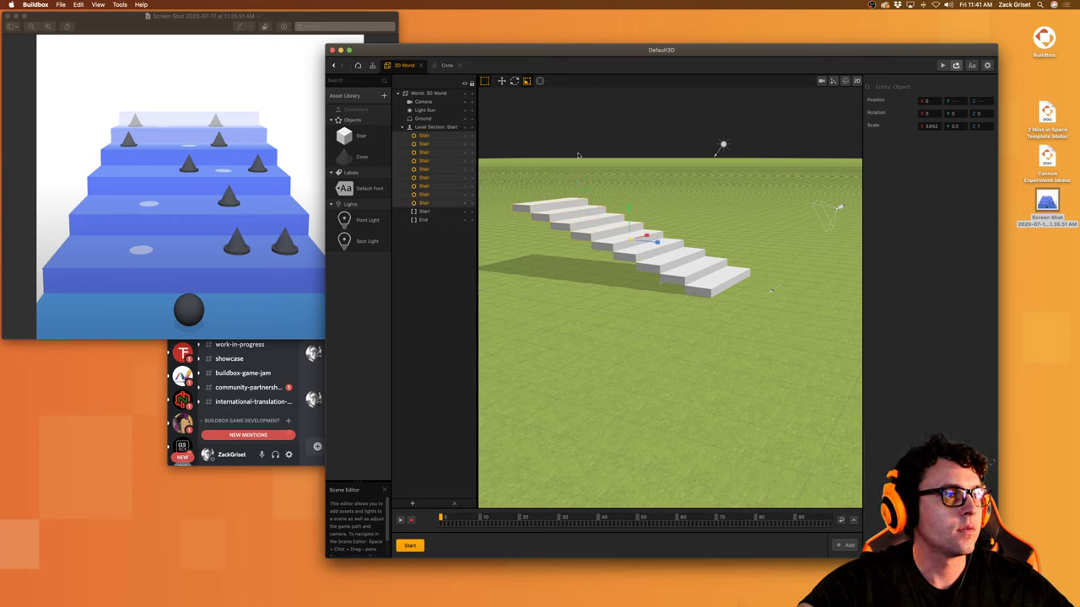
pyautogui.moveTo(628, 210); pyautogui.dragTo(631, 200)
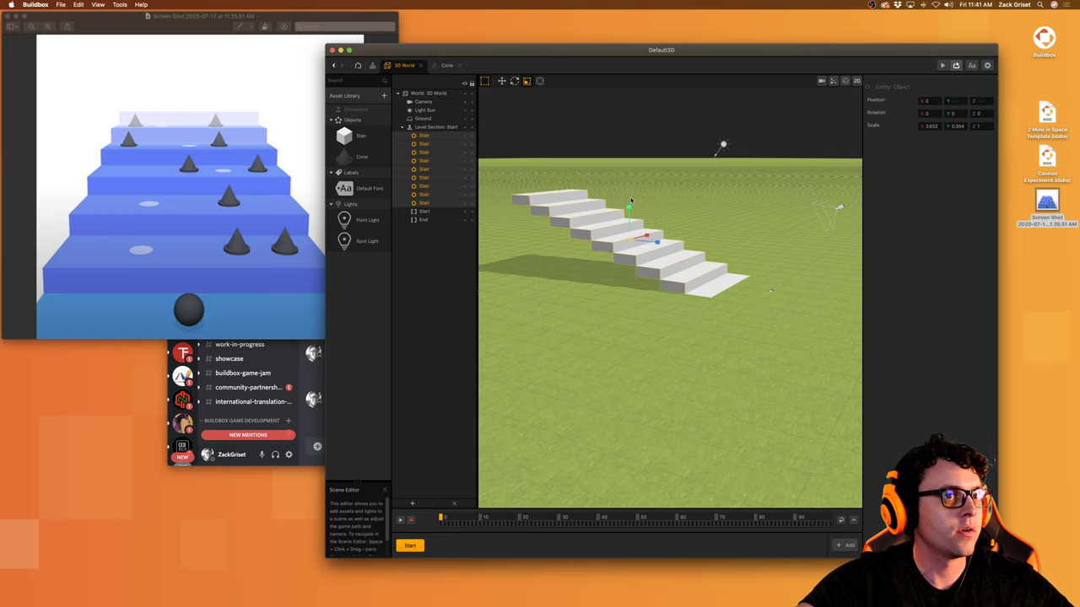
pyautogui.moveTo(631, 200); pyautogui.dragTo(631, 199)
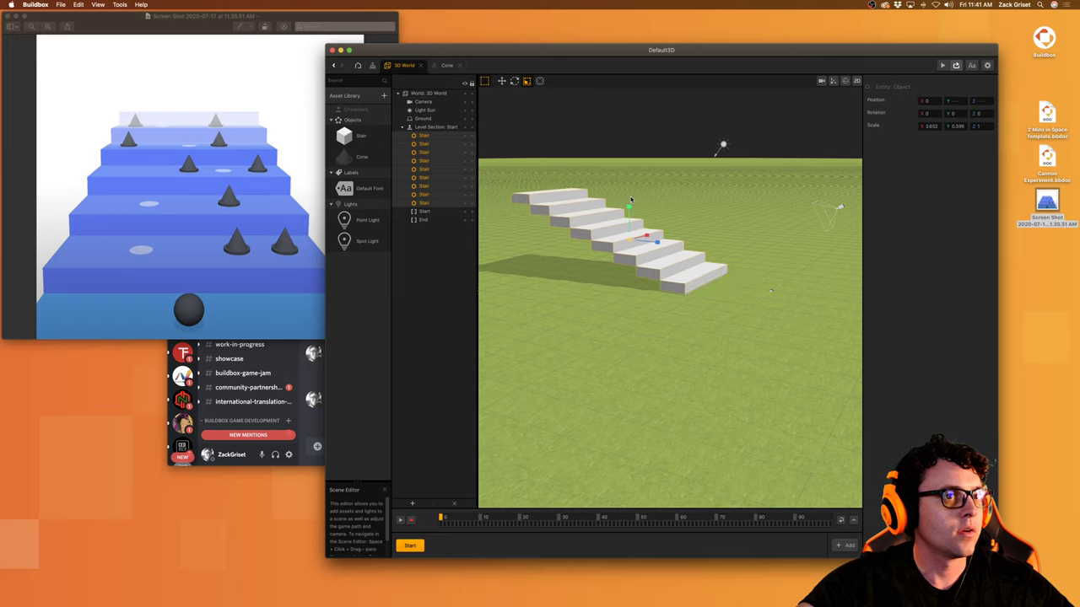
pyautogui.click(960, 126)
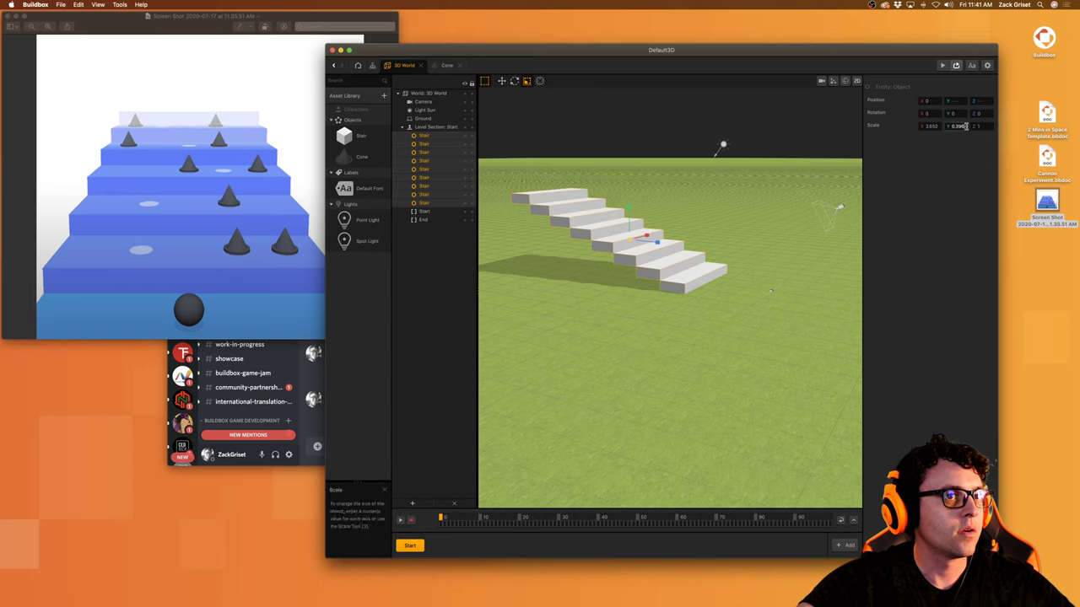
pyautogui.press('BackSpace')
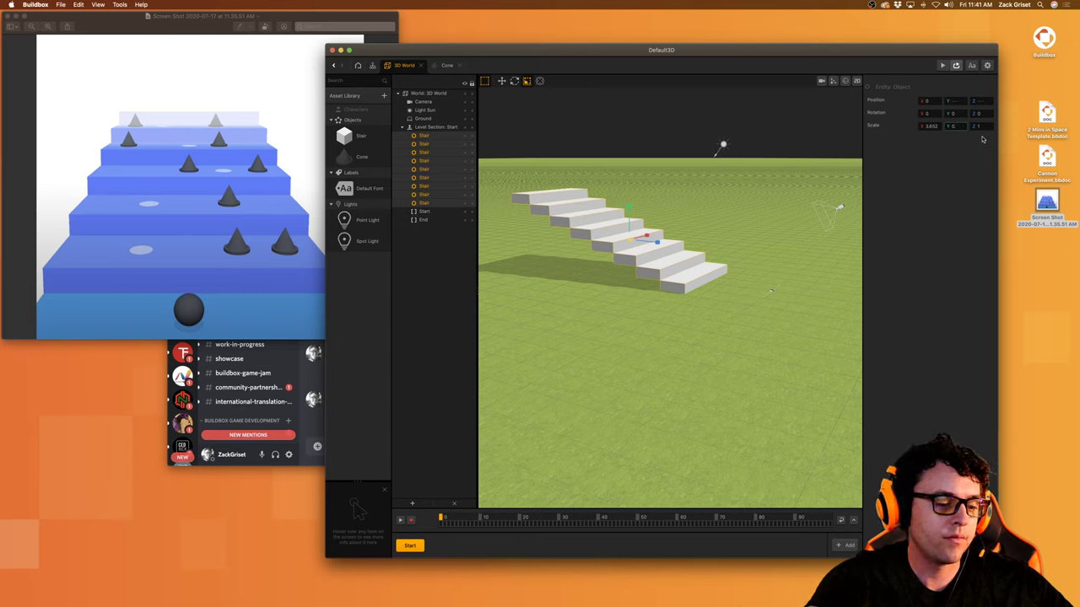
pyautogui.click(804, 341)
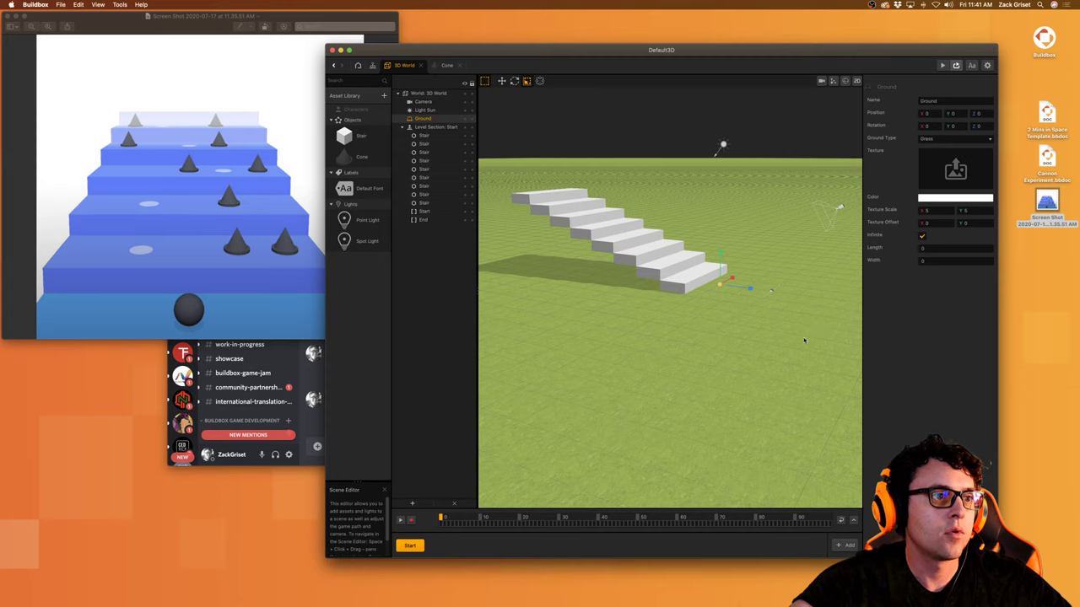
# Step: Delete the lowest stair, the one sunk below the ground
pyautogui.scroll(3, 689, 321)
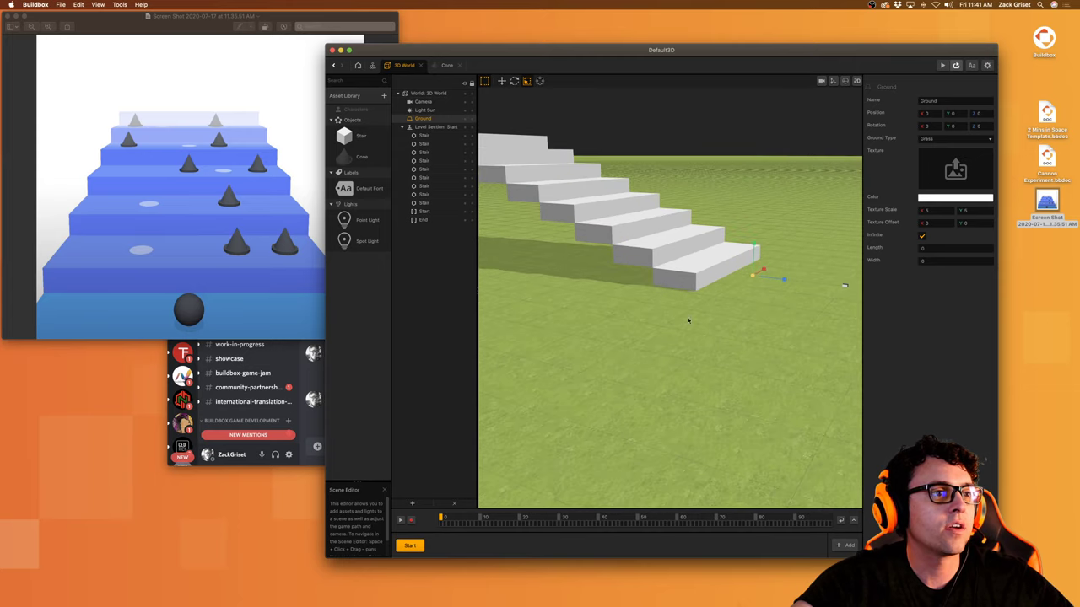
pyautogui.moveTo(690, 320); pyautogui.dragTo(693, 314, button='right')
pyautogui.click(750, 253)
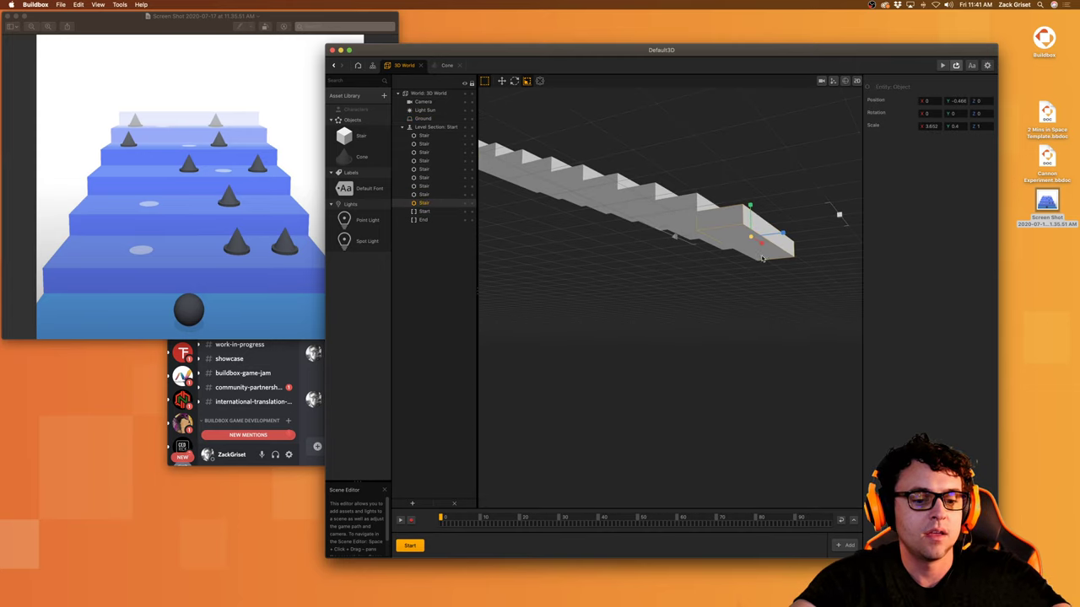
pyautogui.click(762, 258)
pyautogui.moveTo(752, 265); pyautogui.dragTo(691, 271, button='right')
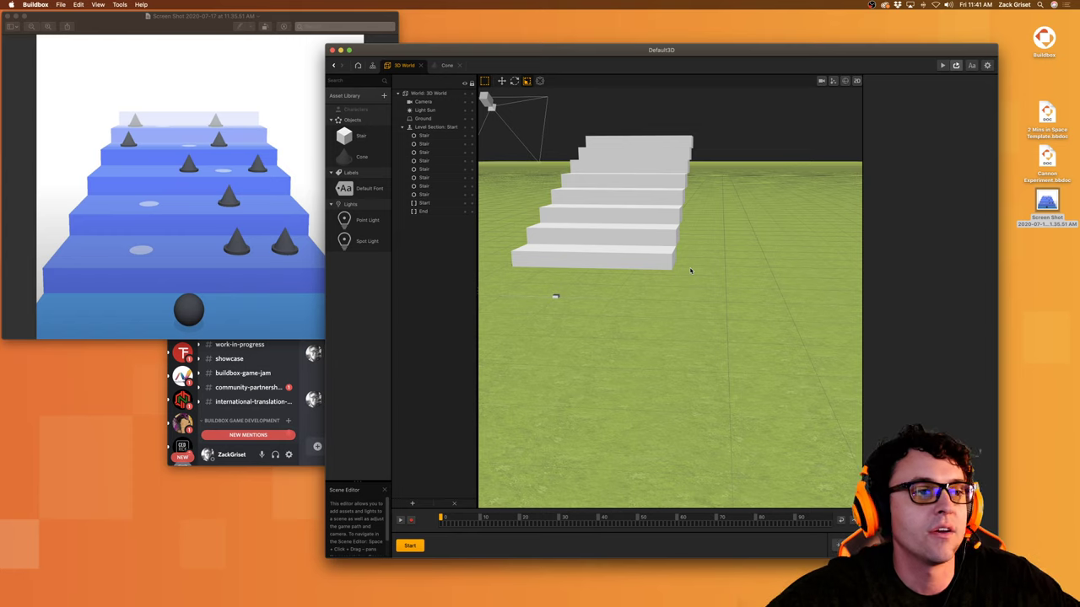
# Step: Add a Sphere shape to the asset library as an object
pyautogui.click(384, 97)
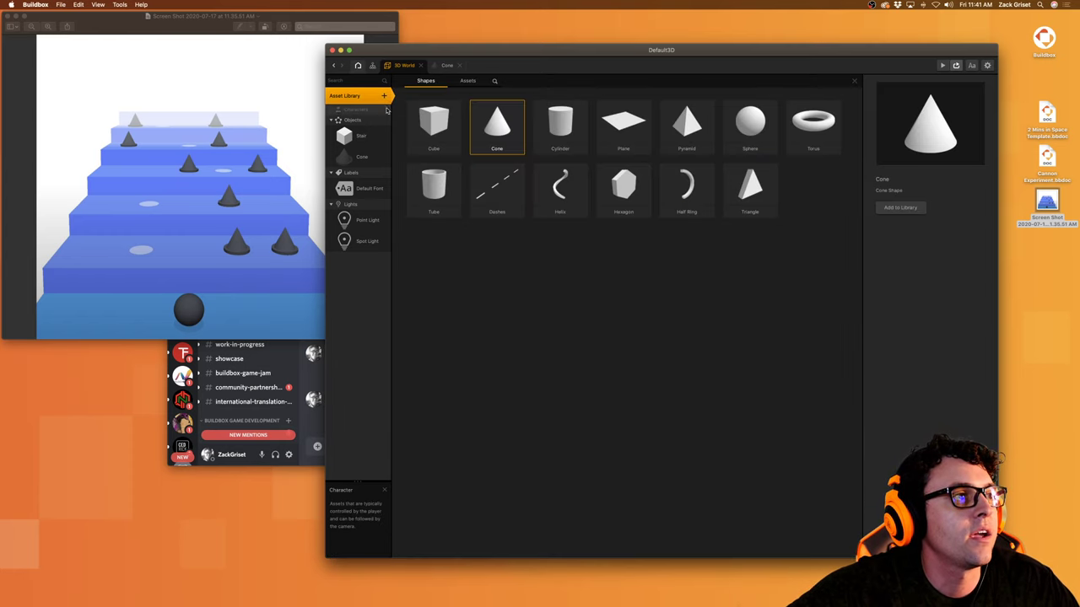
pyautogui.doubleClick(746, 137)
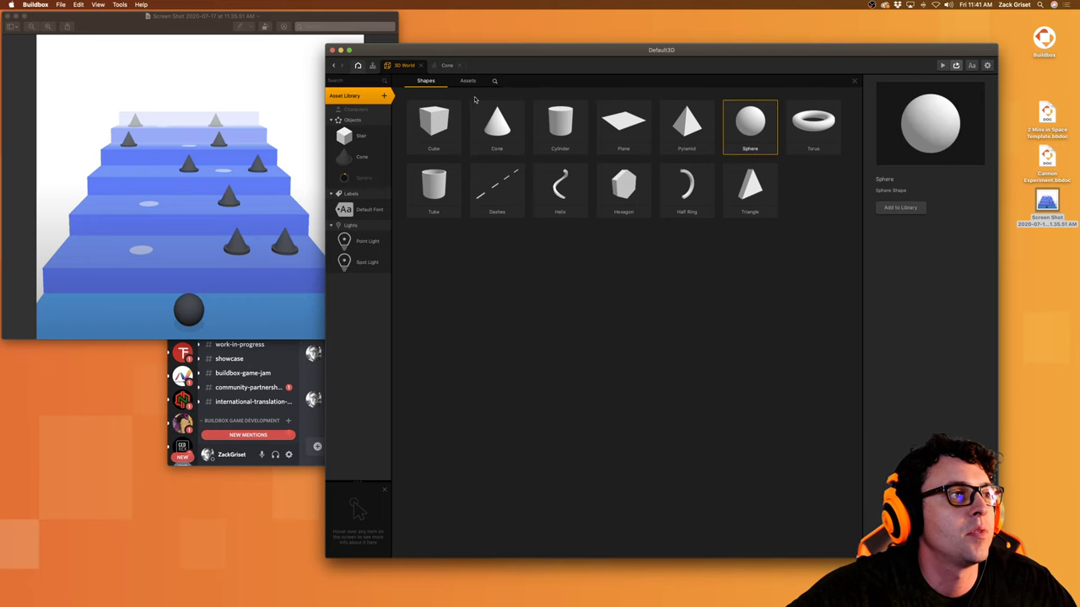
pyautogui.click(361, 96)
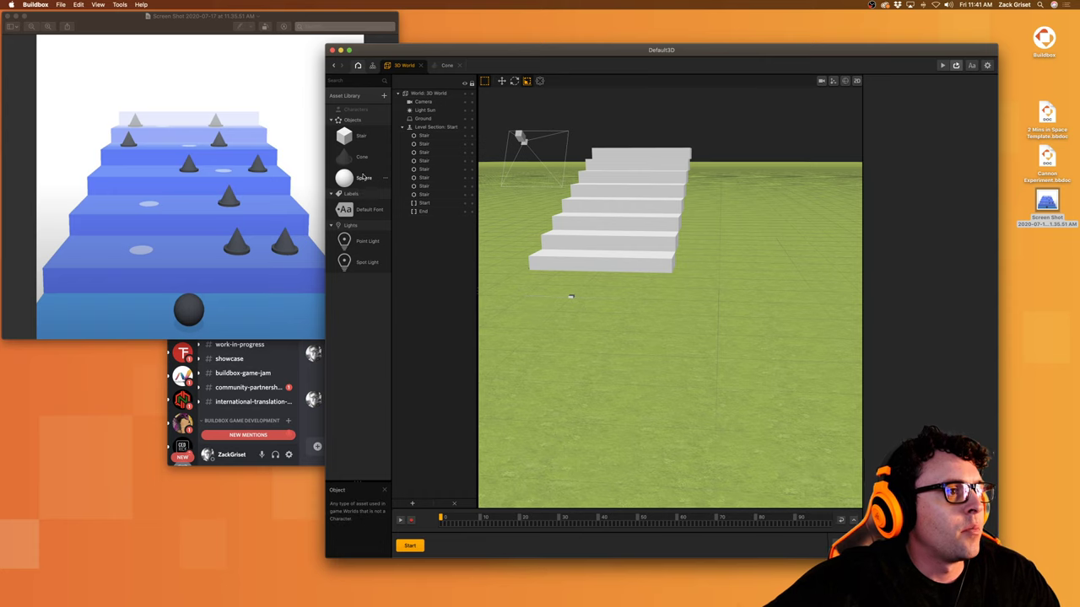
# Step: Rename the Sphere asset Main Character and set its collision group to Character
pyautogui.click(359, 178)
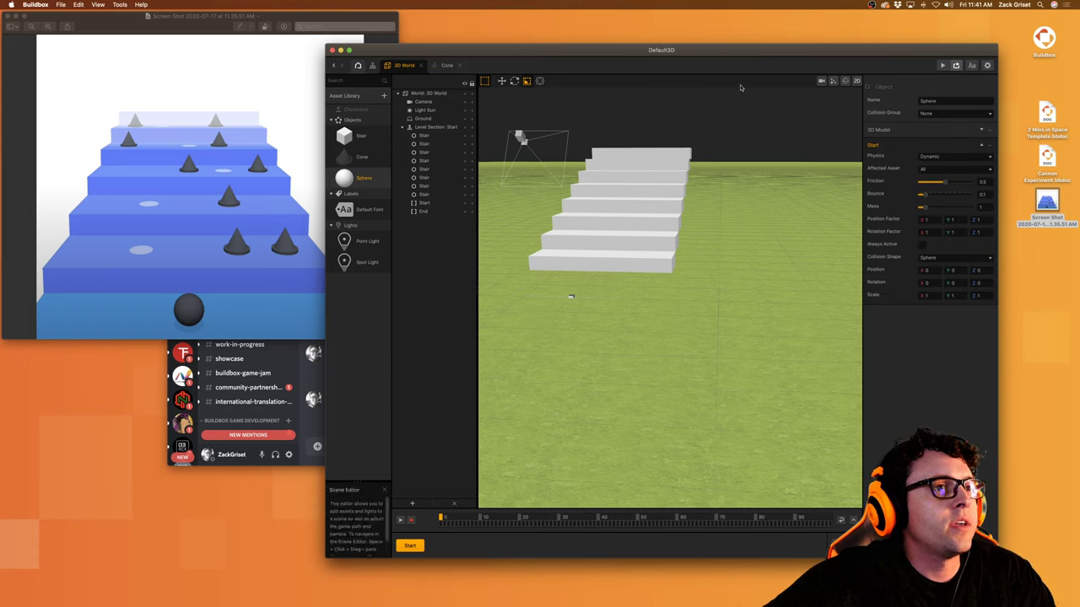
pyautogui.click(952, 101)
pyautogui.write('Main Charact')
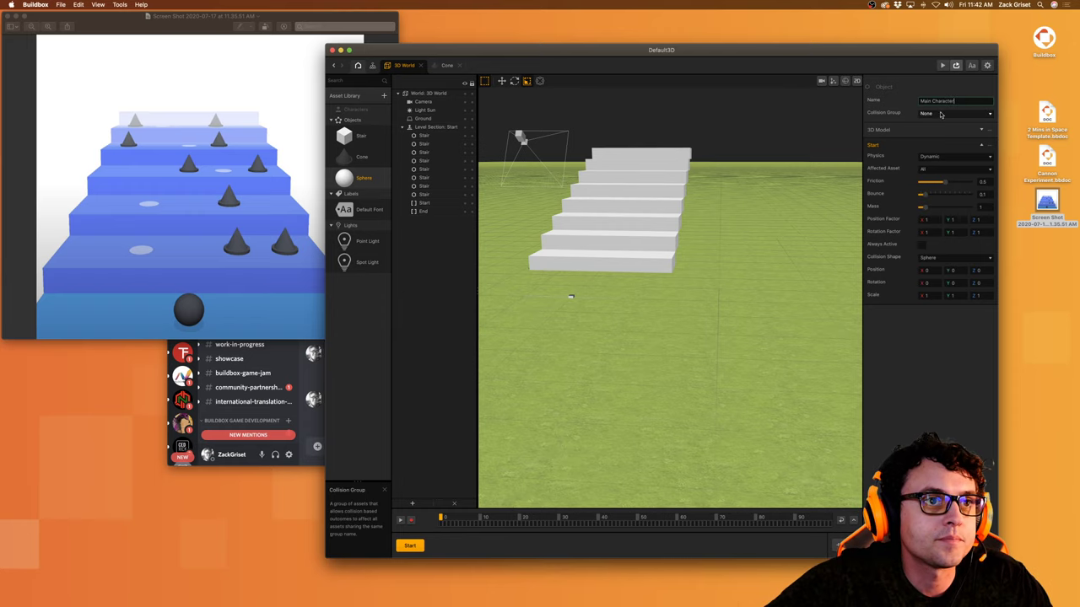
pyautogui.click(941, 113)
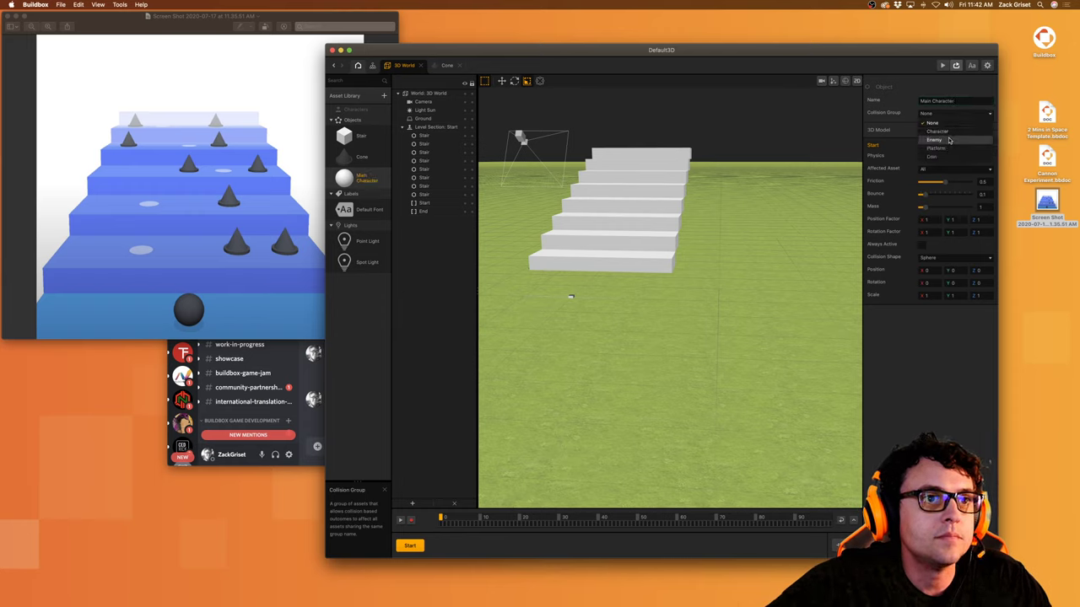
pyautogui.click(949, 133)
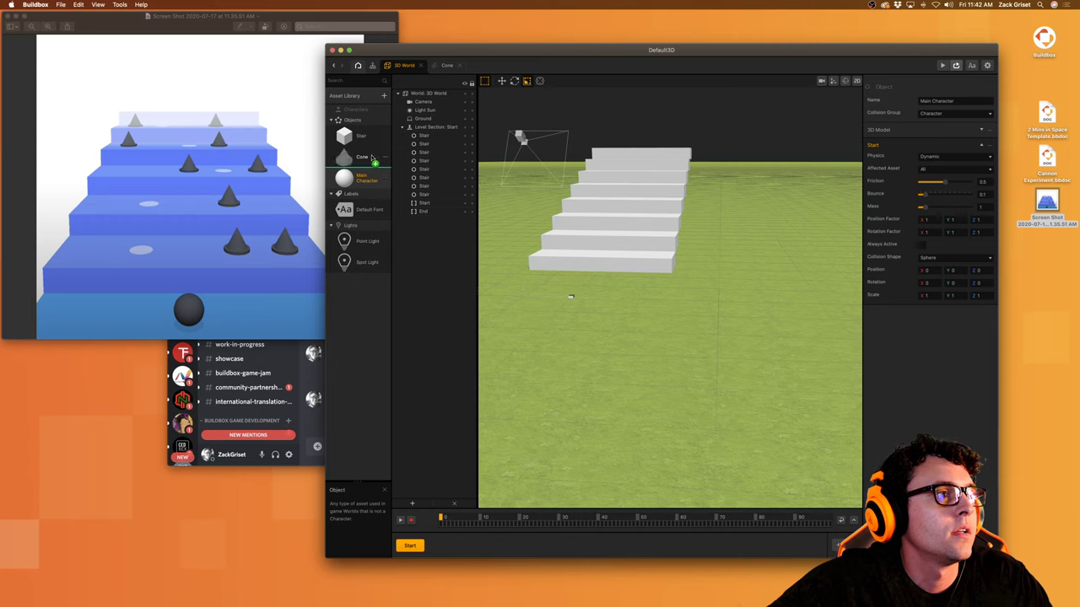
# Step: Move the Main Character asset from Objects to Characters and select it there
pyautogui.moveTo(365, 178); pyautogui.dragTo(364, 109)
pyautogui.click(364, 124)
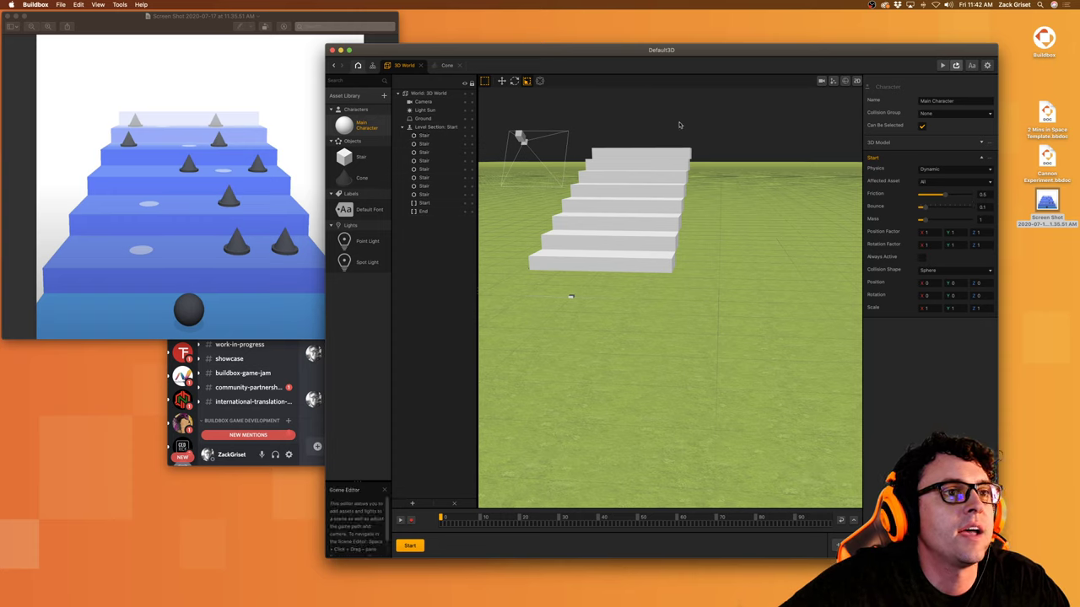
# Step: Set the Main Character's 3D model colour to hex 3F3F3F
pyautogui.click(981, 143)
pyautogui.click(955, 200)
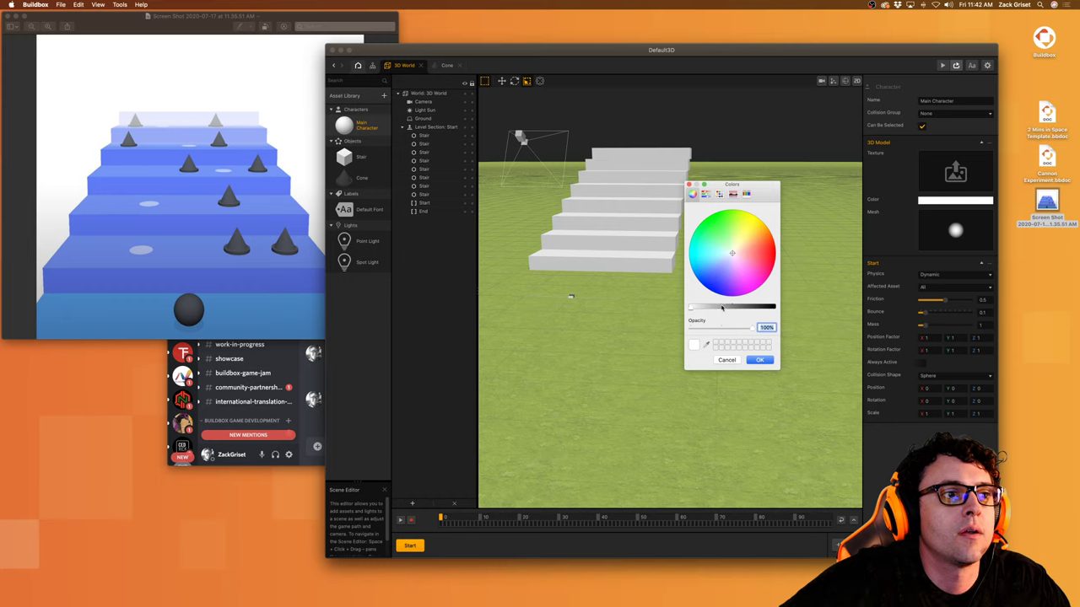
pyautogui.click(706, 194)
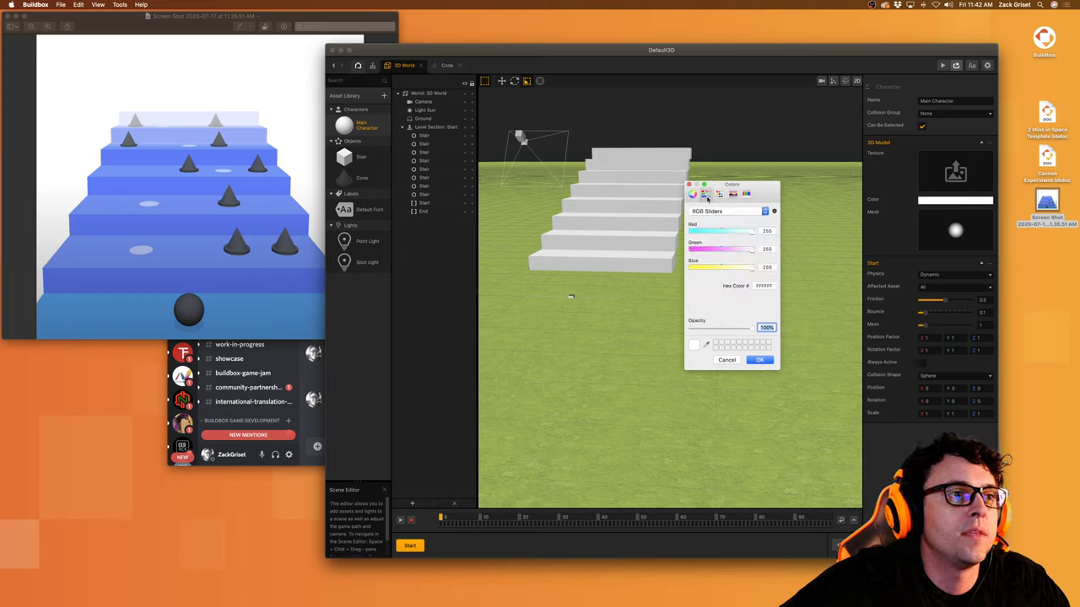
pyautogui.click(774, 286)
pyautogui.write('FFF')
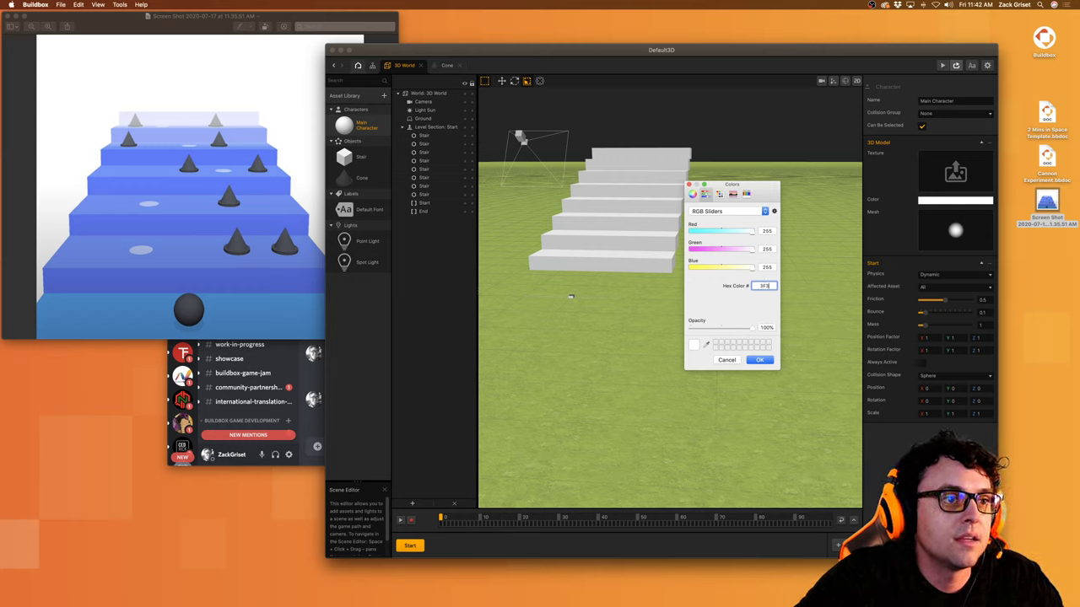
pyautogui.write('F3')
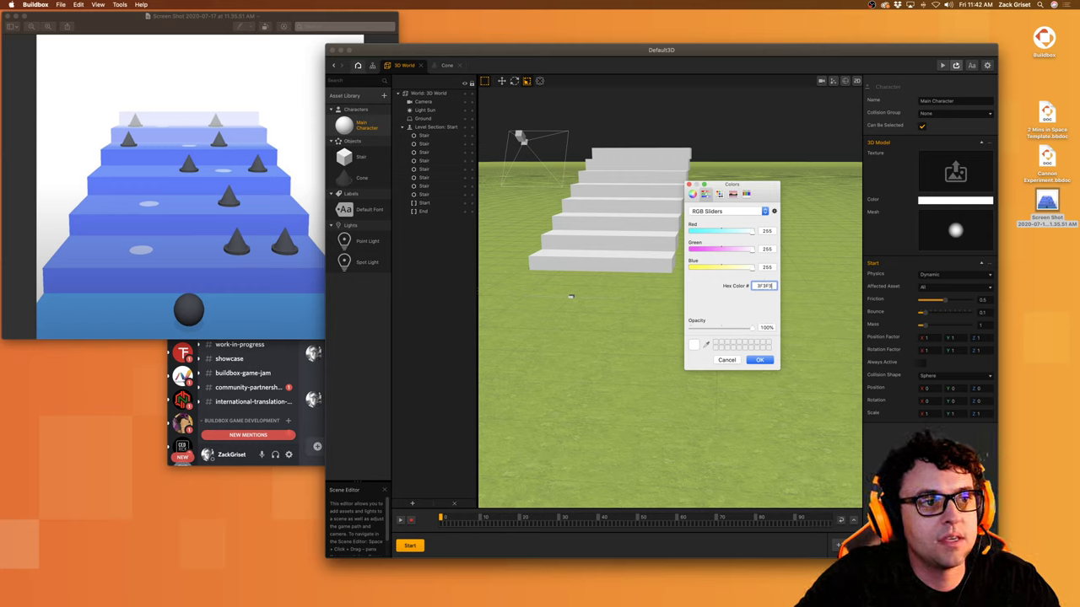
pyautogui.write('F')
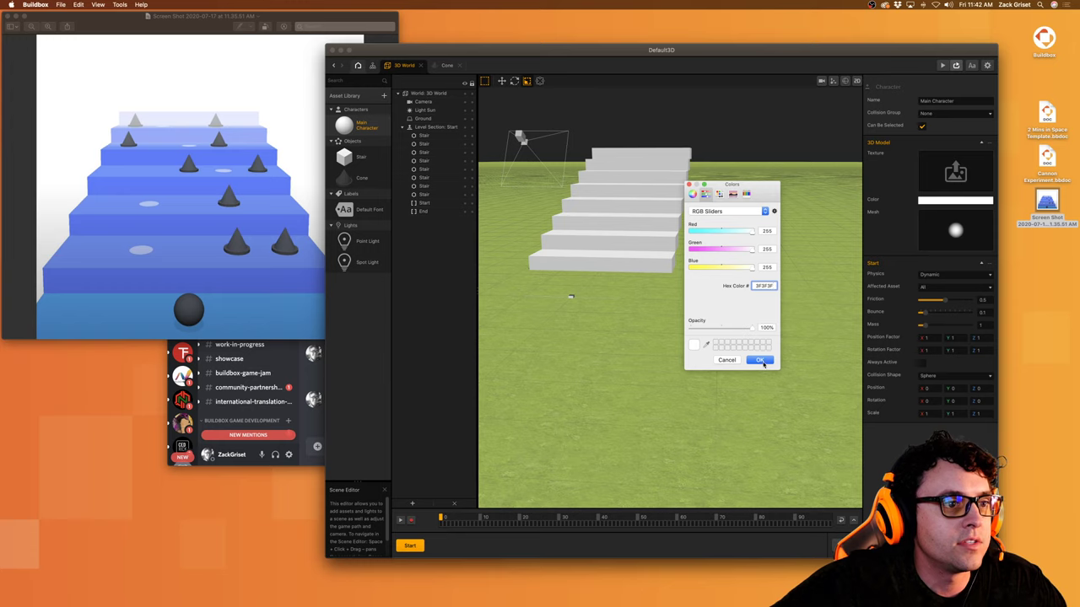
pyautogui.click(760, 360)
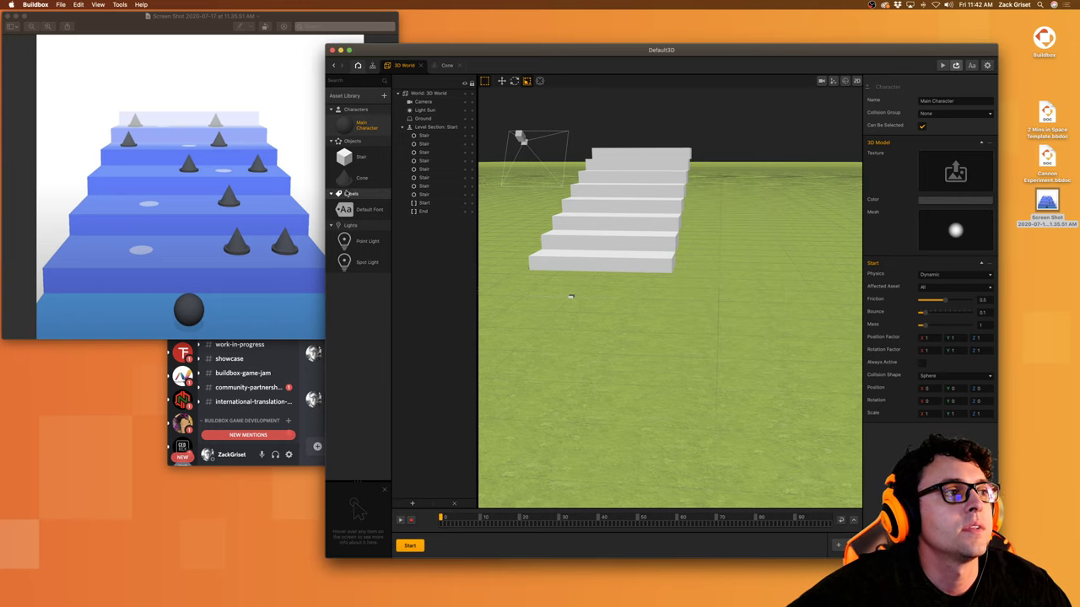
# Step: Place the Main Character in the scene in front of the lowest stair and scale it to 0.3 on all three axes
pyautogui.moveTo(359, 124); pyautogui.dragTo(604, 287)
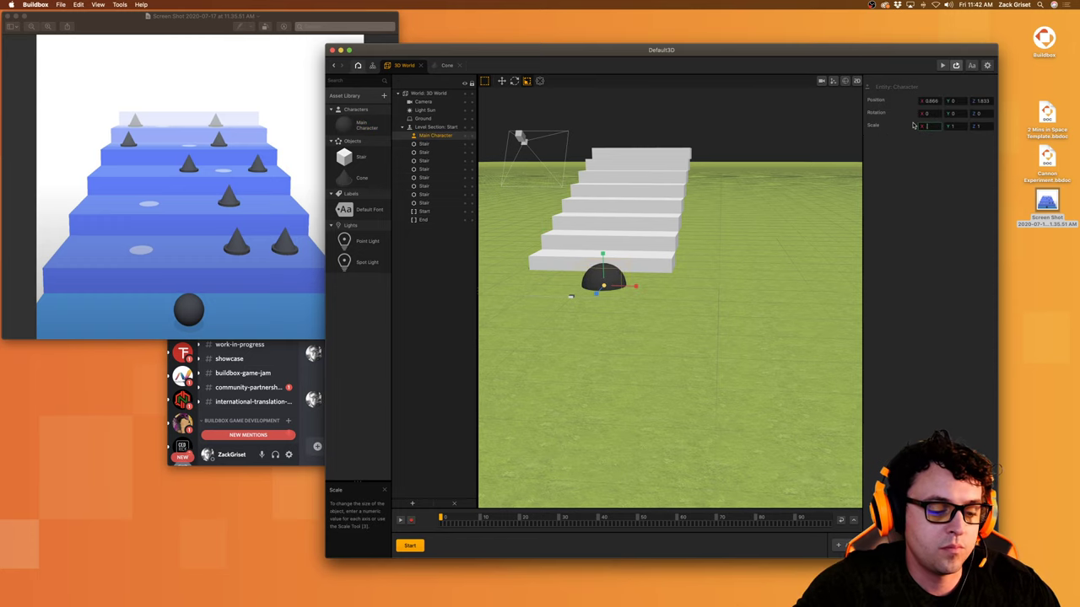
pyautogui.press('Tab')
pyautogui.write('.3')
pyautogui.press('Tab')
pyautogui.write('.3')
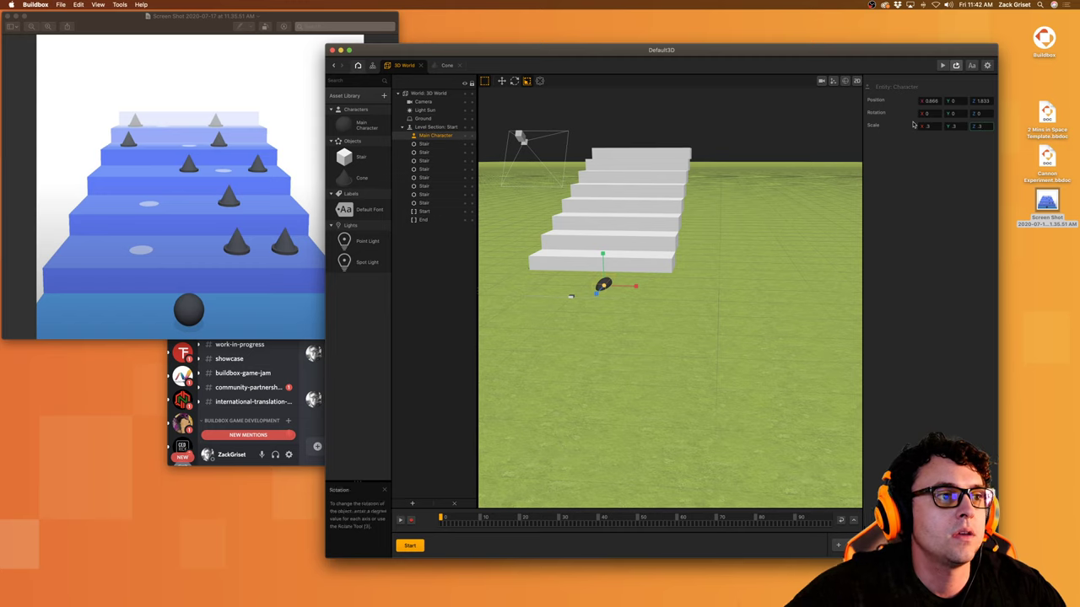
pyautogui.press('Return')
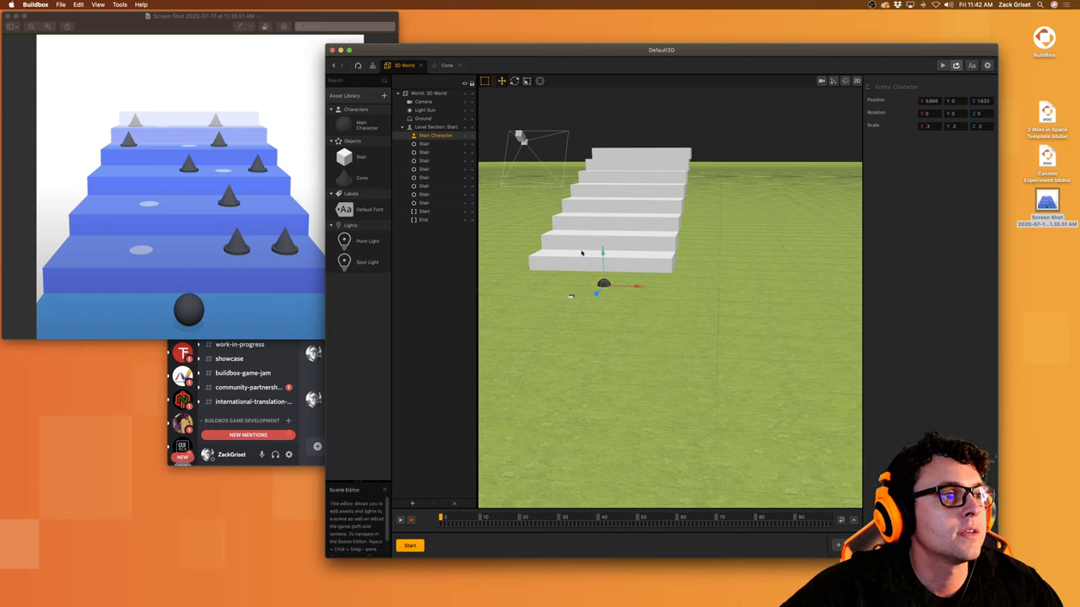
# Step: Move the Main Character up and back onto the lowest stair, to about Y 1.1 and Z -1.87
pyautogui.moveTo(601, 254); pyautogui.dragTo(604, 237)
pyautogui.moveTo(589, 268); pyautogui.dragTo(841, 251, button='right')
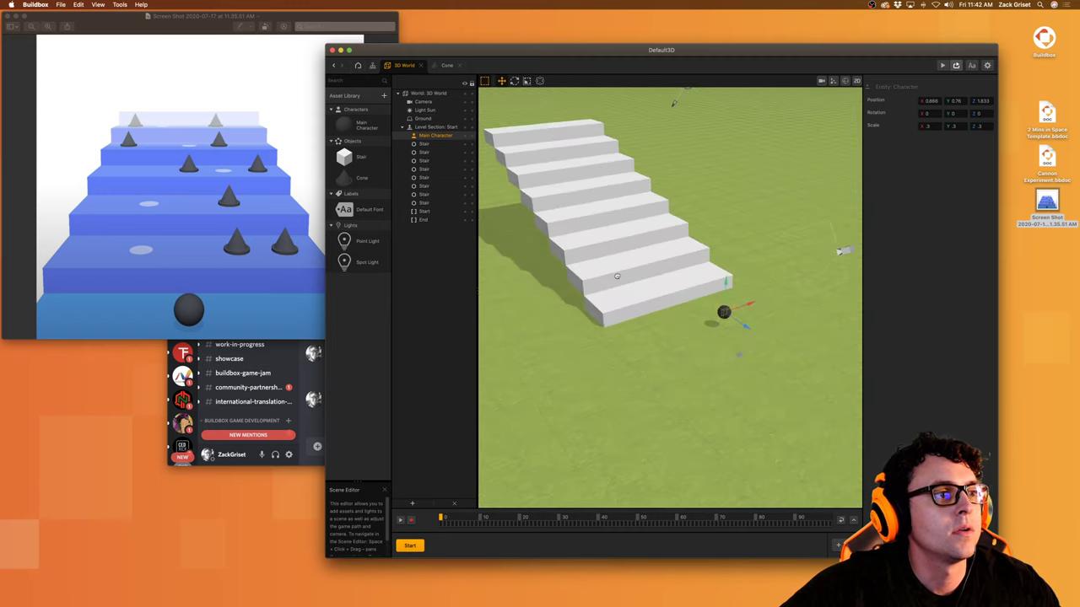
pyautogui.scroll(5, 639, 296)
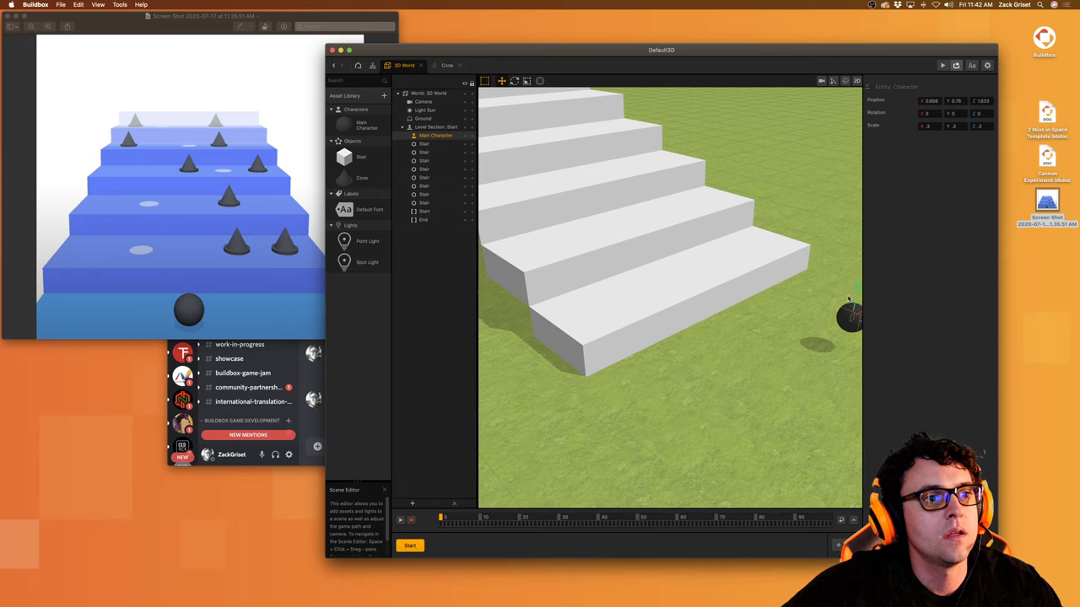
pyautogui.scroll(-3, 853, 297)
pyautogui.moveTo(827, 324); pyautogui.dragTo(723, 281)
pyautogui.moveTo(707, 240); pyautogui.dragTo(708, 229)
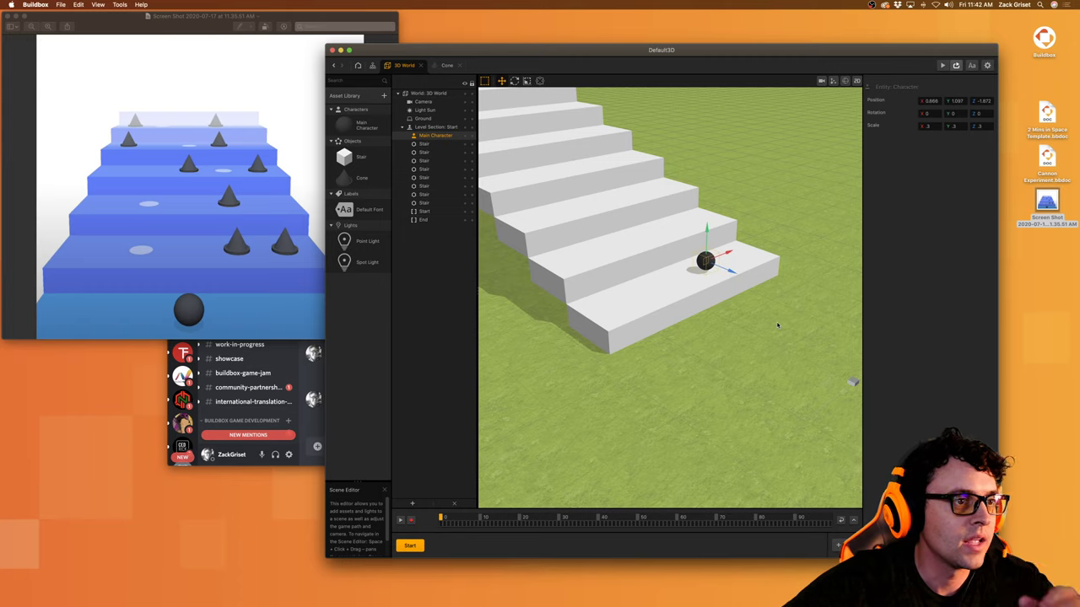
# Step: Add a Spot Light to the scene and move it above the lowest stair, at a height of about 2.26
pyautogui.keyDown('alt'); pyautogui.moveTo(779, 351); pyautogui.dragTo(748, 361); pyautogui.keyUp('alt')
pyautogui.scroll(-3, 701, 365)
pyautogui.moveTo(673, 368); pyautogui.dragTo(691, 380)
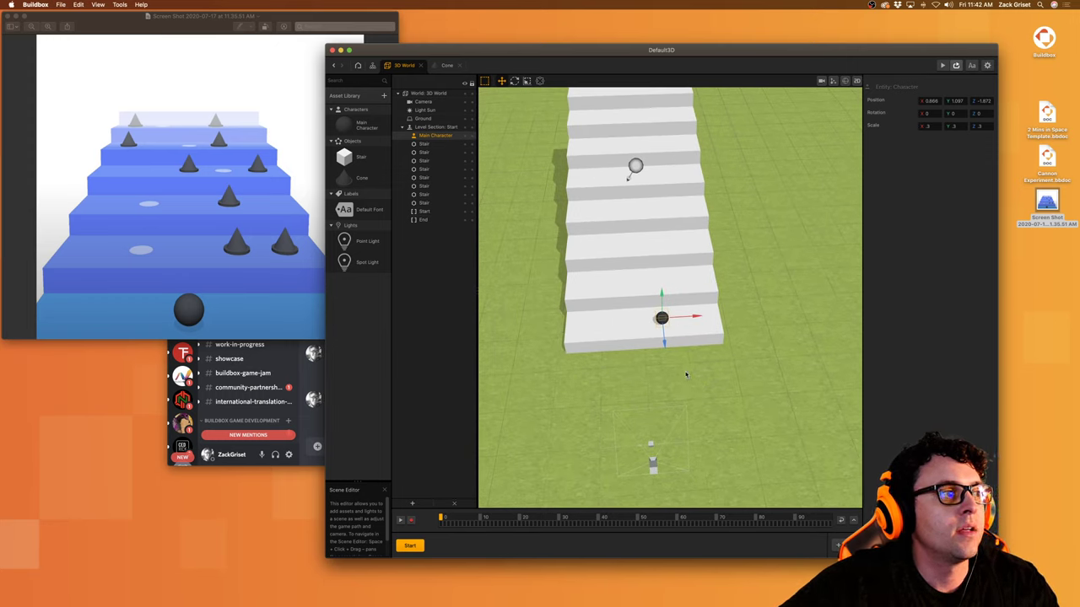
pyautogui.scroll(3, 686, 374)
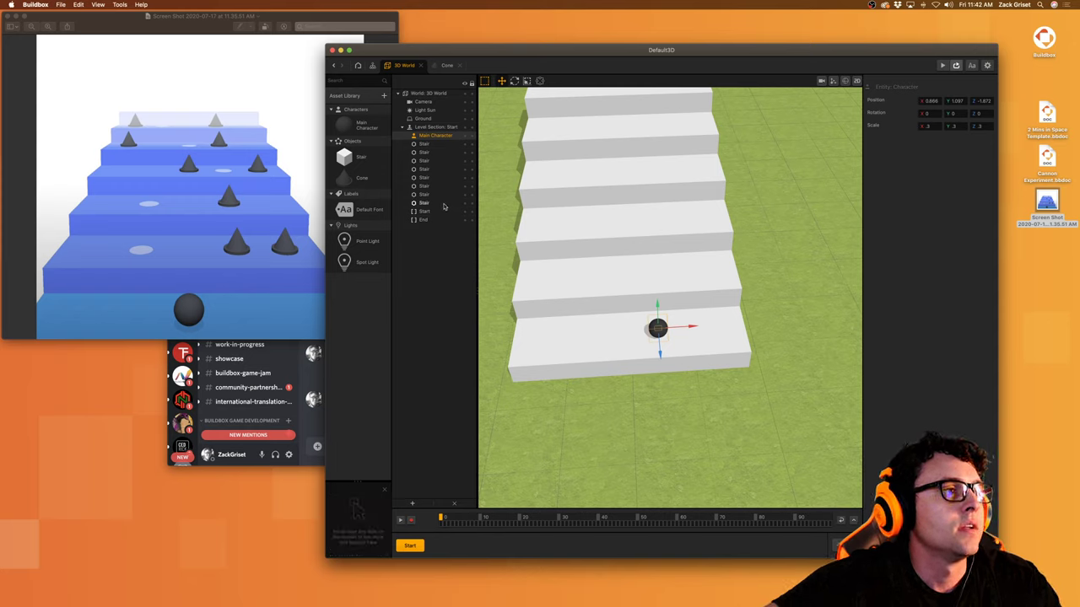
pyautogui.moveTo(368, 263); pyautogui.dragTo(599, 431)
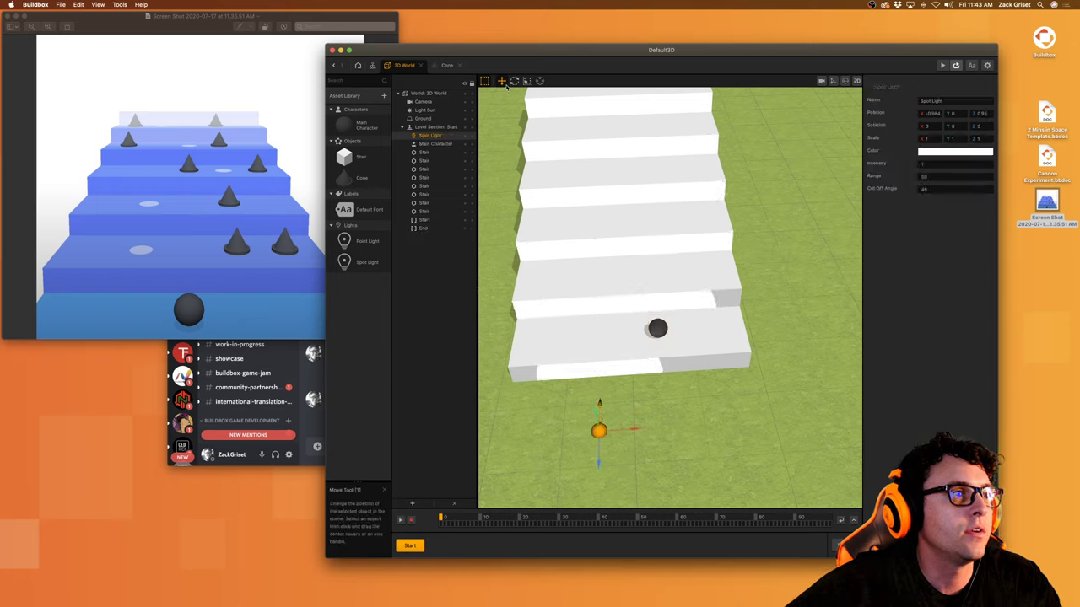
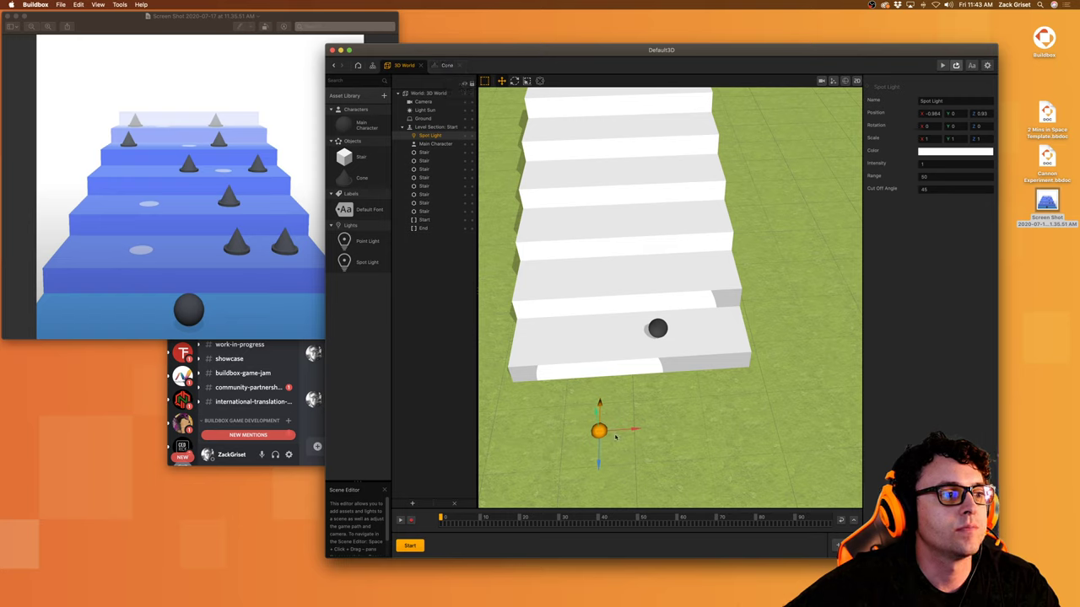
pyautogui.moveTo(599, 460); pyautogui.dragTo(591, 371)
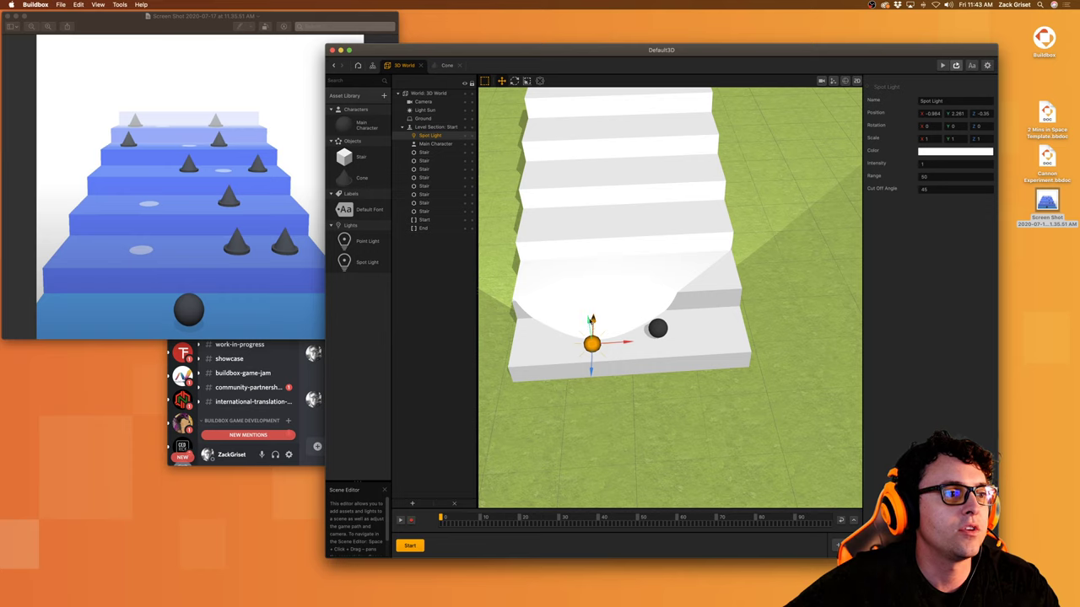
# Step: Rotate the spot light about -90 degrees around X so that it shines straight down
pyautogui.press('e')
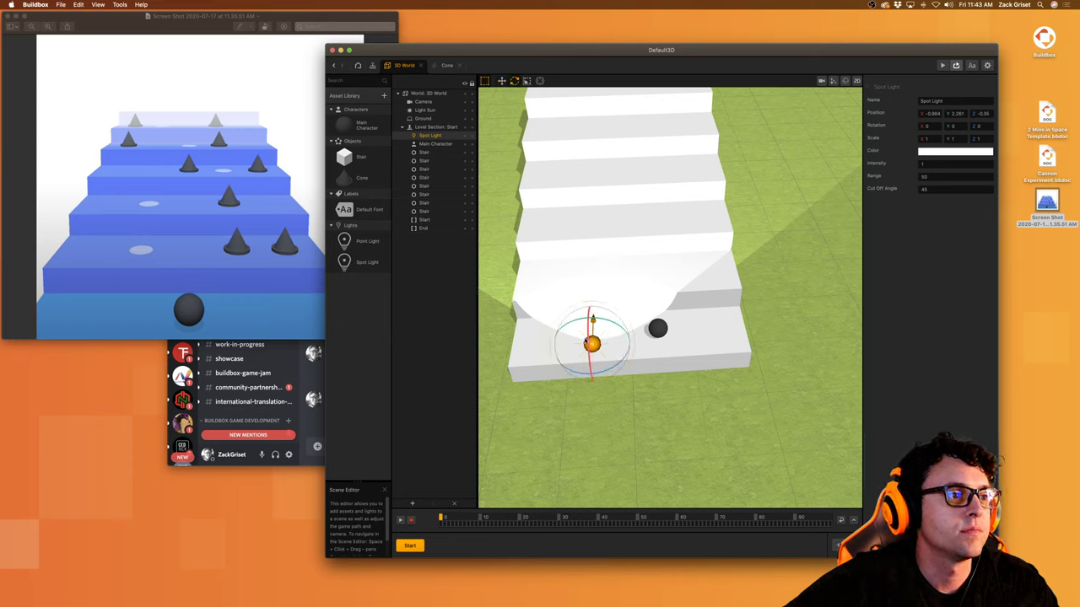
pyautogui.moveTo(583, 308); pyautogui.dragTo(611, 387)
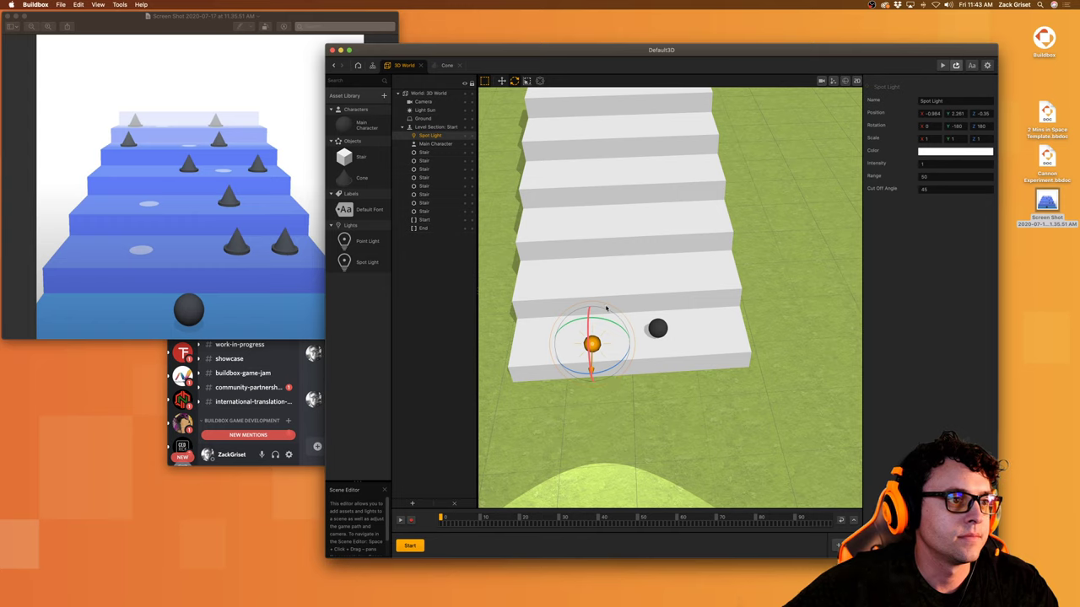
pyautogui.moveTo(599, 244)
pyautogui.mouseDown()
pyautogui.moveTo(576, 250)
pyautogui.moveTo(589, 256)
pyautogui.mouseUp()
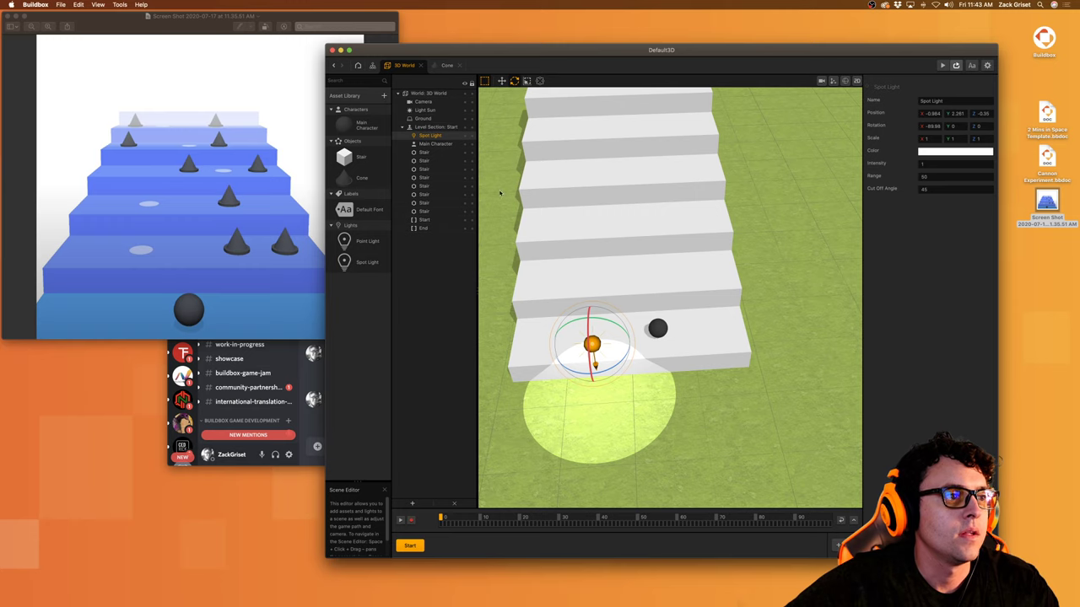
# Step: Move the spot light over the lowest stair beside the character, to about X -1.4, Y 2.0 and Z -2.1
pyautogui.click(372, 66)
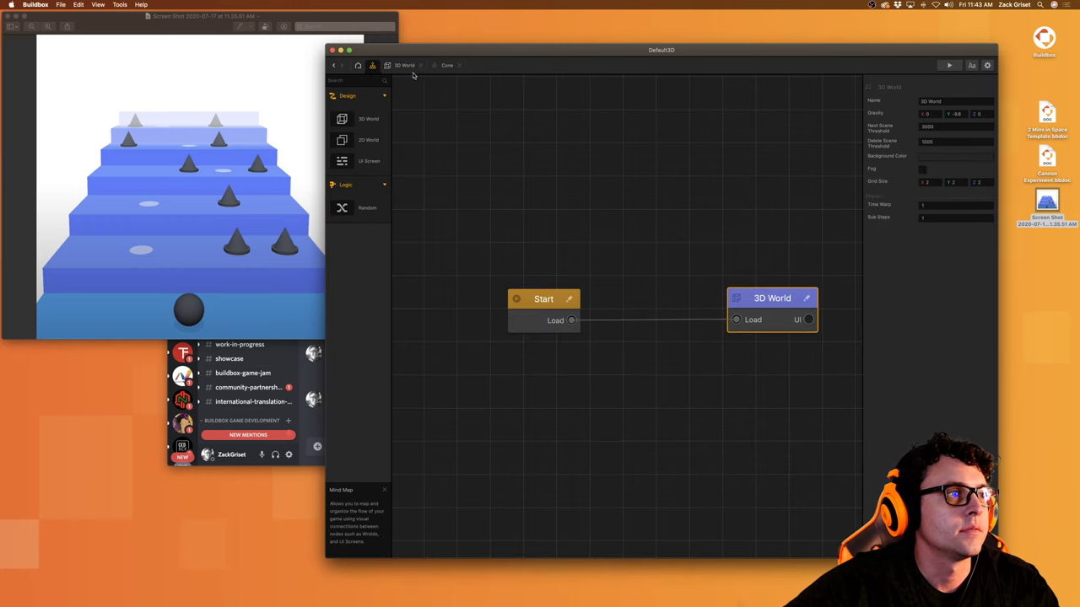
pyautogui.click(407, 66)
pyautogui.press('w')
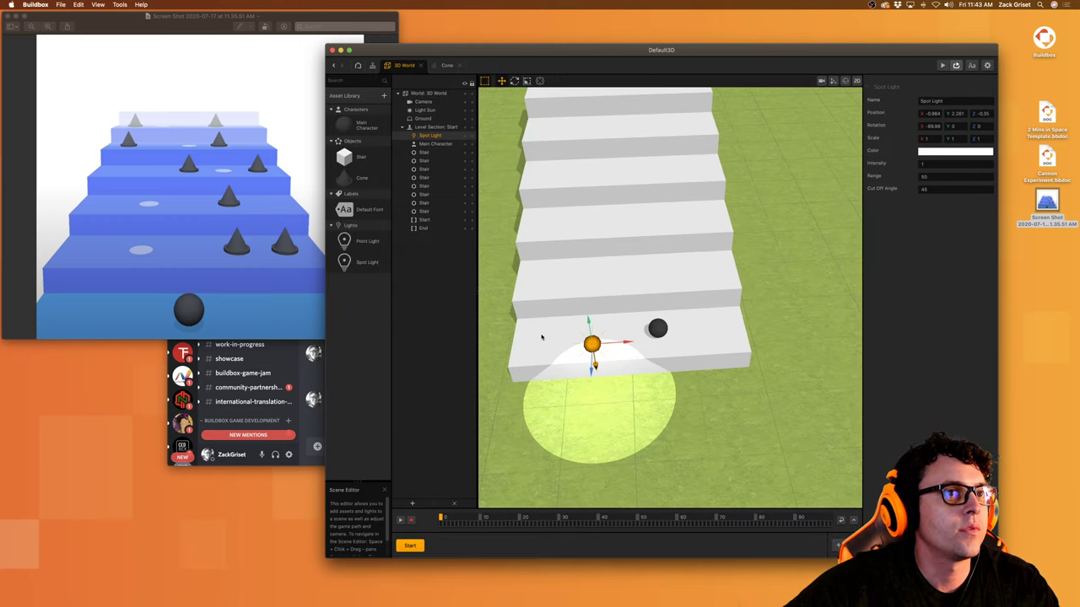
pyautogui.moveTo(586, 371); pyautogui.dragTo(591, 306)
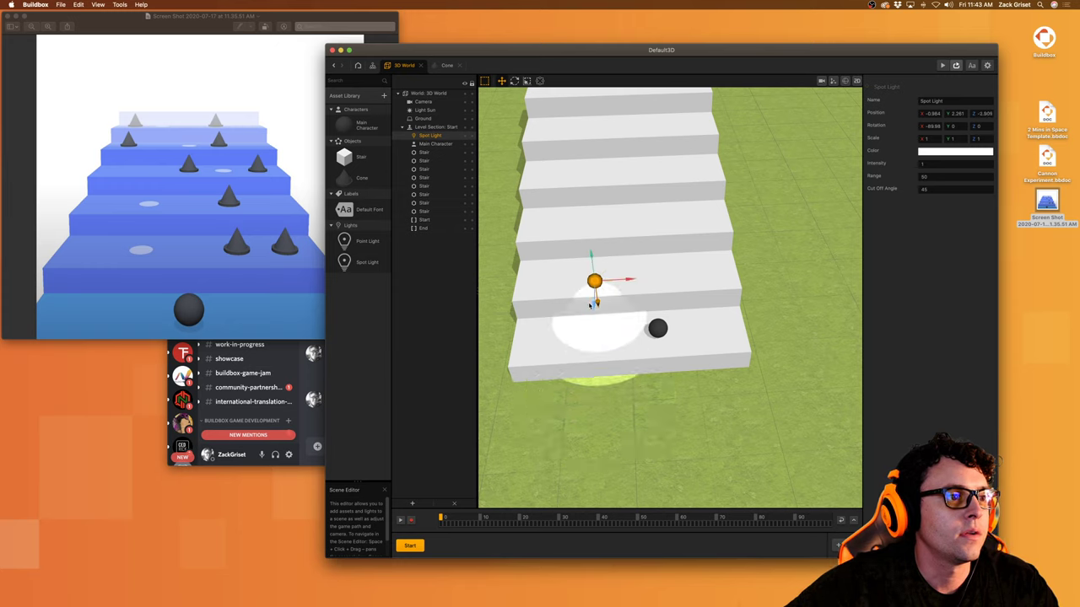
pyautogui.moveTo(589, 254); pyautogui.dragTo(599, 286)
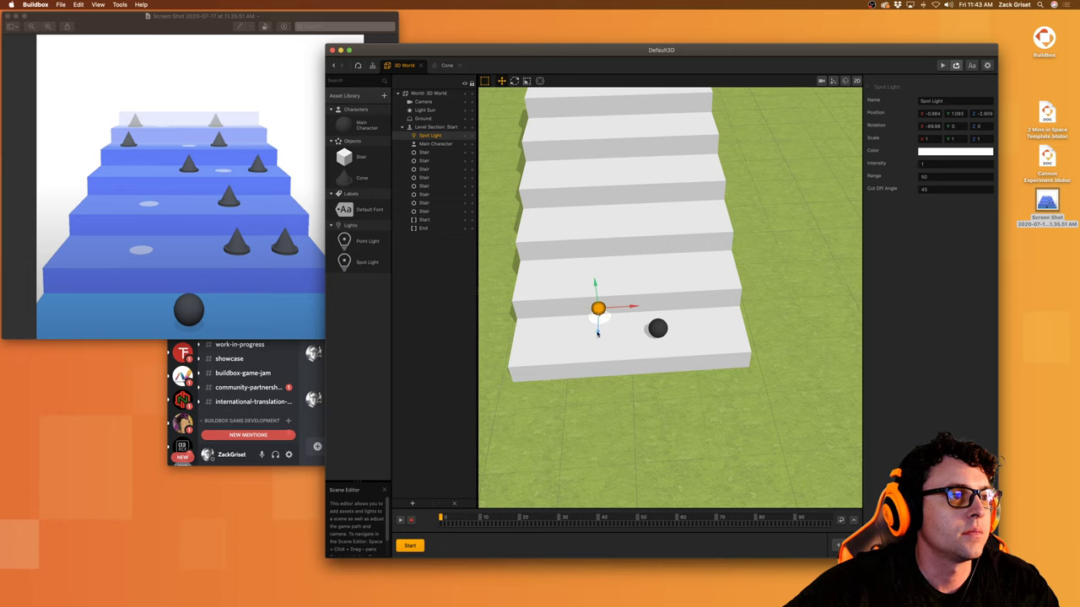
pyautogui.moveTo(598, 335); pyautogui.dragTo(582, 283)
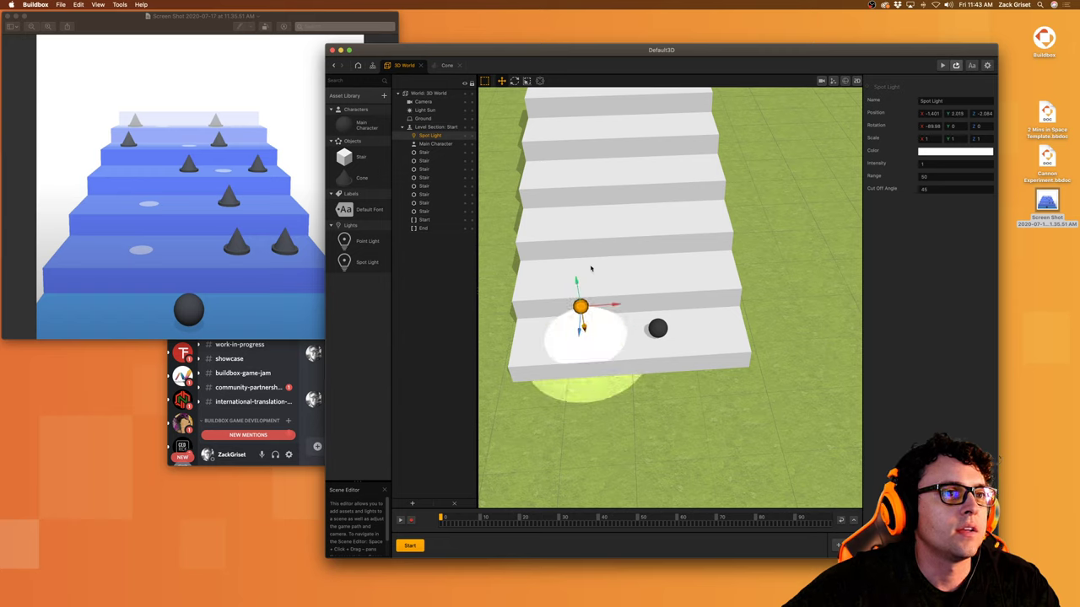
# Step: Set the spot light's range to 10 and raise the light to a height of about 3.2
pyautogui.click(928, 176)
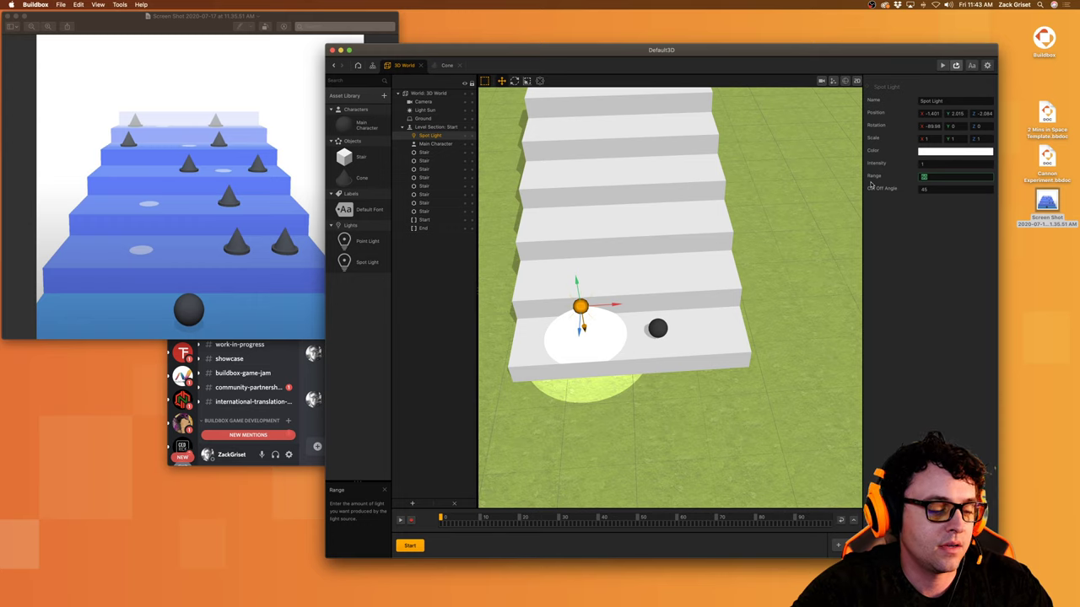
pyautogui.write('10')
pyautogui.press('Tab')
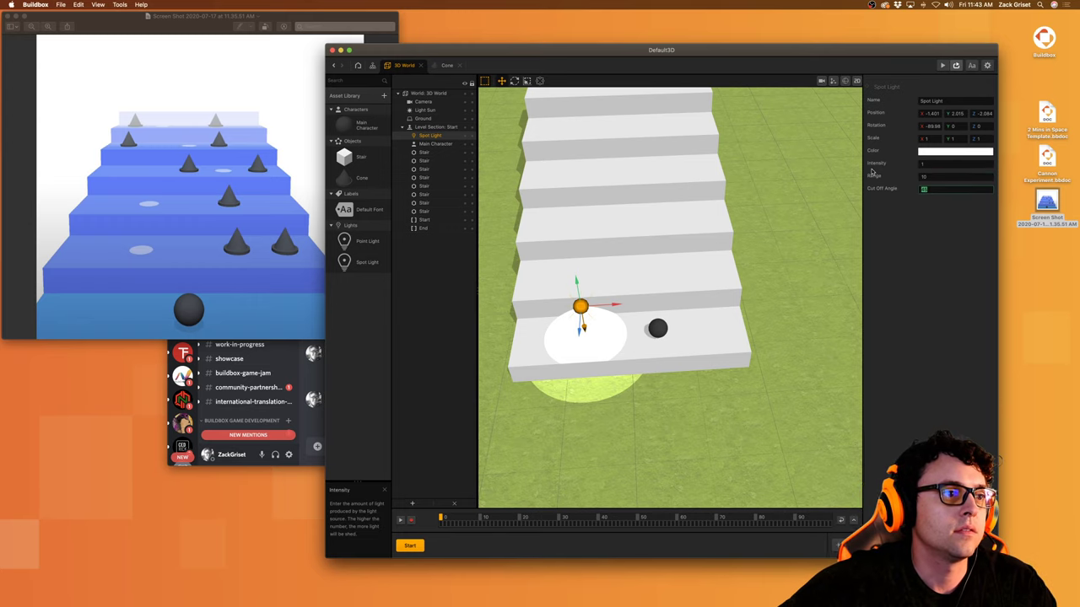
pyautogui.click(904, 250)
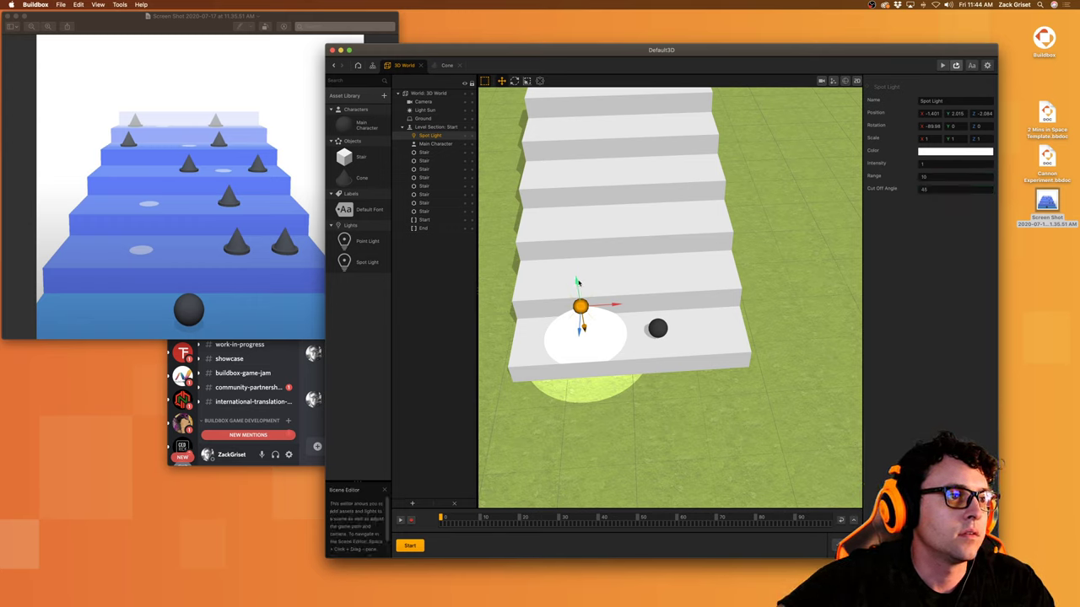
pyautogui.moveTo(577, 282); pyautogui.dragTo(573, 251)
# Step: Try a range of 5 for the spot light and restore it to 10
pyautogui.click(937, 176)
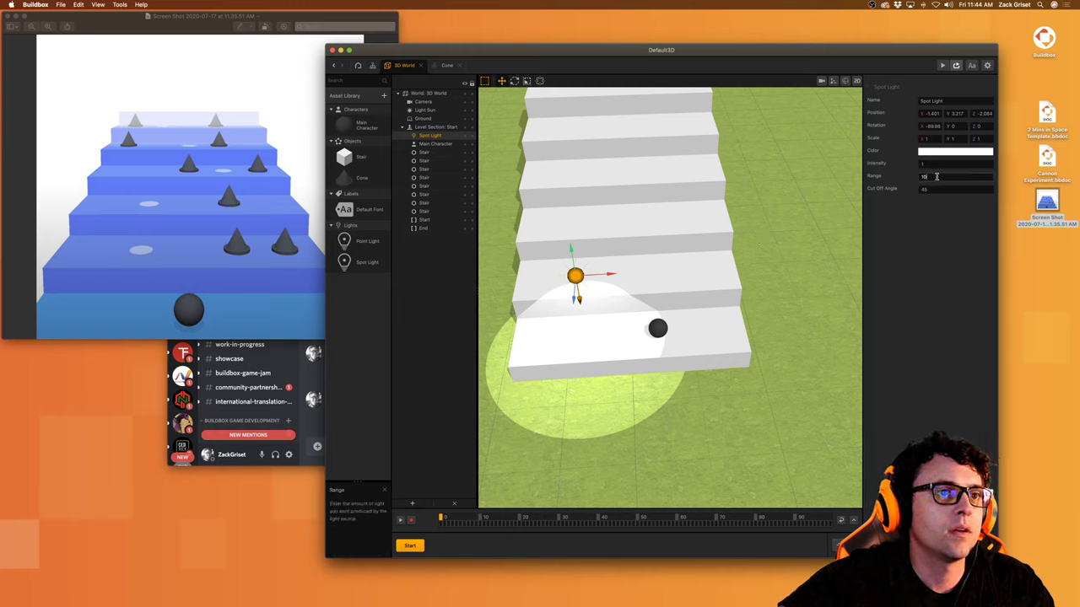
pyautogui.write('5')
pyautogui.press('Tab')
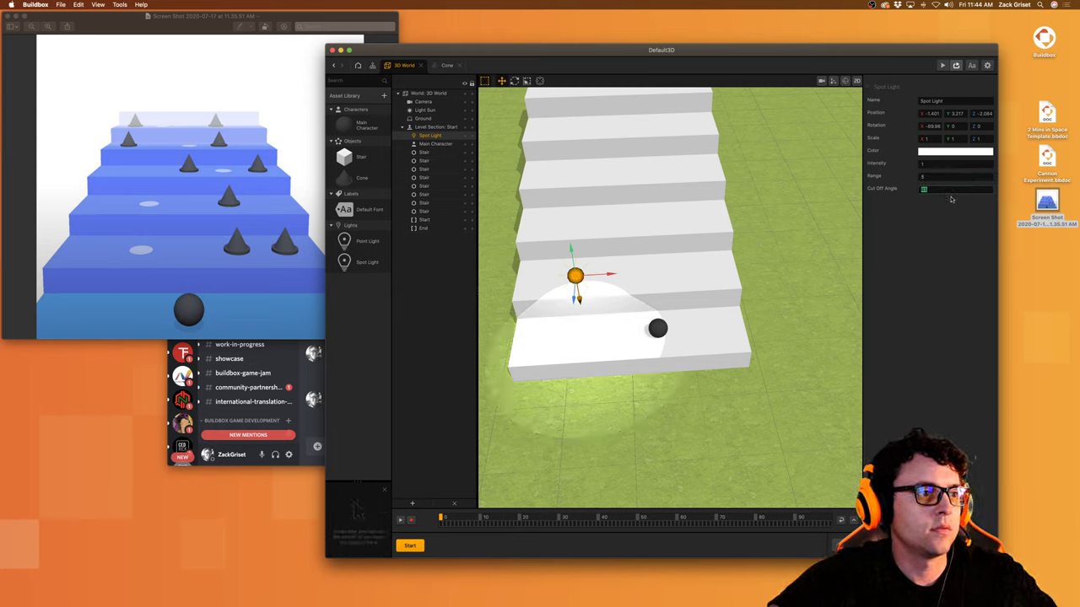
pyautogui.click(945, 178)
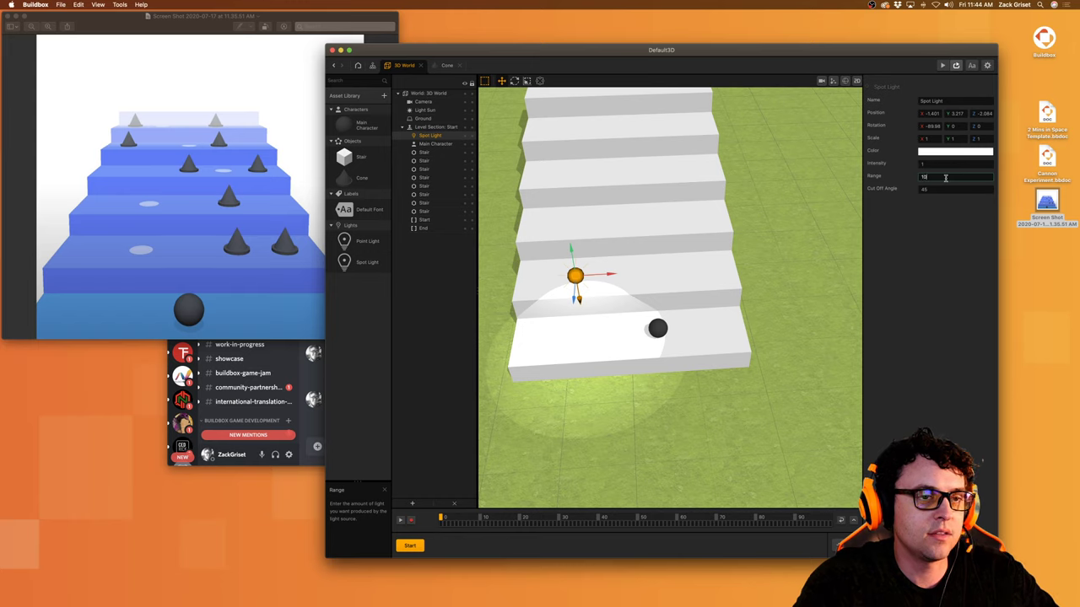
pyautogui.write('10')
# Step: Set the spot light's cut-off angle to 10 and lower the light slightly, to a height of about 3.03
pyautogui.click(948, 189)
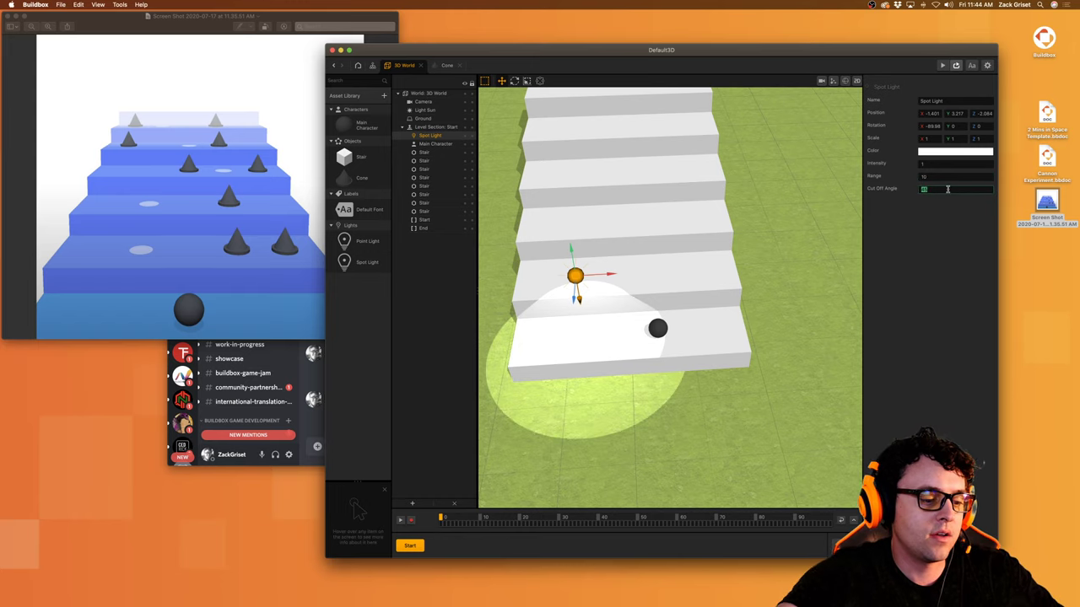
pyautogui.press('Return')
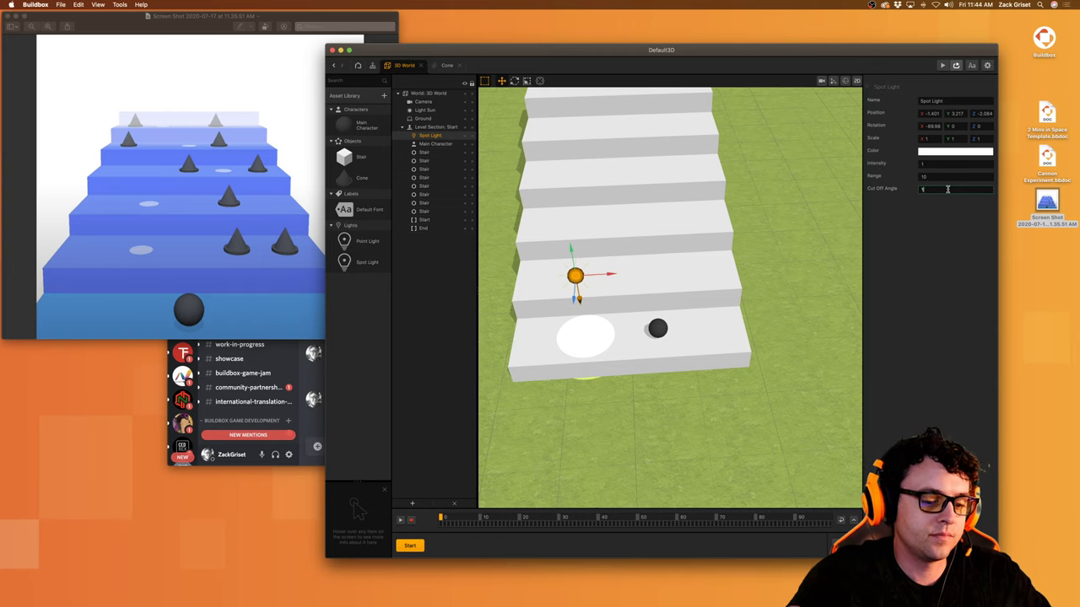
pyautogui.press('Return')
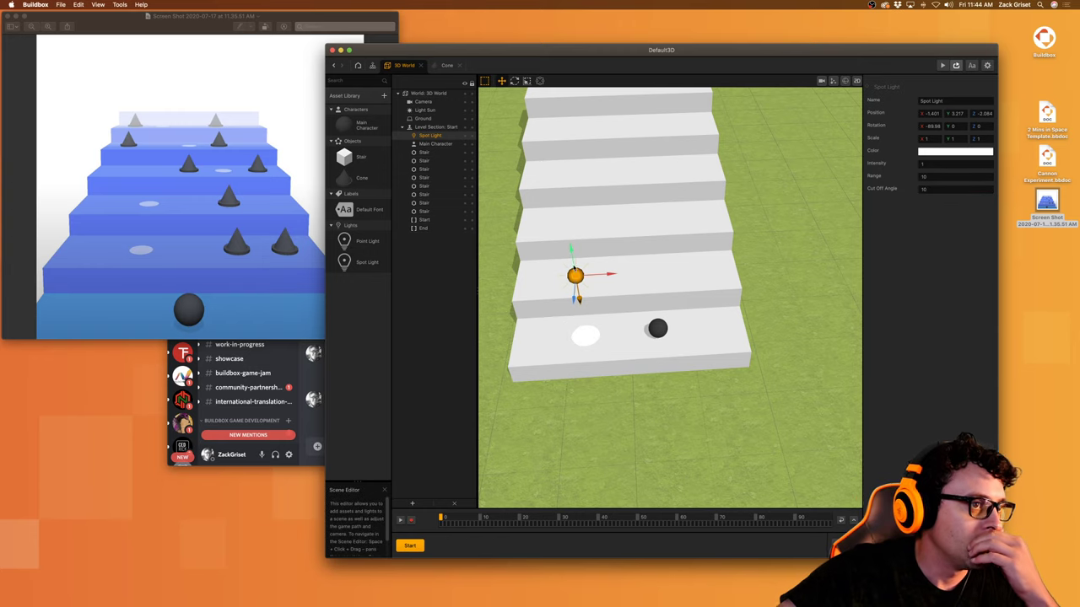
pyautogui.moveTo(571, 254); pyautogui.dragTo(571, 250)
pyautogui.moveTo(571, 256); pyautogui.dragTo(606, 280)
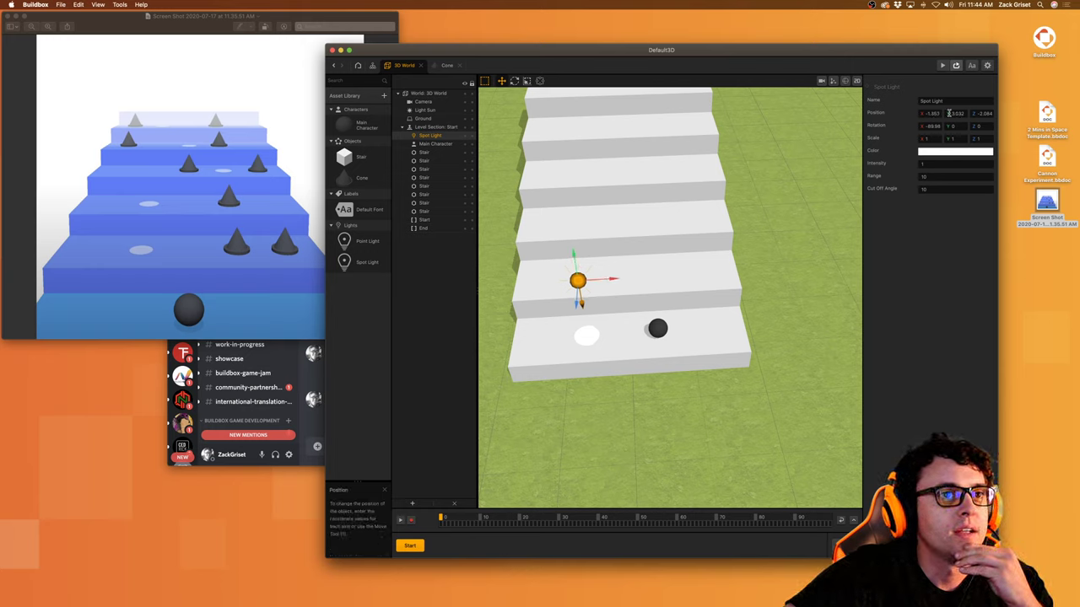
# Step: Set the spot light's Z position to -2
pyautogui.doubleClick(990, 114)
pyautogui.press('BackSpace')
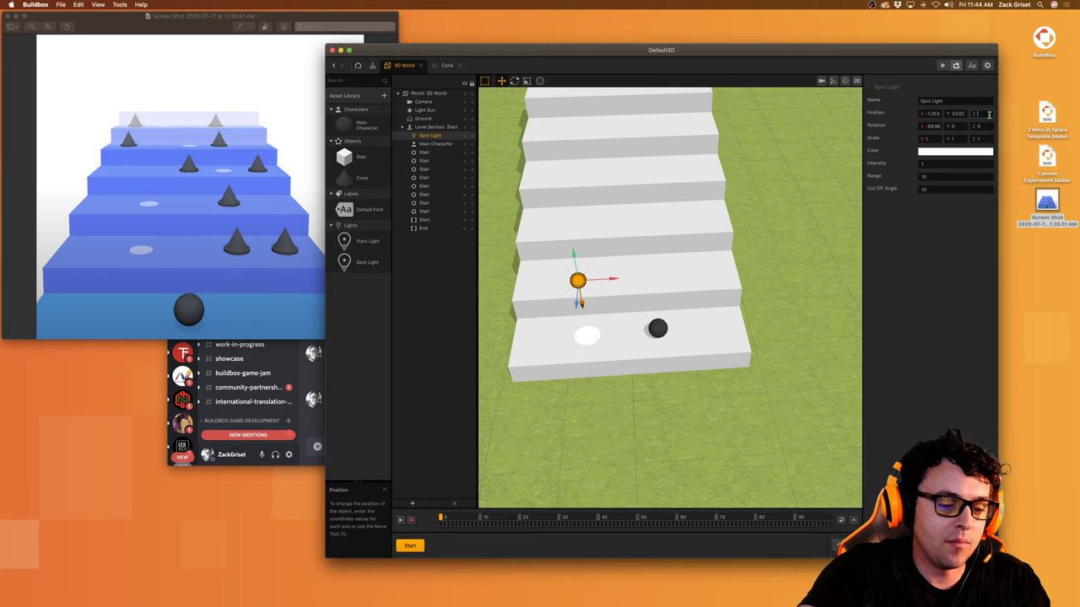
pyautogui.press('Tab')
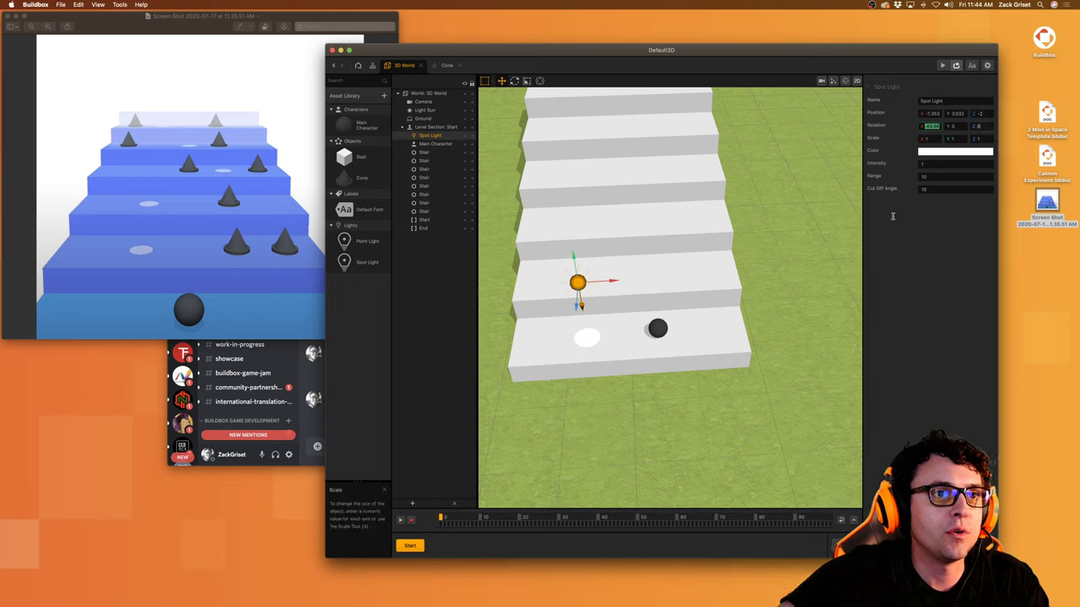
pyautogui.press('Right')
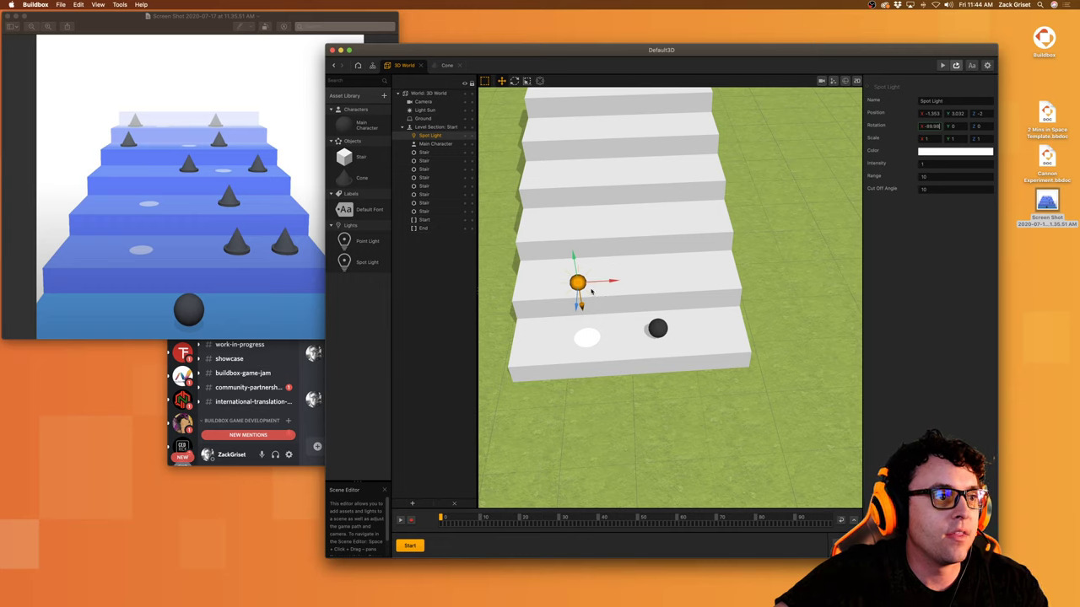
pyautogui.moveTo(579, 305); pyautogui.dragTo(581, 257)
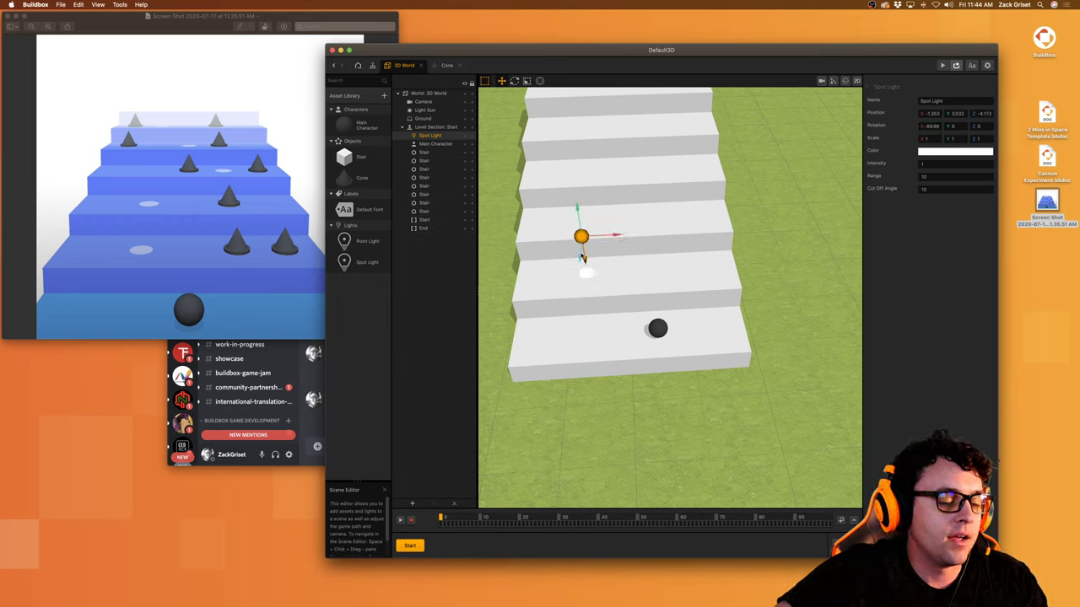
pyautogui.press('super+z')
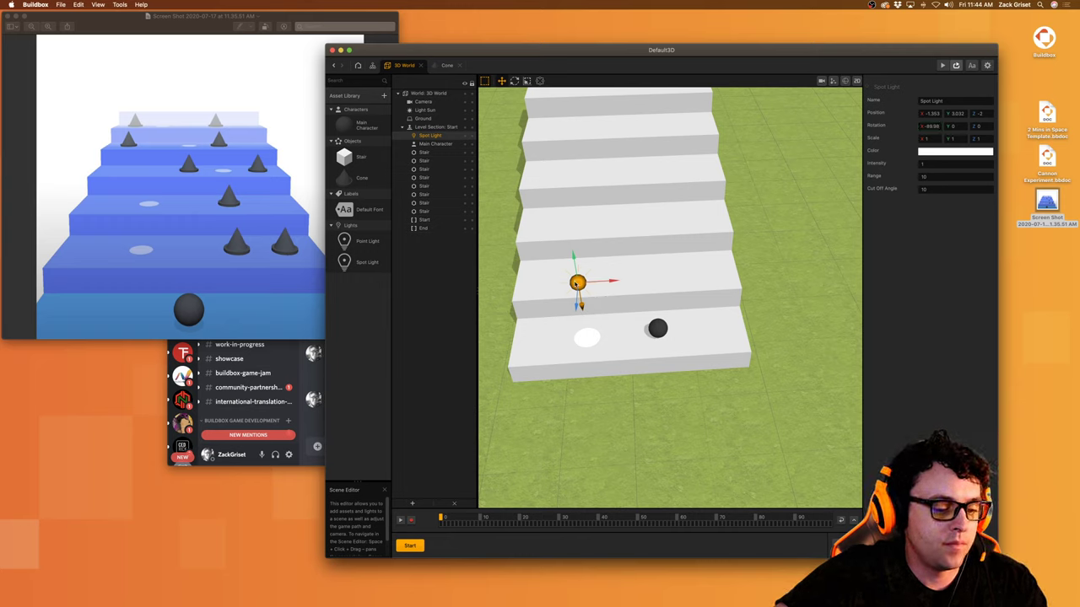
# Step: Duplicate the spot light and place the copy over the second stair at Z -4 and X about -0.34
pyautogui.press('super+d')
pyautogui.moveTo(580, 305); pyautogui.dragTo(579, 270)
pyautogui.doubleClick(990, 113)
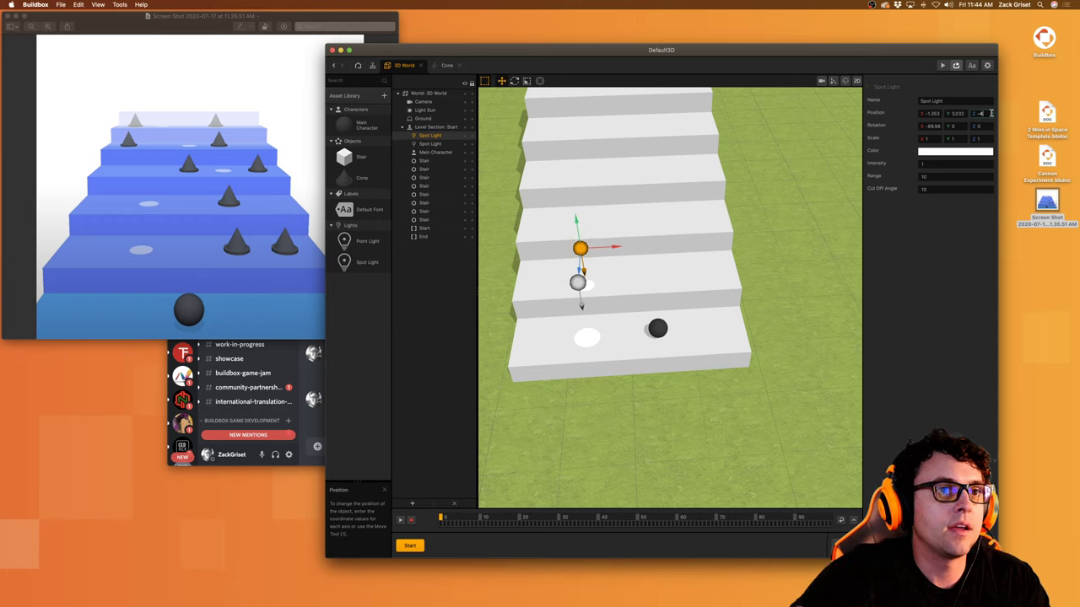
pyautogui.press('Return')
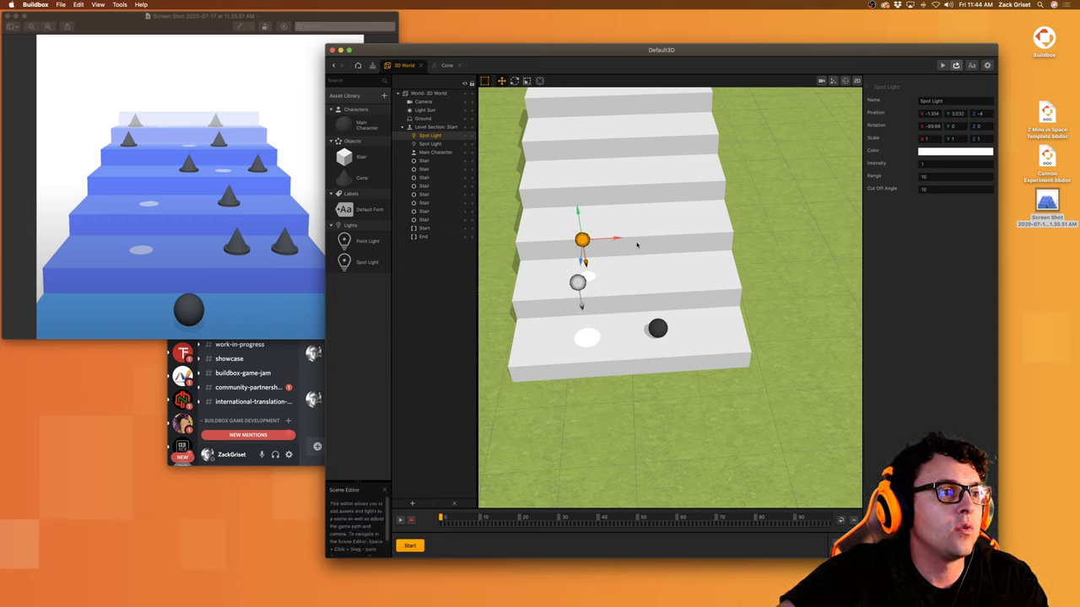
pyautogui.moveTo(620, 244); pyautogui.dragTo(651, 246)
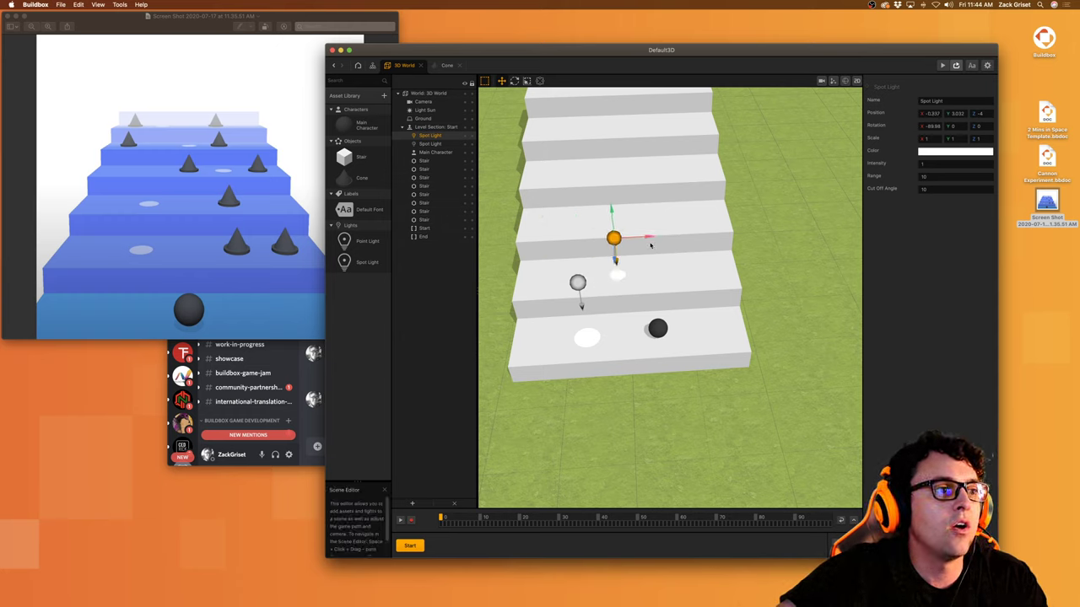
# Step: Set the height of the lowest stair's spot light to 3 and that of the second stair's light to 4
pyautogui.click(578, 283)
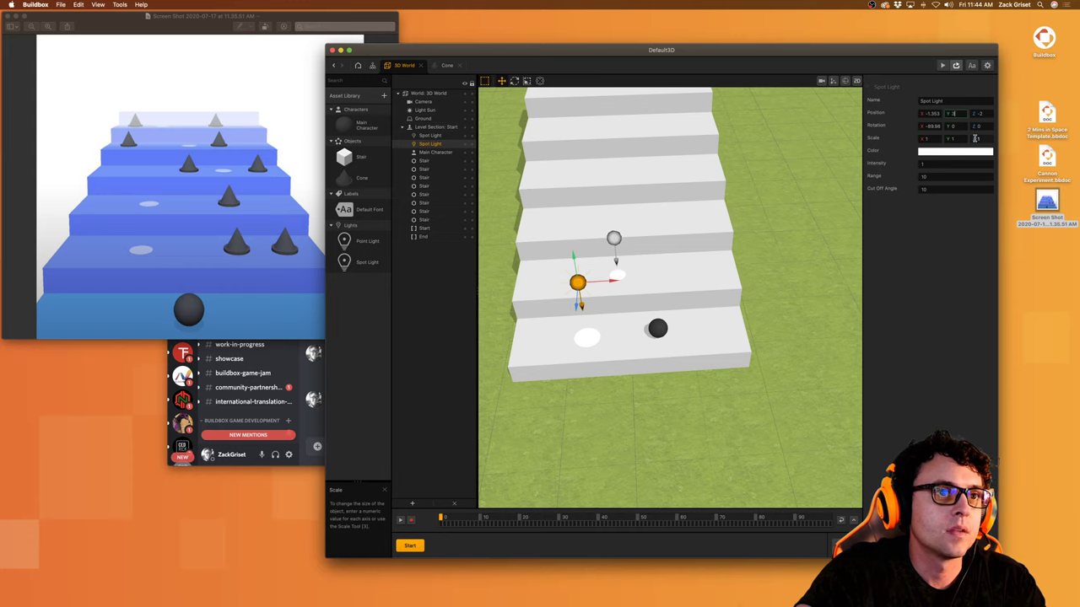
pyautogui.click(615, 238)
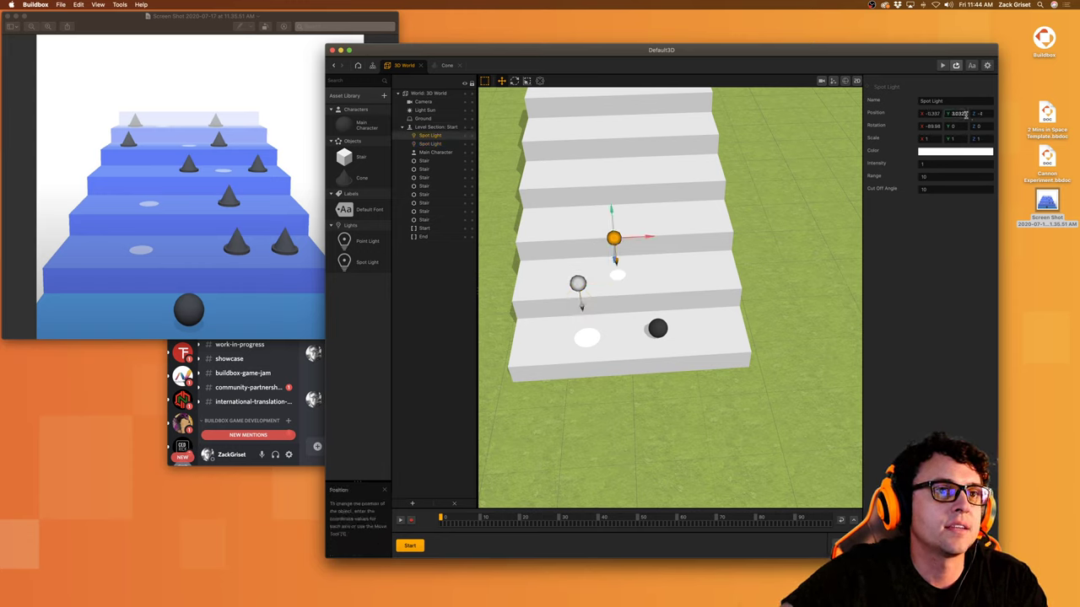
pyautogui.write('0')
pyautogui.click(937, 281)
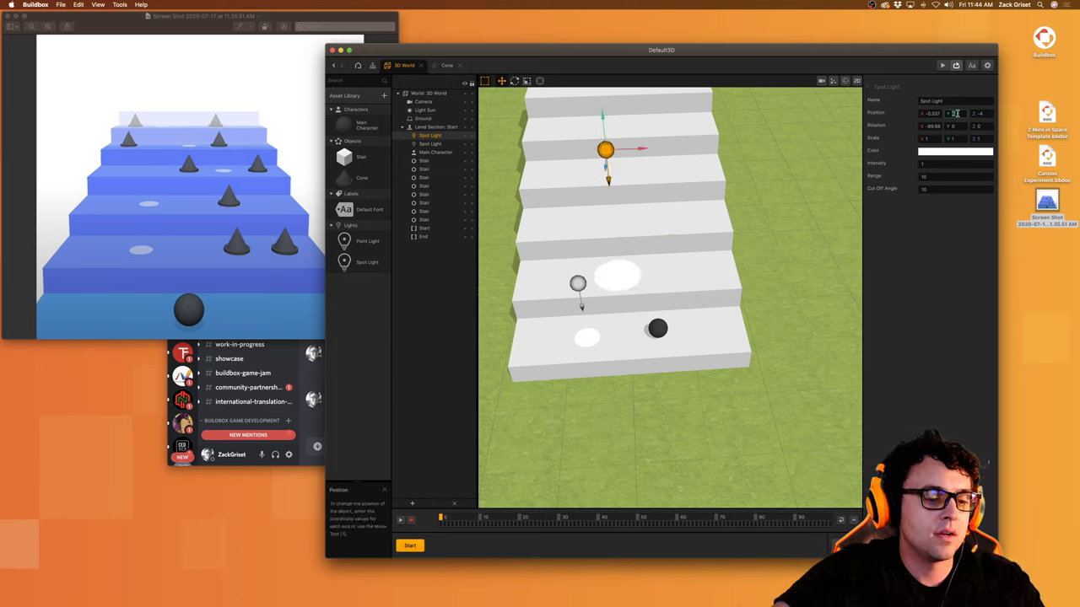
pyautogui.write('5')
pyautogui.click(952, 281)
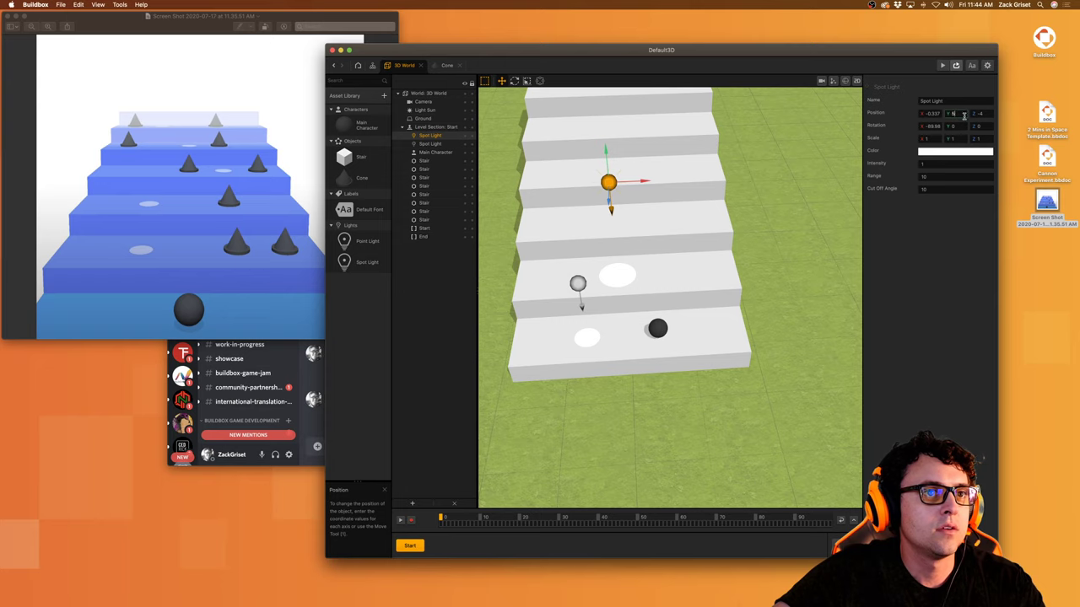
pyautogui.moveTo(963, 115); pyautogui.dragTo(946, 268)
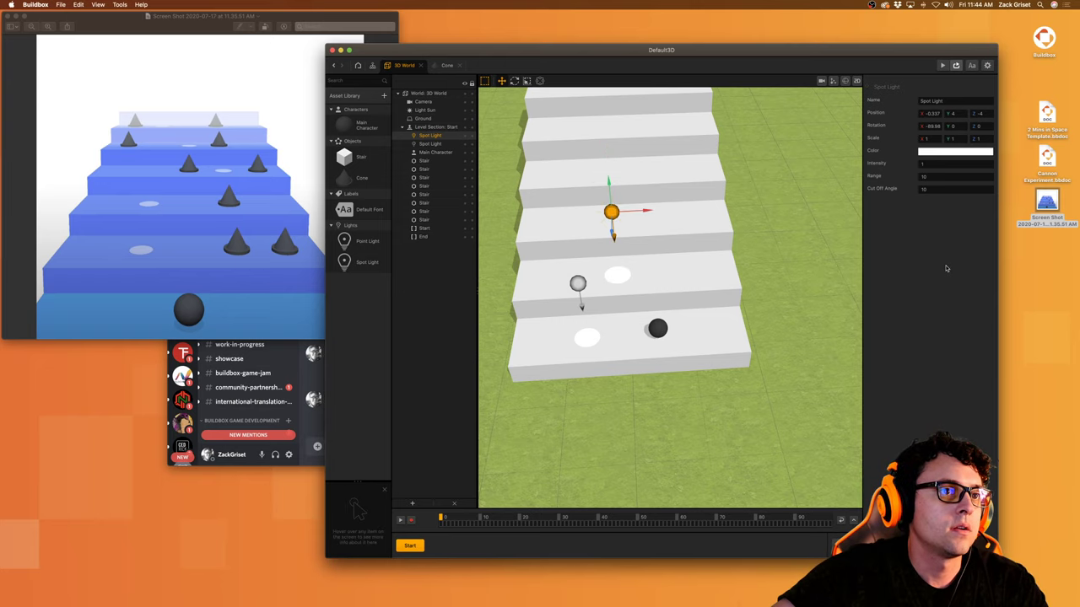
pyautogui.moveTo(625, 386)
pyautogui.keyDown('alt'); pyautogui.mouseDown()
pyautogui.moveTo(667, 385)
pyautogui.moveTo(653, 400)
pyautogui.moveTo(716, 448)
pyautogui.moveTo(610, 338)
pyautogui.moveTo(630, 378)
pyautogui.mouseUp(); pyautogui.keyUp('alt')
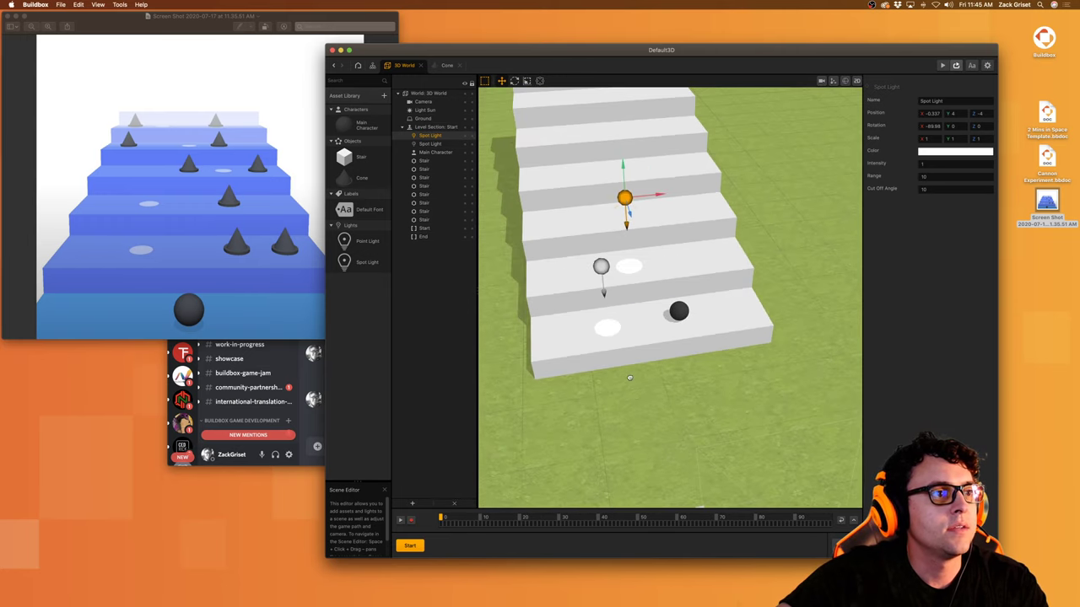
pyautogui.scroll(-3, 628, 334)
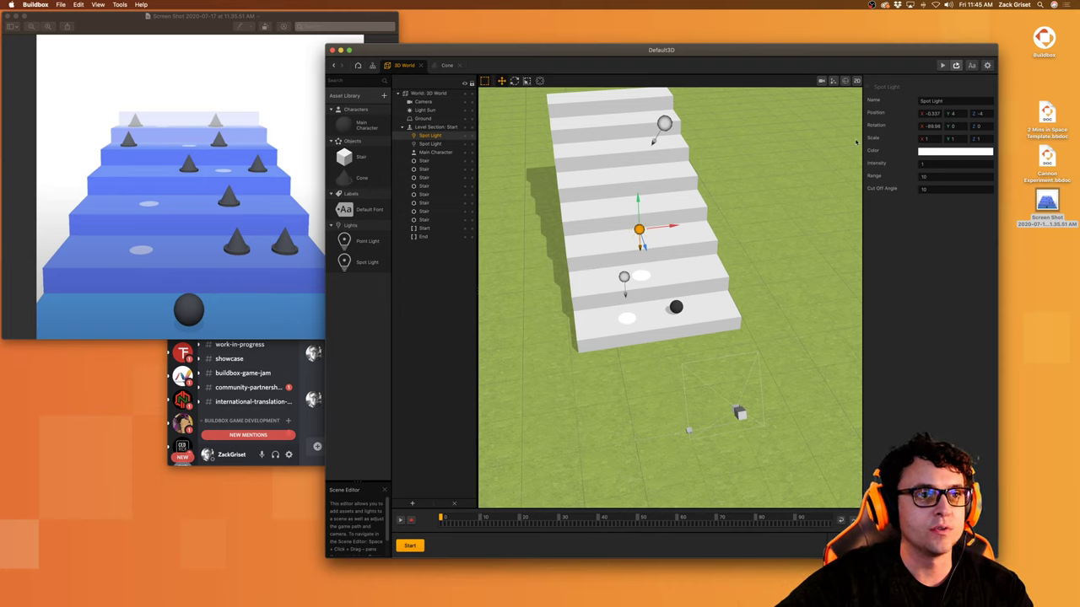
pyautogui.click(944, 152)
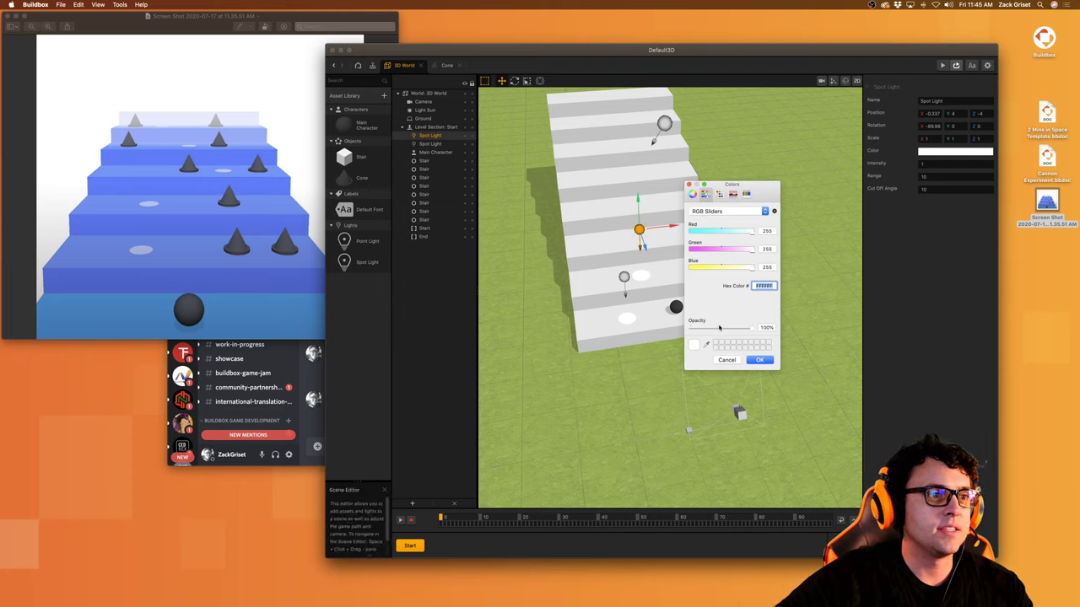
pyautogui.click(692, 194)
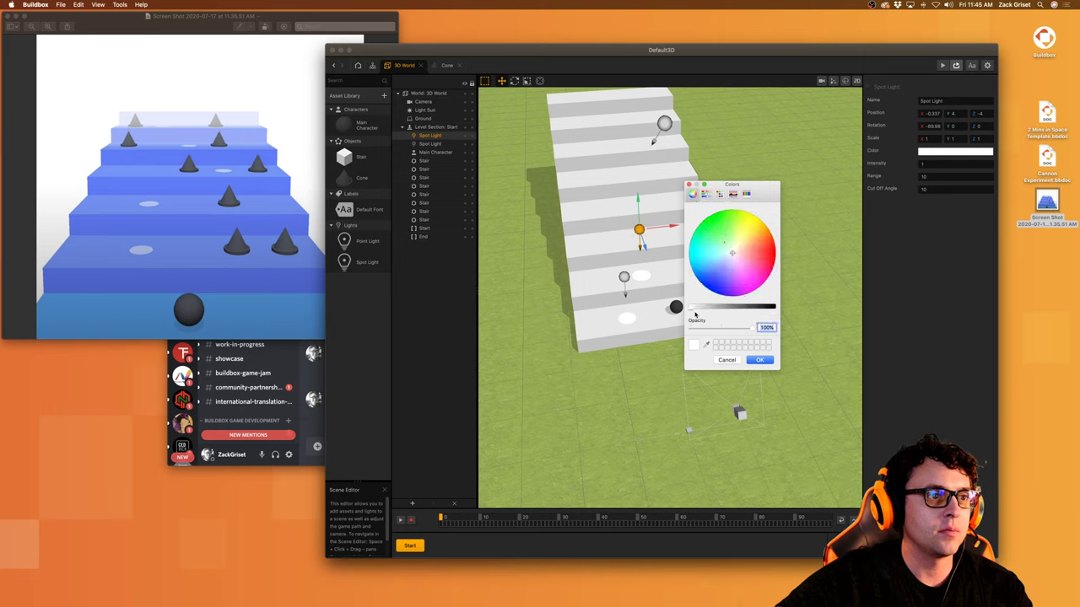
pyautogui.moveTo(695, 313)
pyautogui.mouseDown()
pyautogui.moveTo(766, 311)
pyautogui.moveTo(707, 320)
pyautogui.mouseUp()
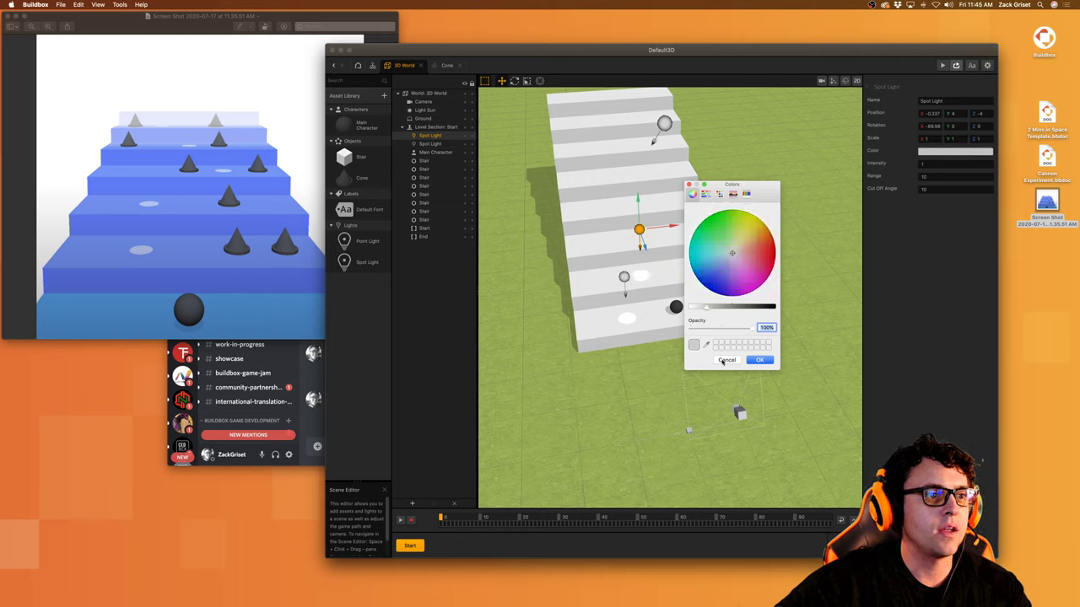
pyautogui.click(727, 359)
# Step: Set the colour of both spot lights on the lower two stairs to light grey, trying purple tints first
pyautogui.keyDown('shift'); pyautogui.click(623, 280); pyautogui.keyUp('shift')
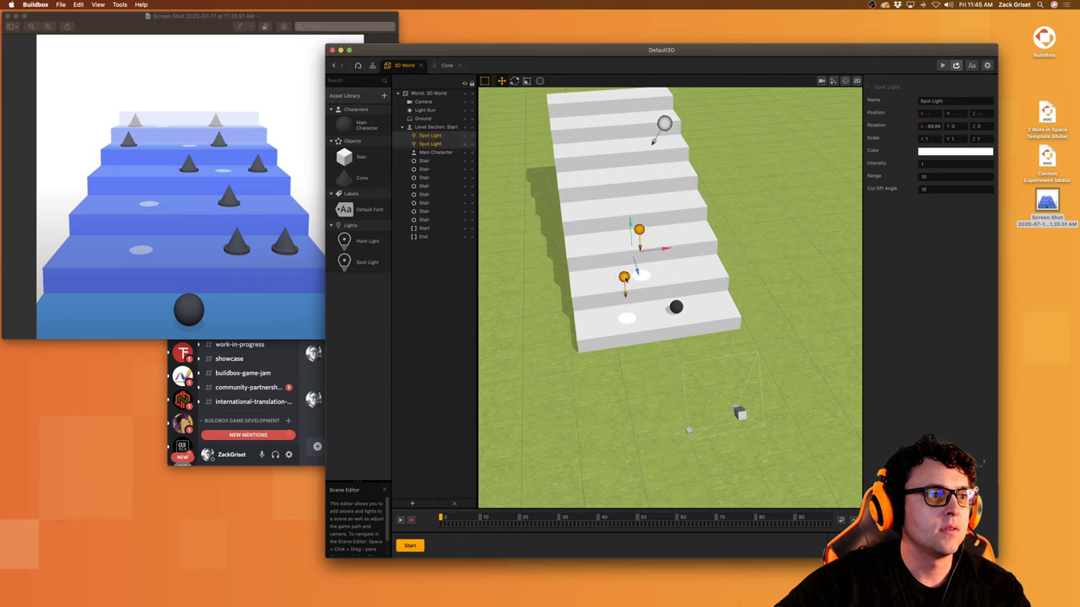
pyautogui.click(957, 153)
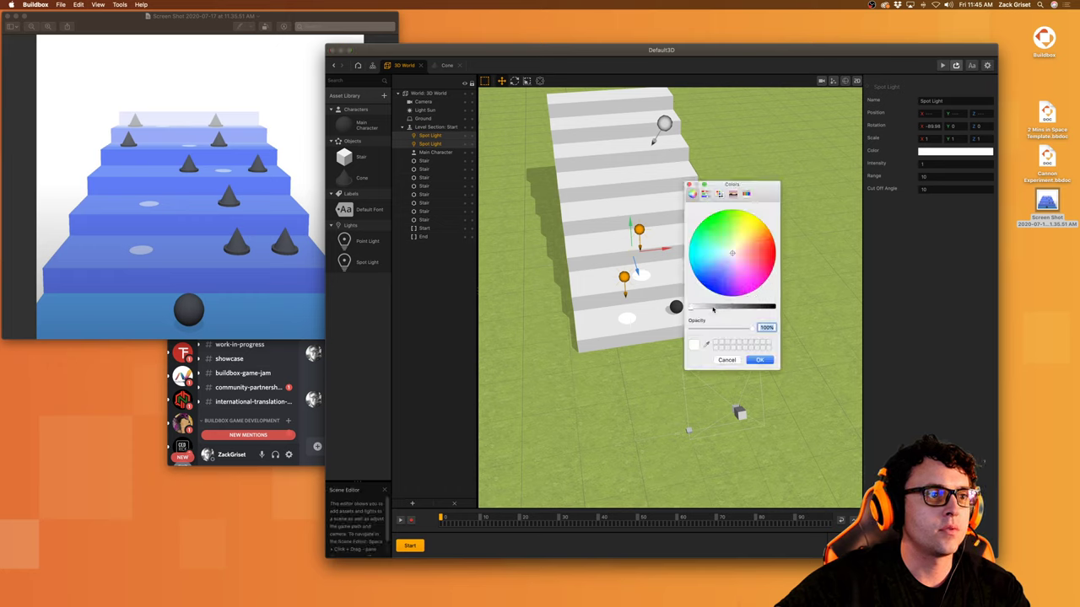
pyautogui.moveTo(712, 310)
pyautogui.mouseDown()
pyautogui.moveTo(698, 312)
pyautogui.moveTo(763, 311)
pyautogui.moveTo(713, 314)
pyautogui.mouseUp()
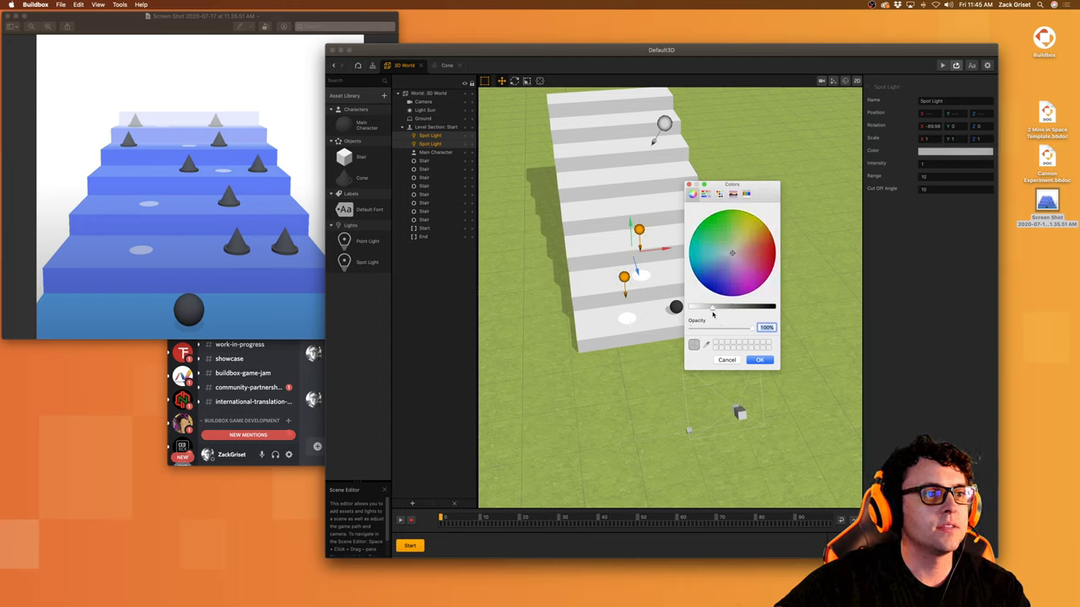
pyautogui.moveTo(730, 257); pyautogui.dragTo(690, 312)
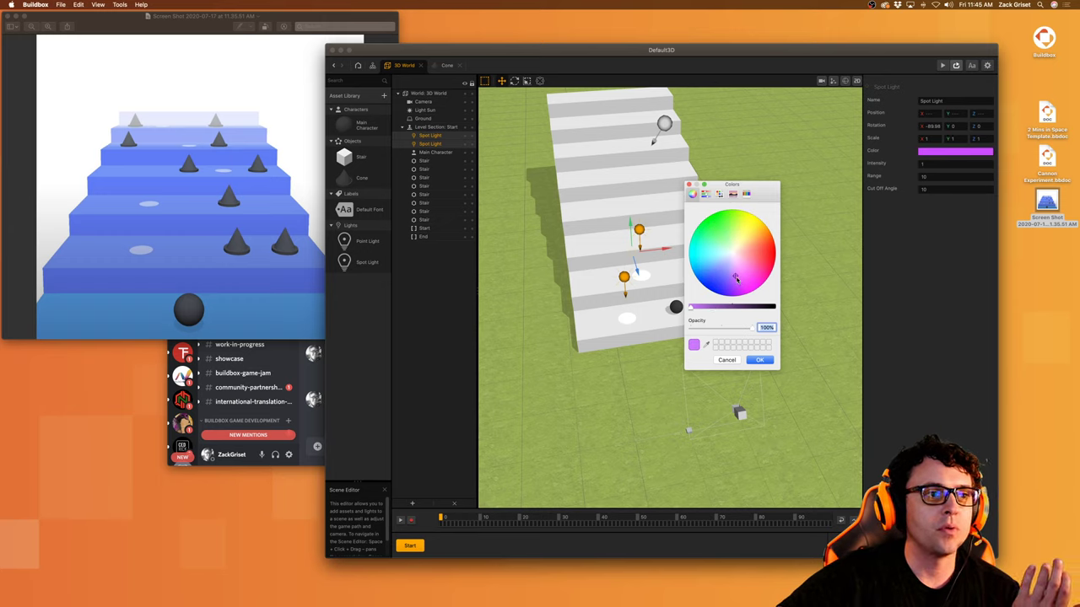
pyautogui.moveTo(734, 275)
pyautogui.mouseDown()
pyautogui.moveTo(748, 291)
pyautogui.moveTo(779, 252)
pyautogui.moveTo(754, 259)
pyautogui.moveTo(725, 294)
pyautogui.mouseUp()
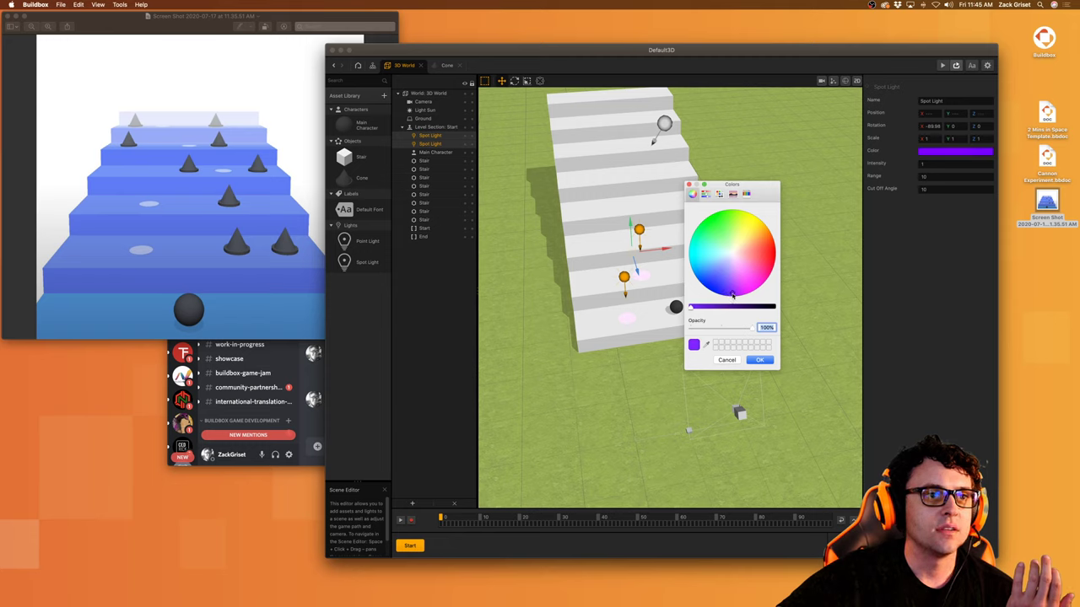
pyautogui.moveTo(733, 294); pyautogui.dragTo(731, 254)
pyautogui.click(709, 311)
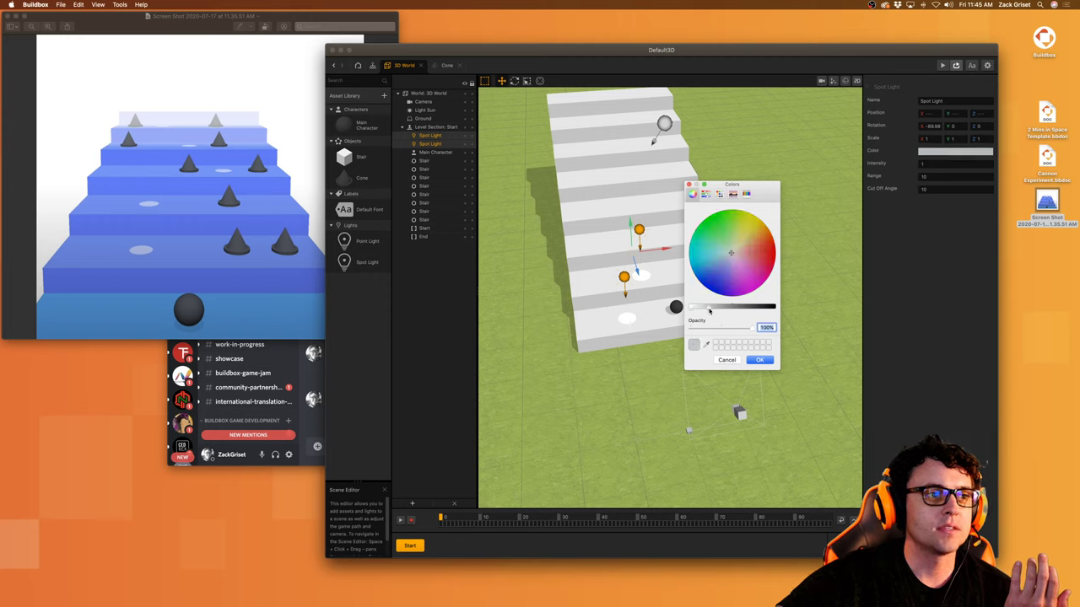
pyautogui.click(761, 360)
# Step: Try another intensity for both selected spot lights and restore it to 1
pyautogui.click(923, 163)
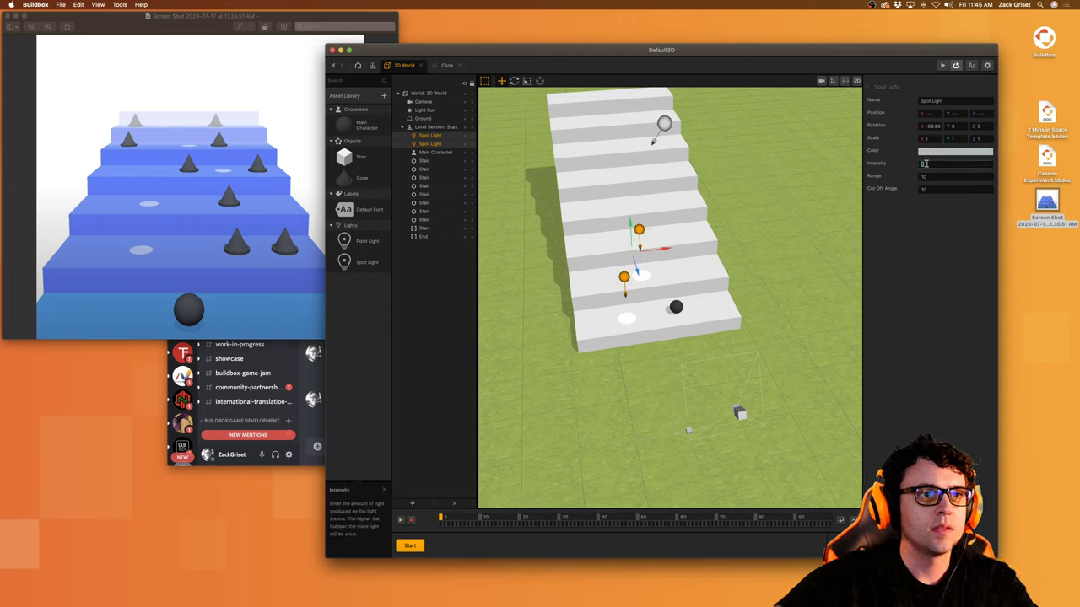
pyautogui.press('Tab')
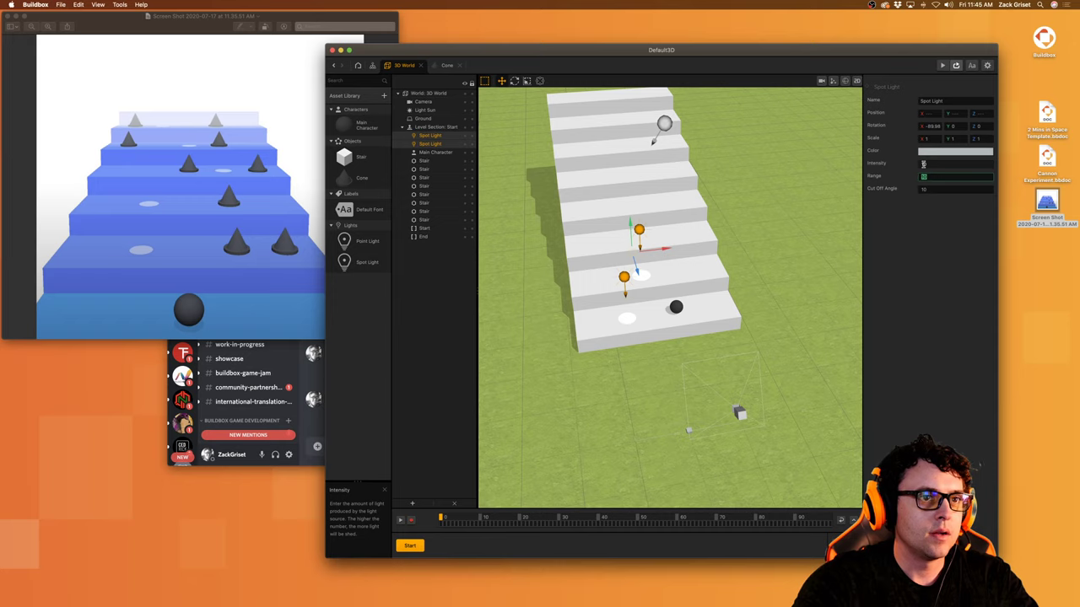
pyautogui.doubleClick(925, 163)
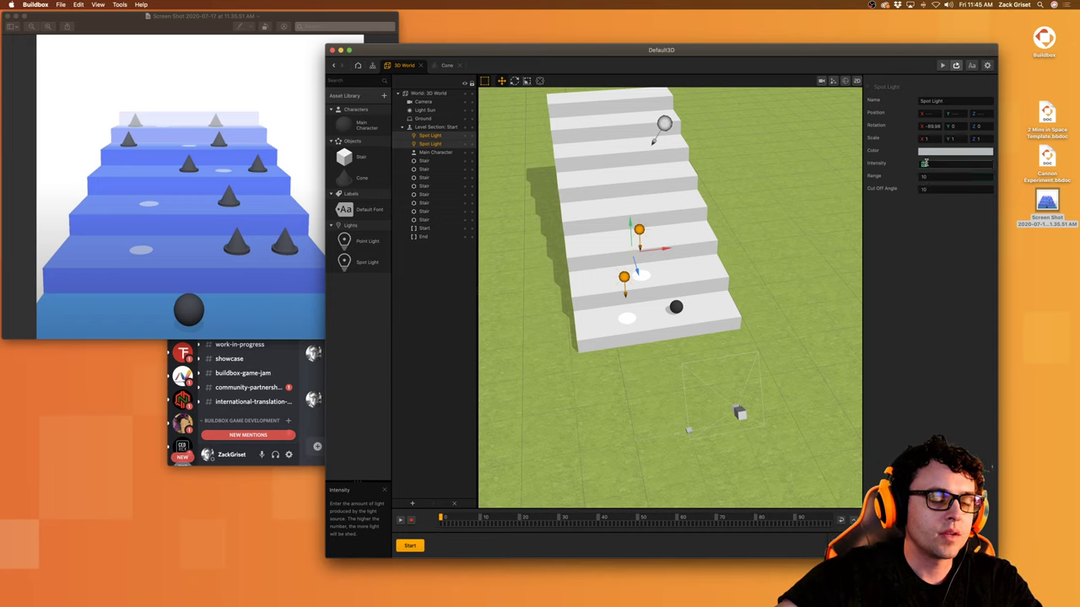
pyautogui.write('3')
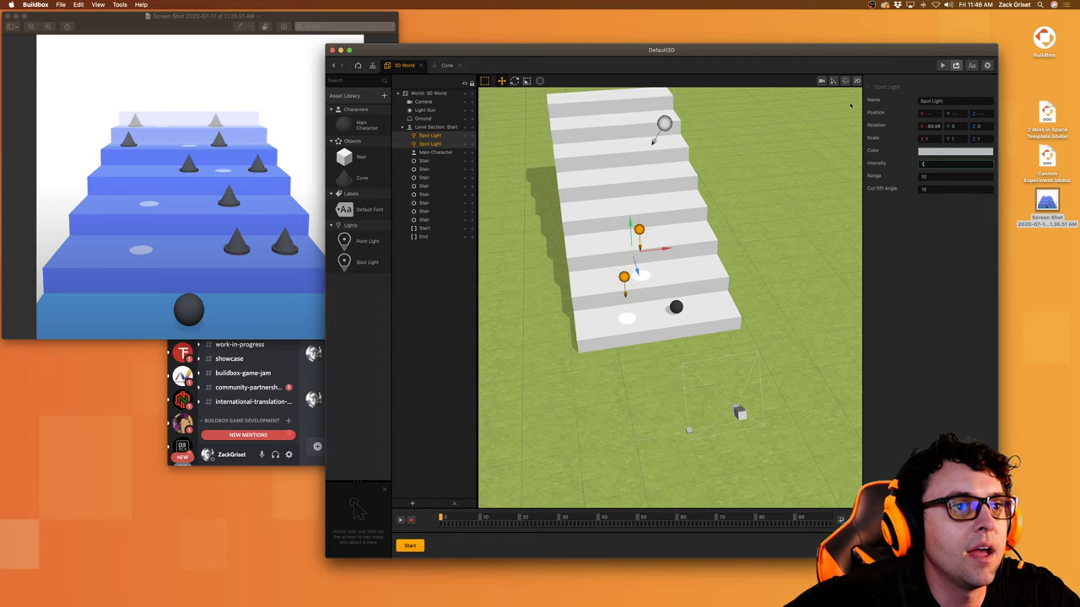
pyautogui.press('Return')
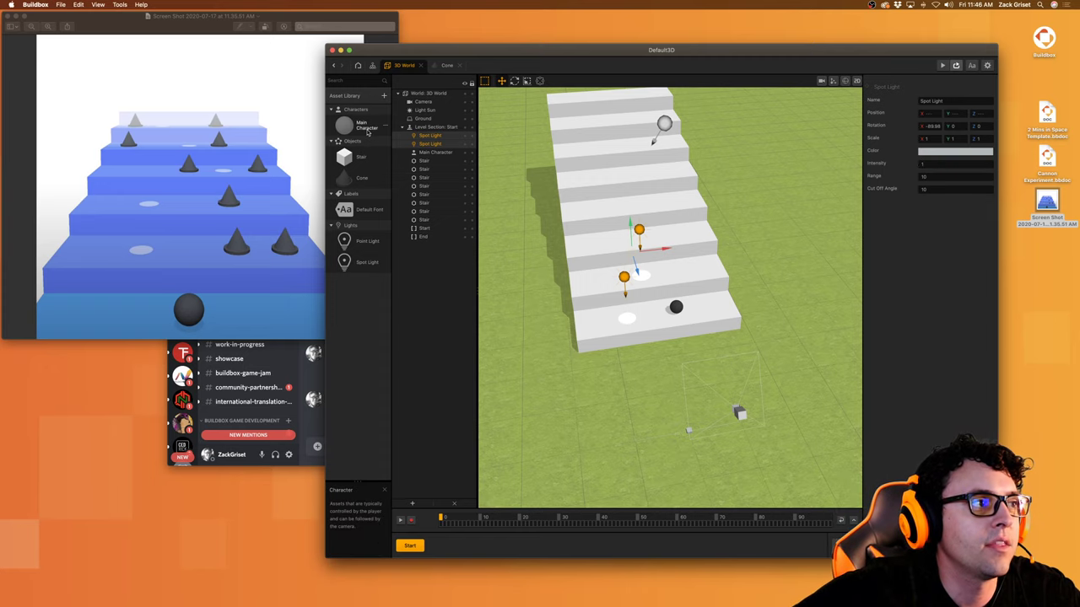
# Step: Add a Sphere shape to the asset library and place it on the lowest stair at about X -1.8 and Z -1.6
pyautogui.click(364, 97)
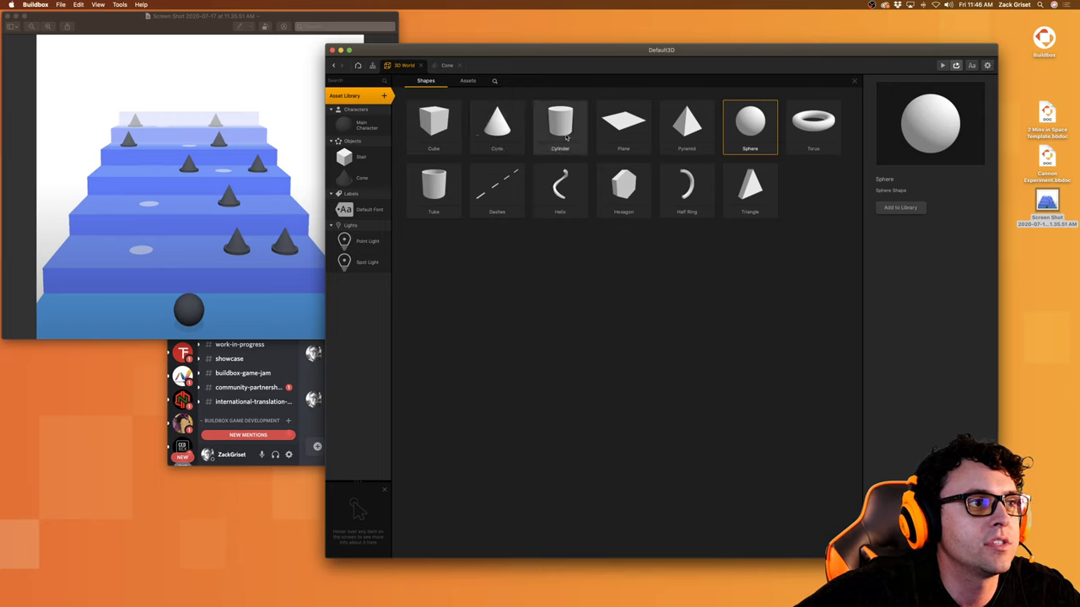
pyautogui.doubleClick(759, 131)
pyautogui.click(363, 96)
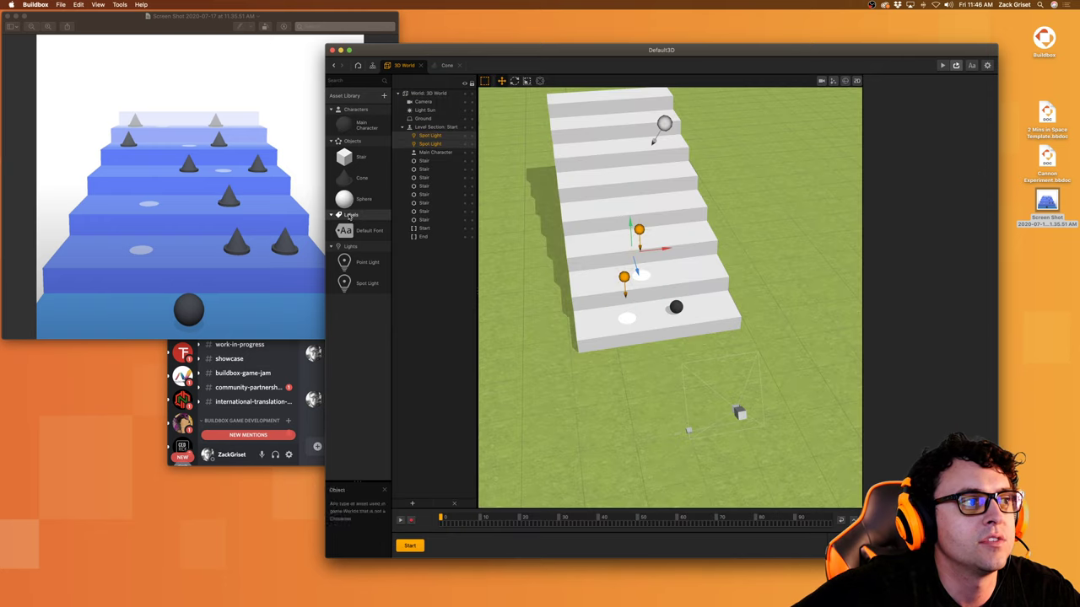
pyautogui.moveTo(370, 206); pyautogui.dragTo(617, 342)
# Step: Raise the new sphere slightly and flatten it into a disc with a Y scale of 0.1
pyautogui.scroll(5, 602, 342)
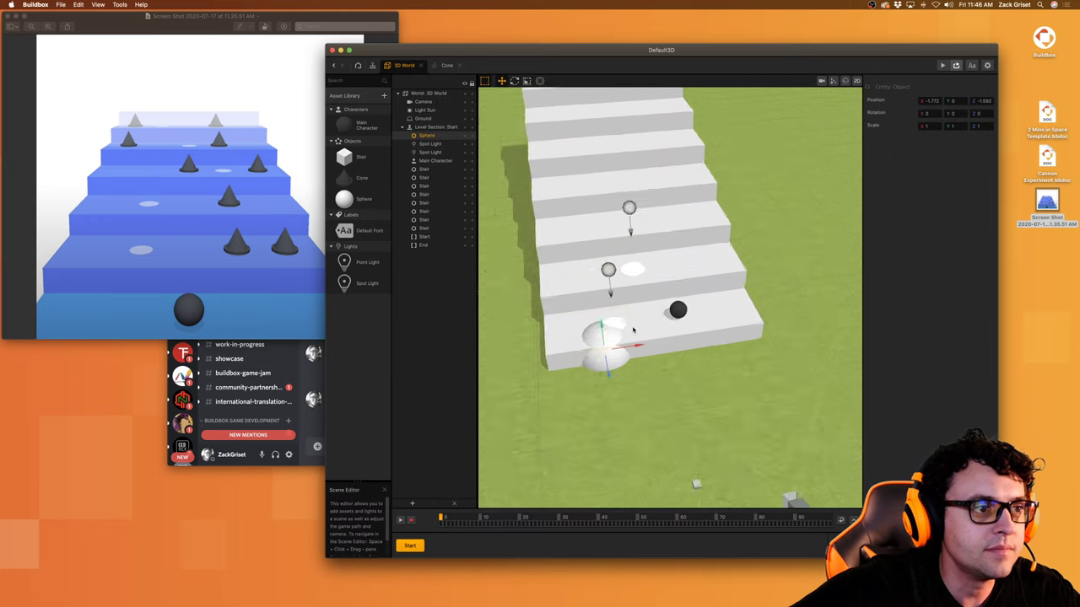
pyautogui.scroll(-5, 597, 363)
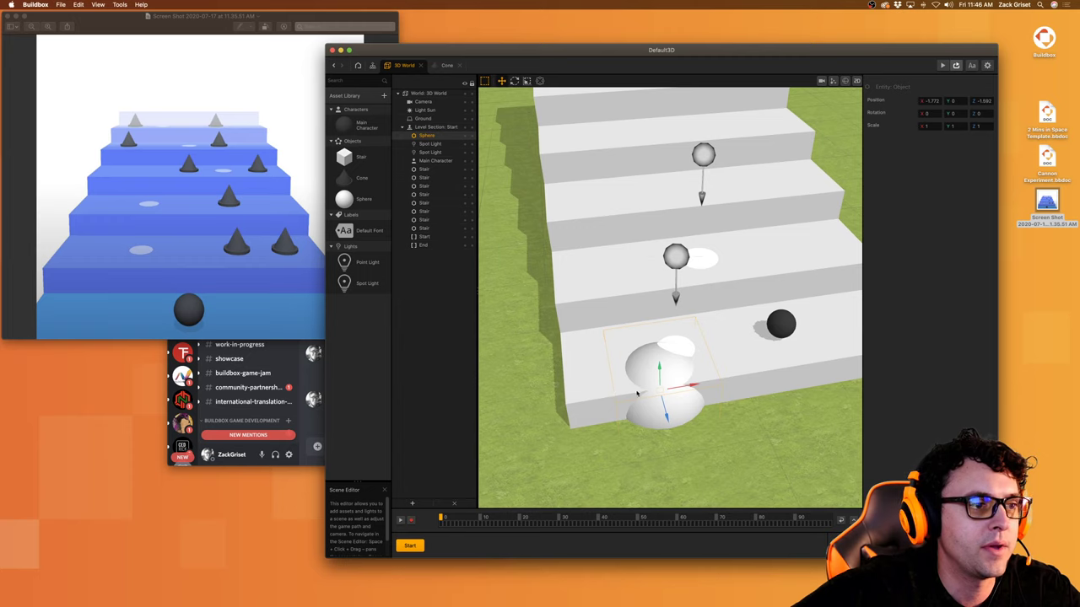
pyautogui.moveTo(669, 354); pyautogui.dragTo(675, 356)
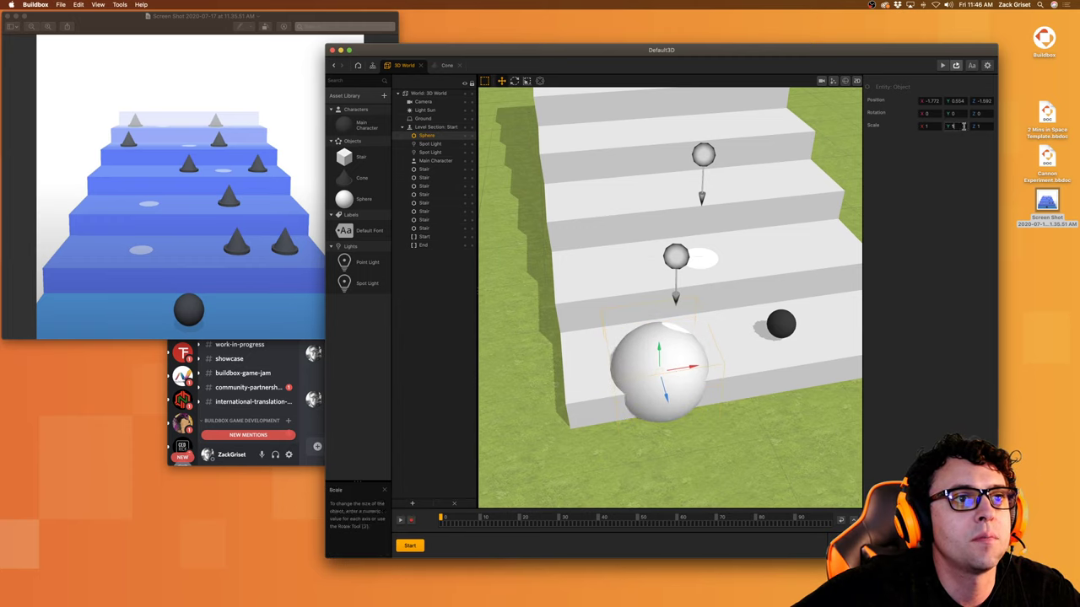
pyautogui.write('.1')
pyautogui.press('Tab')
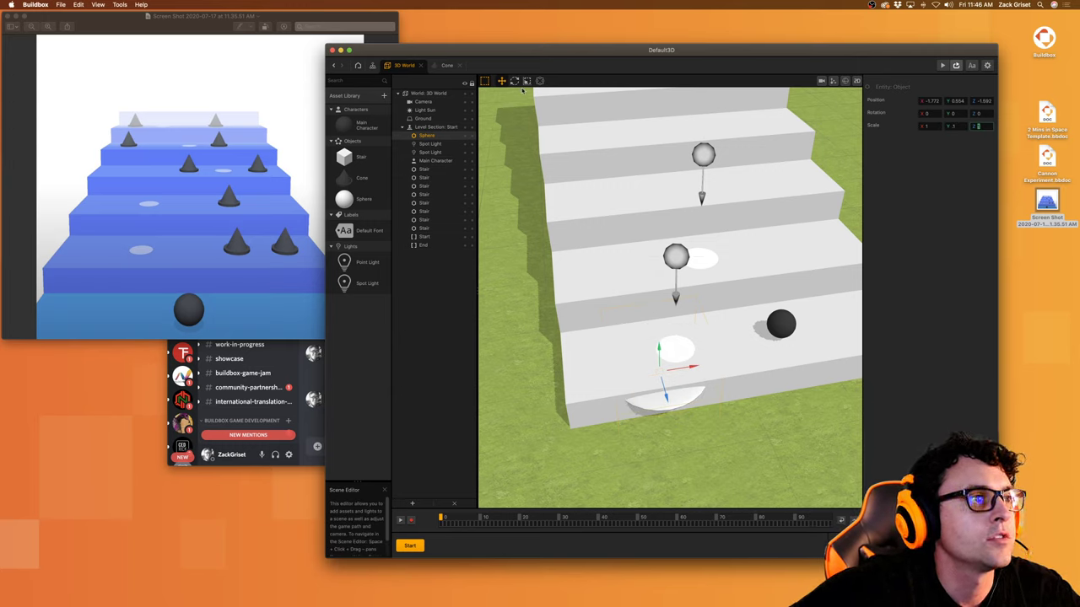
# Step: Raise the flattened disc on the lowest stair to about Y 0.86 and shrink it uniformly to about 0.36 in X and Z
pyautogui.click(665, 354)
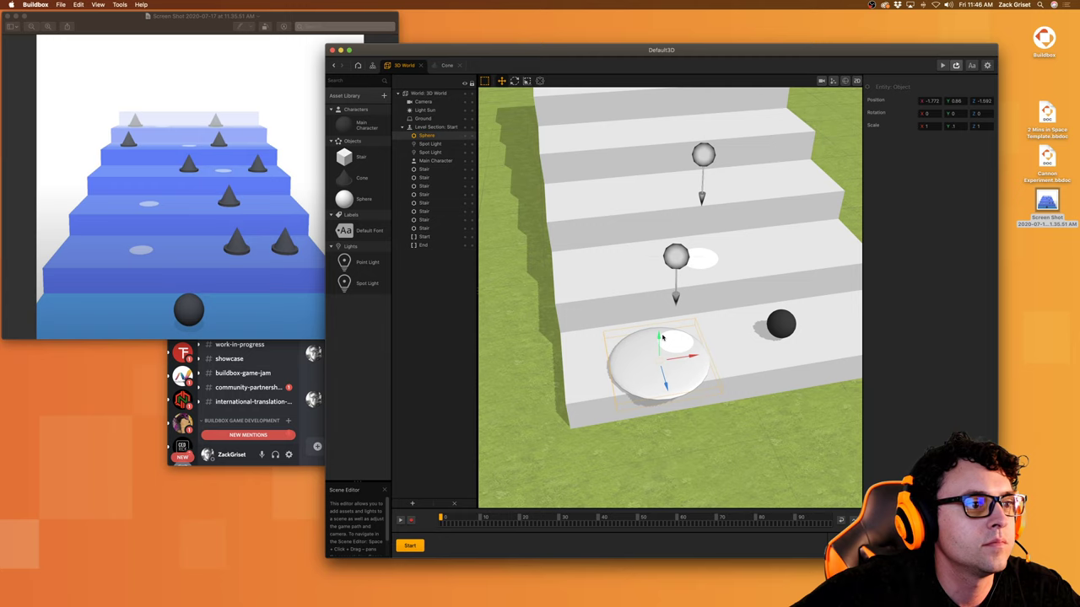
pyautogui.click(527, 80)
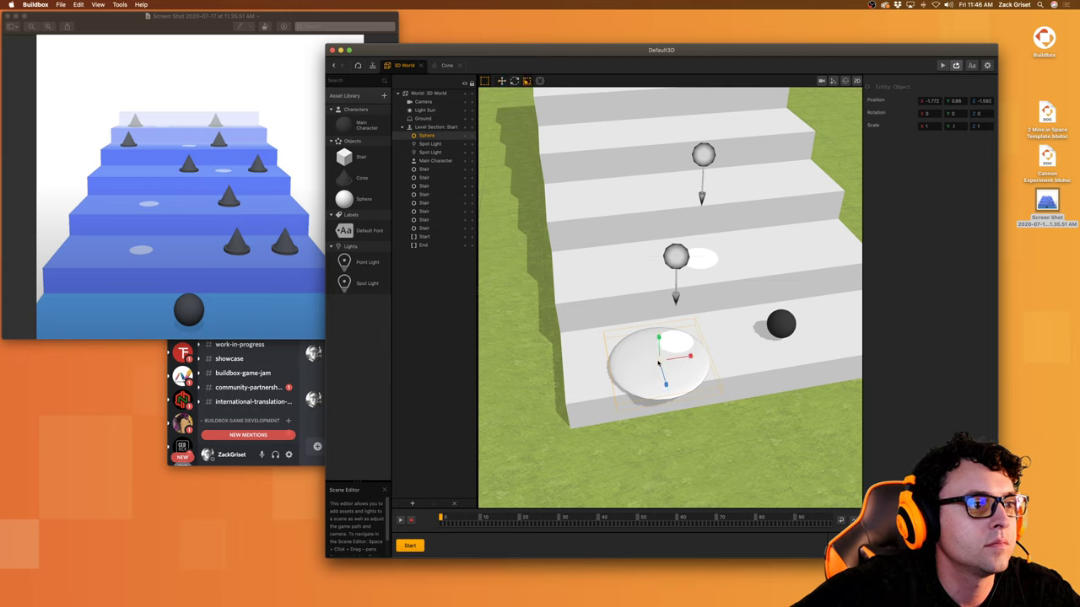
pyautogui.moveTo(658, 362); pyautogui.dragTo(634, 406)
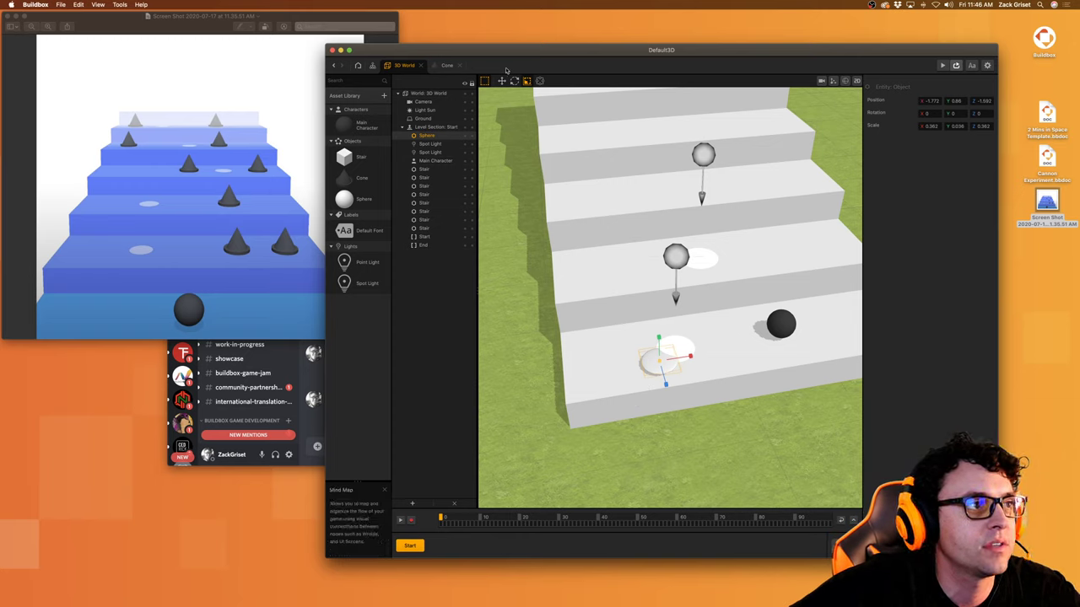
# Step: Move the disc over the lit spot on the lowest stair, at about X -1.36 and Z -1.92
pyautogui.press('w')
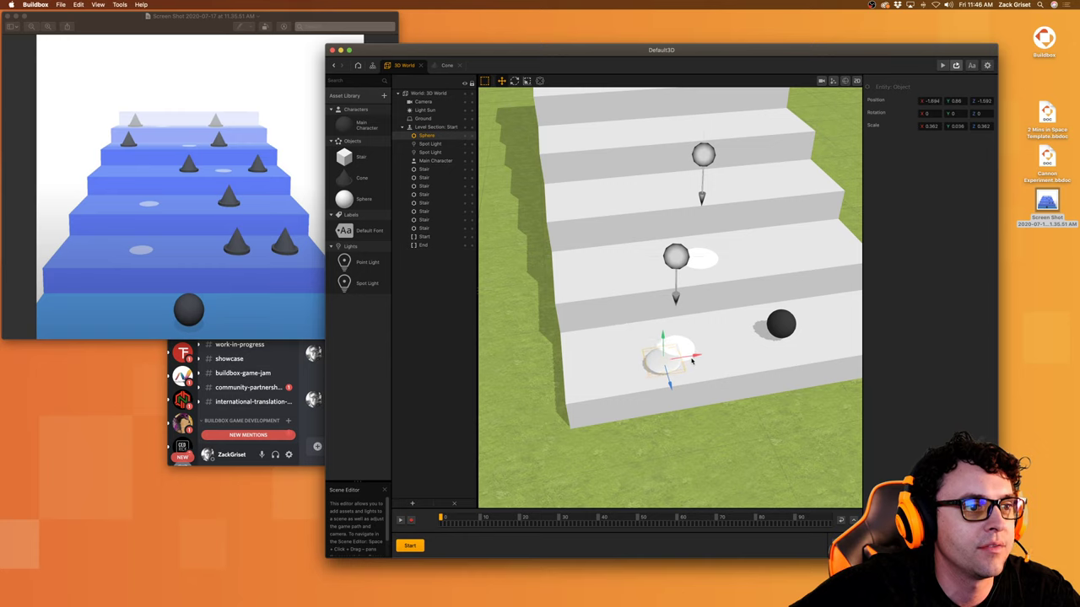
pyautogui.moveTo(687, 356)
pyautogui.mouseDown()
pyautogui.moveTo(705, 360)
pyautogui.moveTo(683, 369)
pyautogui.mouseUp()
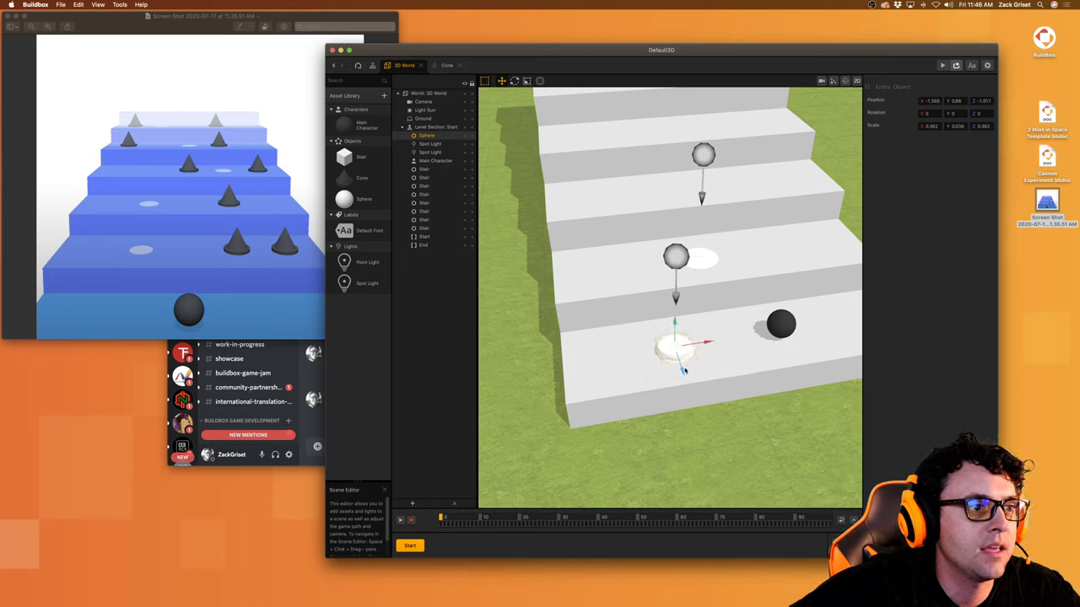
pyautogui.moveTo(707, 341); pyautogui.dragTo(710, 342)
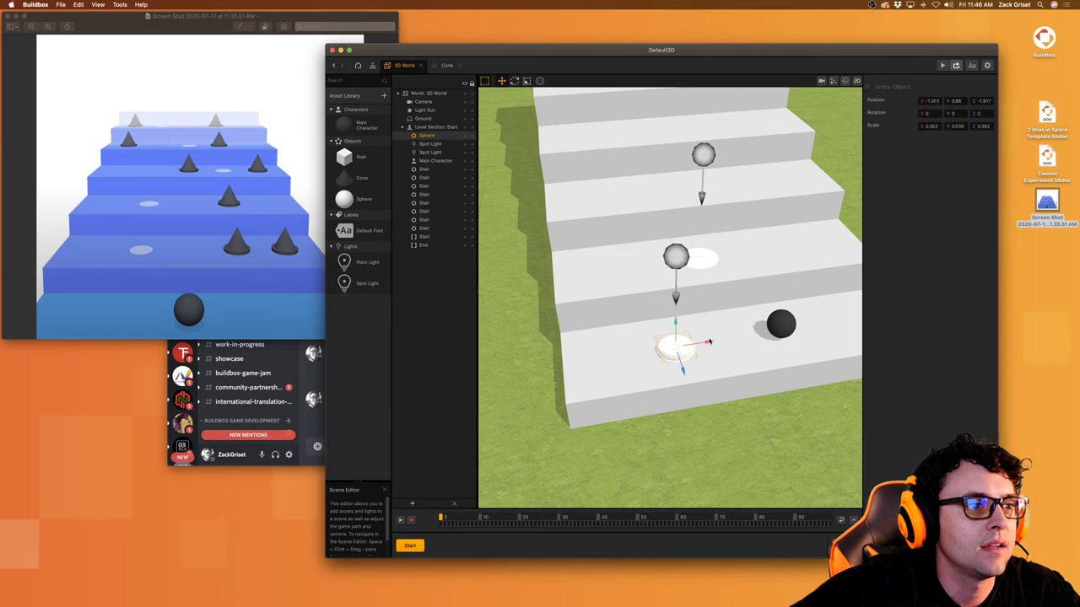
# Step: Delete the spot light above the lowest stair and lower the disc to about Y 0.72, nearly flush with the step
pyautogui.click(677, 291)
pyautogui.press('Delete')
pyautogui.click(670, 344)
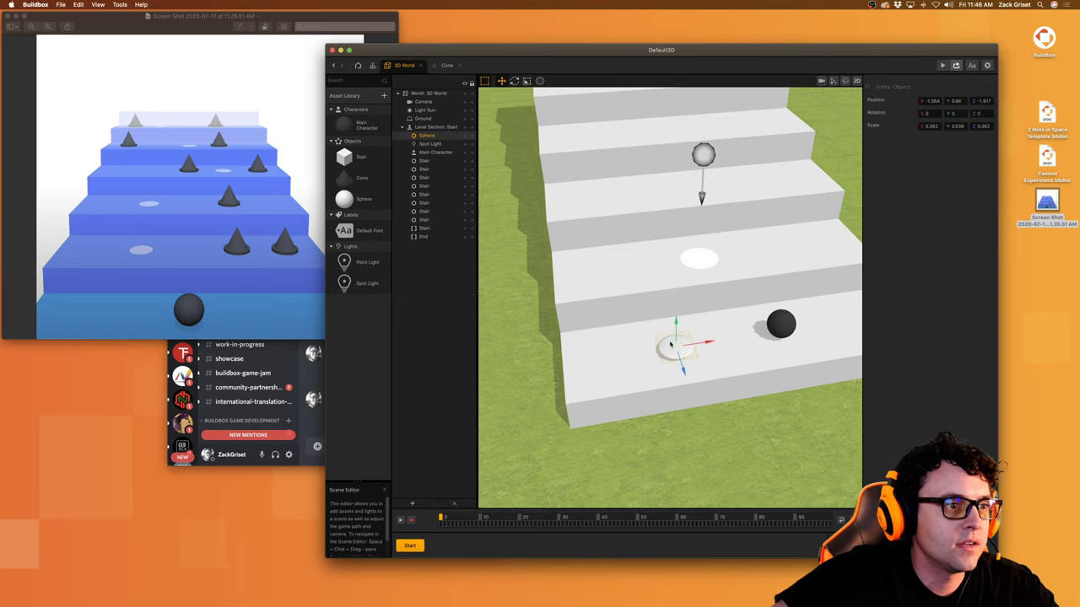
pyautogui.moveTo(676, 324); pyautogui.dragTo(677, 329)
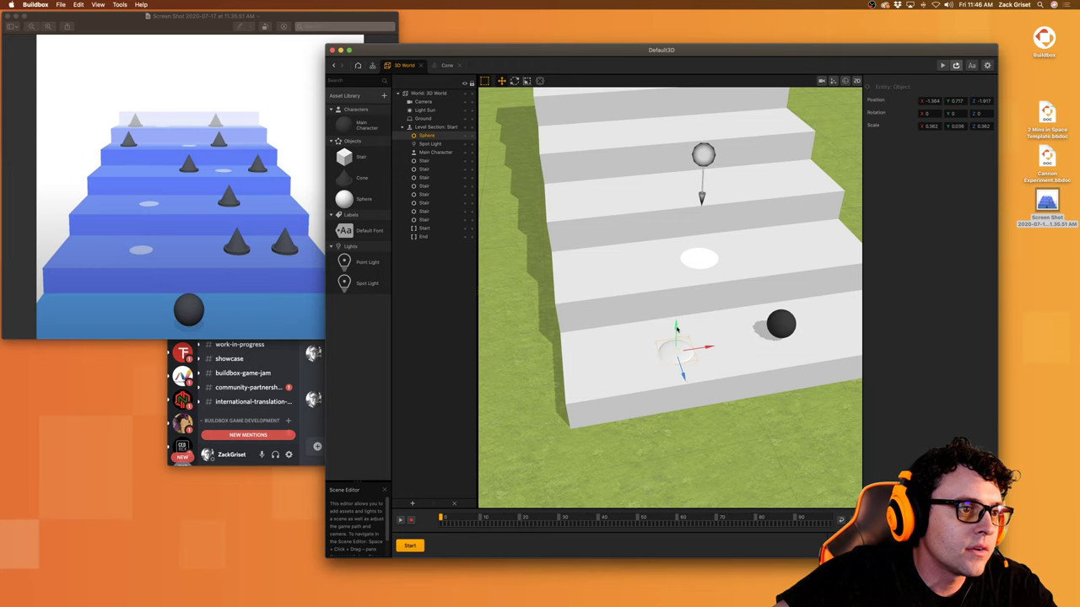
# Step: Set the 3D model colour of the Sphere asset to medium grey
pyautogui.click(363, 200)
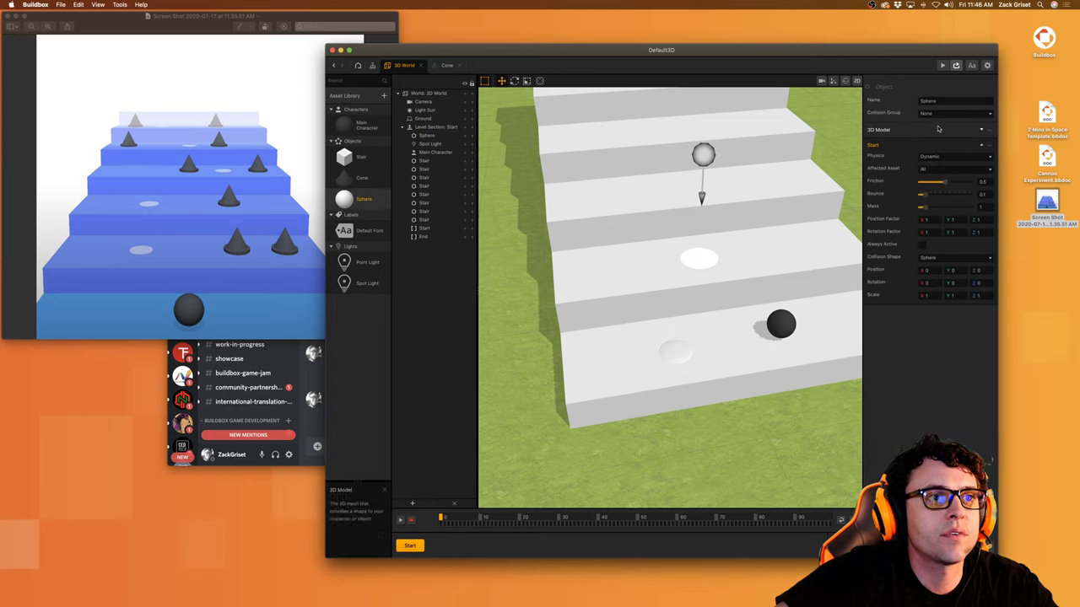
pyautogui.click(982, 131)
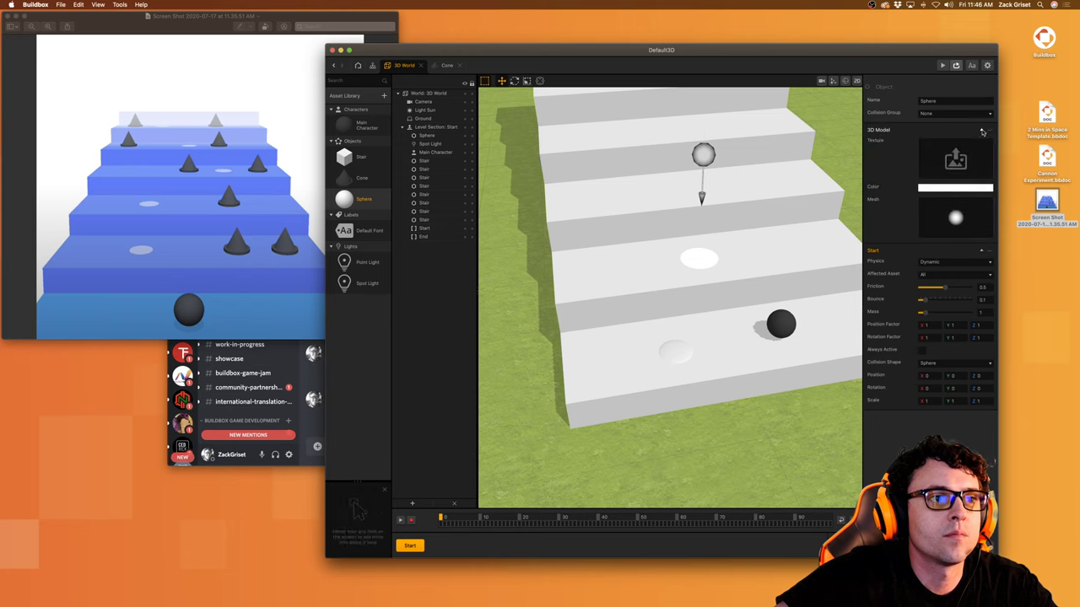
pyautogui.click(962, 188)
pyautogui.moveTo(772, 308); pyautogui.dragTo(718, 310)
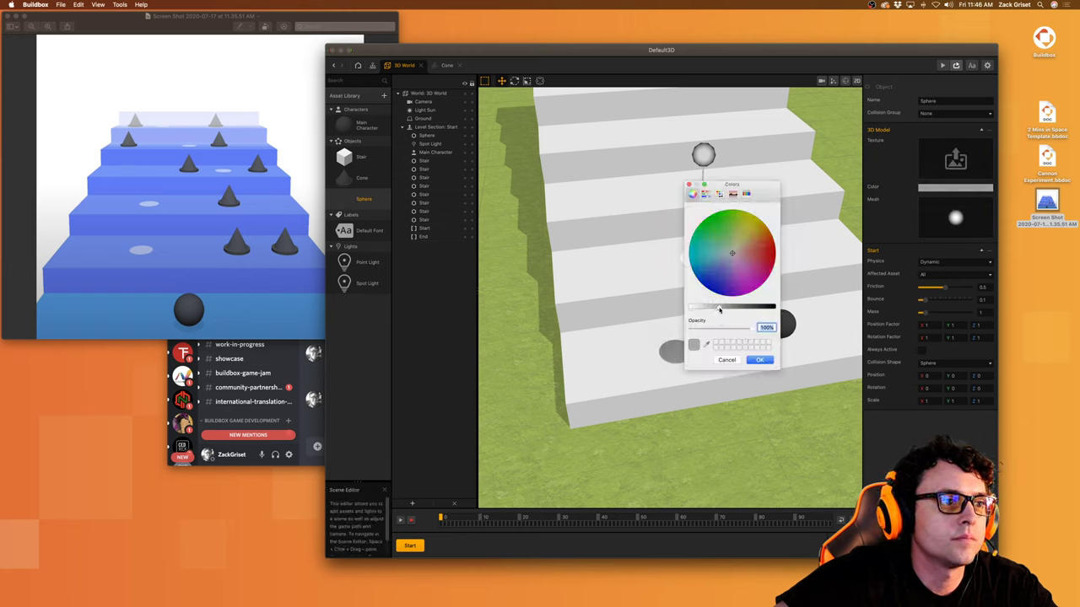
pyautogui.click(760, 360)
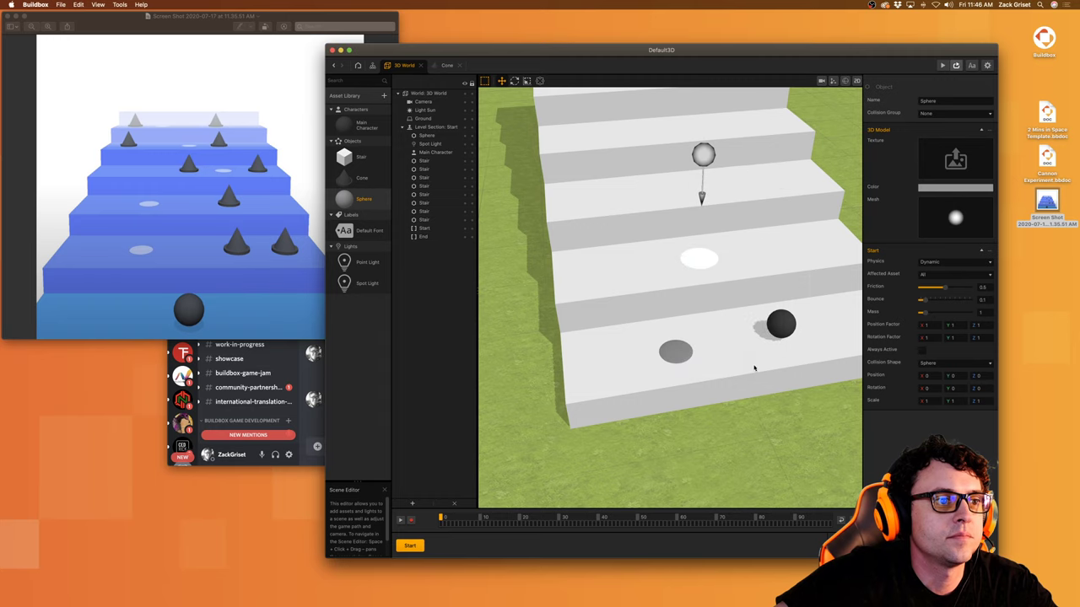
pyautogui.click(707, 265)
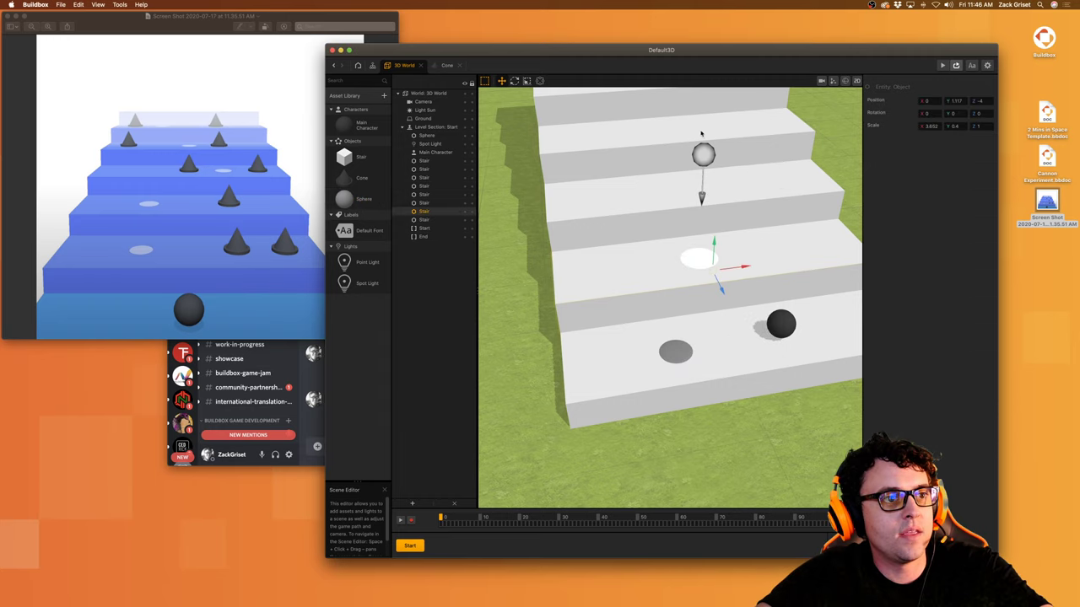
pyautogui.click(703, 154)
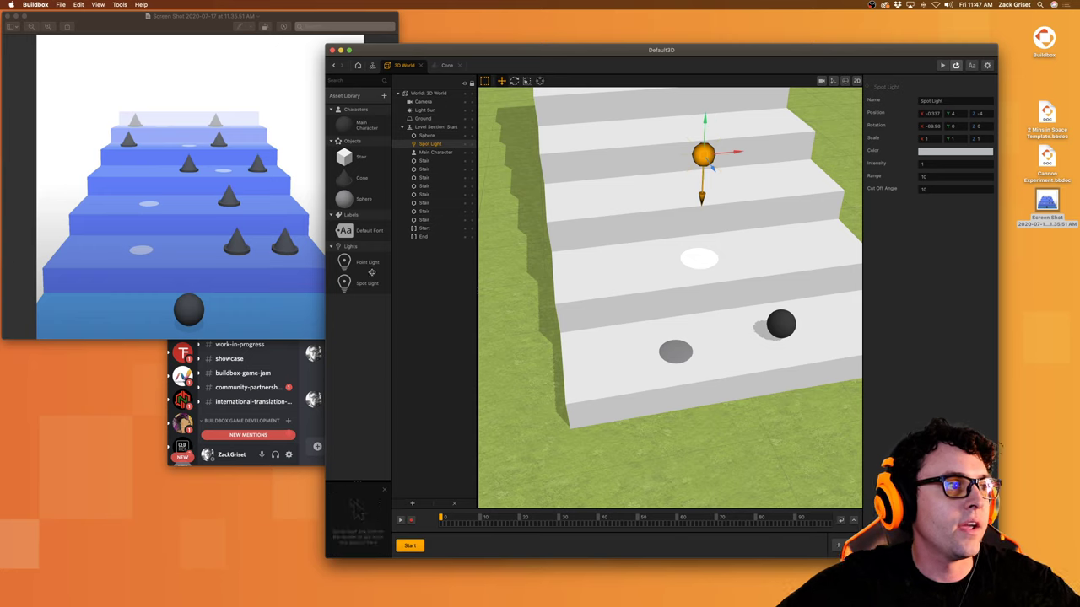
pyautogui.click(693, 257)
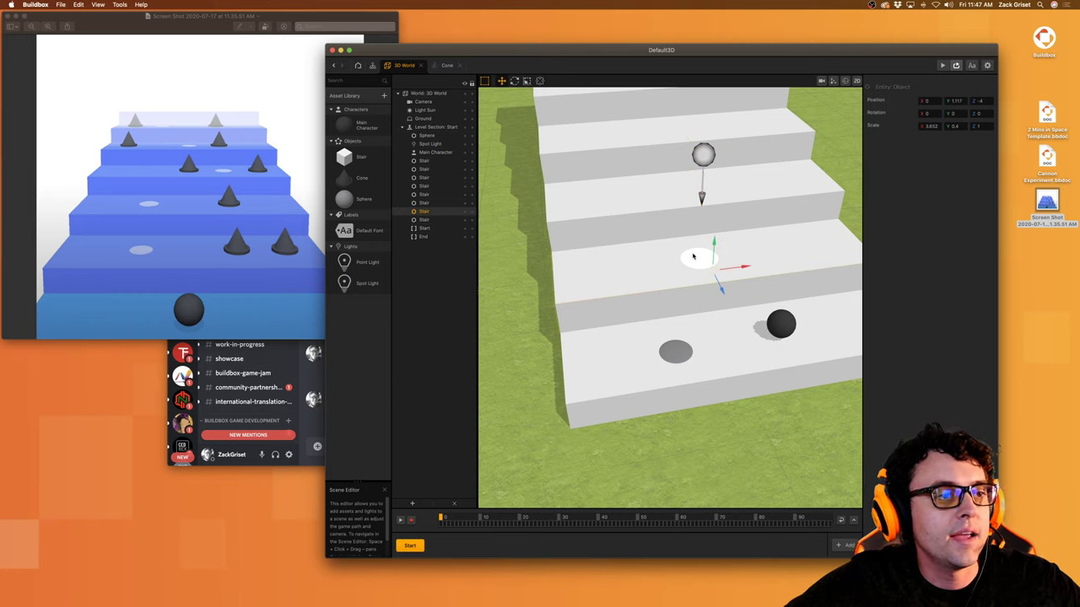
pyautogui.click(703, 155)
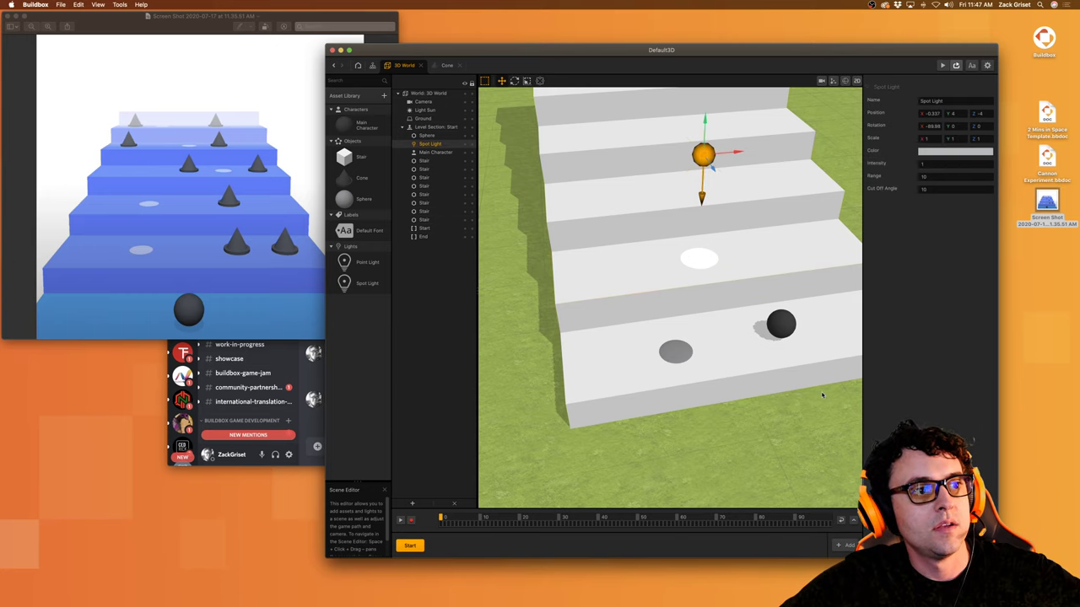
# Step: Set the Z position of the main character on the lowest stair to -2
pyautogui.click(778, 322)
pyautogui.scroll(-6, 759, 329)
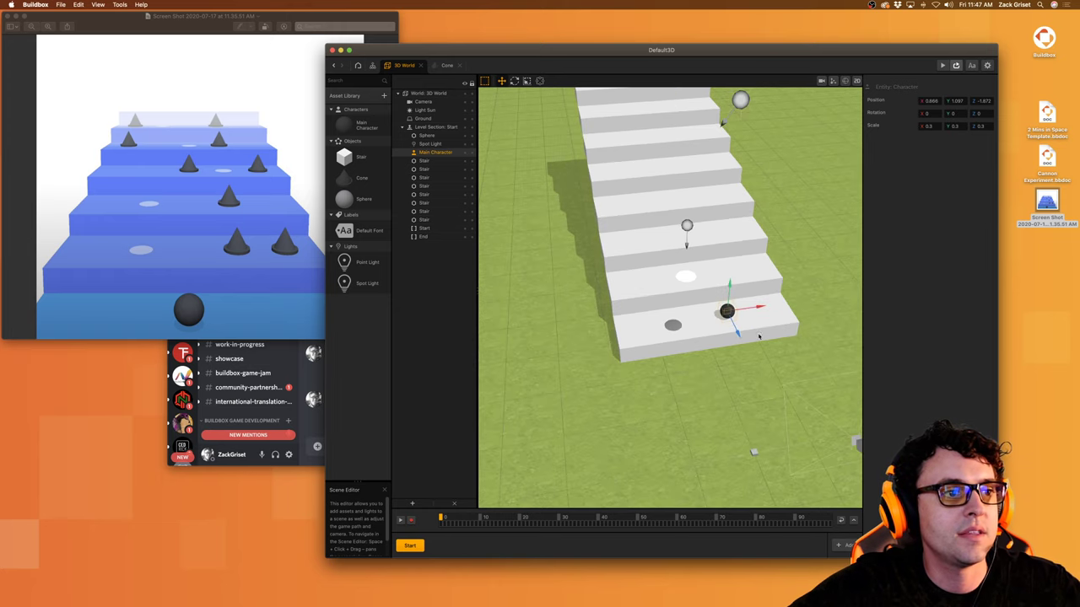
pyautogui.doubleClick(991, 102)
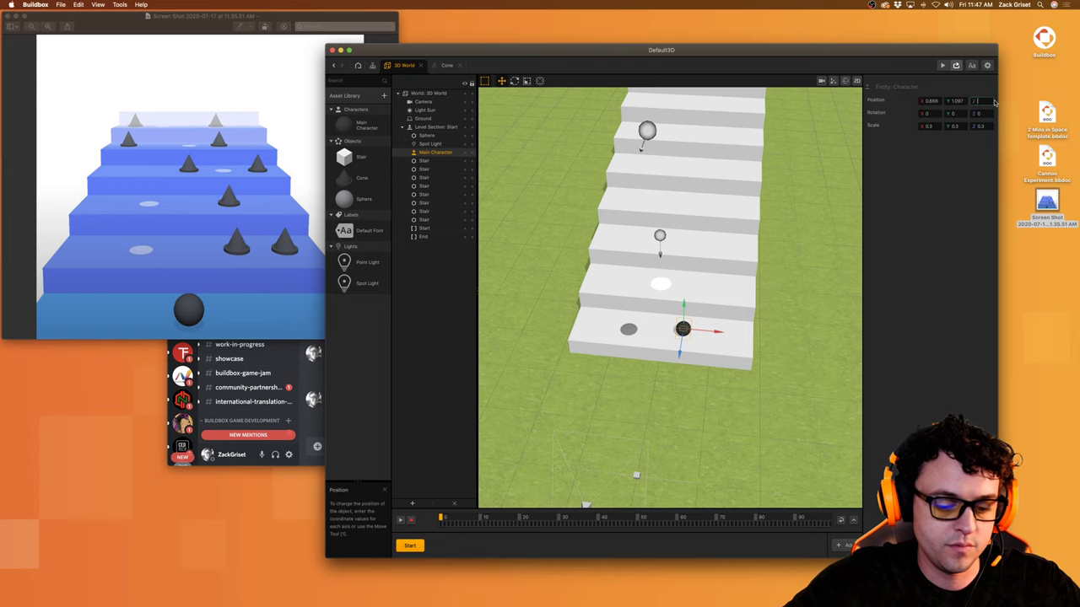
pyautogui.press('Return')
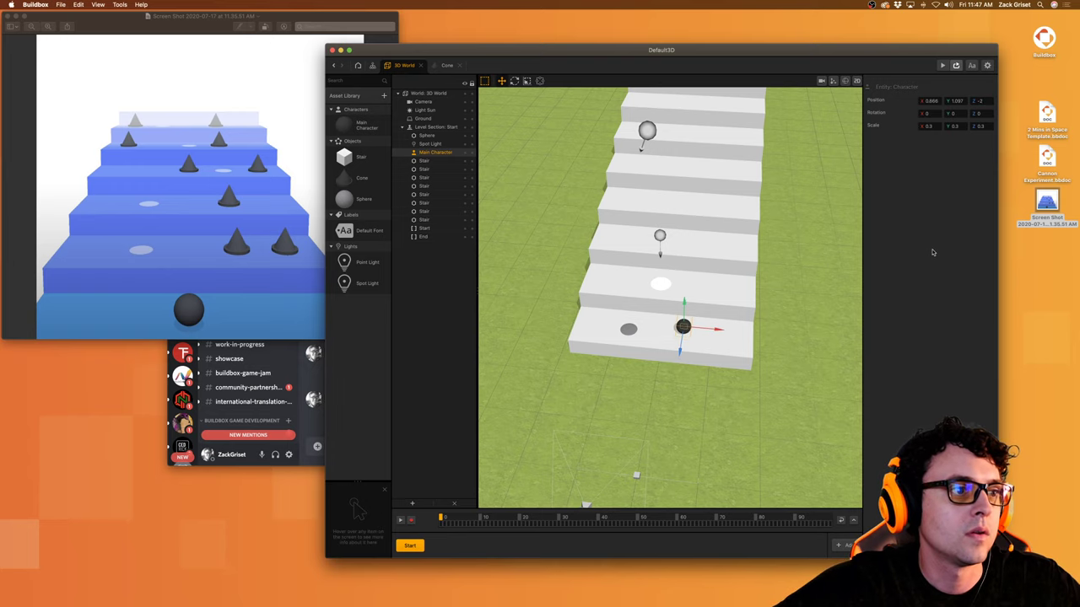
# Step: Add a Jump node with a Z force of -2 to the Main Character's node map and connect it to Start's Created output
pyautogui.moveTo(582, 354); pyautogui.dragTo(681, 337, button='right')
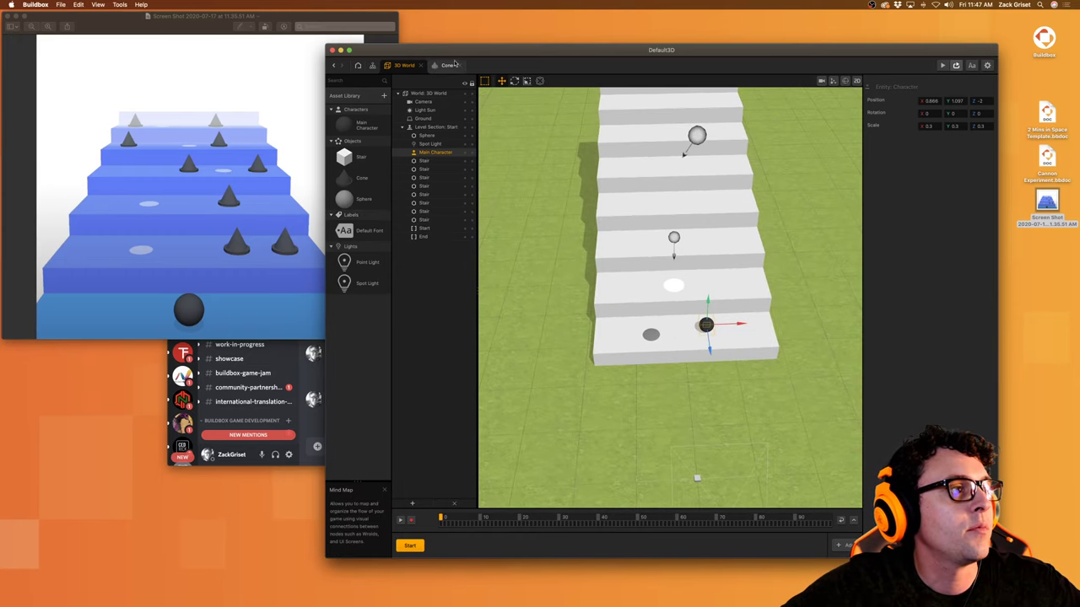
pyautogui.click(370, 125)
pyautogui.doubleClick(369, 124)
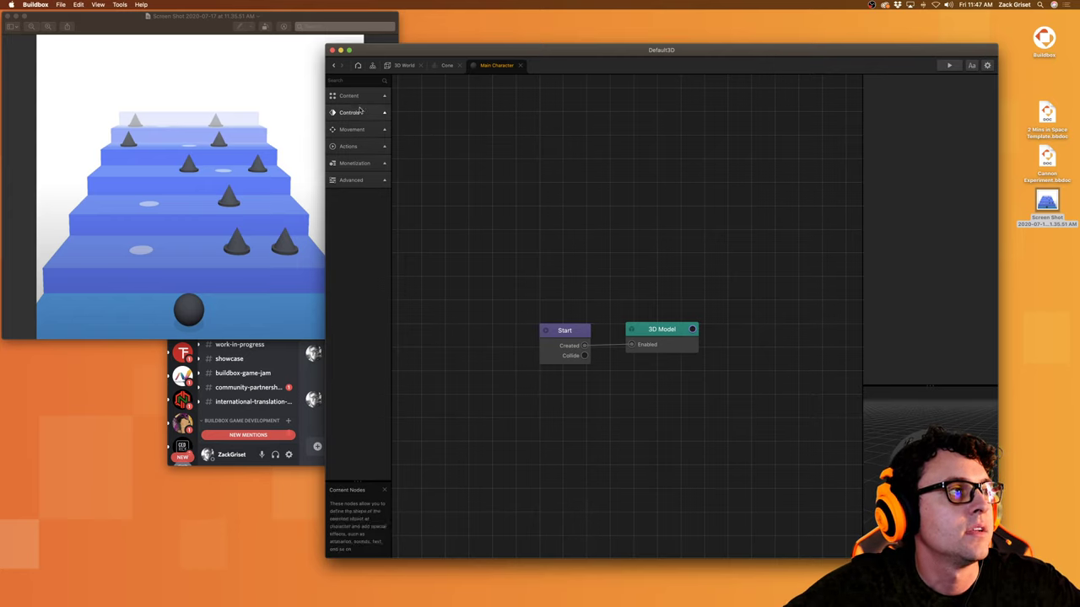
pyautogui.click(360, 130)
pyautogui.moveTo(341, 153); pyautogui.dragTo(672, 233)
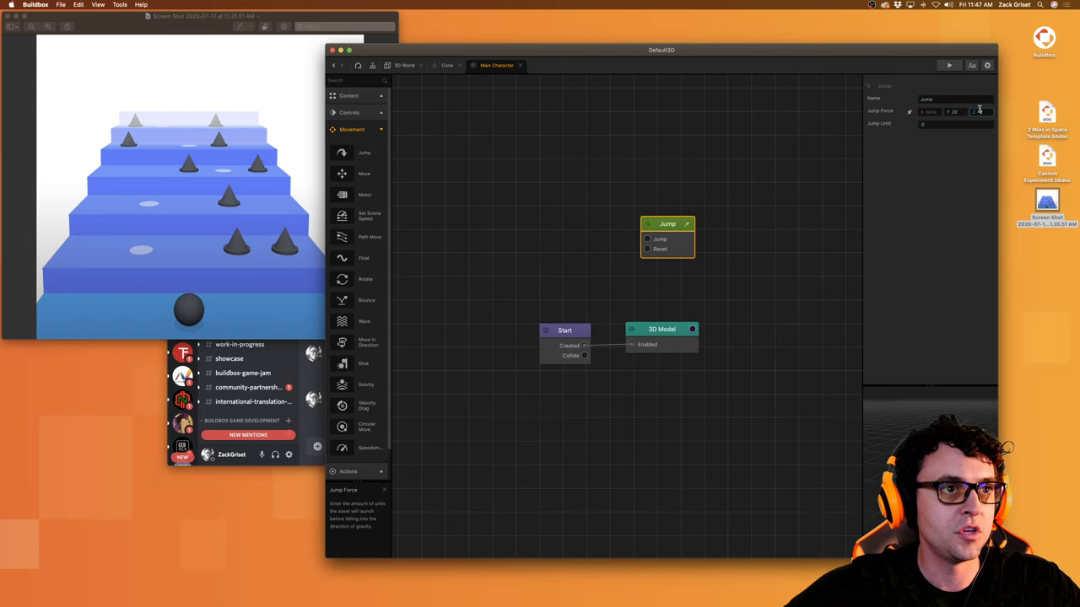
pyautogui.press('Return')
pyautogui.moveTo(648, 242); pyautogui.dragTo(584, 345)
# Step: Set the 3D World's Y gravity to -40 in the mind map
pyautogui.click(398, 65)
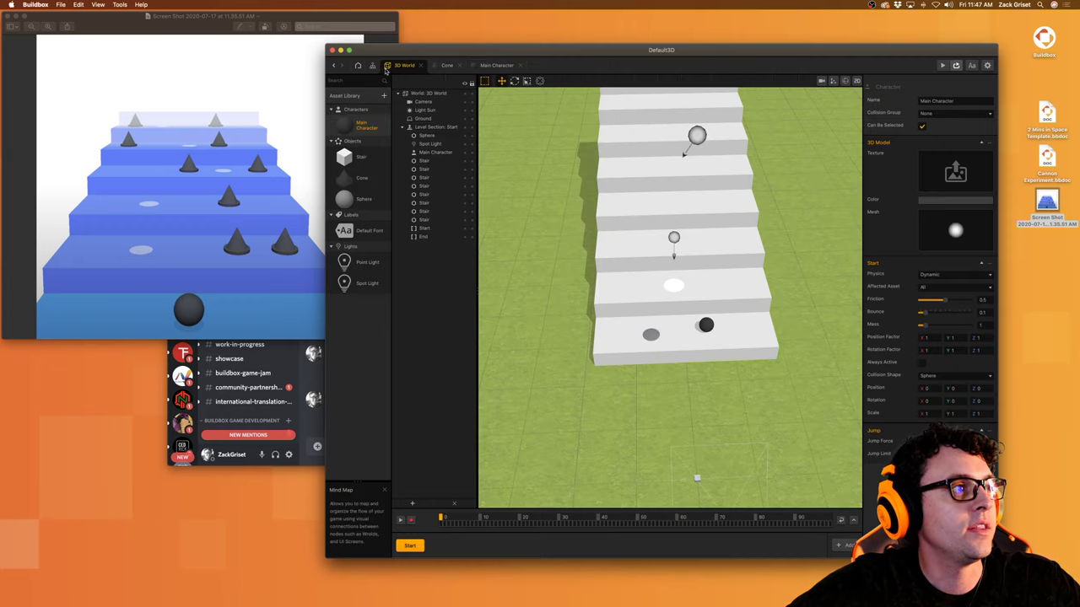
pyautogui.click(372, 66)
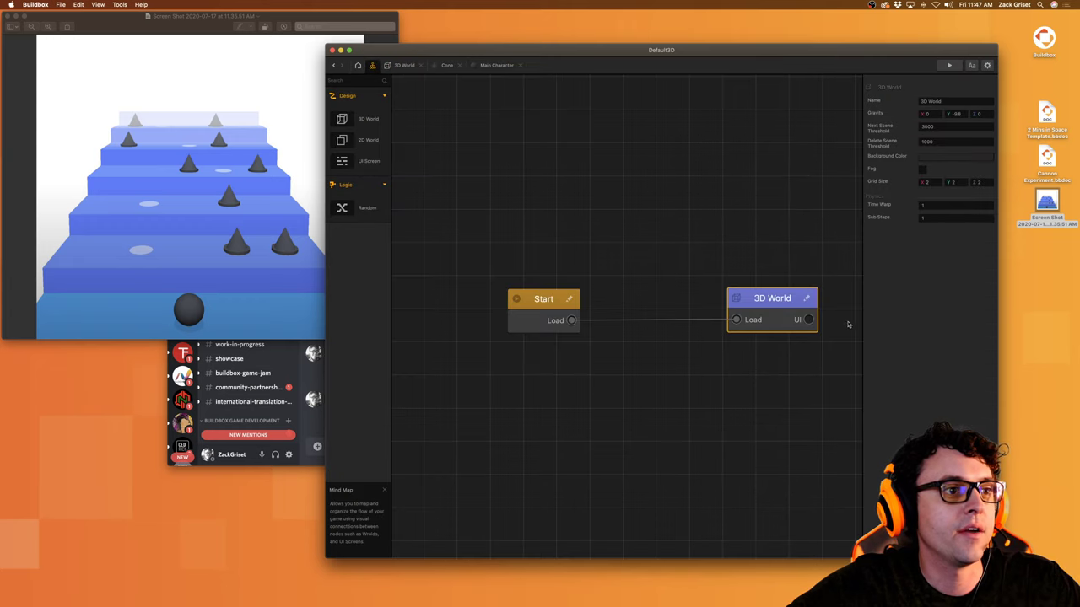
pyautogui.click(961, 114)
pyautogui.click(962, 114)
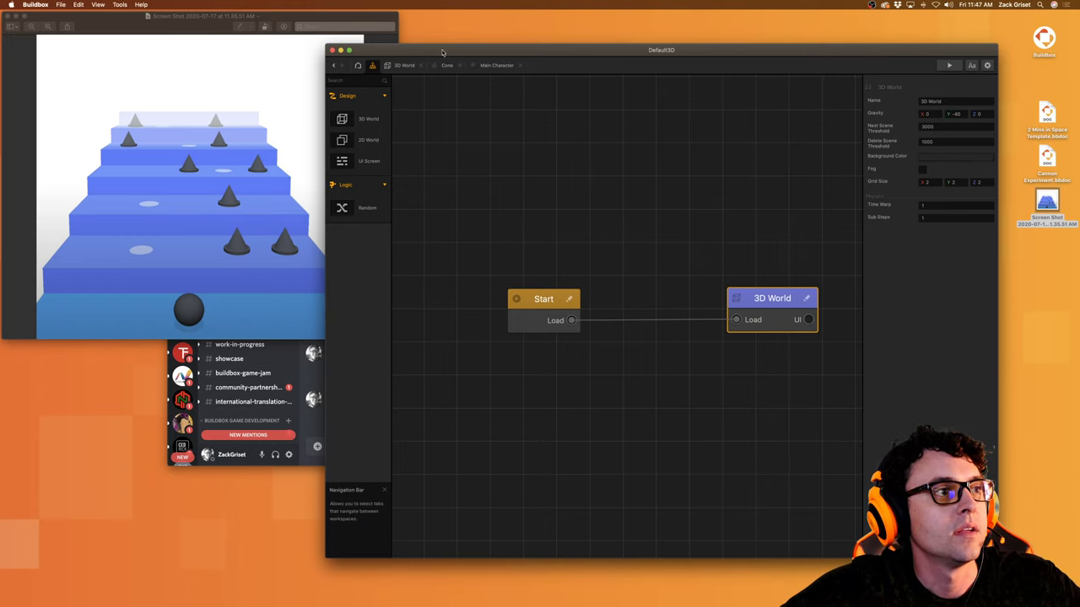
# Step: Reposition the game camera through its own view, looking up the staircase from a lower angle with the character near the frame's lower edge
pyautogui.click(487, 67)
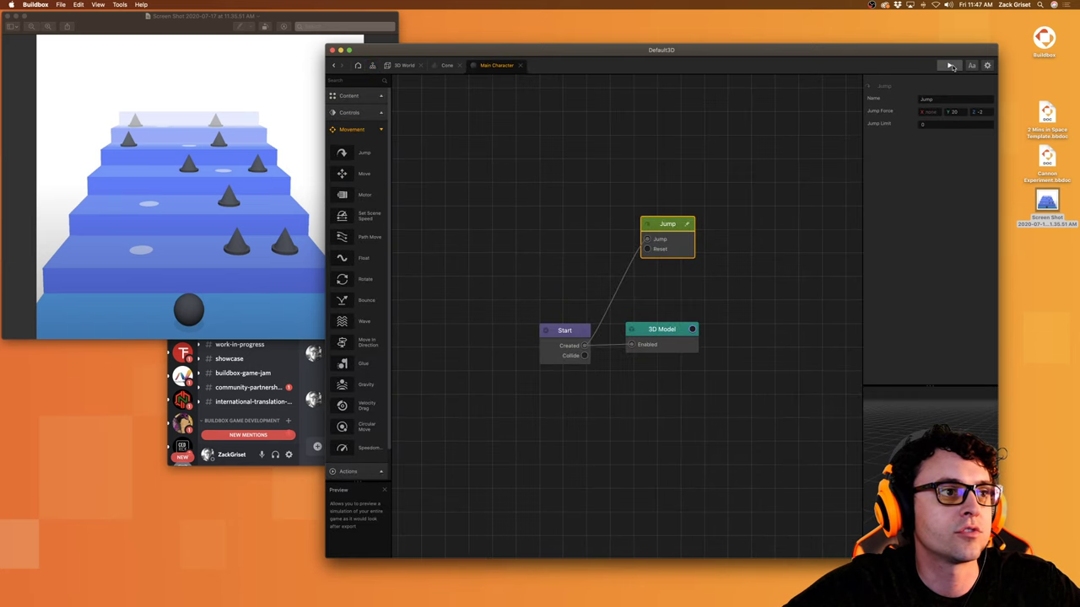
pyautogui.click(403, 65)
pyautogui.click(821, 81)
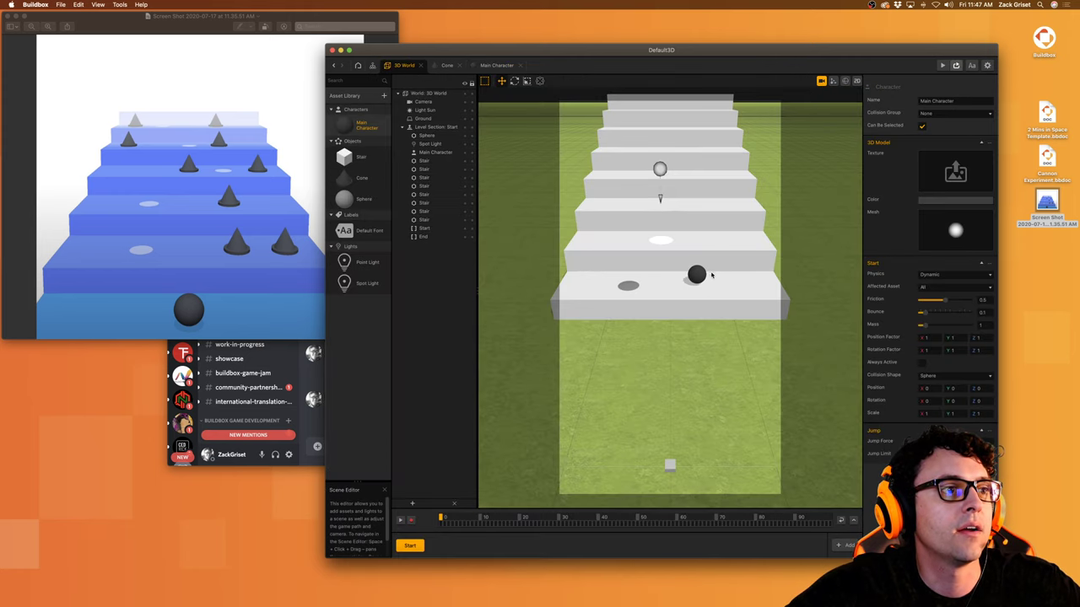
pyautogui.moveTo(697, 284); pyautogui.dragTo(695, 316)
pyautogui.moveTo(686, 328)
pyautogui.mouseDown(button='right')
pyautogui.moveTo(701, 301)
pyautogui.moveTo(684, 308)
pyautogui.moveTo(696, 329)
pyautogui.mouseUp(button='right')
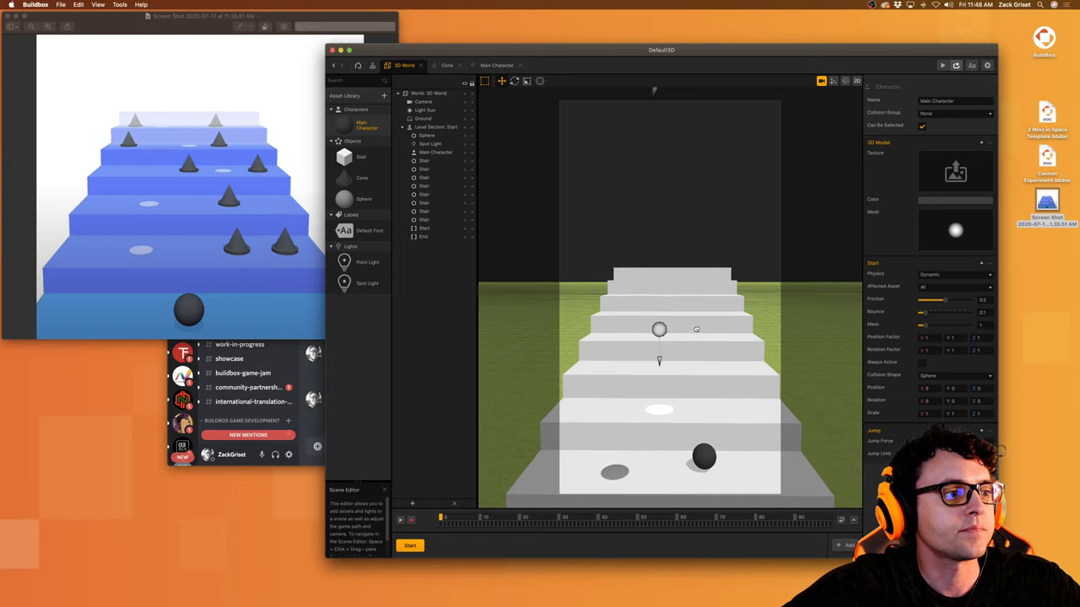
# Step: Check the Stairs (by Ketchapp) gameplay video in the YouTube browser window and return to Buildbox
pyautogui.moveTo(709, 599)
pyautogui.press('F4')
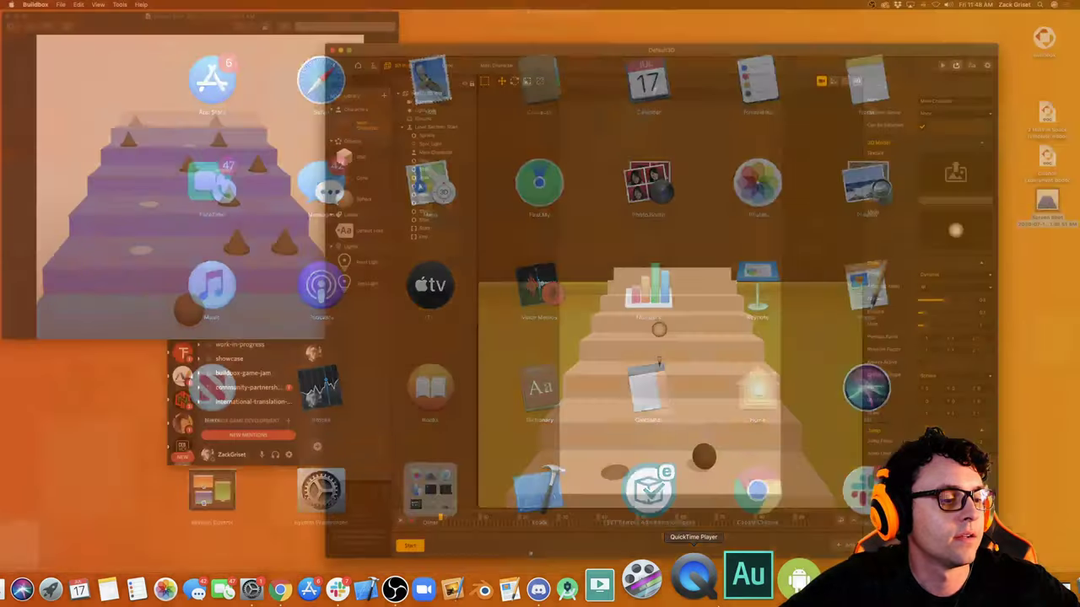
pyautogui.hotkey('ctrl', 'Up')
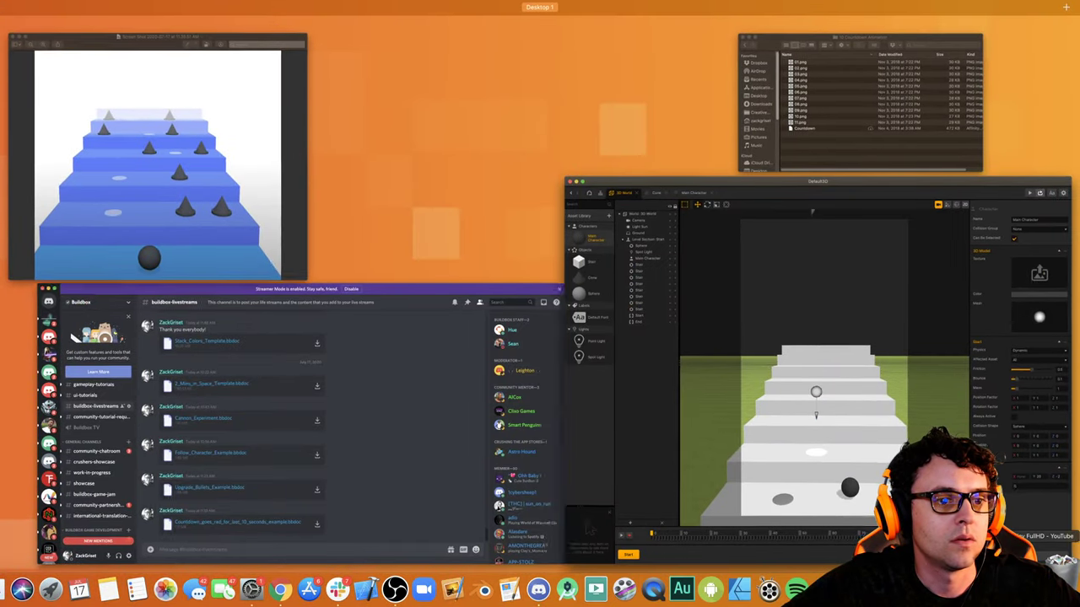
pyautogui.click(1012, 578)
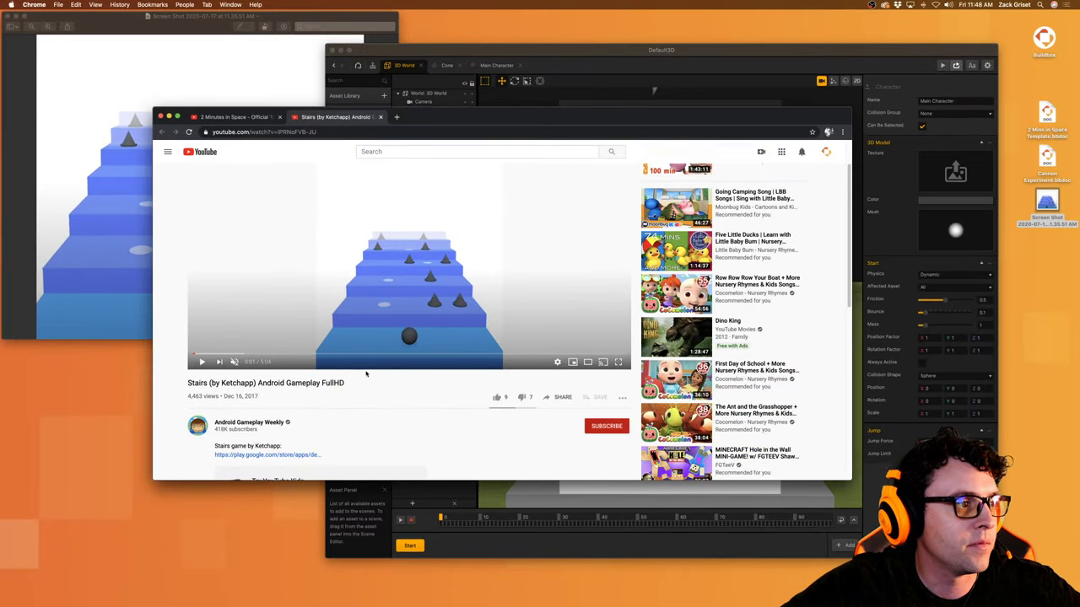
pyautogui.click(745, 69)
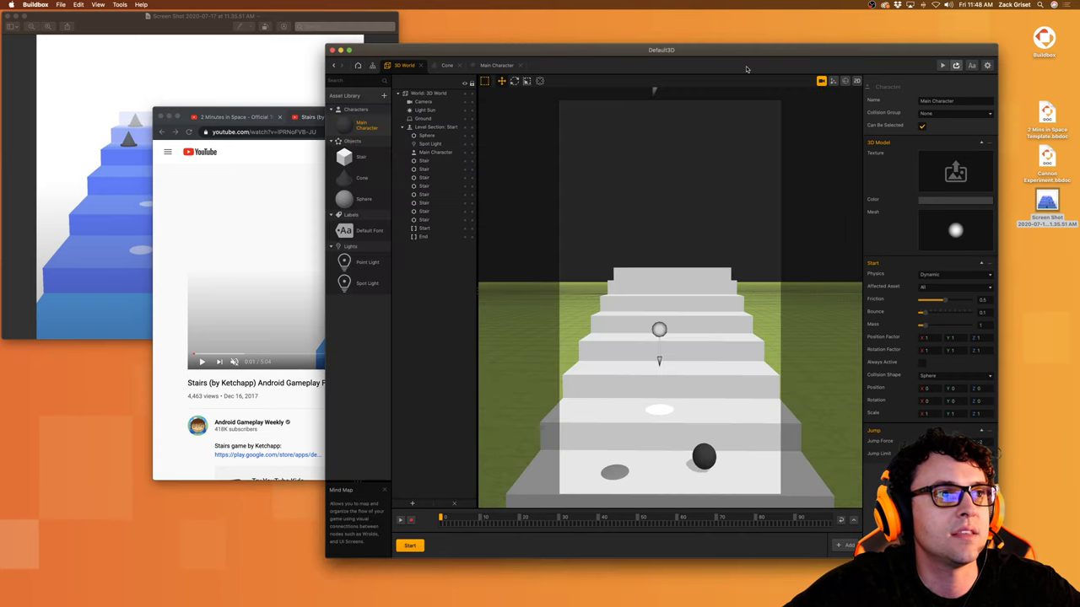
# Step: Refine the game camera's framing to include the whole lowest stair, leave the camera view and select the Camera
pyautogui.scroll(-3, 668, 462)
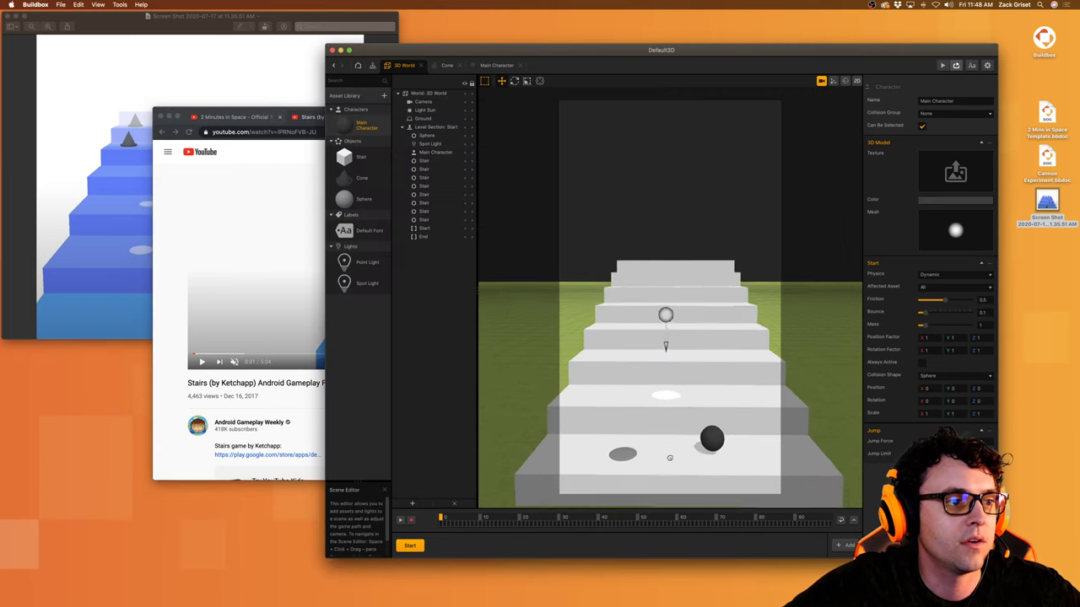
pyautogui.scroll(2, 669, 455)
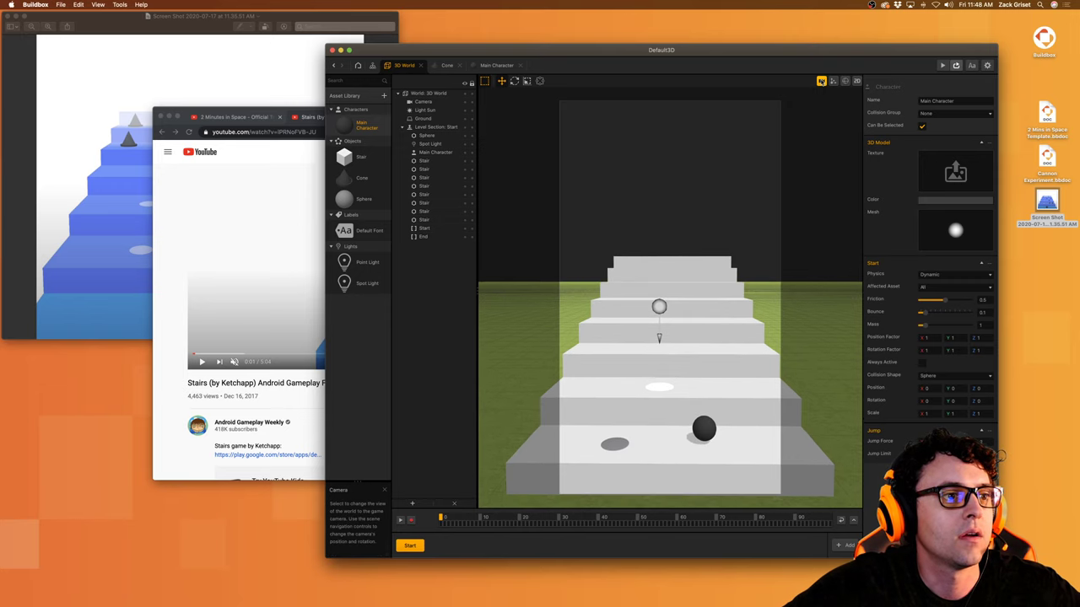
pyautogui.click(822, 81)
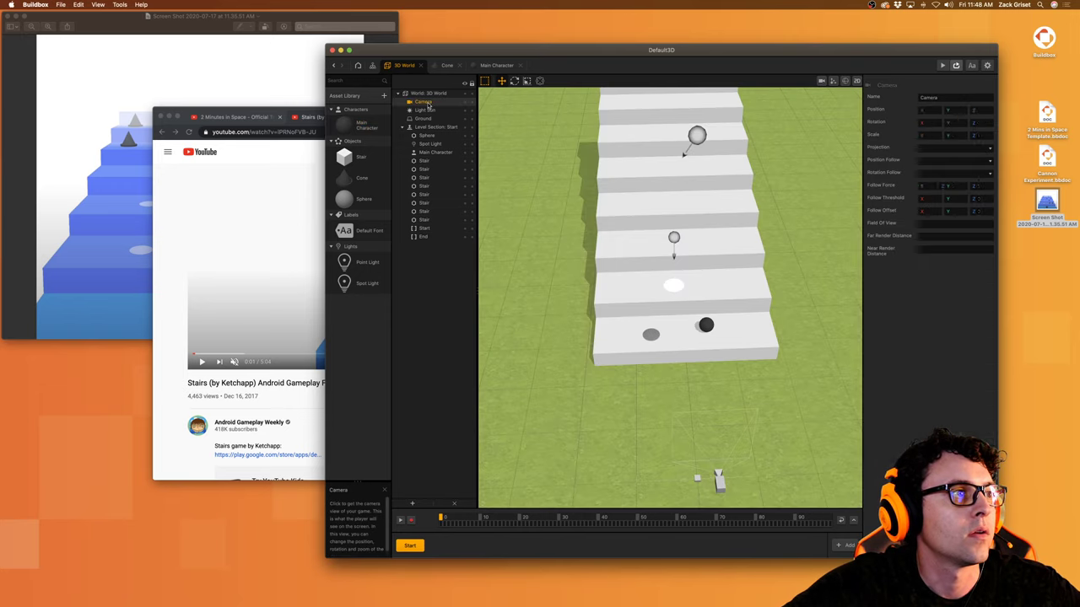
# Step: Set the Camera's X rotation to 0 and reframe its view to show the whole lowest stair
pyautogui.doubleClick(934, 124)
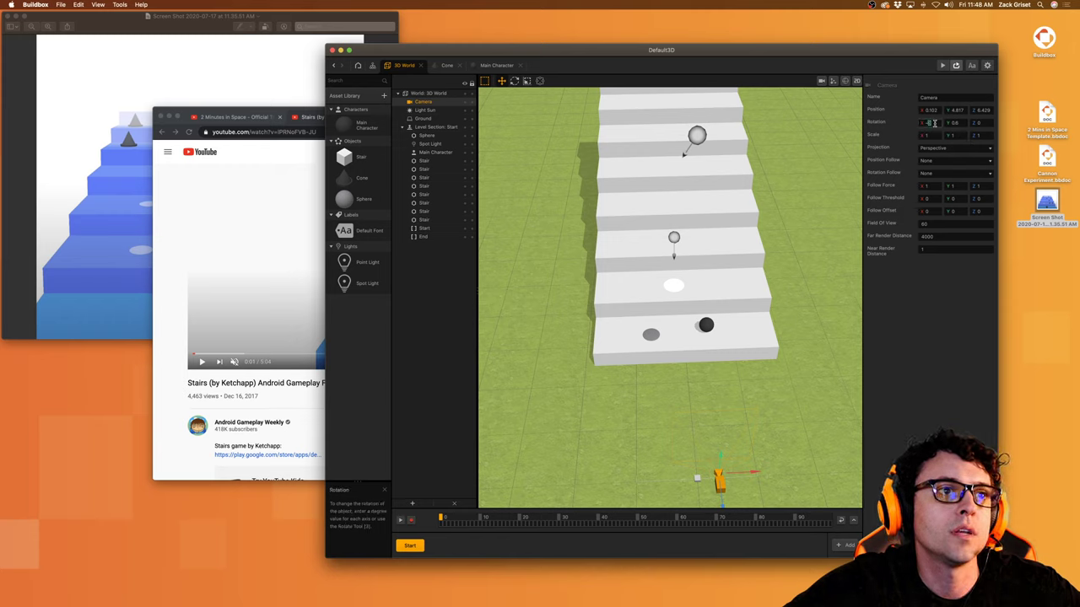
pyautogui.press('Tab')
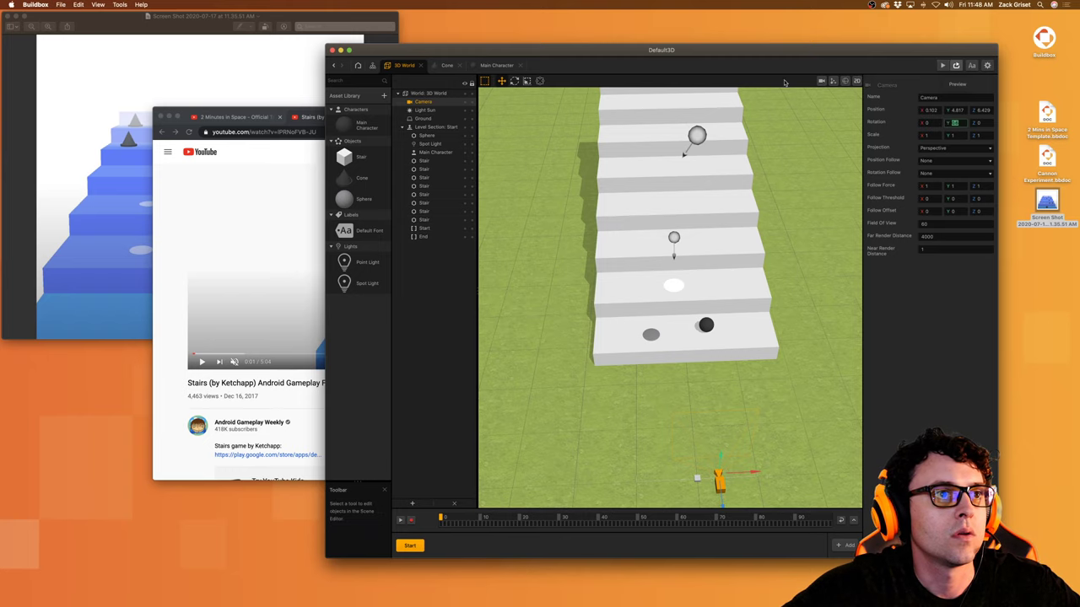
pyautogui.click(821, 81)
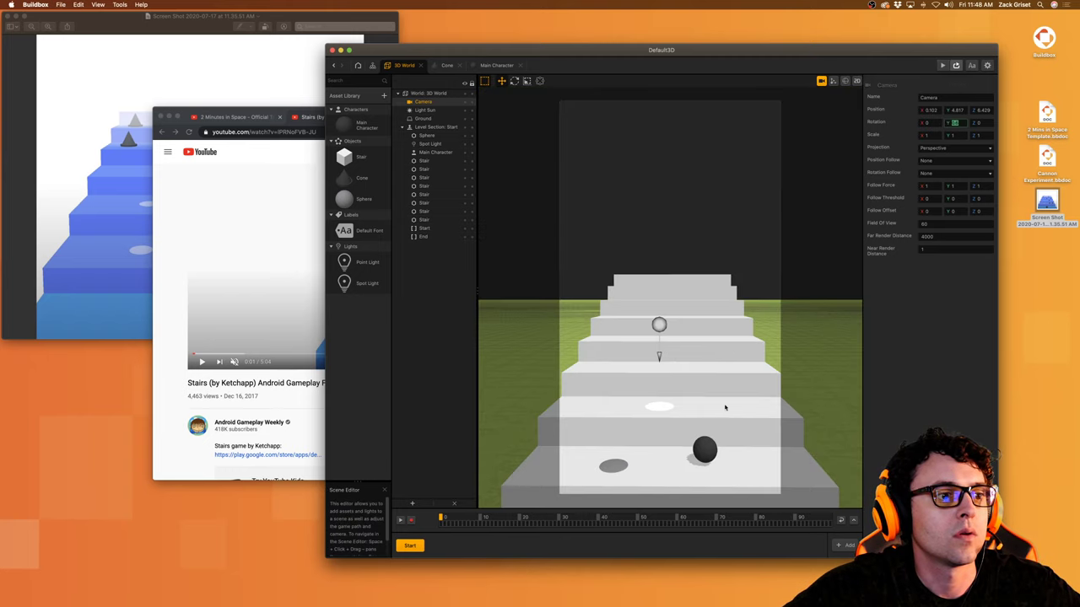
pyautogui.moveTo(722, 410); pyautogui.dragTo(722, 407)
pyautogui.scroll(4, 721, 406)
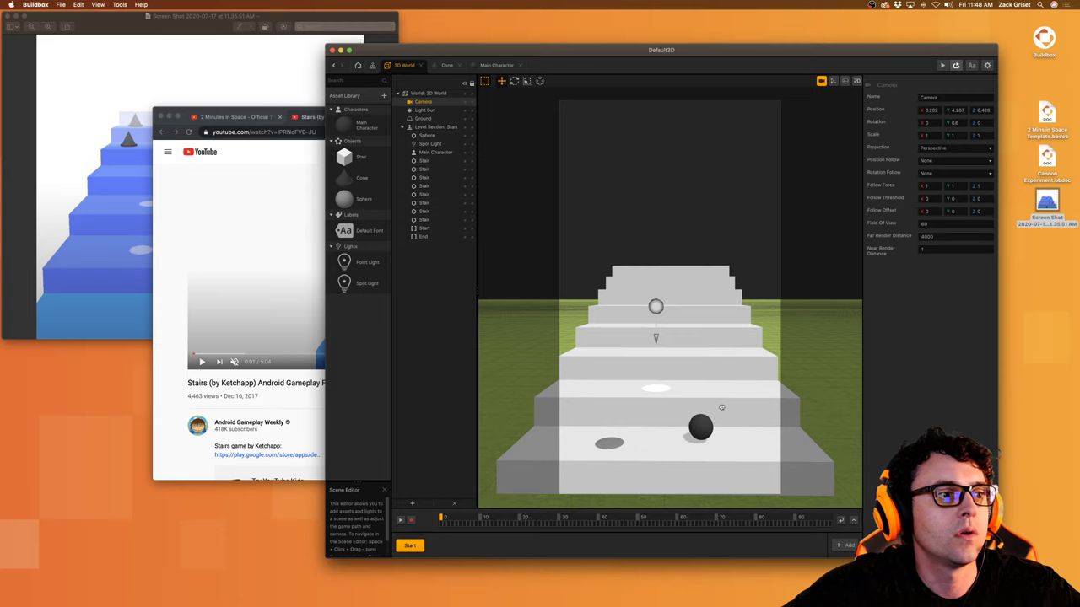
# Step: Compare the framing with the reference screenshot and the paused Stairs gameplay video, and return to Buildbox
pyautogui.click(96, 234)
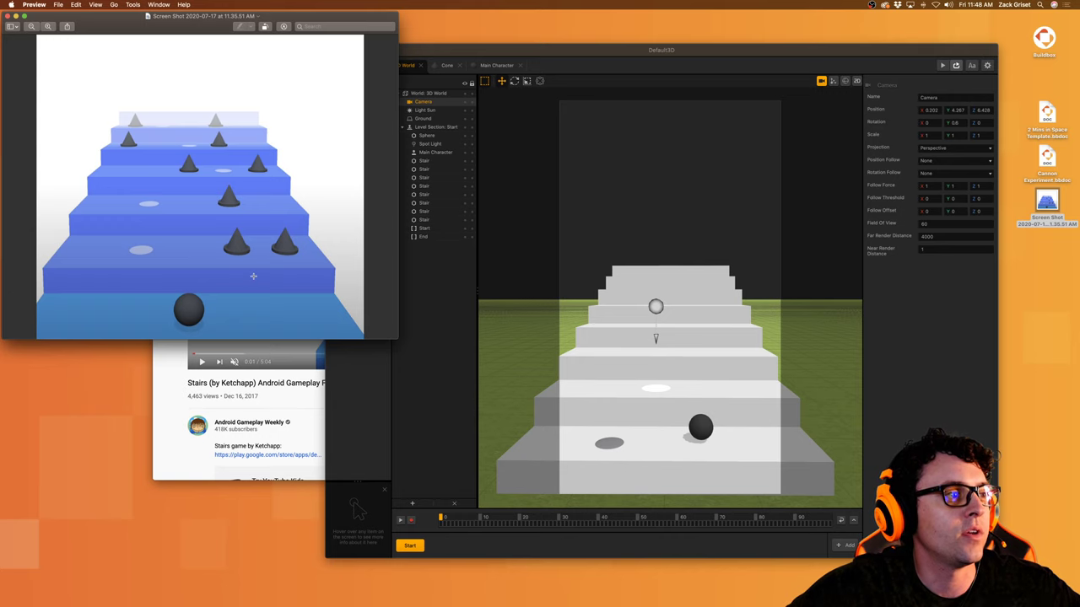
pyautogui.click(188, 459)
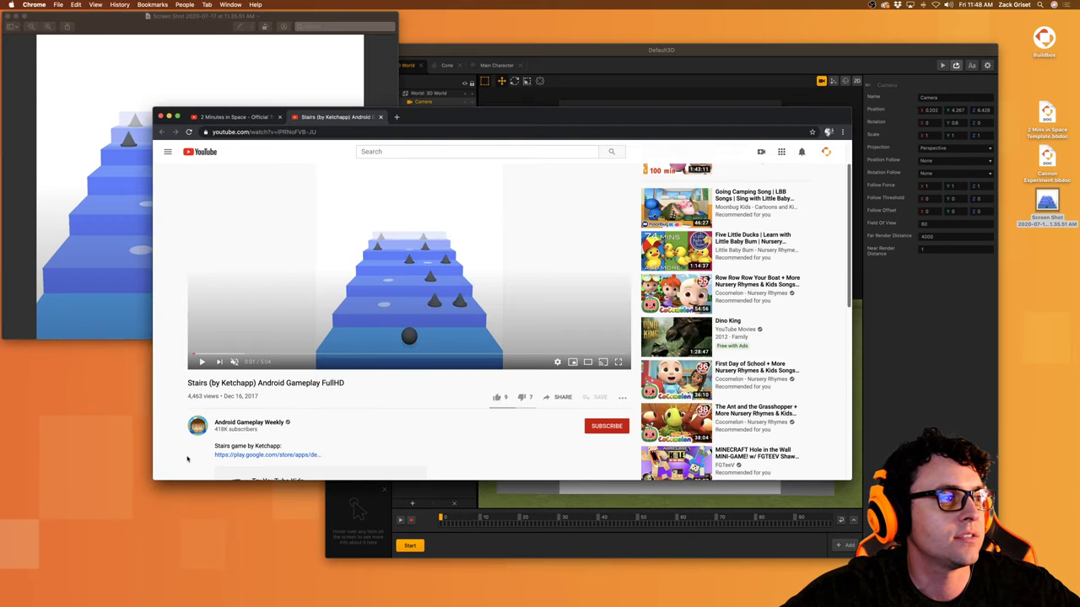
pyautogui.click(596, 69)
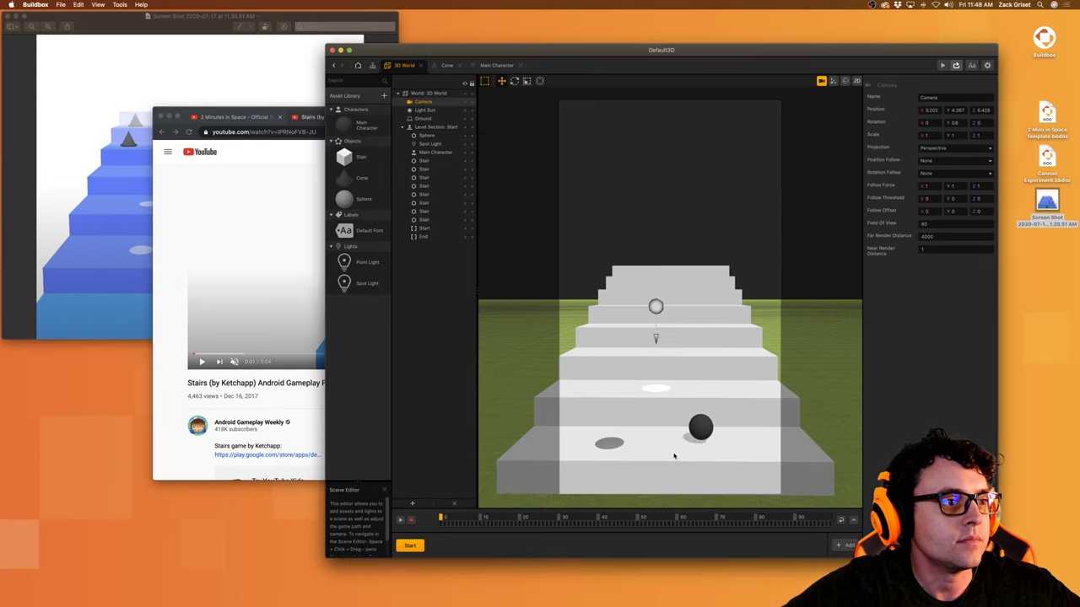
# Step: Set the Camera's X position to 0, check the positions of the two uppermost listed stairs and reselect the Camera
pyautogui.click(939, 111)
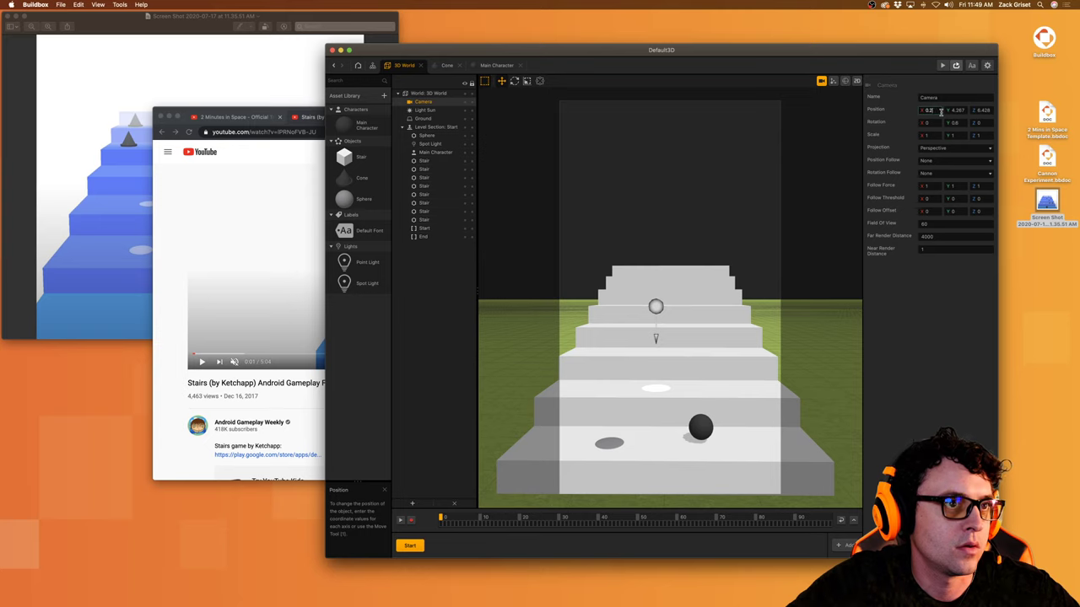
pyautogui.press('BackSpace')
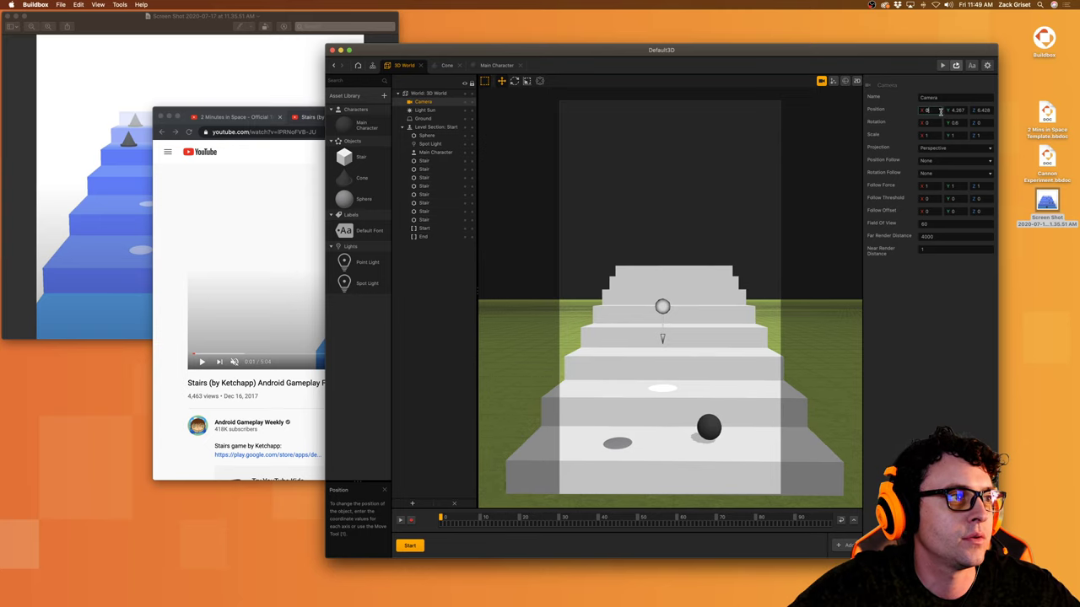
pyautogui.click(424, 161)
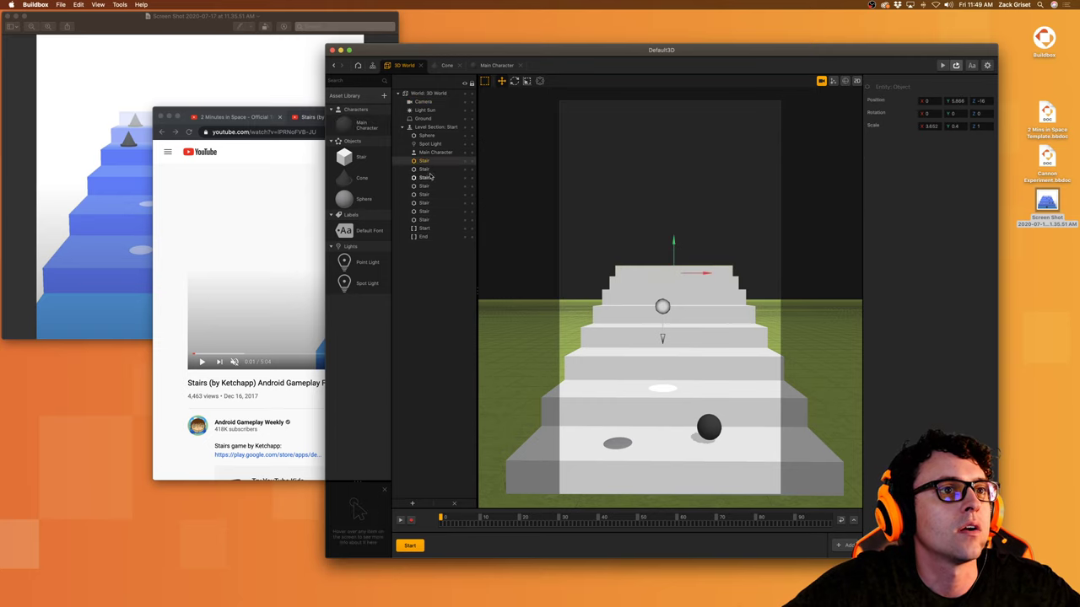
pyautogui.click(434, 170)
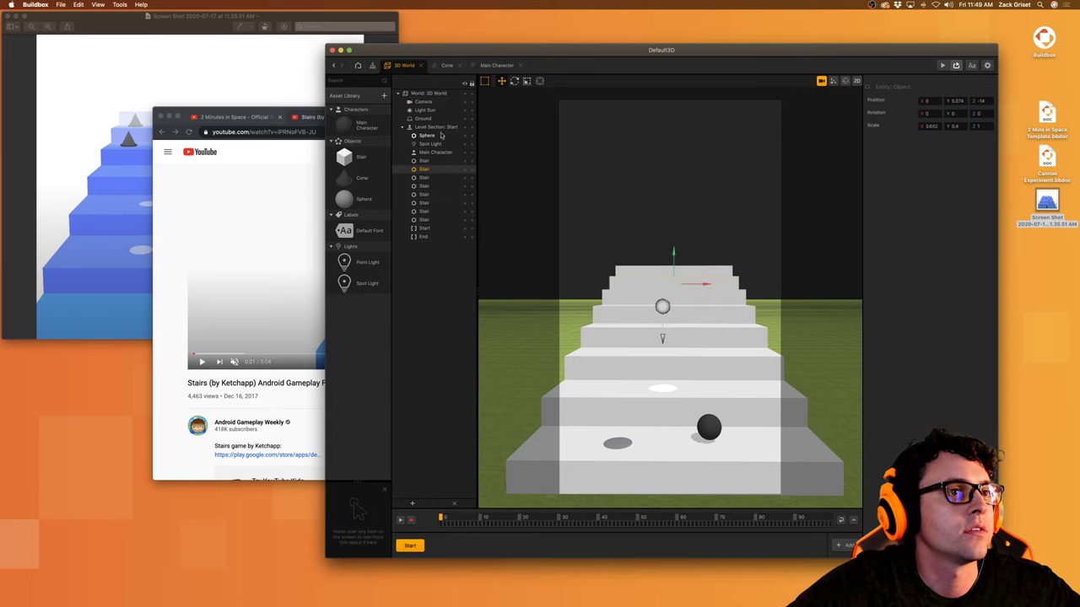
pyautogui.click(423, 101)
# Step: Try an X rotation of 0.1 on the Camera and set it back to 0
pyautogui.click(932, 123)
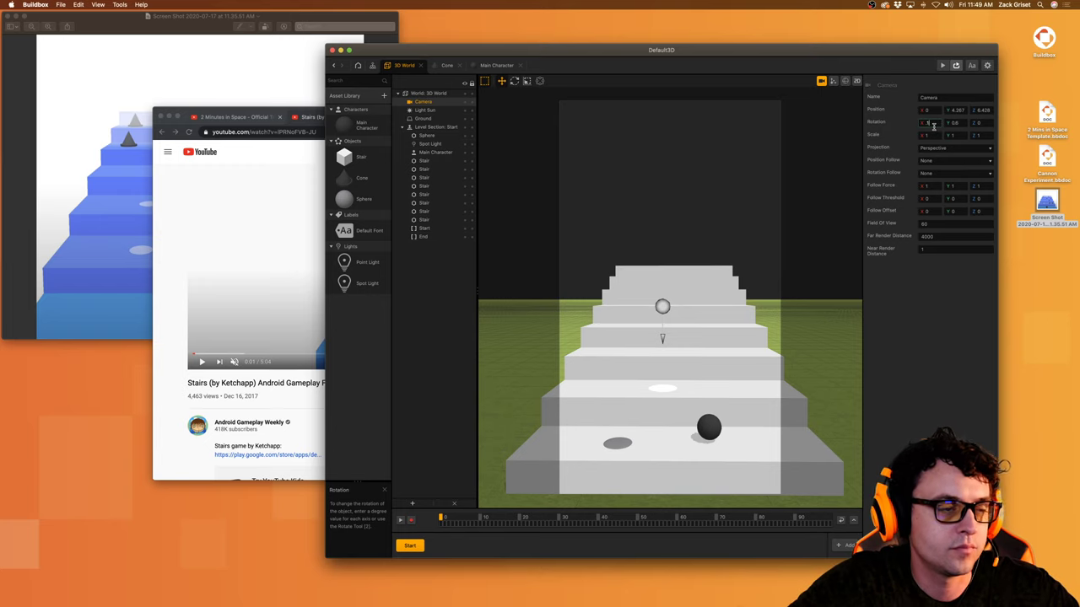
pyautogui.press('Tab')
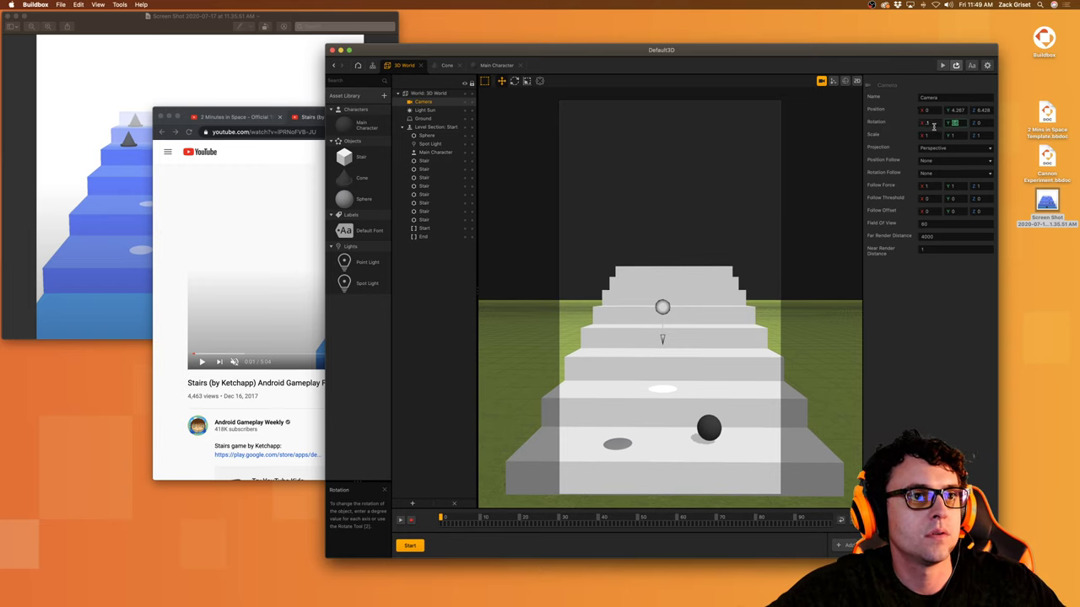
pyautogui.click(934, 124)
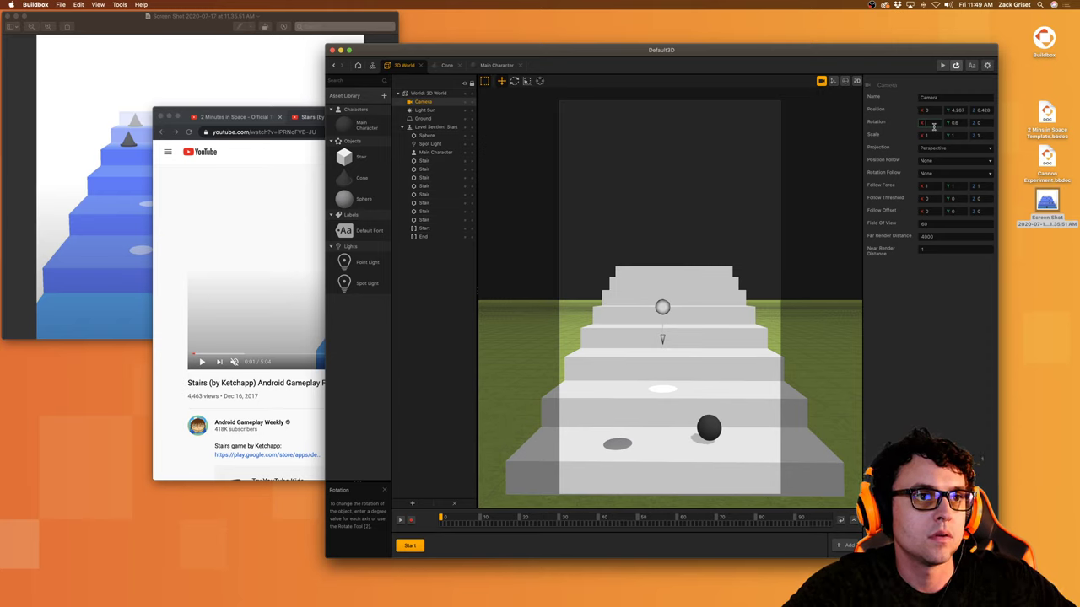
pyautogui.write('0')
# Step: Fine-tune the Camera's X position to centre the staircase in the frame, trying 0.1 and 0.12 and settling on 0.14
pyautogui.hotkey('shift', 'Tab')
pyautogui.hotkey('shift', 'Tab')
pyautogui.hotkey('shift', 'Tab')
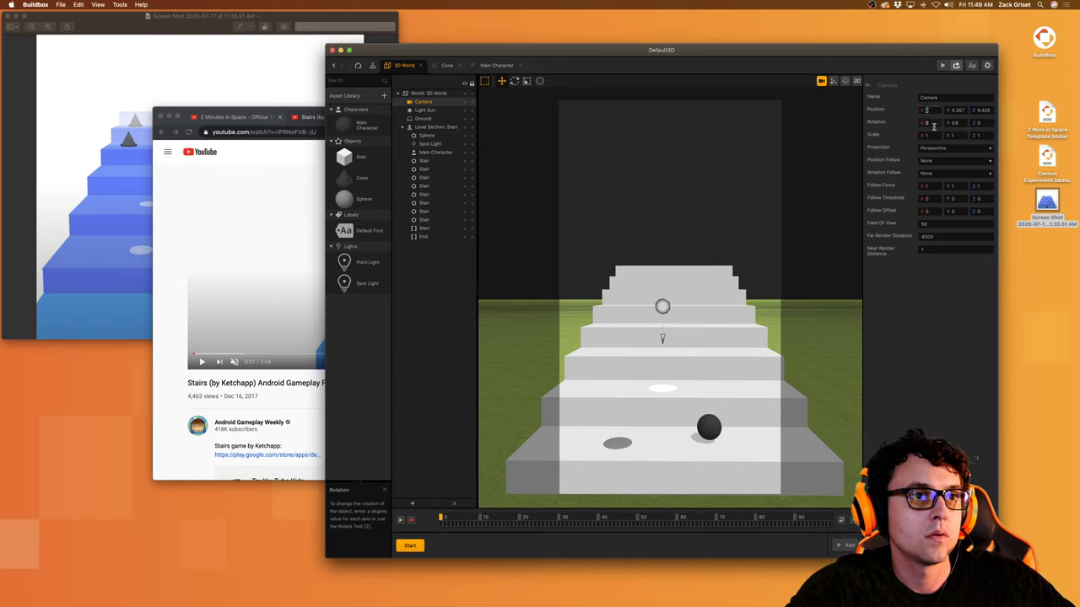
pyautogui.press('Tab')
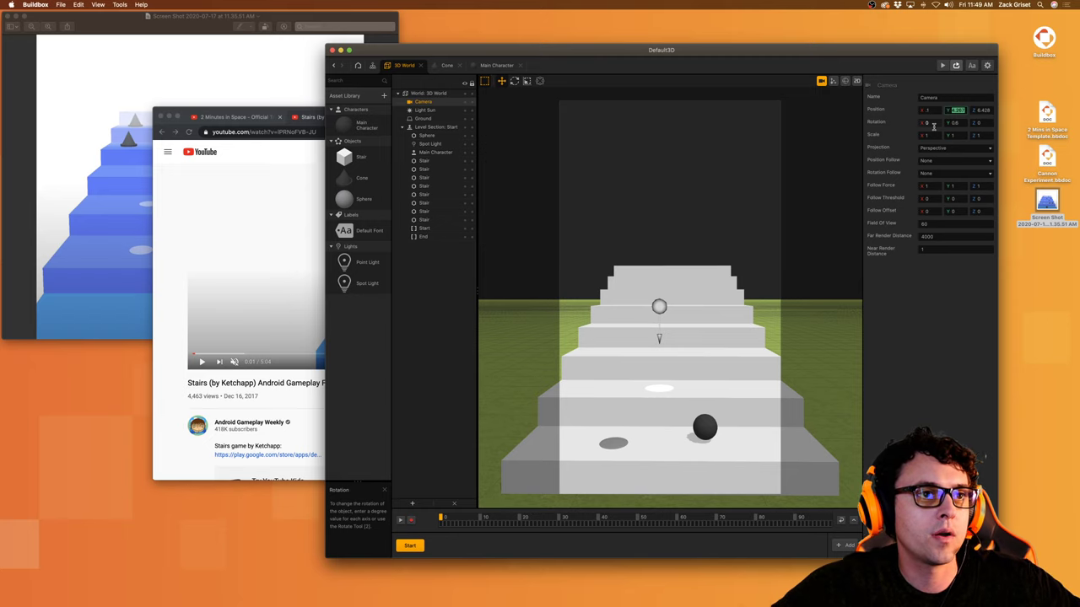
pyautogui.click(936, 109)
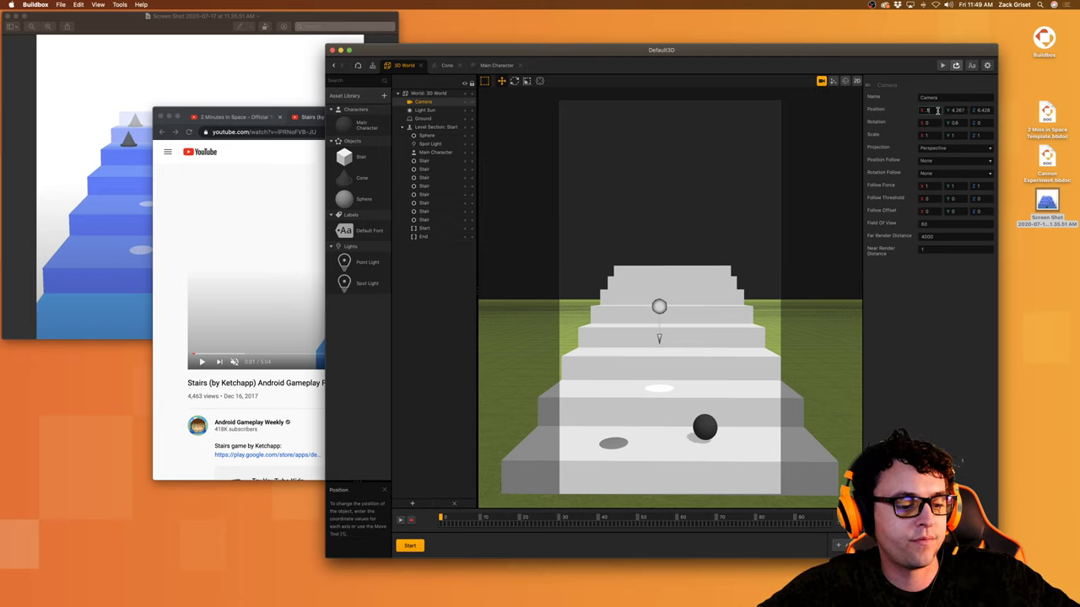
pyautogui.press('Tab')
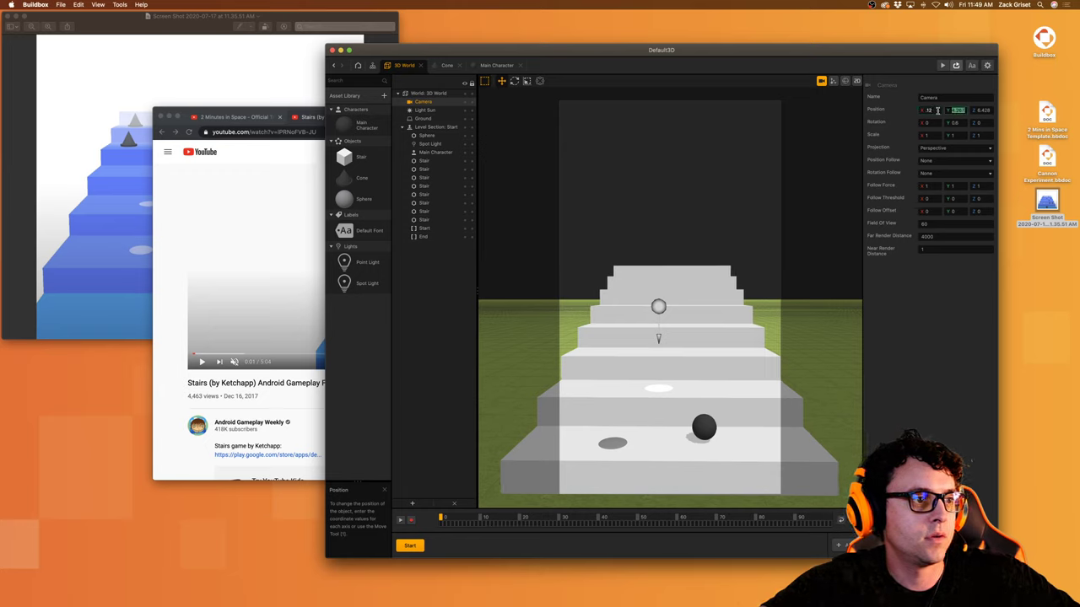
pyautogui.click(937, 109)
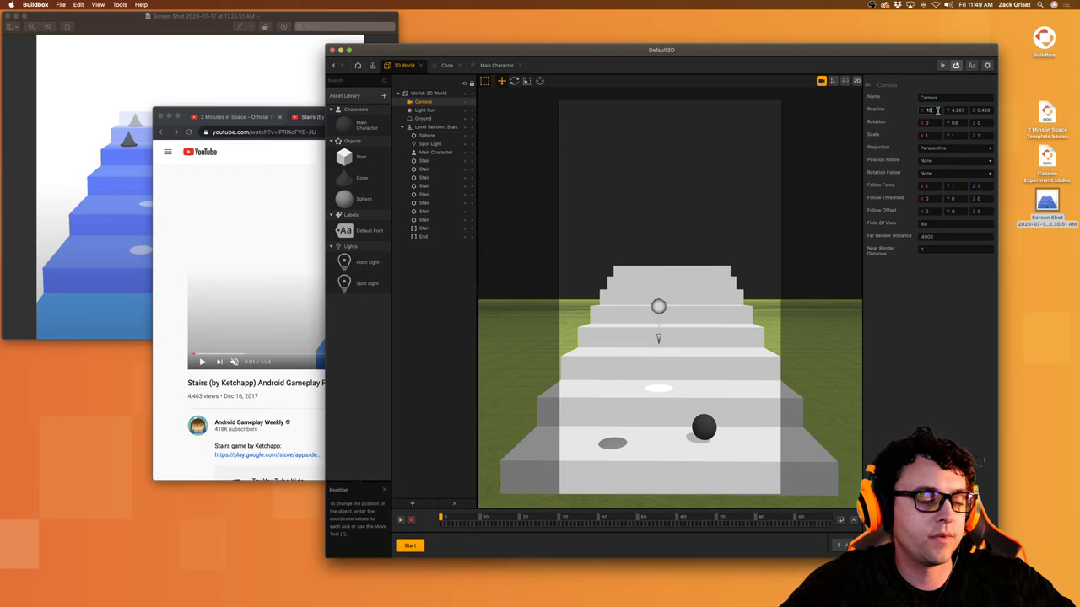
pyautogui.press('Tab')
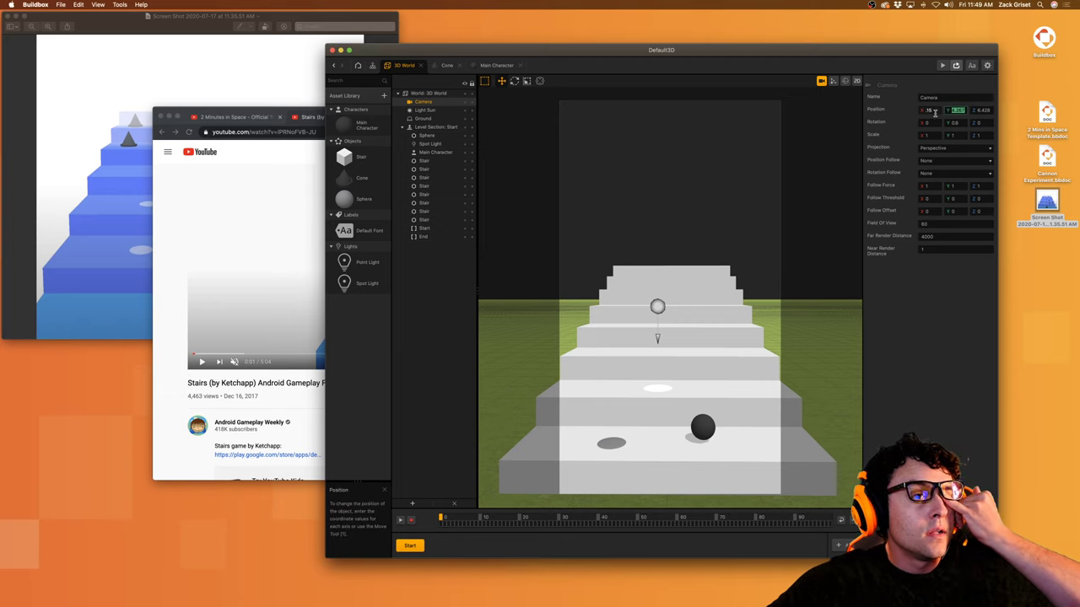
pyautogui.click(934, 111)
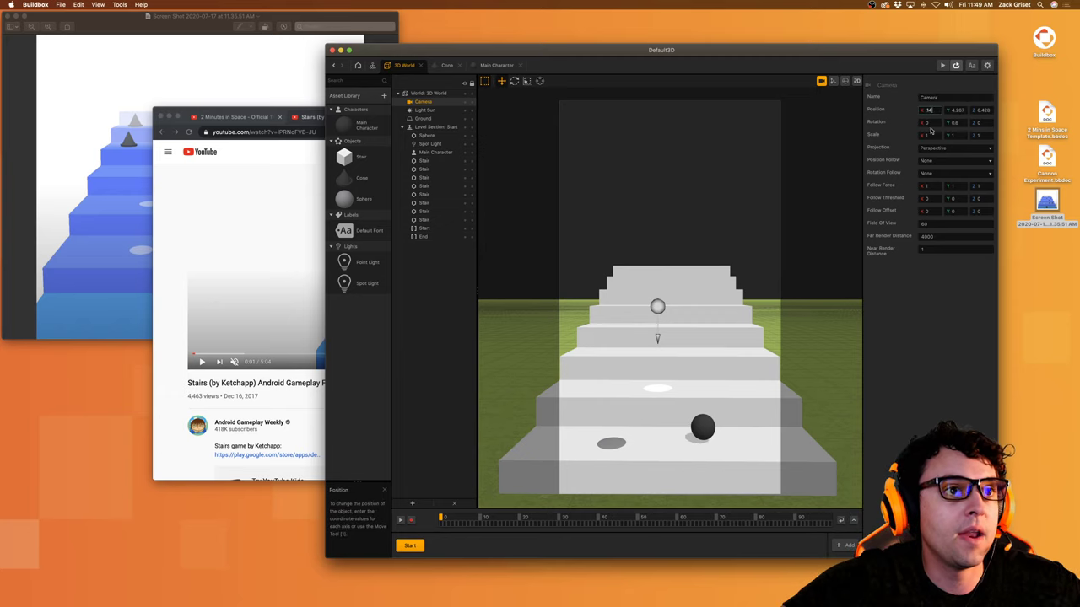
pyautogui.click(919, 330)
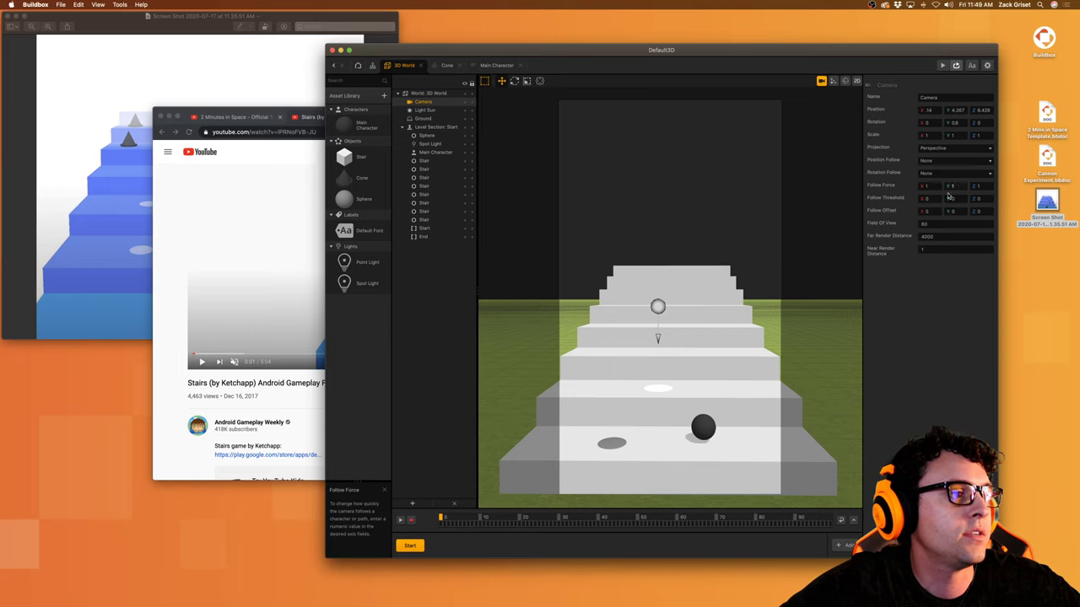
# Step: Play a few seconds of the Stairs gameplay video in the browser, pause it and return to Buildbox
pyautogui.click(313, 406)
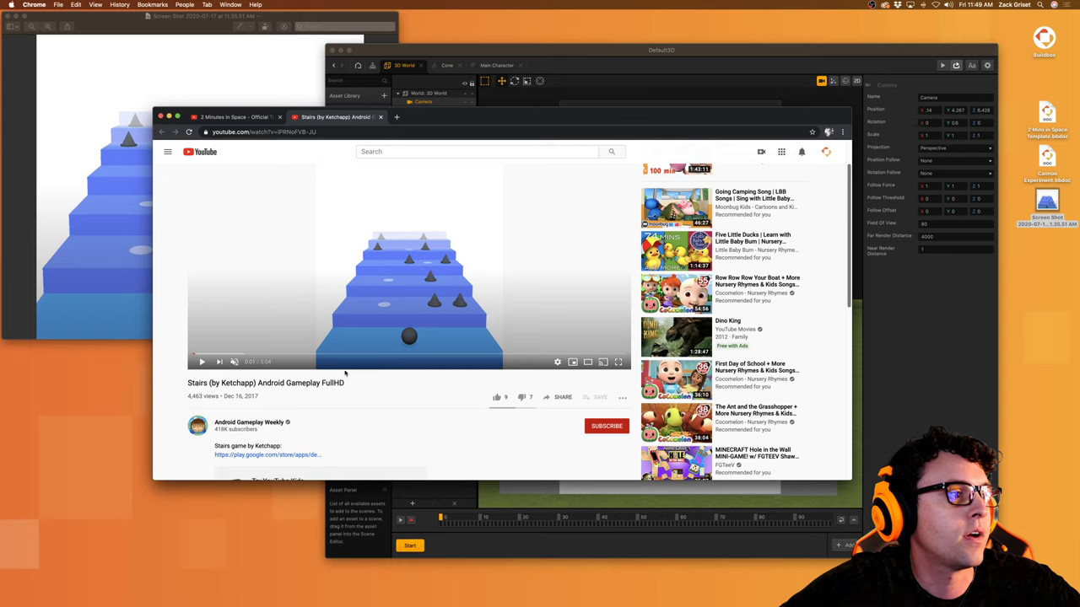
pyautogui.click(202, 361)
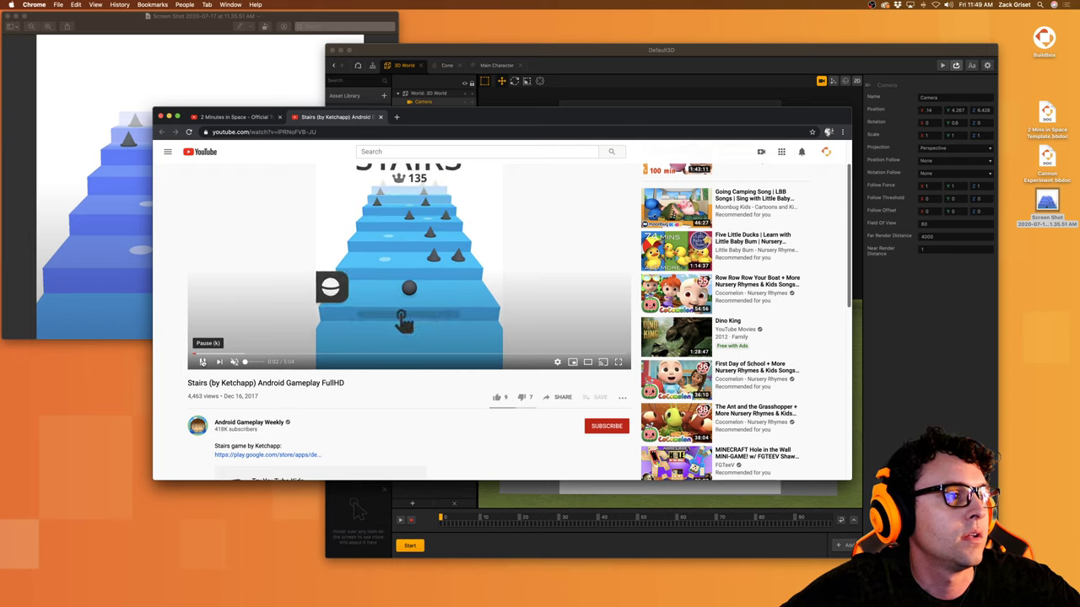
pyautogui.click(203, 361)
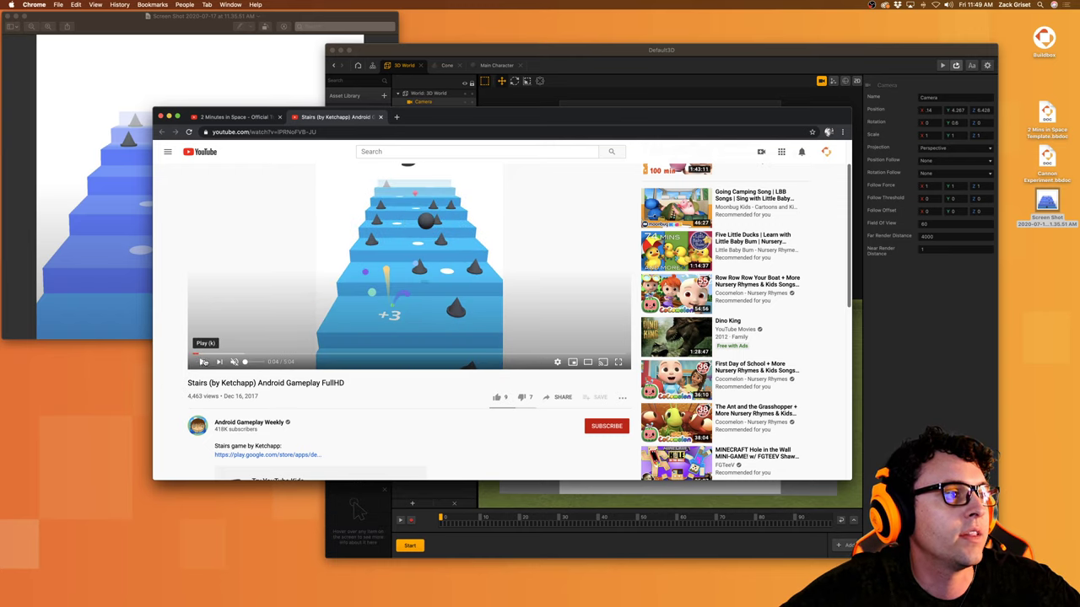
pyautogui.click(674, 69)
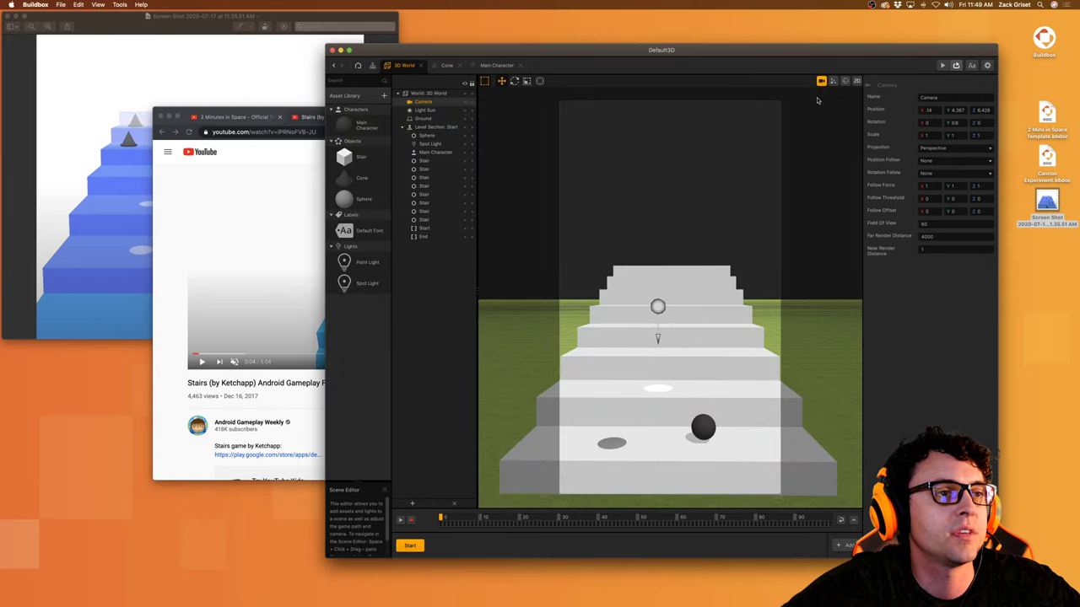
# Step: Orbit the camera view to look down the staircase from higher up, with X rotation about -18.6 and Y rotation 0
pyautogui.keyDown('alt'); pyautogui.moveTo(707, 318); pyautogui.dragTo(707, 331); pyautogui.keyUp('alt')
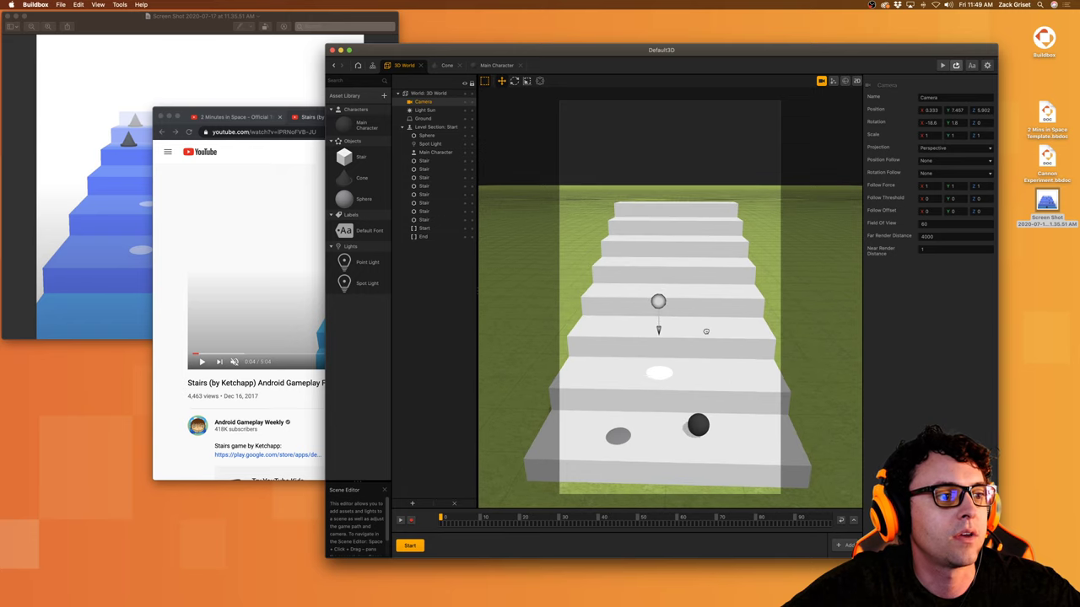
pyautogui.moveTo(713, 328); pyautogui.dragTo(714, 327, button='right')
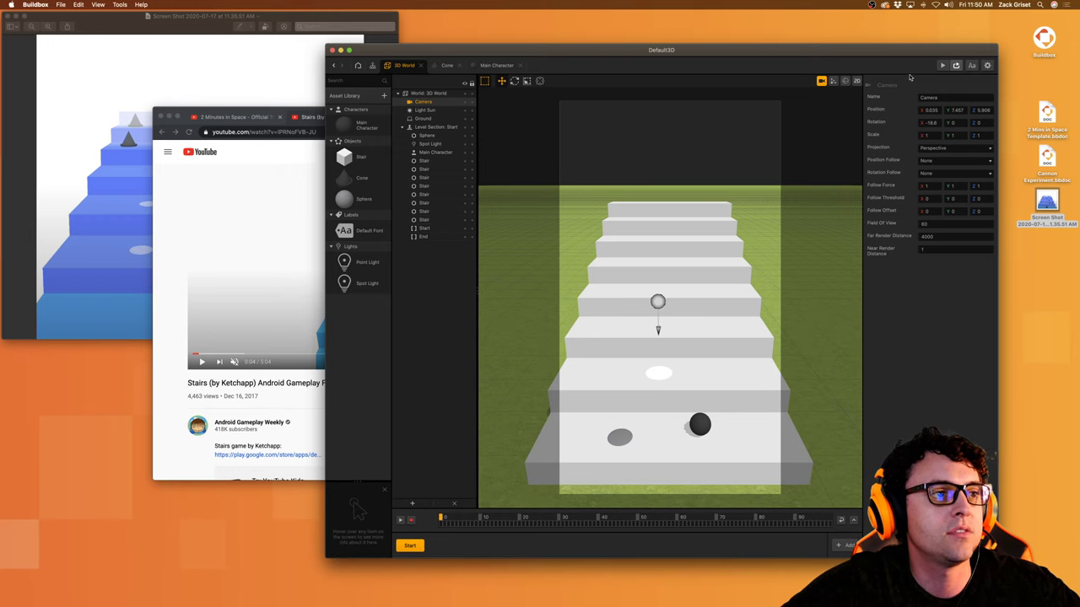
# Step: Watch more of the Stairs gameplay video to examine how its camera moves, and return to Buildbox
pyautogui.click(282, 270)
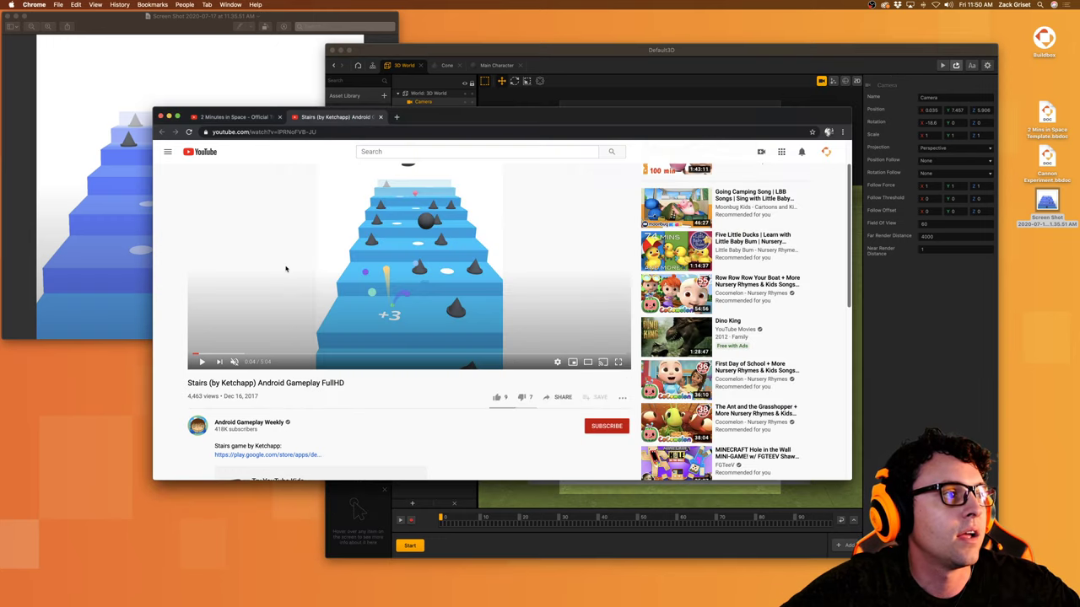
pyautogui.click(203, 362)
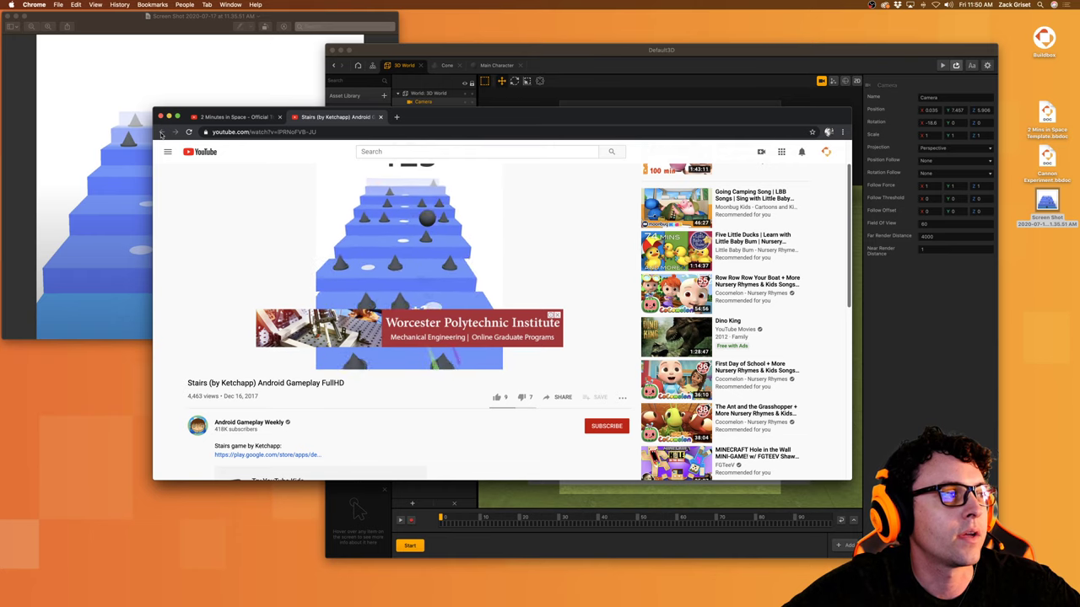
pyautogui.click(644, 98)
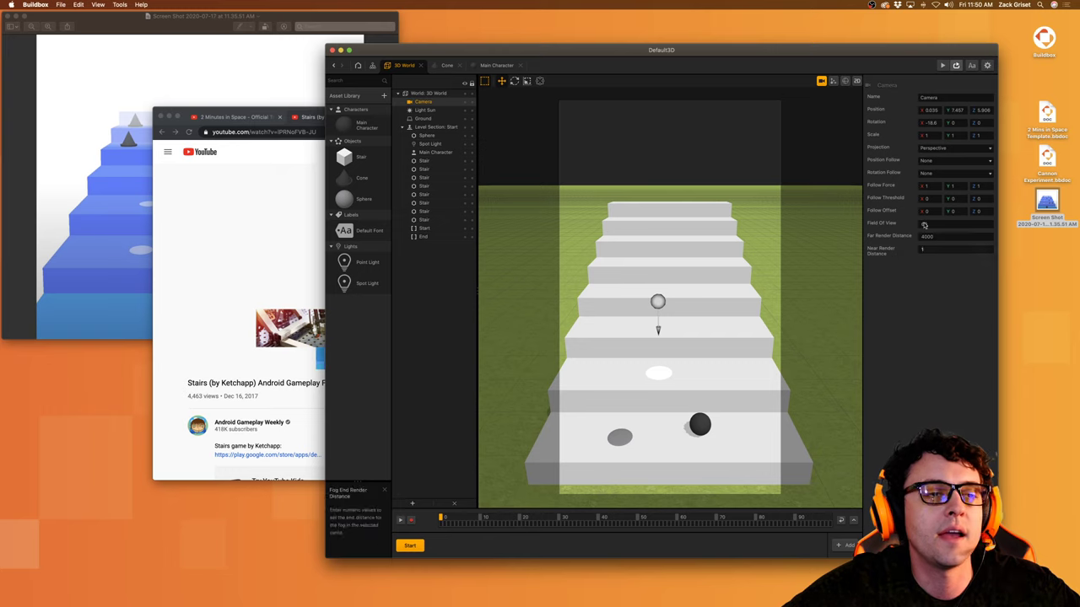
# Step: Set the Camera's Position Follow to Game Path, leave the camera view and select the level section's End marker
pyautogui.click(939, 162)
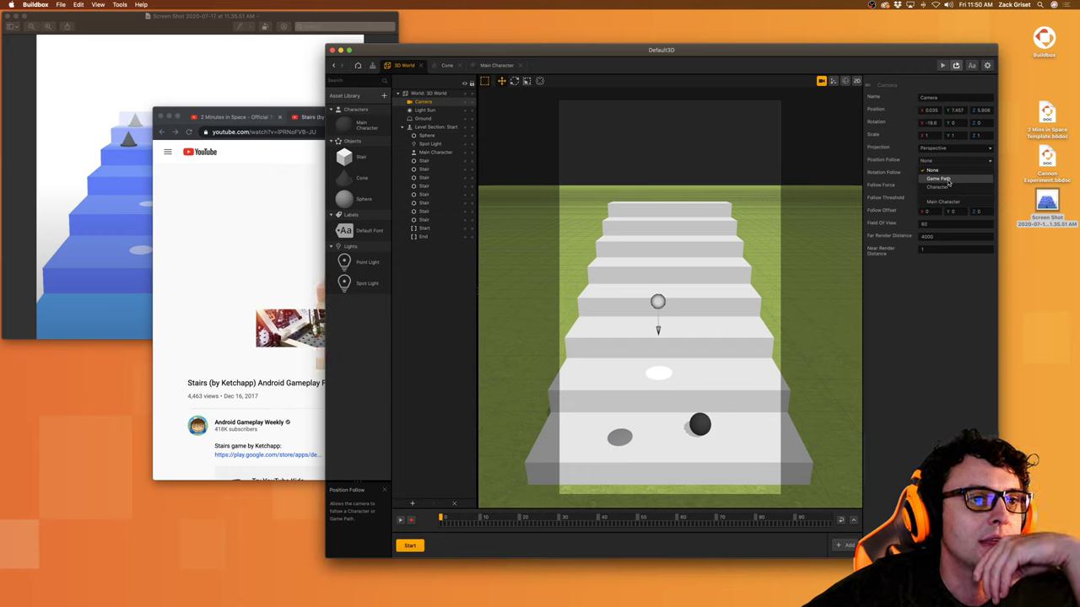
pyautogui.click(948, 179)
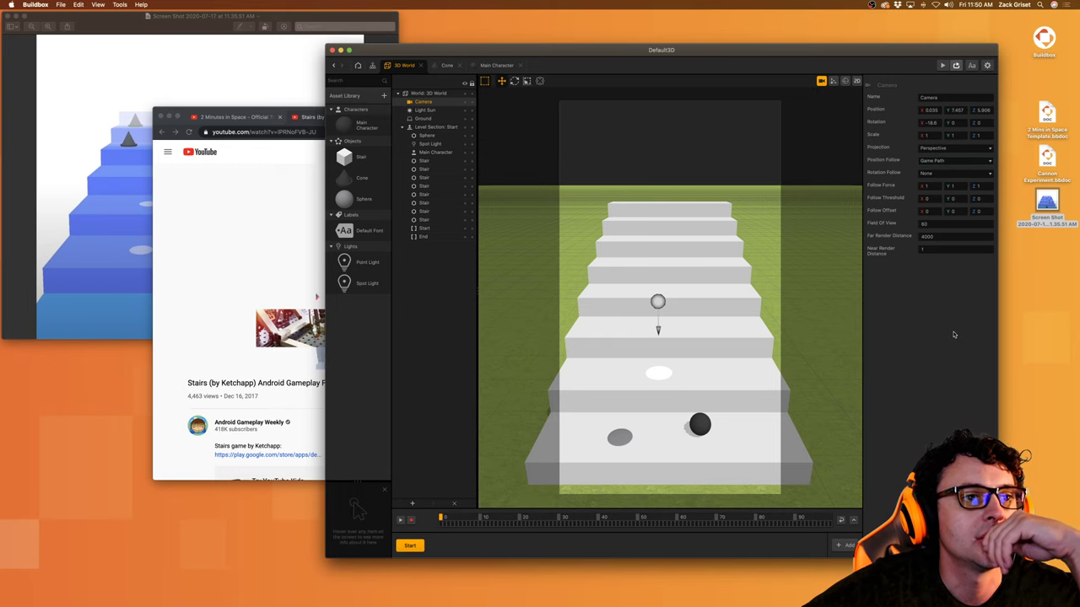
pyautogui.click(833, 82)
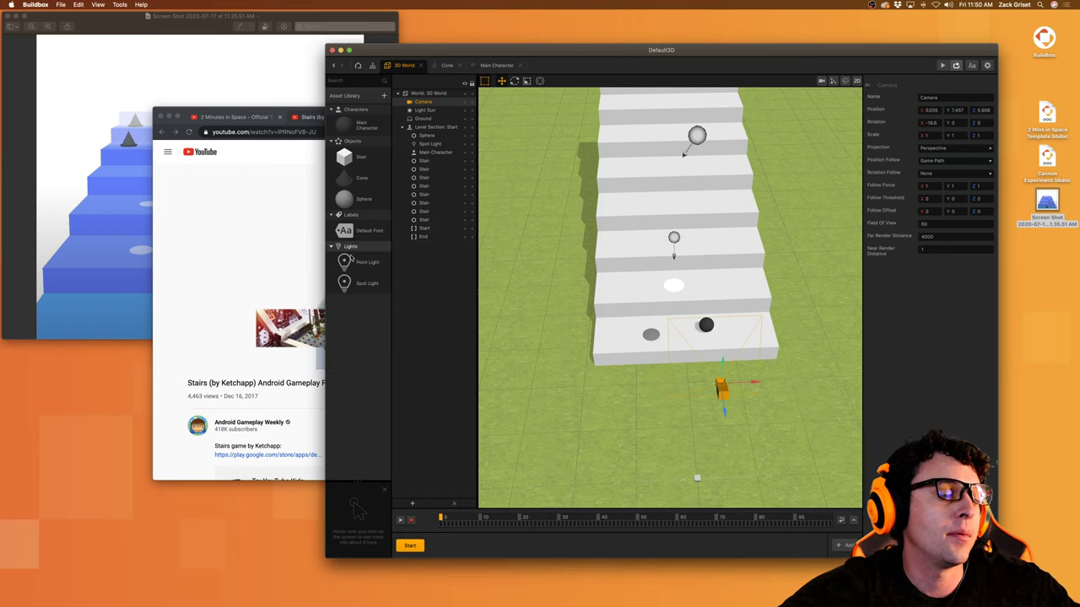
pyautogui.click(435, 238)
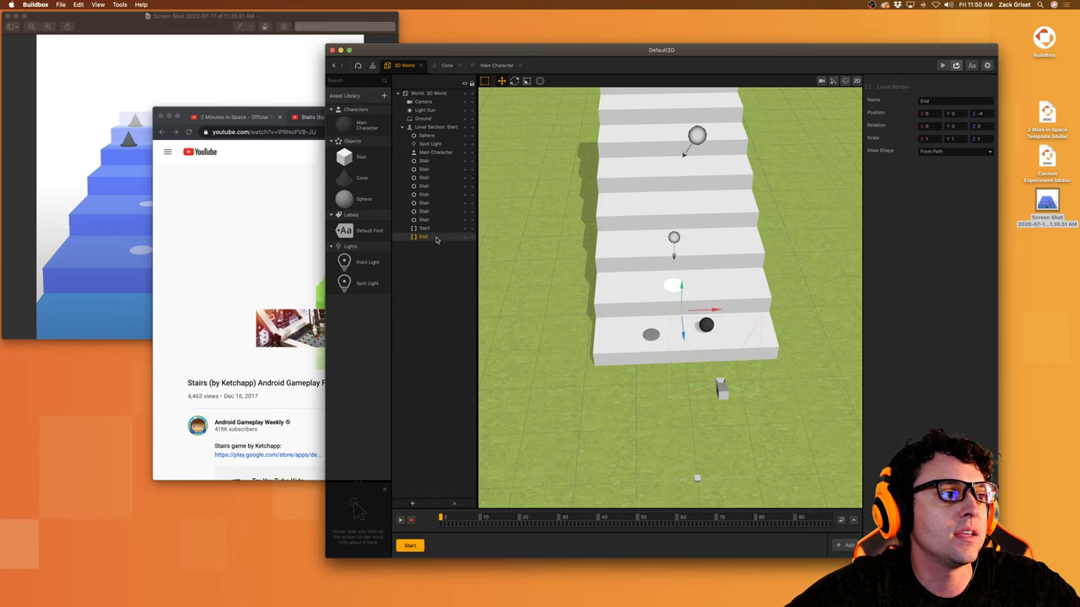
# Step: Move the level section's Start marker back to the foot of the staircase, at Z about -0.925
pyautogui.keyDown('alt'); pyautogui.moveTo(620, 374); pyautogui.dragTo(647, 360); pyautogui.keyUp('alt')
pyautogui.moveTo(648, 360)
pyautogui.mouseDown(button='right')
pyautogui.moveTo(666, 357)
pyautogui.moveTo(641, 346)
pyautogui.mouseUp(button='right')
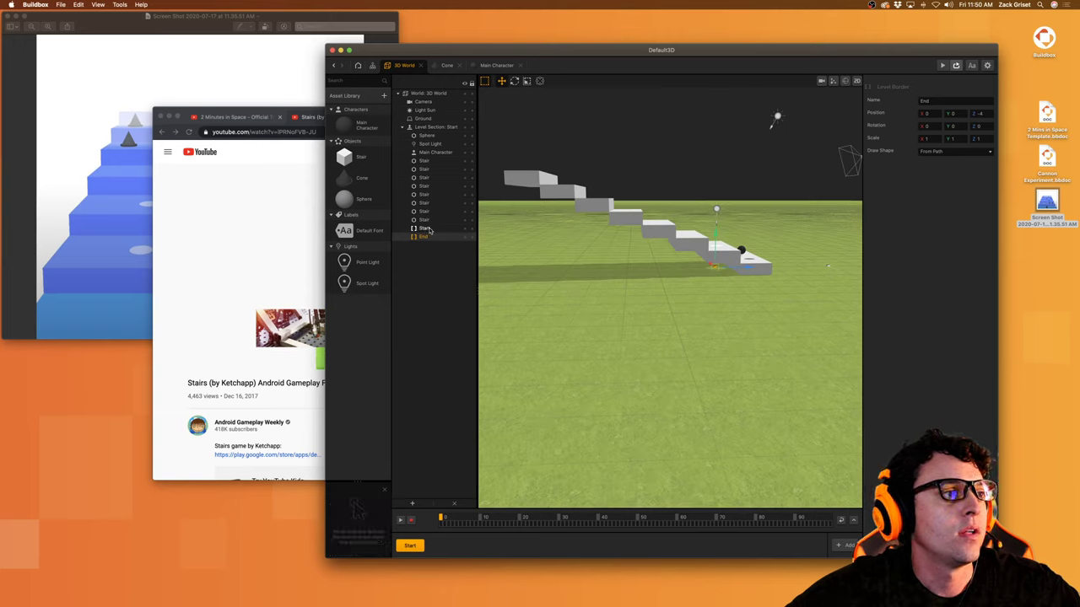
pyautogui.click(424, 228)
pyautogui.moveTo(759, 278); pyautogui.dragTo(774, 276, button='right')
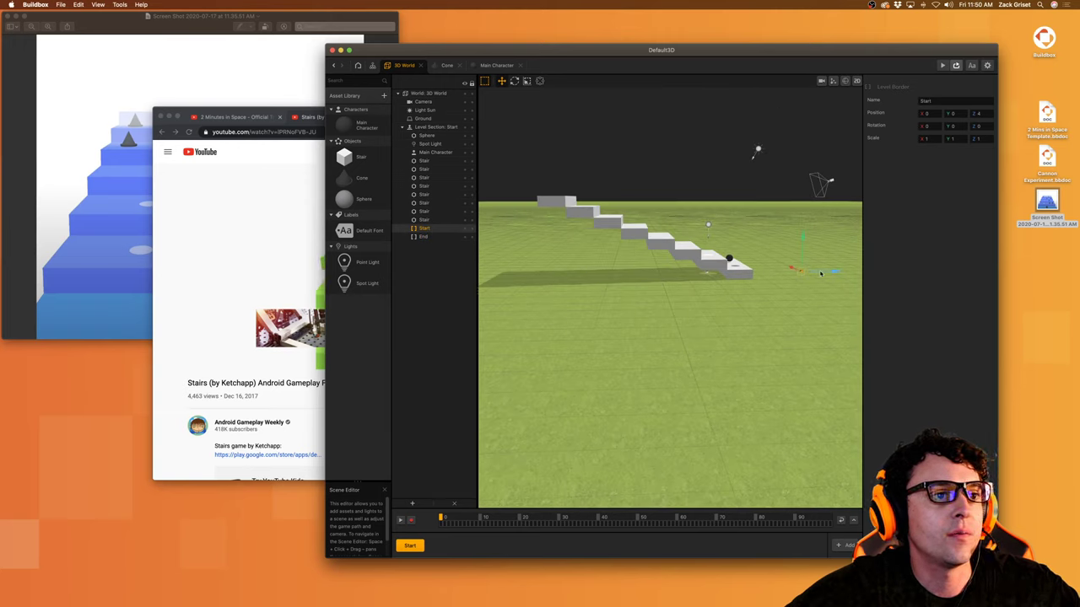
pyautogui.moveTo(811, 272); pyautogui.dragTo(765, 273)
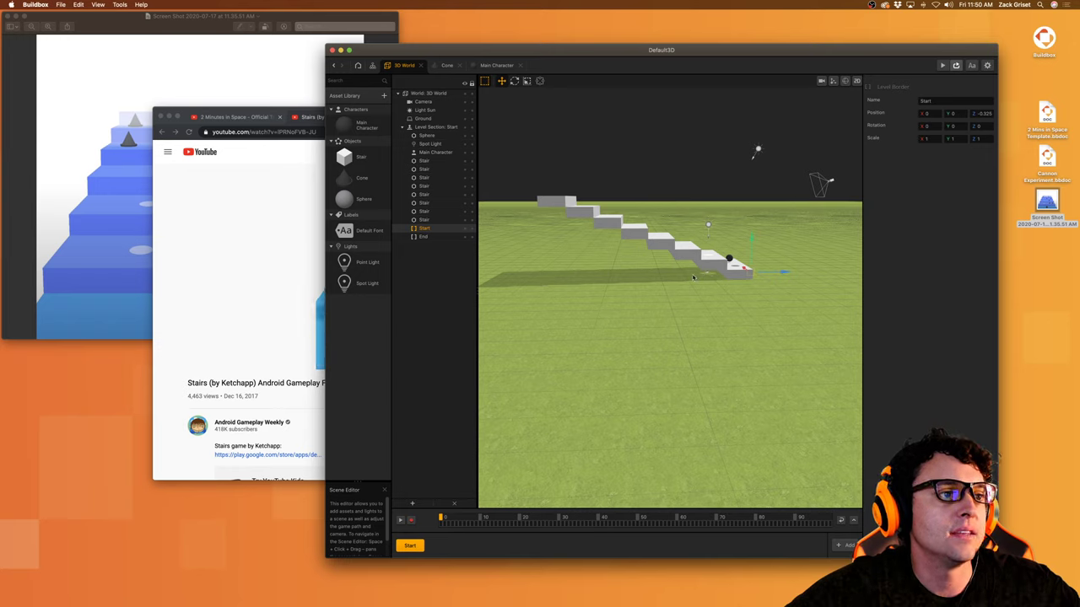
# Step: Place the level section's End marker at the top stair, with Z about -17.101 and Y set to 6
pyautogui.click(421, 236)
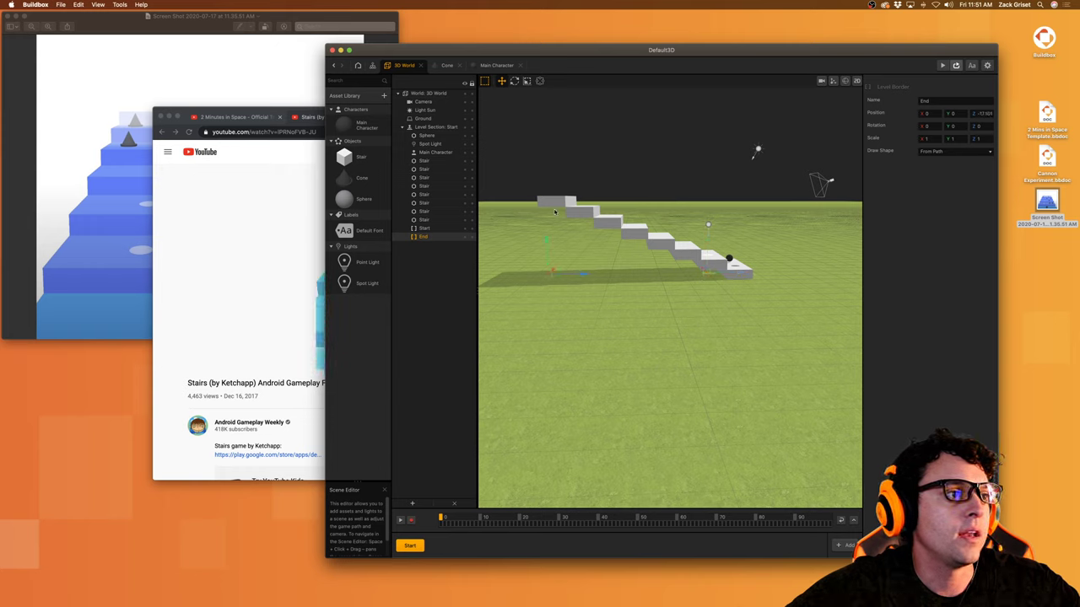
pyautogui.click(556, 204)
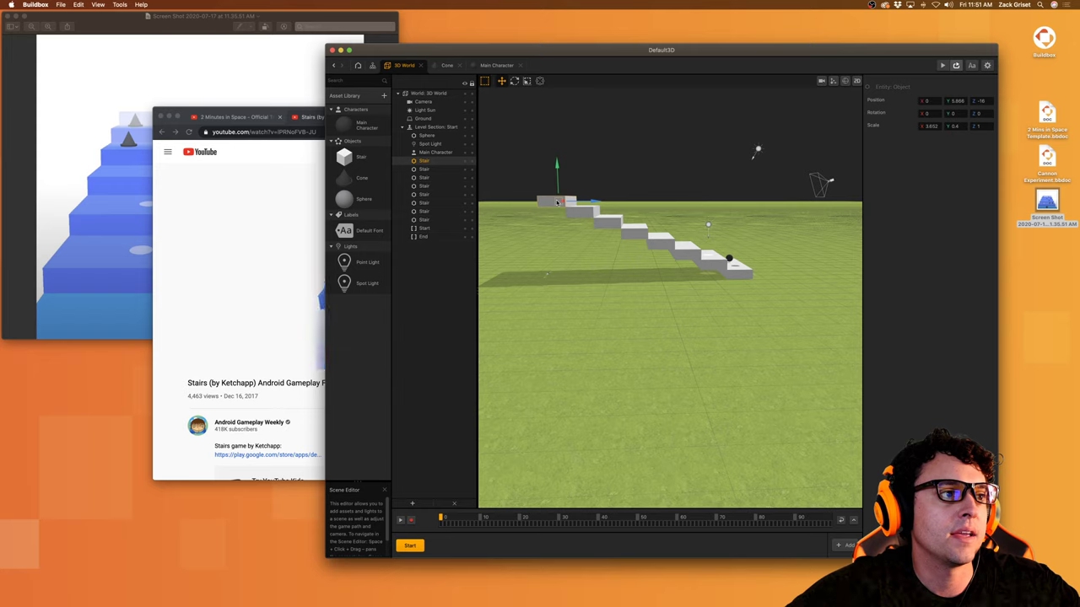
pyautogui.click(548, 275)
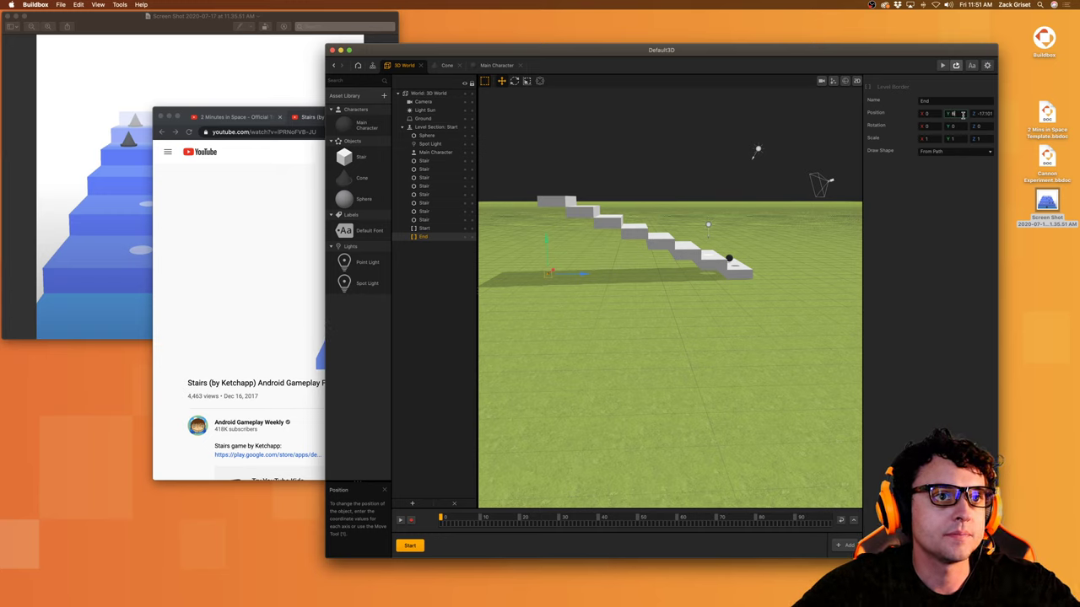
pyautogui.press('Return')
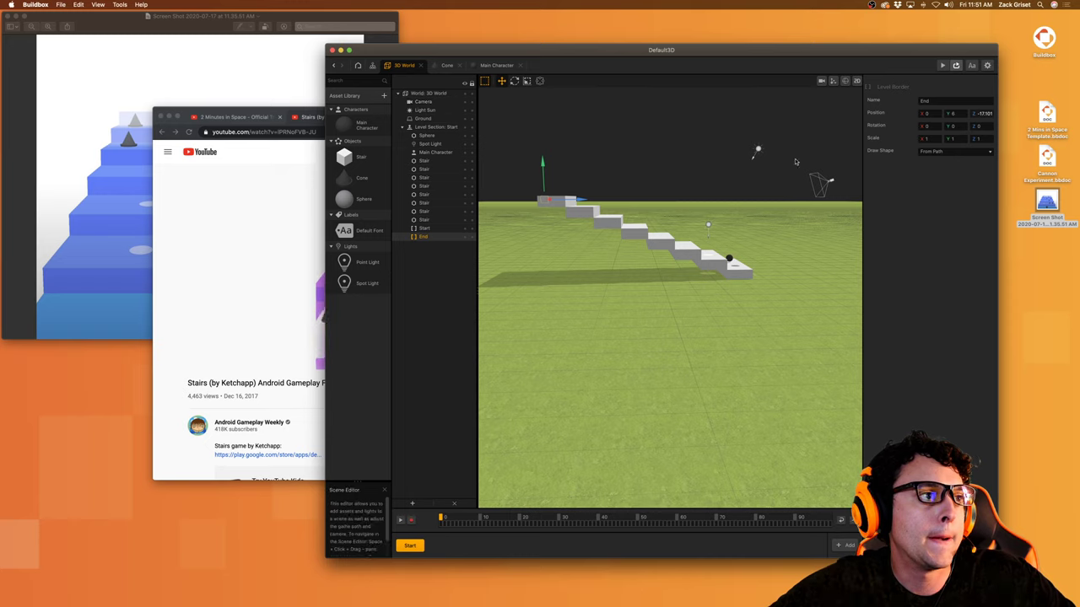
# Step: Duplicate the Start level section and delete the Main Character from the copy
pyautogui.click(411, 547)
pyautogui.press('d')
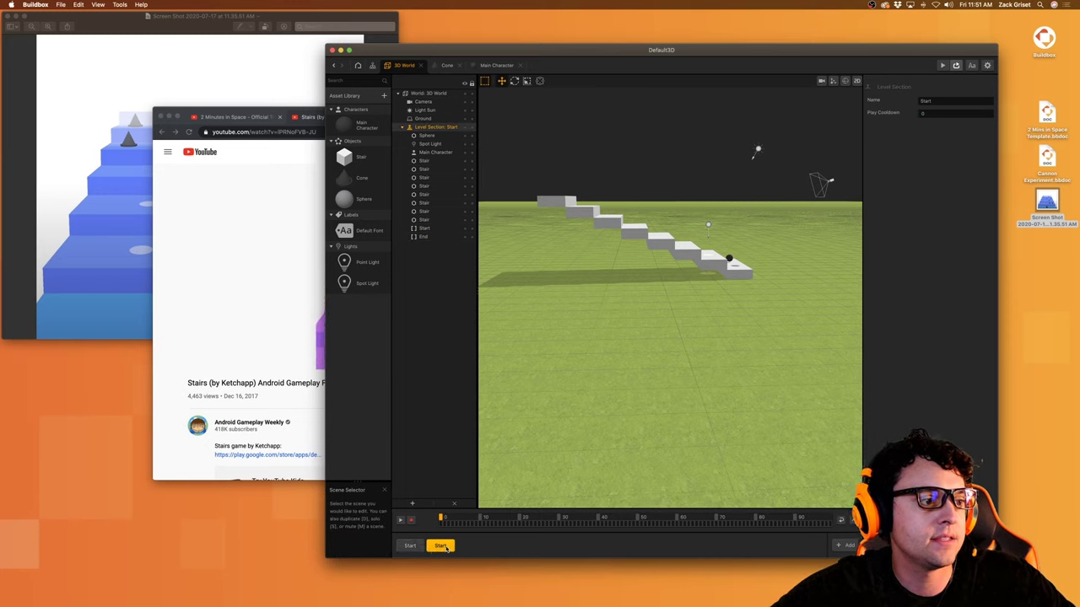
pyautogui.click(732, 261)
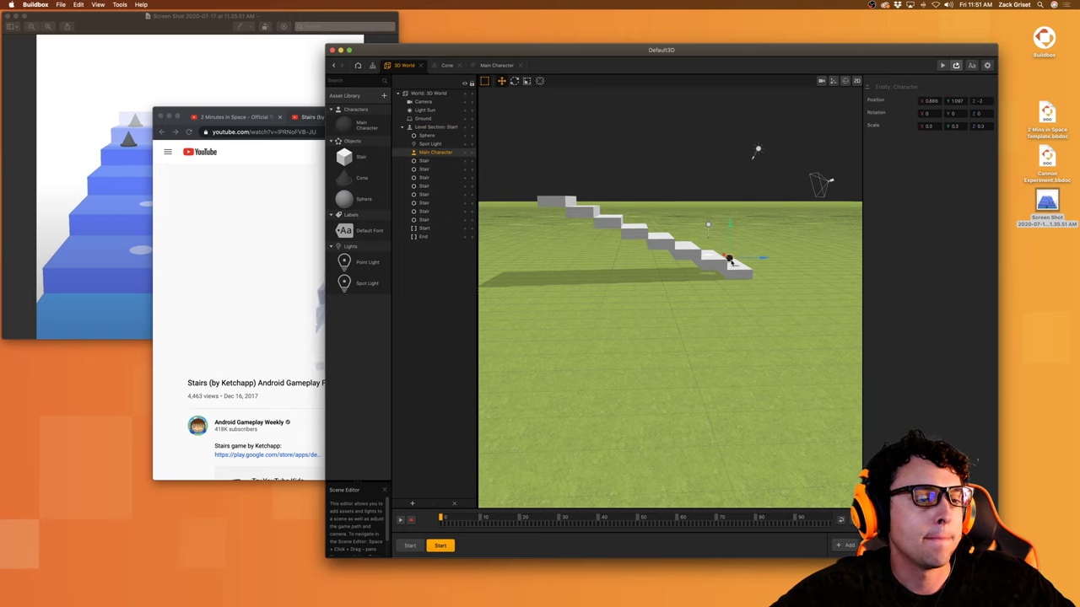
pyautogui.press('Delete')
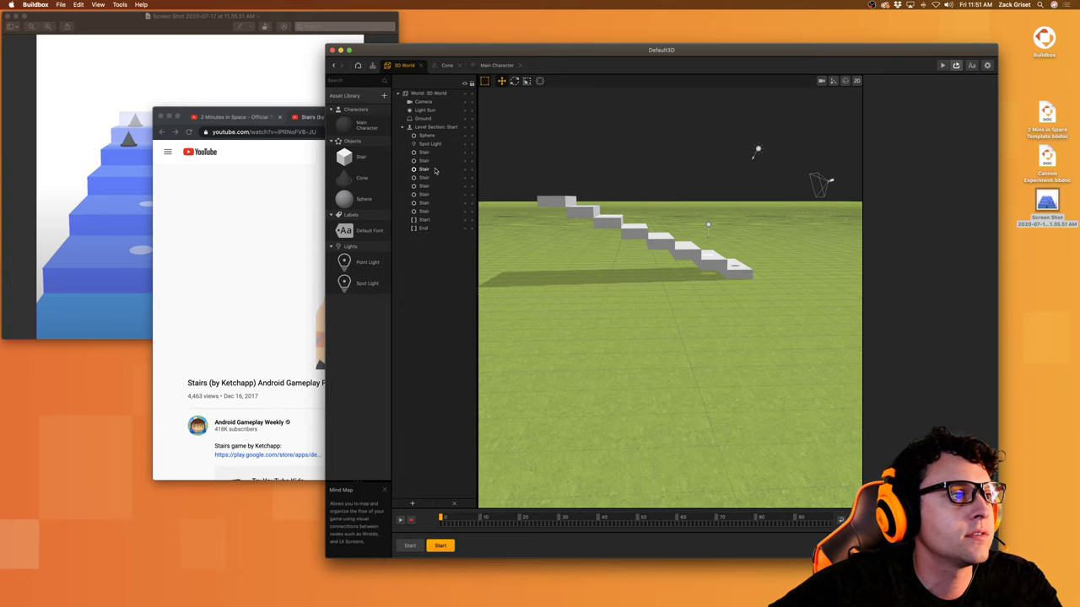
# Step: Preview the climb across the repeated stair sections, check both Start sections through the camera view, and preview the game again
pyautogui.click(956, 66)
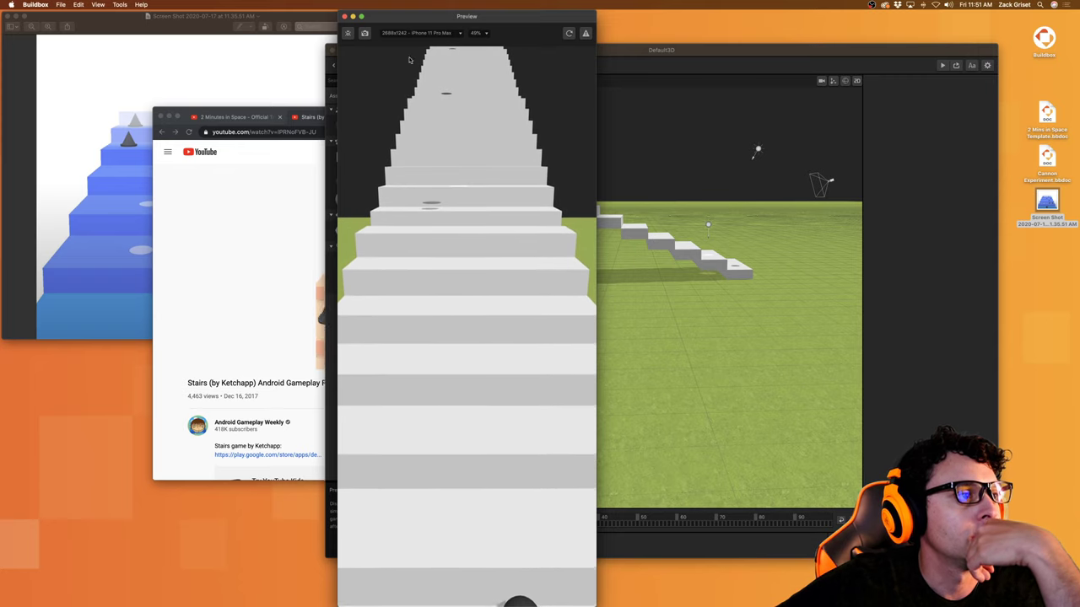
pyautogui.click(345, 17)
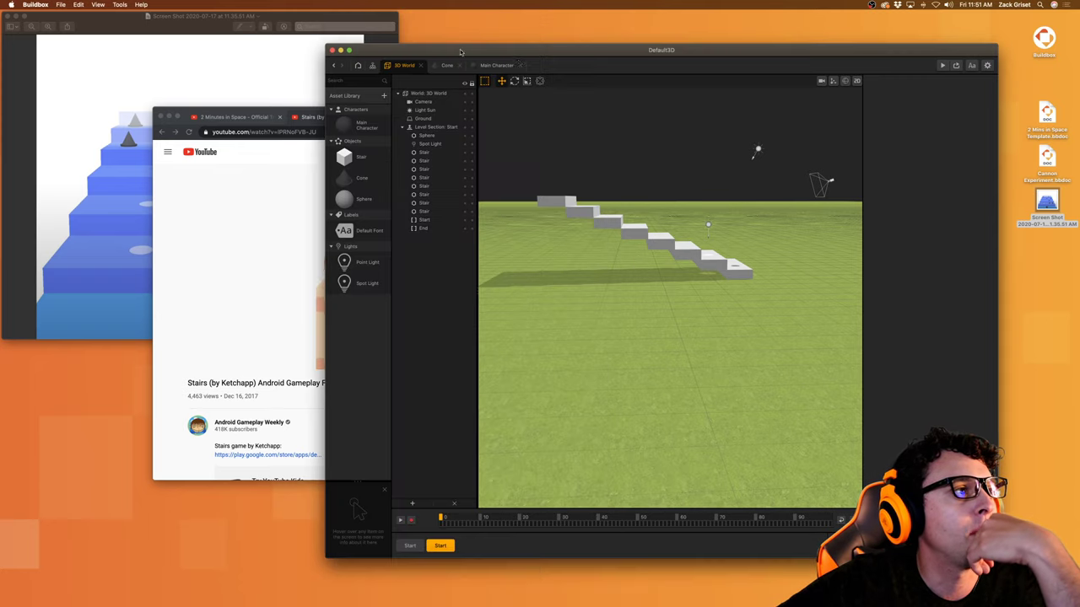
pyautogui.click(821, 81)
pyautogui.scroll(-5, 648, 350)
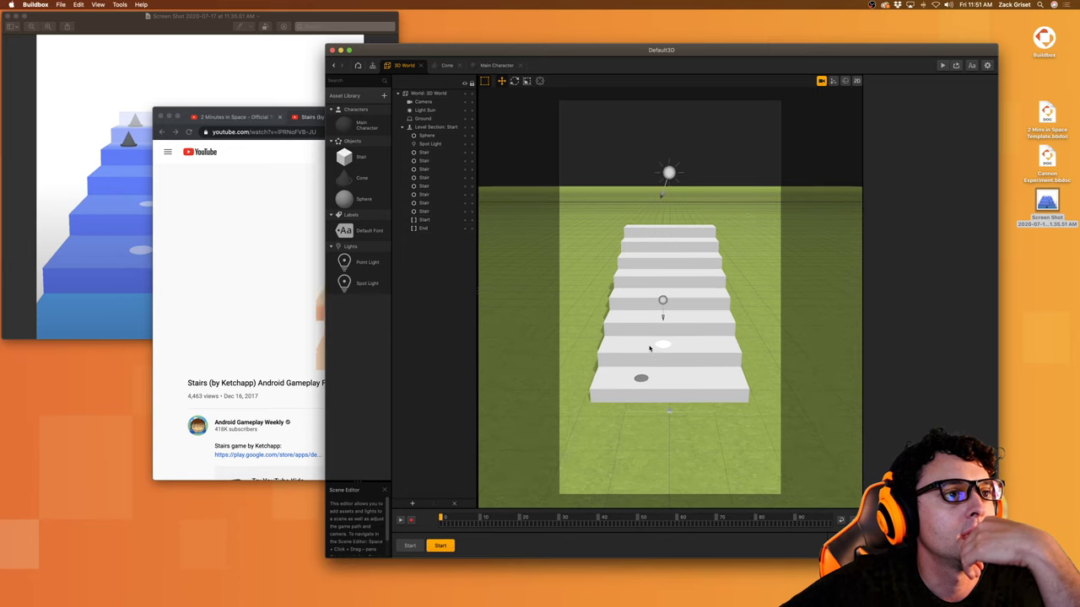
pyautogui.click(411, 545)
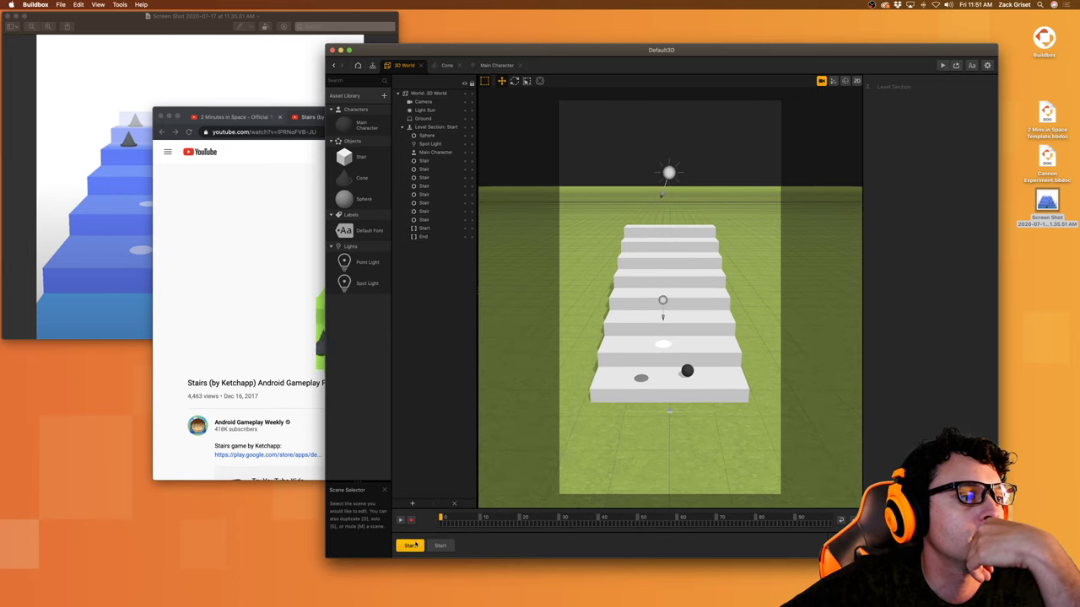
pyautogui.click(941, 66)
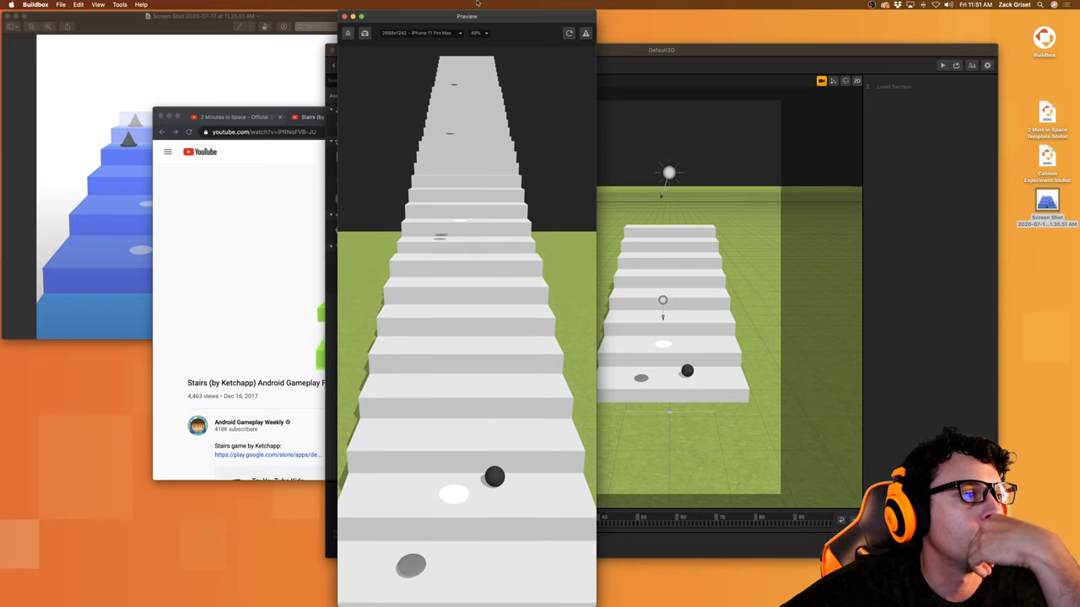
pyautogui.click(345, 16)
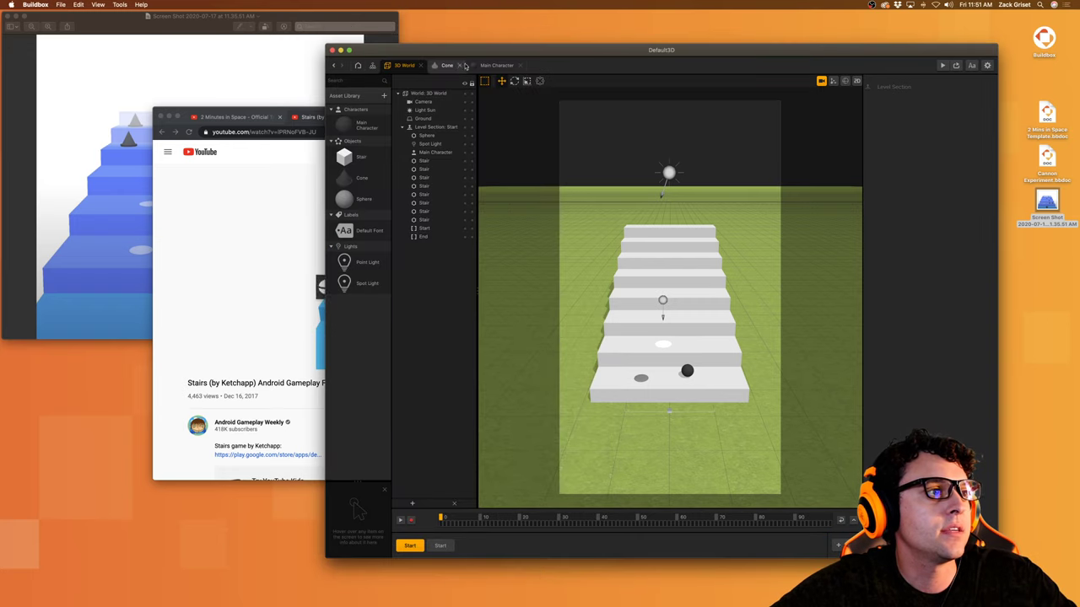
# Step: Add an If Collide node to the Main Character's node map, enabled from Start's Created output, with Platform as its affected asset
pyautogui.click(496, 65)
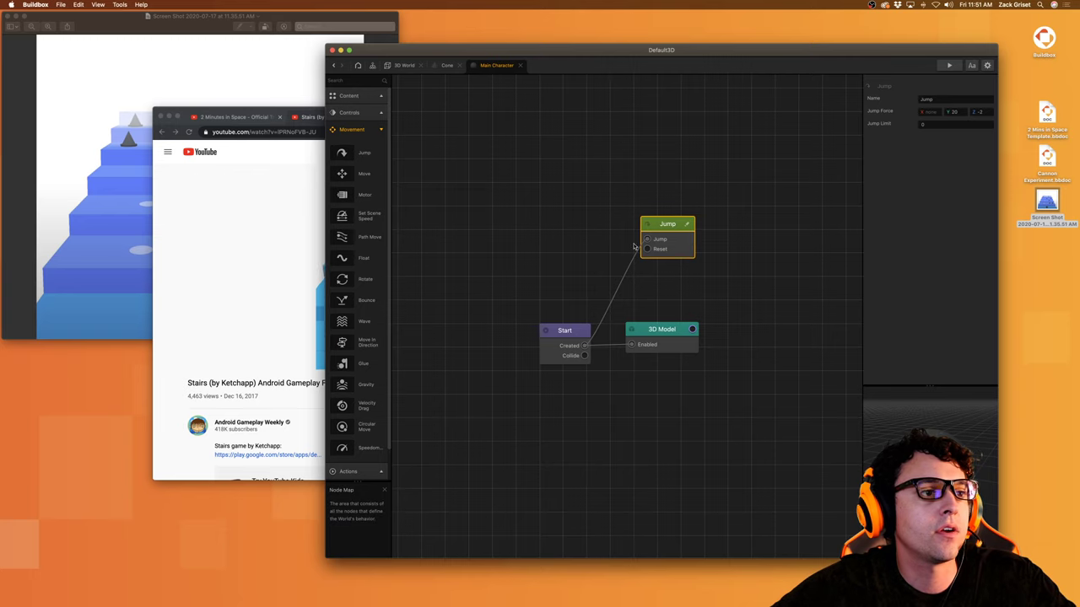
pyautogui.click(382, 129)
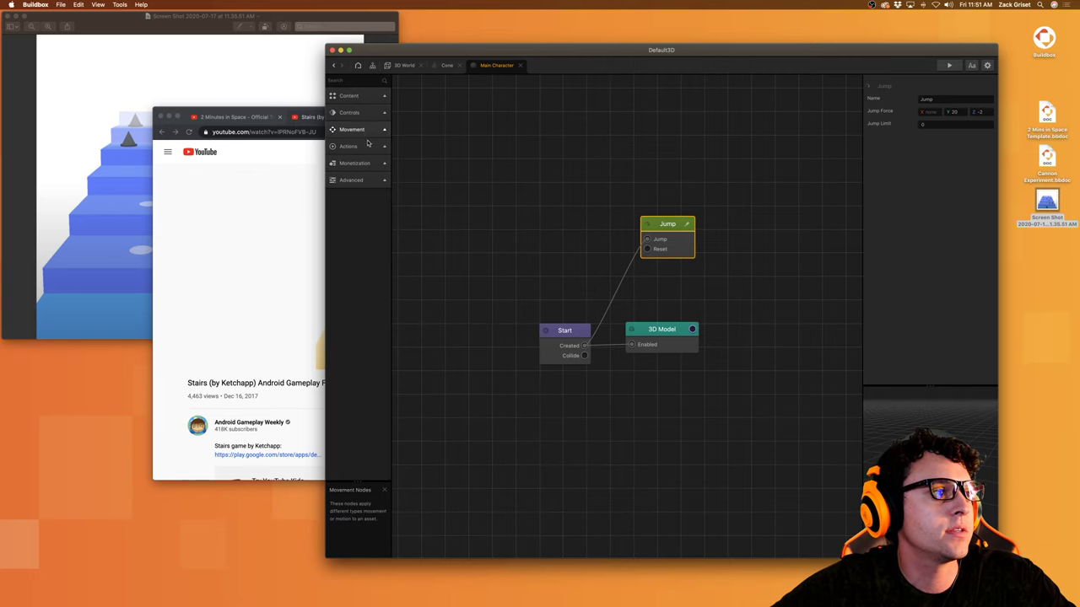
pyautogui.click(350, 146)
pyautogui.moveTo(342, 169); pyautogui.dragTo(584, 346)
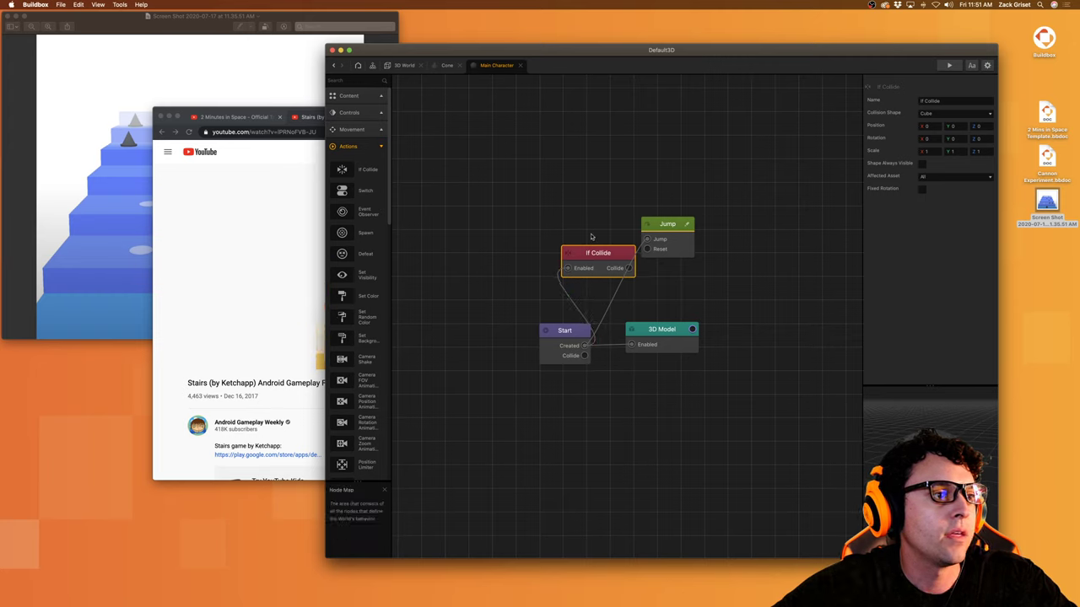
pyautogui.moveTo(596, 253); pyautogui.dragTo(559, 167)
pyautogui.click(944, 176)
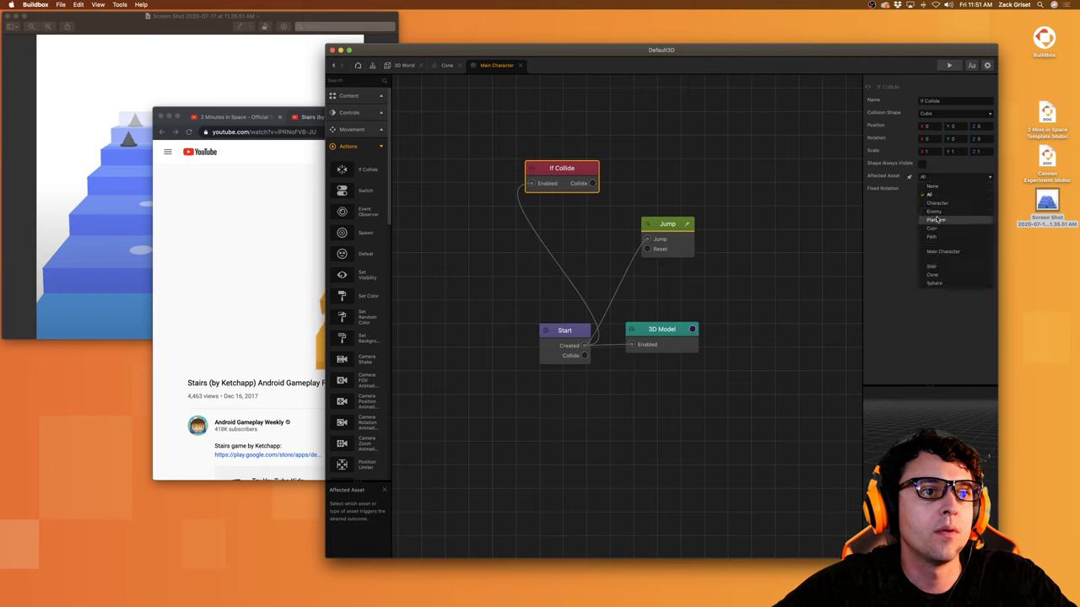
pyautogui.click(936, 217)
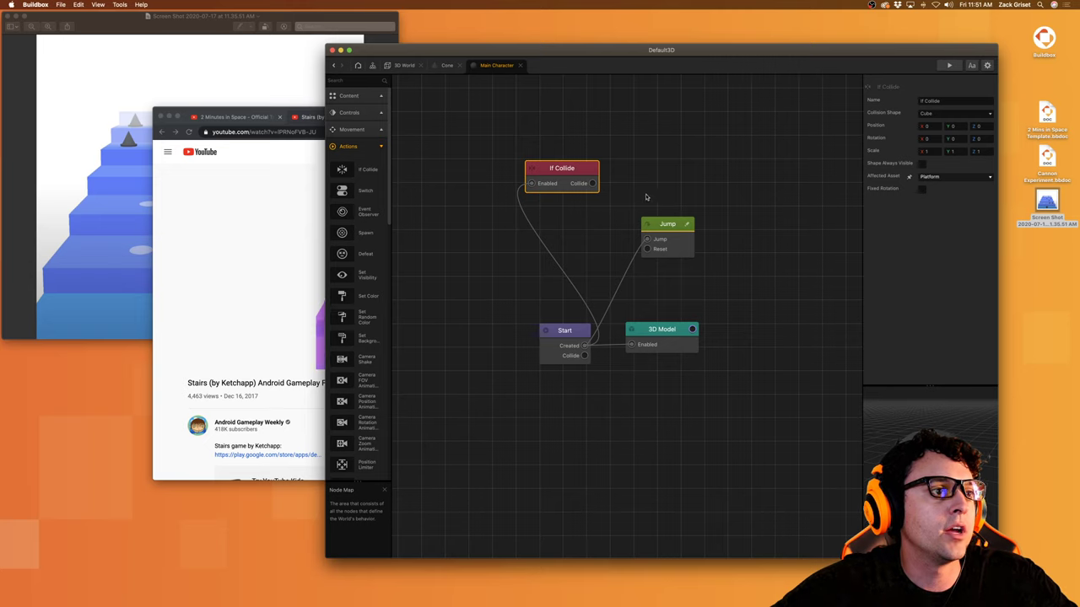
# Step: Connect the If Collide node's Collide output to the Jump node and remove the direct link from Start to Jump
pyautogui.moveTo(614, 216); pyautogui.dragTo(691, 196)
pyautogui.click(644, 251)
pyautogui.press('BackSpace')
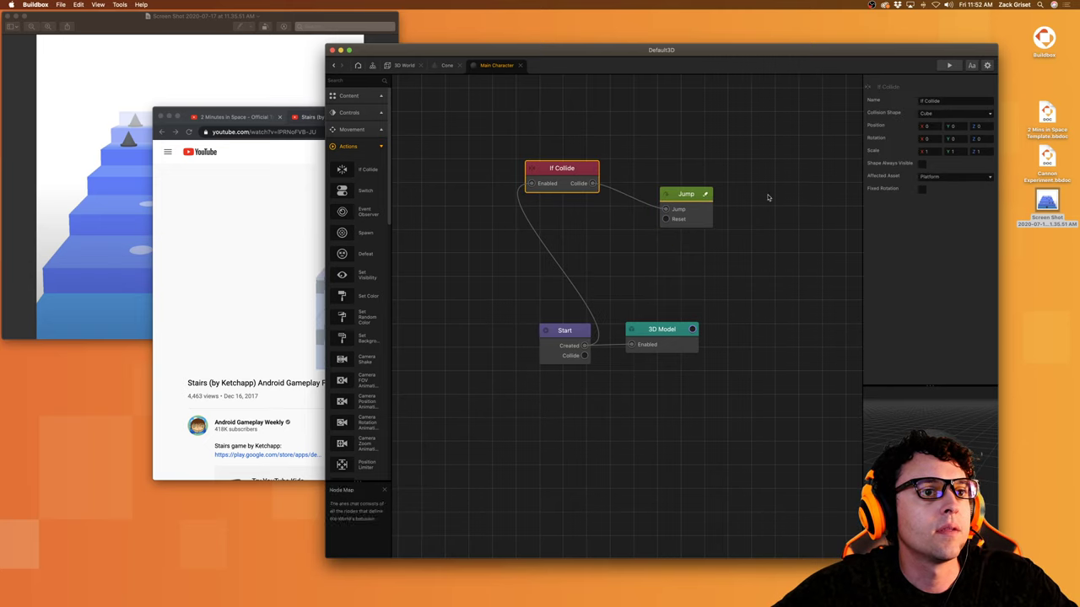
# Step: Set the Stair object's collision group to Platform in the 3D World
pyautogui.click(404, 65)
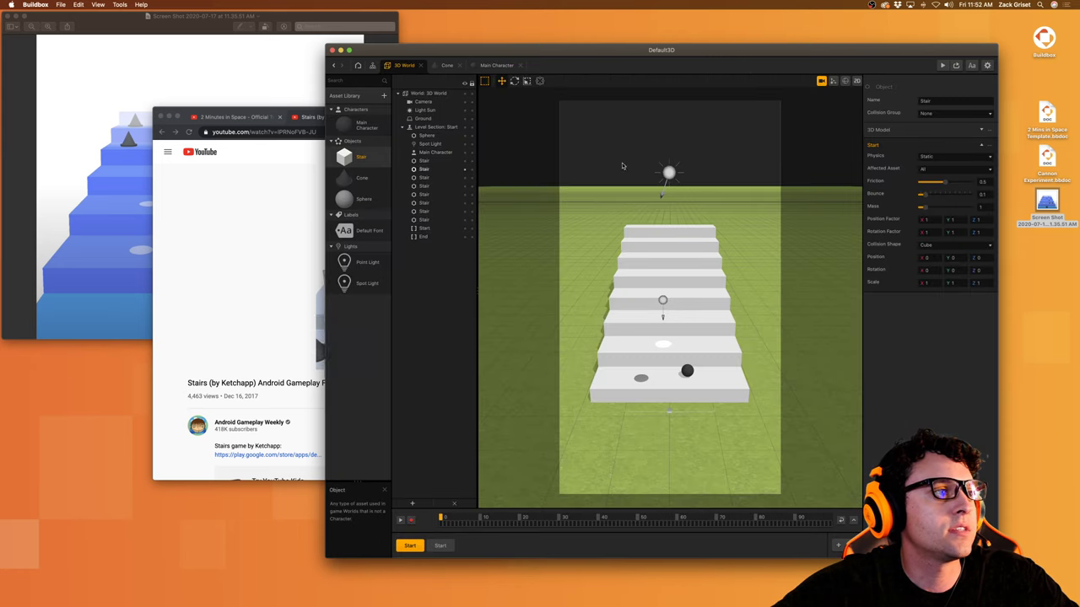
pyautogui.click(929, 114)
pyautogui.click(930, 145)
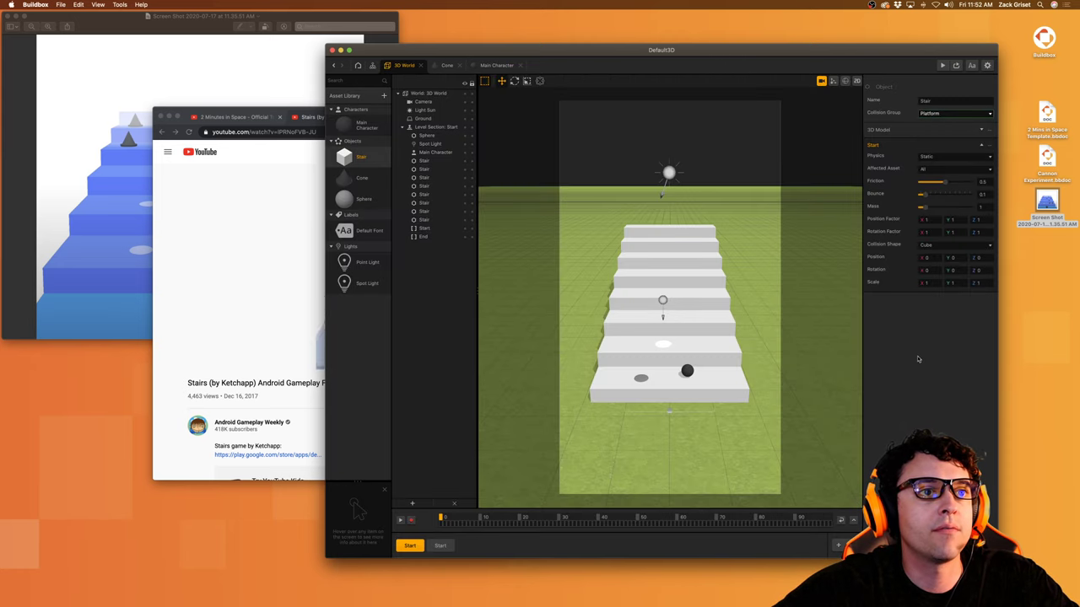
# Step: Leave the camera view, preview the game to check the ball's jumping on the stairs, and close the preview
pyautogui.click(821, 81)
pyautogui.click(942, 65)
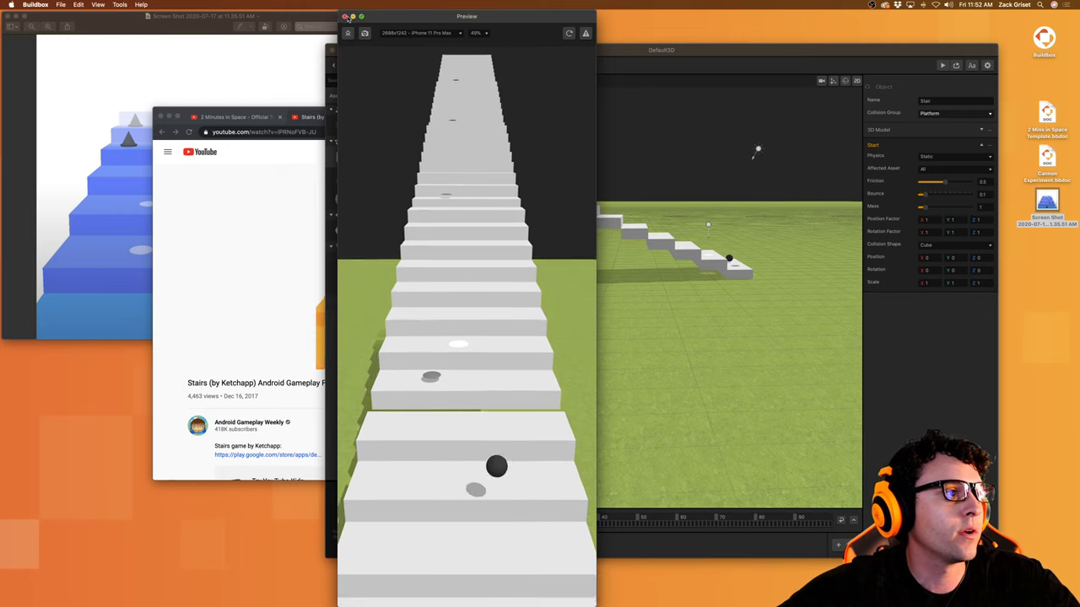
pyautogui.click(344, 16)
# Step: Try a Main Character jump force of Y 15 and Z -3, preview it and compare with the Stairs gameplay video in Chrome
pyautogui.click(496, 66)
pyautogui.click(707, 216)
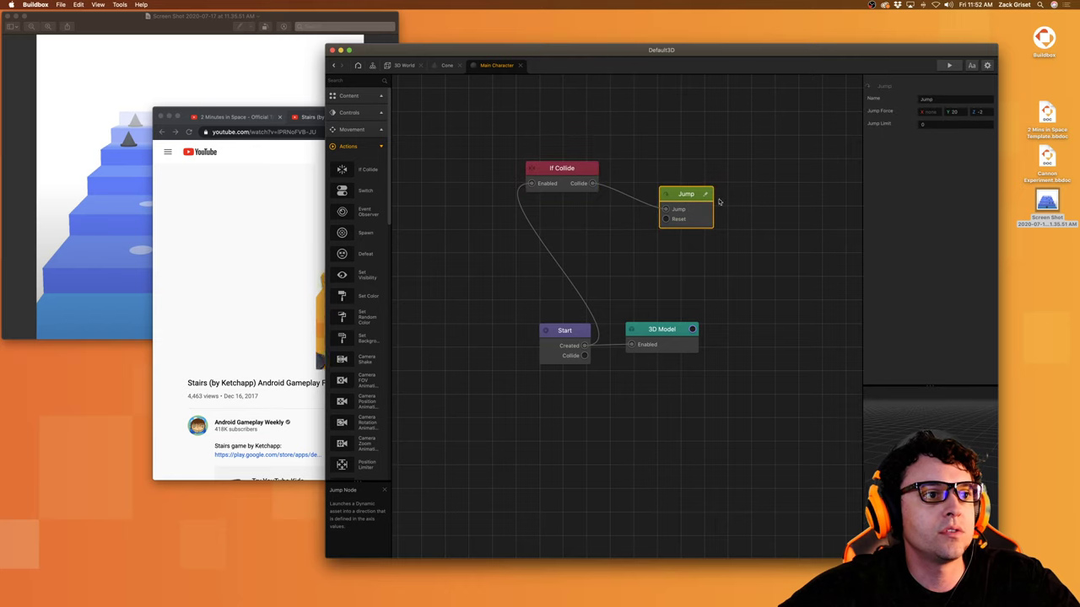
pyautogui.click(962, 112)
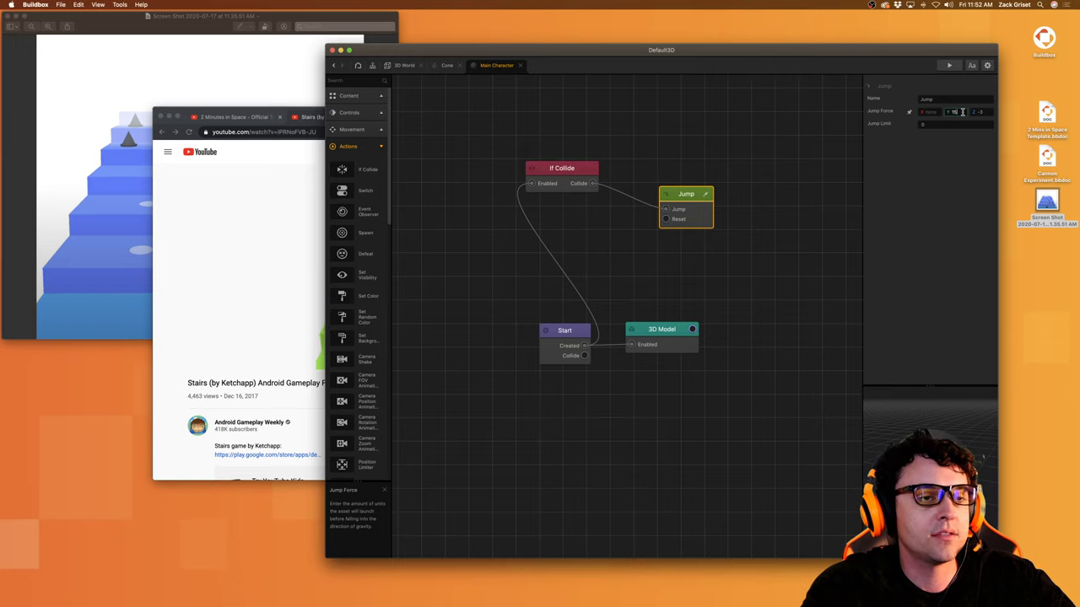
pyautogui.click(949, 65)
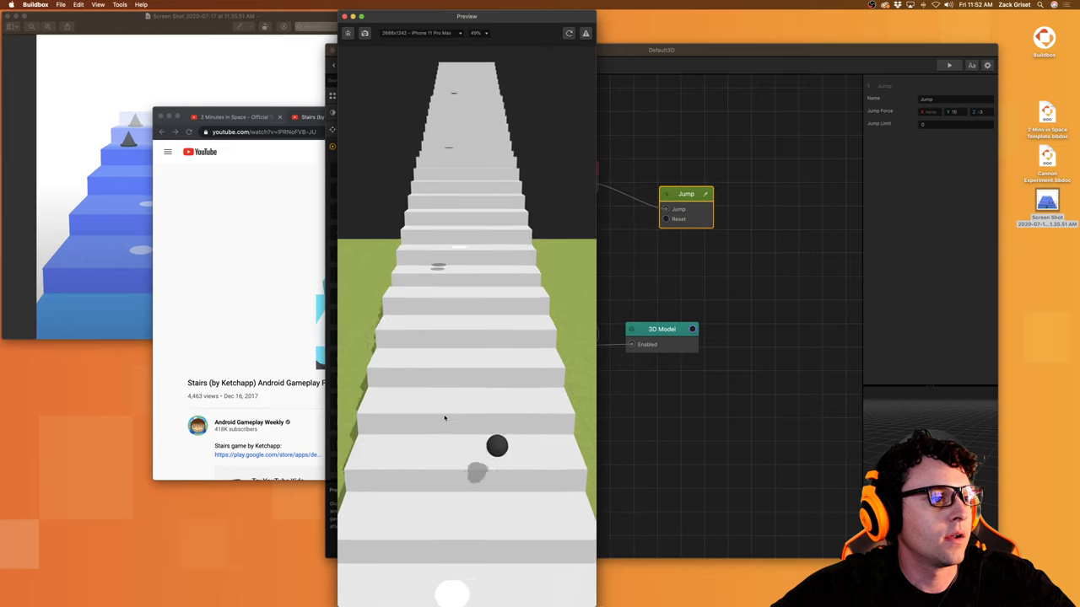
pyautogui.click(302, 316)
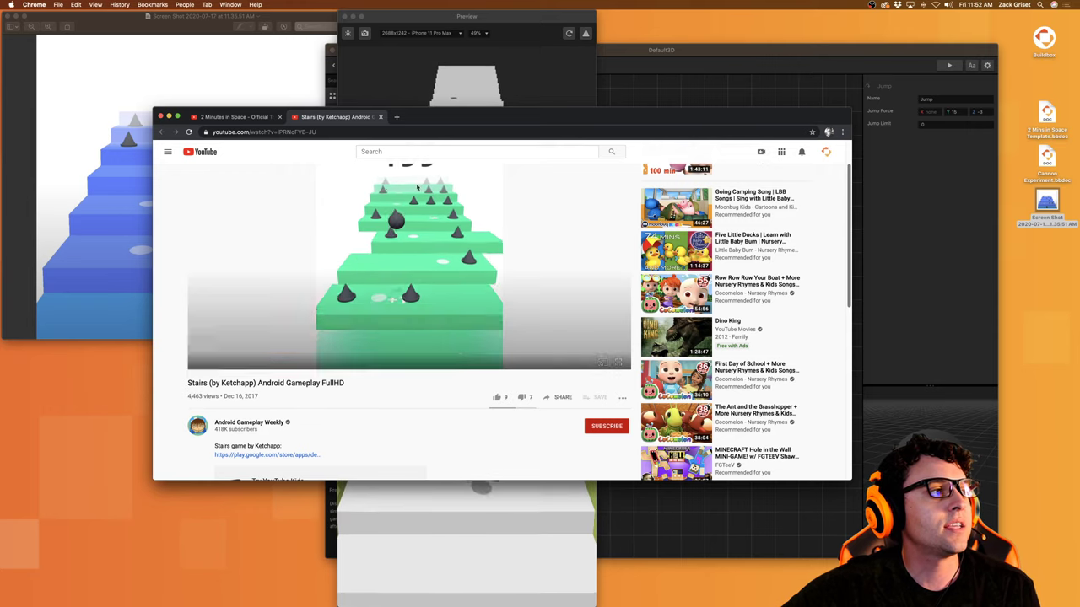
# Step: Return to Buildbox, set the Jump node's Y jump force to 20 and rerun the preview to check the bounce
pyautogui.click(981, 125)
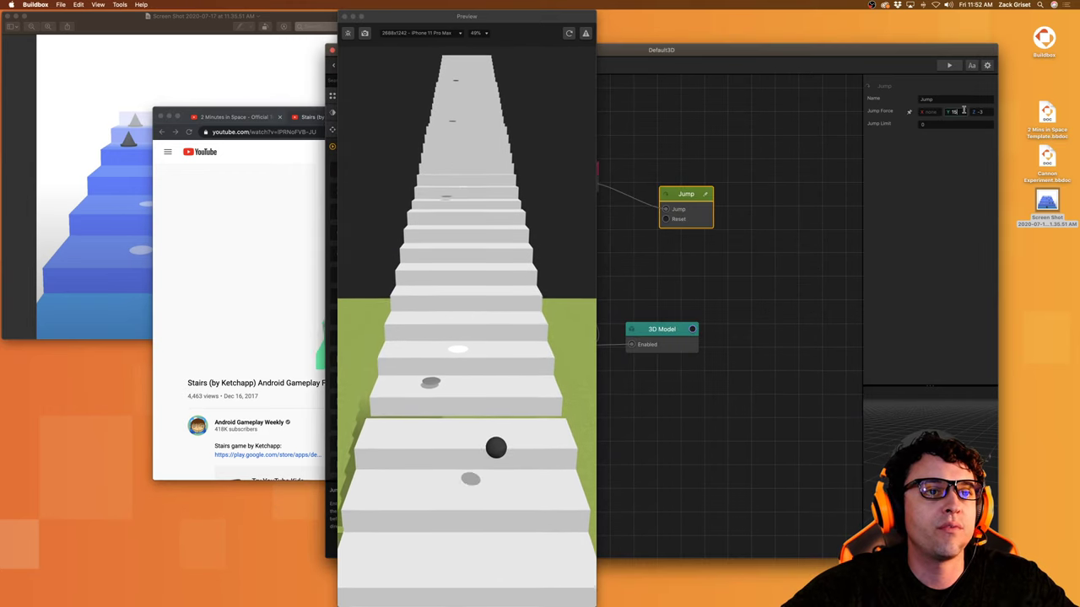
pyautogui.click(953, 112)
pyautogui.write('20')
pyautogui.press('Return')
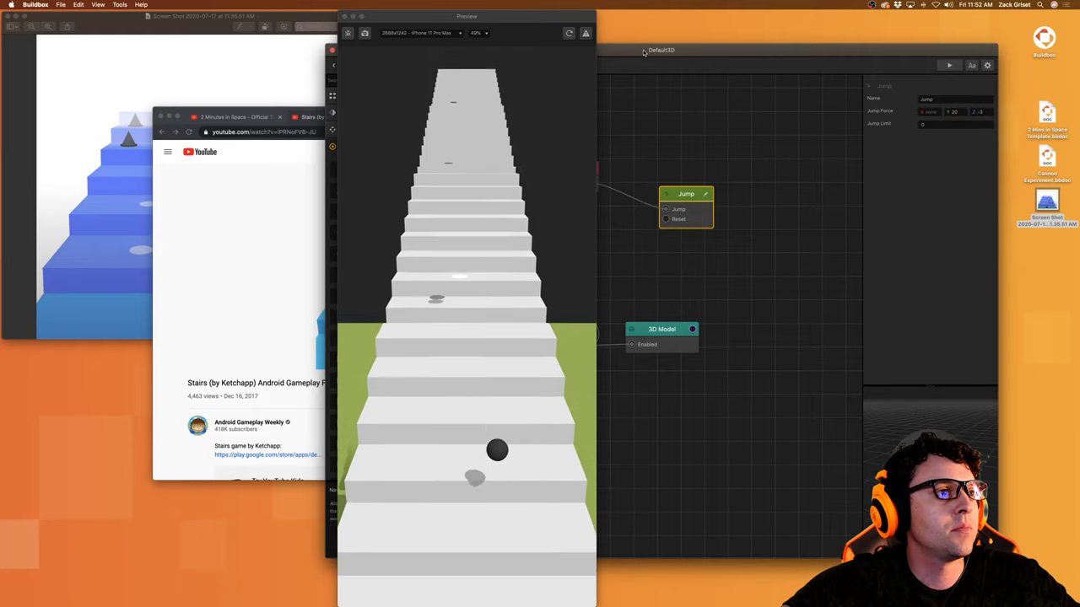
pyautogui.click(569, 33)
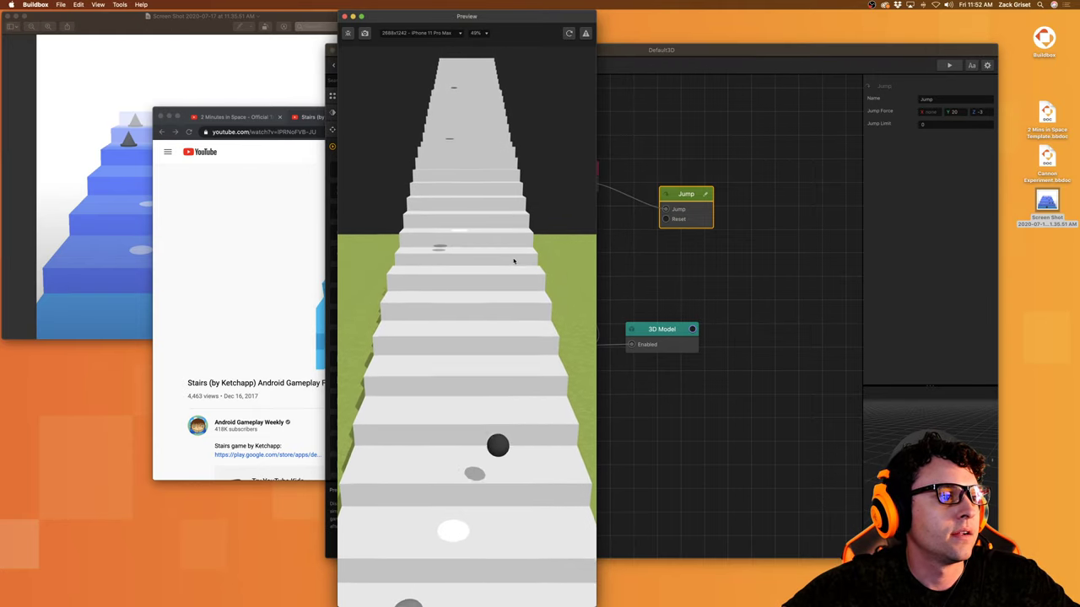
pyautogui.click(344, 16)
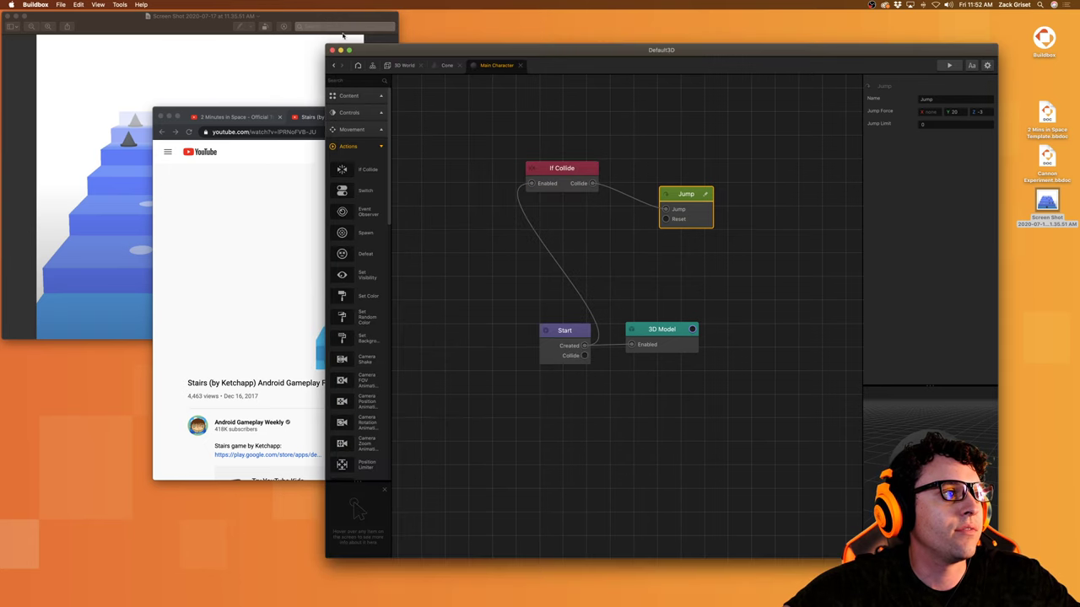
# Step: Set the 3D World's Y gravity to -60 and preview the ball's jumping
pyautogui.click(394, 66)
pyautogui.click(372, 66)
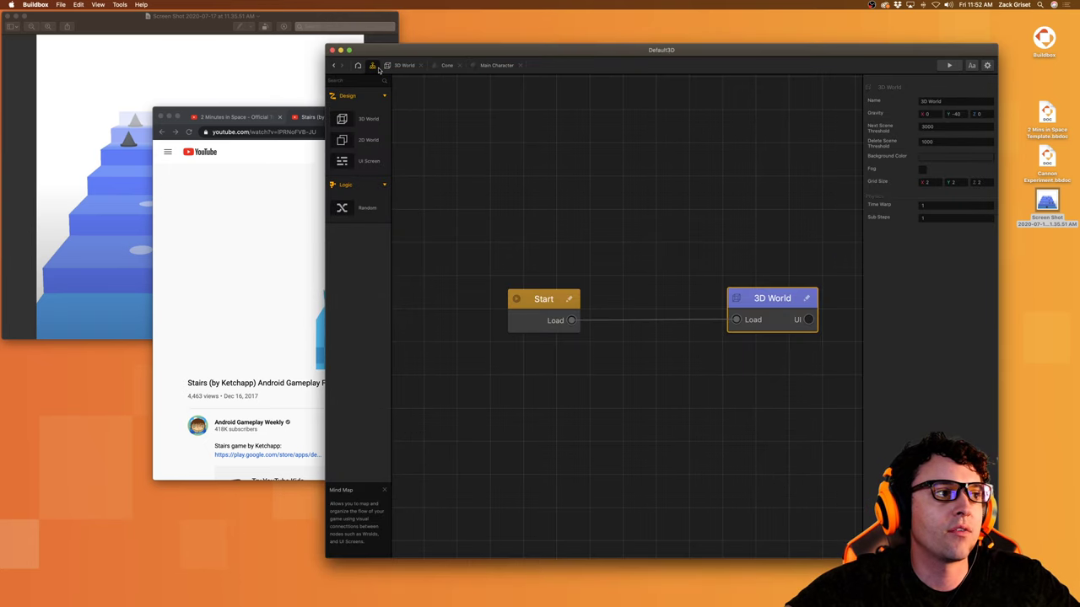
pyautogui.click(399, 66)
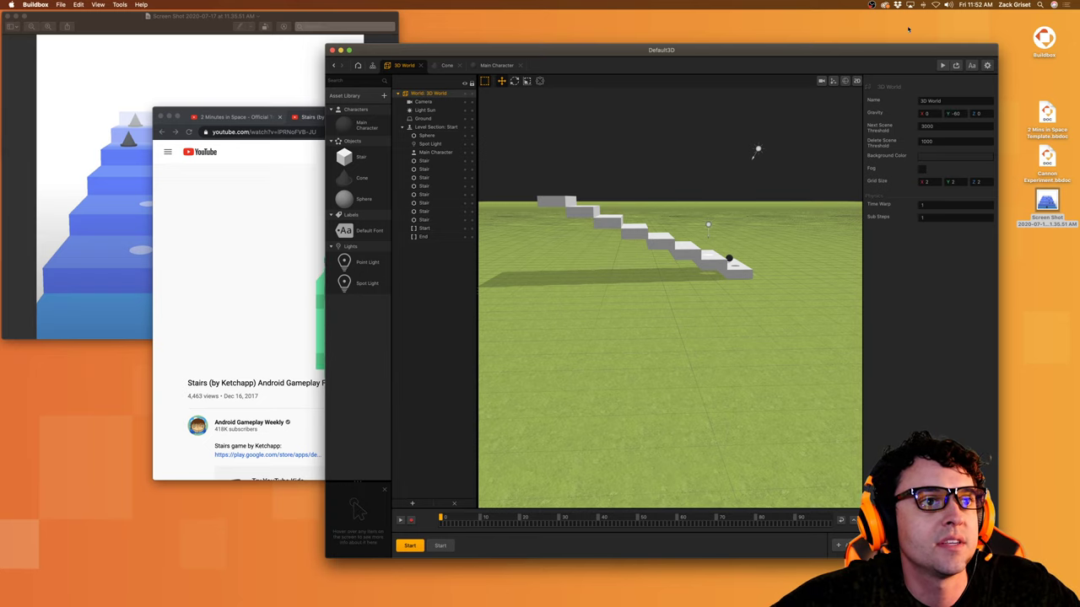
pyautogui.click(943, 65)
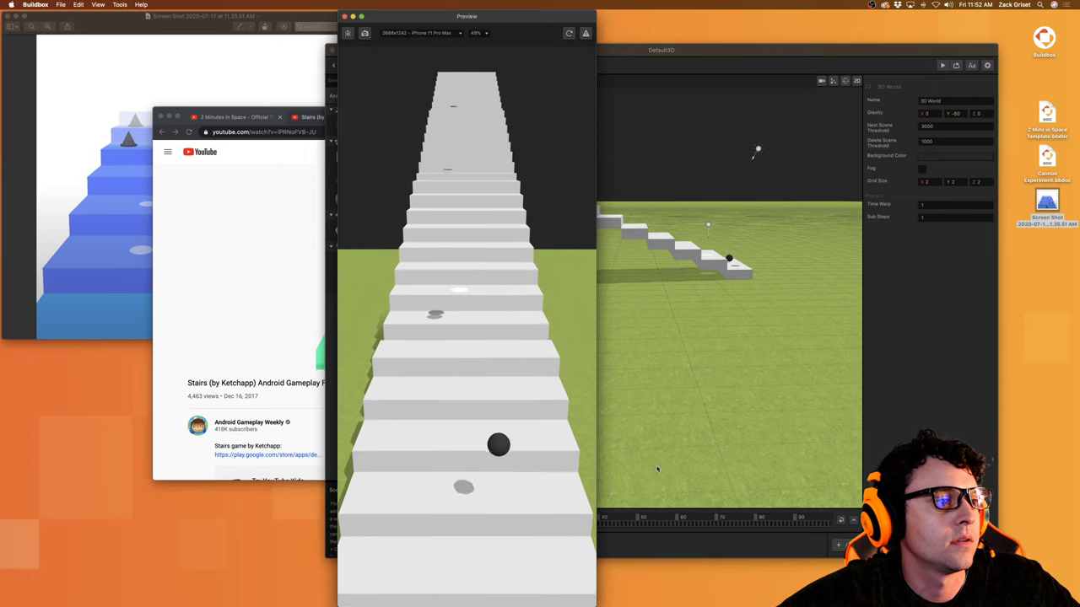
pyautogui.click(344, 16)
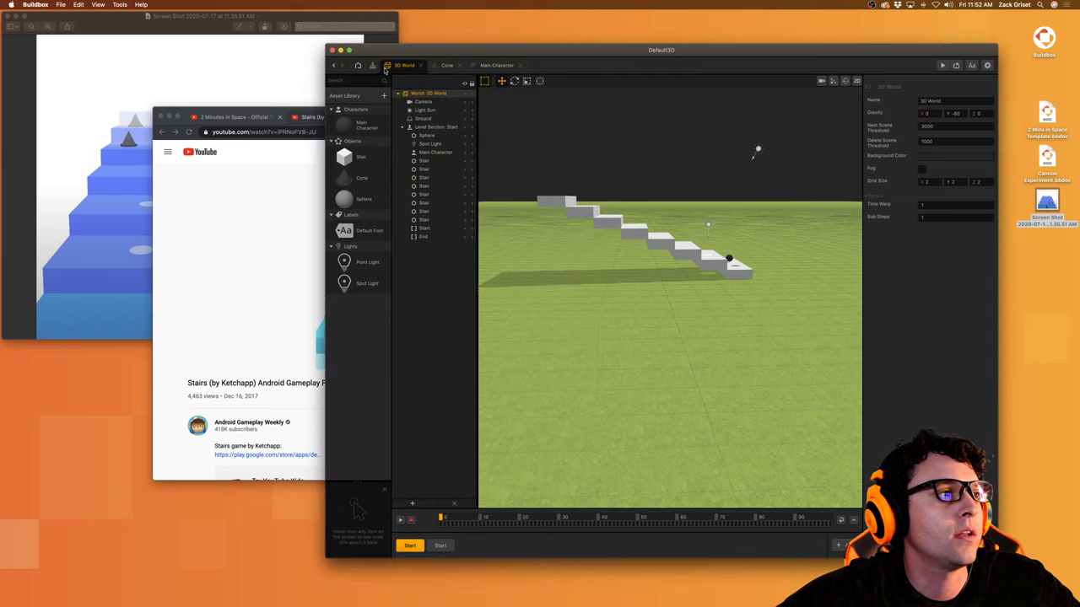
# Step: Try Z jump forces of -4 and -3.5 on the Main Character's Jump node while previewing the game
pyautogui.click(493, 66)
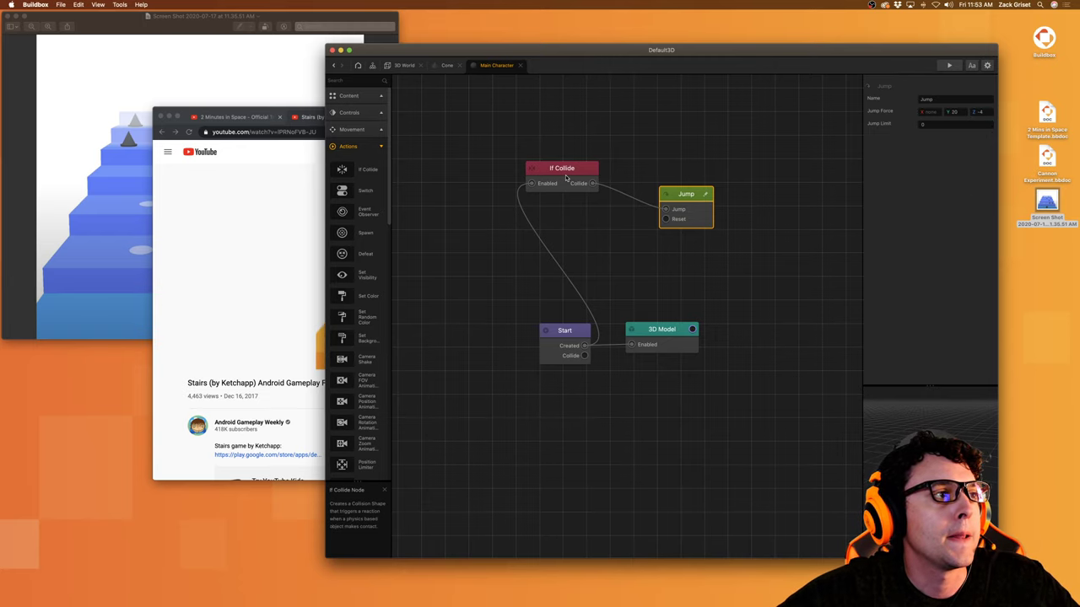
pyautogui.click(949, 65)
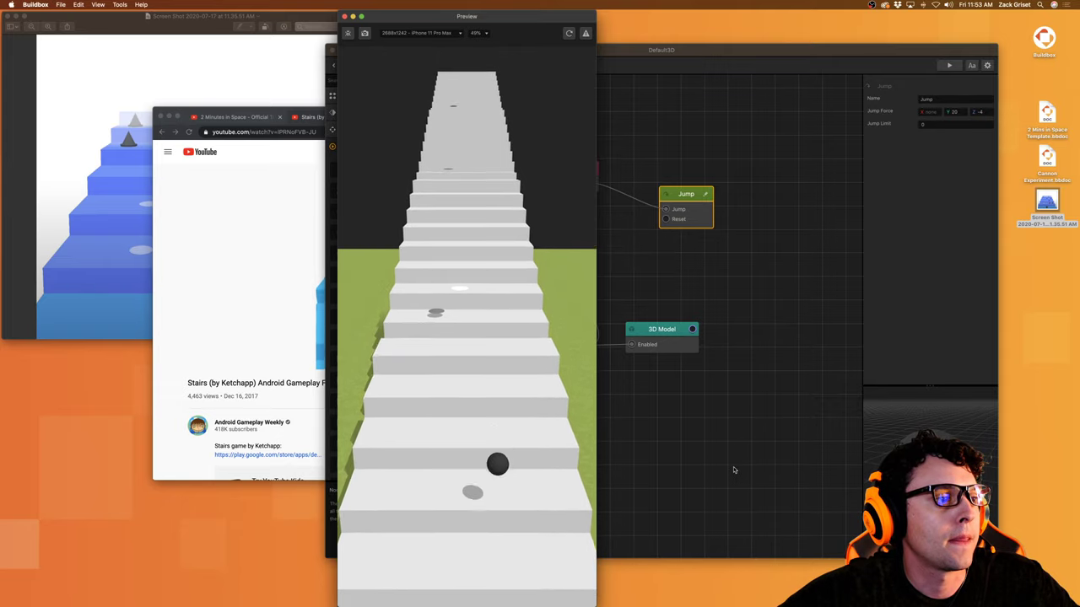
pyautogui.click(983, 111)
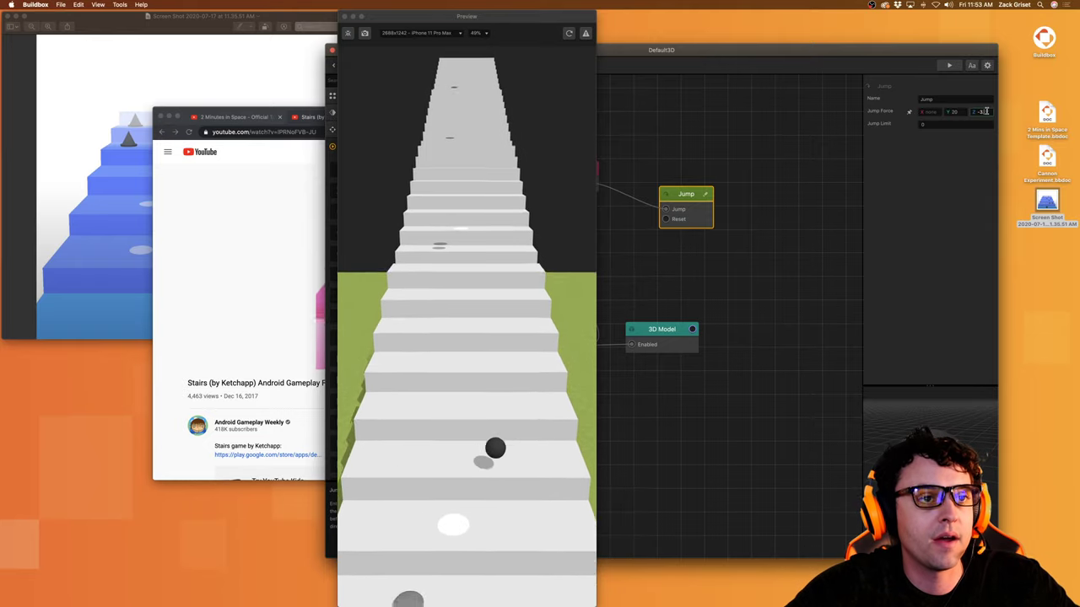
pyautogui.click(540, 230)
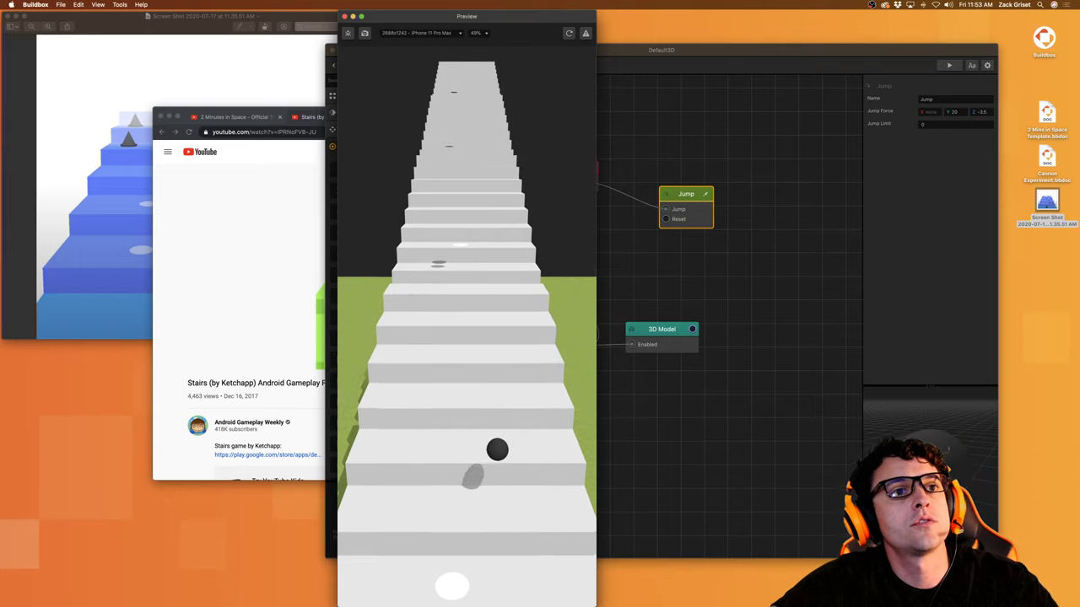
# Step: Set the Jump node's Z jump force to -3.4 and close the preview
pyautogui.click(985, 112)
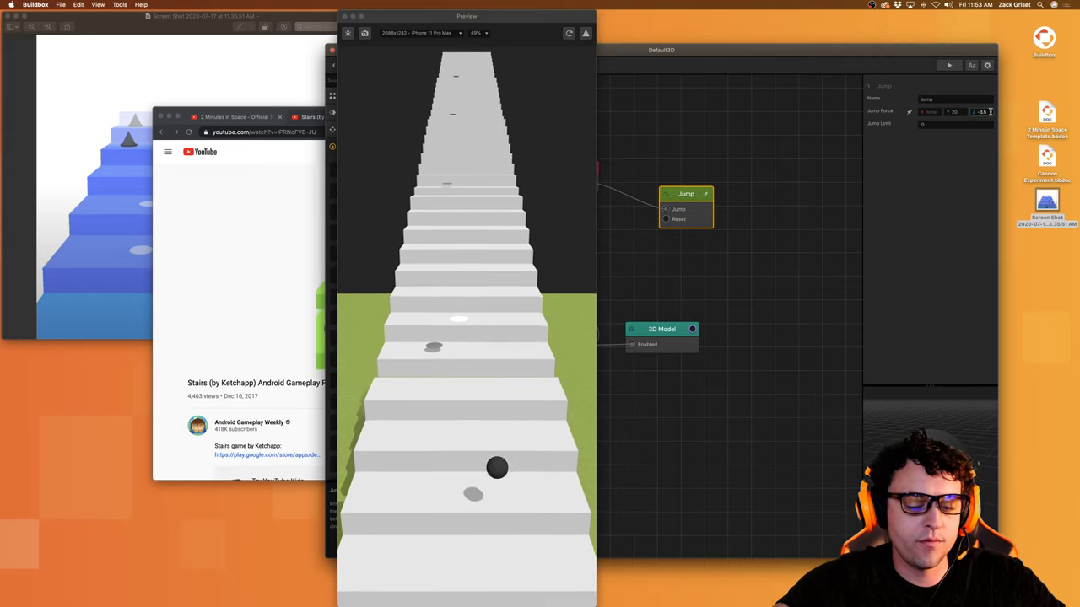
pyautogui.write('4')
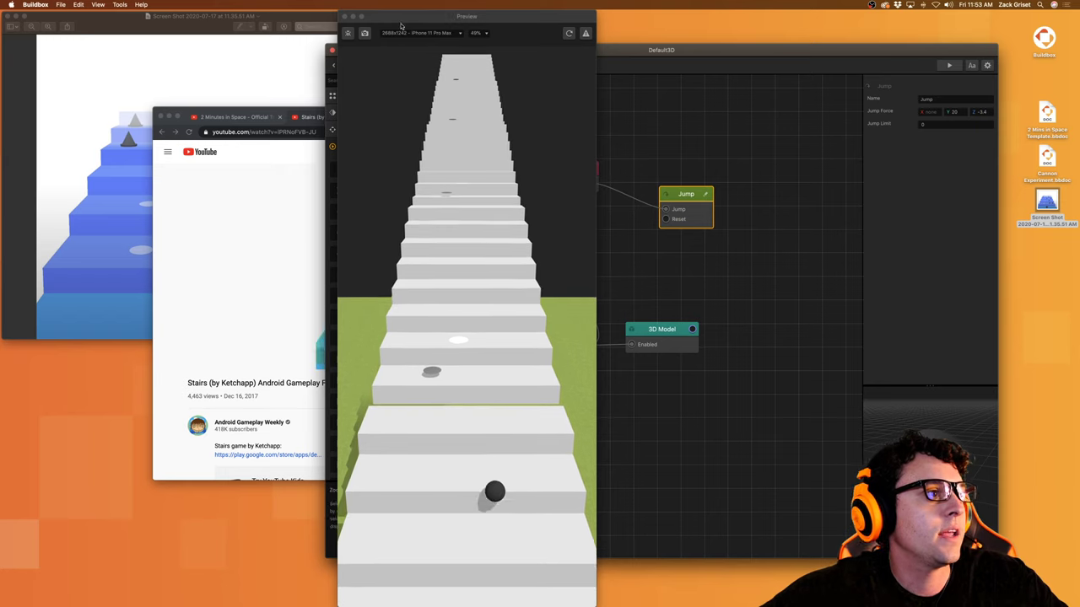
pyautogui.click(345, 16)
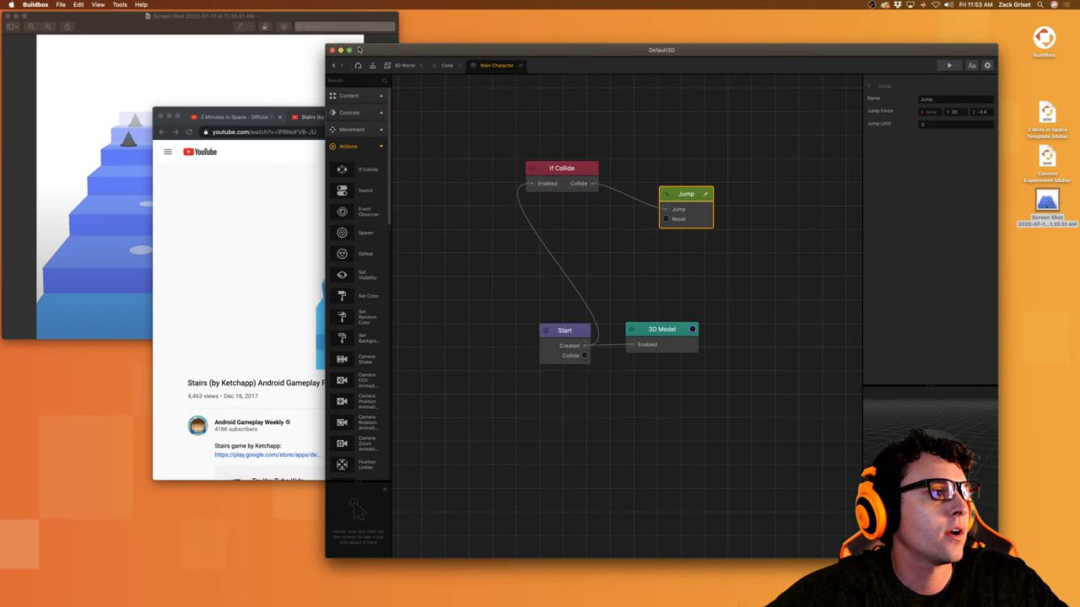
# Step: Move the first scene's Start level border along Z to about -1.02, at the front edge of the lowest stair
pyautogui.click(401, 65)
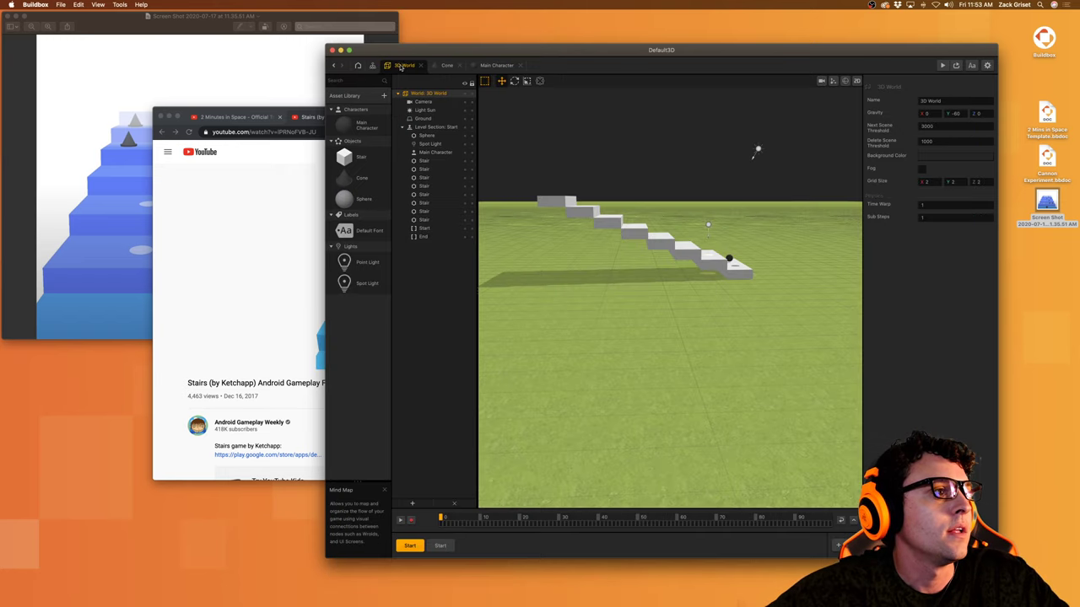
pyautogui.click(423, 227)
pyautogui.scroll(3, 797, 292)
pyautogui.scroll(3, 798, 291)
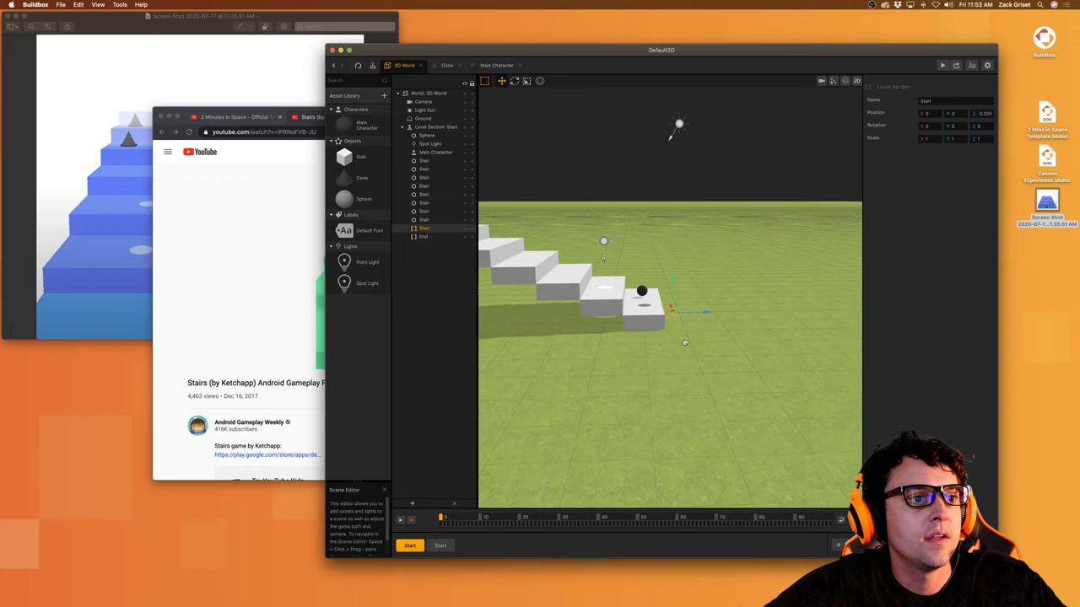
pyautogui.scroll(3, 685, 342)
pyautogui.scroll(3, 672, 363)
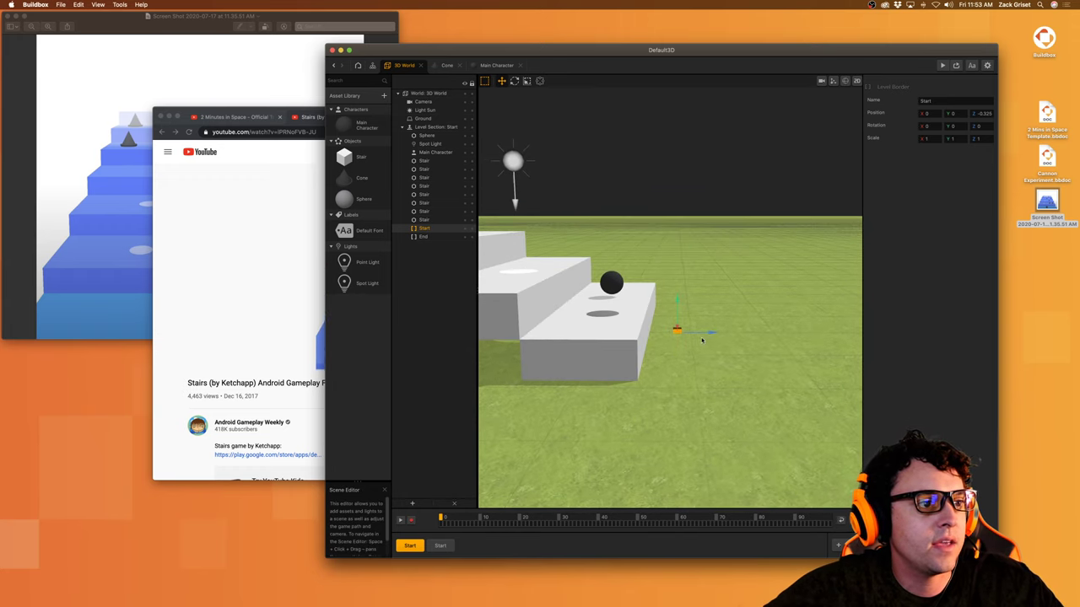
pyautogui.moveTo(684, 342); pyautogui.dragTo(677, 343)
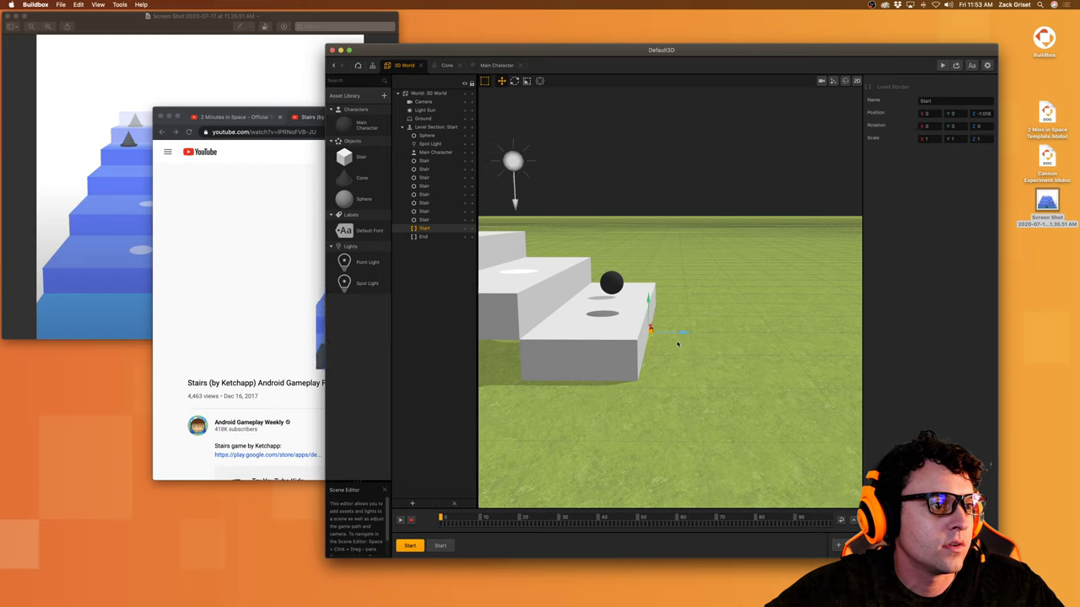
# Step: Align the first scene's End level border along Z with the back edge of the top stair
pyautogui.moveTo(532, 369); pyautogui.dragTo(1078, 463)
pyautogui.moveTo(723, 300); pyautogui.dragTo(588, 391)
pyautogui.click(668, 275)
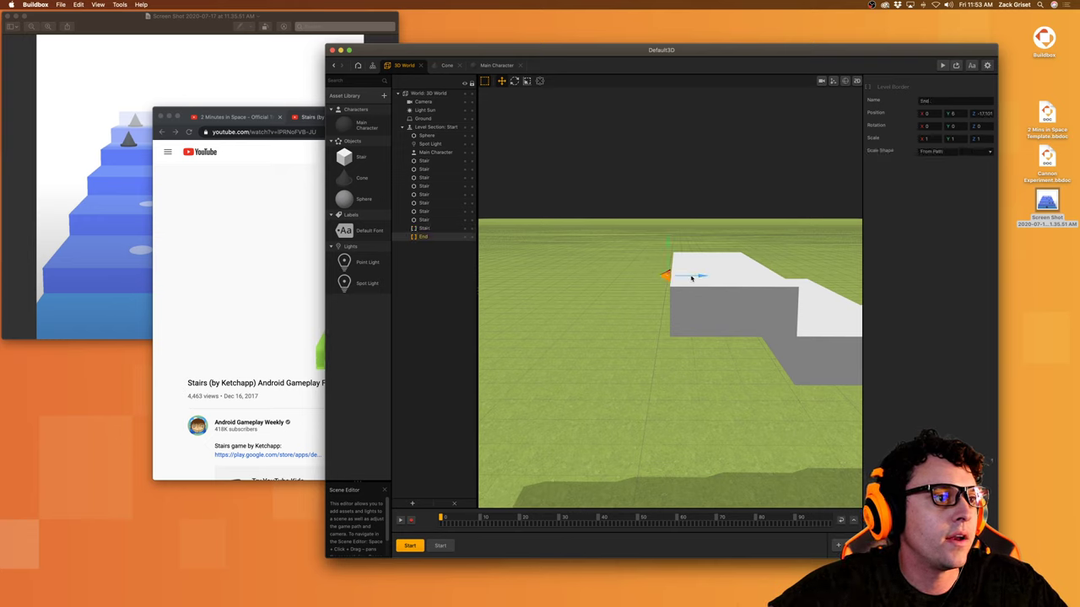
pyautogui.moveTo(683, 295); pyautogui.dragTo(688, 292, button='right')
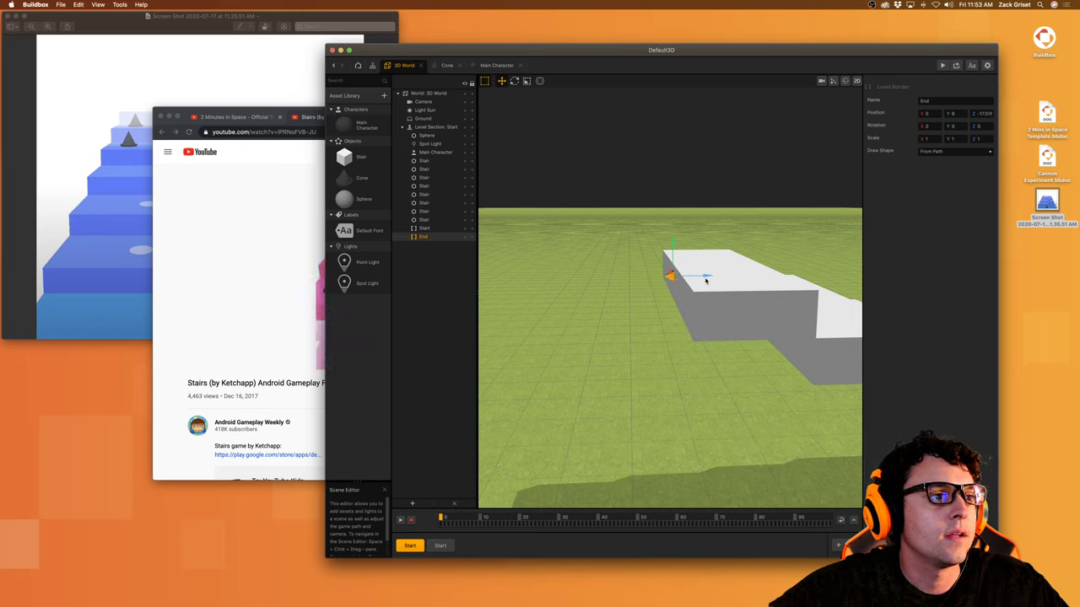
# Step: In the second scene, align the End level border along Z with the back edge of the top stair
pyautogui.click(439, 545)
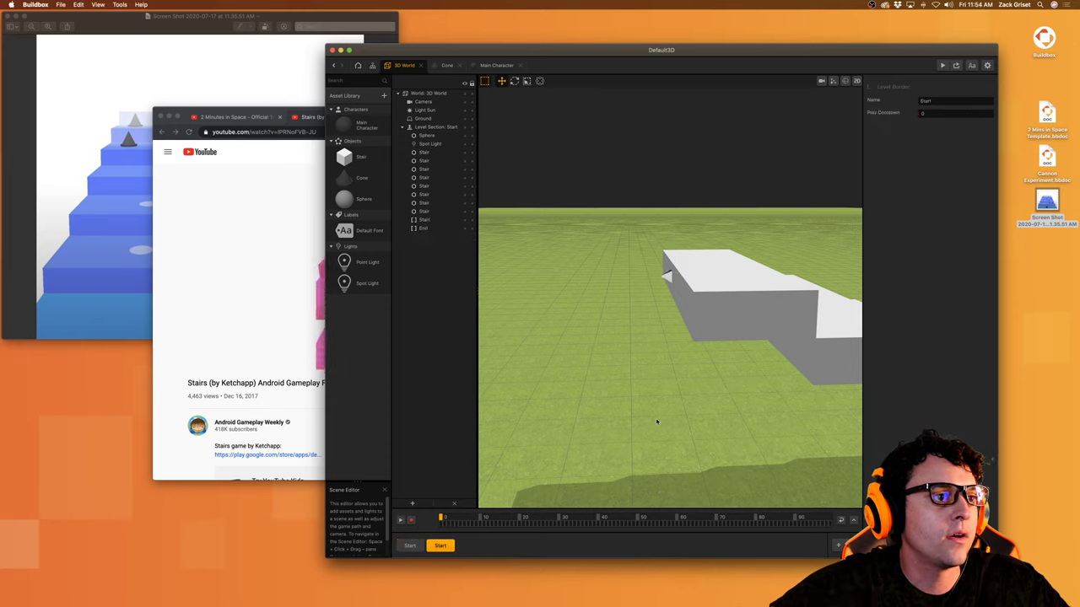
pyautogui.click(675, 278)
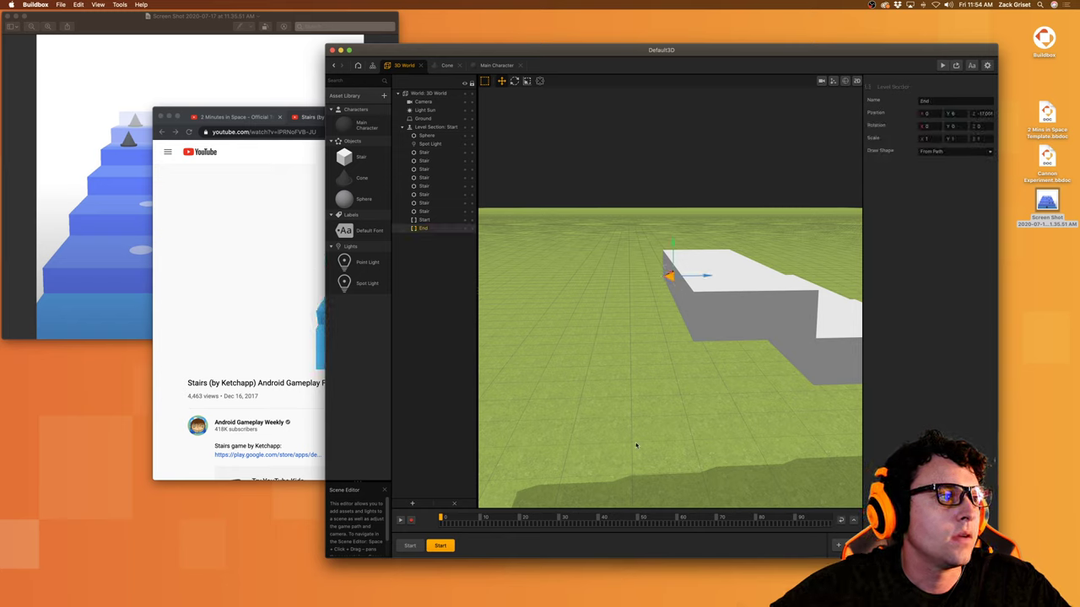
# Step: Move the second scene's Start level border along Z to about -1.01, at the lowest stair's front edge, and preview the game
pyautogui.moveTo(763, 430); pyautogui.dragTo(560, 285)
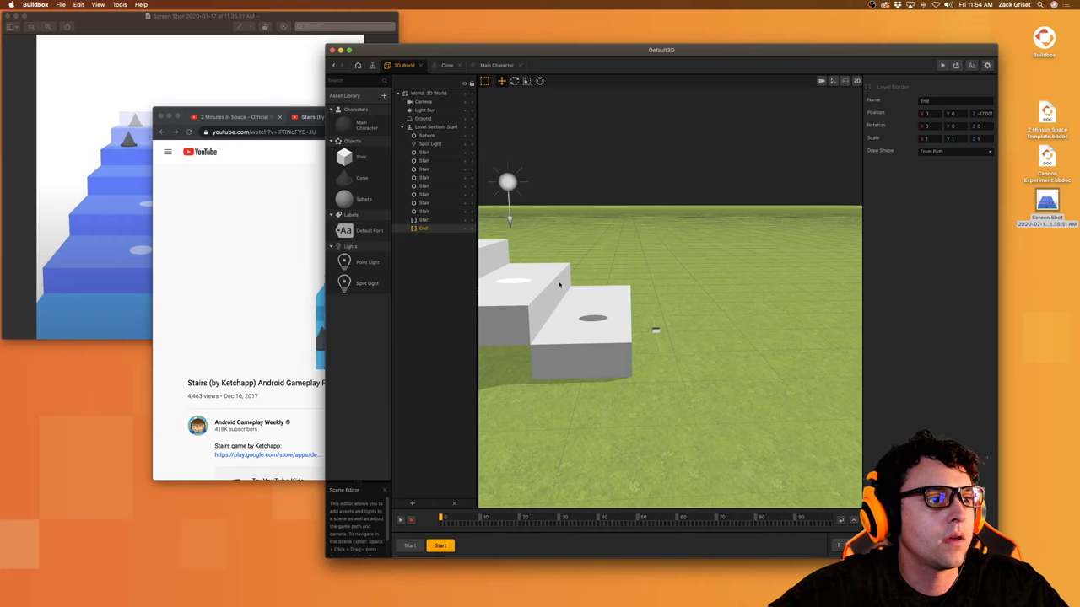
pyautogui.click(656, 332)
pyautogui.click(655, 331)
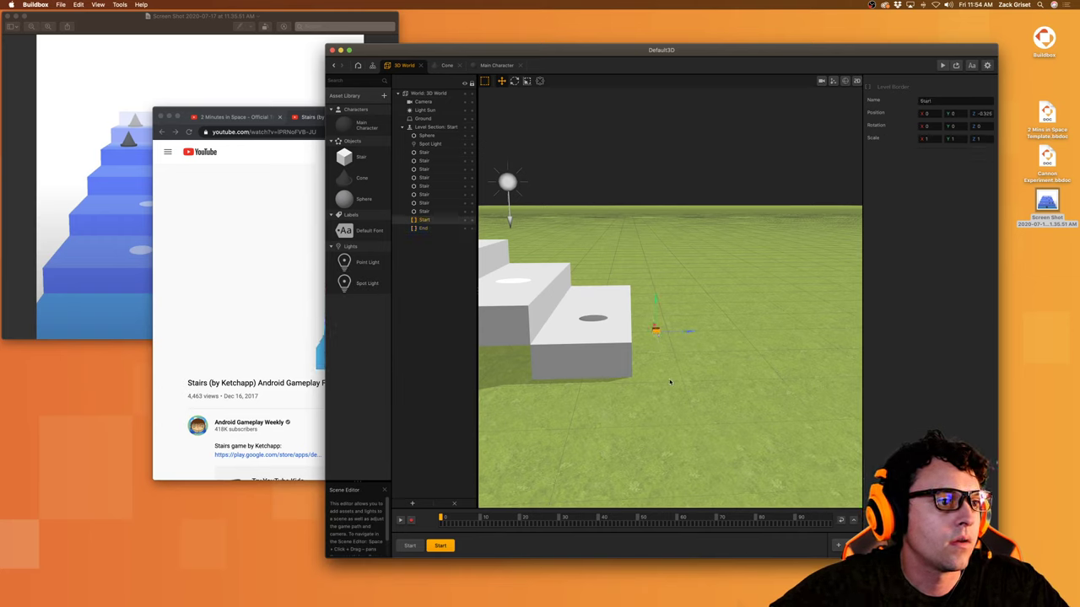
pyautogui.click(674, 343)
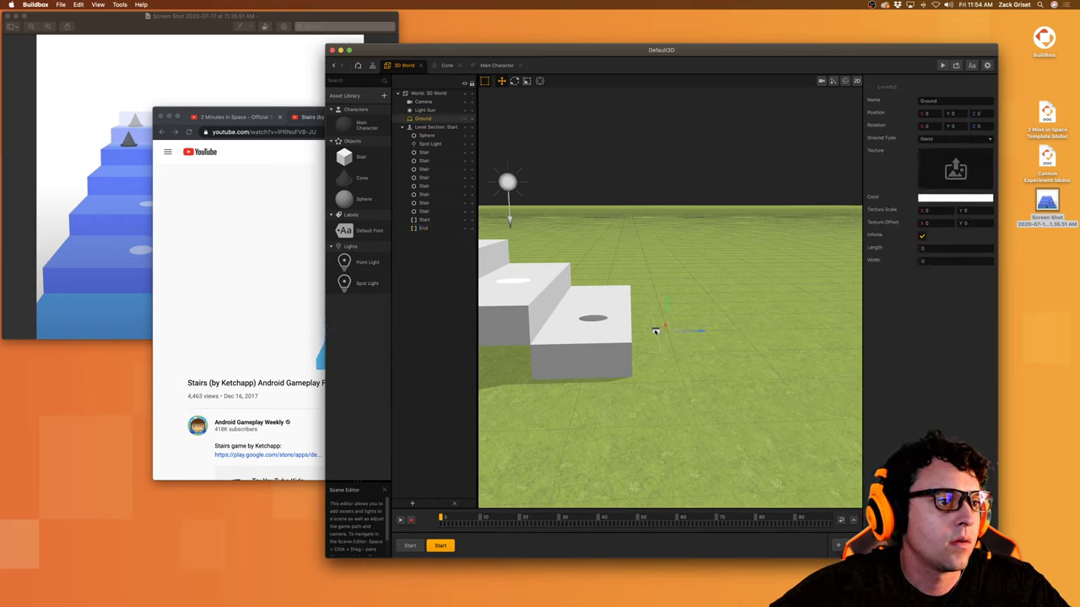
pyautogui.click(655, 332)
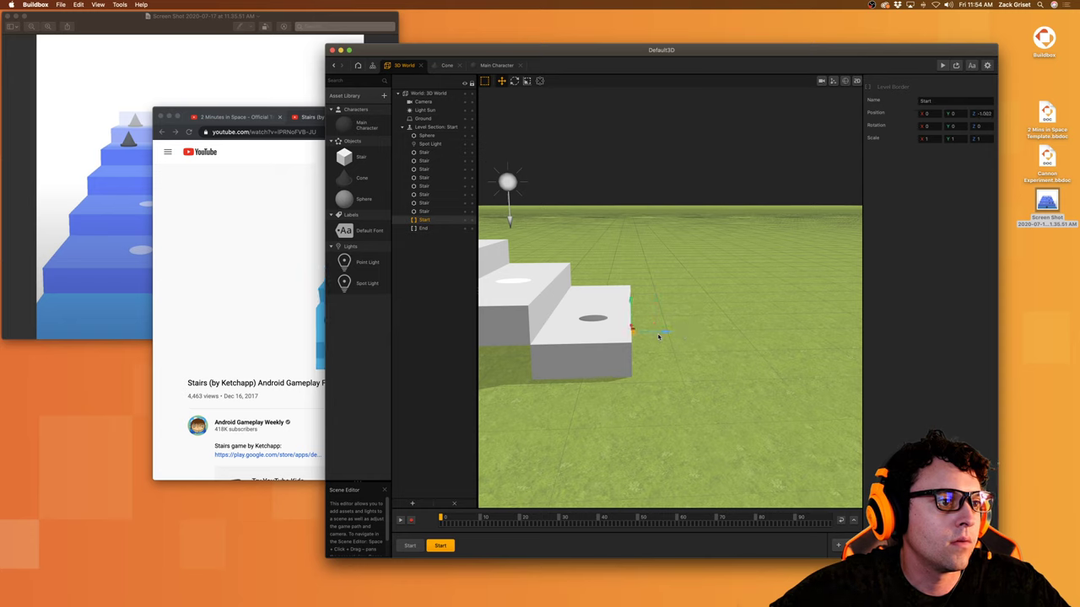
pyautogui.moveTo(659, 337); pyautogui.dragTo(668, 335, button='right')
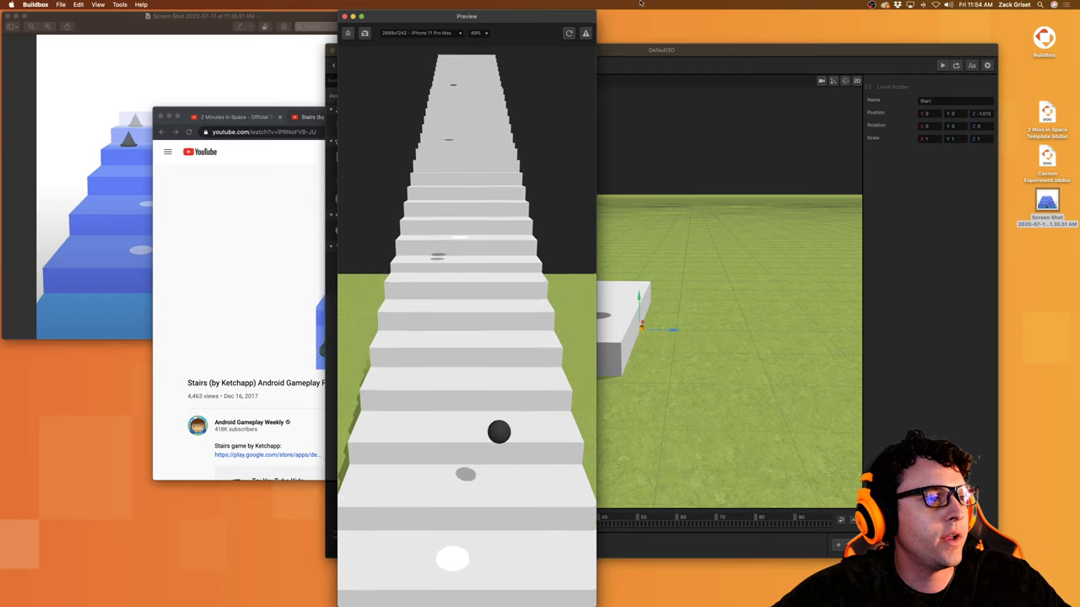
pyautogui.click(569, 34)
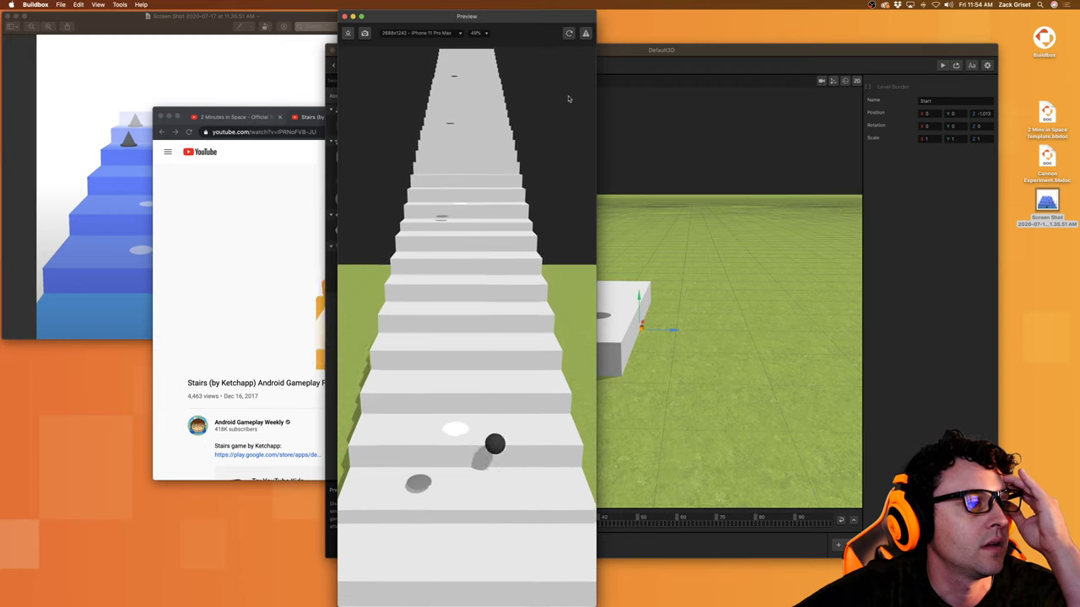
pyautogui.click(345, 16)
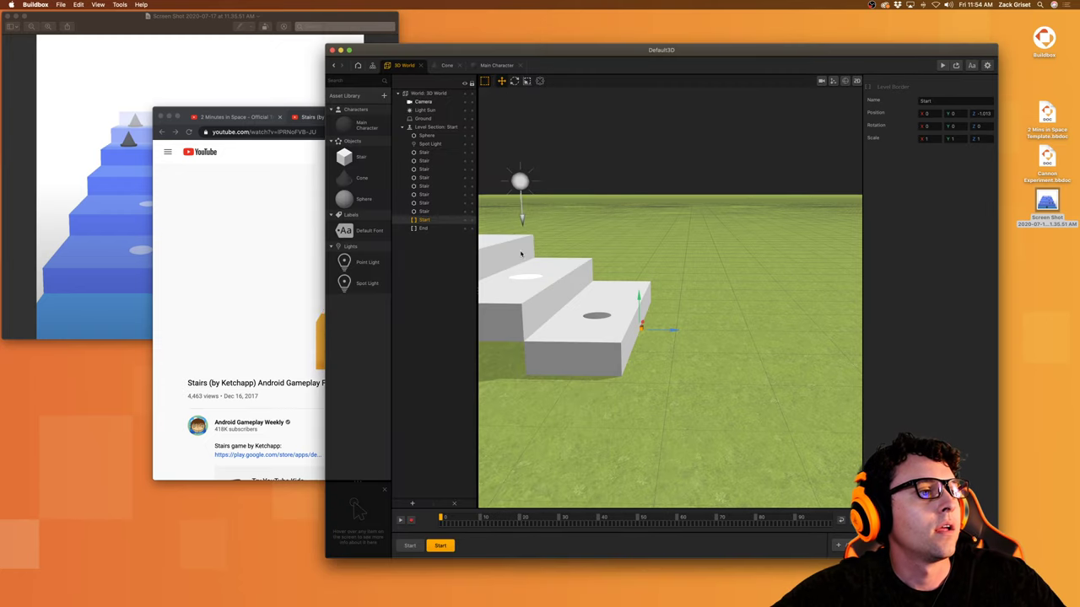
# Step: Delete the spot light from both the second scene and the first scene
pyautogui.click(597, 315)
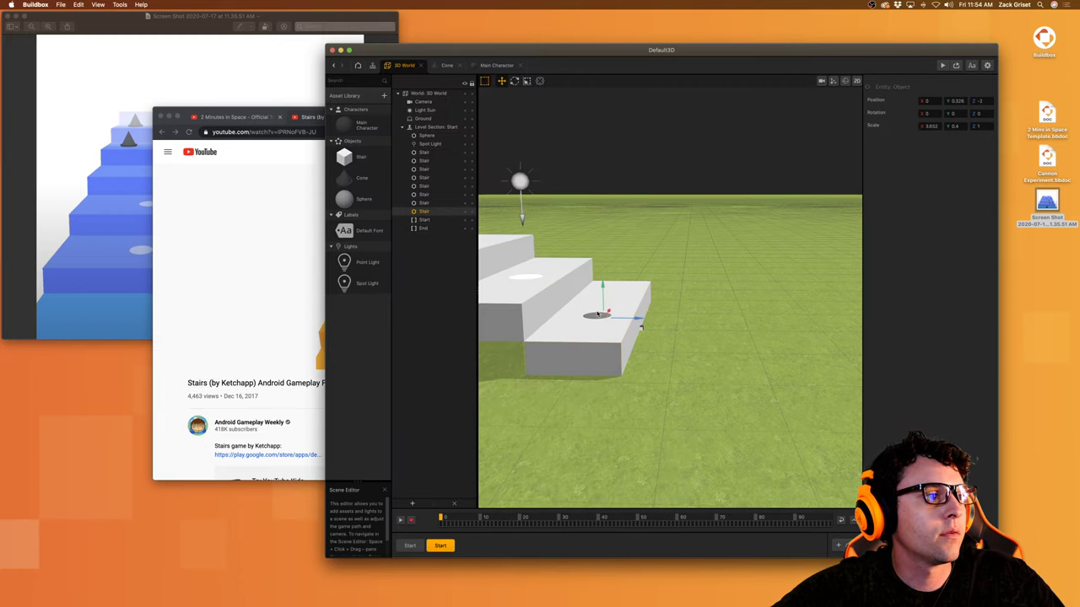
pyautogui.click(432, 144)
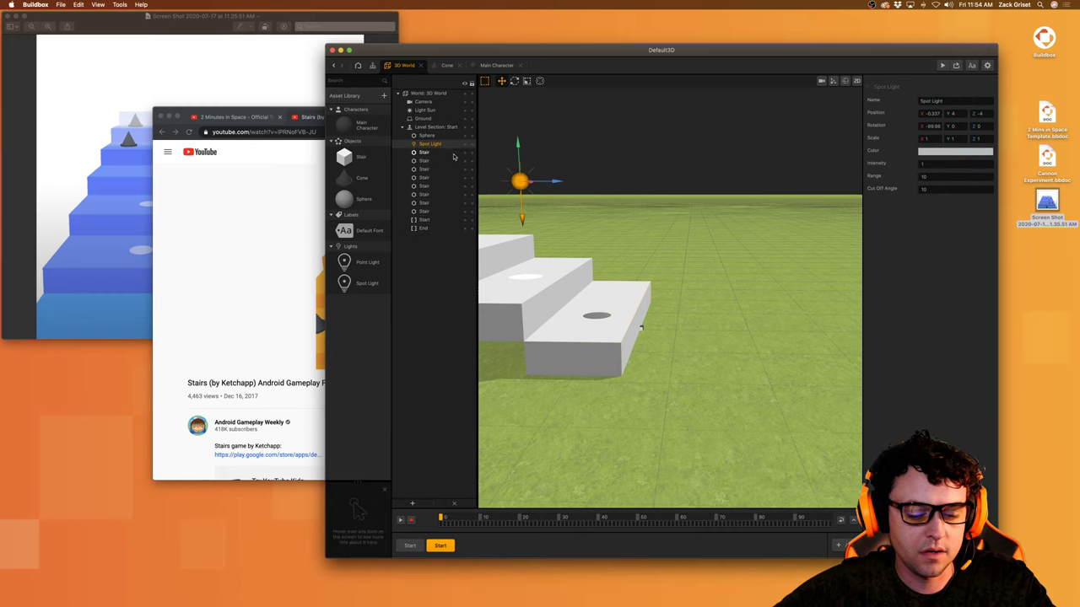
pyautogui.press('Delete')
pyautogui.click(410, 545)
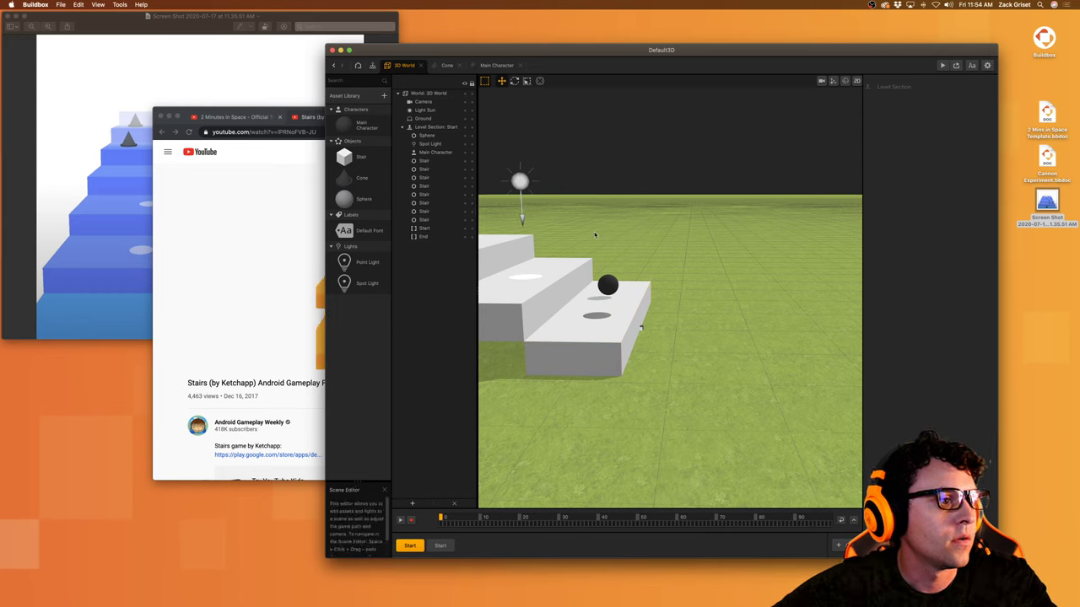
pyautogui.click(522, 180)
pyautogui.press('Delete')
pyautogui.click(599, 316)
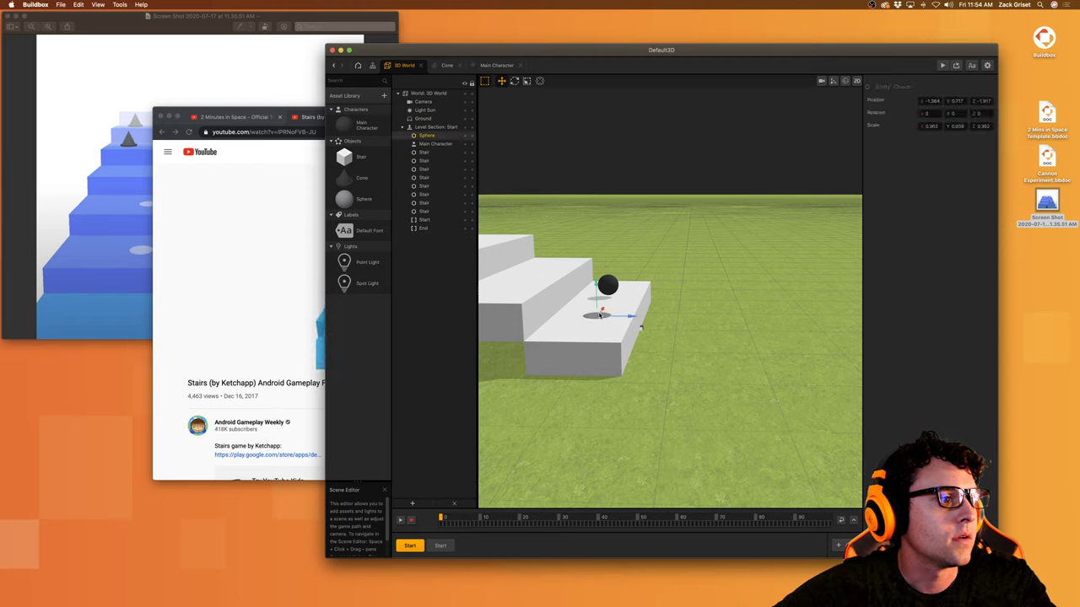
# Step: Rename the second scene as 1 and preview the game
pyautogui.click(435, 548)
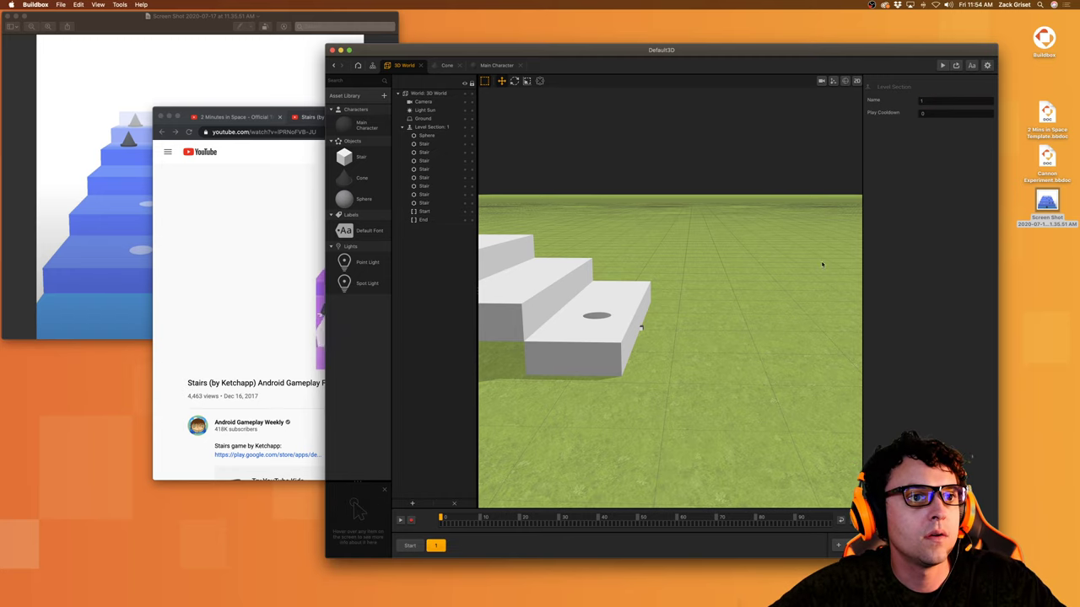
pyautogui.click(942, 66)
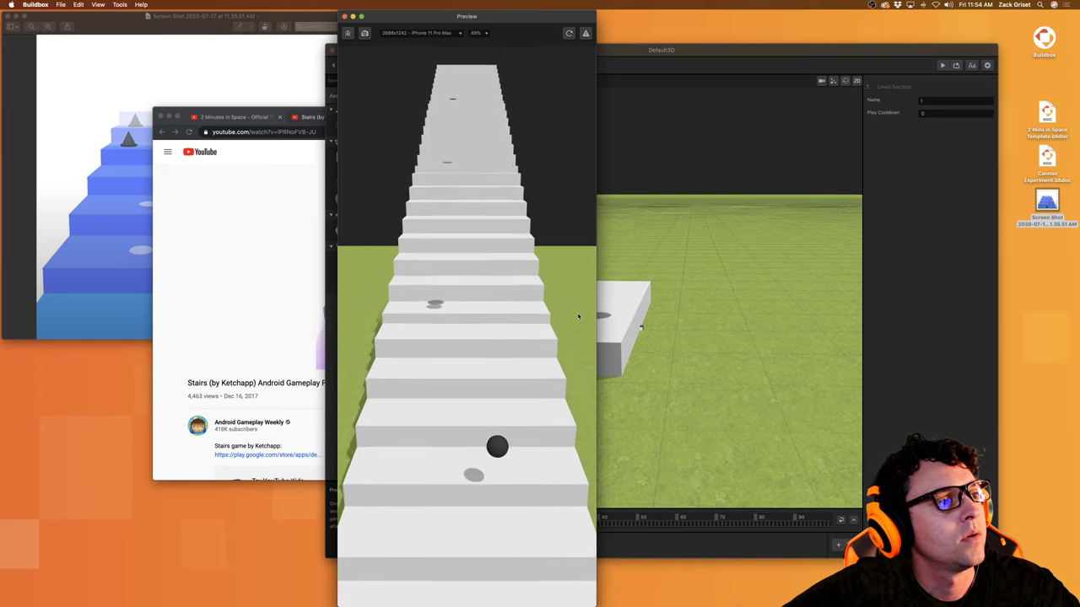
pyautogui.click(344, 16)
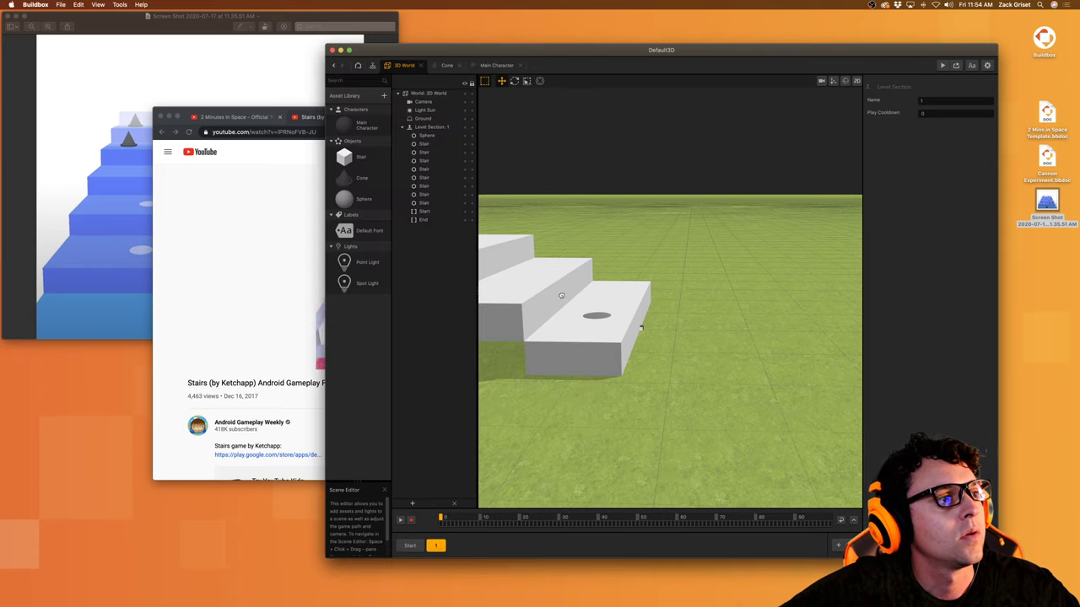
# Step: Try lowering the End level borders of scene 1 and the Start scene to about Y 5.5, and preview the game
pyautogui.moveTo(561, 296); pyautogui.dragTo(836, 269)
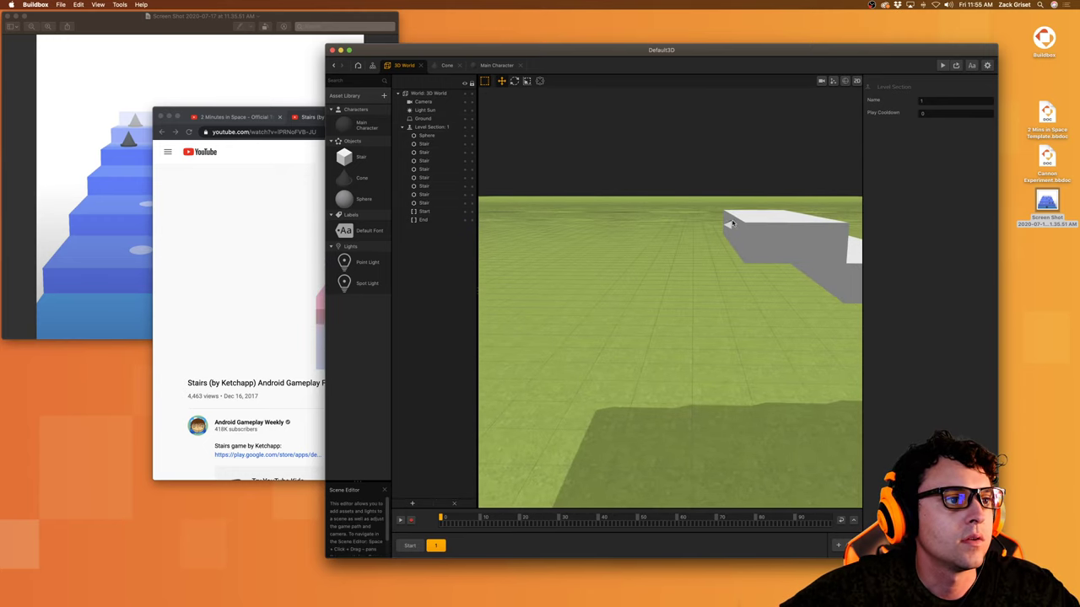
pyautogui.click(731, 224)
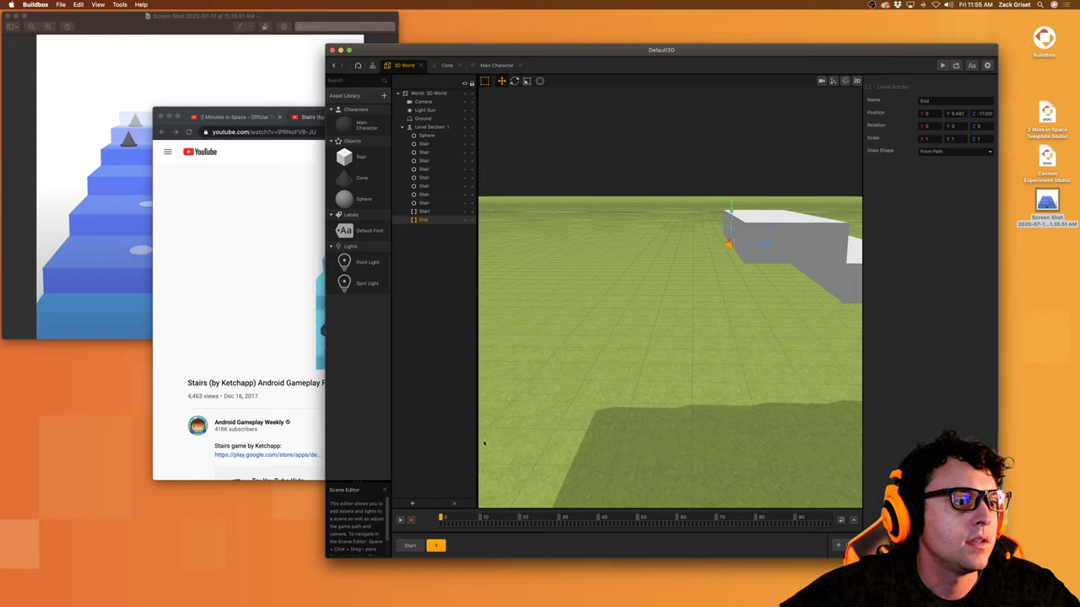
pyautogui.click(410, 546)
pyautogui.click(732, 226)
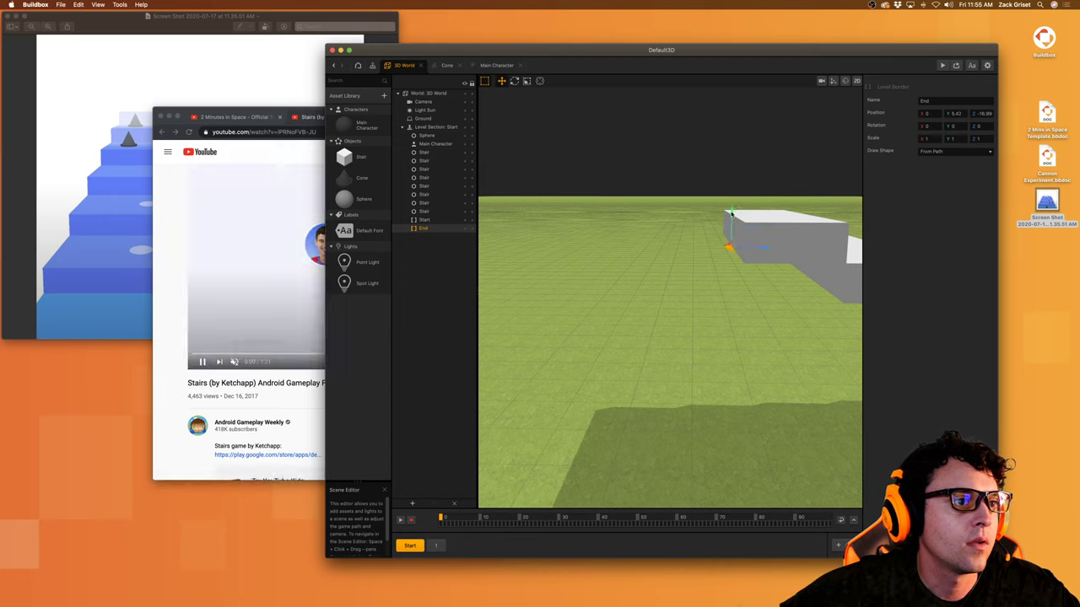
pyautogui.moveTo(732, 213); pyautogui.dragTo(732, 211)
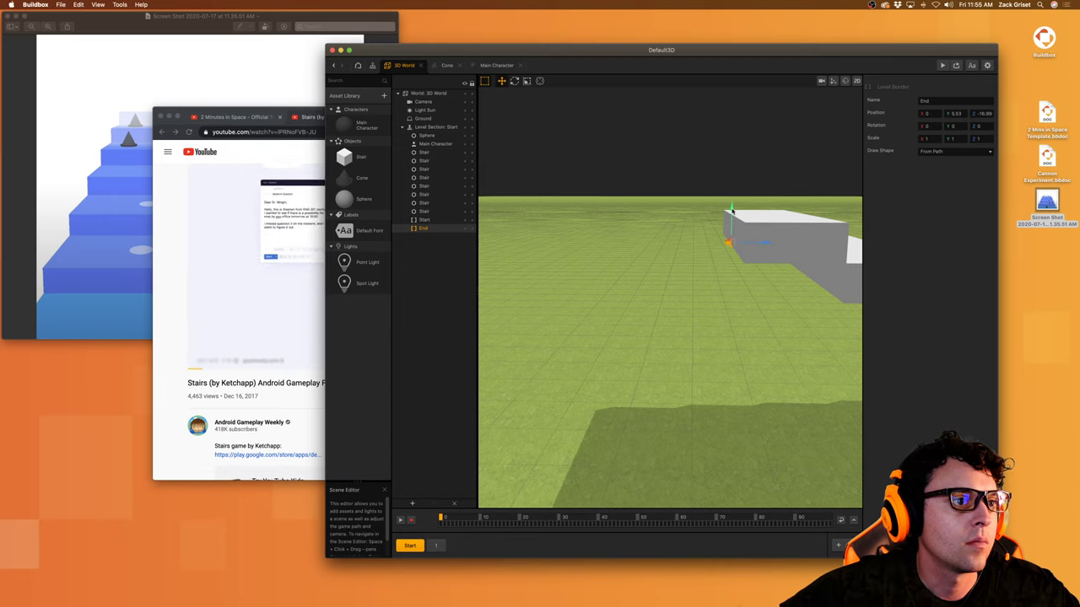
pyautogui.click(942, 66)
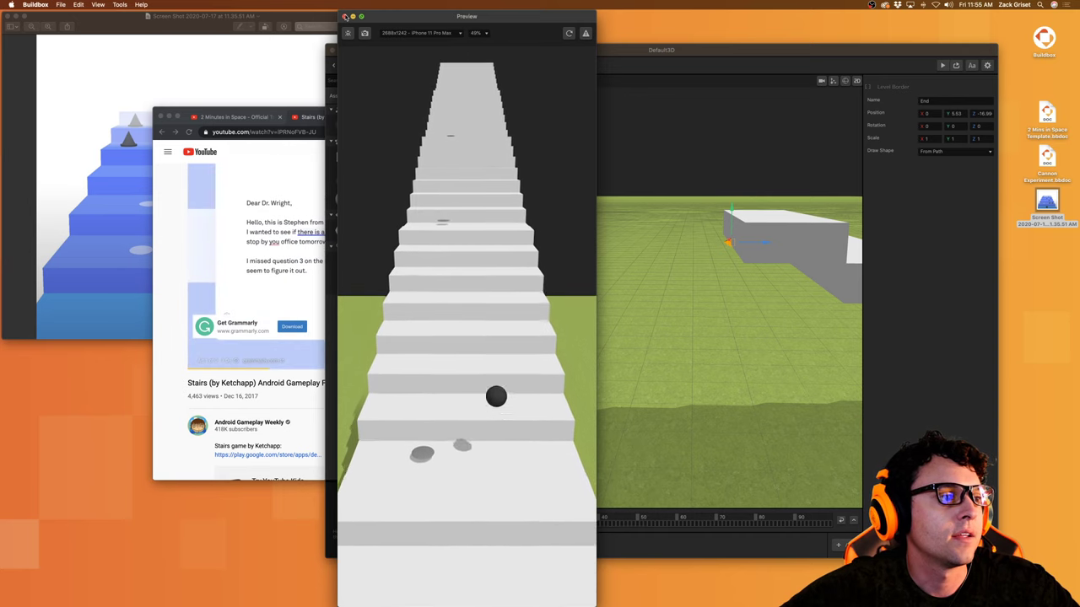
pyautogui.click(345, 17)
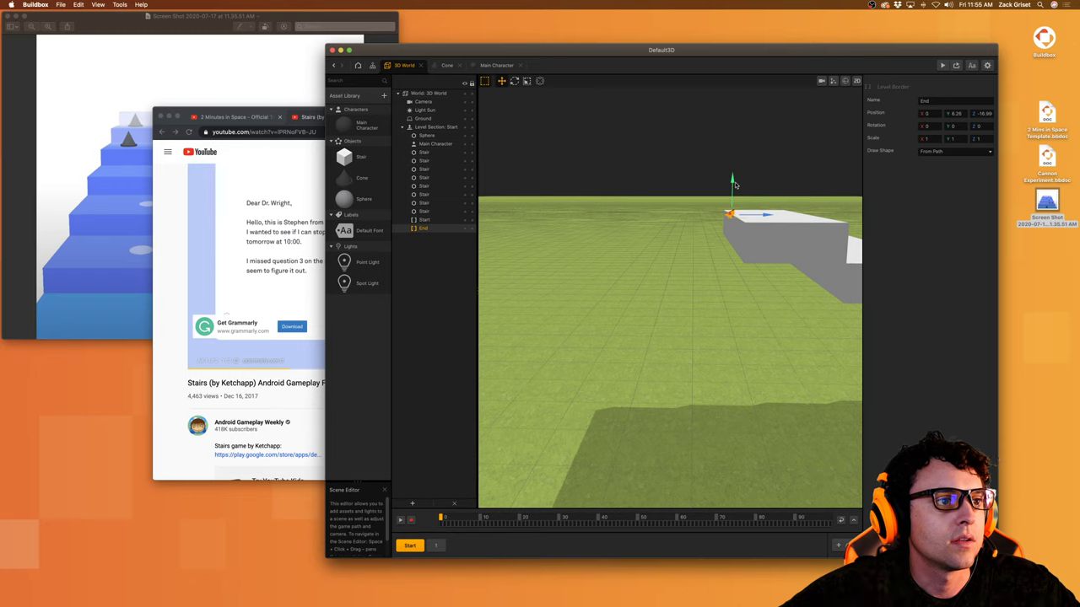
# Step: Raise the End level border to about Y 6.28 in the Start scene and 6.25 in scene 1, and preview the game
pyautogui.click(667, 225)
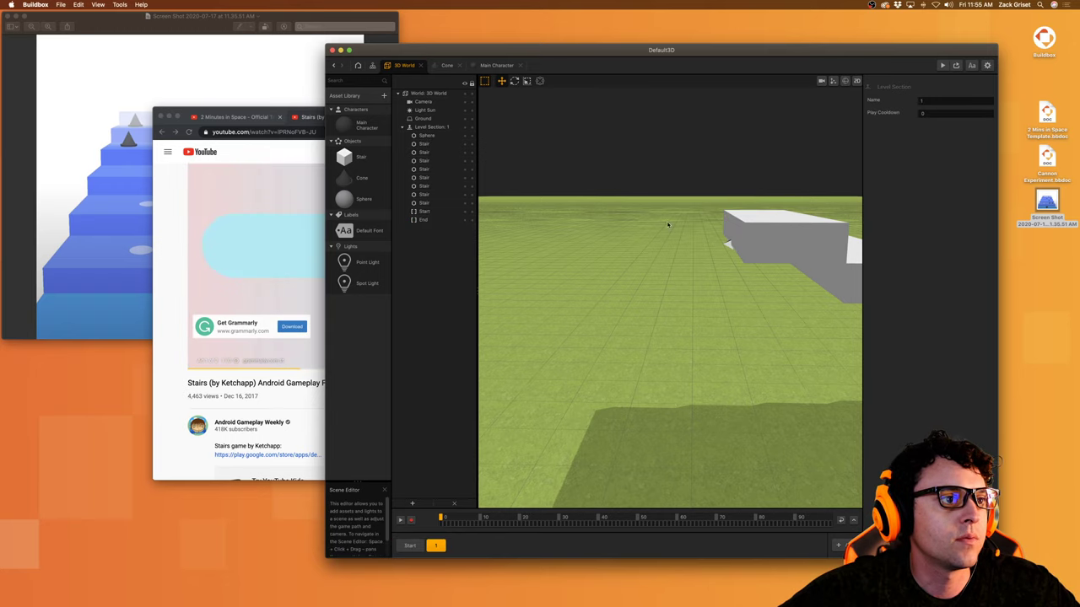
pyautogui.click(727, 245)
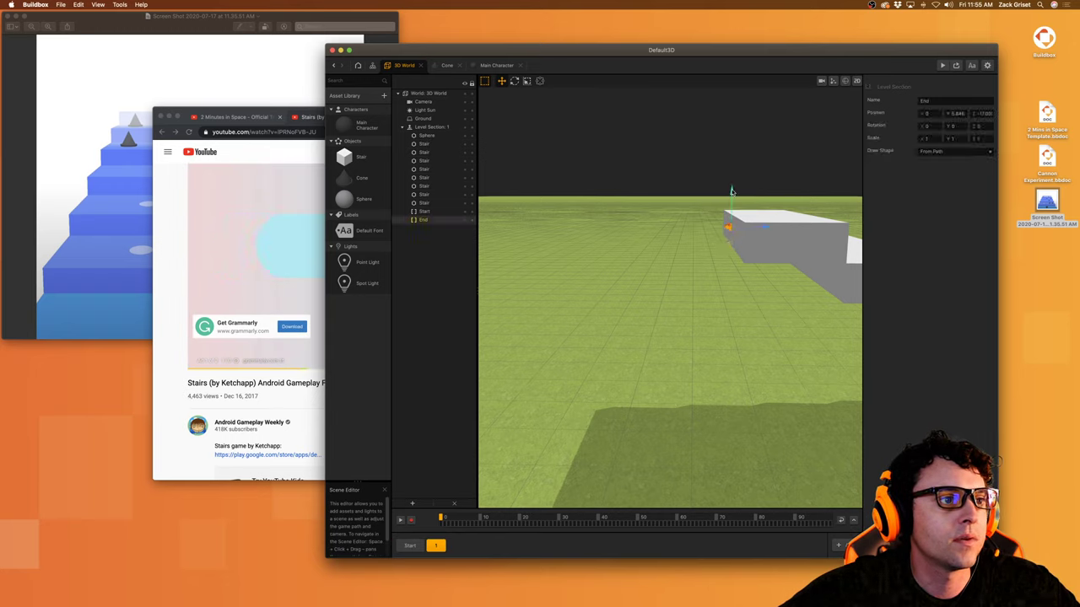
pyautogui.moveTo(732, 185); pyautogui.dragTo(733, 180)
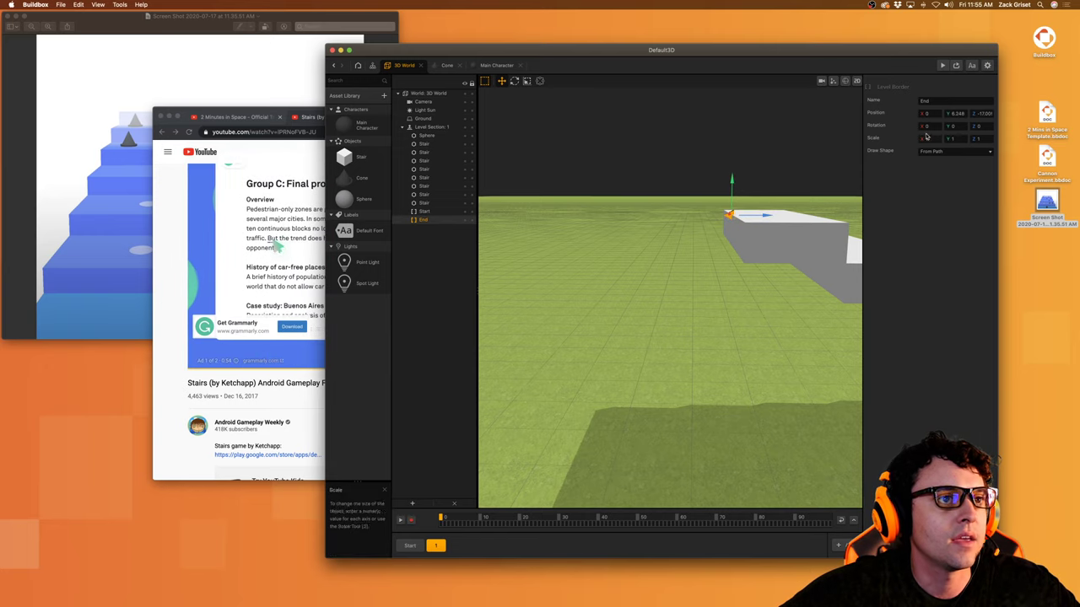
pyautogui.click(943, 65)
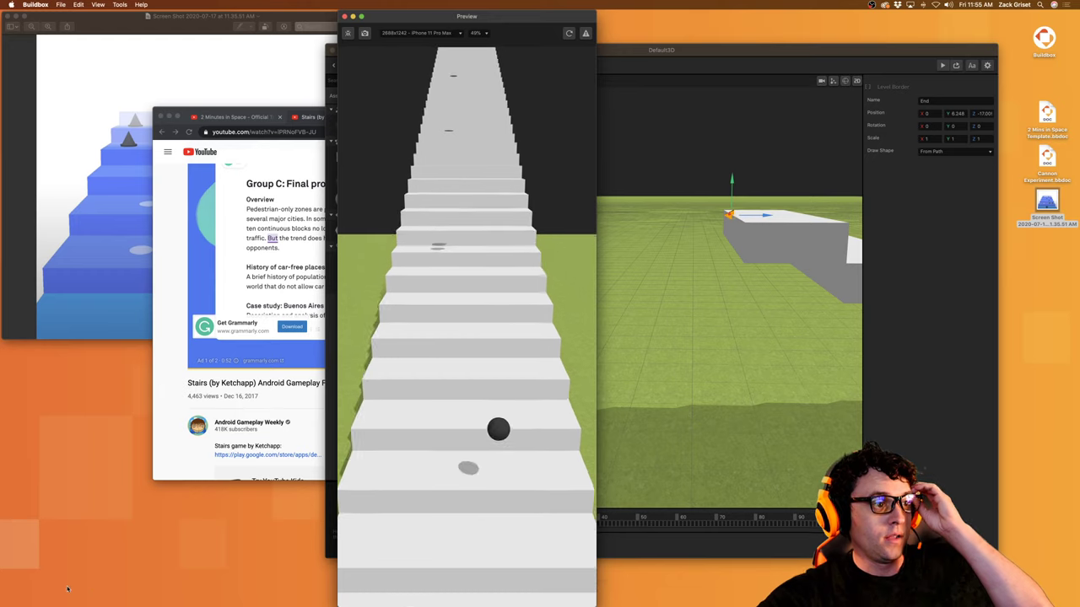
pyautogui.moveTo(2, 579)
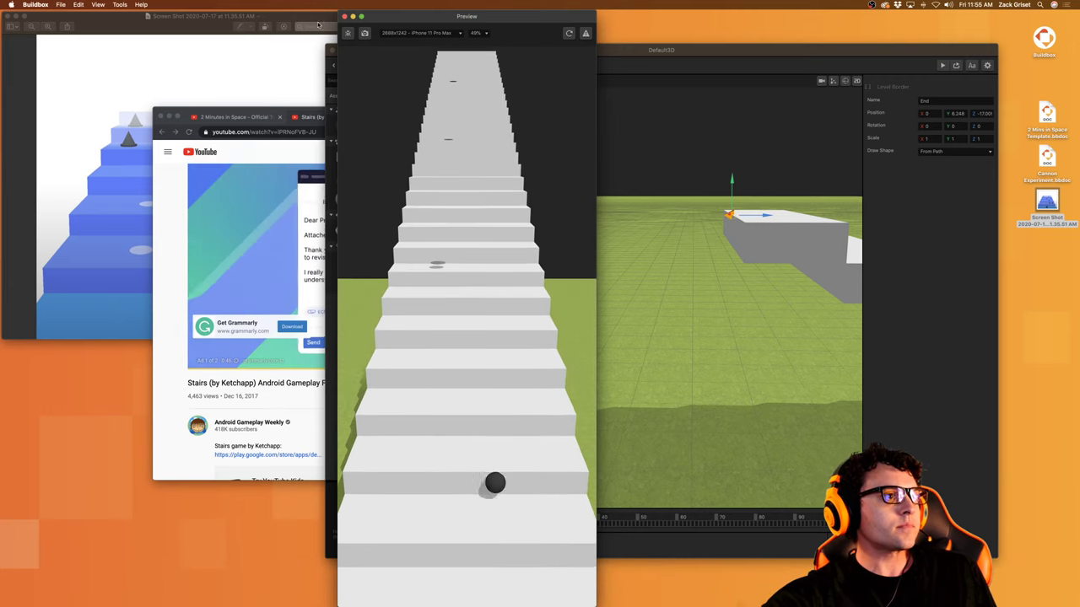
pyautogui.click(345, 17)
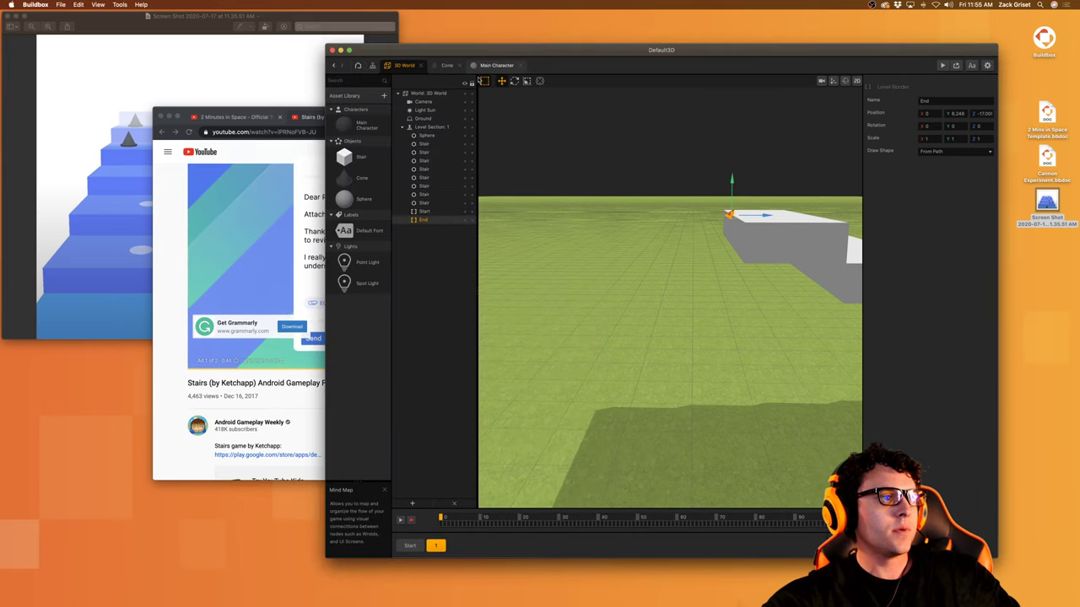
# Step: Disable Cast Shadow and enable Receive Shadow on the Sphere object's 3D Model node
pyautogui.click(377, 204)
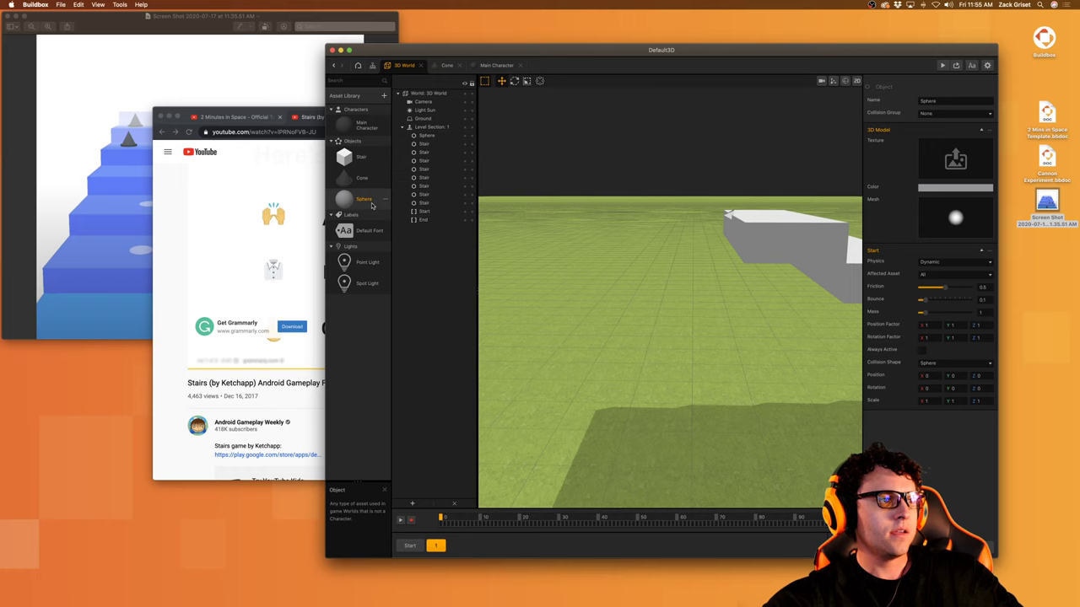
pyautogui.doubleClick(360, 201)
pyautogui.click(561, 338)
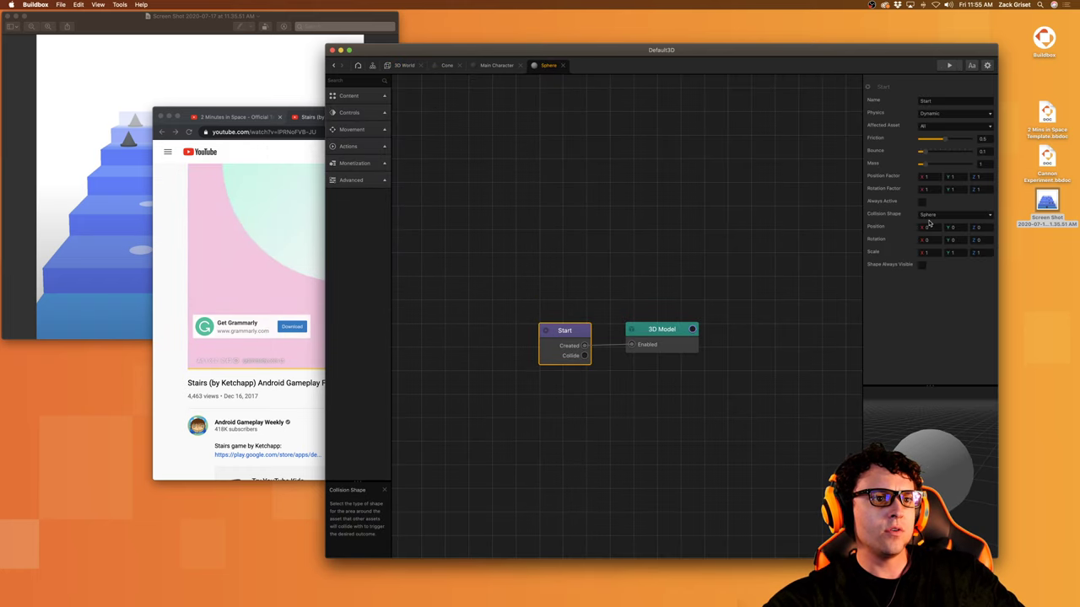
pyautogui.click(658, 337)
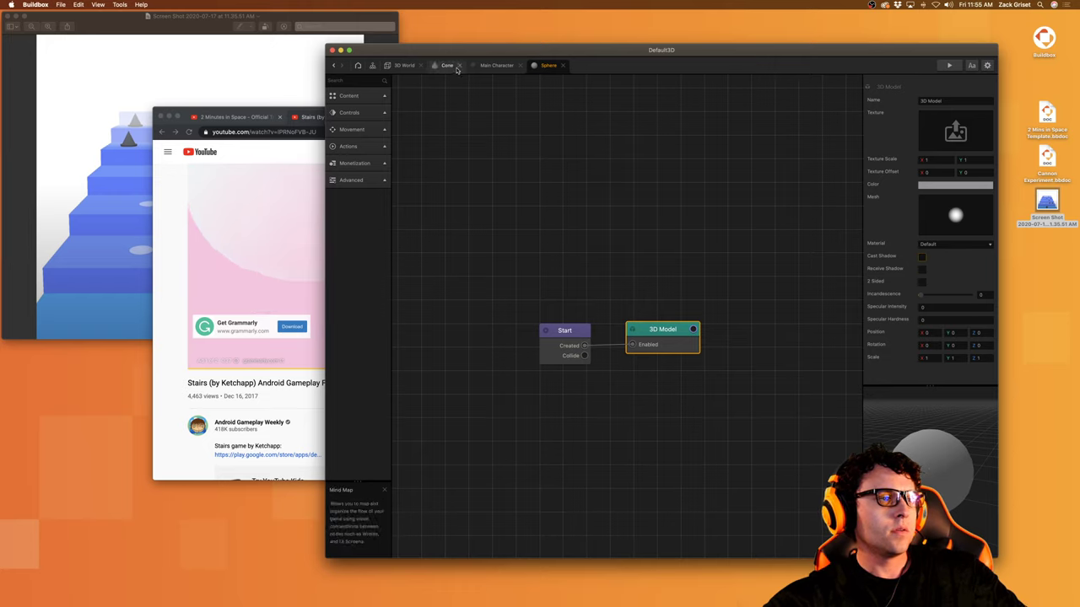
pyautogui.click(923, 270)
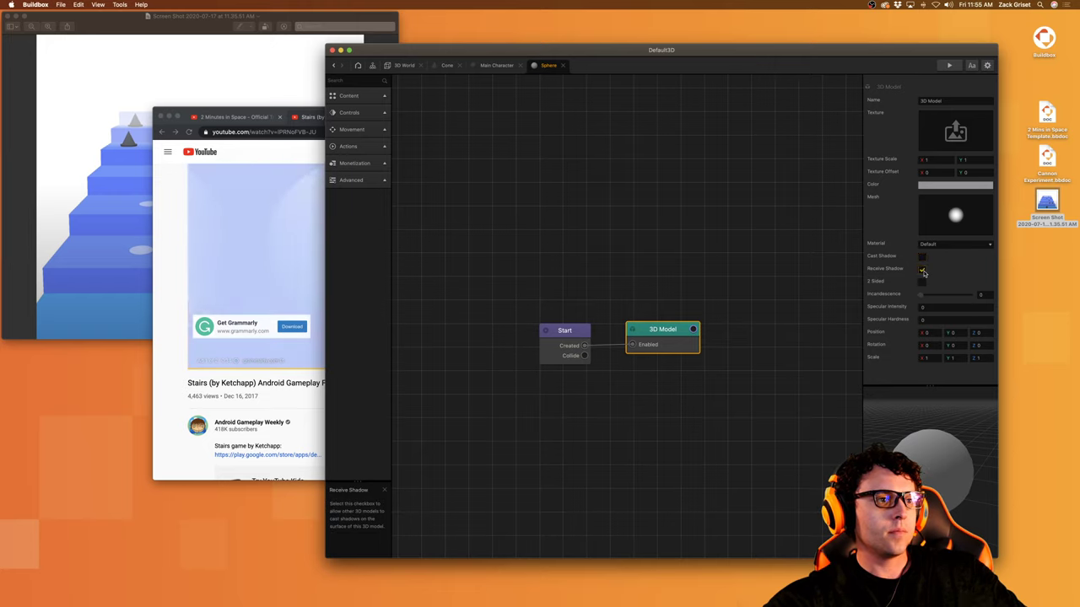
# Step: On the Main Character, add a Touch Move node enabled by the Start node's Created output, with Screen Y set to World X
pyautogui.click(474, 65)
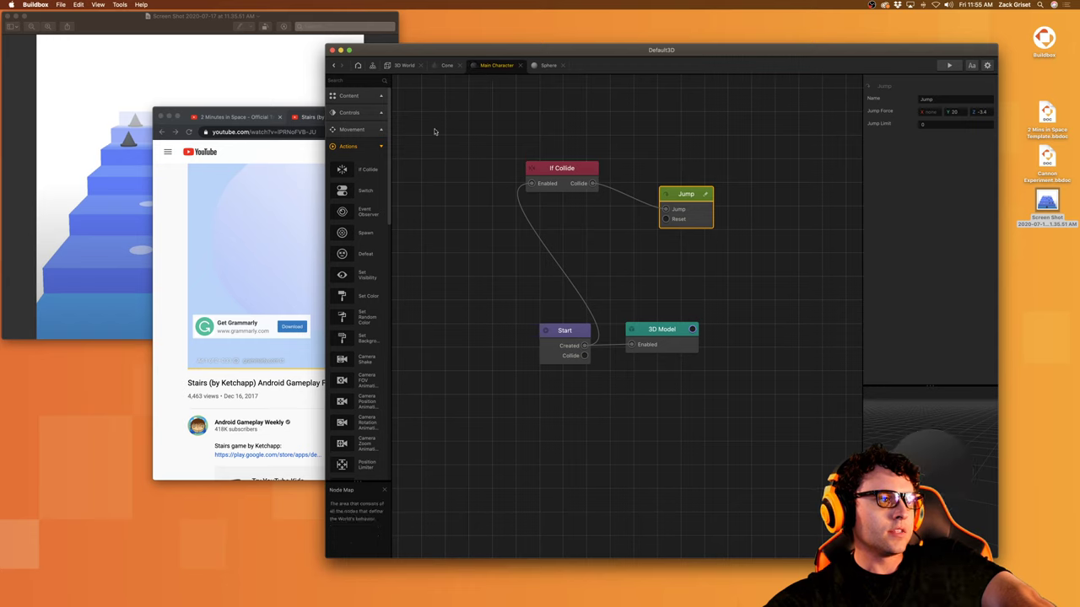
pyautogui.click(349, 112)
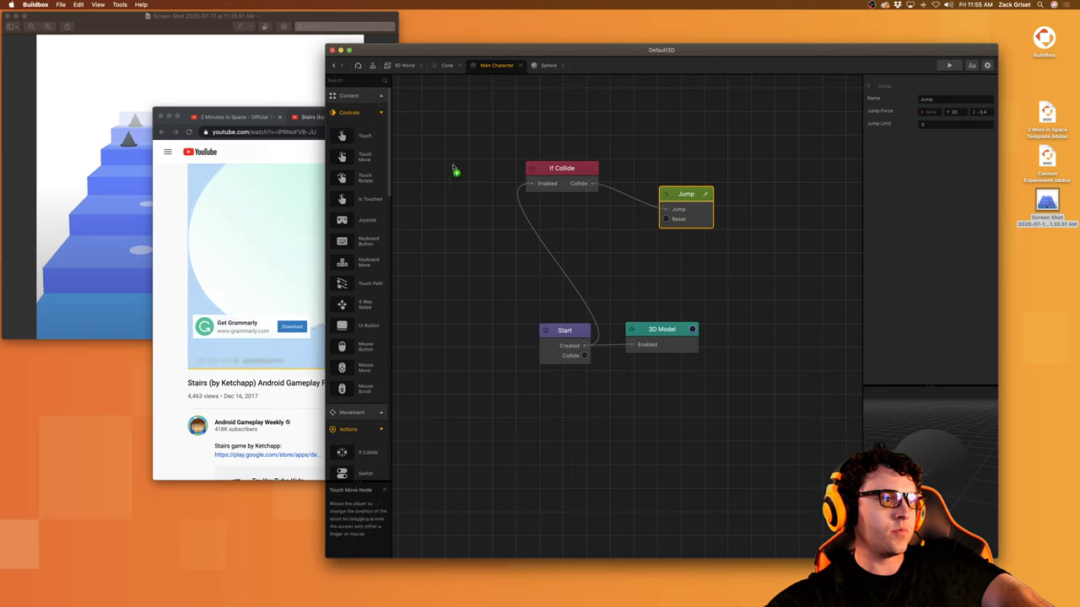
pyautogui.moveTo(547, 131); pyautogui.dragTo(692, 124)
pyautogui.click(938, 166)
pyautogui.click(943, 189)
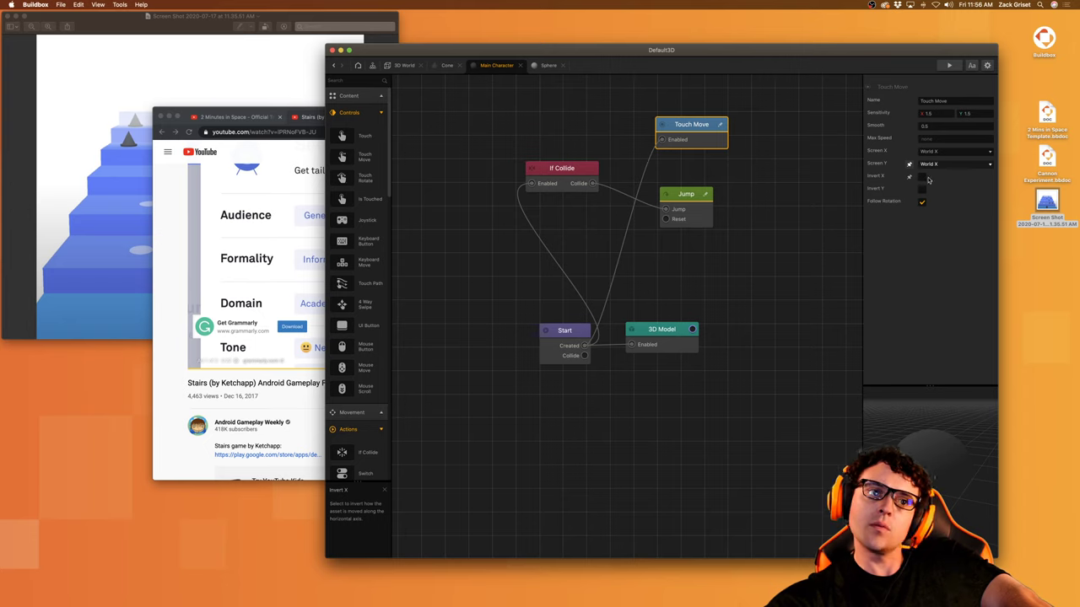
# Step: Add a Position Limiter node enabled by the Start node's Created output, clear its Y and Z limits, and preview the game
pyautogui.click(359, 81)
pyautogui.write('position')
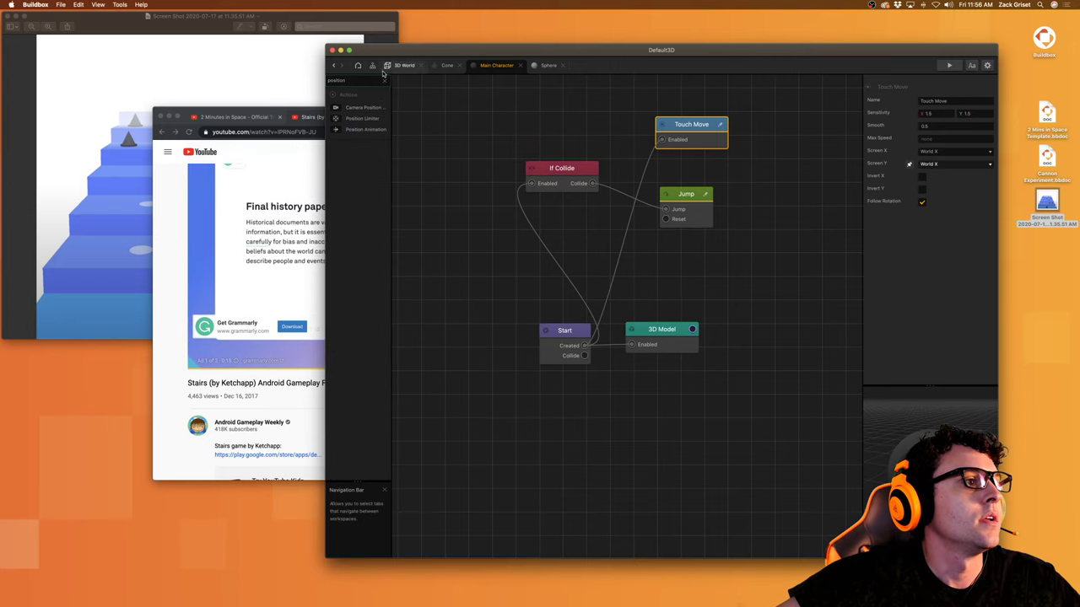
pyautogui.moveTo(643, 451); pyautogui.dragTo(644, 453)
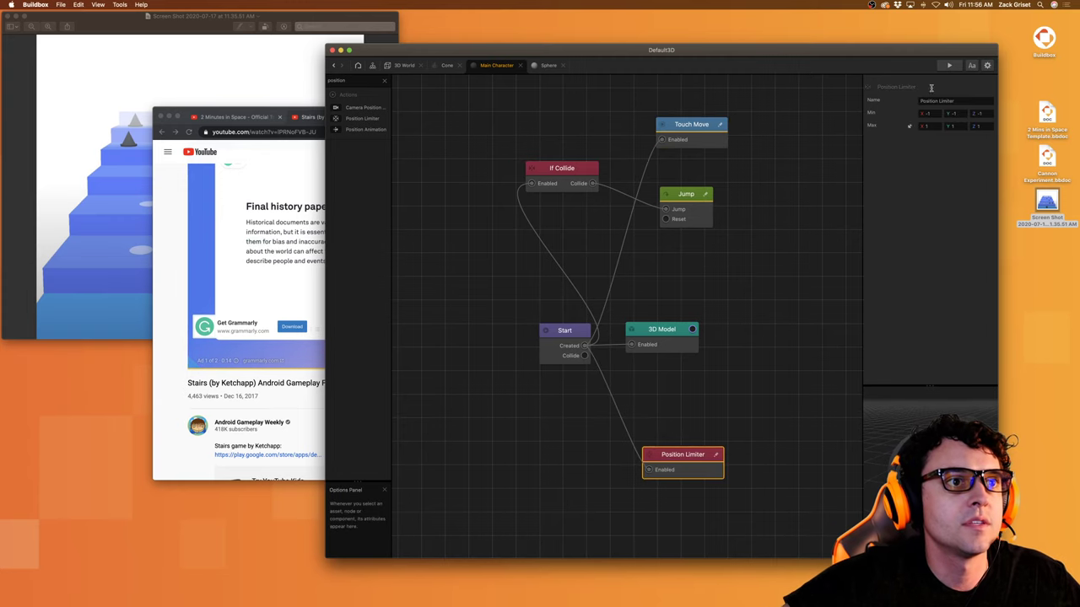
pyautogui.click(949, 65)
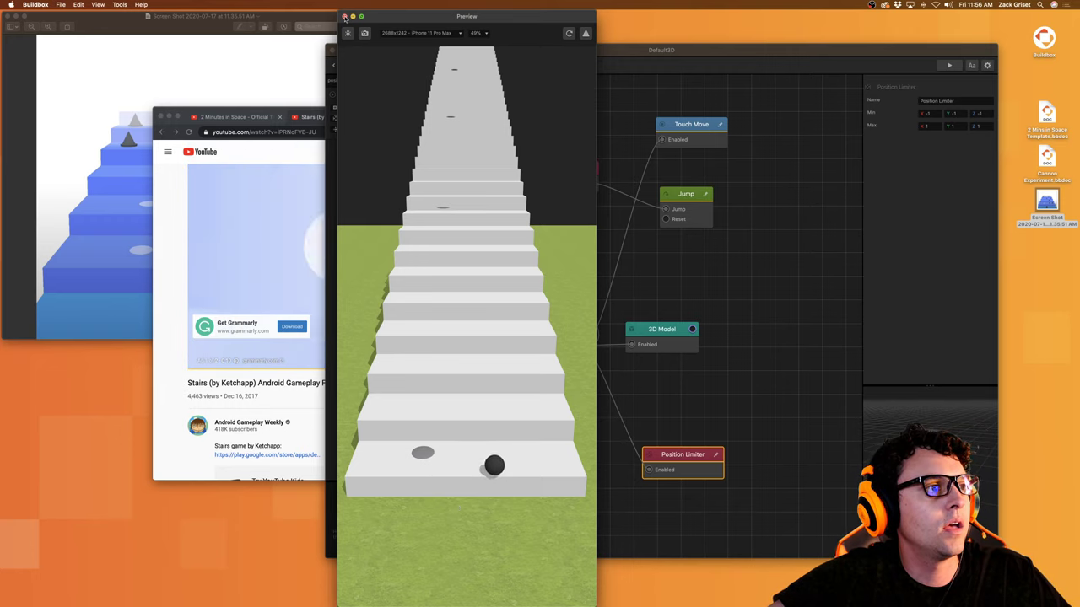
pyautogui.click(344, 16)
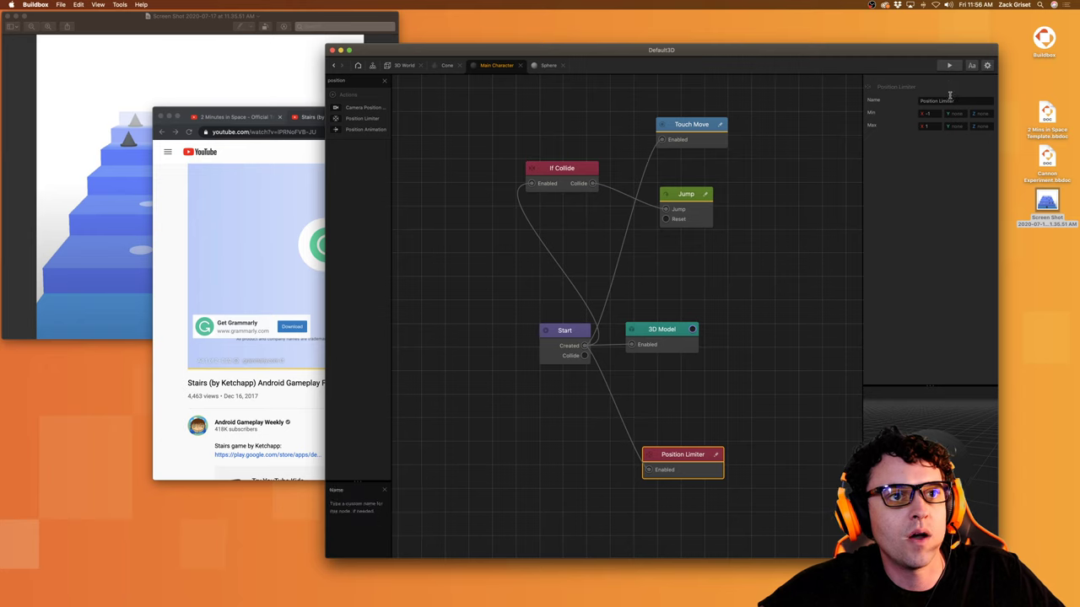
pyautogui.click(949, 66)
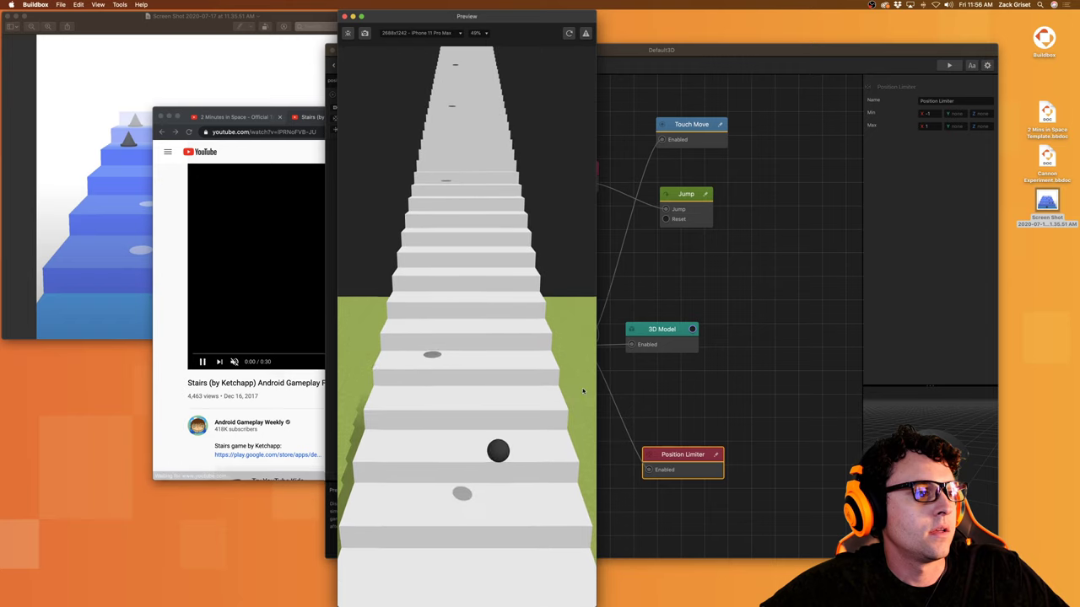
pyautogui.click(345, 16)
pyautogui.click(385, 80)
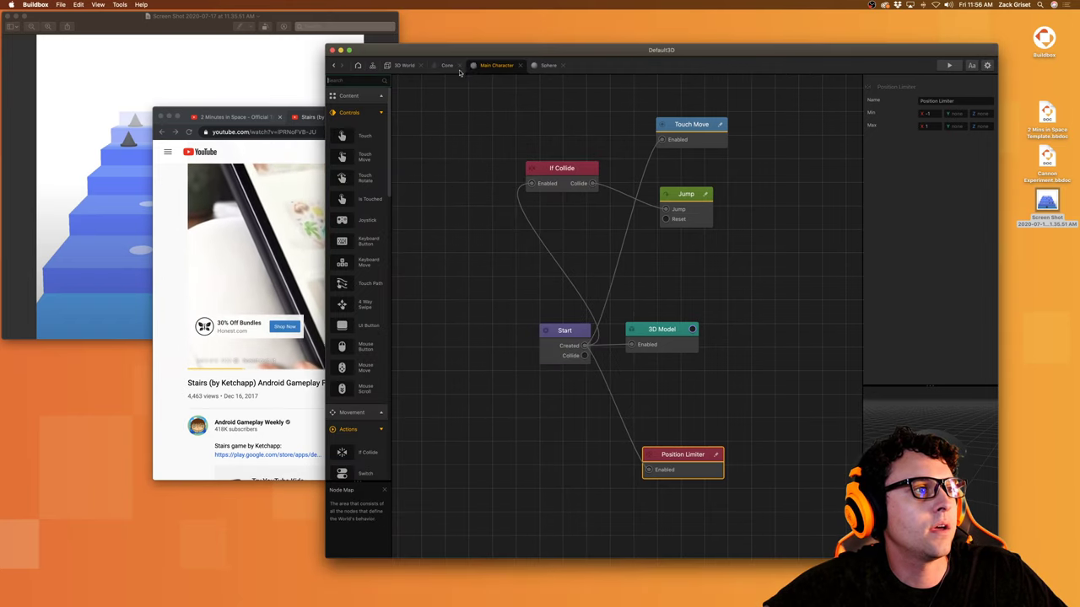
# Step: Set the 3D World Camera's Follow Force Y to 0.3 and preview the game
pyautogui.click(446, 65)
pyautogui.click(496, 65)
pyautogui.scroll(-5, 383, 139)
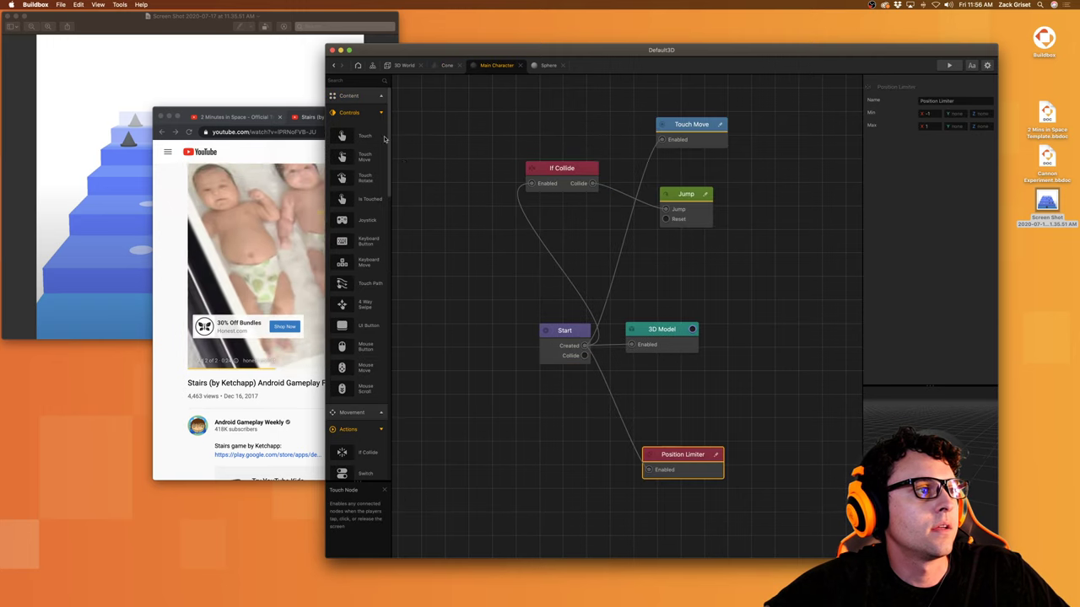
pyautogui.click(390, 67)
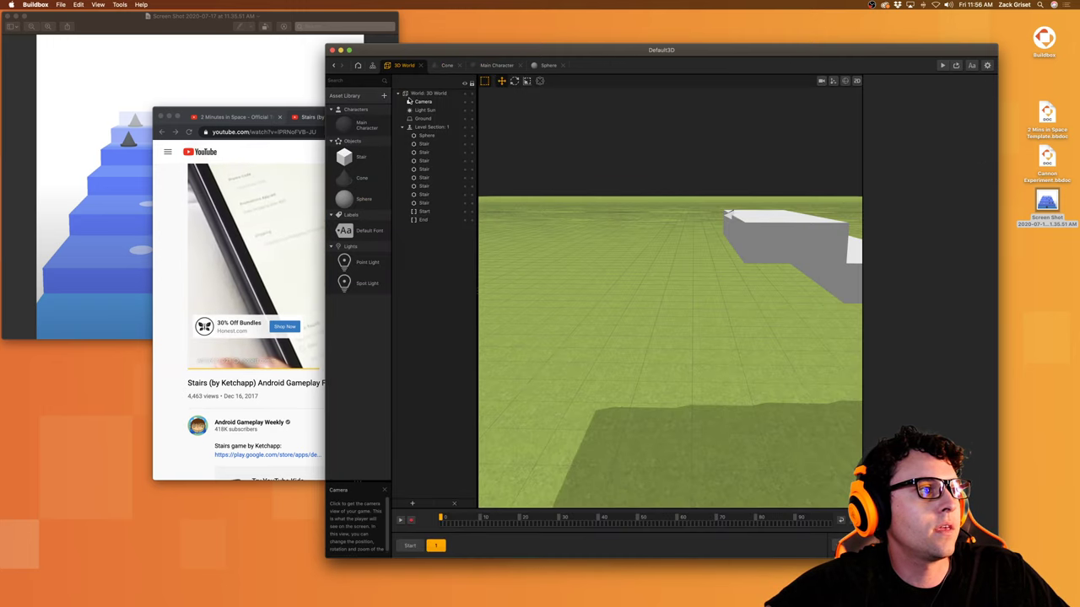
pyautogui.click(421, 102)
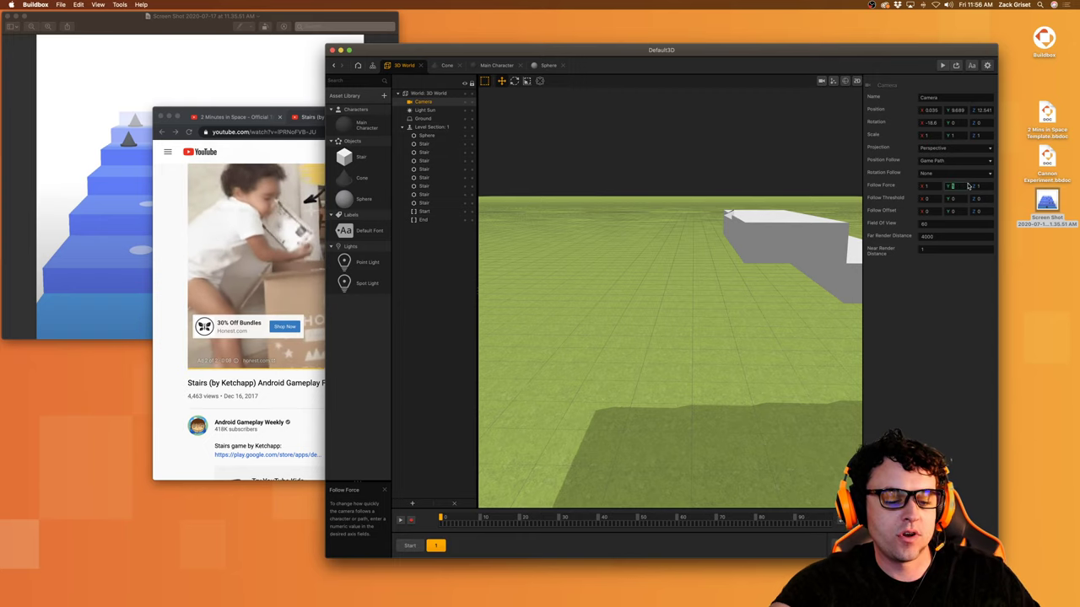
pyautogui.click(943, 66)
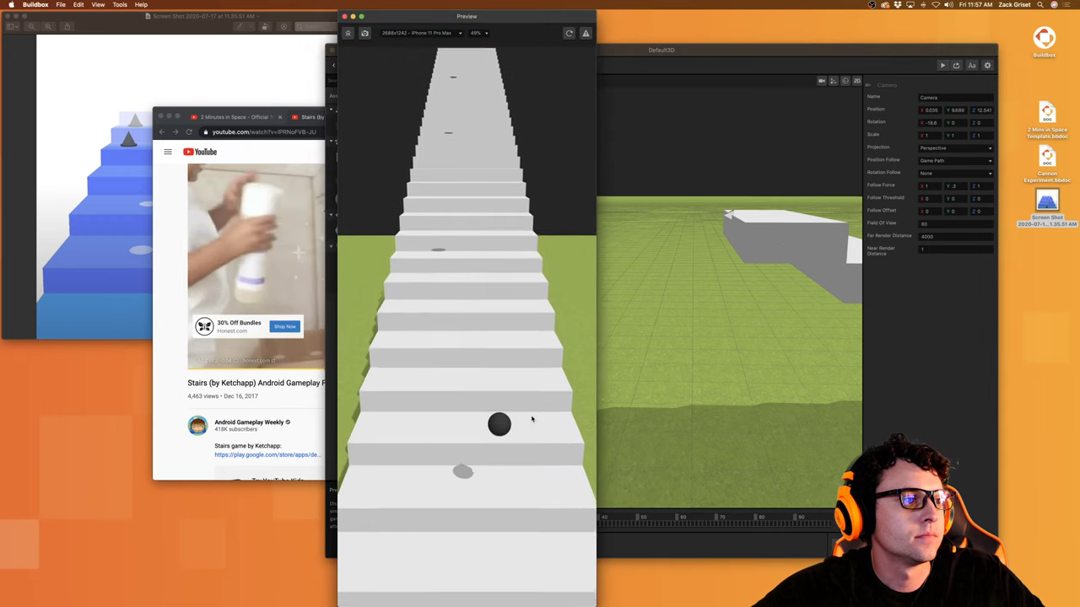
# Step: Try the Camera's Position Follow set to Character, restarting the preview
pyautogui.click(945, 149)
pyautogui.click(940, 157)
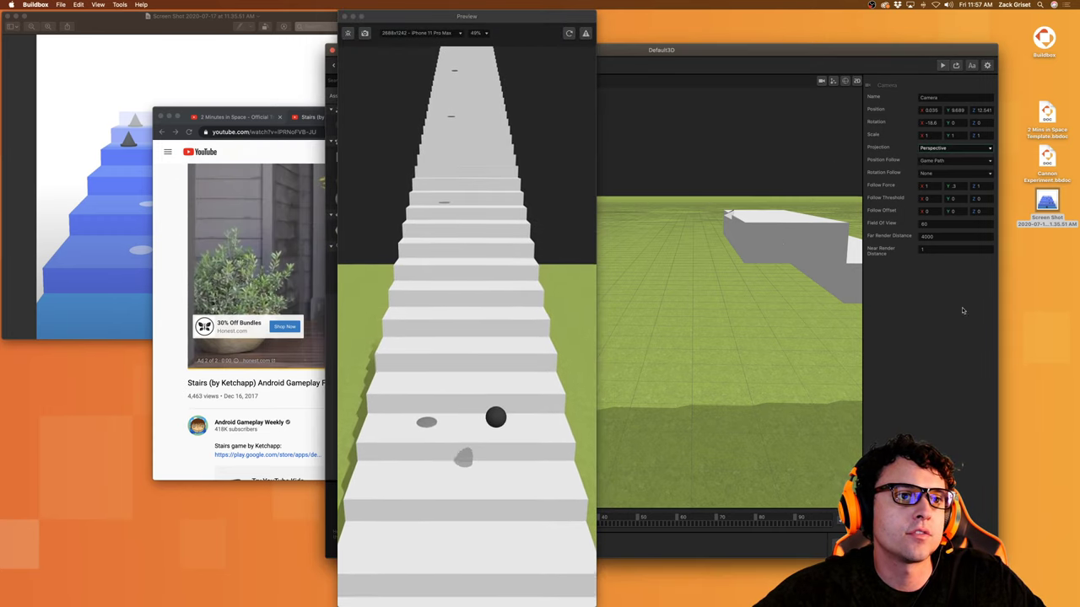
pyautogui.click(962, 161)
pyautogui.click(941, 184)
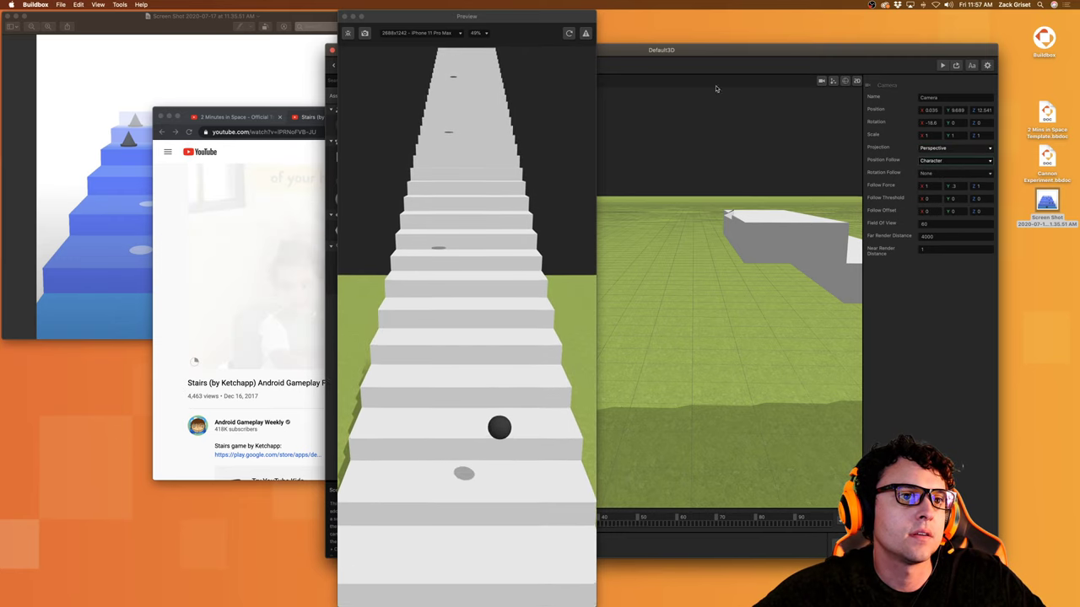
pyautogui.click(570, 34)
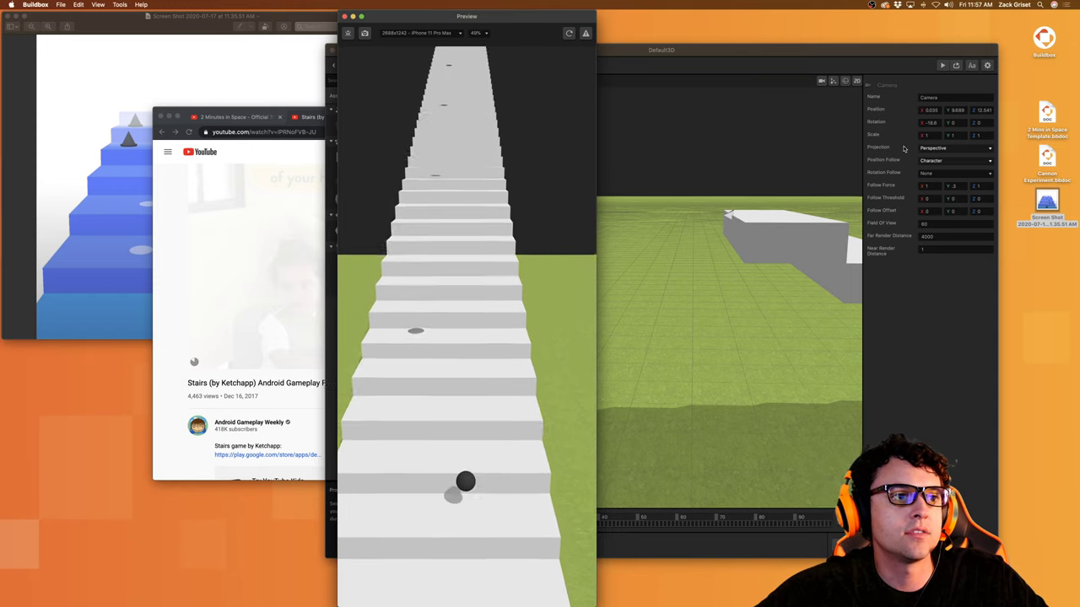
# Step: Set the Camera's Position Follow to Game Path and its Follow Force Y and Z to 0.1, testing in the preview
pyautogui.click(937, 165)
pyautogui.click(939, 169)
pyautogui.click(941, 179)
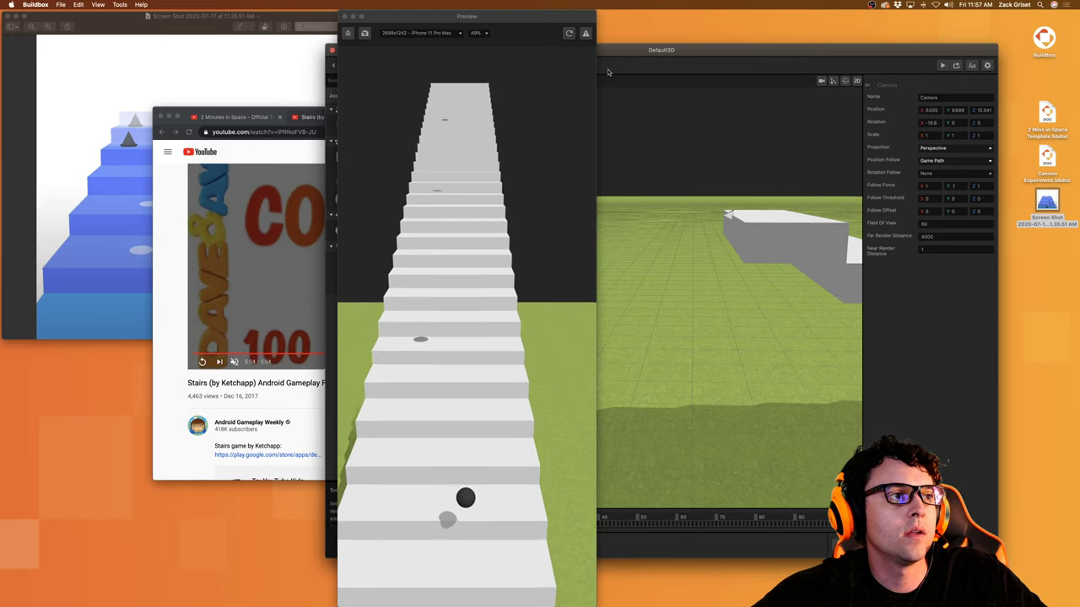
pyautogui.click(570, 34)
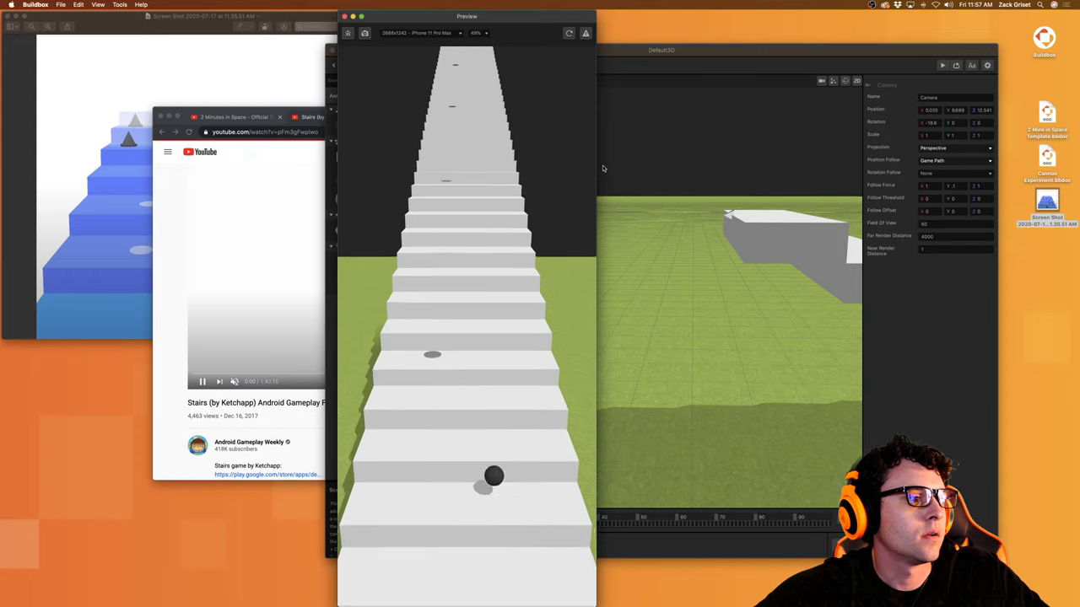
pyautogui.click(978, 189)
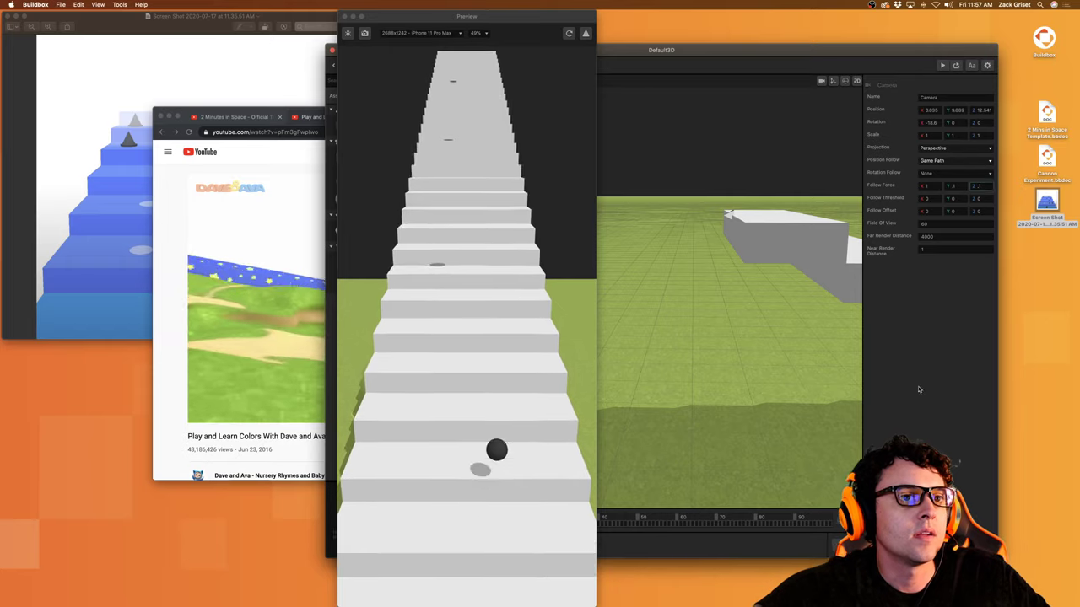
pyautogui.click(570, 35)
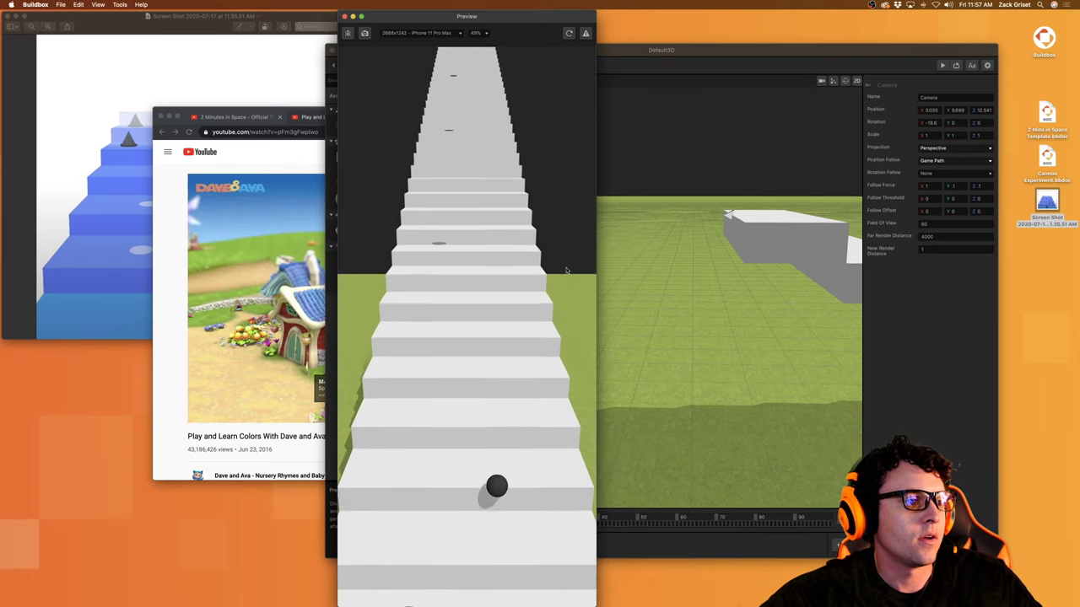
pyautogui.click(344, 17)
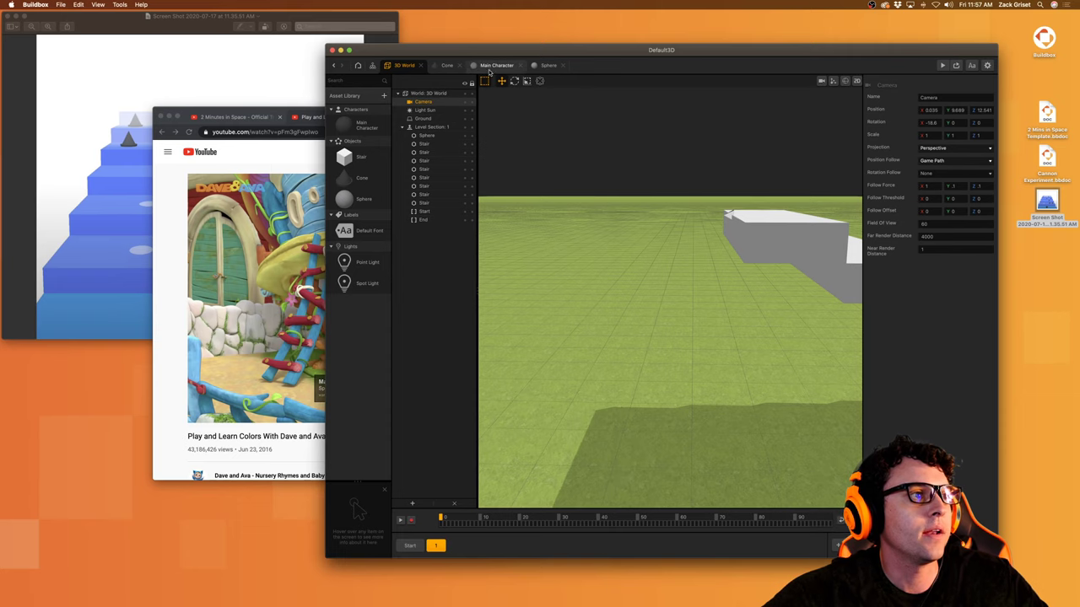
# Step: Review the Jump and Touch Move node settings on the Main Character and preview the game
pyautogui.click(539, 68)
pyautogui.click(499, 65)
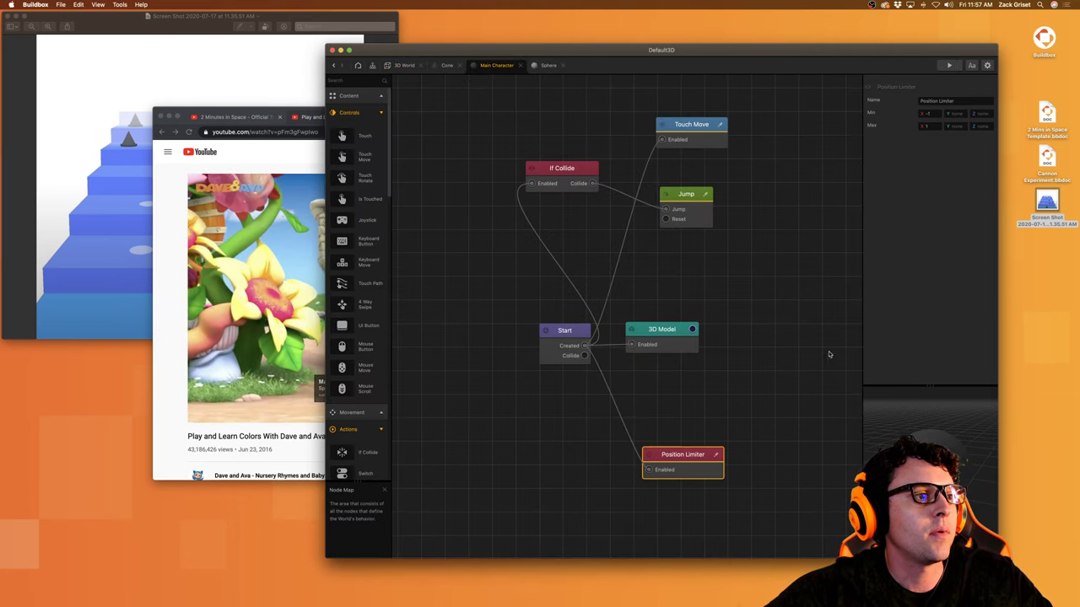
pyautogui.click(699, 220)
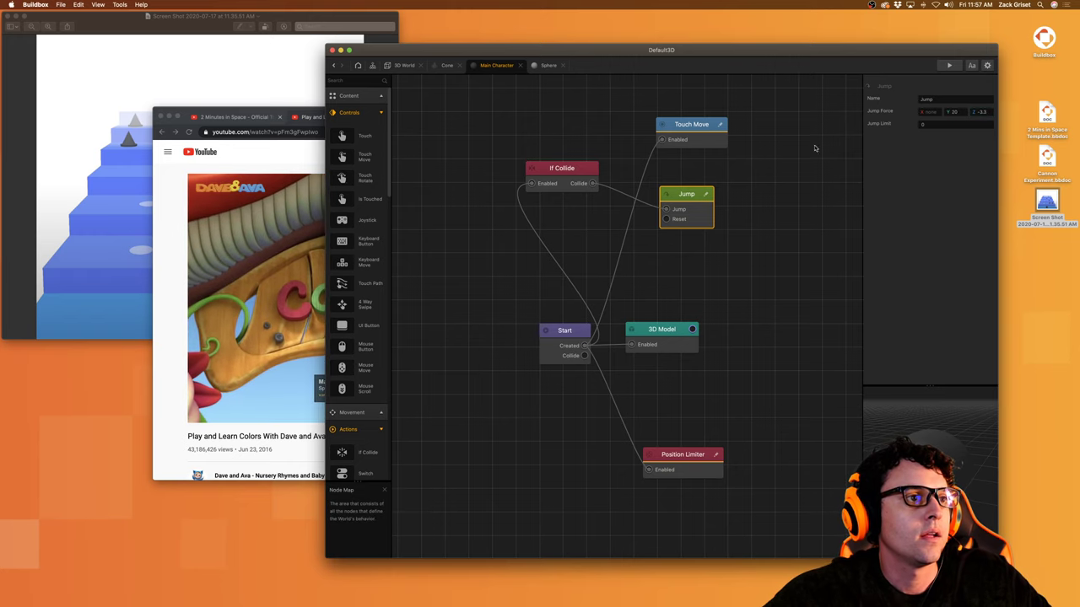
pyautogui.click(706, 142)
pyautogui.click(949, 65)
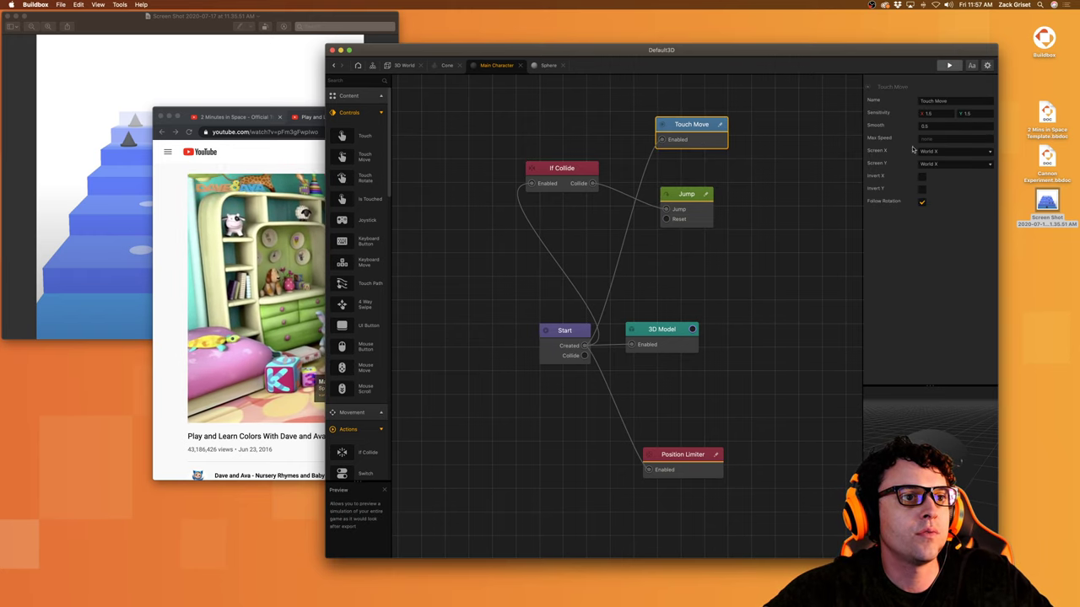
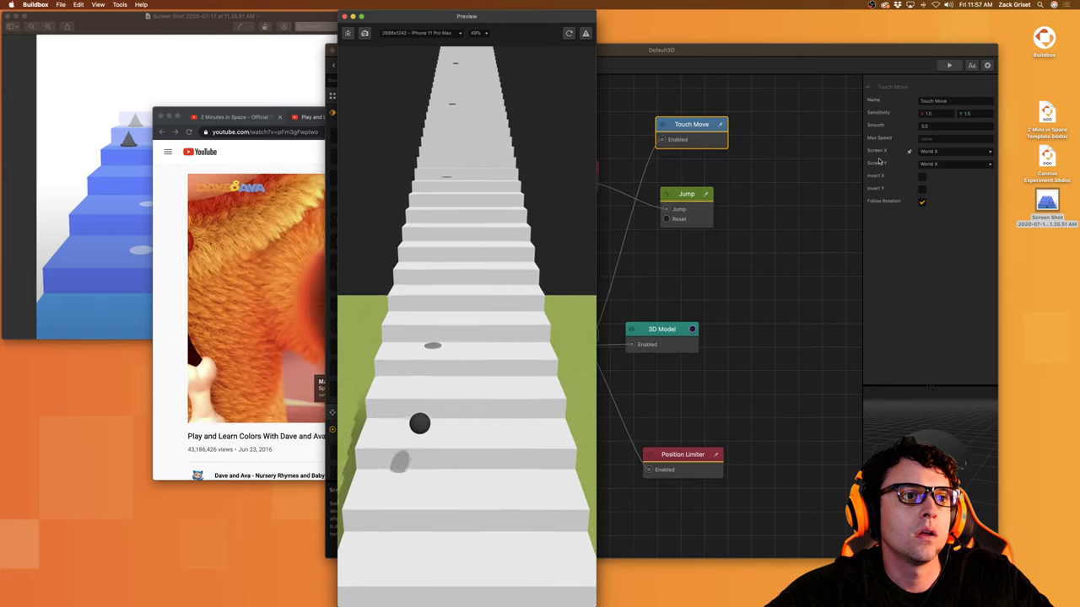
# Step: Disable Follow Rotation on the Touch Move node and set its Max Speed to 5
pyautogui.click(921, 204)
pyautogui.click(921, 205)
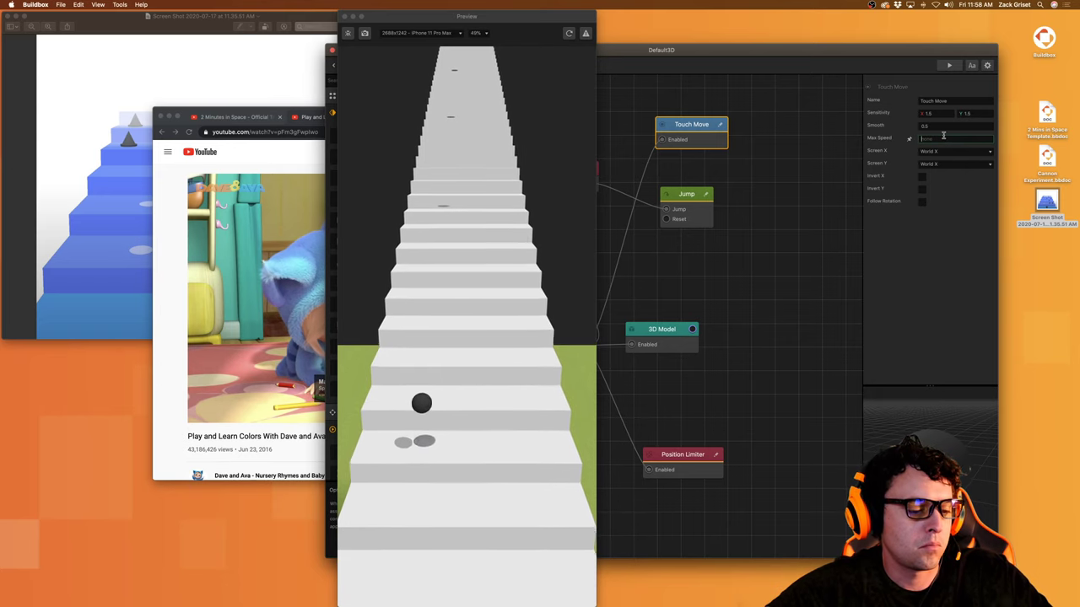
pyautogui.write('5')
pyautogui.click(938, 257)
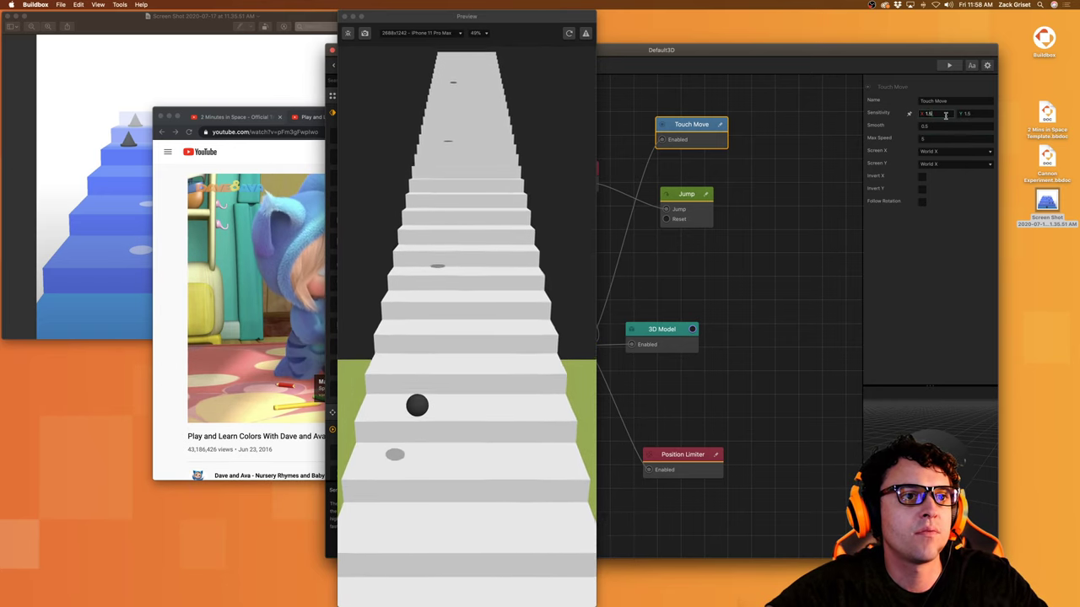
# Step: Set the Touch Move node's Sensitivity to X 1 and Y 0, testing the ball's steering in the preview
pyautogui.press('BackSpace')
pyautogui.press('Tab')
pyautogui.press('BackSpace')
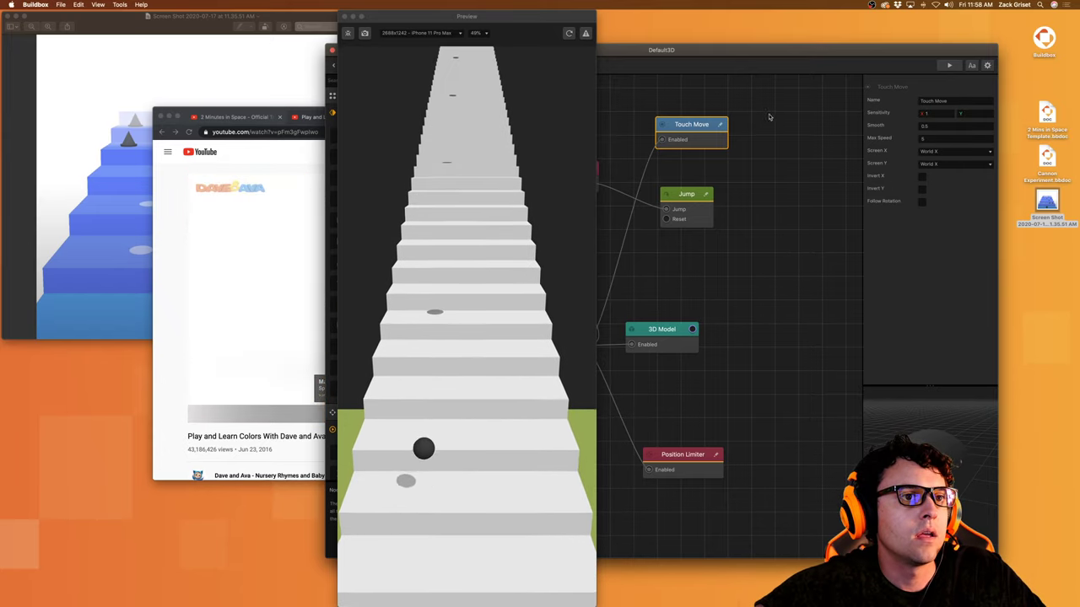
pyautogui.click(568, 33)
pyautogui.moveTo(509, 363); pyautogui.dragTo(492, 389)
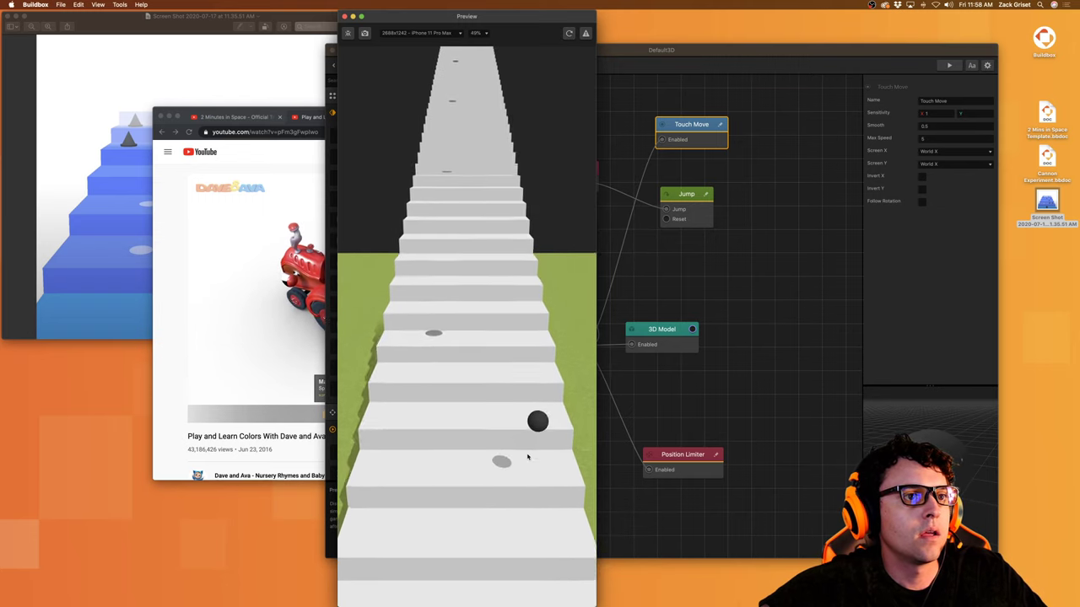
pyautogui.click(979, 115)
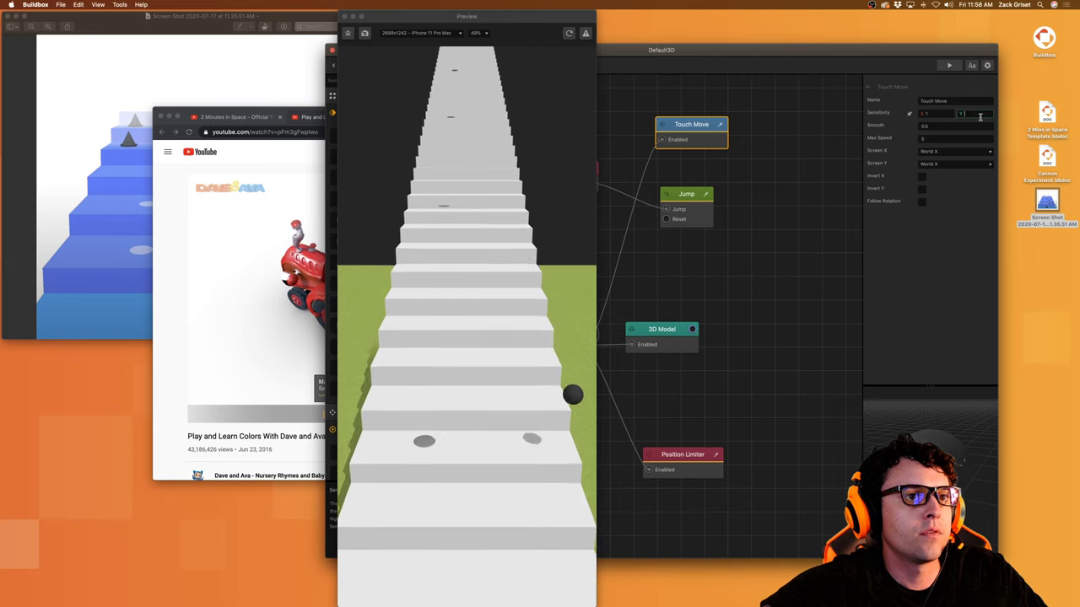
pyautogui.write('0')
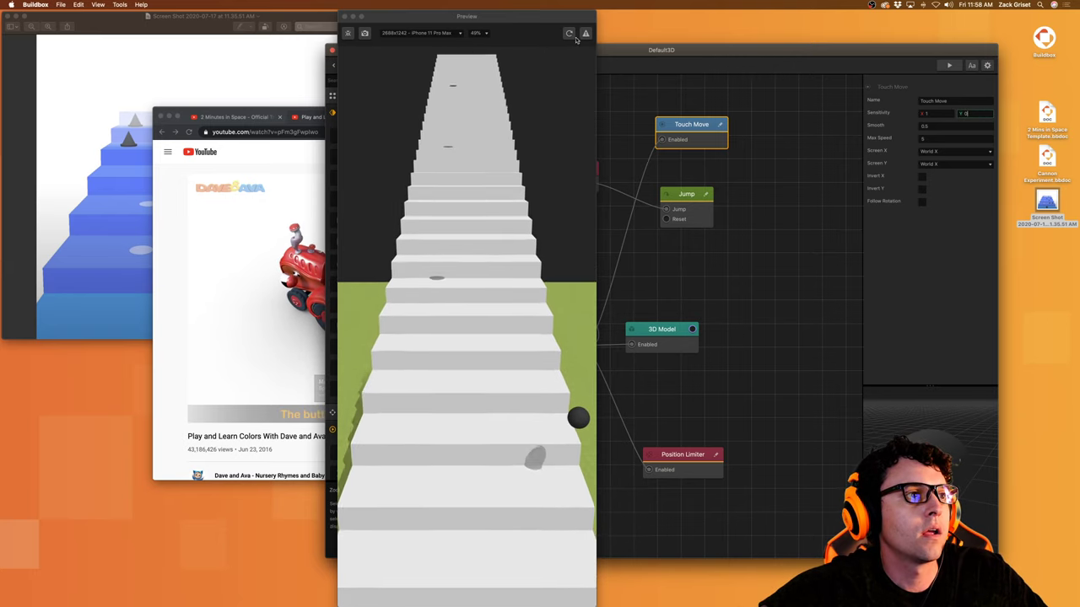
# Step: Test steering the ball in a restarted preview, and set Touch Move's Sensitivity X to 0.2 and Max Speed to 2
pyautogui.click(577, 40)
pyautogui.moveTo(493, 344); pyautogui.dragTo(482, 441)
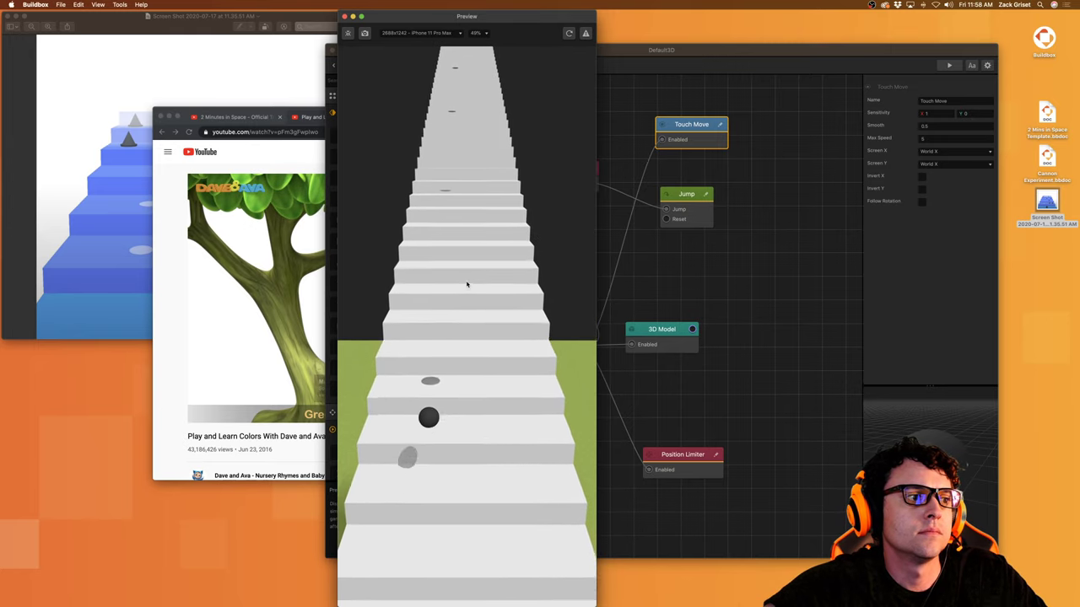
pyautogui.moveTo(466, 284); pyautogui.dragTo(479, 195)
pyautogui.moveTo(483, 135); pyautogui.dragTo(517, 147)
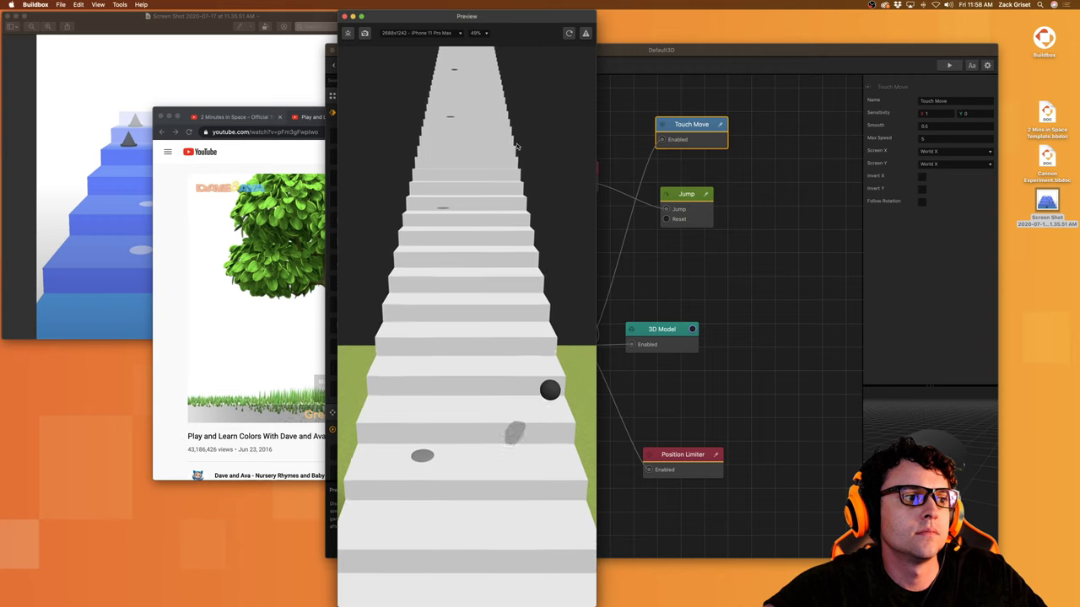
pyautogui.click(951, 113)
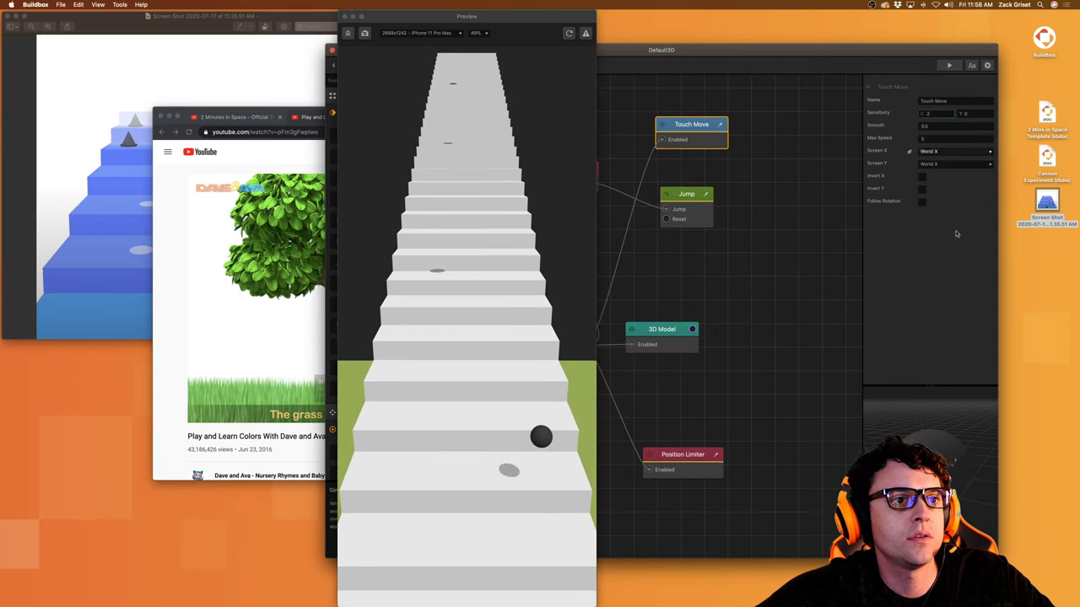
pyautogui.click(941, 138)
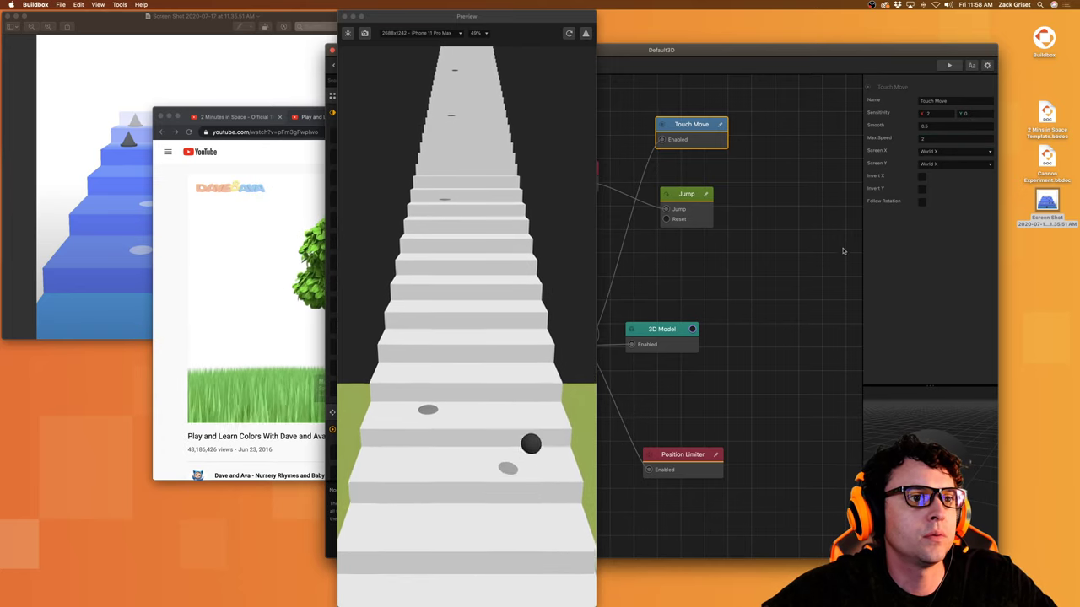
# Step: Set the Position Limiter node's X range to Min -3 and Max 3, and preview the game
pyautogui.click(688, 463)
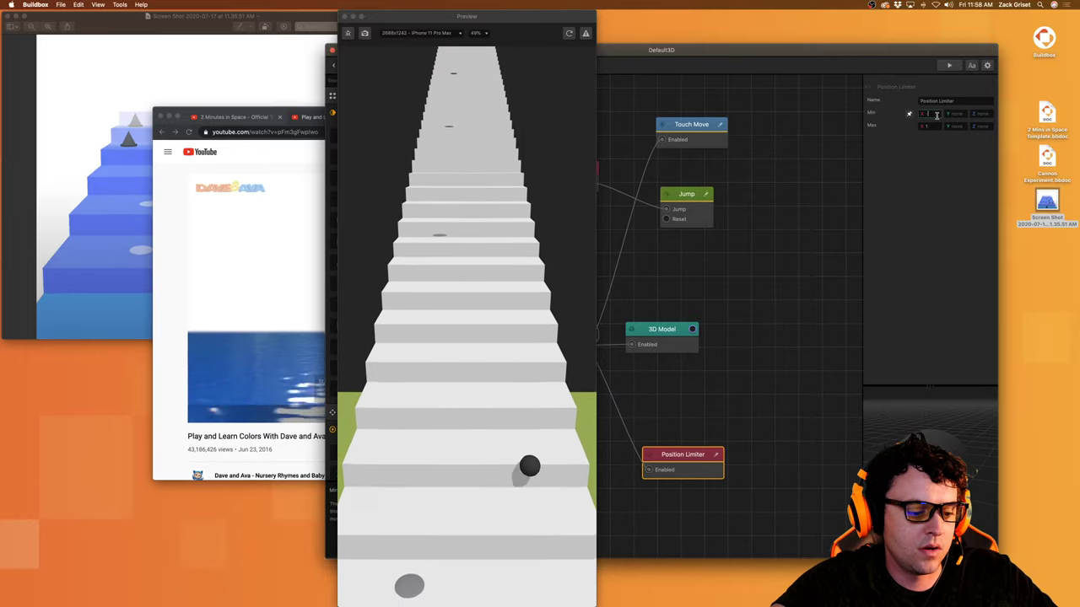
pyautogui.click(950, 210)
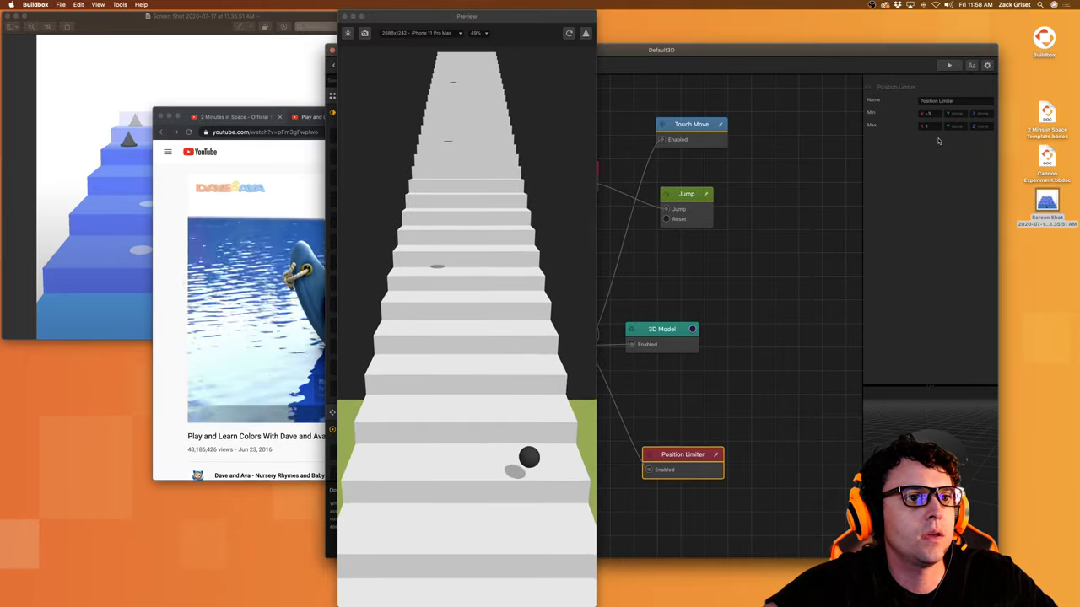
pyautogui.click(938, 127)
pyautogui.write('3')
pyautogui.click(949, 65)
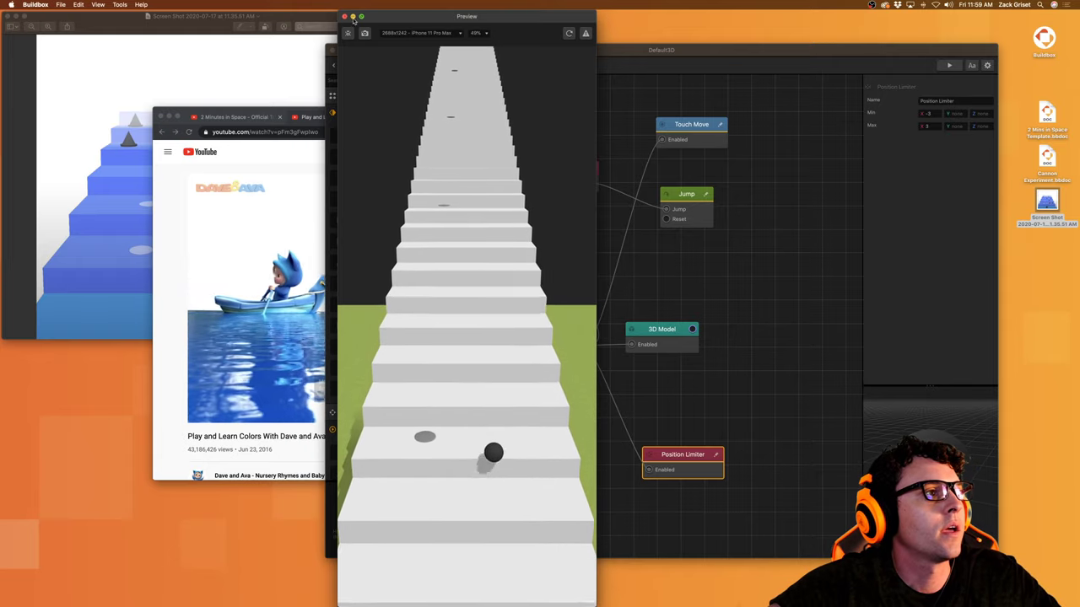
# Step: Set the Jump node's Z jump force to -3.25 and test the ball's bounce and steering in a restarted preview
pyautogui.click(665, 213)
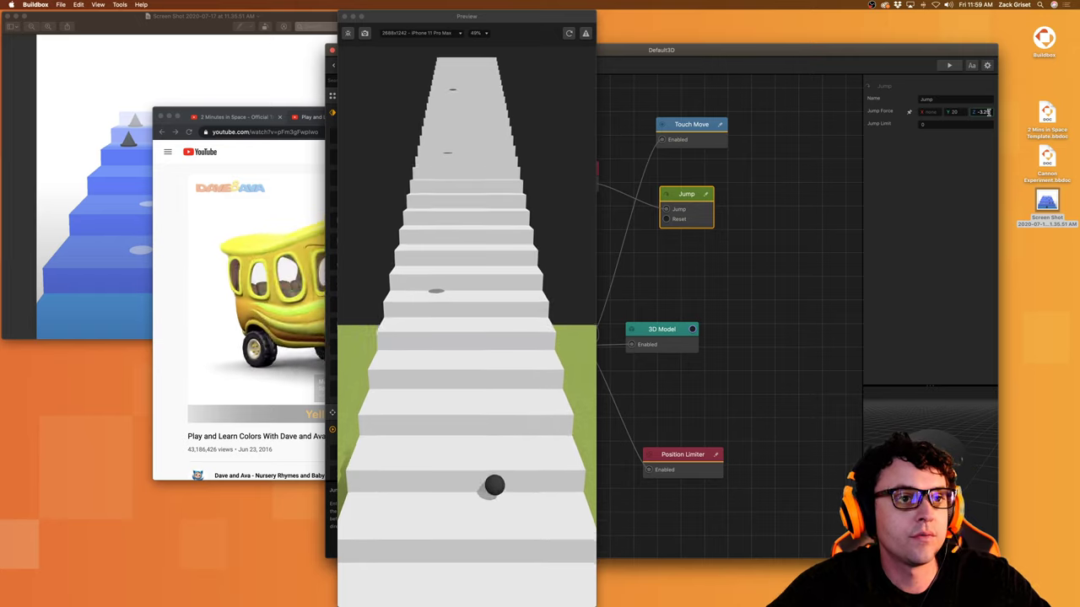
pyautogui.click(568, 33)
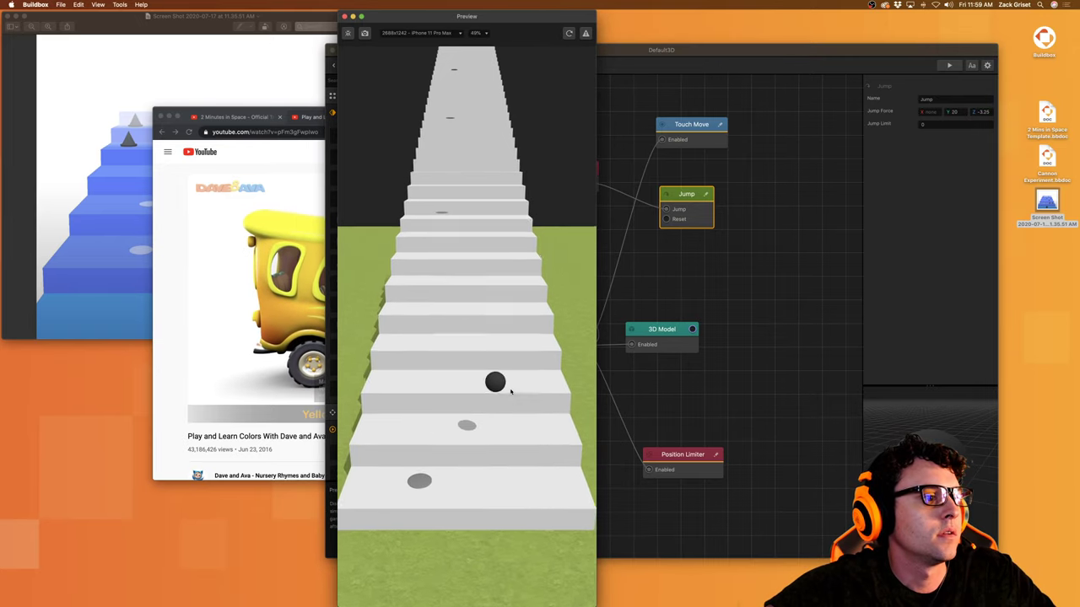
pyautogui.moveTo(505, 465); pyautogui.dragTo(491, 500)
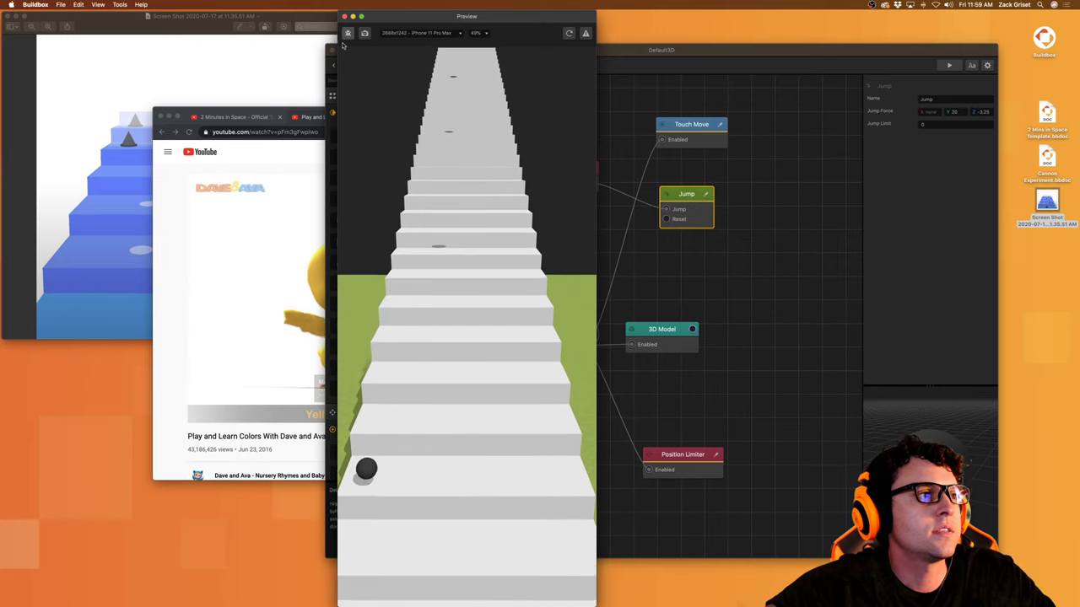
pyautogui.click(345, 16)
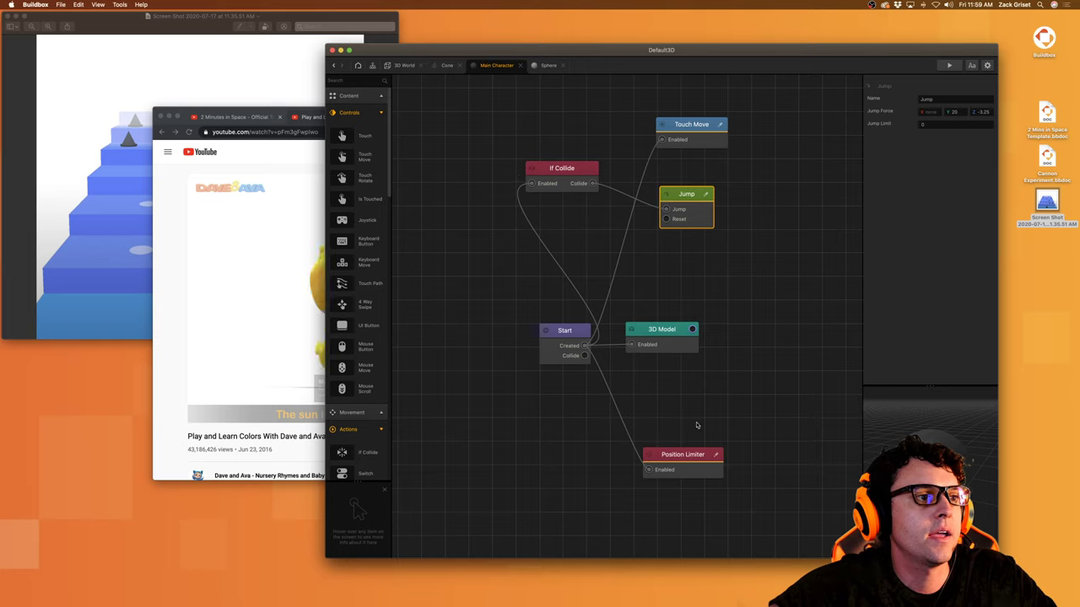
# Step: Try a Sensitivity X of 4 on the Touch Move node in the game preview
pyautogui.click(688, 141)
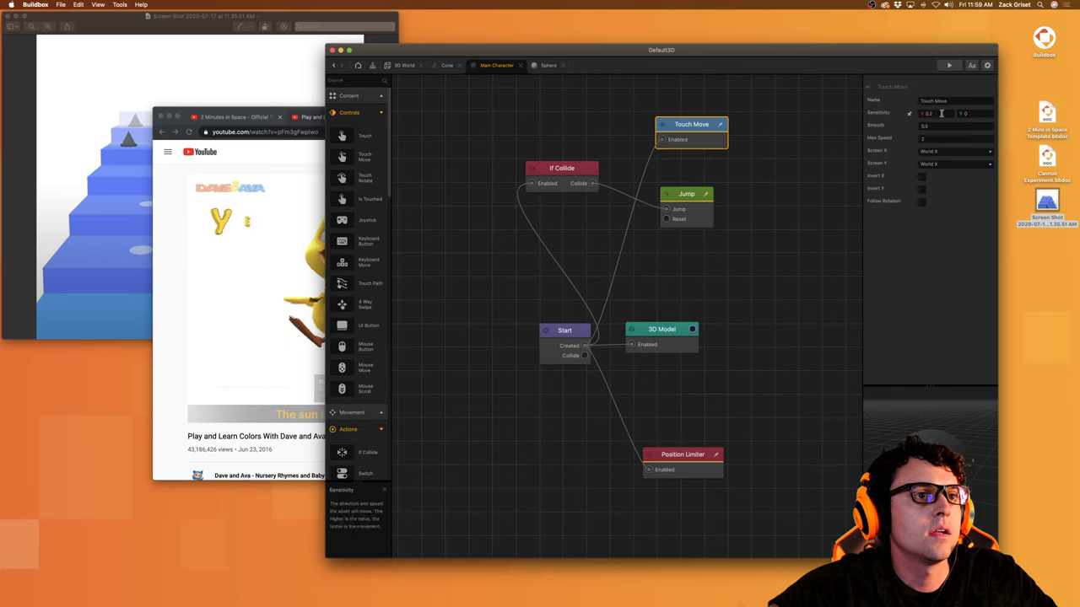
pyautogui.click(933, 113)
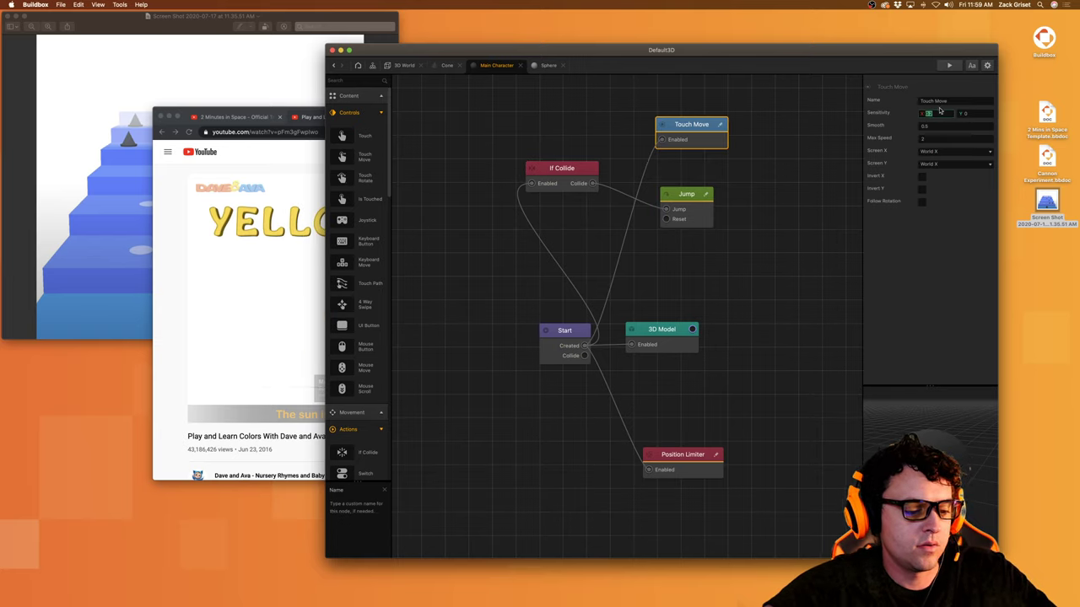
pyautogui.click(949, 65)
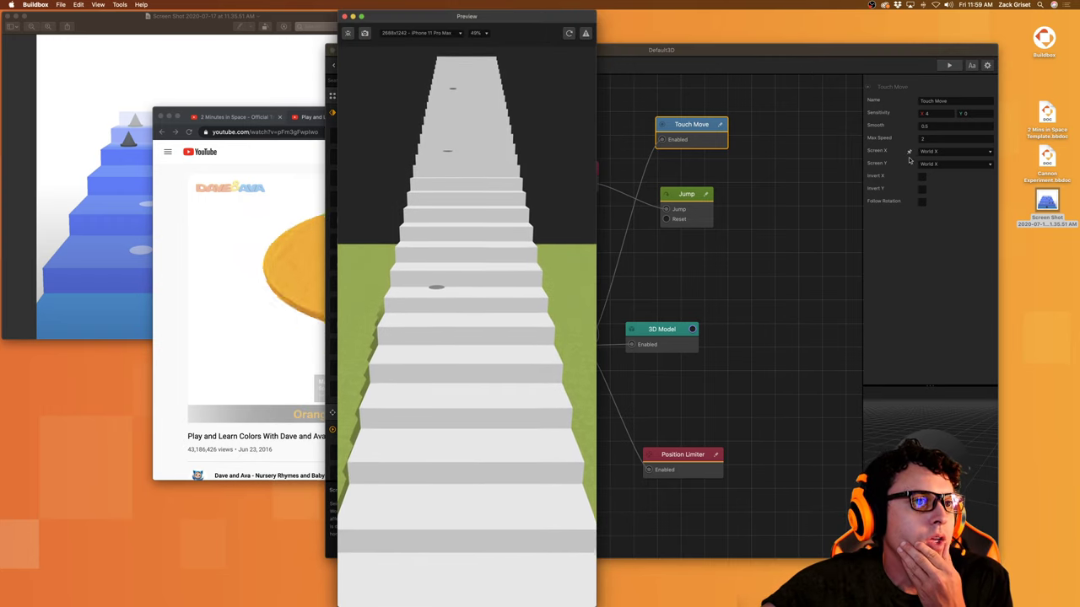
# Step: Try a Touch Move Sensitivity X of 0.005 and steer the ball sideways in a restarted preview
pyautogui.click(948, 112)
pyautogui.click(946, 112)
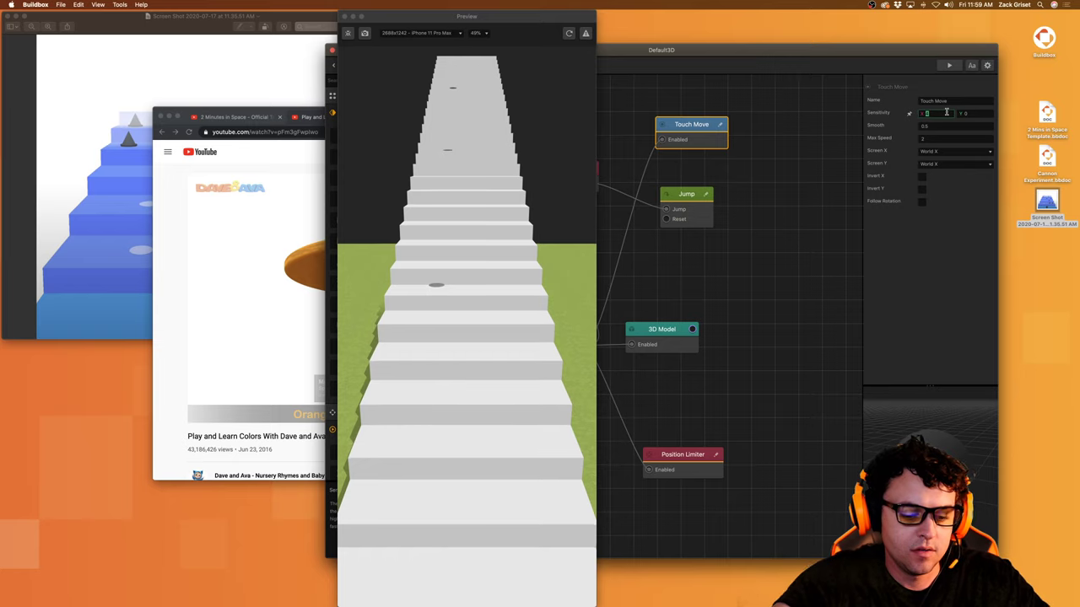
pyautogui.write('.005')
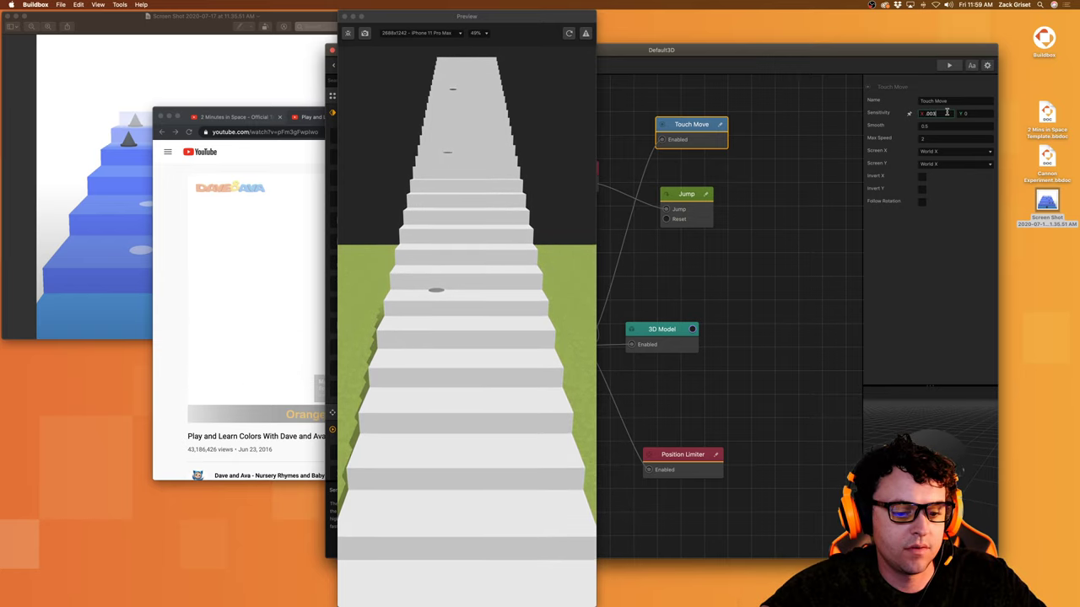
pyautogui.press('Return')
pyautogui.click(568, 34)
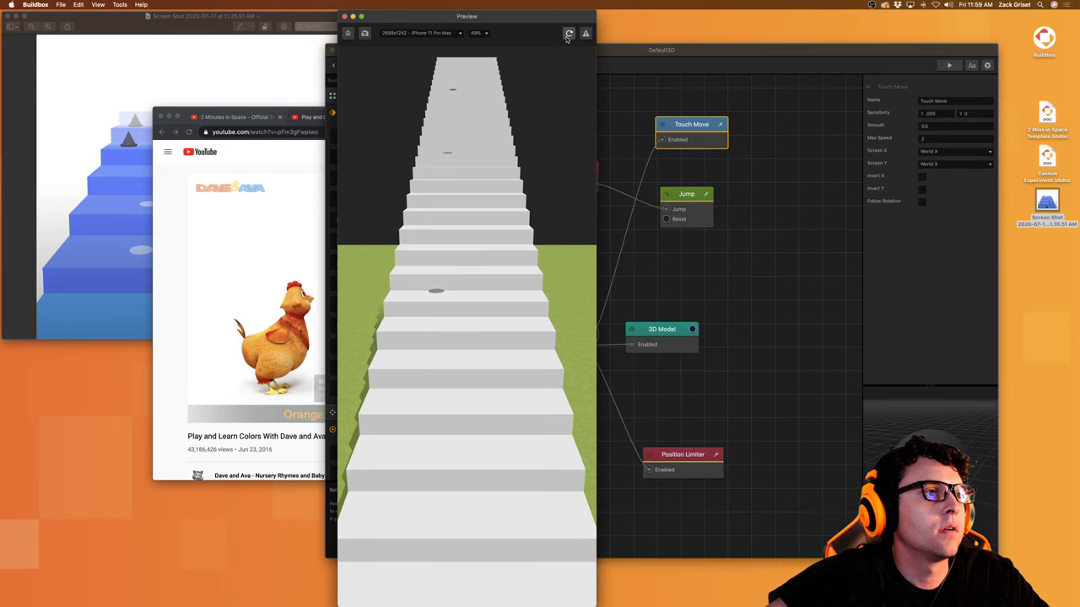
pyautogui.moveTo(562, 474); pyautogui.dragTo(372, 484)
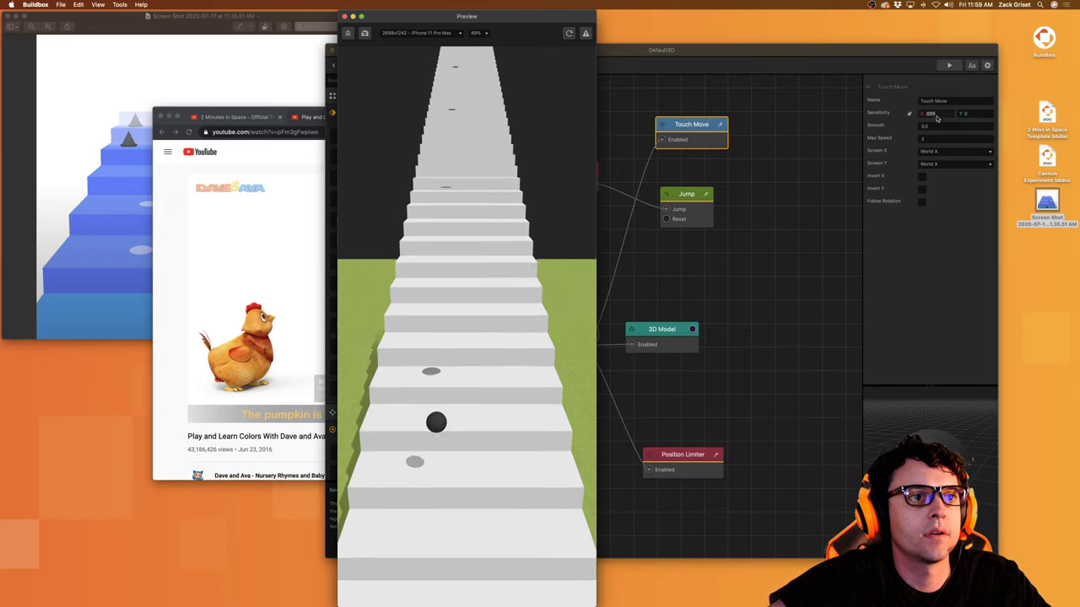
# Step: Try a Touch Move Sensitivity X of 0.01 and test the steering in a restarted preview
pyautogui.click(941, 113)
pyautogui.click(940, 115)
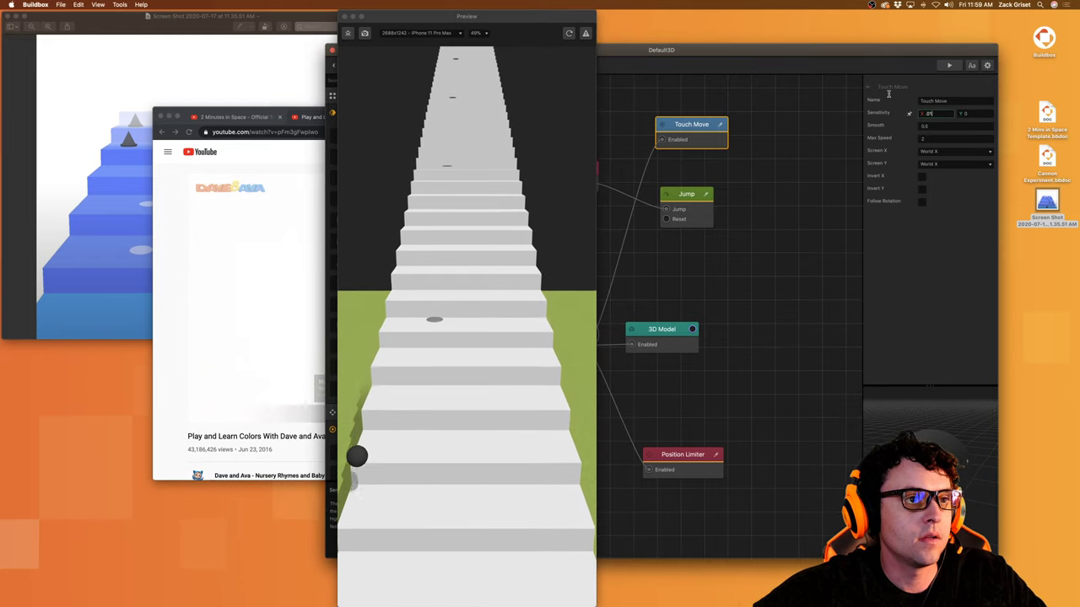
pyautogui.click(567, 34)
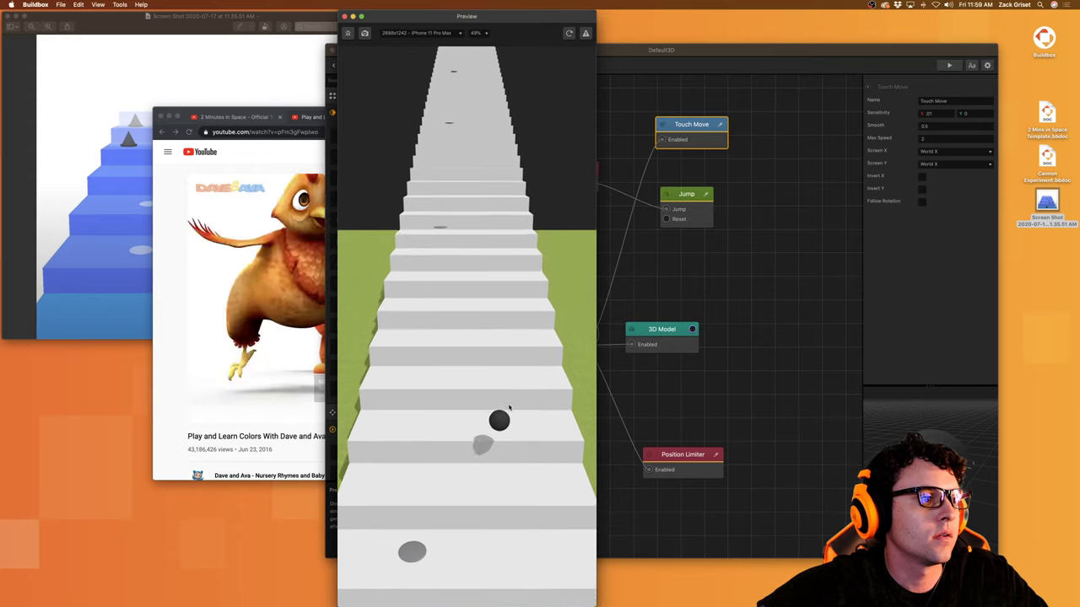
pyautogui.moveTo(526, 427); pyautogui.dragTo(465, 444)
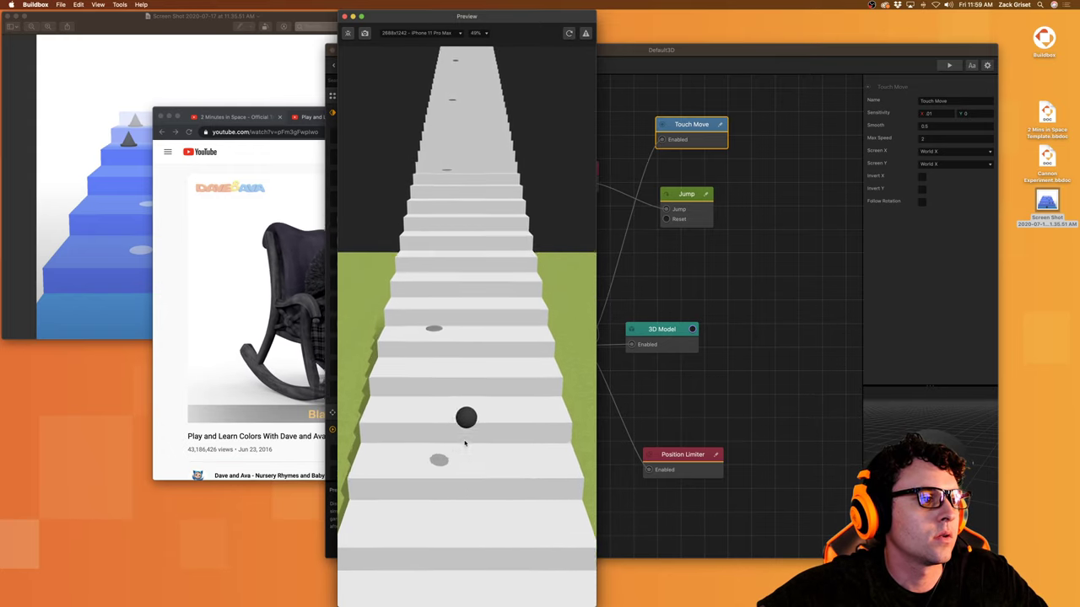
# Step: Set Touch Move's Sensitivity X to 0.06, test the ball's steering in a restarted preview, and close the preview
pyautogui.click(946, 116)
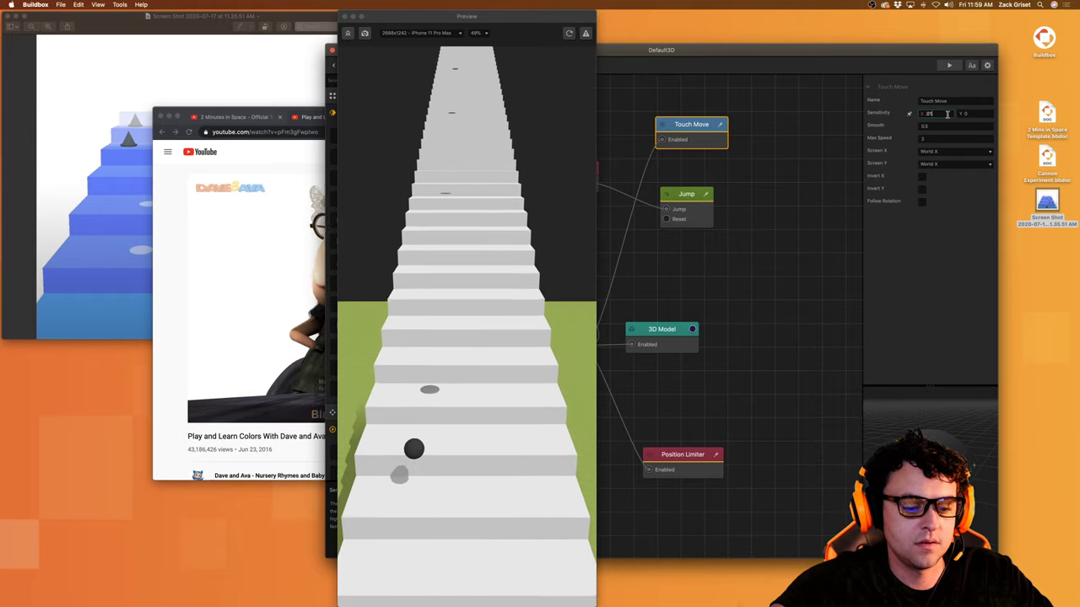
pyautogui.click(568, 33)
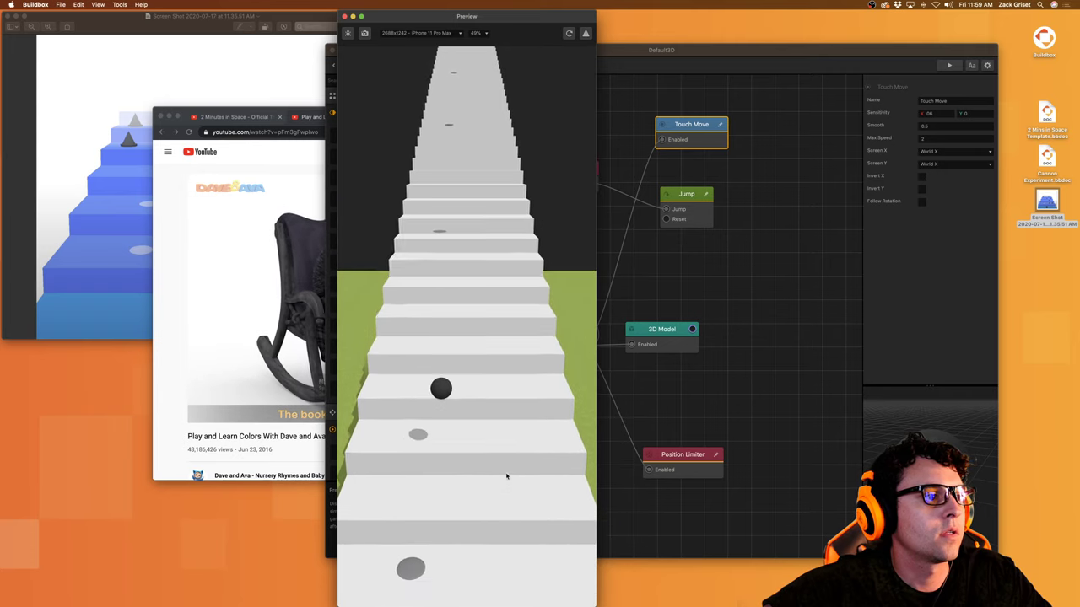
pyautogui.moveTo(506, 477); pyautogui.dragTo(444, 458)
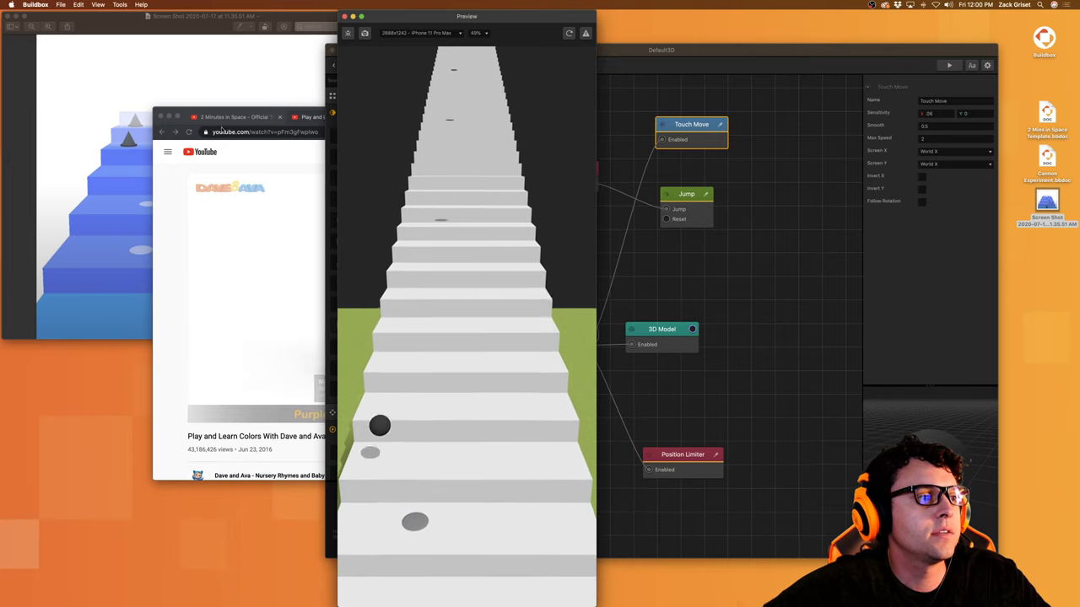
pyautogui.click(344, 16)
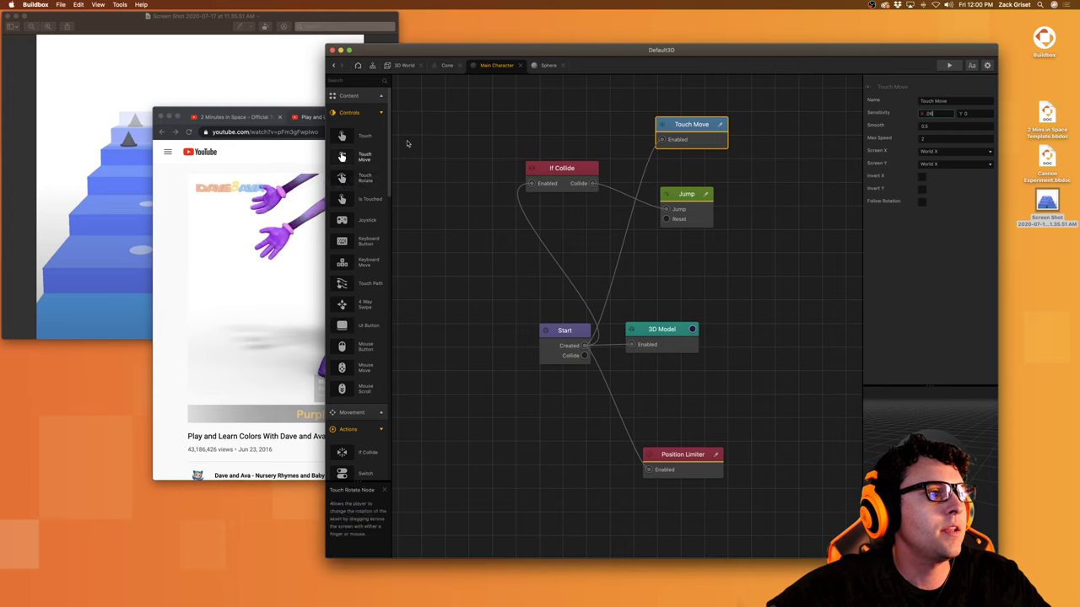
# Step: Open the 3D World scene and place a Cone object from the asset library on the lowest stair, beside the flattened sphere
pyautogui.click(402, 65)
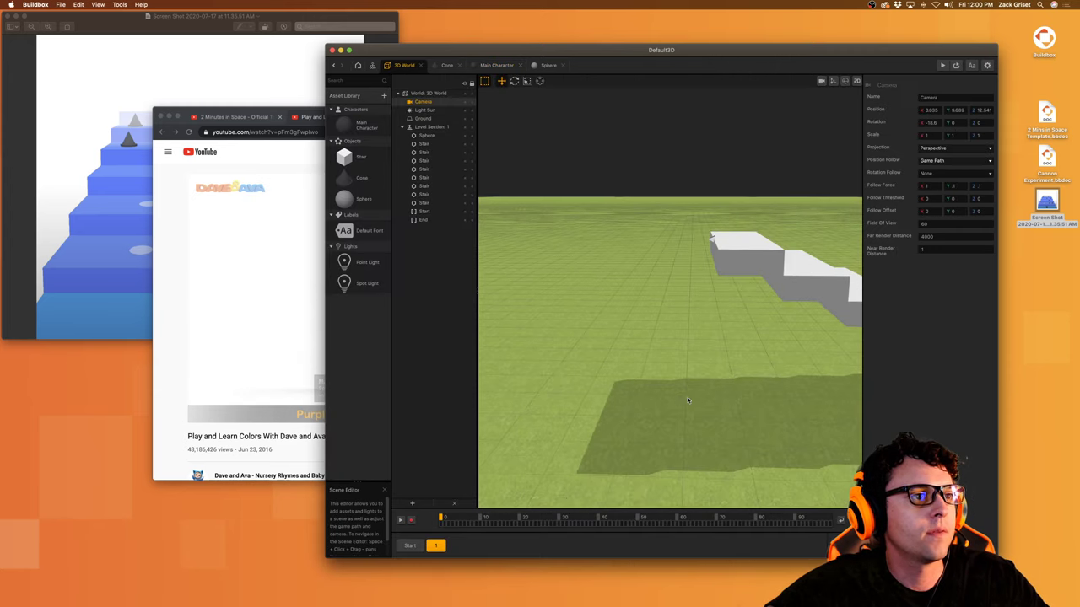
pyautogui.scroll(-2, 720, 390)
pyautogui.keyDown('alt'); pyautogui.moveTo(721, 390); pyautogui.dragTo(656, 362); pyautogui.keyUp('alt')
pyautogui.scroll(-3, 661, 408)
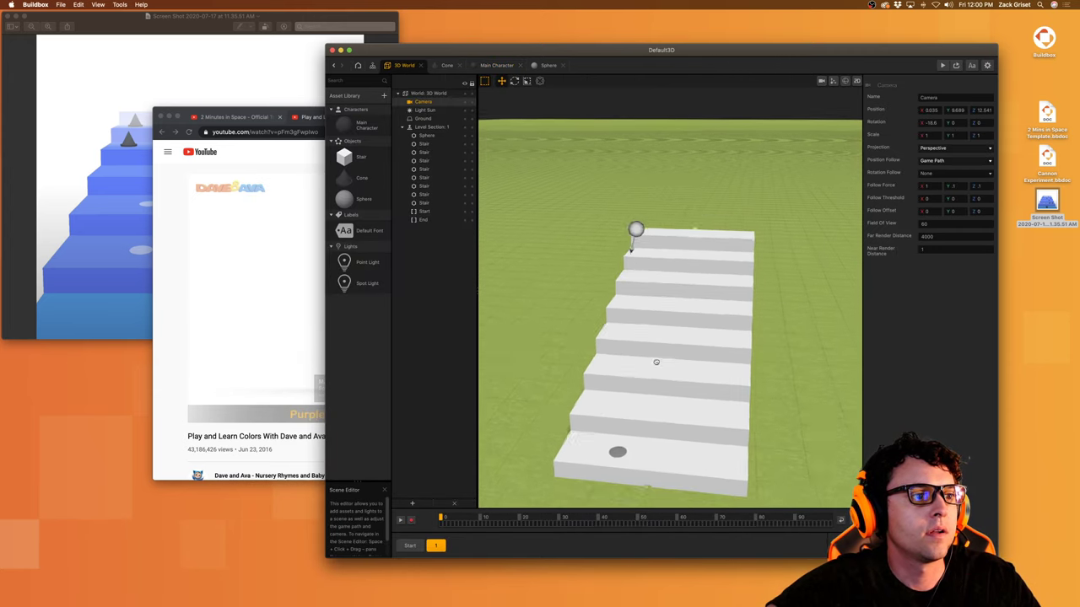
pyautogui.moveTo(656, 362); pyautogui.dragTo(565, 279, button='right')
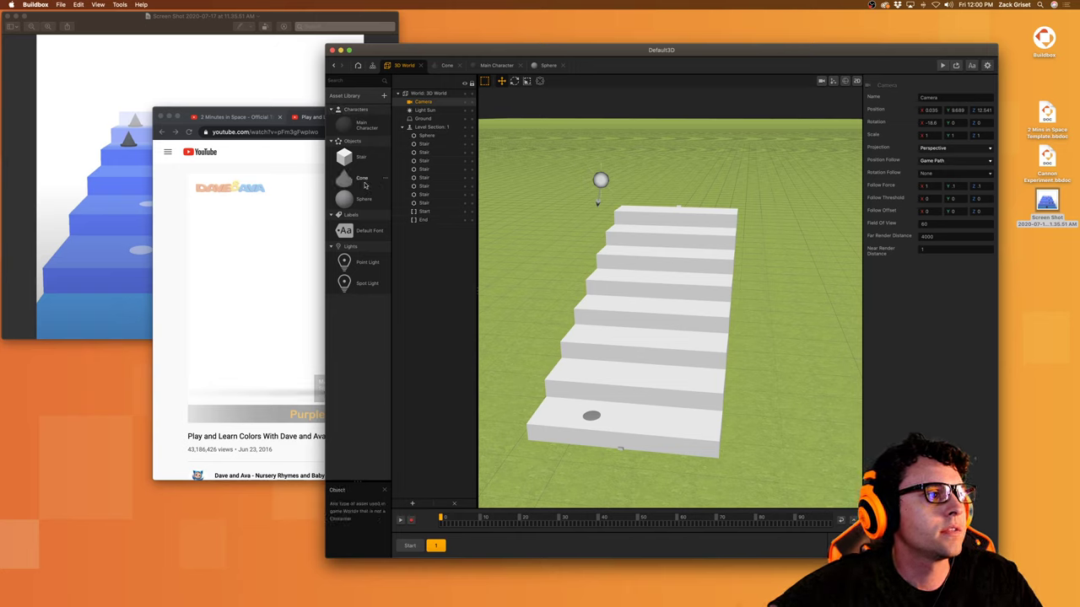
pyautogui.moveTo(364, 183); pyautogui.dragTo(682, 440)
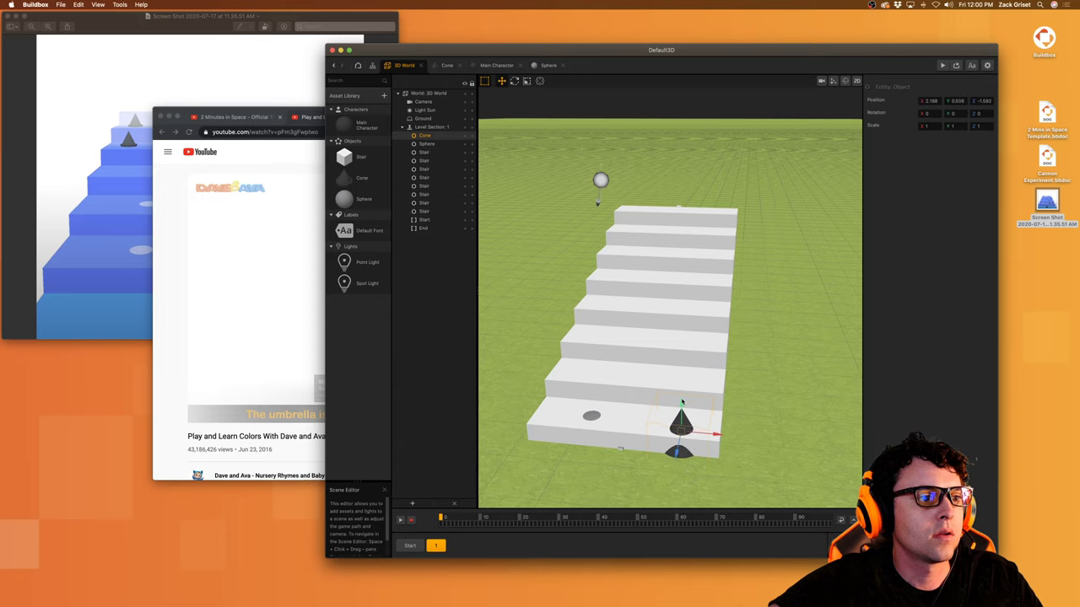
# Step: Scale the cone to 0.5 on all three axes and lower it onto the bottom stair
pyautogui.click(933, 127)
pyautogui.write('.5')
pyautogui.press('Tab')
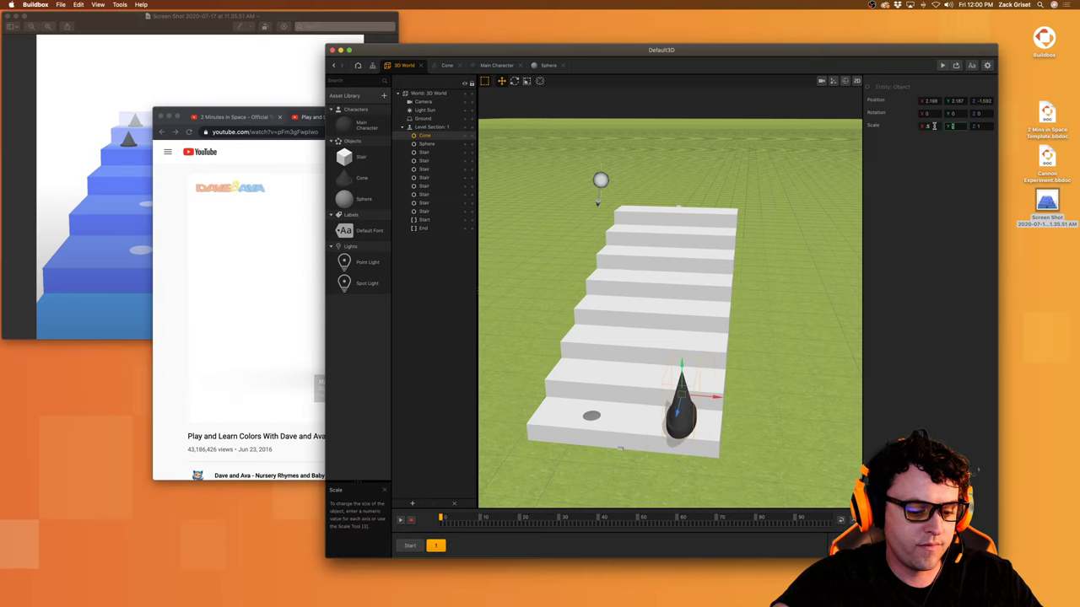
pyautogui.write('.5')
pyautogui.press('Tab')
pyautogui.write('.5')
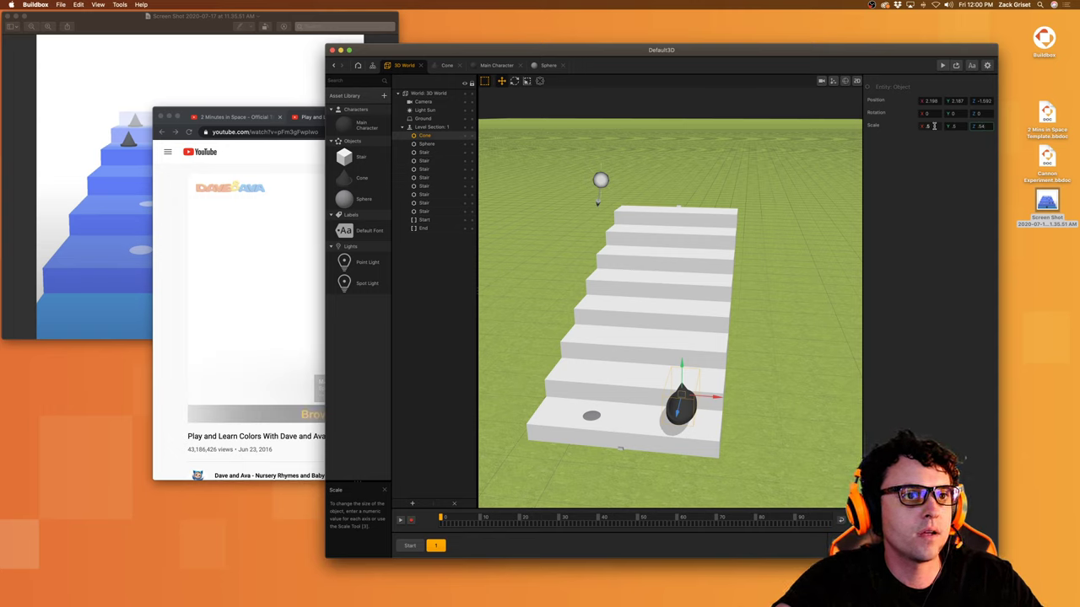
pyautogui.press('Return')
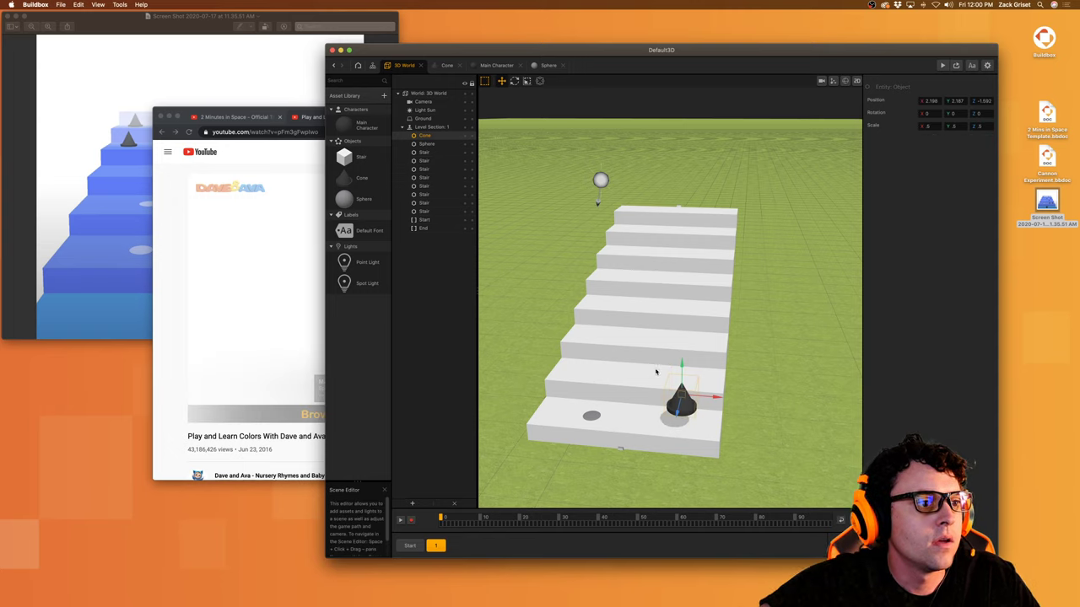
pyautogui.moveTo(682, 368); pyautogui.dragTo(683, 388)
# Step: Reduce the cone's scale to 0.3 on X, Y and Z and lower it to a Y position of about 1.24
pyautogui.click(929, 126)
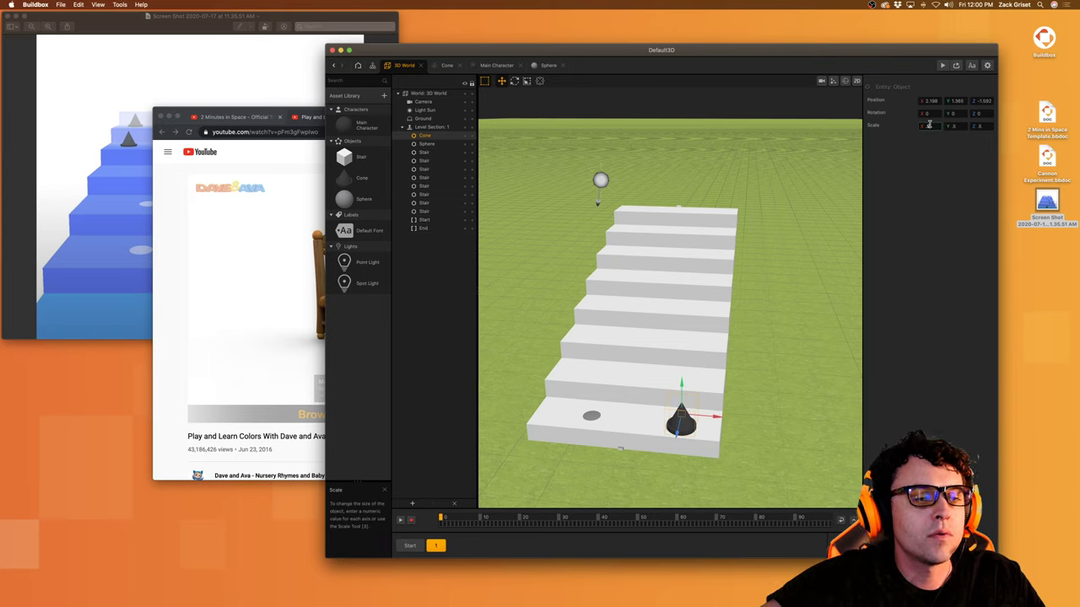
pyautogui.write('.3')
pyautogui.press('Tab')
pyautogui.write('.3')
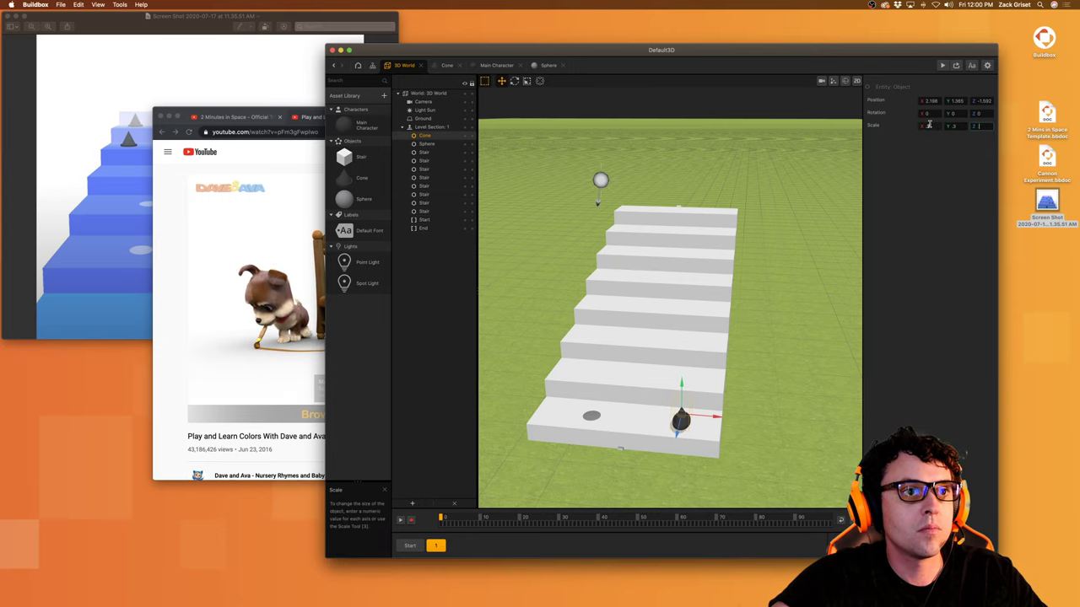
pyautogui.scroll(3, 726, 424)
pyautogui.moveTo(725, 423); pyautogui.dragTo(617, 380, button='right')
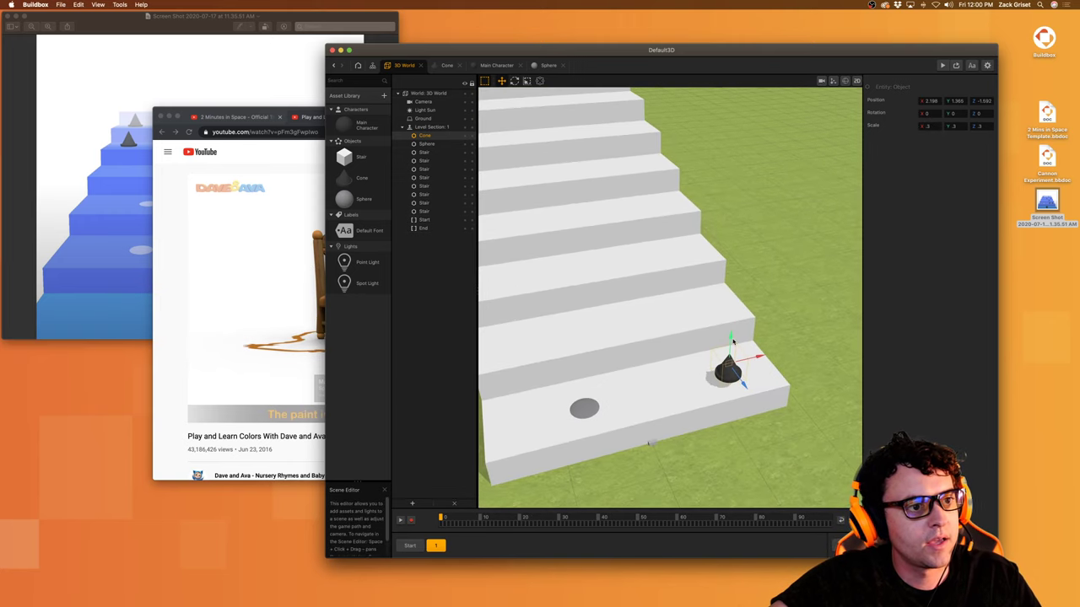
pyautogui.moveTo(733, 341); pyautogui.dragTo(733, 347)
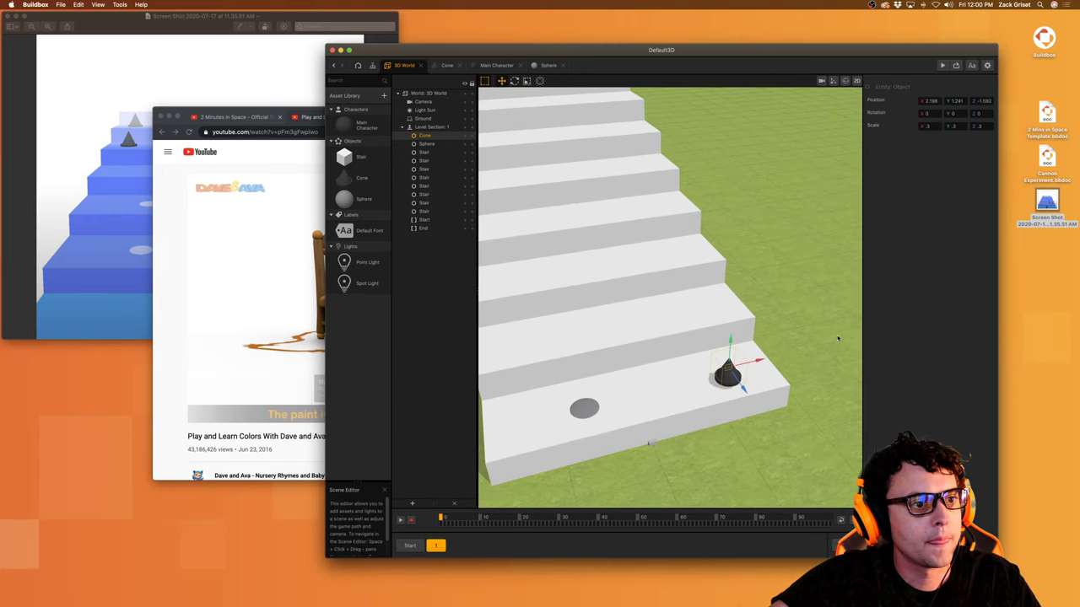
# Step: Set the cone's Z position to -2 and lower it slightly to rest on the stair surface
pyautogui.click(987, 101)
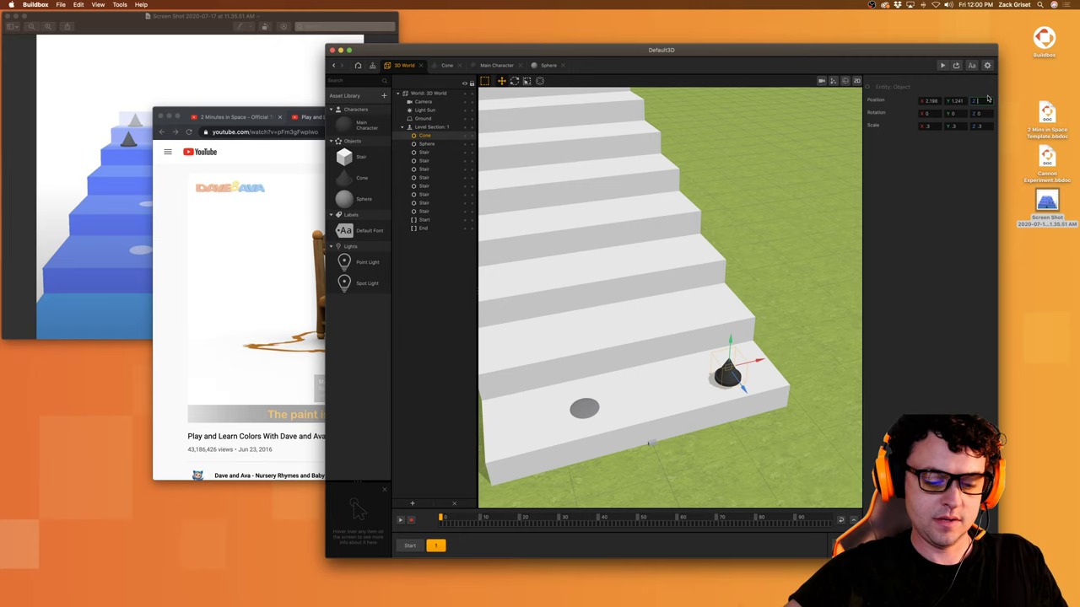
pyautogui.write('-2')
pyautogui.press('Tab')
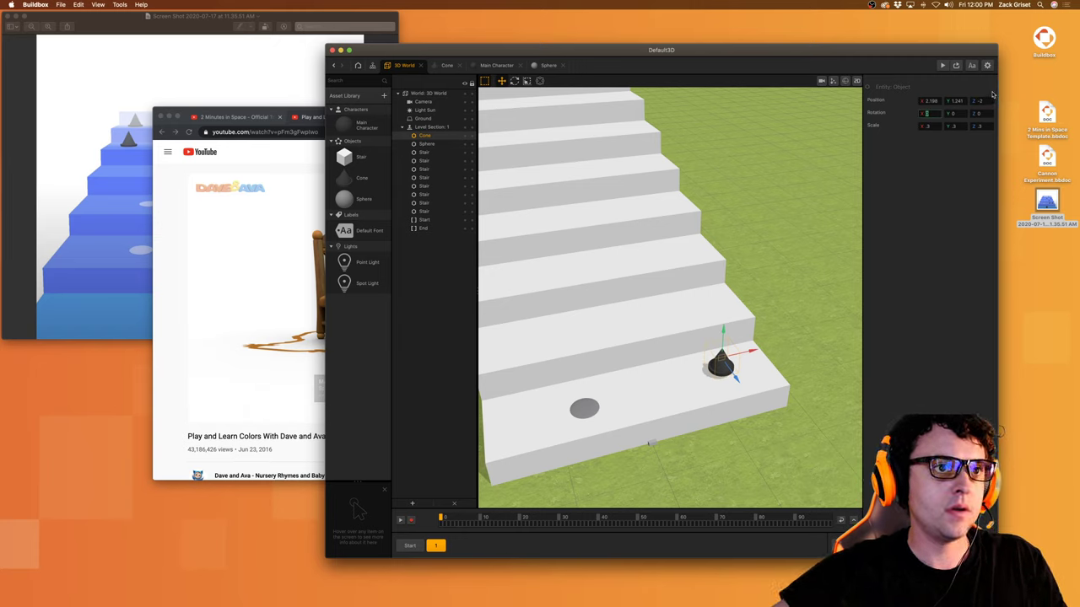
pyautogui.moveTo(725, 328); pyautogui.dragTo(724, 332)
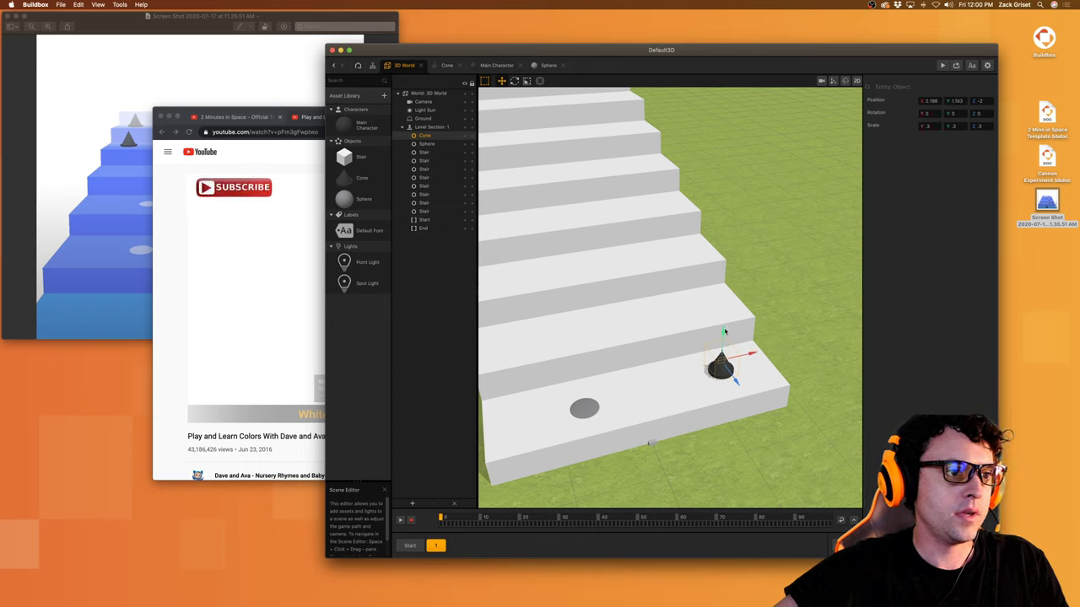
# Step: Set the flattened sphere's Z position to -2 in line with the cone, and reselect the cone
pyautogui.click(583, 409)
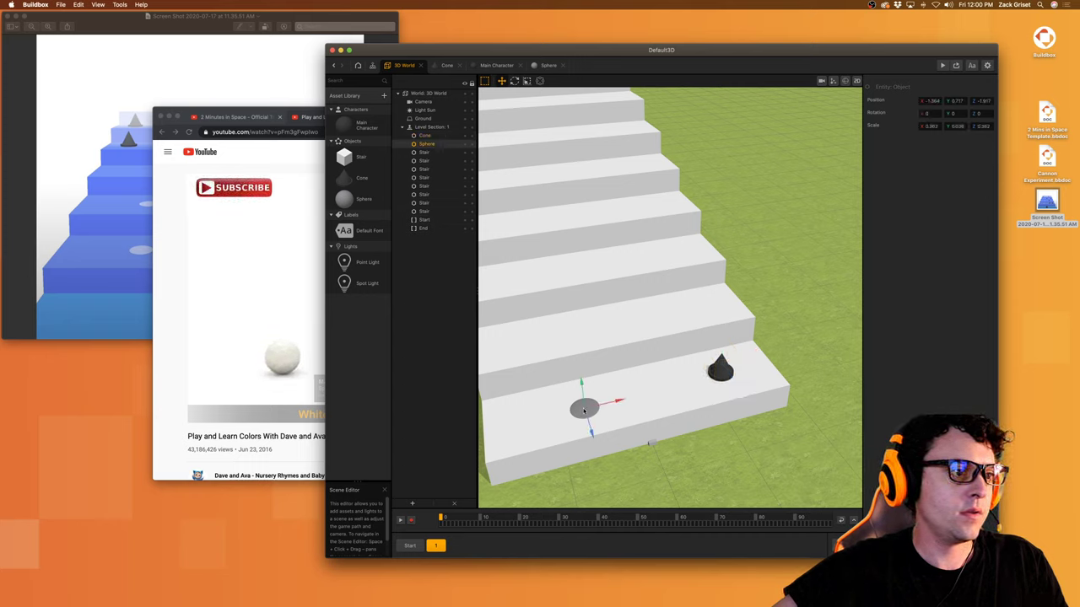
pyautogui.click(982, 101)
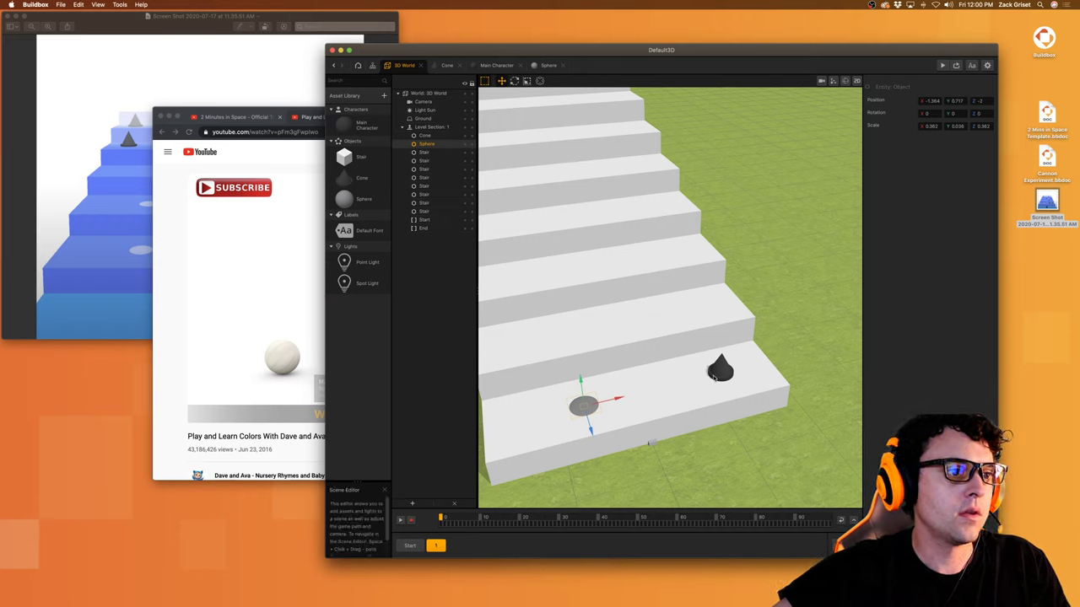
pyautogui.click(720, 373)
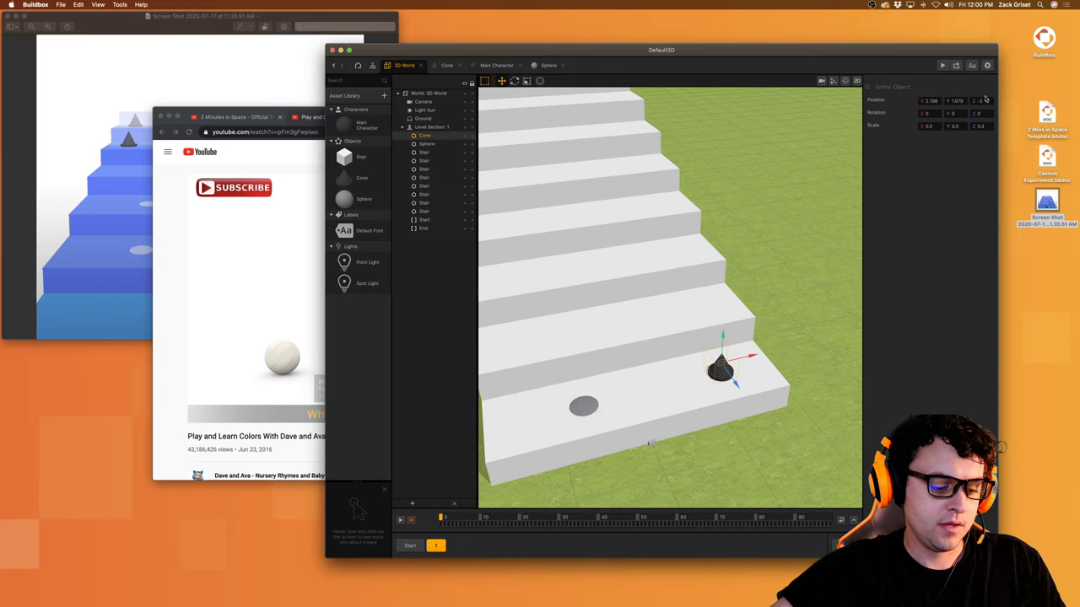
# Step: Duplicate the bottom-stair cone, move the copy up onto the second stair and set its Z position to -4
pyautogui.press('super+d')
pyautogui.click(720, 364)
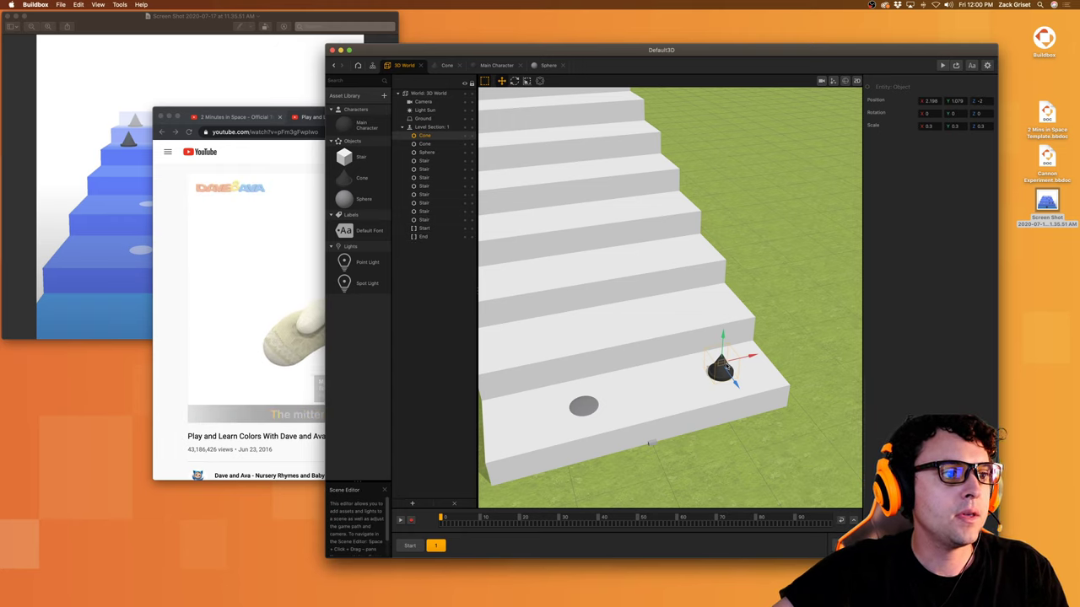
pyautogui.moveTo(719, 345); pyautogui.dragTo(690, 274)
pyautogui.moveTo(691, 275); pyautogui.dragTo(691, 270)
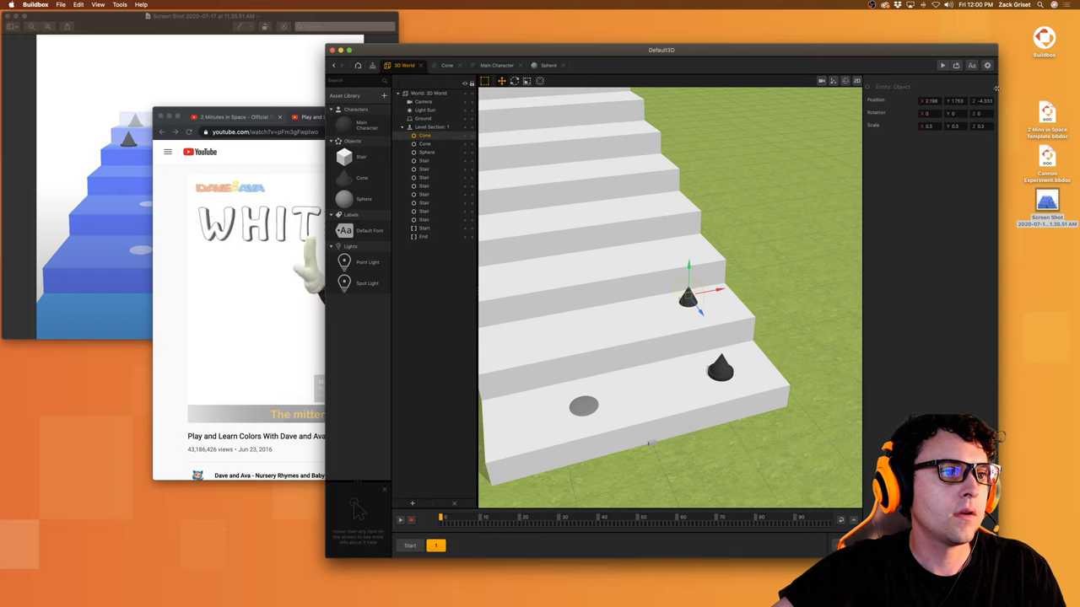
pyautogui.click(983, 101)
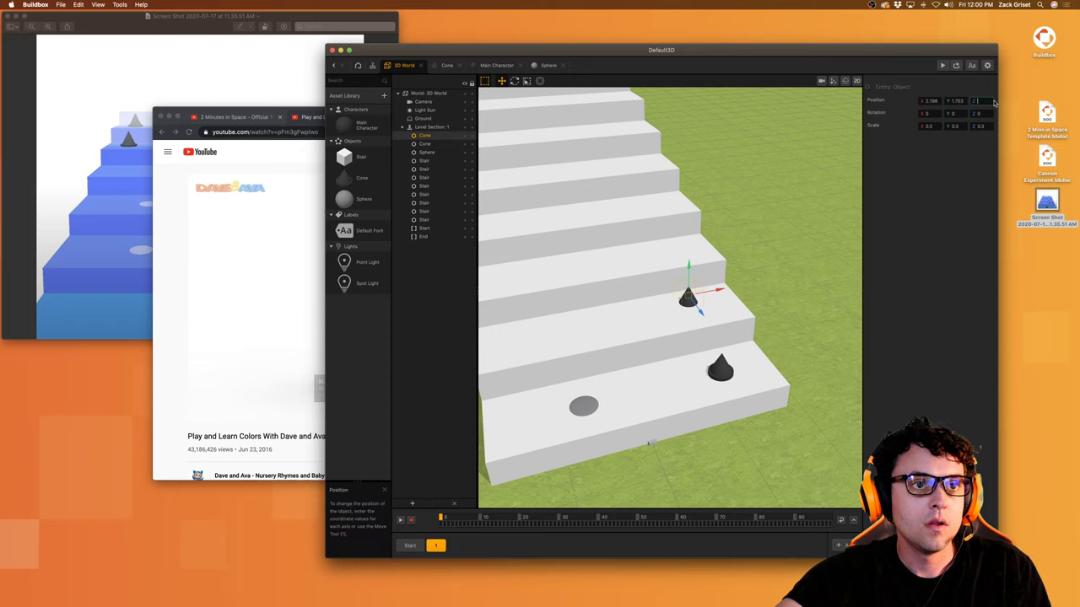
pyautogui.write('-4')
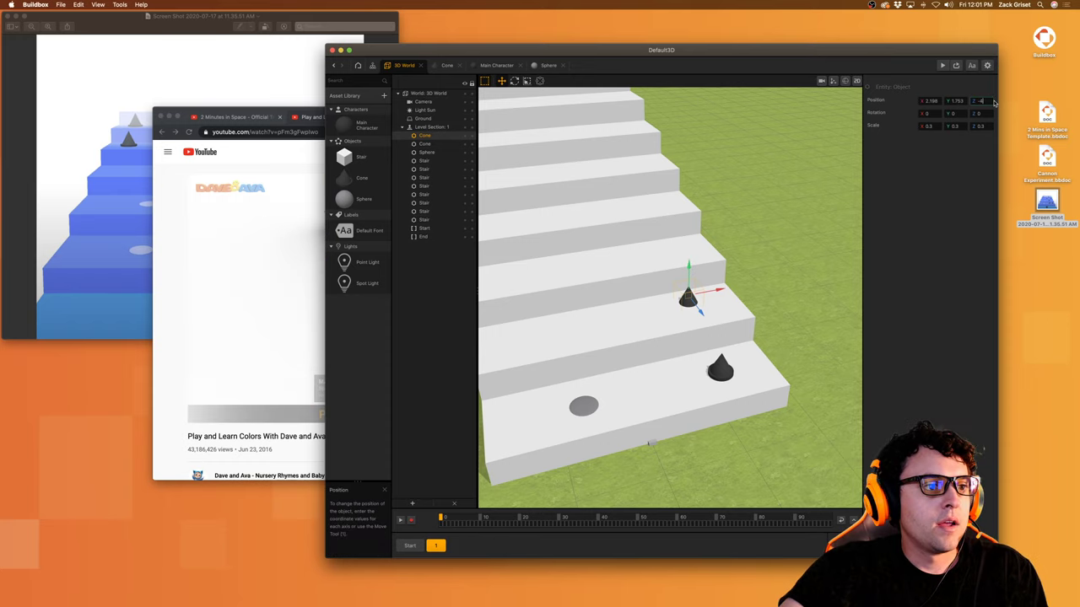
pyautogui.press('Tab')
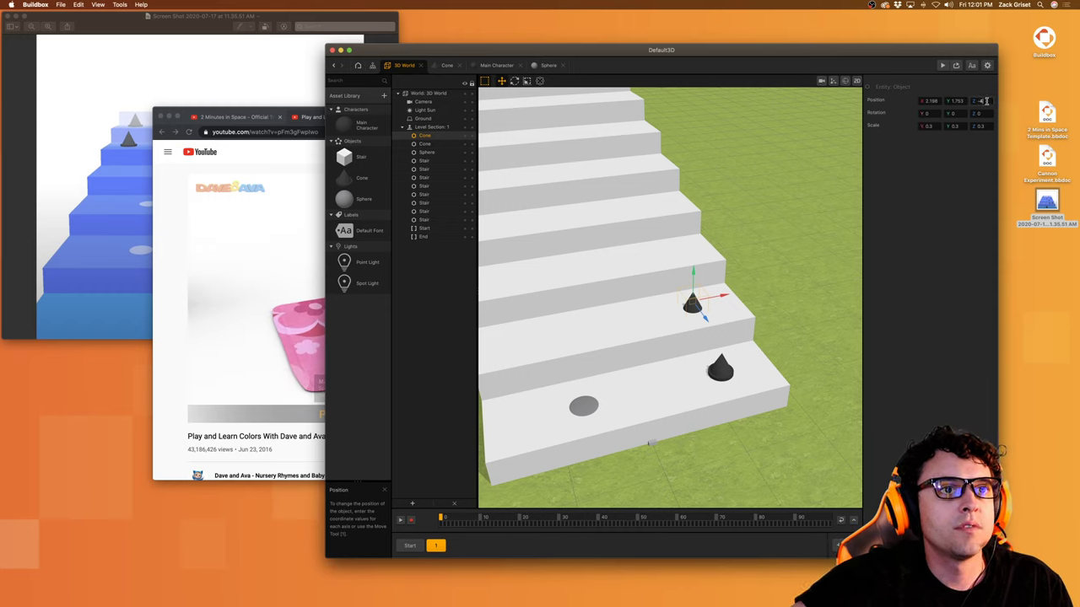
pyautogui.write('-6')
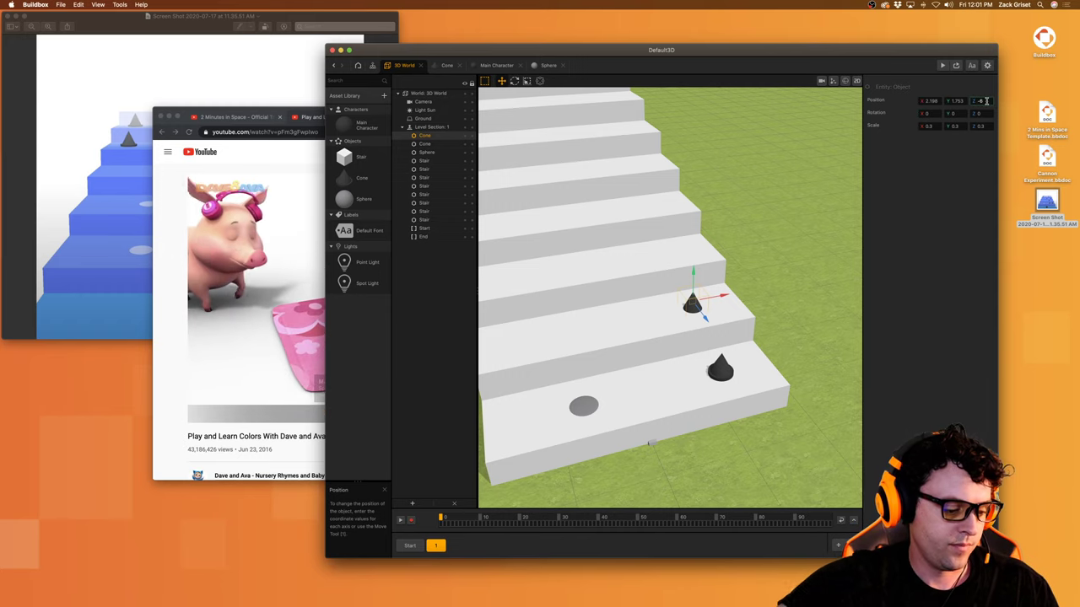
pyautogui.press('Tab')
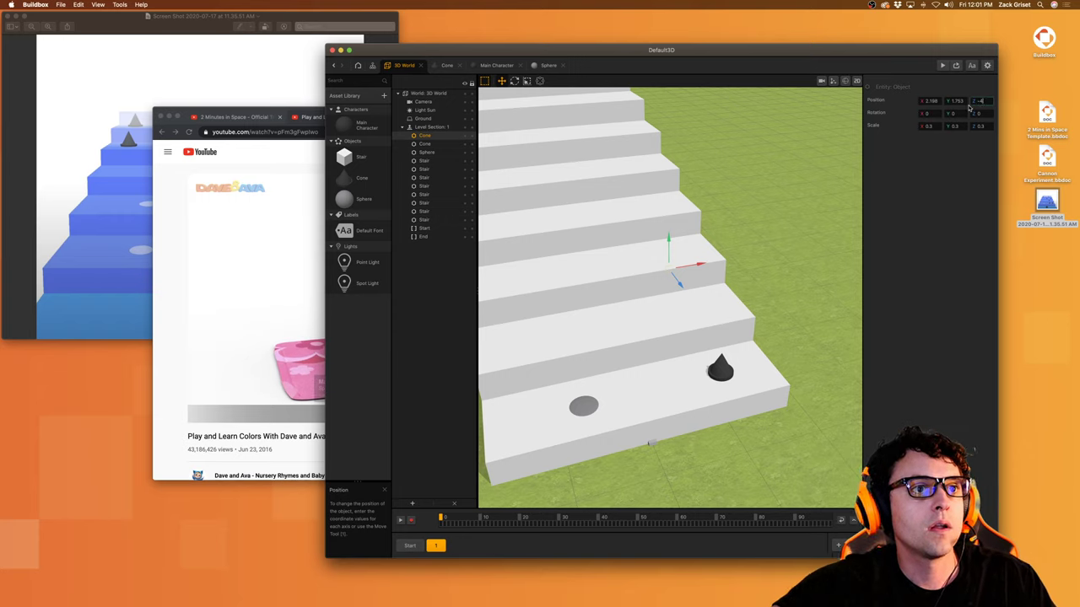
# Step: Set the copied cone's Y position to 2 and lower it to about 1.86 on the second stair
pyautogui.doubleClick(964, 101)
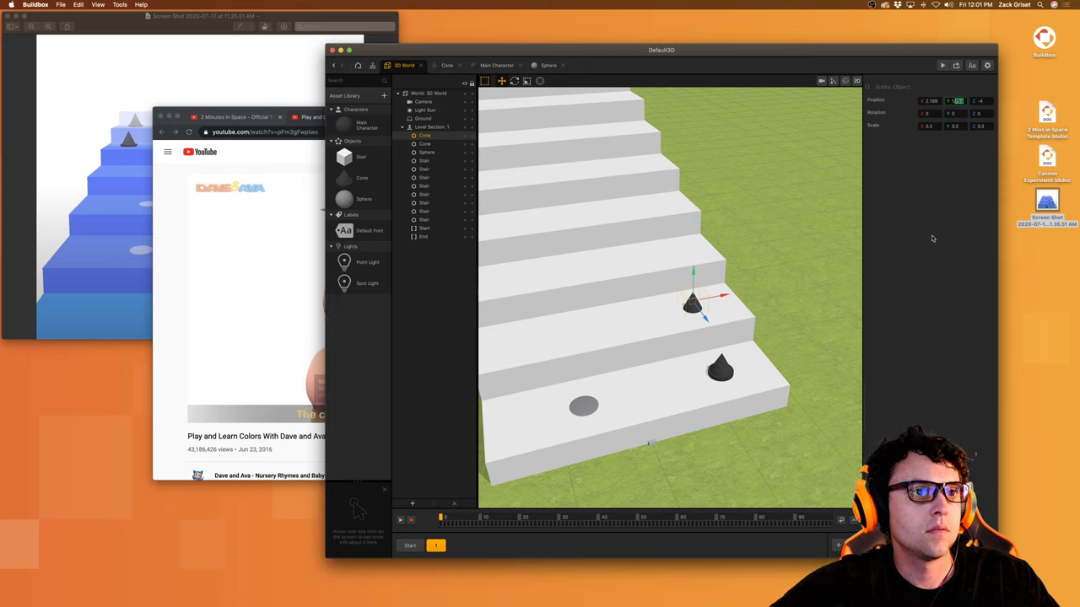
pyautogui.write('4')
pyautogui.press('Return')
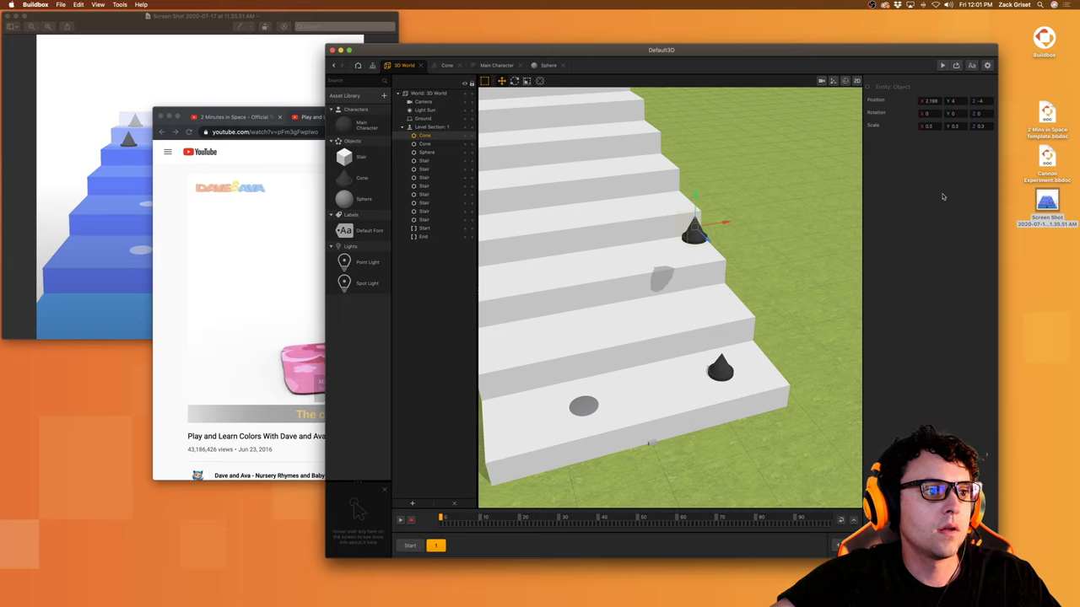
pyautogui.write('2')
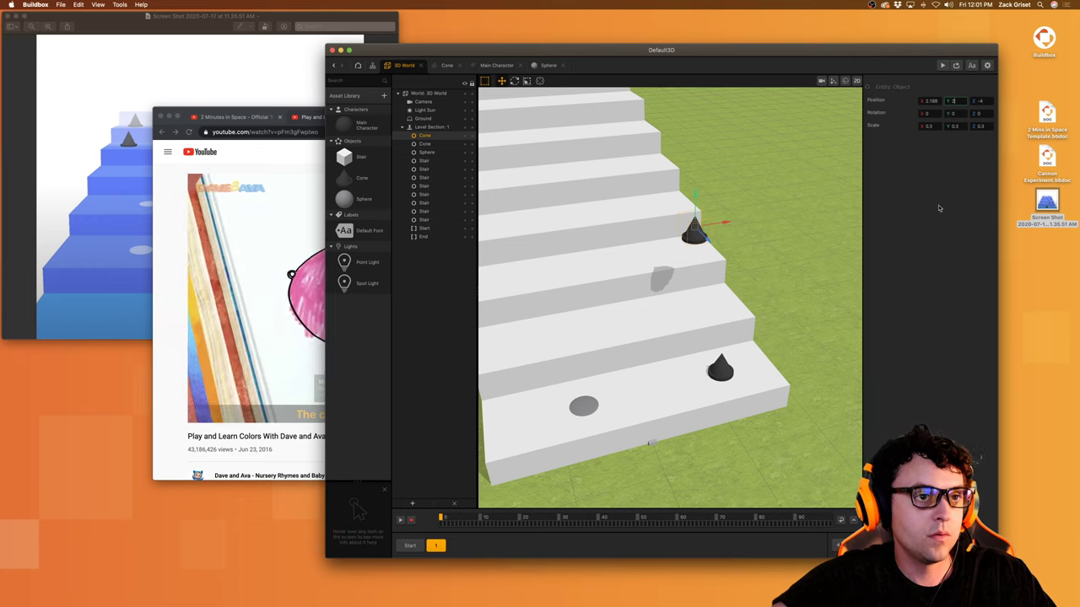
pyautogui.press('Return')
pyautogui.click(719, 371)
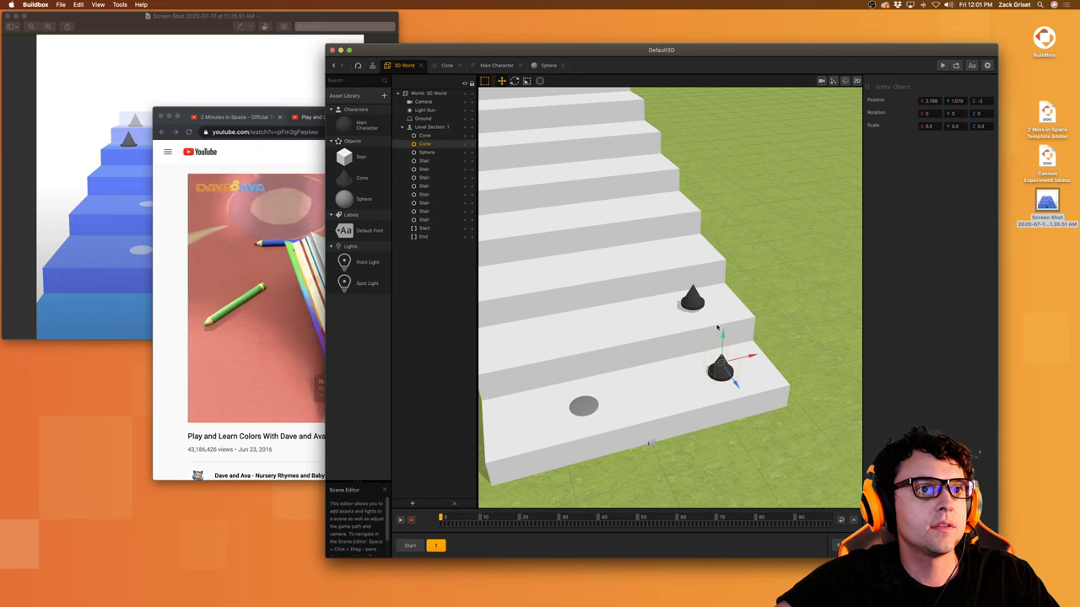
pyautogui.click(693, 300)
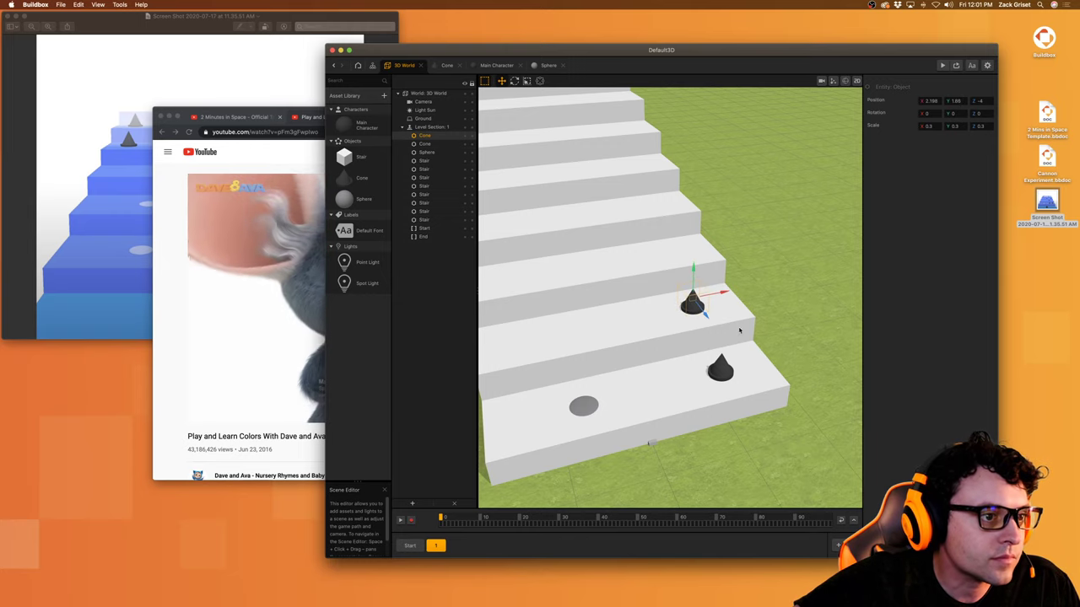
# Step: Check how both cones sit on their stairs up close and set the bottom-stair cone's Y position to 1
pyautogui.scroll(8, 798, 306)
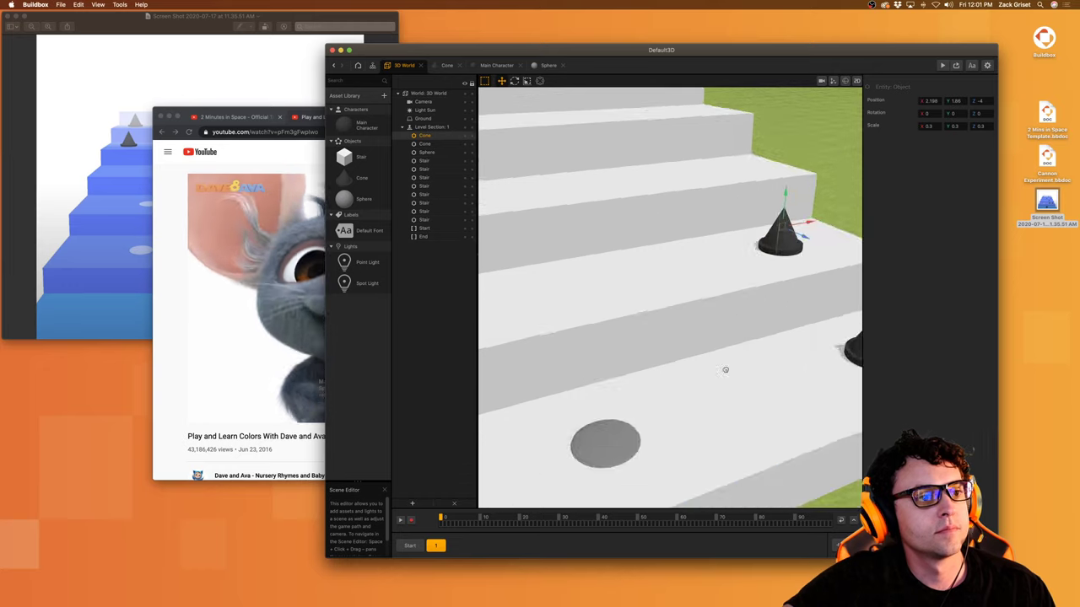
pyautogui.moveTo(726, 369); pyautogui.dragTo(739, 350)
pyautogui.scroll(-5, 692, 379)
pyautogui.scroll(3, 682, 379)
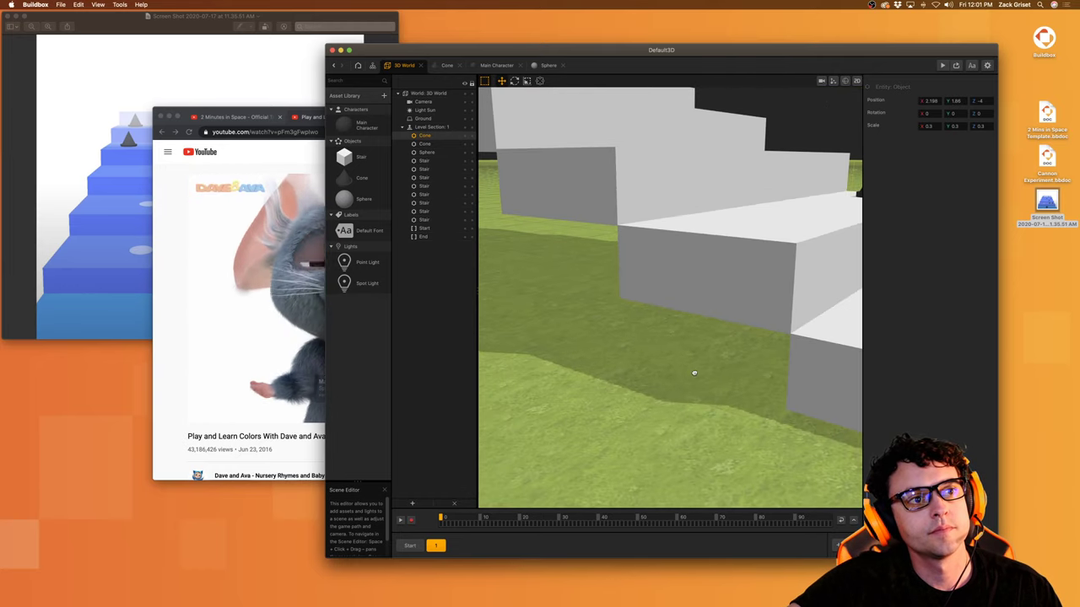
pyautogui.scroll(-3, 691, 366)
pyautogui.scroll(-2, 621, 378)
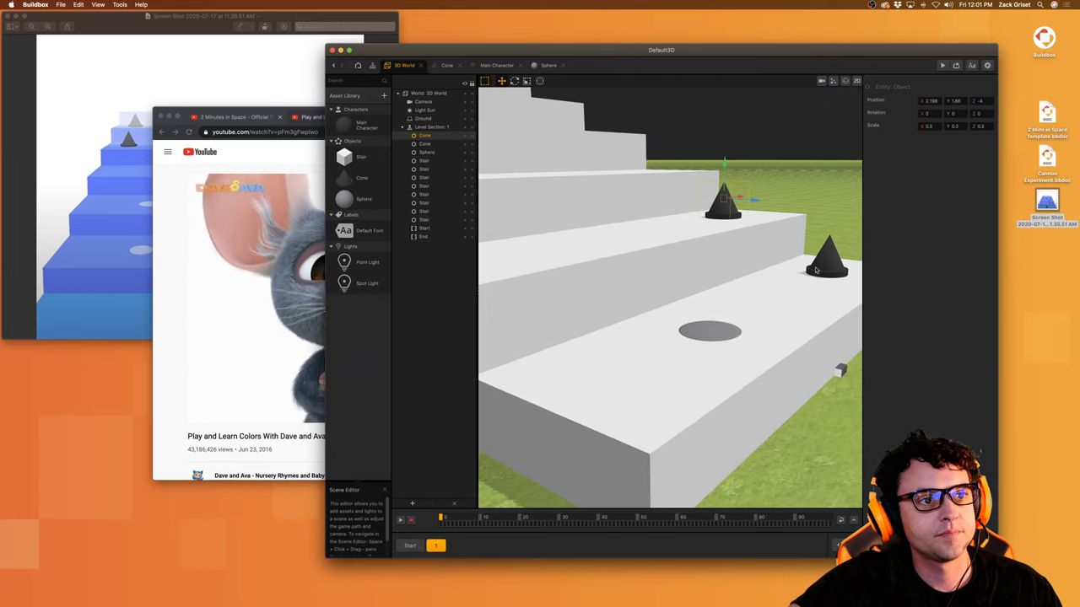
pyautogui.click(826, 257)
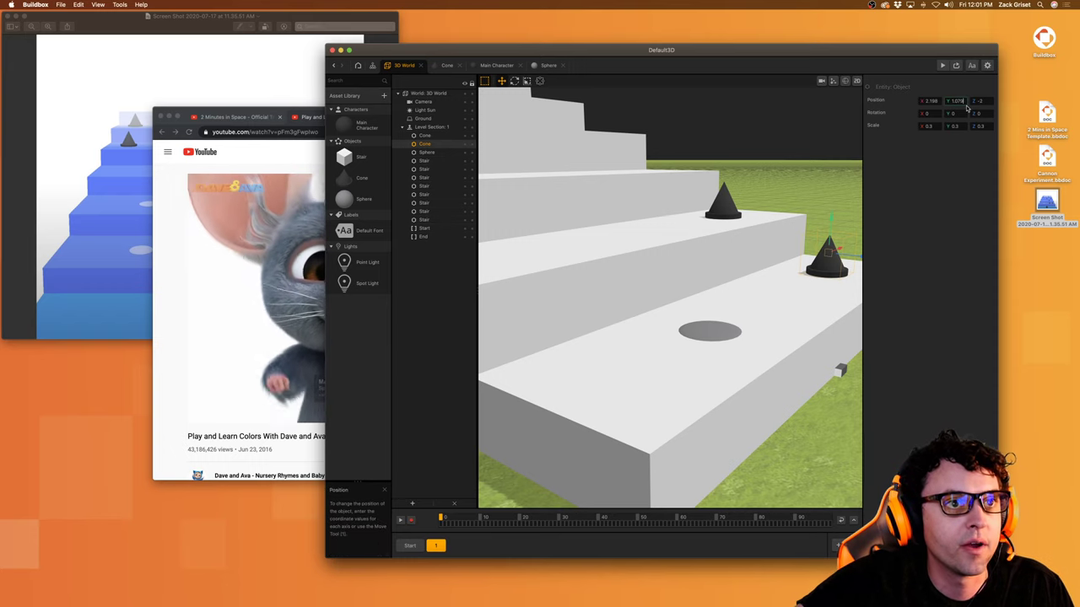
pyautogui.press('Tab')
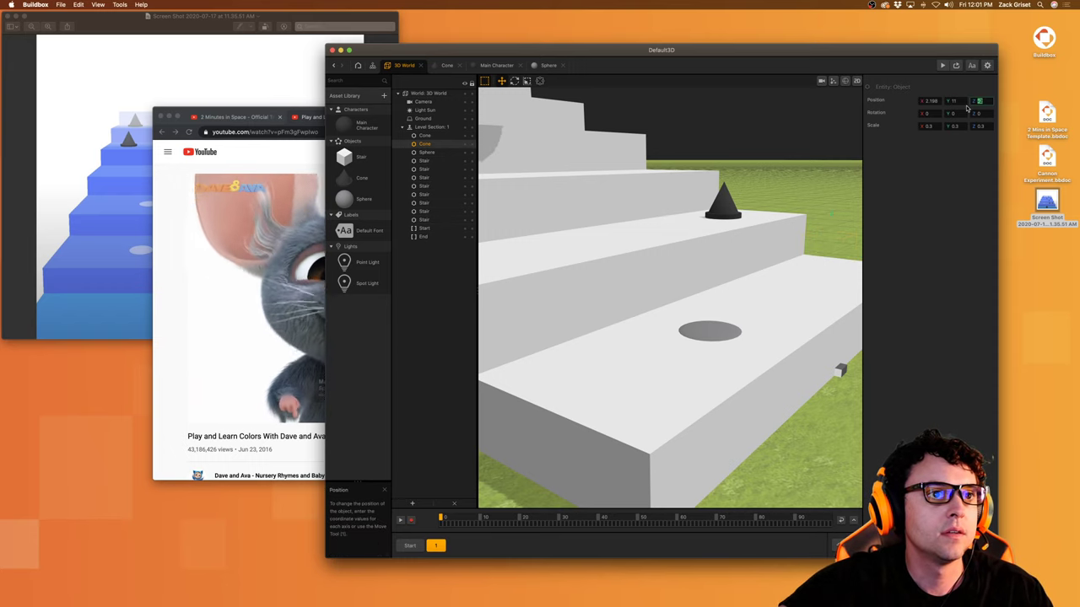
pyautogui.press('Tab')
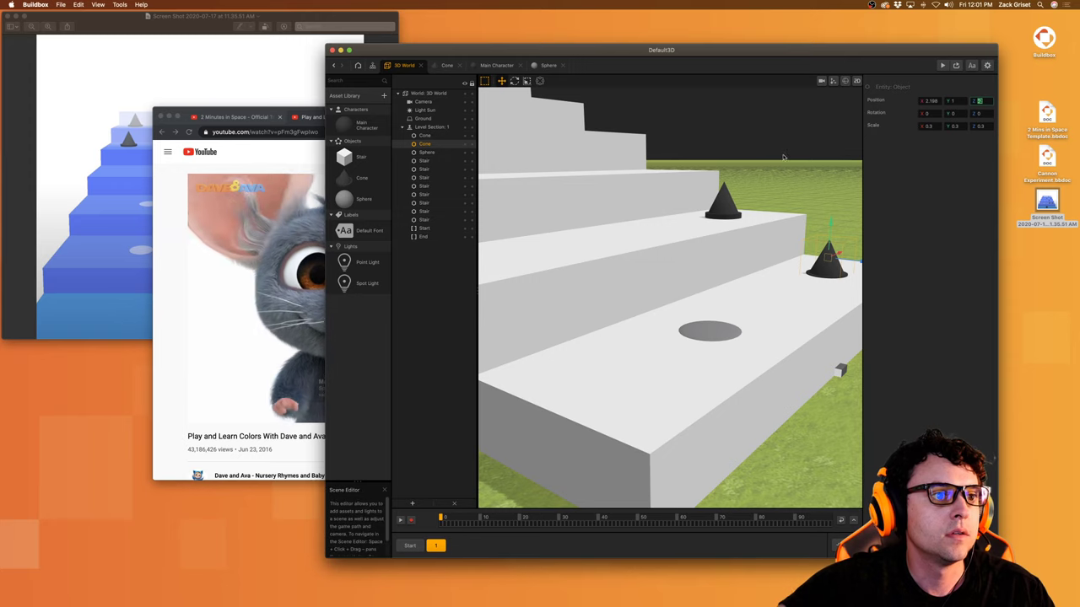
# Step: Set the second-stair cone's Y position to 2, lower it onto the stair, and raise the bottom cone to a Y of about 1.05
pyautogui.click(727, 198)
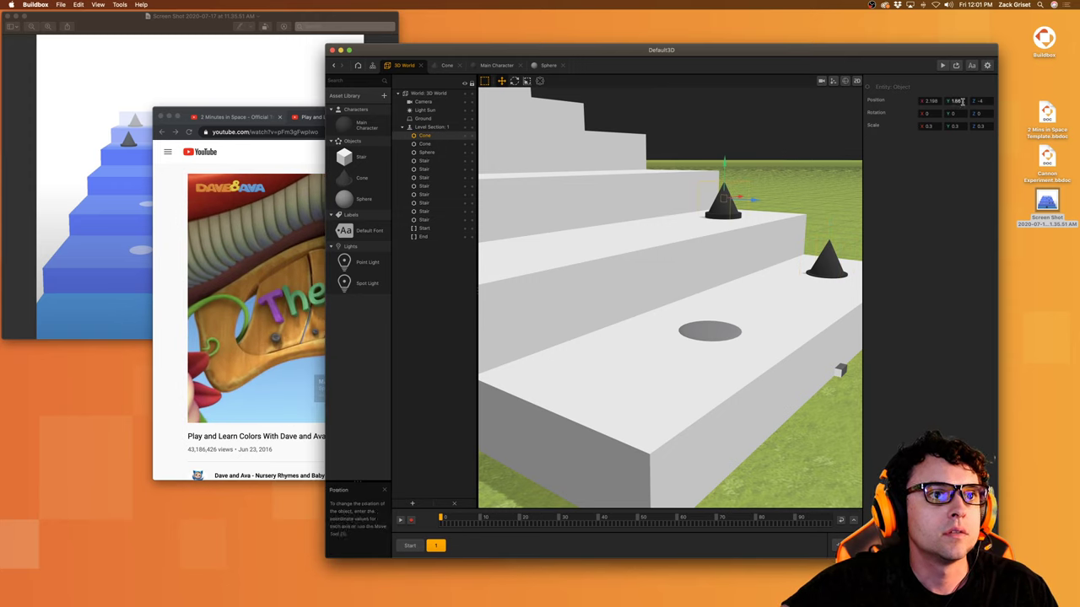
pyautogui.write('2')
pyautogui.press('Tab')
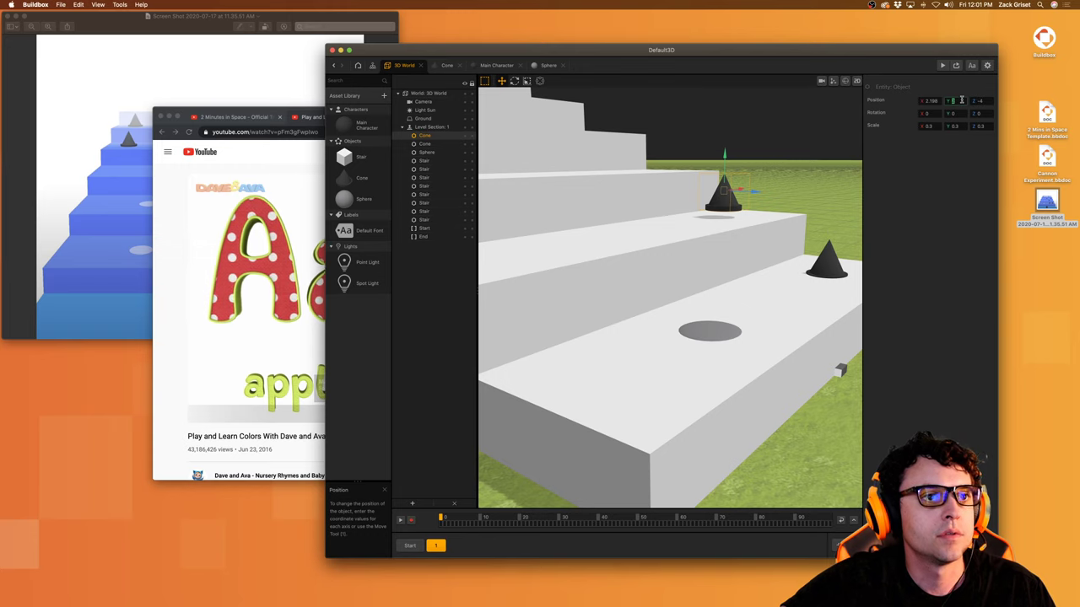
pyautogui.moveTo(724, 154); pyautogui.dragTo(724, 160)
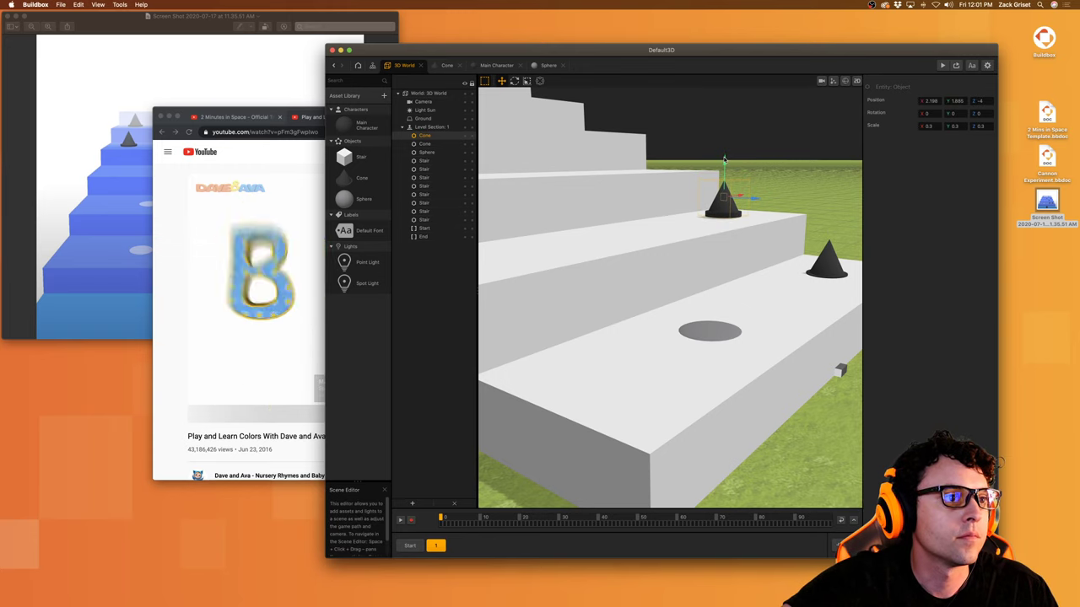
pyautogui.click(827, 256)
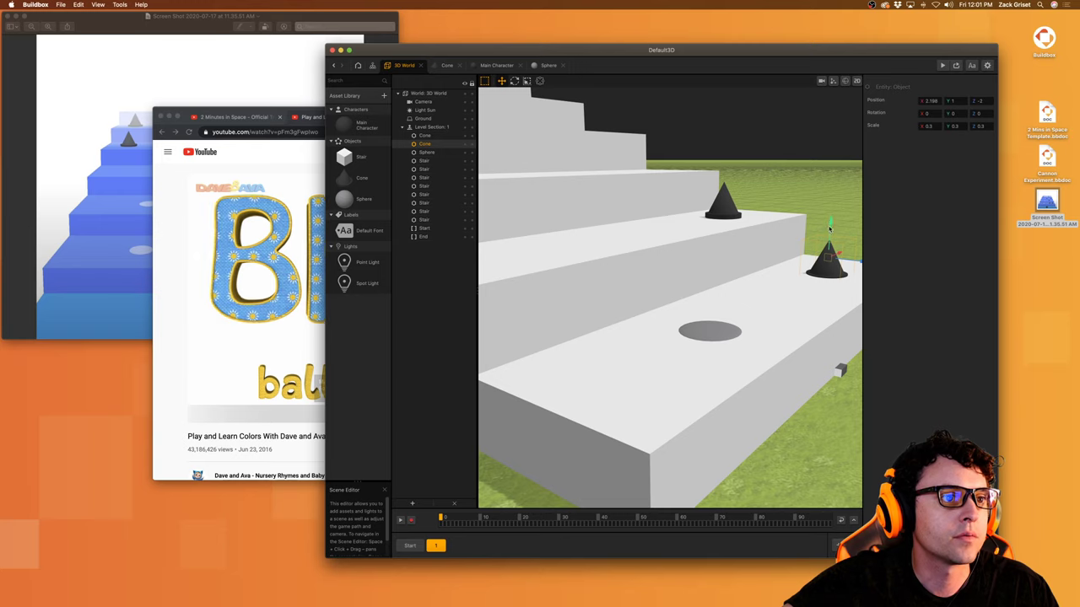
pyautogui.moveTo(830, 224); pyautogui.dragTo(831, 224)
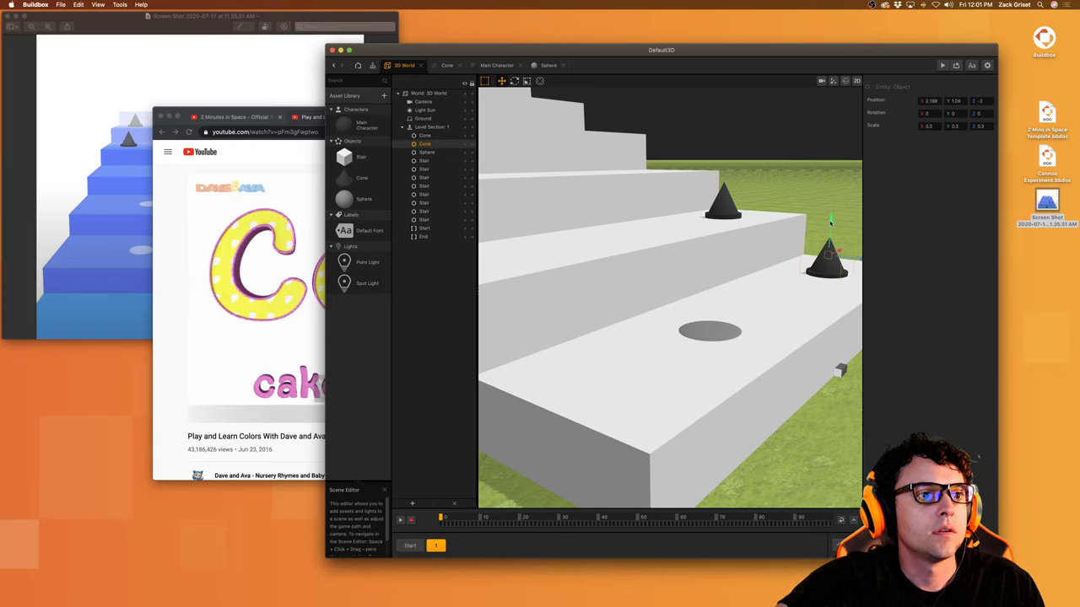
# Step: Duplicate the second-stair cone to the opposite side at an X of about -2.71, and duplicate that copy up onto the third stair
pyautogui.scroll(-5, 802, 227)
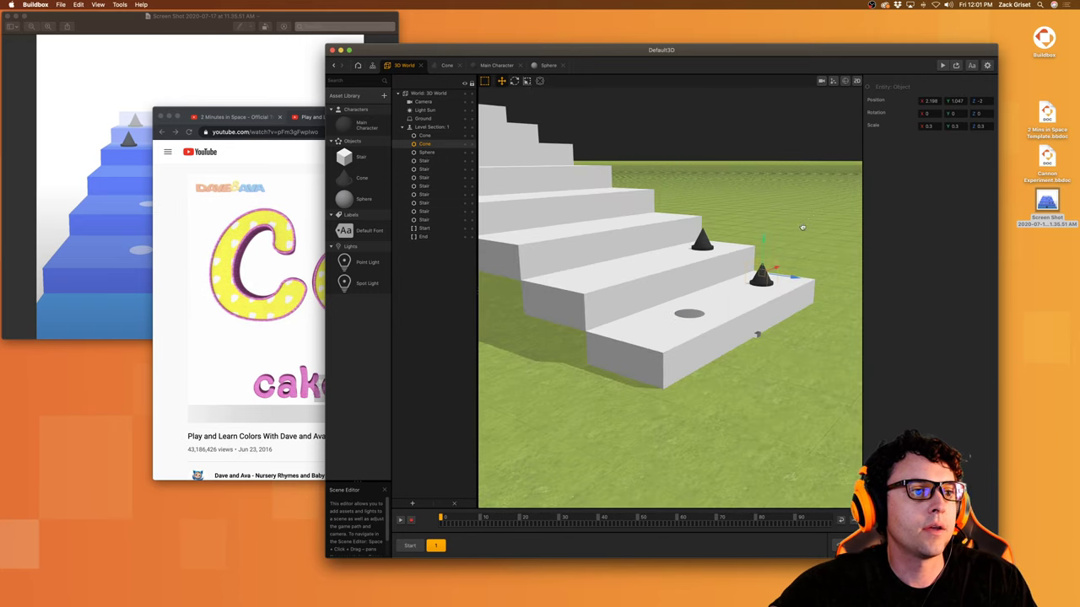
pyautogui.moveTo(802, 227); pyautogui.dragTo(586, 364, button='right')
pyautogui.moveTo(586, 364); pyautogui.dragTo(742, 329)
pyautogui.click(712, 288)
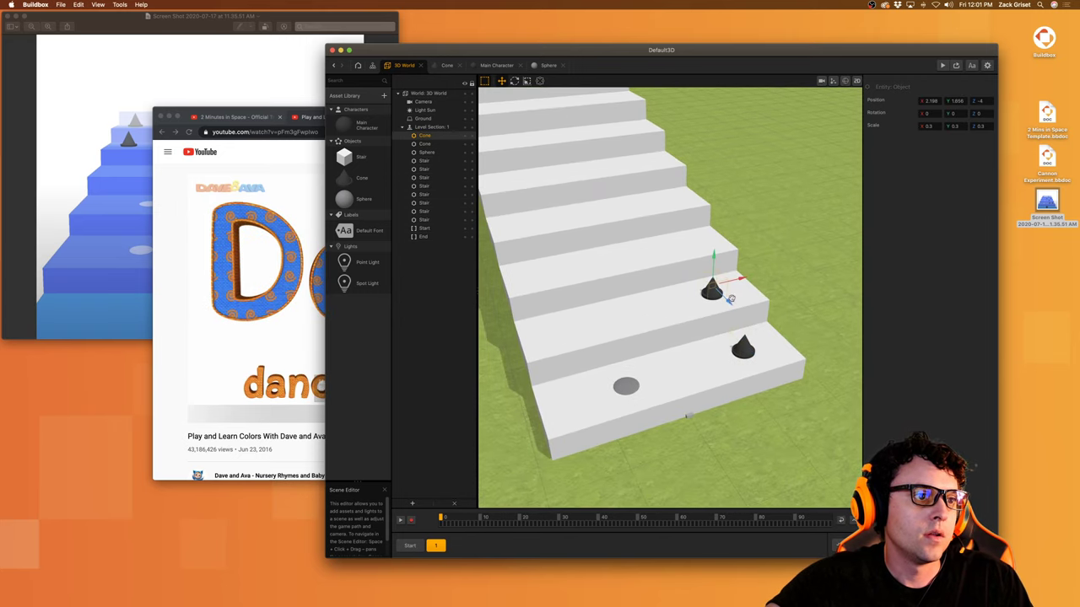
pyautogui.moveTo(731, 299); pyautogui.dragTo(739, 330, button='right')
pyautogui.moveTo(739, 330); pyautogui.dragTo(762, 330)
pyautogui.press('super+d')
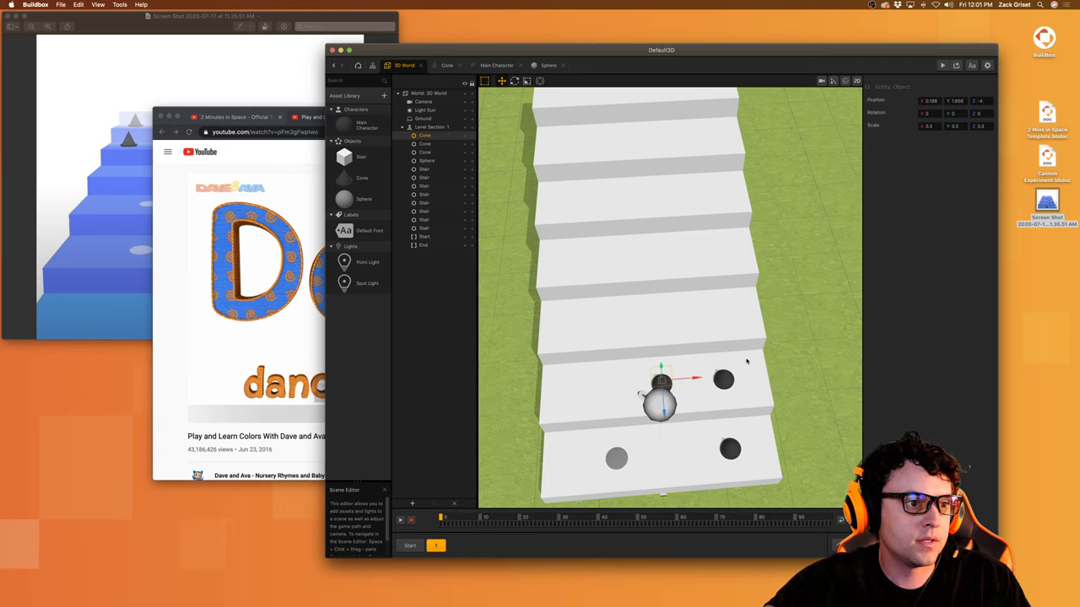
pyautogui.moveTo(677, 386); pyautogui.dragTo(558, 356)
pyautogui.hotkey('ctrl', 'd')
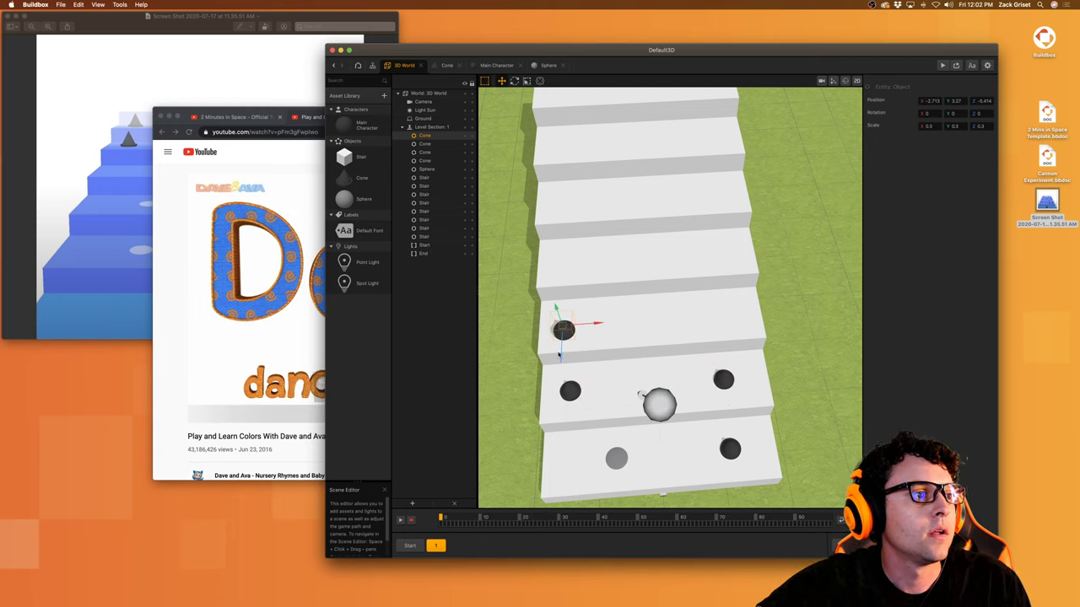
pyautogui.press('super+v')
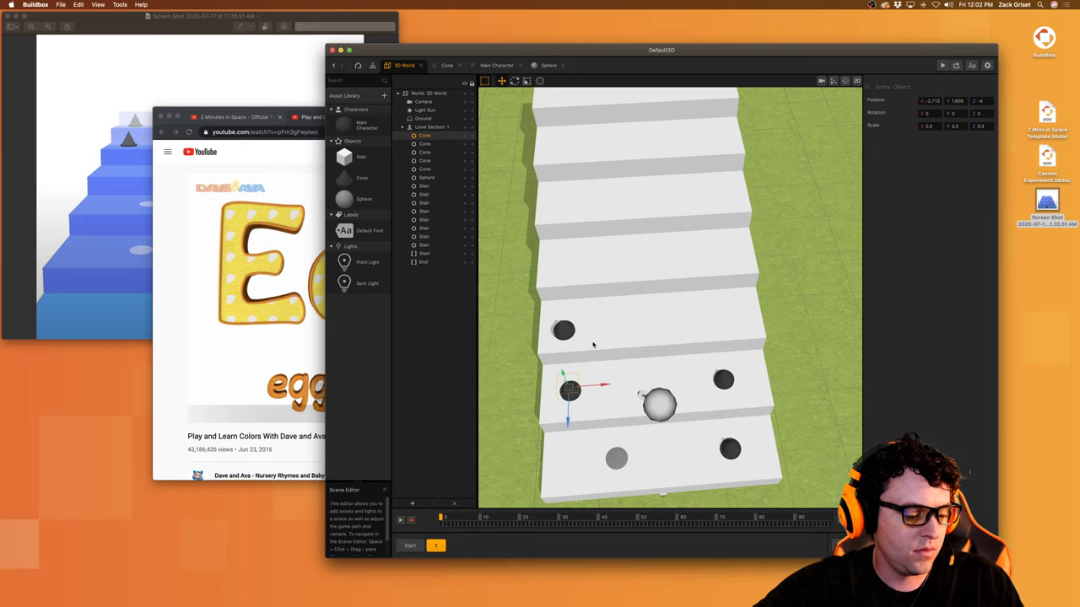
pyautogui.press('super+z')
pyautogui.press('super+z')
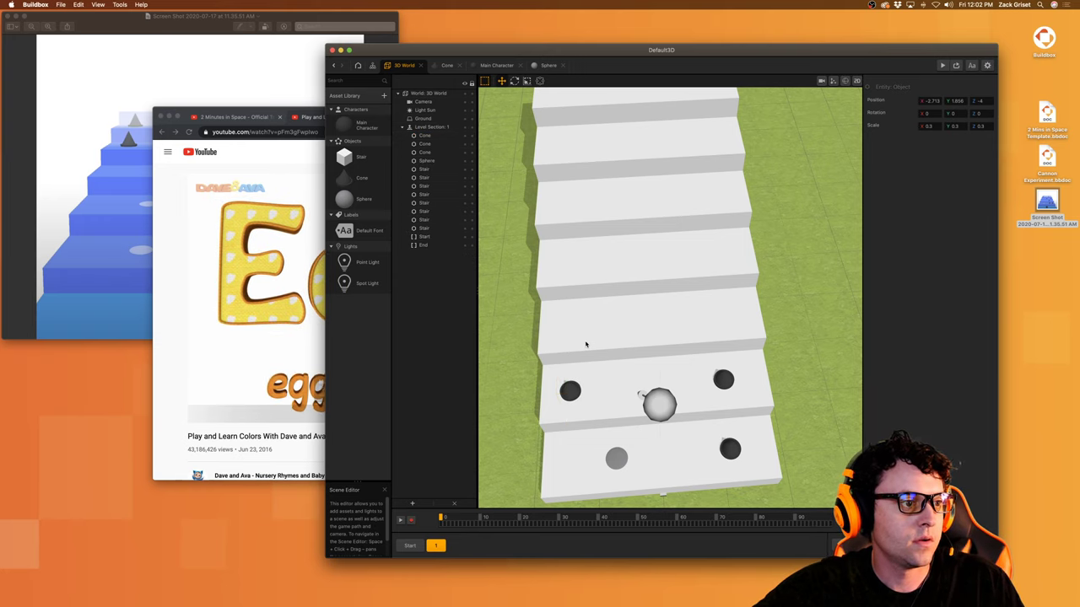
pyautogui.press('super+shift+z')
# Step: Duplicate the third-stair cone three more times with the same offset, continuing up the staircase
pyautogui.press('super+d')
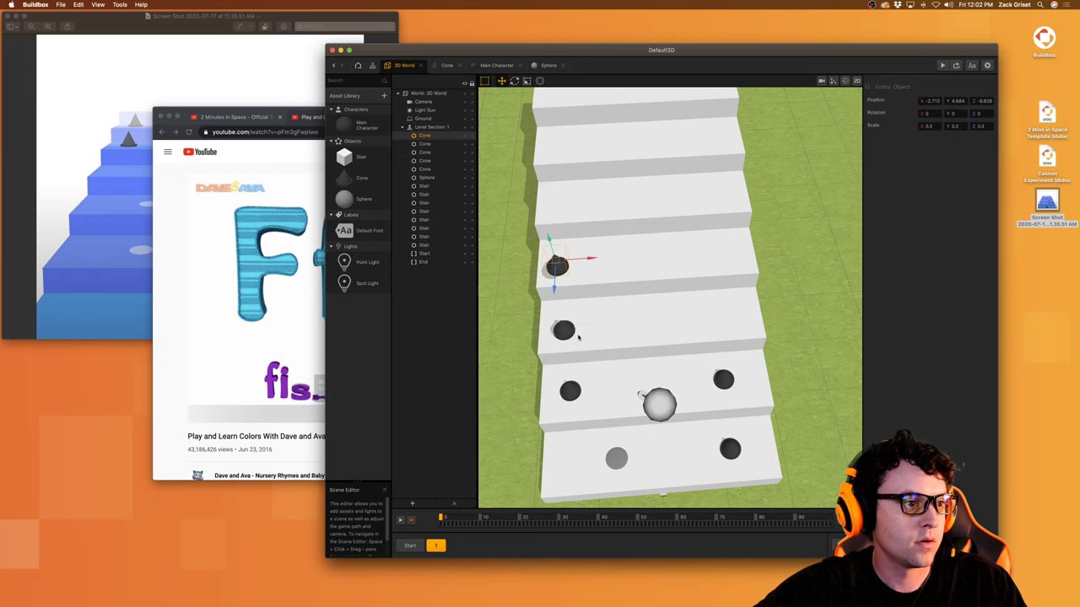
pyautogui.hotkey('ctrl', 'd')
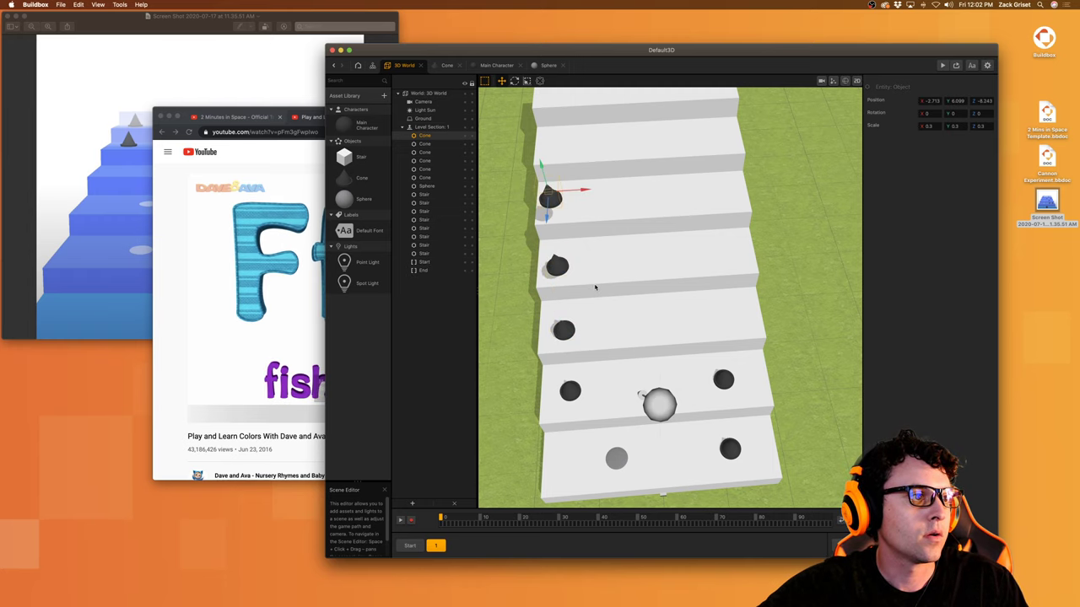
pyautogui.hotkey('ctrl', 'd')
# Step: Move the third-stair cone back from the stair's front edge and set its Z position to -6
pyautogui.scroll(-2, 599, 291)
pyautogui.keyDown('alt'); pyautogui.moveTo(599, 292); pyautogui.dragTo(648, 270); pyautogui.keyUp('alt')
pyautogui.scroll(5, 690, 251)
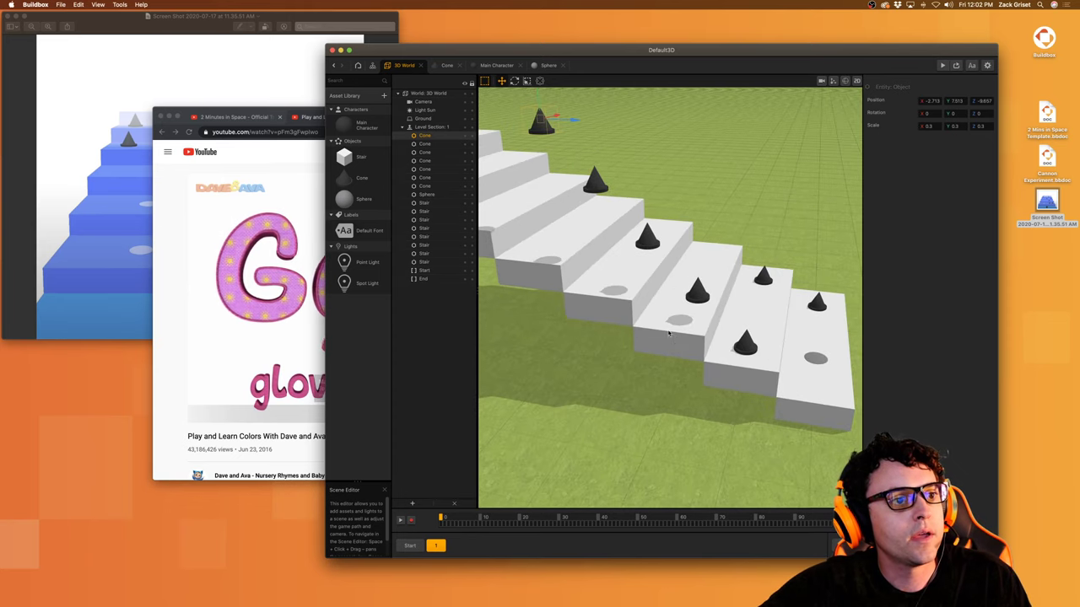
pyautogui.click(697, 299)
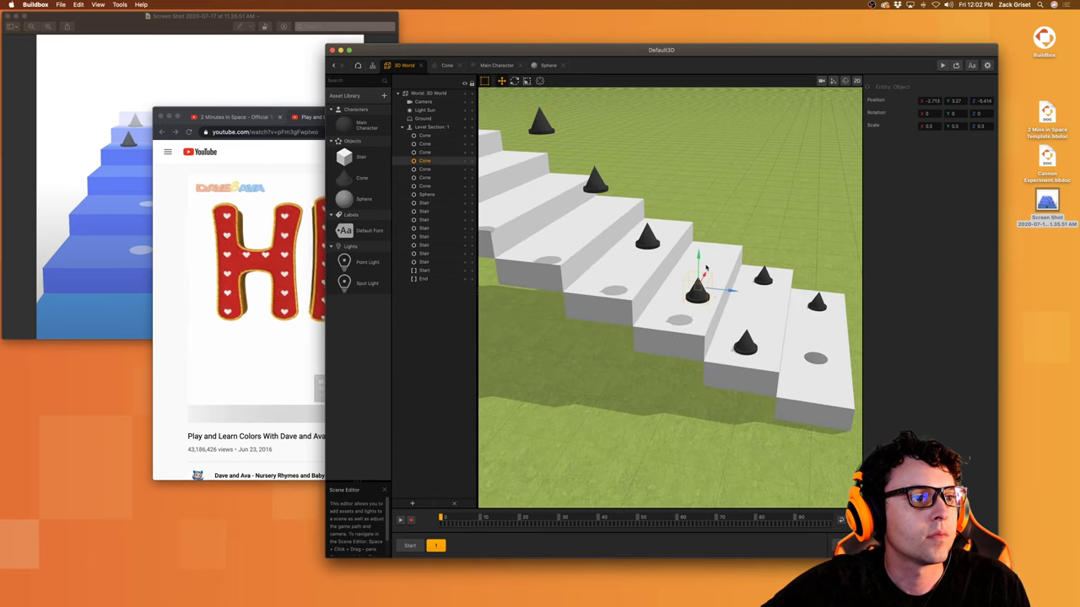
pyautogui.moveTo(716, 292); pyautogui.dragTo(703, 292)
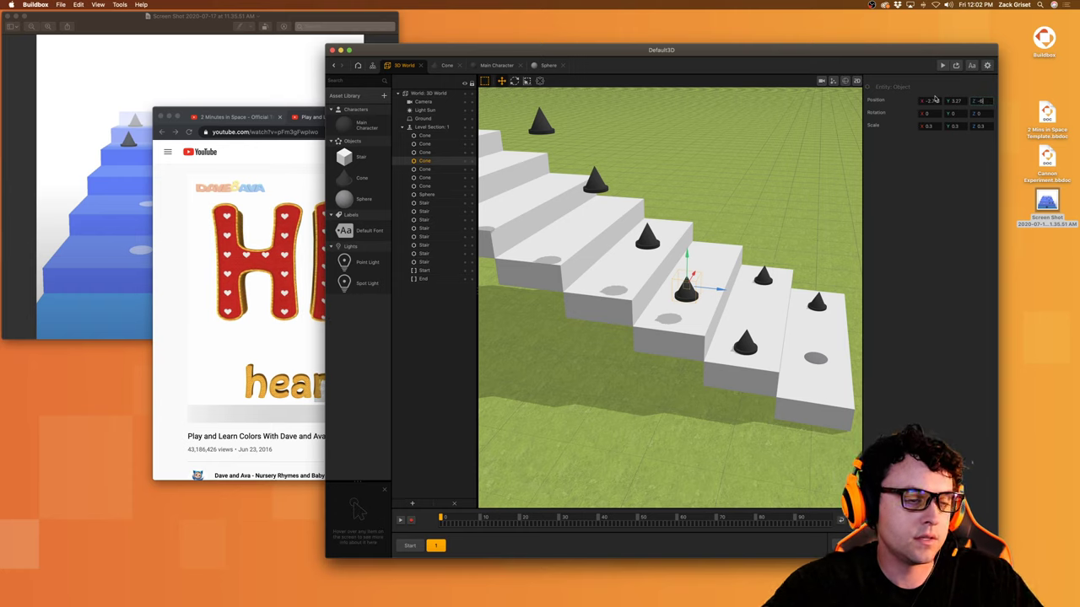
pyautogui.press('Return')
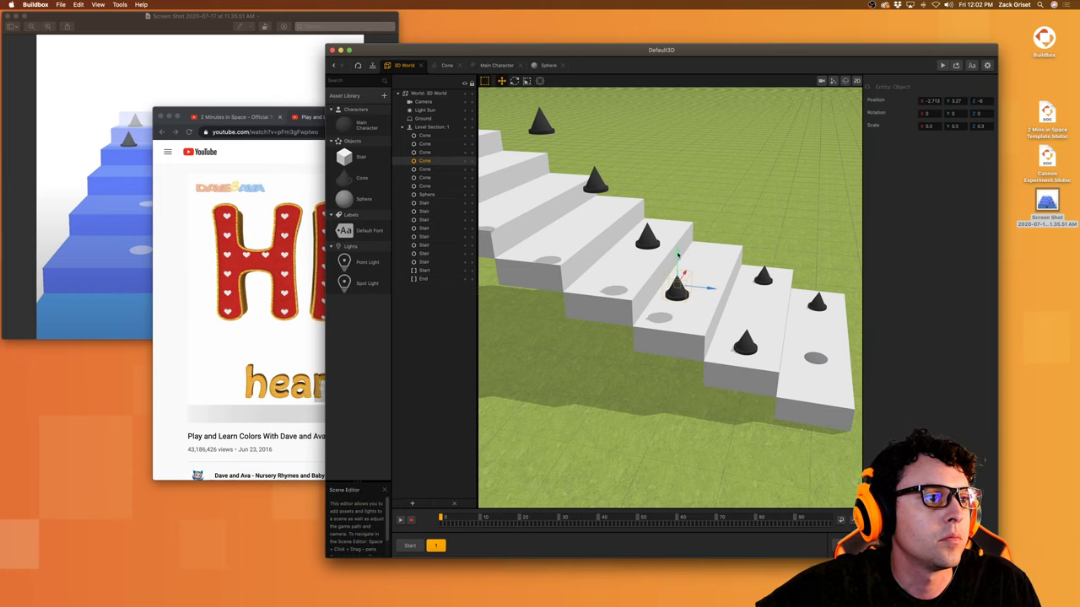
# Step: Move the third-stair cone across its stair, then set the fourth-stair cone's Z position to -8 and lower it onto its stair
pyautogui.moveTo(677, 255); pyautogui.dragTo(707, 251)
pyautogui.click(650, 243)
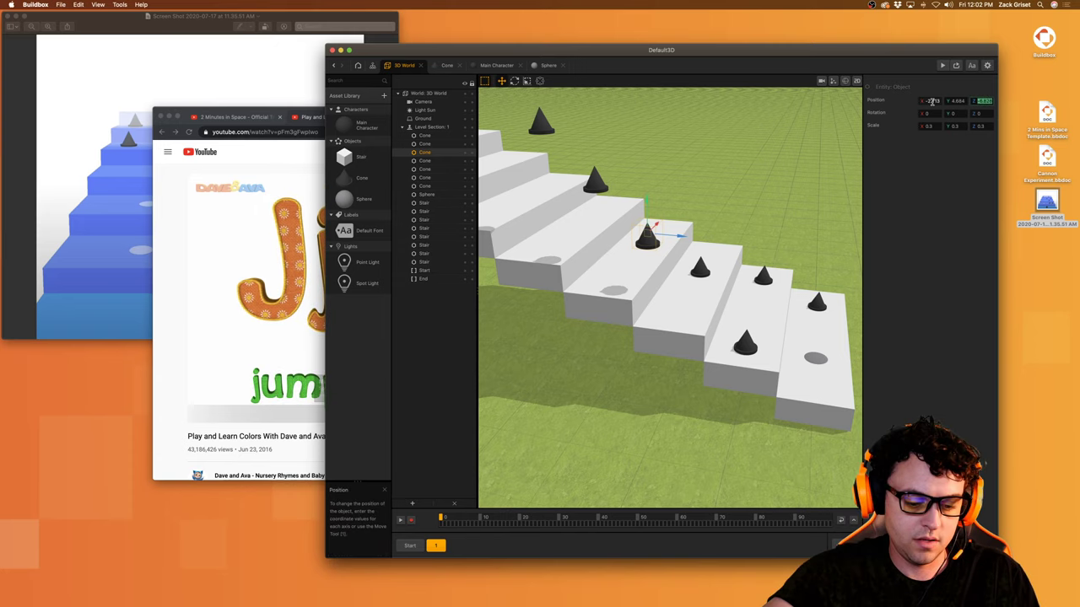
pyautogui.press('Return')
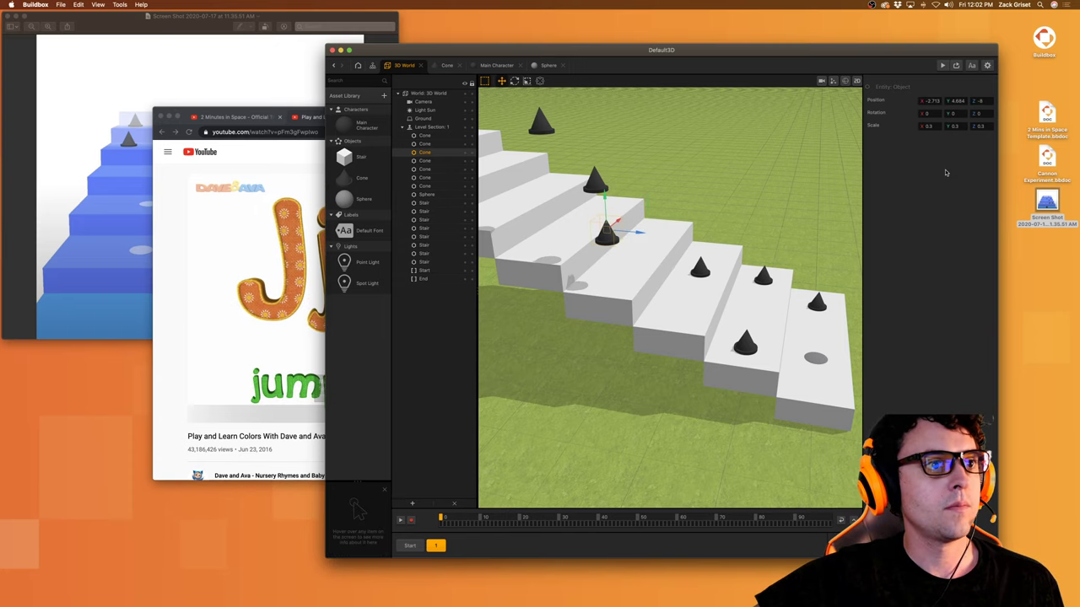
pyautogui.moveTo(607, 199); pyautogui.dragTo(608, 243)
# Step: Set the next cone's Z position to -10, lower it onto the fifth stair, and shift it to an X of about -1.05
pyautogui.click(595, 180)
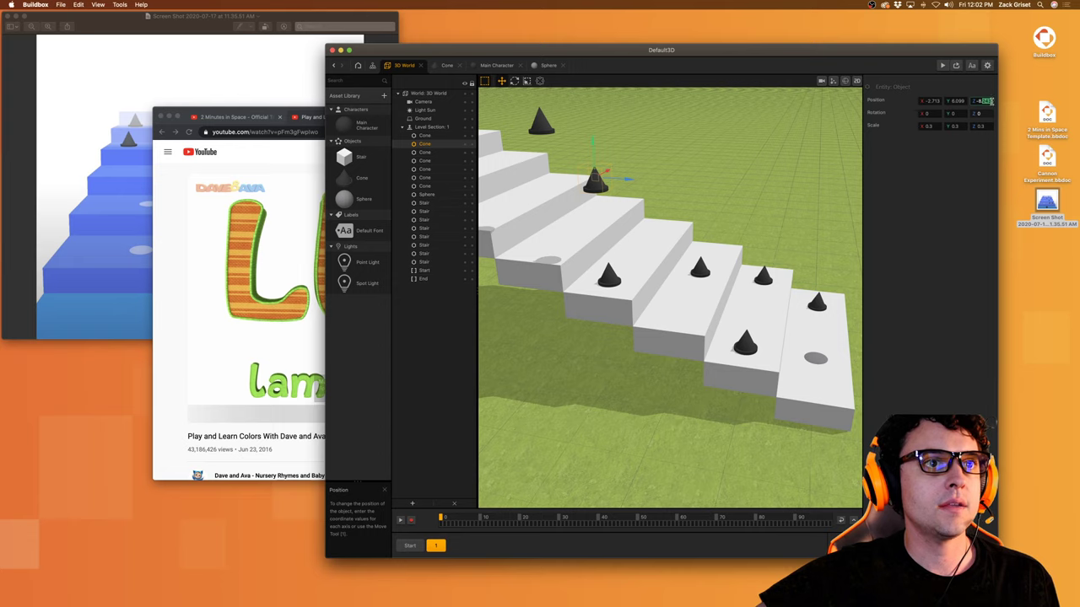
pyautogui.click(991, 101)
pyautogui.write('-10')
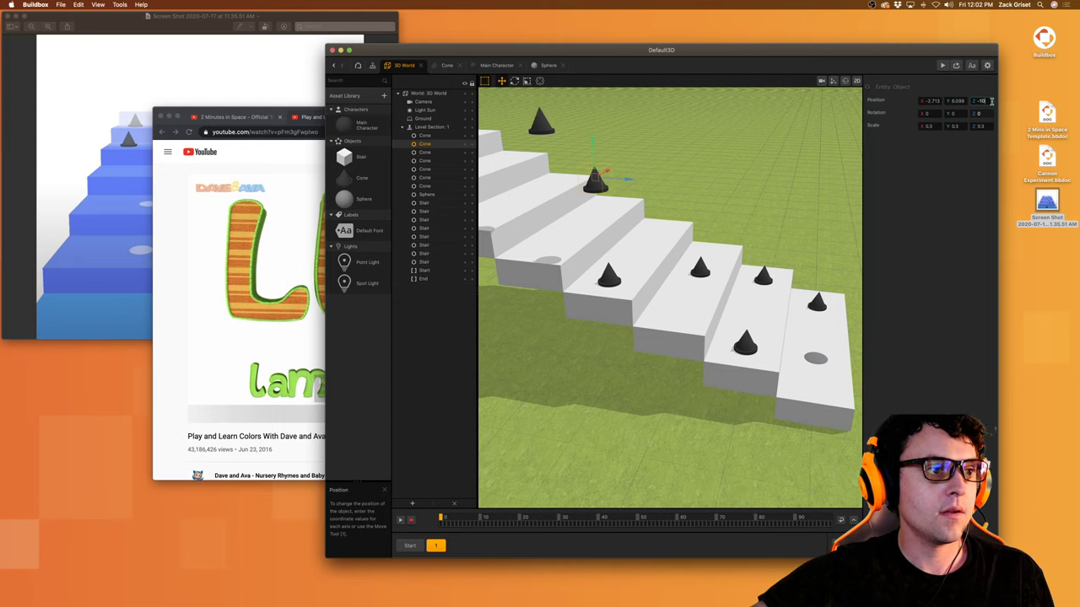
pyautogui.press('Return')
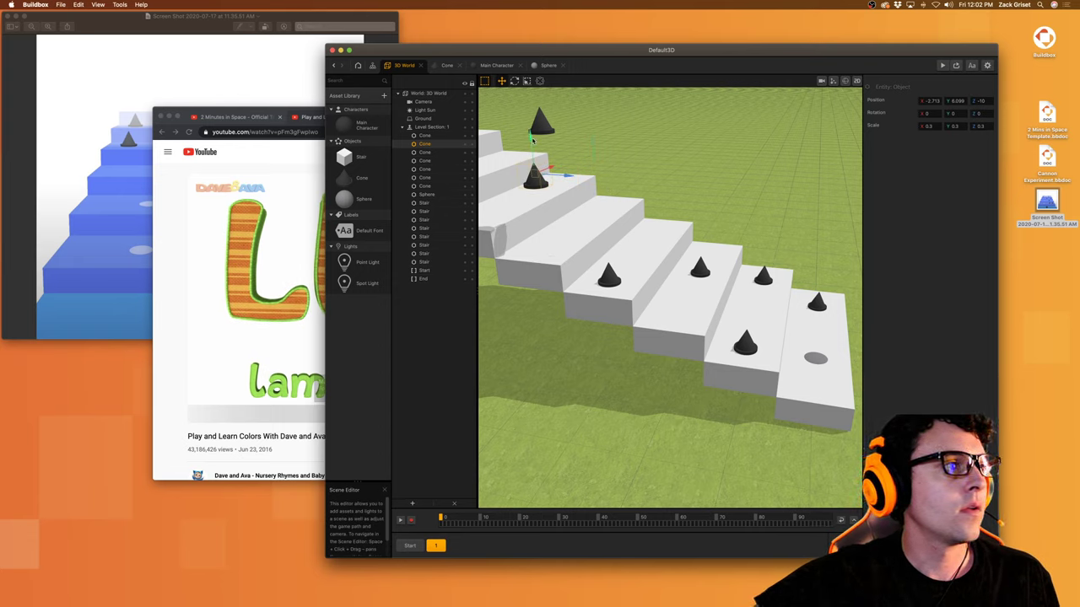
pyautogui.moveTo(531, 194); pyautogui.dragTo(534, 208)
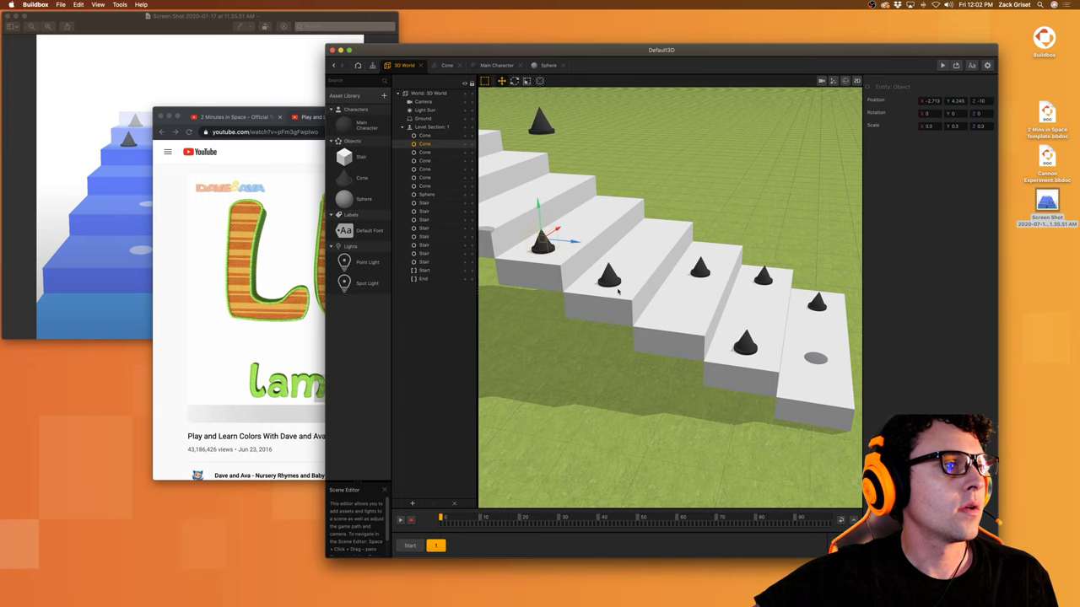
pyautogui.keyDown('alt'); pyautogui.moveTo(633, 302); pyautogui.dragTo(583, 313); pyautogui.keyUp('alt')
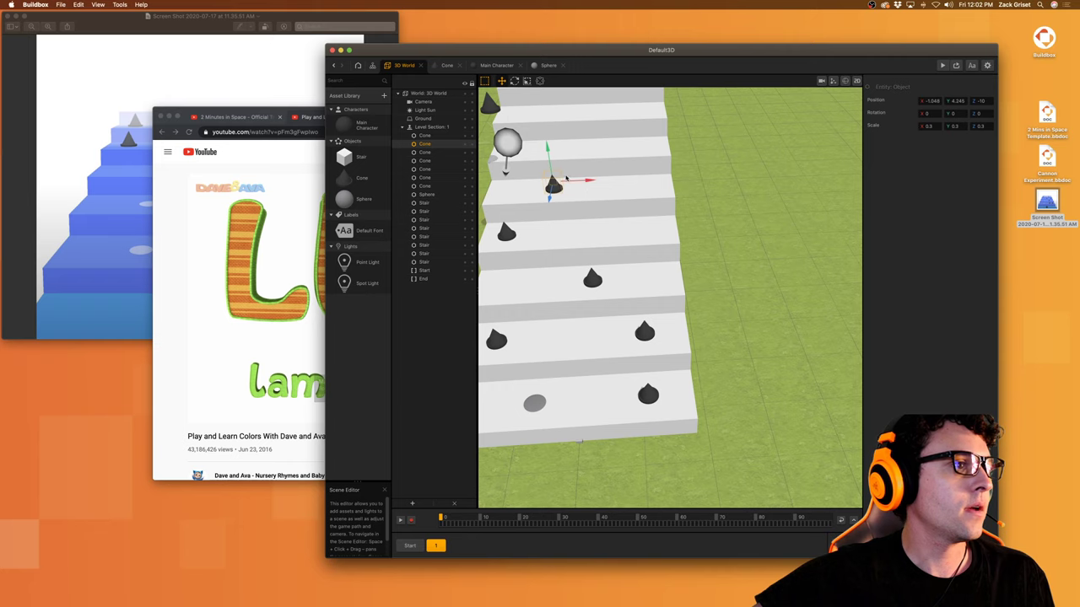
# Step: Set the last floating cone's Z position to -12, lower it onto the sixth stair, and move it across to the opposite side
pyautogui.scroll(-3, 566, 178)
pyautogui.keyDown('alt'); pyautogui.moveTo(566, 198); pyautogui.dragTo(596, 223); pyautogui.keyUp('alt')
pyautogui.click(538, 253)
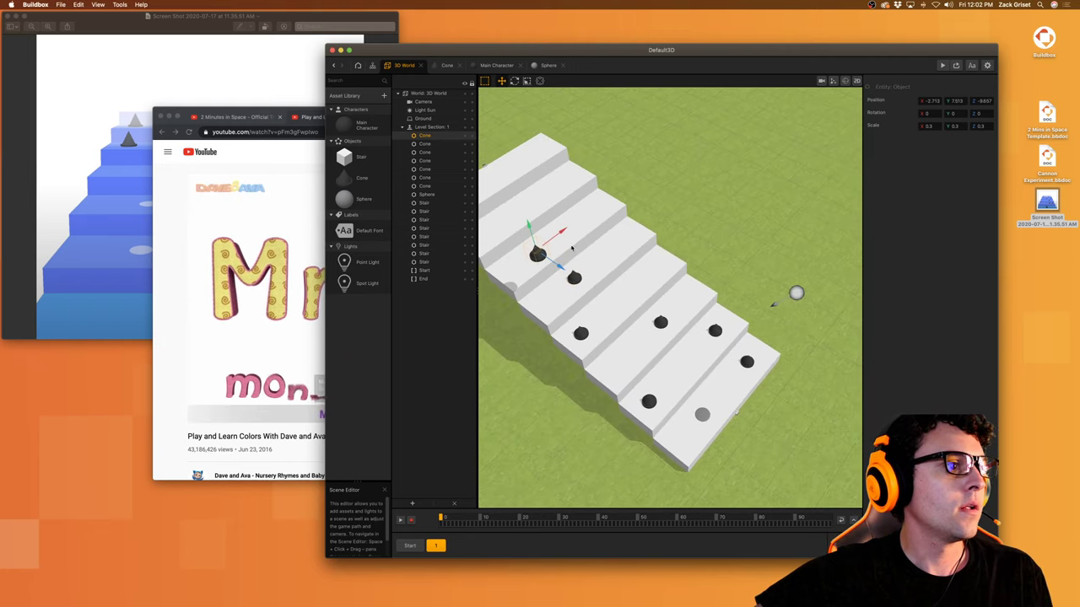
pyautogui.tripleClick(993, 101)
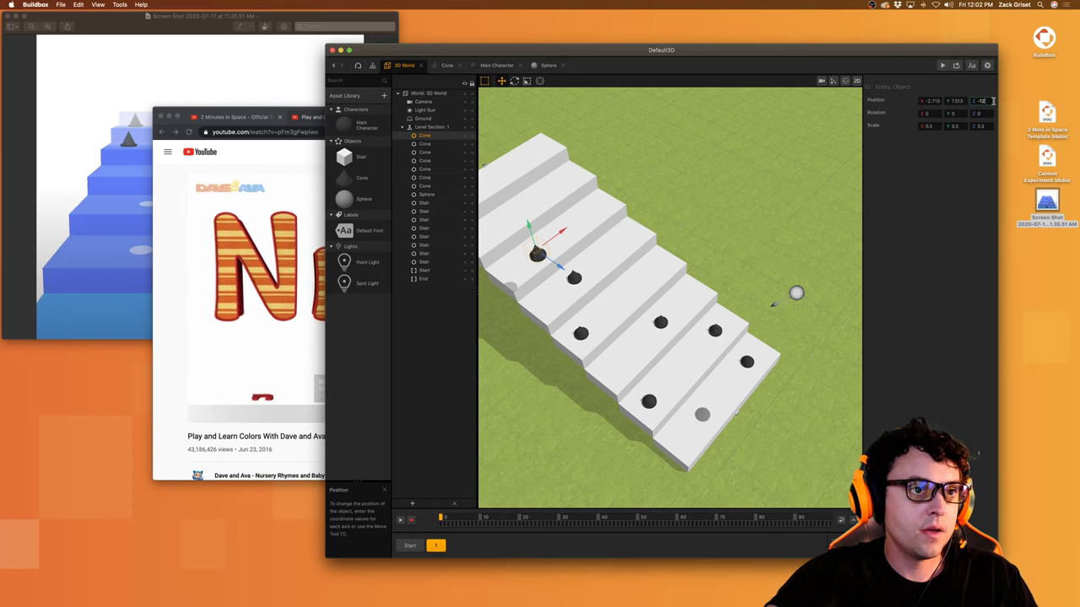
pyautogui.write('-12')
pyautogui.press('Tab')
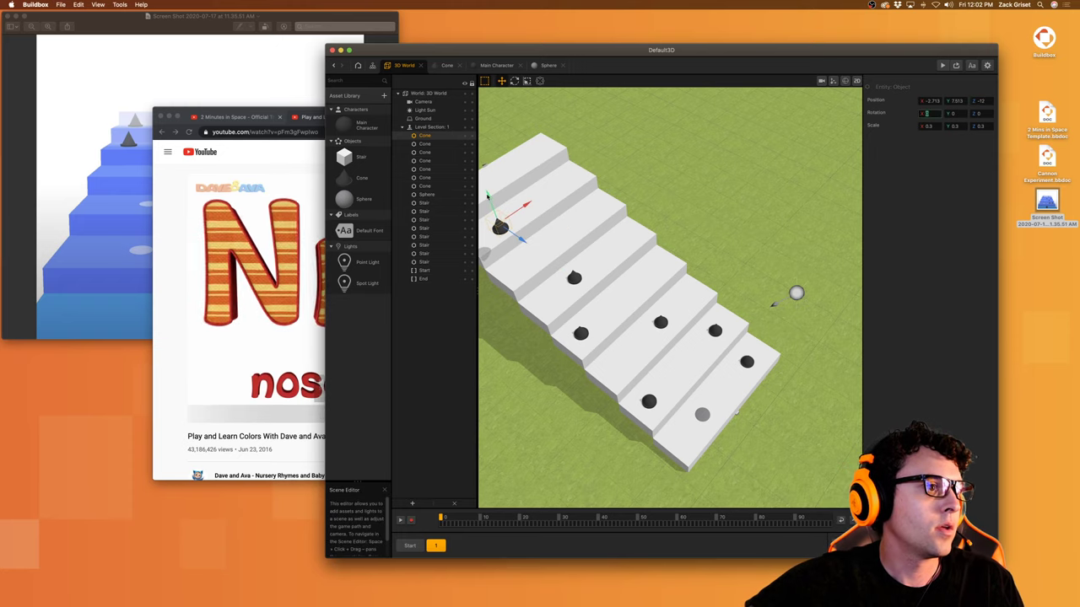
pyautogui.moveTo(485, 196); pyautogui.dragTo(507, 240)
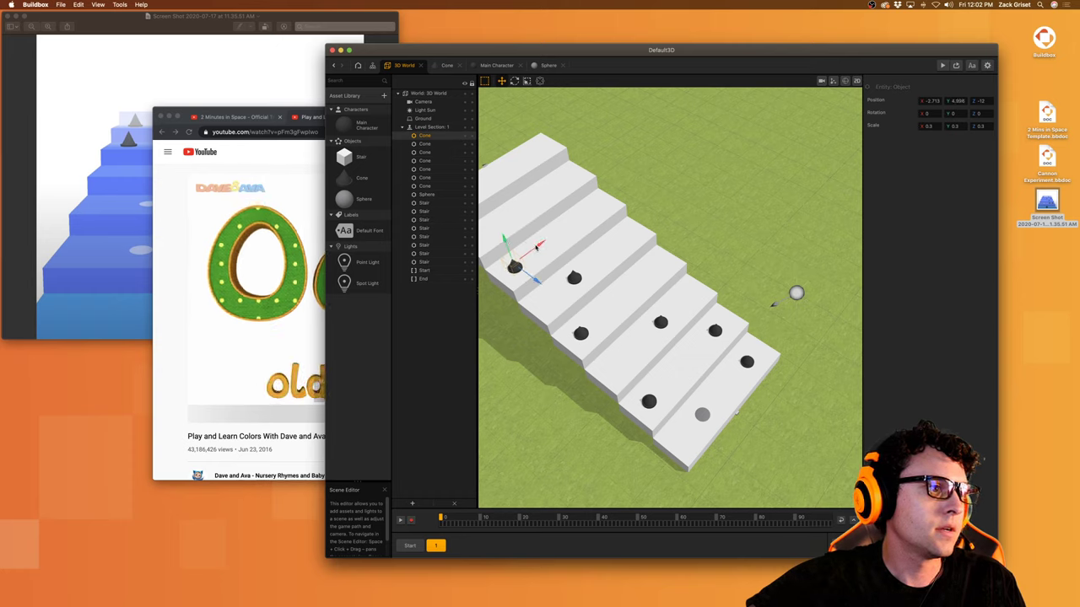
pyautogui.moveTo(591, 226); pyautogui.dragTo(617, 194)
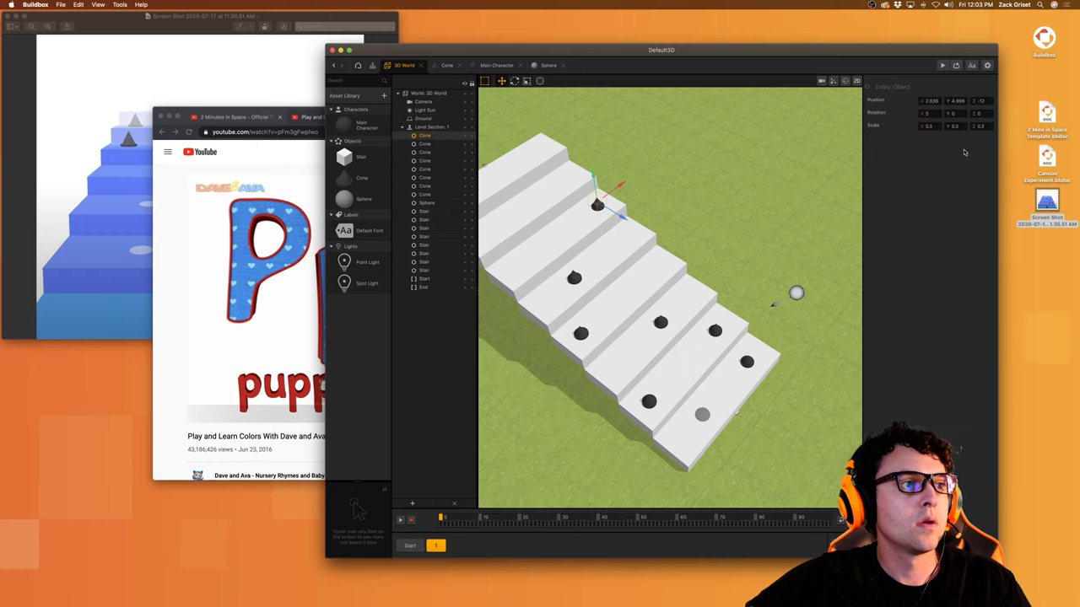
# Step: Place a duplicate of the sixth-stair cone on the seventh stair at Z -14, Y about 5.77 and X about 1.22
pyautogui.click(981, 101)
pyautogui.write('-14')
pyautogui.press('Return')
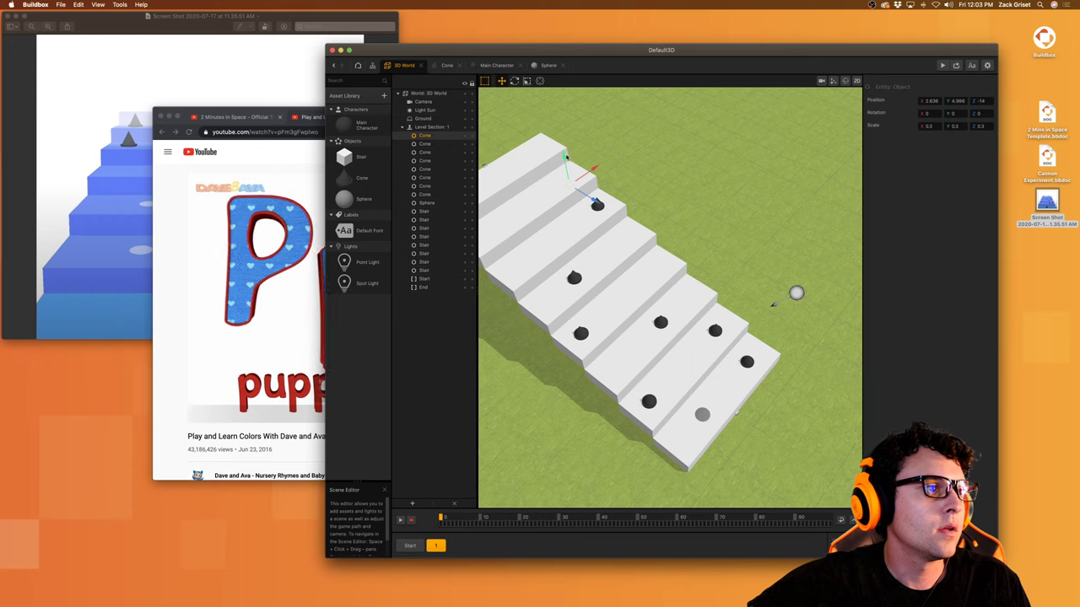
pyautogui.moveTo(564, 146); pyautogui.dragTo(571, 173)
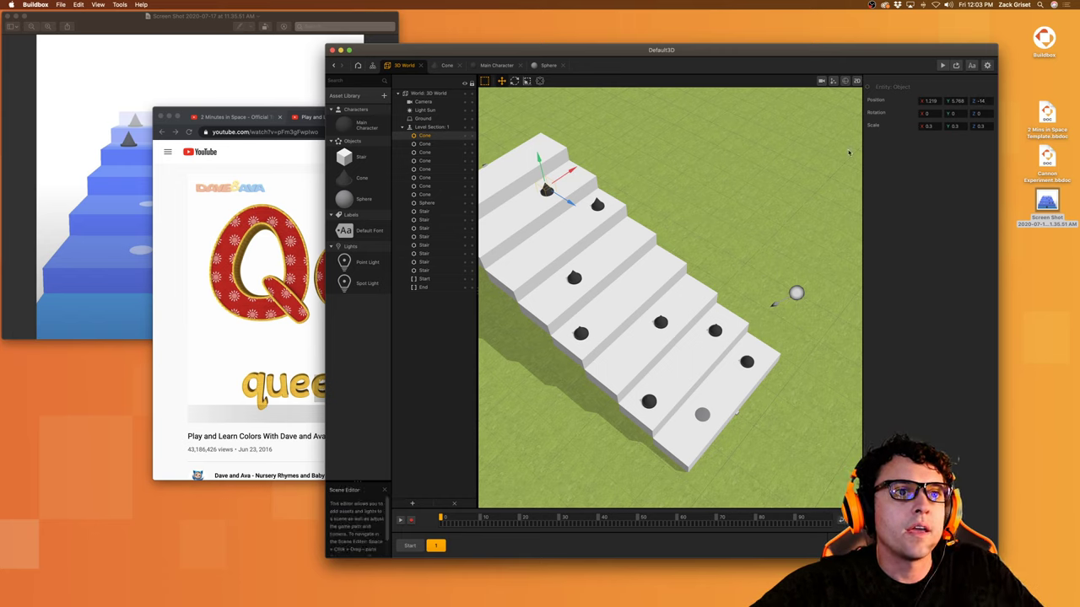
# Step: Duplicate the seventh-stair cone onto the eighth stair at Z -16, Y about 6.84 and X about -2.9
pyautogui.press('super+d')
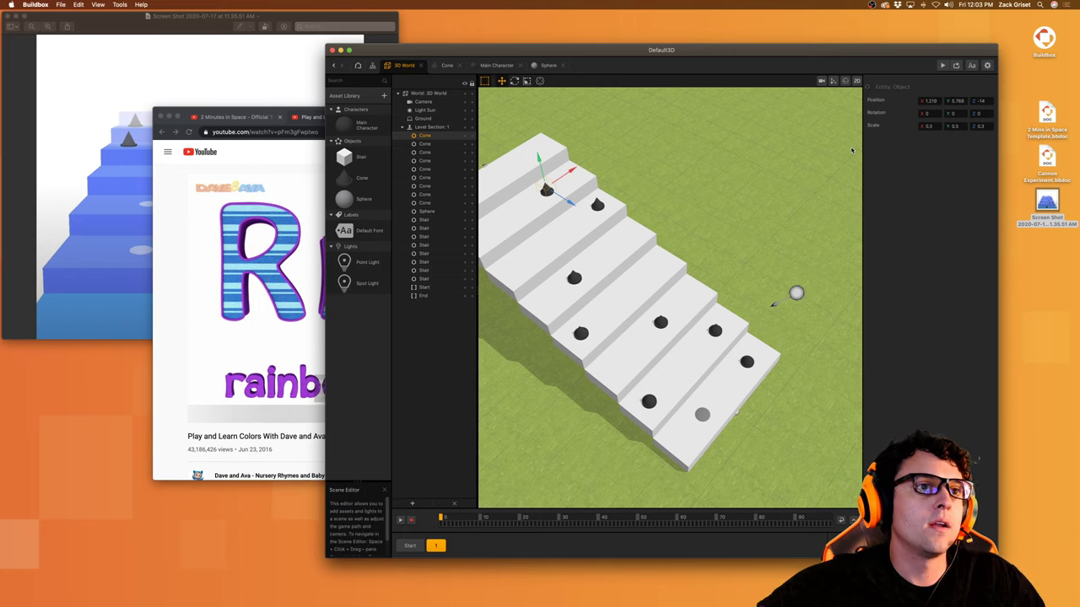
pyautogui.click(984, 99)
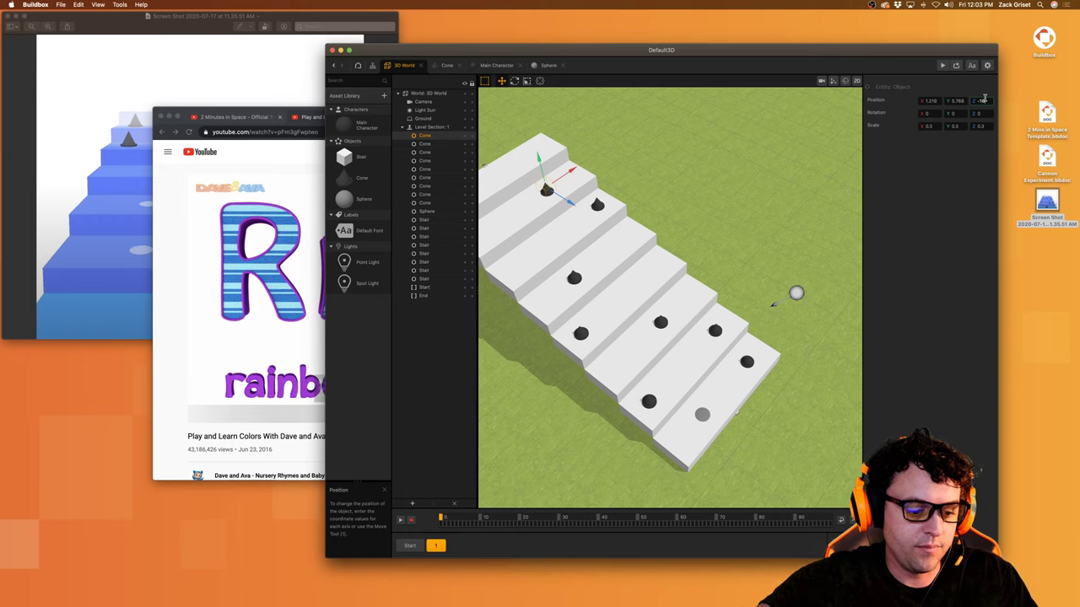
pyautogui.press('Return')
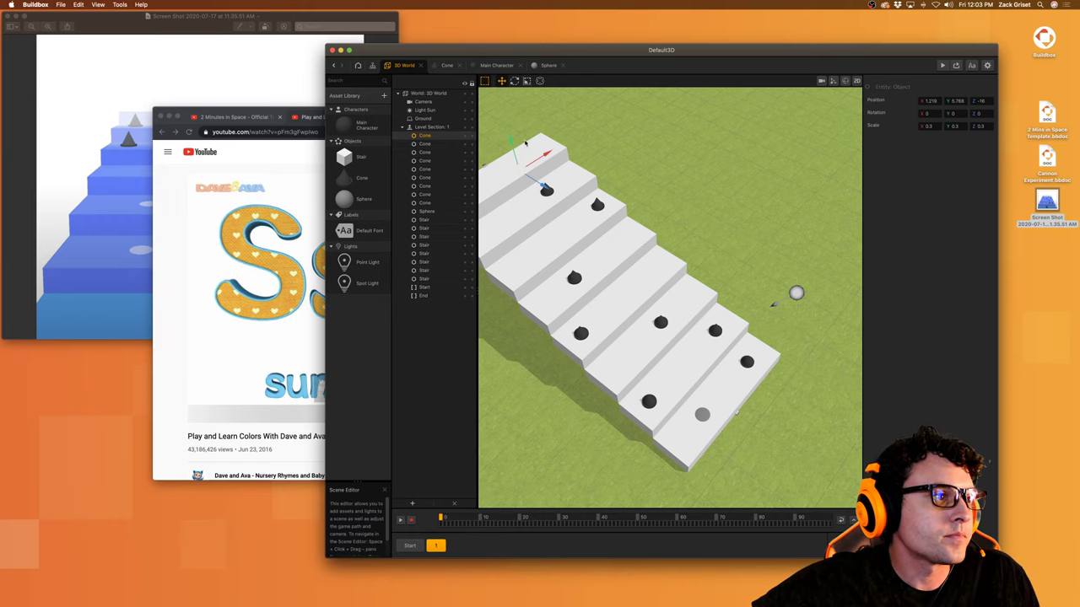
pyautogui.moveTo(513, 142); pyautogui.dragTo(482, 184)
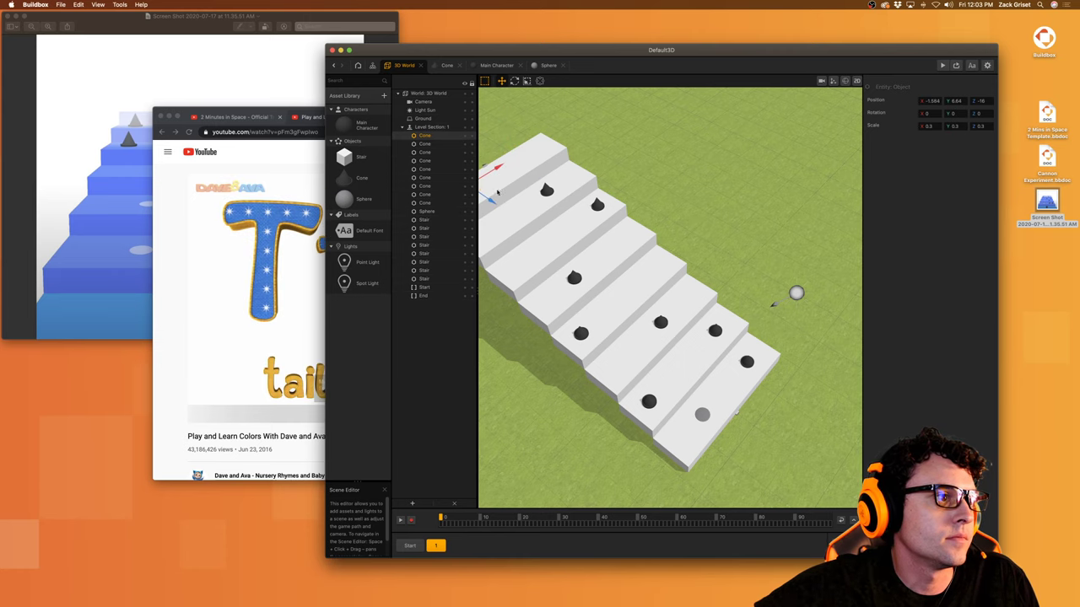
pyautogui.scroll(-3, 533, 212)
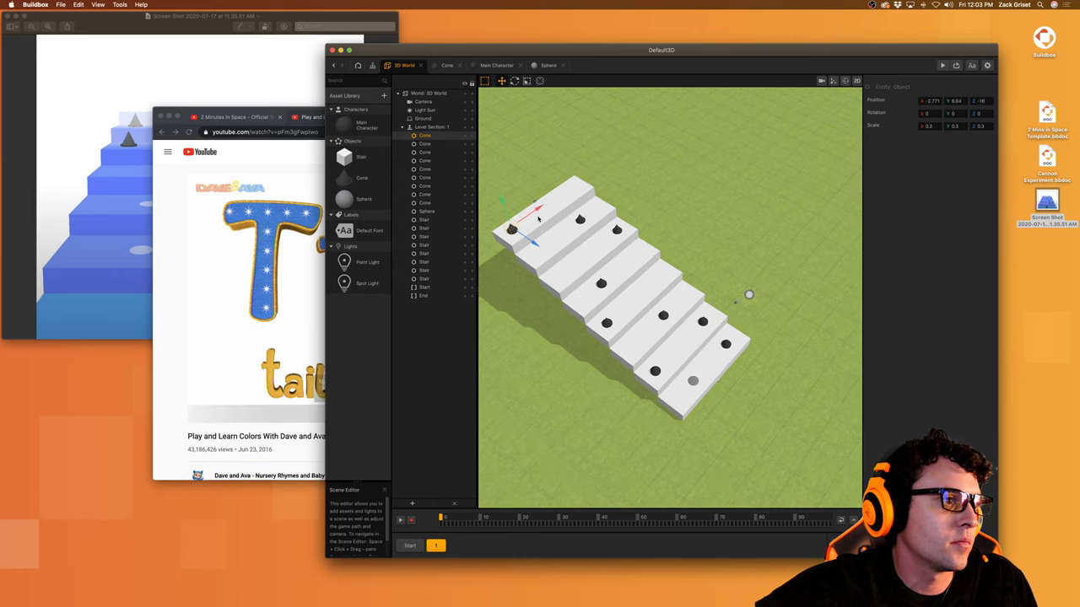
pyautogui.scroll(3, 733, 409)
pyautogui.scroll(2, 732, 409)
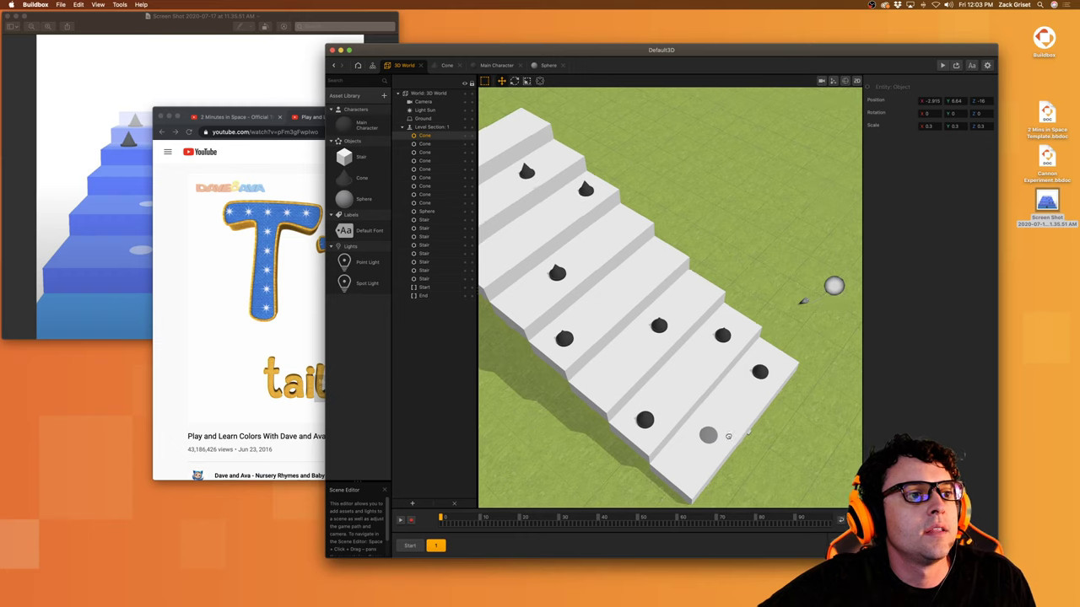
# Step: Duplicate the bottom stair's flat sphere onto the second stair at Z -4 and X about 0.63, and duplicate that copy onto the third stair at Z -6
pyautogui.keyDown('alt'); pyautogui.moveTo(733, 409); pyautogui.dragTo(696, 416); pyautogui.keyUp('alt')
pyautogui.click(666, 417)
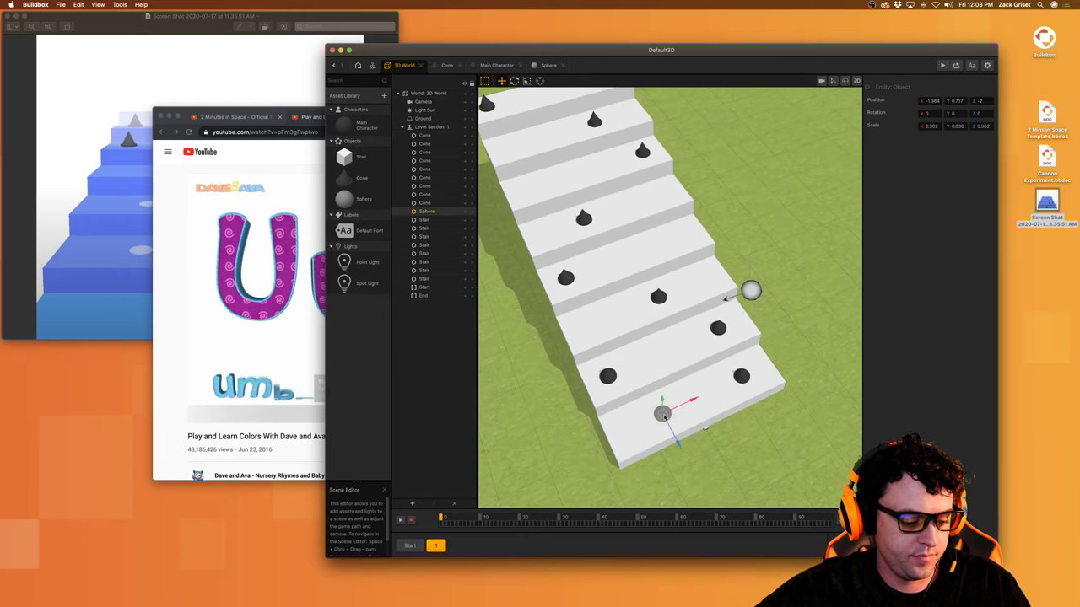
pyautogui.press('super+d')
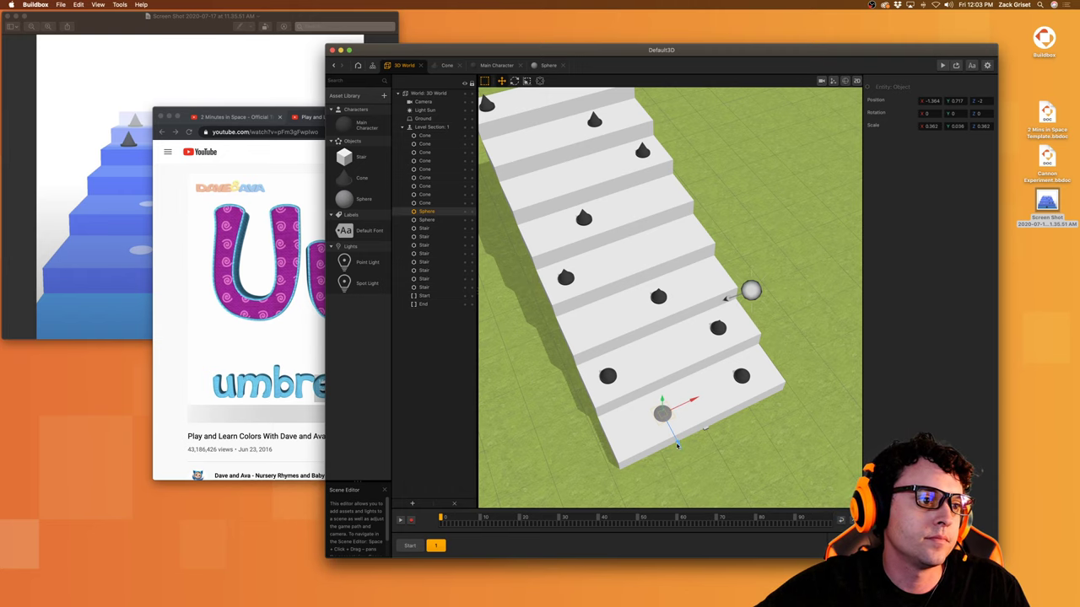
pyautogui.moveTo(654, 403); pyautogui.dragTo(636, 346)
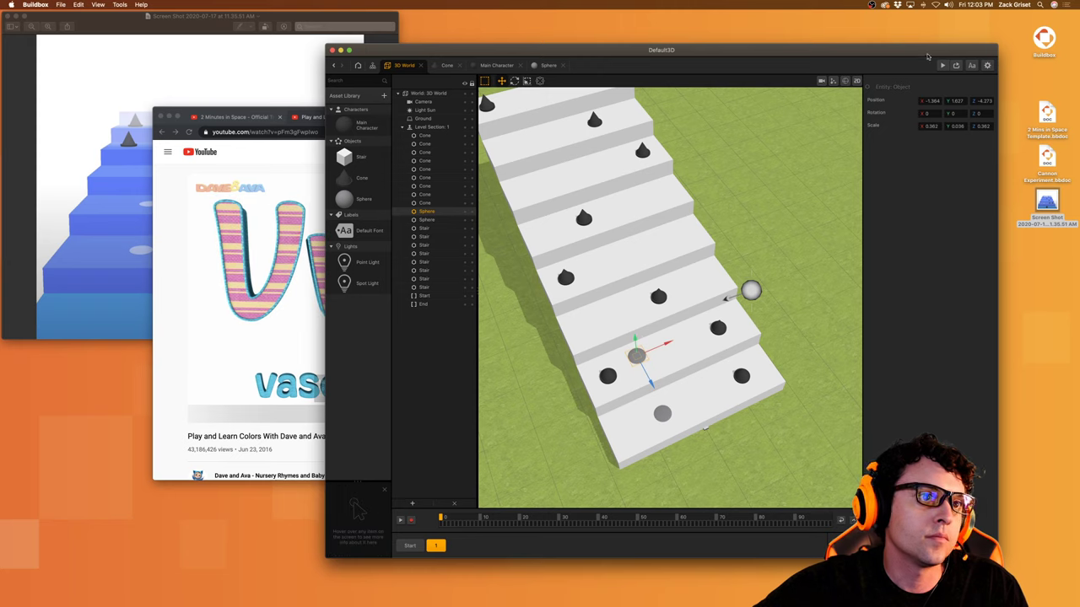
pyautogui.write('-4')
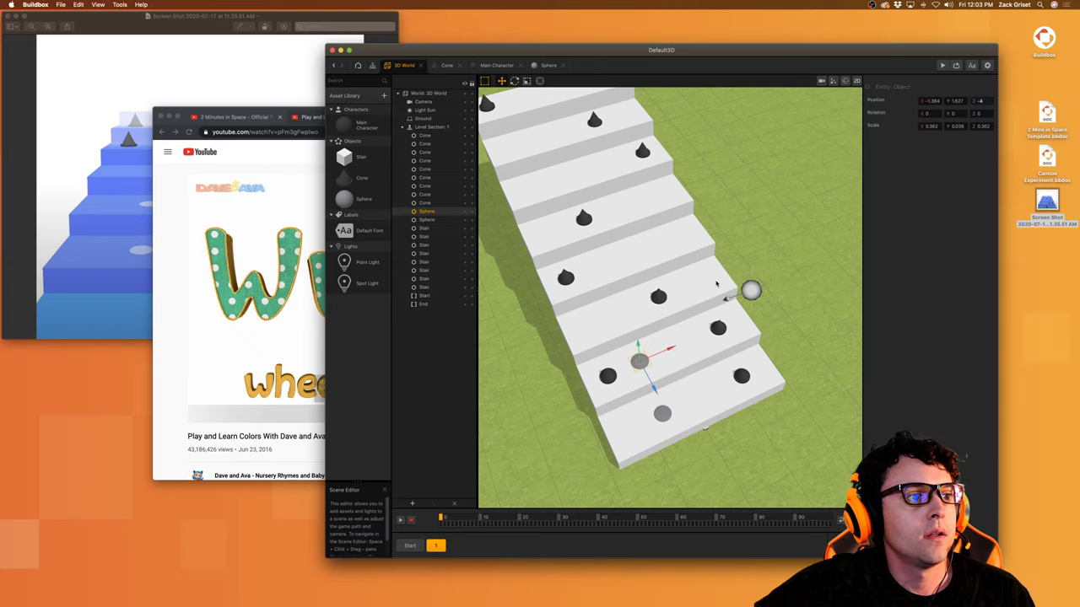
pyautogui.click(669, 359)
pyautogui.moveTo(638, 362); pyautogui.dragTo(716, 339)
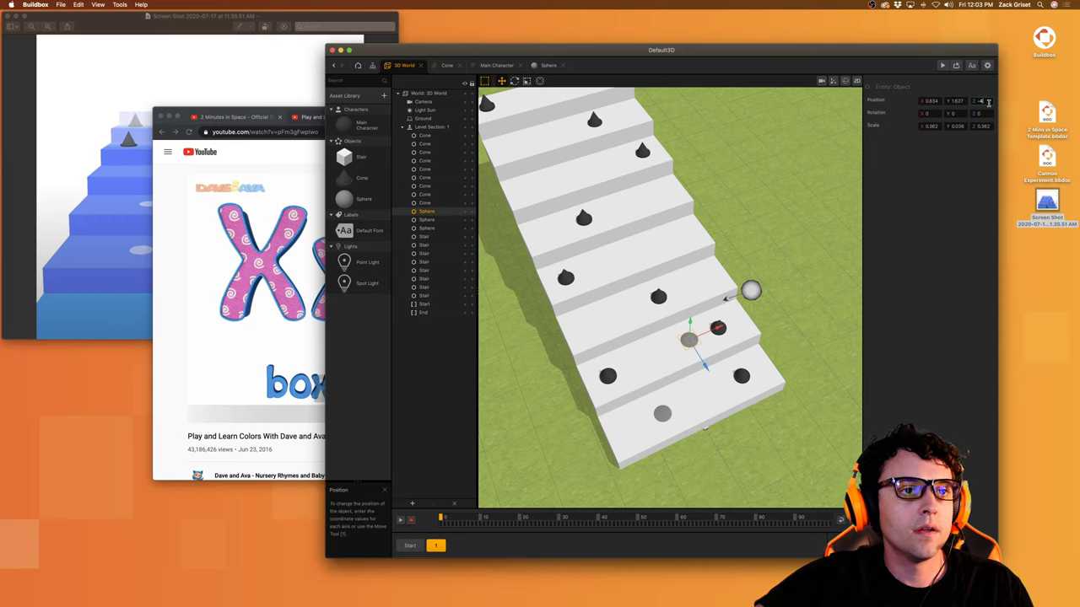
pyautogui.press('Return')
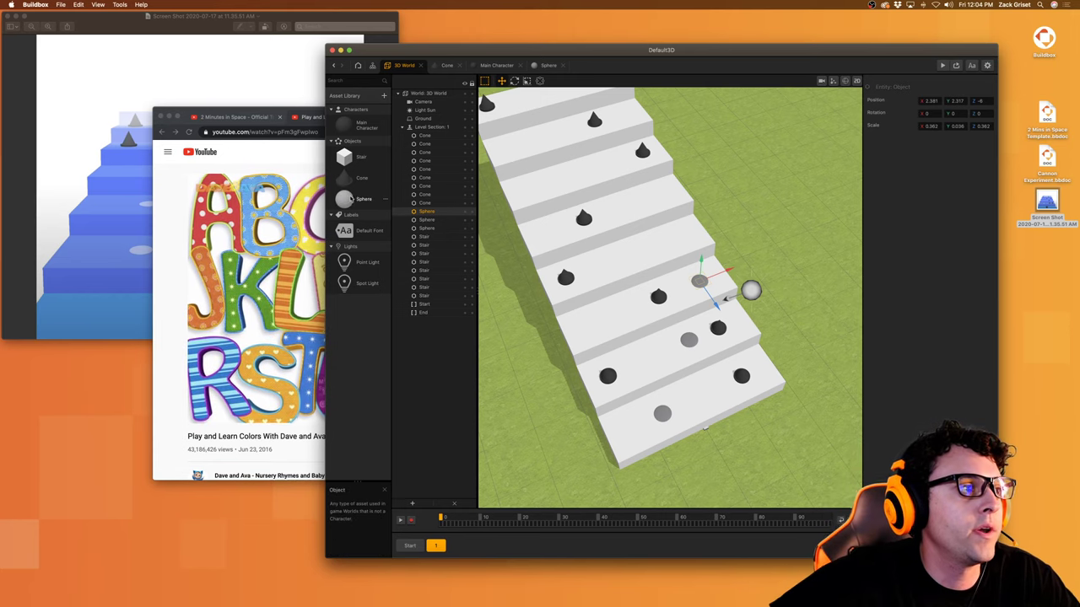
# Step: Rename the Cone asset to Enemies
pyautogui.click(368, 195)
pyautogui.click(362, 178)
pyautogui.click(926, 100)
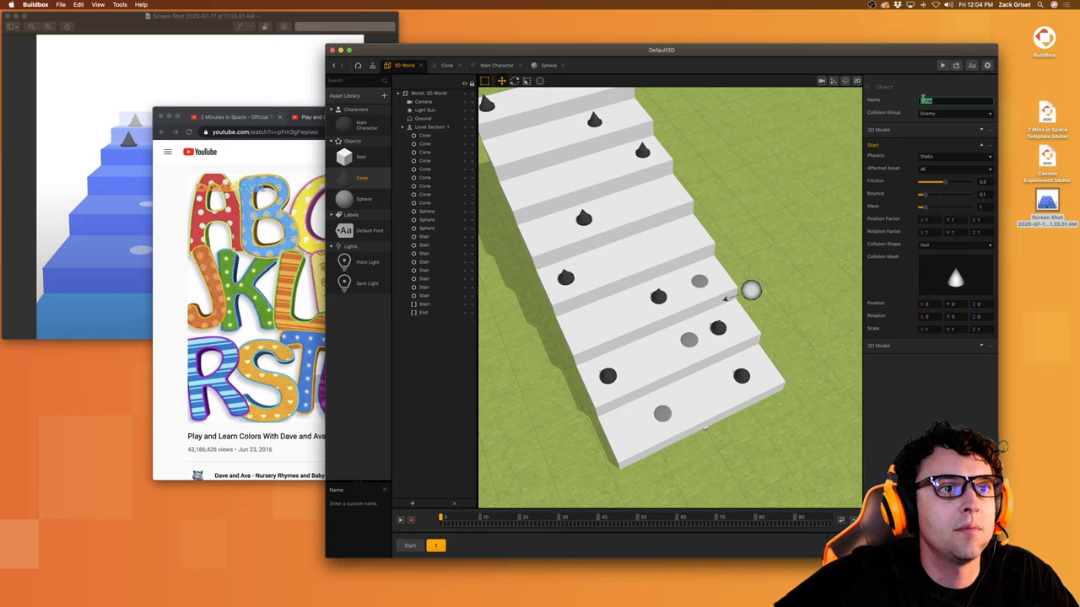
pyautogui.write('Enemy')
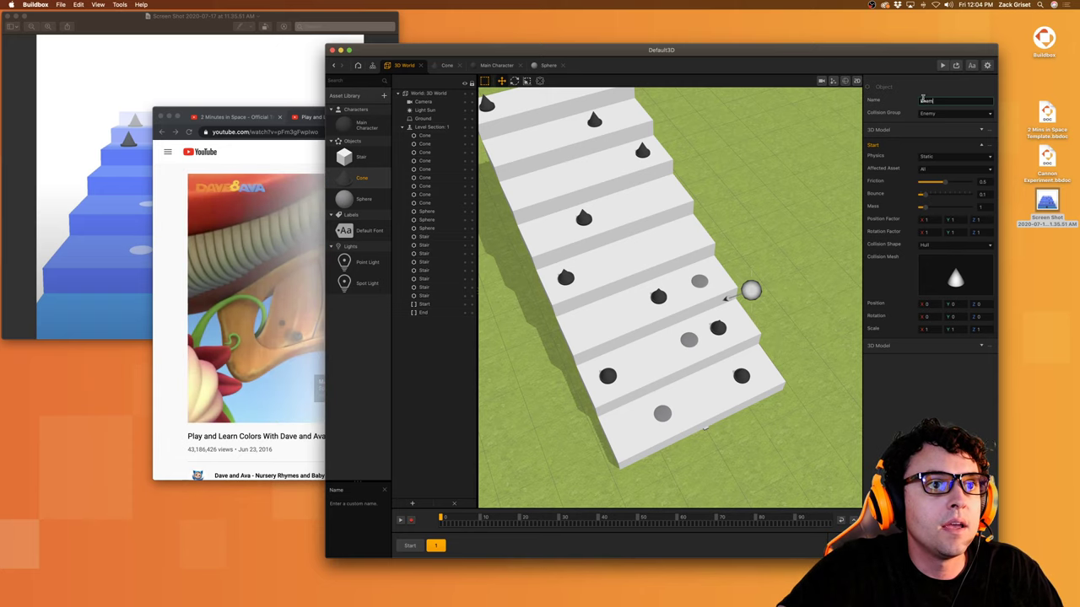
pyautogui.press('Return')
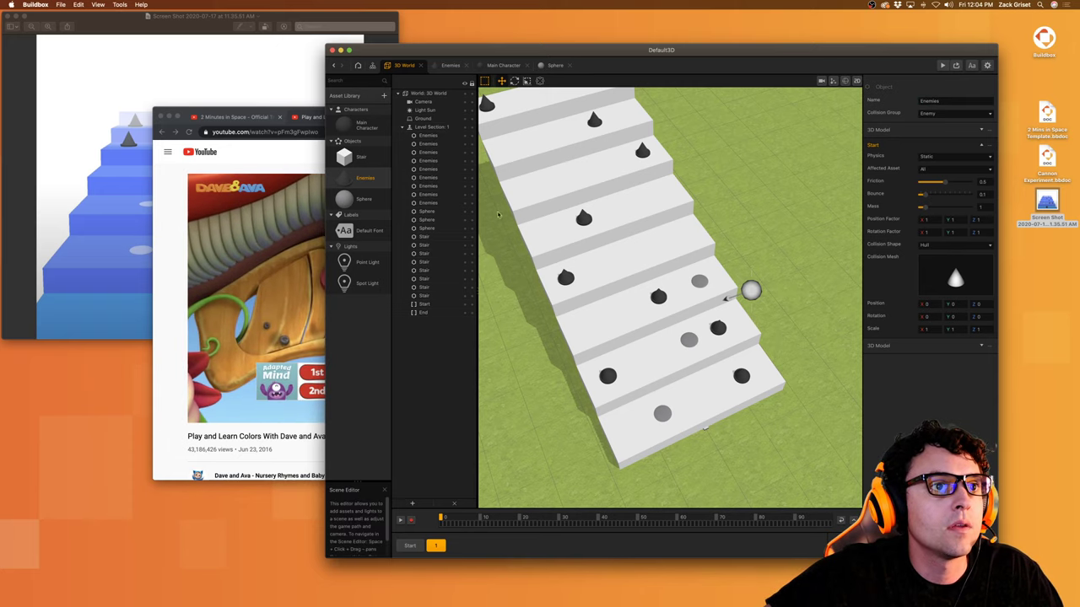
# Step: Rename the Sphere asset to Points
pyautogui.click(361, 199)
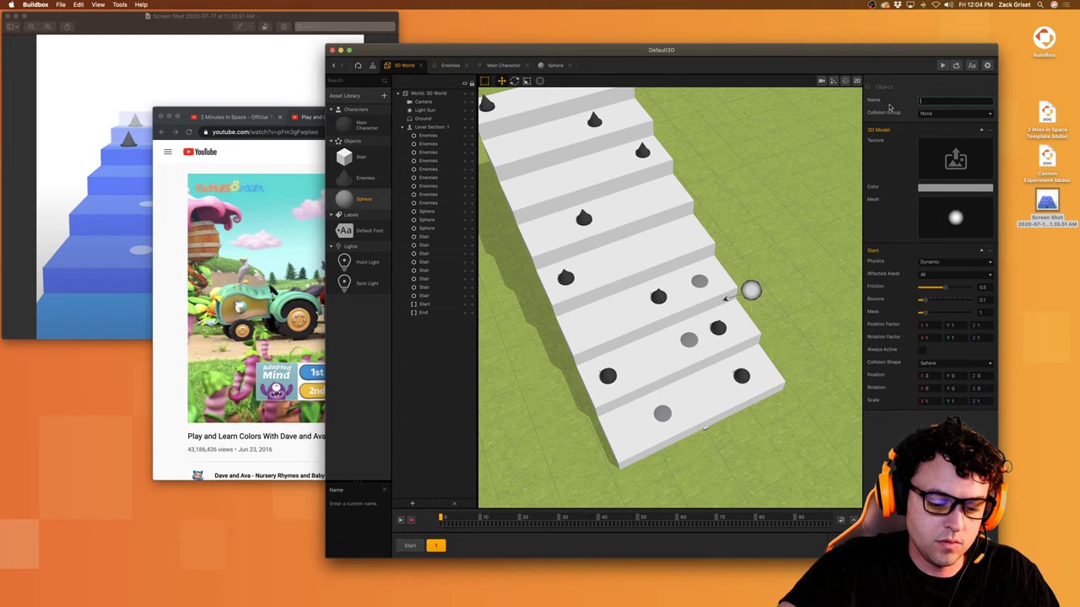
pyautogui.write('s')
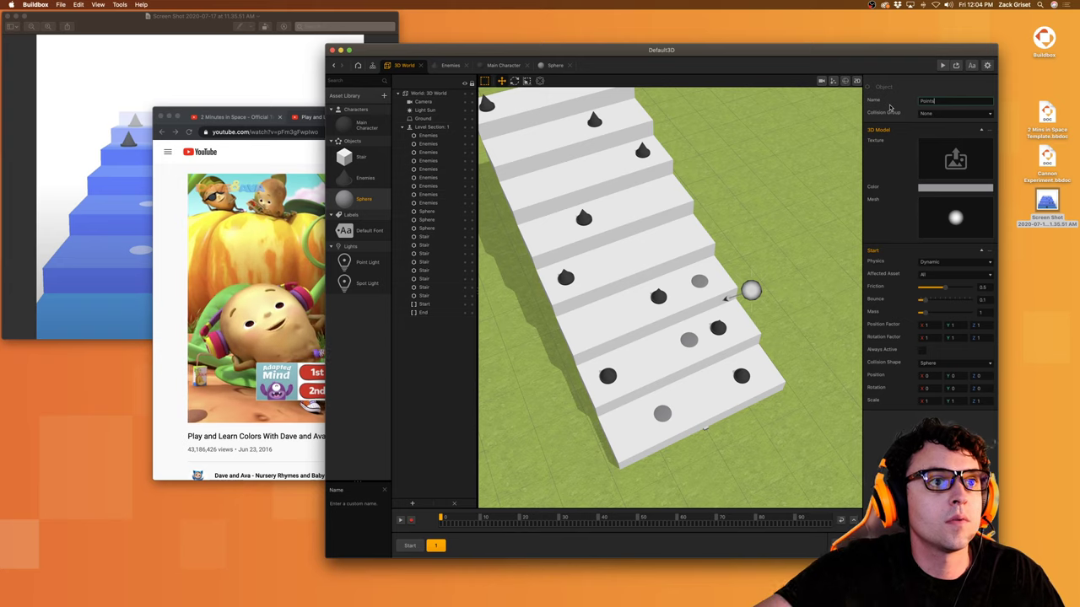
pyautogui.press('Return')
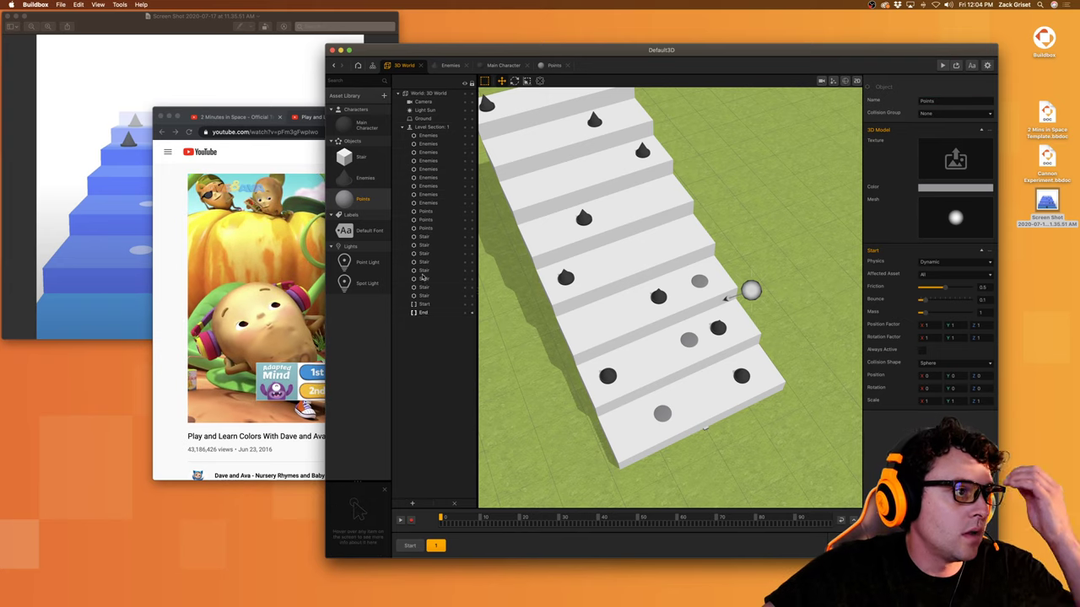
# Step: Open the Main Character's node map, add an If Collide node, and connect it to the Start node's Created output
pyautogui.doubleClick(362, 126)
pyautogui.moveTo(600, 486); pyautogui.dragTo(582, 318)
pyautogui.click(369, 112)
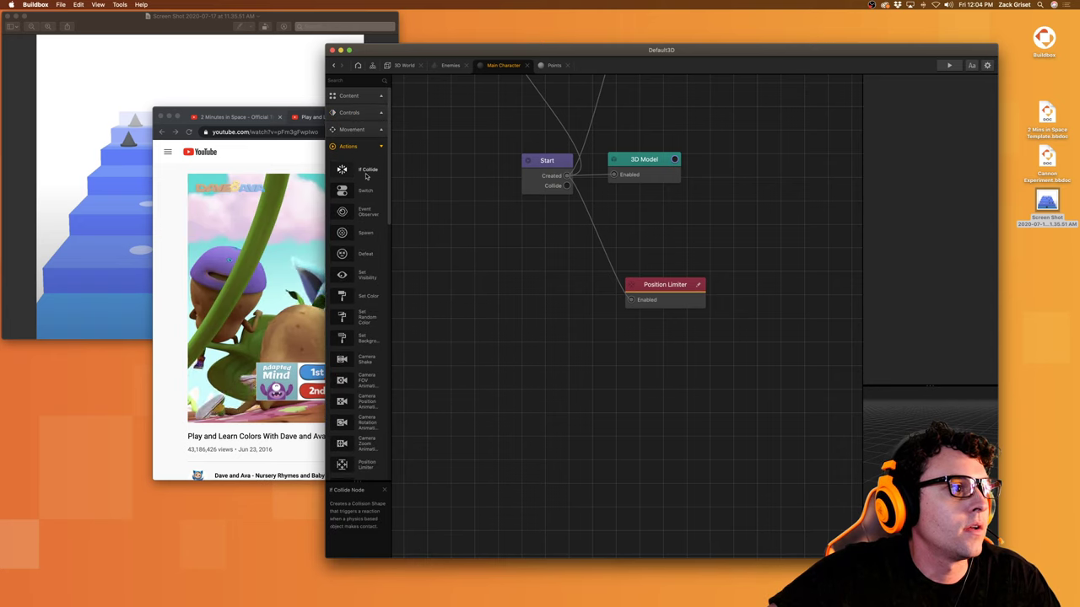
pyautogui.moveTo(529, 396); pyautogui.dragTo(532, 398)
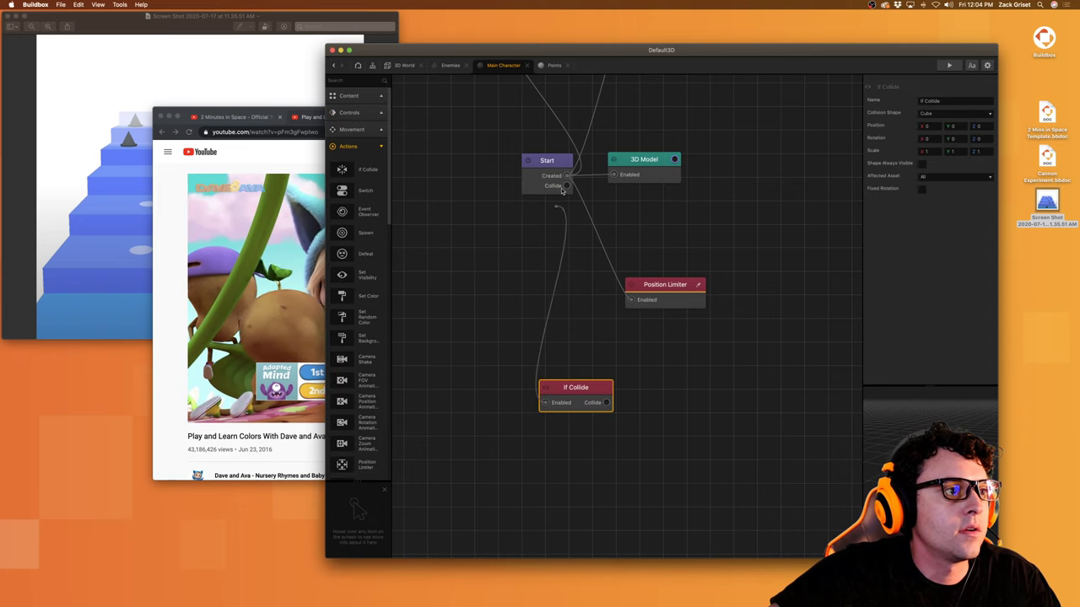
pyautogui.moveTo(561, 190); pyautogui.dragTo(565, 185)
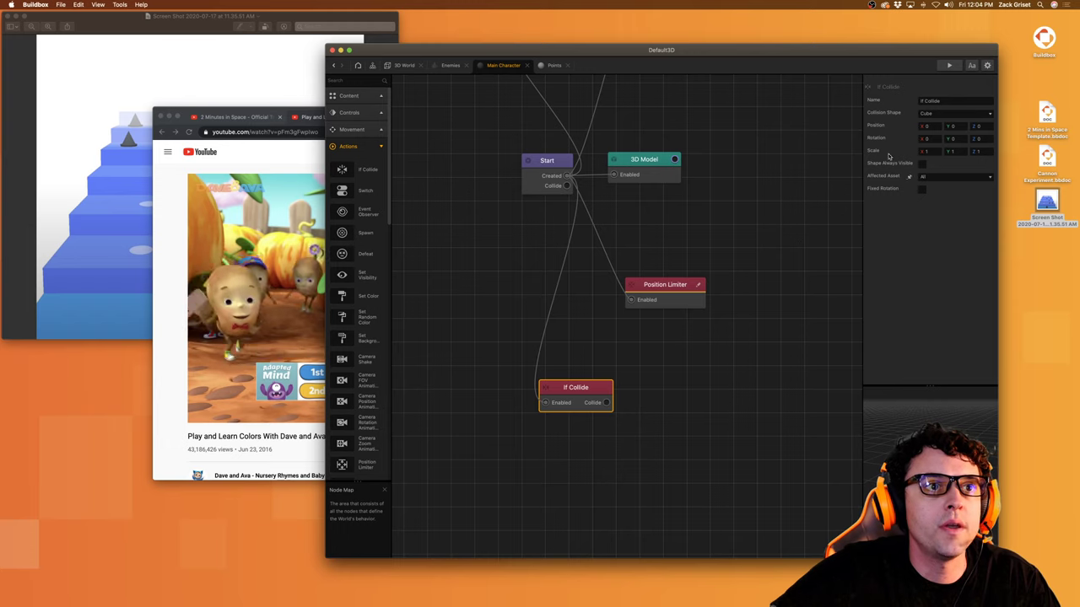
# Step: Set the new If Collide node's collision shape to Sphere and its affected asset to Points
pyautogui.click(930, 113)
pyautogui.click(940, 126)
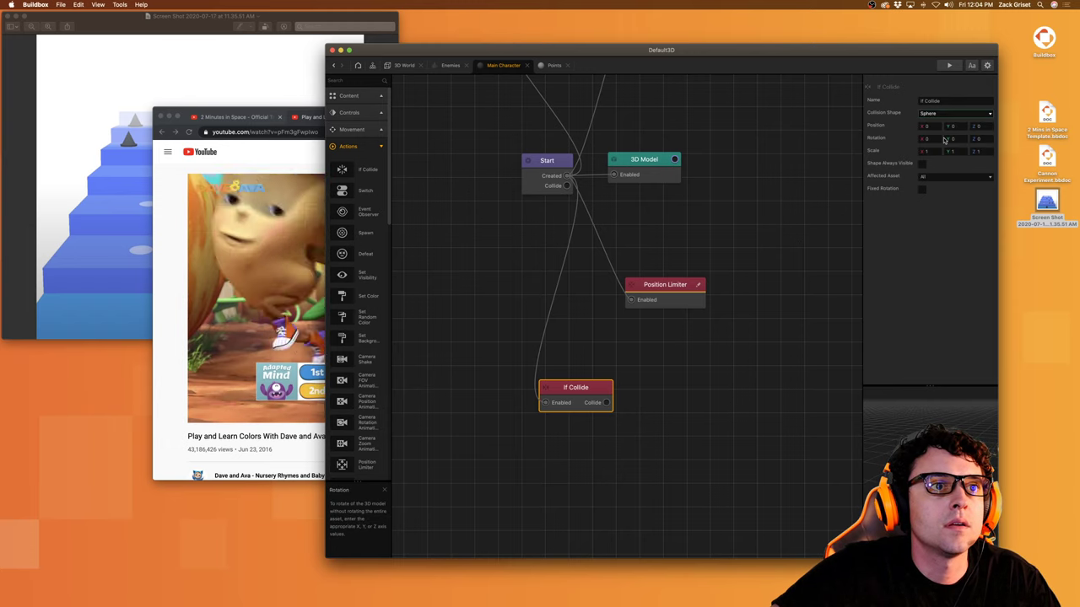
pyautogui.click(954, 176)
pyautogui.click(945, 281)
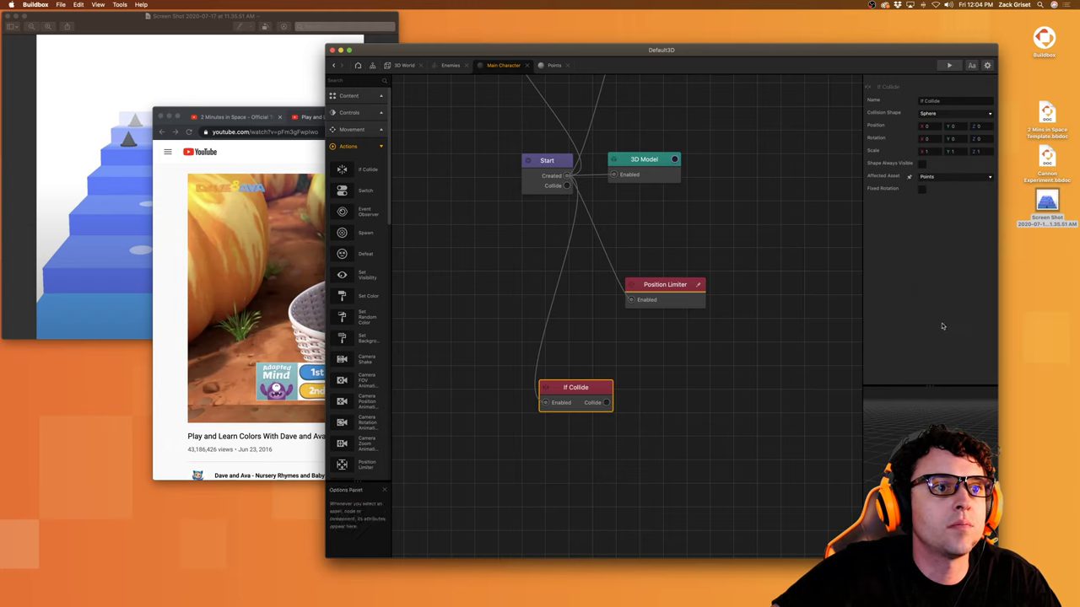
# Step: Add an Add Point node beside the If Collide node and connect the Collide output to its Enabled input
pyautogui.click(354, 81)
pyautogui.write('ad')
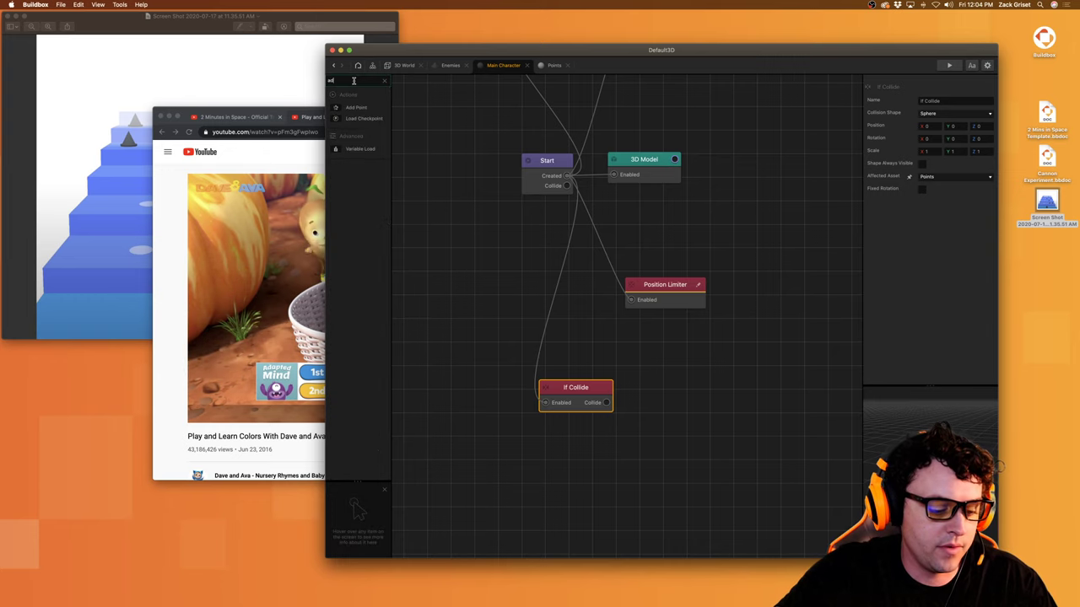
pyautogui.write('d')
pyautogui.moveTo(354, 107); pyautogui.dragTo(453, 190)
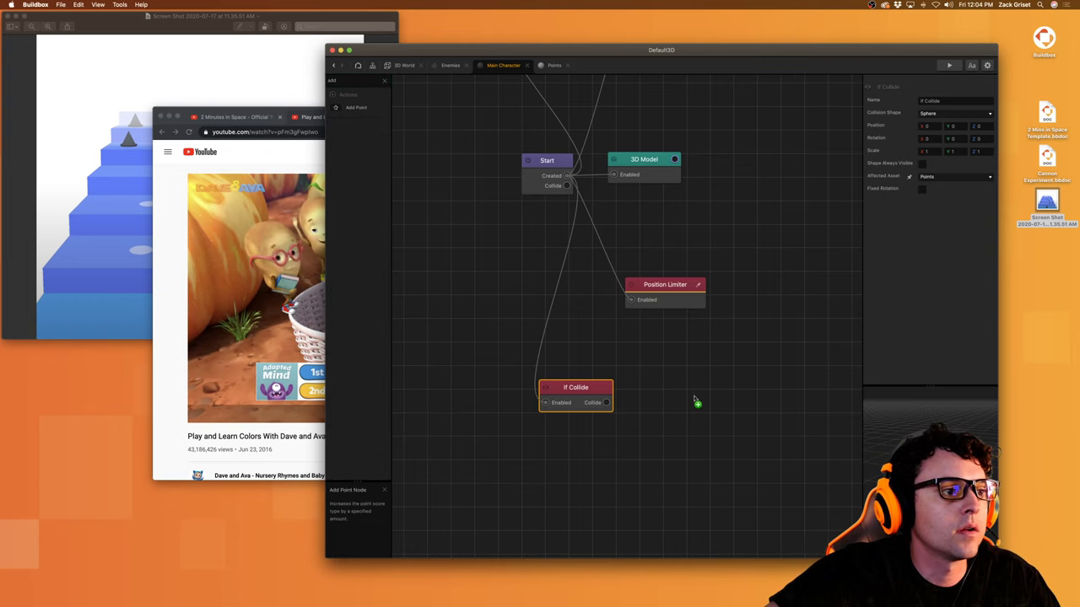
pyautogui.moveTo(695, 401); pyautogui.dragTo(695, 402)
pyautogui.moveTo(606, 402); pyautogui.dragTo(694, 419)
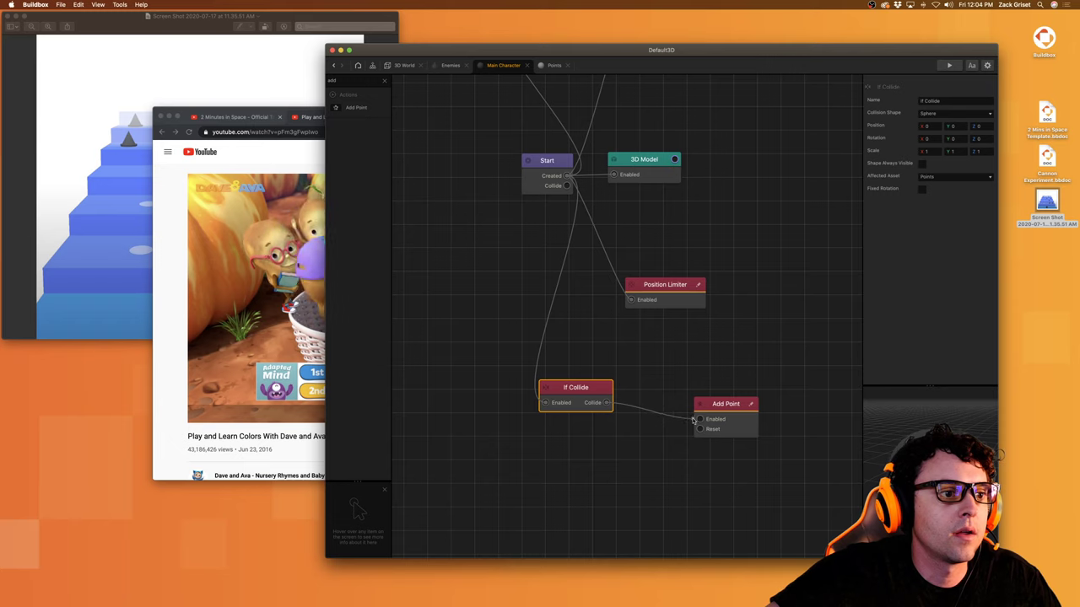
# Step: Set the Add Point node's scope to Global and its score type to Points
pyautogui.click(698, 419)
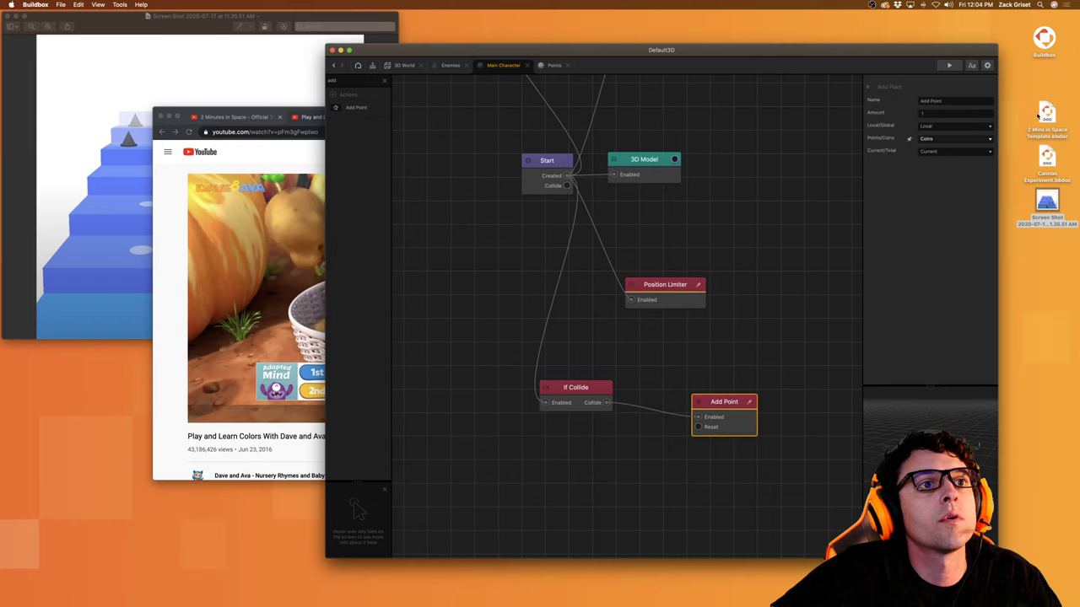
pyautogui.click(969, 128)
pyautogui.click(954, 136)
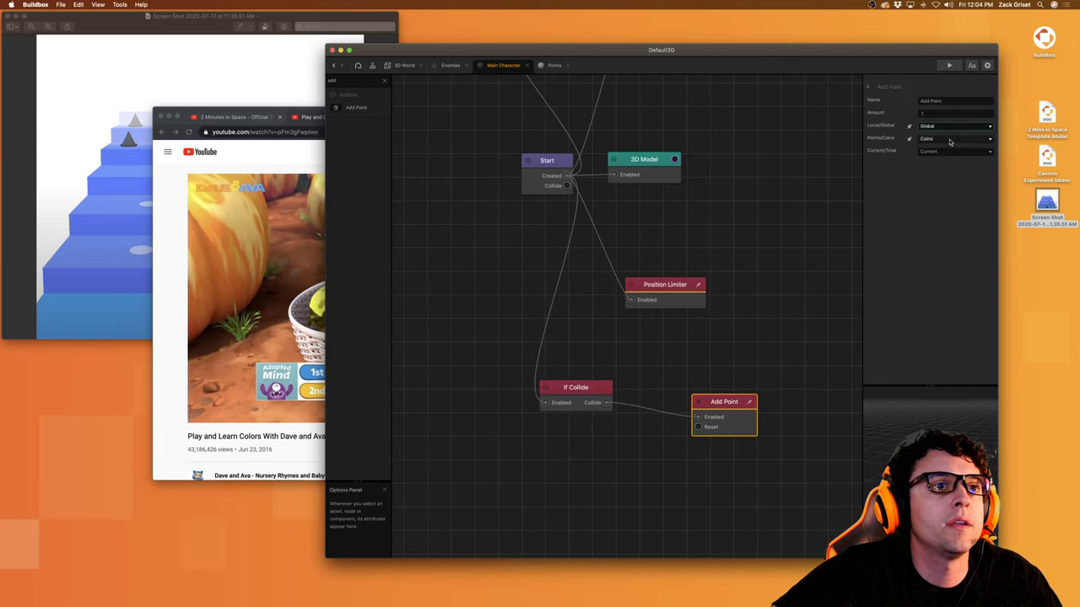
pyautogui.click(950, 140)
pyautogui.click(946, 162)
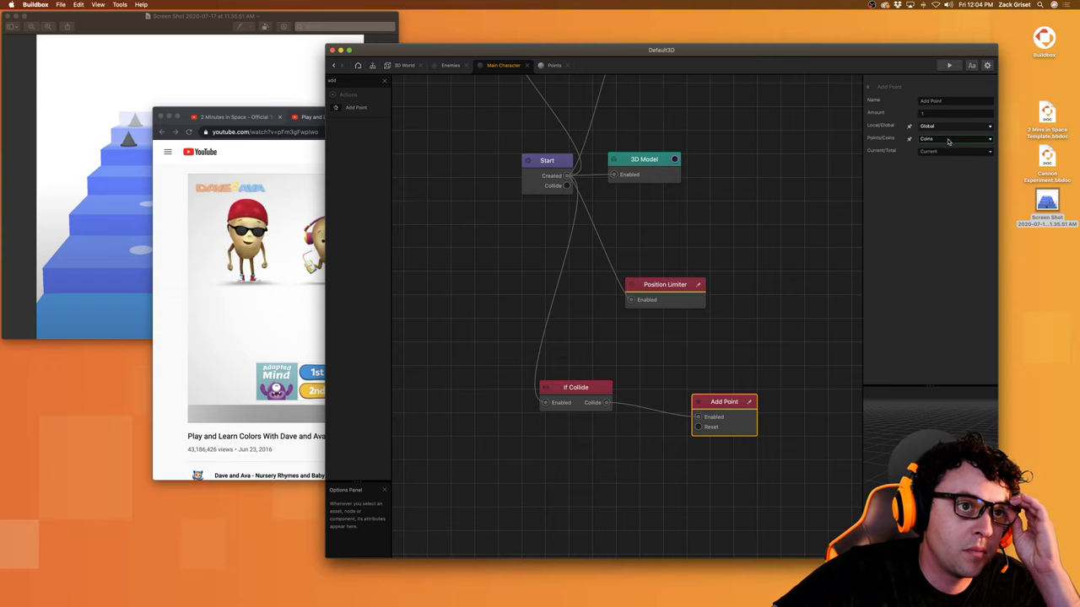
pyautogui.click(949, 141)
pyautogui.click(952, 154)
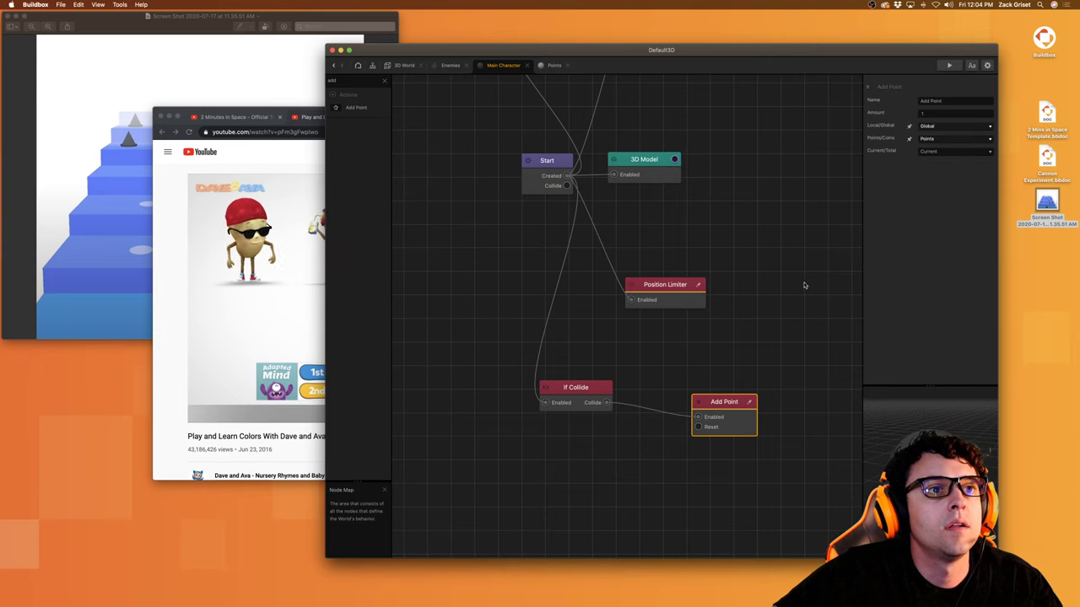
# Step: Add a UI Screen to the game's mind map, linked to the 3D World's UI output, and line it up beside the world node
pyautogui.click(403, 65)
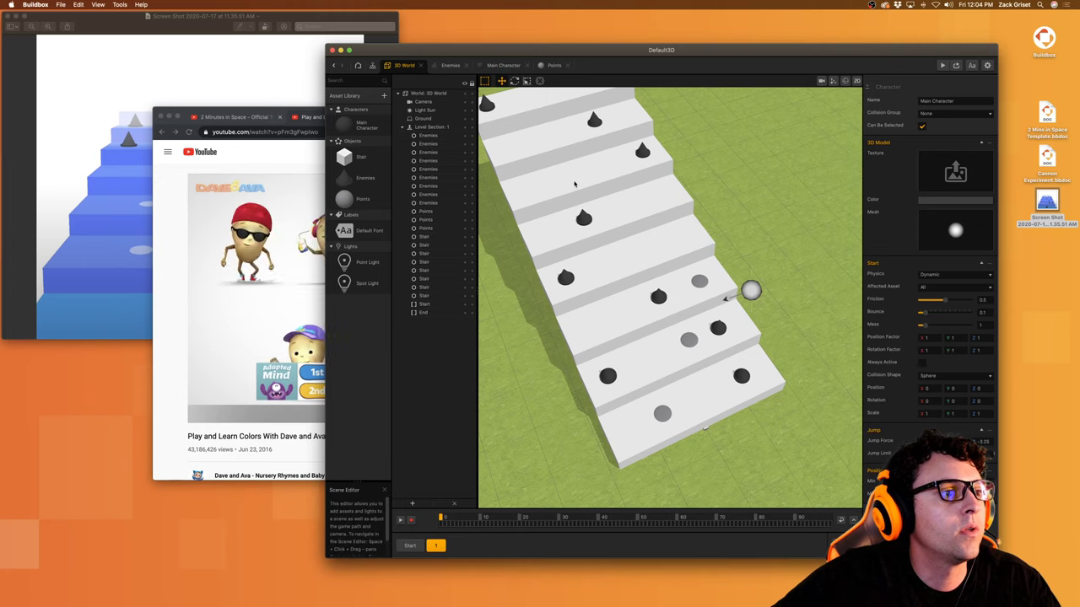
pyautogui.click(372, 65)
pyautogui.rightClick(661, 229)
pyautogui.click(727, 408)
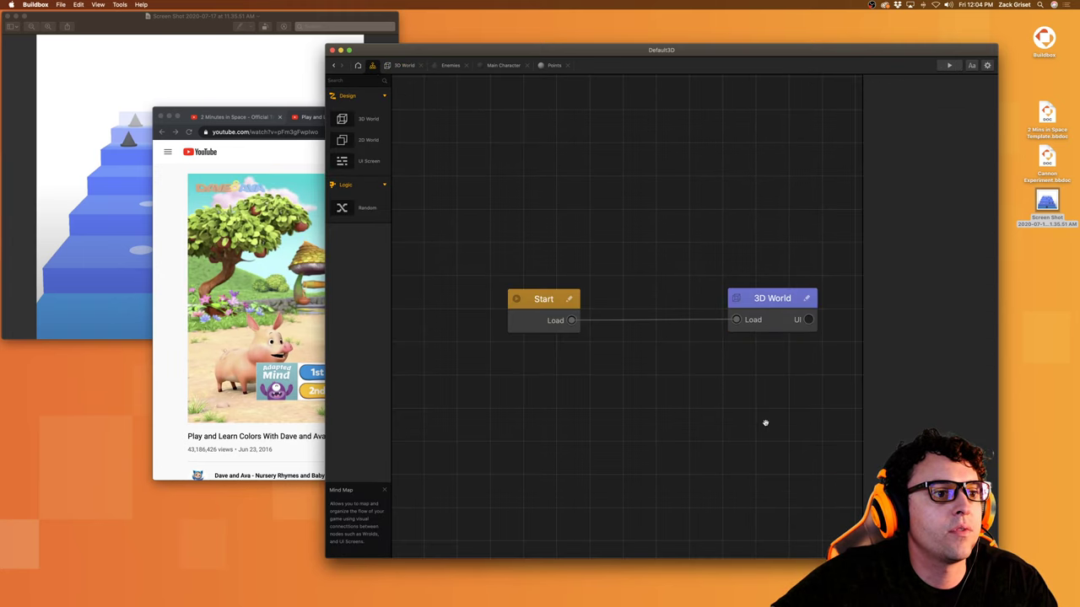
pyautogui.moveTo(813, 431); pyautogui.dragTo(588, 426)
pyautogui.hscroll(-5, 588, 426)
pyautogui.rightClick(682, 349)
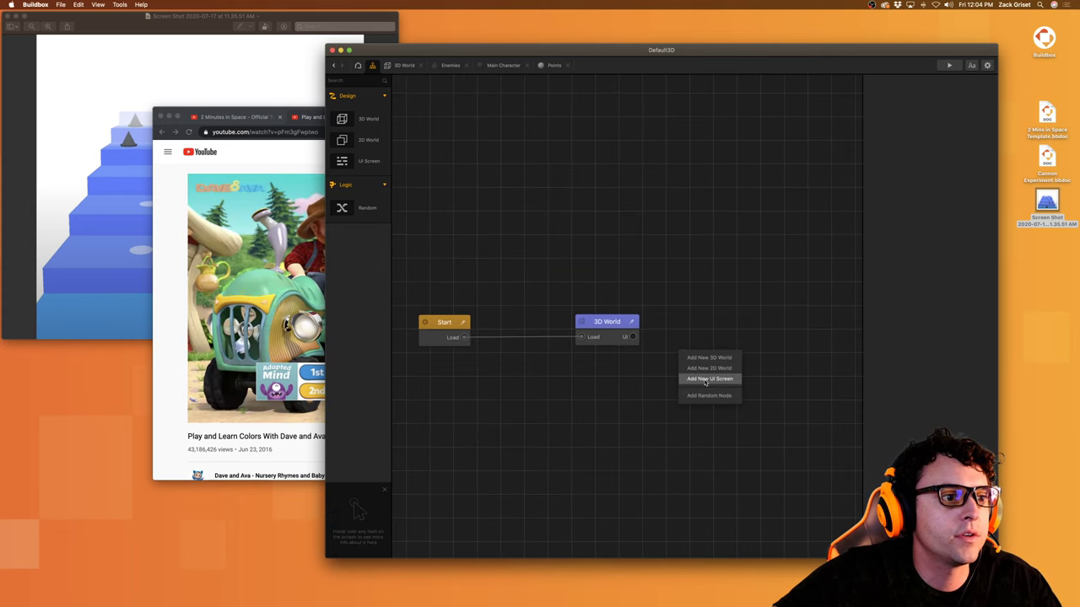
pyautogui.click(688, 379)
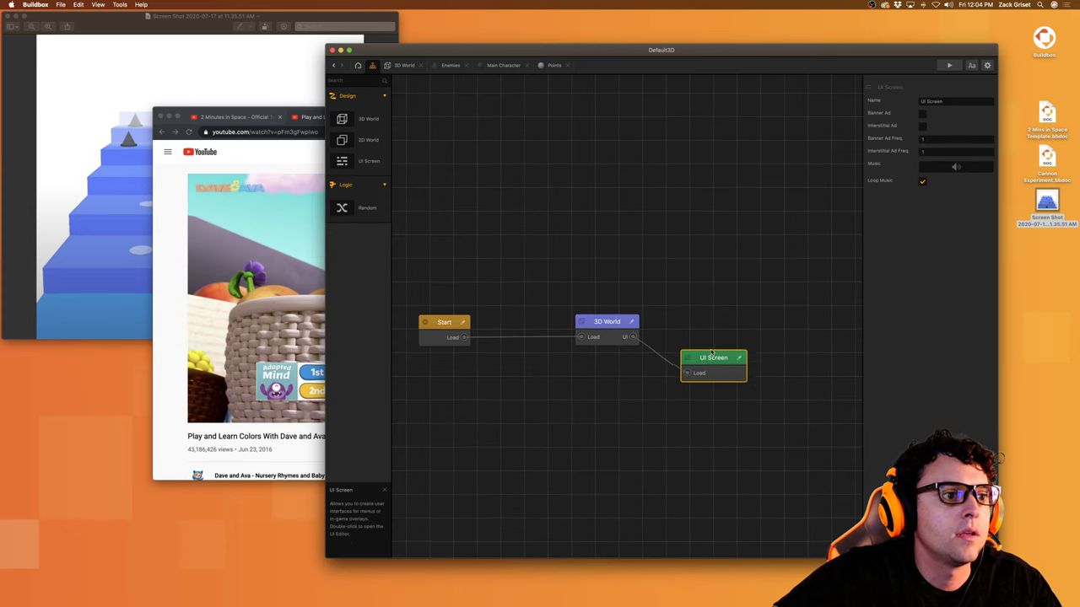
pyautogui.moveTo(710, 358); pyautogui.dragTo(717, 322)
# Step: Place a Default Font label near the top centre of the UI Screen and set its function to Score
pyautogui.doubleClick(717, 322)
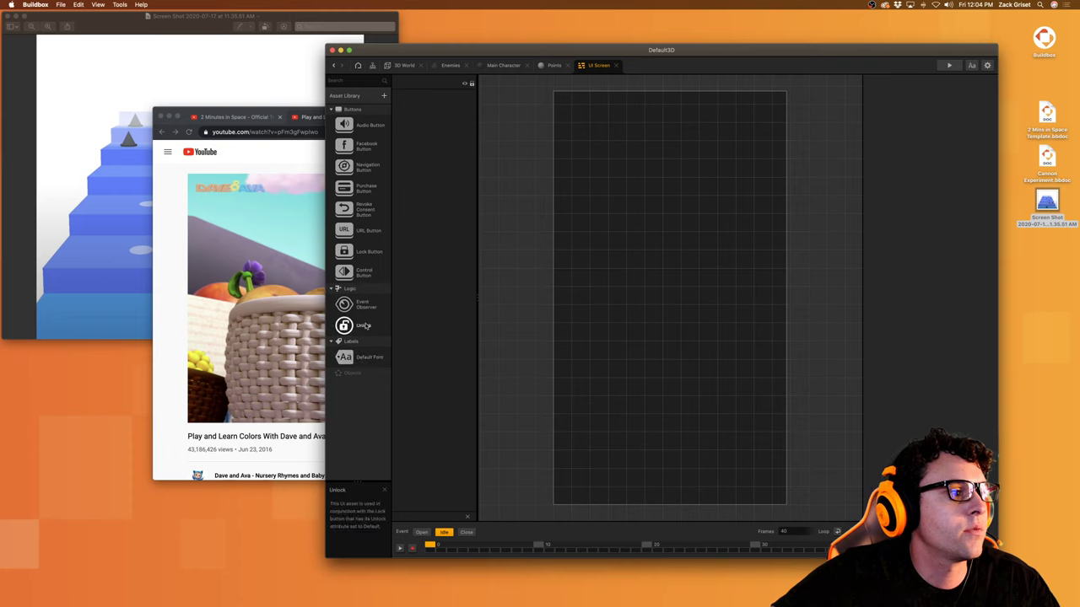
pyautogui.moveTo(363, 357); pyautogui.dragTo(674, 116)
pyautogui.click(942, 183)
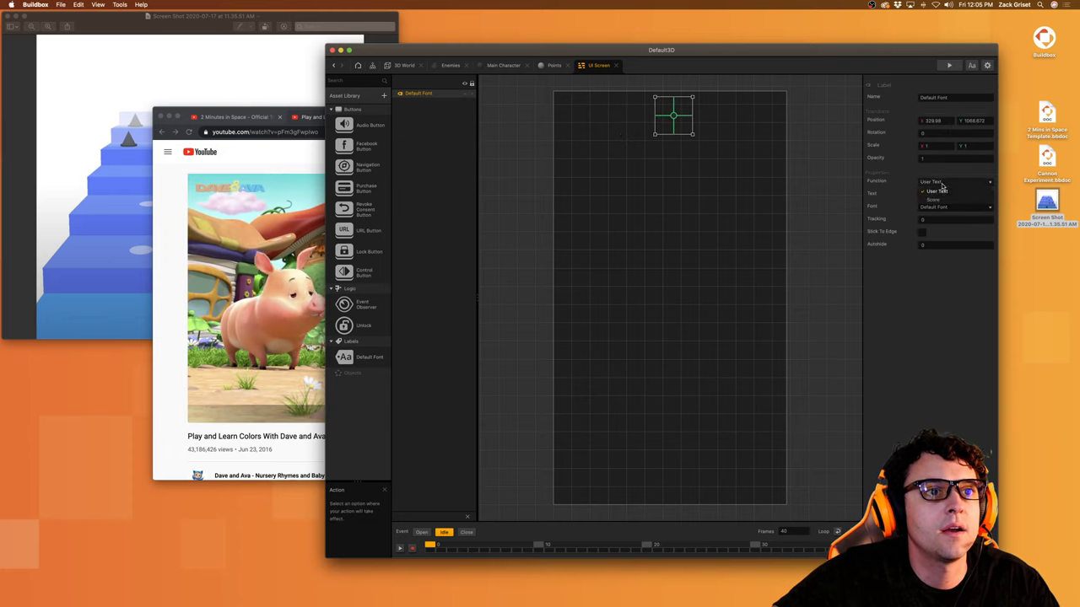
pyautogui.click(932, 199)
# Step: Set the score label to Current World, Points, Current amount and Left alignment, with Stick To Edge enabled
pyautogui.click(938, 194)
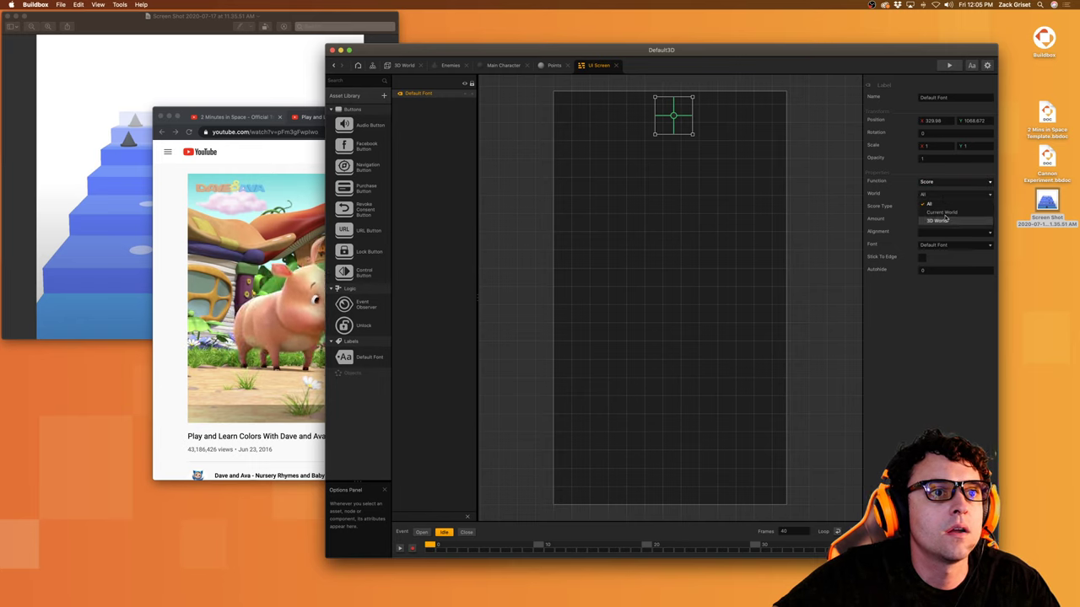
pyautogui.click(942, 212)
pyautogui.click(943, 208)
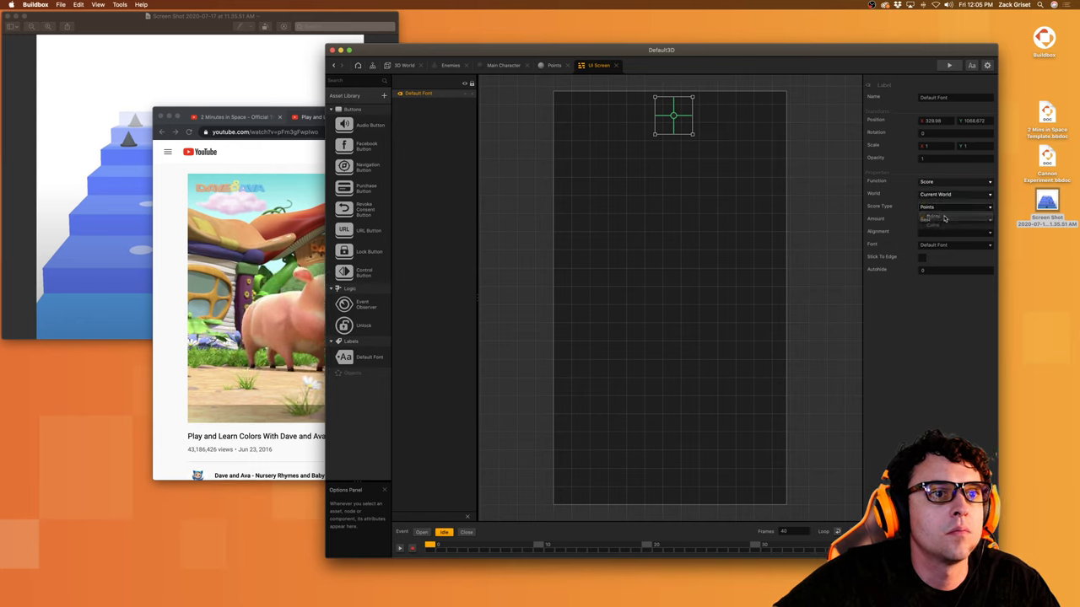
pyautogui.click(944, 217)
pyautogui.click(943, 219)
pyautogui.click(937, 226)
pyautogui.click(941, 232)
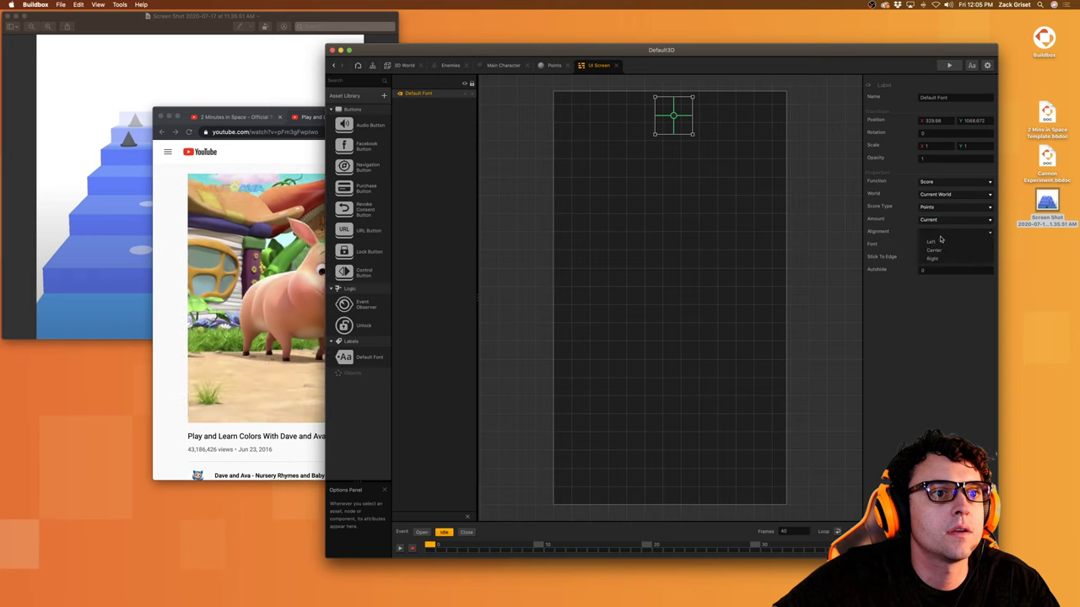
pyautogui.click(931, 242)
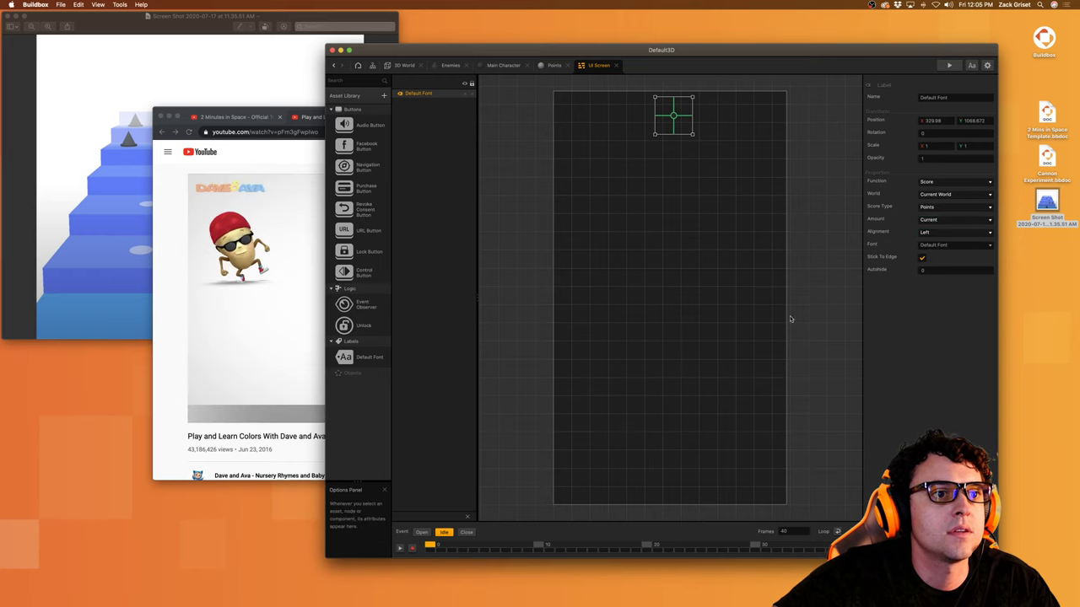
# Step: Move the Start node in the Main Character's node map away from the nodes it feeds
pyautogui.click(503, 65)
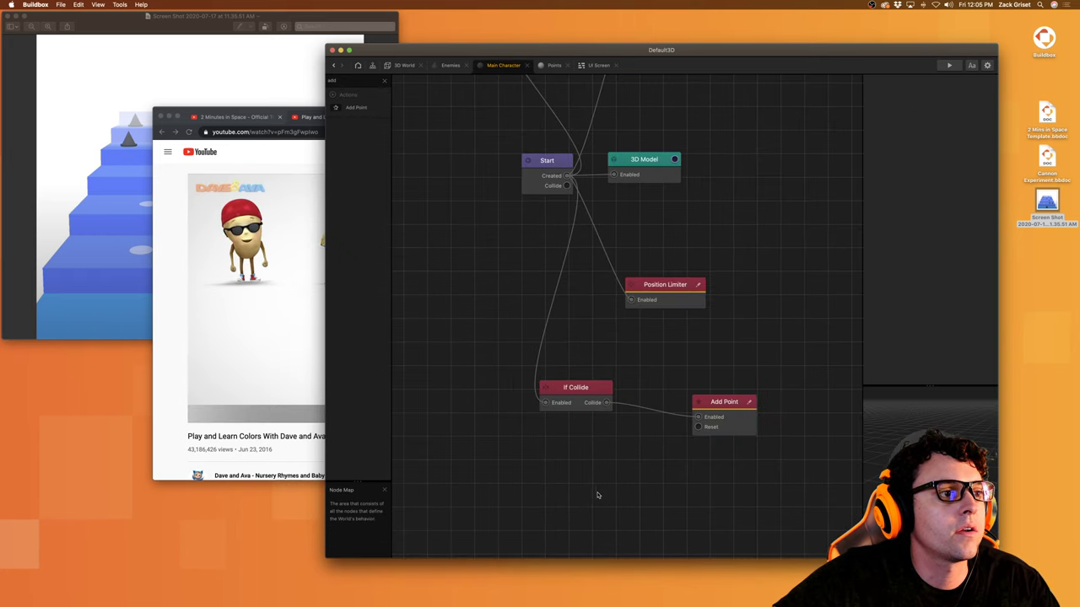
pyautogui.scroll(-5, 650, 446)
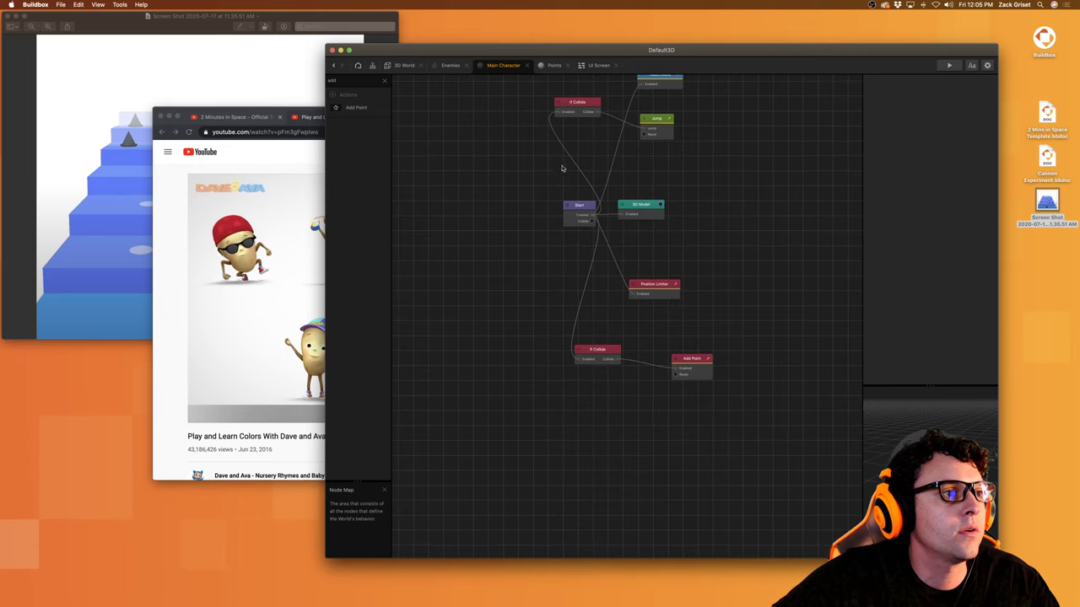
pyautogui.moveTo(577, 208); pyautogui.dragTo(493, 208)
# Step: Add another If Collide node connected to Start's Created output, and connect its Collide output to a new Defeat node
pyautogui.click(384, 80)
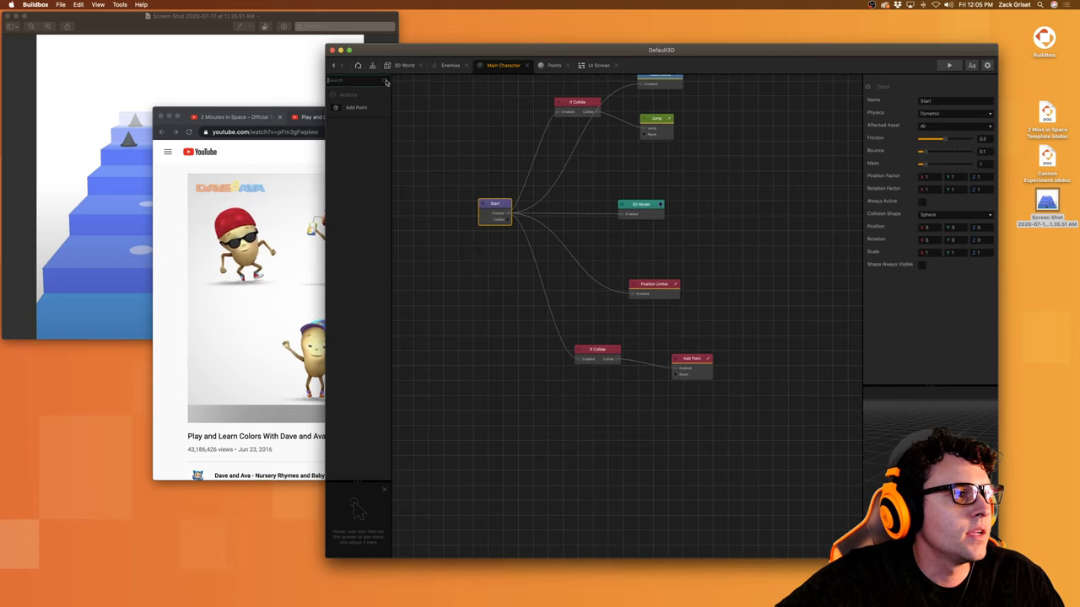
pyautogui.moveTo(359, 168); pyautogui.dragTo(507, 215)
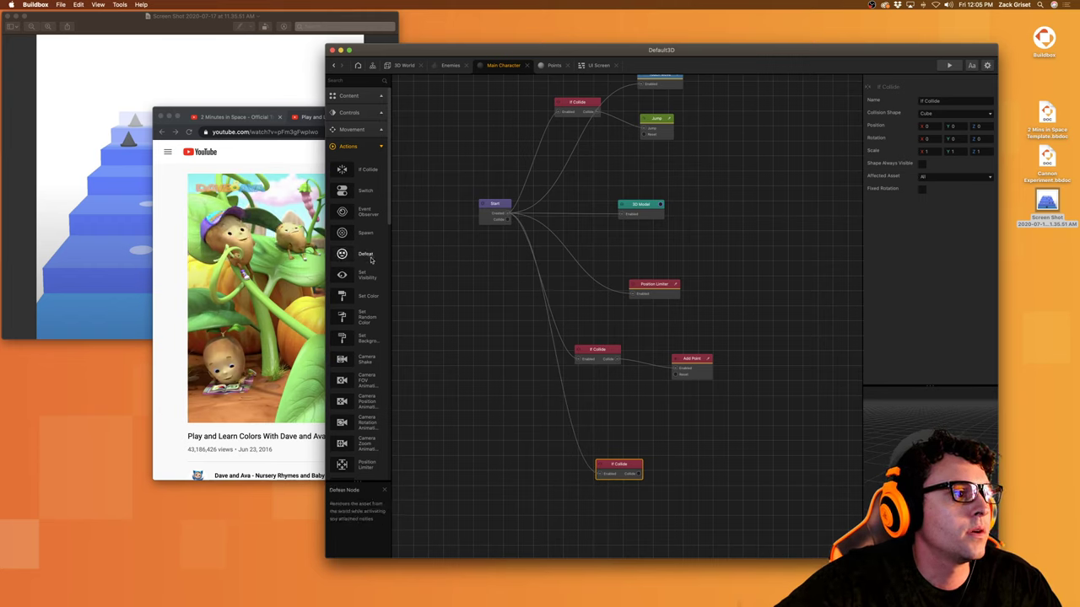
pyautogui.moveTo(692, 472); pyautogui.dragTo(733, 458)
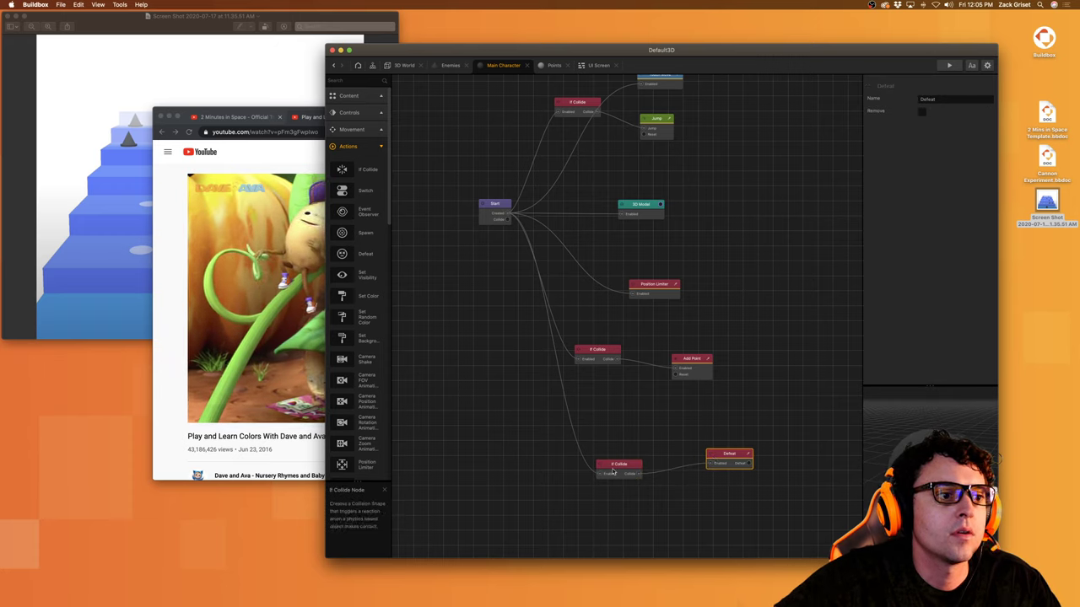
# Step: Set the If Collide node before Defeat to a Sphere collision shape and the Enemy affected asset
pyautogui.click(613, 473)
pyautogui.click(934, 114)
pyautogui.click(936, 125)
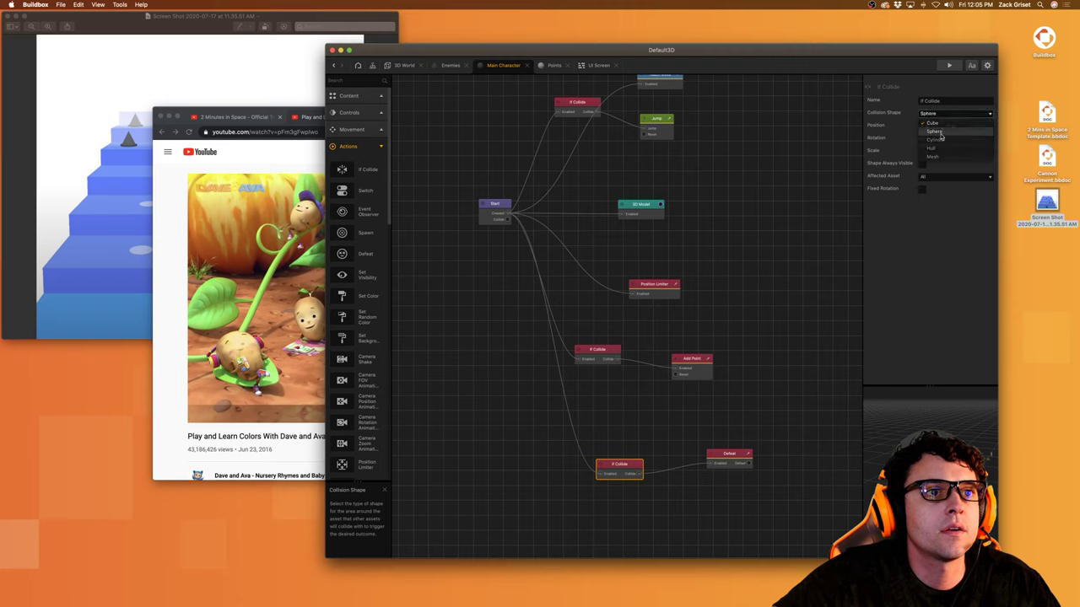
pyautogui.click(941, 177)
pyautogui.click(947, 213)
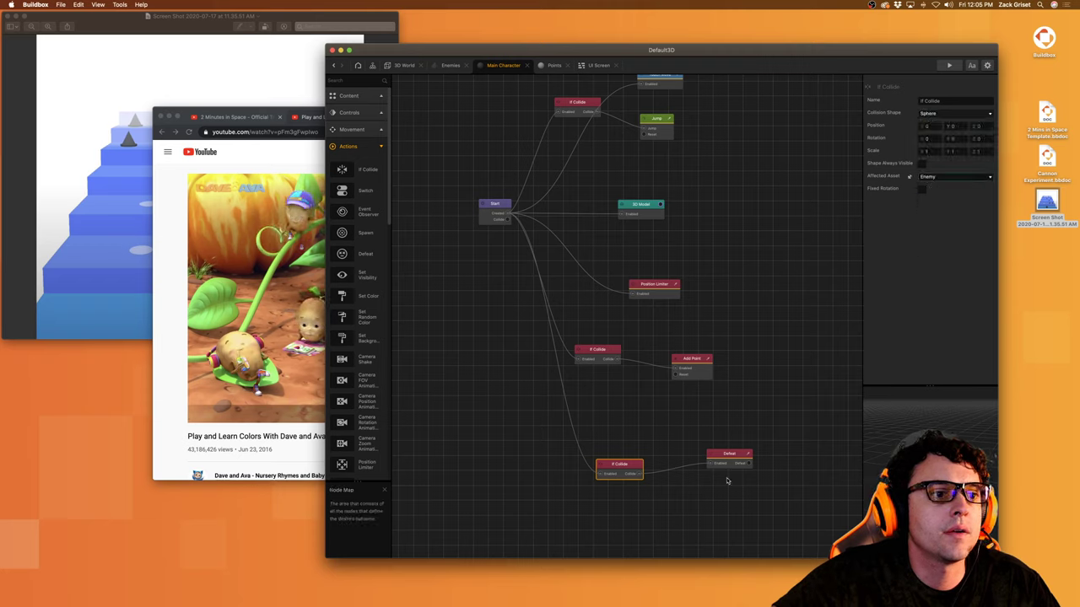
# Step: Add a Debris Explosion node to the Main Character's node map, just above the Defeat node
pyautogui.click(747, 468)
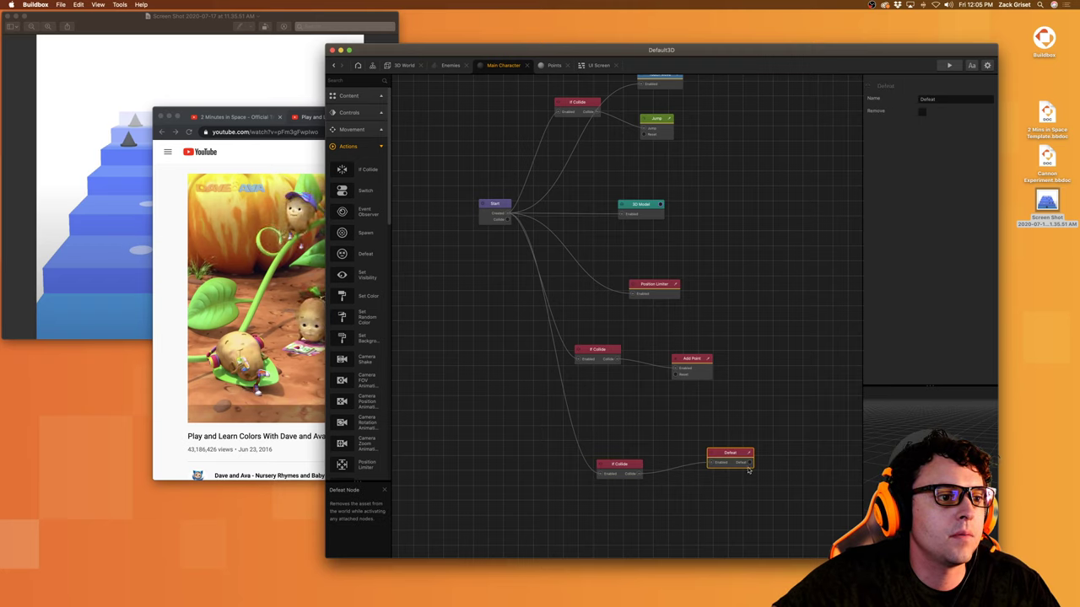
pyautogui.click(368, 147)
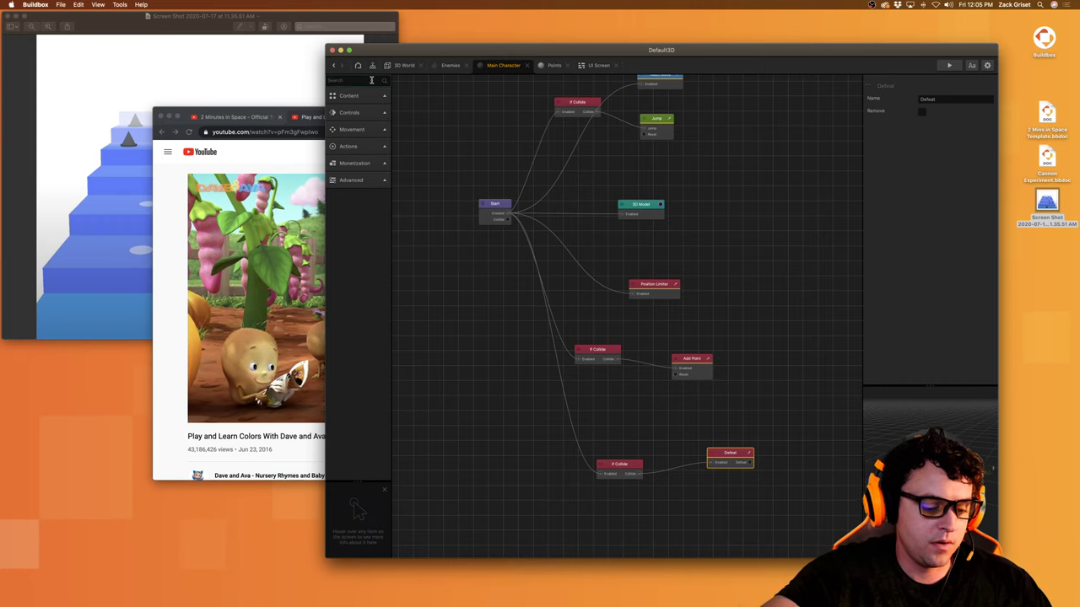
pyautogui.click(372, 80)
pyautogui.write('debris')
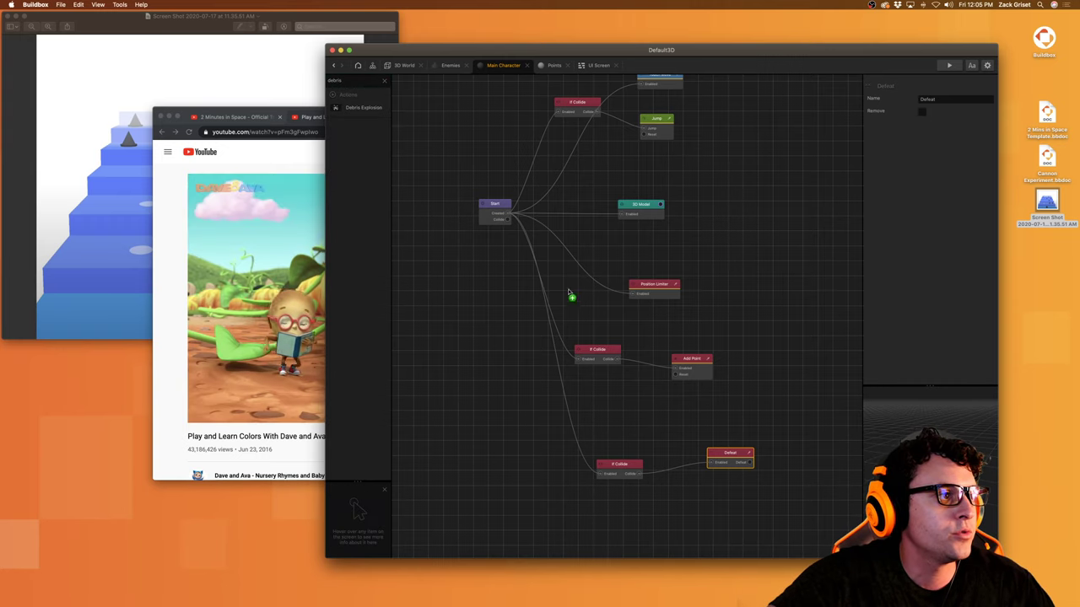
pyautogui.moveTo(569, 294); pyautogui.dragTo(784, 405)
pyautogui.moveTo(784, 463); pyautogui.dragTo(706, 426)
# Step: Add a Delay node and an Event Observer node next to the Defeat node
pyautogui.click(384, 80)
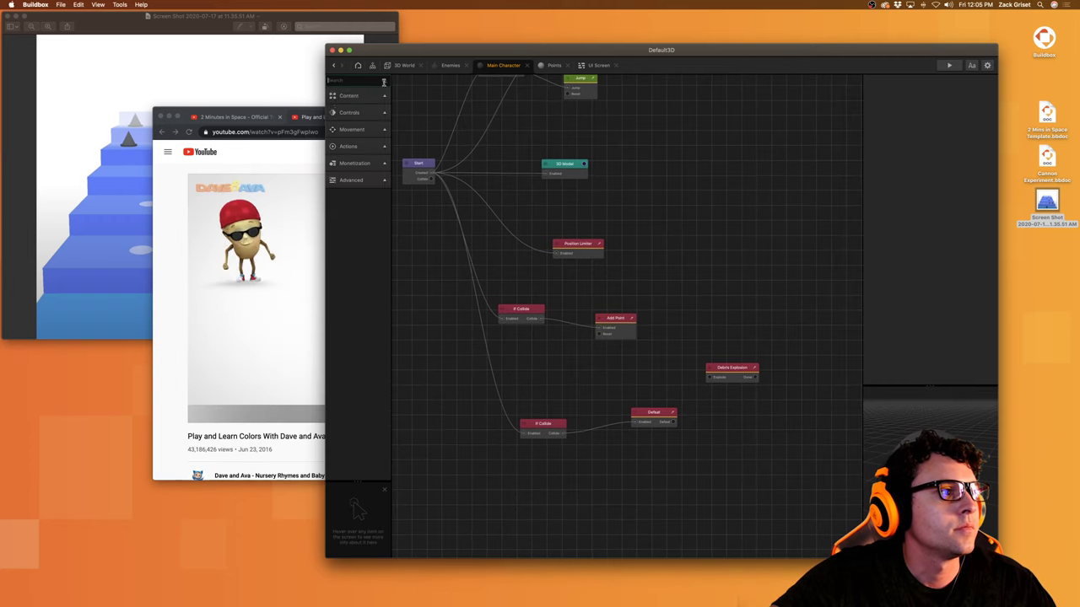
pyautogui.click(361, 181)
pyautogui.moveTo(777, 498); pyautogui.dragTo(776, 465)
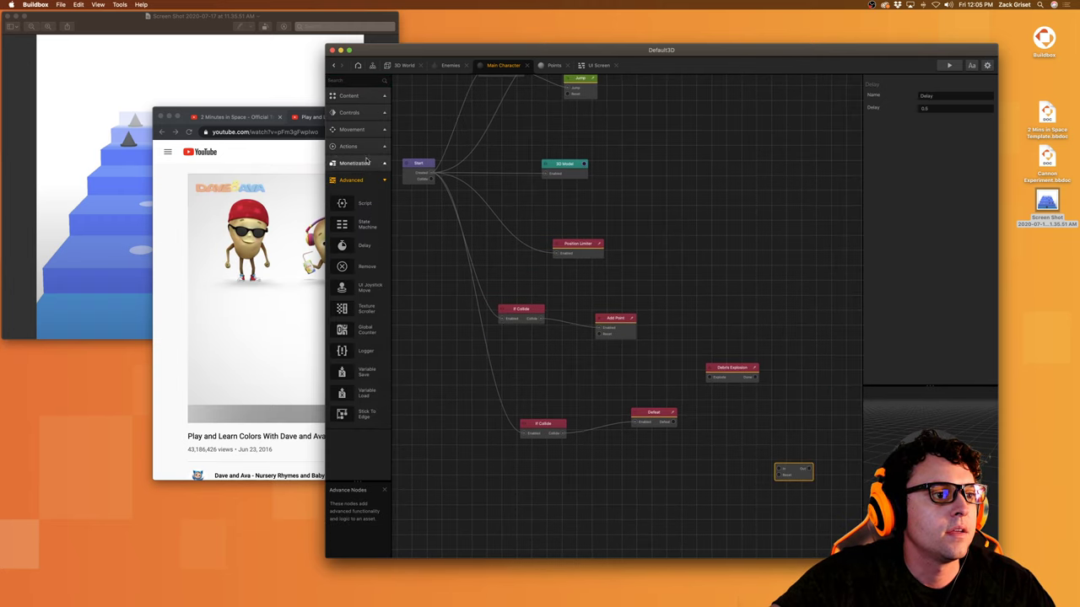
pyautogui.moveTo(826, 435); pyautogui.dragTo(761, 415)
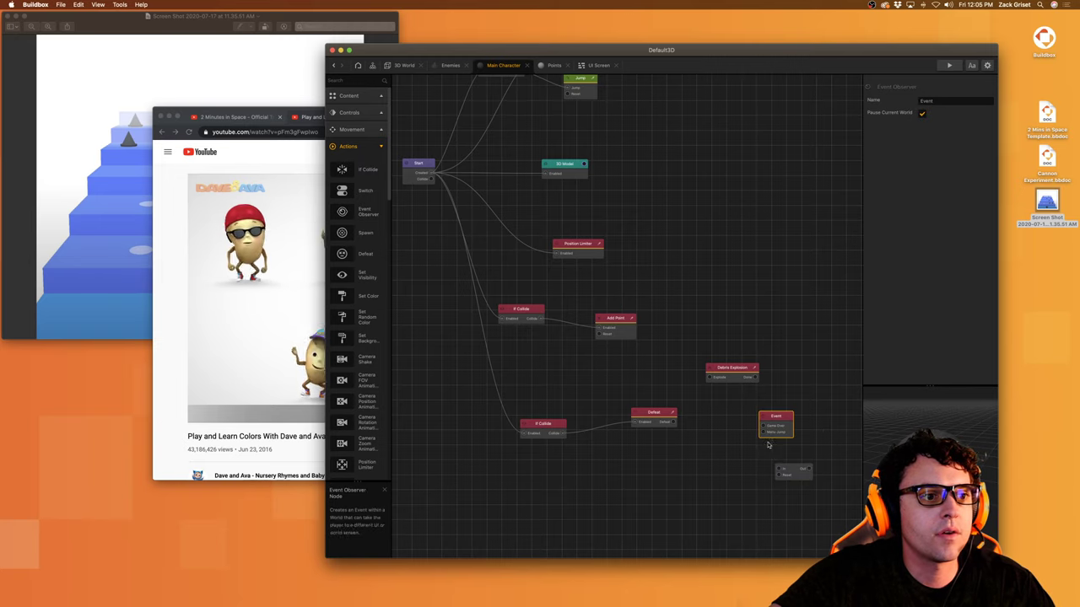
# Step: Connect the Defeat output to the Delay node's input, and link the Delay node's output to the Event node
pyautogui.click(781, 471)
pyautogui.moveTo(675, 422); pyautogui.dragTo(781, 472)
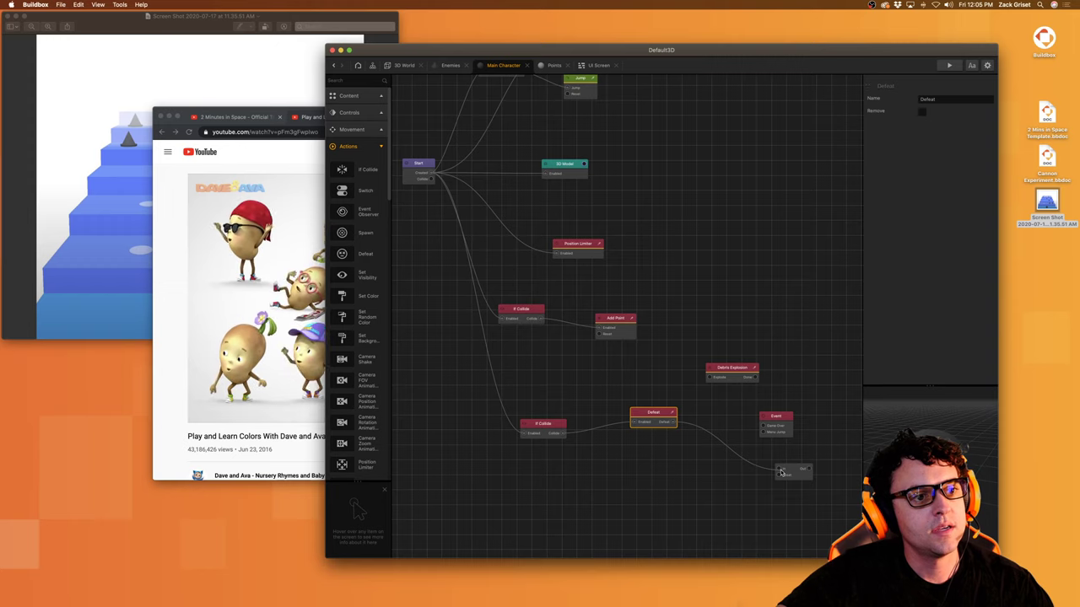
pyautogui.click(764, 433)
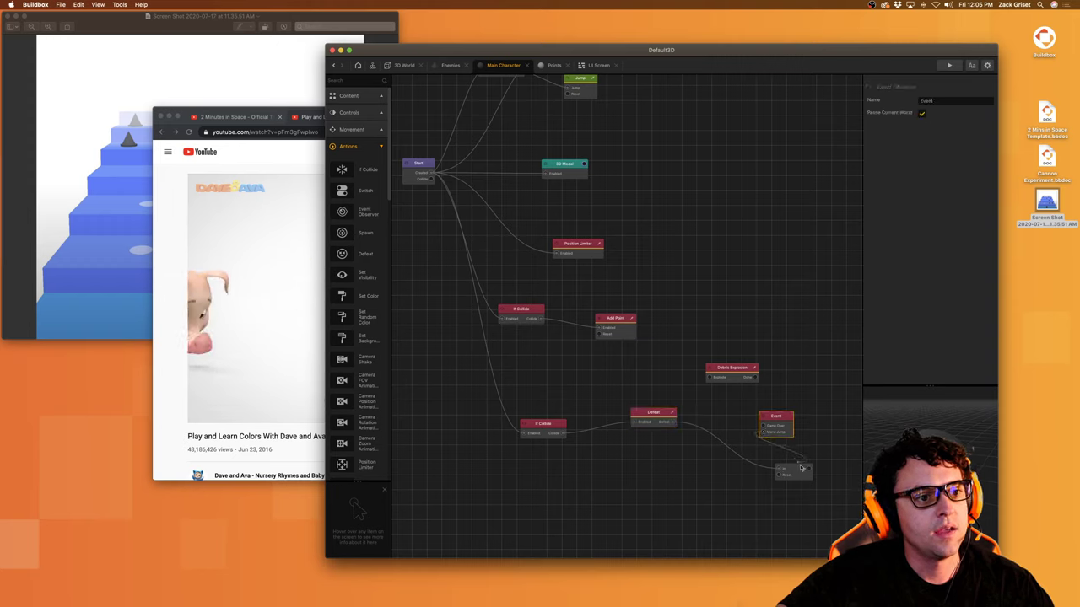
pyautogui.moveTo(799, 453); pyautogui.dragTo(808, 469)
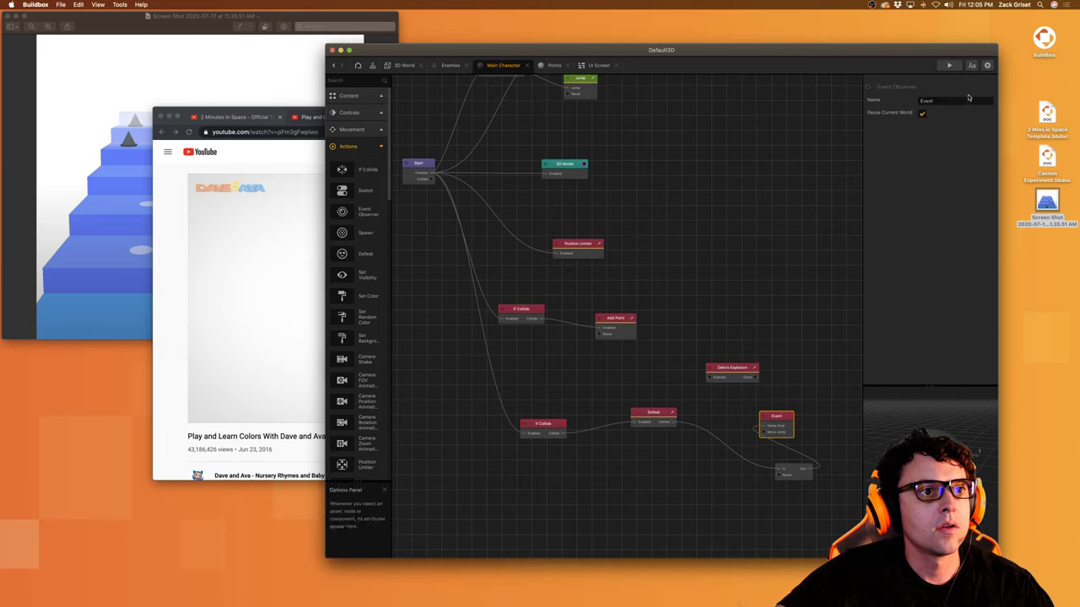
# Step: Rename the Event node to Game Over and connect the Defeat node's output to the Debris Explosion node's Explode input
pyautogui.moveTo(968, 99); pyautogui.dragTo(856, 96)
pyautogui.write('Game Over')
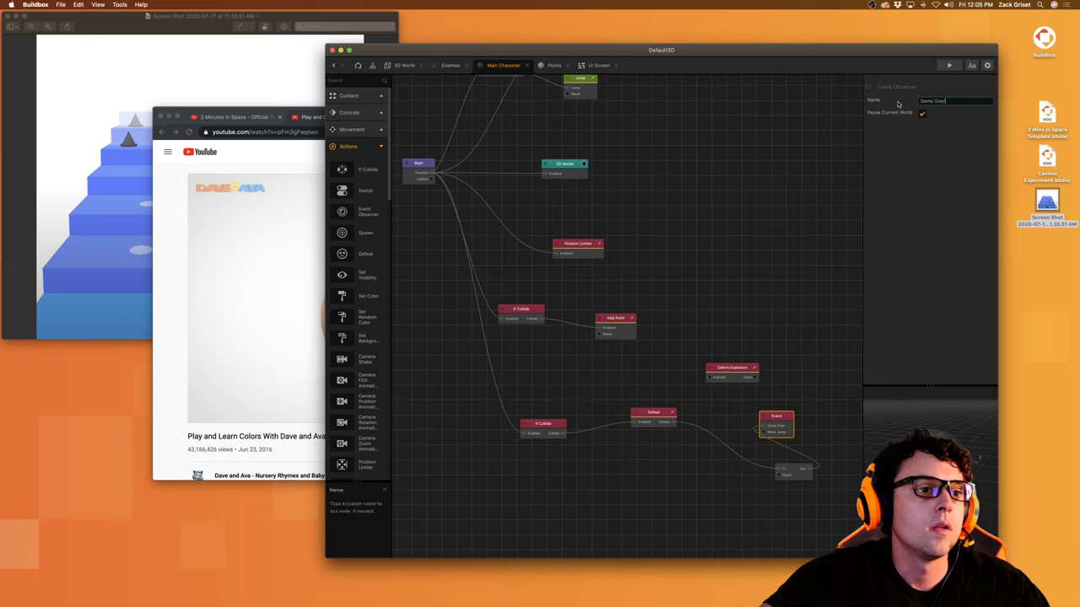
pyautogui.press('Return')
pyautogui.click(670, 422)
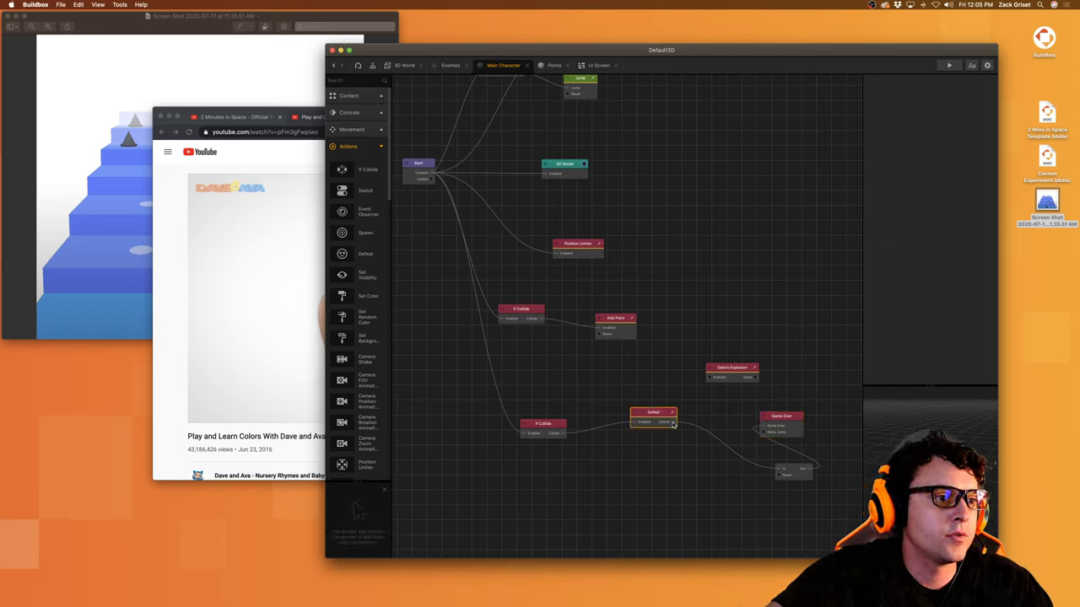
pyautogui.click(710, 377)
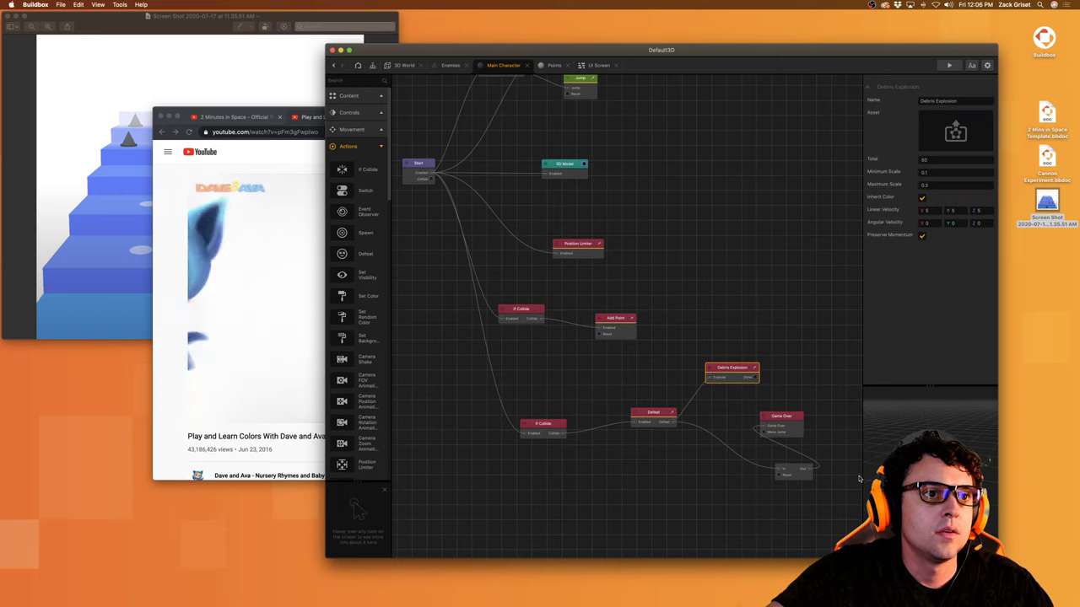
# Step: Set the Delay node between Defeat and Game Over to 2.5 seconds
pyautogui.click(793, 470)
pyautogui.click(944, 107)
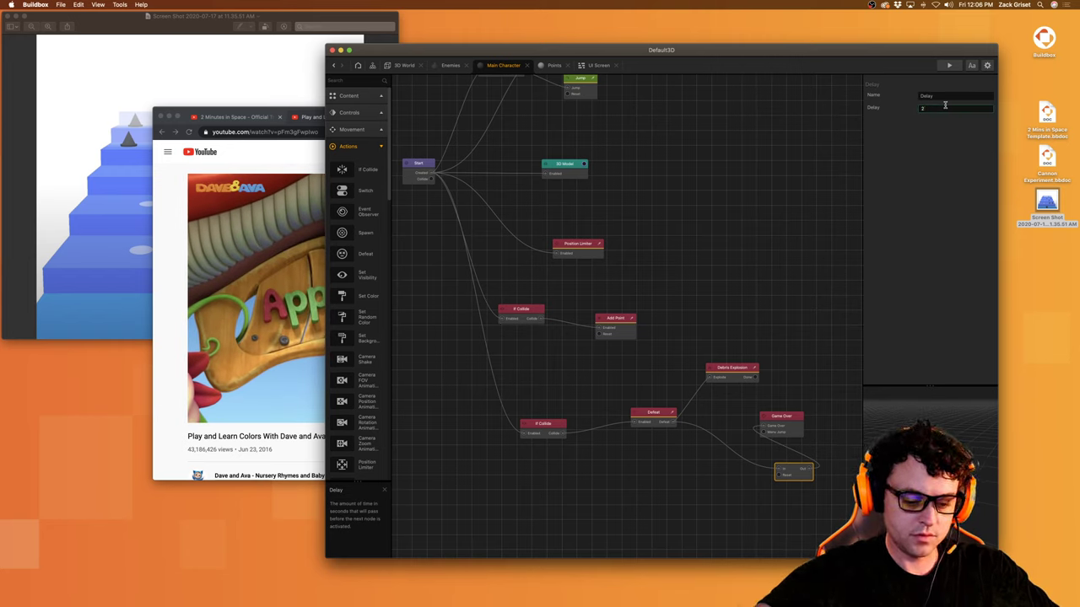
pyautogui.write('2.5')
pyautogui.press('Return')
pyautogui.click(723, 404)
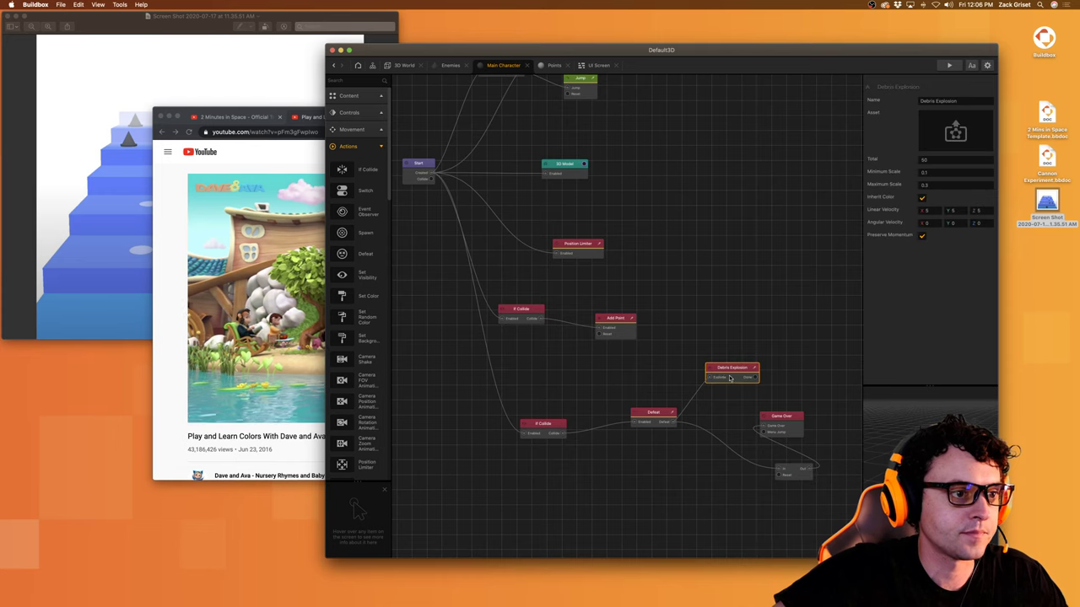
# Step: Add a Sphere shape to the 3D World's asset library and rename it Debris
pyautogui.click(403, 65)
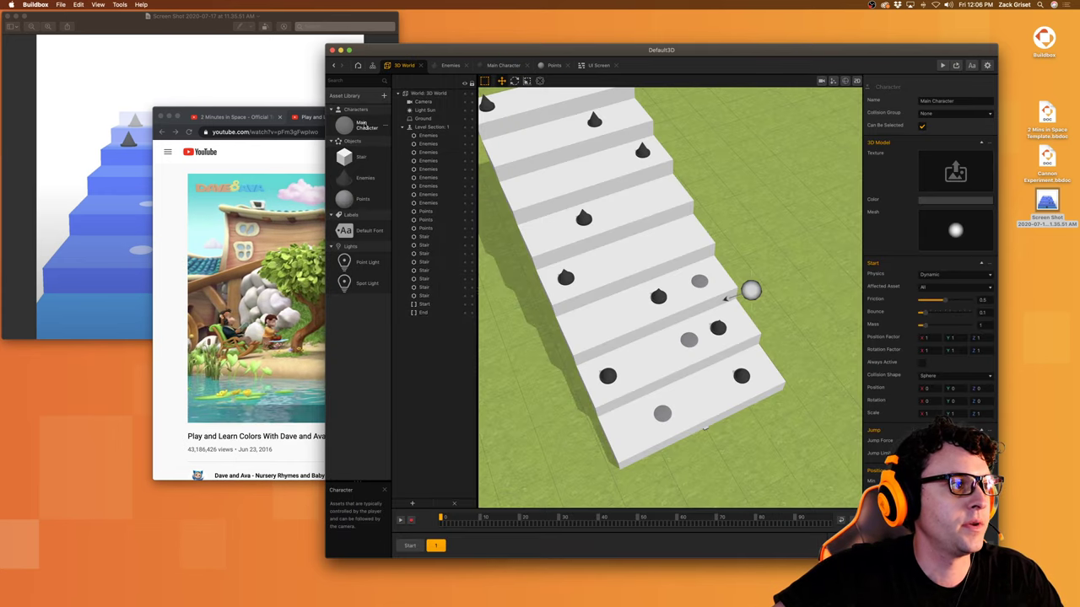
pyautogui.click(384, 95)
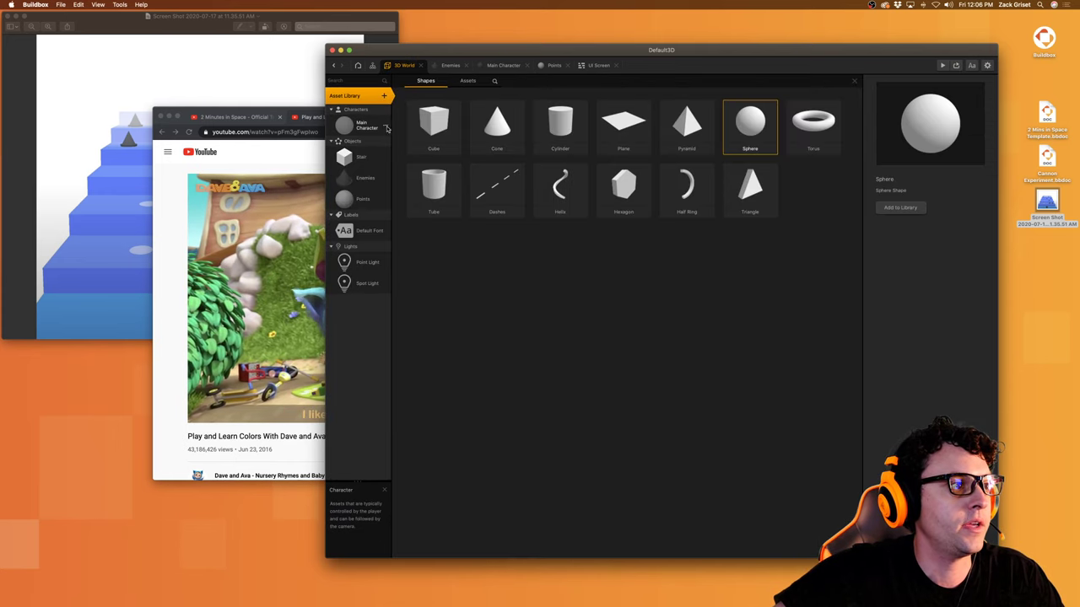
pyautogui.doubleClick(747, 133)
pyautogui.click(355, 96)
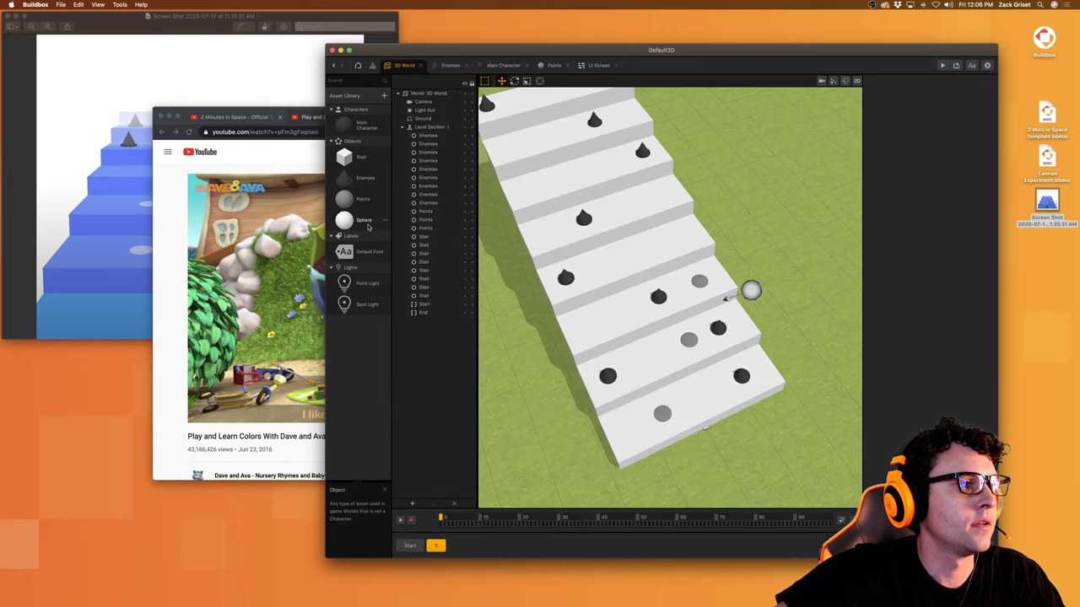
pyautogui.click(367, 223)
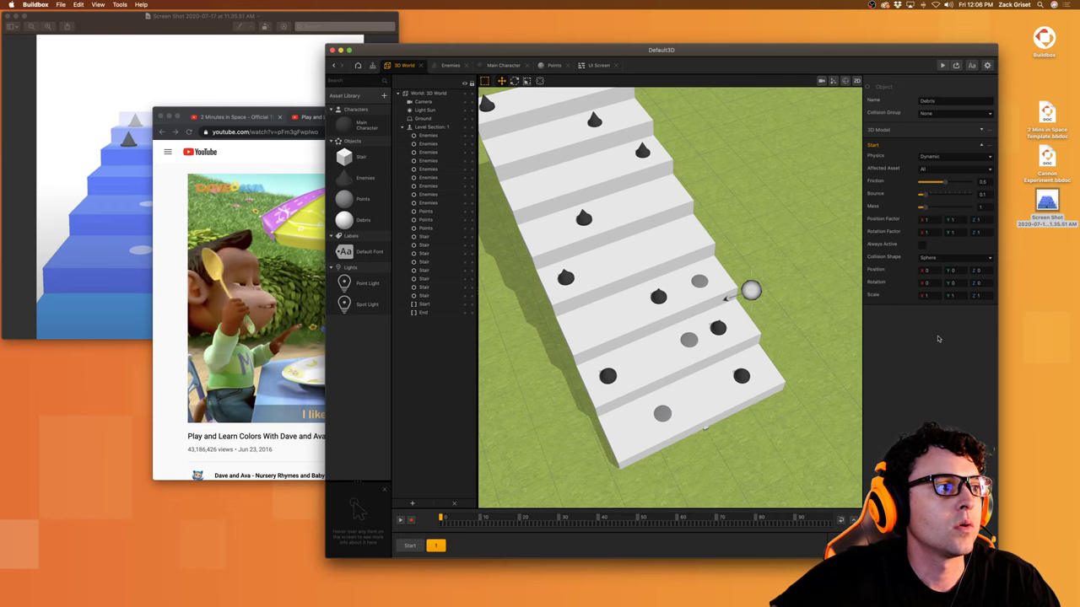
# Step: Set the Debris object's 3D model color to hex 3F3F3F
pyautogui.click(954, 131)
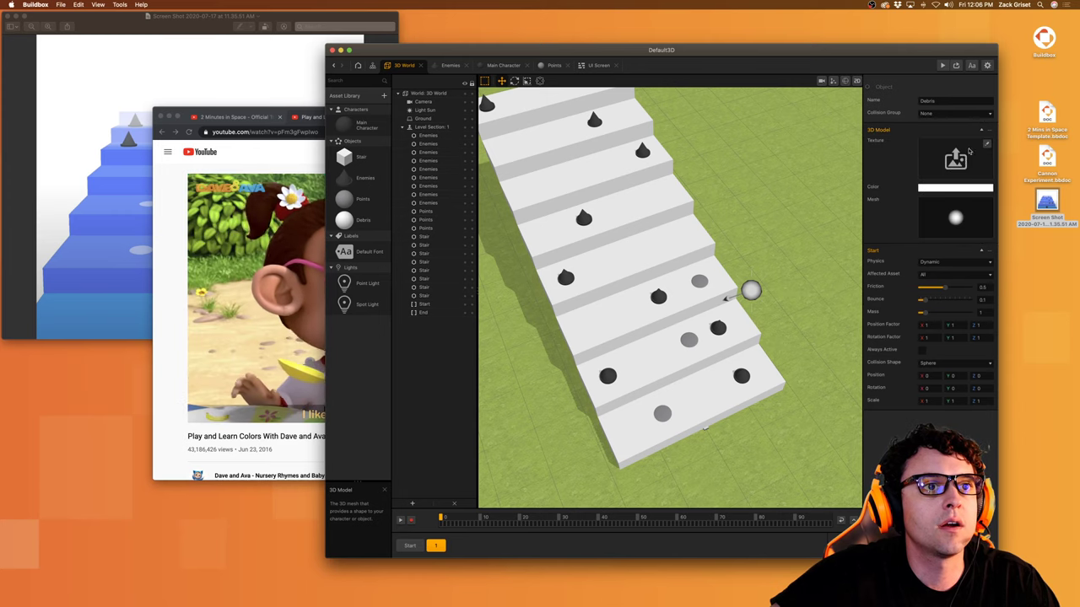
pyautogui.click(954, 186)
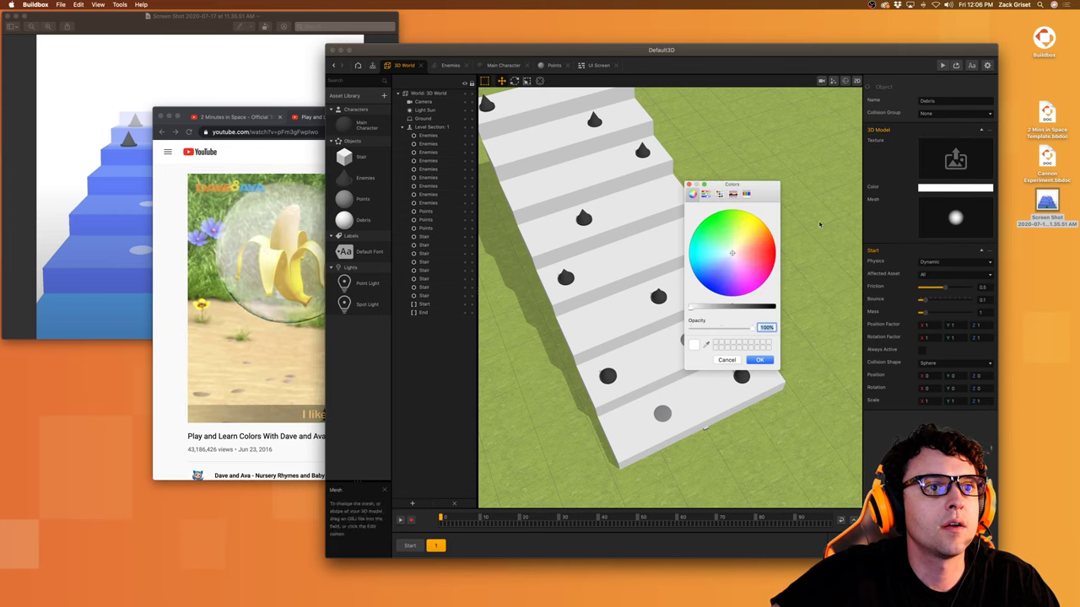
pyautogui.click(707, 194)
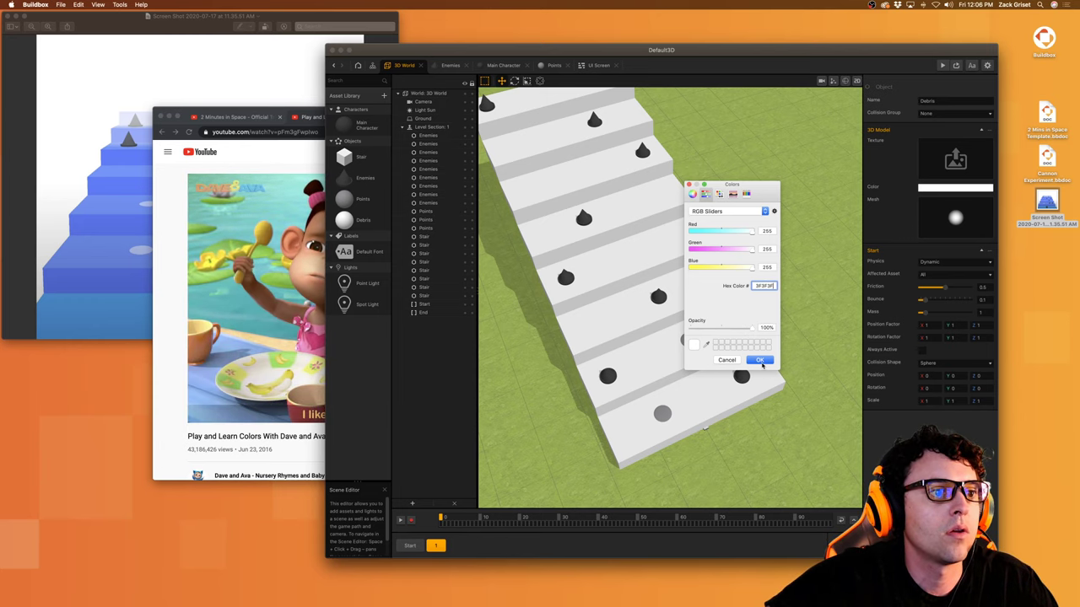
pyautogui.click(760, 361)
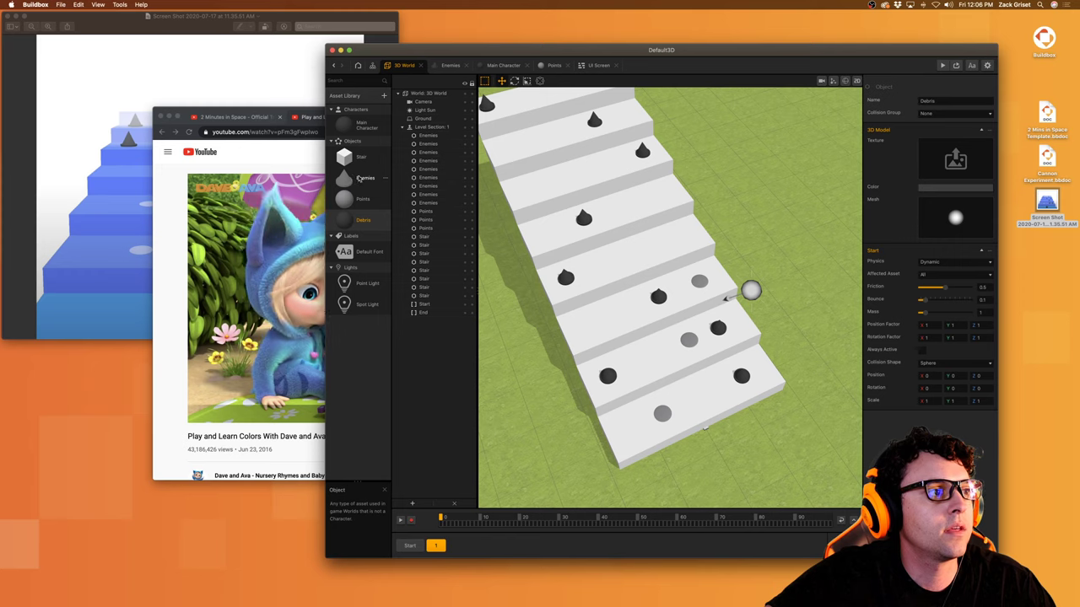
# Step: Assign the Debris object as the asset of the Main Character's Debris Explosion node and set its total to 30
pyautogui.click(362, 126)
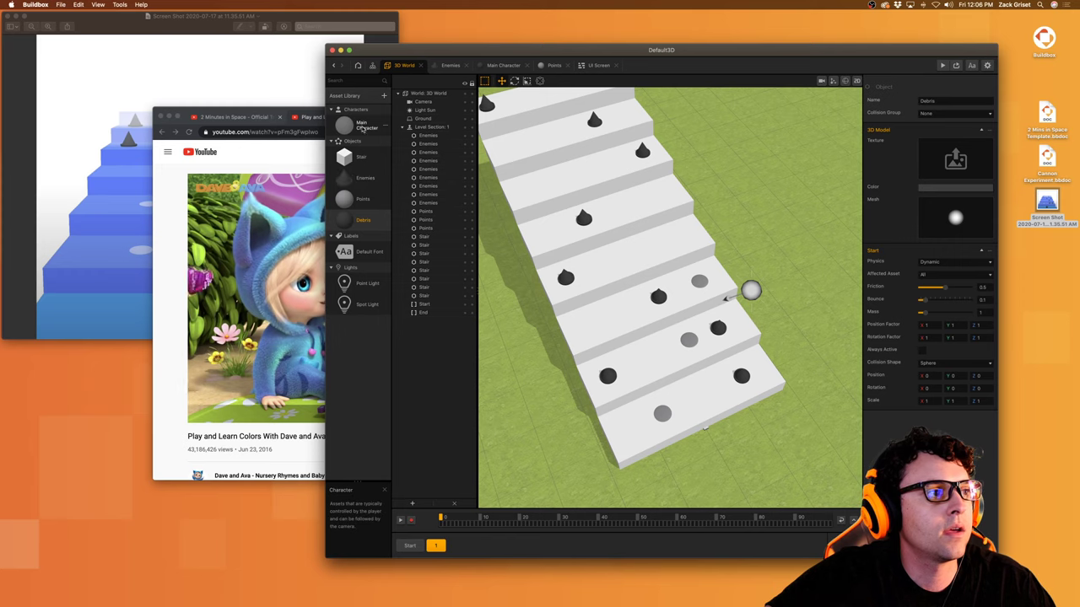
pyautogui.click(361, 219)
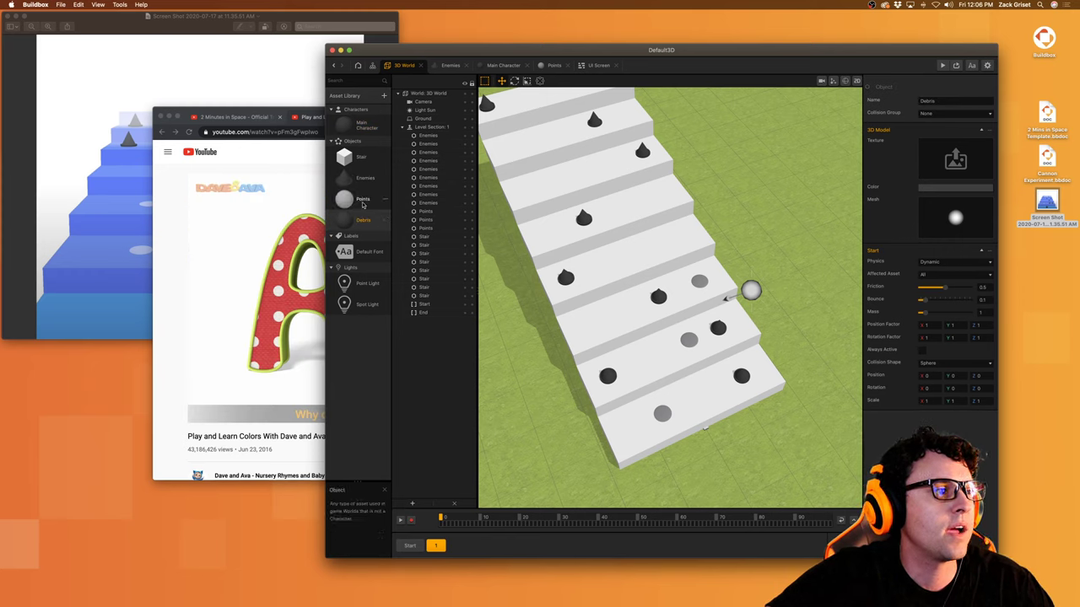
pyautogui.doubleClick(354, 126)
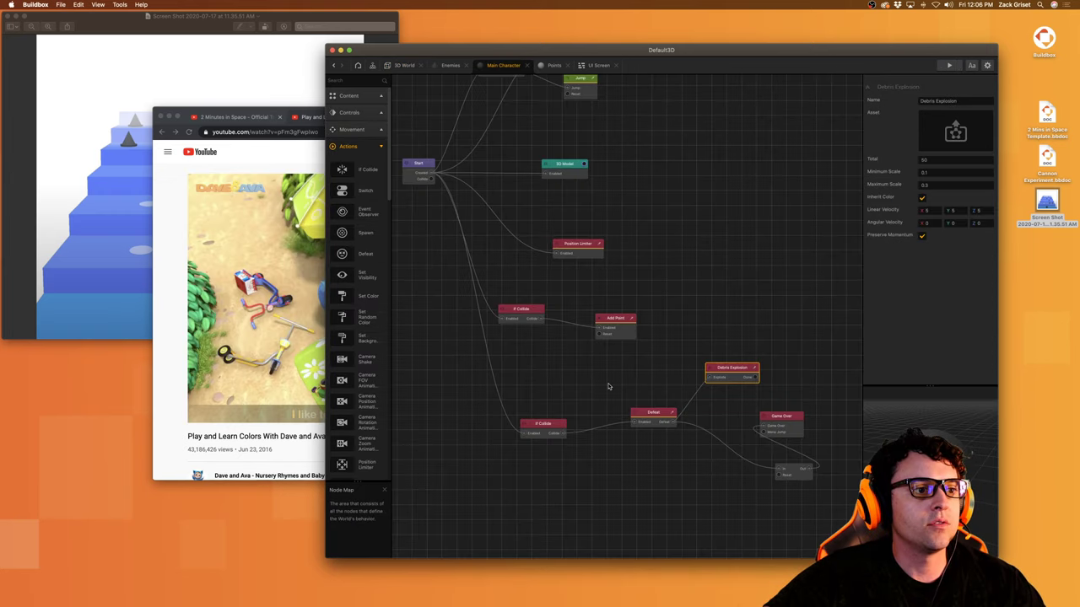
pyautogui.click(958, 133)
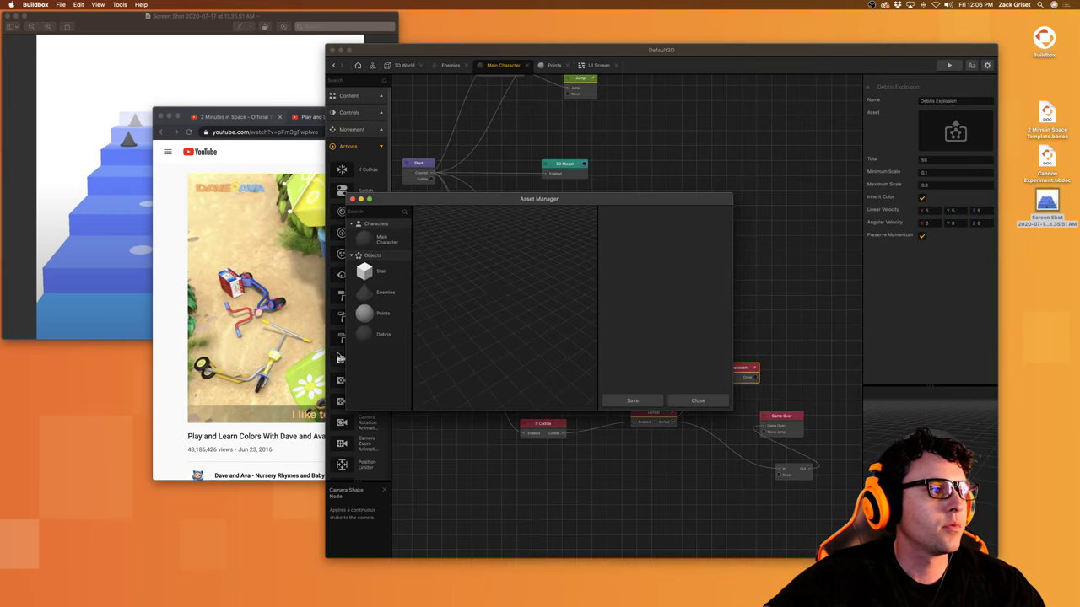
pyautogui.scroll(-10, 671, 395)
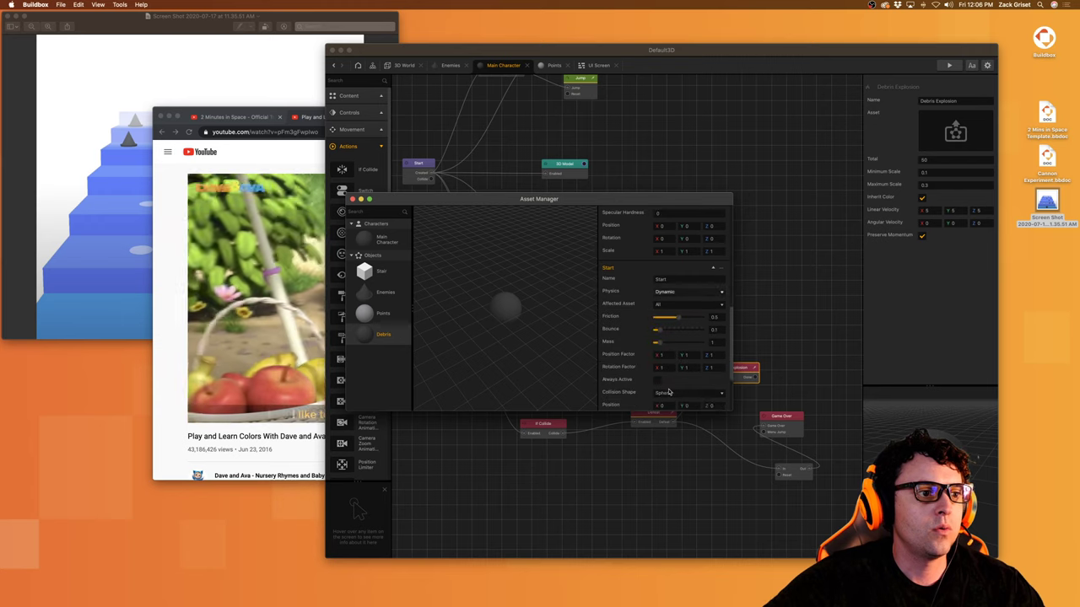
pyautogui.click(645, 400)
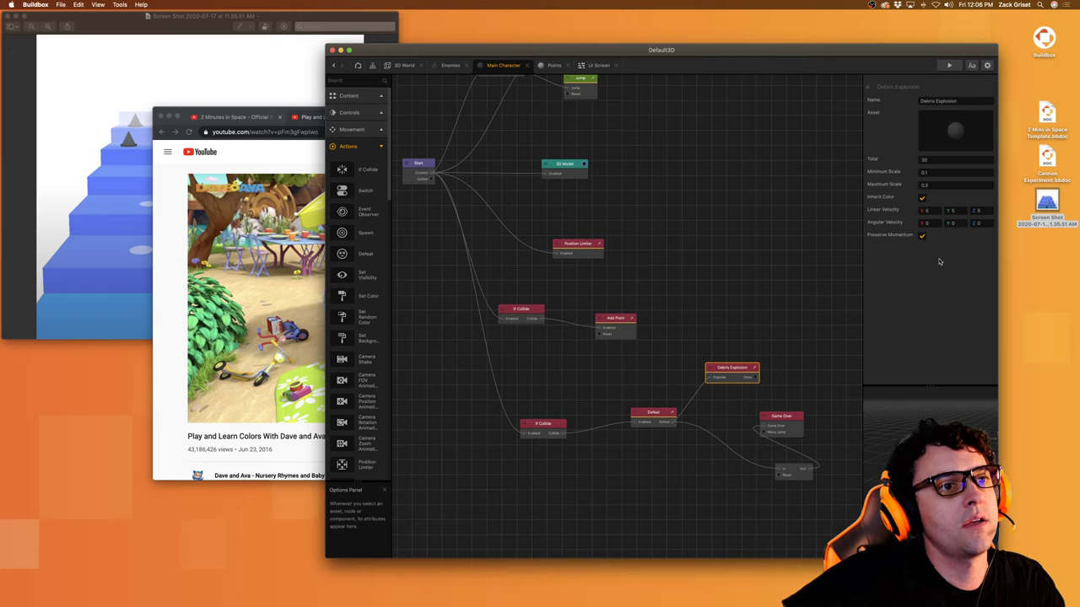
# Step: Set the Debris Explosion's linear velocity and angular velocity to 15 on all three axes
pyautogui.click(928, 211)
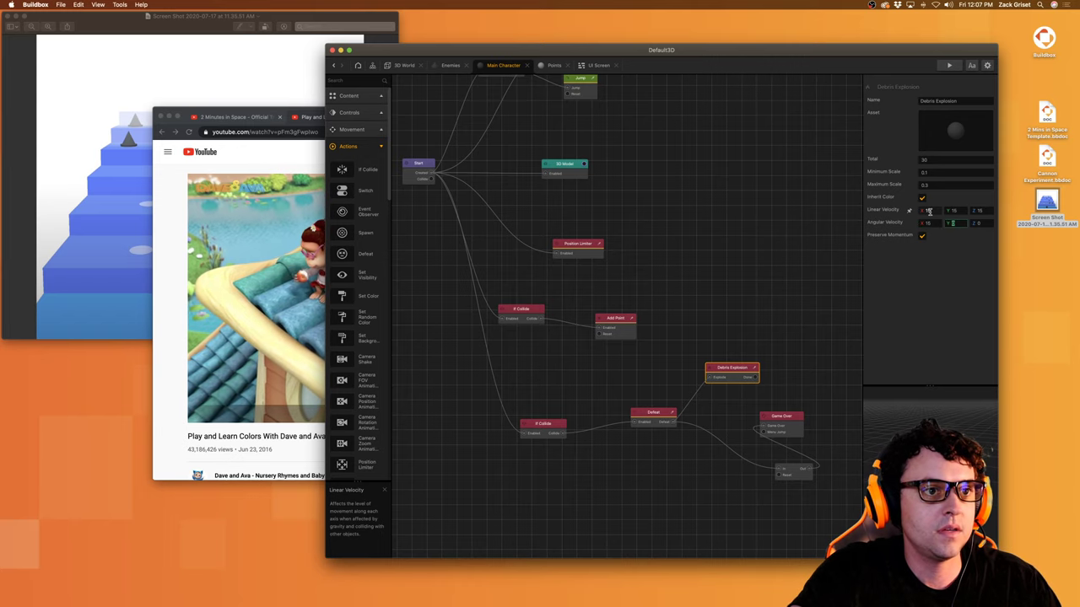
pyautogui.click(951, 259)
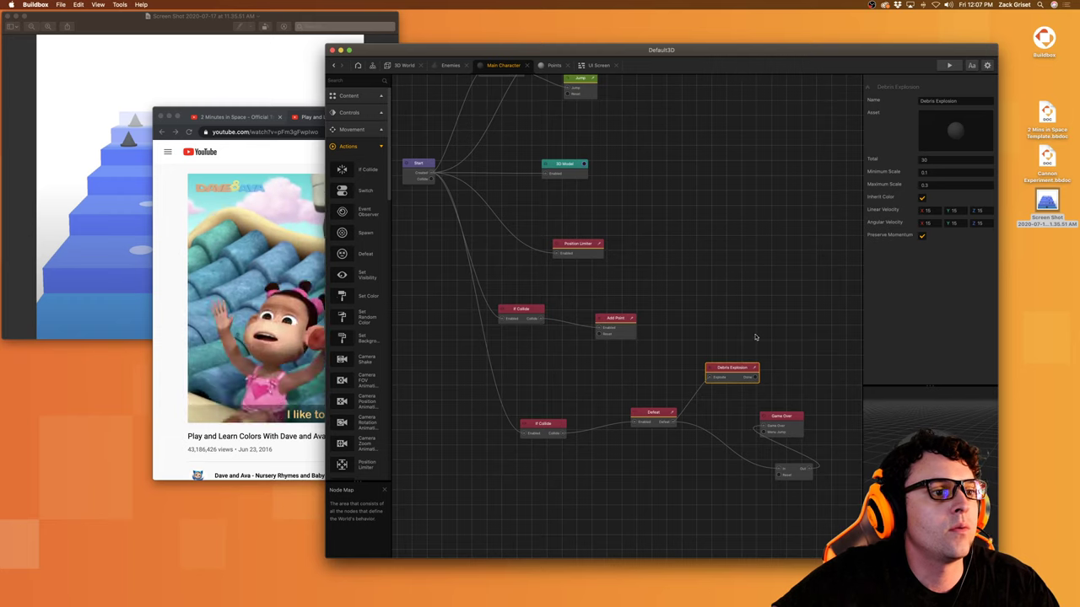
# Step: Open the UI Screen from the mind map and place an Event Observer just outside its layout frame
pyautogui.click(381, 66)
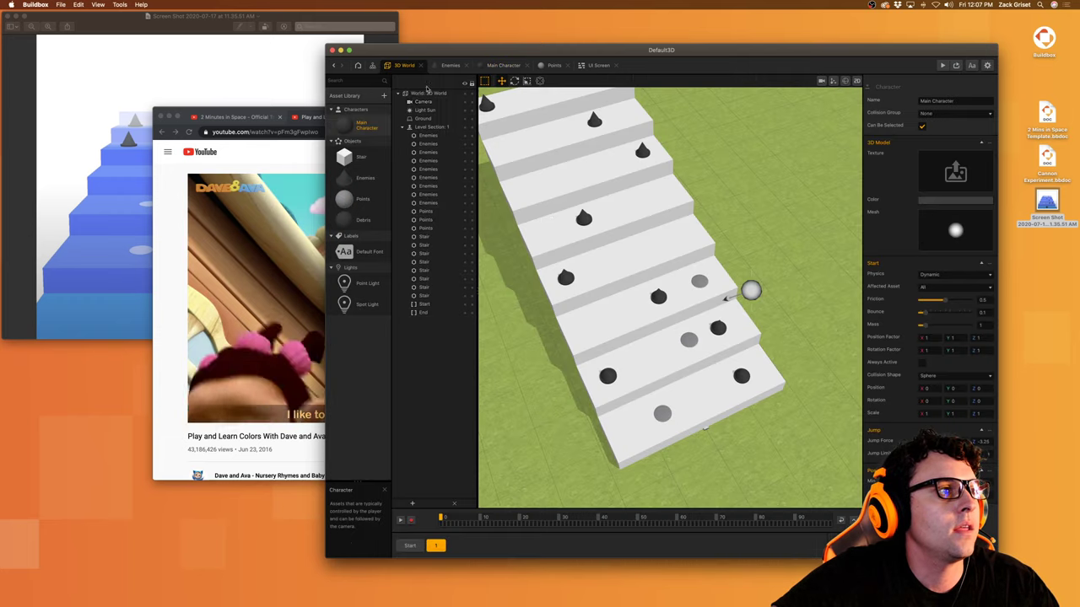
pyautogui.click(373, 65)
pyautogui.click(752, 295)
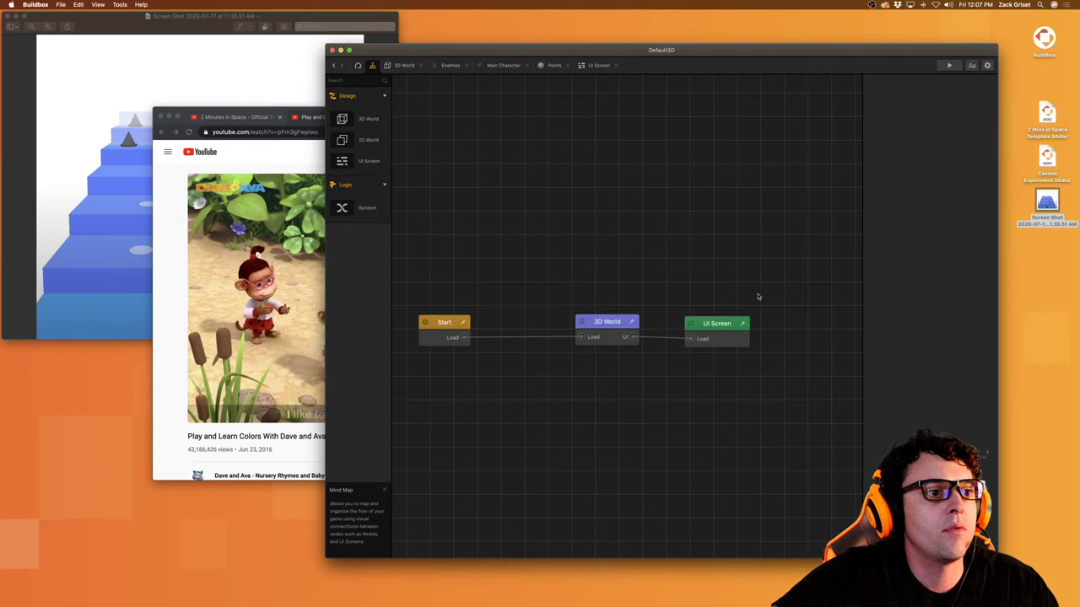
pyautogui.moveTo(846, 346); pyautogui.dragTo(691, 313, button='middle')
pyautogui.scroll(-3, 691, 314)
pyautogui.rightClick(708, 297)
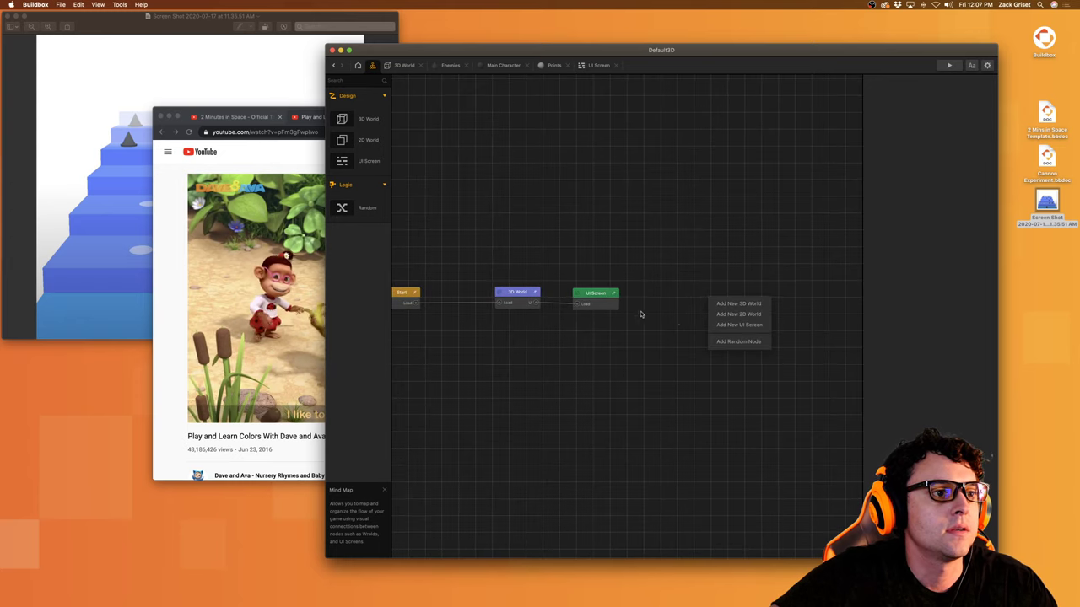
pyautogui.click(611, 309)
pyautogui.doubleClick(613, 302)
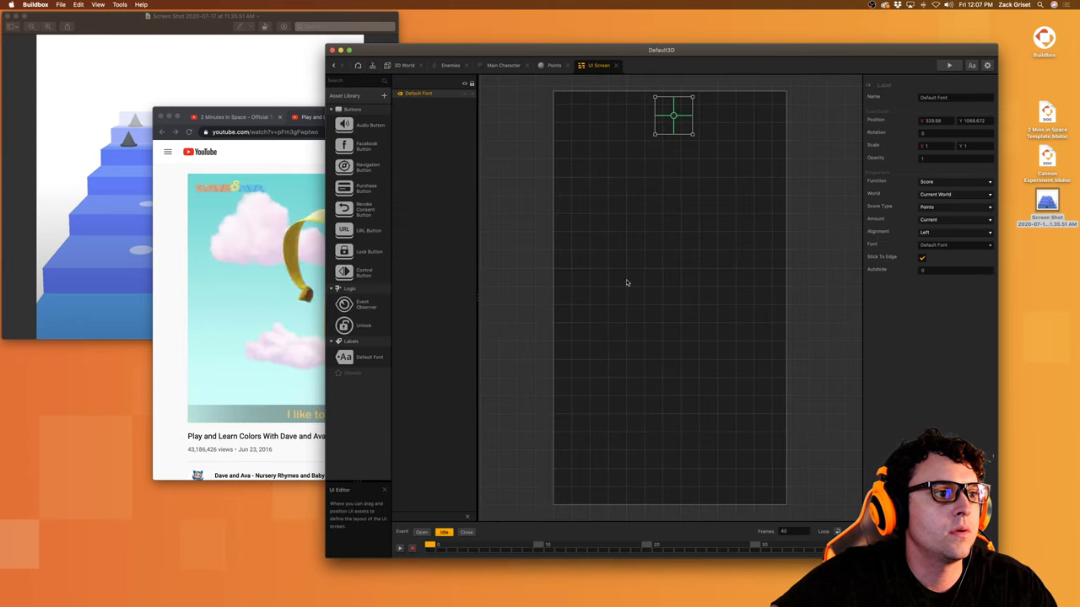
pyautogui.moveTo(365, 307); pyautogui.dragTo(527, 234)
# Step: Move the UI Screen node slightly farther away from the 3D World node in the mind map
pyautogui.click(397, 66)
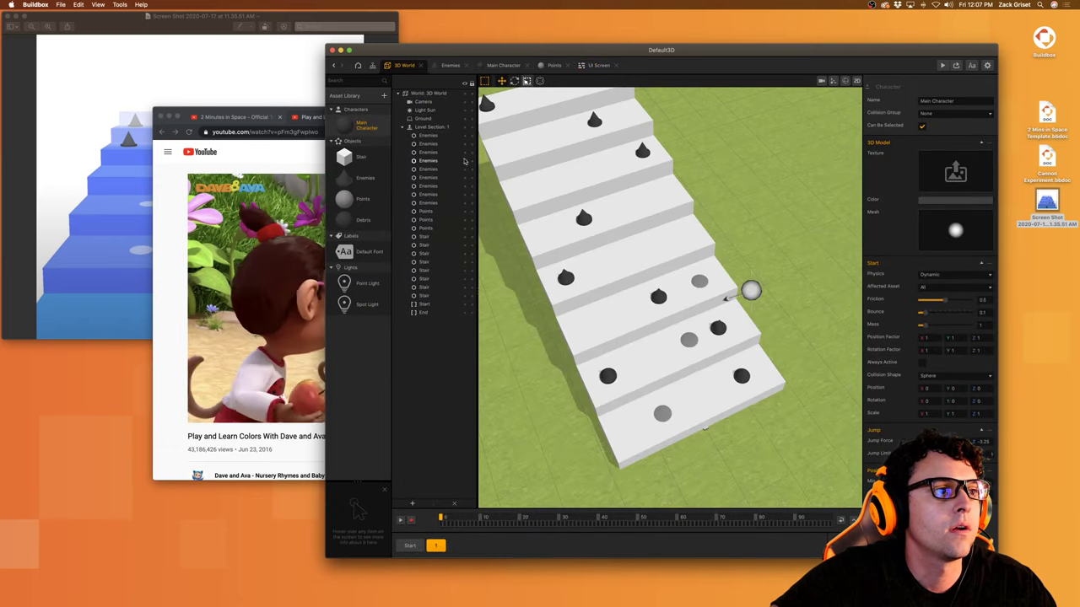
pyautogui.click(372, 65)
pyautogui.moveTo(604, 292); pyautogui.dragTo(624, 290)
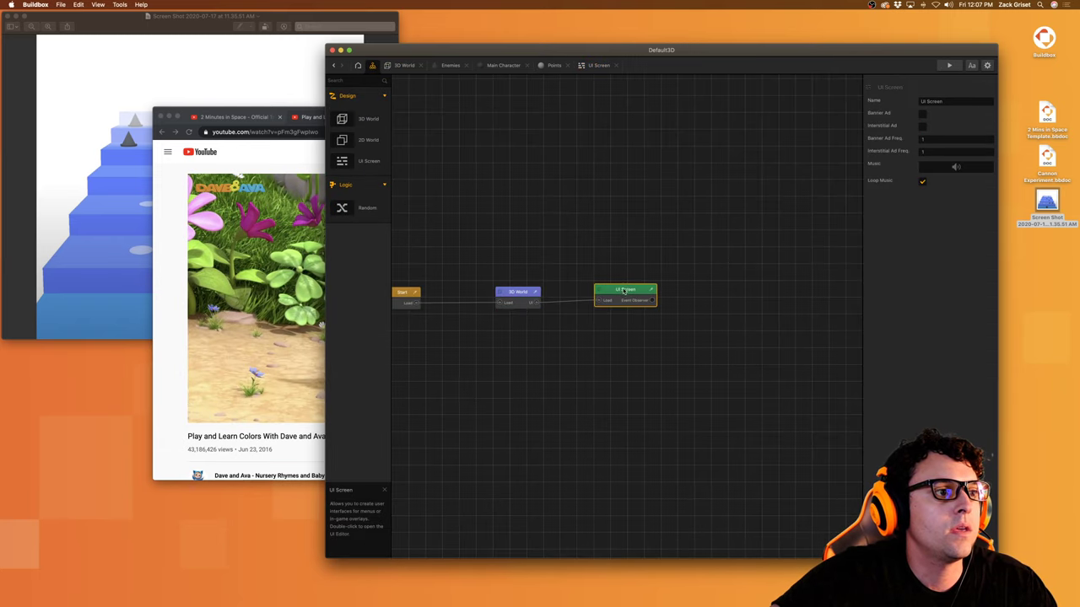
# Step: Rename the UI Screen's Event Observer to Game Over
pyautogui.doubleClick(624, 291)
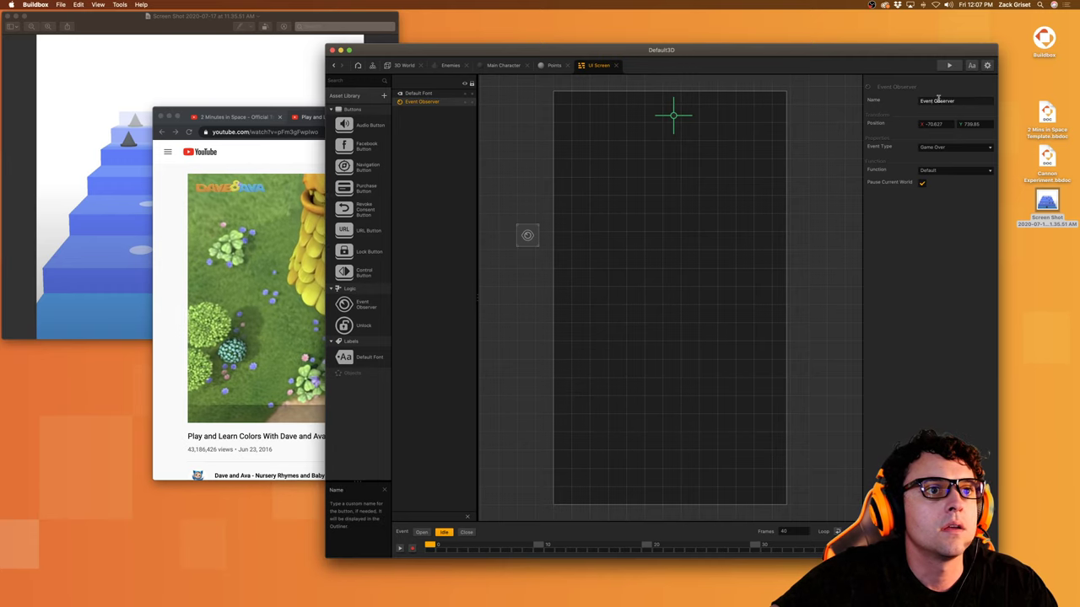
pyautogui.moveTo(958, 101); pyautogui.dragTo(918, 101)
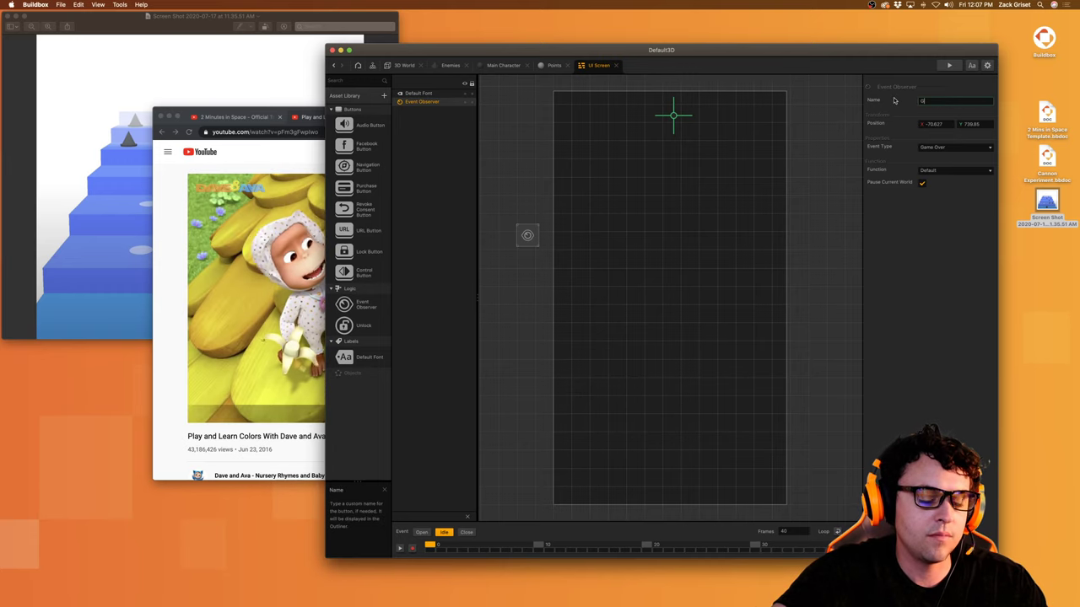
pyautogui.write('Game Ove')
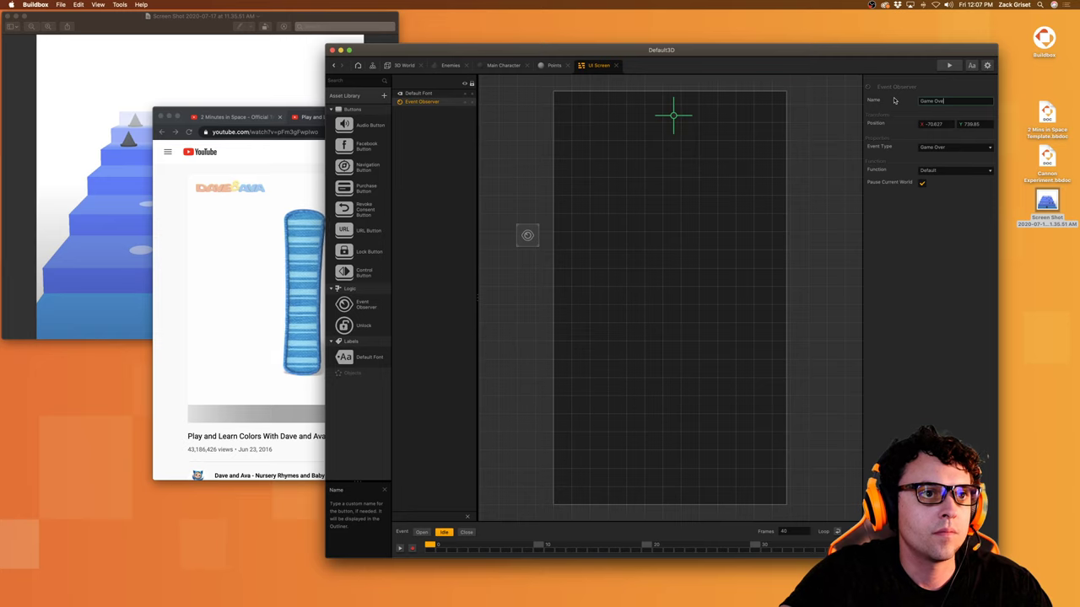
pyautogui.write('r')
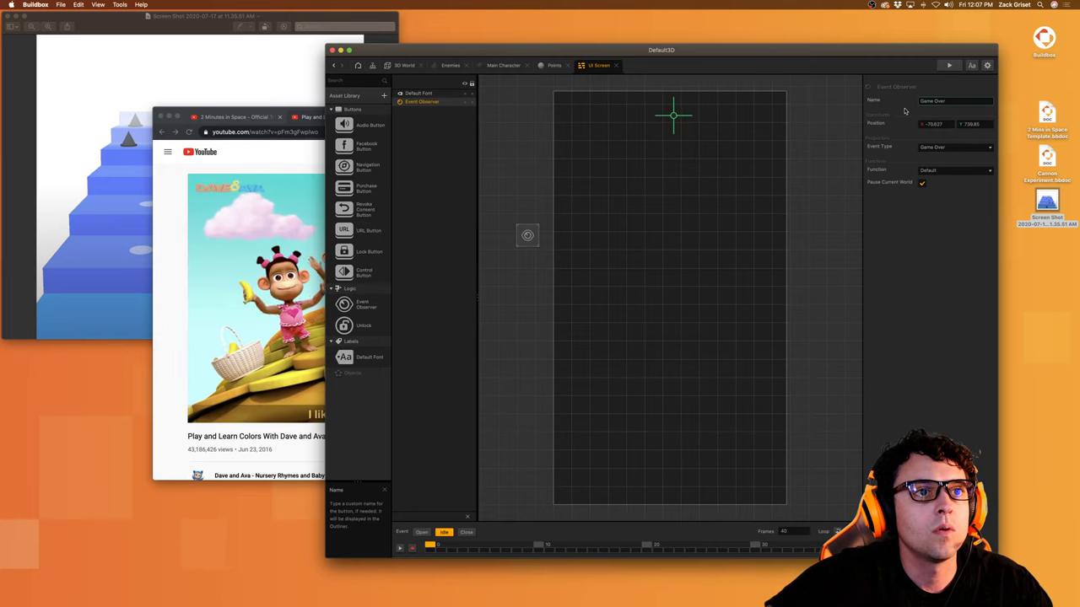
# Step: Add a second UI Screen to the mind map, connect the first screen's Game Over output to its Load input, and align it in the row
pyautogui.click(403, 65)
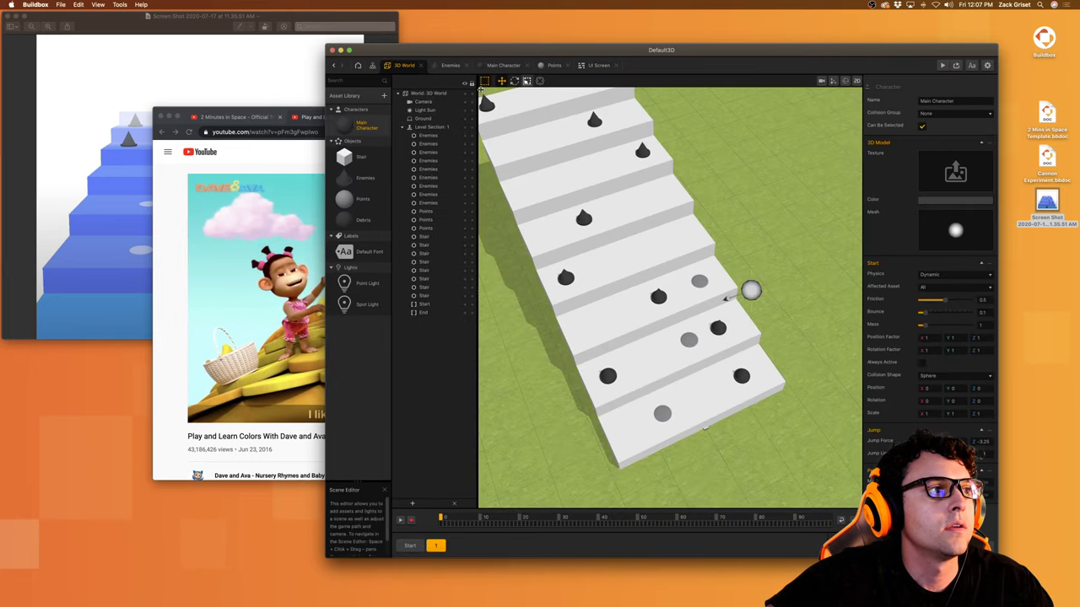
pyautogui.click(372, 65)
pyautogui.rightClick(711, 270)
pyautogui.click(745, 297)
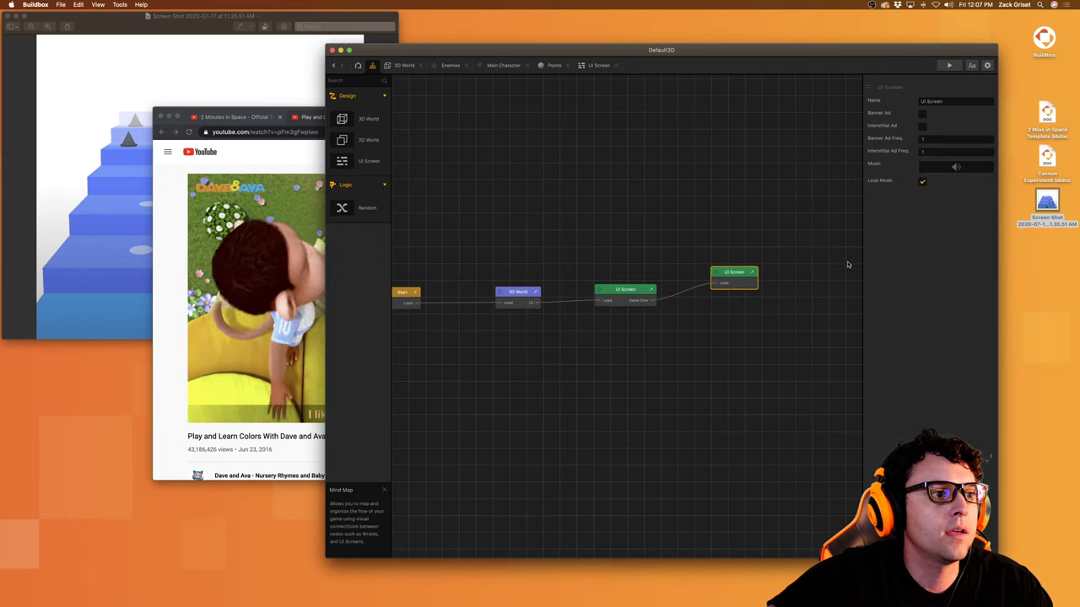
pyautogui.moveTo(748, 273); pyautogui.dragTo(742, 288)
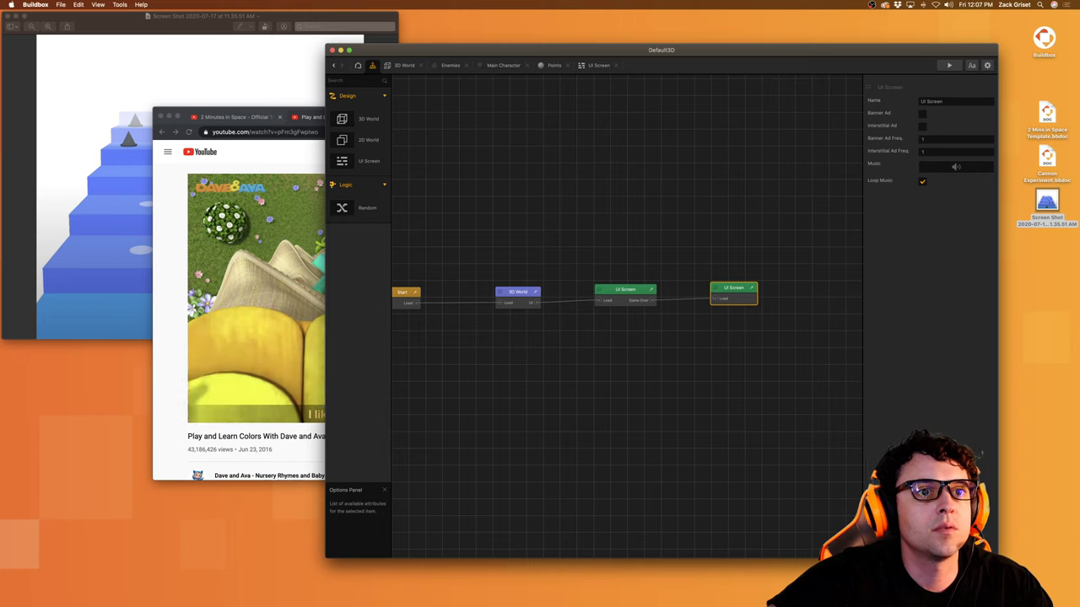
pyautogui.click(1049, 328)
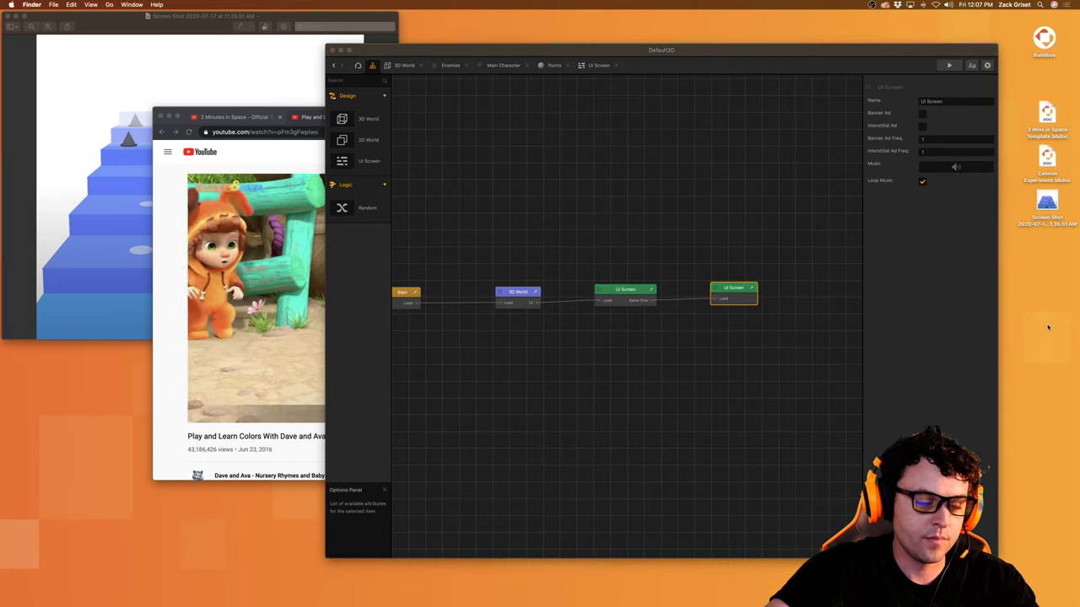
# Step: Search the whole Mac for "play button" in a new Finder window, select play_button.png, and move the window beside the editor
pyautogui.press('super+n')
pyautogui.click(885, 79)
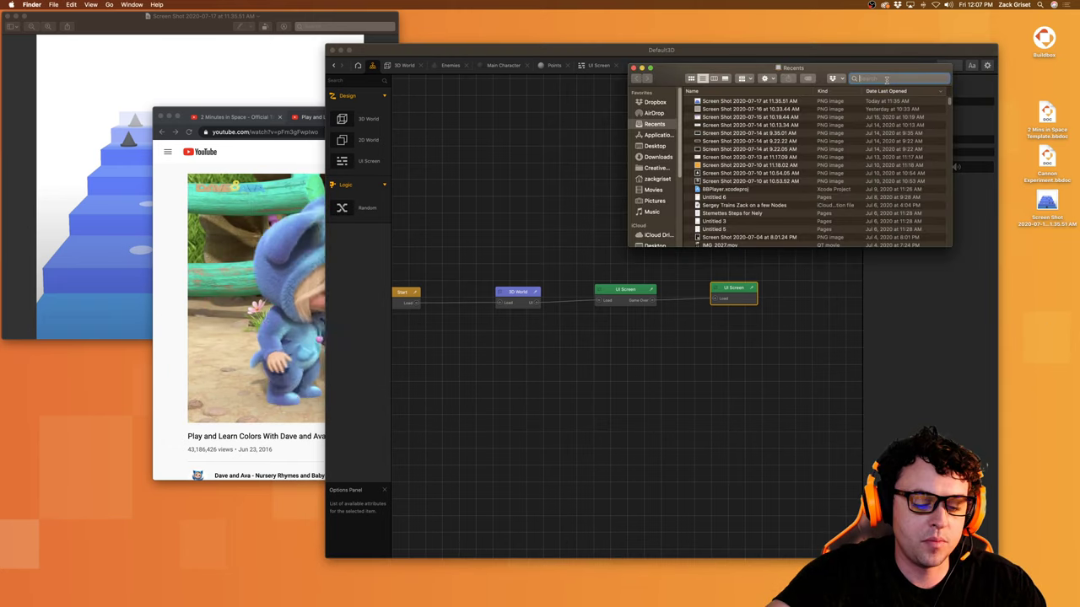
pyautogui.write('play button')
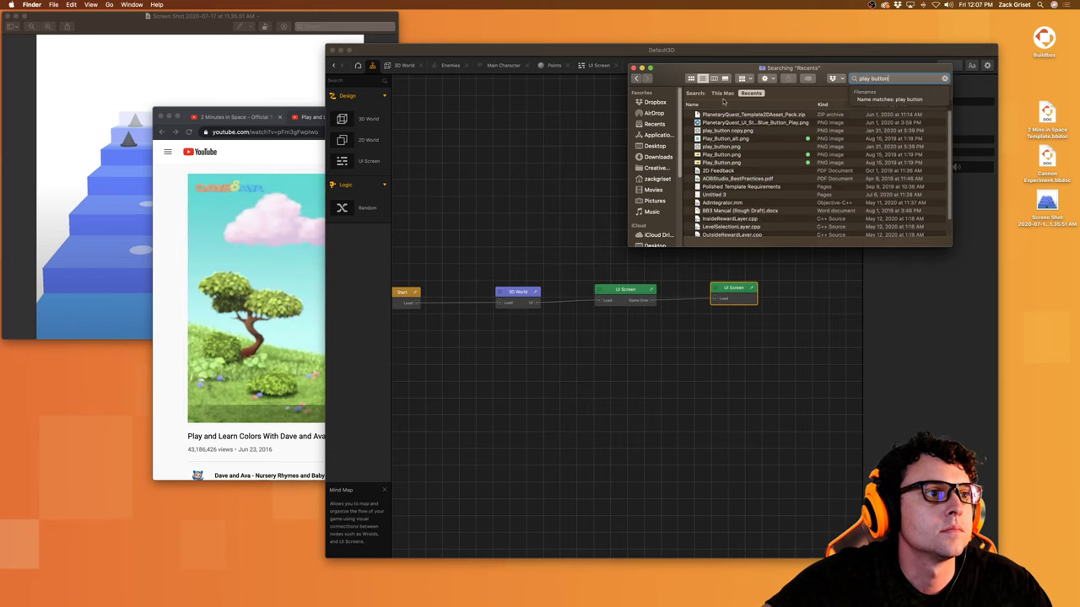
pyautogui.click(722, 94)
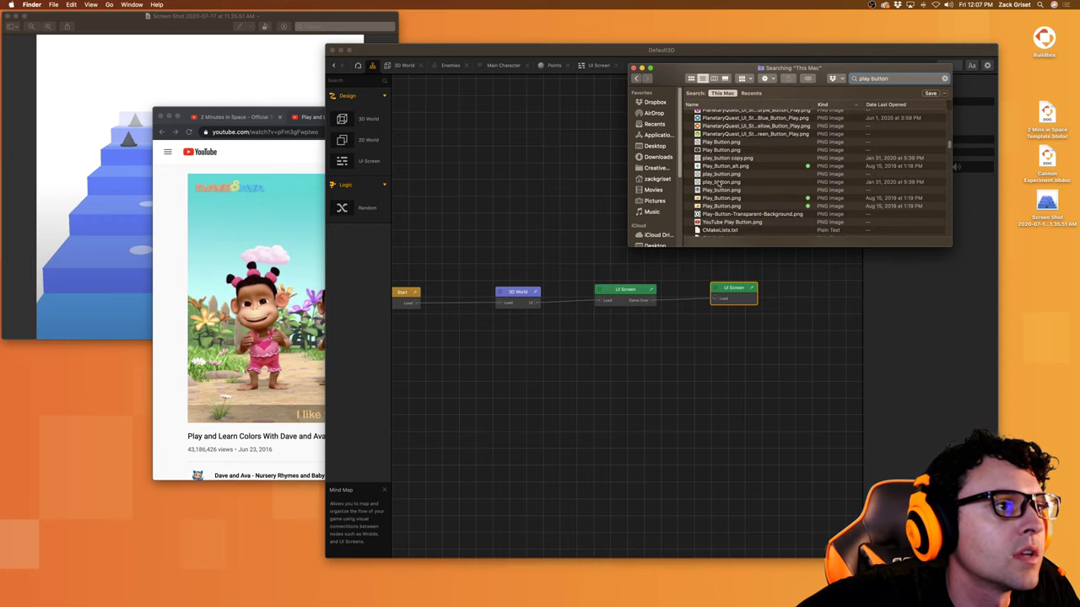
pyautogui.click(717, 183)
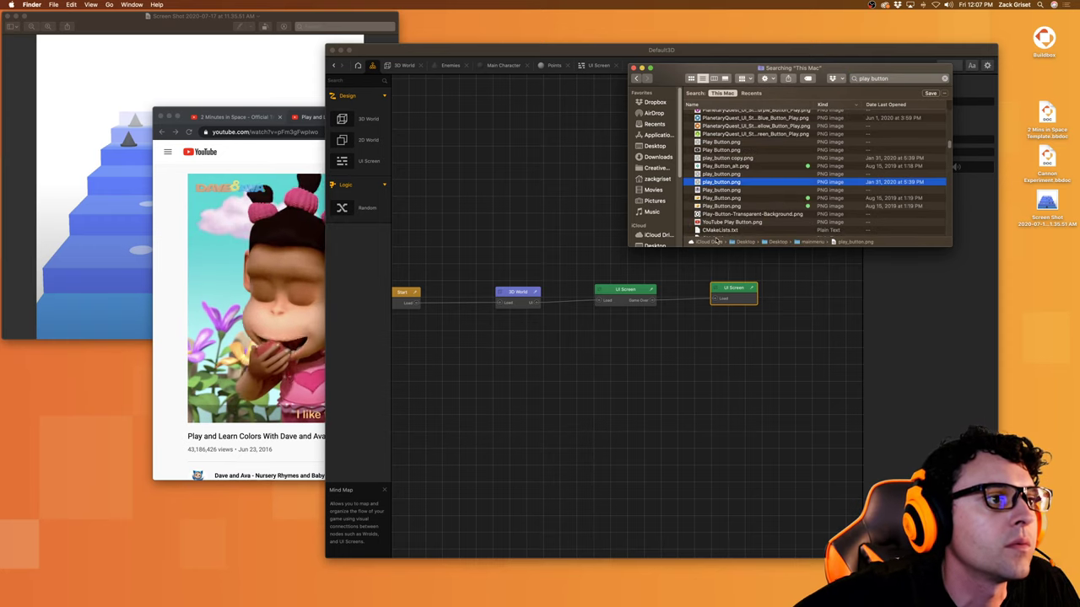
pyautogui.moveTo(722, 70); pyautogui.dragTo(1045, 123)
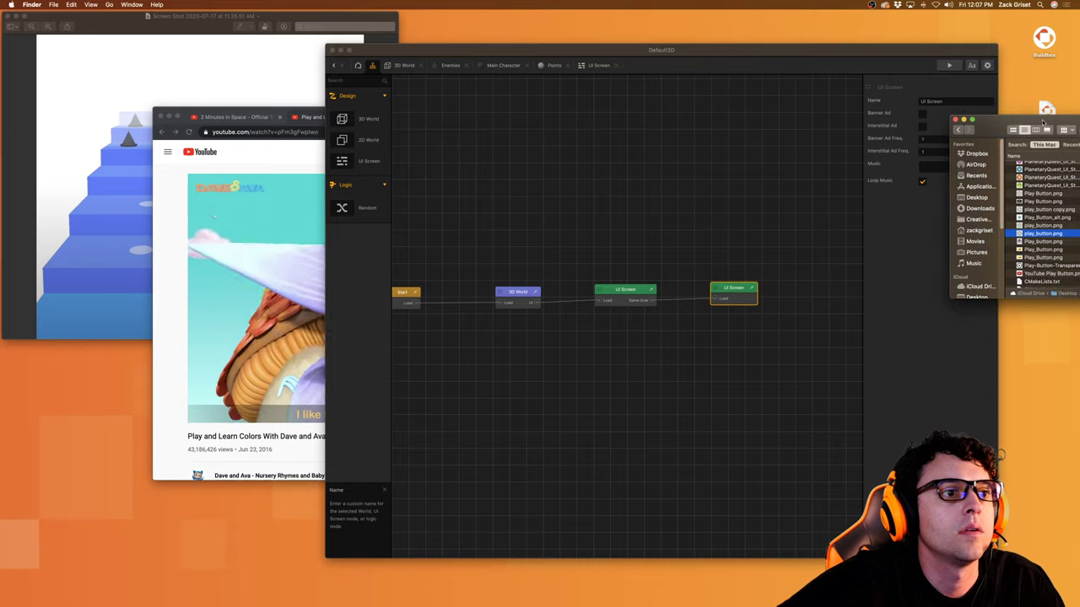
# Step: Open the second UI Screen, add play_button.png as a navigation button above the middle of the layout, and name it Play Button
pyautogui.doubleClick(740, 293)
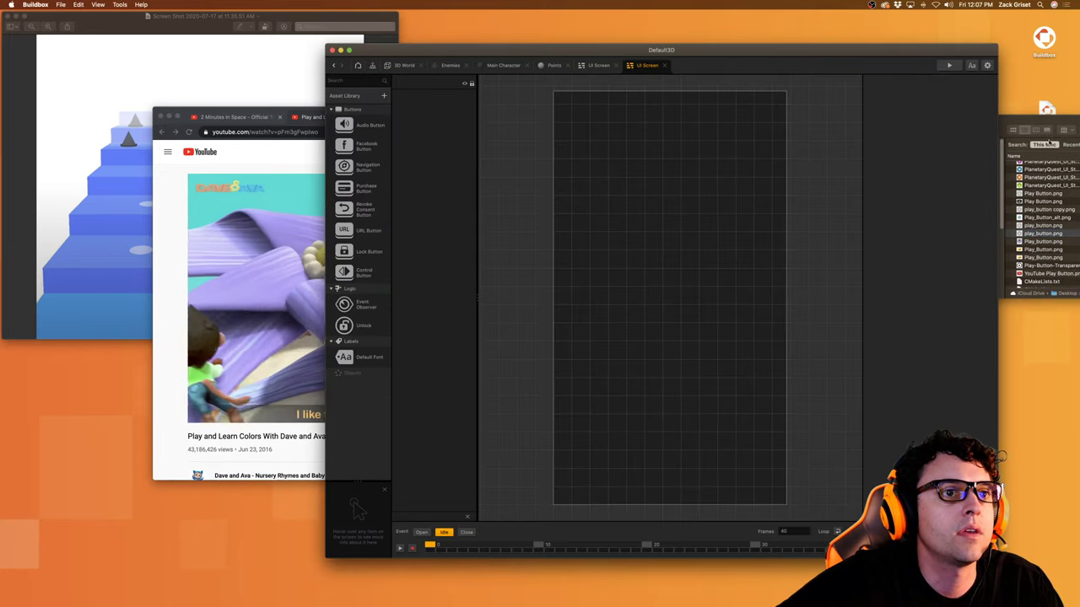
pyautogui.click(1027, 120)
pyautogui.moveTo(1036, 236); pyautogui.dragTo(510, 310)
pyautogui.click(669, 299)
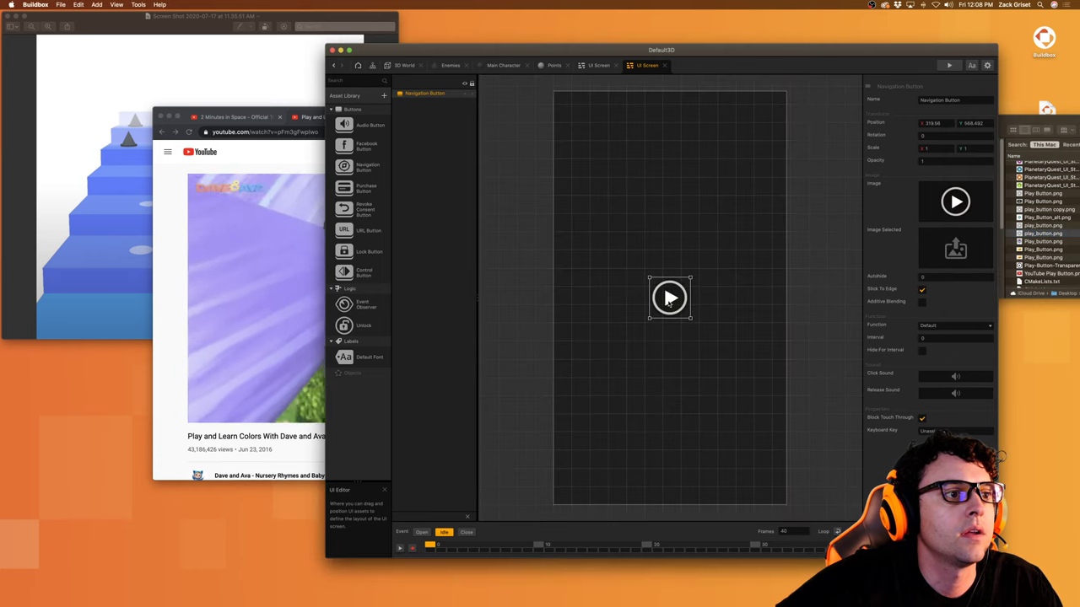
pyautogui.moveTo(669, 298); pyautogui.dragTo(658, 285)
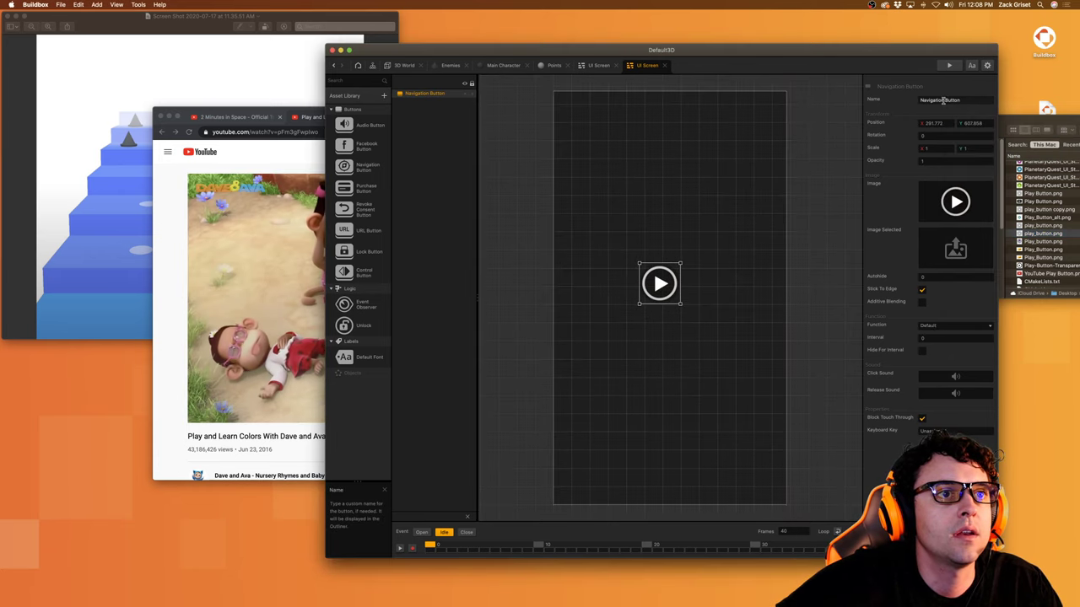
pyautogui.write('Play')
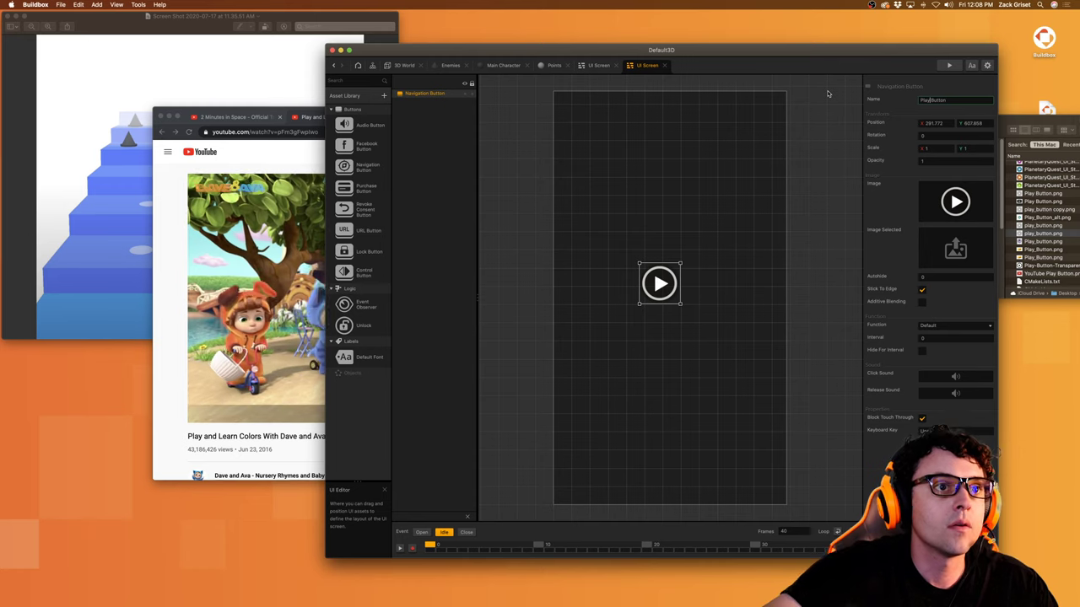
pyautogui.press('Return')
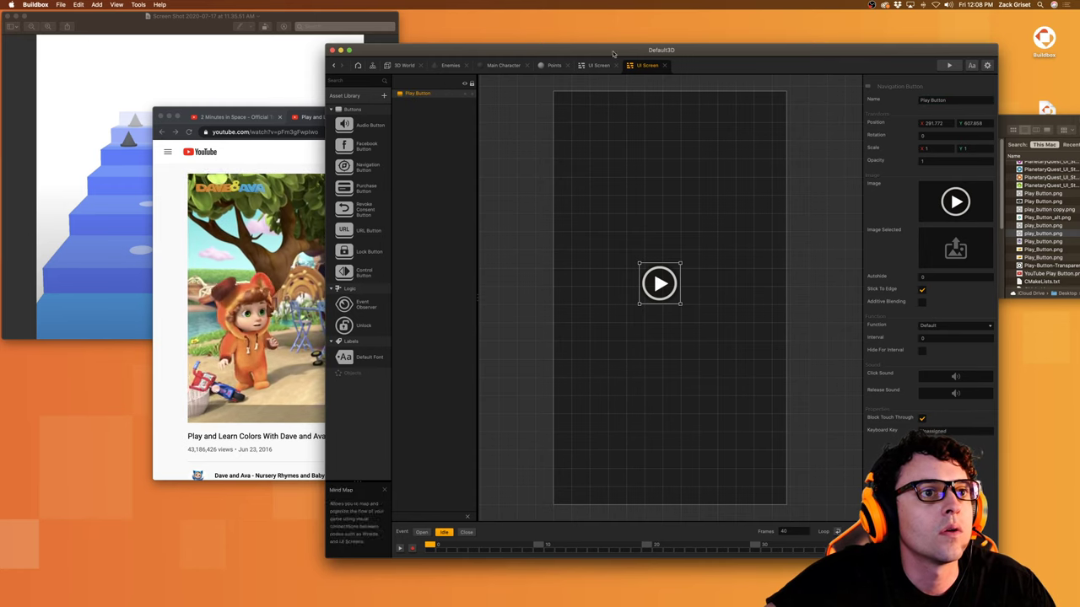
# Step: In the mind map, connect the Play Button output to the 3D World's Load input and move that UI Screen below the 3D World
pyautogui.click(373, 65)
pyautogui.moveTo(773, 301); pyautogui.dragTo(503, 303)
pyautogui.moveTo(756, 298); pyautogui.dragTo(533, 413)
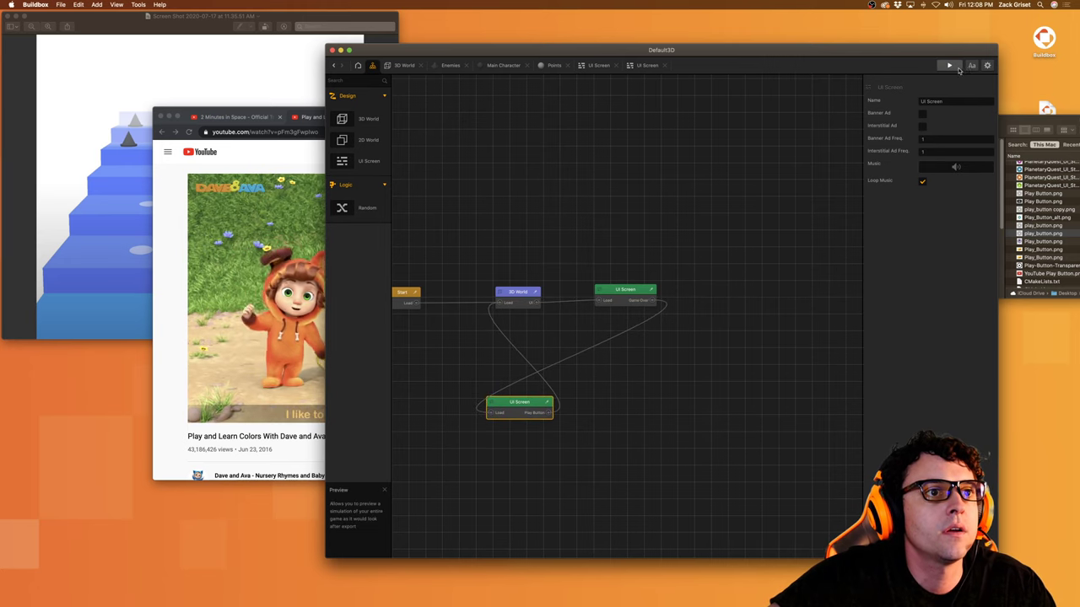
# Step: Save the project as Stairs in the Downloads folder
pyautogui.press('super+s')
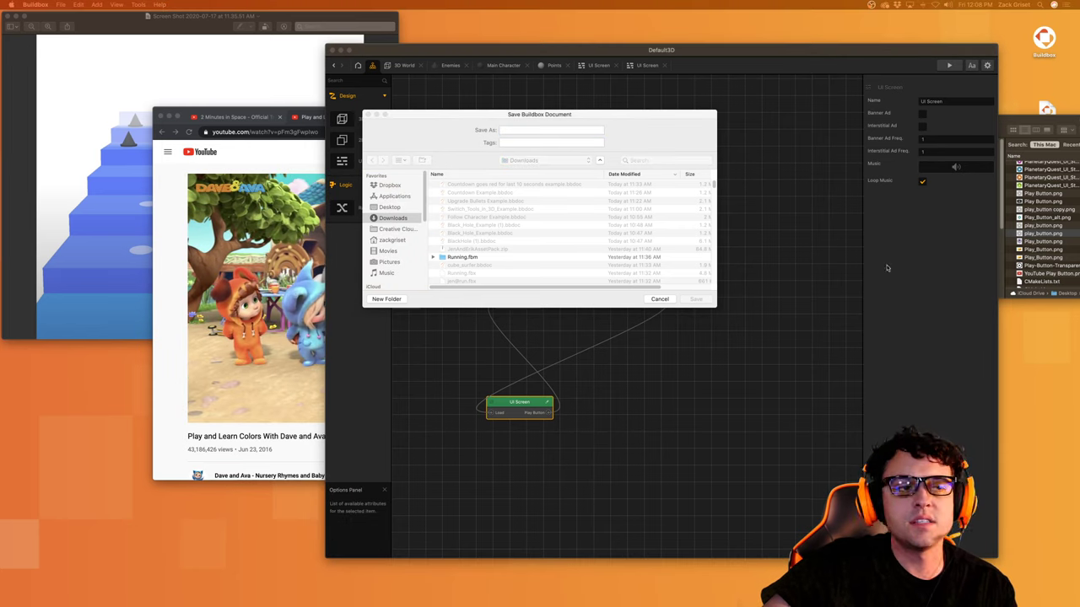
pyautogui.click(521, 128)
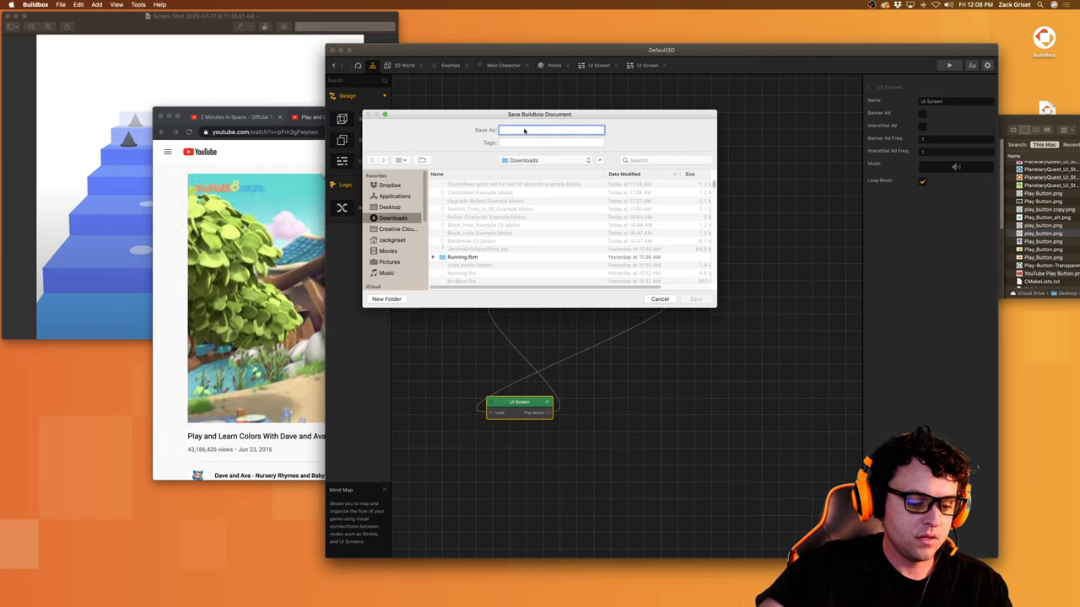
pyautogui.write('Stairs')
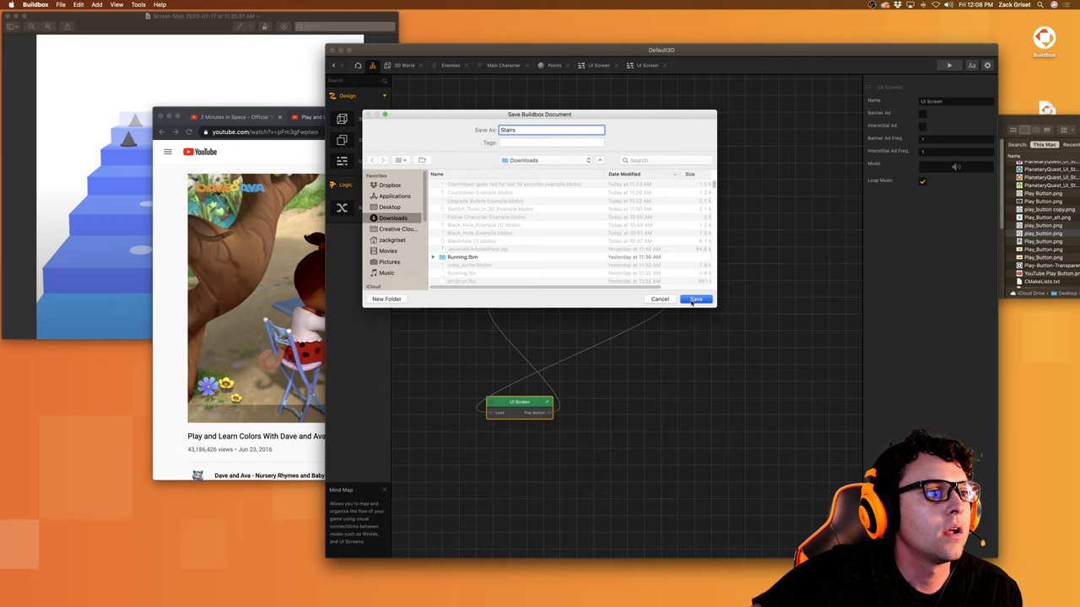
pyautogui.click(695, 299)
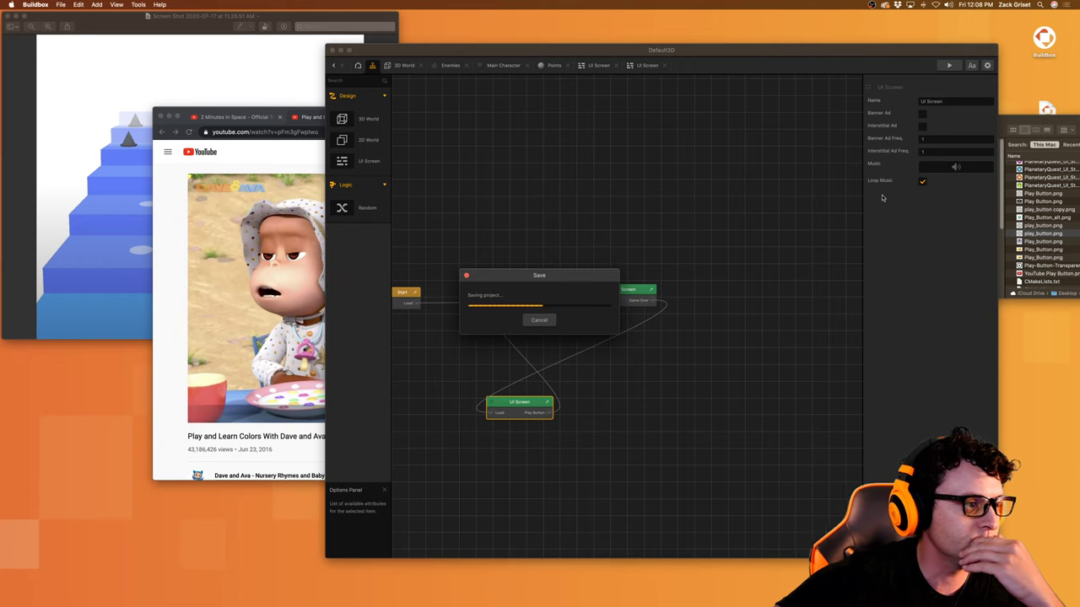
# Step: Switch to Chrome to pause the YouTube video, and return to Buildbox
pyautogui.click(180, 272)
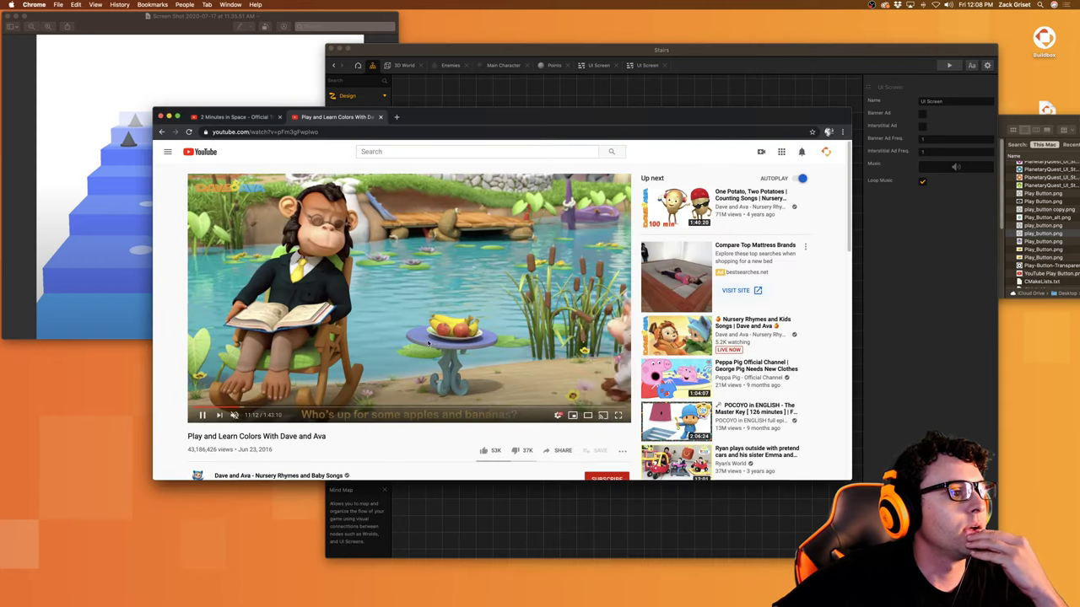
pyautogui.press('space')
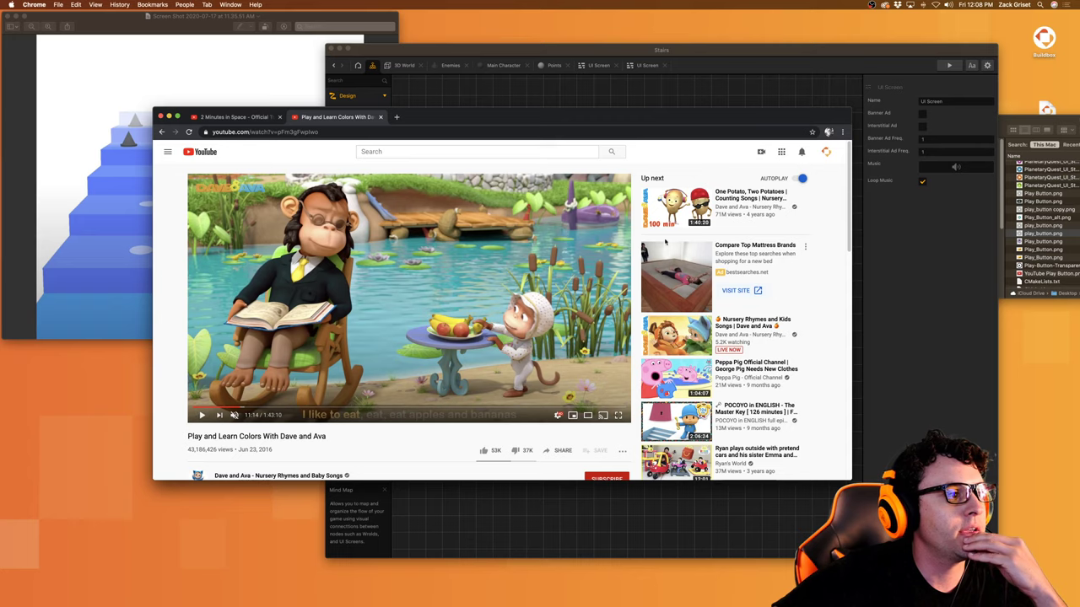
pyautogui.click(956, 349)
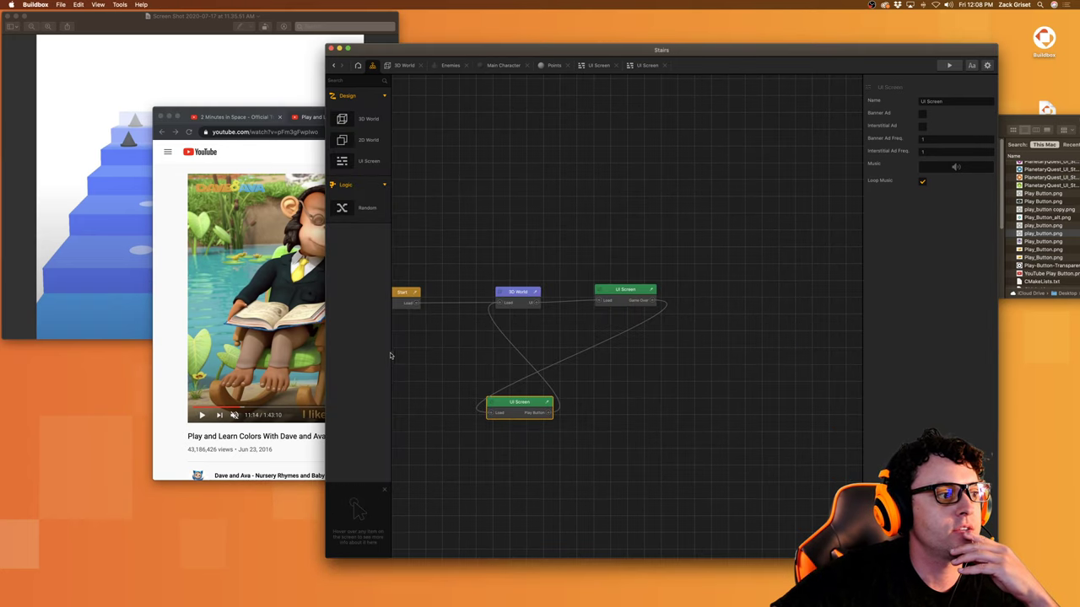
# Step: Preview the game while steering the ball up the stairs, and close the preview
pyautogui.click(948, 65)
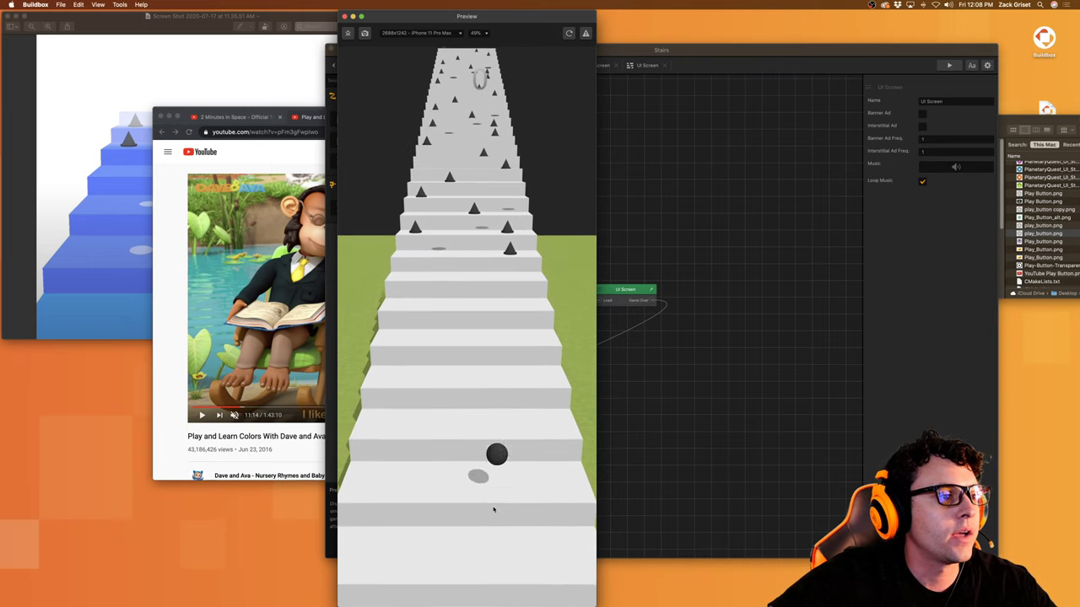
pyautogui.moveTo(494, 510); pyautogui.dragTo(431, 570)
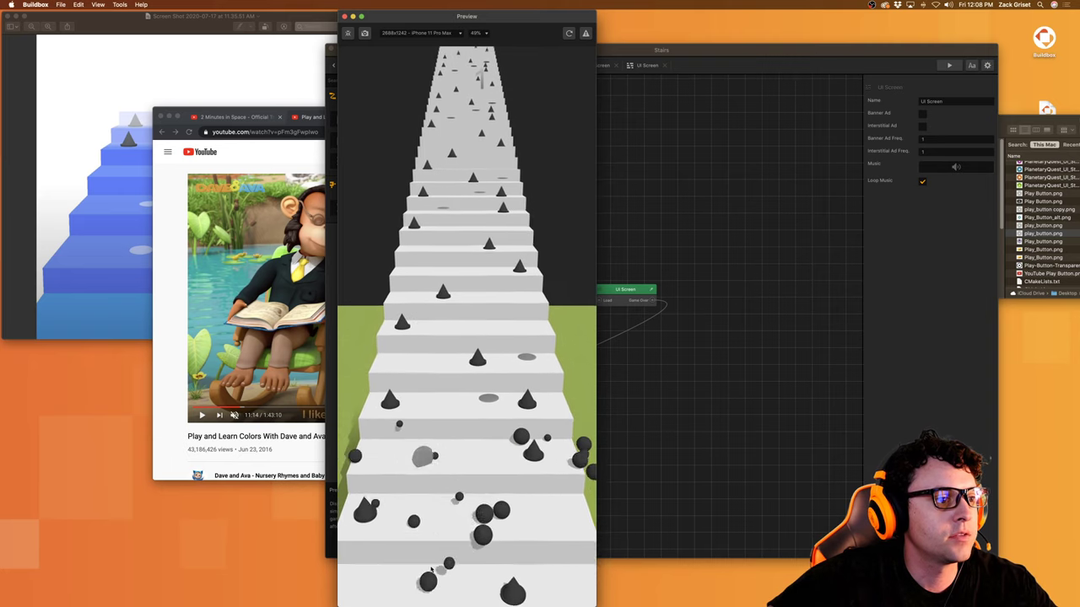
pyautogui.click(345, 16)
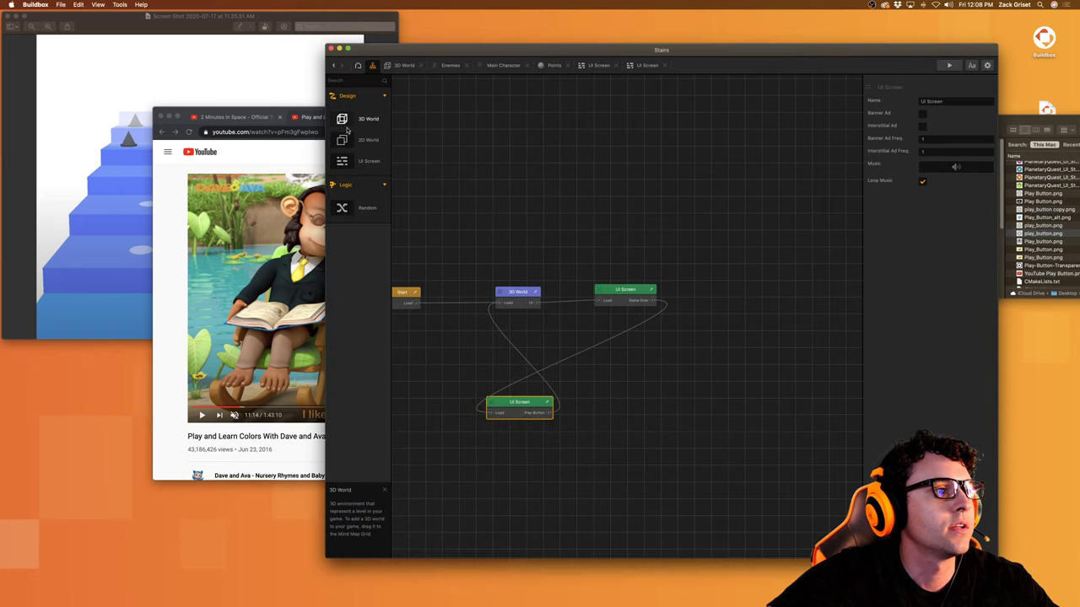
# Step: In the 3D World's Start section, set the collision shape of the Main Character's Platform If Collide node to Sphere
pyautogui.doubleClick(523, 303)
pyautogui.scroll(3, 747, 336)
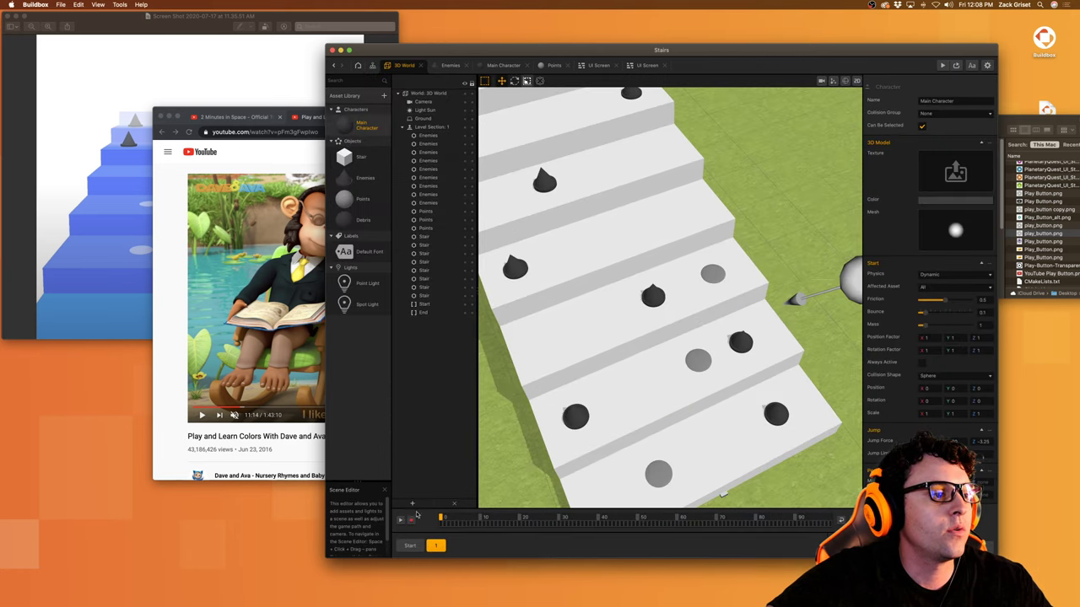
pyautogui.click(410, 545)
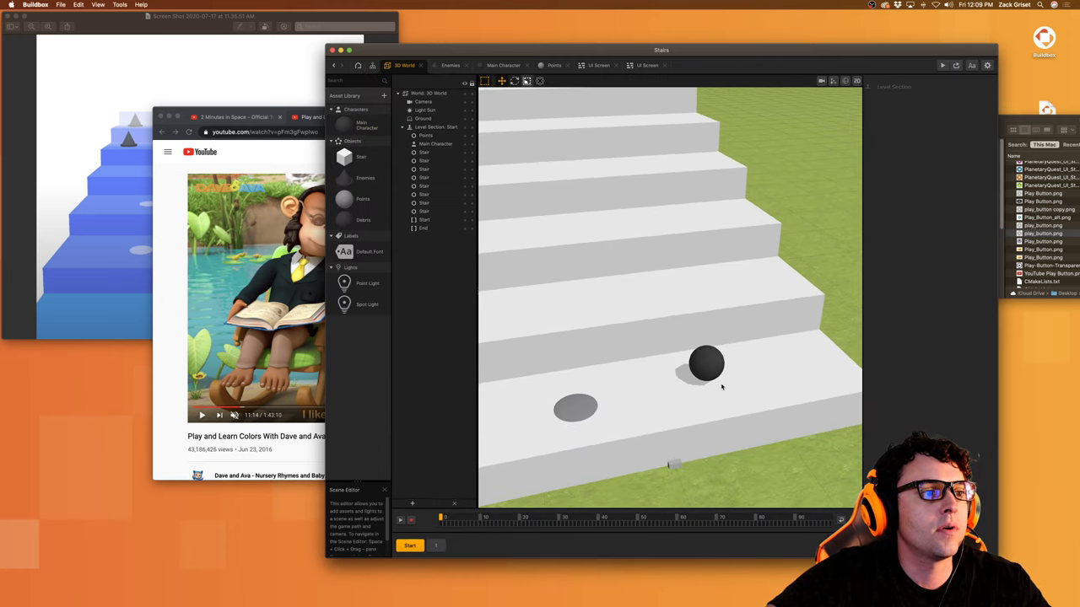
pyautogui.click(712, 369)
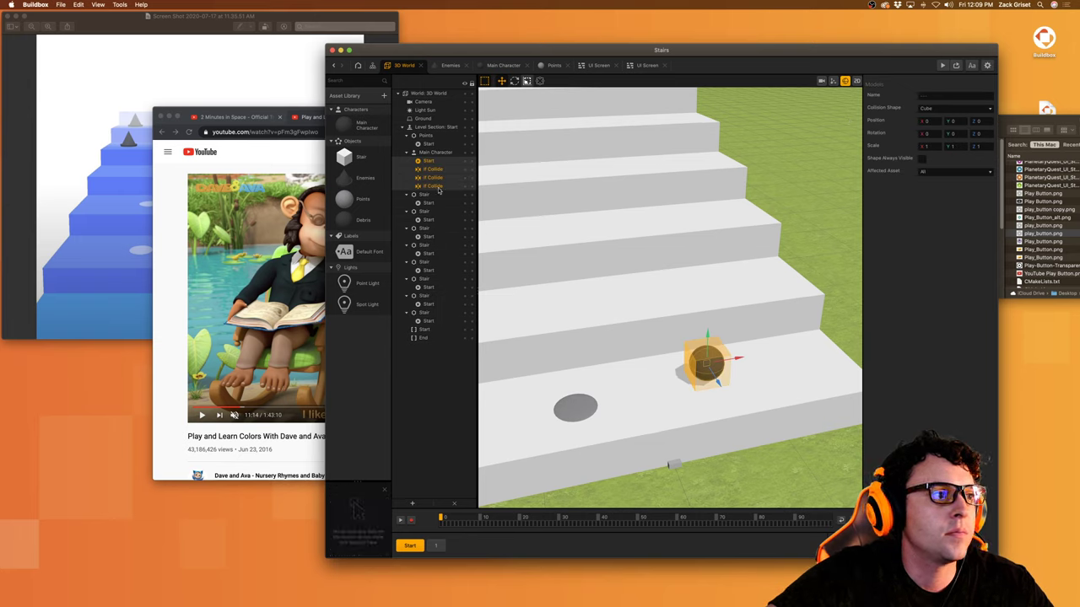
pyautogui.click(438, 162)
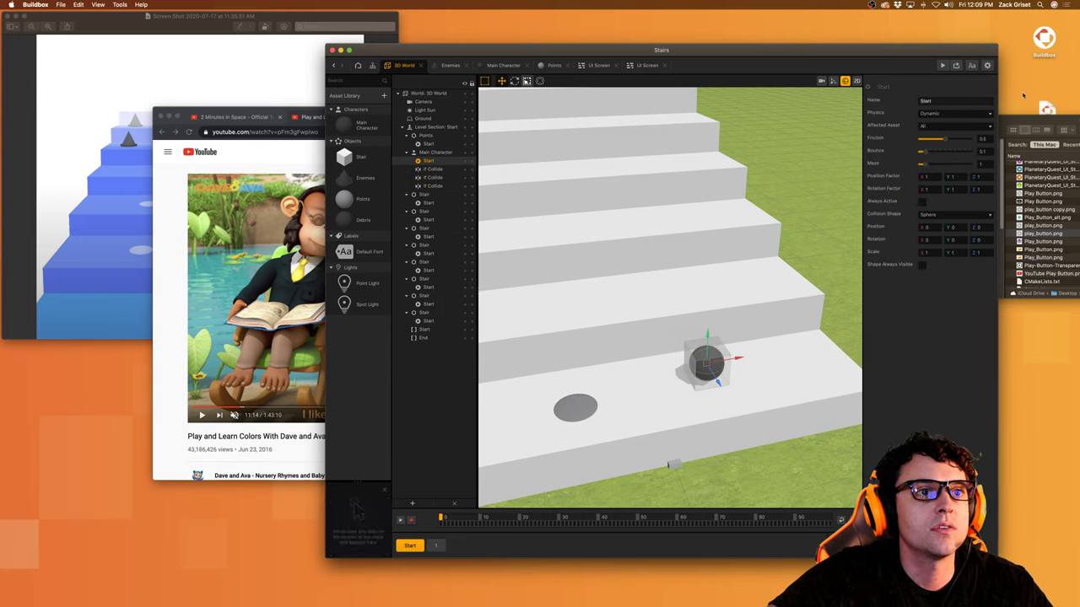
pyautogui.click(434, 170)
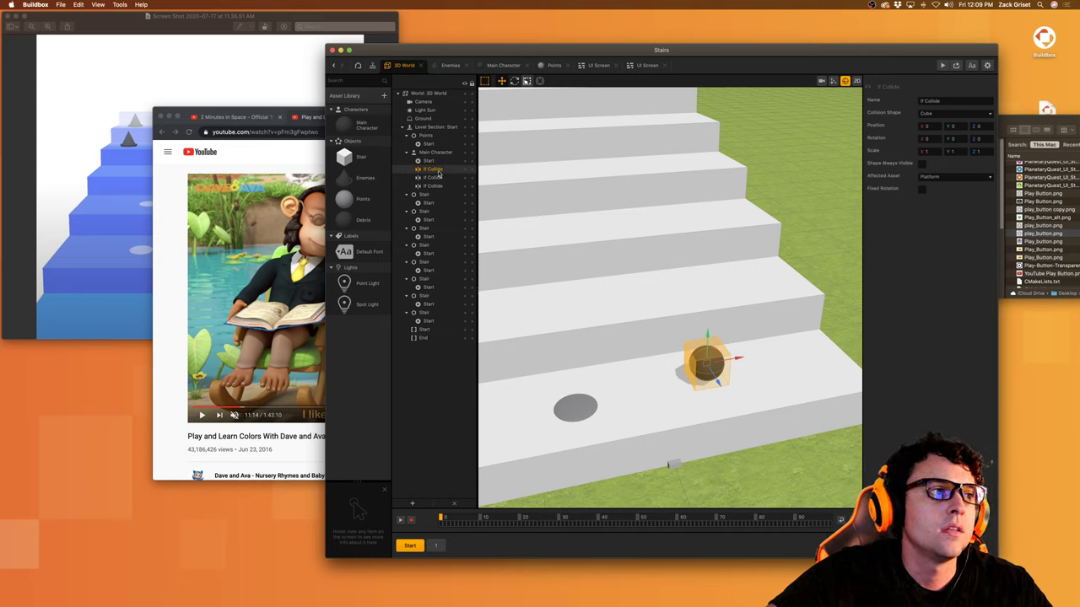
pyautogui.click(953, 113)
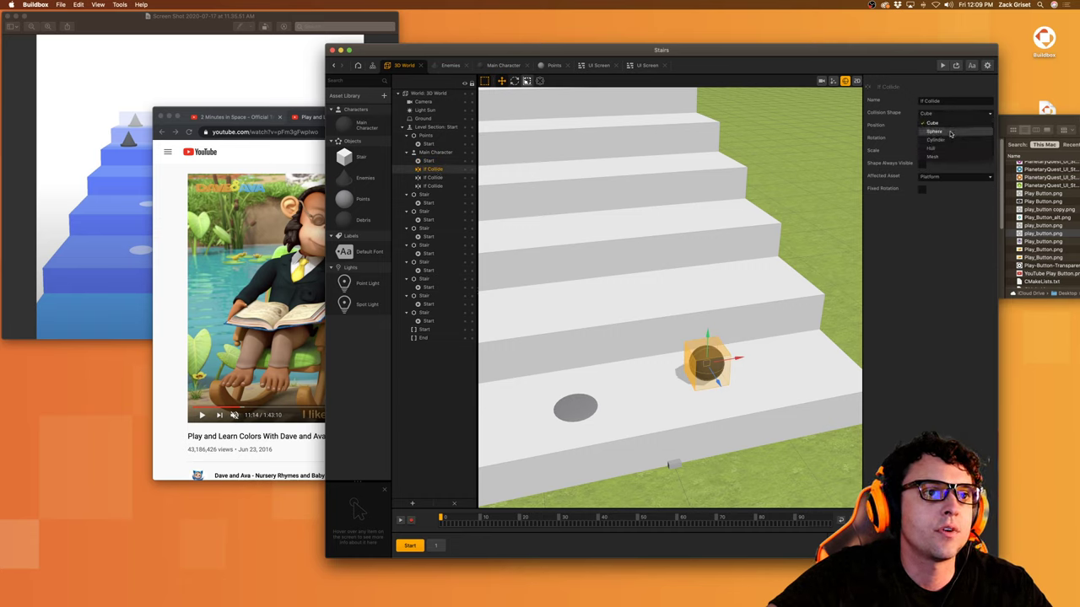
pyautogui.click(933, 131)
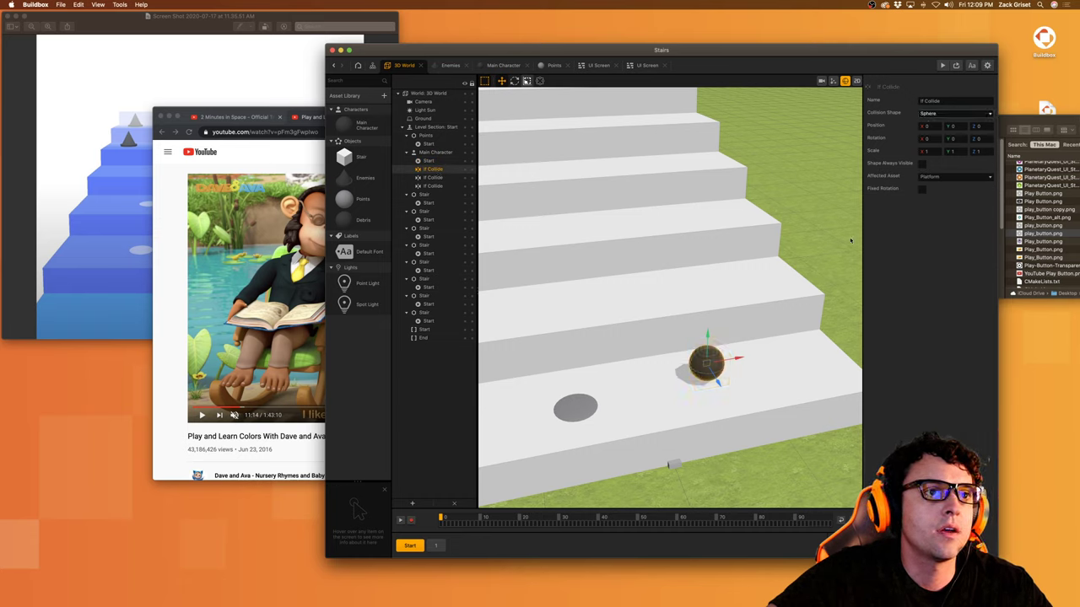
# Step: Scale the Main Character's Points collision shape uniformly to about 1.004 and its Enemy collision shape to about 1.038
pyautogui.click(429, 178)
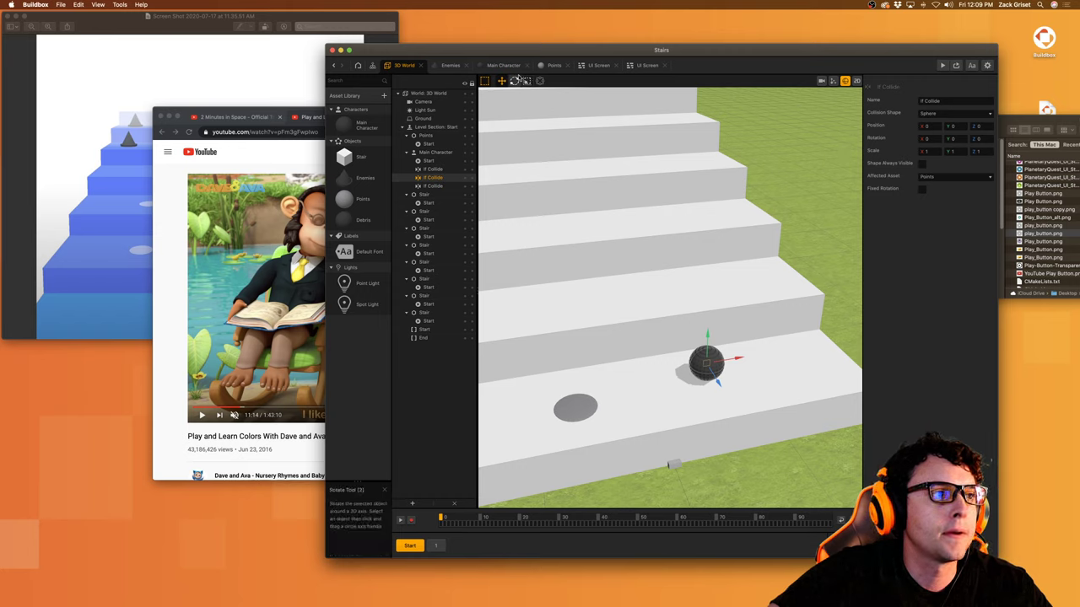
pyautogui.click(527, 81)
pyautogui.moveTo(707, 364); pyautogui.dragTo(709, 365)
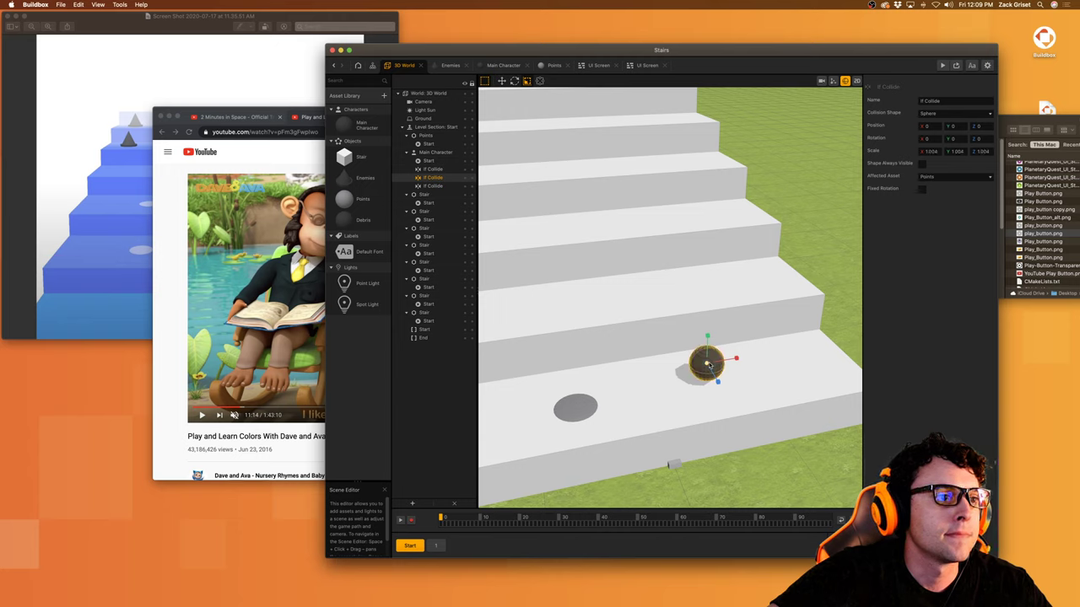
pyautogui.click(706, 366)
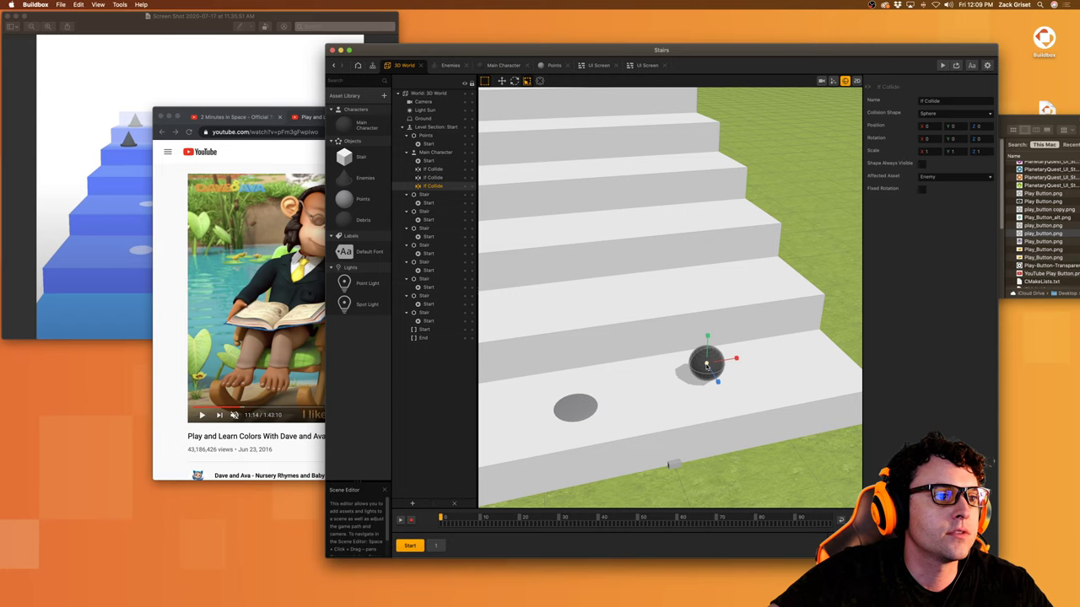
pyautogui.moveTo(706, 364); pyautogui.dragTo(708, 367)
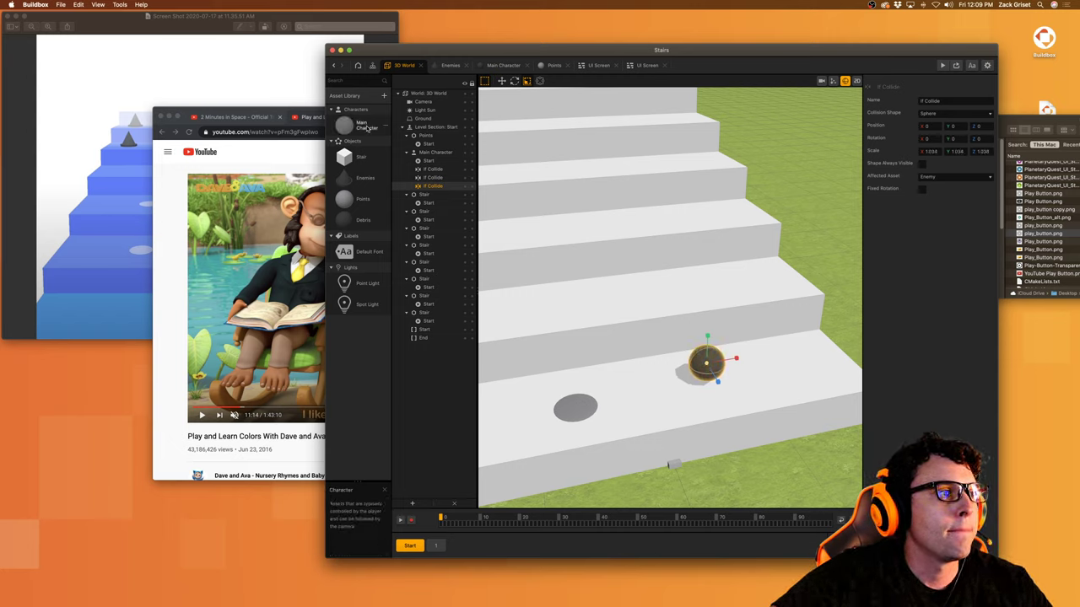
# Step: Set the physics type of the Points asset to Static
pyautogui.click(349, 199)
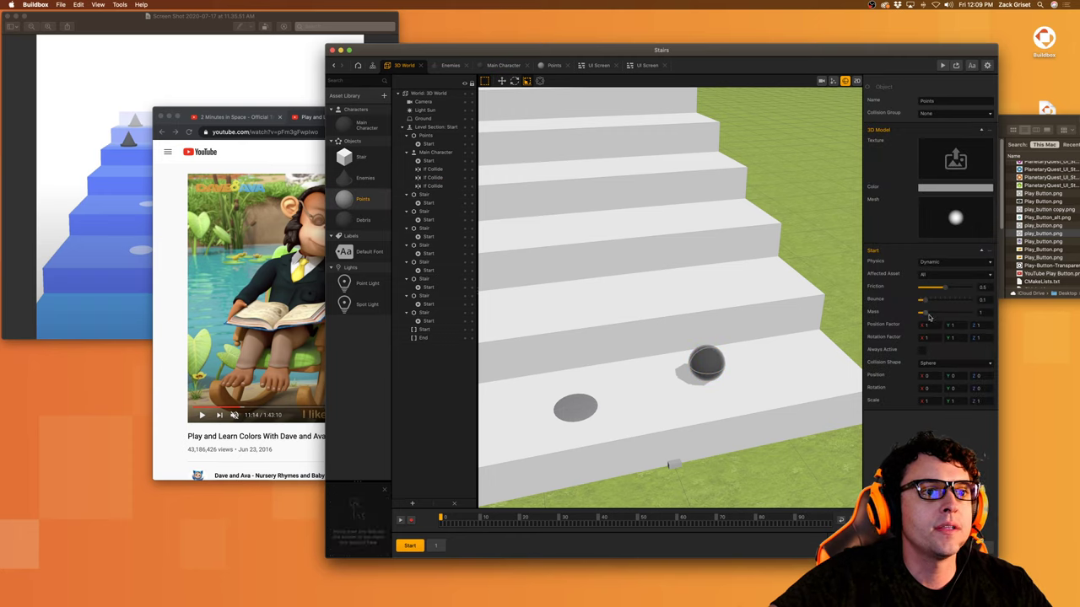
pyautogui.click(945, 263)
pyautogui.click(943, 276)
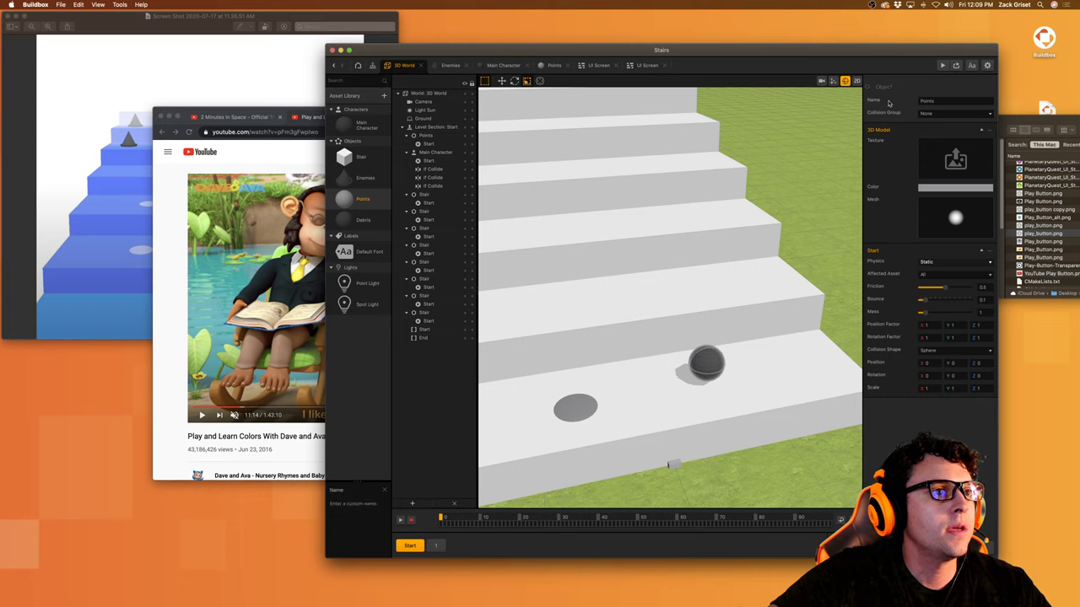
# Step: Preview the 3D World and save the project
pyautogui.click(943, 65)
pyautogui.press('super+s')
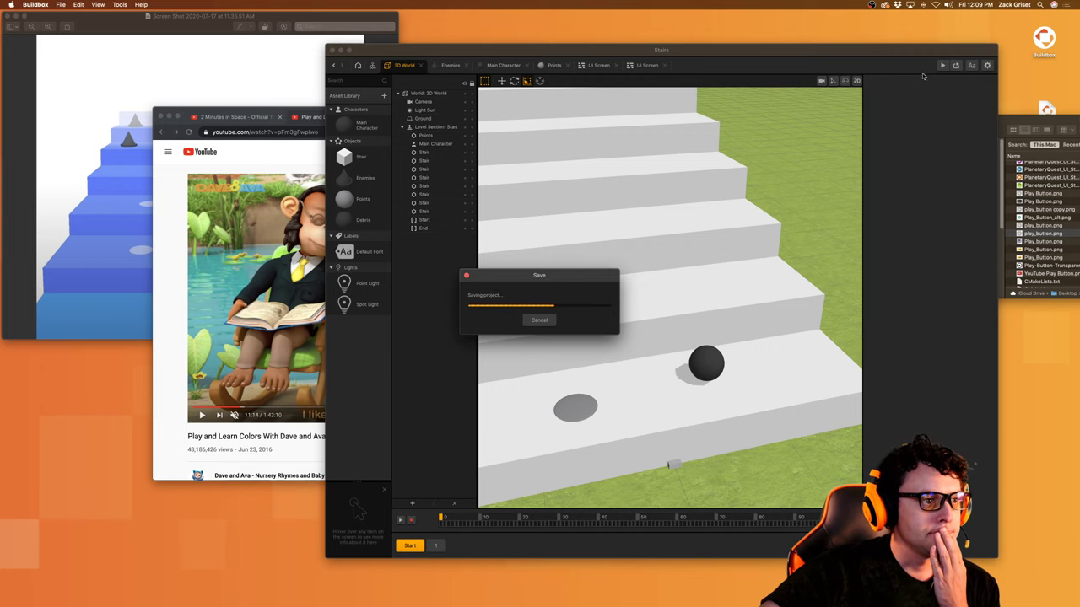
# Step: Set the Default Font's main color to dark grey, turn off its gradient, and preview the saved project
pyautogui.click(372, 66)
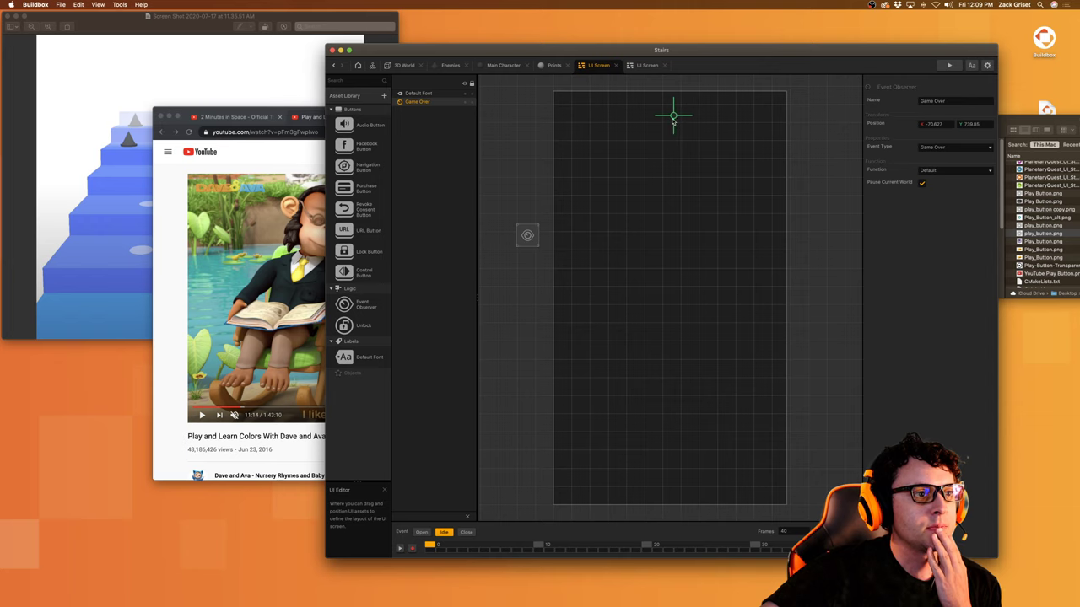
pyautogui.click(673, 121)
pyautogui.click(971, 65)
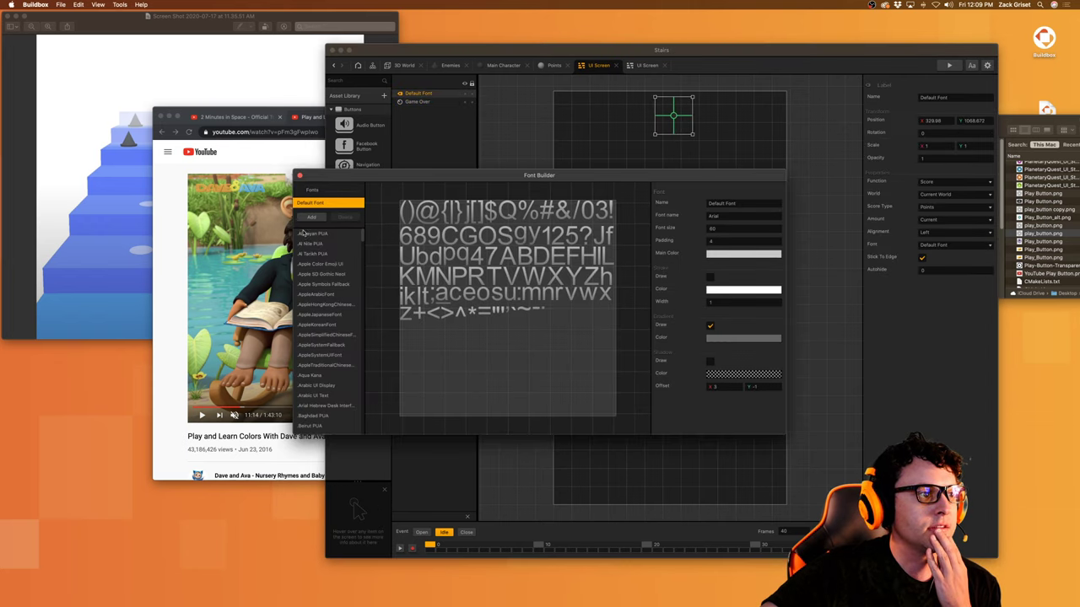
pyautogui.click(713, 255)
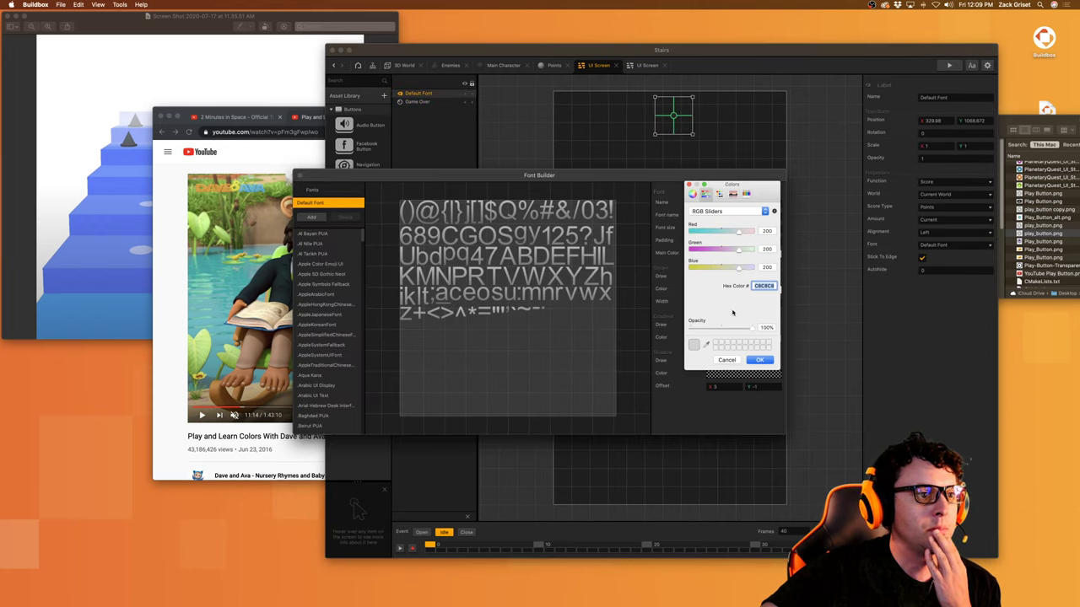
pyautogui.click(691, 194)
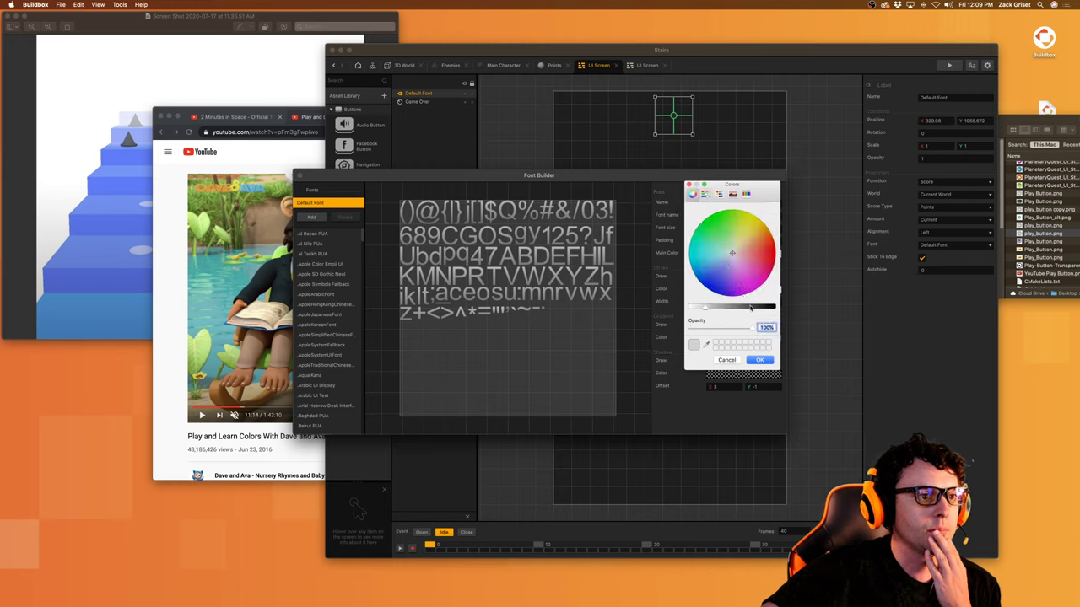
pyautogui.click(750, 309)
pyautogui.click(760, 360)
pyautogui.click(710, 328)
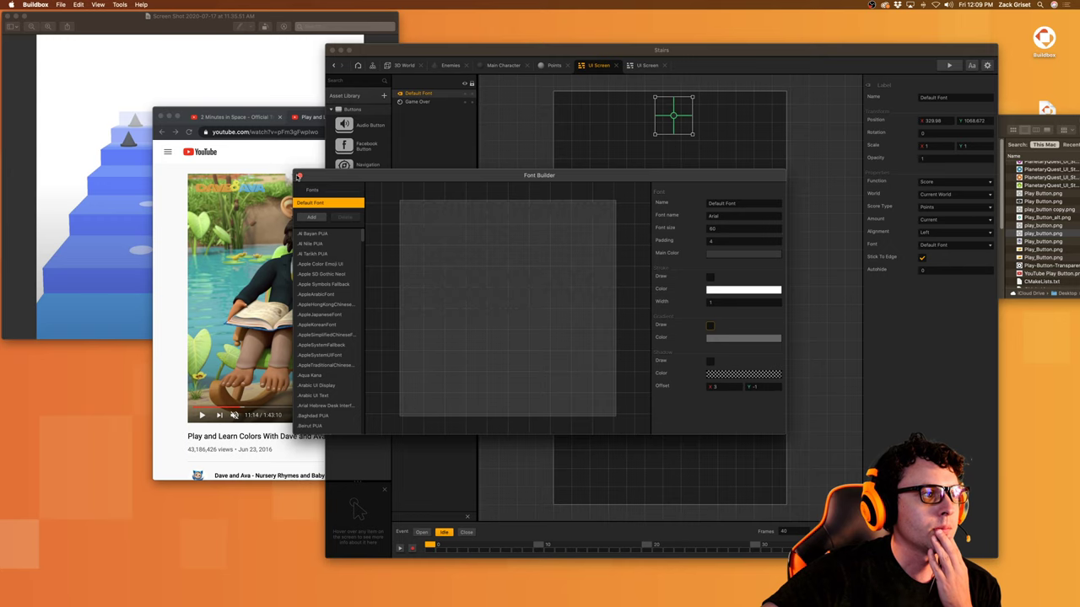
pyautogui.click(298, 177)
pyautogui.press('super+s')
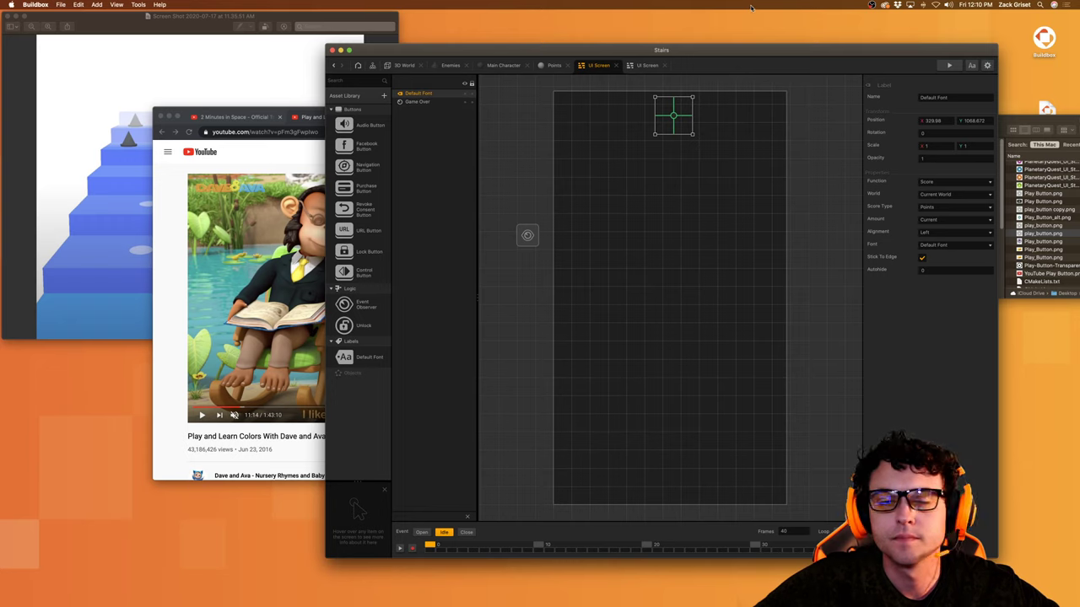
pyautogui.click(949, 65)
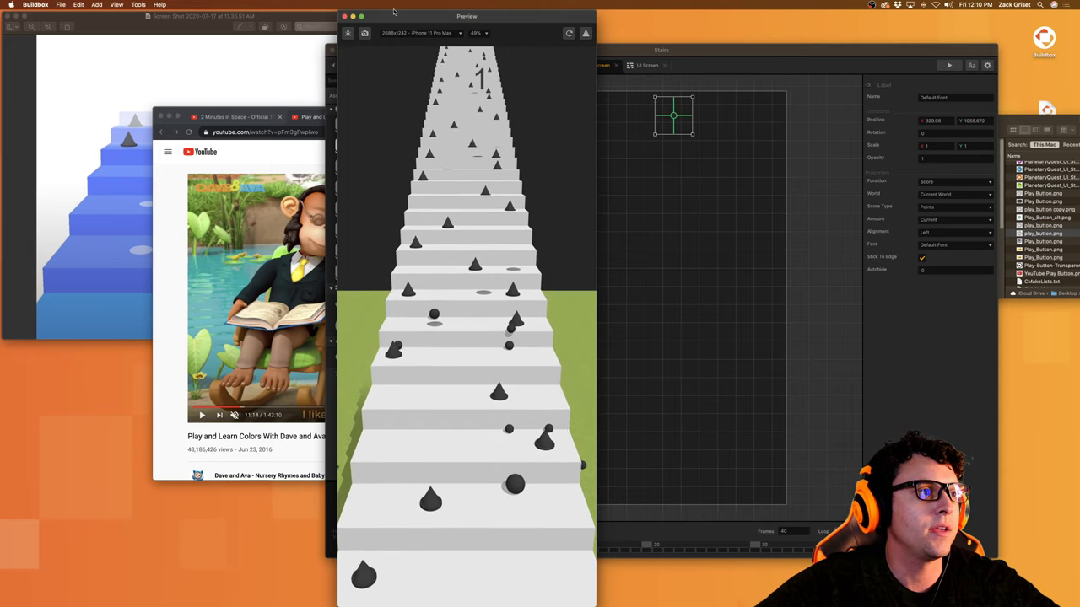
pyautogui.click(344, 17)
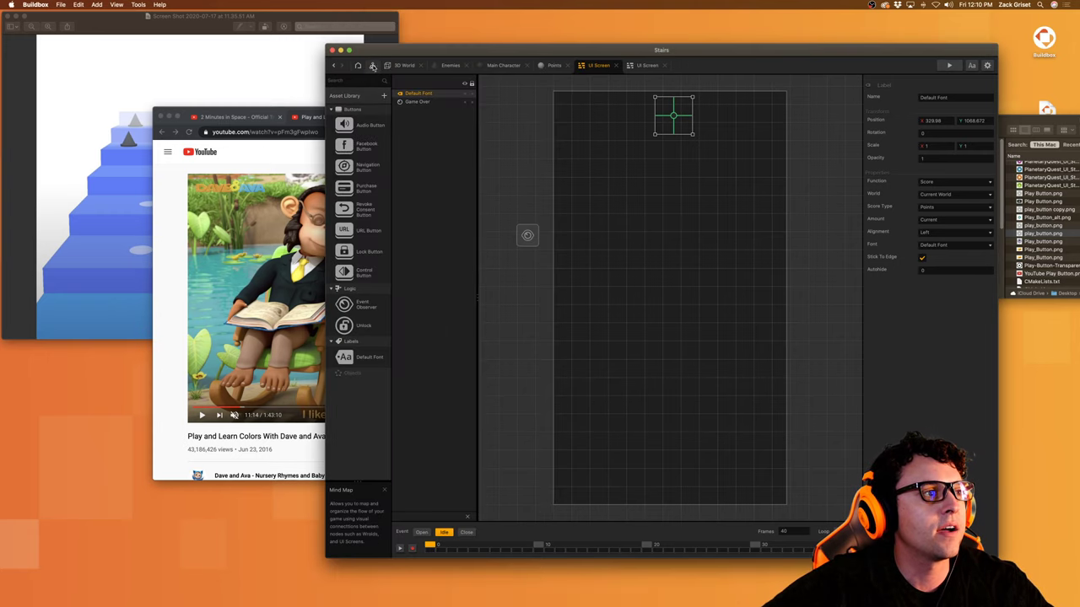
# Step: Enable fog on the 3D World node in the mind map and preview the game
pyautogui.click(394, 66)
pyautogui.click(372, 65)
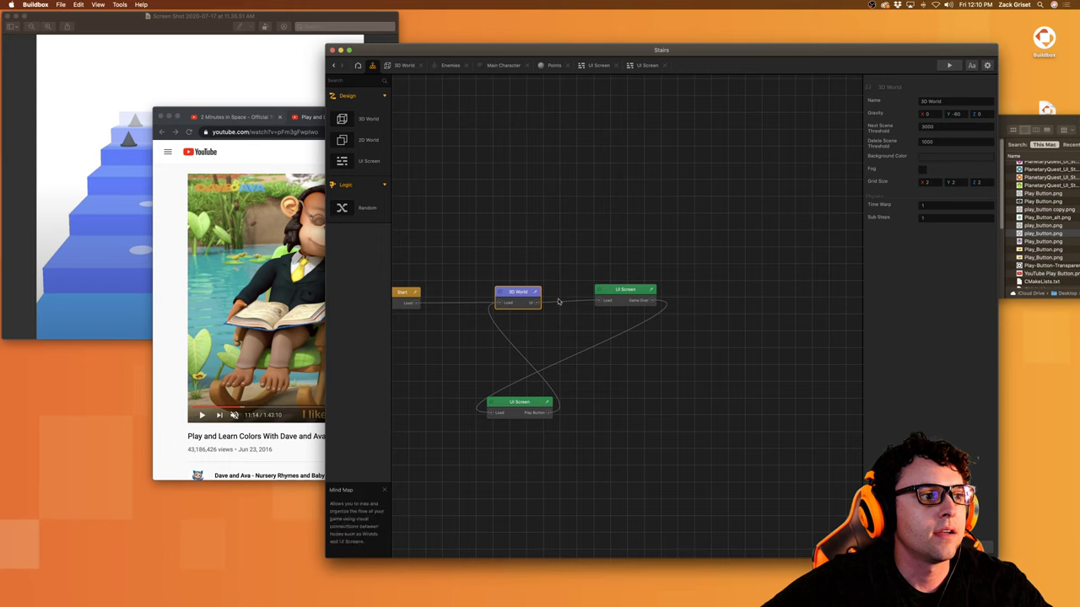
pyautogui.click(922, 169)
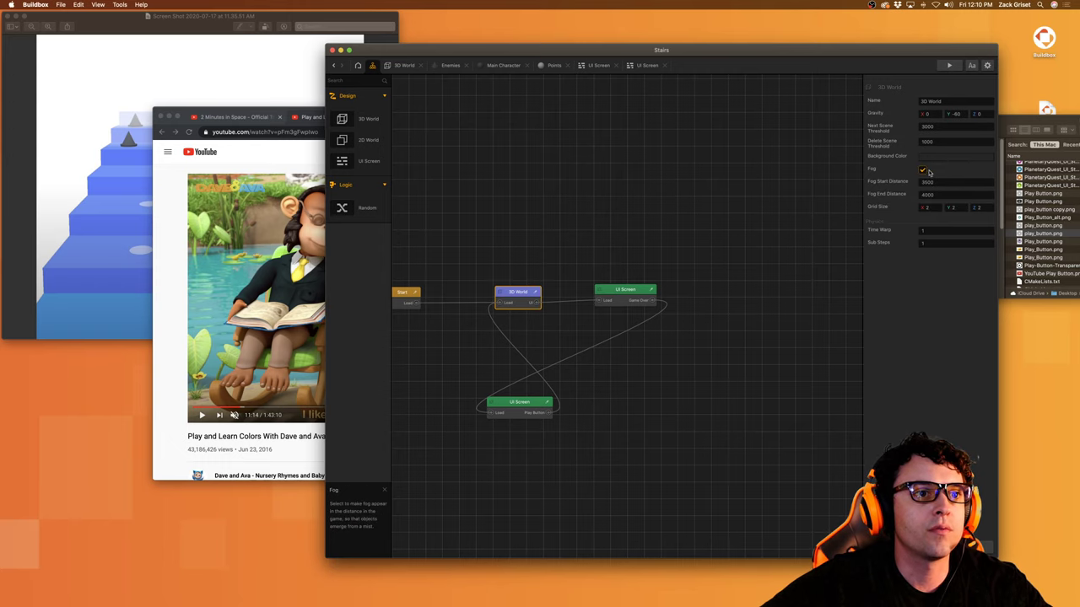
pyautogui.click(948, 65)
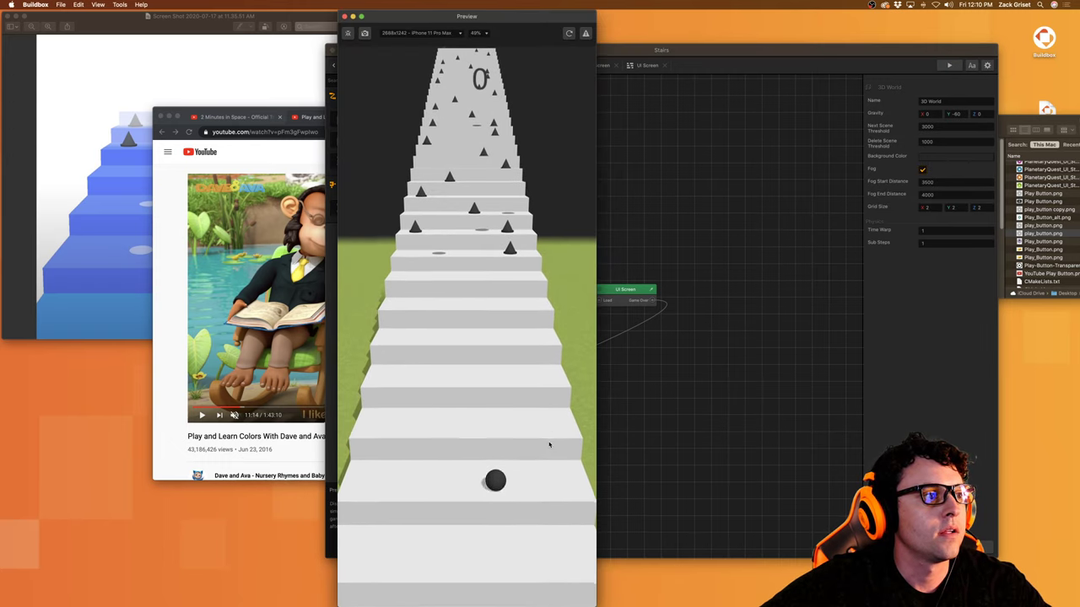
pyautogui.click(344, 16)
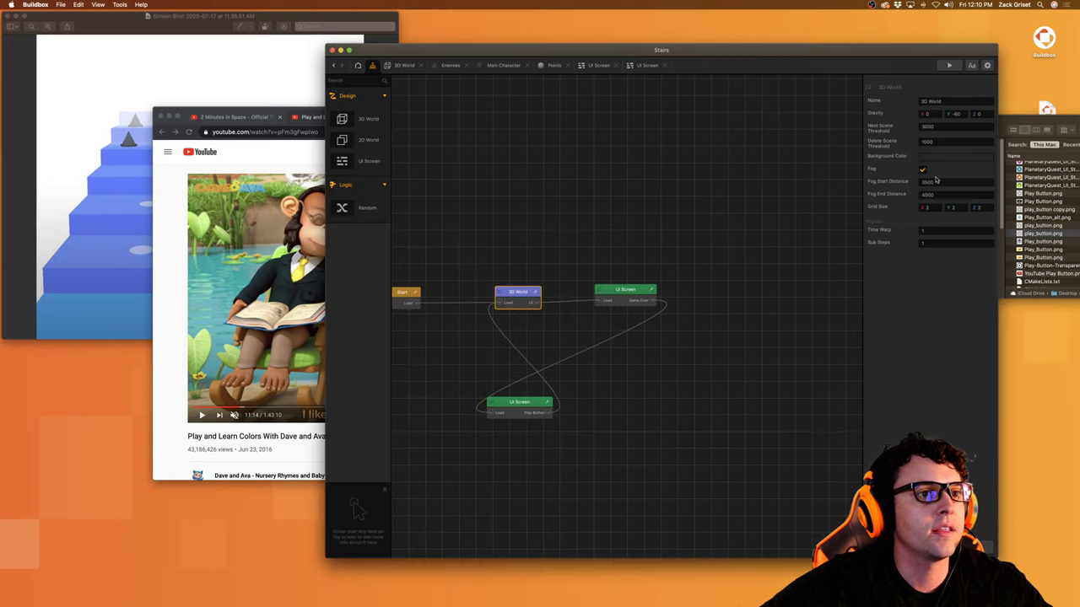
# Step: Set the 3D World's fog start distance to 1000 and end distance to 2000, and preview the game
pyautogui.click(950, 183)
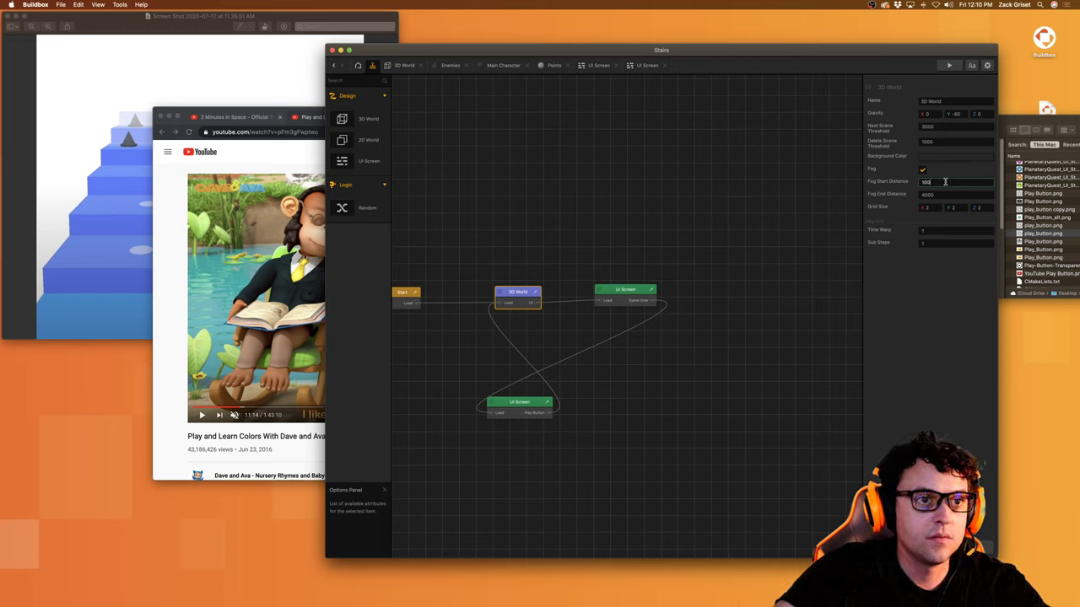
pyautogui.click(943, 195)
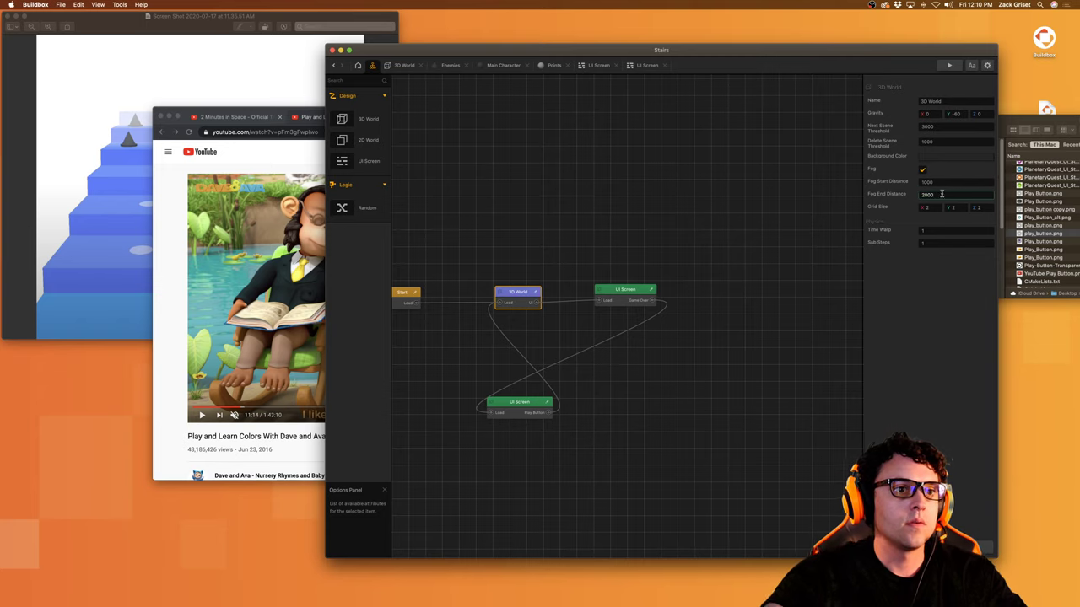
pyautogui.press('Return')
pyautogui.click(949, 65)
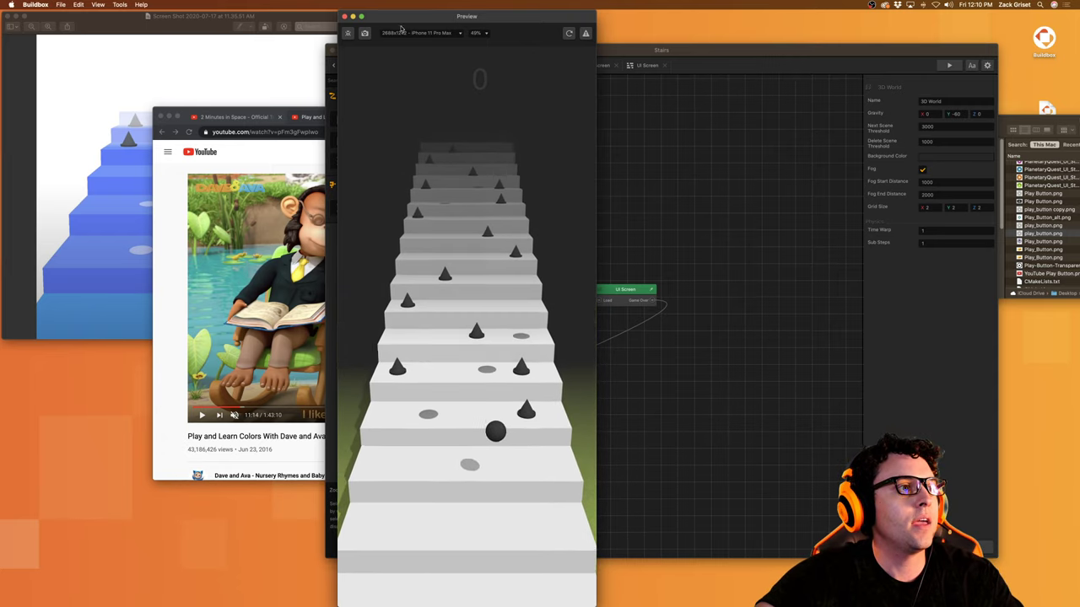
pyautogui.click(344, 16)
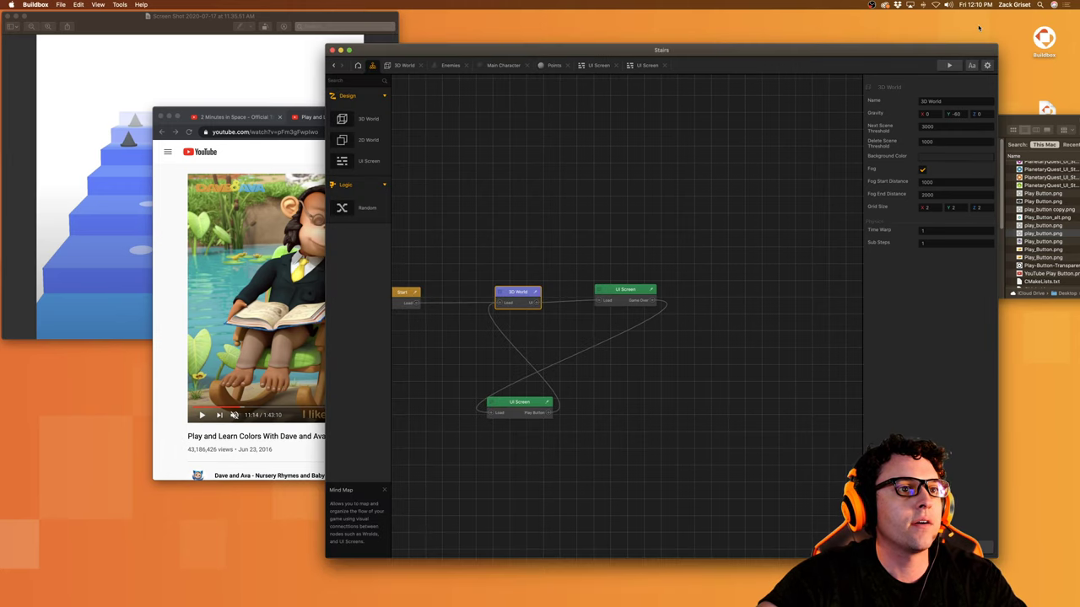
# Step: Set the main color of the Default Font to white
pyautogui.click(971, 65)
pyautogui.click(734, 254)
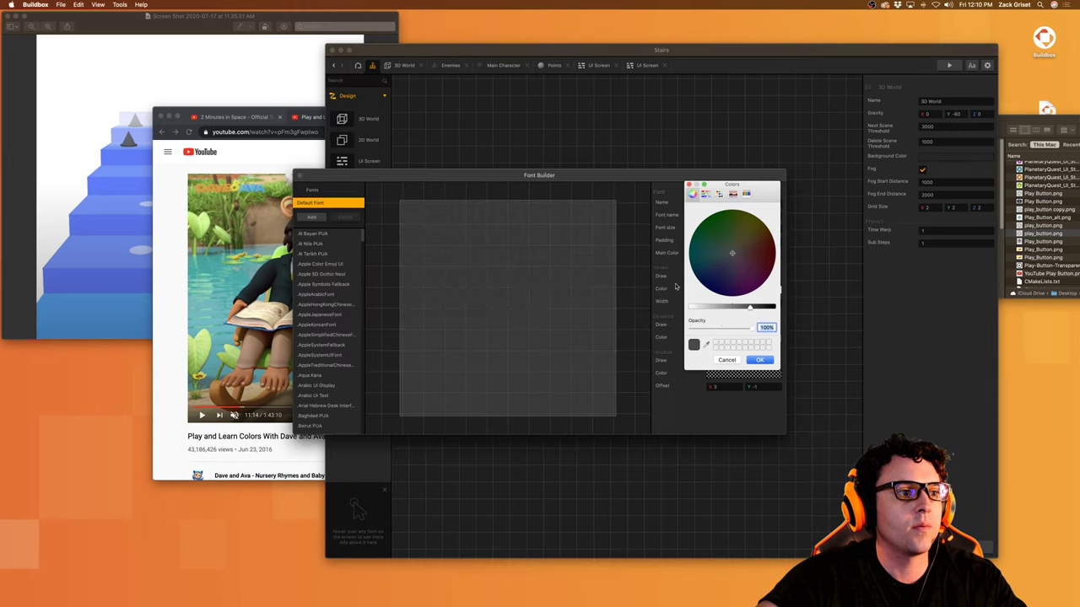
pyautogui.moveTo(738, 311); pyautogui.dragTo(719, 308)
pyautogui.click(771, 361)
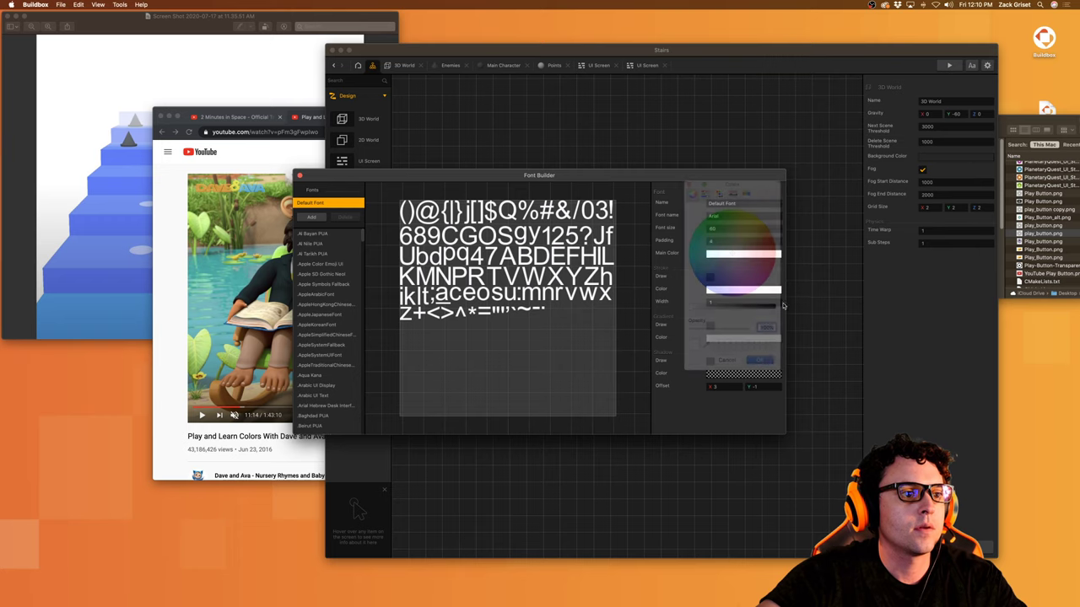
pyautogui.click(299, 177)
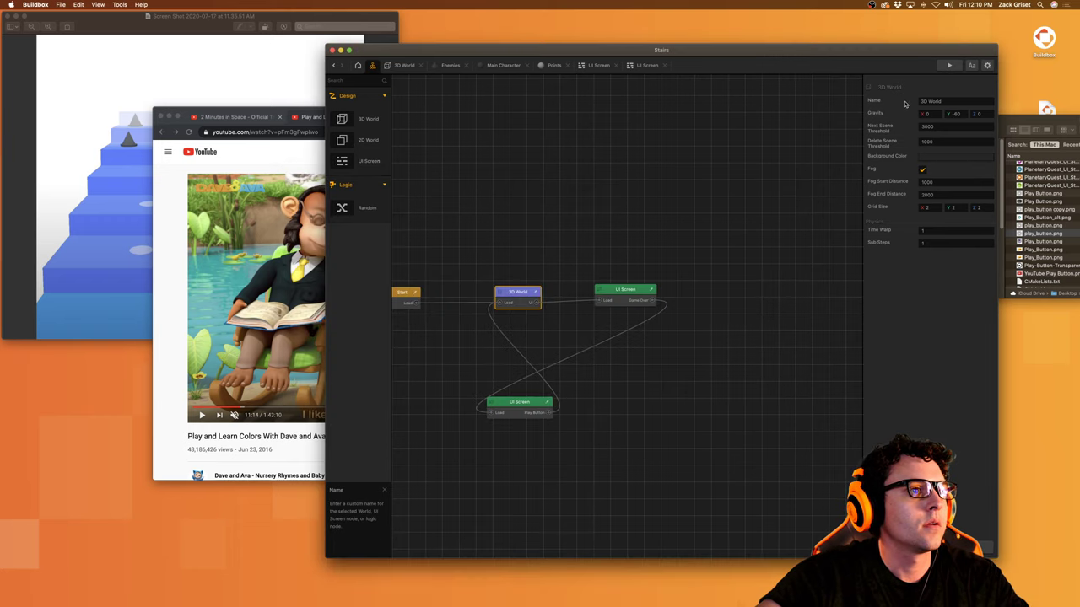
# Step: Move the score label in the gameplay UI Screen horizontally to about X 310 and preview the game
pyautogui.click(601, 68)
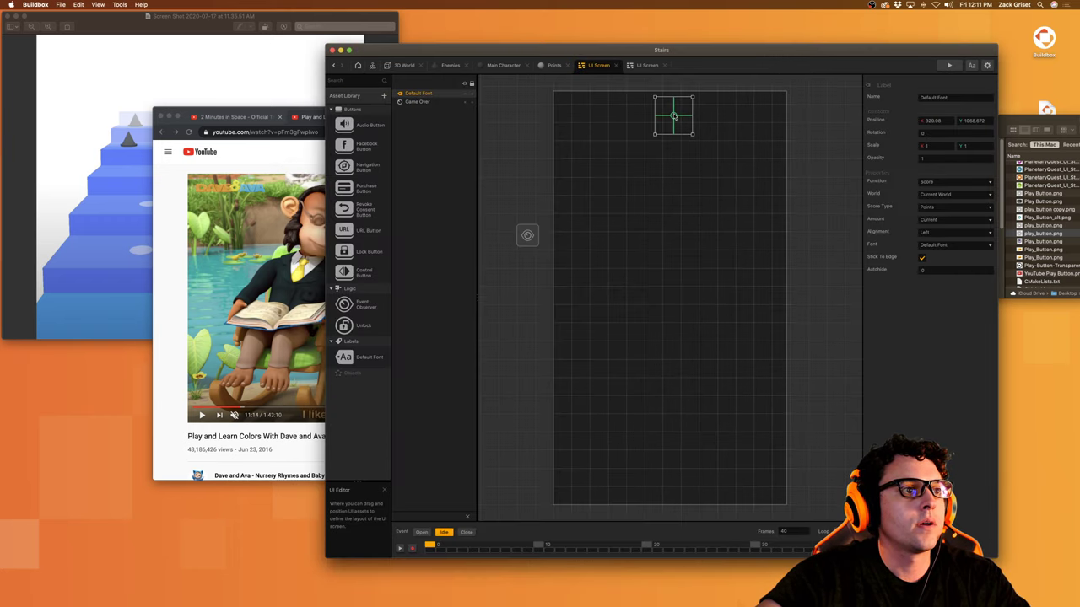
pyautogui.moveTo(673, 116); pyautogui.dragTo(667, 116)
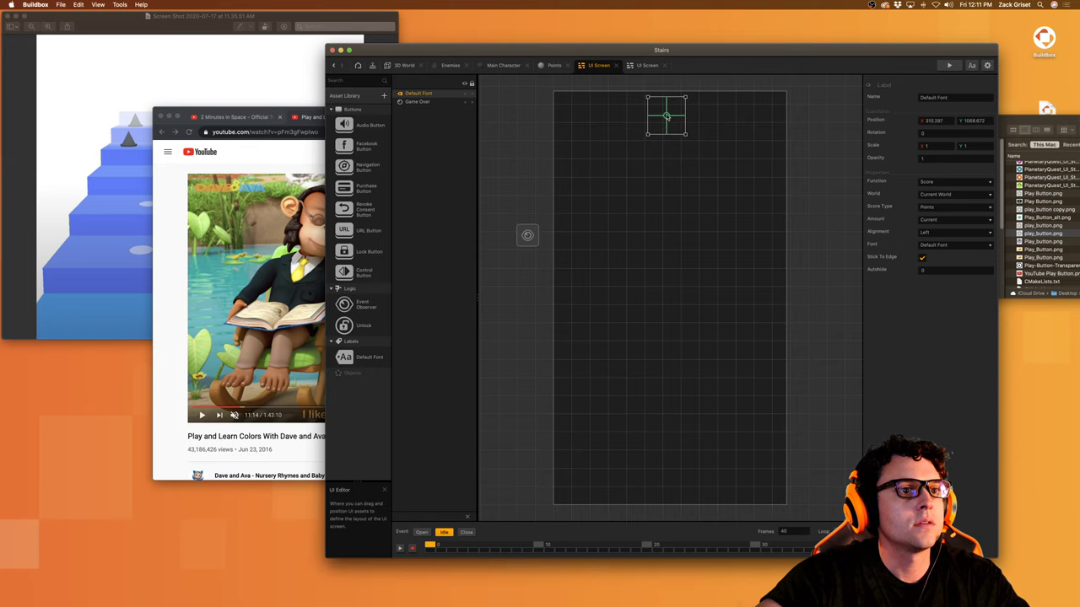
pyautogui.click(948, 65)
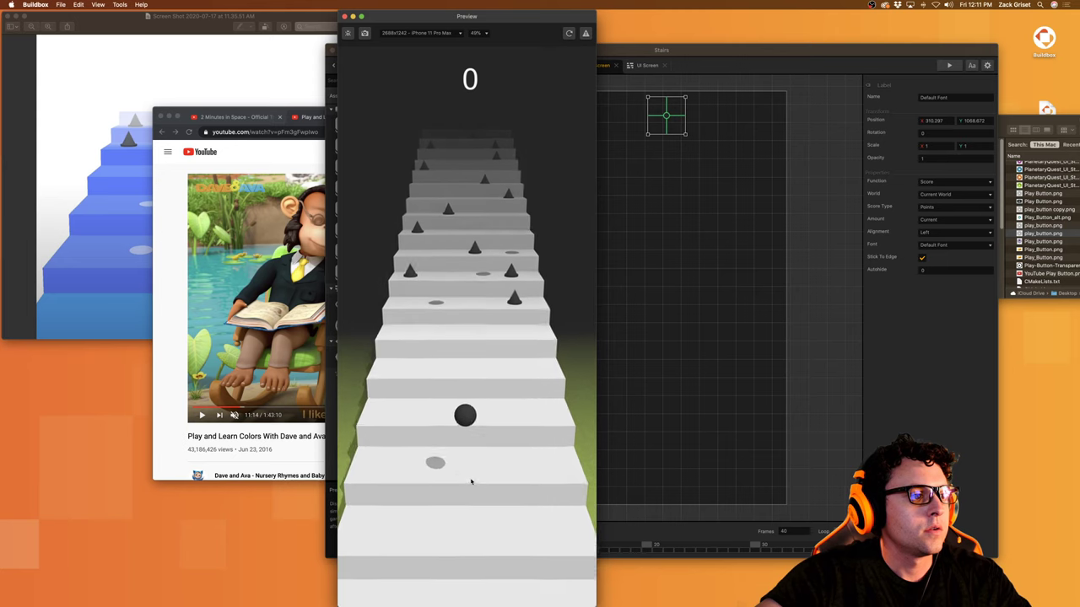
pyautogui.click(344, 16)
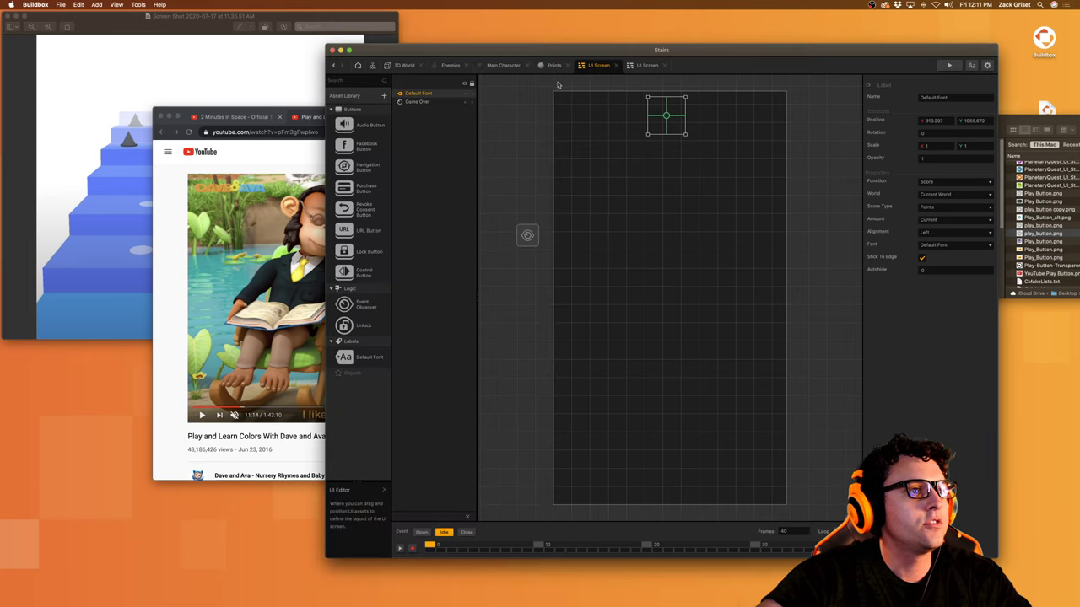
# Step: Try Z jump forces of -3.3 and -3.5 on the Main Character's Jump node and play-test the bounce
pyautogui.click(504, 65)
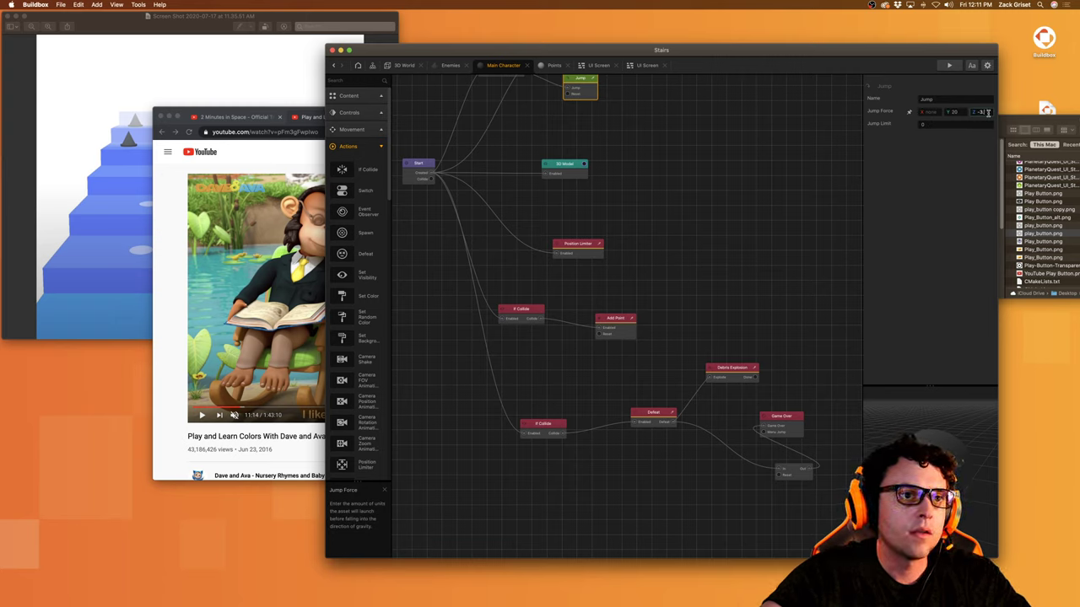
pyautogui.click(949, 66)
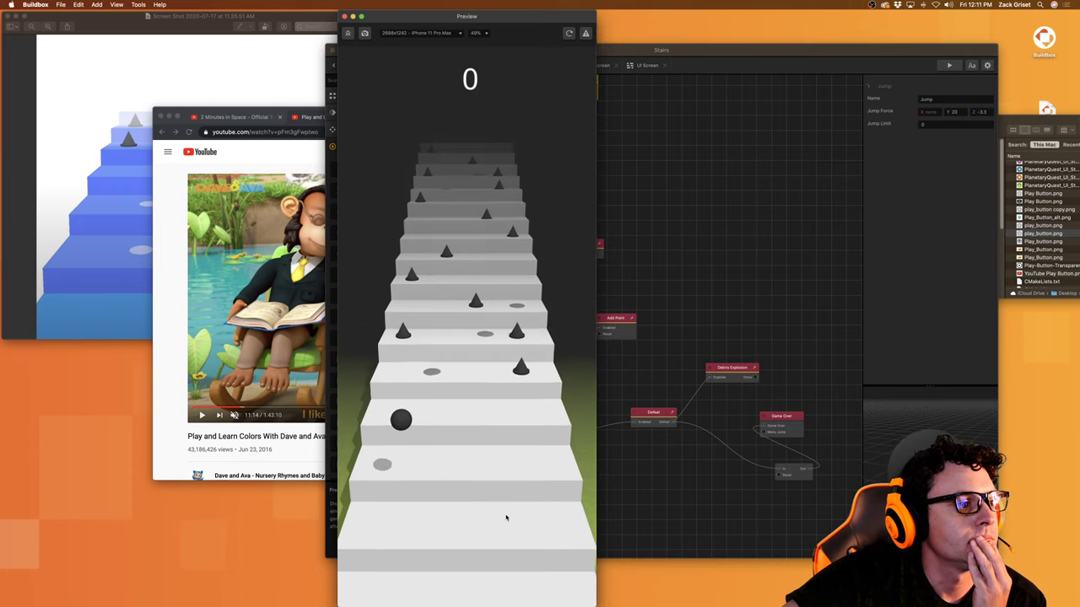
pyautogui.click(982, 112)
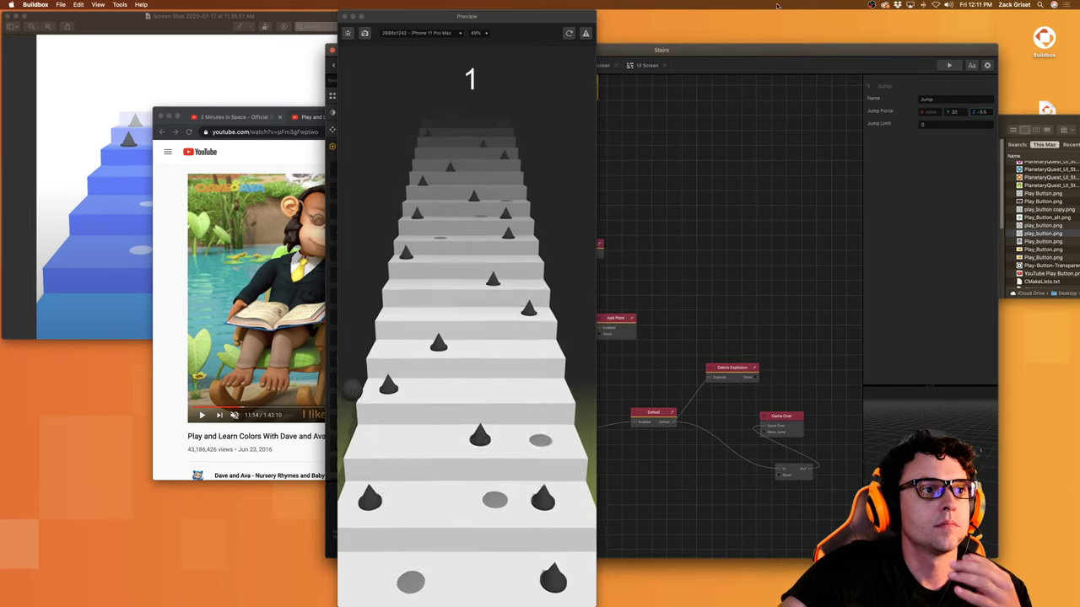
pyautogui.click(515, 191)
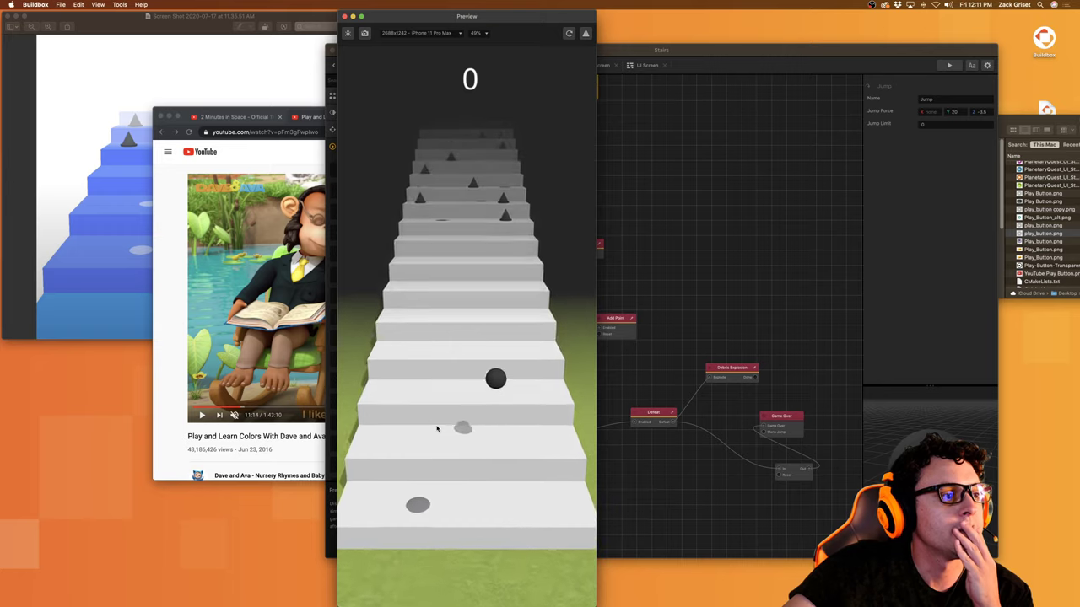
pyautogui.moveTo(467, 504); pyautogui.dragTo(453, 503)
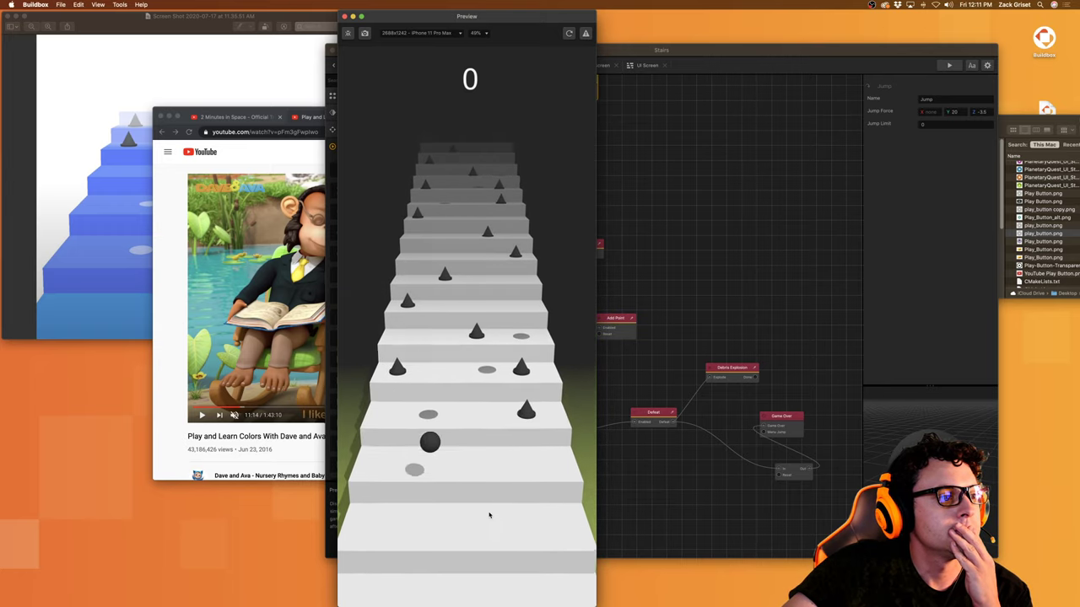
# Step: Set the Jump node's Z jump force to -3.6 and play-test the game in a restarted preview
pyautogui.click(984, 111)
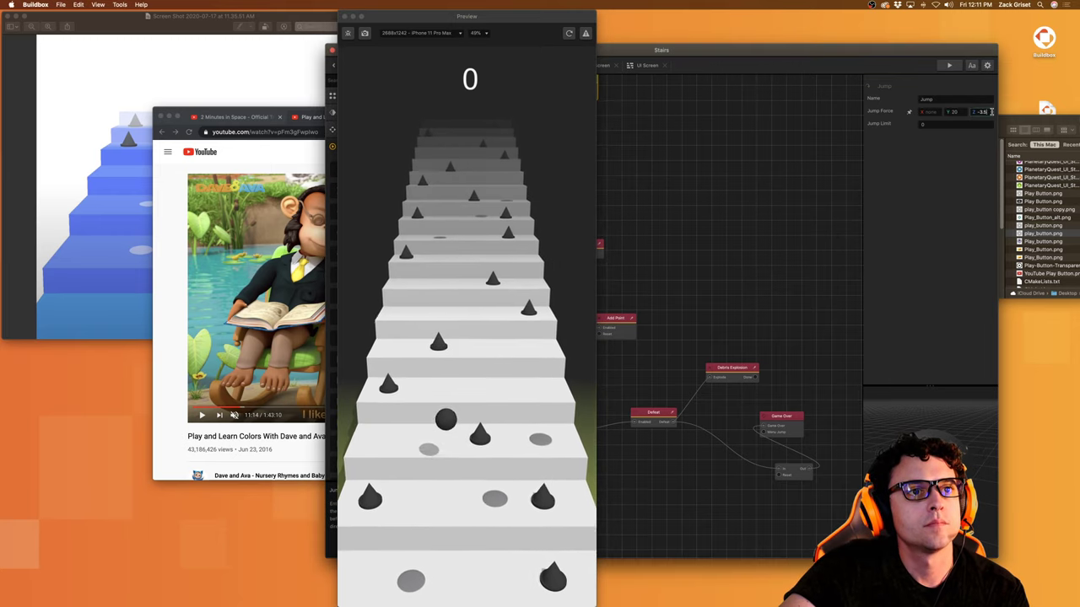
pyautogui.press('BackSpace')
pyautogui.write('6')
pyautogui.press('Return')
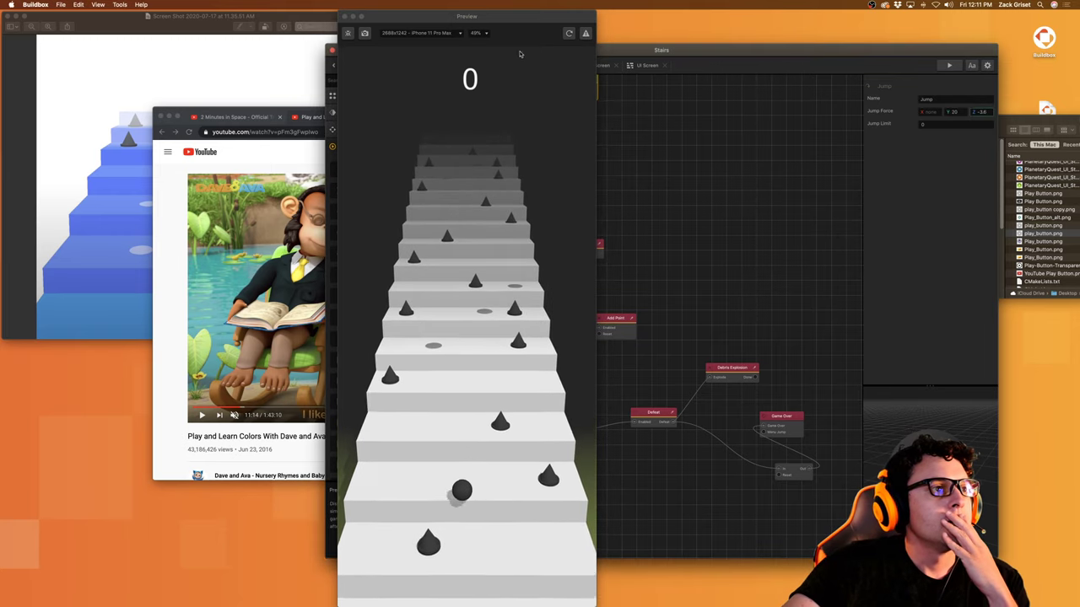
pyautogui.click(569, 33)
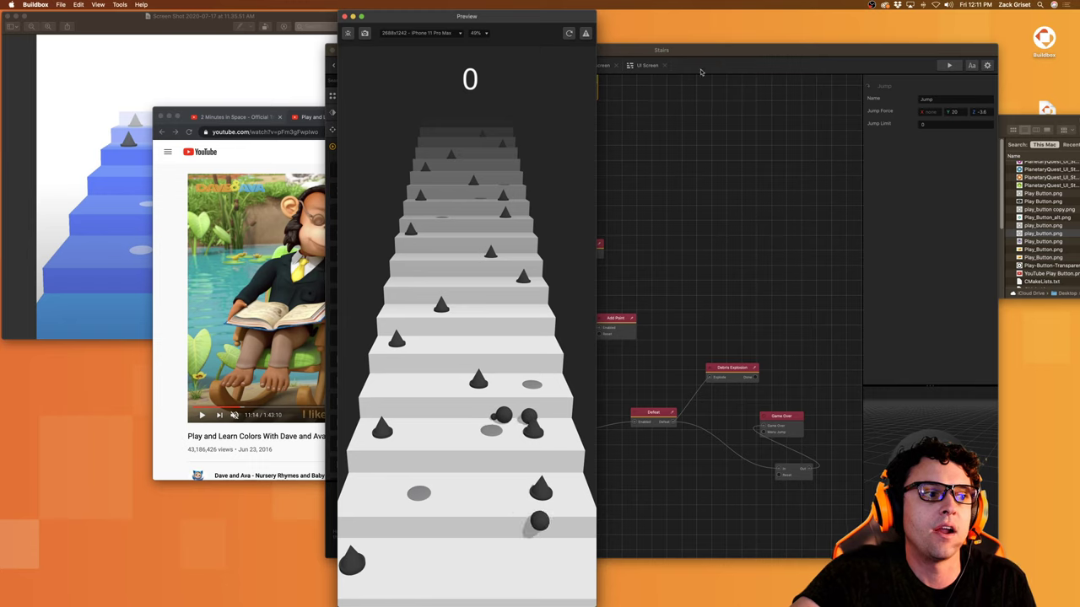
pyautogui.click(455, 308)
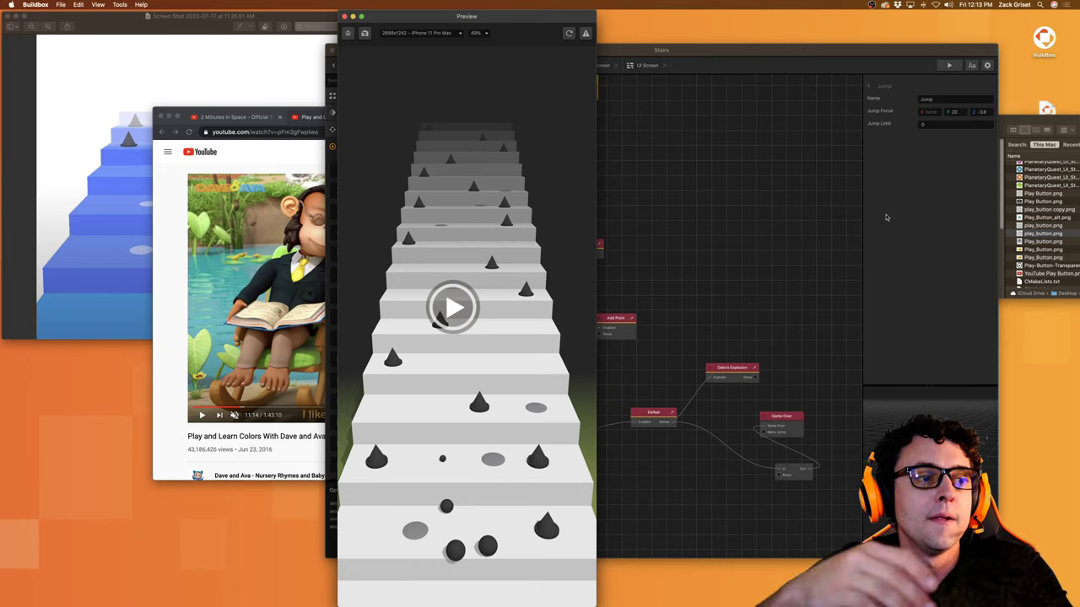
pyautogui.click(714, 157)
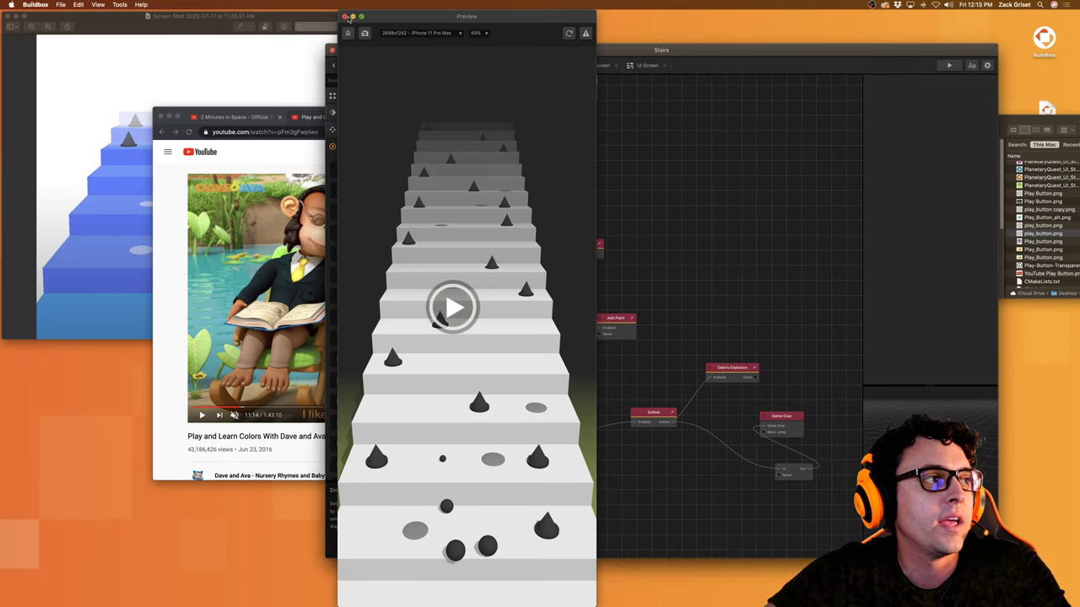
pyautogui.click(344, 16)
# Step: Remove the grass from the 3D World by changing the Ground's ground type, and save the project
pyautogui.click(404, 65)
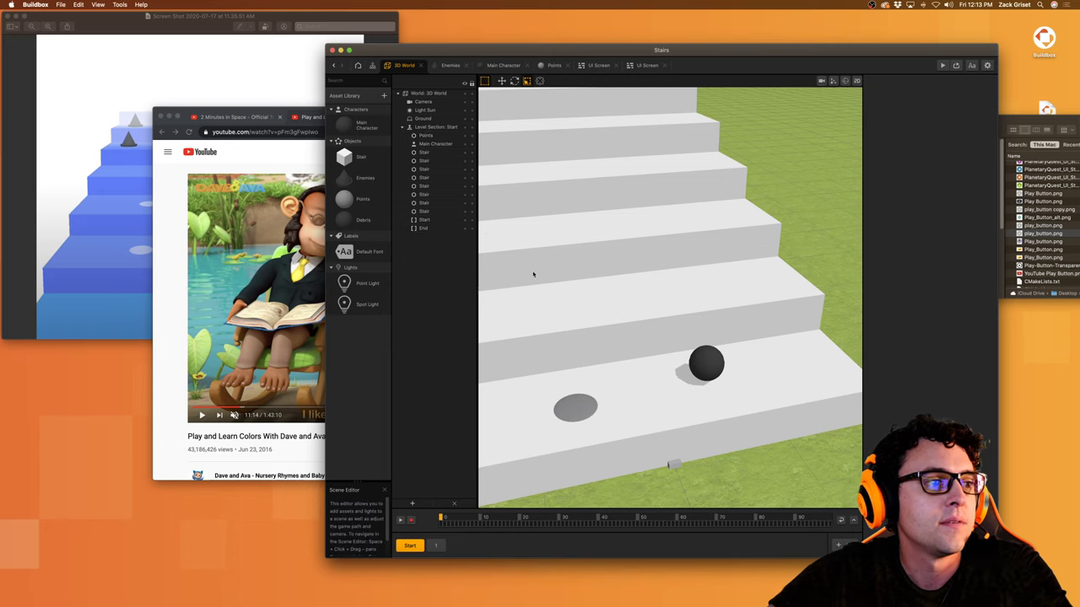
pyautogui.scroll(-3, 617, 344)
pyautogui.keyDown('alt'); pyautogui.moveTo(627, 382); pyautogui.dragTo(622, 359); pyautogui.keyUp('alt')
pyautogui.moveTo(623, 359); pyautogui.dragTo(672, 365, button='right')
pyautogui.moveTo(672, 366); pyautogui.dragTo(618, 344)
pyautogui.click(757, 331)
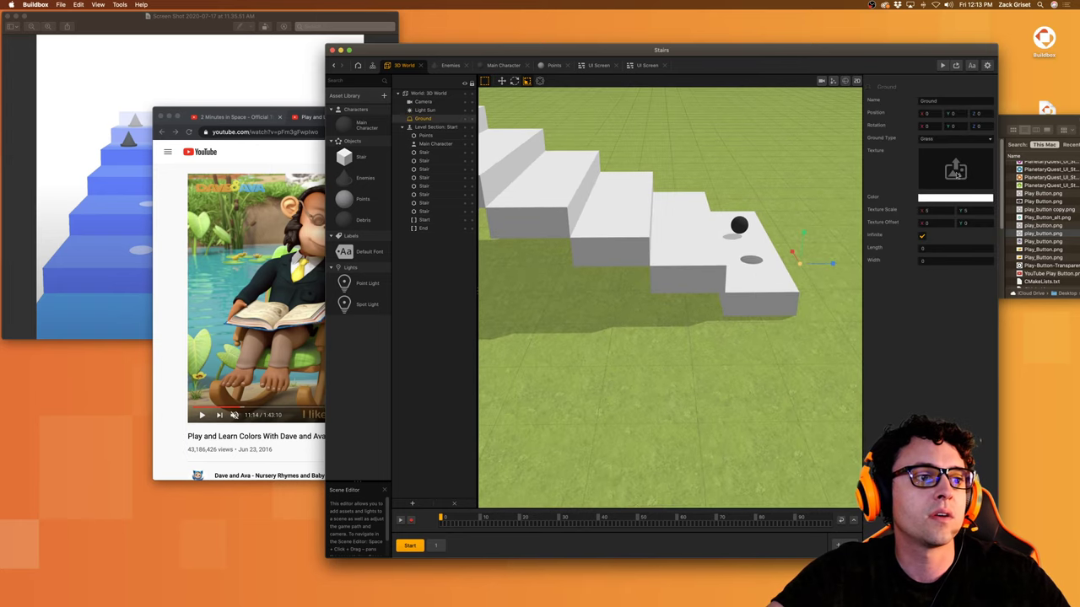
pyautogui.click(945, 139)
pyautogui.click(938, 148)
pyautogui.moveTo(751, 389); pyautogui.dragTo(643, 314, button='right')
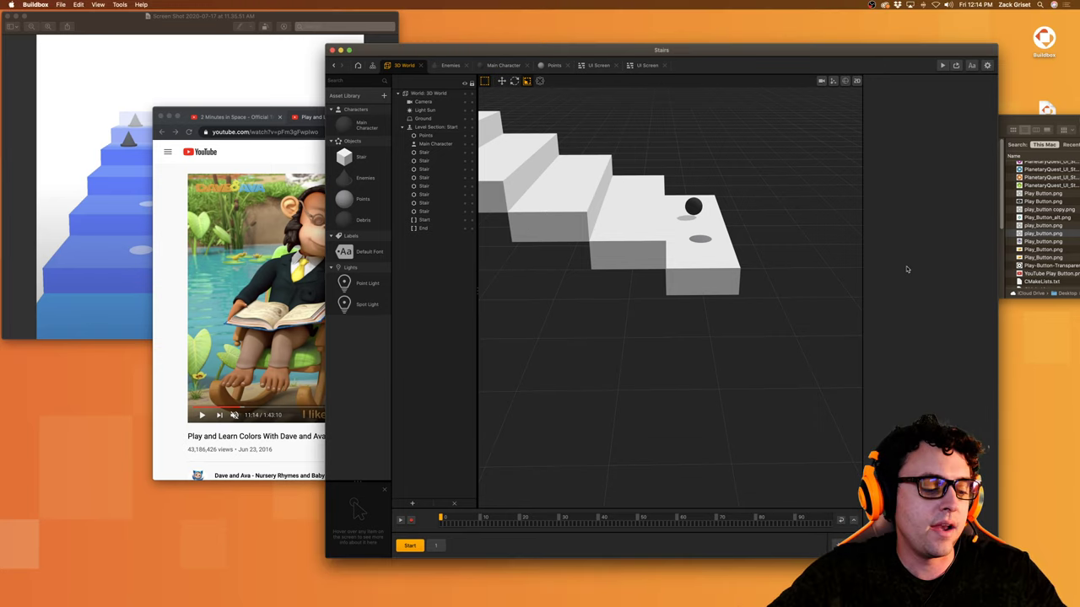
pyautogui.press('super+s')
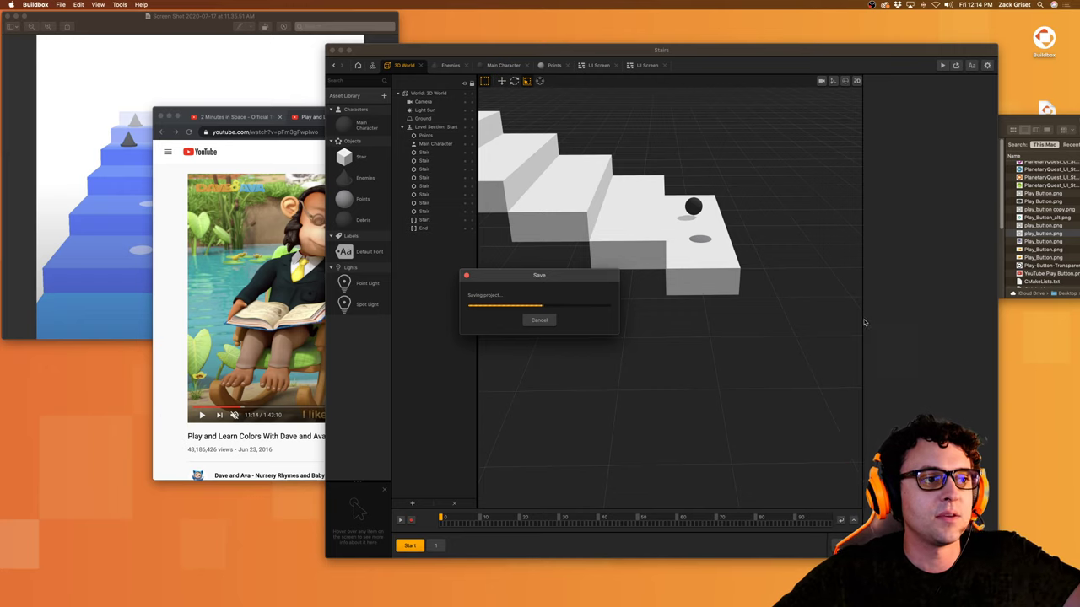
# Step: Preview the game and play-test steering the ball up the stairs, restarting after a defeat
pyautogui.click(942, 65)
pyautogui.moveTo(477, 448); pyautogui.dragTo(441, 460)
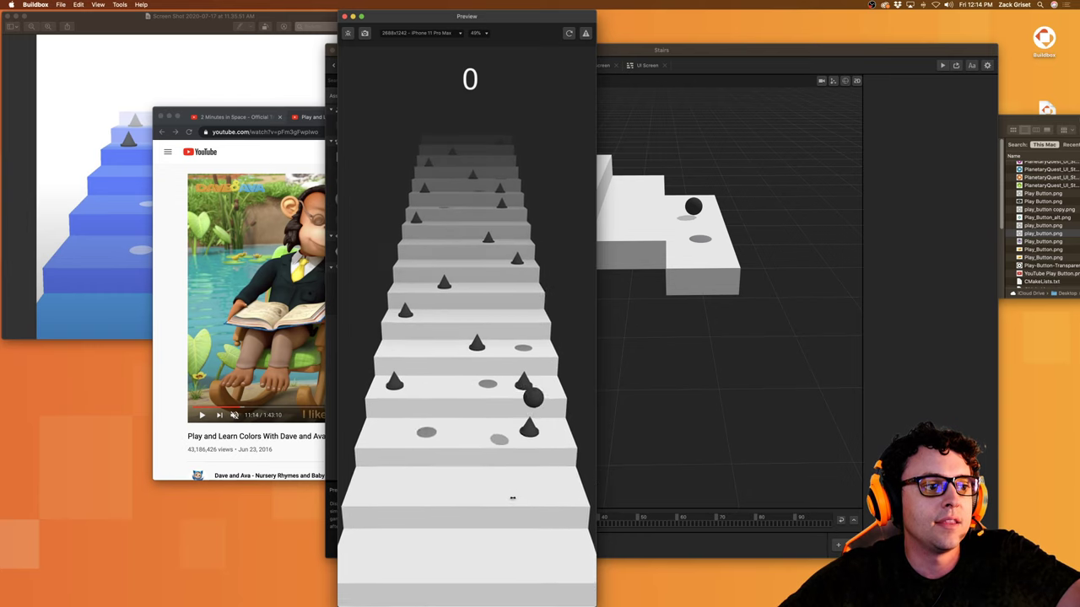
pyautogui.moveTo(416, 500); pyautogui.dragTo(540, 493)
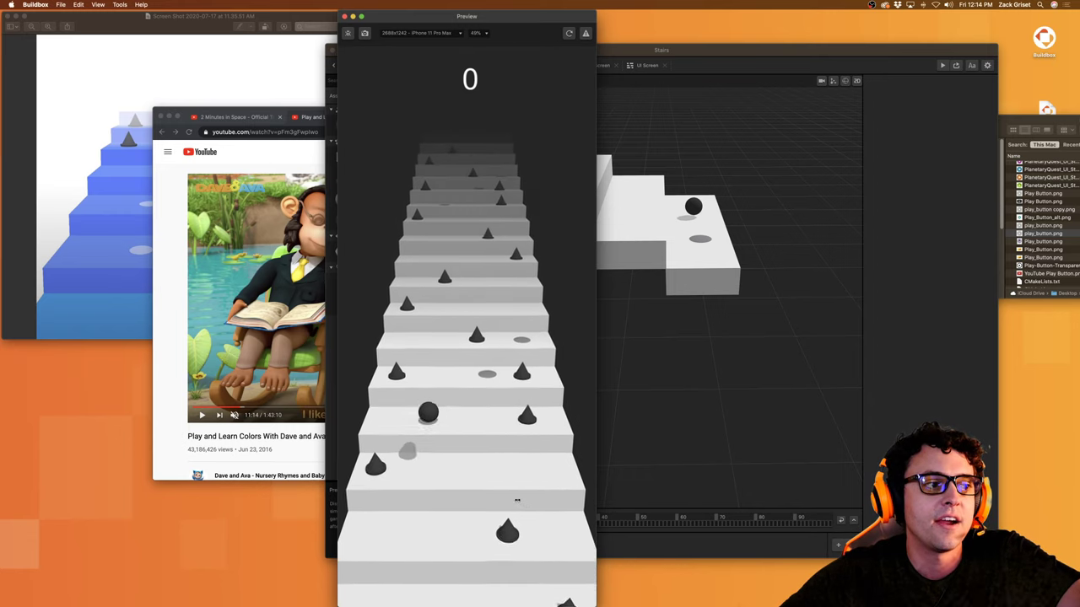
pyautogui.click(515, 501)
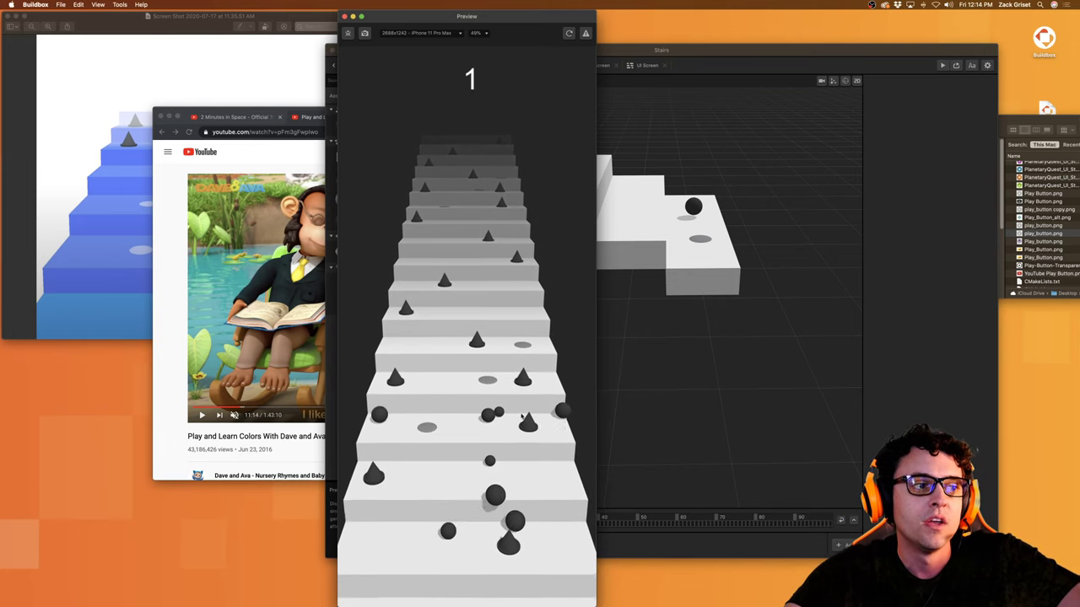
pyautogui.click(455, 308)
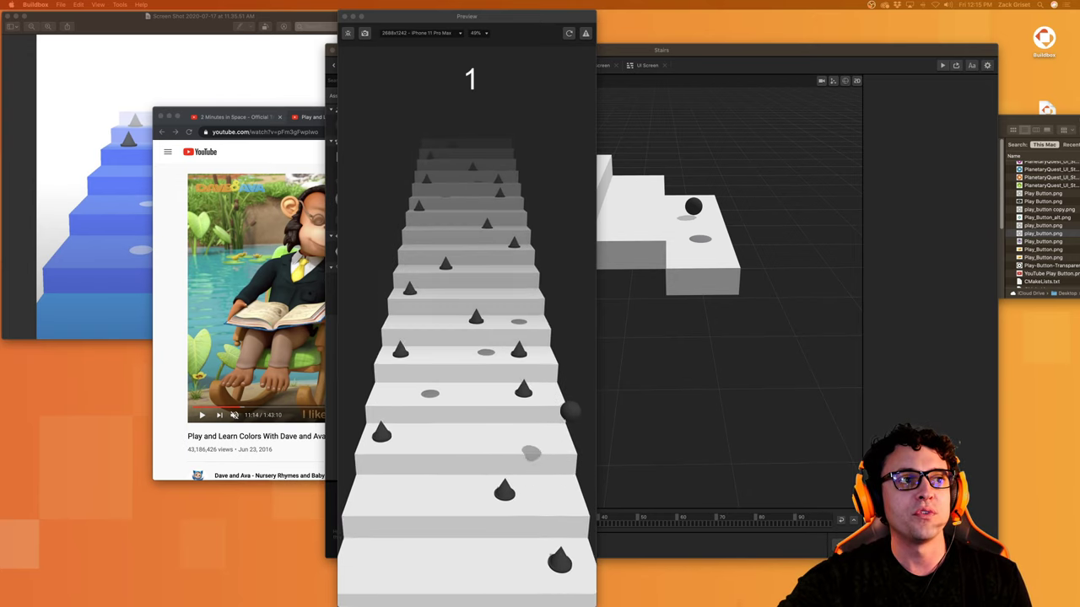
# Step: Switch to Discord and upload the Stairs.bbdoc project file to the buildbox-livestreams channel
pyautogui.moveTo(928, 603)
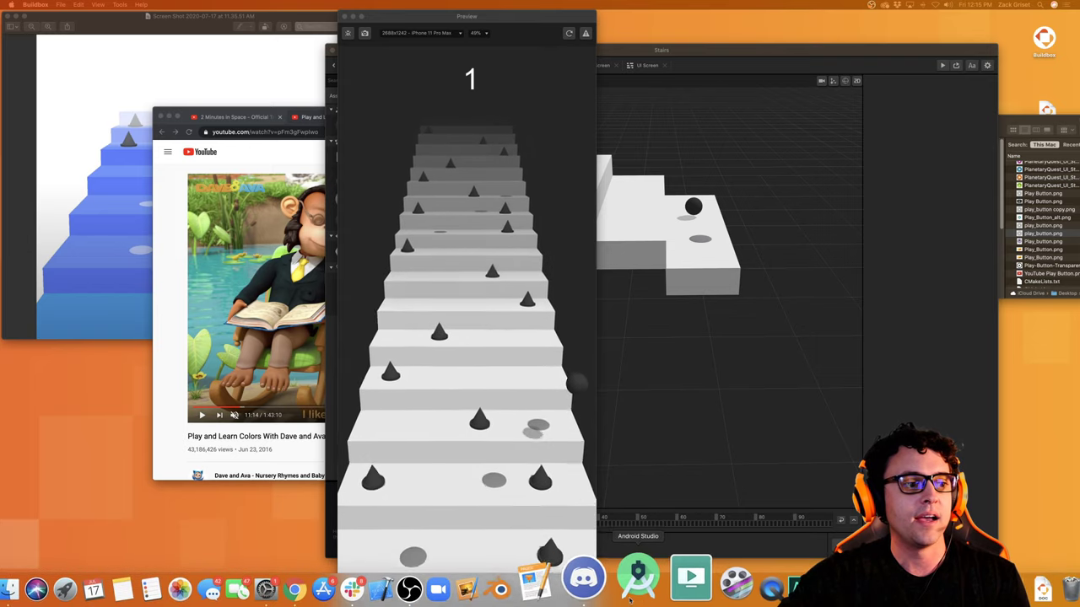
pyautogui.click(581, 582)
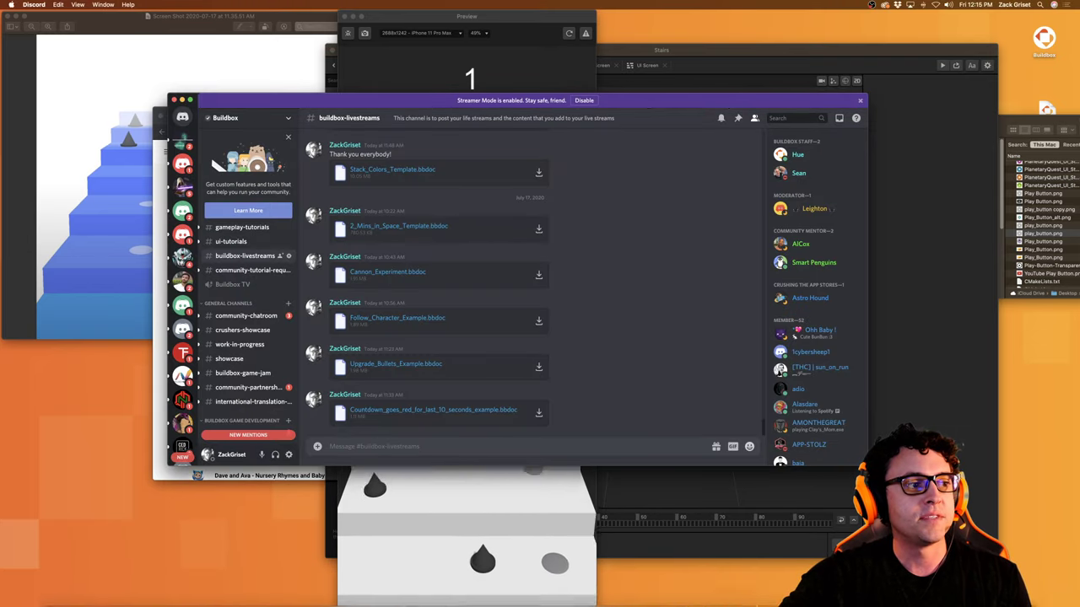
pyautogui.moveTo(928, 603)
pyautogui.click(1000, 589)
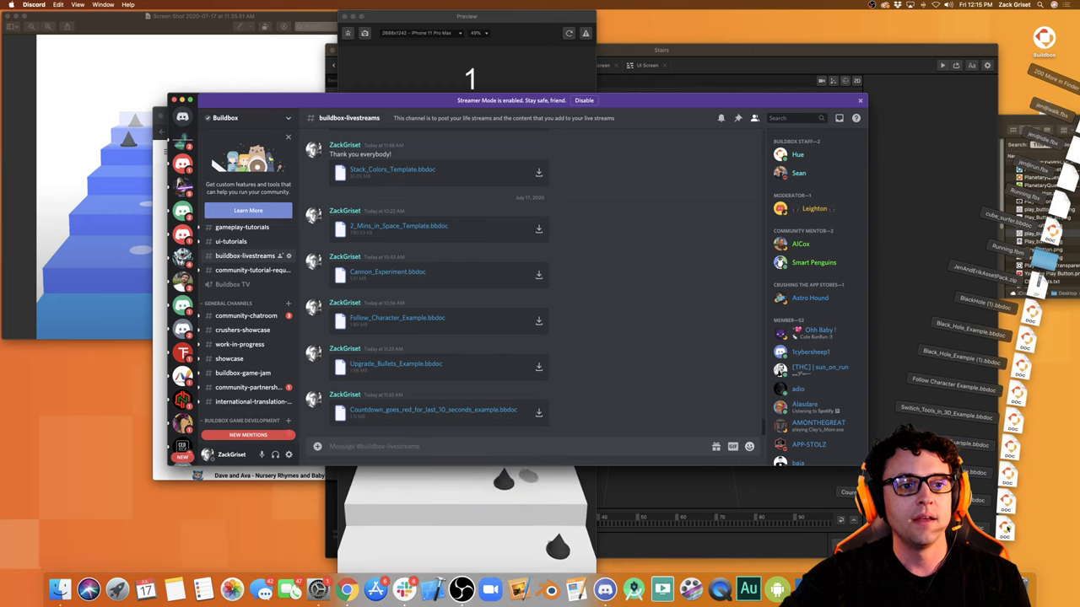
pyautogui.moveTo(995, 528); pyautogui.dragTo(592, 372)
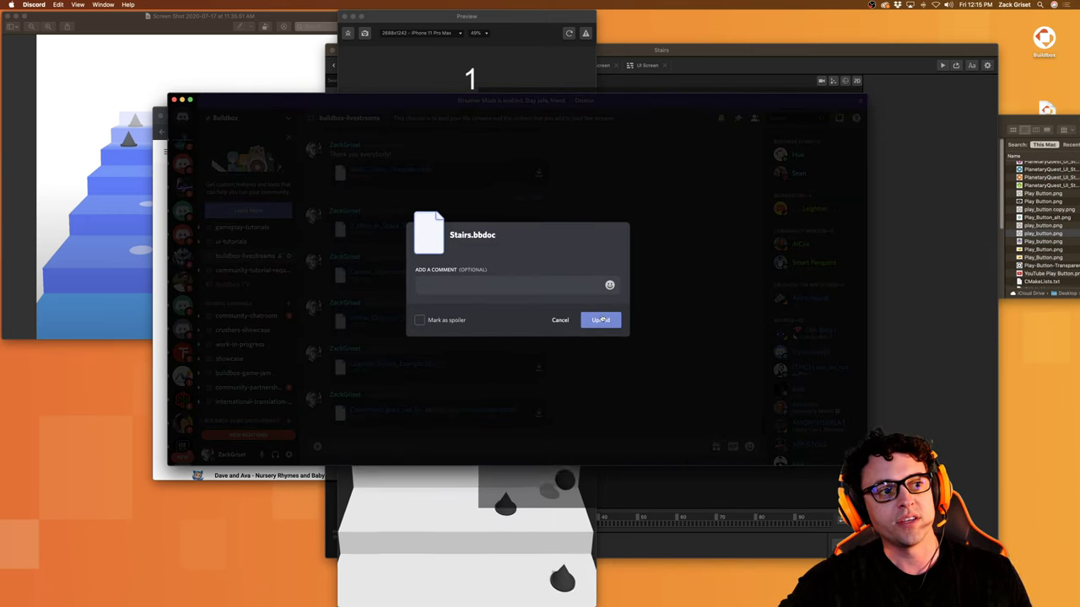
pyautogui.press('Return')
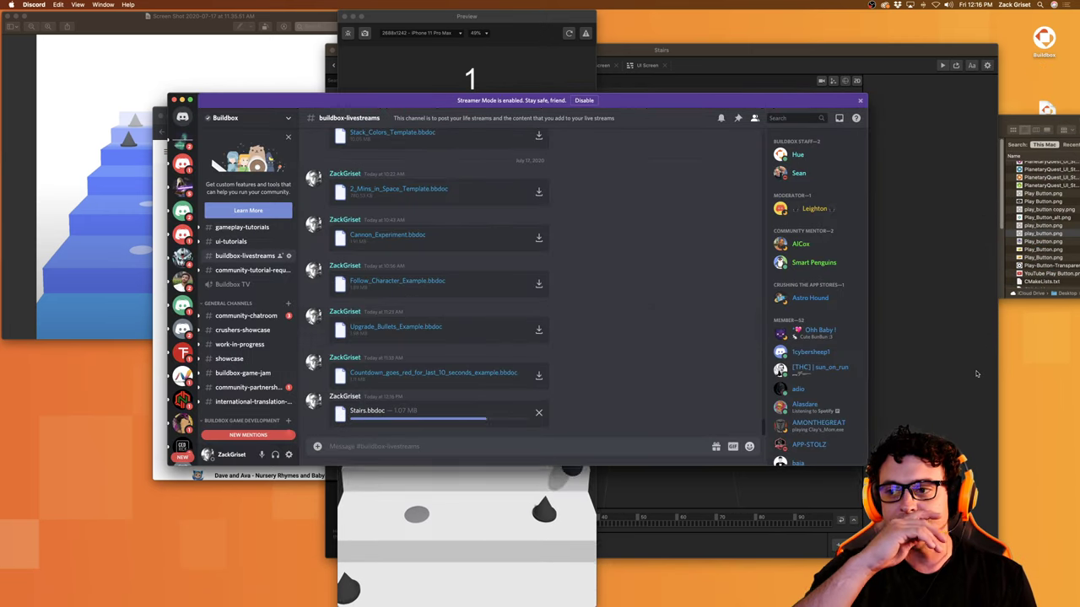